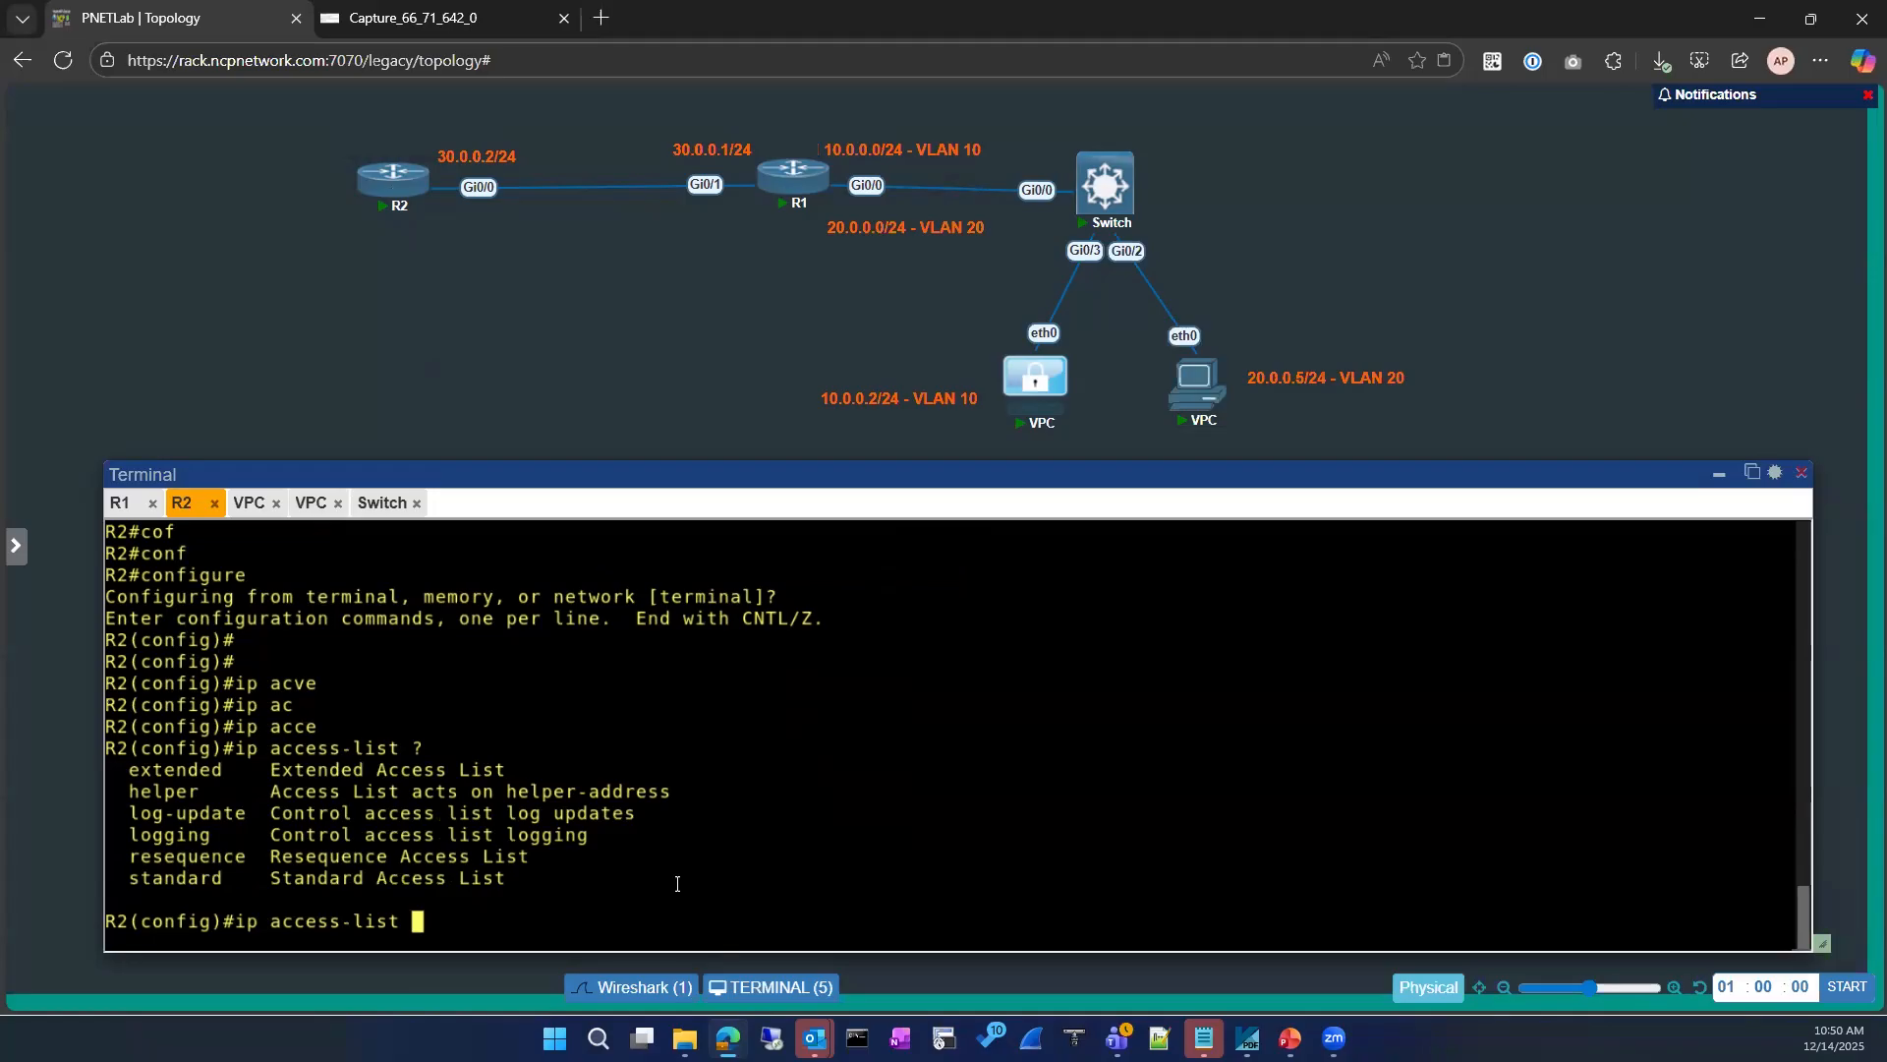
Step: Create an extended IP access list named ICMP-BLOCK on R2, checking the available command options along the way
type("?")
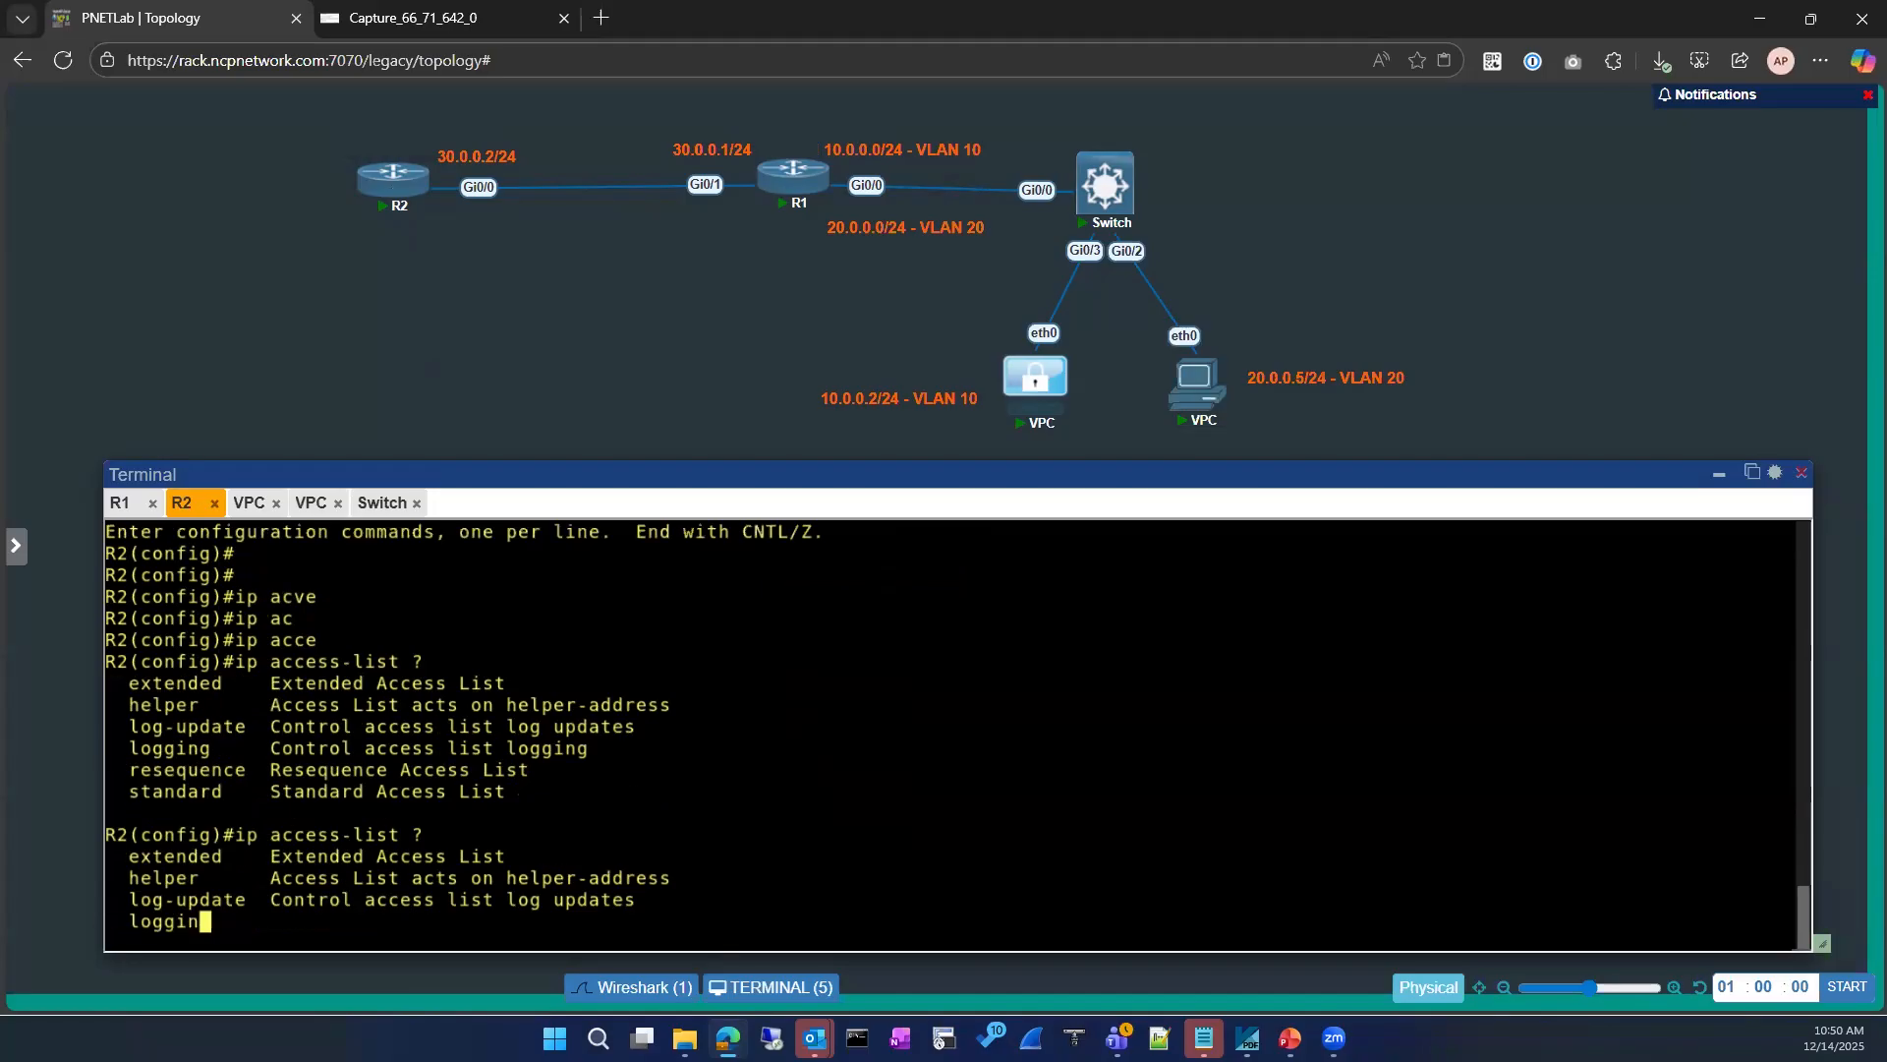
type("ess-list e")
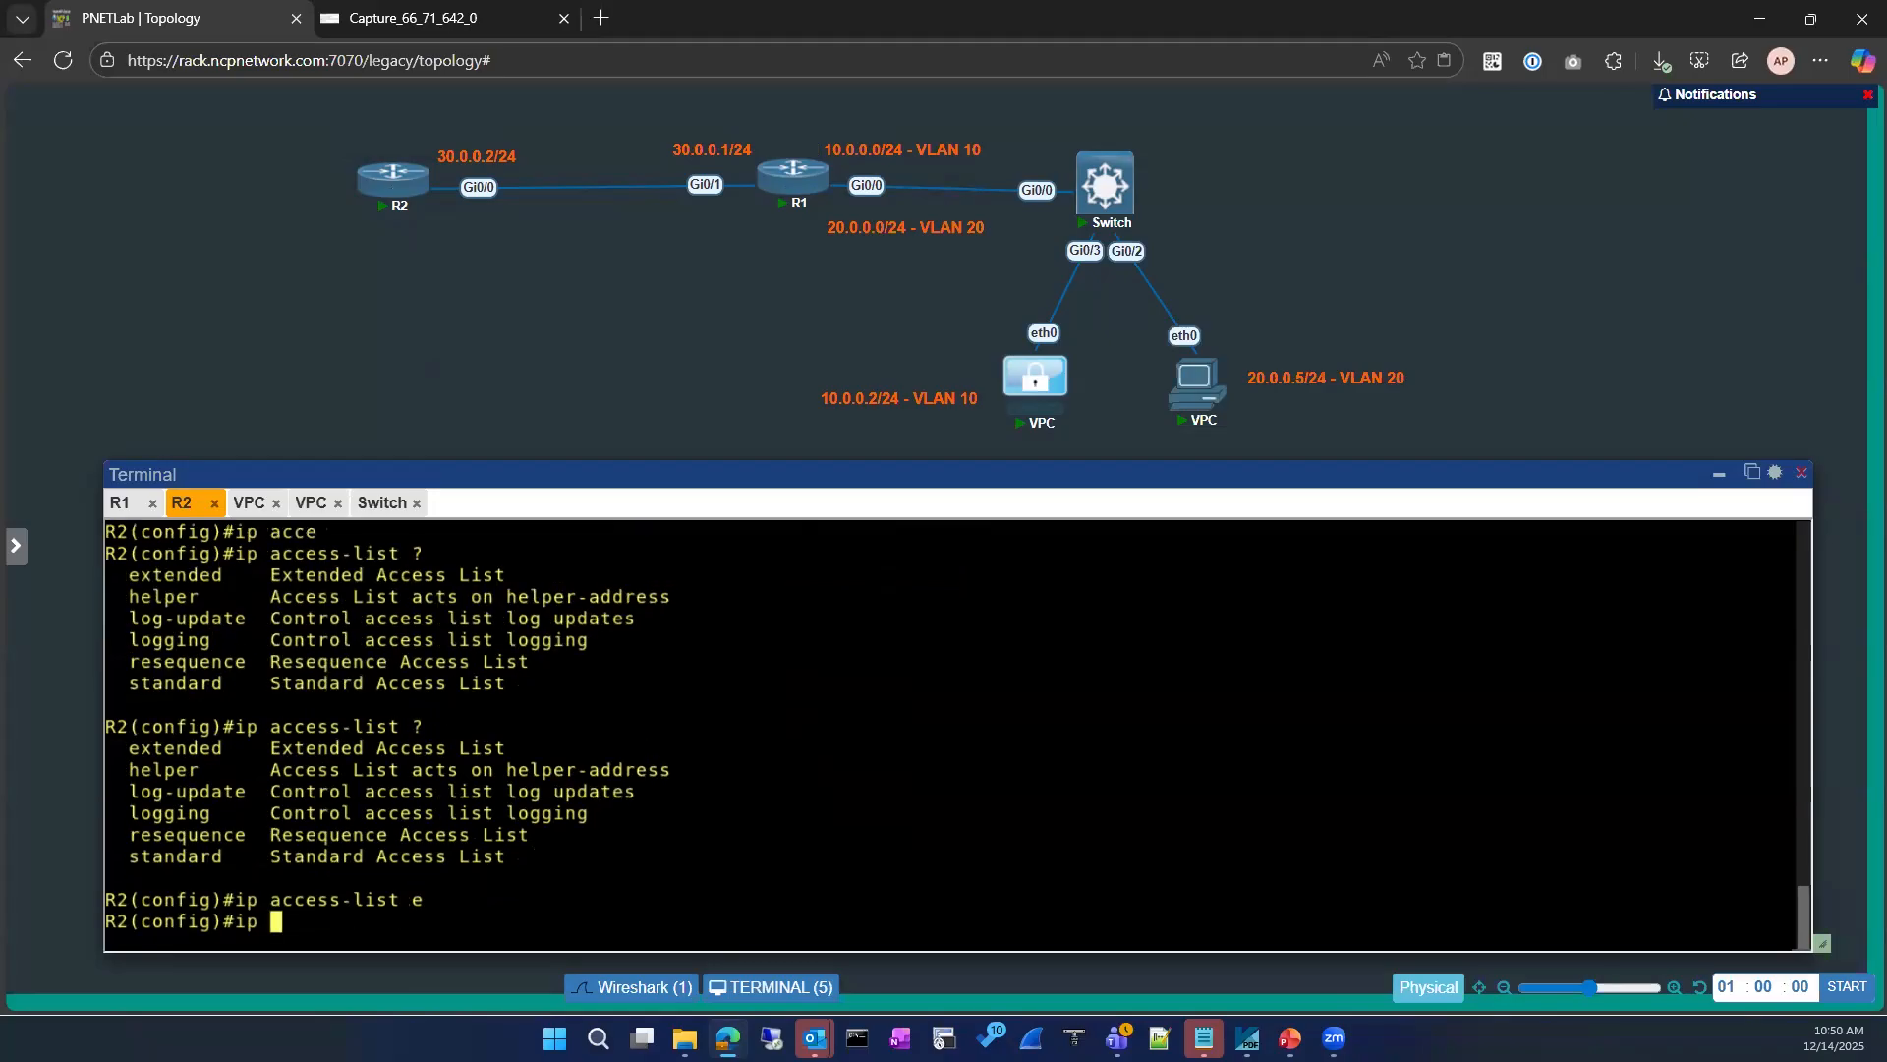
key("Tab")
type("?")
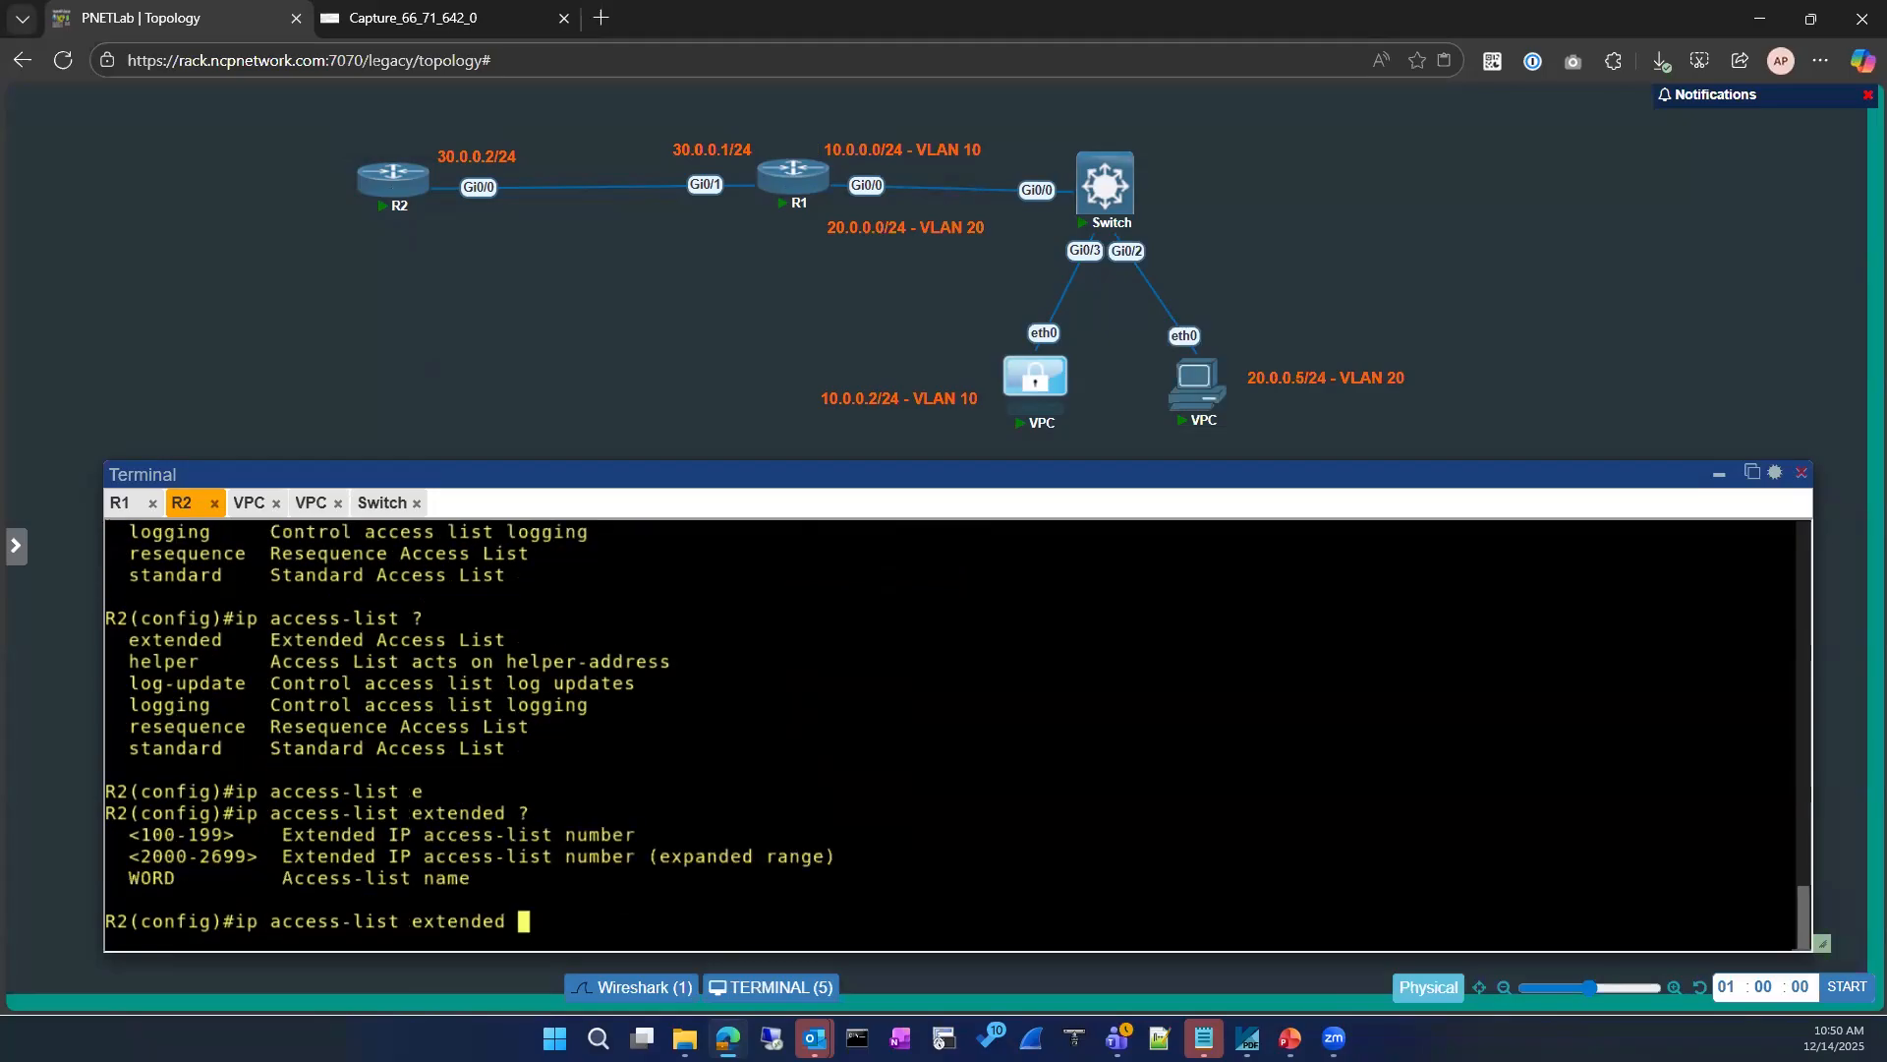
type("ICMP-BLOCK ?")
key("Return")
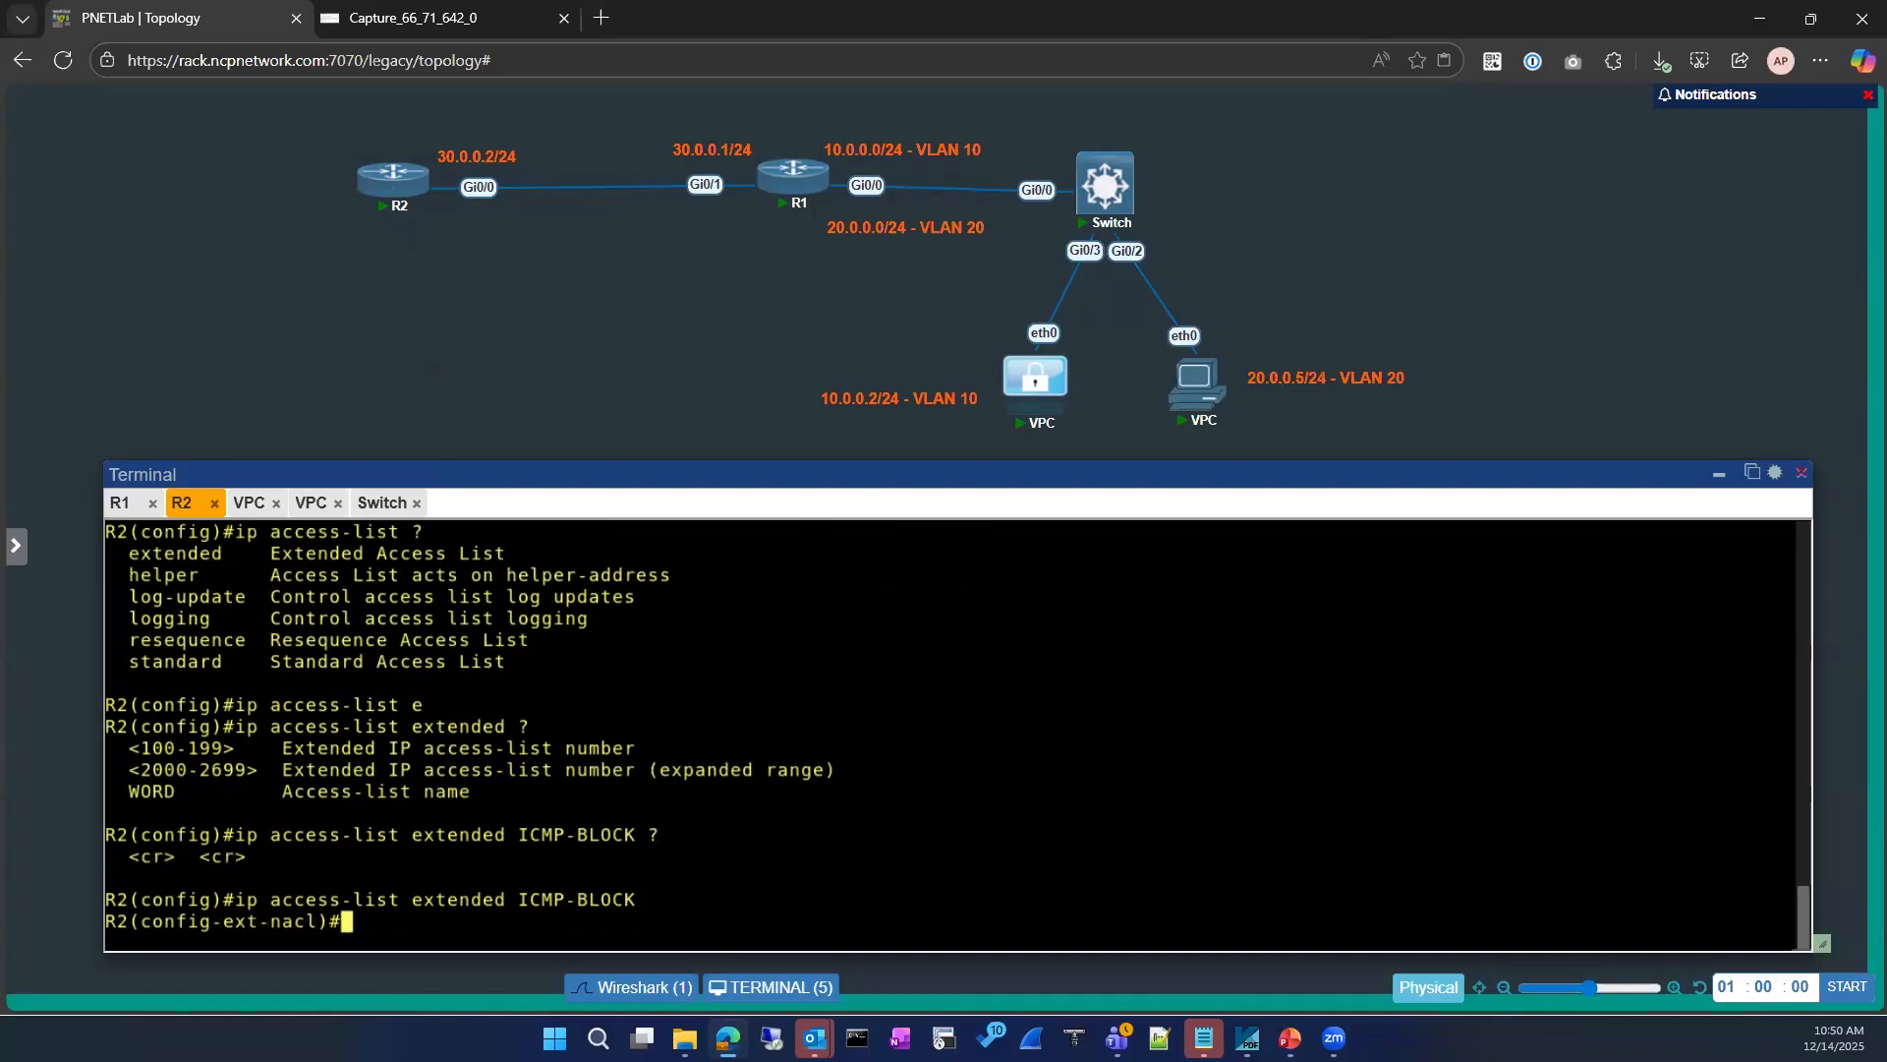
Step: Compose a deny rule for ICMP from any source to any destination and list its further match options
type("den")
key("Tab")
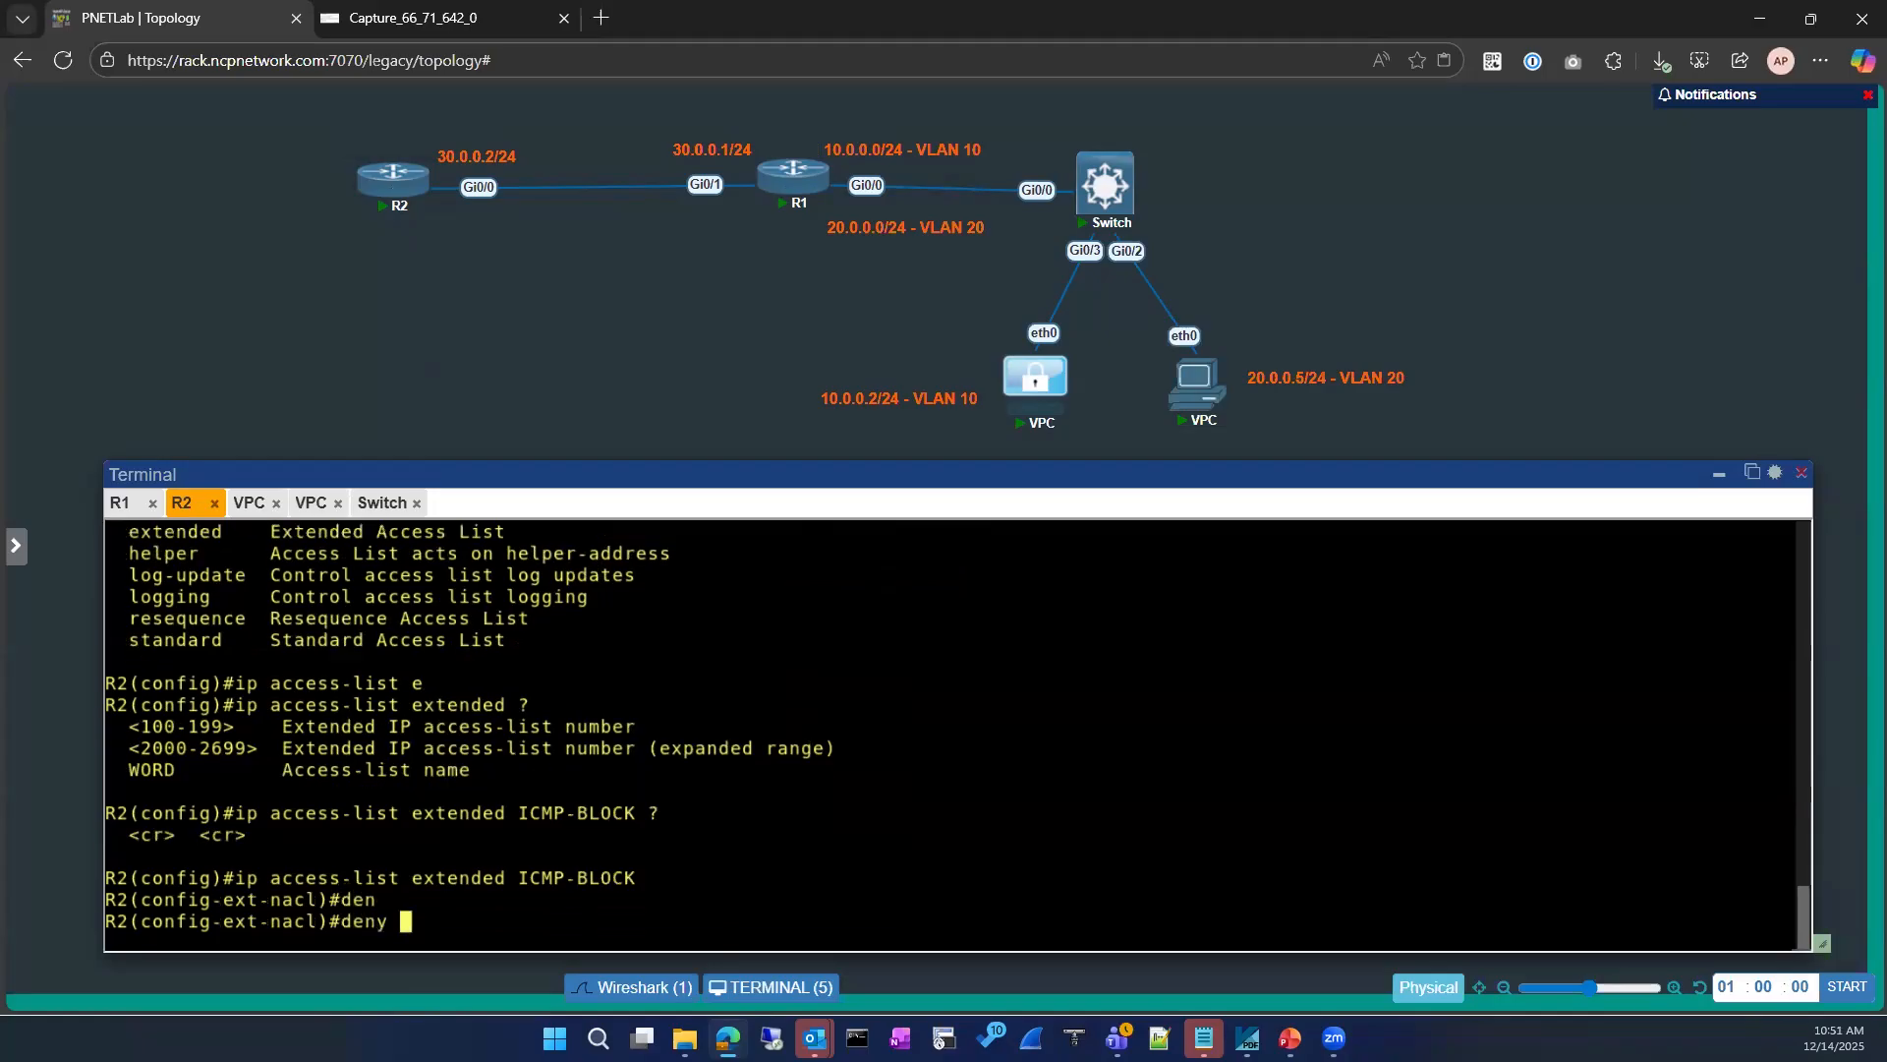
type("ic")
key("Tab")
type("?")
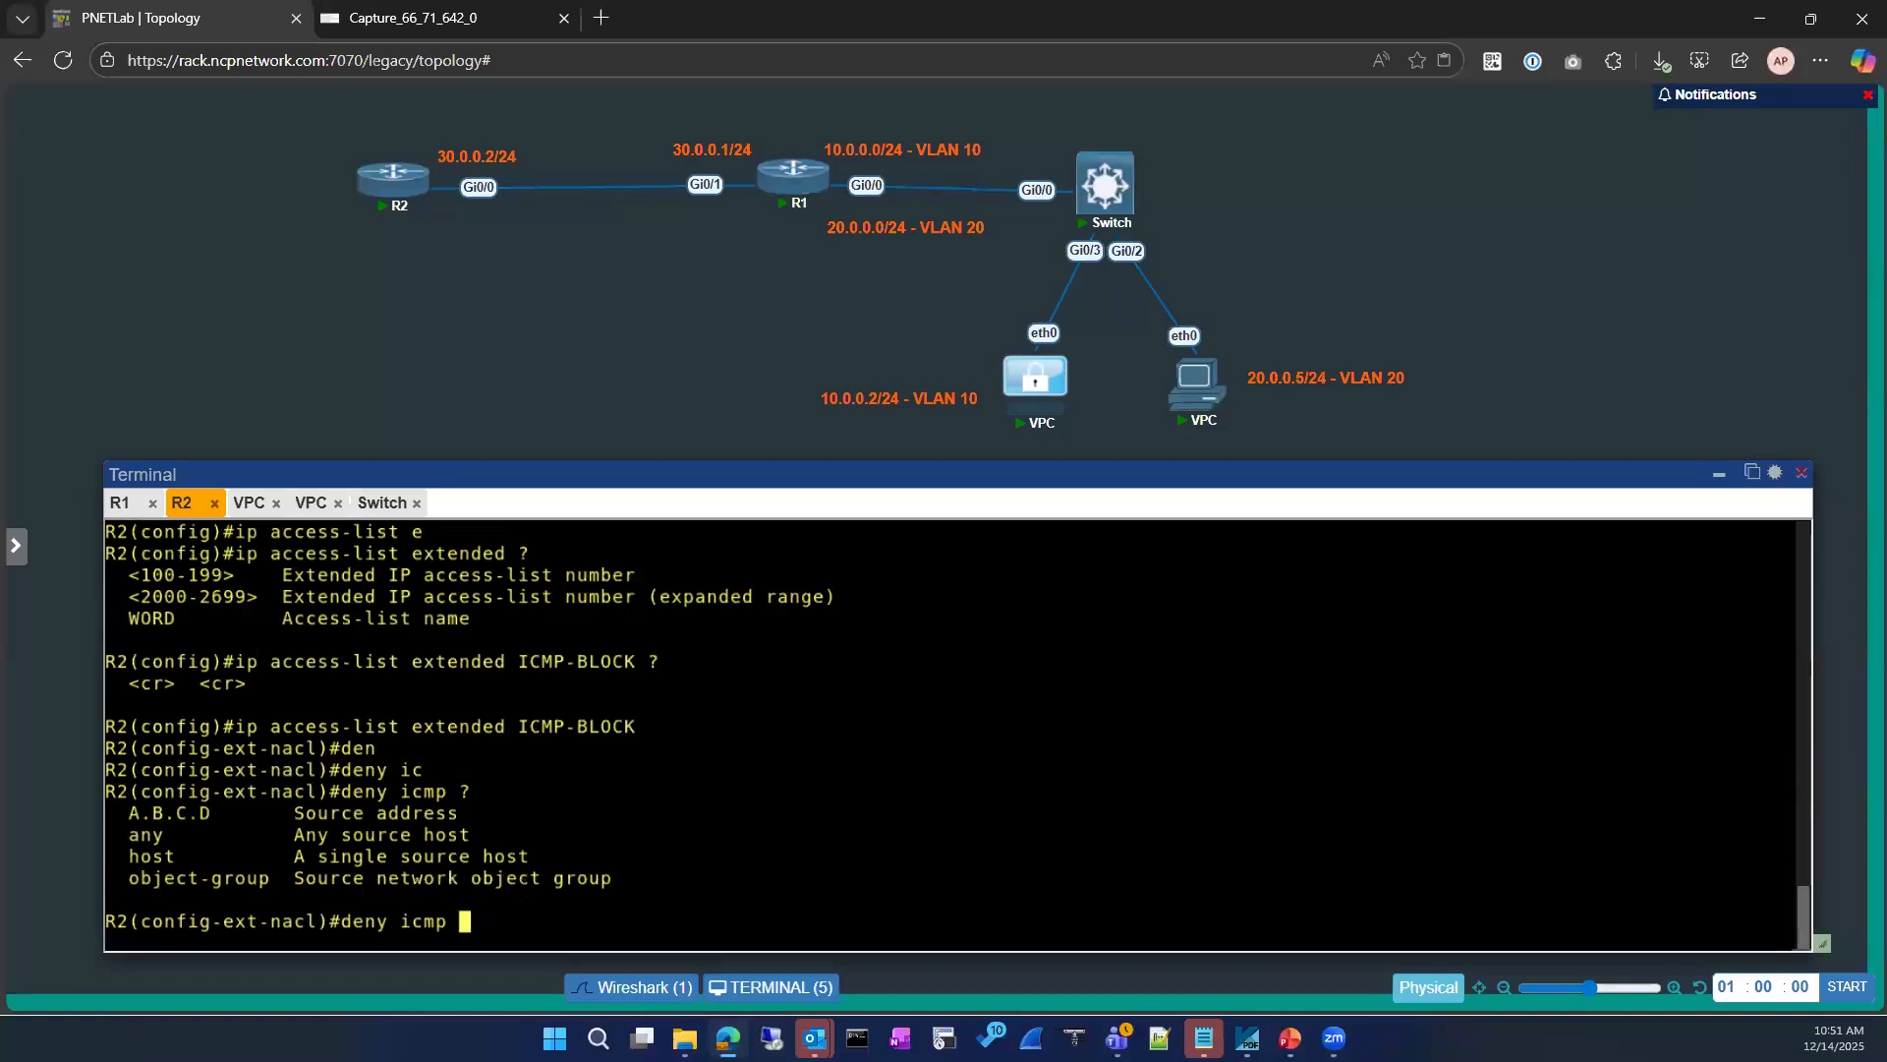
type("a")
key("Tab")
type("?")
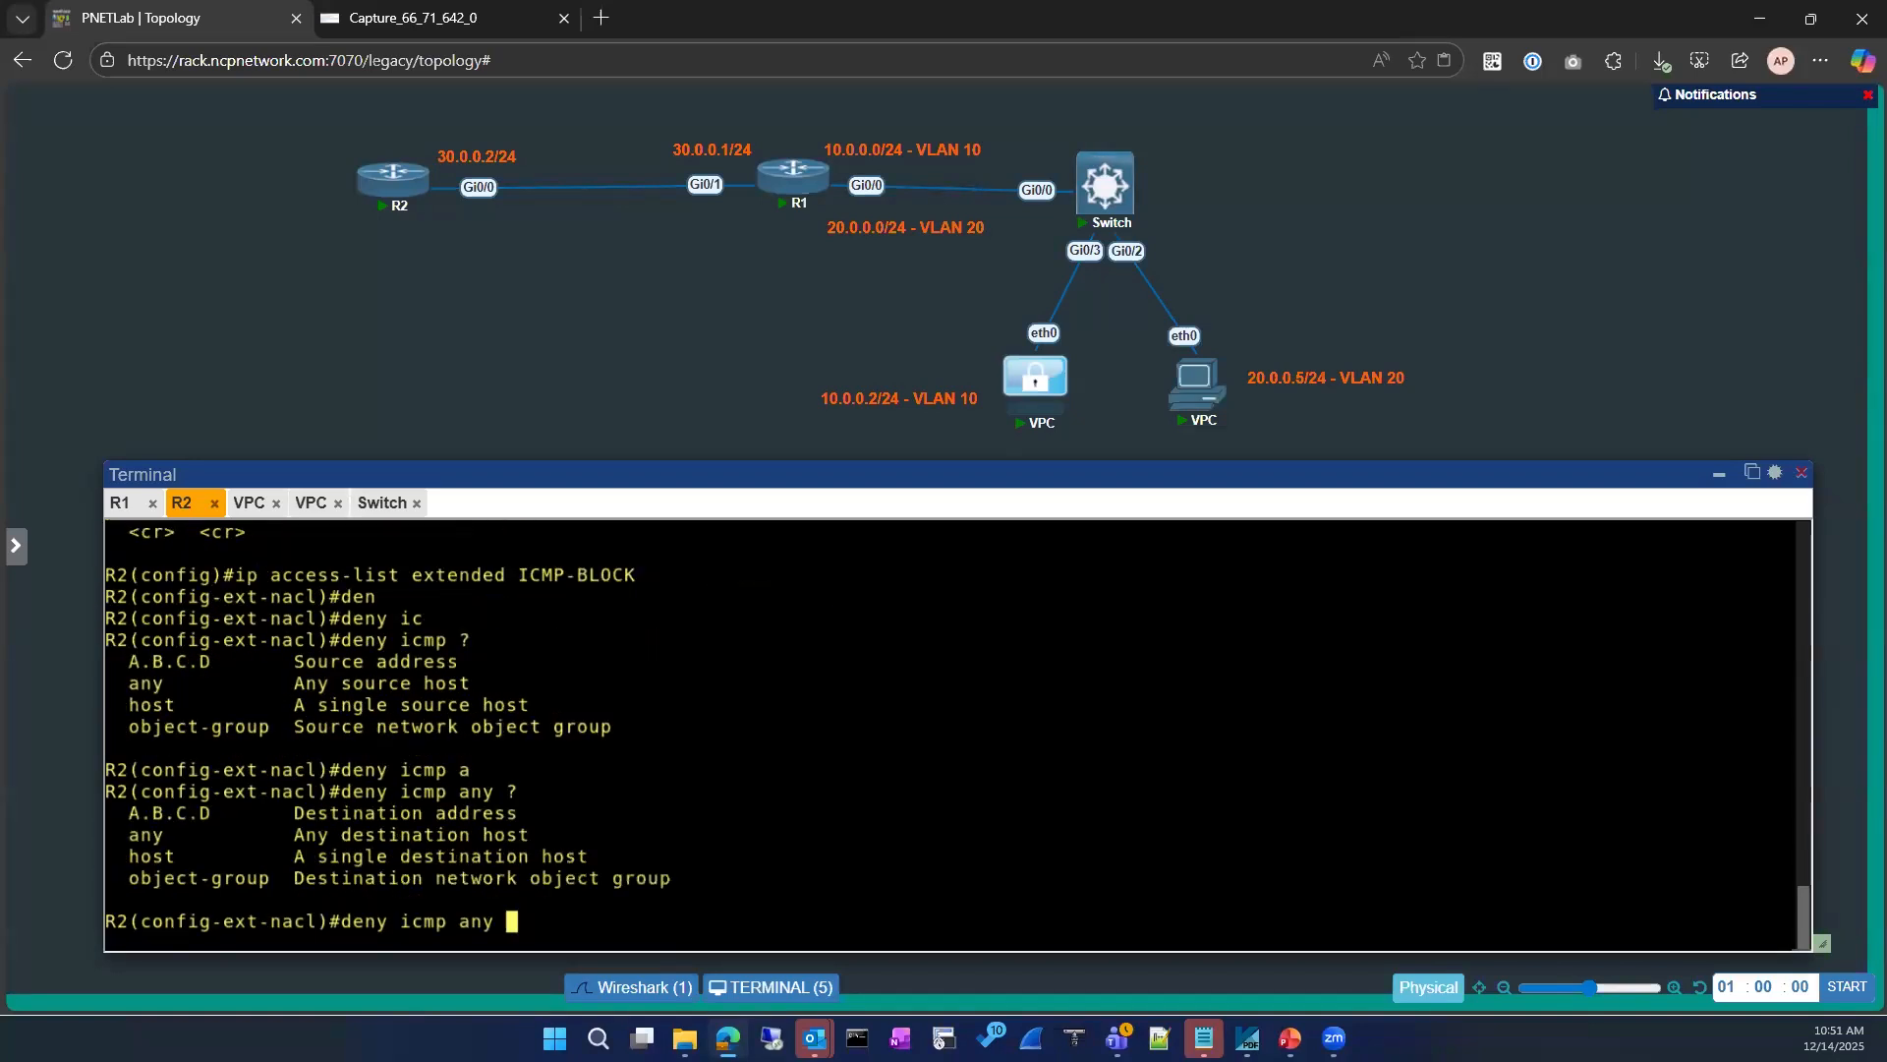
type("a")
key("Tab")
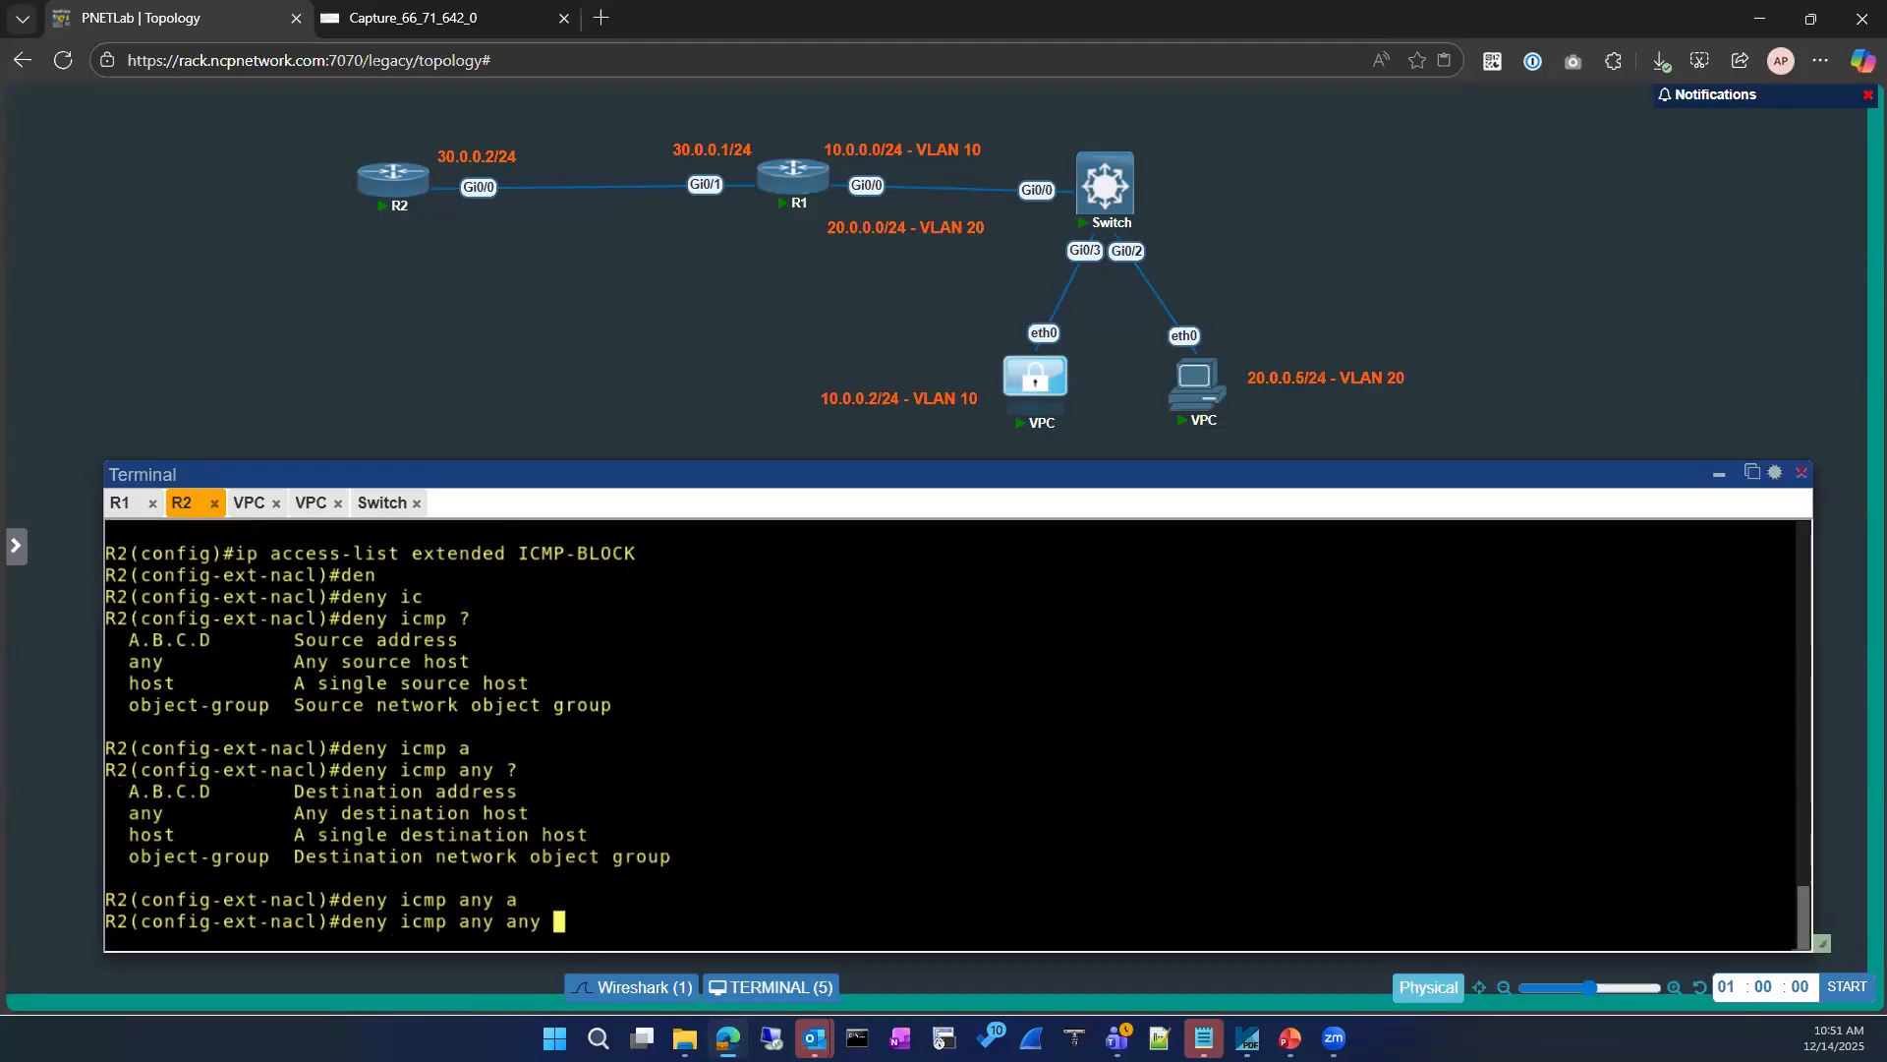
type("?")
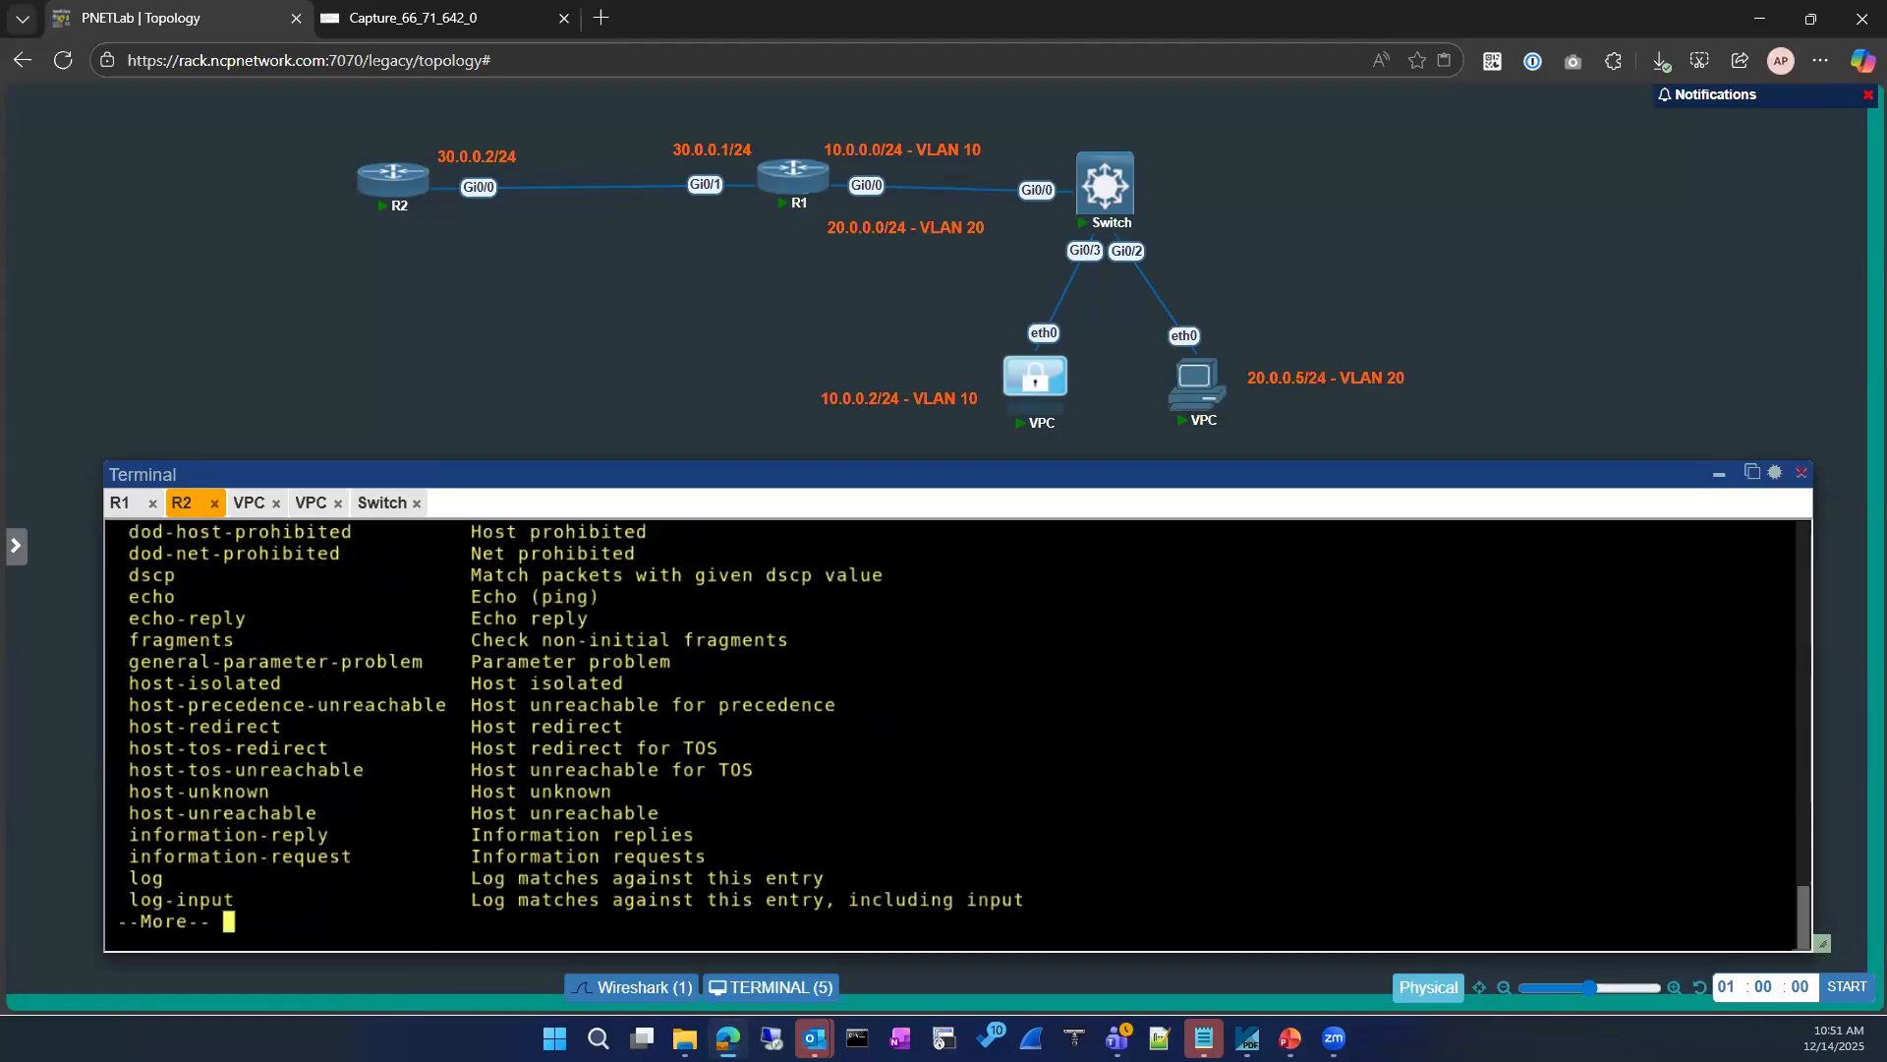
Step: Copy echo-reply from the option list and complete the rule as deny icmp any any echo-reply
left_click_drag(117, 617, 246, 617)
key("Return")
key("Return")
key("Return")
key("Return")
key("Return")
key("Return")
key("Return")
key("Return")
key("Return")
key("Return")
key("Return")
key("Return")
key("Return")
key("Return")
key("Return")
key("Return")
key("Return")
key("Return")
key("Return")
key("Return")
key("Return")
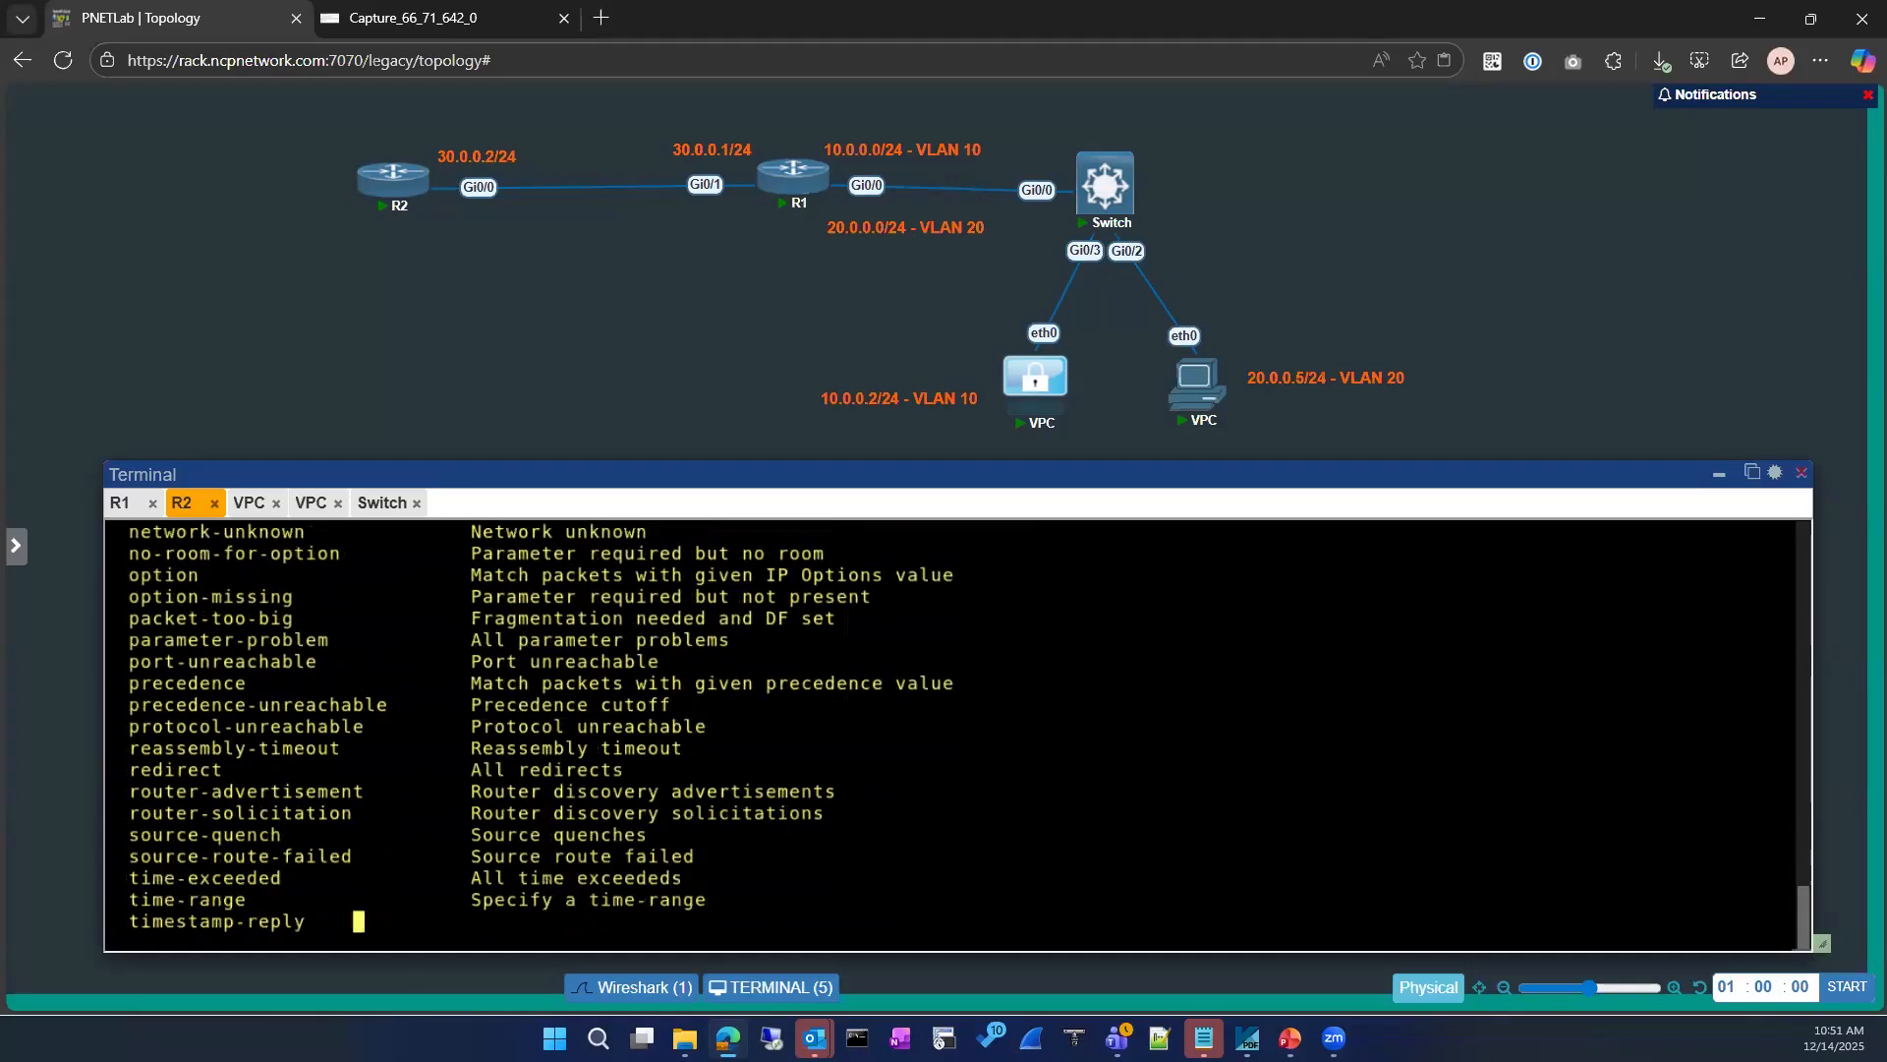
key("Return")
key("Return")
key("Return")
key("Return")
key("Return")
key("Return")
key("Return")
type("echo-reply")
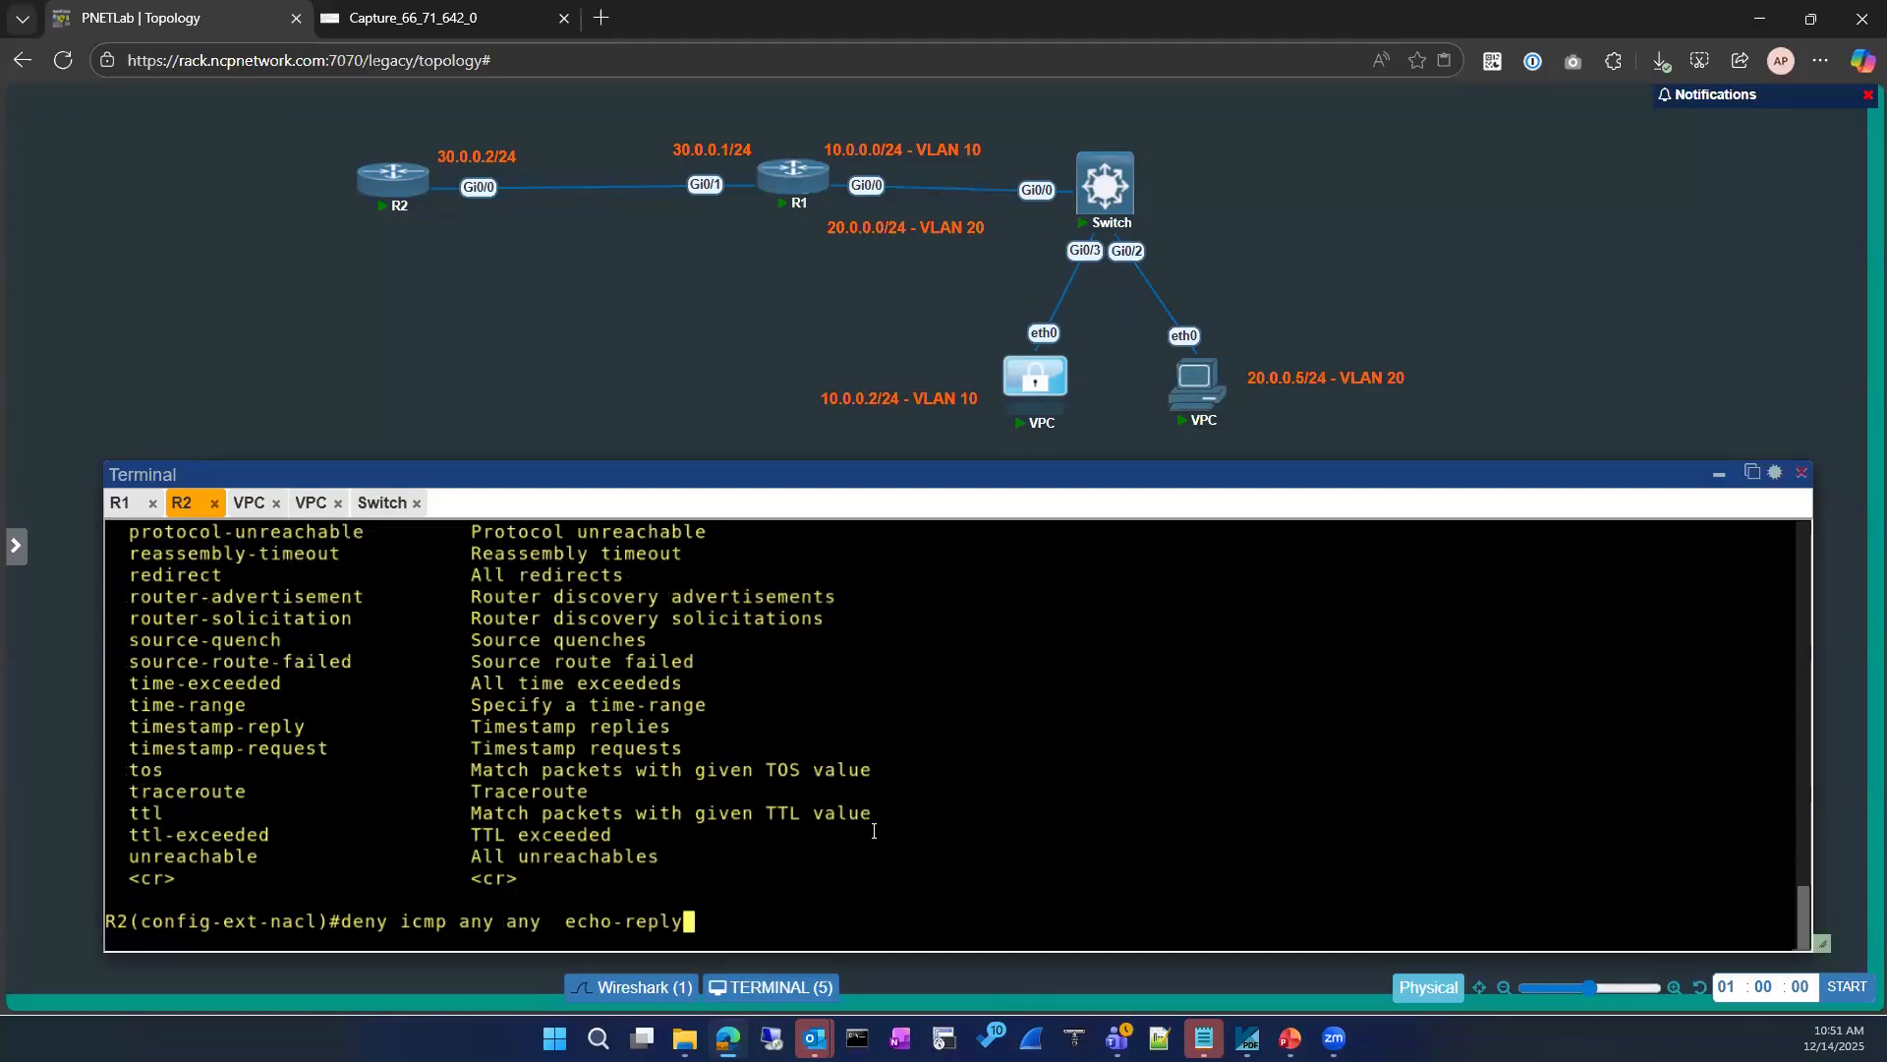
key("Return")
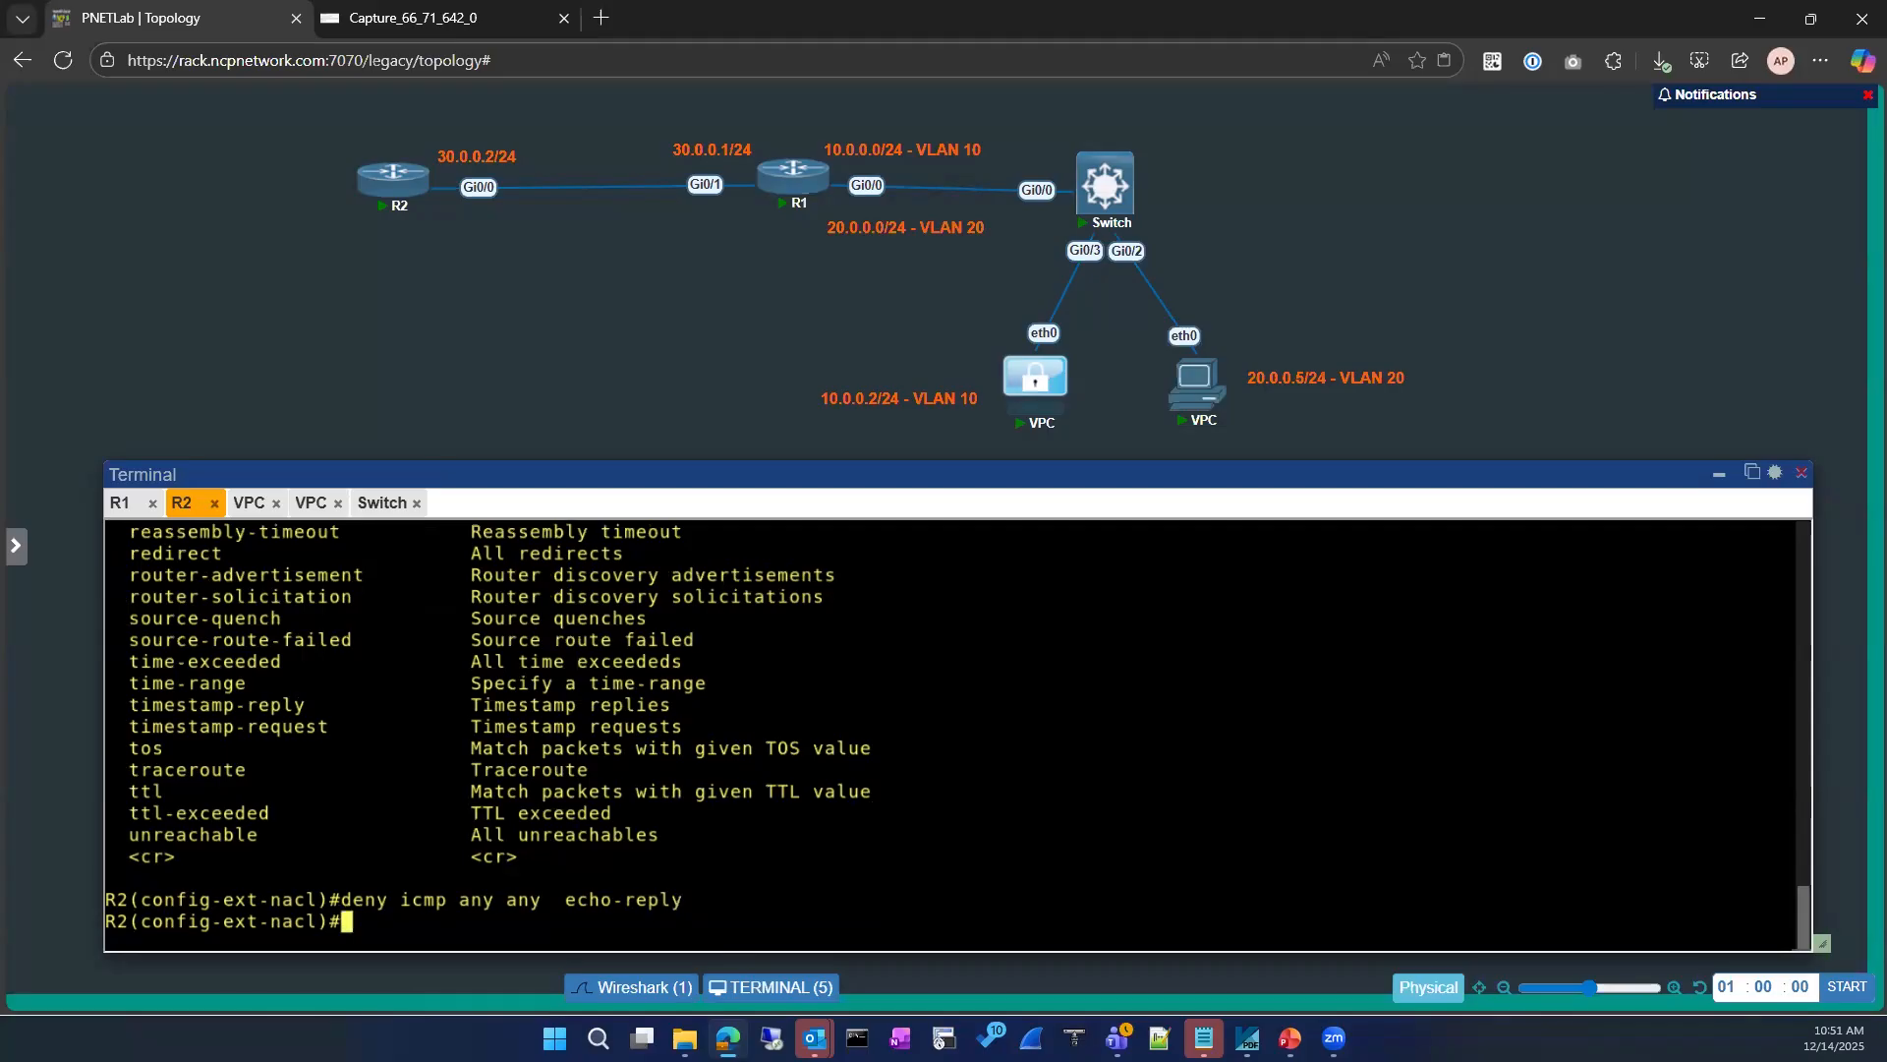
Step: Add a permit ip any any rule to the ICMP-BLOCK list and leave configuration mode
type("per")
key("Tab")
type("ip")
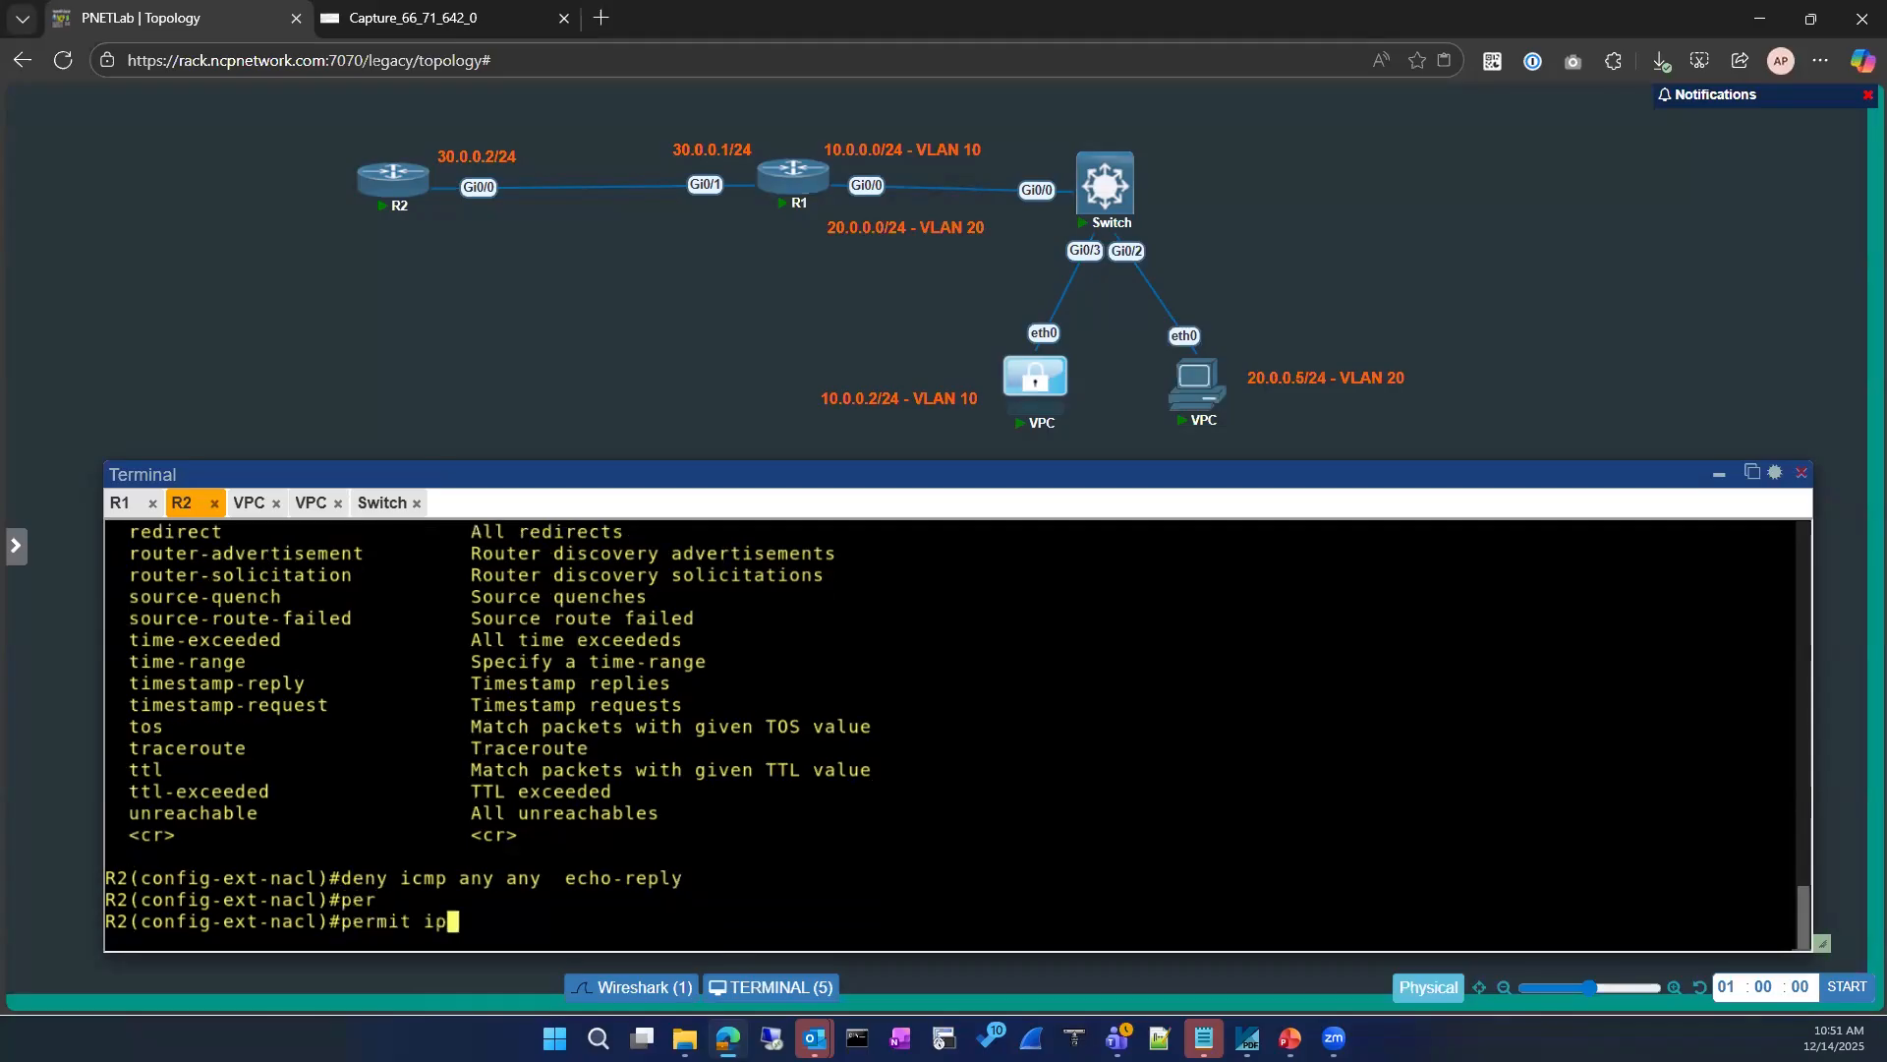
type(" an")
key("Tab")
type("an")
key("Tab")
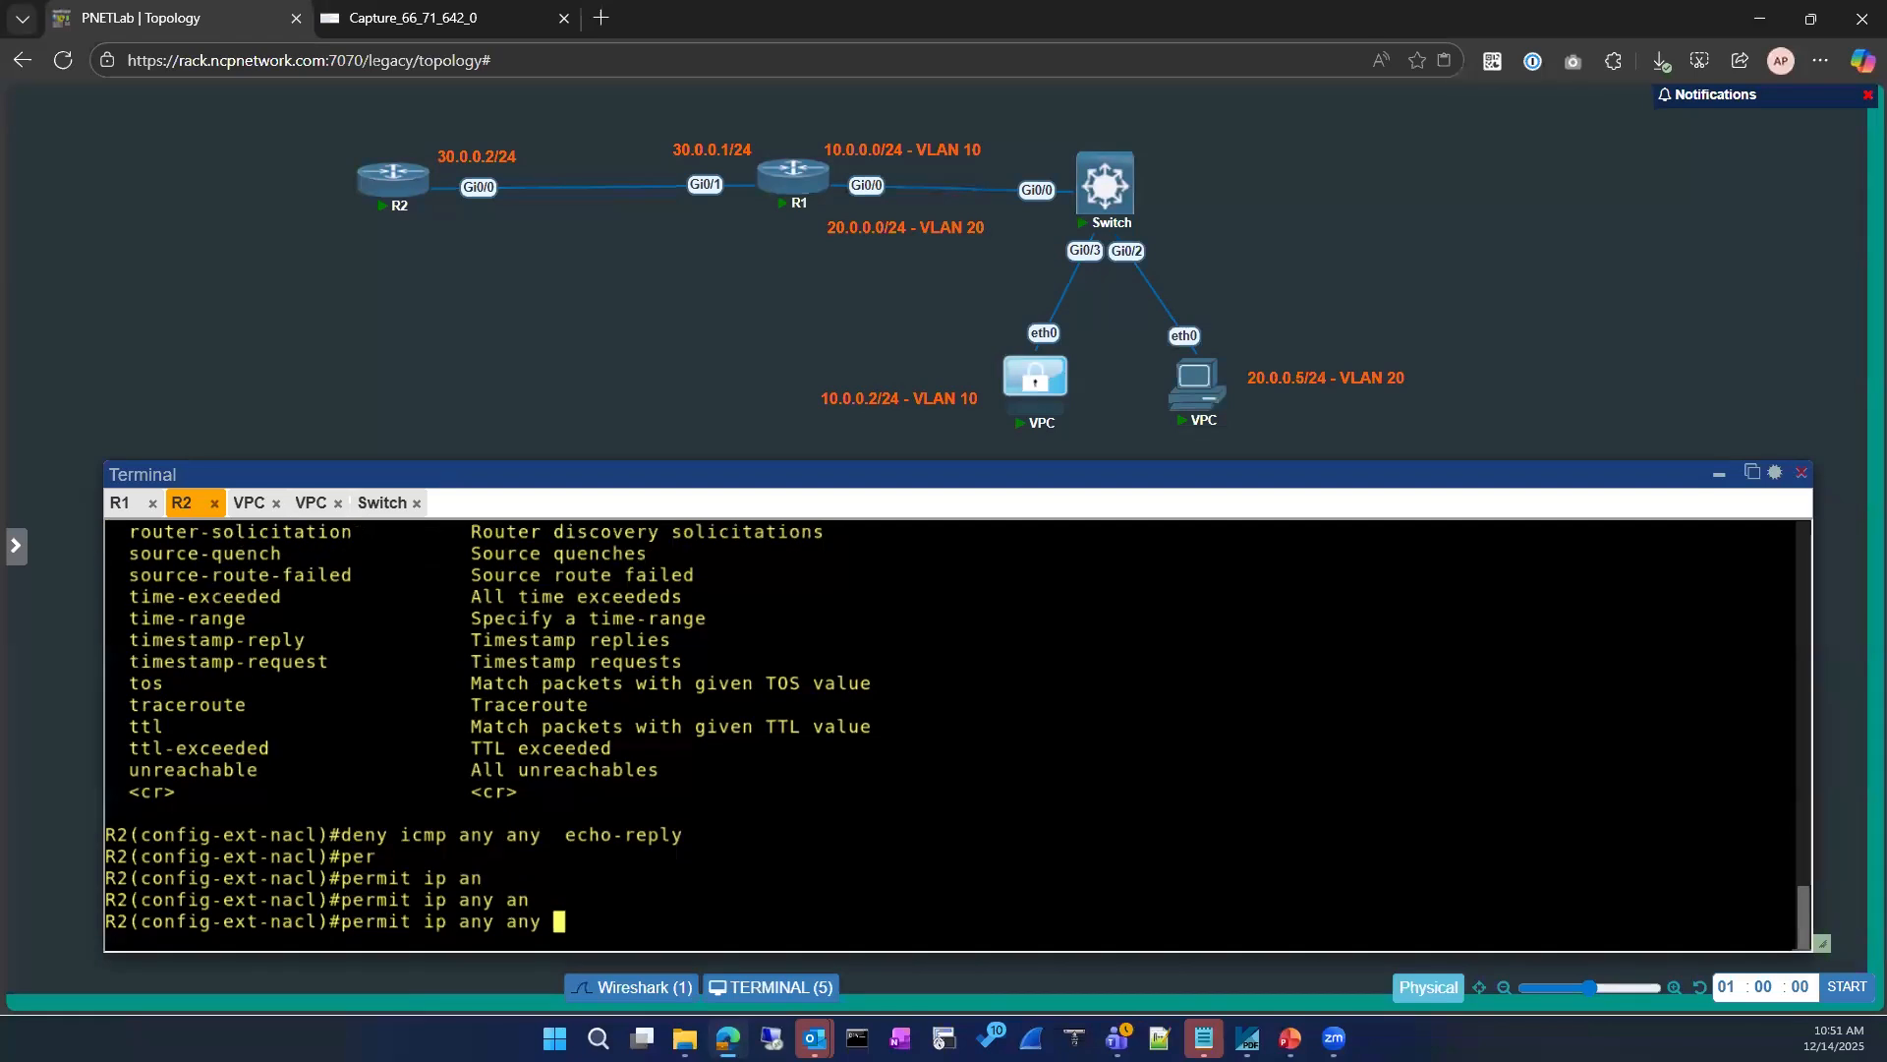
key("Return")
key("Return")
type("exit")
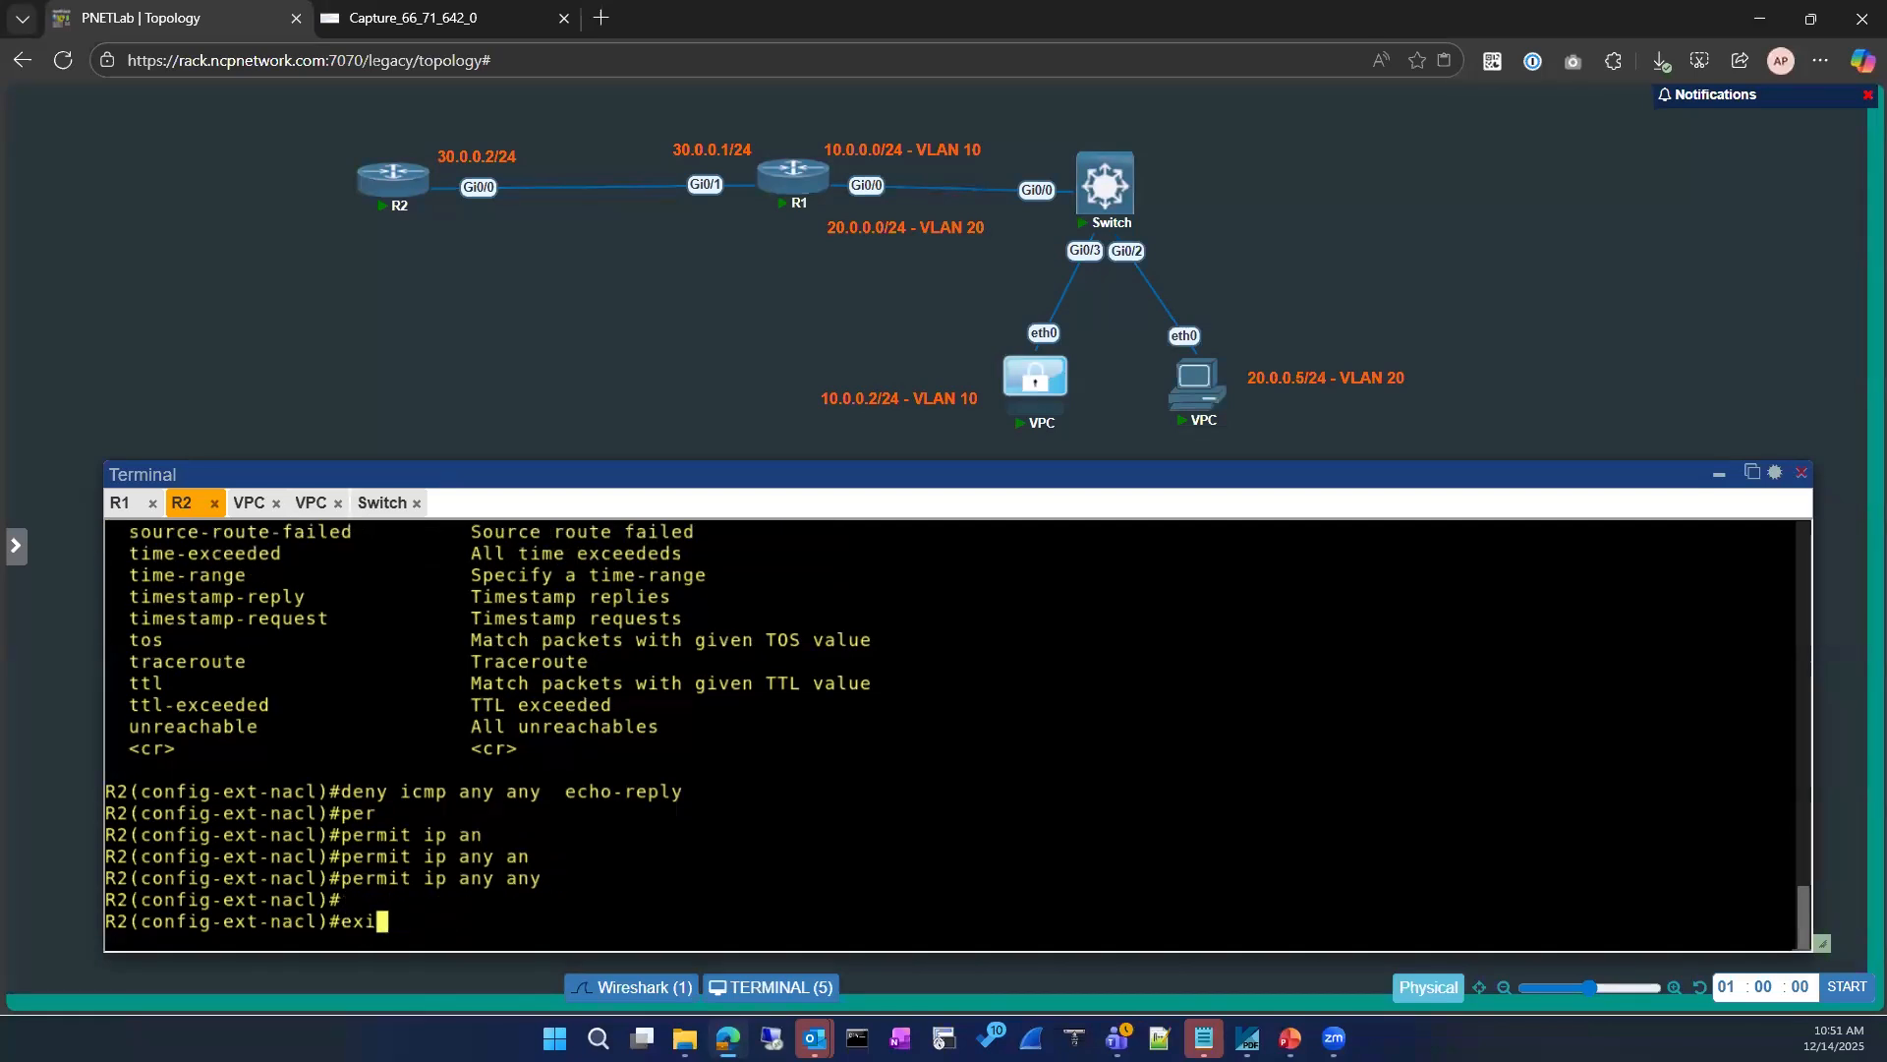
key("Return")
type("exit")
key("Return")
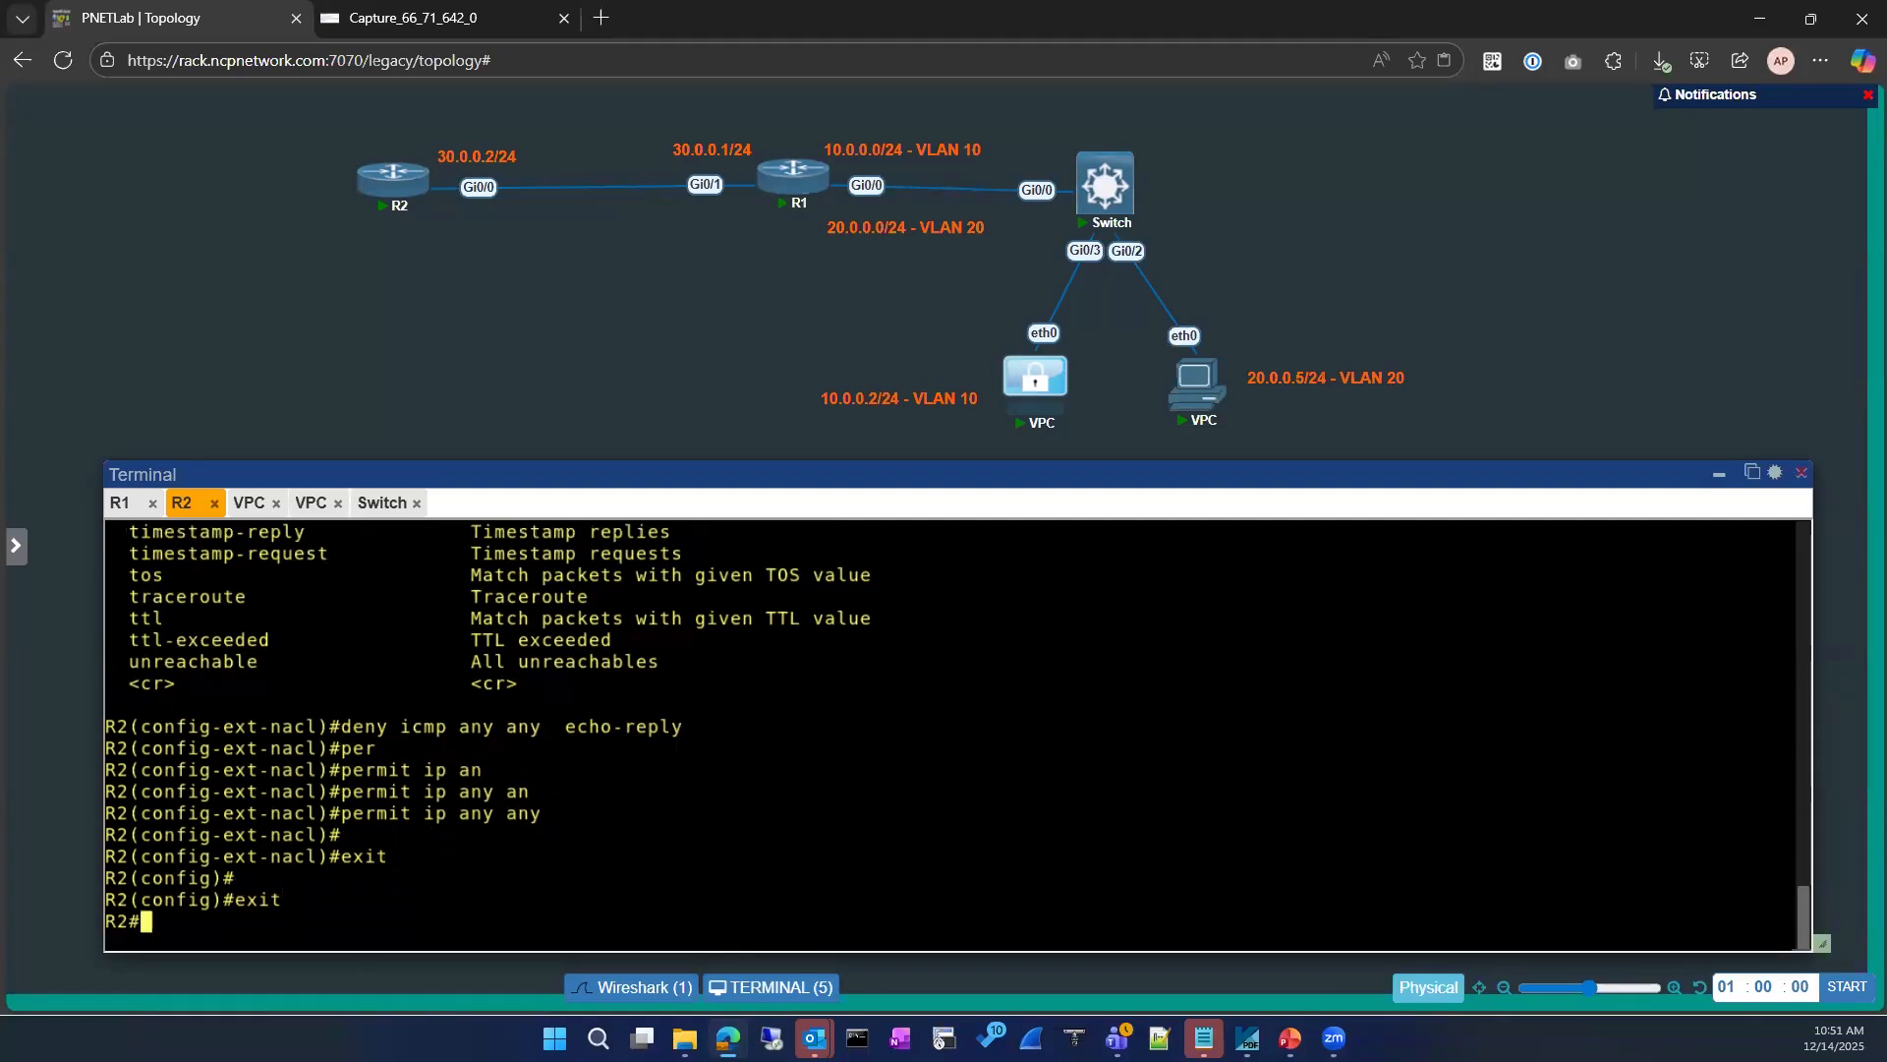
Step: Show the IP access lists configured on R2
key("Return")
type("sh ip ace")
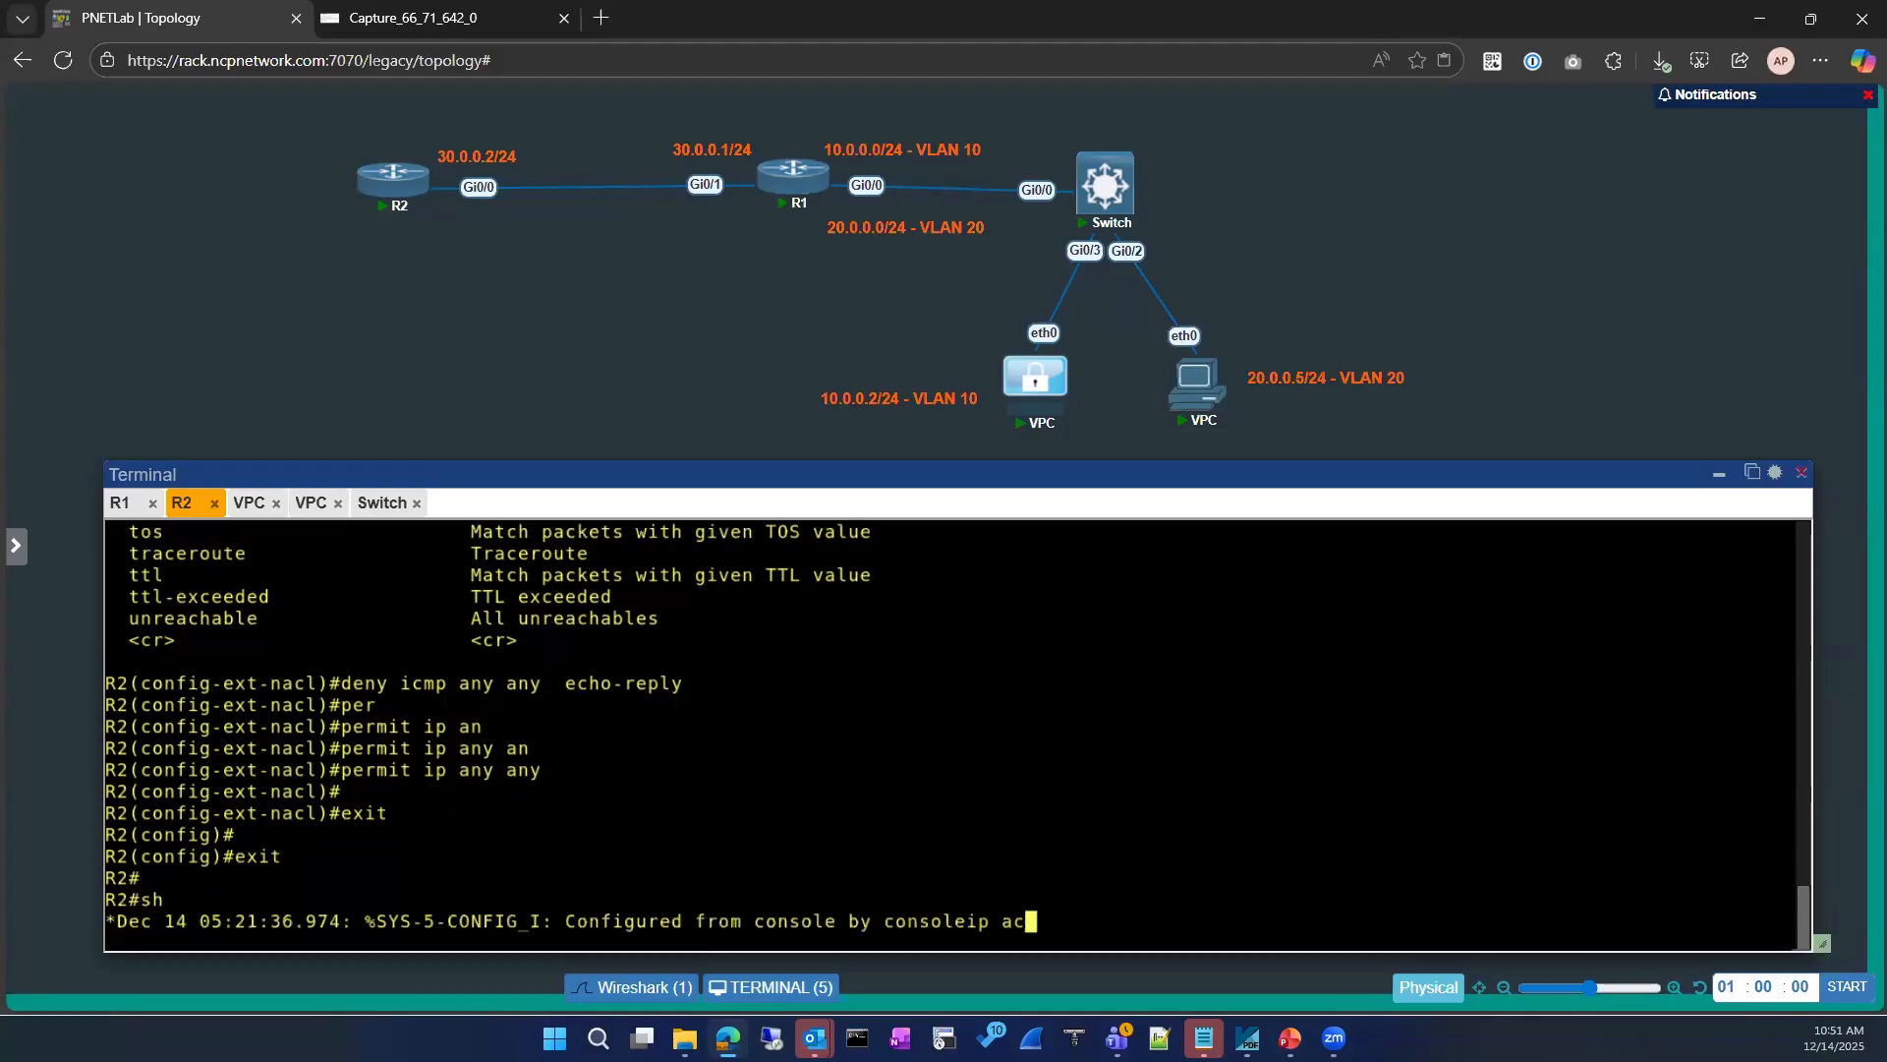
key("Return")
type("sh ")
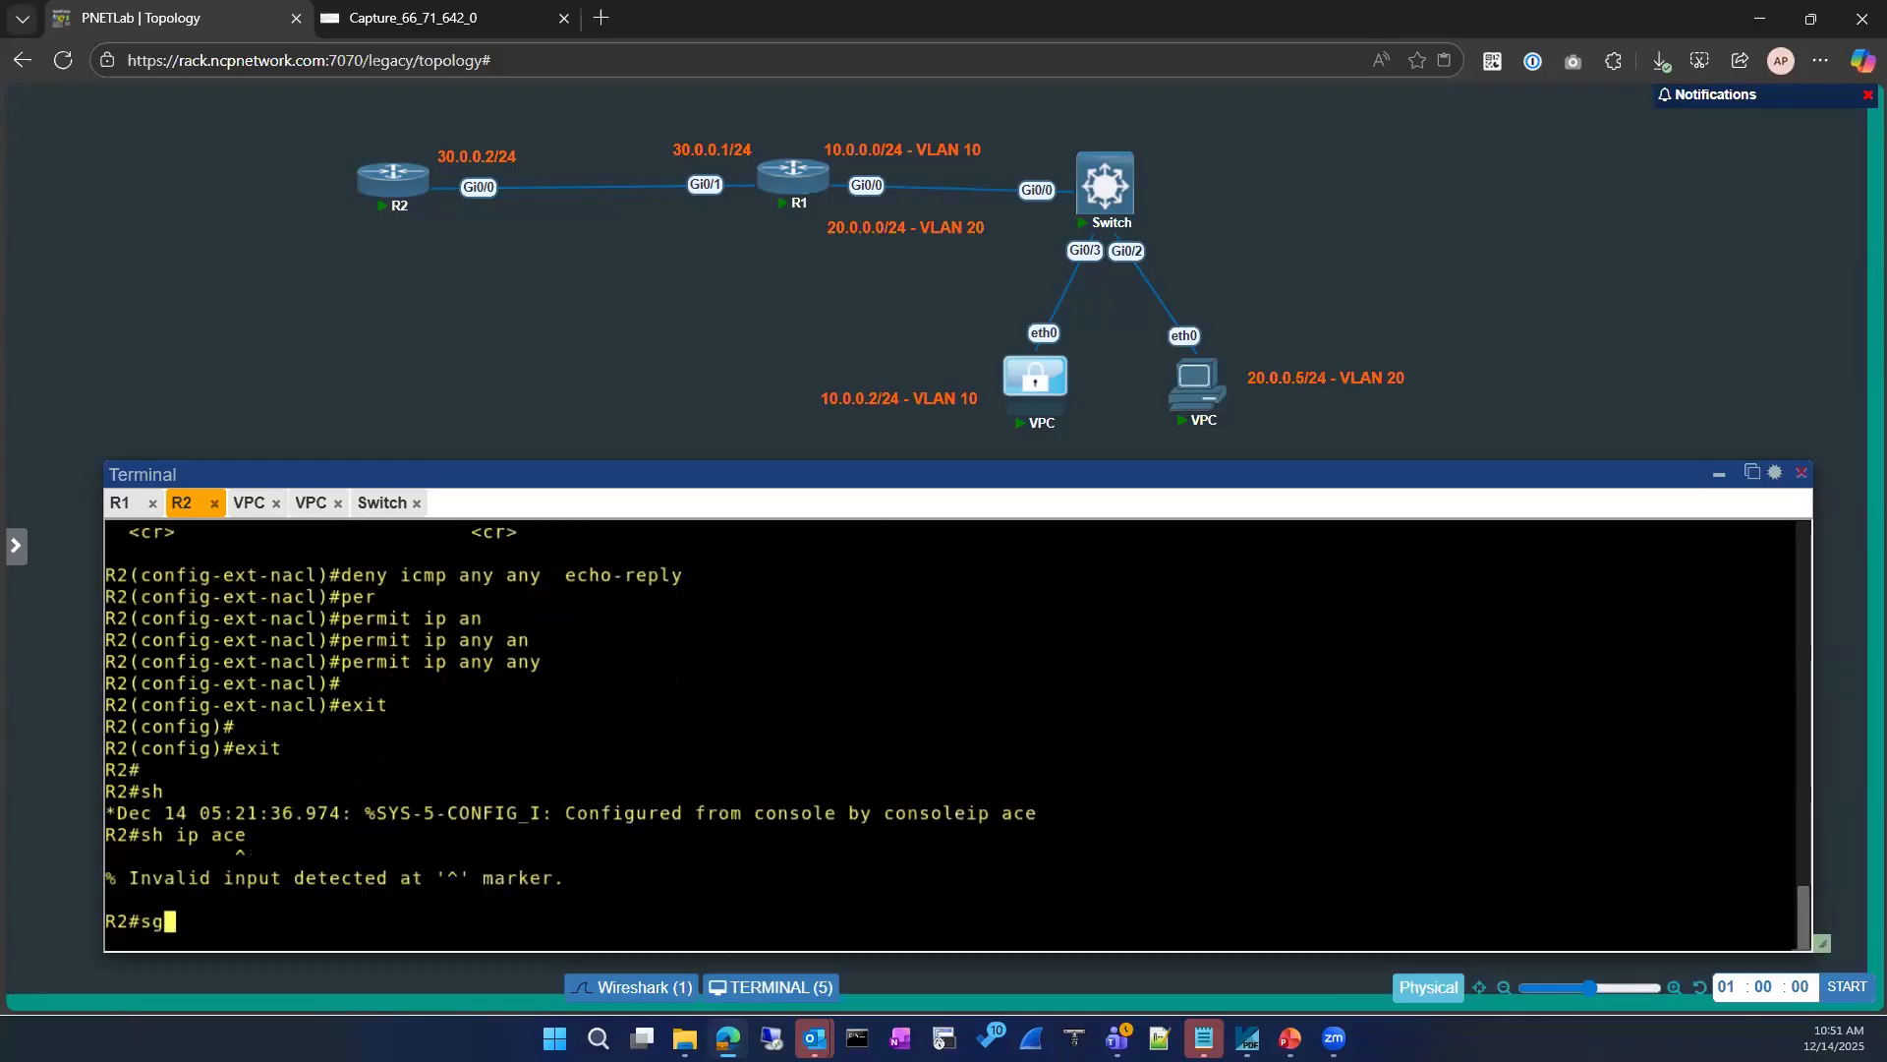
type("ip acce")
key("Tab")
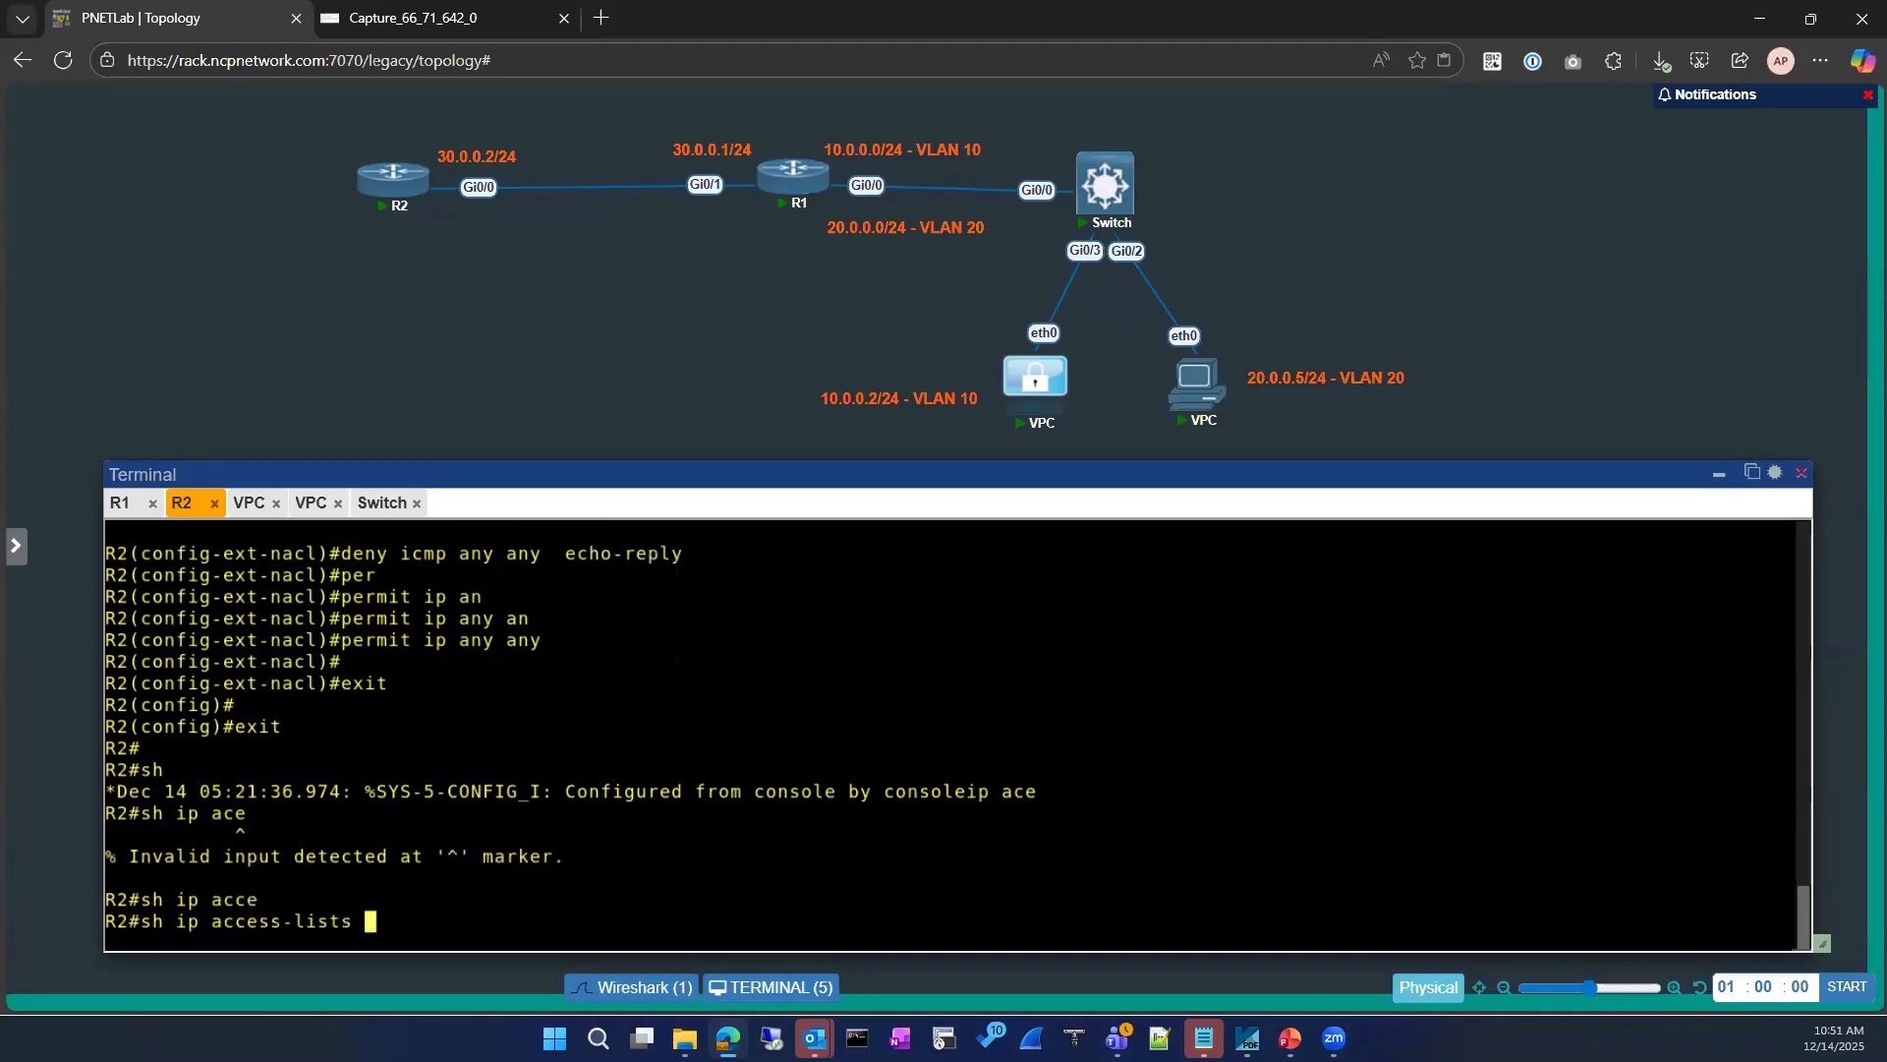
key("Return")
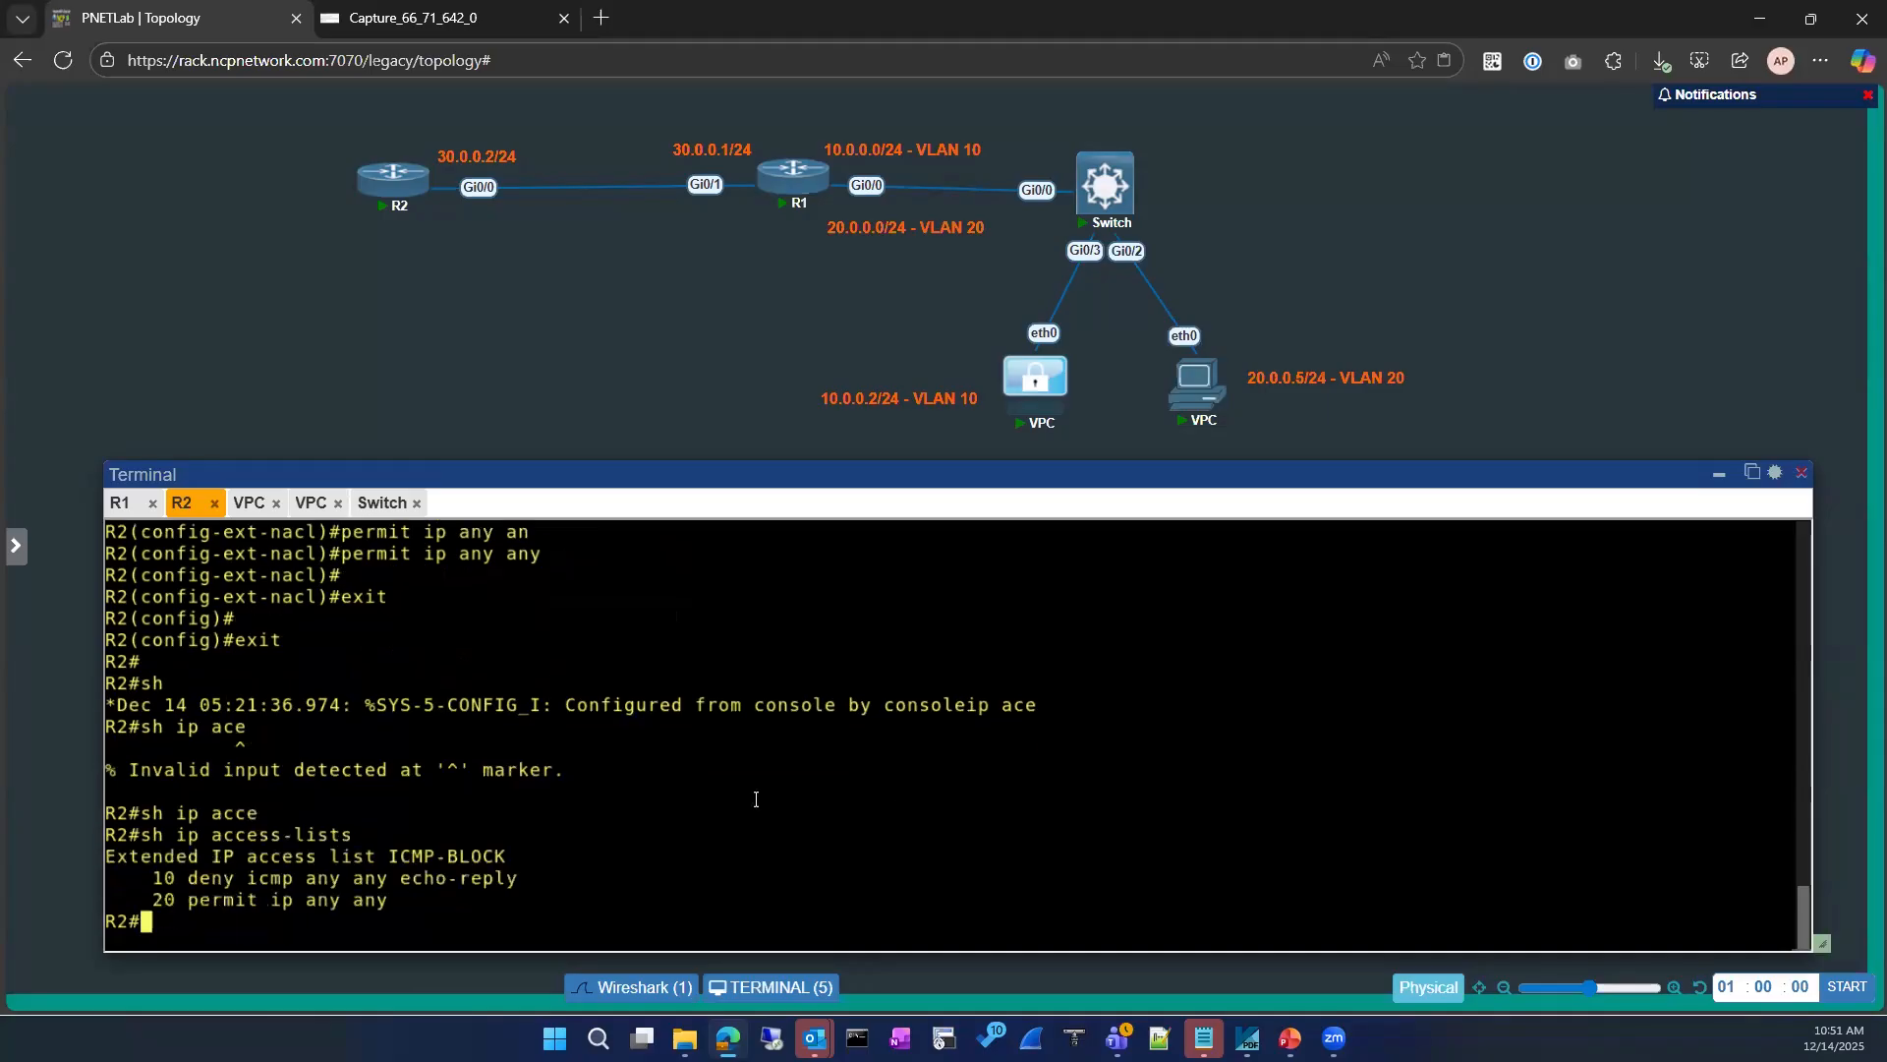
Step: Try to enter the ip access-group command in R2's global configuration mode
type("conf")
key("Tab")
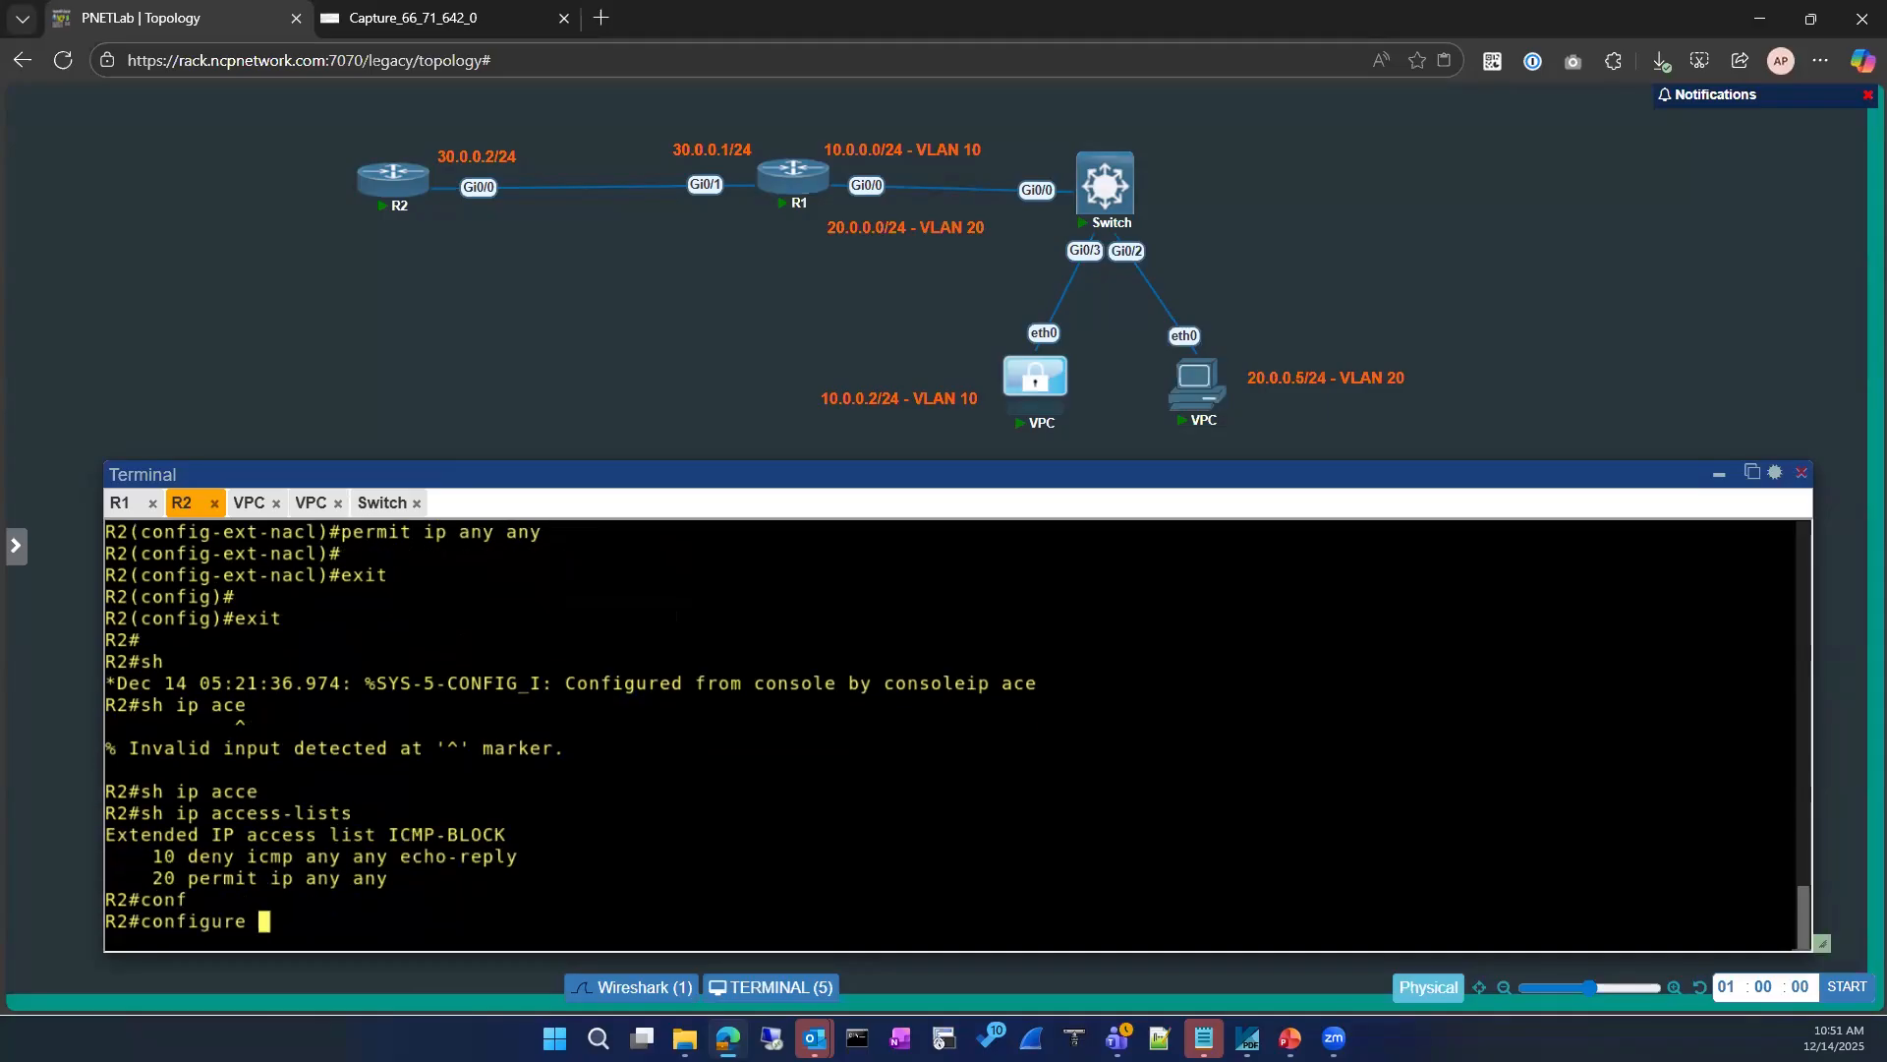
key("Return")
key("Return")
type("ip acce")
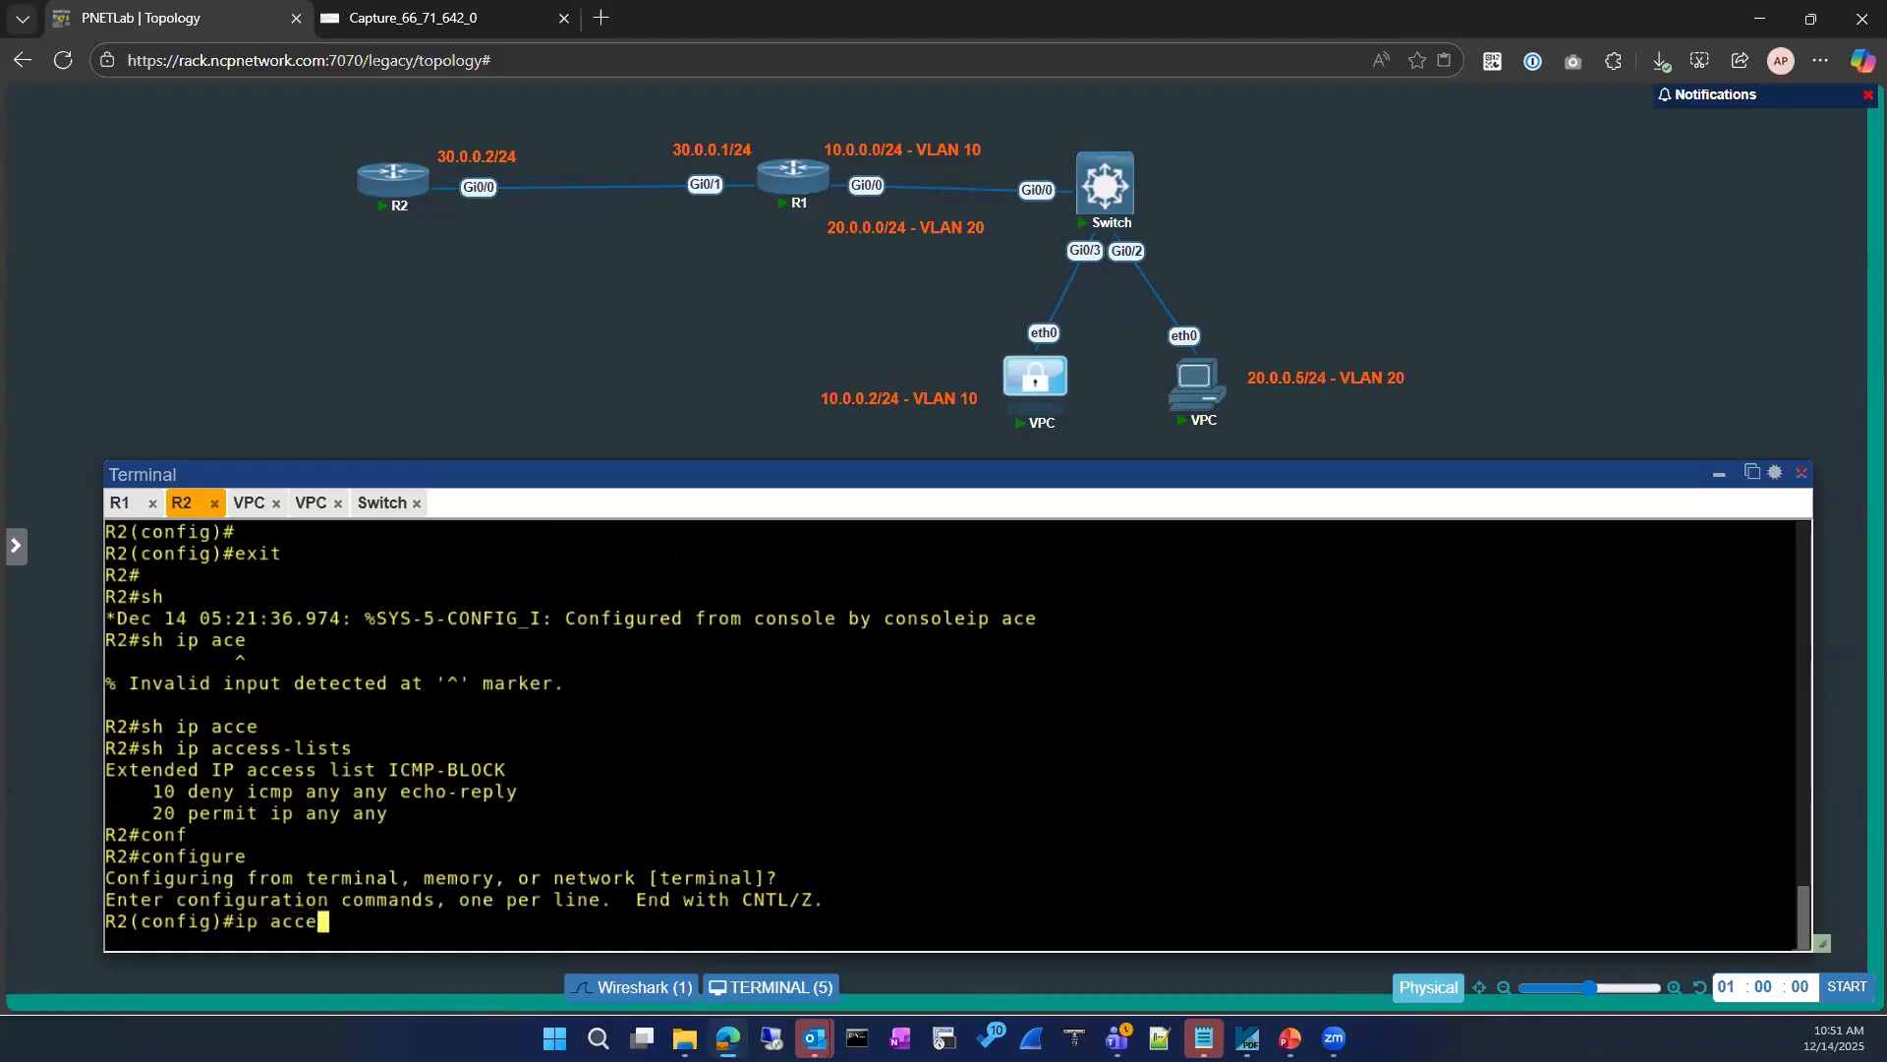
key("Tab")
key("BackSpace")
key("BackSpace")
key("BackSpace")
key("BackSpace")
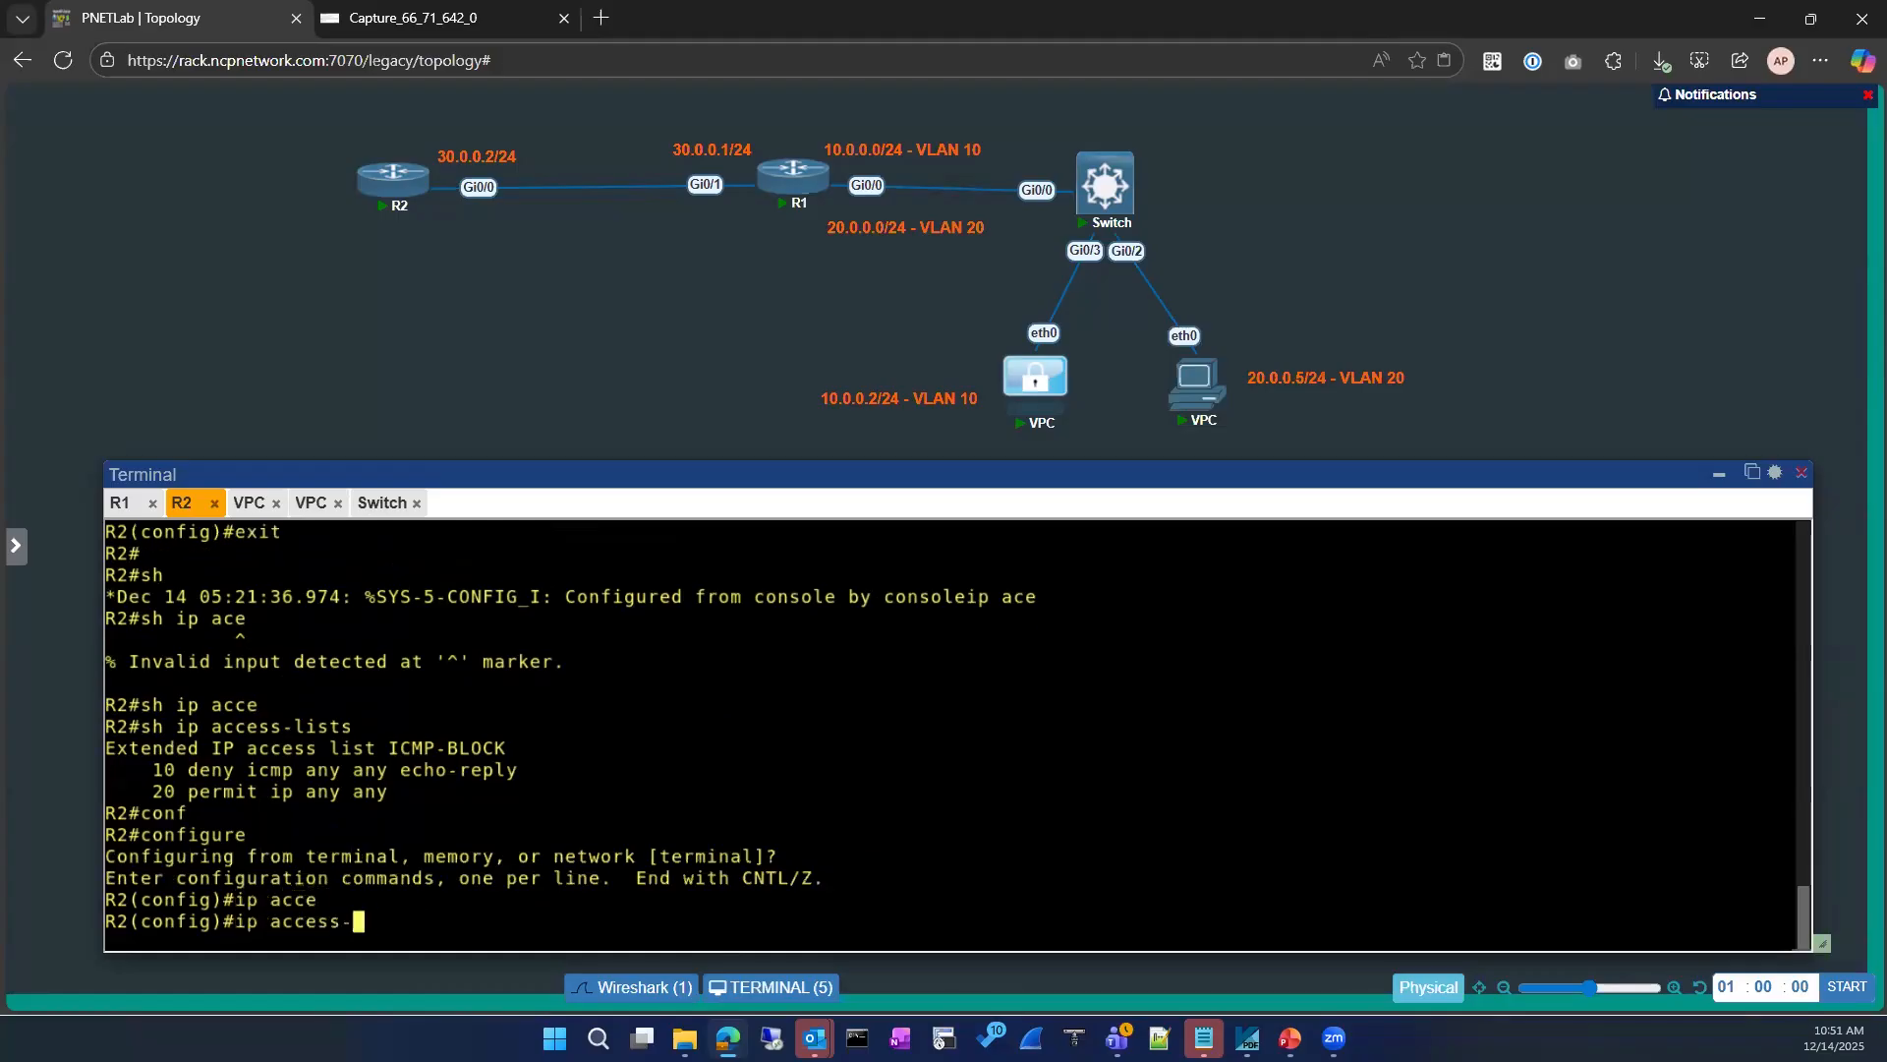
type("gr")
key("Tab")
type("o")
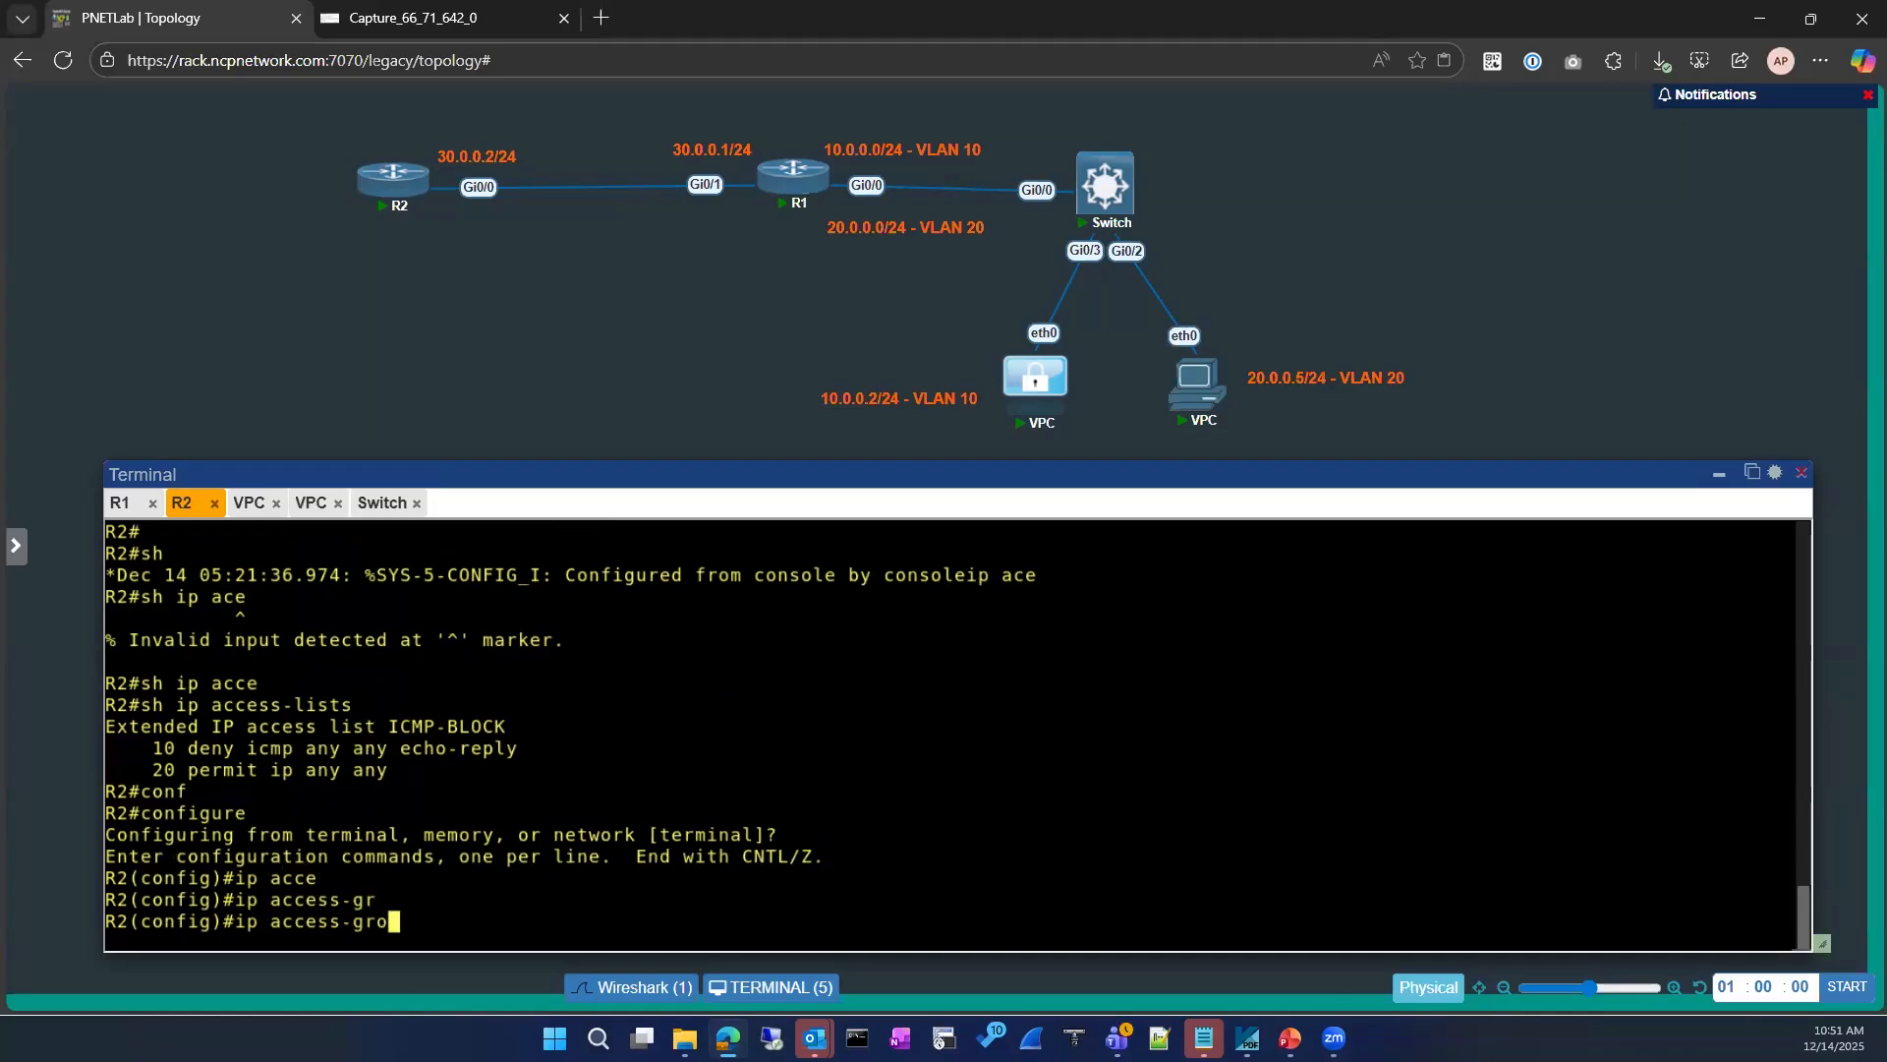
key("Tab")
key("BackSpace")
key("BackSpace")
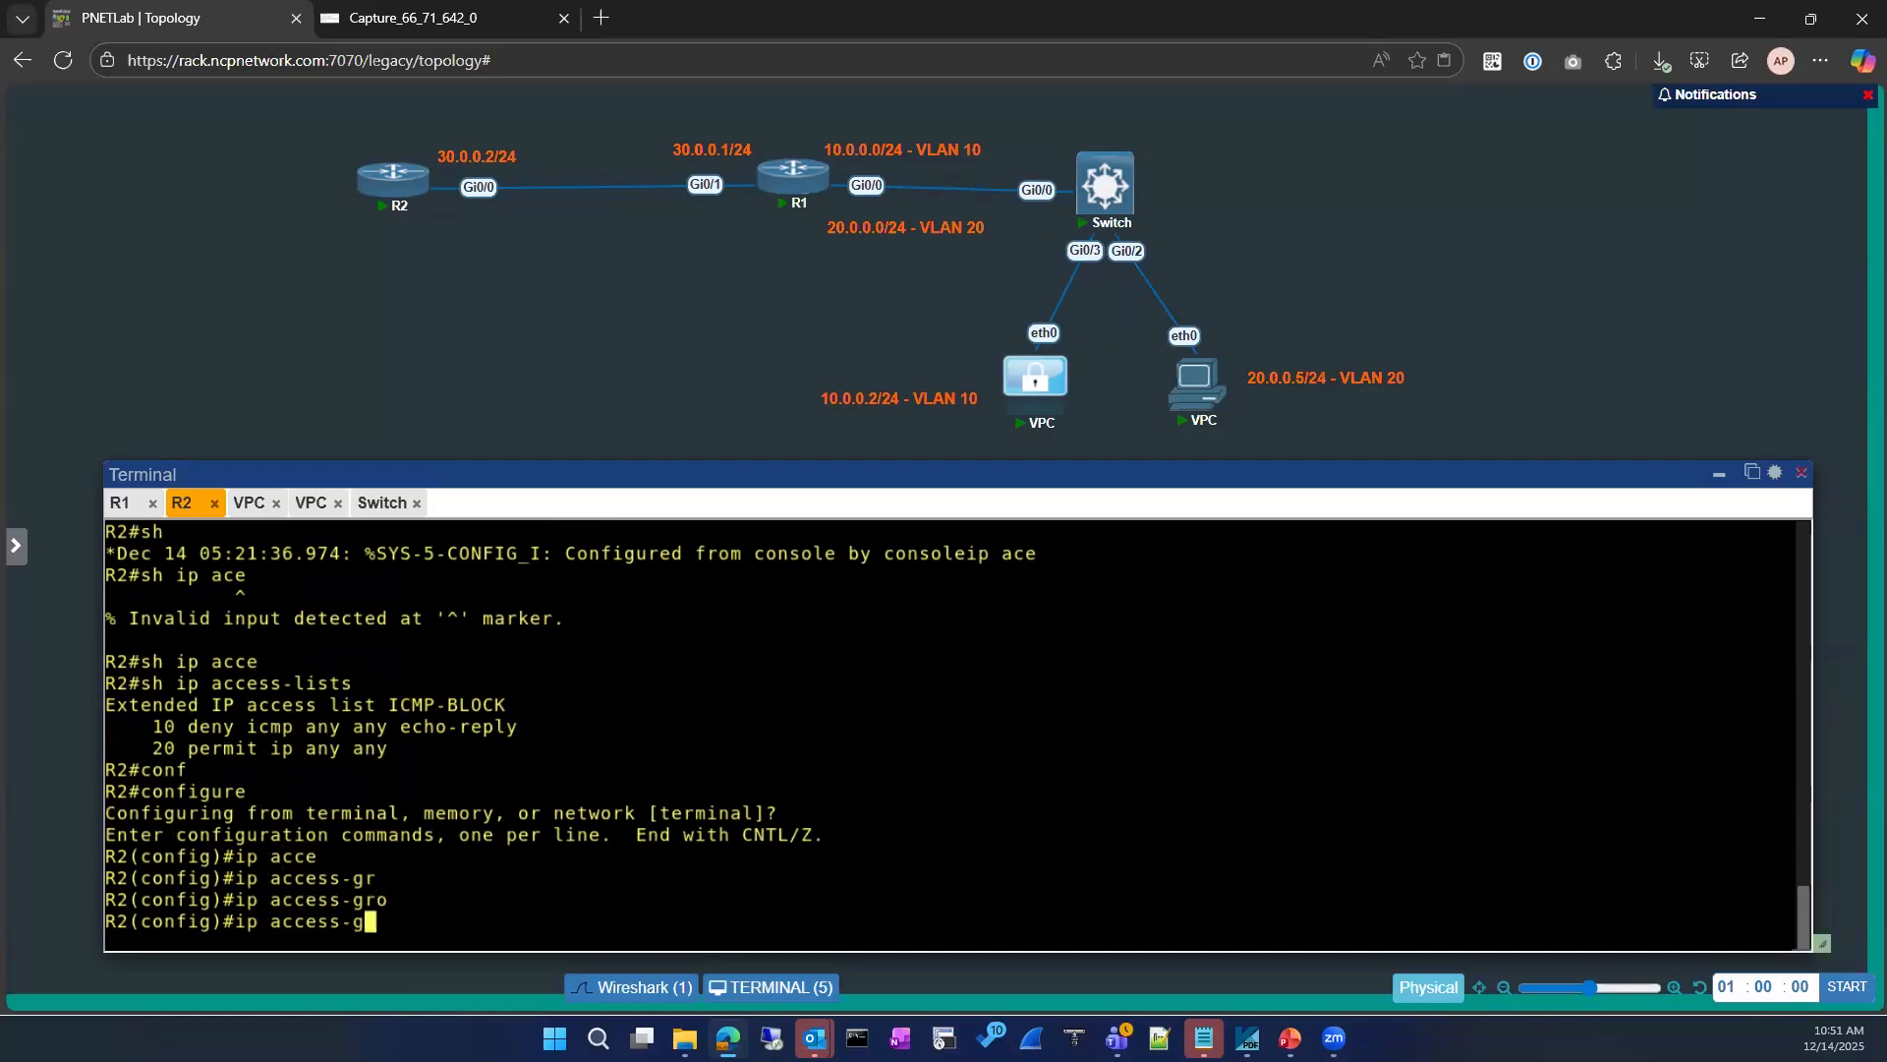
type("?")
key("BackSpace")
key("BackSpace")
key("BackSpace")
key("BackSpace")
key("BackSpace")
key("BackSpace")
key("BackSpace")
key("BackSpace")
key("BackSpace")
key("BackSpace")
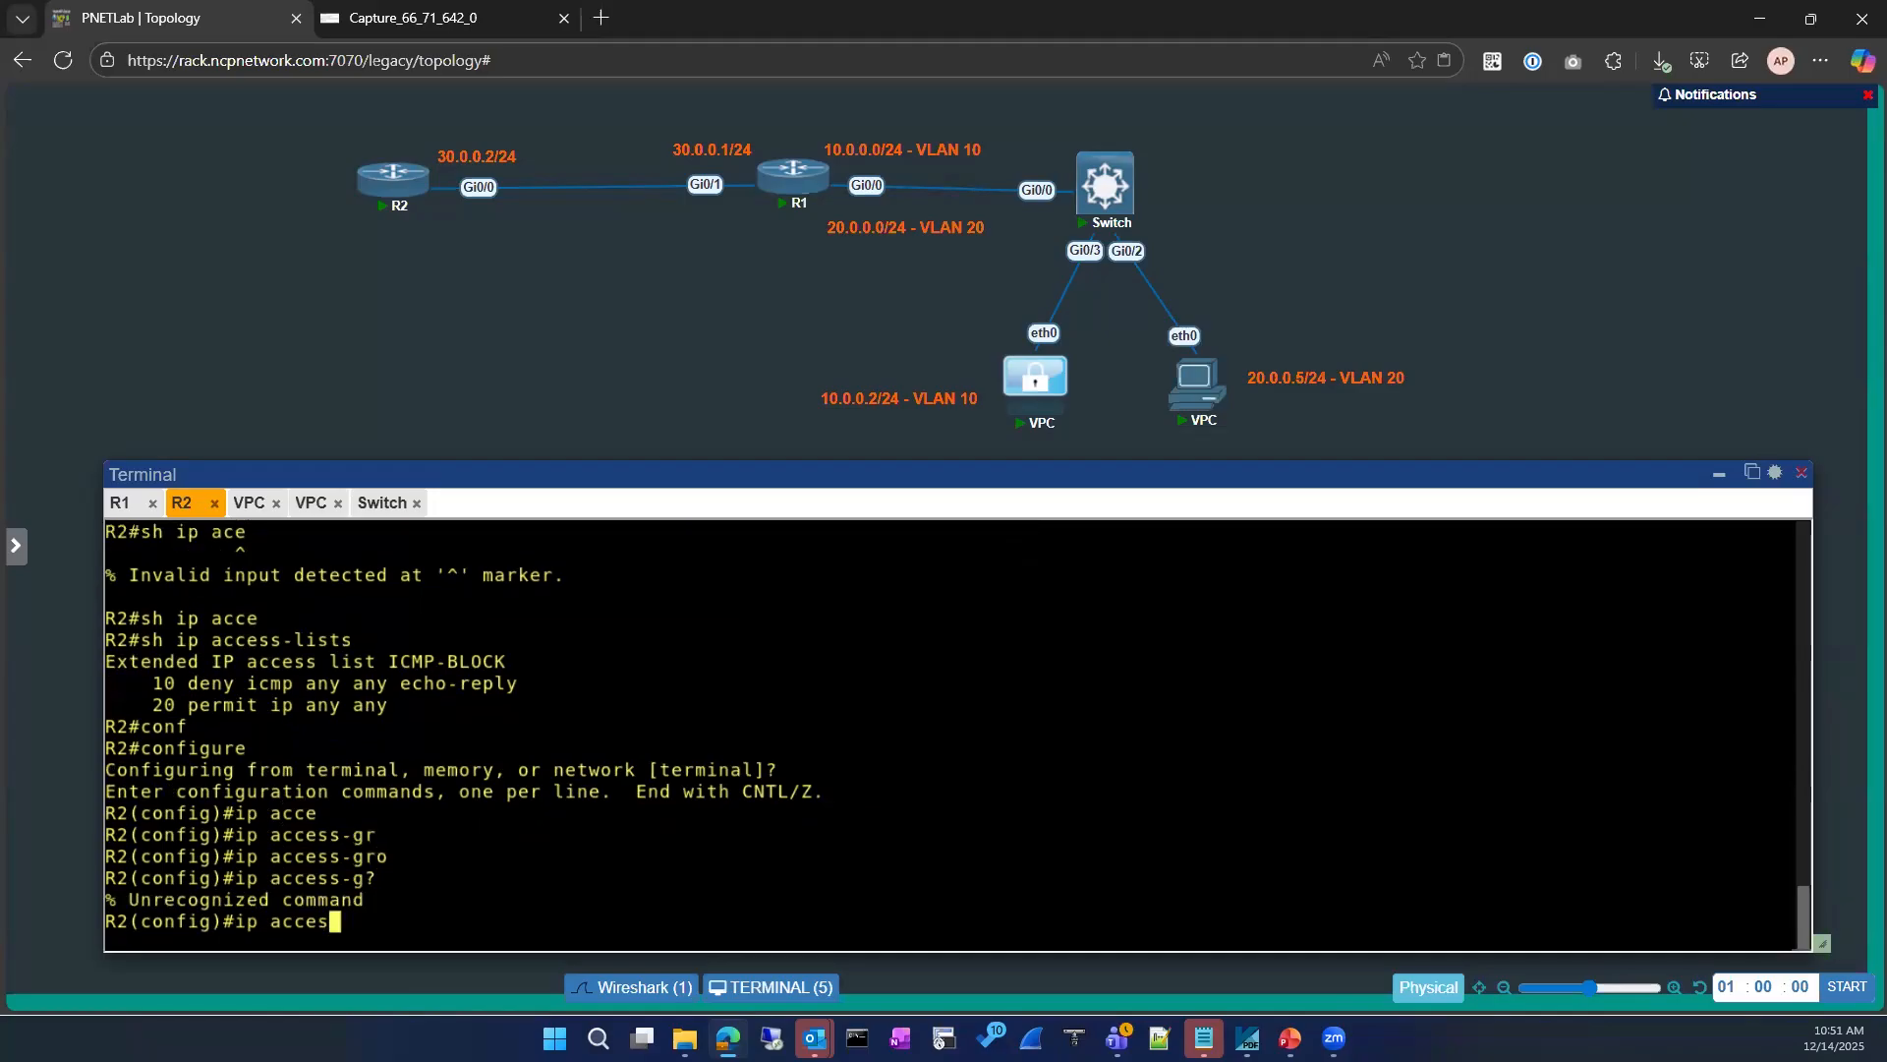
type("p acce")
key("Tab")
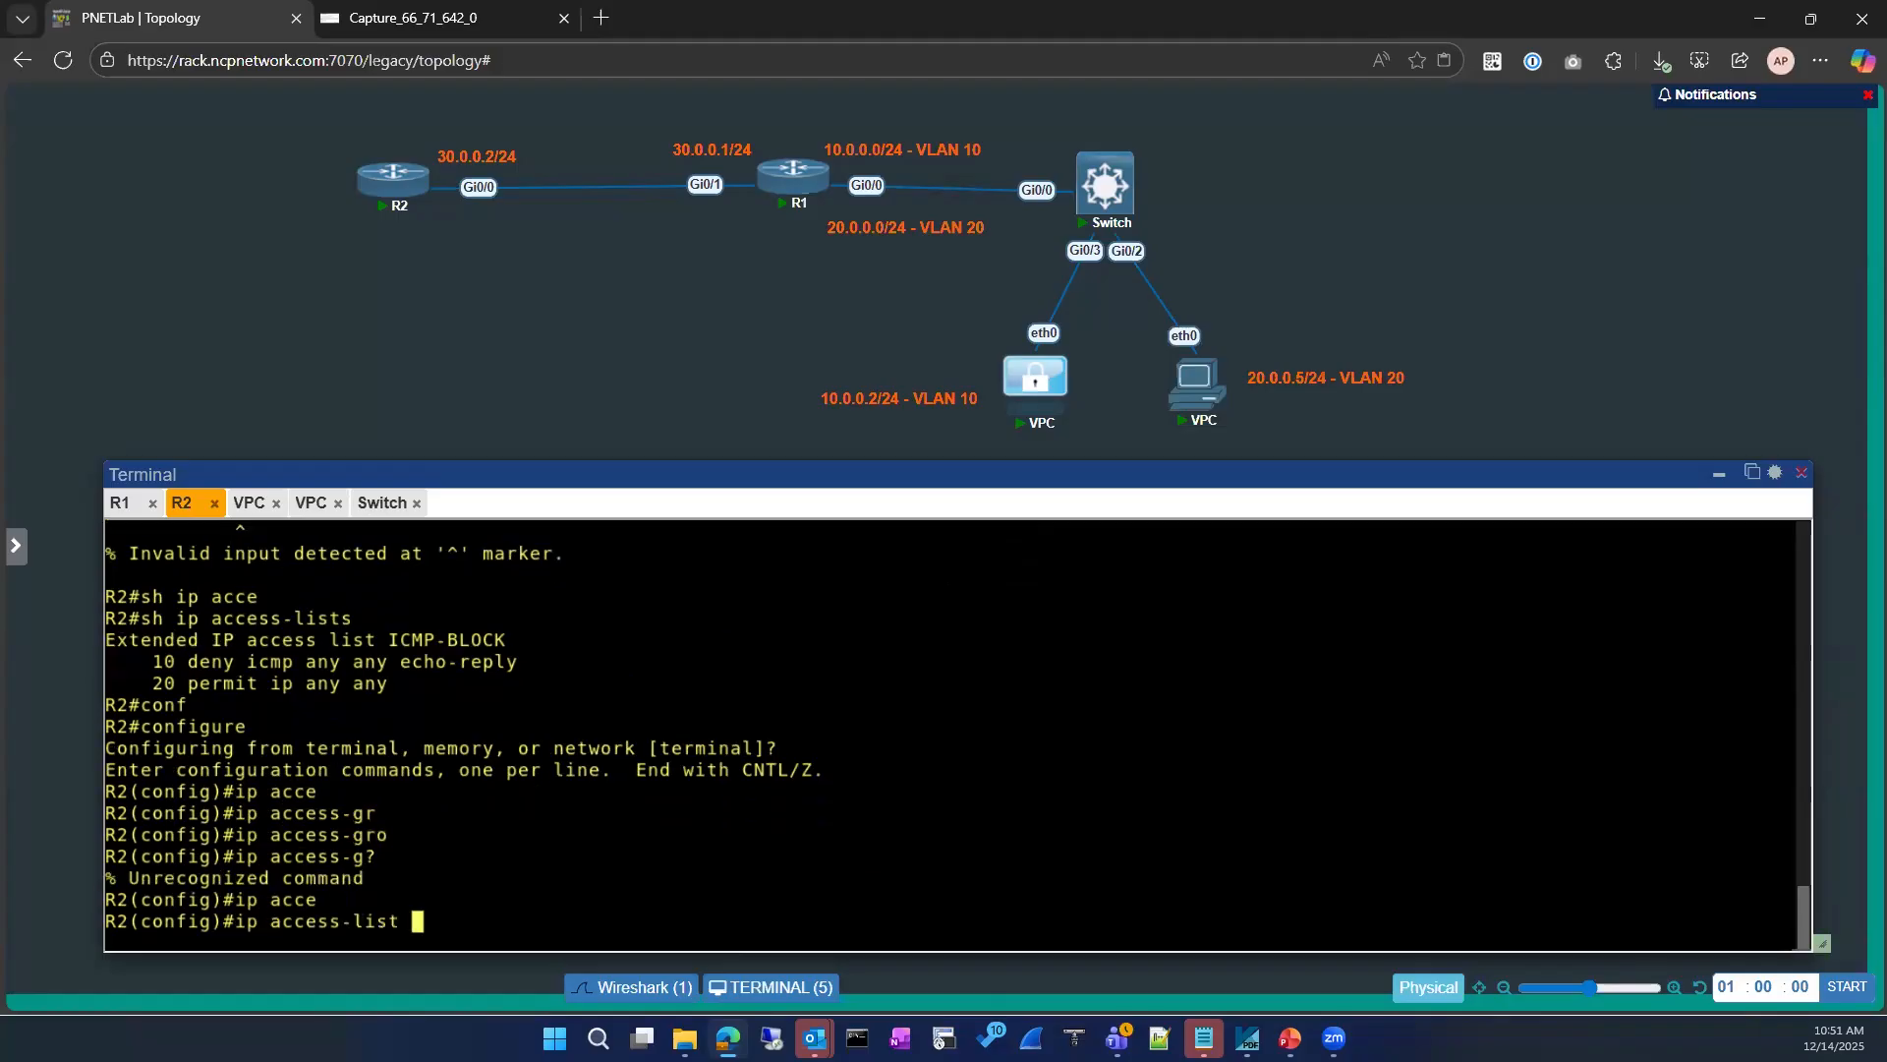
key("BackSpace")
key("BackSpace")
key("BackSpace")
key("BackSpace")
key("BackSpace")
key("BackSpace")
key("BackSpace")
key("BackSpace")
key("BackSpace")
key("BackSpace")
key("BackSpace")
key("BackSpace")
key("BackSpace")
key("BackSpace")
key("BackSpace")
type("int")
key("Tab")
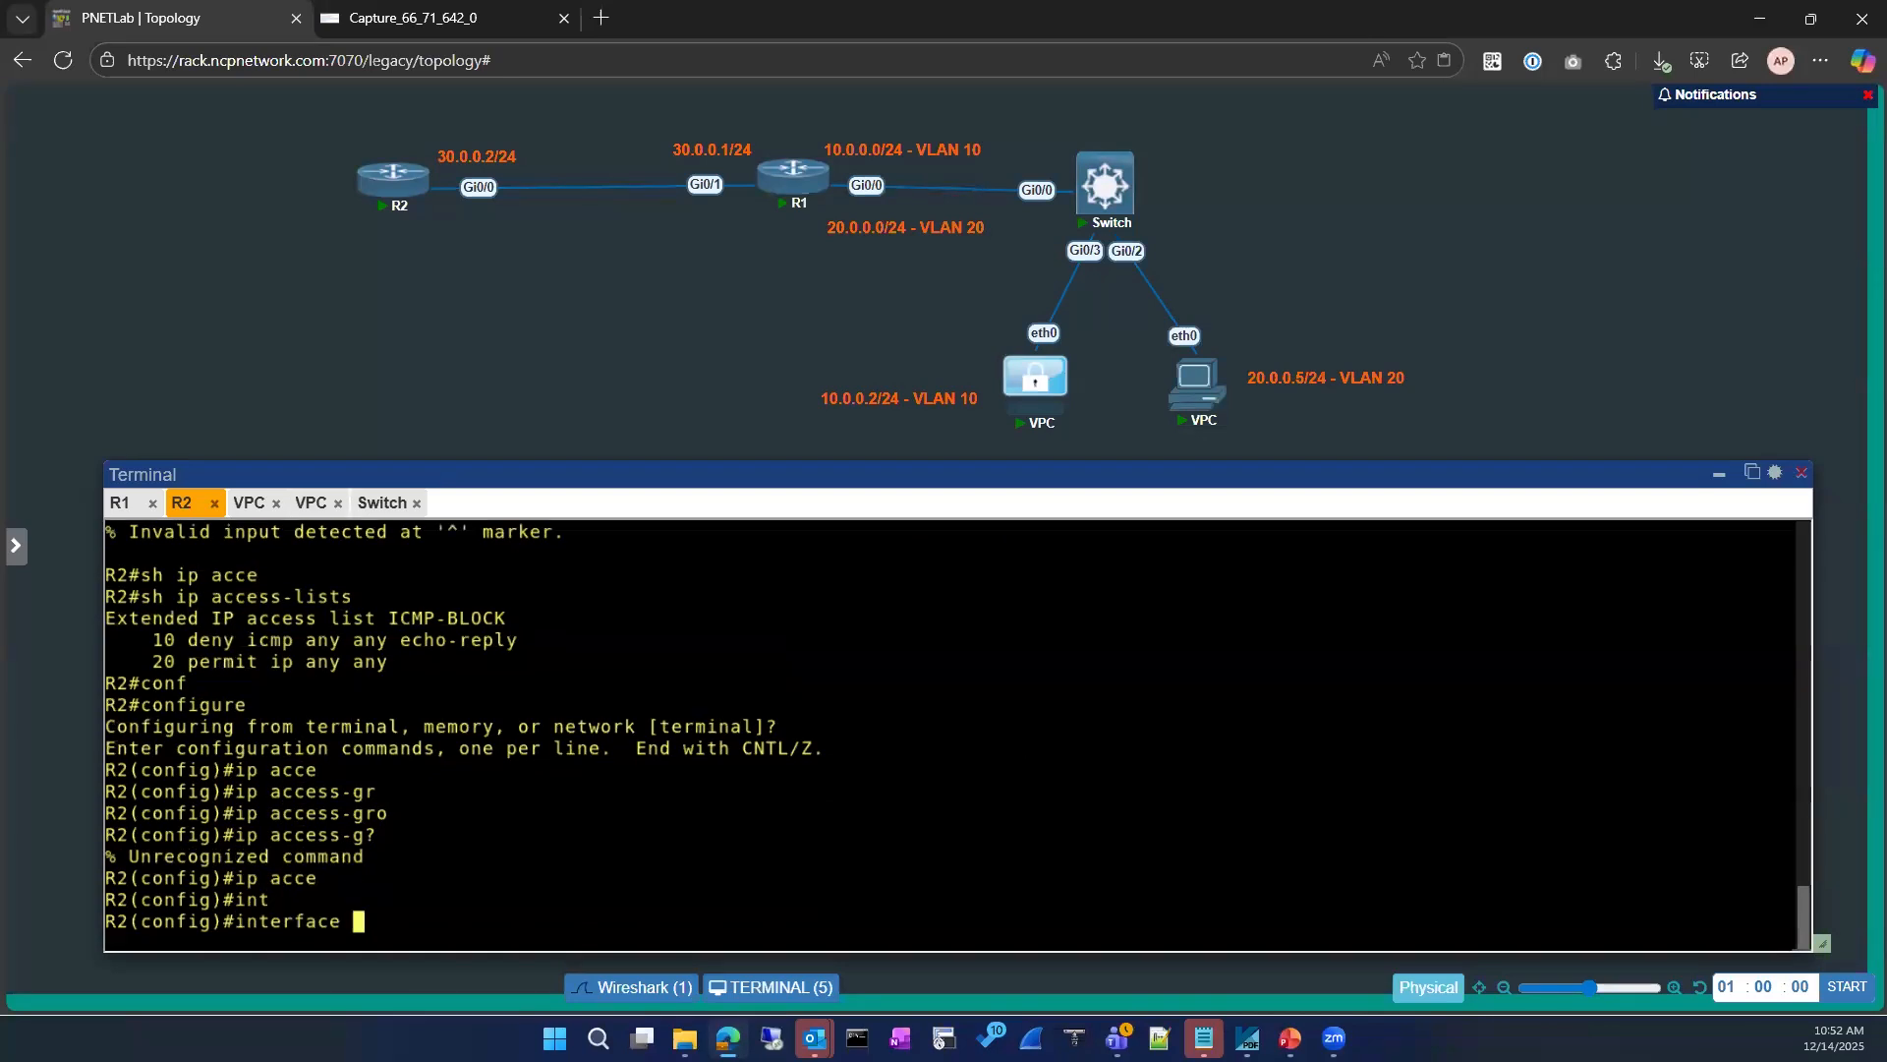
type("gi")
key("Tab")
type("0/1")
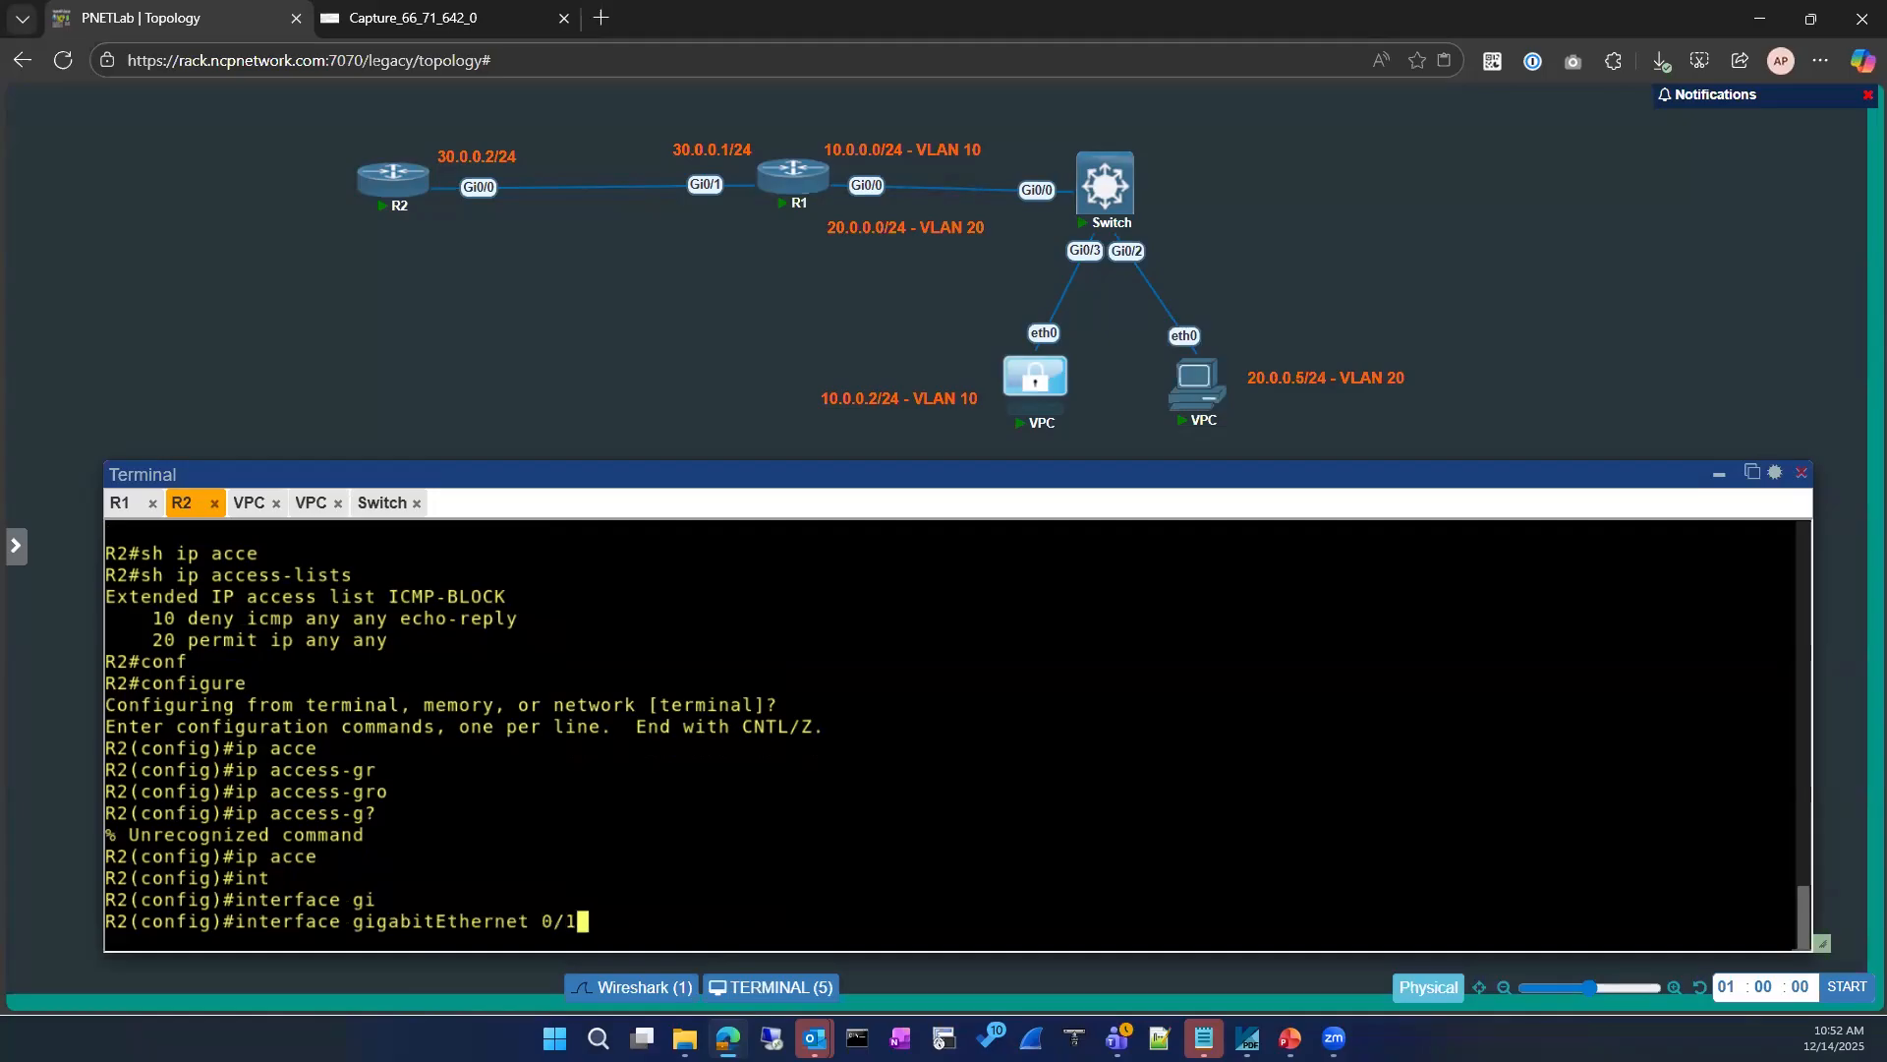
key("BackSpace")
key("BackSpace")
key("BackSpace")
key("BackSpace")
key("BackSpace")
key("BackSpace")
key("BackSpace")
key("BackSpace")
key("BackSpace")
key("BackSpace")
key("BackSpace")
key("BackSpace")
key("BackSpace")
key("BackSpace")
key("BackSpace")
key("BackSpace")
key("BackSpace")
key("BackSpace")
key("BackSpace")
key("BackSpace")
Step: Leave configuration mode and show the brief IP interface summary of R2
type("exit")
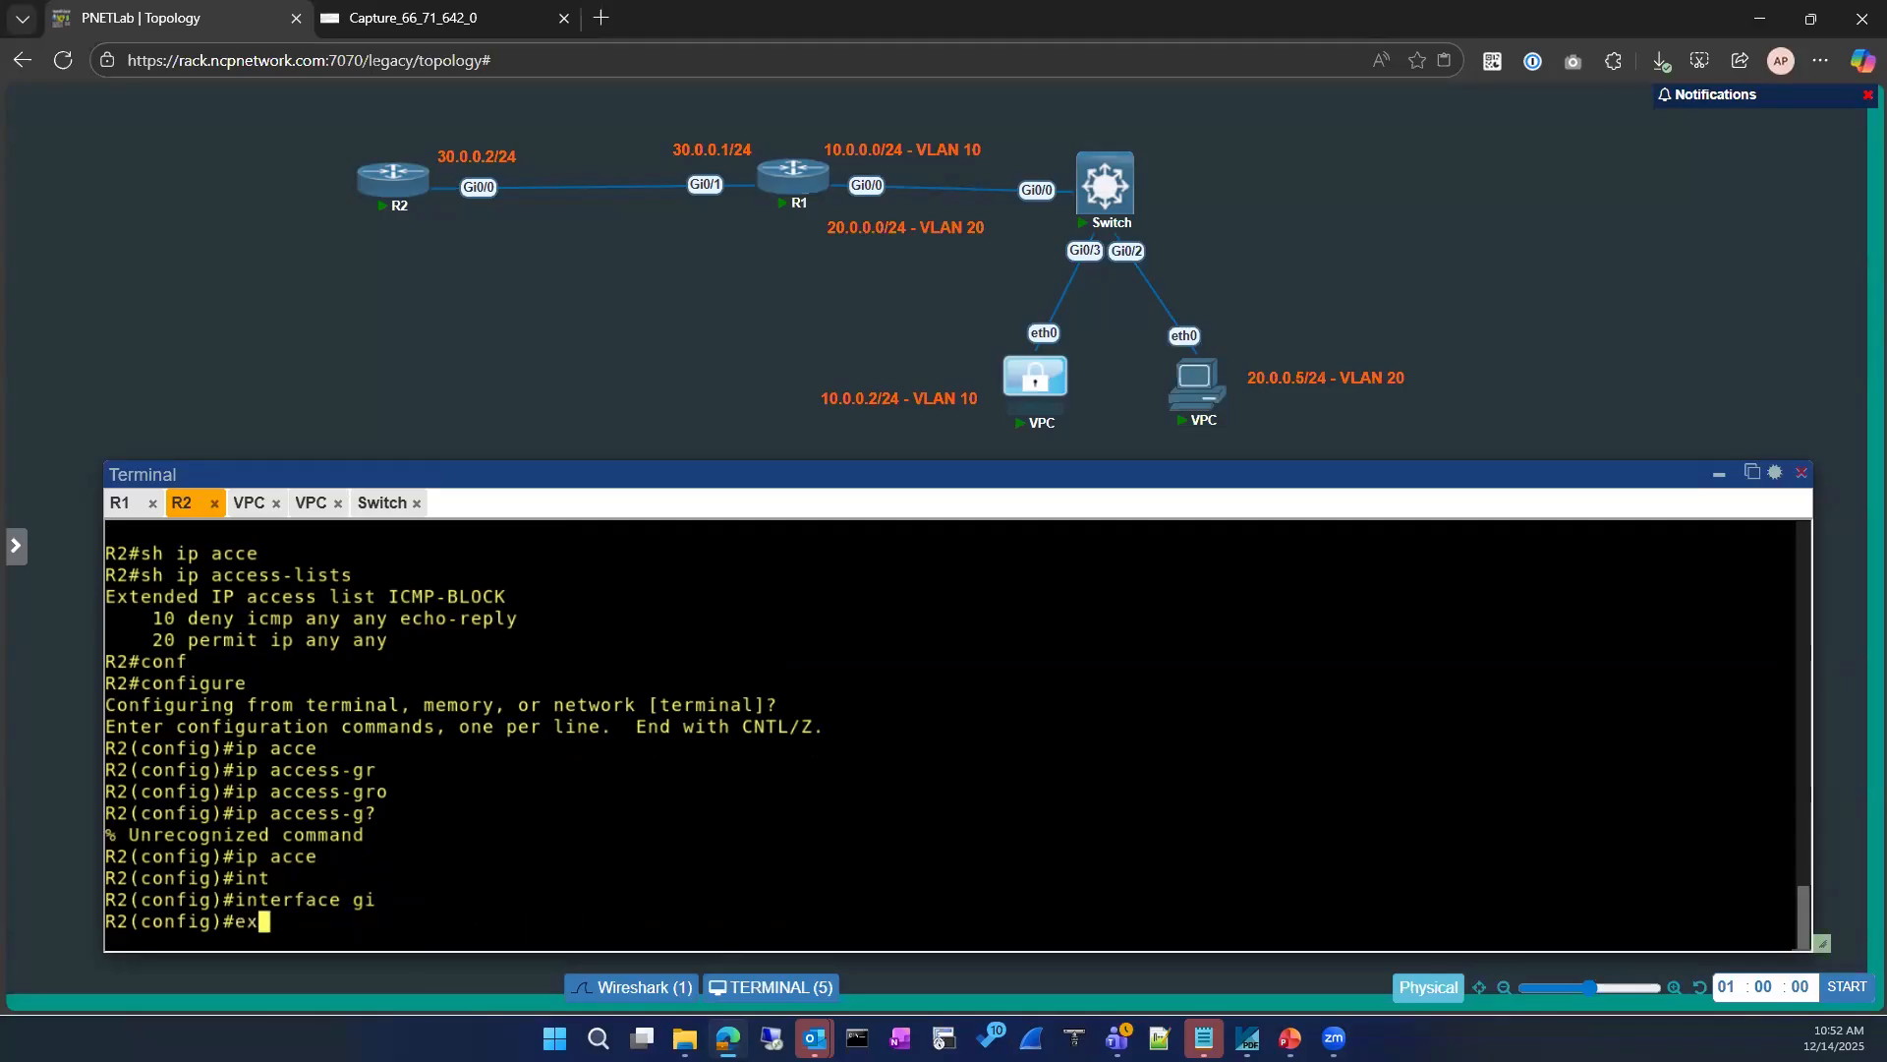
key("Return")
key("Return")
type("sh ip int")
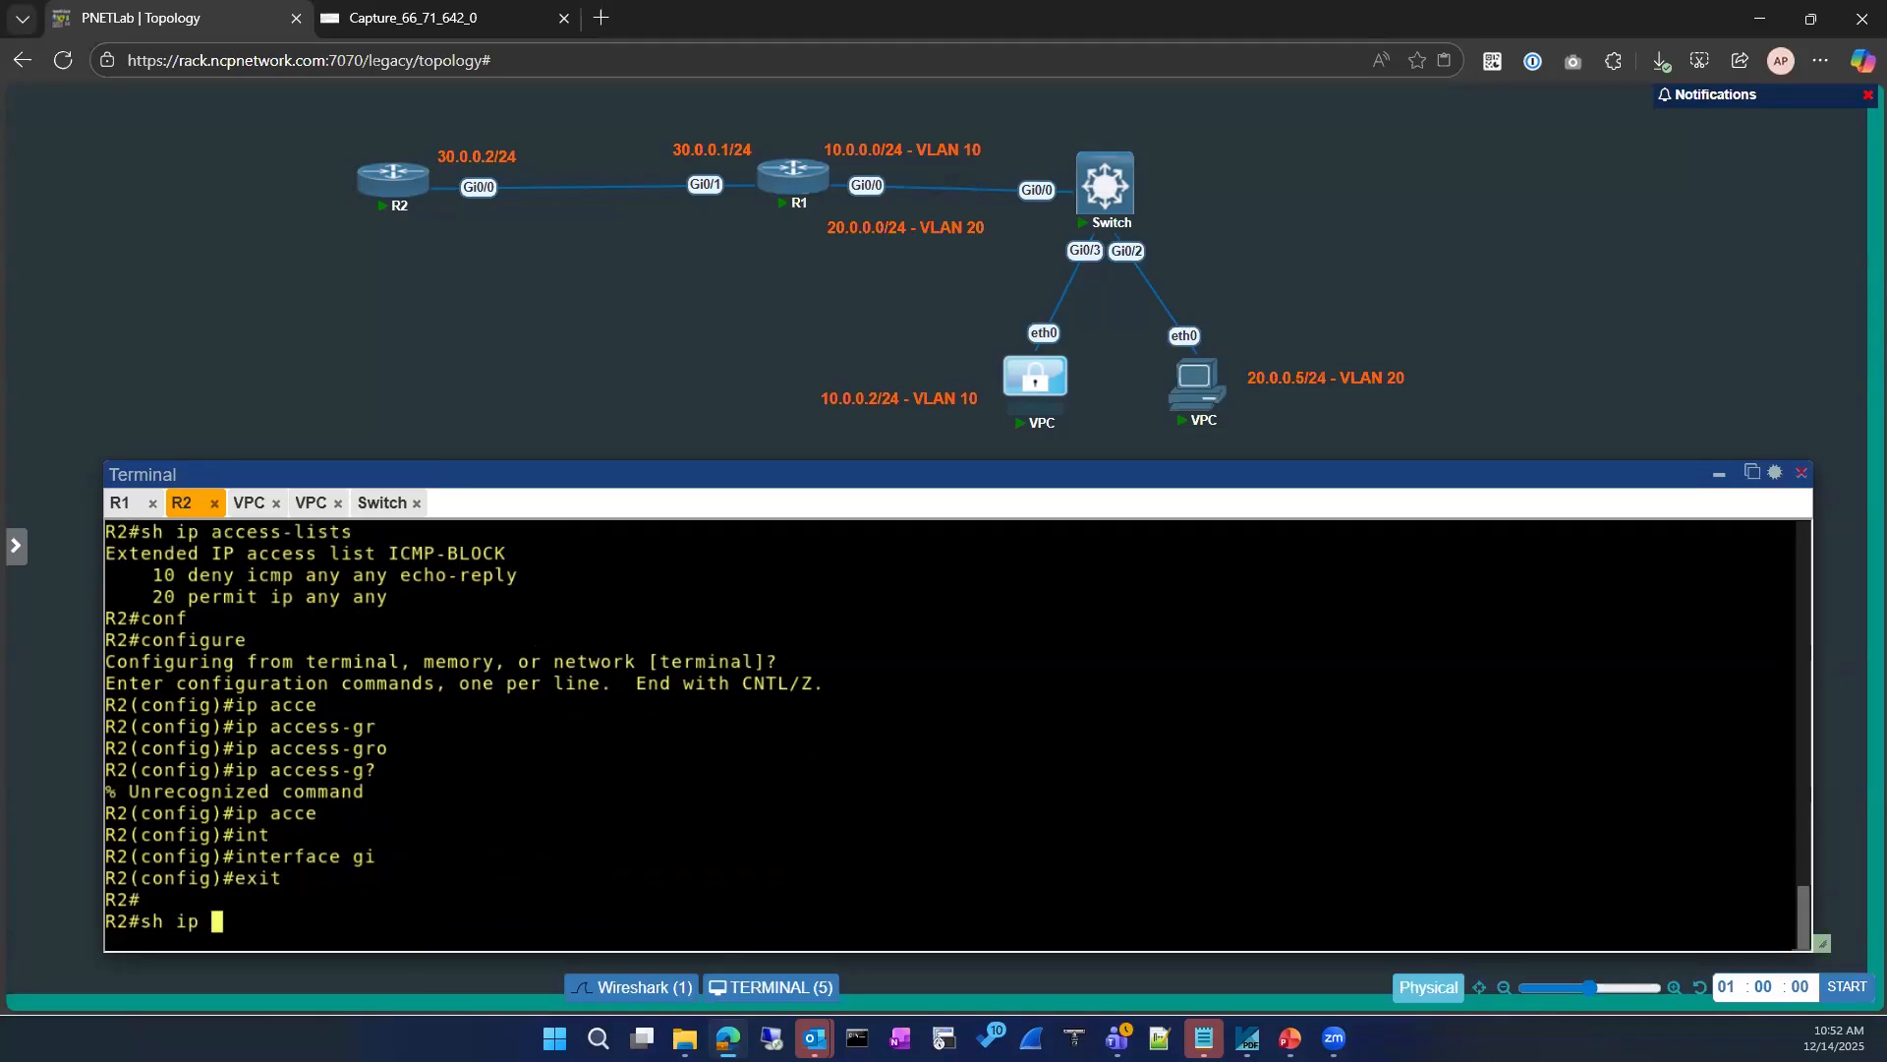
key("Tab")
type("br")
key("Tab")
key("Return")
key("Return")
key("Return")
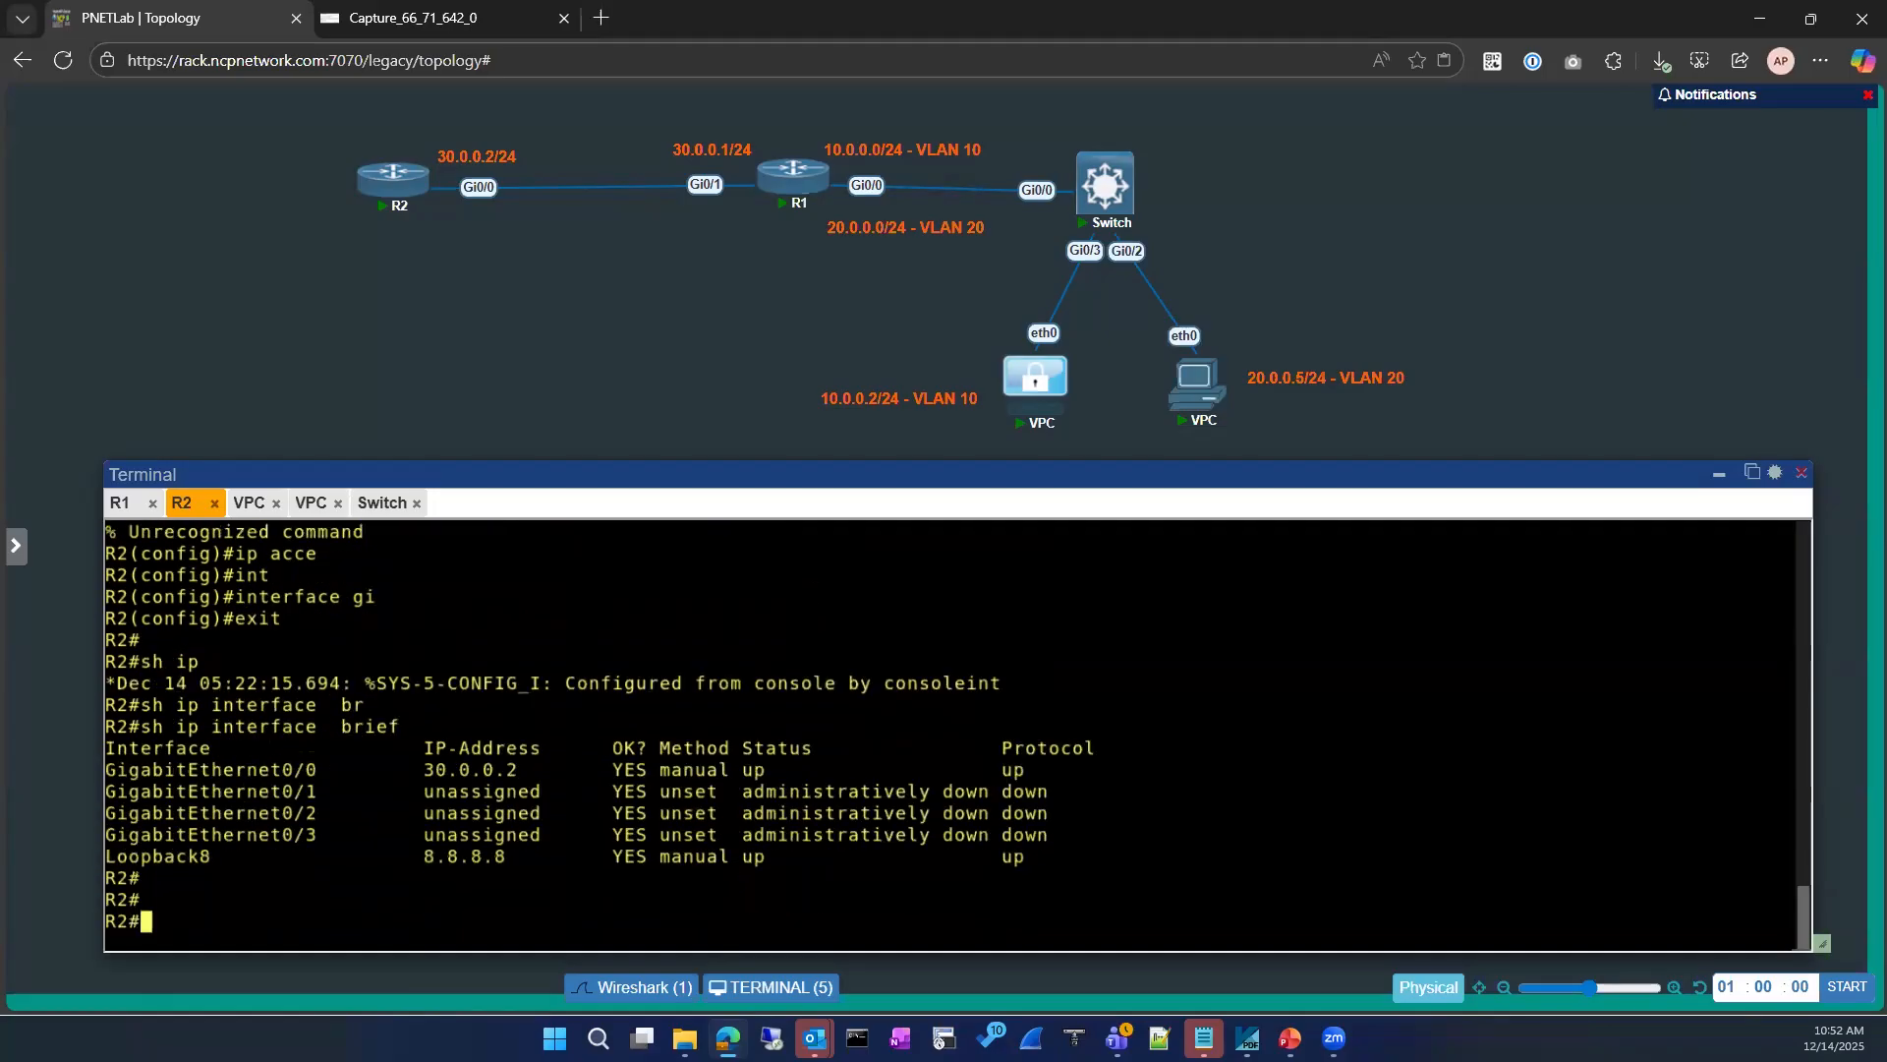
Step: Enter configuration mode on R2 and open interface loopback 8 for configuration
type("conf")
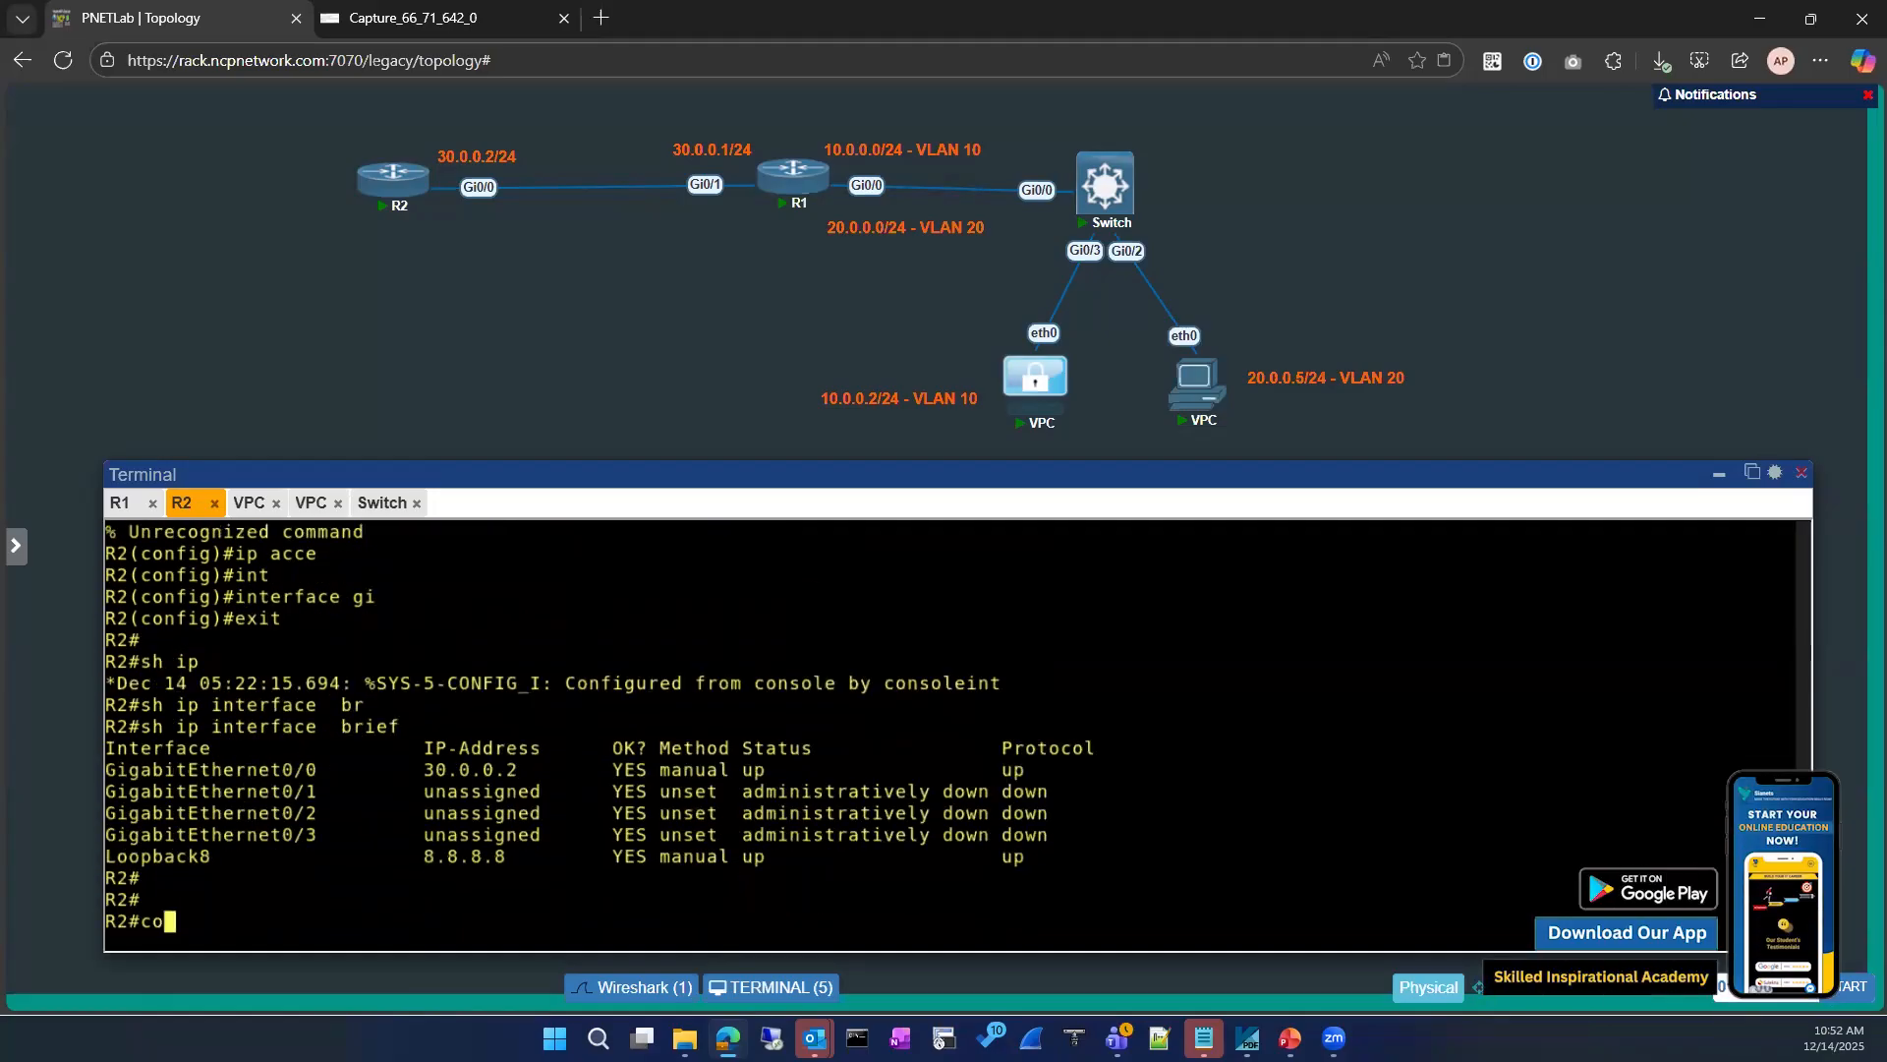
key("Tab")
key("Return")
key("Return")
type("int")
key("Tab")
type("loo")
key("Tab")
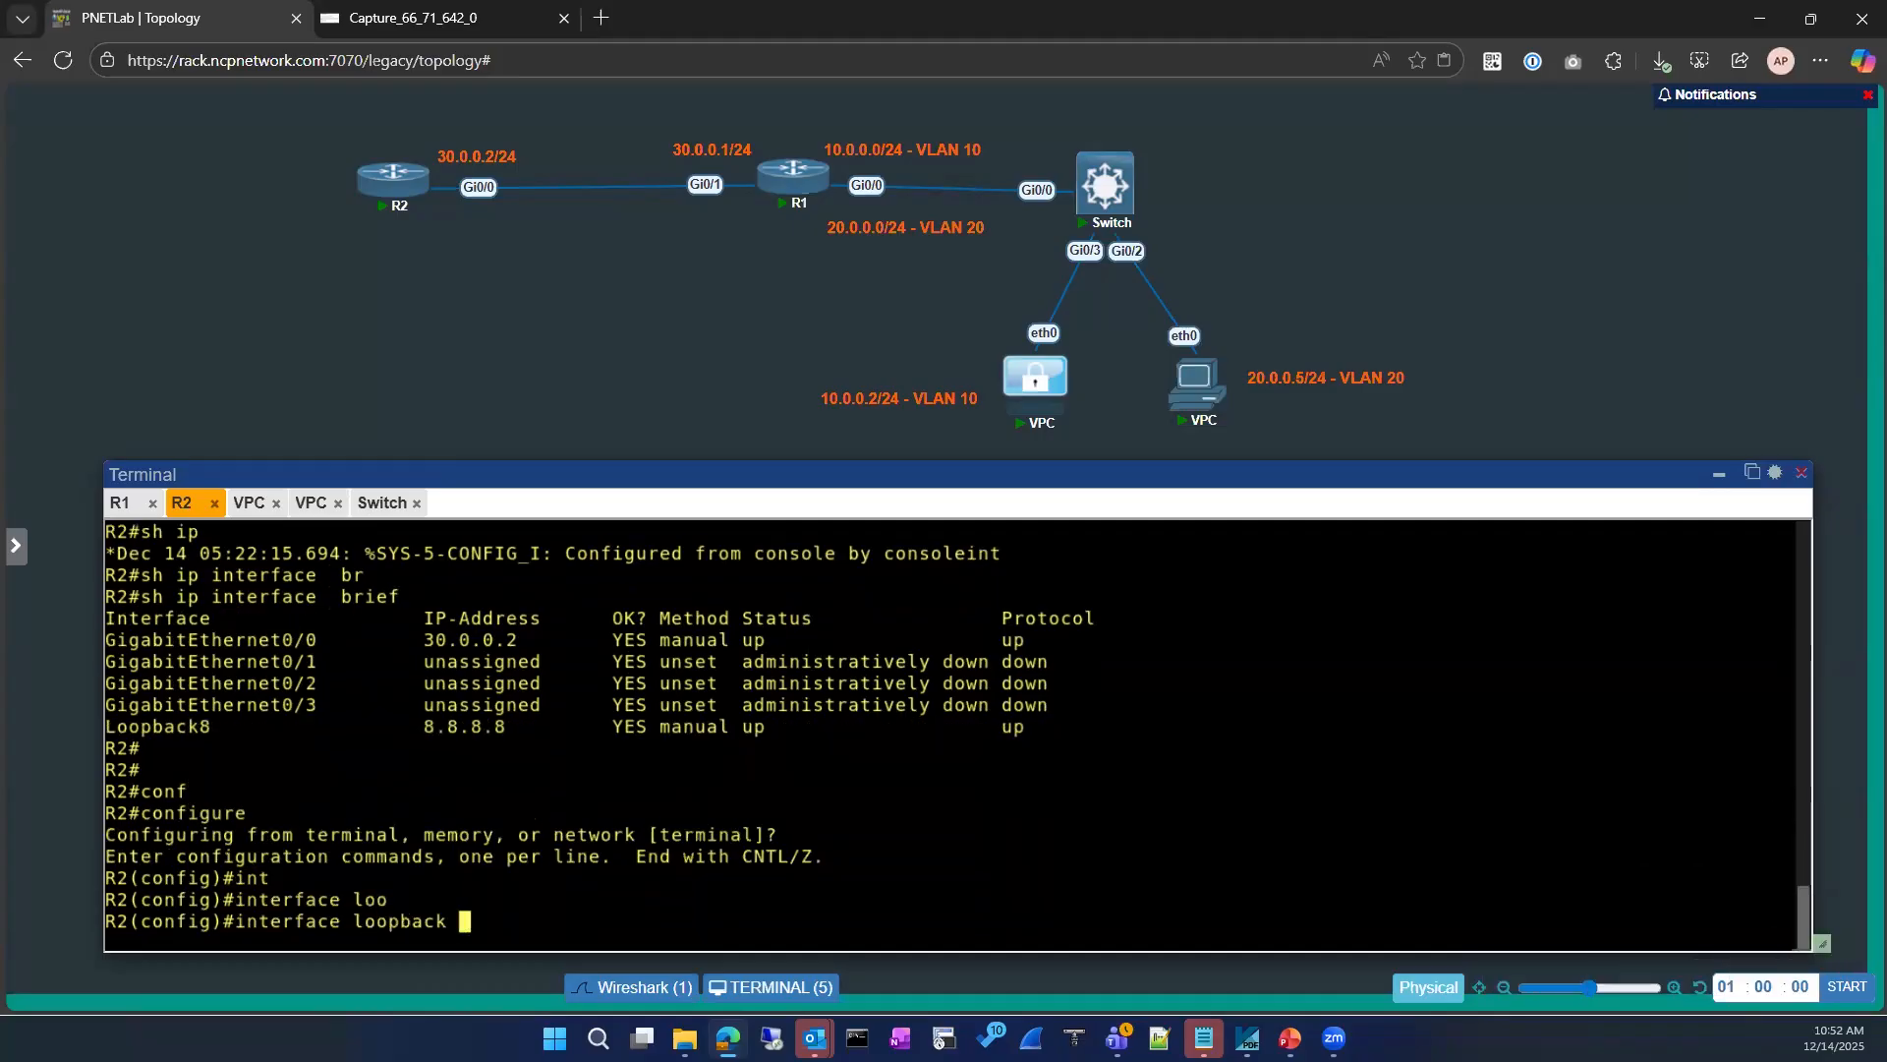
type("8")
key("Return")
Step: Try to apply the ICMP-BLOCK access list to loopback 8 with ip access-group, without giving a direction
type("ip")
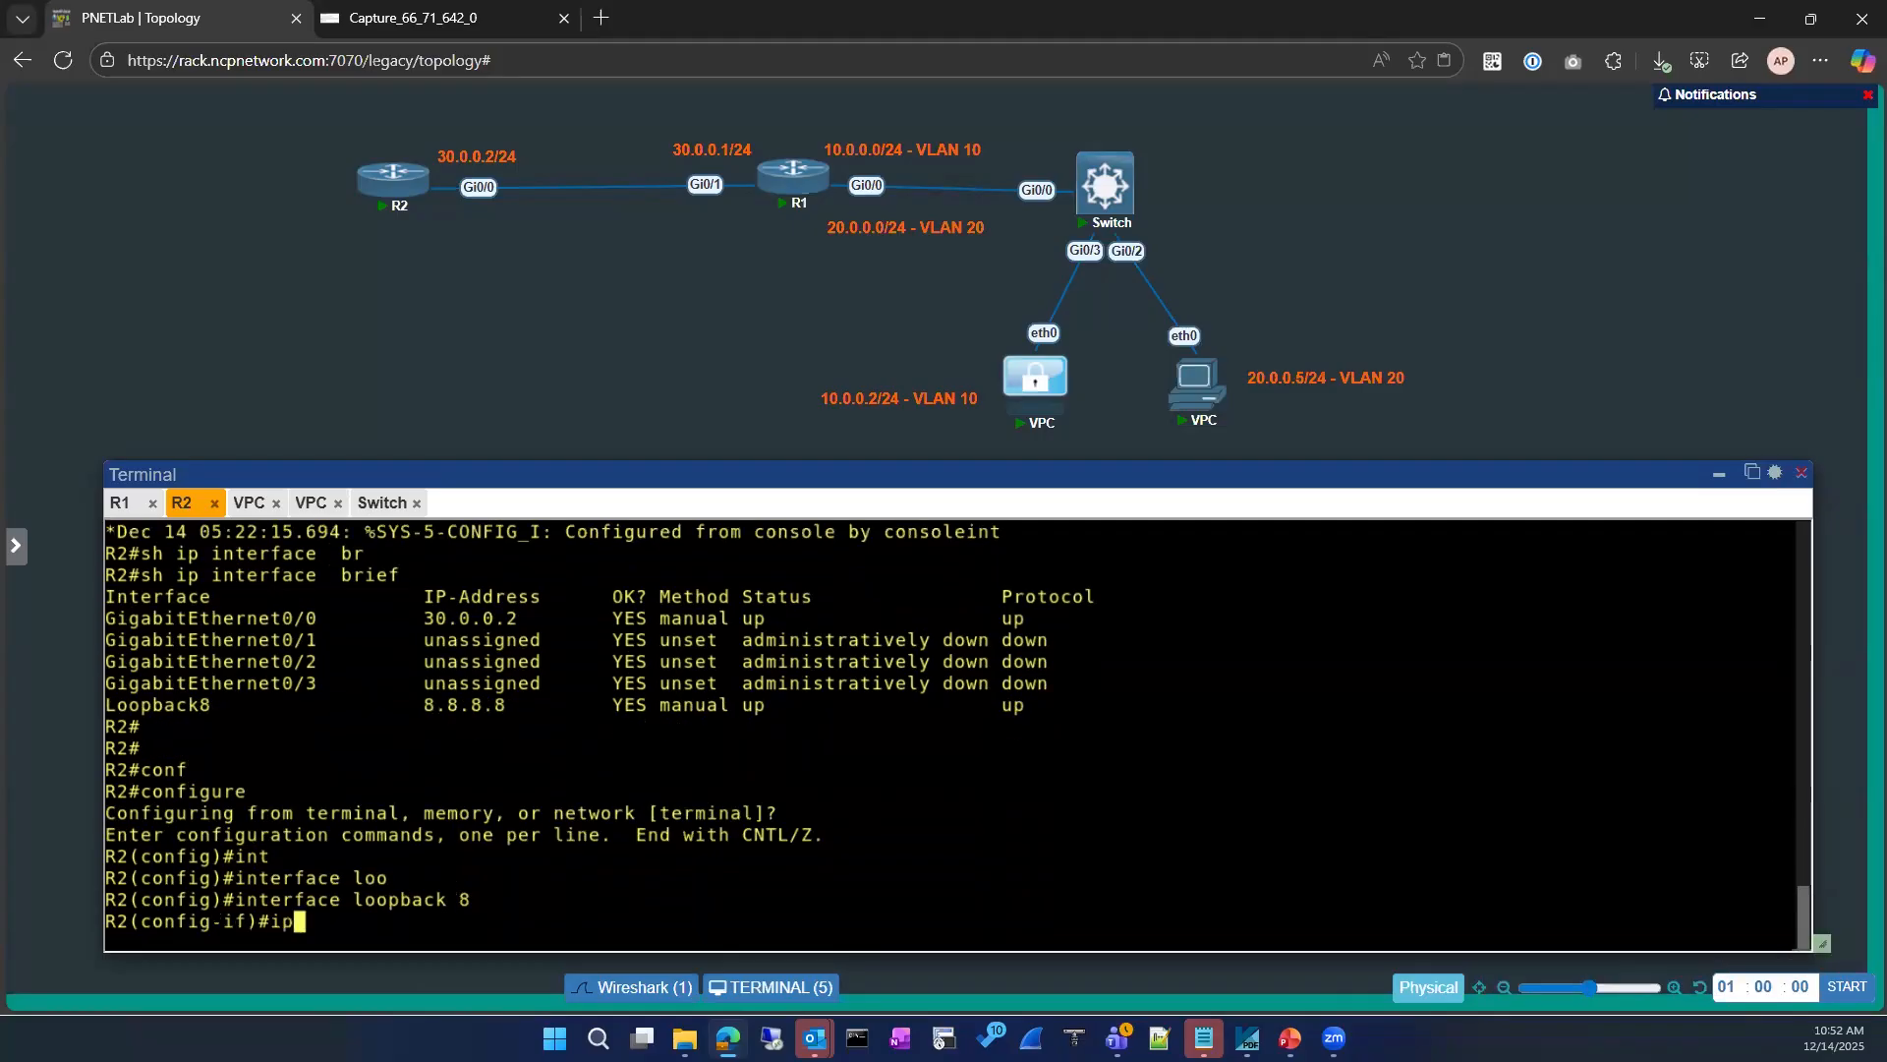
type(" acce")
key("Tab")
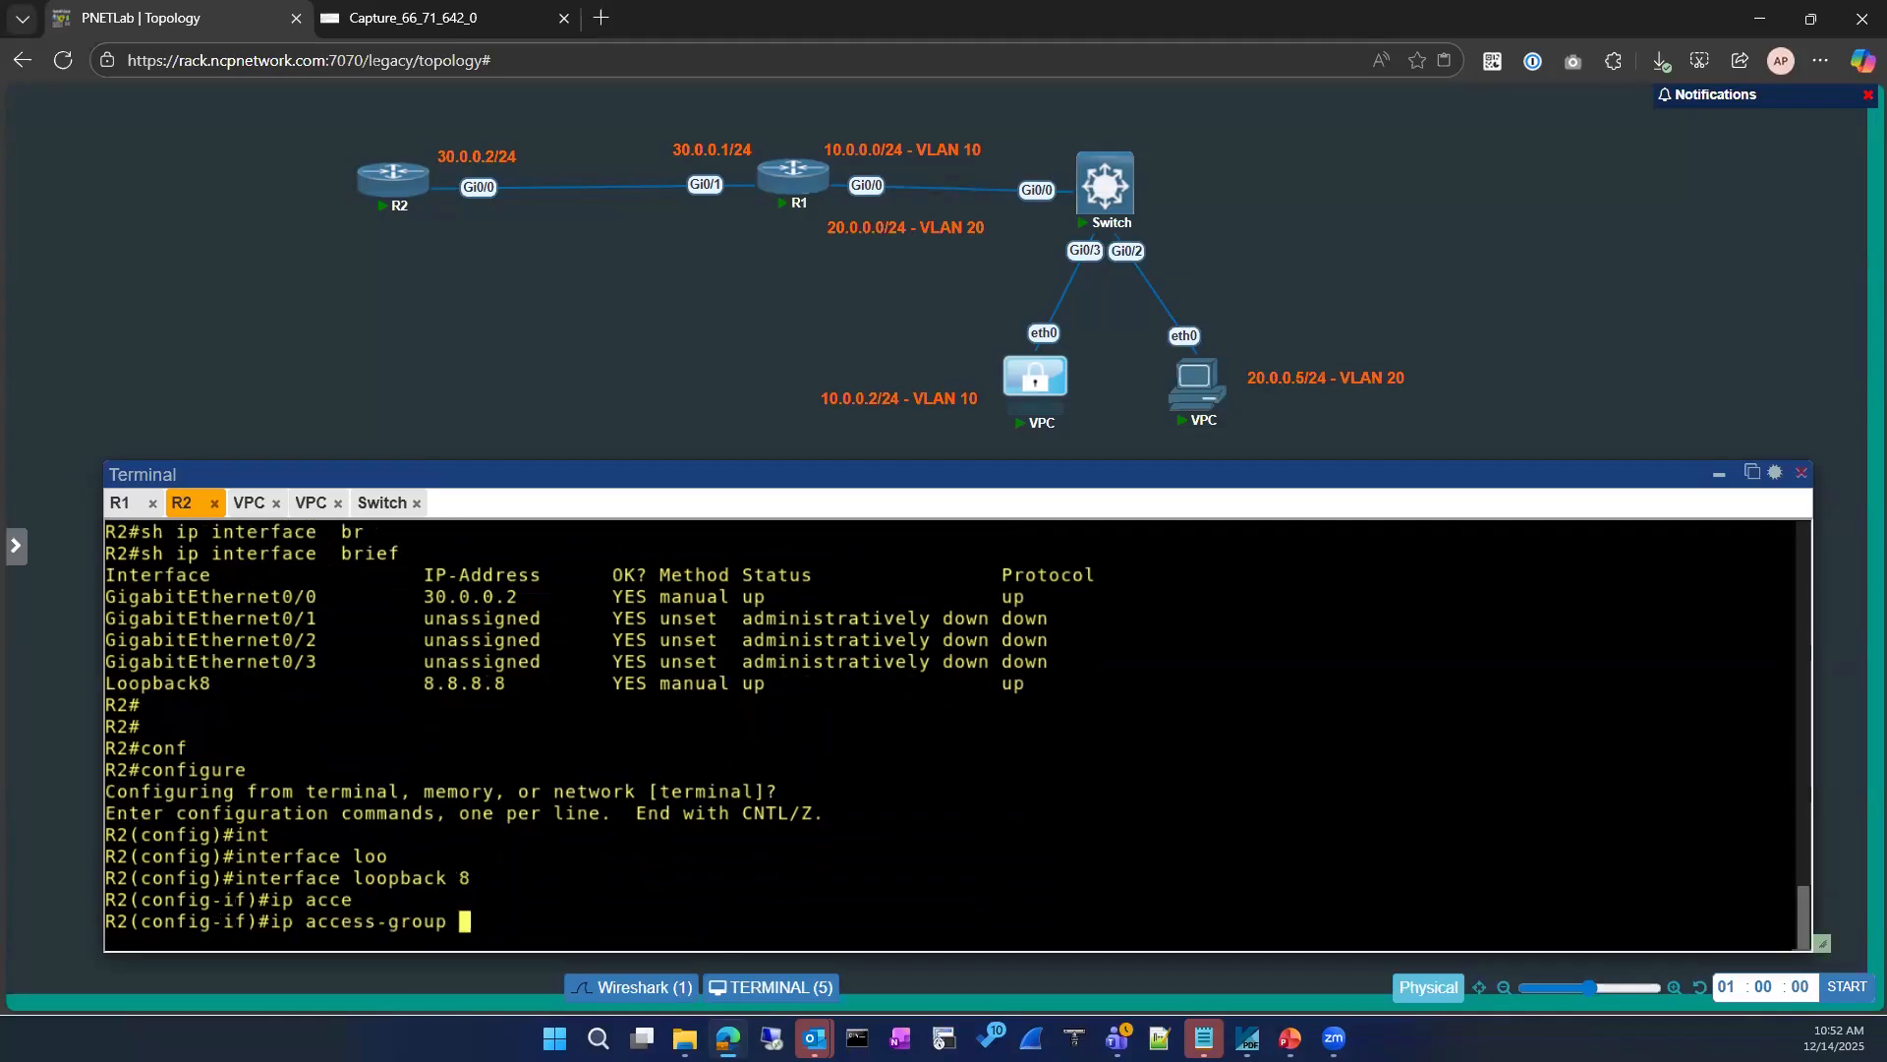
scroll(433, 693, "up", 15)
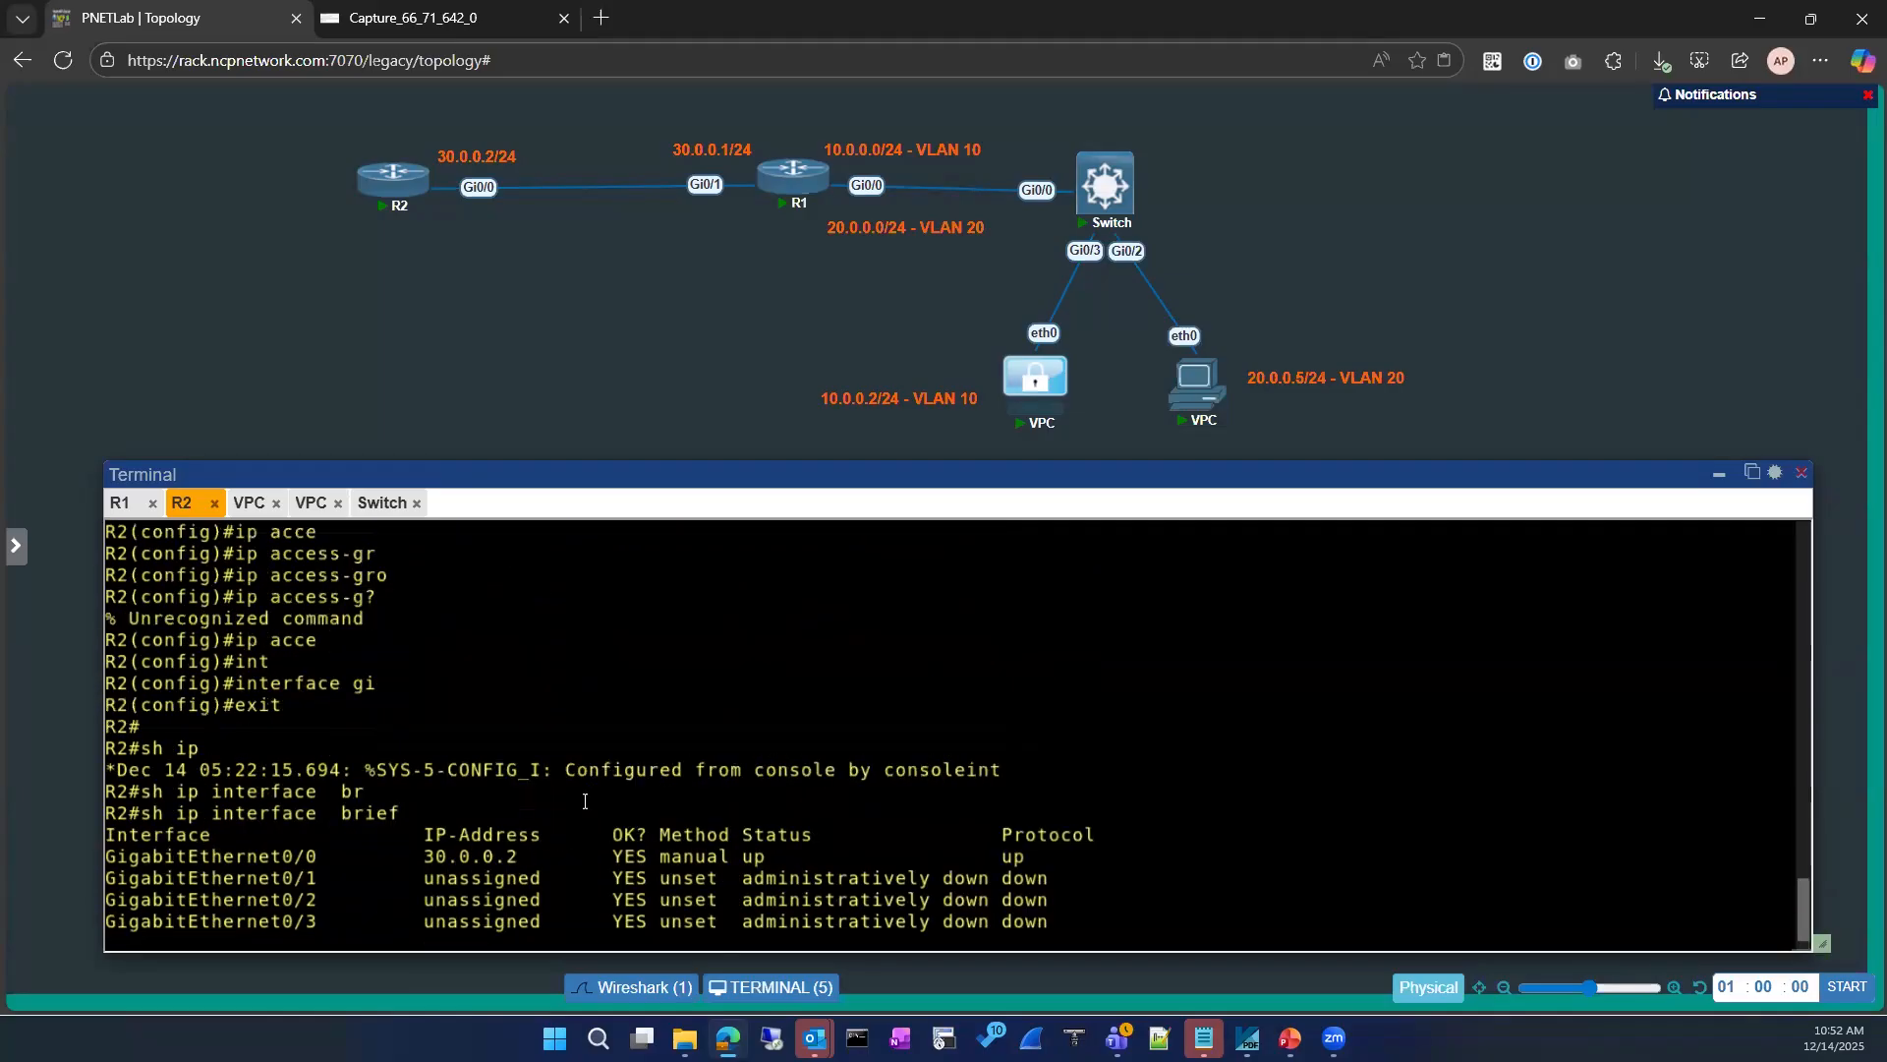
left_click_drag(378, 704, 511, 707)
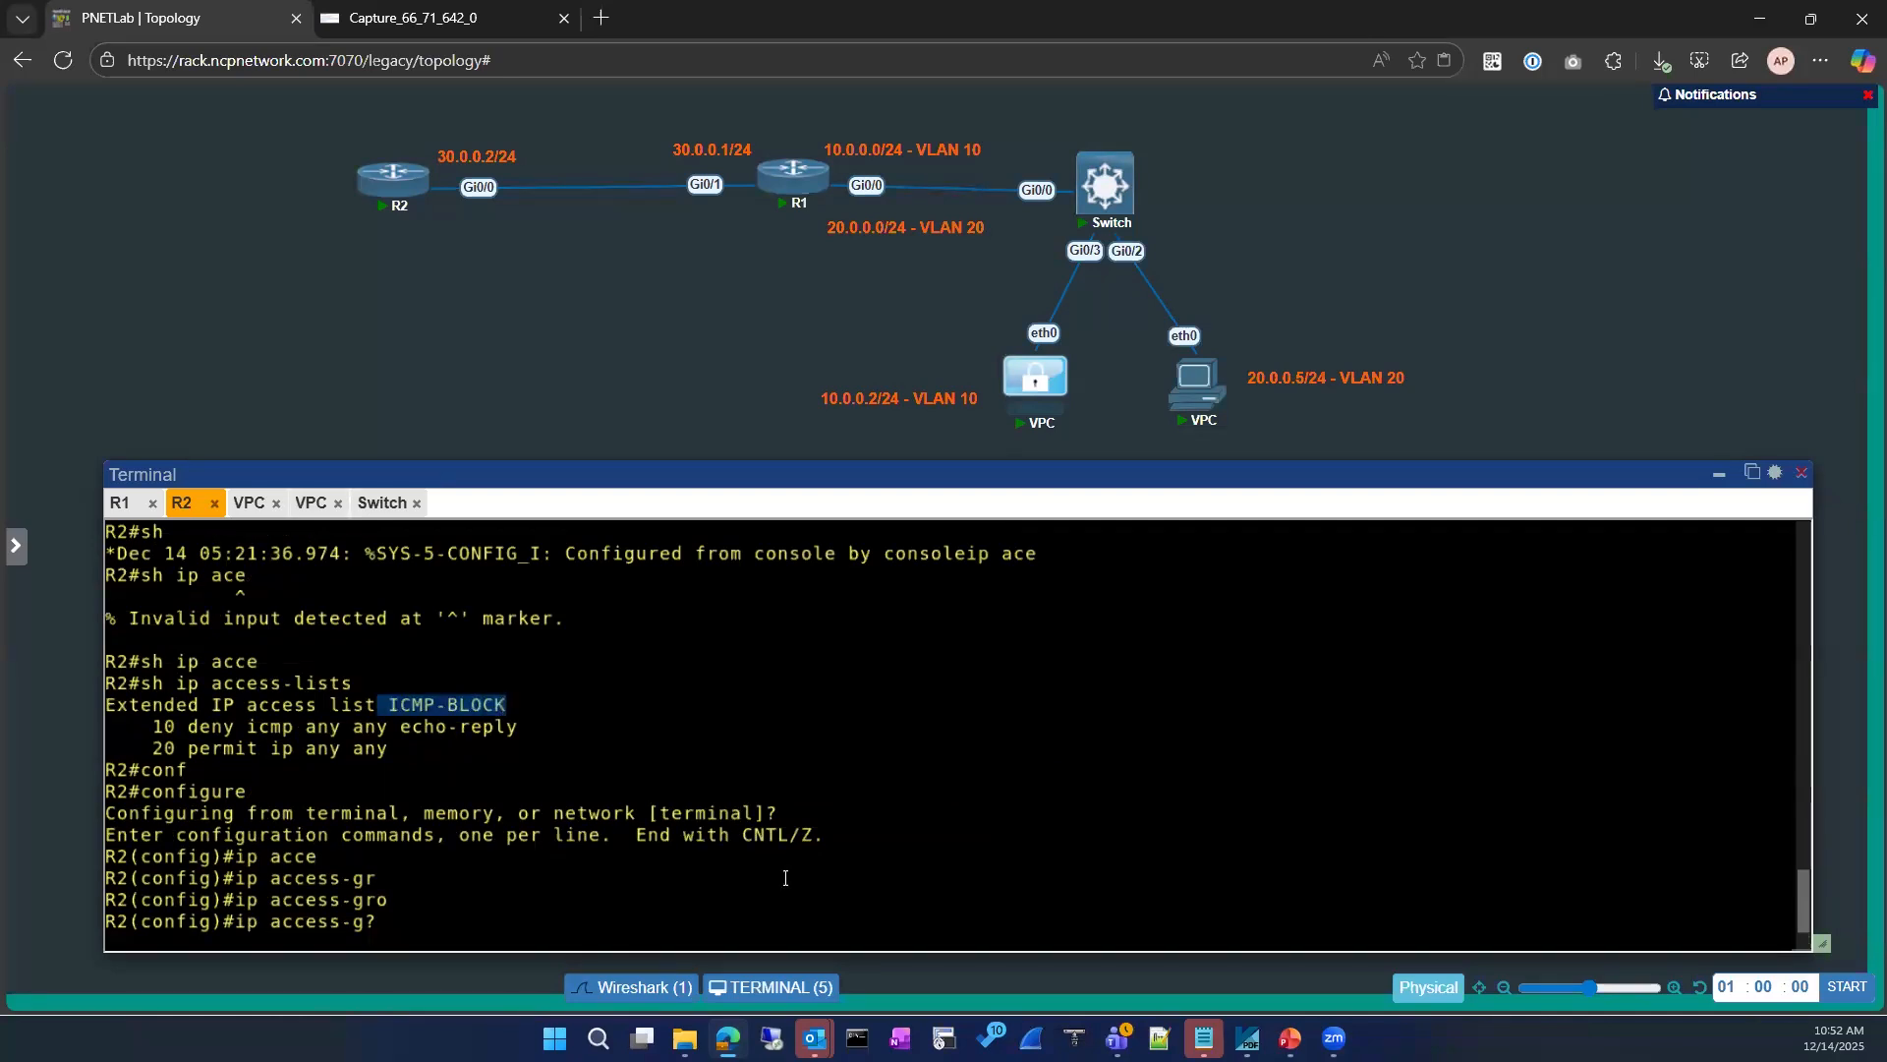
scroll(774, 773, "down", 9)
right_click(756, 812)
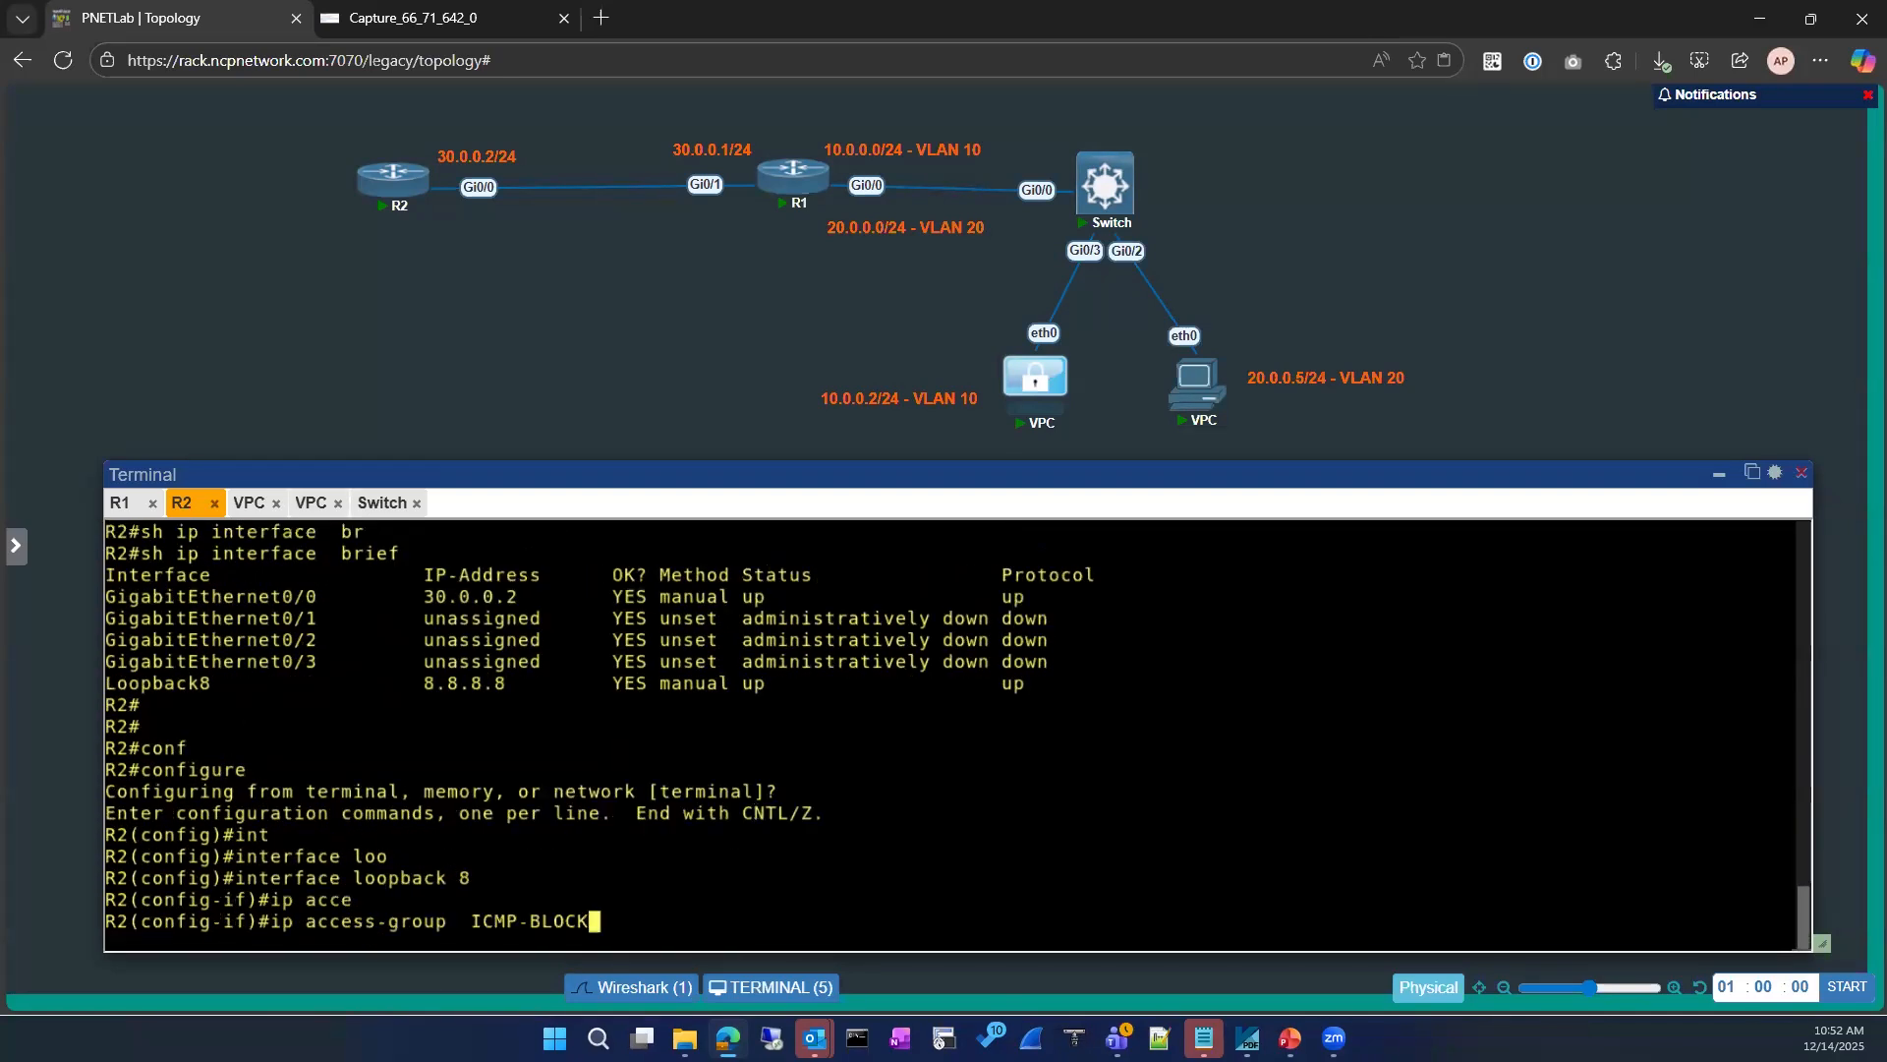
key("Return")
Step: Apply the ICMP-BLOCK access group to loopback 8 in the out direction
key("Up")
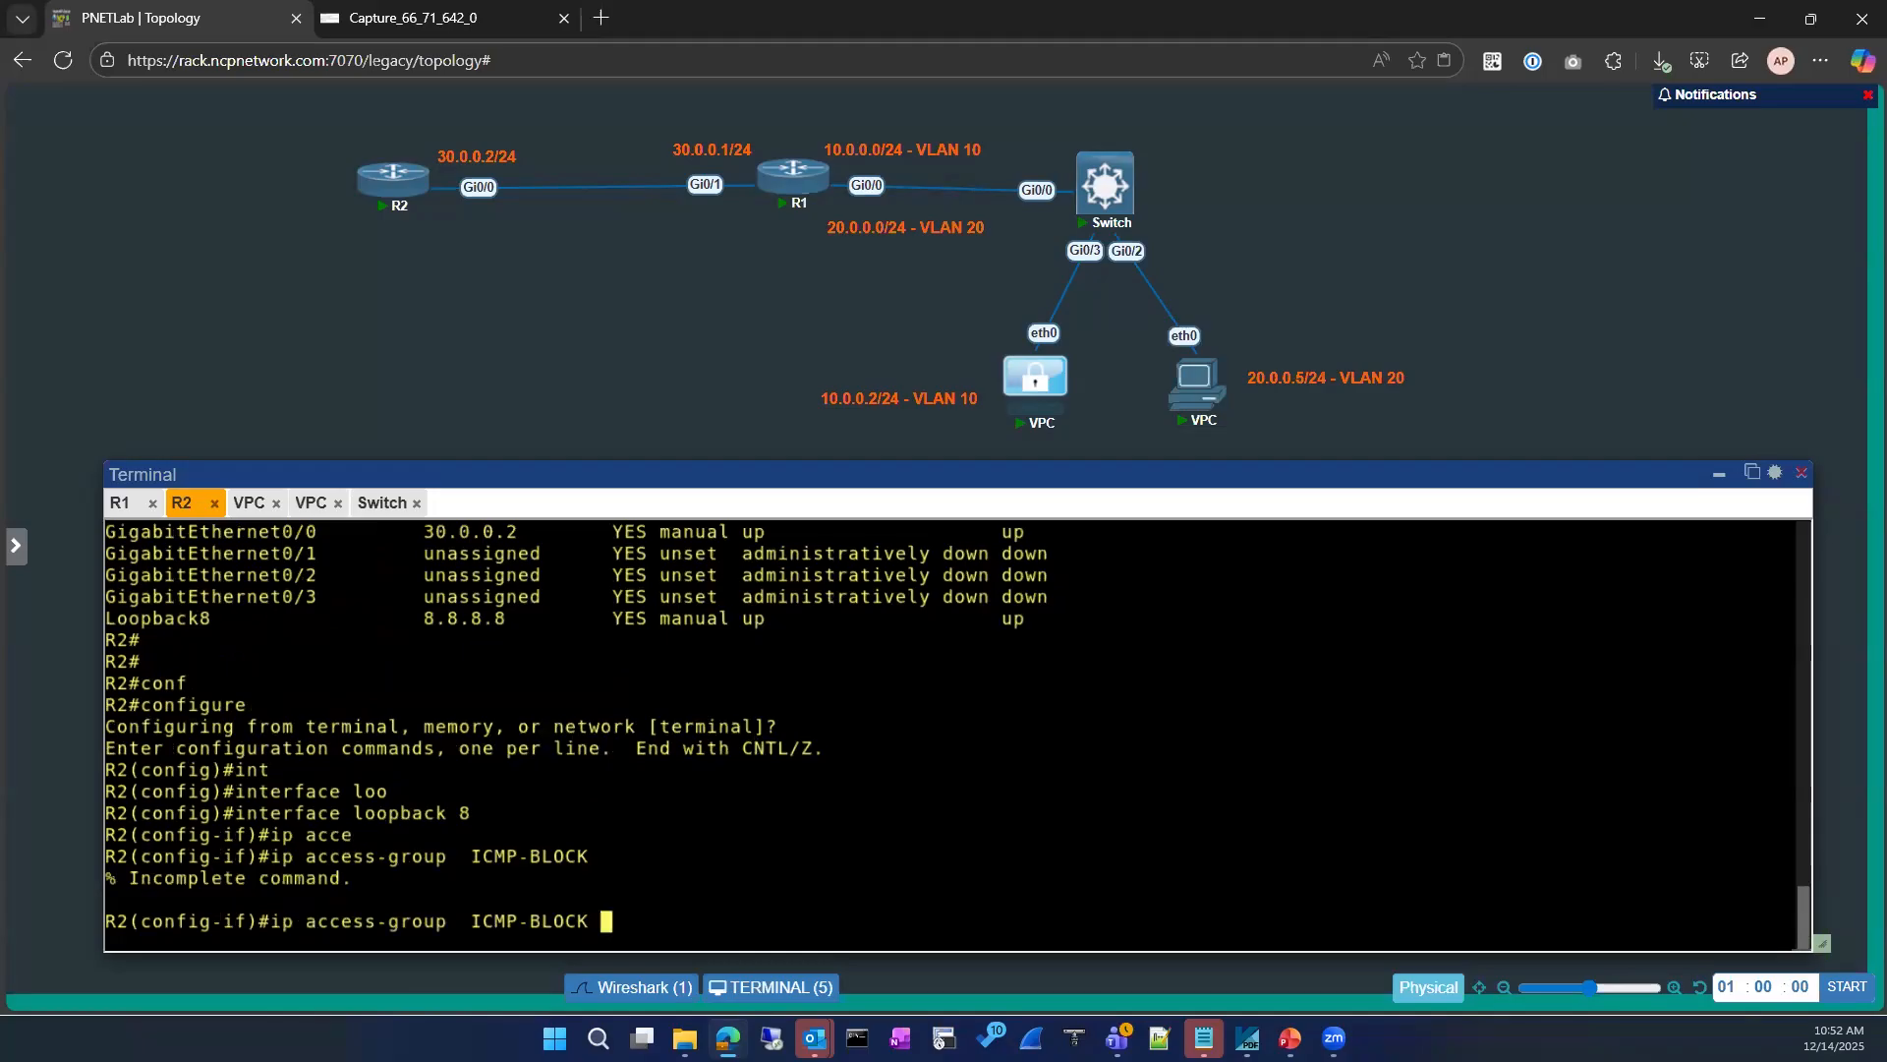
type("in")
key("Return")
key("Up")
key("BackSpace")
key("BackSpace")
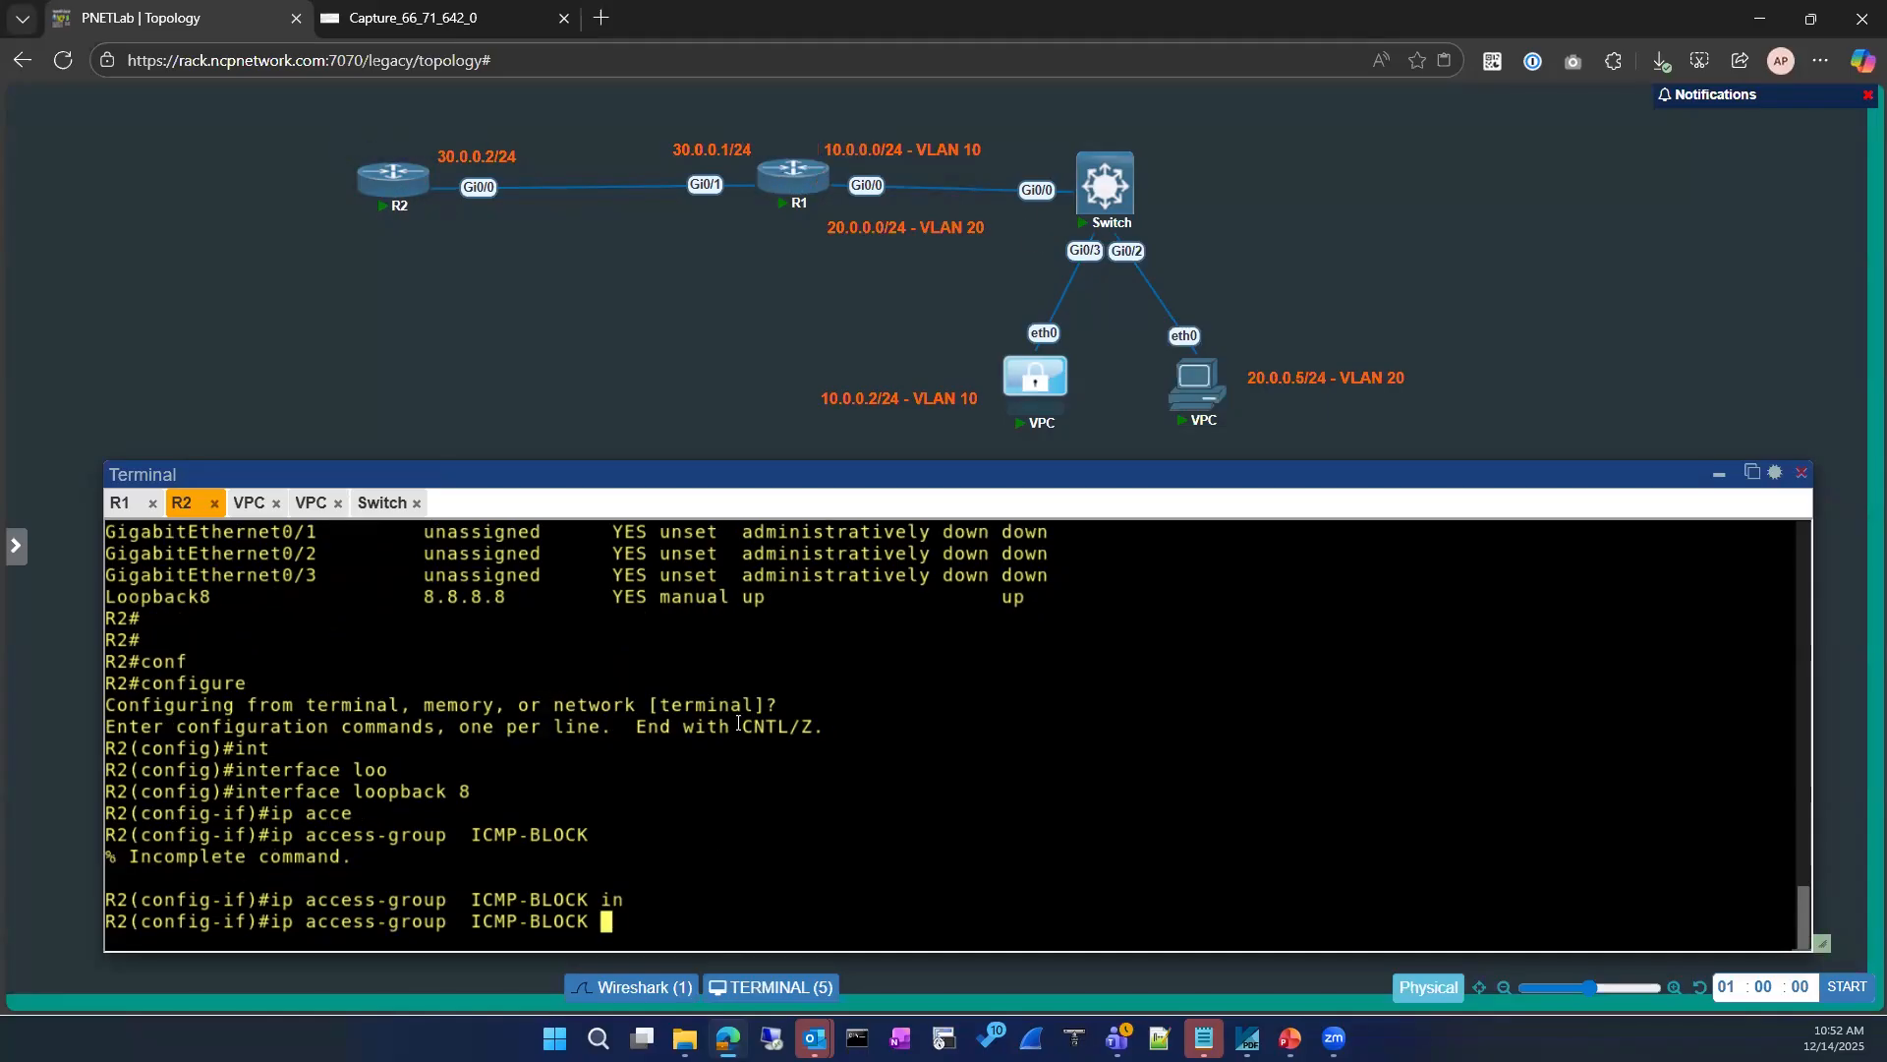
type("ou")
key("Tab")
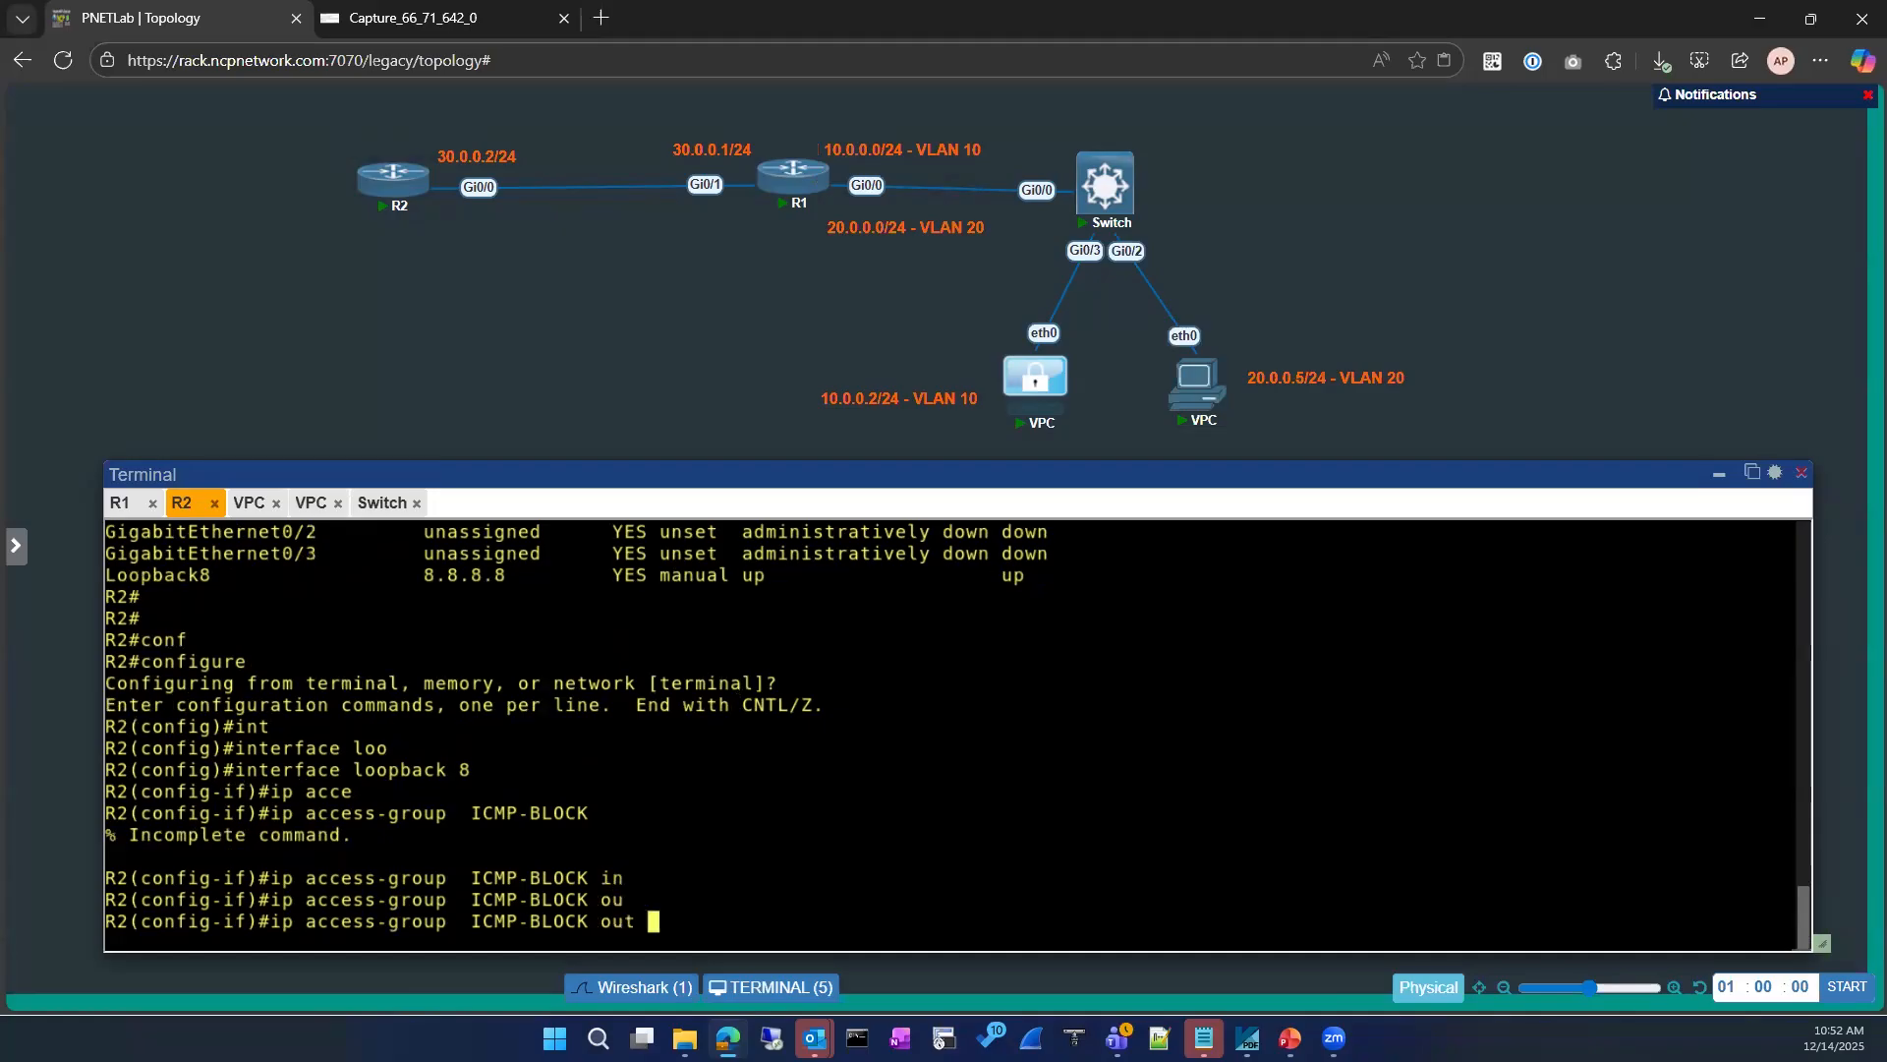
key("Return")
Step: Exit interface and global configuration mode back to R2's privileged prompt
type("exxi")
key("BackSpace")
key("BackSpace")
key("BackSpace")
type("xit")
key("Return")
key("Return")
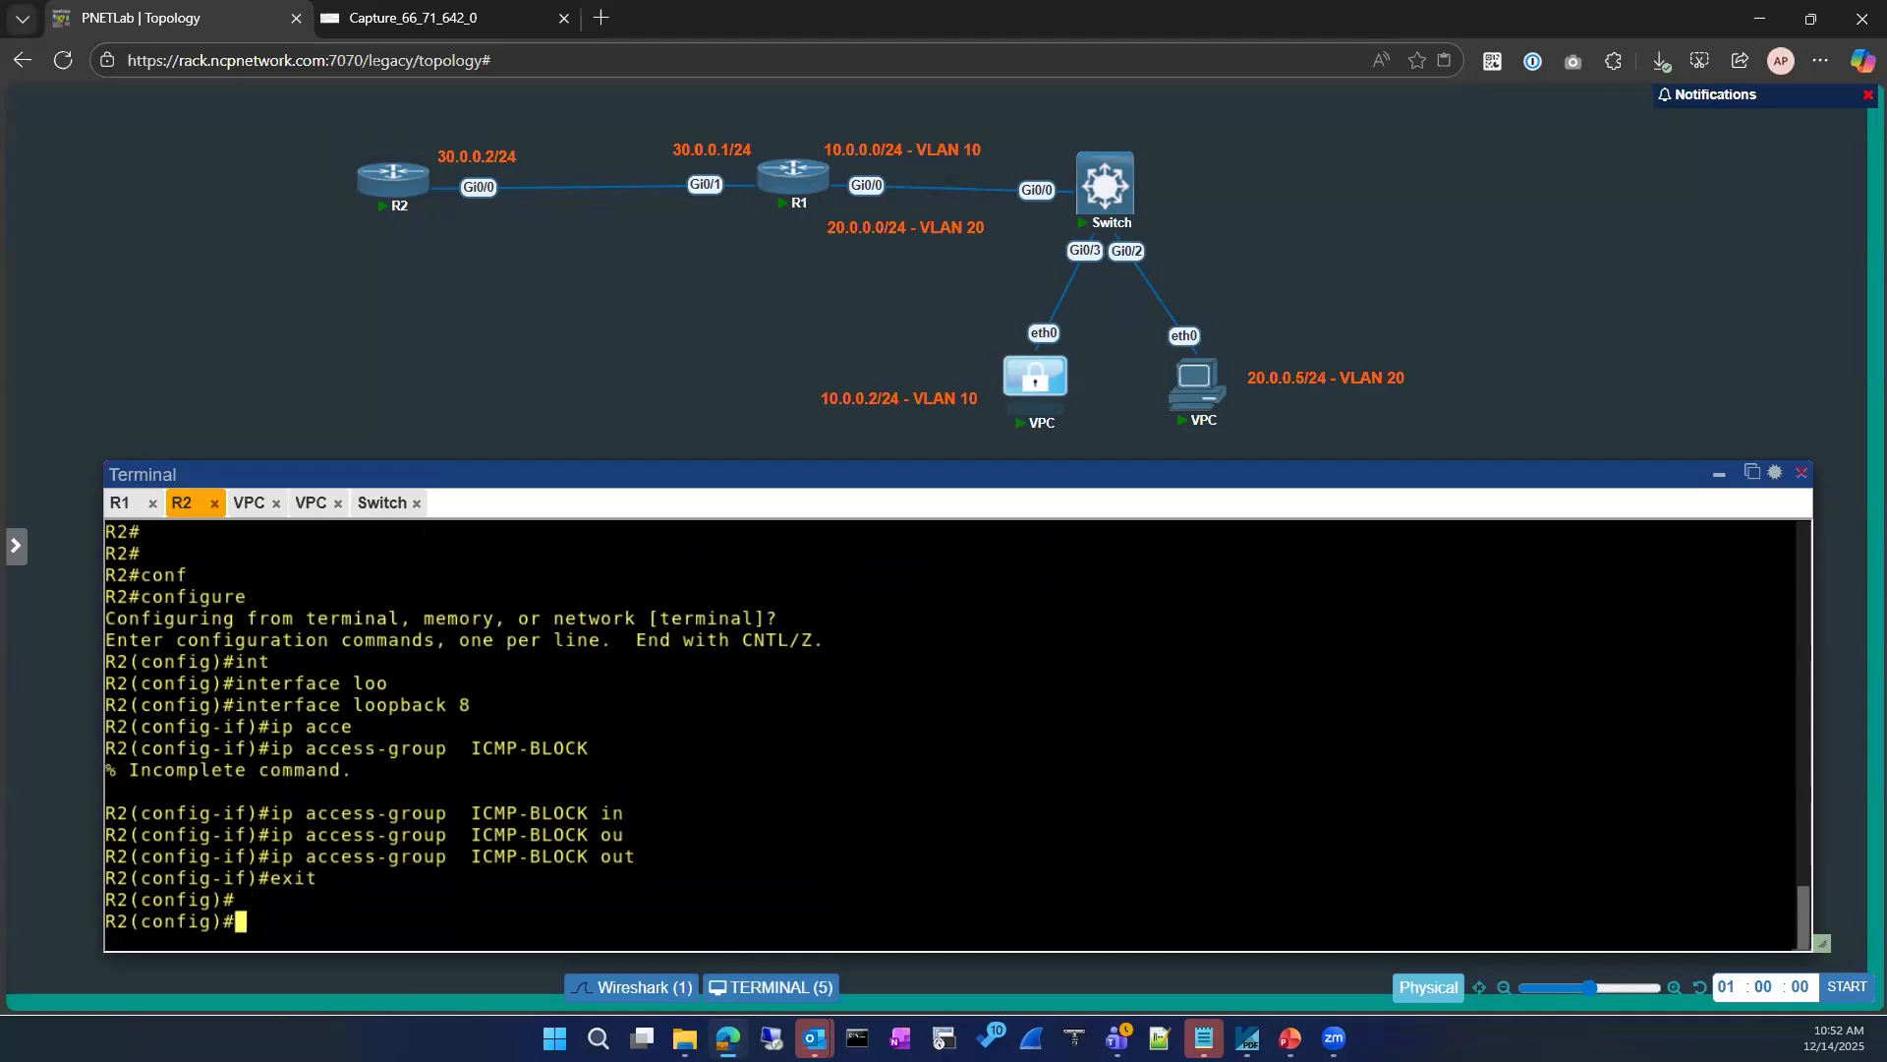
type("exit")
key("Return")
key("Return")
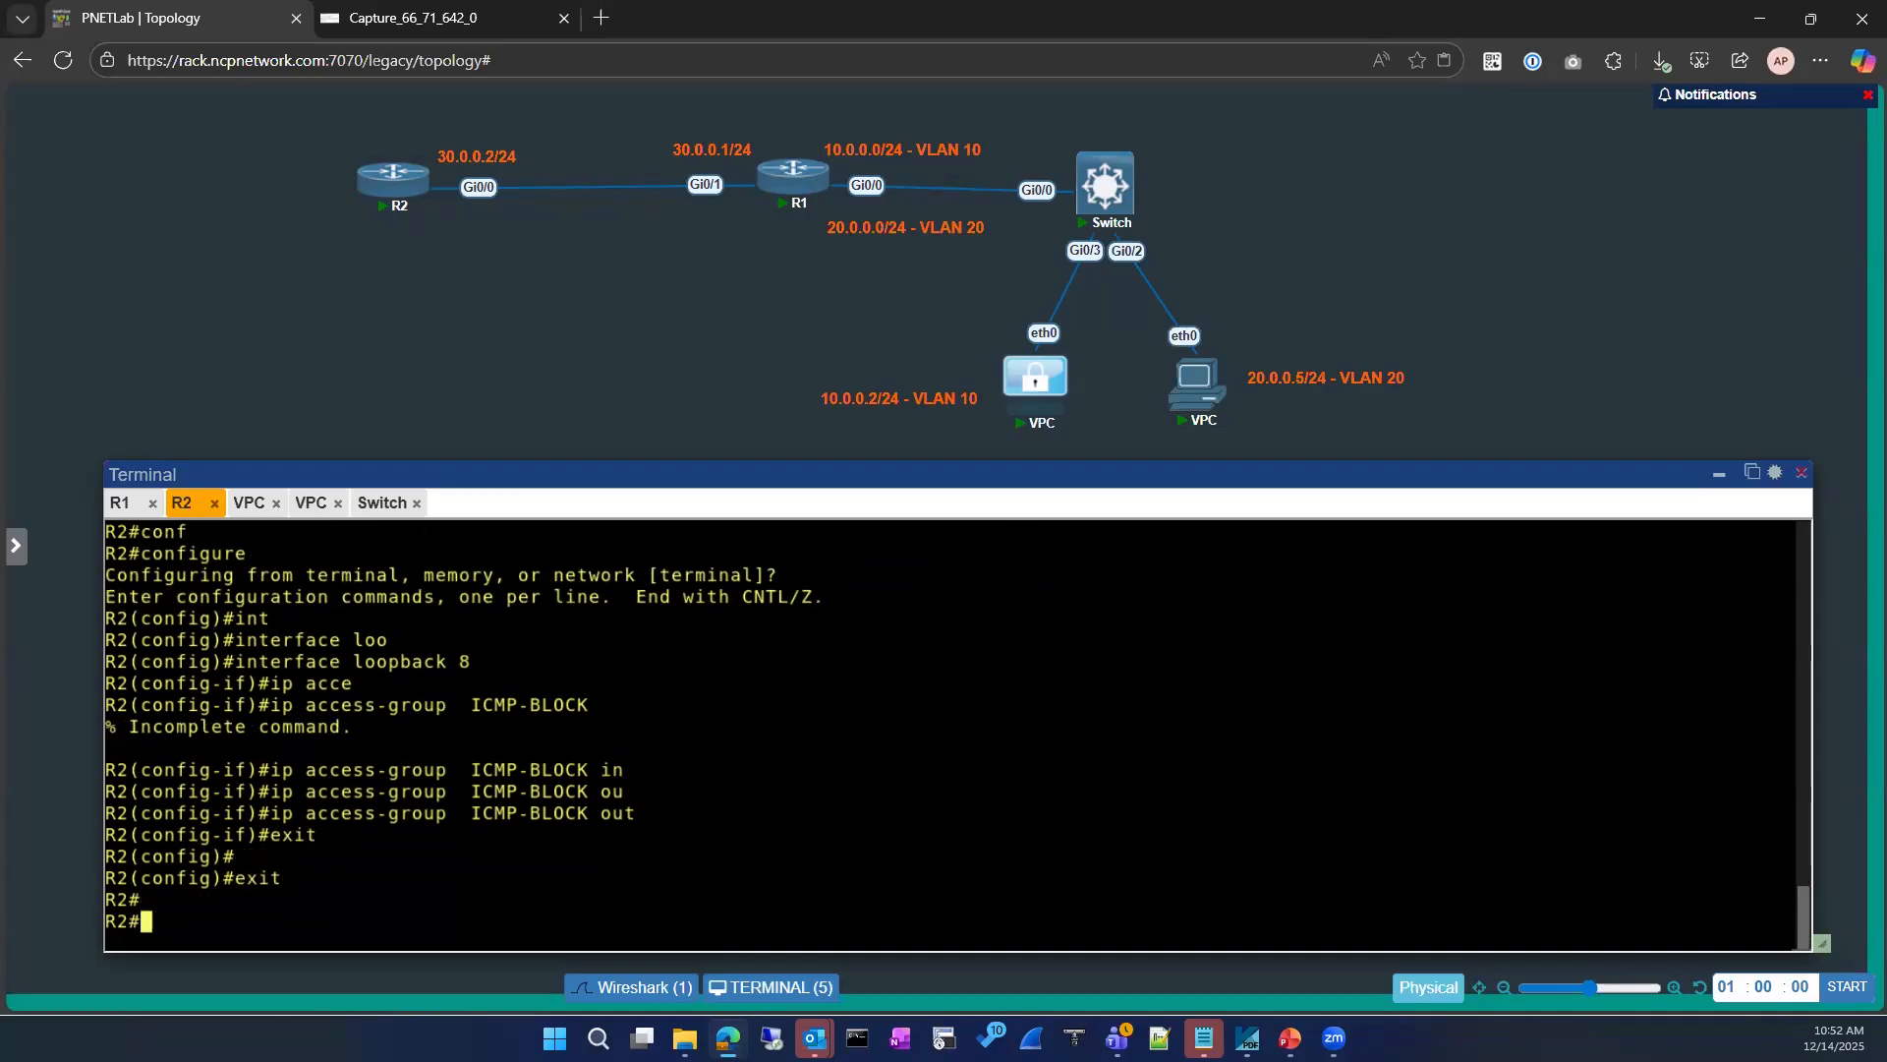
type("sh")
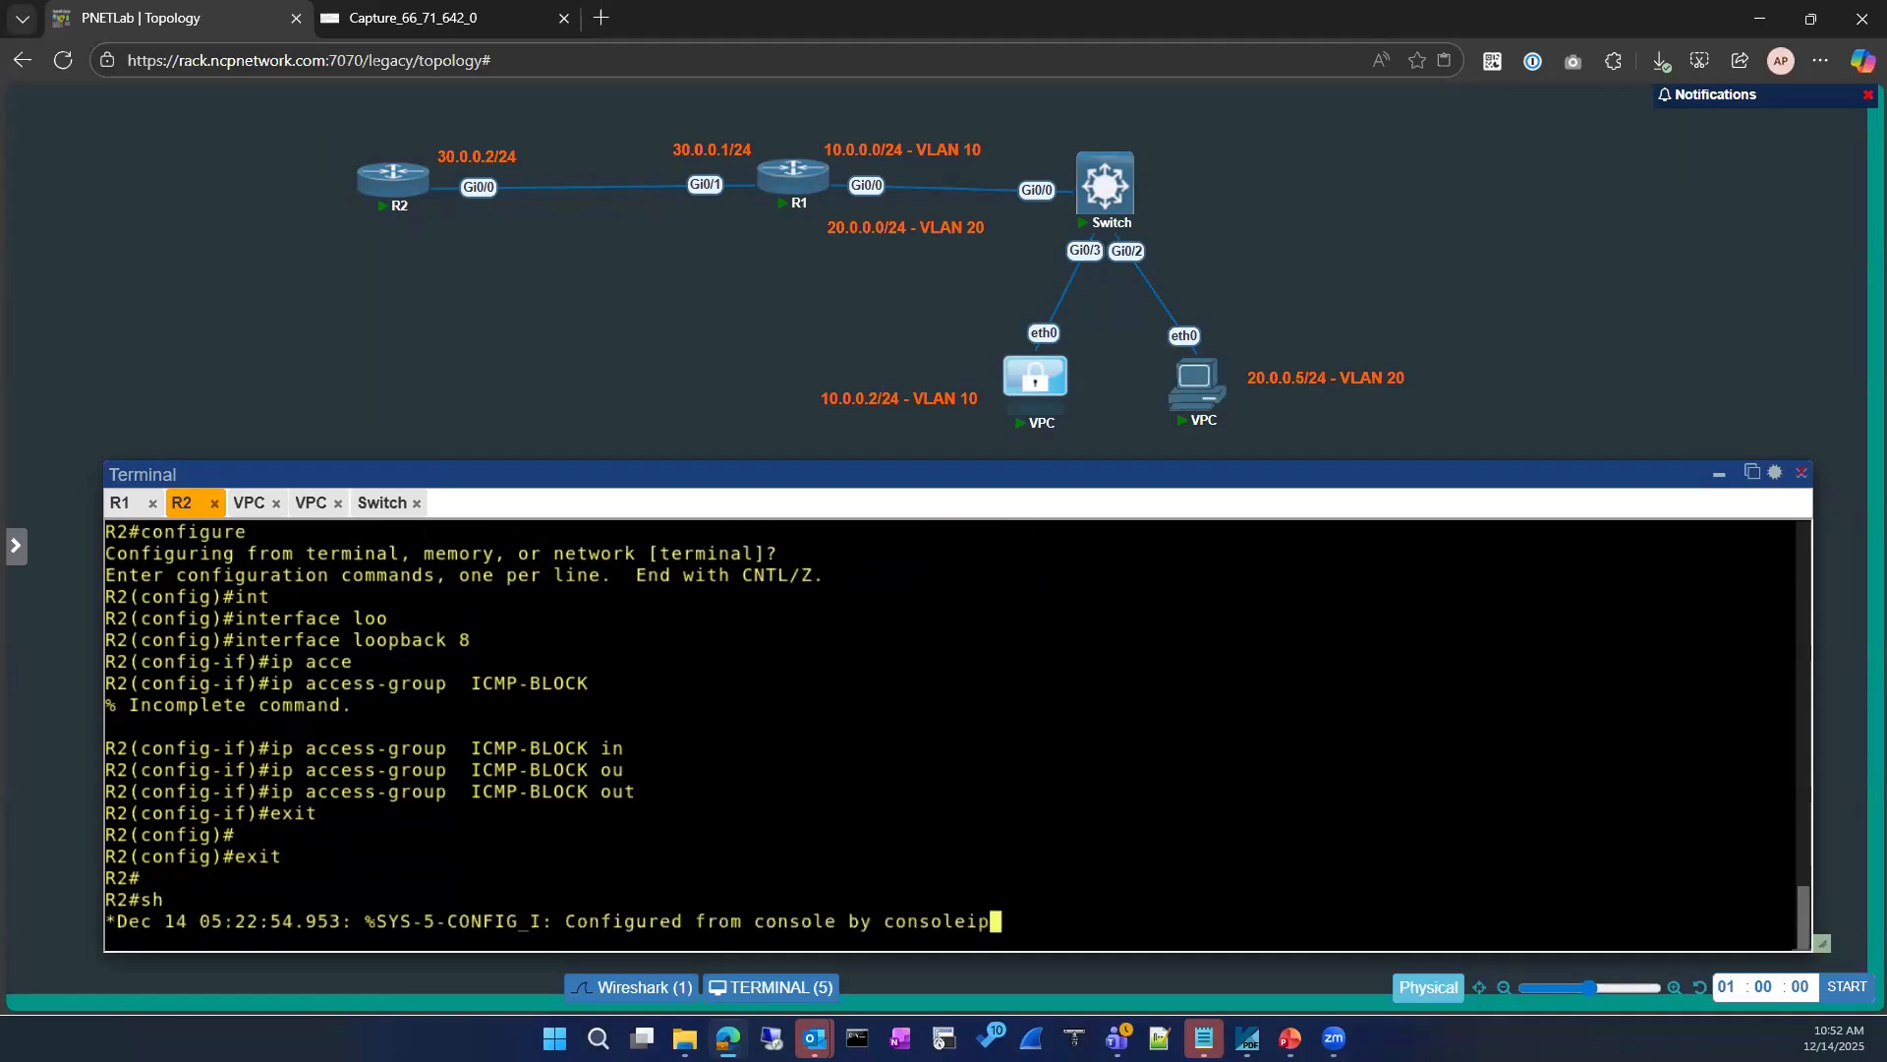
key("Return")
key("Return")
key("Return")
Step: Try to show the running configuration of interface loopback 0 on R2
type("sh running-config interface")
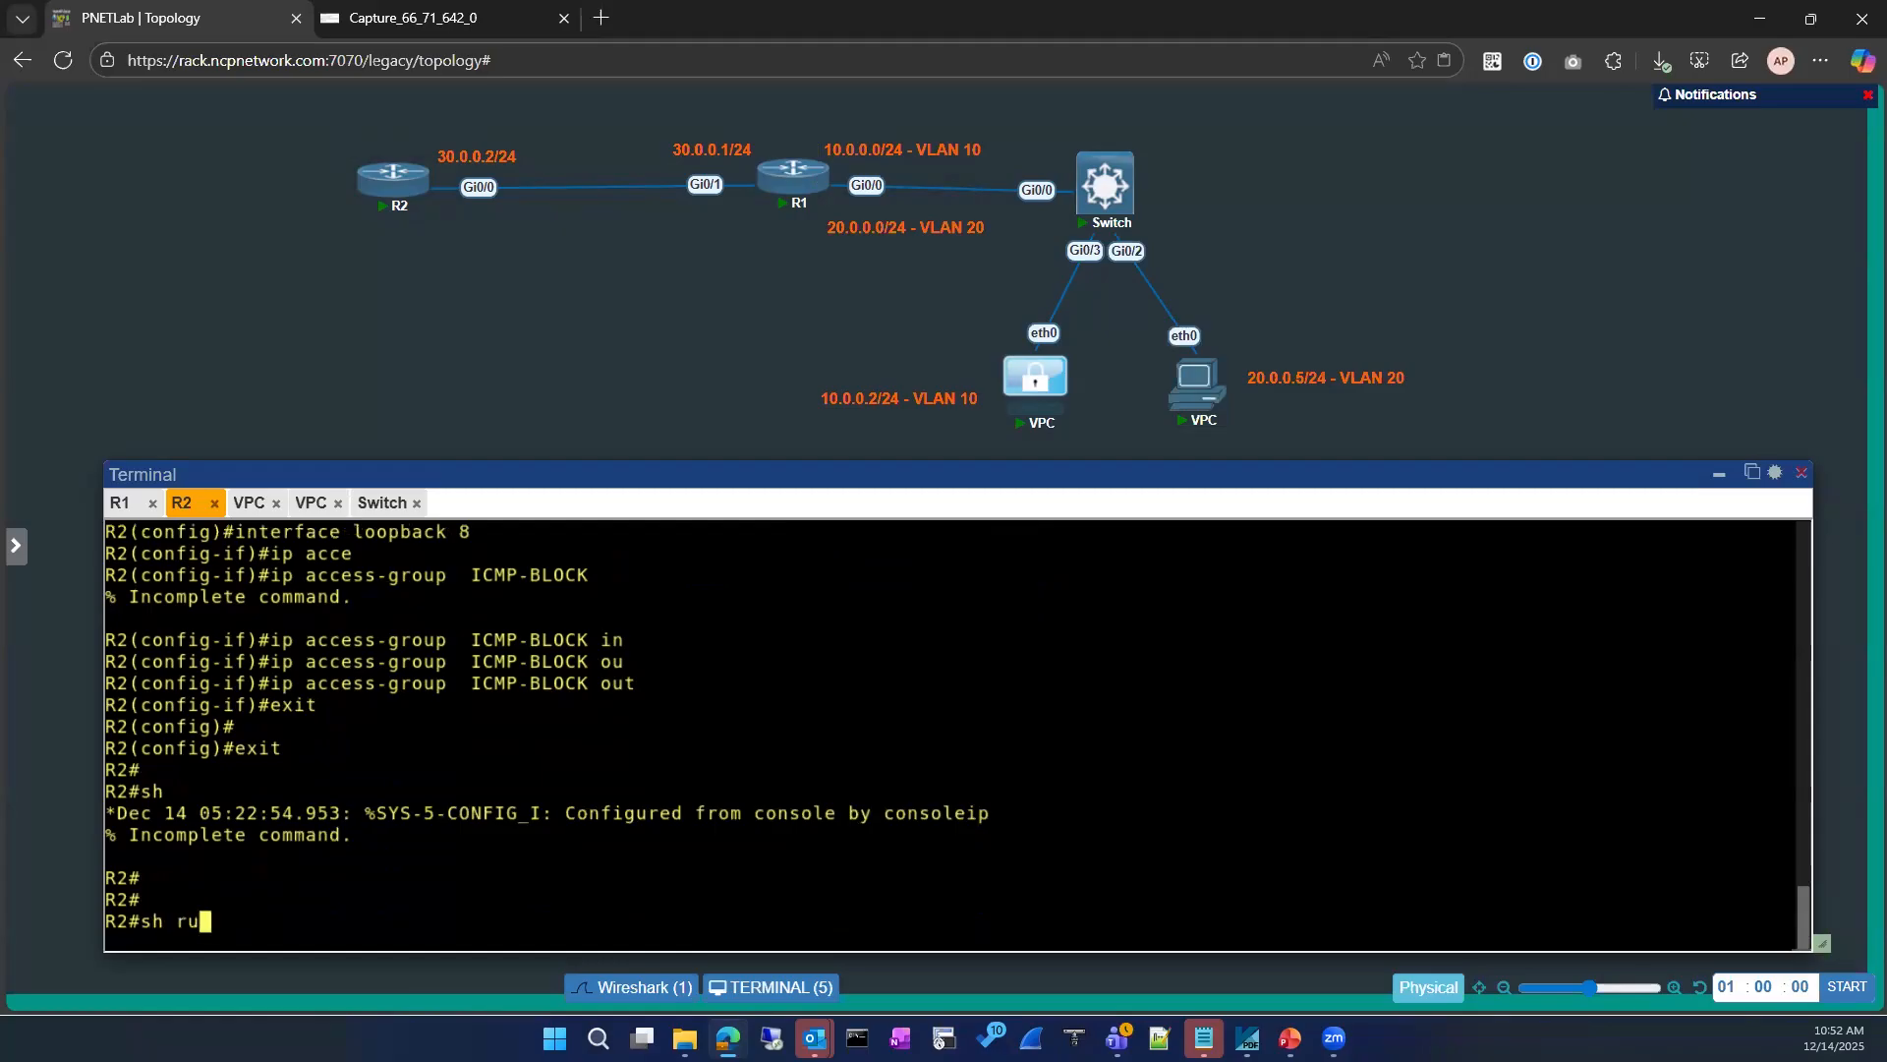
key("Tab")
type("in")
key("Tab")
type("loopback")
Step: Show the running configuration of interface loopback 8 on R2 and check its access group
key("Tab")
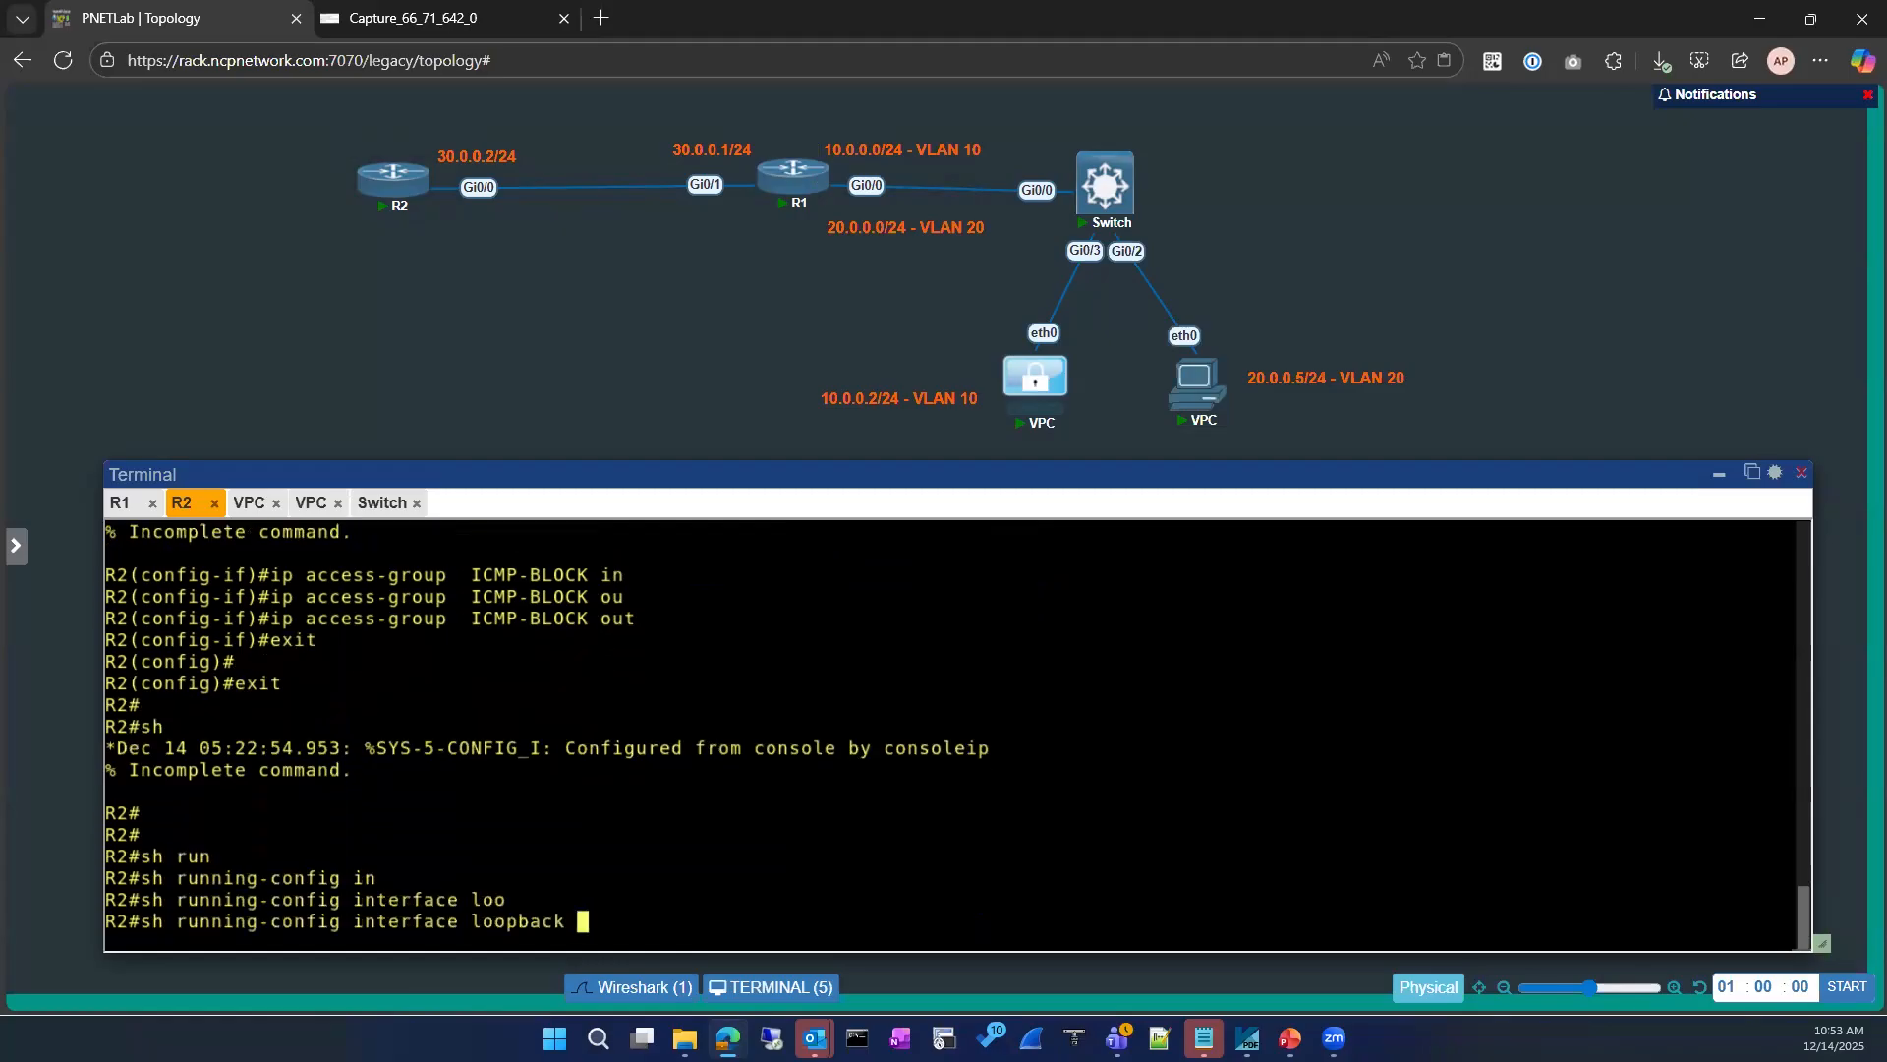
type("0")
key("Return")
type("sh run")
key("Tab")
type("in")
key("Tab")
type("loo")
key("Tab")
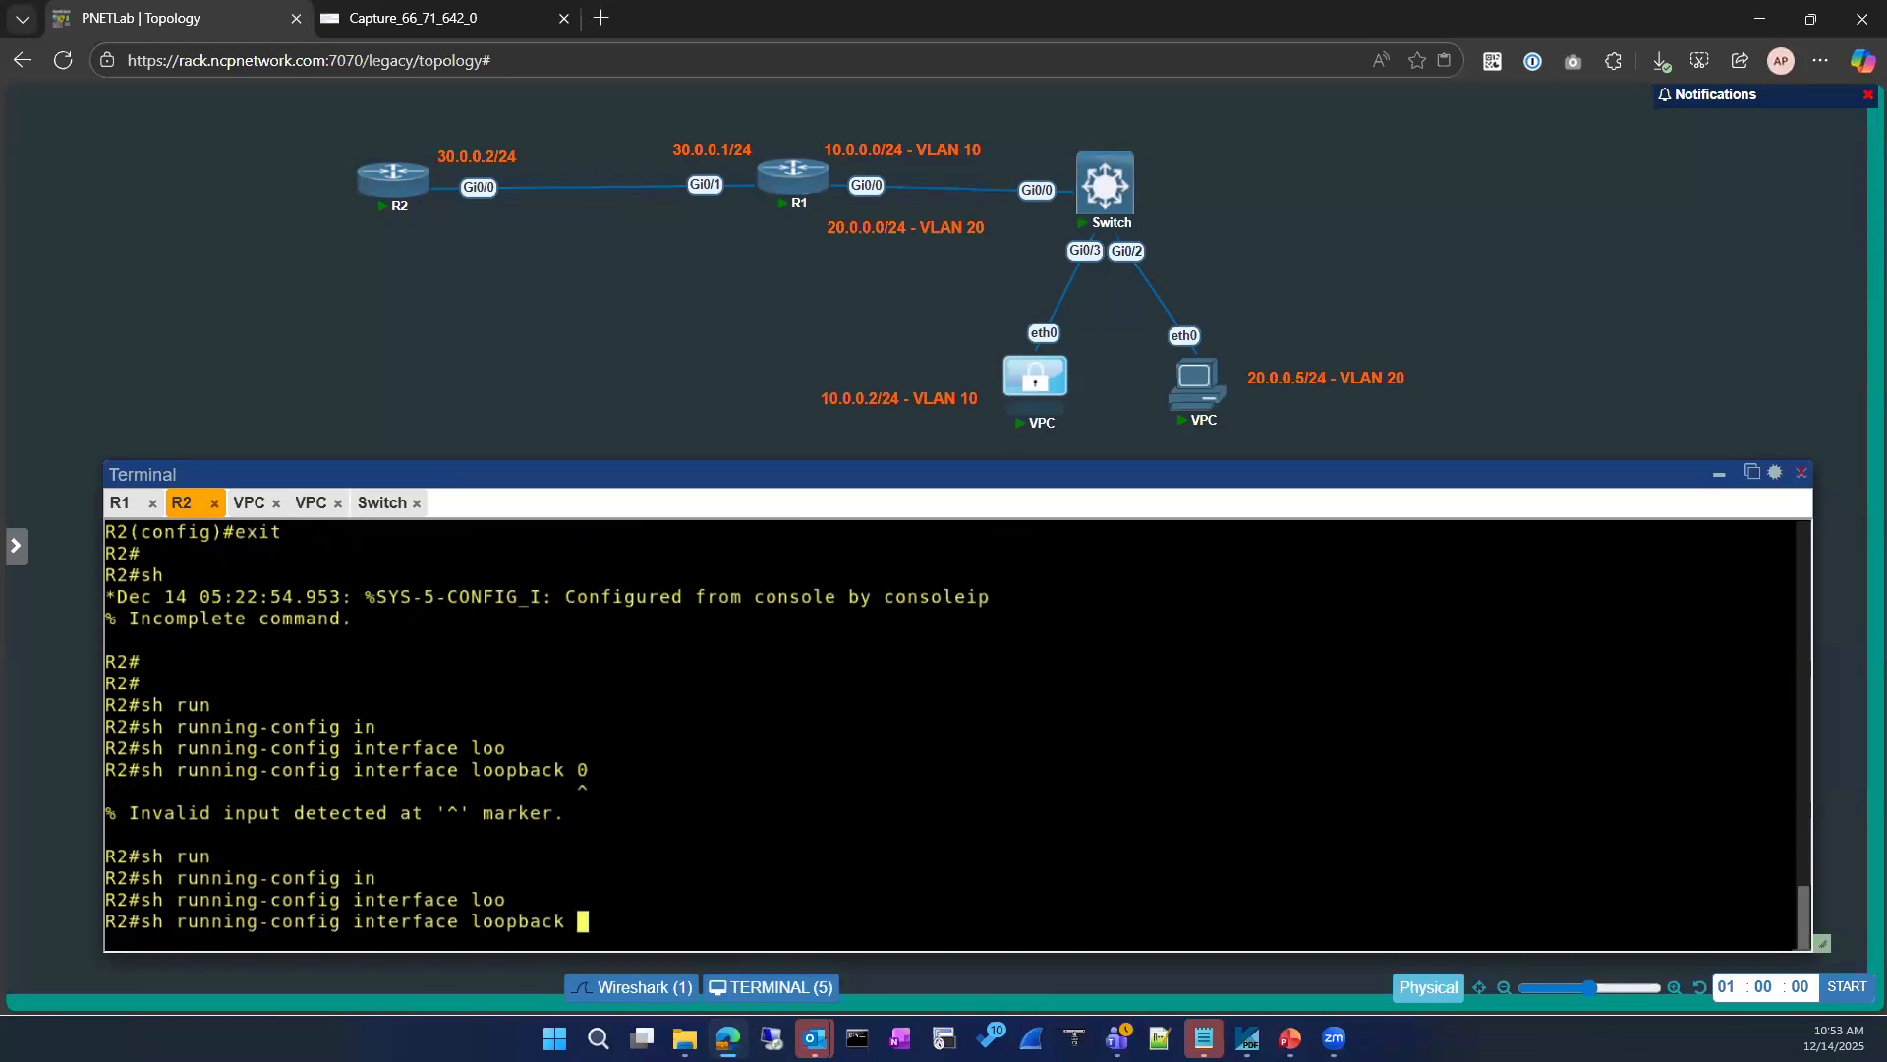
type("8")
key("Return")
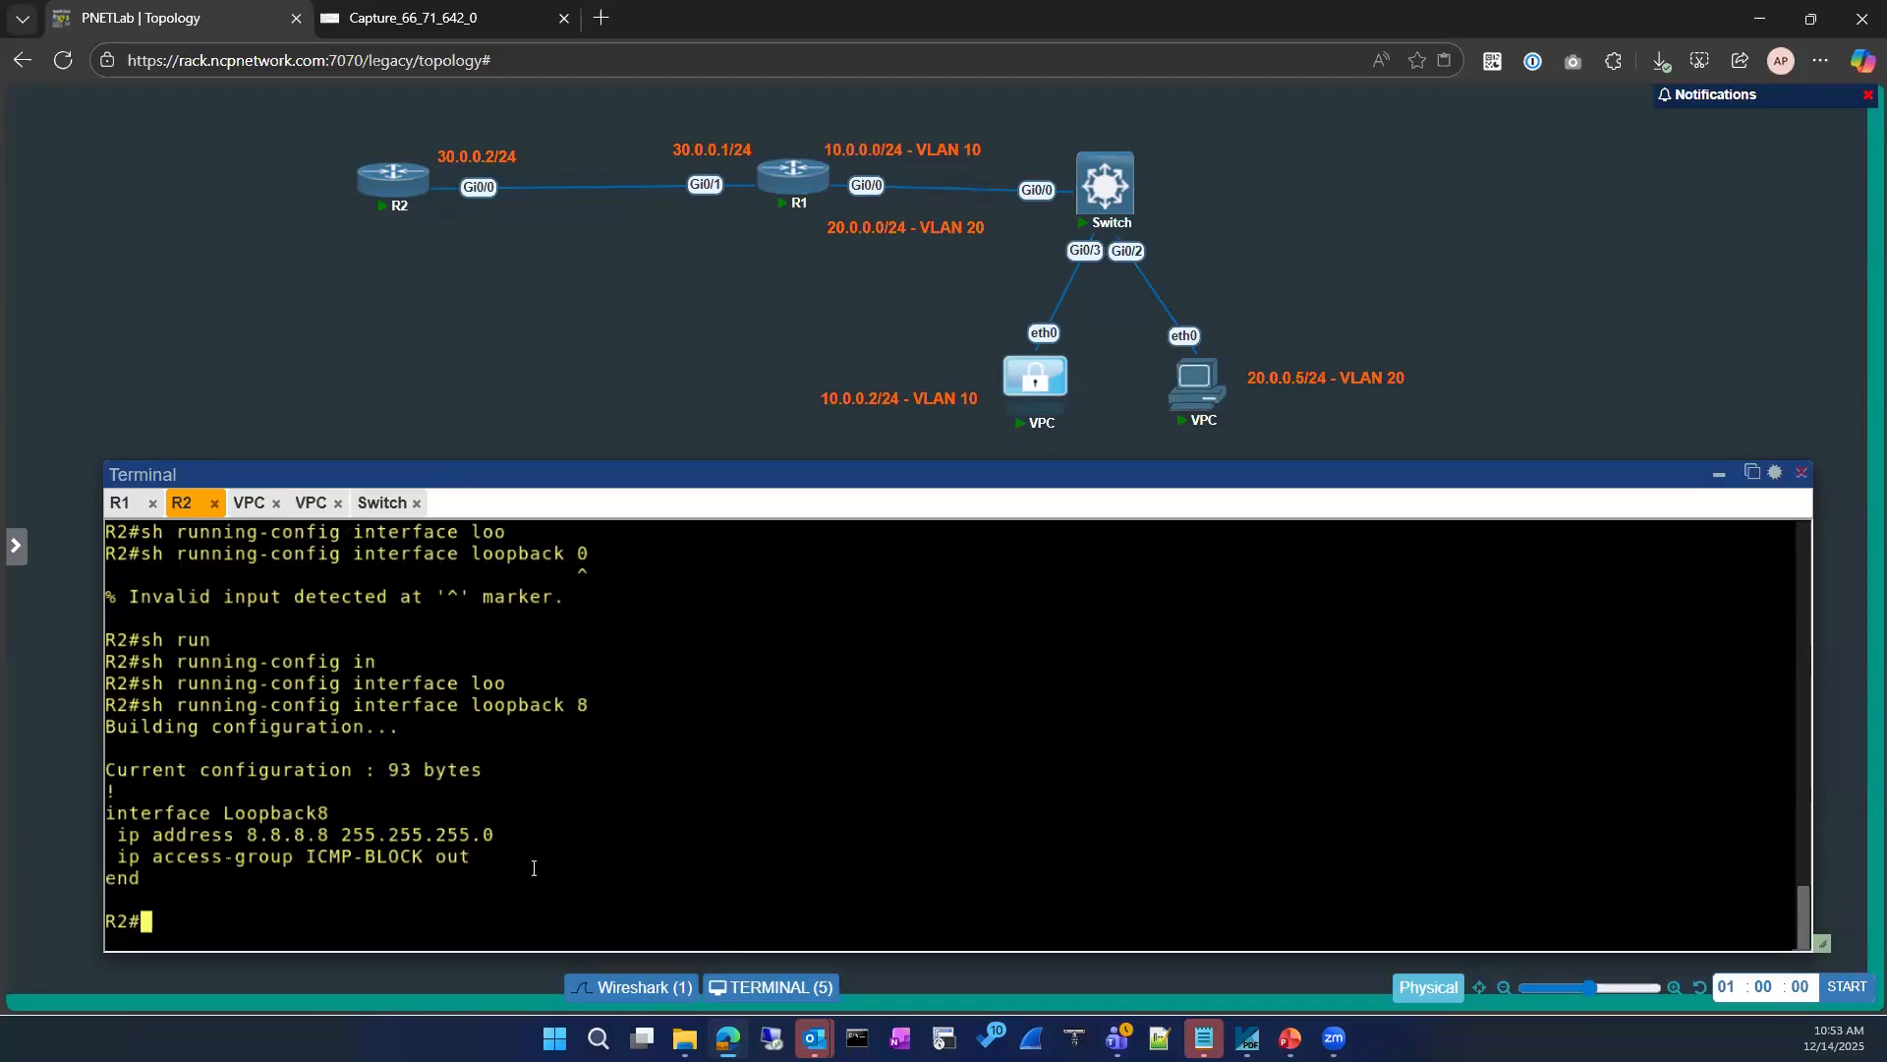
left_click_drag(292, 858, 472, 858)
Step: Show R2's IP access lists and check the name of the extended list
type("sh ipa cce")
key("Tab")
key("BackSpace")
key("BackSpace")
key("BackSpace")
key("BackSpace")
key("BackSpace")
type("acce")
key("Tab")
key("Return")
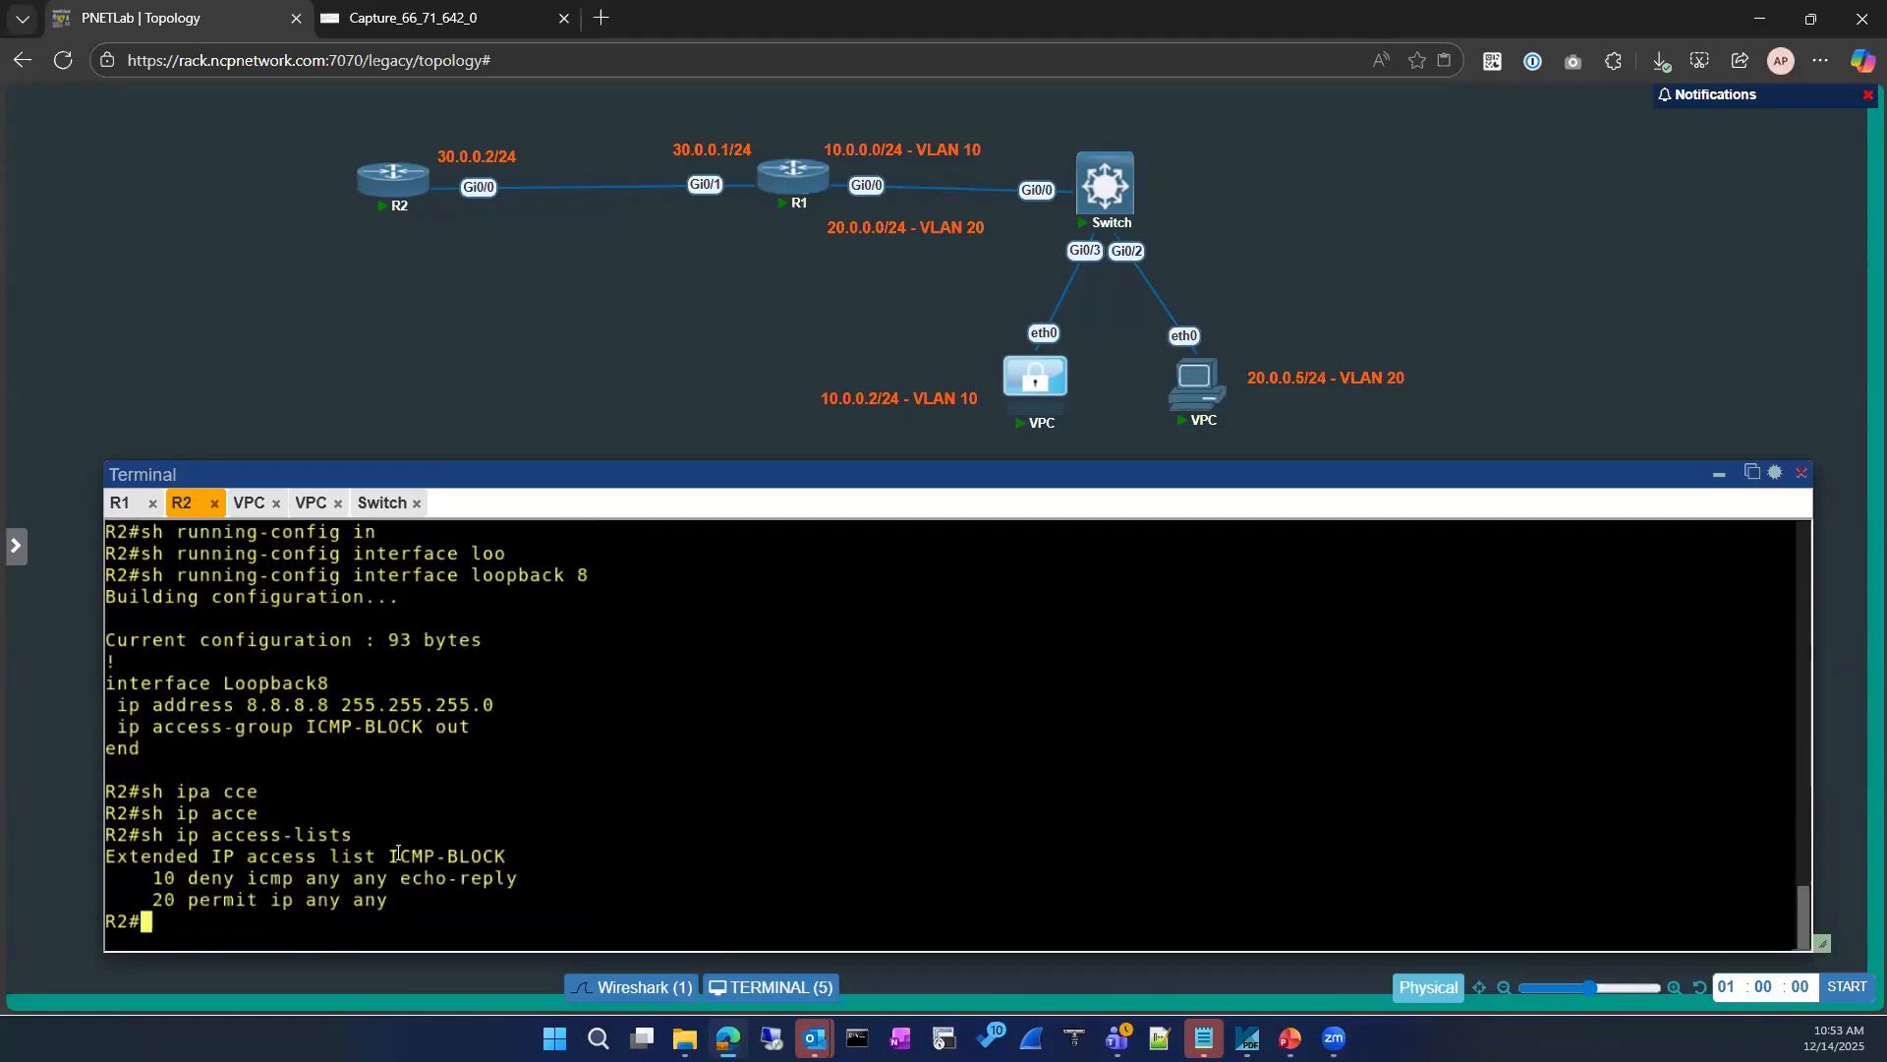
left_click_drag(390, 855, 507, 857)
key("ctrl+c")
left_click(587, 774)
Step: Ping 8.8.8.8 from the VPC at 10.0.0.2 to test the access list
left_click(249, 504)
key("Up")
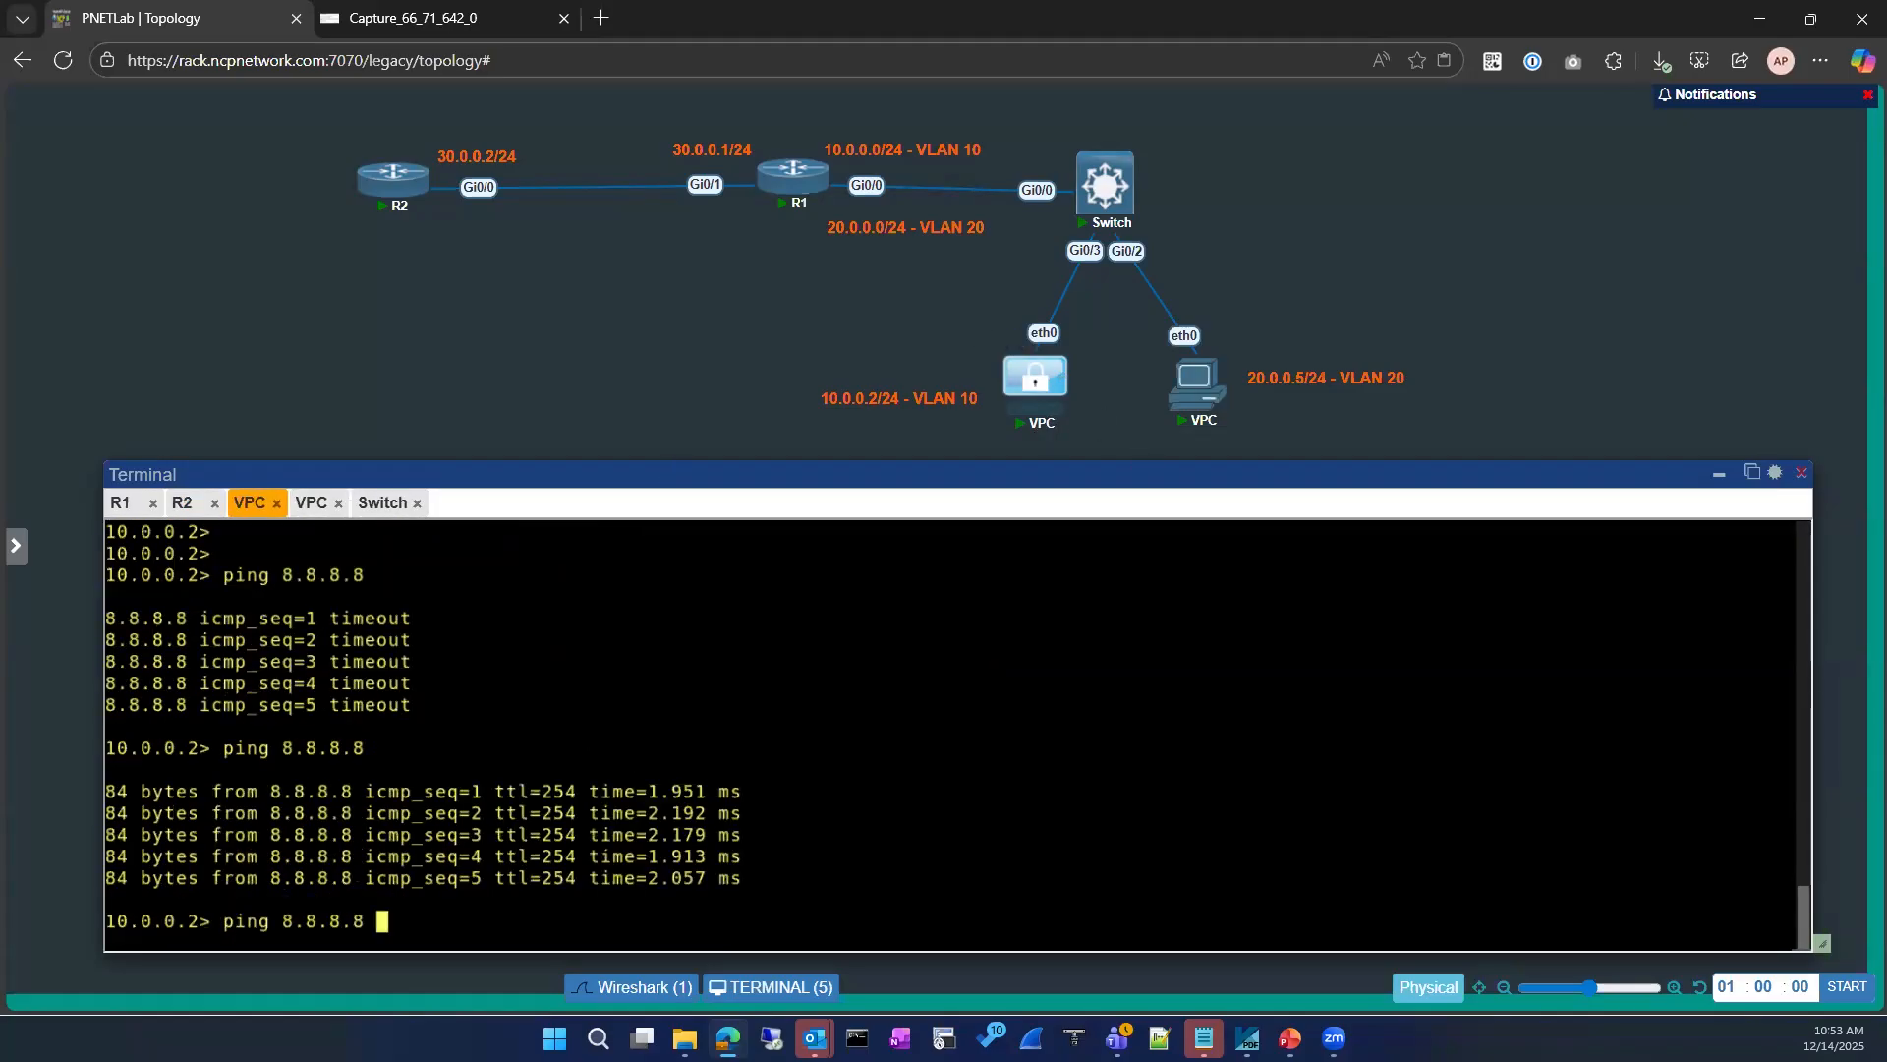
key("Return")
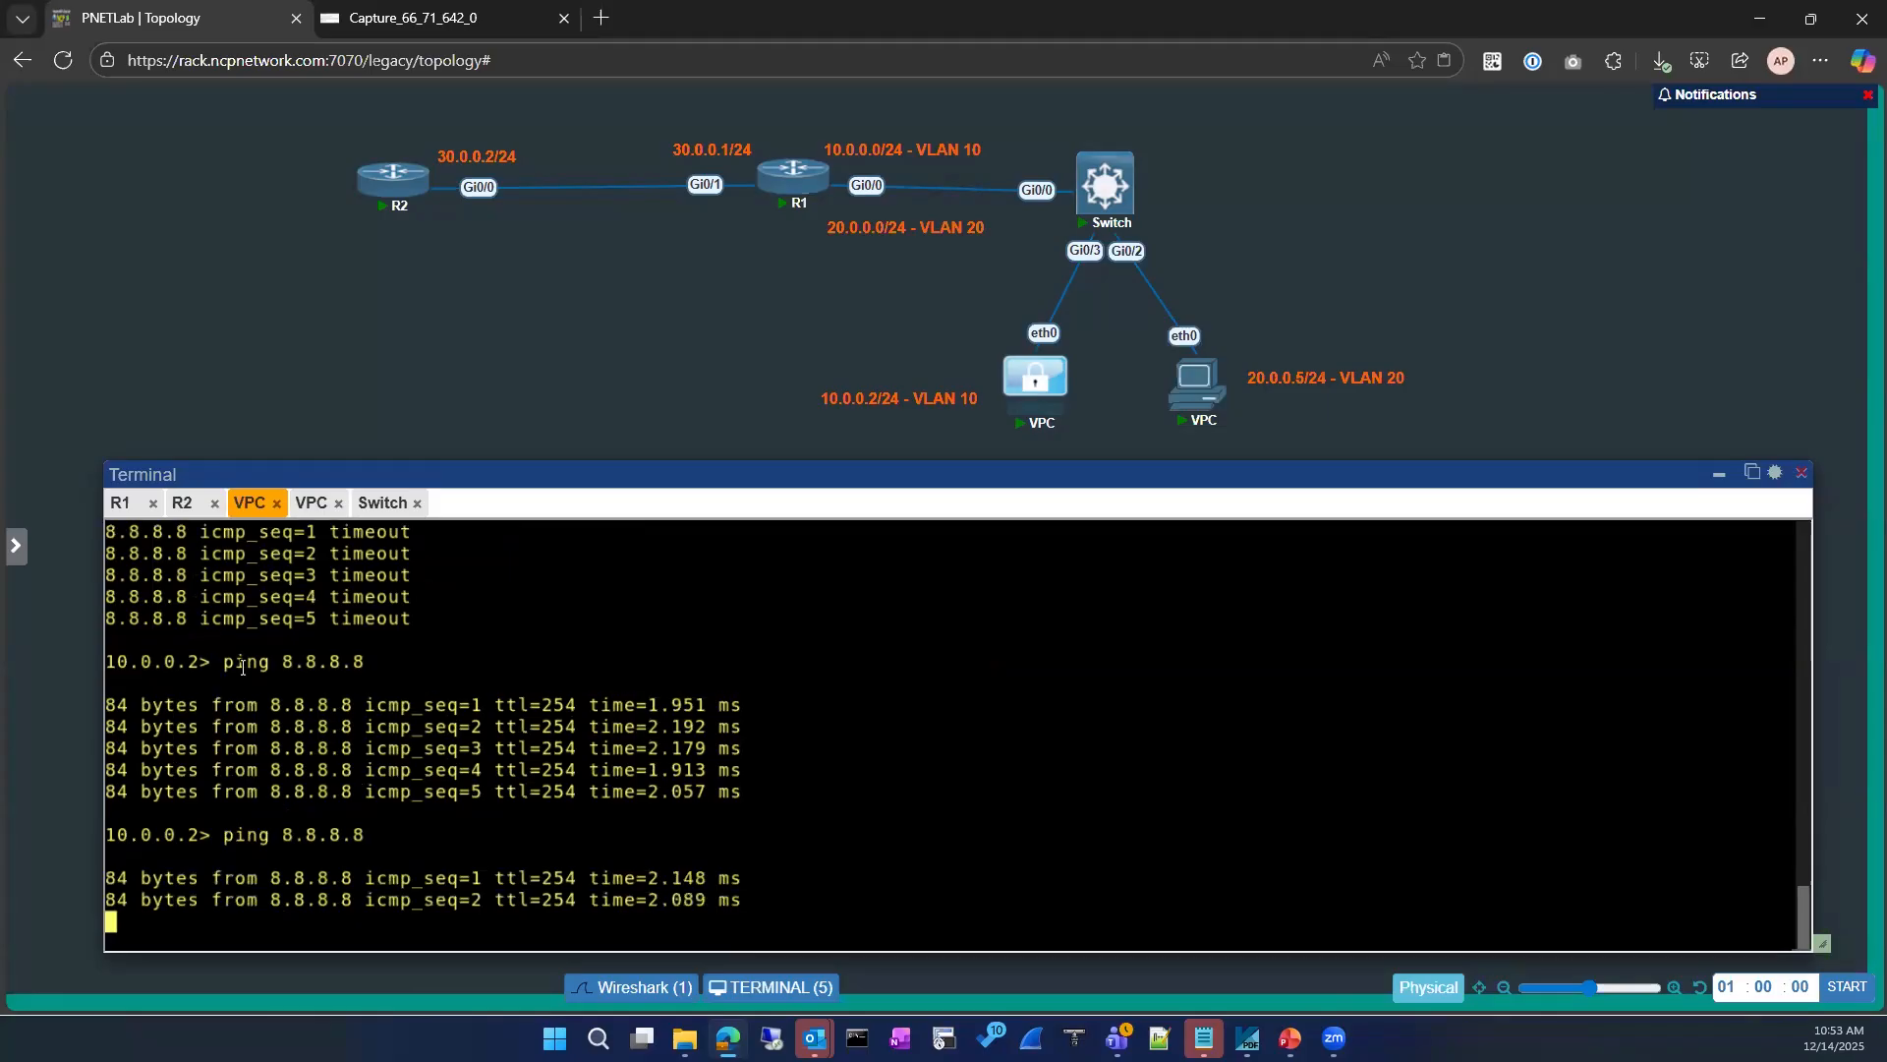
Step: Return to R2's console and show its IP access lists again after the ping
left_click(120, 504)
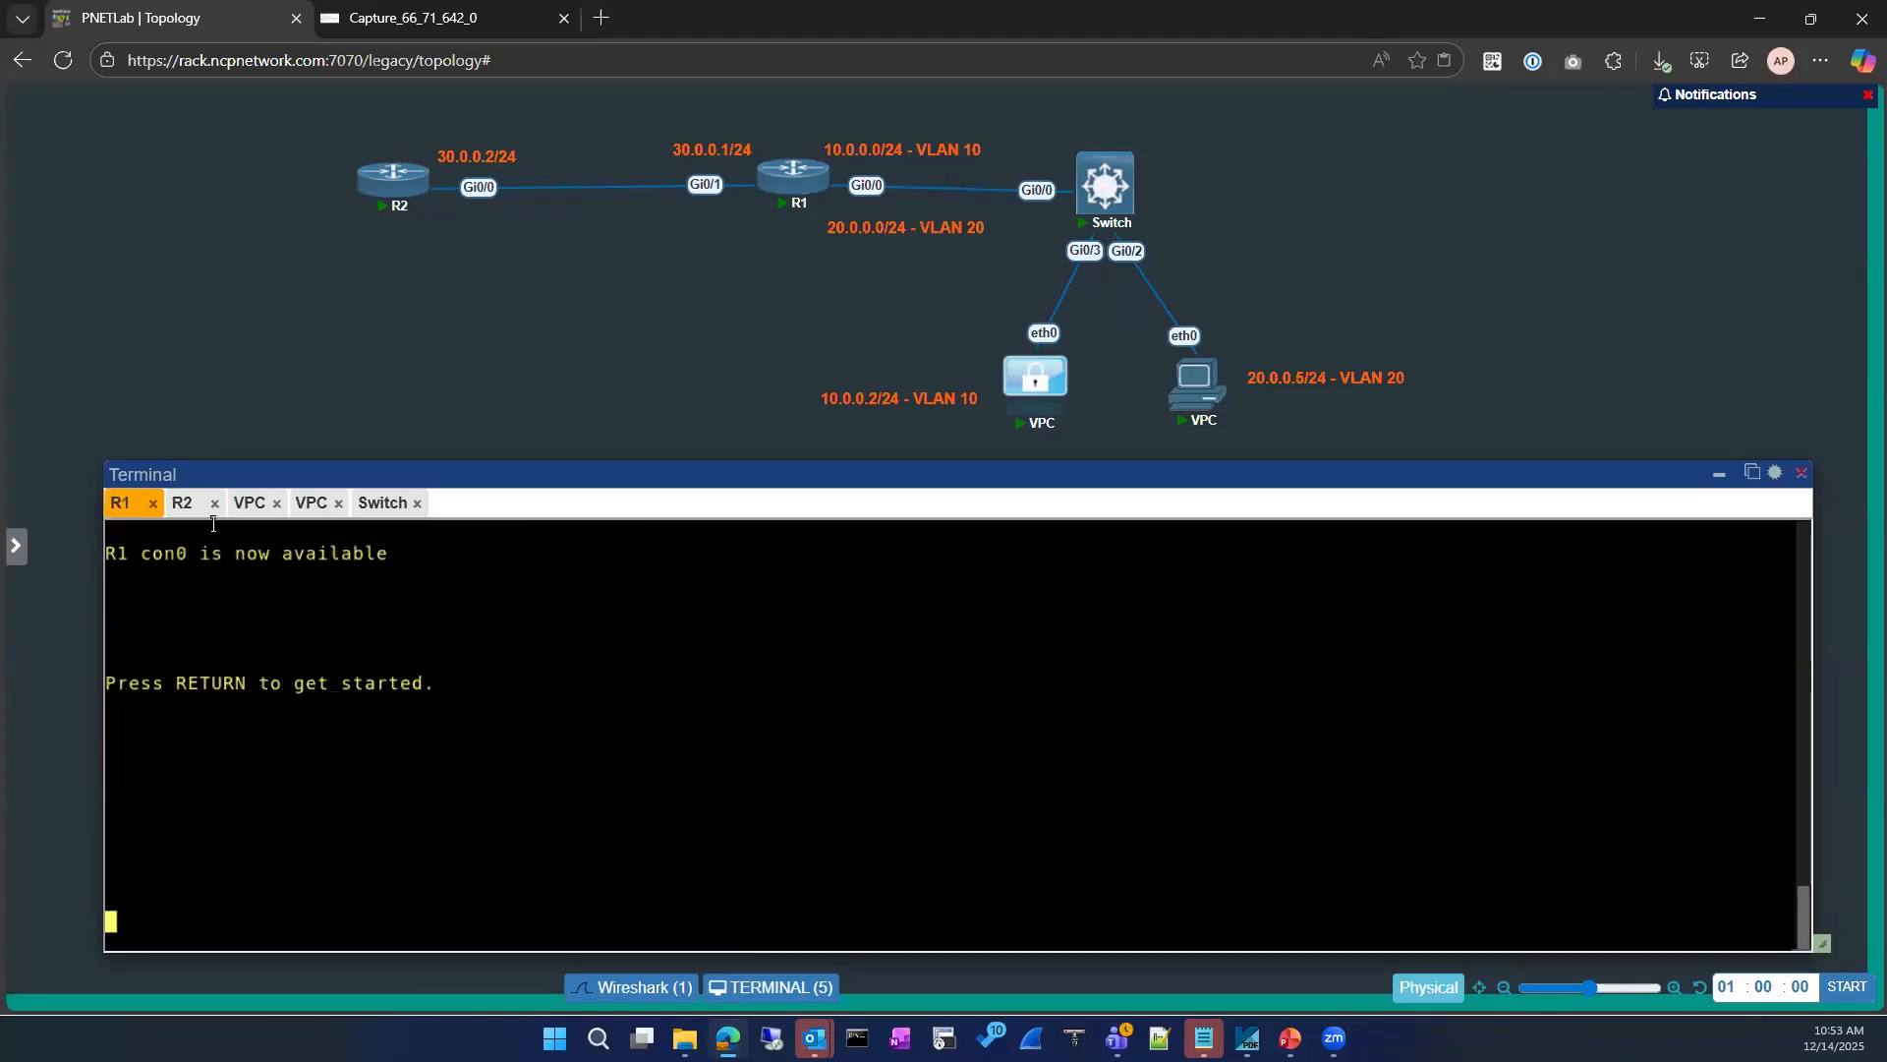
left_click(185, 504)
type("sh ip acce")
key("Tab")
key("Return")
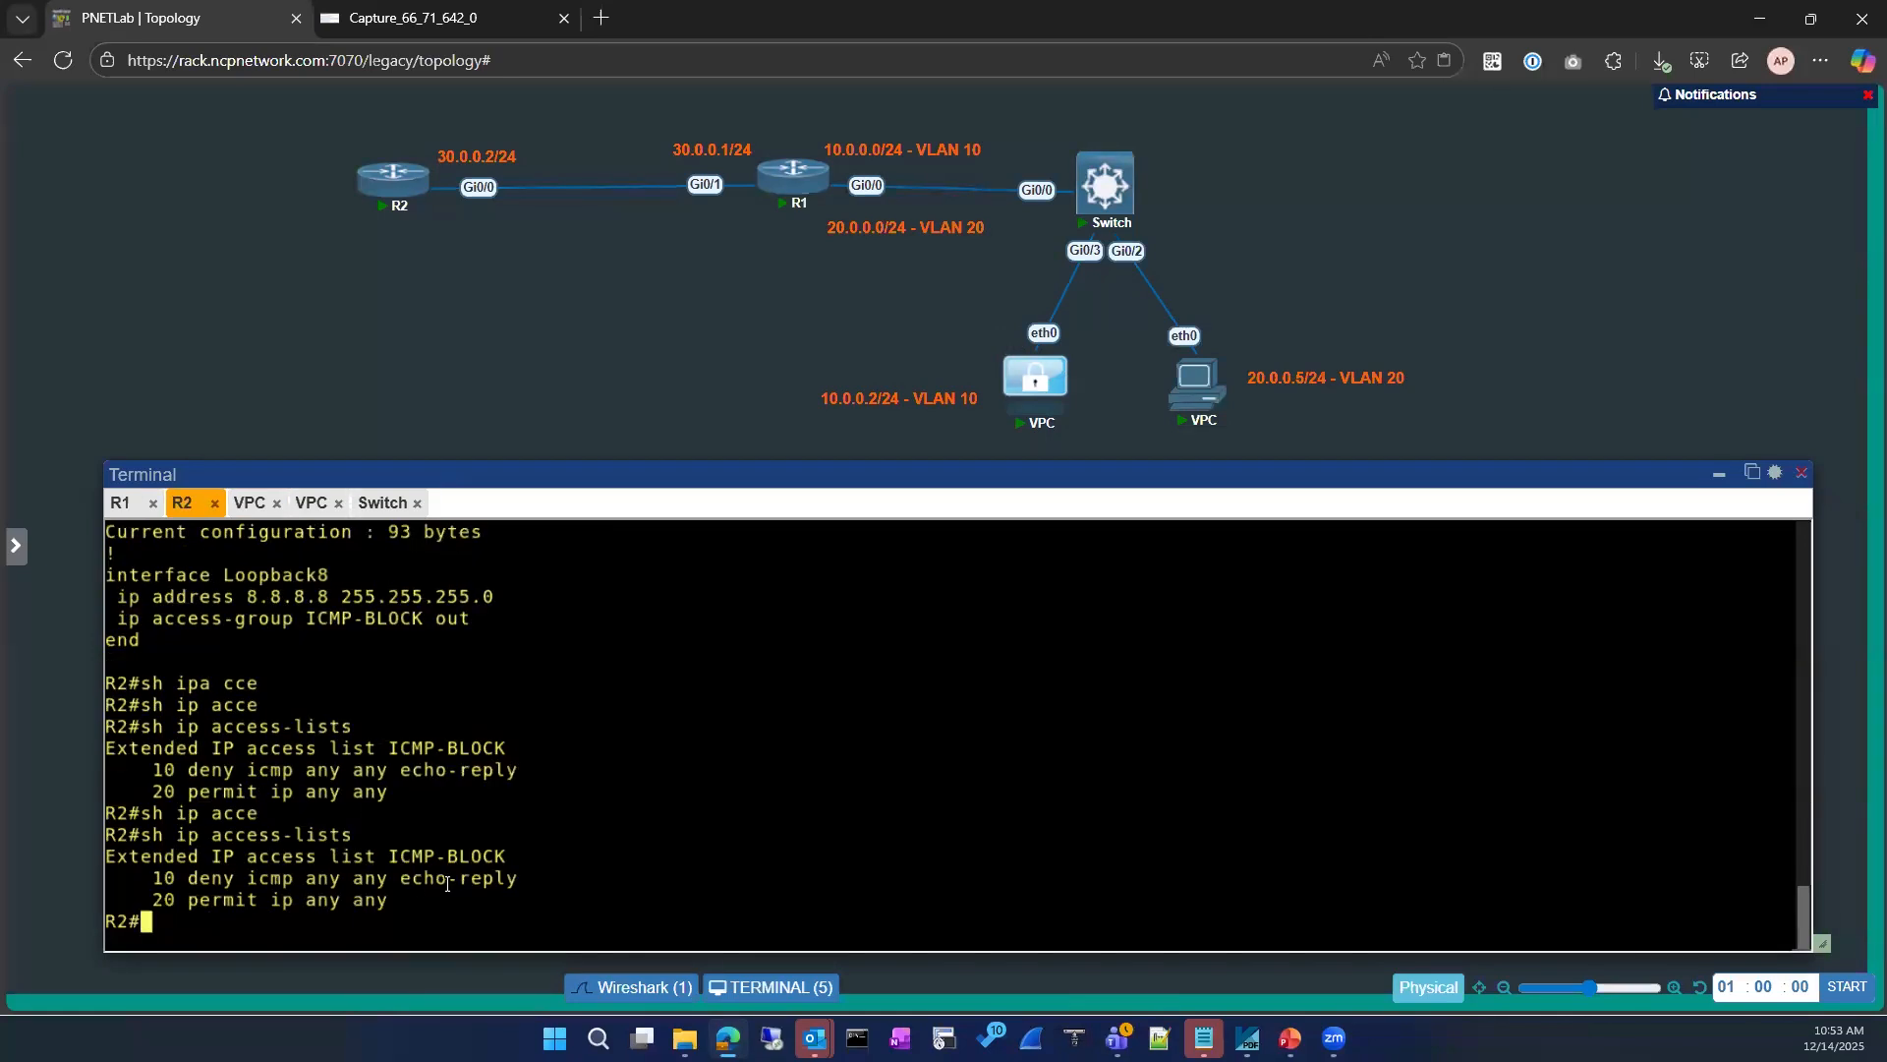
Step: Enter configuration mode on R2 and try to open the ICMP-BLOCK access list without specifying its type
type("conf")
key("Tab")
key("Return")
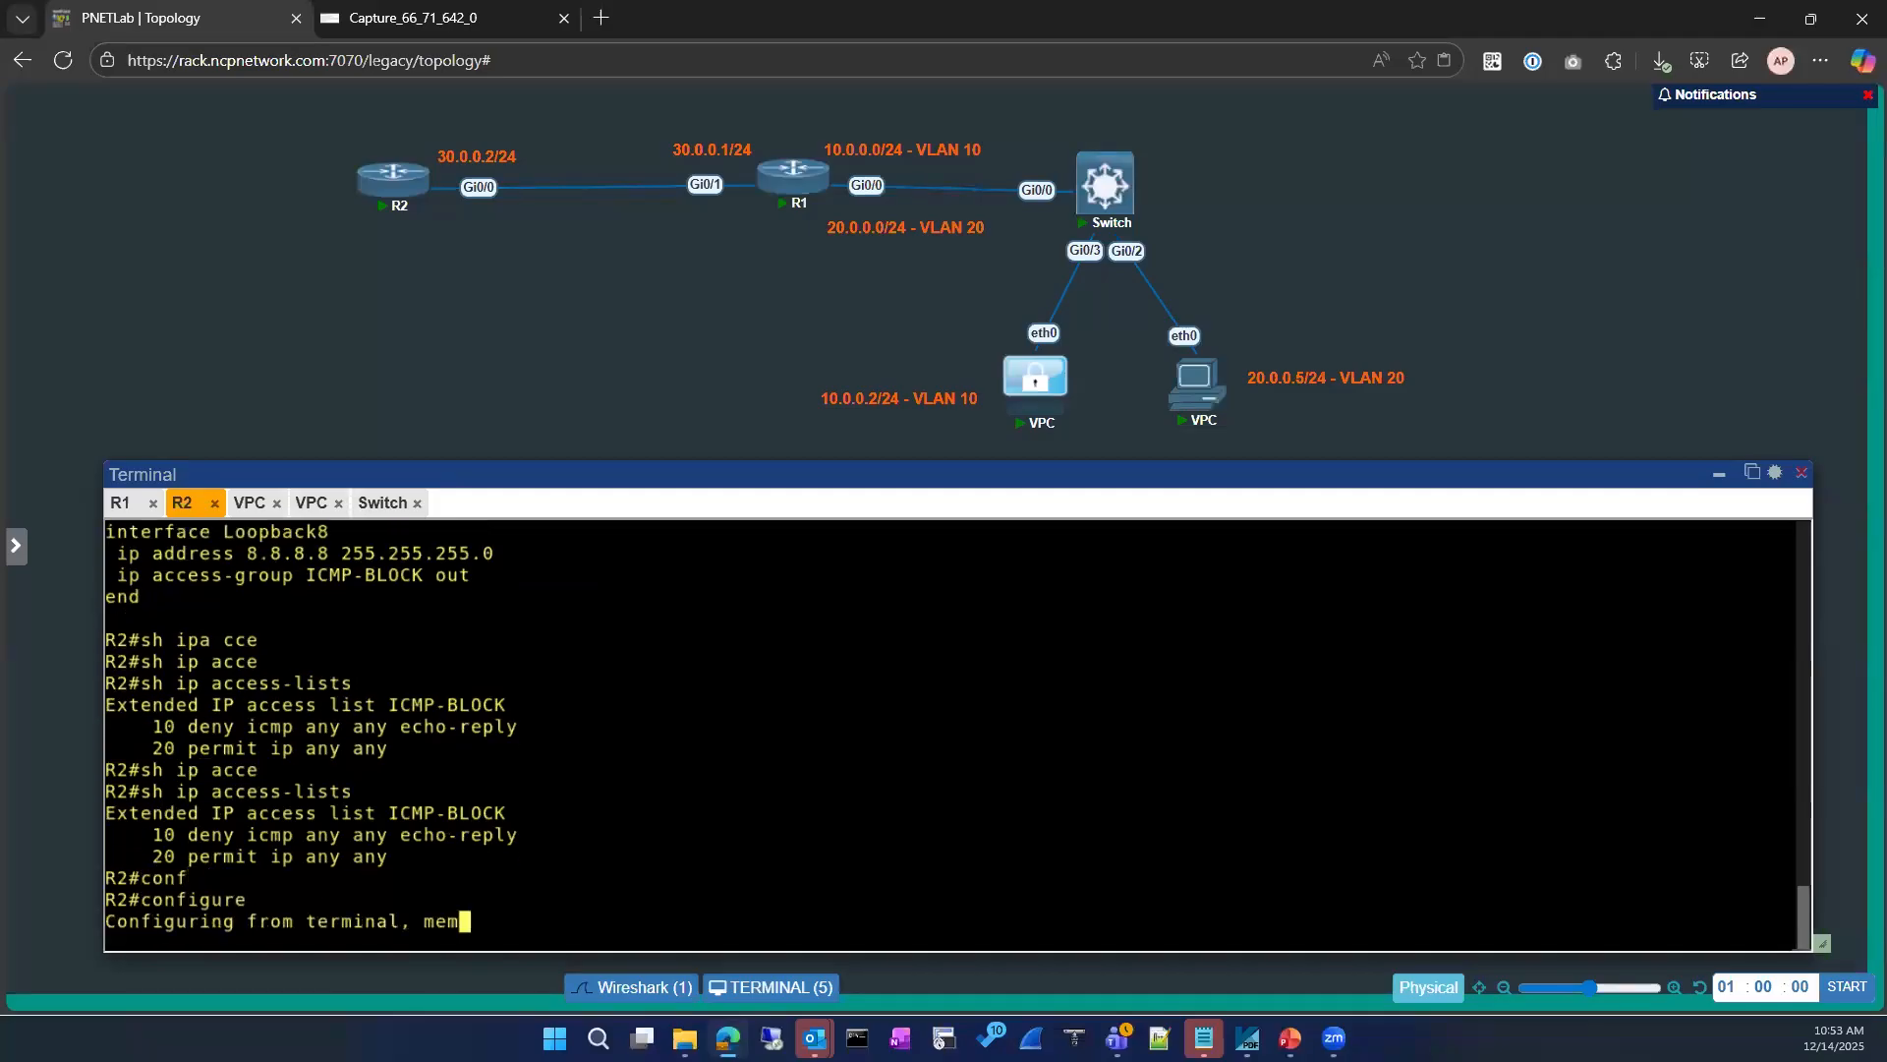
type("ip ace")
key("Tab")
key("BackSpace")
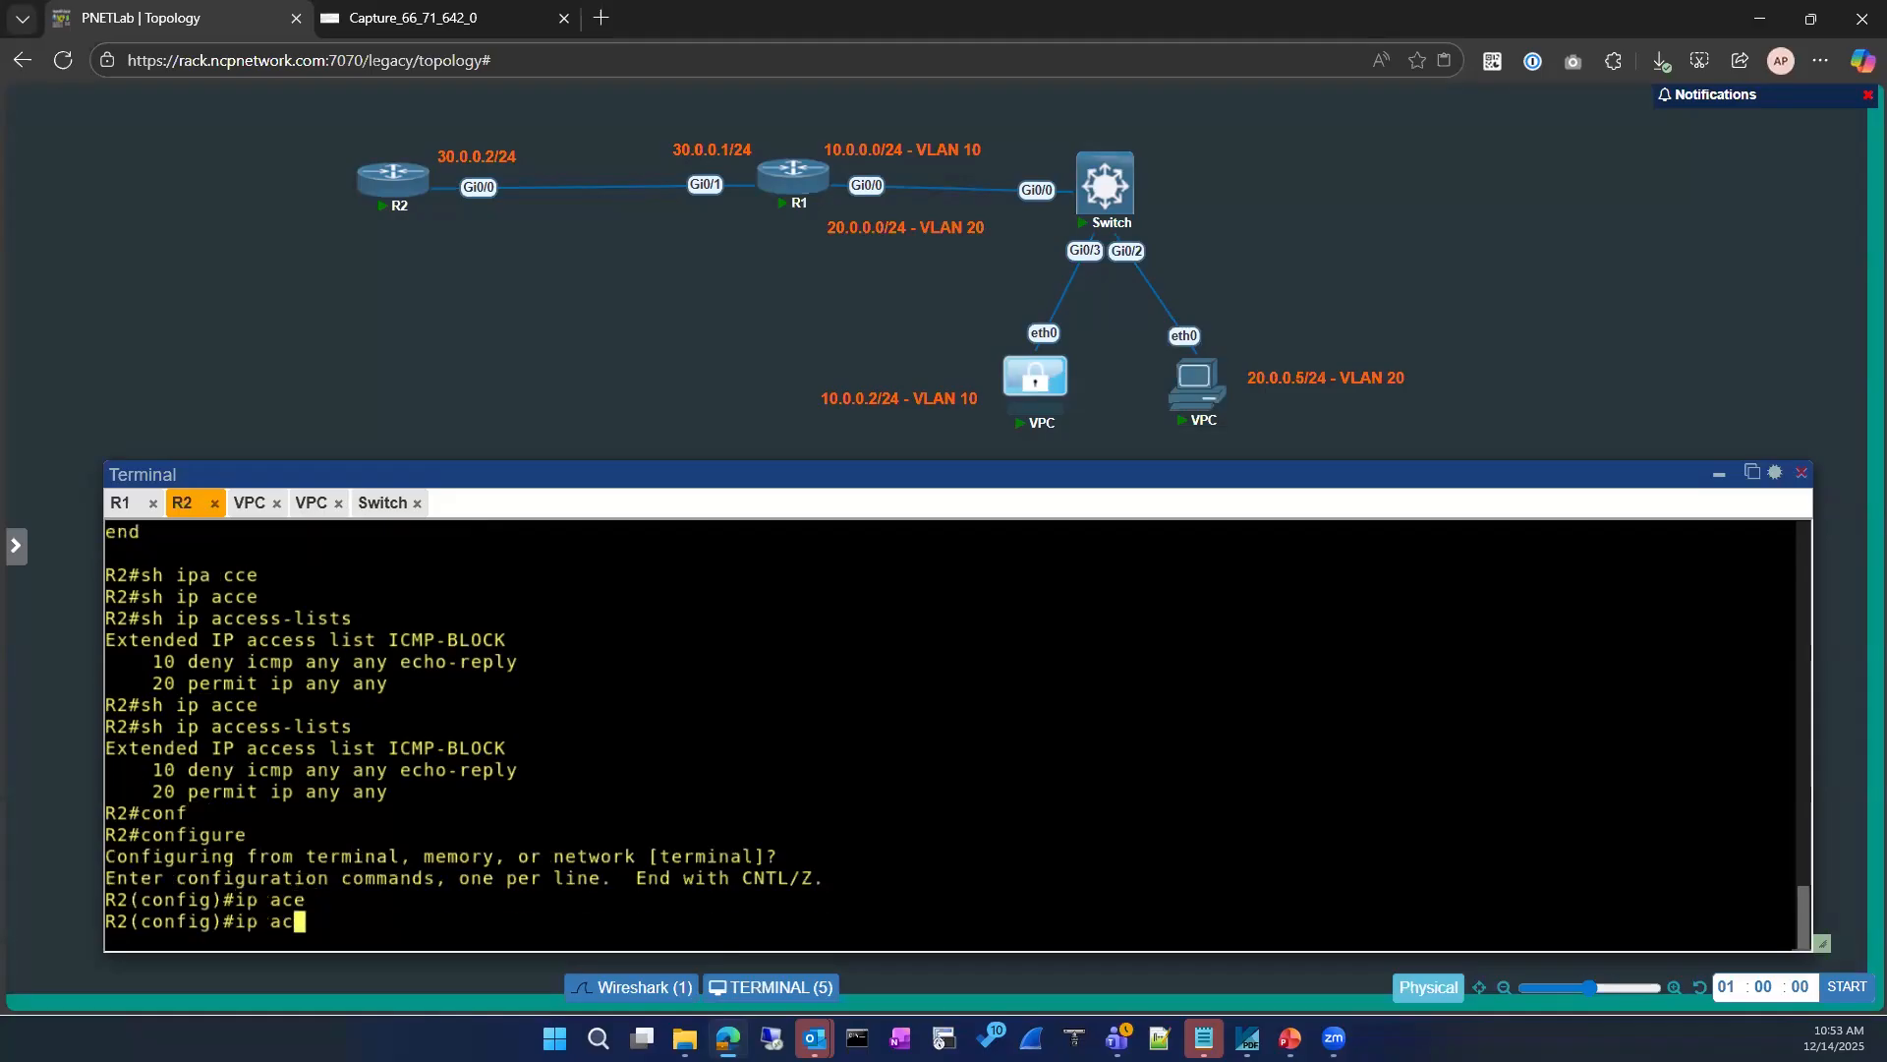
key("Tab")
type("ce")
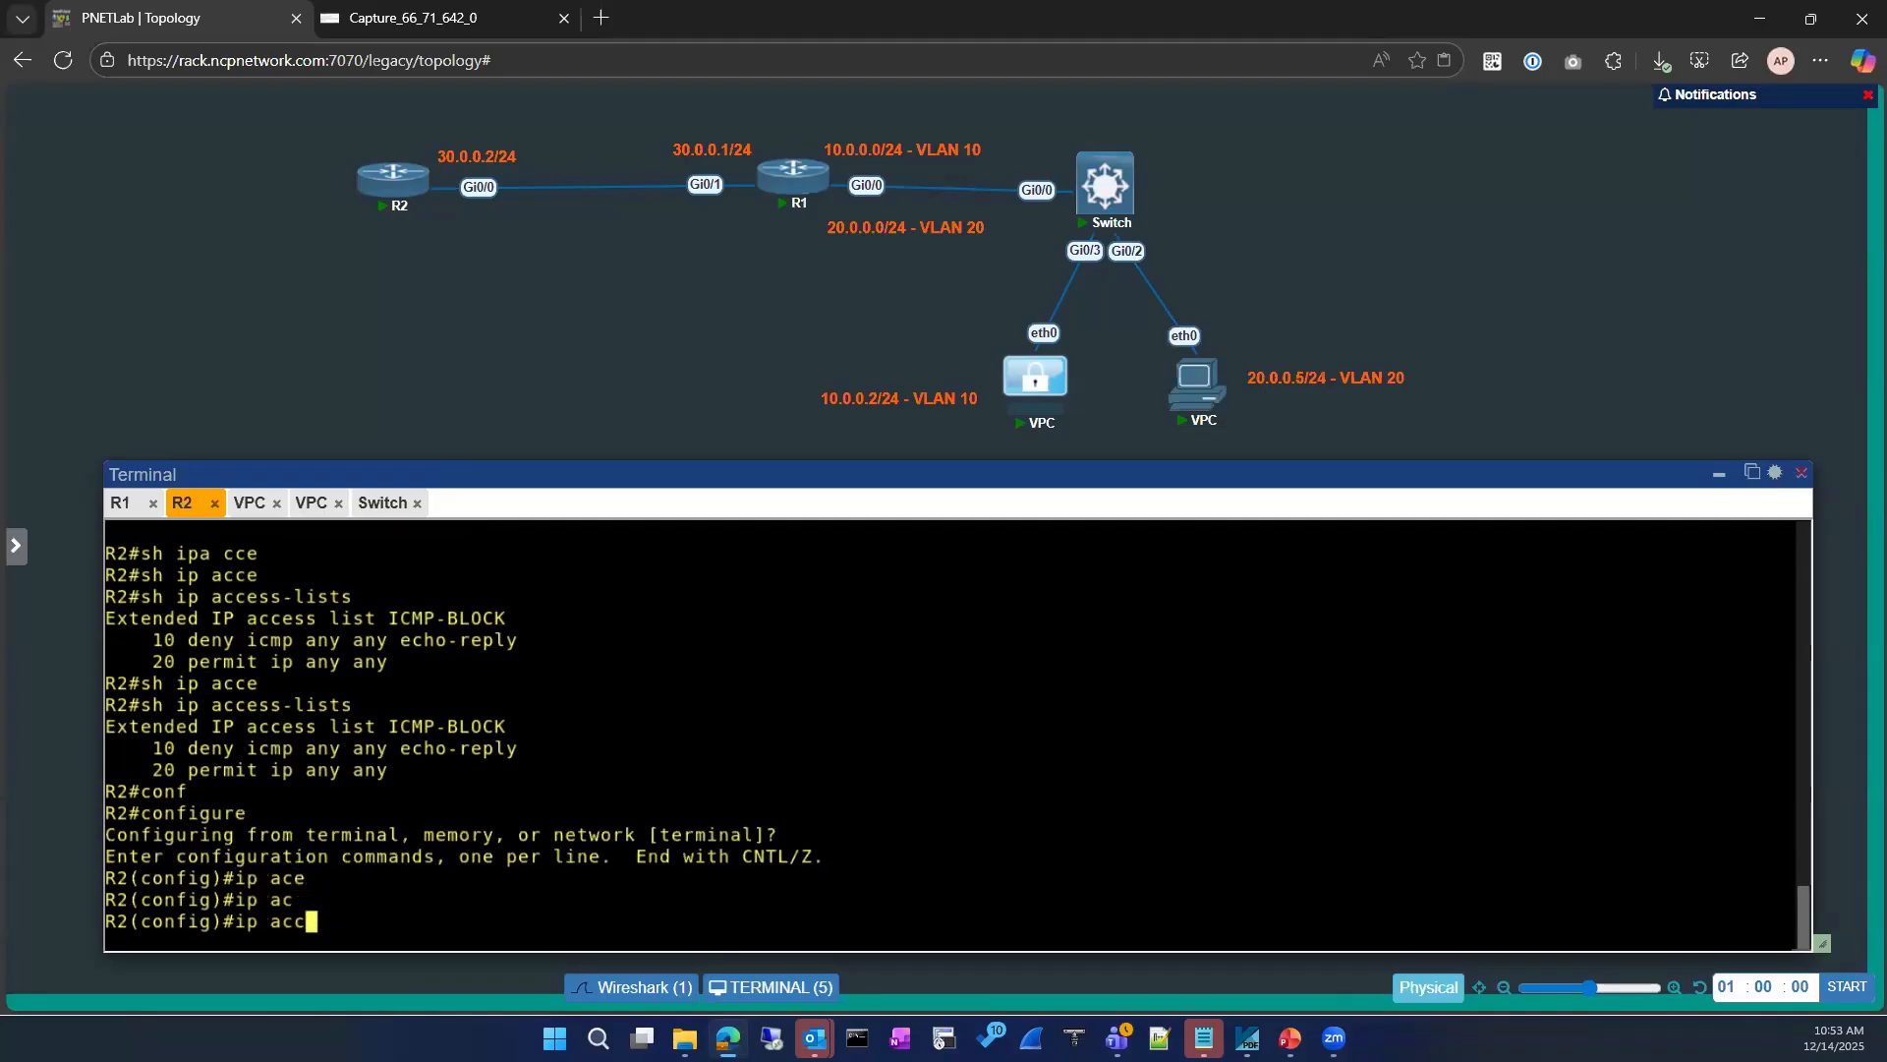
key("Tab")
left_click_drag(388, 704, 509, 705)
key("ctrl+v")
key("Return")
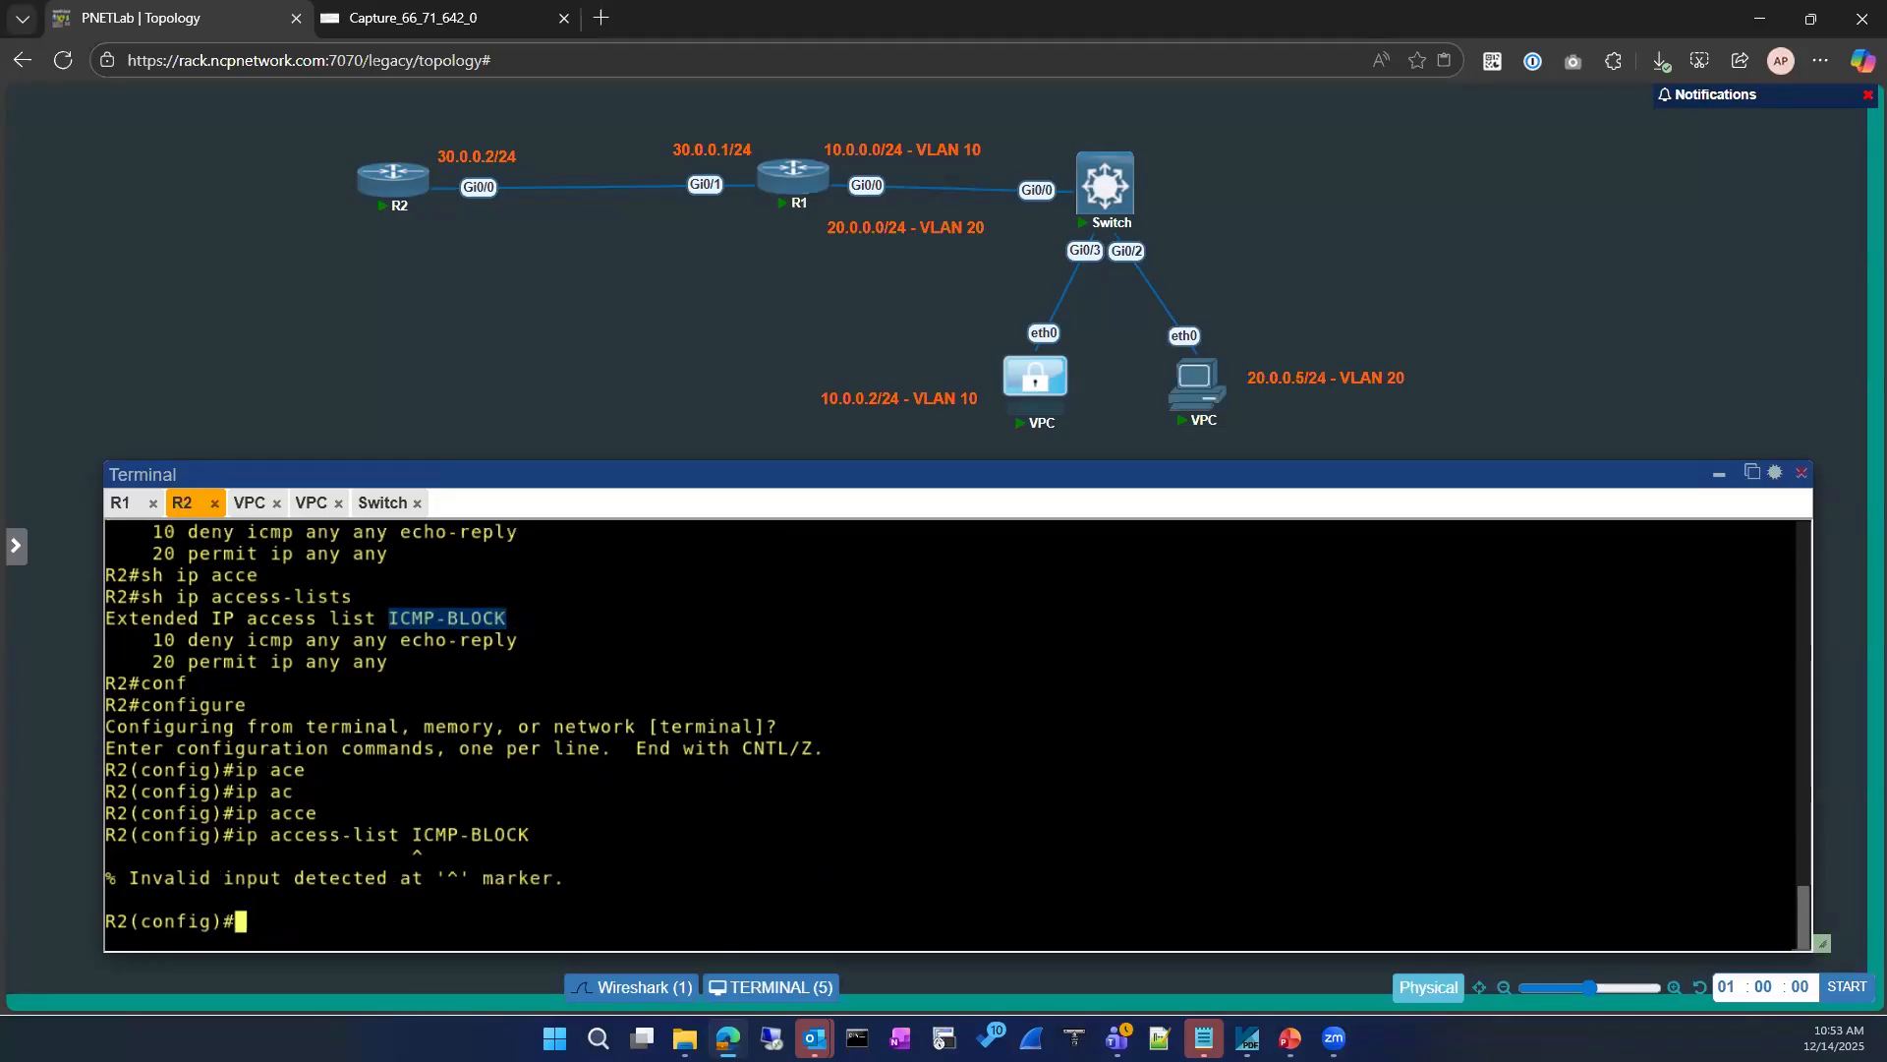
Step: Look up the ip access-list options and open ICMP-BLOCK as an extended access list for editing
type("ip acce")
key("Tab")
type("?e")
key("Tab")
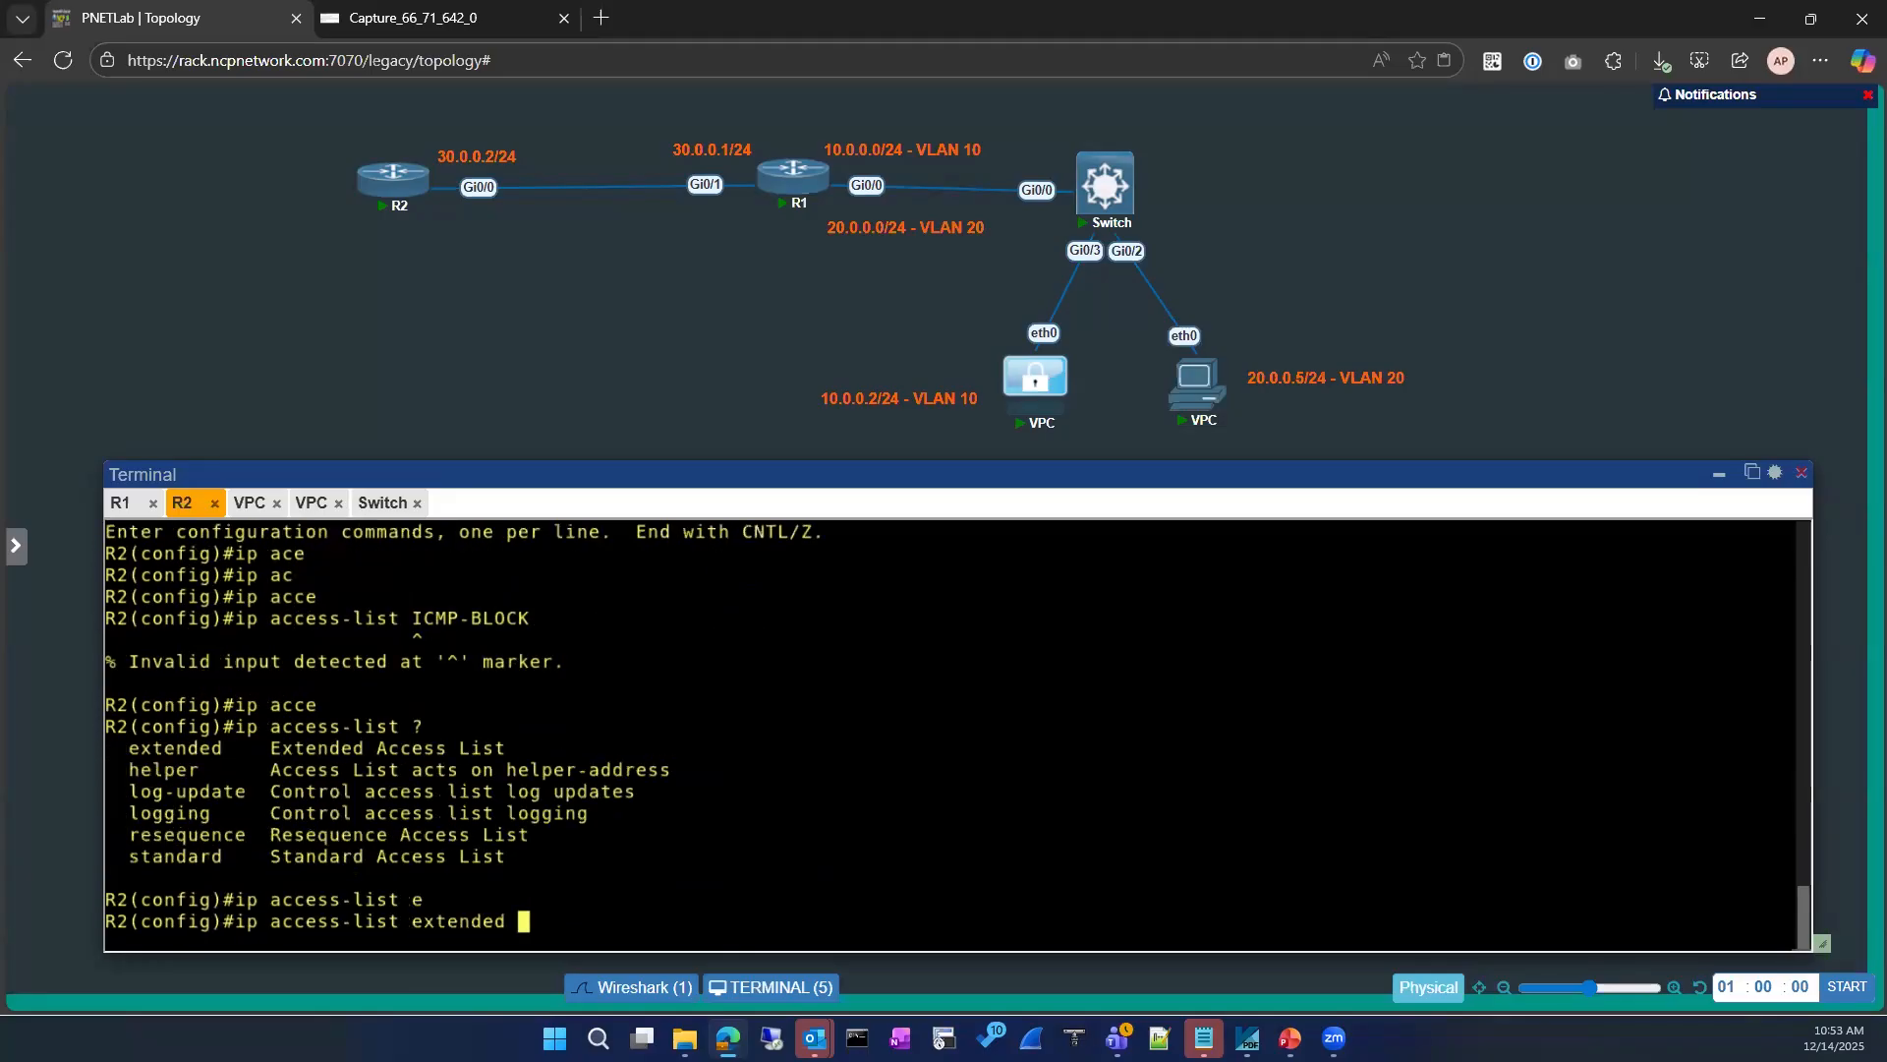
type("?")
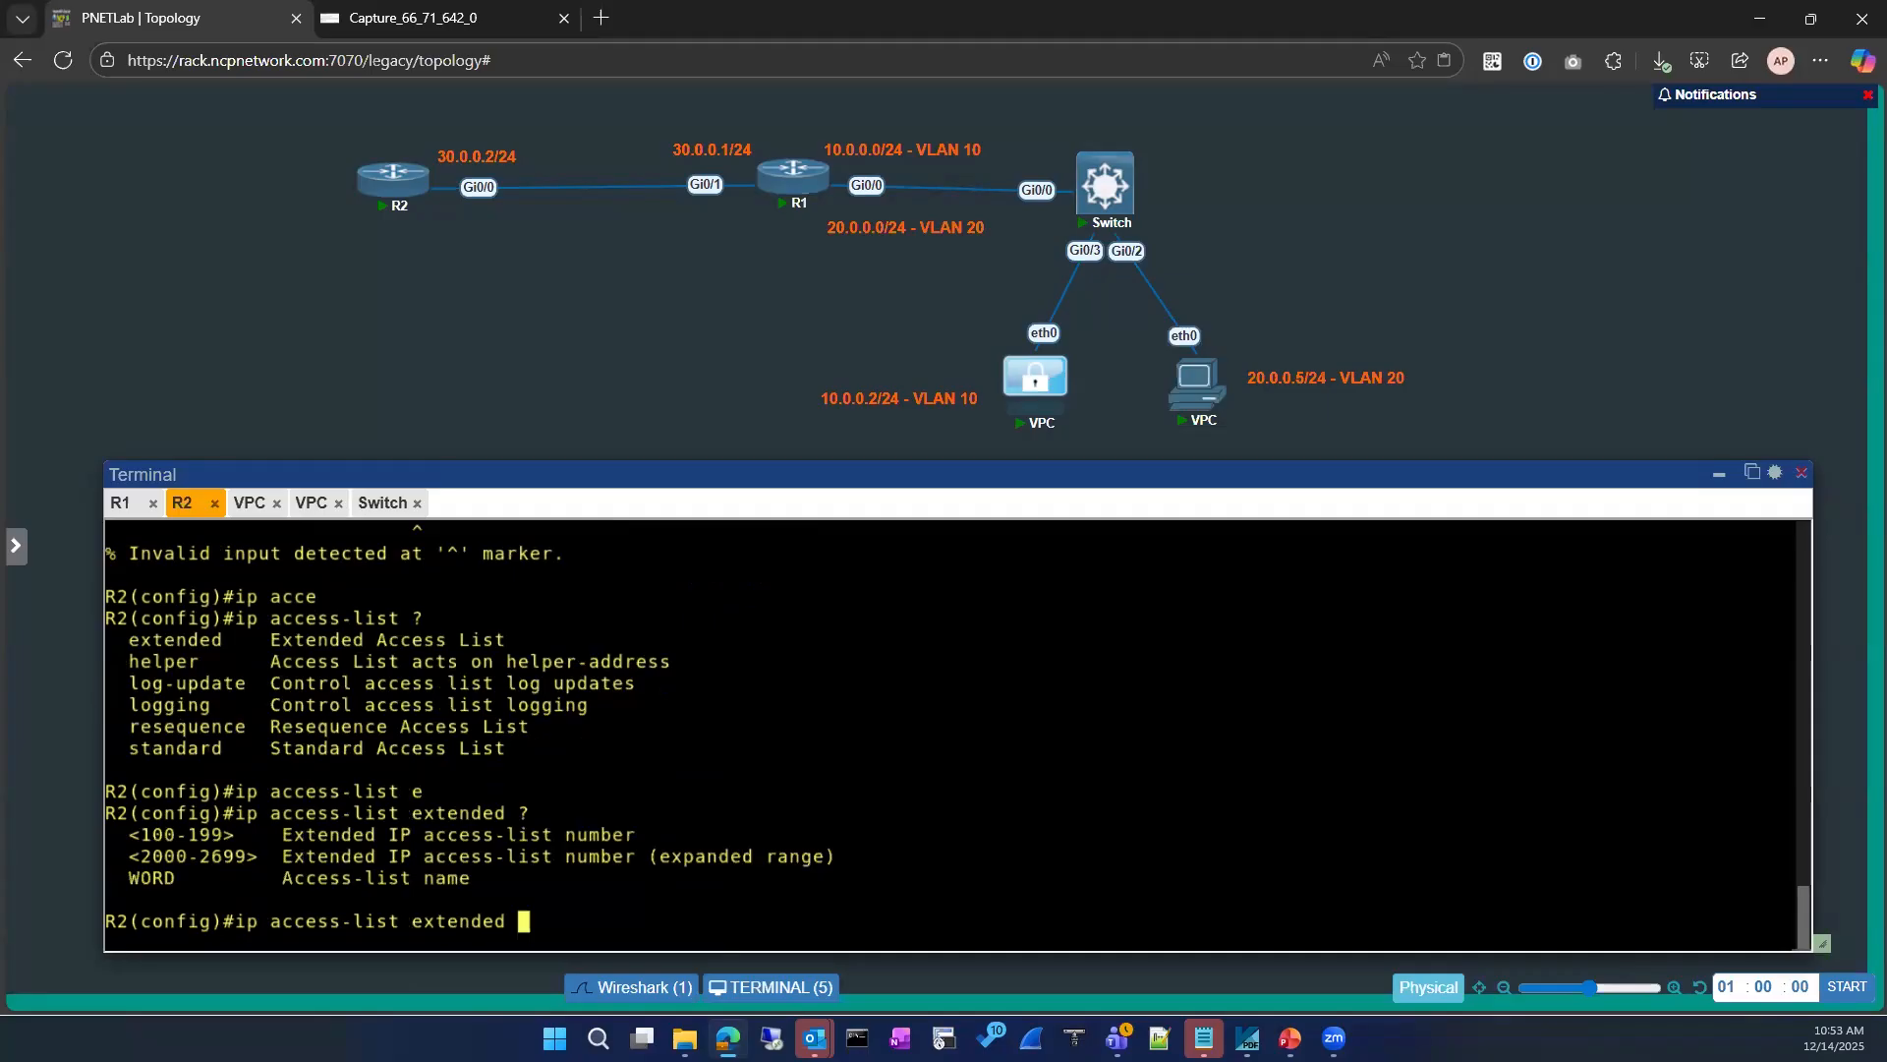
scroll(658, 793, "up", 1)
scroll(567, 688, "down", 1)
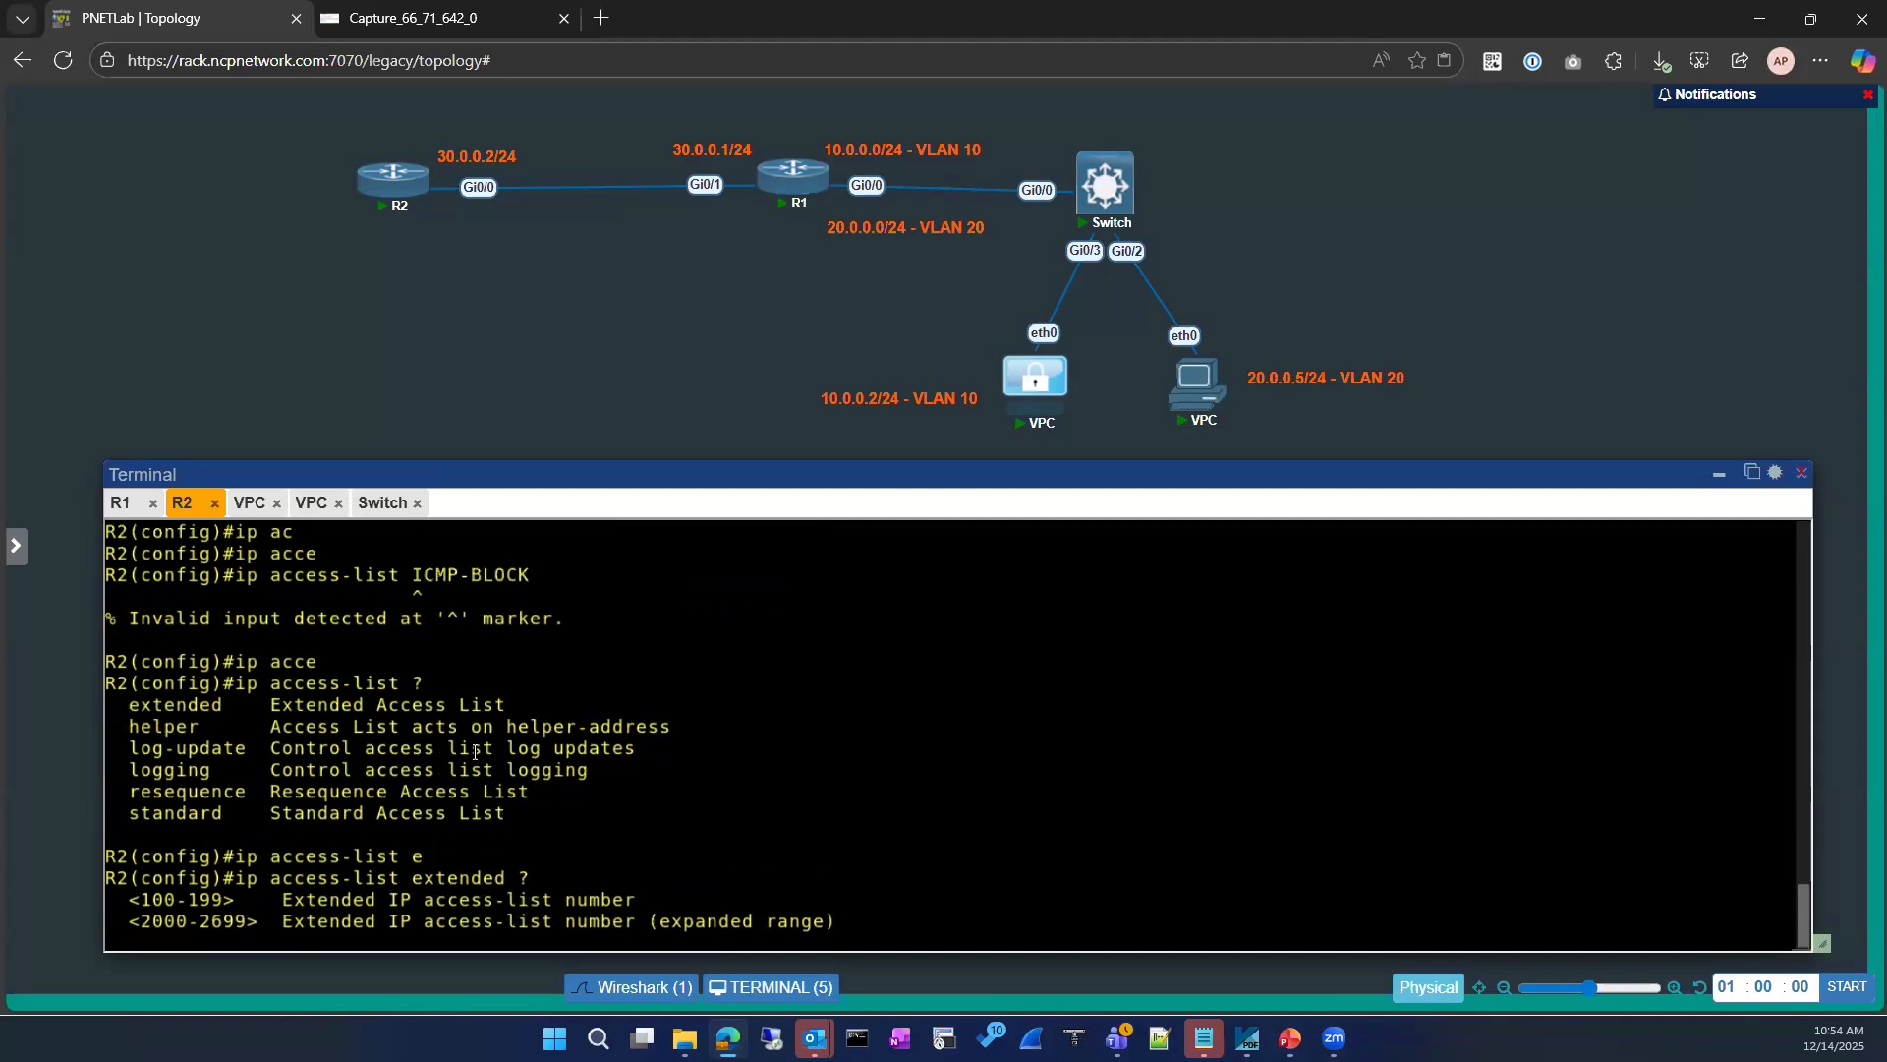
left_click_drag(413, 575, 532, 577)
right_click(725, 827)
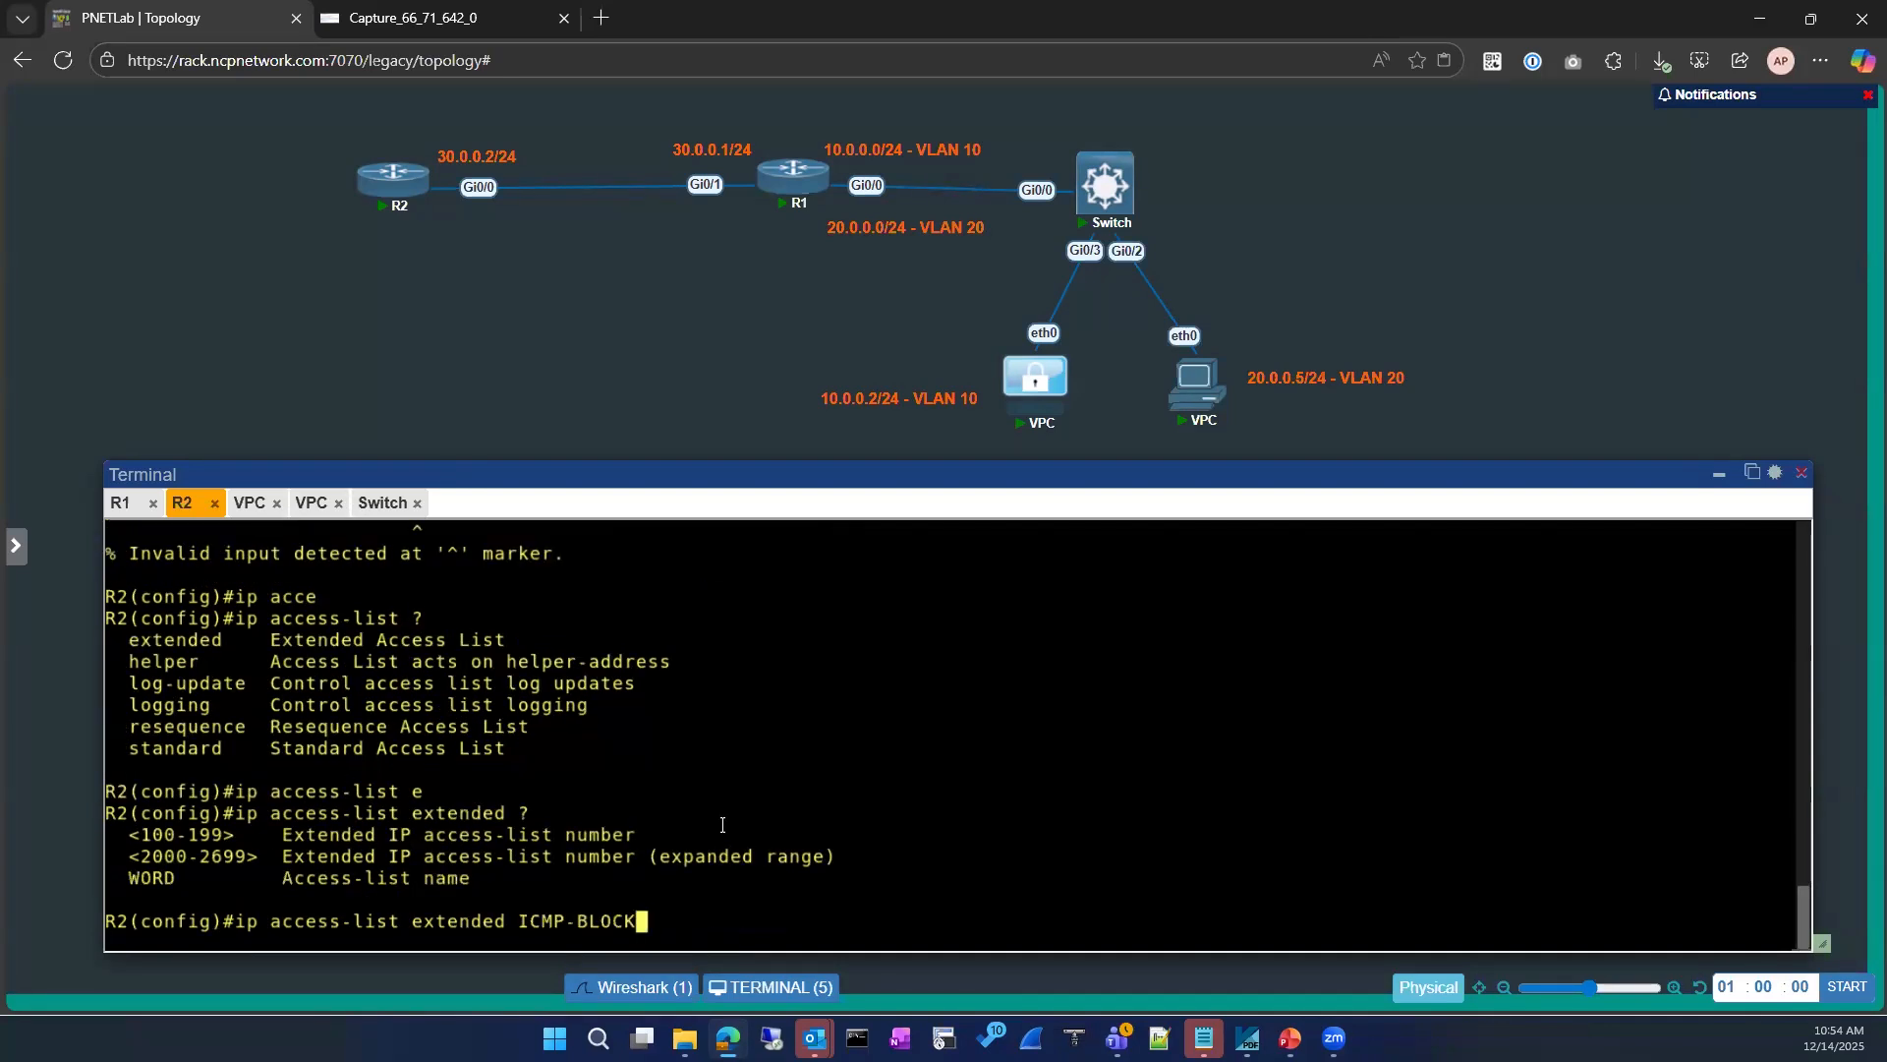
key("Return")
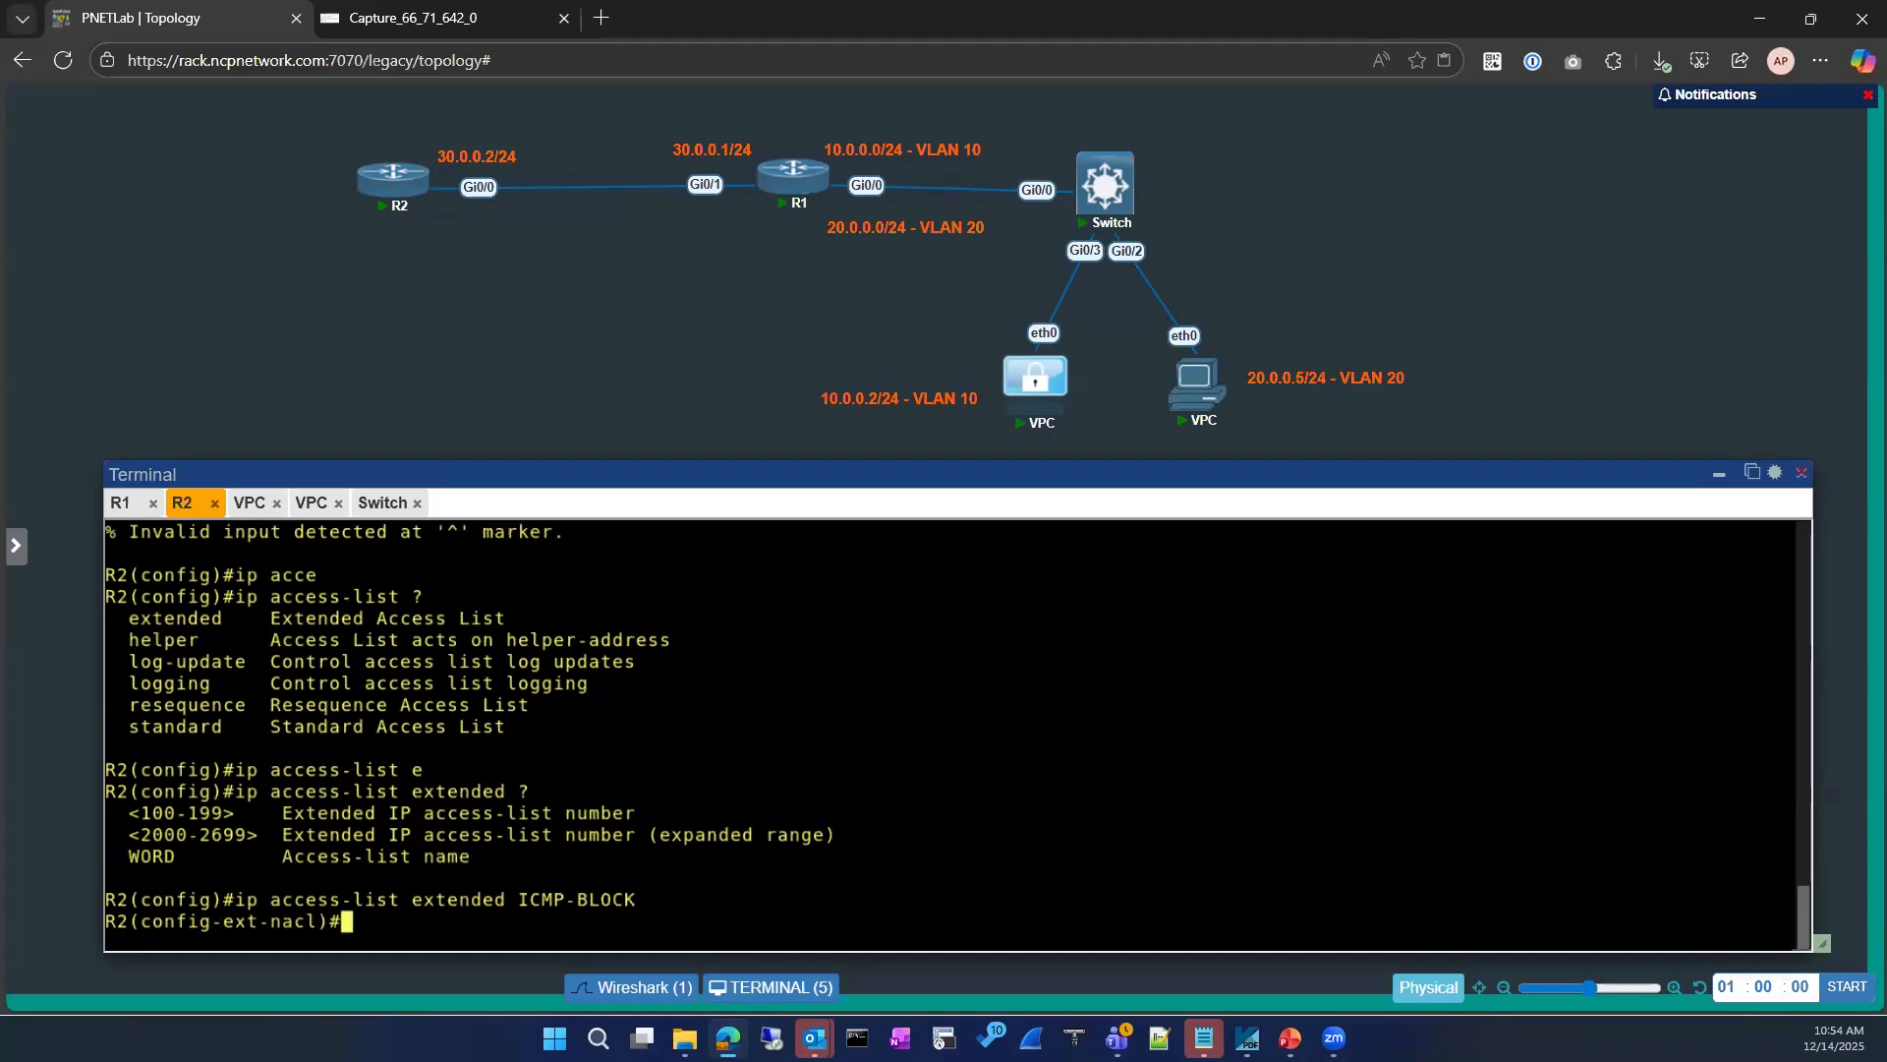
Step: List the source options for a deny icmp rule in ICMP-BLOCK and clear the unfinished command
type("den")
key("Tab")
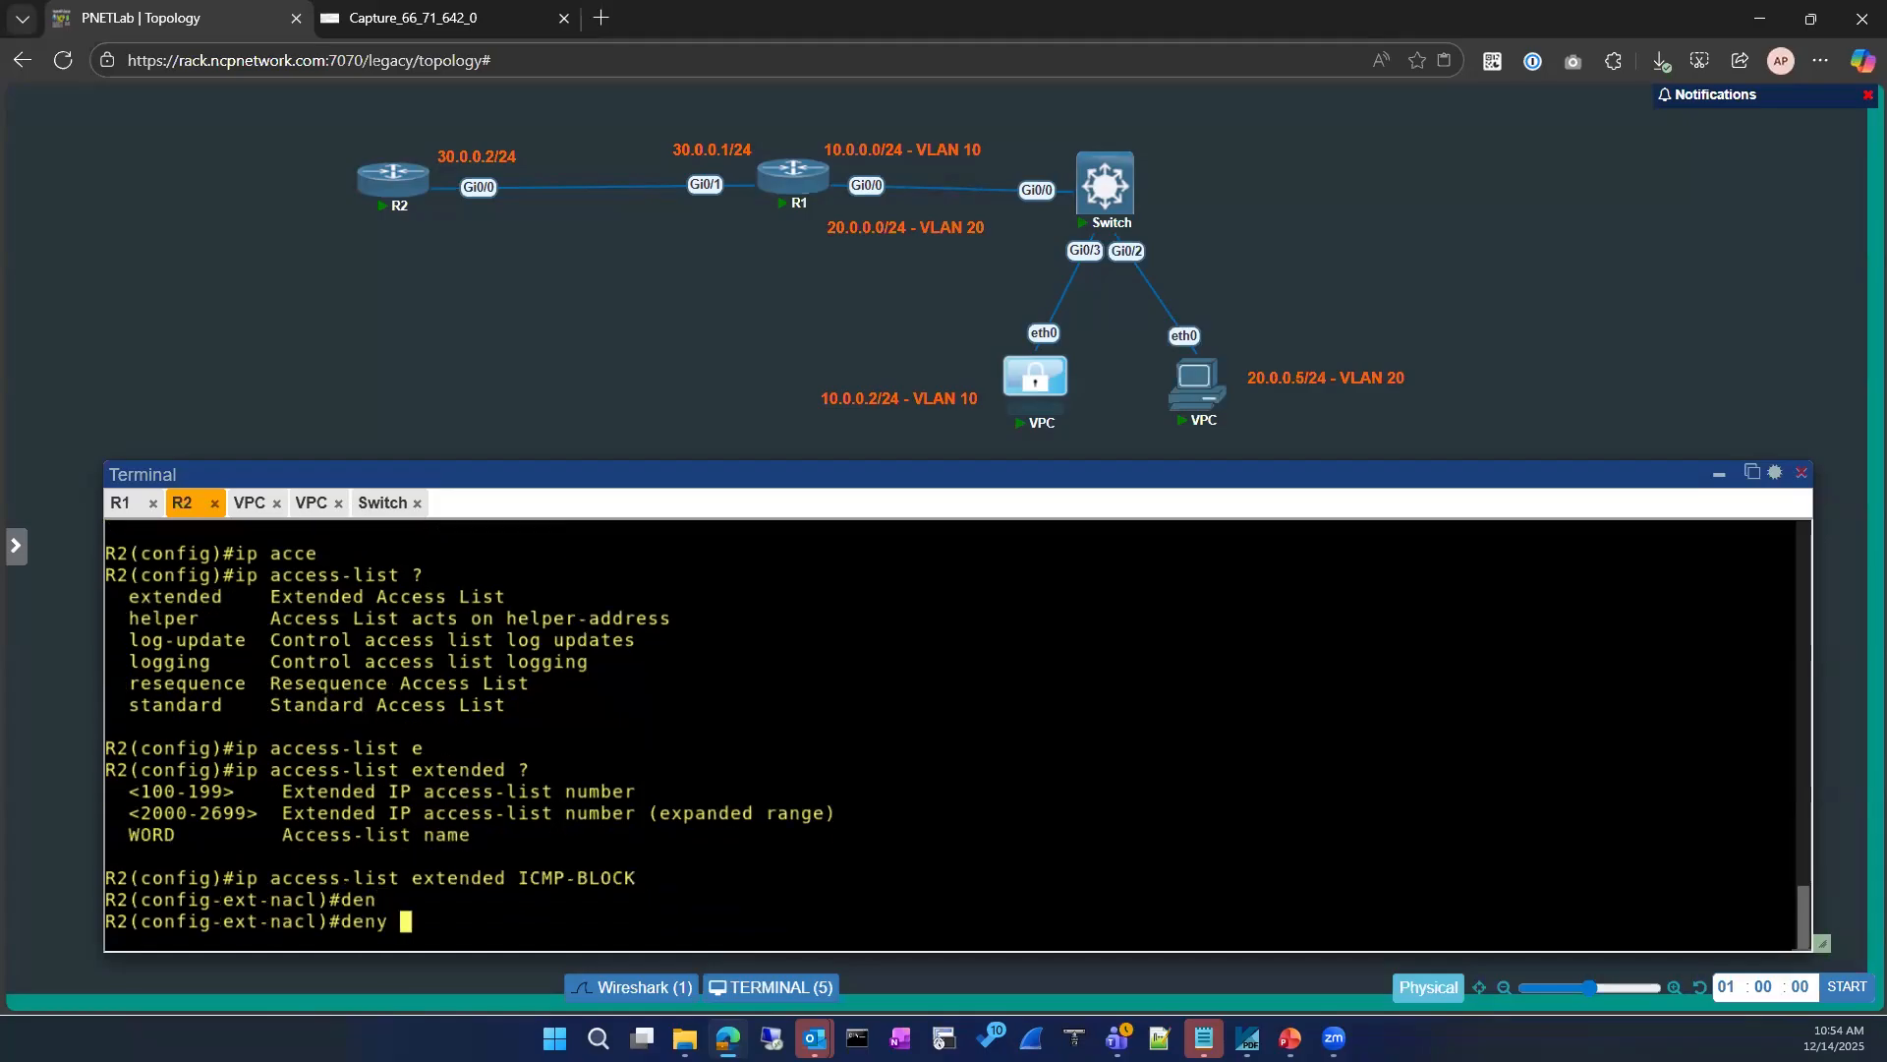
type("i")
type("c")
key("Tab")
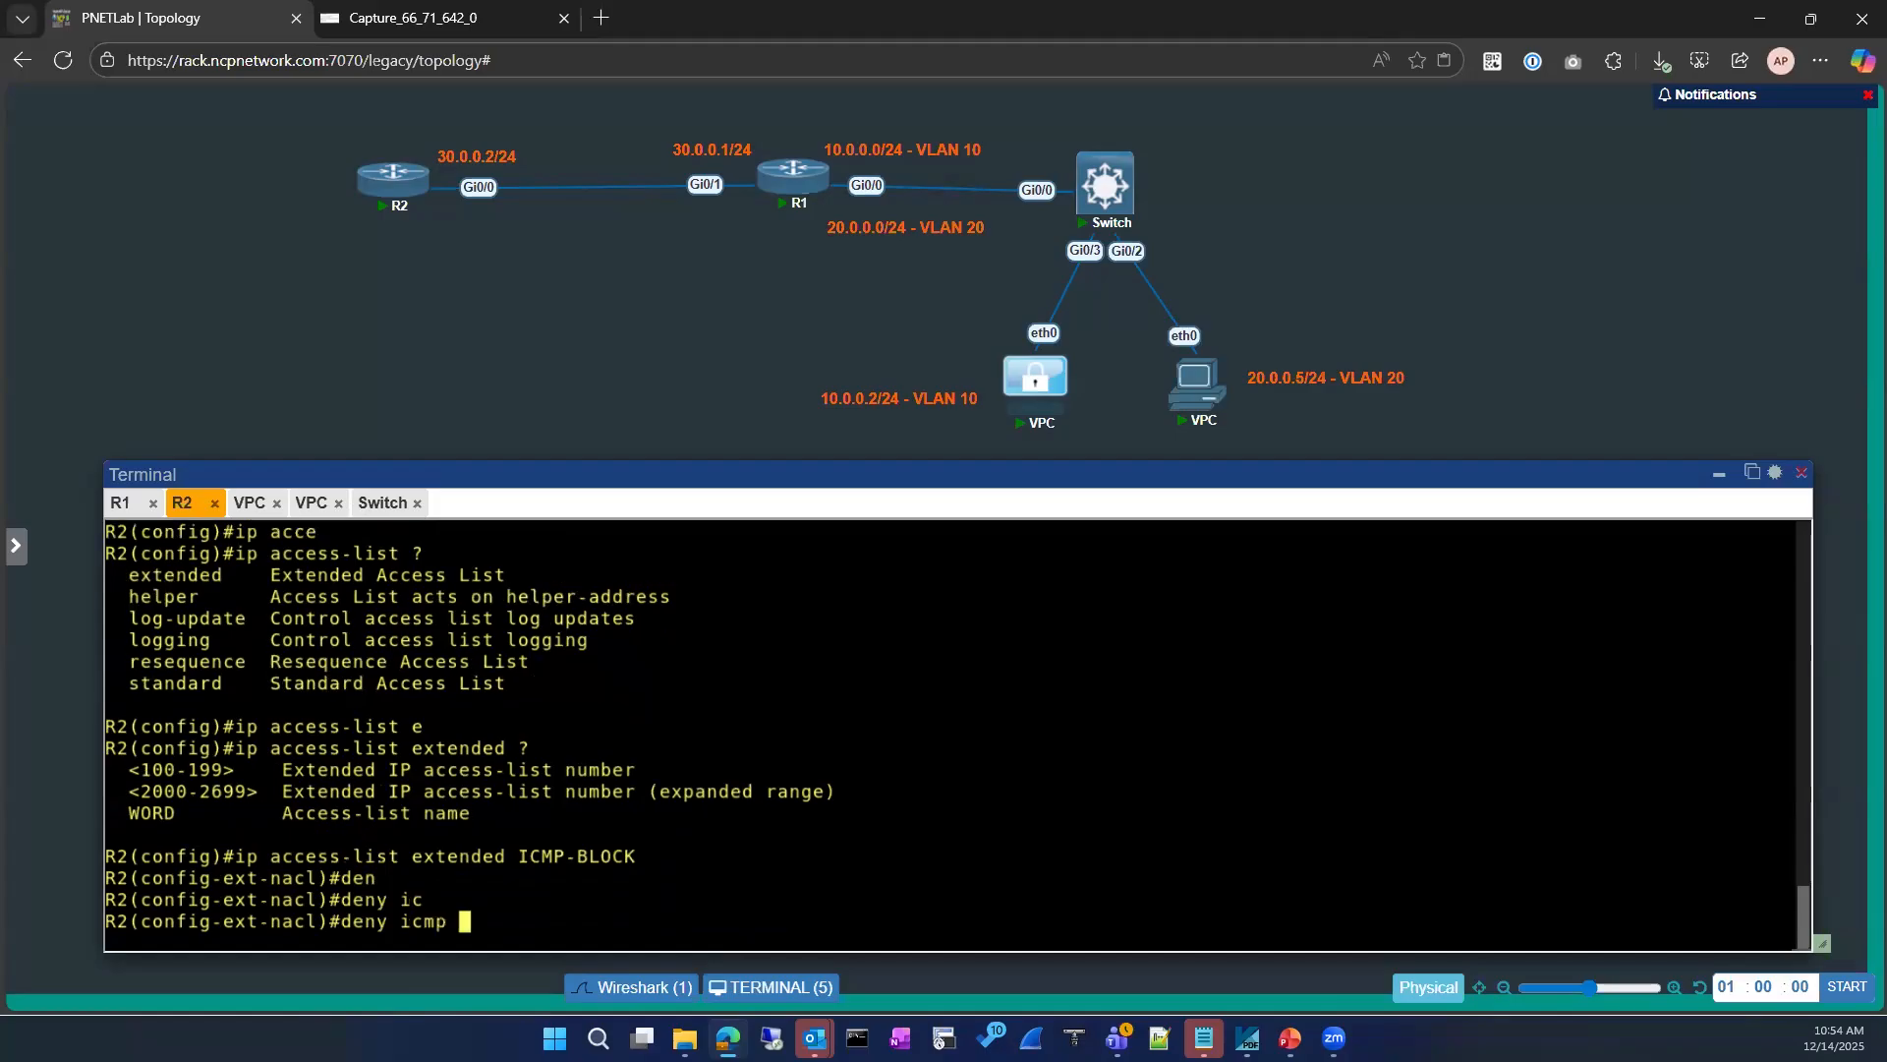
type("?")
key("BackSpace")
key("BackSpace")
key("BackSpace")
key("BackSpace")
key("BackSpace")
key("BackSpace")
key("BackSpace")
key("BackSpace")
key("BackSpace")
key("BackSpace")
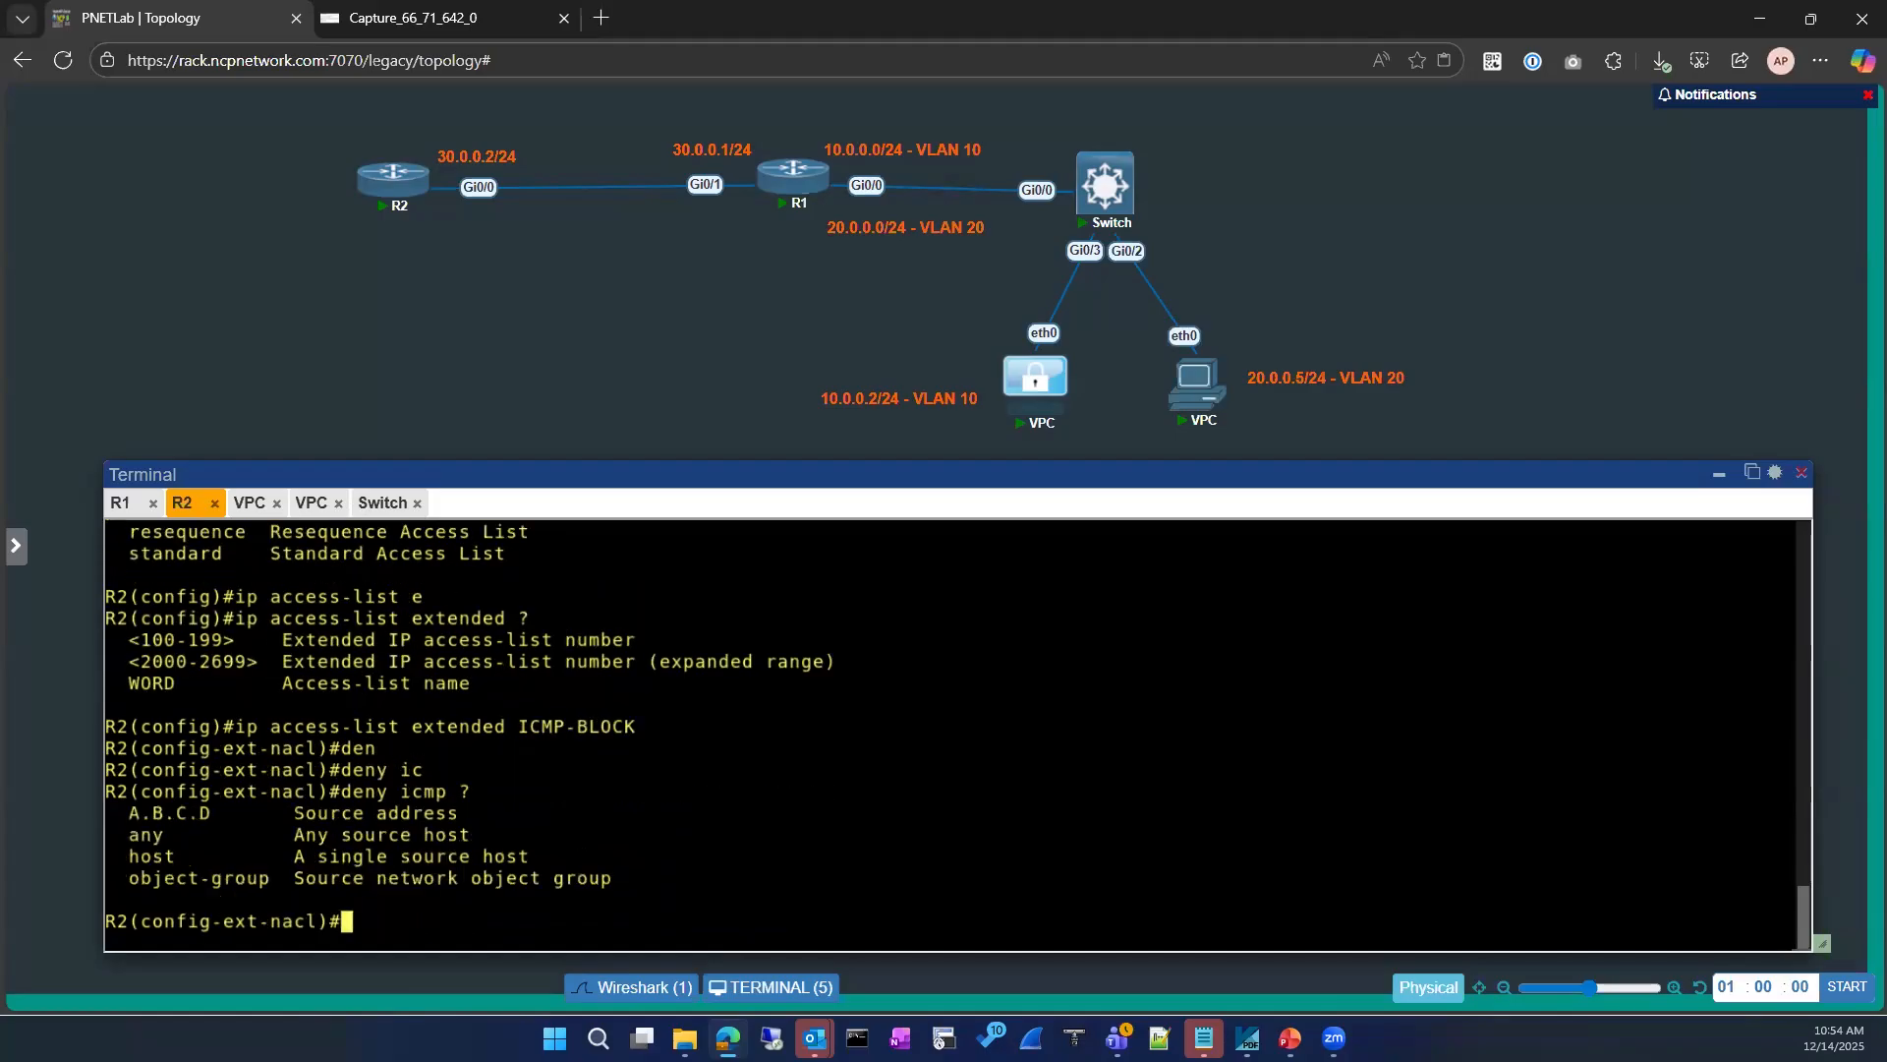
Step: Try to apply ICMP-BLOCK inbound with ip access-group from the access-list configuration mode
key("Up")
key("Up")
key("Up")
key("Up")
key("BackSpace")
key("BackSpace")
key("BackSpace")
key("BackSpace")
type("in")
key("Return")
key("Up")
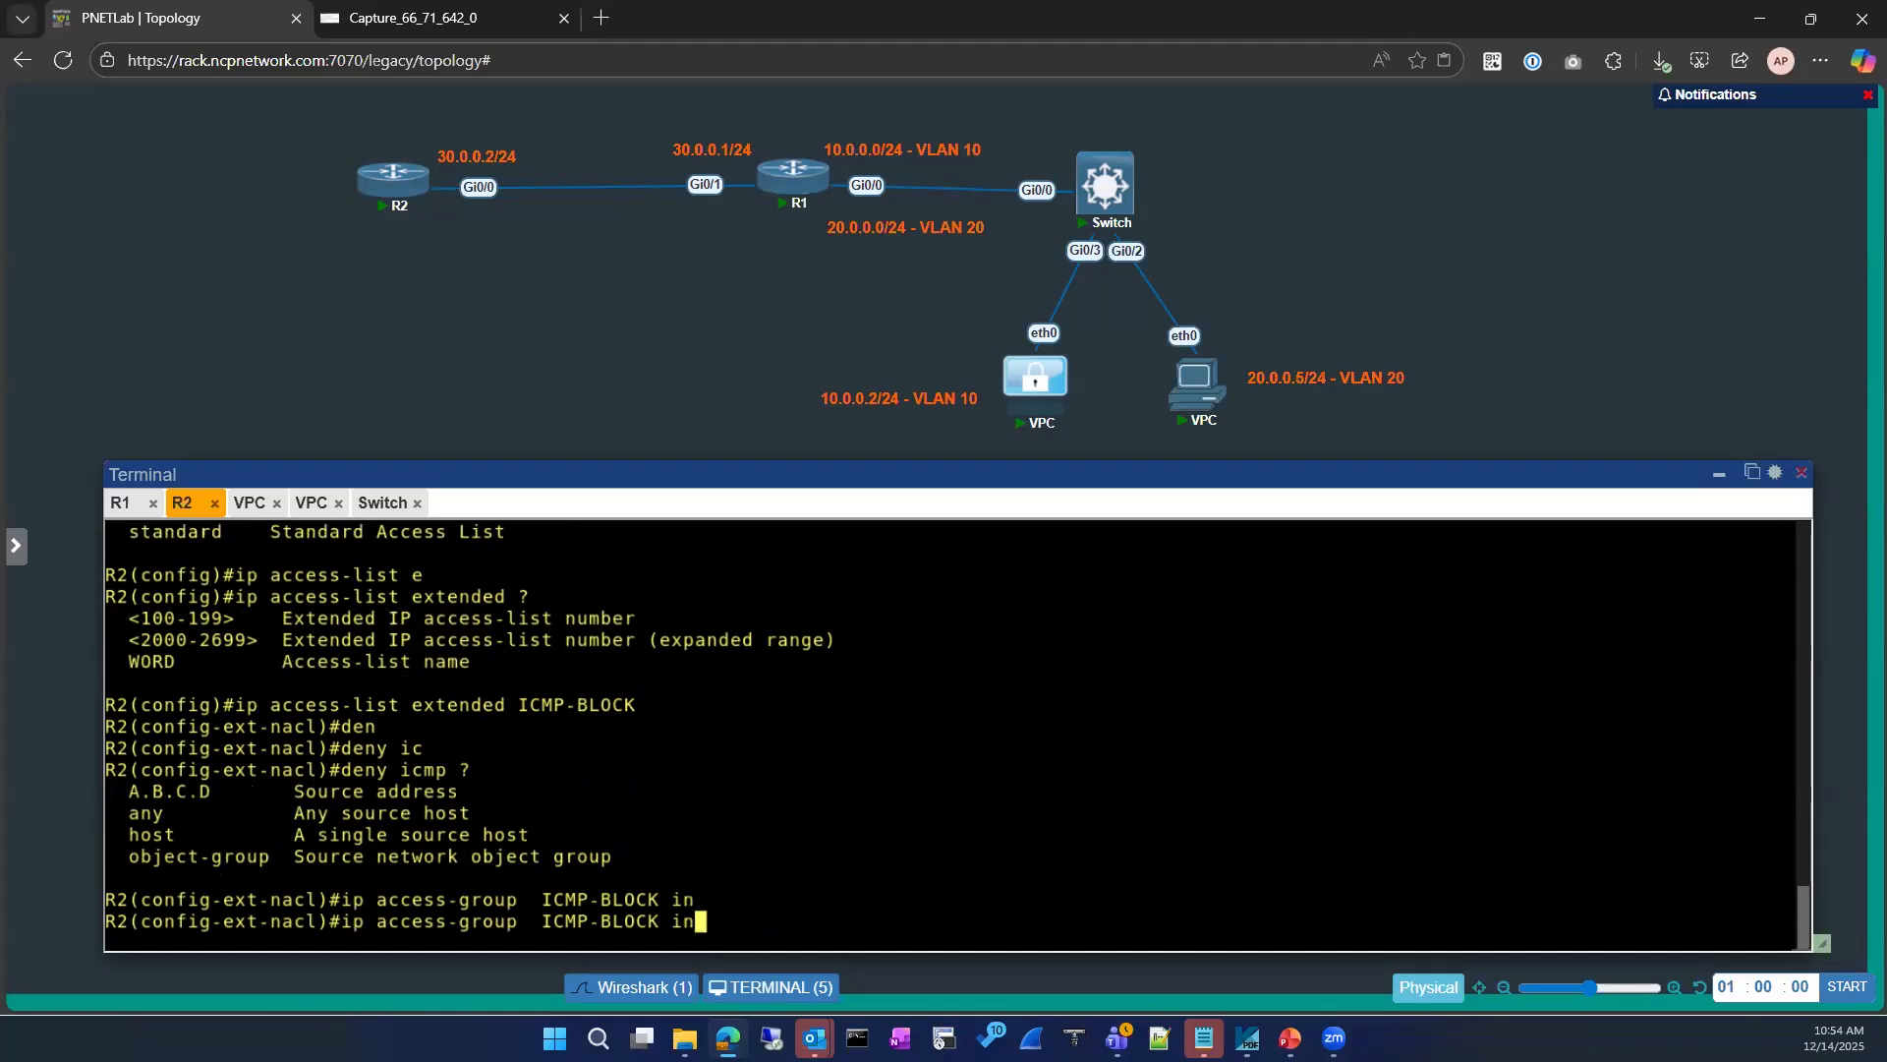
key("Return")
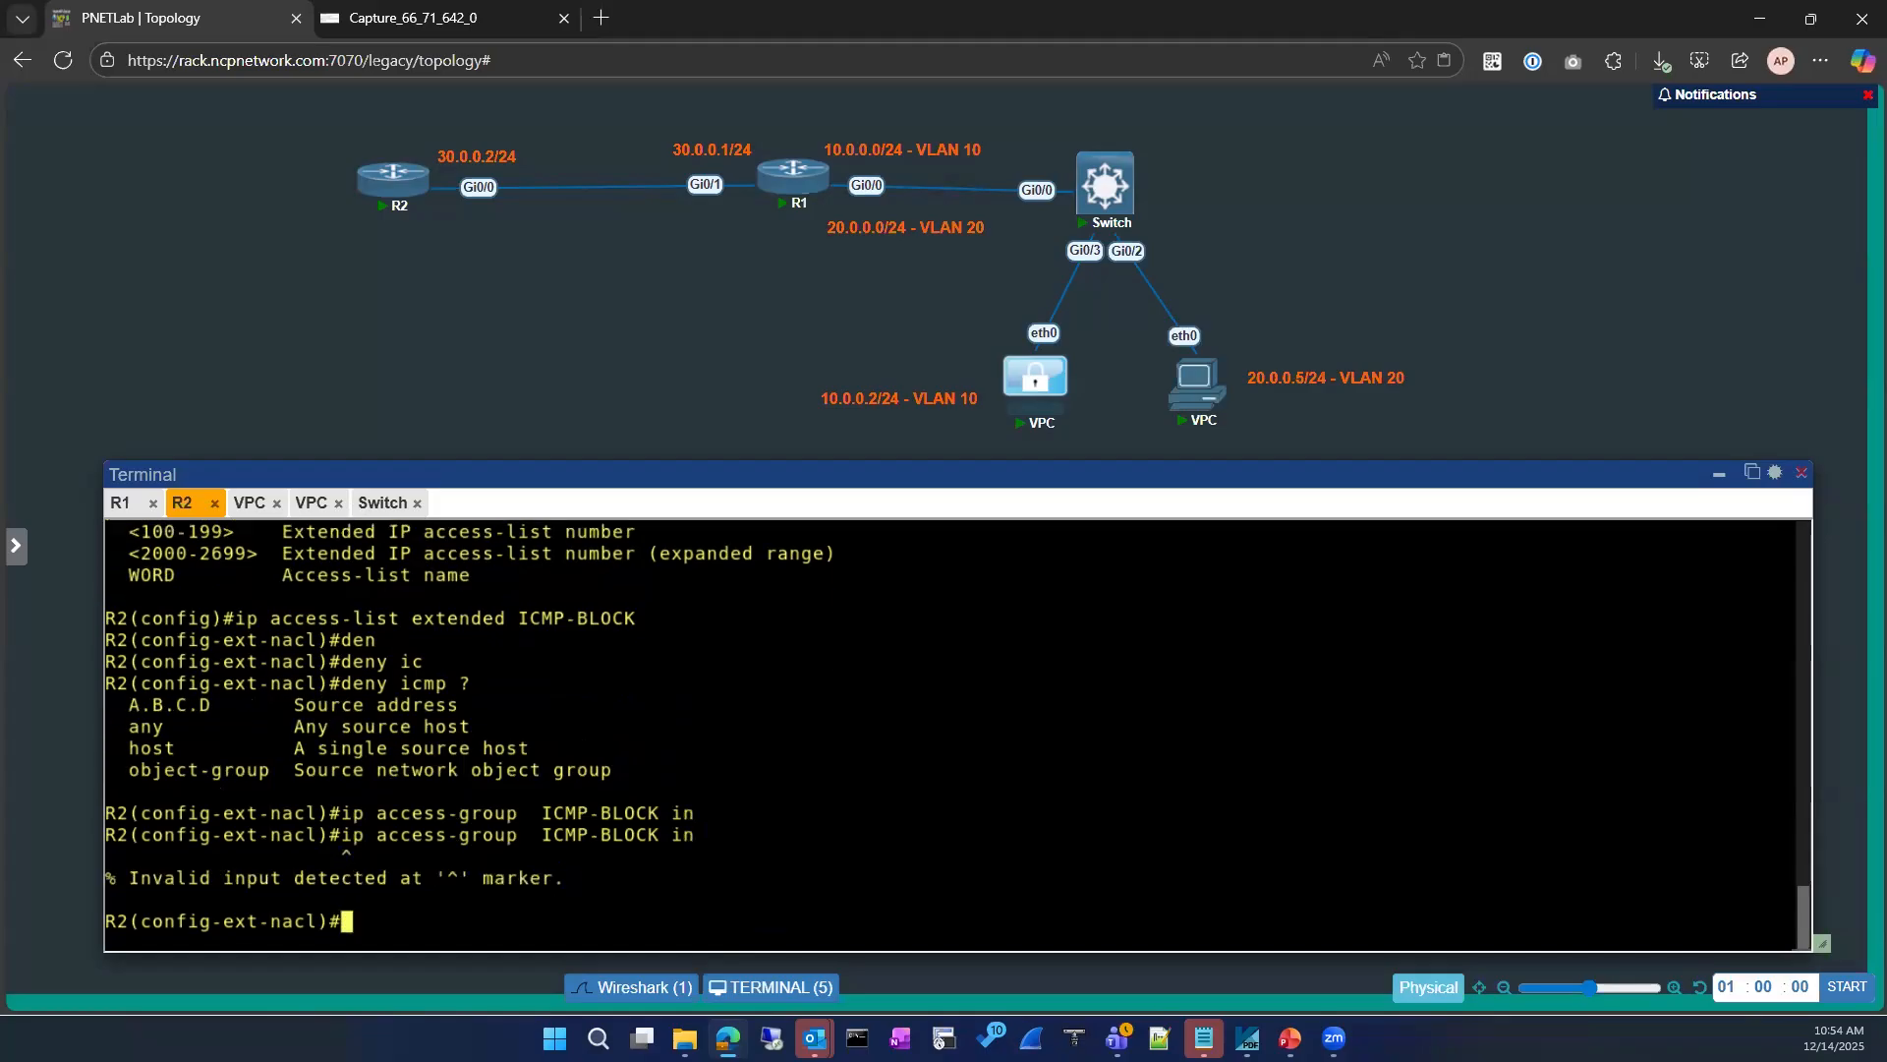
Step: Leave the access-list configuration and enter interface configuration for loopback 8 on R2
type("exit")
key("Return")
key("Return")
type("int")
key("Tab")
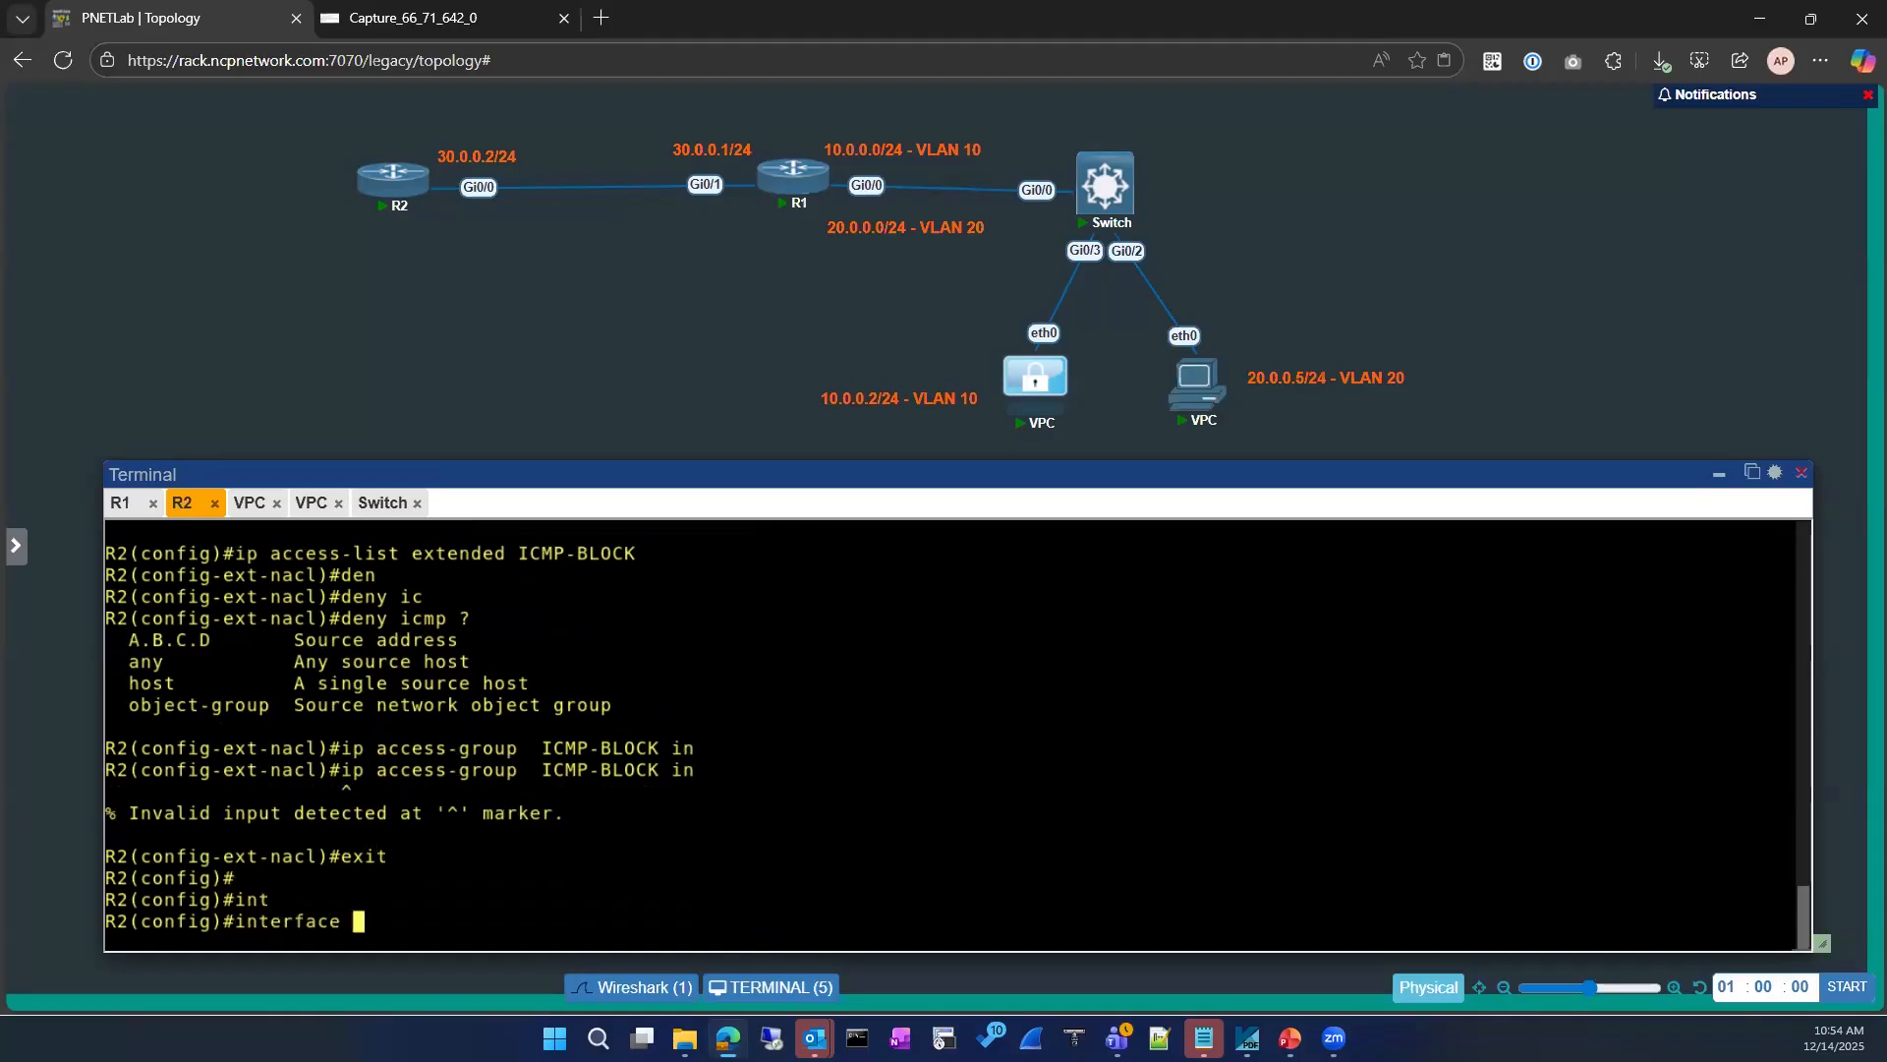
type("loo")
key("Tab")
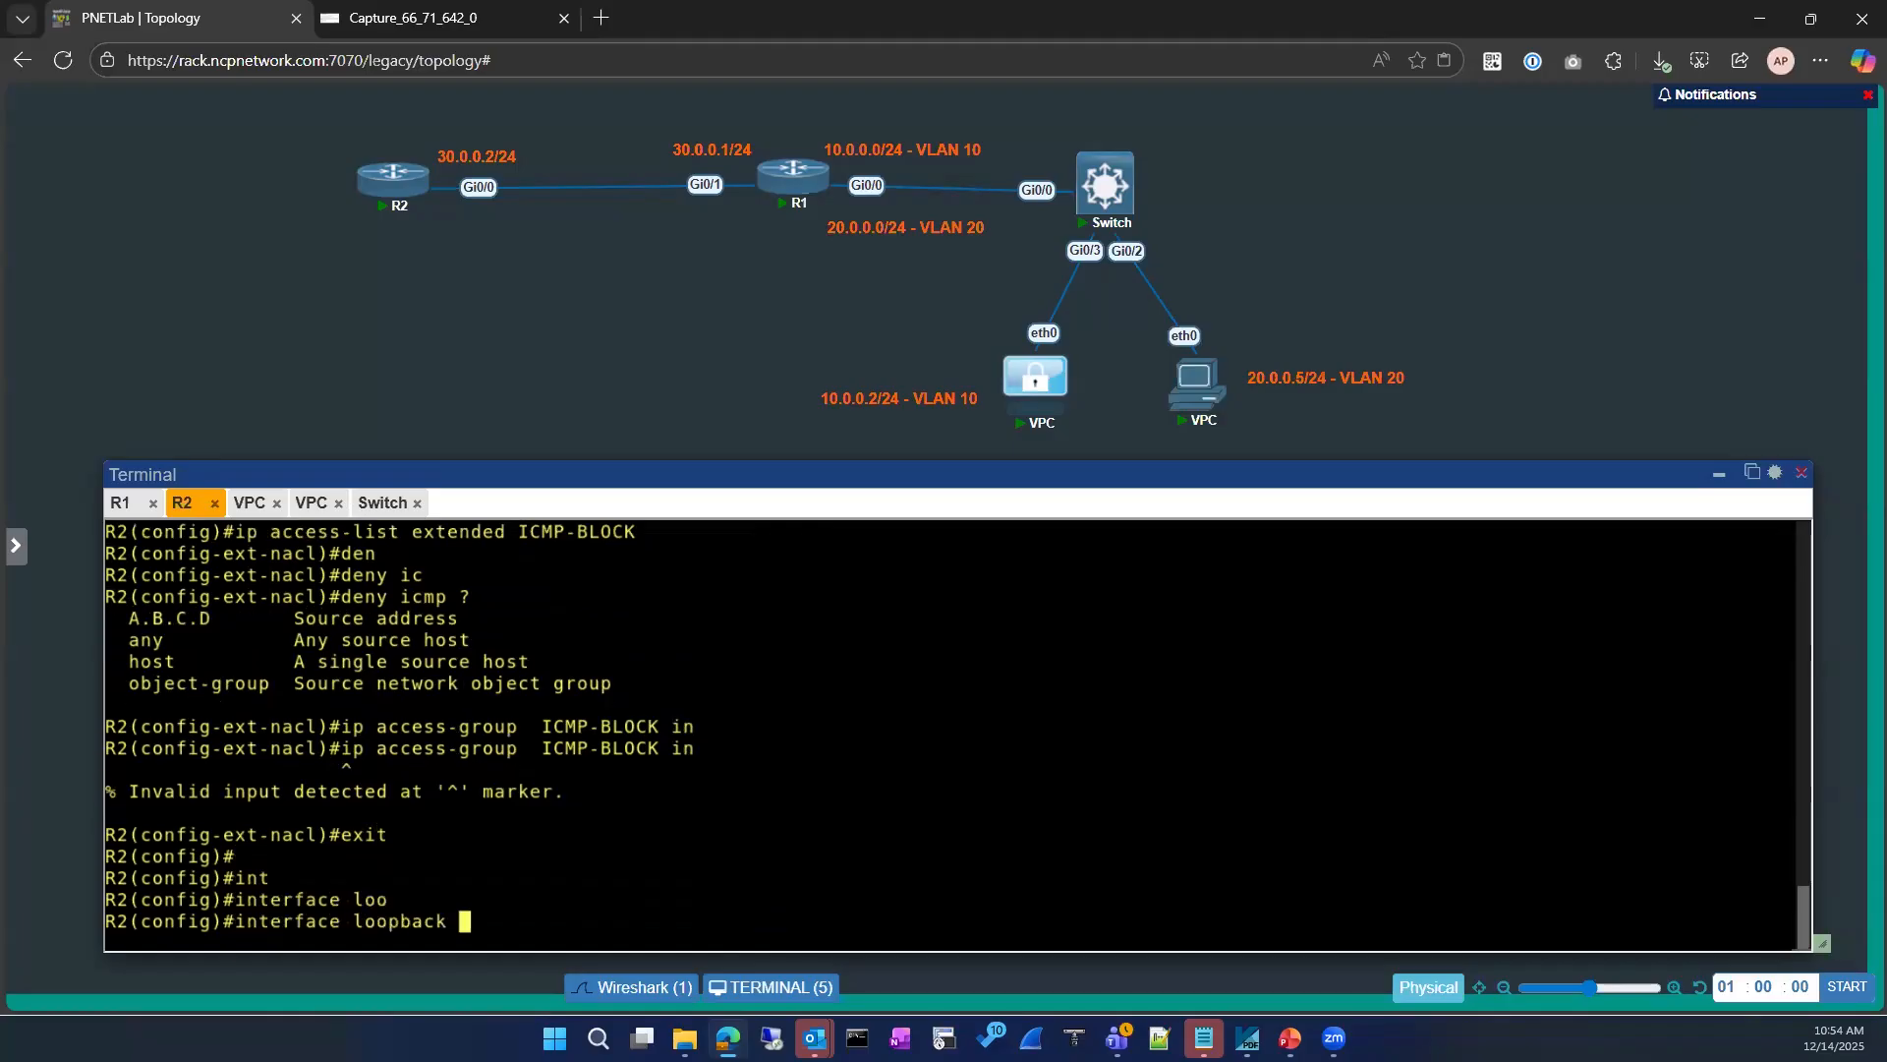
type("8")
key("Return")
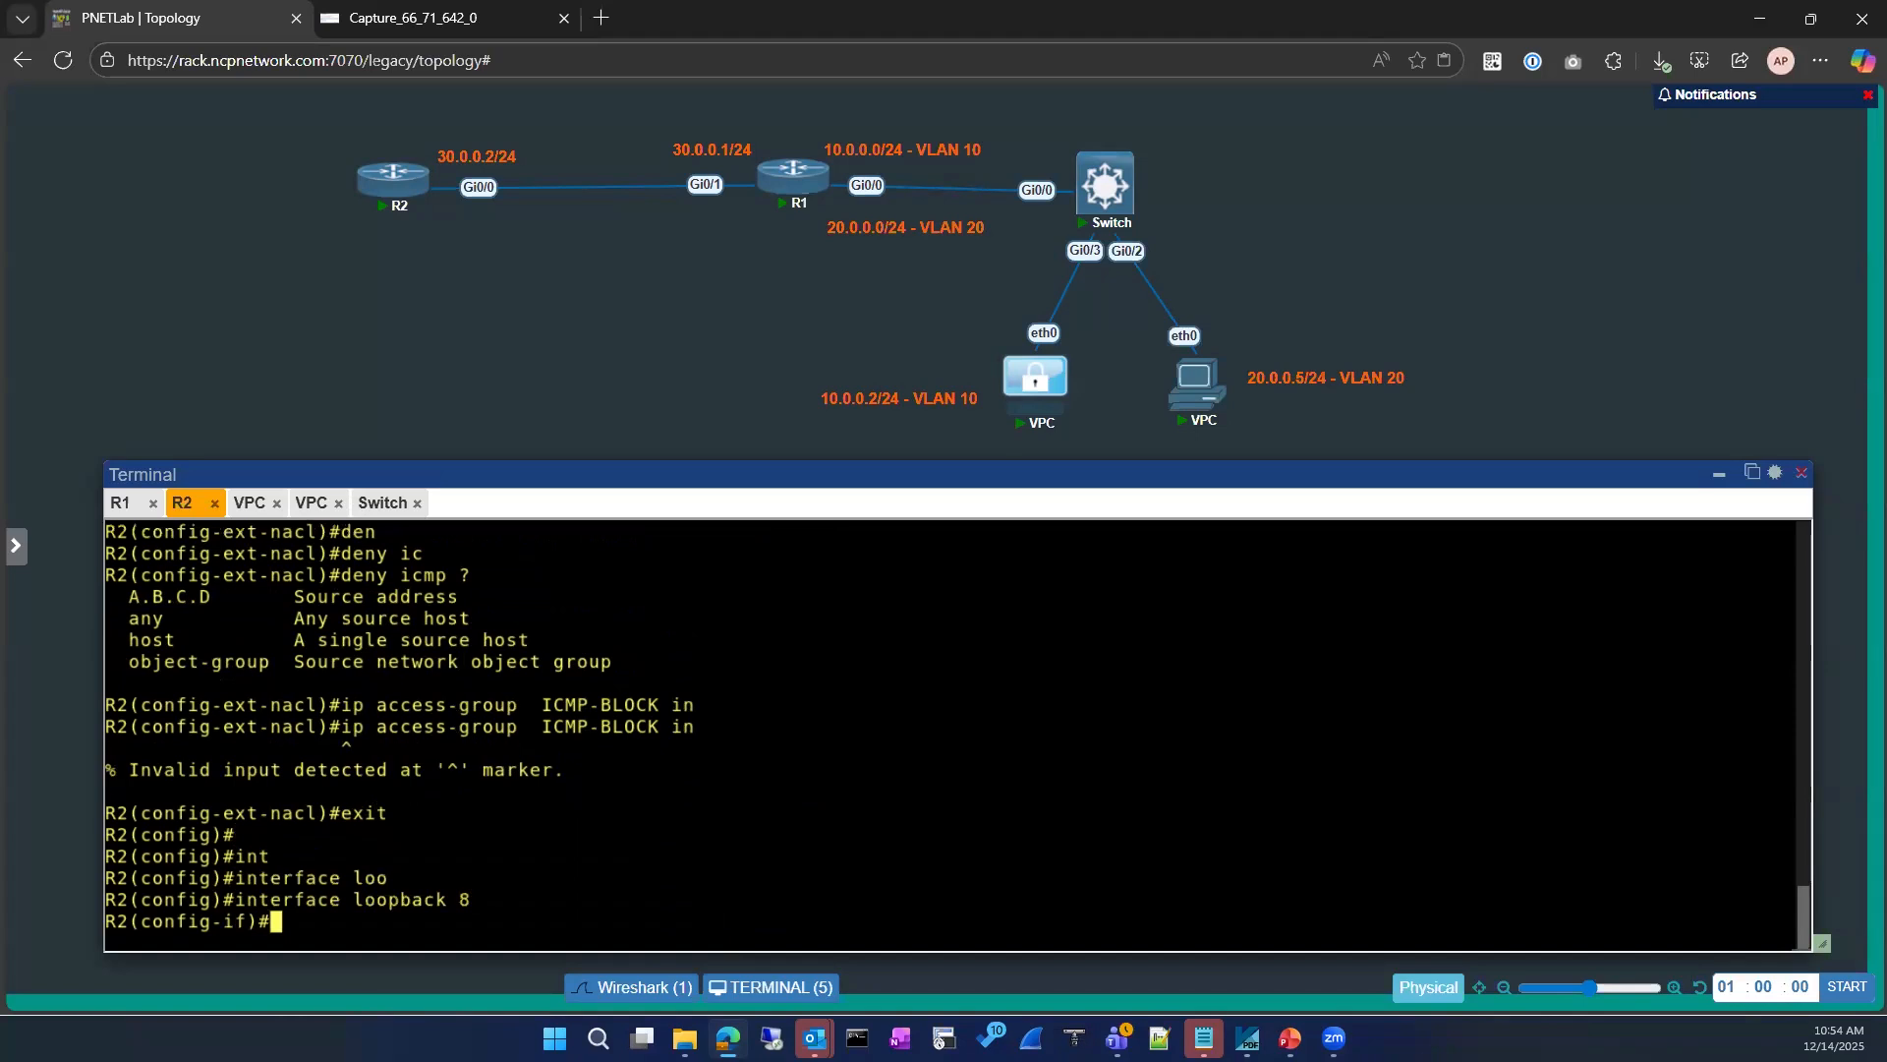
Step: Apply the ICMP-BLOCK access group to loopback 8 in the inbound direction
type("ip acce")
key("Tab")
double_click(641, 682)
key("ctrl+v")
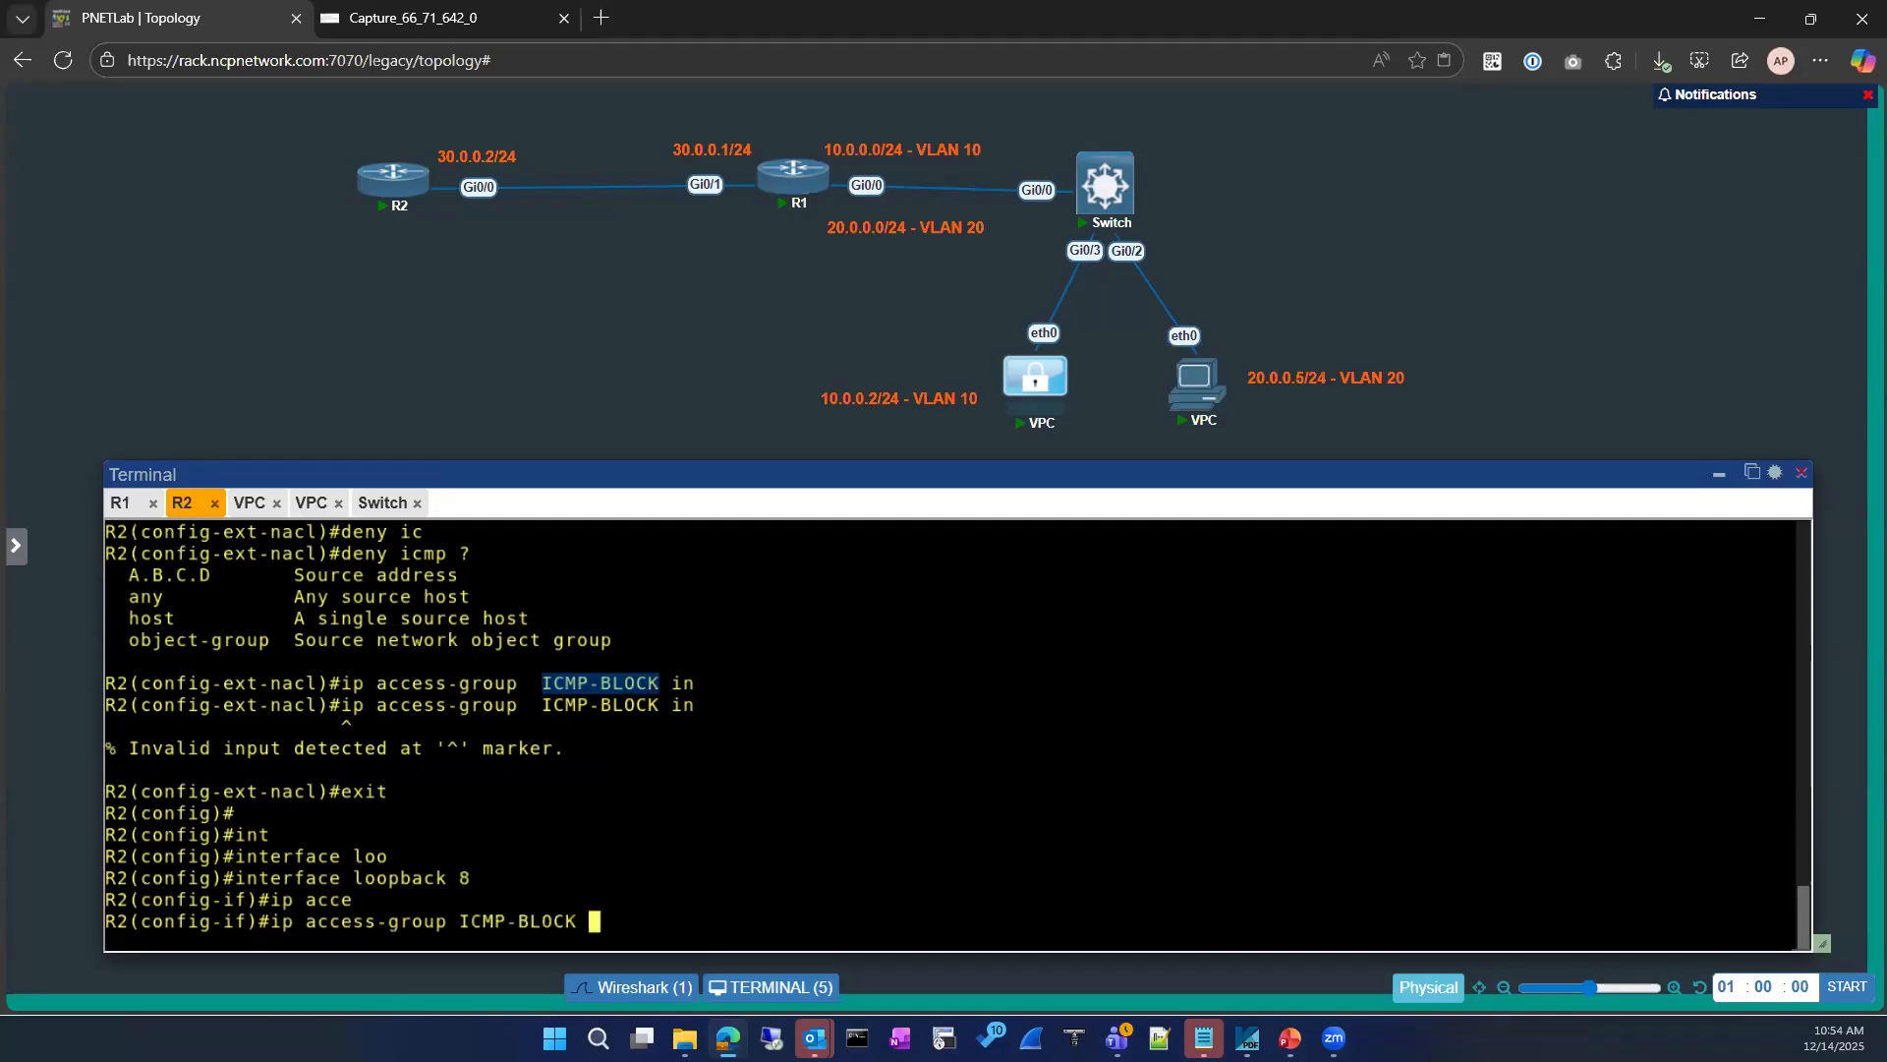
type("in")
key("Return")
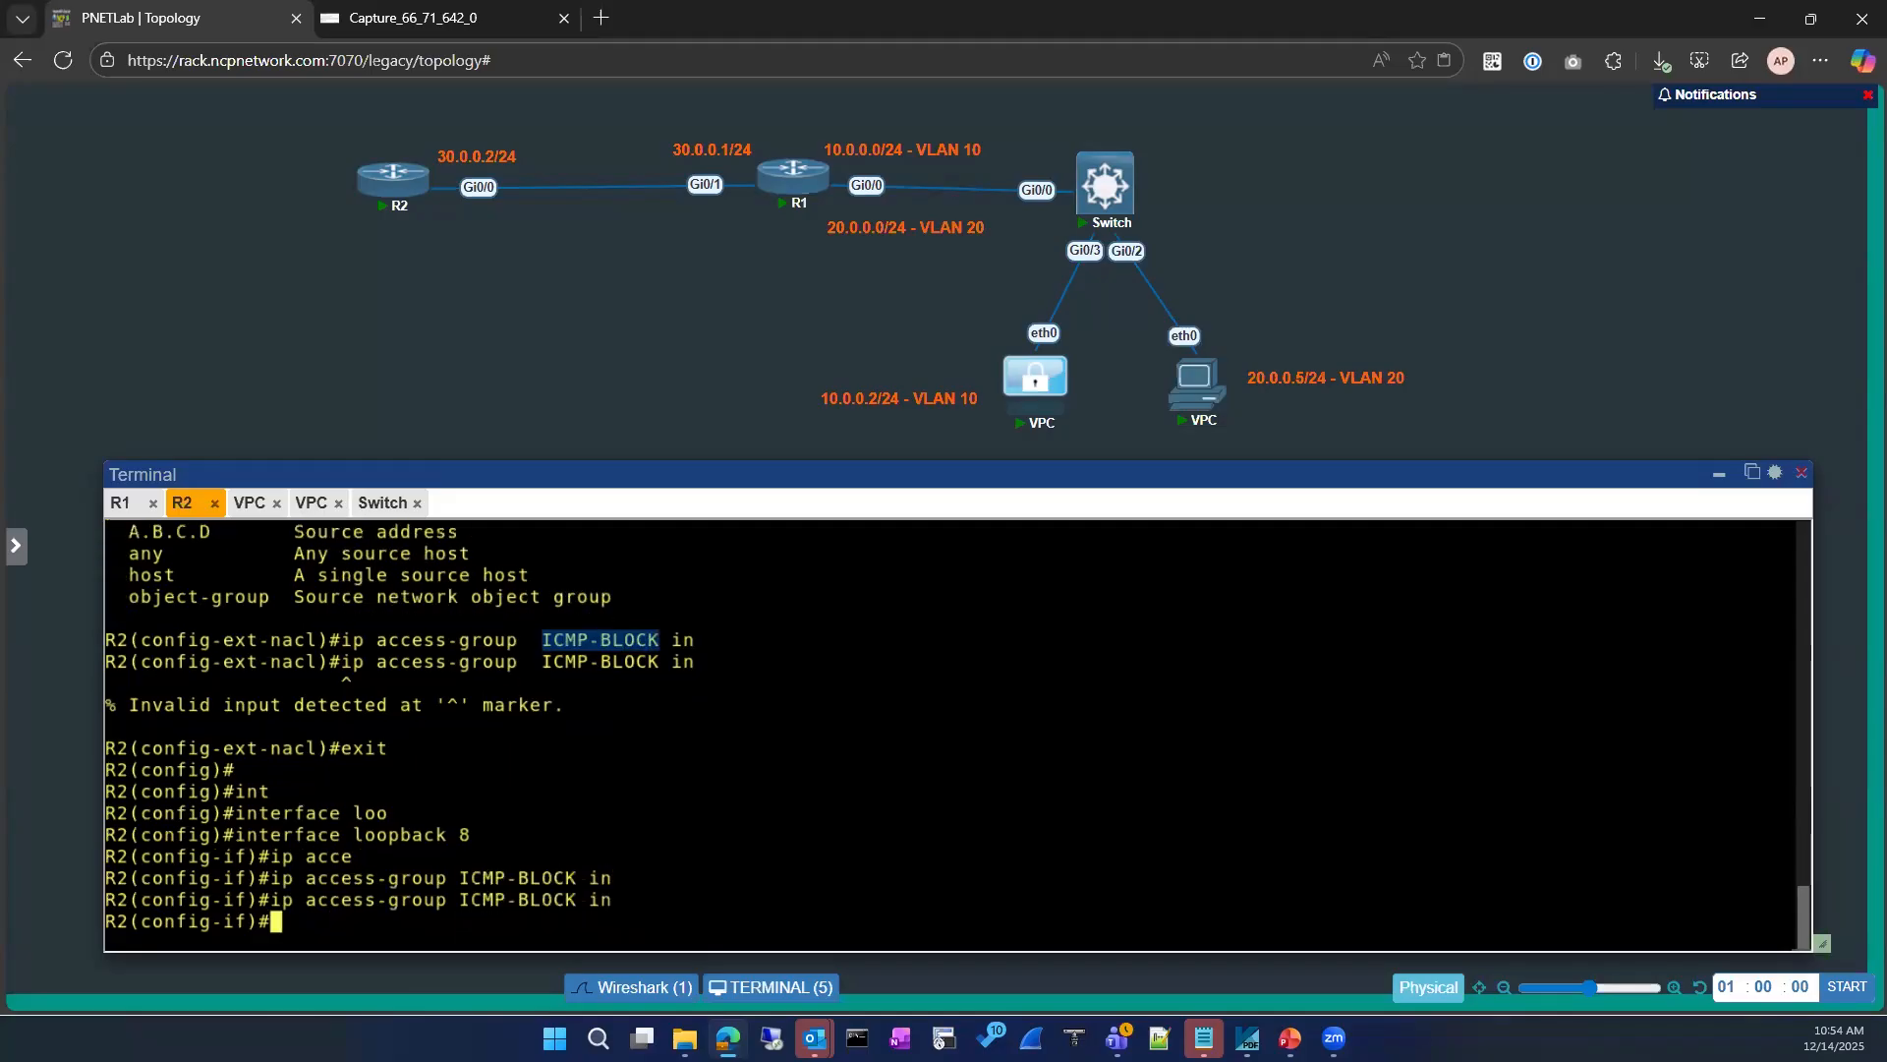
Step: Remove the outbound ICMP-BLOCK access group from loopback 8 and exit configuration mode to the privileged prompt
key("Up")
key("BackSpace")
key("BackSpace")
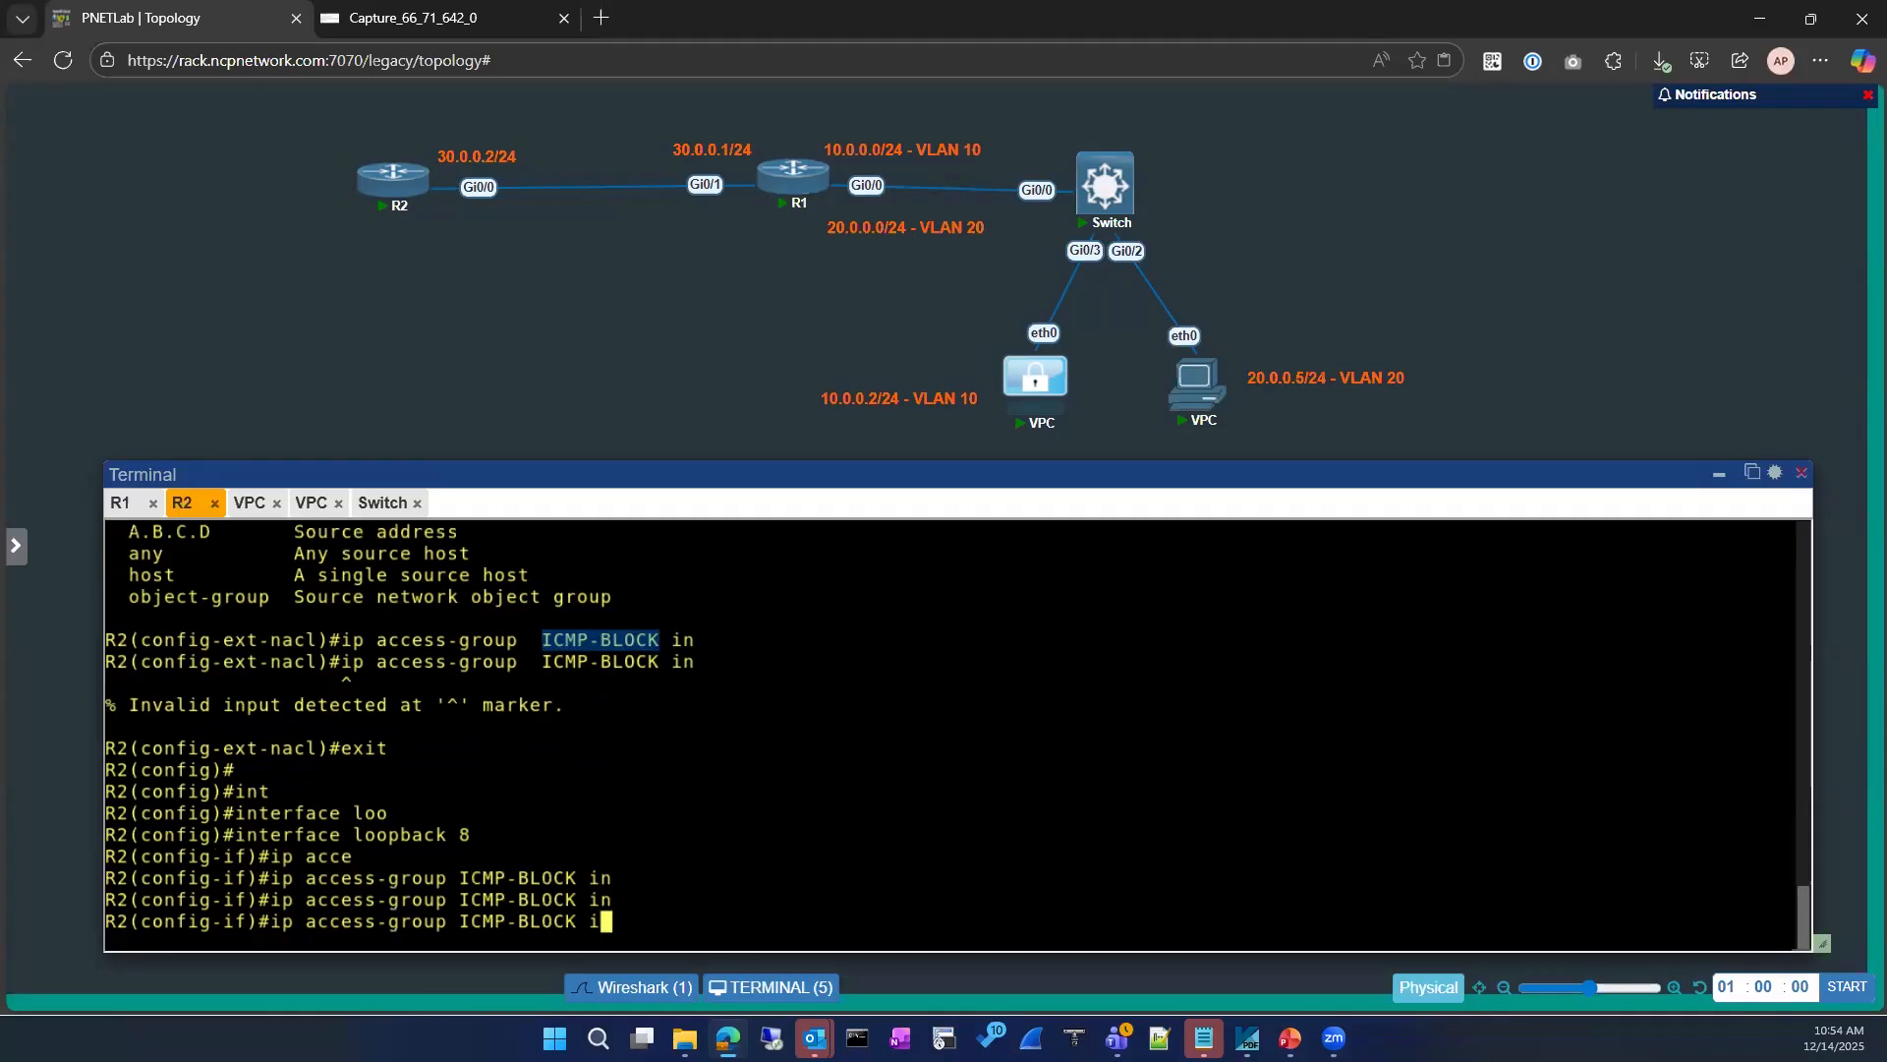
type("out")
key("ctrl+a")
type("no")
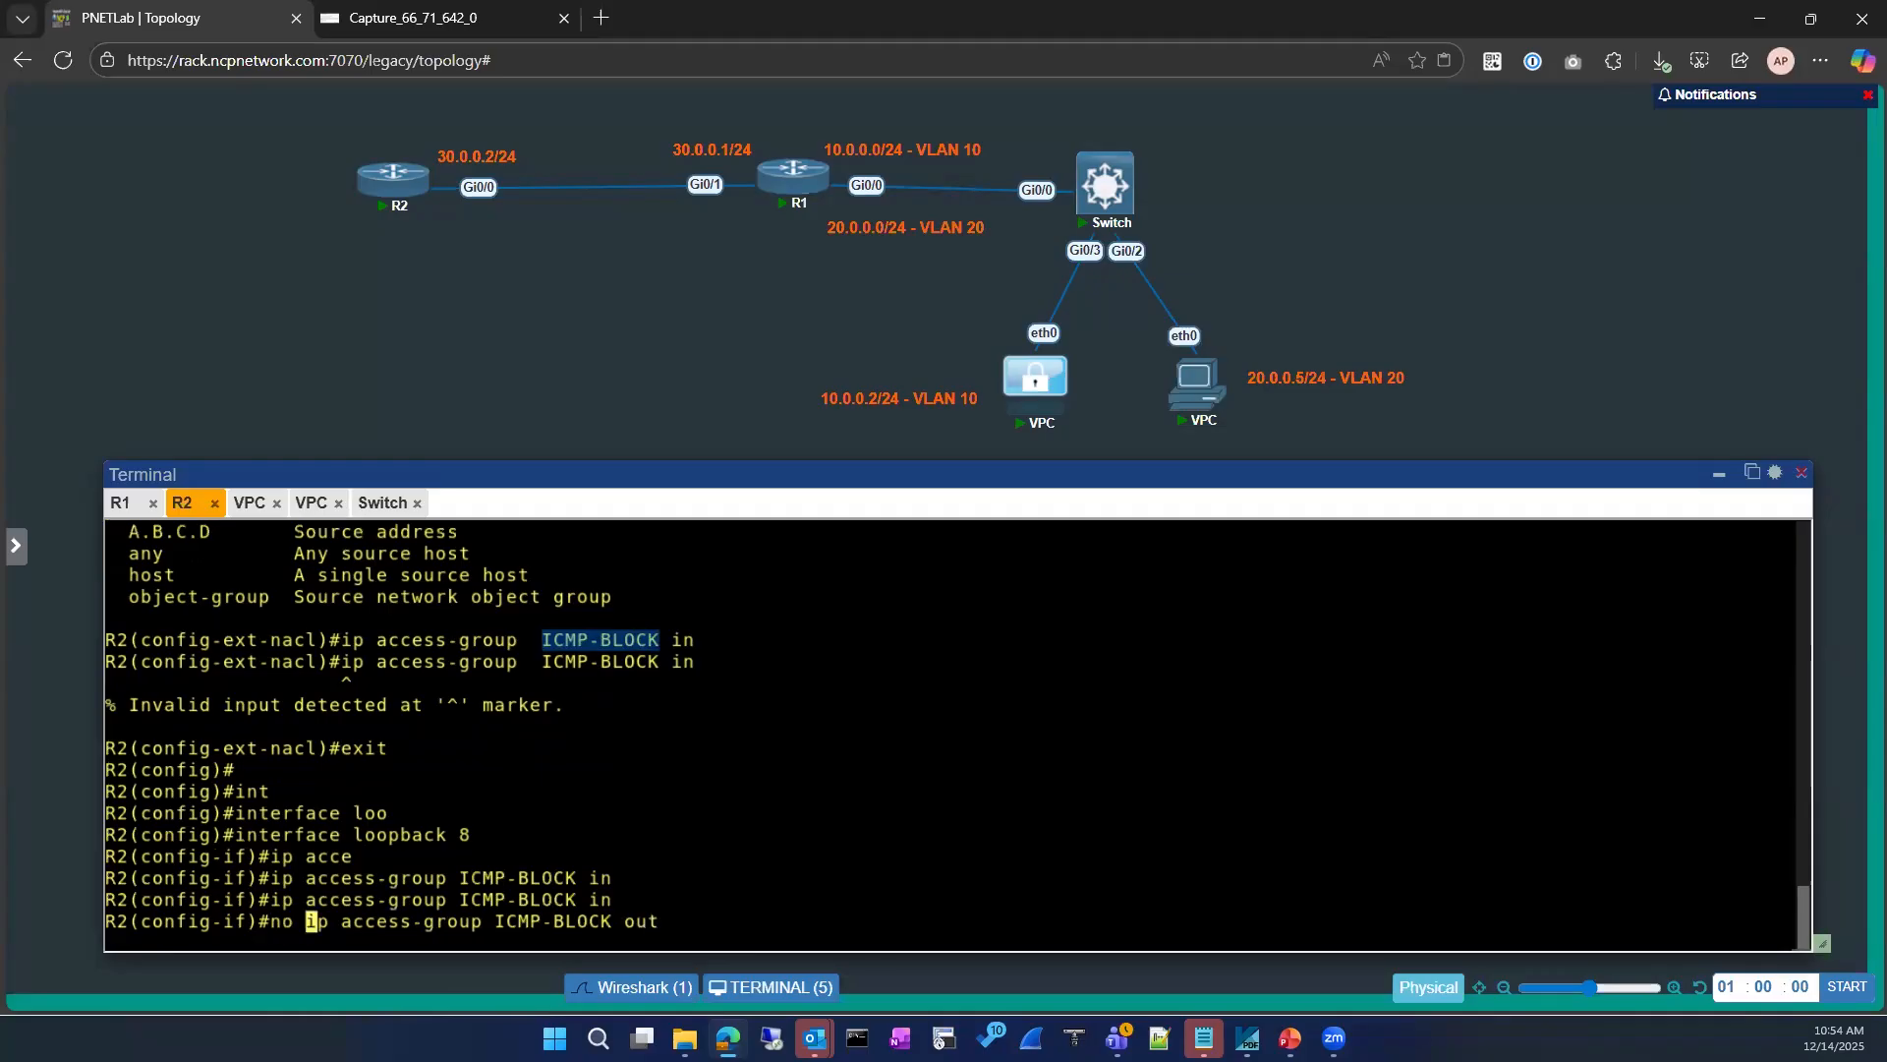
key("Return")
type("exit")
key("Return")
key("Return")
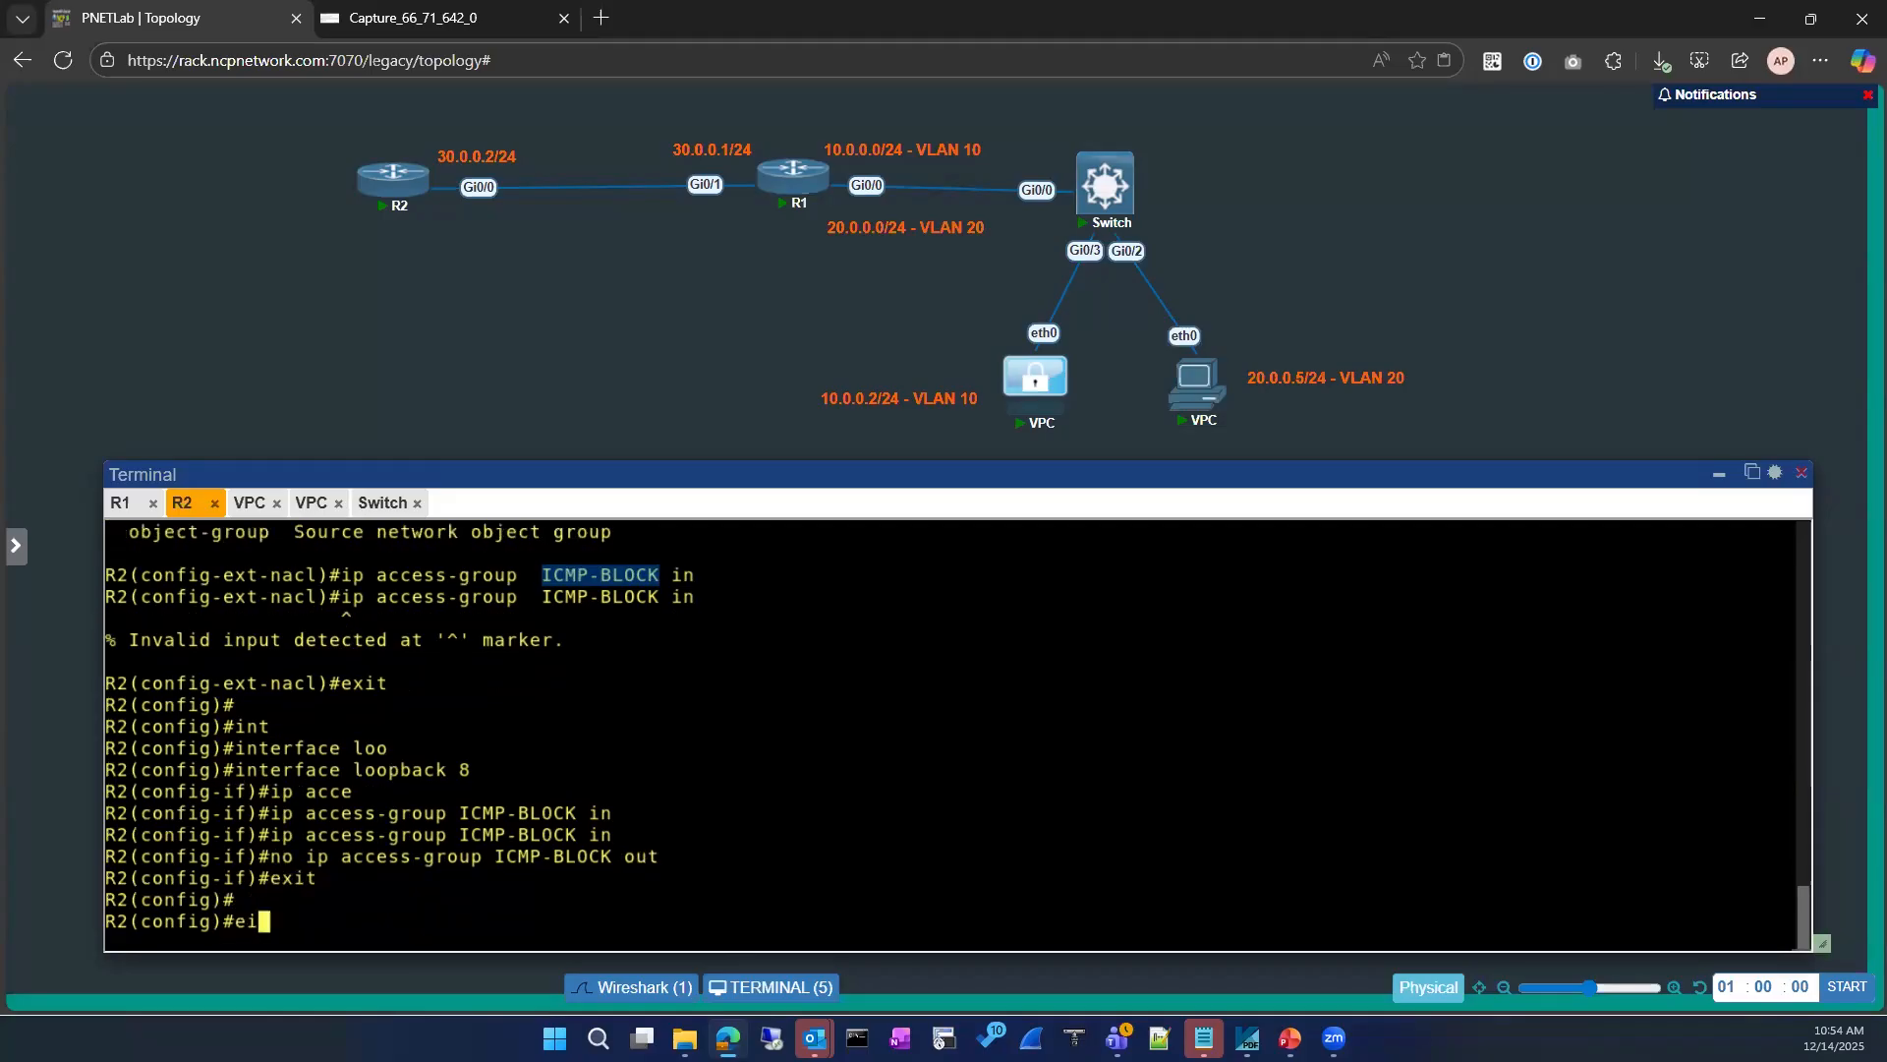
type("exit")
Step: Show R2's IP access lists to check the ICMP-BLOCK entries
key("Return")
key("Return")
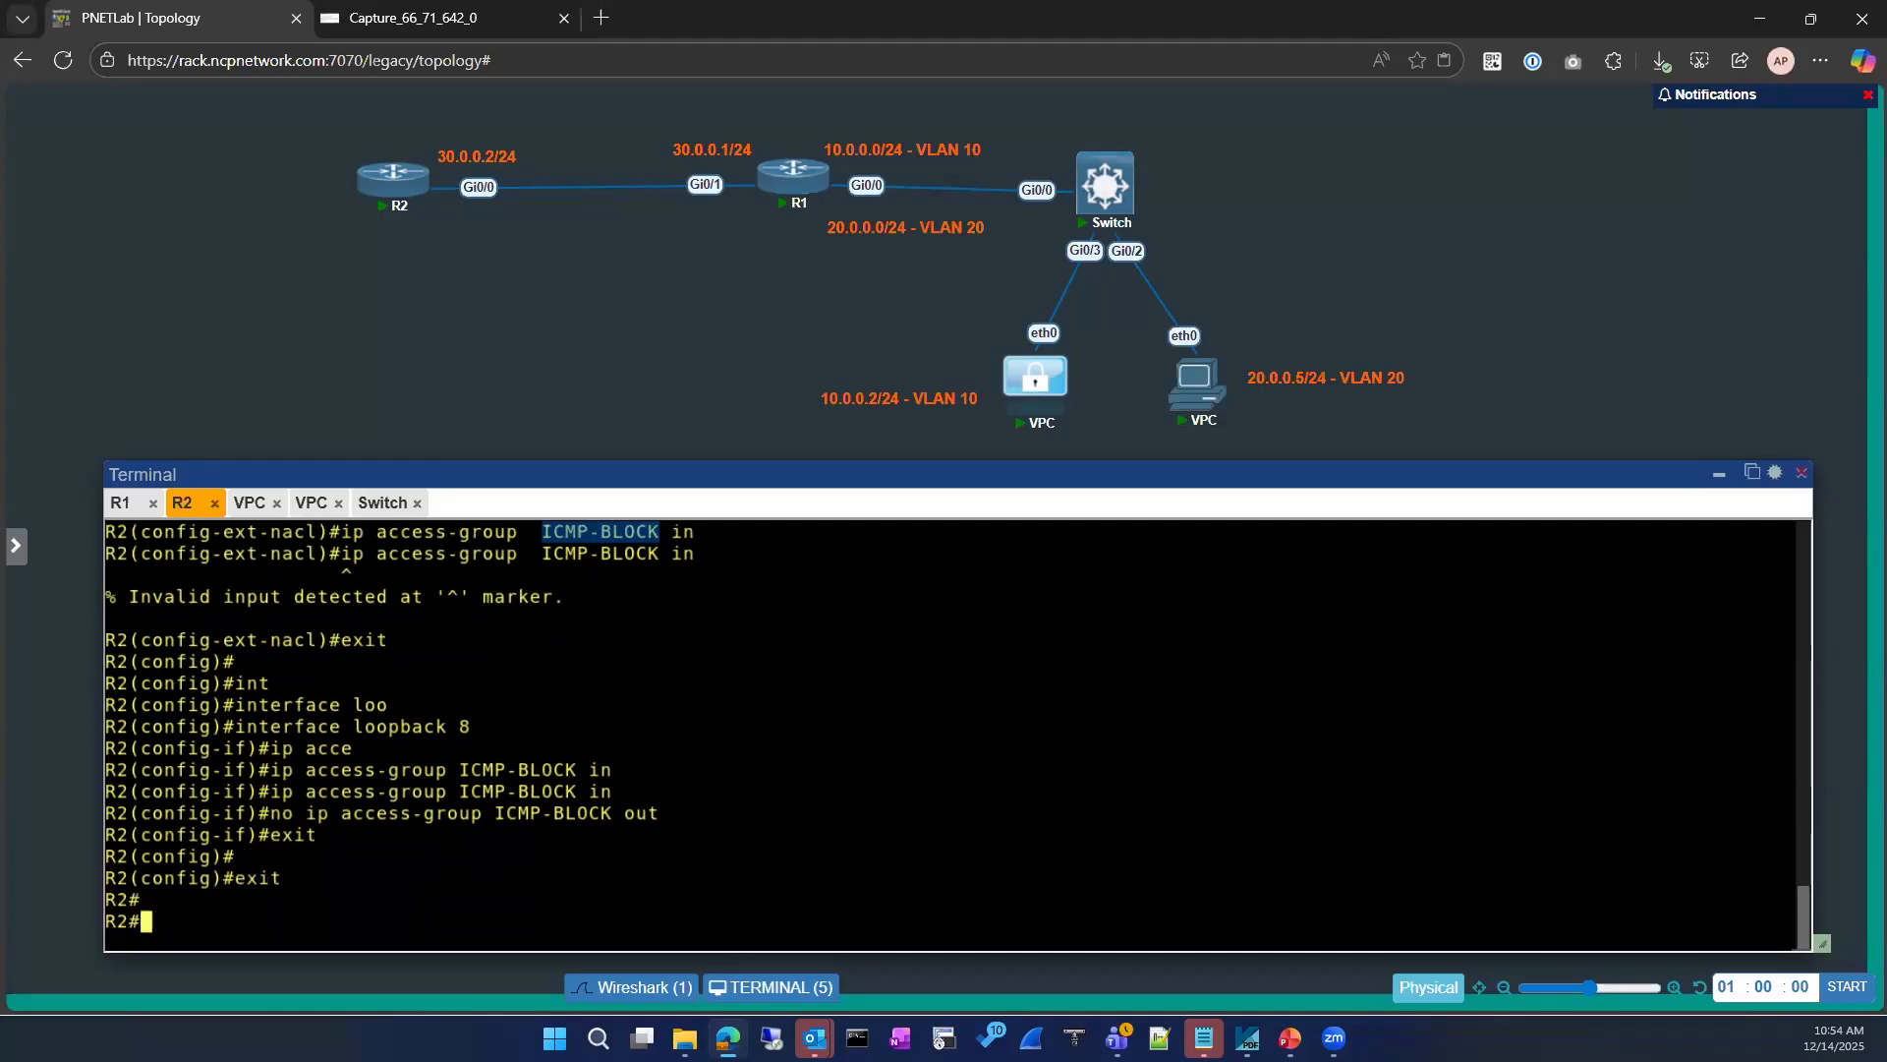
type("sh ip access-lists")
key("Return")
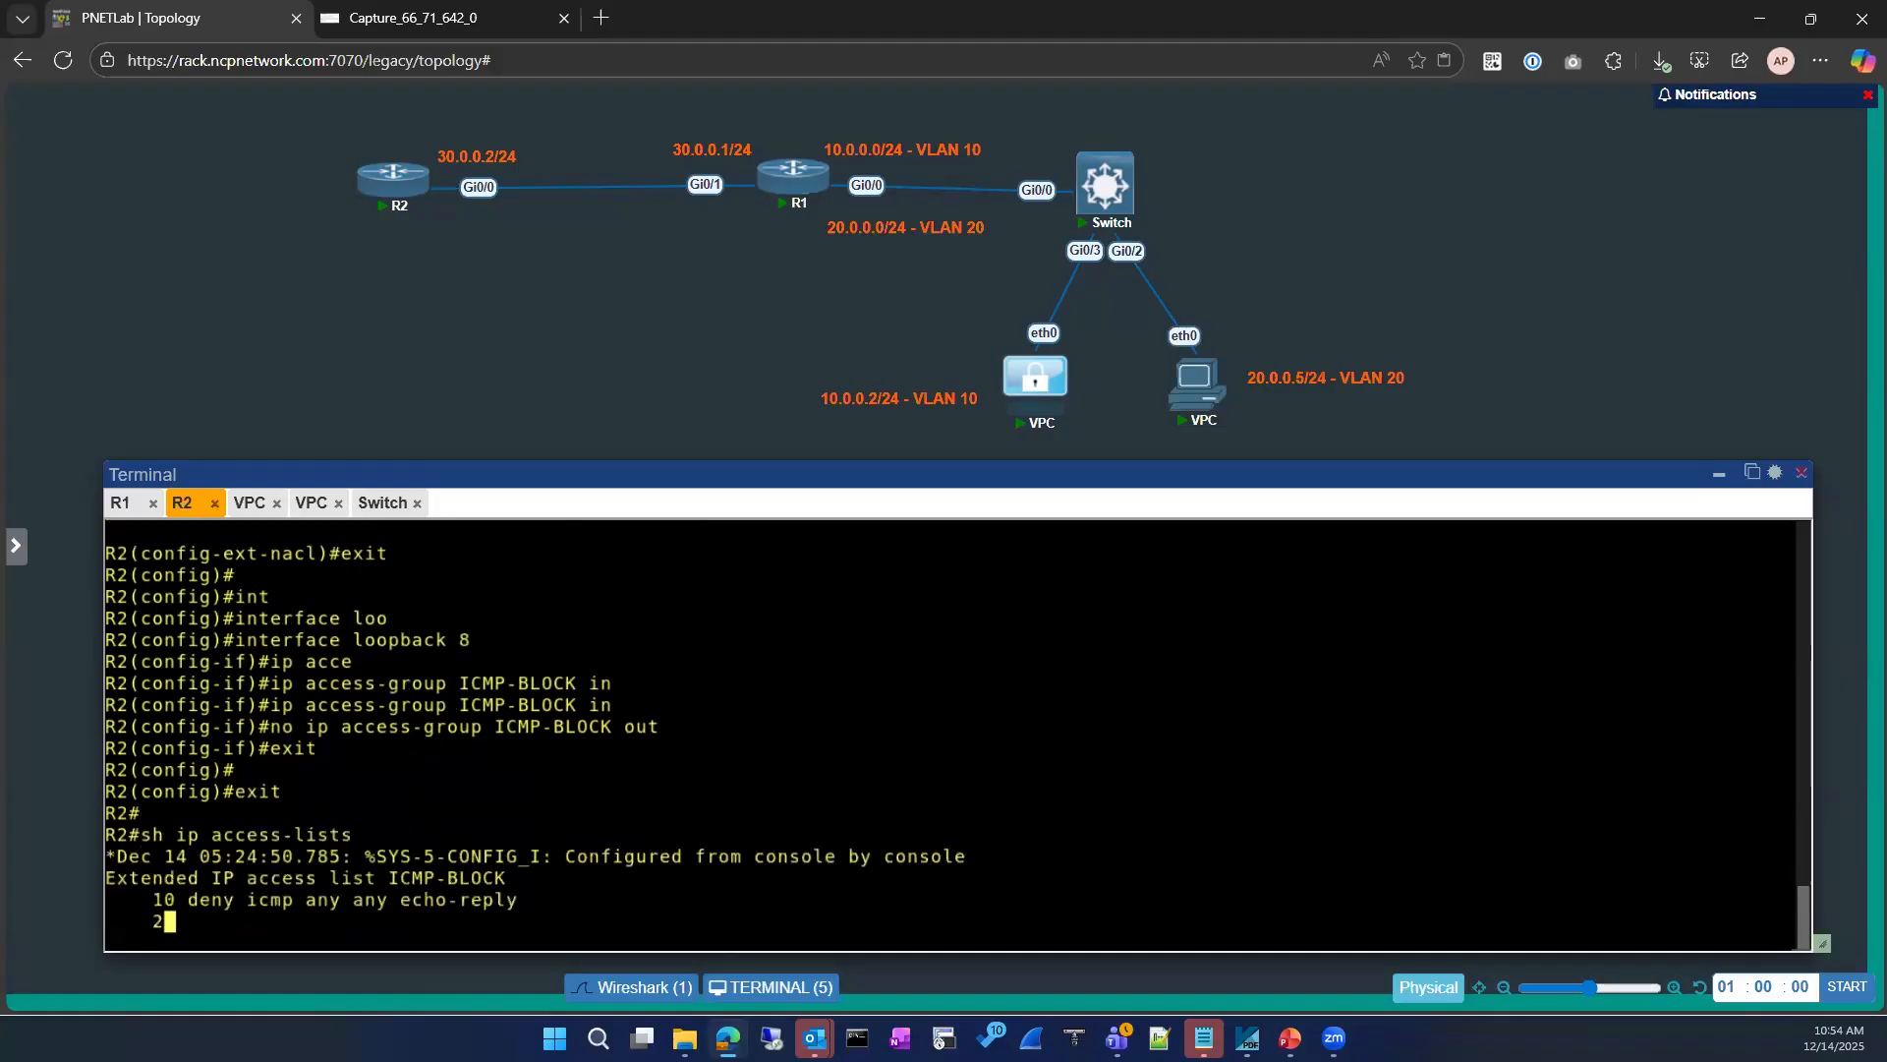
key("Return")
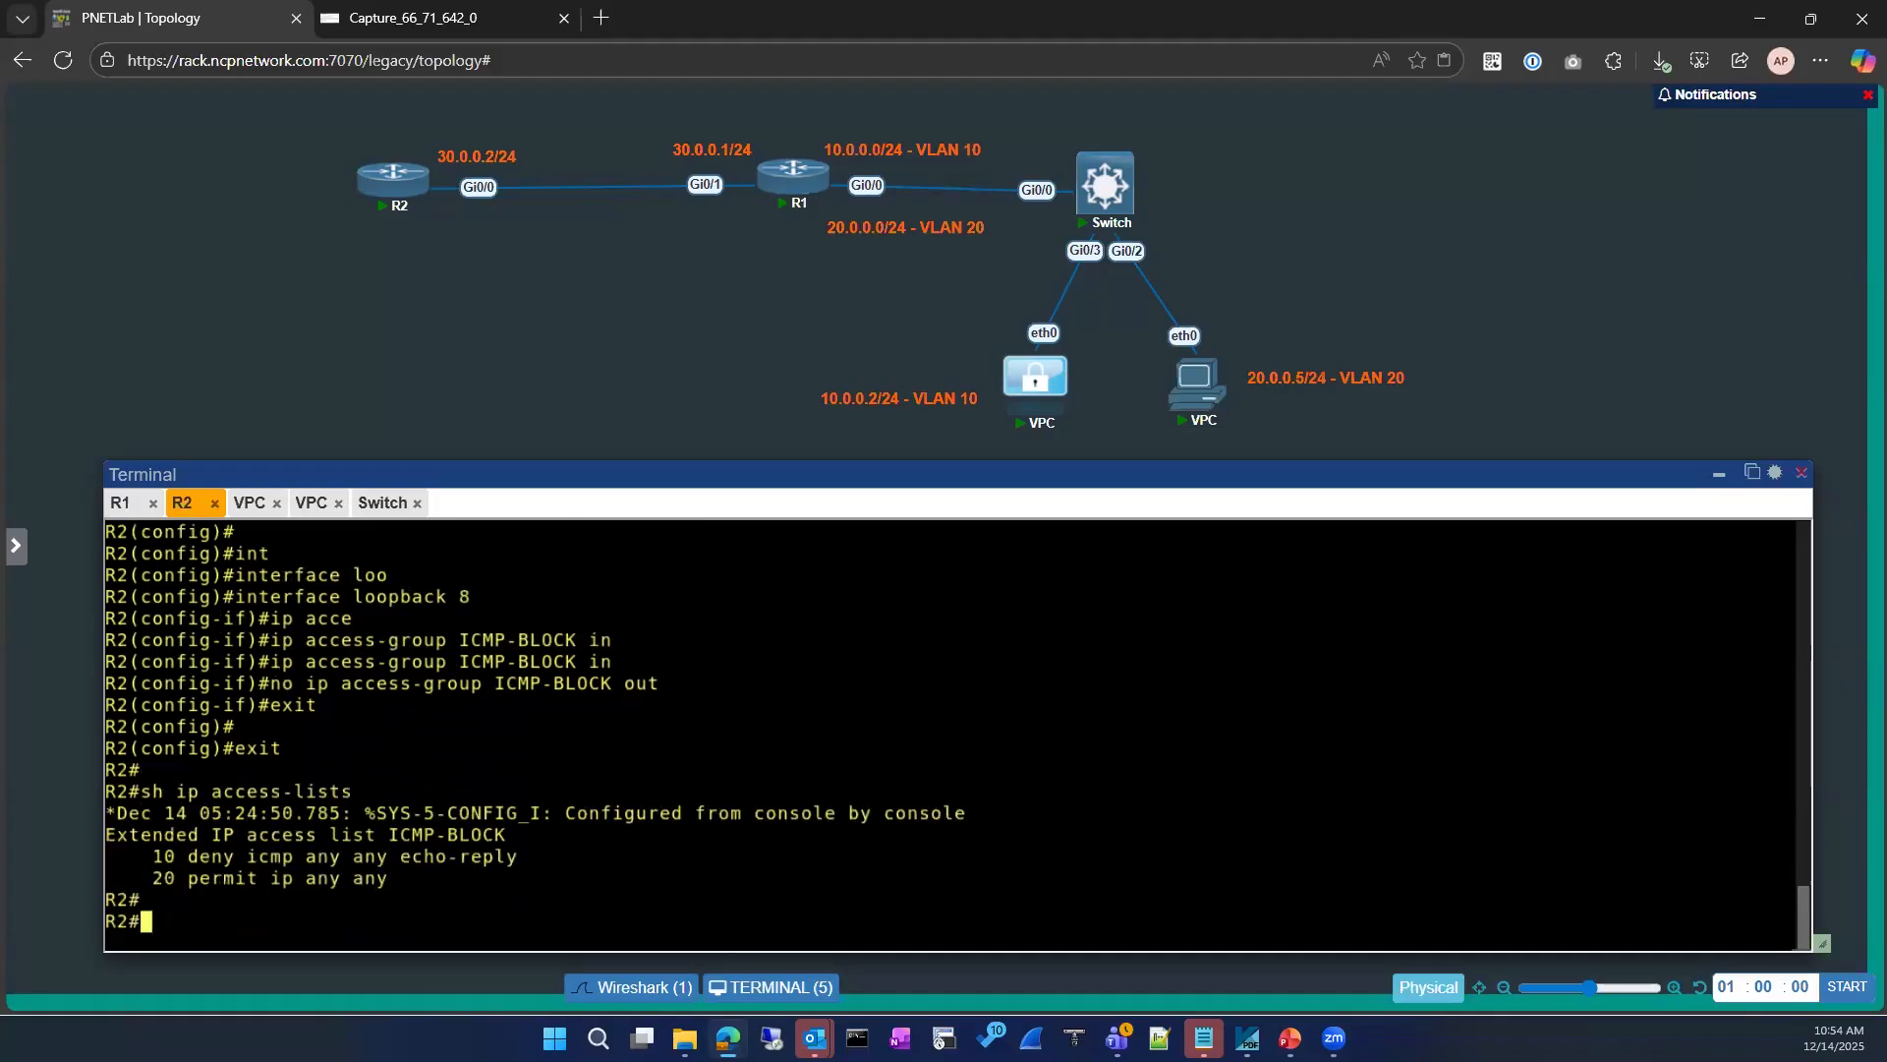
Step: Show the running configuration of interface loopback 8 on R2
type("sh run")
key("Tab")
type("in")
key("Tab")
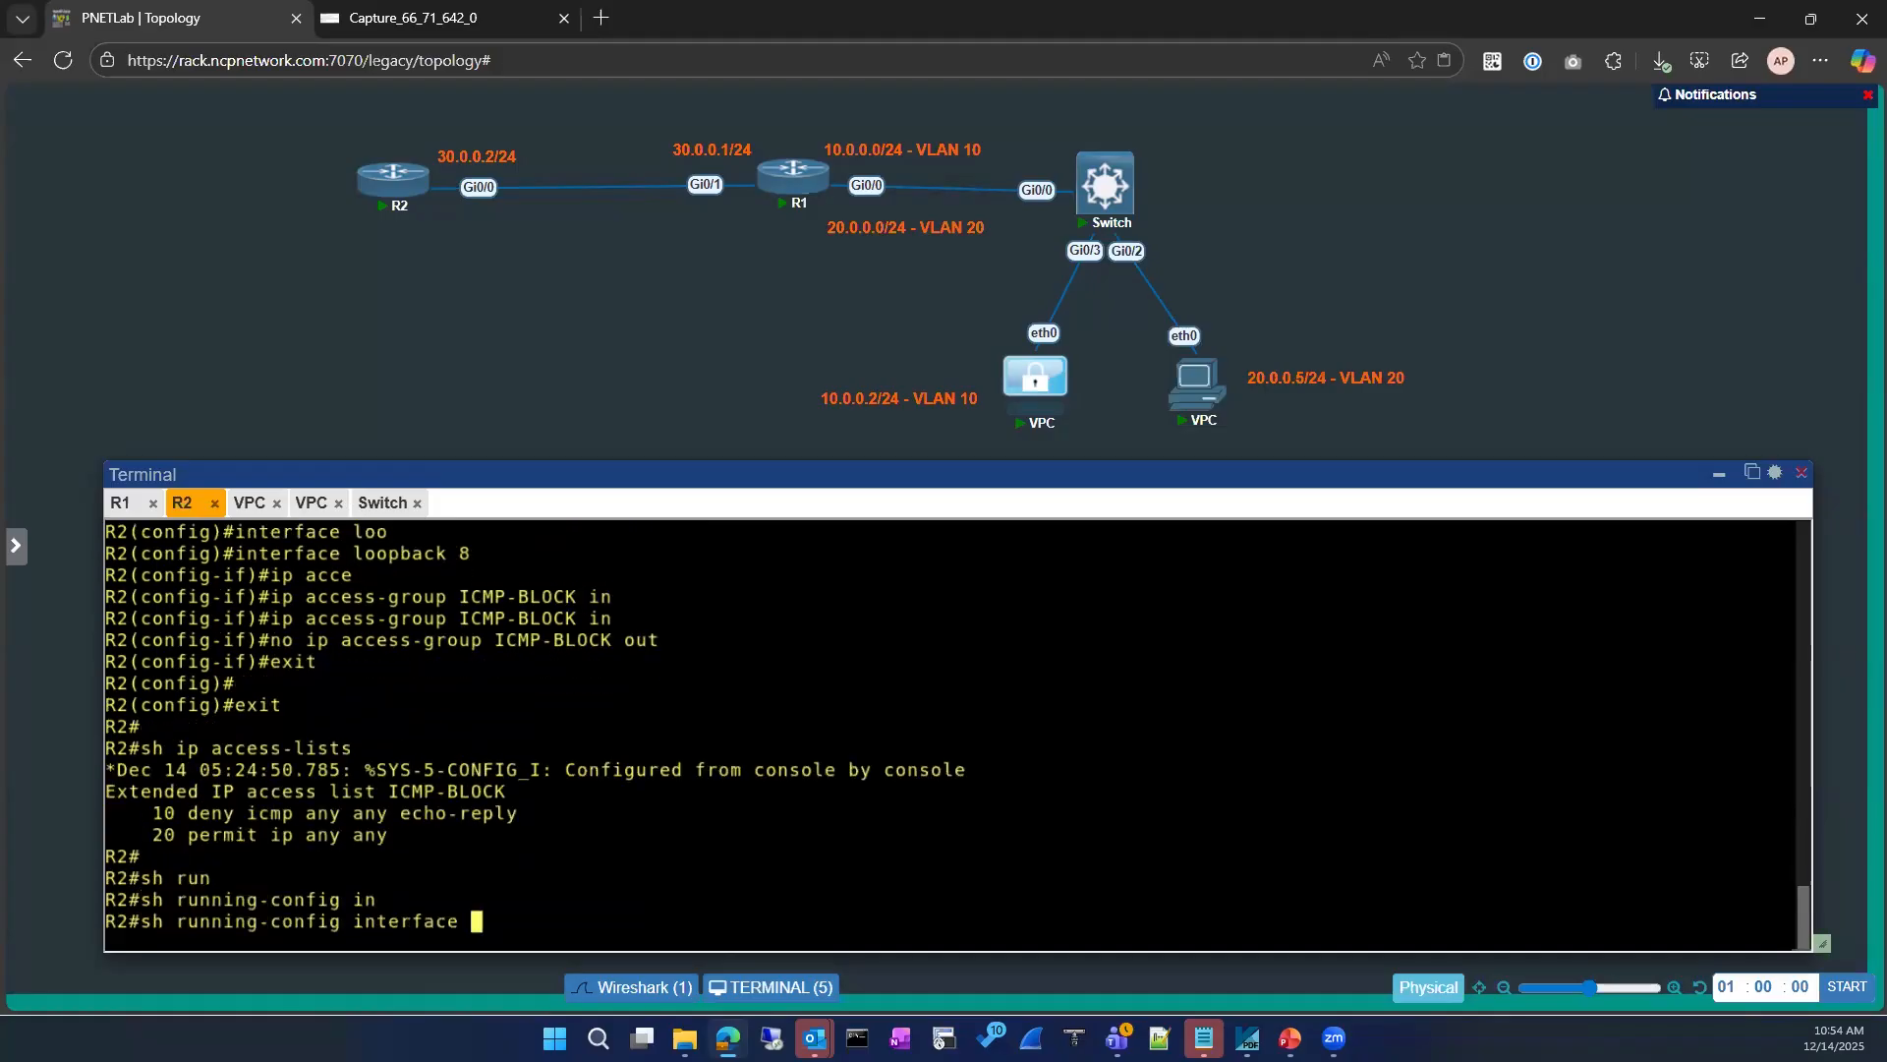
type("loo")
key("Tab")
type("8")
key("Return")
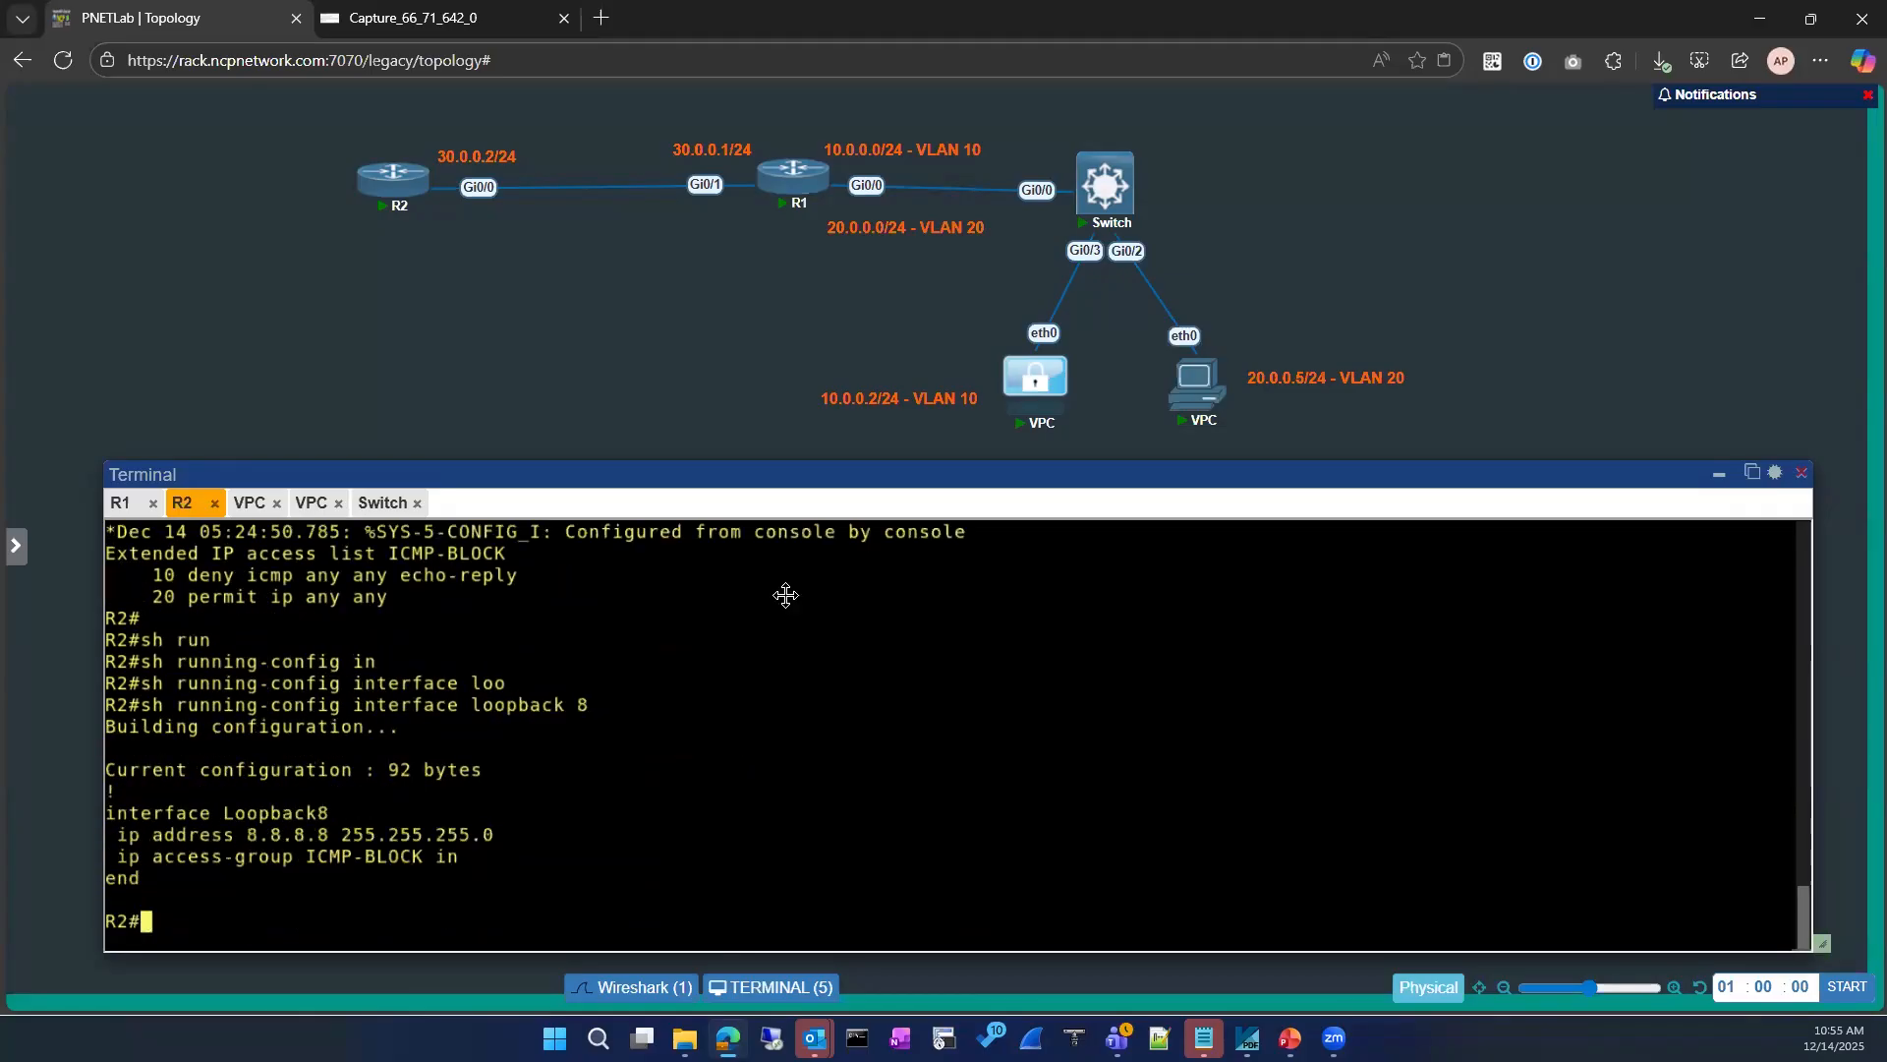
Step: Ping 8.8.8.8 from the VPC at 10.0.0.2 to test the inbound filter
left_click(249, 503)
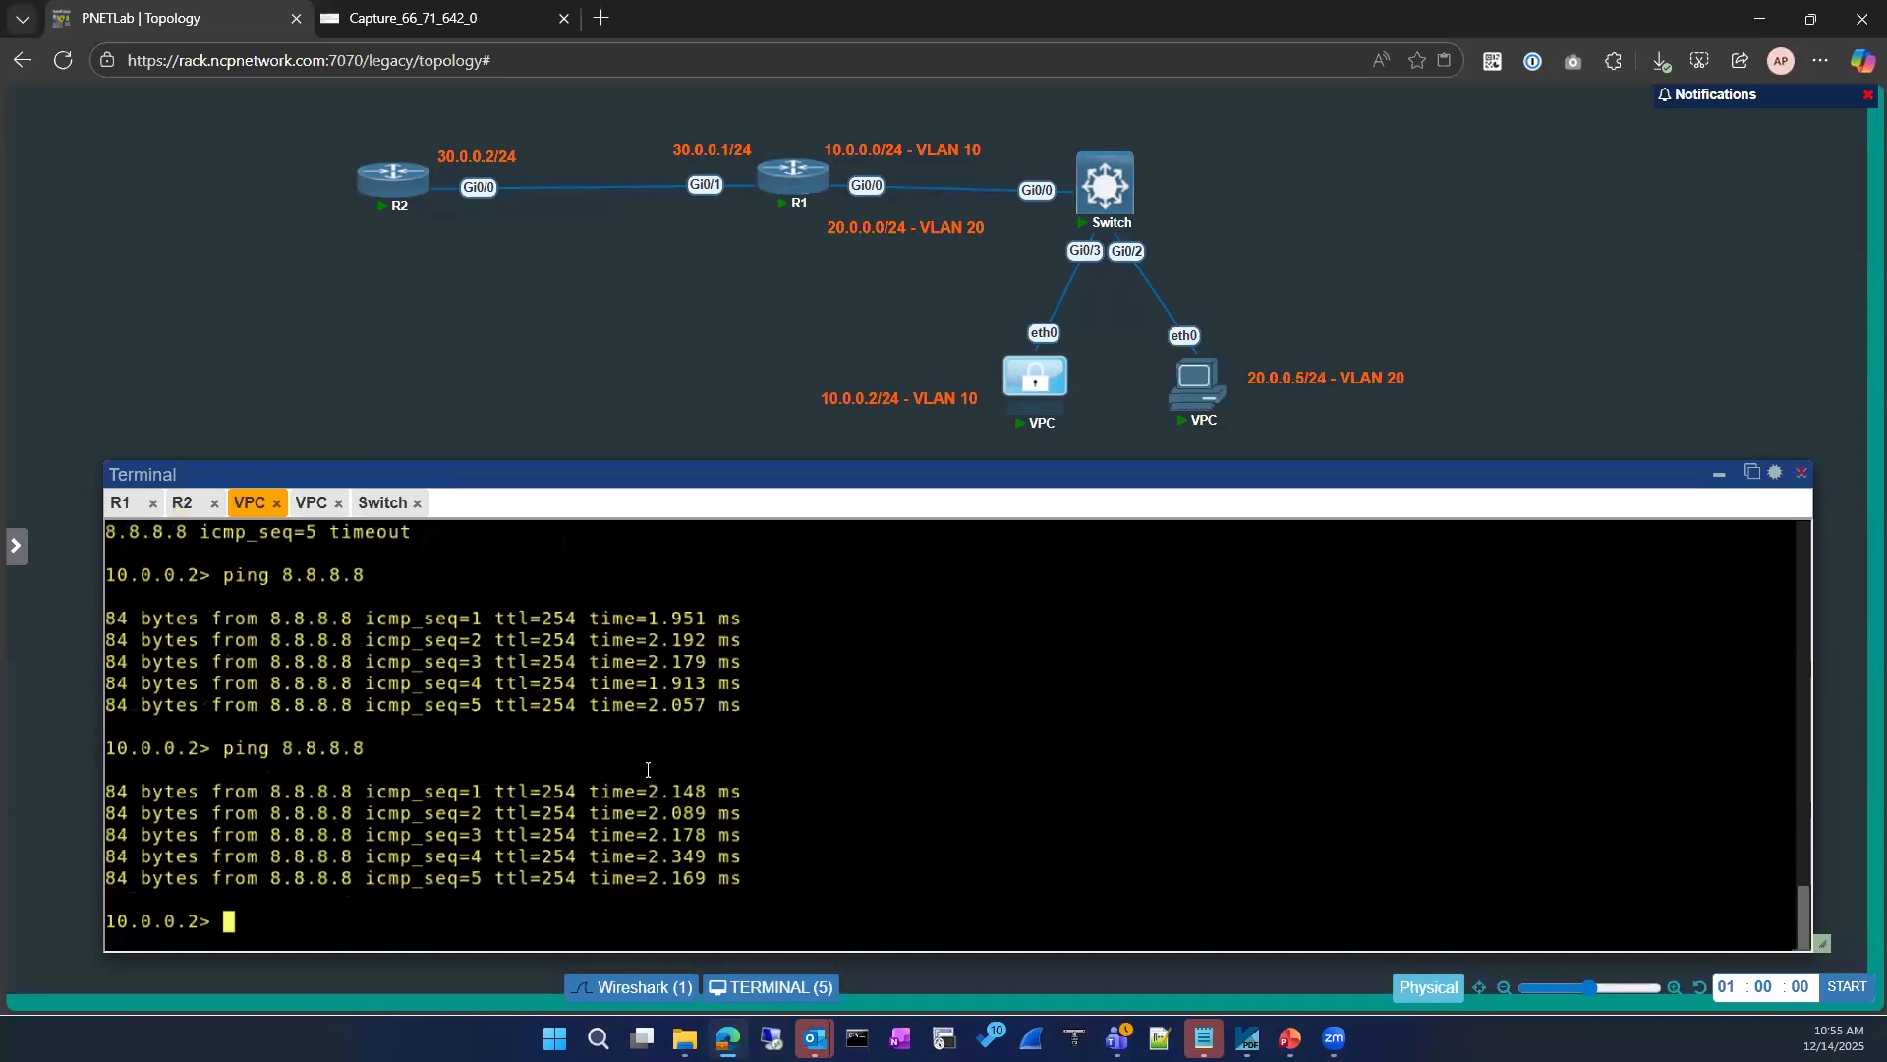
key("Up")
key("Return")
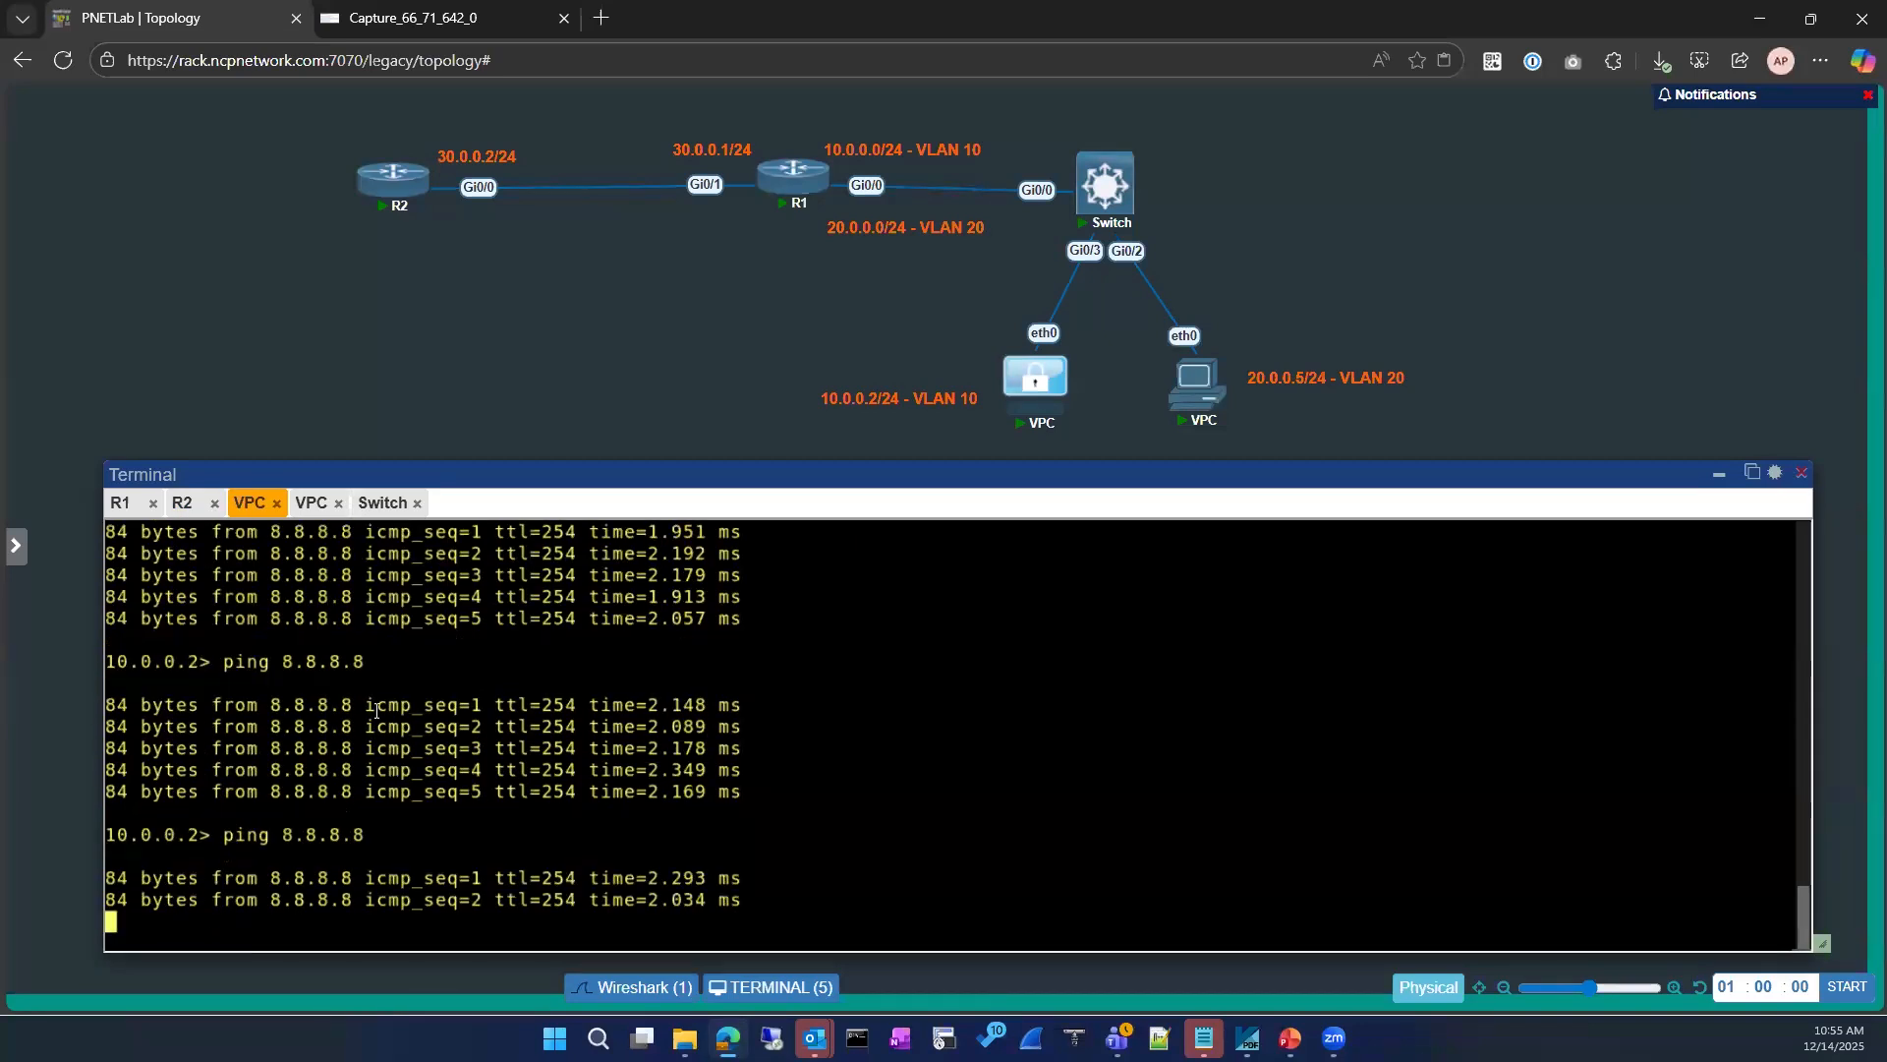
Step: Return to R2's console and show its IP access lists again to check for matches
left_click(122, 504)
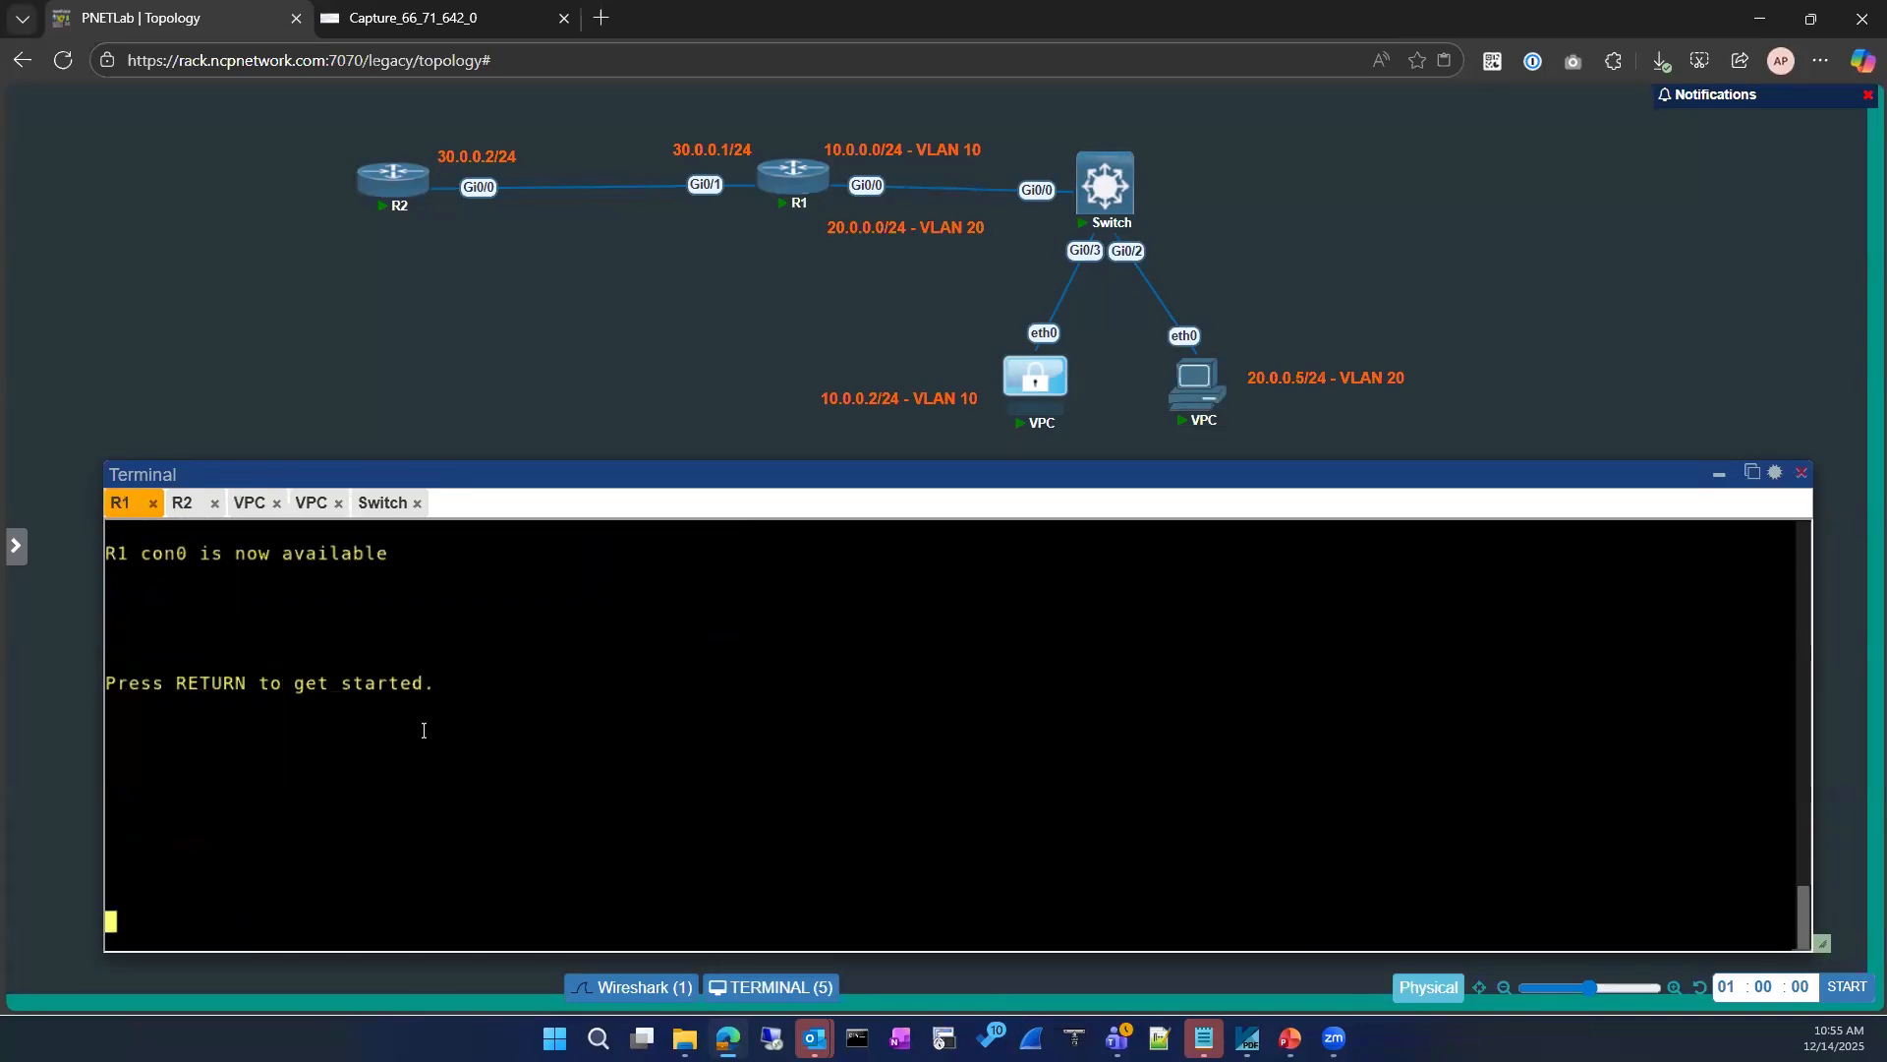
left_click(182, 503)
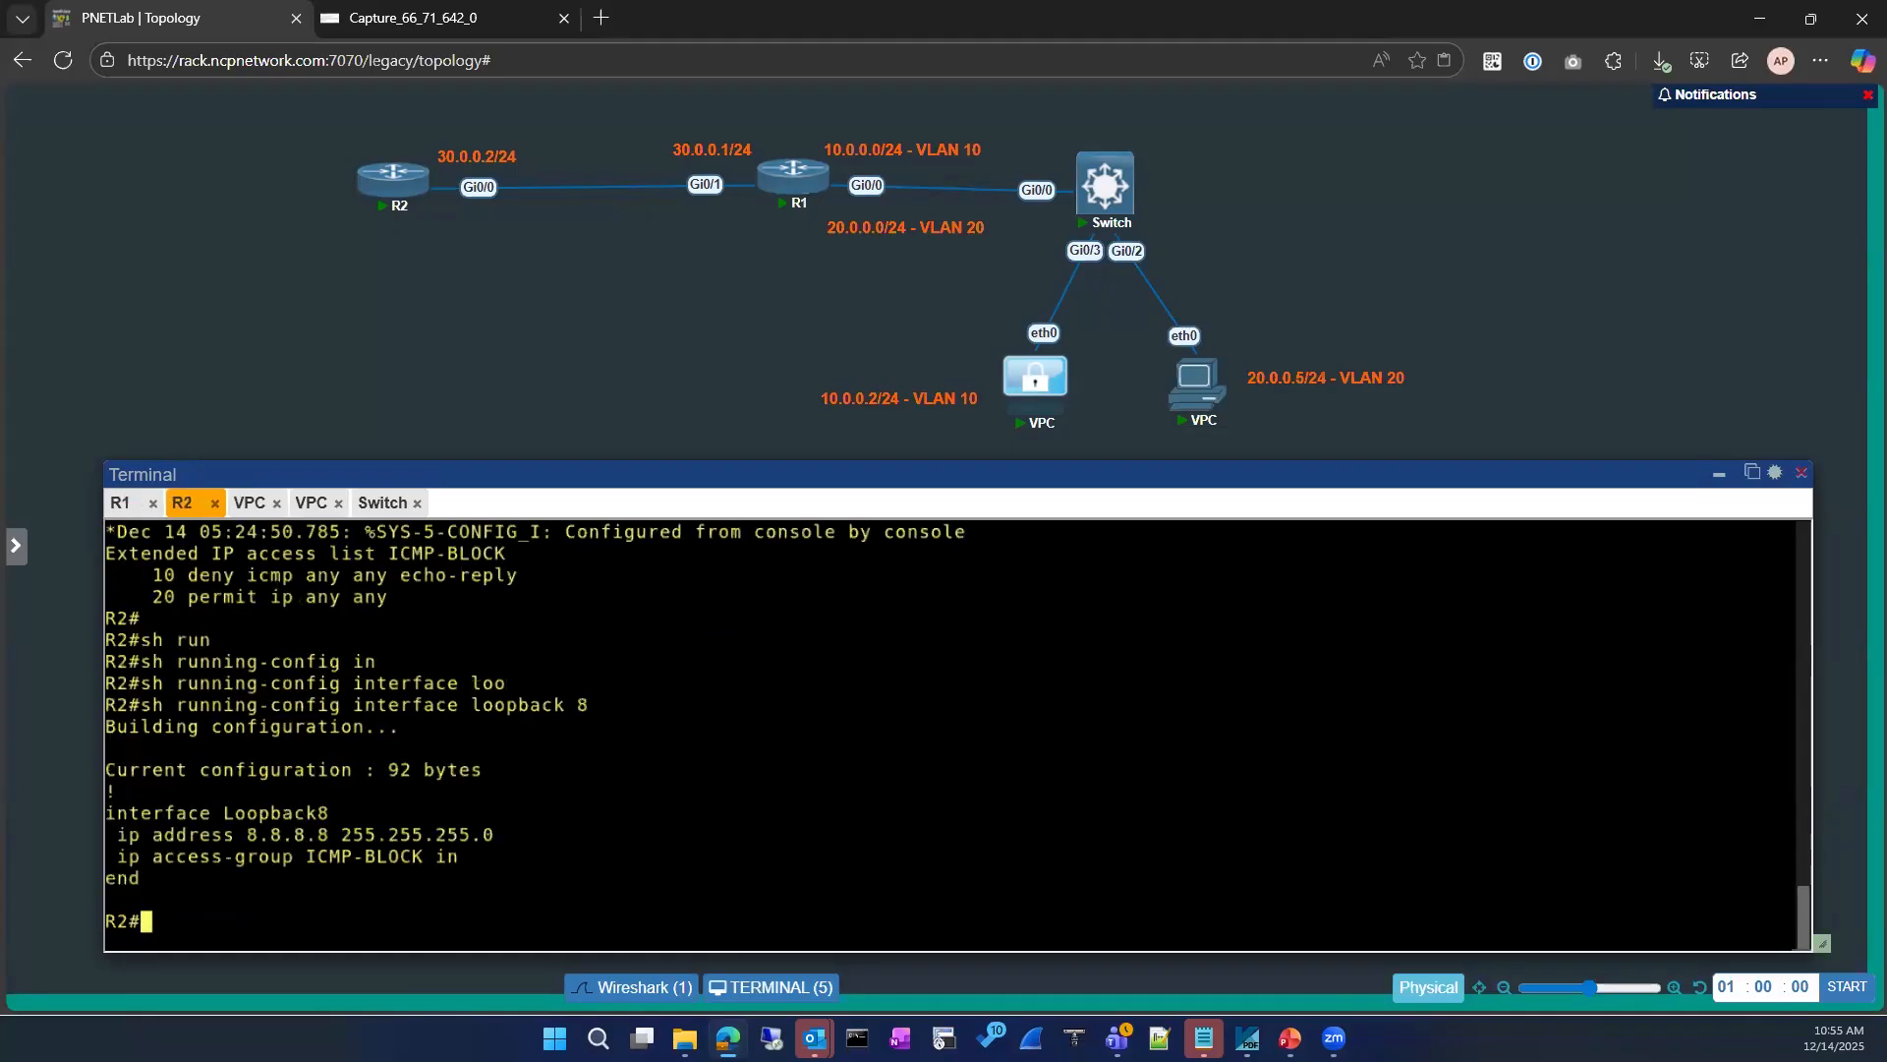
key("Return")
key("Return")
key("Return")
type("sh ip acce")
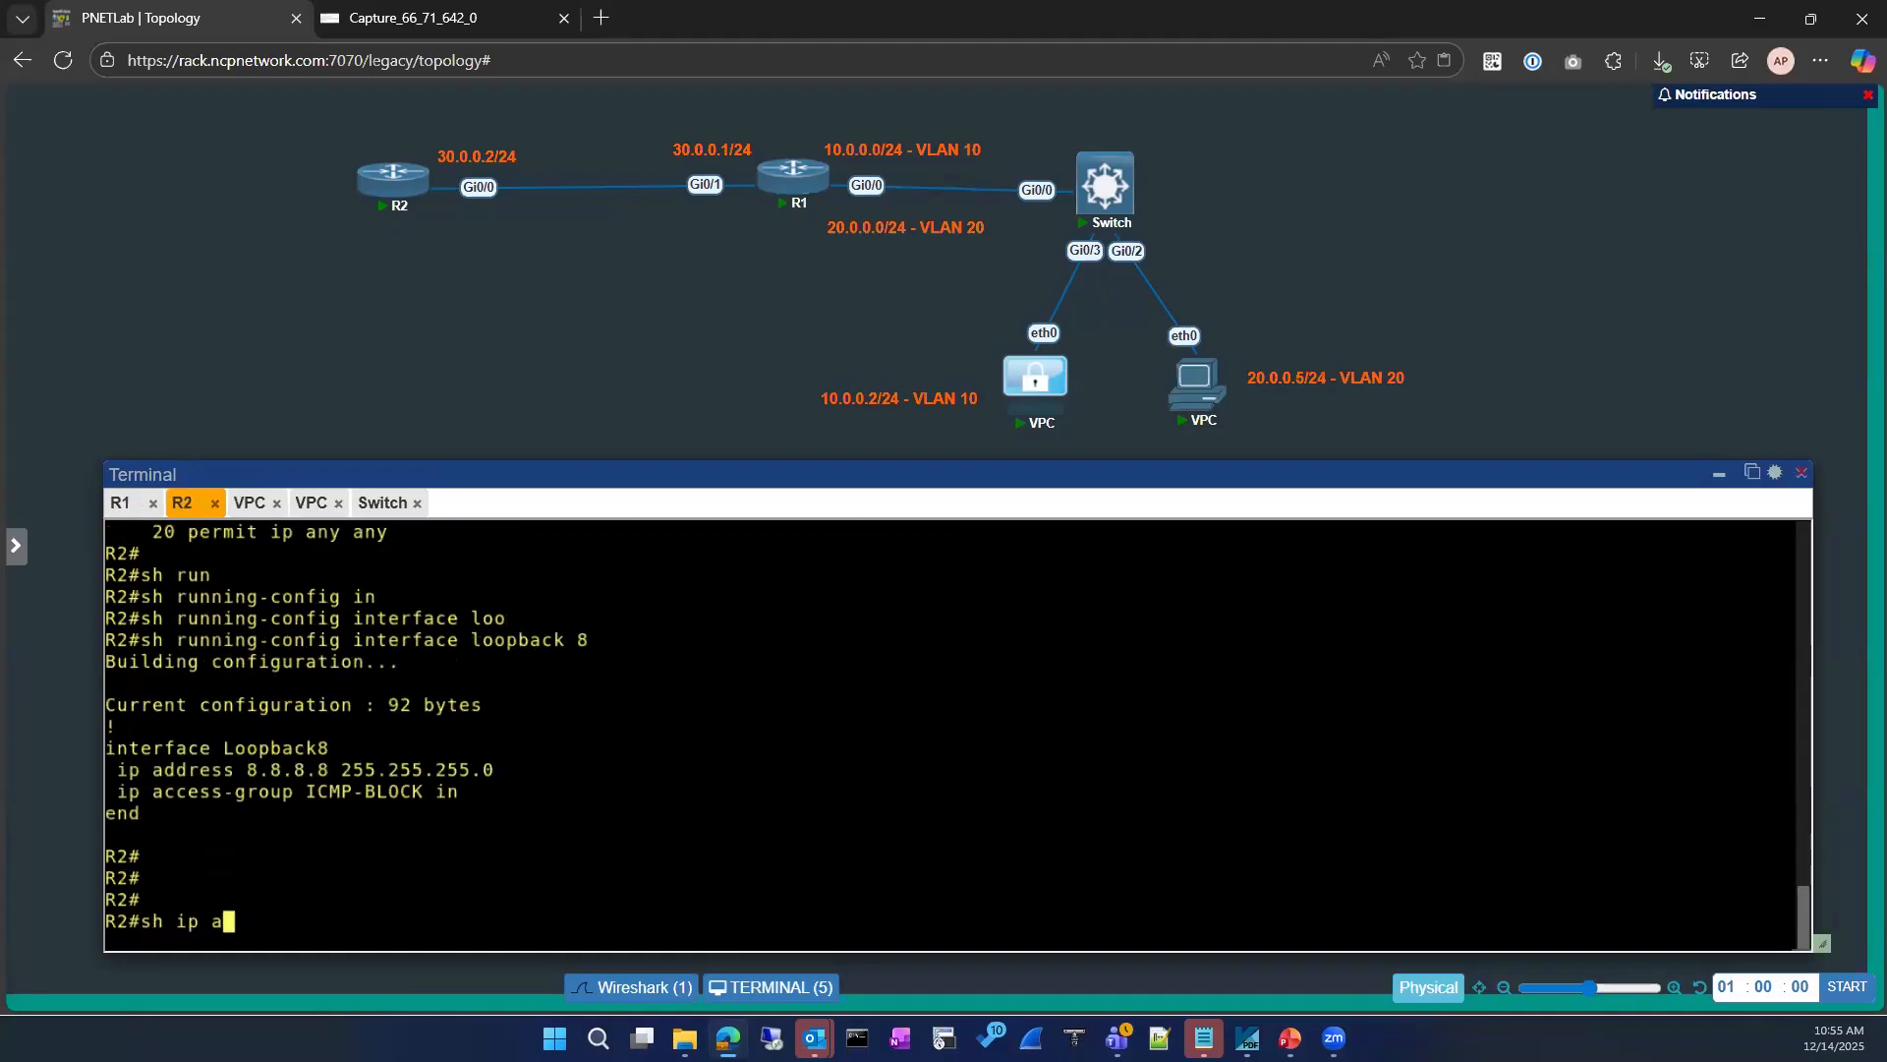
key("Tab")
key("Return")
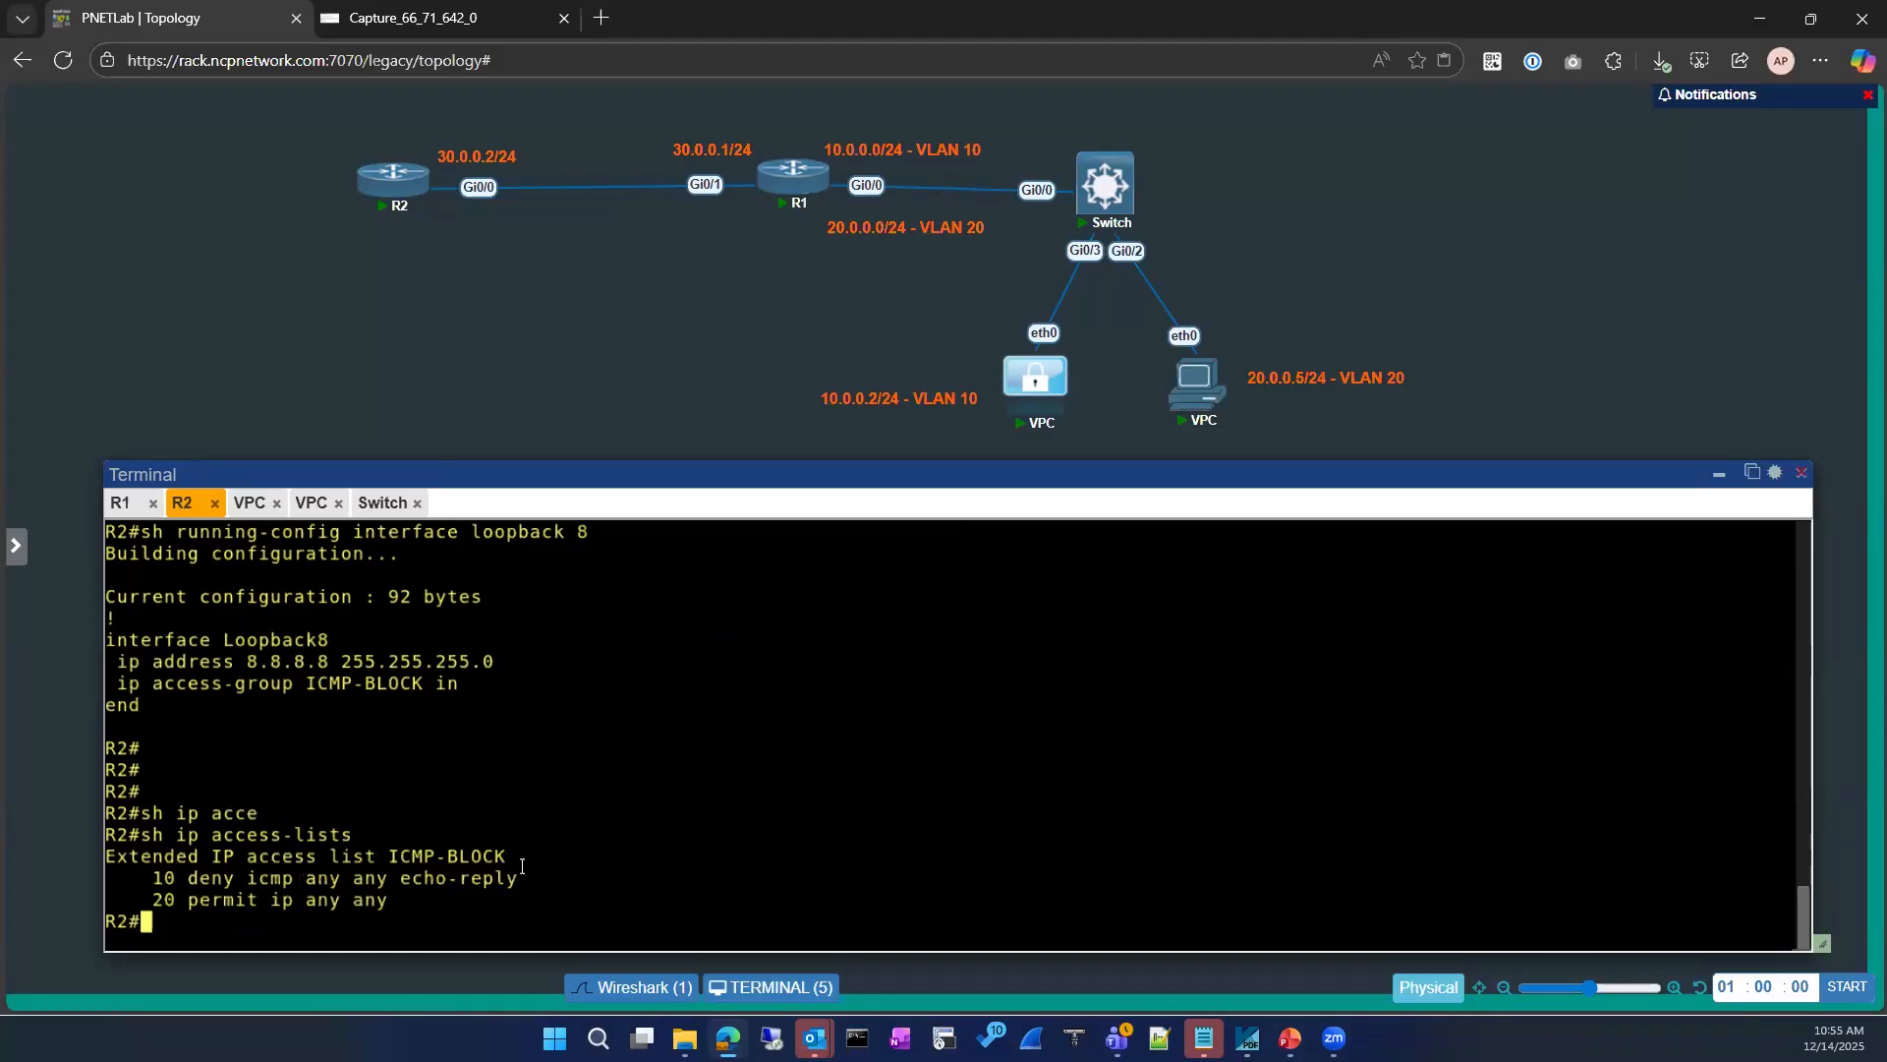
Step: Enter global configuration mode on R2 from the terminal
type("conf")
key("Tab")
key("Return")
key("Return")
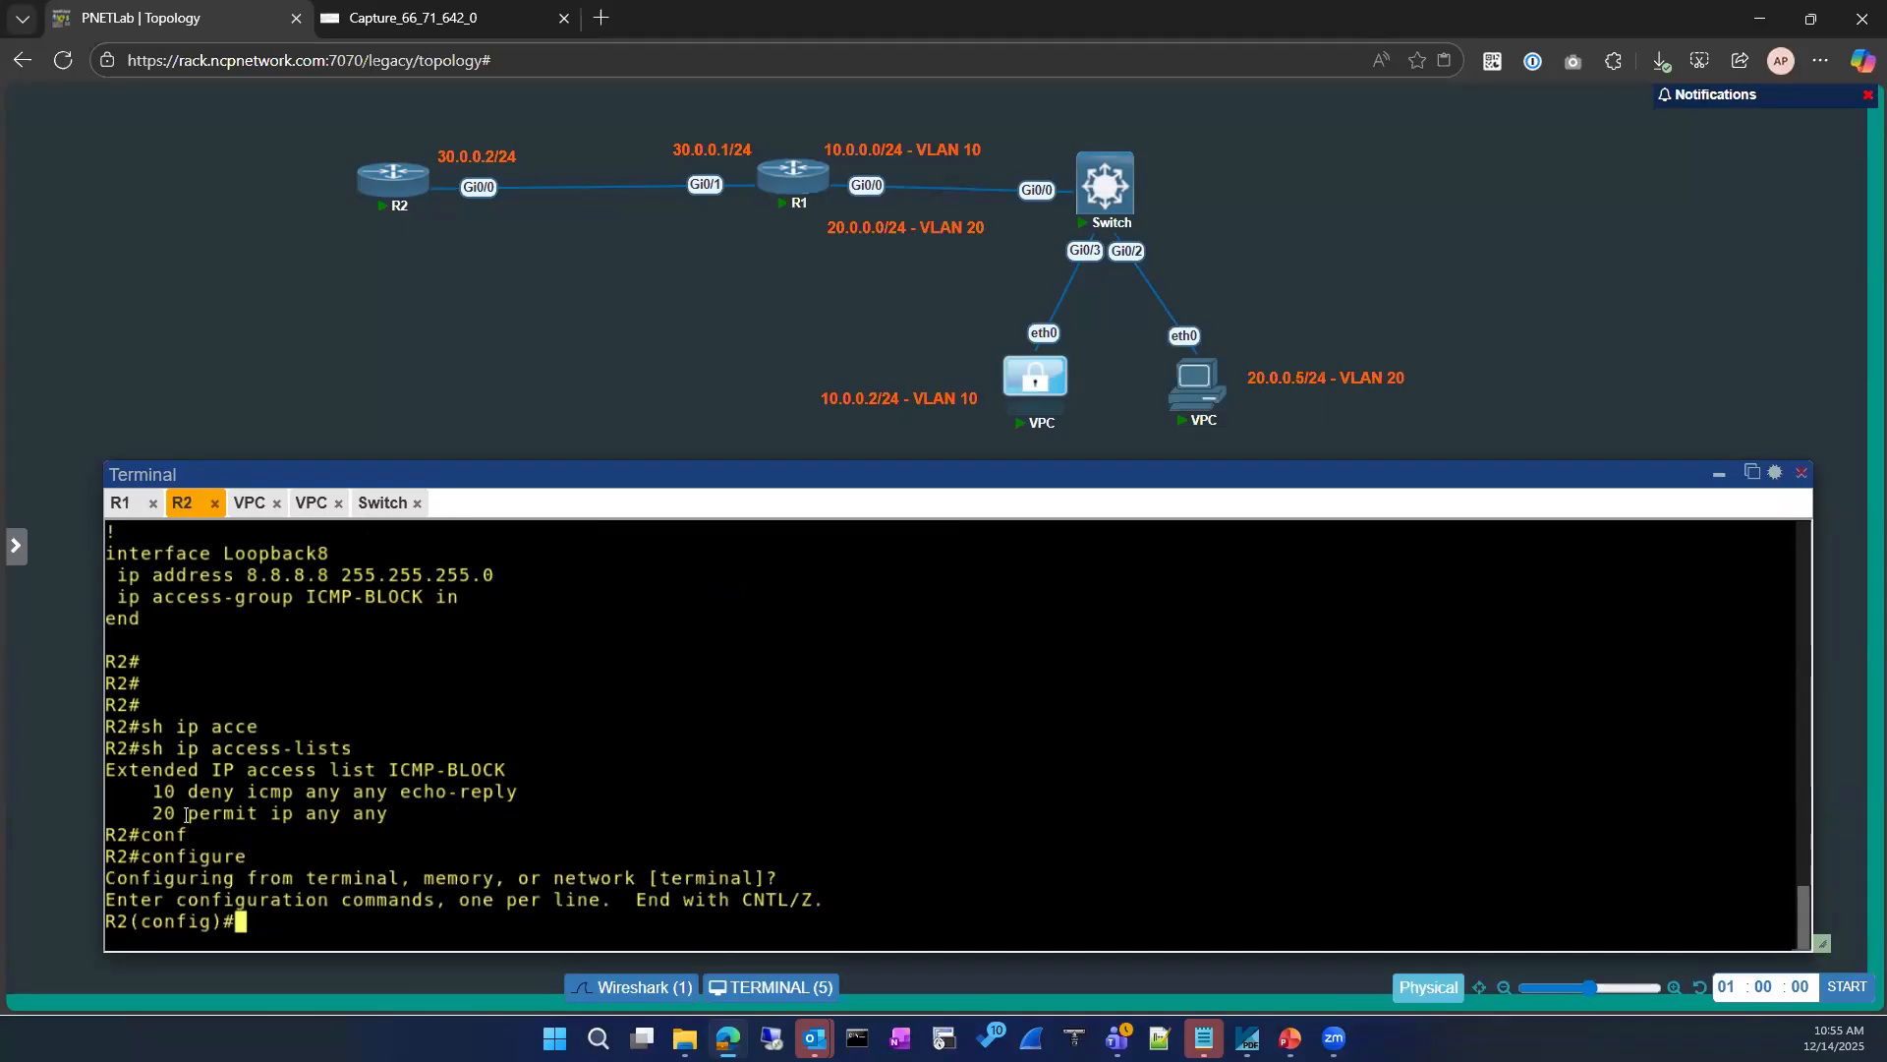
Step: Try to open ICMP-BLOCK with ip access-list without giving the list type
type("ip acce")
key("Tab")
key("Tab")
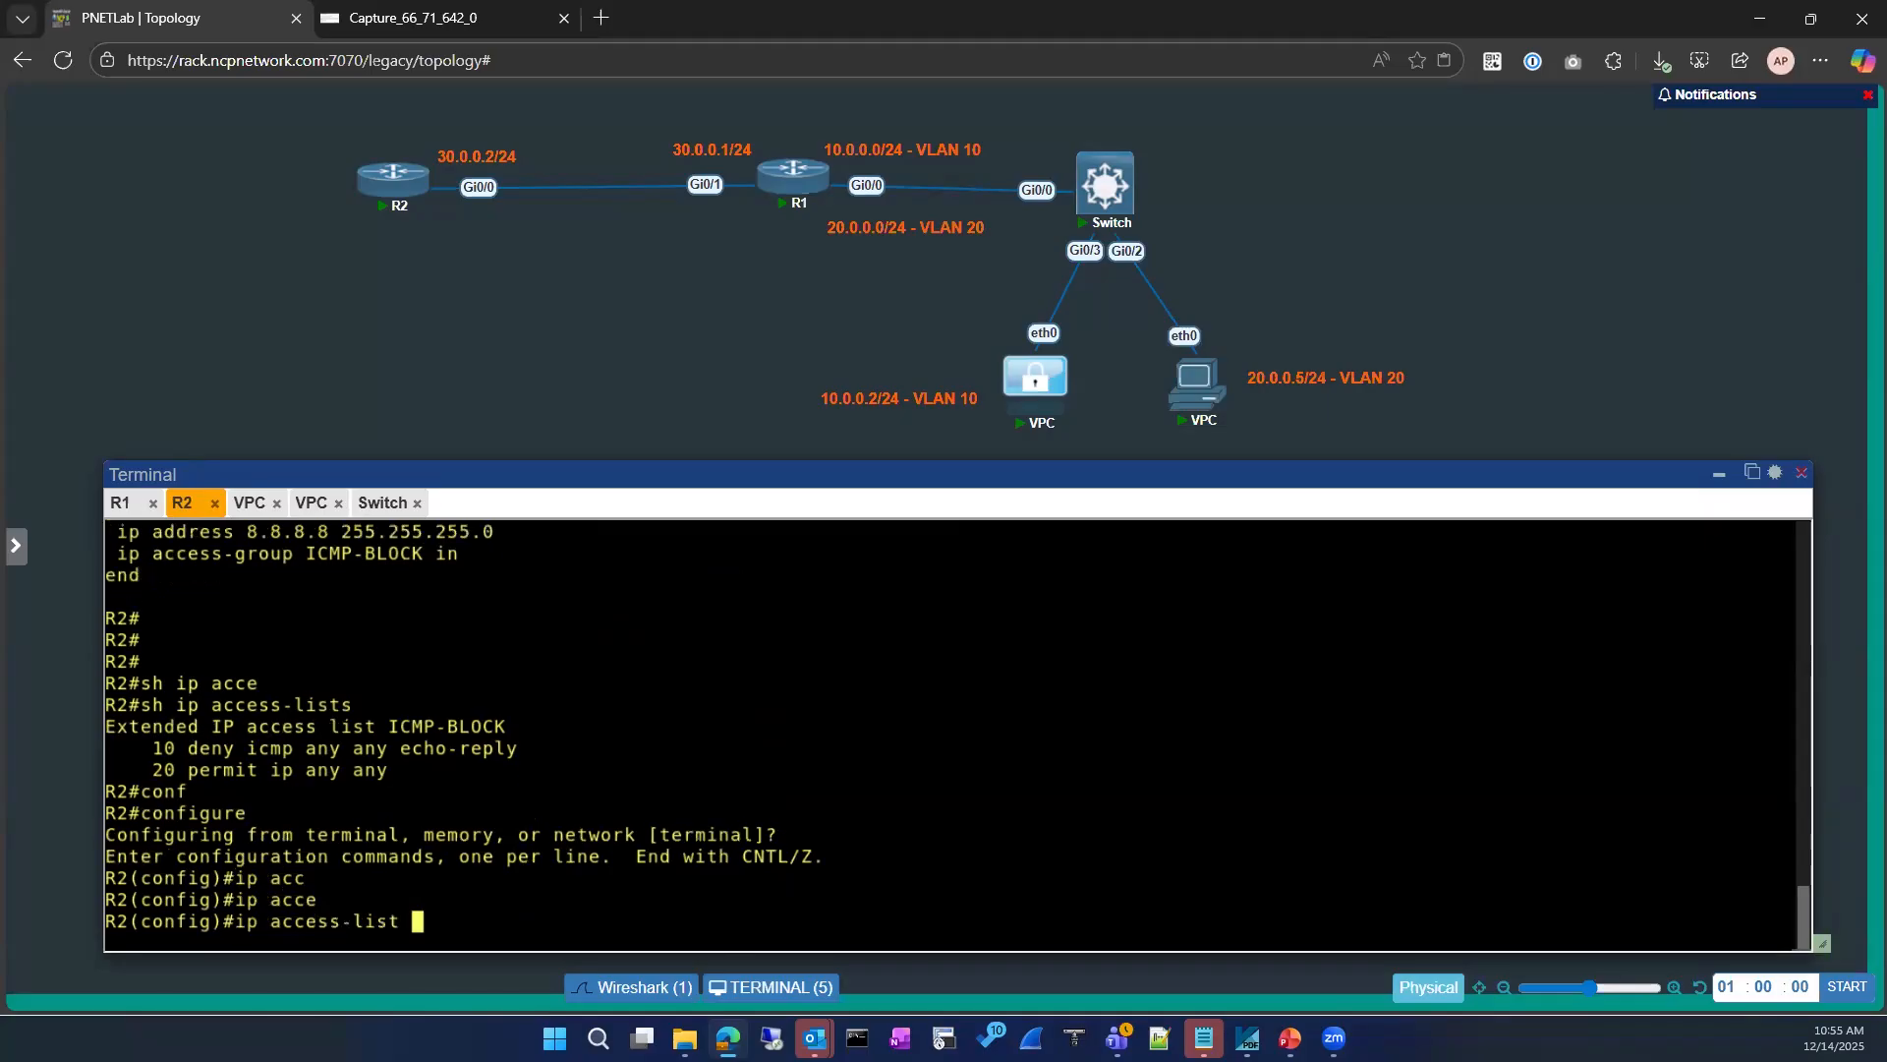
left_click_drag(391, 726, 506, 727)
right_click(622, 718)
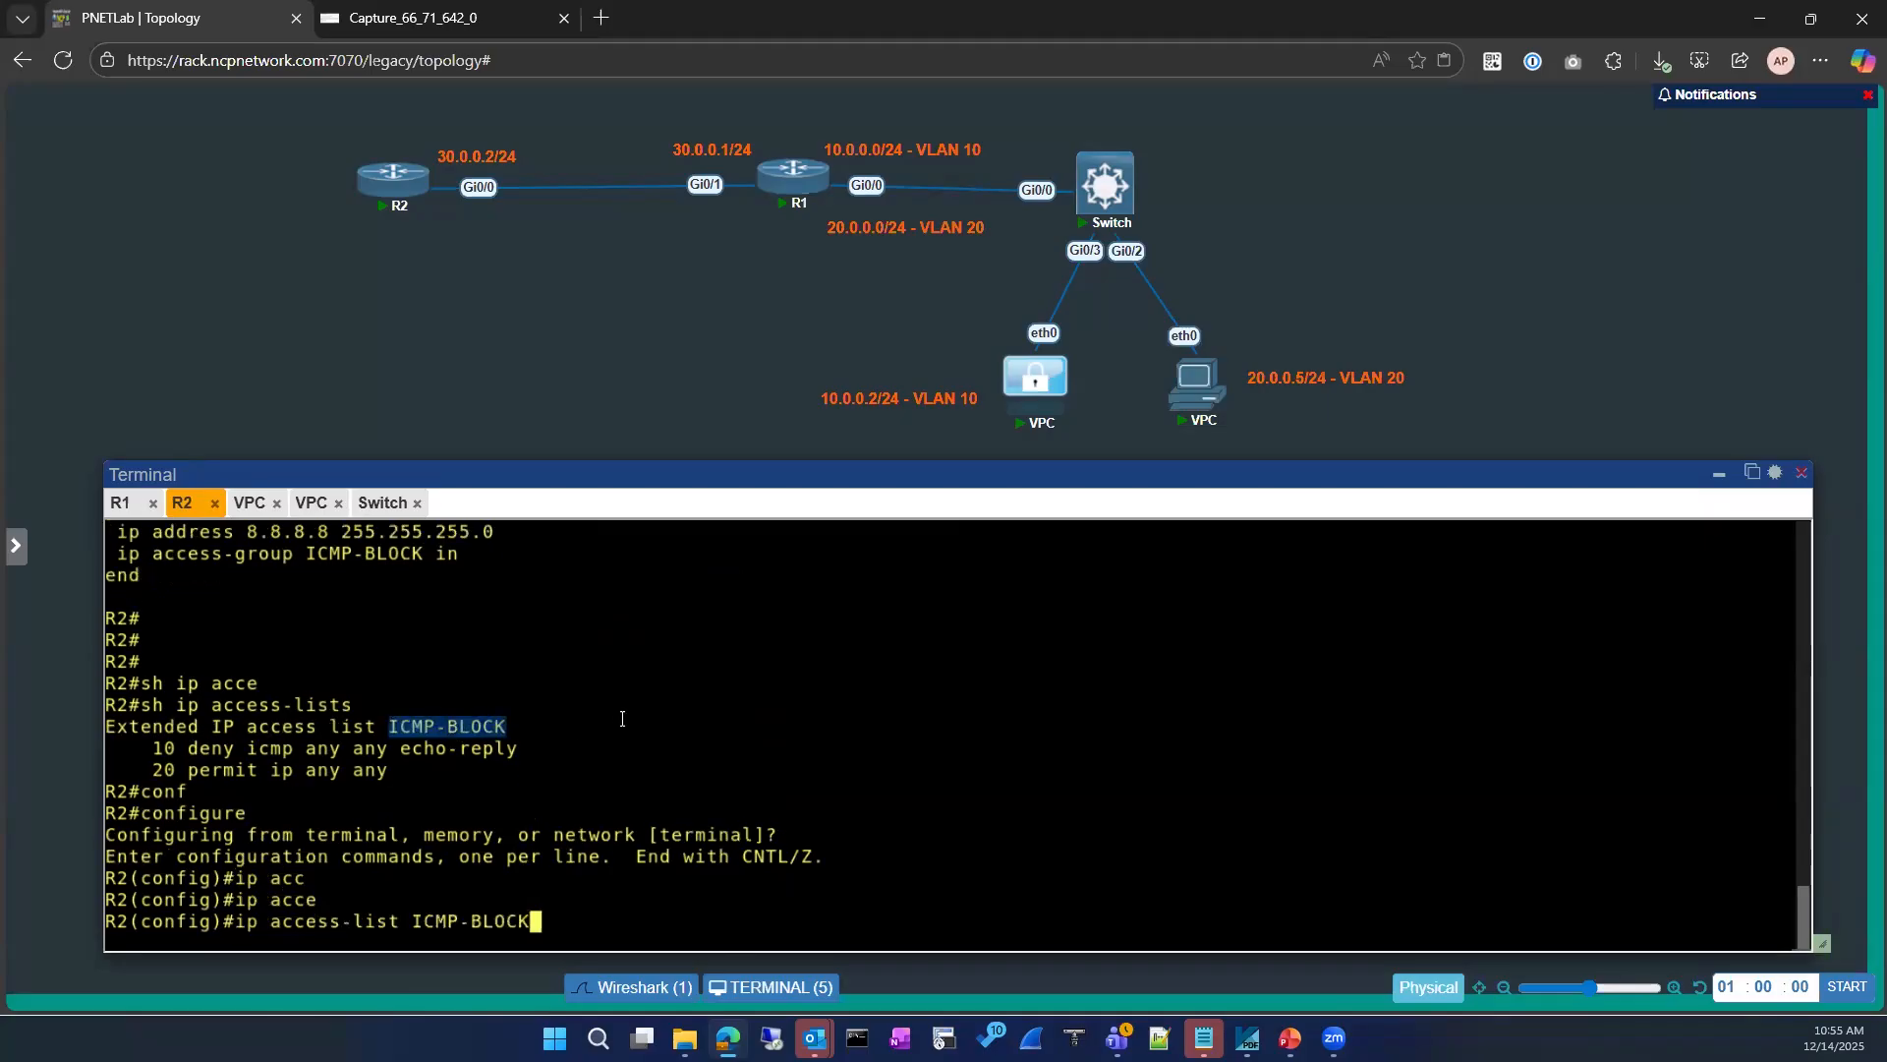
key("Return")
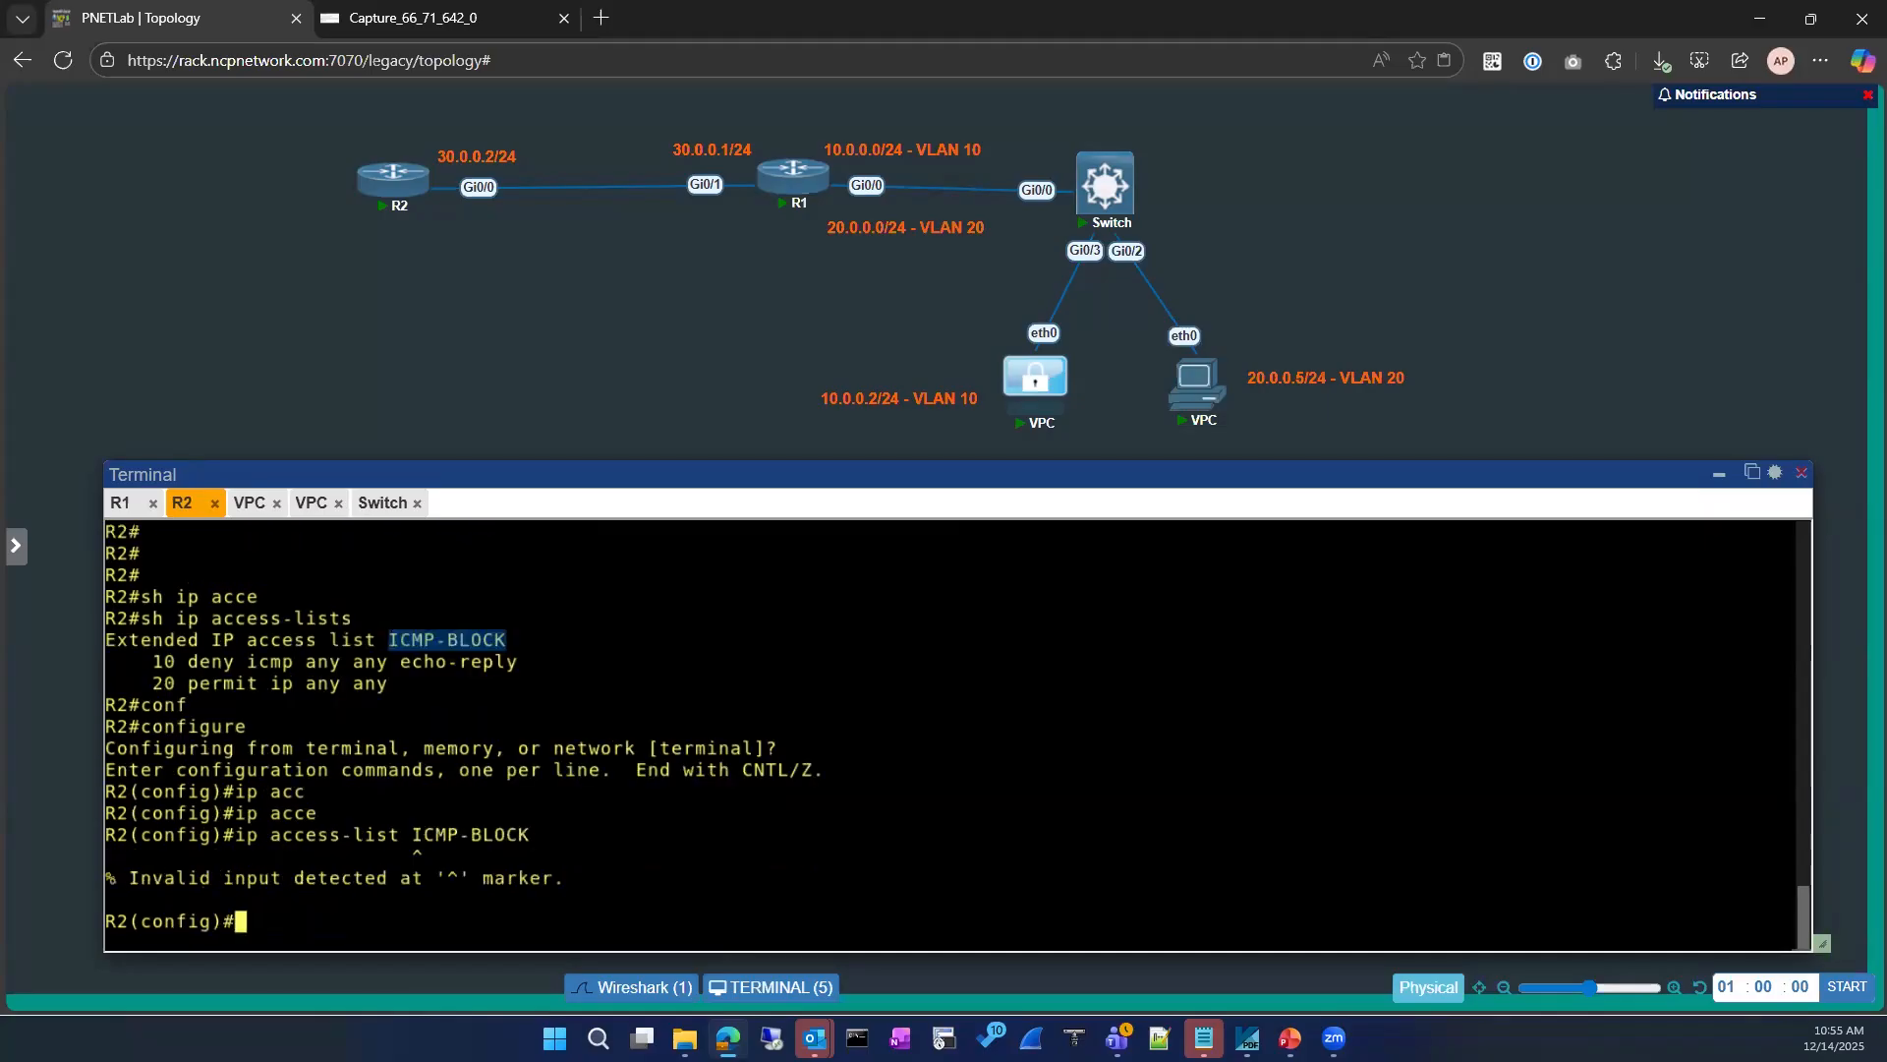
Step: Open ICMP-BLOCK for editing as an extended IP access list
type("ip acce")
key("Tab")
type("e")
key("Tab")
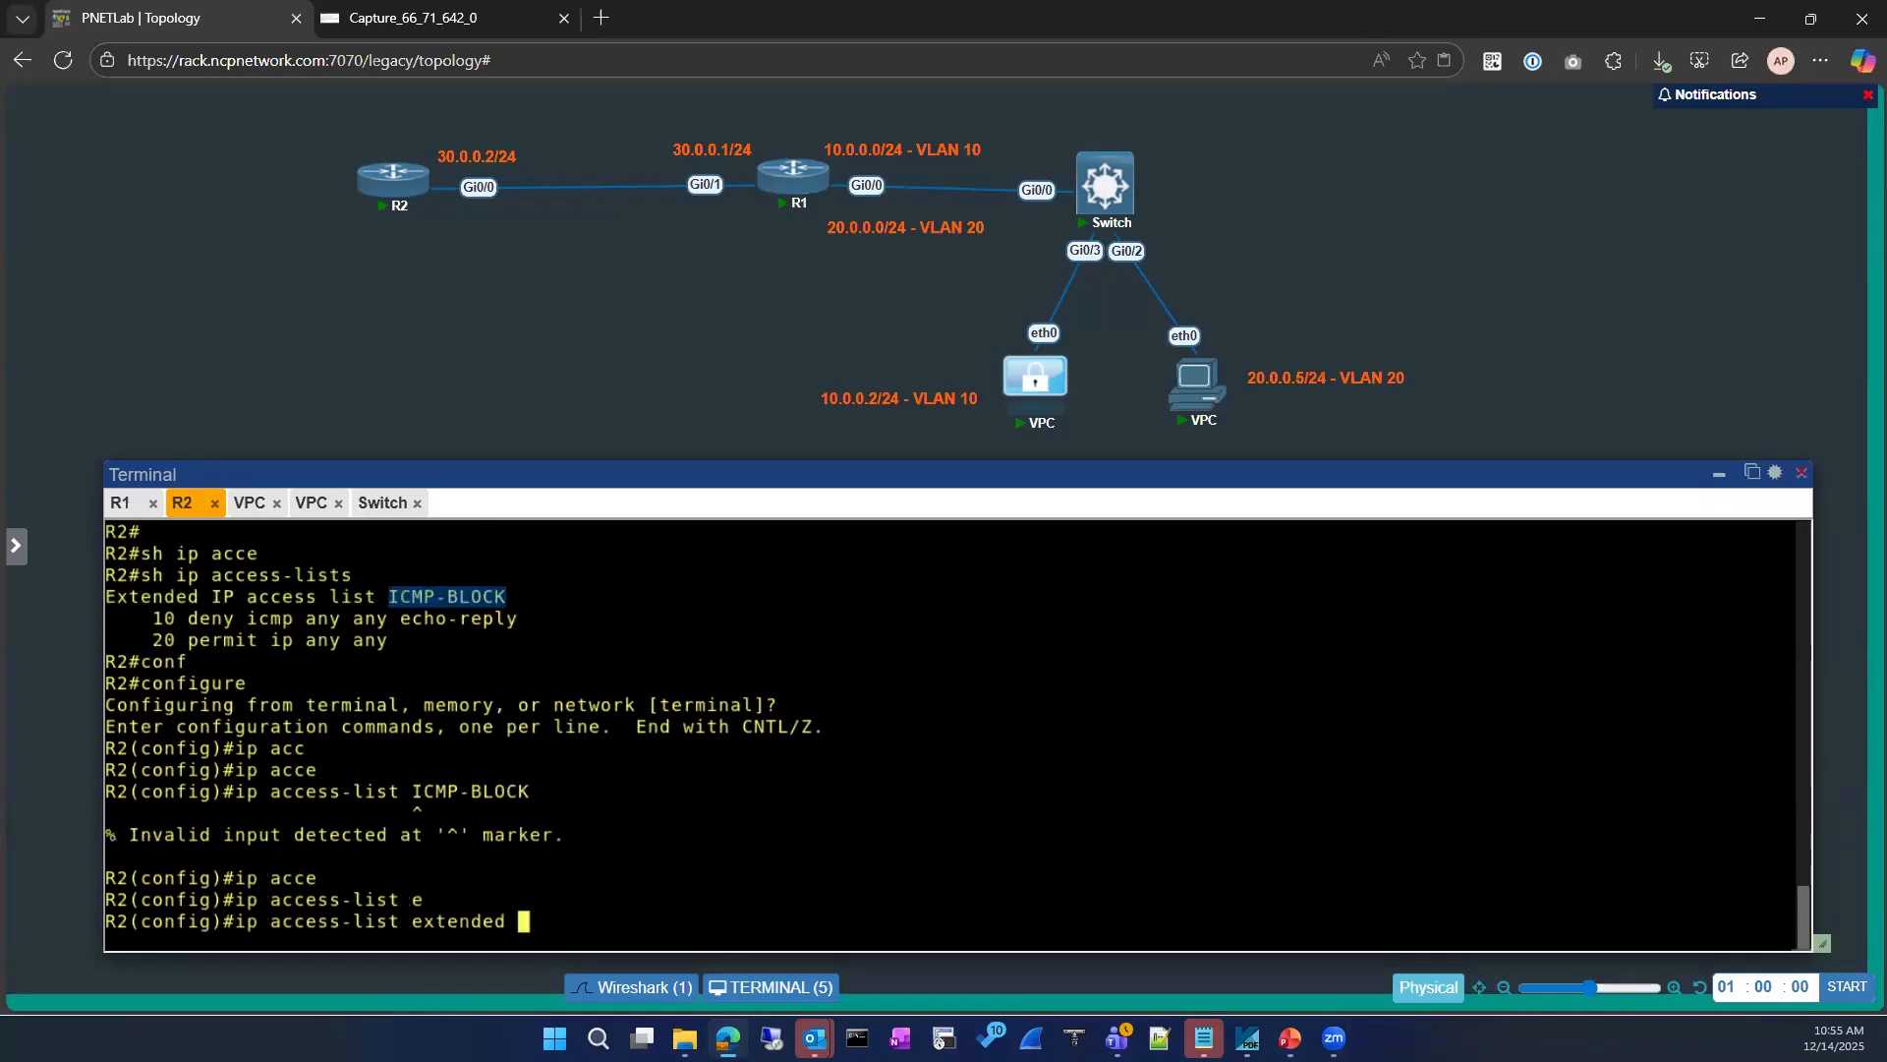
right_click(713, 612)
key("Return")
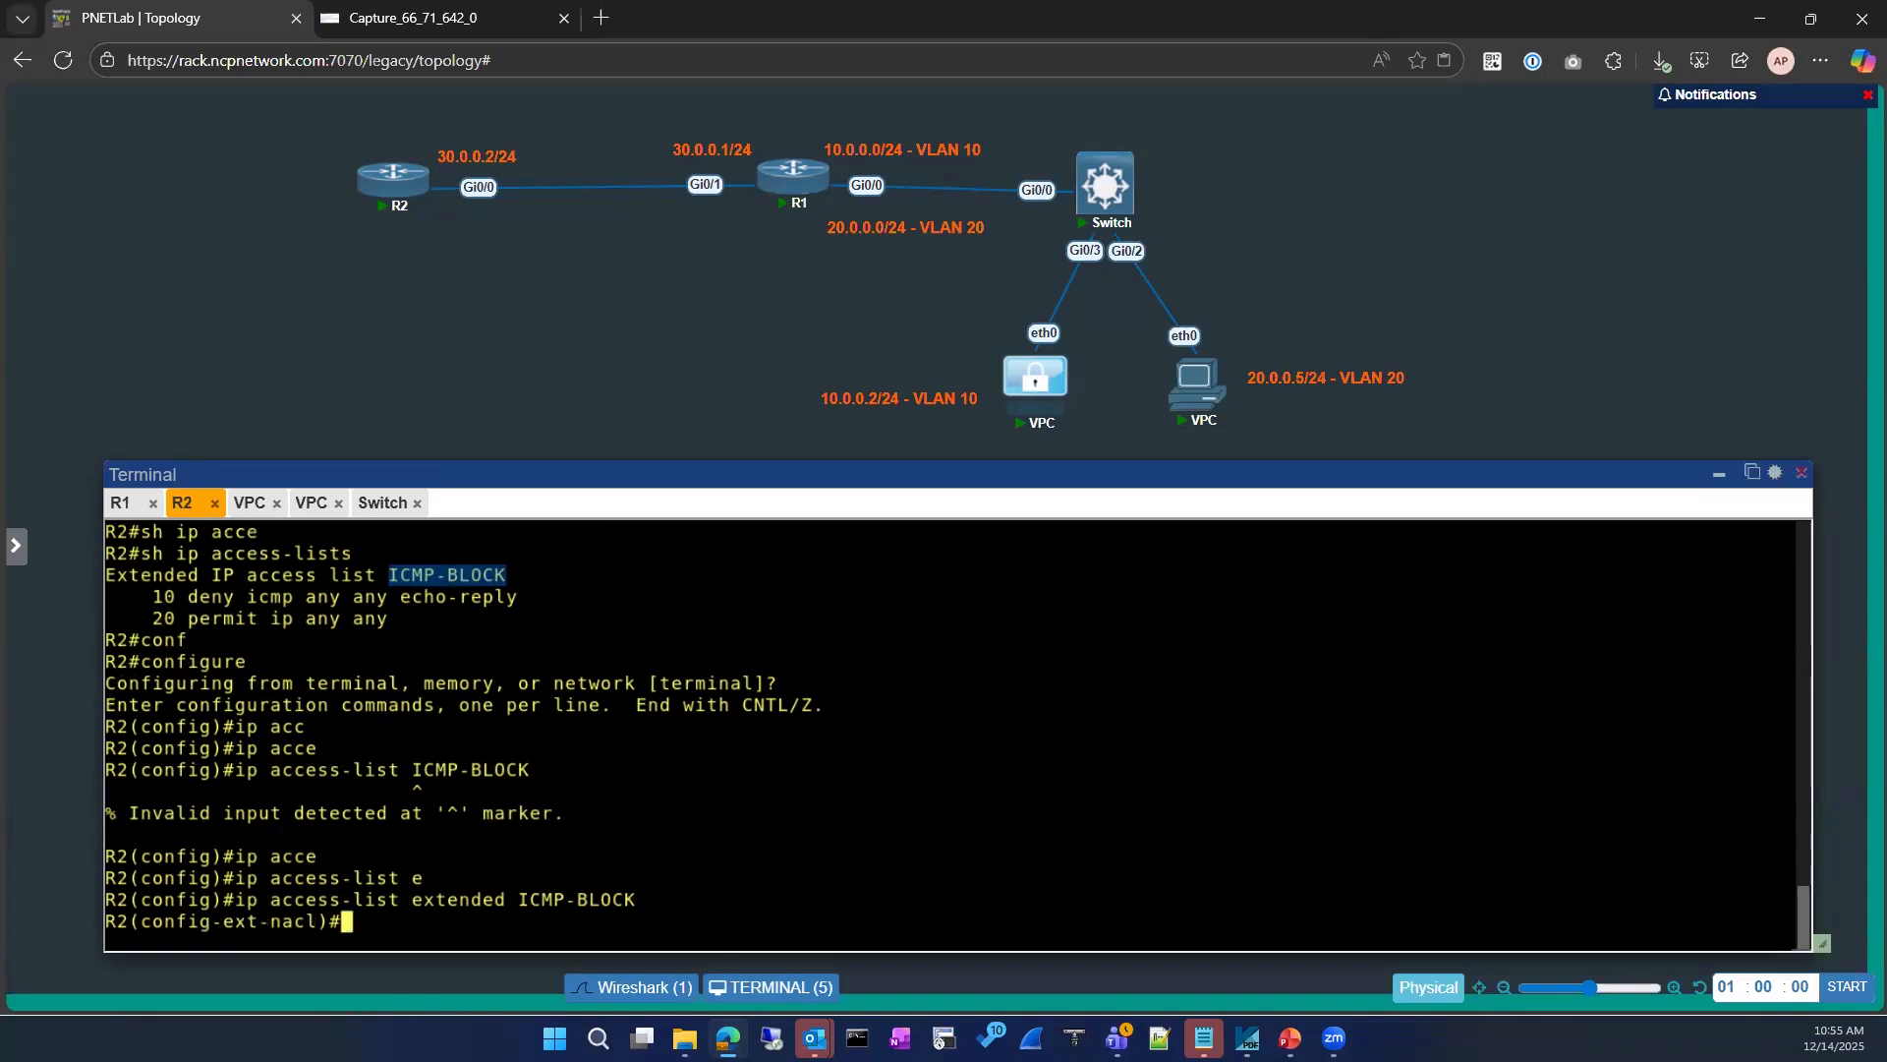
Step: Remove entry 10, deny icmp any any echo-reply, from ICMP-BLOCK
type("no 10")
left_click_drag(177, 596, 519, 597)
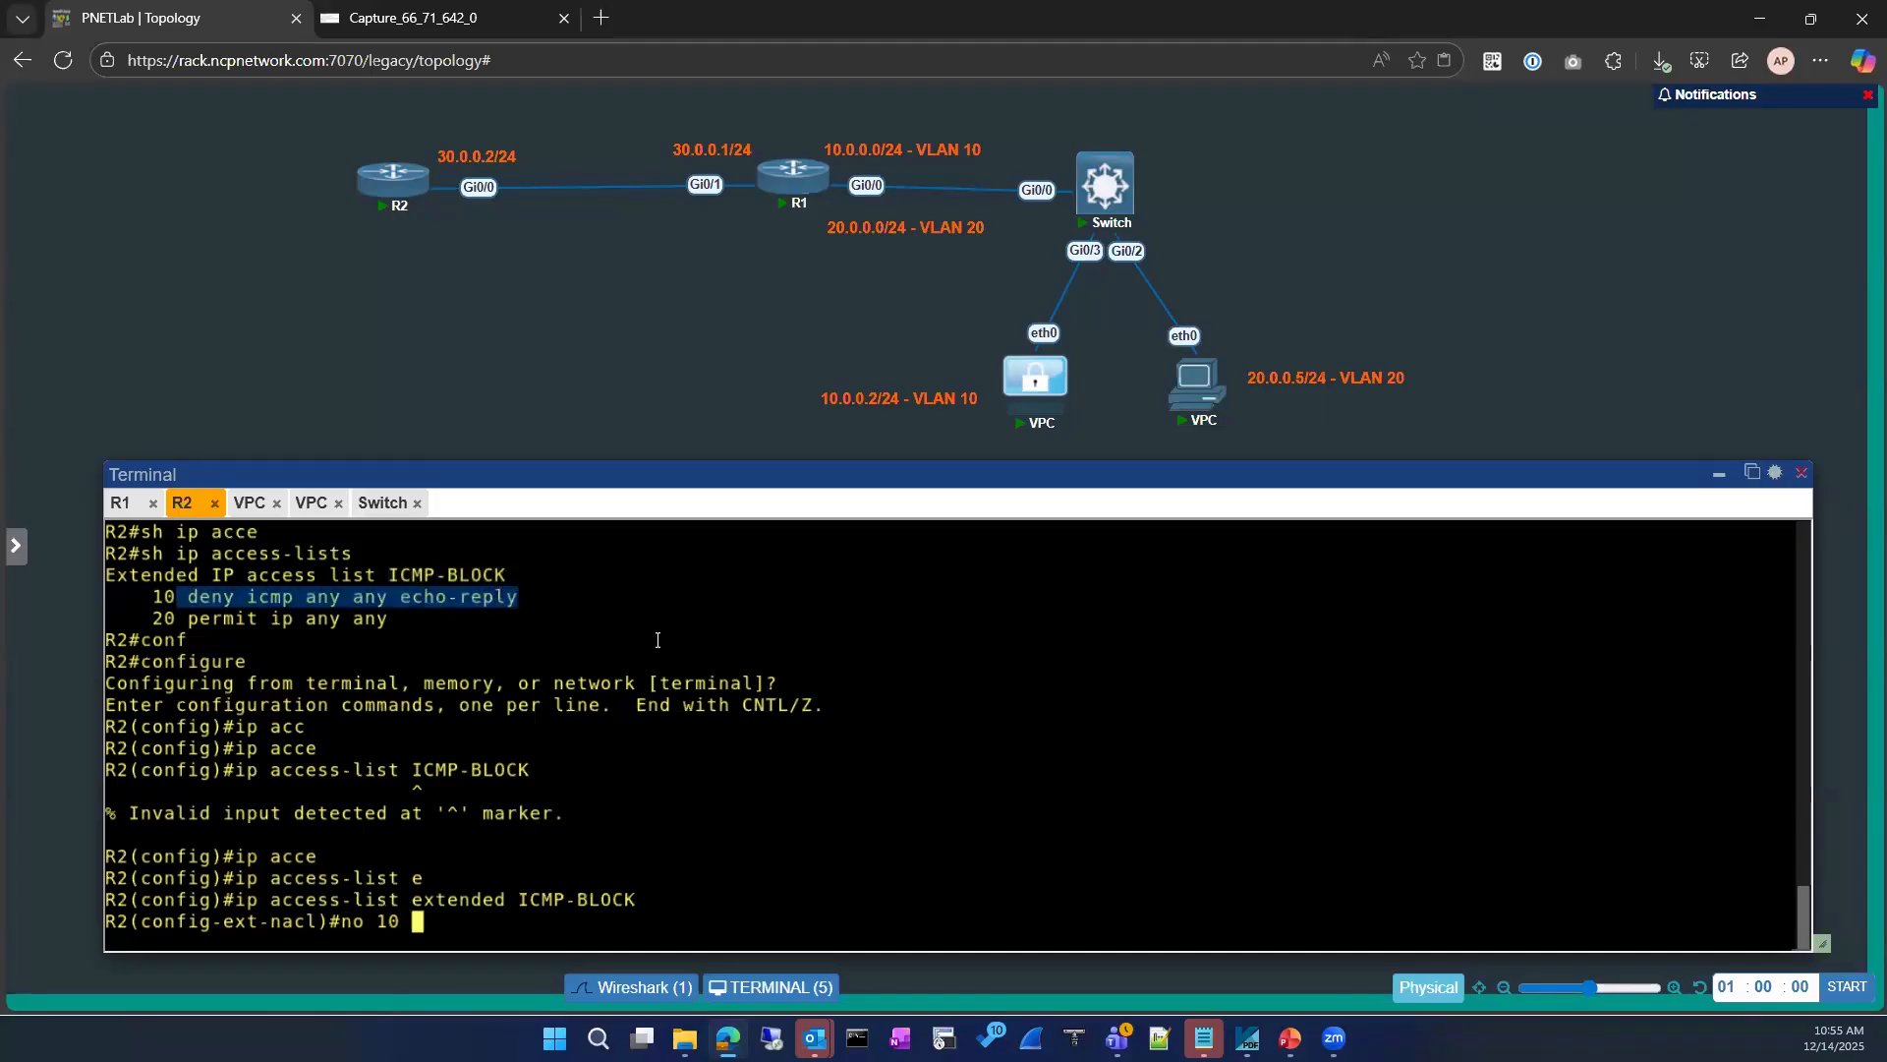
type("deny icmp any any echo-reply")
key("Return")
Step: Add entry 10 to ICMP-BLOCK as deny icmp any any and exit configuration mode on R2
type("10 den")
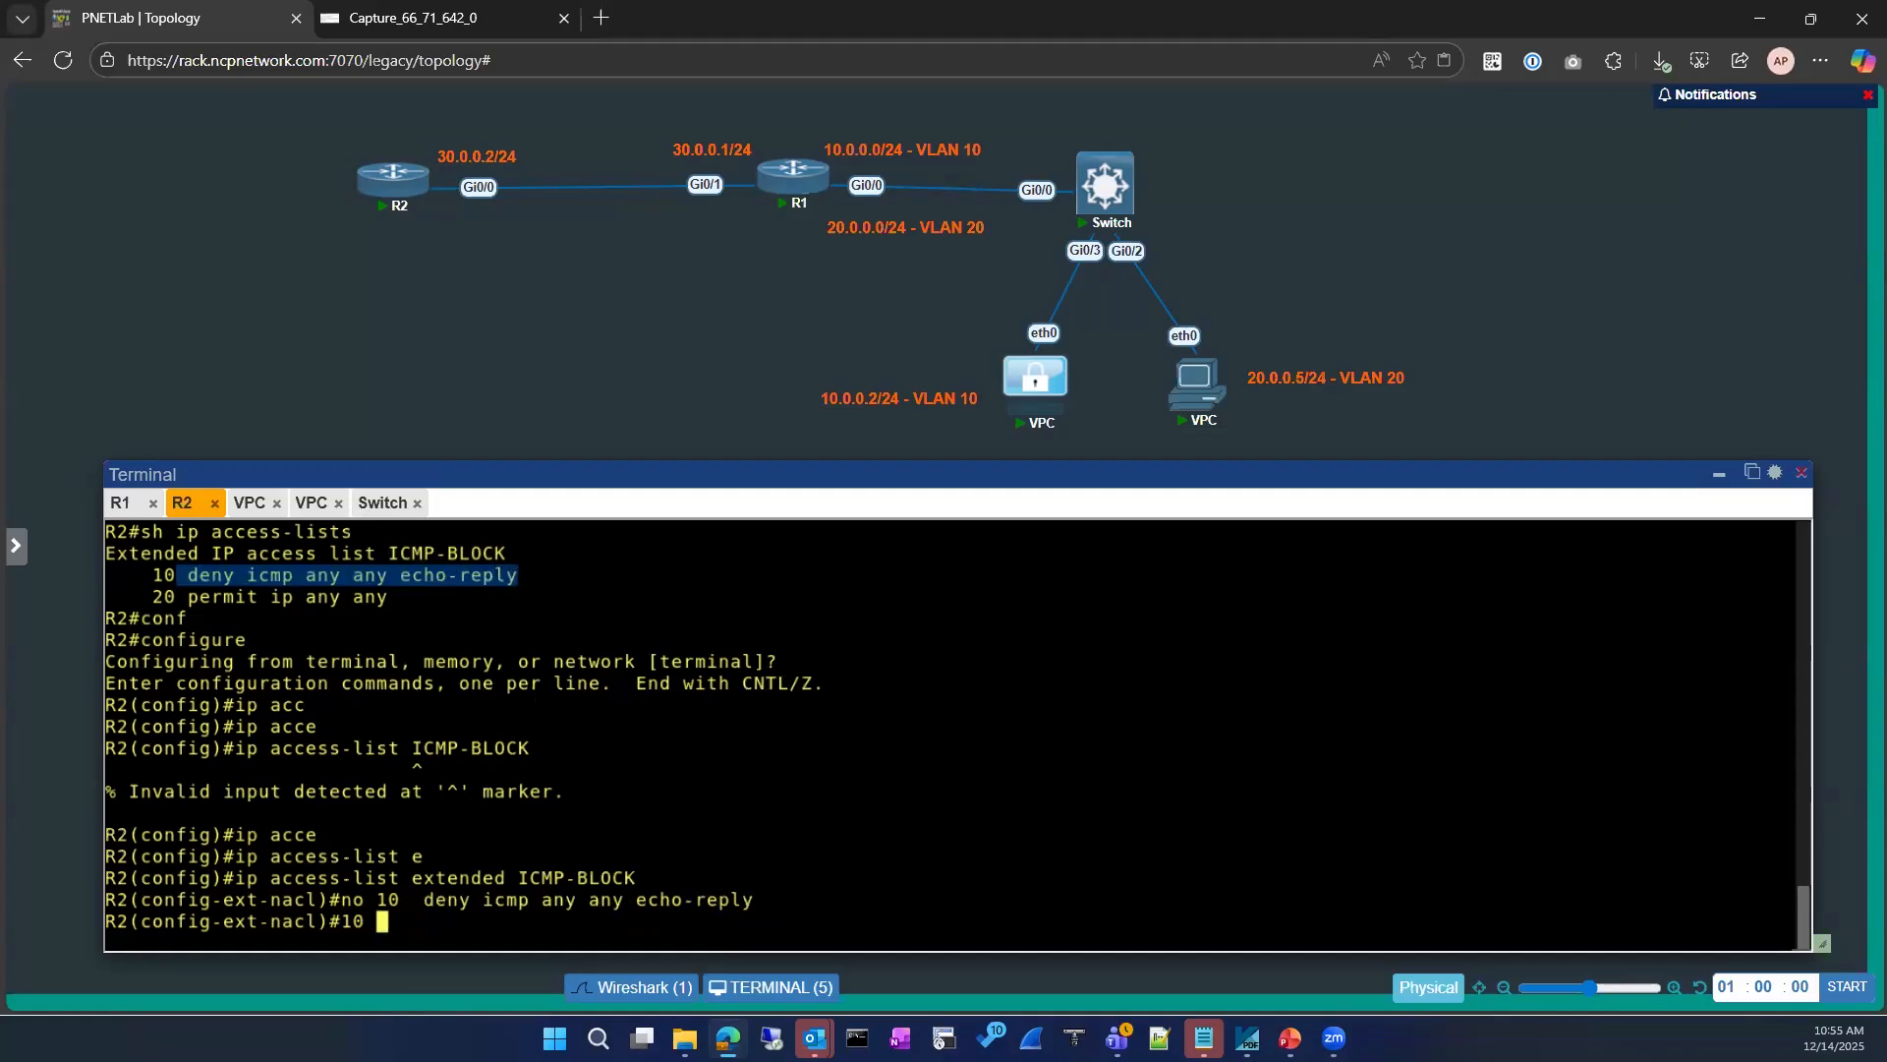
key("Tab")
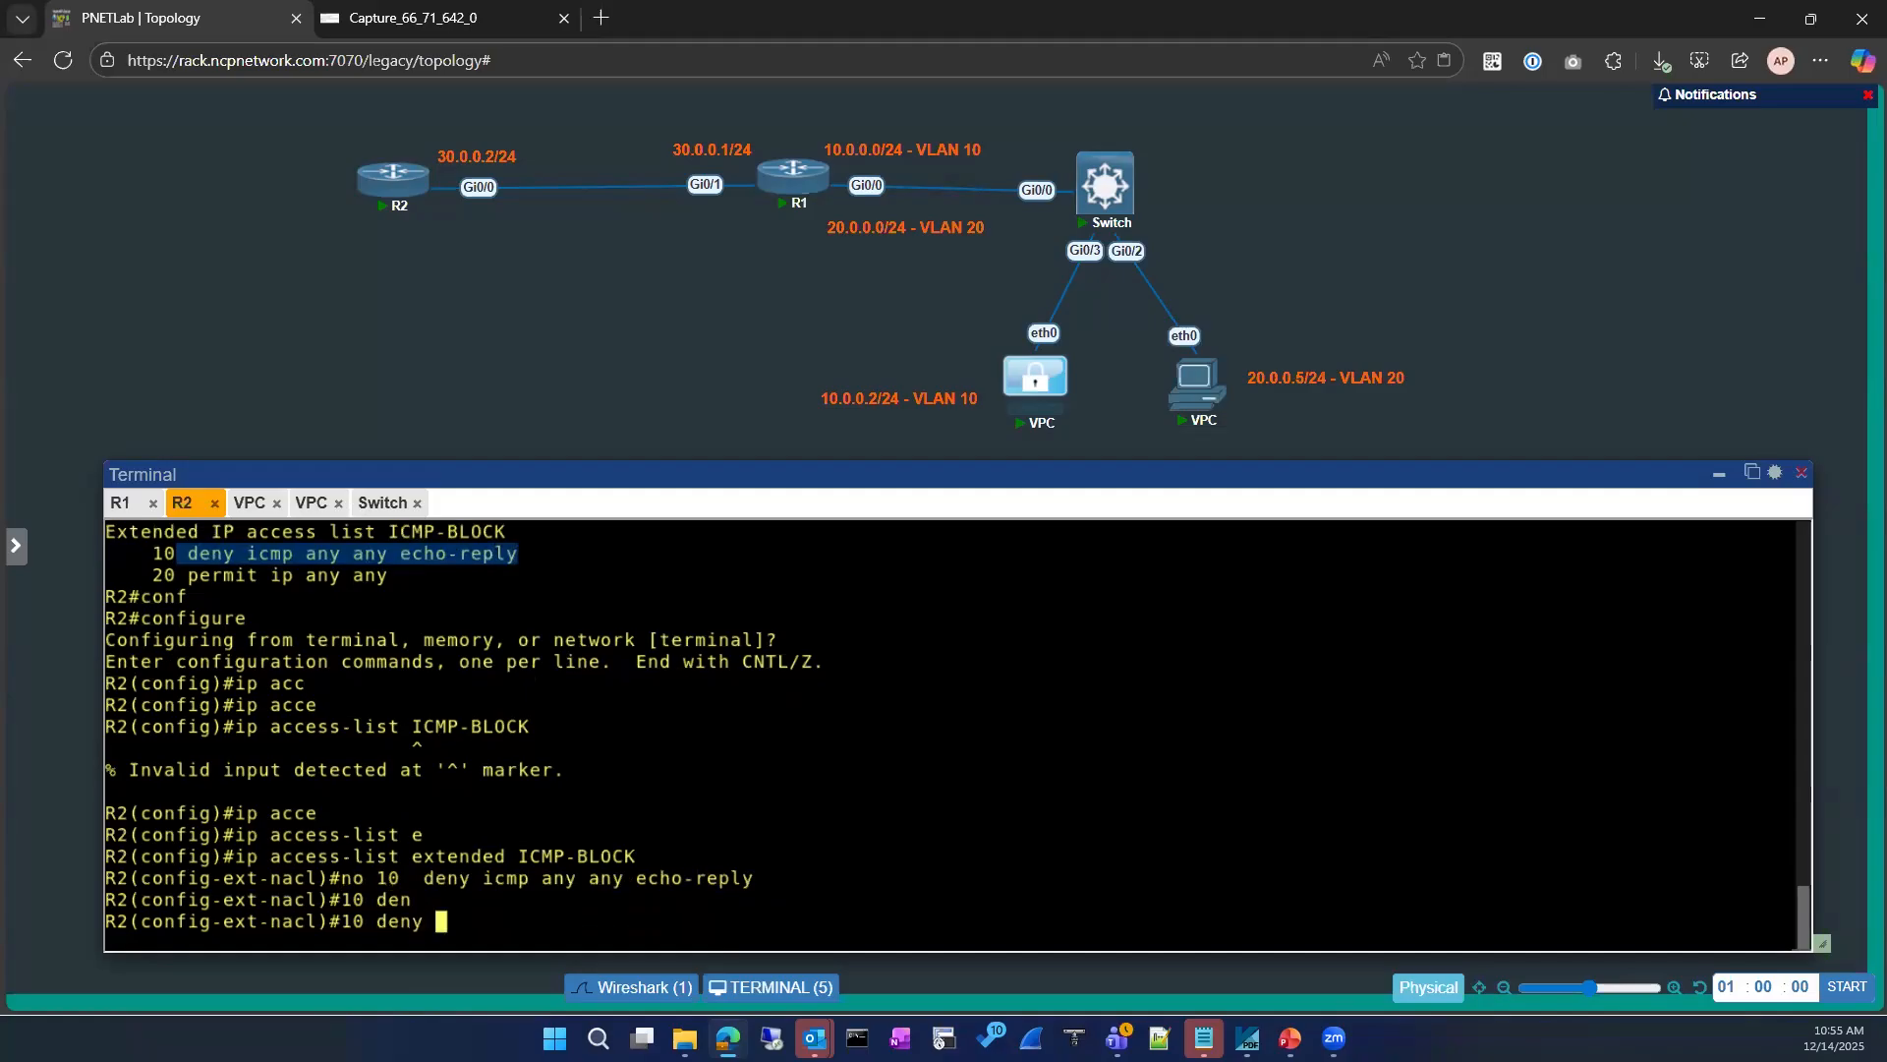
type("icm")
key("Tab")
type("?")
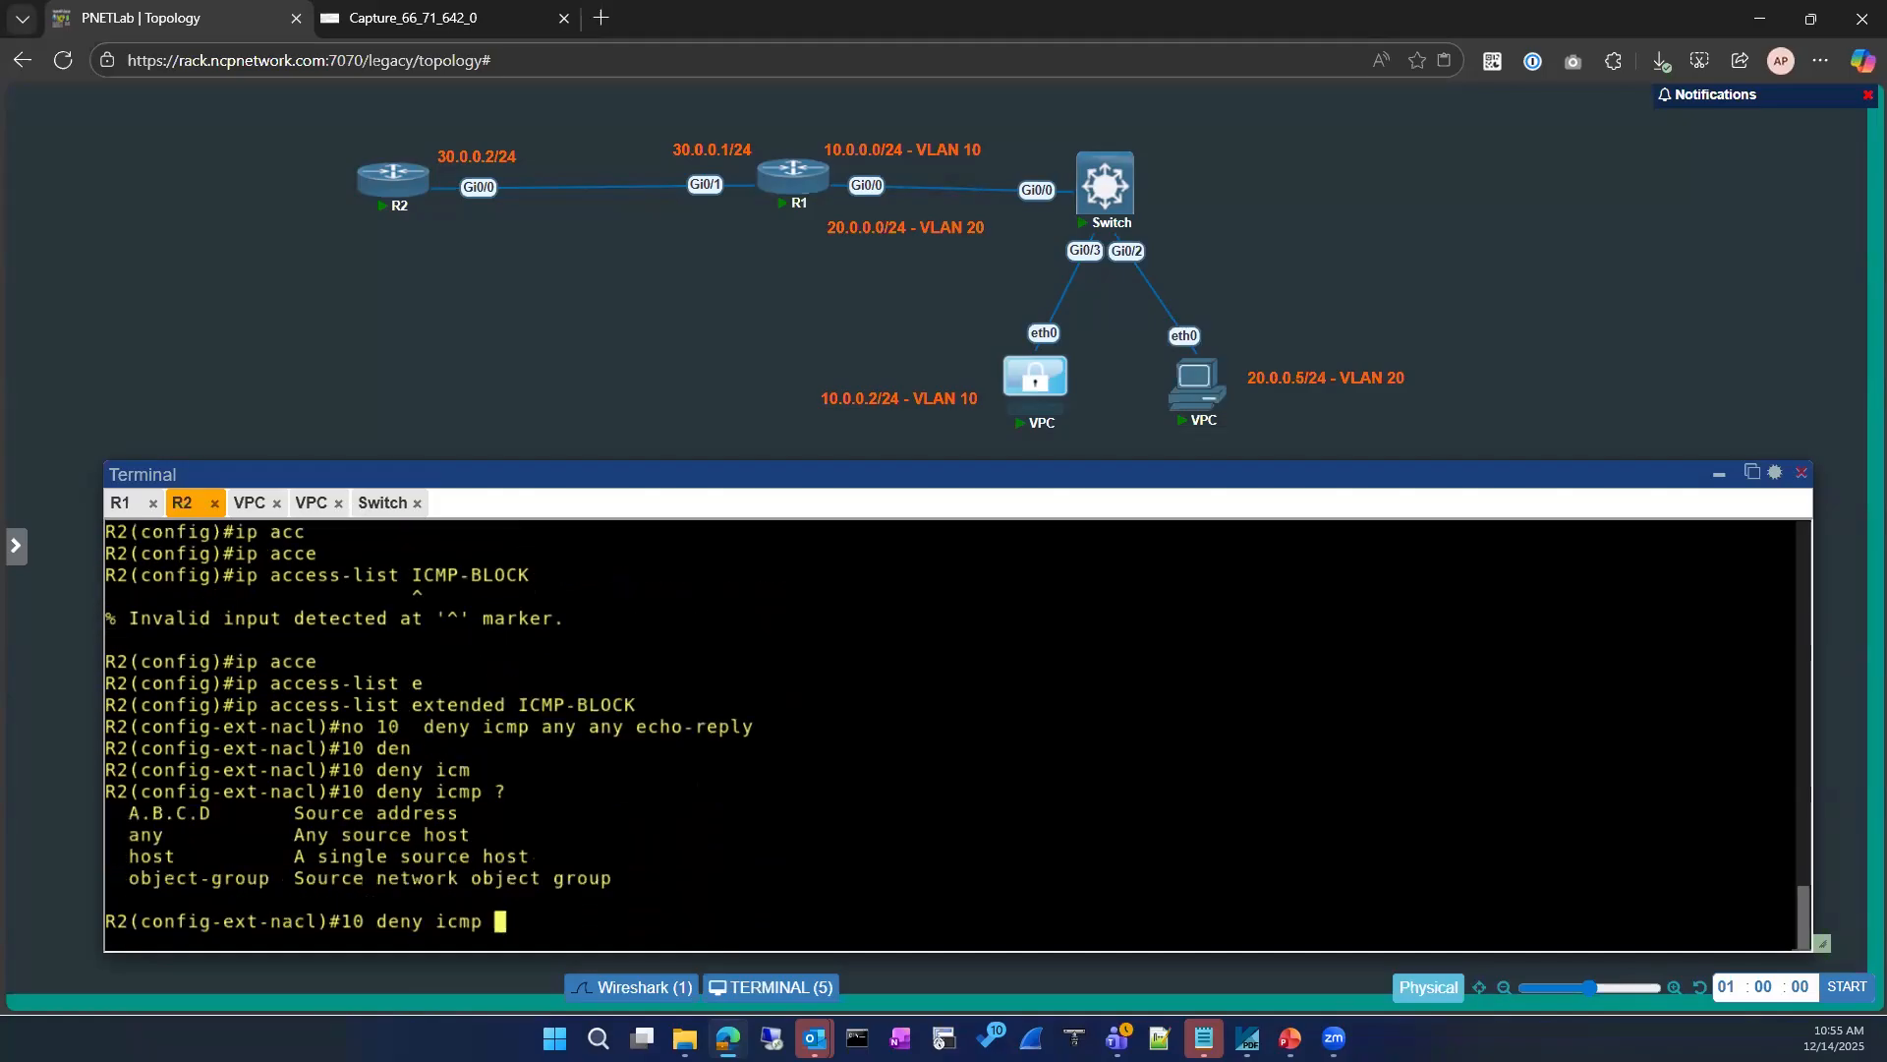
type("an")
key("Tab")
type("an")
key("Tab")
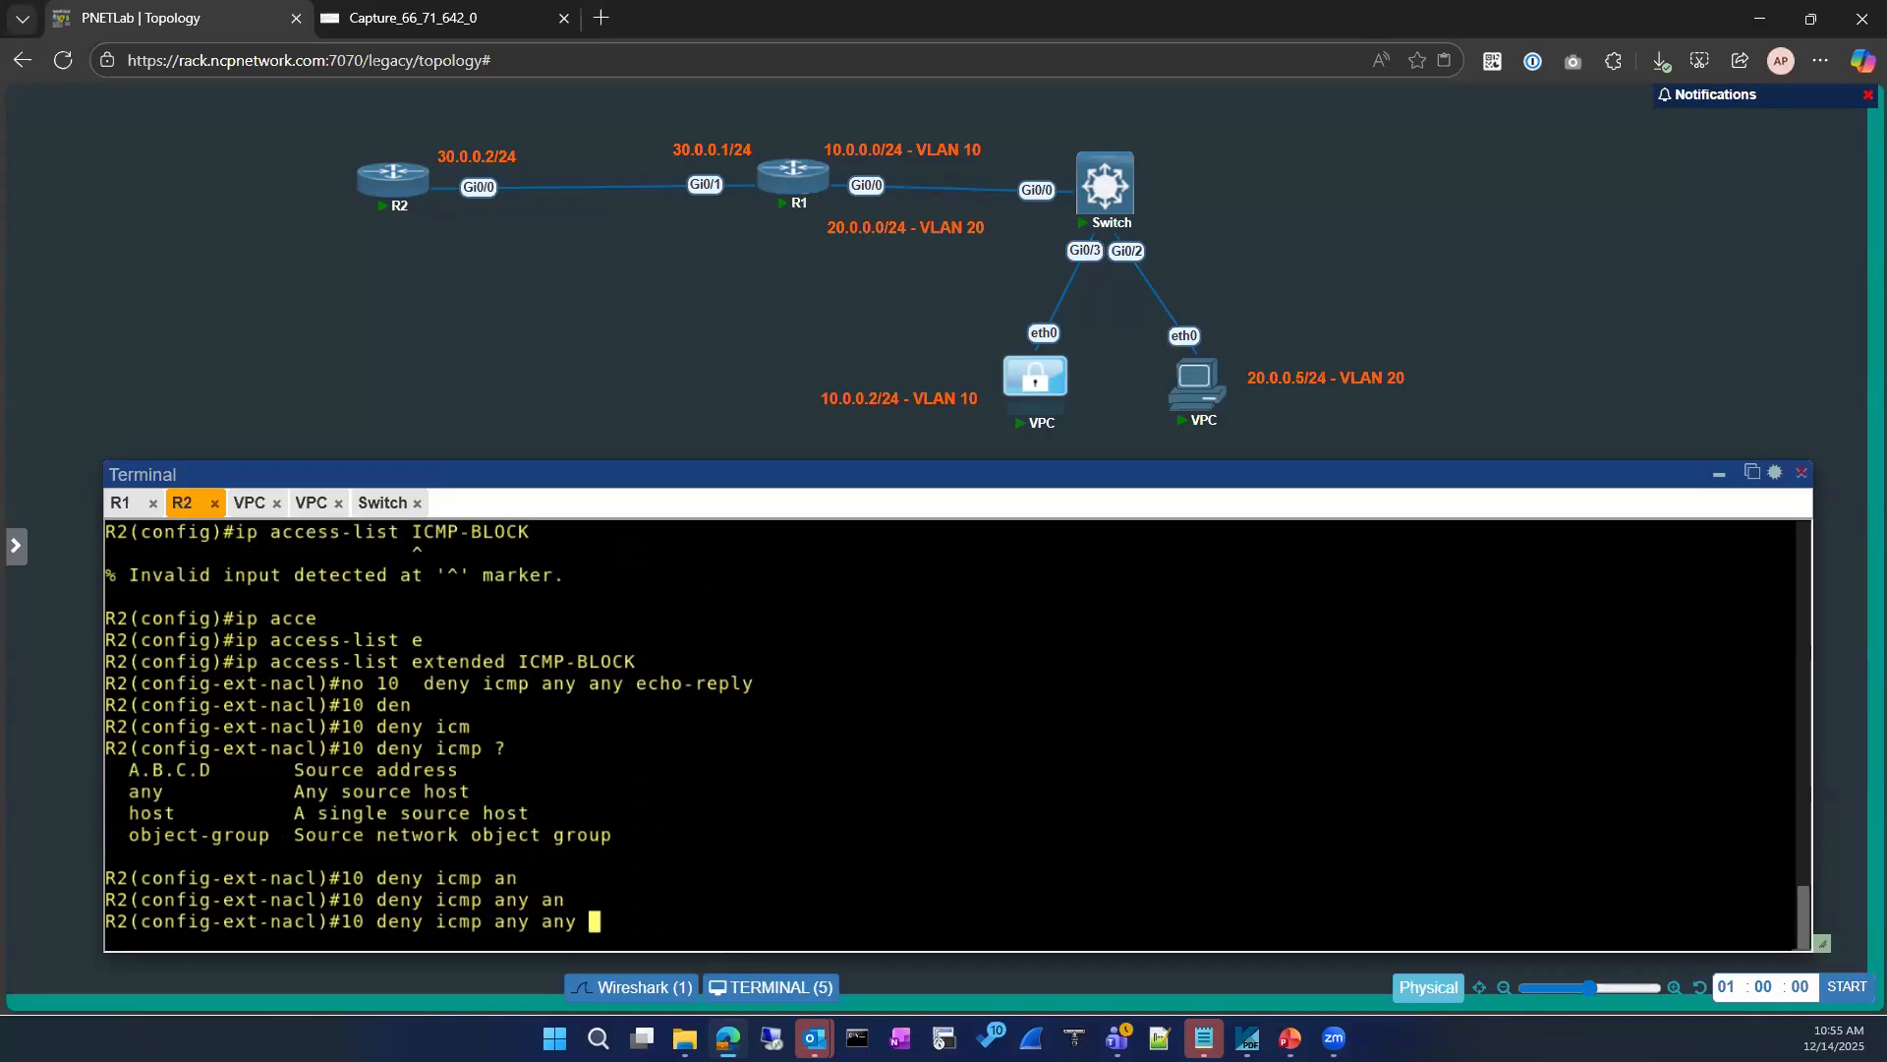
key("Return")
type("exit")
key("Return")
key("Return")
type("exit")
key("Return")
key("Return")
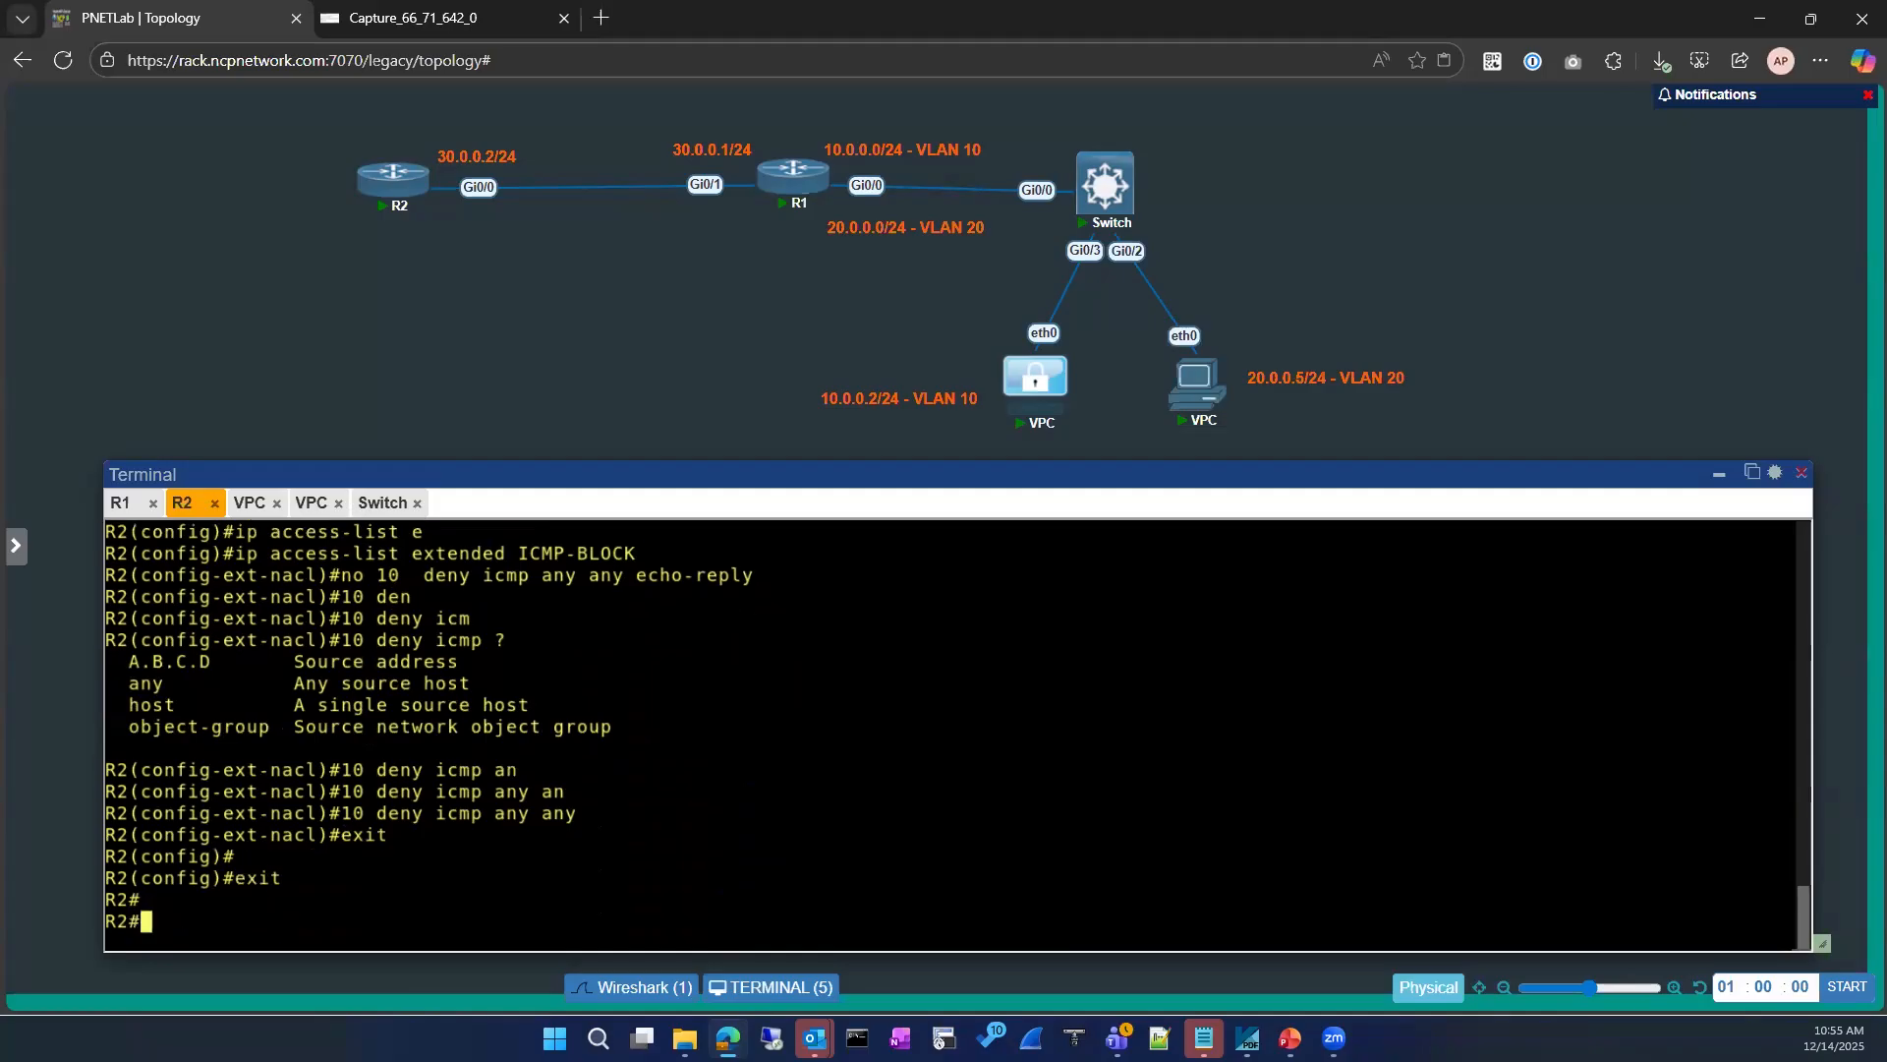
Step: Switch to R1's console and bring up its command prompt
left_click(382, 503)
left_click(196, 506)
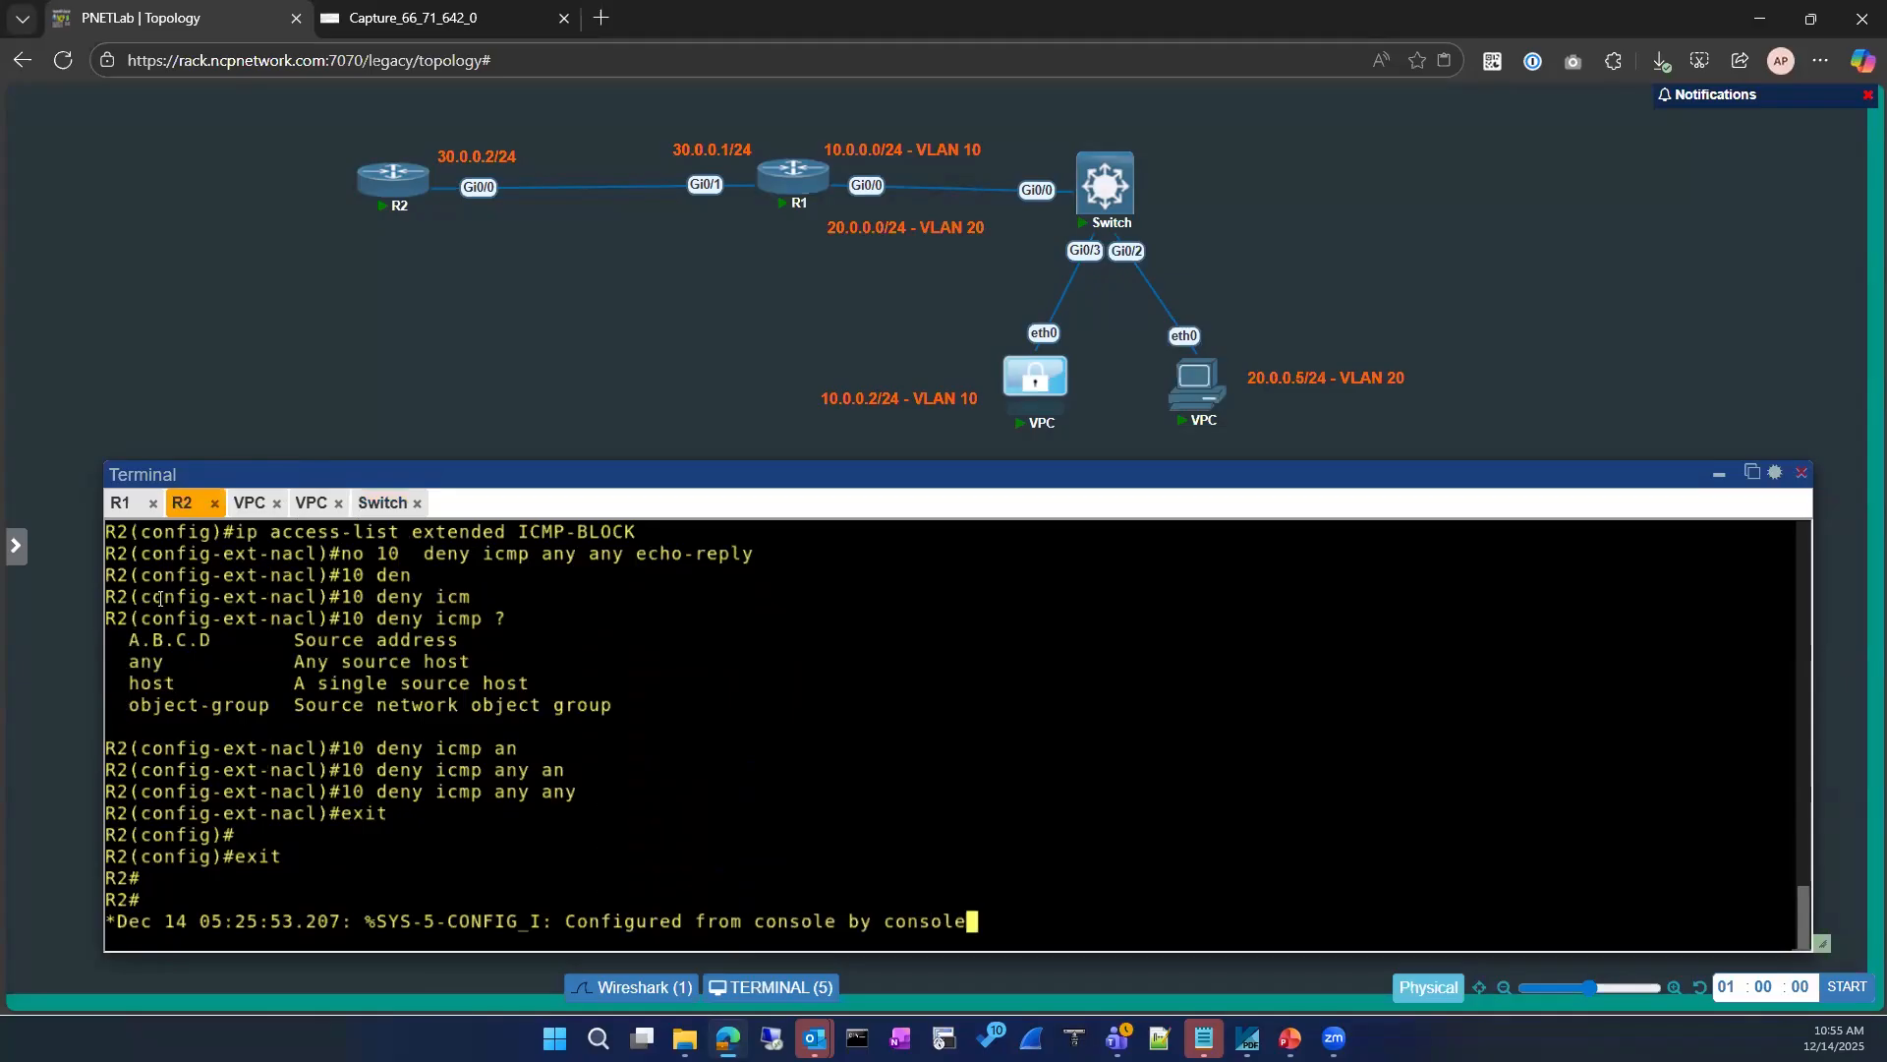
left_click(123, 504)
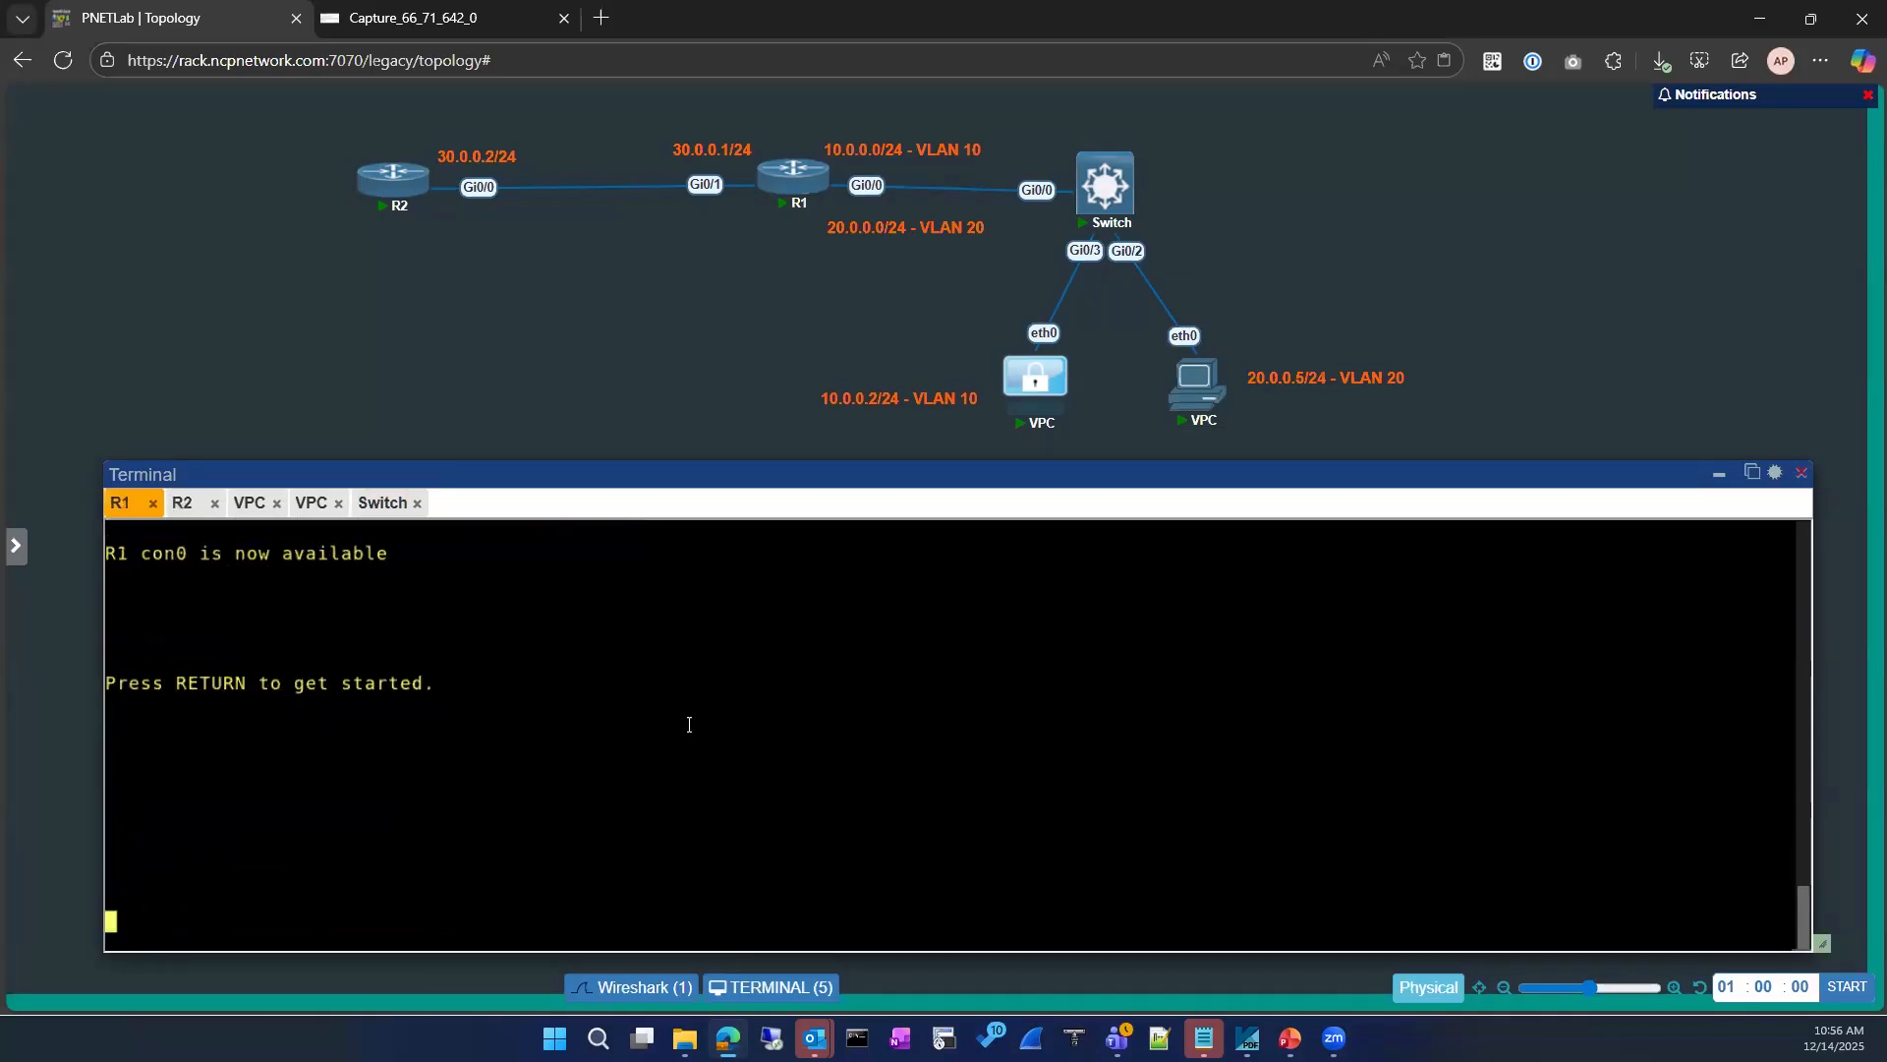
key("Return")
key("Return")
key("Return")
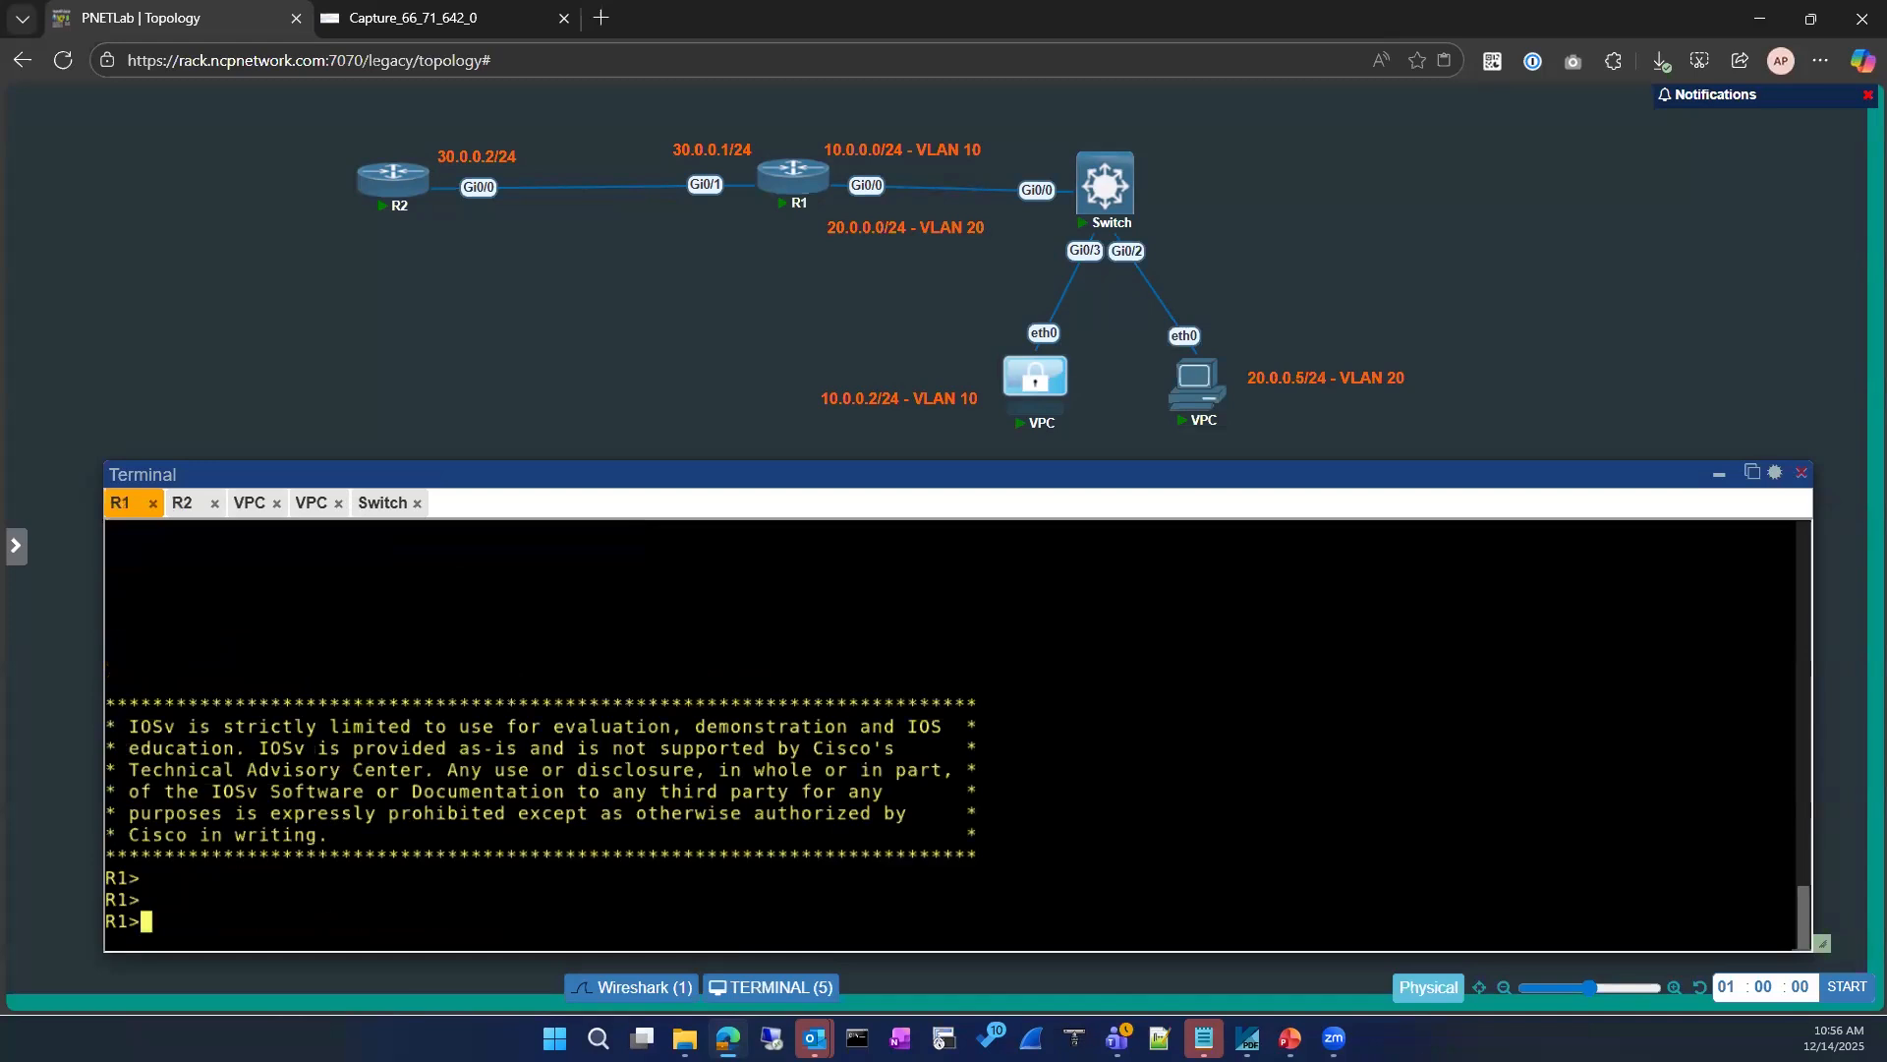
Step: Log out of R1's console, start a fresh session and enter privileged EXEC mode
type("exit")
key("Return")
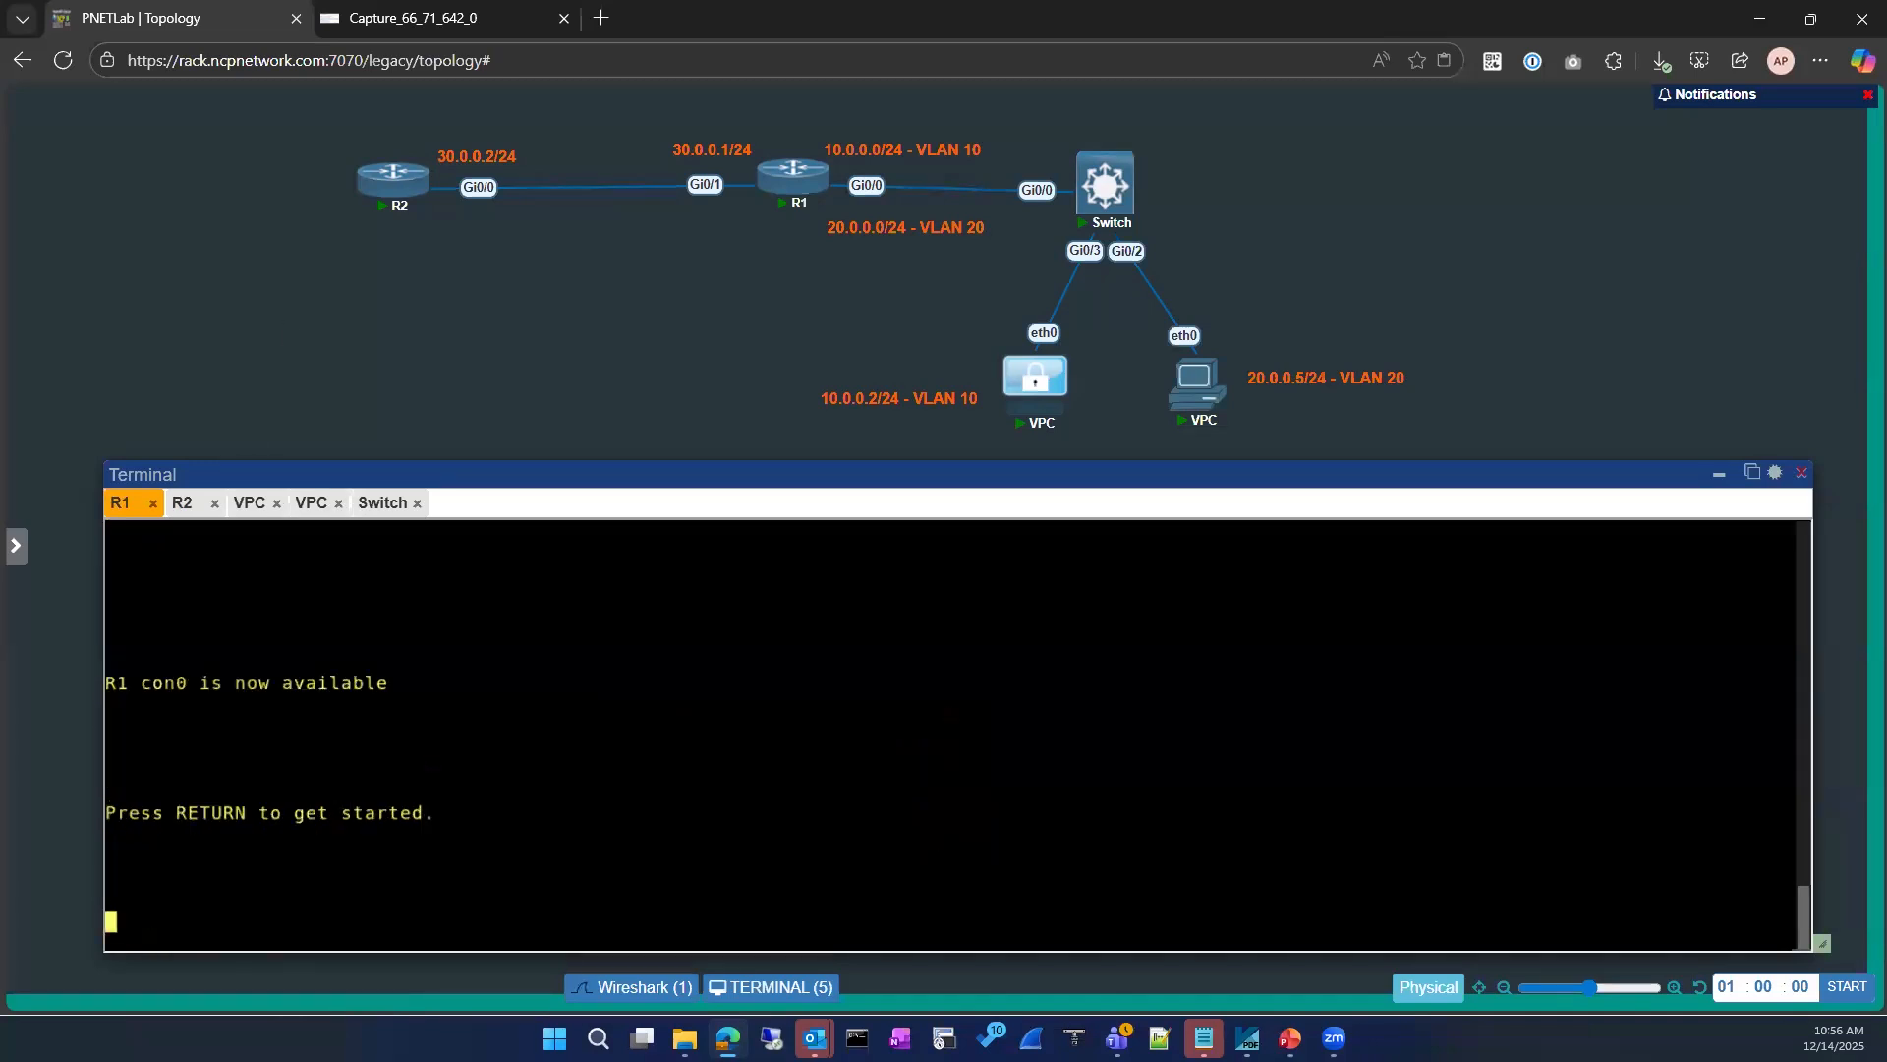
key("Return")
key("Return")
key("Return")
key("Return")
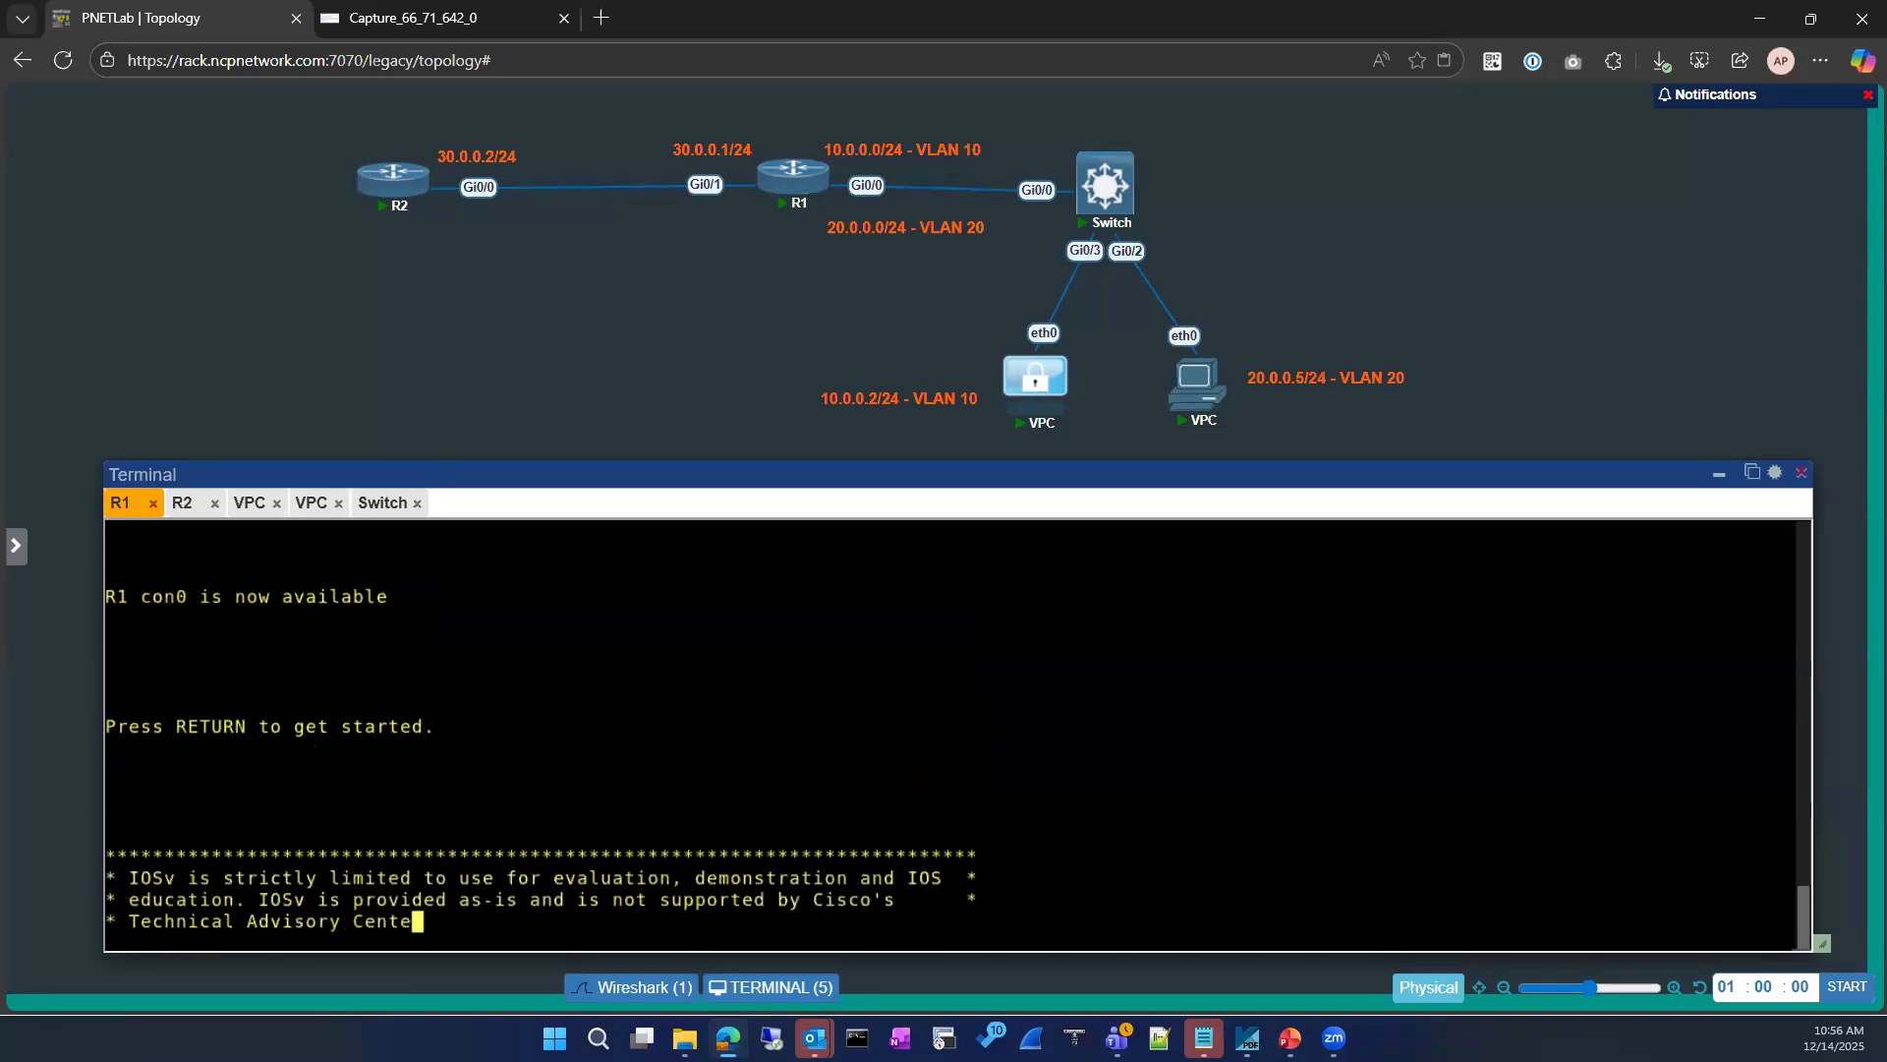
type("em")
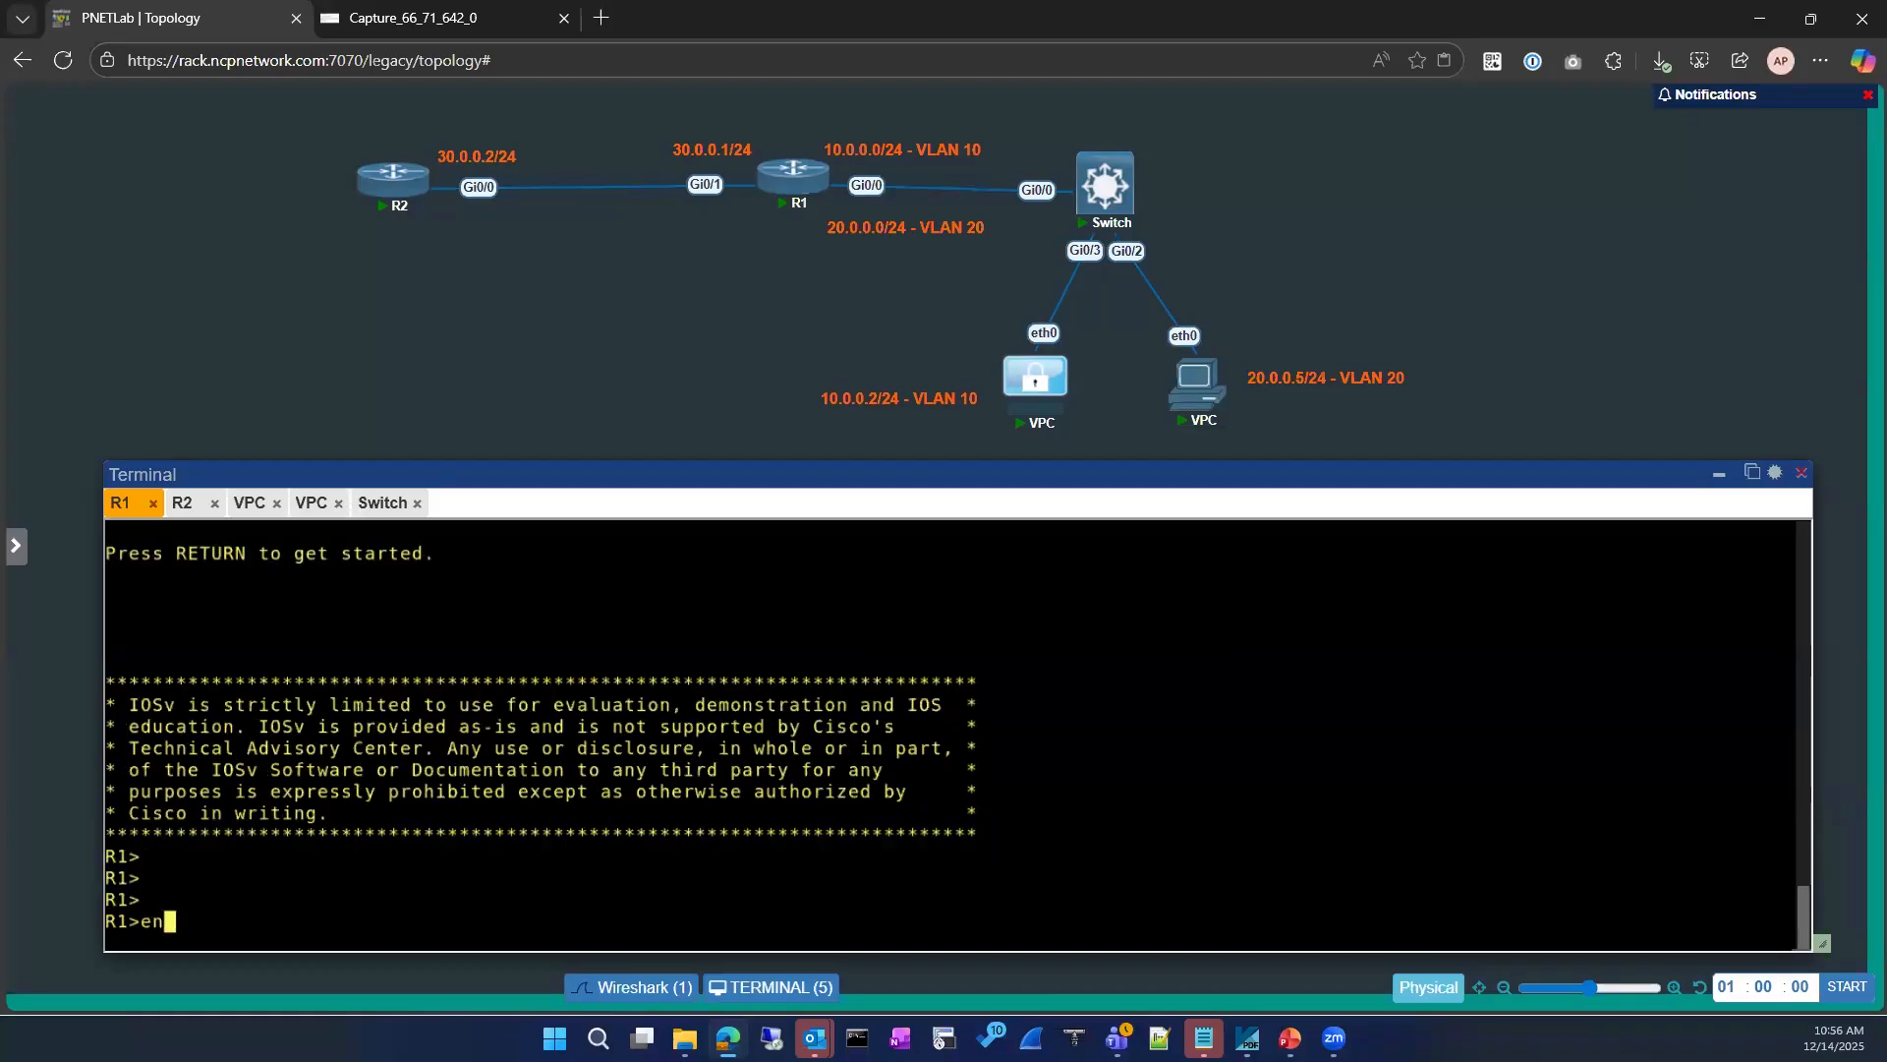
key("BackSpace")
type("n")
key("Return")
key("Return")
Step: Ping 8.8.8.8 from R1
type("ping ")
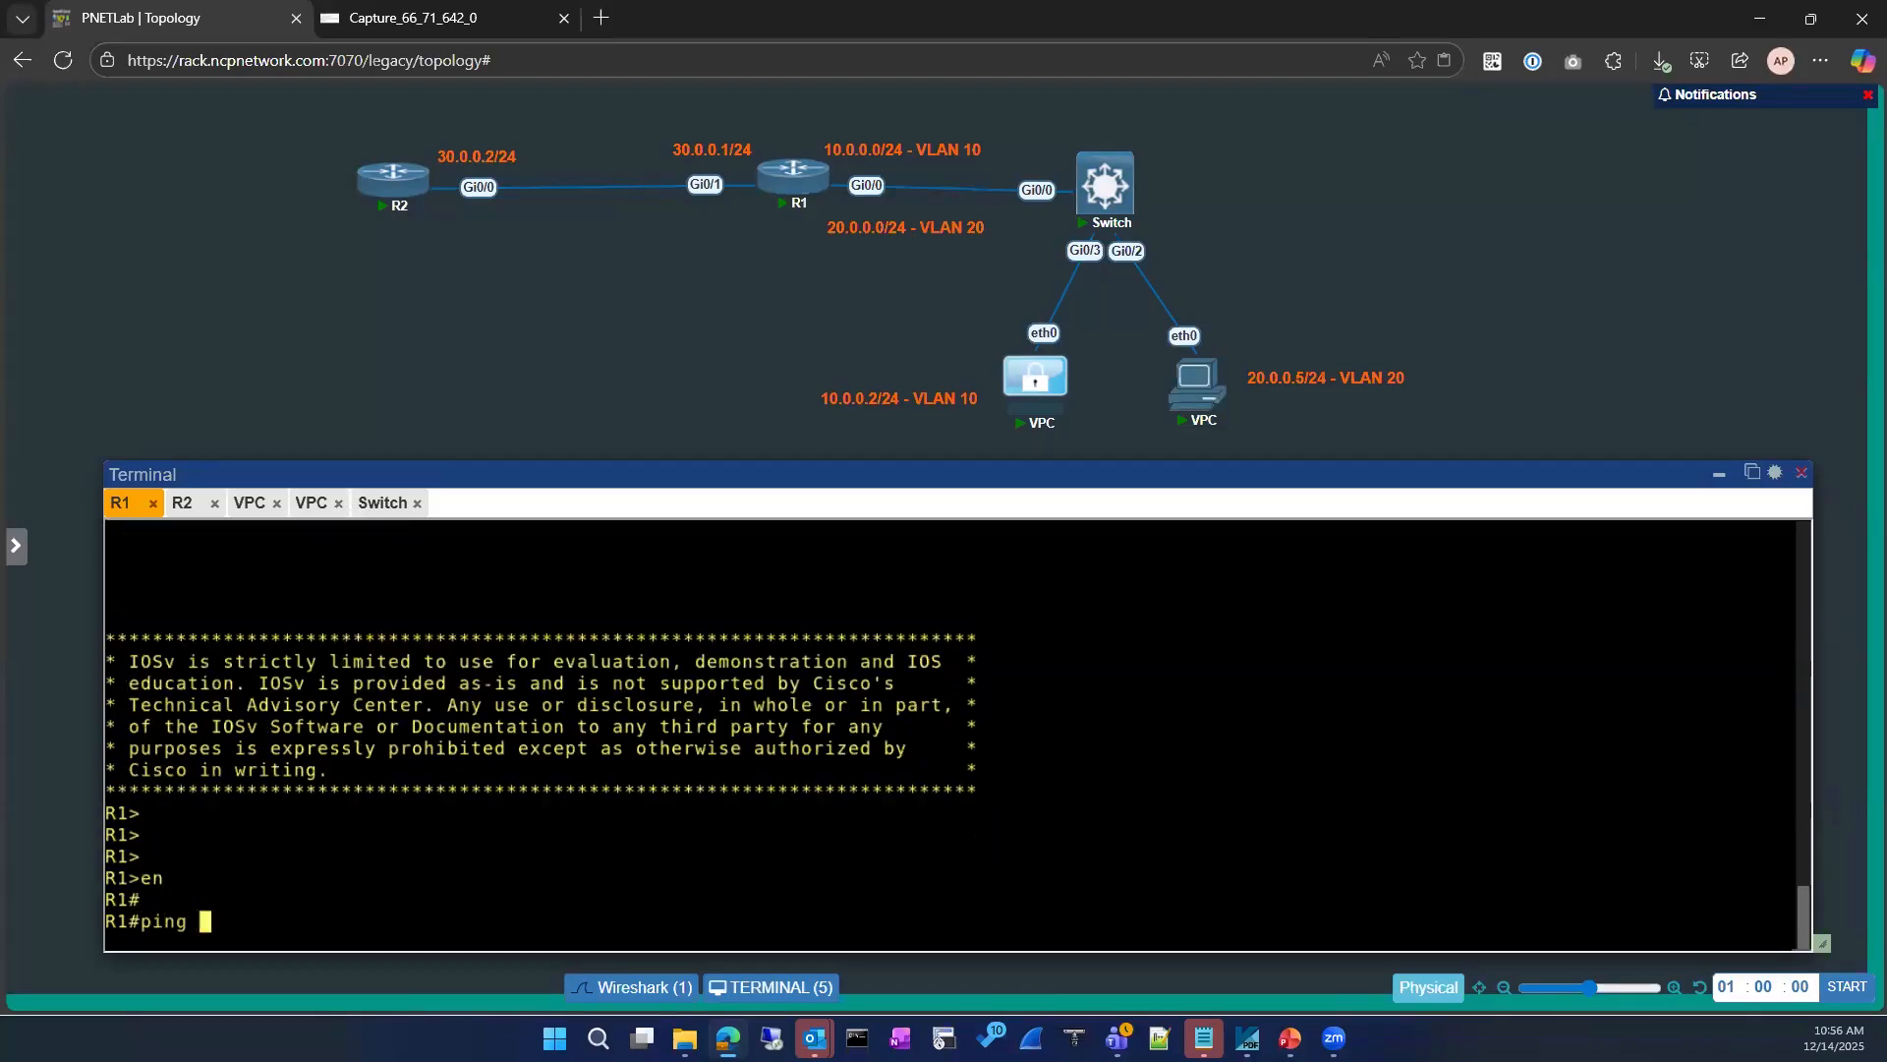
type("8.8.8.8")
key("Return")
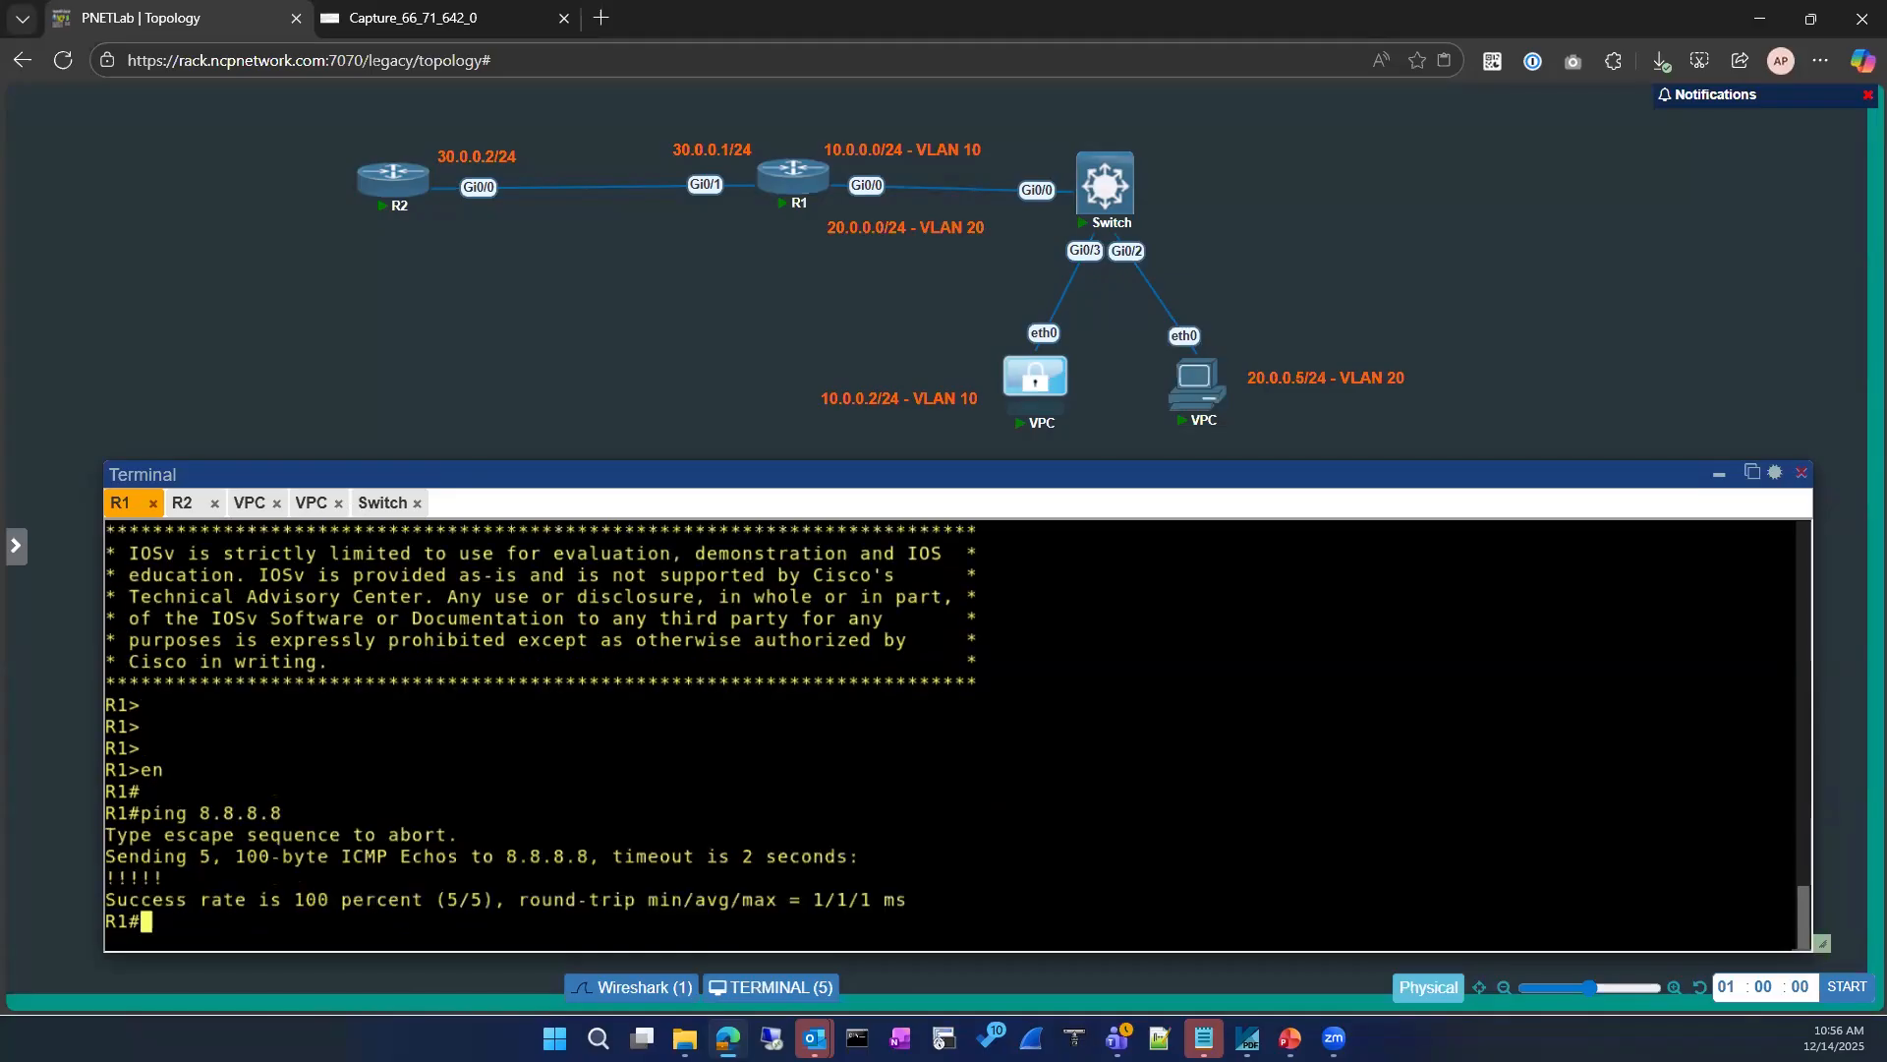
Step: Switch to the 10.0.0.2 VPC's console and repeat the ping to 8.8.8.8
left_click(373, 503)
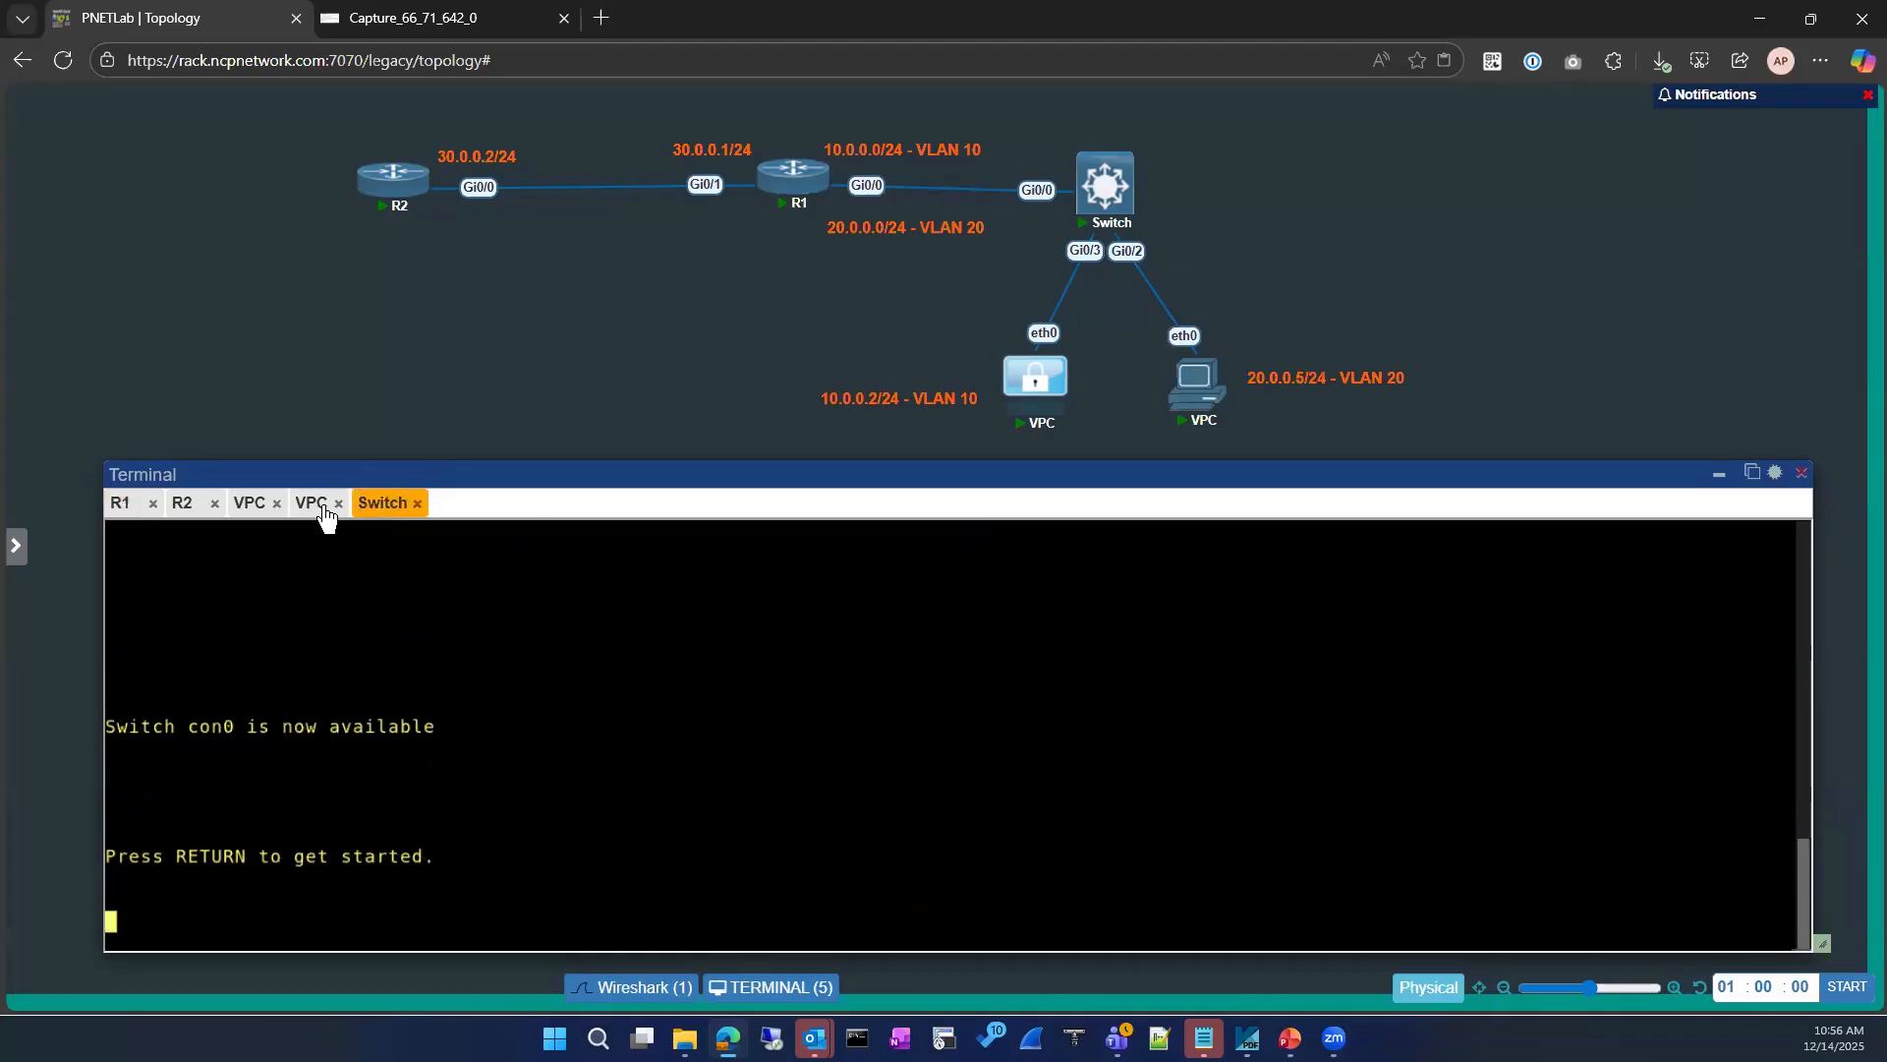
left_click(248, 504)
key("Up")
key("Return")
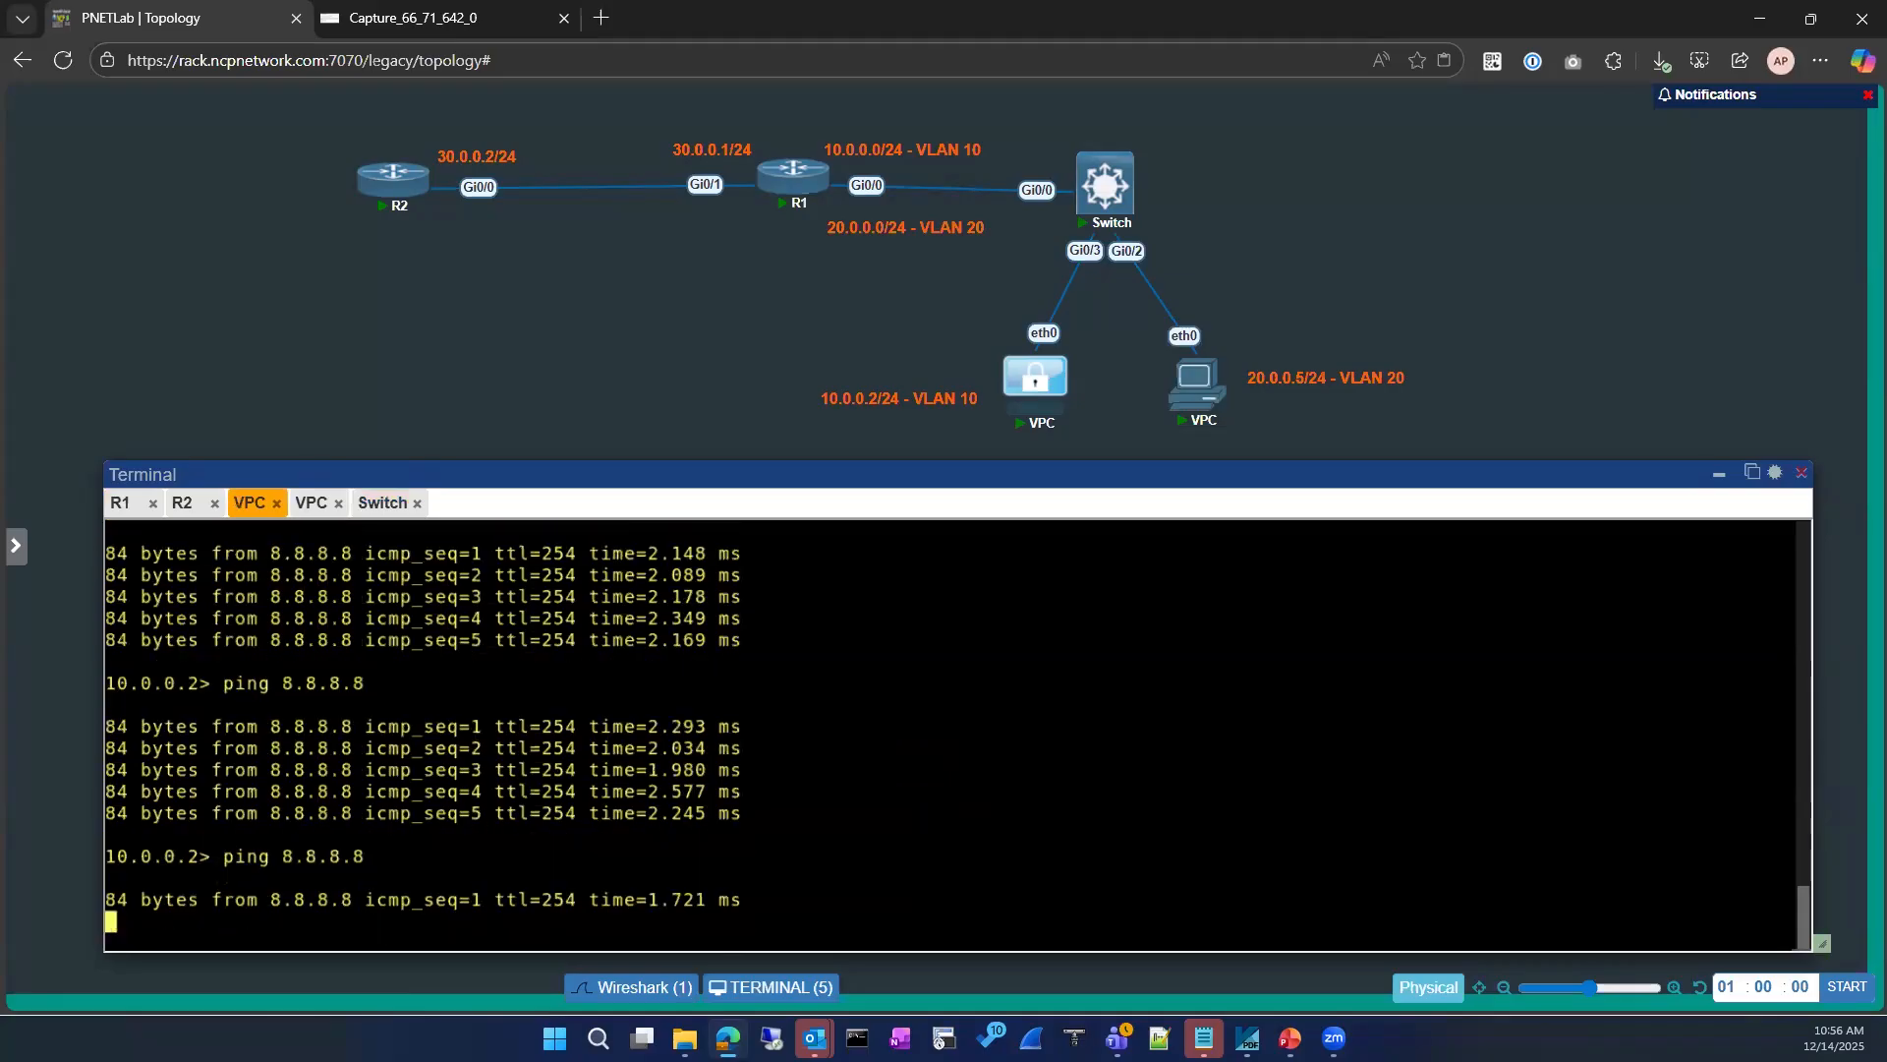
Step: Switch to R2's console and list its IP access lists
left_click(119, 505)
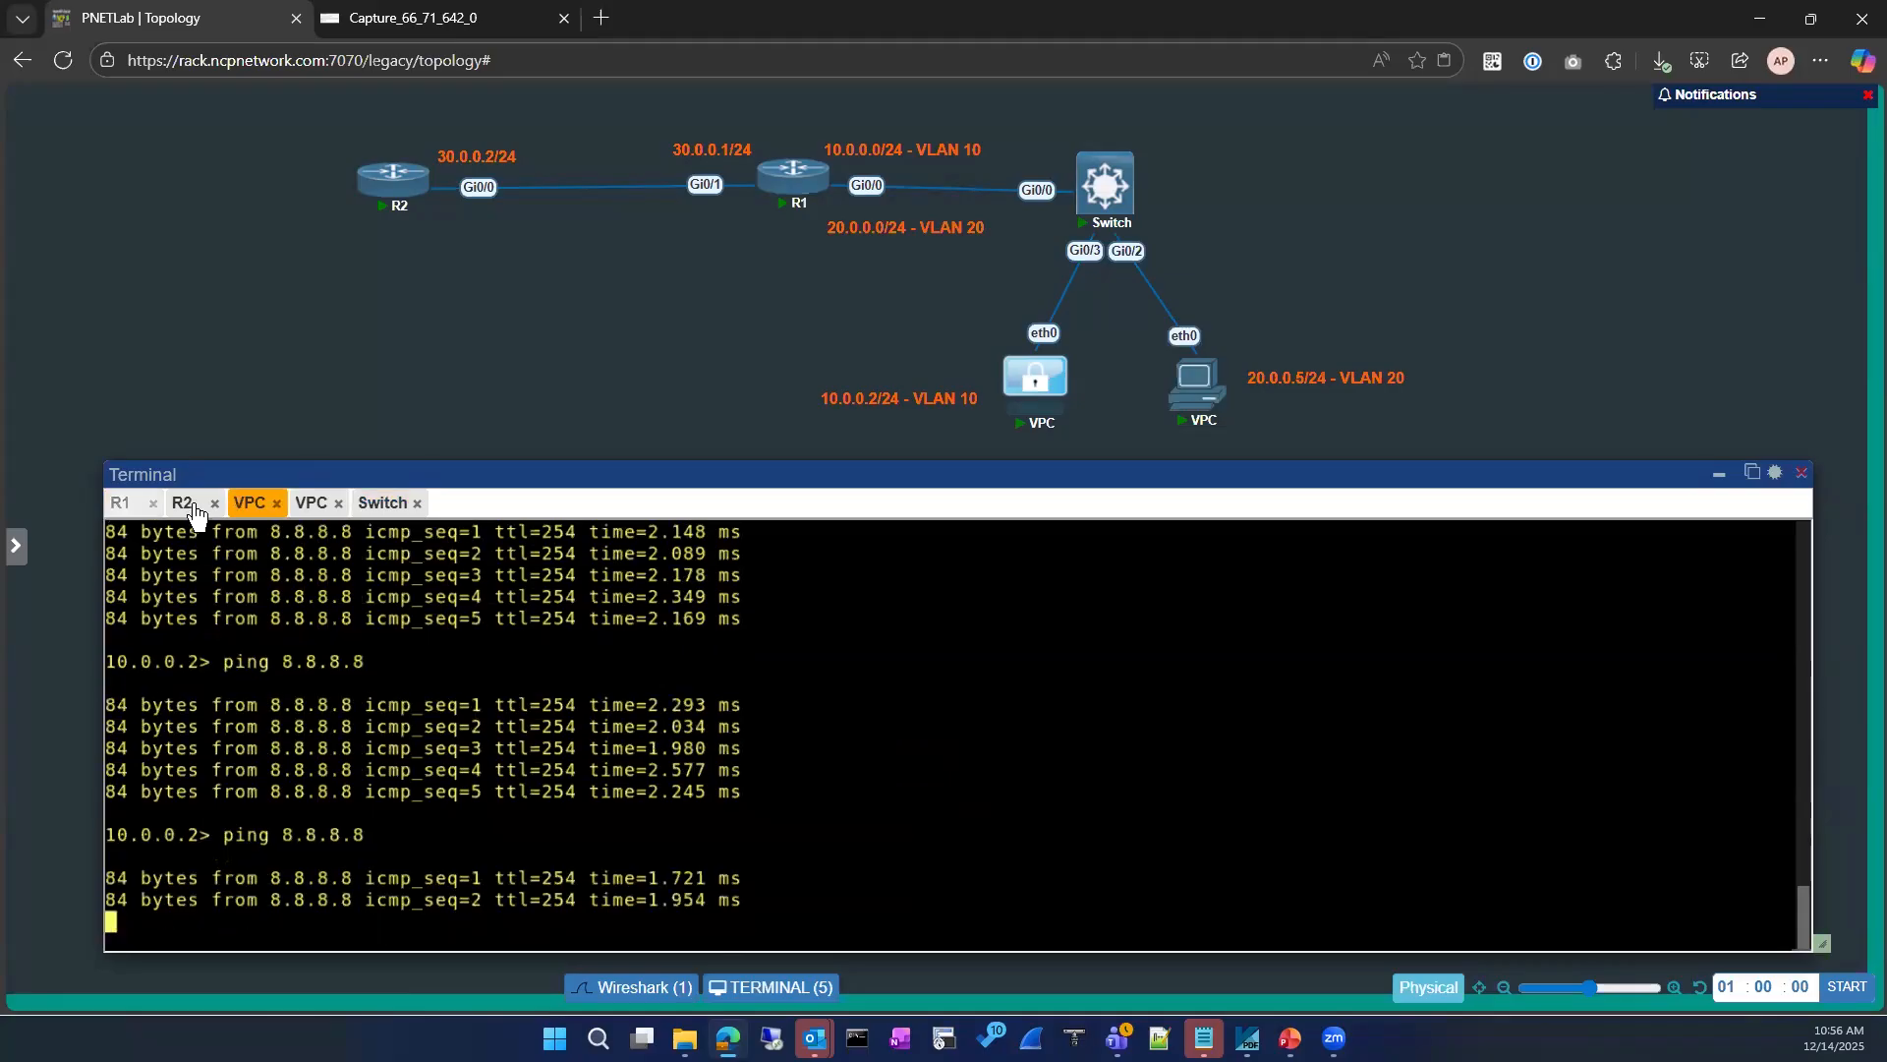
left_click(192, 506)
key("Return")
key("Return")
key("Return")
key("Return")
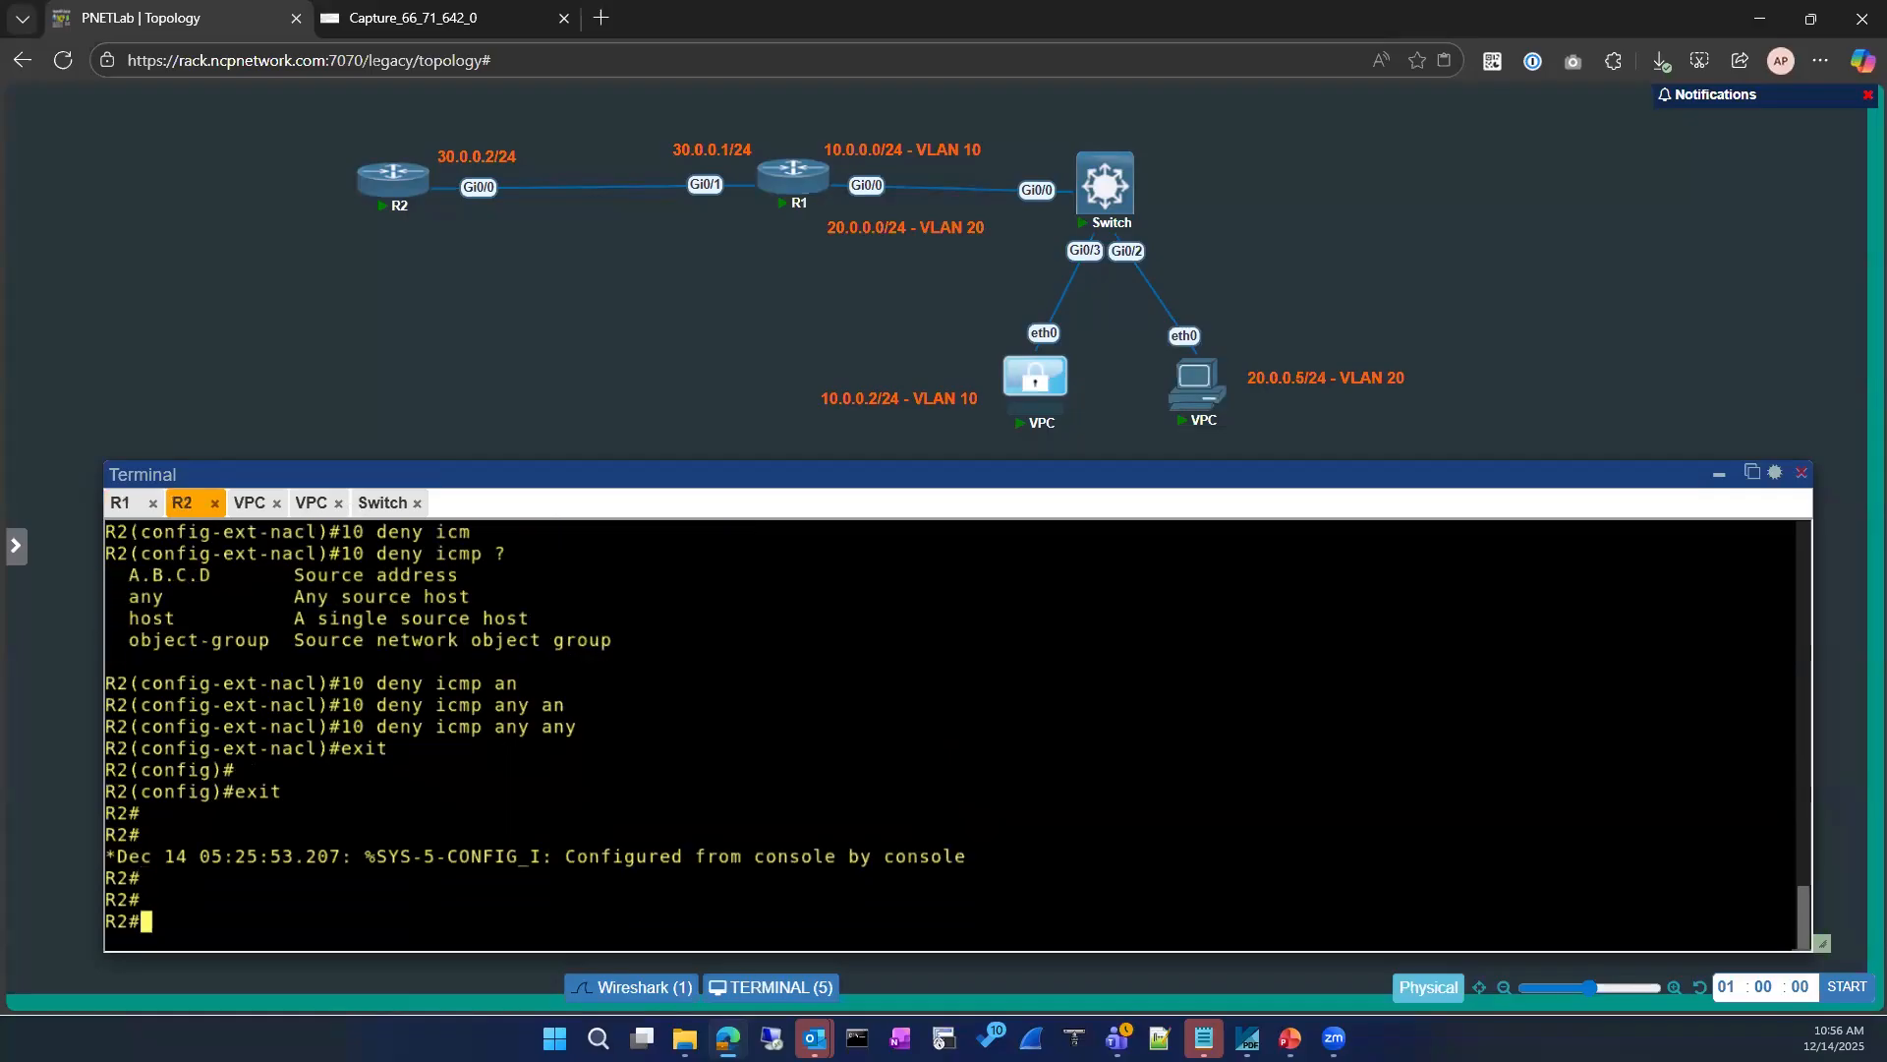
type("sh ip acce")
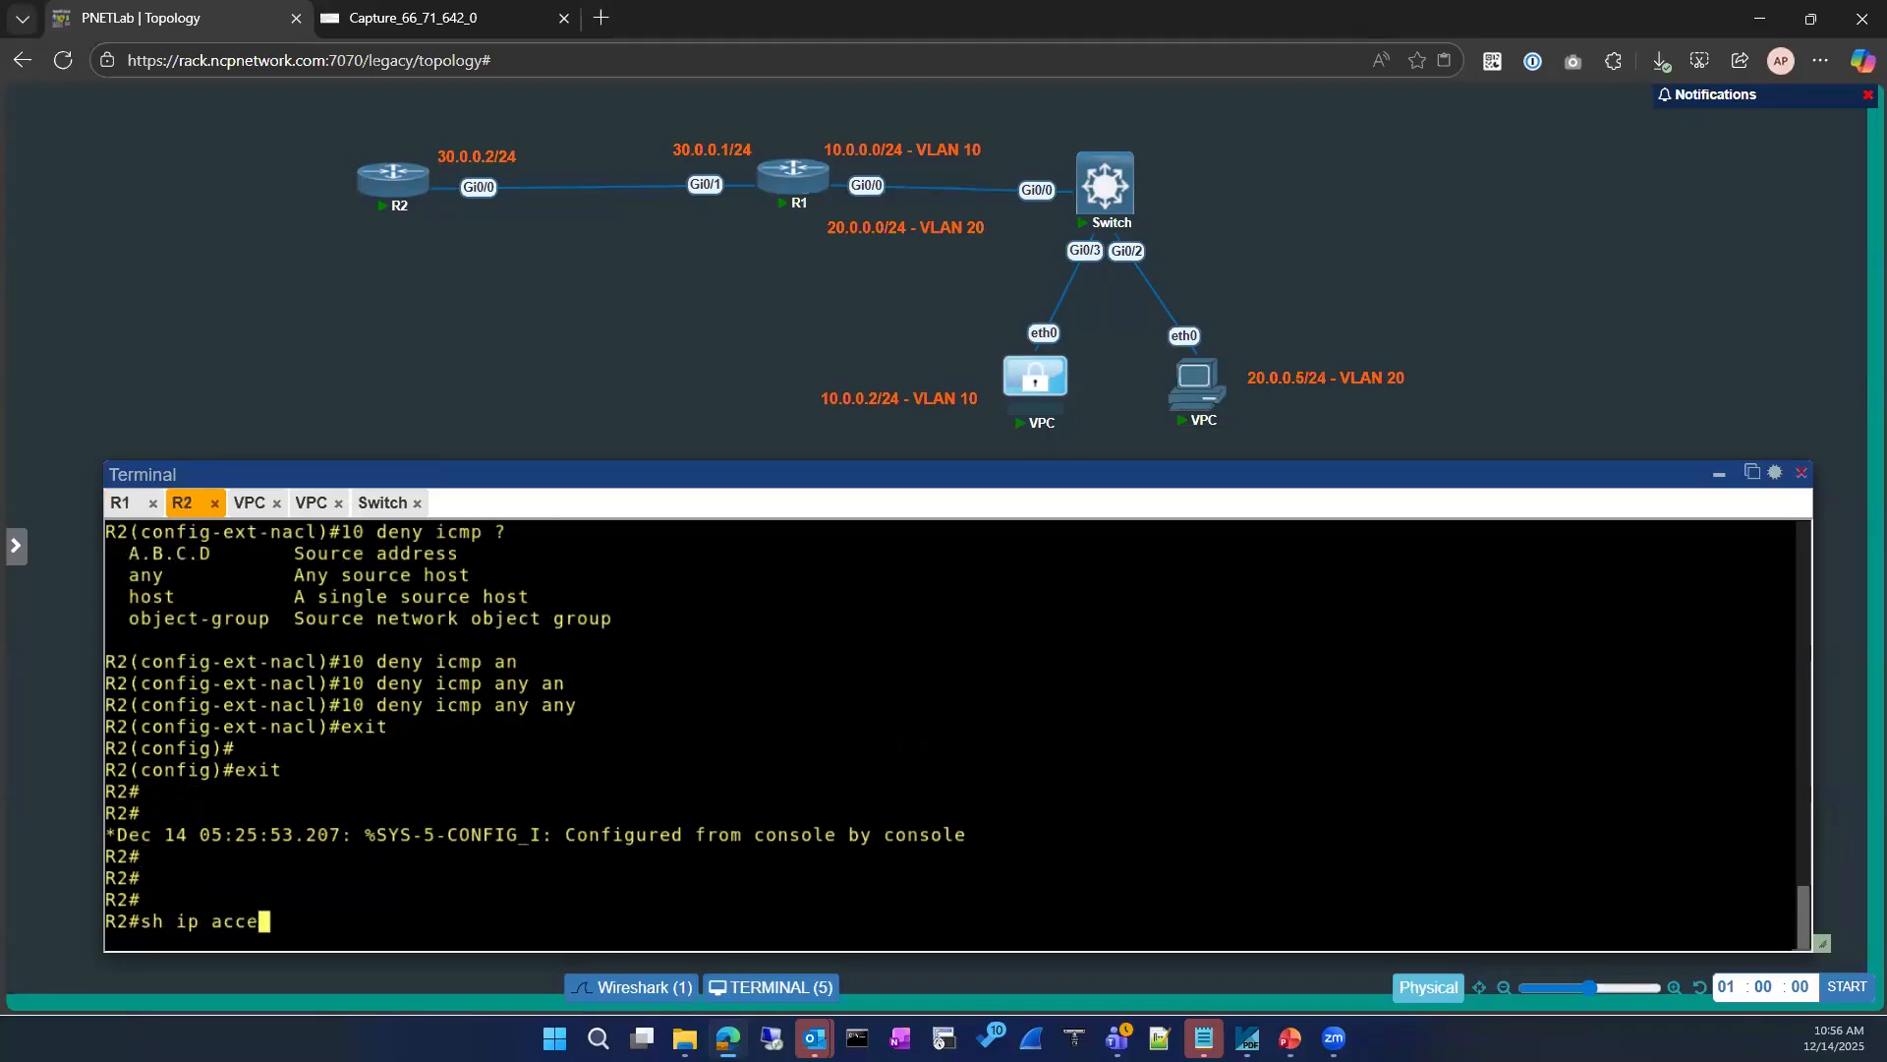
key("Tab")
key("Return")
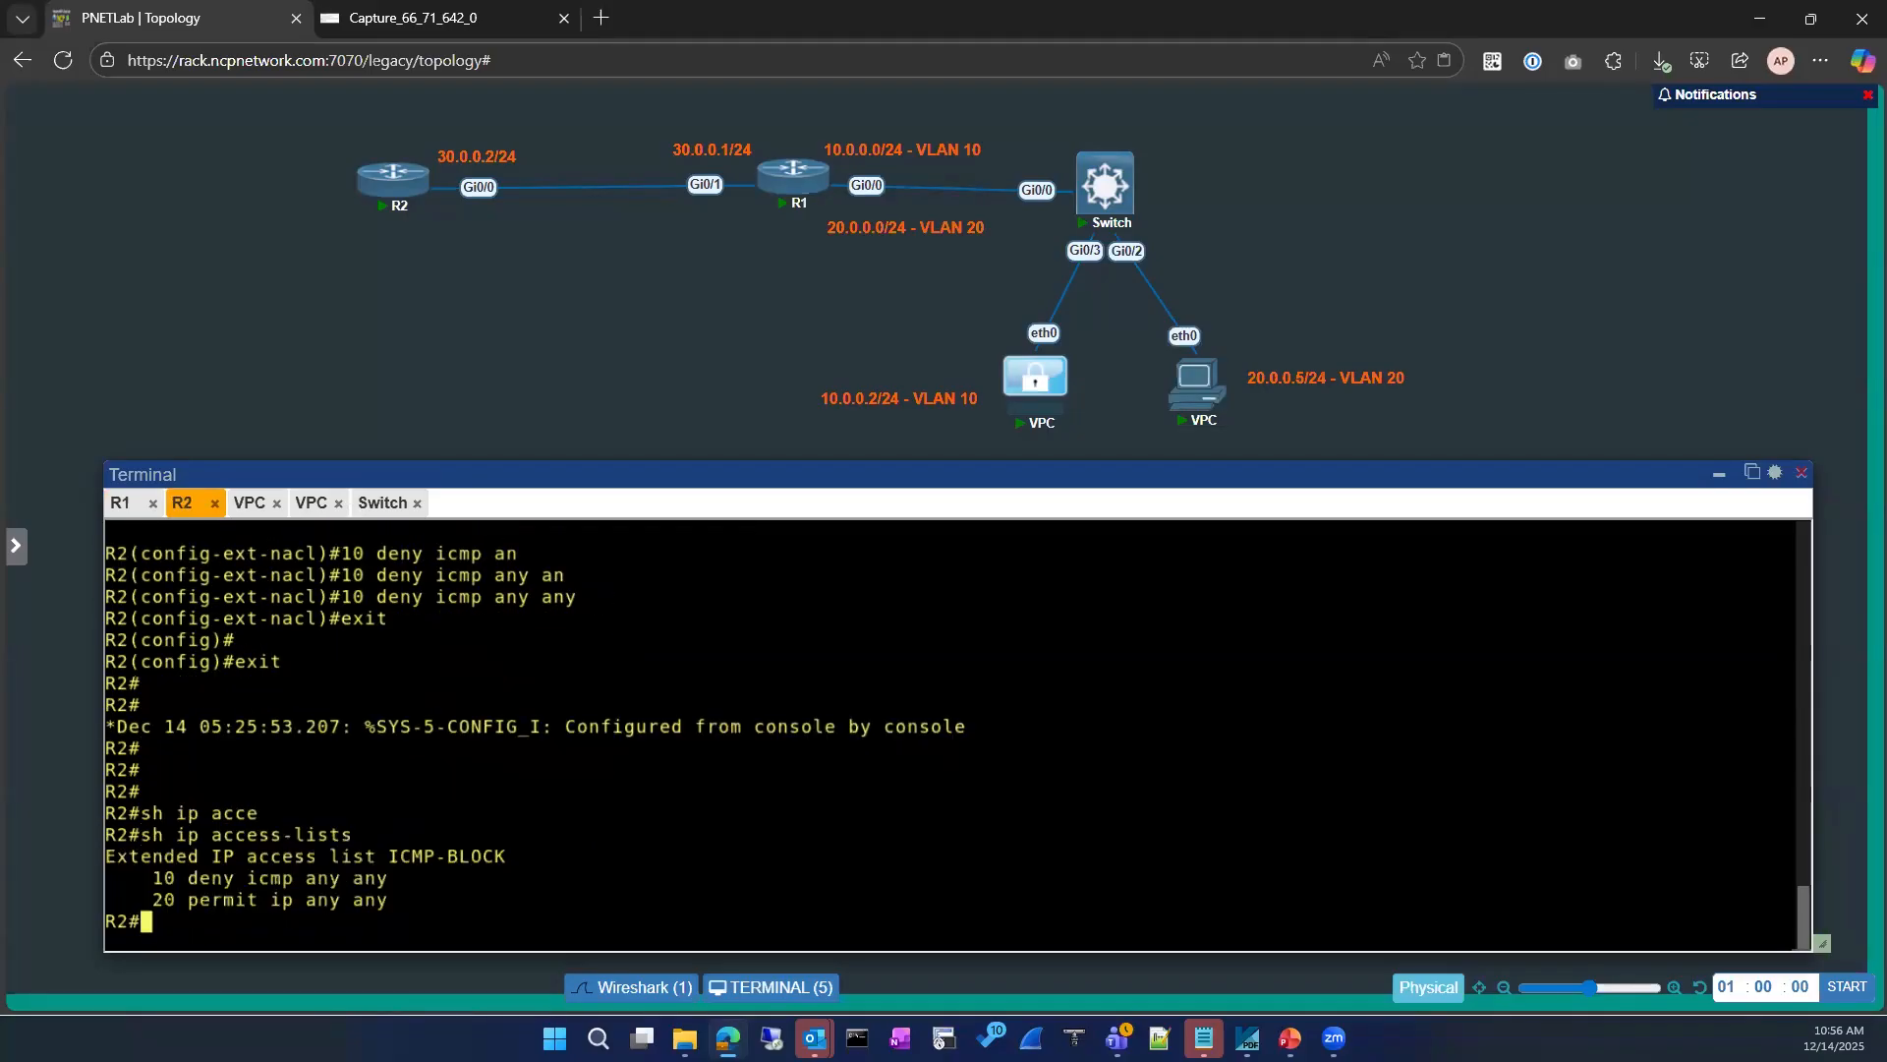
Step: Show the running configuration of interface loopback 8 on R2
type("sh run")
key("Tab")
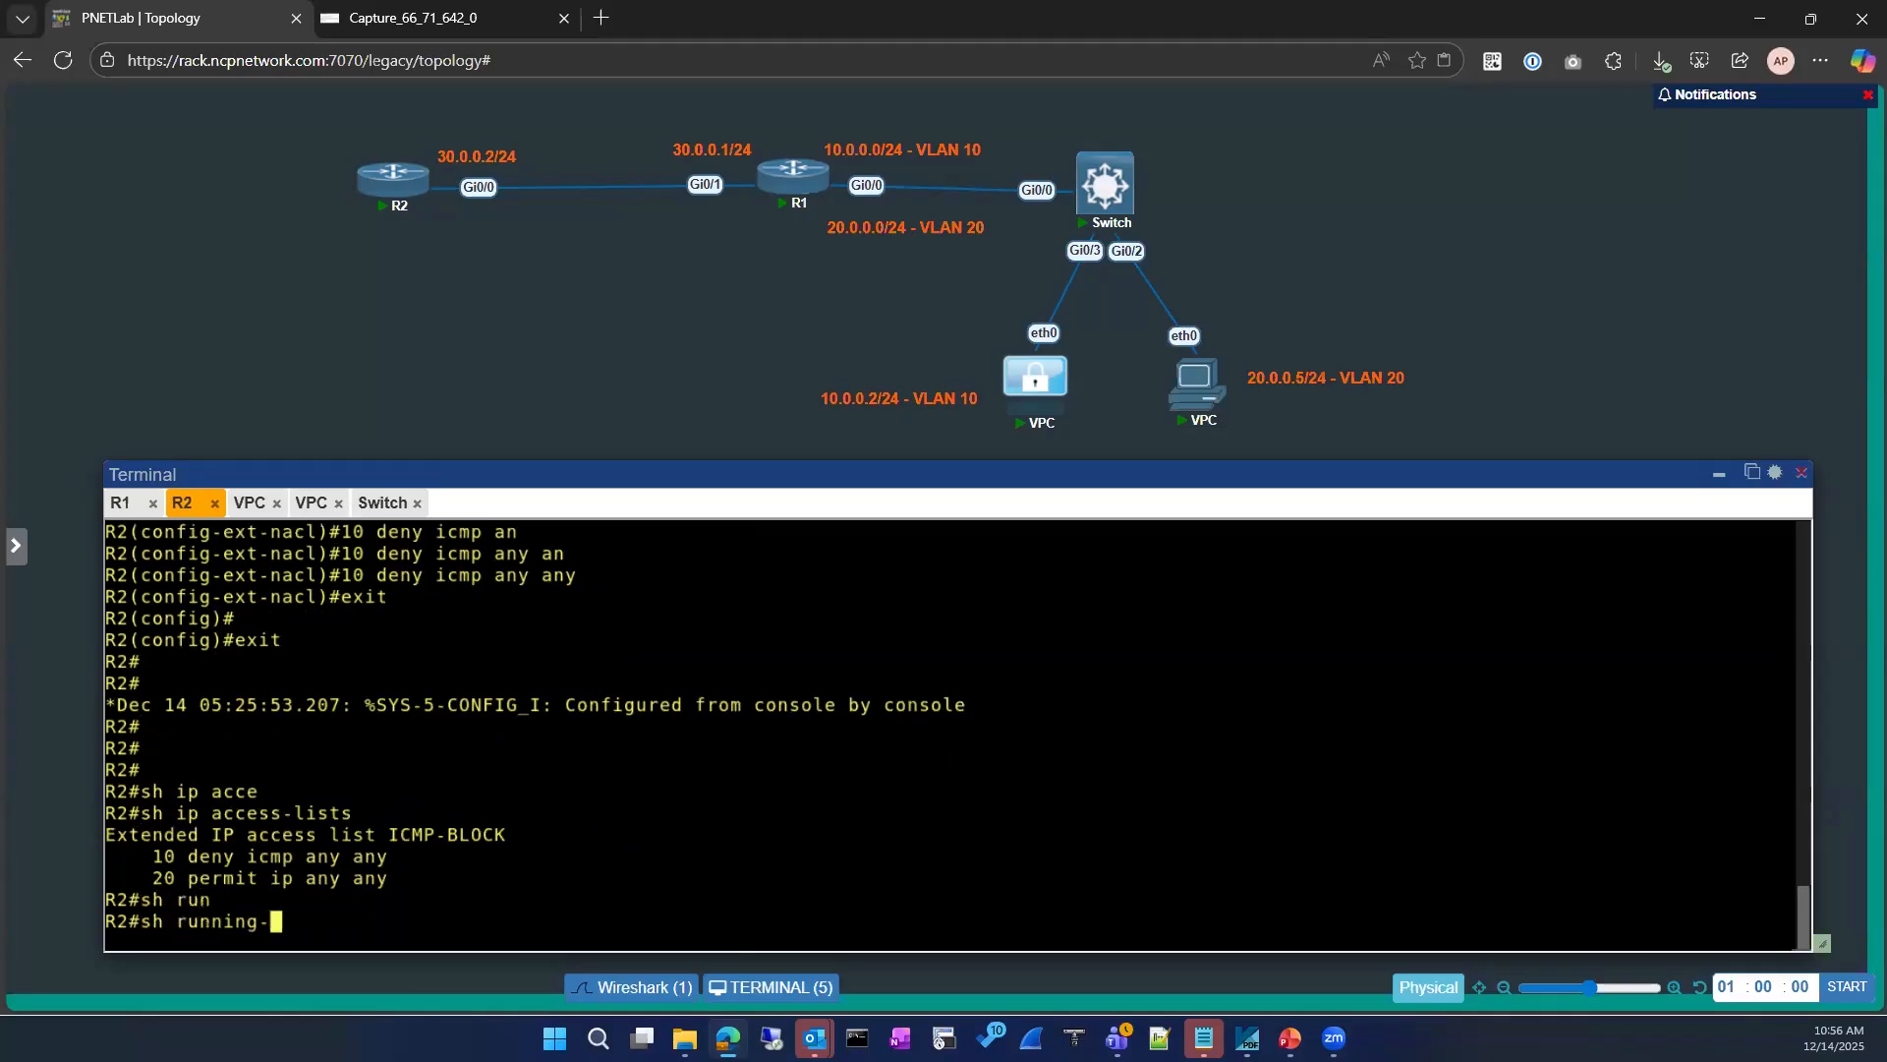
type("in")
key("Tab")
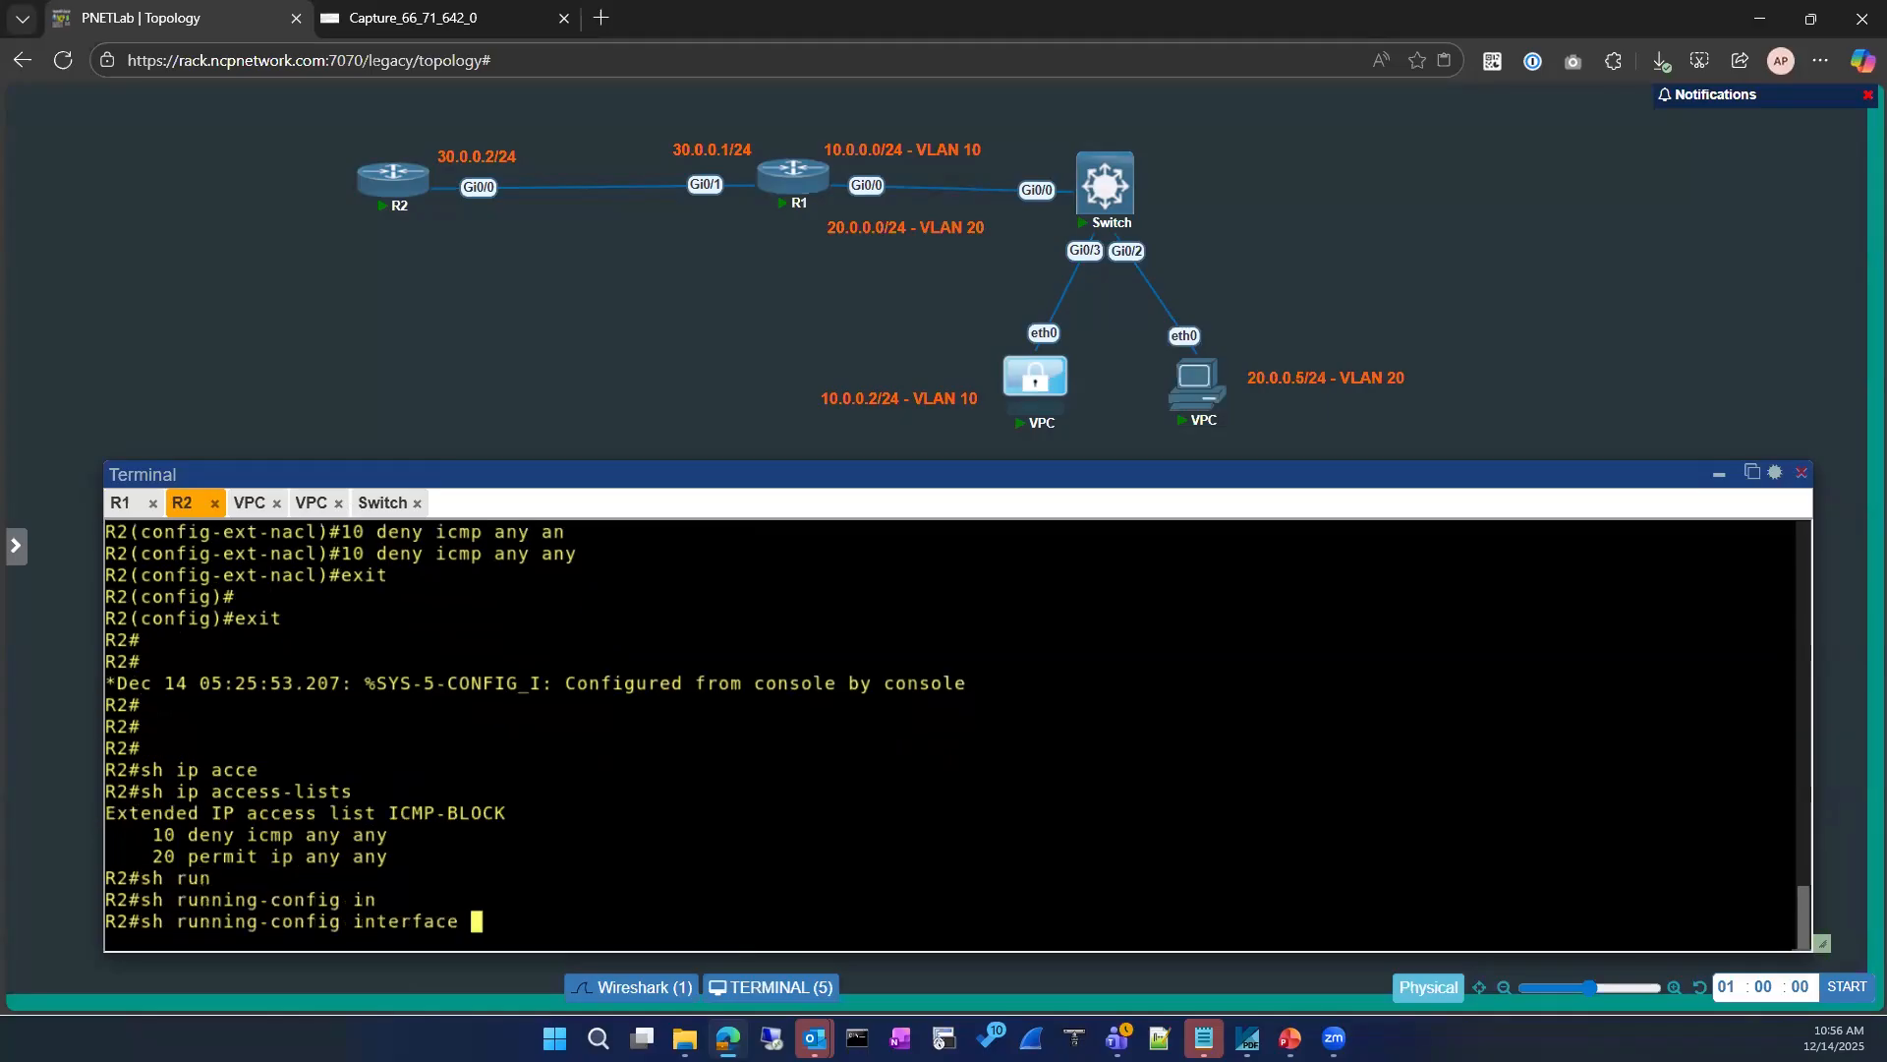
type("loo")
key("Tab")
type("0")
key("Return")
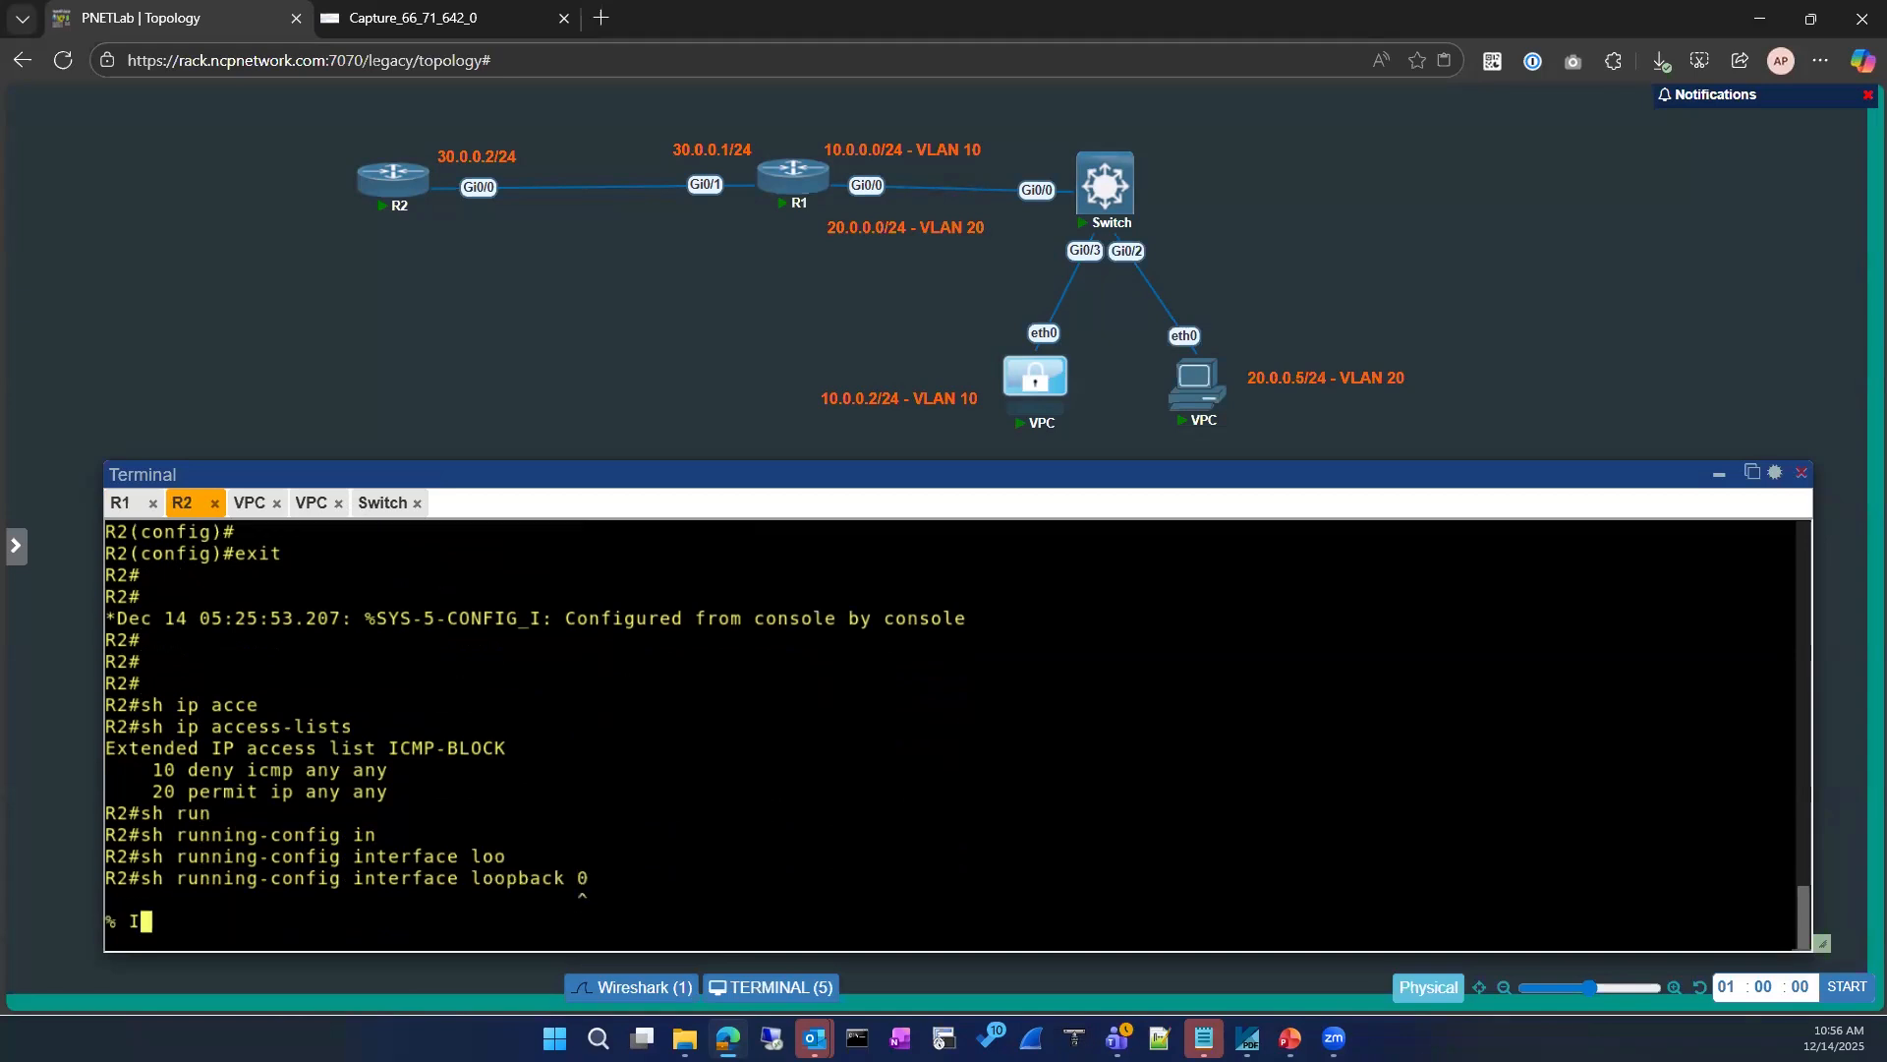
key("Up")
key("BackSpace")
type("8")
key("Return")
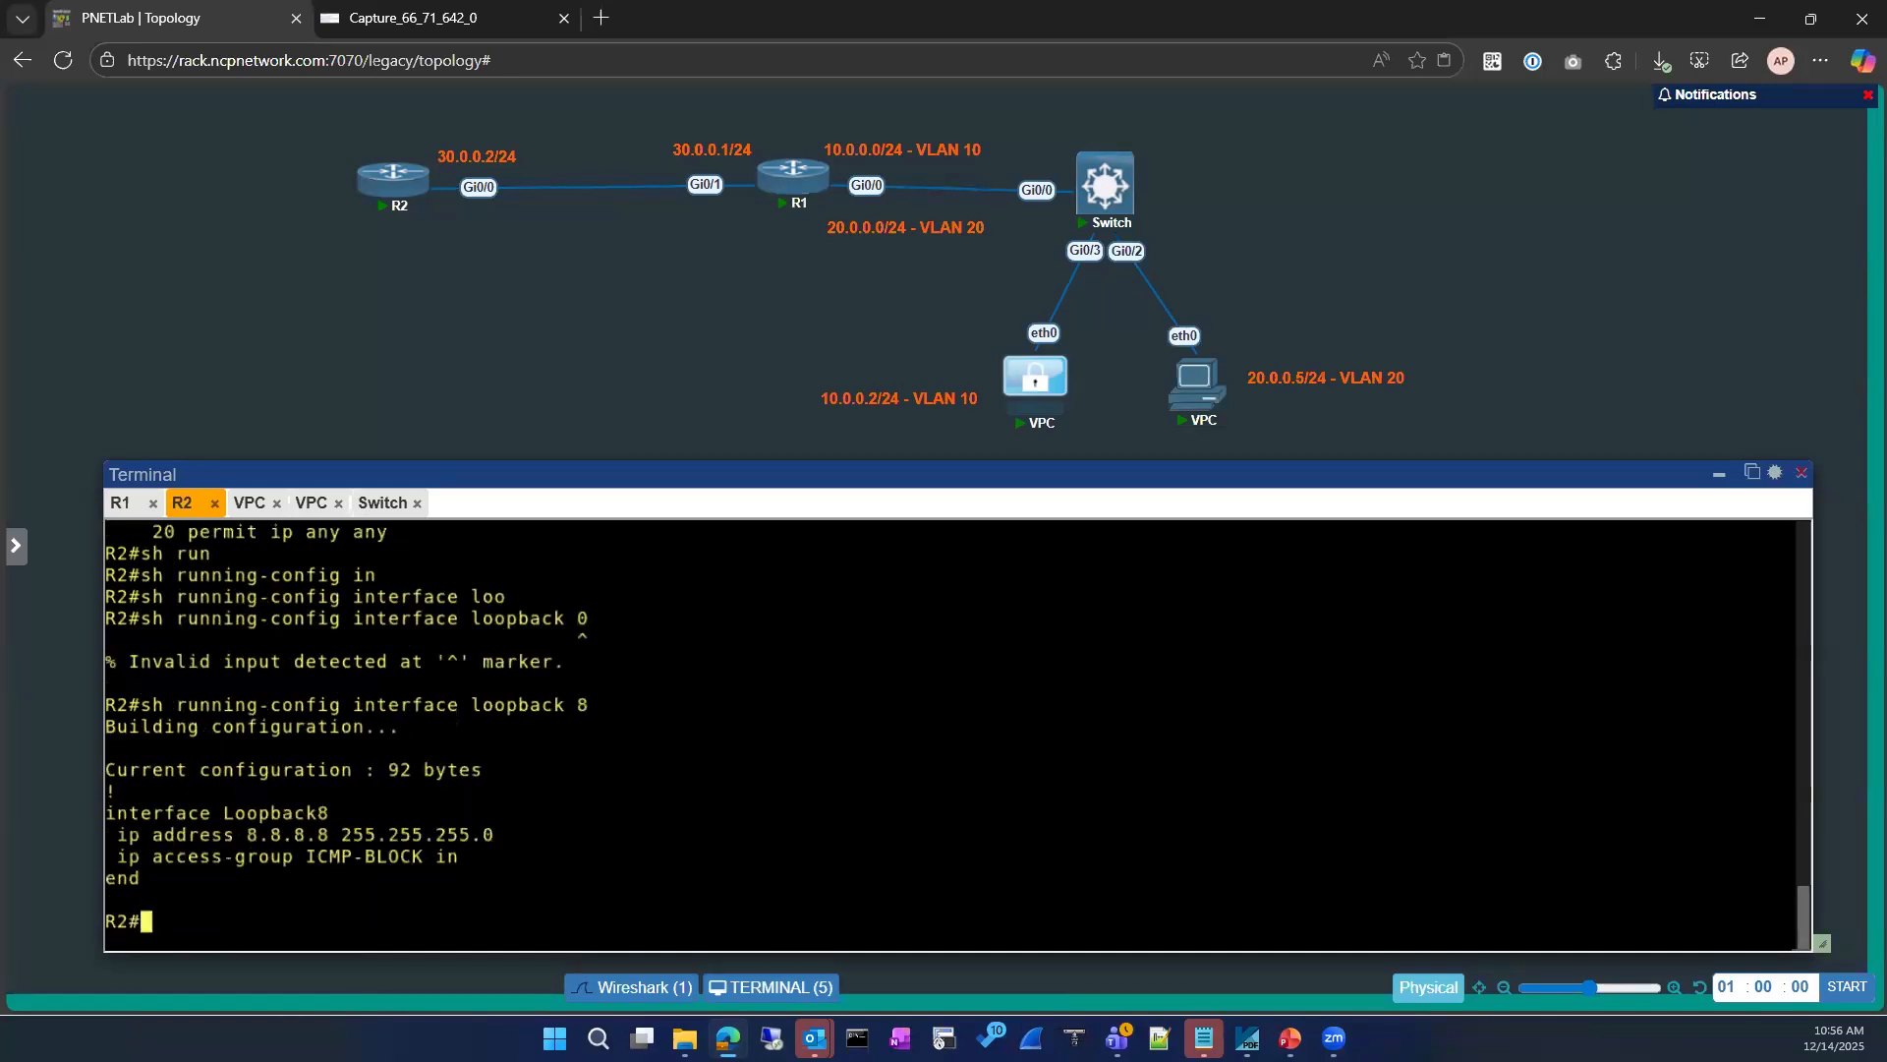
Step: Show only the ICMP-BLOCK access list on R2 and examine its entry 10
type("sh ip acce")
key("Tab")
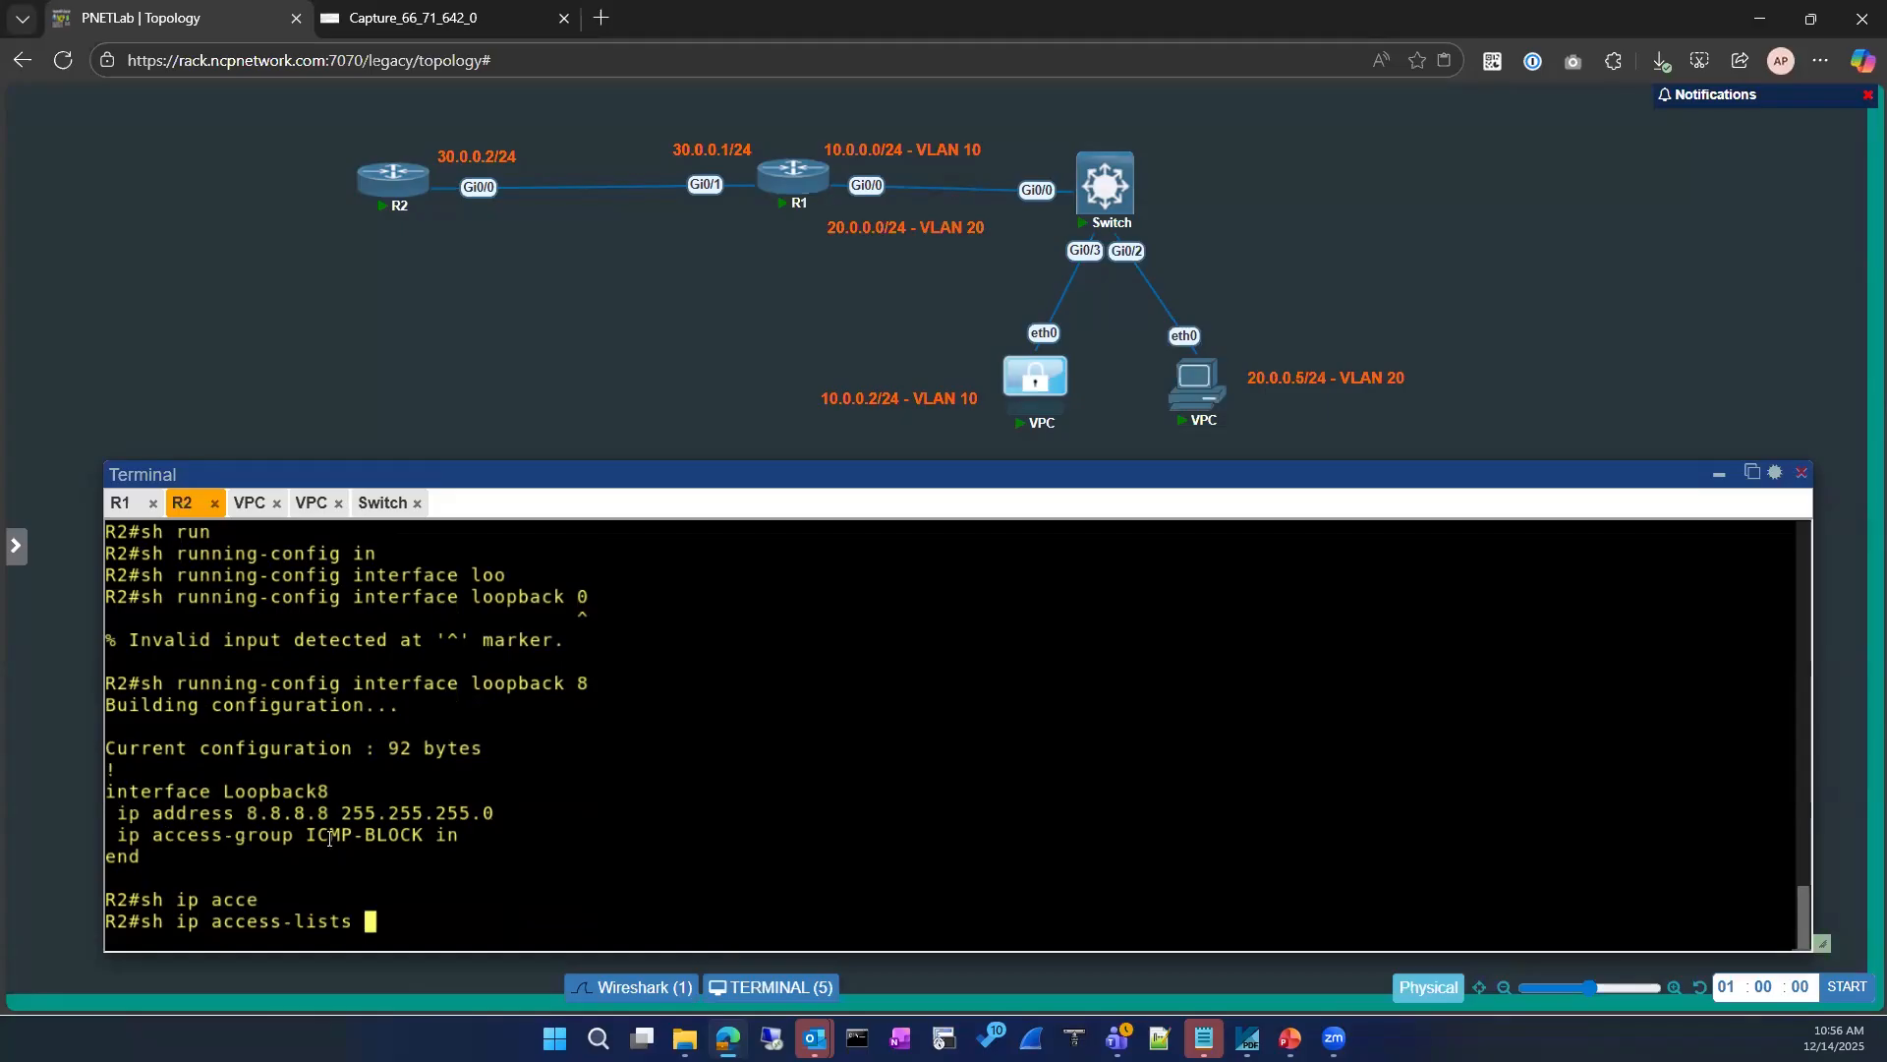
left_click_drag(307, 838, 420, 838)
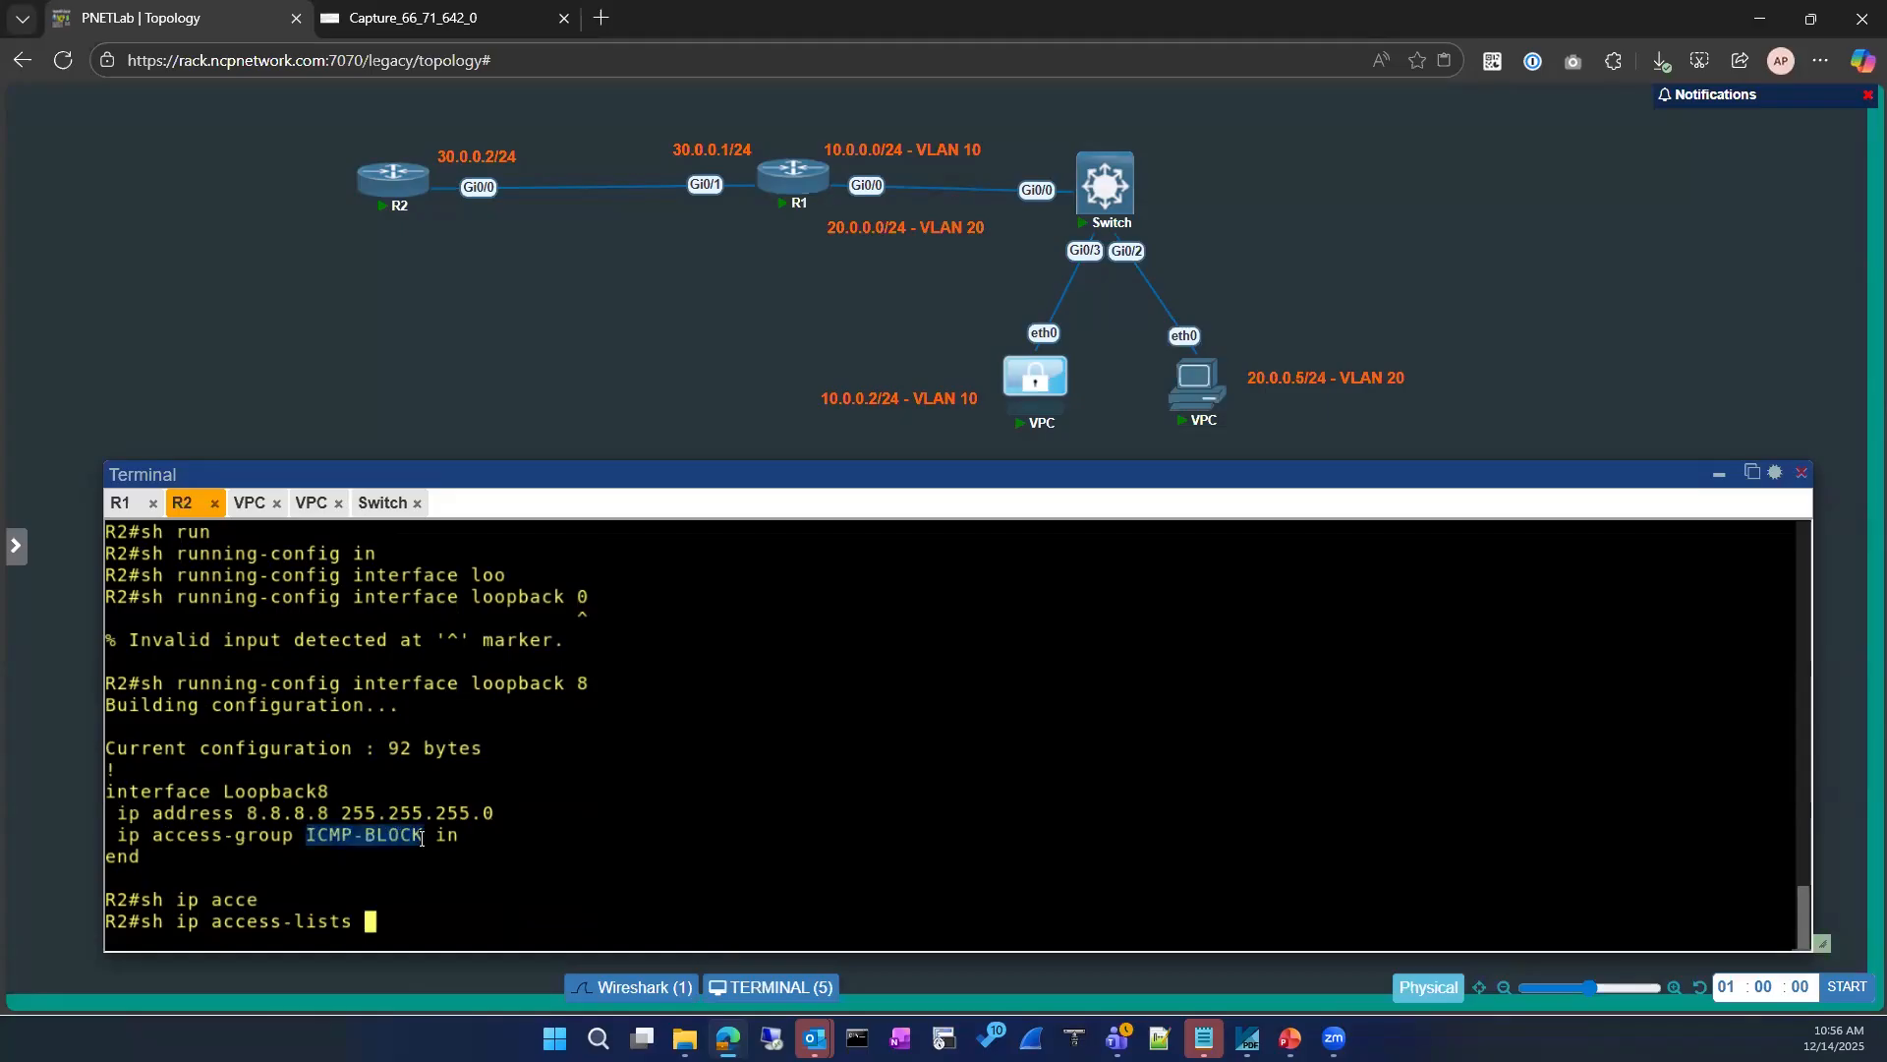
right_click(672, 775)
key("Return")
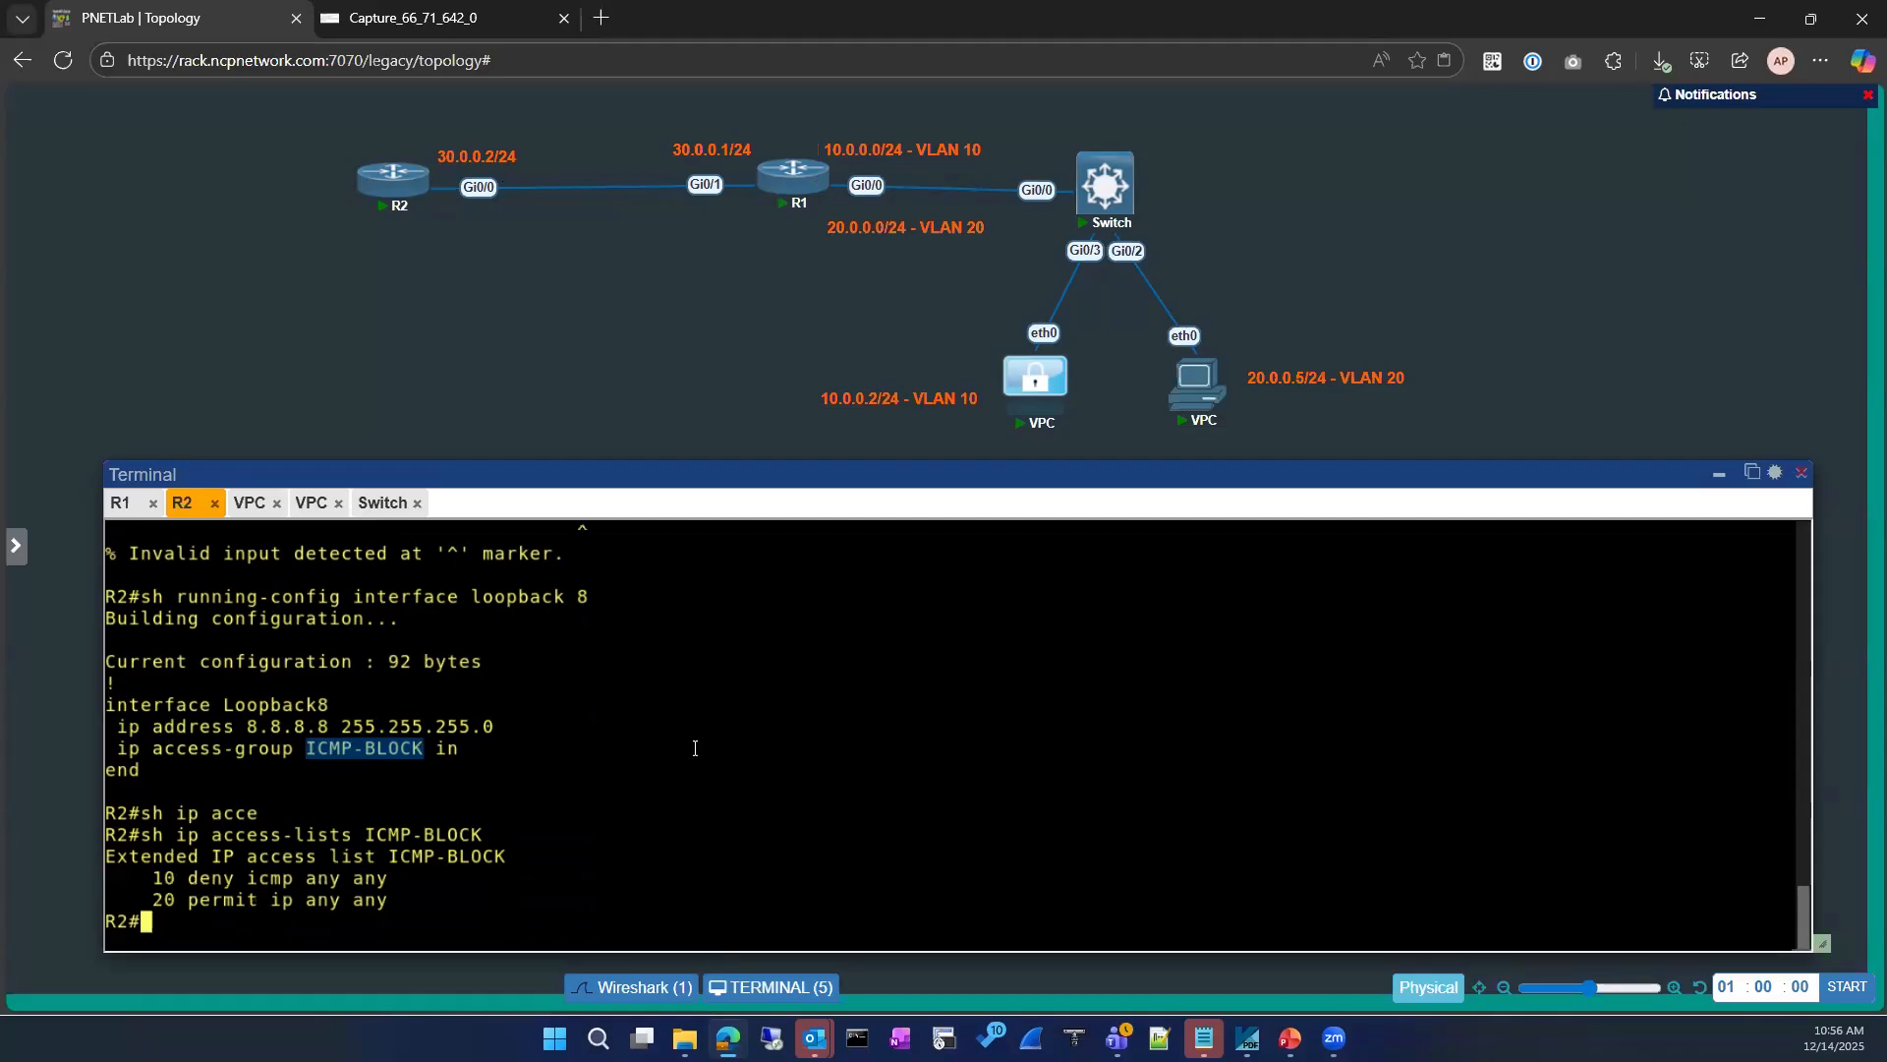
left_click(394, 874)
mouse_move(131, 872)
left_mouse_down()
mouse_move(111, 874)
mouse_move(158, 880)
left_mouse_up()
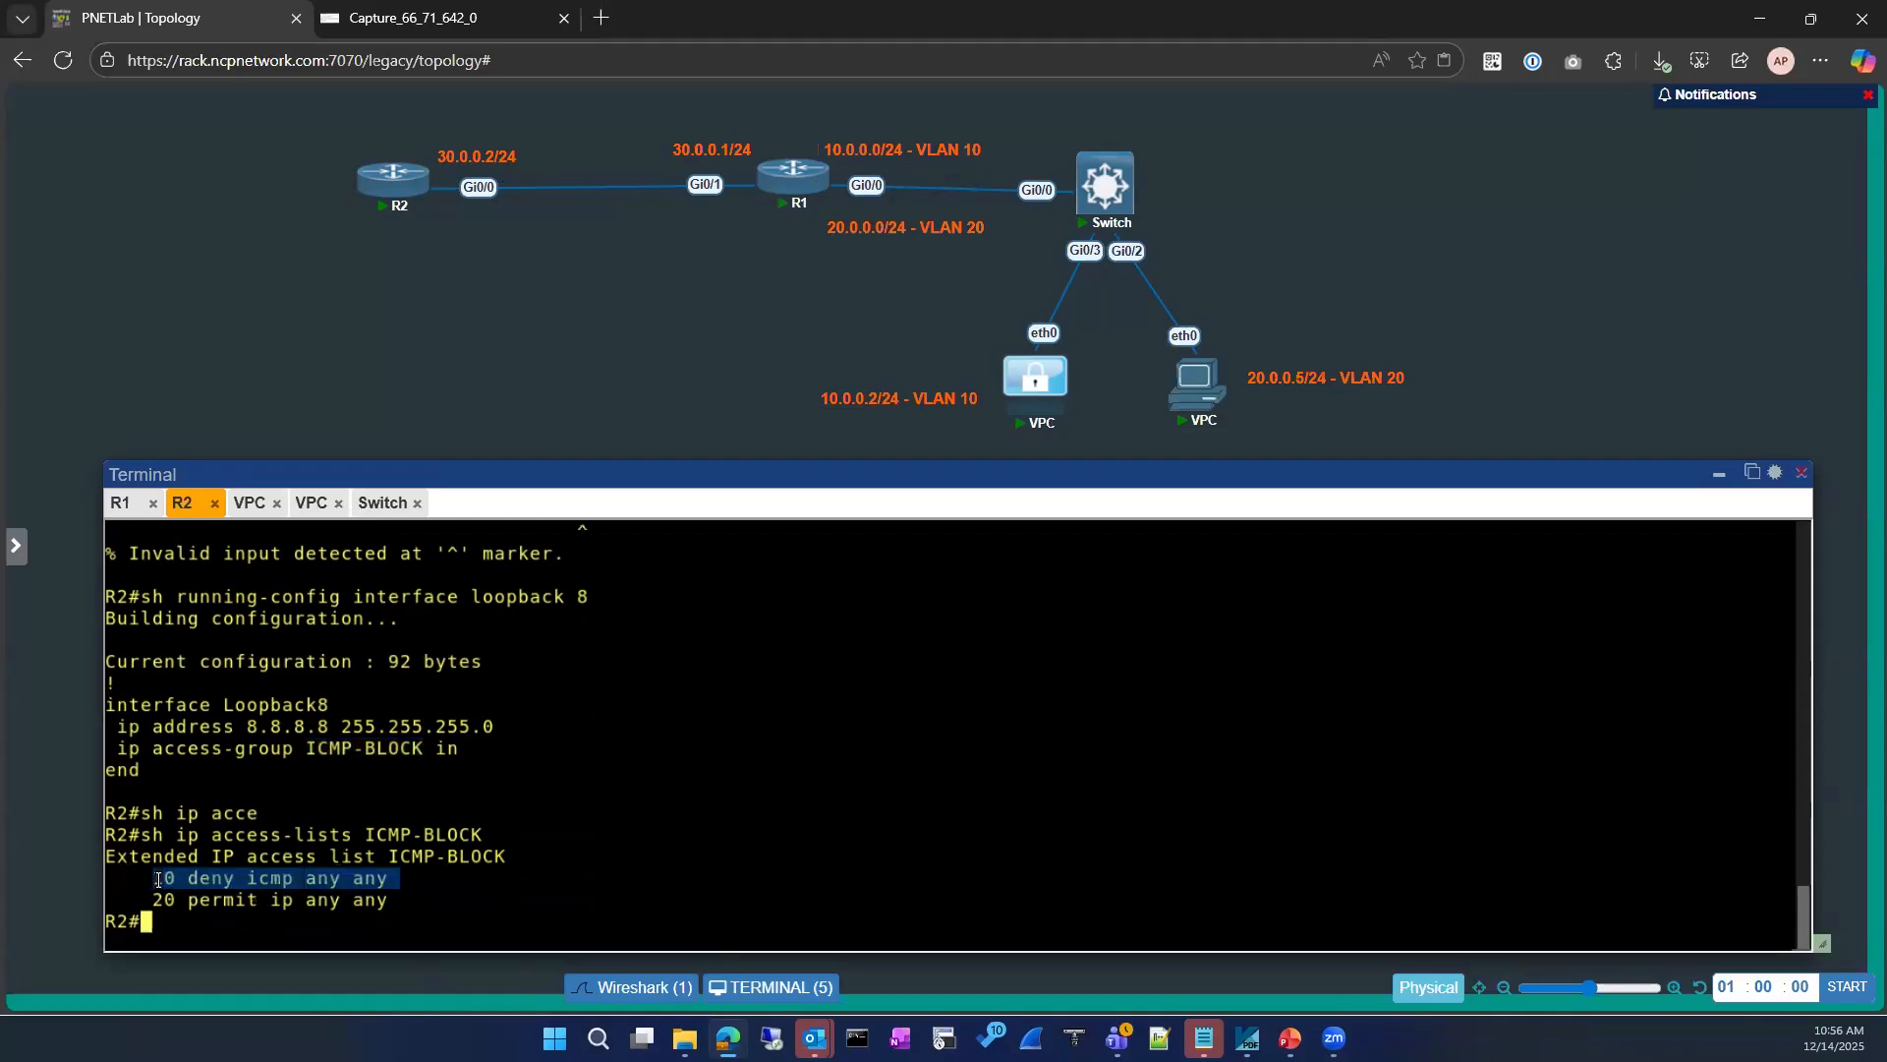
left_click(579, 869)
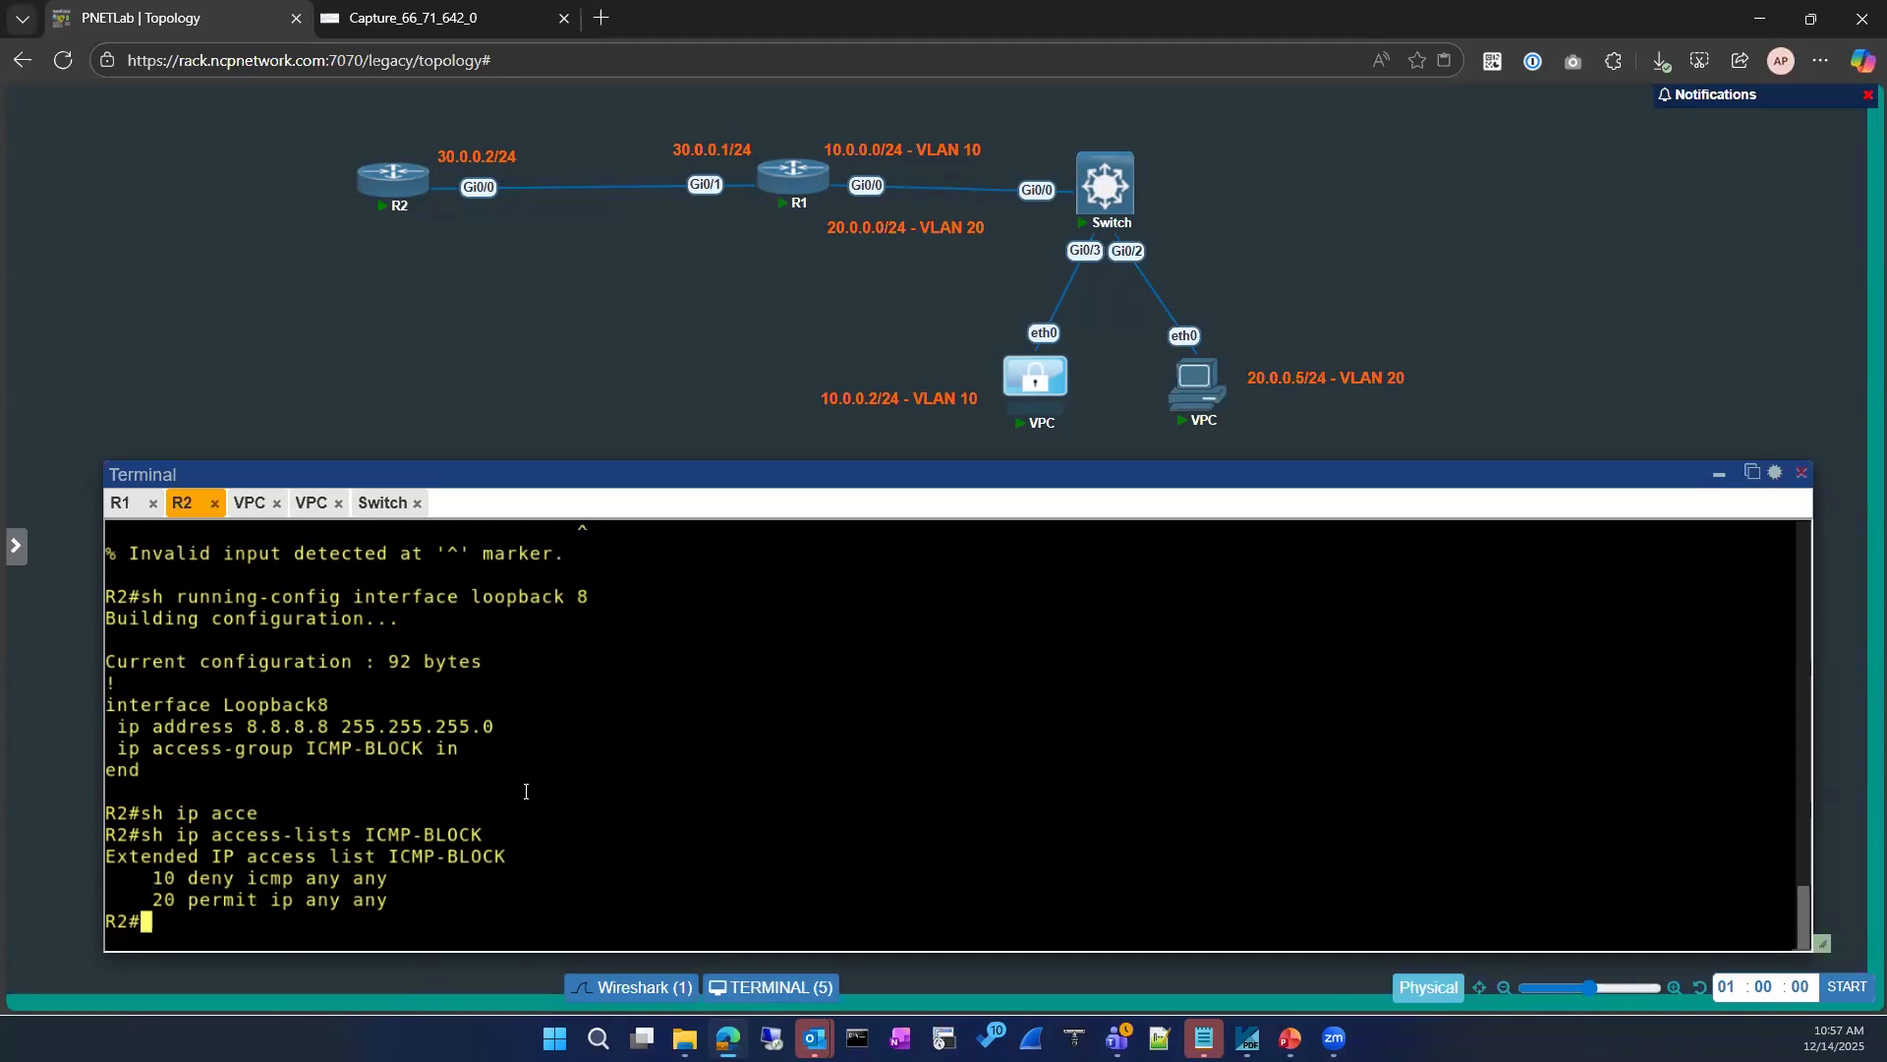
Step: Recheck the running configuration of R2's loopback 8 for its applied access group
type("sh run")
key("Tab")
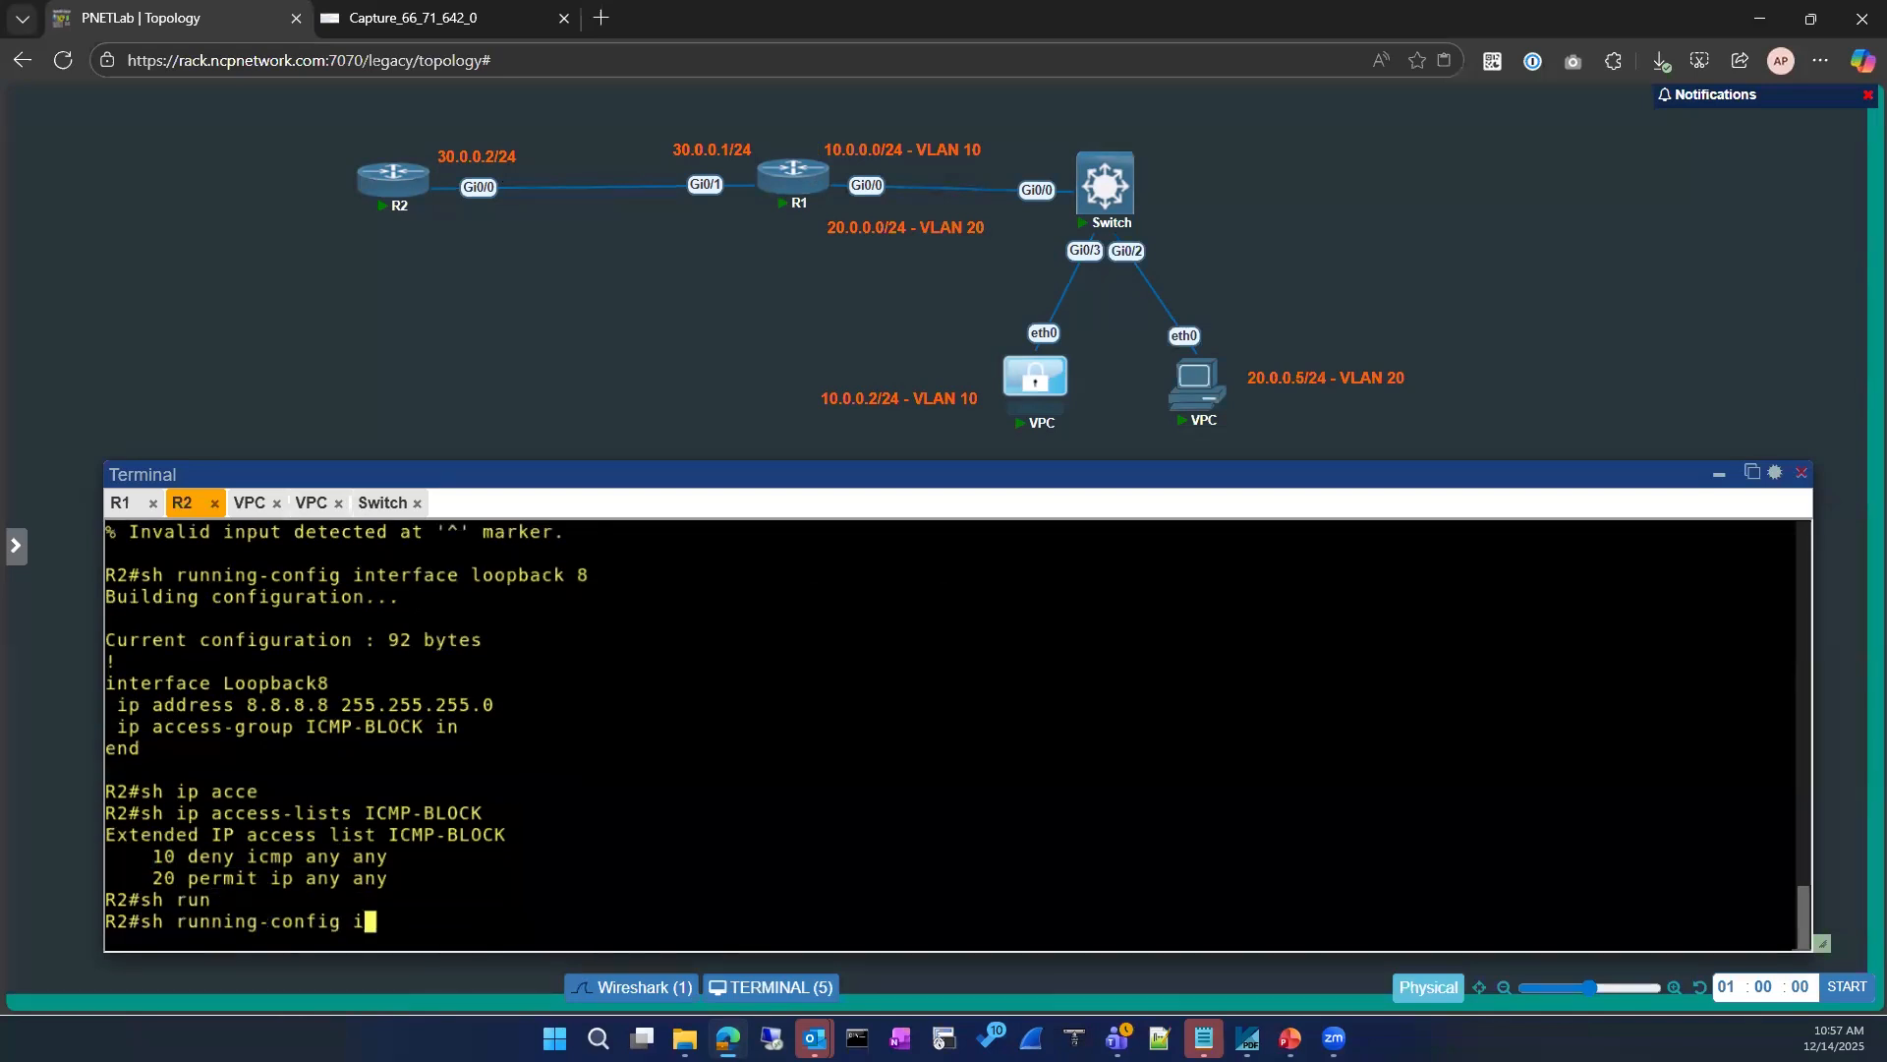
type("interface l")
key("Tab")
type("loo")
key("Tab")
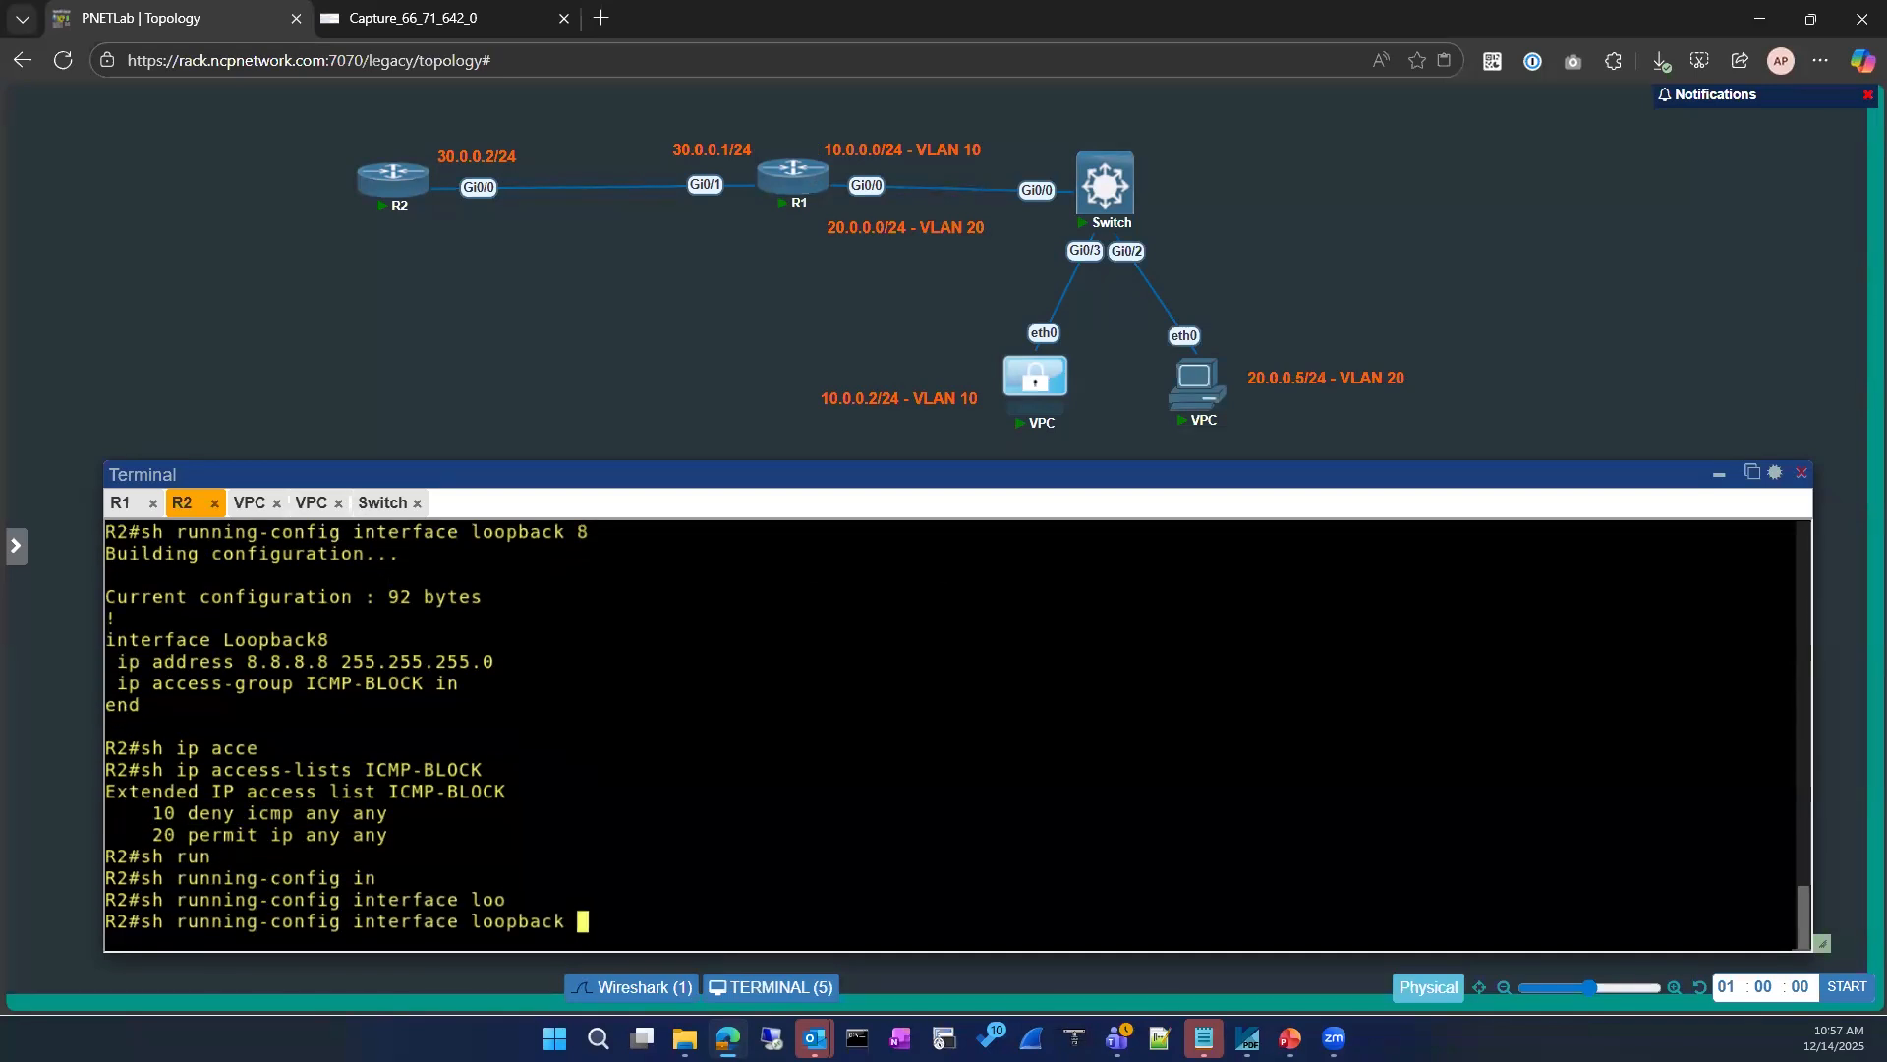
type("8")
key("Return")
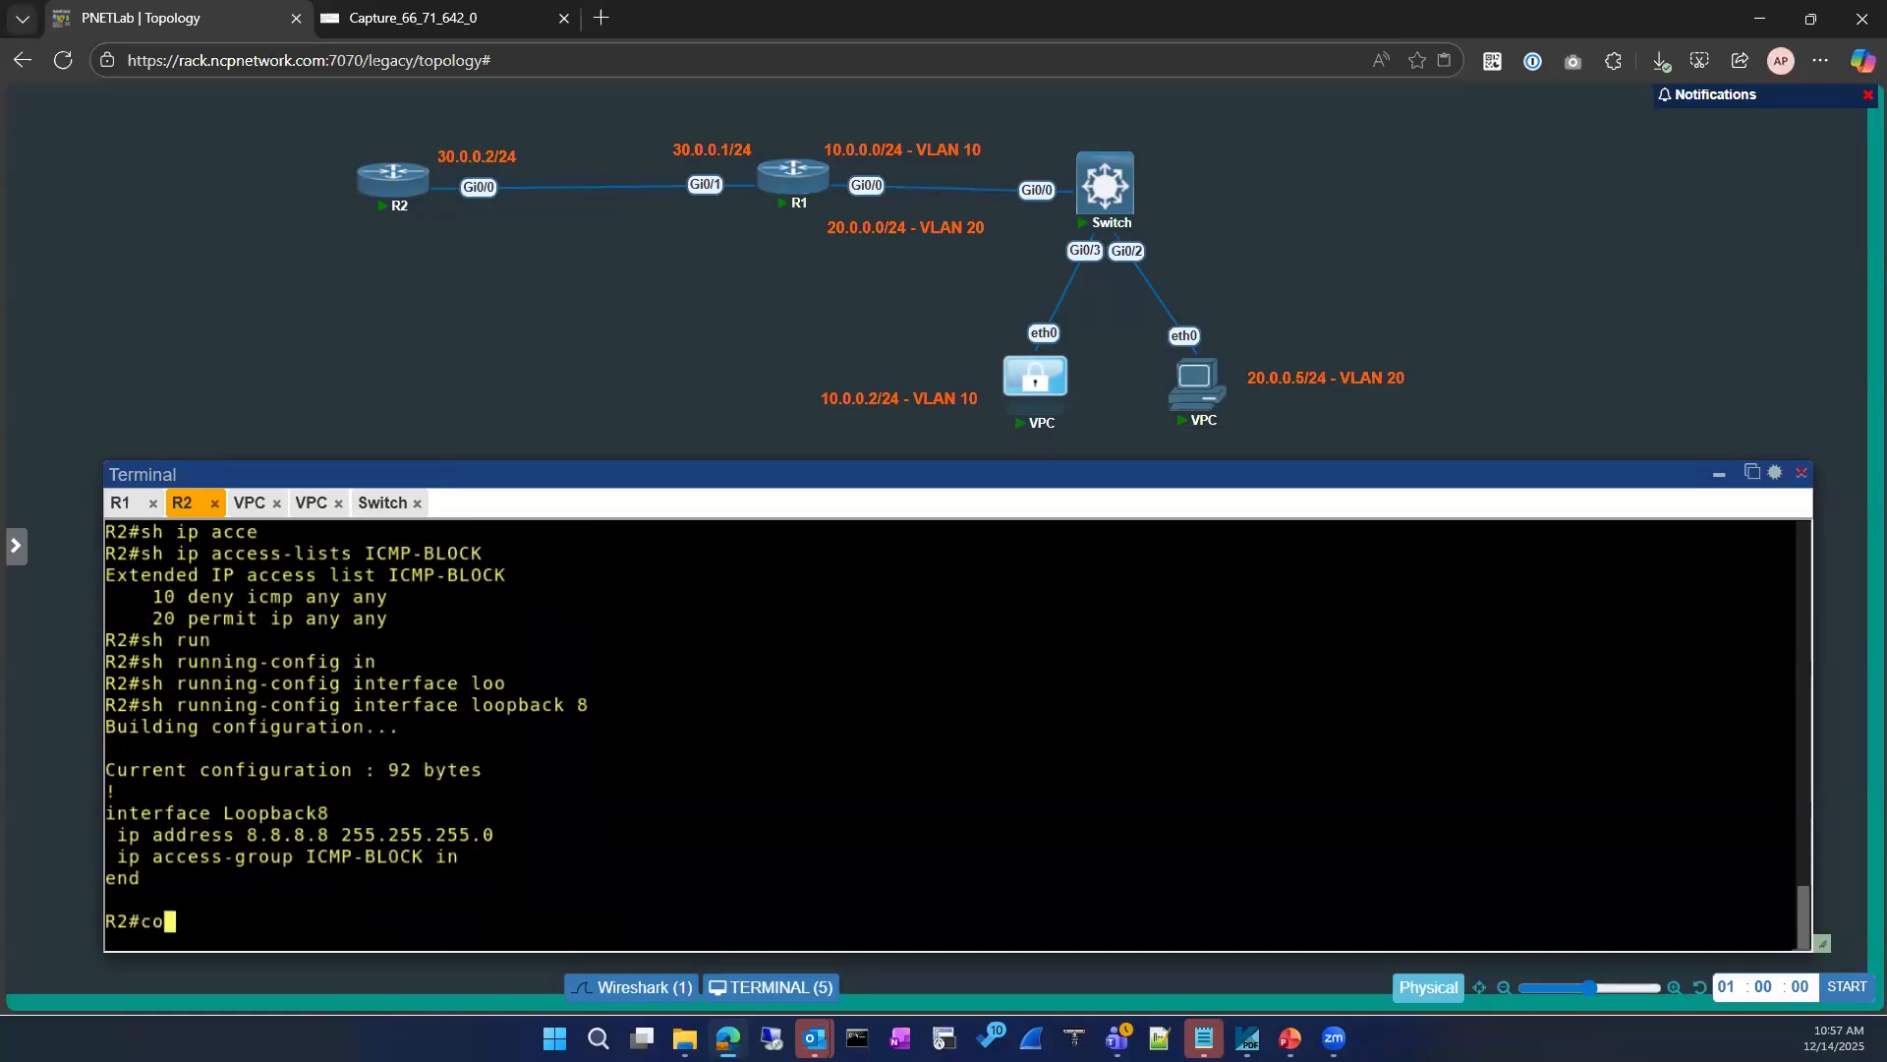
Step: Enter global configuration mode on R2 from the terminal
type("conf")
key("Tab")
key("Return")
key("Return")
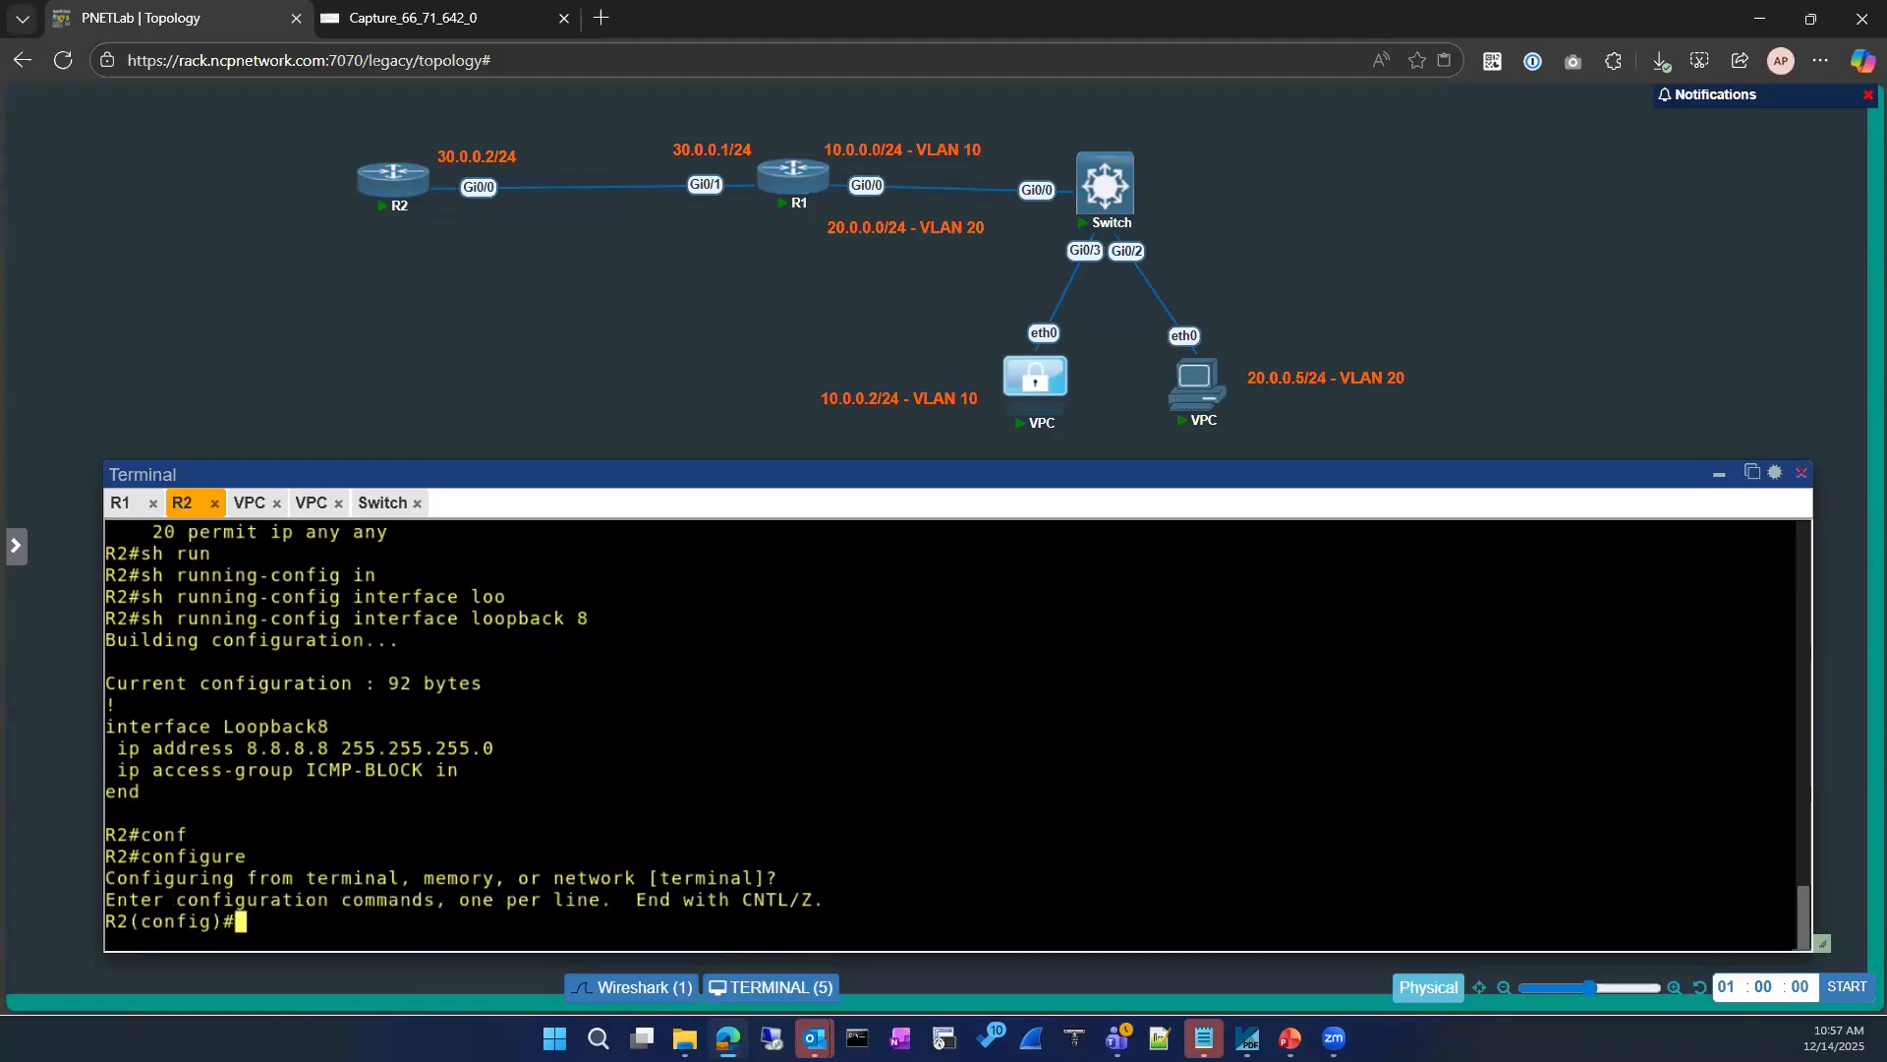
type("int")
key("Tab")
type("loo")
key("Tab")
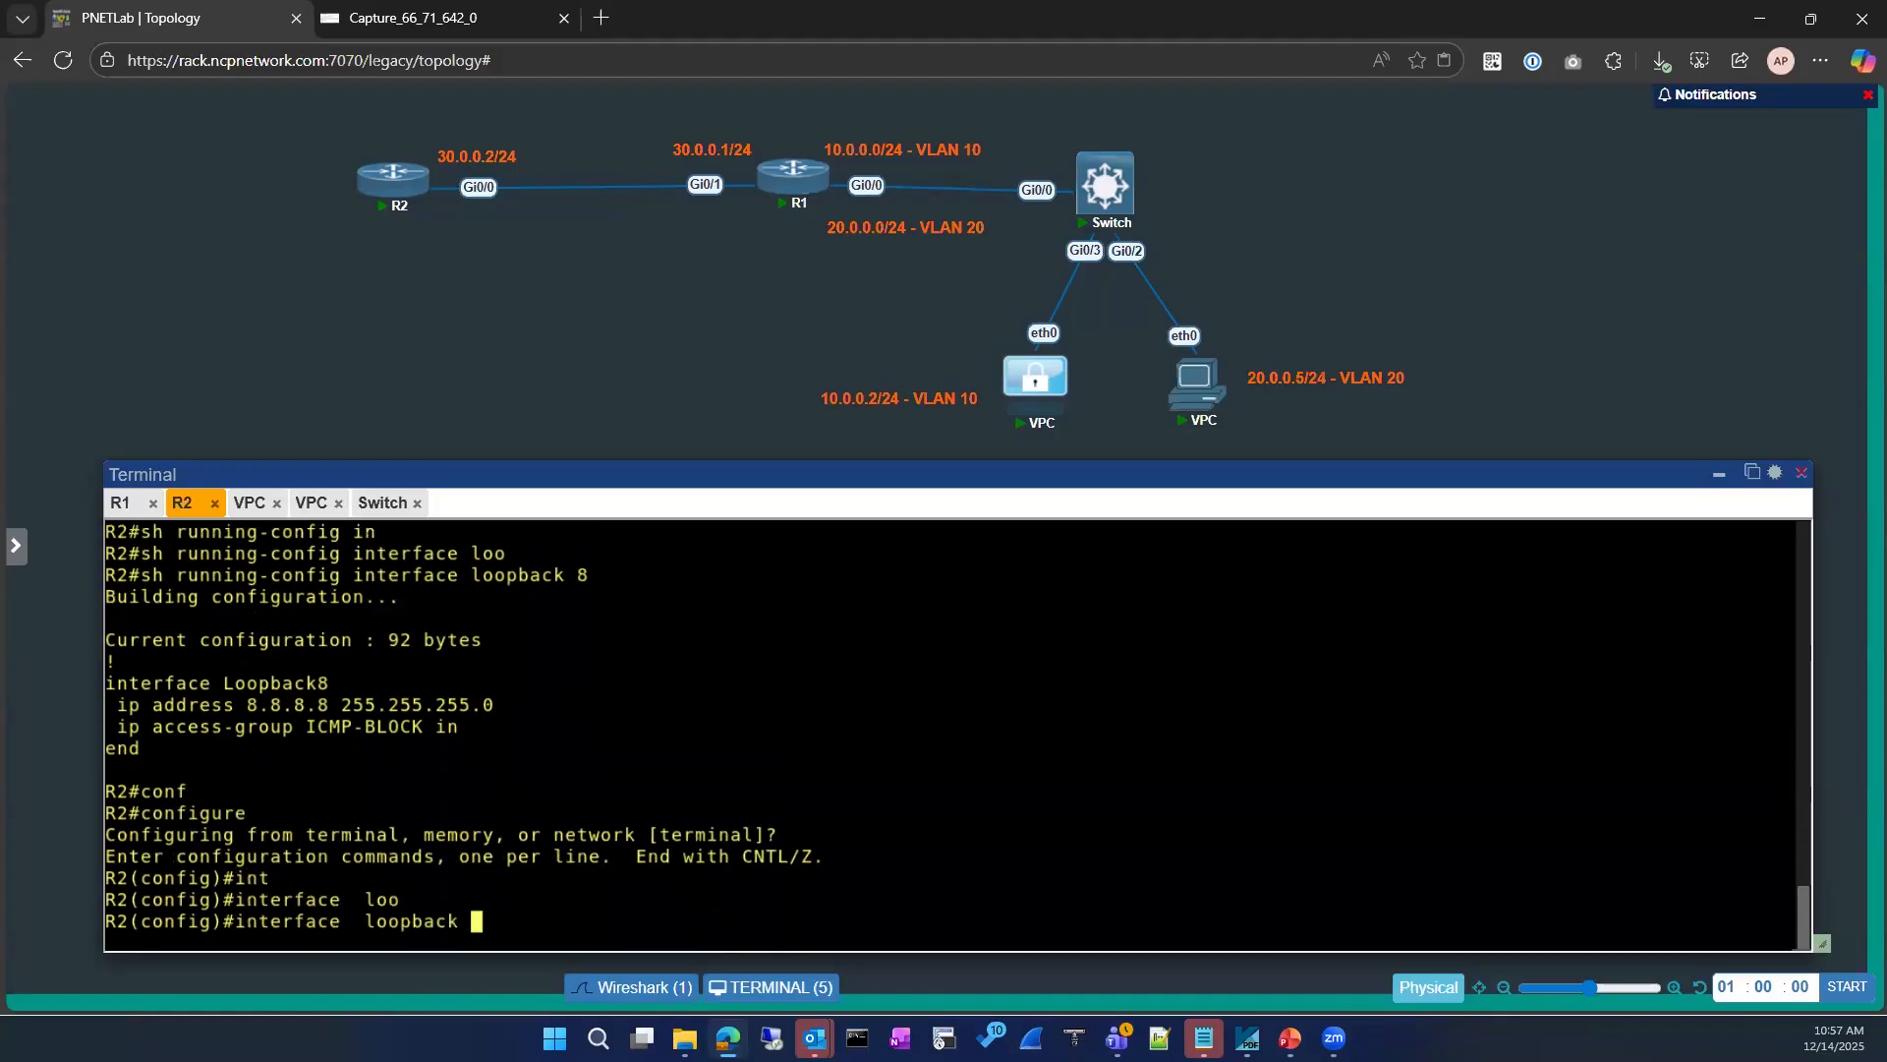
type("8")
key("Return")
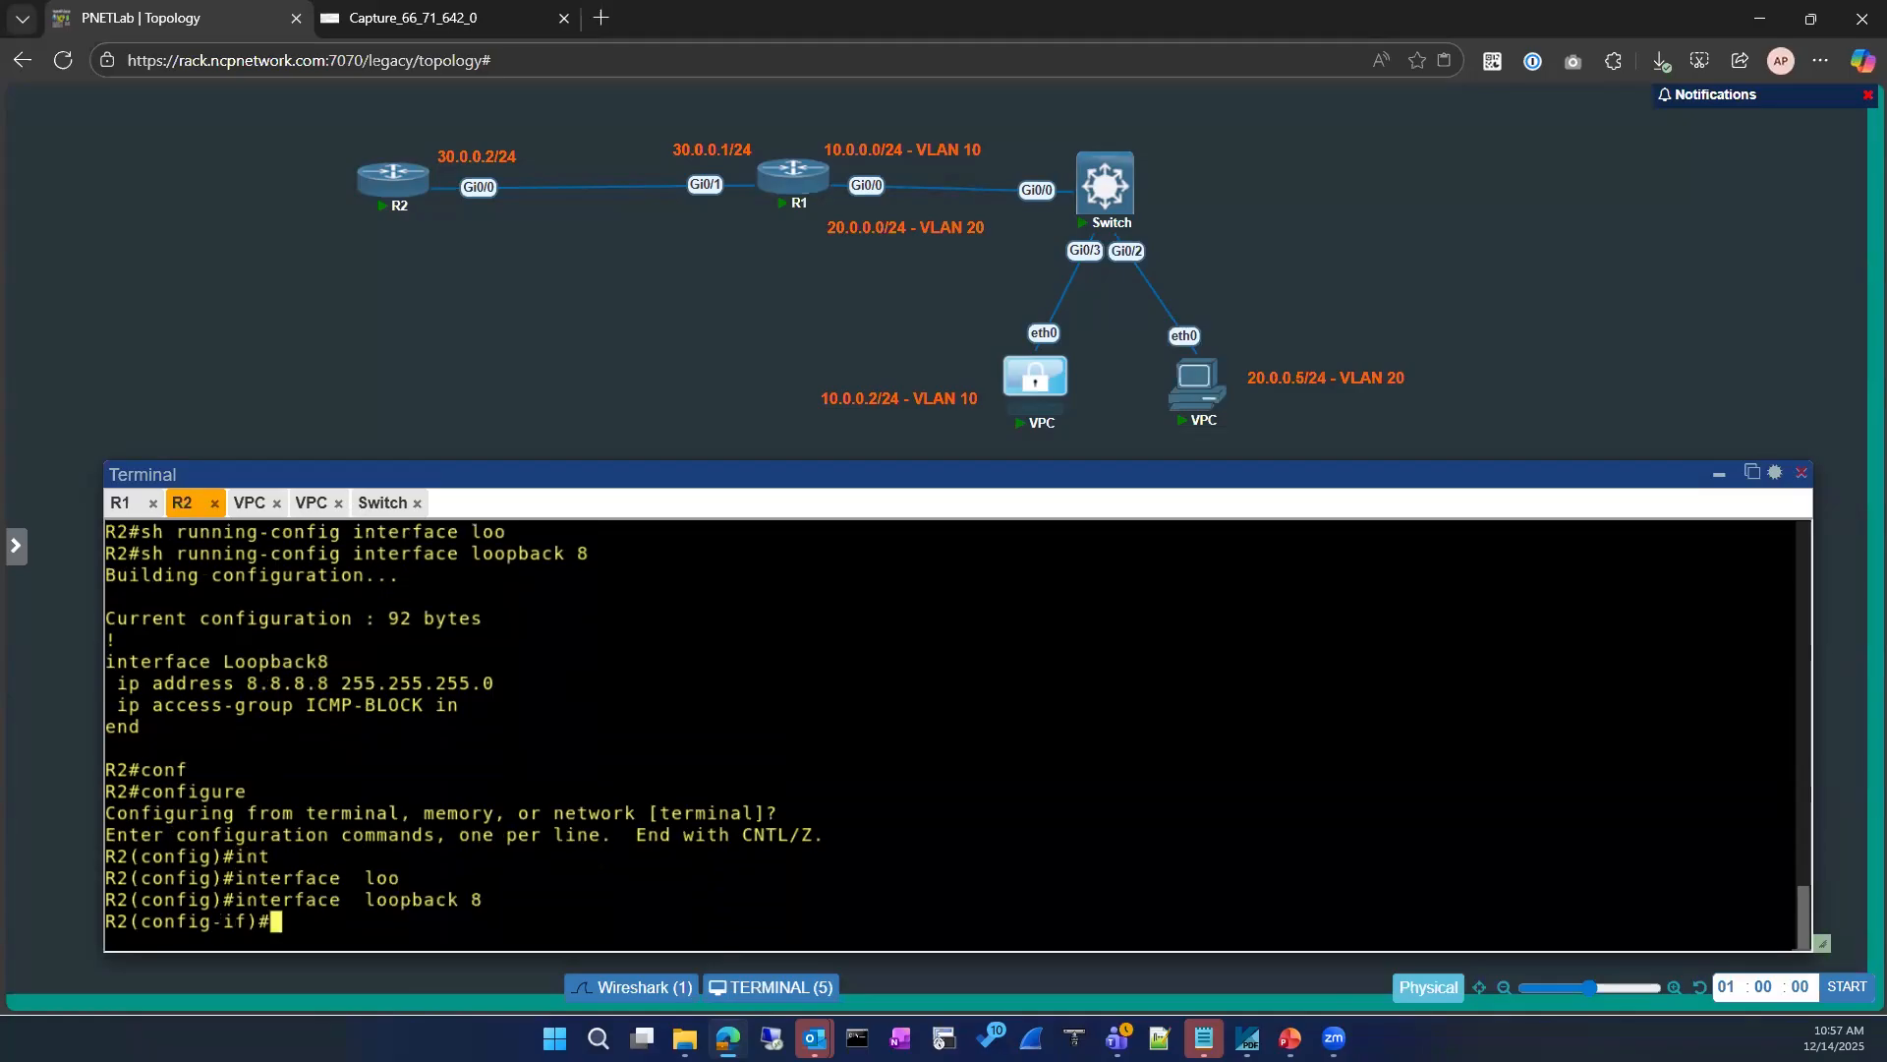
type("den")
key("Tab")
key("BackSpace")
key("BackSpace")
key("BackSpace")
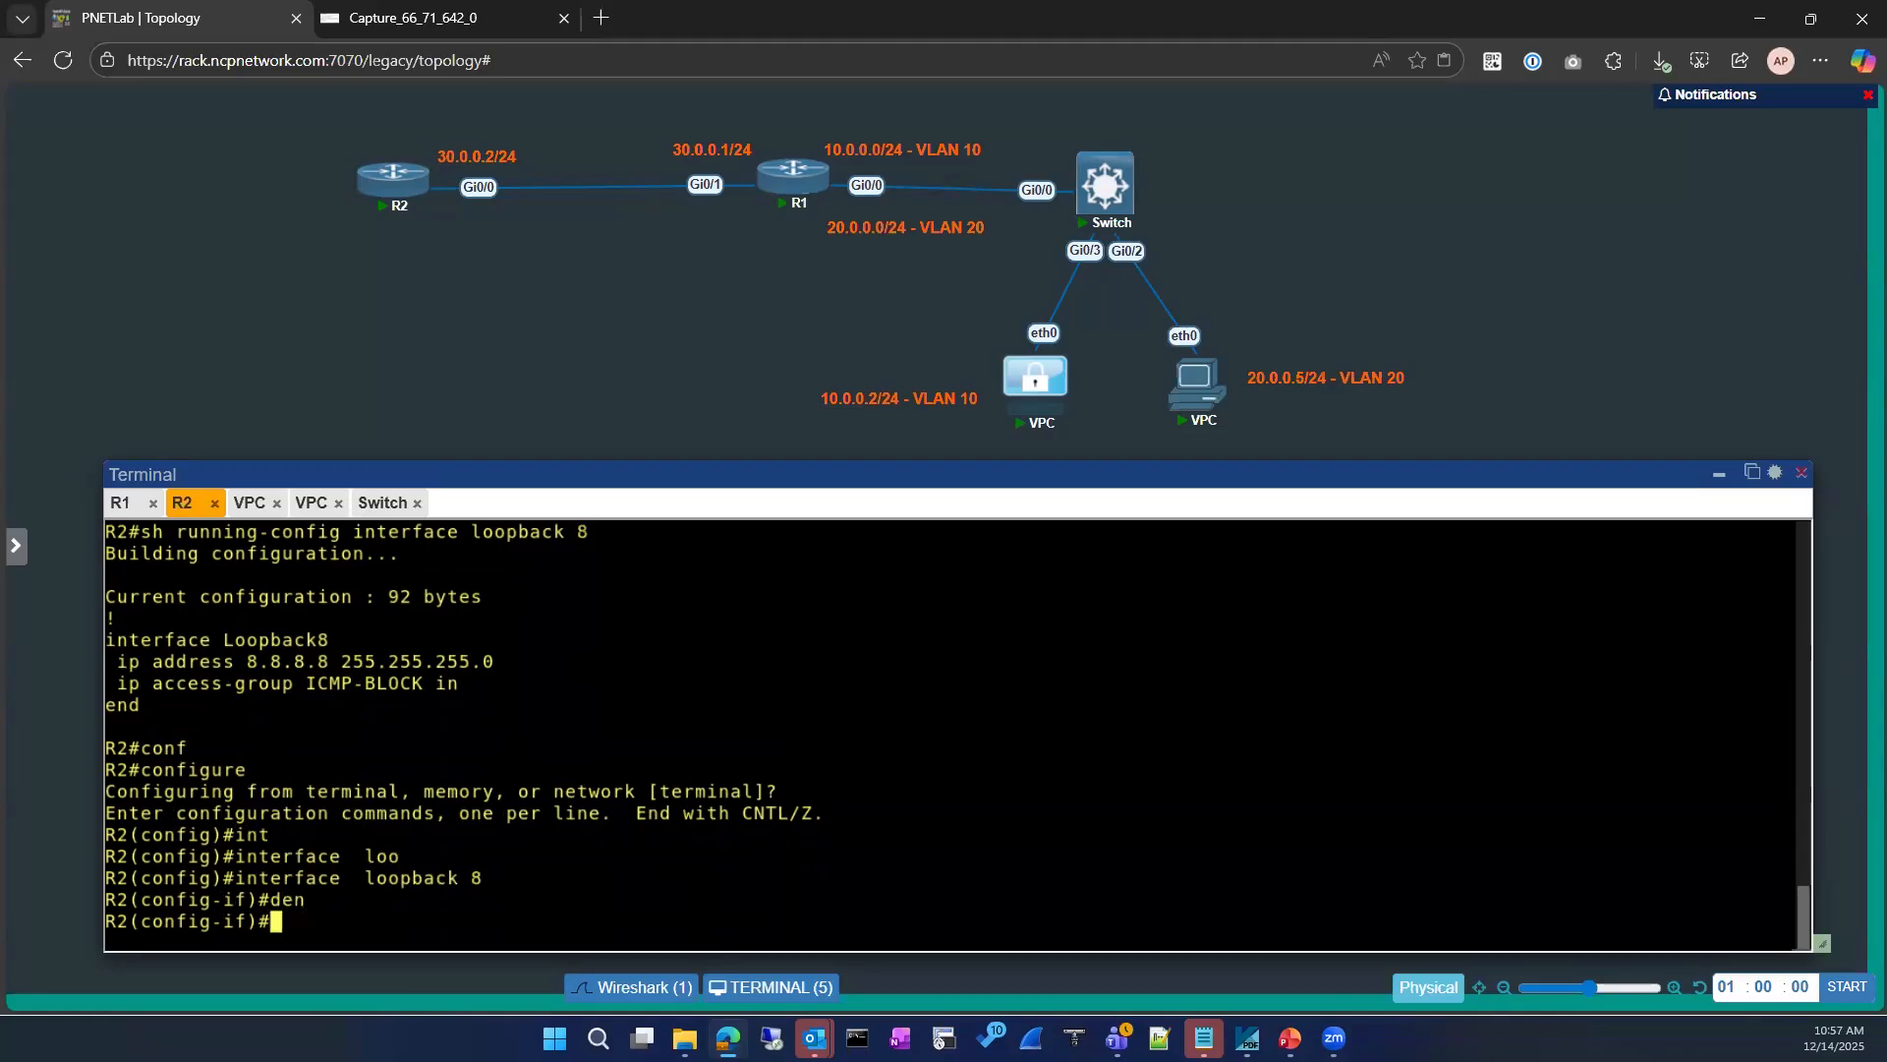
type("exit")
key("Return")
key("Return")
Step: Open the extended IP access list ICMP-BLOCK for editing
type("ip acce")
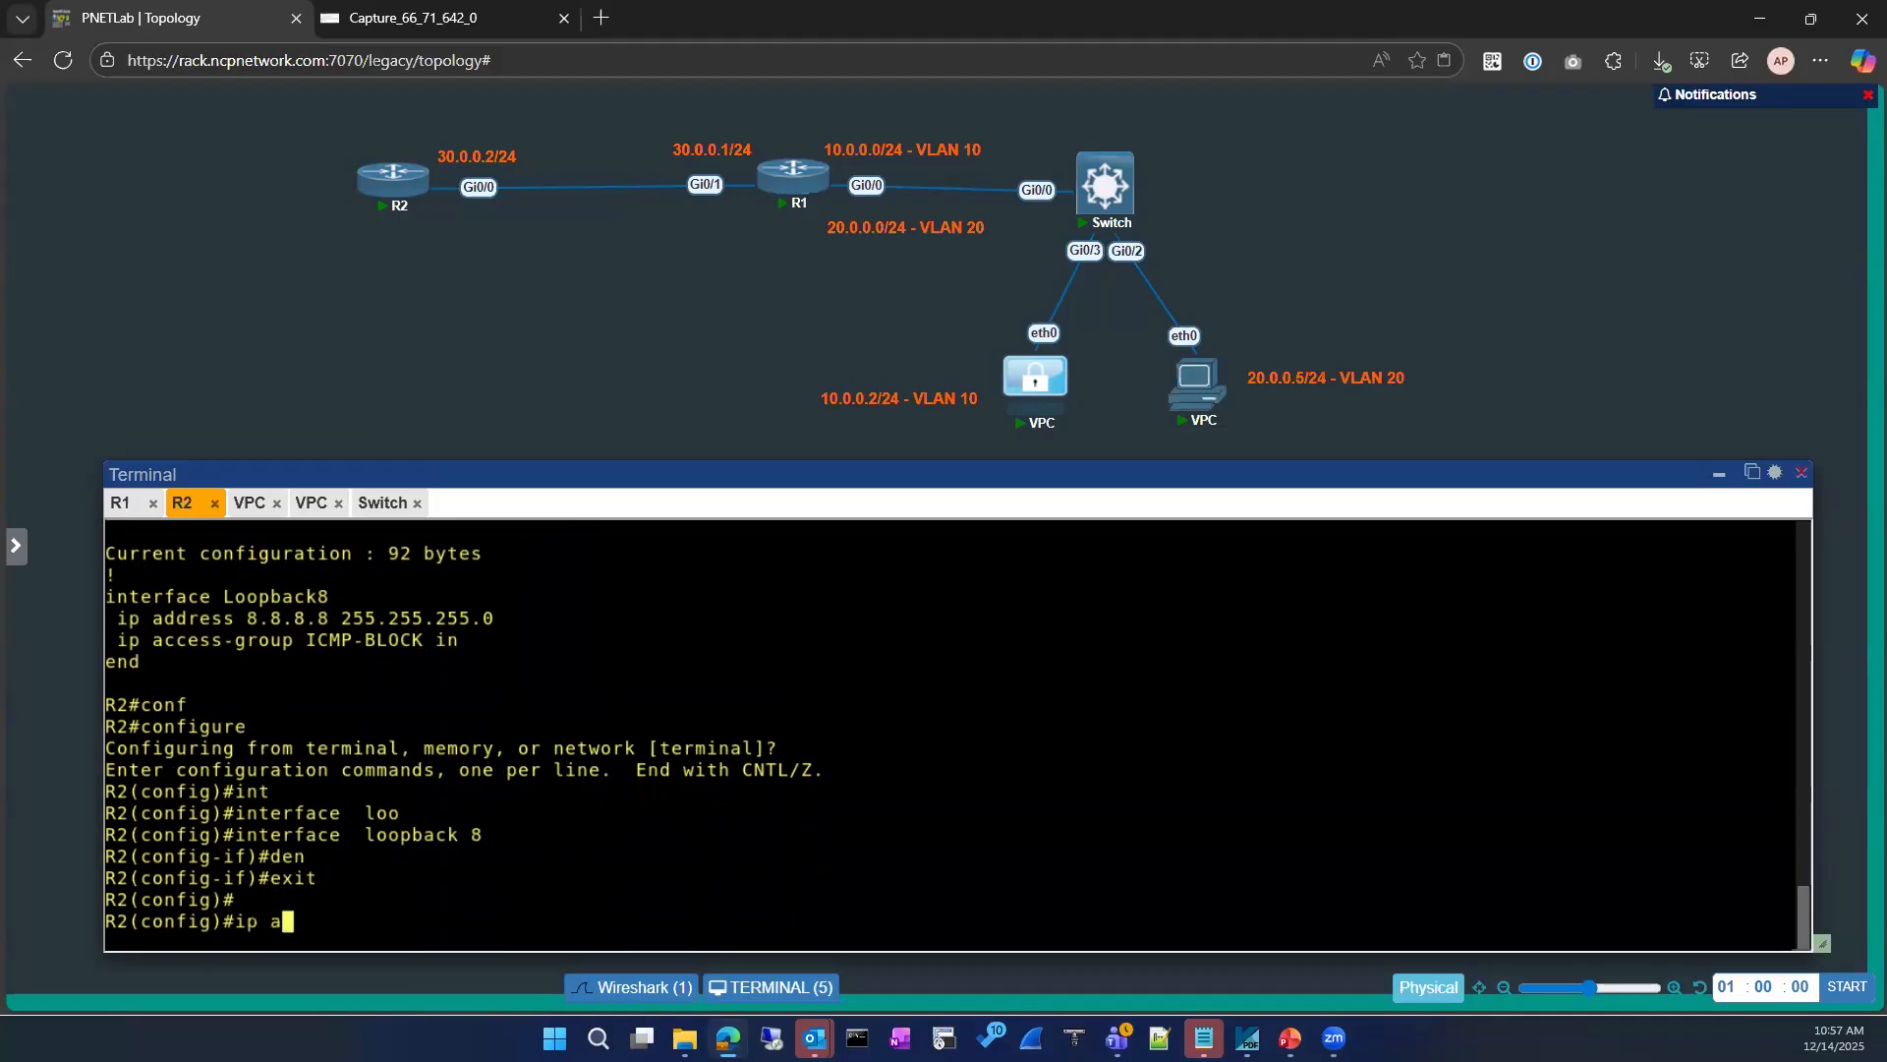
key("Tab")
type("e")
key("Tab")
double_click(313, 596)
left_click_drag(413, 592, 421, 594)
right_click(758, 652)
key("Return")
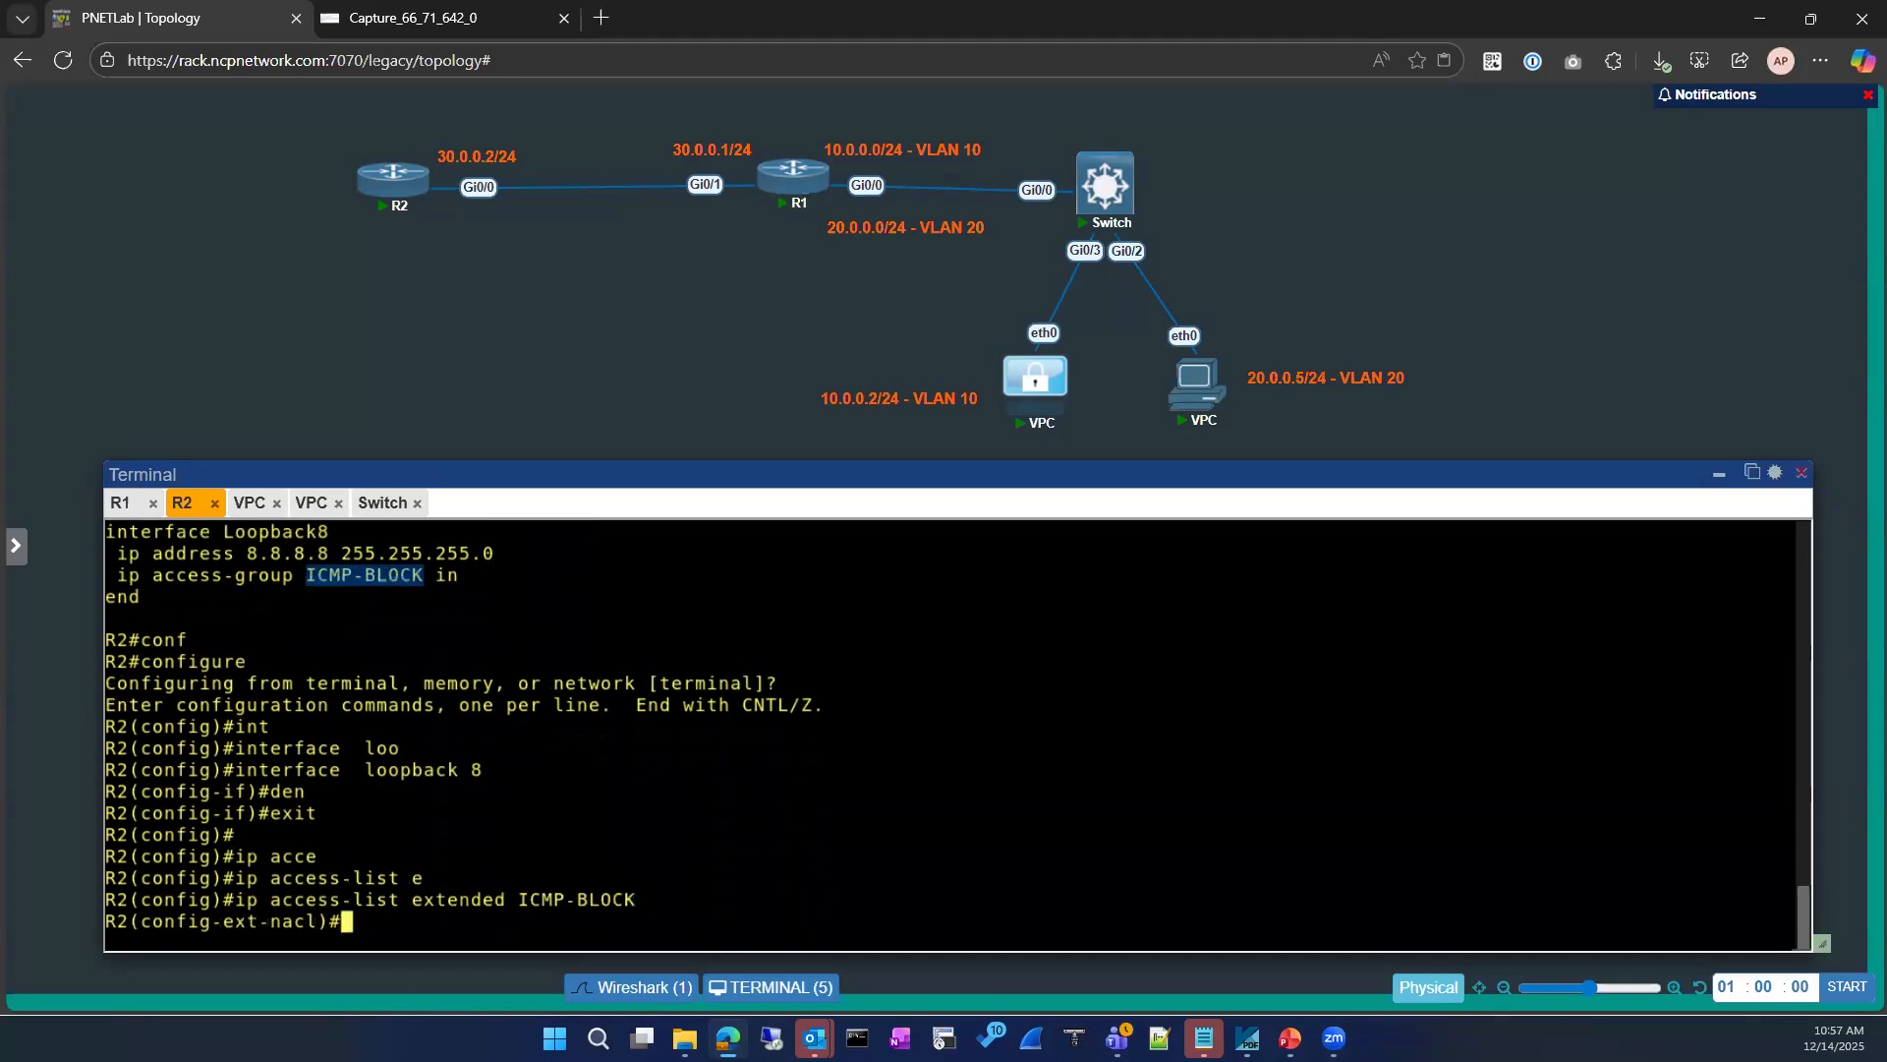
Step: Add a deny ip any any entry to ICMP-BLOCK without specifying a sequence number
type("den")
key("Tab")
type("ip an")
key("Tab")
type("a")
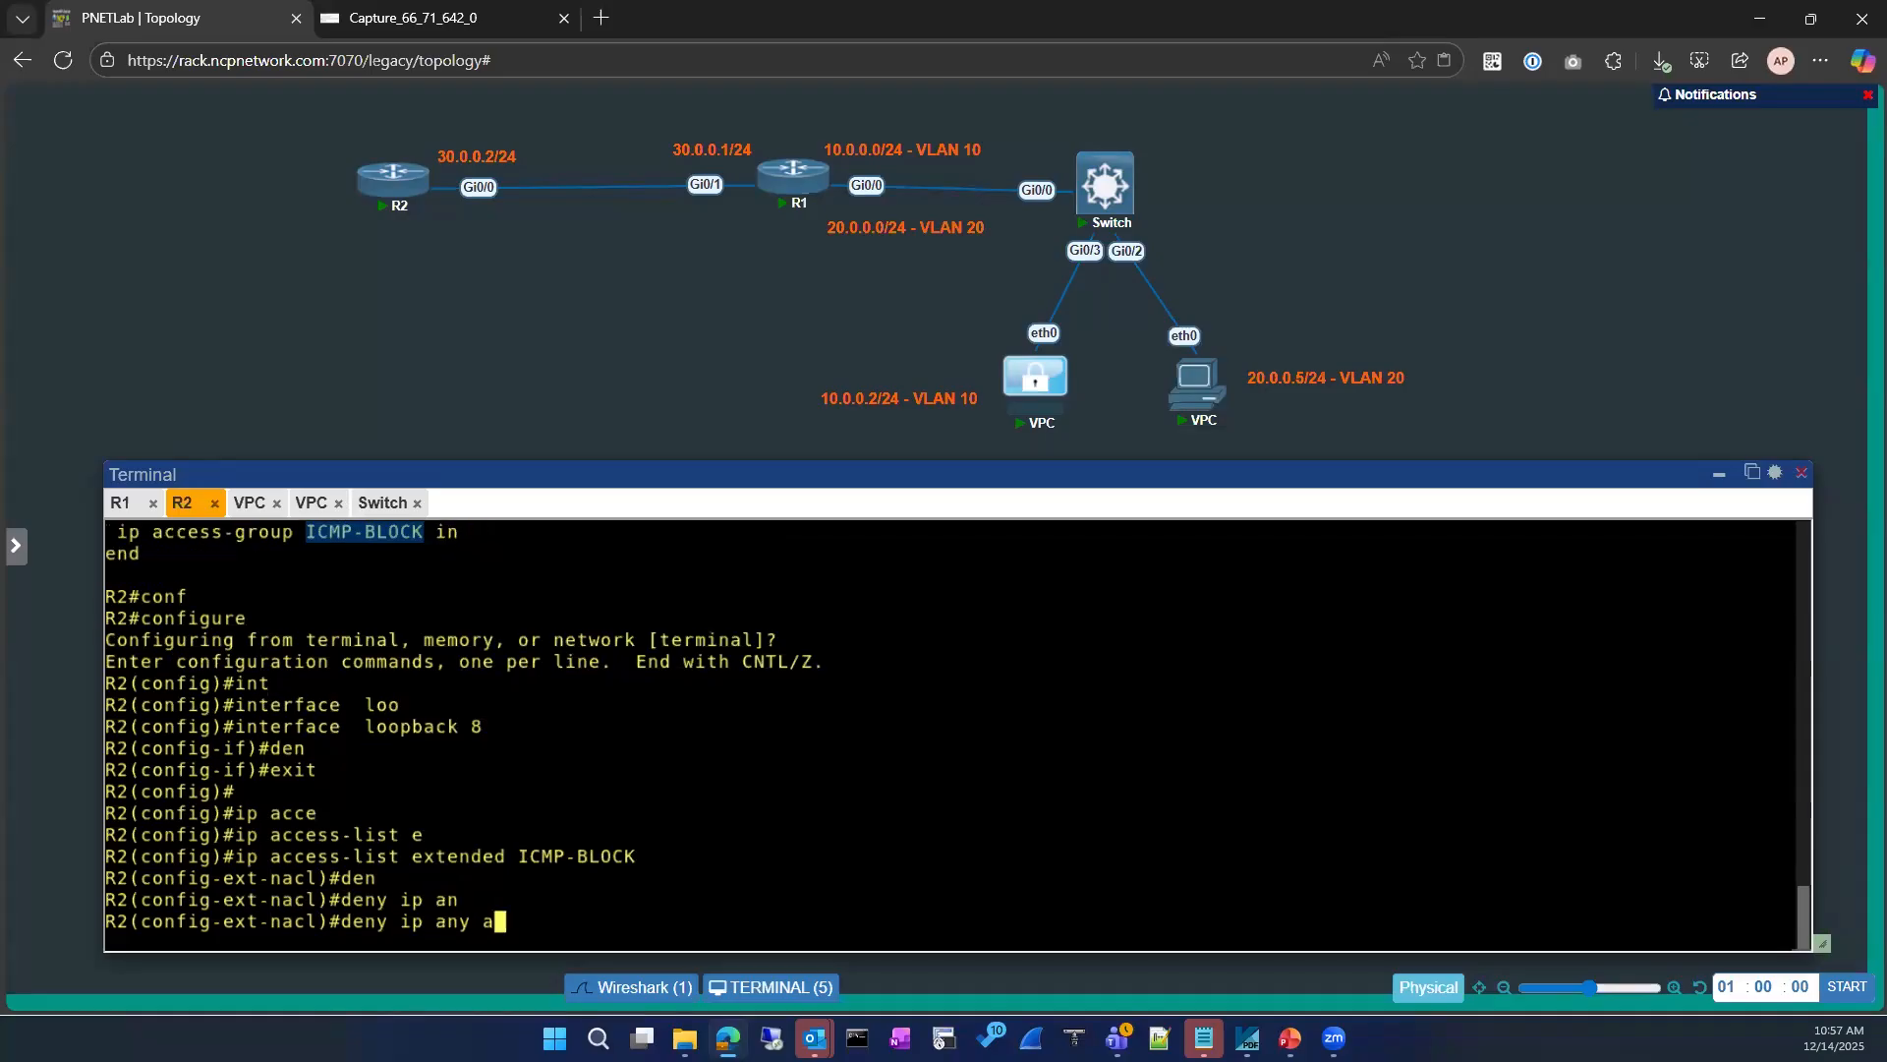
type("ny")
key("Tab")
key("Return")
key("Return")
Step: Exit configuration mode on R2 and list the IP access lists to check the entry order
type("exit")
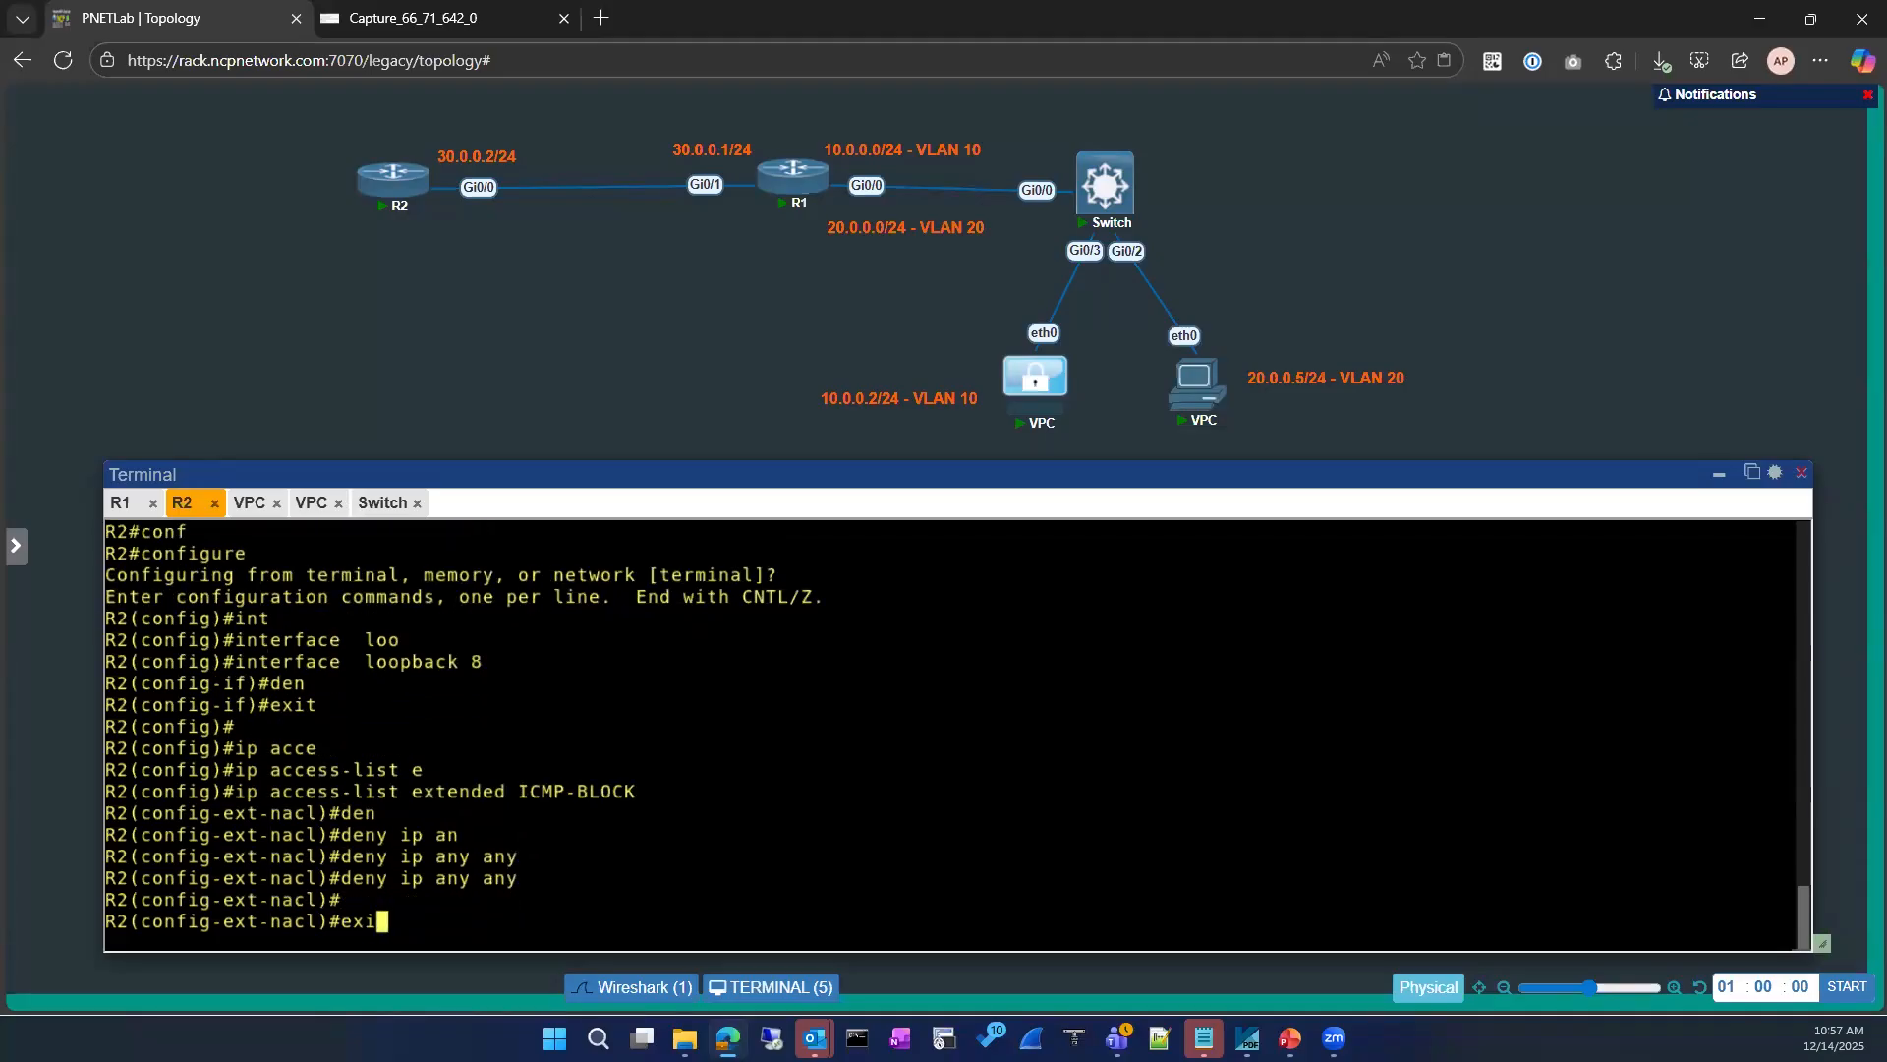
key("Return")
key("Return")
type("exit")
key("Return")
key("Return")
type("sh ip access-lists")
Step: Return to global configuration mode on R2 and reopen the extended access list ICMP-BLOCK
key("Return")
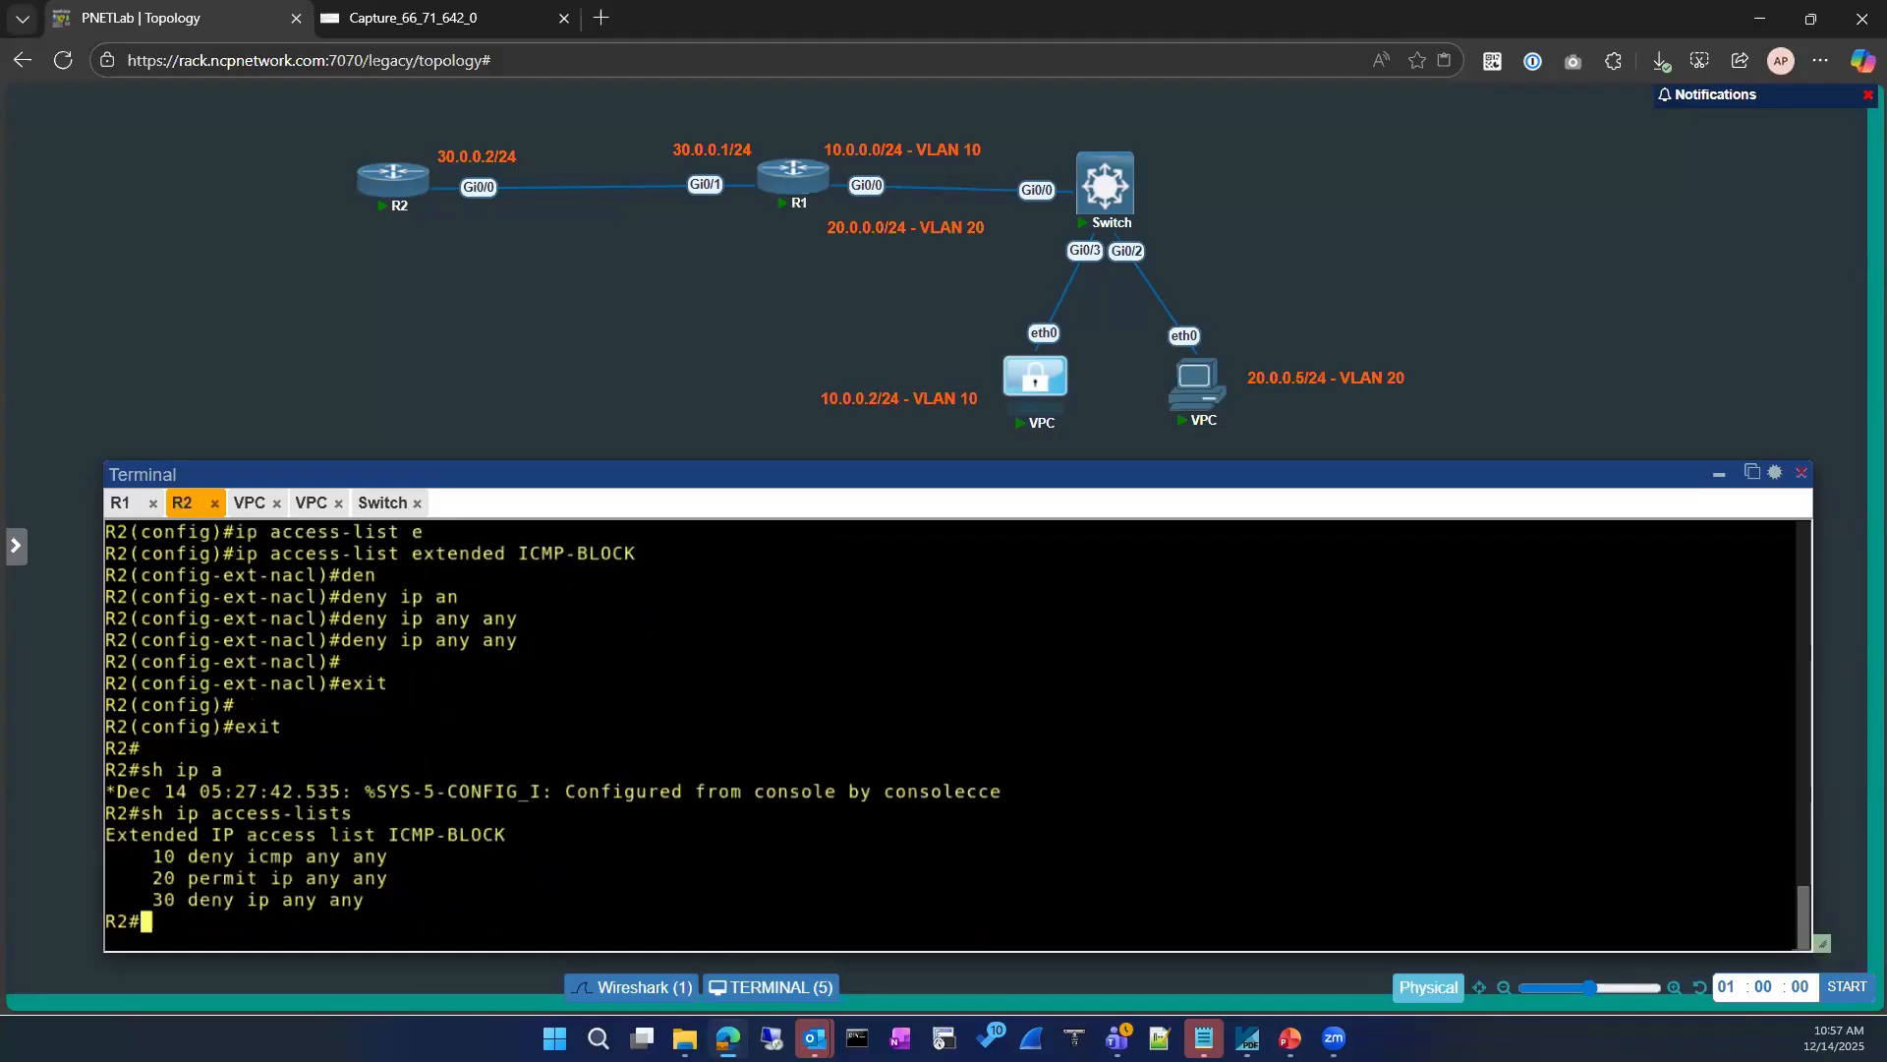
type("ci")
key("BackSpace")
key("BackSpace")
type("conf")
key("Tab")
key("Return")
key("Return")
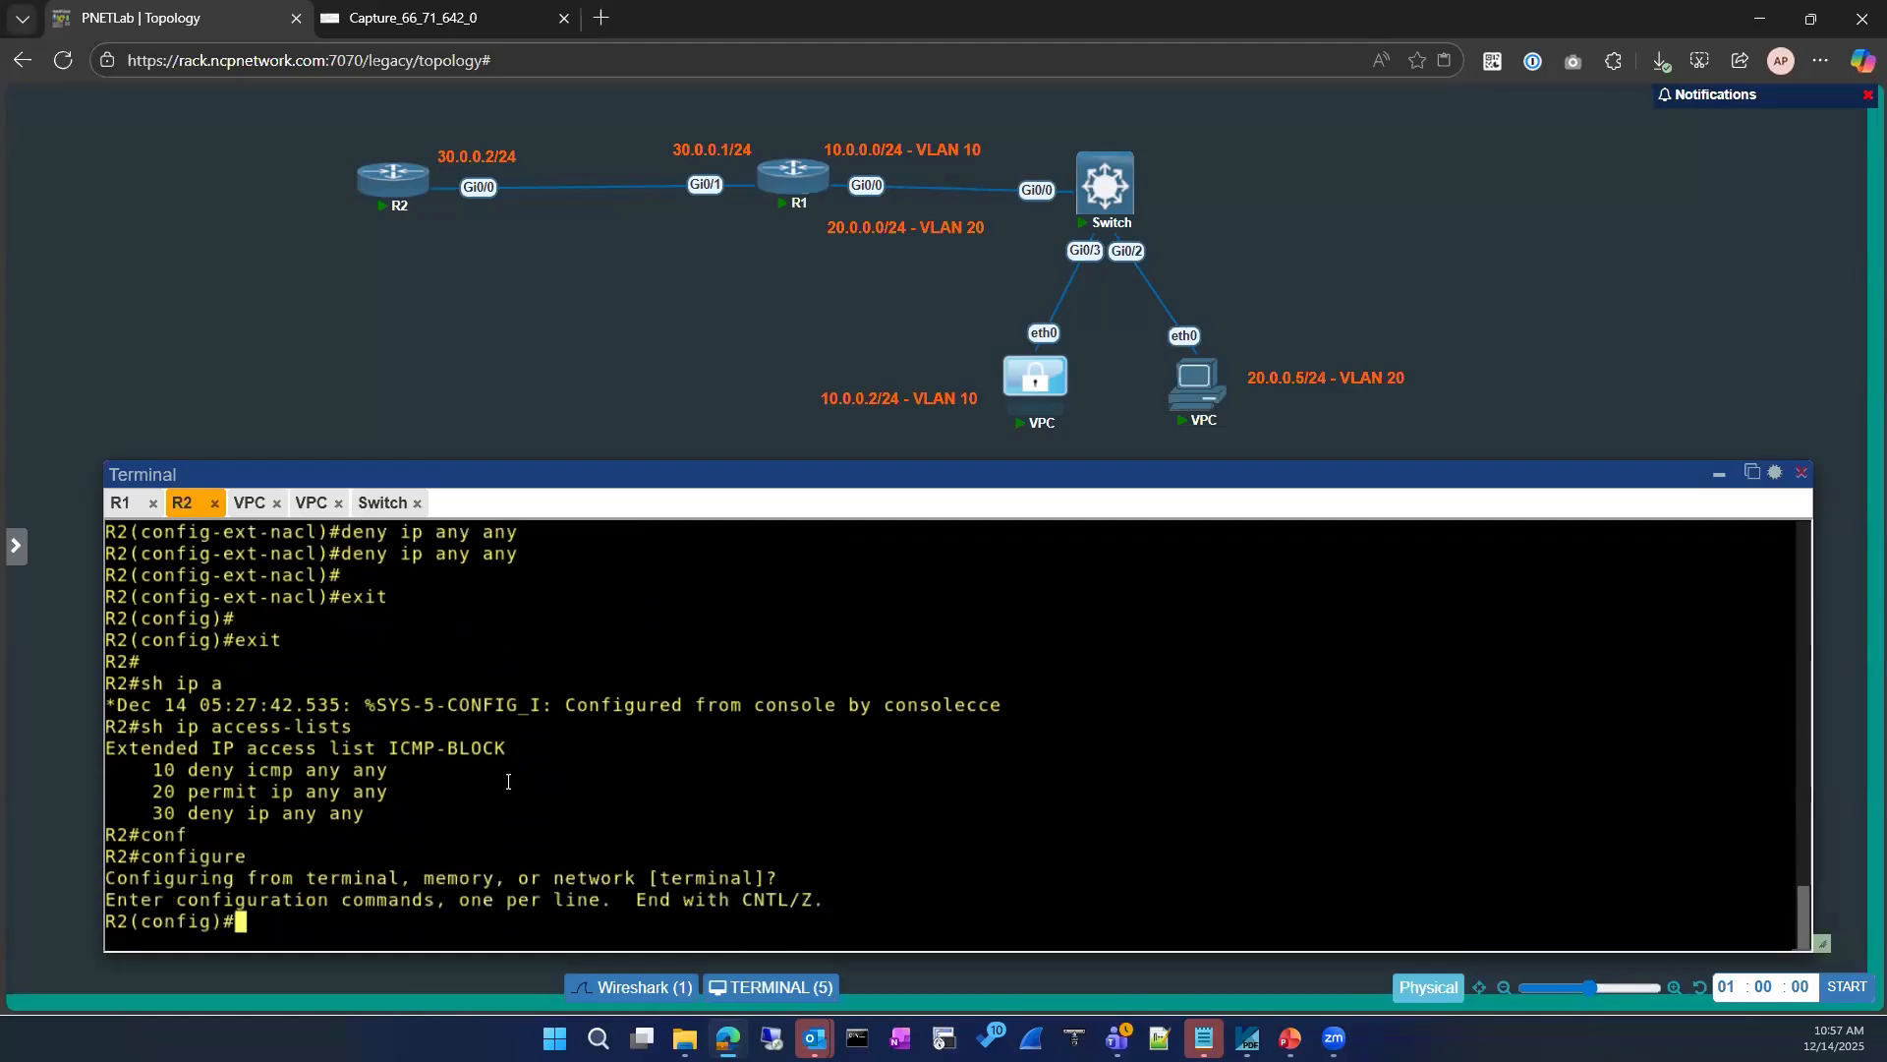
type("ip acce")
key("Tab")
type("e")
key("Tab")
double_click(511, 705)
type("ICMP-BLOCK")
Step: Remove entry 20, permit ip any any, from ICMP-BLOCK
key("Return")
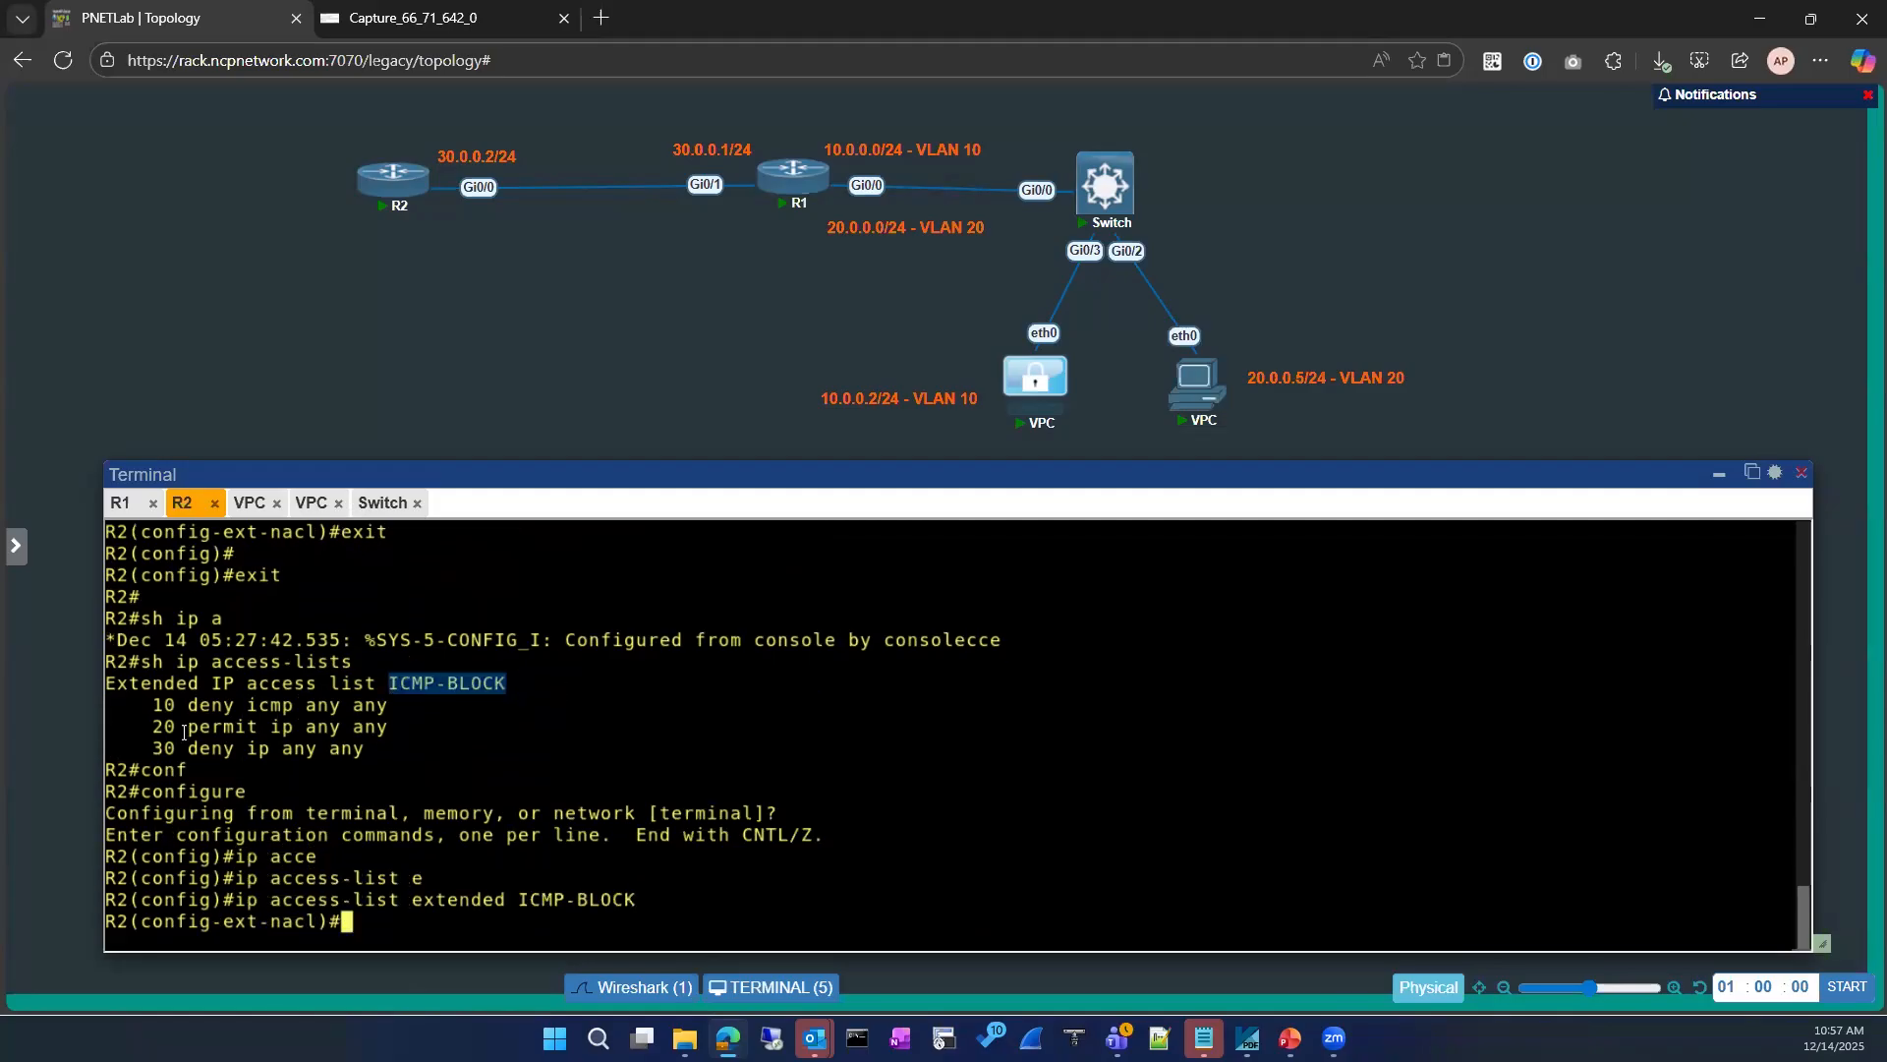
left_click_drag(140, 727, 383, 728)
key("ctrl+c")
type("no")
key("ctrl+v")
Step: Leave configuration mode on R2 and list the IP access lists to verify the remaining ICMP-BLOCK entries
key("Return")
type("exit")
key("Return")
key("Return")
type("exit")
key("Return")
key("Return")
type("sh ip access-lists")
key("Return")
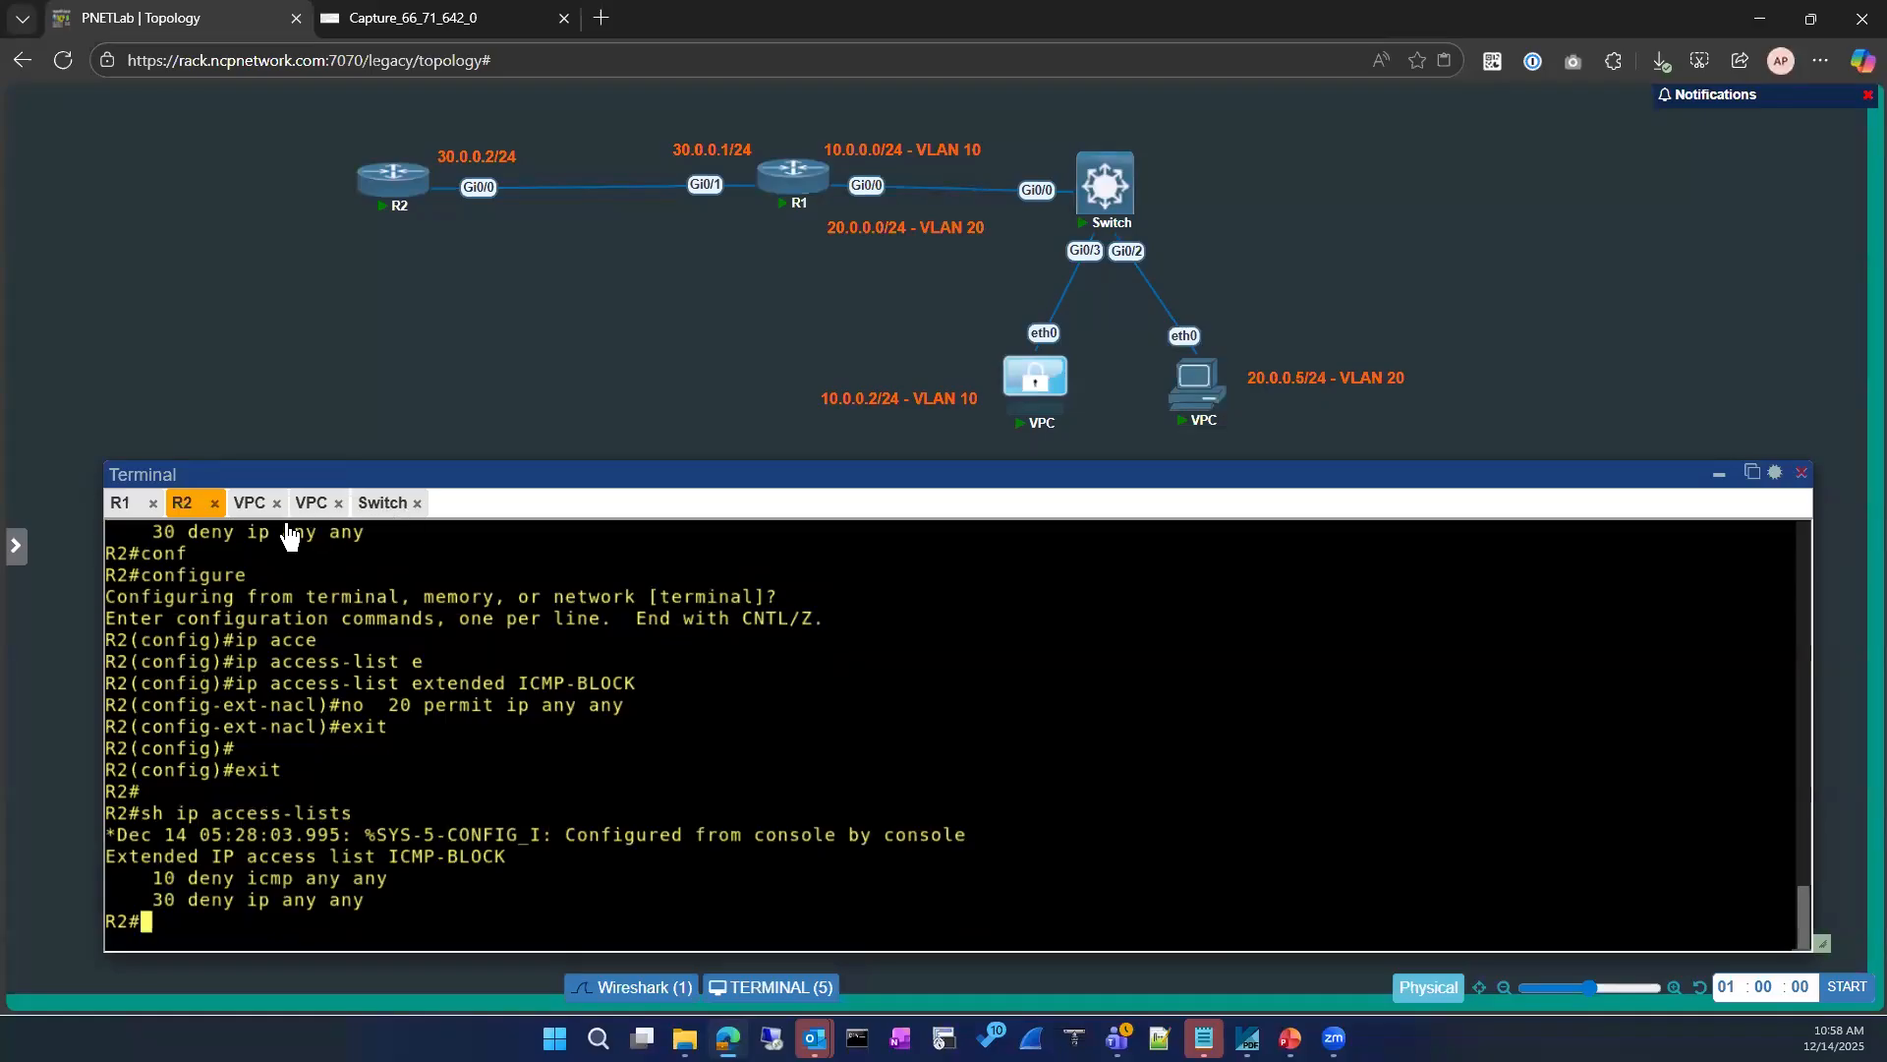
Step: Repeat the ping to 8.8.8.8 from R1
left_click(122, 503)
key("Up")
key("Return")
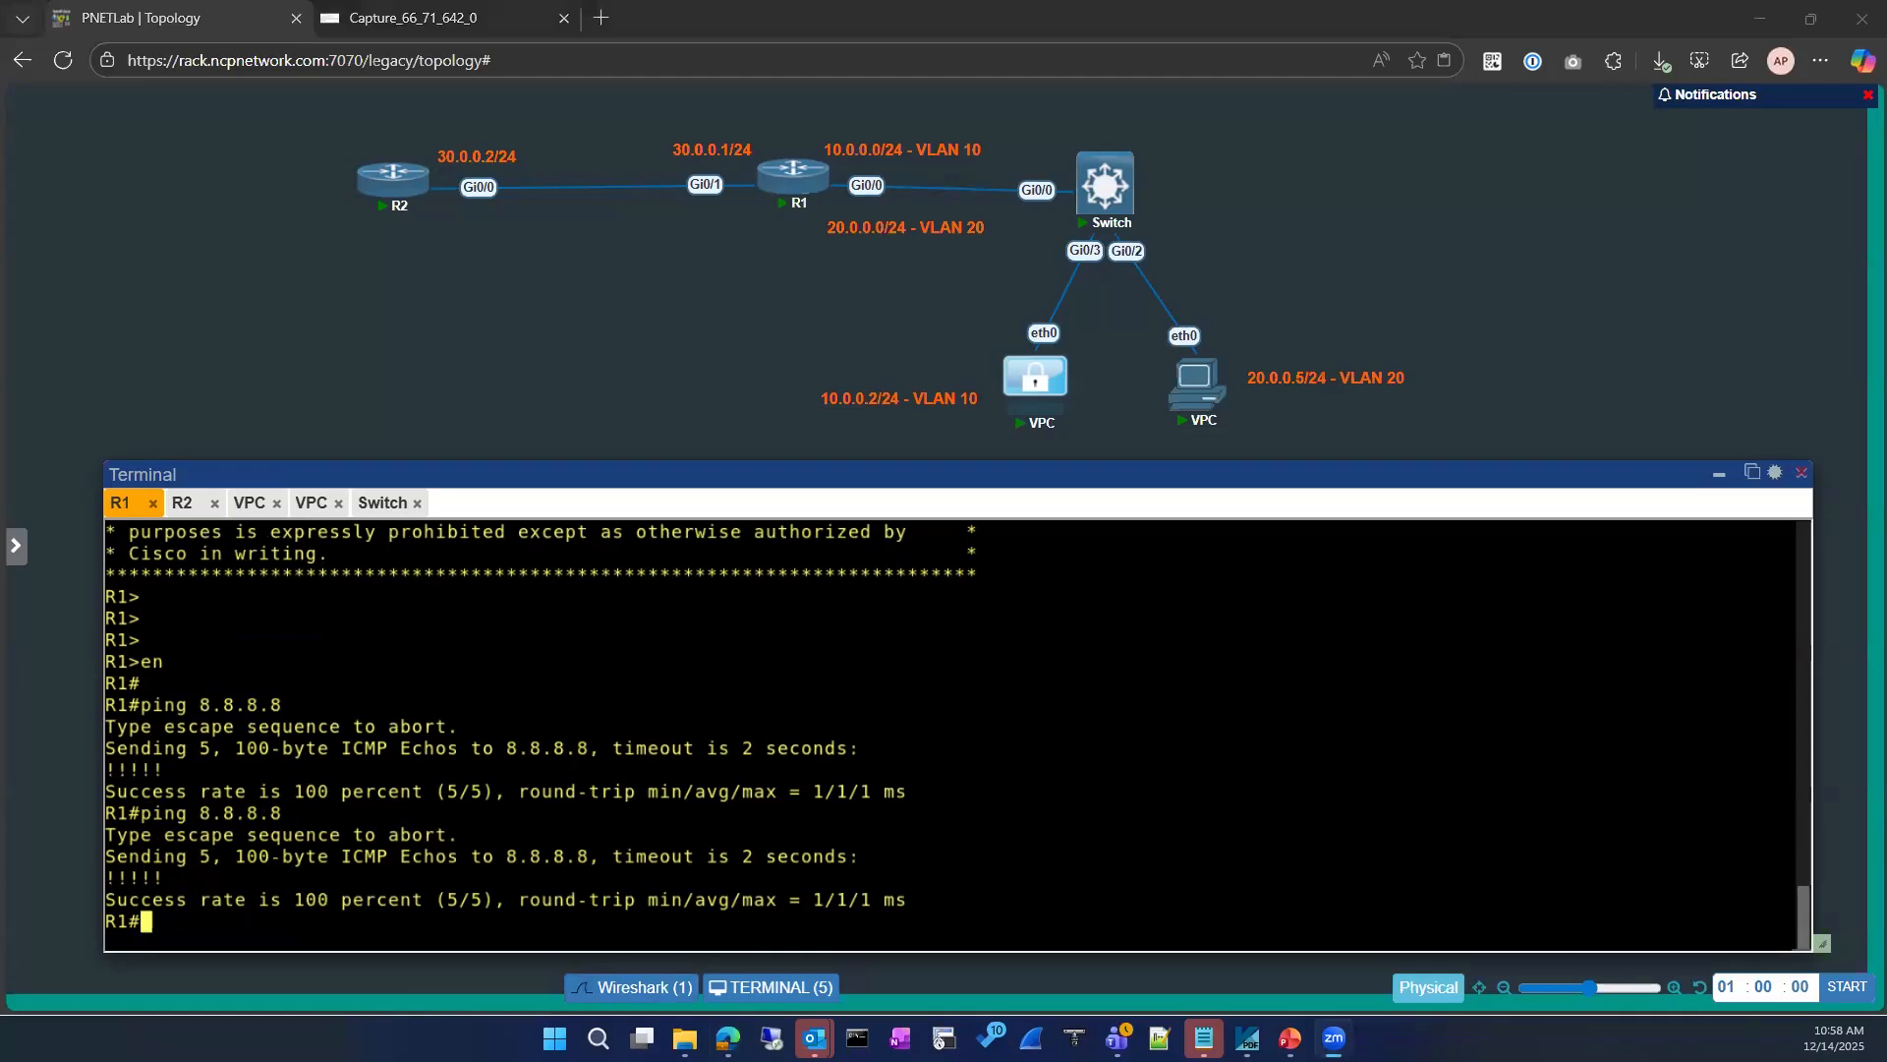
Step: List R1's interfaces and IP addresses with show ip interface brief
key("Return")
key("Return")
key("Return")
type("sh")
key("BackSpace")
key("BackSpace")
key("BackSpace")
type("sh")
key("BackSpace")
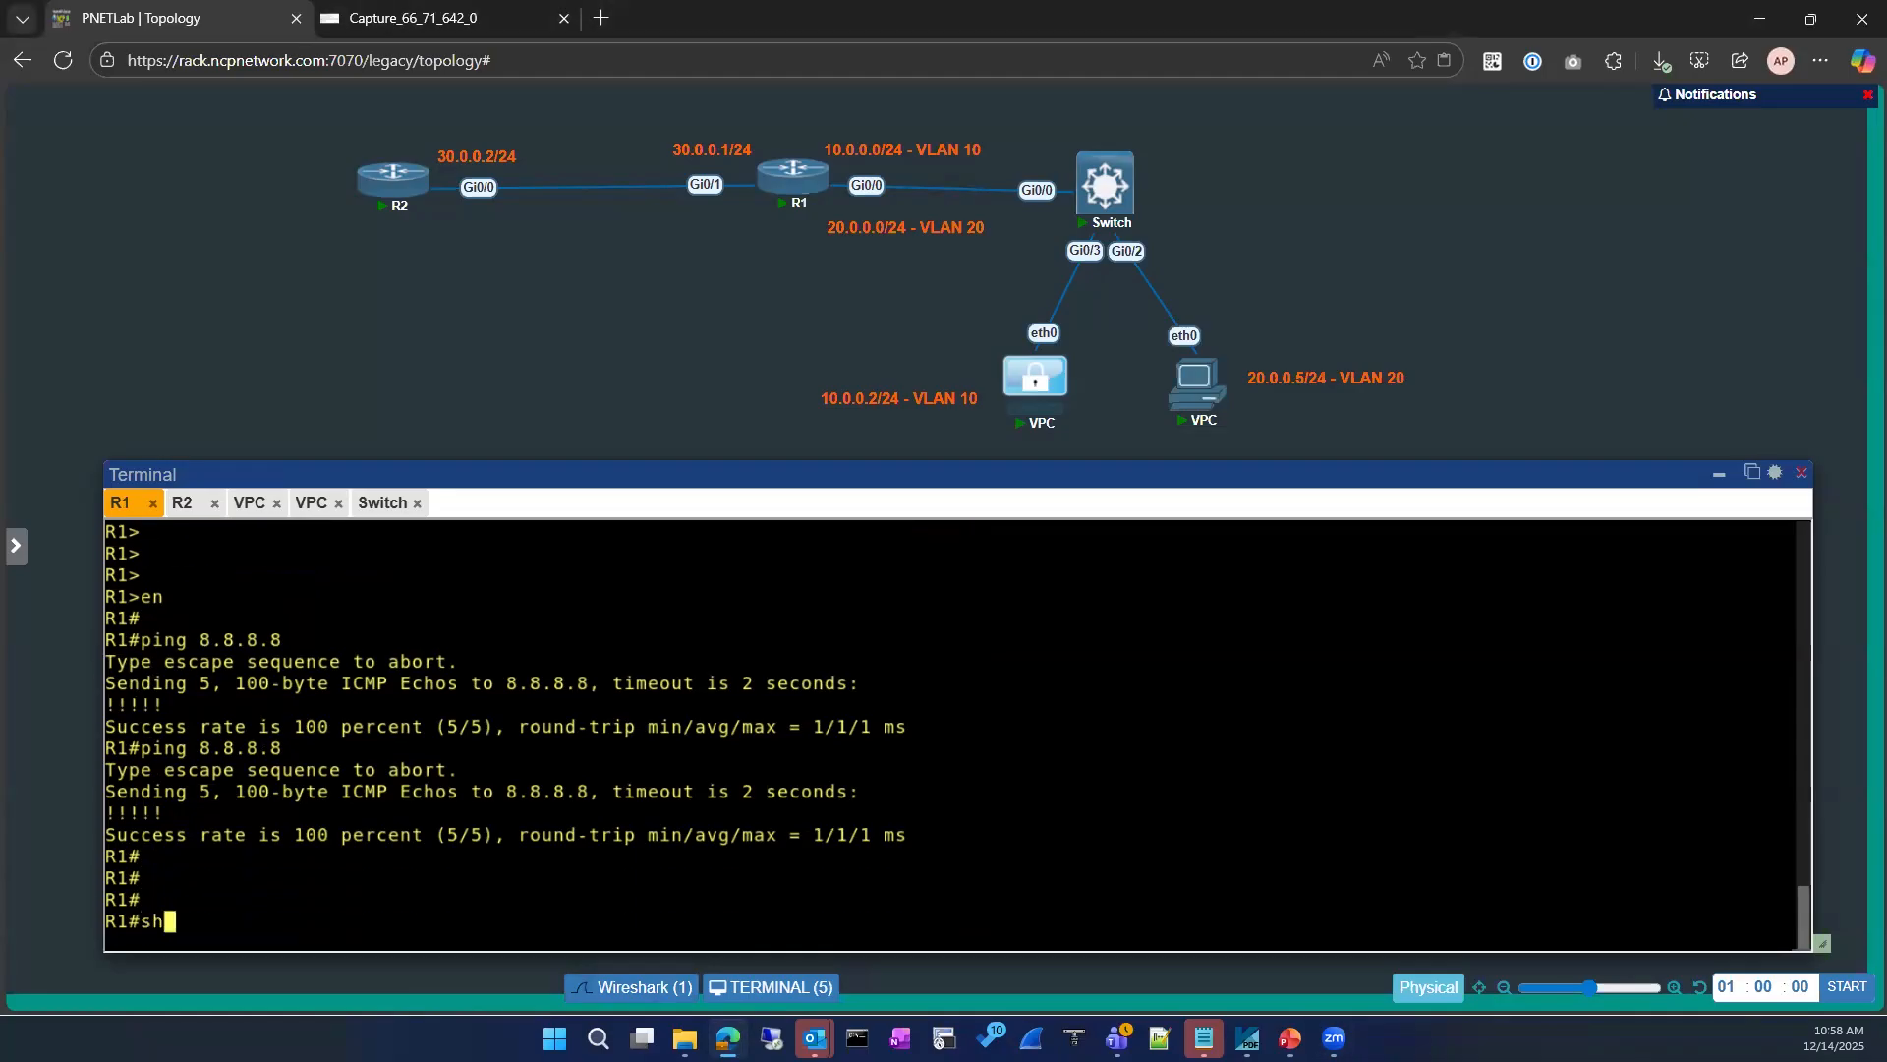
type("ip int")
key("Tab")
type("er")
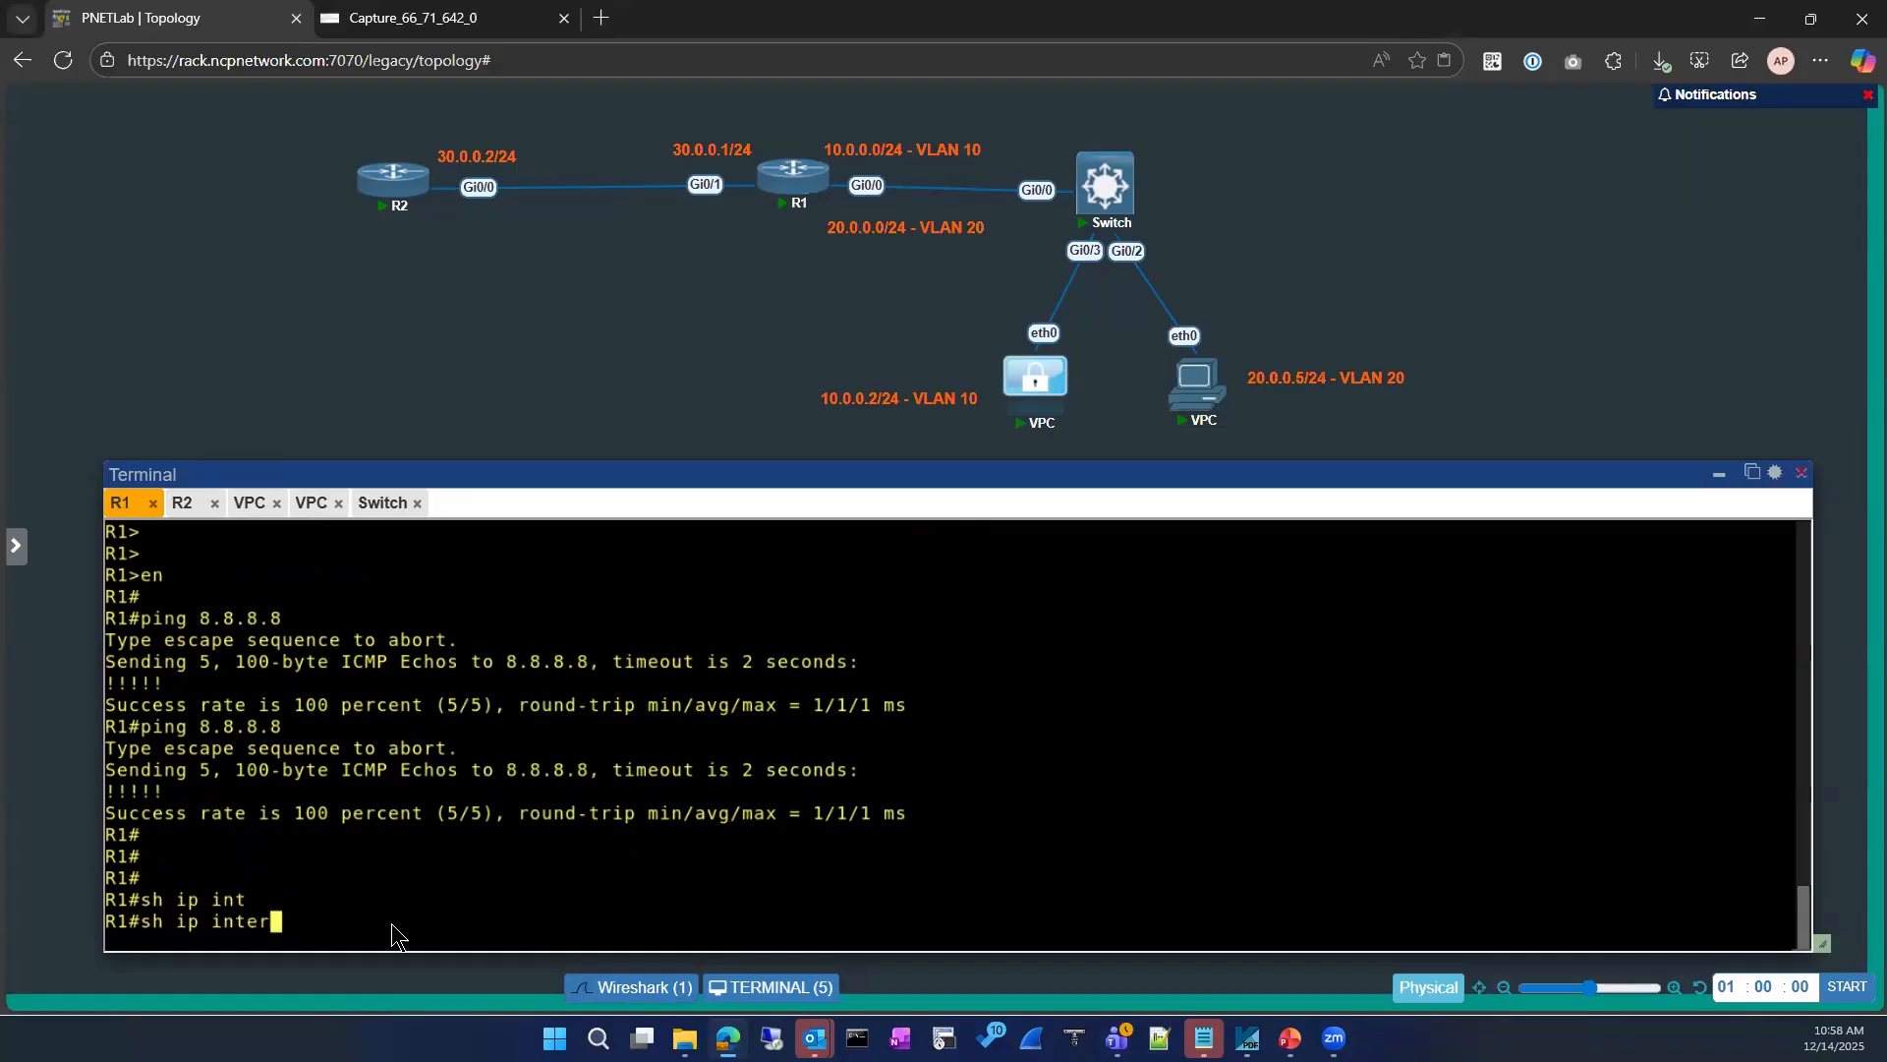
key("Tab")
type("br")
key("Tab")
key("Return")
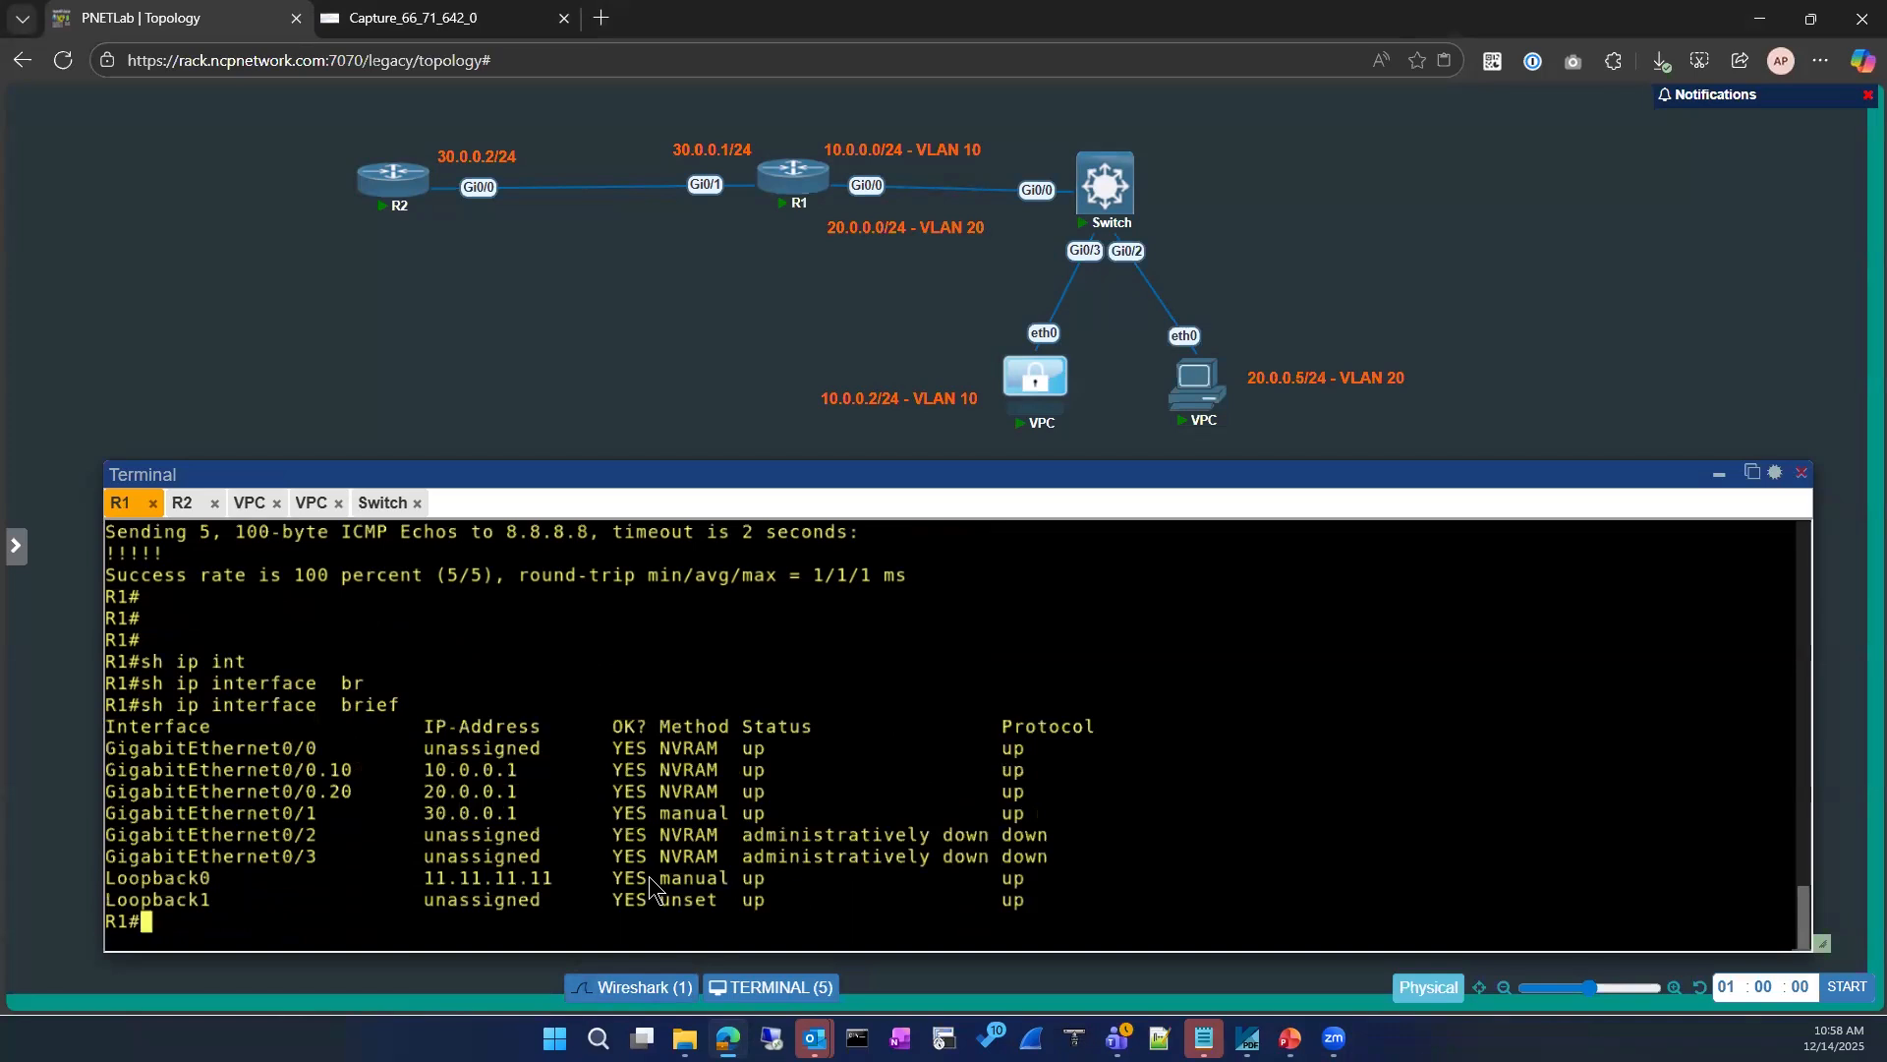
left_click(641, 964)
left_click(727, 1038)
Step: Display the running configuration of interface loopback 0 on R1
key("Return")
key("Return")
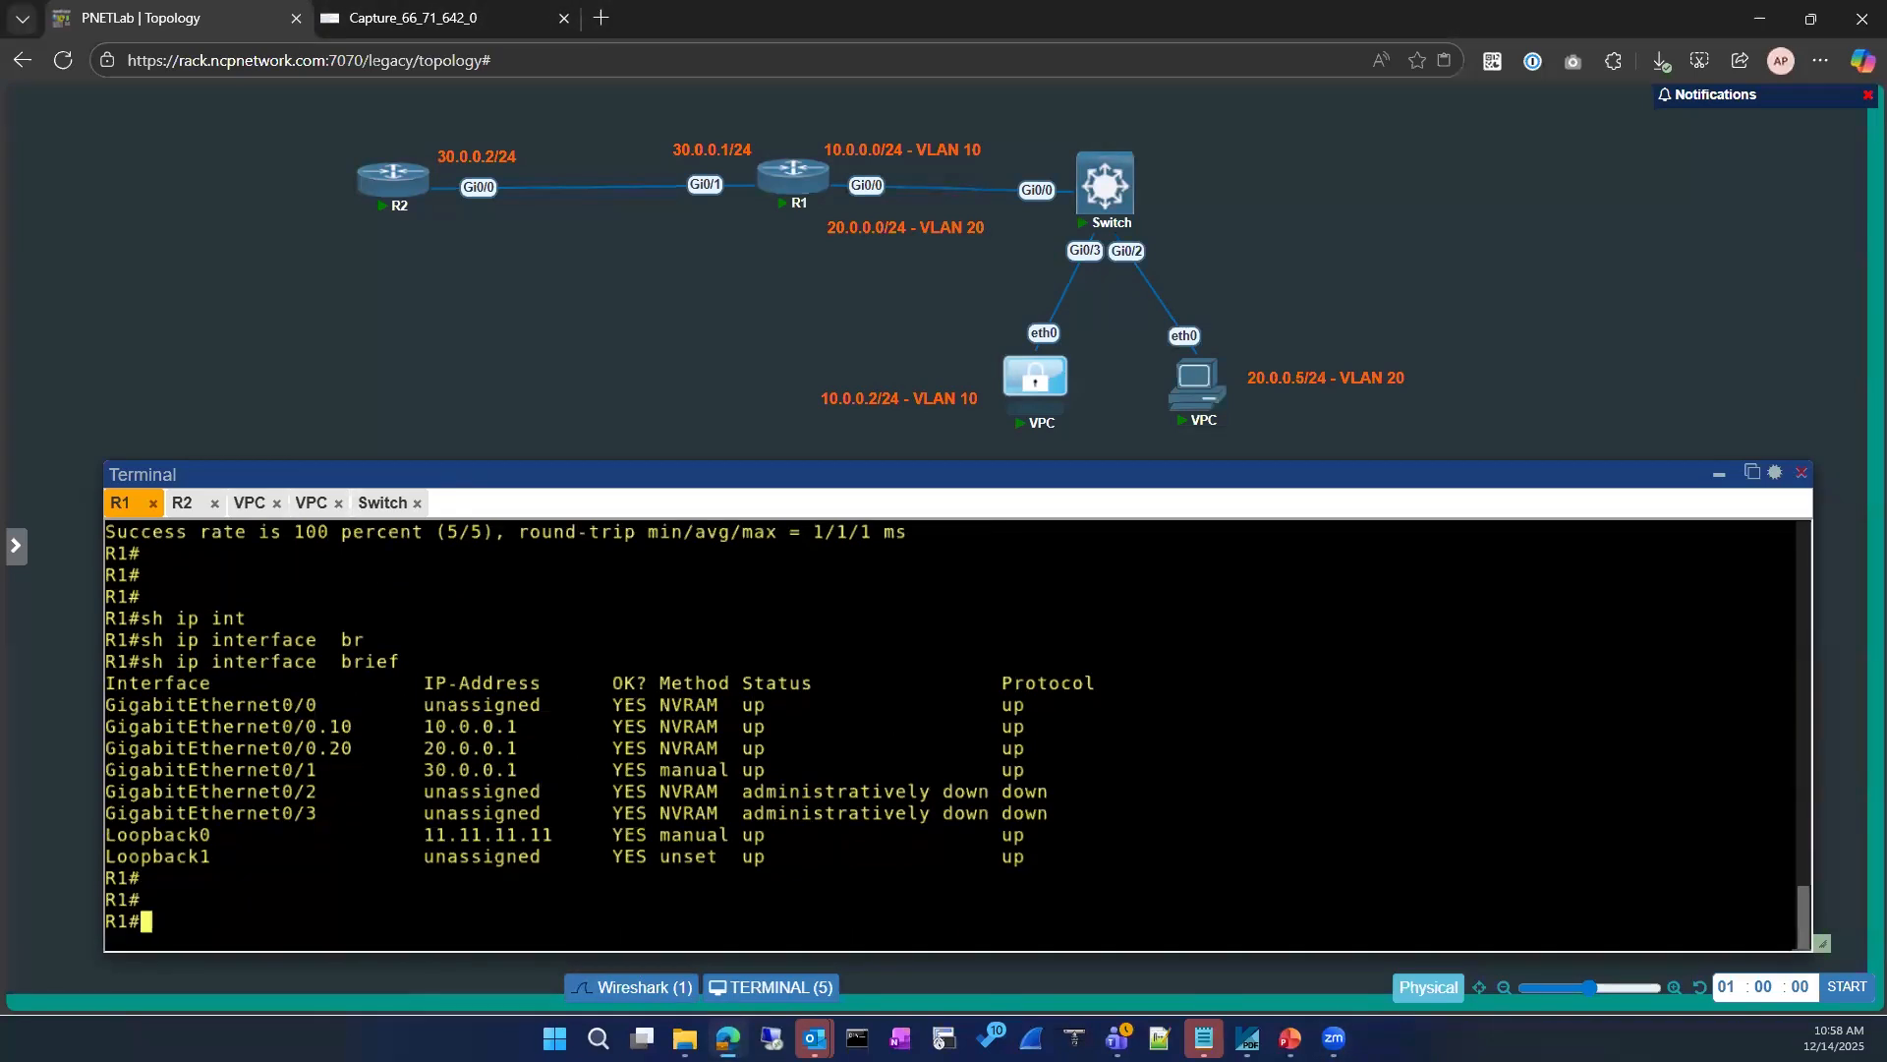
type("sho")
key("Tab")
type("run")
key("Tab")
type("int")
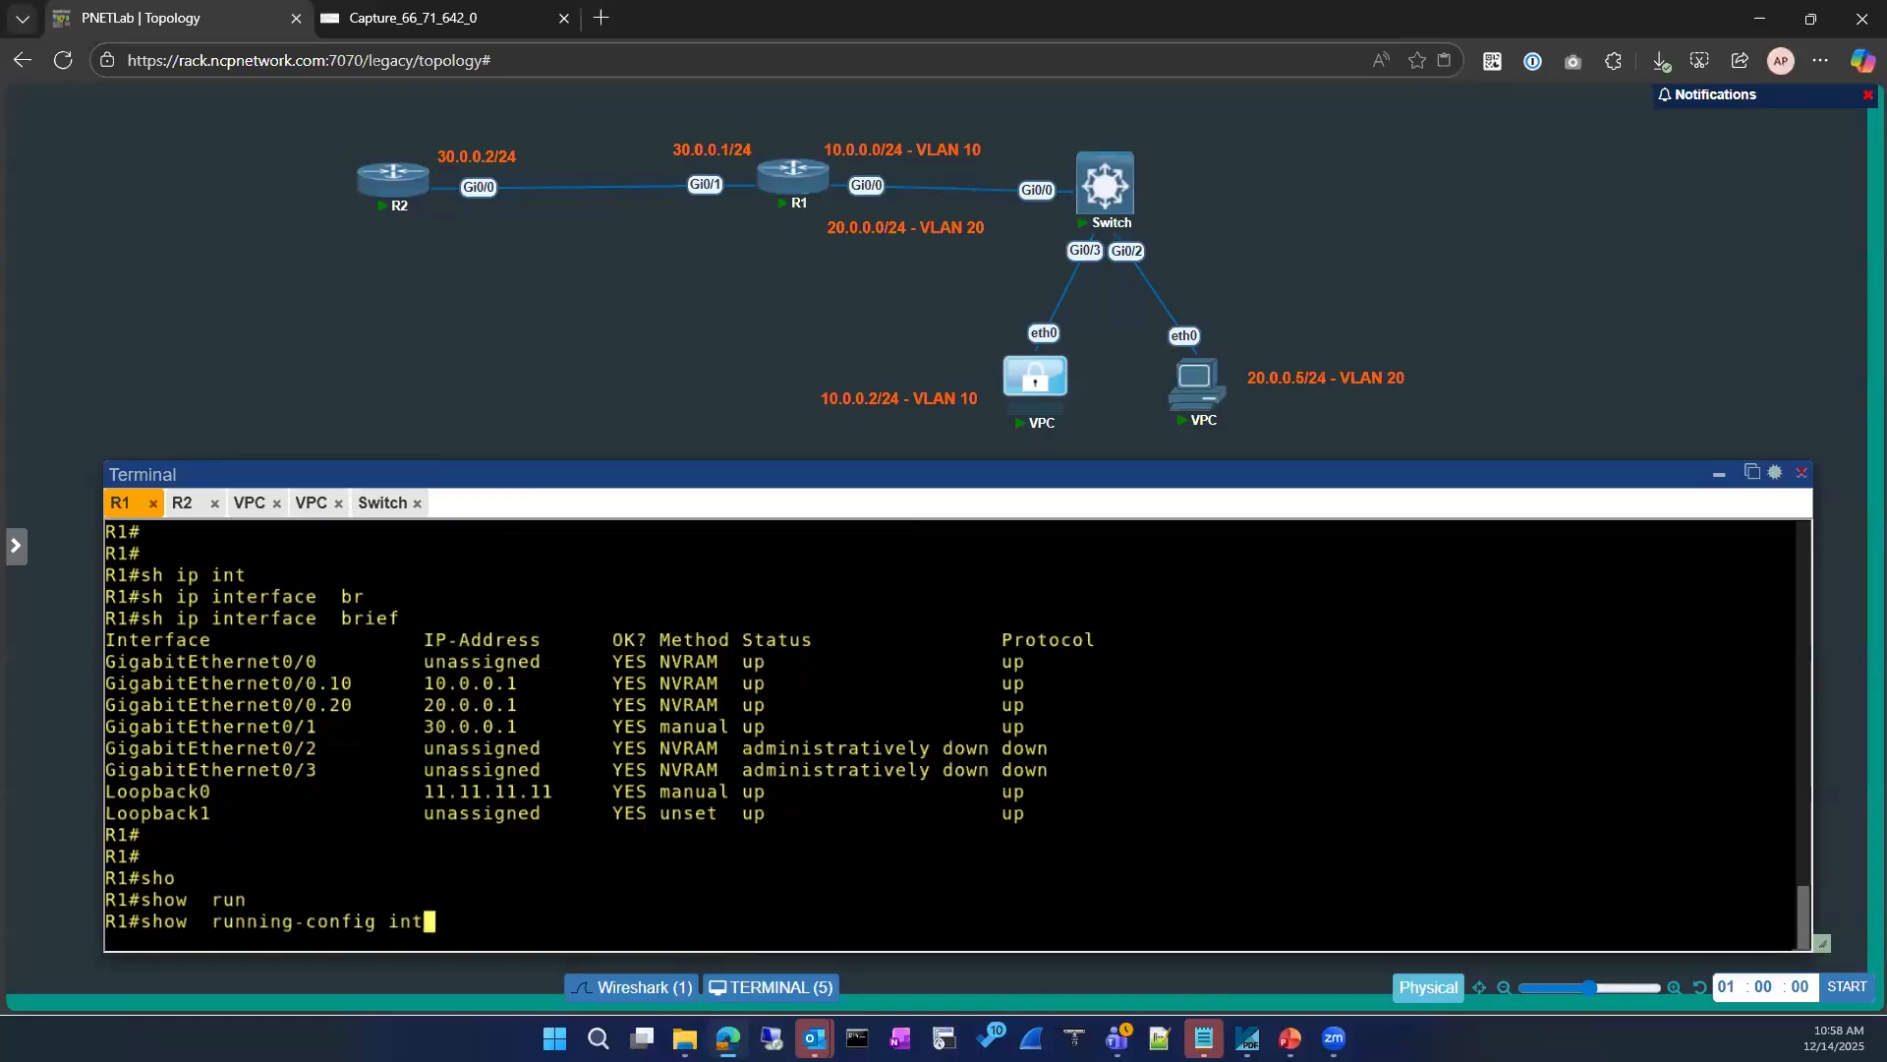
key("Tab")
type("loo")
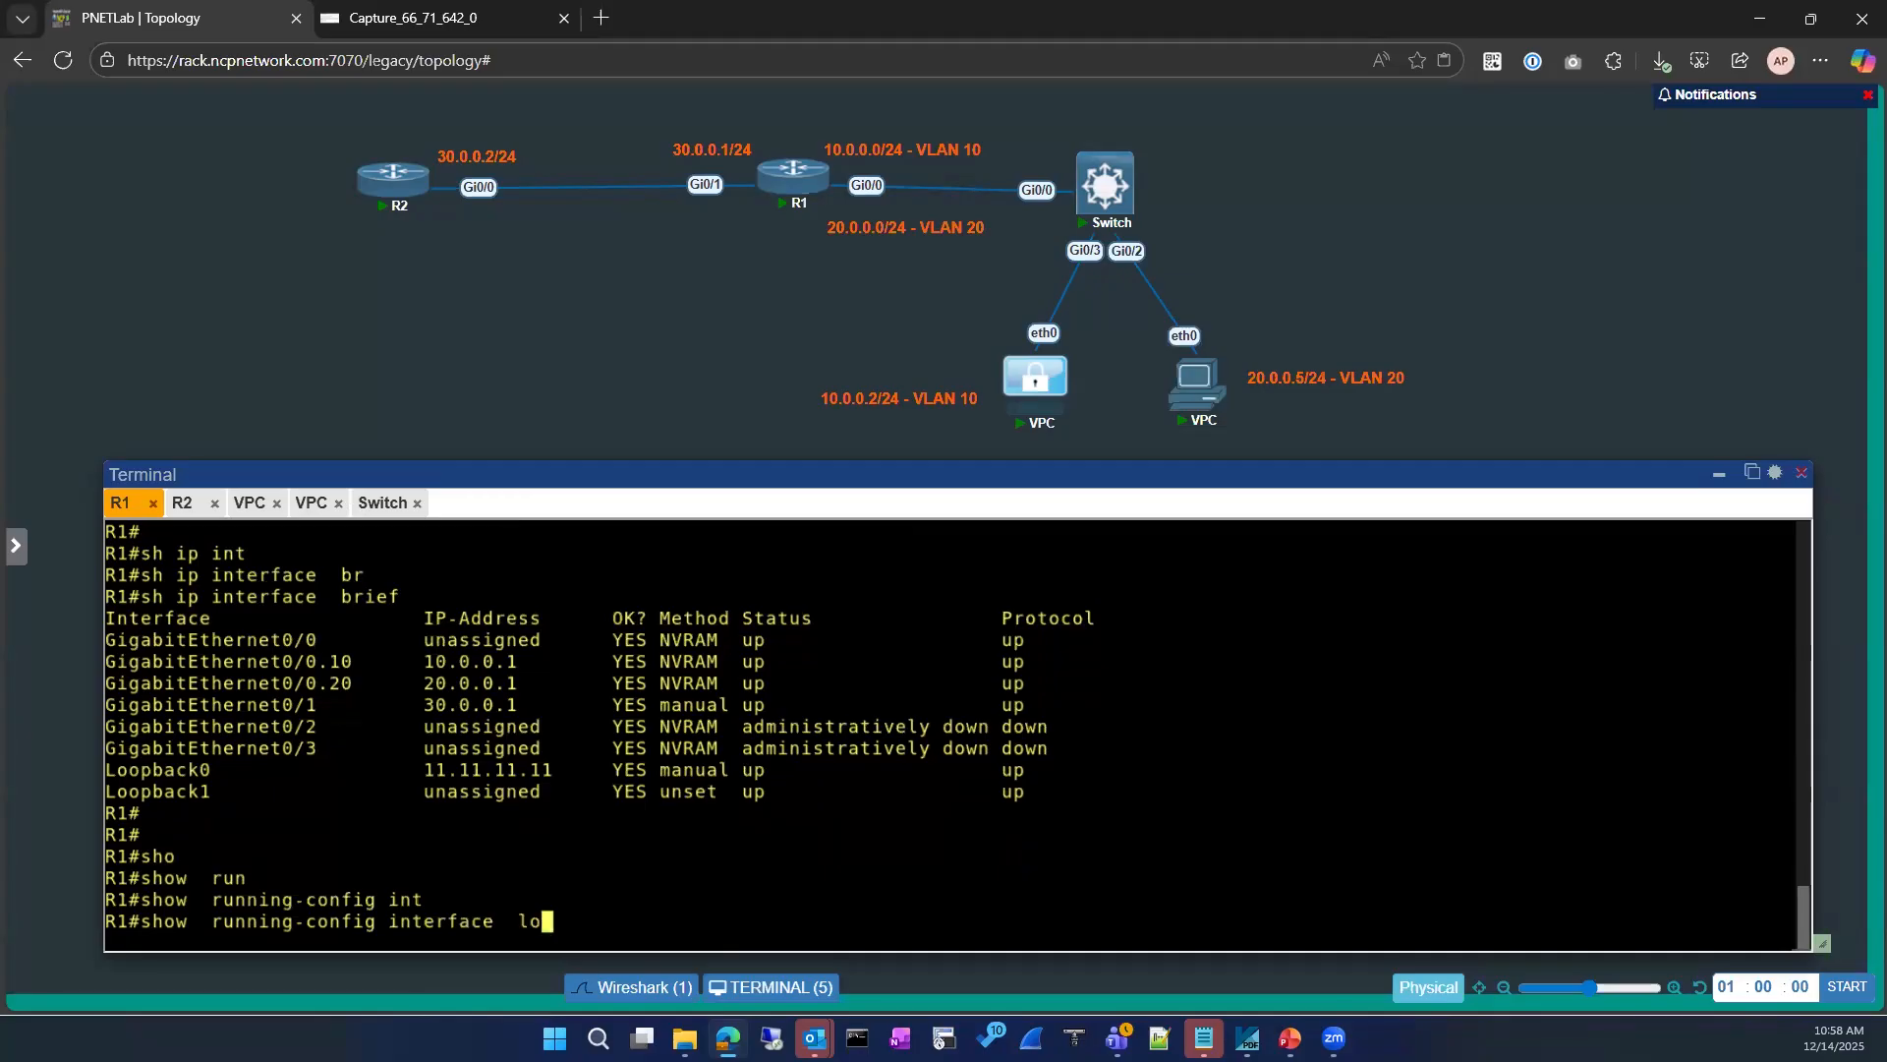
key("Tab")
type("0")
key("Return")
Step: Locate the Loopback0 entry in R1's earlier interface summary
type("con")
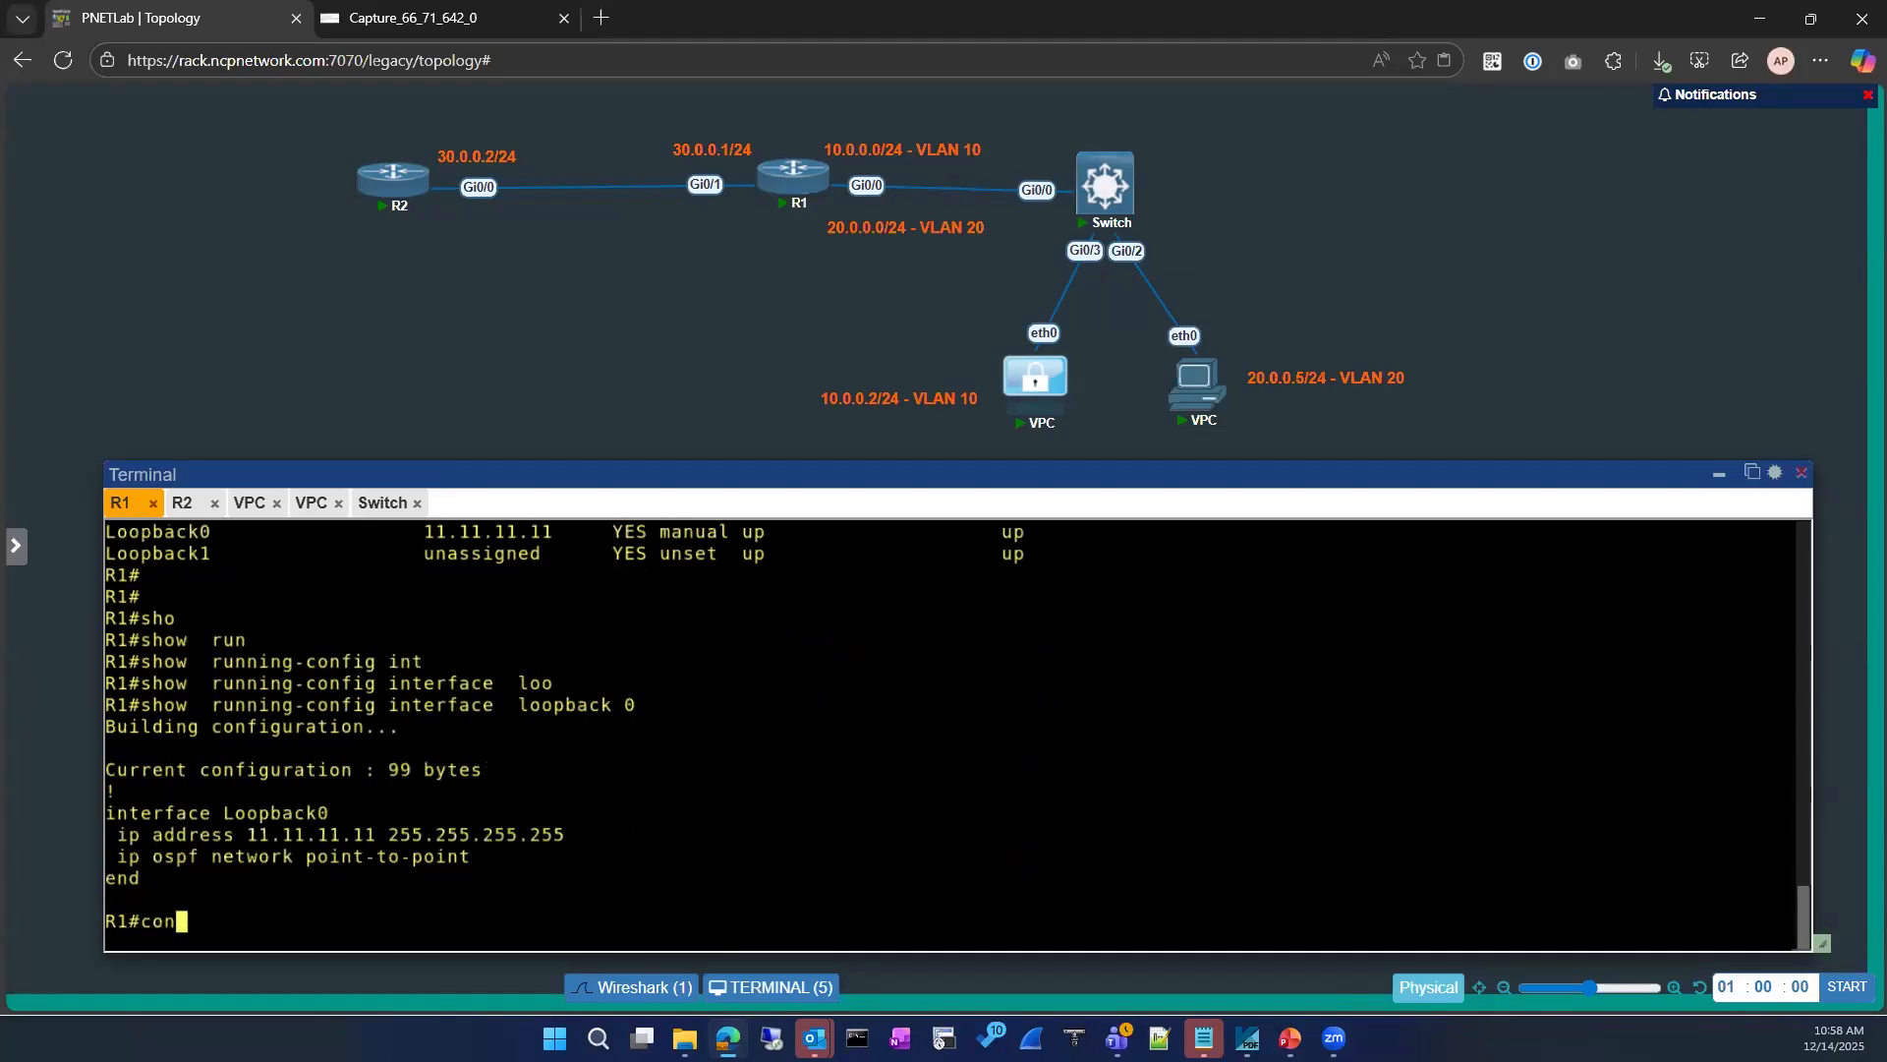
key("BackSpace")
left_click(640, 926)
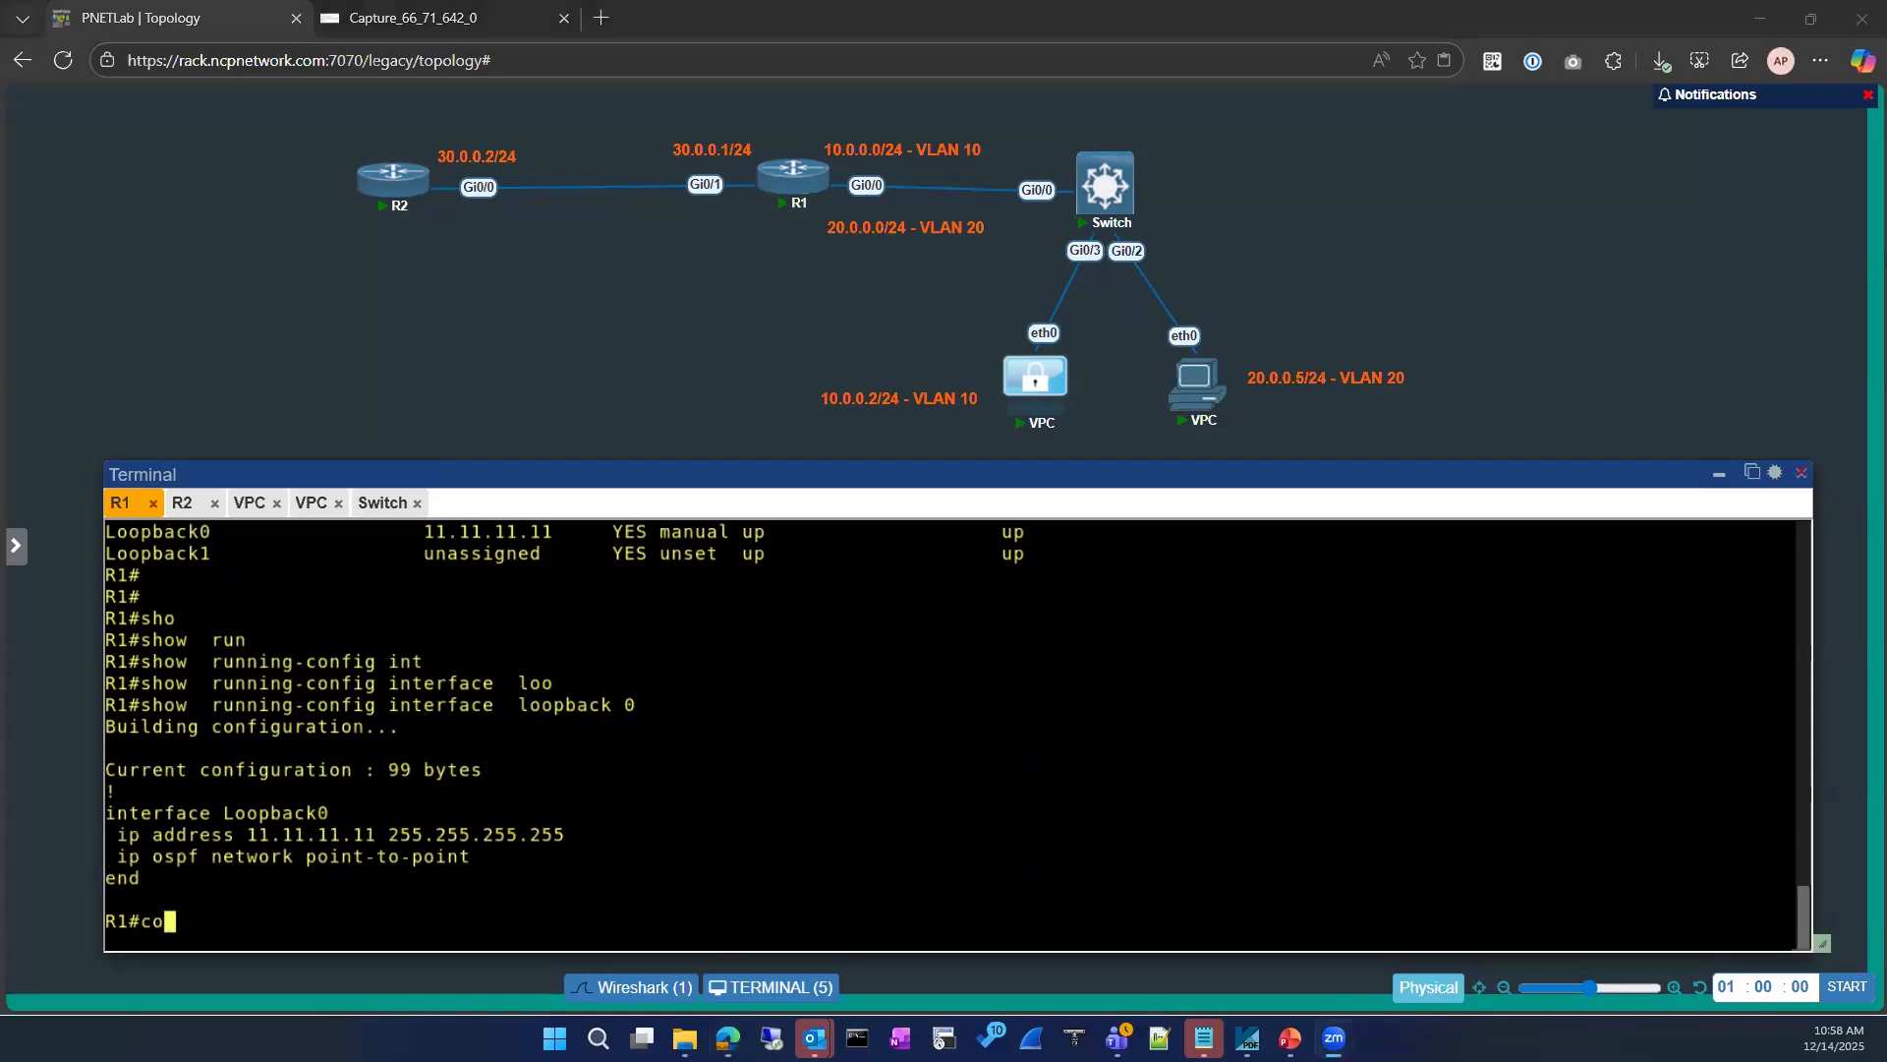
key("alt+Tab")
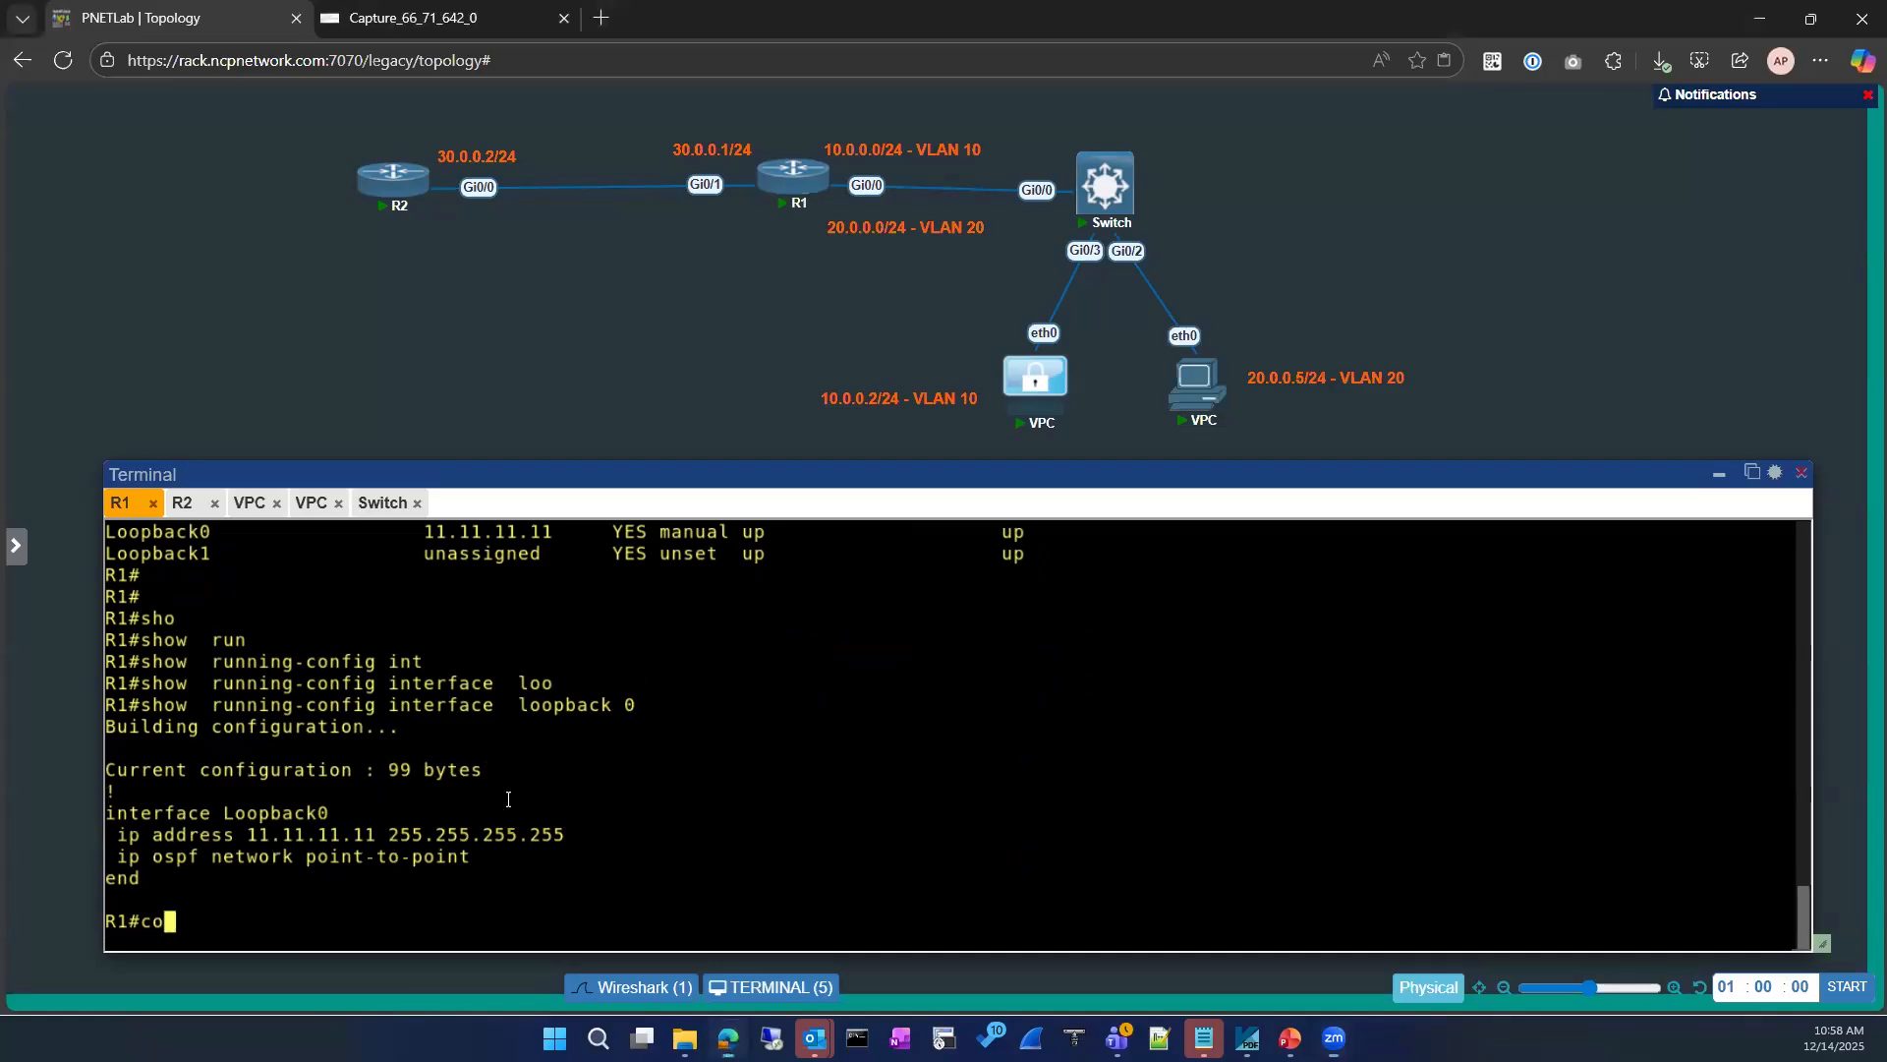
scroll(182, 648, "up", 1)
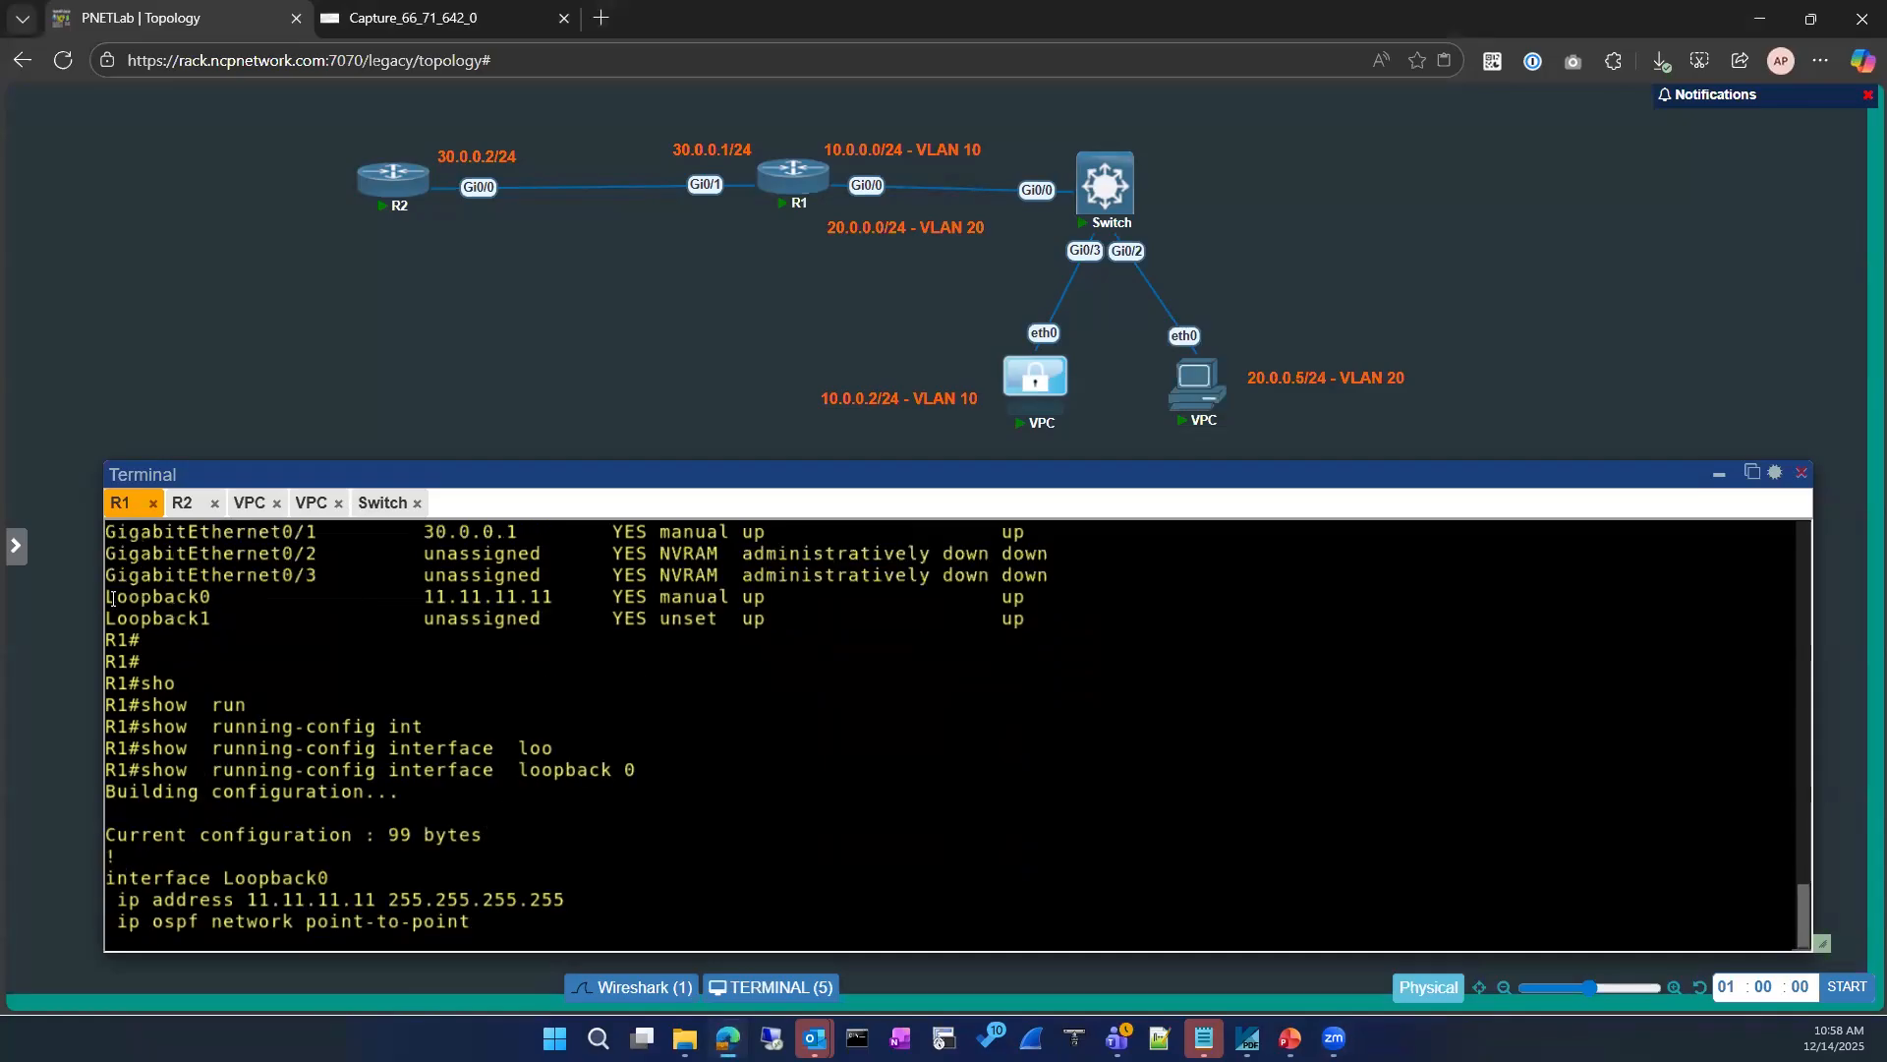
left_click_drag(108, 598, 211, 598)
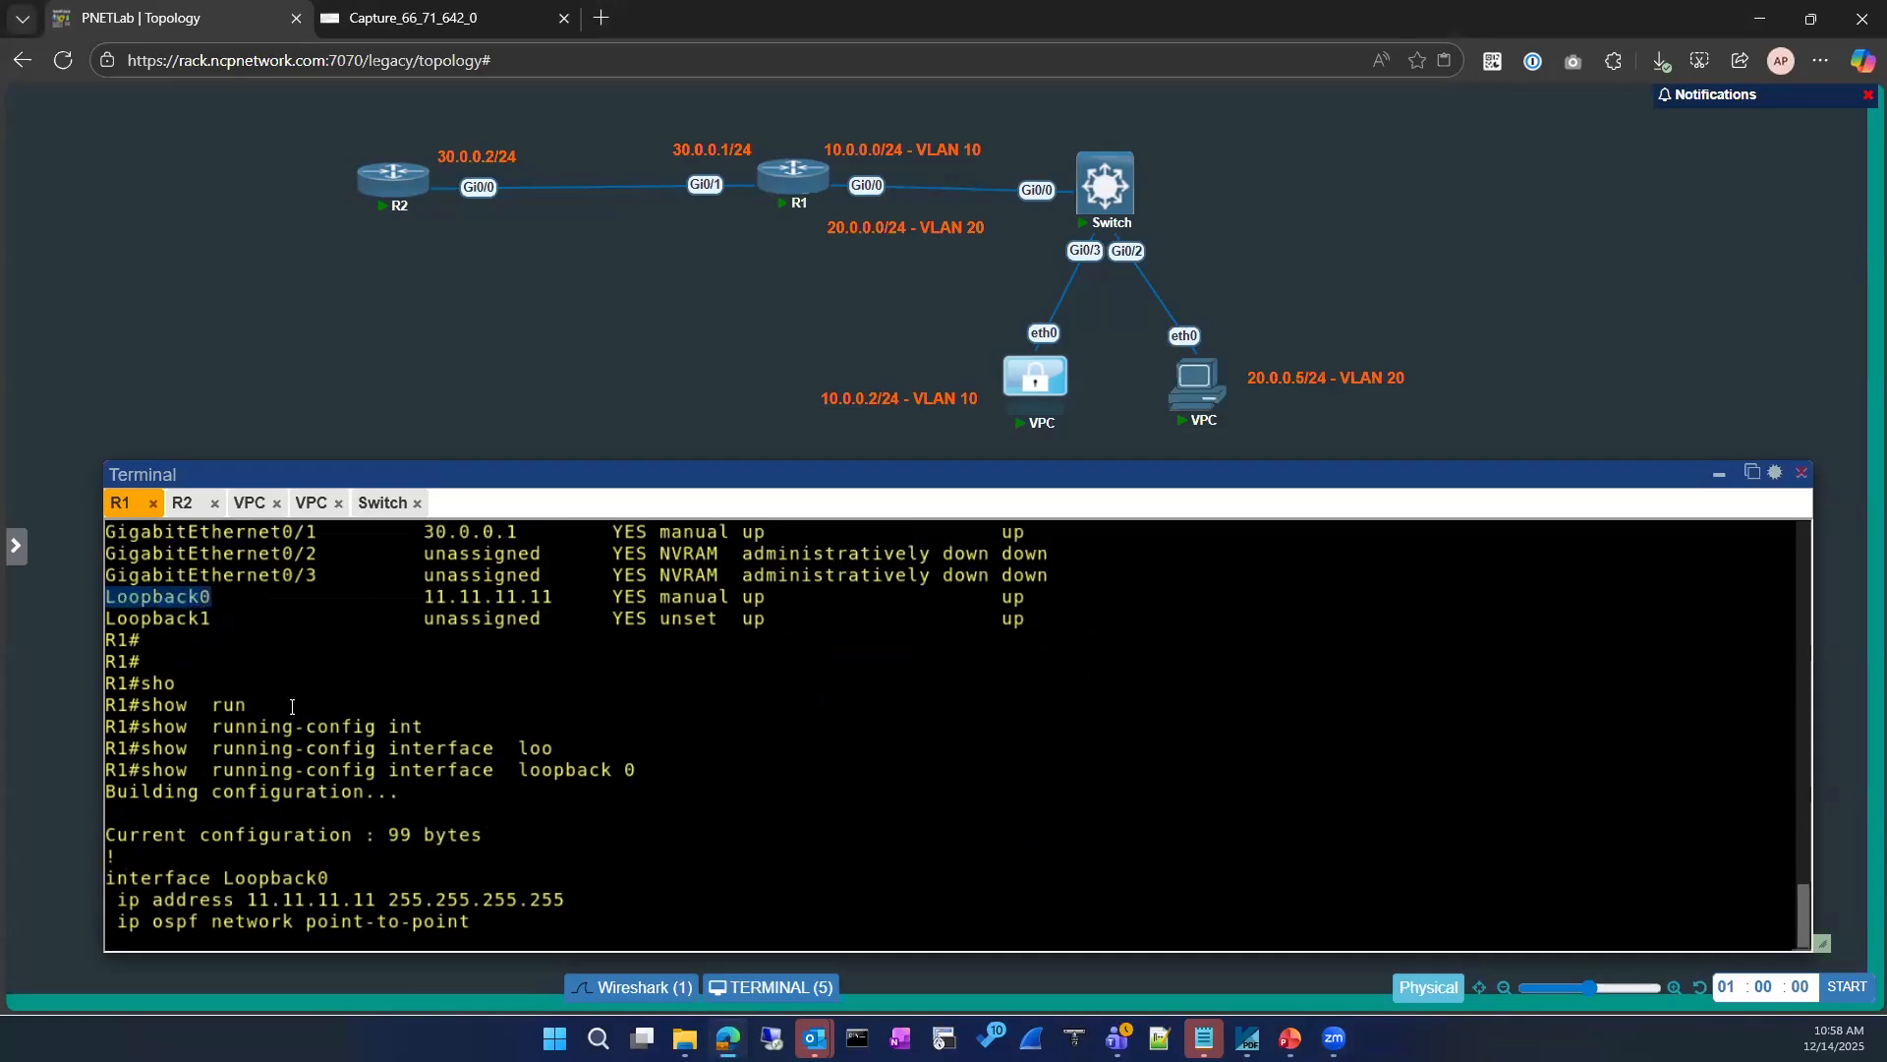
scroll(300, 724, "down", 1)
type("n")
key("BackSpace")
key("BackSpace")
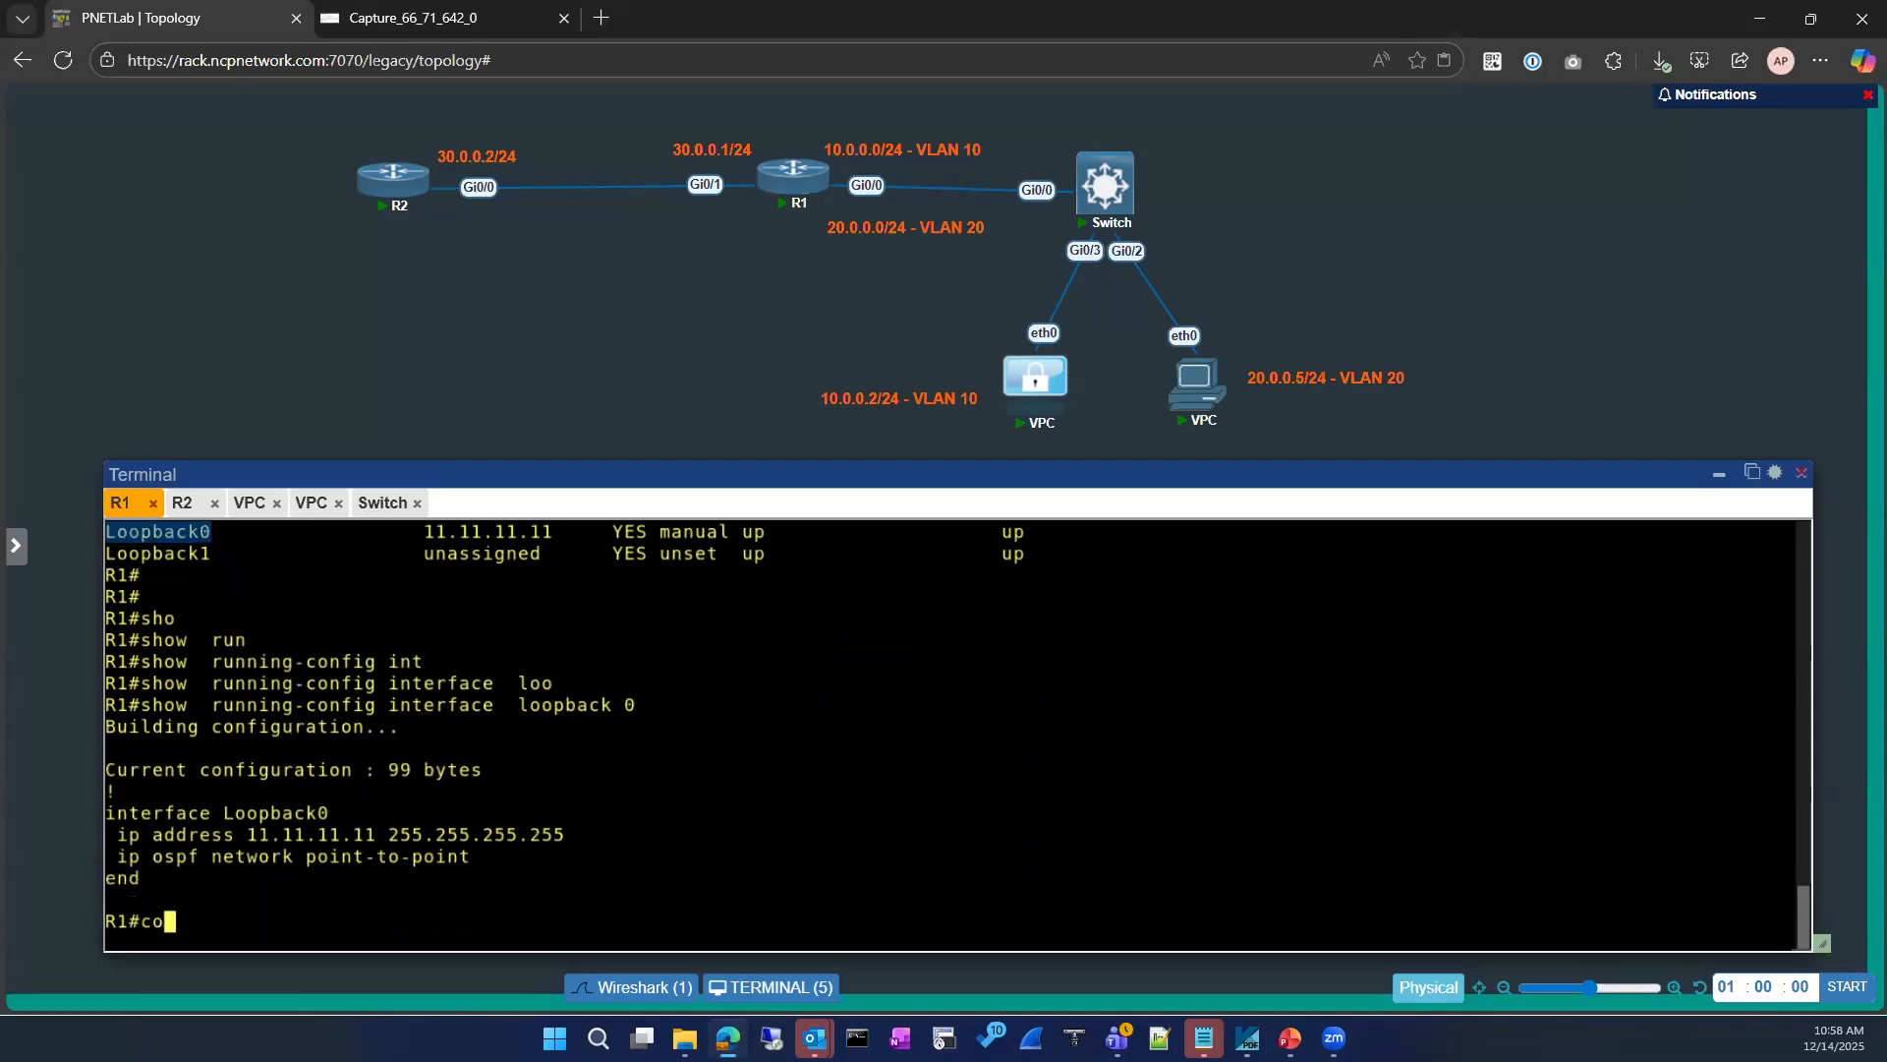
key("BackSpace")
type("sh ru")
Step: Display the running configuration of interface loopback 8 on R2
left_click(181, 502)
type("sho")
key("Tab")
type("run")
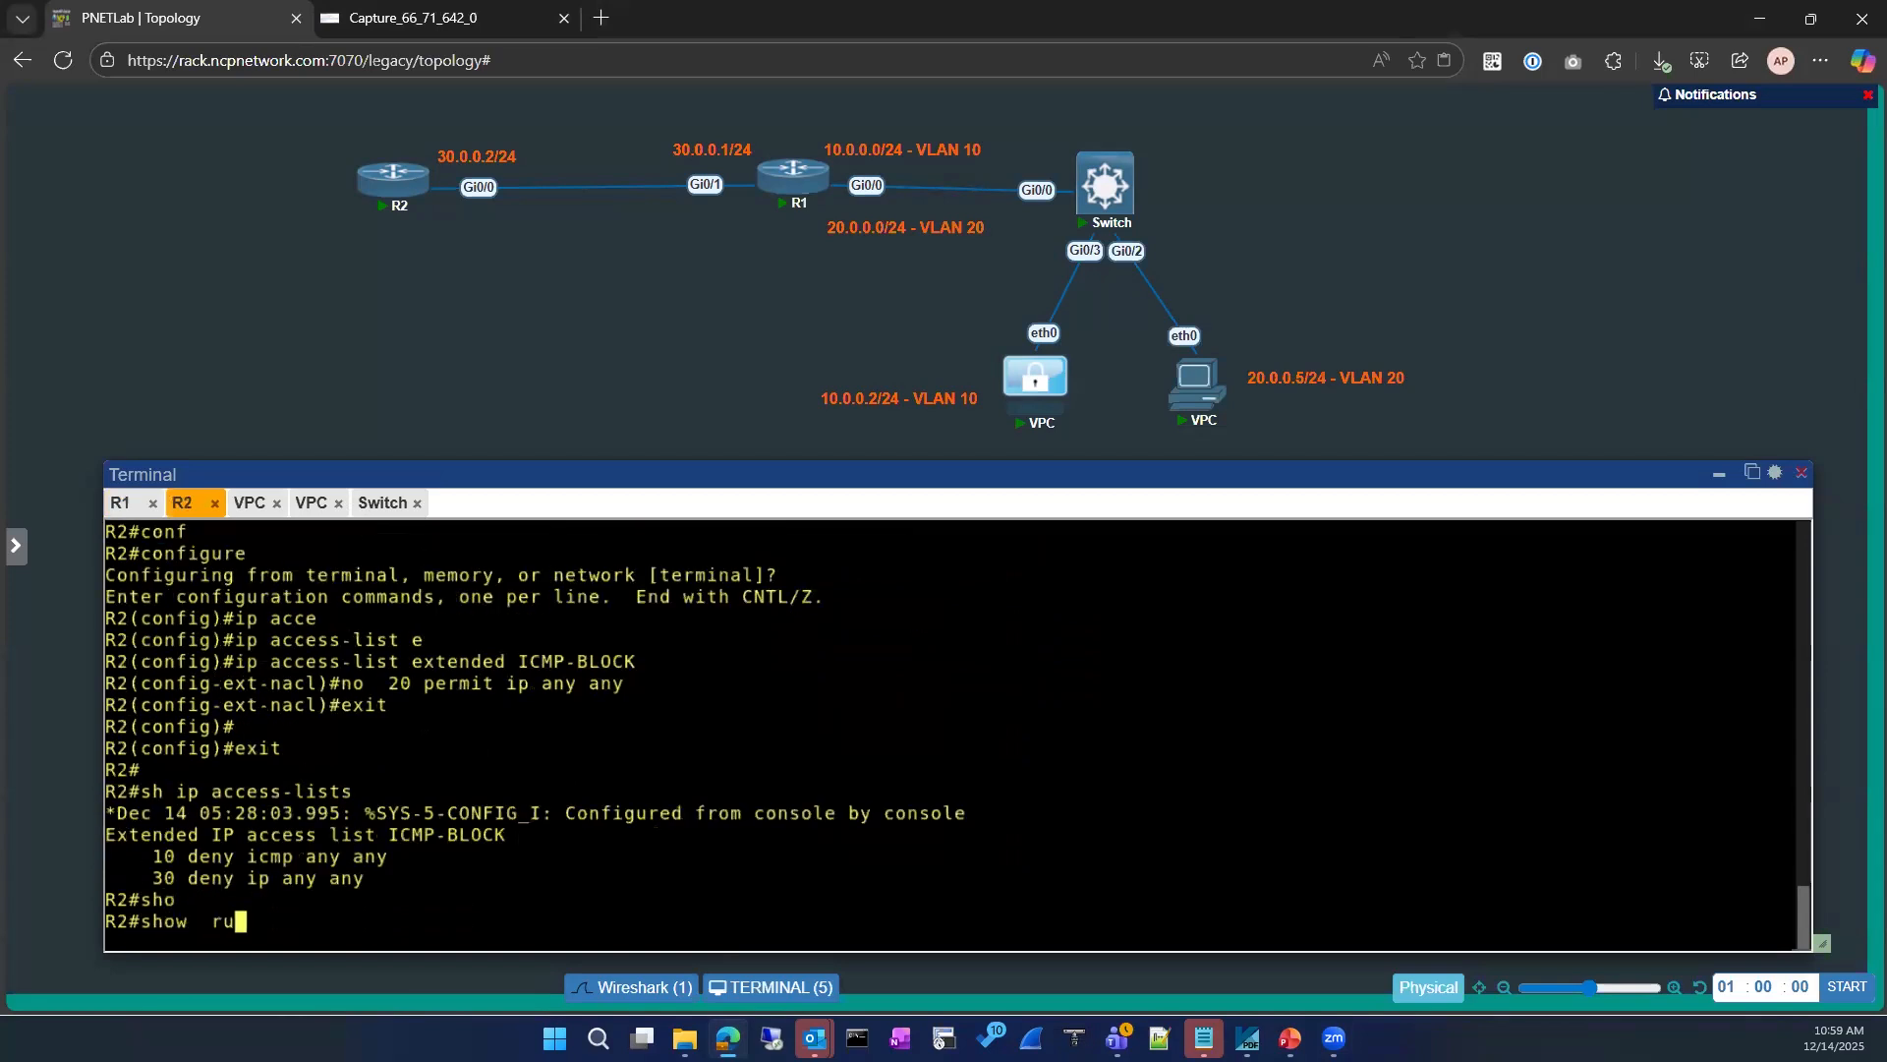
key("Tab")
type("iny")
key("Tab")
key("BackSpace")
type("t")
key("Tab")
type("loo")
key("Tab")
type("8")
key("Return")
Step: Enter interface configuration mode for loopback 8 on R2
type("conf")
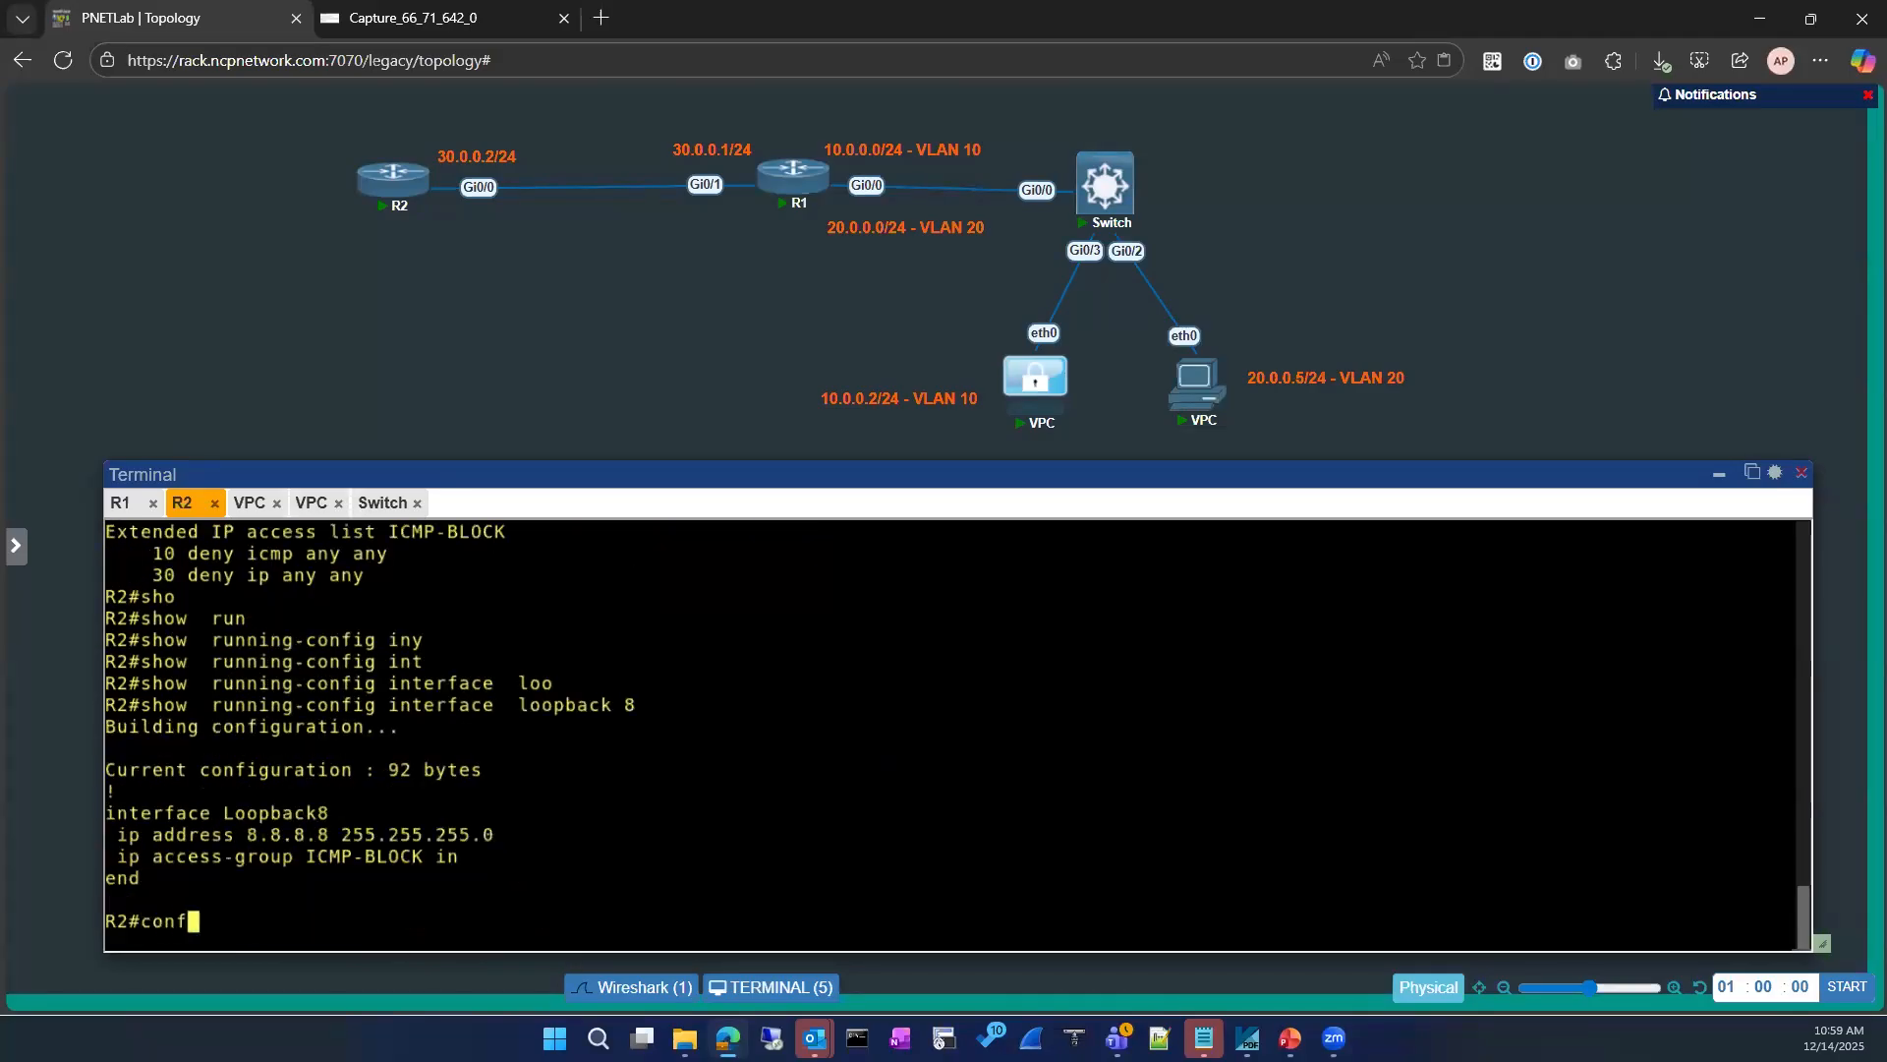
key("Tab")
key("Return")
key("Return")
type("int")
key("Tab")
type("loo")
key("Tab")
type("8")
key("Return")
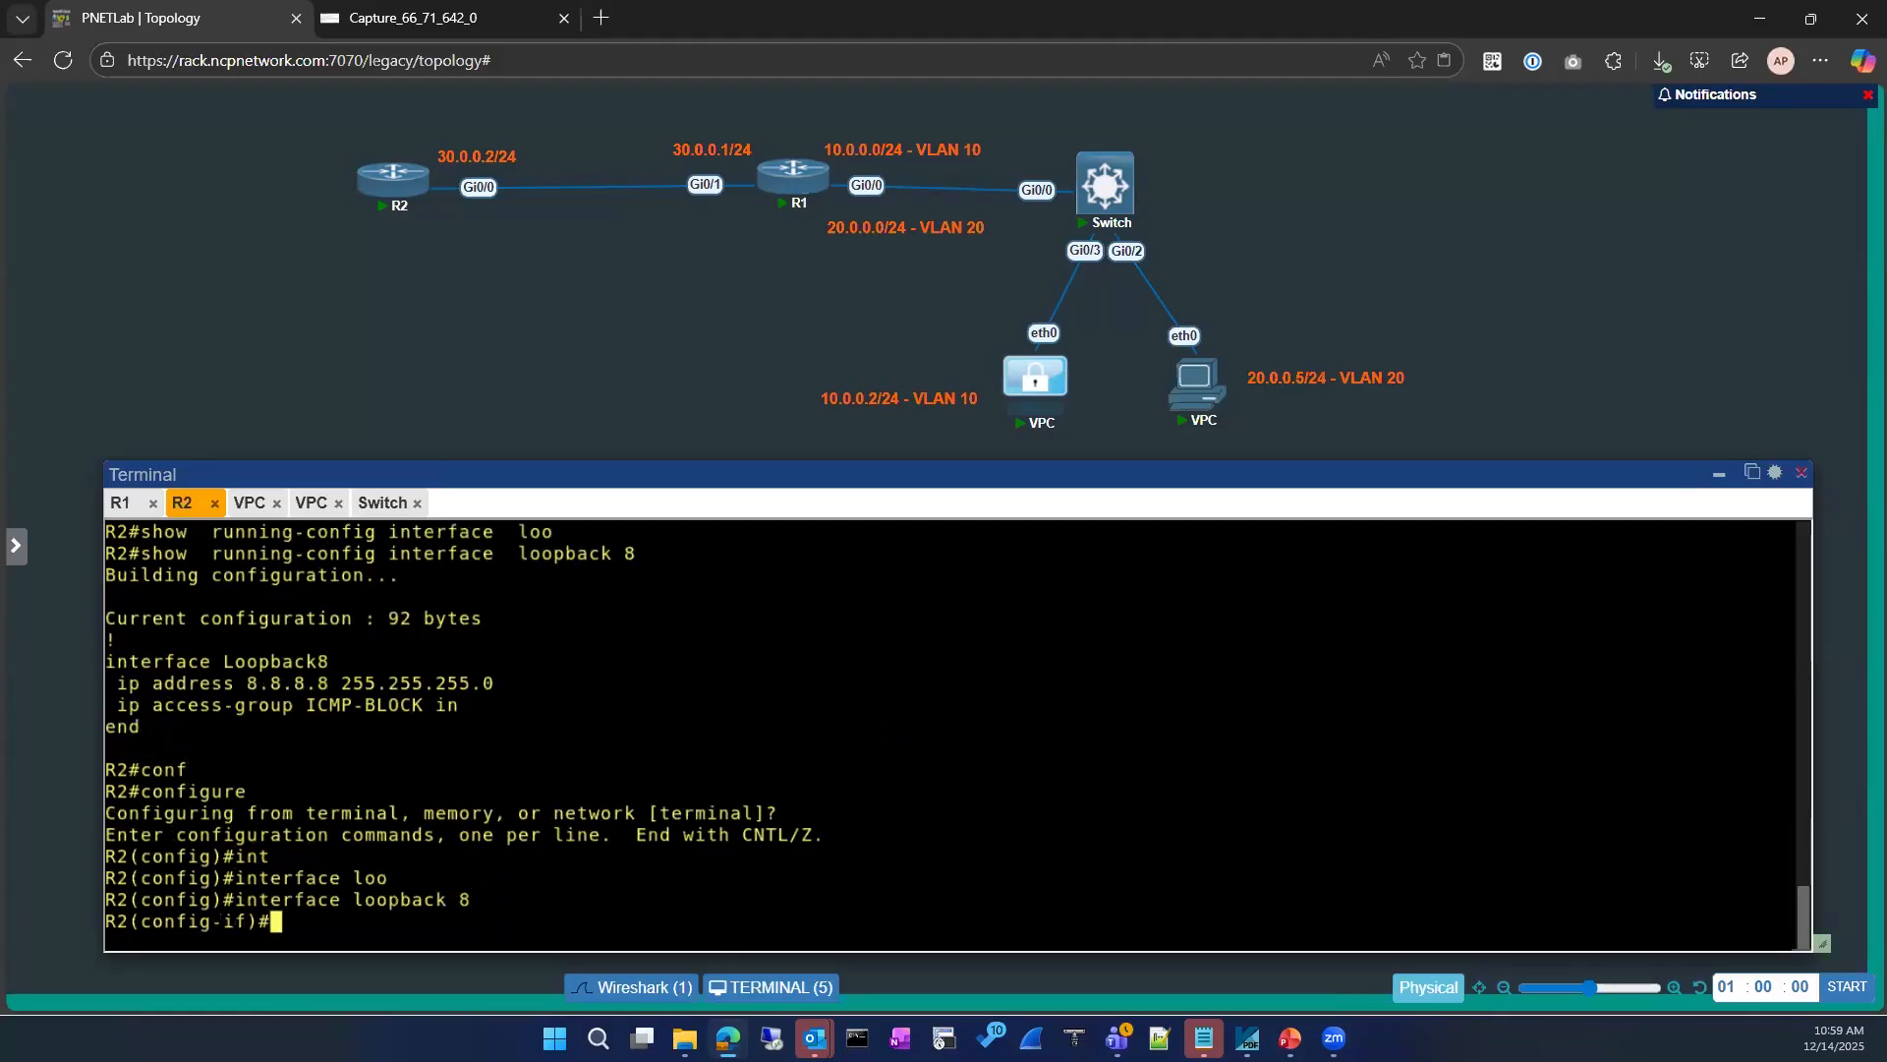
Step: Remove the inbound ICMP-BLOCK access group from loopback 8
type("no ip acce")
key("Tab")
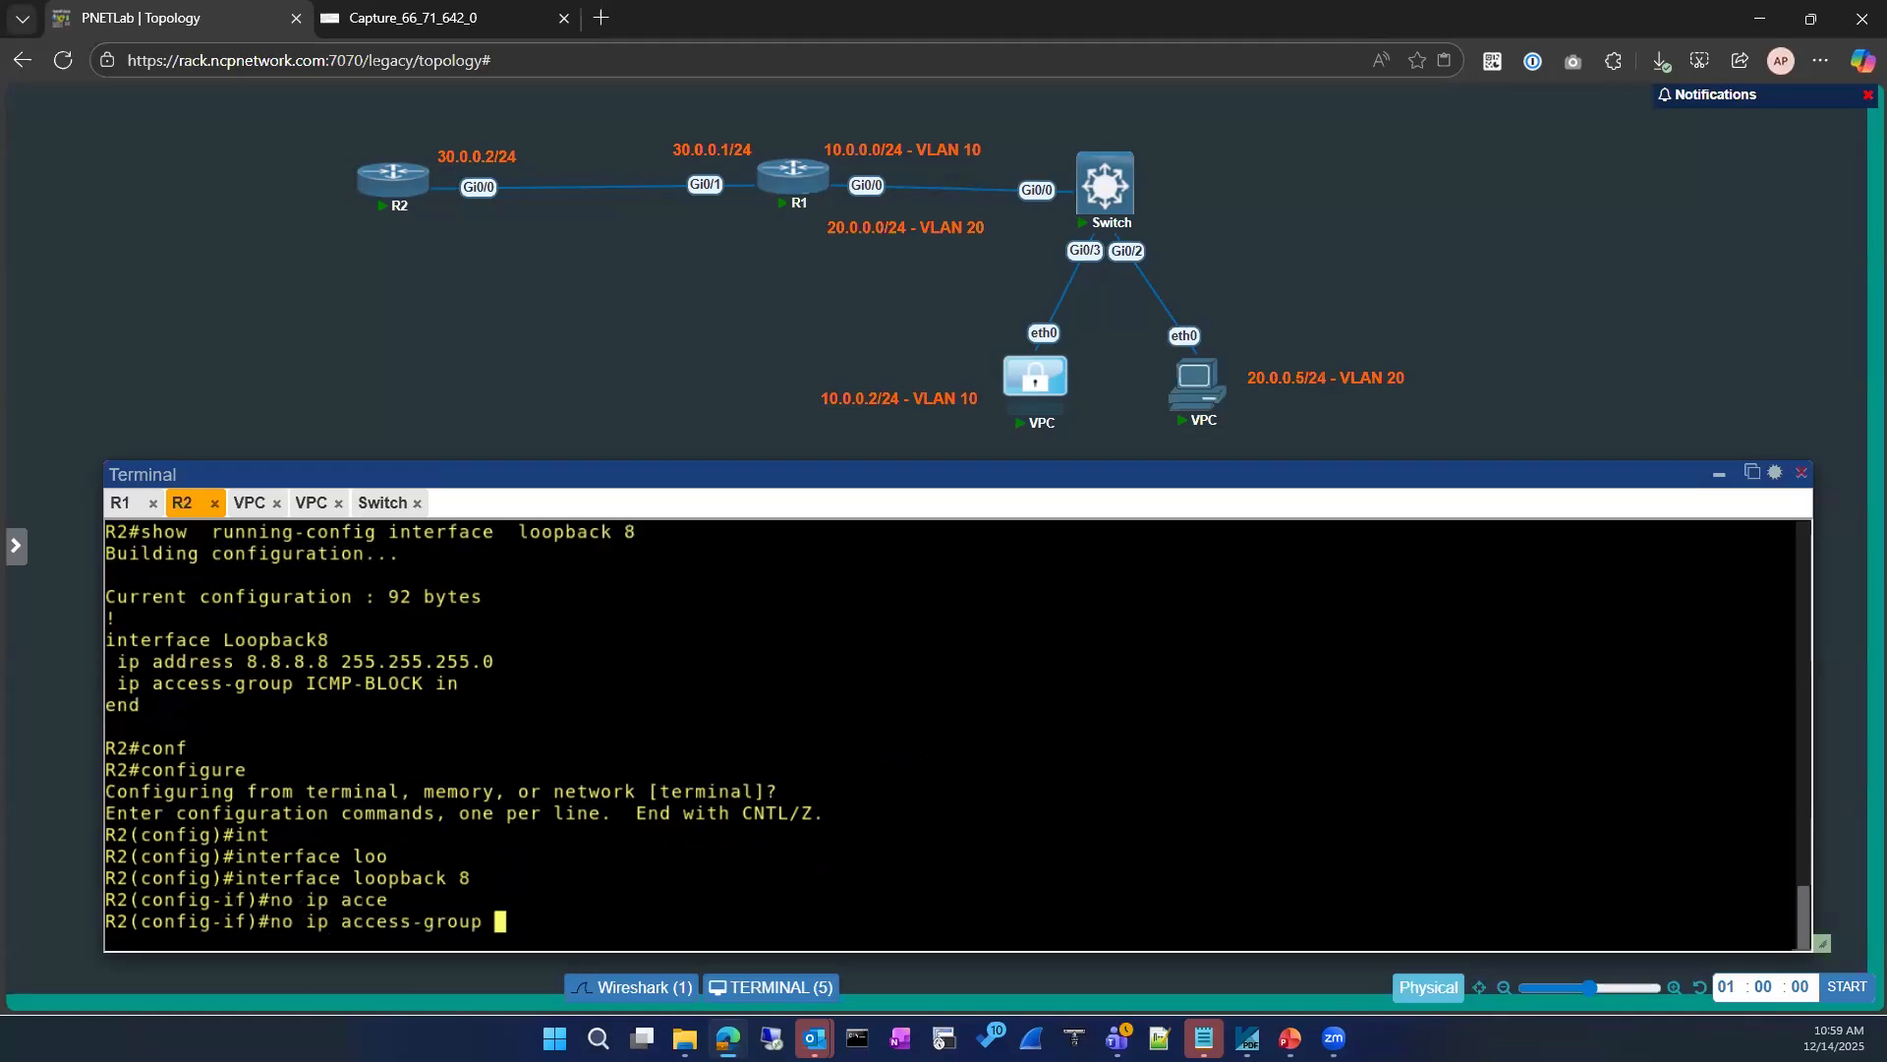
left_click_drag(295, 695, 616, 717)
right_click(616, 717)
key("Return")
Step: Leave configuration mode on R2 and list the IP access lists to check the ICMP-BLOCK entries
type("exit")
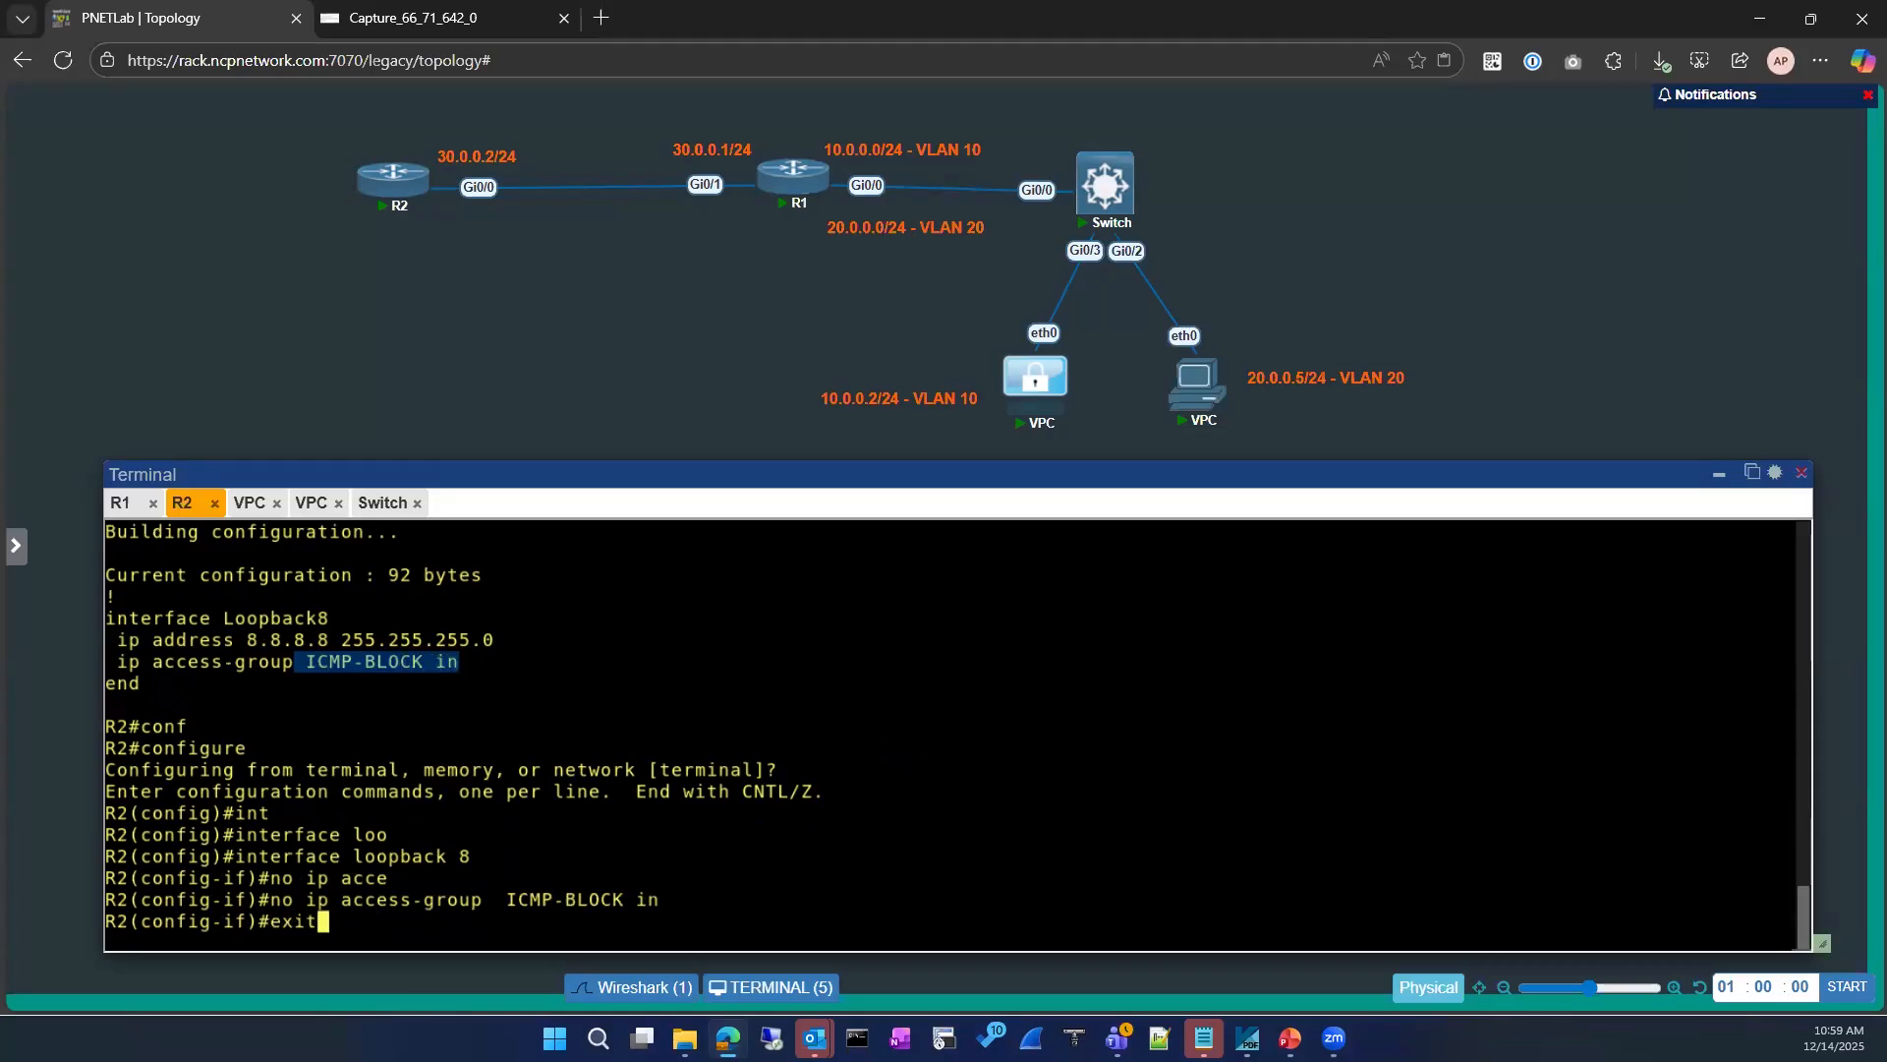
key("Return")
type("exit")
key("Return")
key("Return")
type("sh ipmacce")
key("Return")
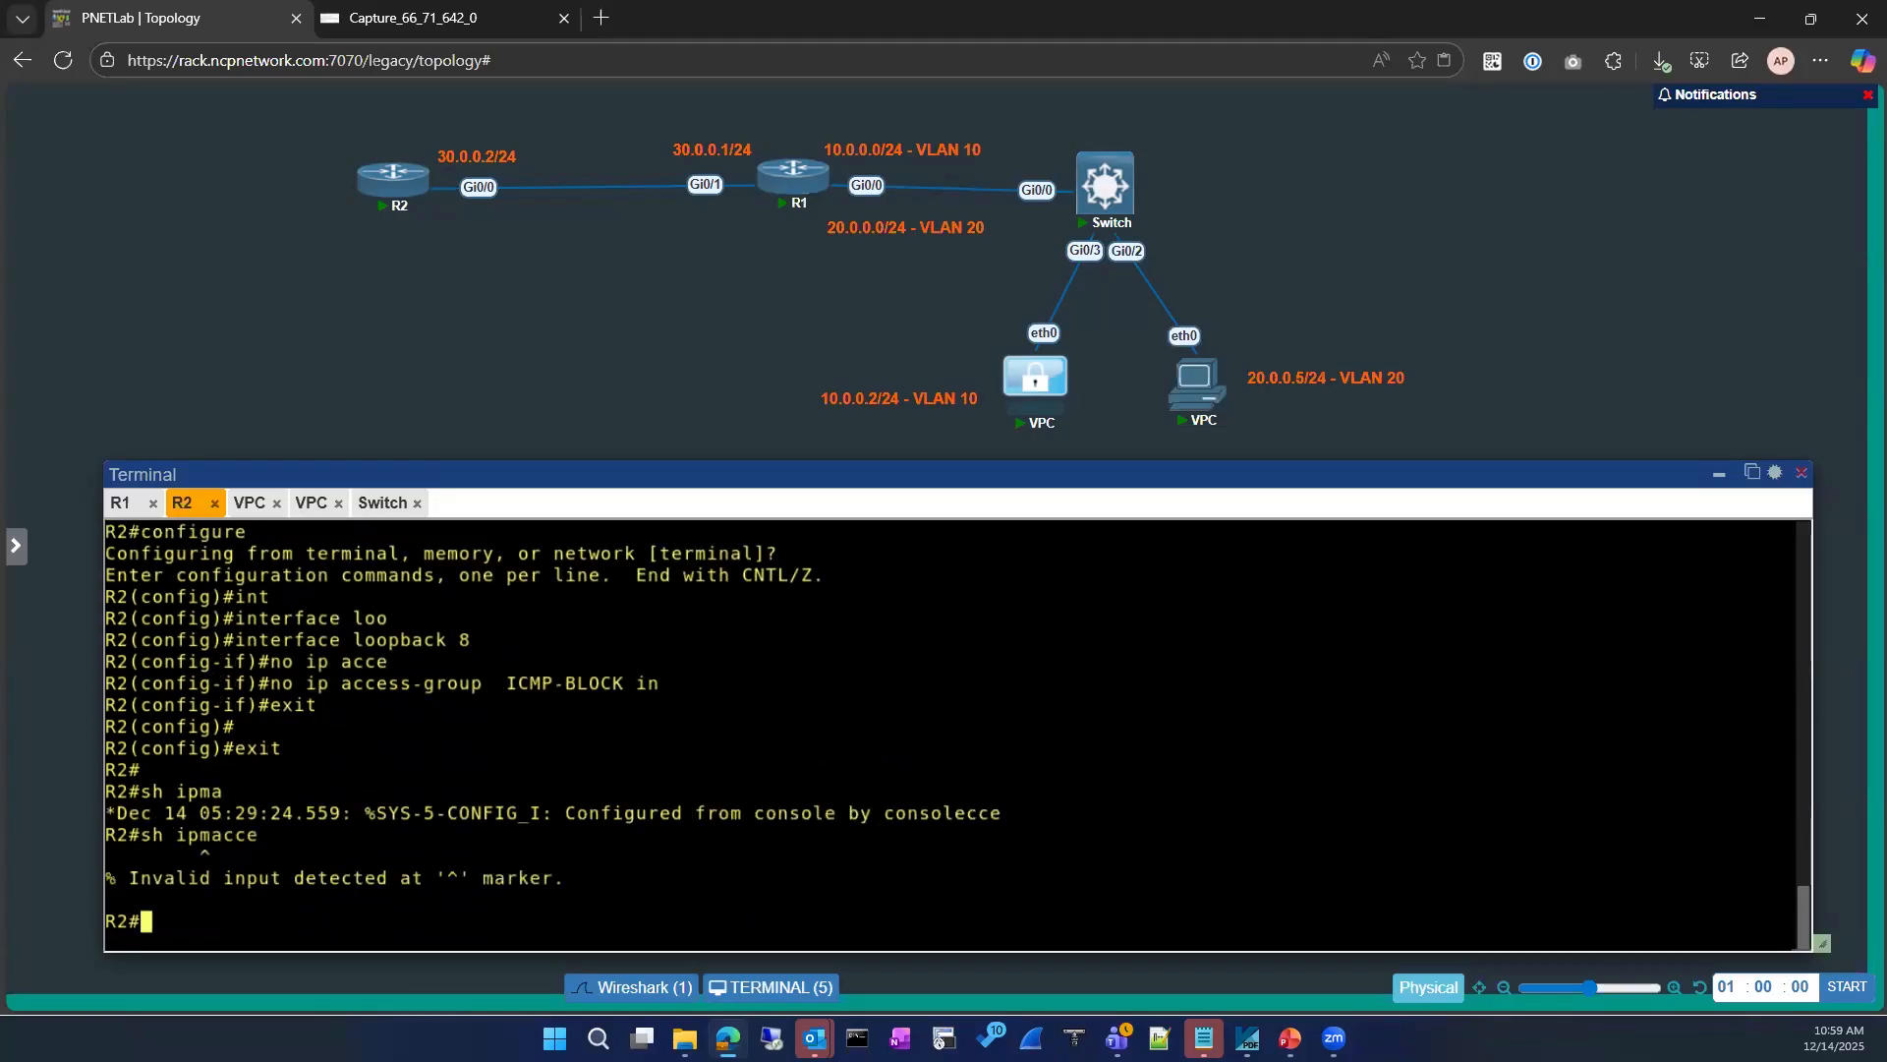
key("Return")
type("sh ip acce")
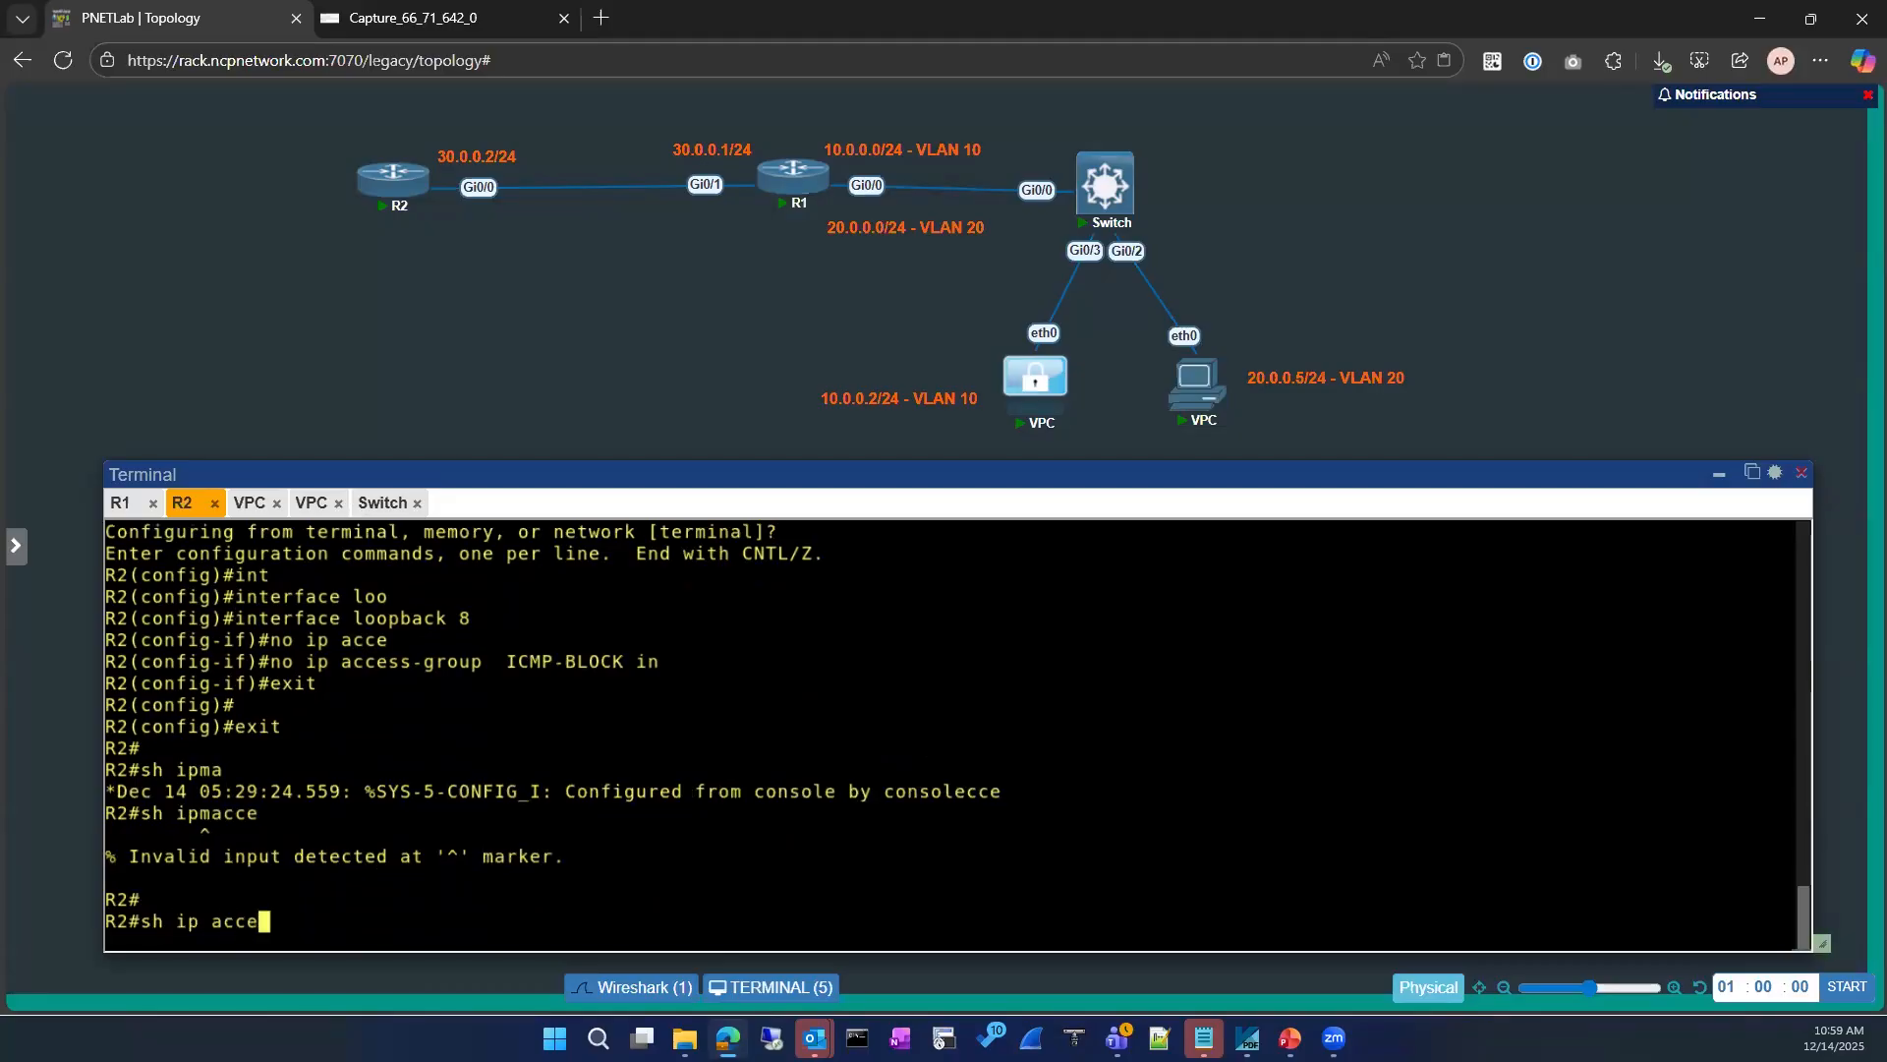
key("Tab")
key("Return")
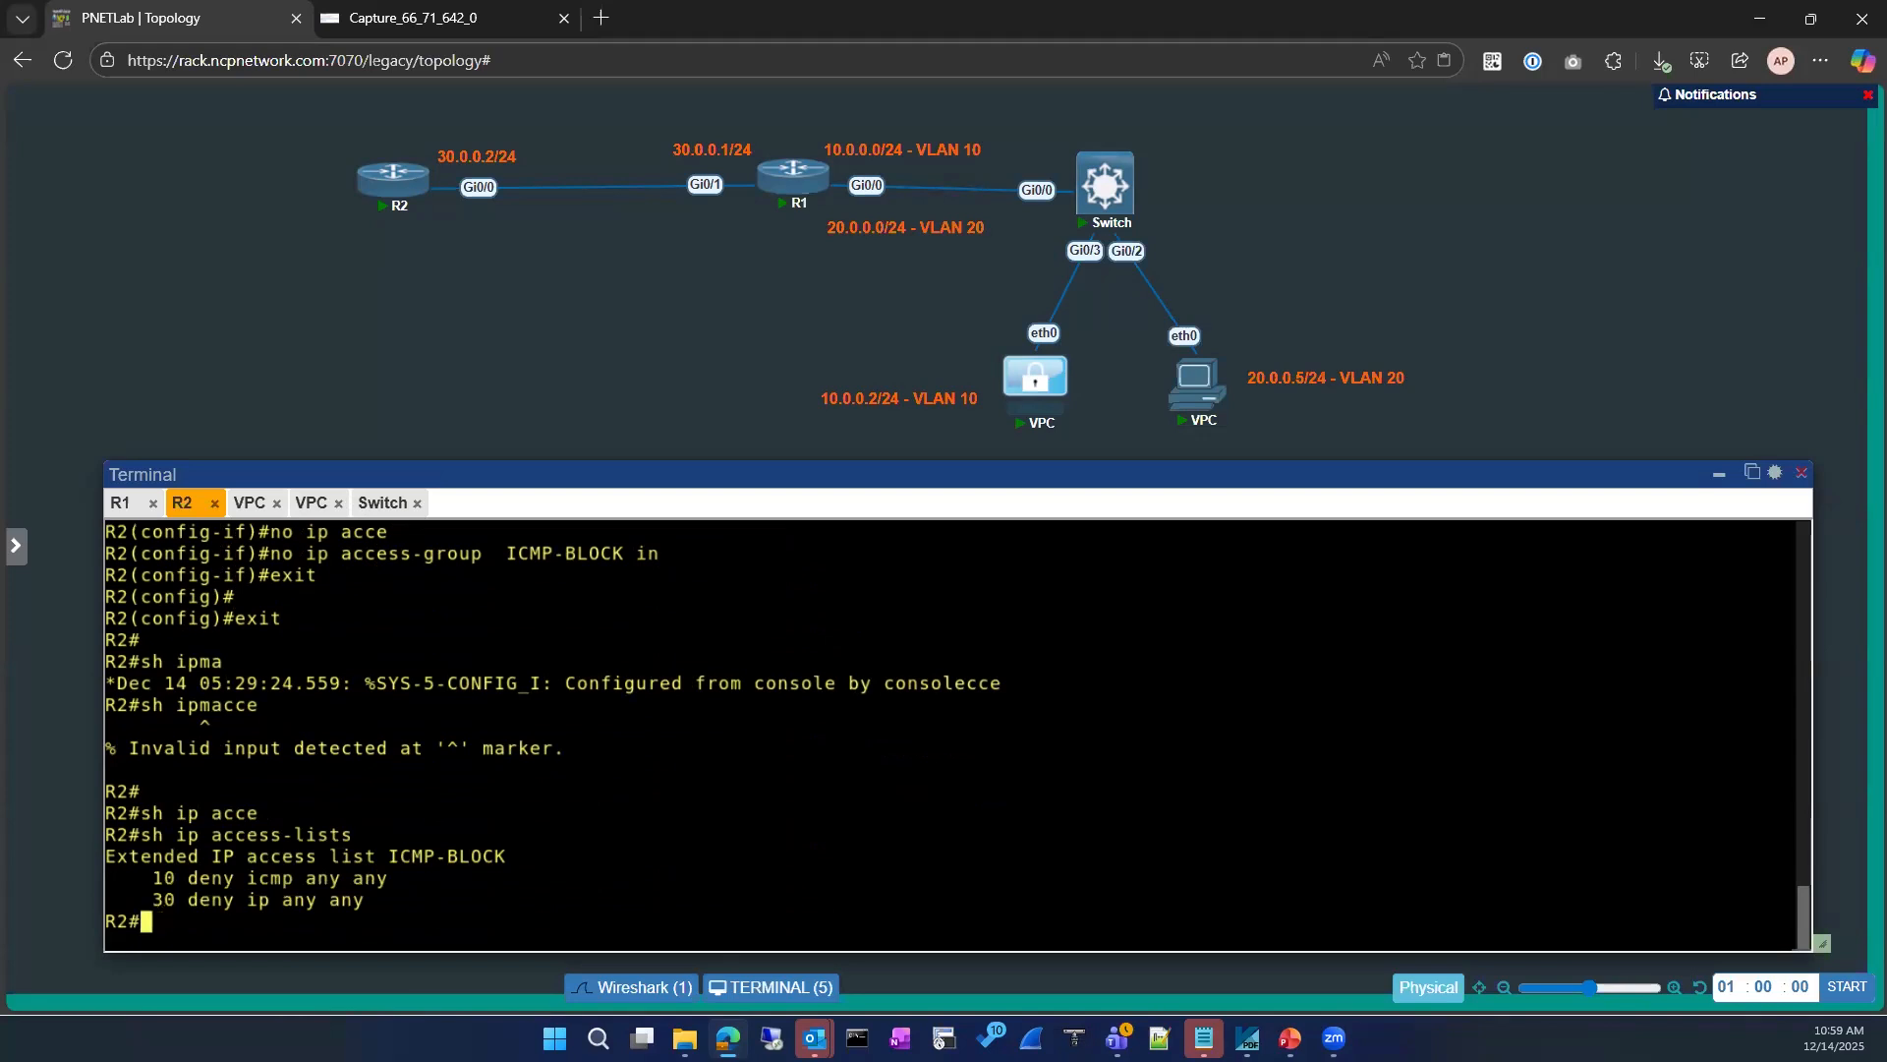
Step: Enter interface configuration mode for gigabitEthernet 0/0 on R2
type("conf")
key("Tab")
key("Return")
type("int")
key("Tab")
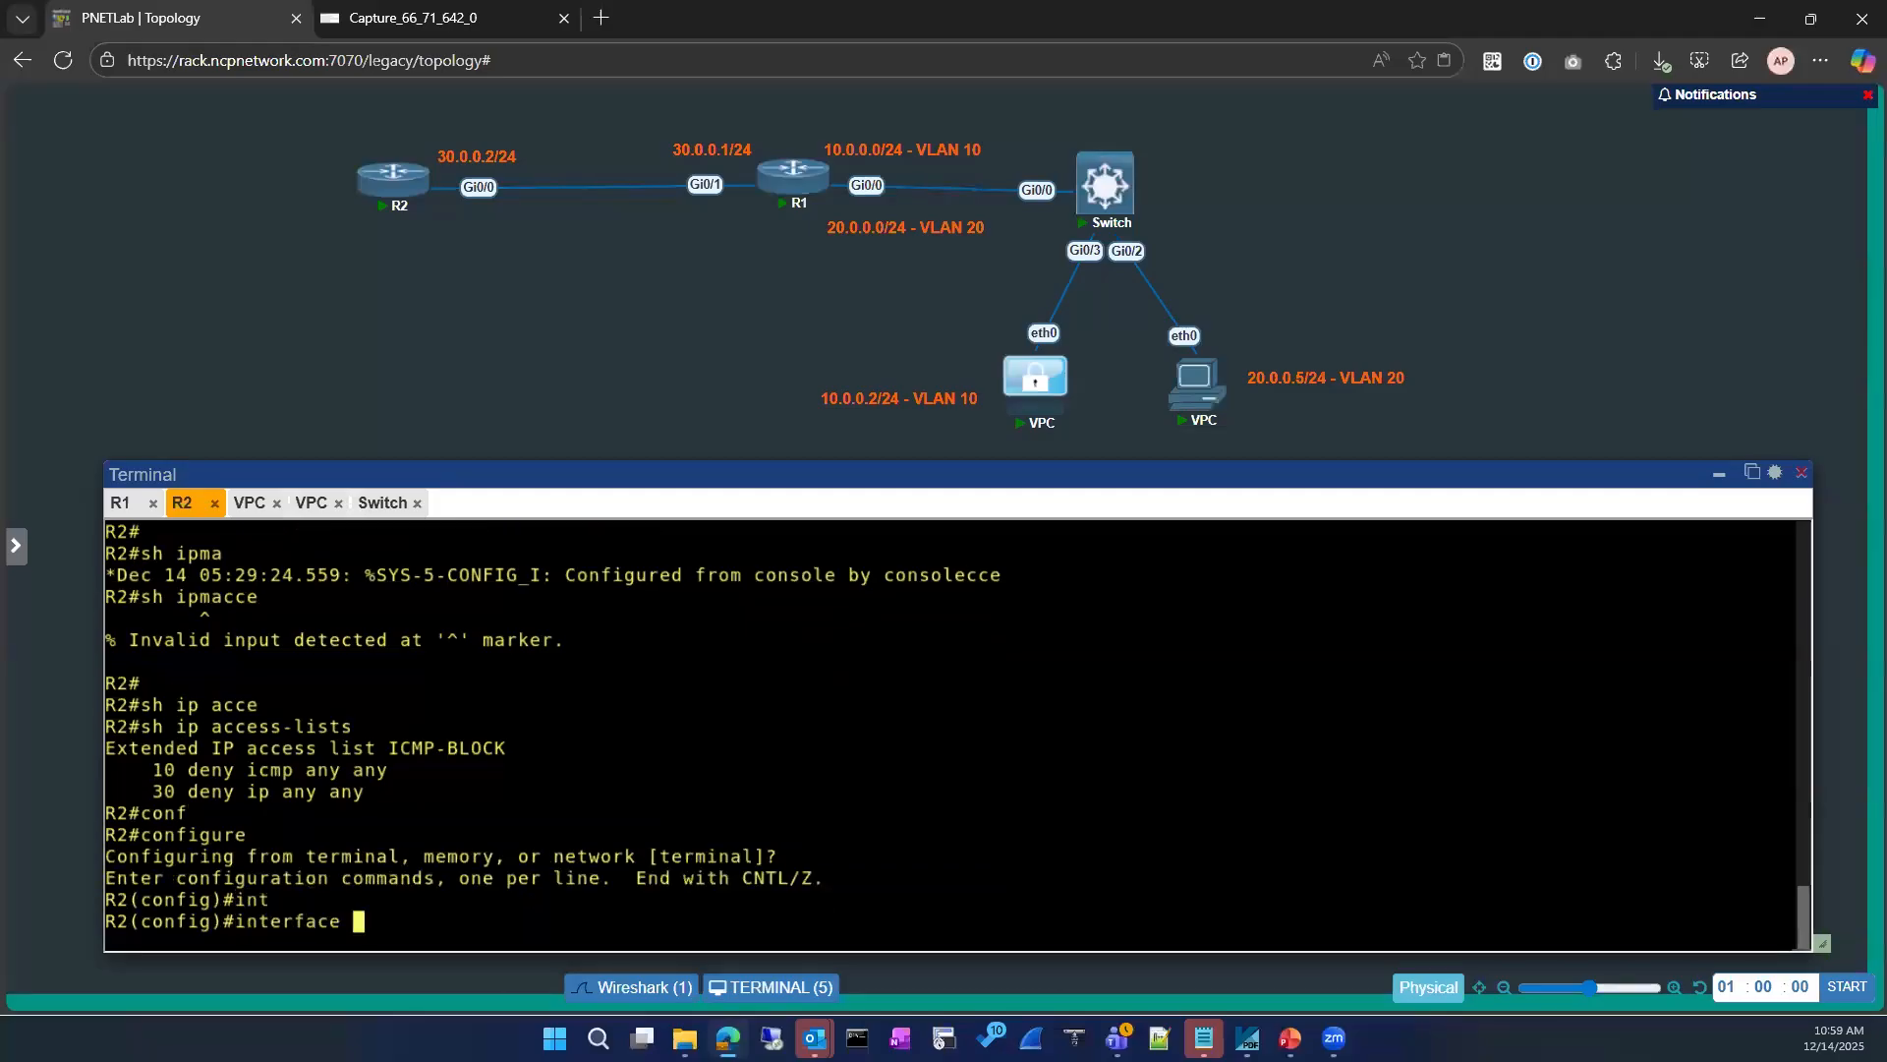
type("gi")
key("Tab")
type("0/0")
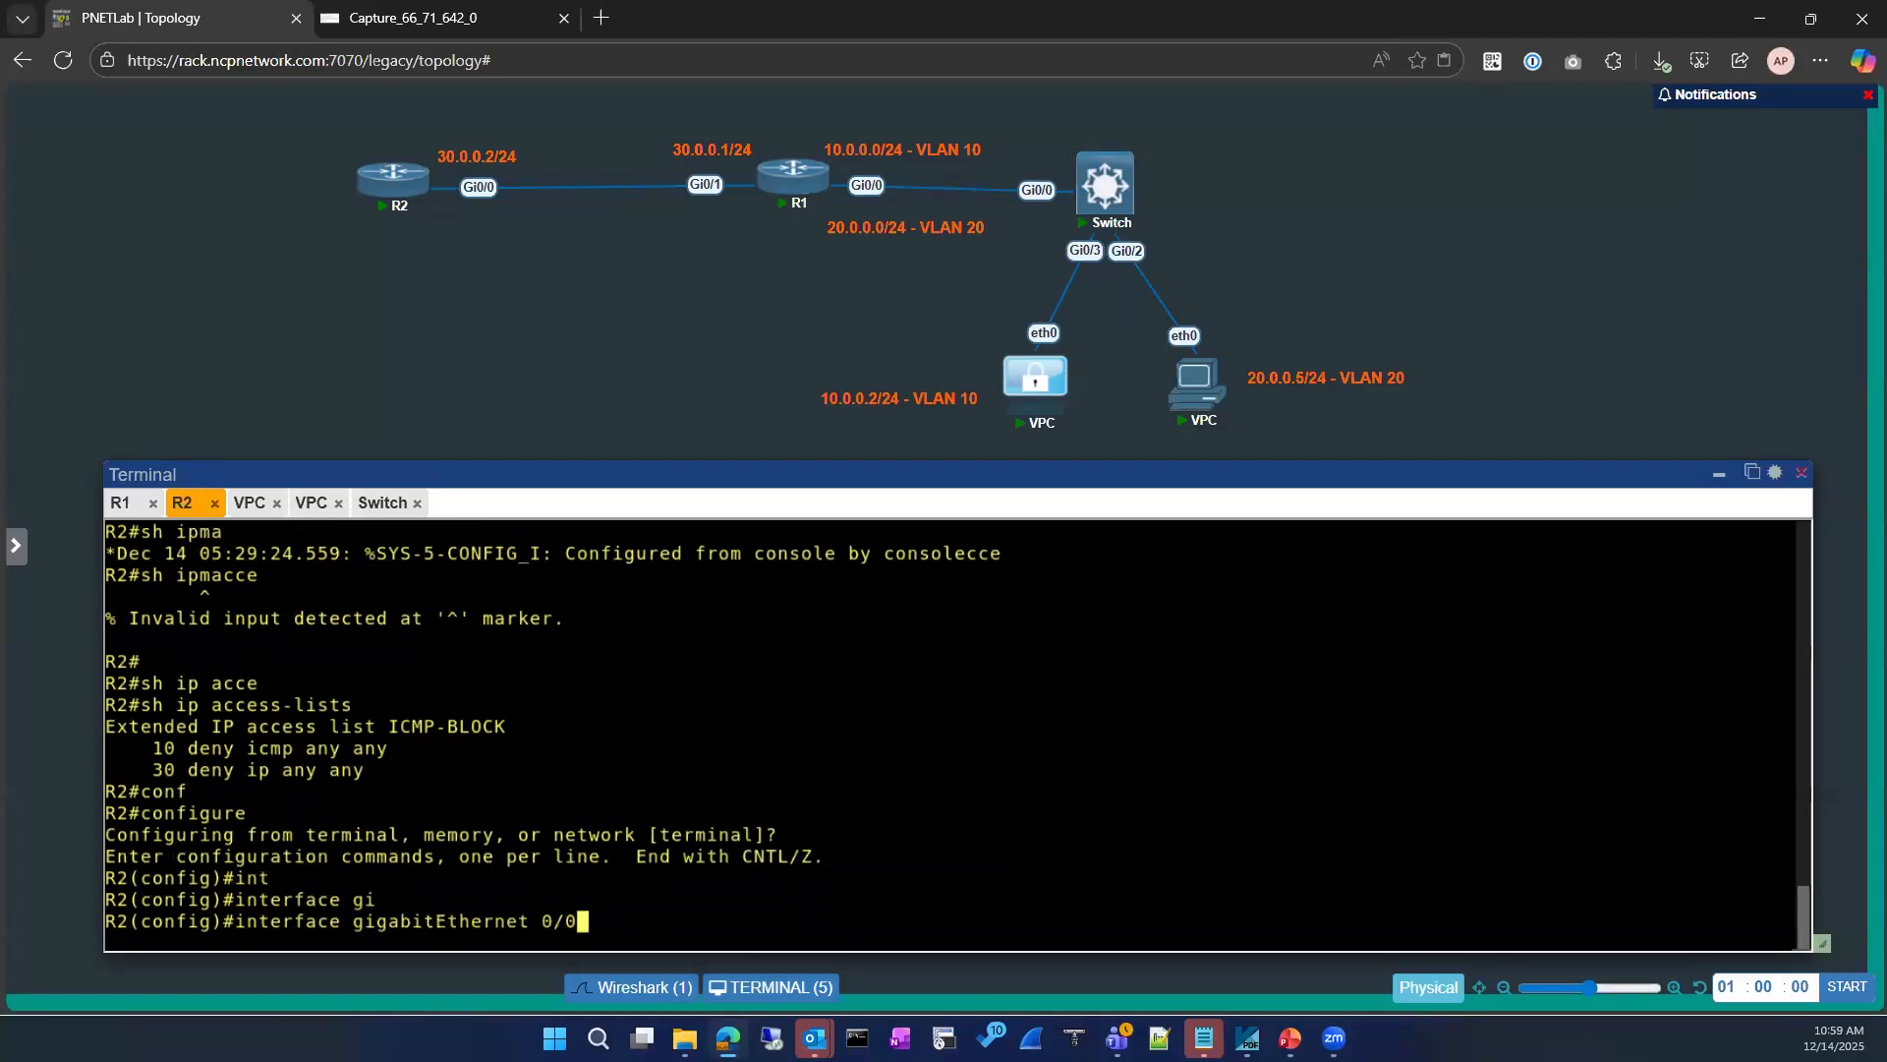
key("Return")
Step: Try to apply the ICMP-BLOCK access group to gigabitEthernet 0/0 without specifying a direction
type("ip acce")
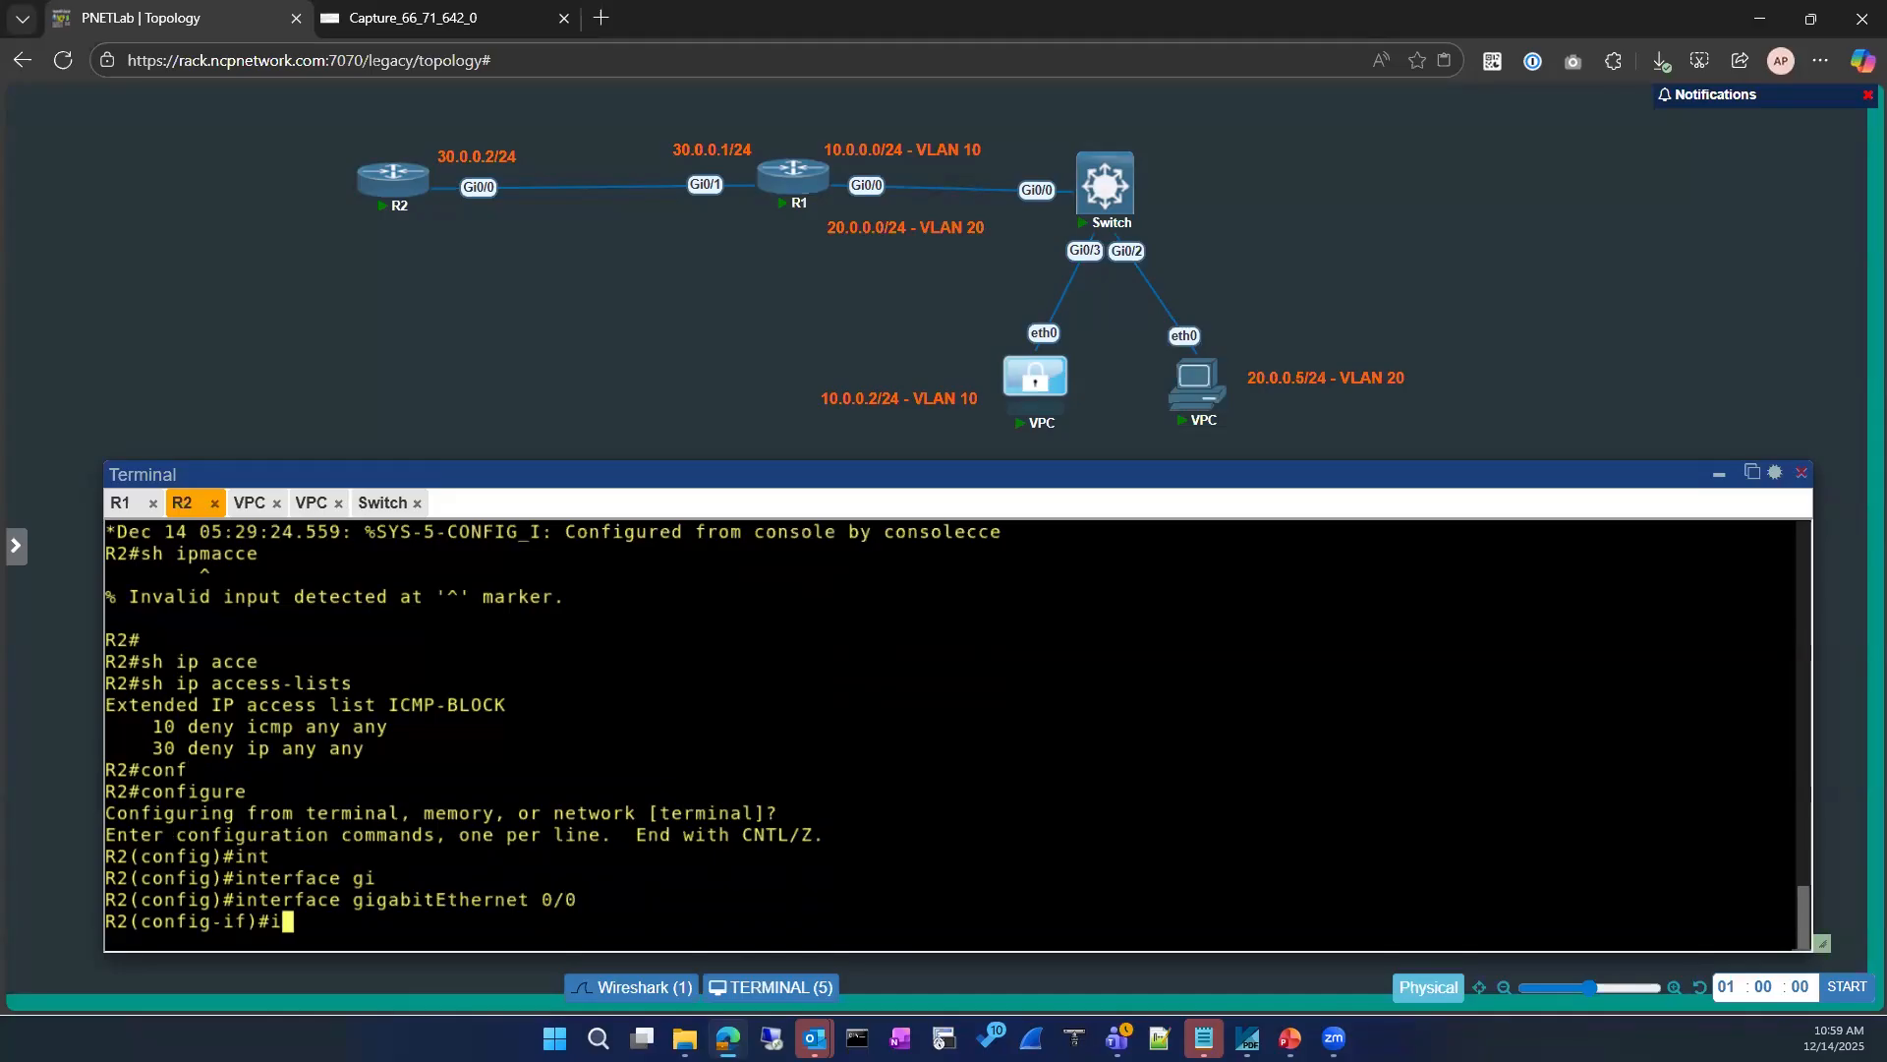
key("Tab")
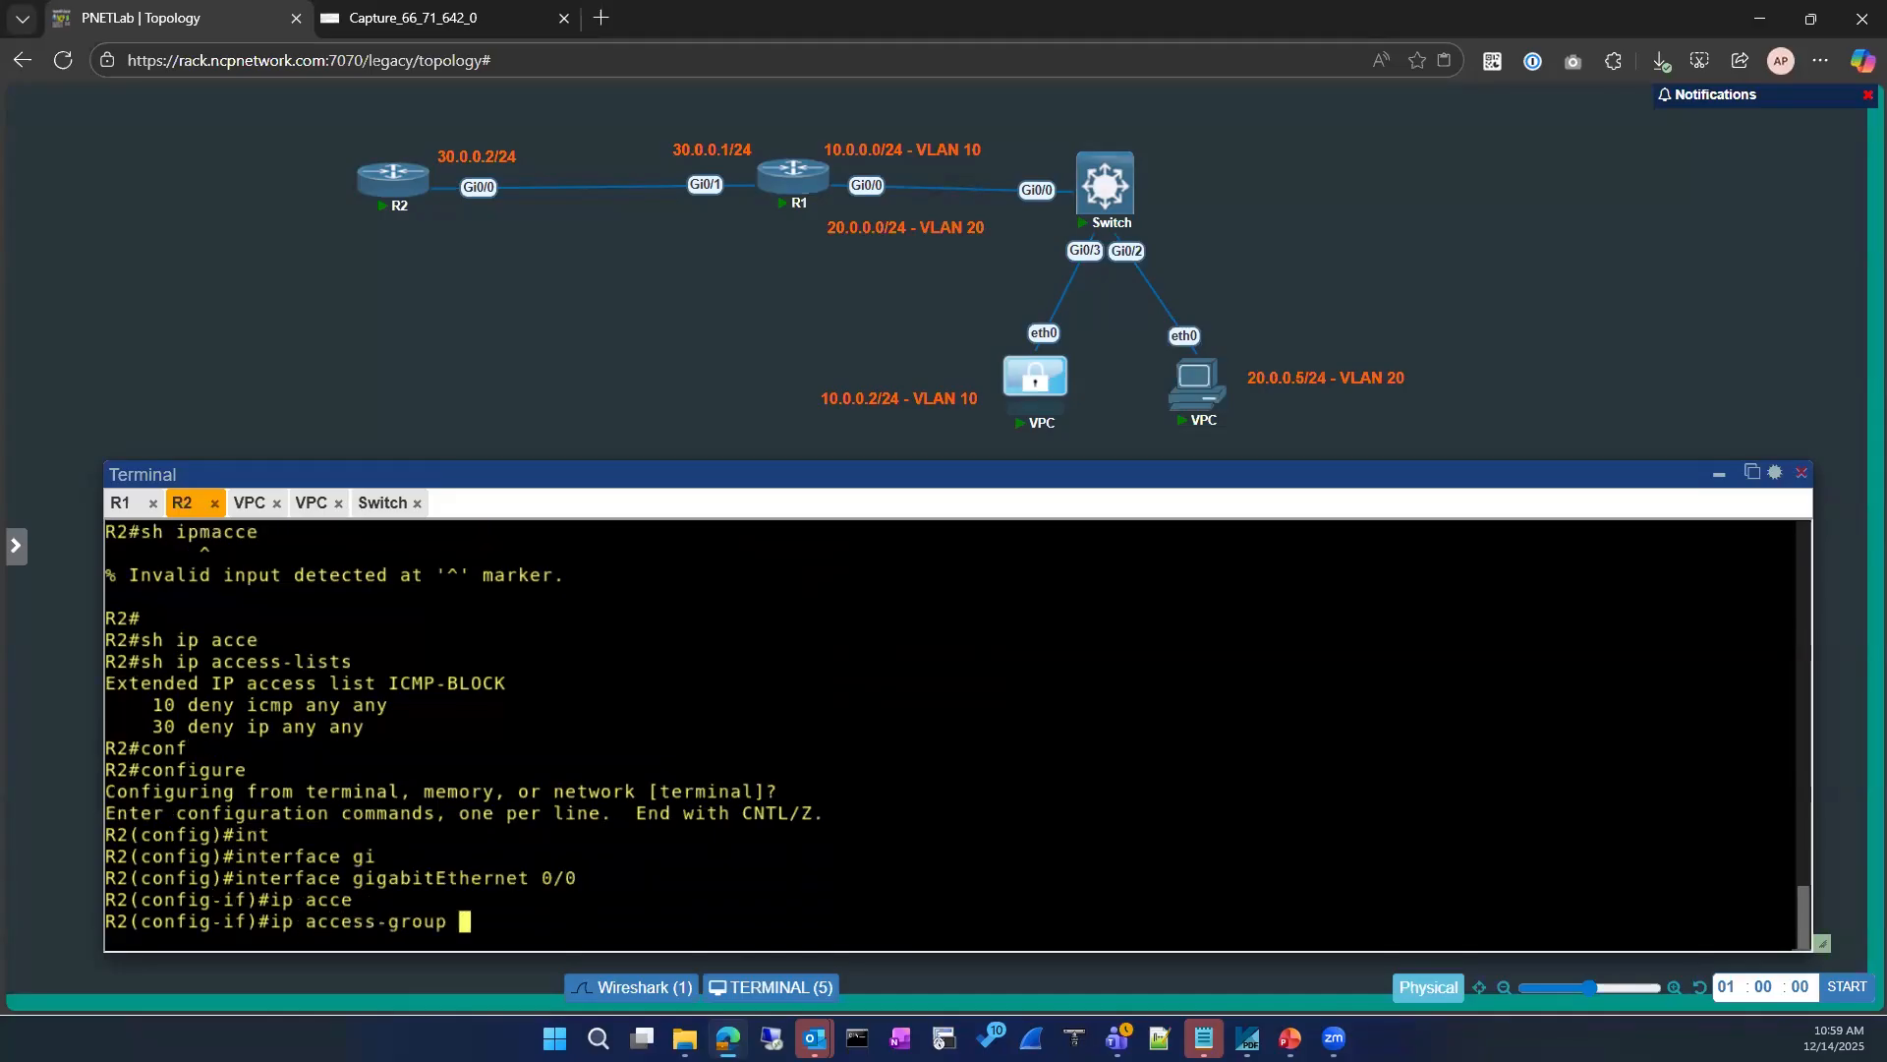
double_click(486, 682)
type("ICMP-BLOCK")
key("Return")
Step: Apply ICMP-BLOCK as the inbound access group on R2's gigabitEthernet 0/0
type("e")
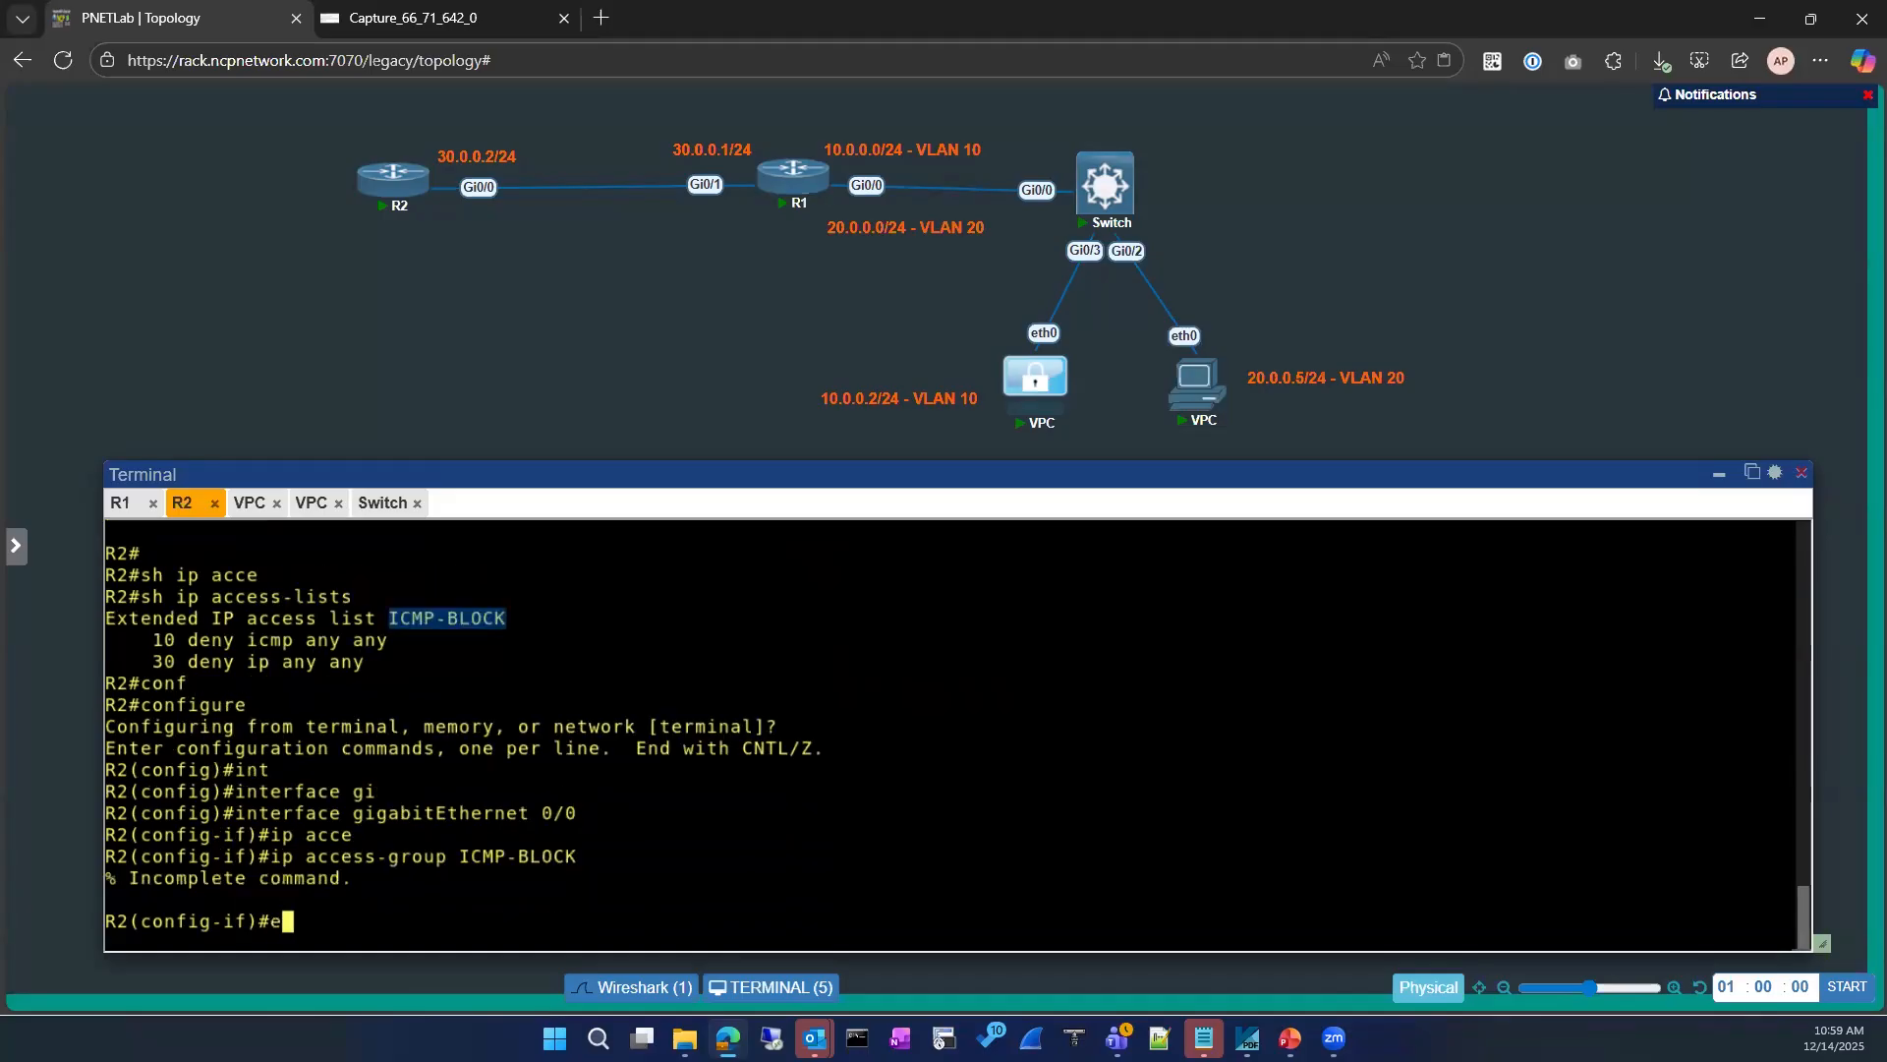
key("Up")
key("BackSpace")
key("Tab")
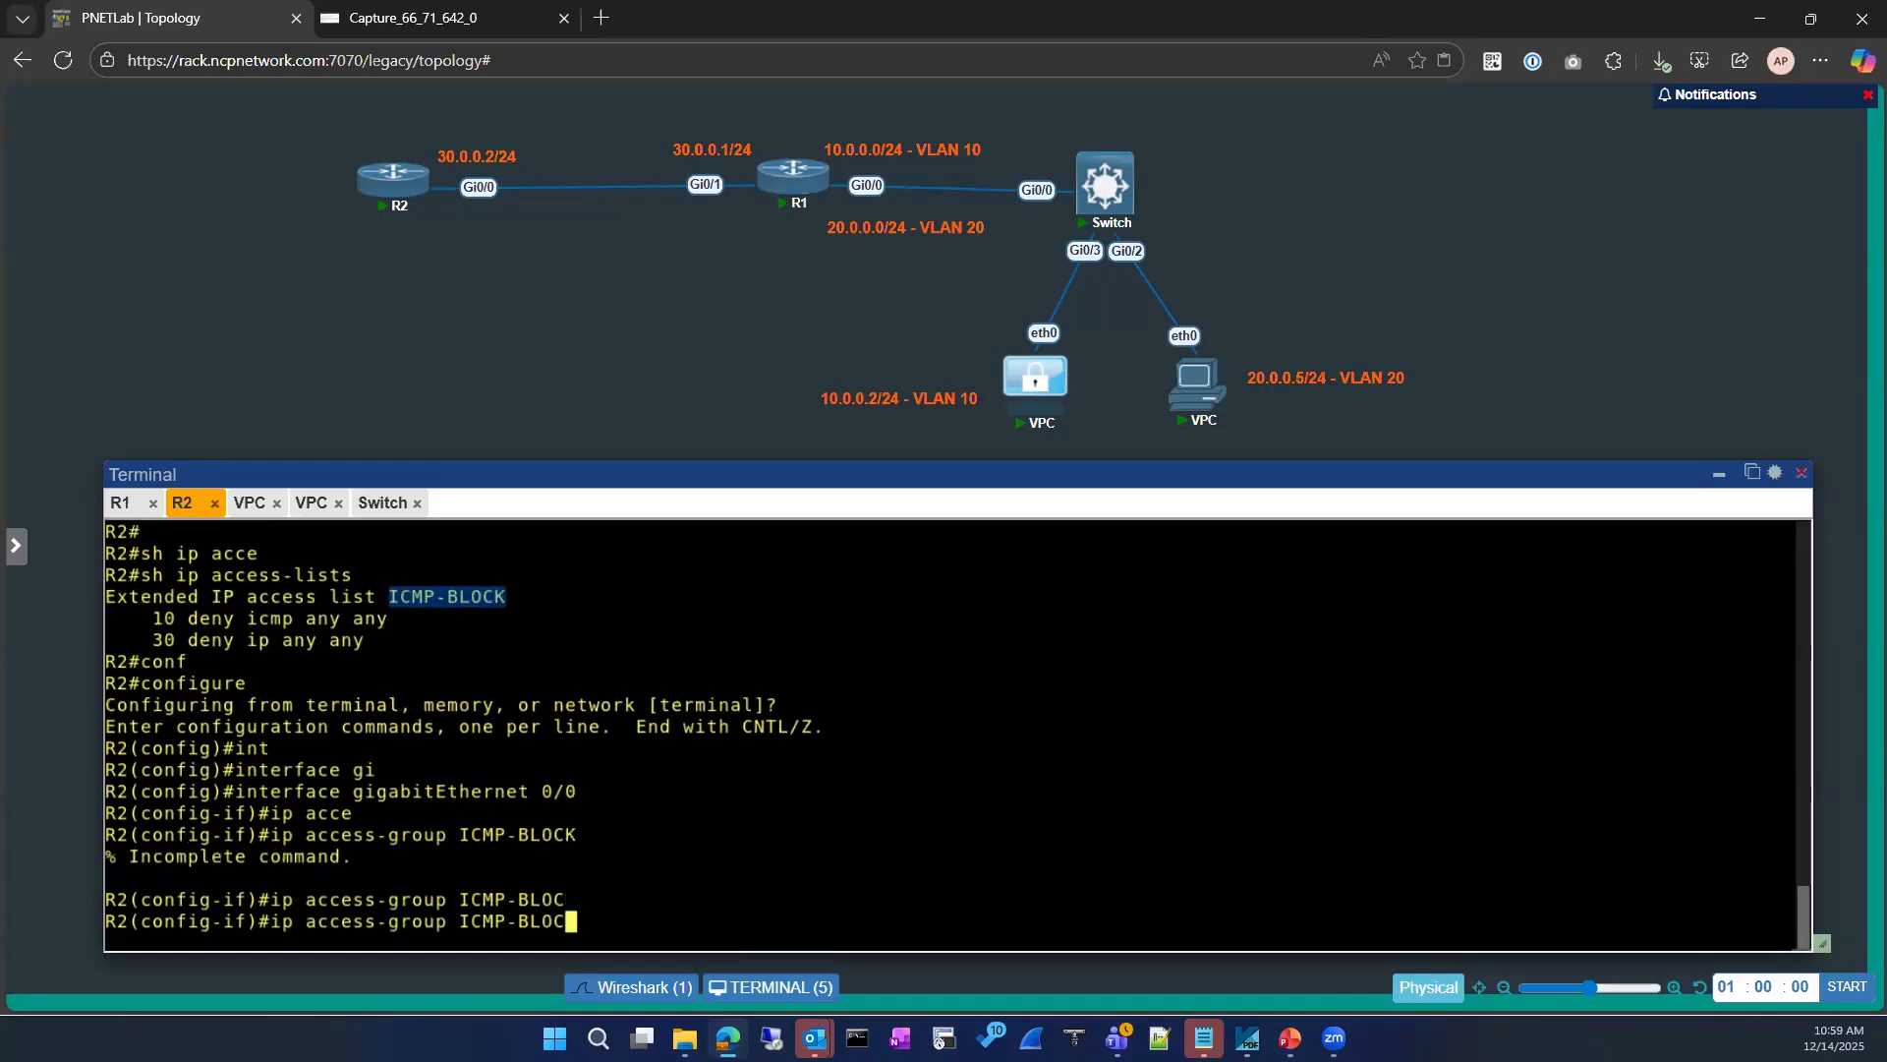
key("BackSpace")
key("BackSpace")
key("BackSpace")
key("BackSpace")
key("BackSpace")
key("BackSpace")
key("BackSpace")
key("BackSpace")
key("BackSpace")
type("ICMP-BLOCK")
type("in")
key("Return")
key("Up")
key("Return")
key("Return")
Step: Exit interface and global configuration modes on R2
type("exit")
key("Return")
type("exit")
key("Return")
key("Return")
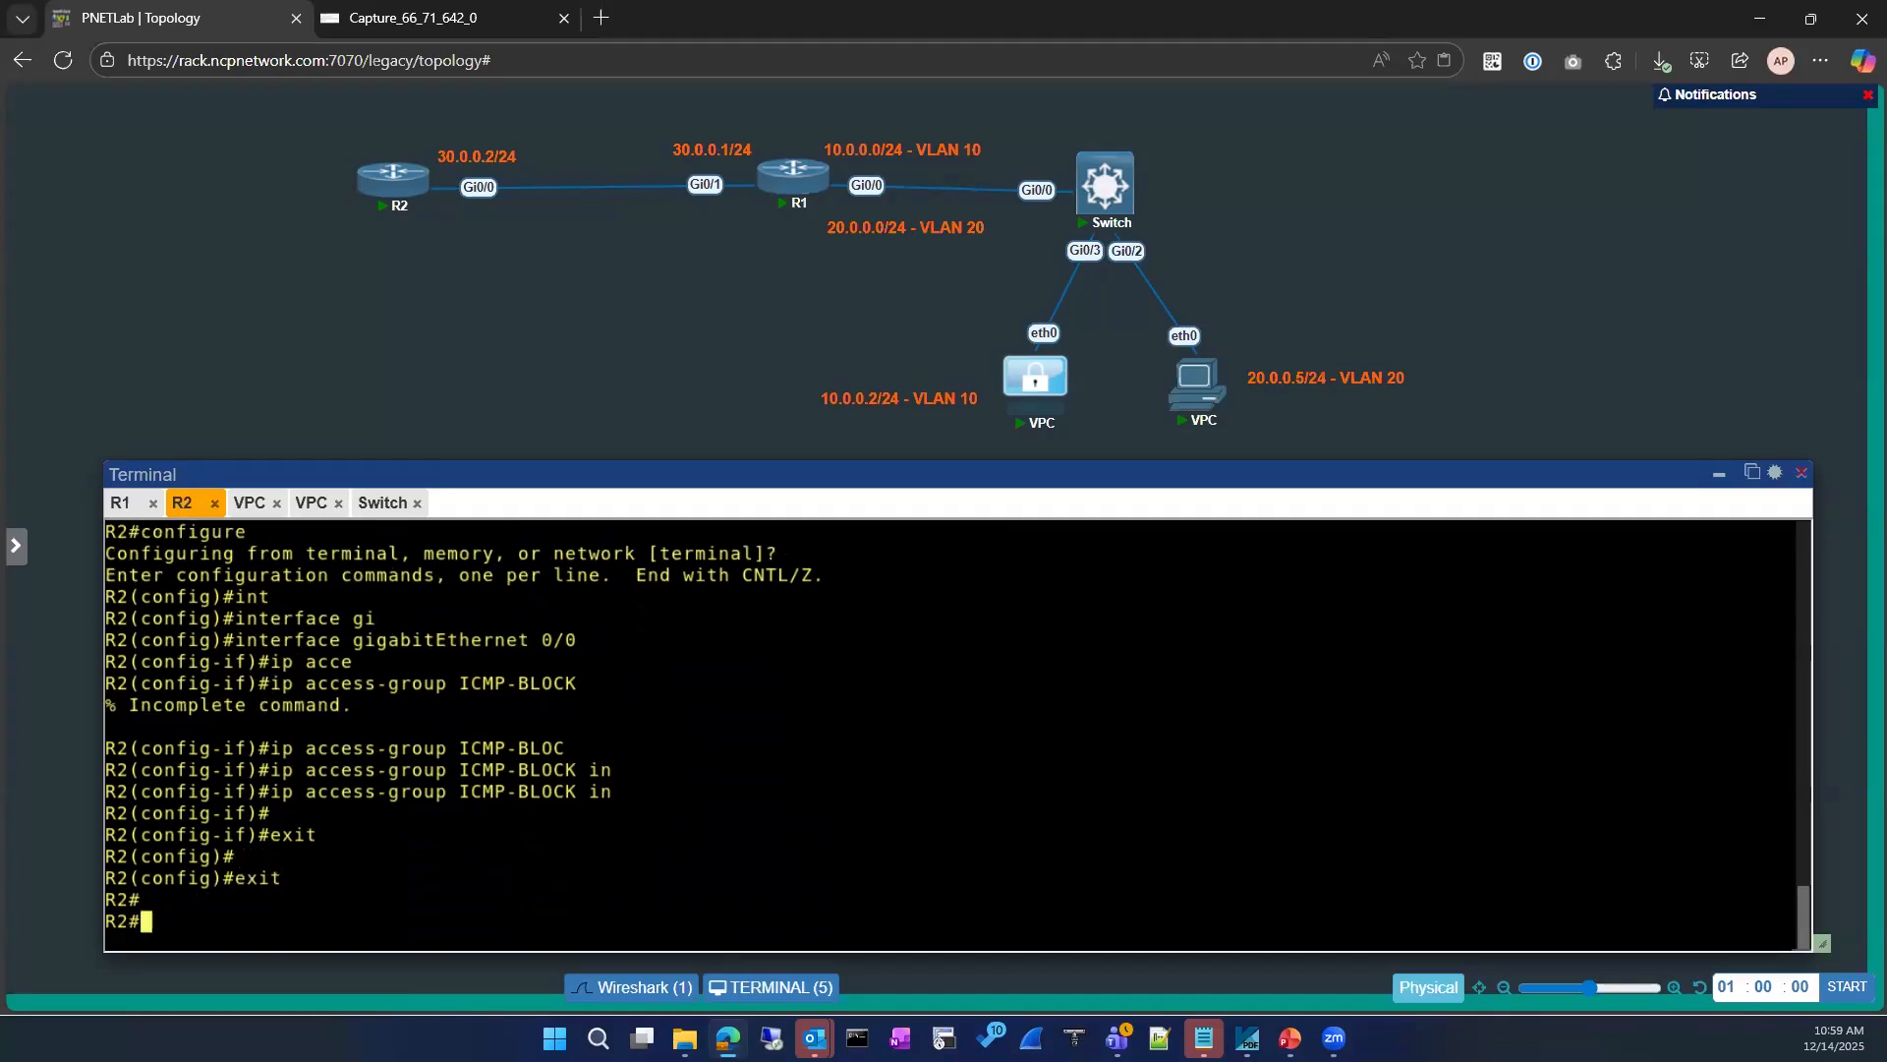
Step: Ping 8.8.8.8 from R1 to test the access list on R2's gigabitEthernet 0/0, and examine the reply codes
left_click(122, 502)
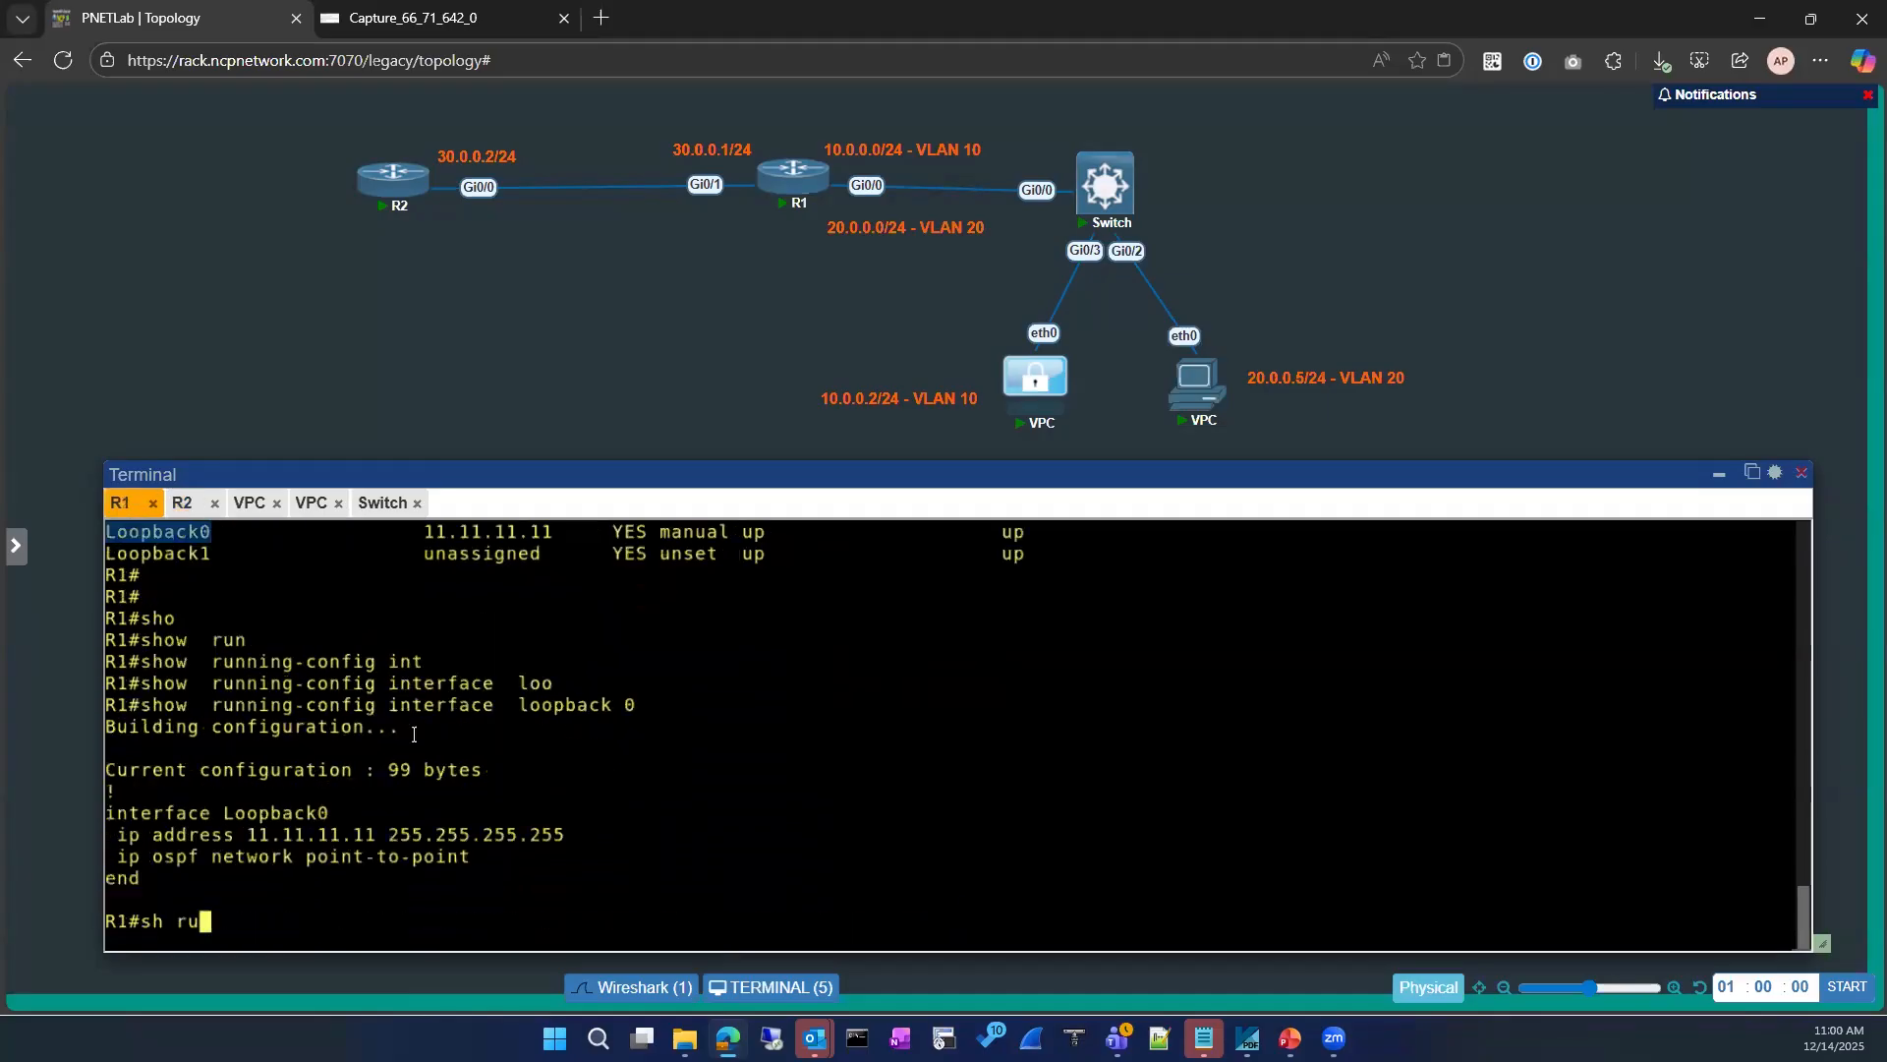
key("Up")
key("Up")
key("Return")
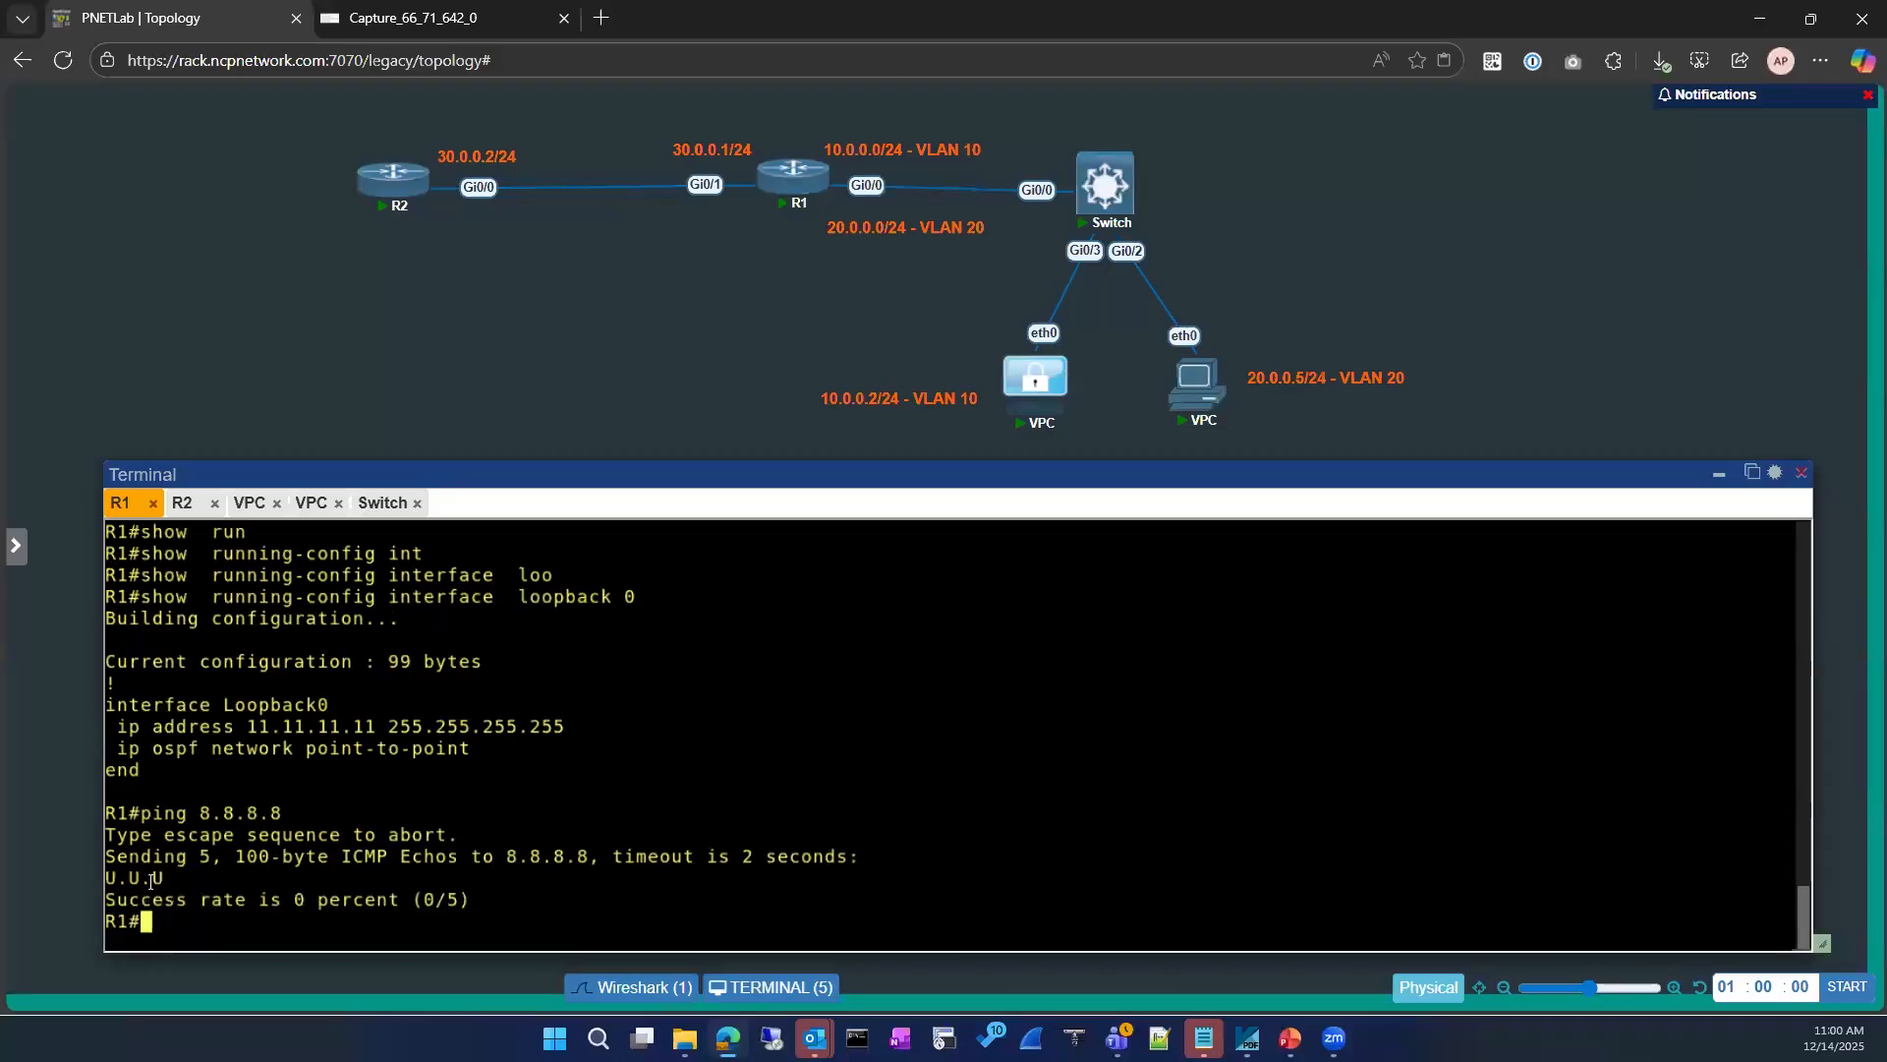
left_click_drag(172, 881, 99, 877)
left_click(547, 546)
Step: Close the Capture_66_71_642_0 browser tab and open the list of R1 interfaces available for capture
left_click(548, 22)
left_click(564, 19)
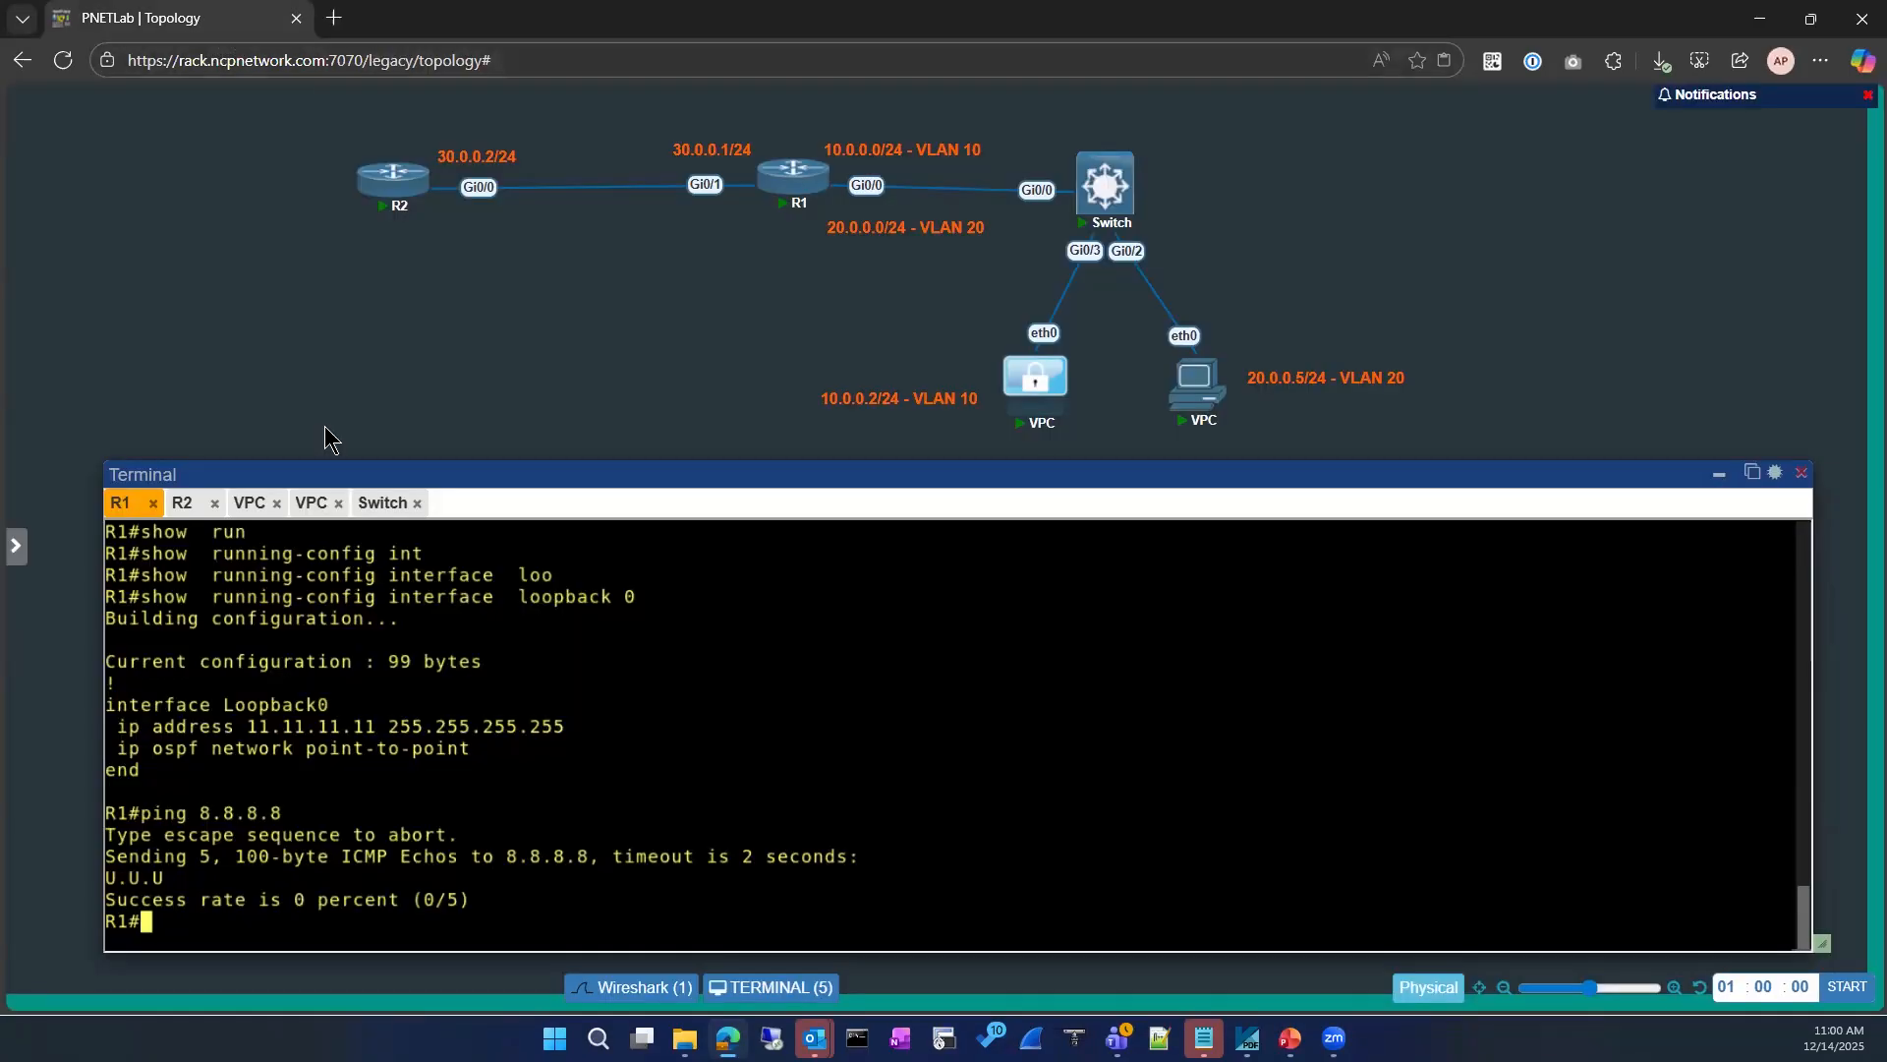
right_click(781, 179)
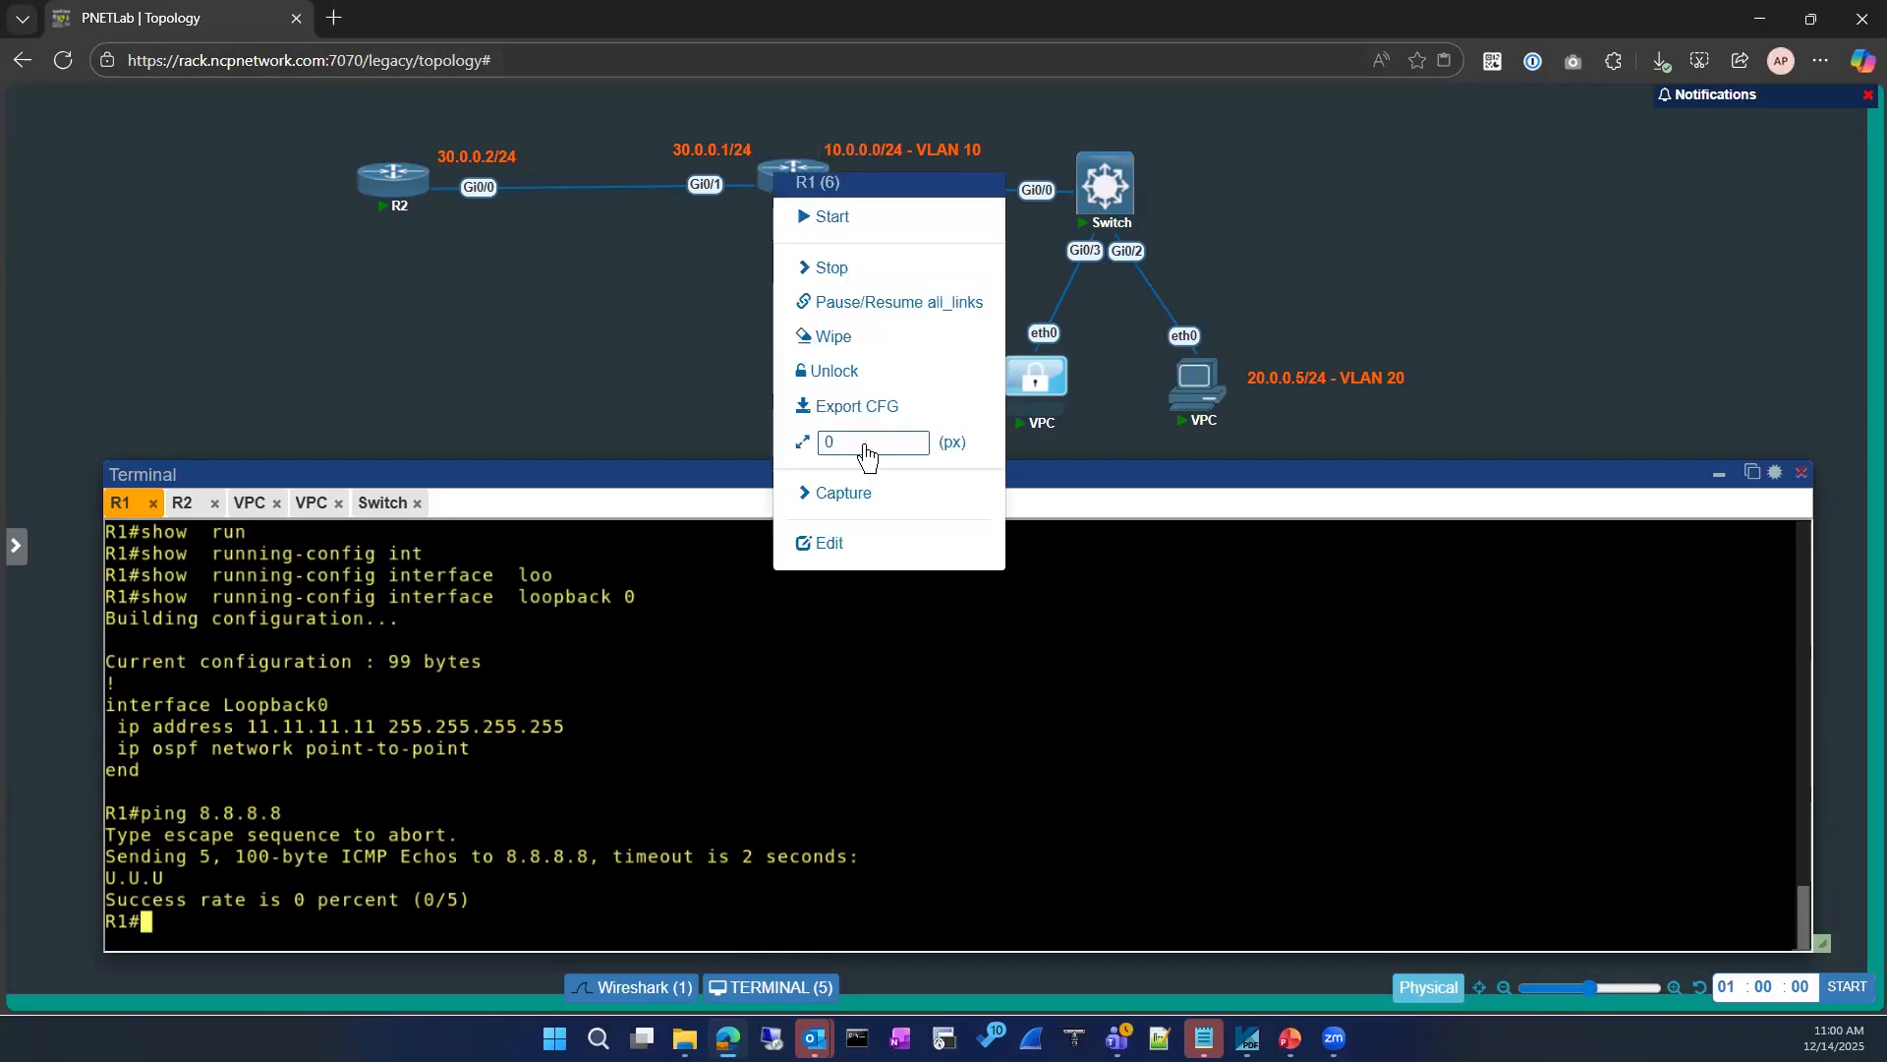
left_click(839, 494)
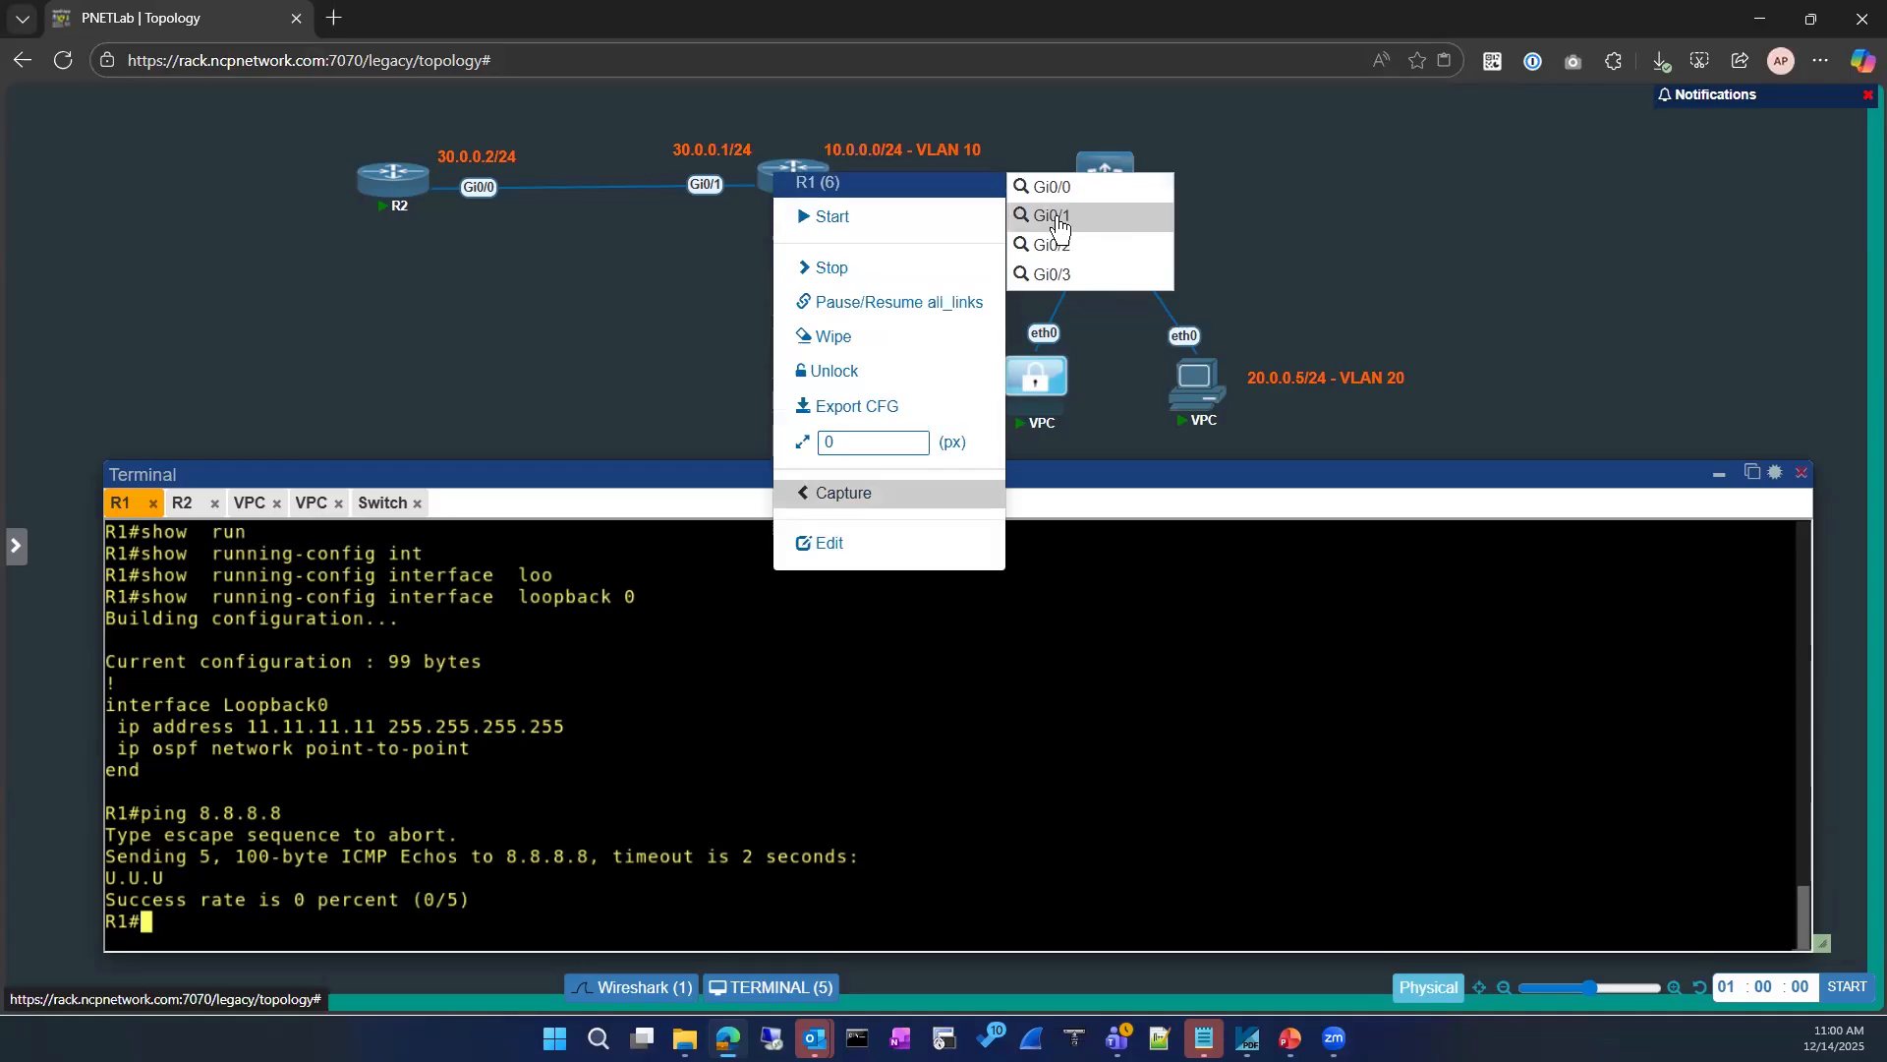
Step: Close the existing R1 Gi0/0 capture session and reposition the terminal window below the topology
left_click(682, 991)
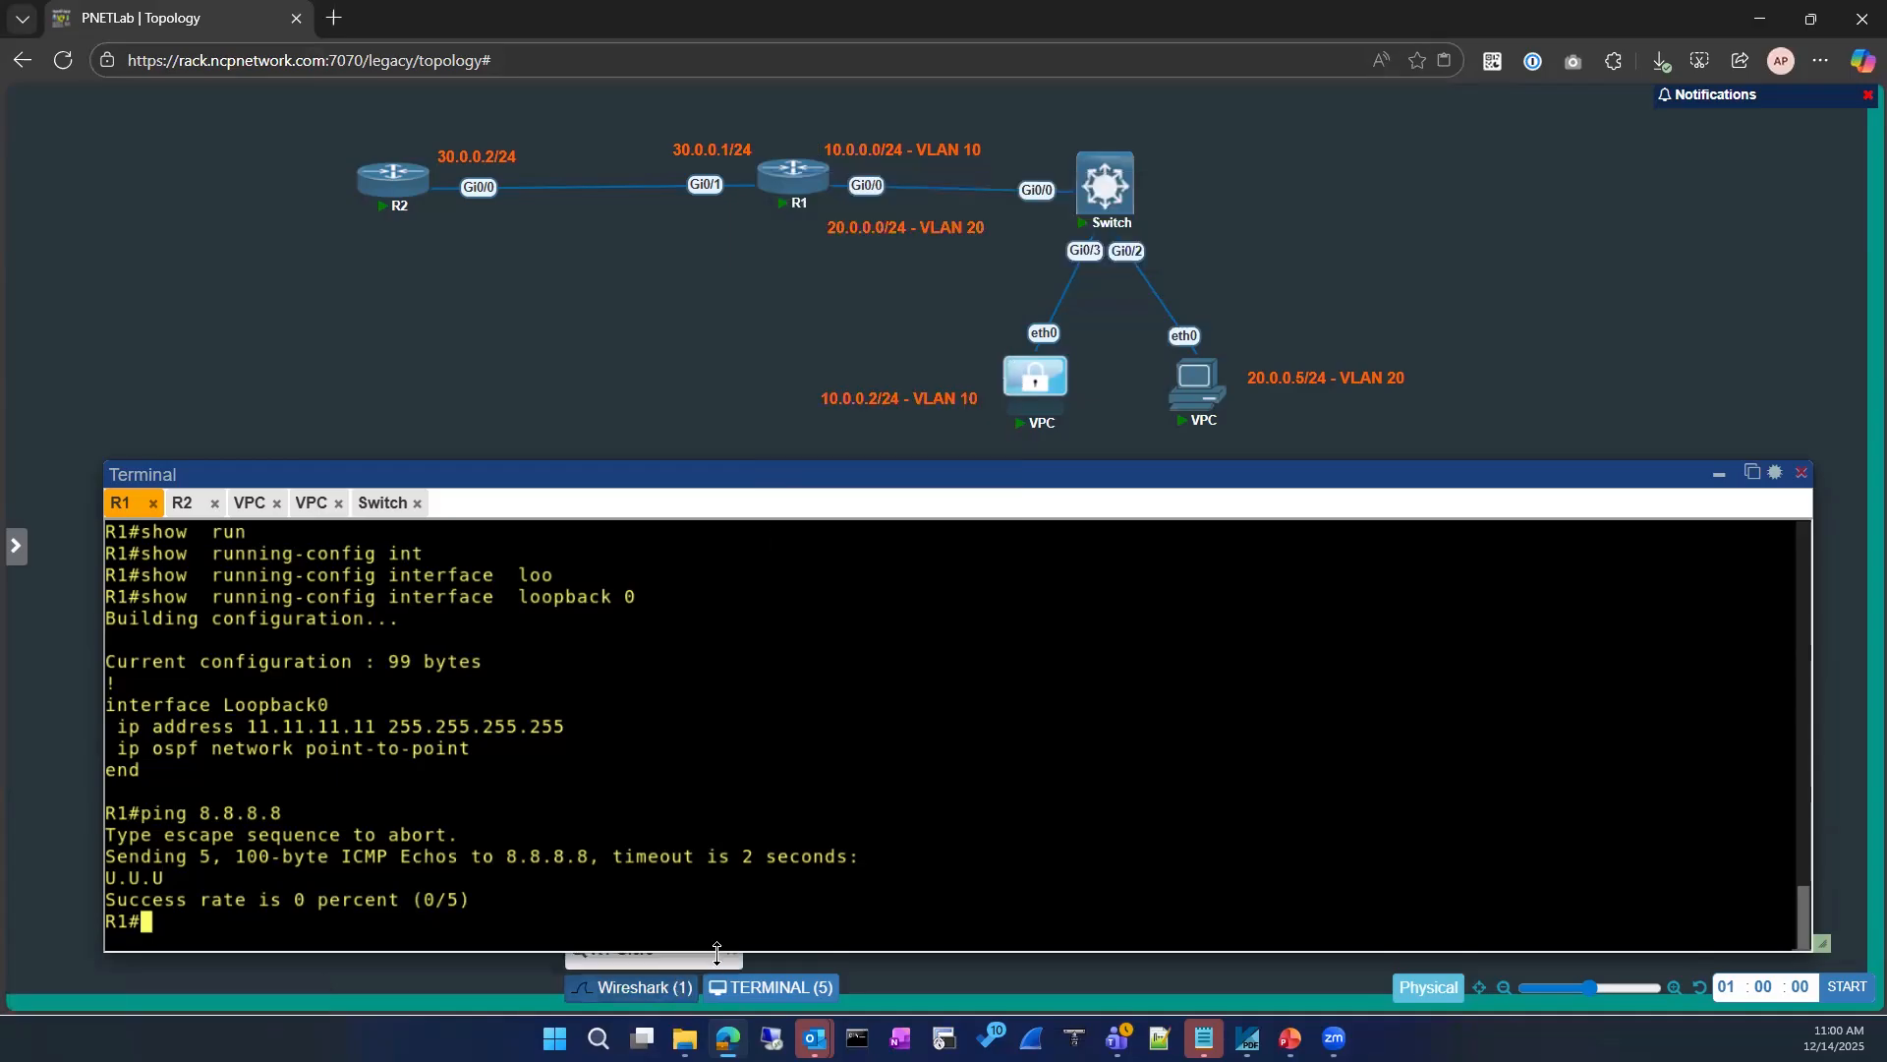
left_click_drag(631, 474, 593, 337)
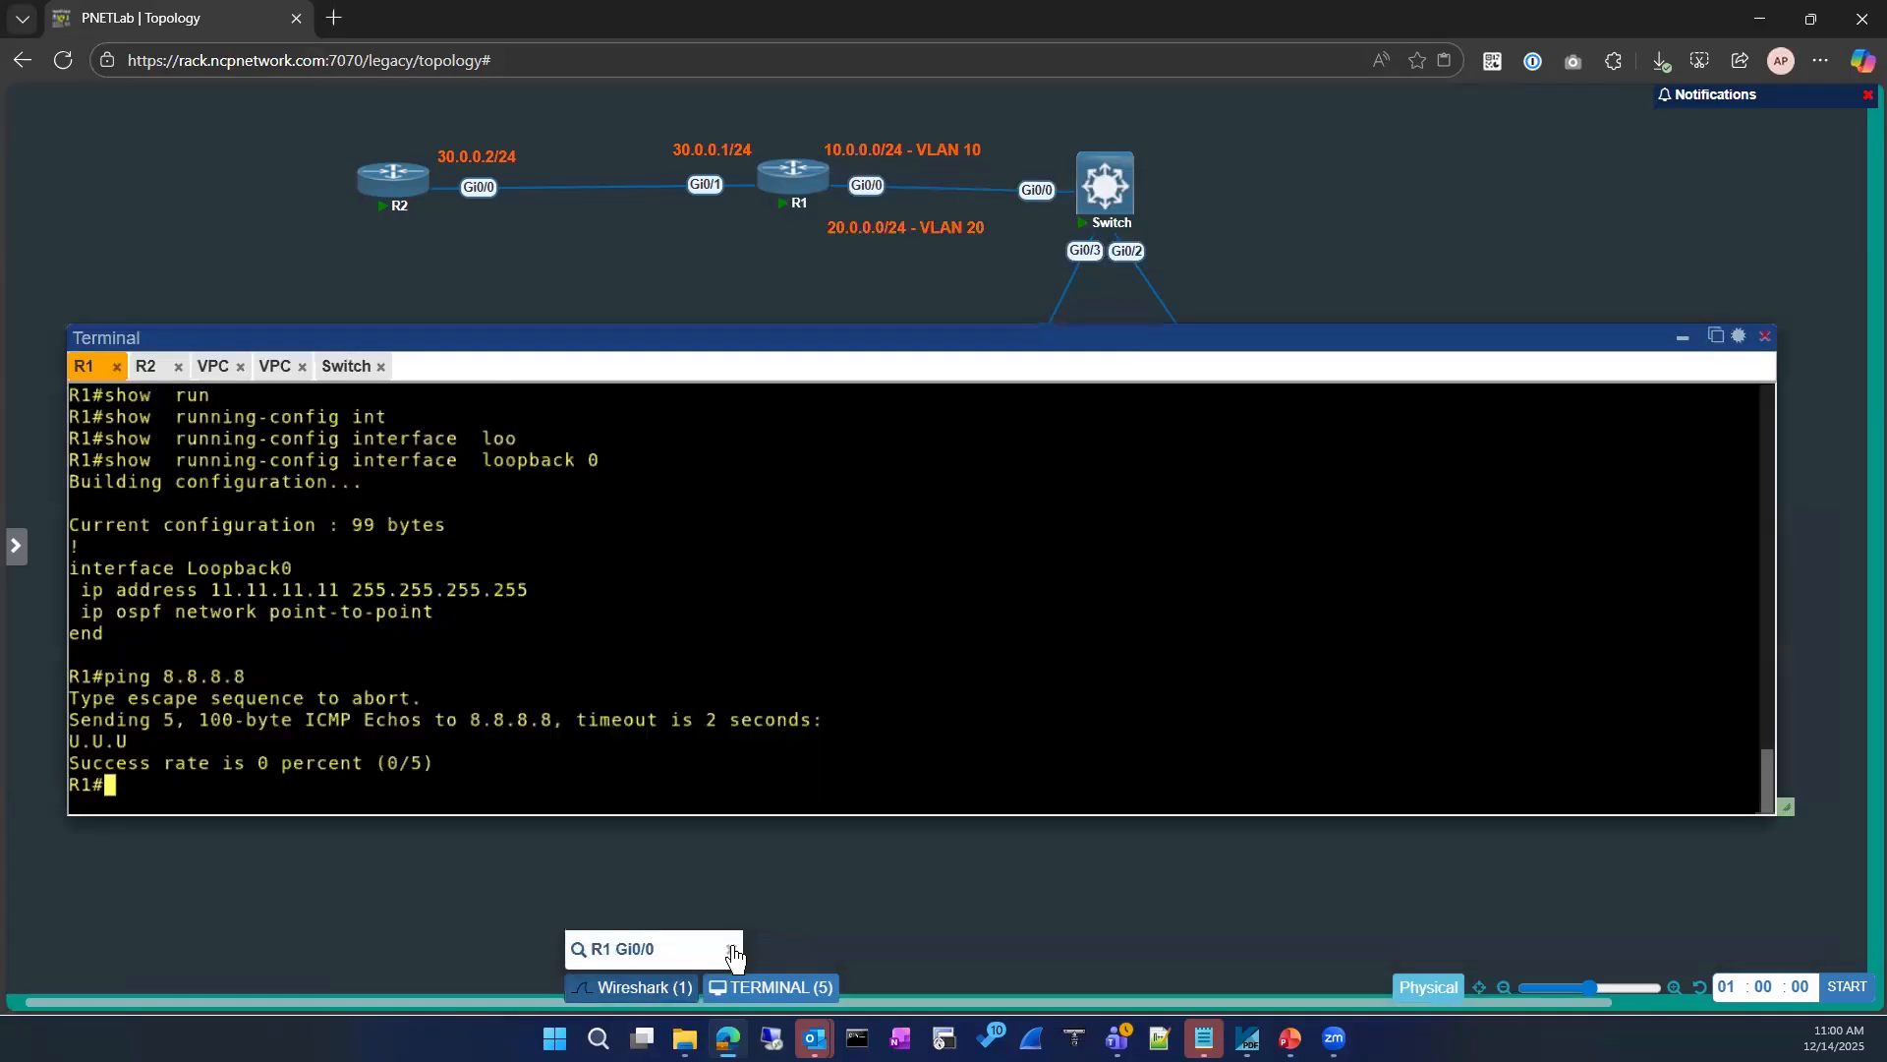
left_click(732, 948)
left_click_drag(512, 338, 512, 481)
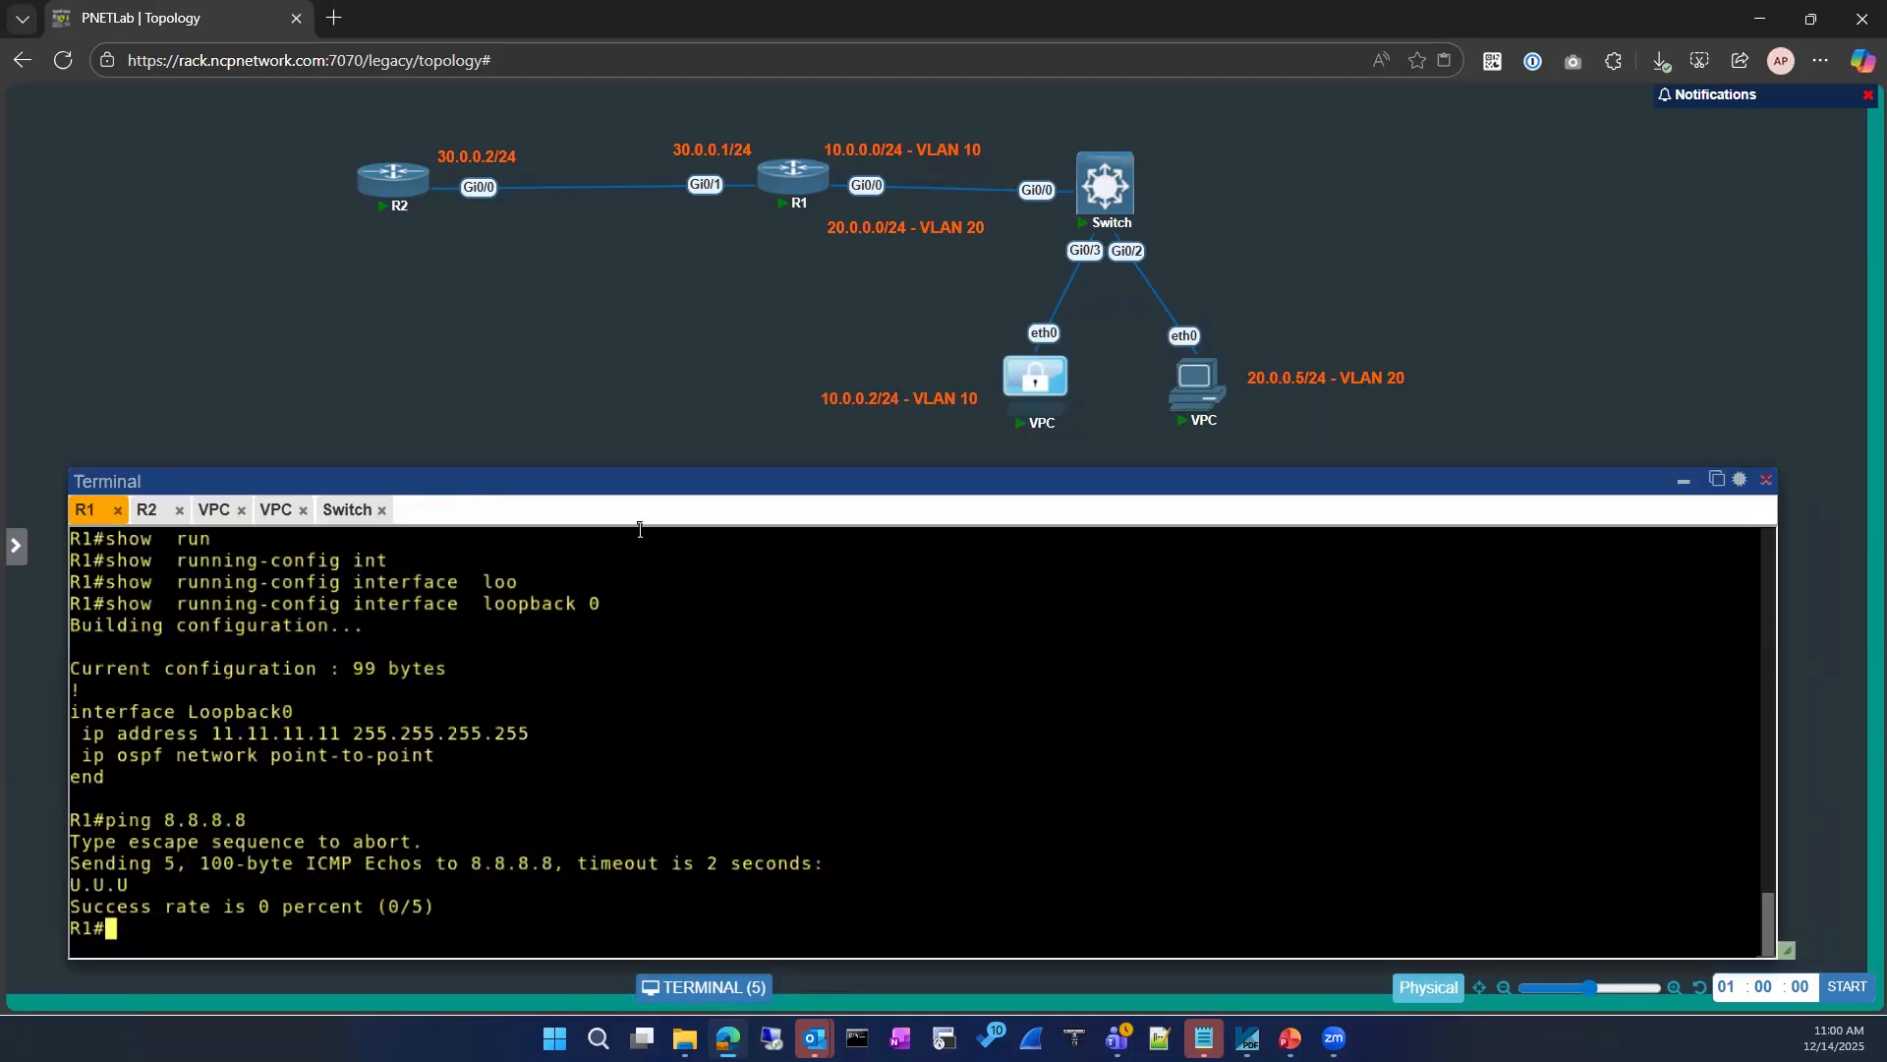
Step: Start a Wireshark capture on R1's Gi0/1 and open it in its own browser tab
right_click(777, 182)
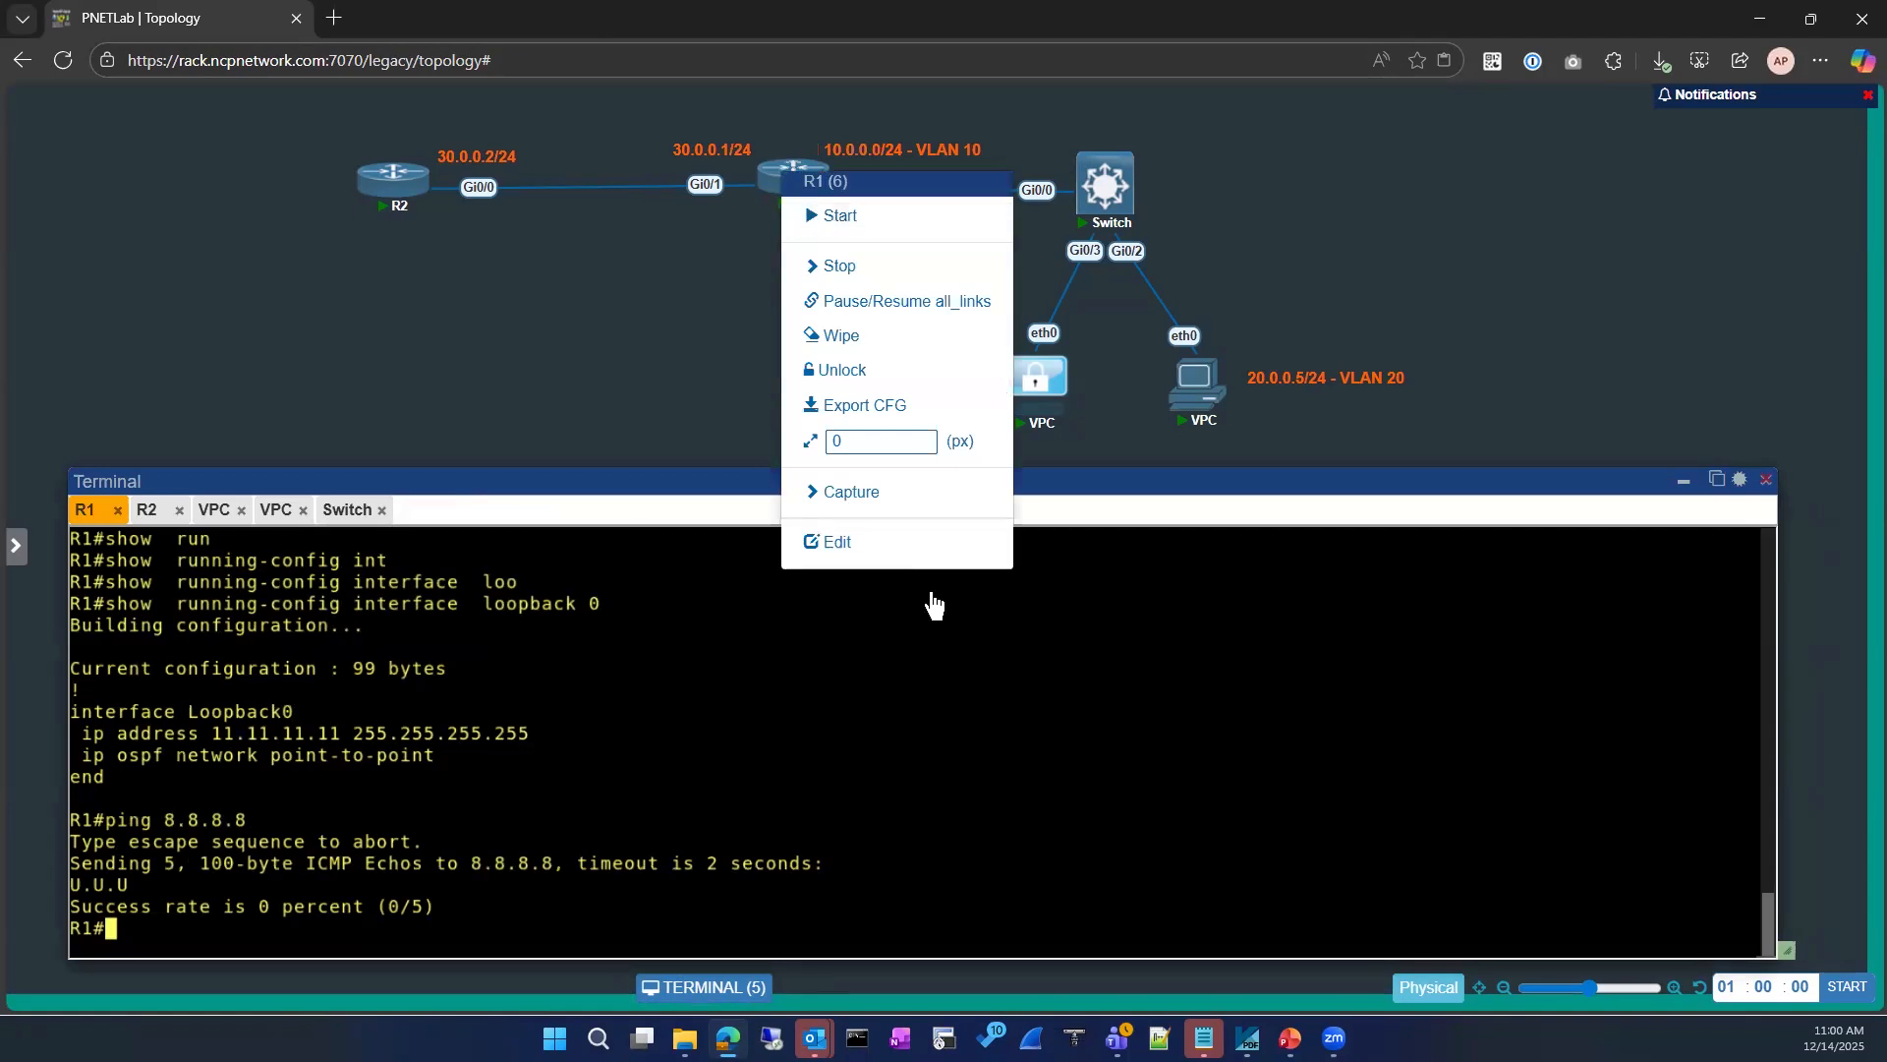
mouse_move(868, 491)
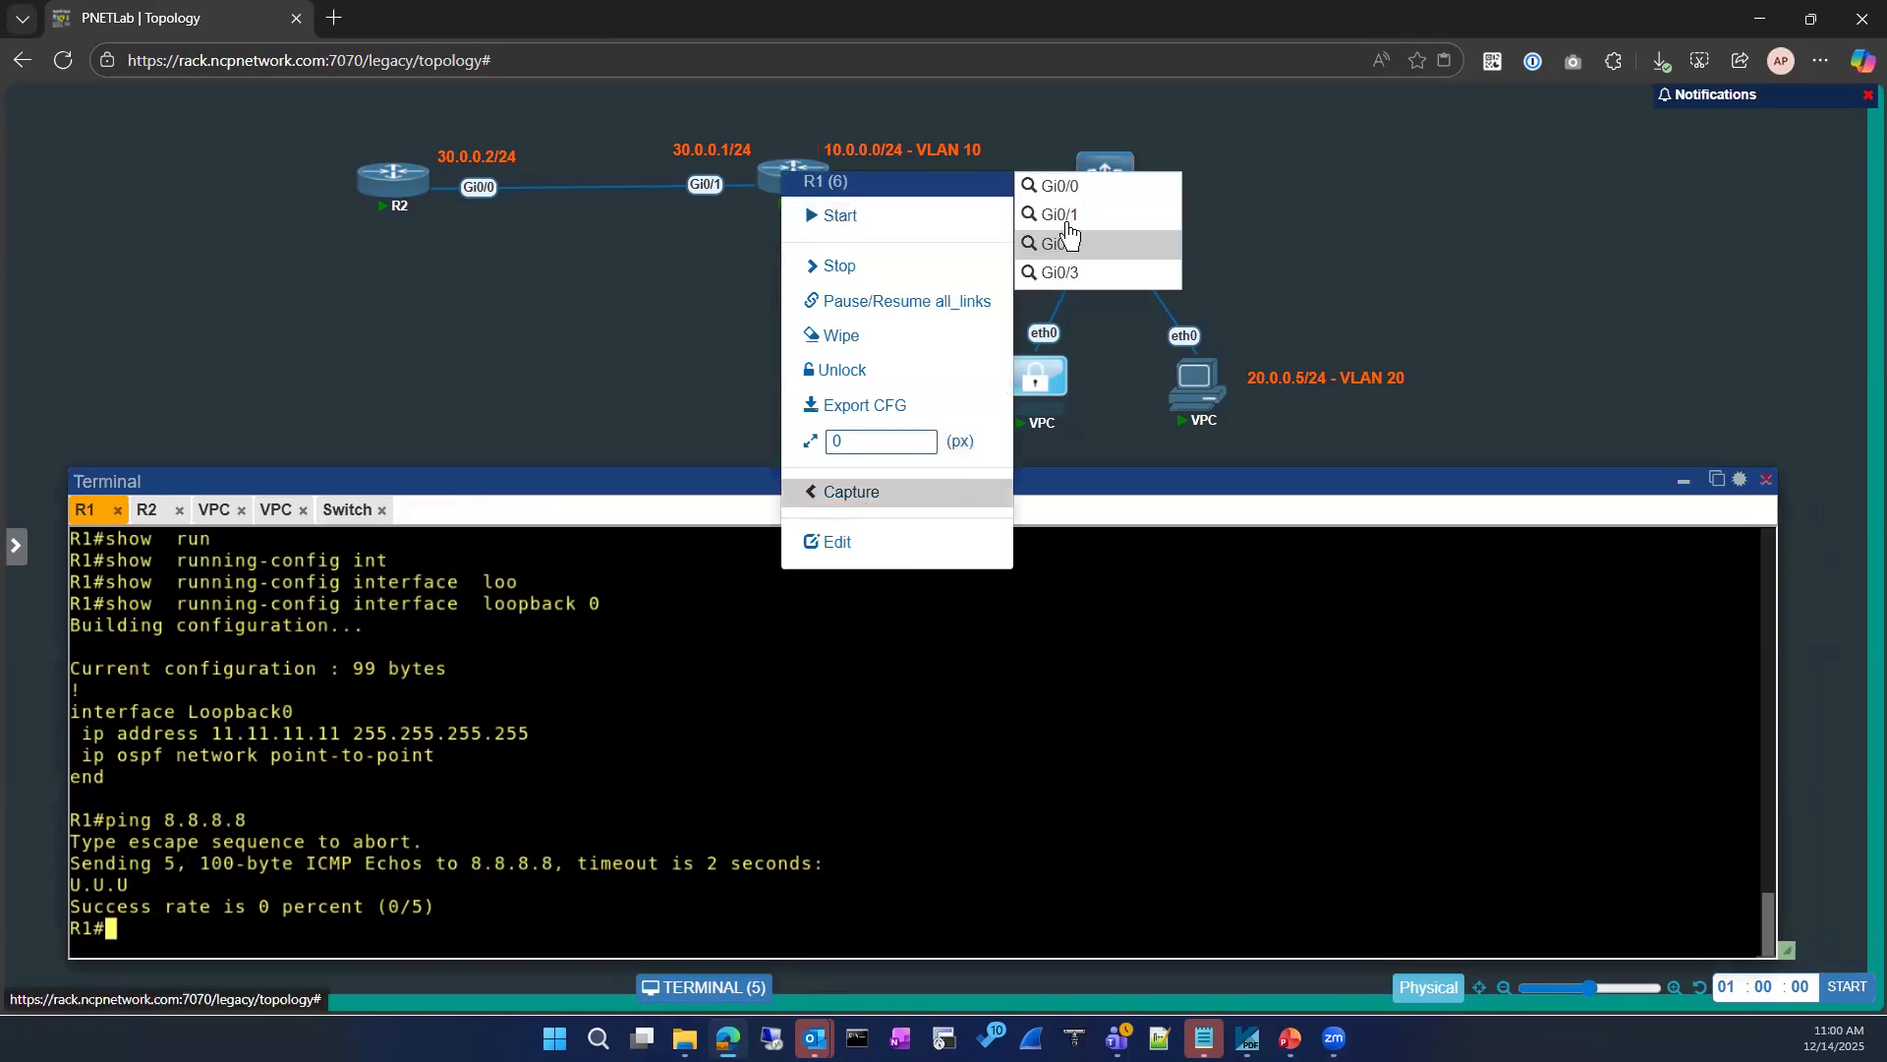
left_click(1064, 218)
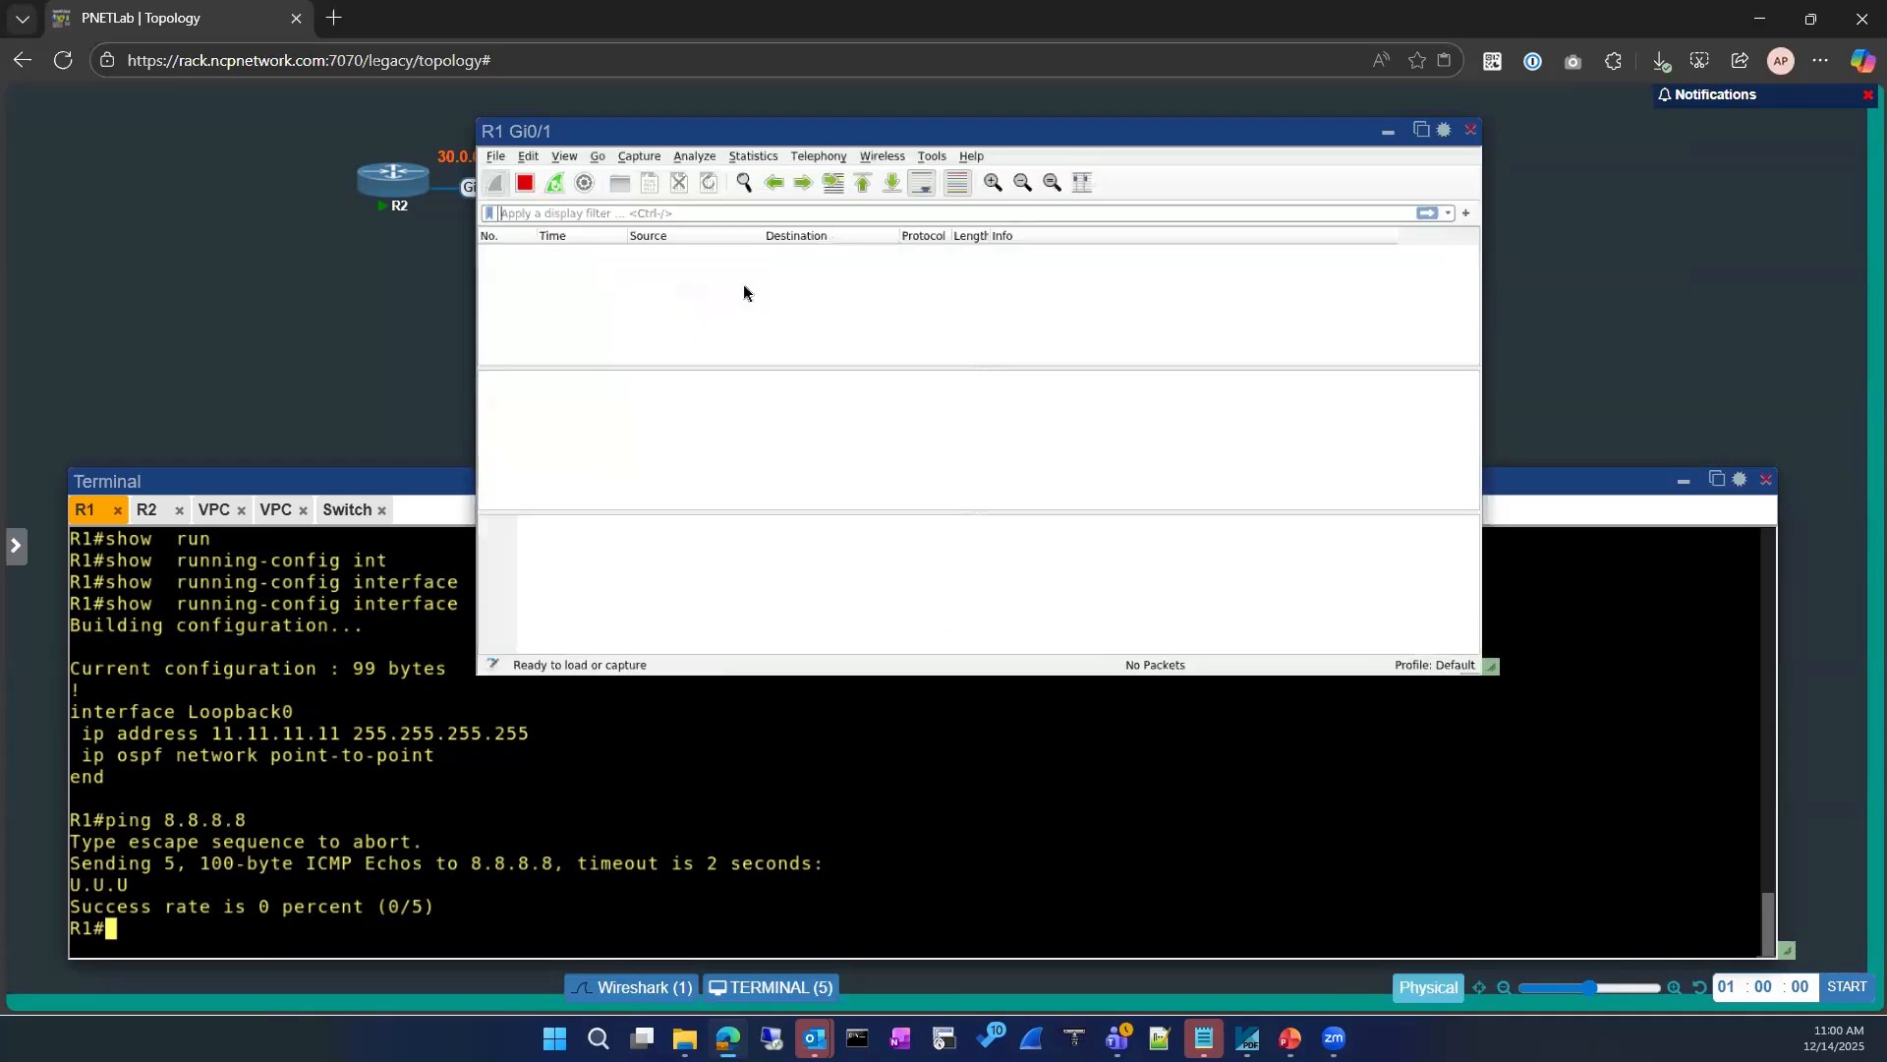
left_click(1417, 134)
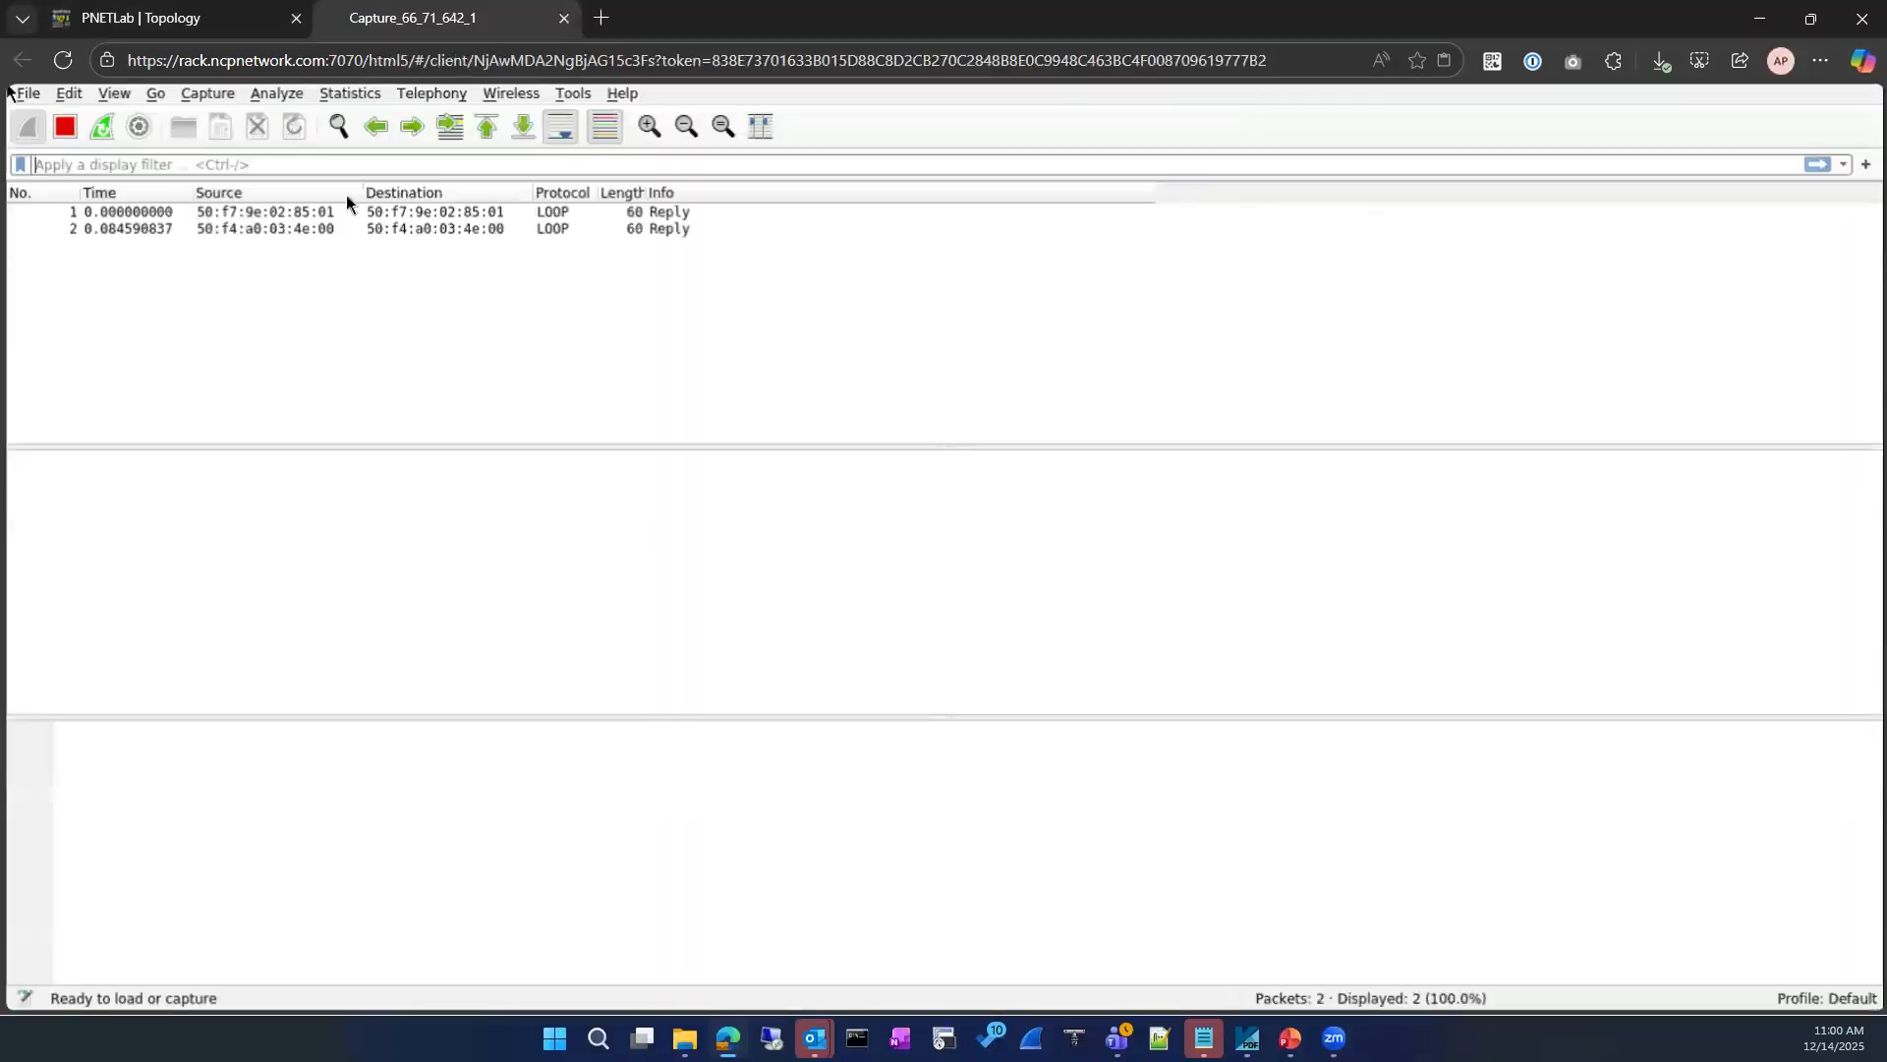
left_click(236, 27)
left_click(457, 24)
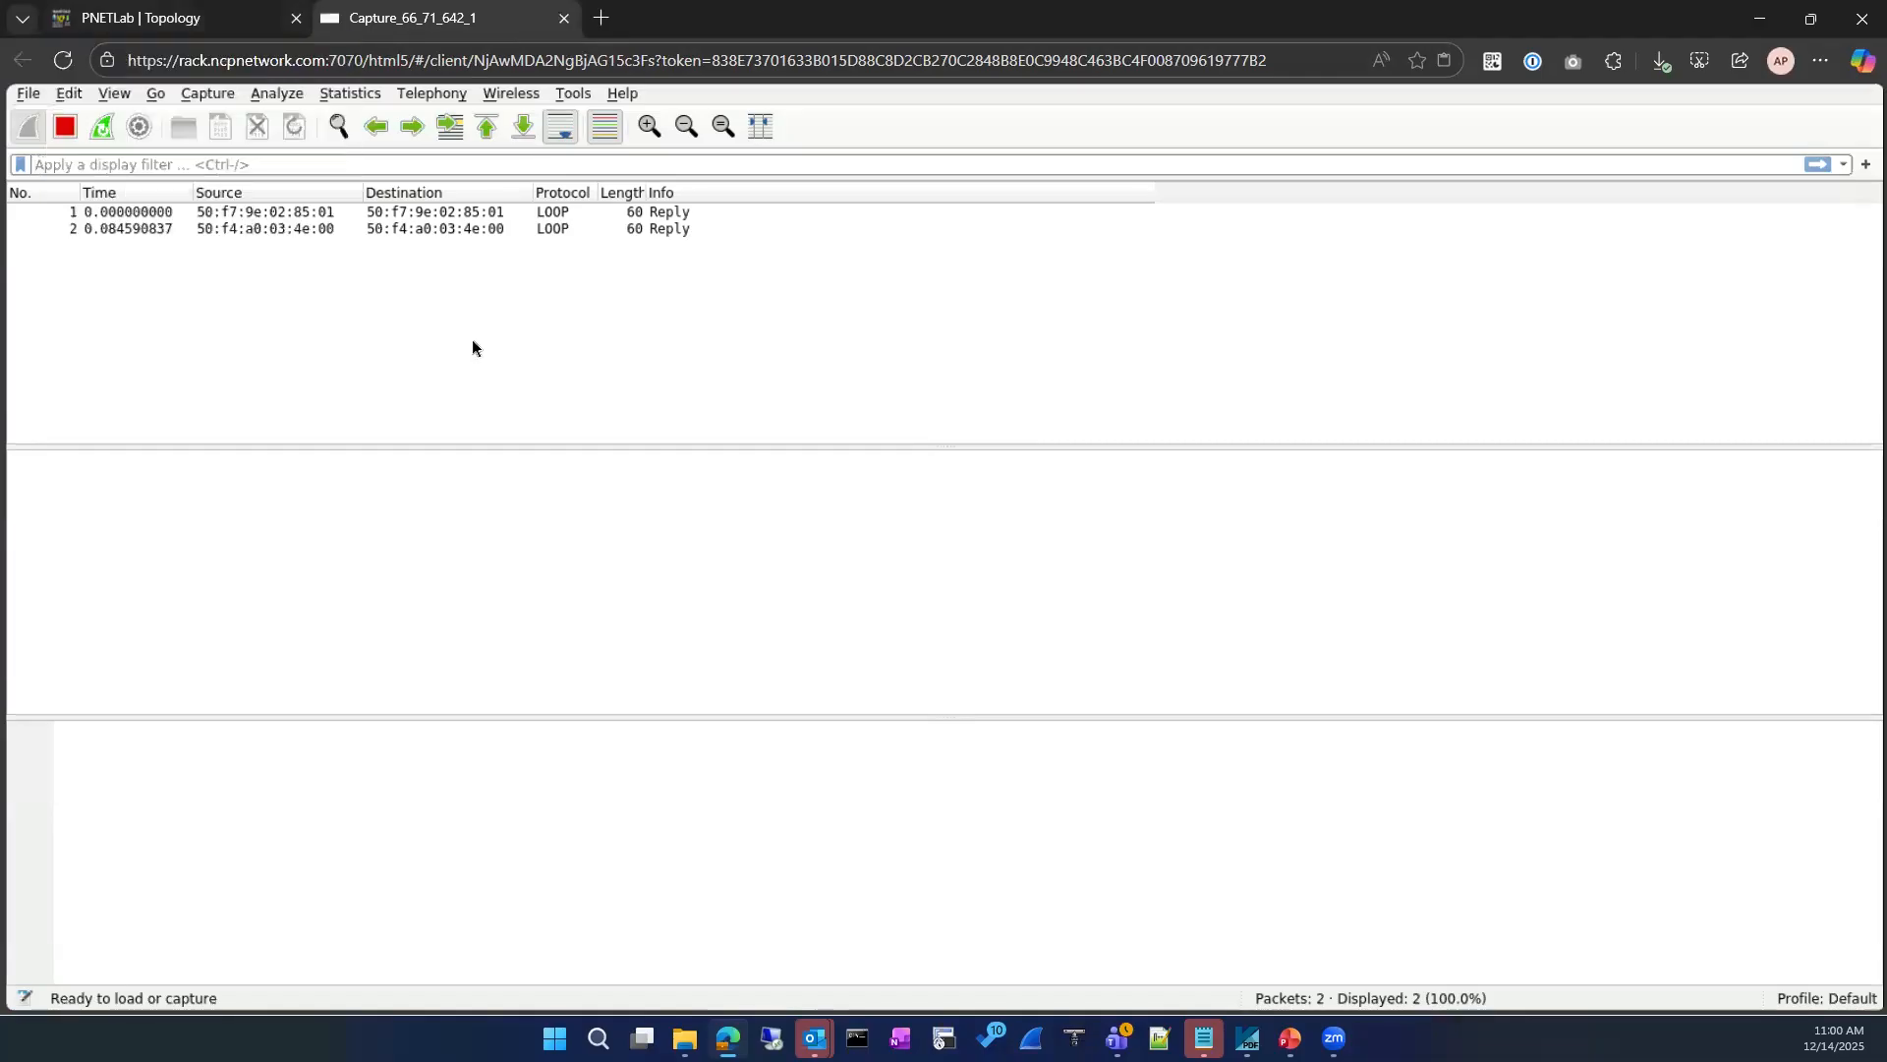
Step: Repeat the ping to 8.8.8.8 from R1, then stop the Gi0/1 capture
left_click(236, 19)
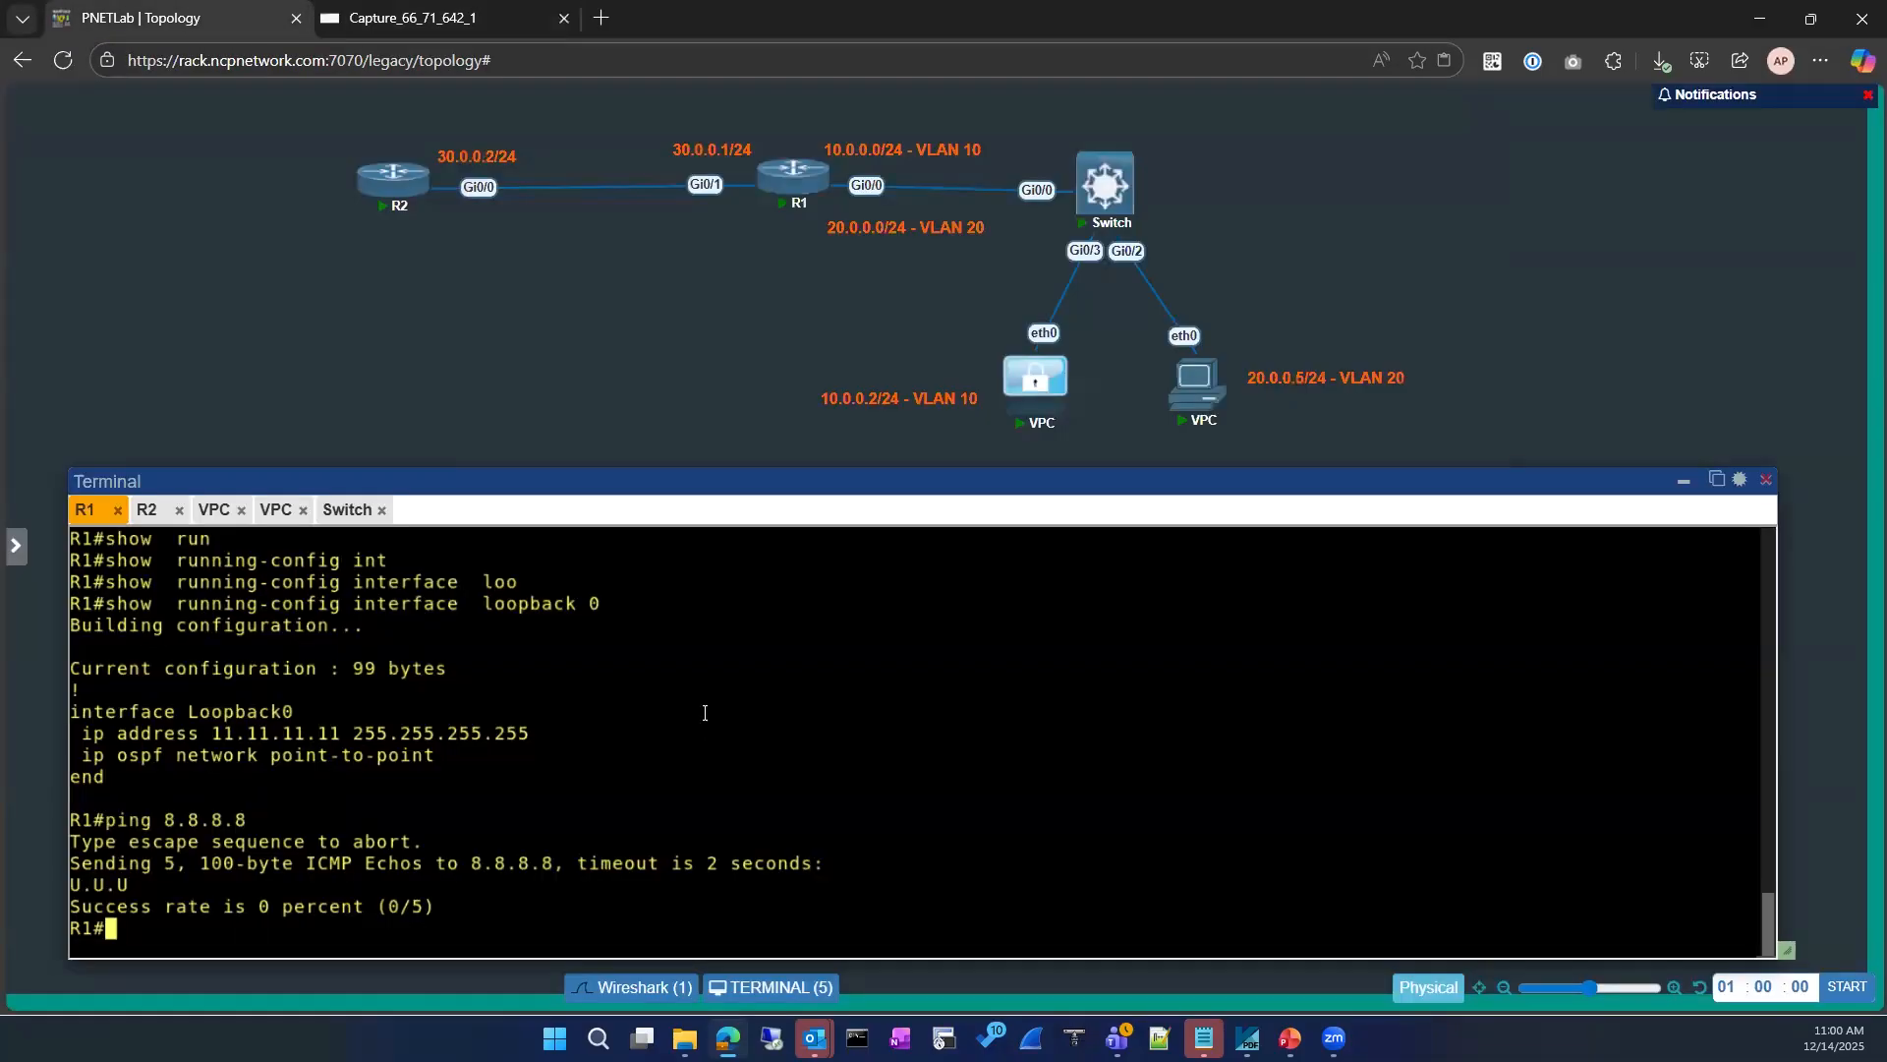
key("Return")
key("Up")
key("Return")
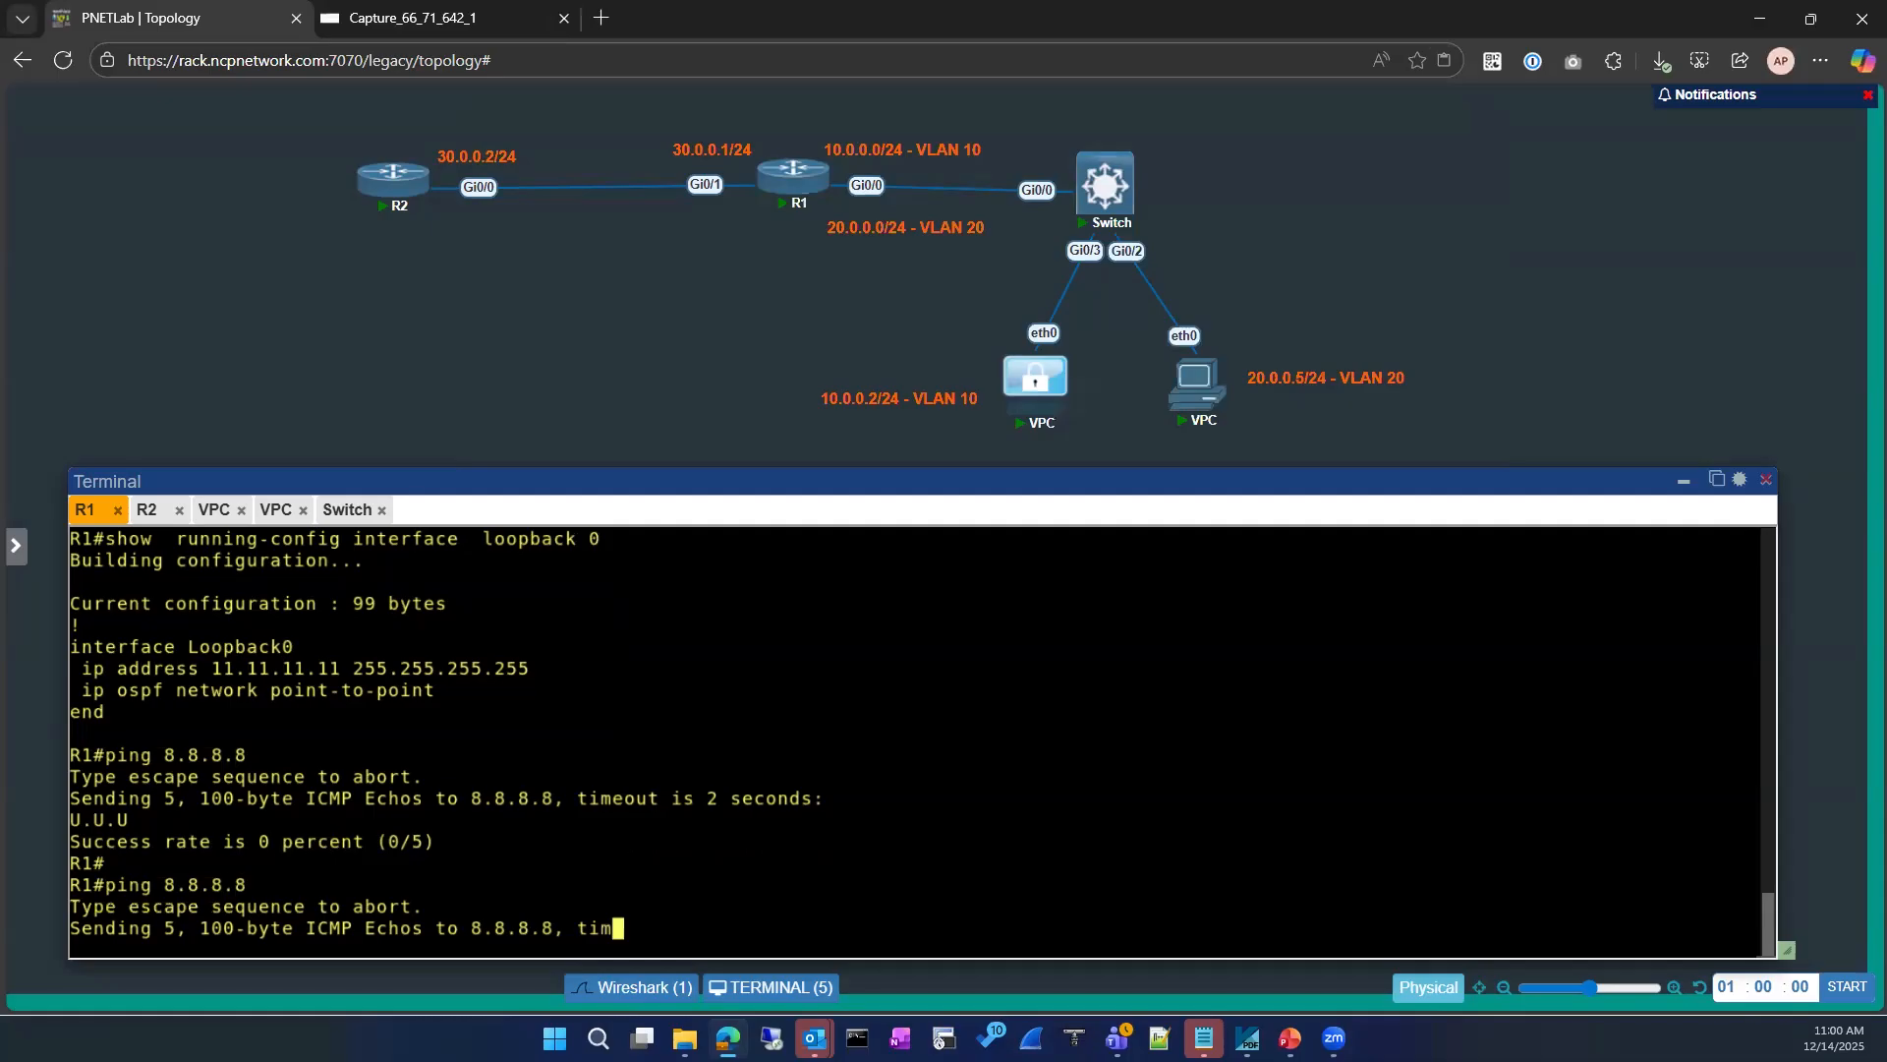
left_click(454, 18)
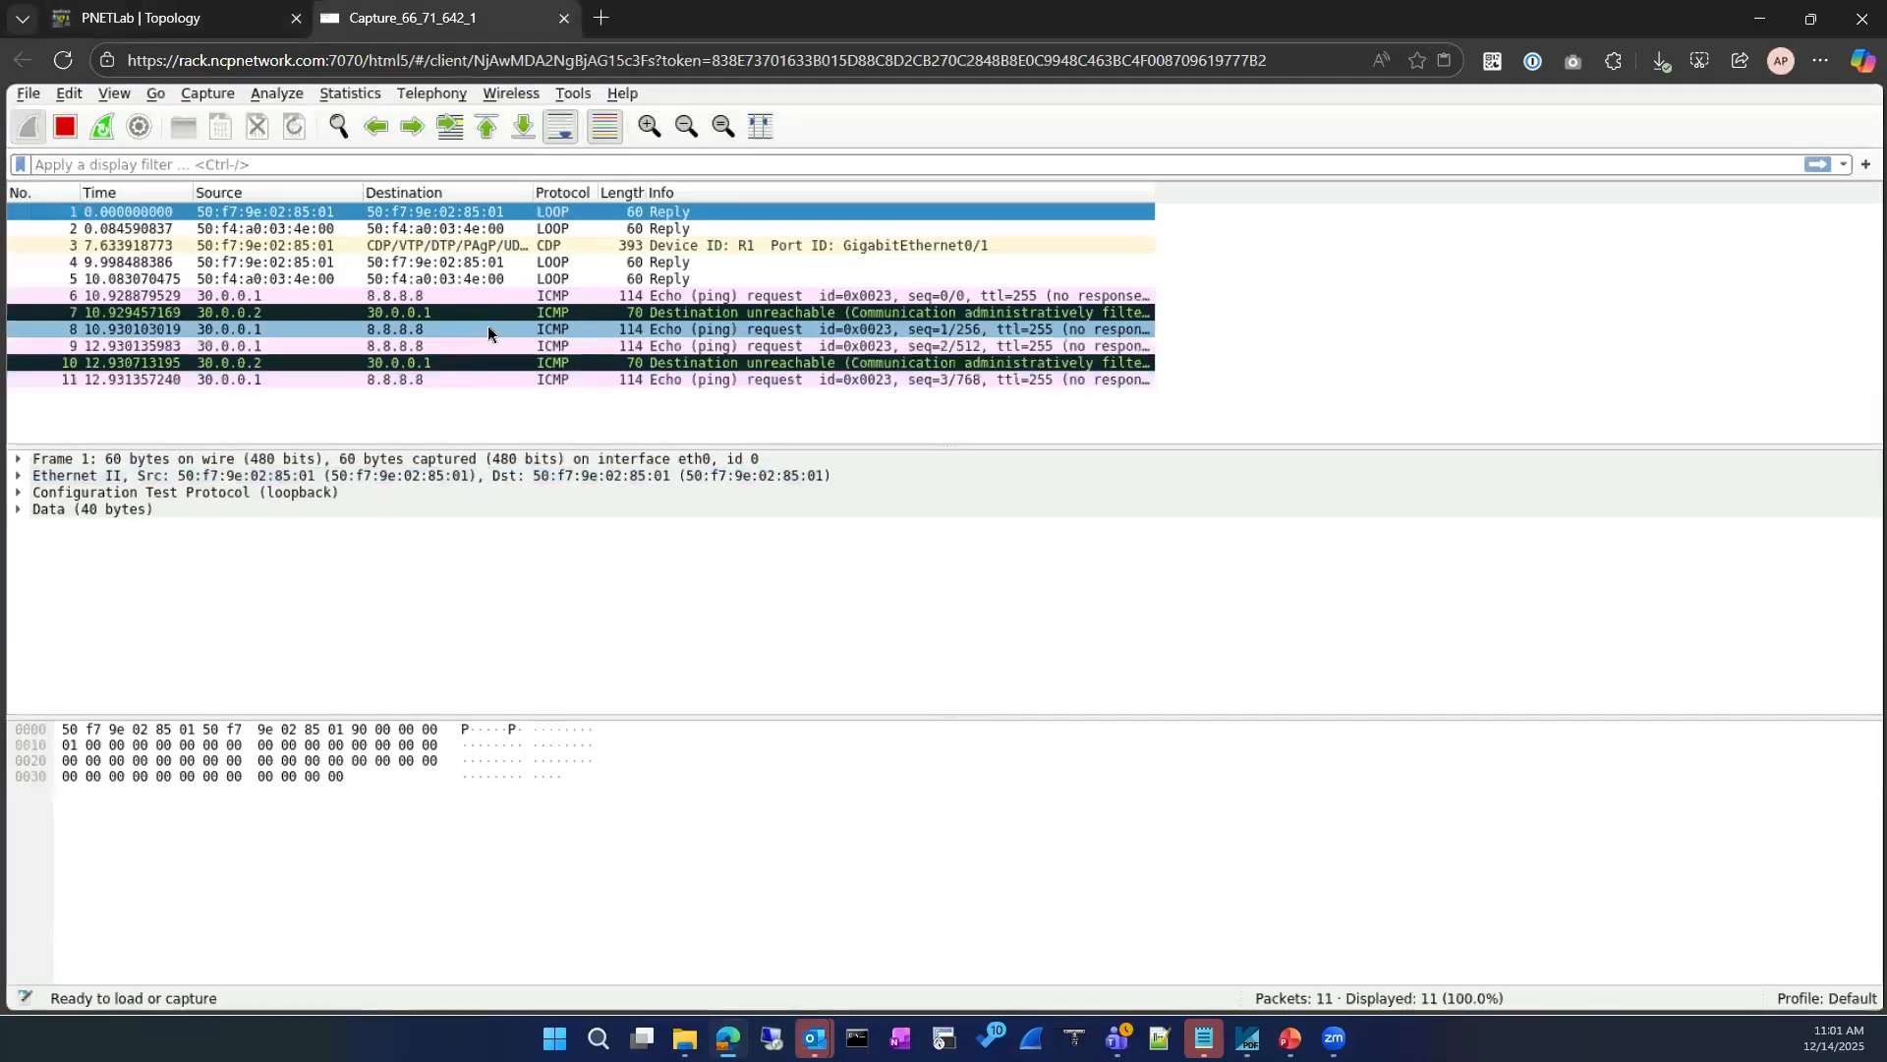
left_click(67, 125)
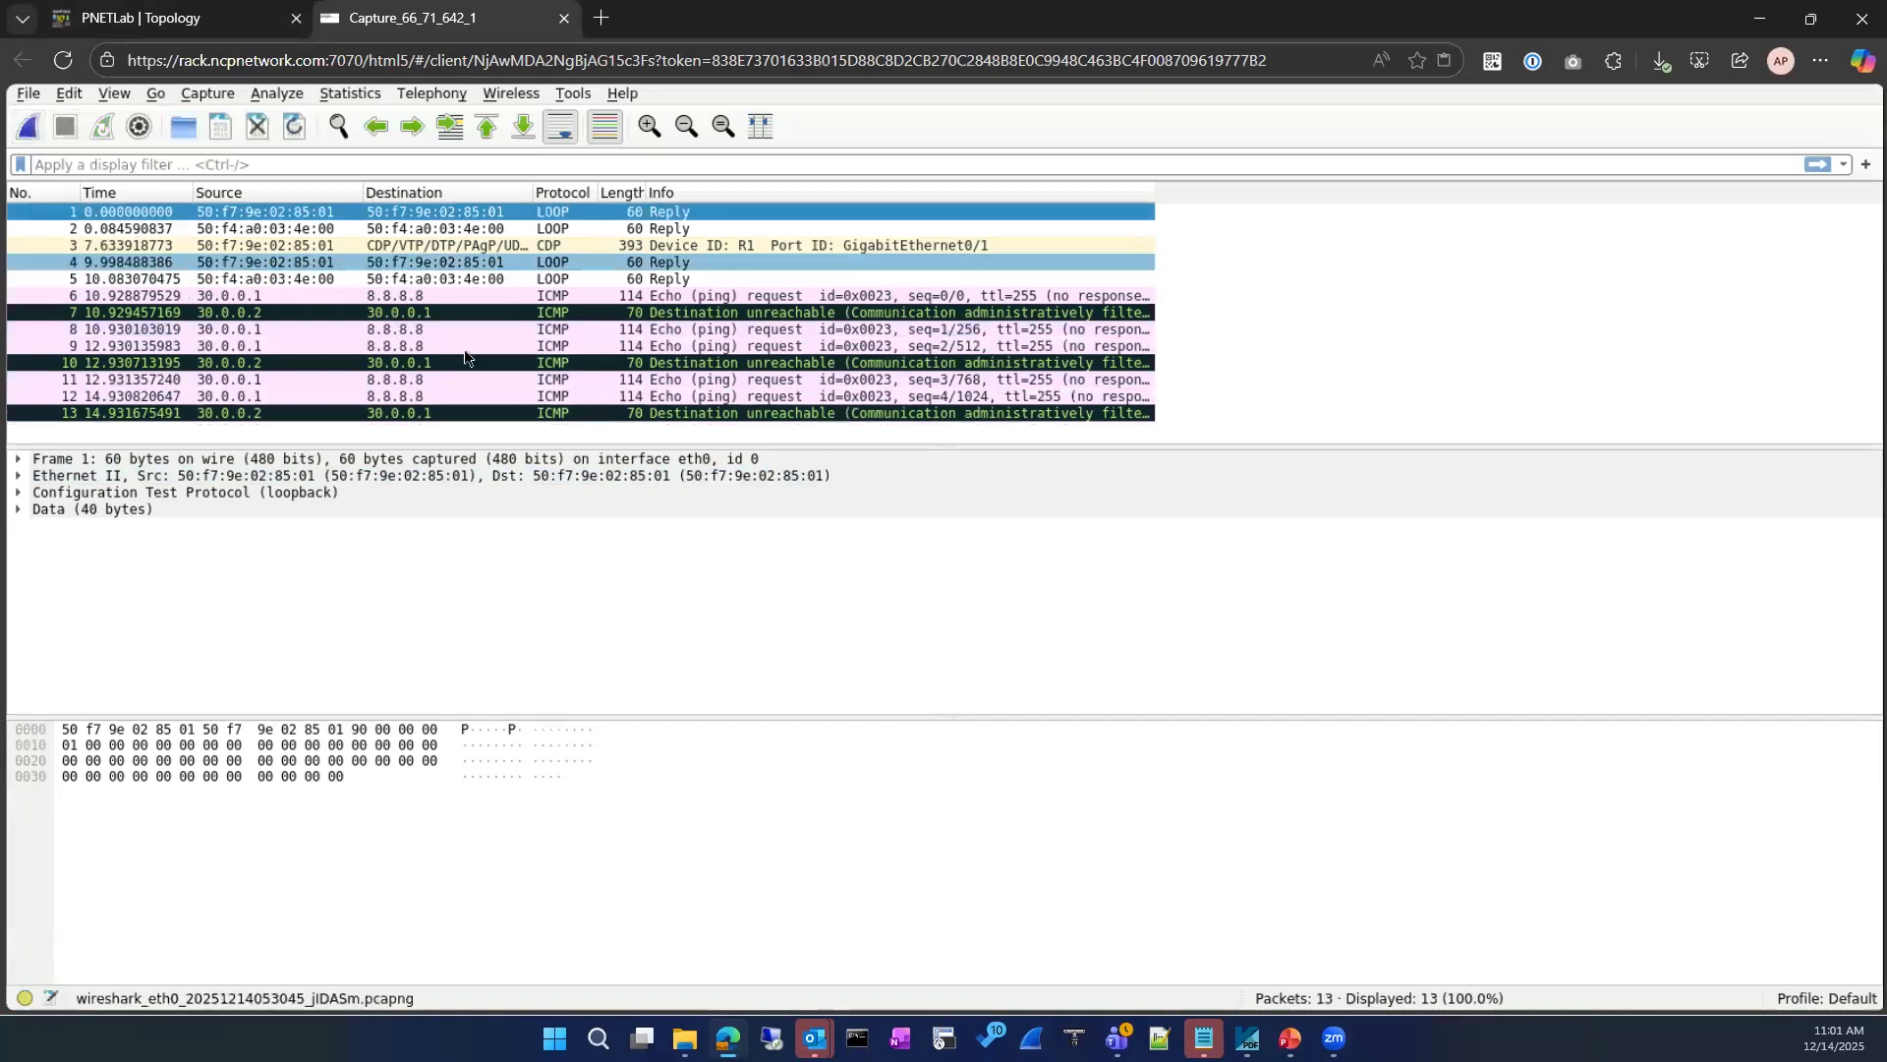
Step: Expand the ICMP header of packet 7 in the Gi0/1 capture and examine its code field
left_click(430, 313)
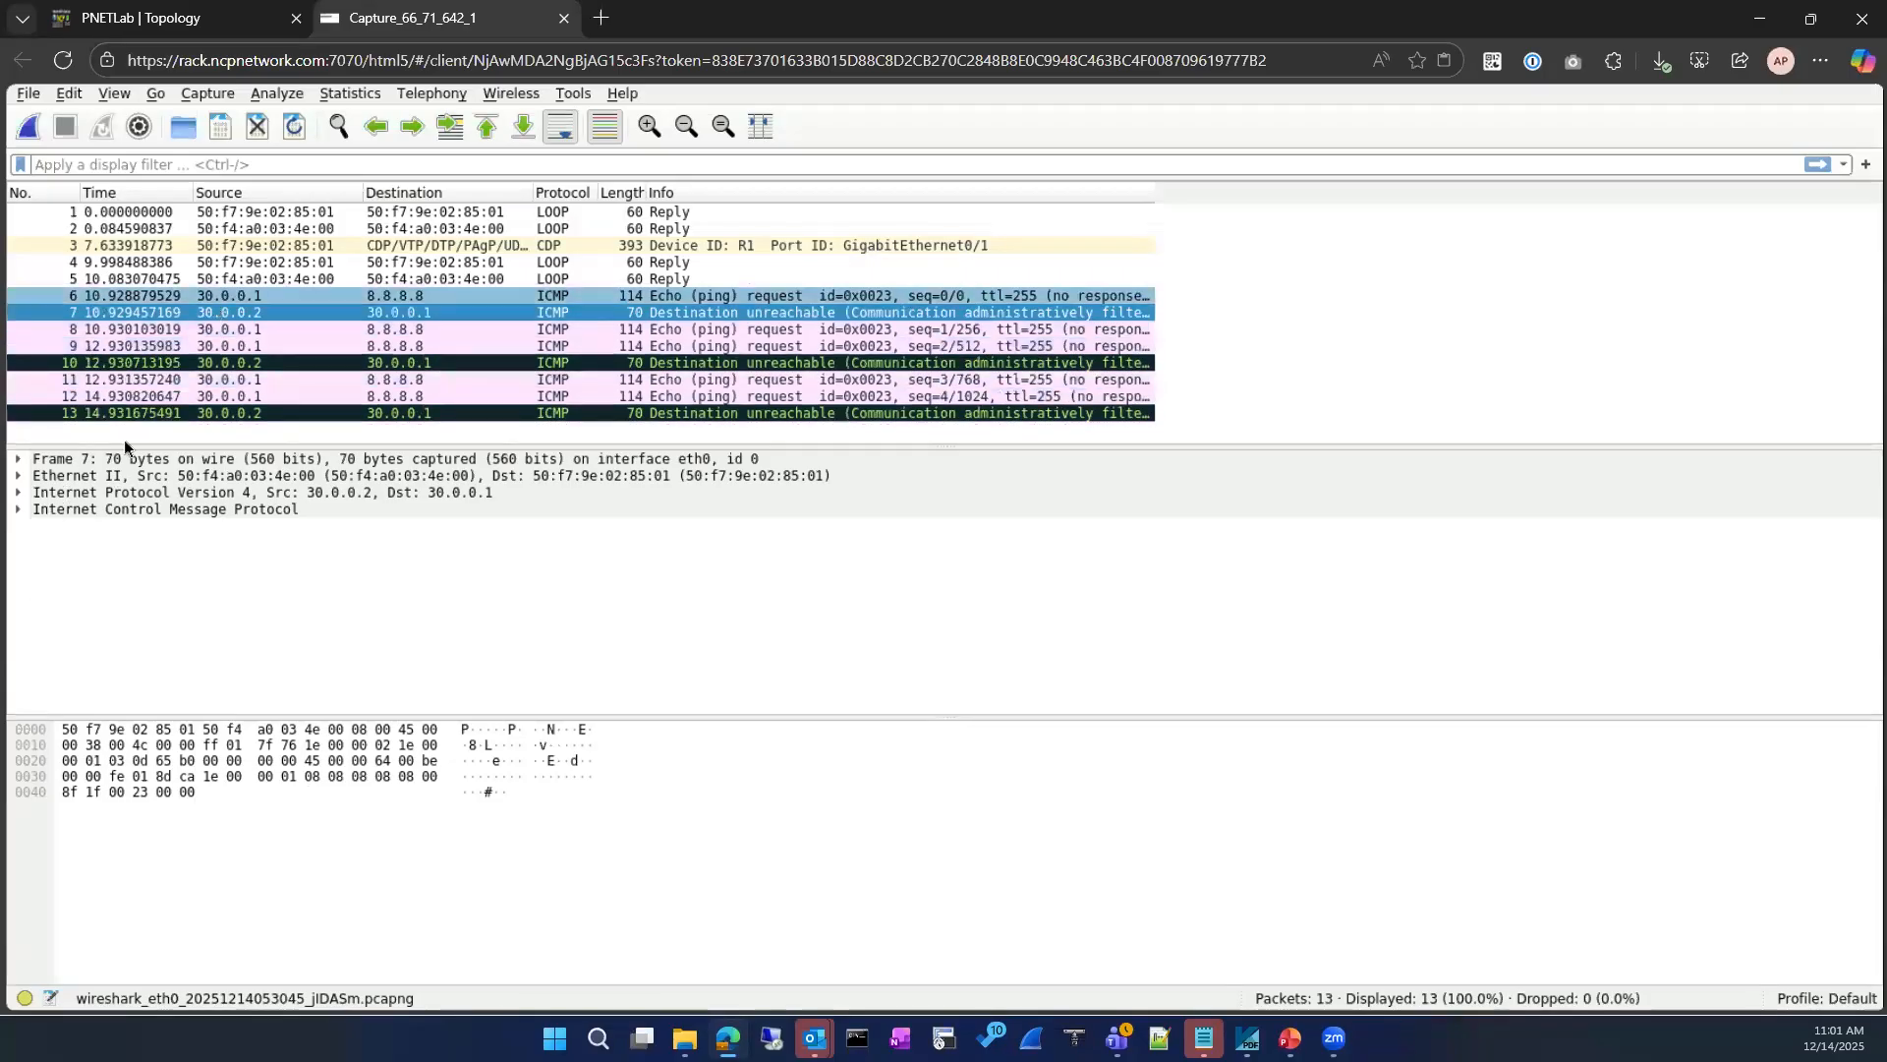
left_click(24, 507)
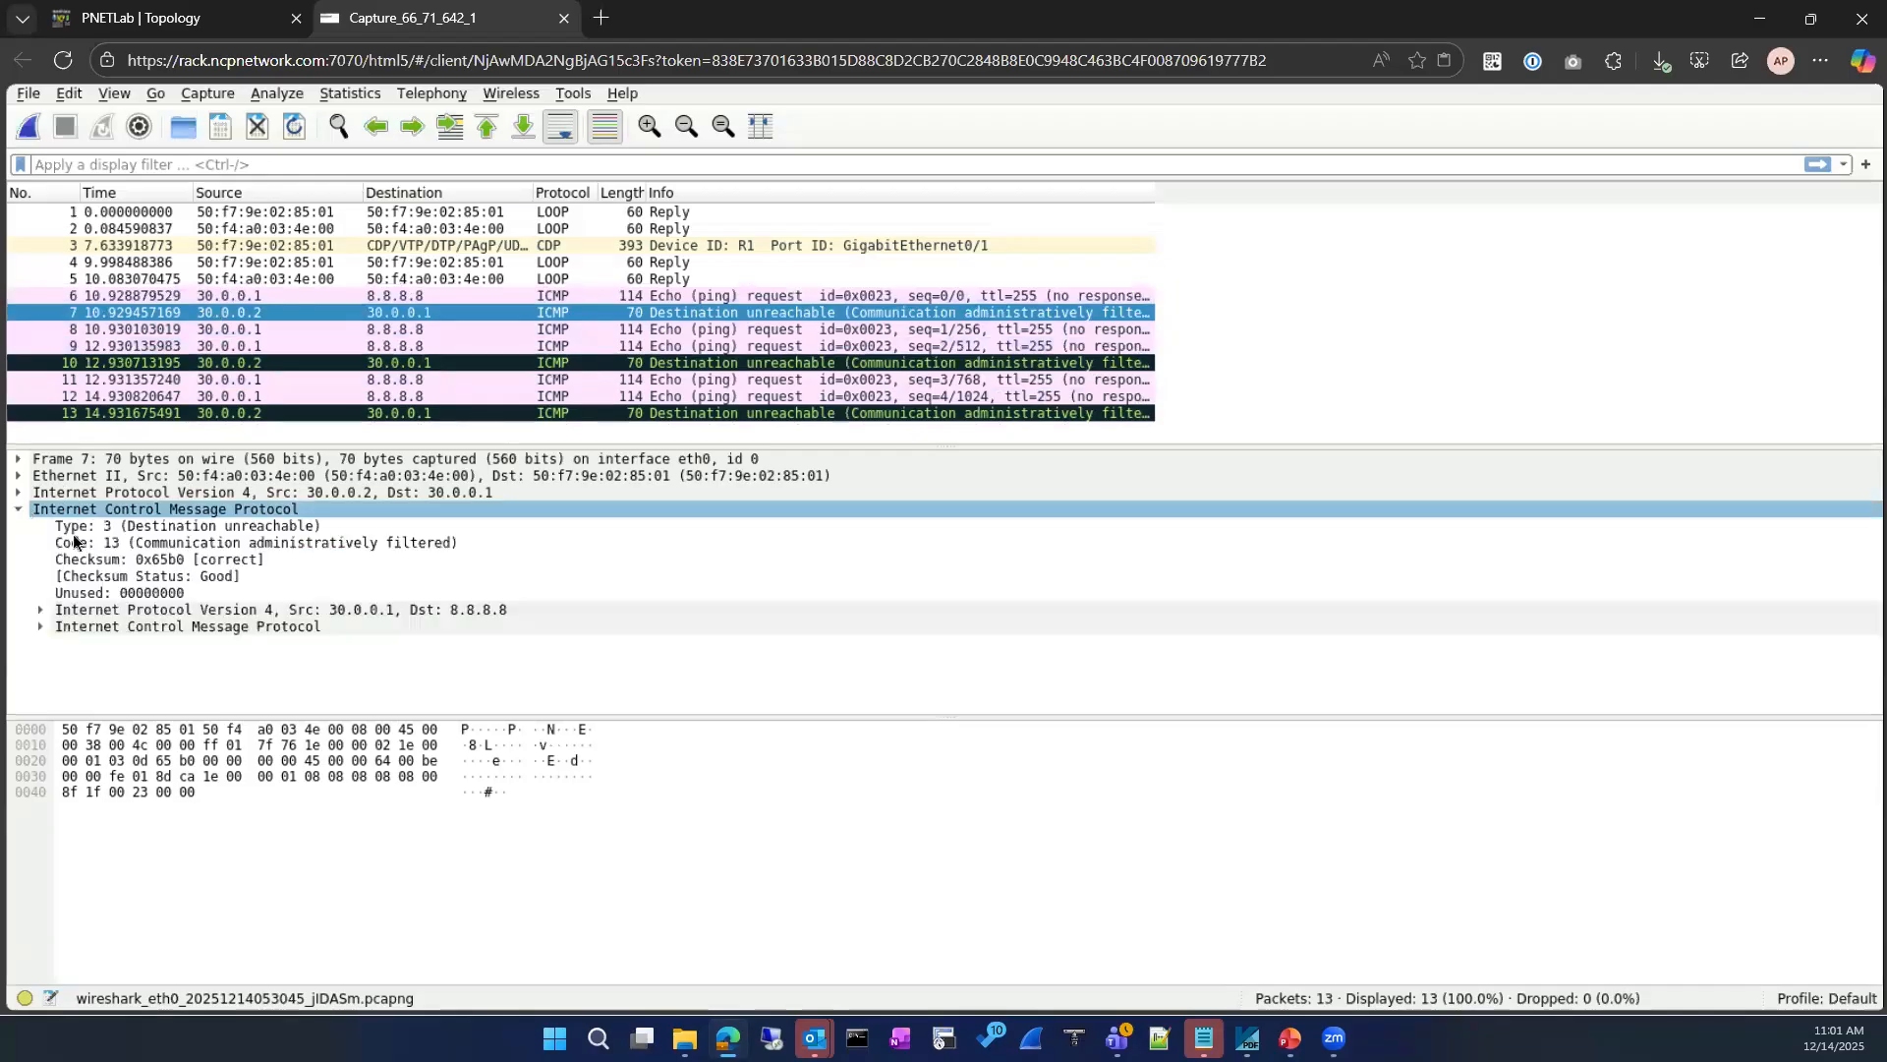
left_click(348, 543)
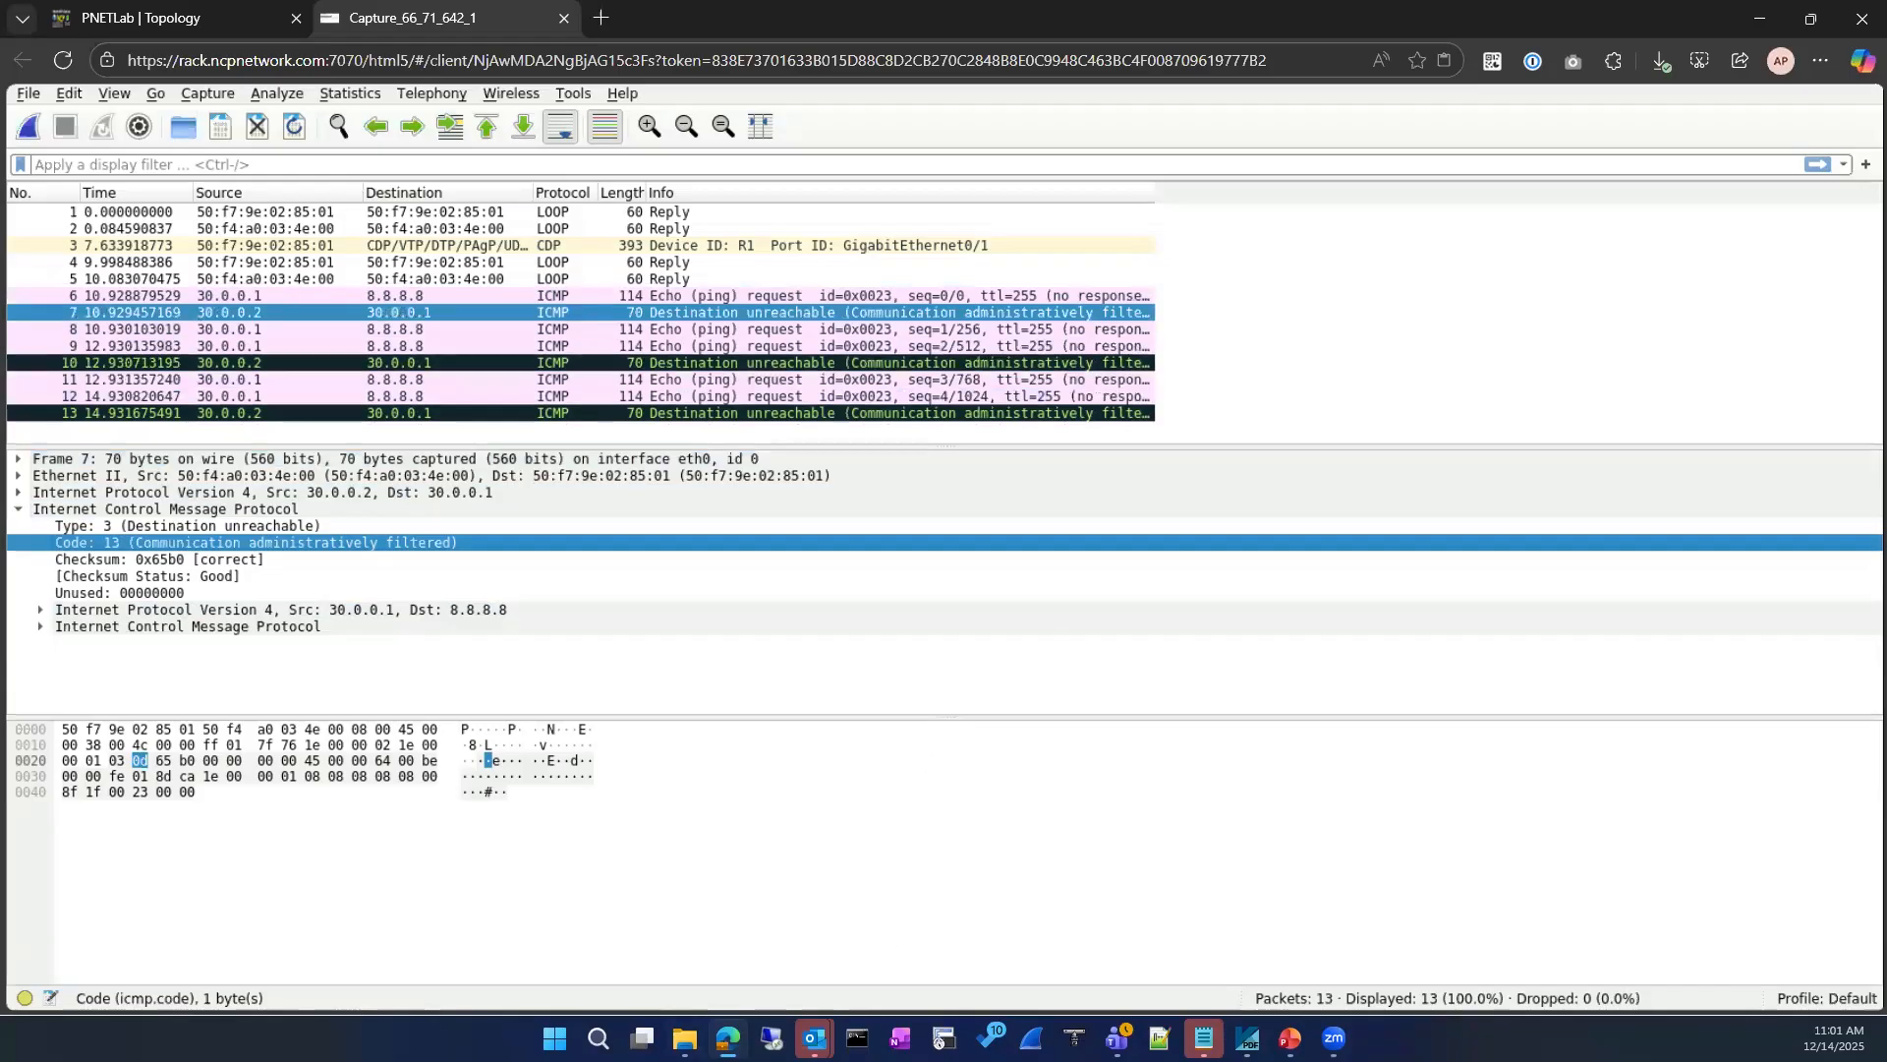
Step: Switch to the Advance wireshark V6 presentation, review the ICMP code slides 4 to 7, and return to the capture
key("alt+Tab")
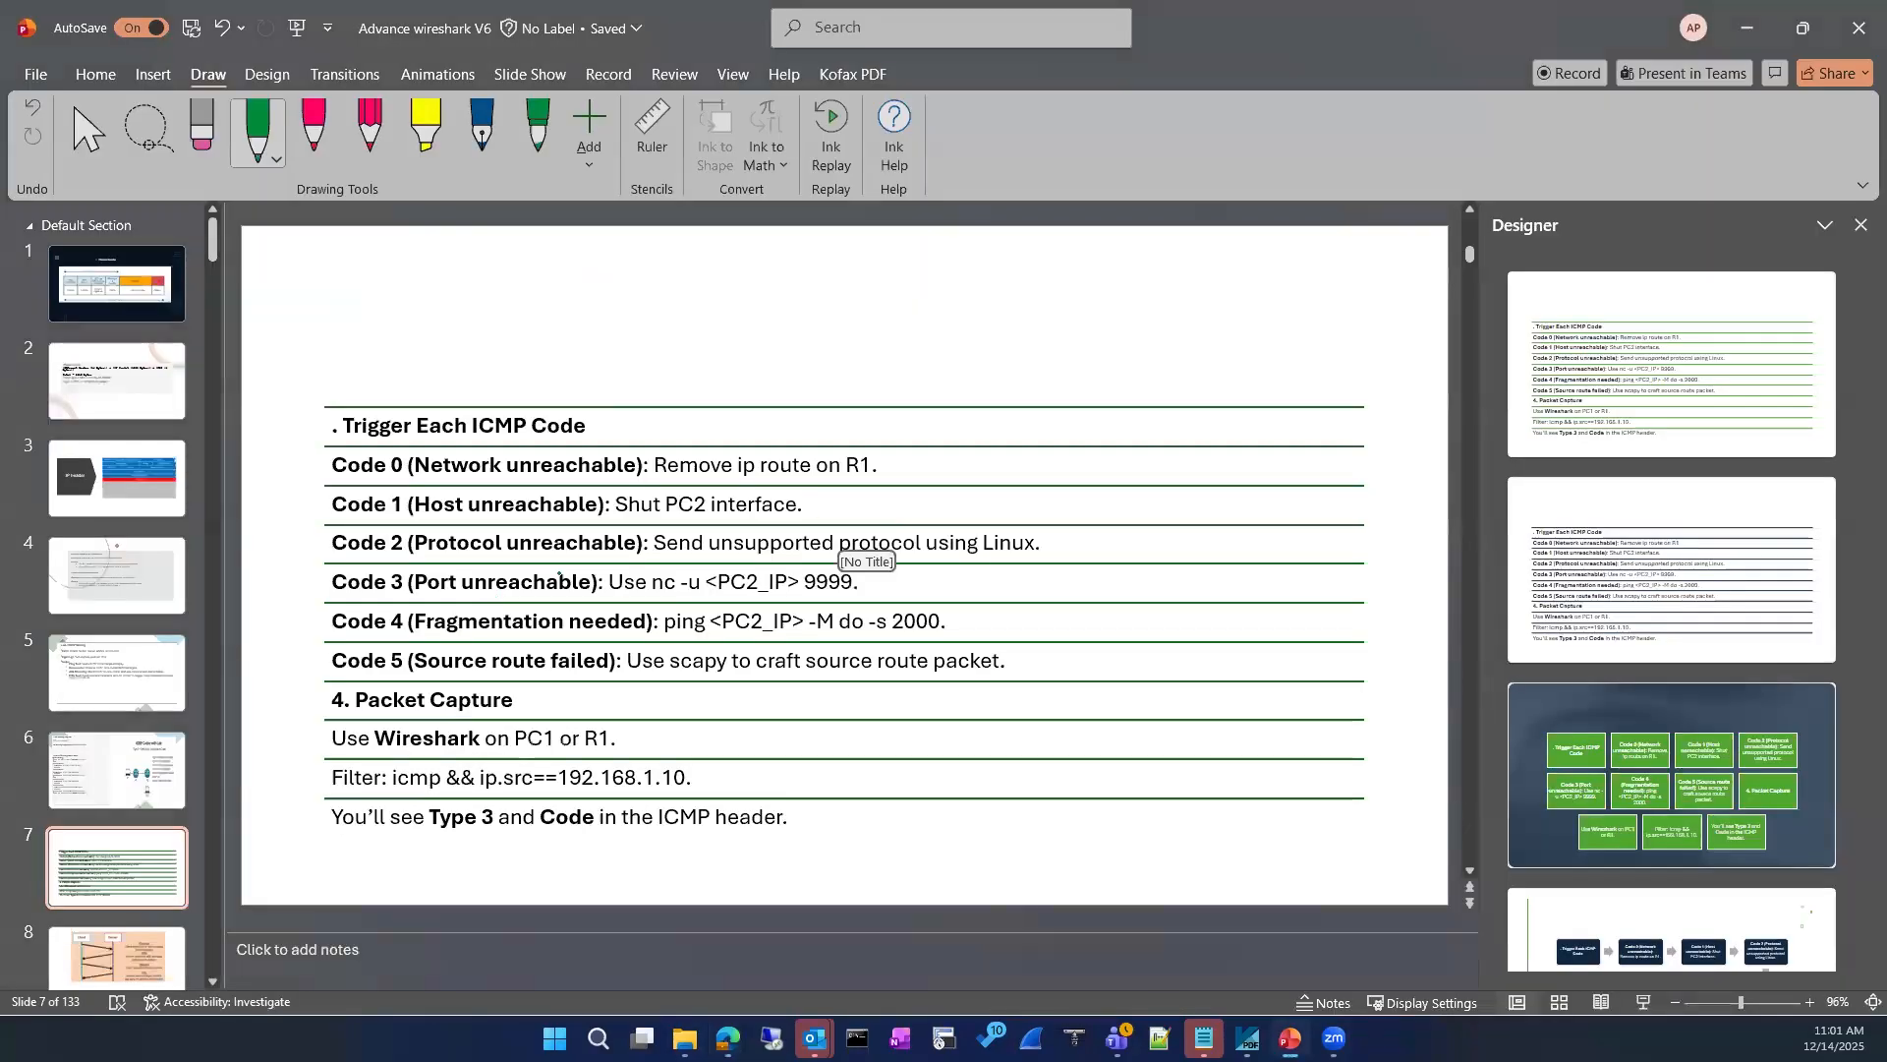
left_click(143, 609)
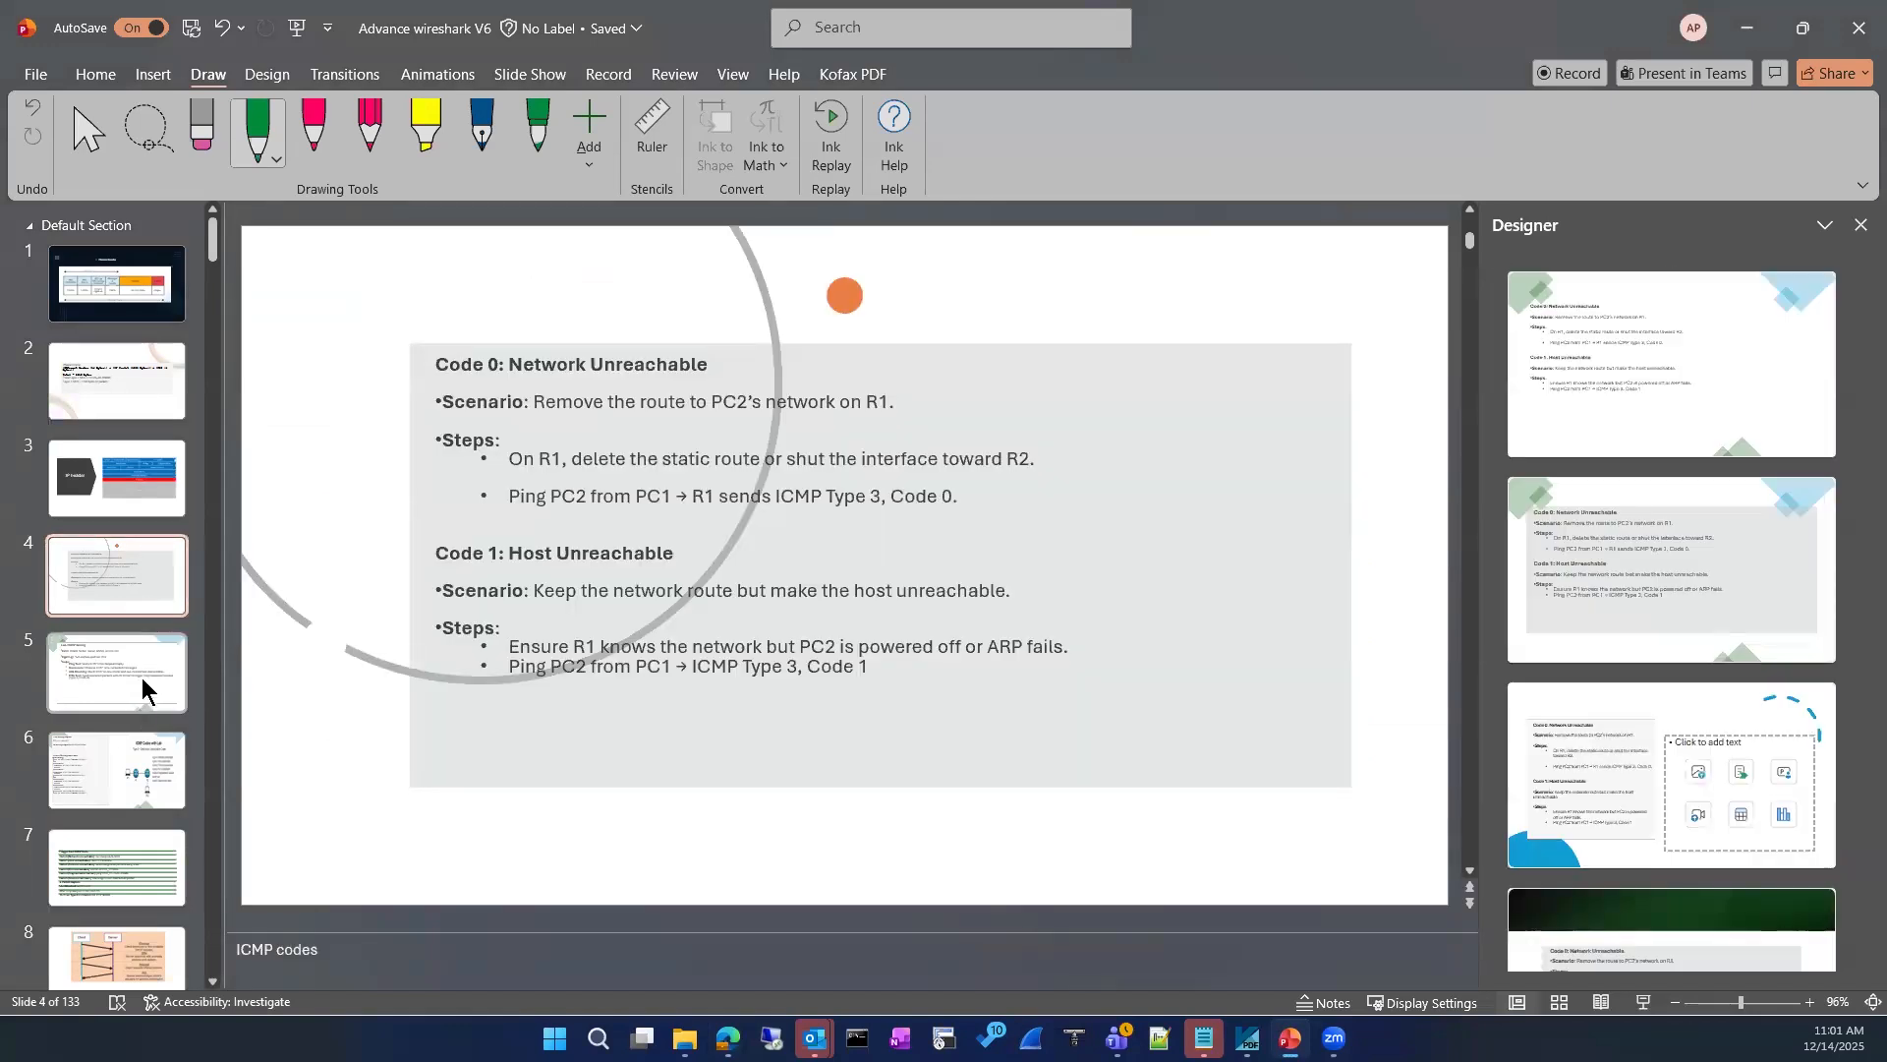
left_click_drag(143, 685, 140, 747)
left_click(130, 743)
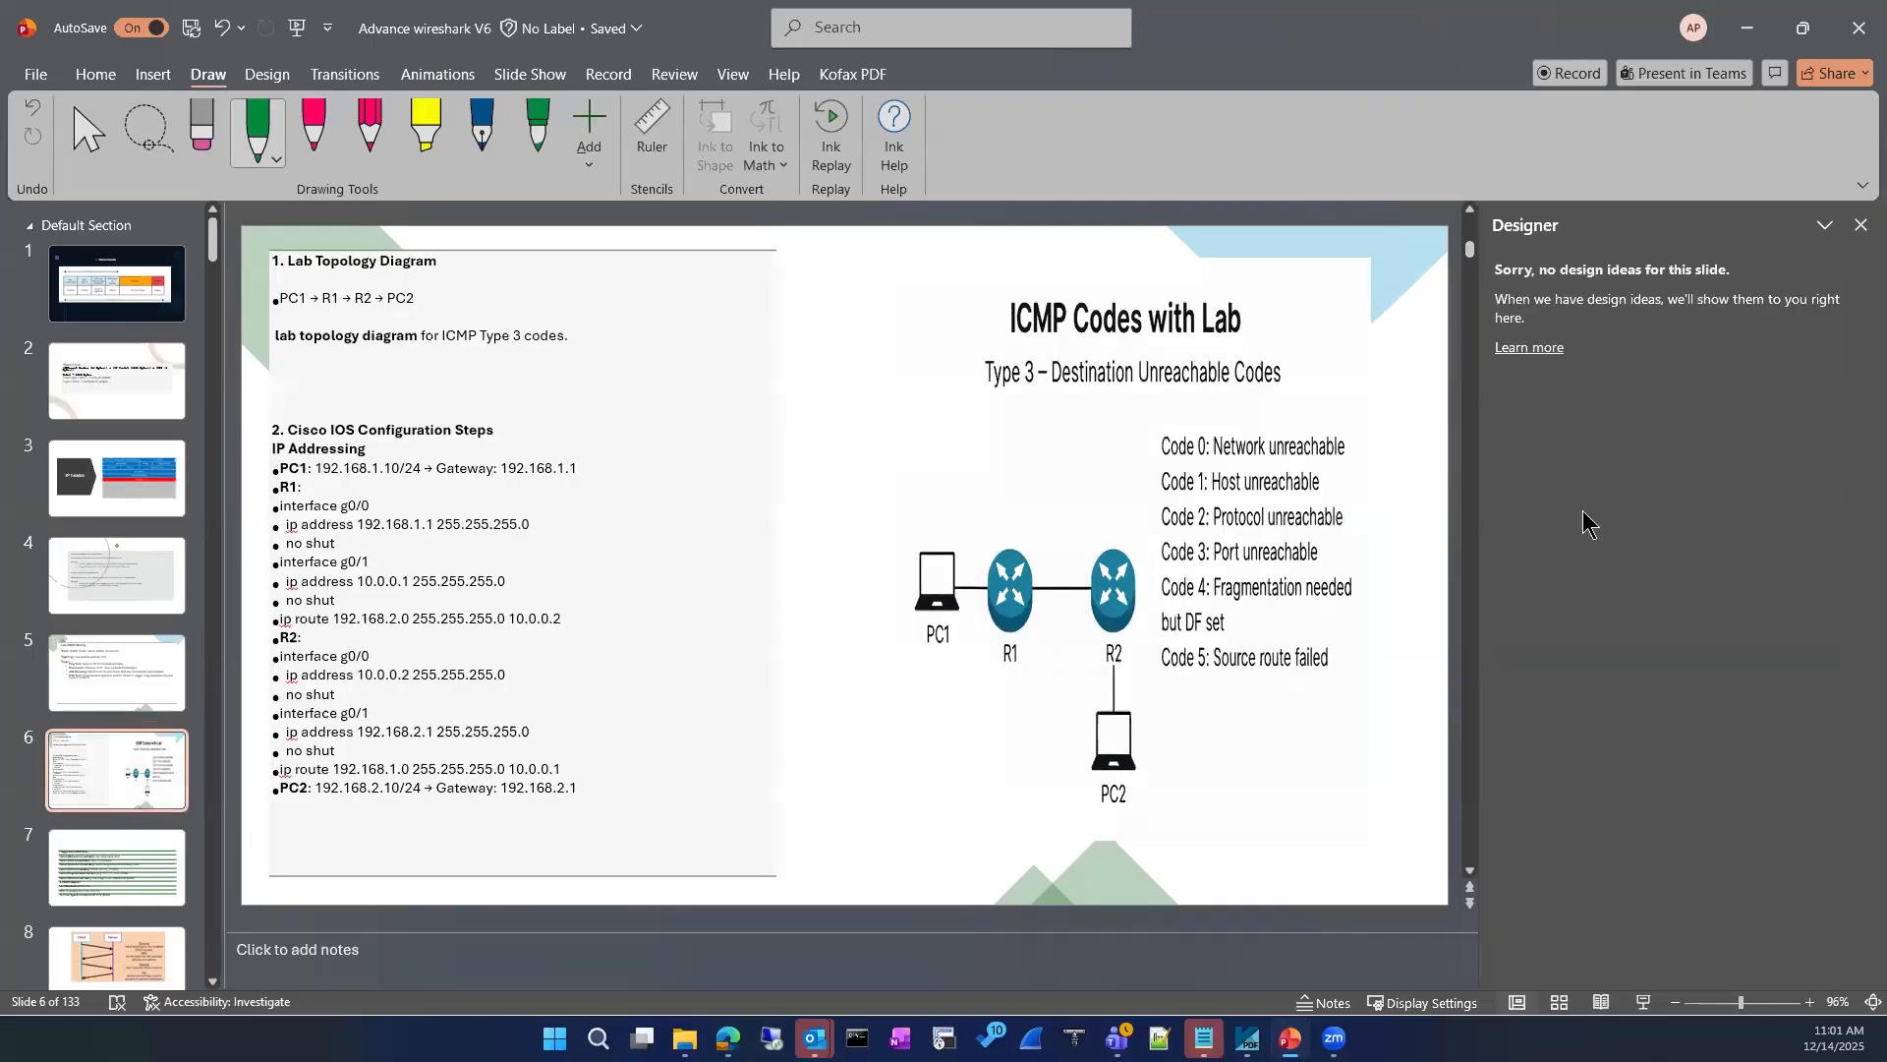
left_click(145, 876)
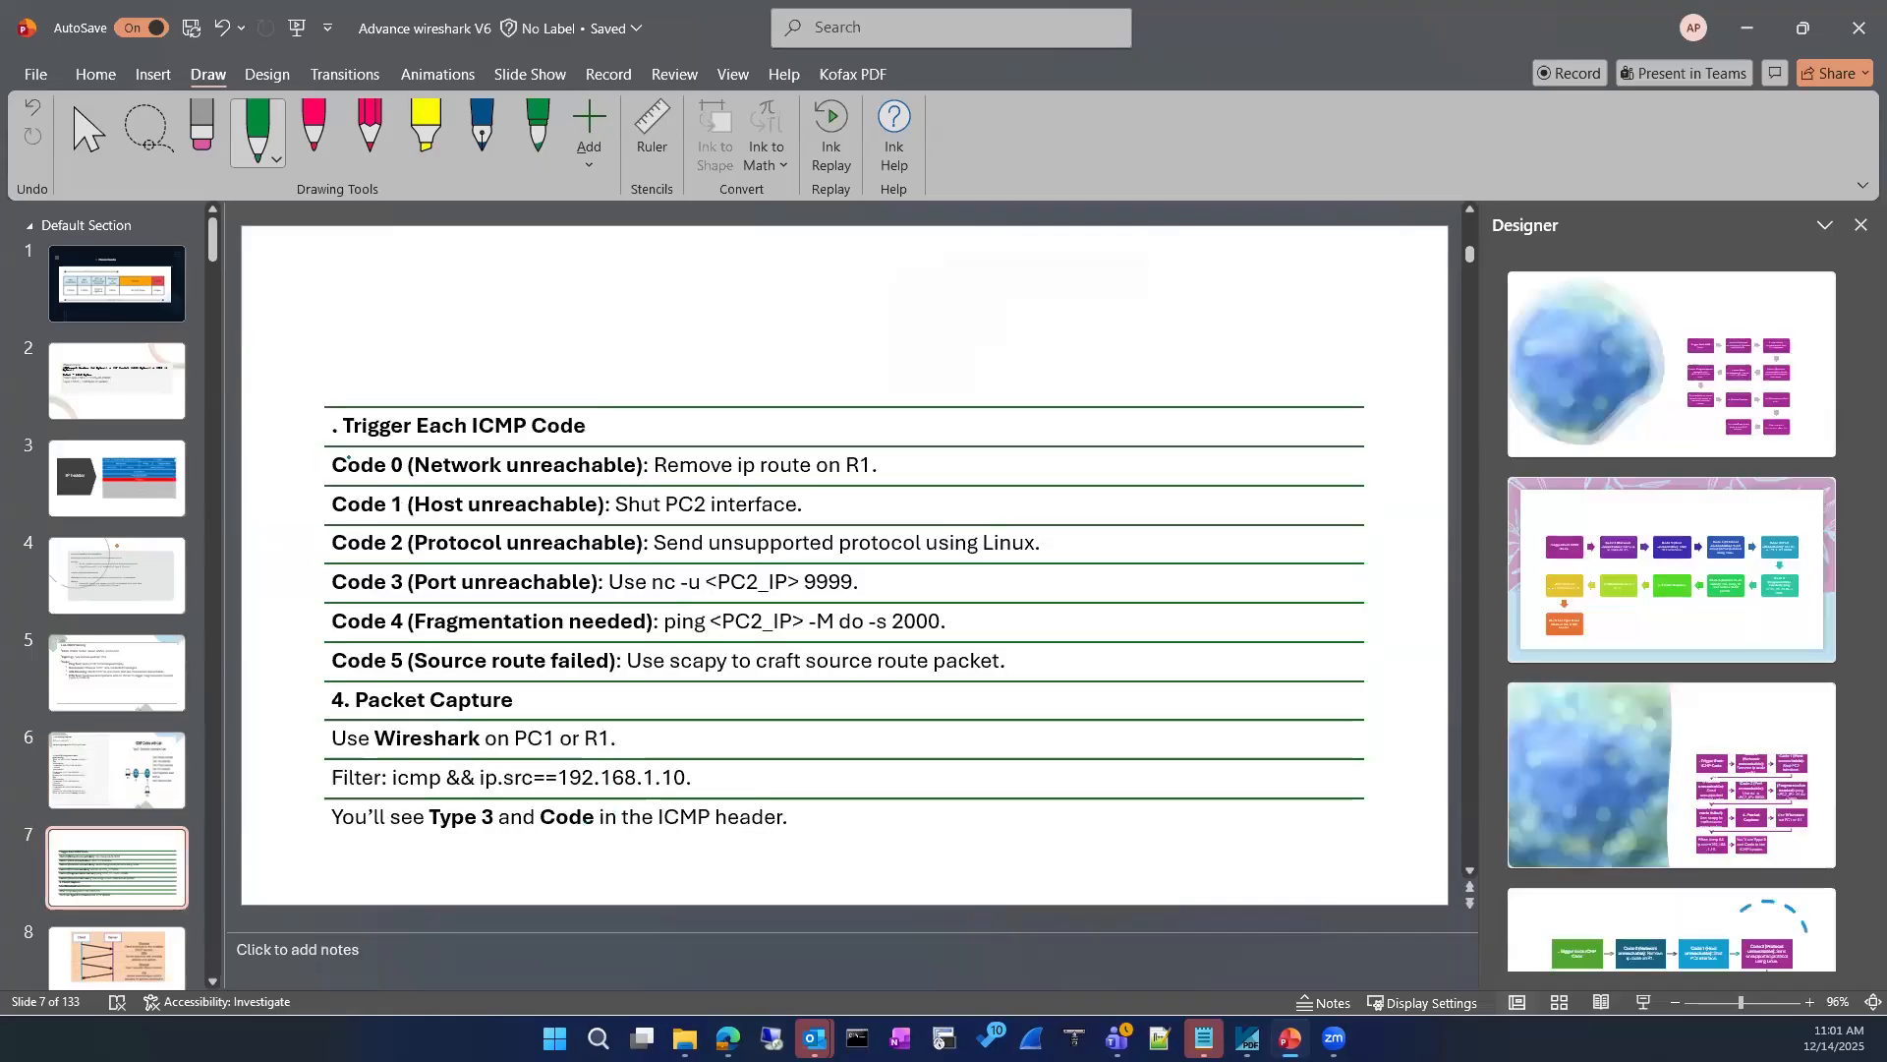
scroll(118, 777, "down", 3)
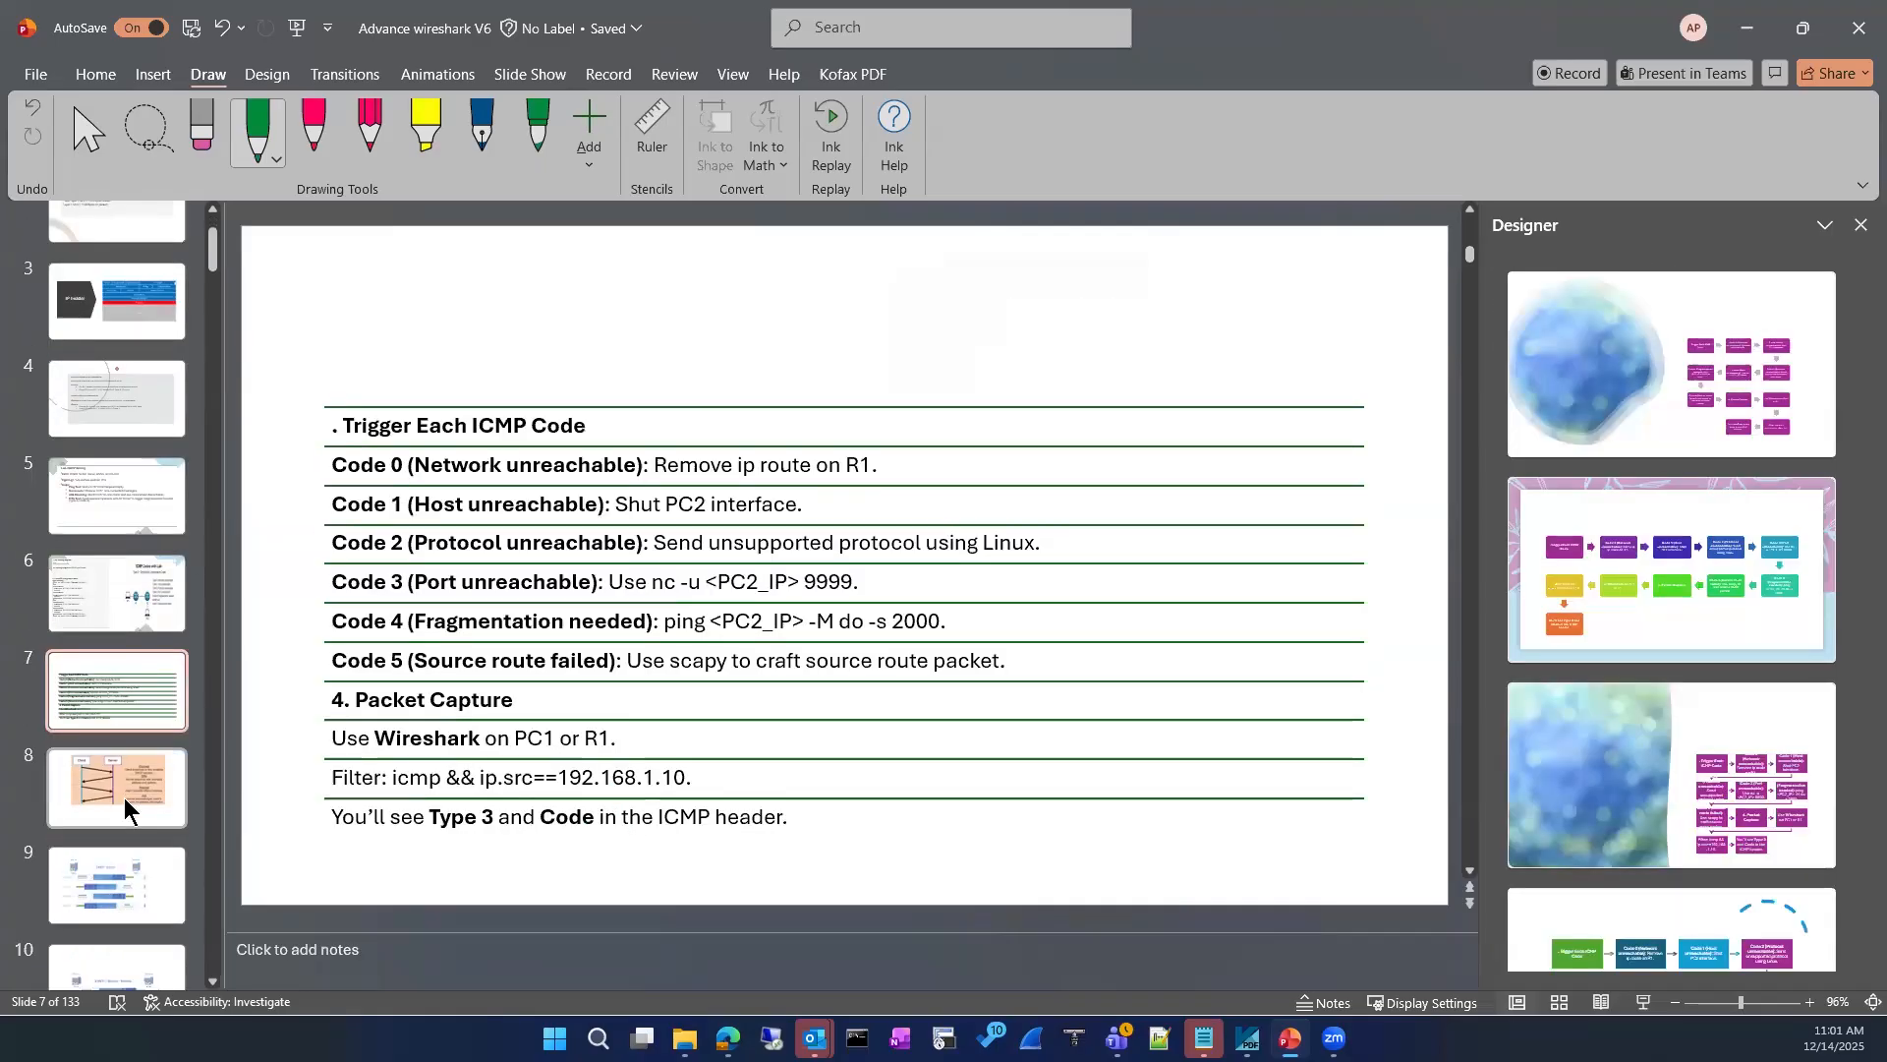
left_click(118, 497)
left_click(120, 399)
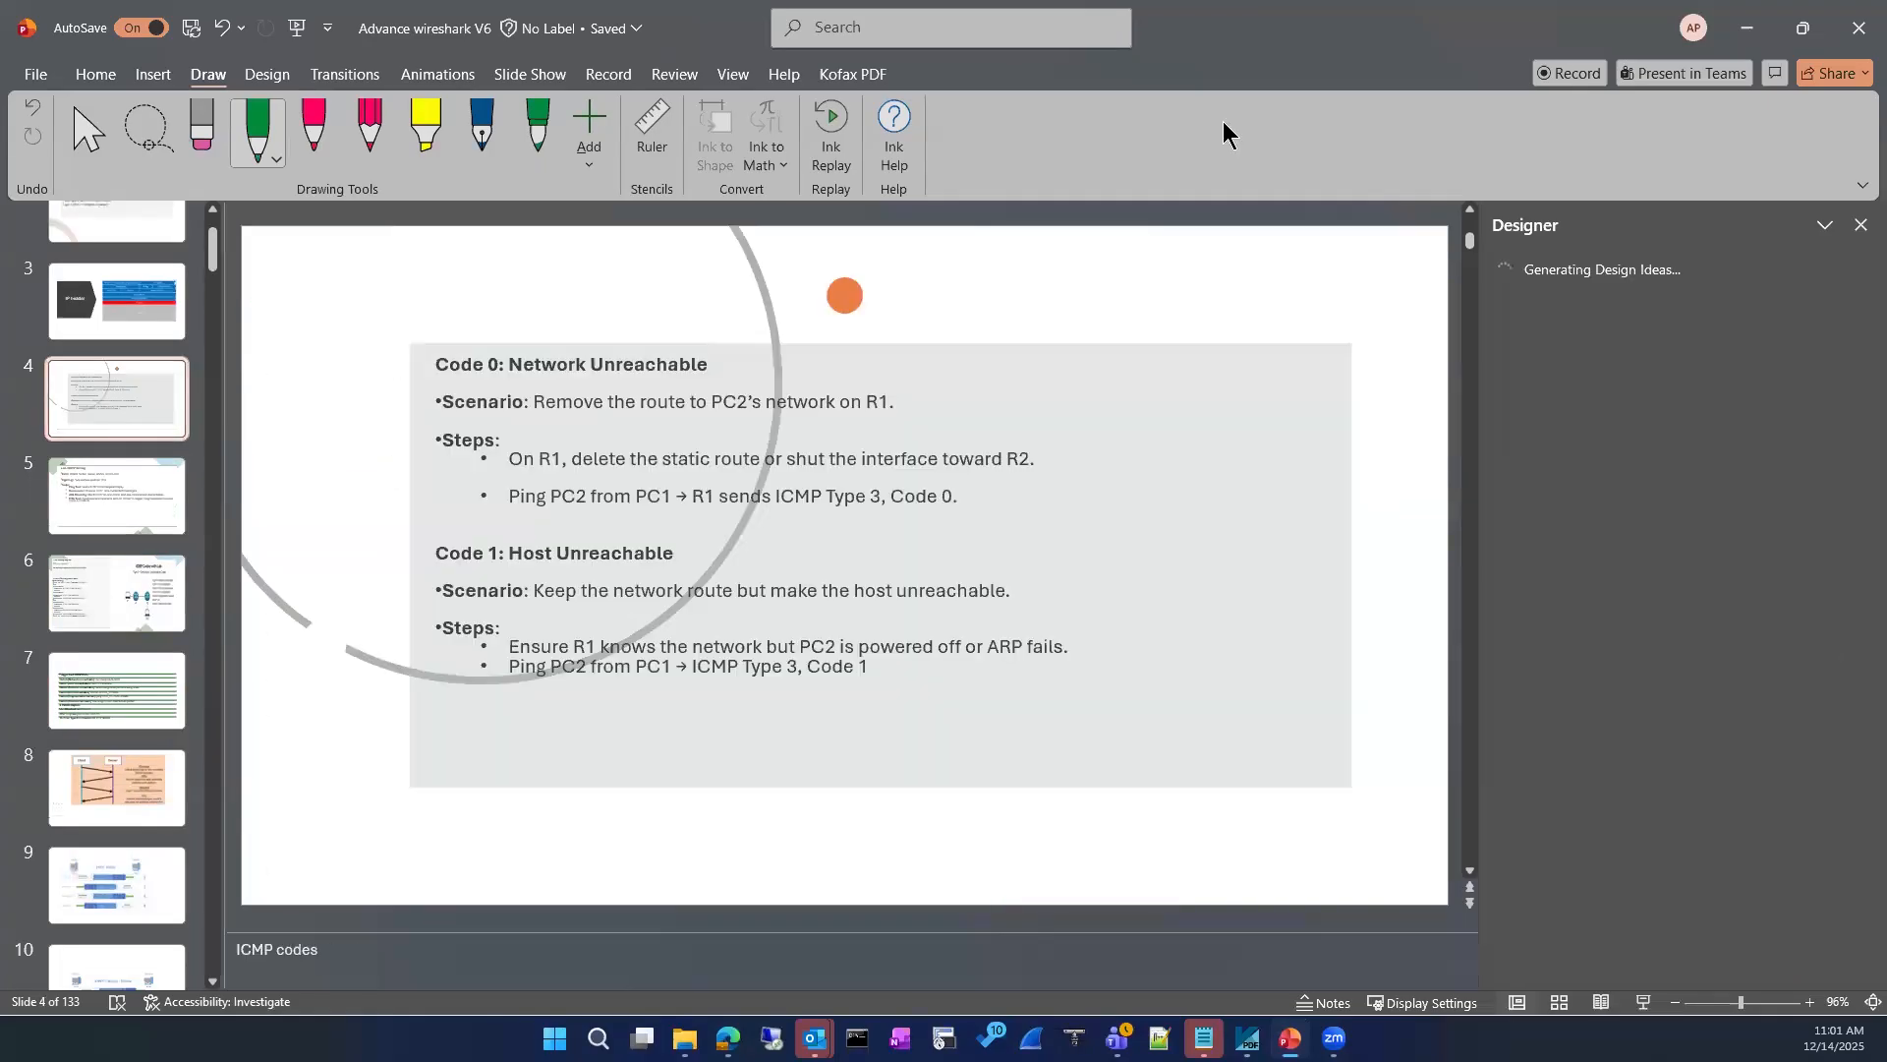
left_click(1746, 26)
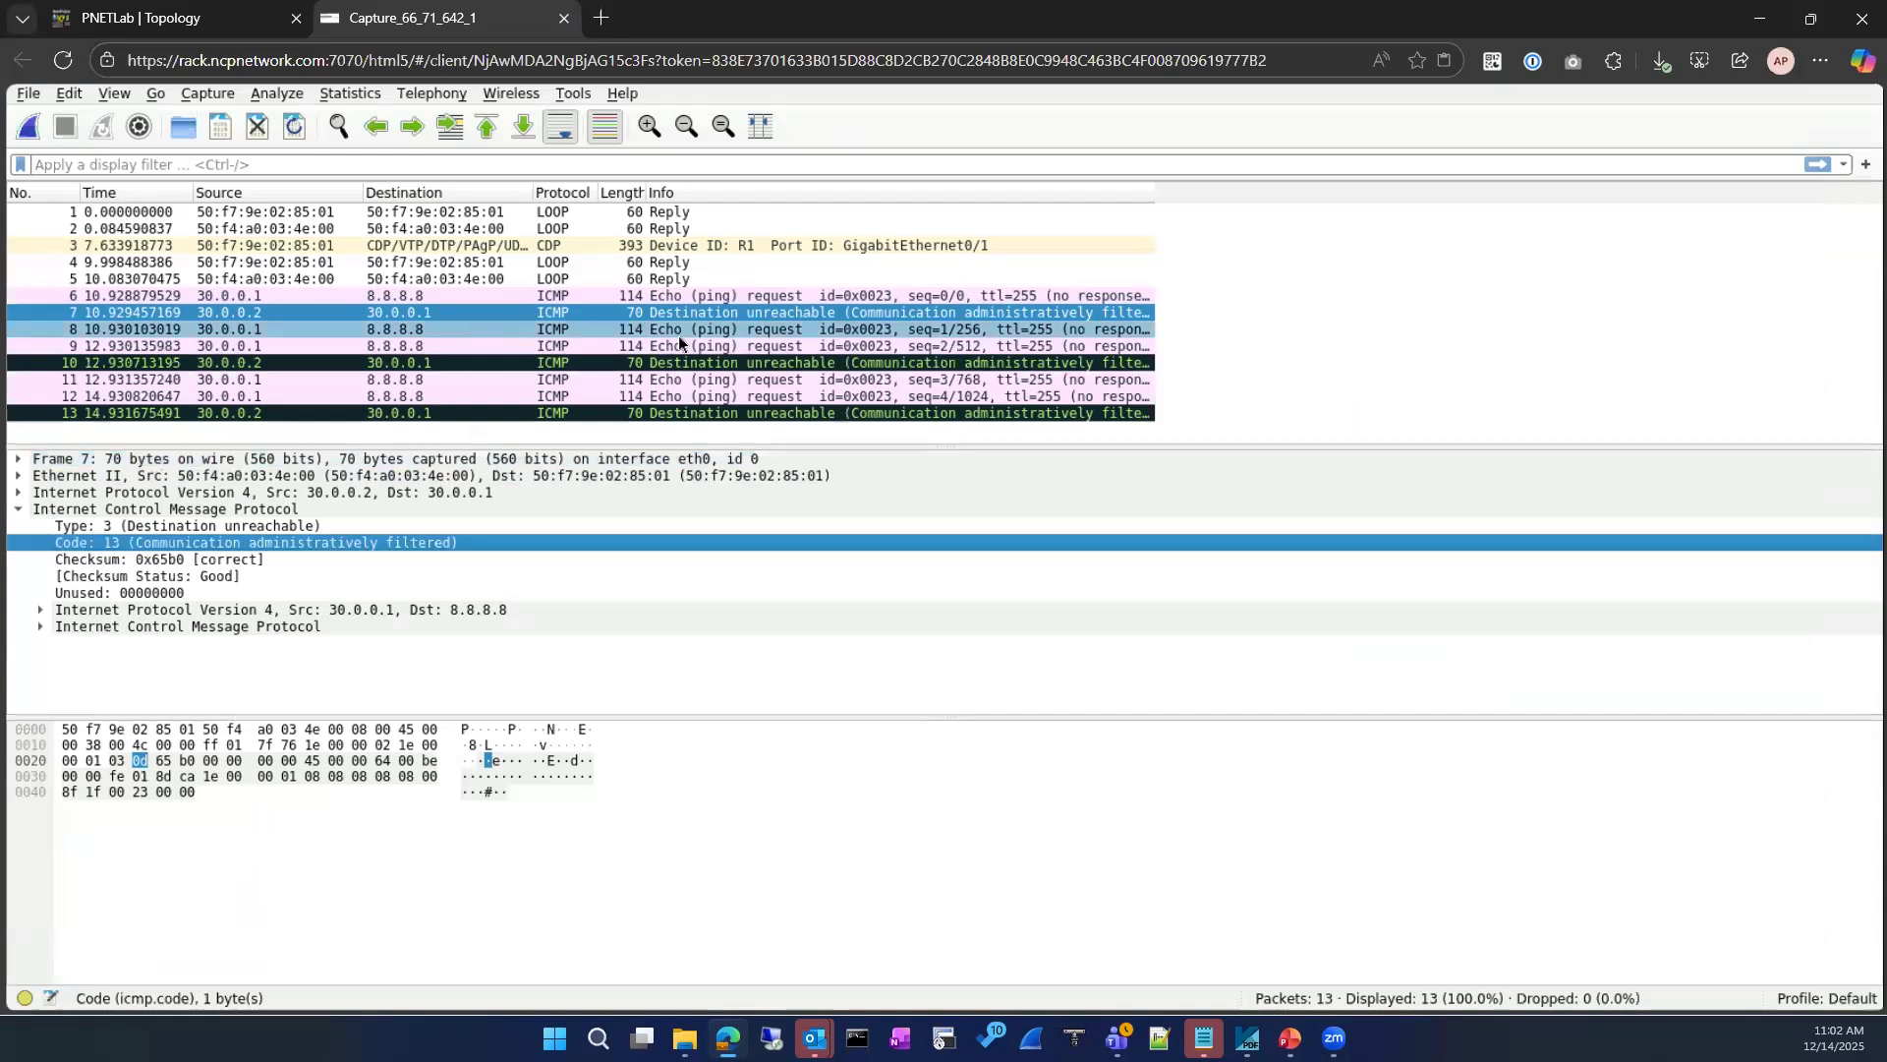
Step: Add the IPv4 Identification field from packet 10 as a packet-list column and widen that column
left_click(692, 298)
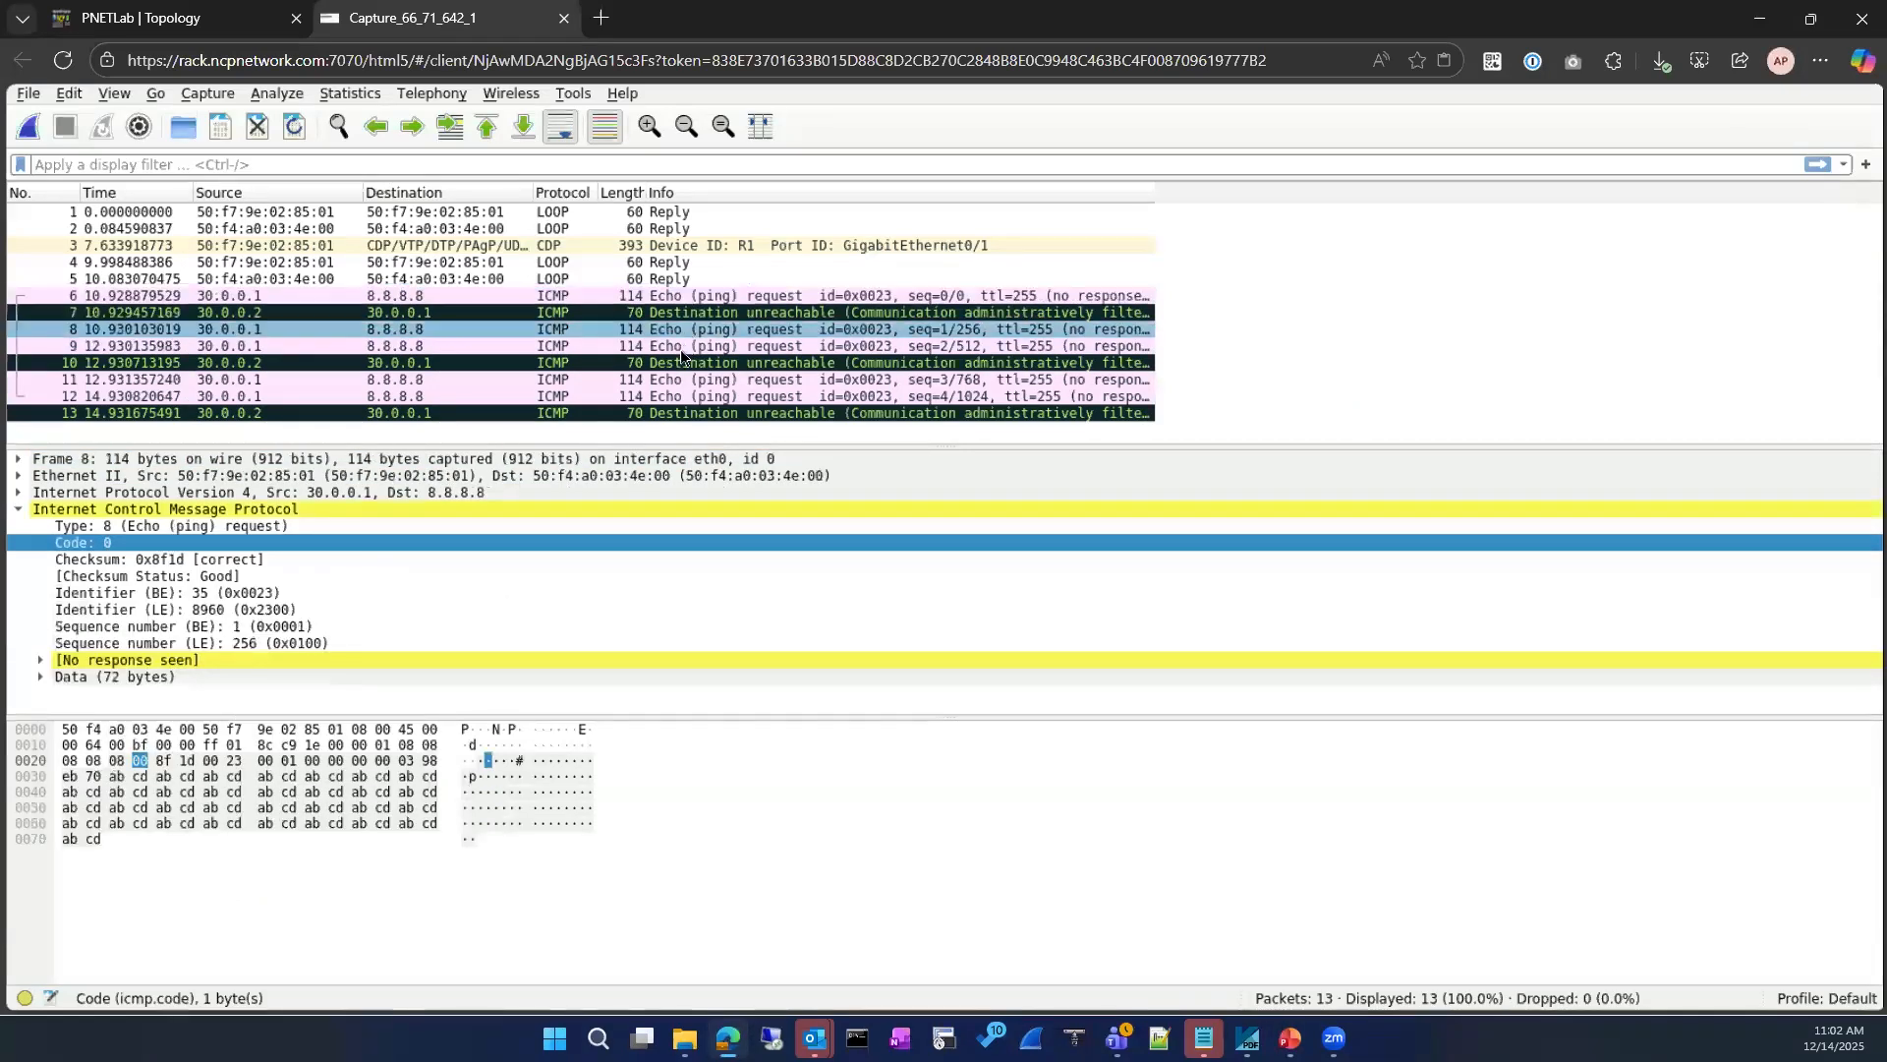
left_click(685, 362)
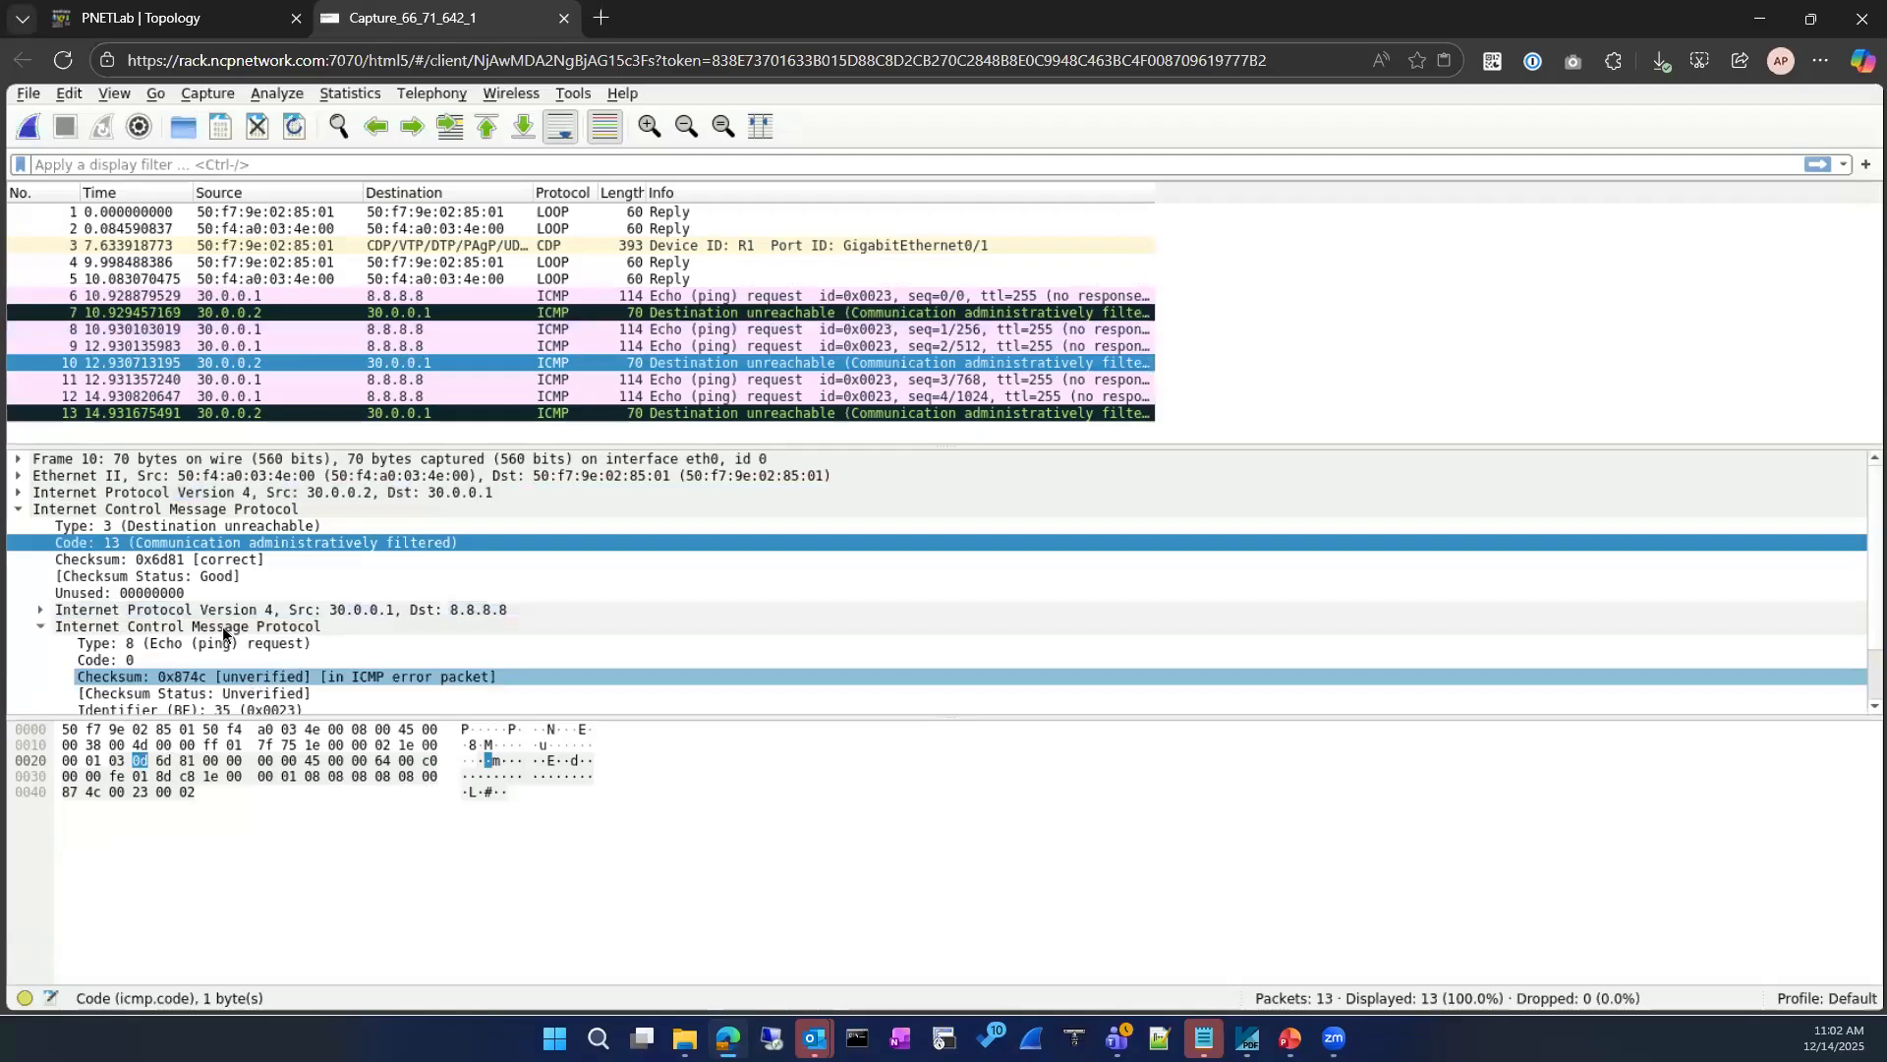
left_click(19, 493)
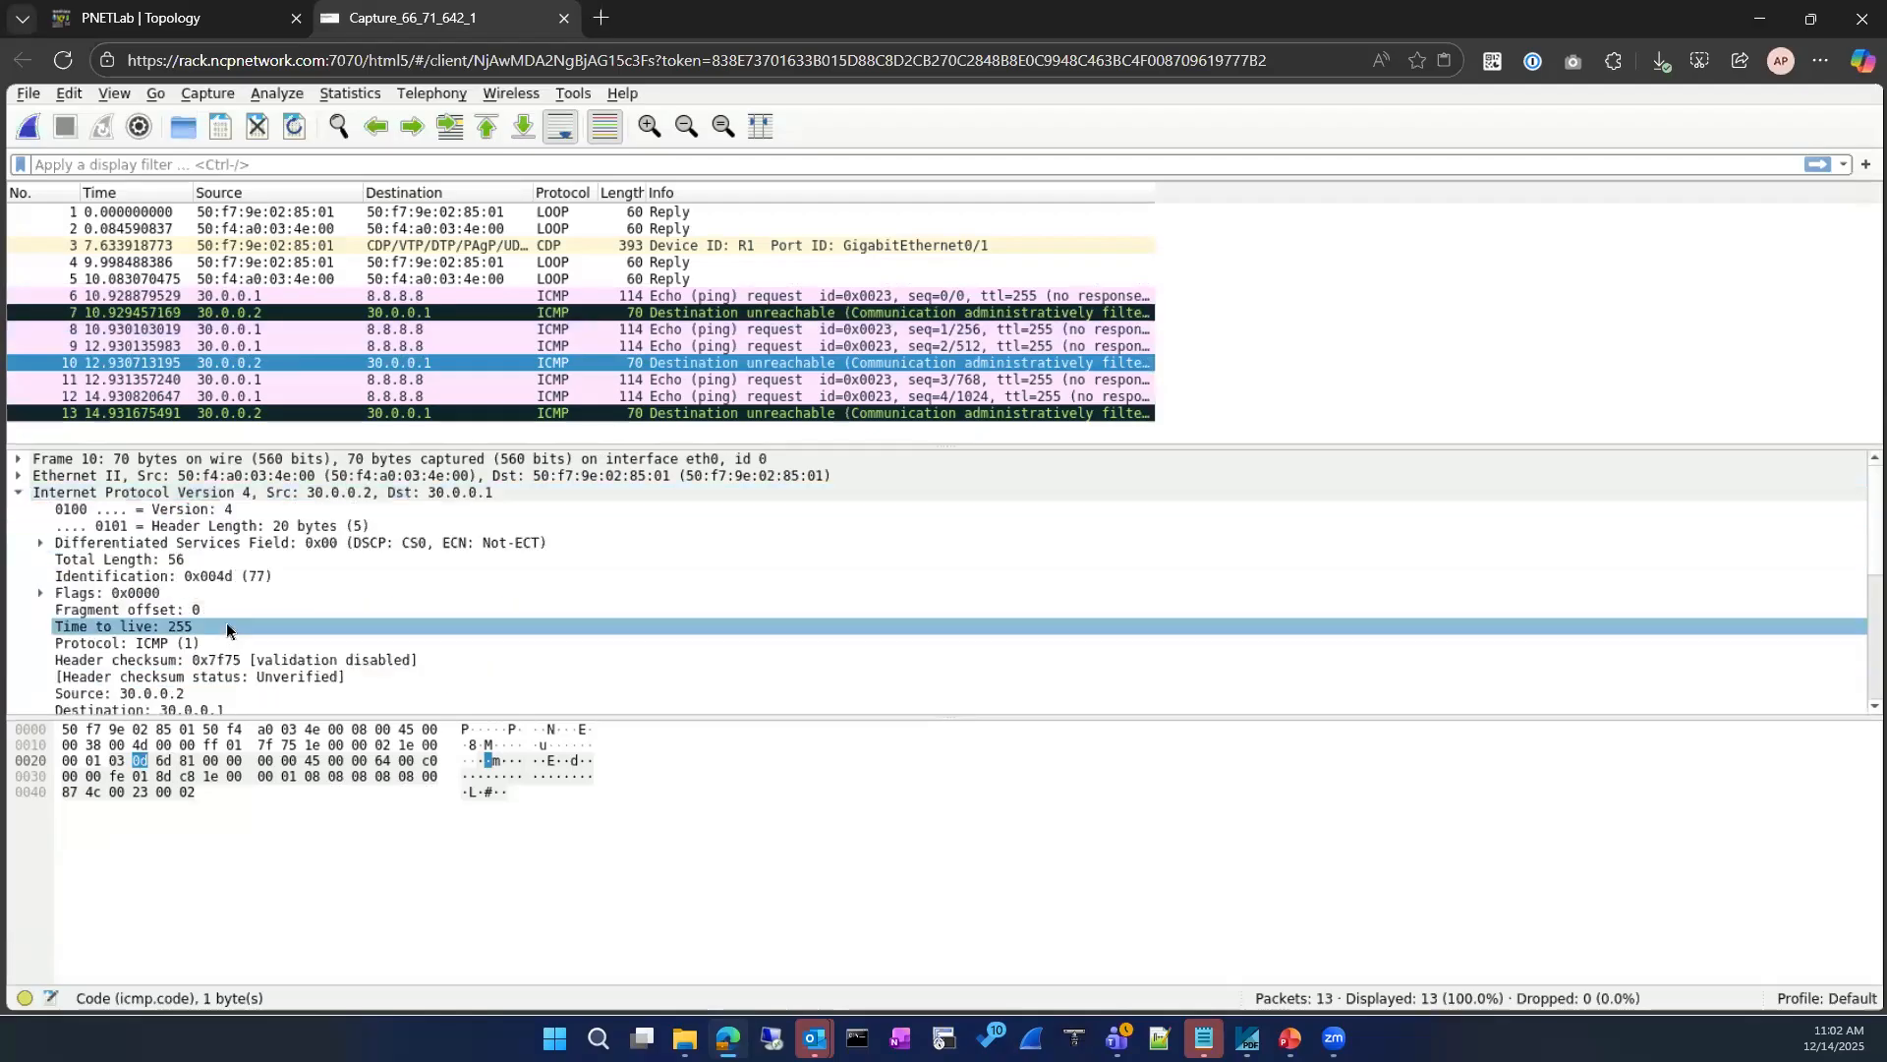
right_click(212, 576)
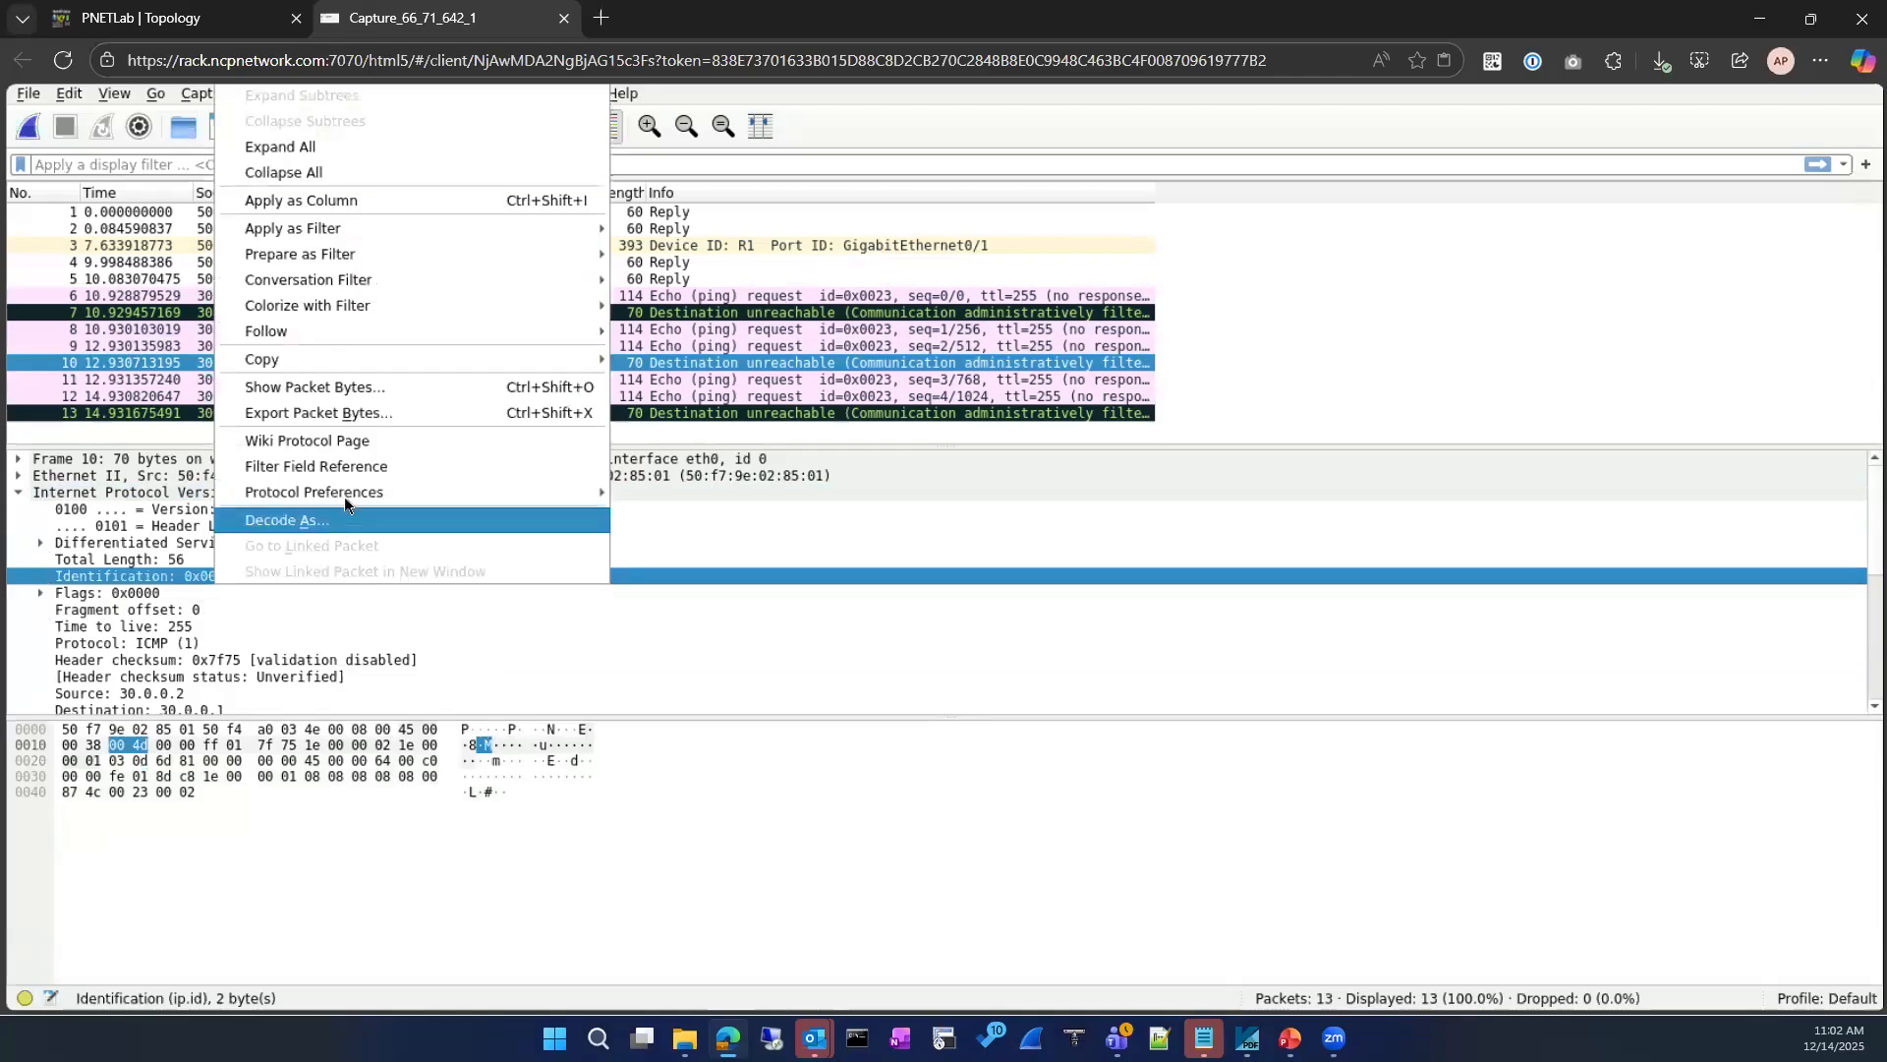
left_click(359, 202)
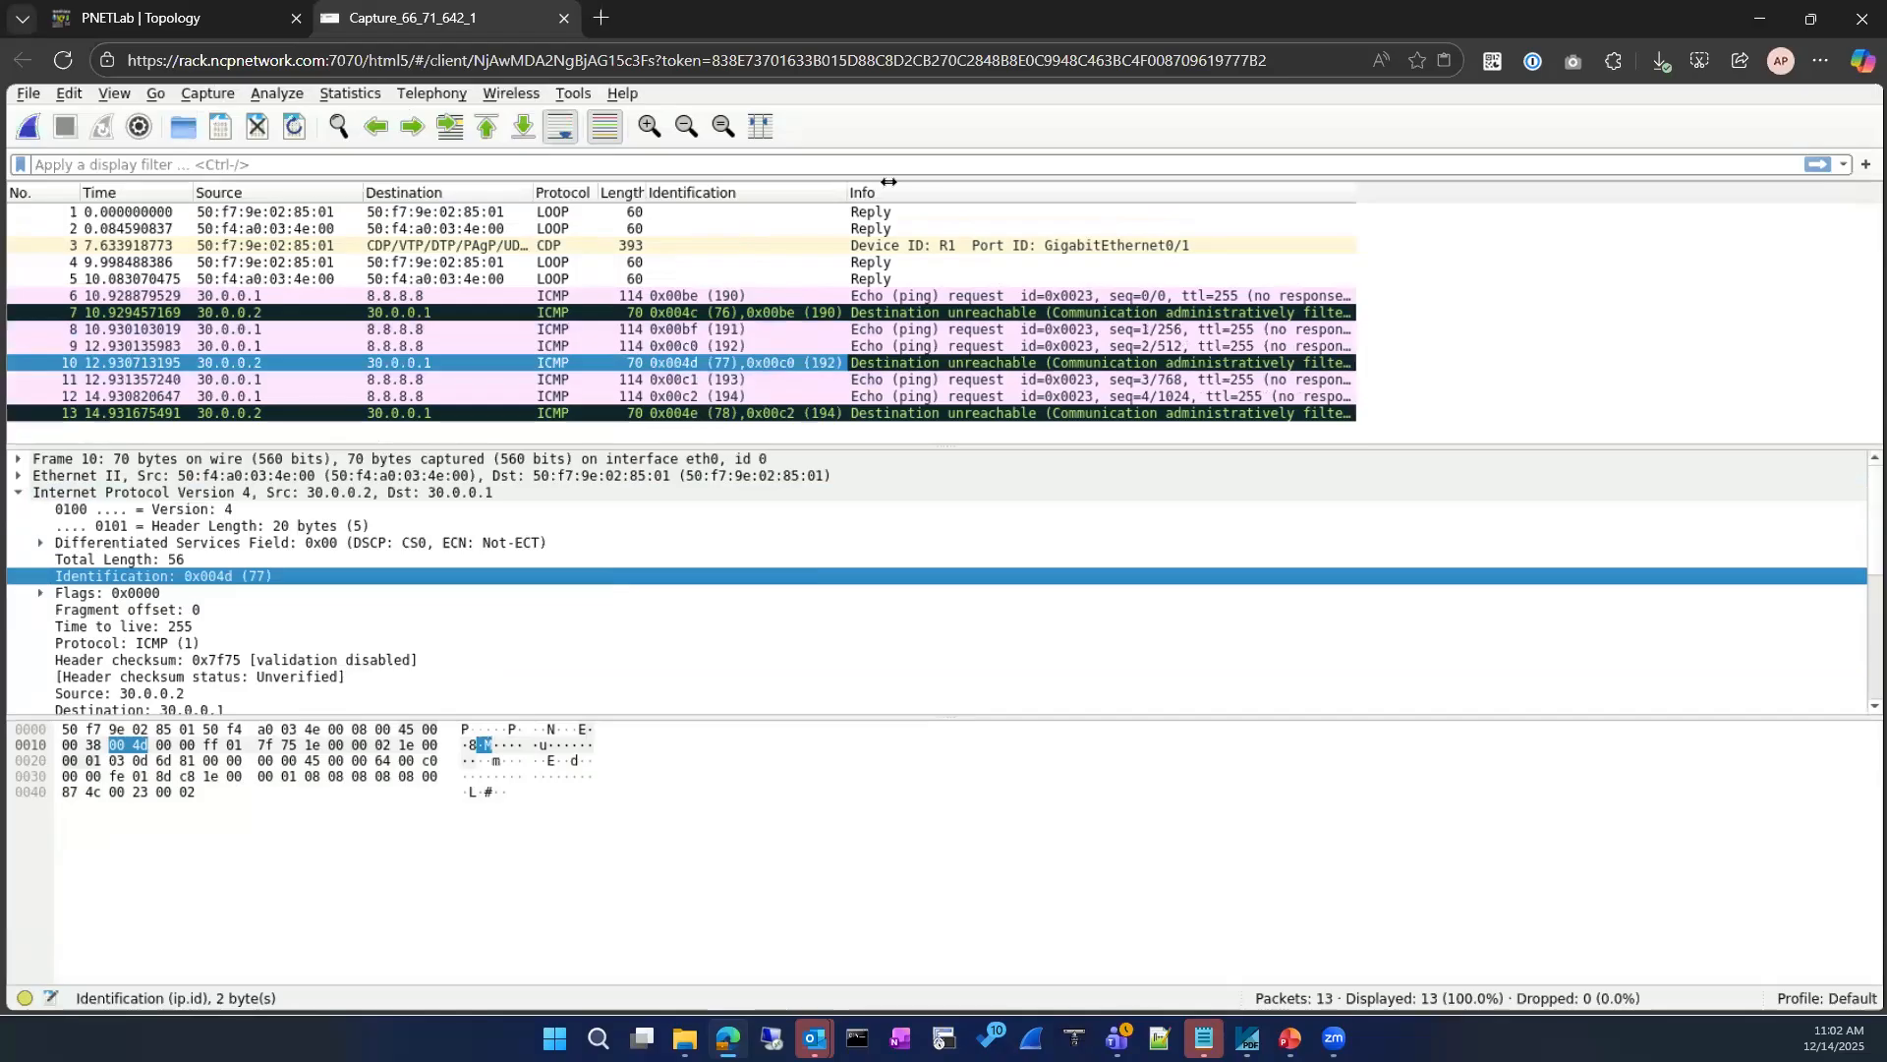
left_click_drag(889, 181, 931, 181)
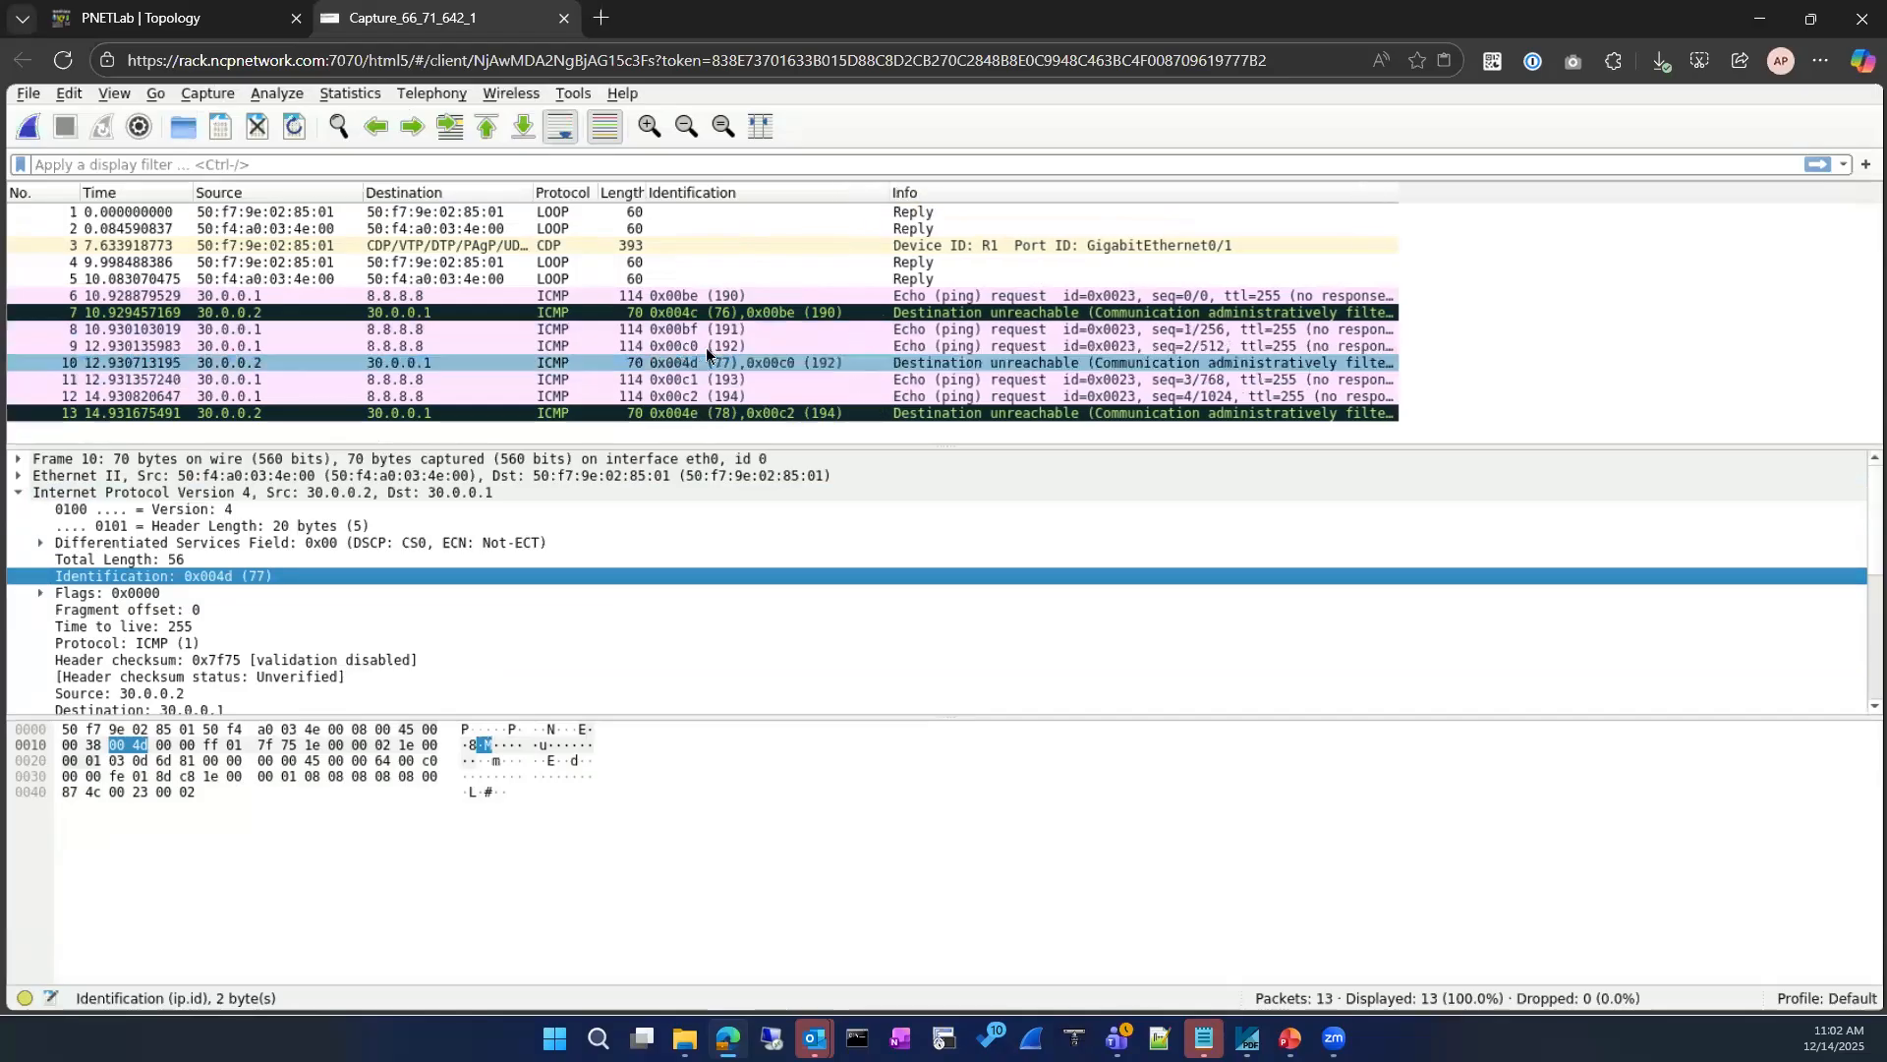
Step: Compare the identification values of the echo request in packet 6 with the unreachable replies in packets 10 and 13
left_click(1005, 301)
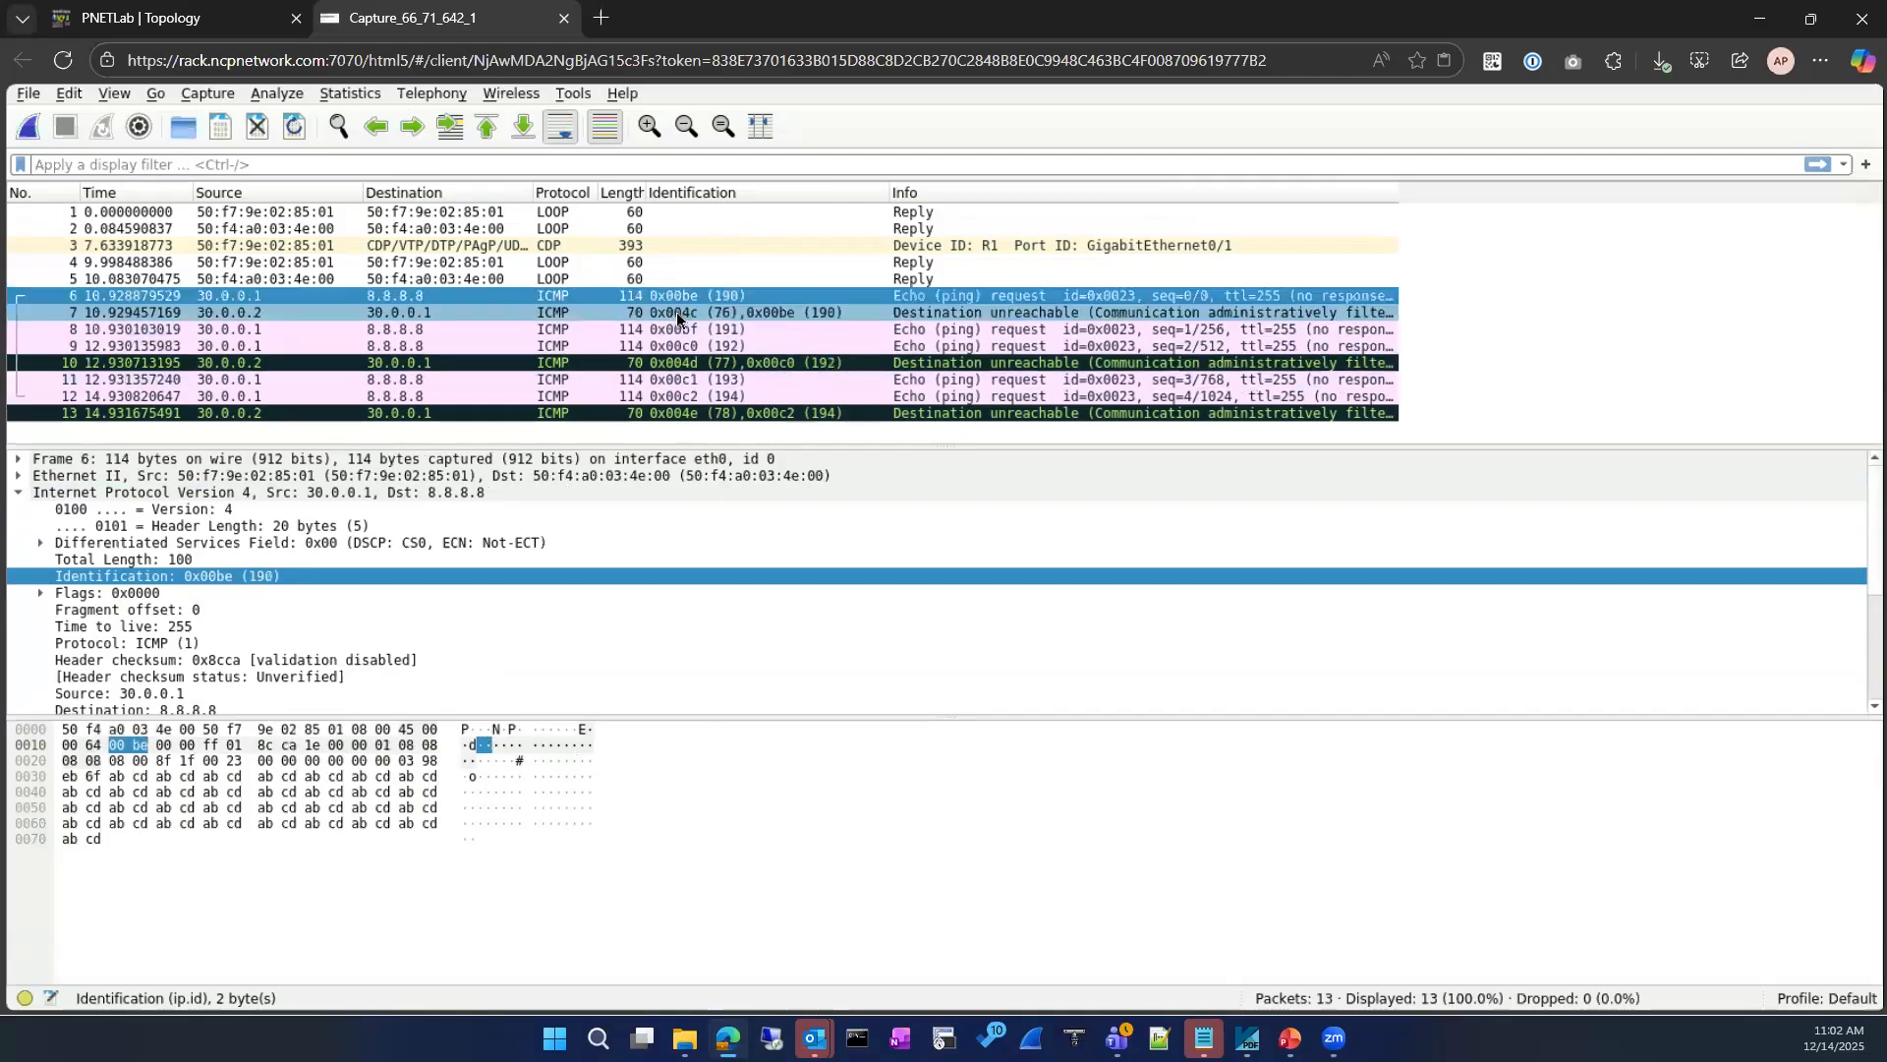
left_click(709, 359)
left_click(707, 411)
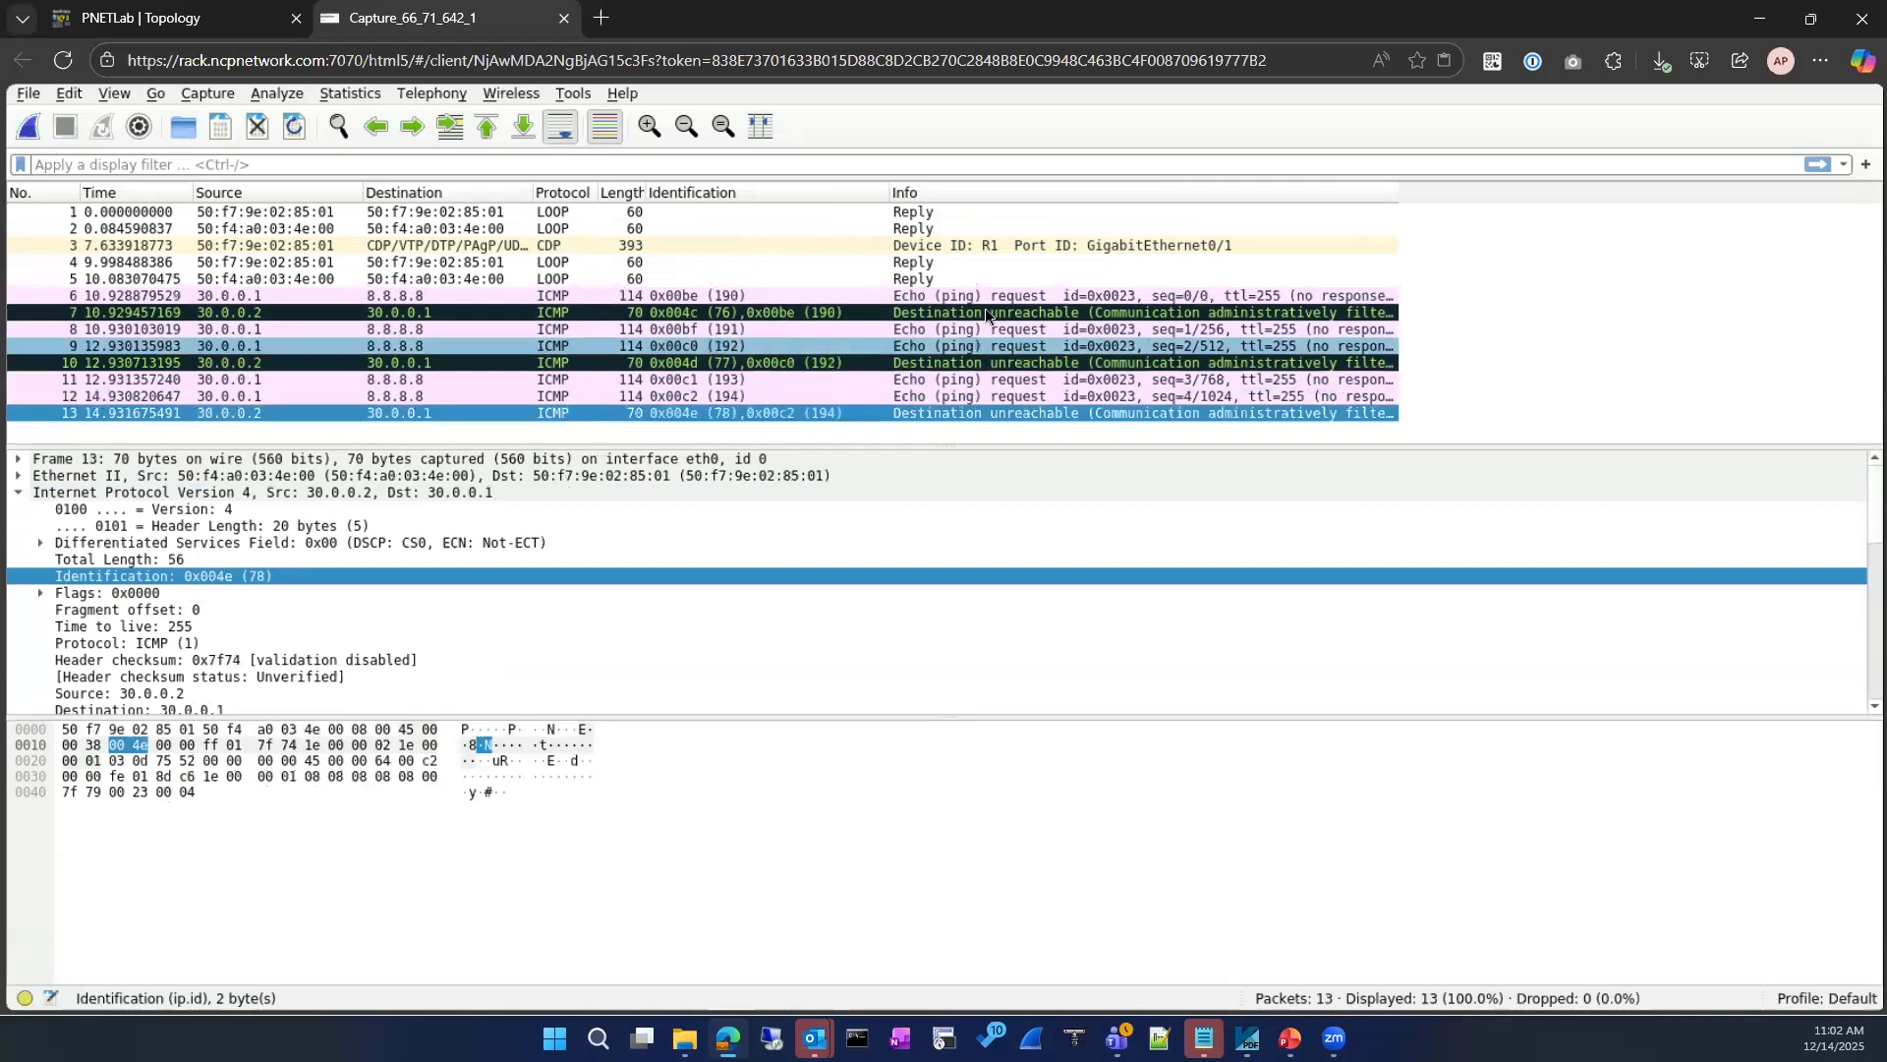
Step: Examine packet 10's ICMP type and code and the original IP header embedded in the unreachable message
left_click(973, 363)
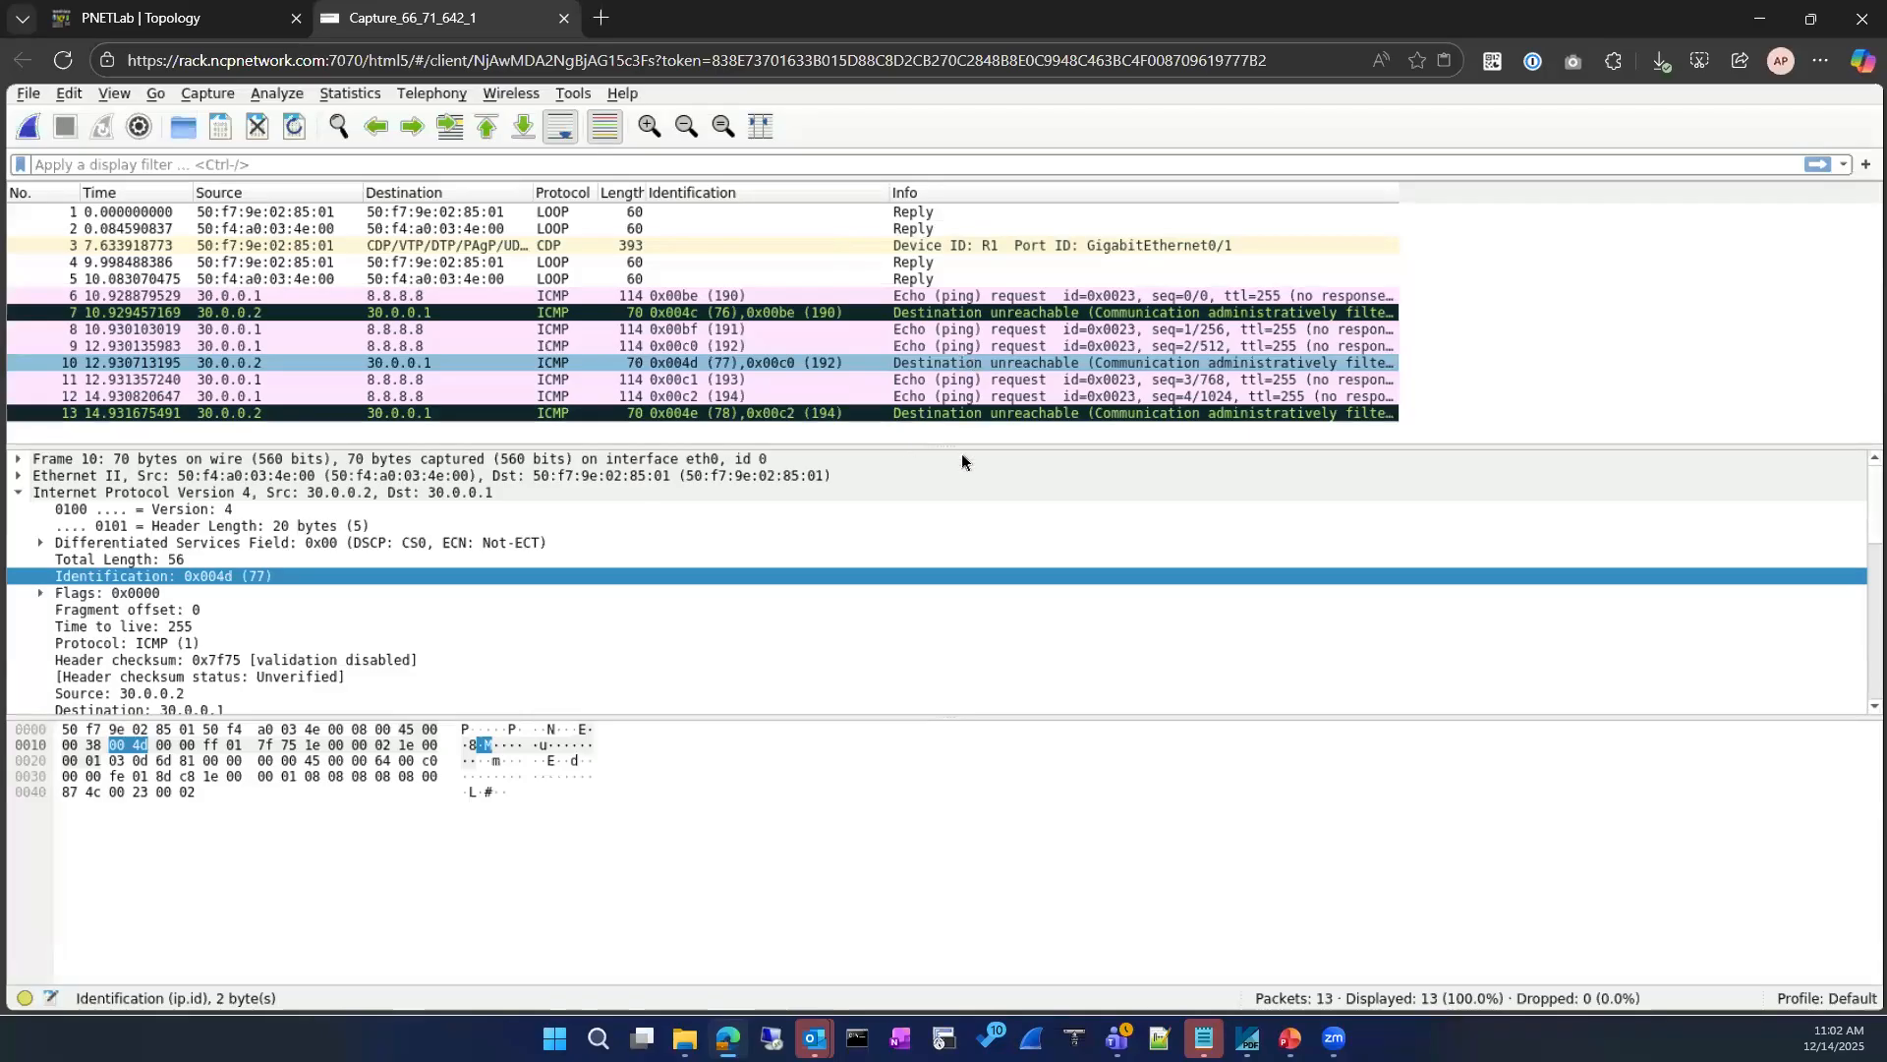
scroll(159, 594, "down", 4)
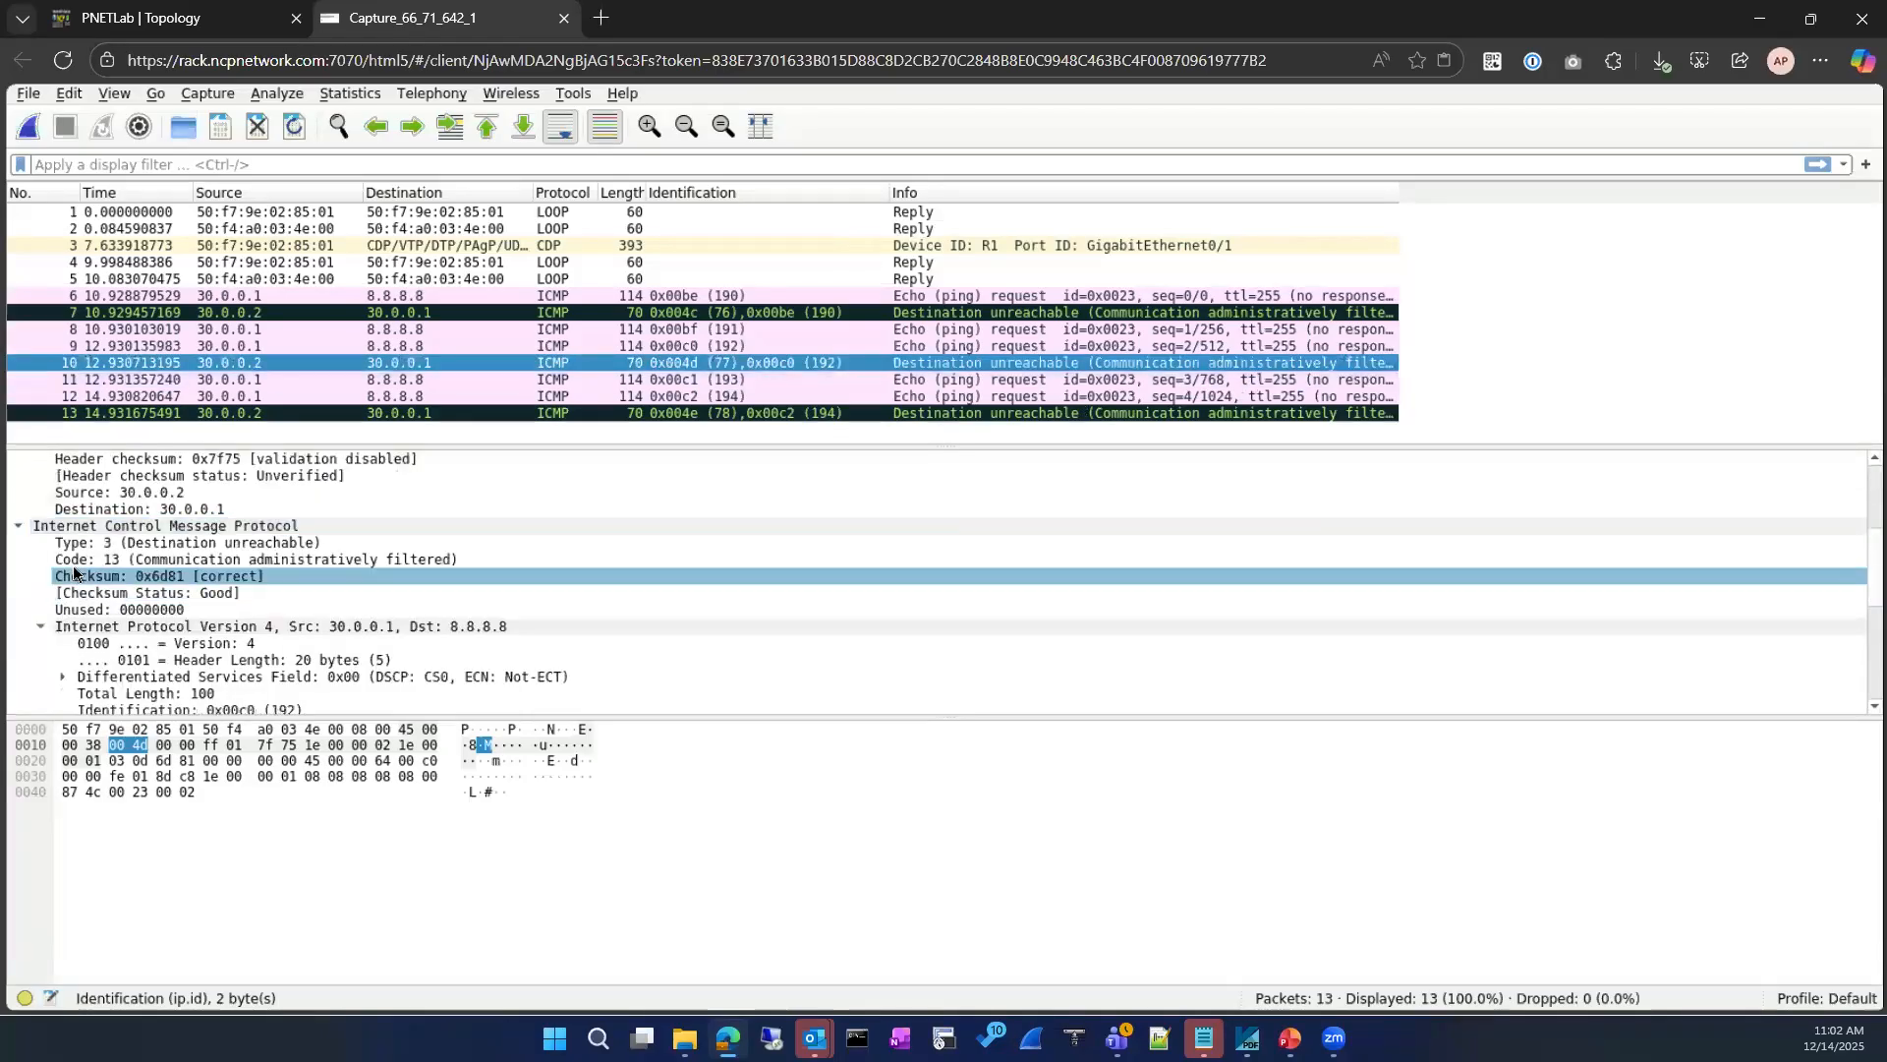
scroll(94, 580, "down", 1)
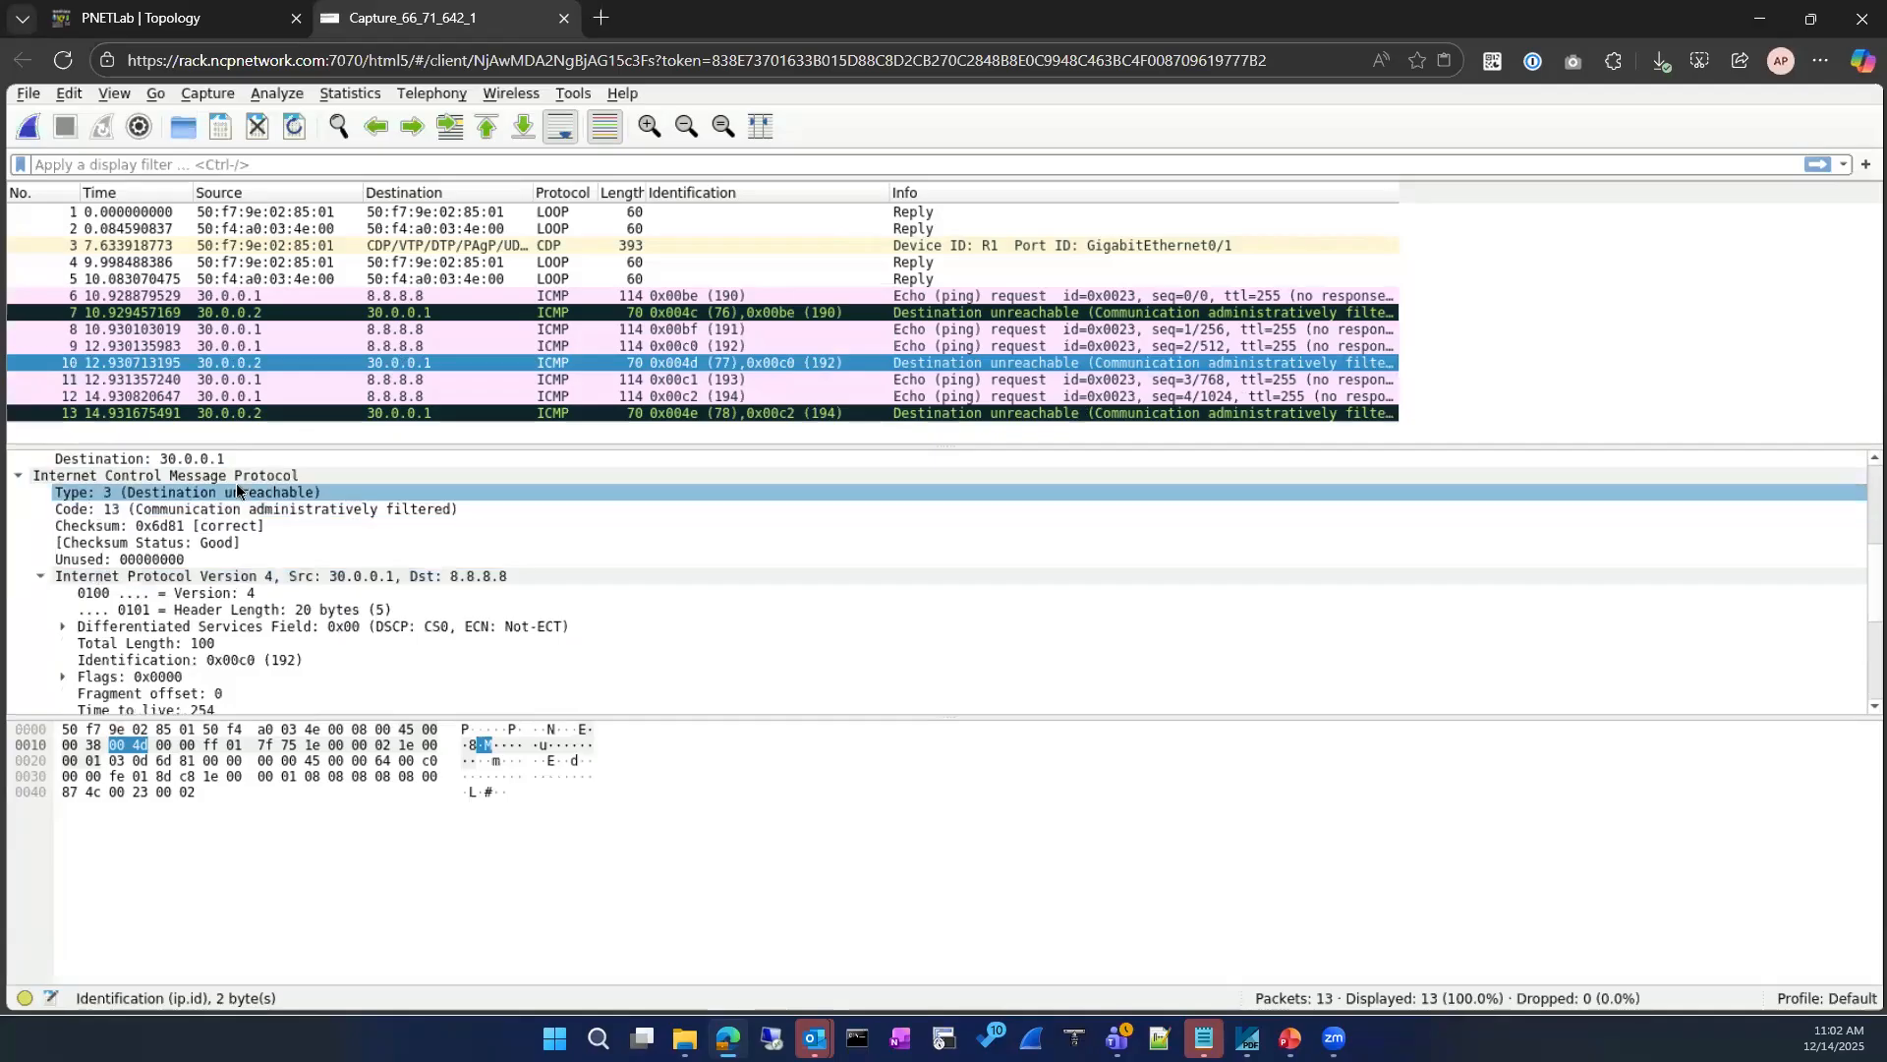
scroll(236, 482, "down", 3)
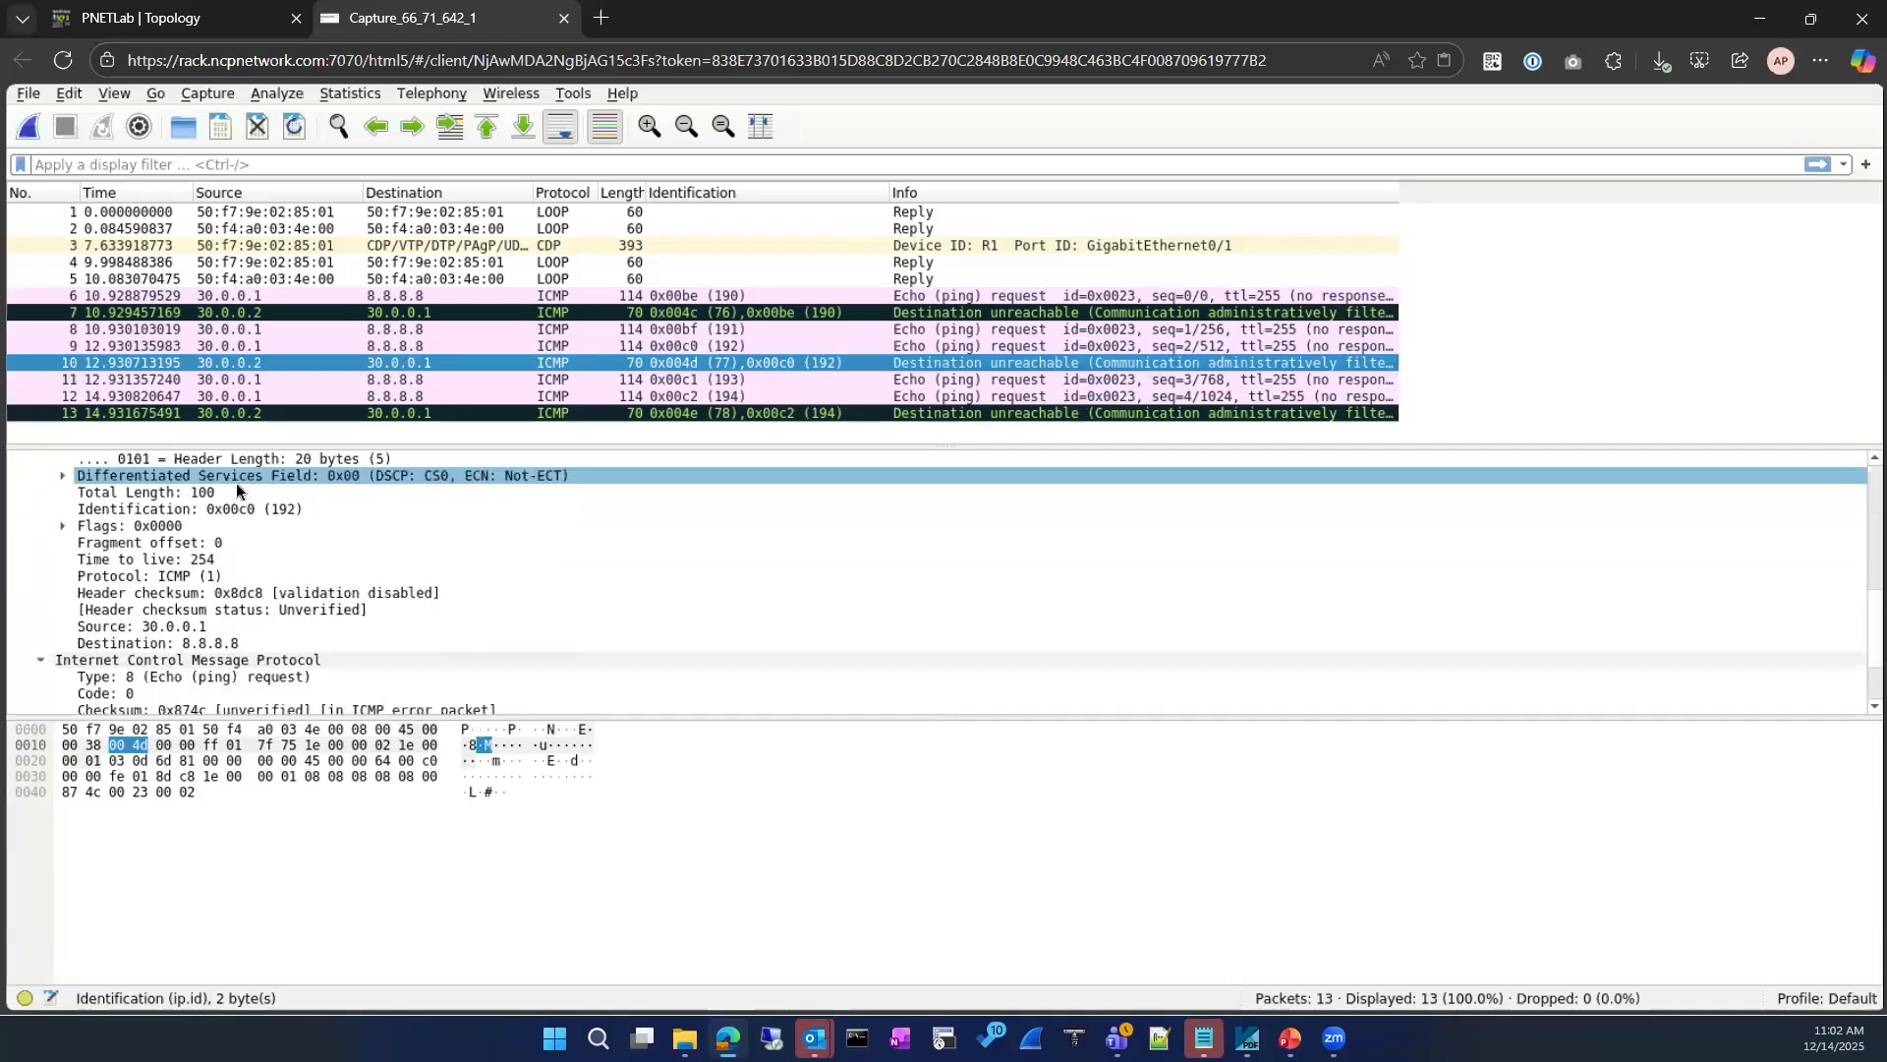
scroll(235, 487, "up", 3)
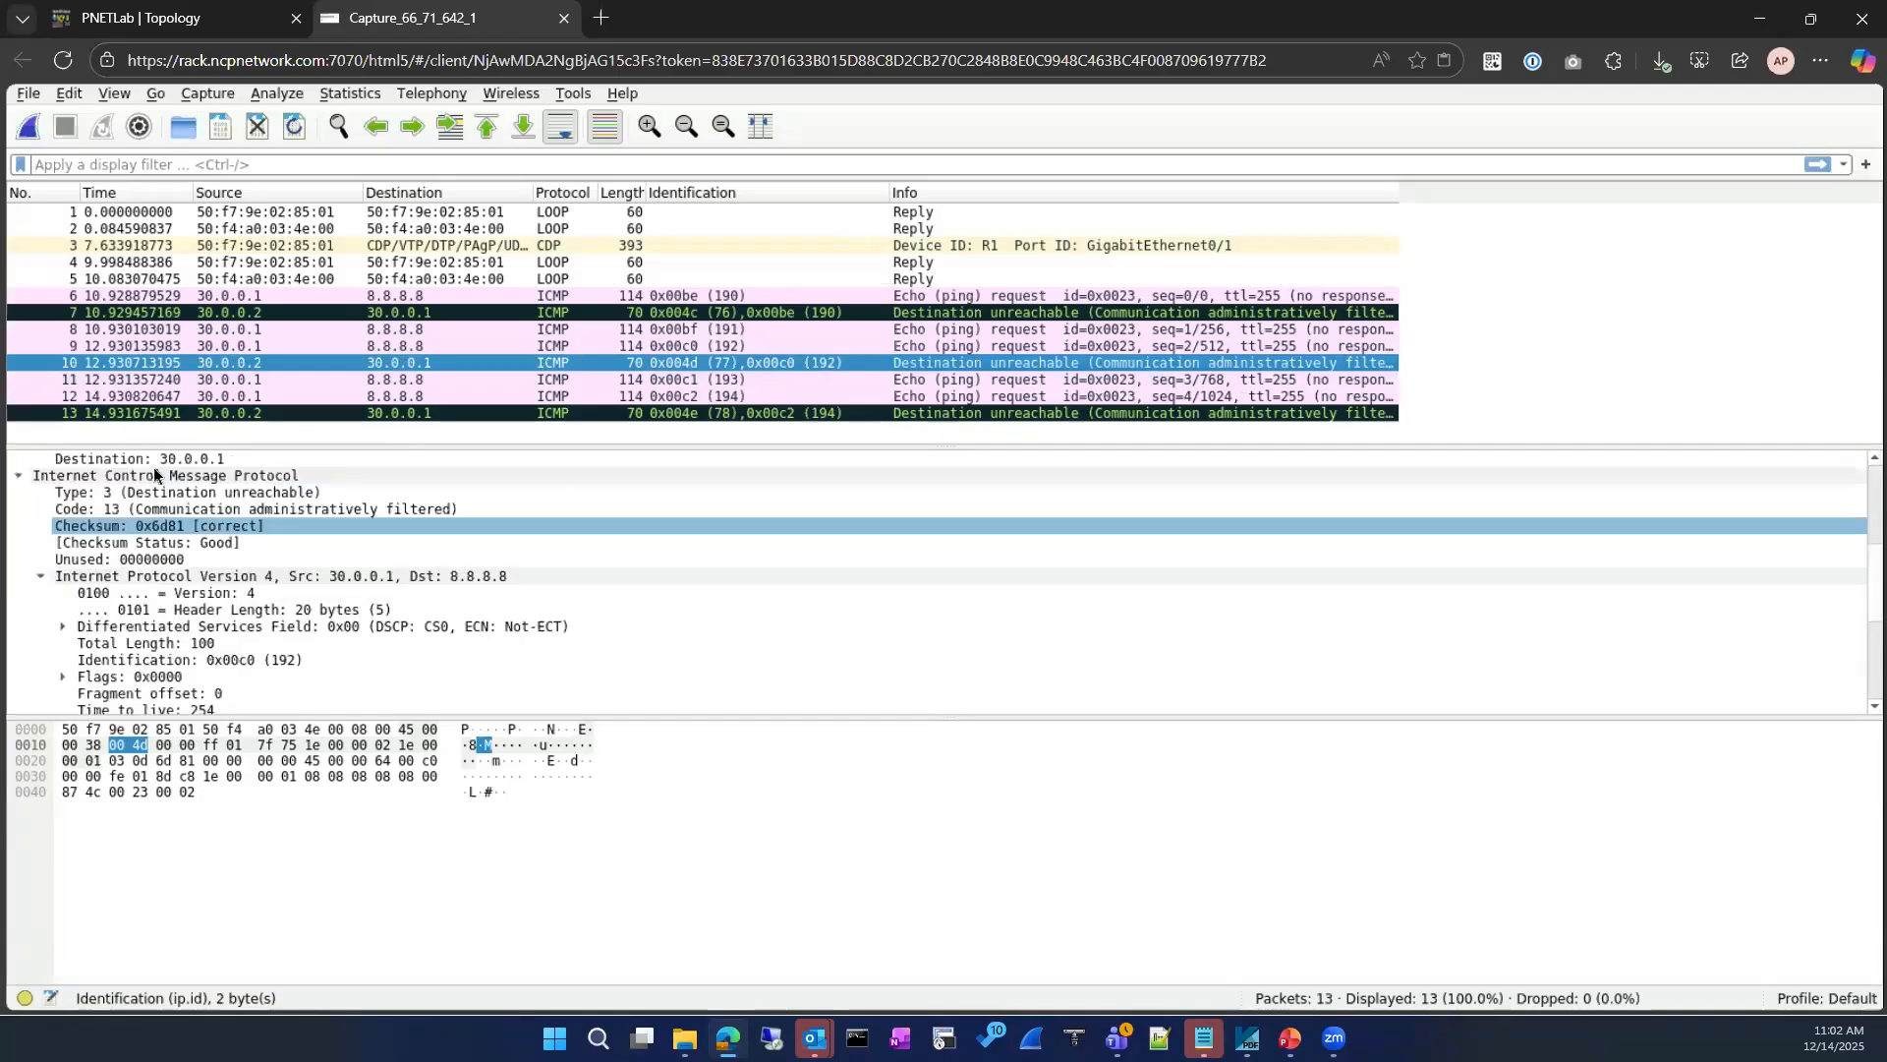
Step: Add packet 10's outer IPv4 Time to live field as a packet-list column and enlarge the capture text
left_click(225, 511)
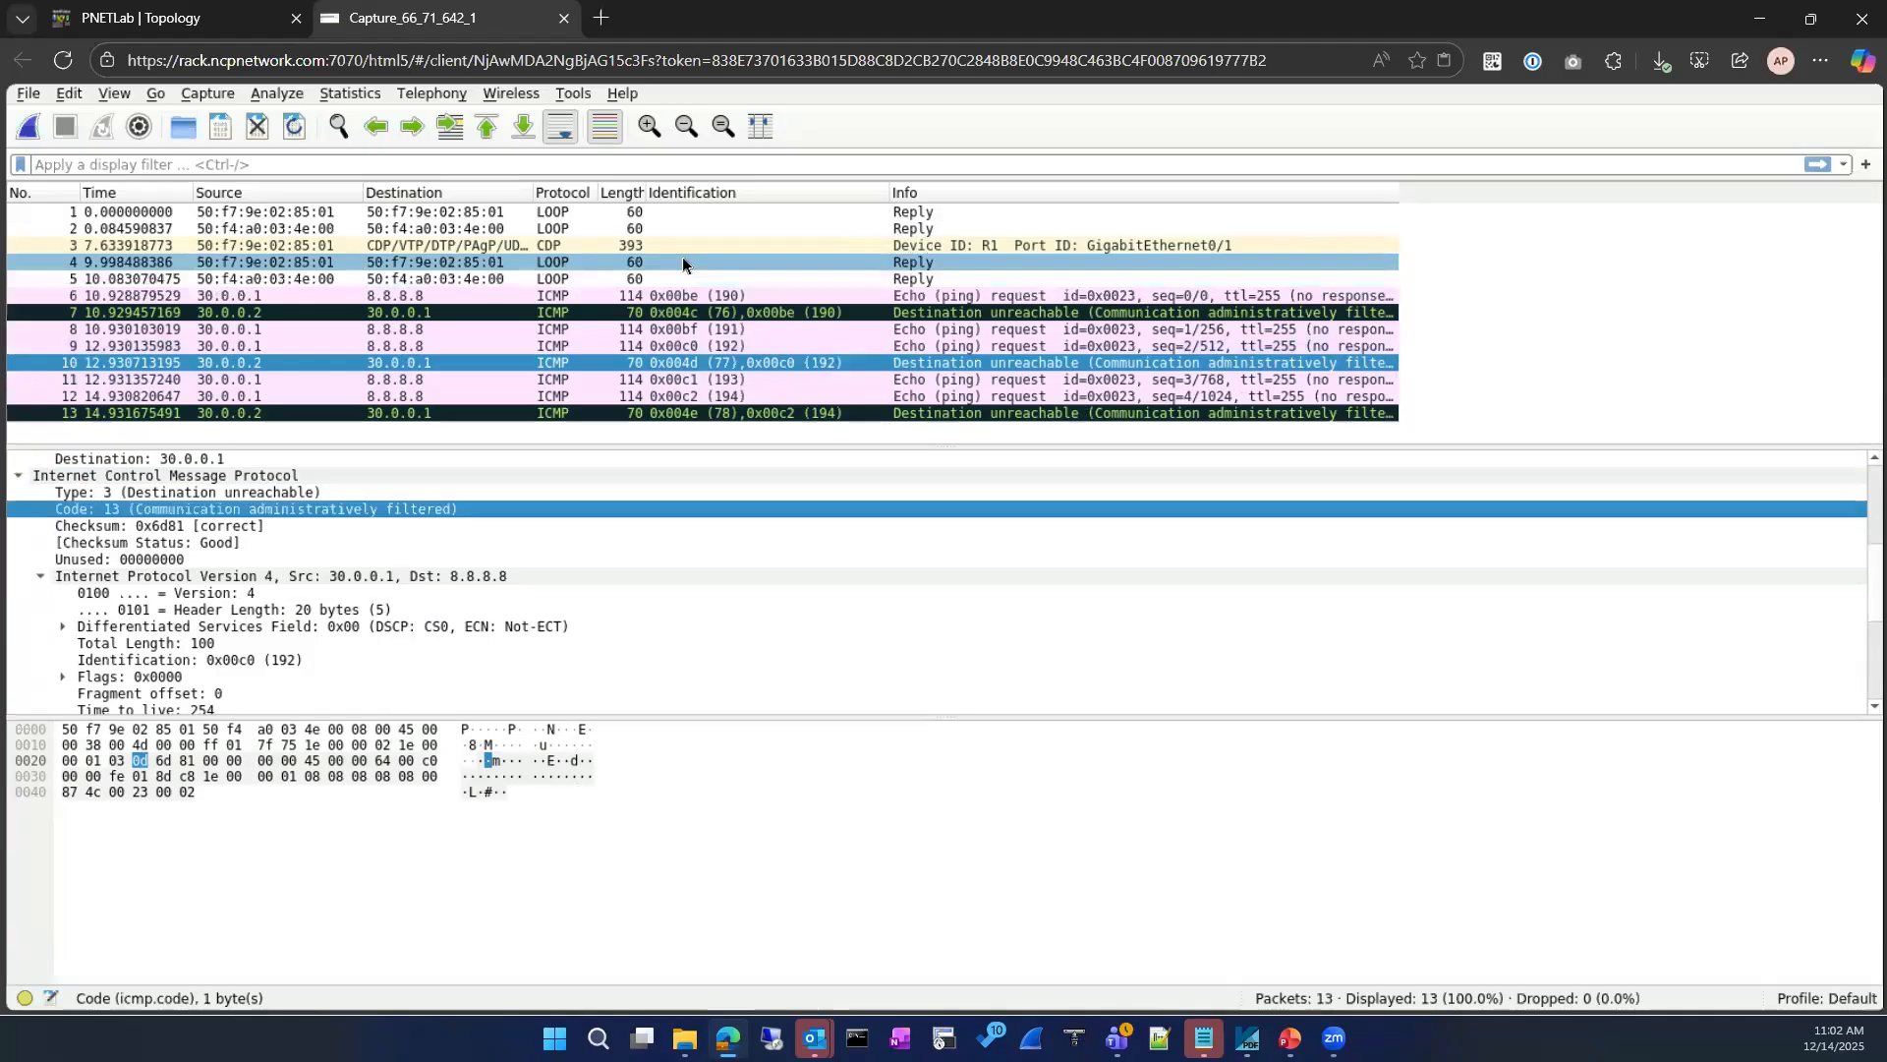
scroll(199, 543, "up", 5)
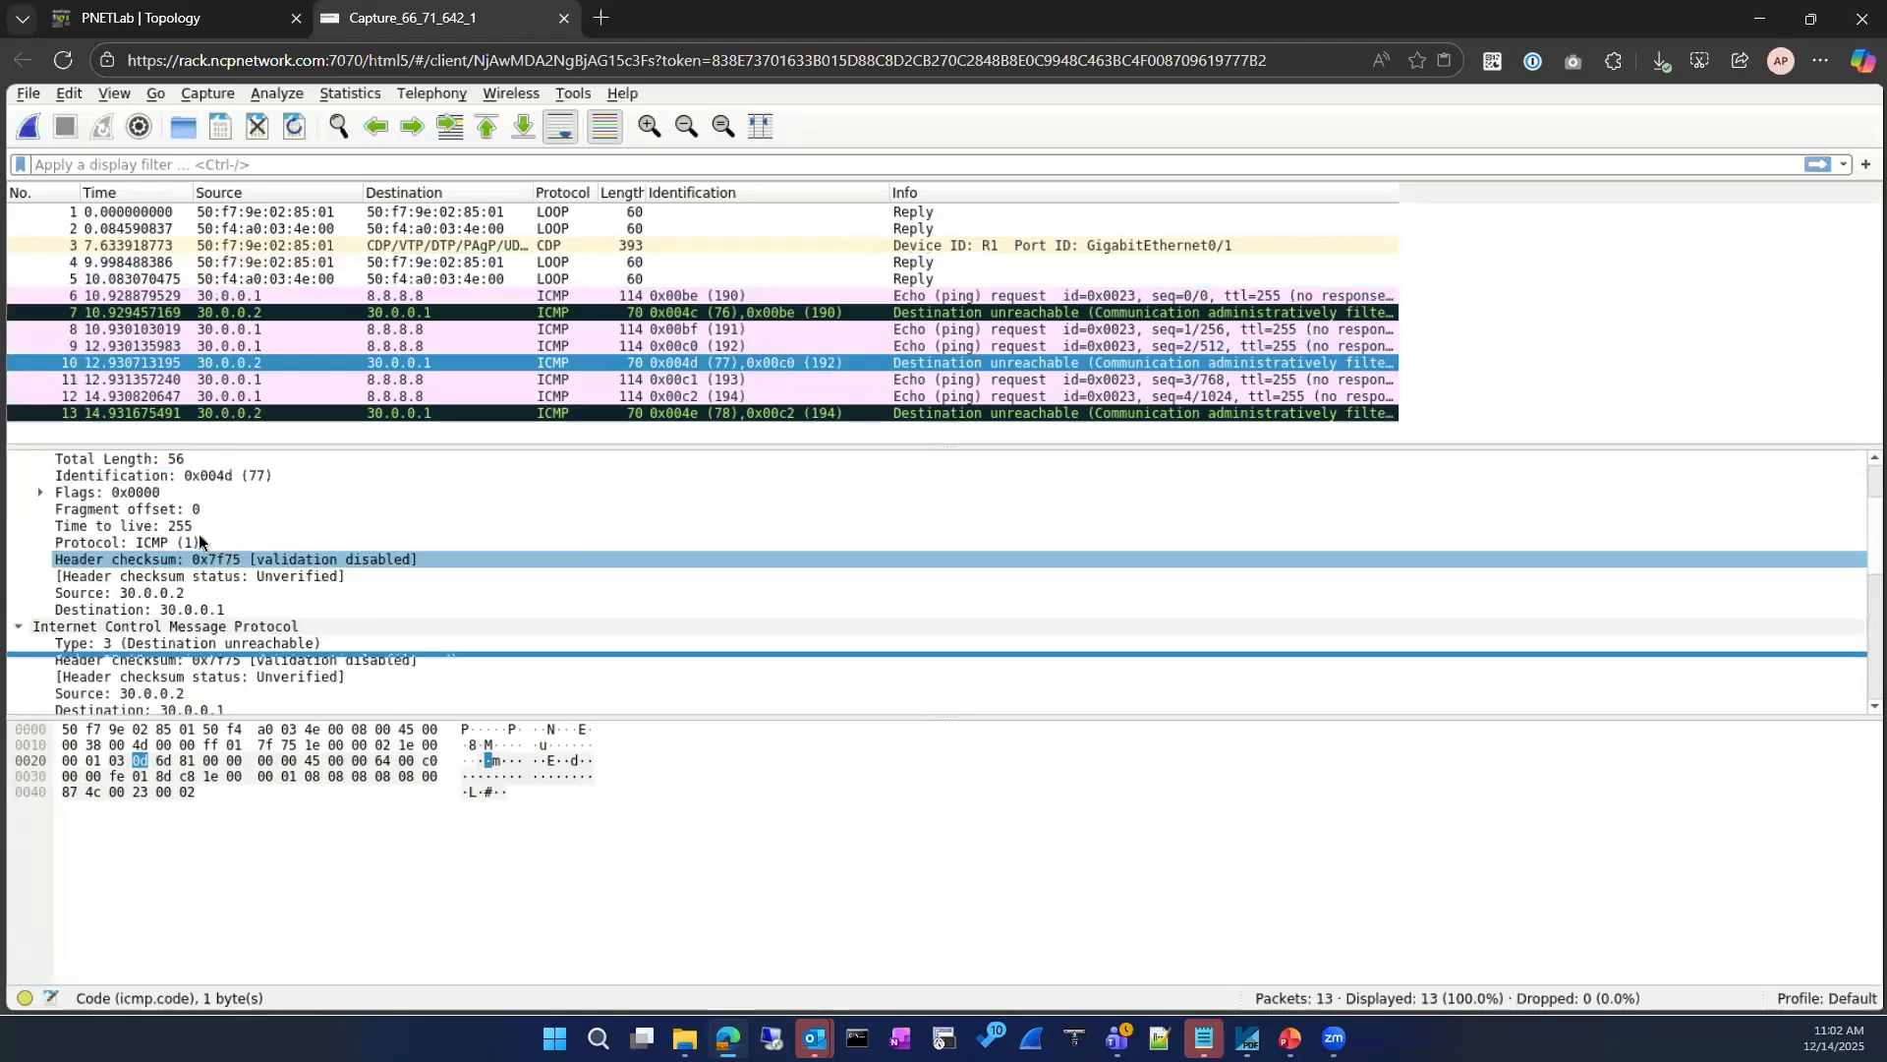
scroll(199, 540, "down", 1)
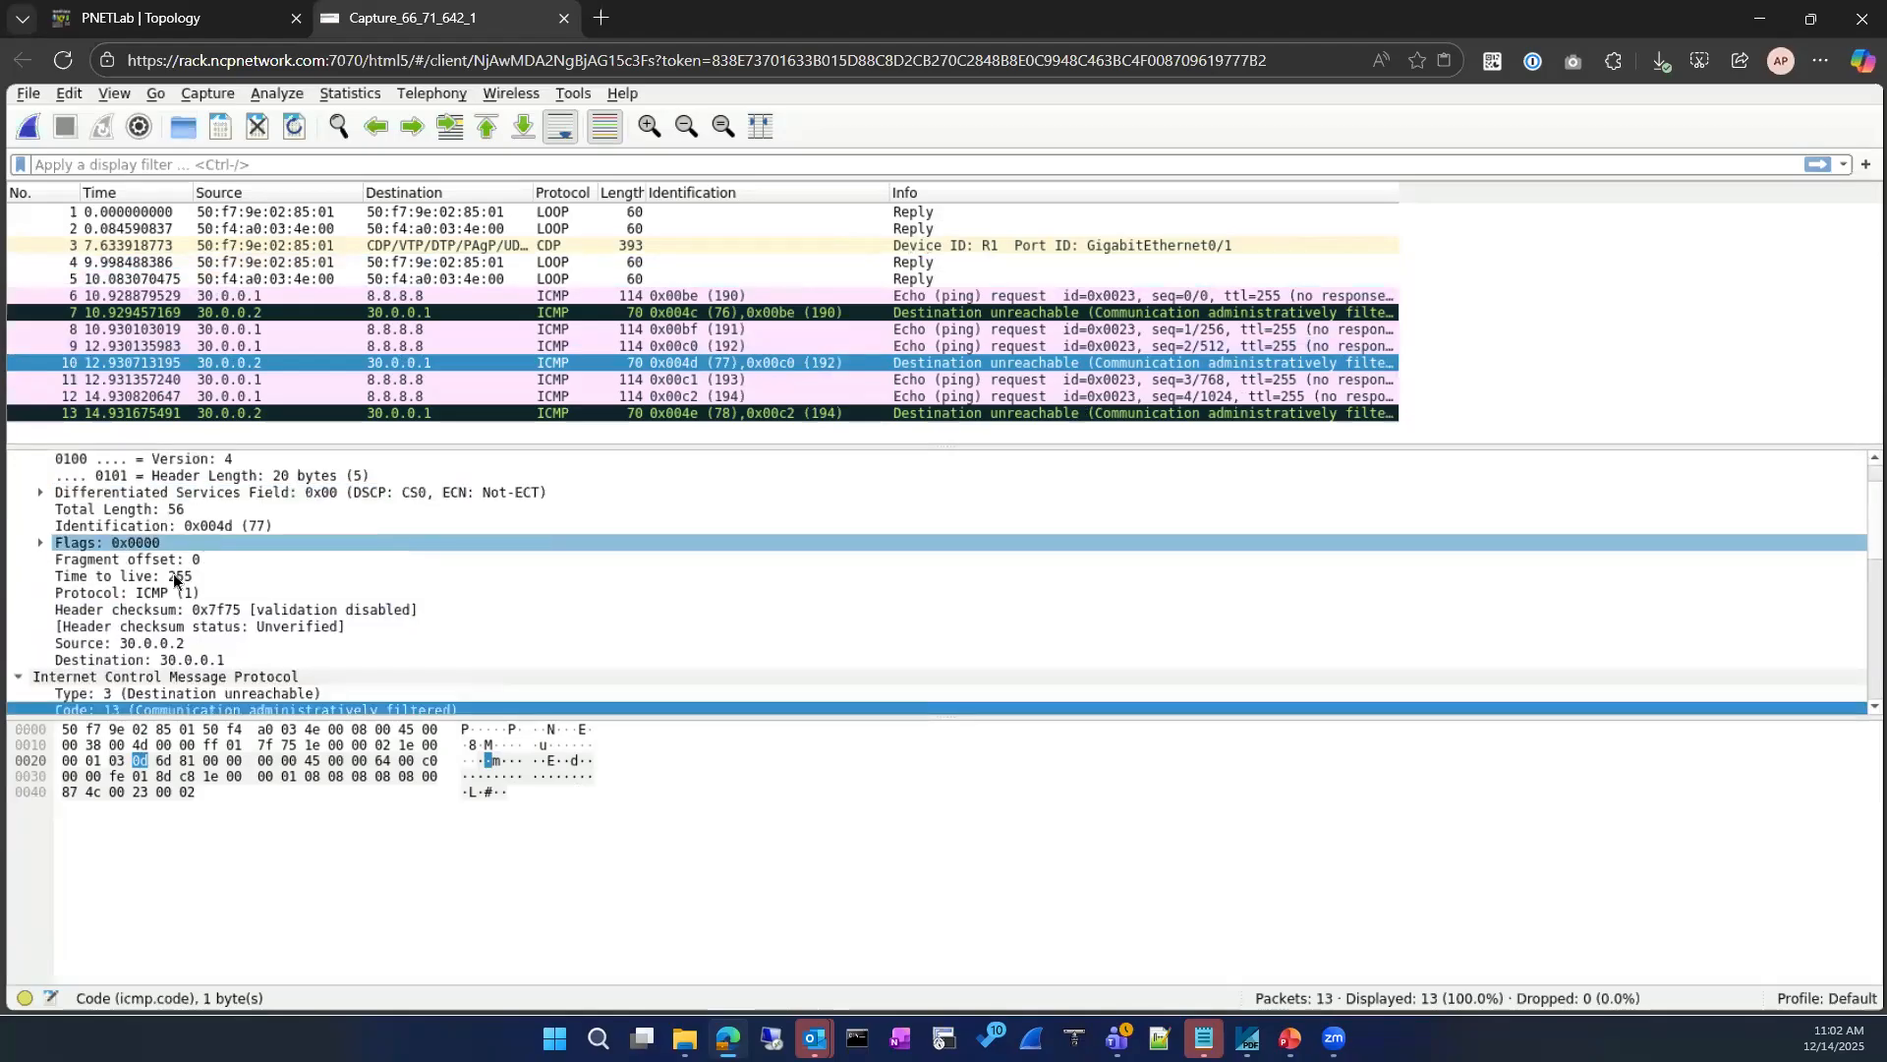
right_click(173, 570)
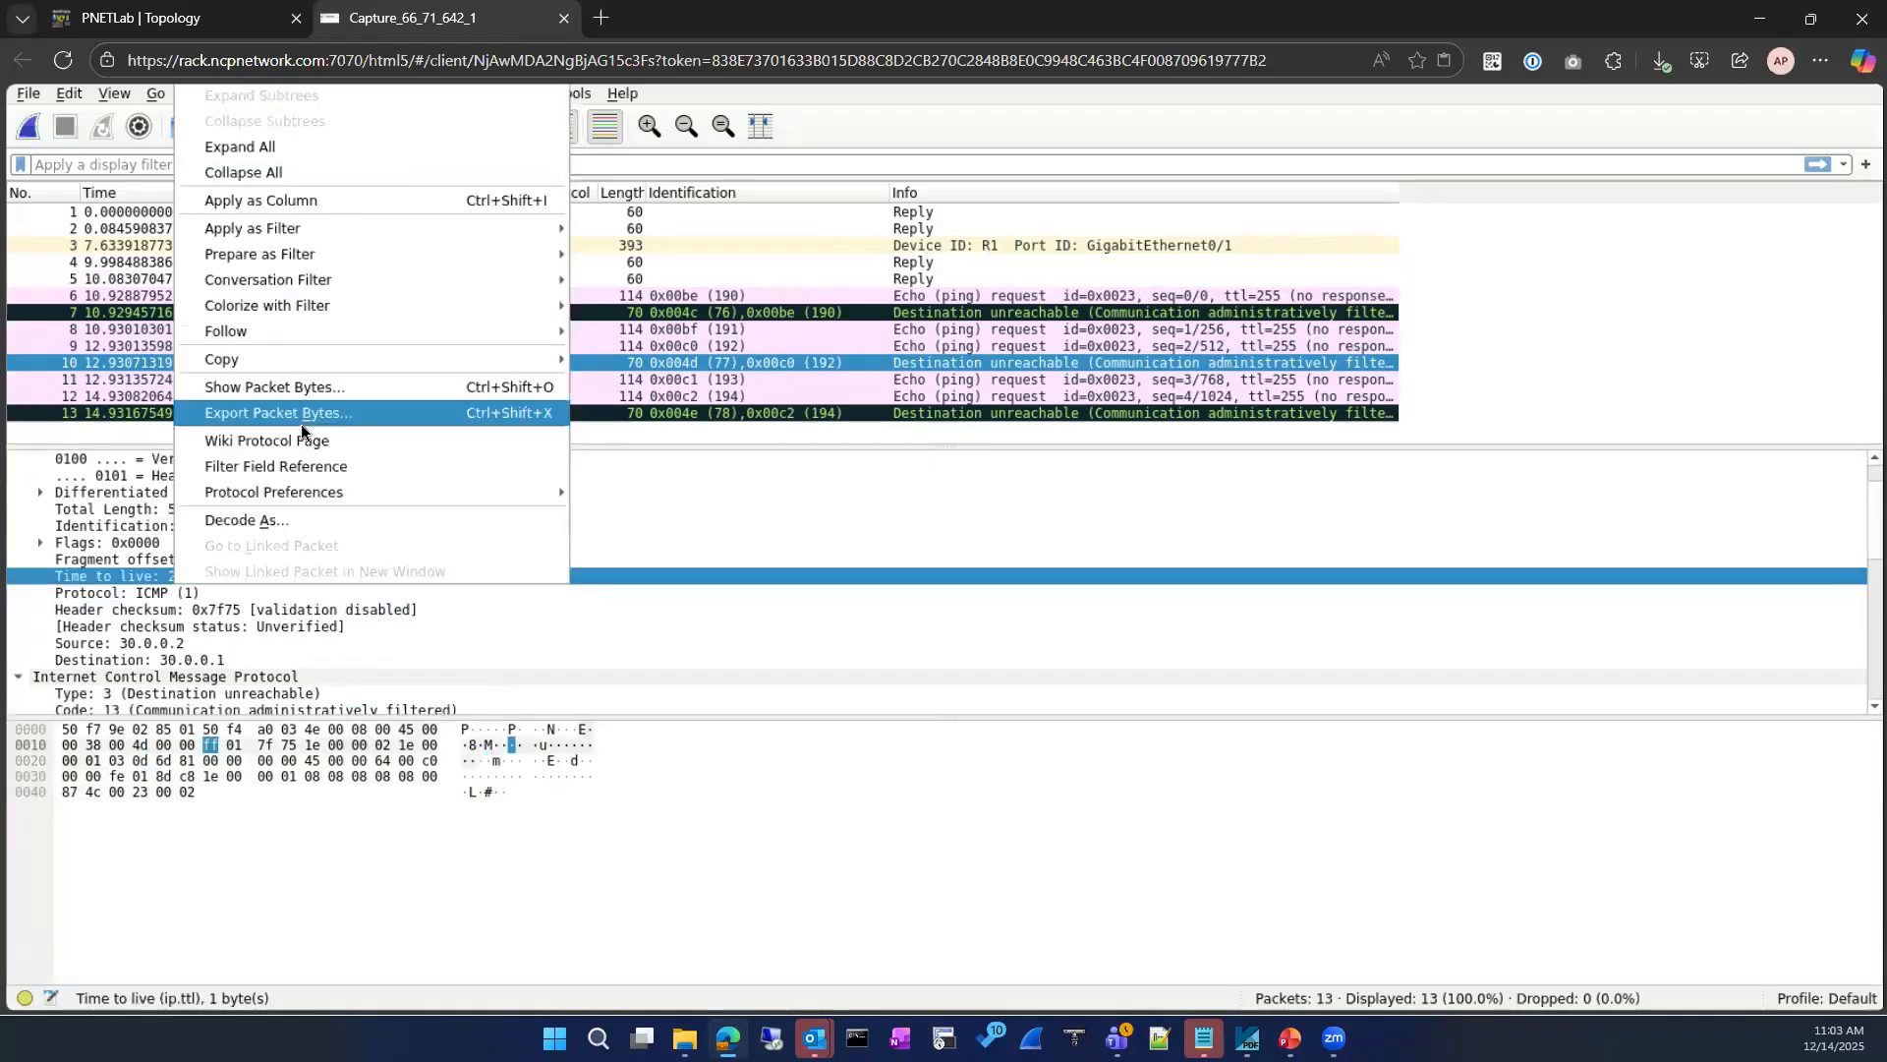
left_click(394, 207)
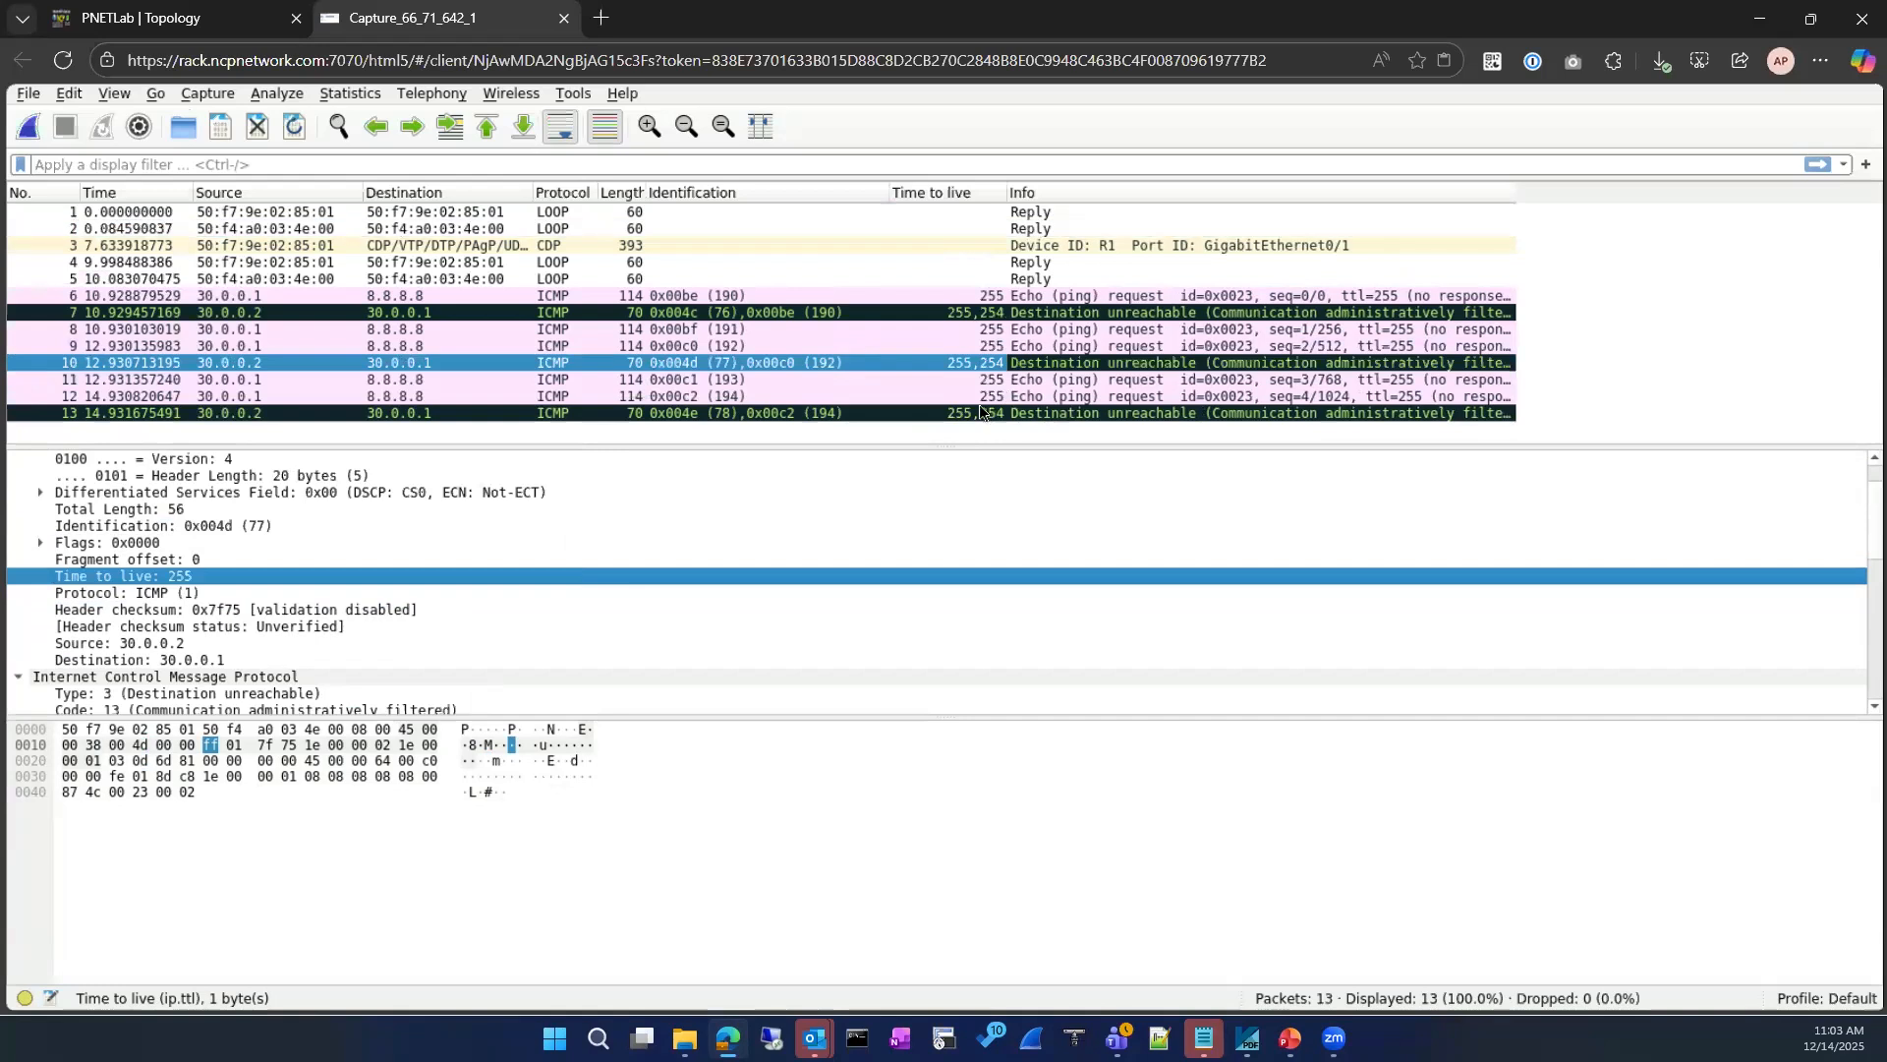
left_click(647, 127)
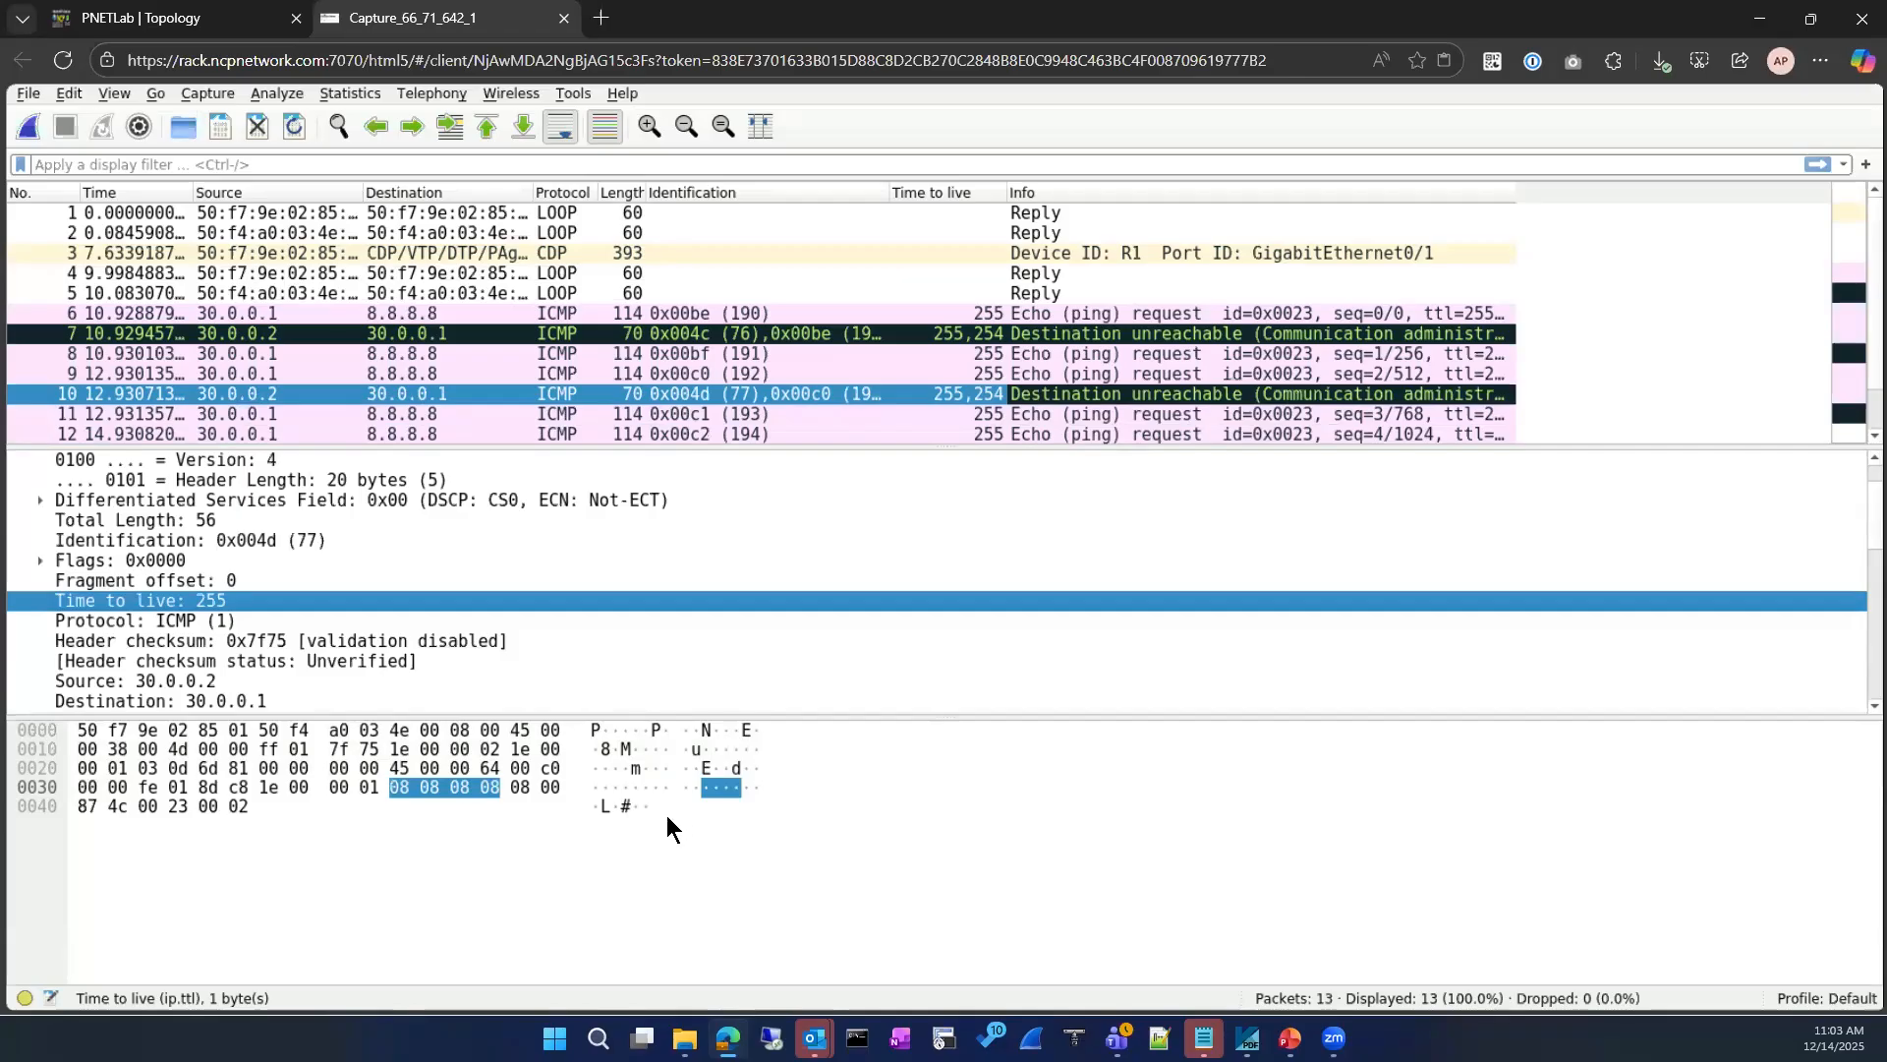
Step: Examine the echo requests in packets 9, 11 and 12, including packet 12's ICMP type and sequence number
left_click(418, 372)
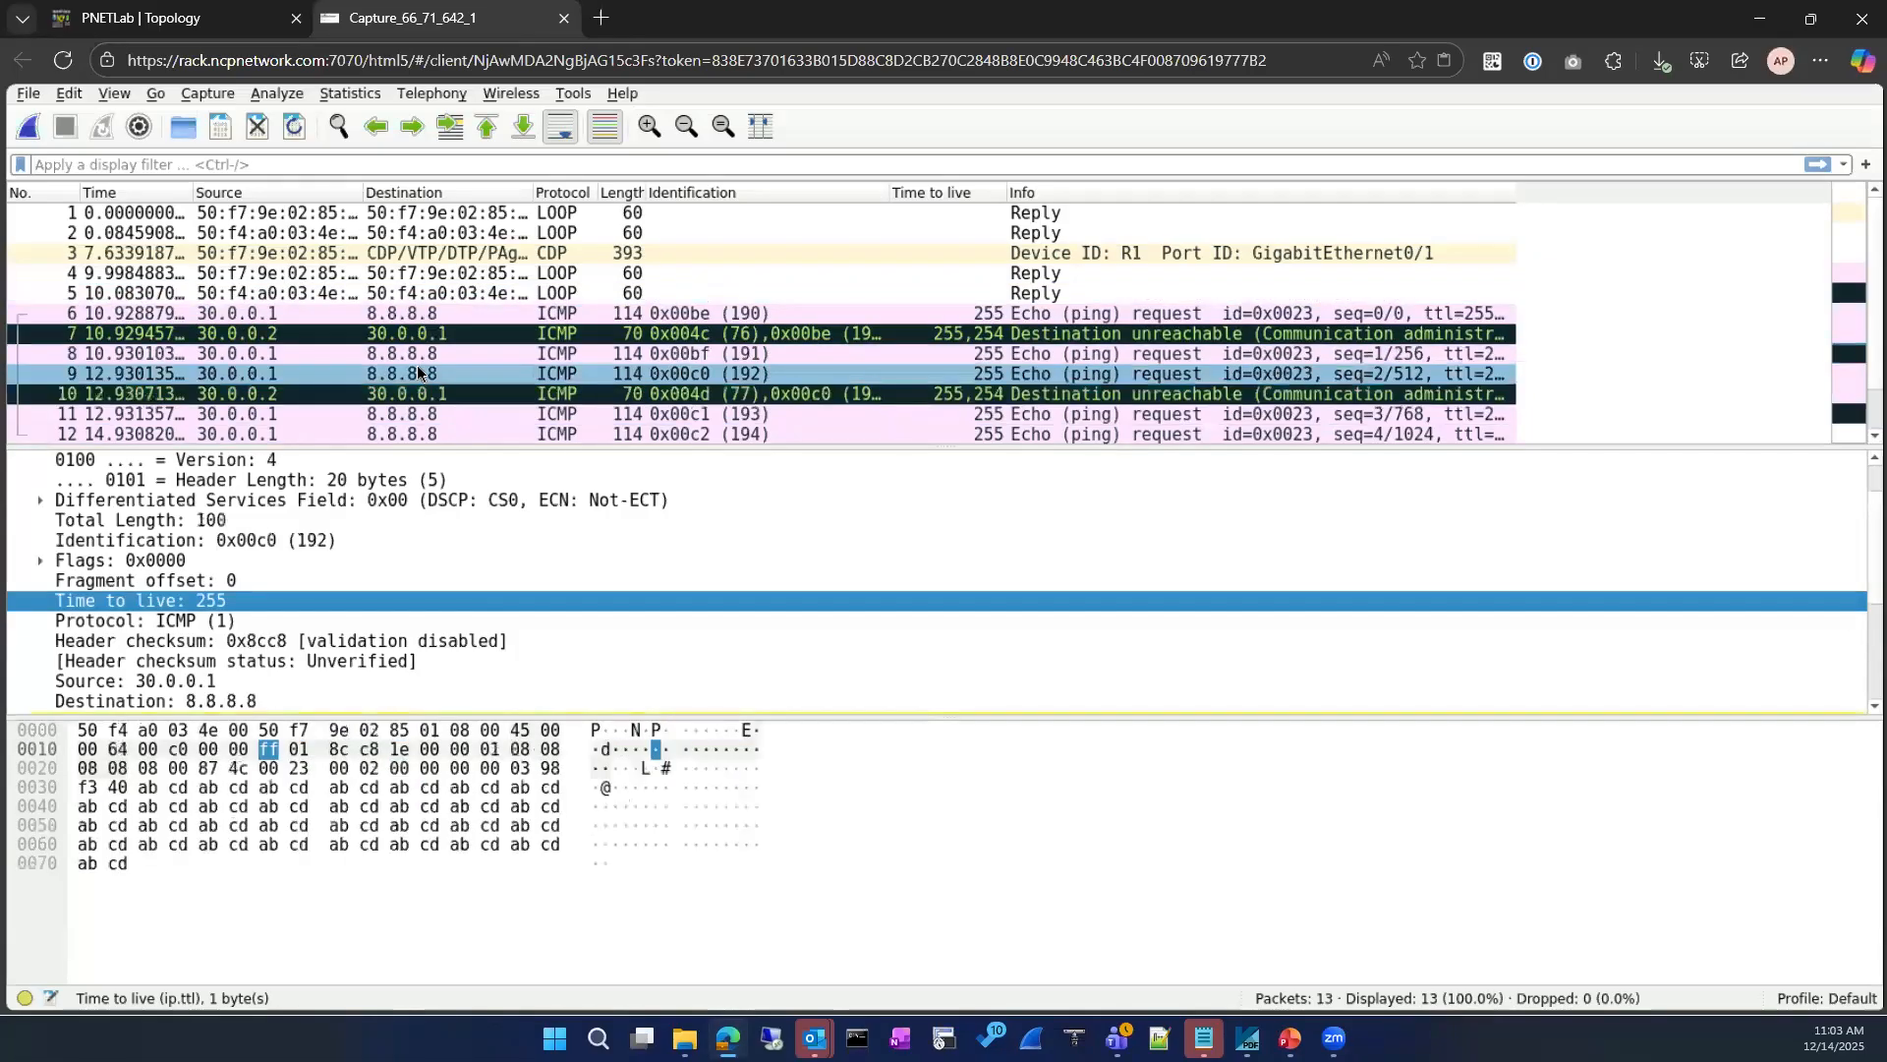
left_click(413, 417)
scroll(412, 417, "down", 1)
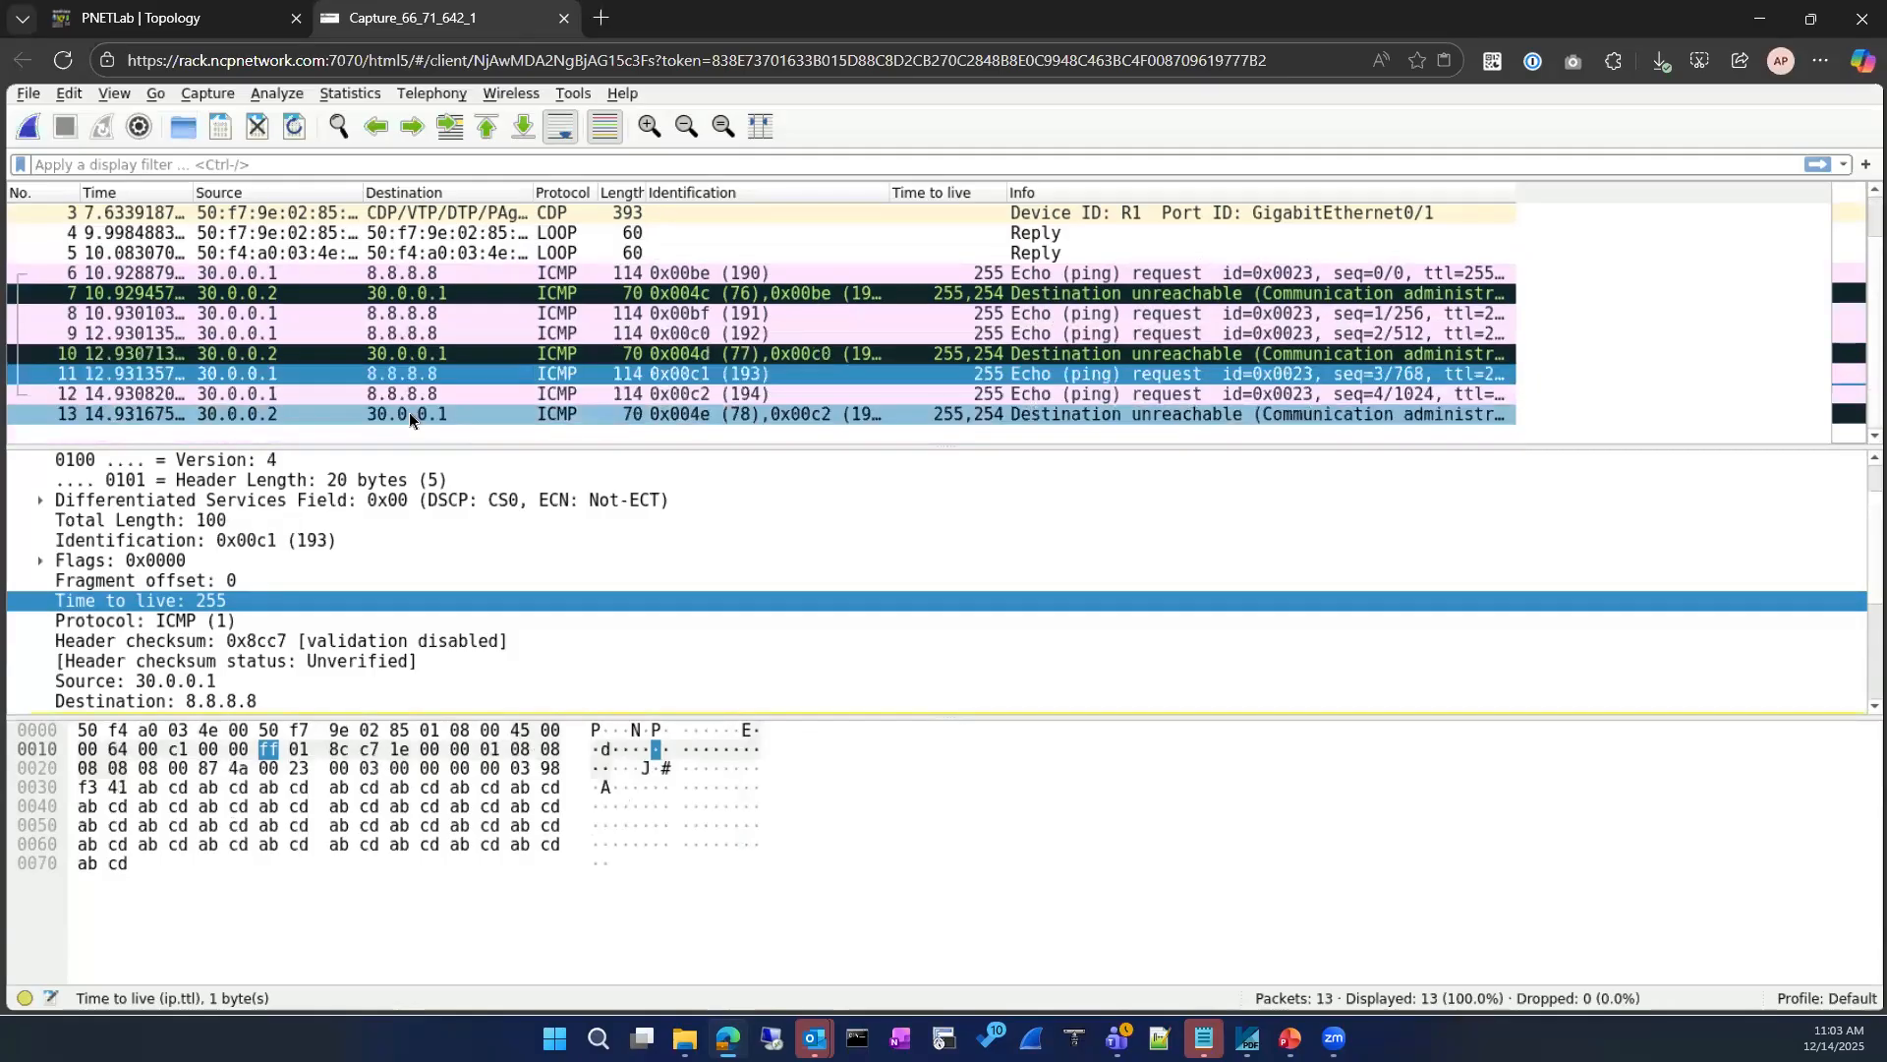
left_click(420, 393)
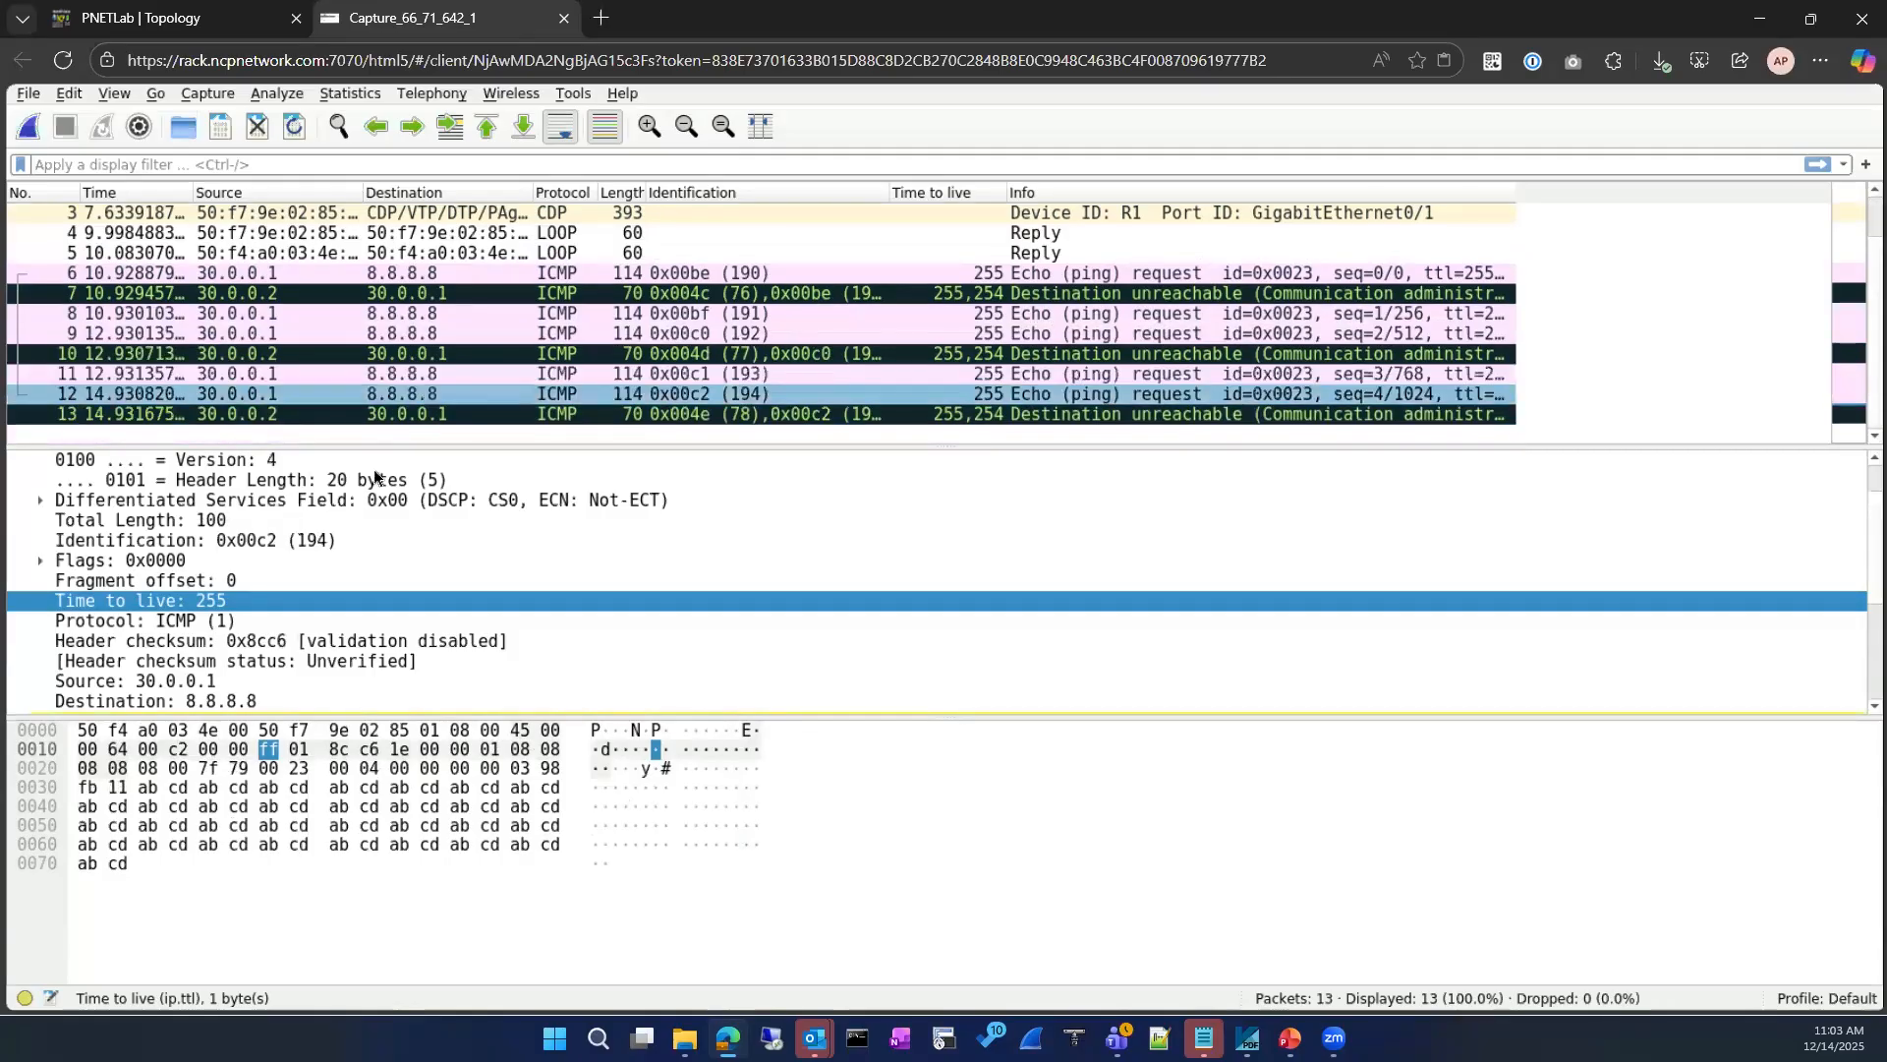
scroll(374, 476, "down", 3)
scroll(425, 357, "up", 1)
scroll(425, 357, "down", 1)
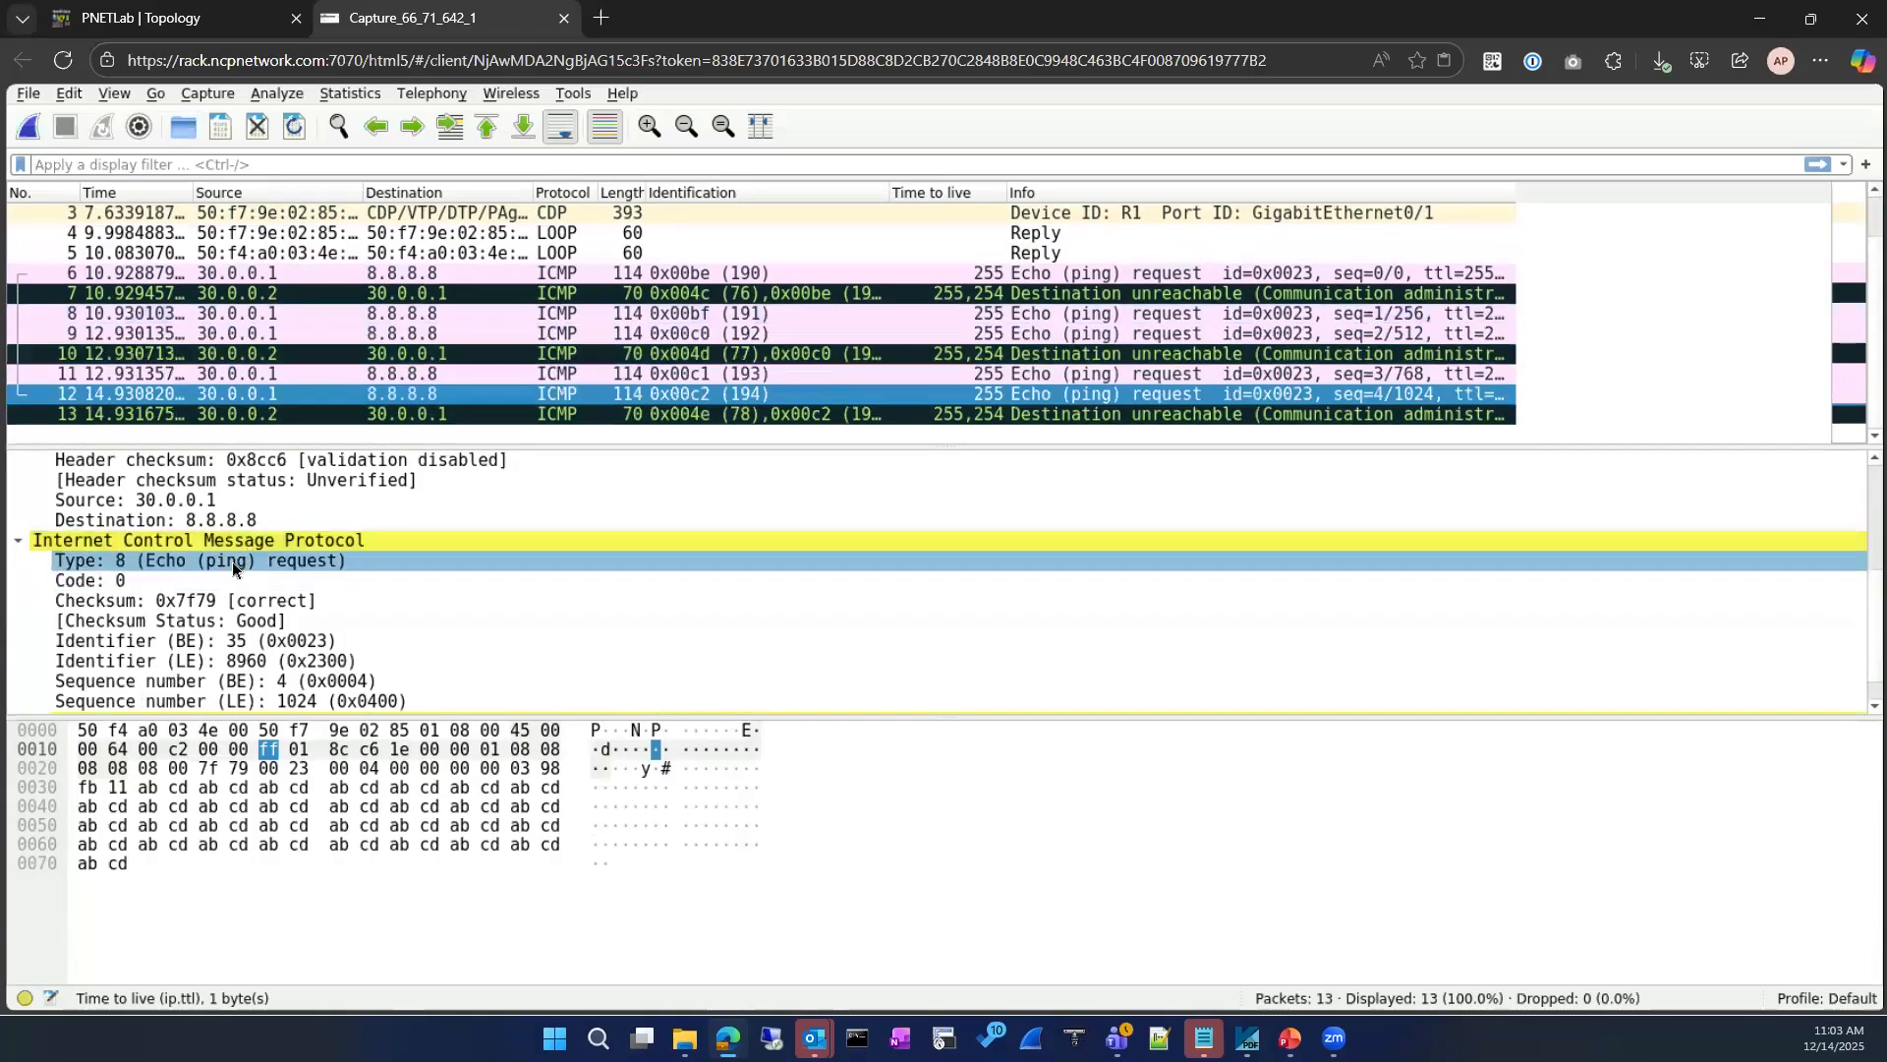
Step: Compare the time-to-live values in packet 13's outer and embedded IP headers, and check the echo request and reply in packets 6 and 7
left_click(906, 414)
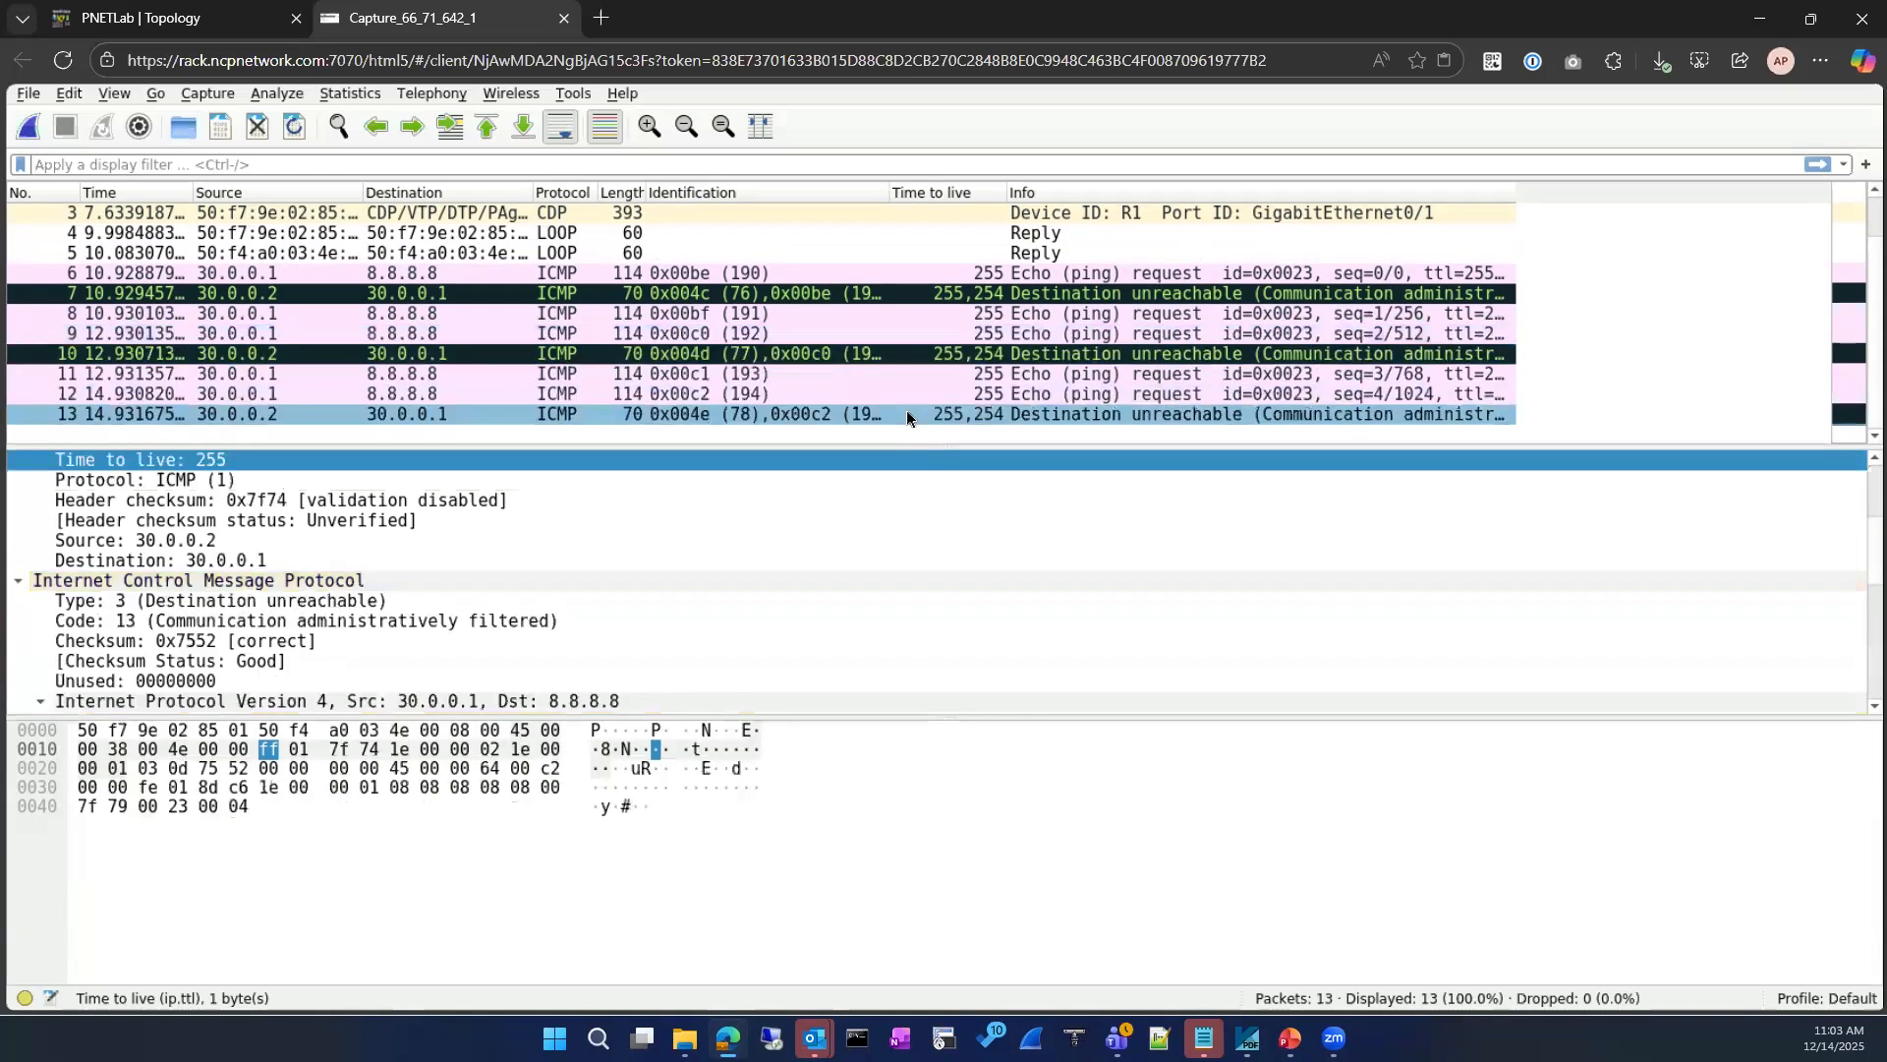
scroll(452, 681, "down", 7)
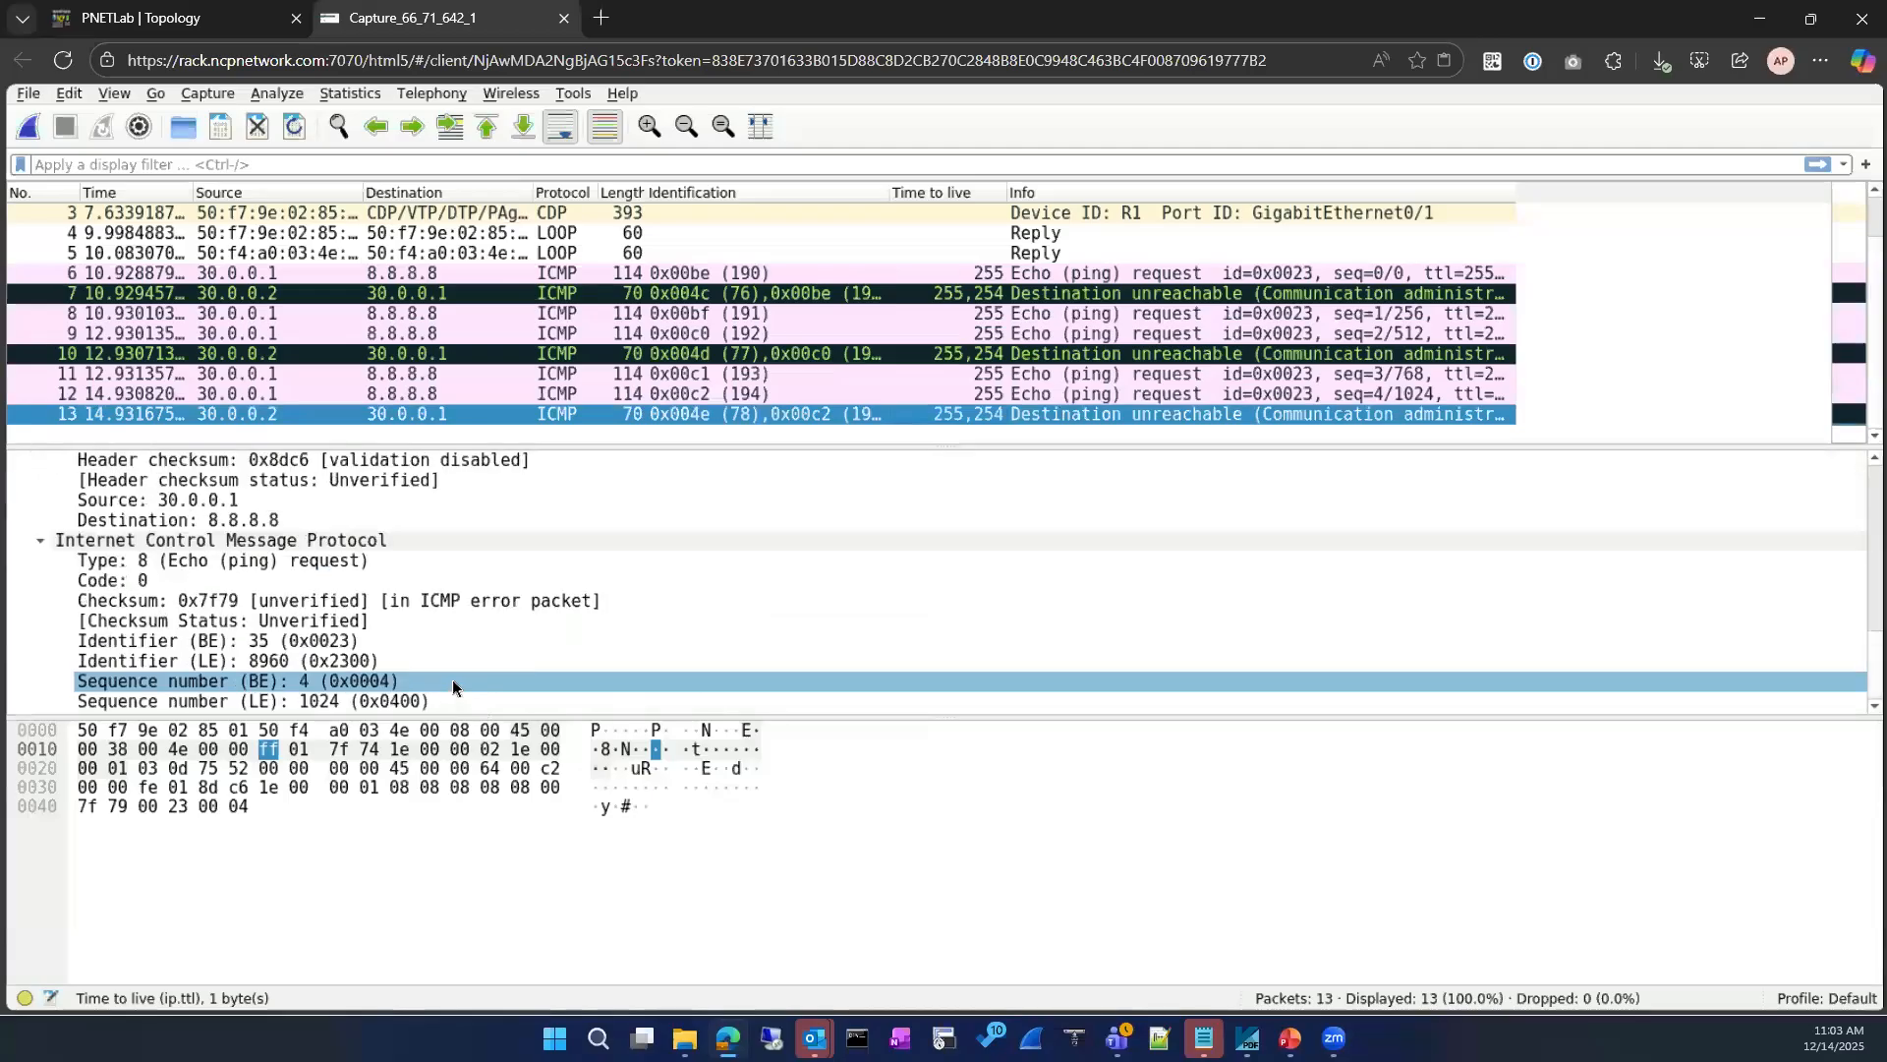
scroll(433, 546, "up", 6)
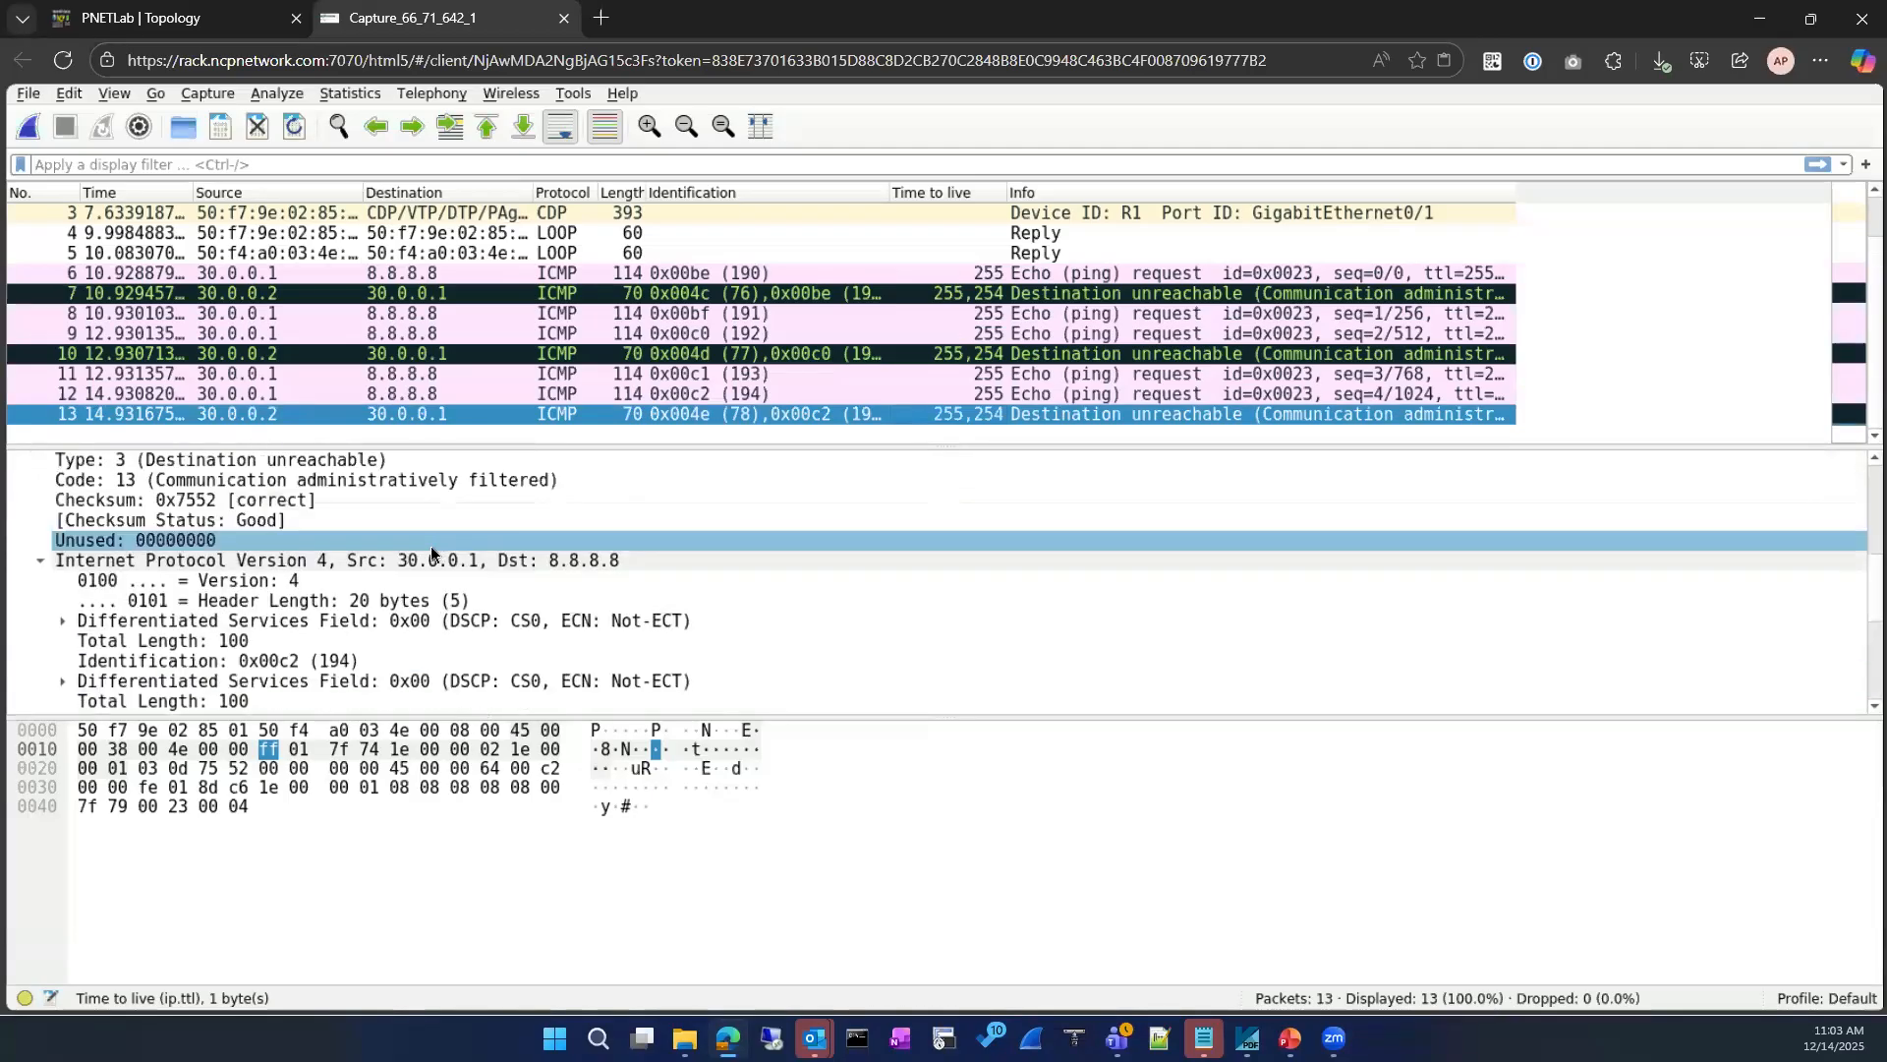
scroll(430, 546, "up", 1)
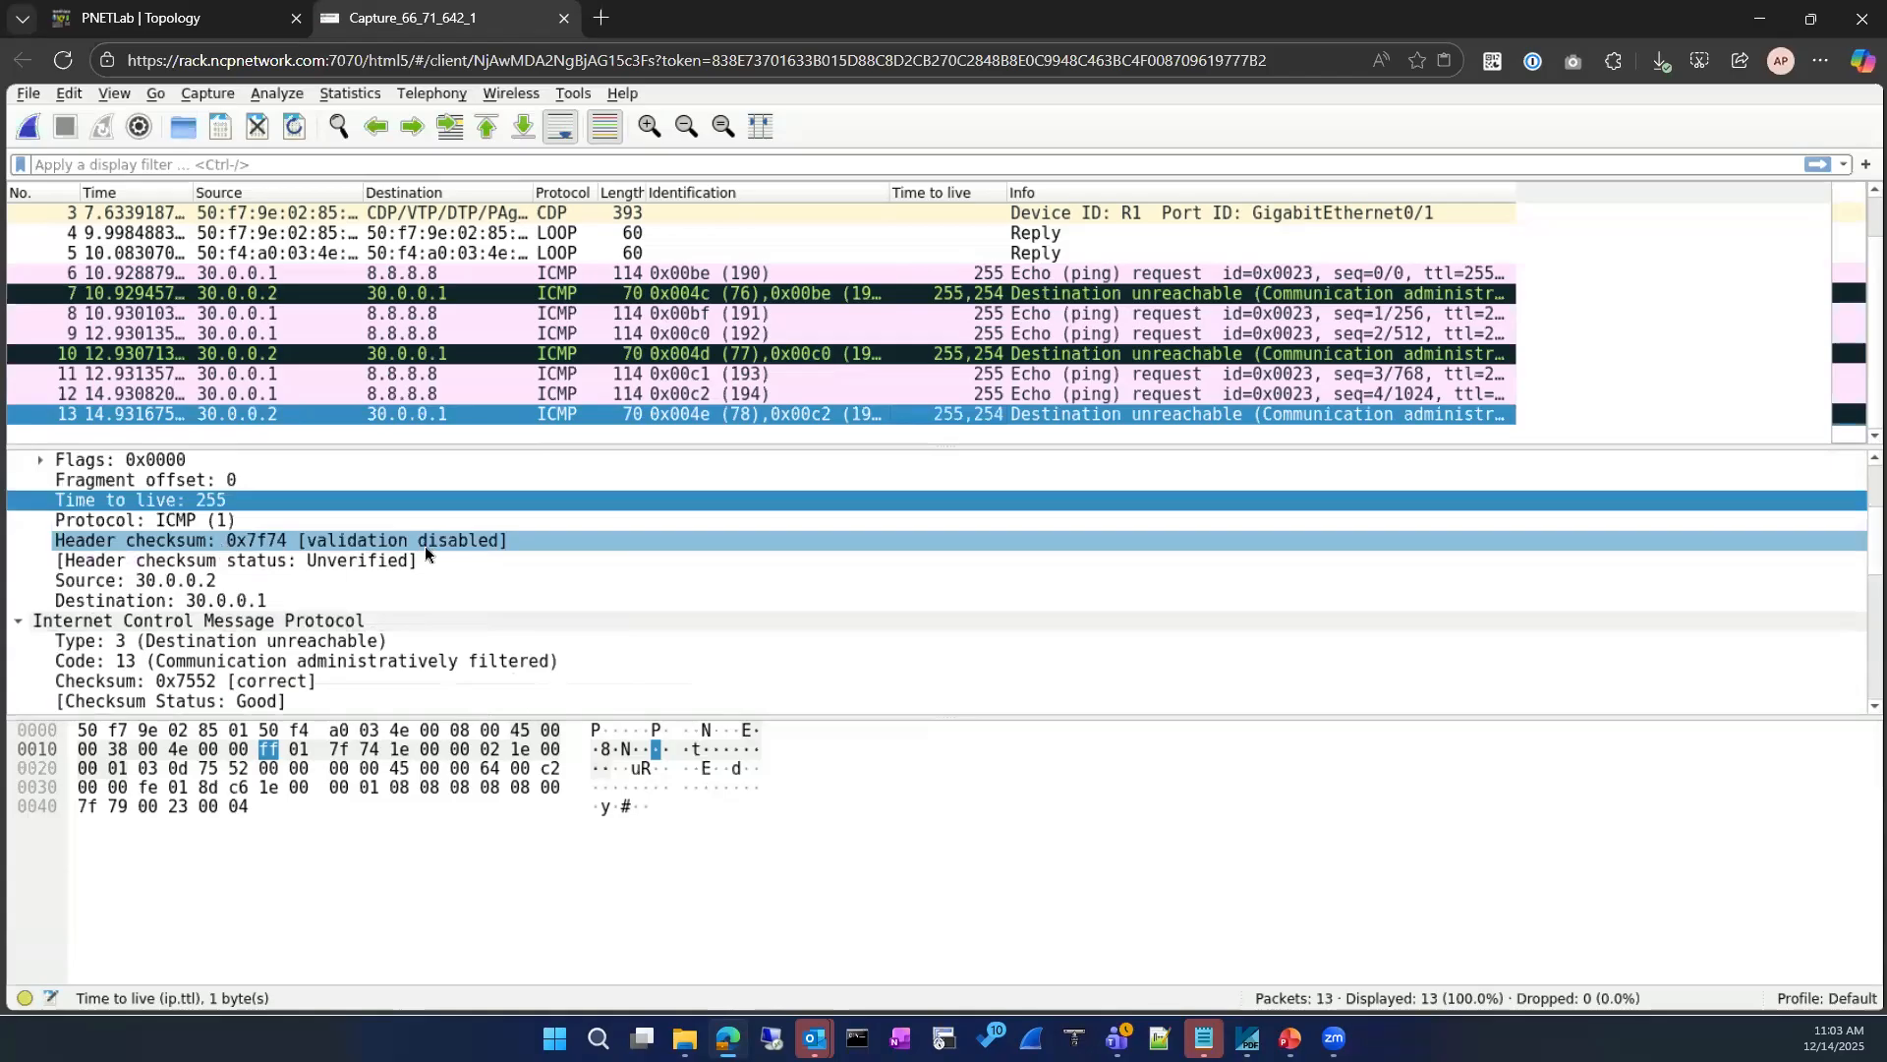
scroll(424, 546, "up", 3)
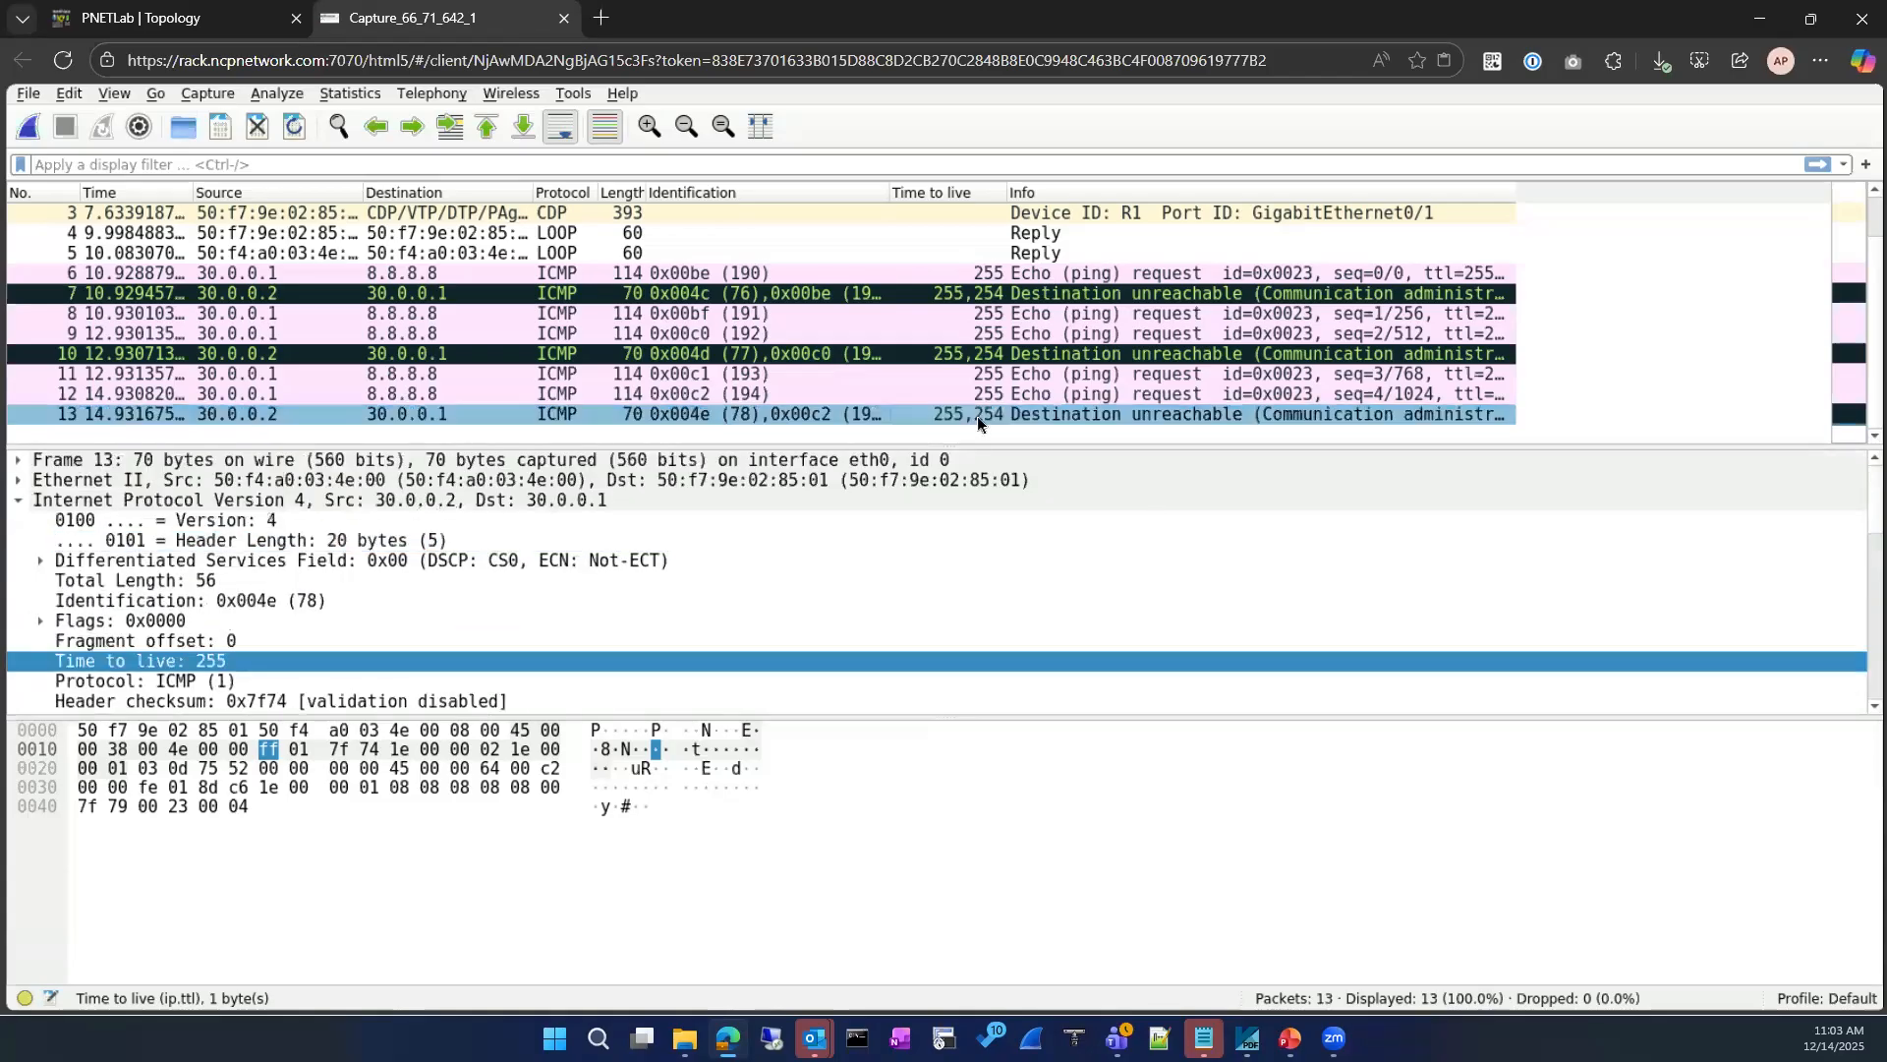
scroll(137, 634, "down", 1)
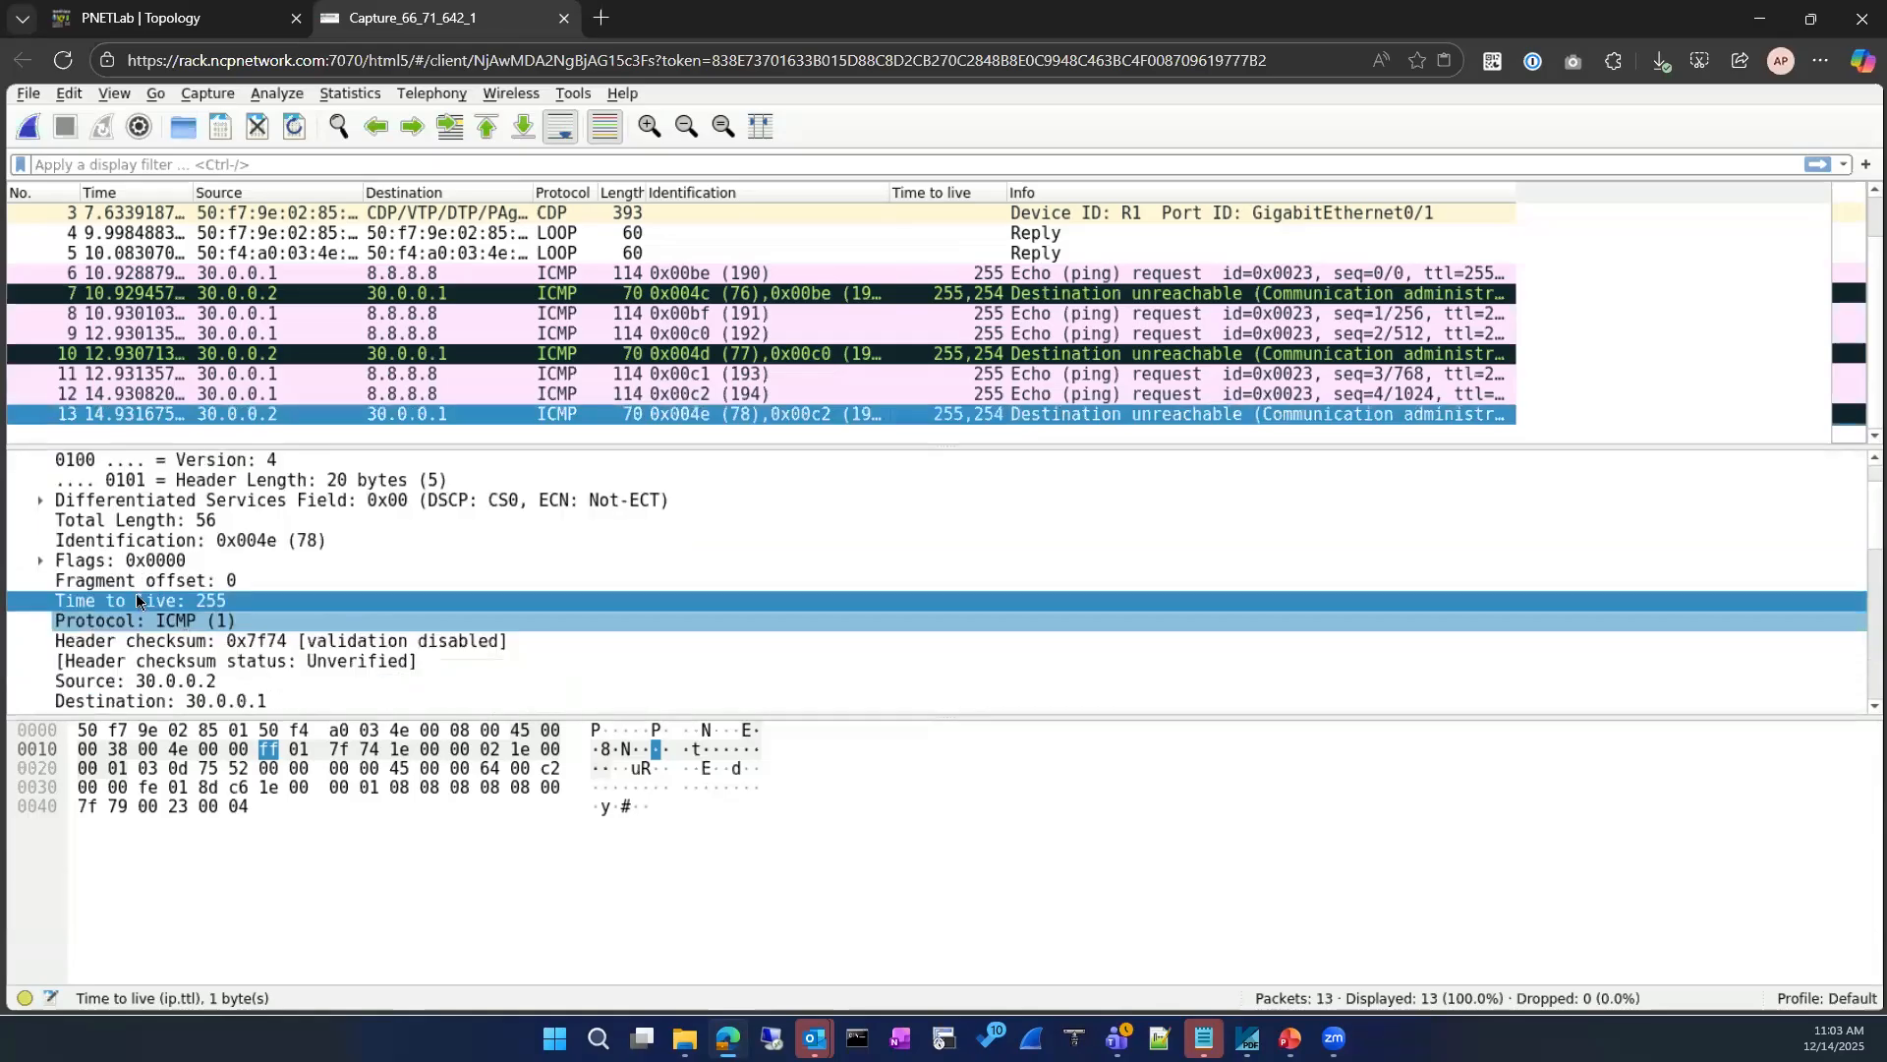
scroll(295, 624, "down", 8)
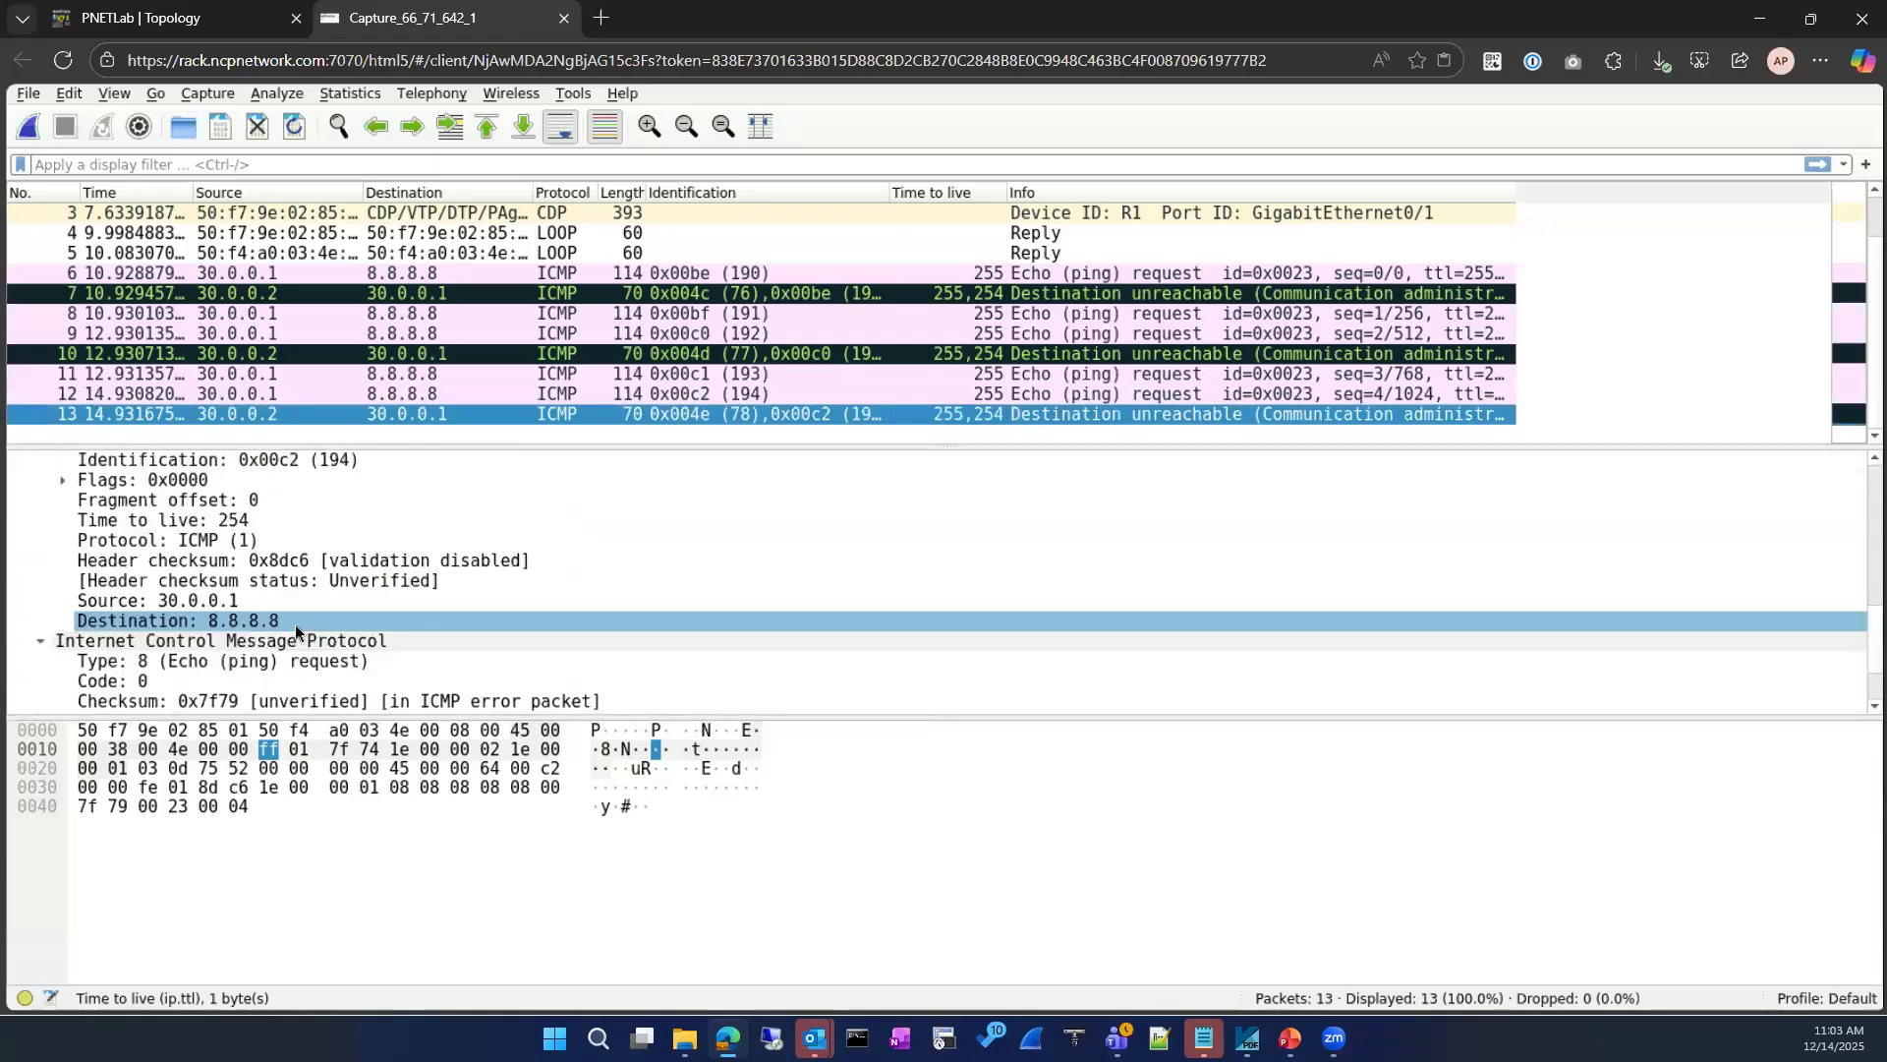
scroll(295, 623, "down", 2)
scroll(295, 623, "up", 3)
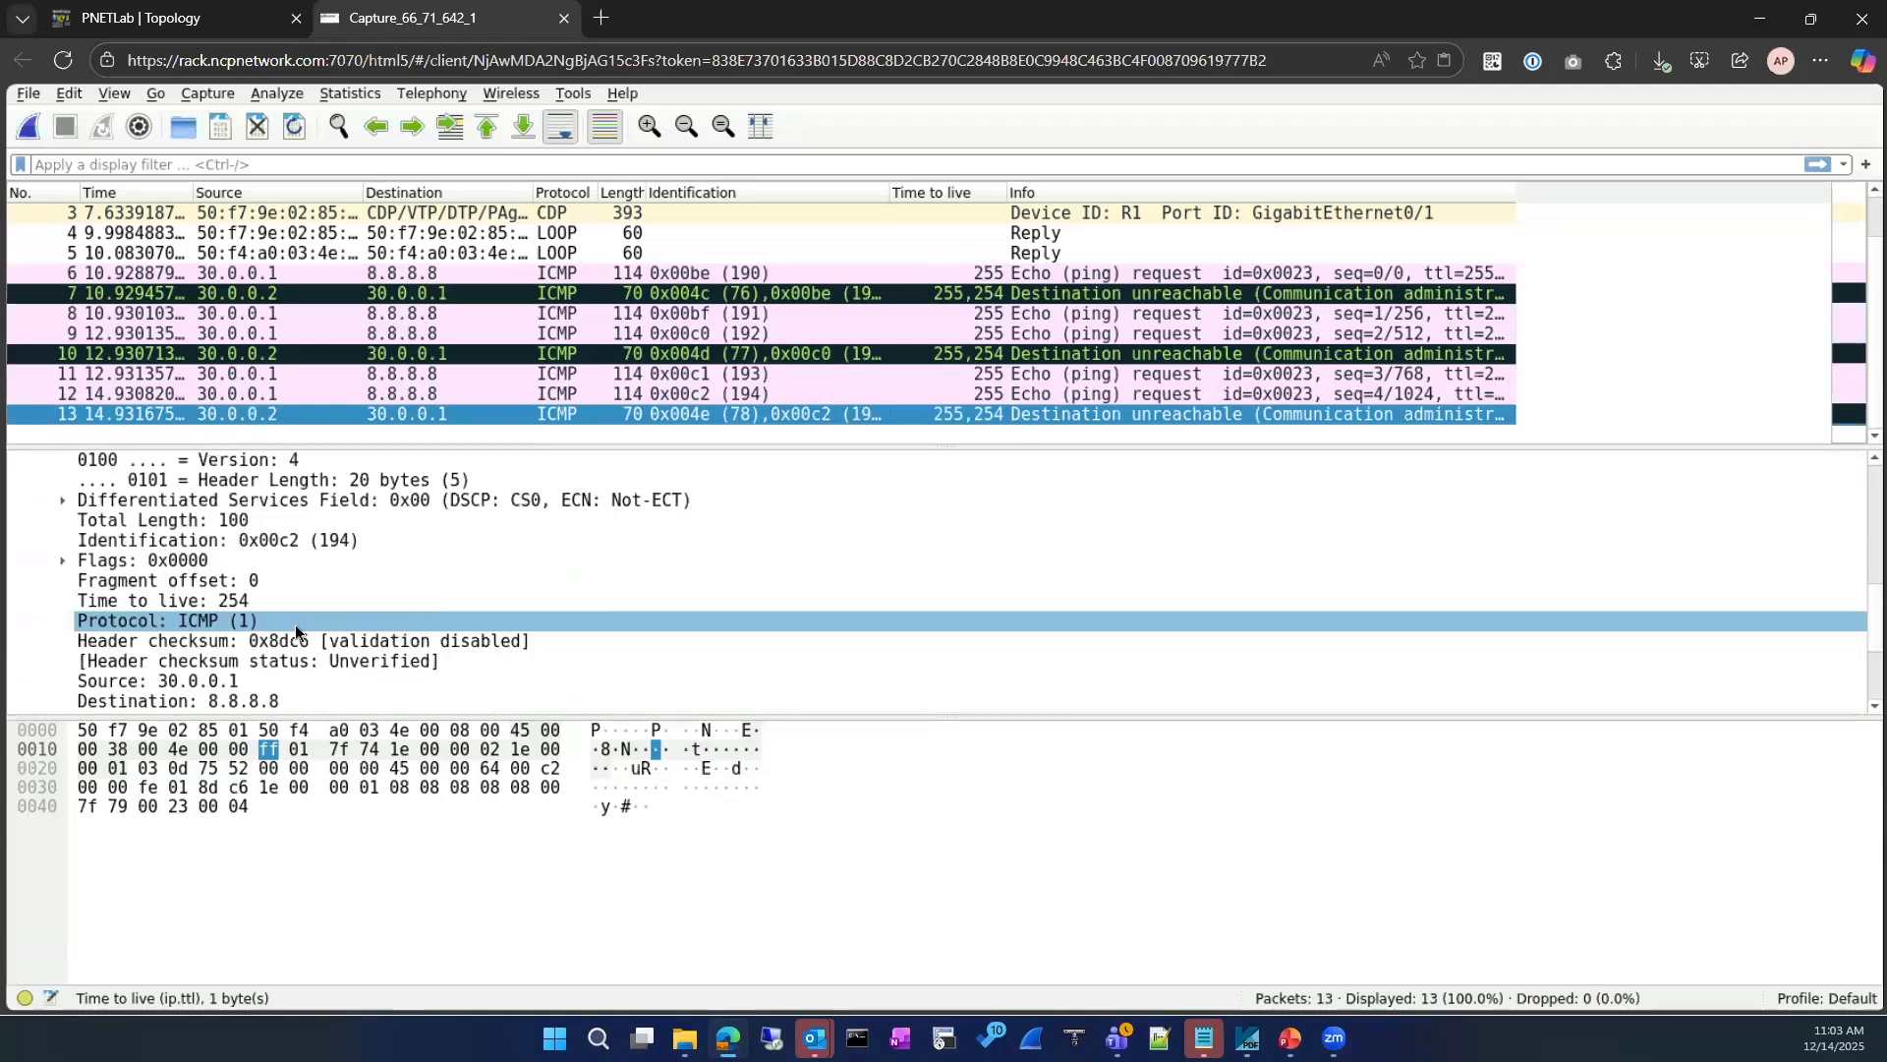
scroll(376, 487, "up", 2)
left_click(586, 275)
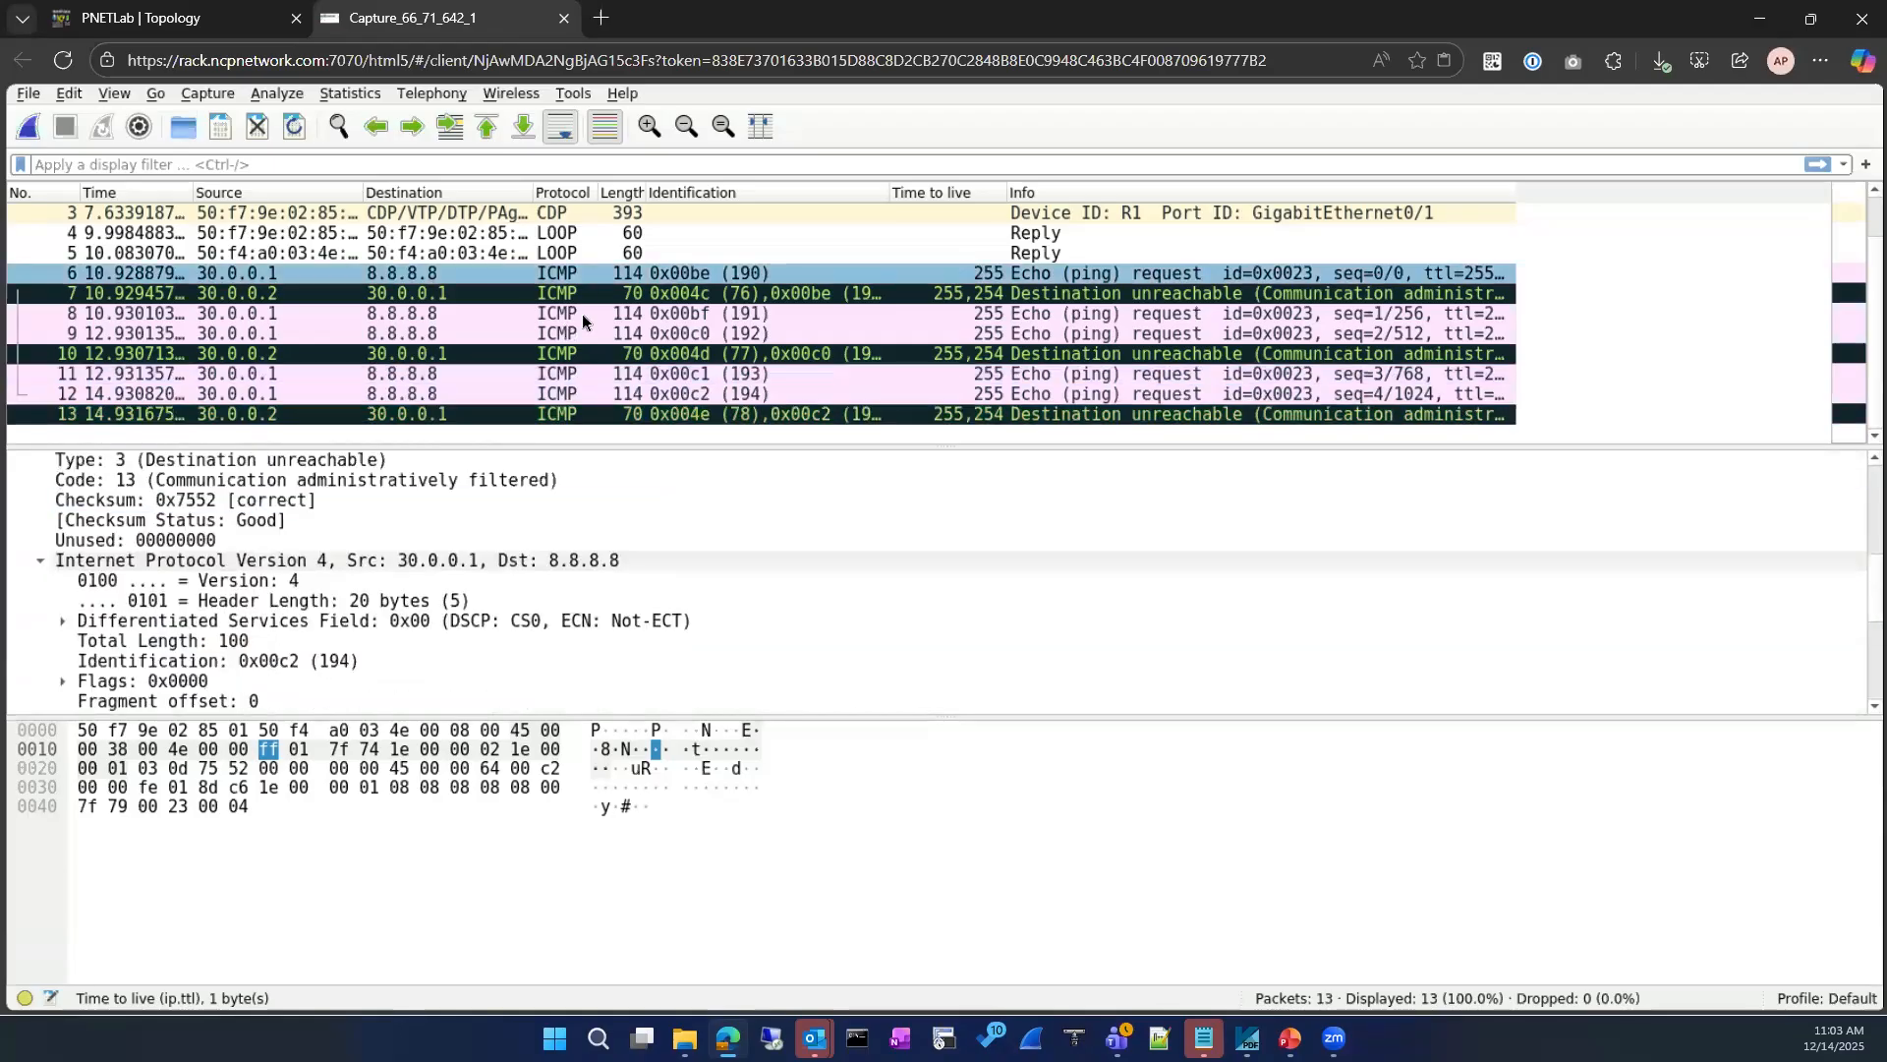
left_click(582, 299)
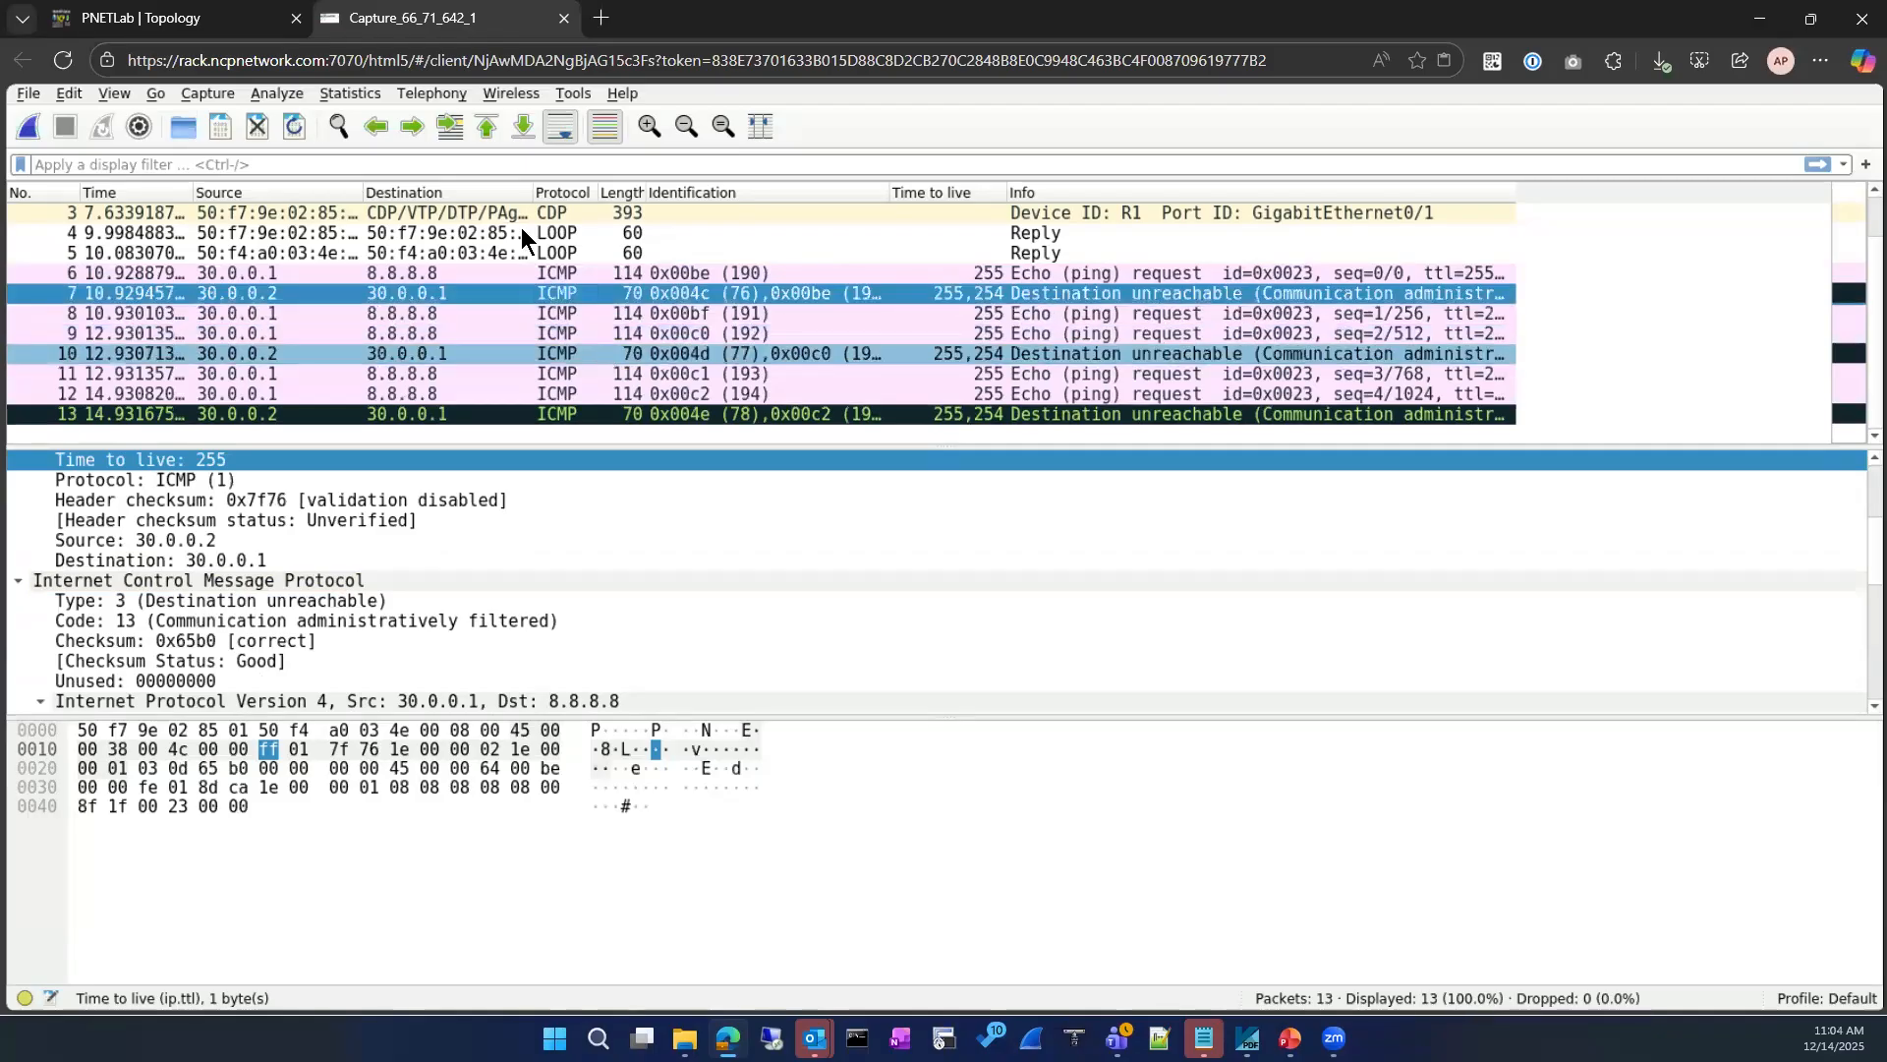
Step: Switch to the PNETLab topology and enter global configuration mode on R2's console
left_click(147, 18)
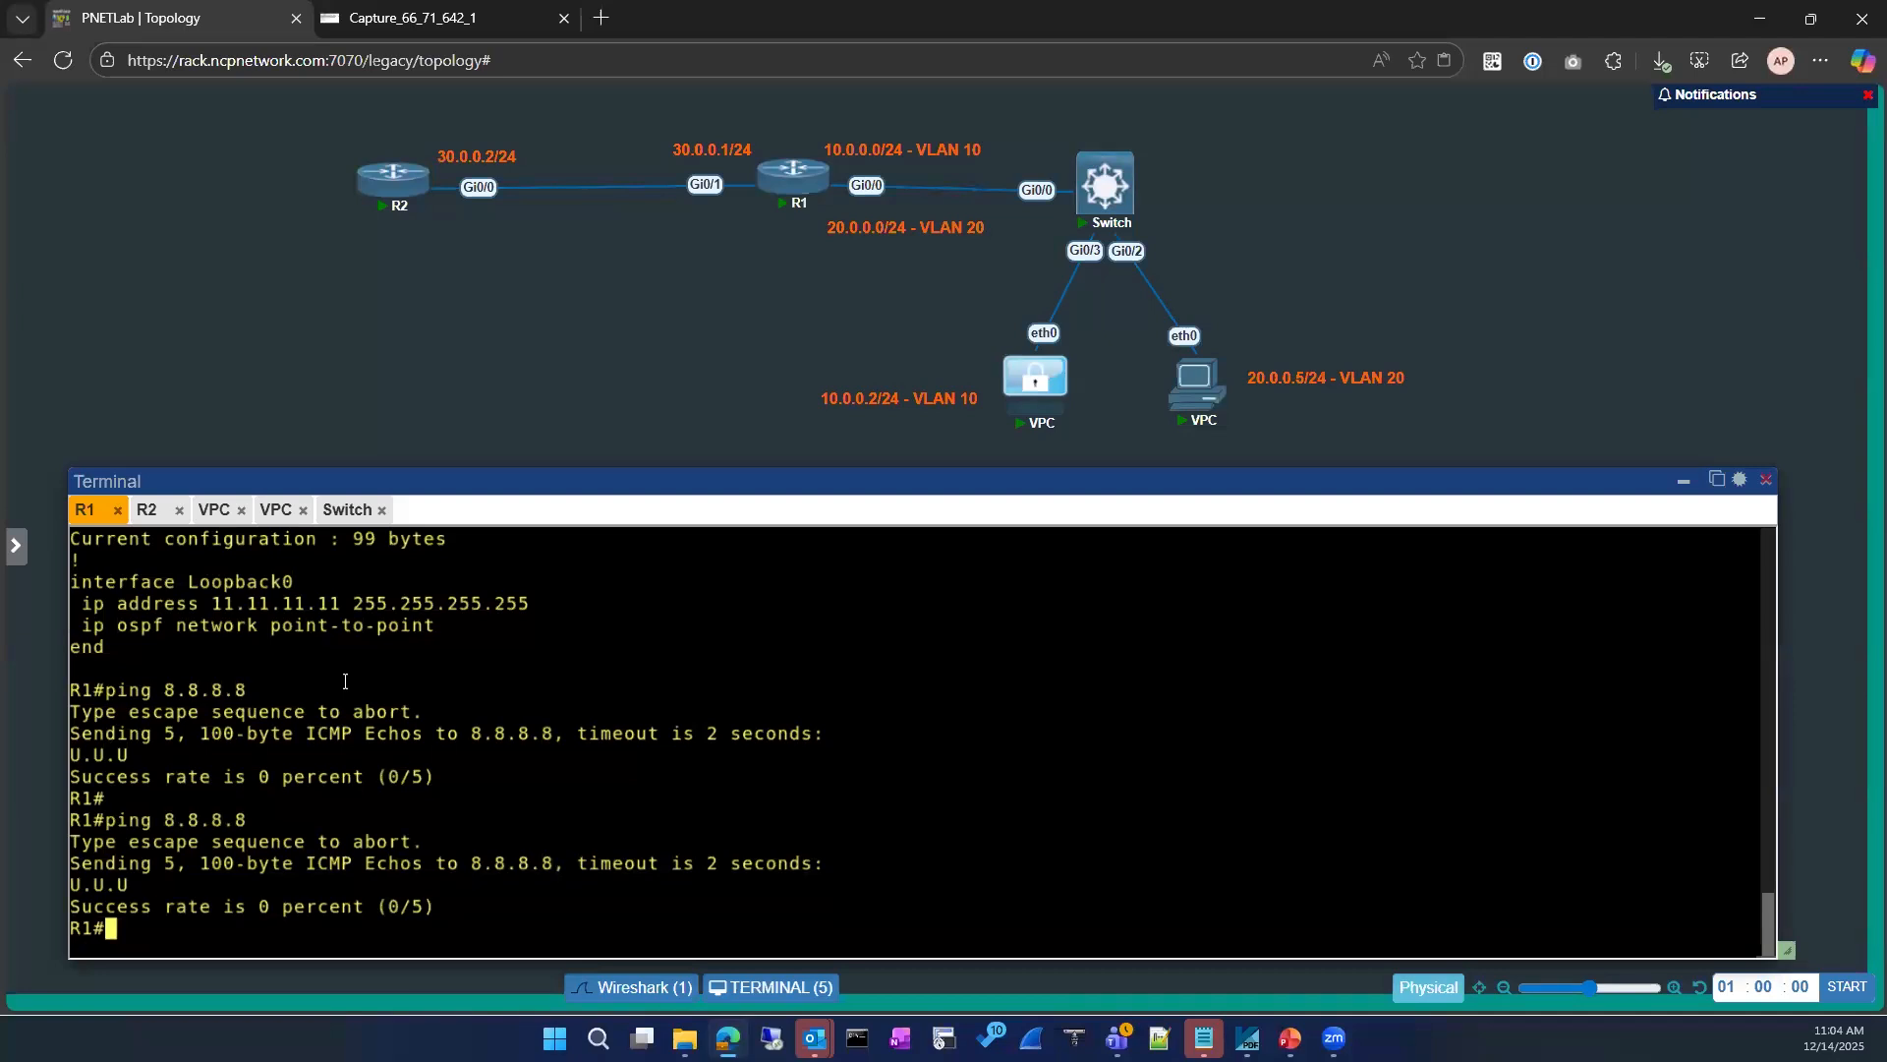
key("Return")
key("Return")
key("Return")
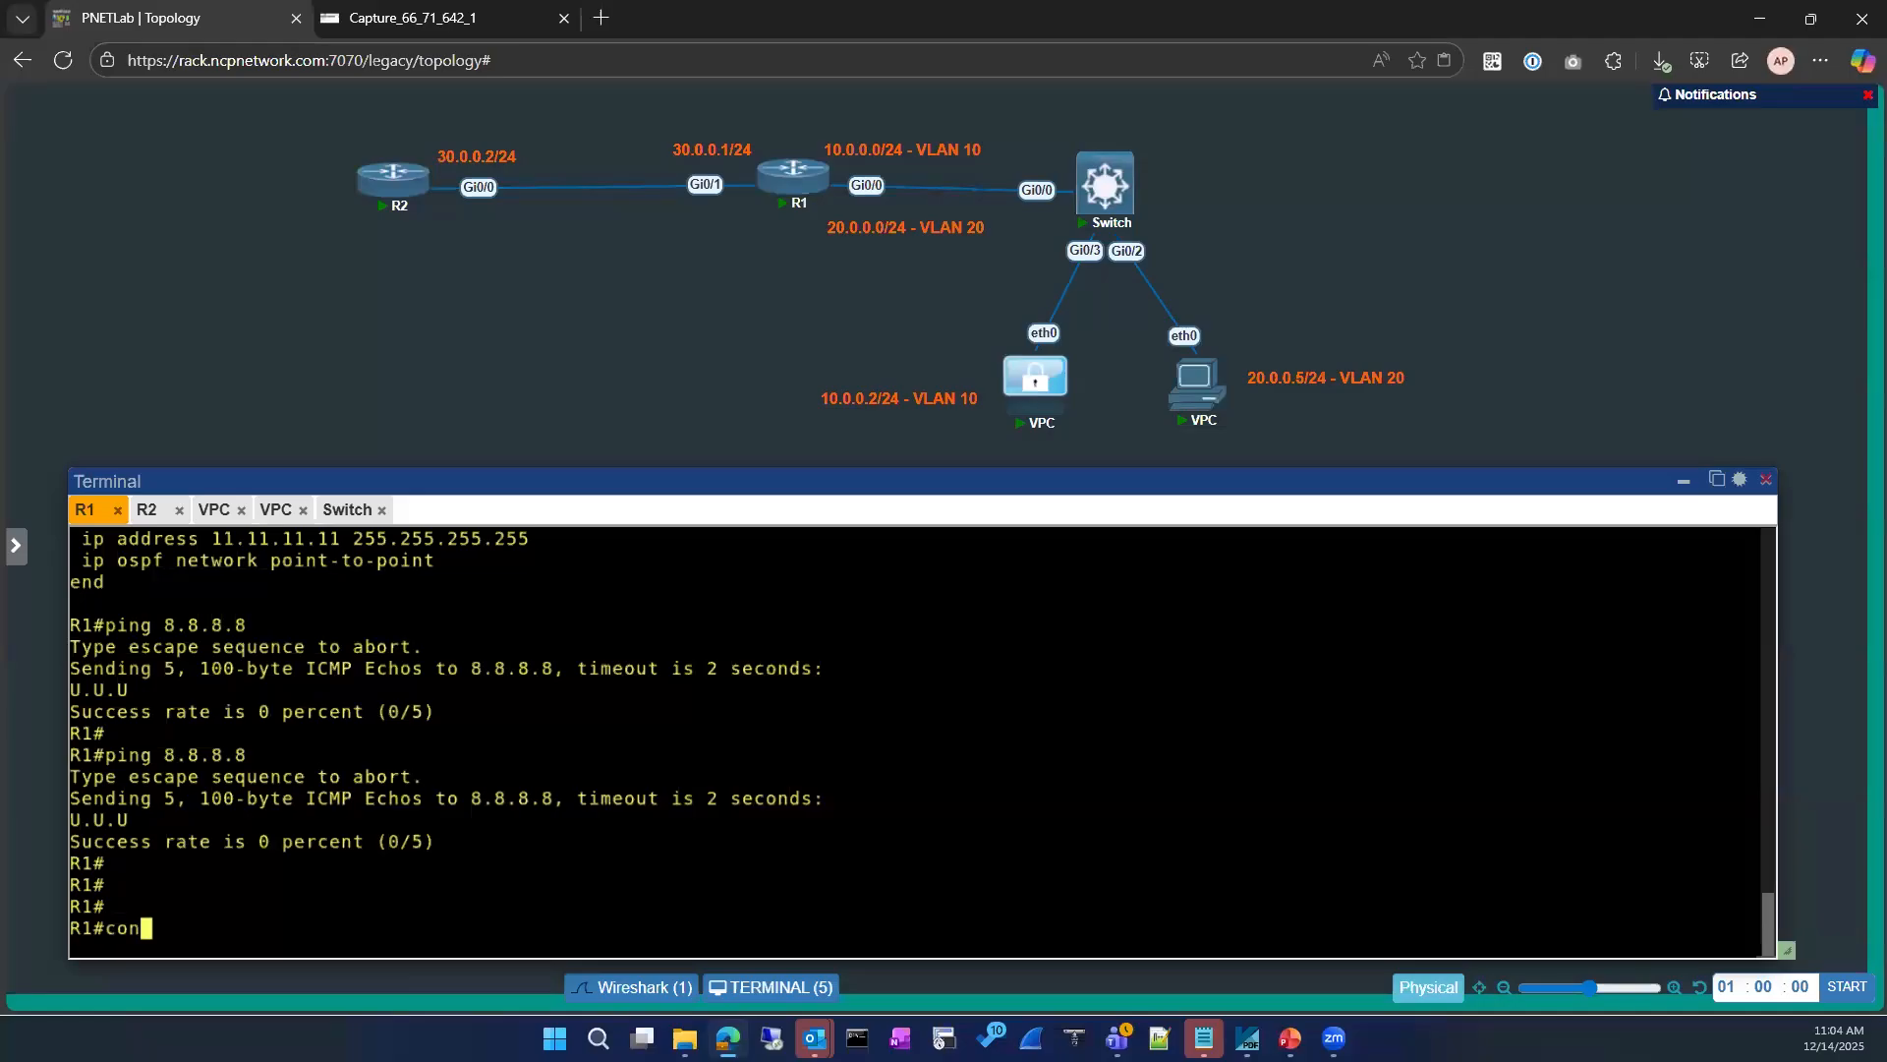
left_click(147, 509)
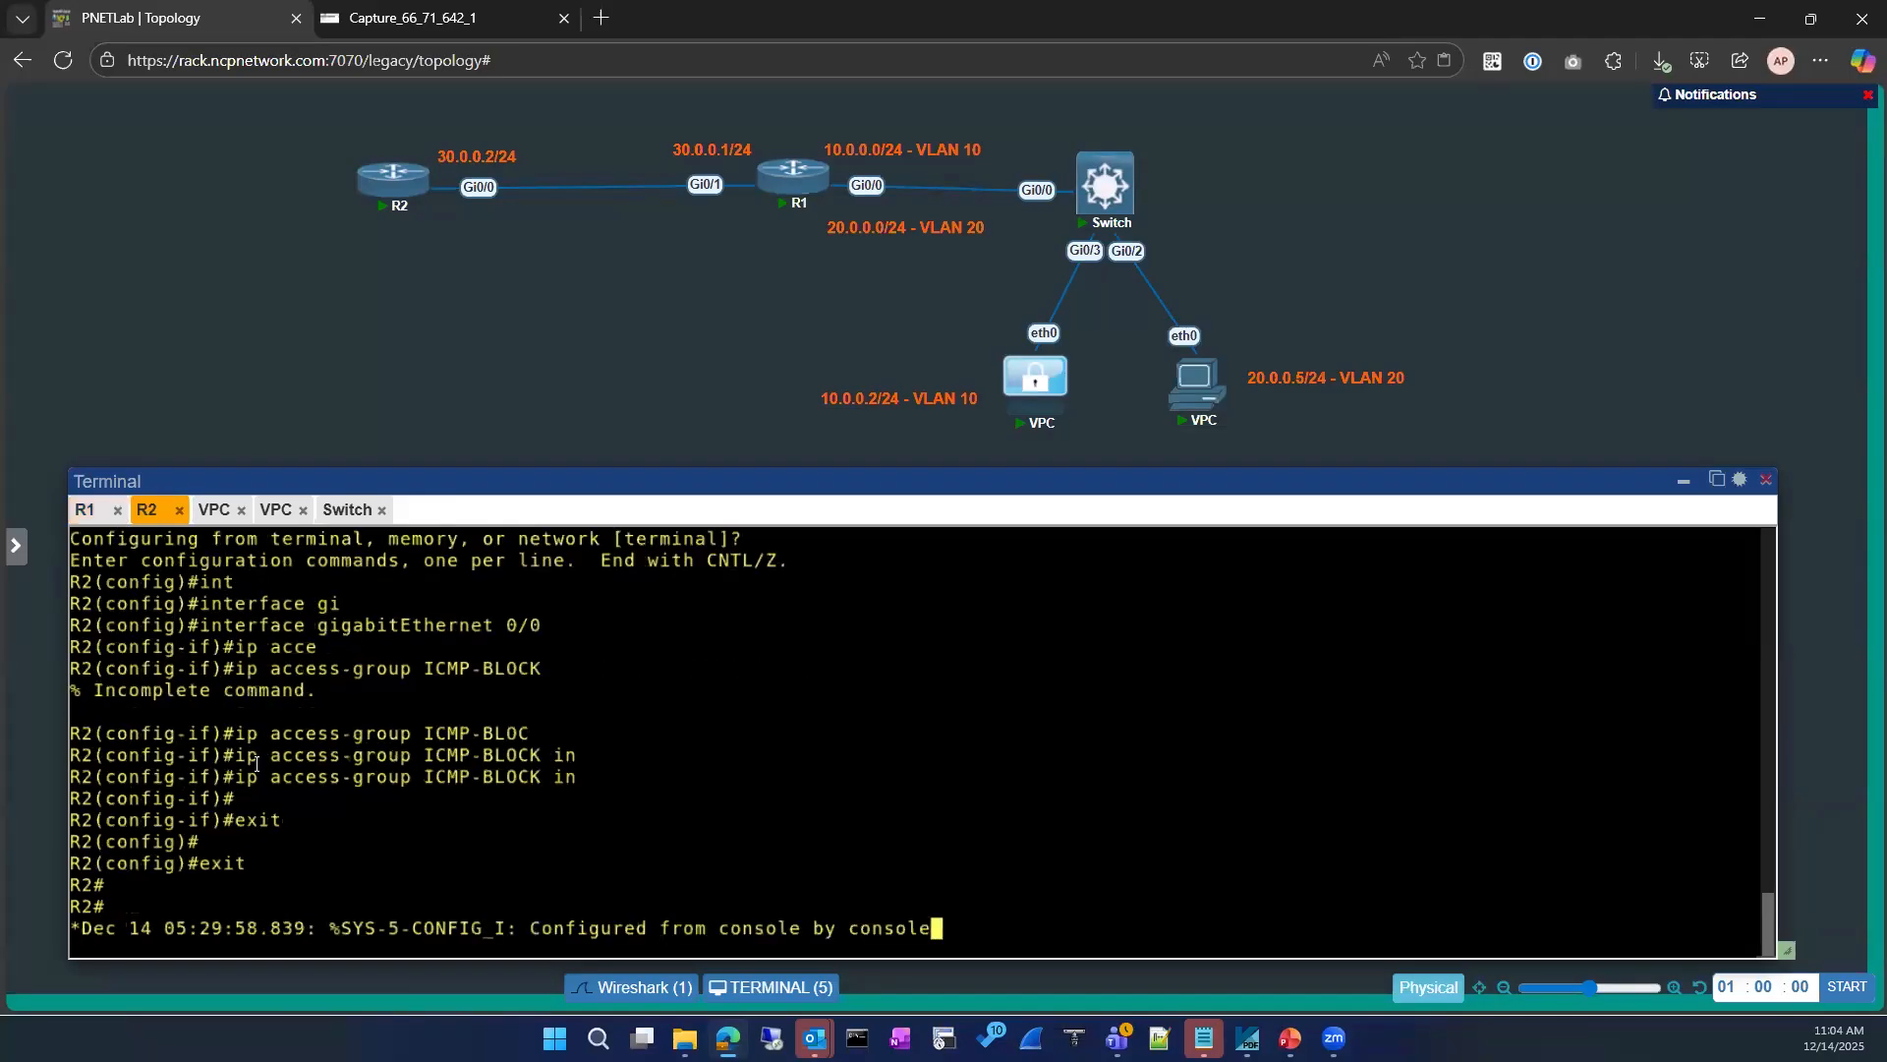
key("Return")
key("Return")
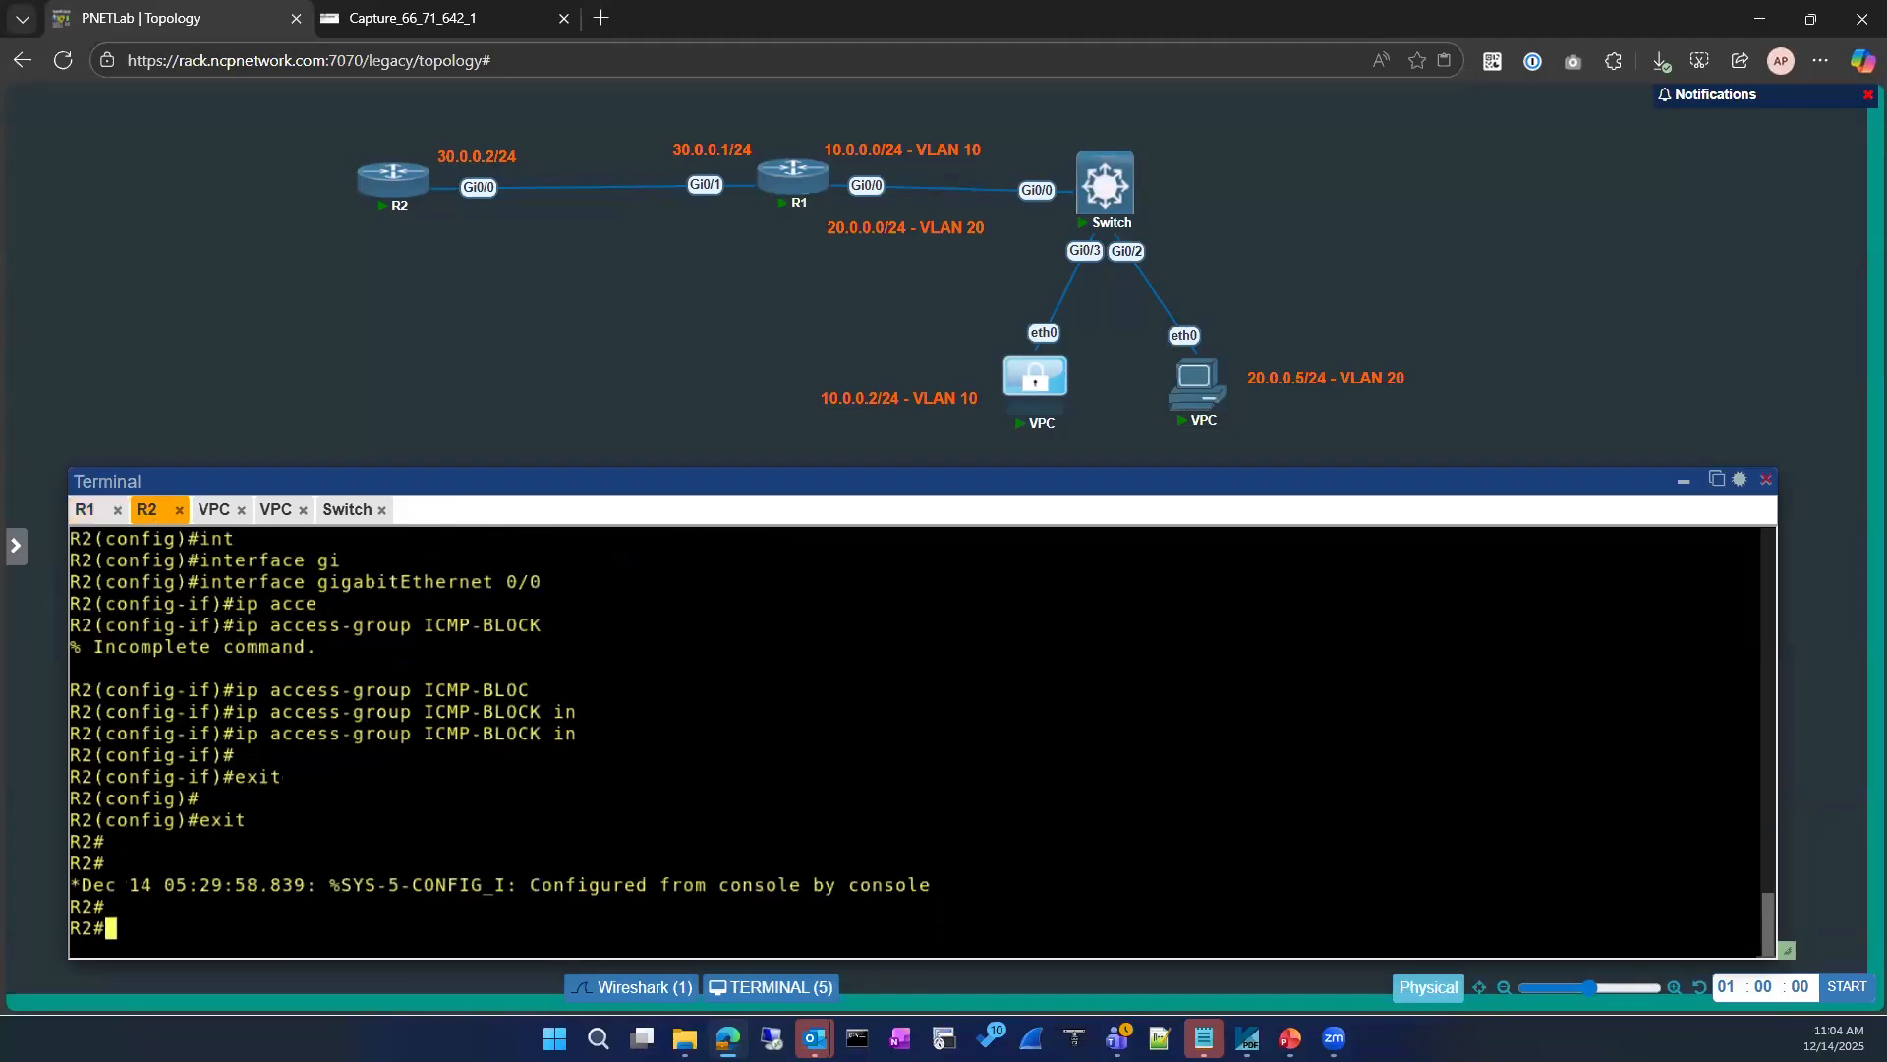
key("Return")
type("conf")
key("Tab")
key("Return")
key("Return")
key("Return")
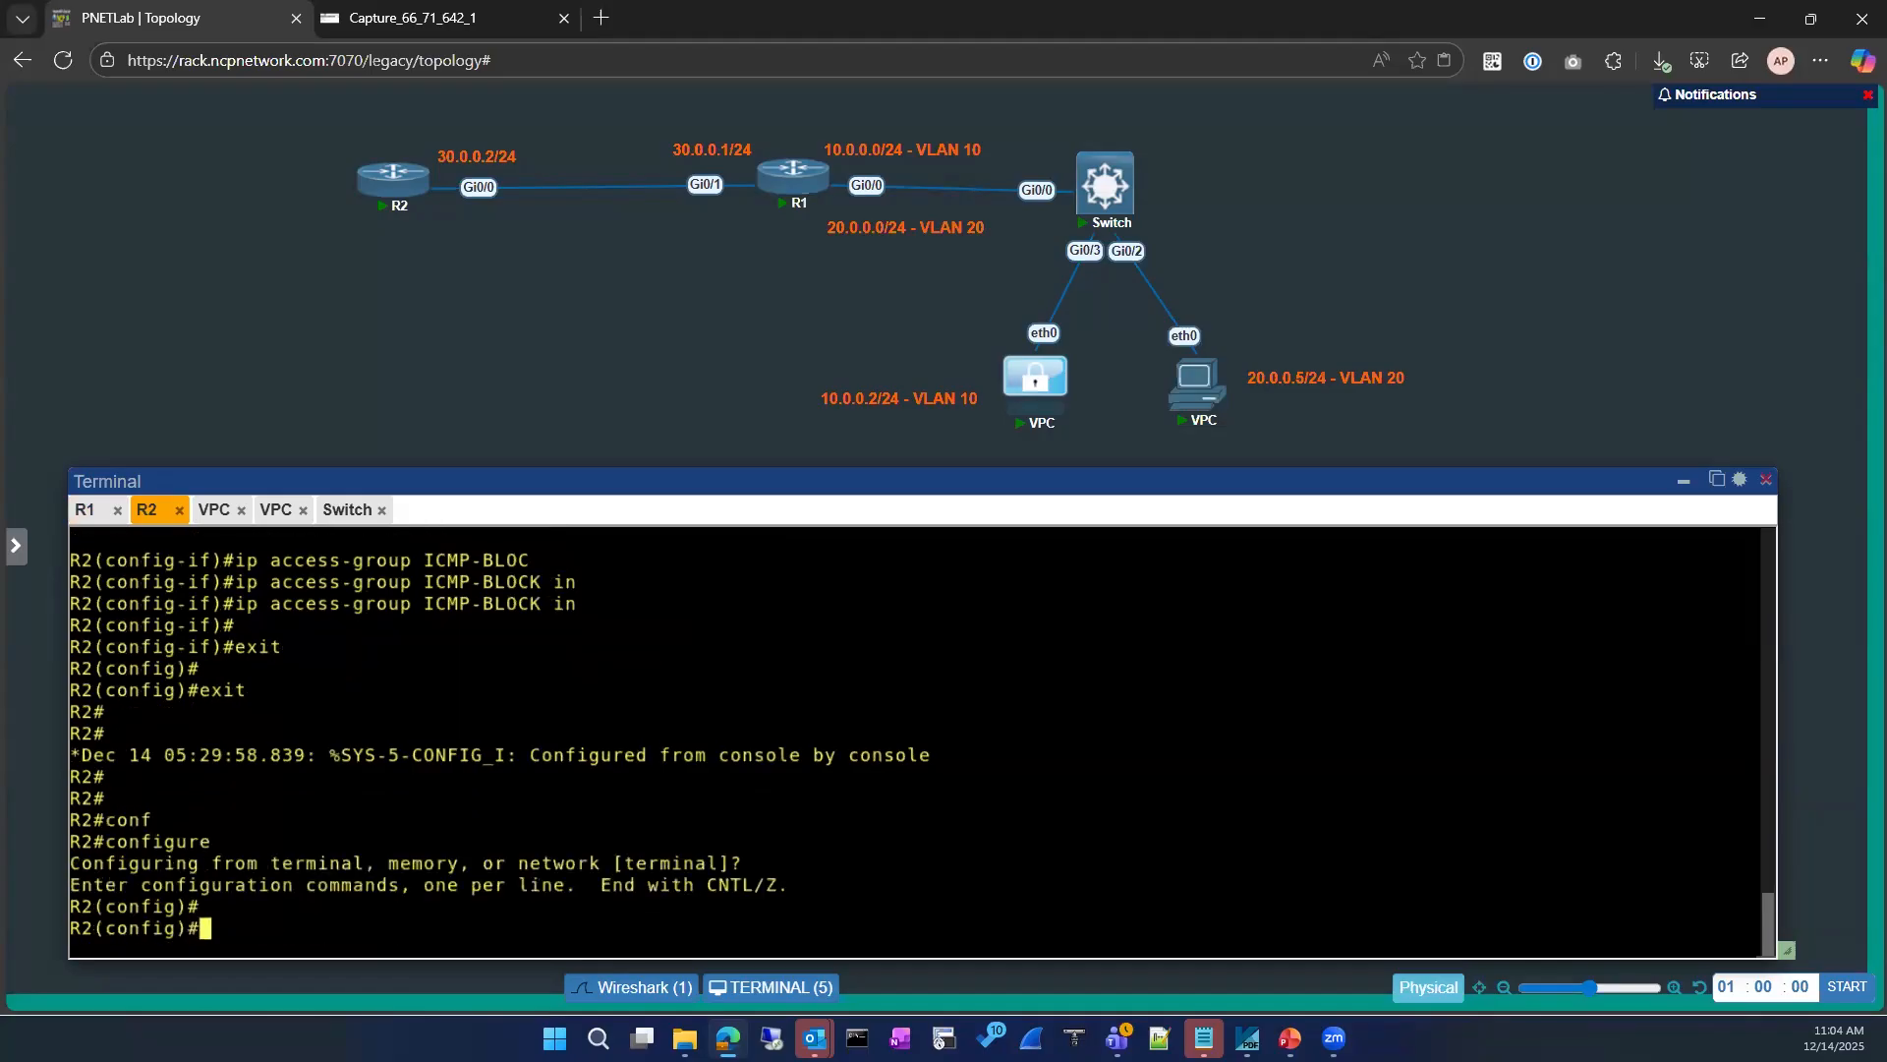
Step: Shut down R2's loopback 8 interface
type("int")
key("Tab")
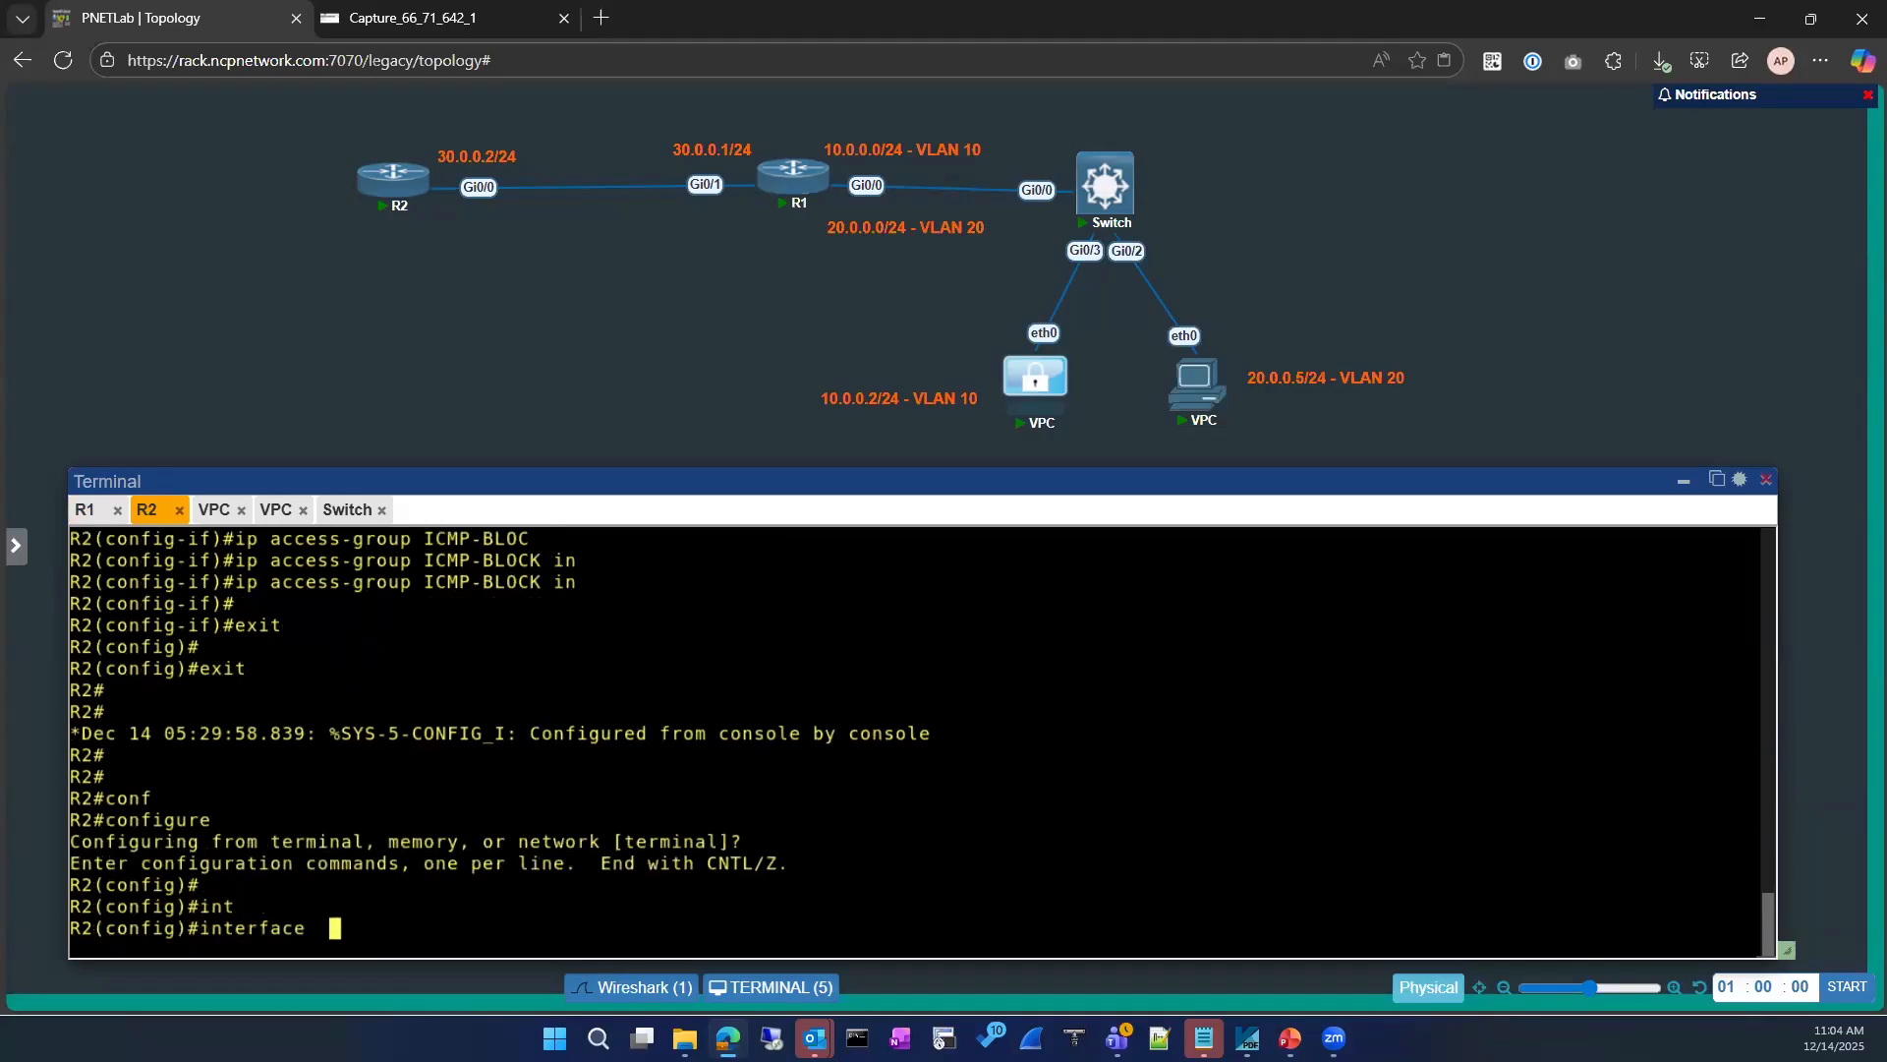
type("loo")
key("Tab")
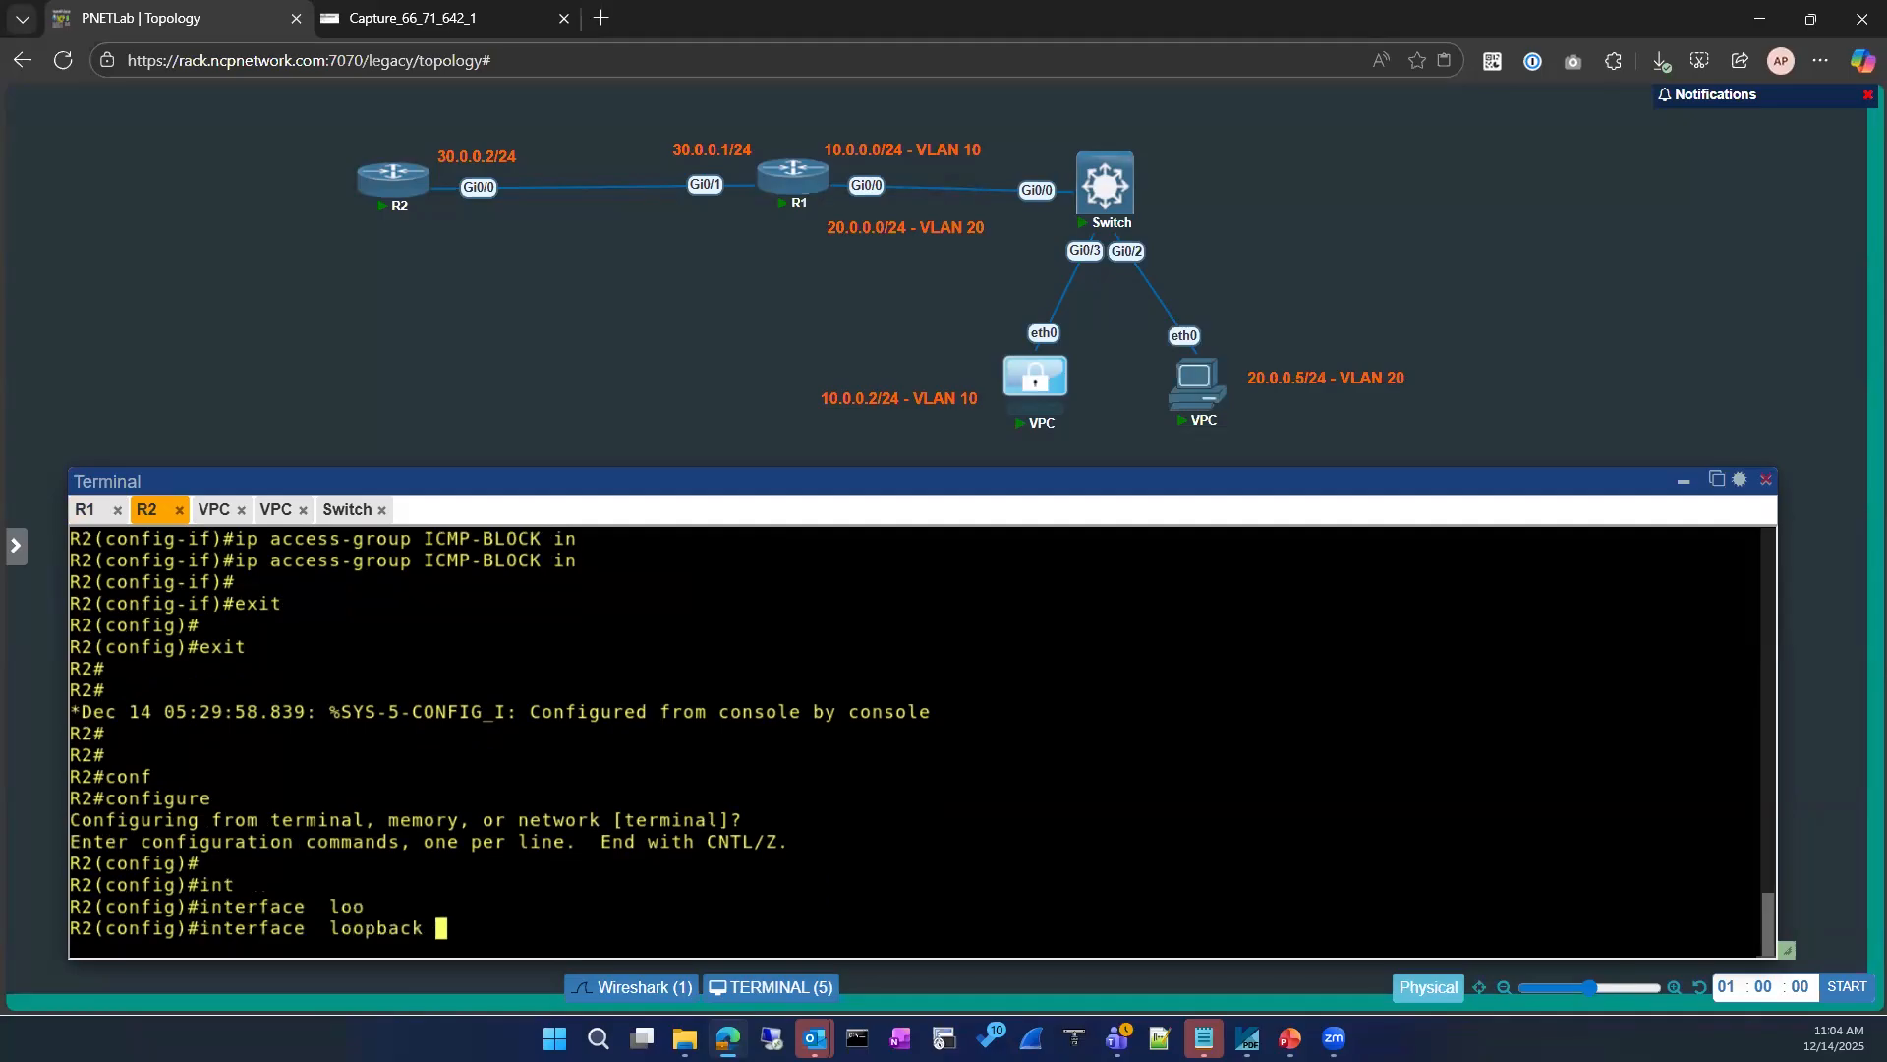
type("8")
key("Return")
type("sh")
key("Return")
key("Return")
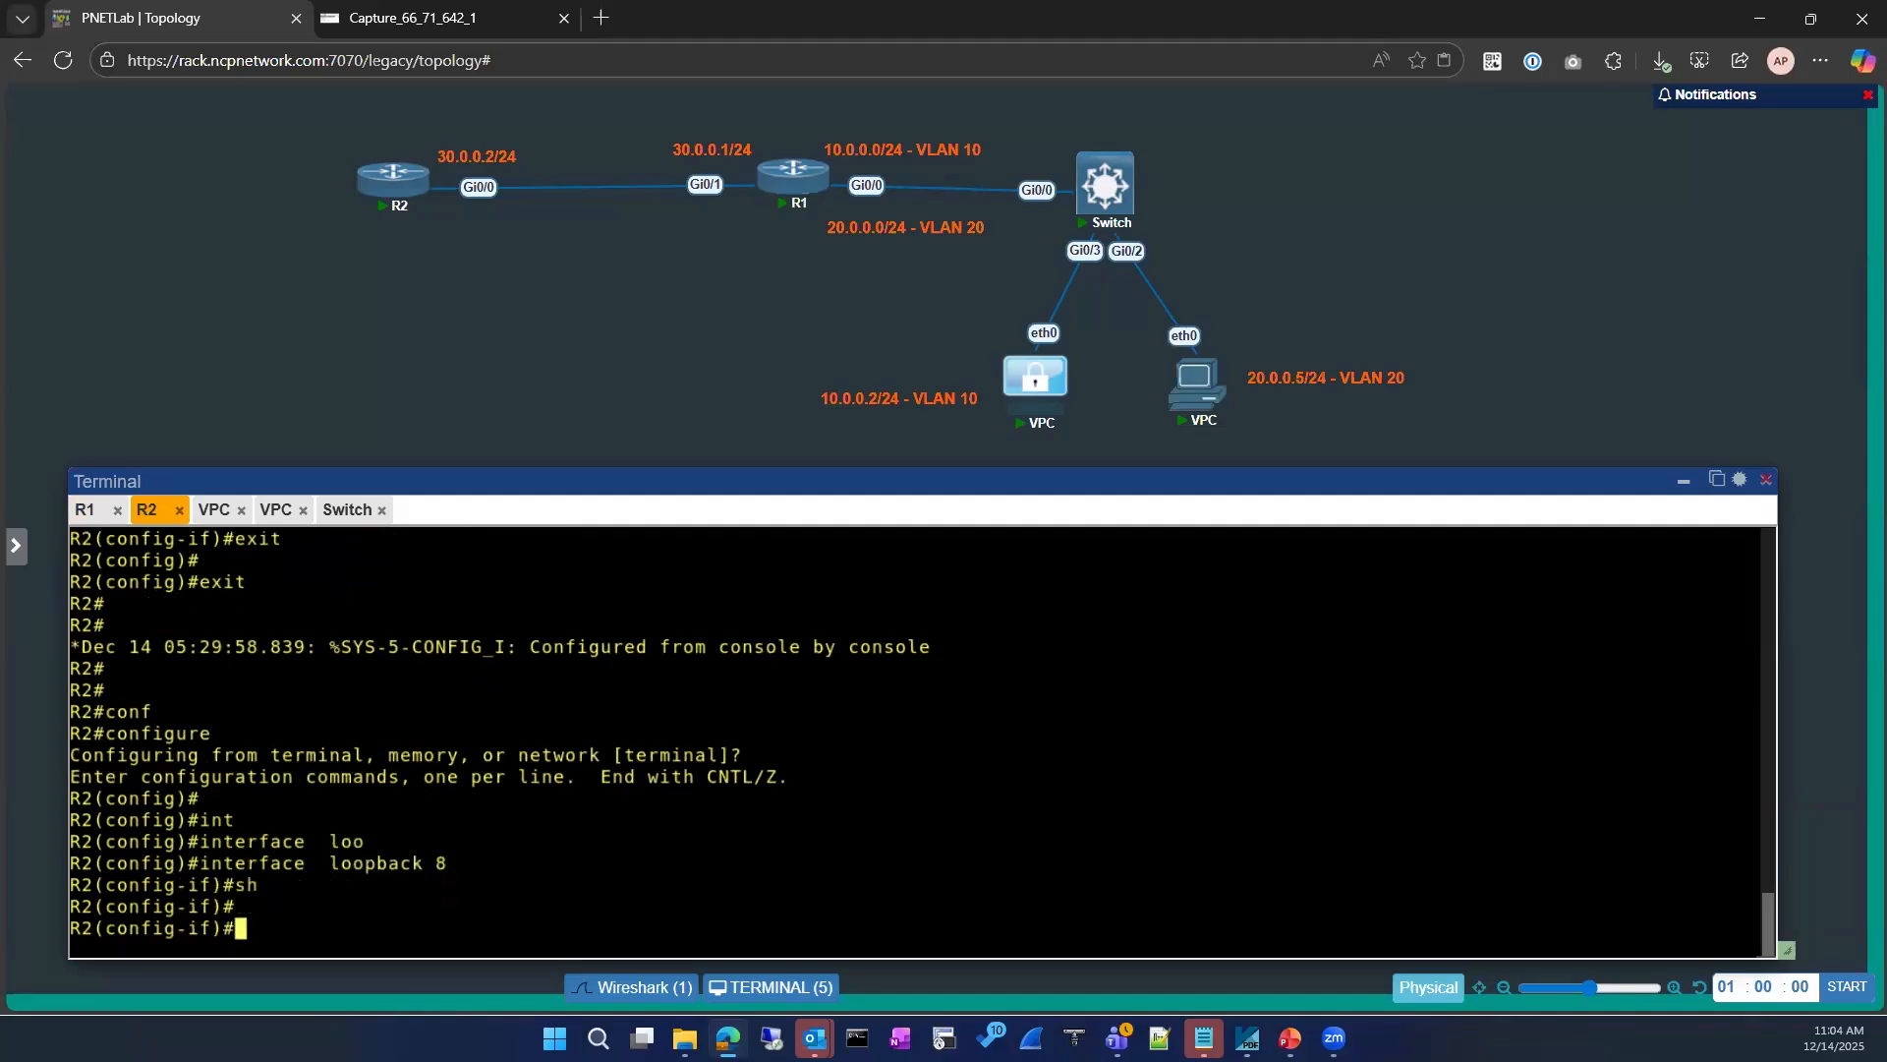
Step: Recall ping 8.8.8.8 on R1 without running it, and check R2's console for the loopback 8 state messages
left_click(86, 509)
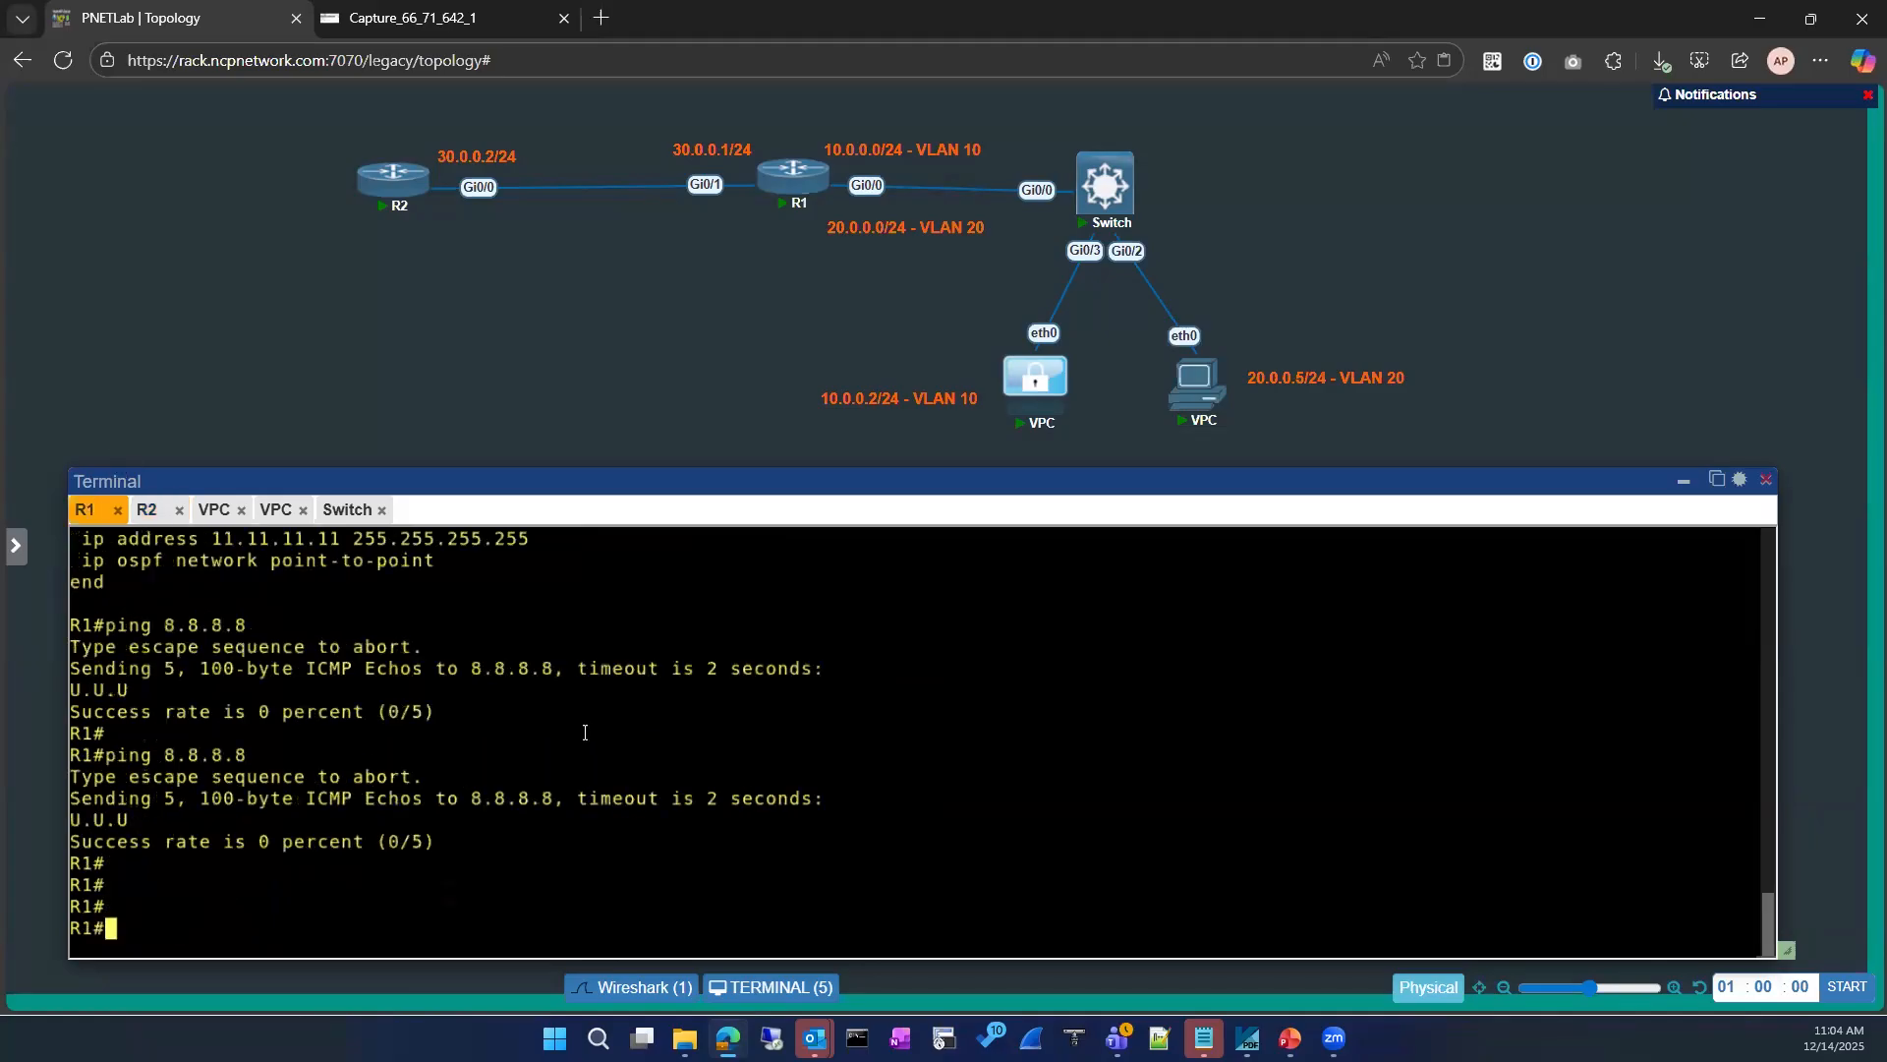
key("Up")
key("Up")
left_click(146, 509)
key("Return")
key("Return")
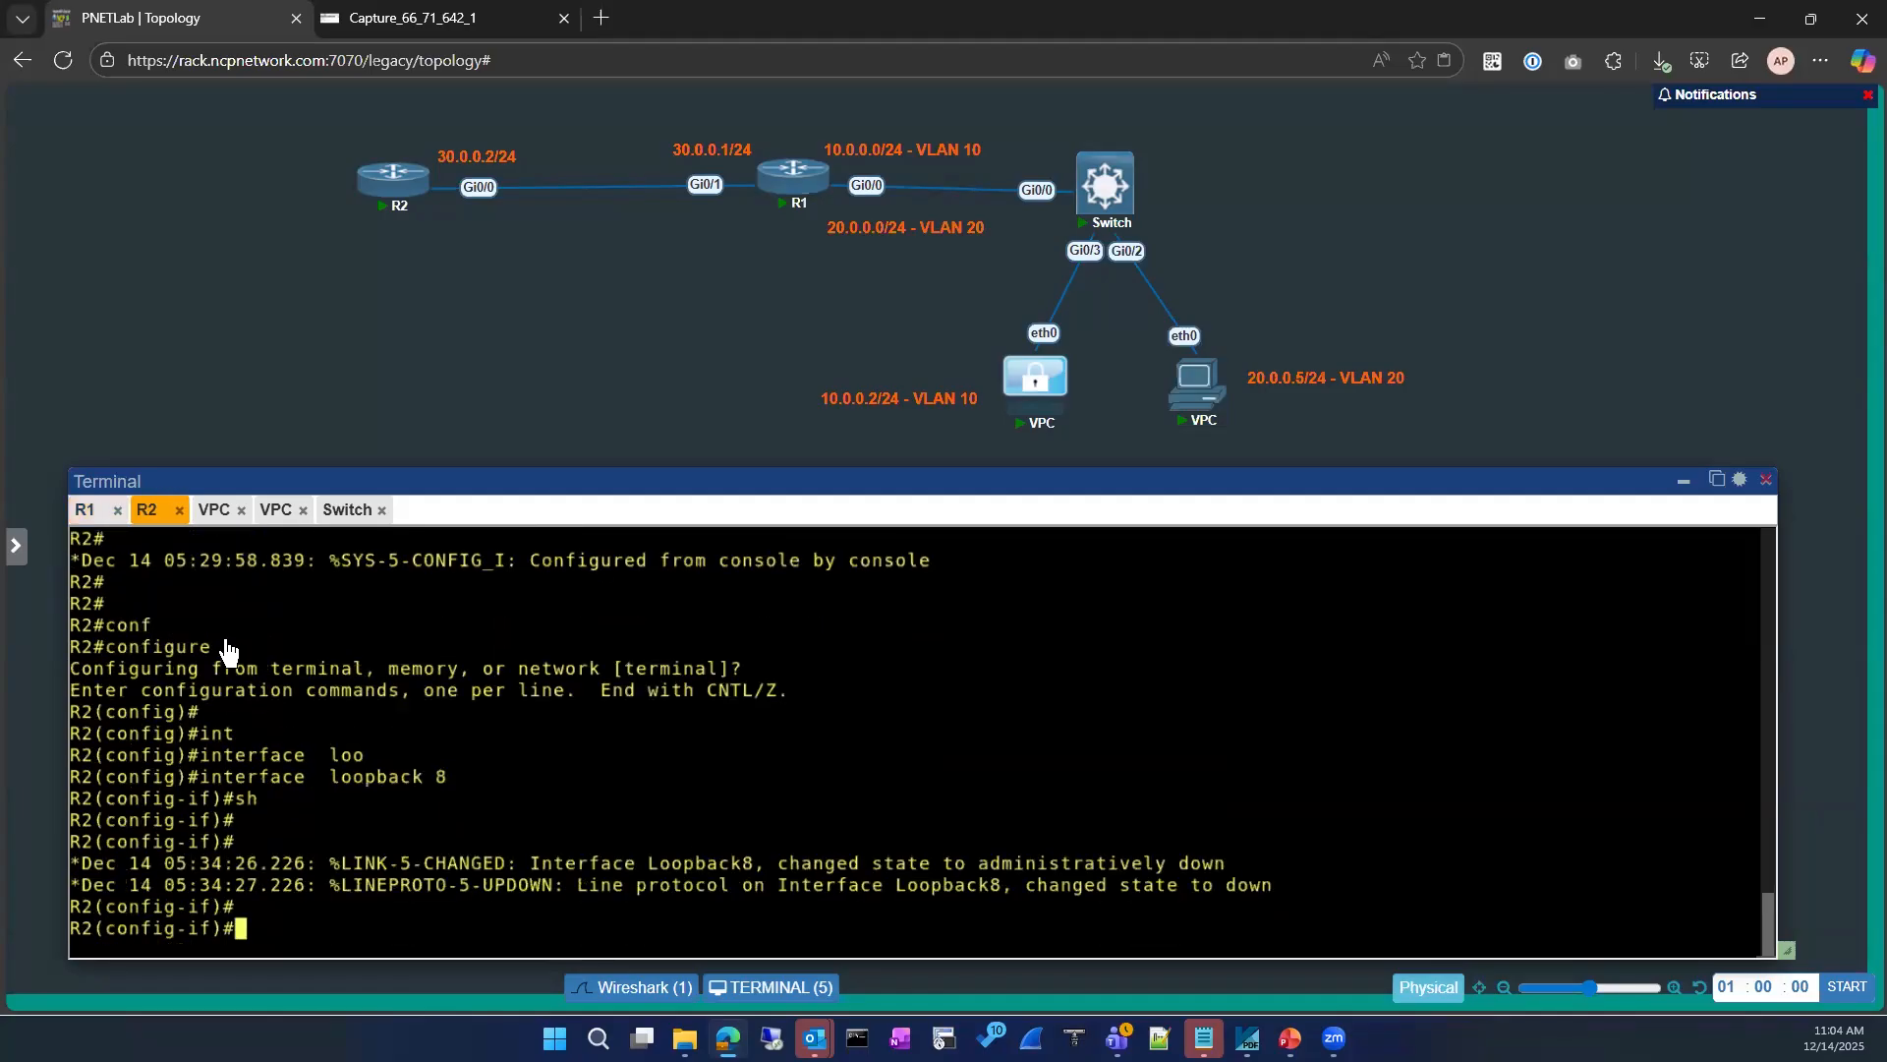
left_click(87, 511)
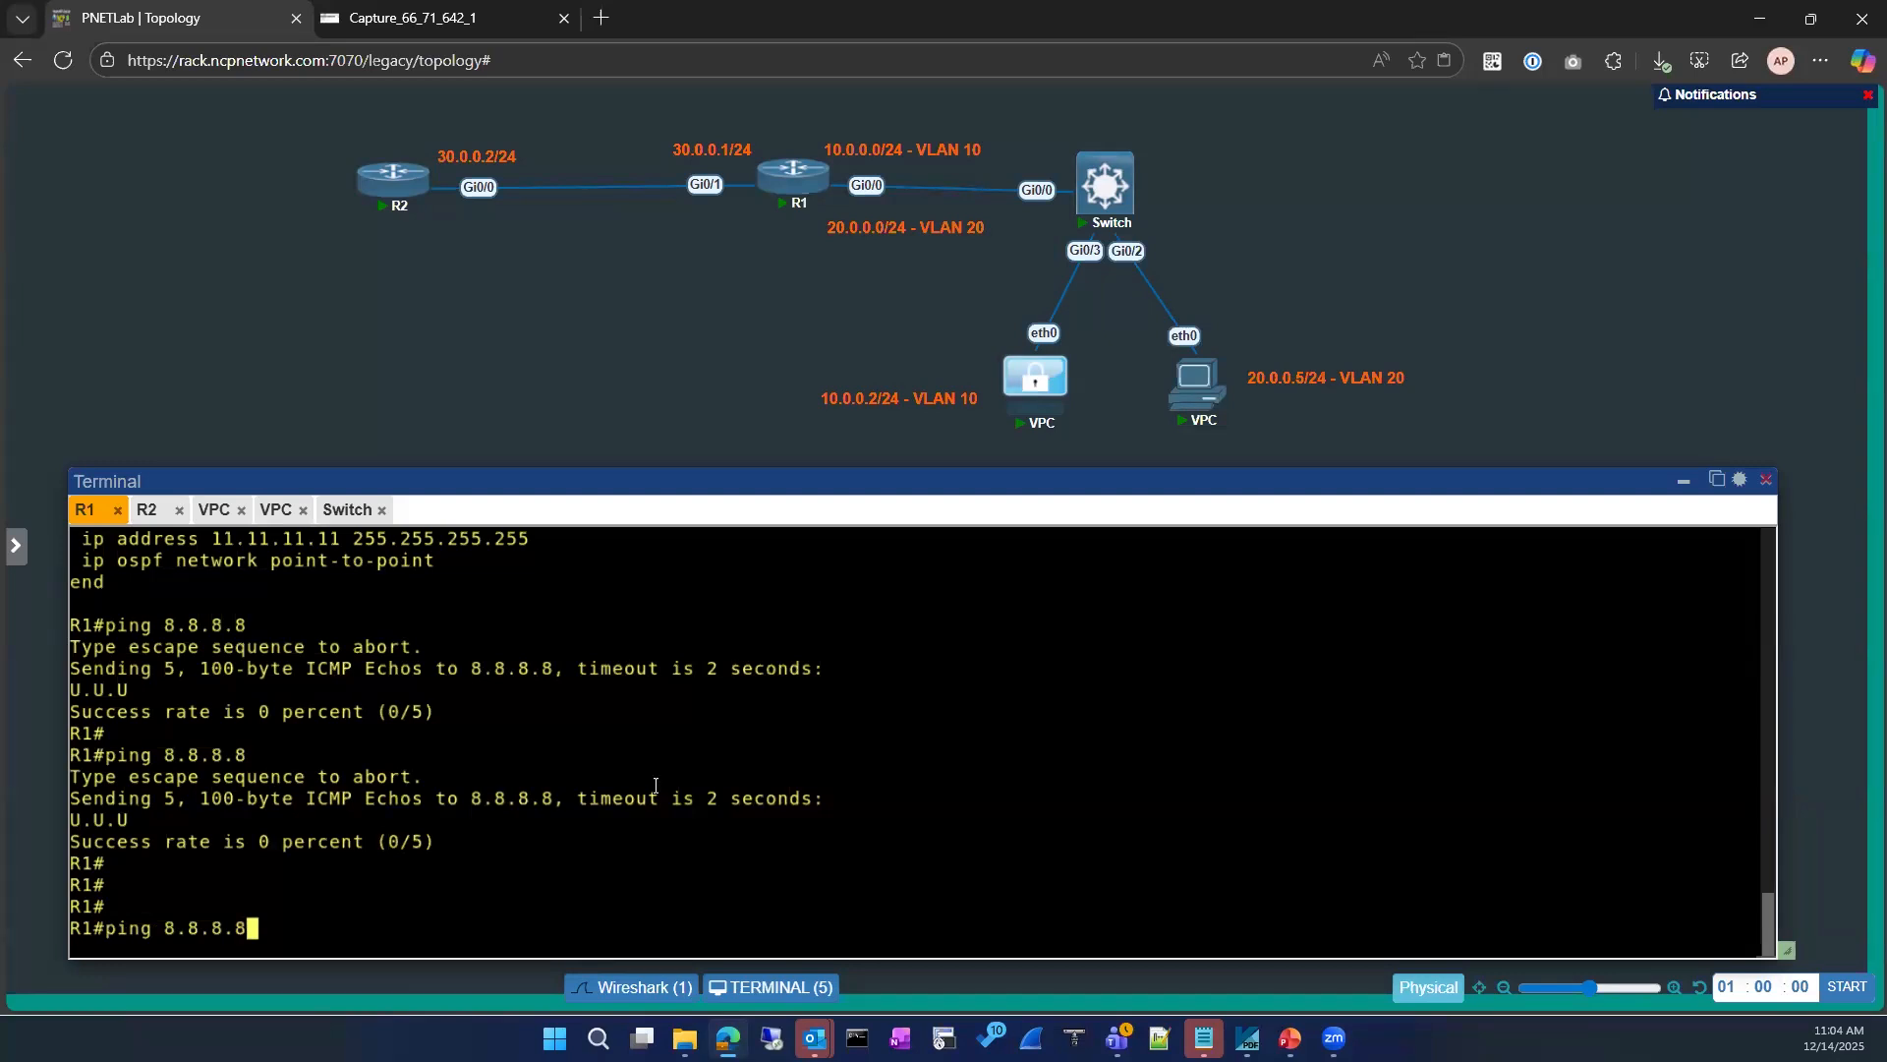
Step: Ping 8.8.8.8 from the VLAN 10 VPC at 10.0.0.2
left_click(216, 511)
key("Up")
key("Return")
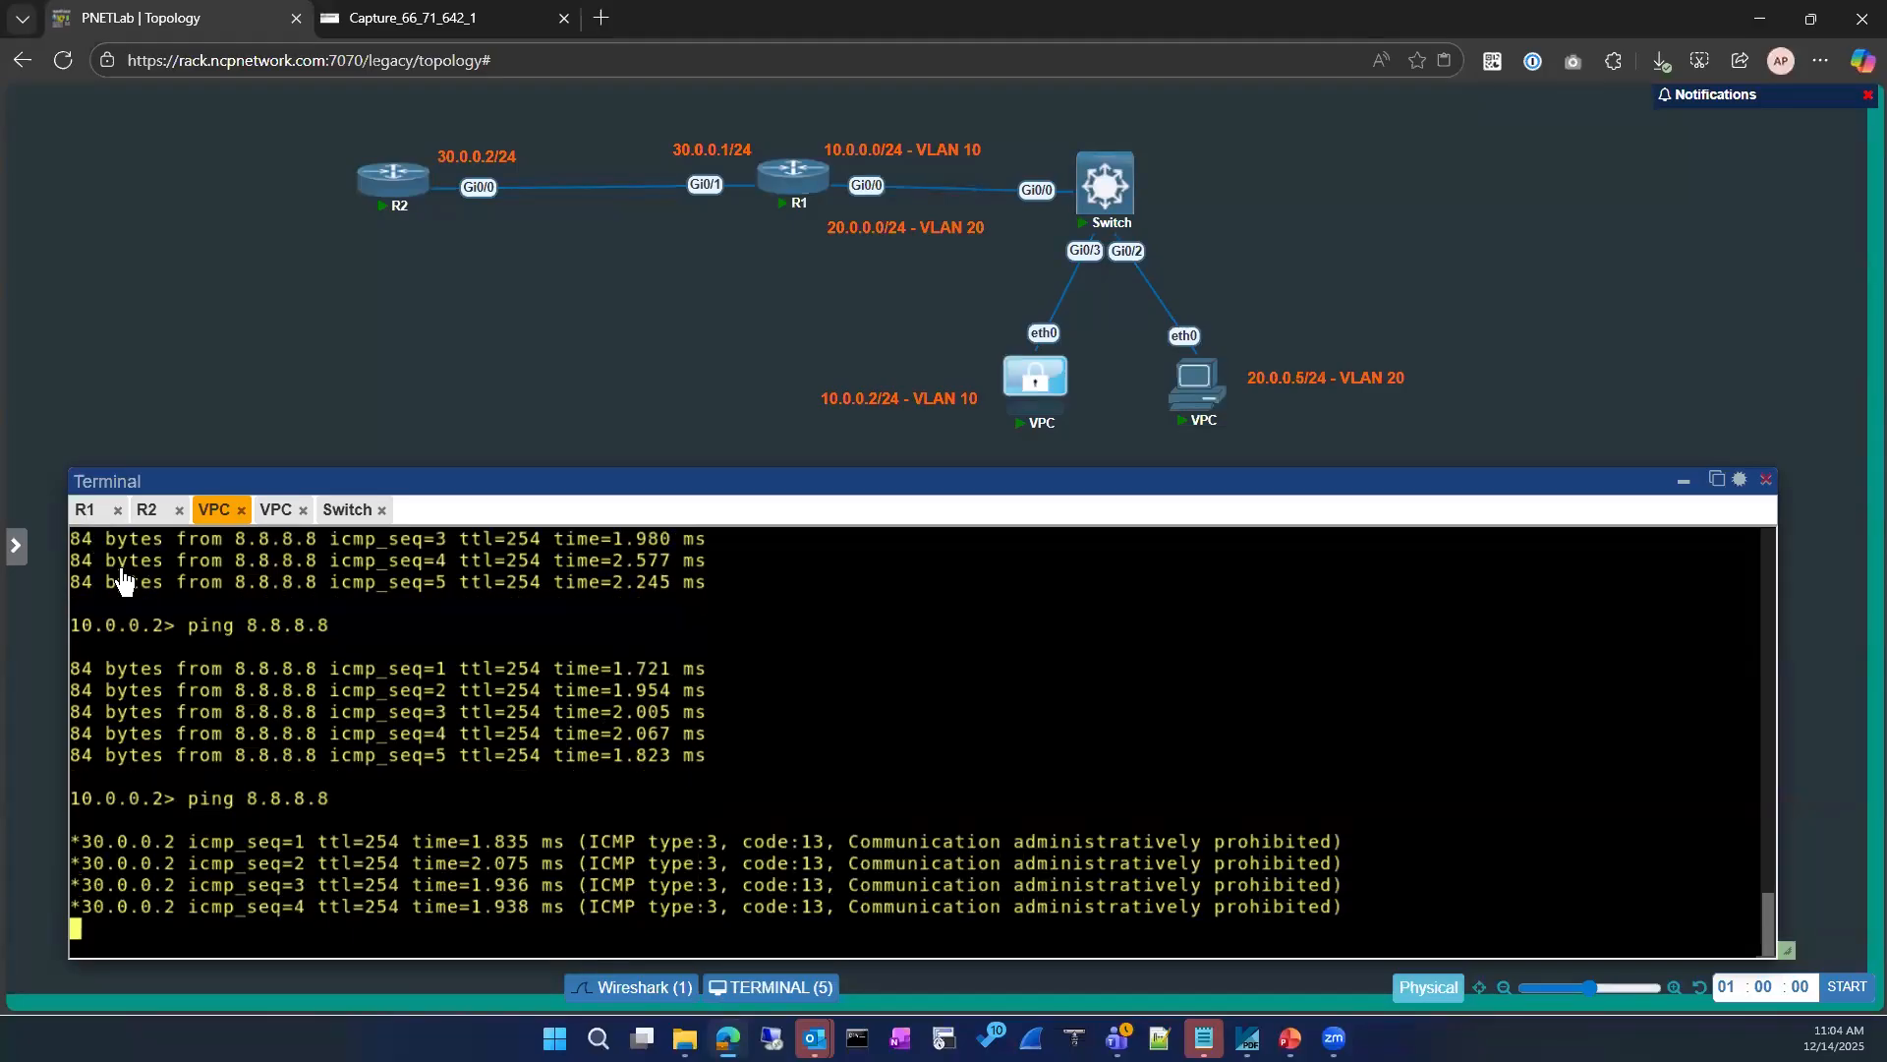
Step: Review the loopback 8 shutdown on R2's console and return to R1's pending ping command
left_click(88, 515)
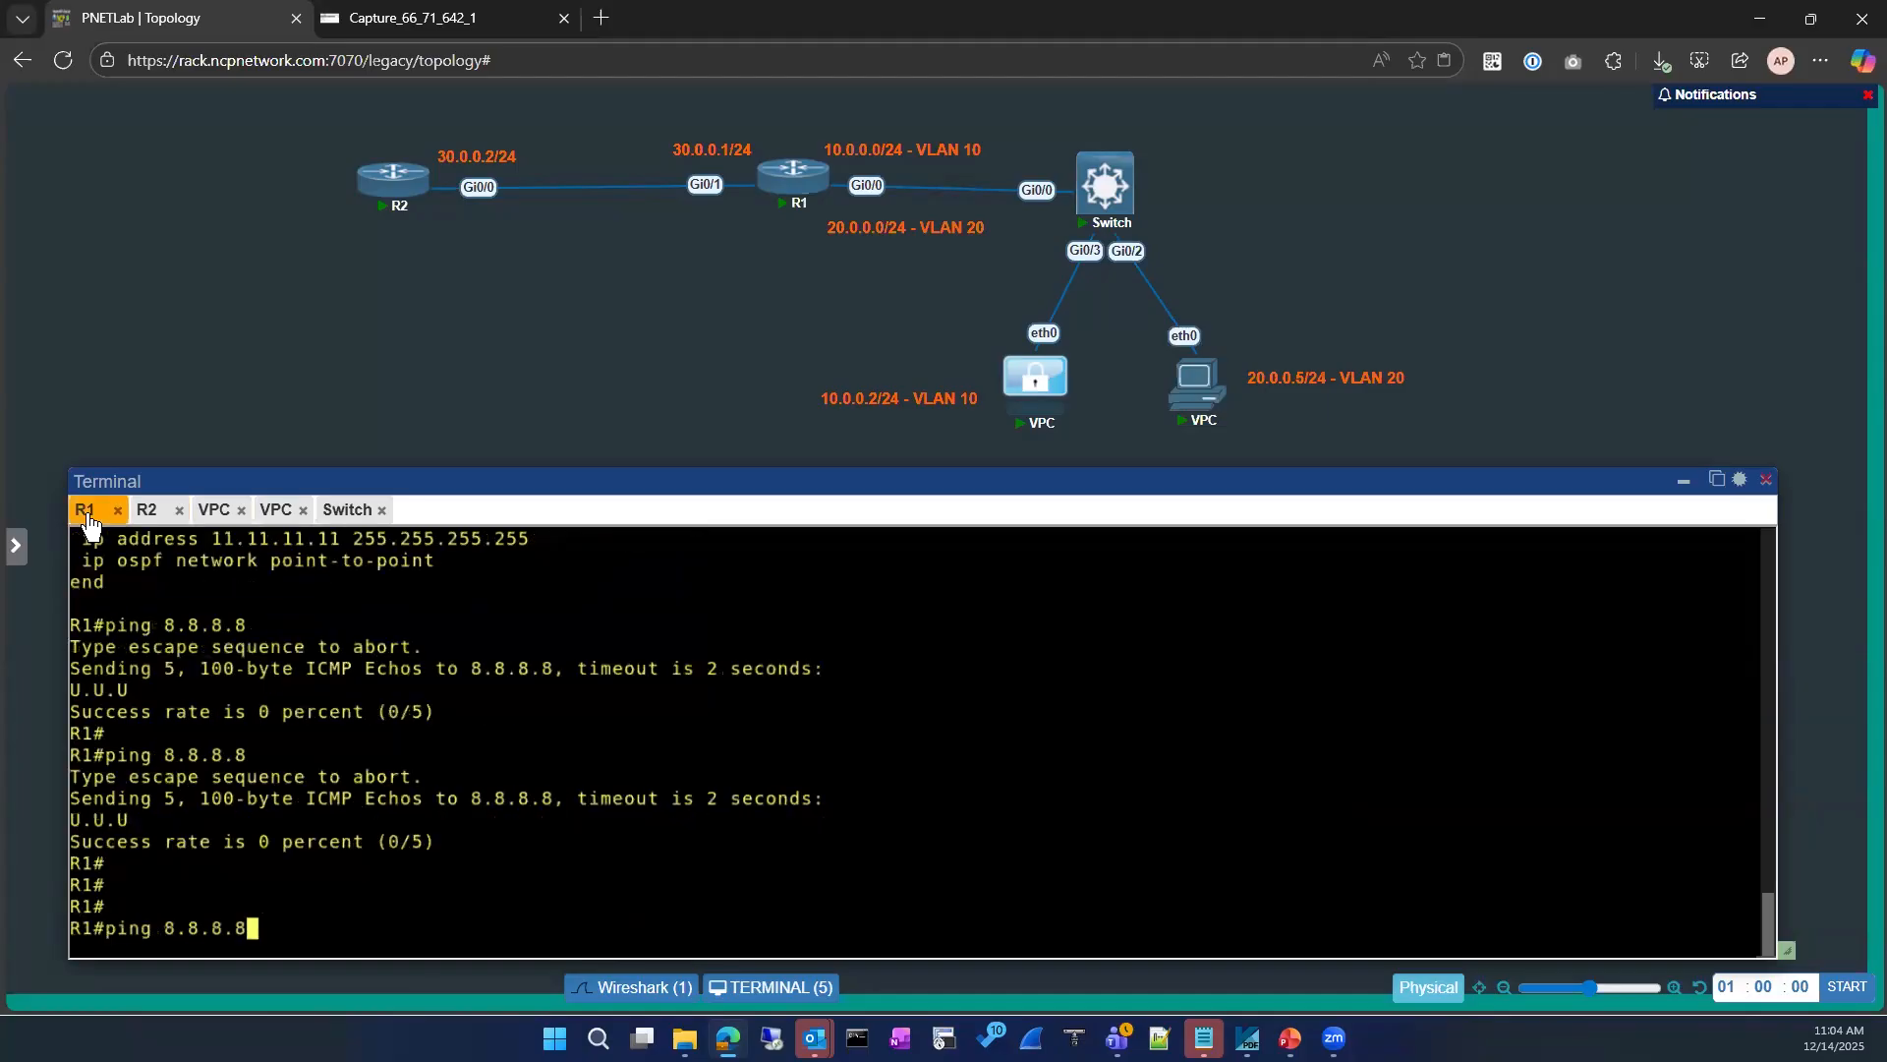
left_click(147, 512)
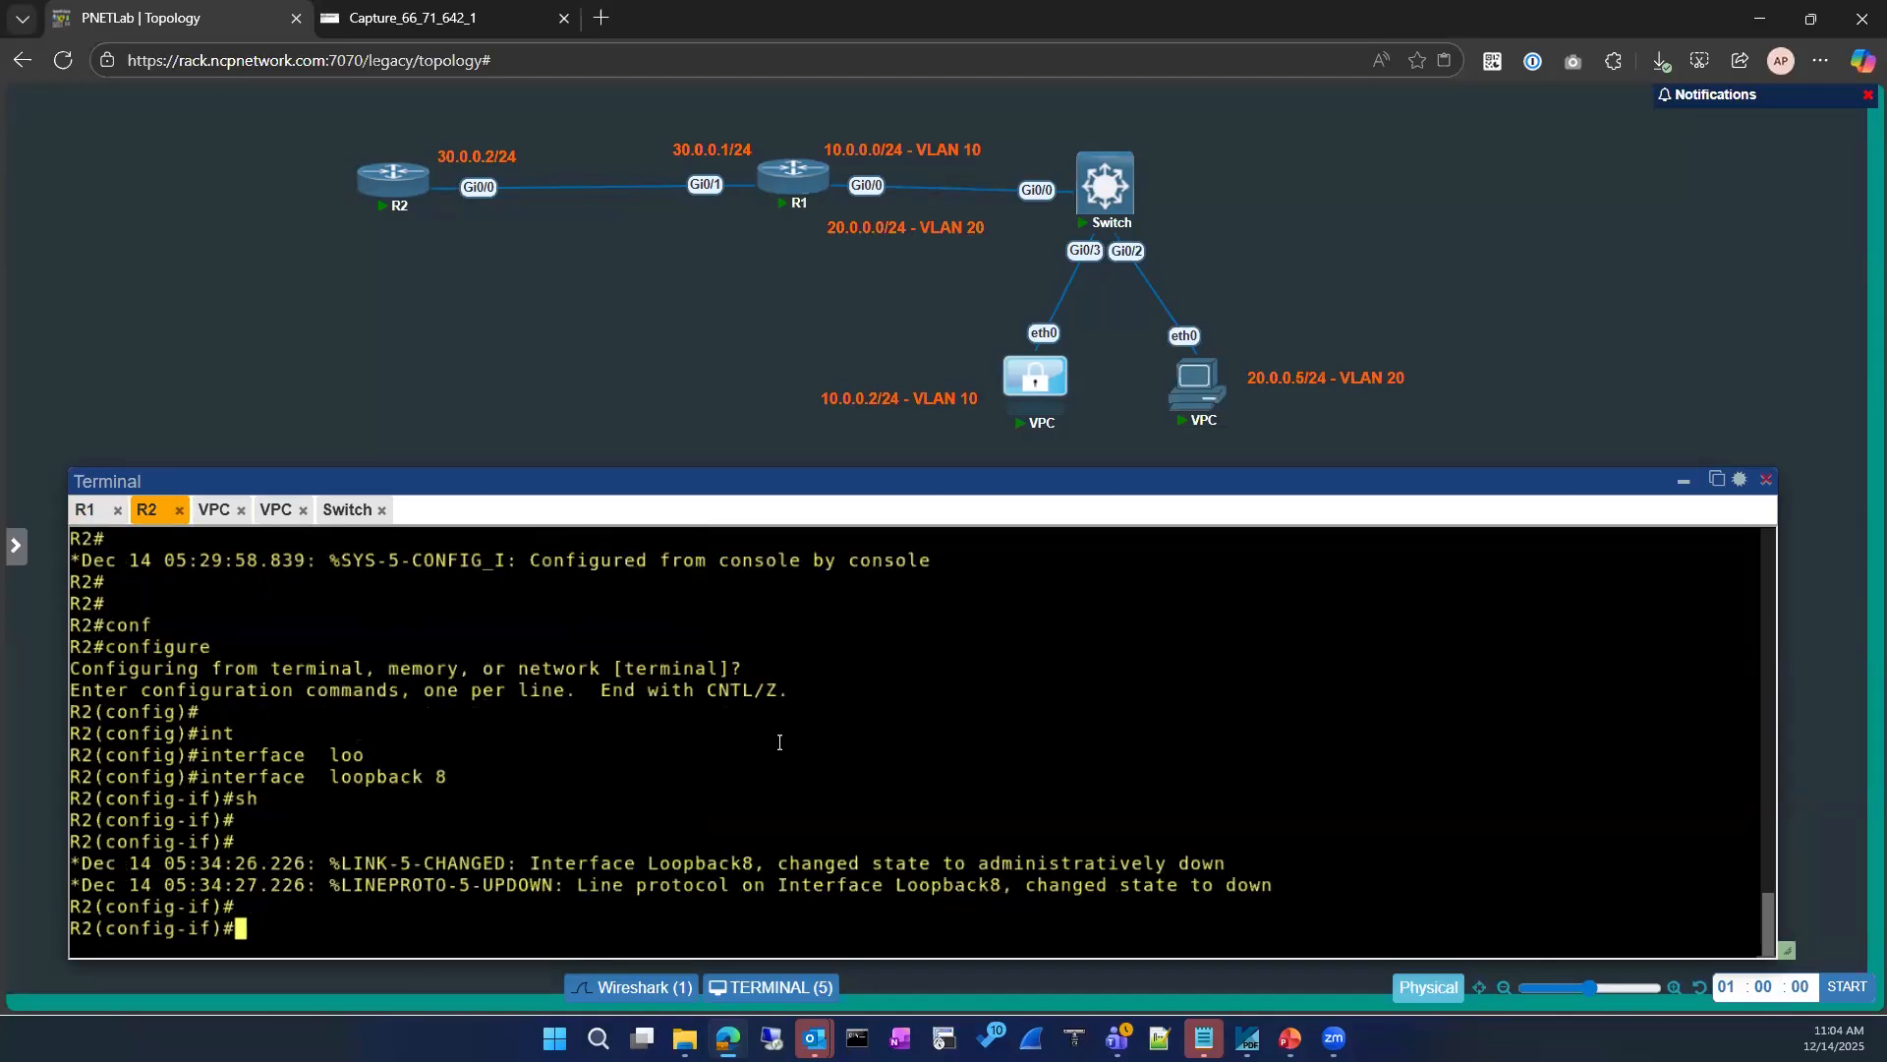
left_click(86, 510)
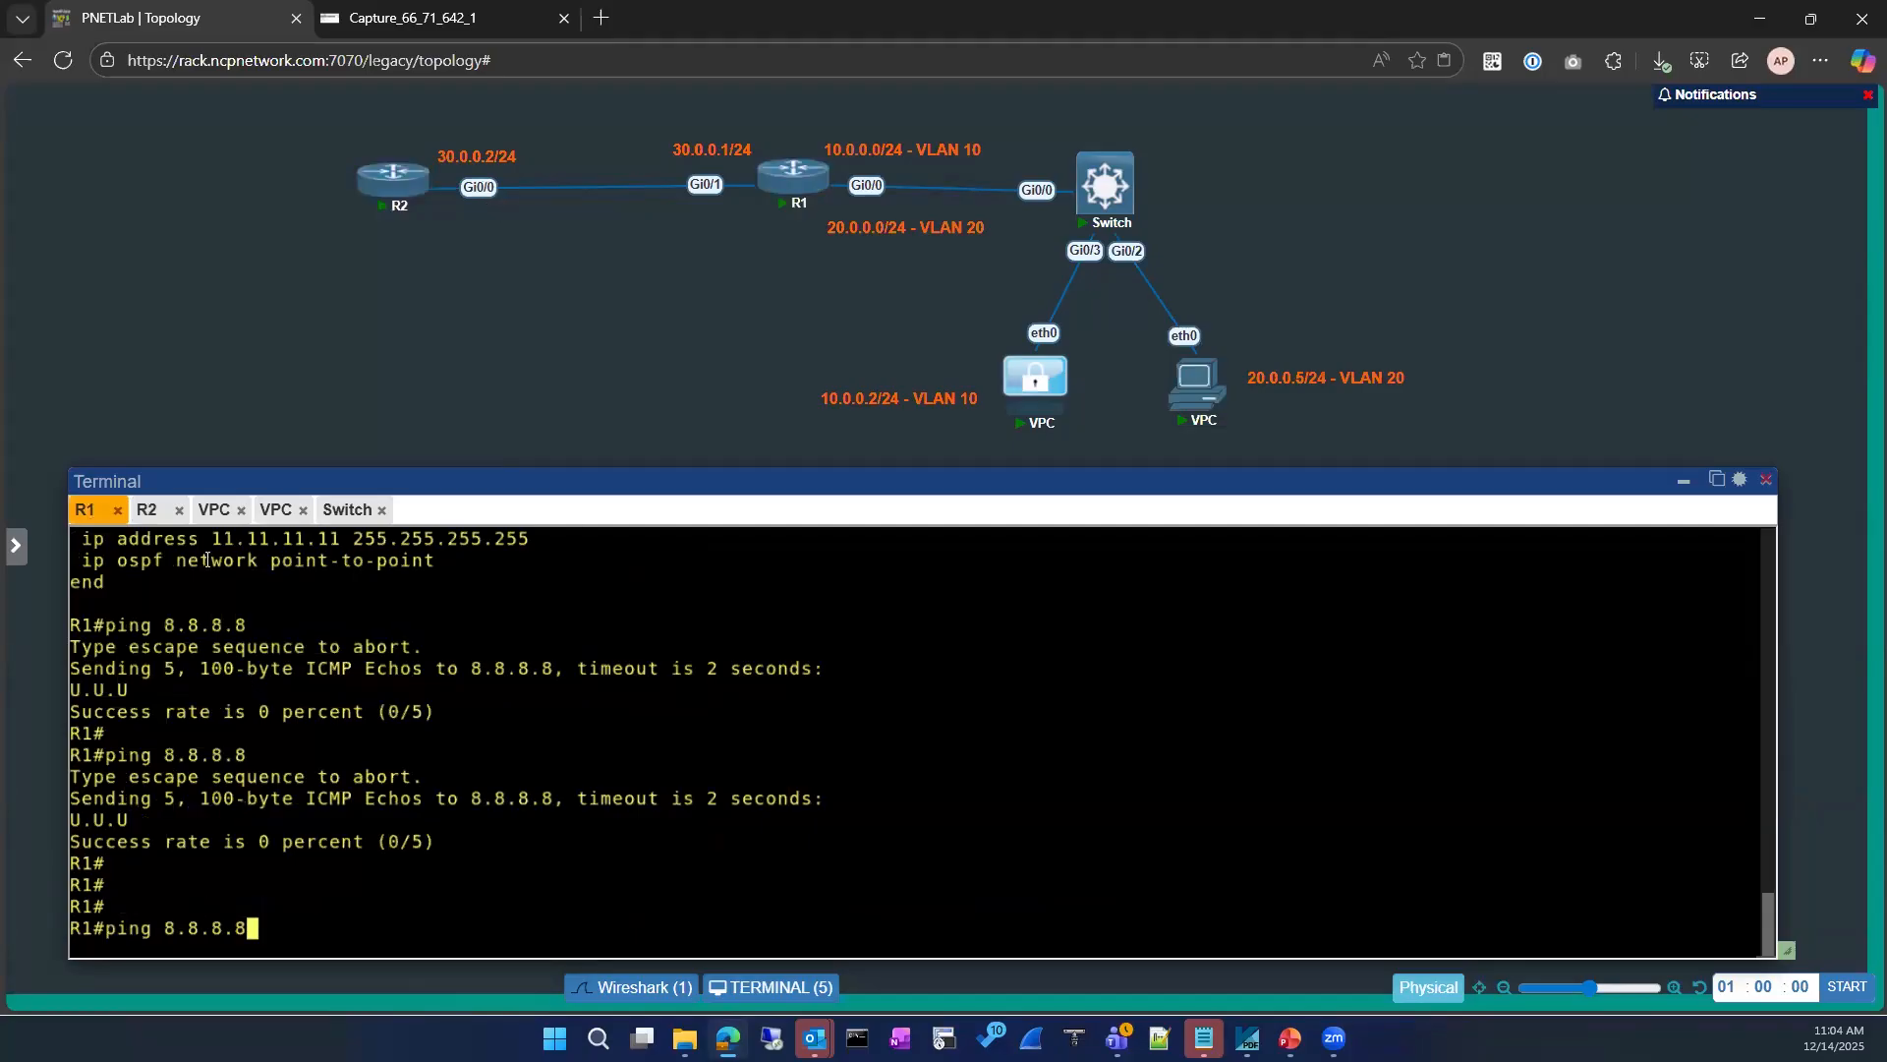
Step: Check R2's console and start a fresh packet capture, discarding the previously captured packets without saving
left_click(147, 510)
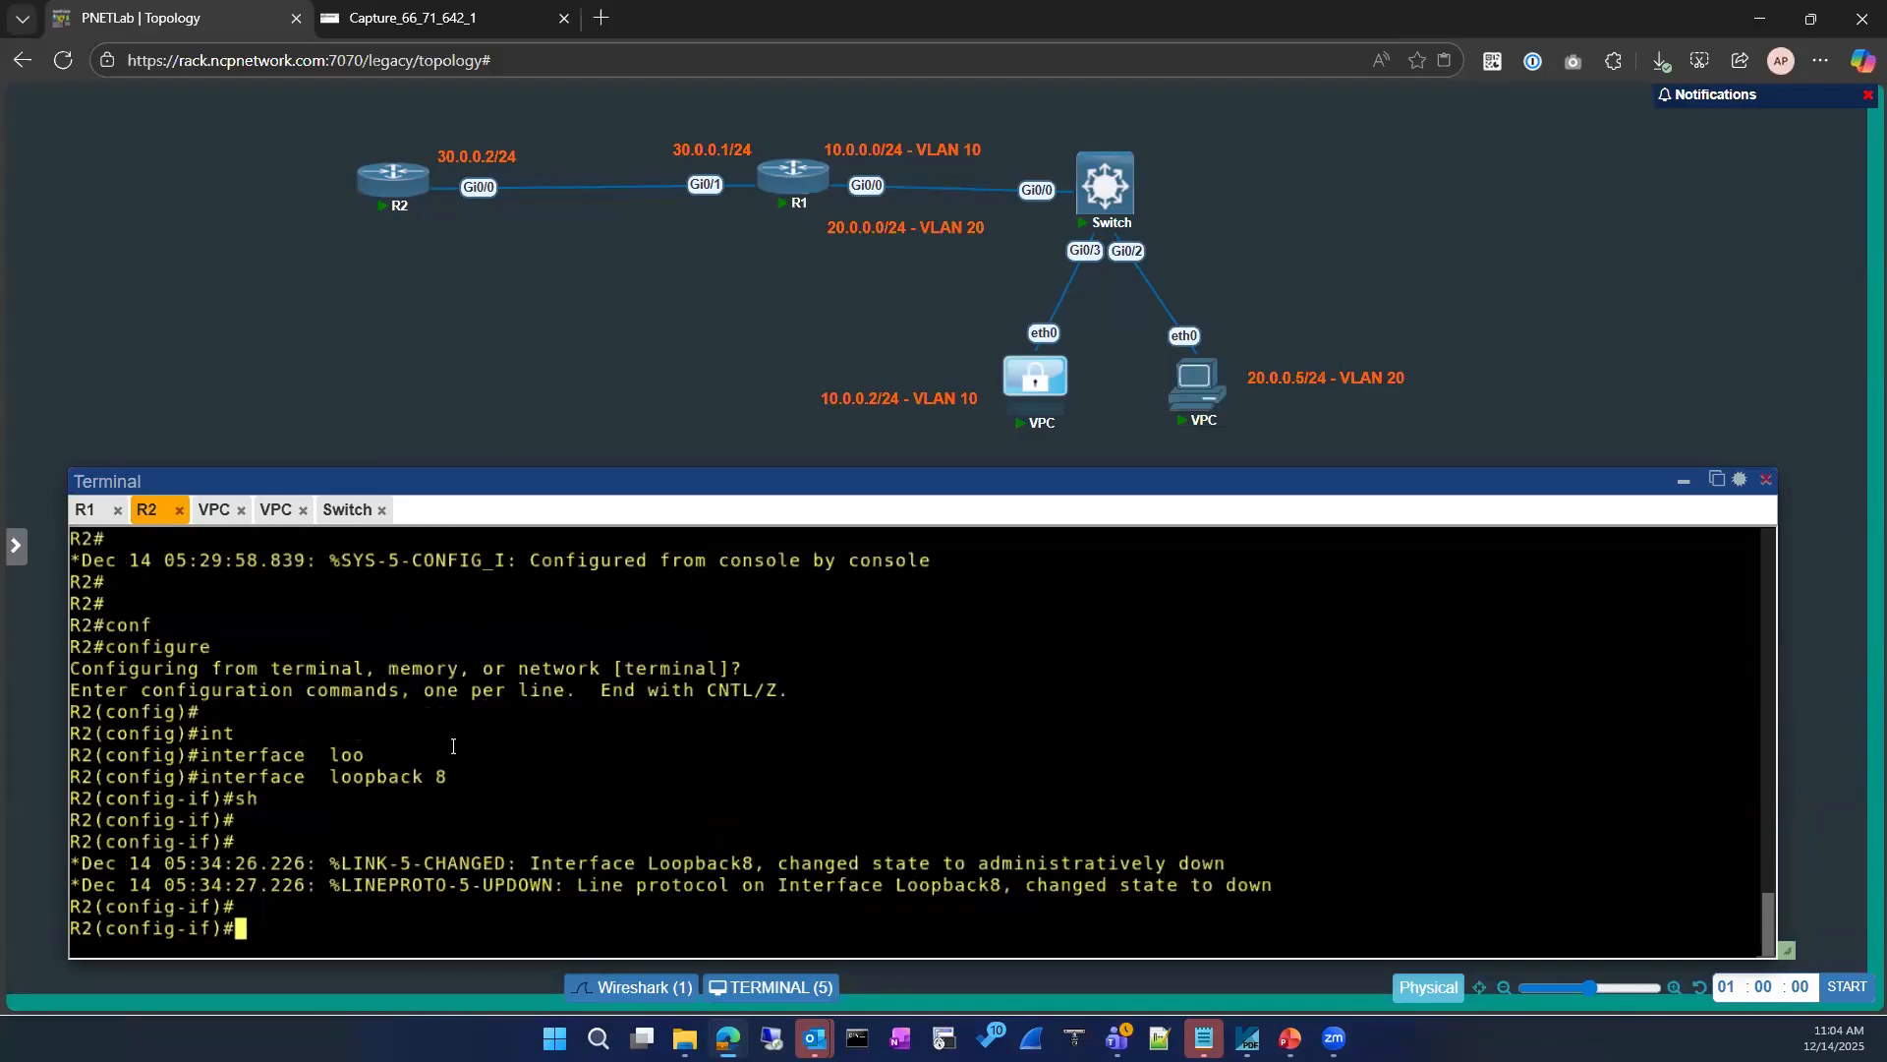
key("Return")
key("Return")
key("Return")
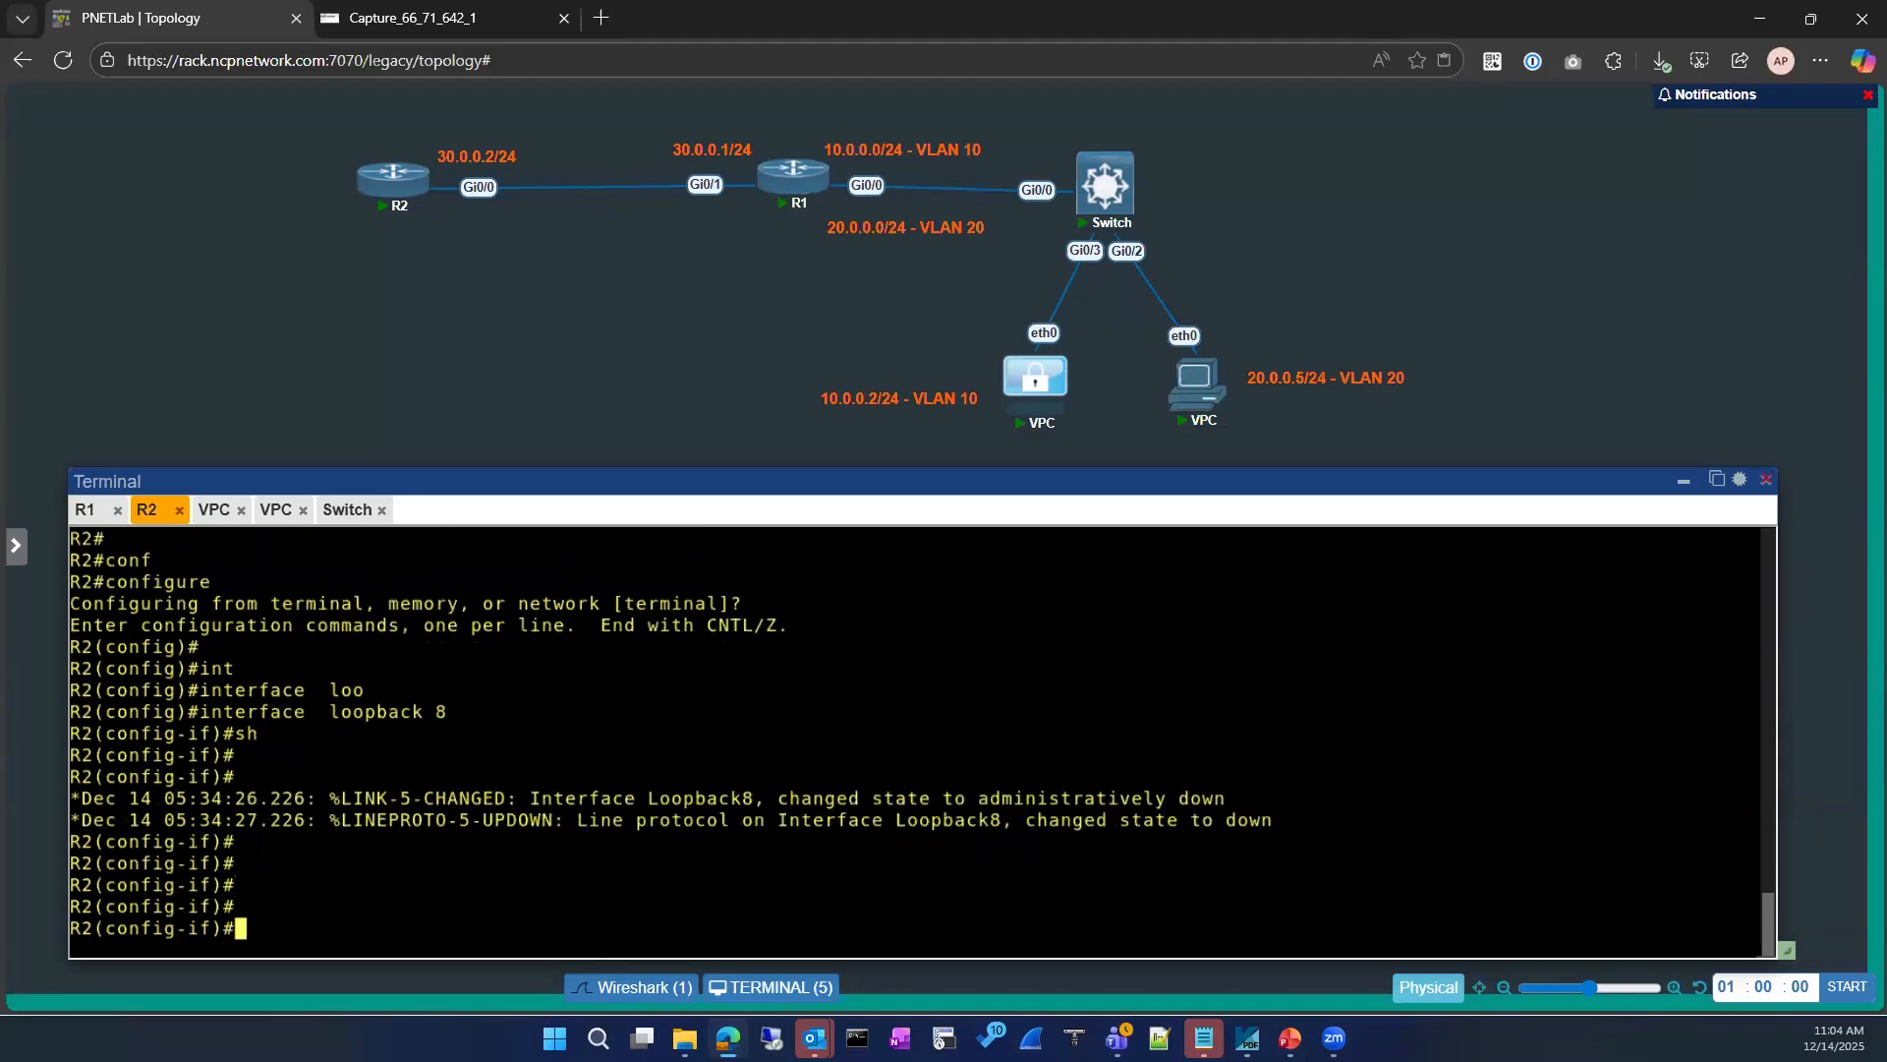
left_click(467, 18)
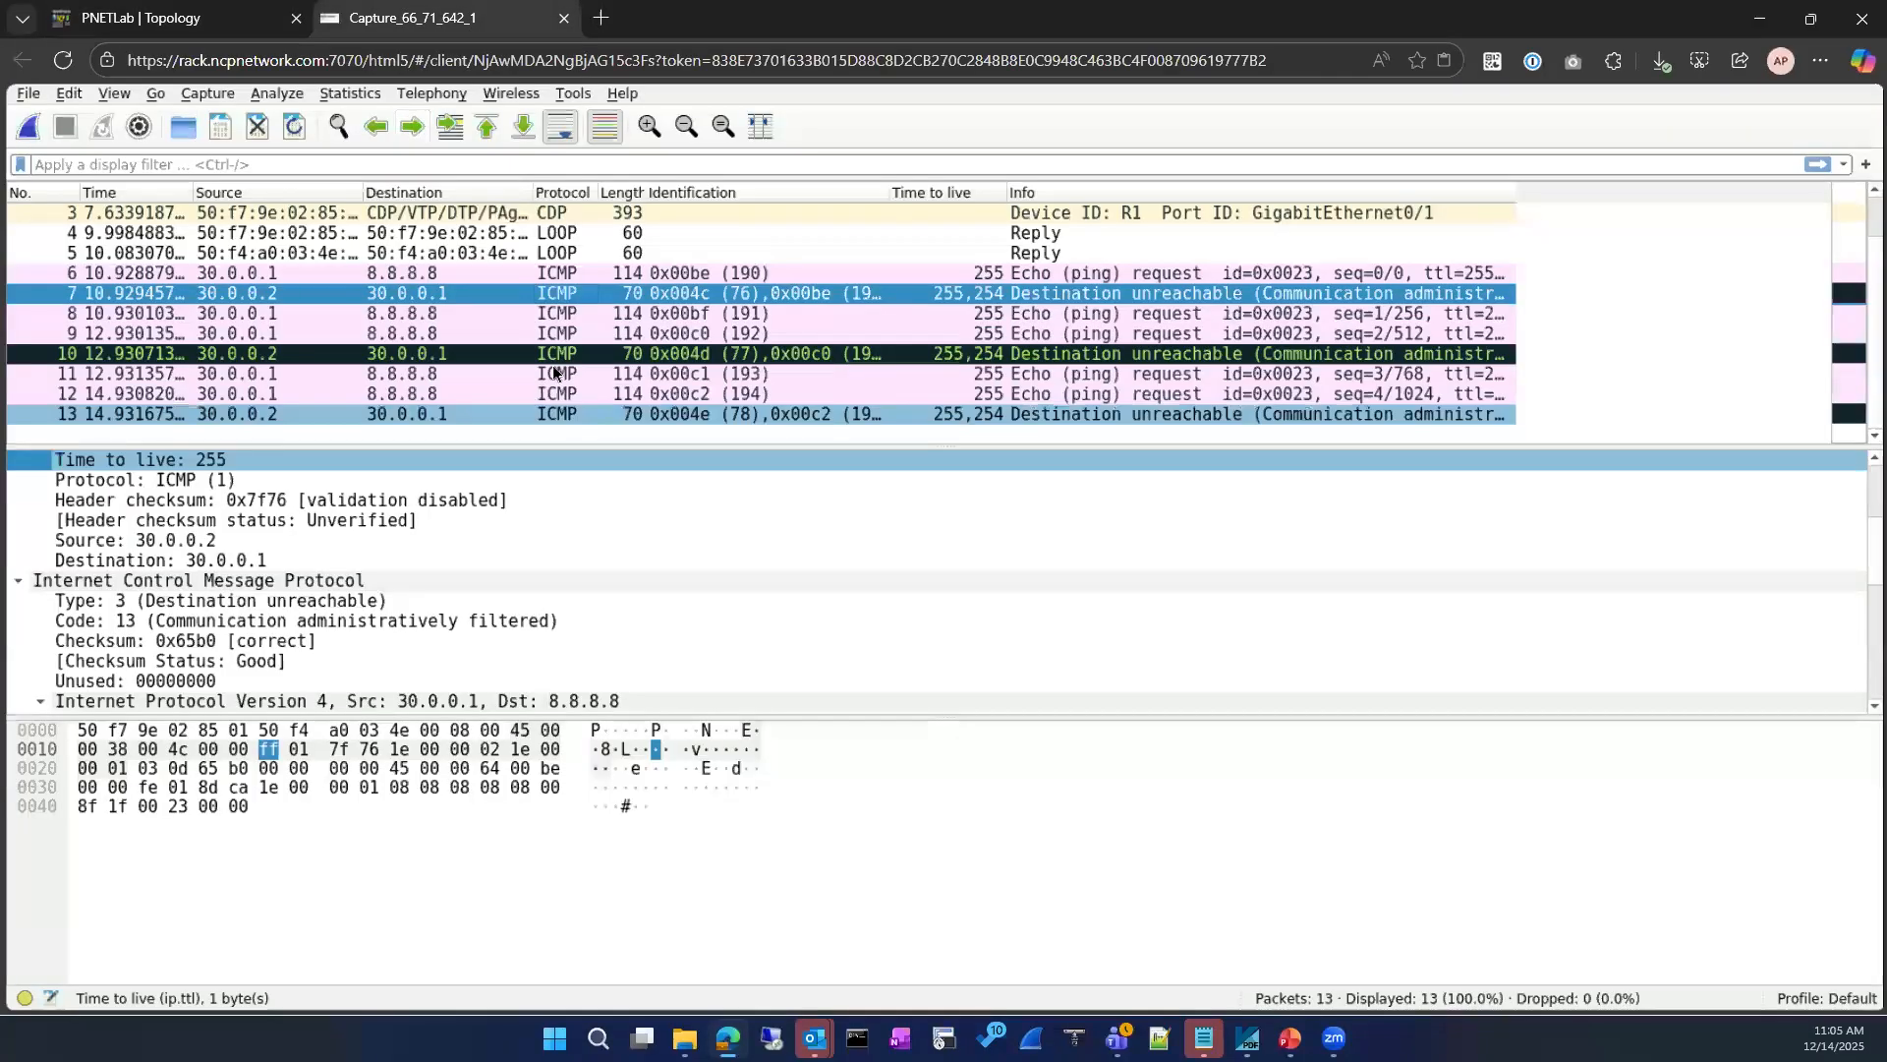
left_click(28, 125)
left_click(981, 539)
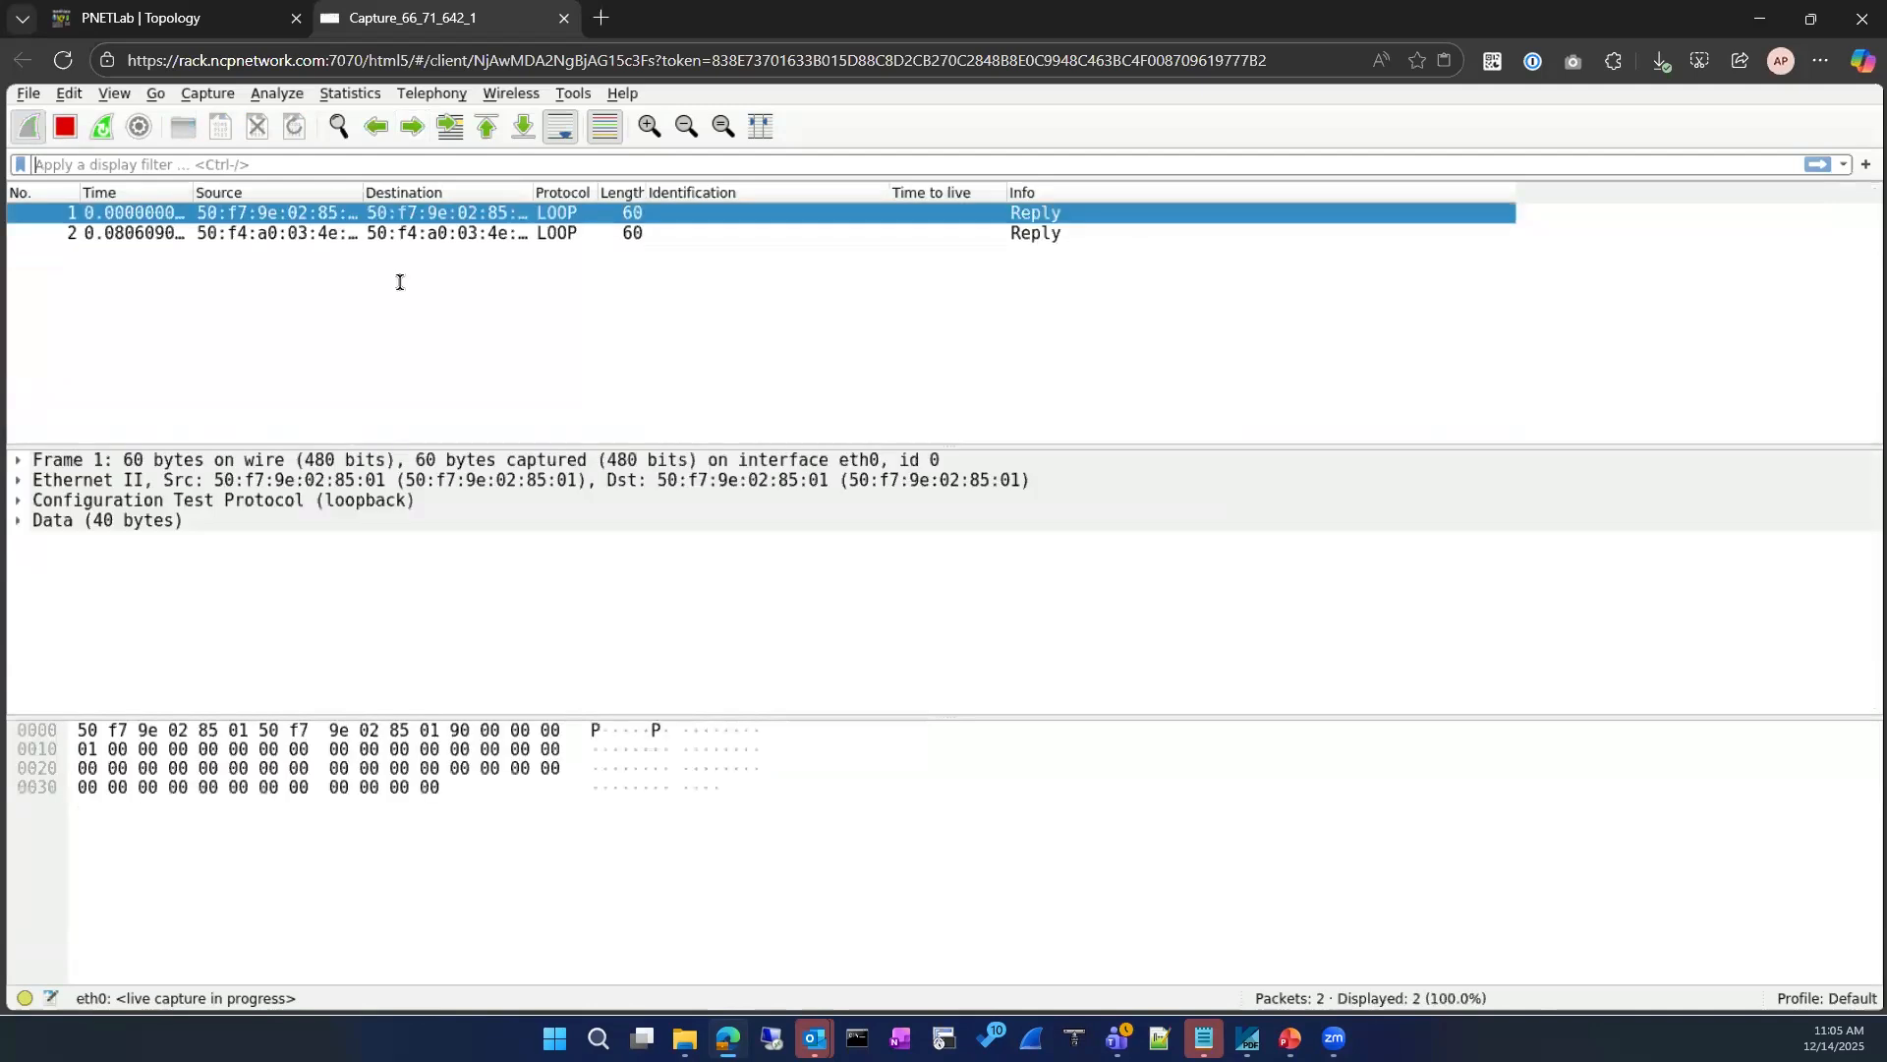
Step: Ping 8.8.8.8 again from the VLAN 10 VPC at 10.0.0.2 and check the captured ICMP replies
left_click(208, 20)
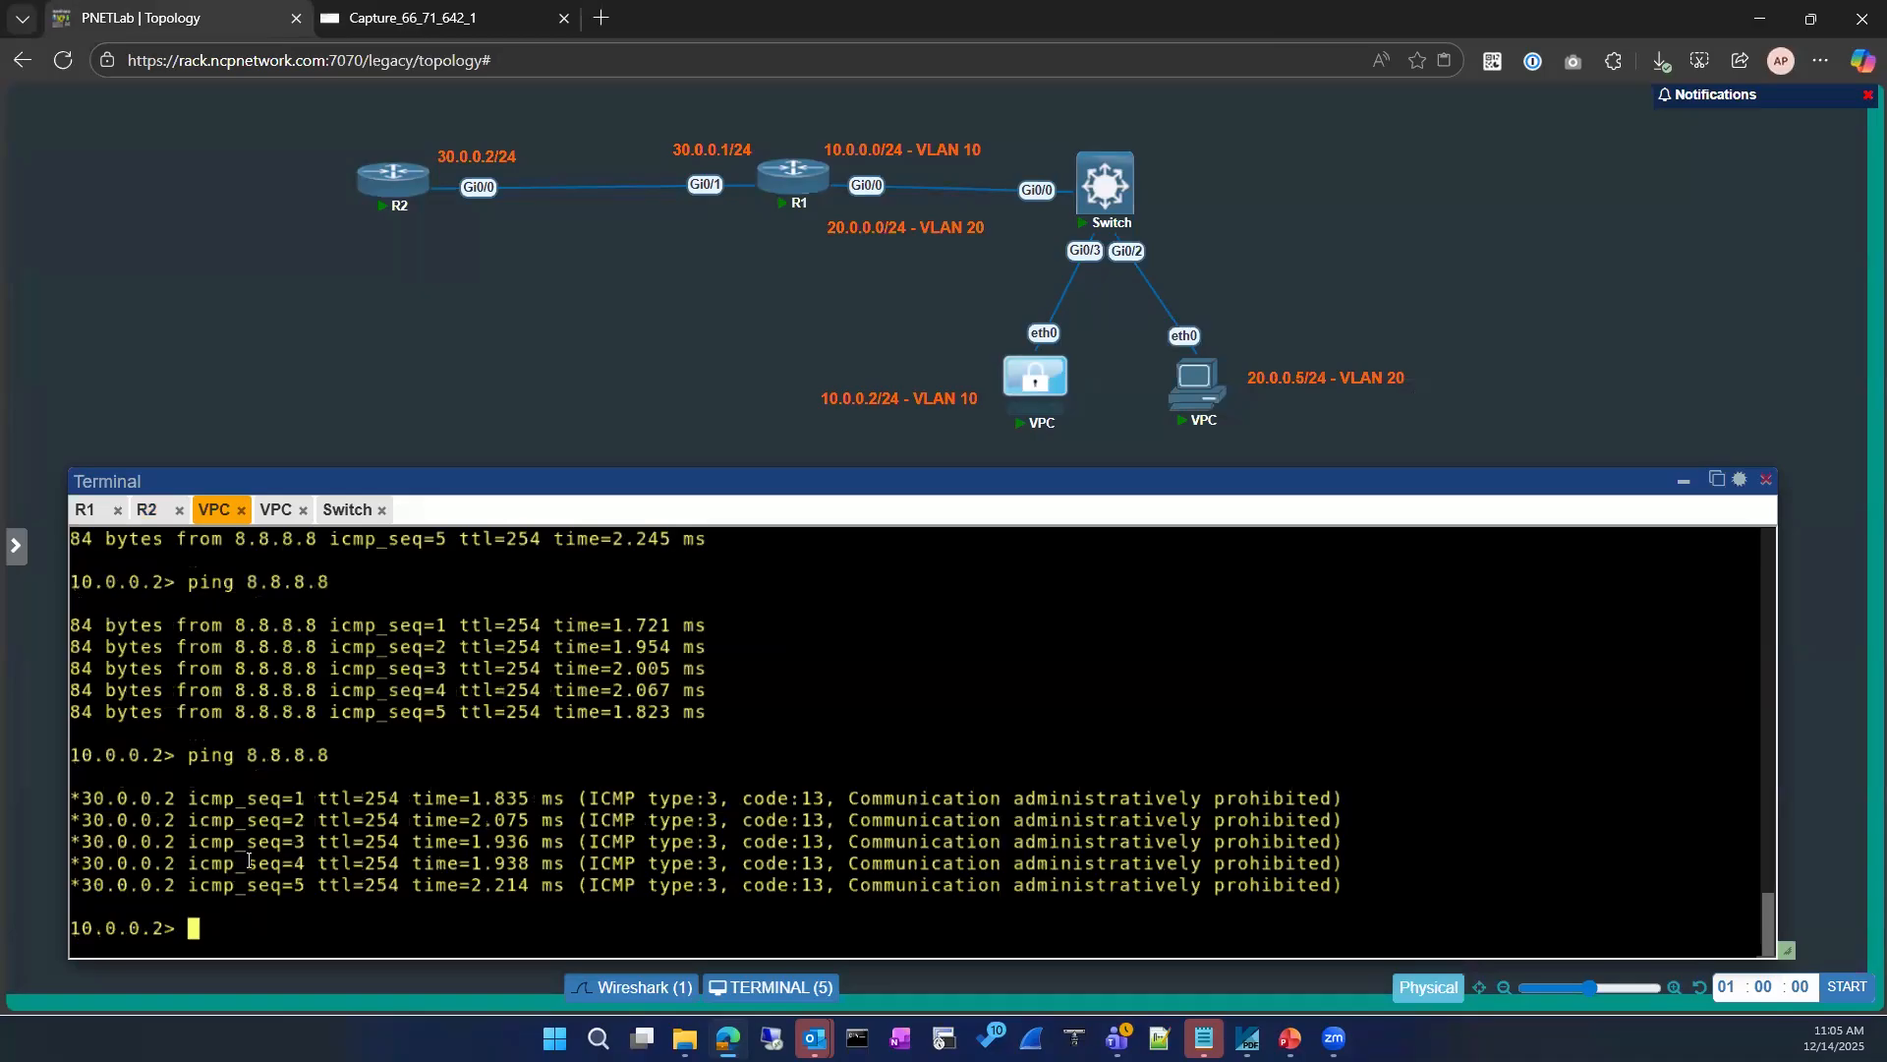
key("Up")
key("Return")
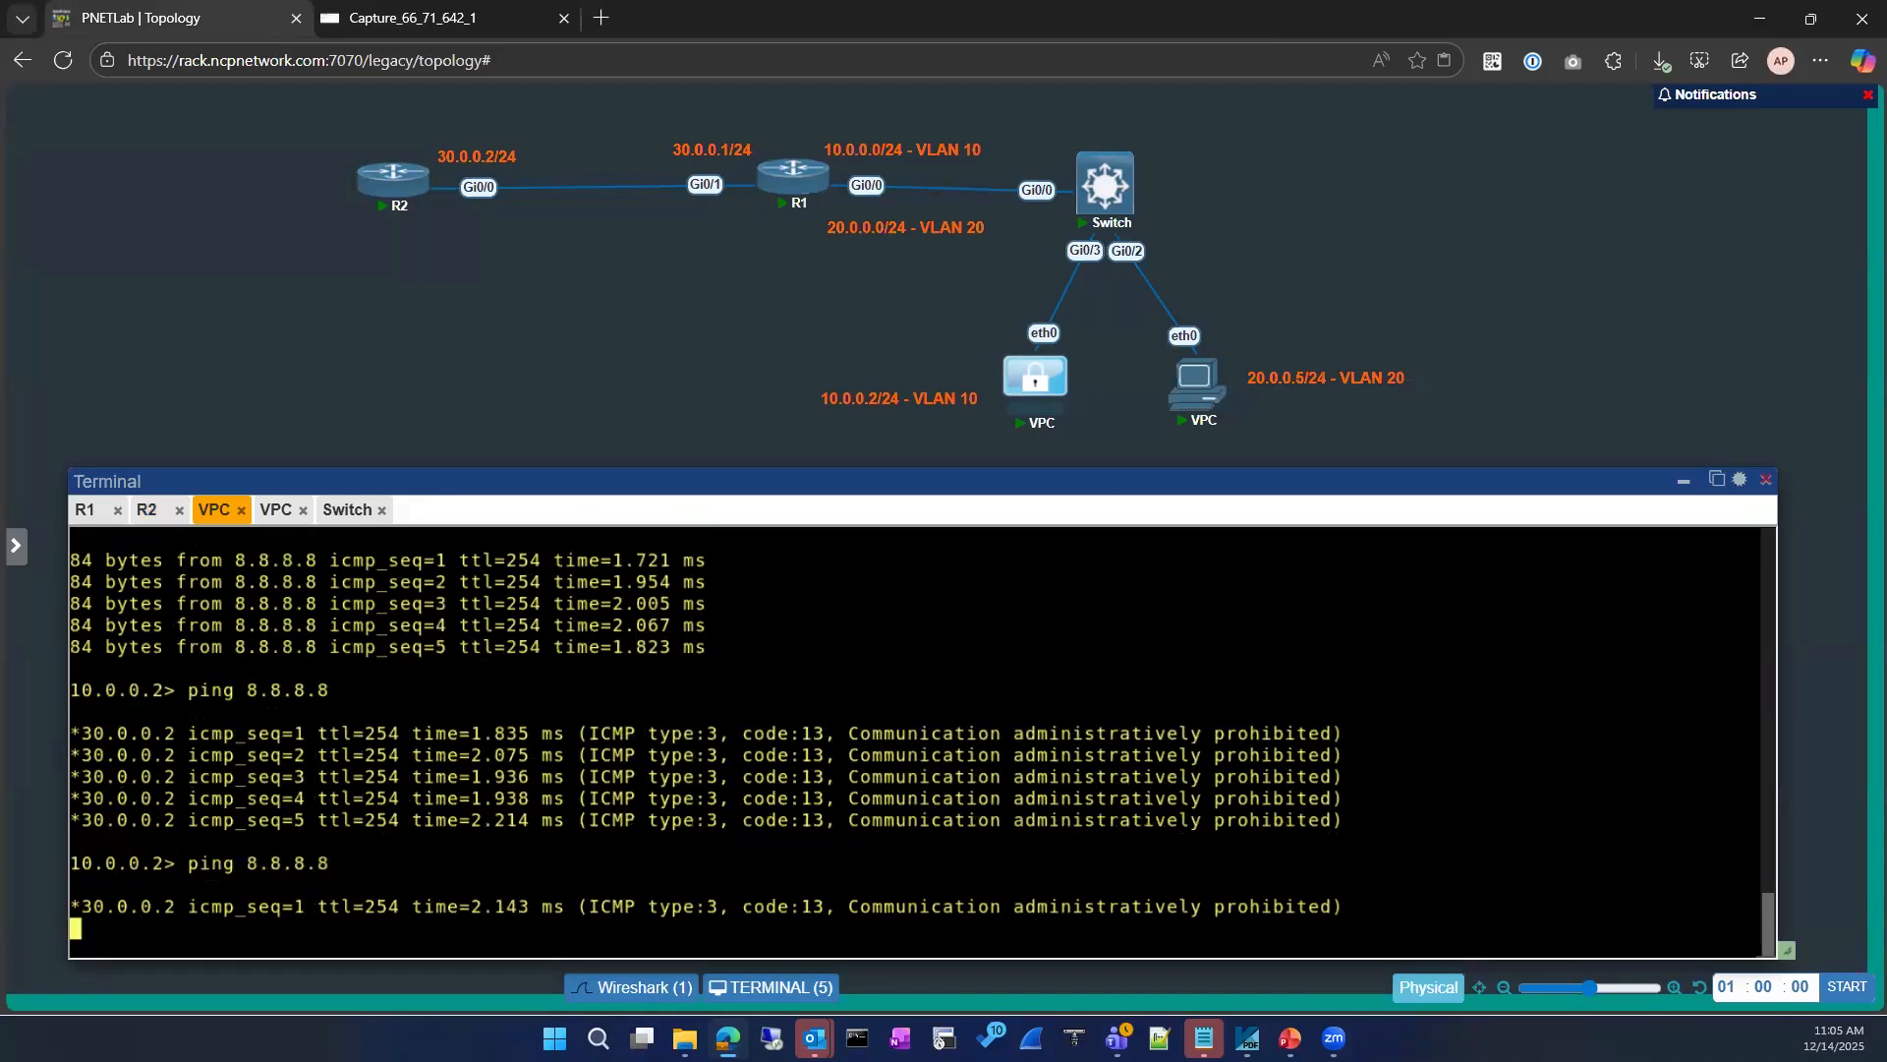
left_click(457, 18)
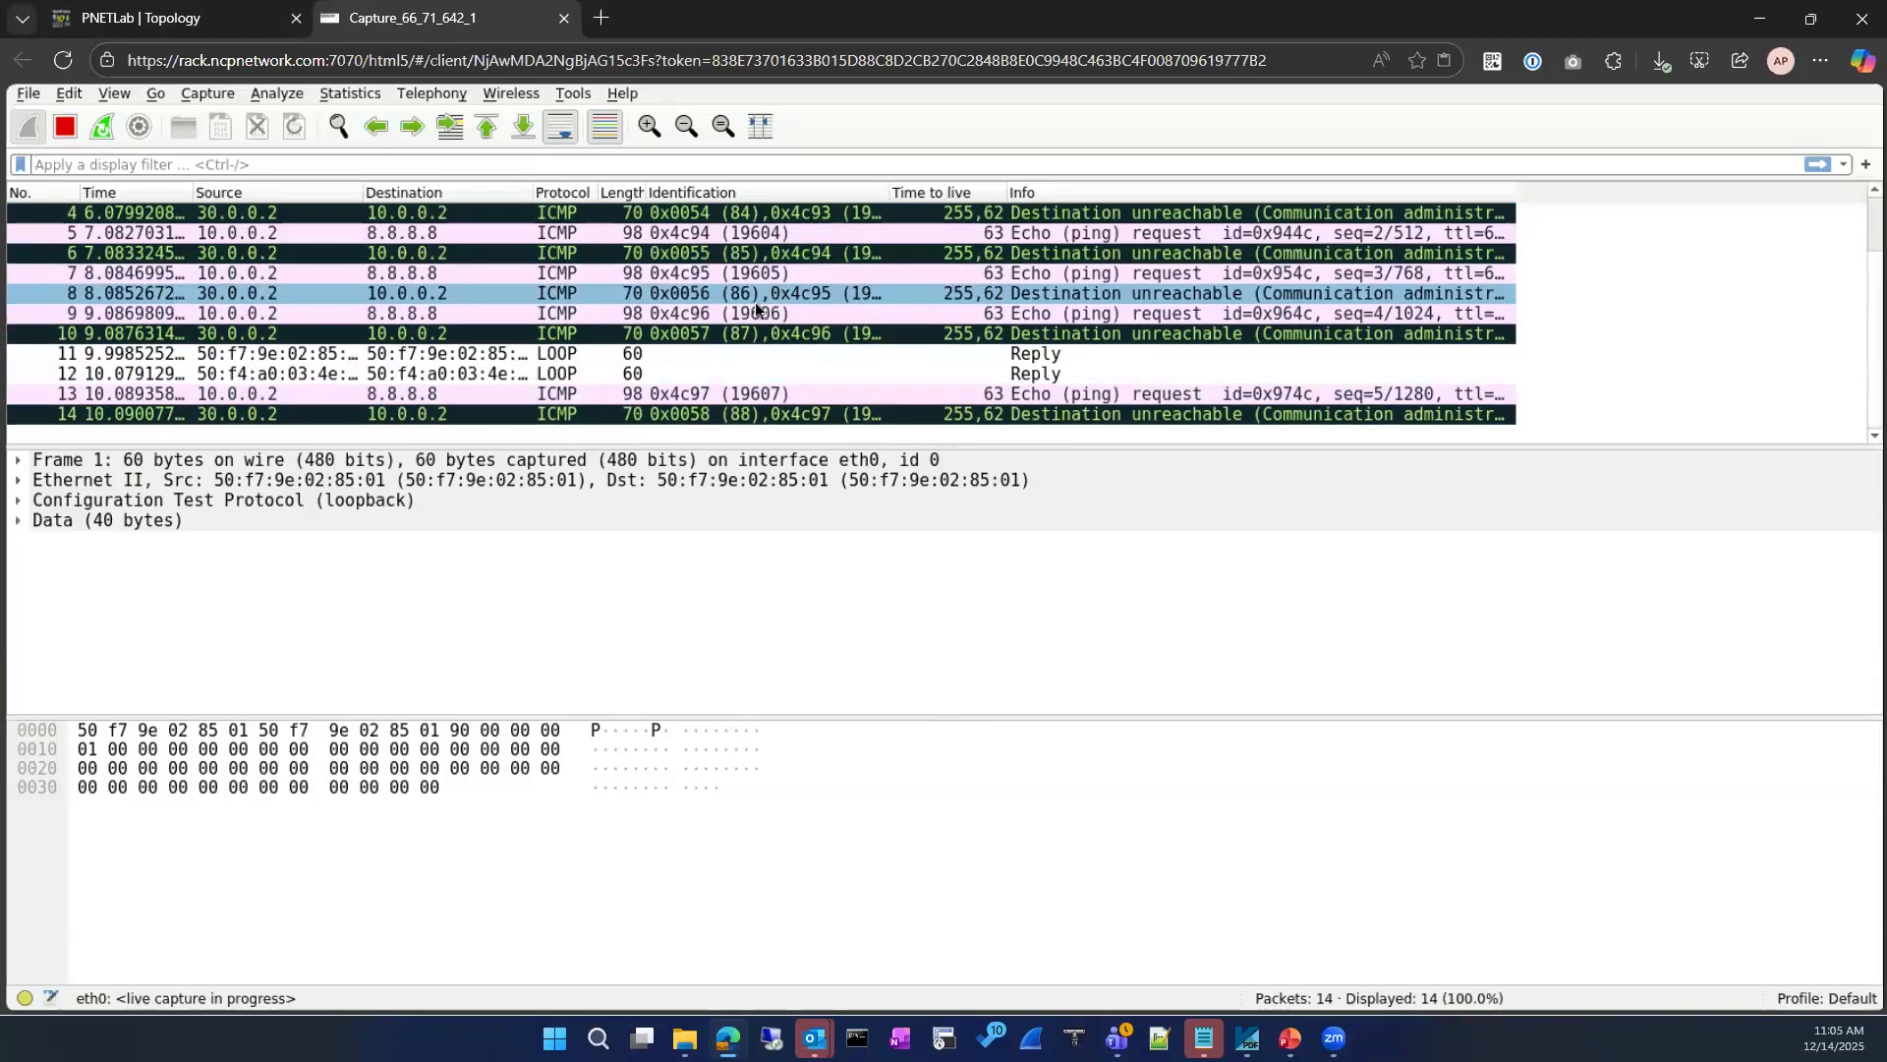
Step: Exit R2's loopback 8 interface and global configuration modes, returning to the privileged EXEC prompt
left_click(185, 20)
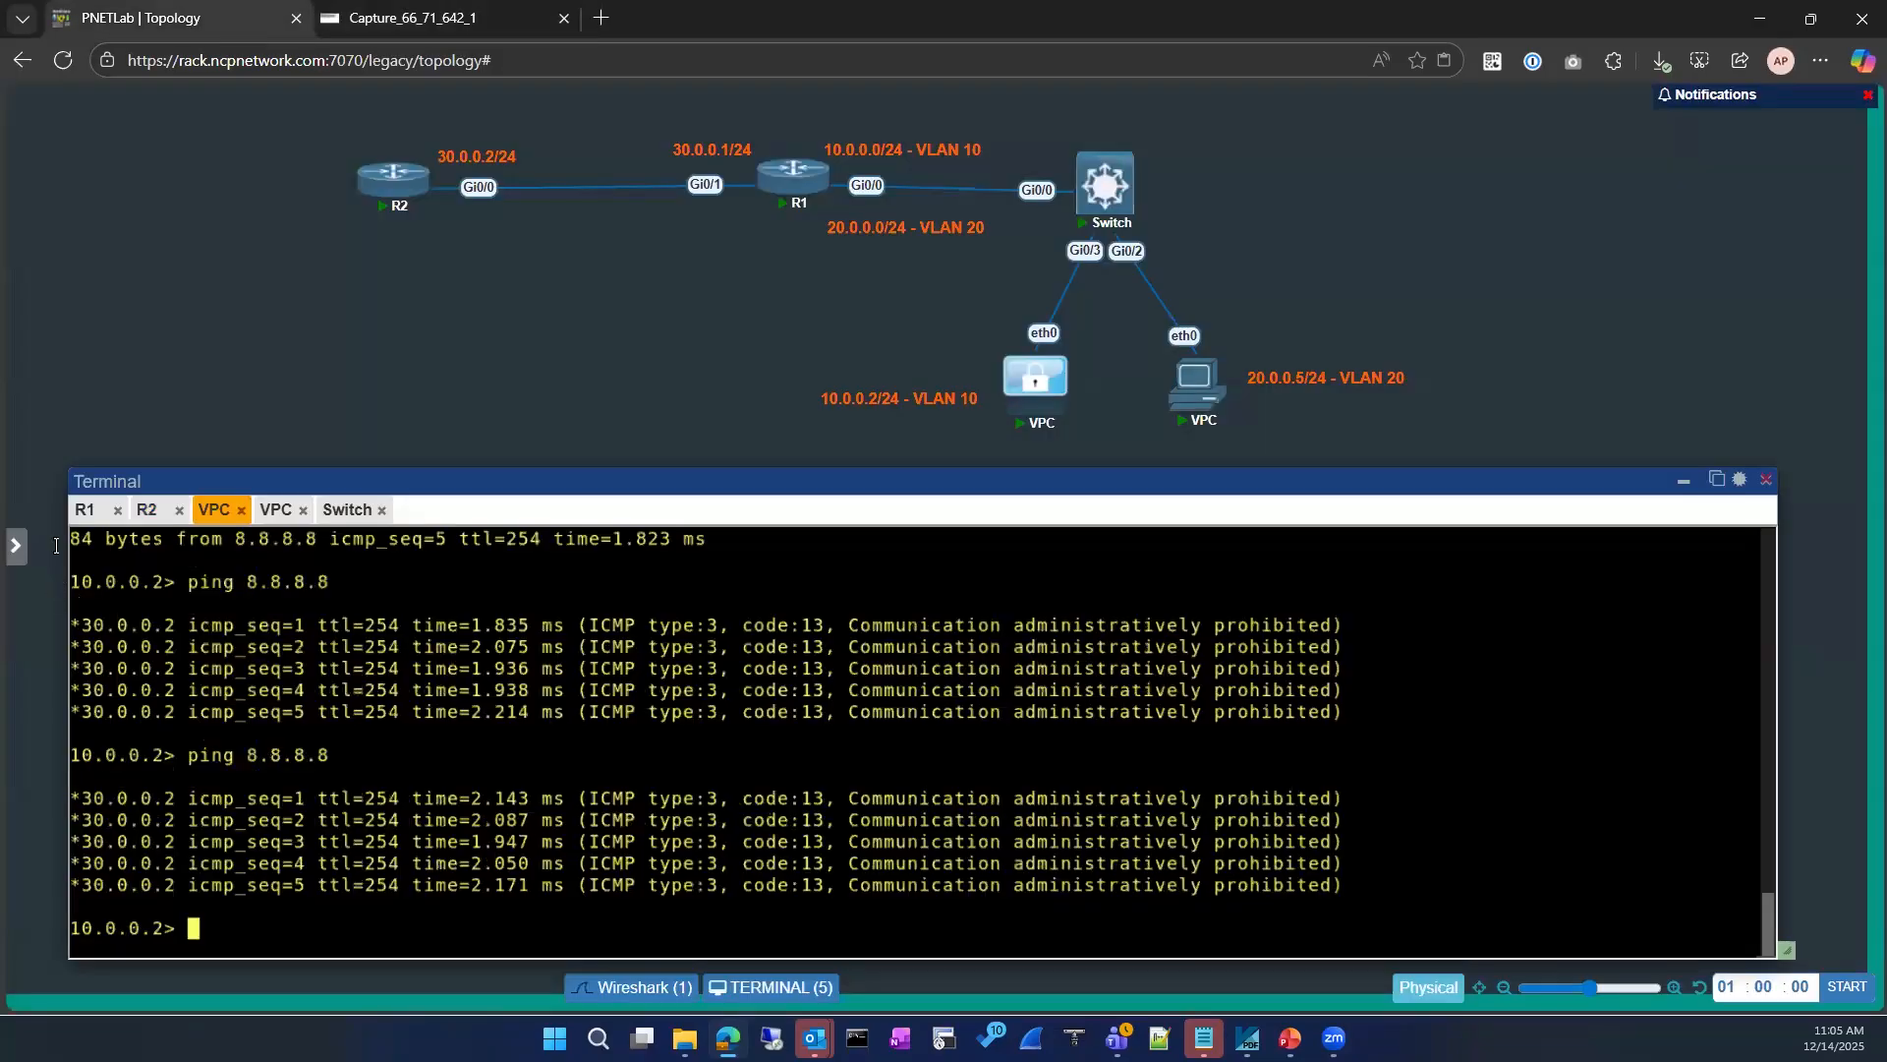
left_click(146, 509)
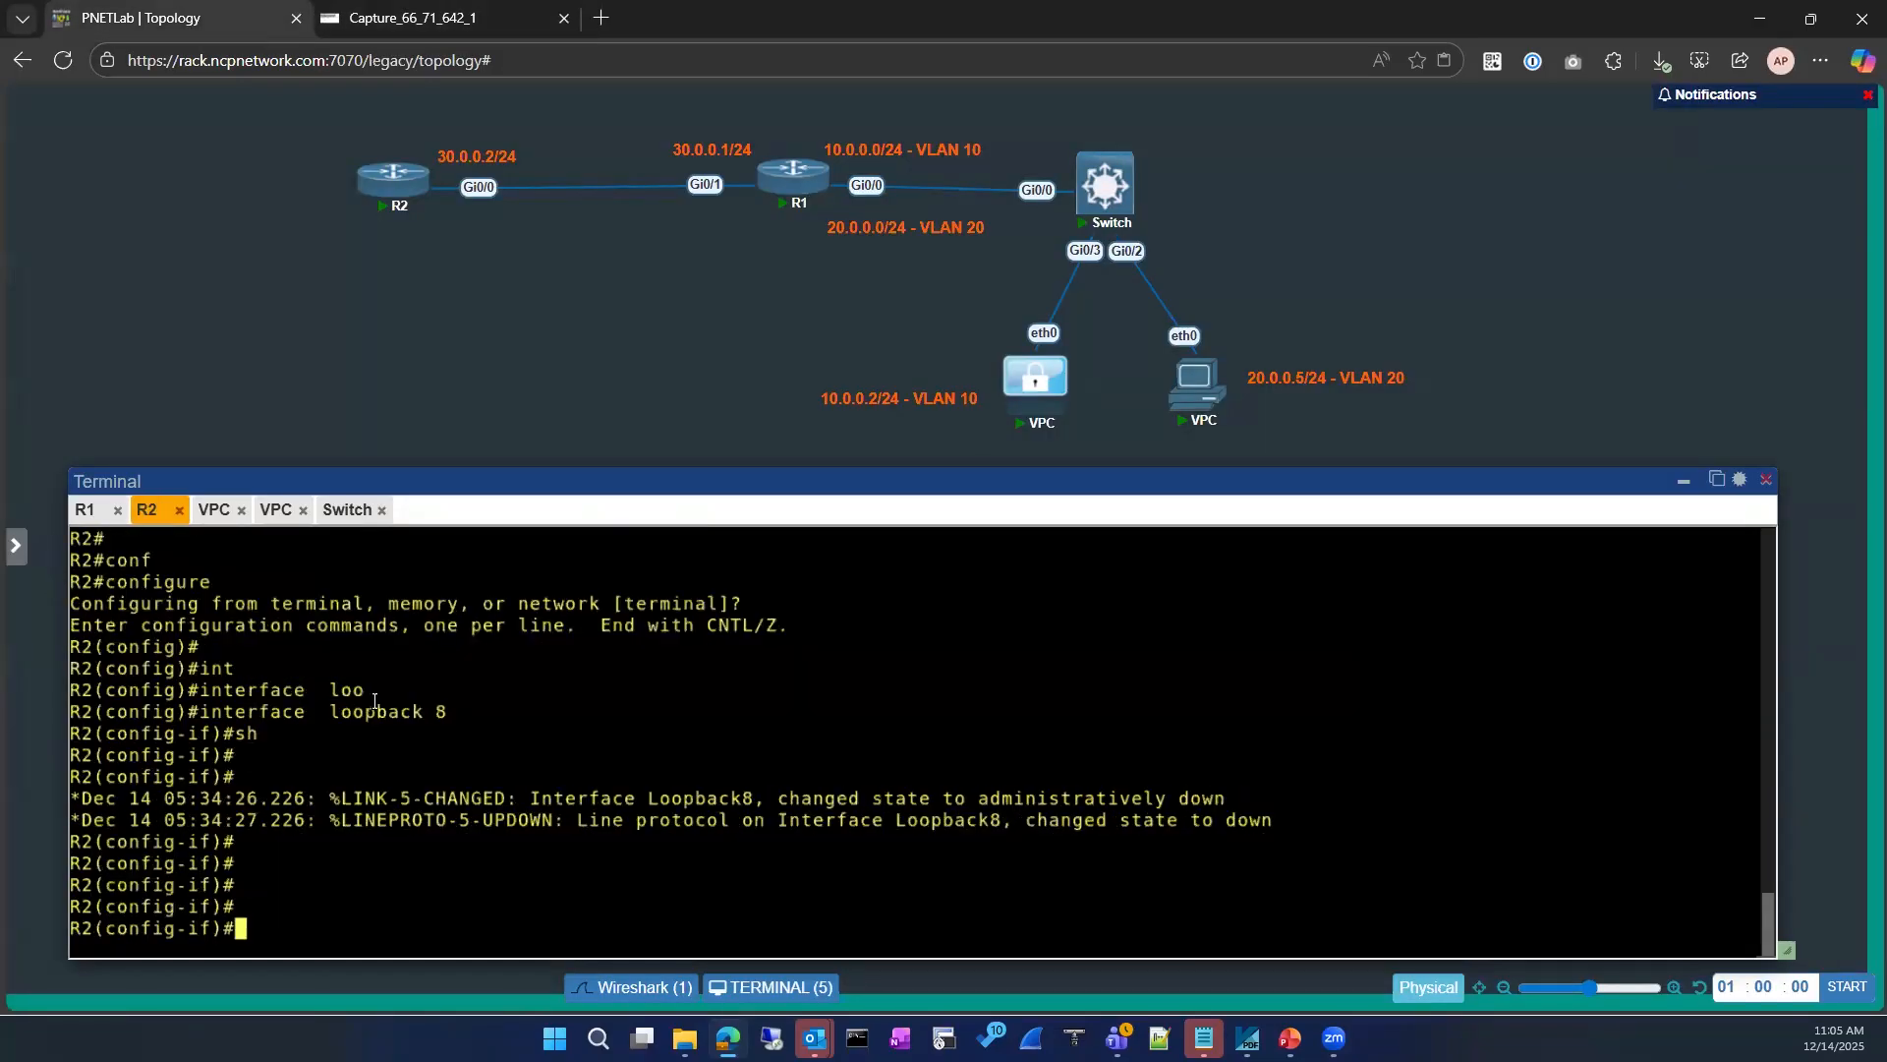
type("exi")
key("Return")
key("Return")
type("ext")
key("BackSpace")
key("BackSpace")
key("BackSpace")
type("exit")
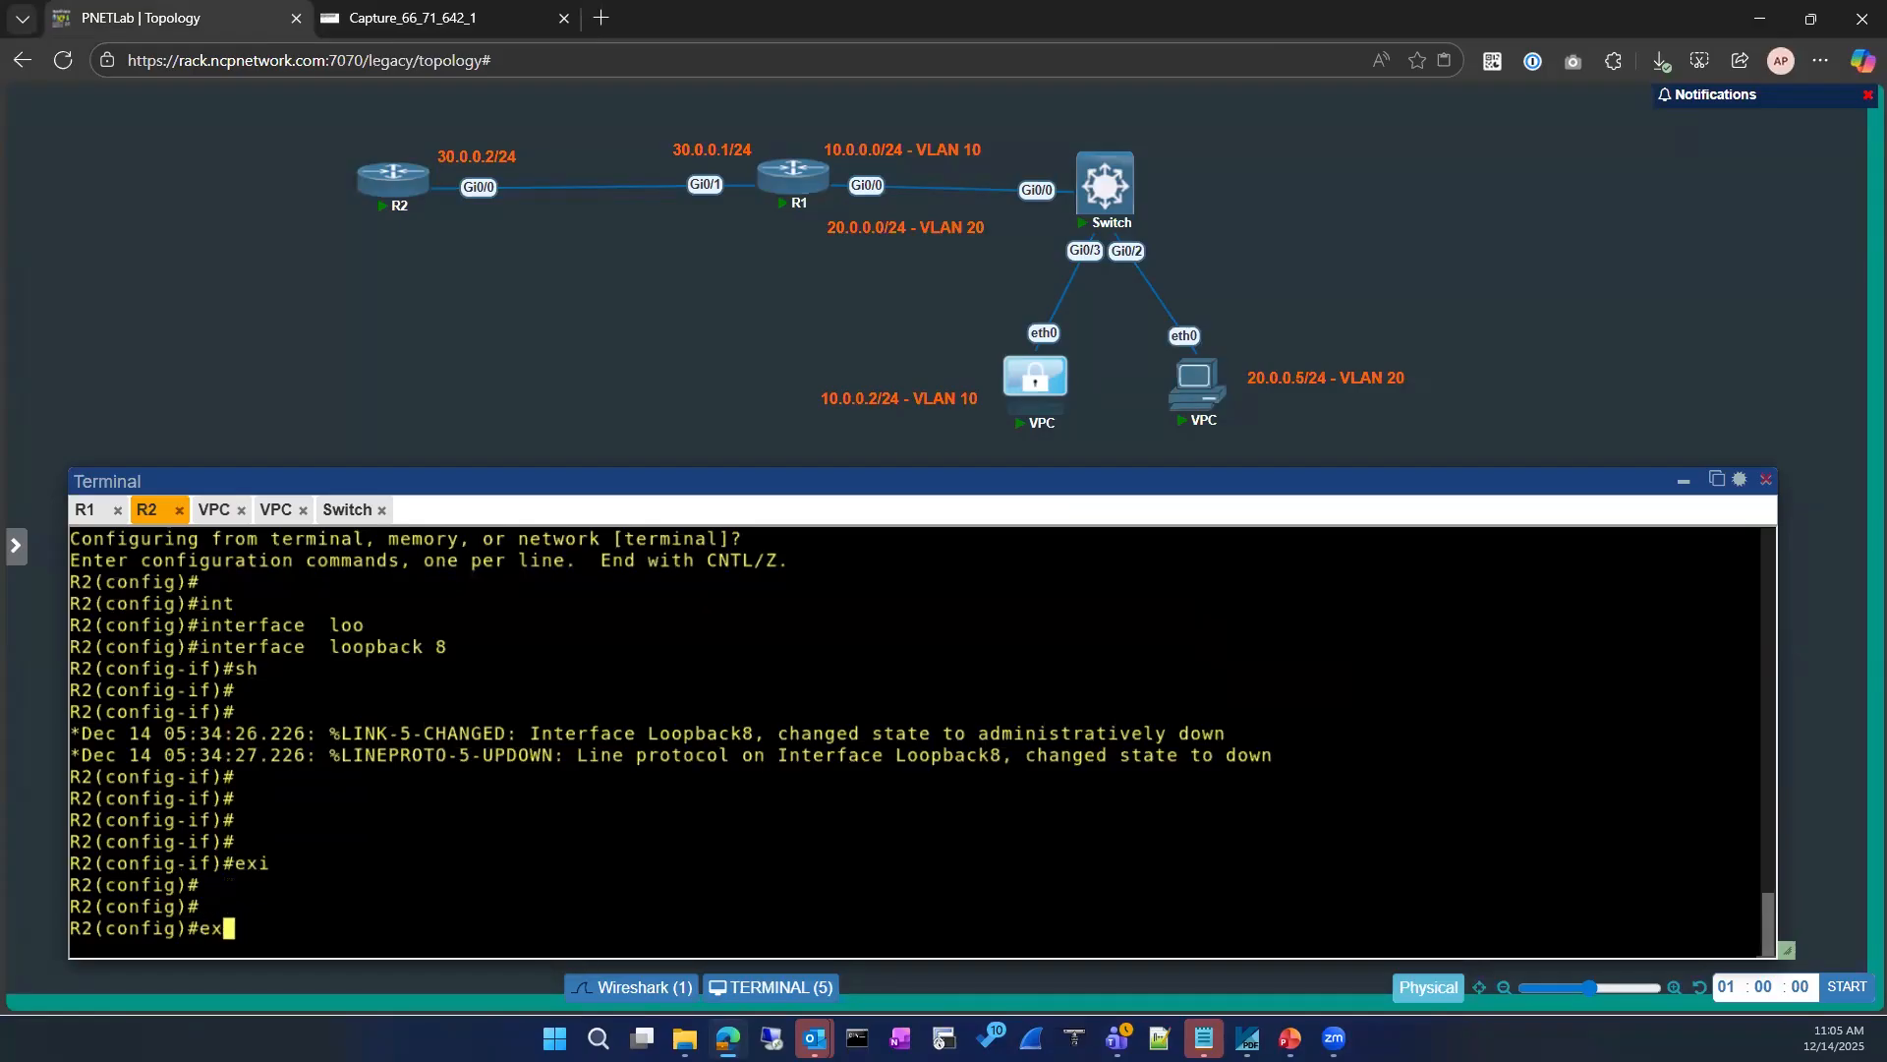
key("Return")
key("Return")
key("Return")
type("ping")
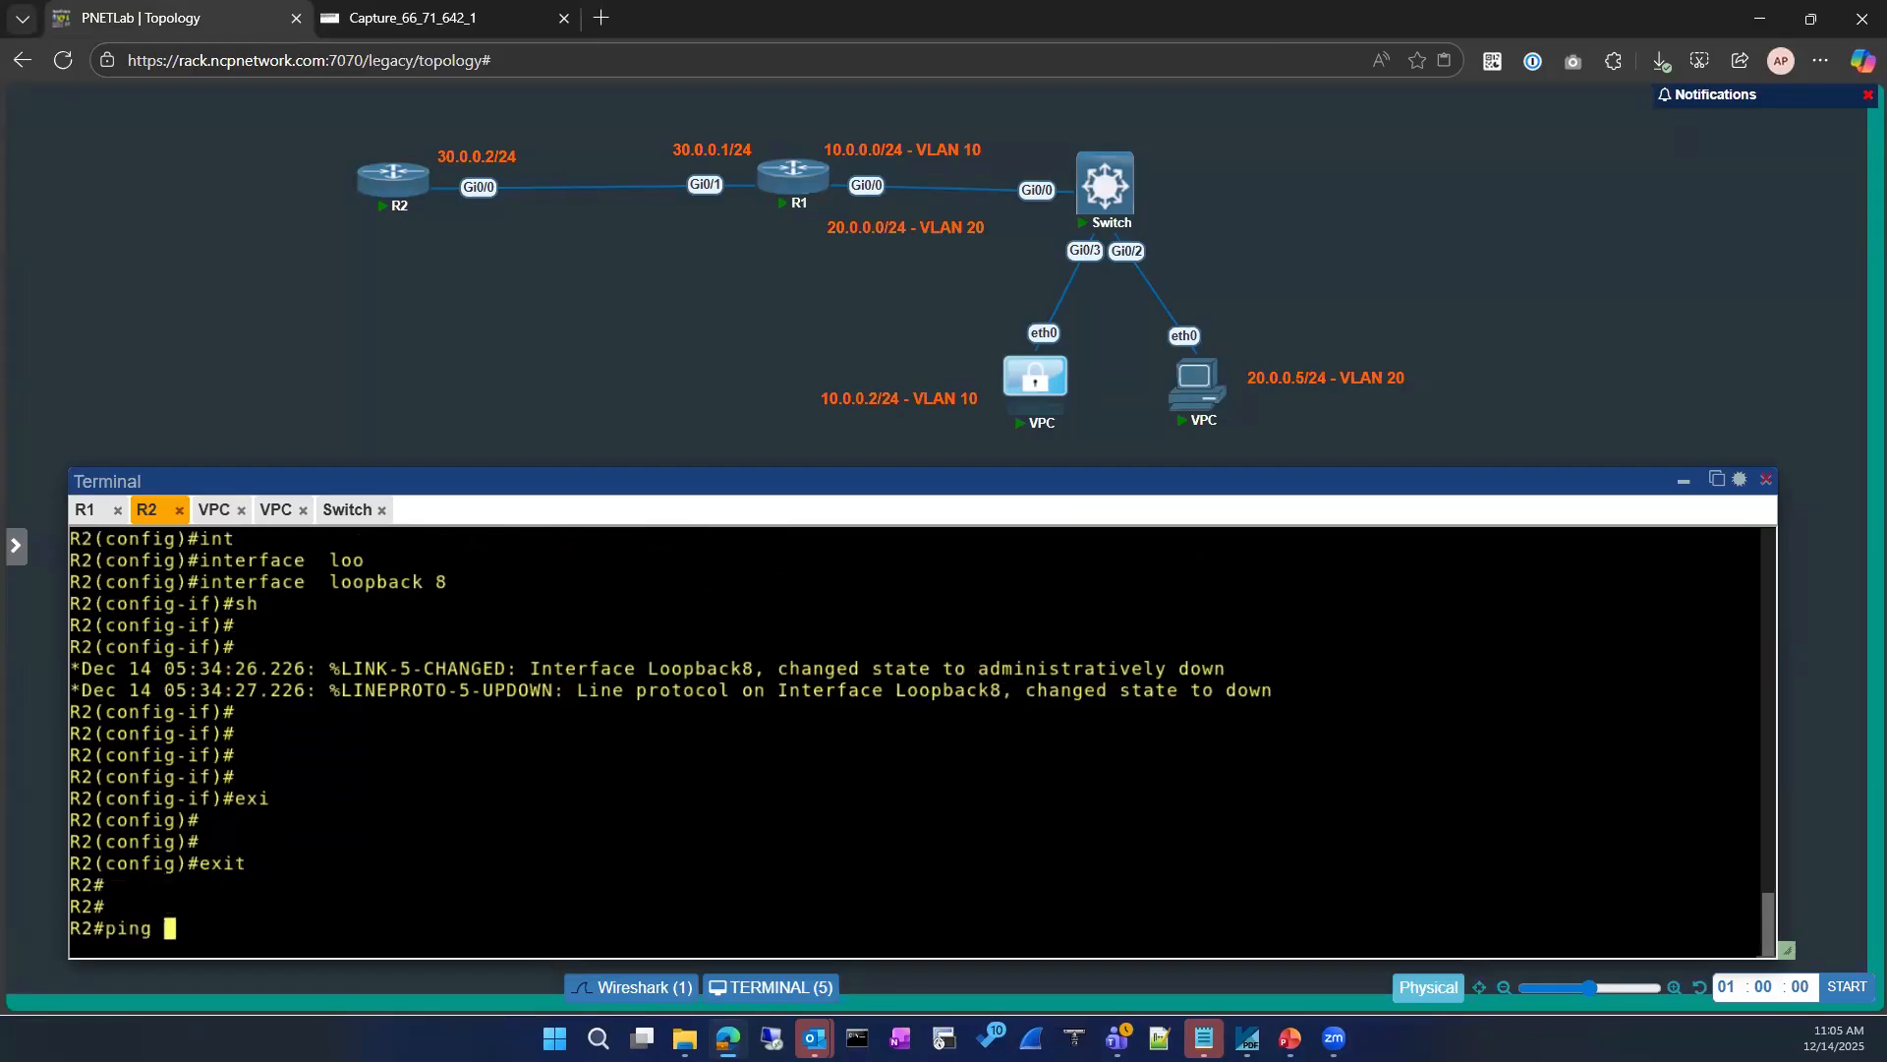
key("Return")
key("Return")
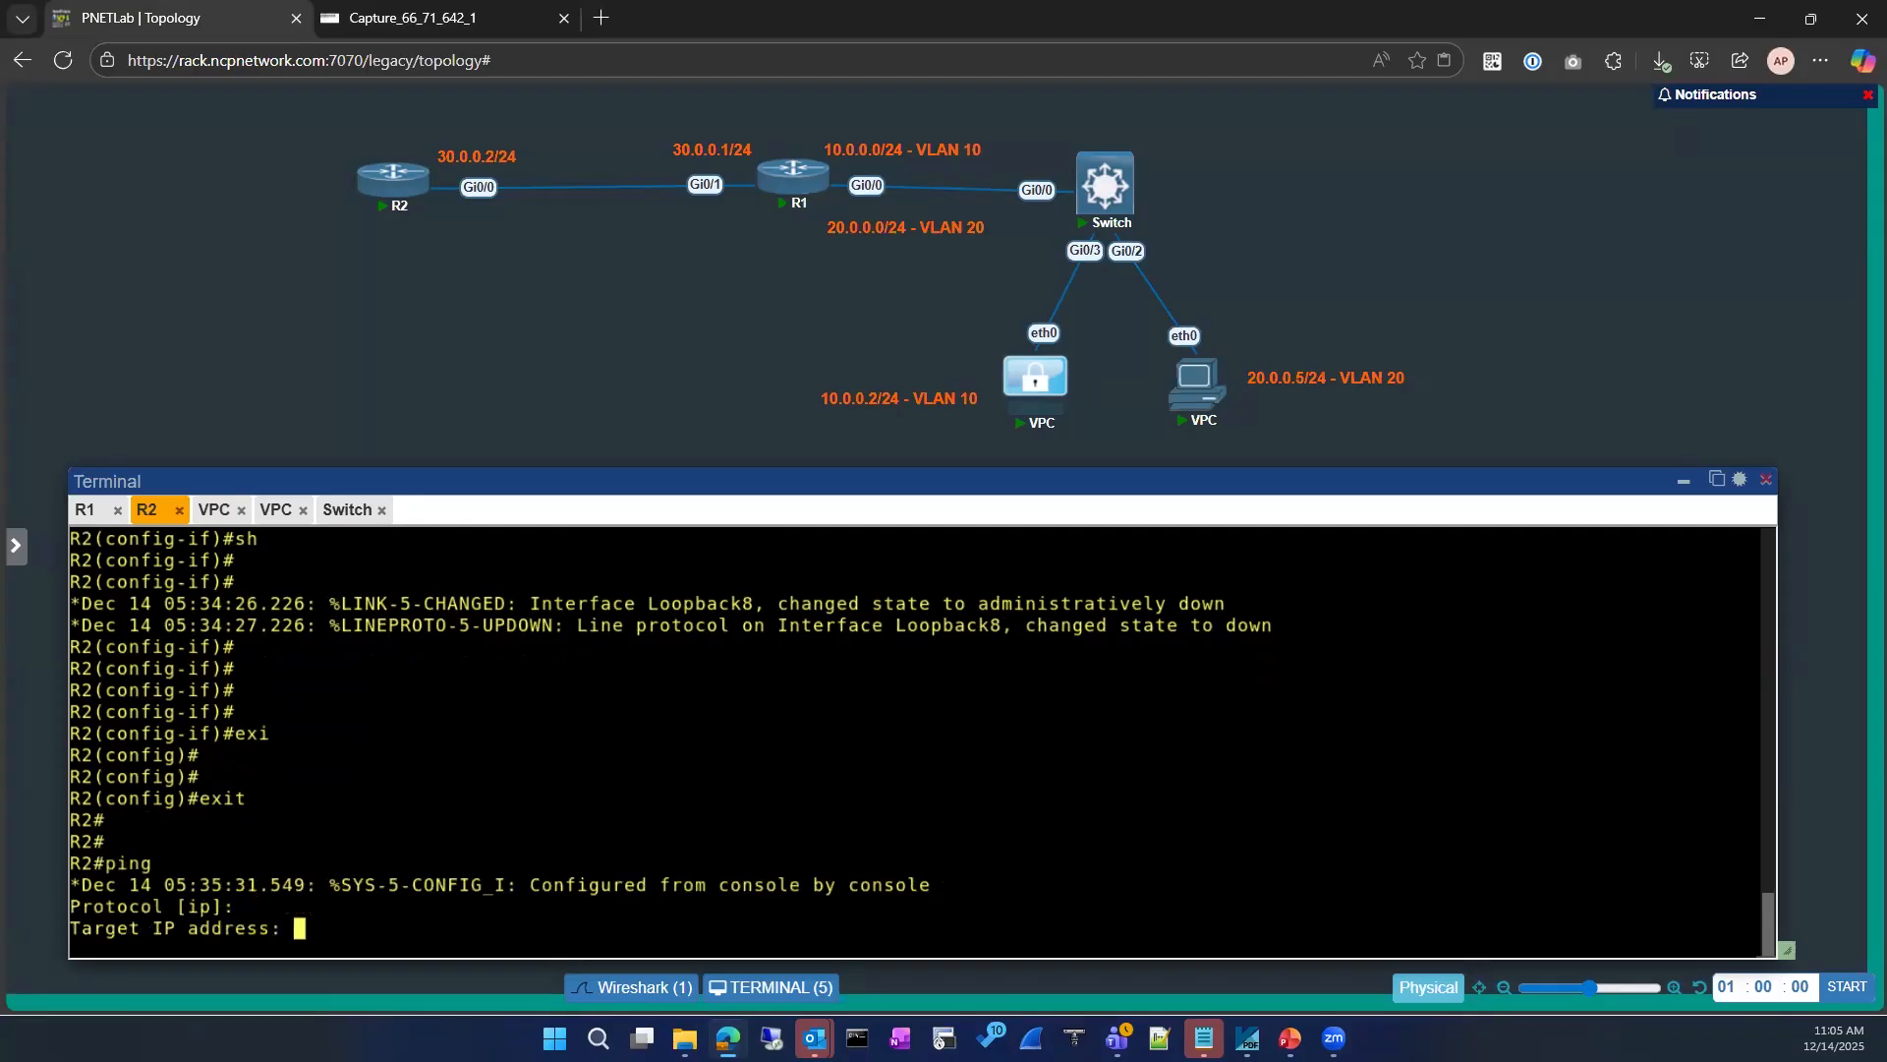
key("Return")
Step: Ping 8.8.8.8 from R2 itself and check the live capture for packets from that ping
key("Return")
type("ping 8.8.8.8")
key("Return")
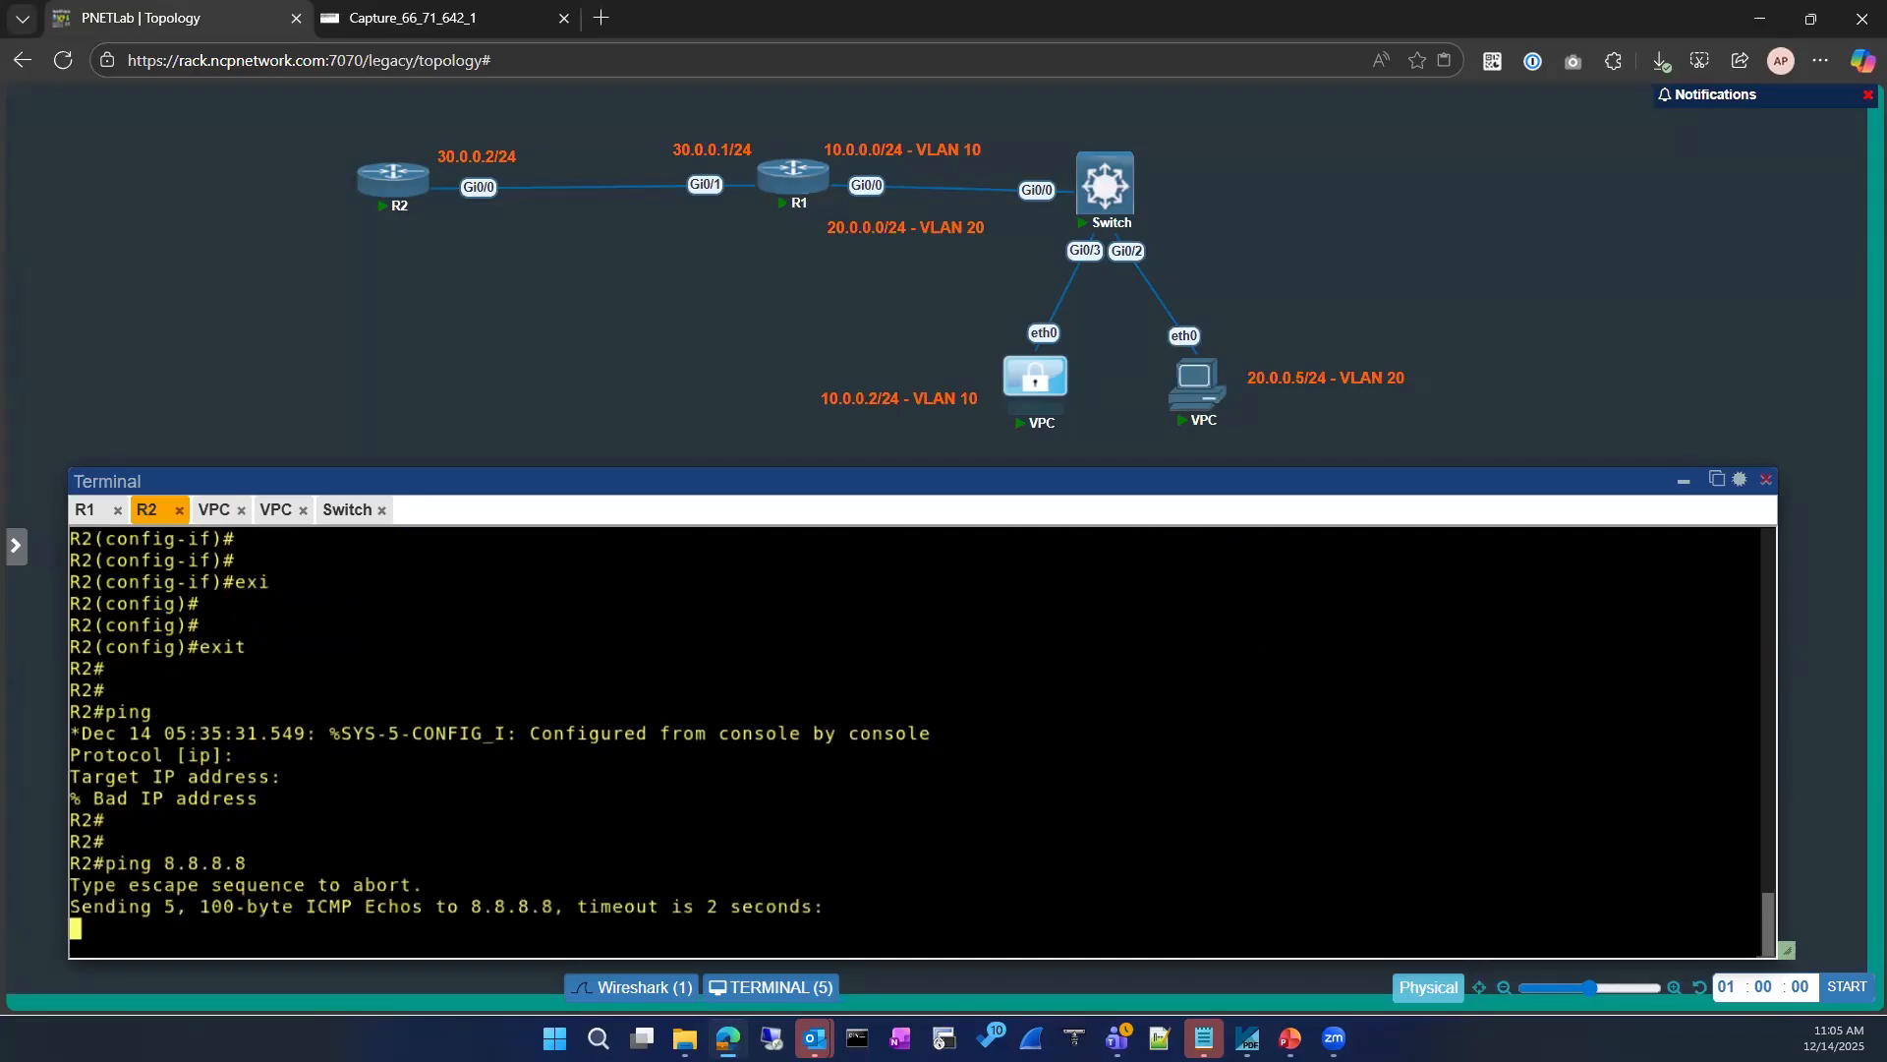
left_click(439, 18)
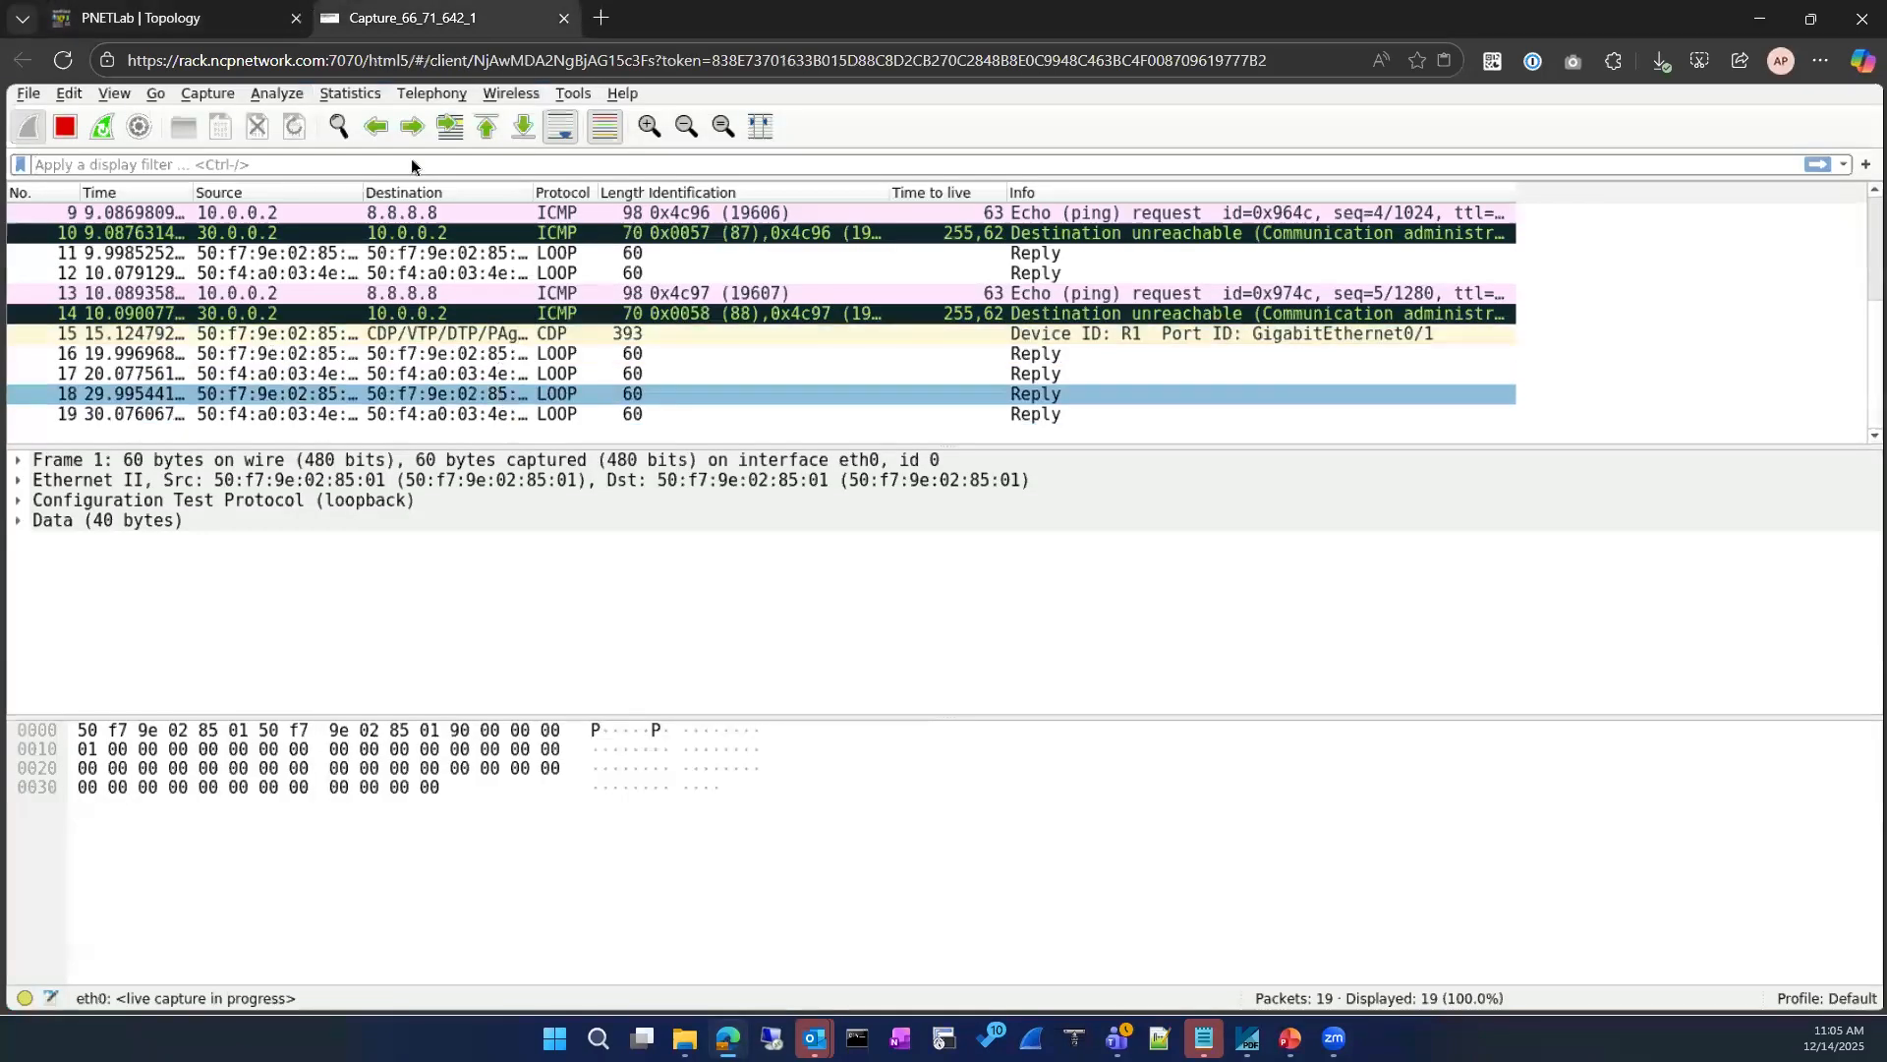
left_click(204, 20)
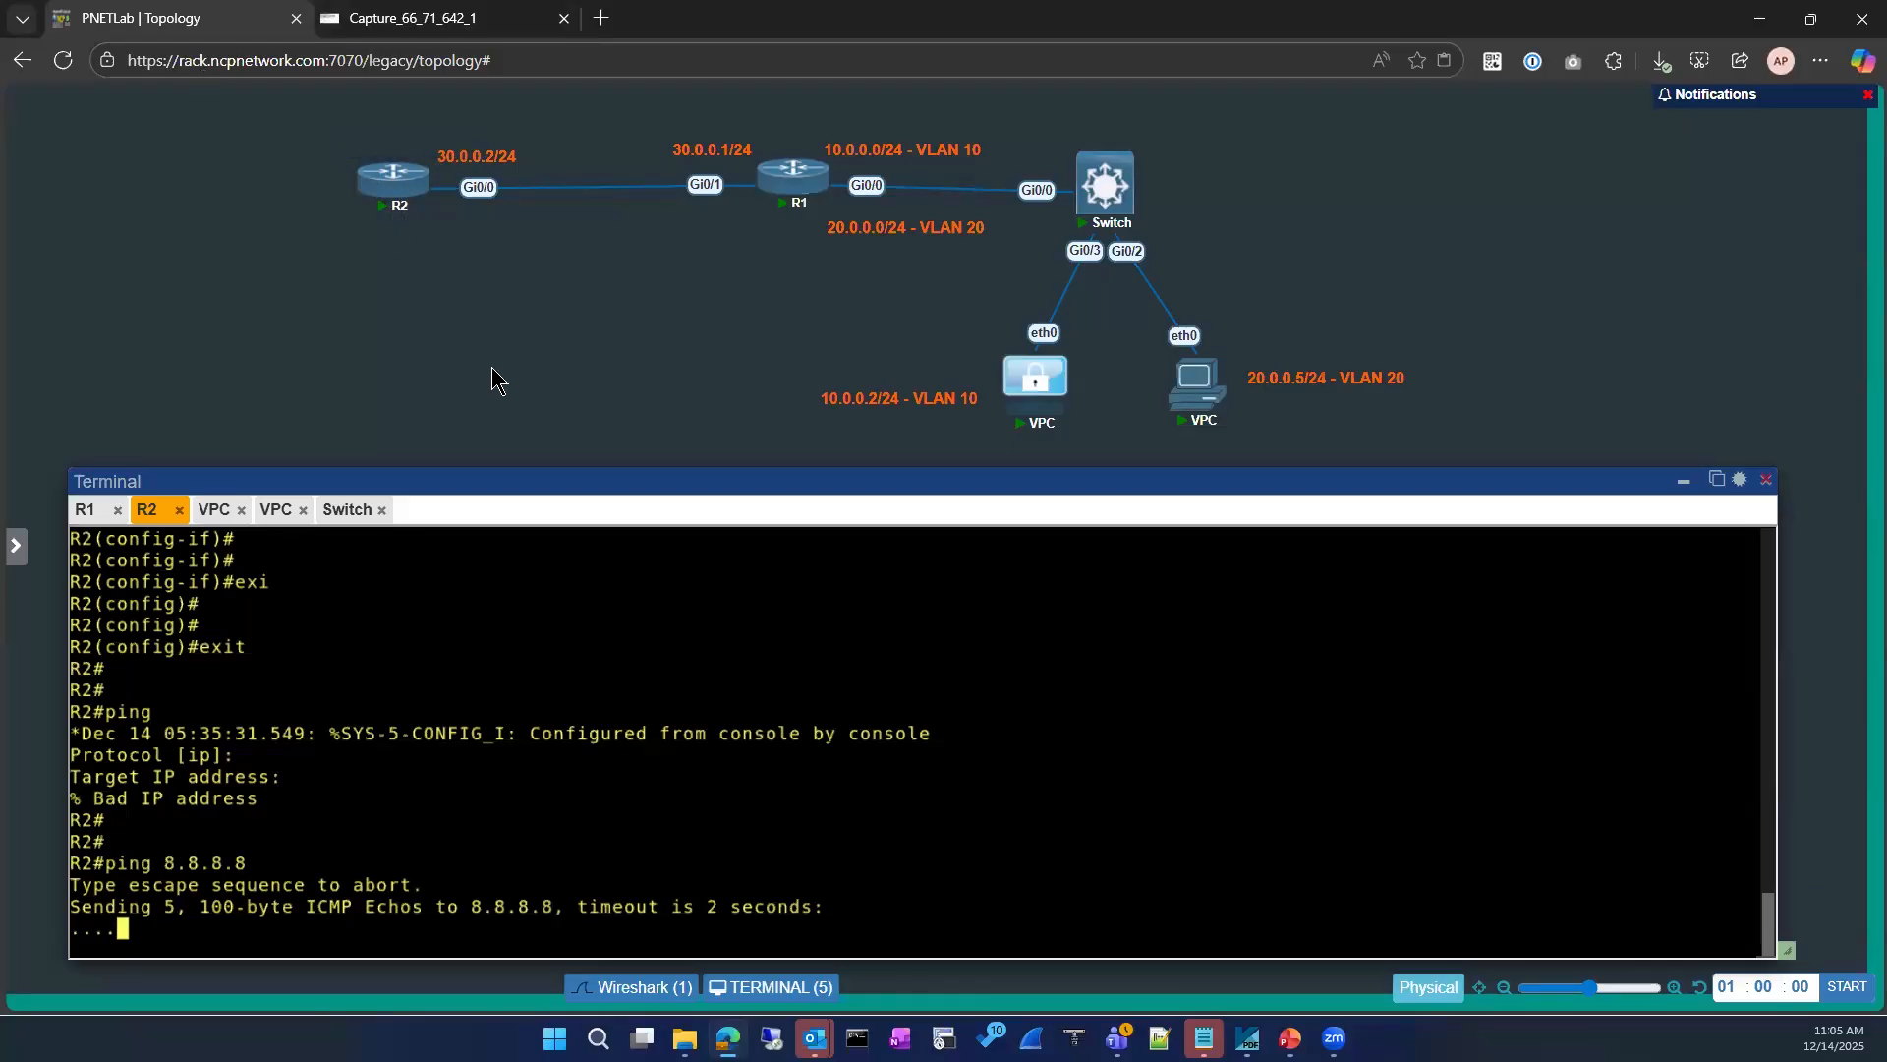
left_click(462, 22)
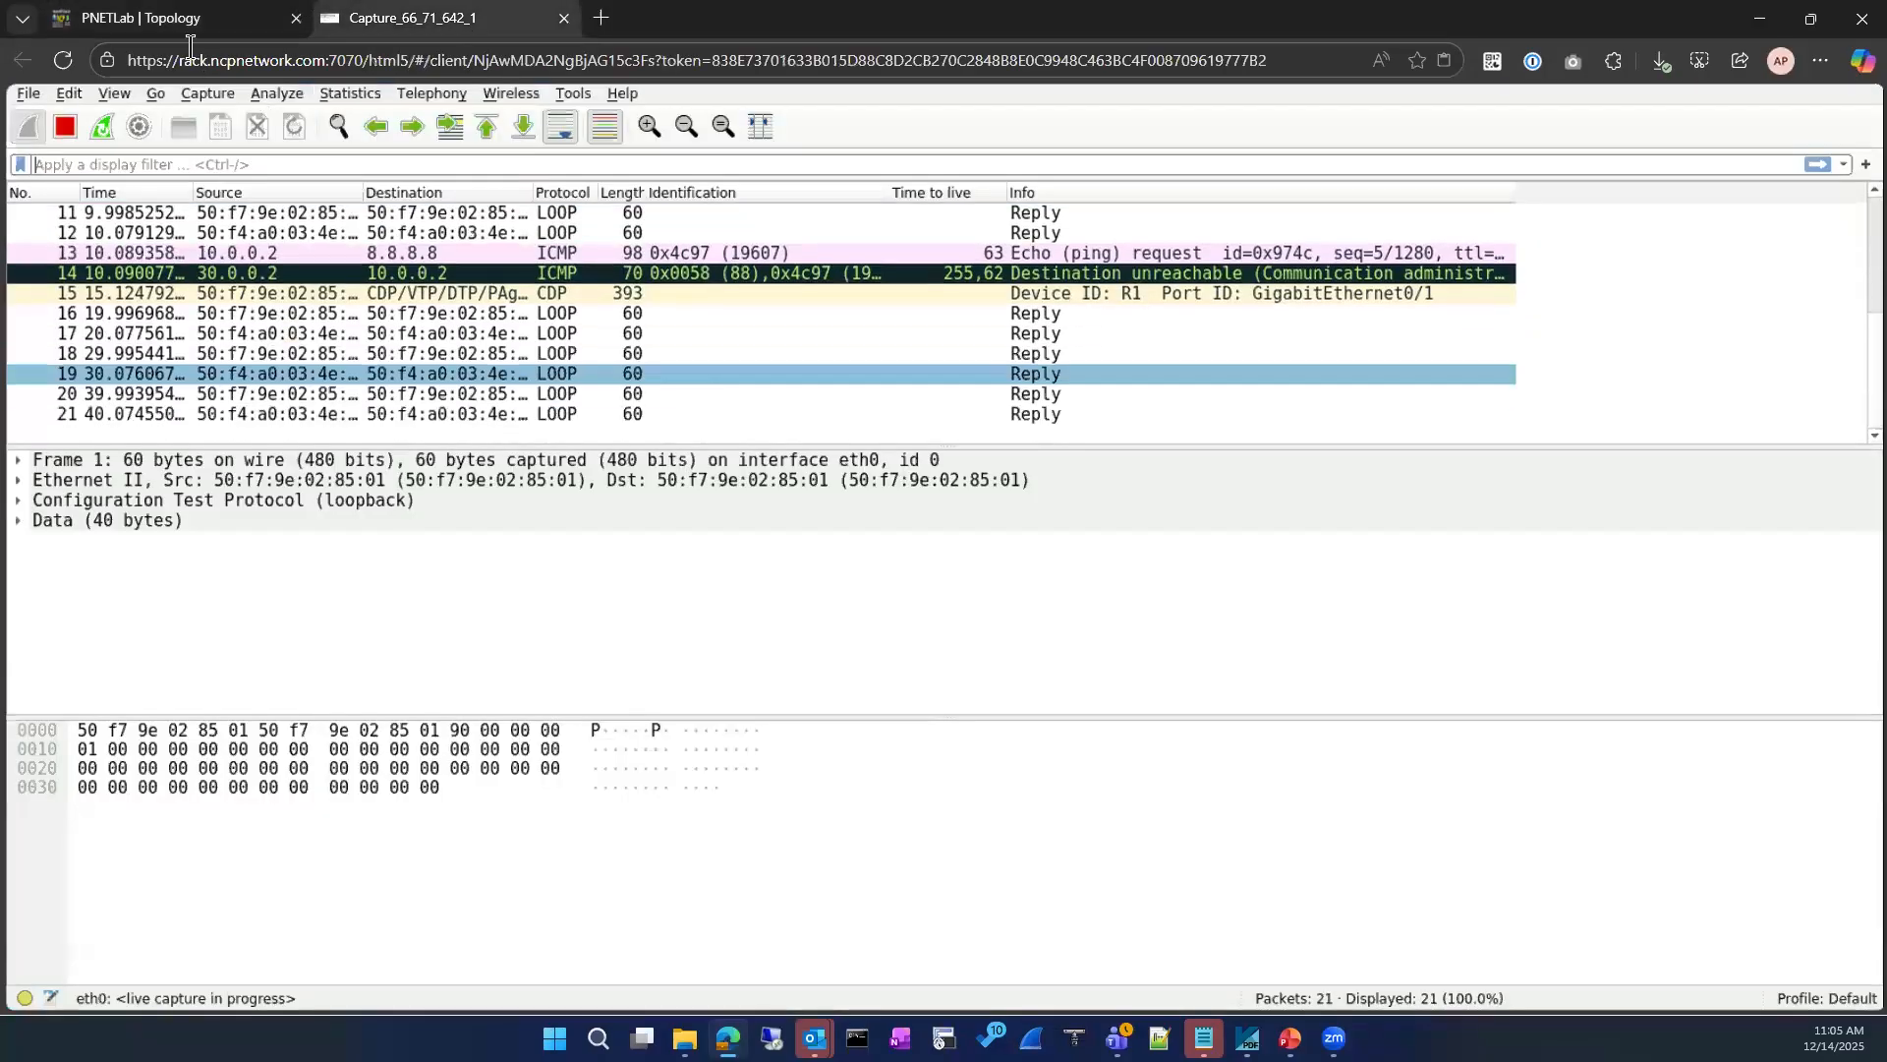
left_click(177, 17)
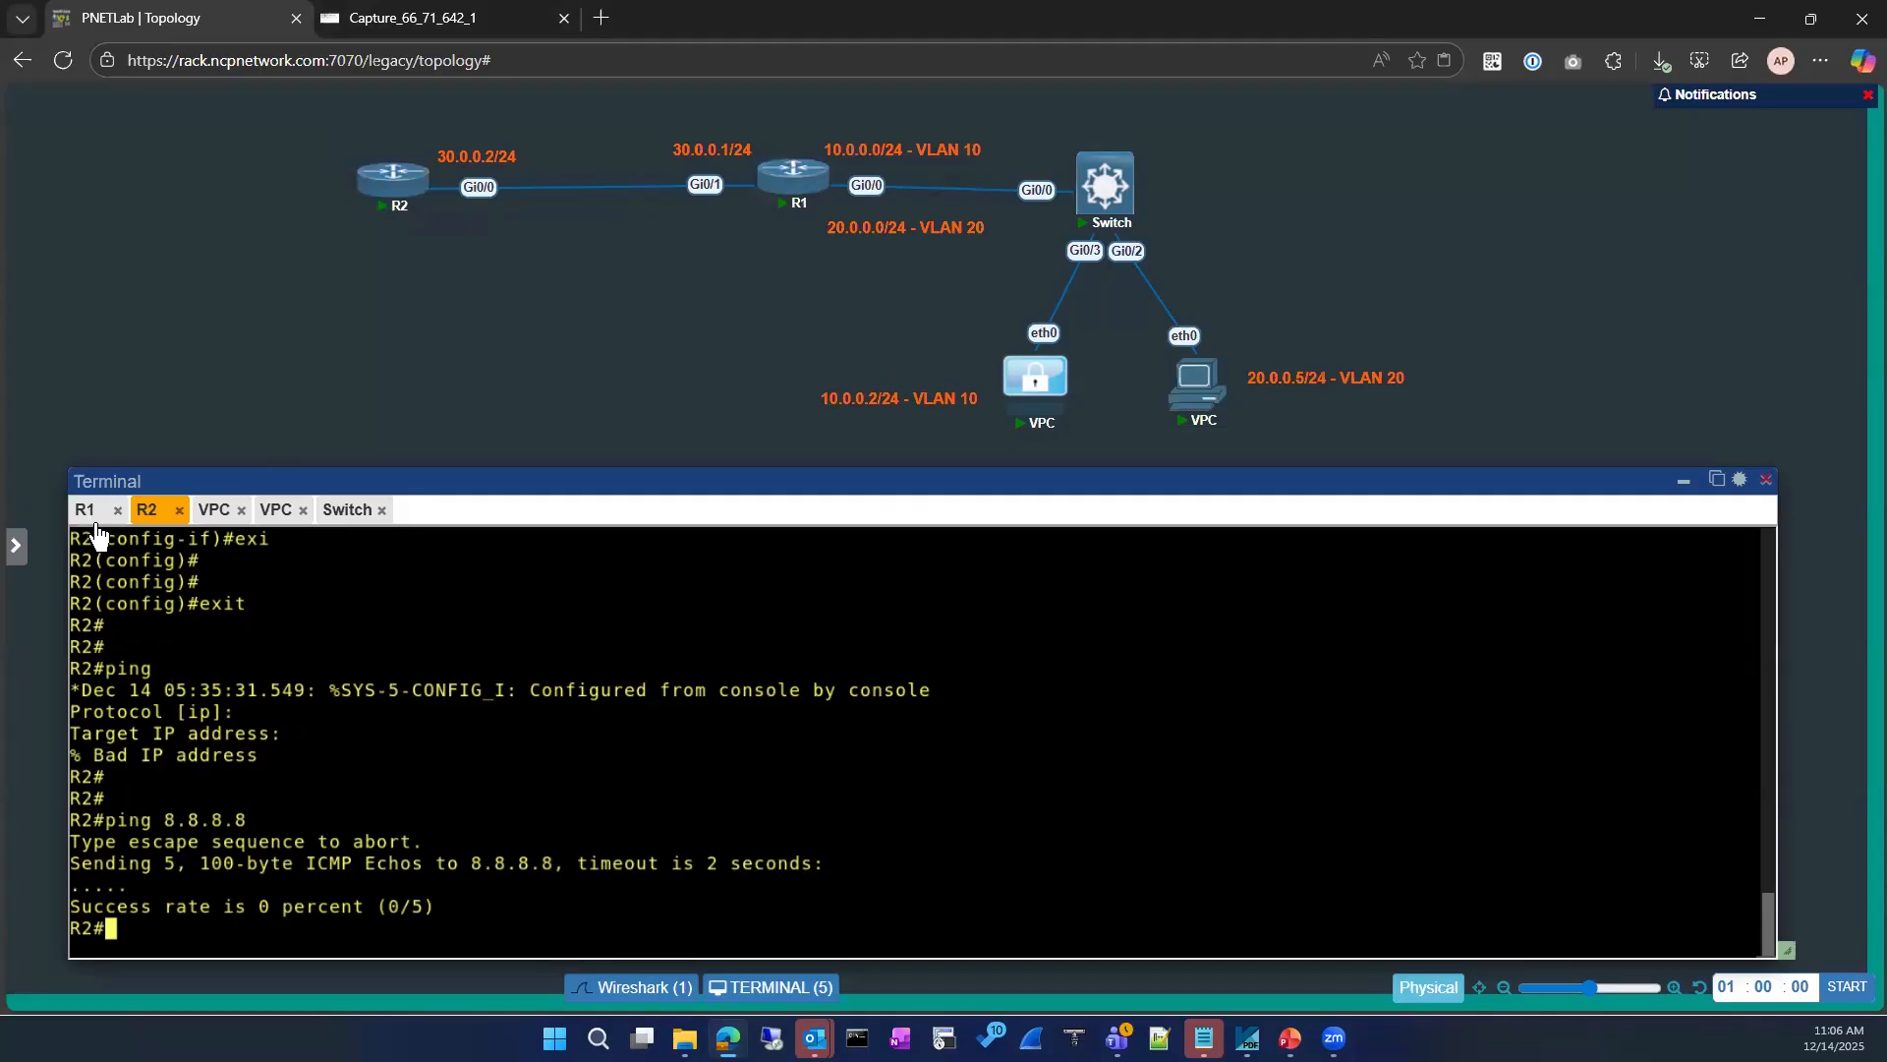
left_click(84, 510)
key("BackSpace")
key("BackSpace")
key("BackSpace")
key("BackSpace")
key("BackSpace")
key("BackSpace")
key("BackSpace")
key("BackSpace")
key("BackSpace")
key("BackSpace")
key("BackSpace")
key("BackSpace")
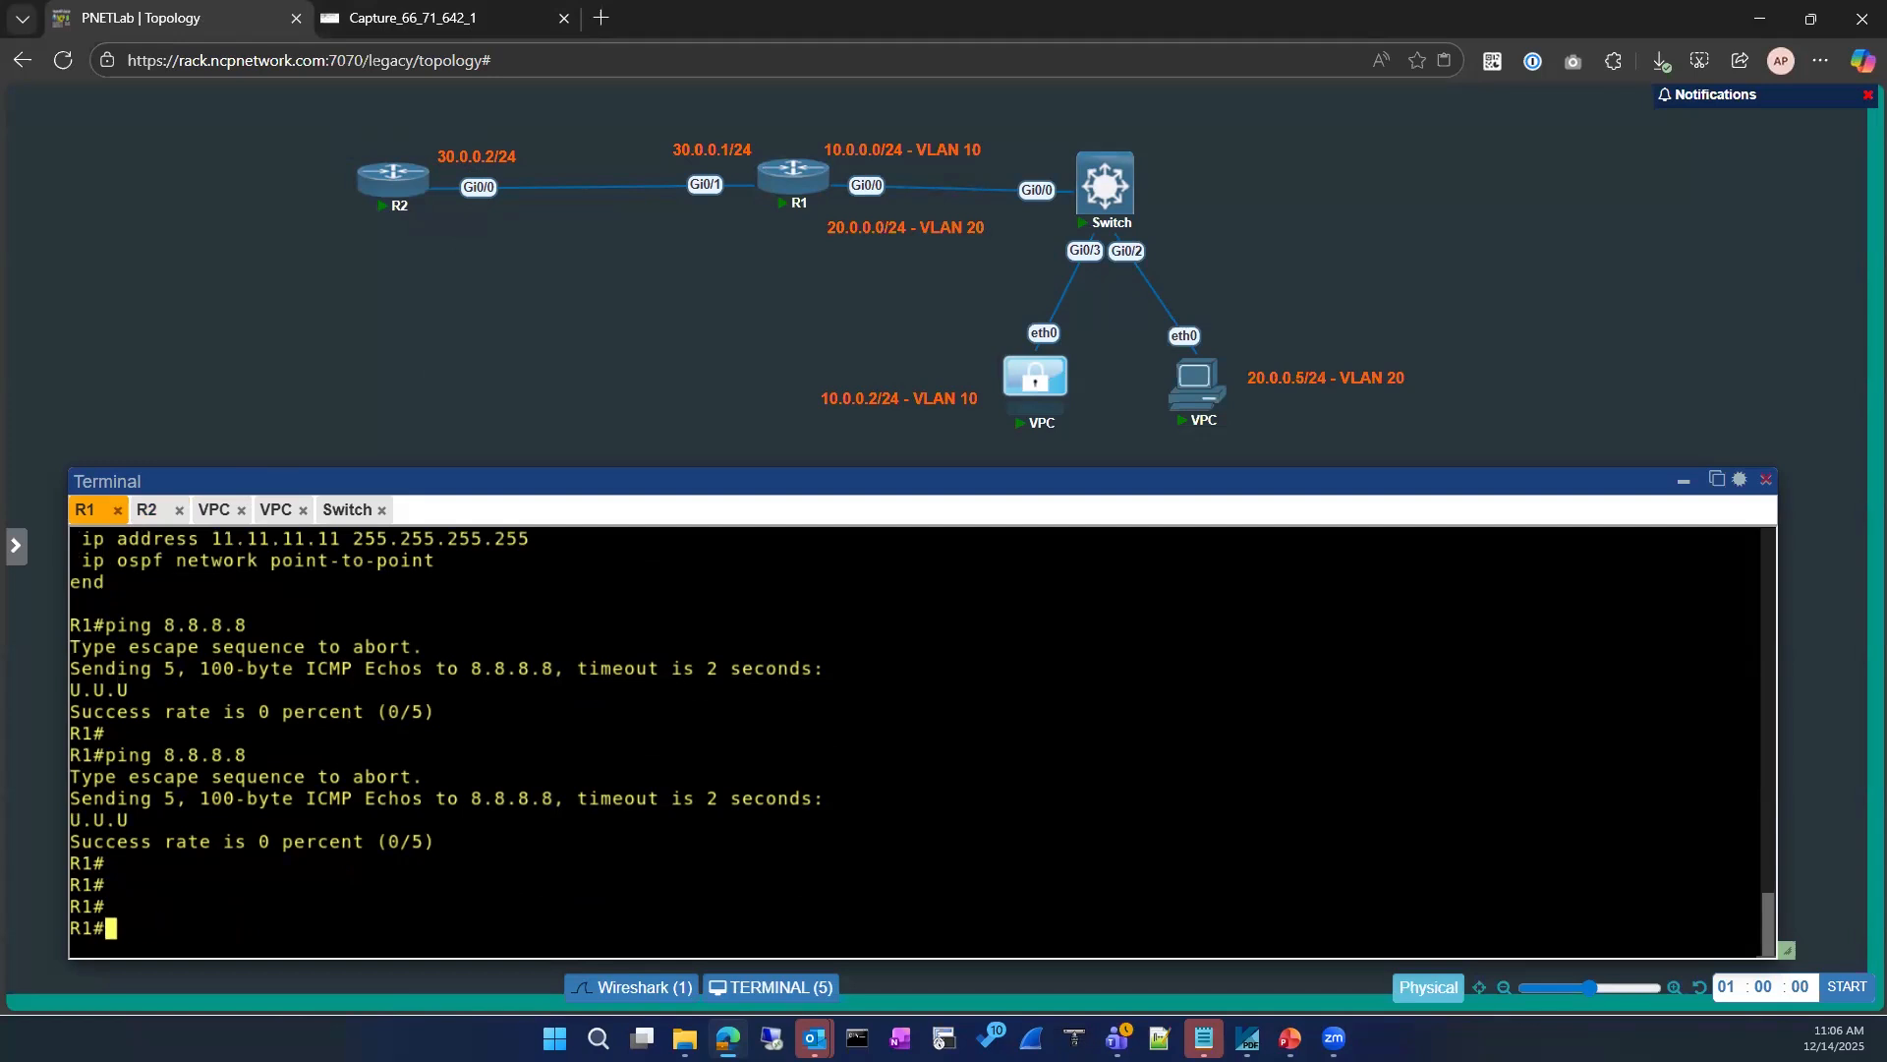
Step: Display the running configuration of R2's GigabitEthernet 0/0 interface to check its applied access group
left_click(147, 509)
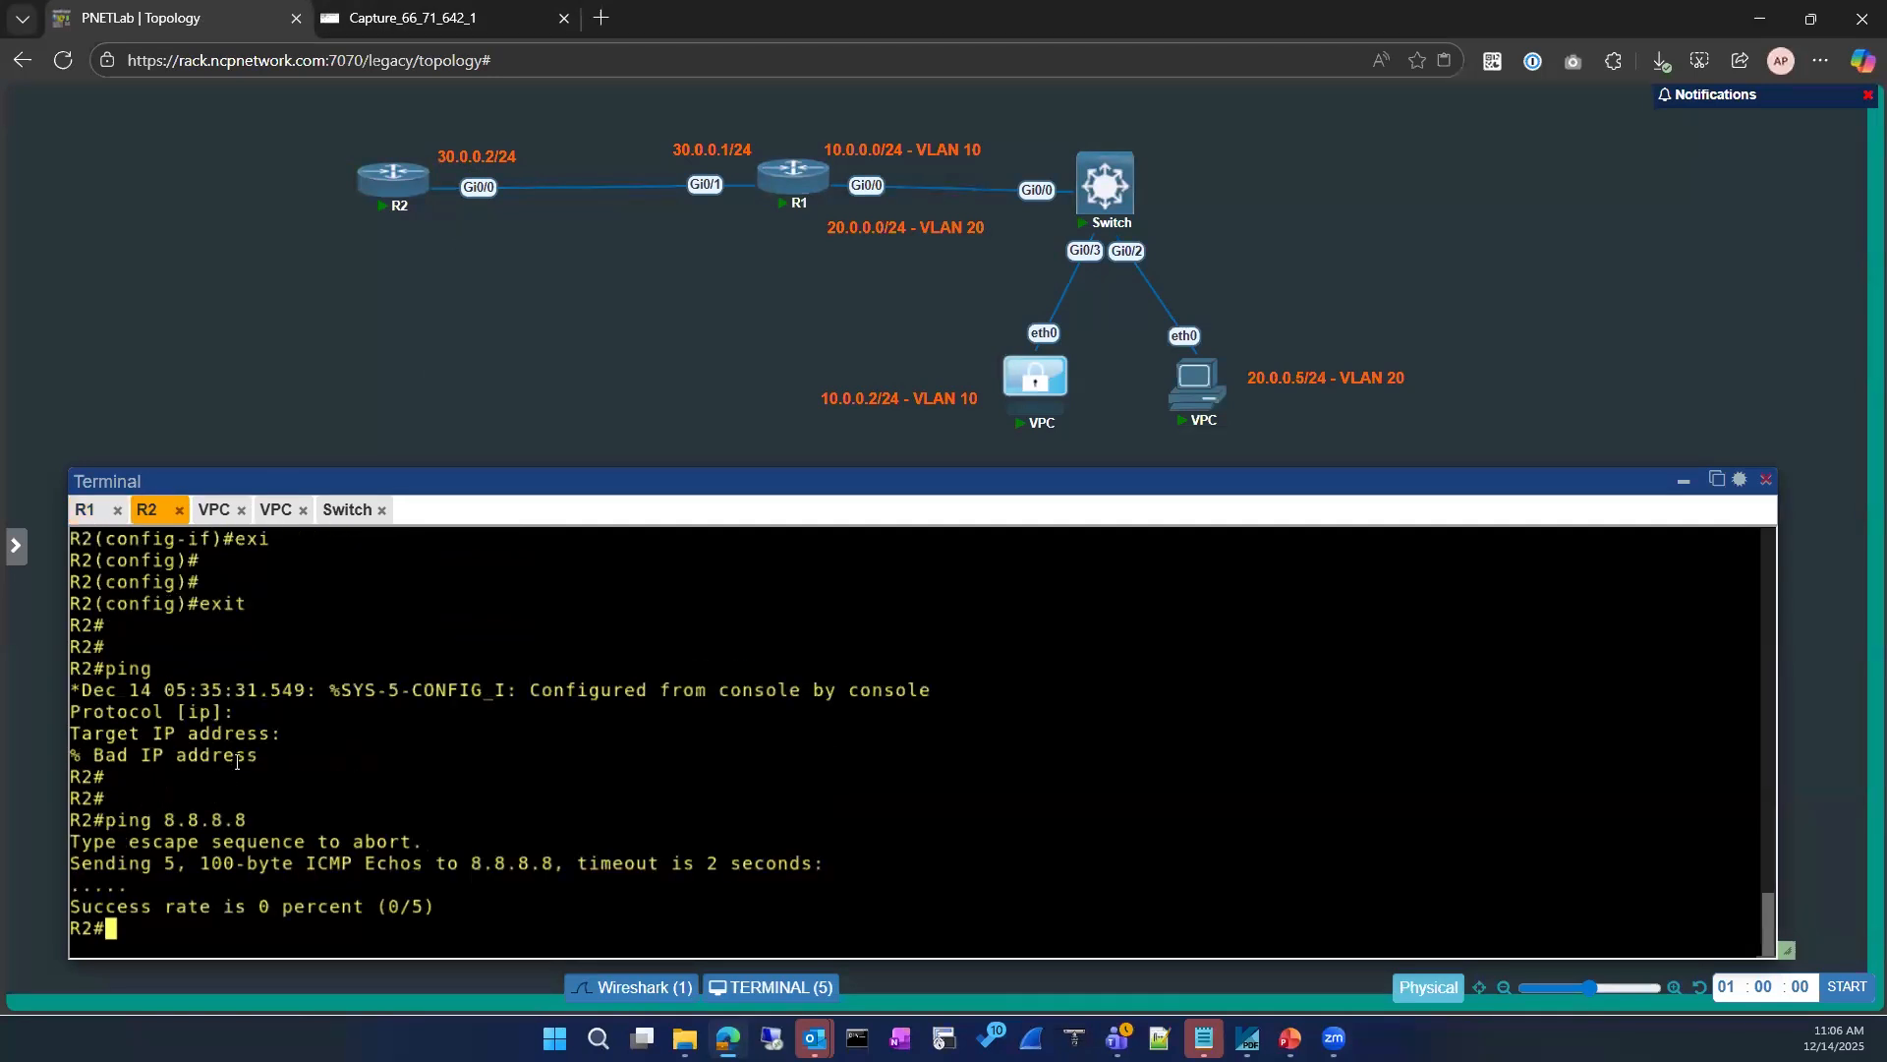
type("sh run")
key("Tab")
type("in")
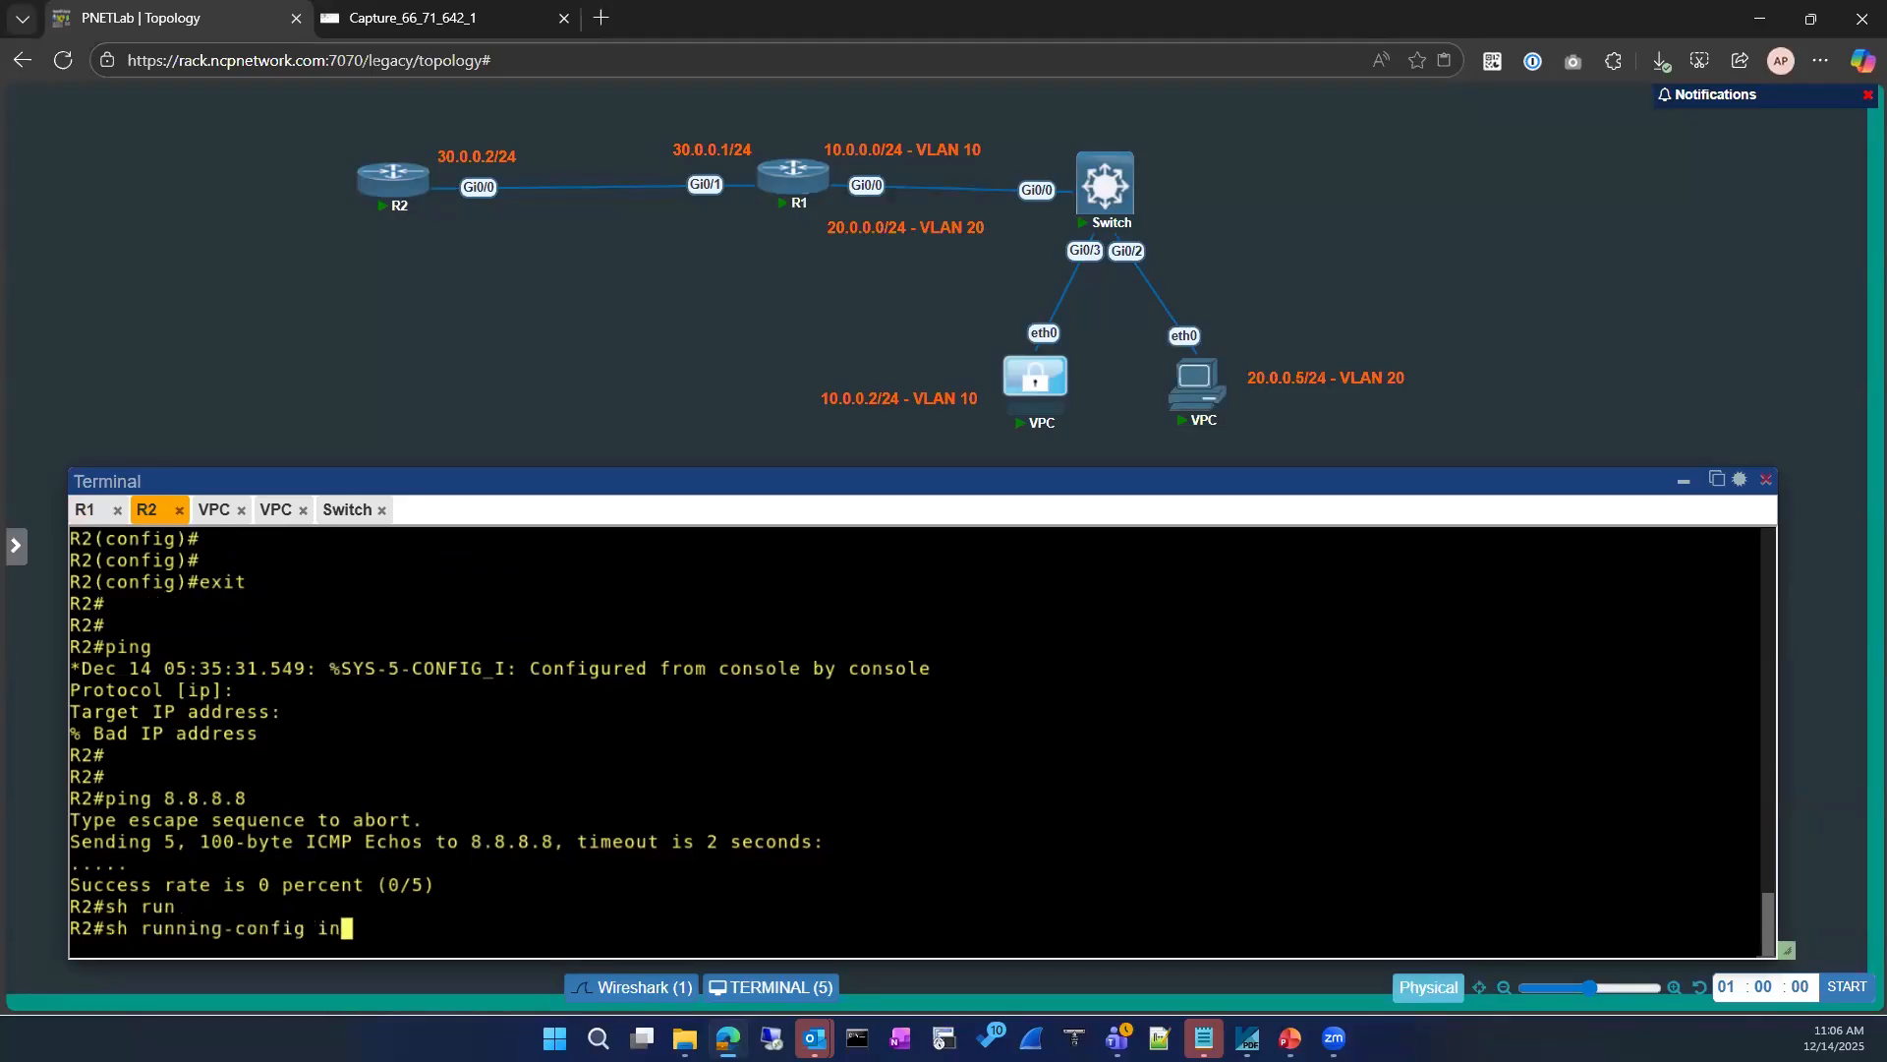
key("Tab")
type("gi")
key("Tab")
type("0/0")
key("Return")
Step: Enter global configuration mode from the terminal on R2
type("conf")
key("Tab")
key("Return")
key("Return")
type("no ip acce")
key("Tab")
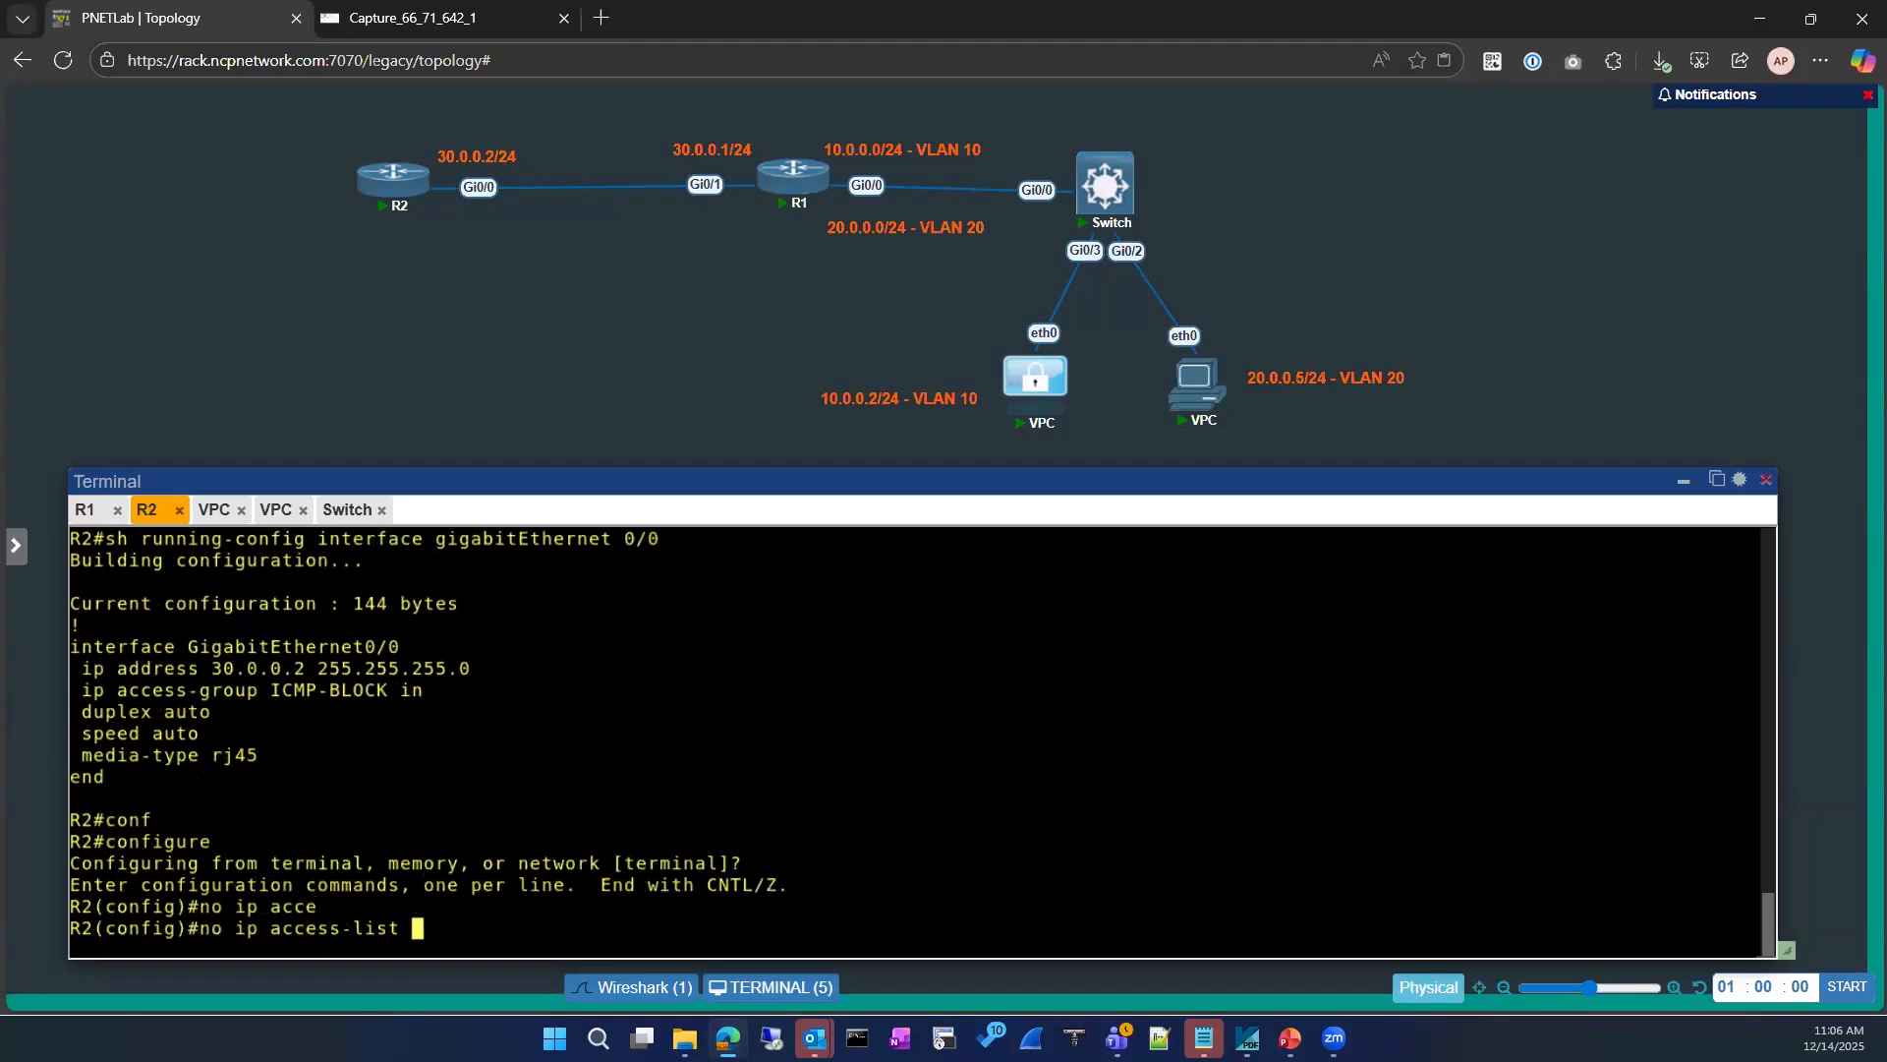
key("BackSpace")
key("BackSpace")
key("BackSpace")
key("BackSpace")
key("BackSpace")
key("BackSpace")
key("BackSpace")
key("BackSpace")
key("BackSpace")
key("BackSpace")
key("BackSpace")
key("BackSpace")
key("BackSpace")
key("BackSpace")
key("BackSpace")
key("BackSpace")
key("BackSpace")
key("BackSpace")
Step: Enter interface configuration mode for GigabitEthernet 0/0 on R2
type("int")
key("Tab")
type("gi")
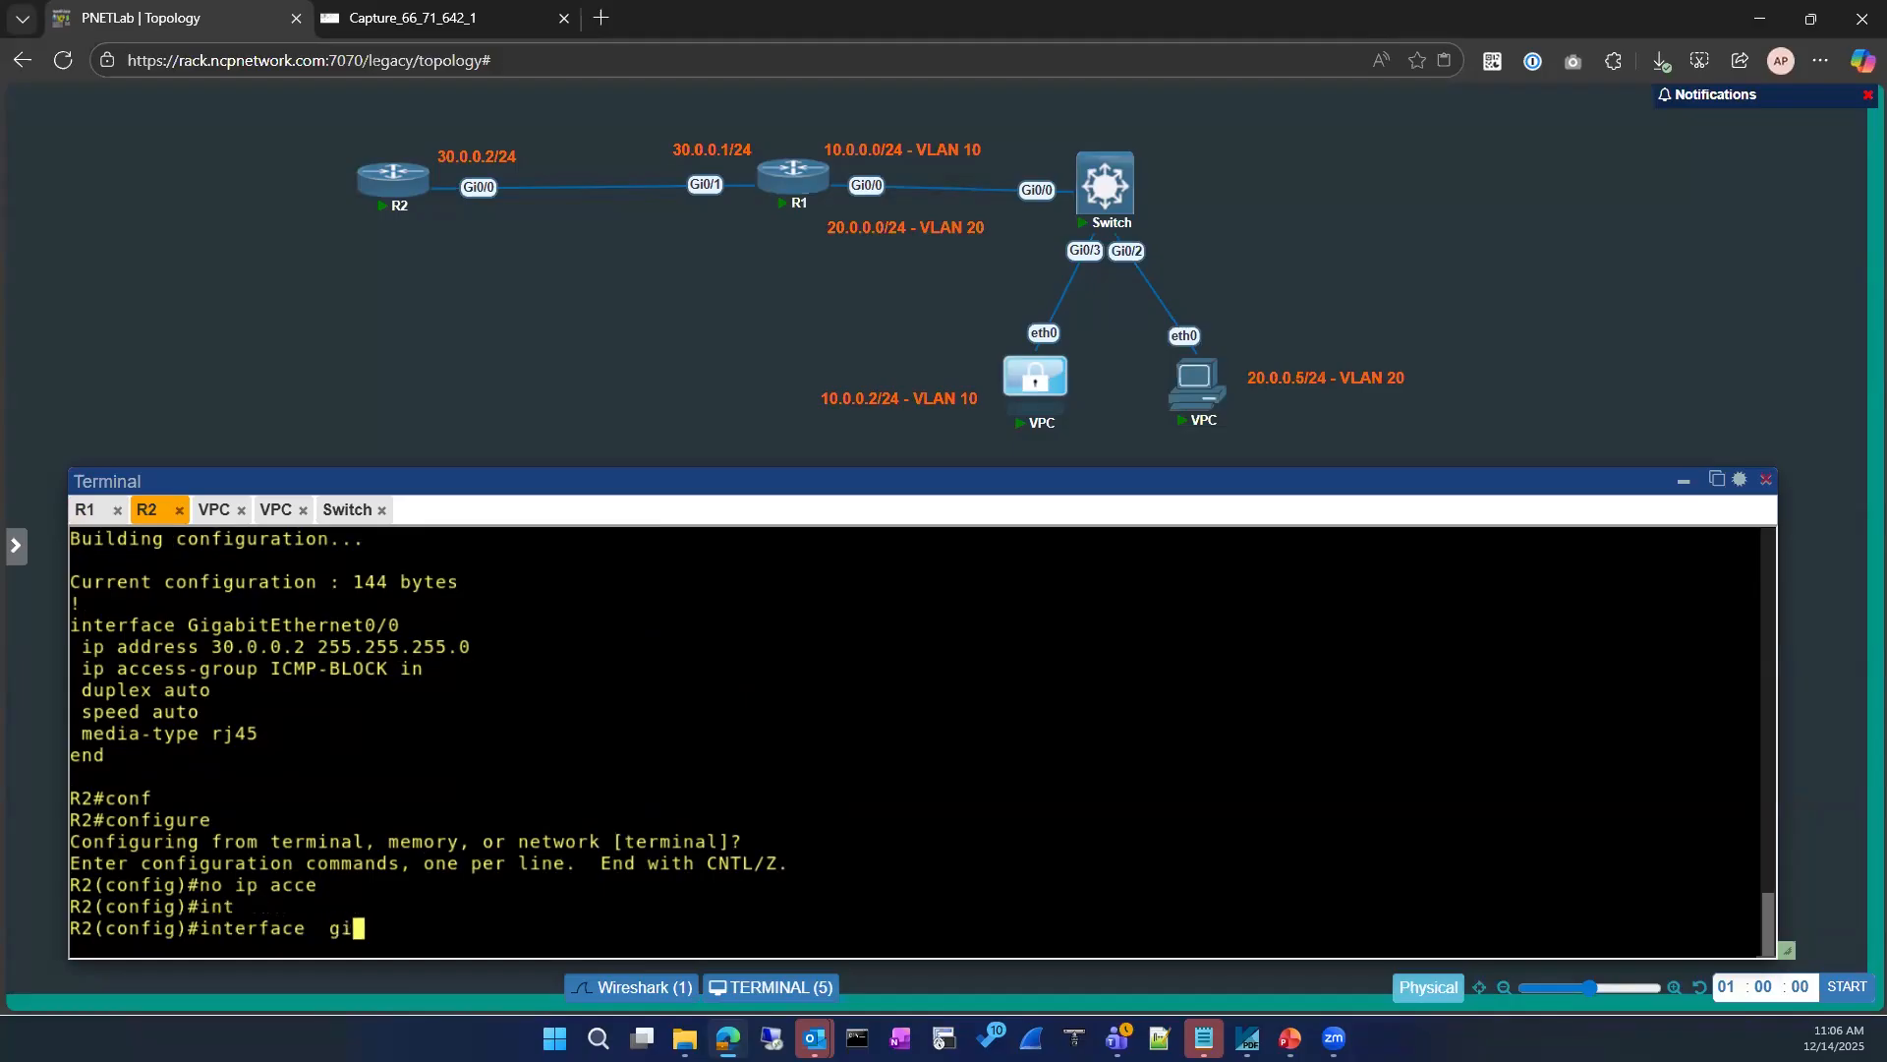
key("Tab")
type("0/0")
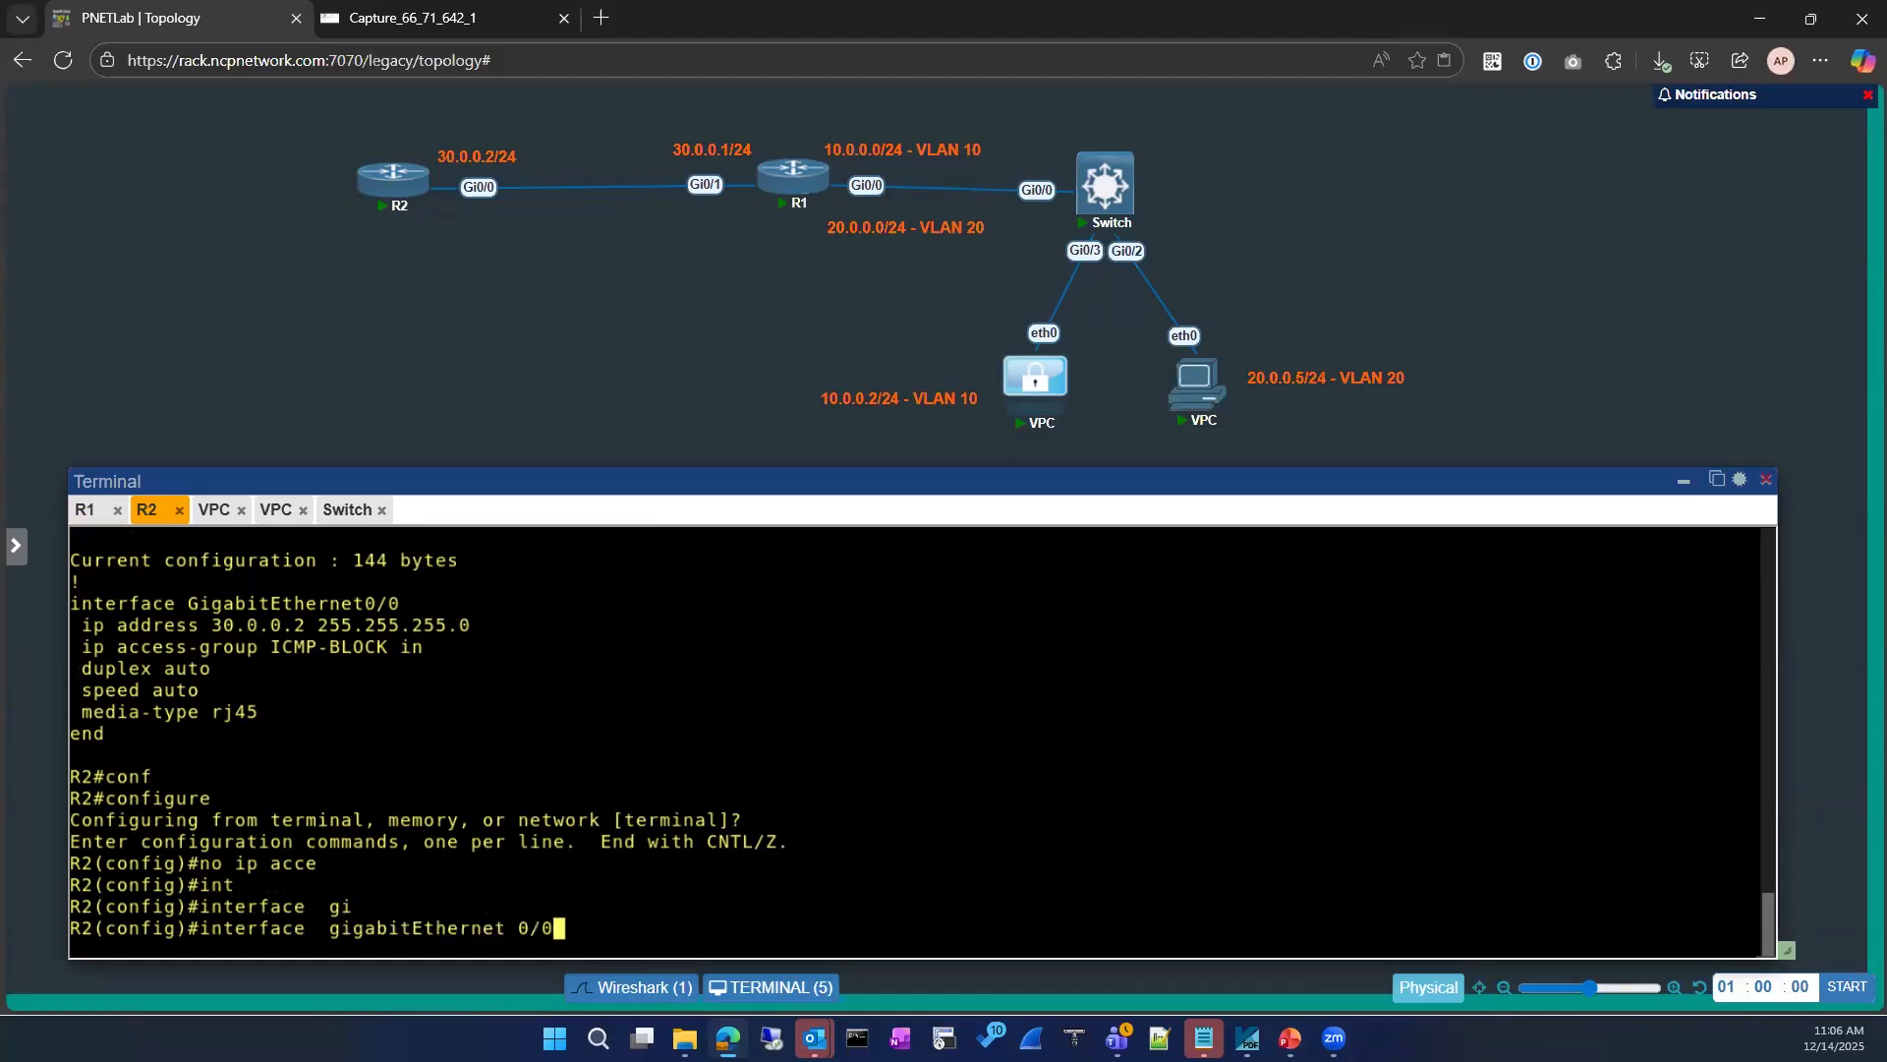
key("Return")
Step: Remove the inbound ICMP-BLOCK access group from R2's GigabitEthernet 0/0 interface
type("no ip acce")
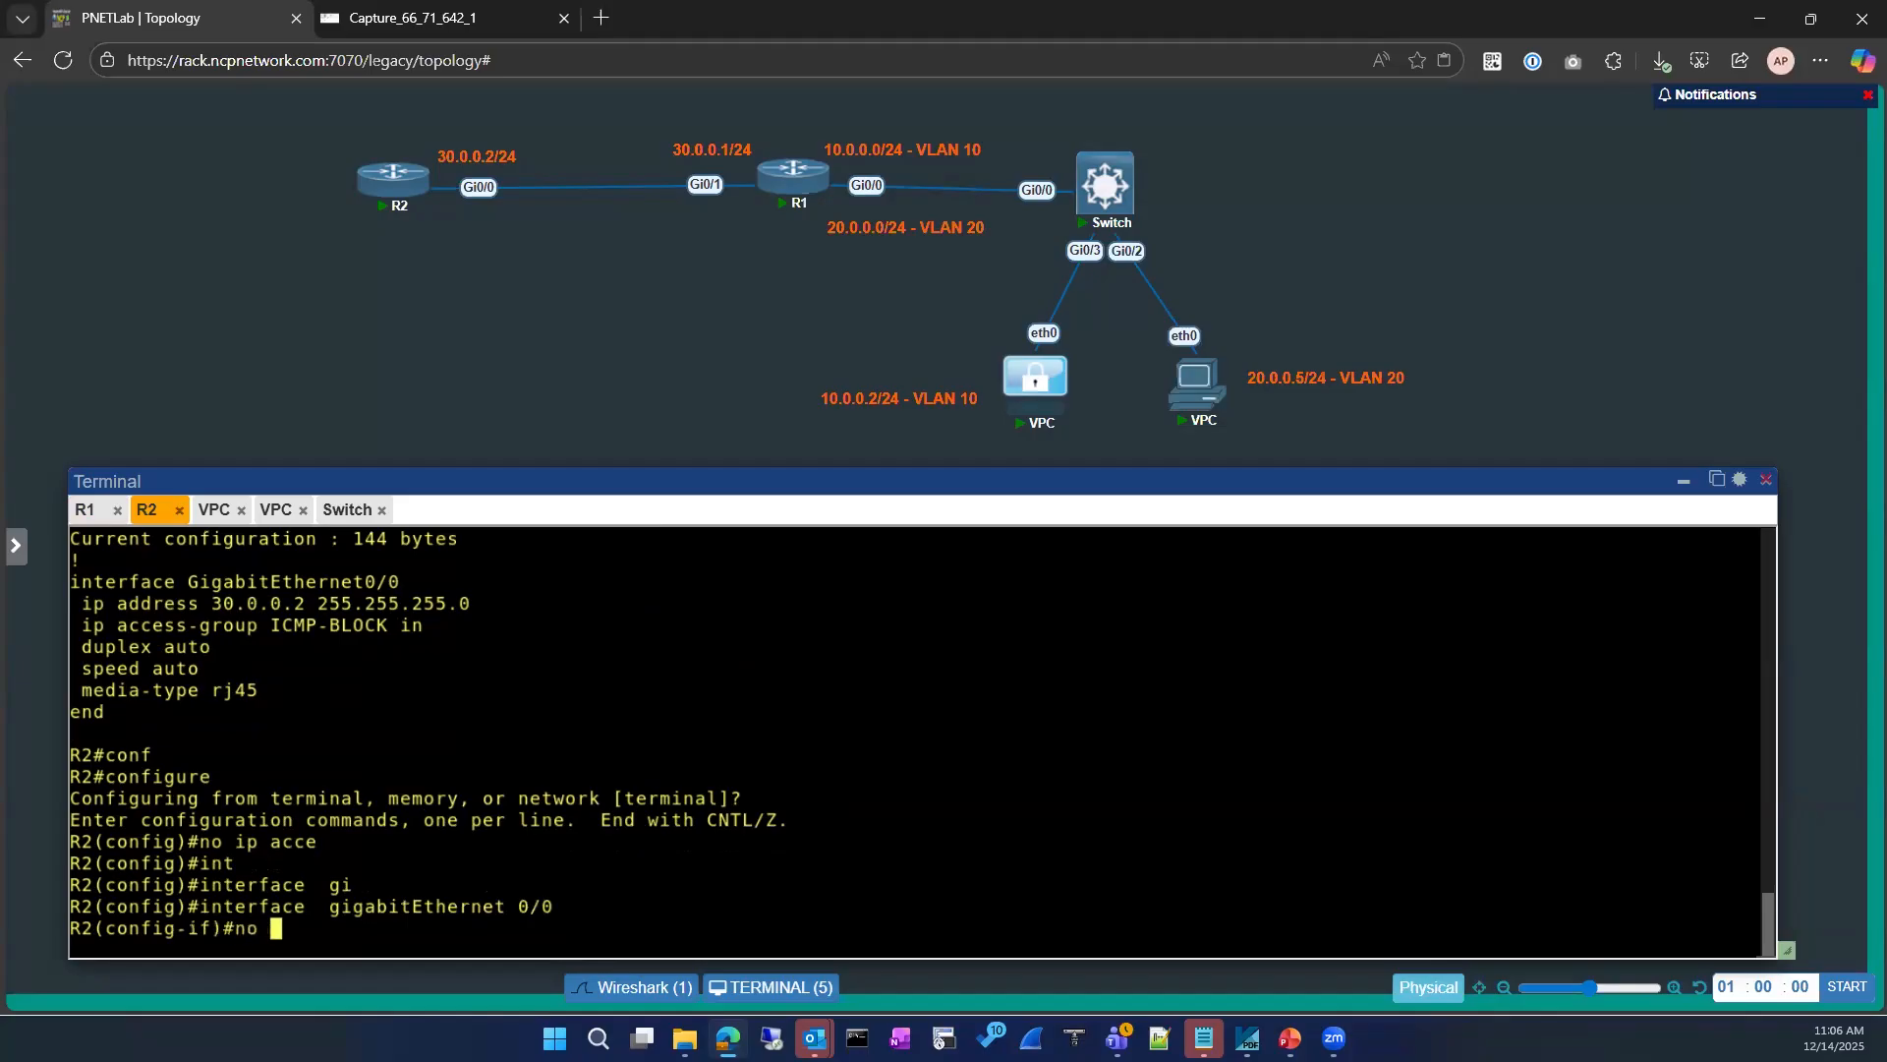
key("Tab")
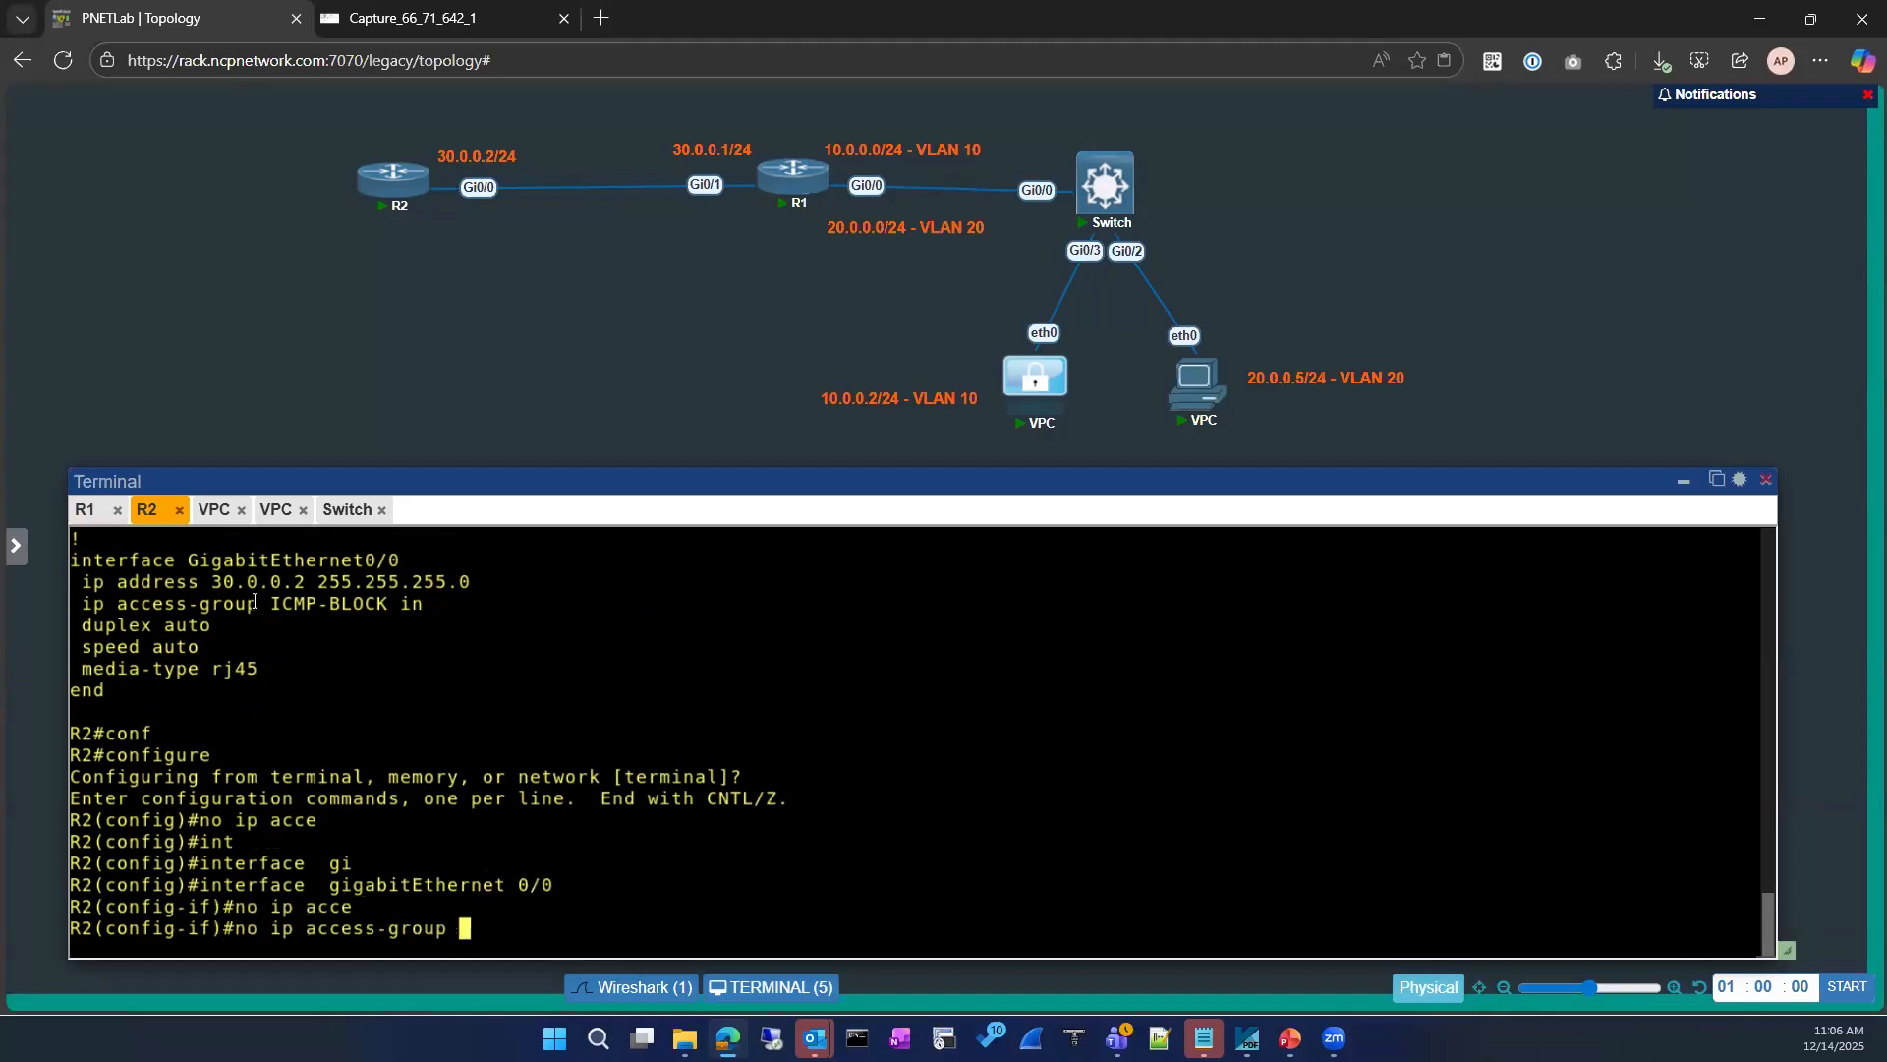
left_click_drag(272, 607, 389, 604)
type("ICMP-BLOCK")
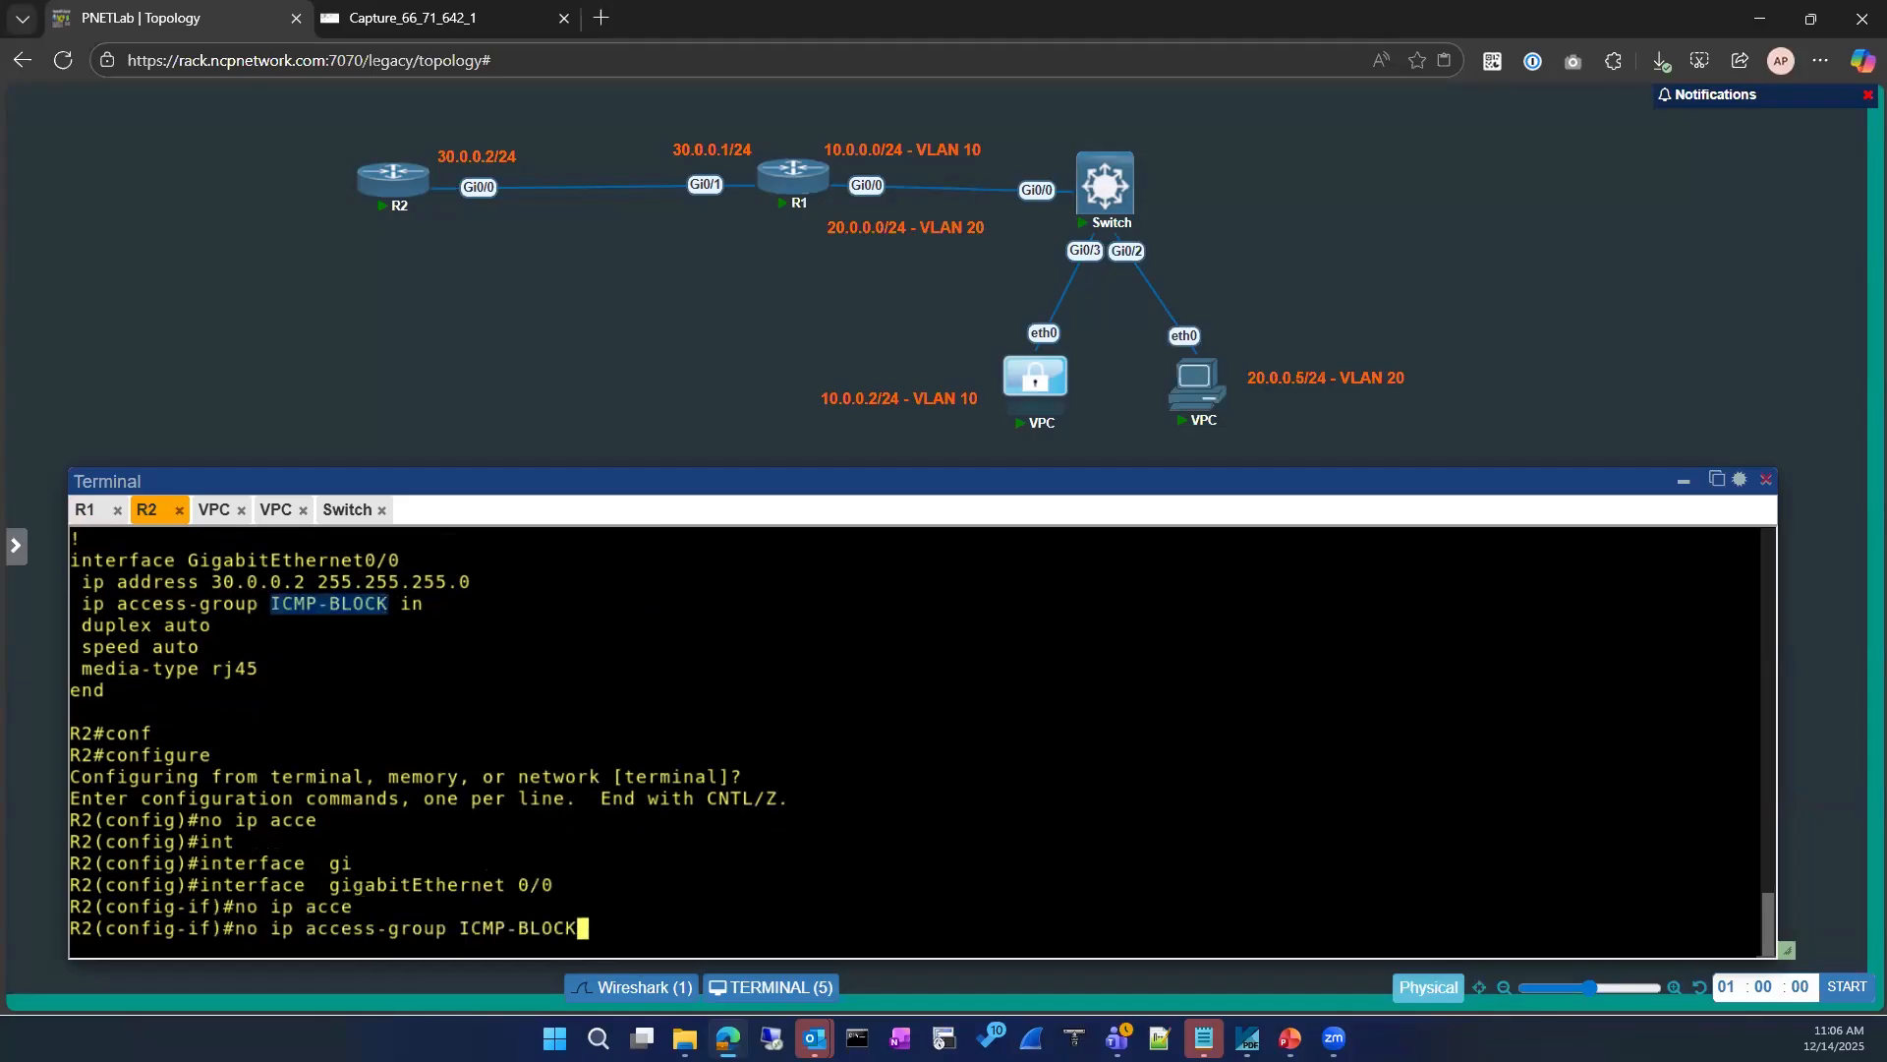
key("Return")
key("Up")
type("in")
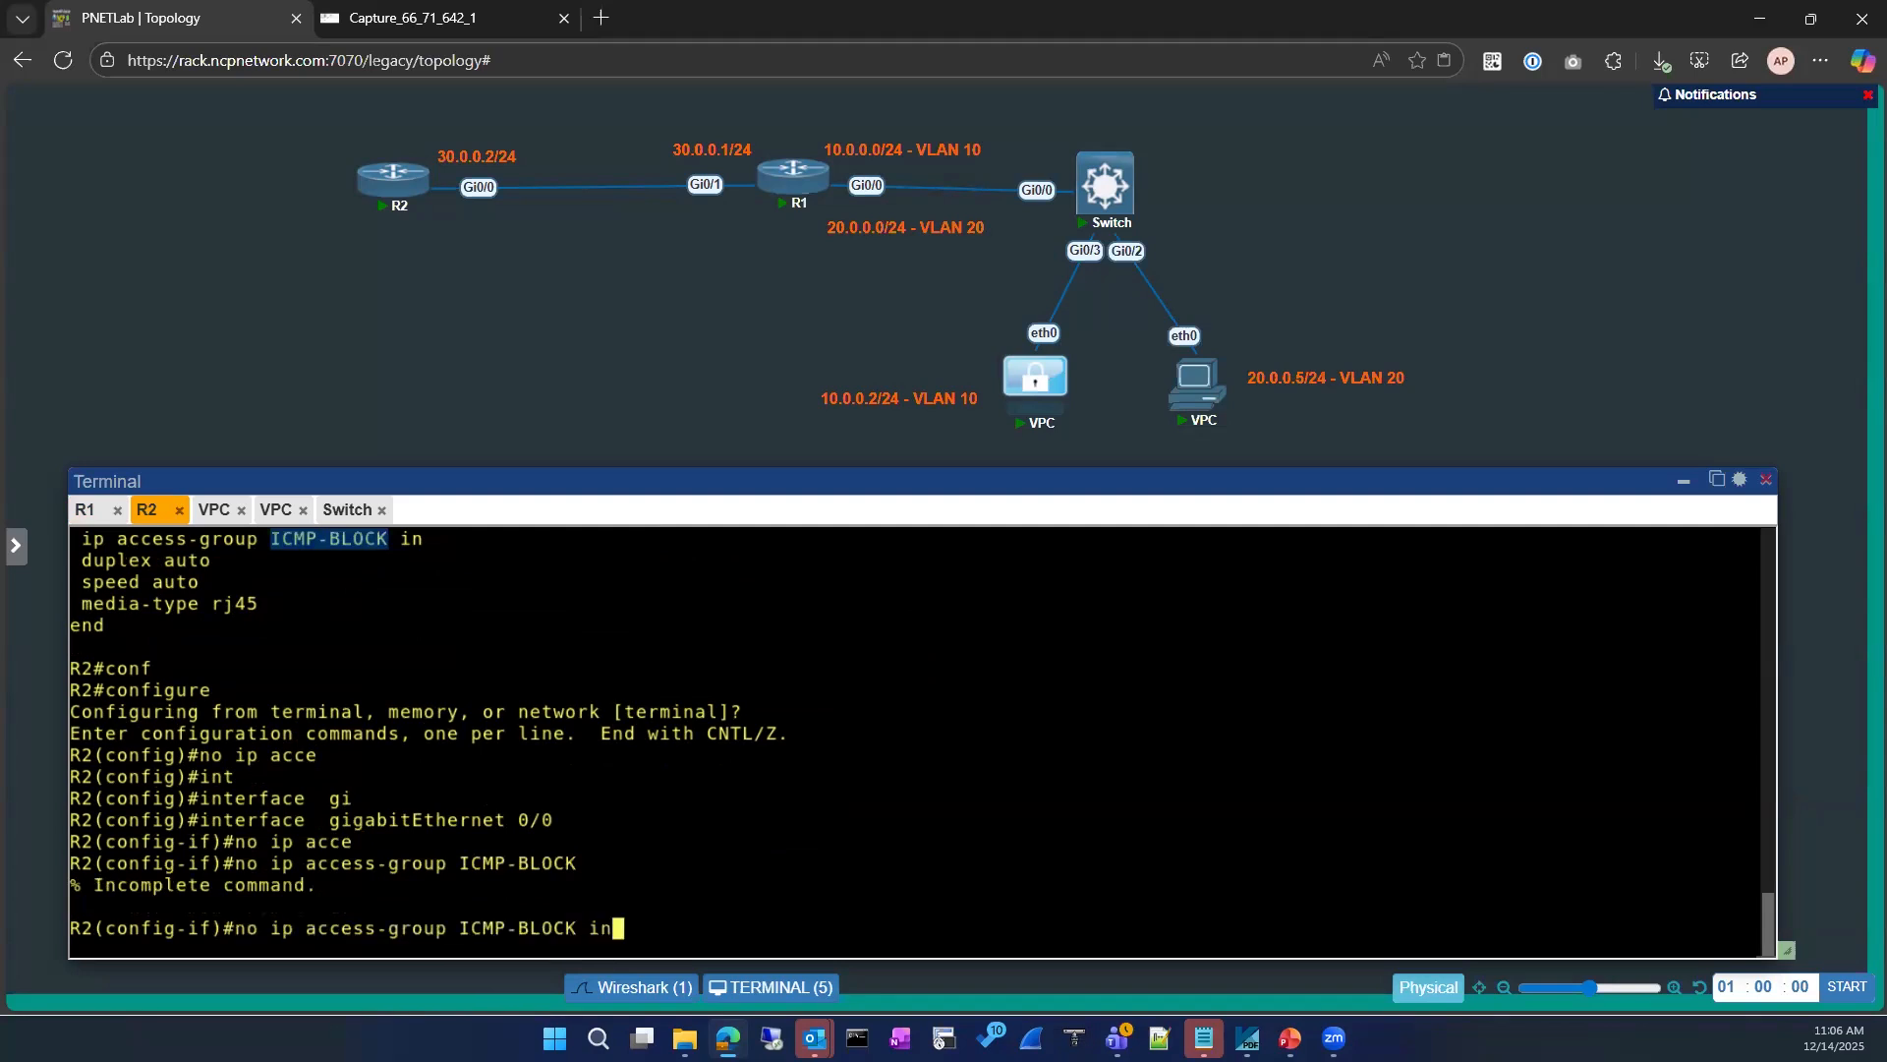
key("Return")
key("Up")
key("Return")
Step: Exit R2's interface and global configuration modes, returning to the privileged EXEC prompt
type("exit")
key("Return")
type("ex")
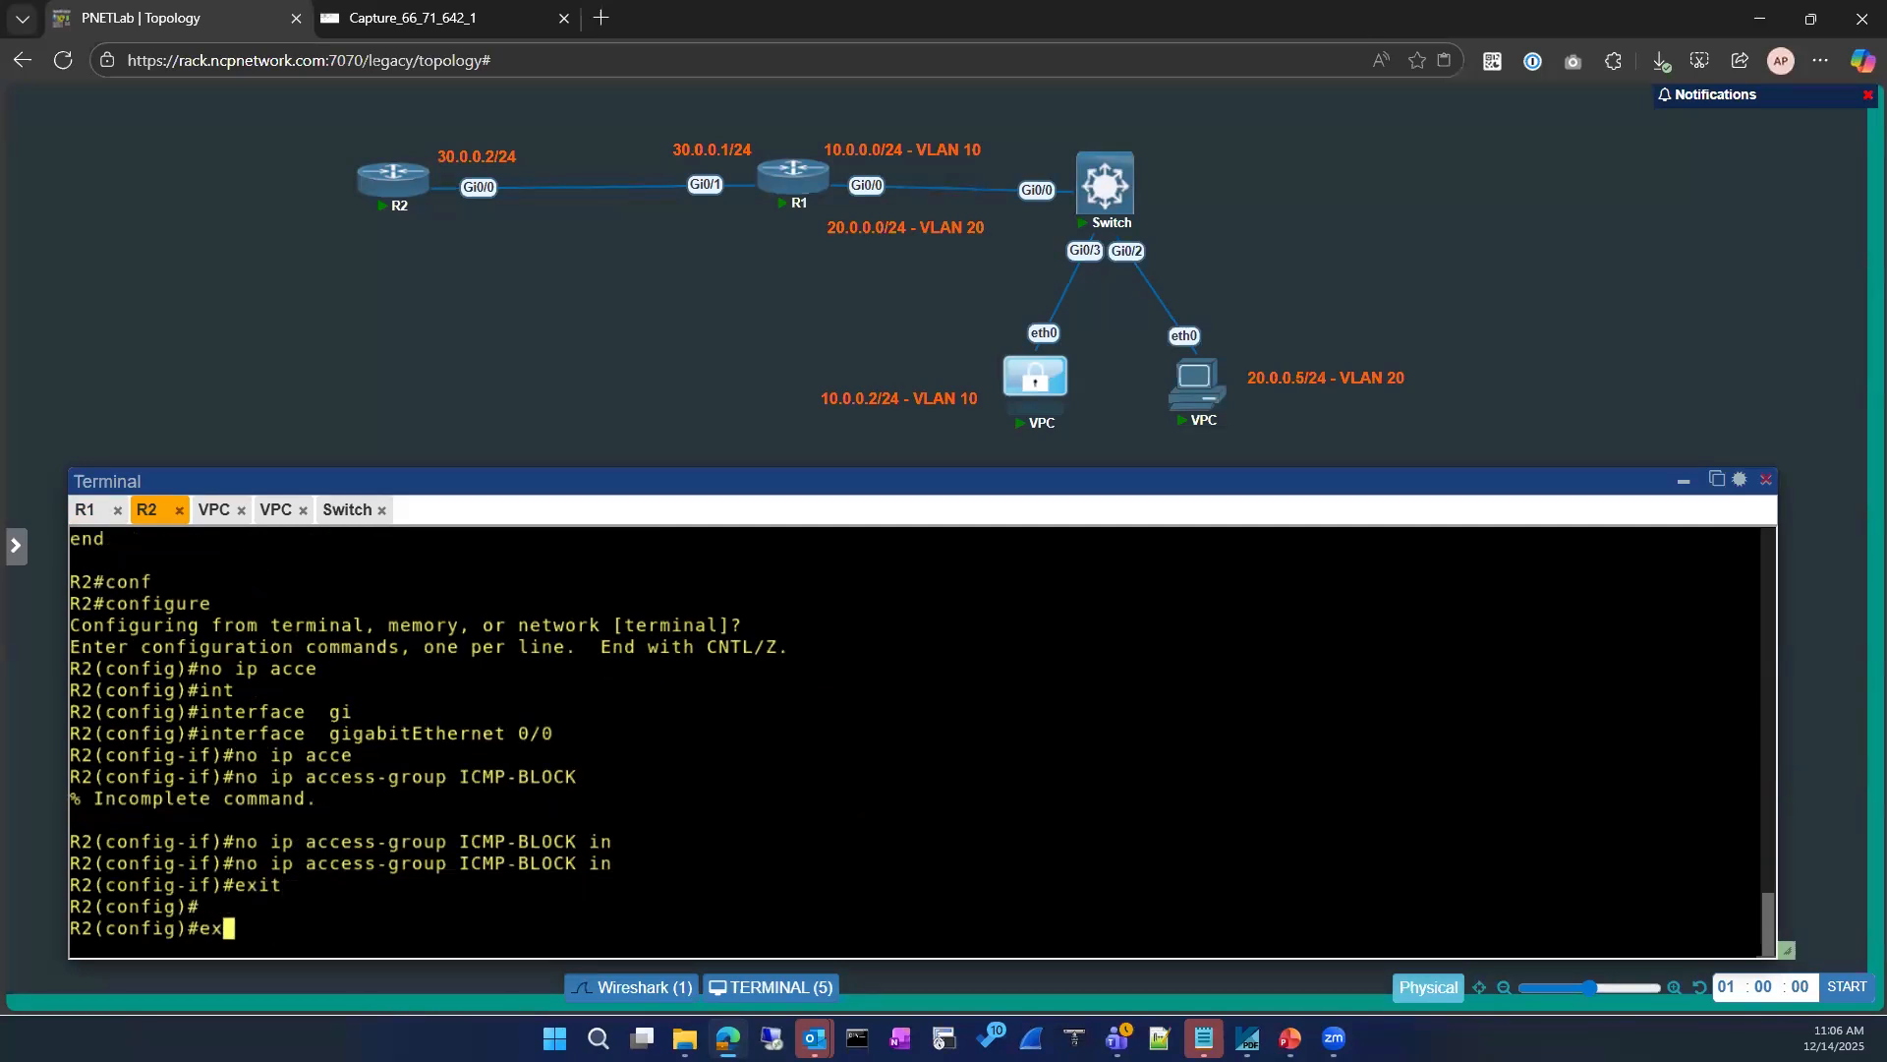
type("it")
key("Return")
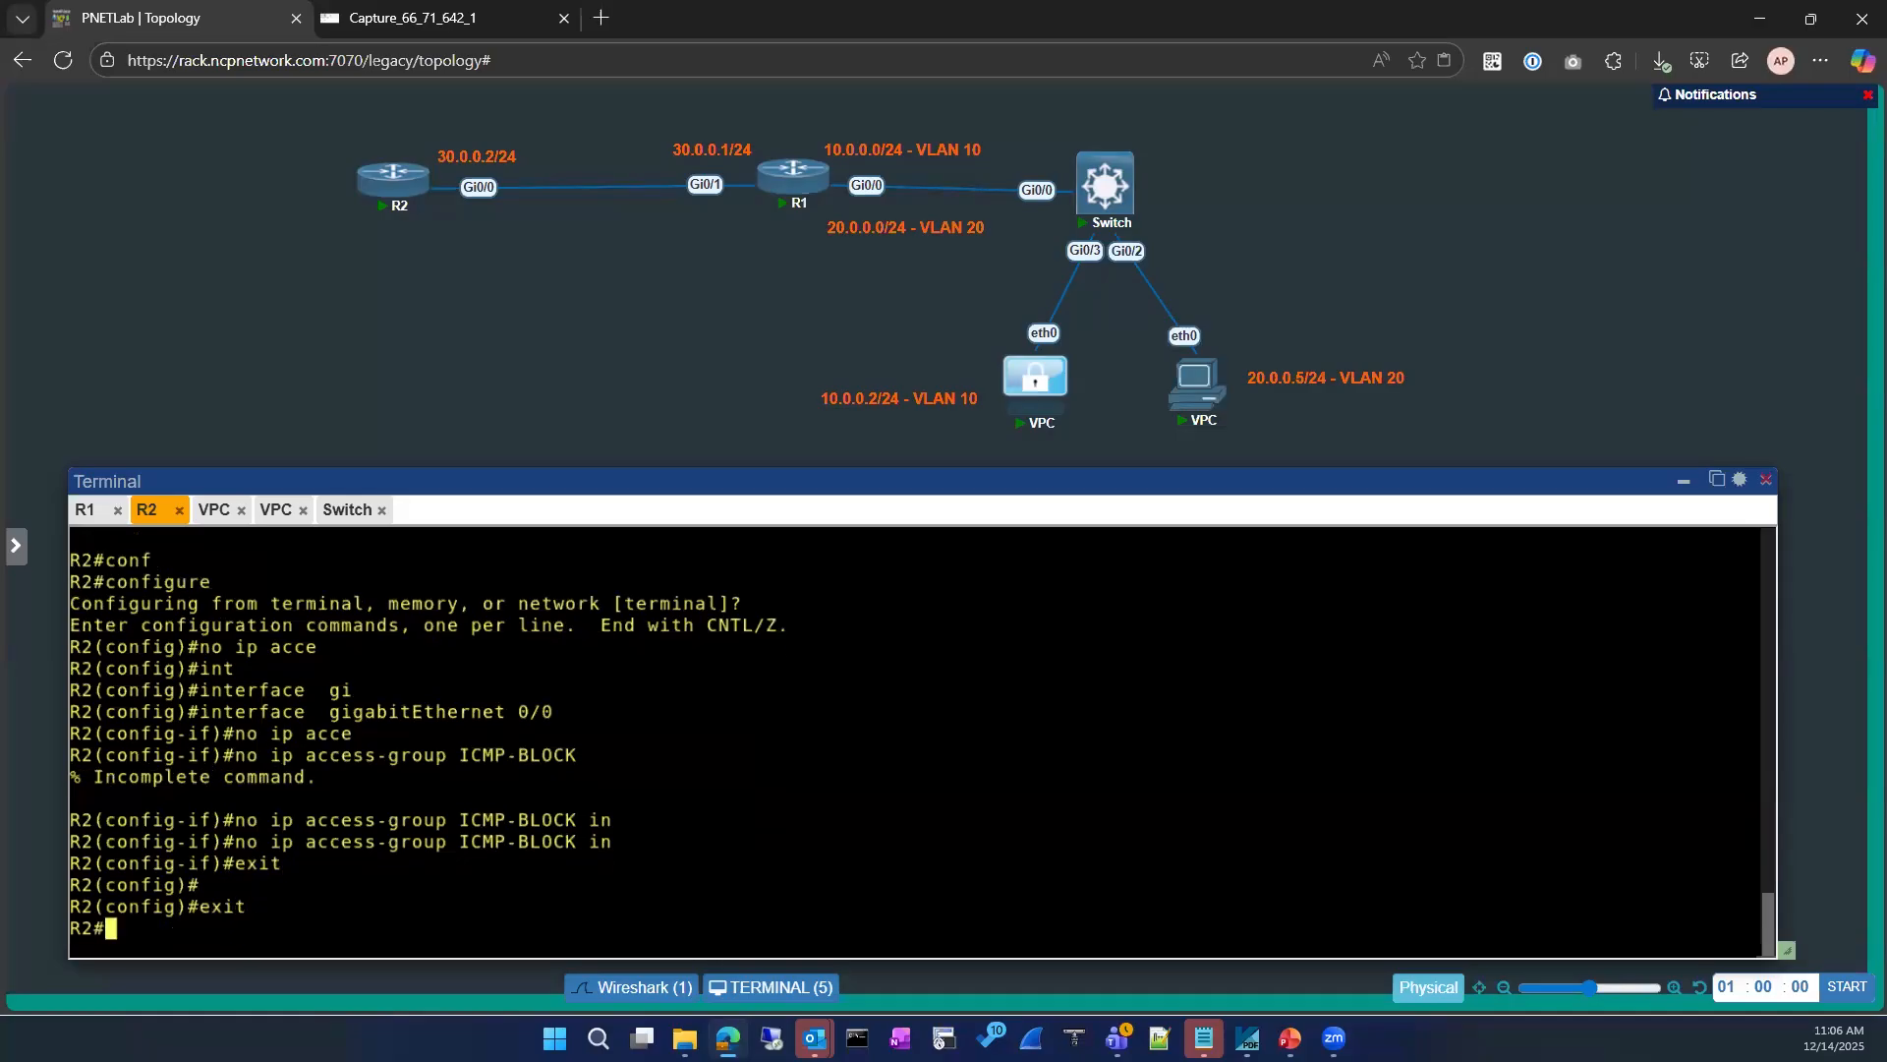
key("Return")
Step: Display the running configuration of R2's GigabitEthernet 0/0 again to verify the access group removal
type("sh running-config in")
key("Tab")
type("int")
key("Tab")
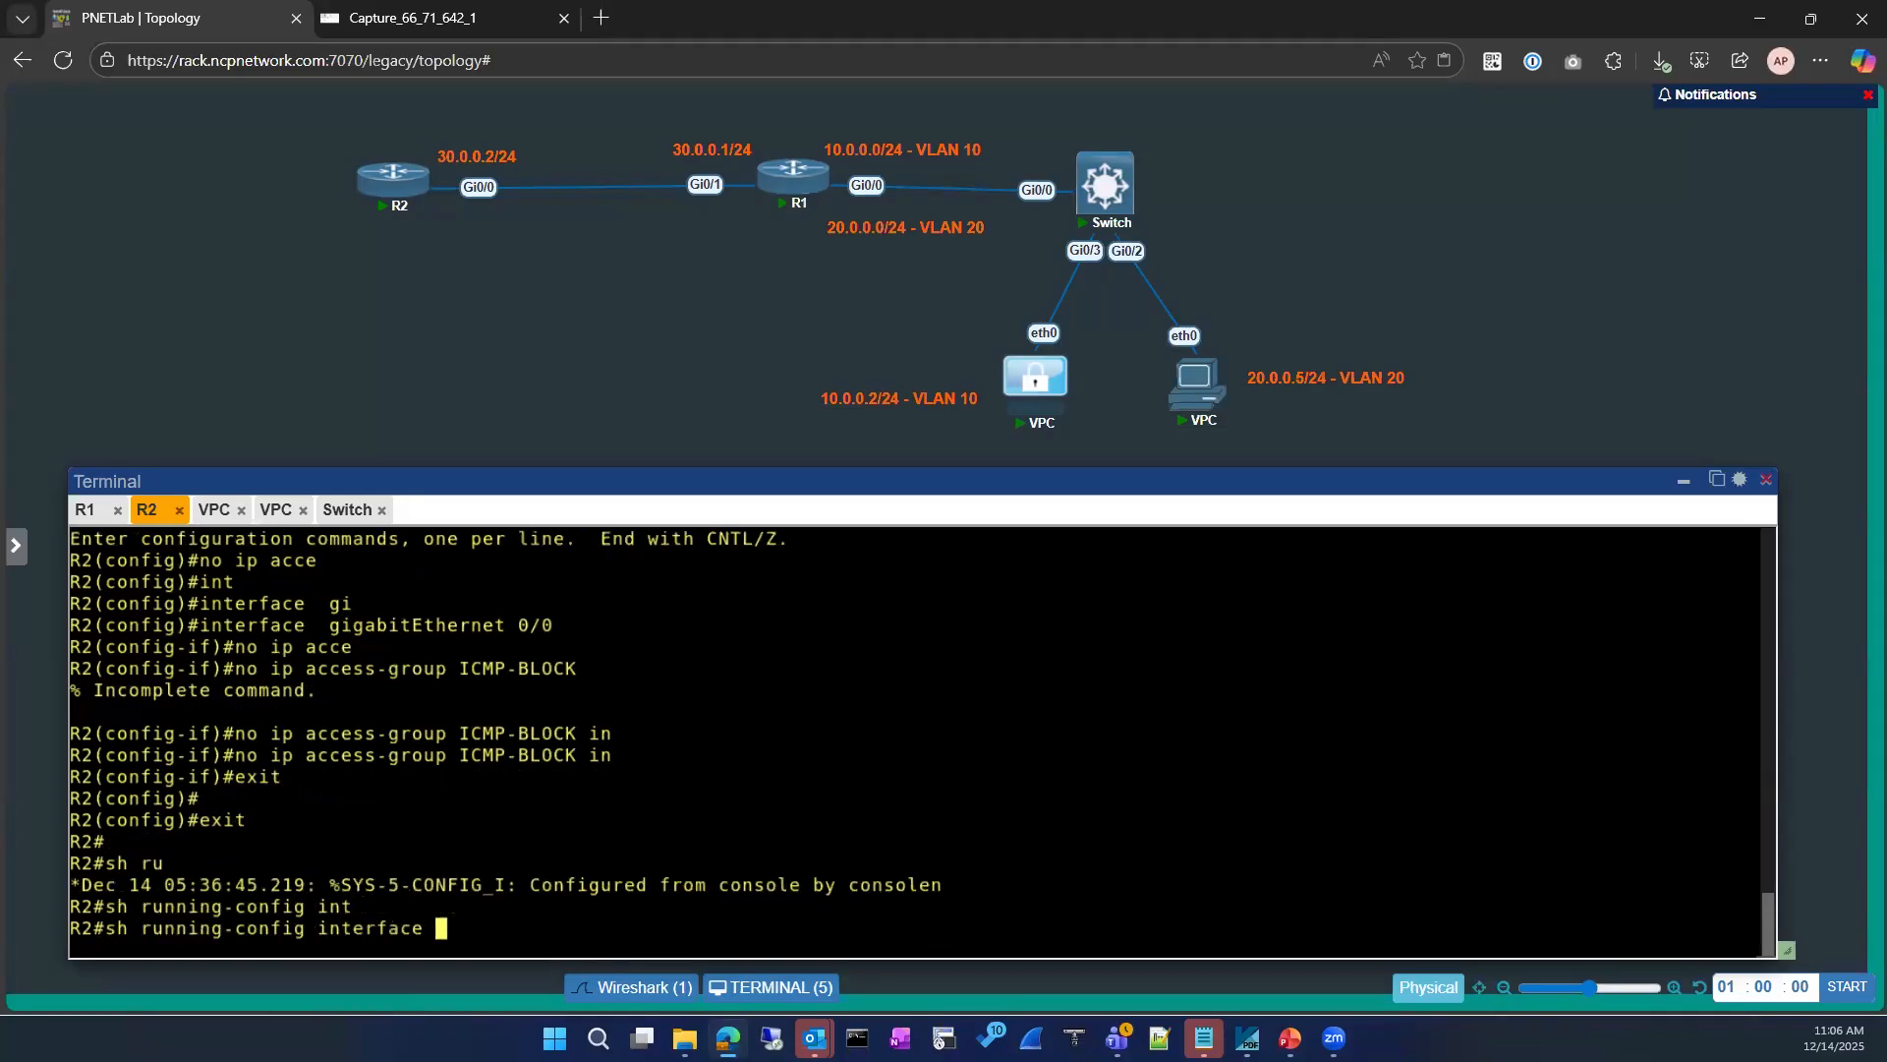
type("gi")
key("Tab")
type("0/0")
key("Return")
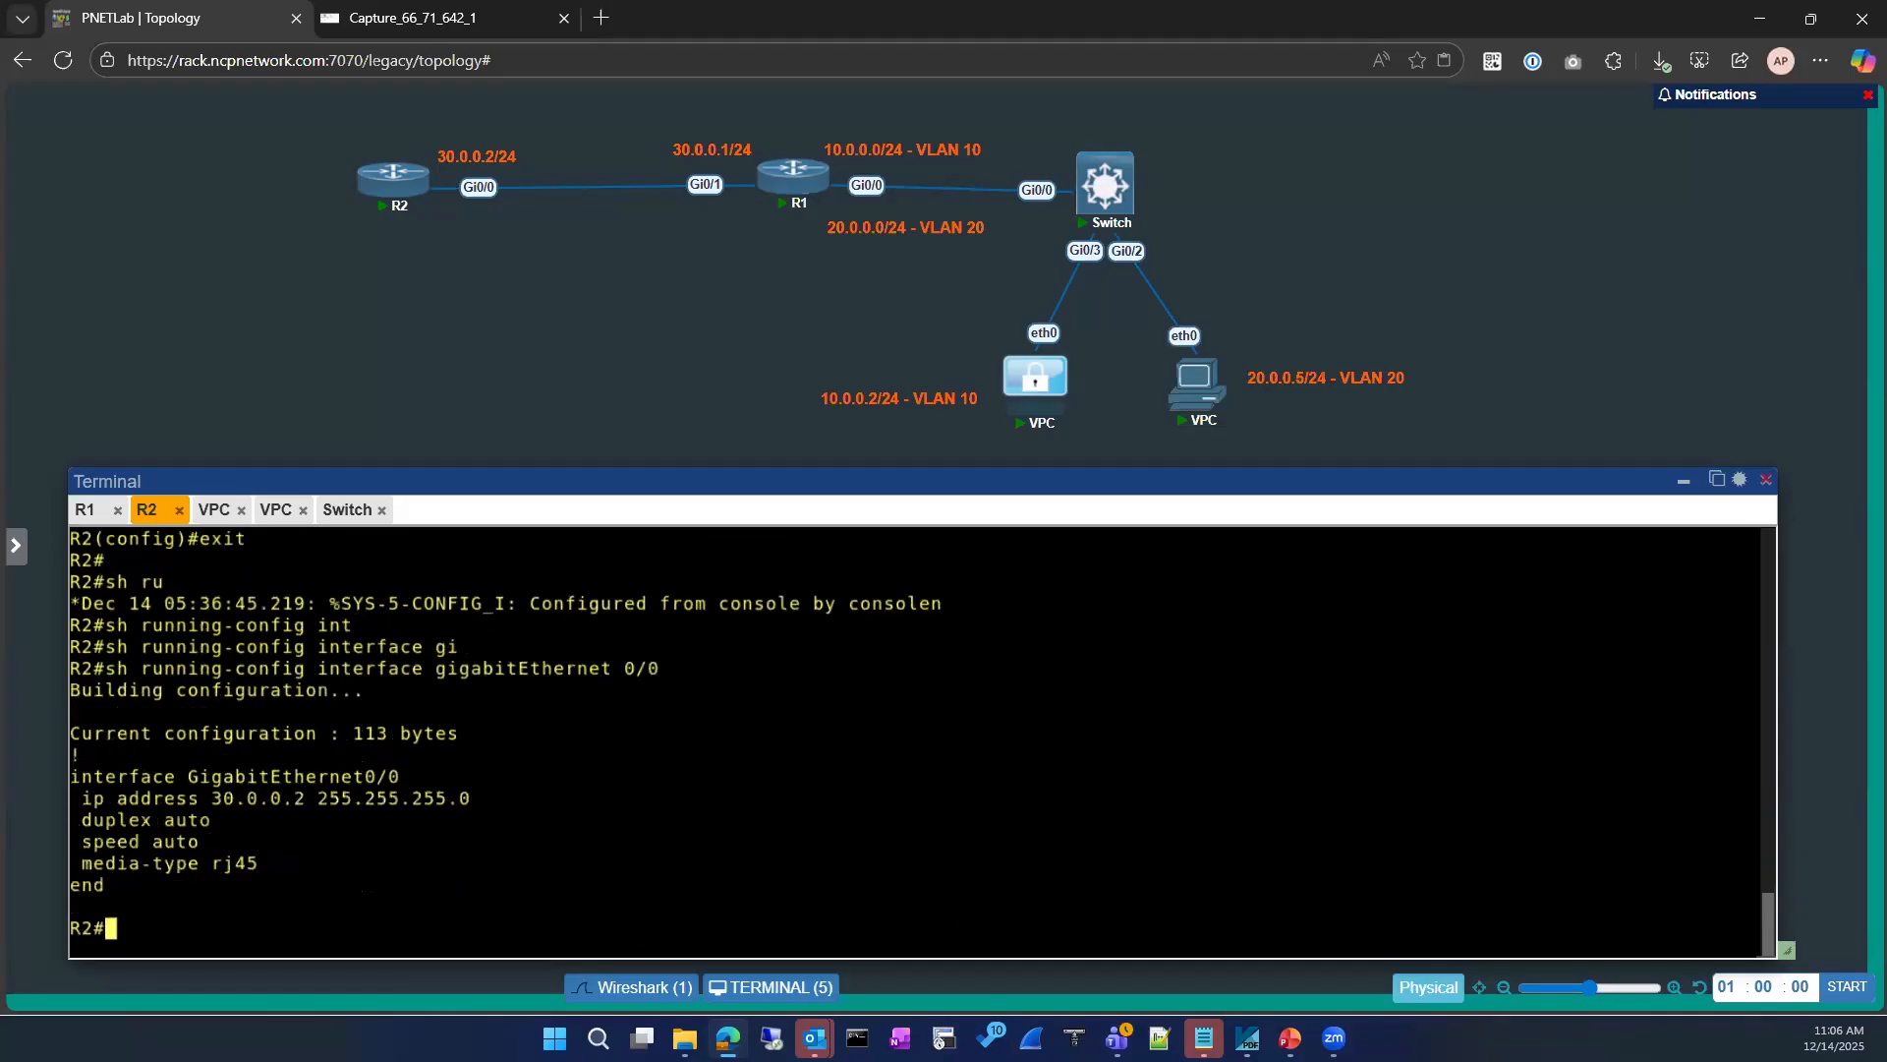
Step: List R2's IP interfaces in brief, excluding lines containing "un", and check the status of Loopback8
type("sh ip int")
key("Tab")
type("br")
key("Tab")
type("| ex ")
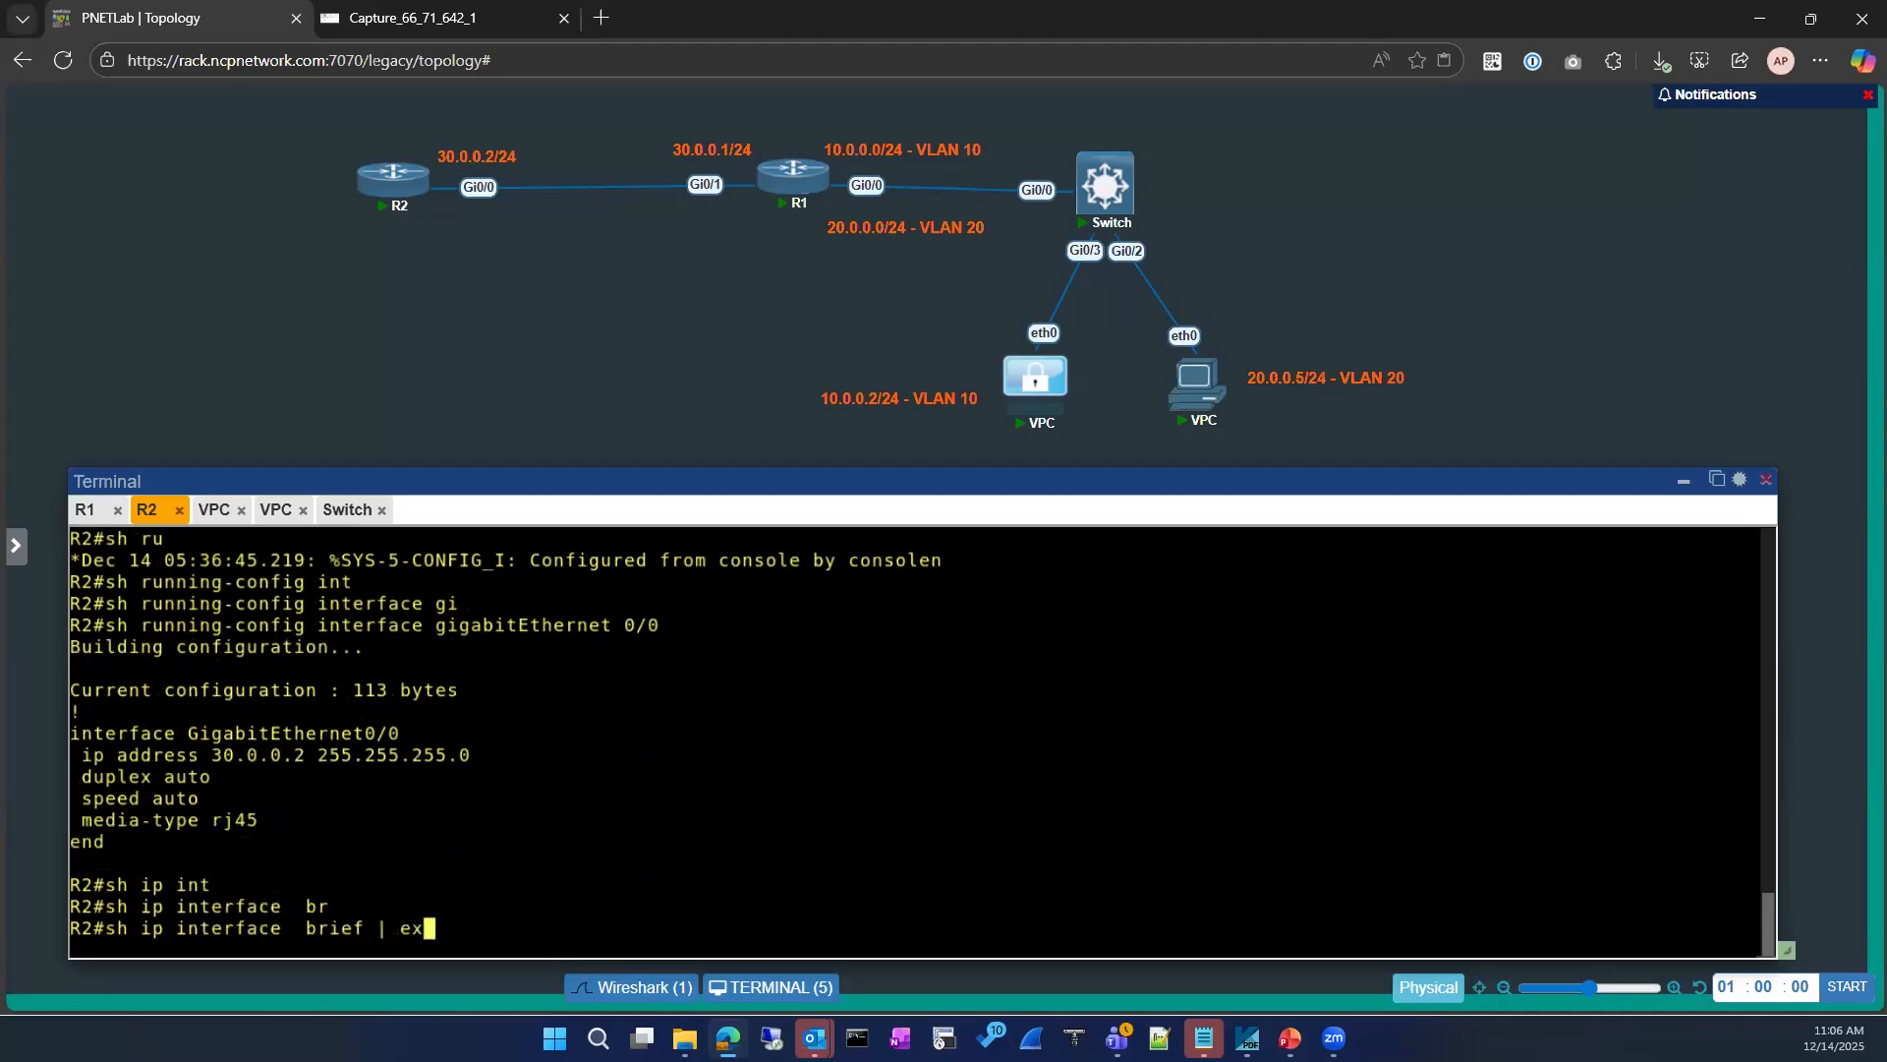
type("un")
key("Return")
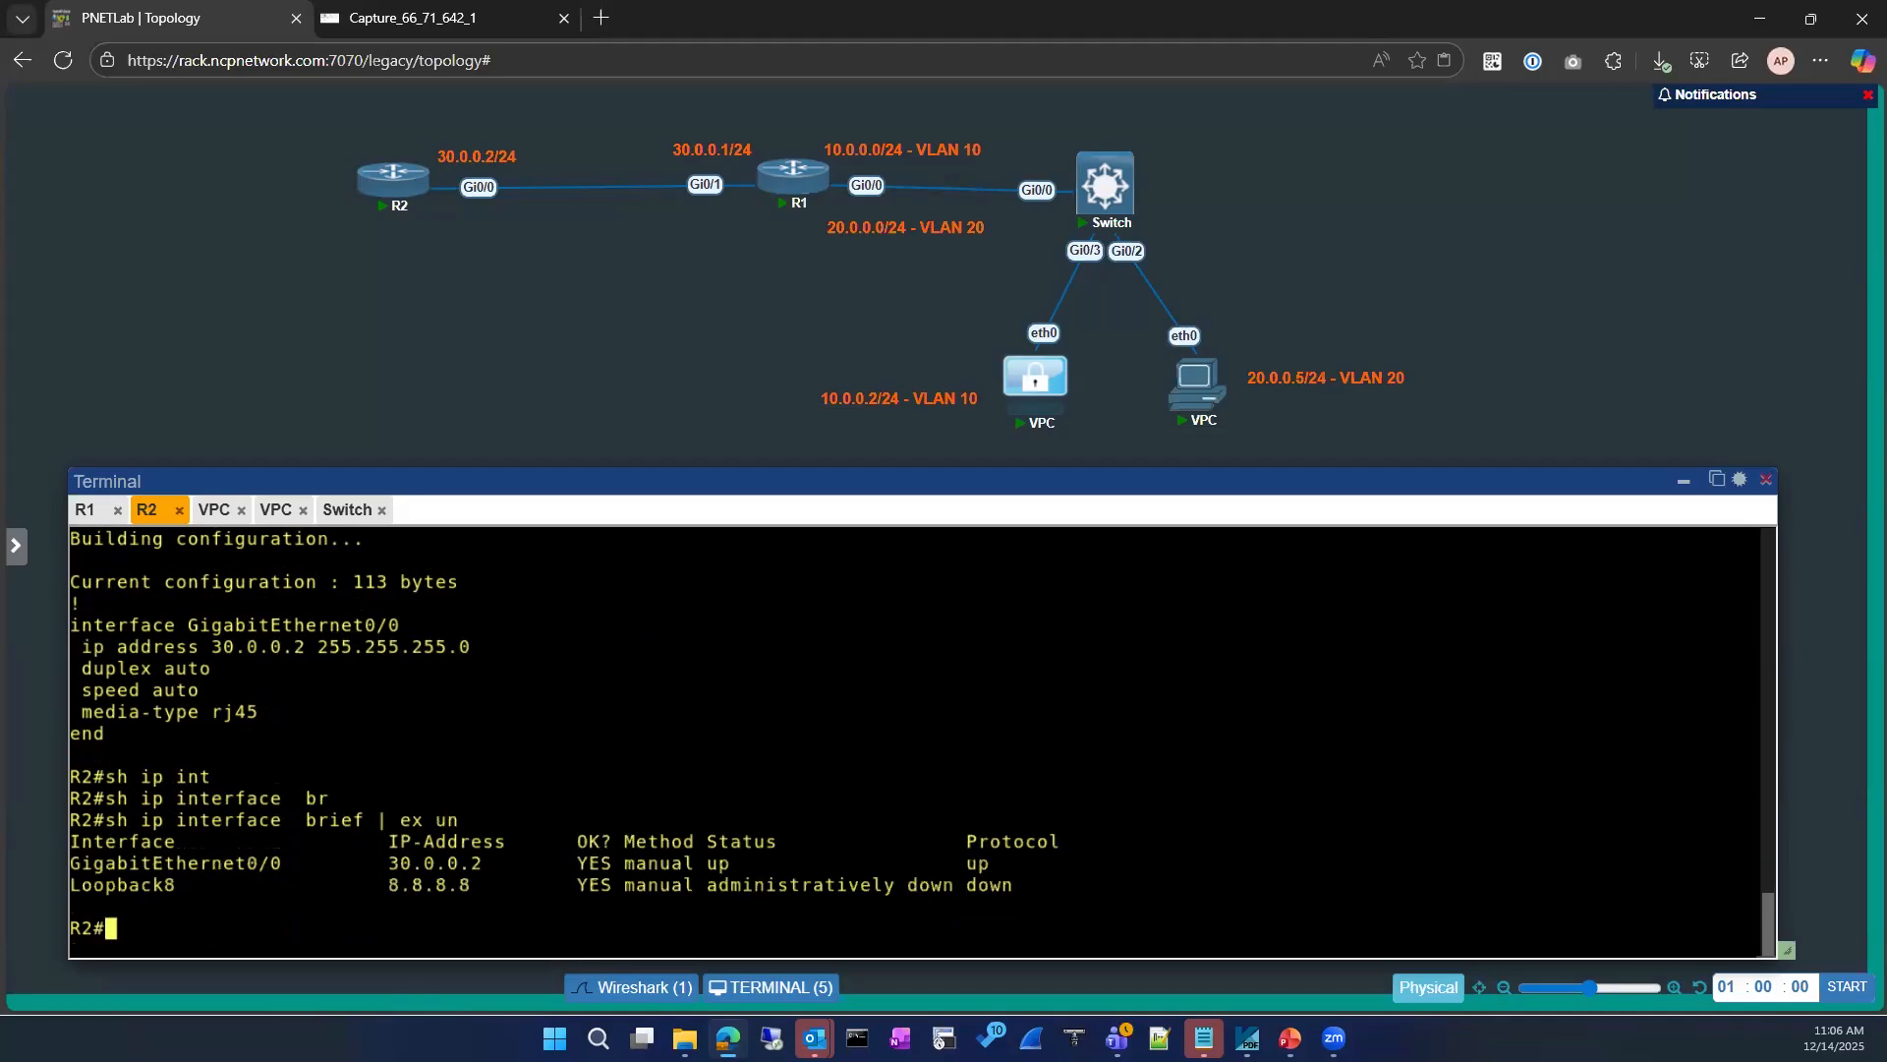
left_click_drag(1032, 887, 719, 885)
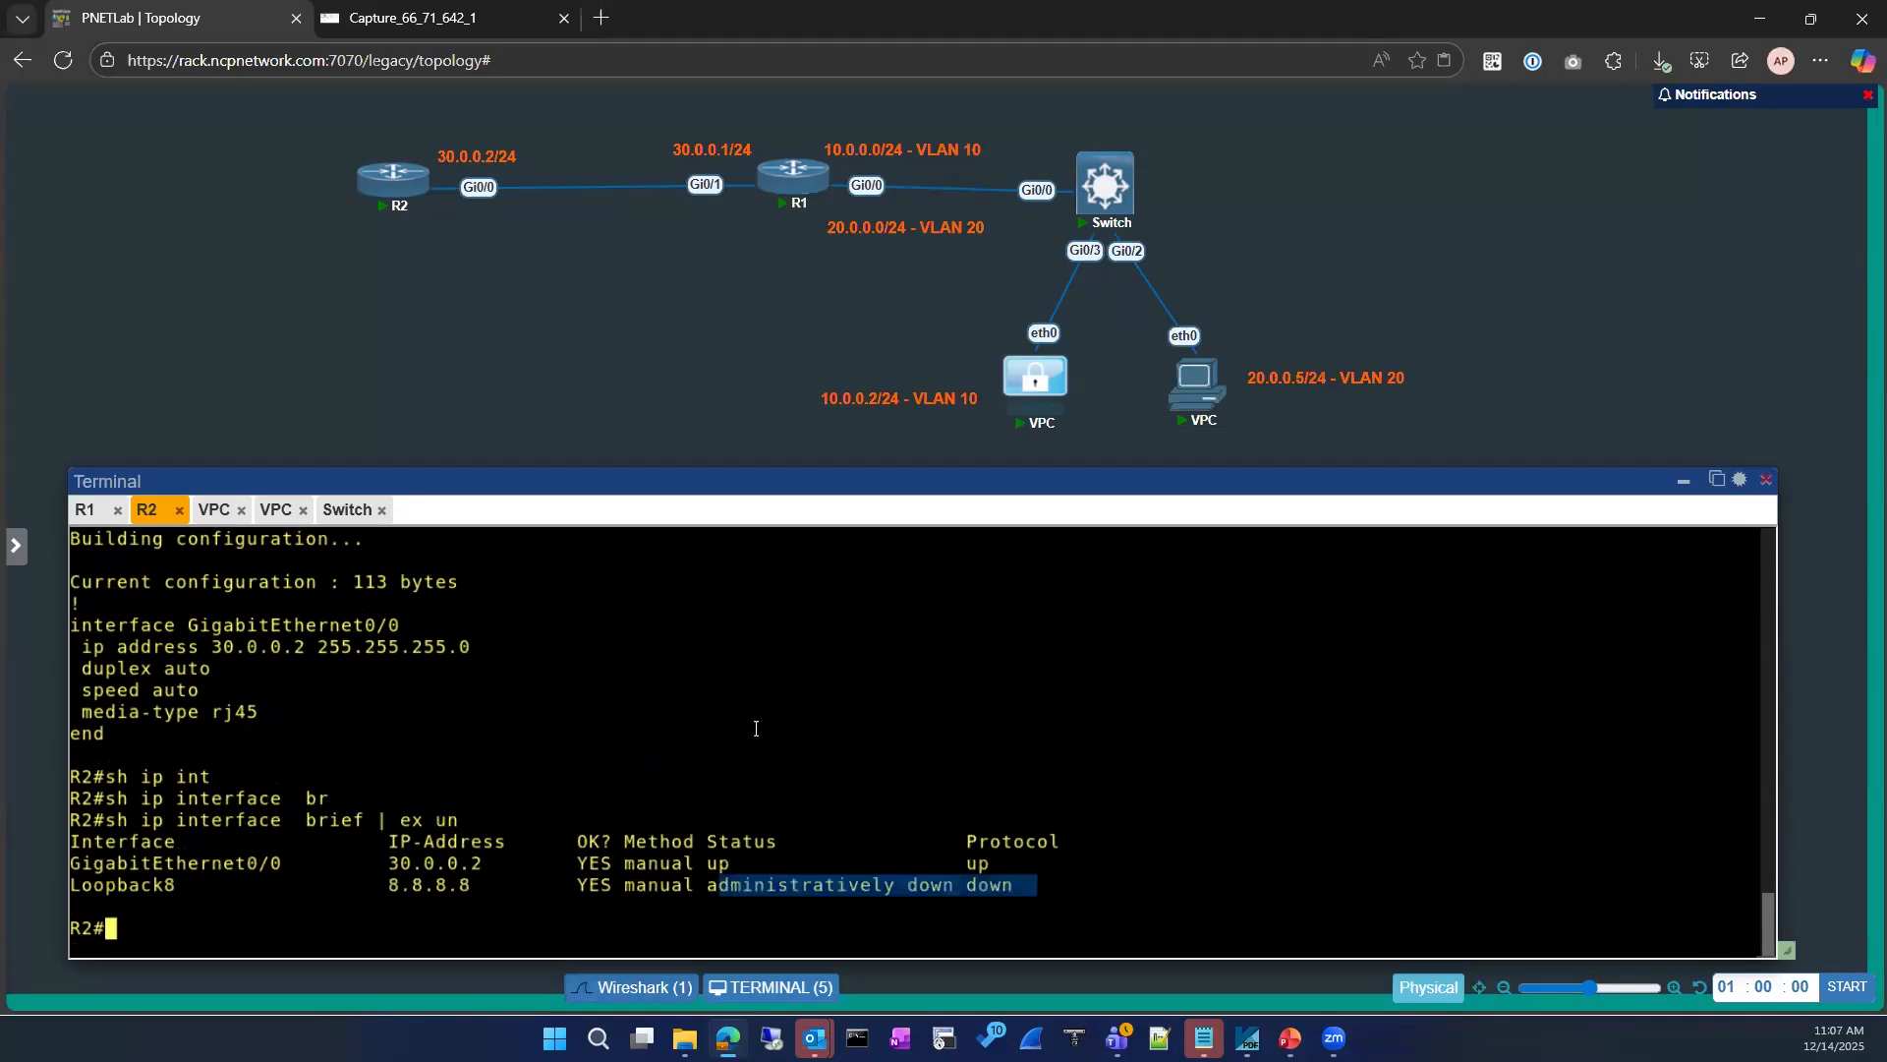
Step: Bring up the VLAN 10 VPC's console and close the old packet capture's browser tab and Wireshark session
left_click(215, 509)
left_click_drag(924, 819, 924, 798)
left_click(742, 706)
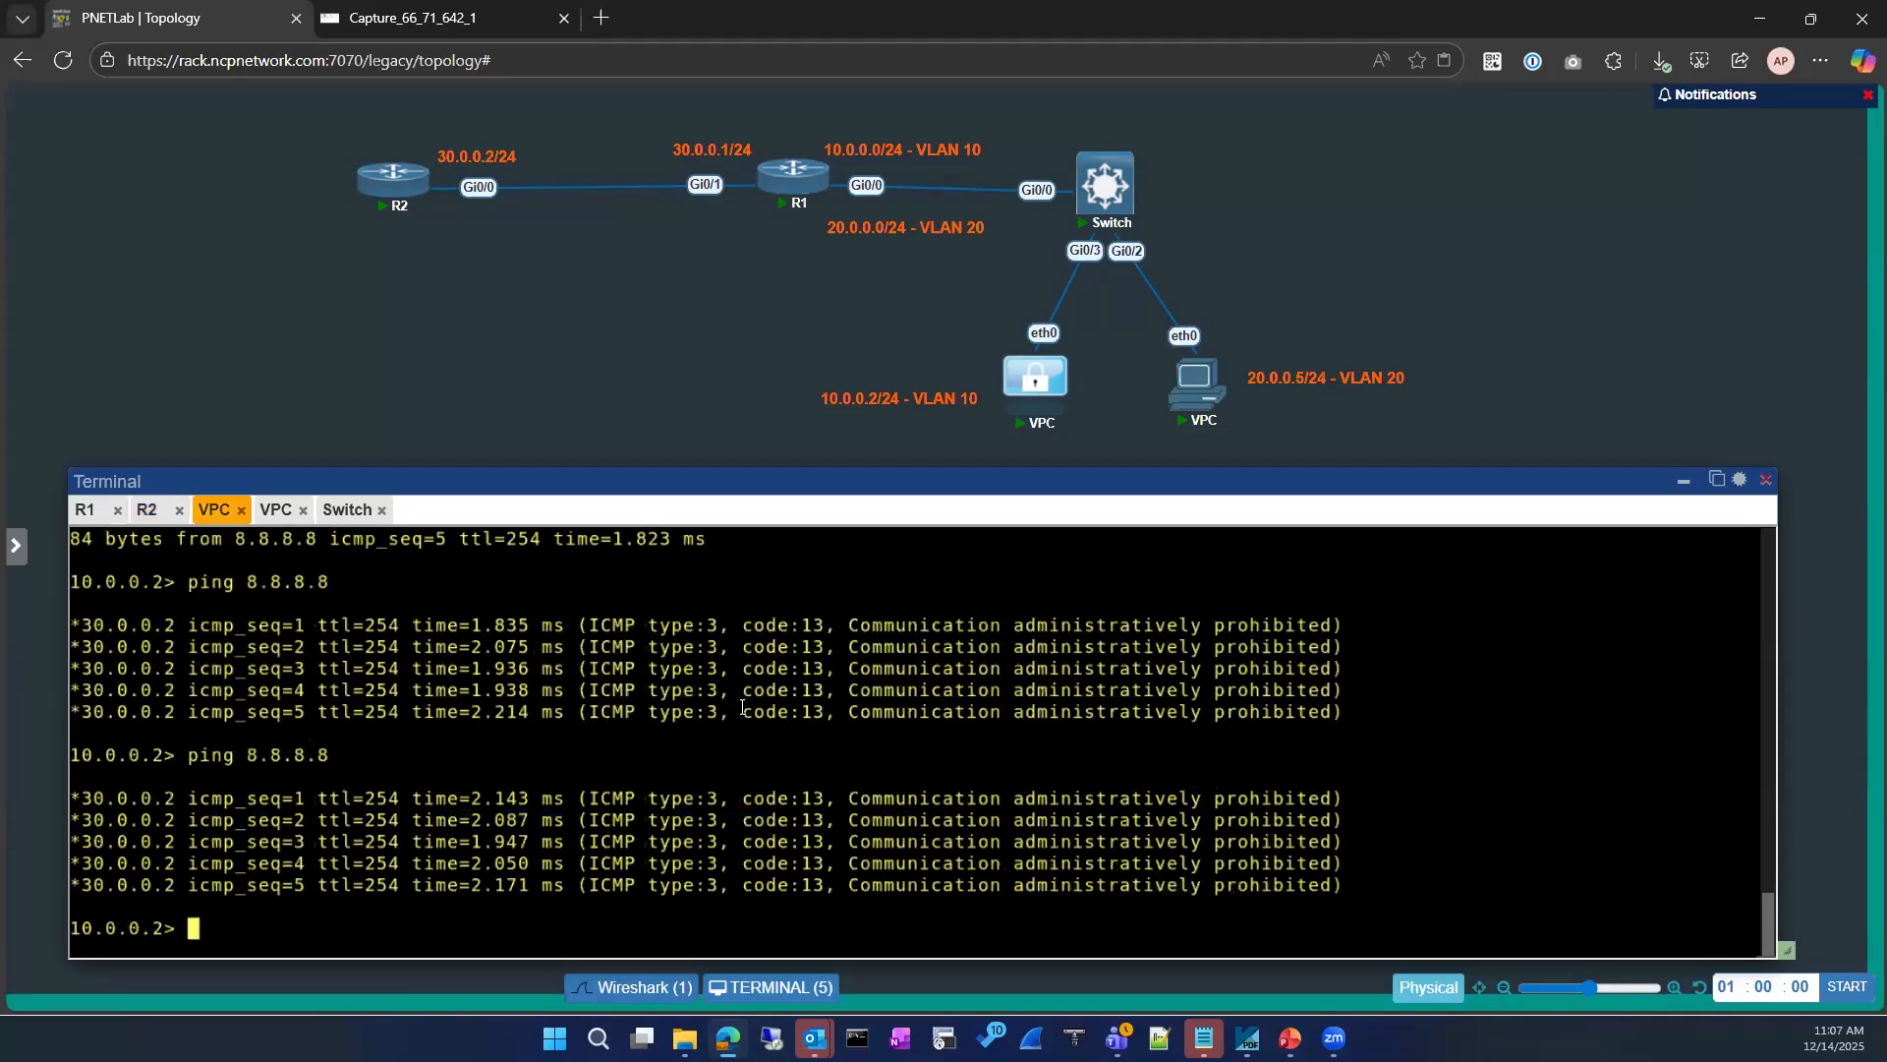
left_click(565, 20)
left_click(664, 993)
left_click_drag(693, 487, 592, 470)
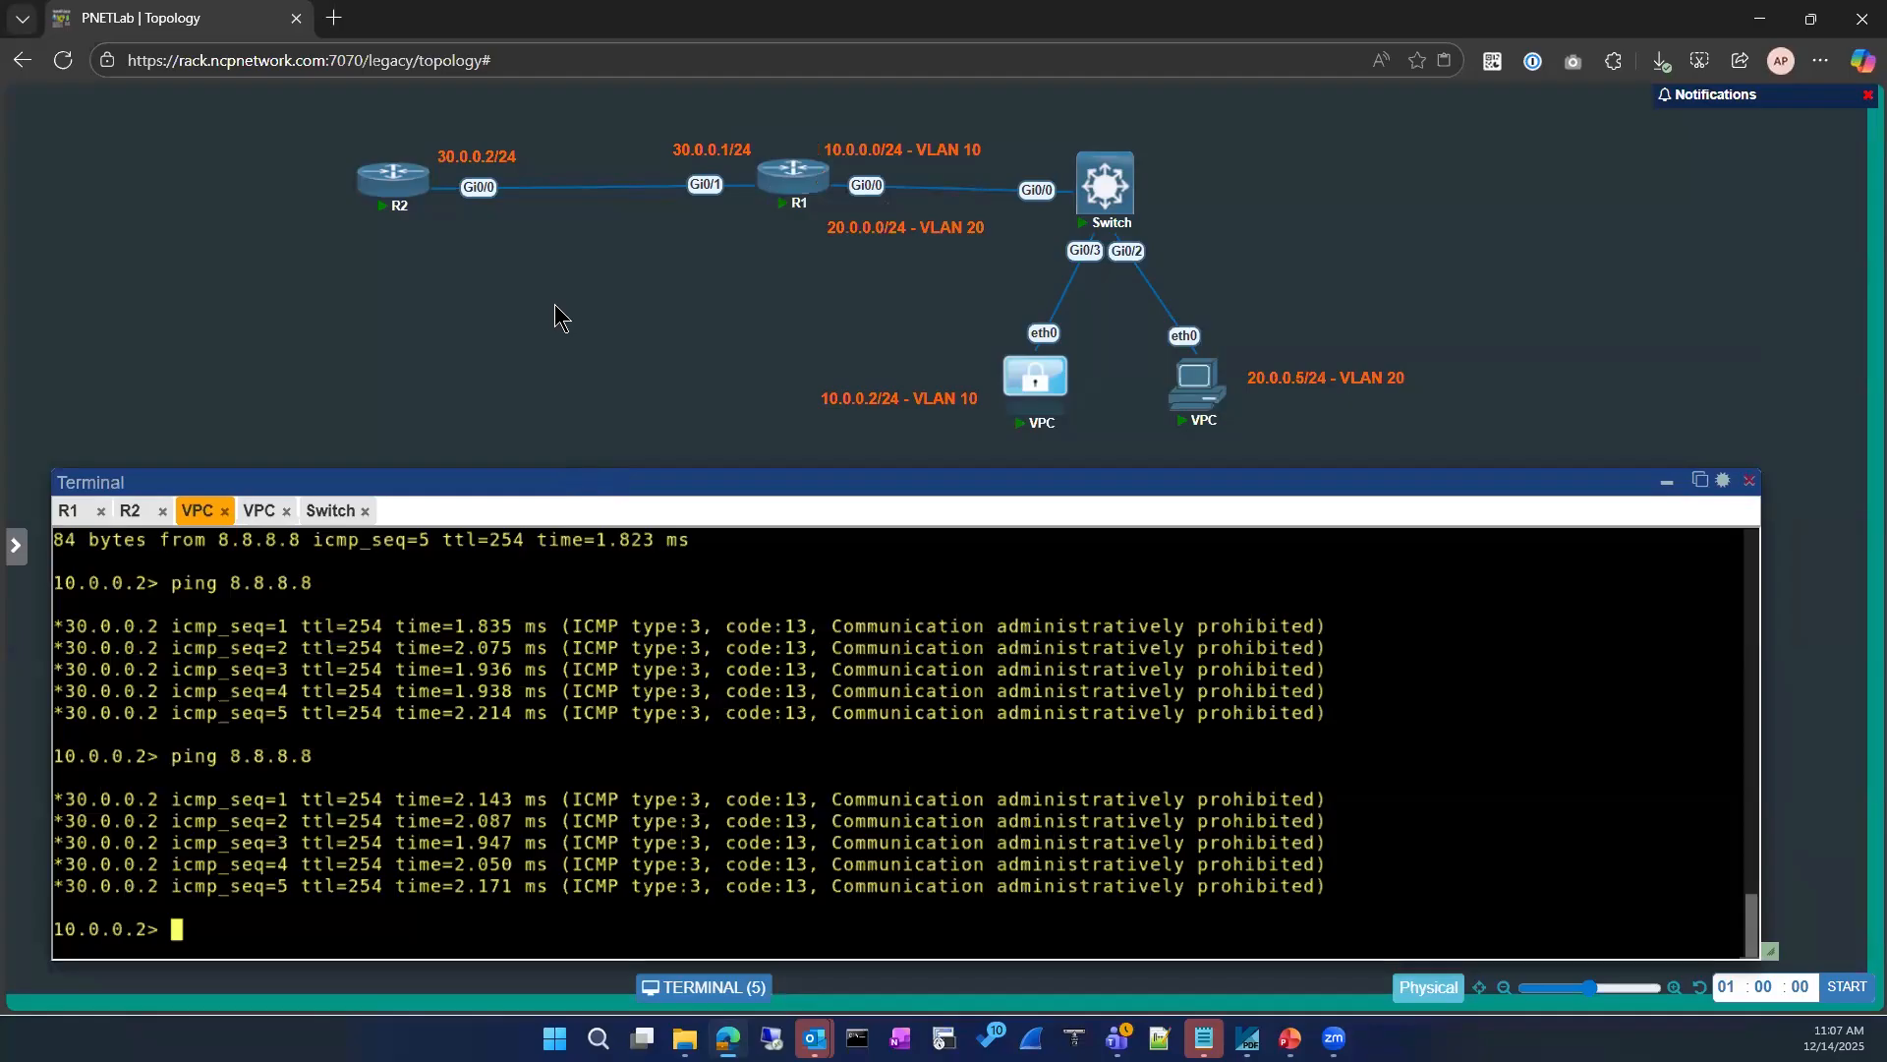
Step: Start a packet capture on R2's Gi0/0 interface and open it in its own browser tab
right_click(395, 189)
mouse_move(451, 504)
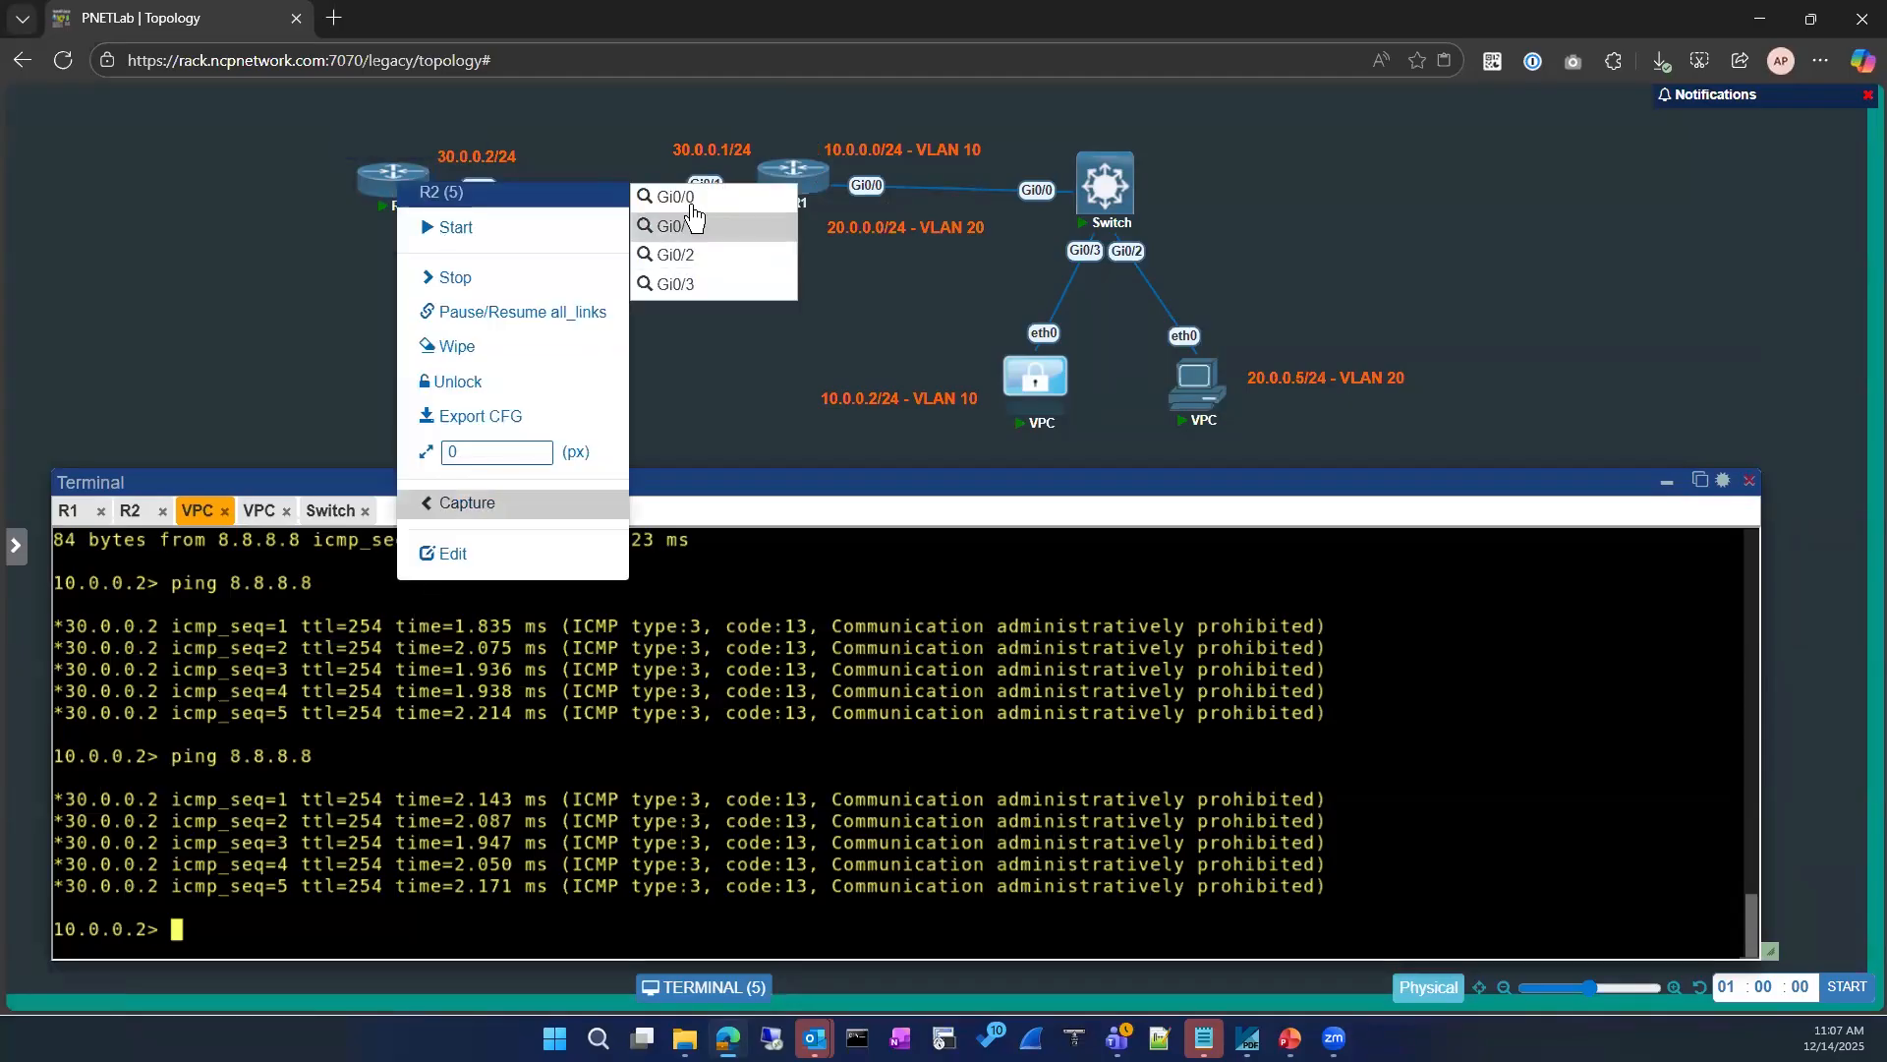
left_click(678, 337)
right_click(386, 184)
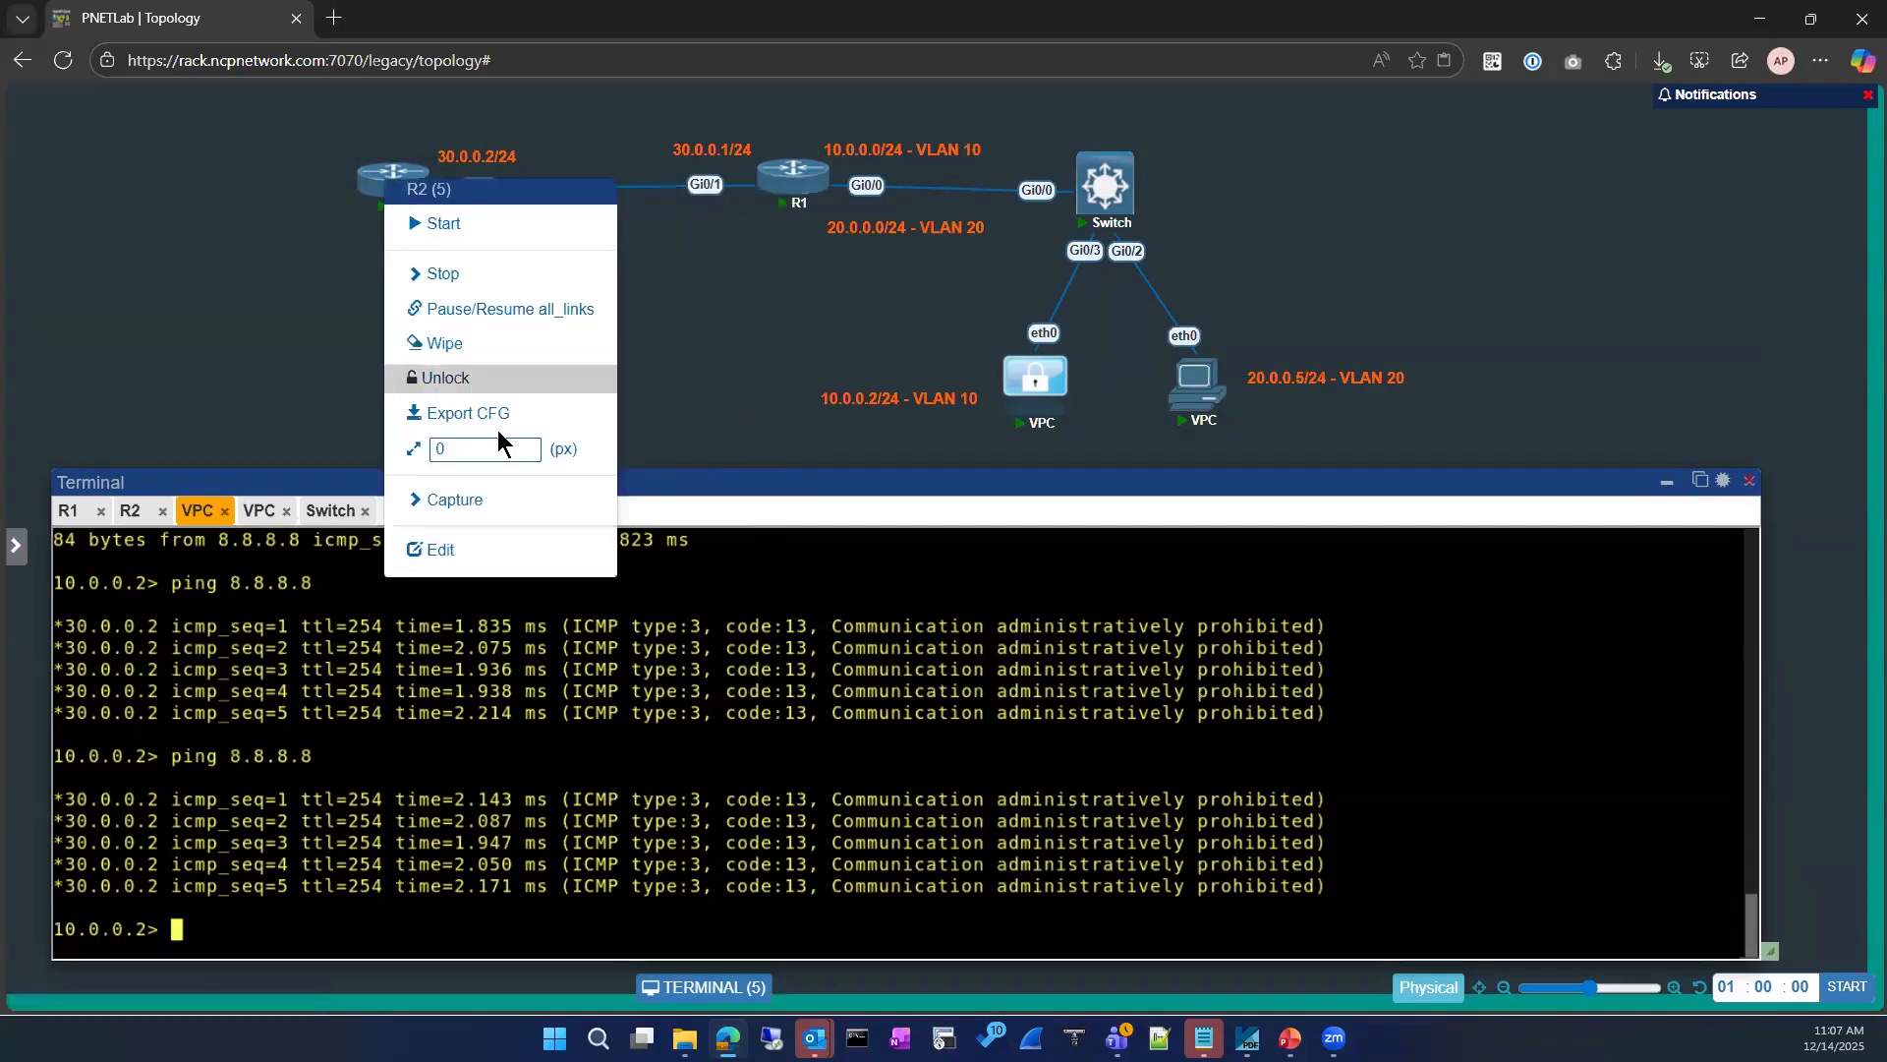
mouse_move(477, 503)
left_click(663, 195)
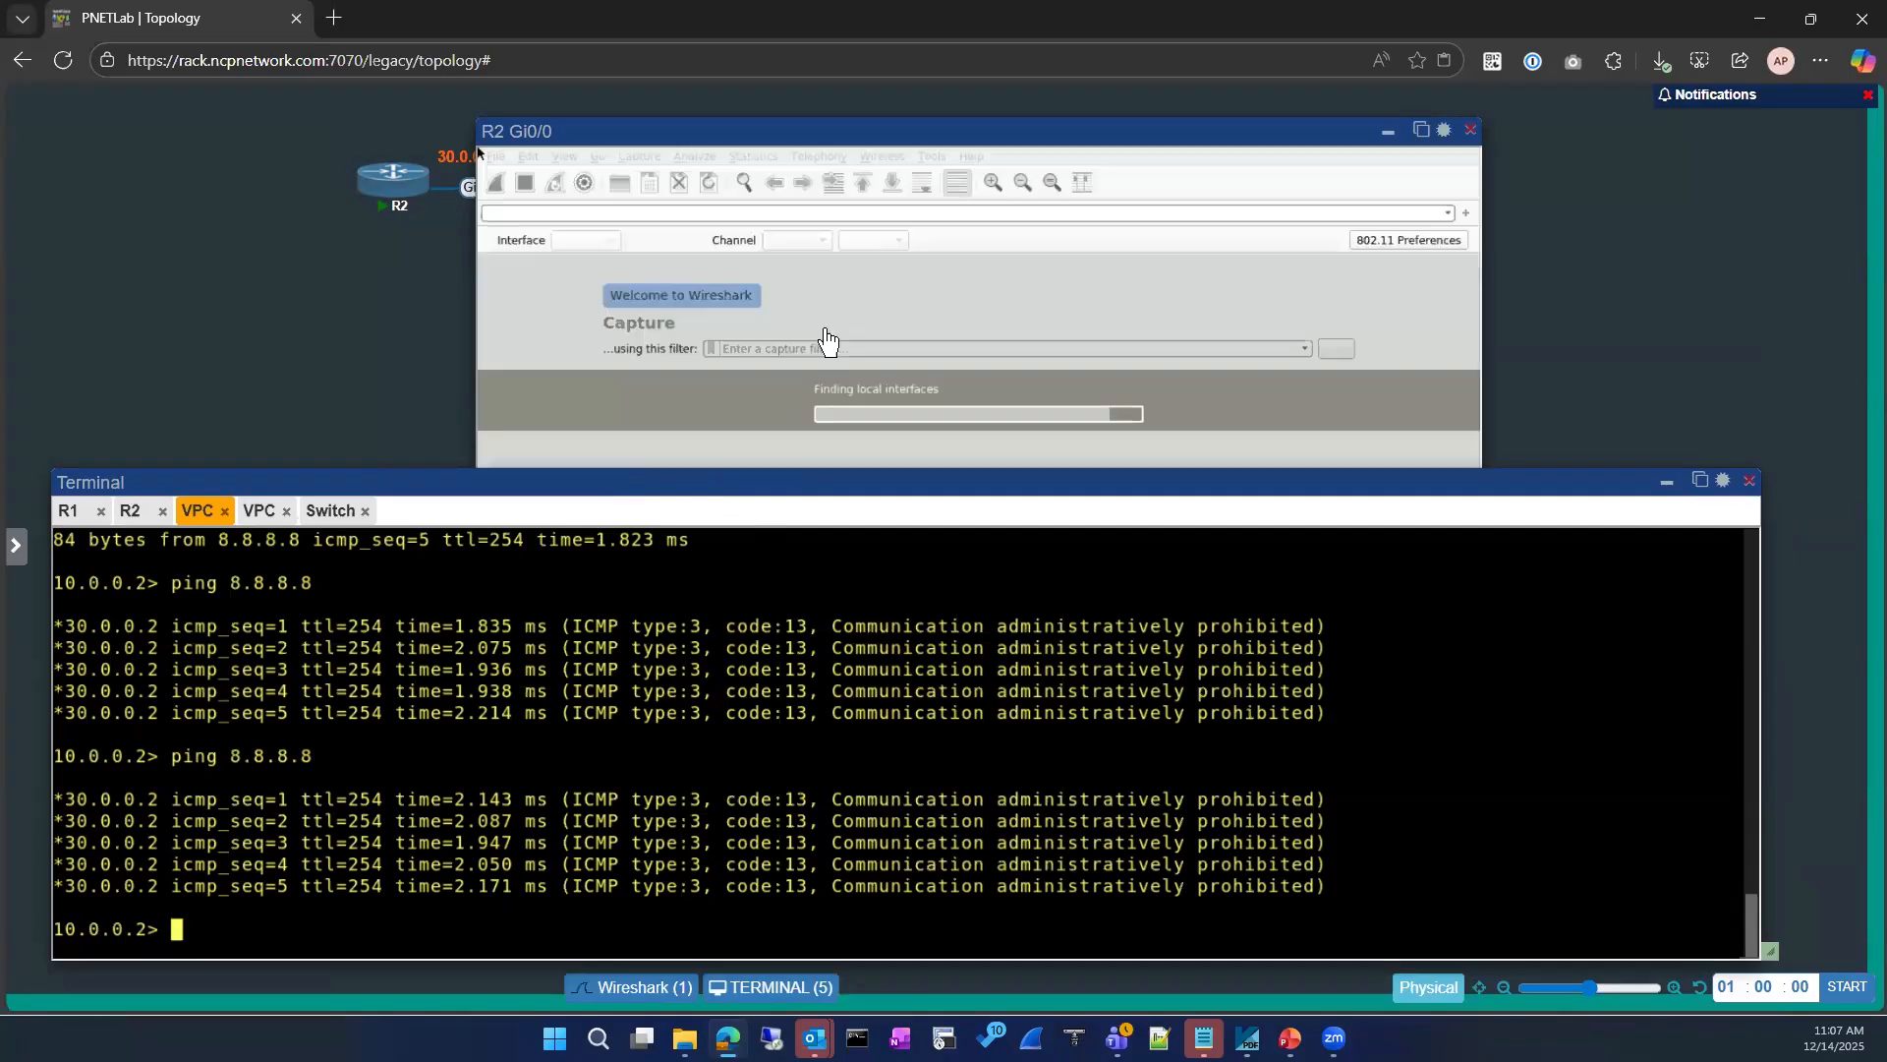
left_click(1418, 130)
left_click(147, 18)
left_click(359, 18)
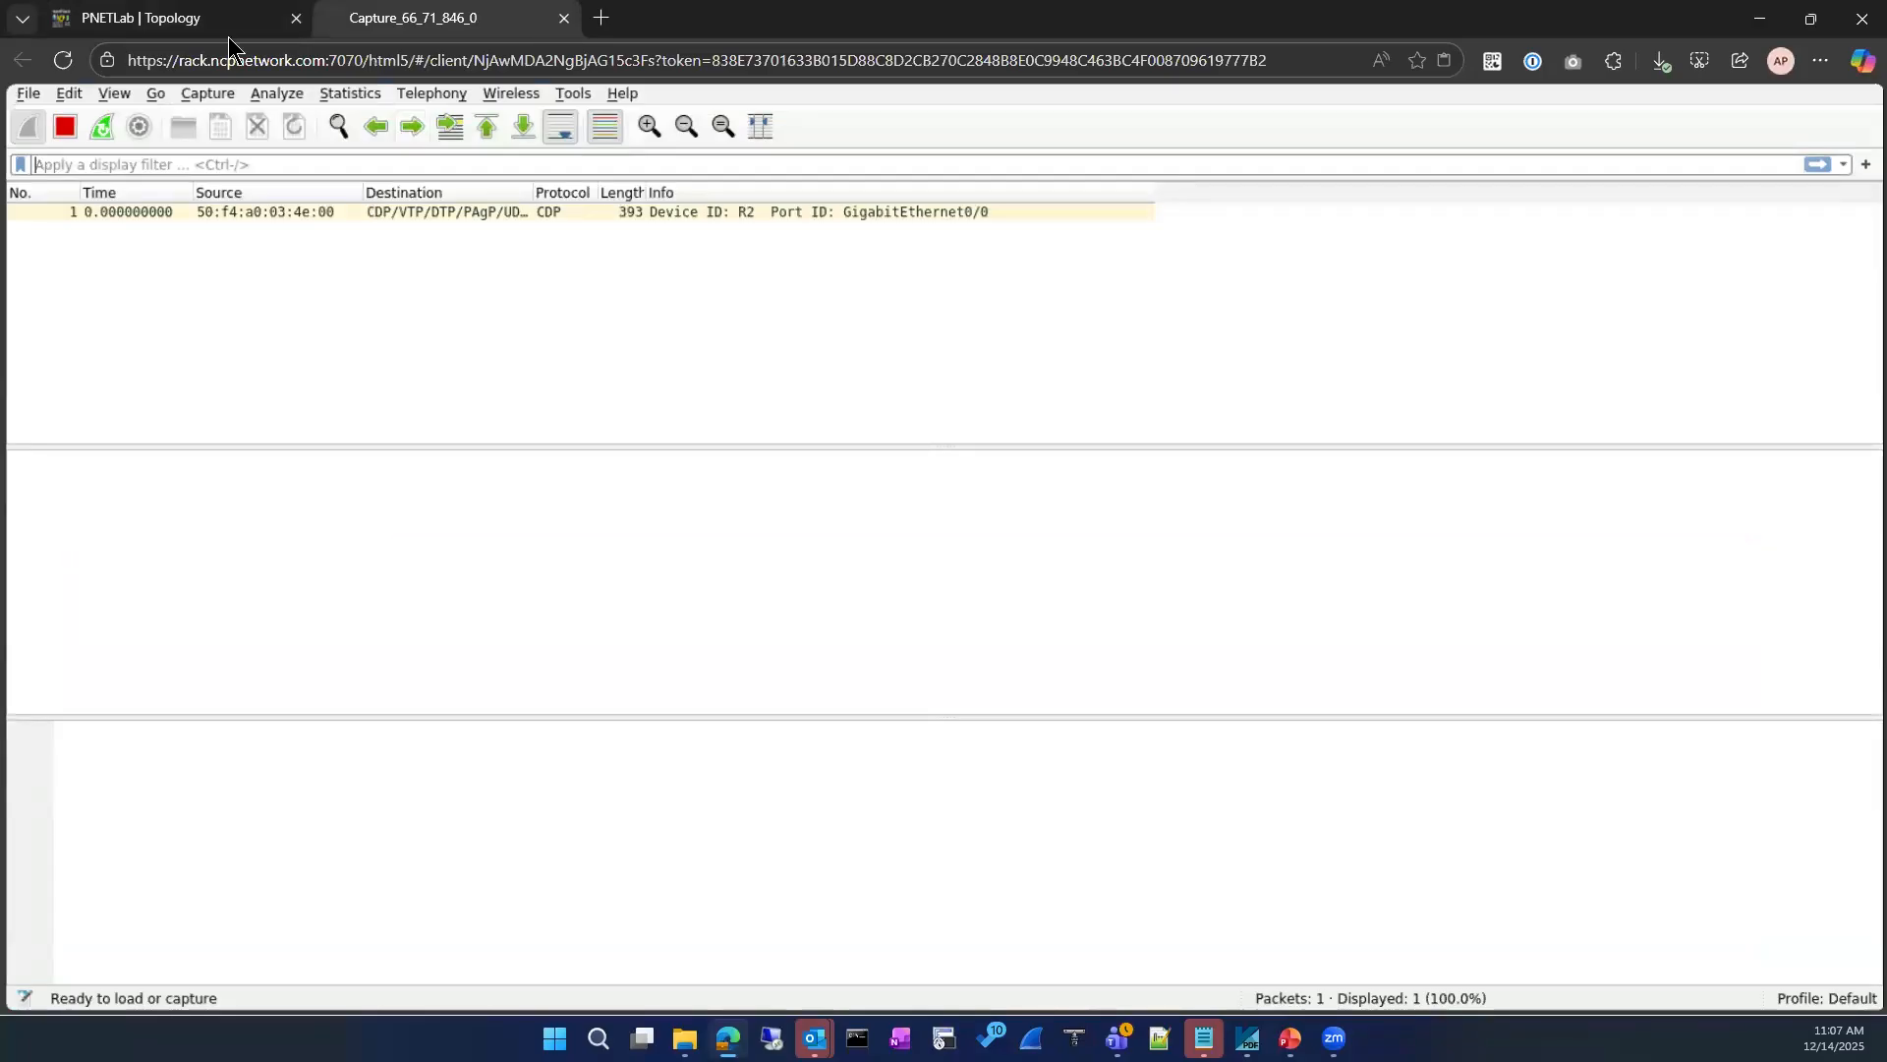
key("ctrl+Tab")
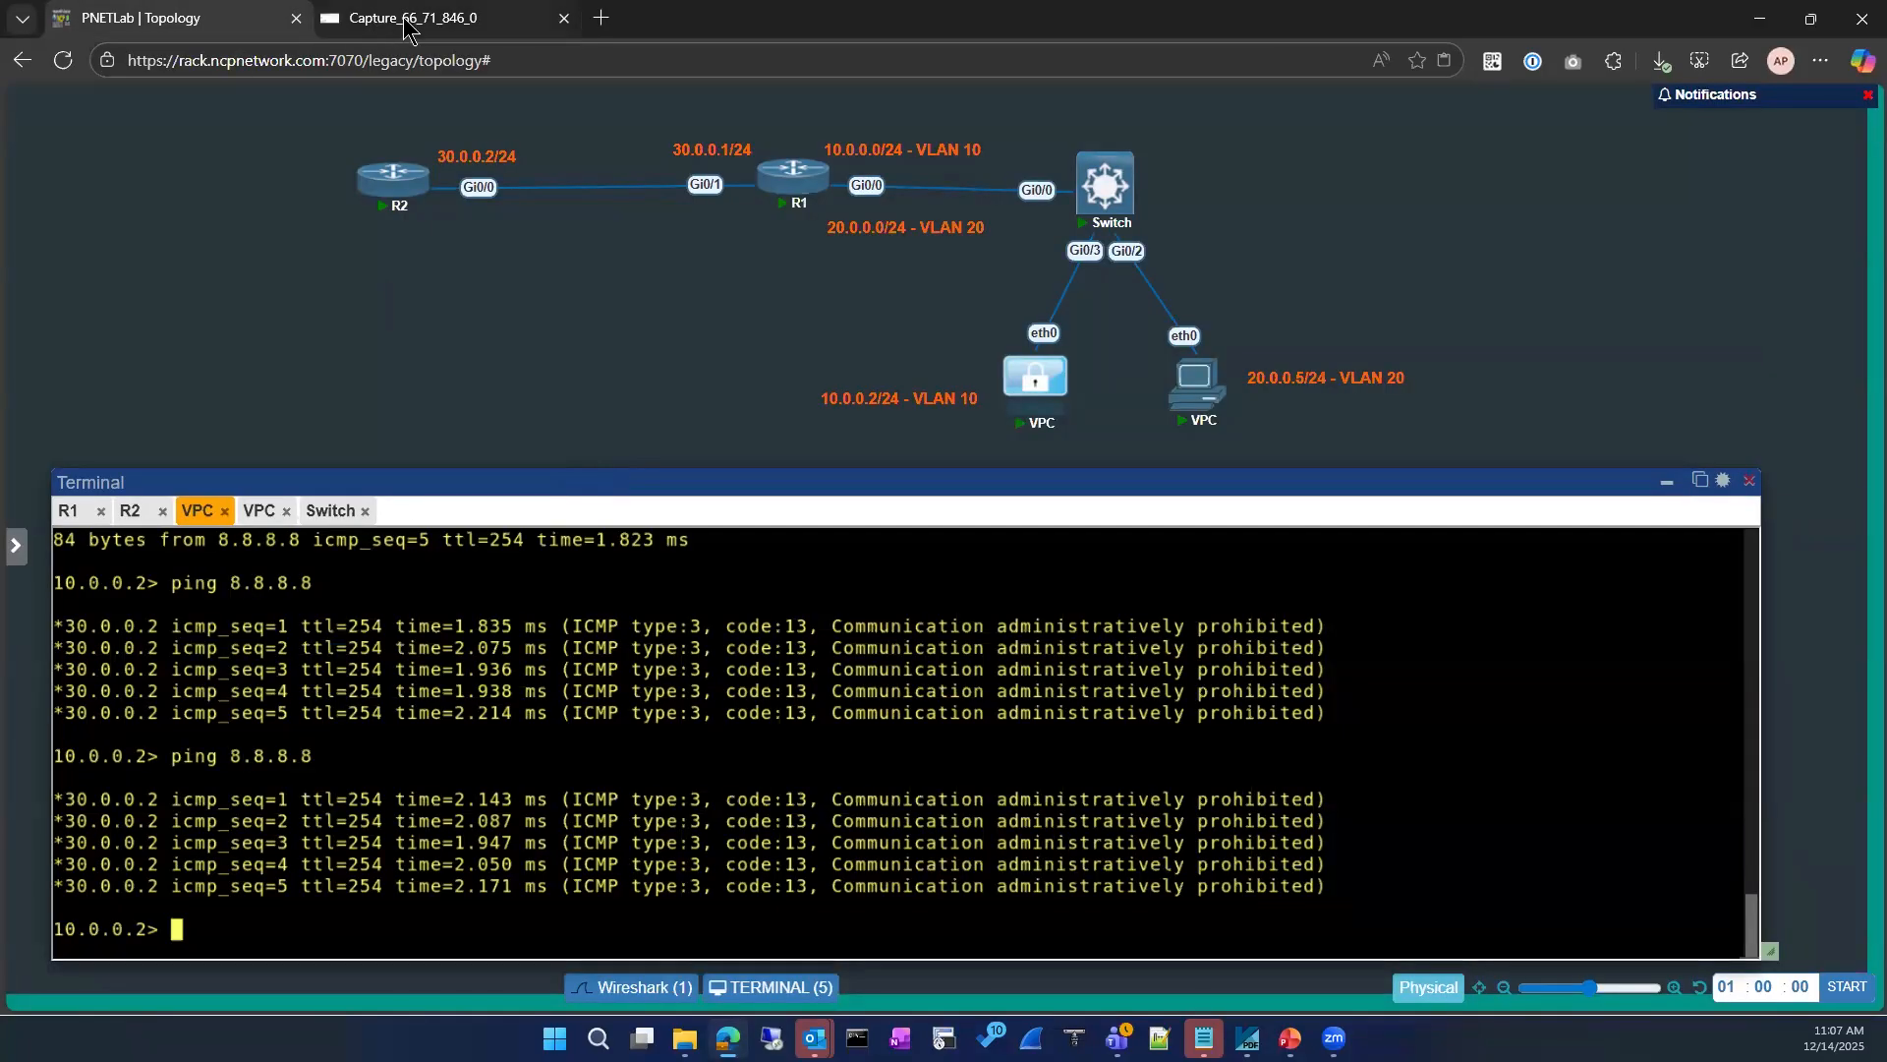
left_click(408, 22)
Step: Ping 8.8.8.8 from the VLAN 10 VPC at 10.0.0.2 and check the replies in its console
left_click(194, 27)
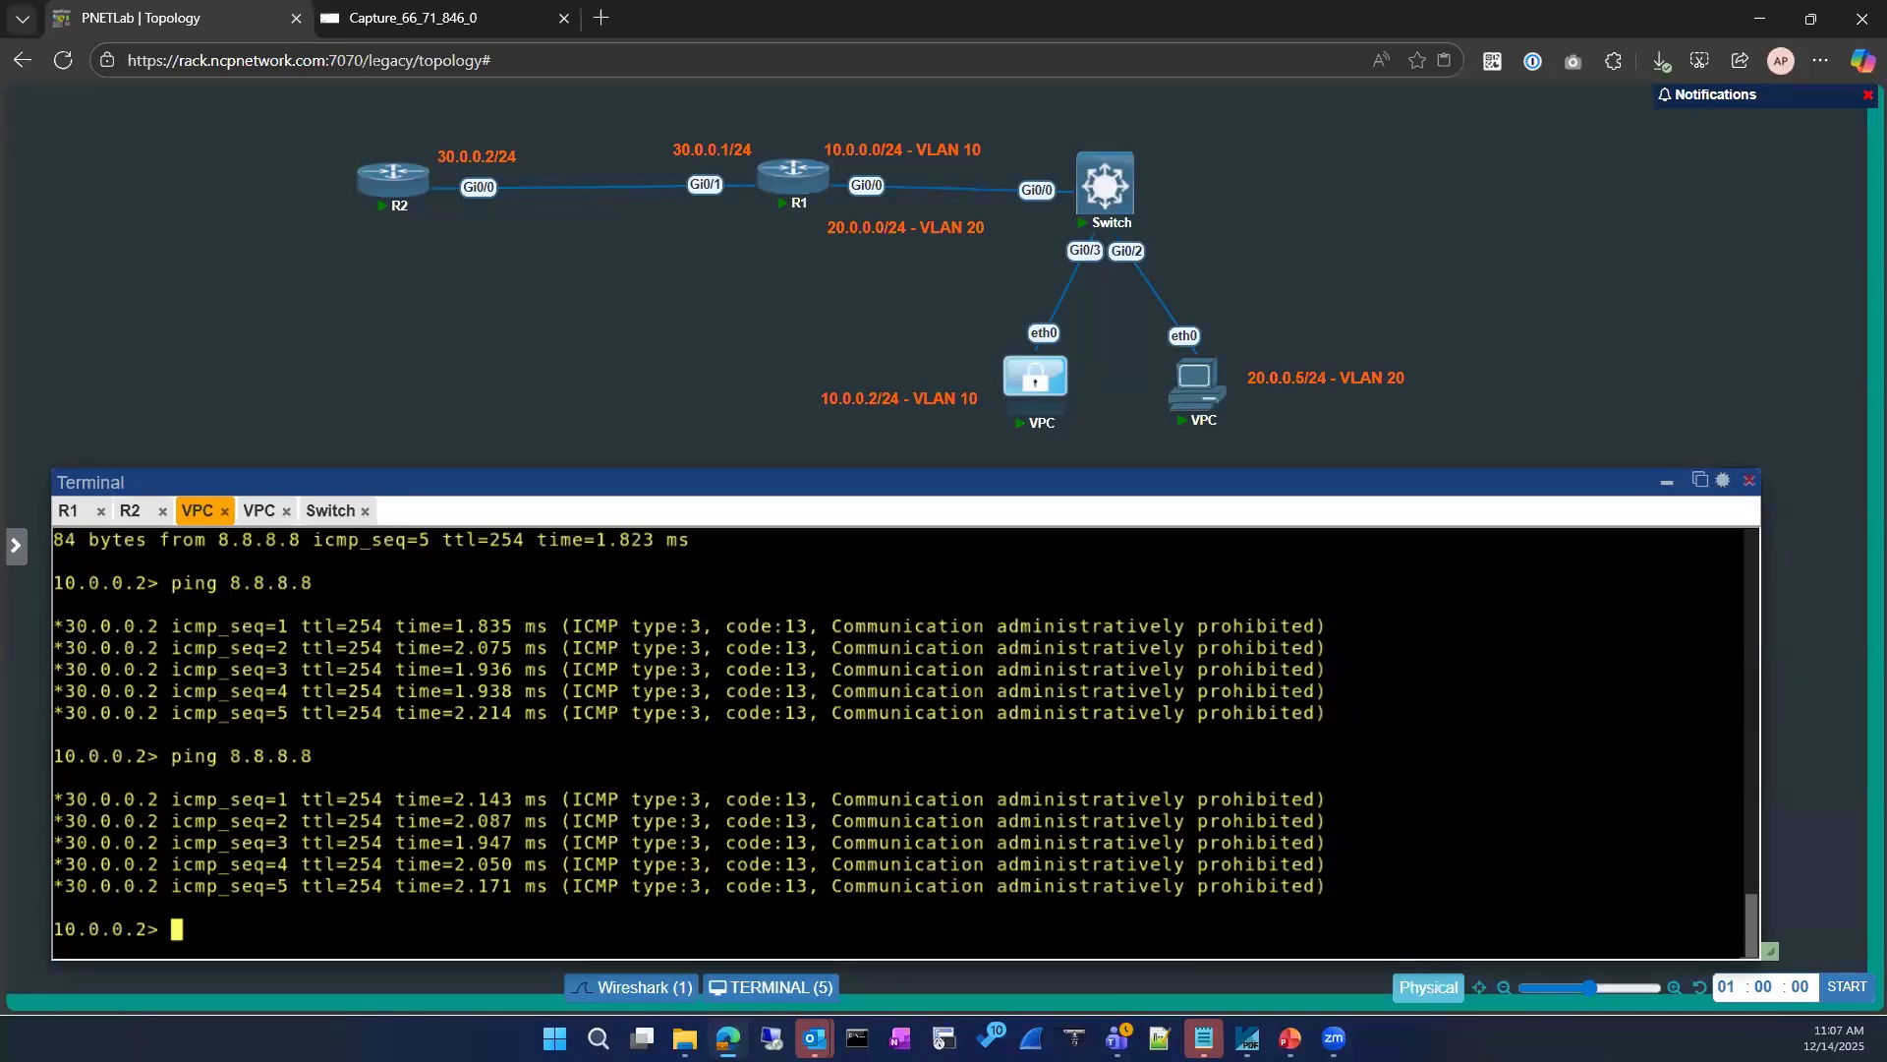
key("Up")
key("Return")
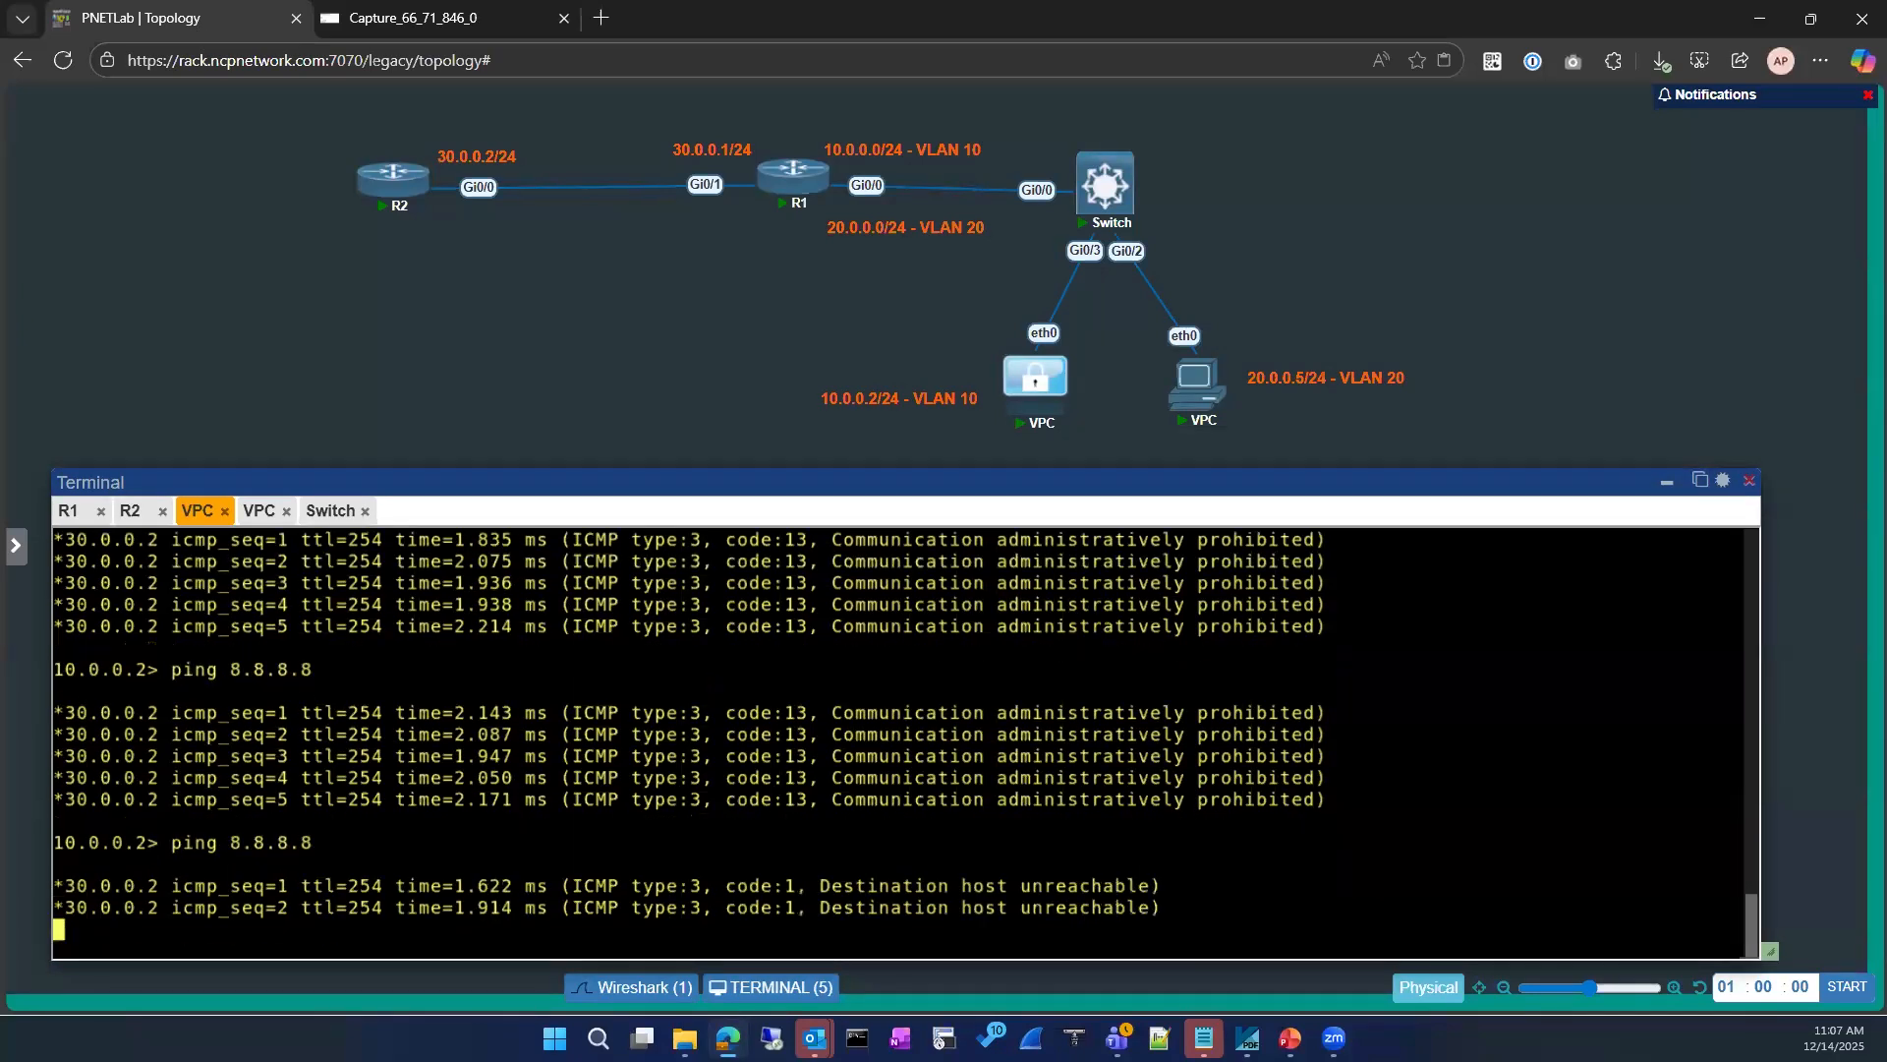
left_click_drag(587, 695, 65, 627)
left_click_drag(1162, 886, 79, 773)
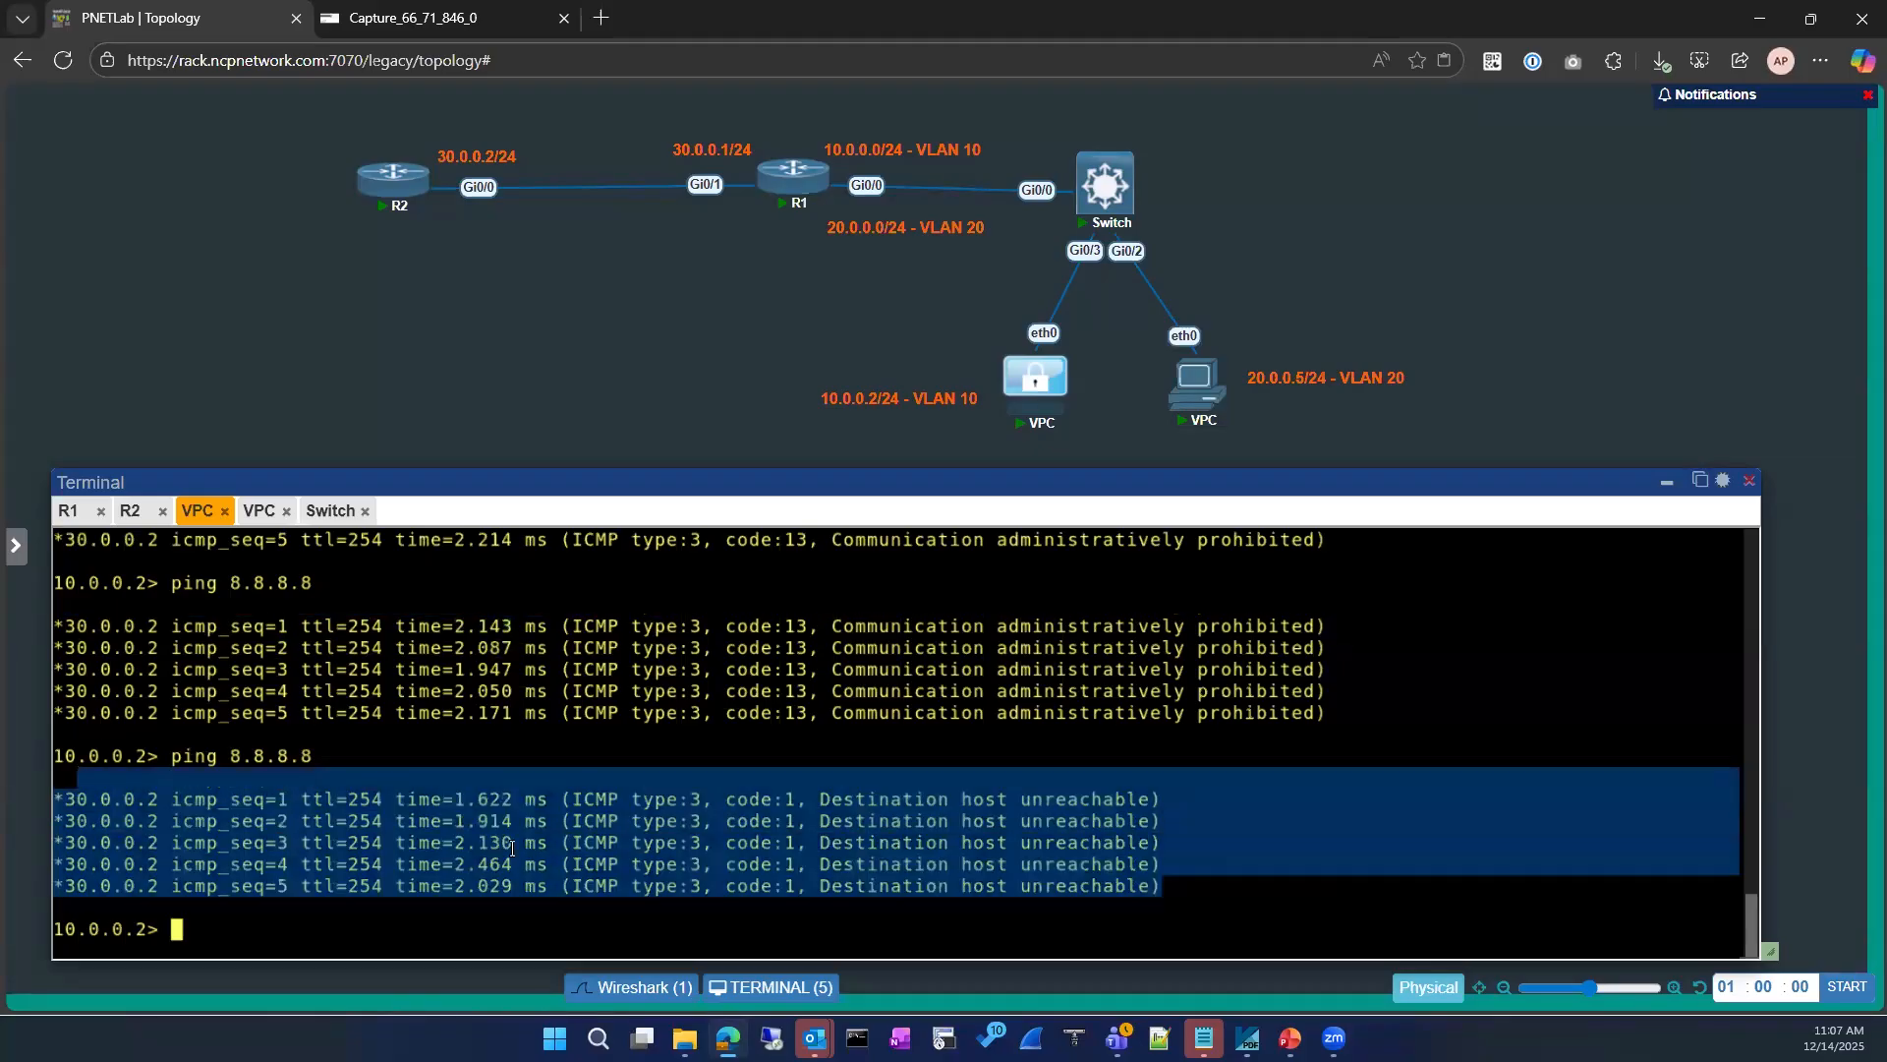
Step: Compare the ICMP type, code and message of the latest ping replies with those of the earlier pings on the VPC
left_click(574, 793)
left_click_drag(574, 793, 702, 793)
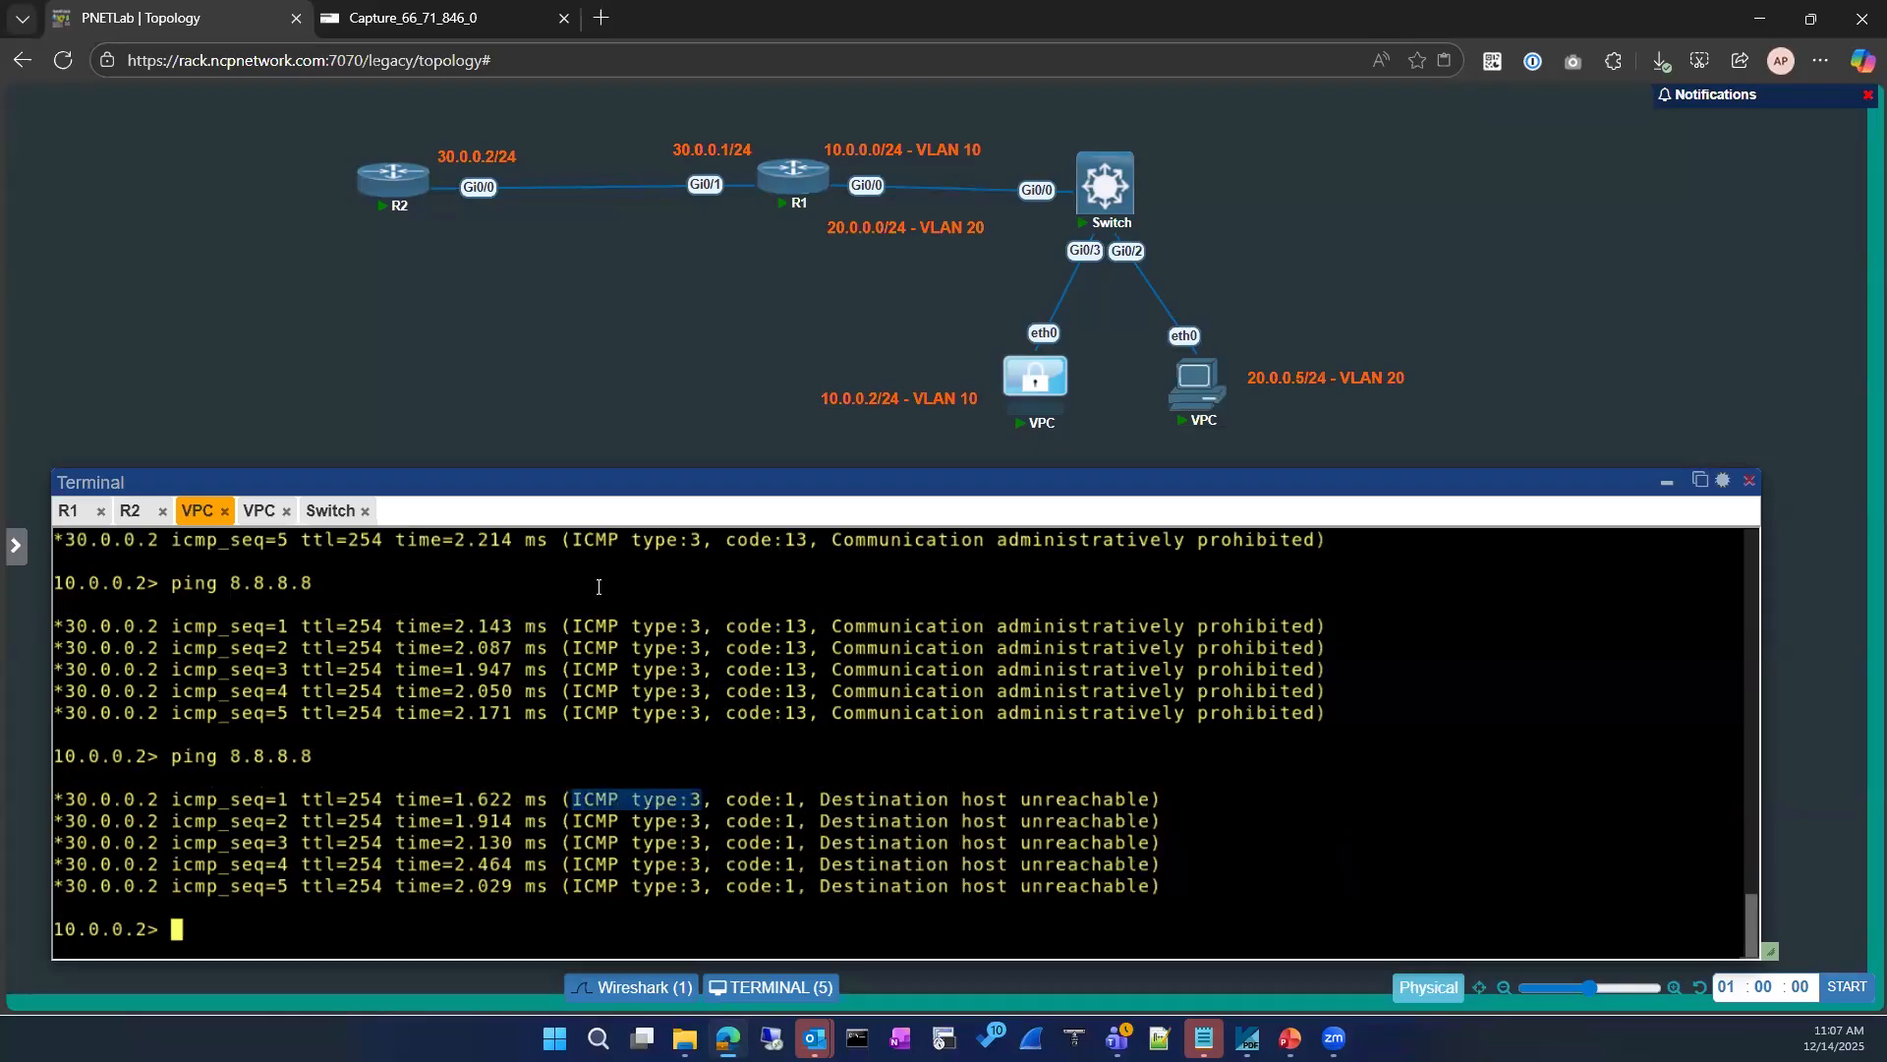
scroll(609, 707, "up", 2)
left_click_drag(578, 583, 808, 584)
left_click_drag(1185, 562, 1312, 668)
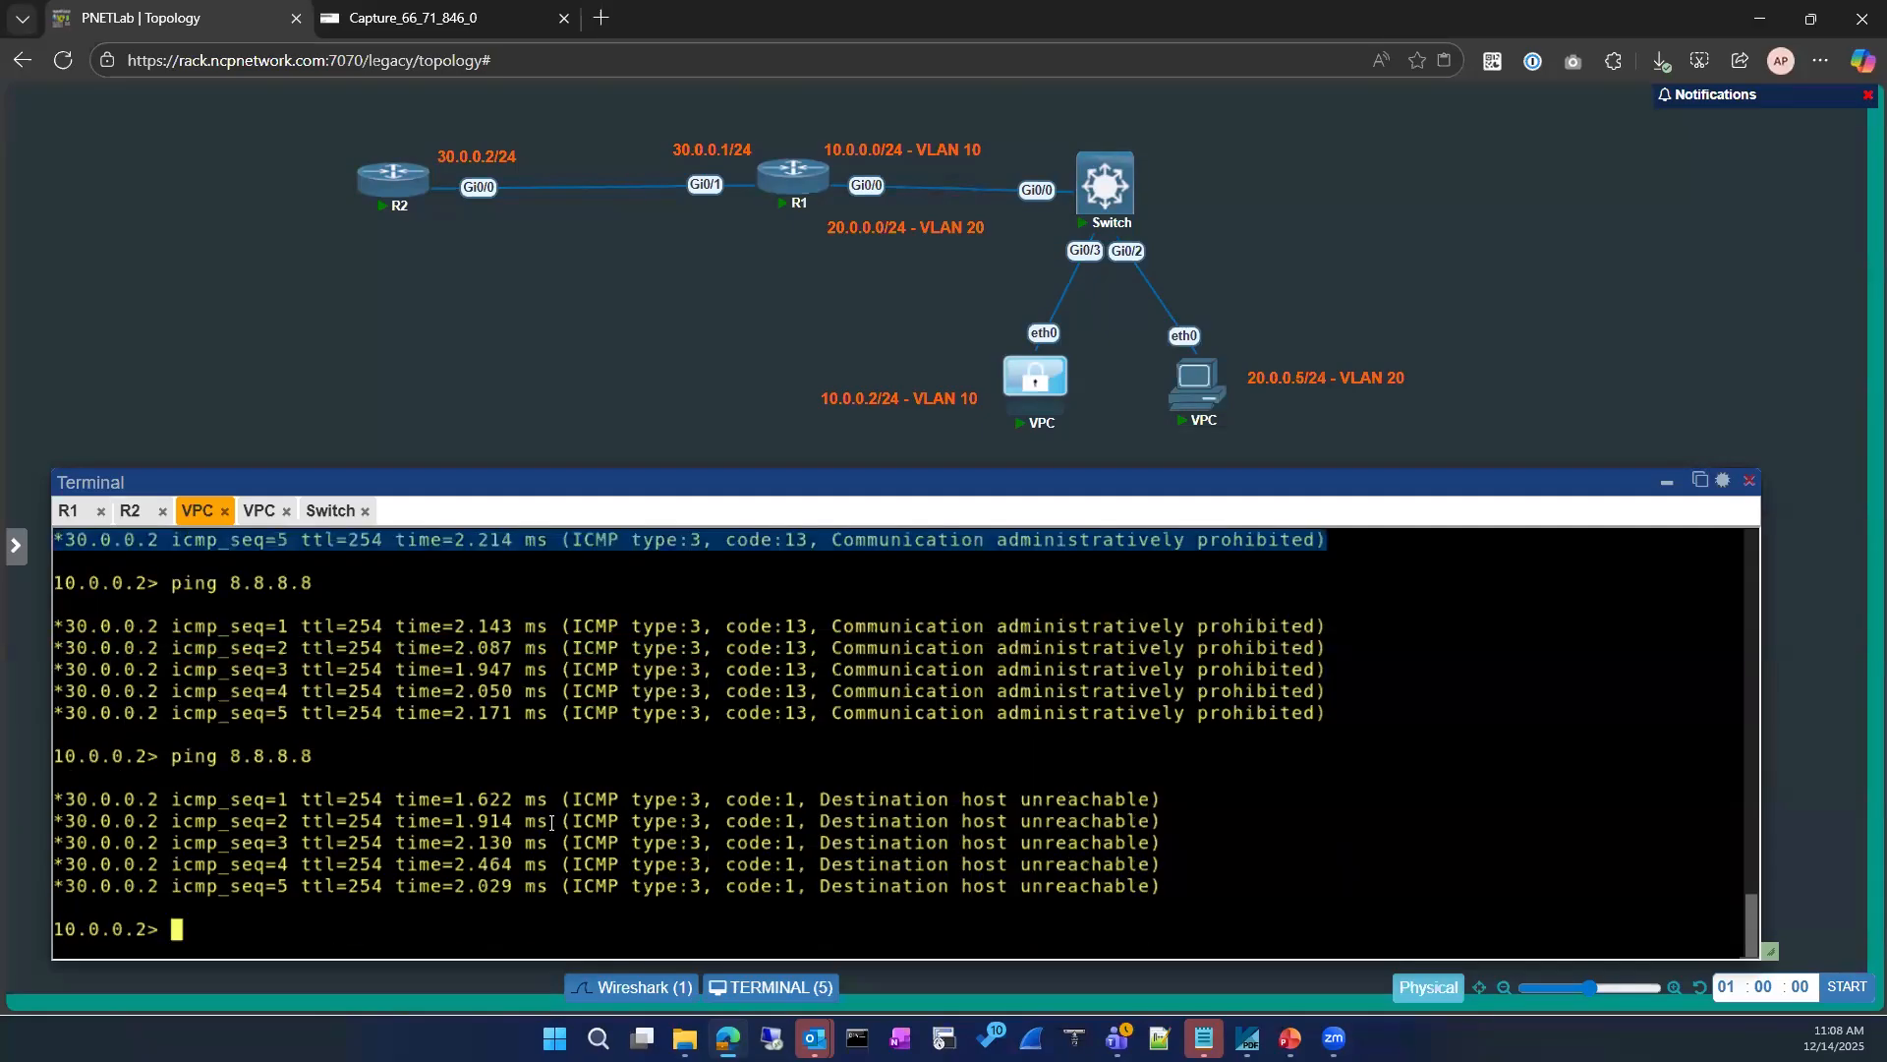
triple_click(576, 798)
left_click_drag(728, 799, 1135, 808)
triple_click(835, 807)
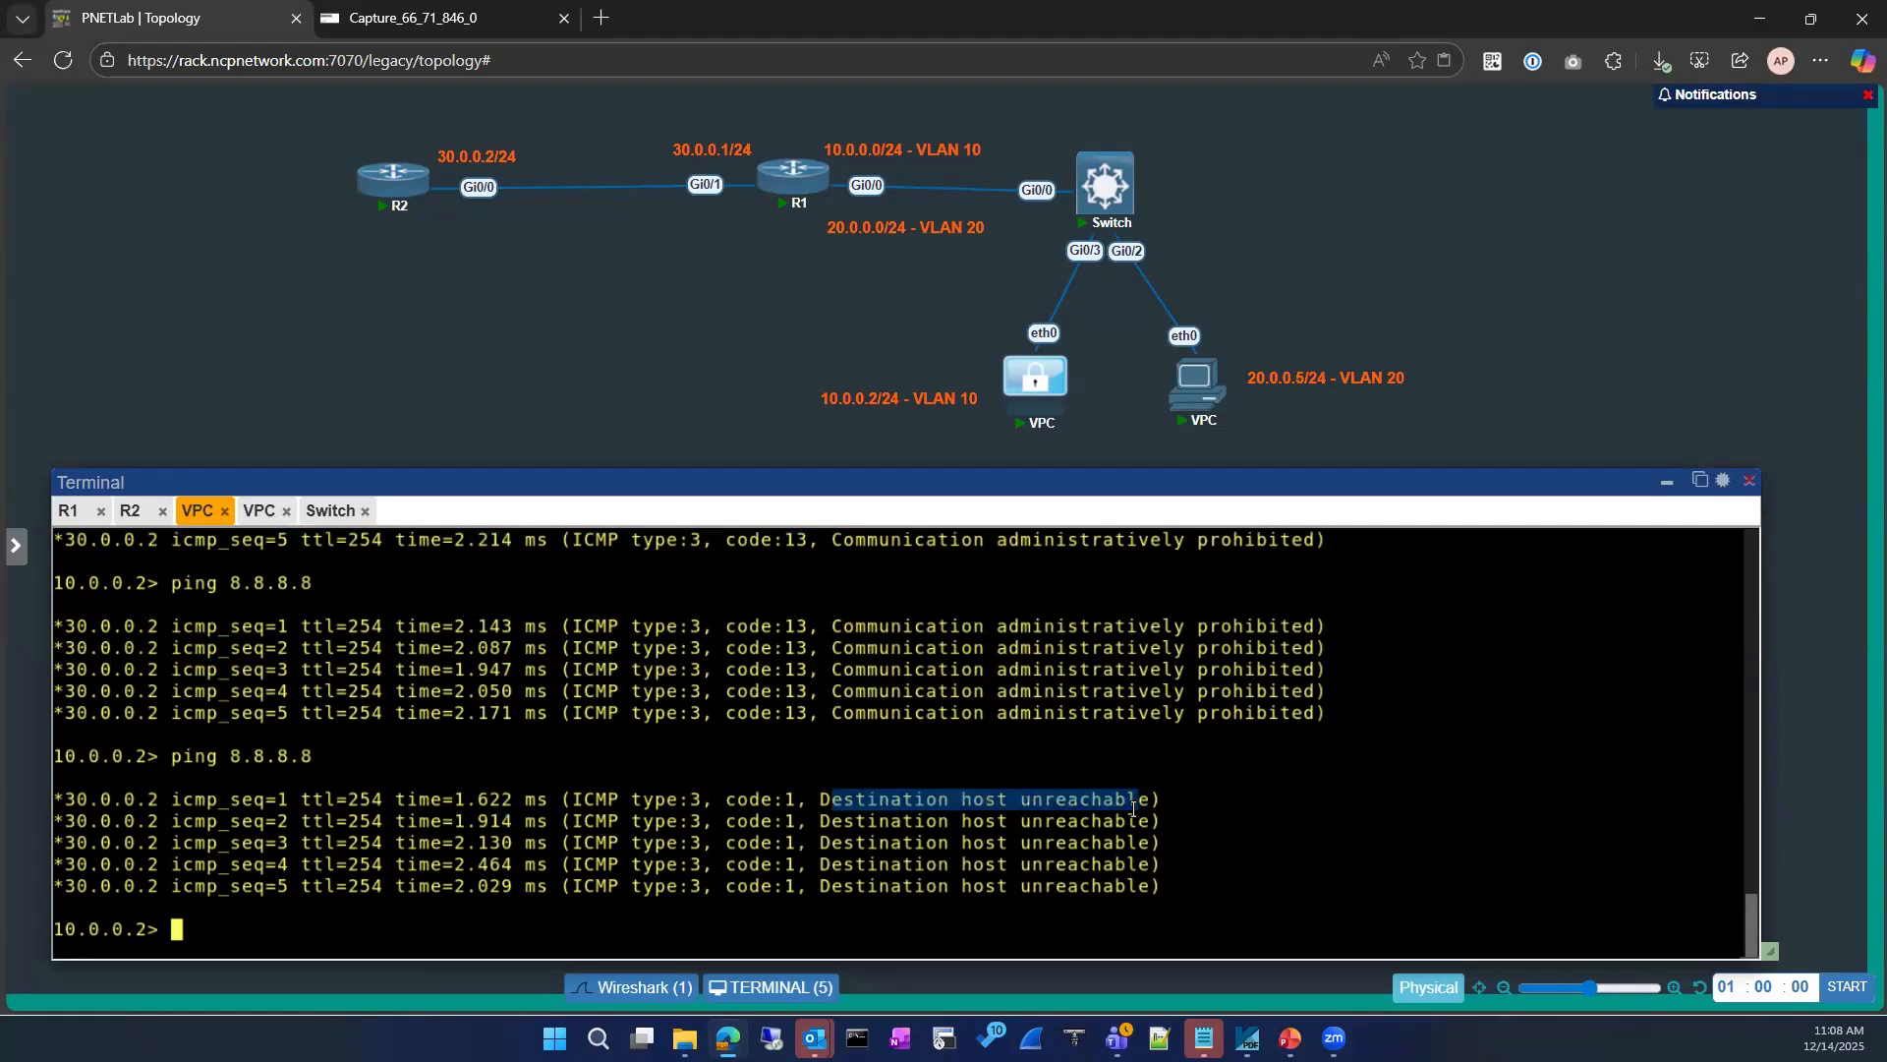
Step: Stop the packet capture on R2's Gi0/0 and examine the captured ICMP requests and replies
left_click(503, 16)
left_click(505, 399)
left_click(65, 126)
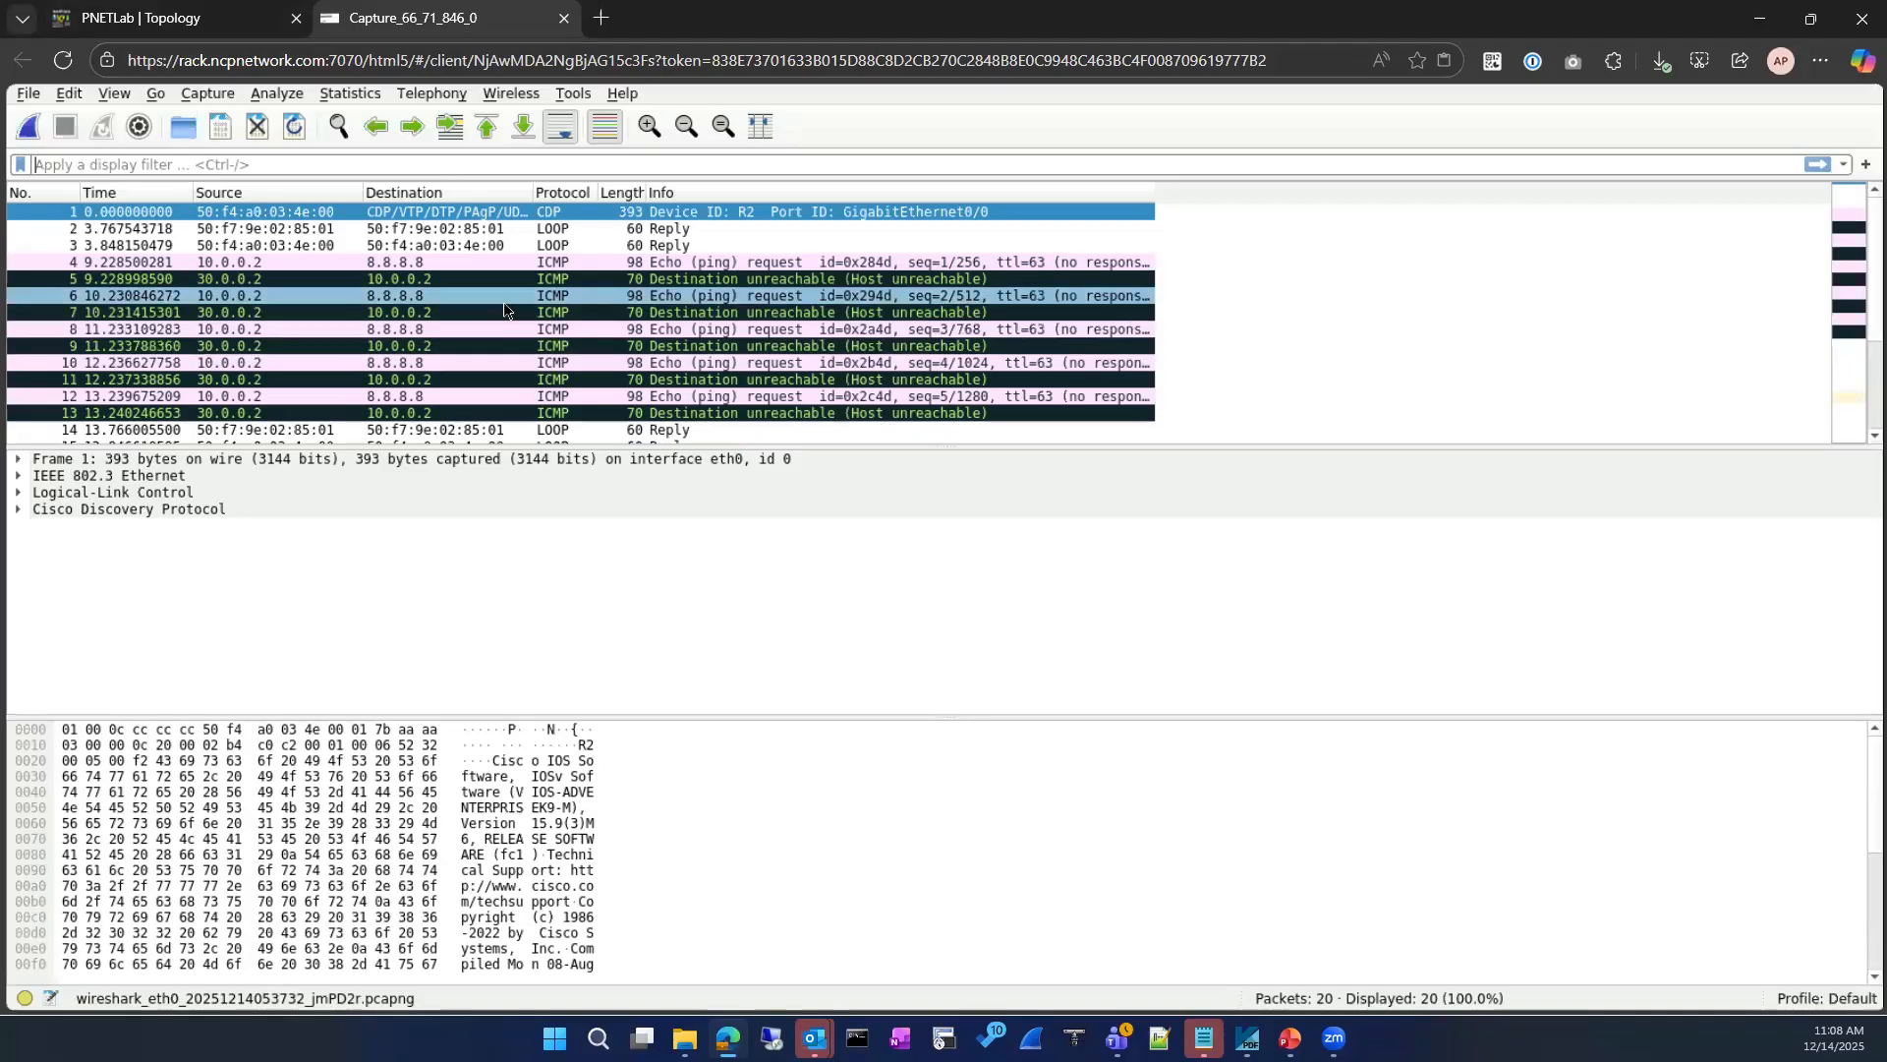
Step: Return to the PNETLab topology and review the earlier 8.8.8.8 ping result codes in R1's console
left_click(158, 19)
left_click(148, 536)
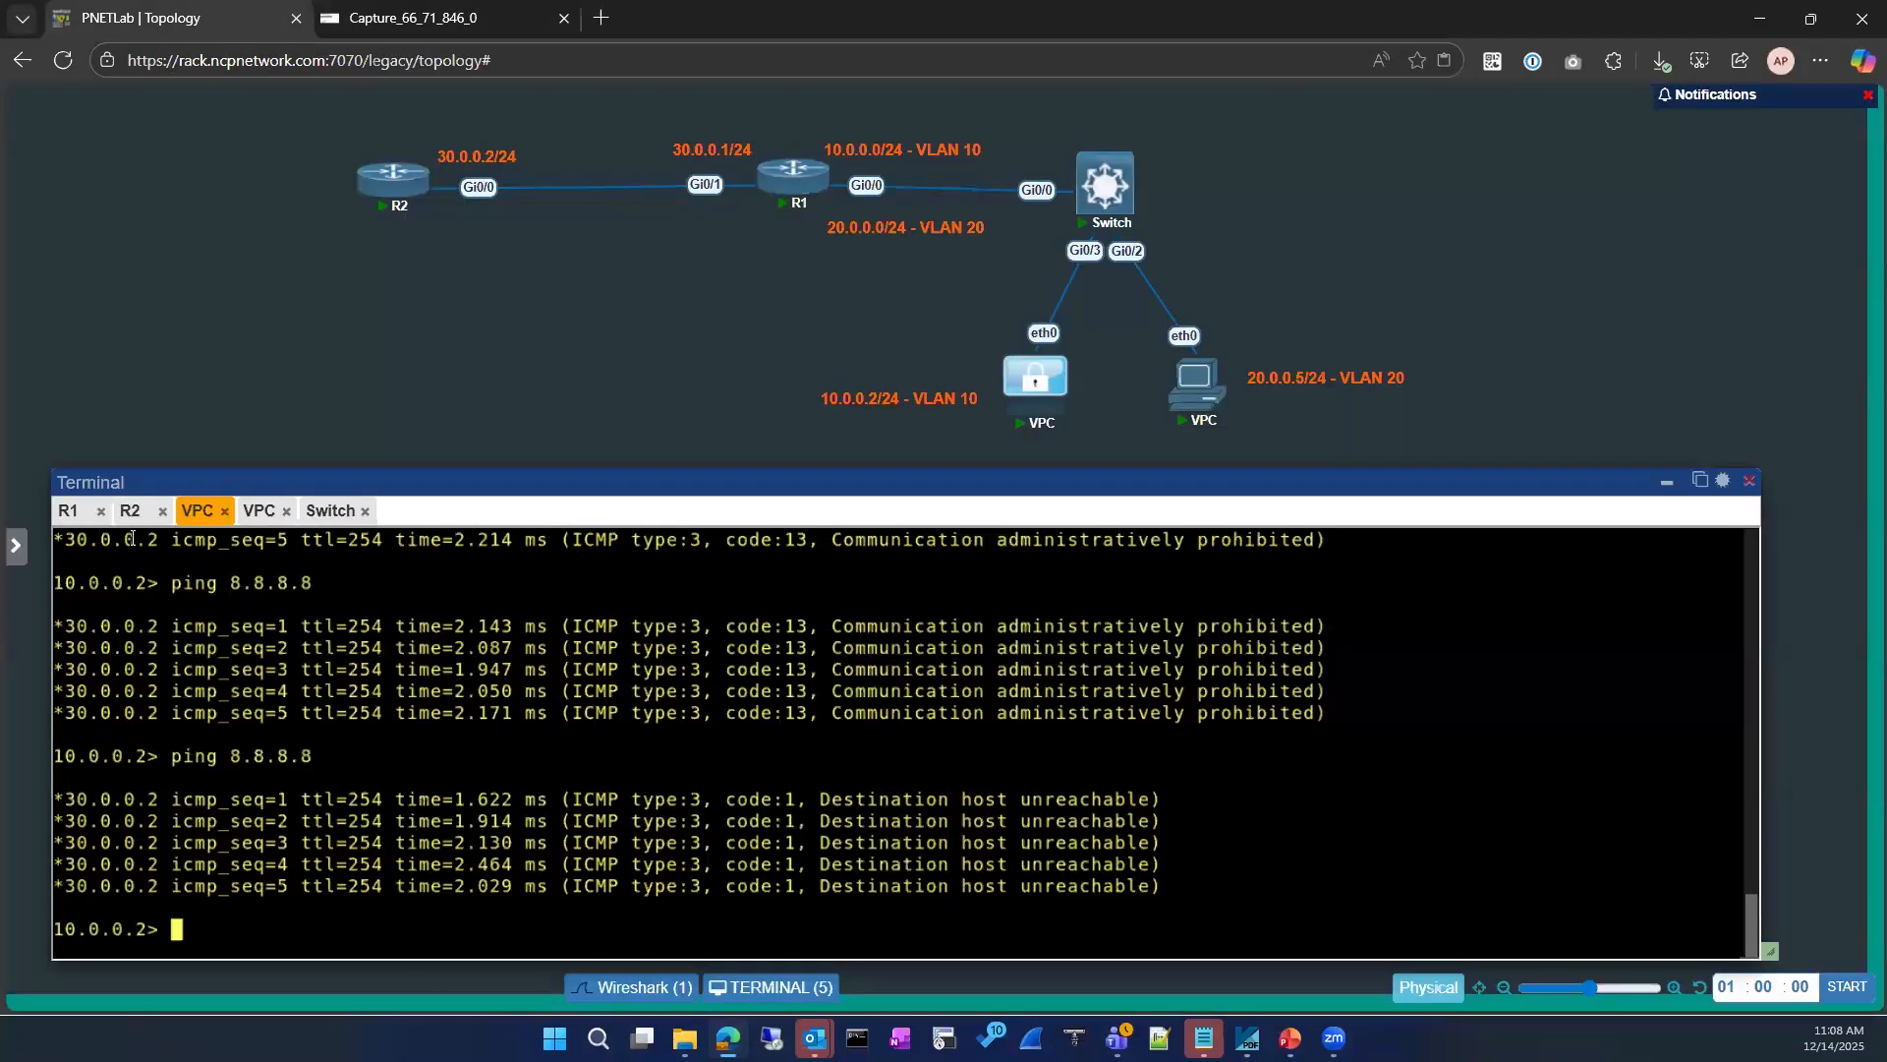
left_click(72, 511)
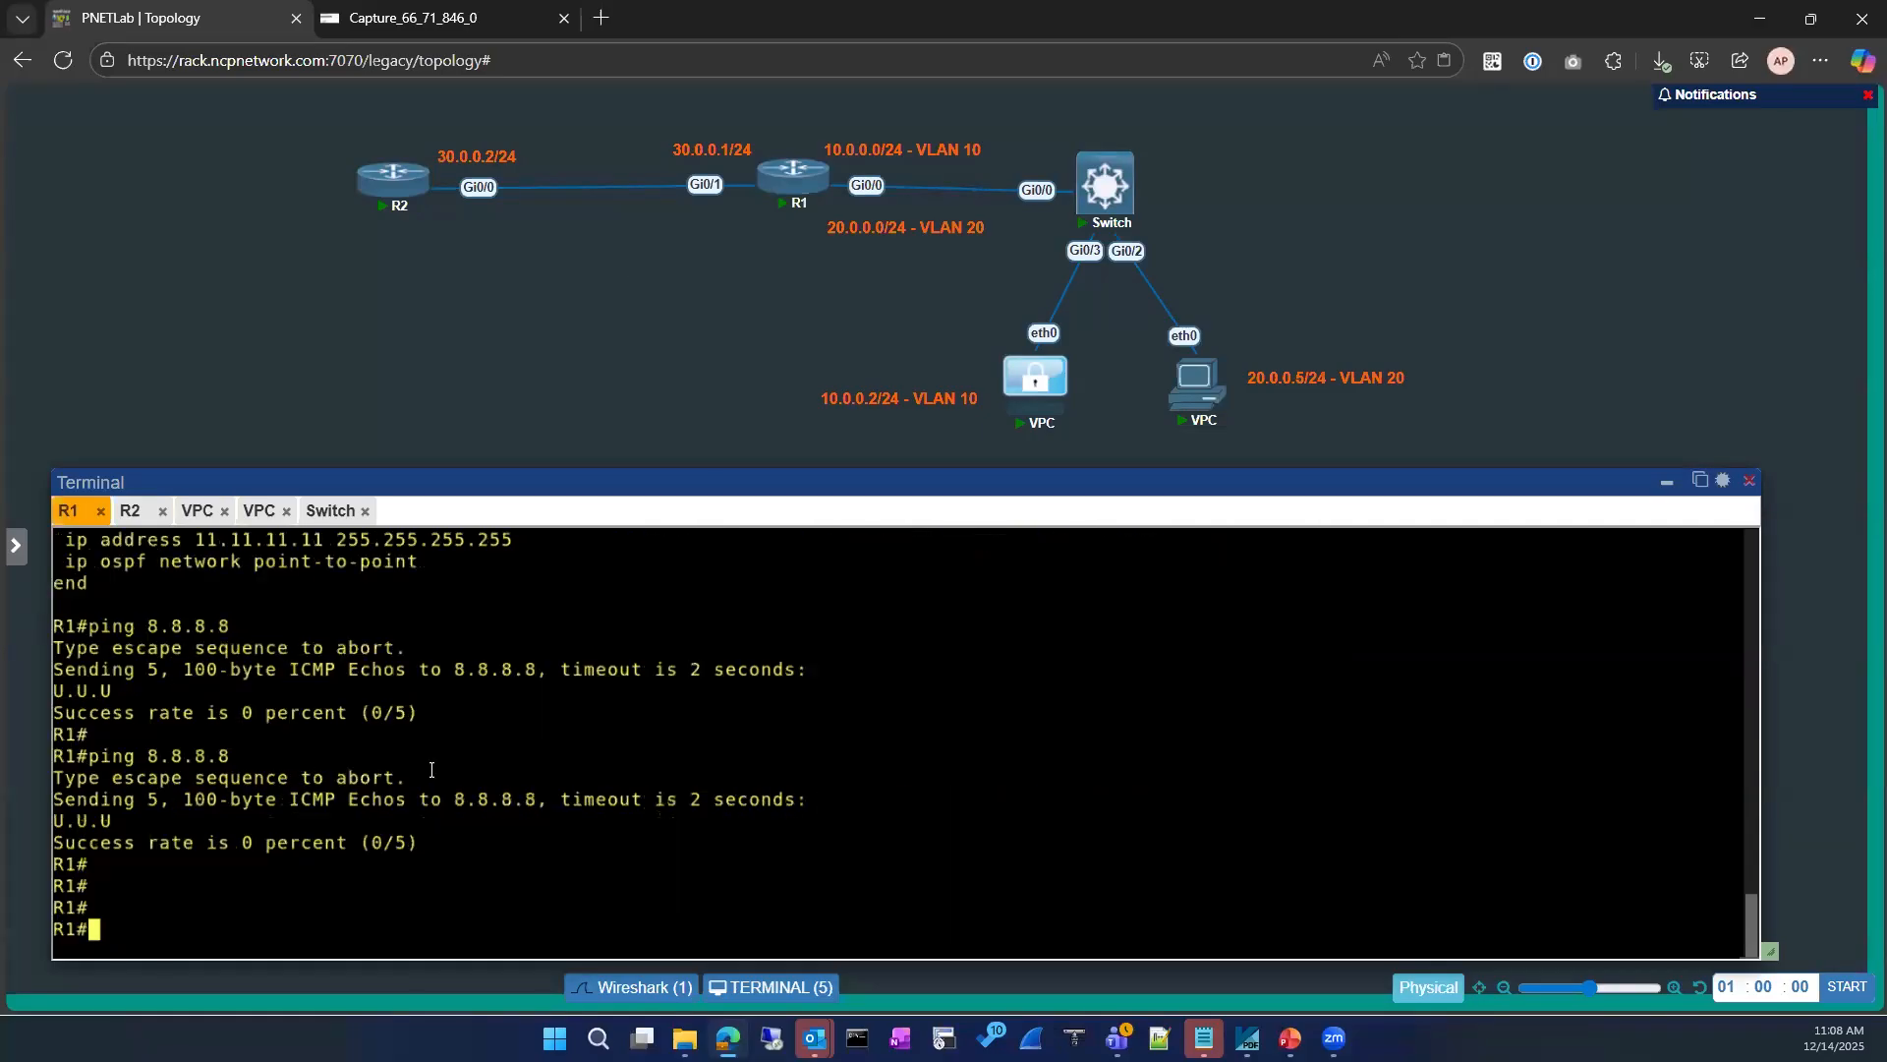
key("Return")
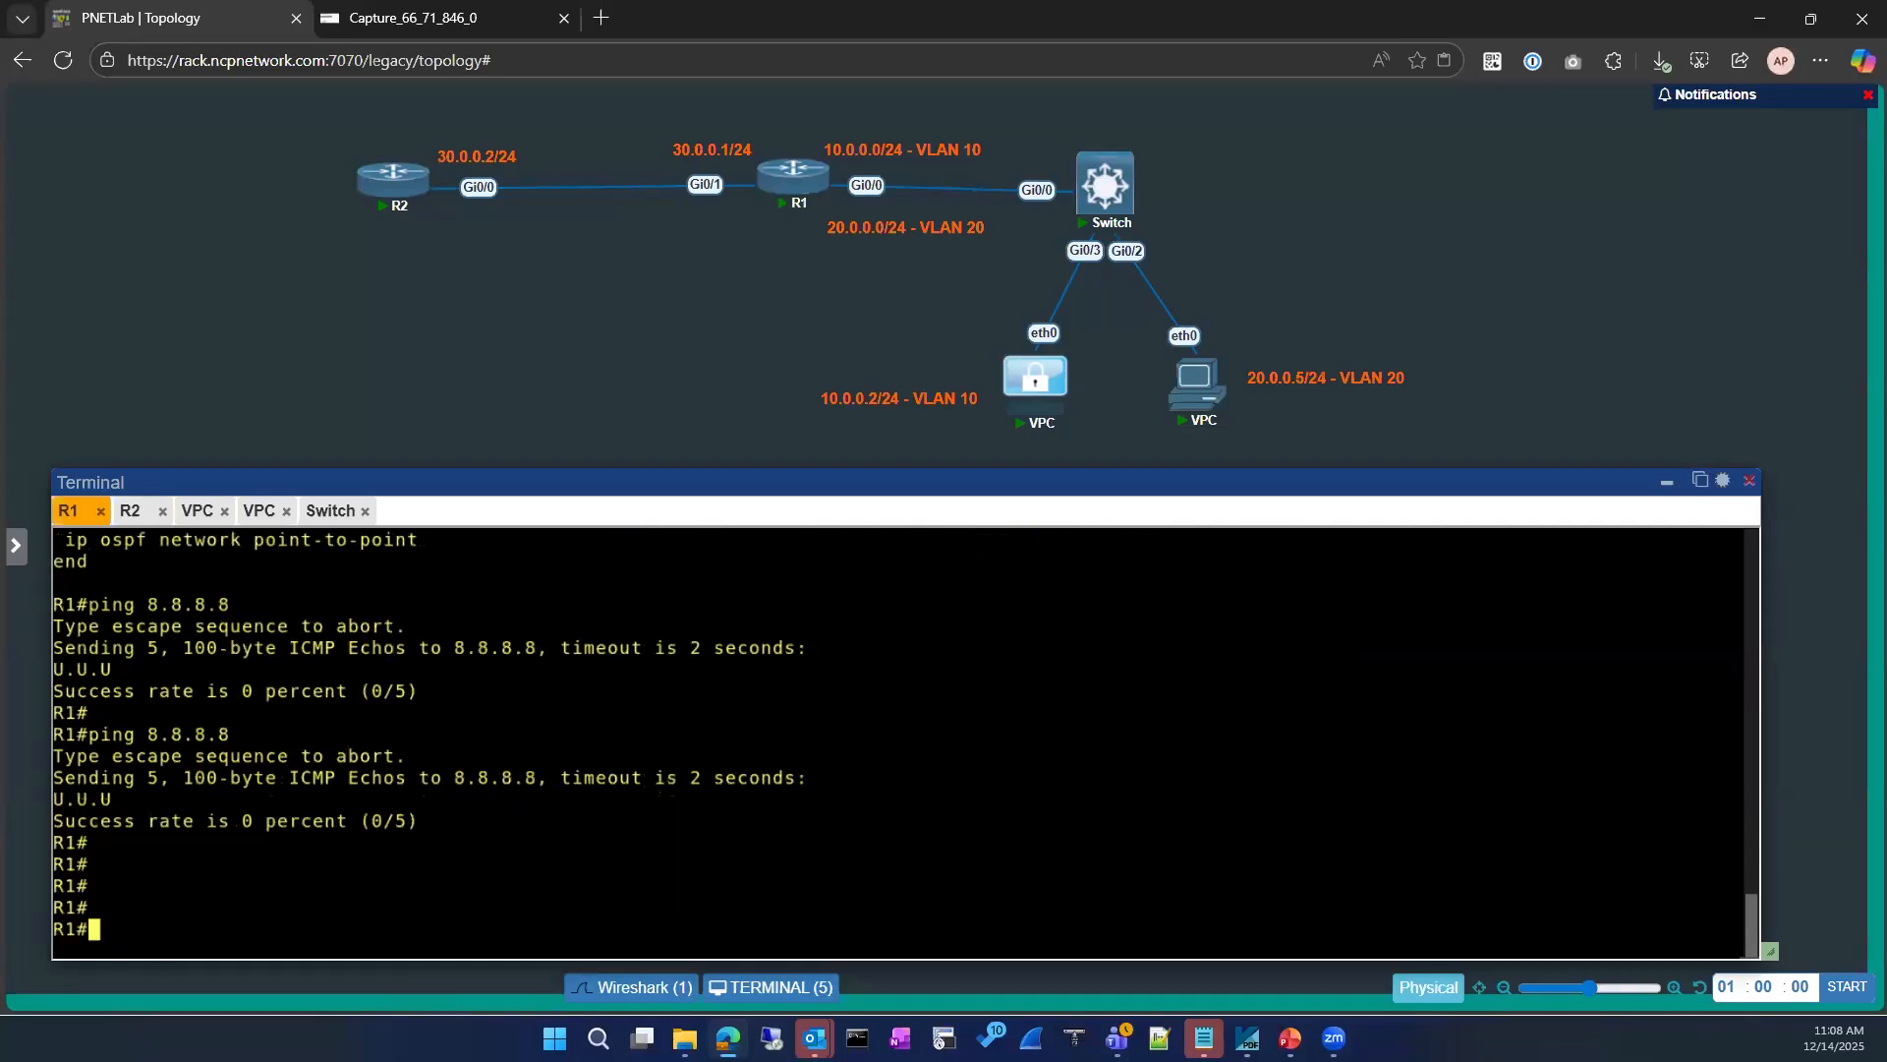
key("Return")
key("Return")
left_click_drag(124, 626, 59, 627)
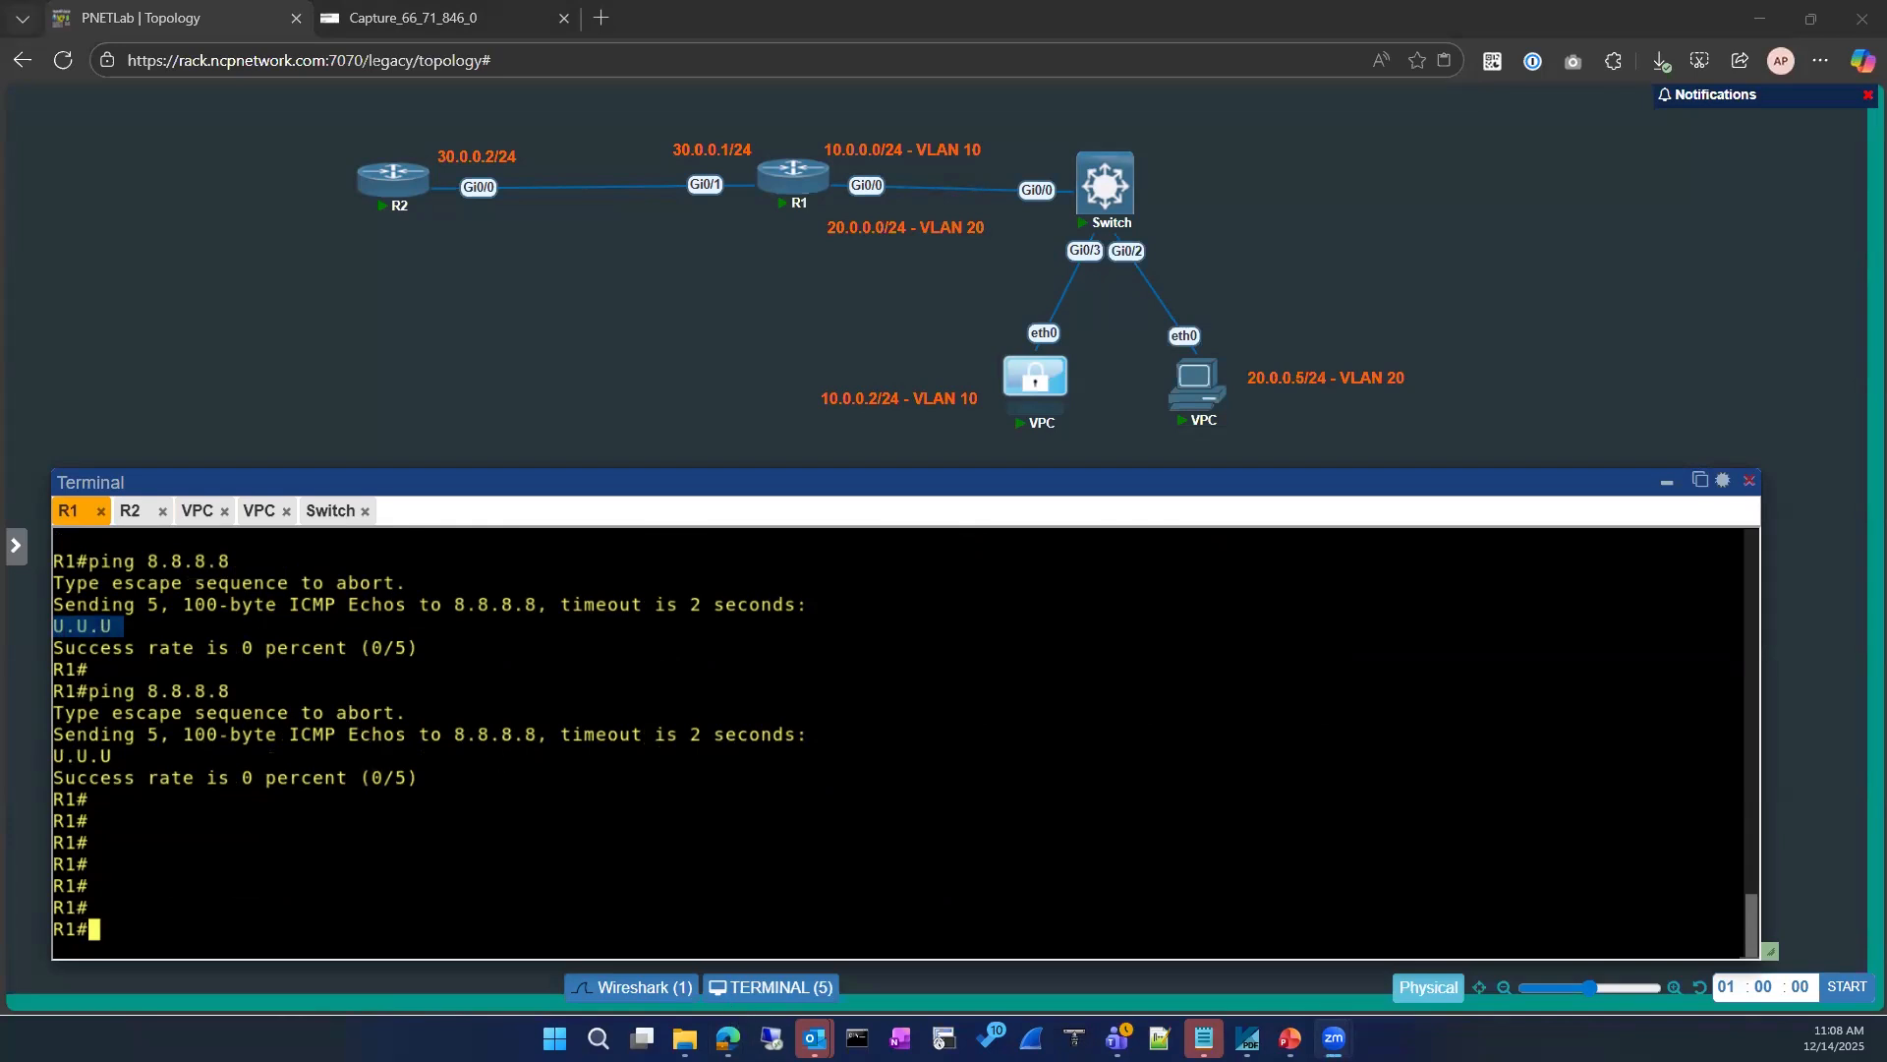
left_click(333, 639)
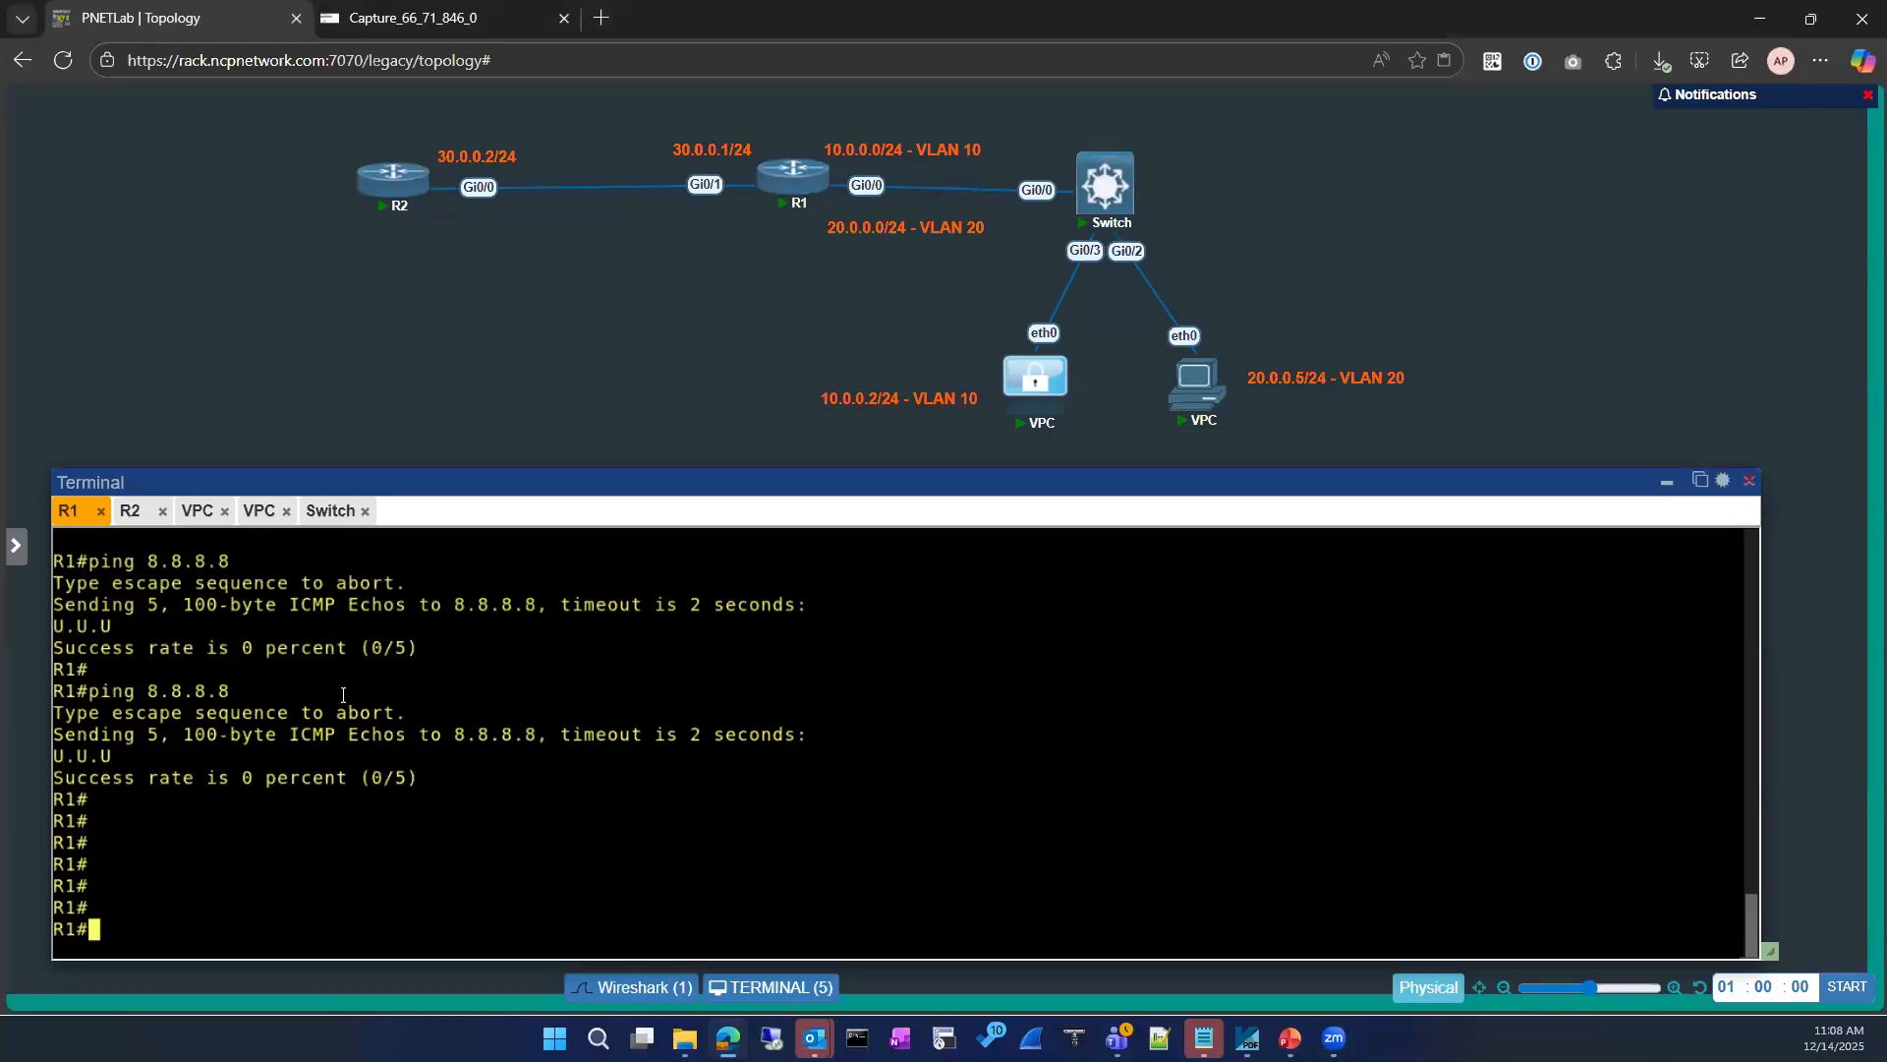
key("Return")
key("Return")
key("Return")
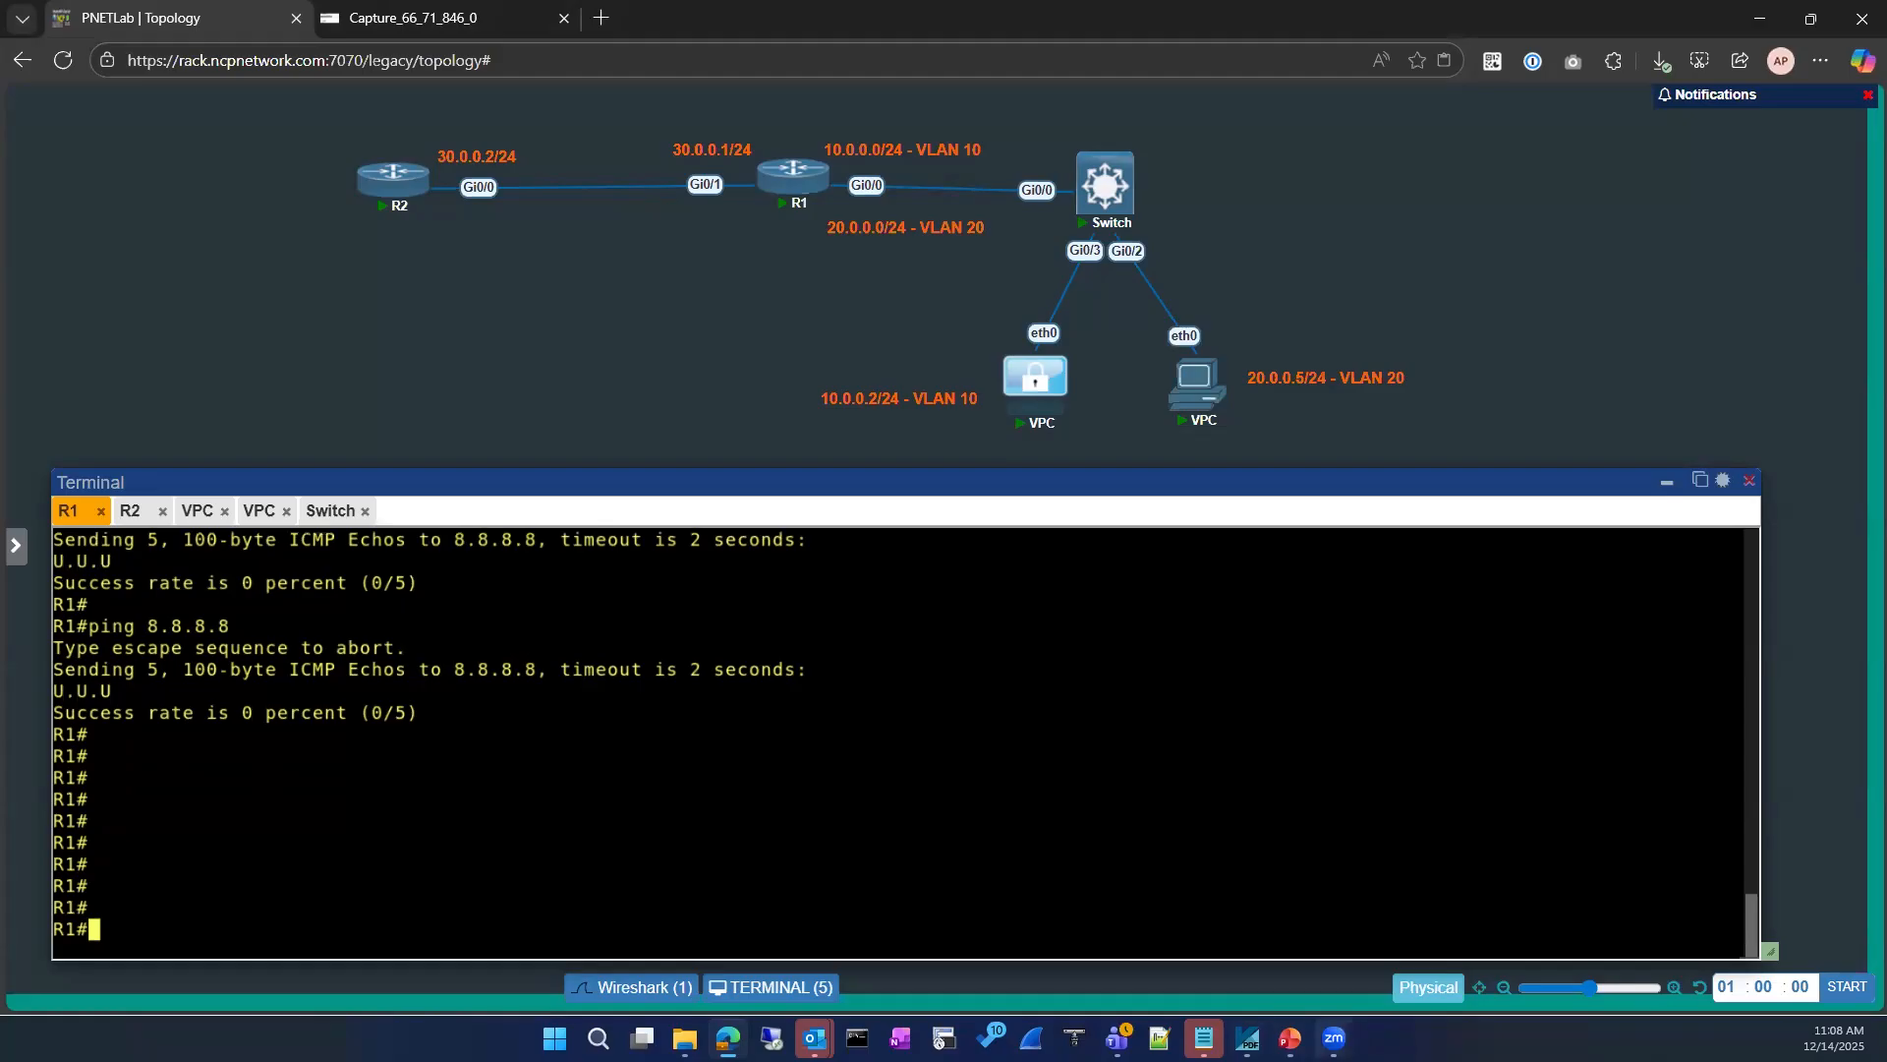
Step: Show the route section of R1's running configuration and check the next hop of the static route to 8.8.8.8
mouse_move(1333, 1038)
type("sh")
key("Tab")
type("run")
key("Tab")
type("| se")
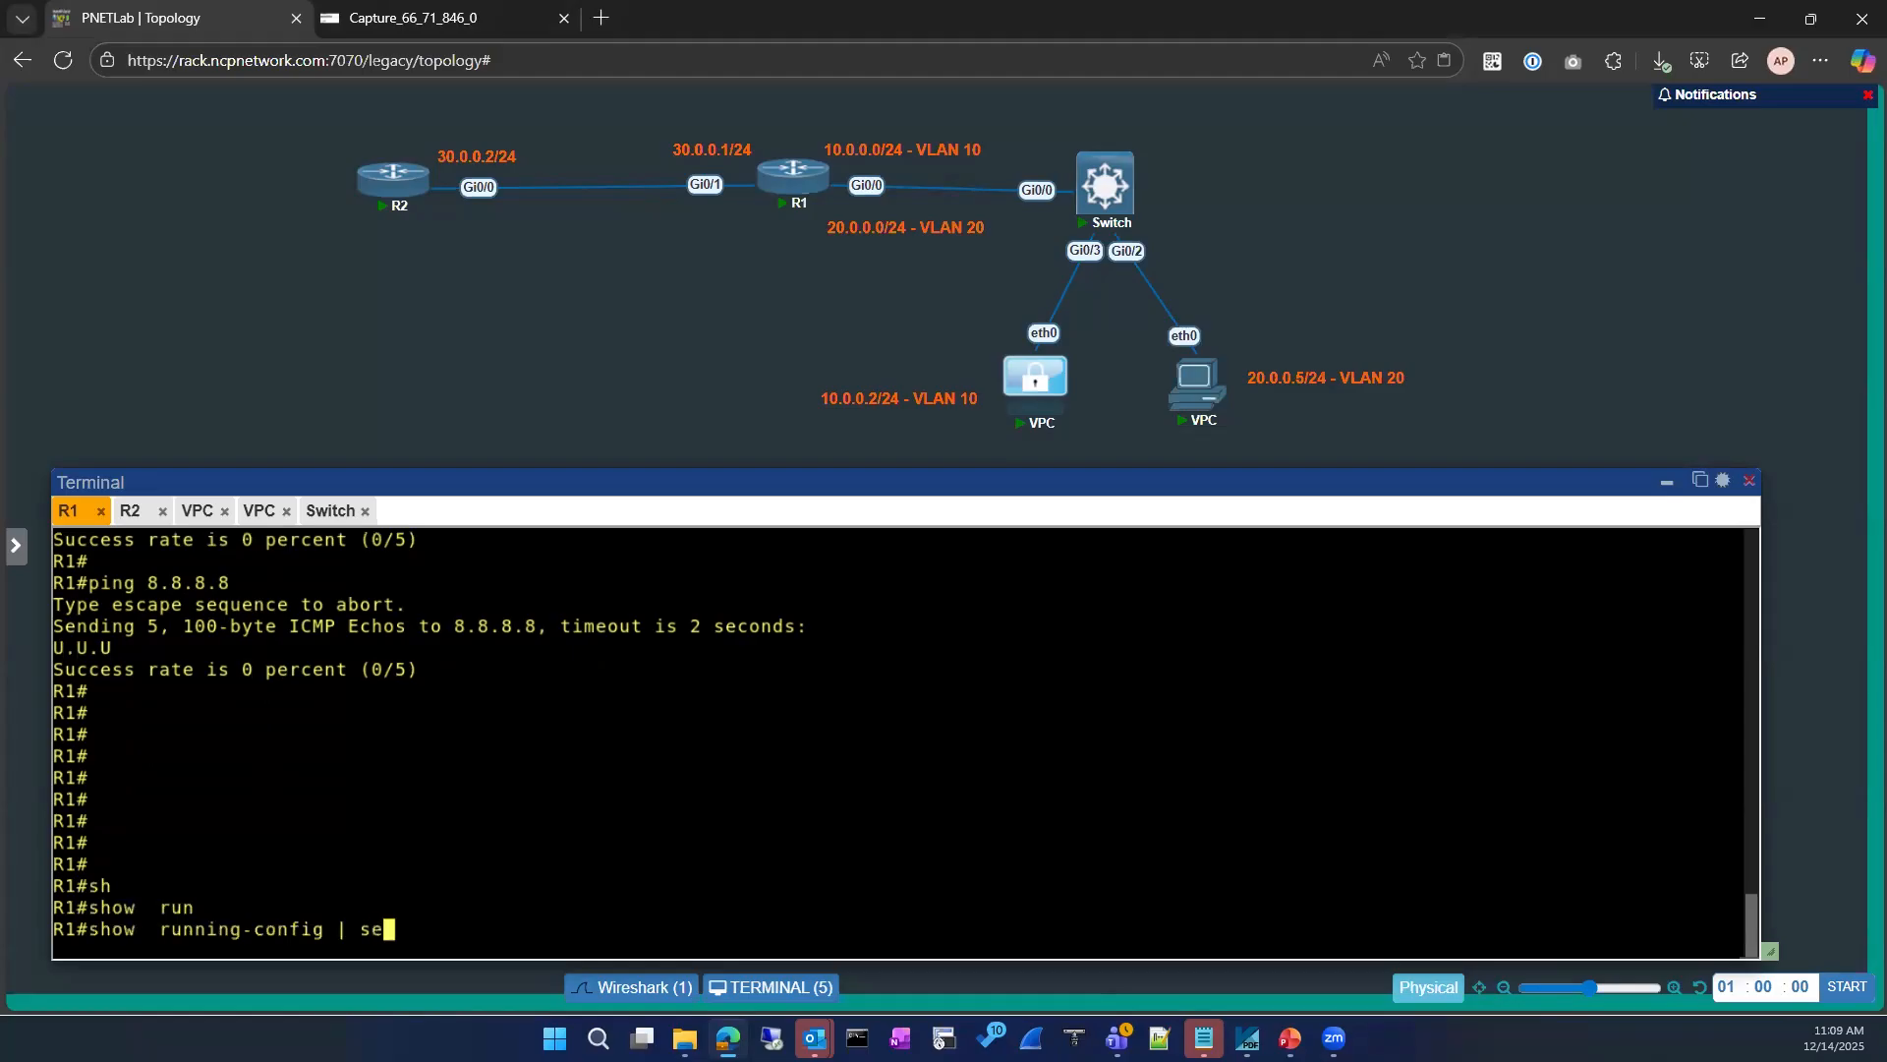
key("Tab")
type("route")
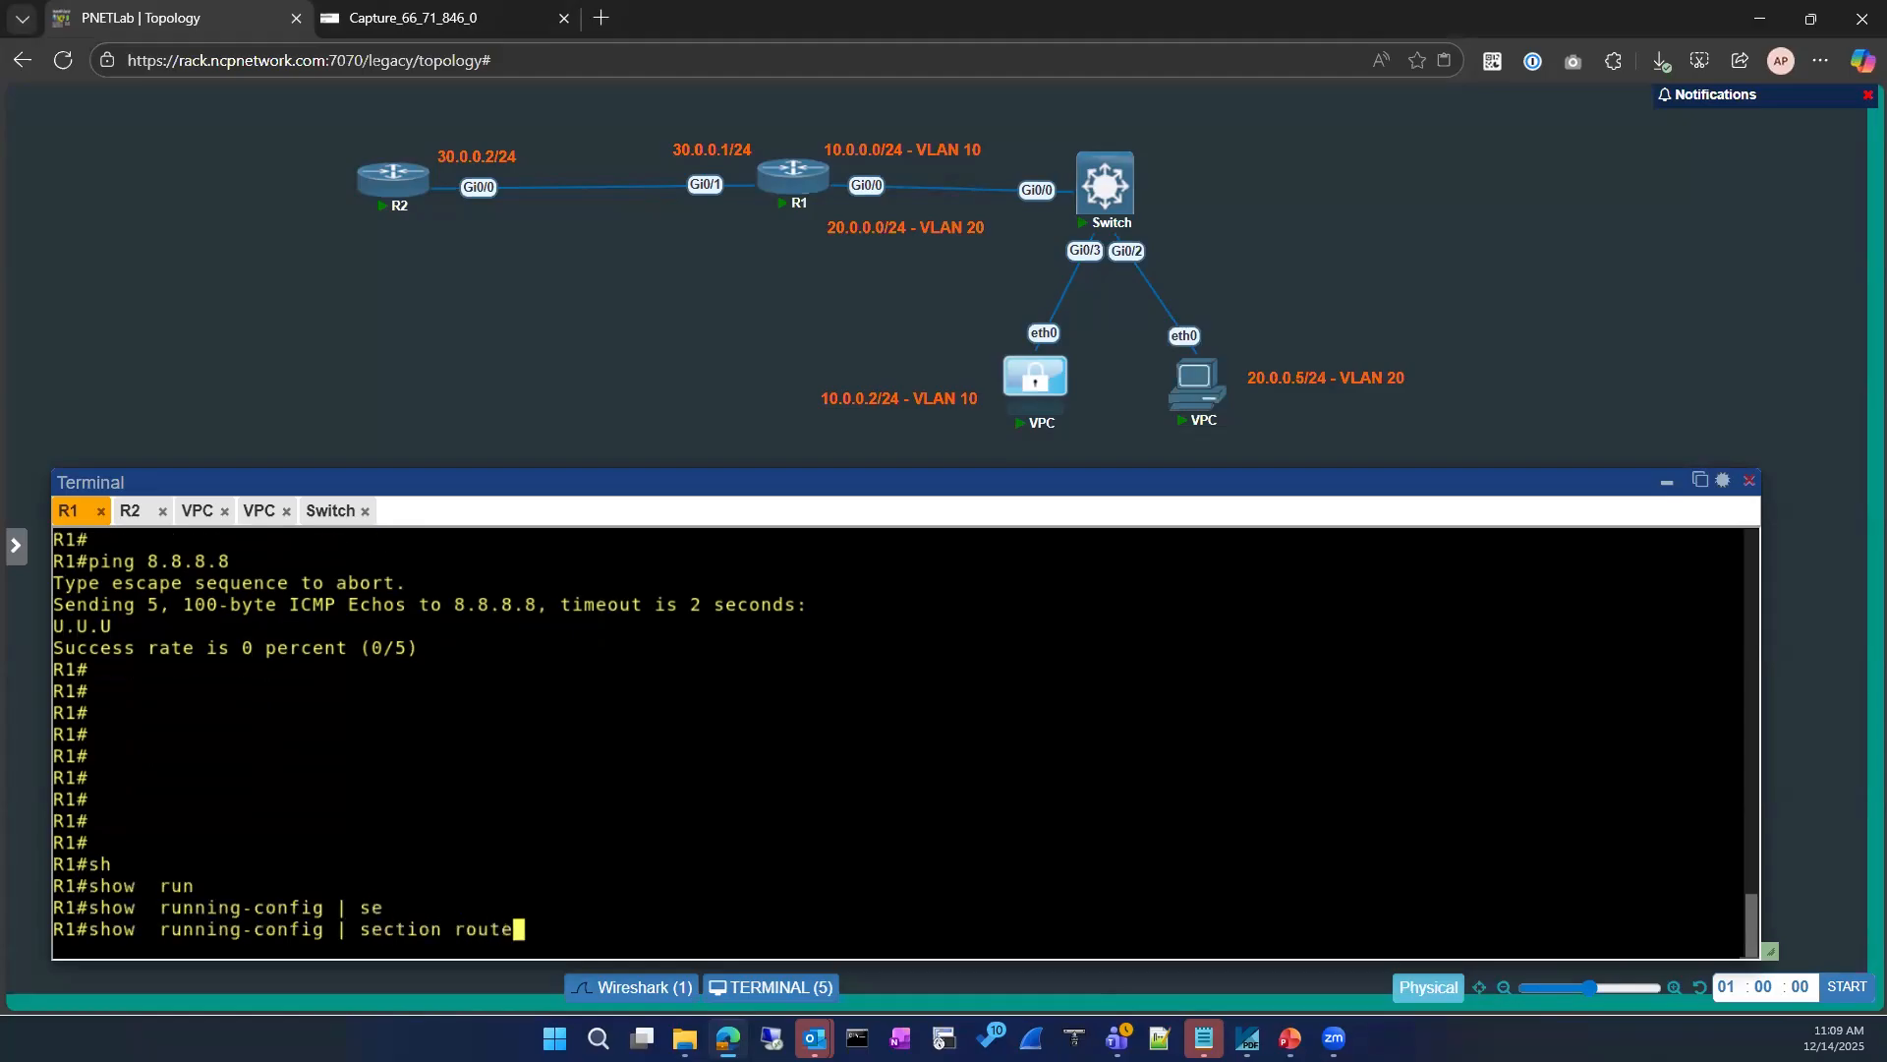
key("Return")
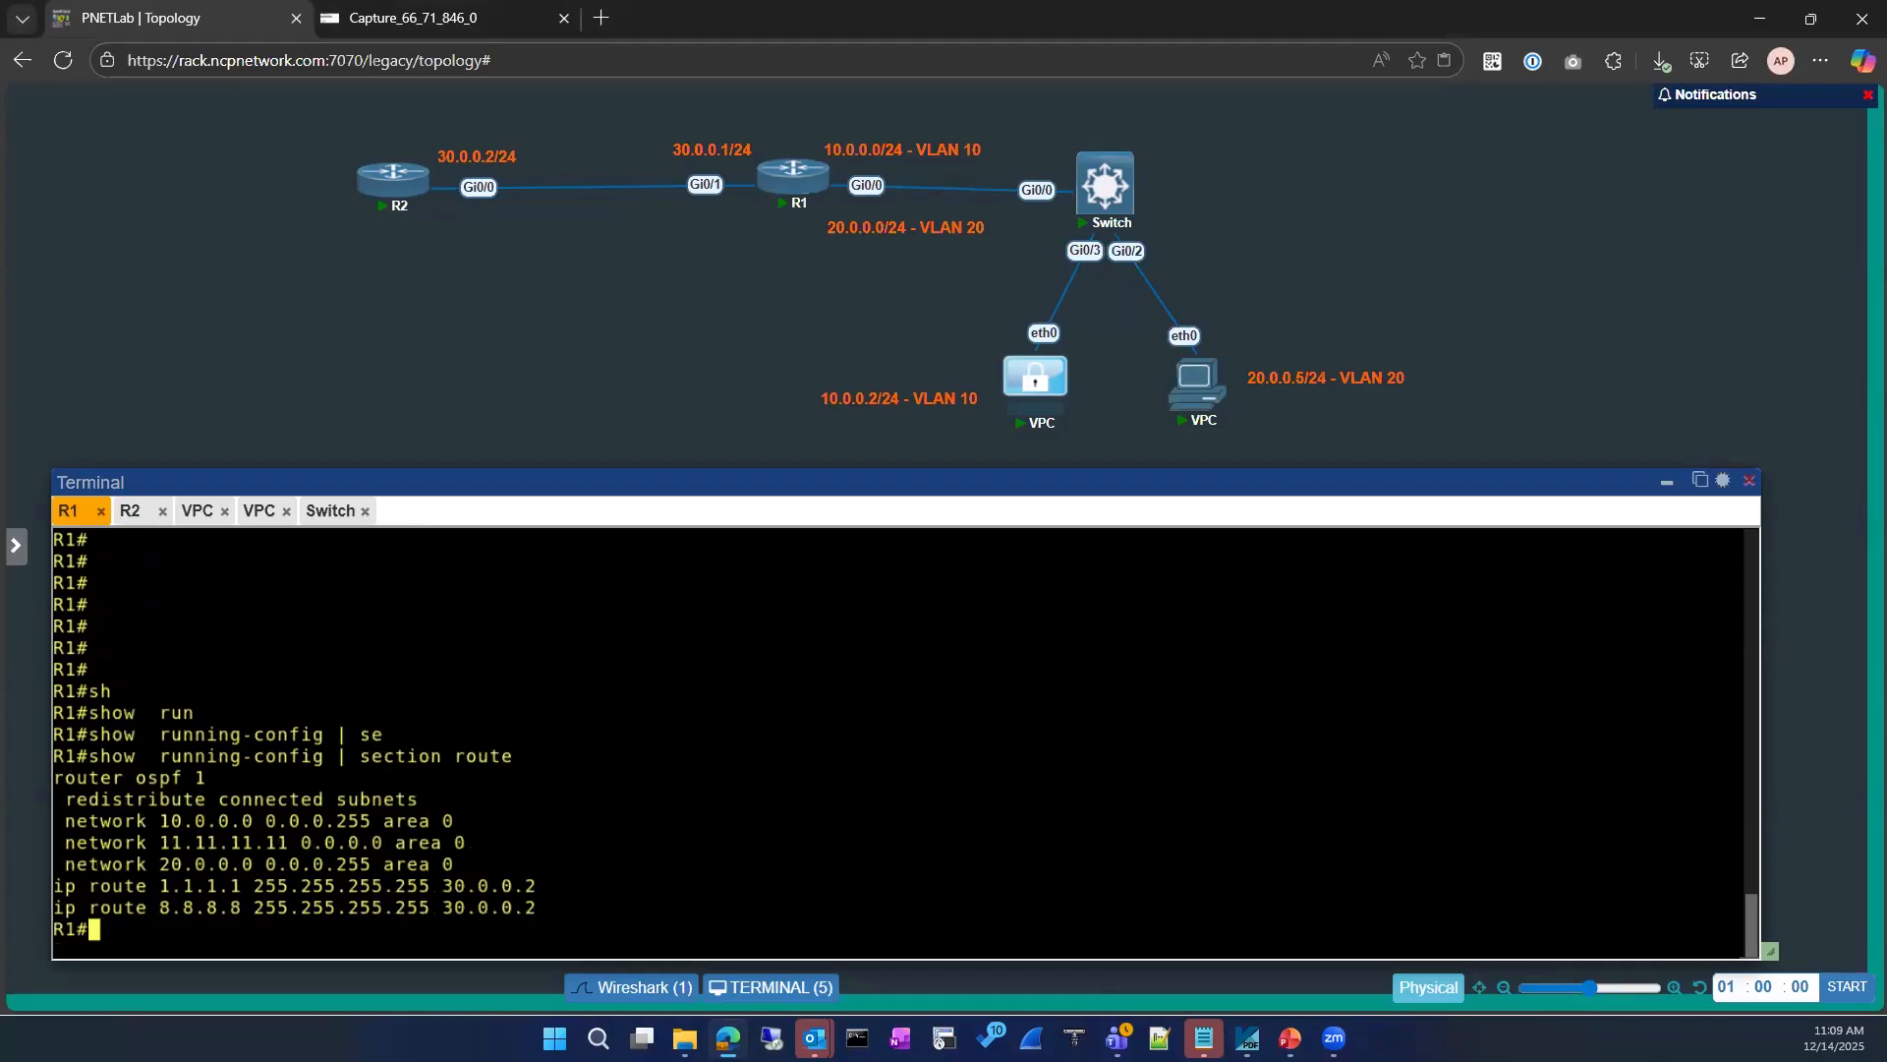
left_click_drag(549, 908, 444, 909)
left_click(537, 799)
Step: Add a static route on R1 to 8.8.8.8 255.255.255.255 via 30.0.0.10, and exit configuration mode
type("conf")
key("Tab")
key("Return")
key("Return")
key("Return")
type("ip rout")
key("Tab")
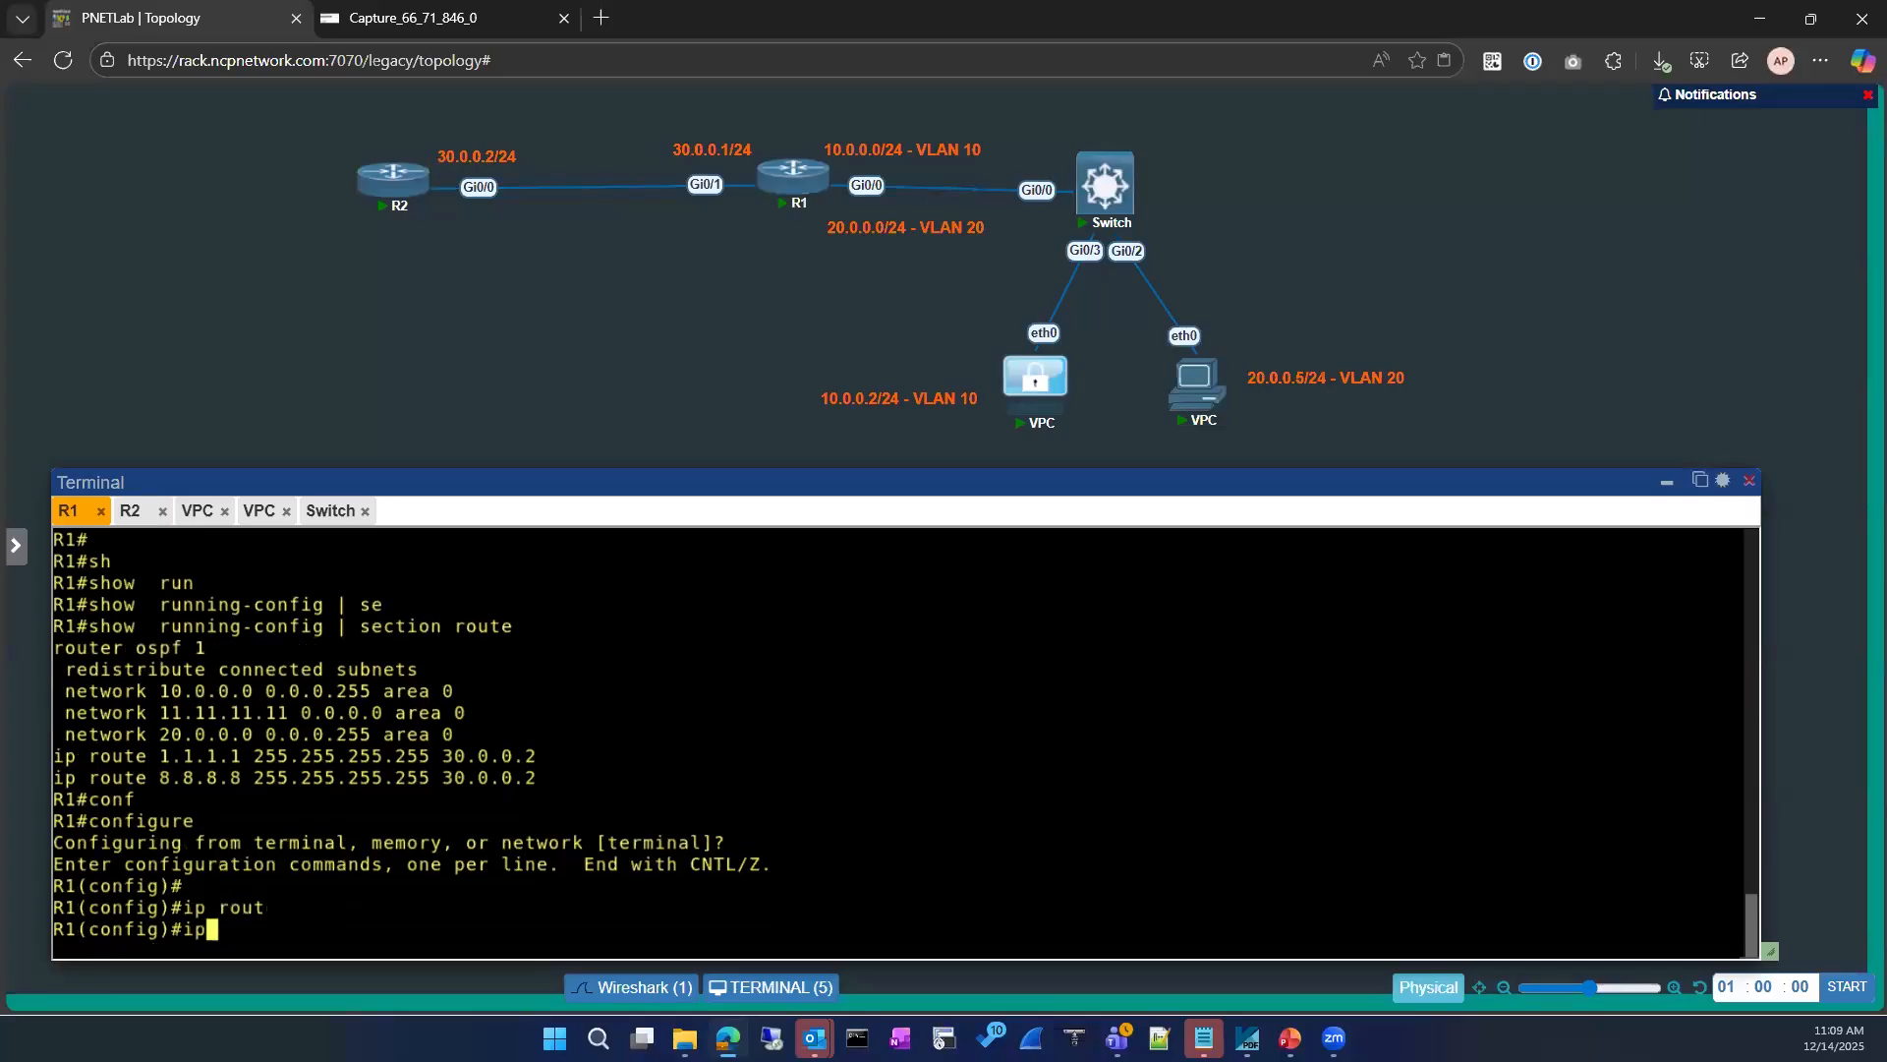
type("e")
key("Tab")
left_click_drag(171, 756, 423, 757)
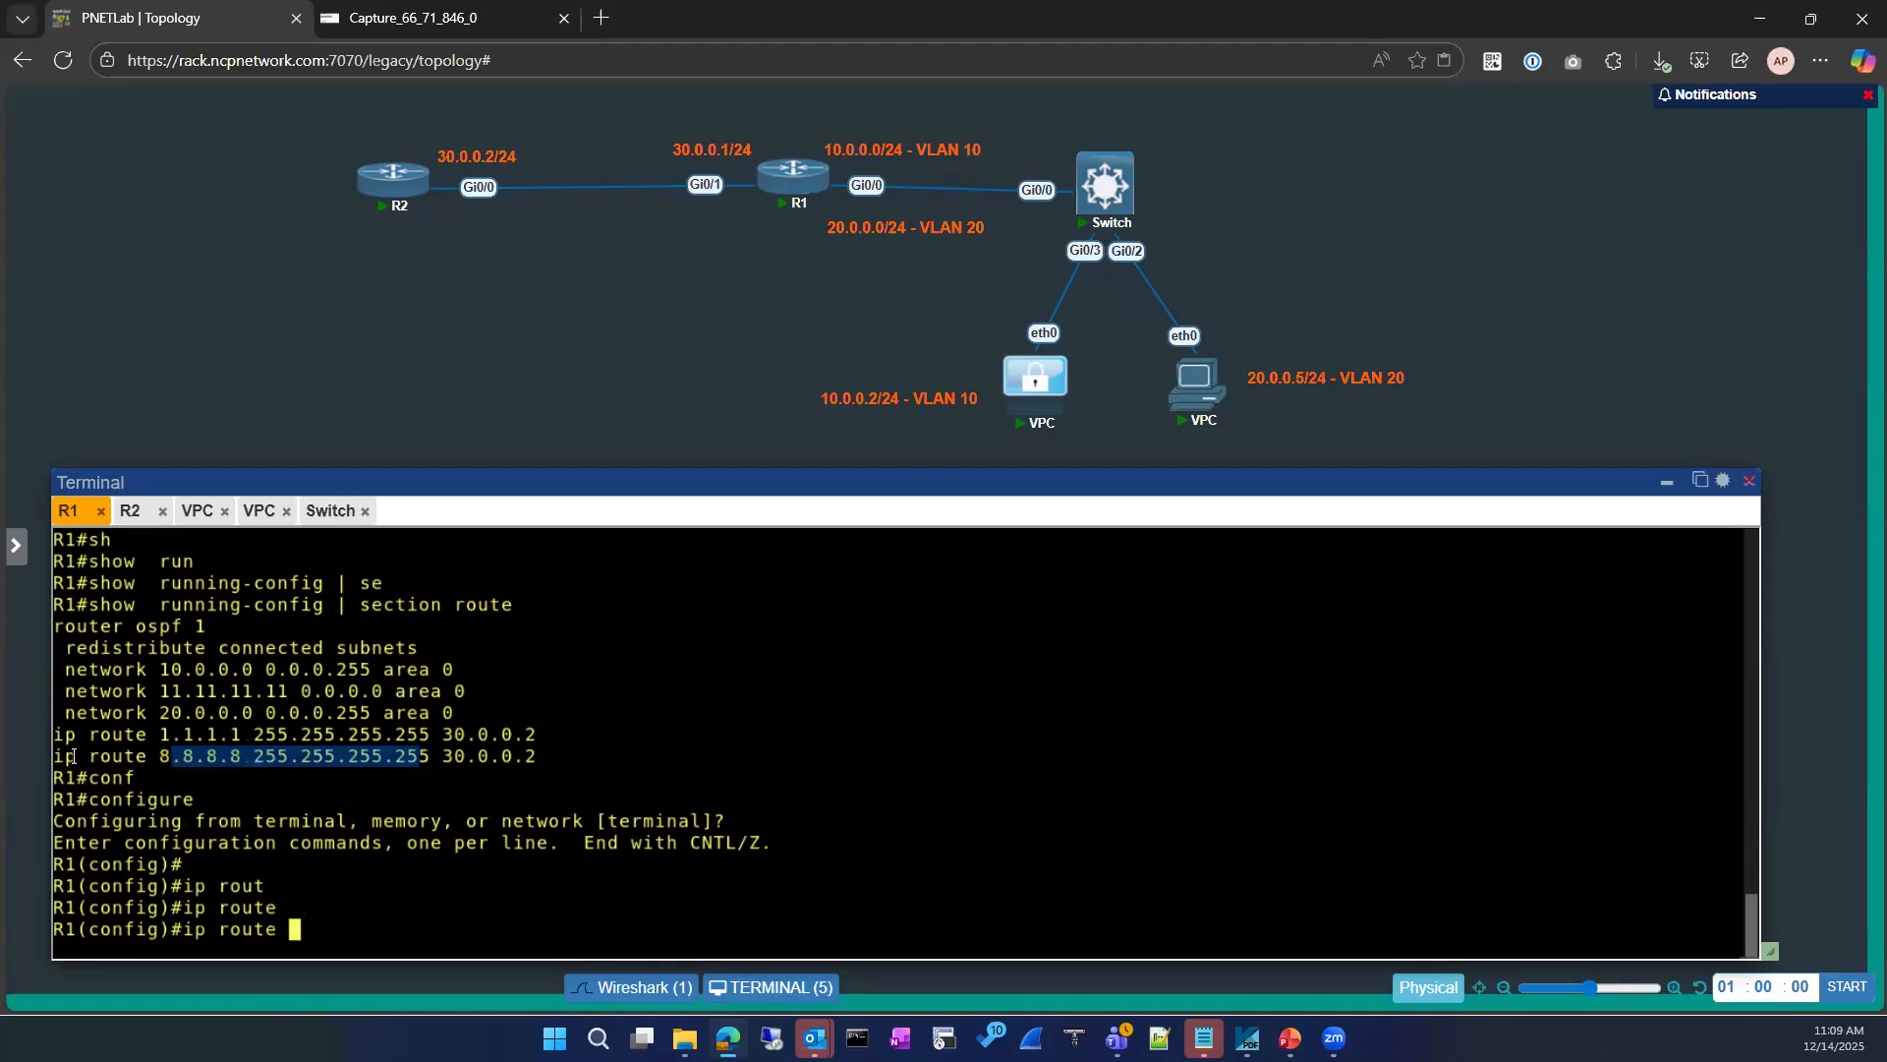
left_click_drag(55, 757, 478, 759)
left_click(209, 781)
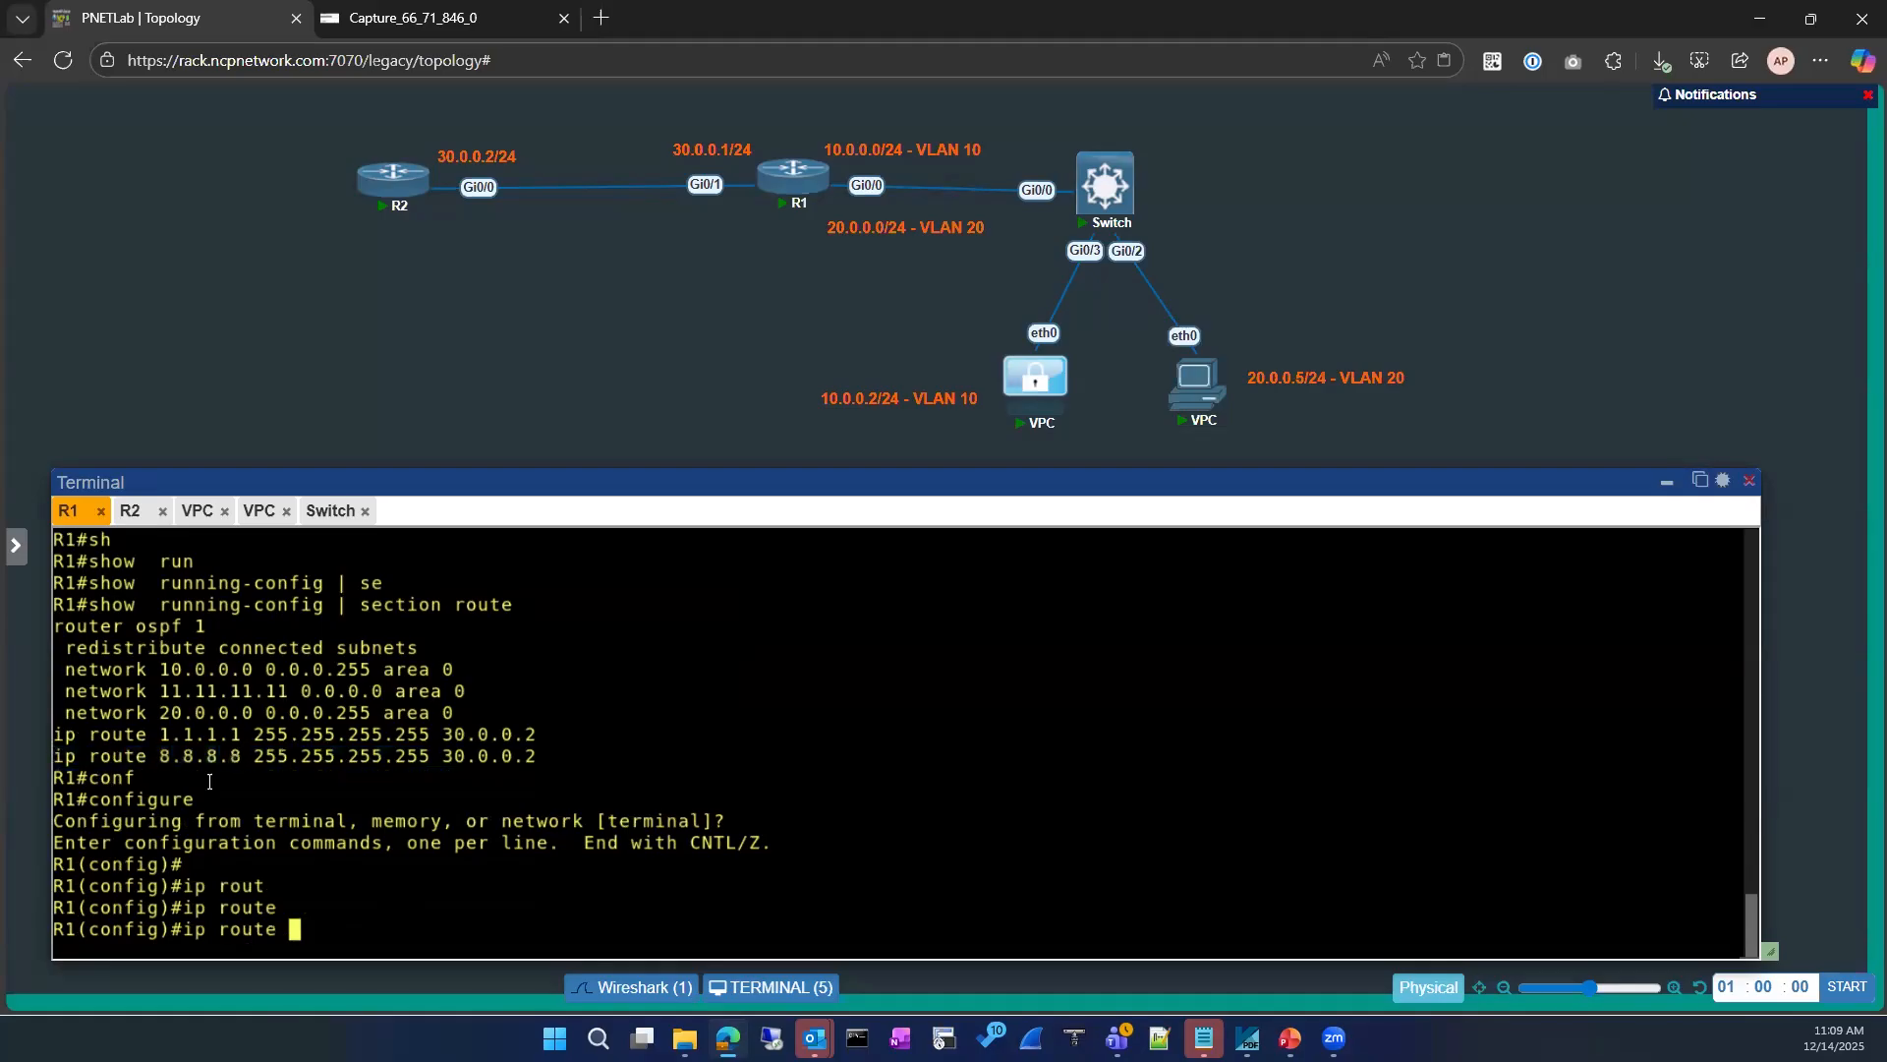
left_click_drag(151, 757, 425, 757)
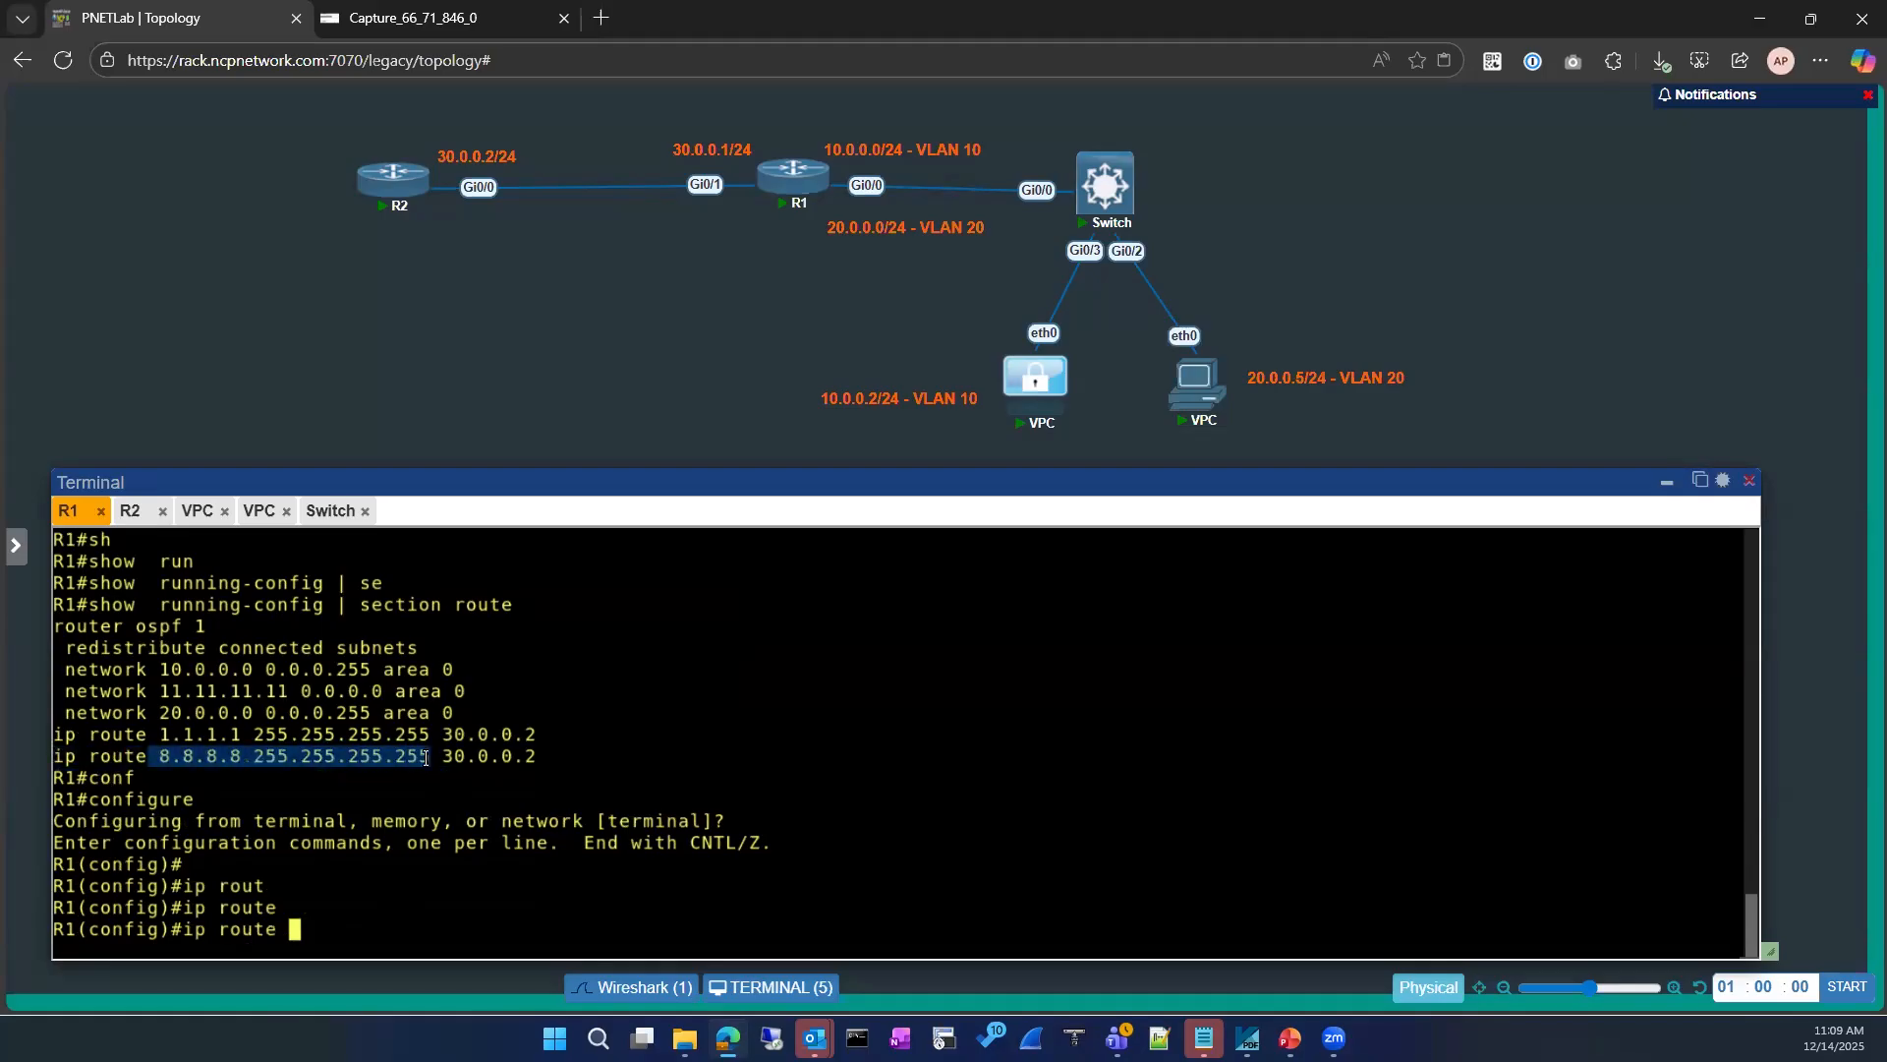
type("8.8.8.8 255.255")
type("5")
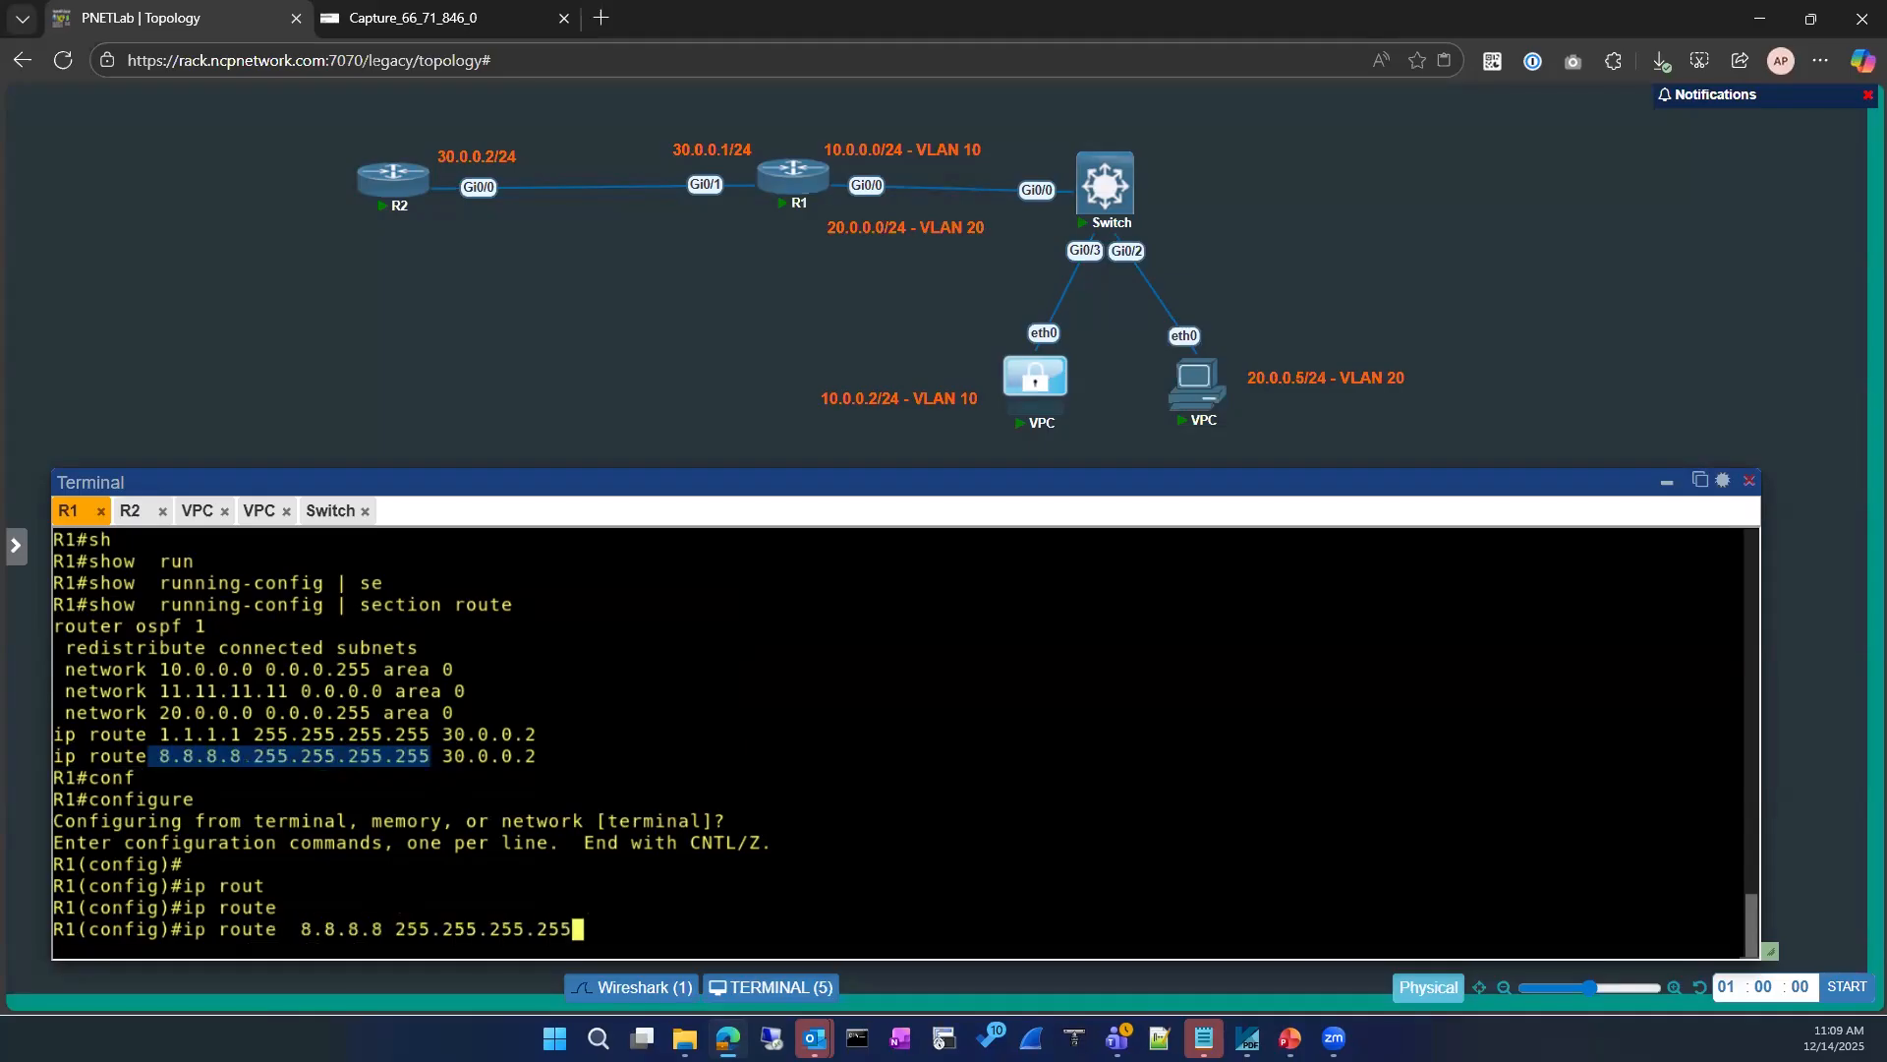
type(" 30.0.0.10")
key("Return")
type("e")
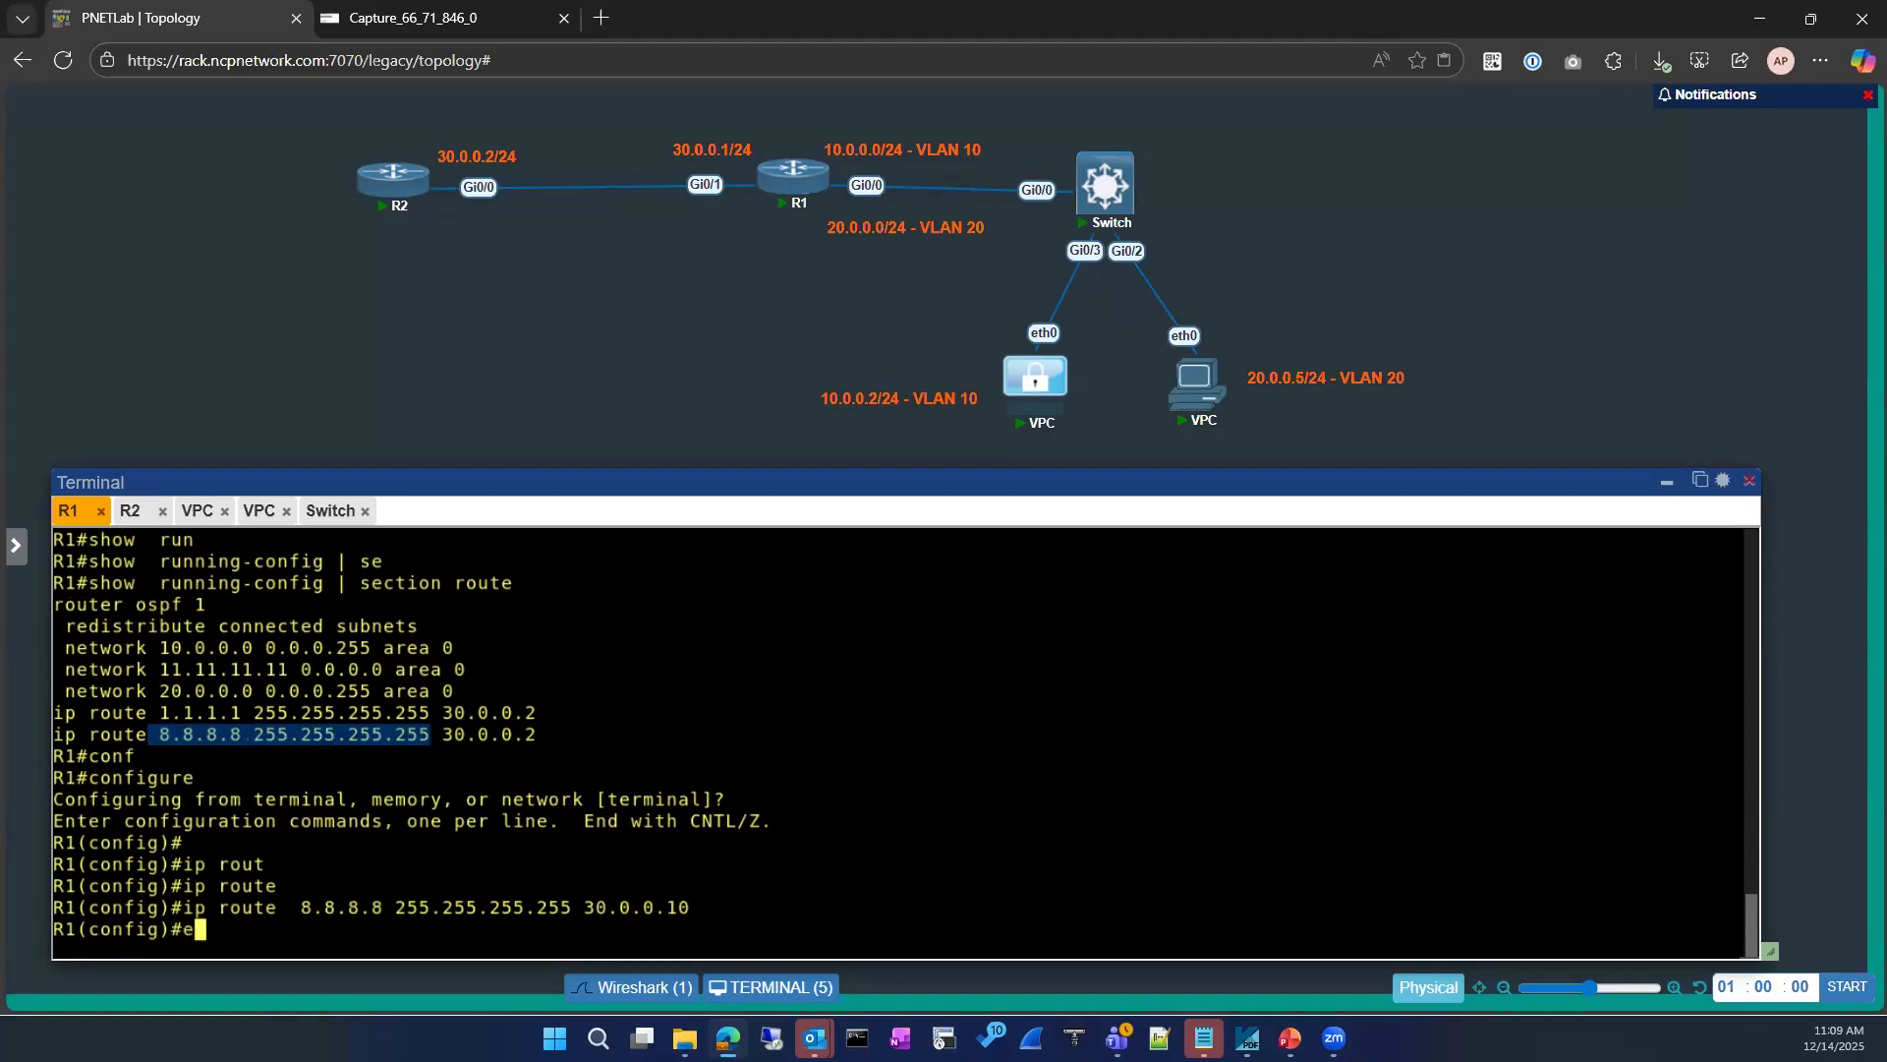
type("xit")
key("Return")
key("Return")
Step: Show the ip route section of R1's running configuration and compare the two static routes to 8.8.8.8
type("sh running-")
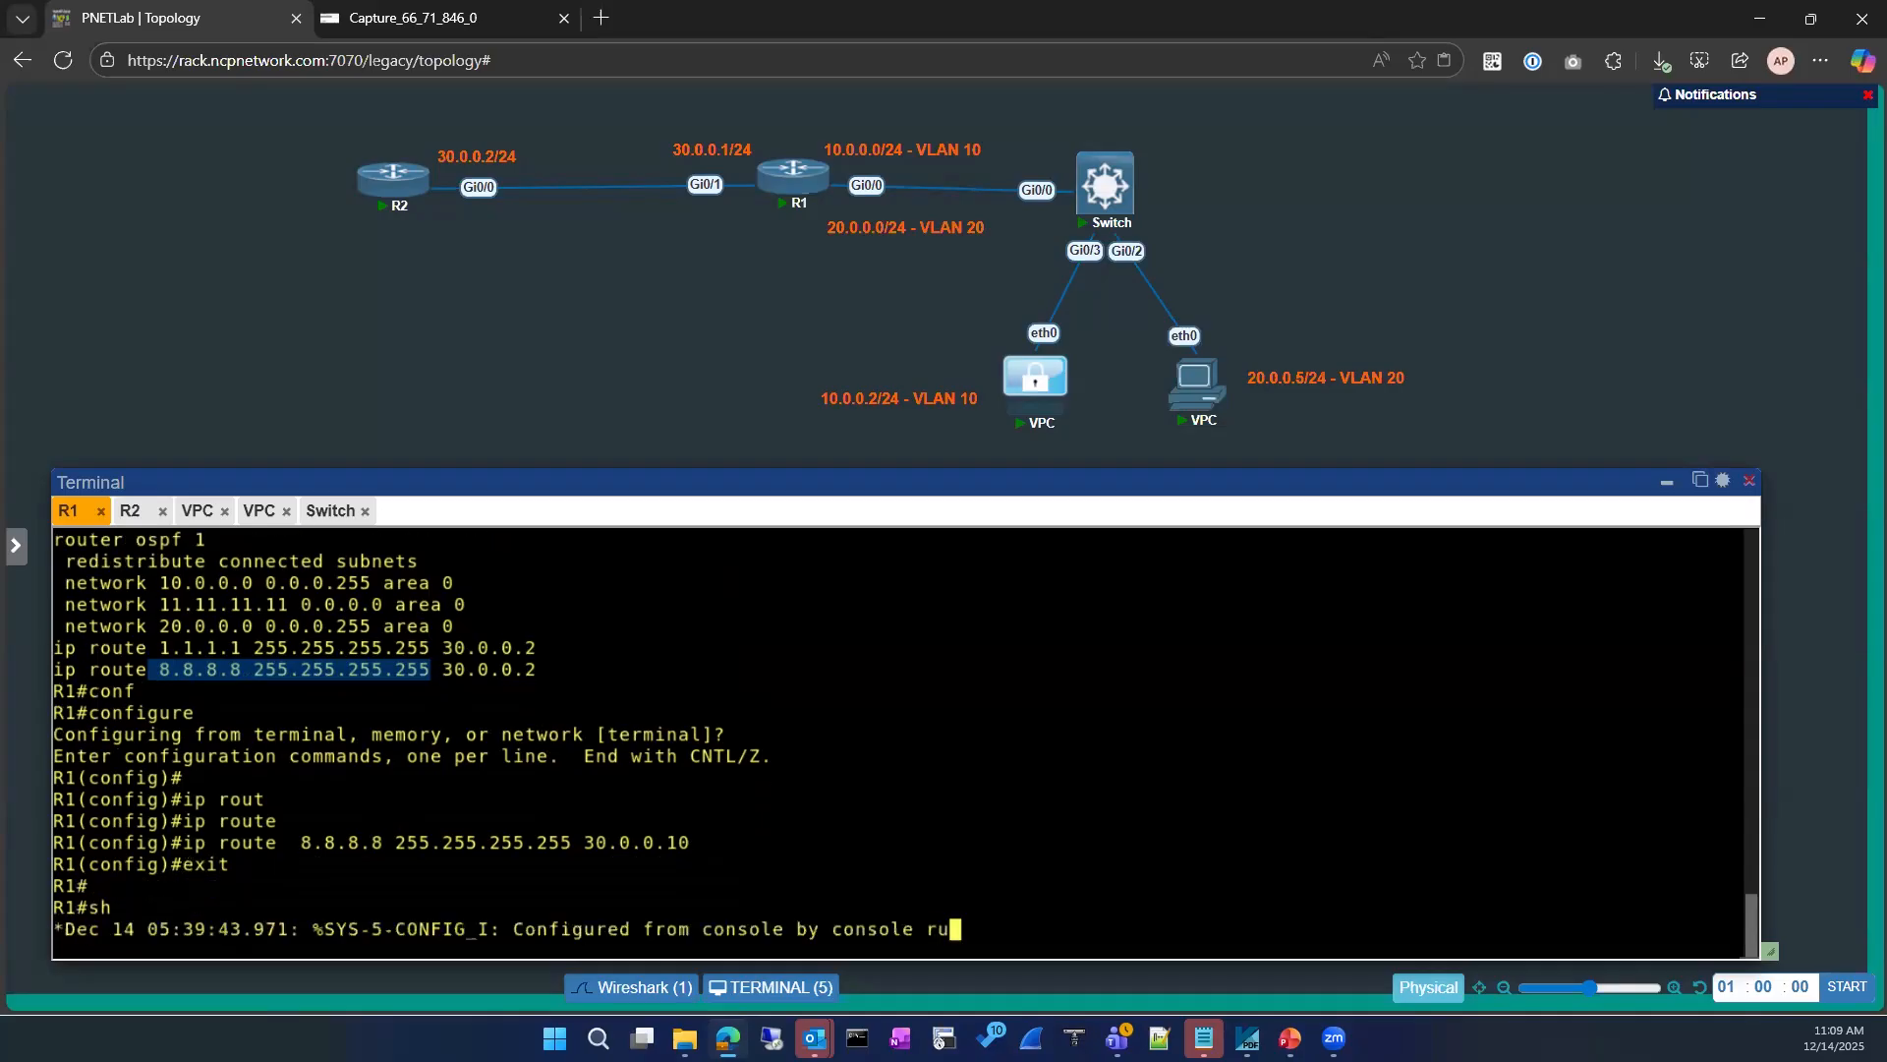
key("Tab")
type("| se")
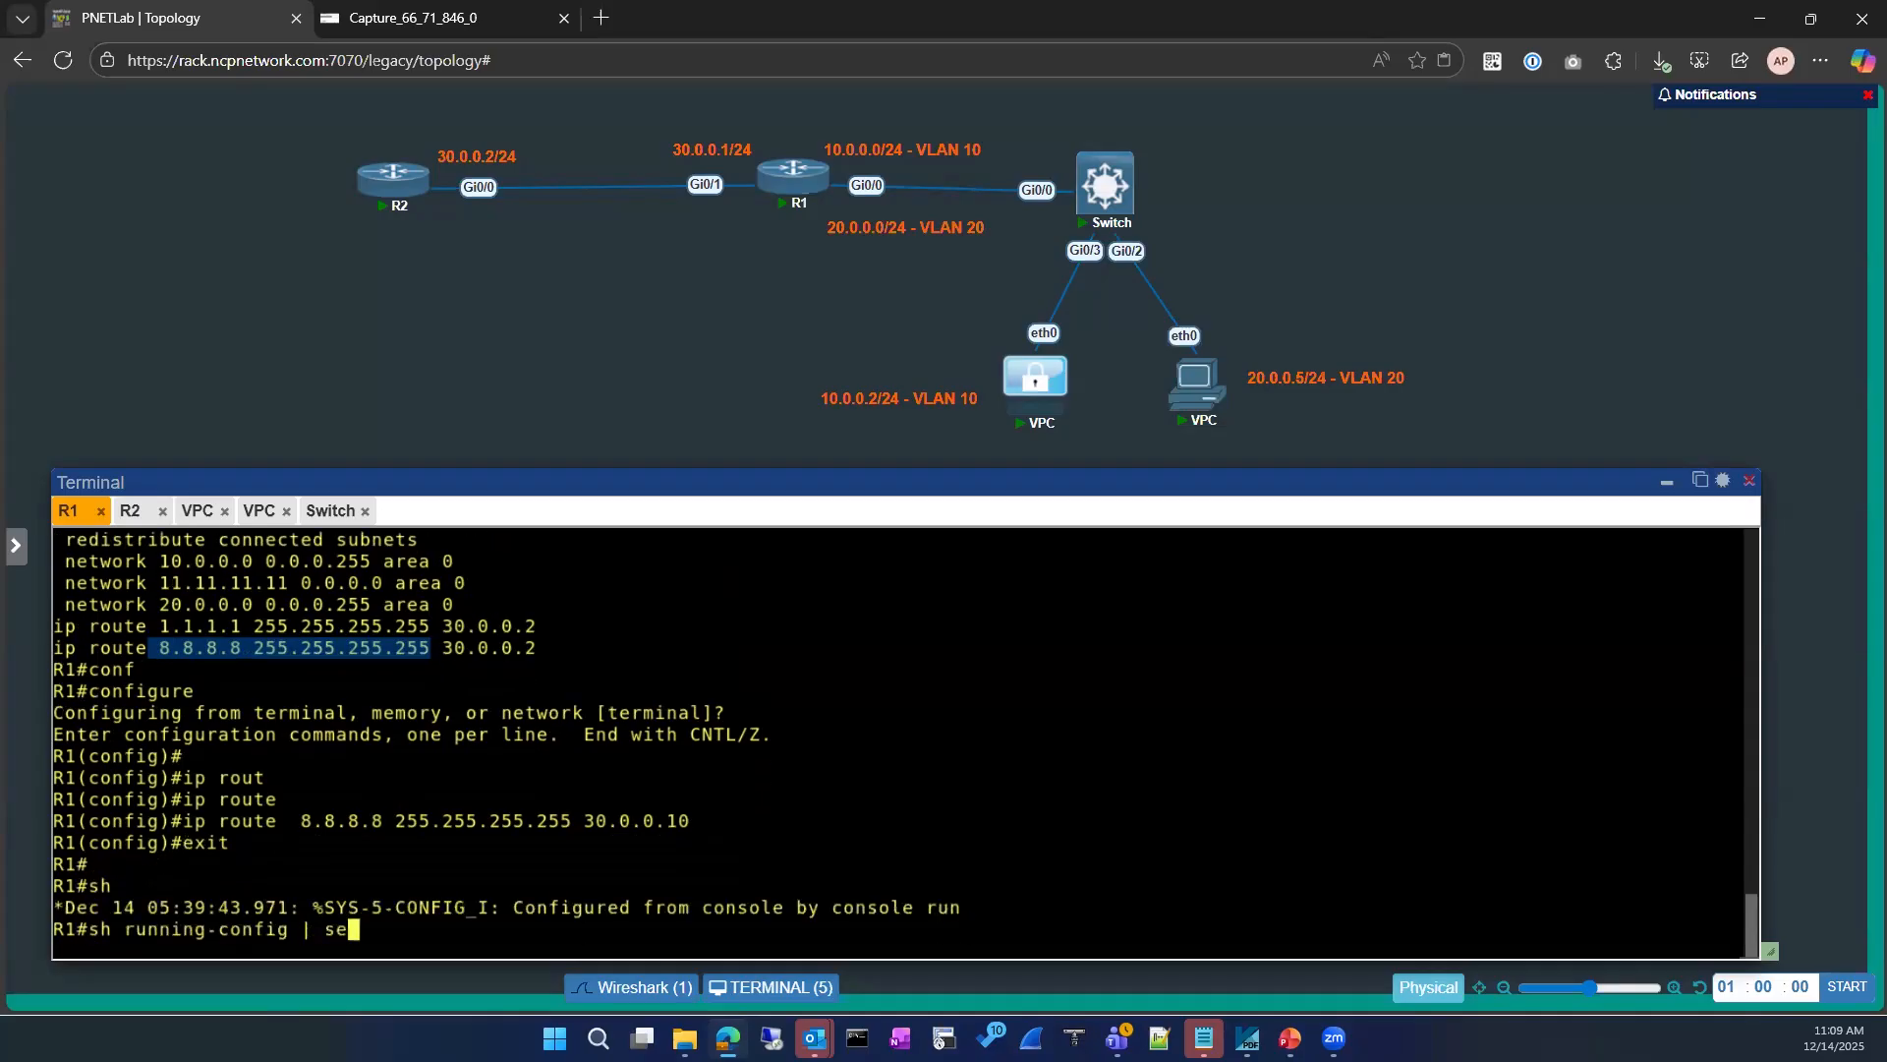
key("Tab")
type("ip route")
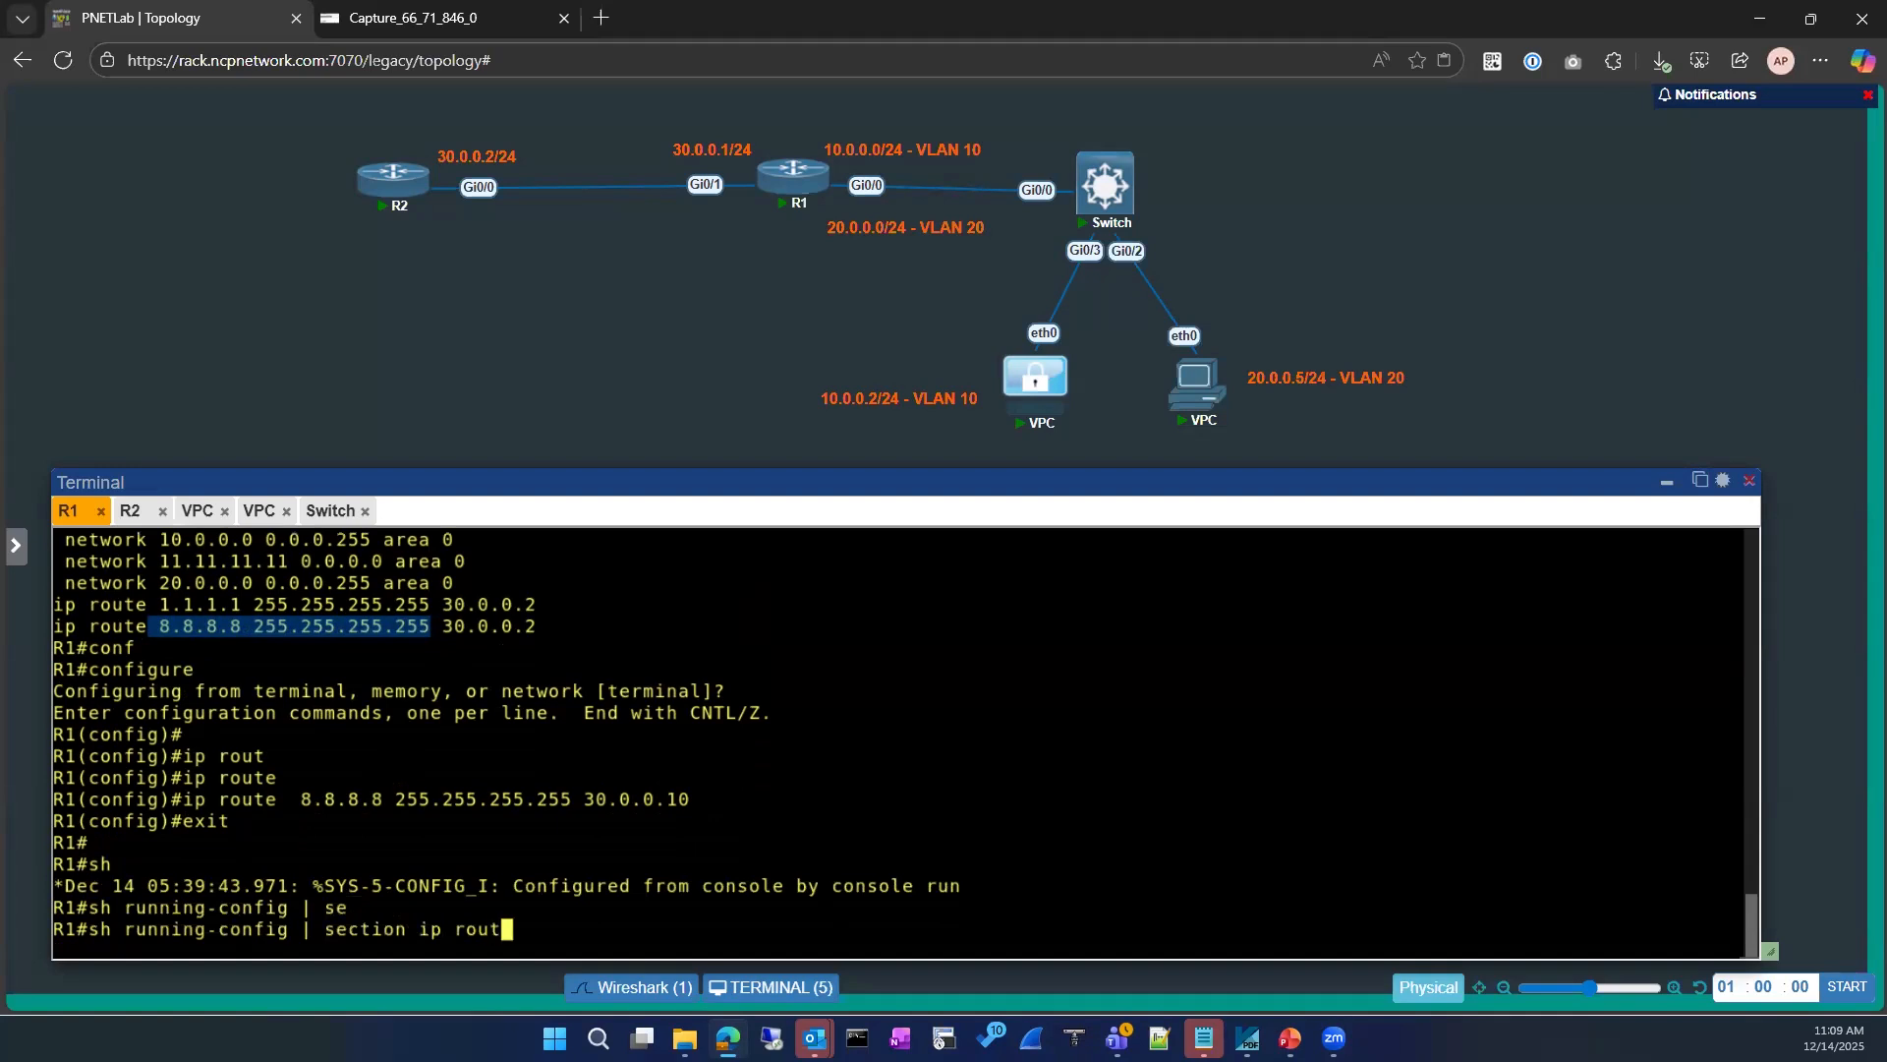
key("Return")
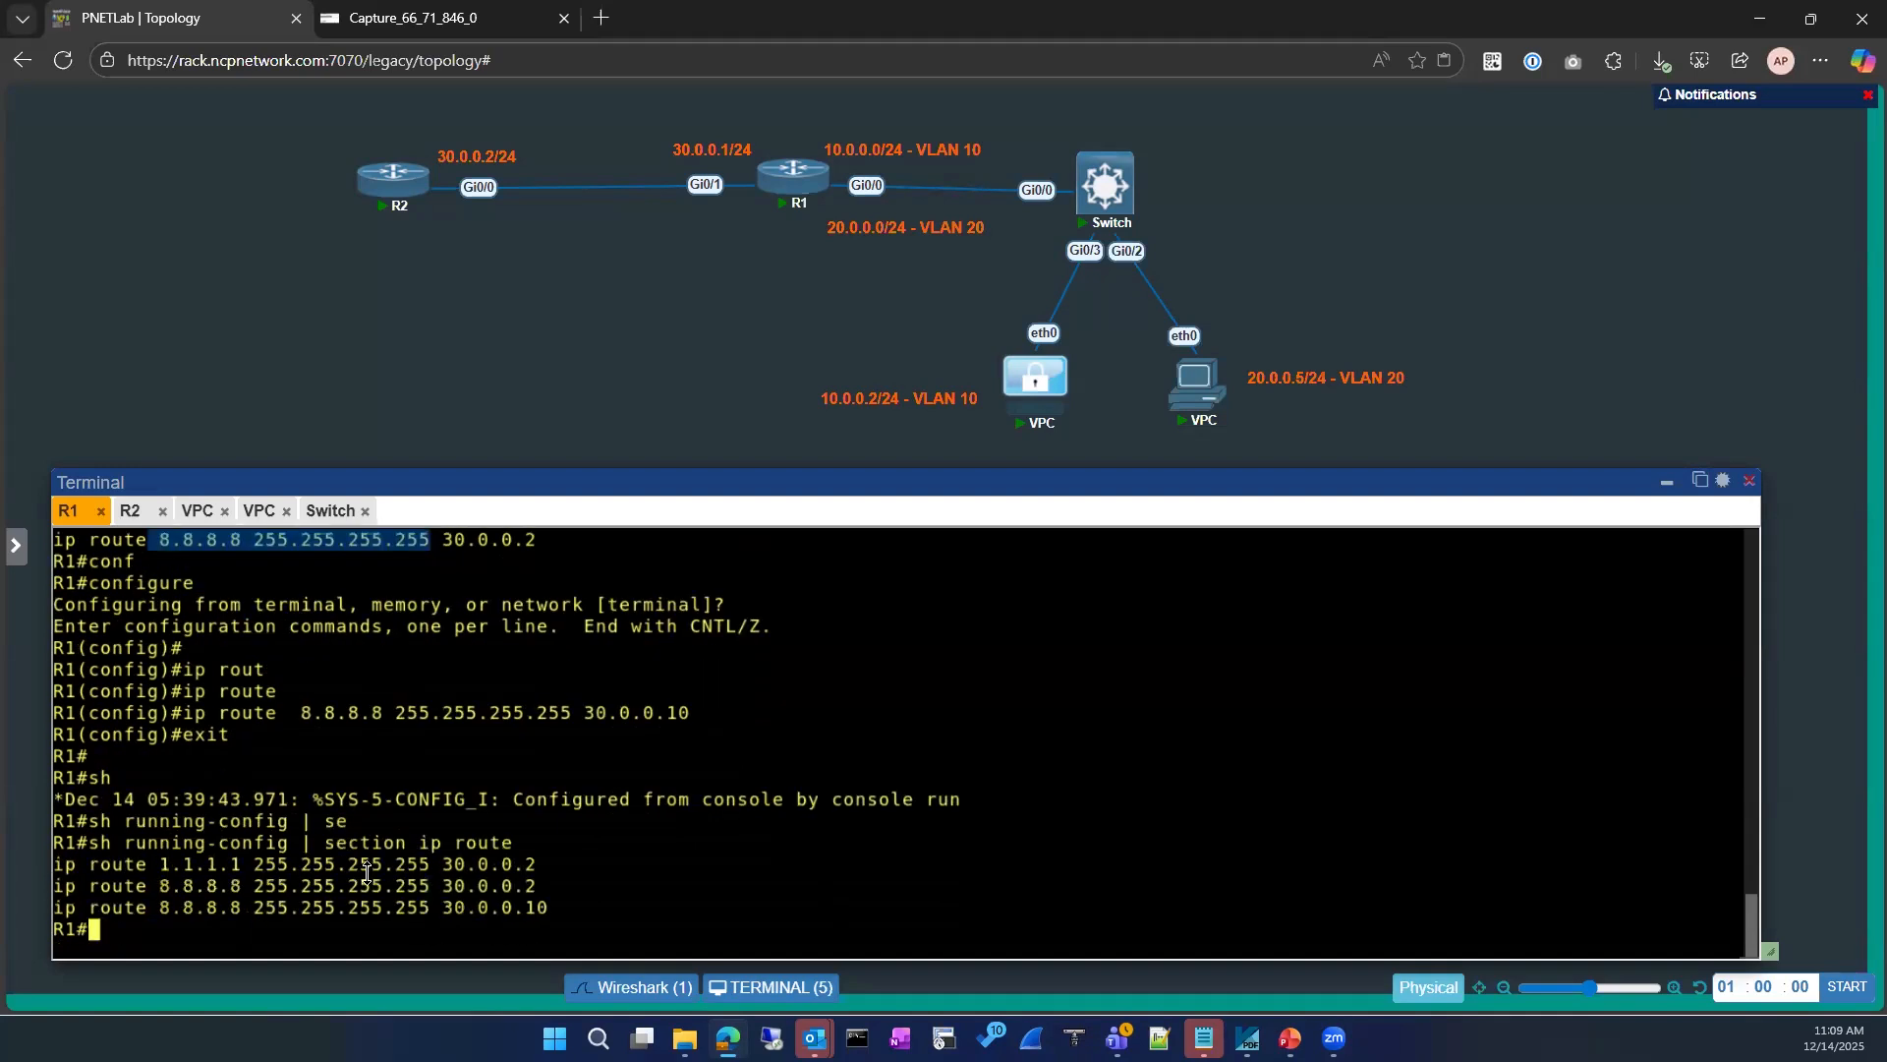
left_click_drag(572, 908, 113, 886)
left_click(526, 891)
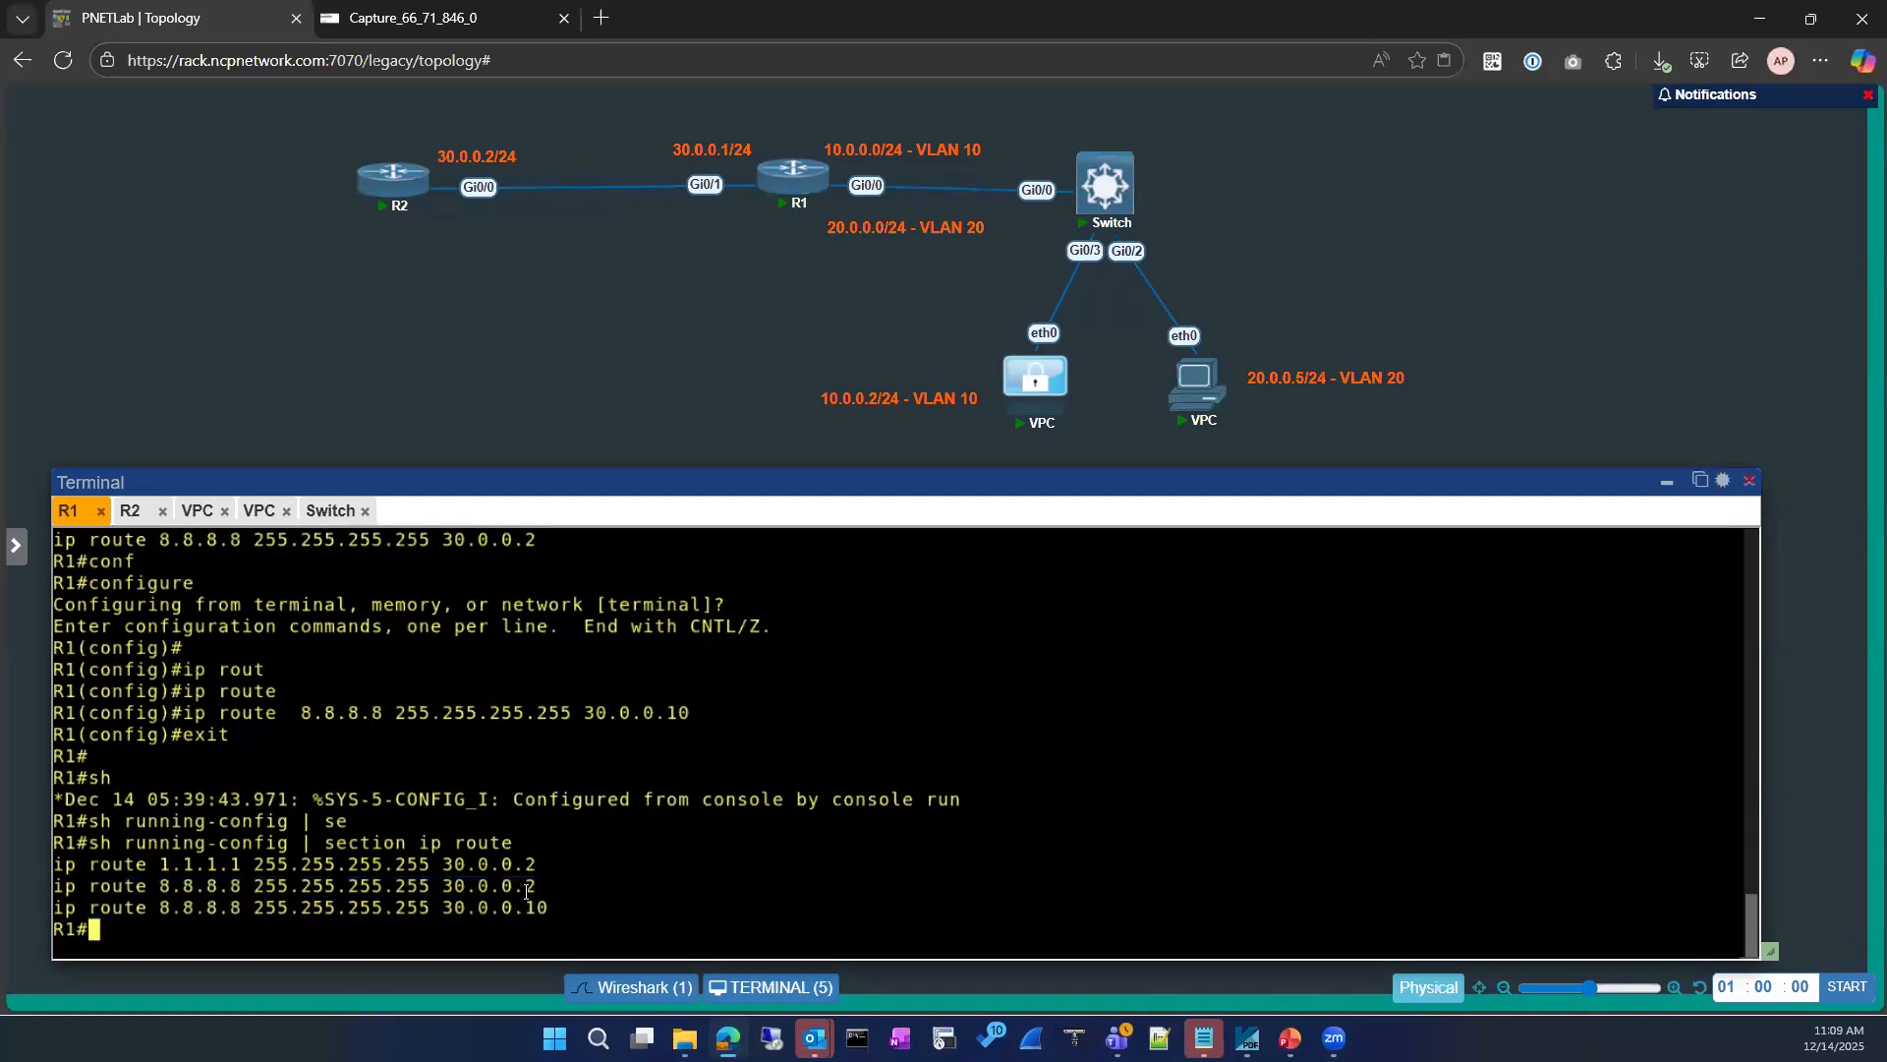
left_click_drag(55, 886, 559, 902)
left_click(577, 874)
Step: Ping 8.8.8.8 from the VLAN 10 VPC at 10.0.0.2
left_click(200, 510)
key("Up")
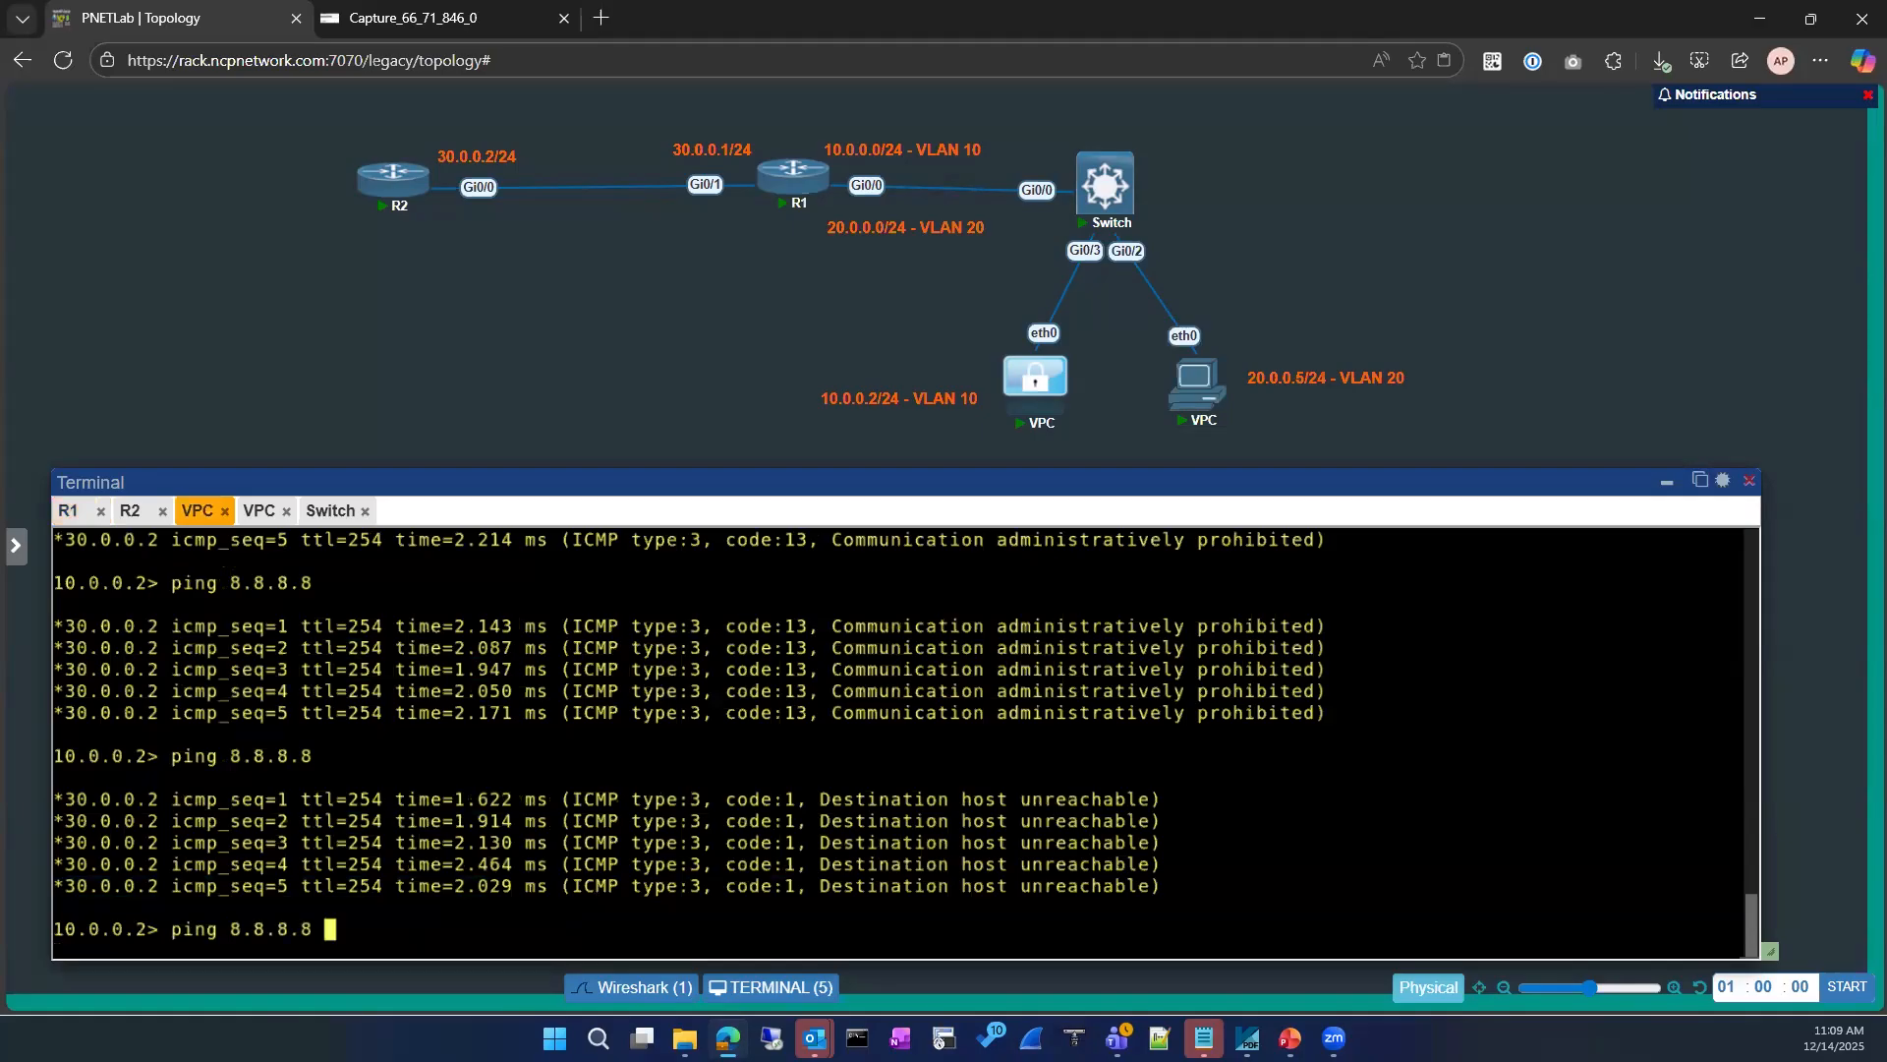
key("Return")
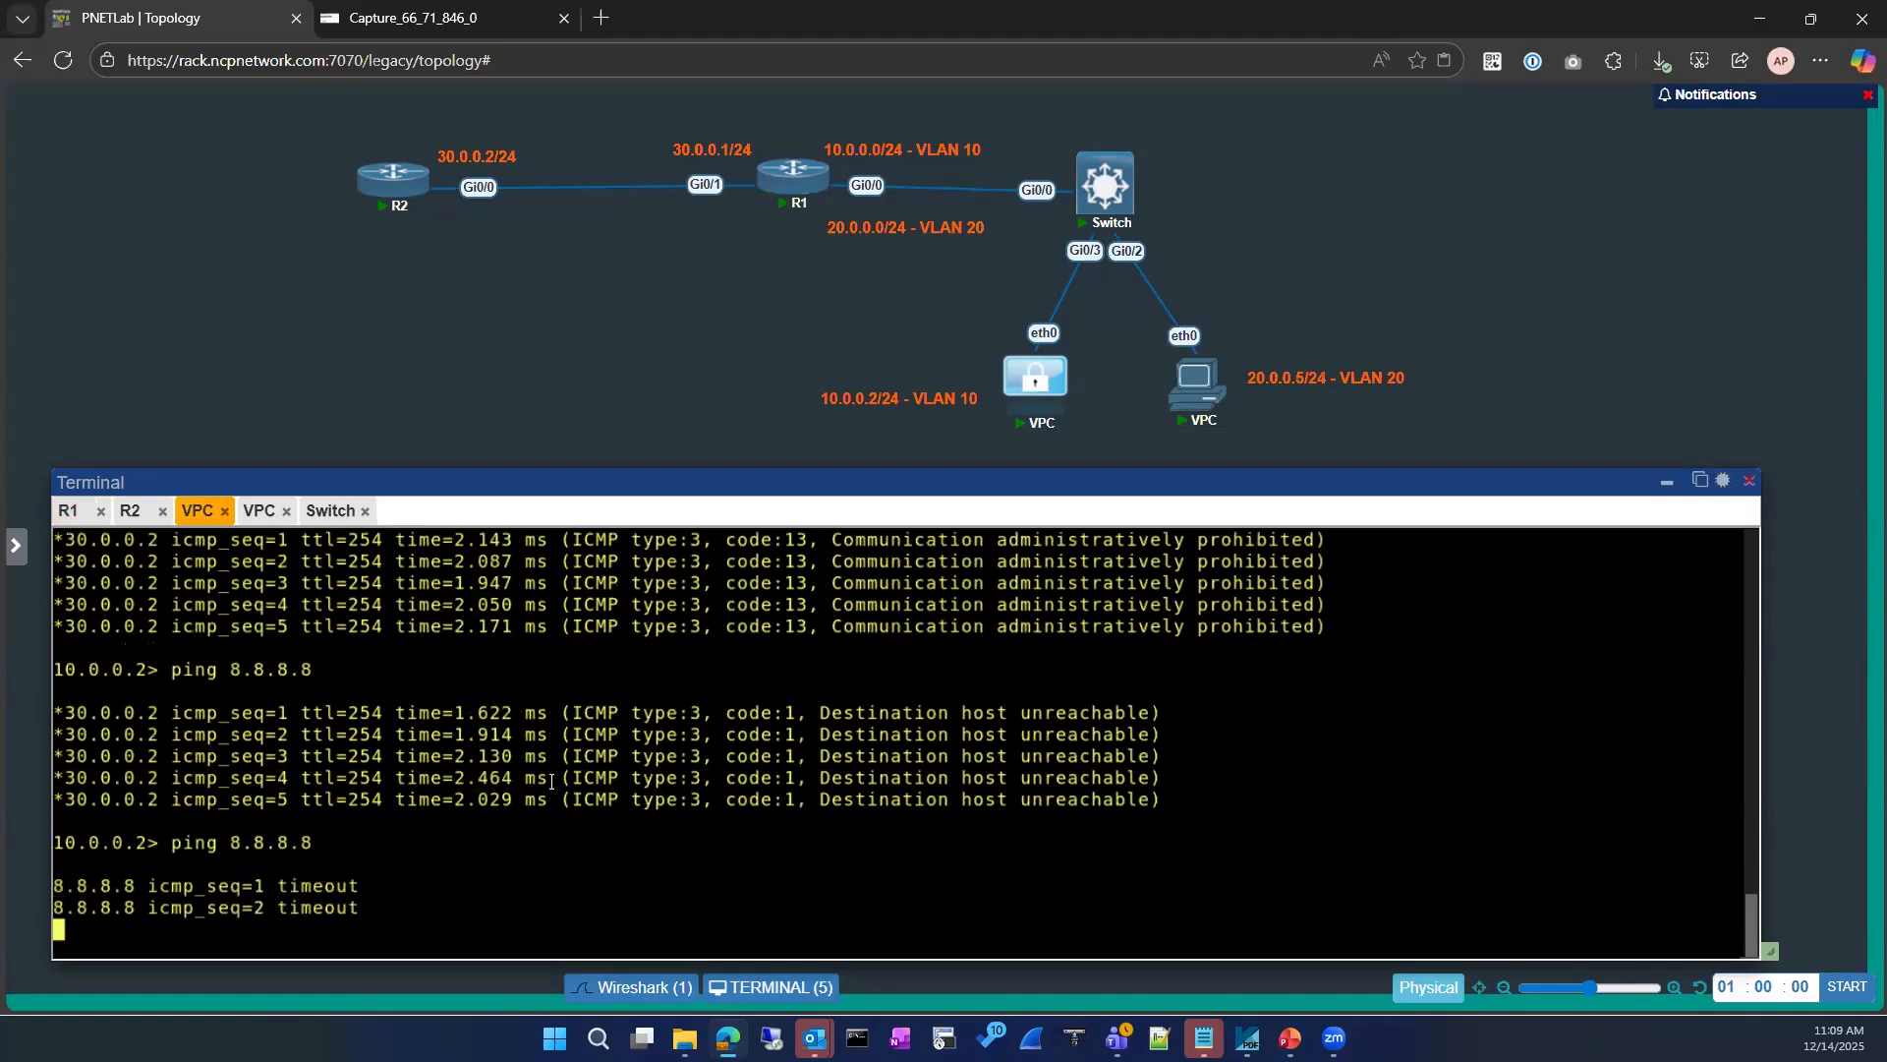
Step: Start a fresh packet capture on R2's Gi0/0, discarding the previously captured packets without saving
left_click(394, 14)
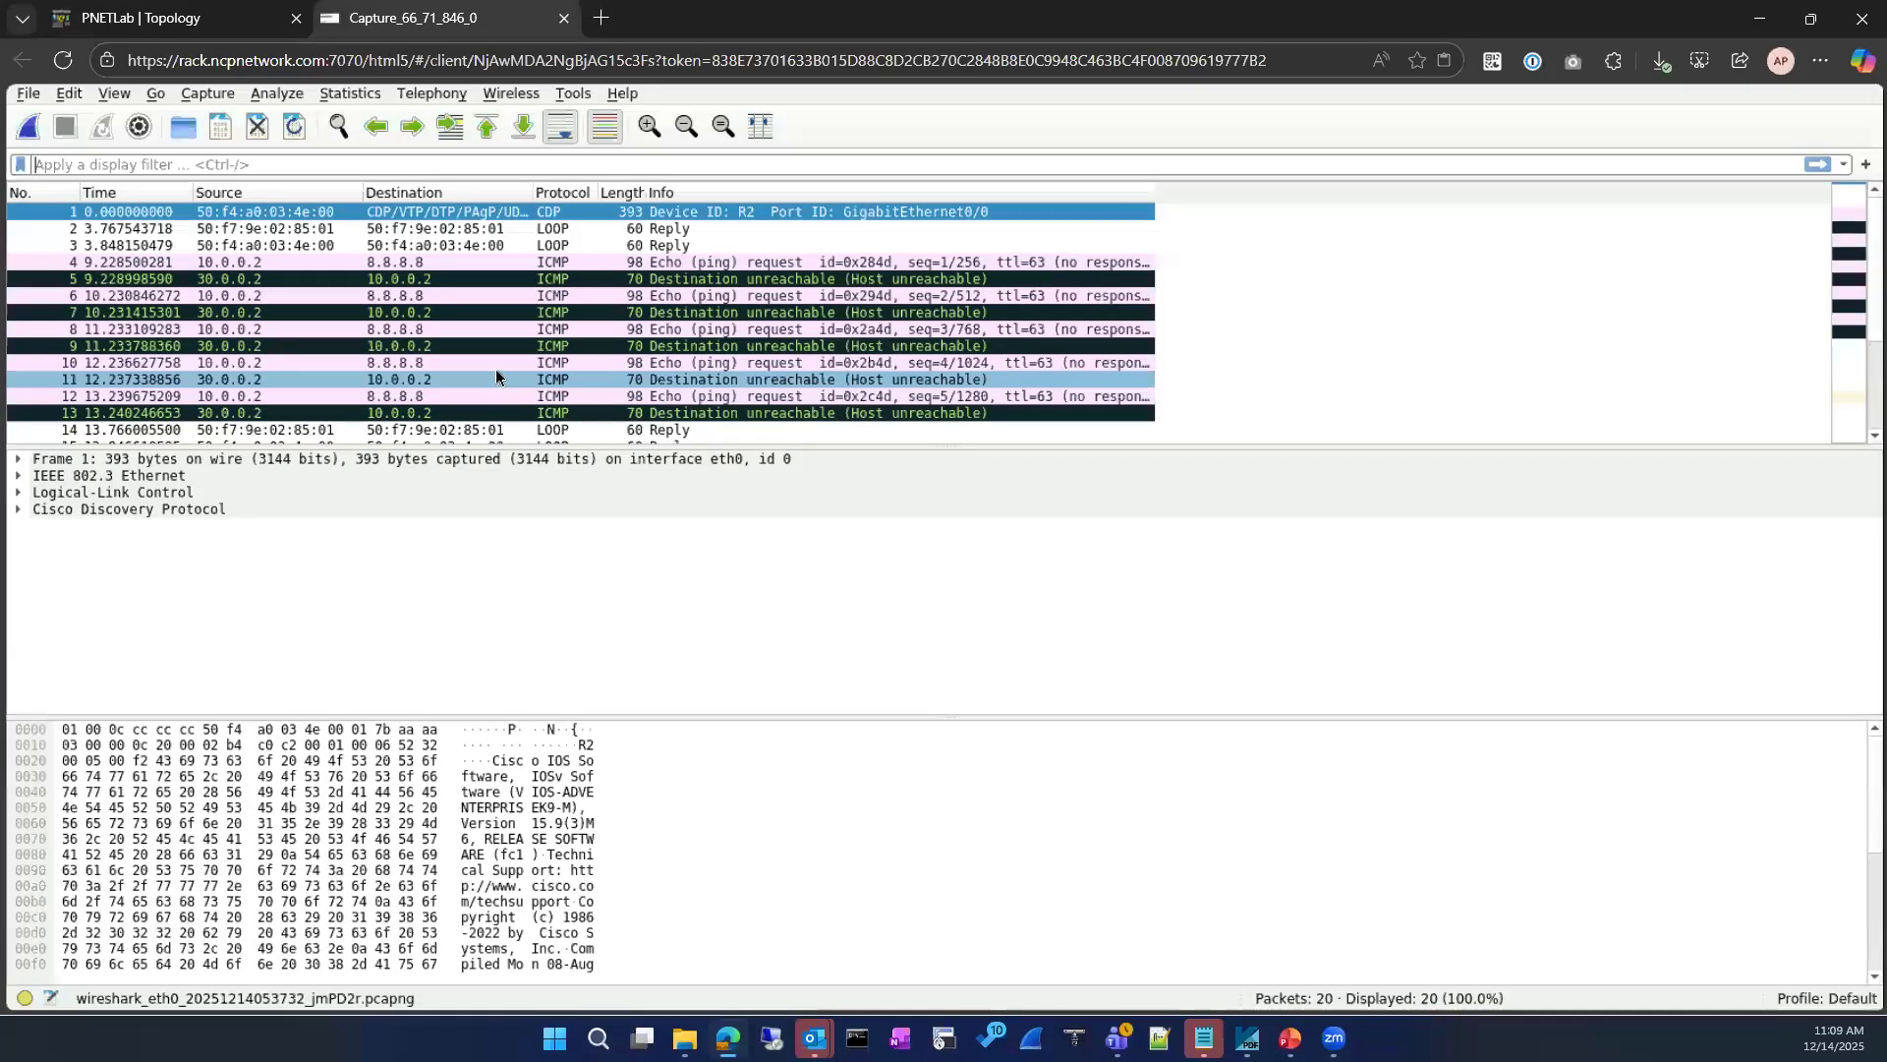
scroll(499, 375, "down", 2)
left_click(28, 126)
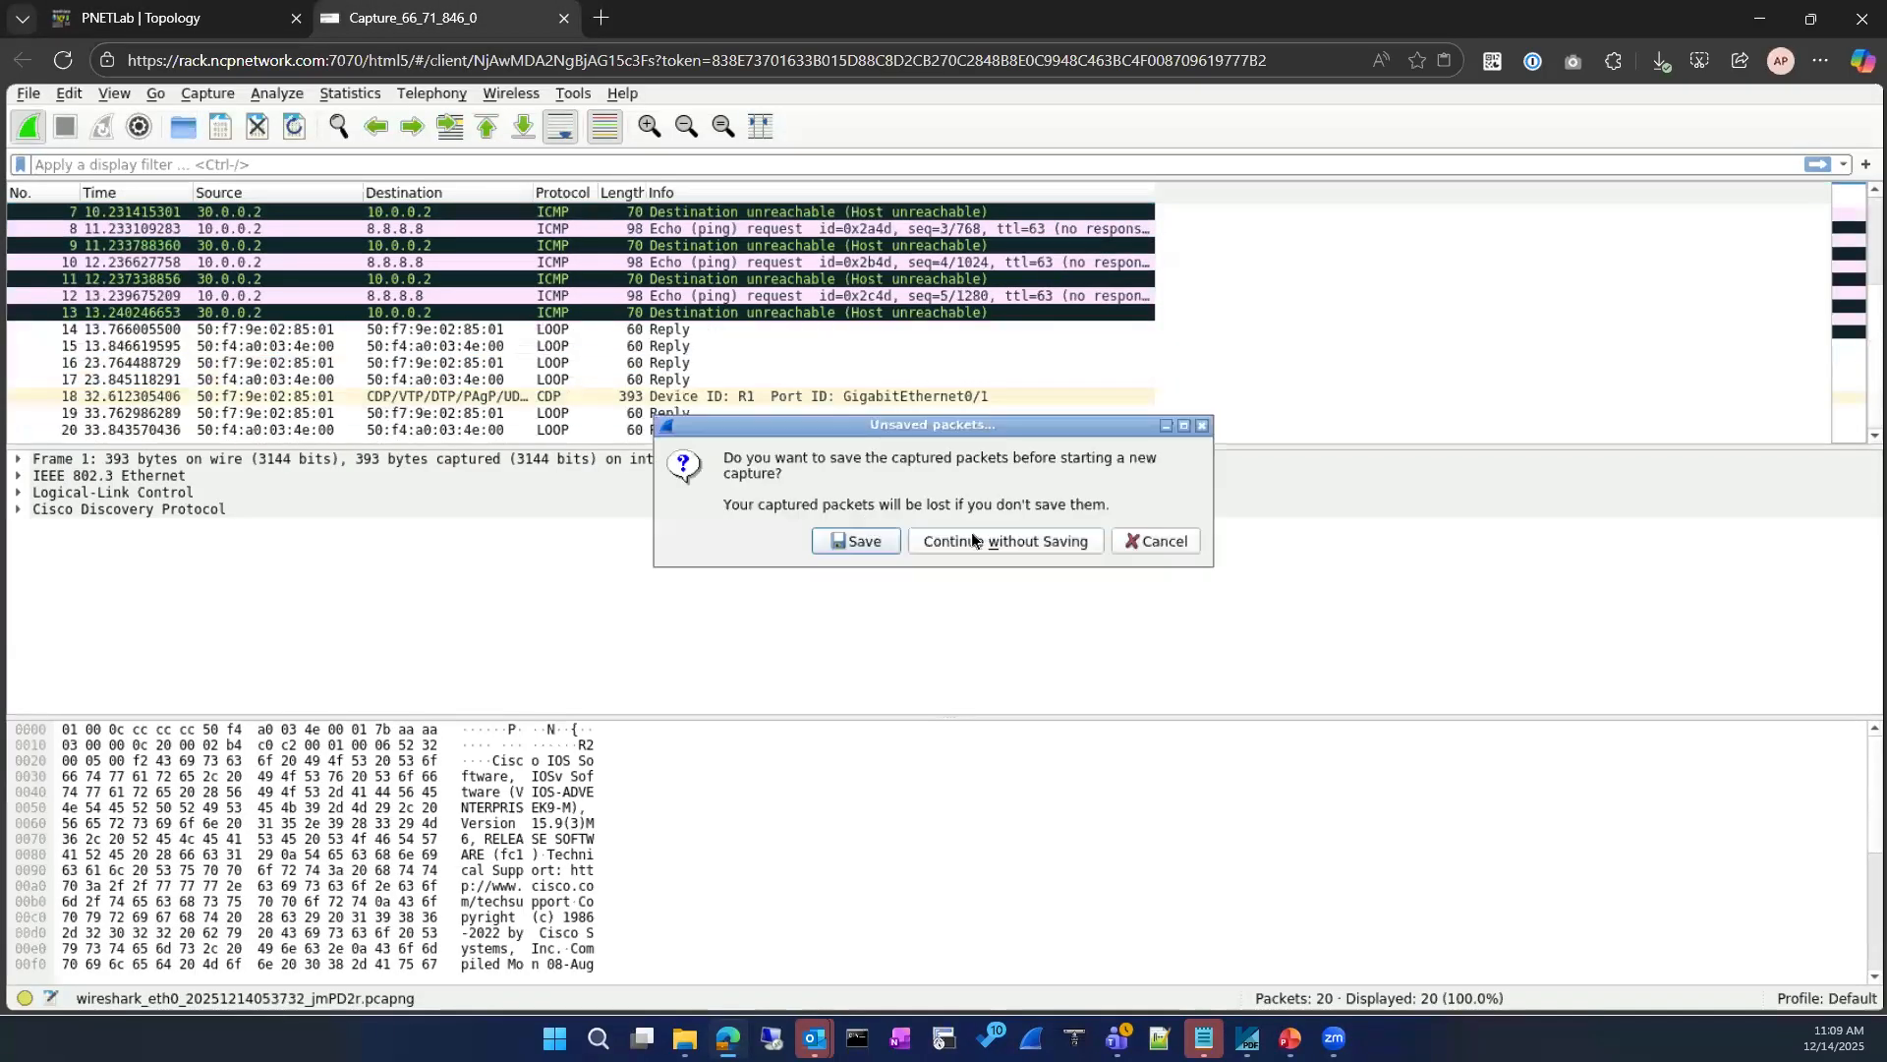
left_click(972, 540)
left_click(147, 19)
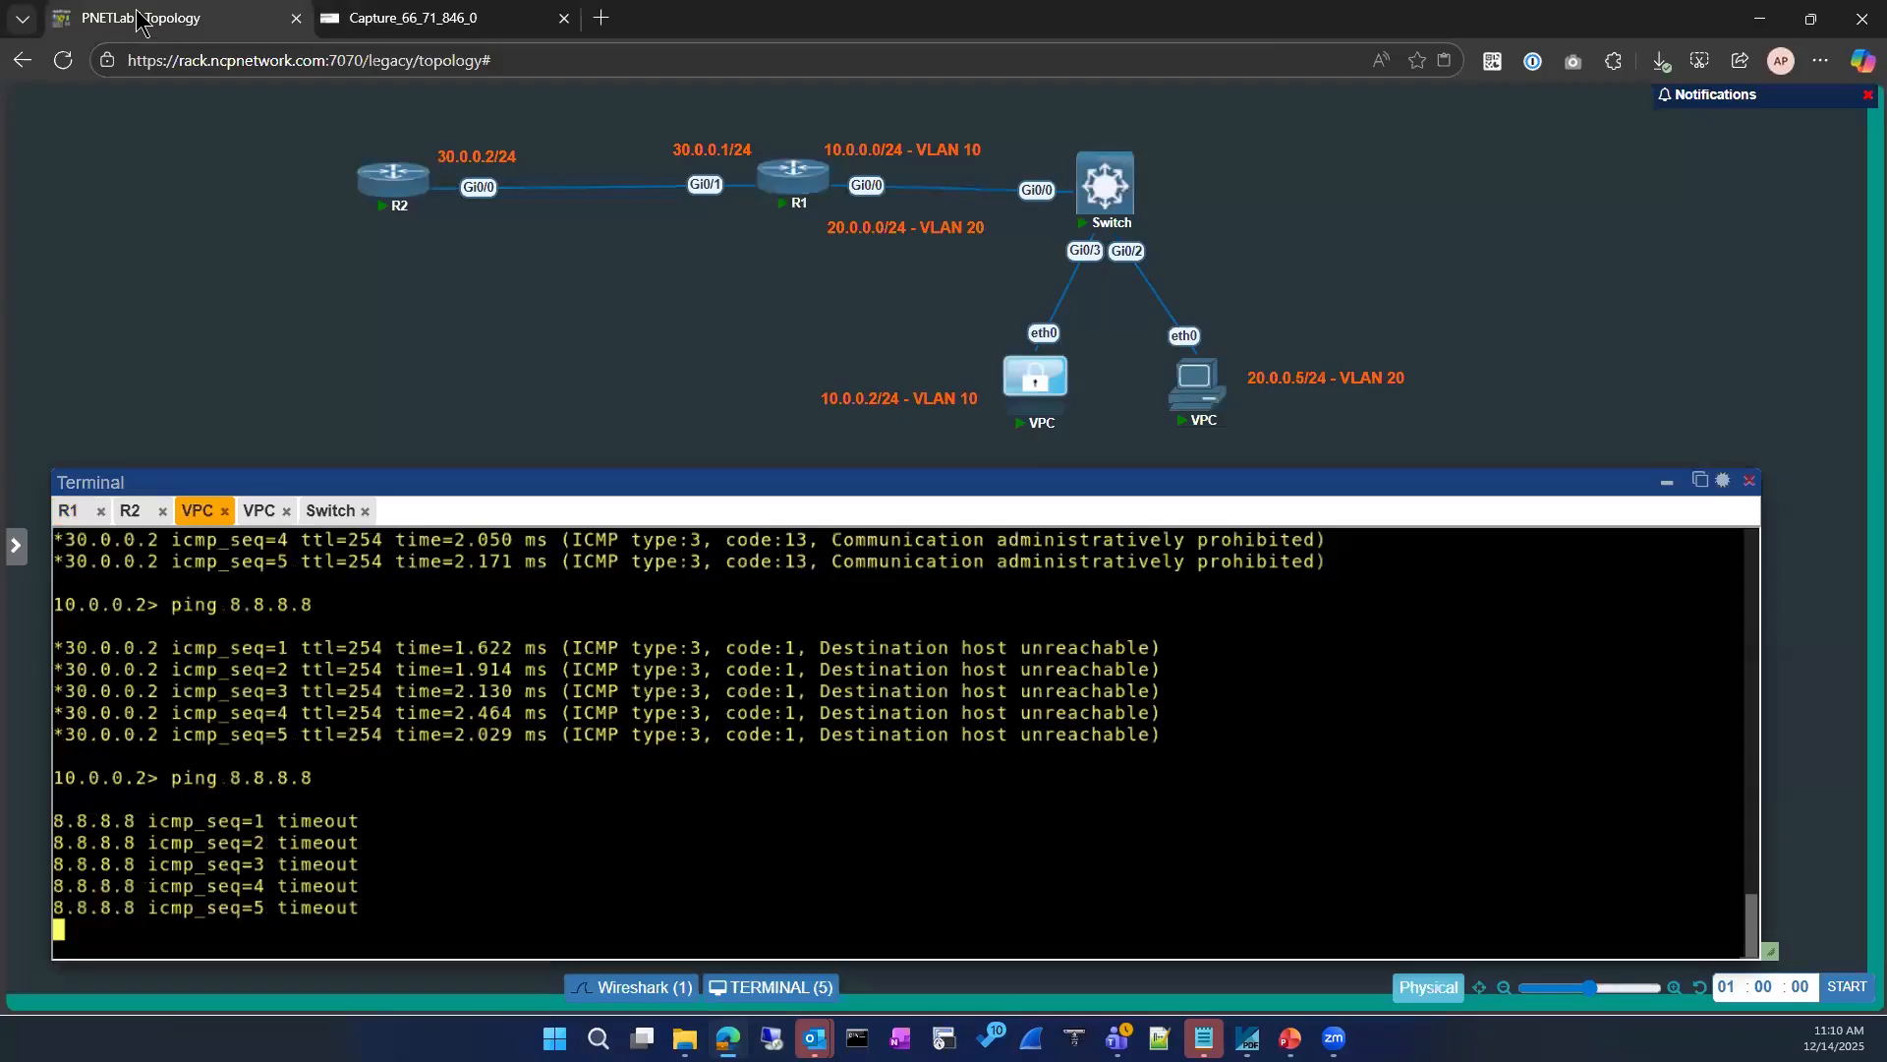
left_click(394, 18)
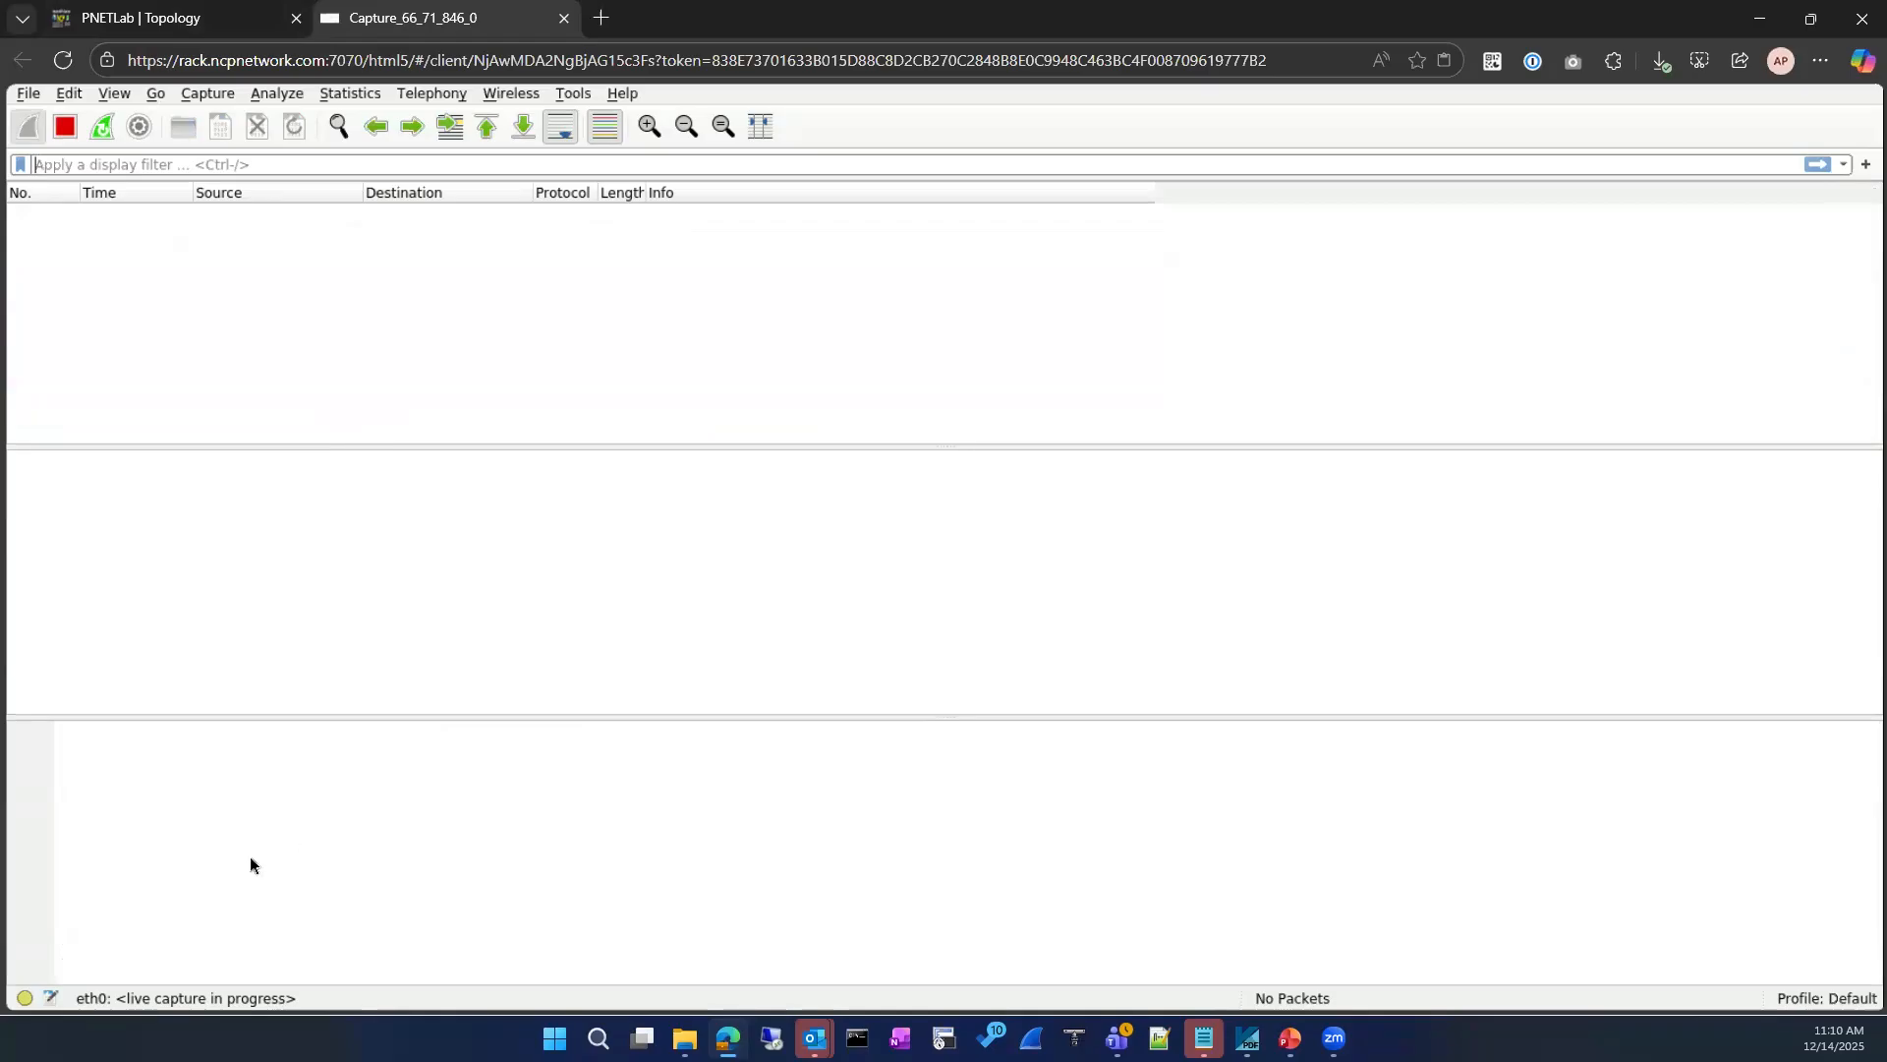
Step: Ping 8.8.8.8 again from the VLAN 10 VPC and check which packets reach the live capture
left_click(144, 13)
key("Up")
key("Return")
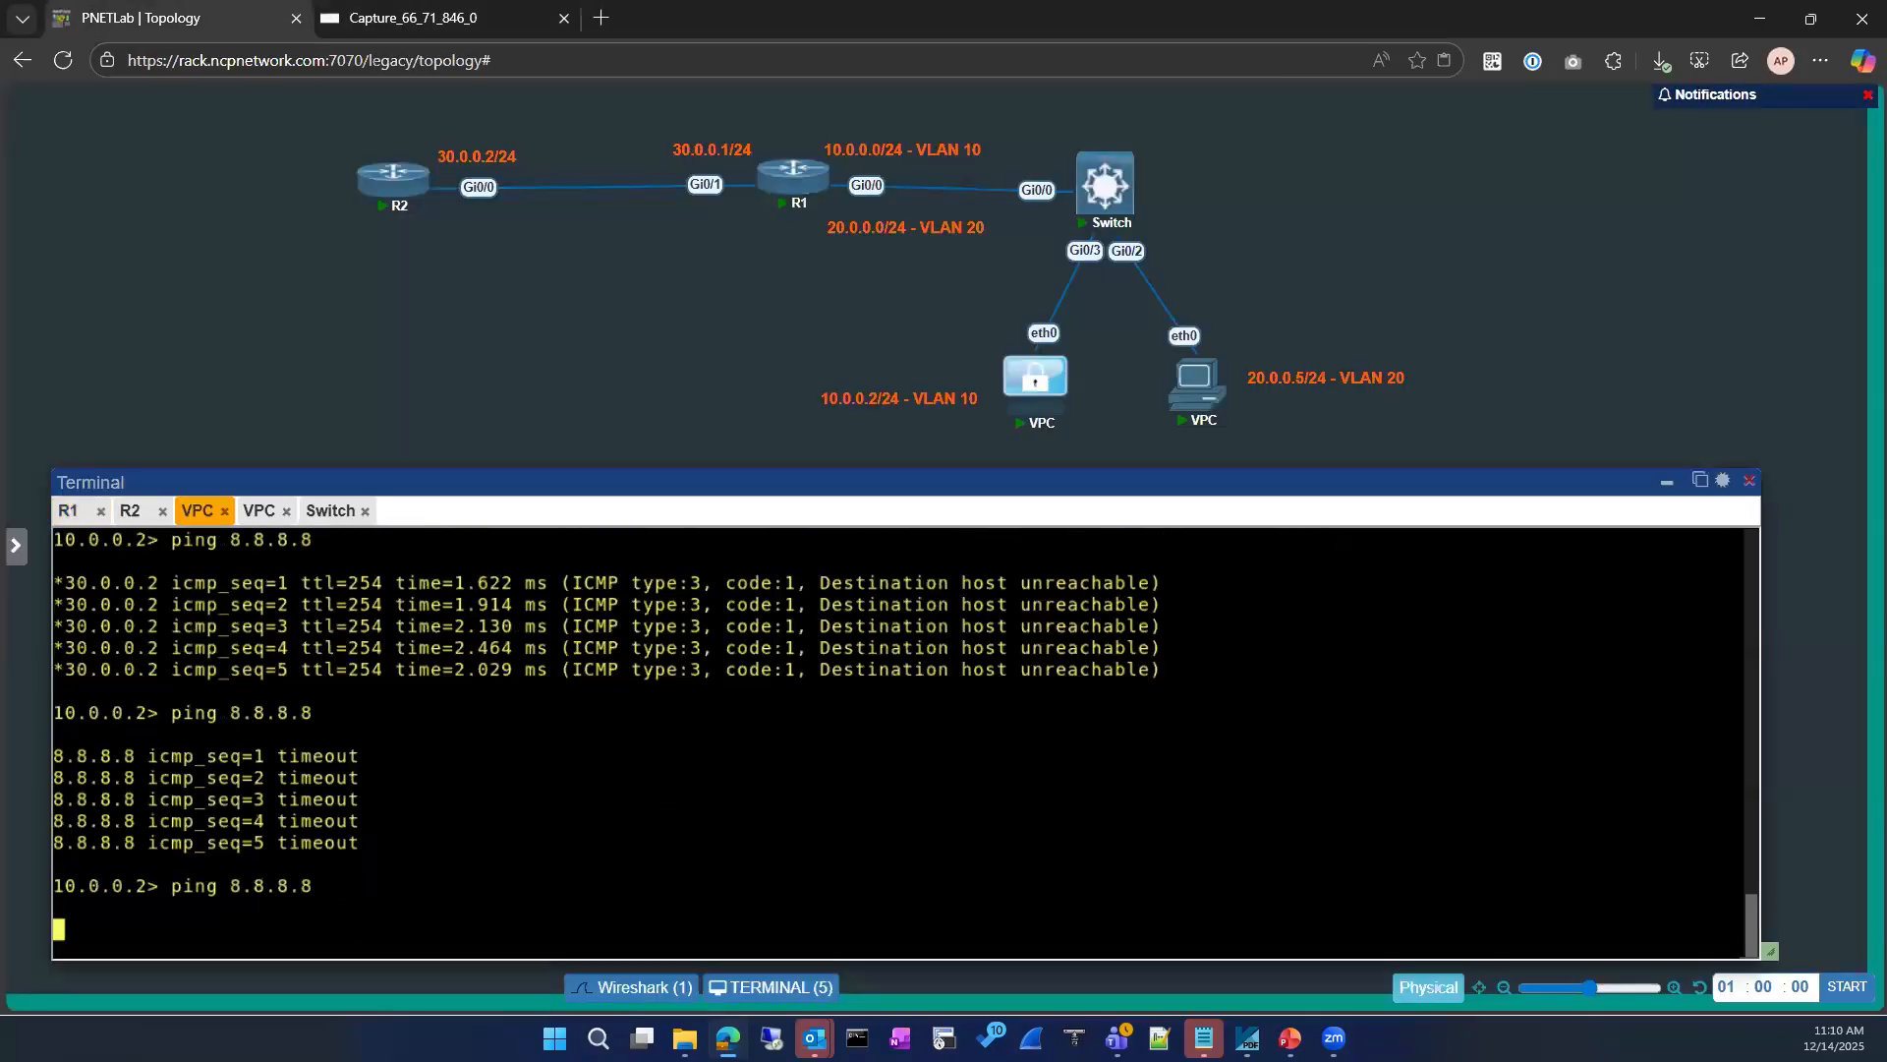
left_click(415, 20)
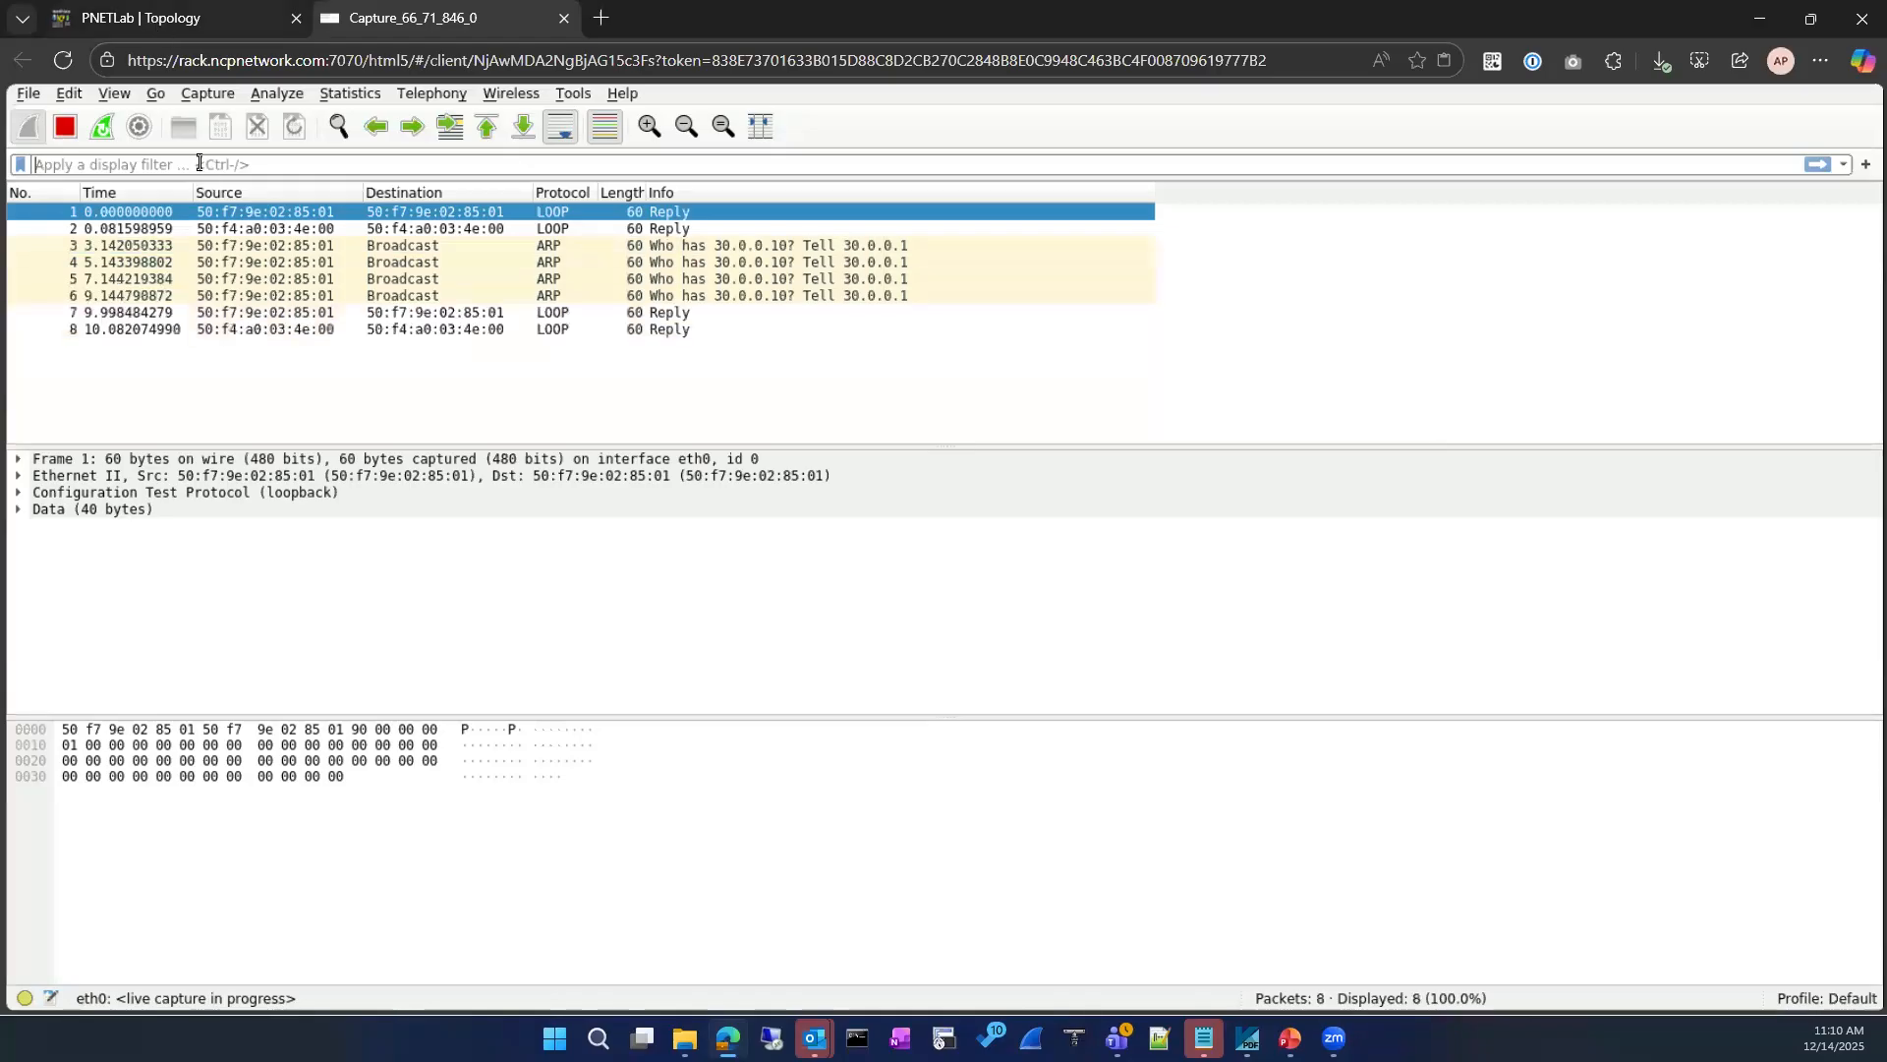
key("ctrl+Tab")
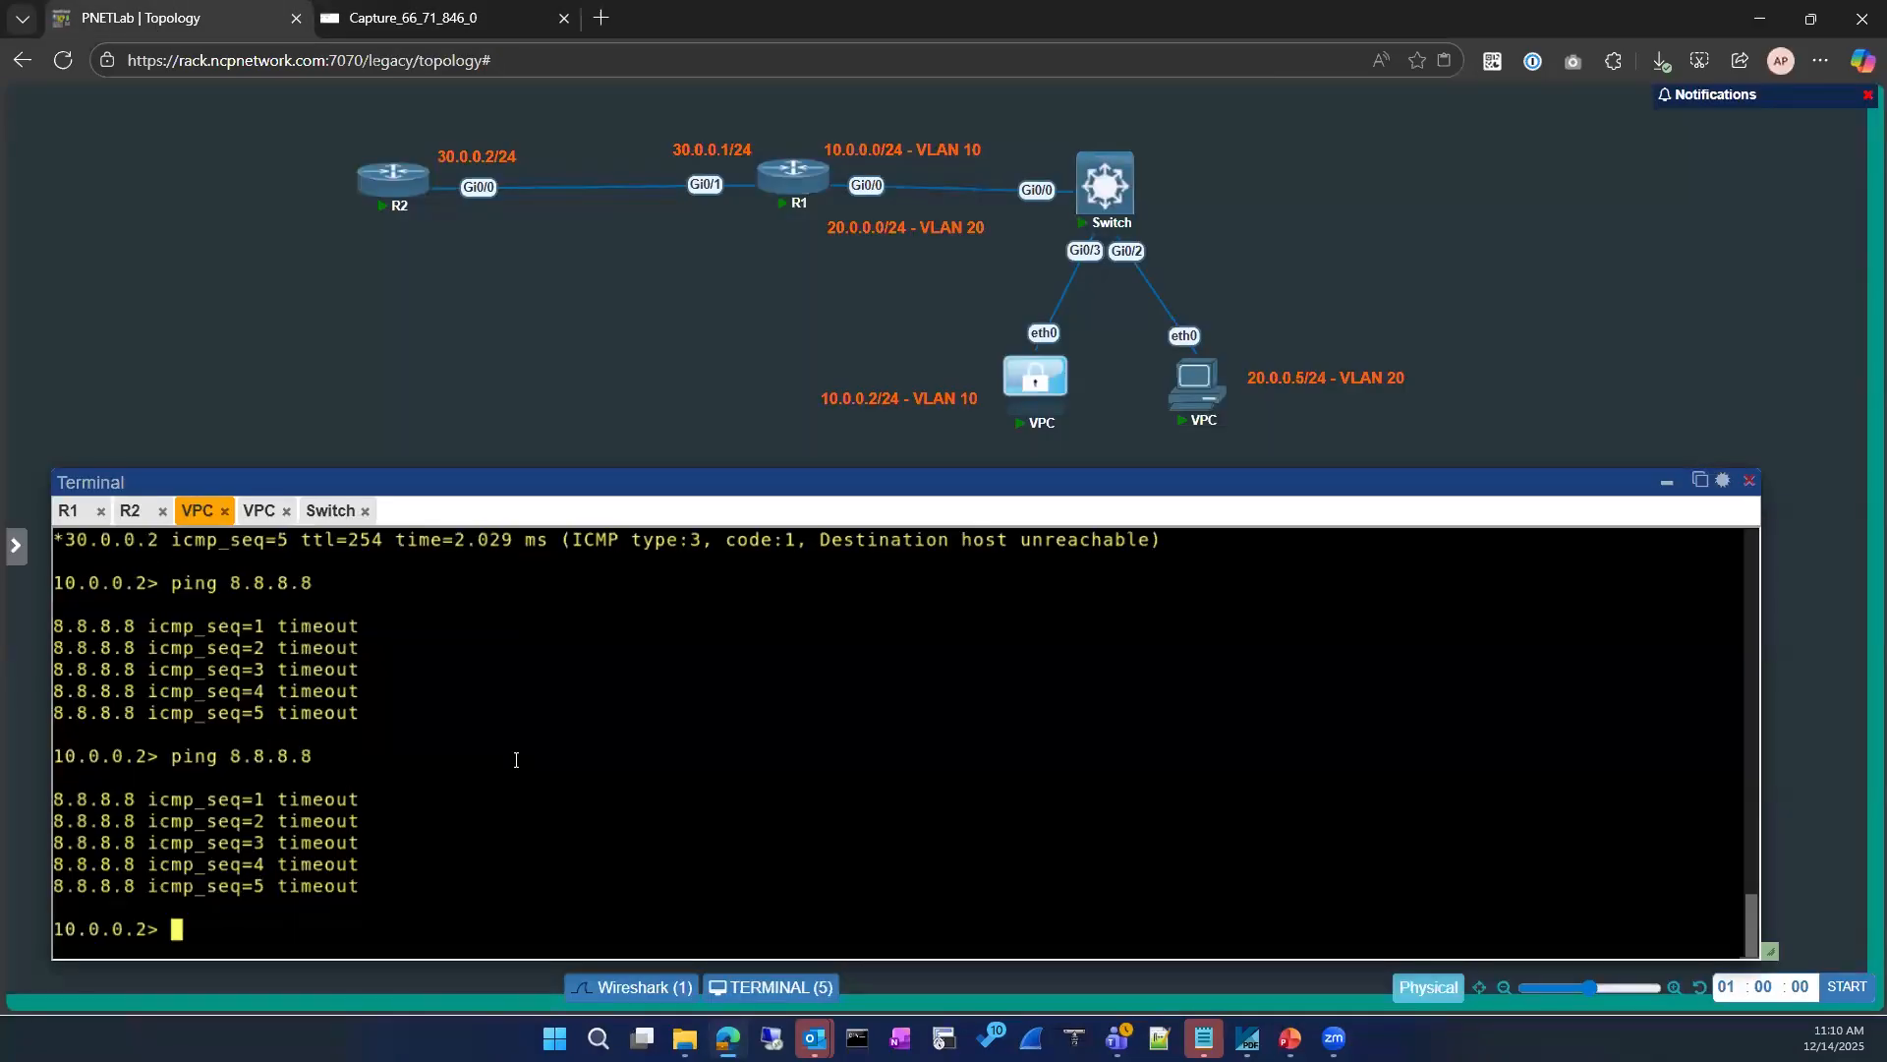
key("Up")
Step: Show R1's ip route configuration again and check the 8.8.8.8 route via 30.0.0.10
left_click(68, 510)
key("Up")
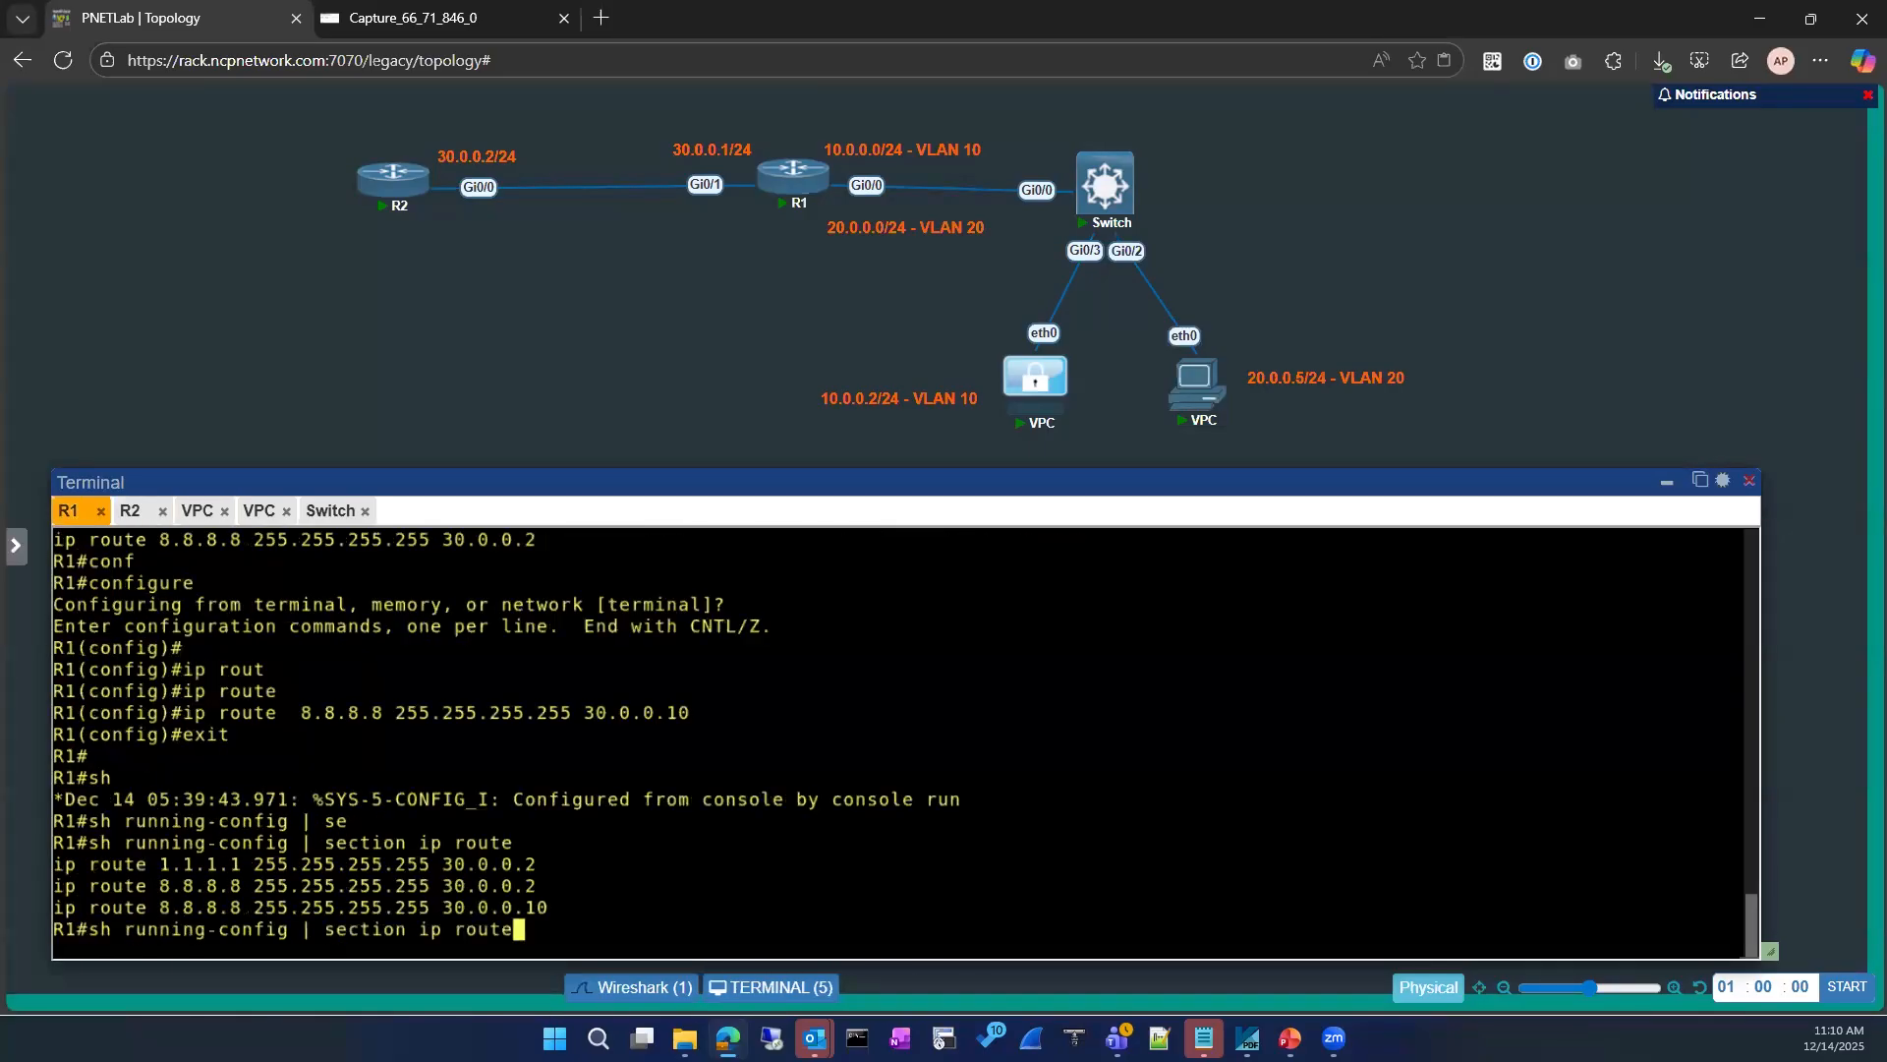
key("Return")
left_click_drag(570, 909, 51, 910)
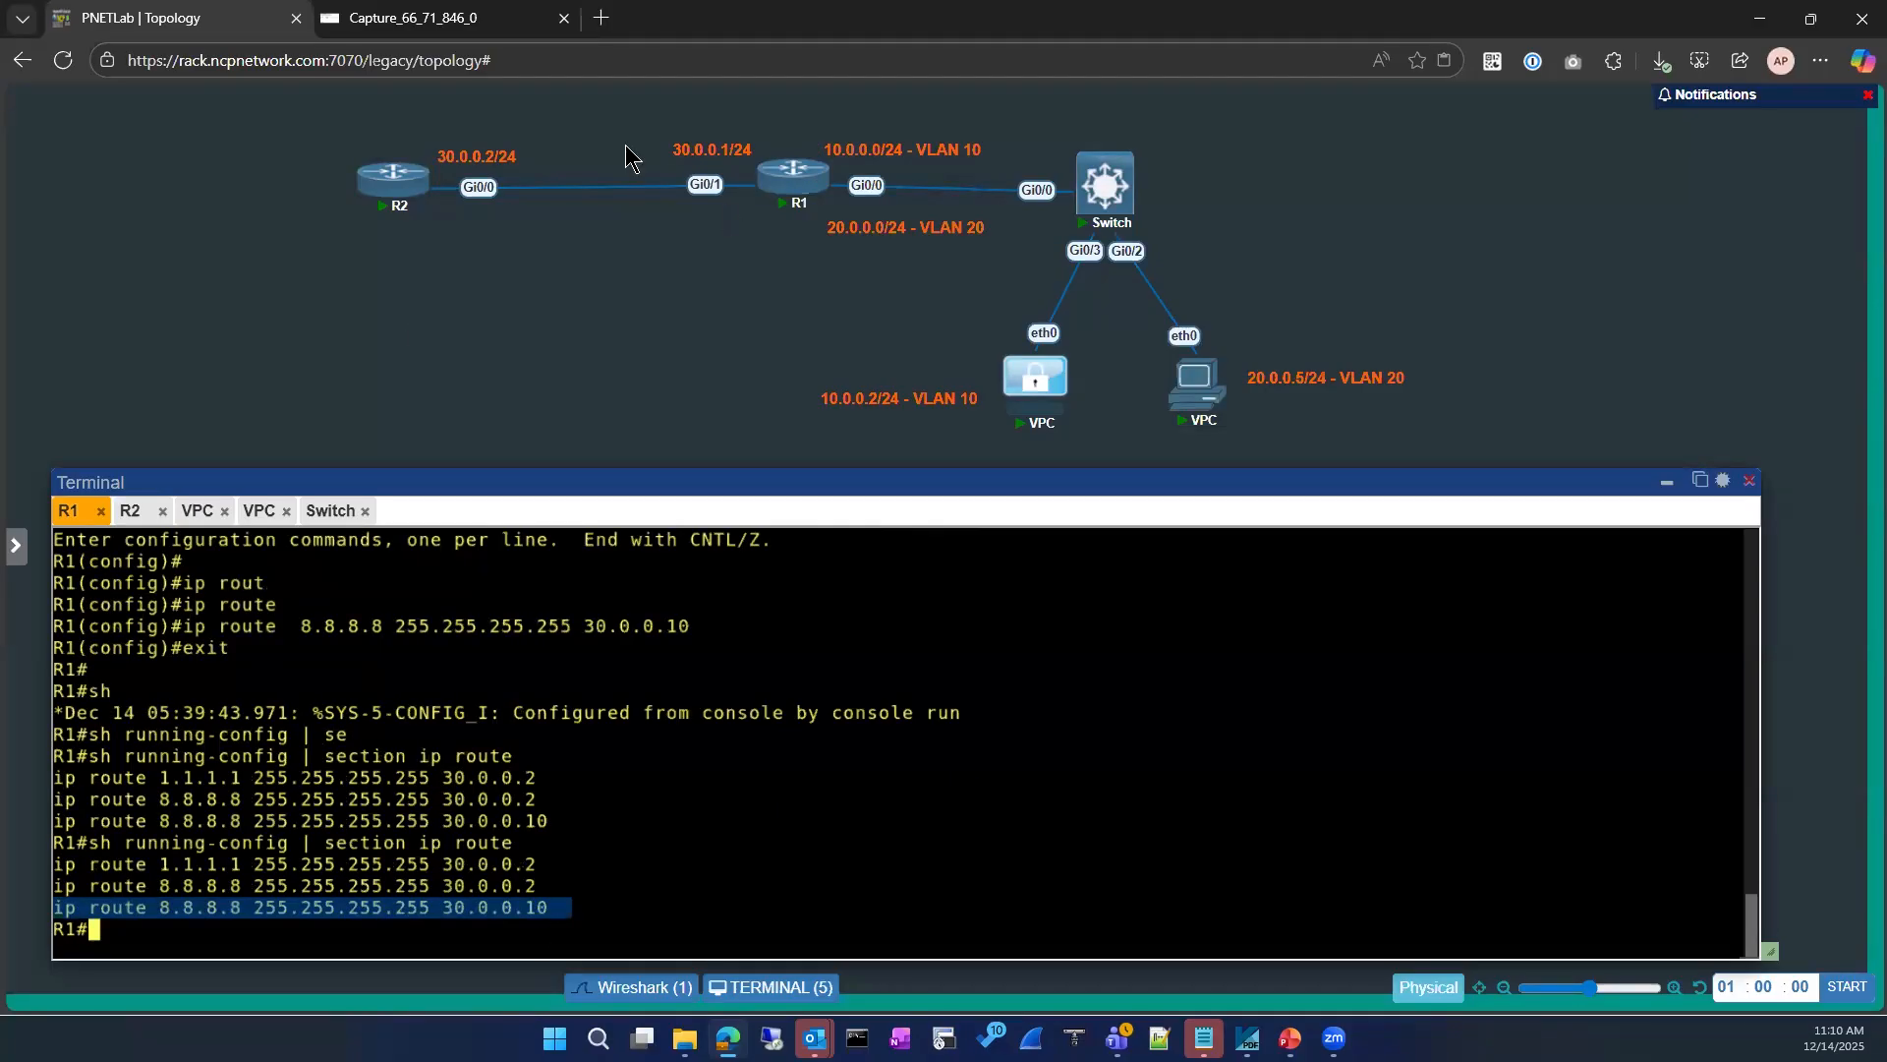
Step: Examine the live capture on R2's Gi0/0 for ARP requests and any ICMP traffic from the ping
left_click(403, 19)
left_click(614, 766)
left_click(443, 18)
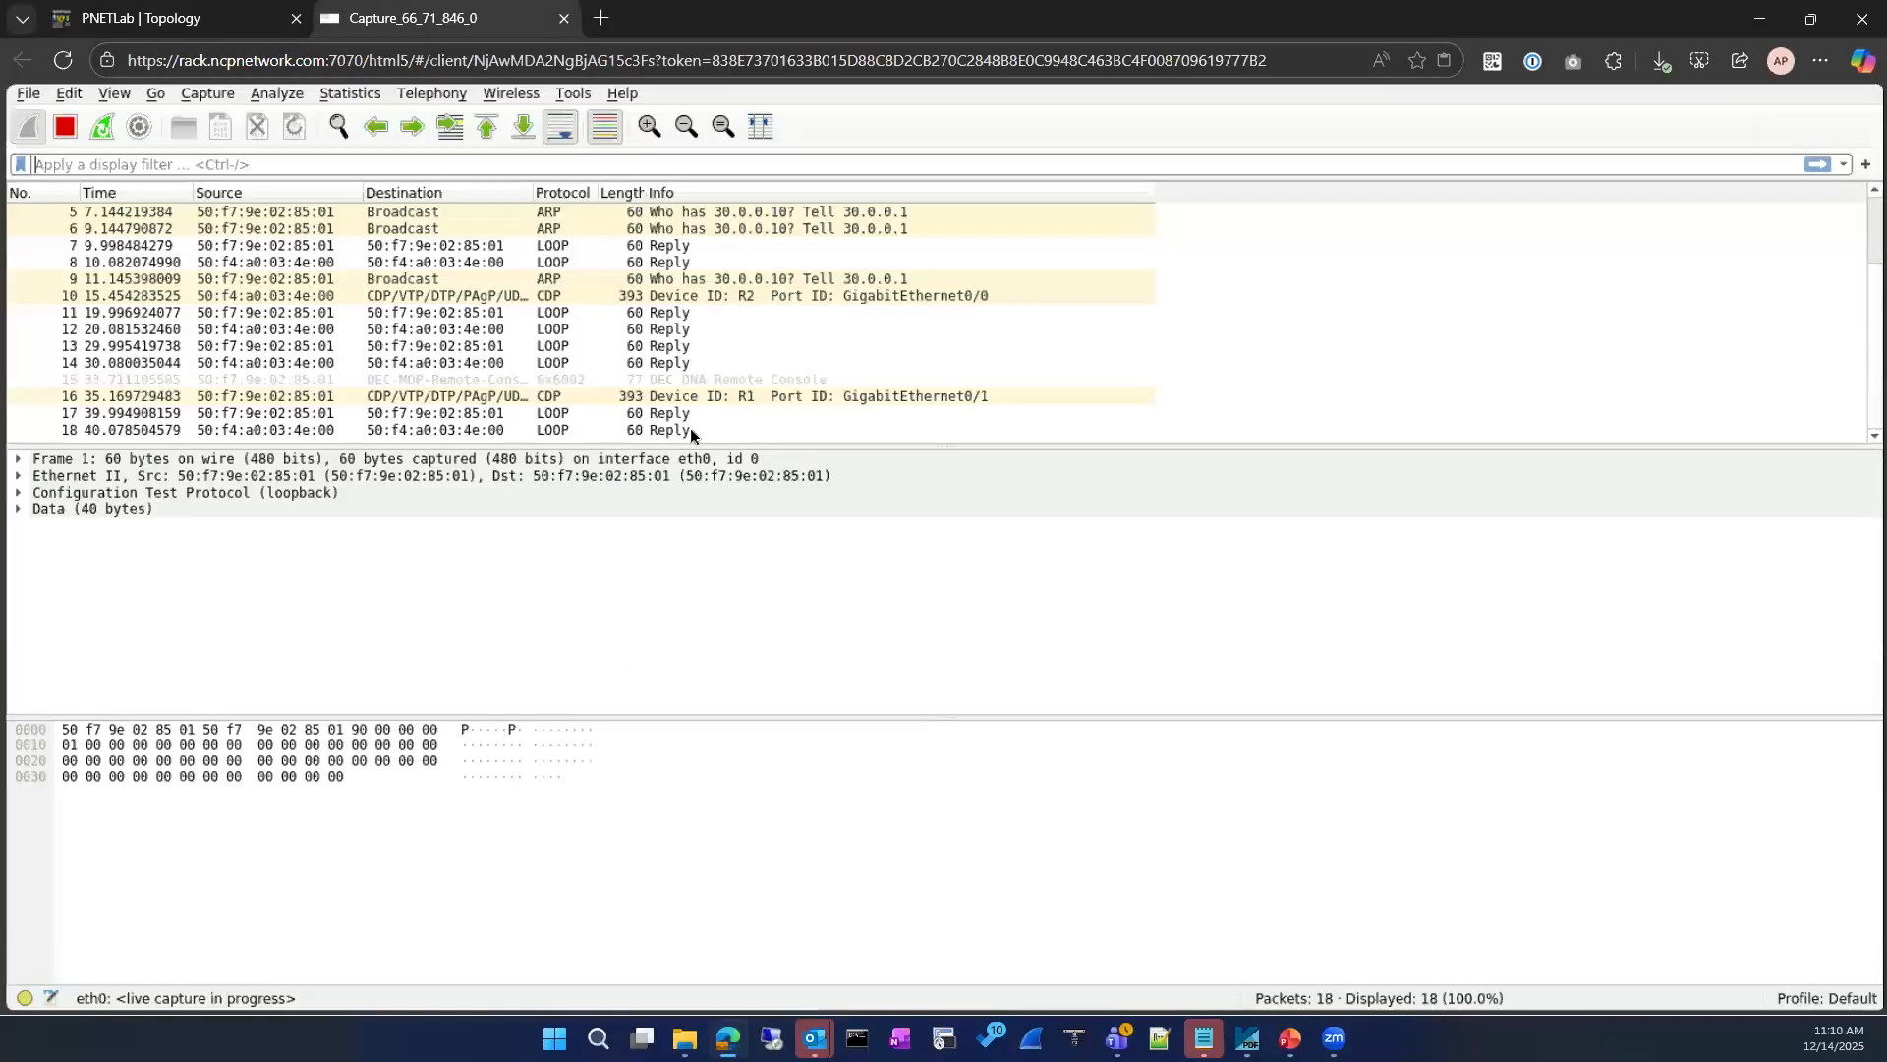
key("ctrl+Tab")
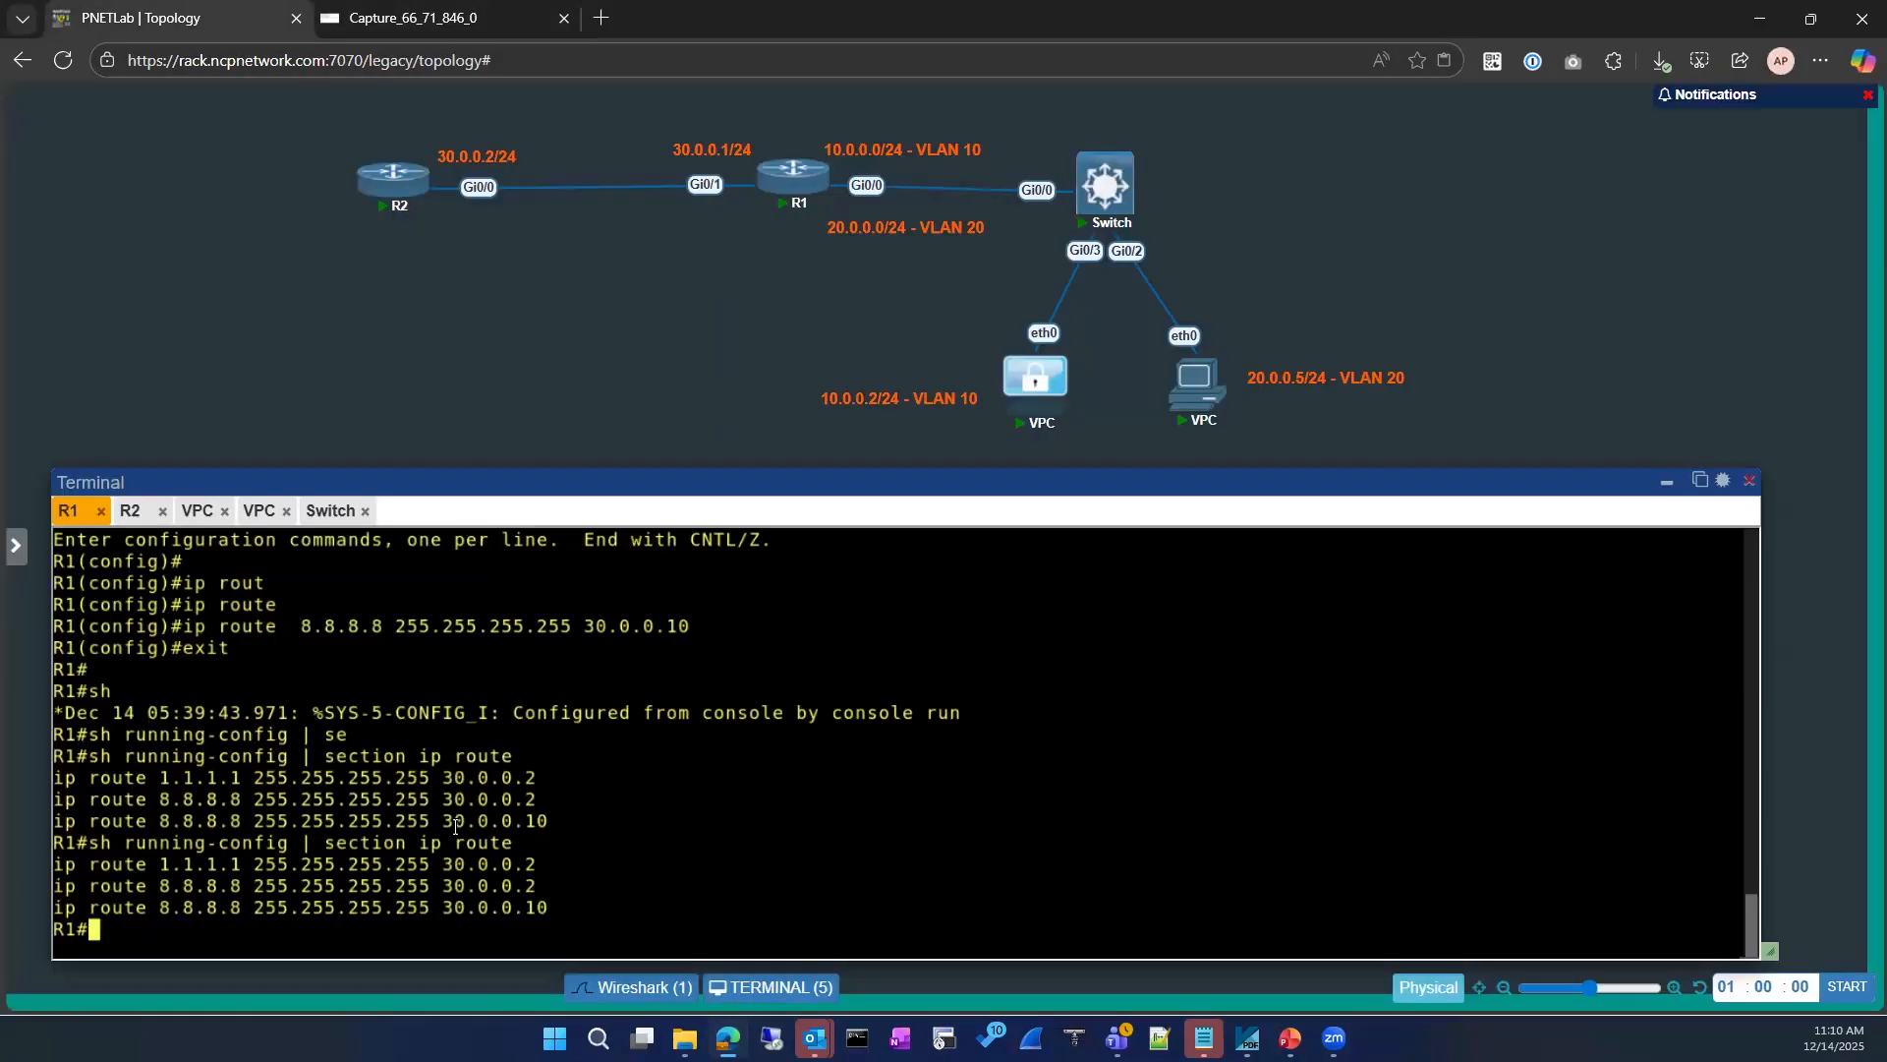
Step: List the options available for show running-config on R1, and cancel back to an empty prompt
type("sho")
key("Tab")
type("run")
key("Tab")
type("/] s")
key("BackSpace")
key("BackSpace")
key("BackSpace")
key("BackSpace")
type("?")
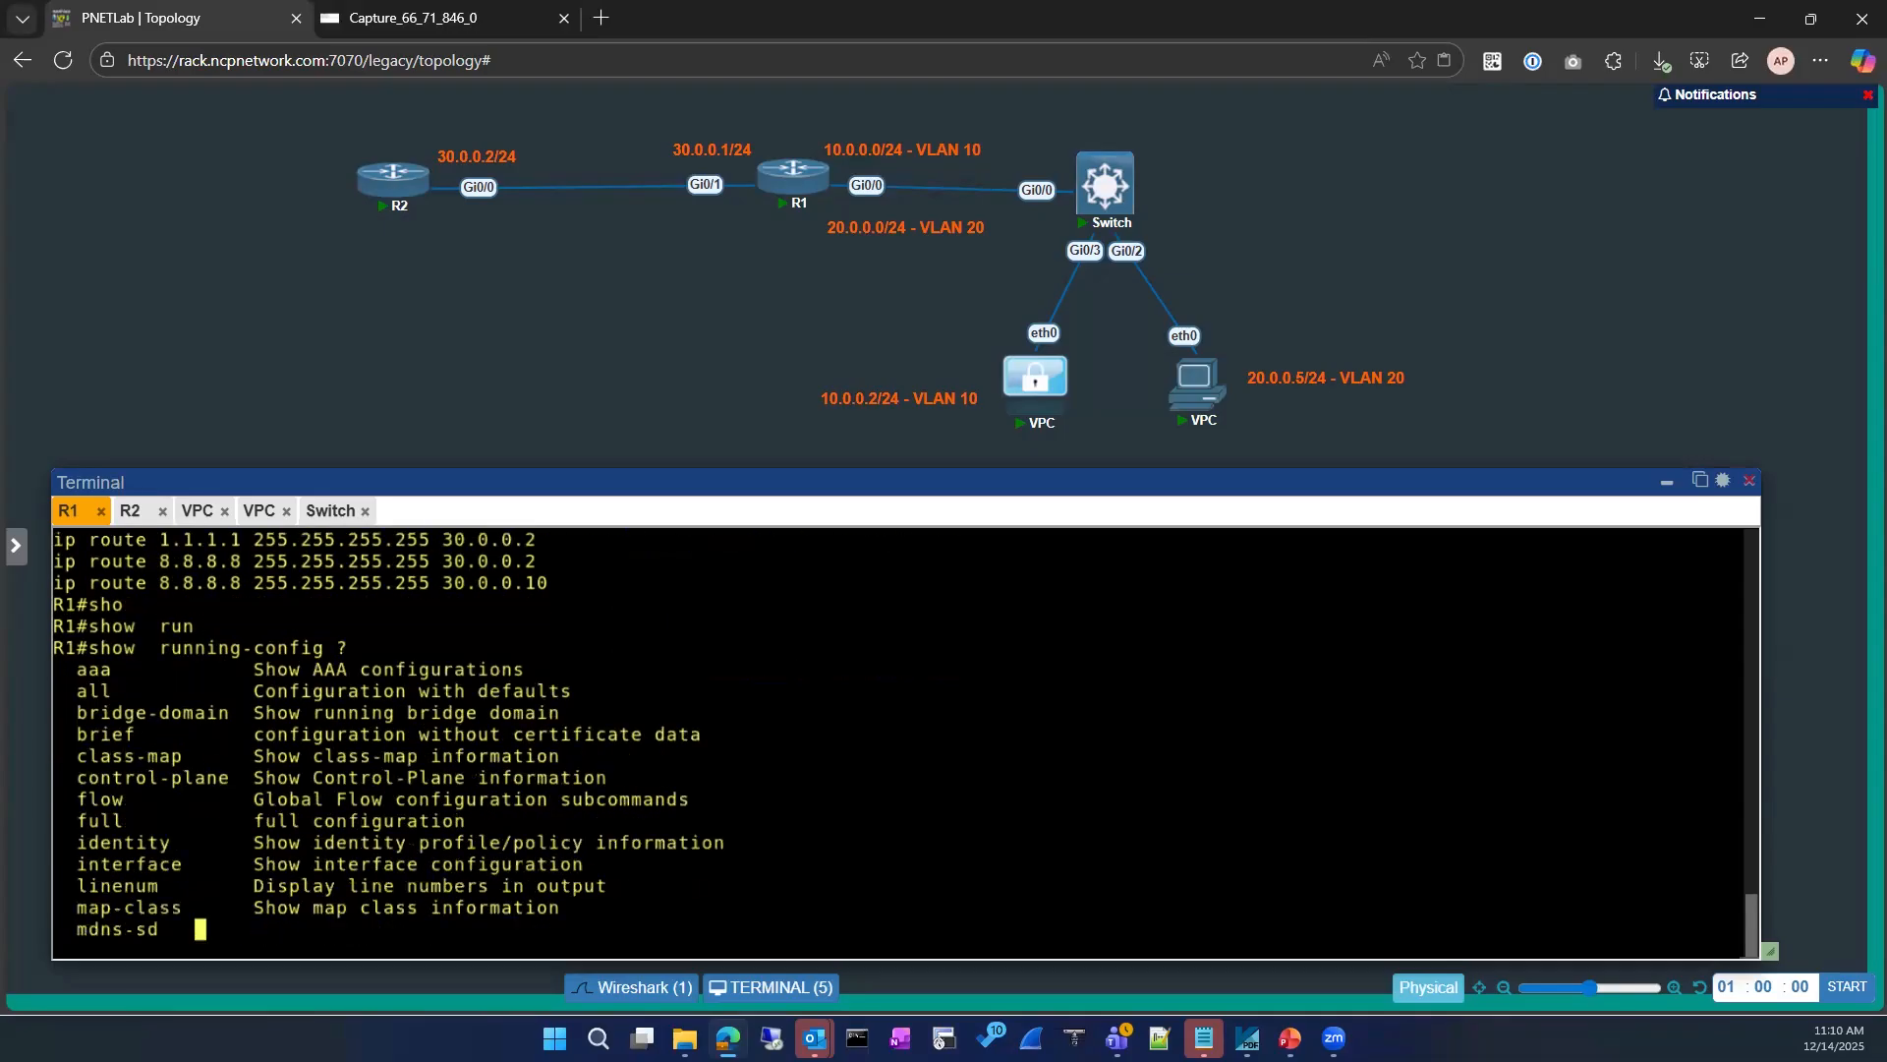
key("ctrl+c")
key("ctrl+c")
key("ctrl+c")
Step: Show only the 30.0.0.10 section of R1's running-config and highlight the returned ip route line
type("sh running-confi")
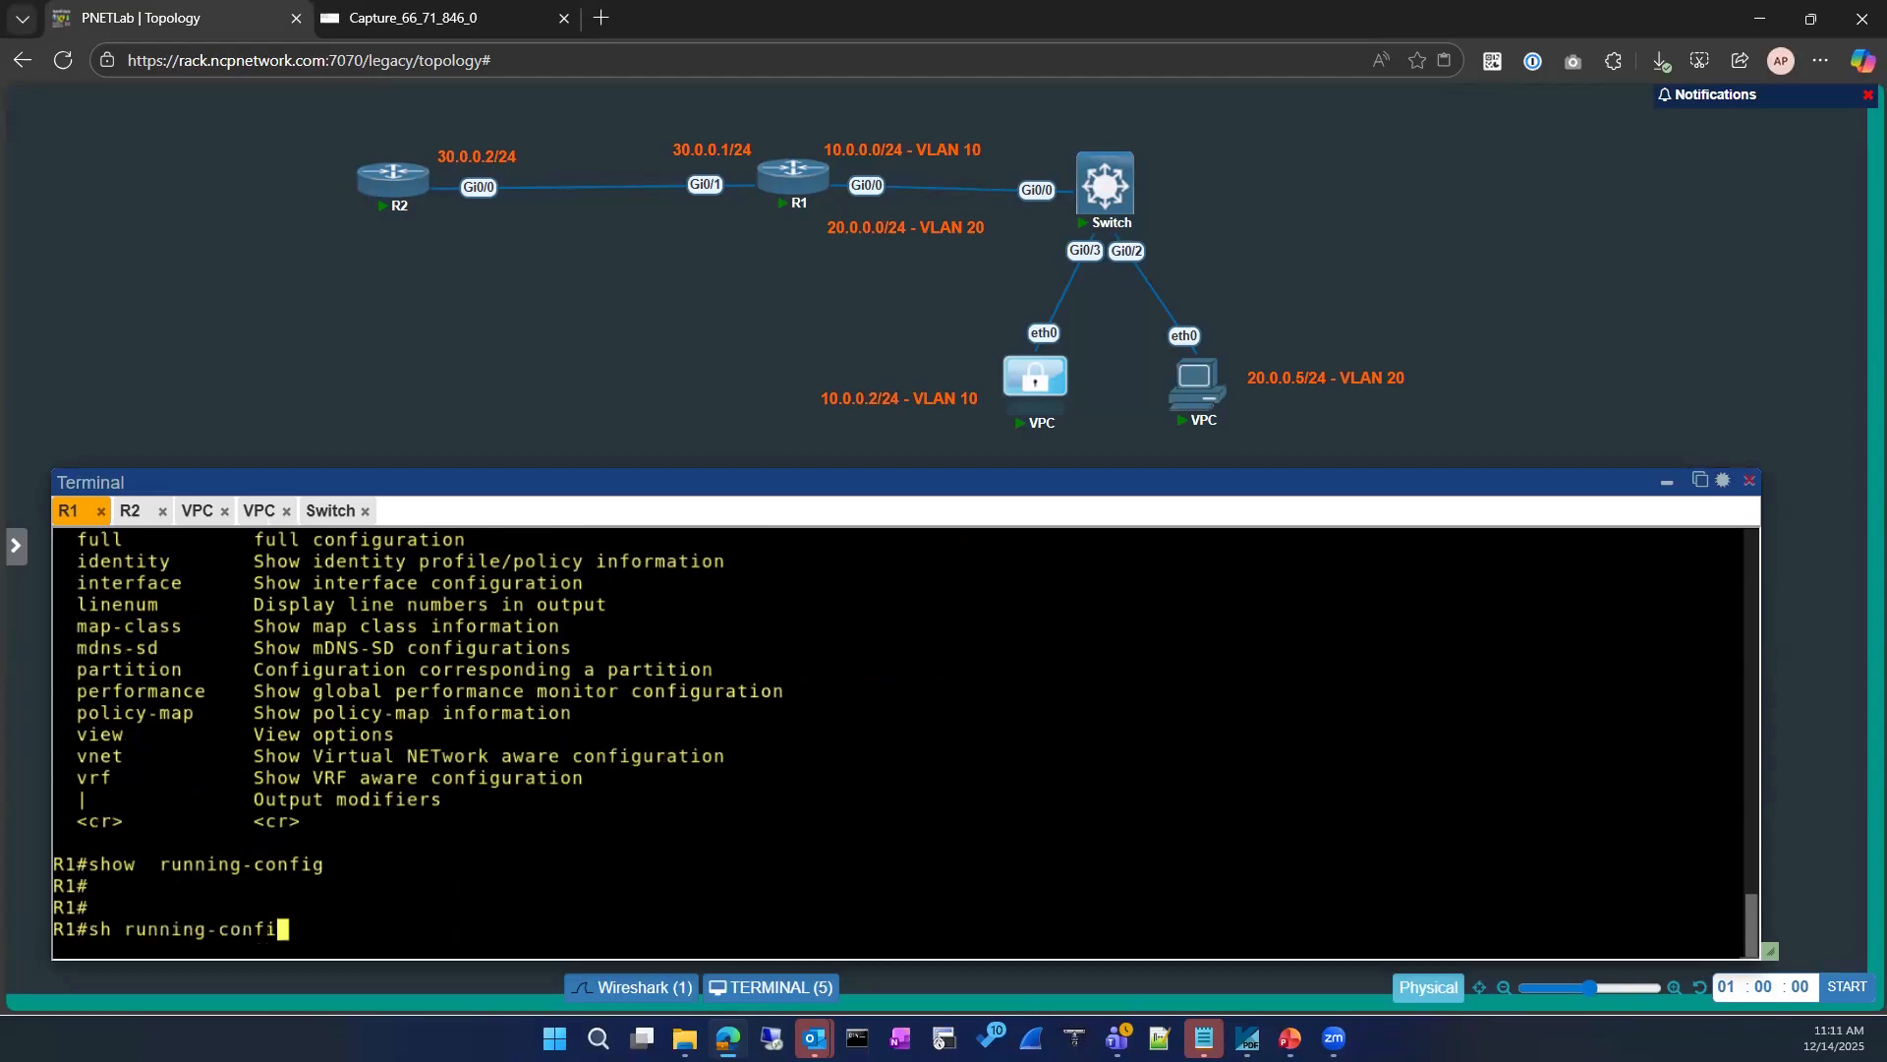
type("g | section ip rou")
key("BackSpace")
key("BackSpace")
key("BackSpace")
key("BackSpace")
key("BackSpace")
key("BackSpace")
key("BackSpace")
key("BackSpace")
key("BackSpace")
key("BackSpace")
key("BackSpace")
key("BackSpace")
key("BackSpace")
key("Tab")
type("30.0.0.1")
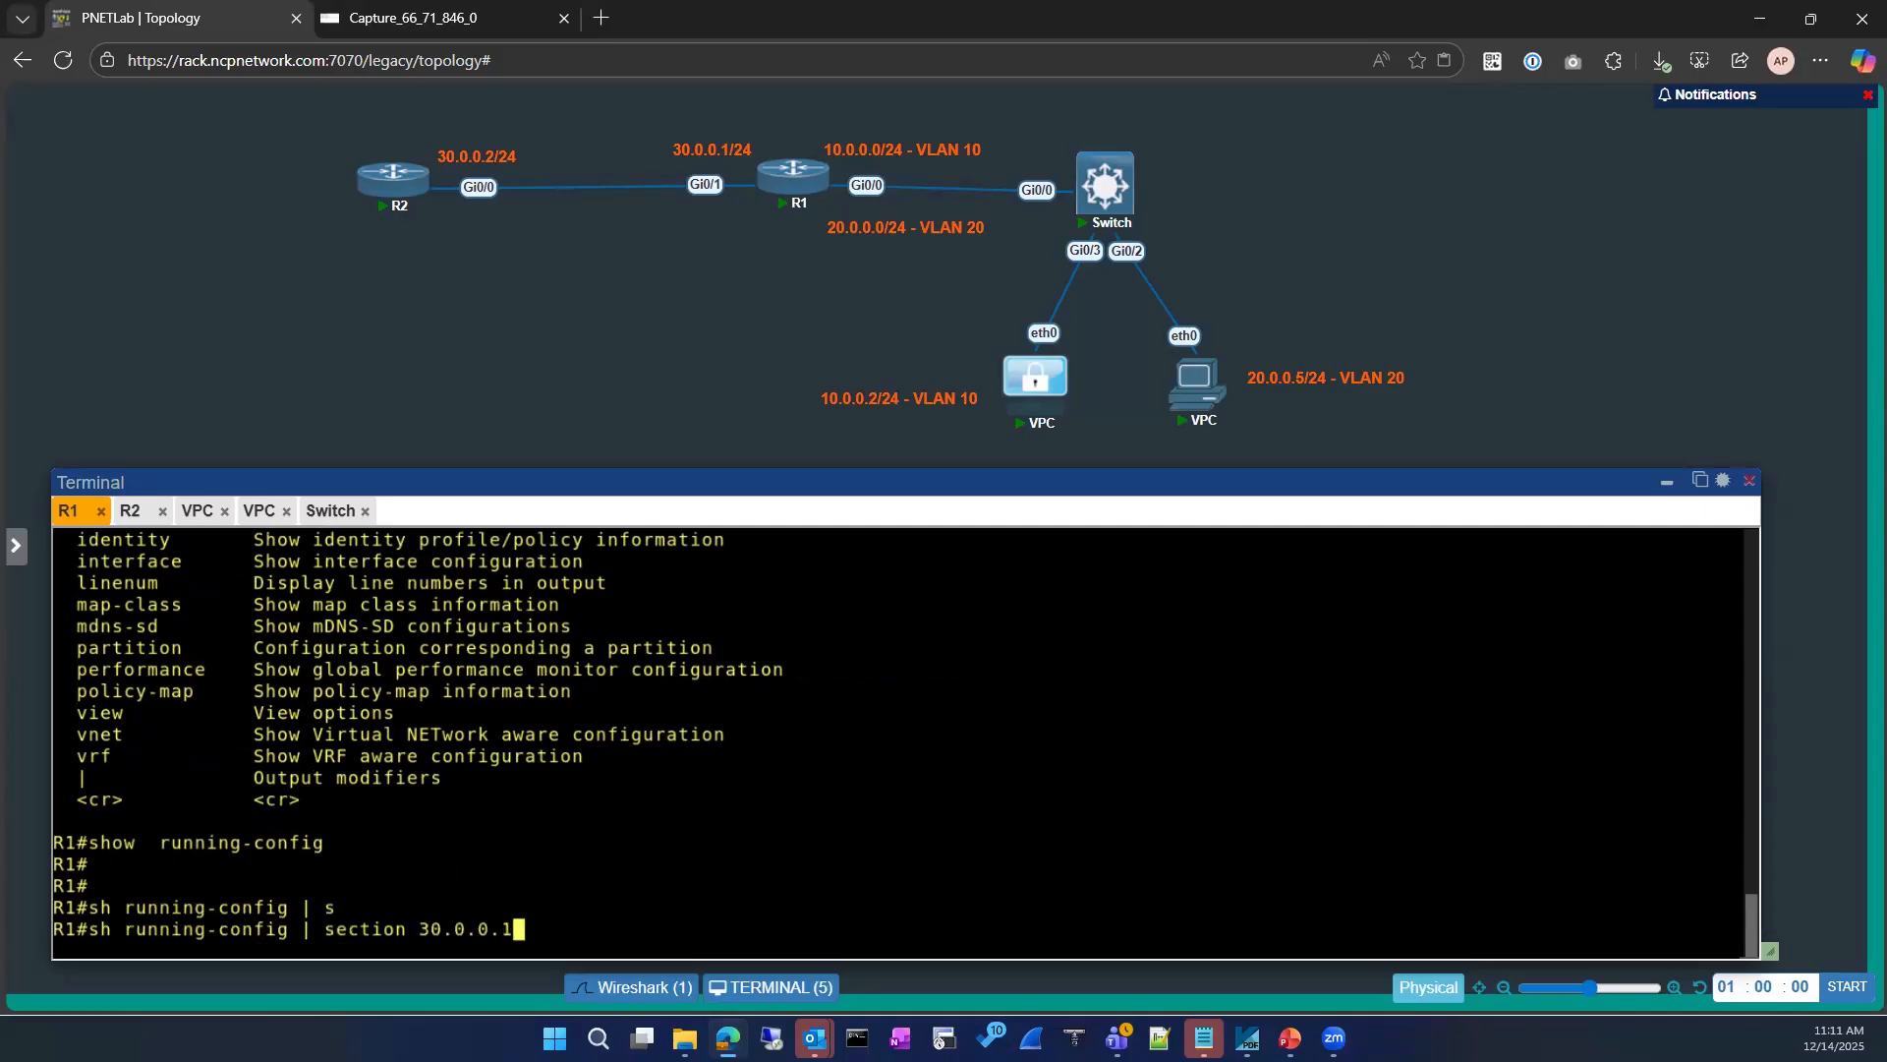
type("0")
key("Return")
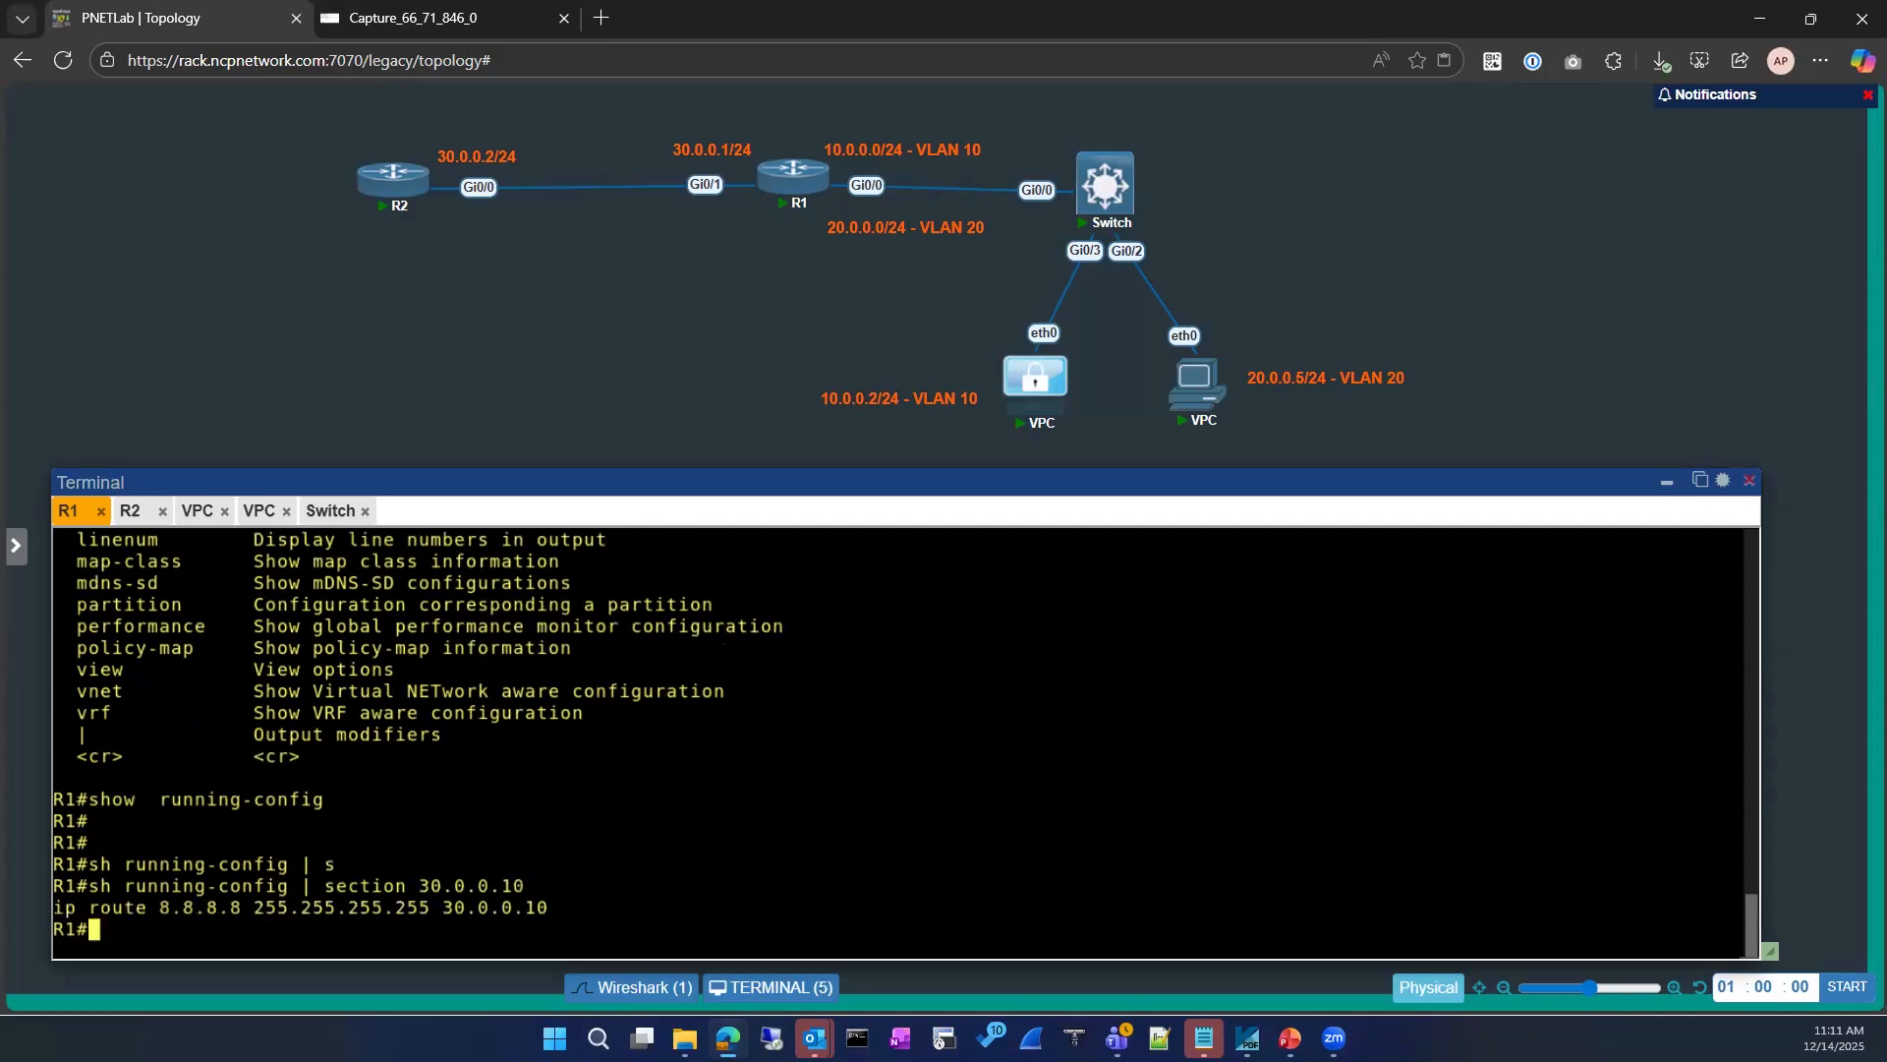
left_click_drag(547, 909, 59, 904)
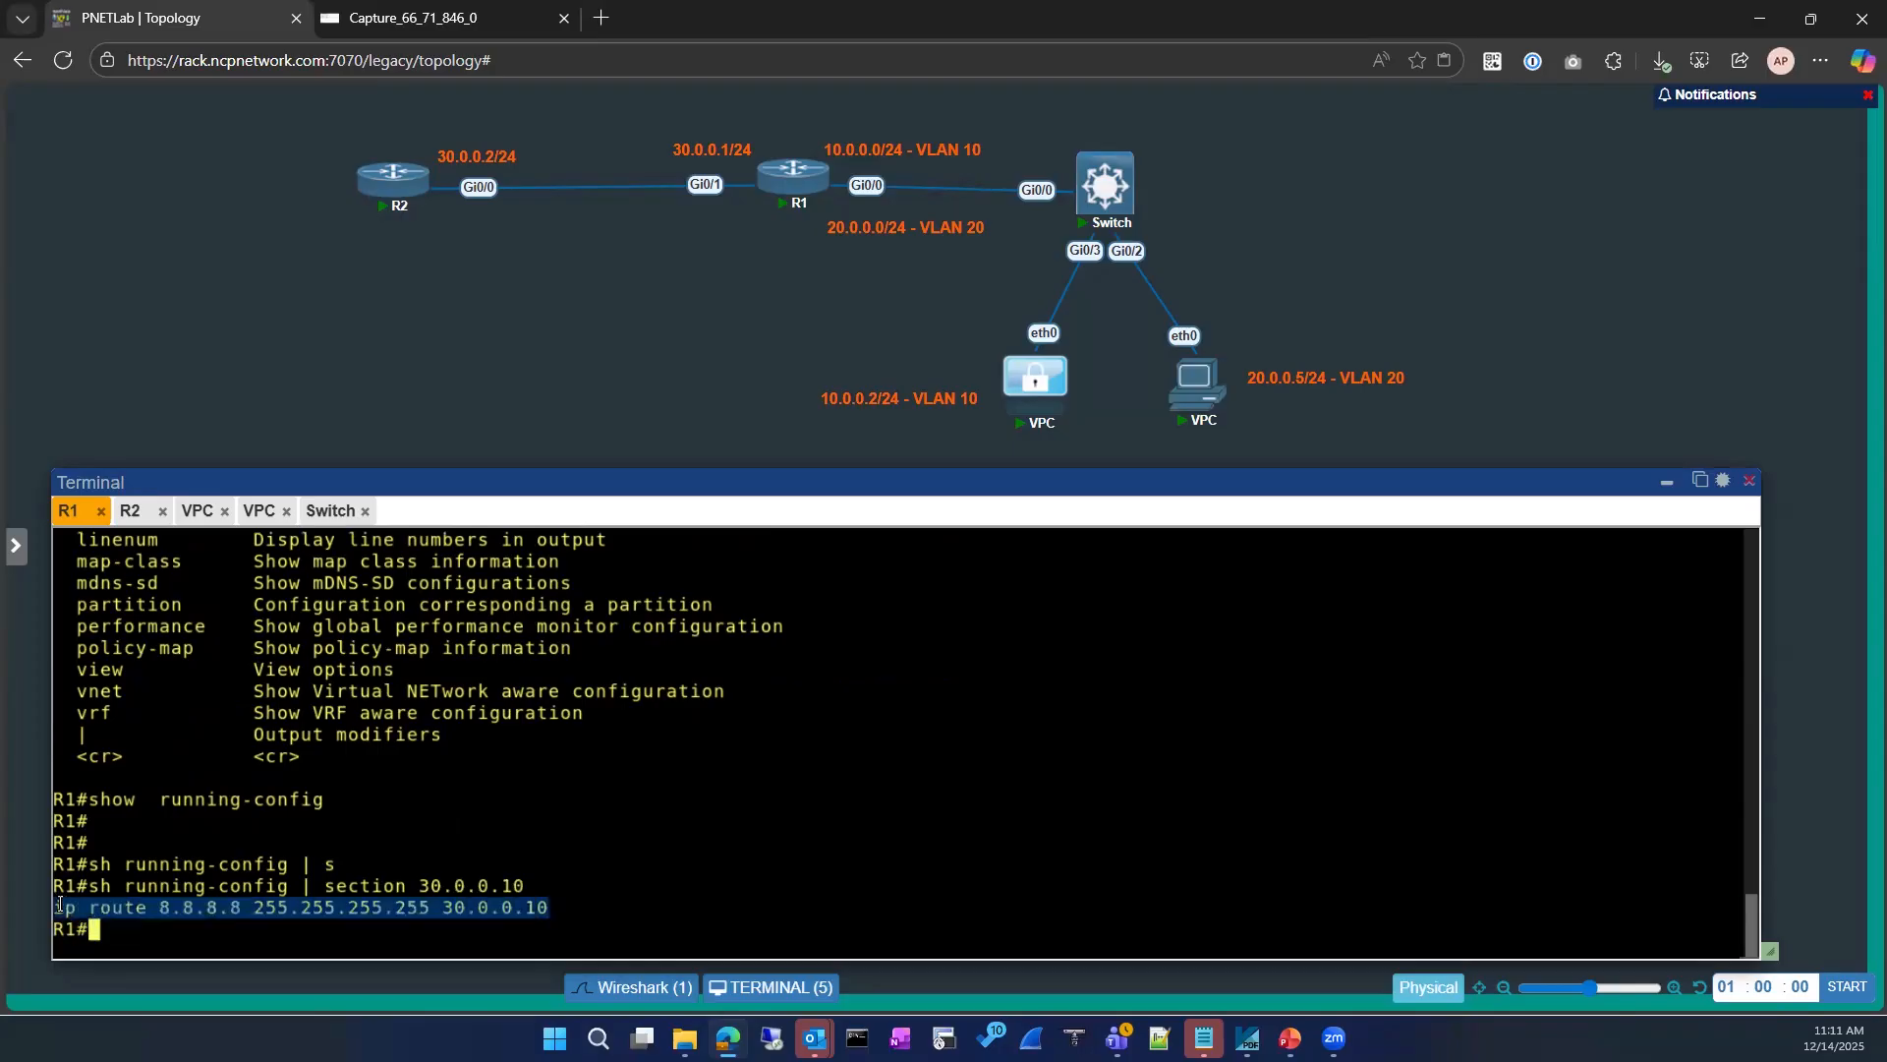
left_click_drag(556, 909, 43, 914)
Step: Examine the live capture for ARP requests to 30.0.0.10 and any ICMP packets, comparing them with R1's route and the topology
left_click(454, 17)
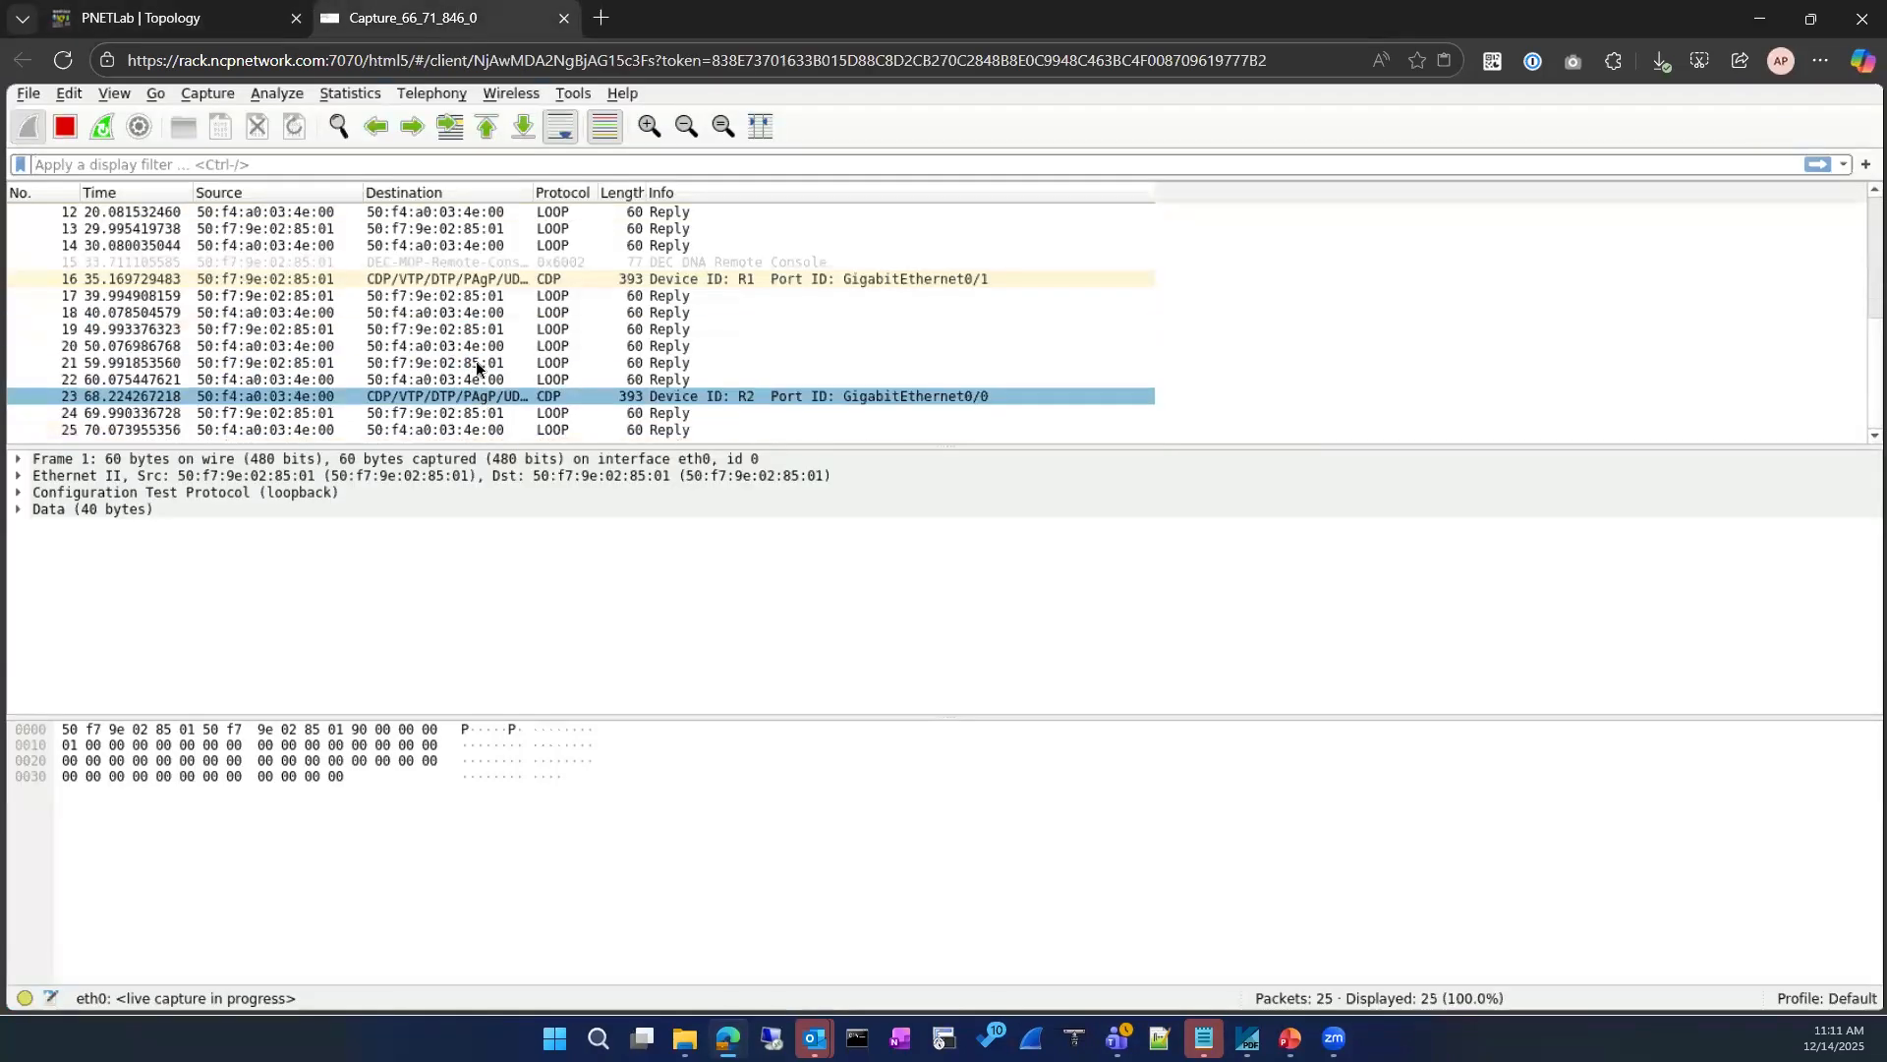
scroll(491, 311, "up", 4)
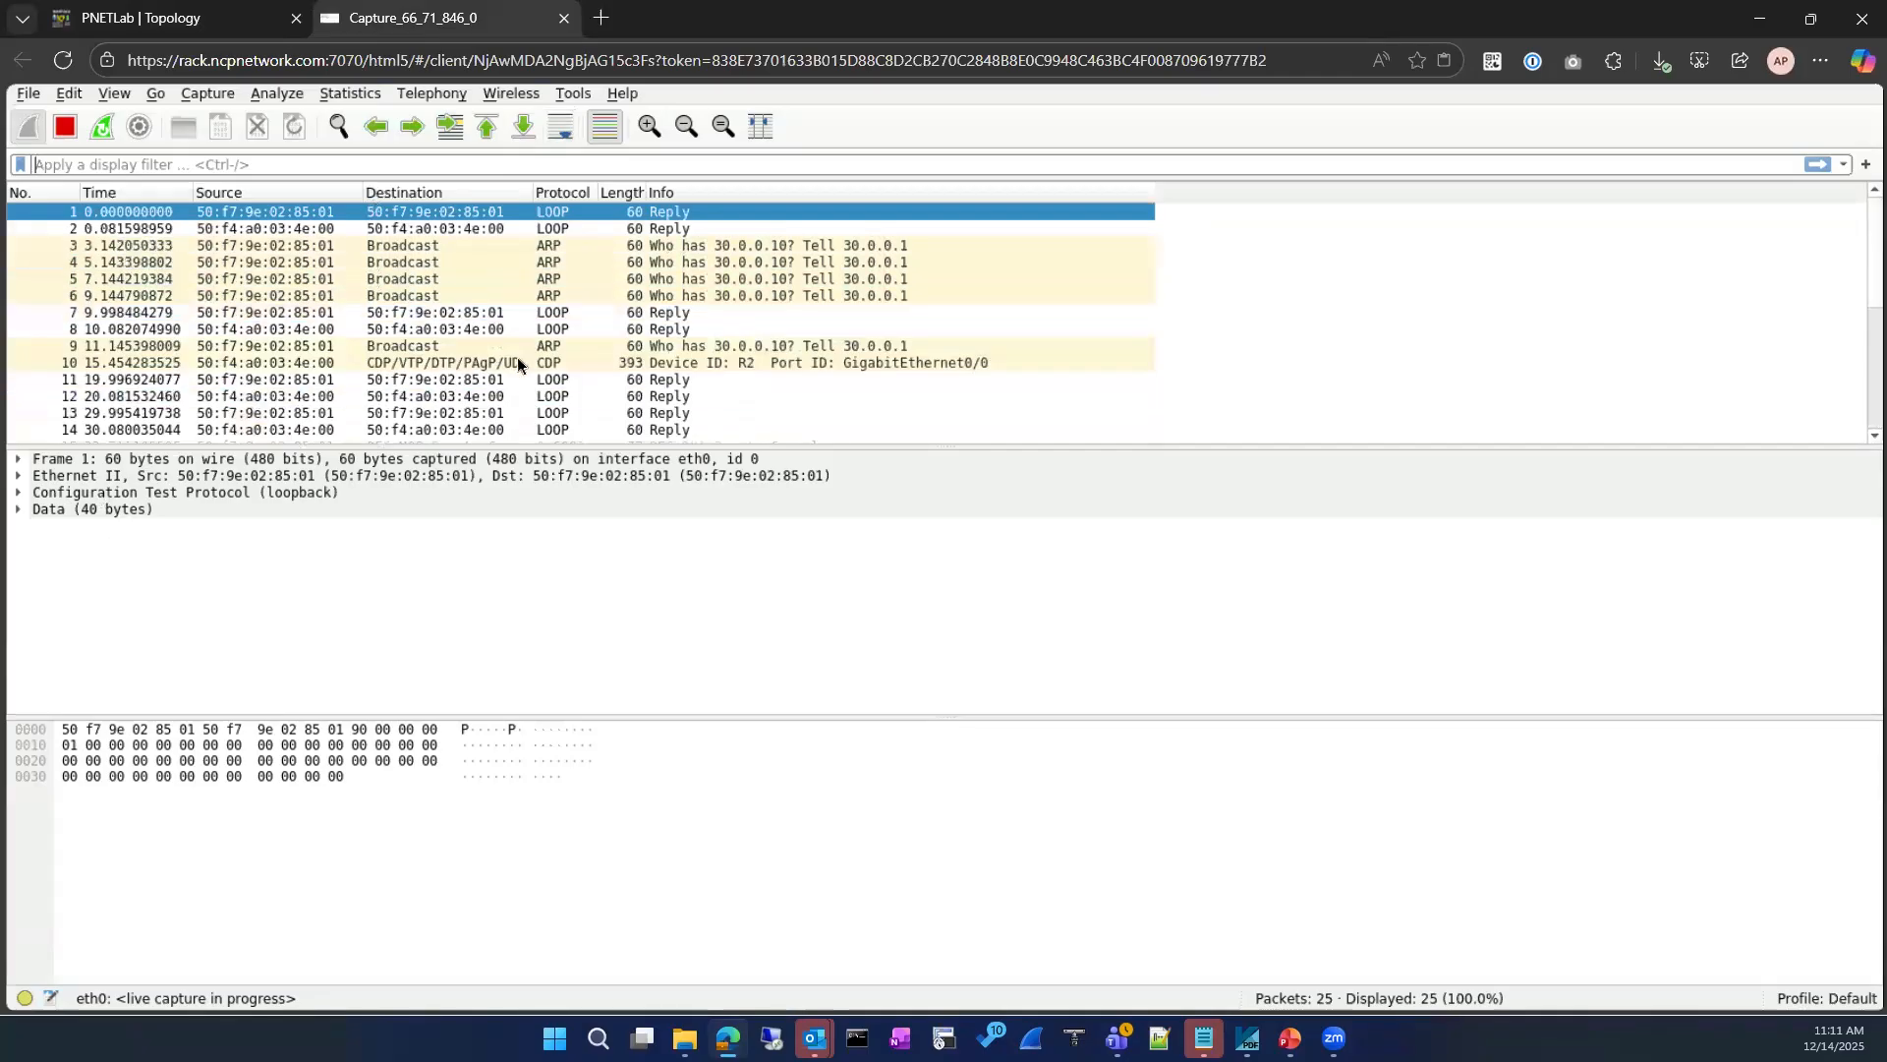
left_click(194, 18)
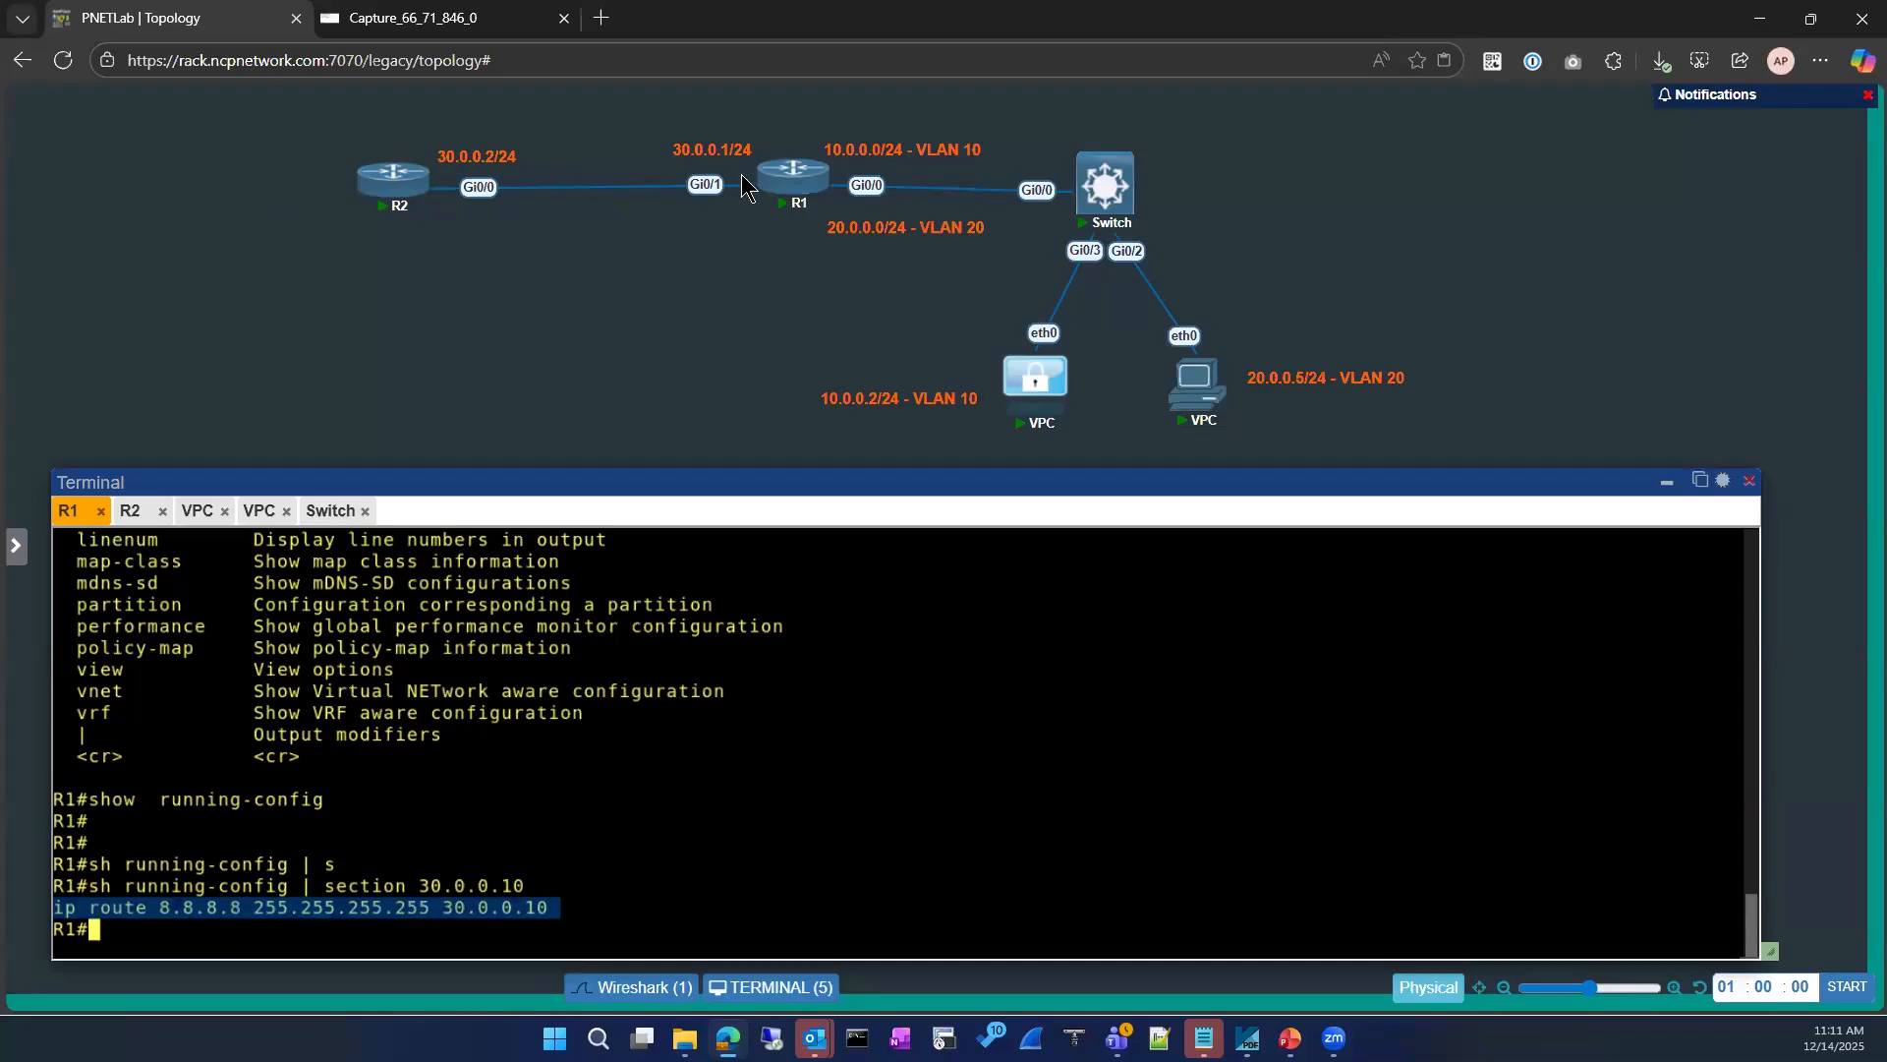
mouse_move(391, 192)
left_click(438, 18)
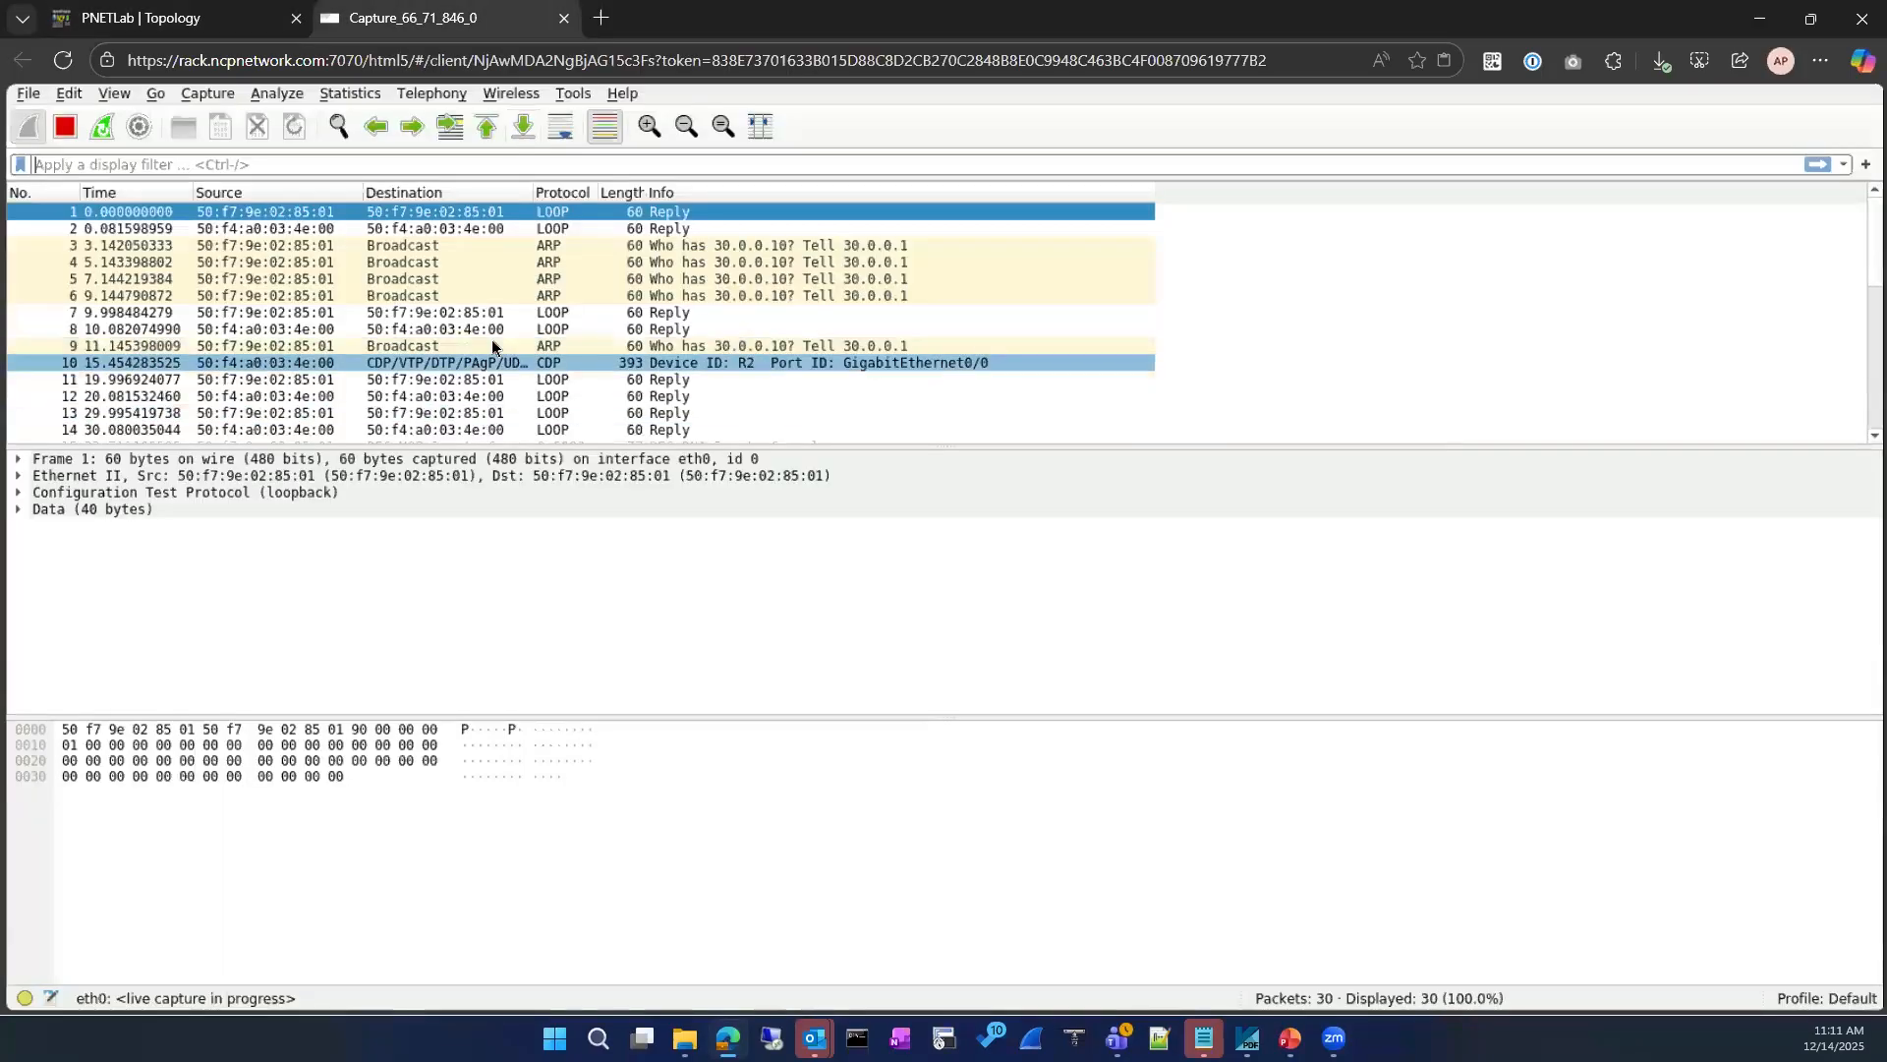
scroll(510, 356, "down", 4)
scroll(498, 346, "up", 4)
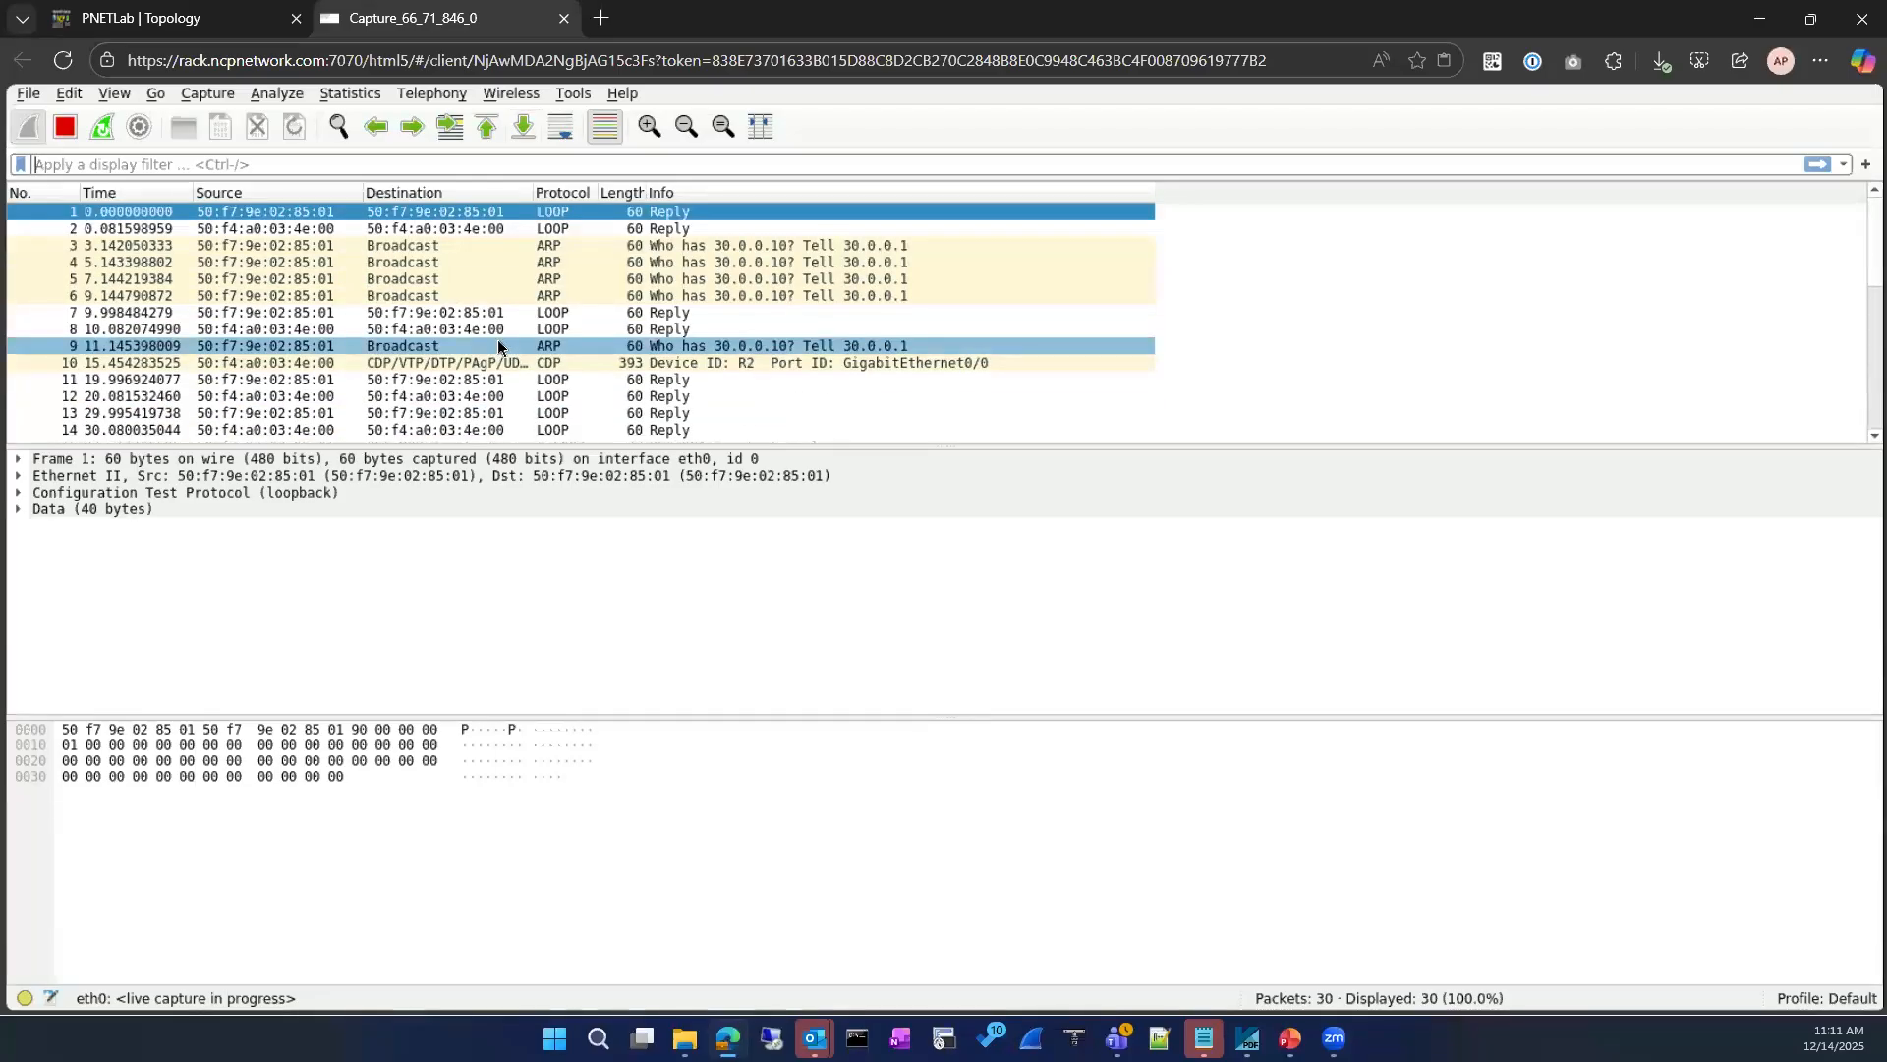
left_click(205, 21)
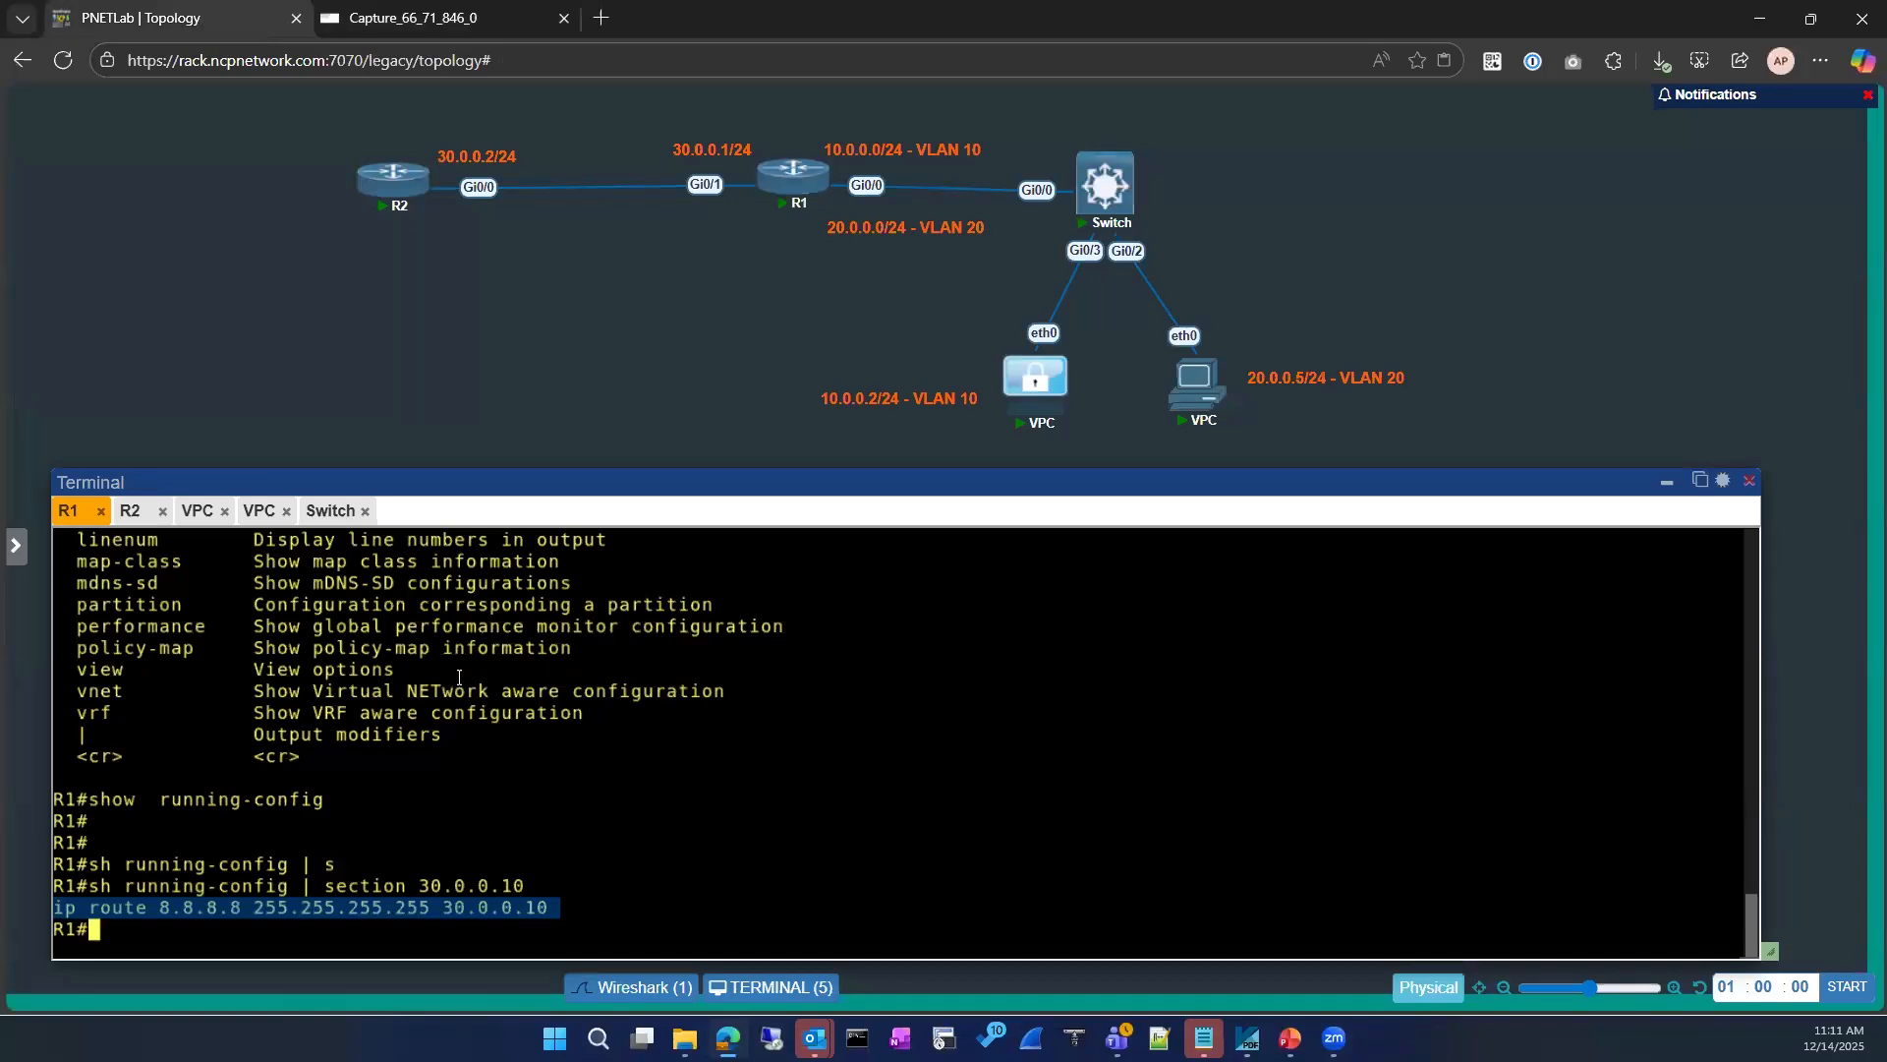
mouse_move(798, 200)
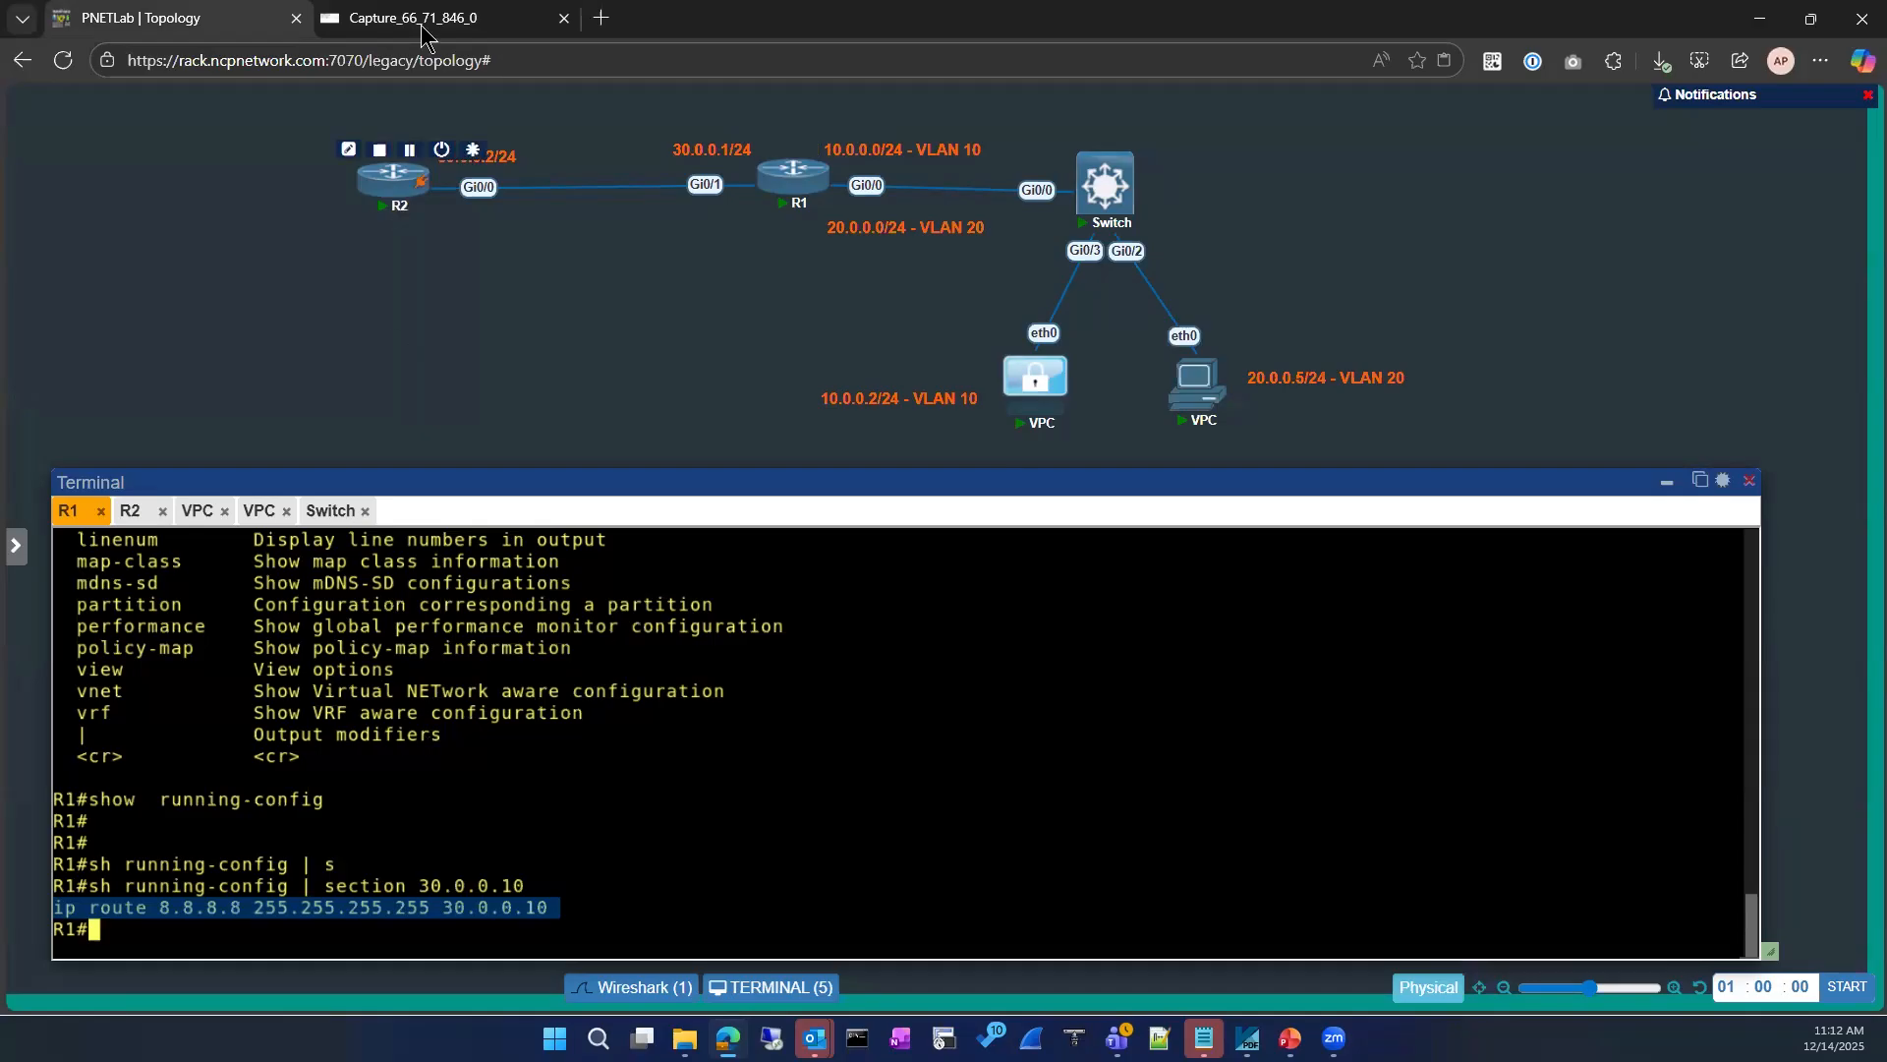
left_click(501, 18)
scroll(521, 392, "down", 7)
scroll(522, 392, "up", 7)
scroll(526, 392, "down", 1)
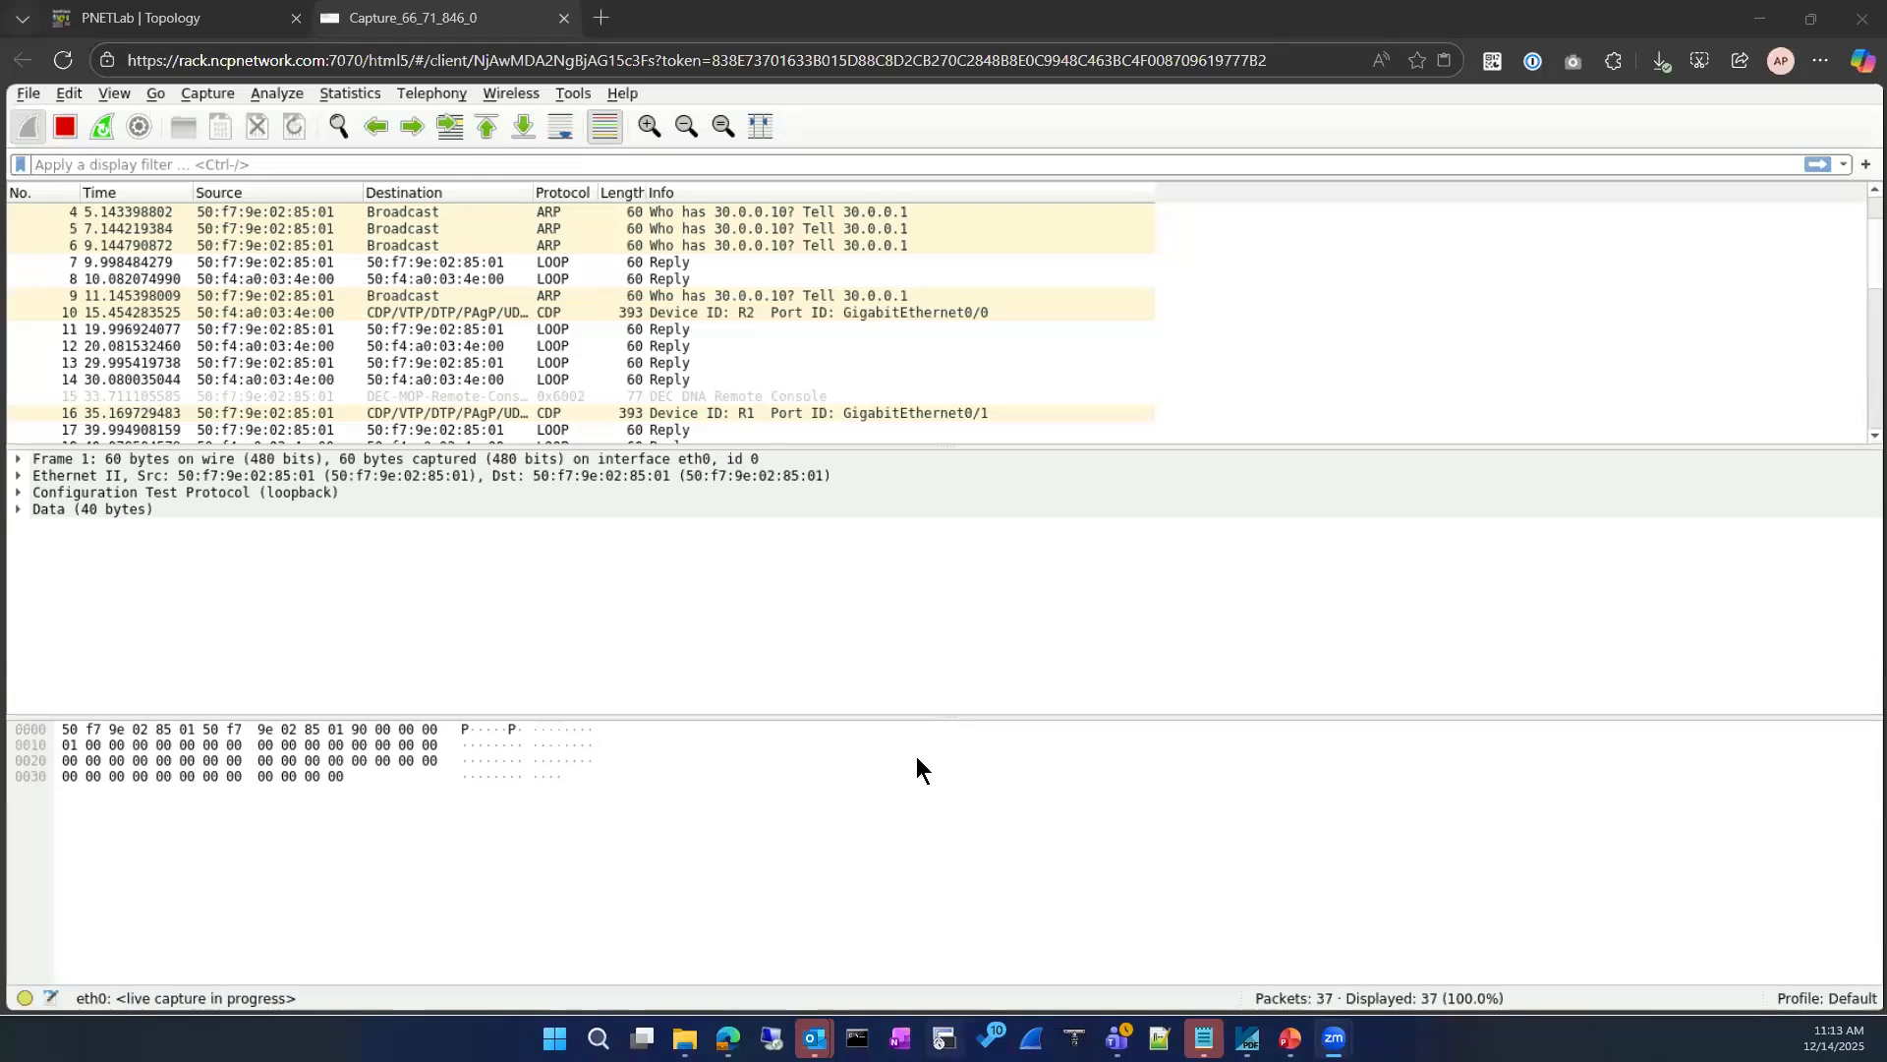
Step: Show the IP access lists configured on R1
left_click(729, 1039)
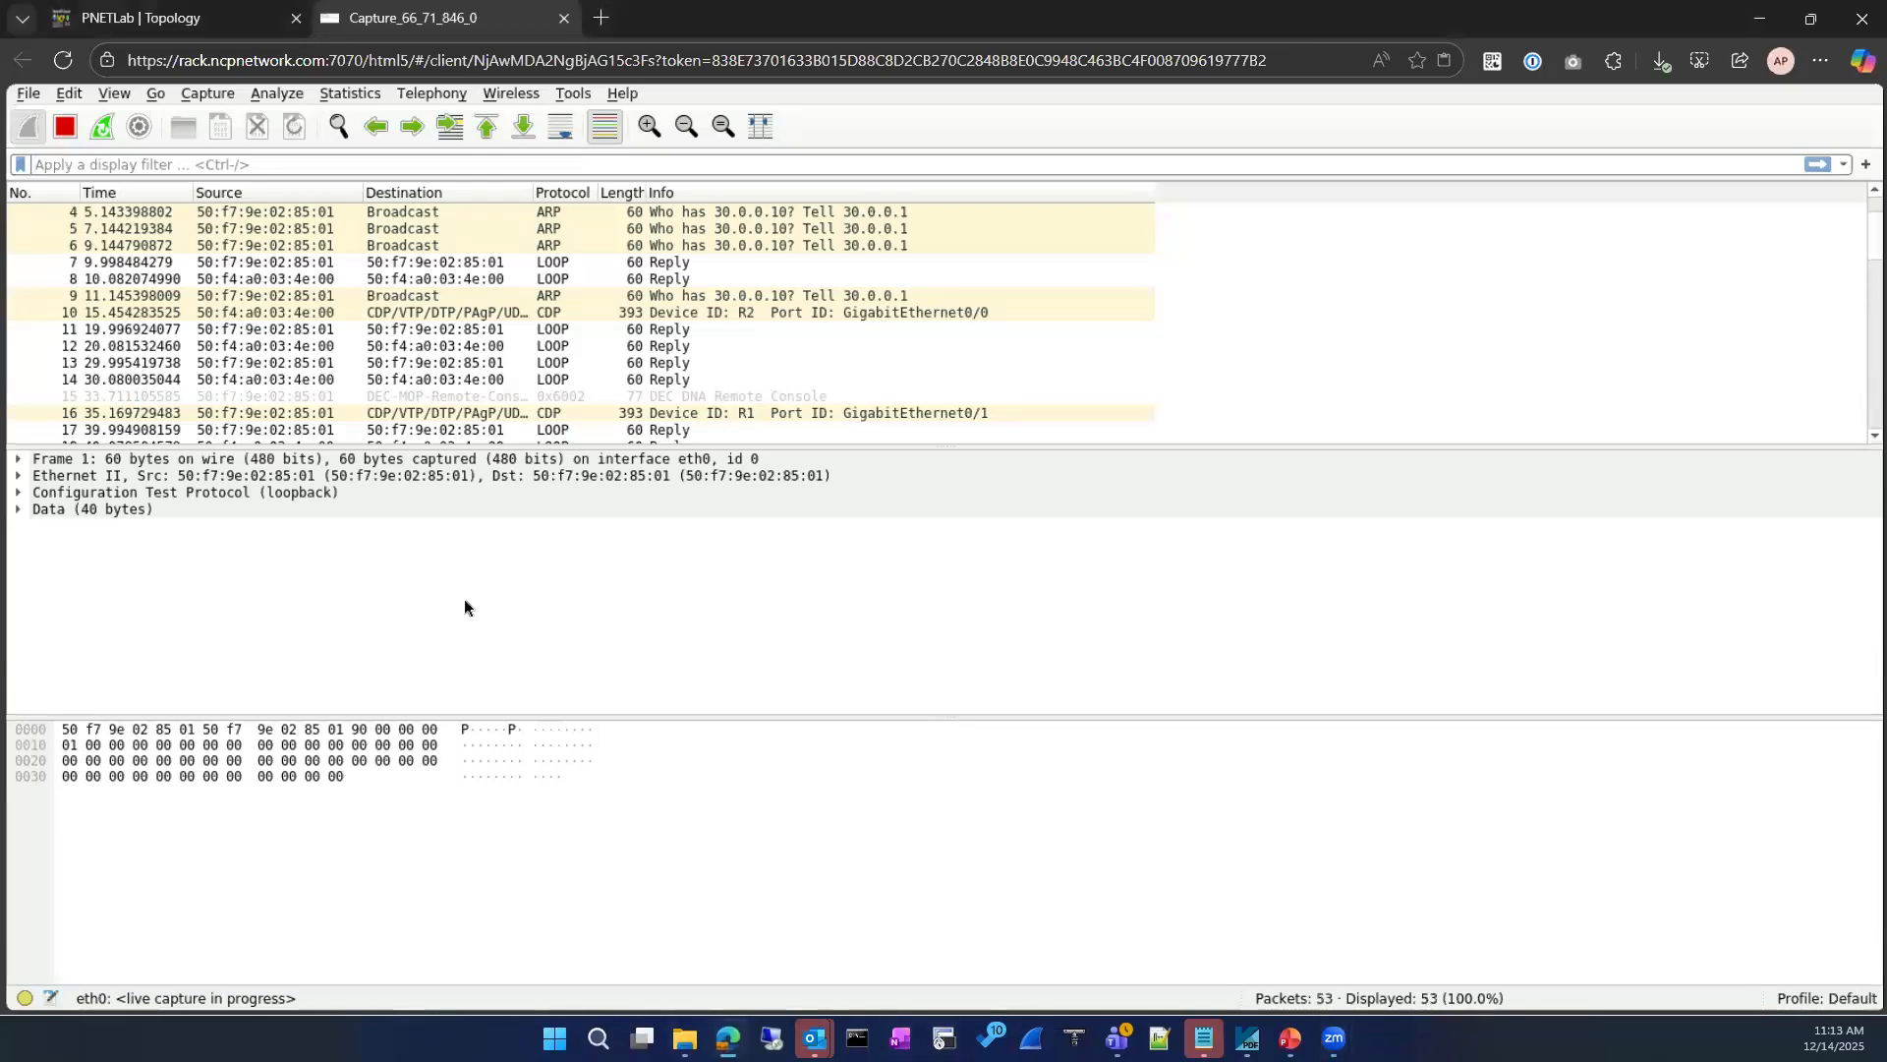
left_click(165, 30)
left_click(242, 766)
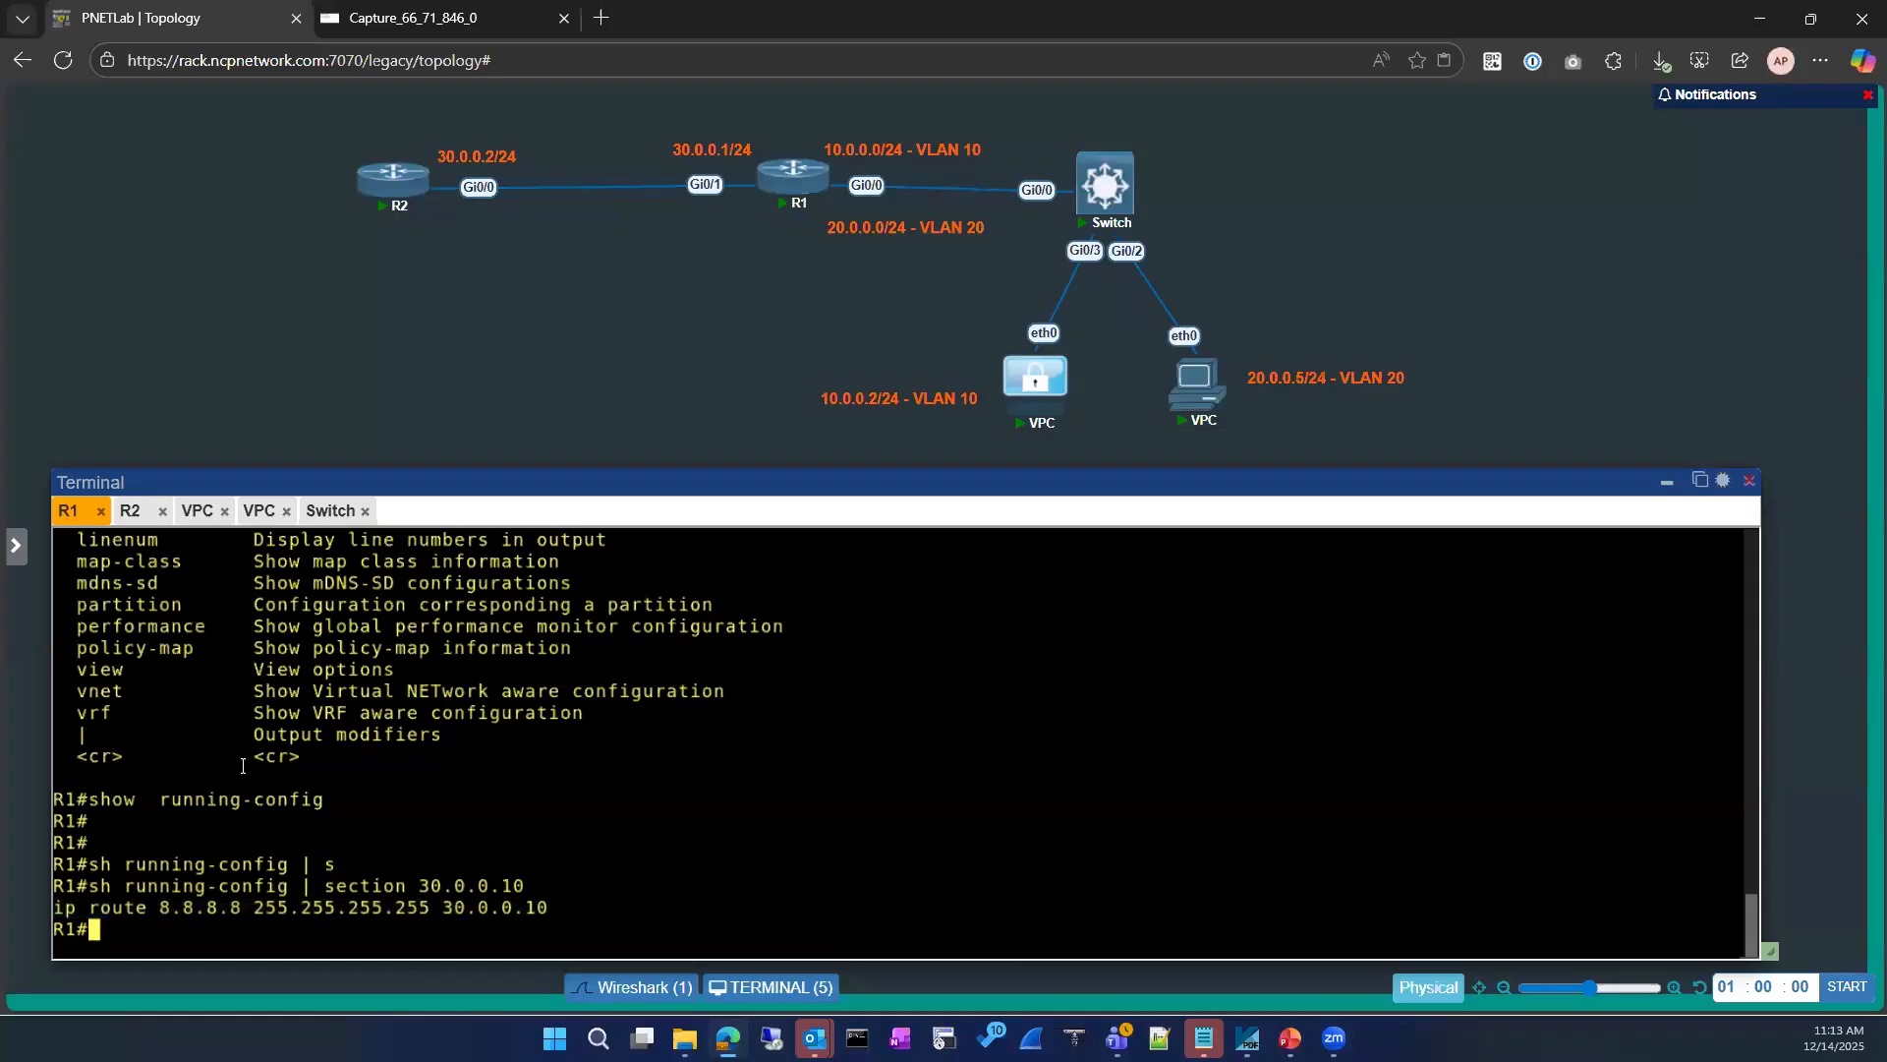
key("Return")
key("Return")
type("sh ip acce")
key("Tab")
key("Return")
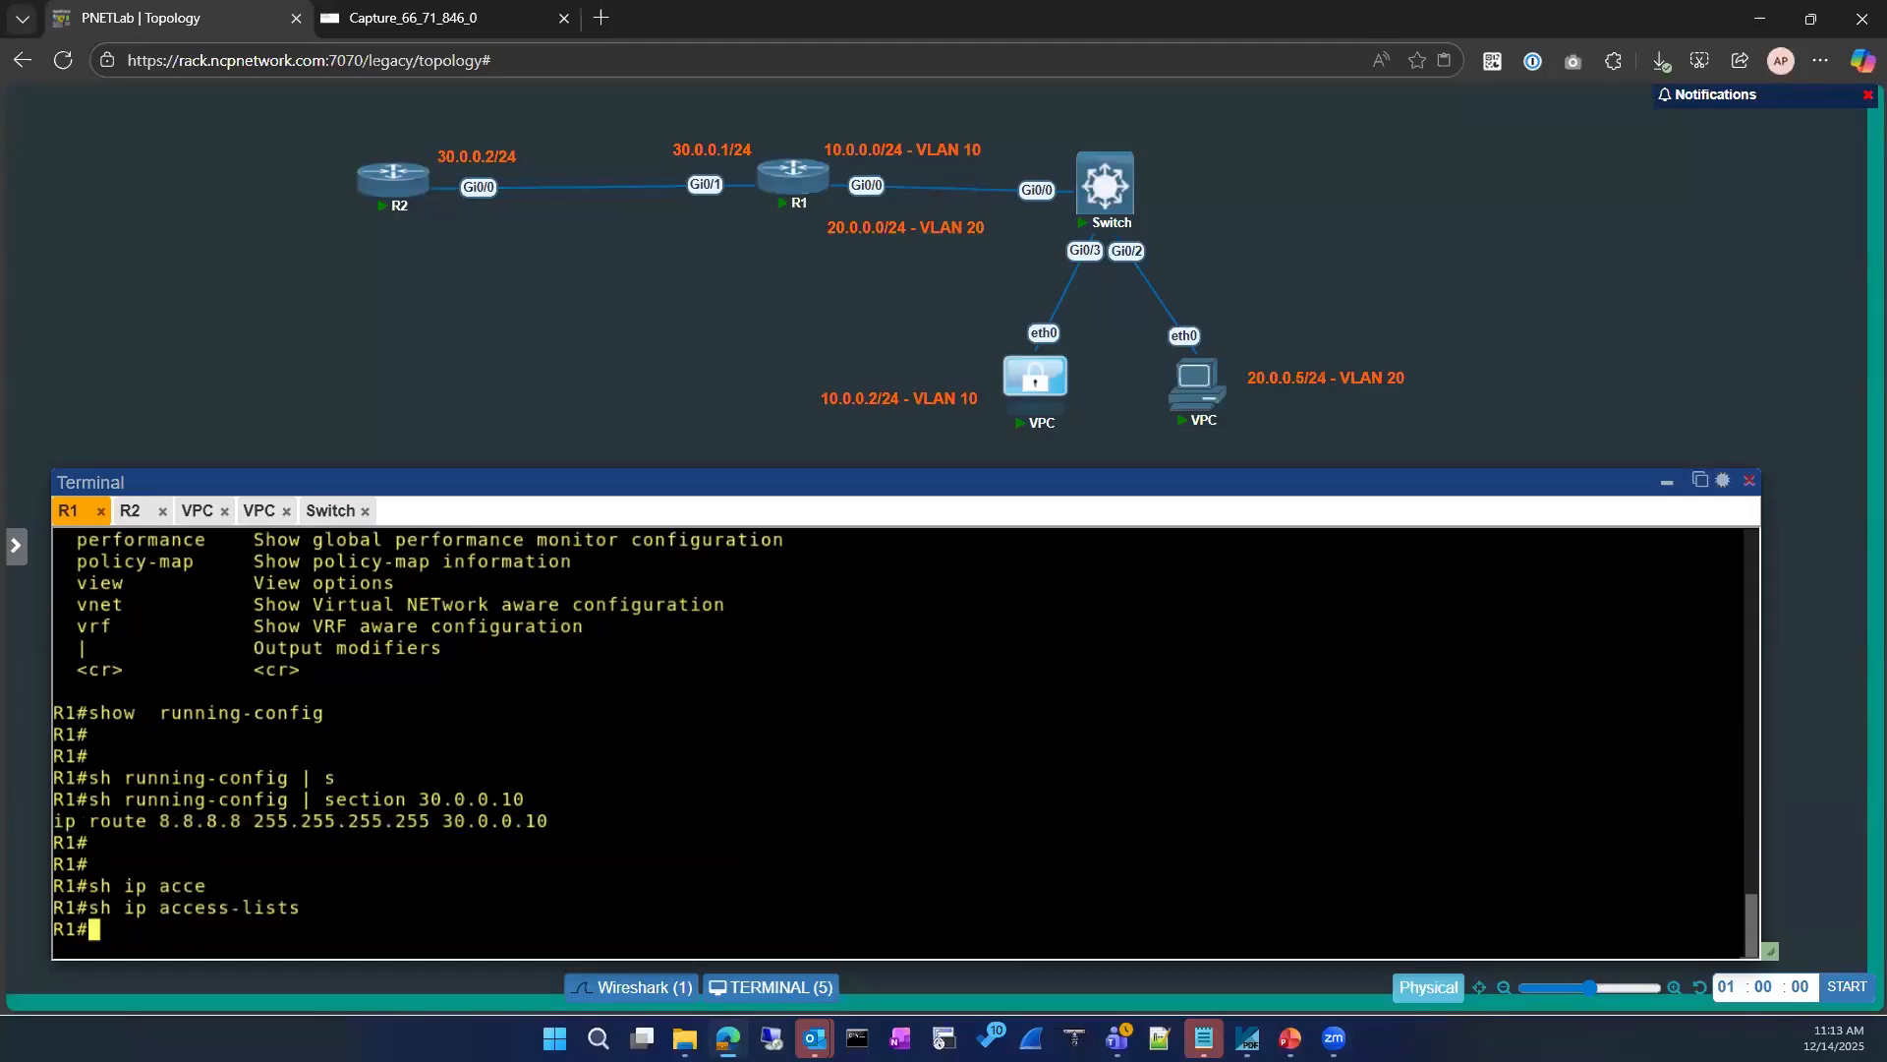
Step: Show the IP access lists configured on R2
left_click(131, 510)
type("sh ip acce")
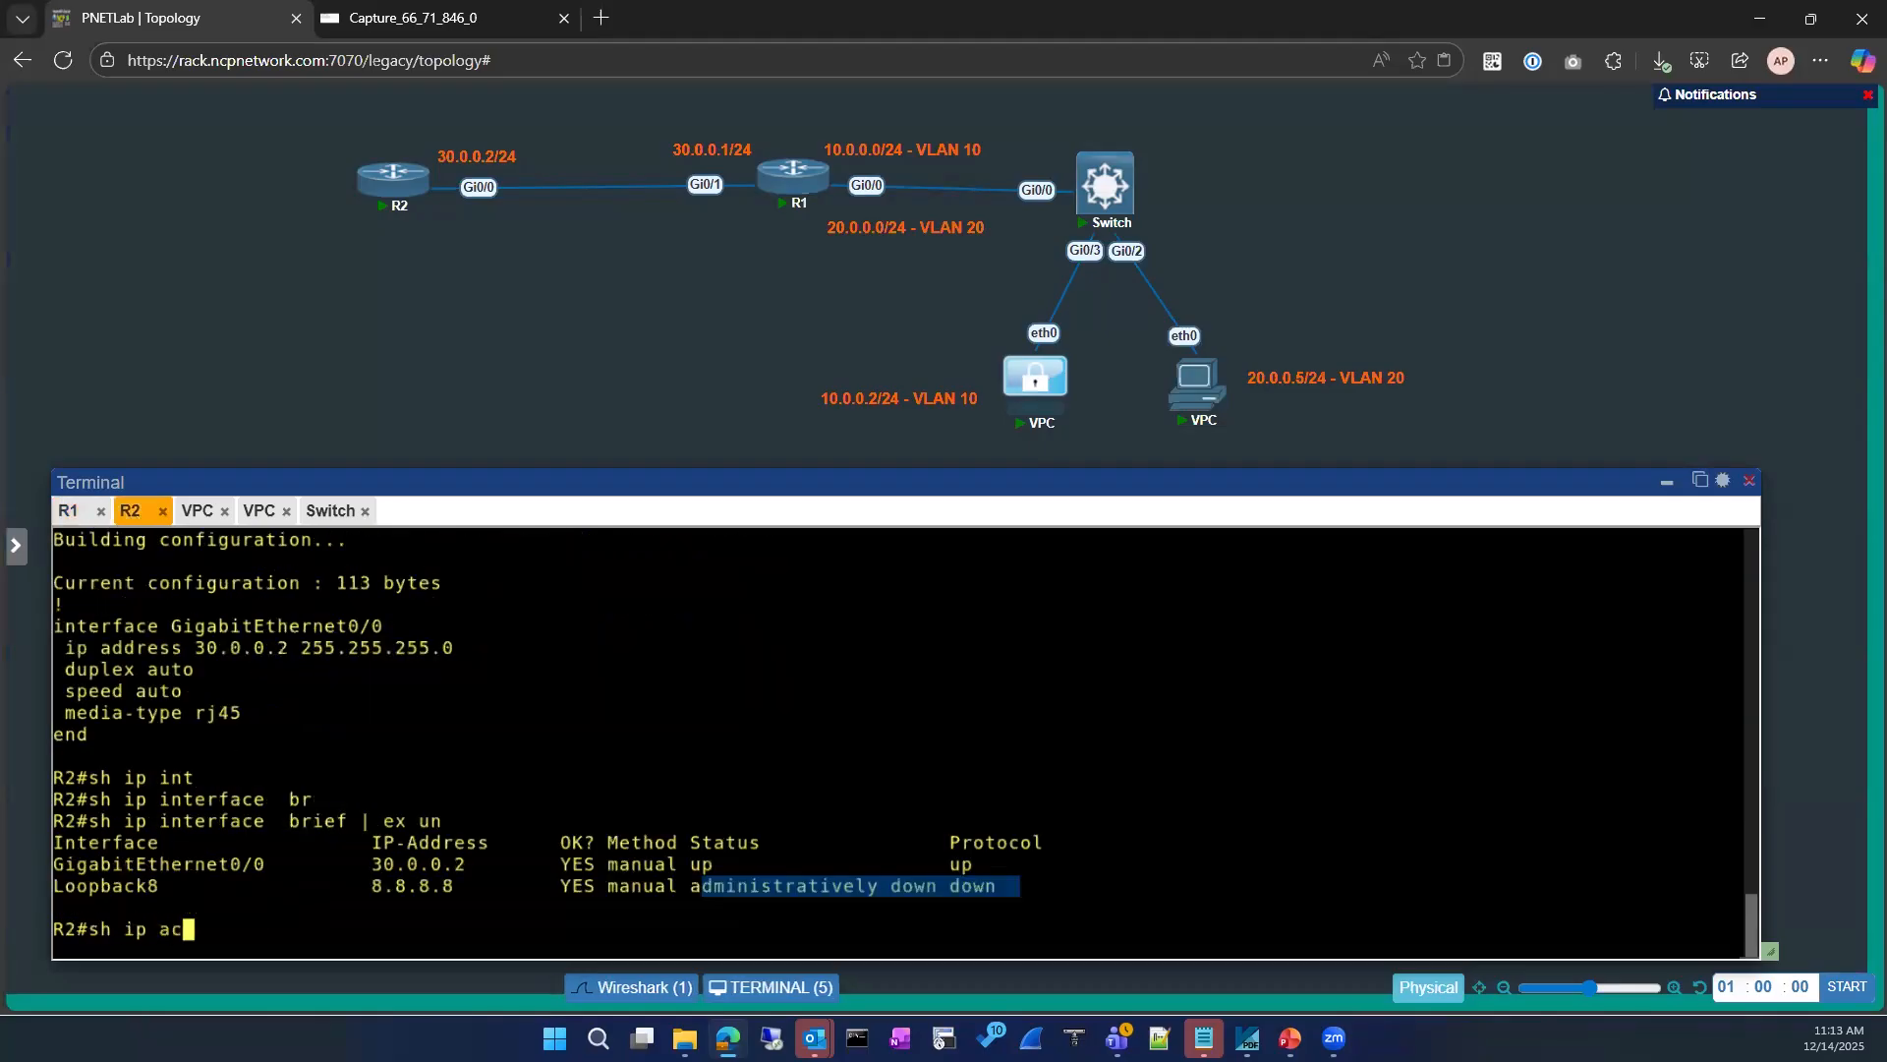
key("Tab")
key("Return")
Step: Enter interface configuration mode for GigabitEthernet 0/0 on R2
type("conf")
key("Tab")
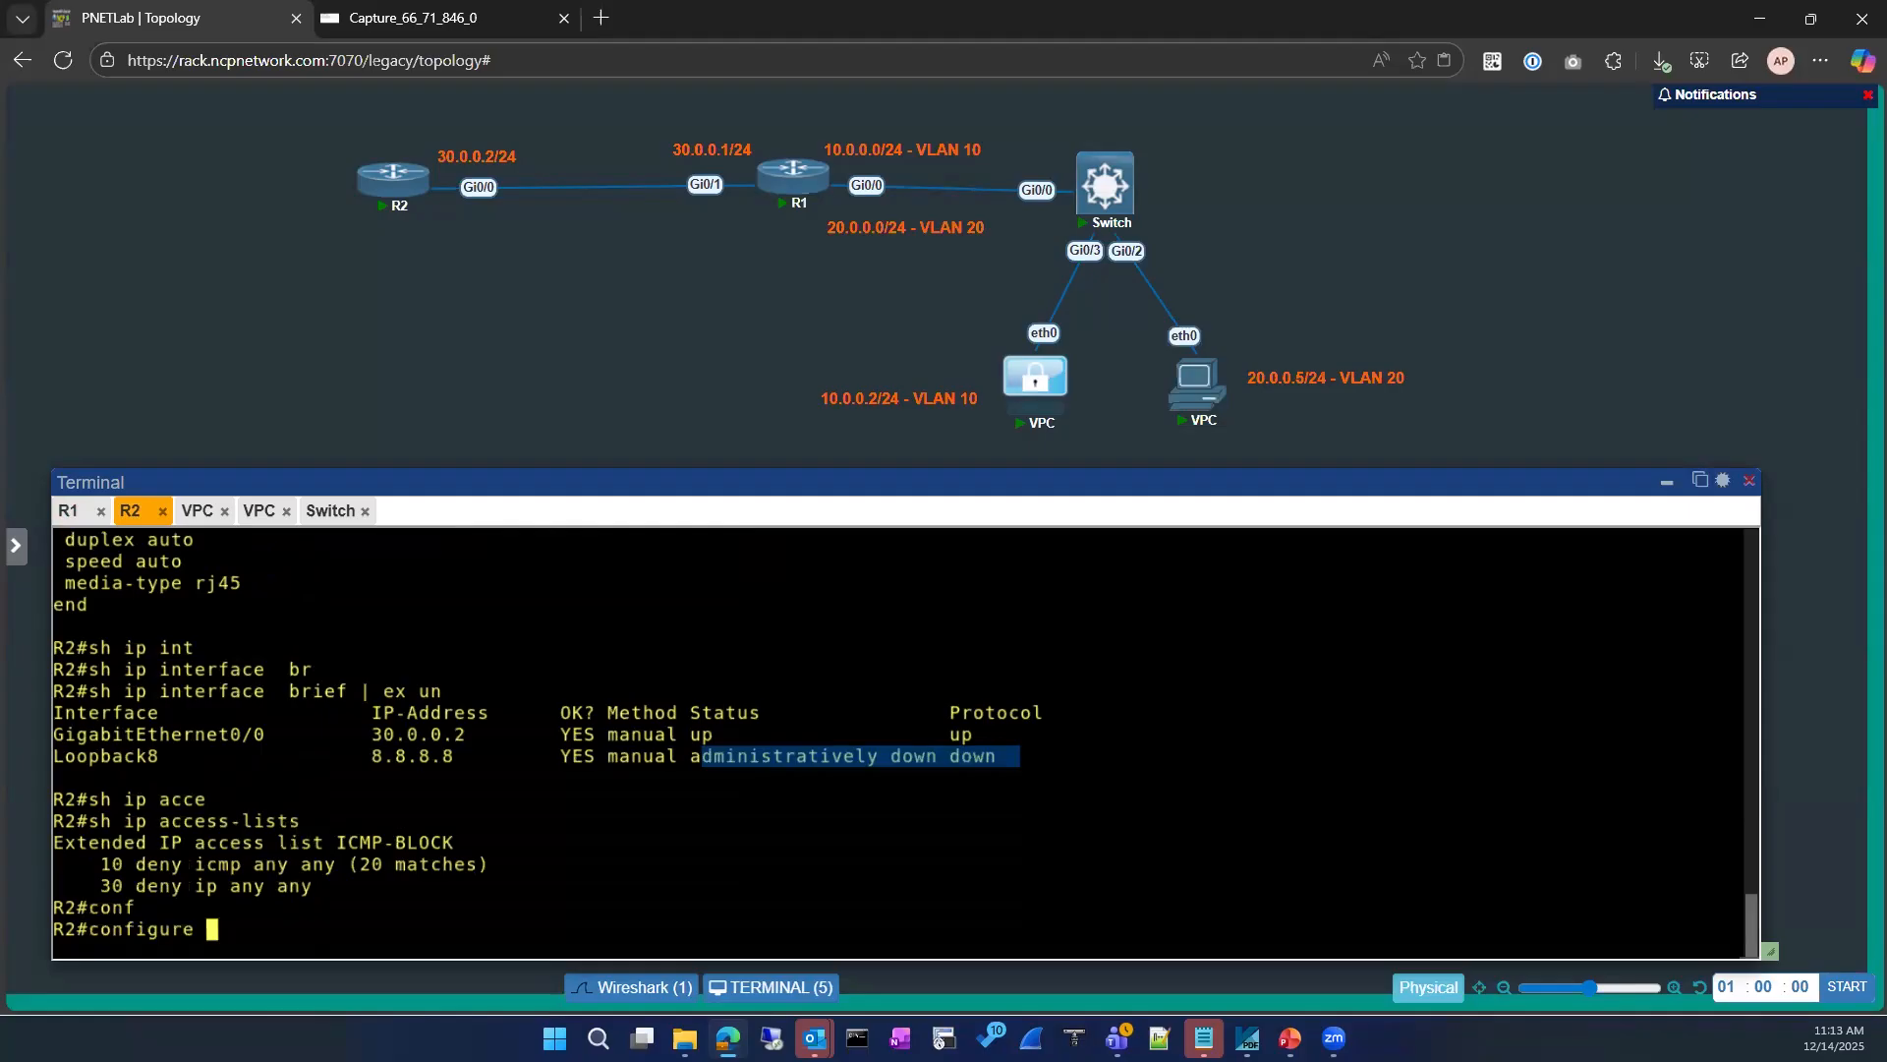
key("Return")
key("Return")
key("Return")
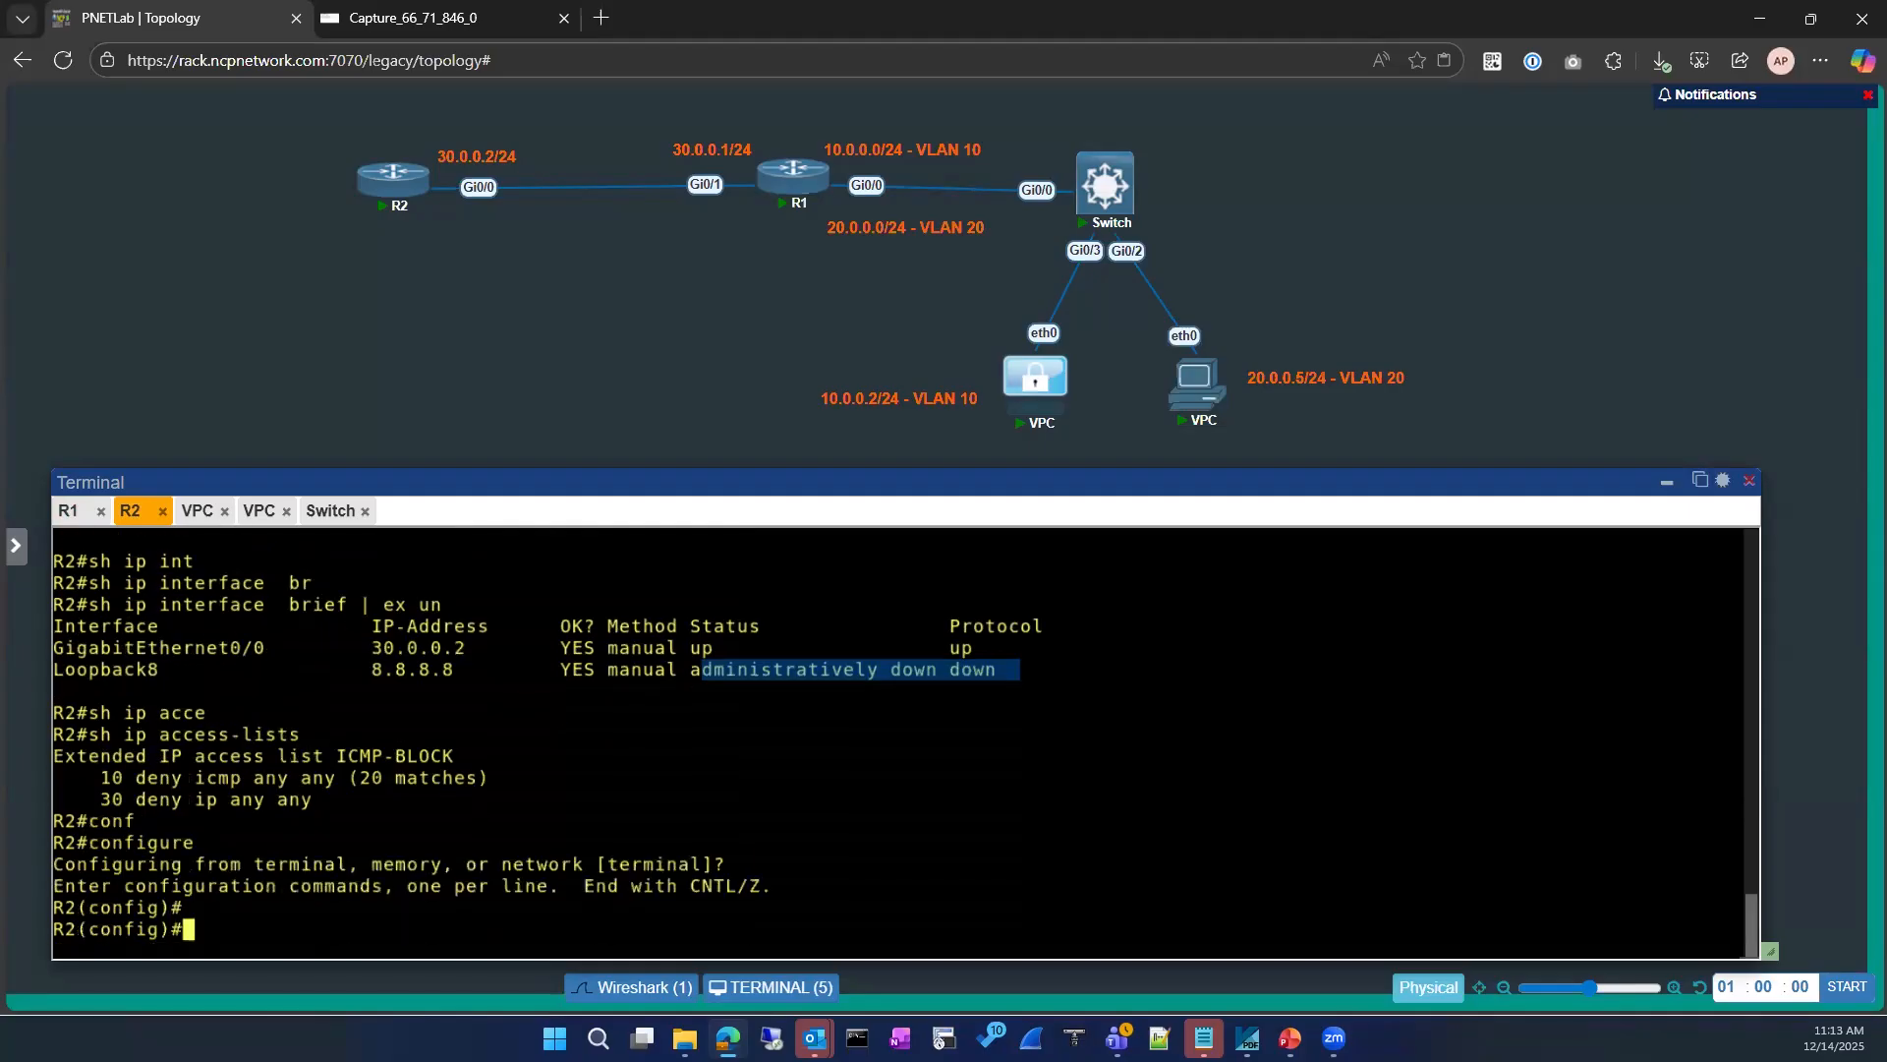
type("int")
key("Tab")
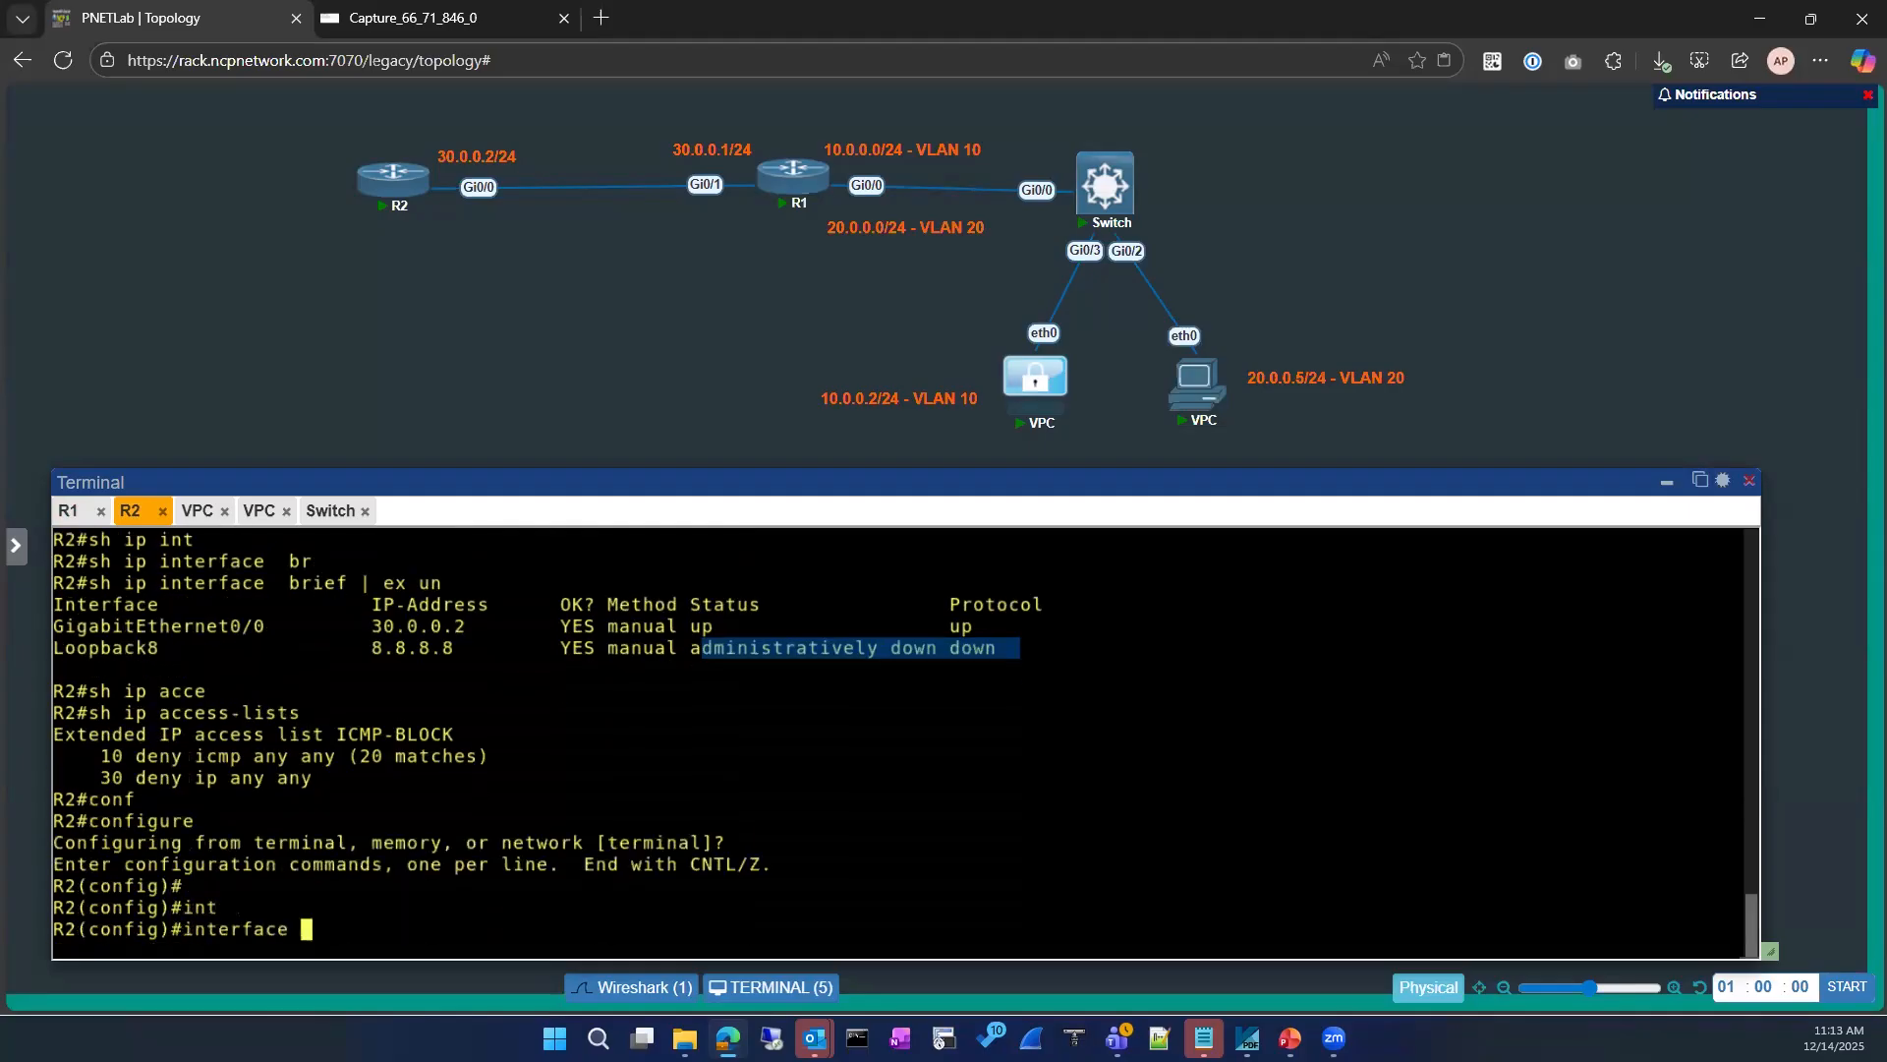
type("gi")
key("Tab")
type("0/0")
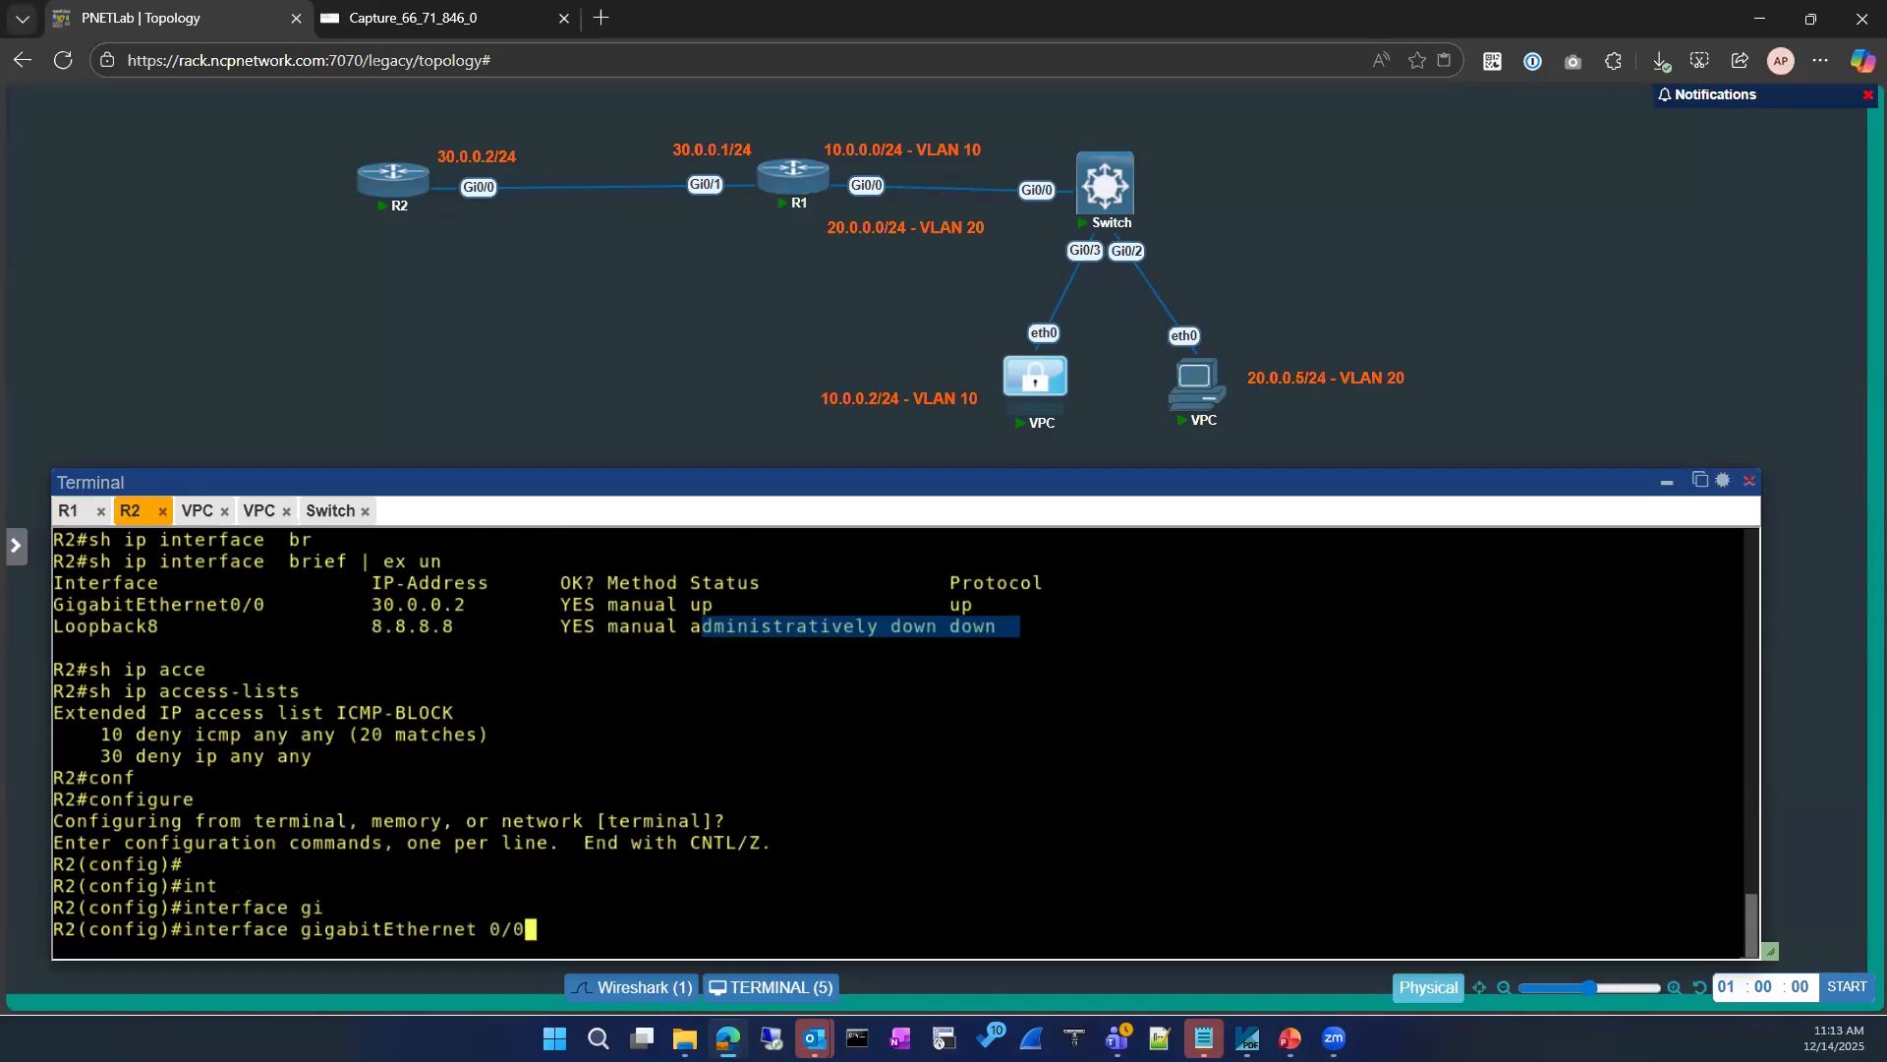
key("Return")
type("ip acce")
key("Tab")
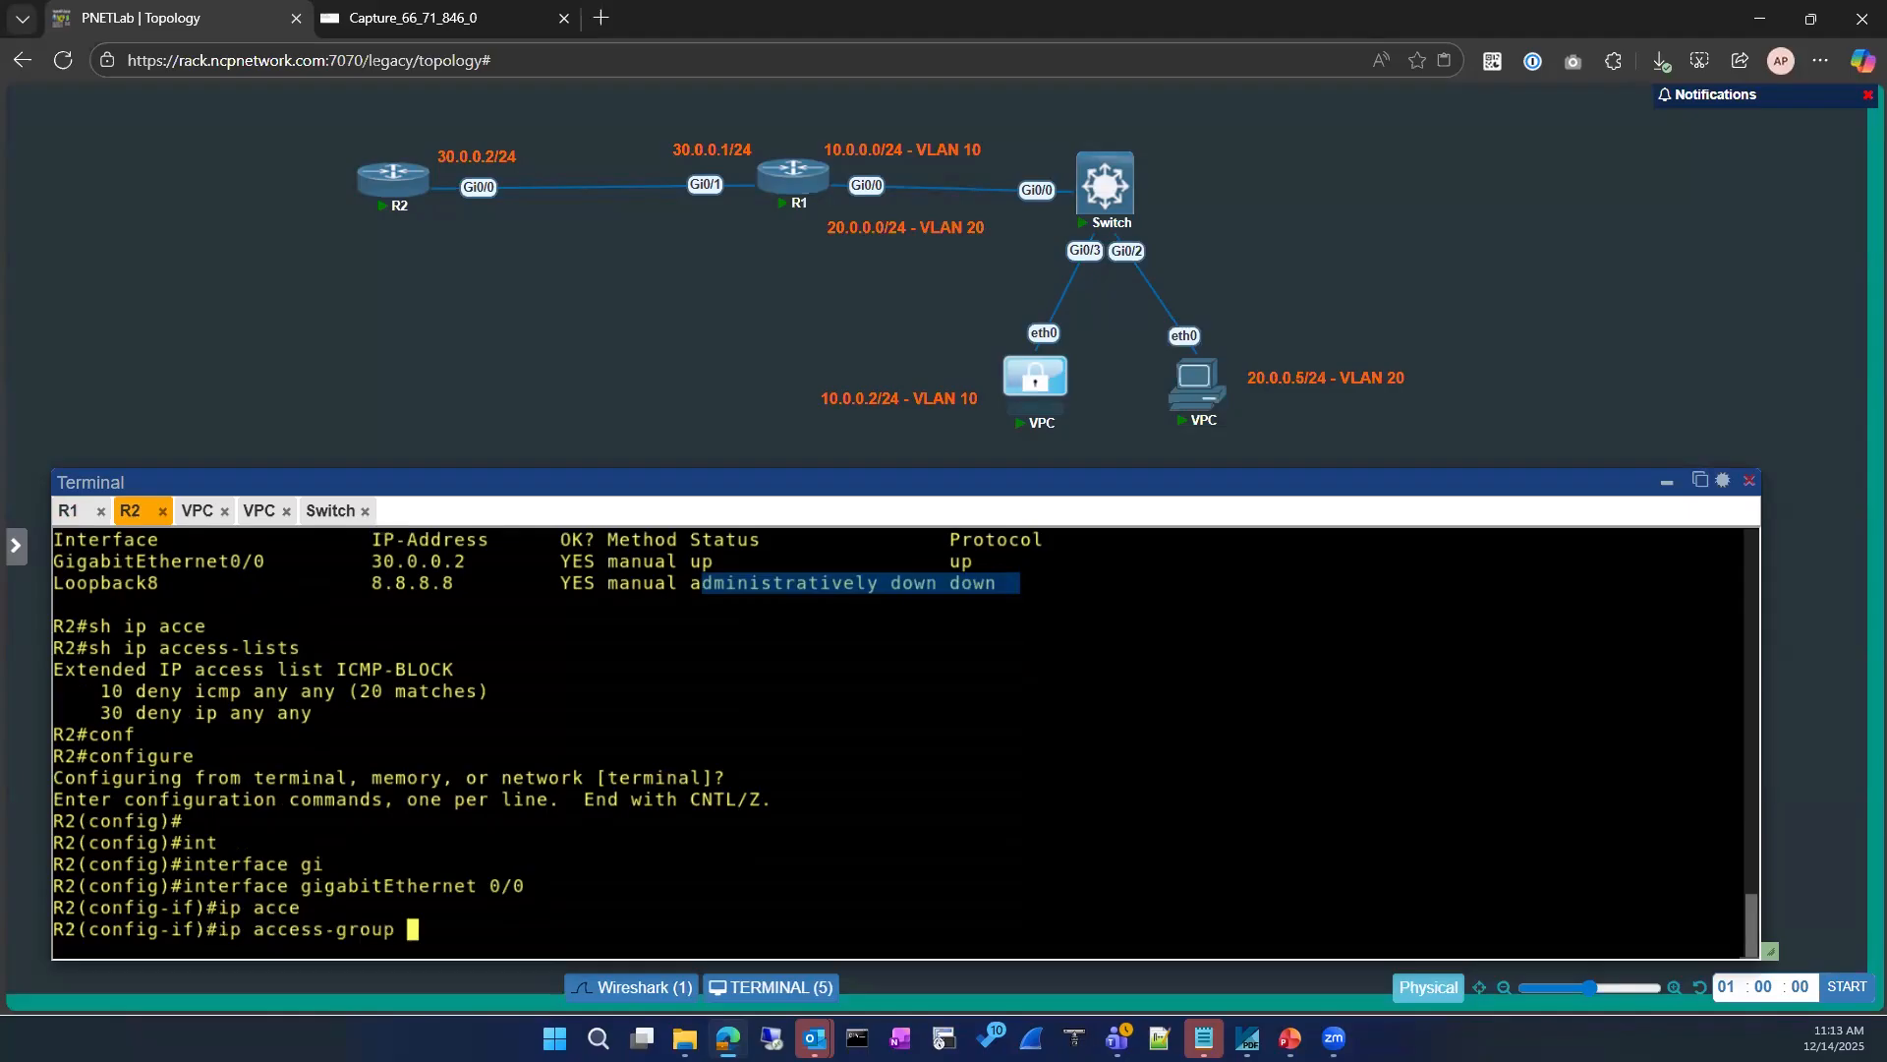
left_click_drag(334, 671, 455, 671)
right_click(630, 725)
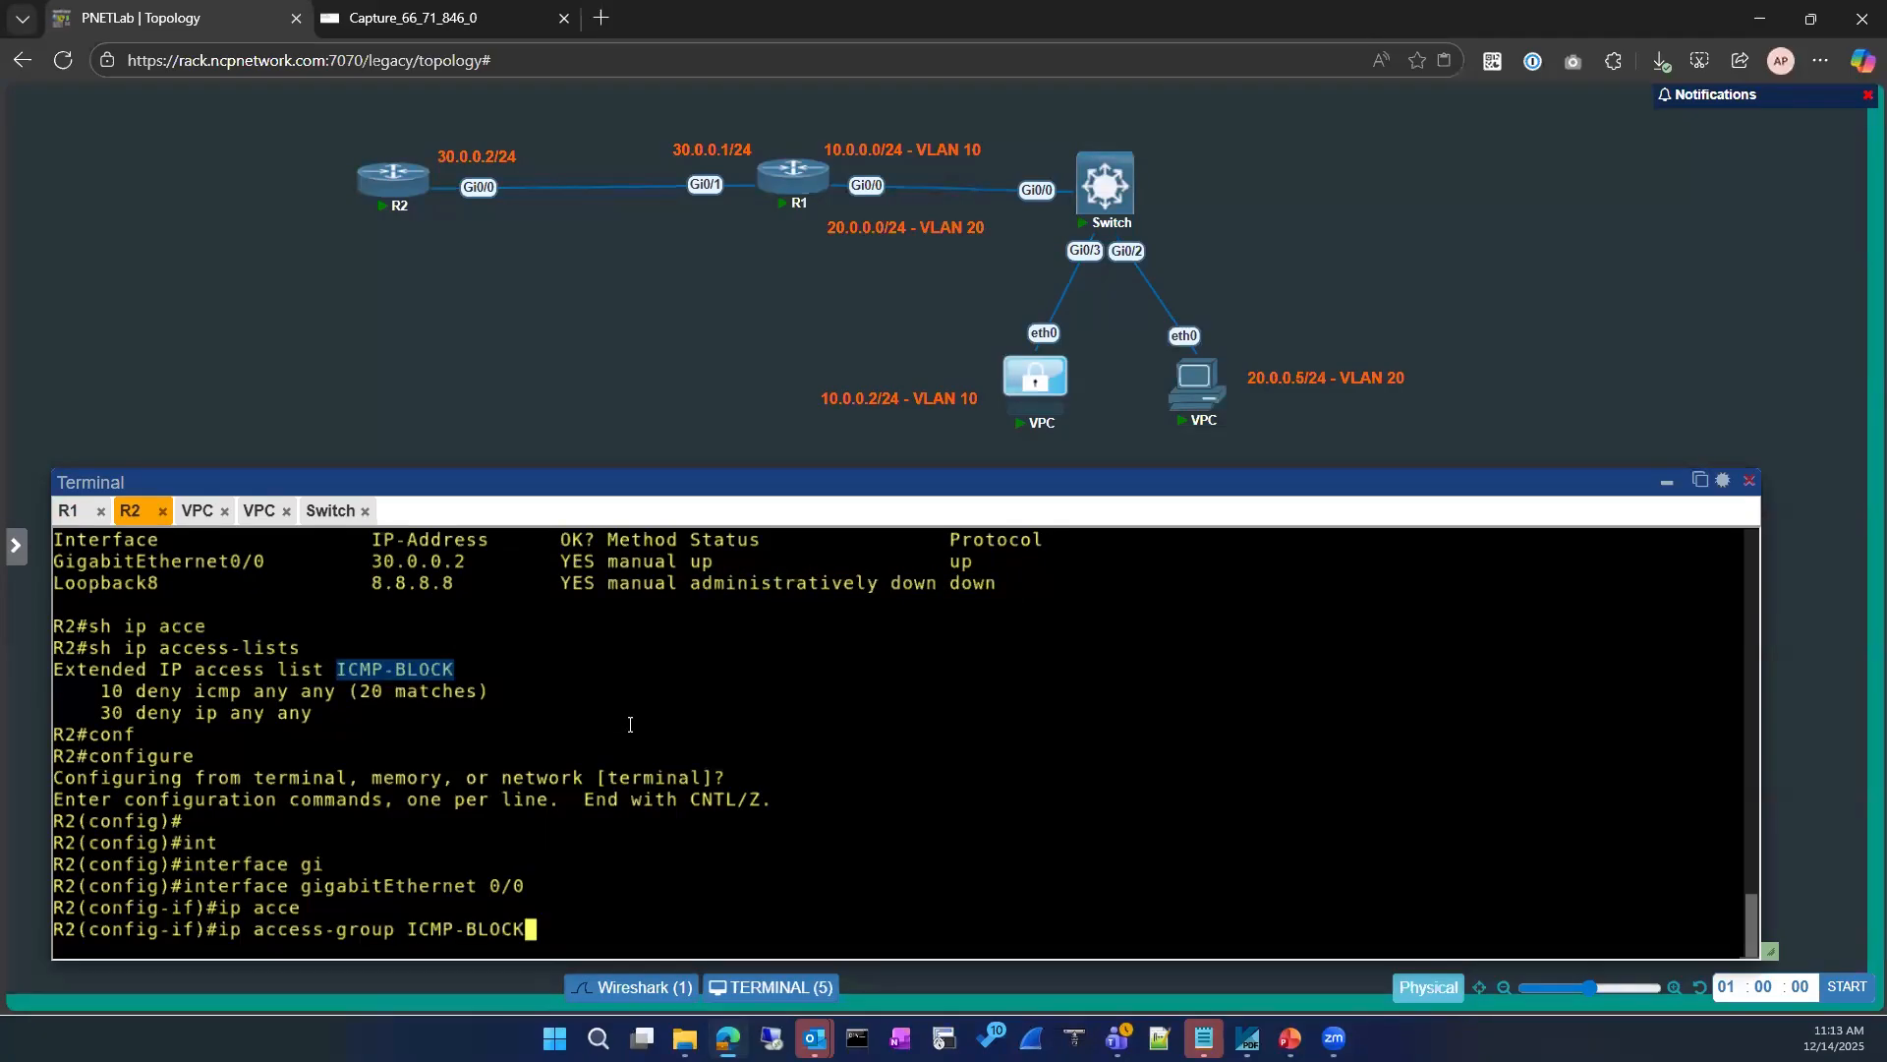
key("BackSpace")
key("BackSpace")
key("BackSpace")
key("BackSpace")
key("BackSpace")
key("BackSpace")
key("BackSpace")
key("BackSpace")
key("BackSpace")
key("BackSpace")
key("BackSpace")
key("BackSpace")
key("BackSpace")
key("BackSpace")
key("BackSpace")
key("BackSpace")
key("BackSpace")
key("BackSpace")
key("BackSpace")
key("BackSpace")
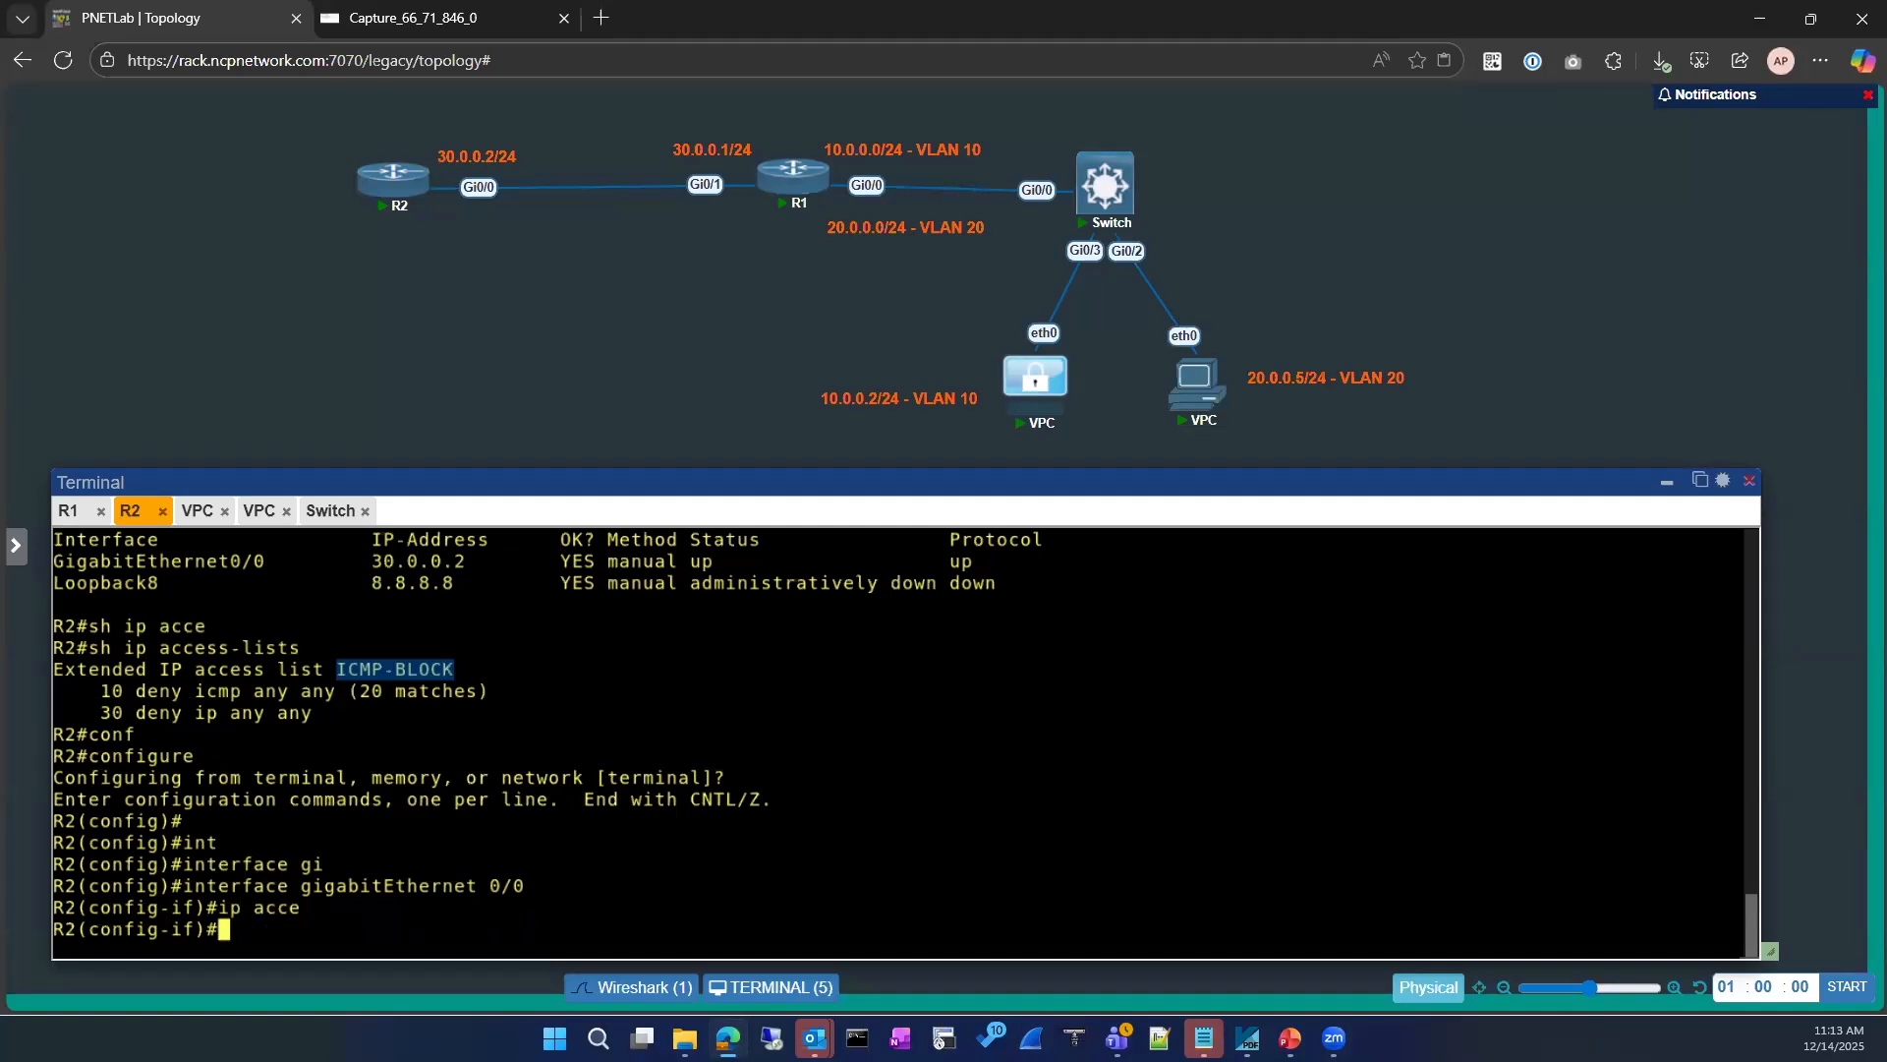
Step: Disable IP unreachables on R2's GigabitEthernet 0/0, checking the command's available options first
type("no ip un")
key("Tab")
type("r")
key("Tab")
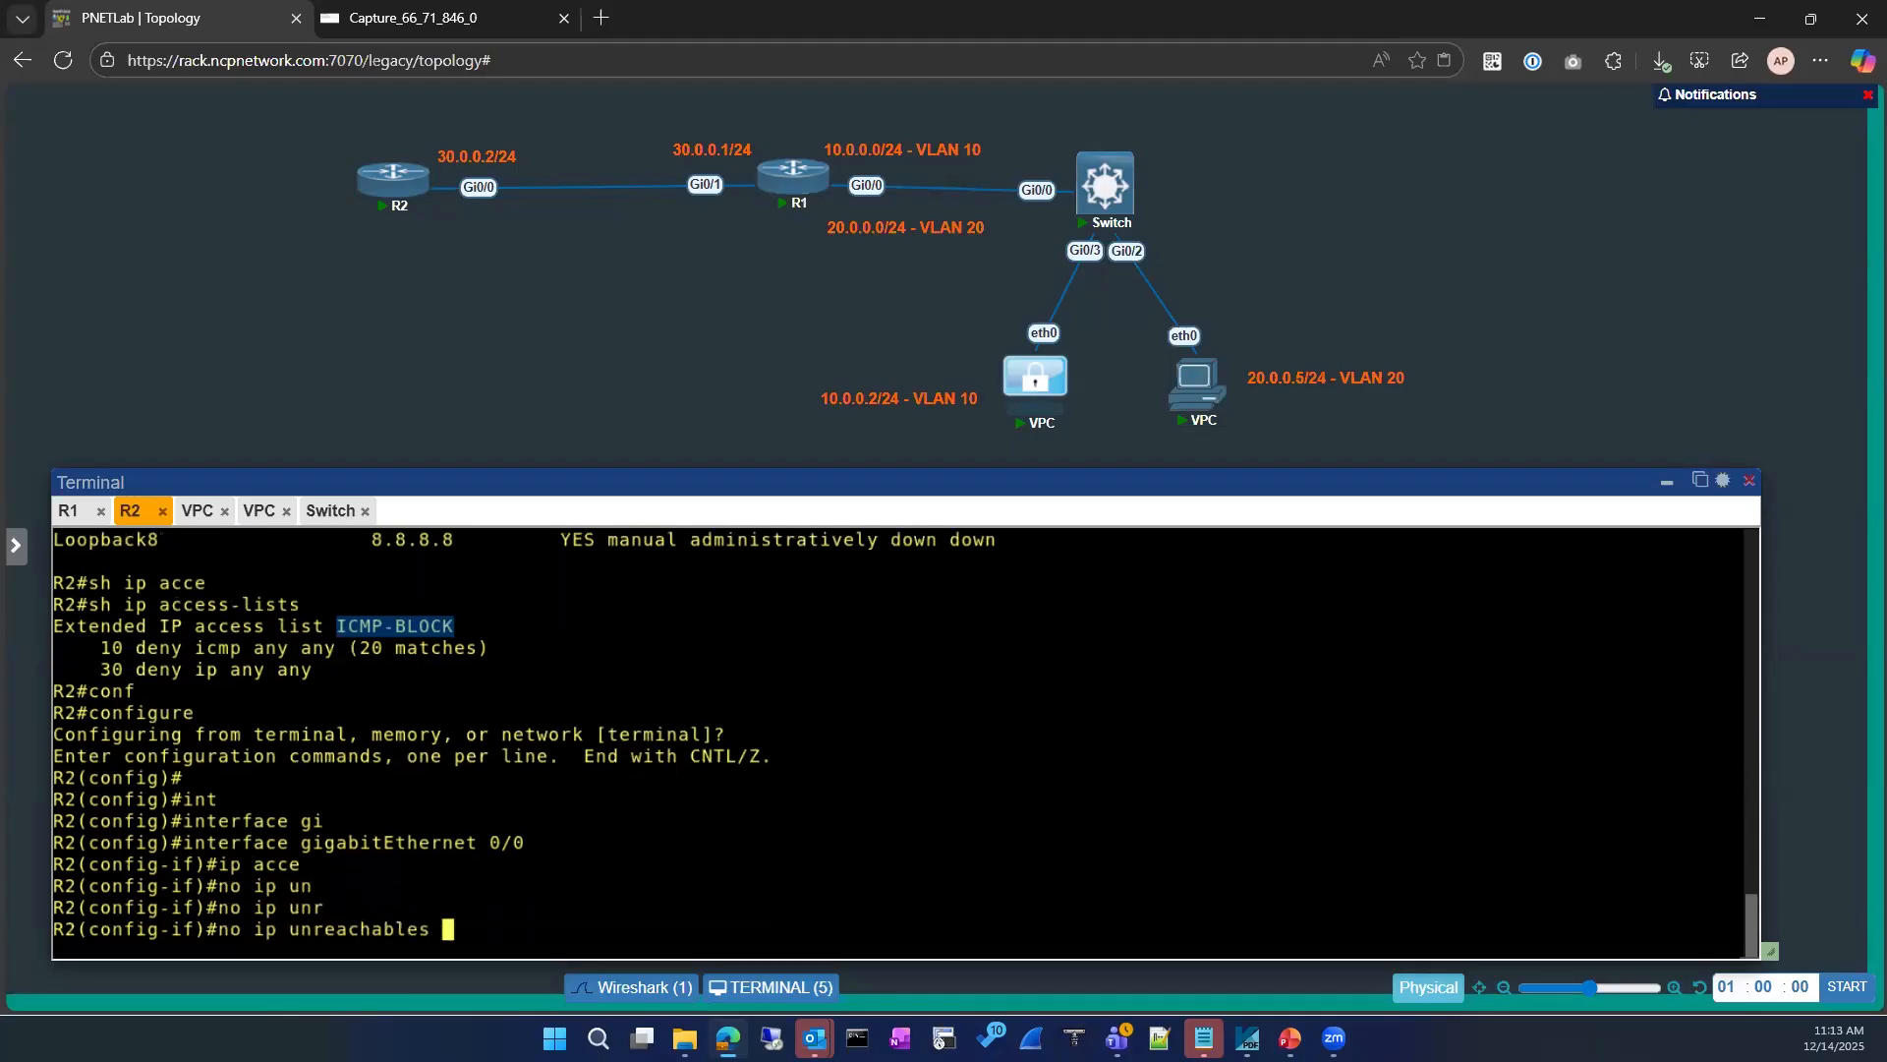
type("?")
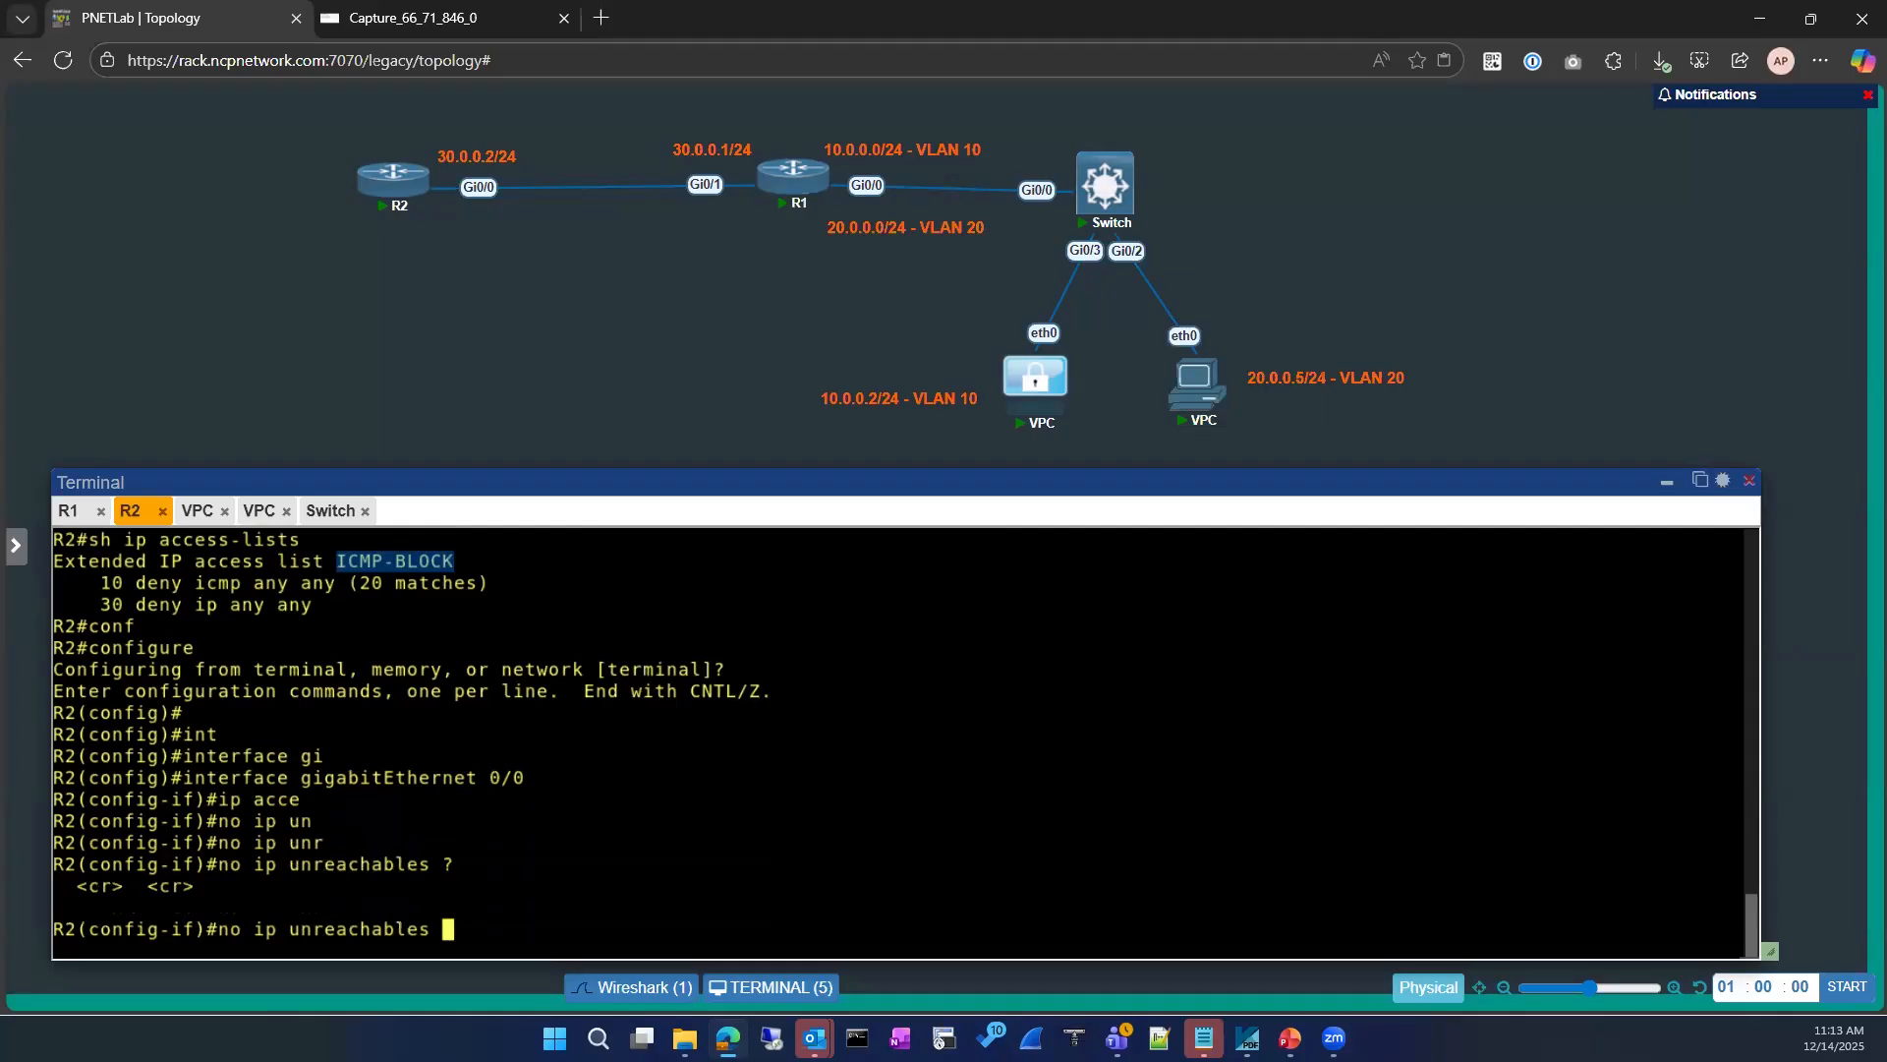
key("Return")
Step: Apply the ICMP-BLOCK access list inbound on R2's GigabitEthernet 0/0
type("ip acce")
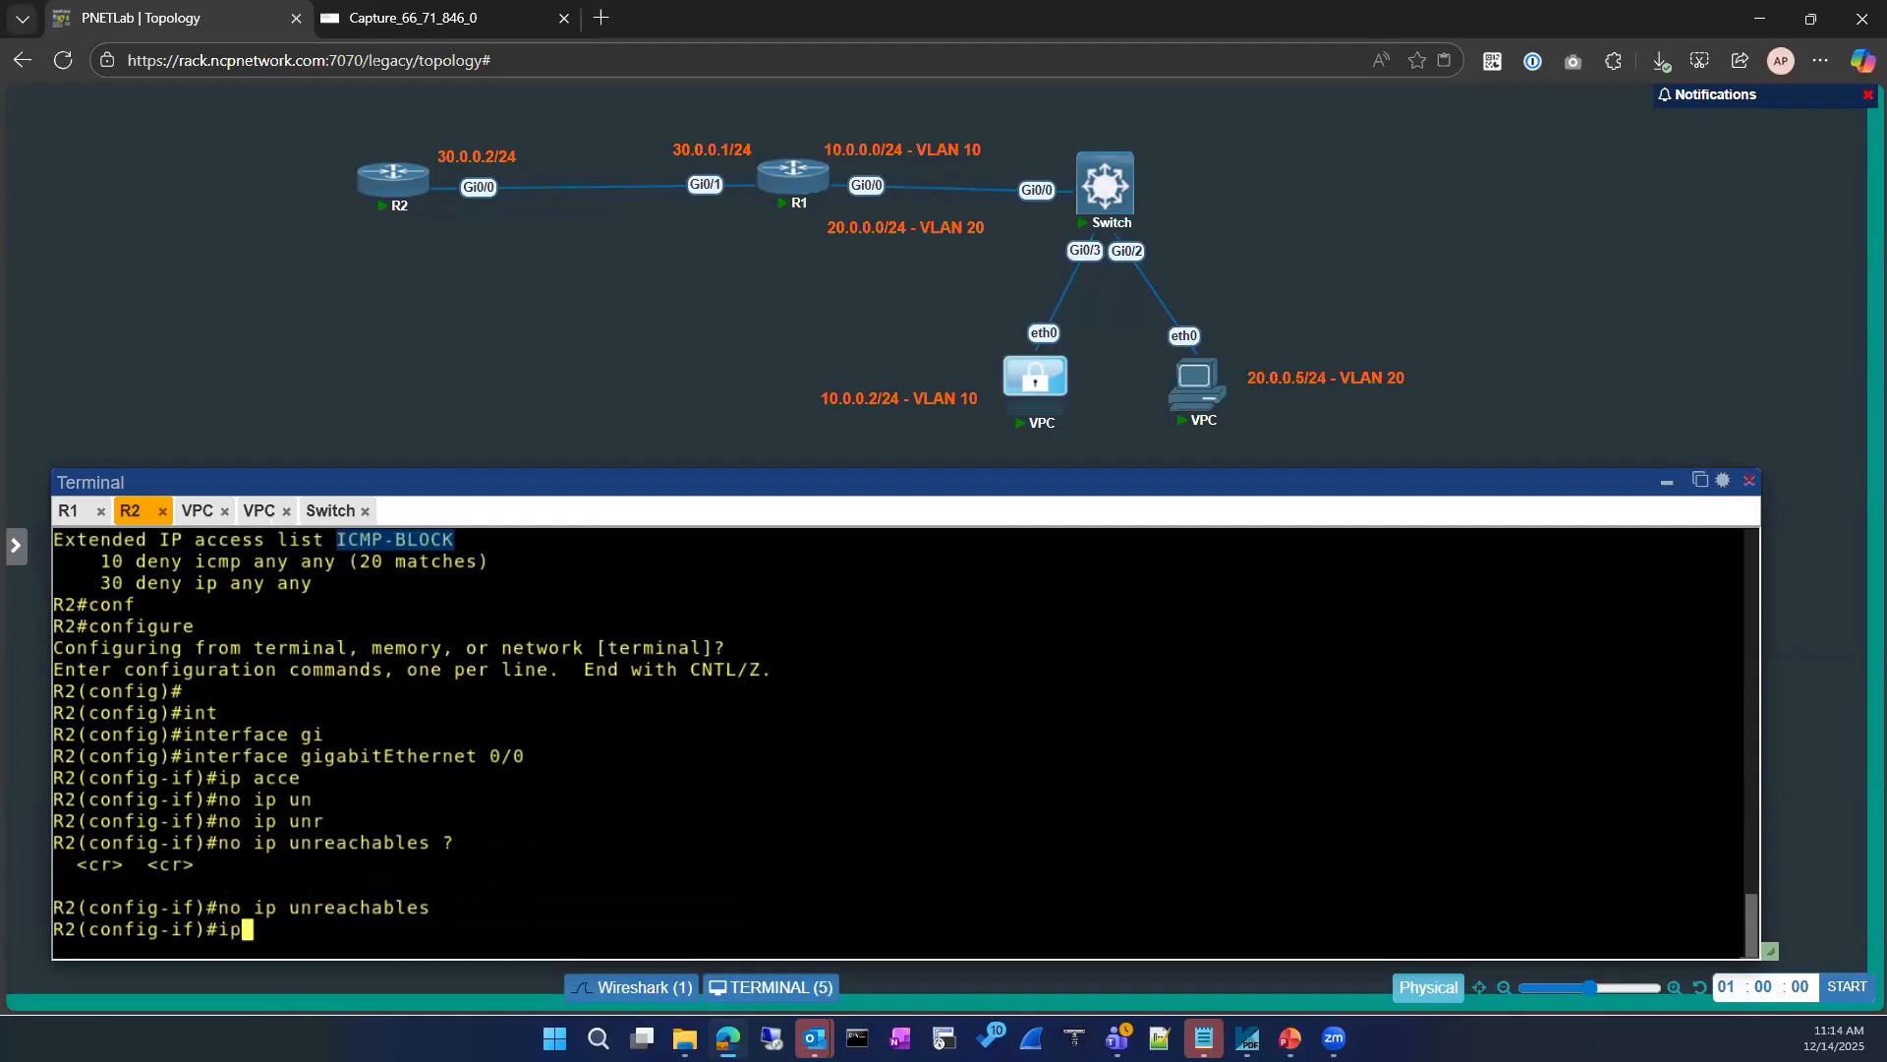
key("Tab")
scroll(623, 767, "up", 1)
scroll(623, 767, "down", 1)
type("ext")
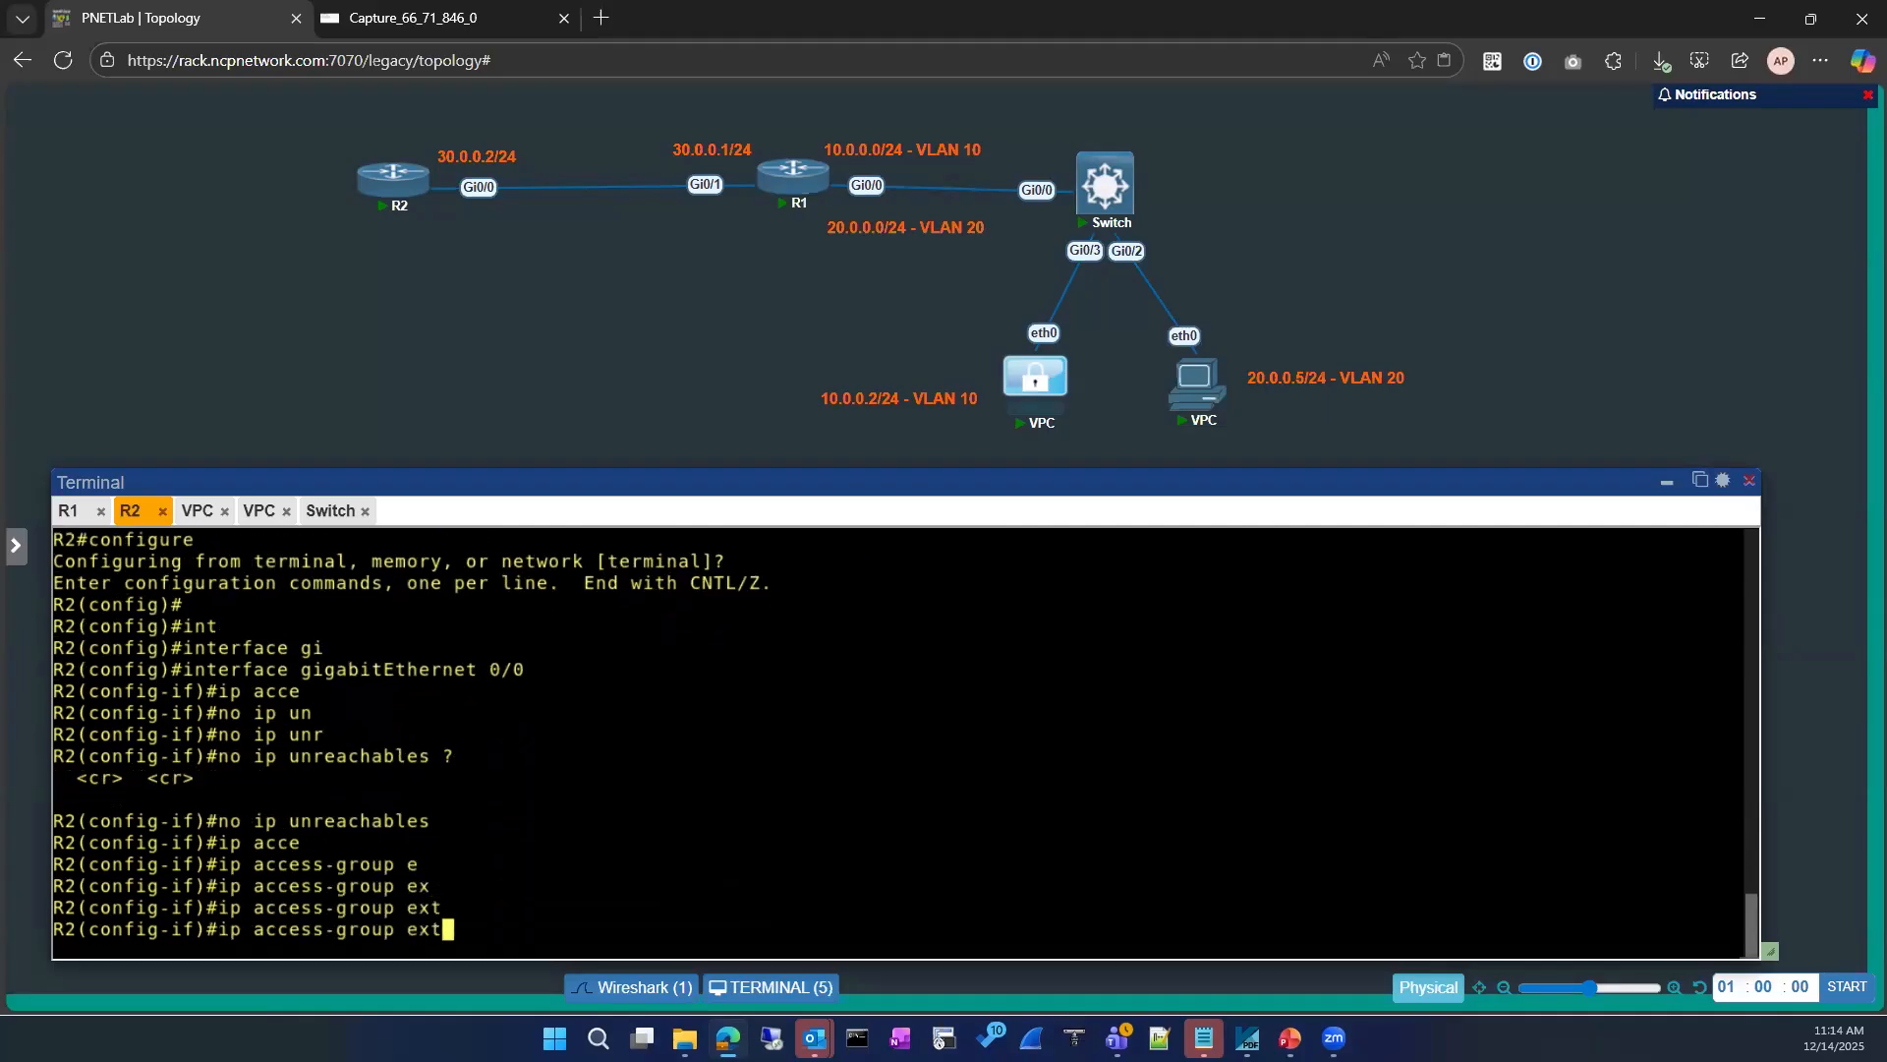
key("BackSpace")
key("BackSpace")
key("BackSpace")
scroll(343, 787, "up", 2)
scroll(343, 737, "down", 2)
scroll(357, 767, "up", 2)
left_click(345, 582)
double_click(433, 584)
key("ctrl+c")
scroll(756, 768, "down", 2)
key("ctrl+v")
type("in")
key("Return")
key("Up")
key("Return")
Step: Leave configuration mode on R2 and show the brief IP interface status, excluding unassigned interfaces
type("exit")
key("Return")
type("exit")
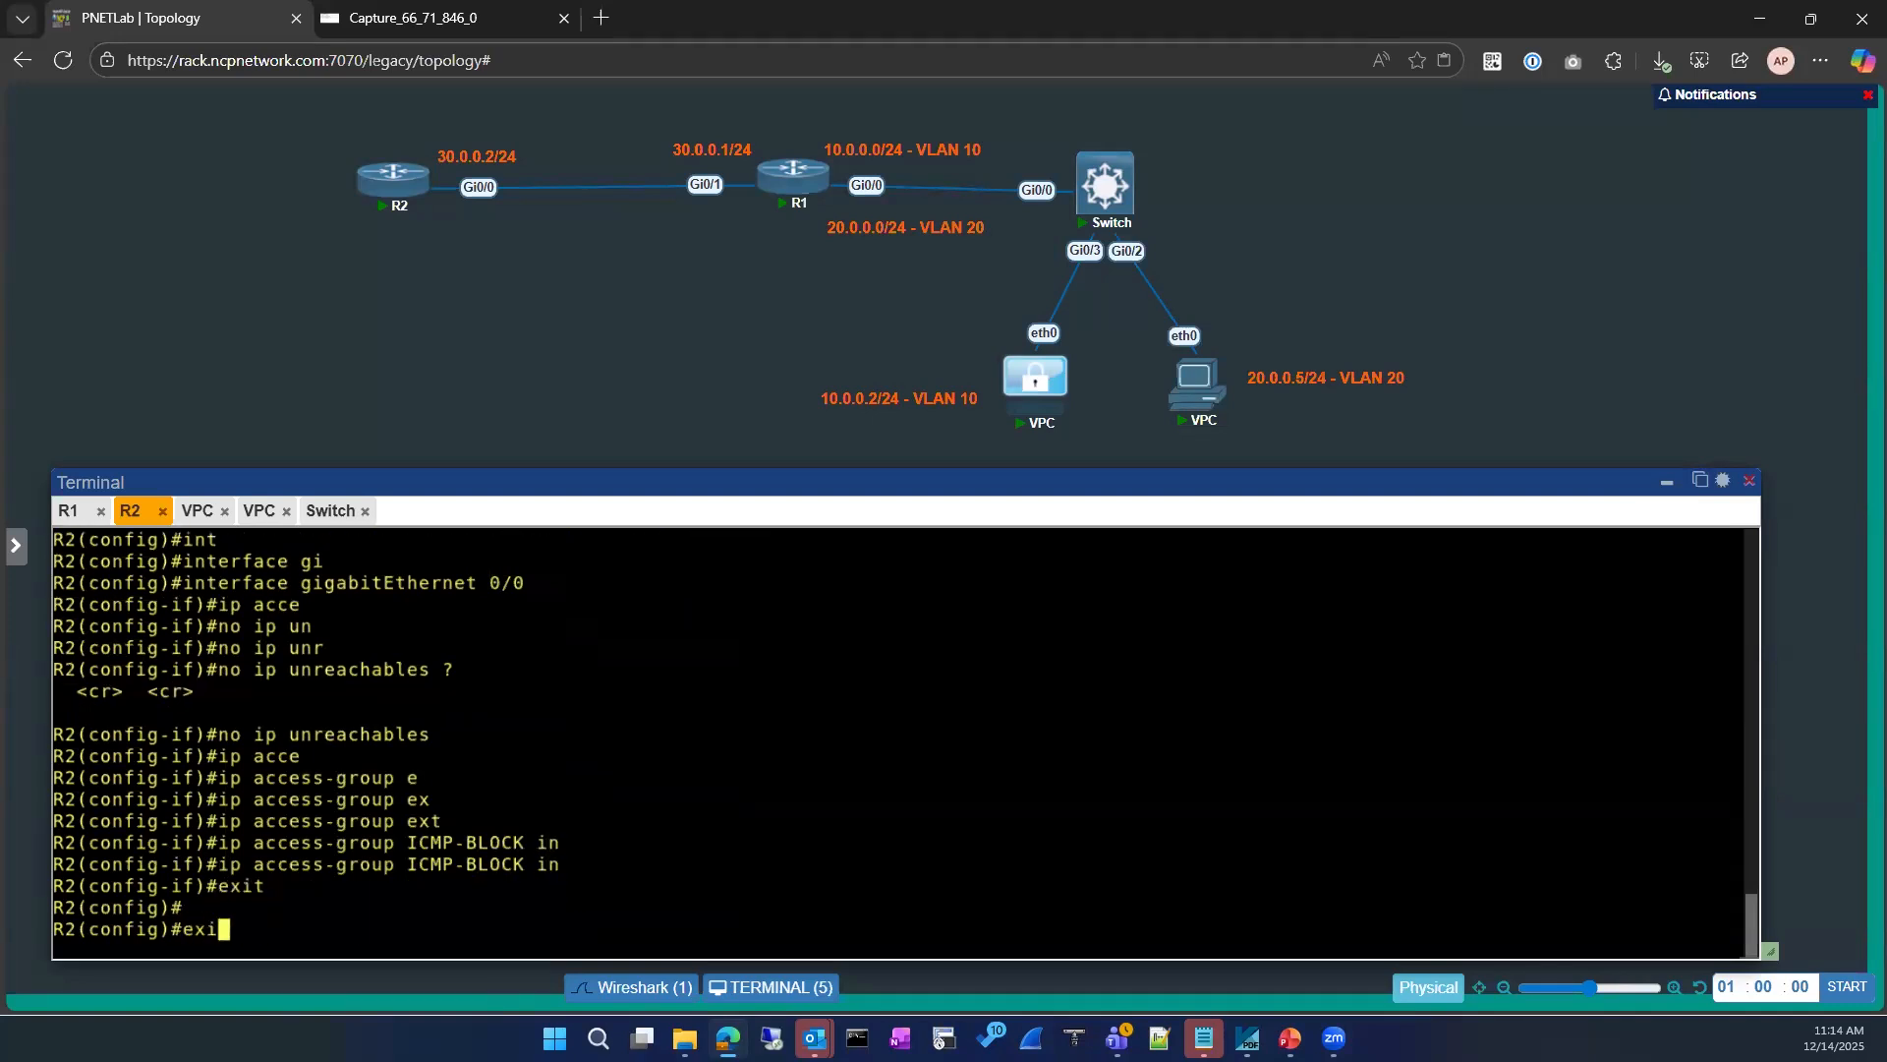
key("Return")
type("configure")
key("Up")
key("Up")
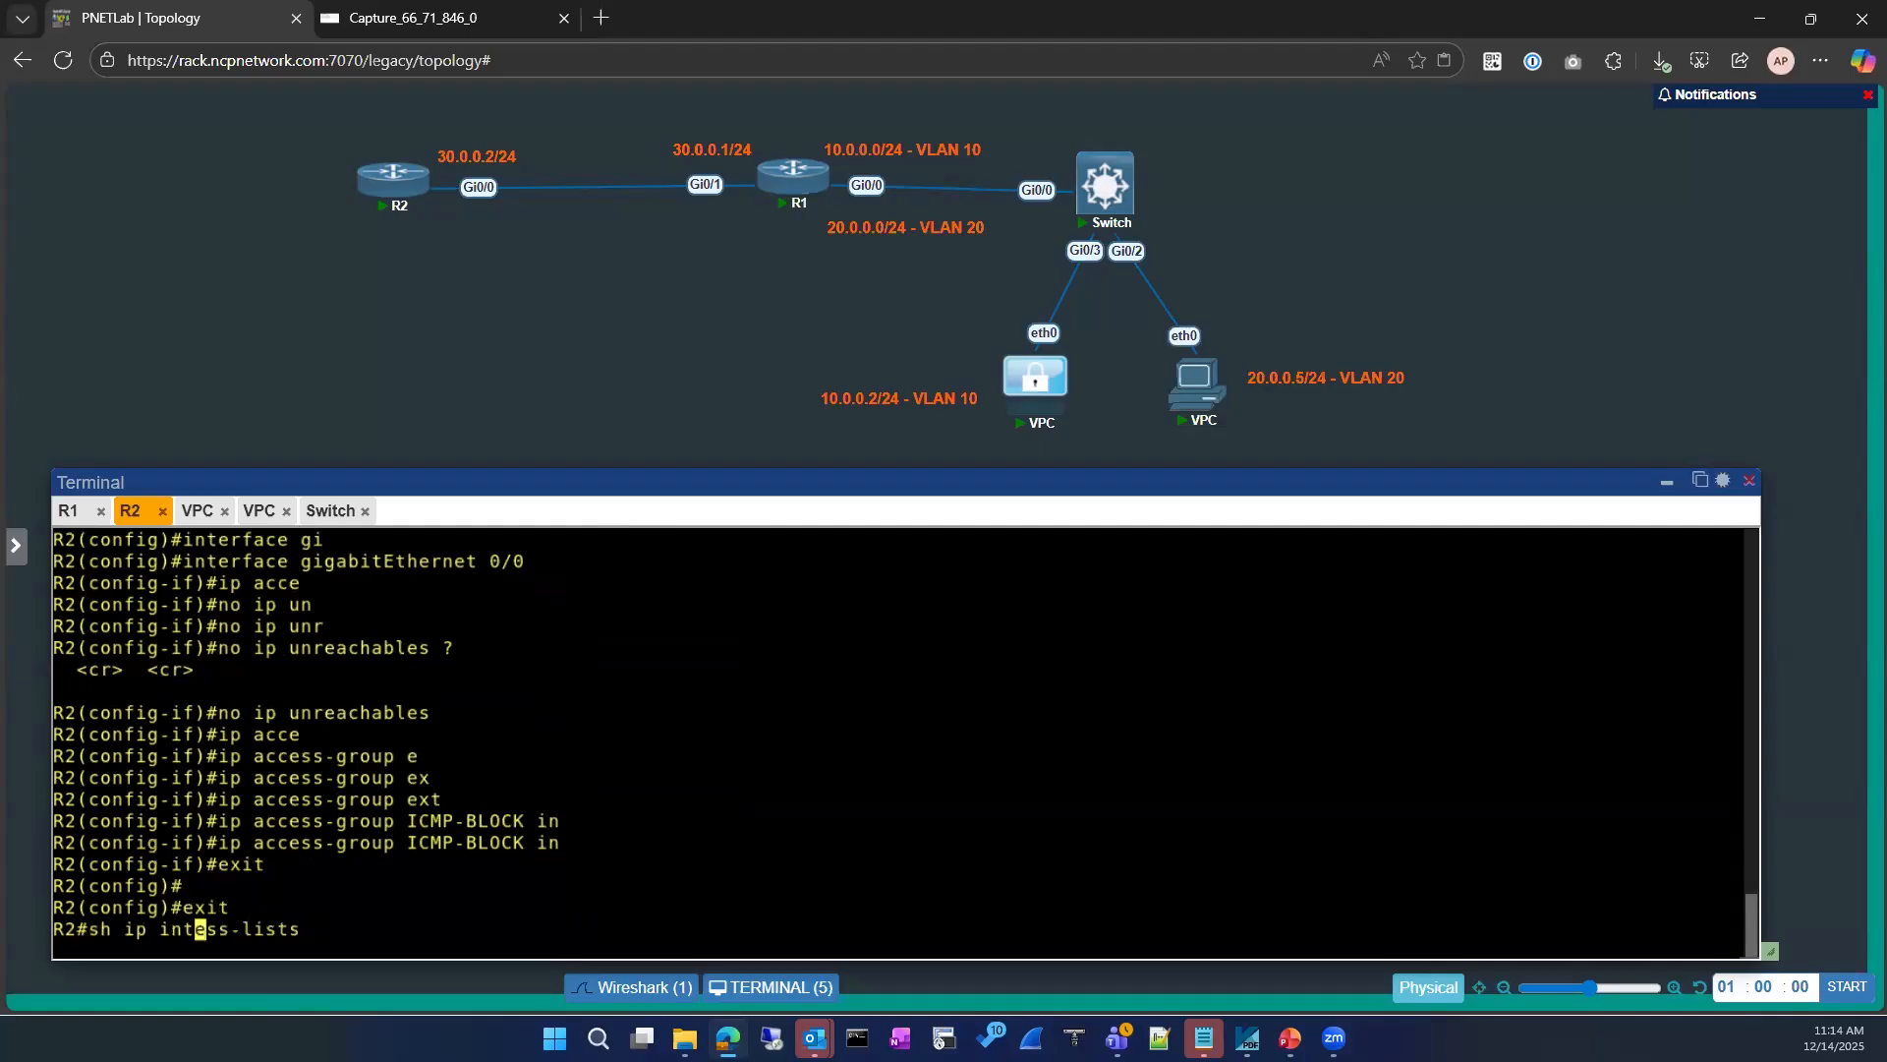
key("Return")
key("Return")
Step: Show R2's running-config for interface GigabitEthernet 0/0 to check the access group and unreachables settings
type("sh run")
key("Tab")
type("in")
key("Tab")
type("gi")
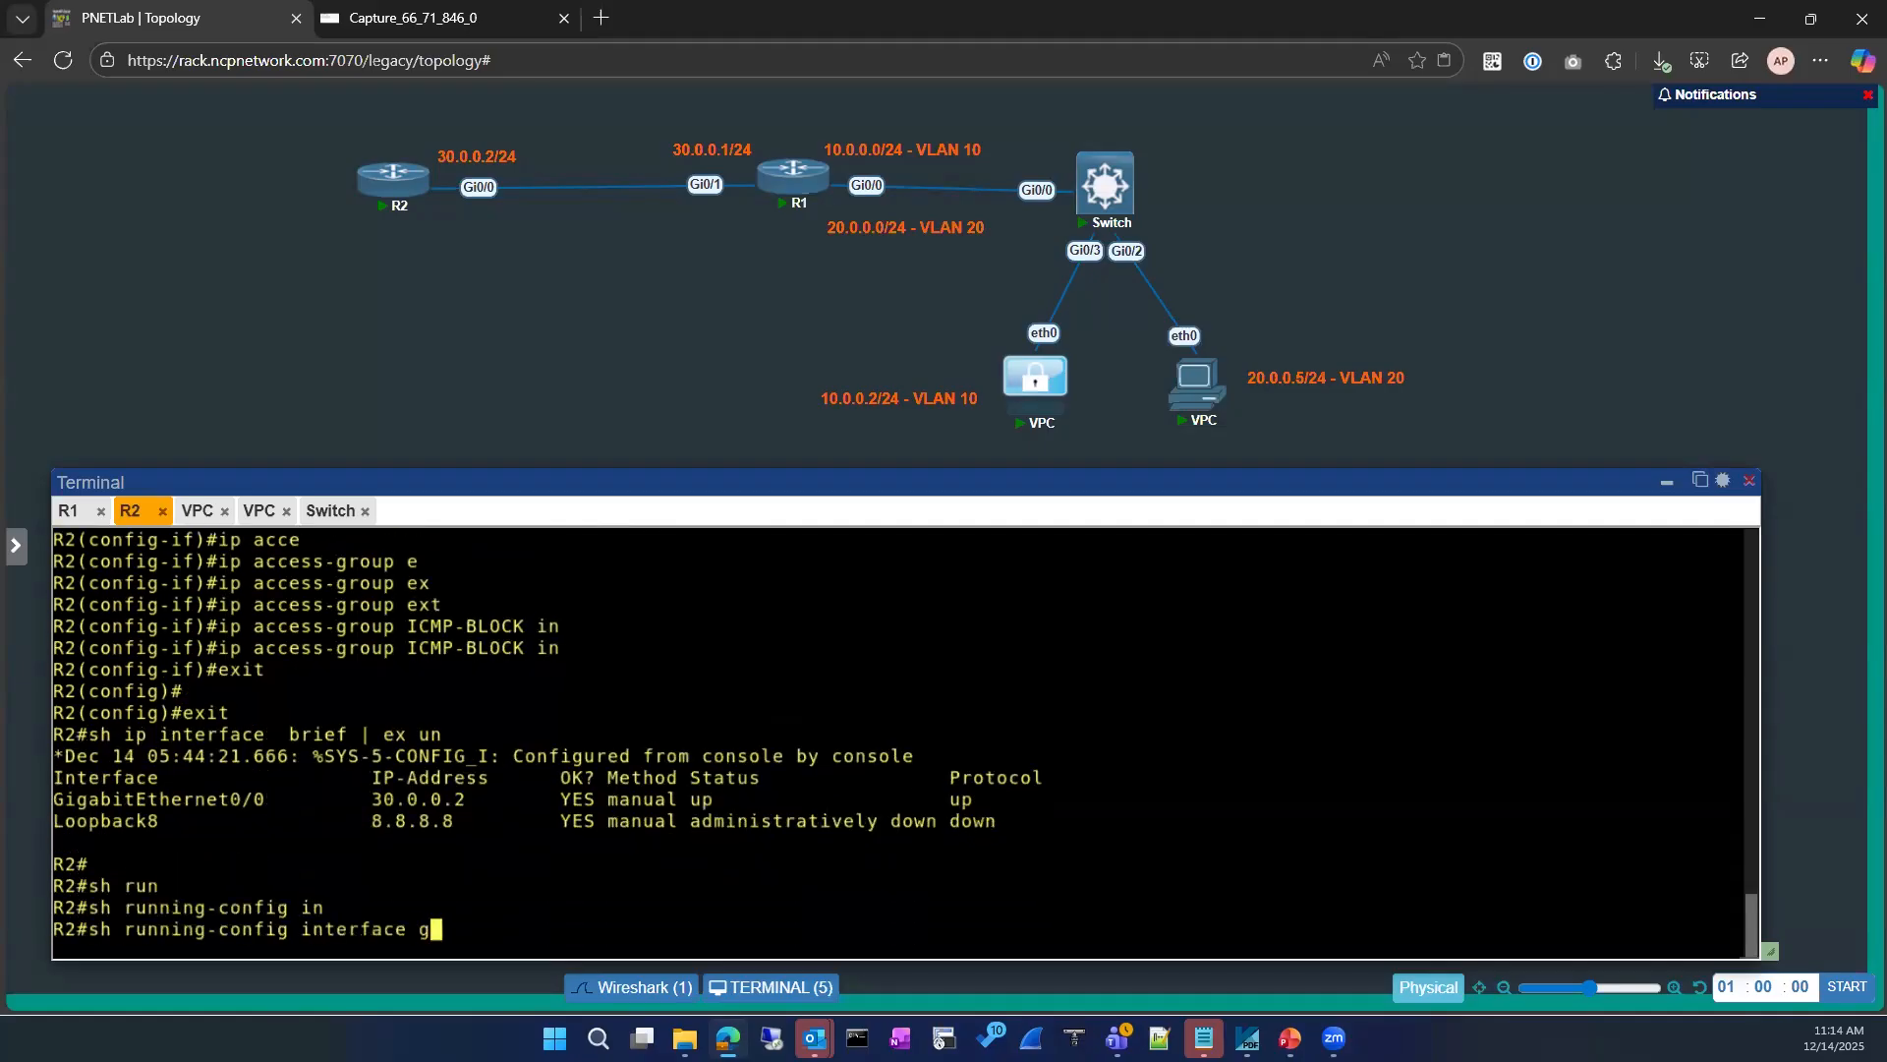
key("Tab")
type("0/0")
key("Return")
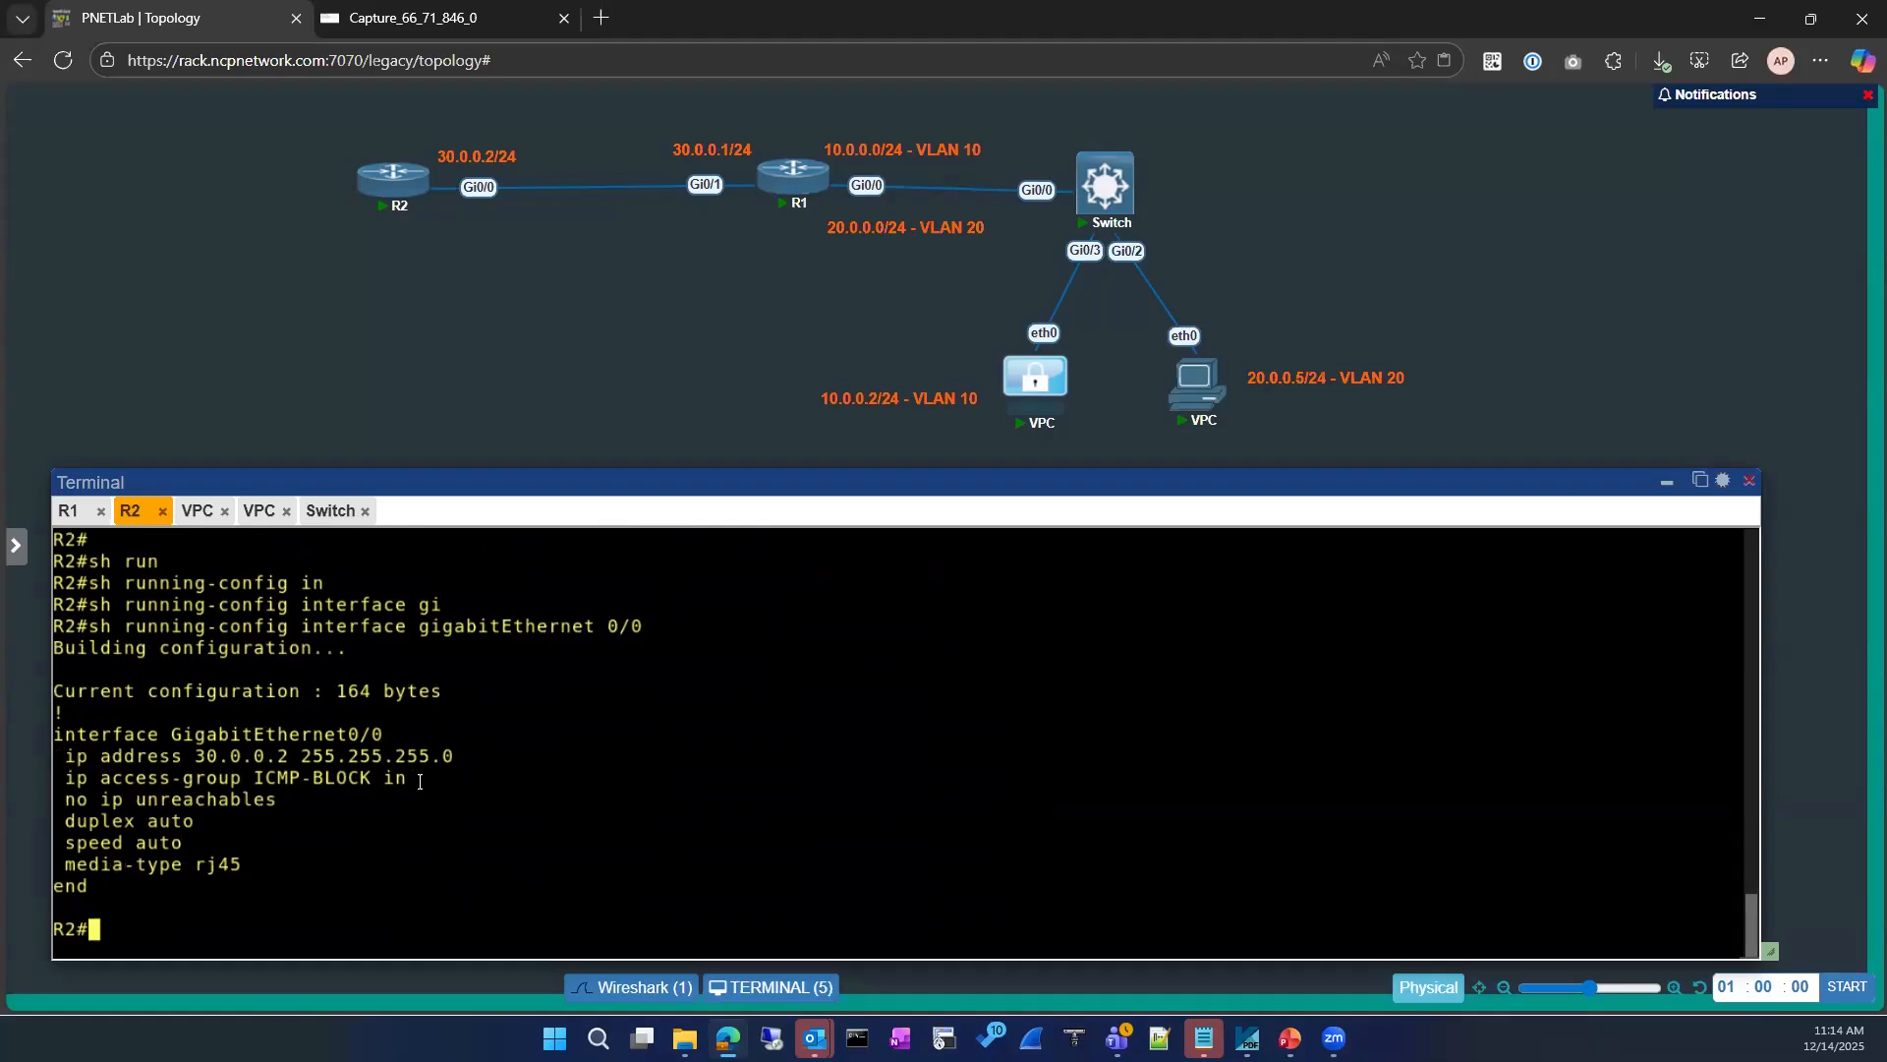
Step: Show R1's running-config filtered to the section matching "route"
left_click(71, 511)
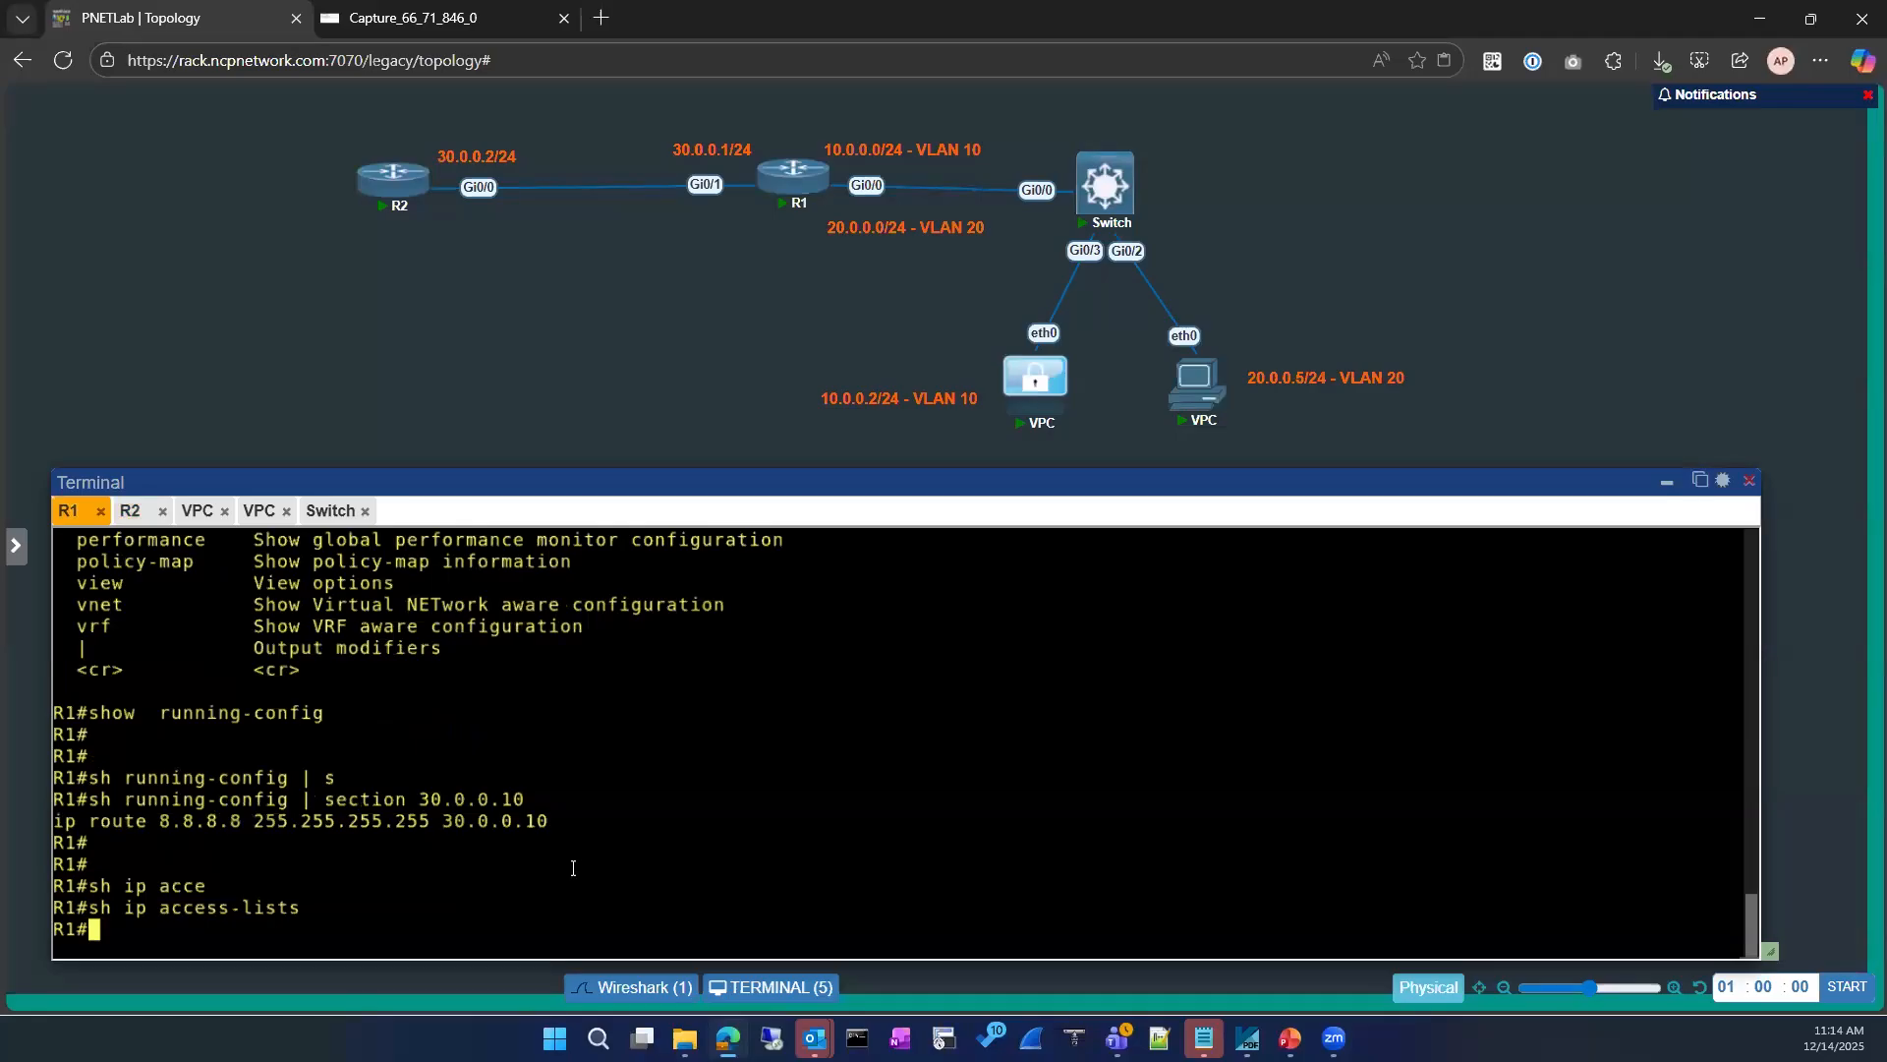
type("conf")
key("Tab")
key("BackSpace")
key("BackSpace")
key("BackSpace")
key("BackSpace")
key("BackSpace")
key("BackSpace")
key("BackSpace")
key("BackSpace")
key("BackSpace")
key("BackSpace")
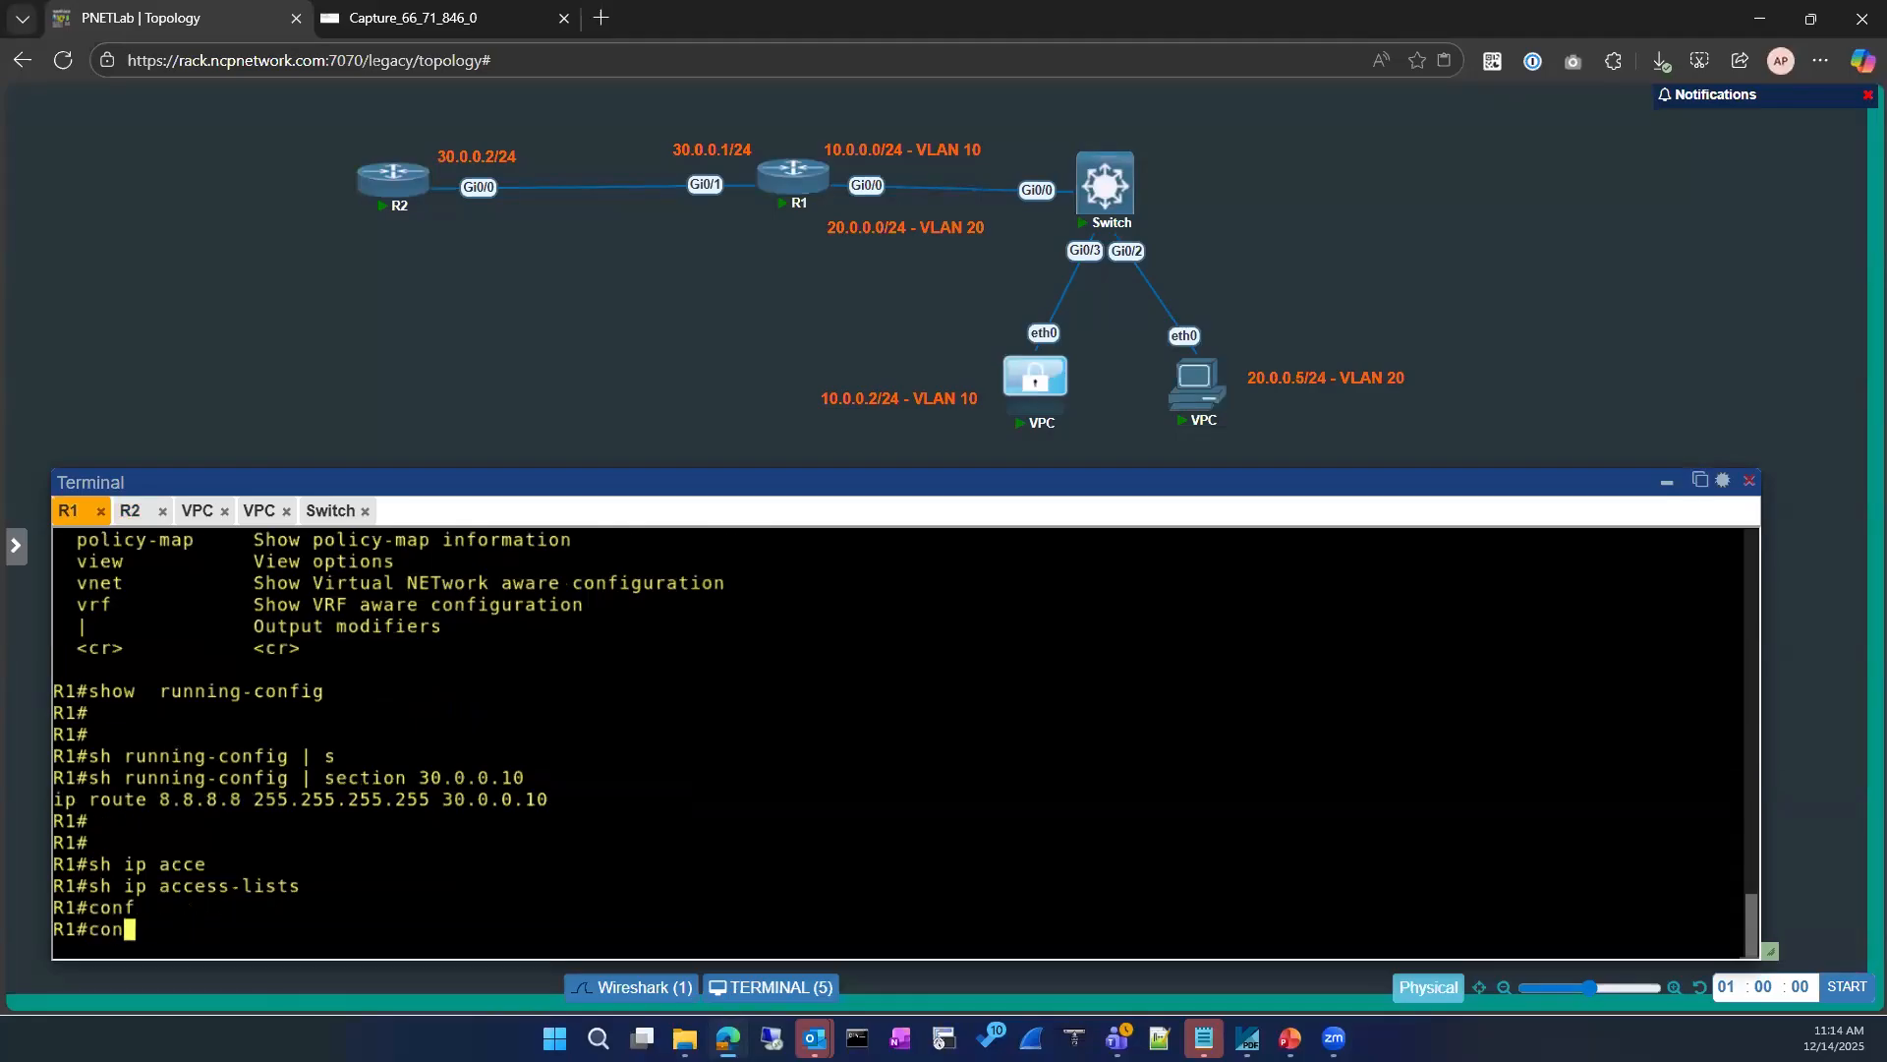
type("sh")
key("Tab")
type("o run")
key("Return")
key("BackSpace")
key("BackSpace")
key("BackSpace")
key("BackSpace")
key("BackSpace")
type("run")
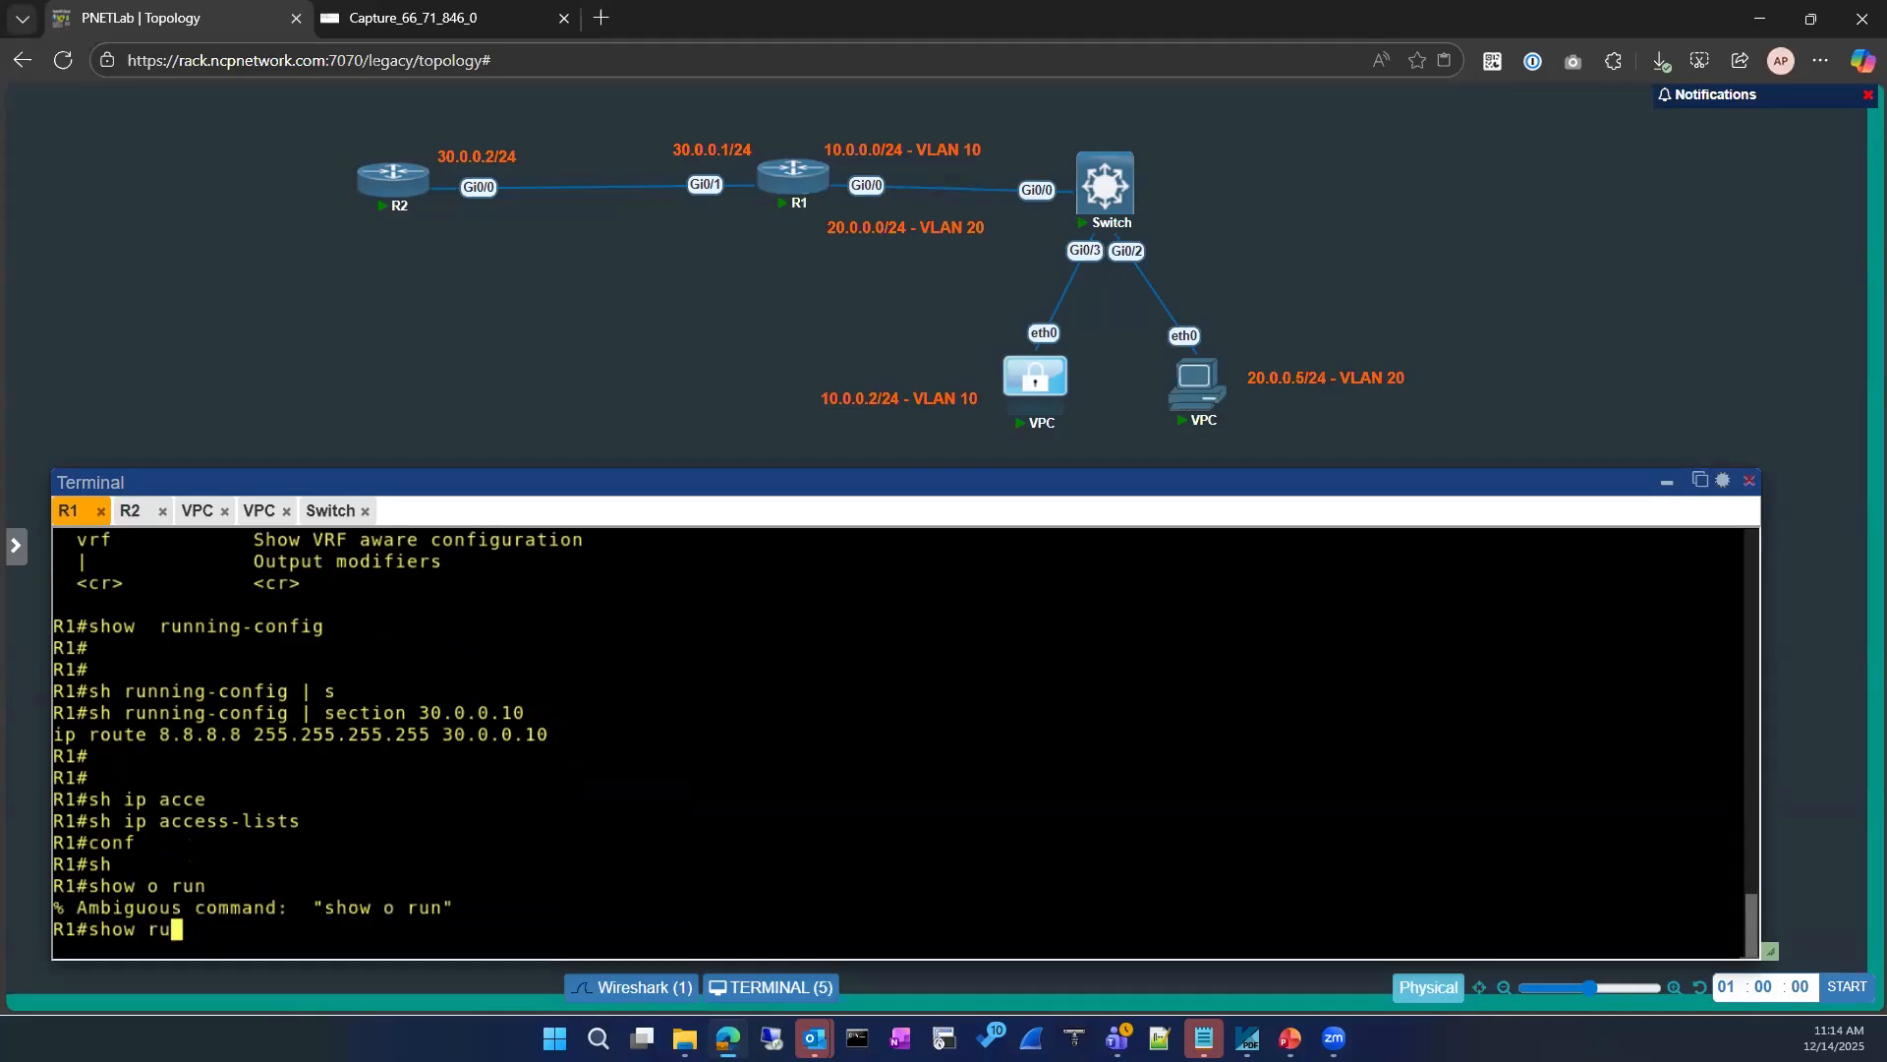
key("Tab")
type("| se")
key("Tab")
type("route")
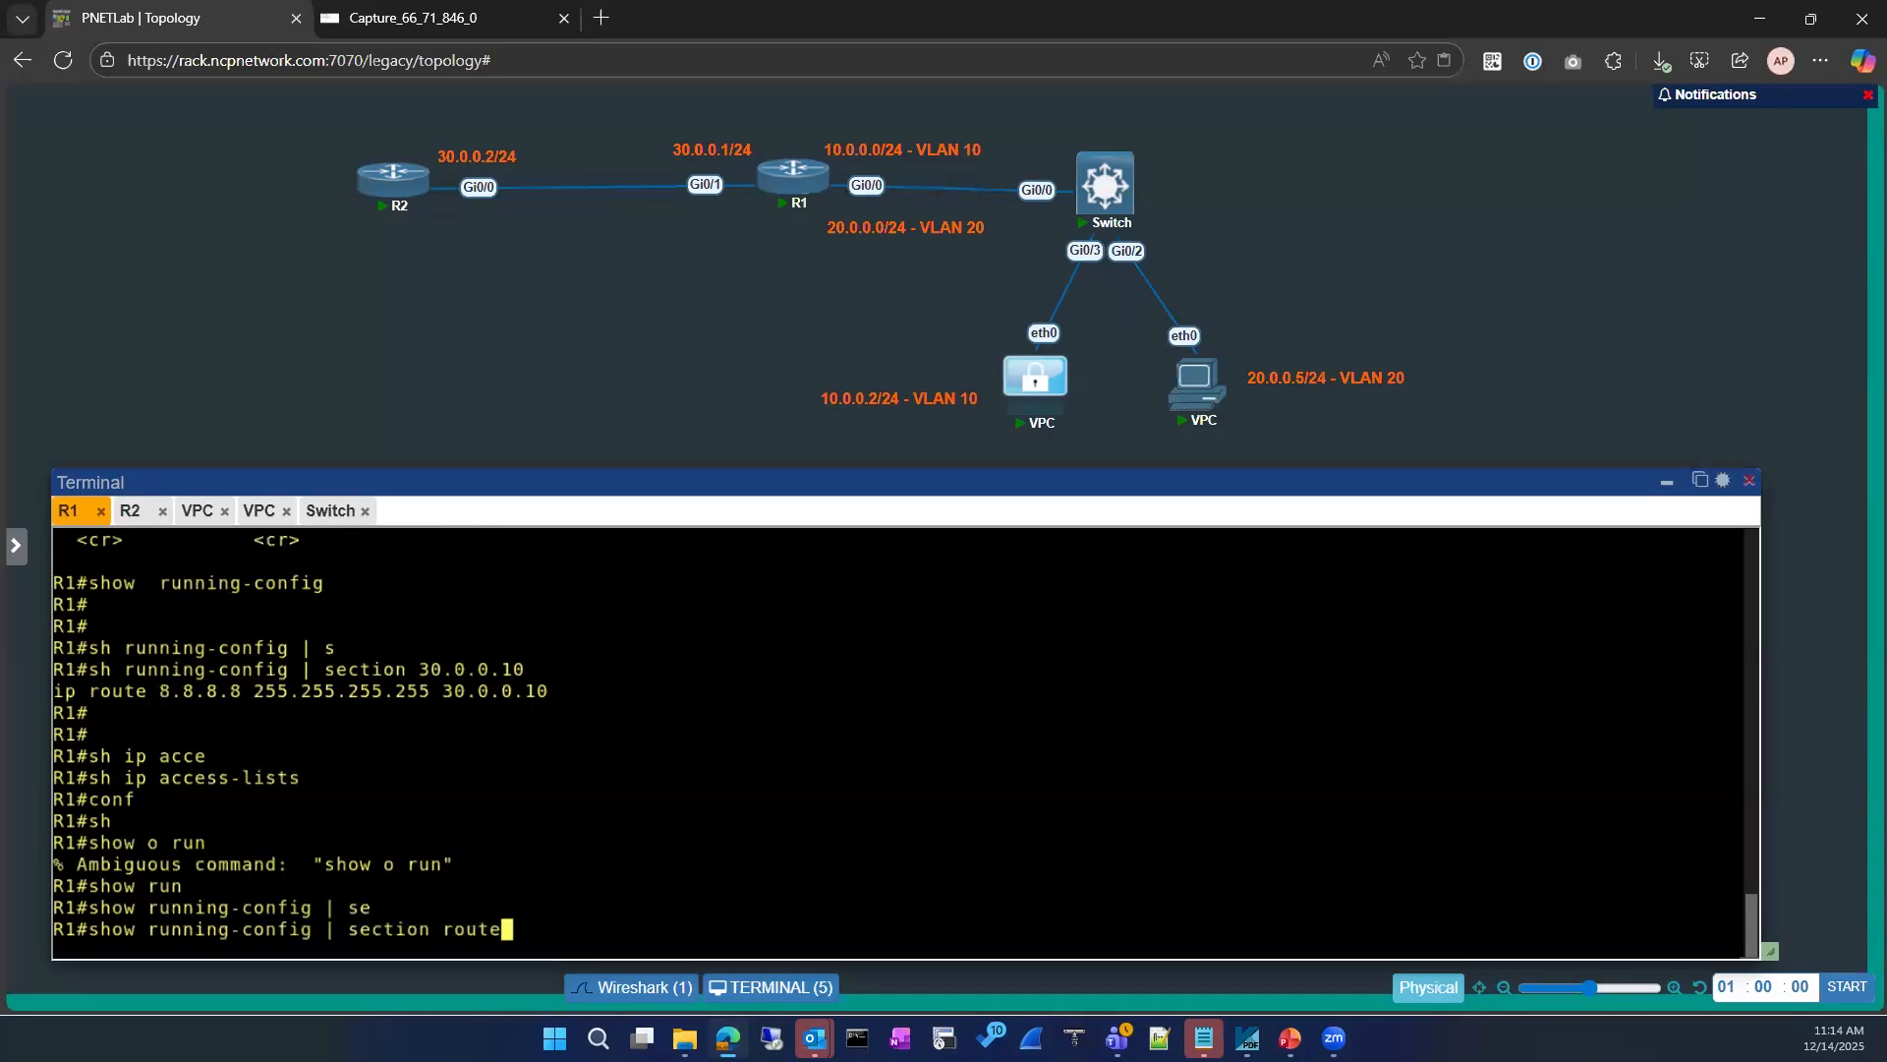
key("Return")
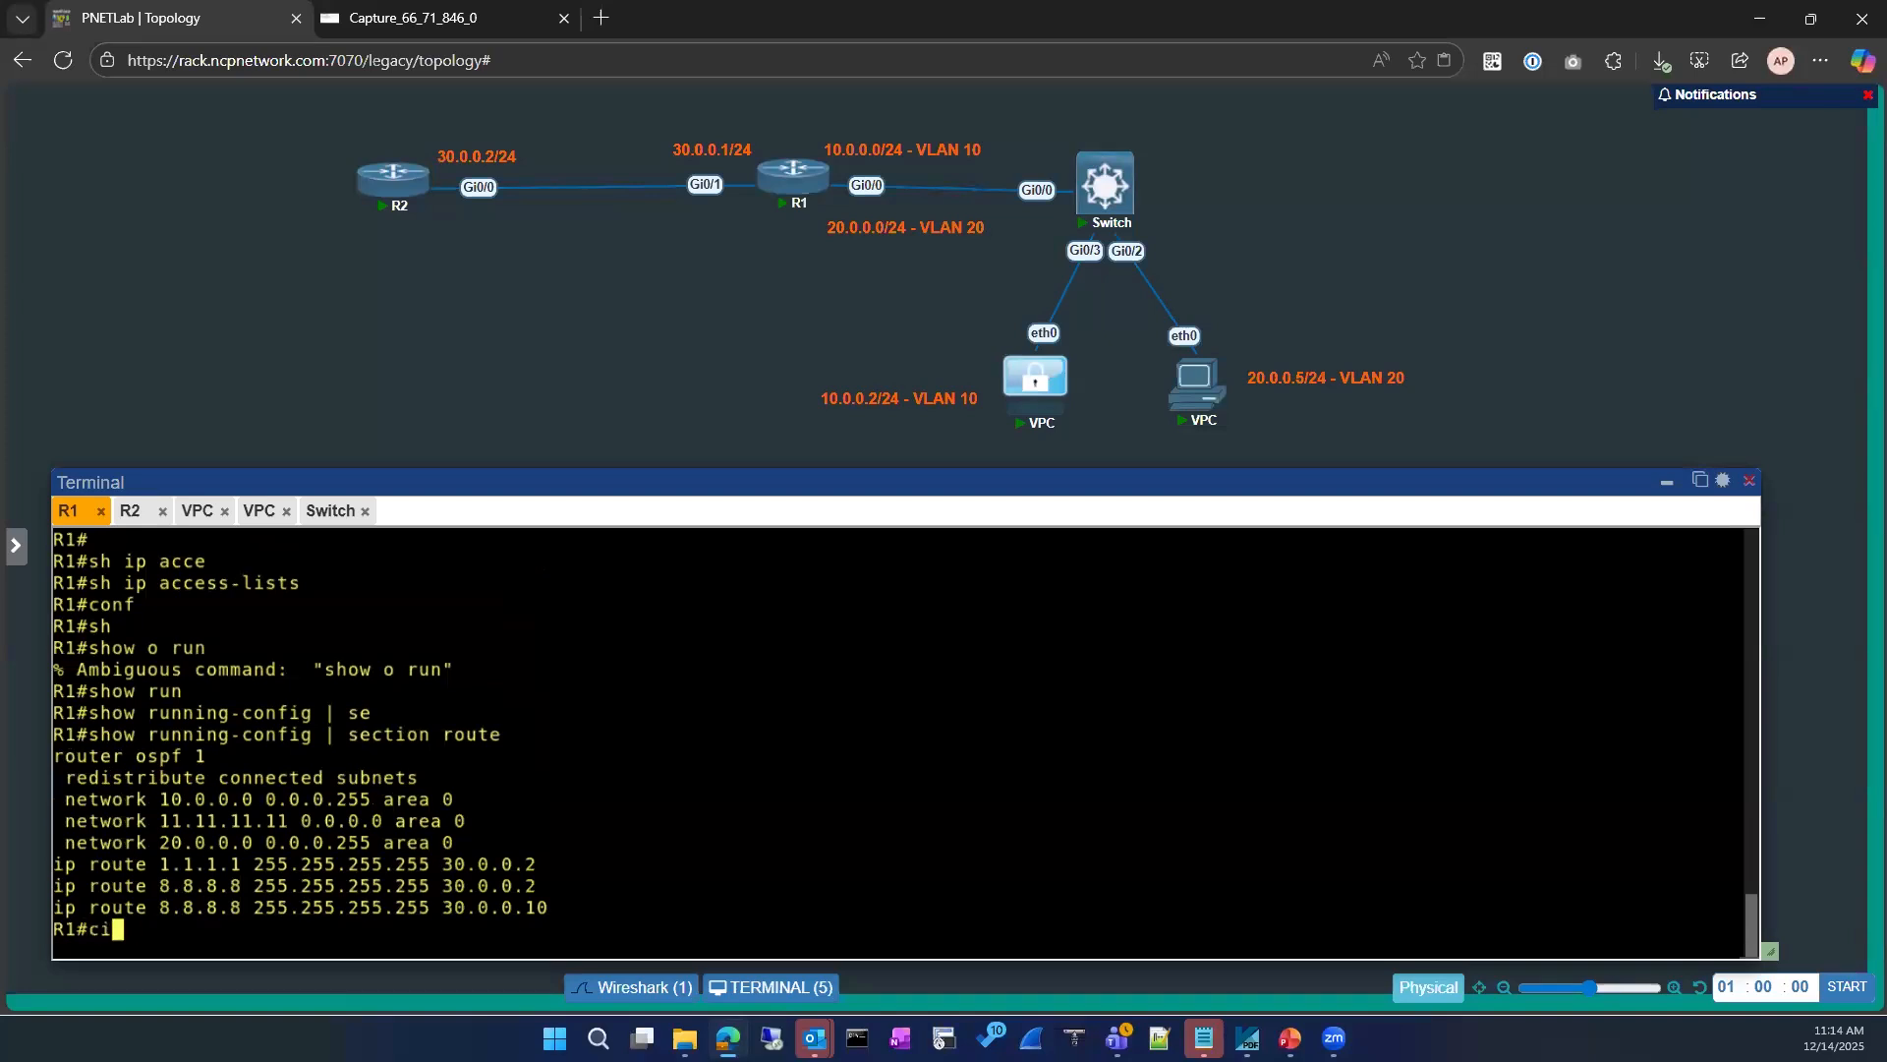
Step: Remove R1's static route 8.8.8.8 255.255.255.255 via 30.0.0.10 and leave configuration mode
type("conf")
key("Tab")
key("Return")
key("Return")
type("no ip")
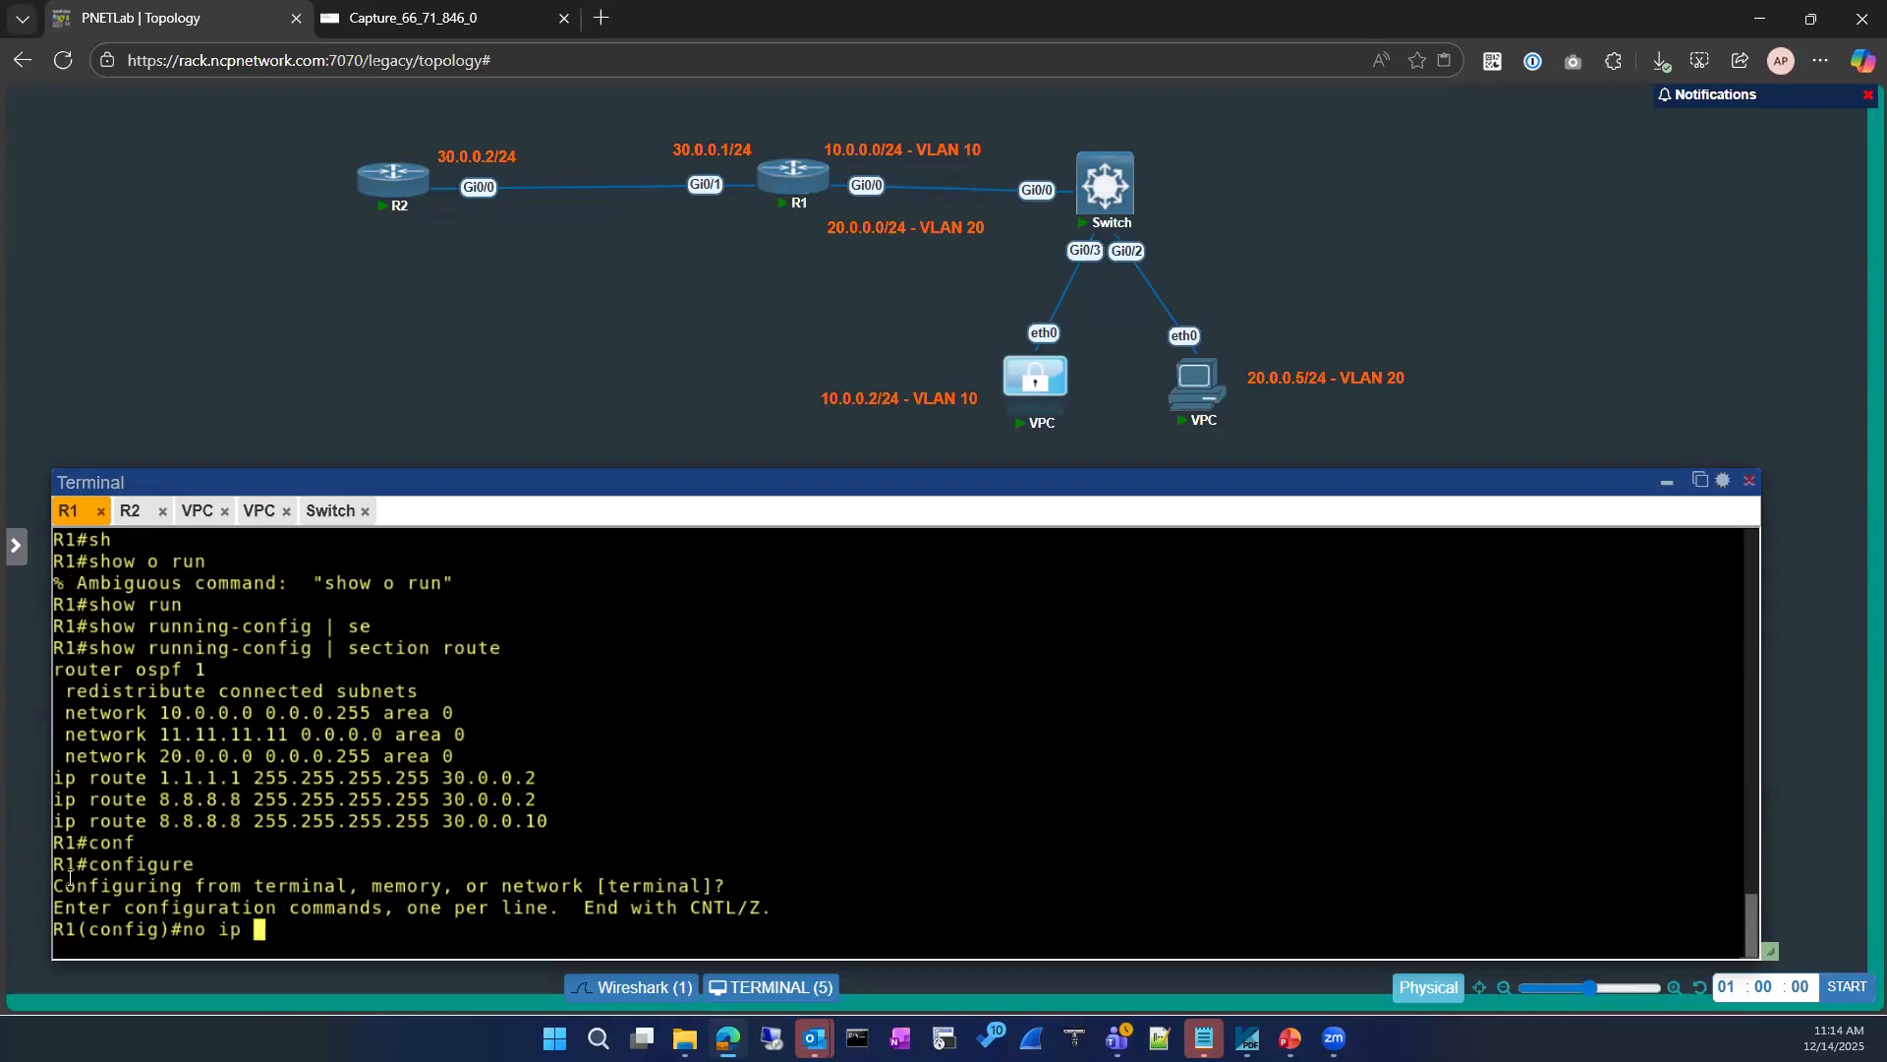
left_click_drag(87, 826, 794, 817)
right_click(794, 817)
key("Return")
type("exit")
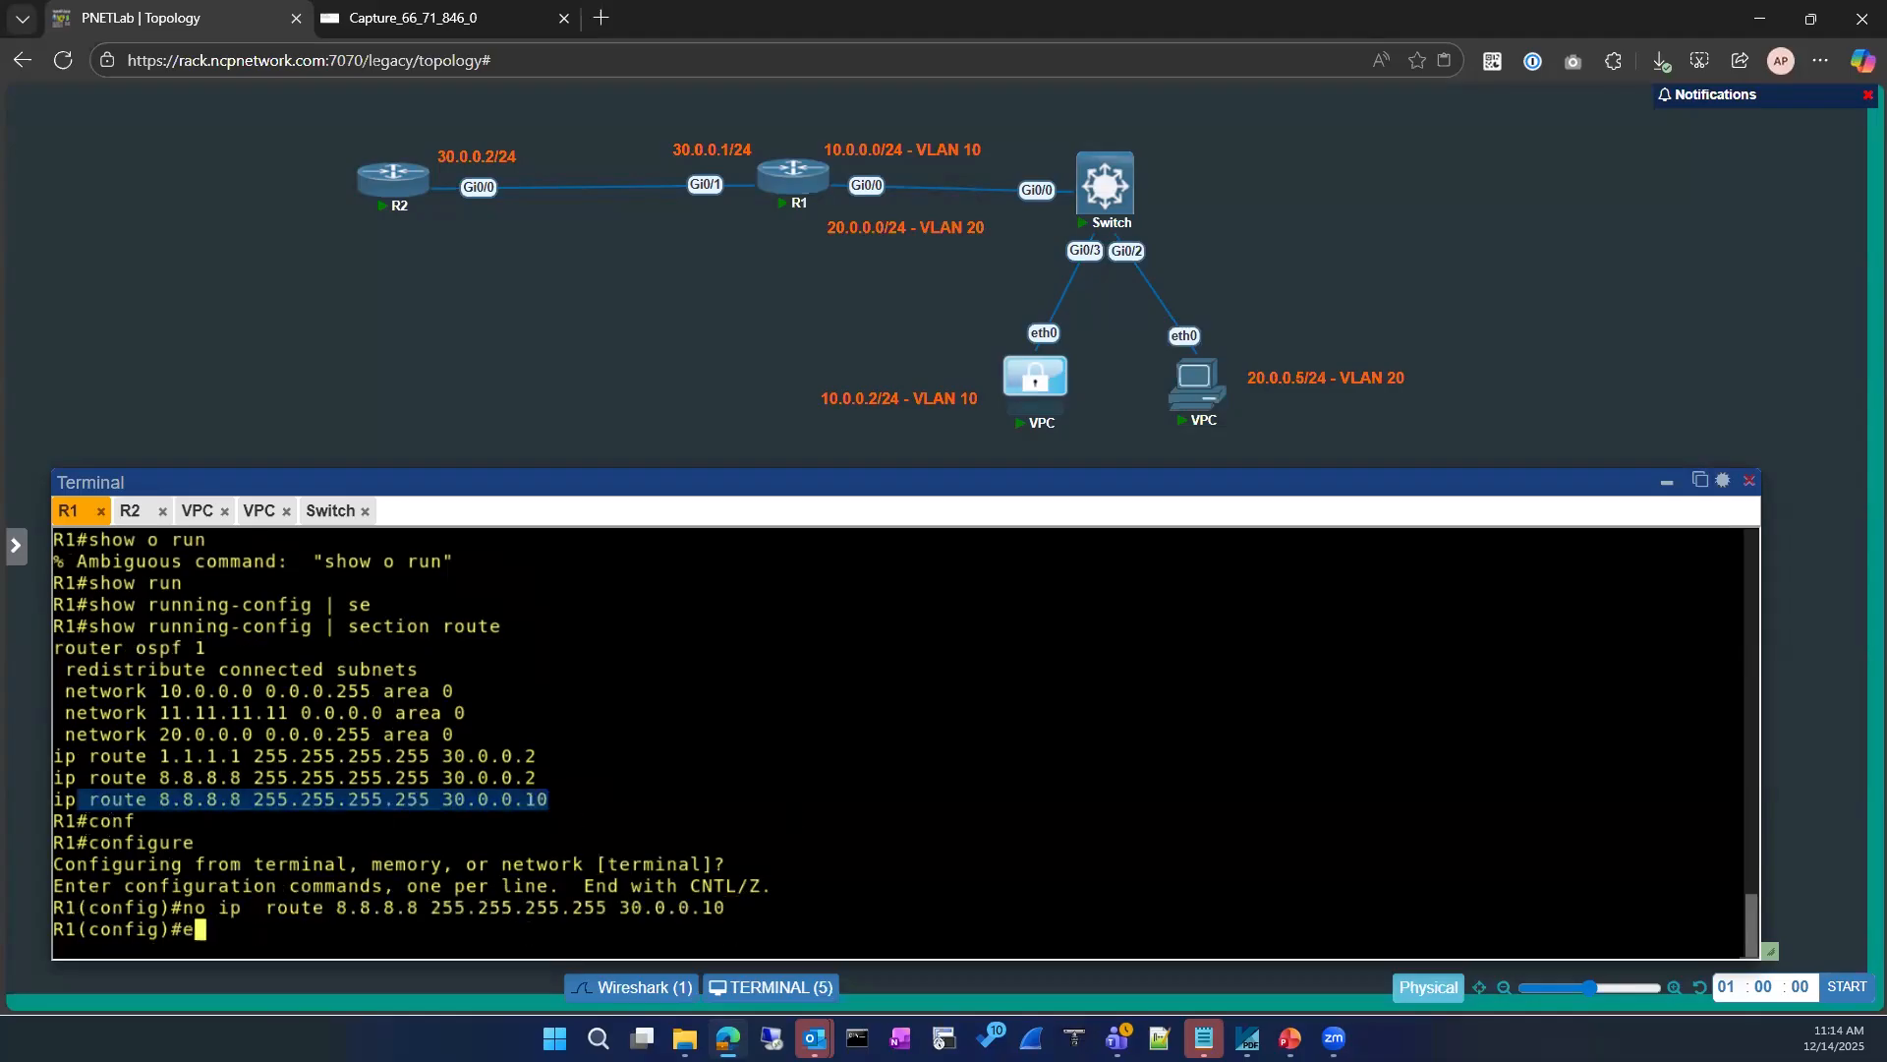
key("Return")
key("Return")
key("Return")
Step: Ping 8.8.8.8 from R1 twice to test the path with the remaining static route
type("ping")
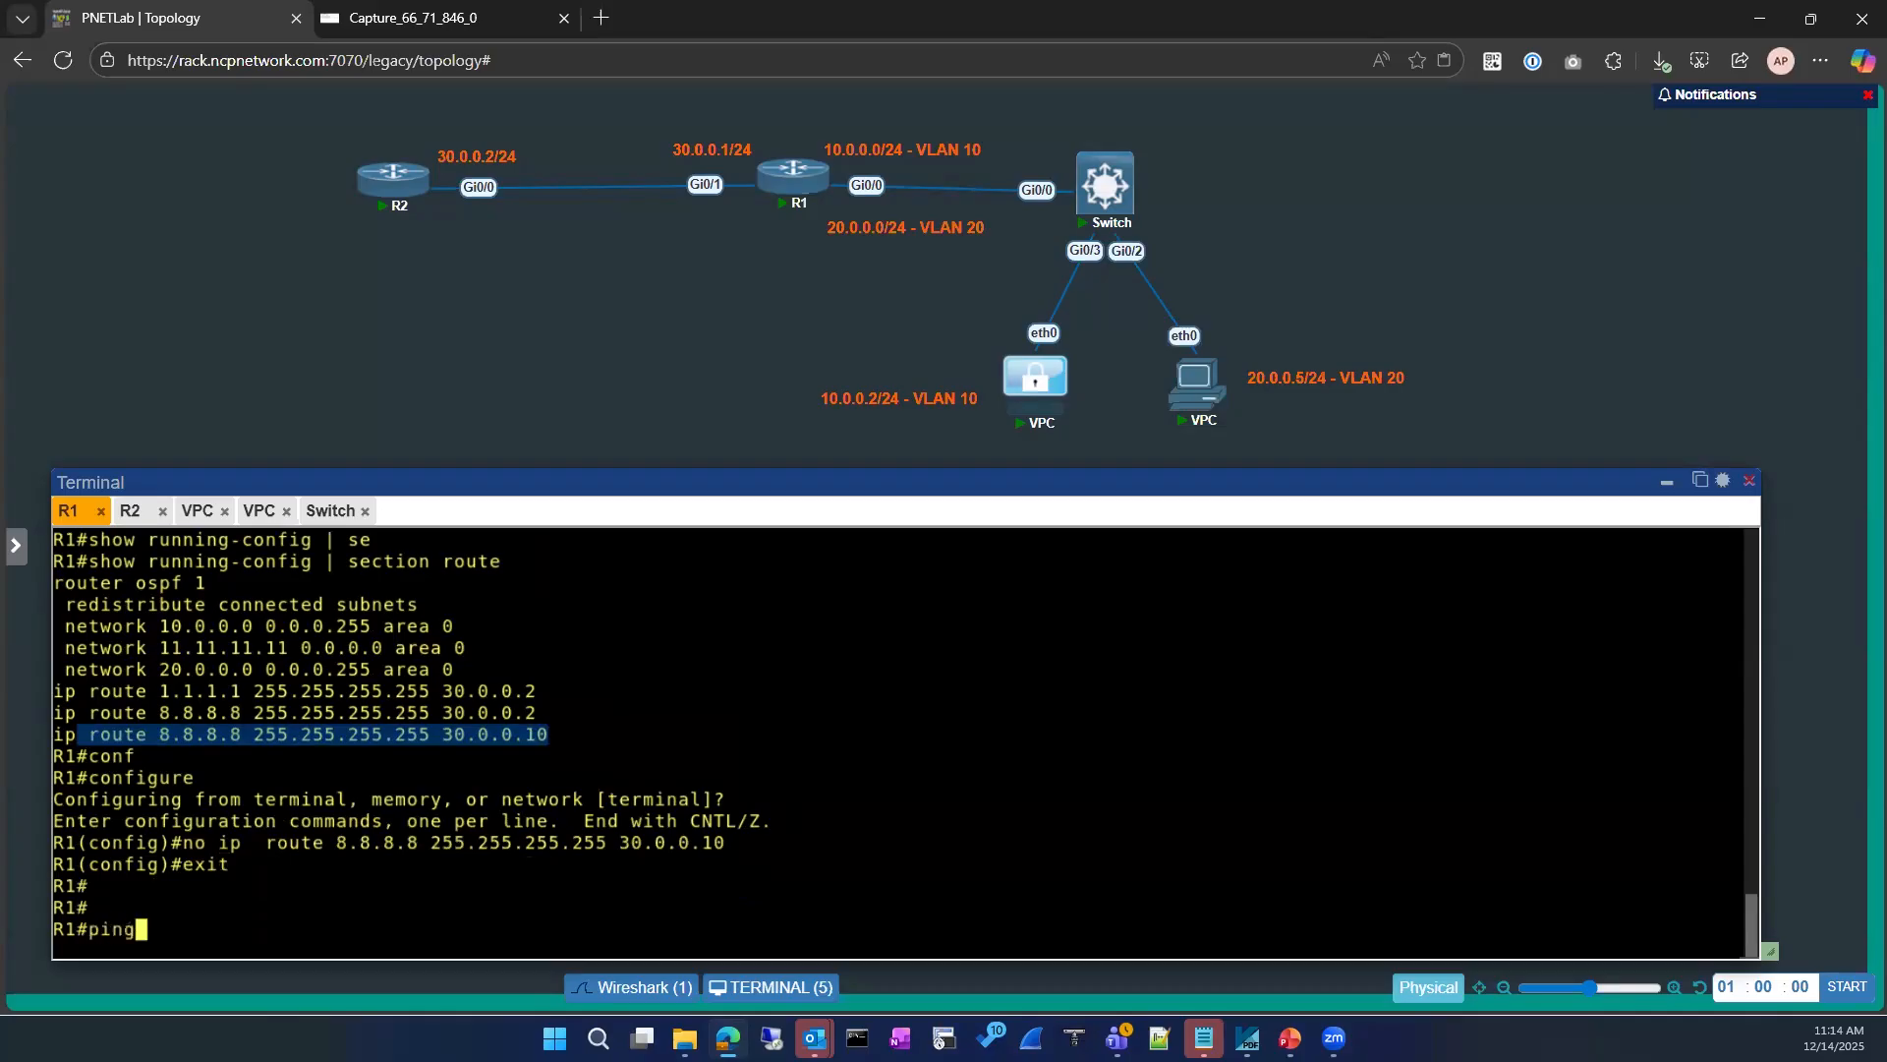
type("8.8.8.8")
key("Return")
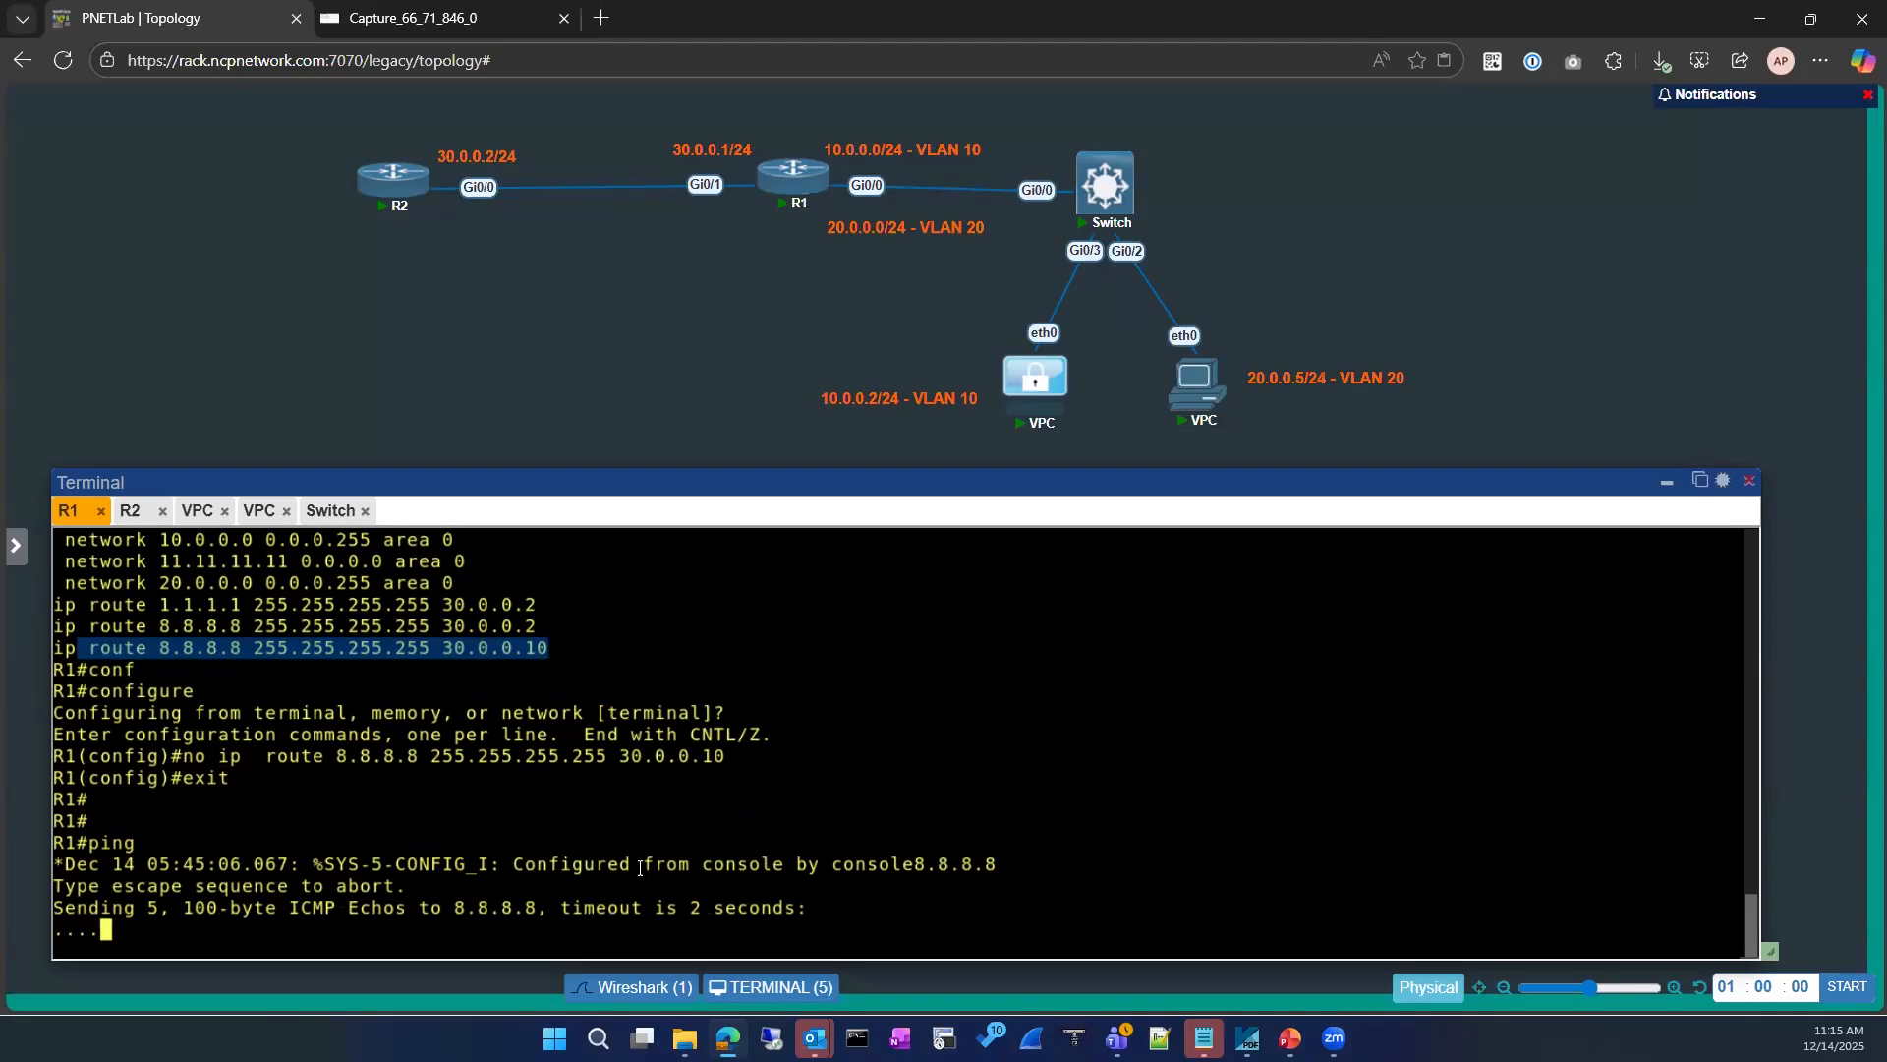
type("ping ")
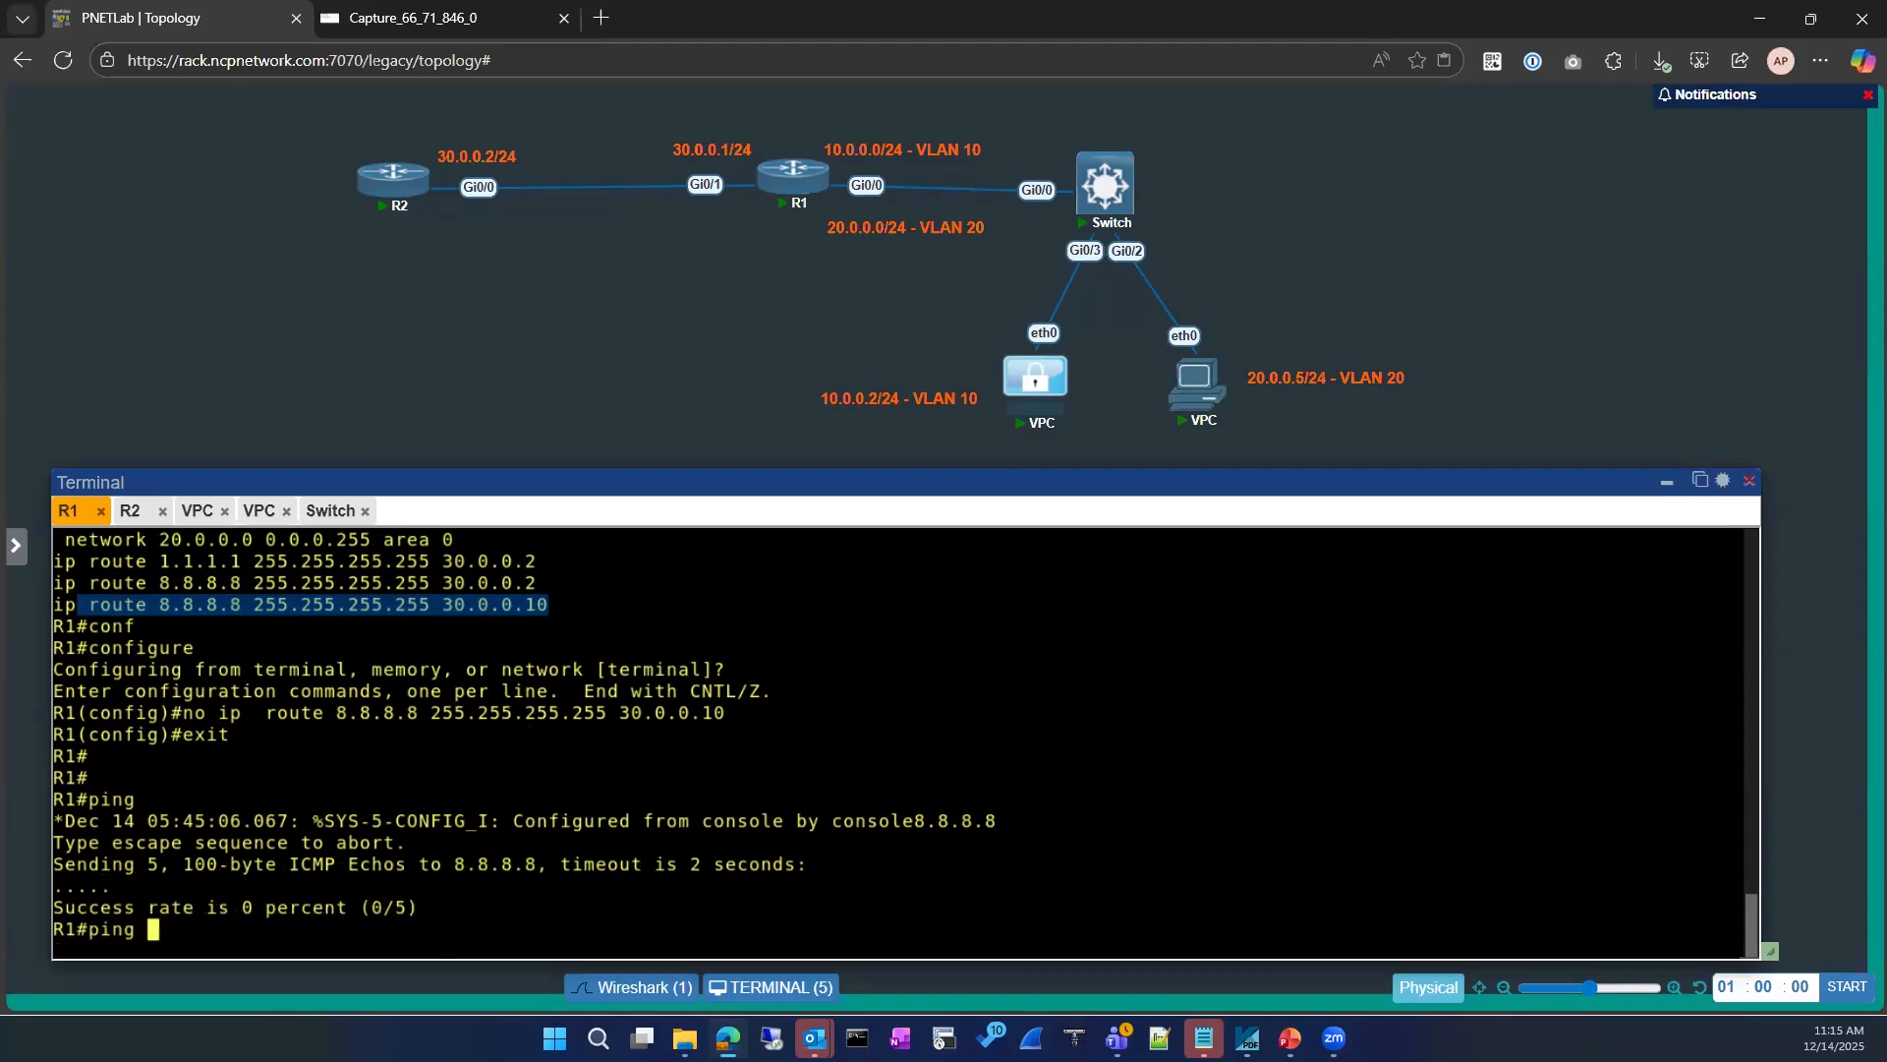
type("8.8.8.8")
key("Return")
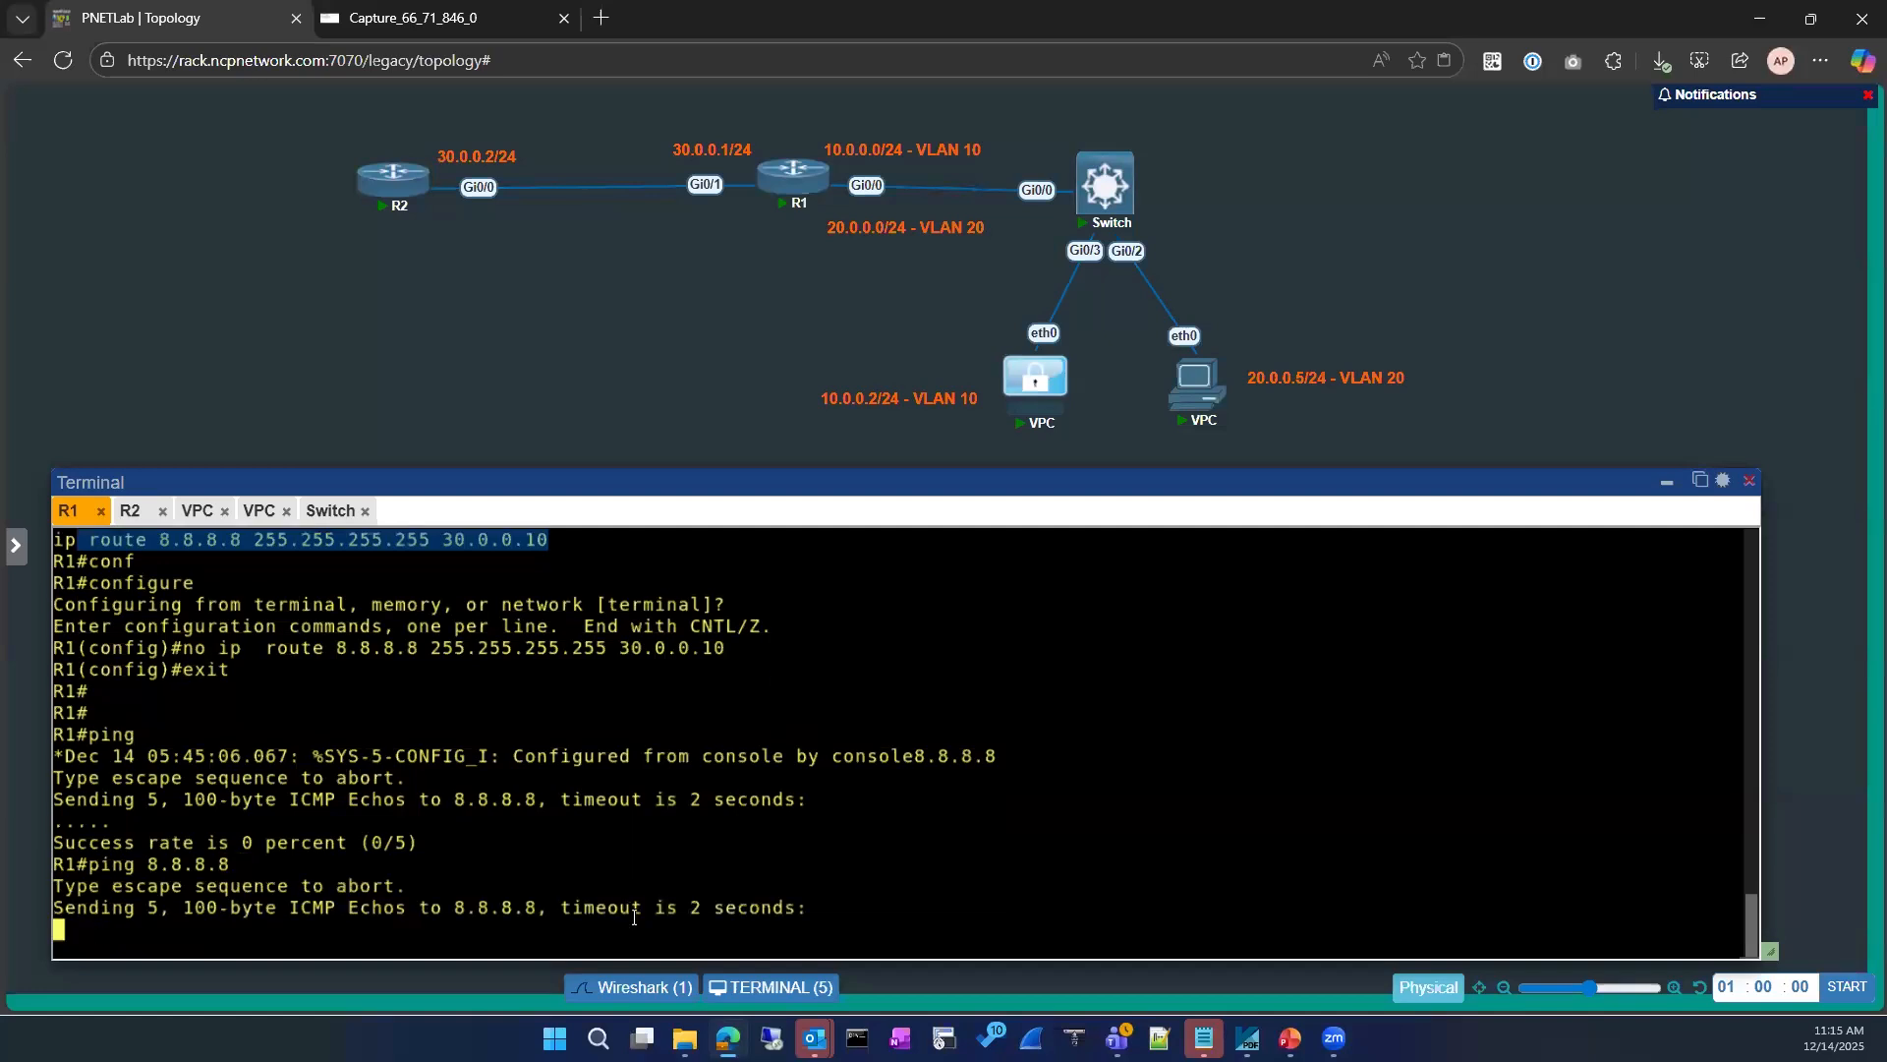
Step: Ping 8.8.8.8 from the VPC at 10.0.0.2 and restart the Wireshark capture without saving the captured packets
left_click(200, 510)
key("Return")
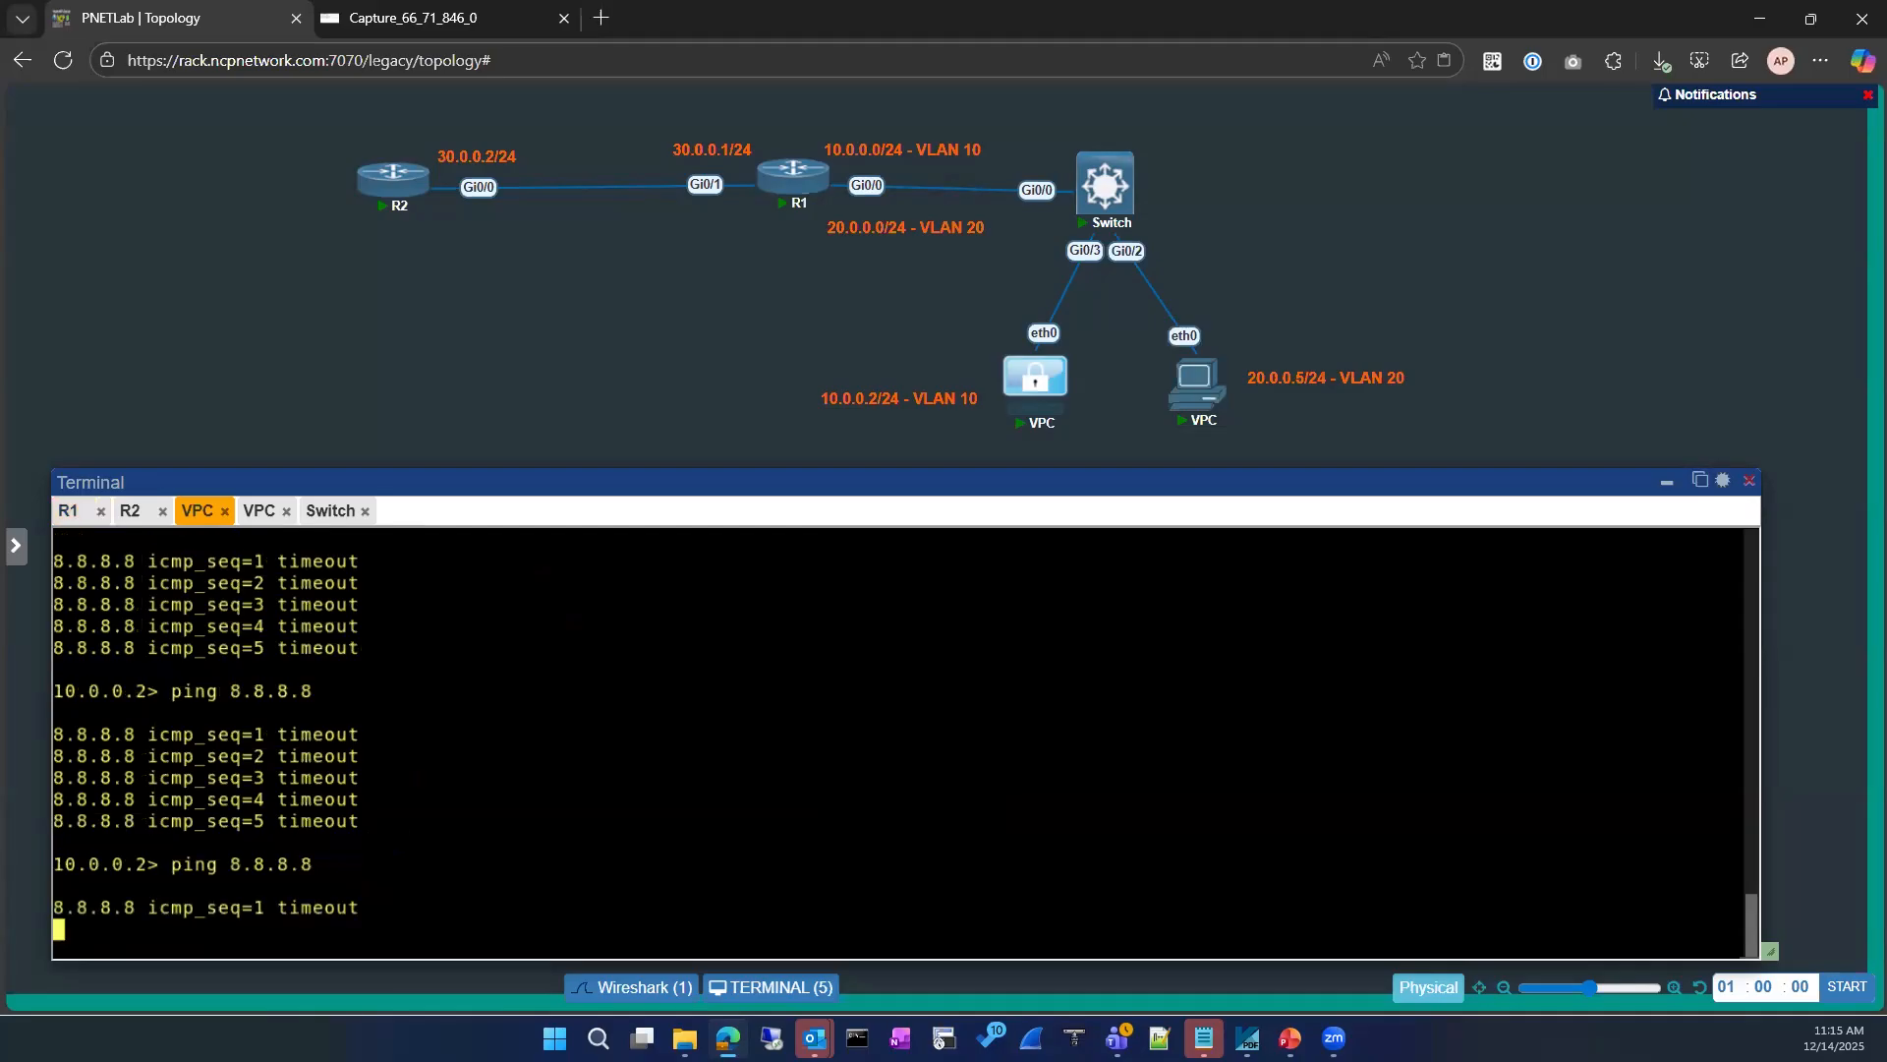
left_click(422, 20)
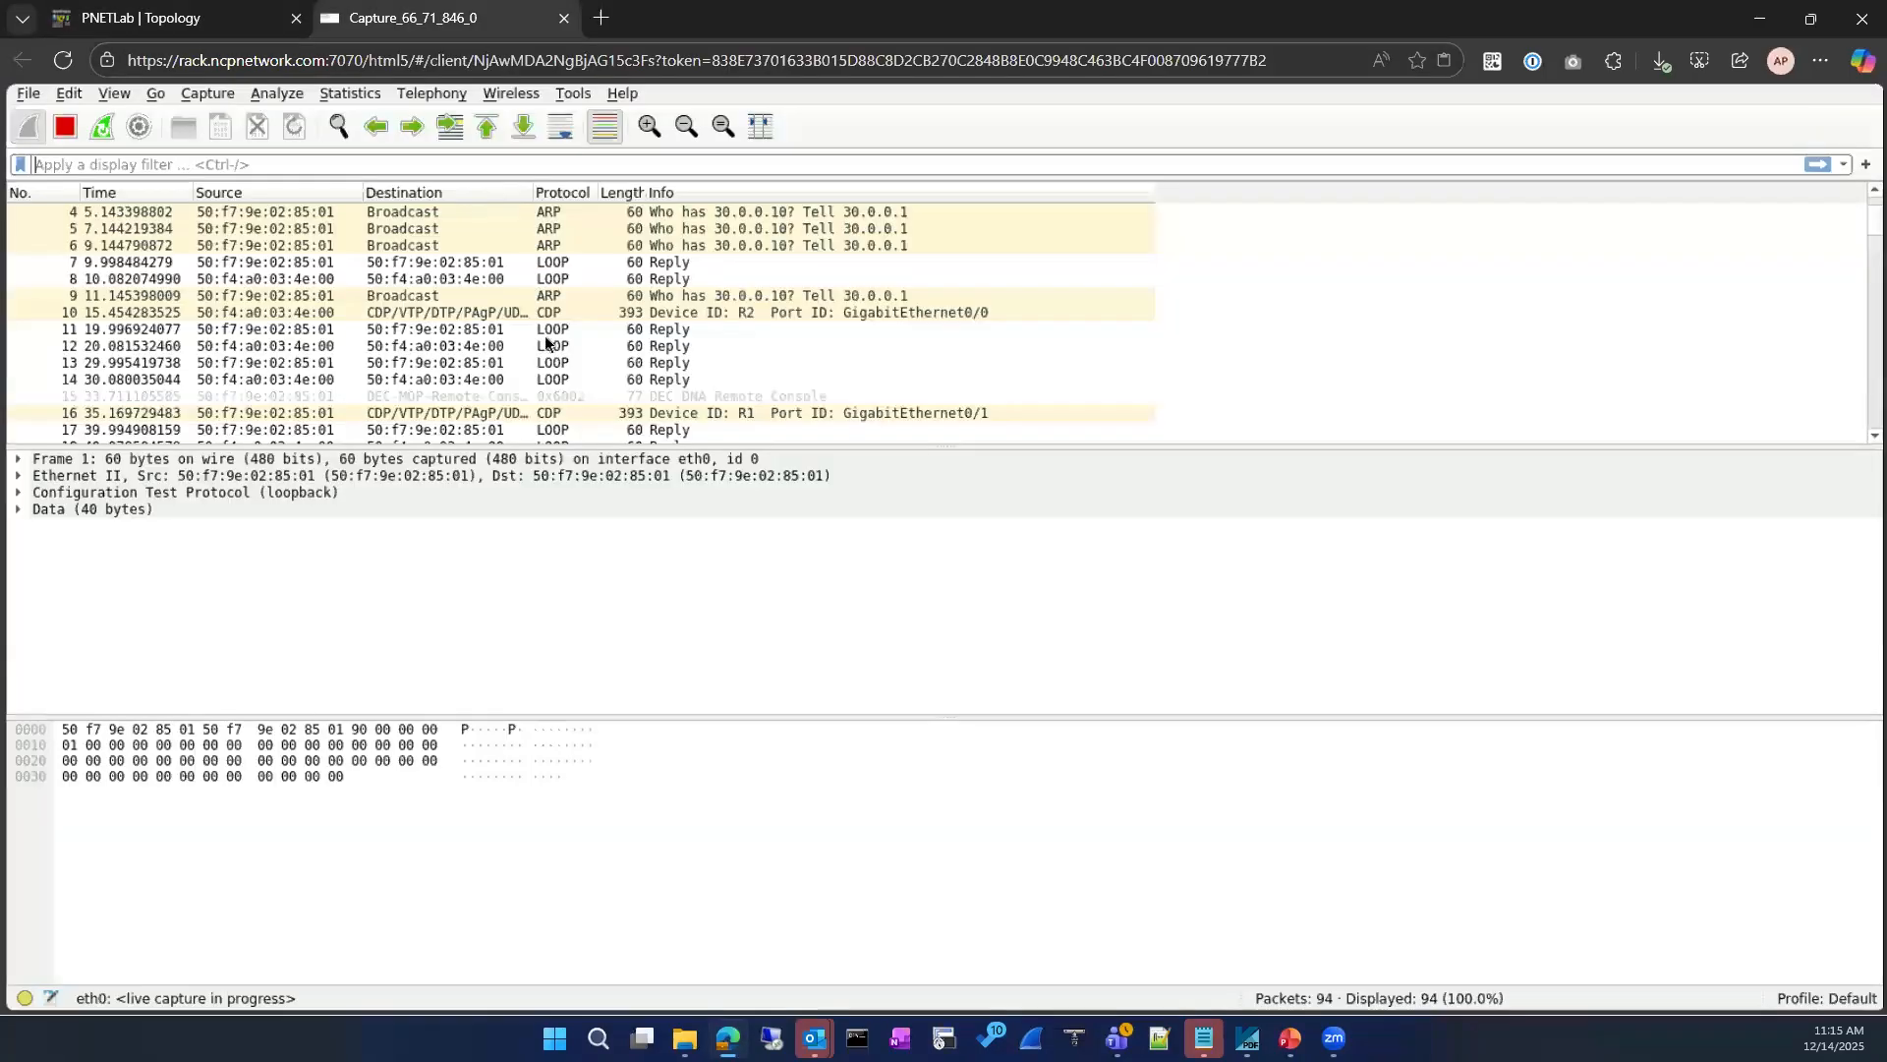
scroll(533, 334, "down", 4)
left_click(103, 136)
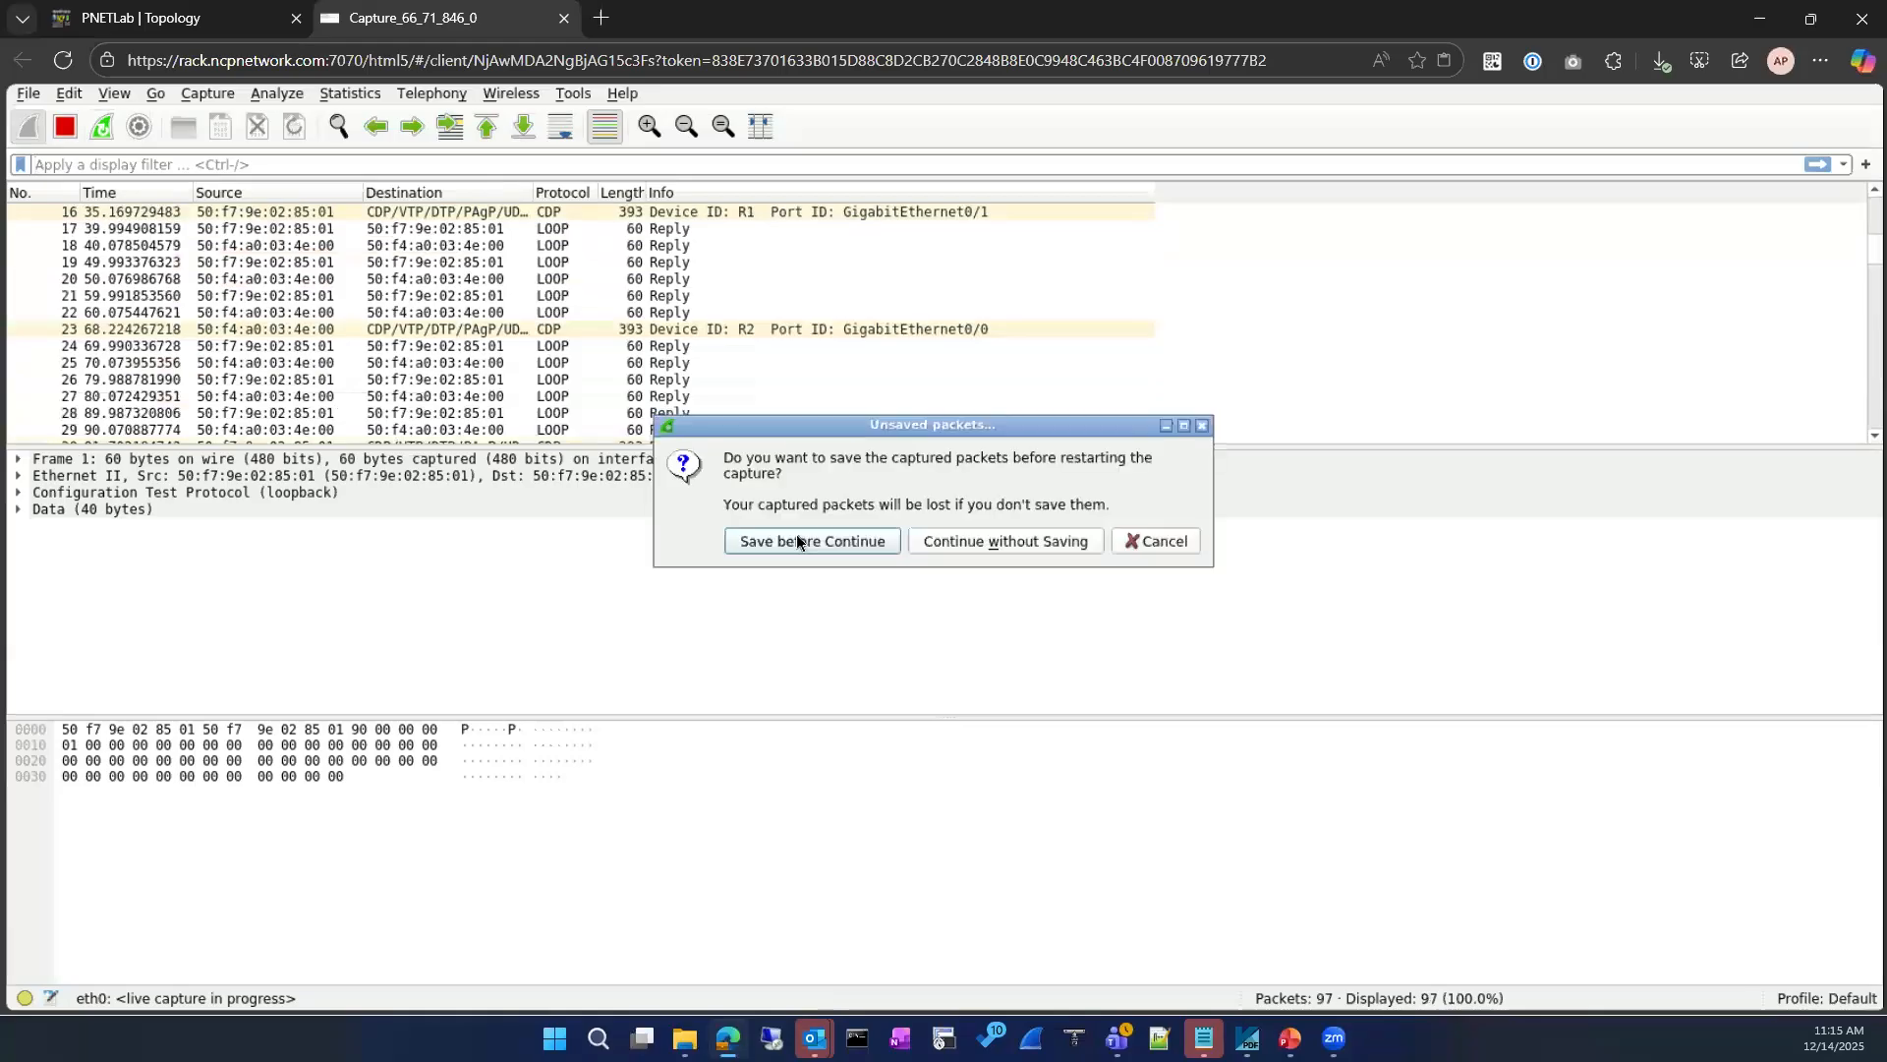
left_click(975, 545)
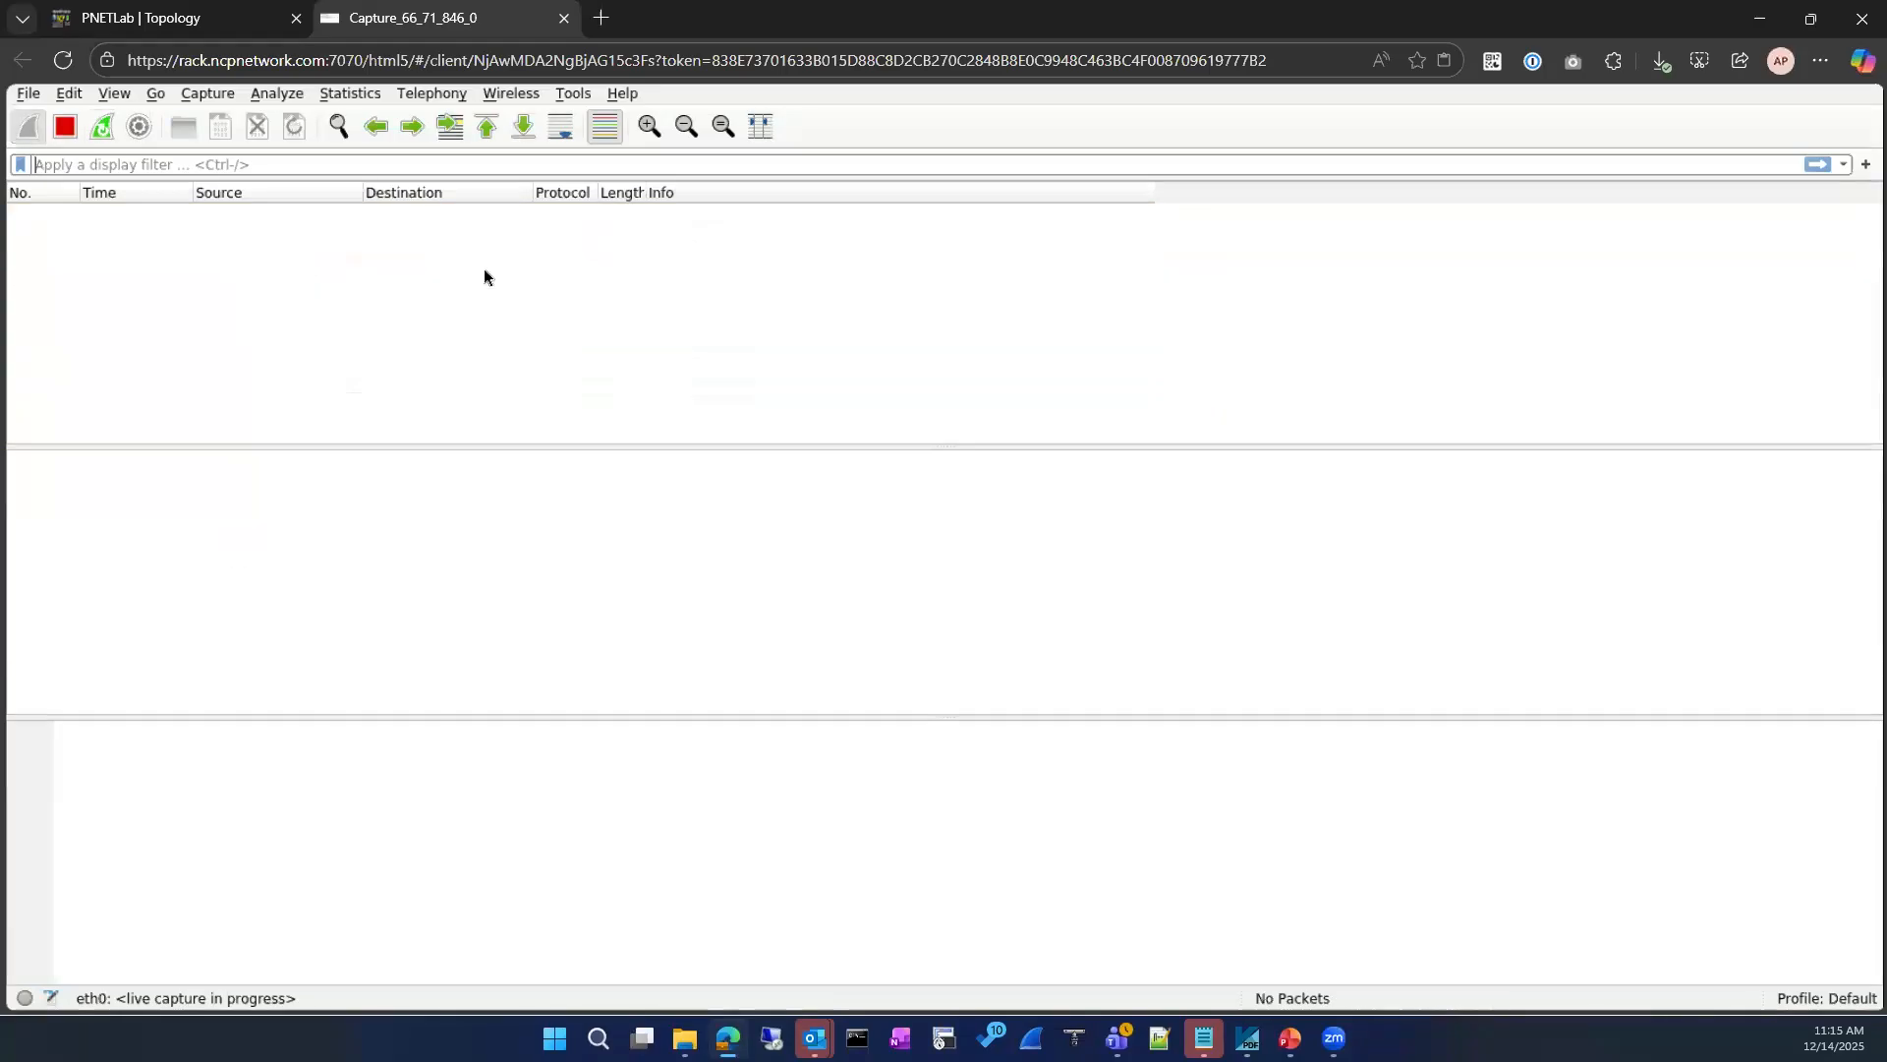
Step: Repeat the ping to 8.8.8.8 from the VPC at 10.0.0.2 while the fresh capture is running
mouse_move(148, 21)
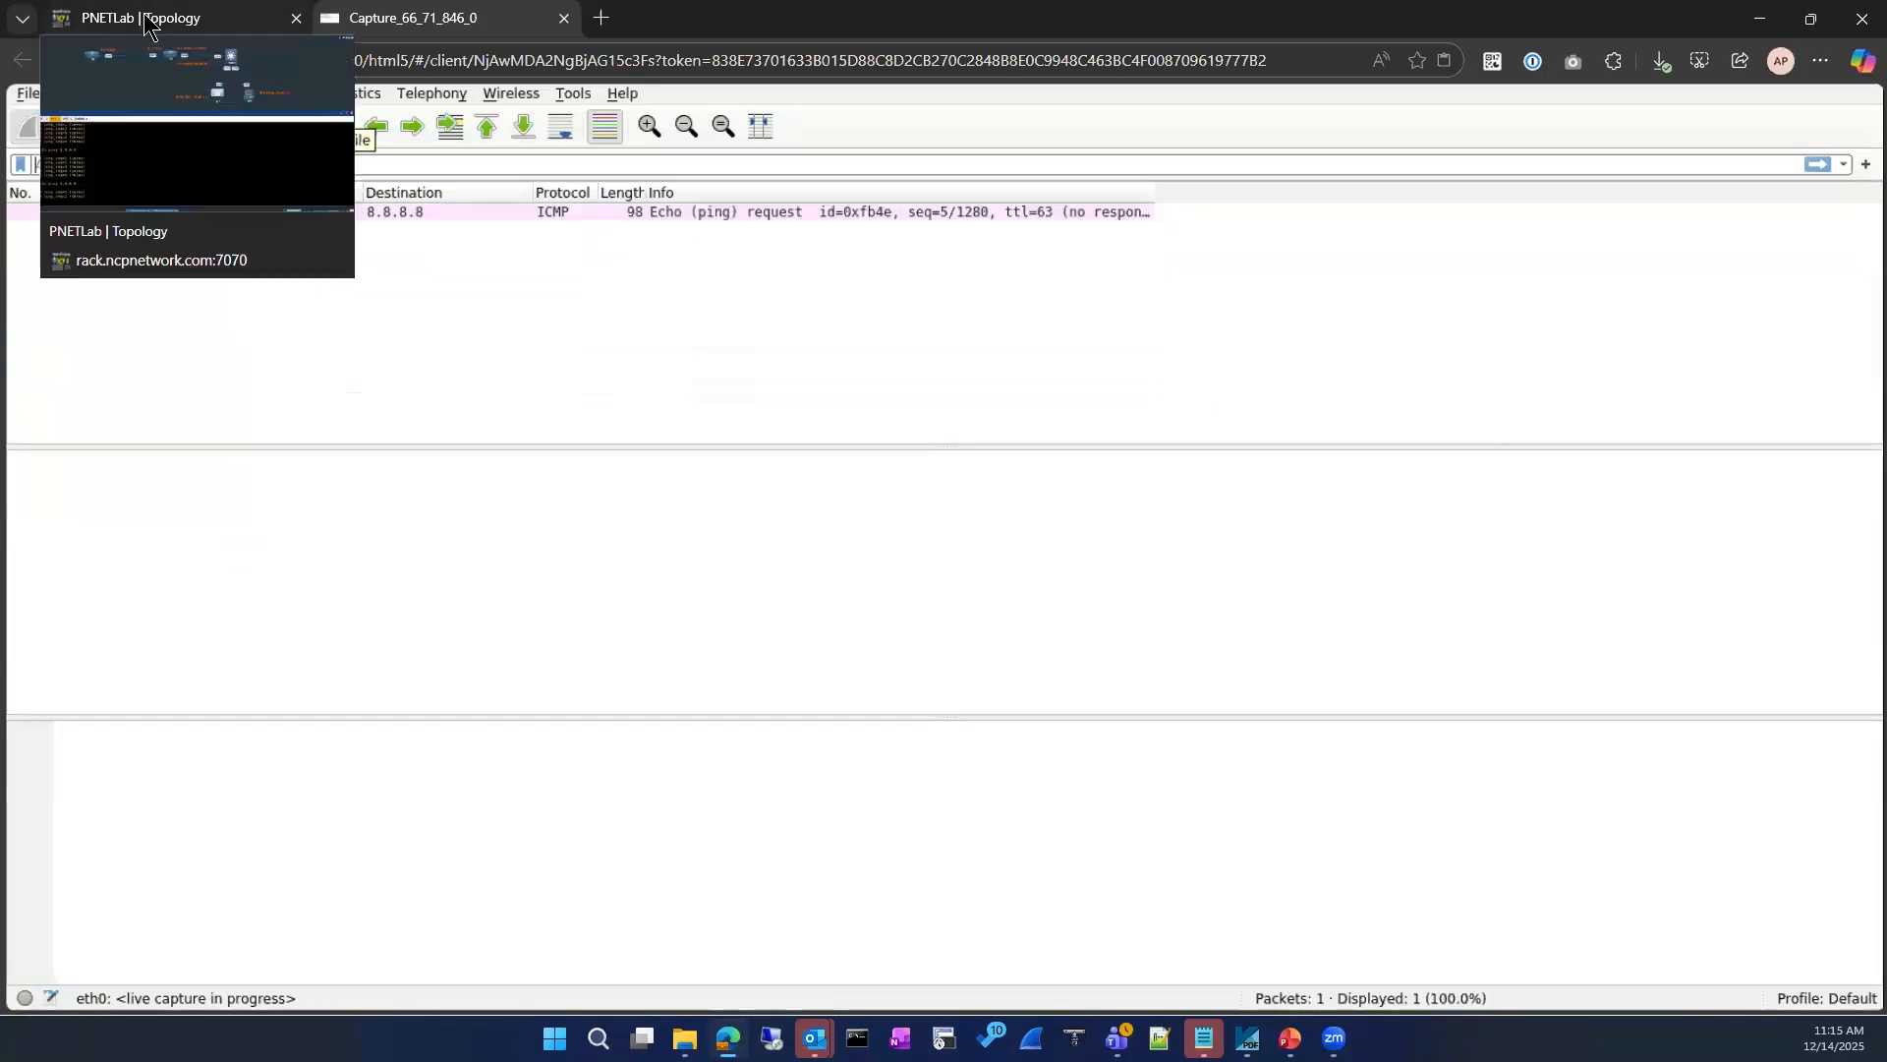
left_click(228, 21)
key("Up")
key("Return")
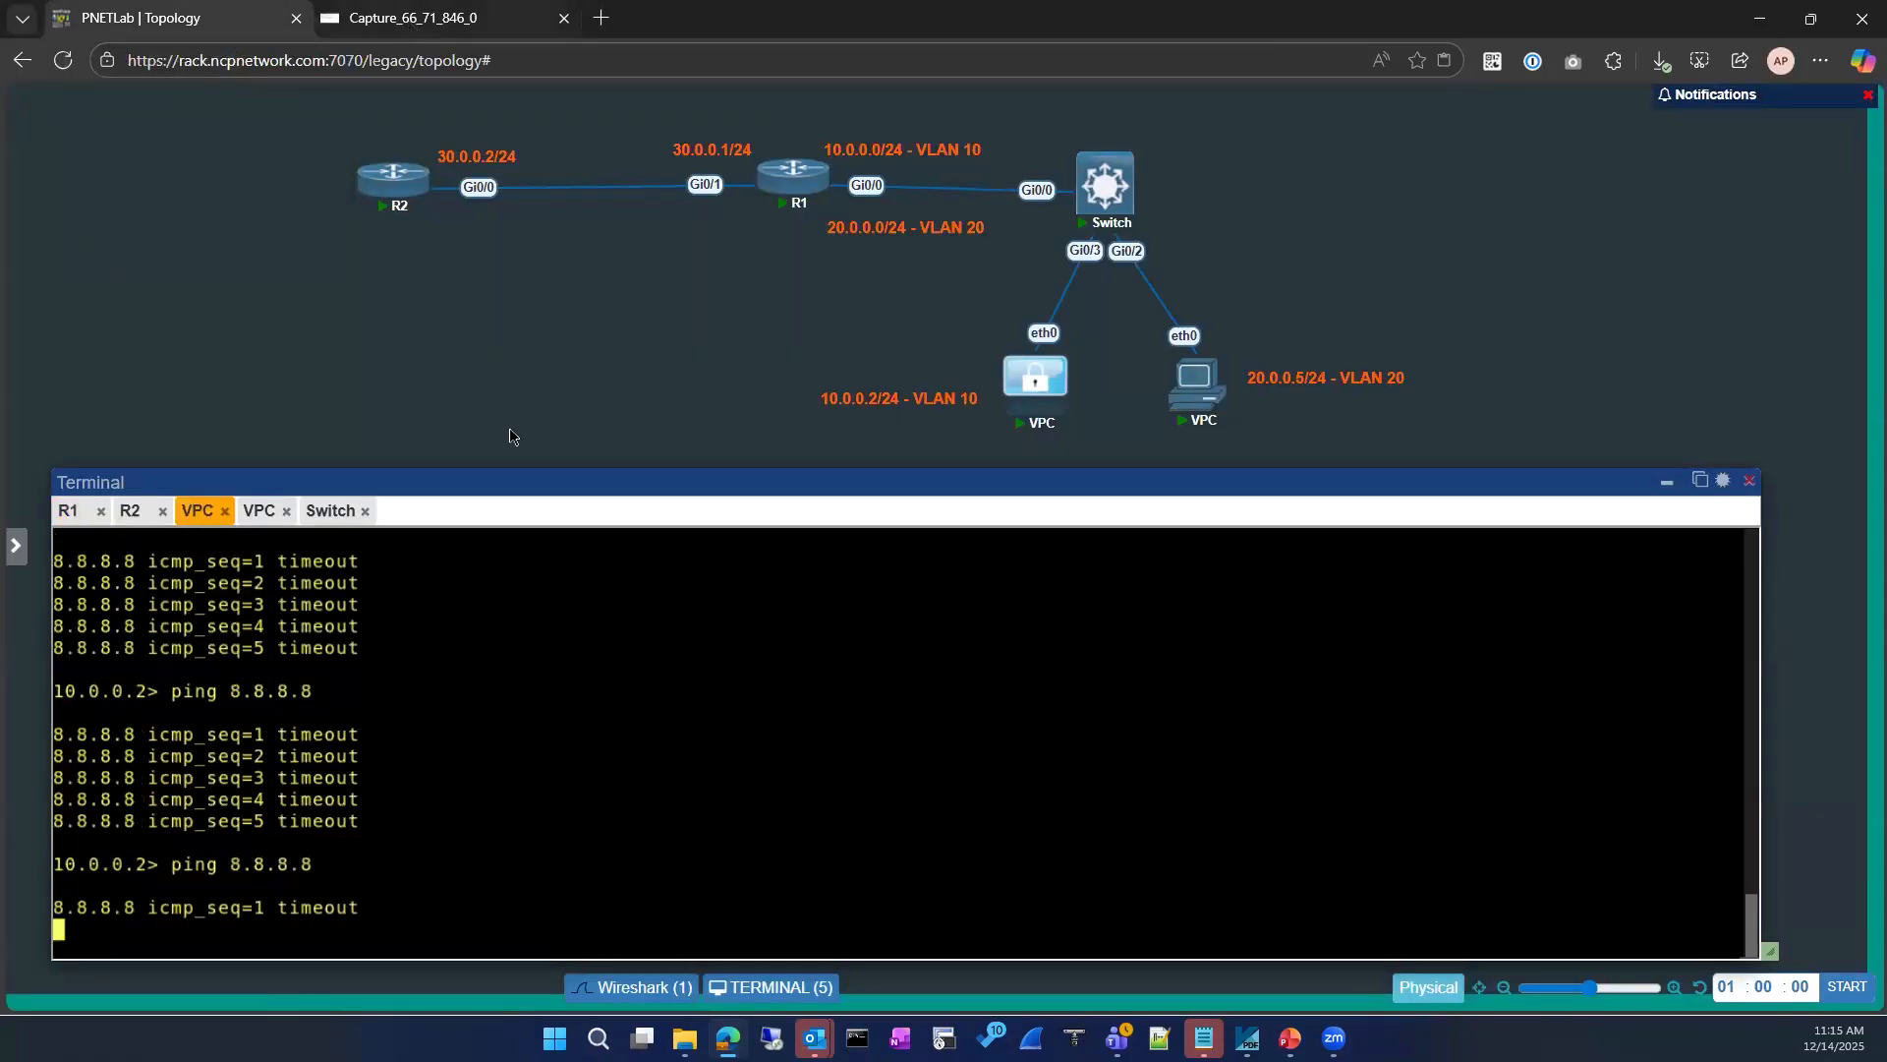
Step: Examine the ICMP type and details of the captured packets from 10.0.0.2 to 8.8.8.8 in Wireshark
key("ctrl+Tab")
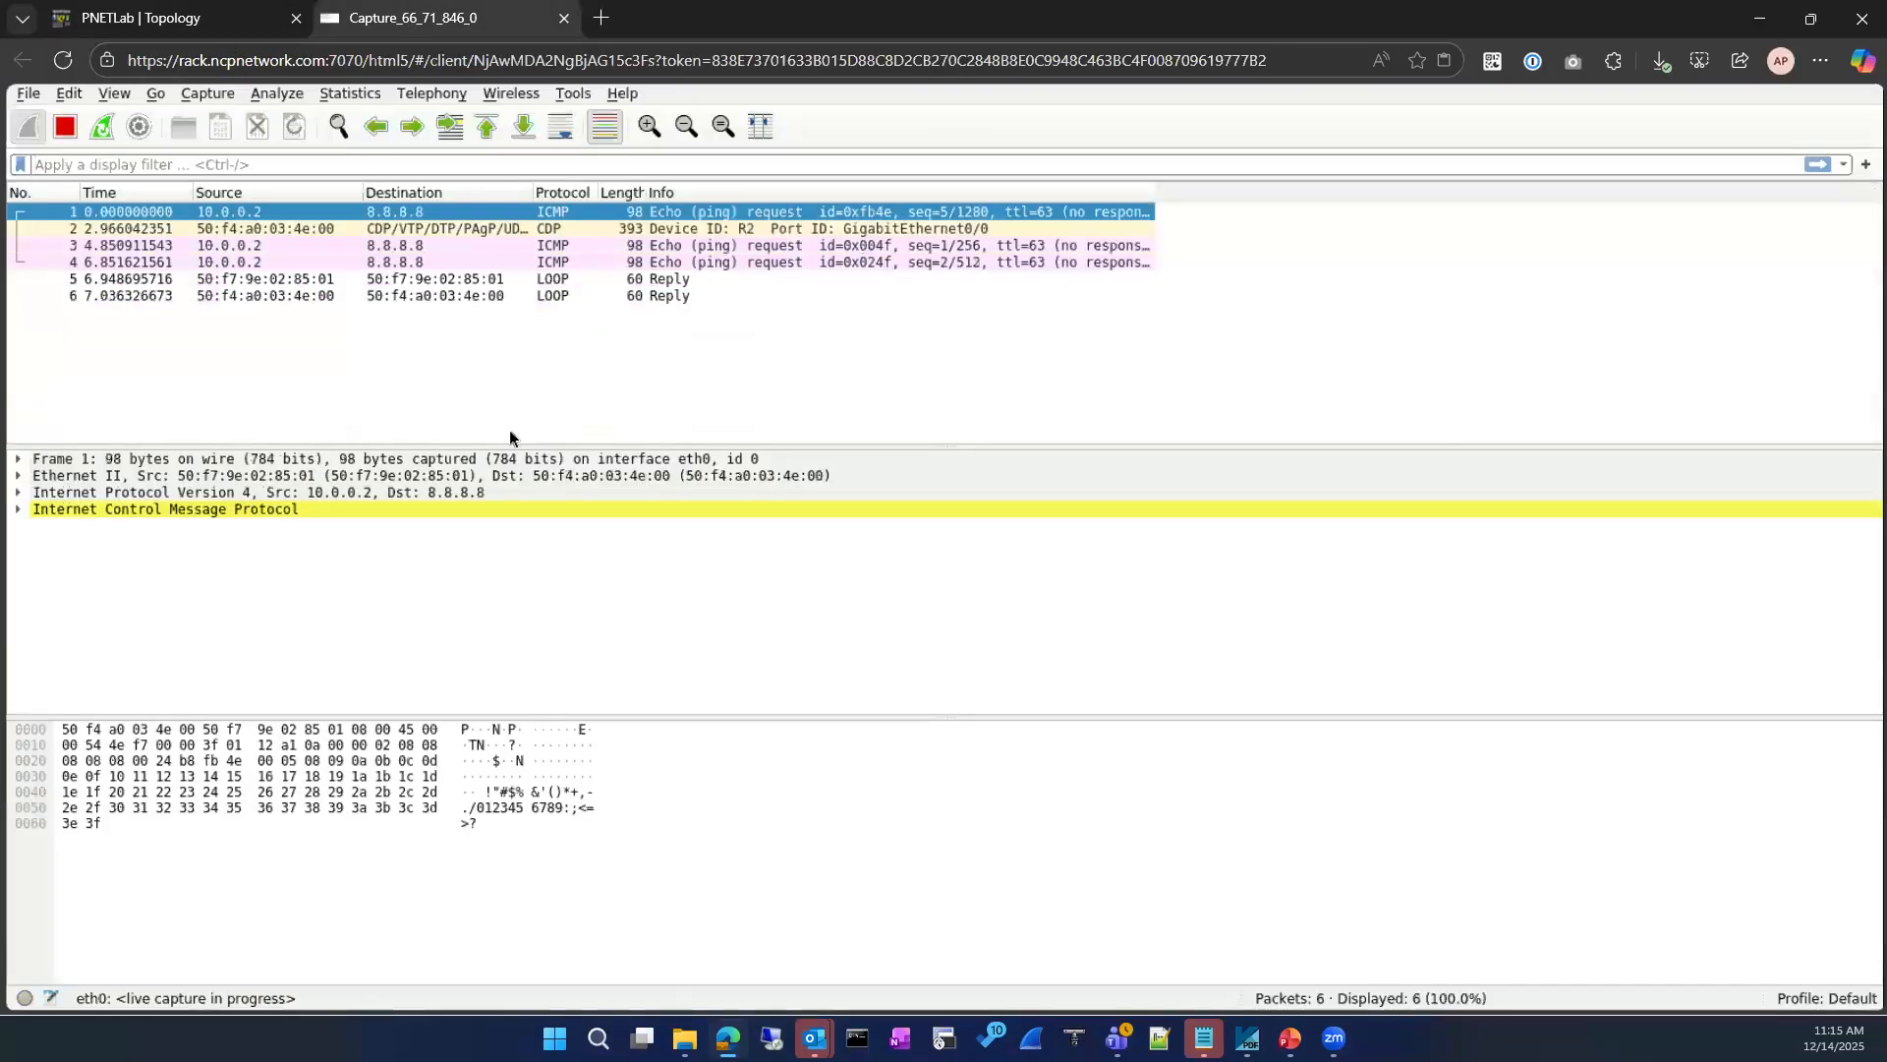
left_click(19, 510)
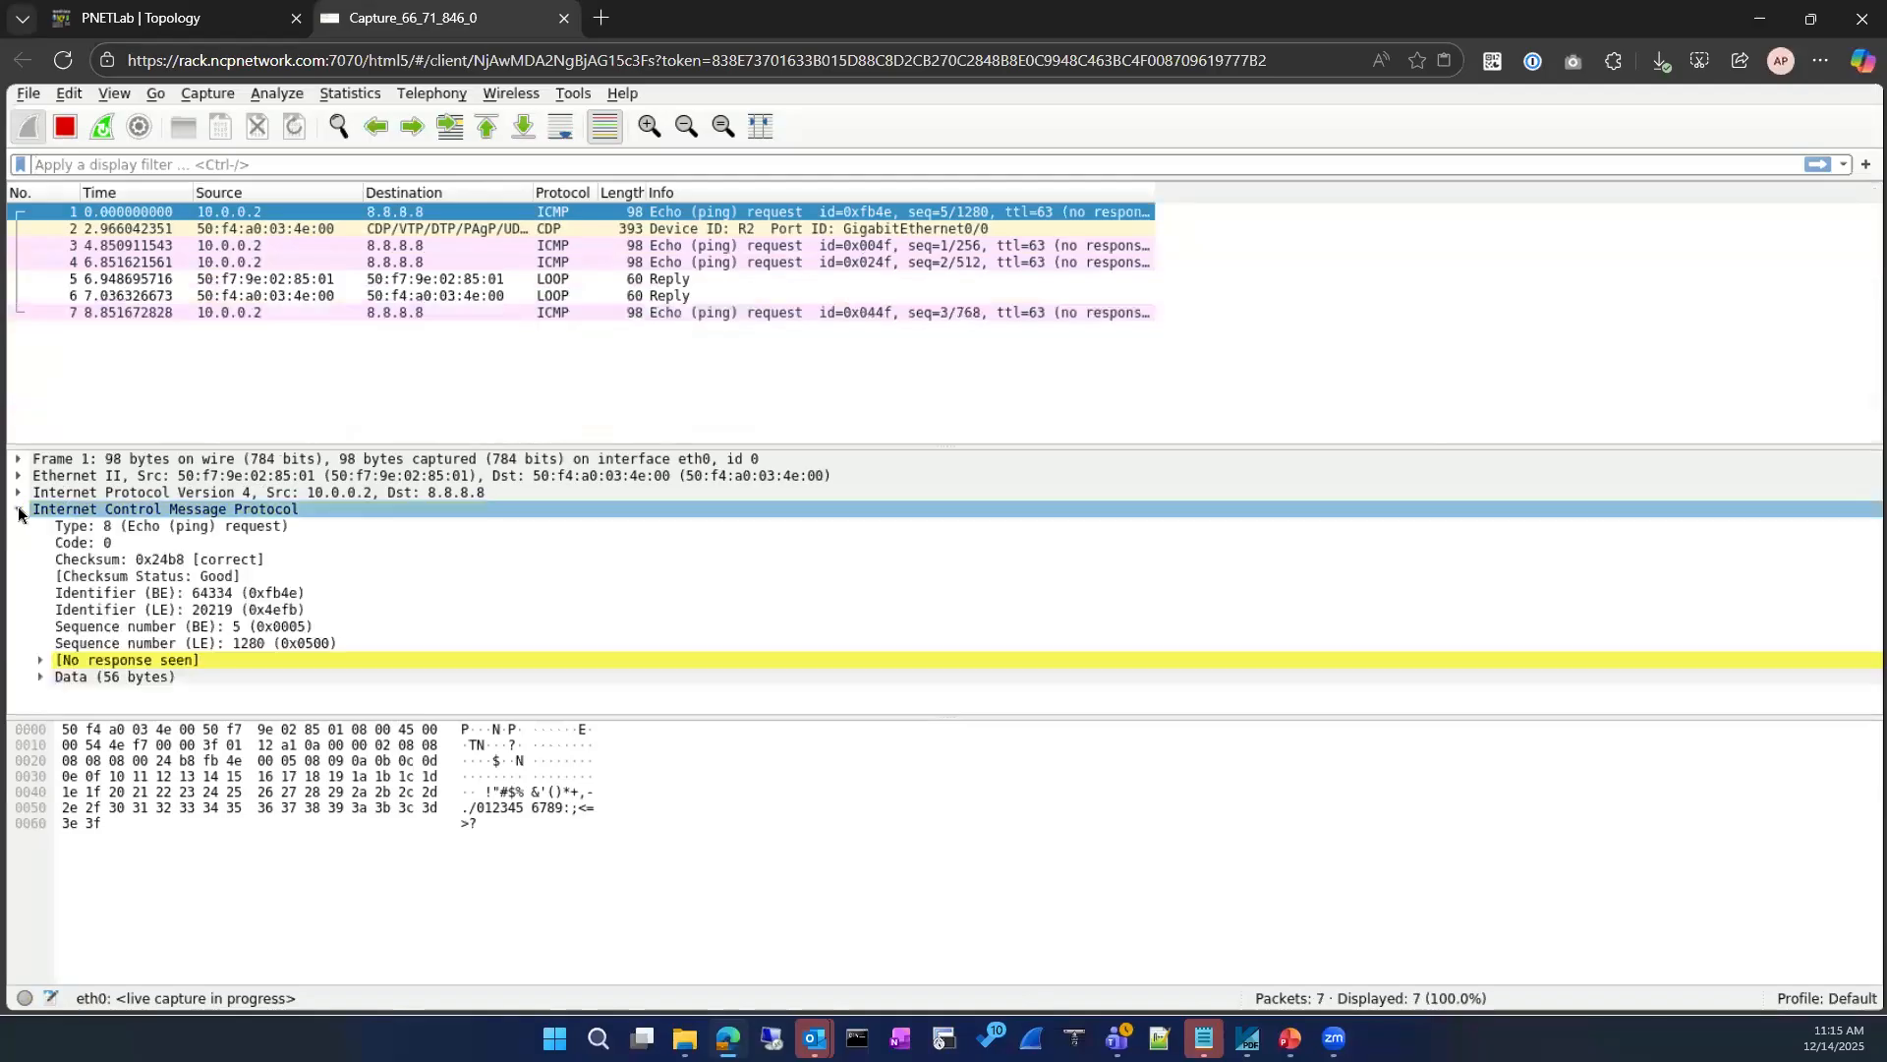
left_click(179, 527)
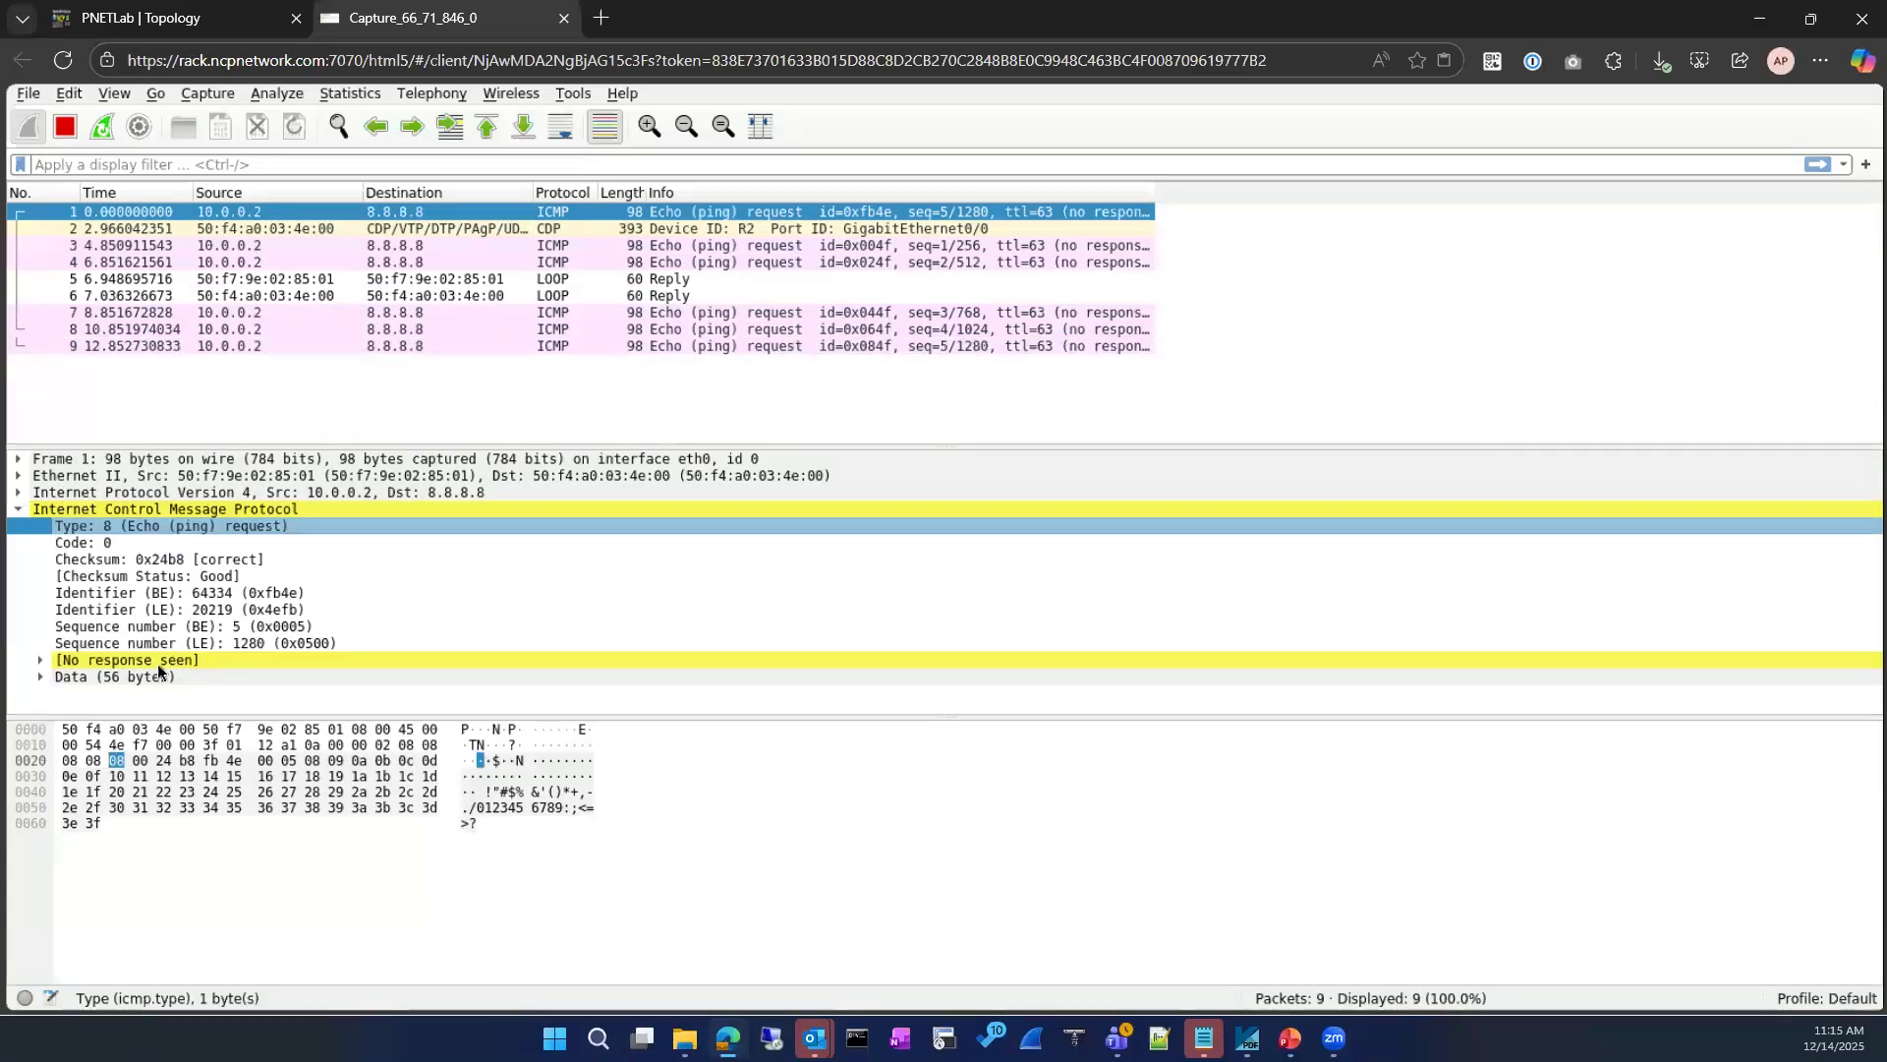
left_click(490, 246)
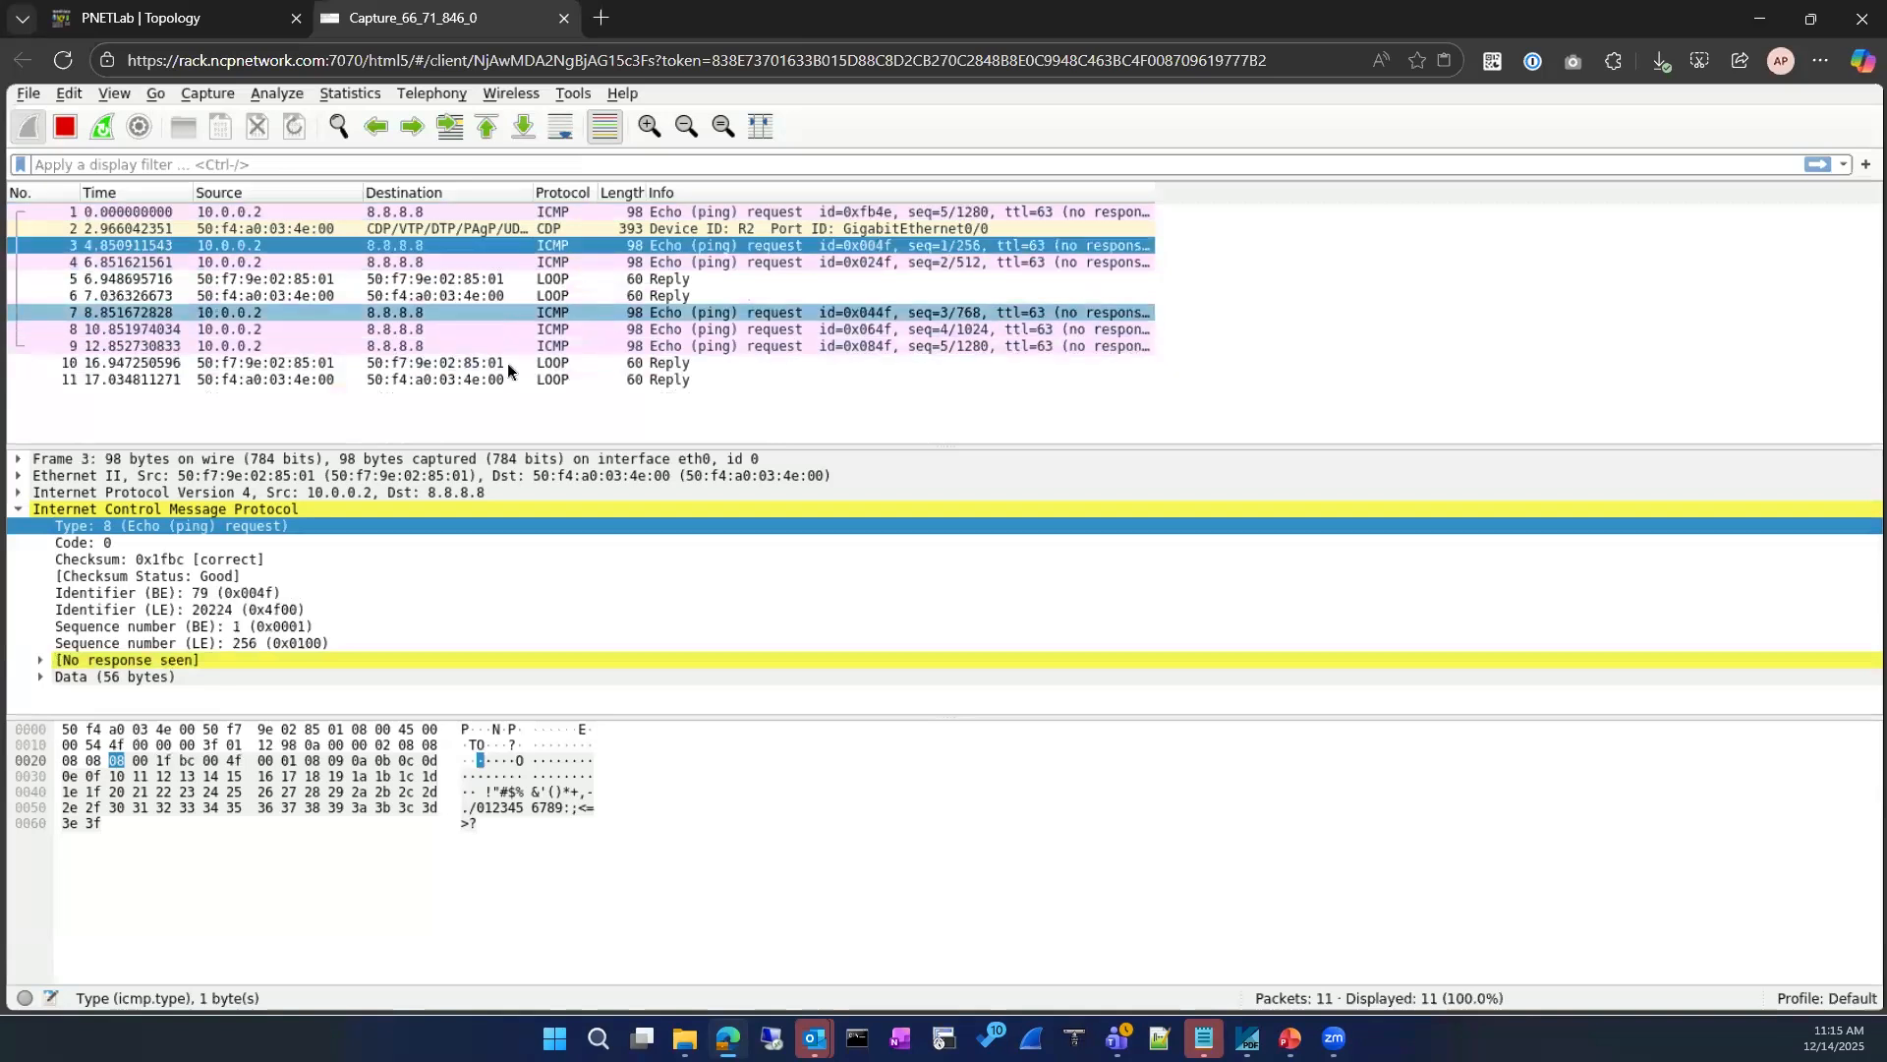
left_click(507, 347)
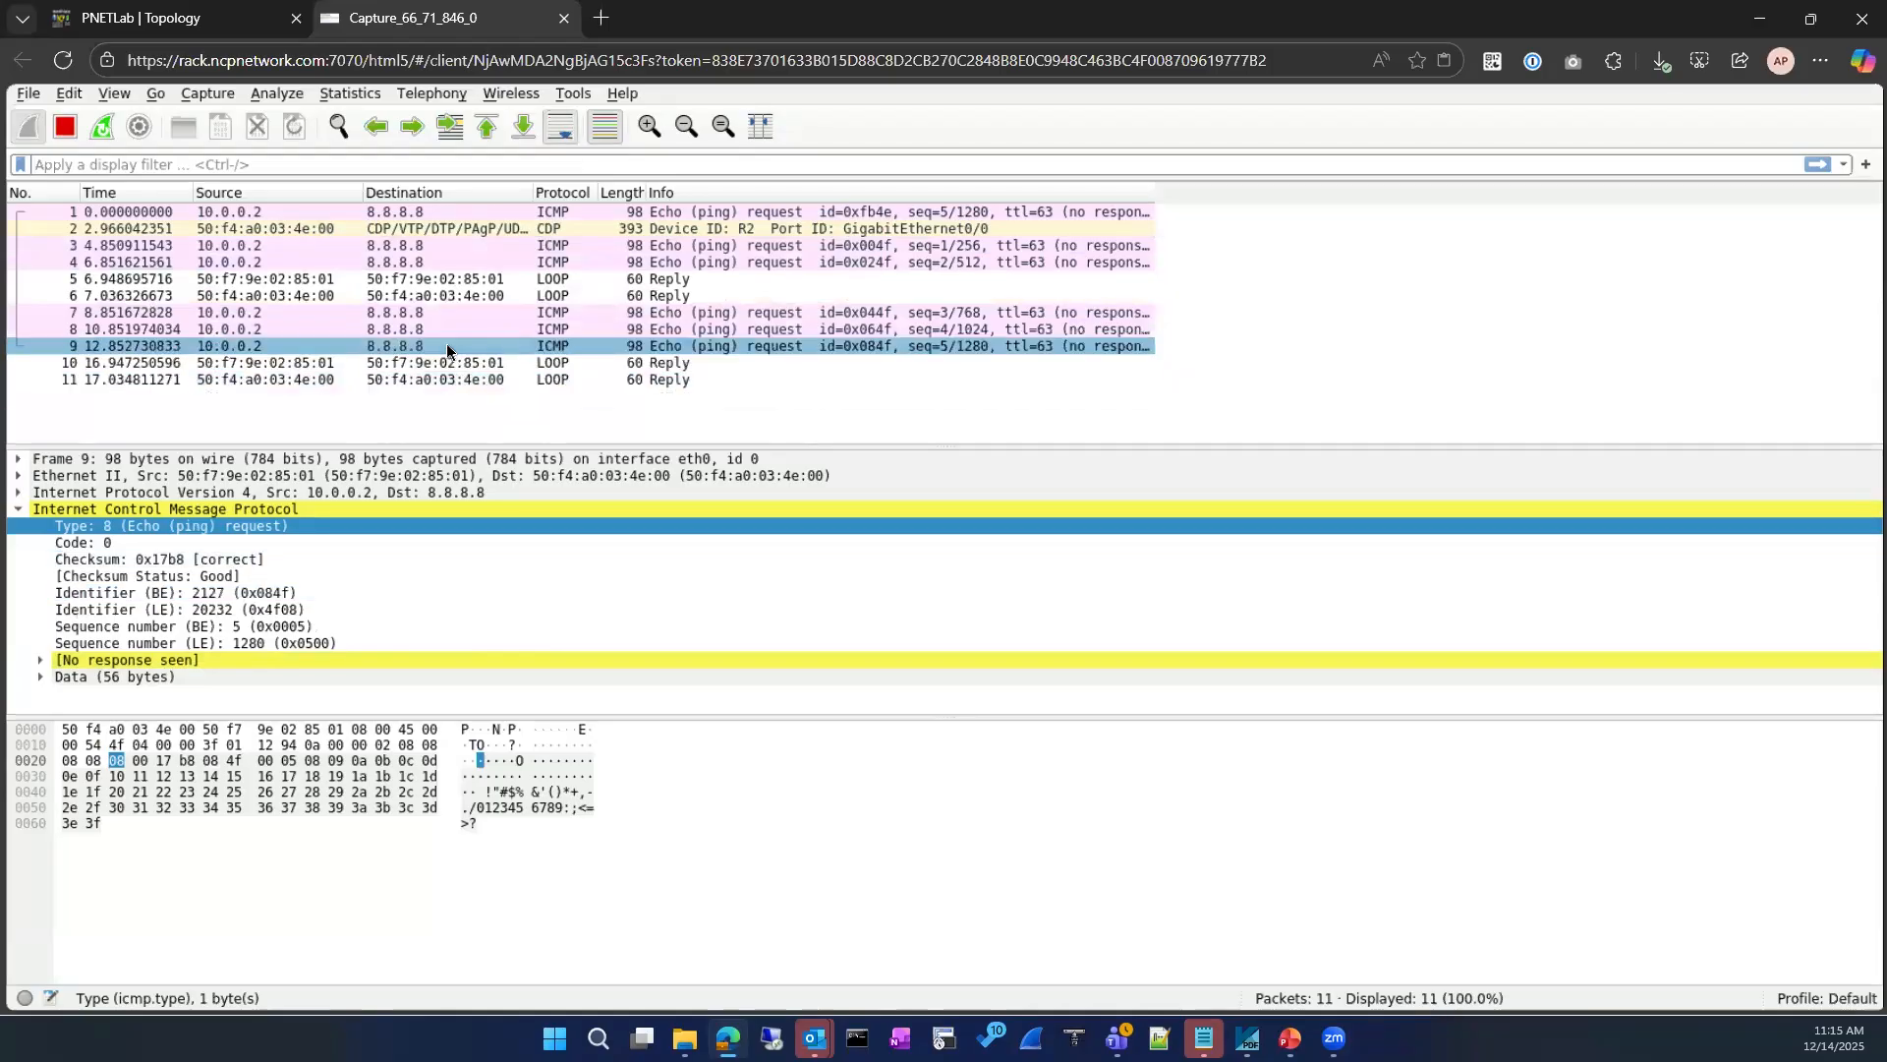
Step: Return to the 10.0.0.2 VPC's terminal and review its earlier ping results for 8.8.8.8
left_click(215, 37)
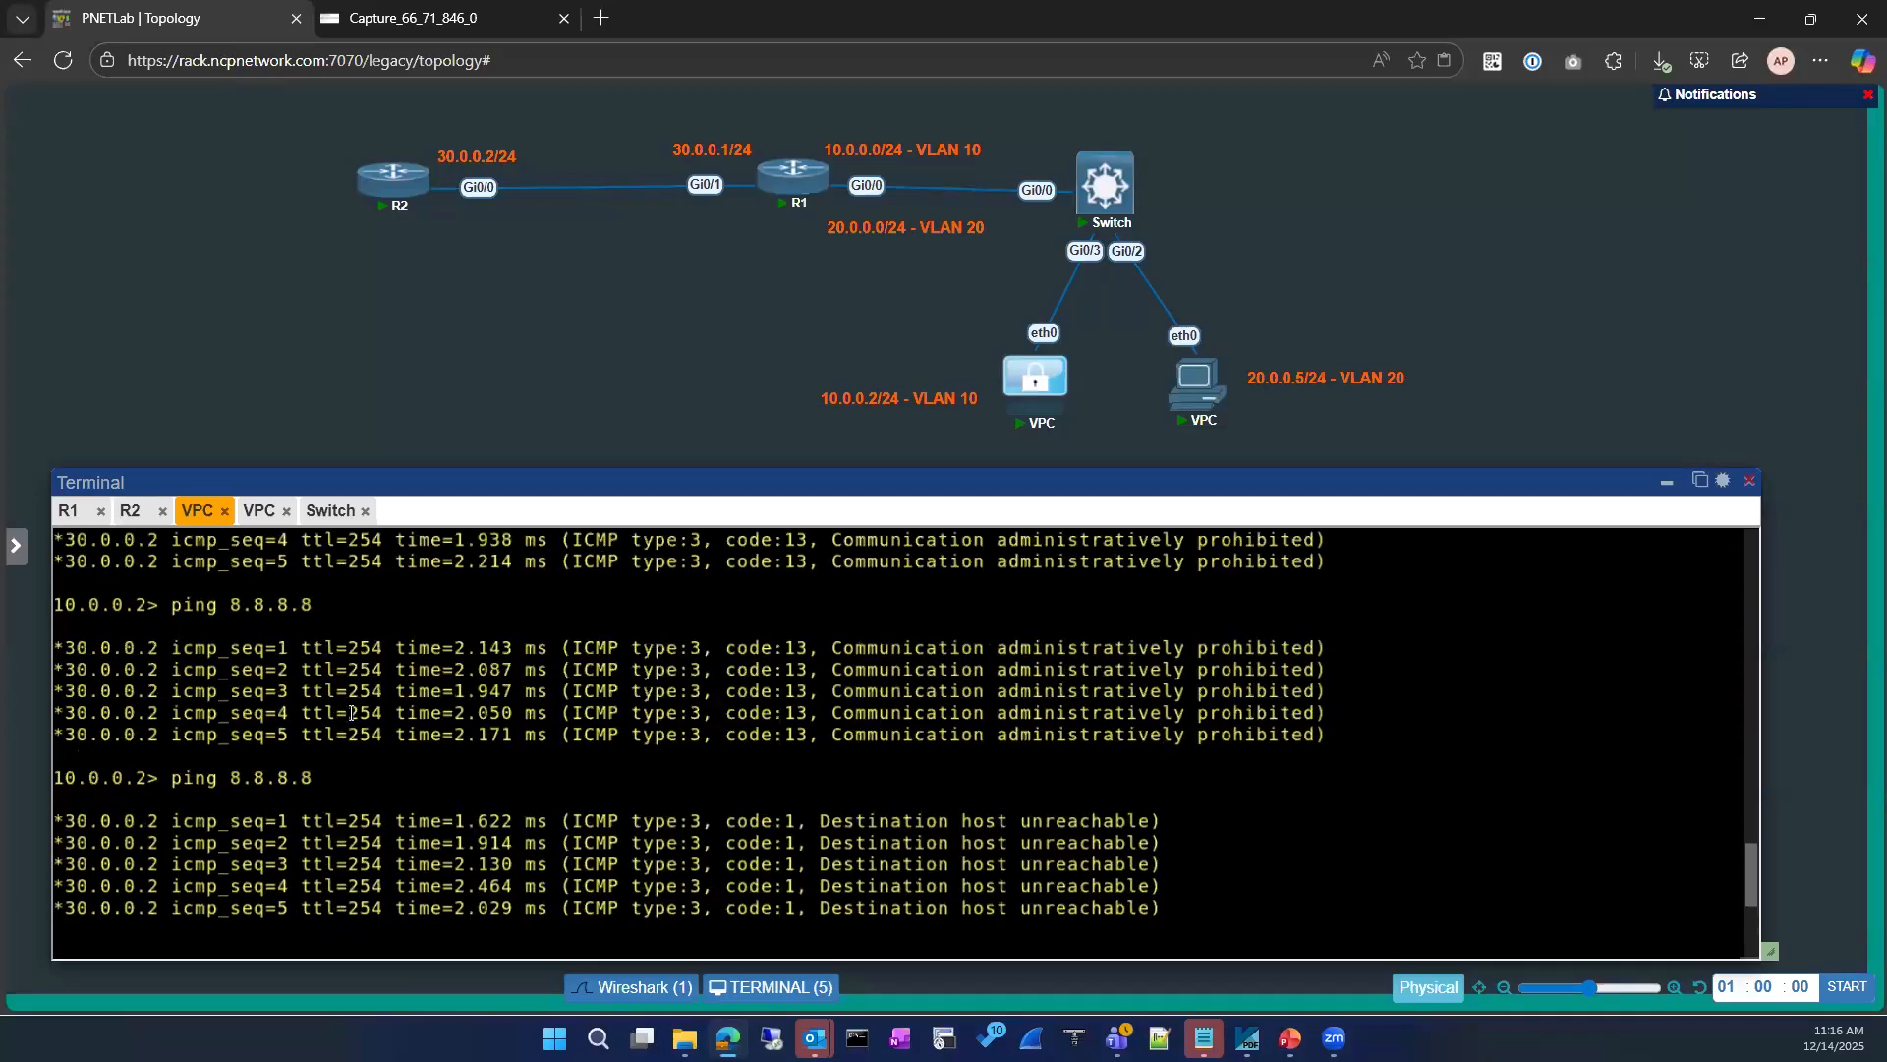
scroll(357, 707, "up", 15)
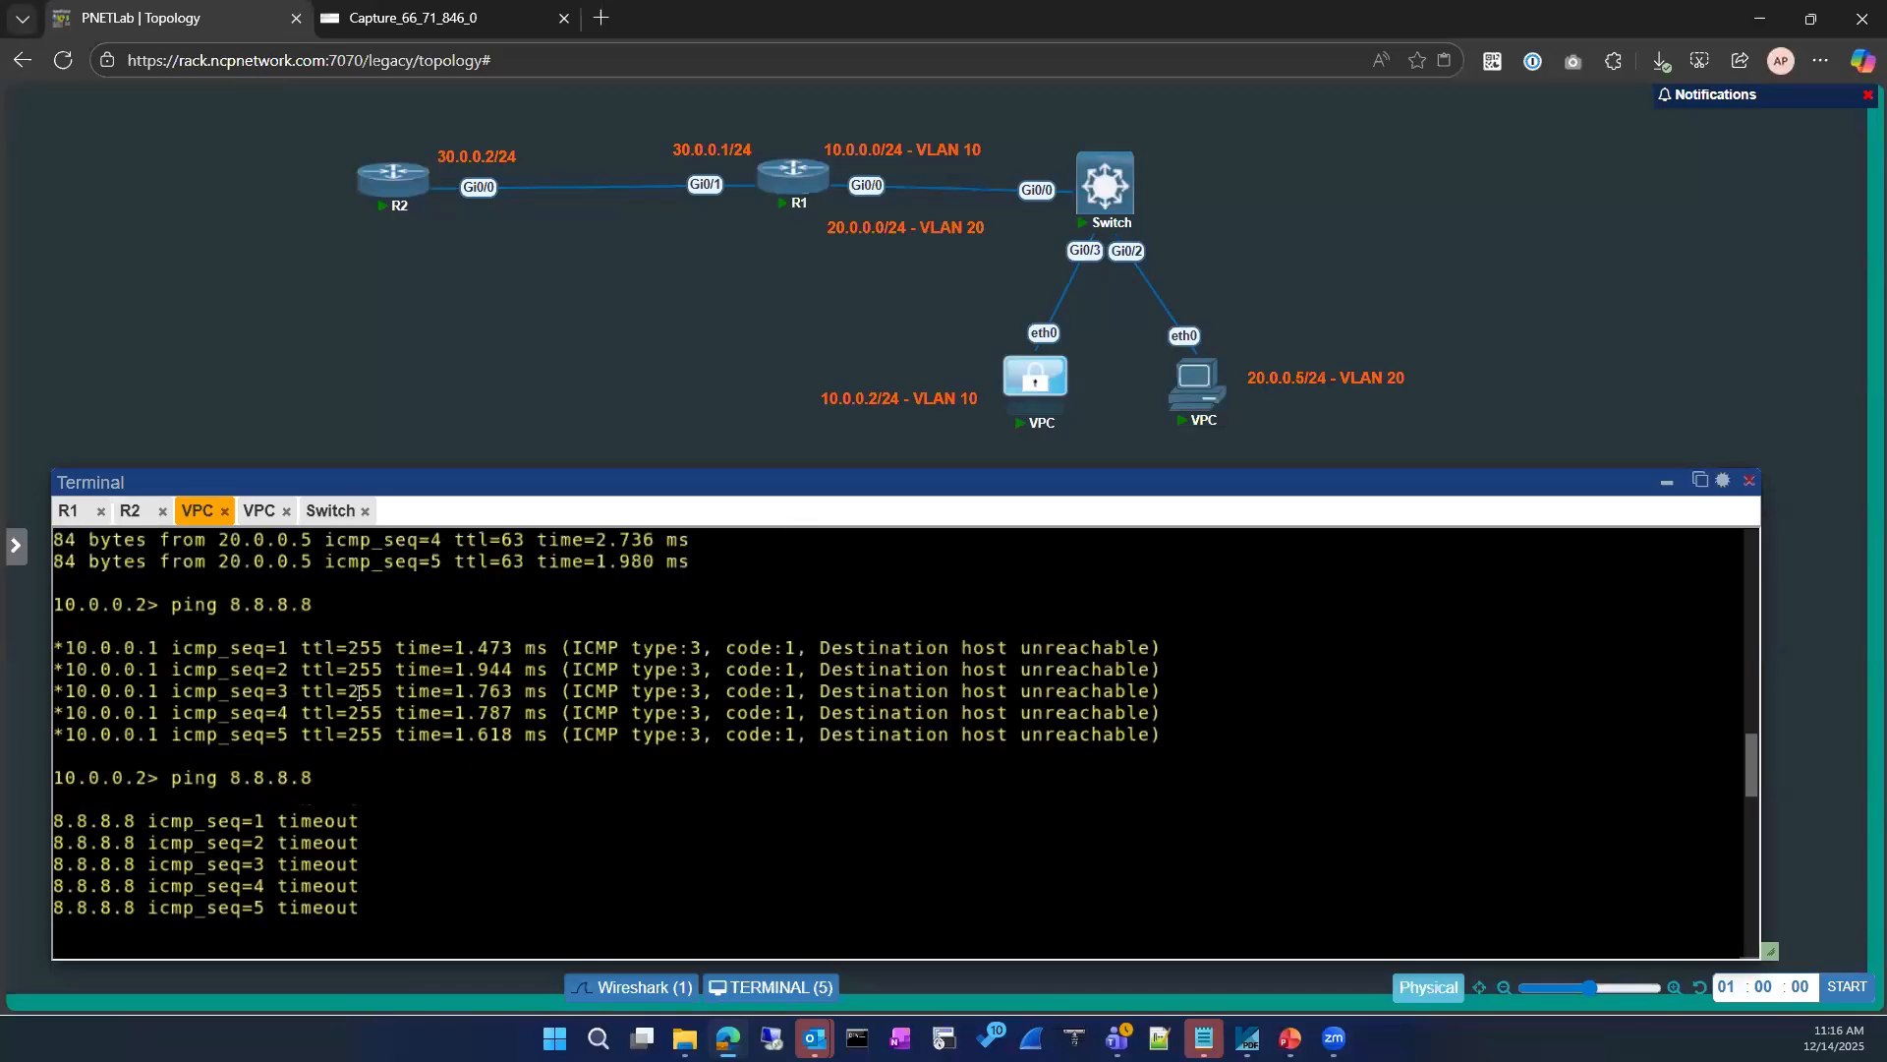
scroll(362, 691, "up", 8)
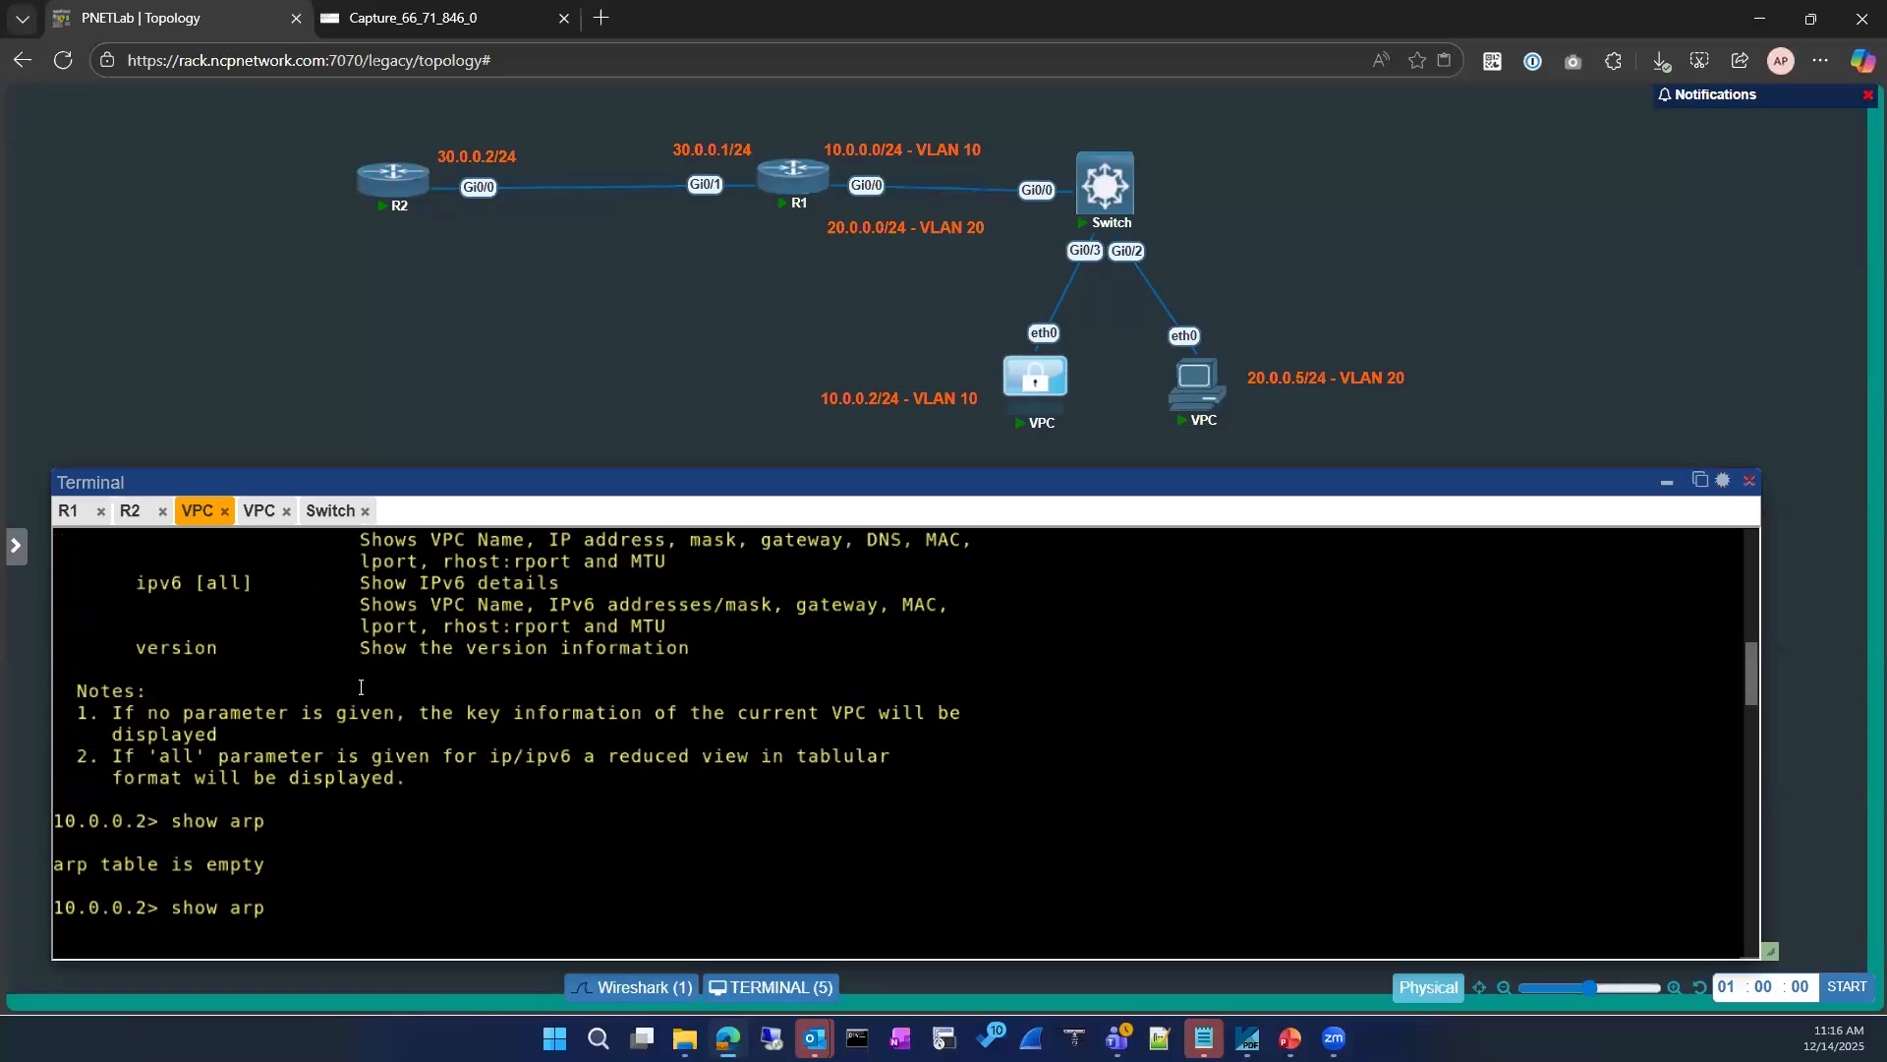
Step: Show R1's running-config for interface GigabitEthernet 0/0
left_click(67, 512)
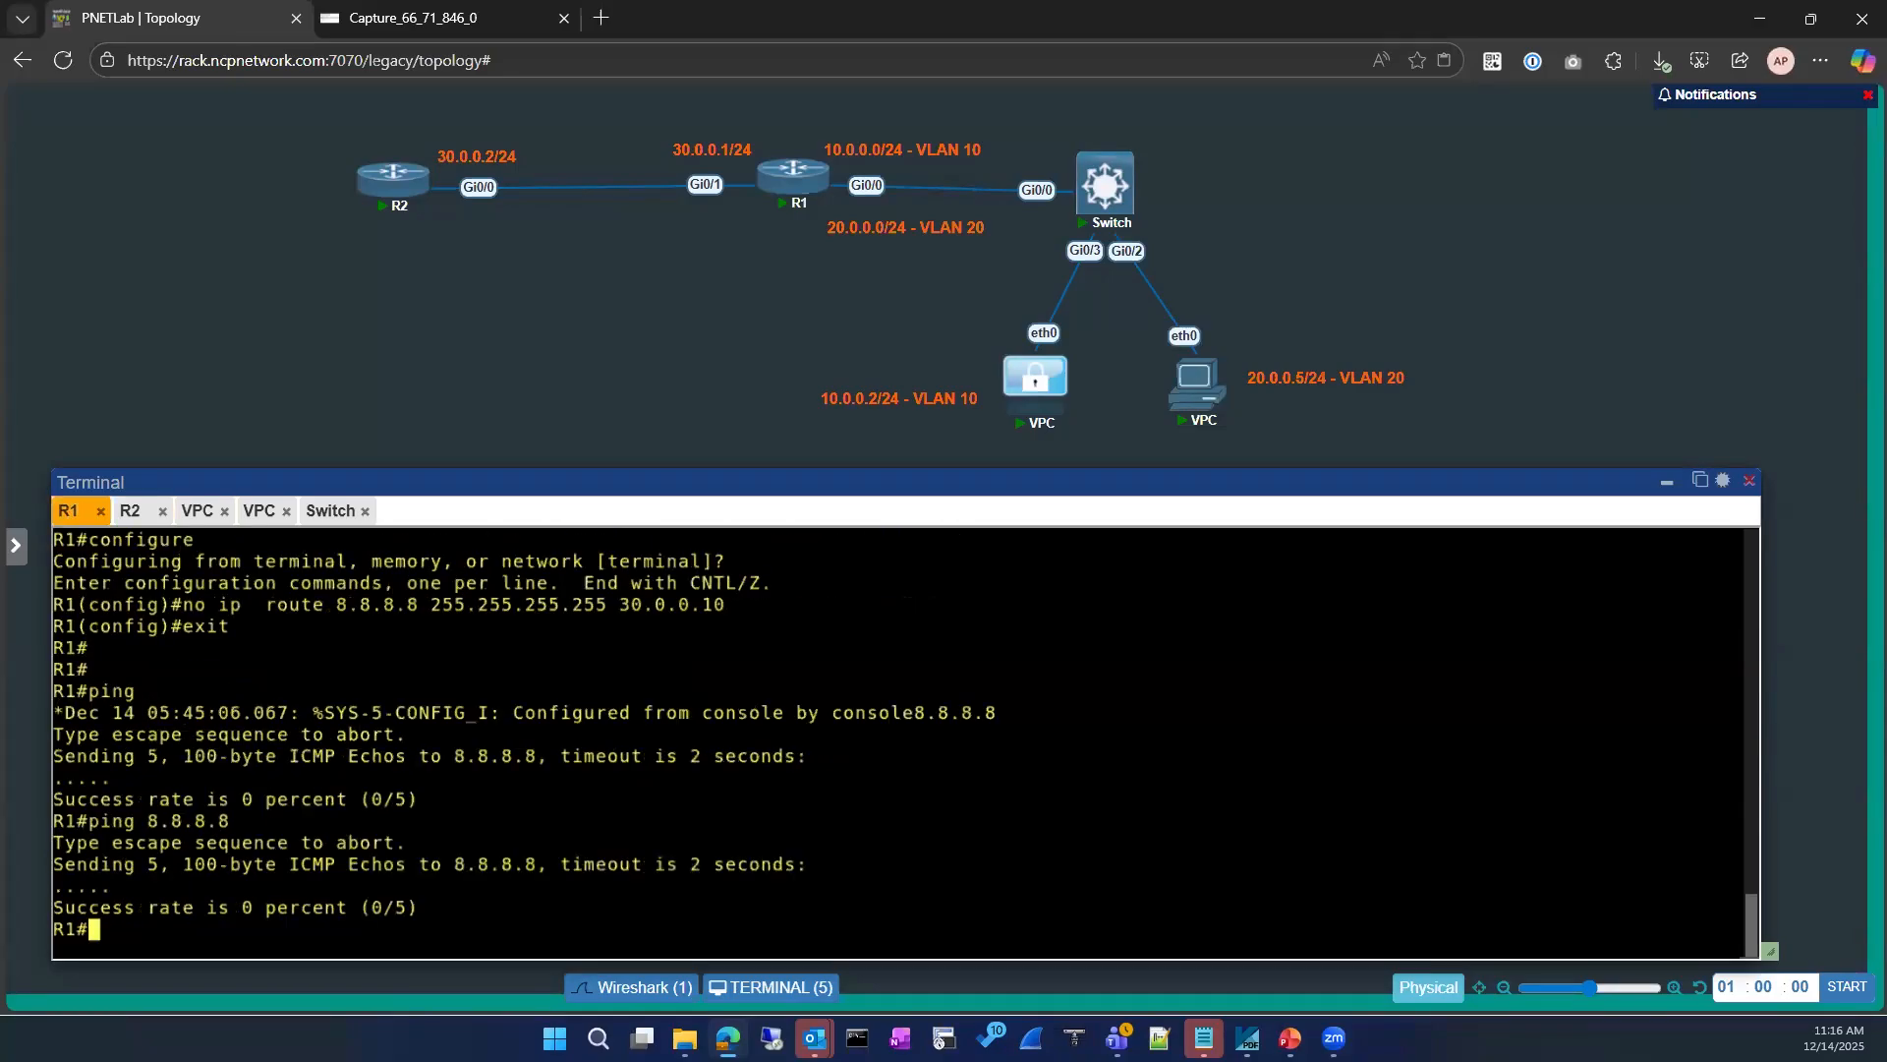
type("sho")
key("Tab")
type("run")
key("Tab")
type("|")
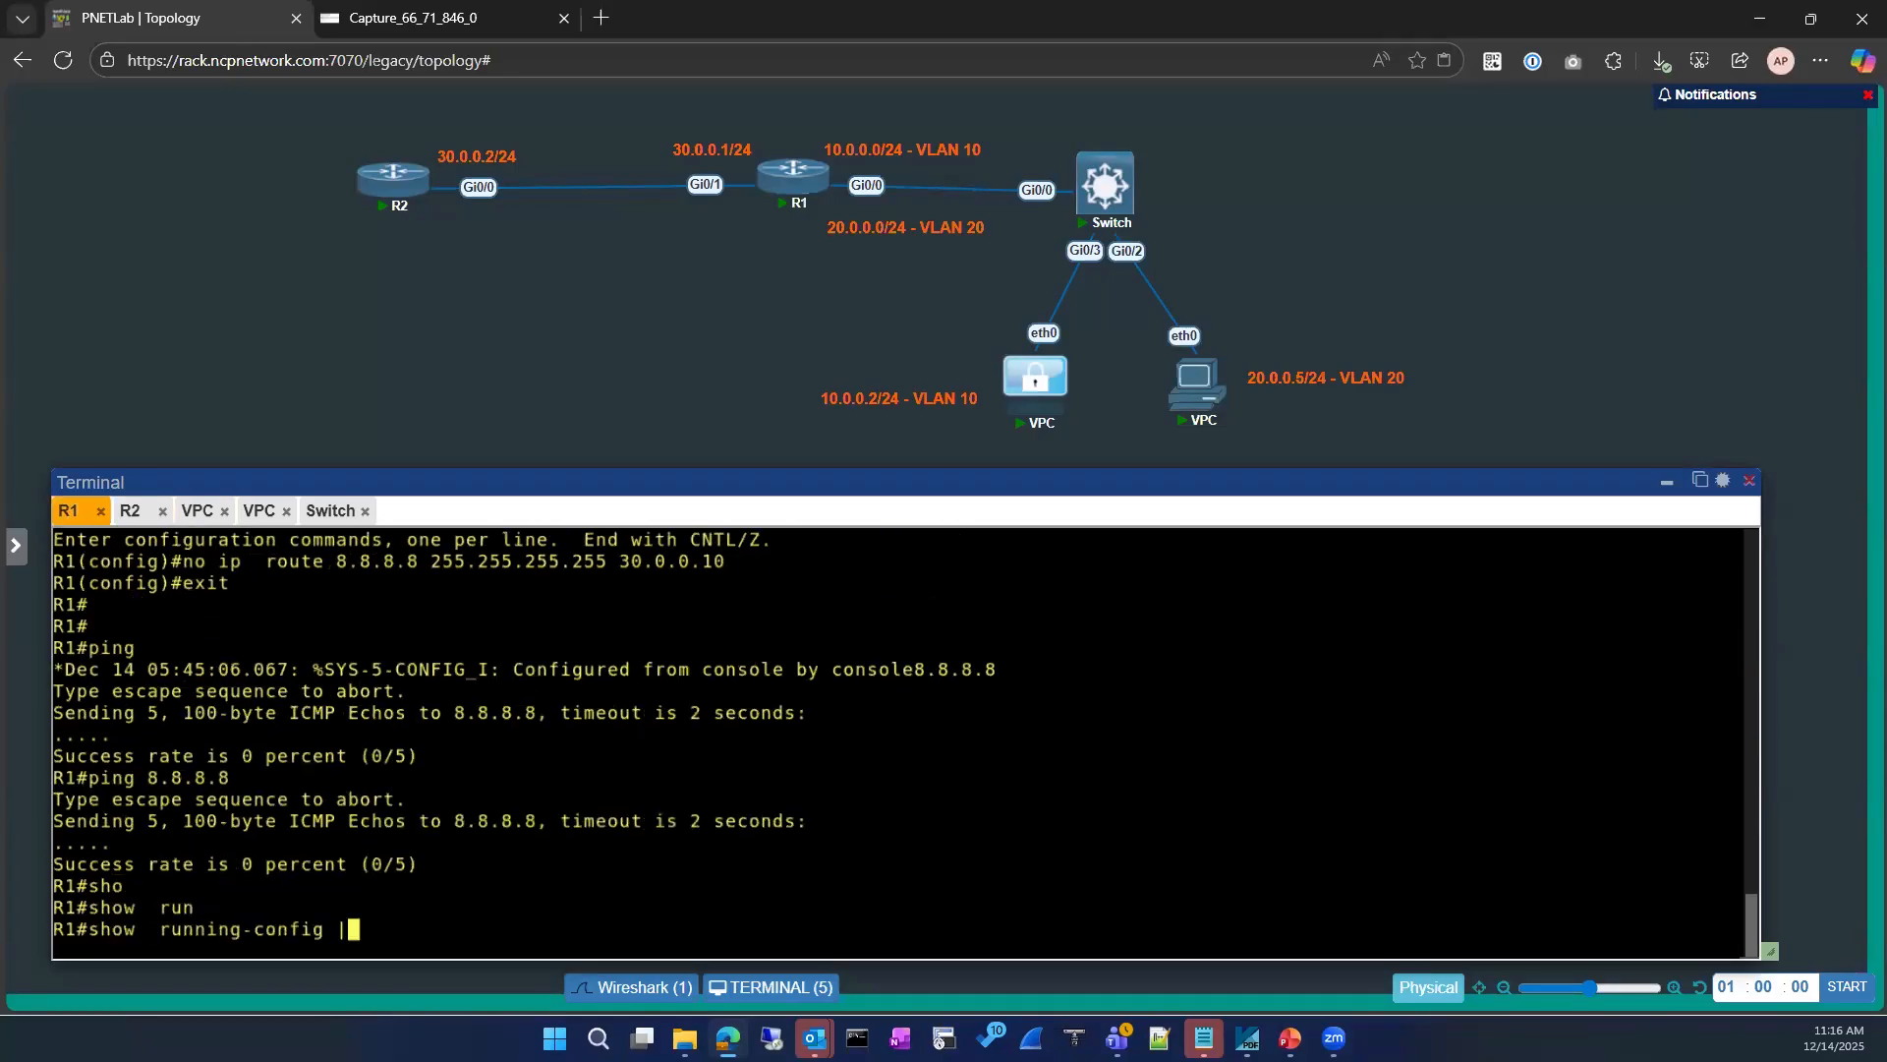
key("BackSpace")
type("im")
key("BackSpace")
type("nt")
key("Tab")
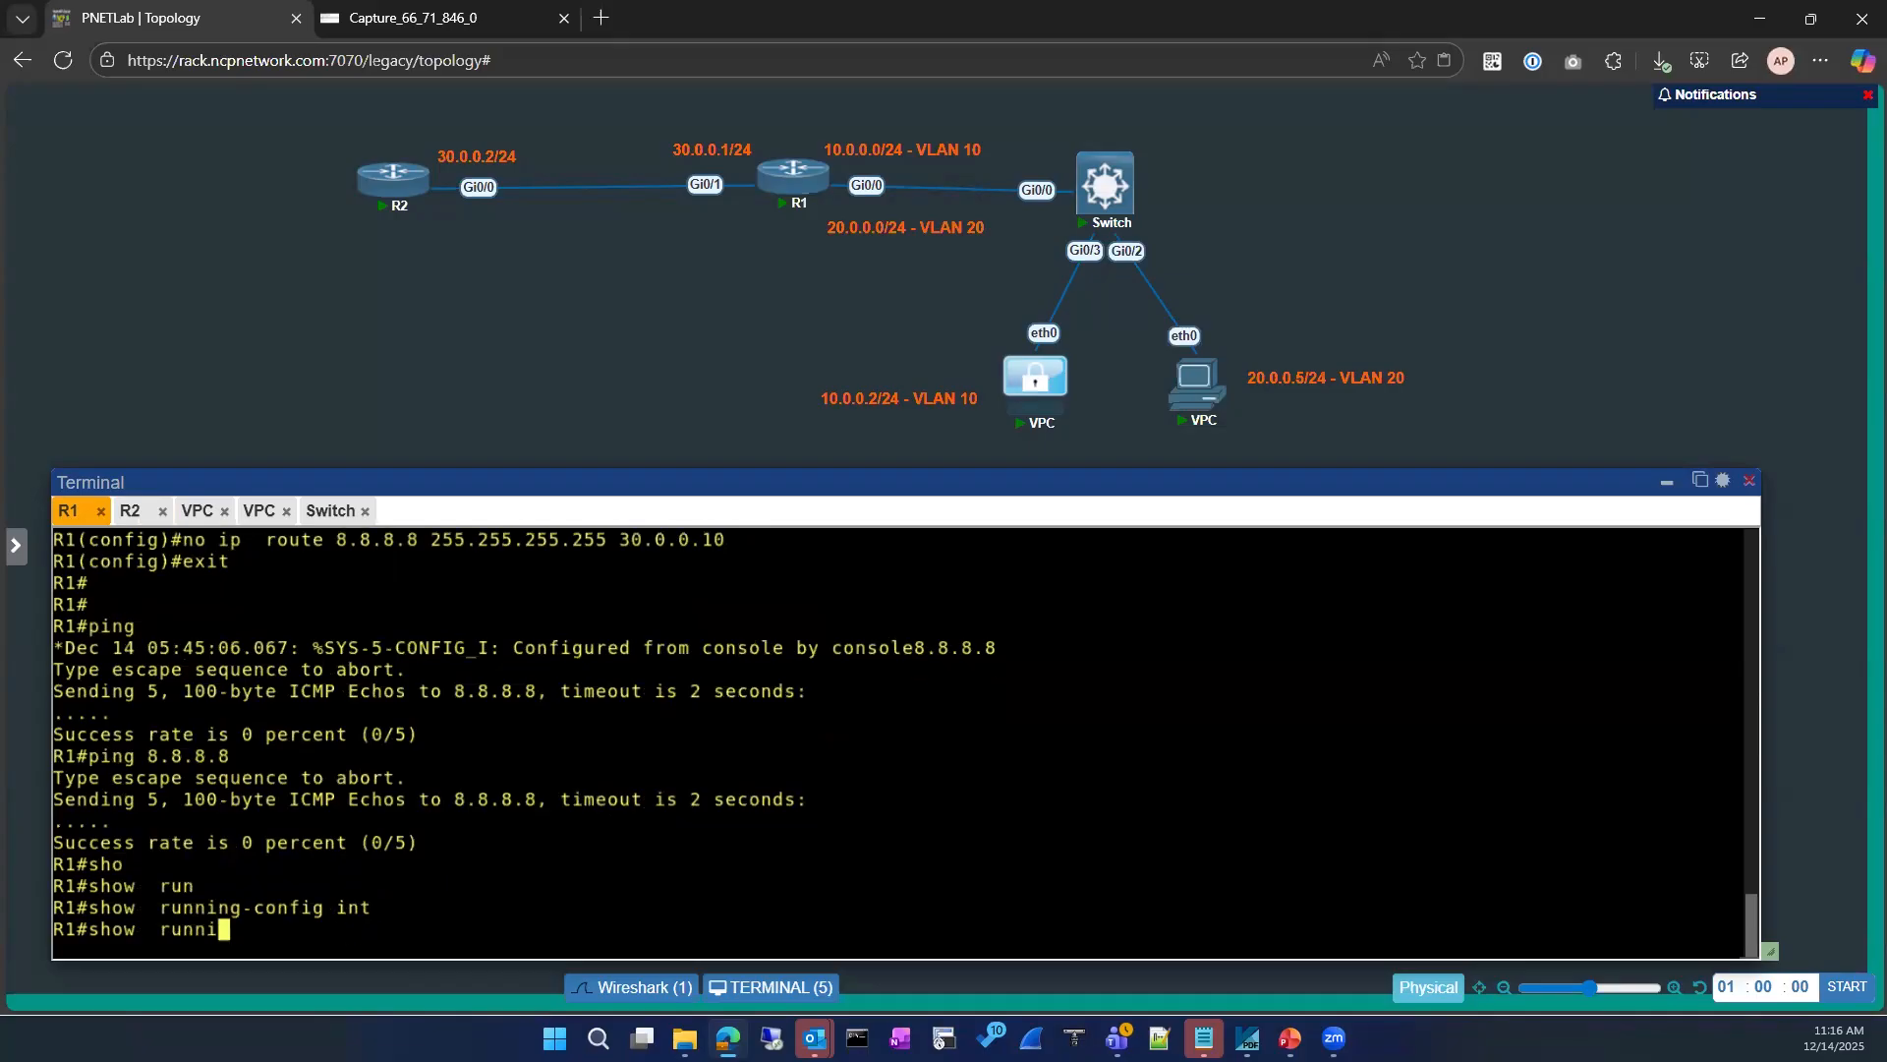
type("gi")
key("Tab")
type("0/")
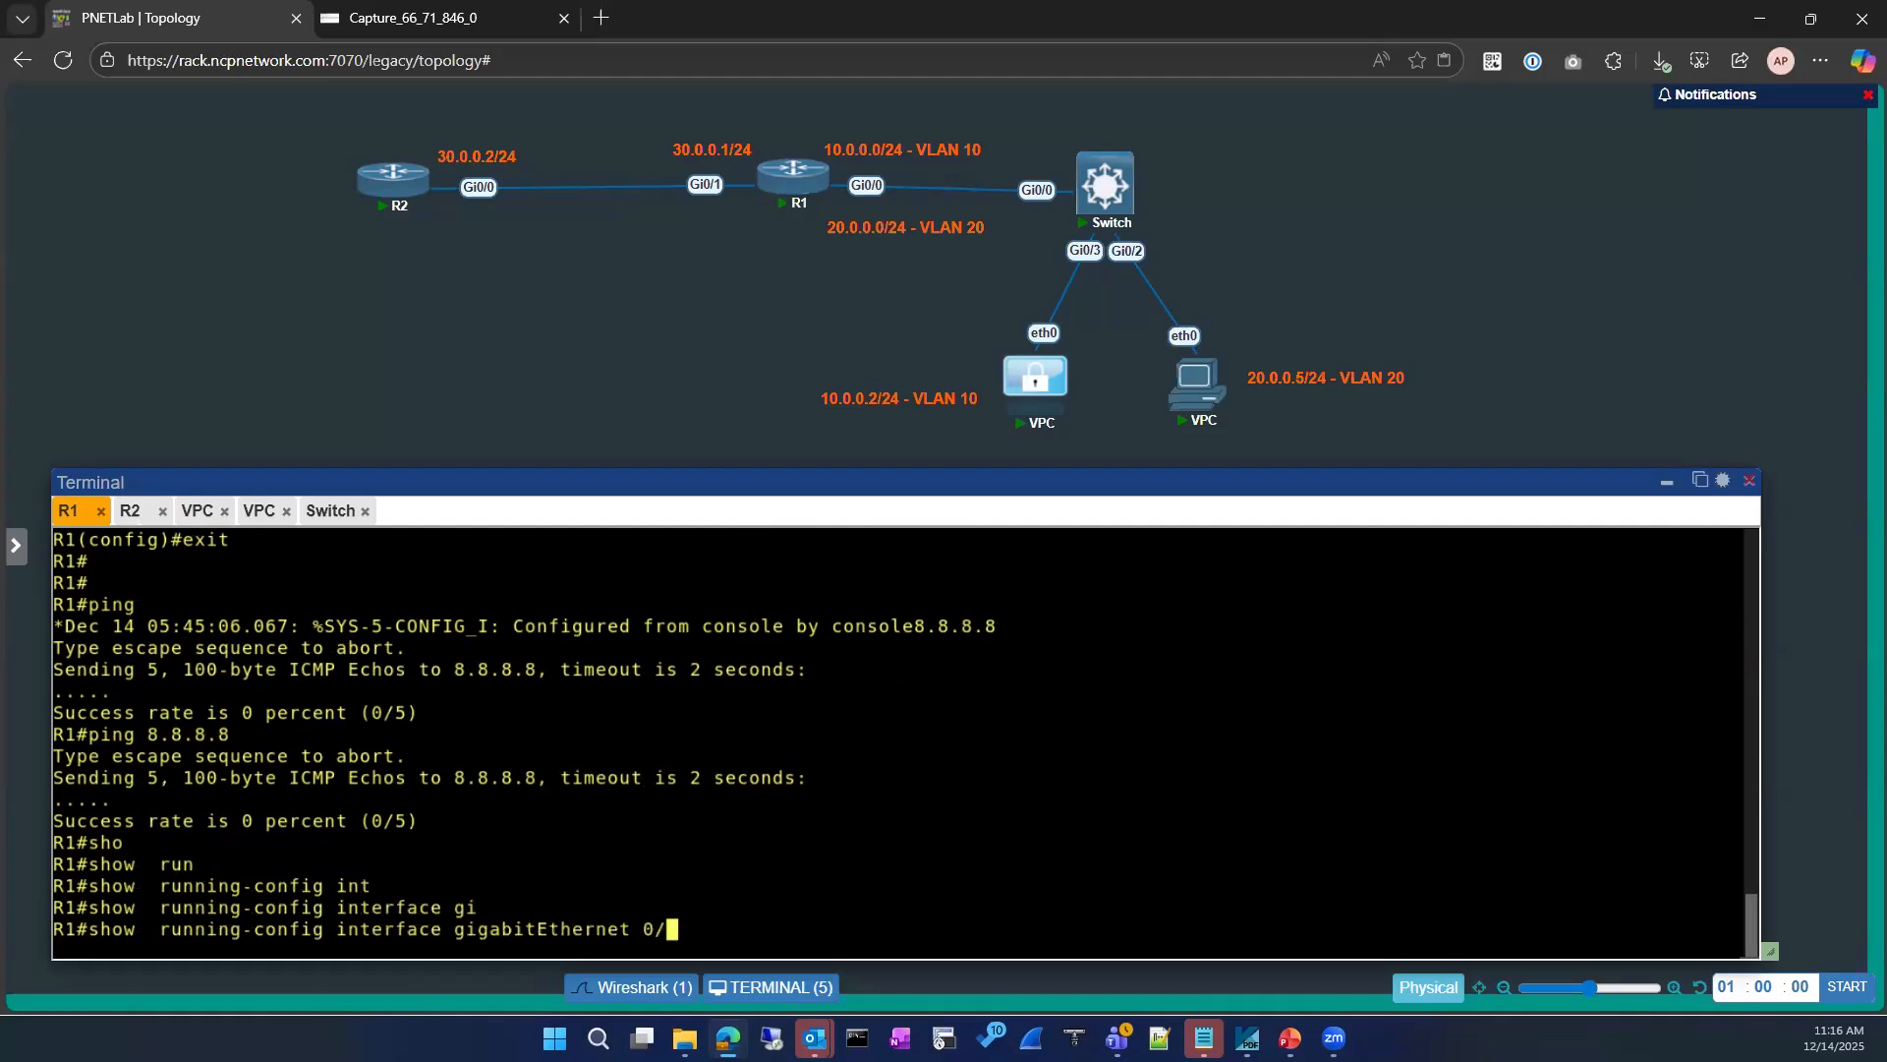
type("0")
key("Return")
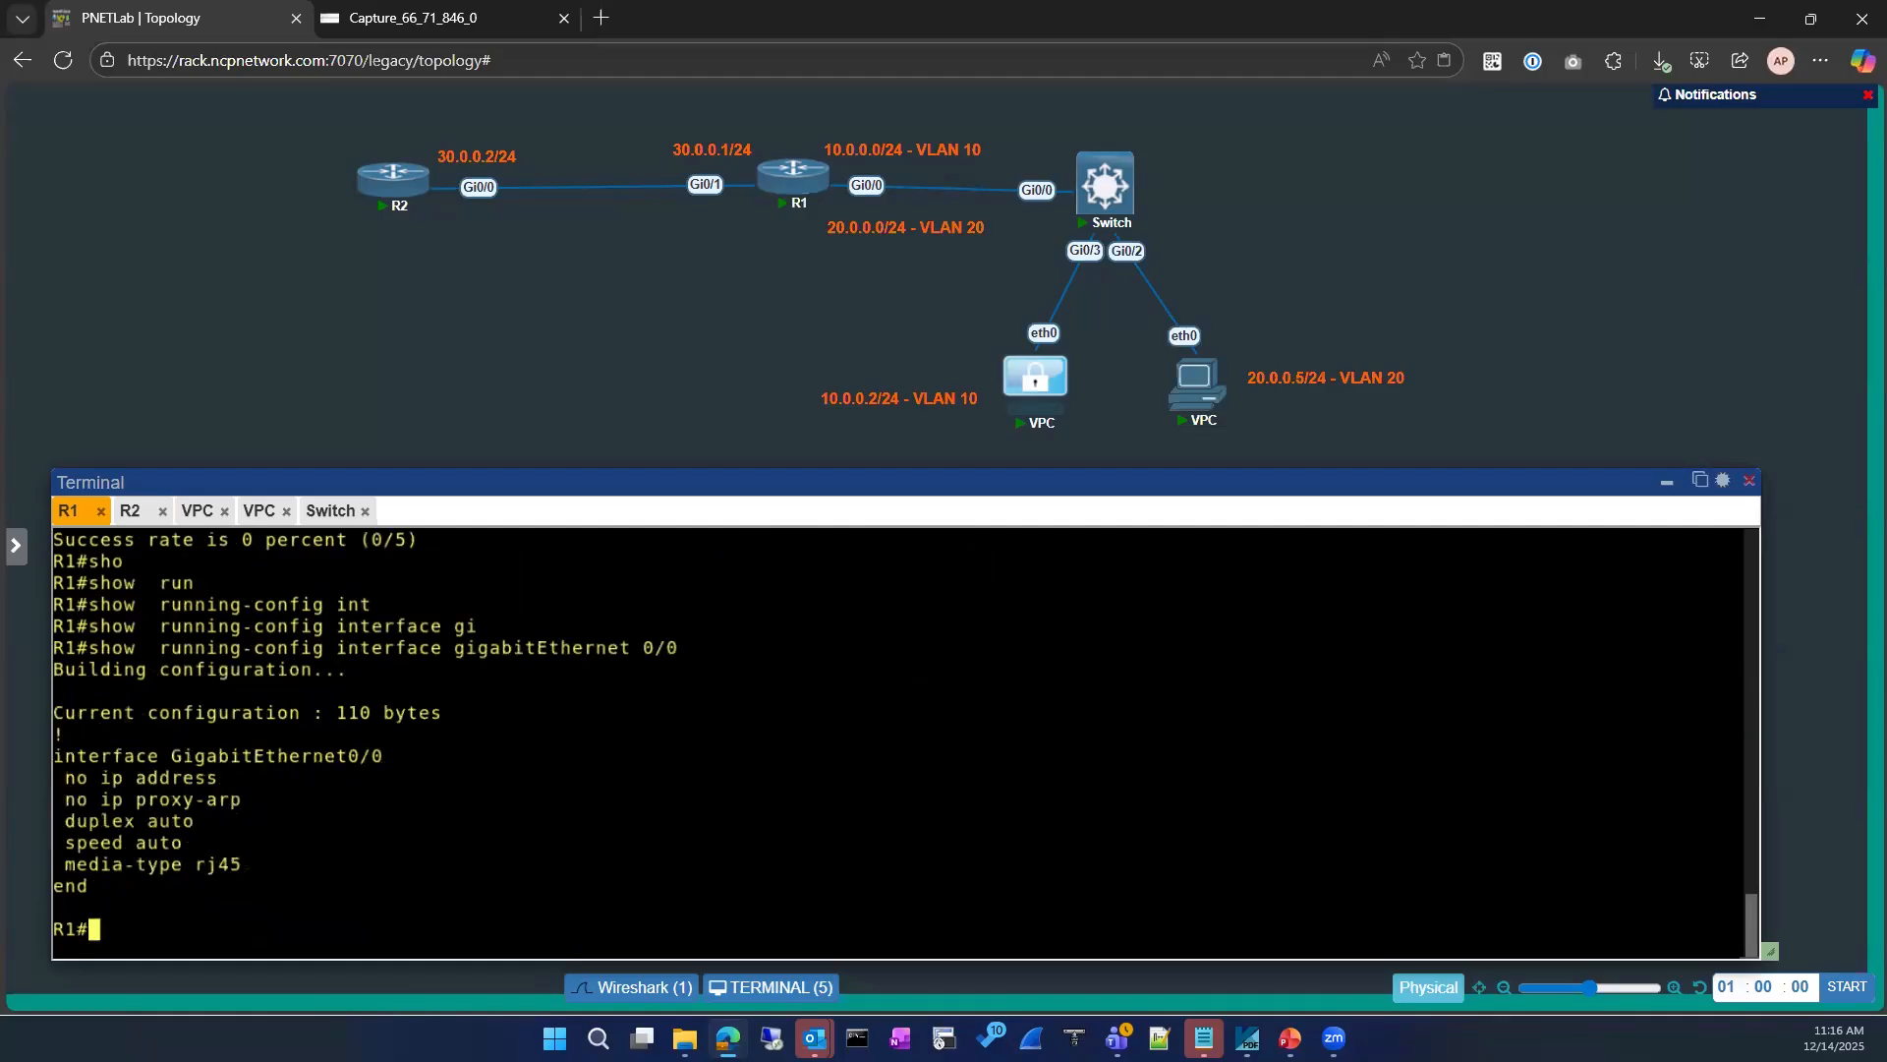
Step: Show the brief IP interface status on R2
left_click(131, 511)
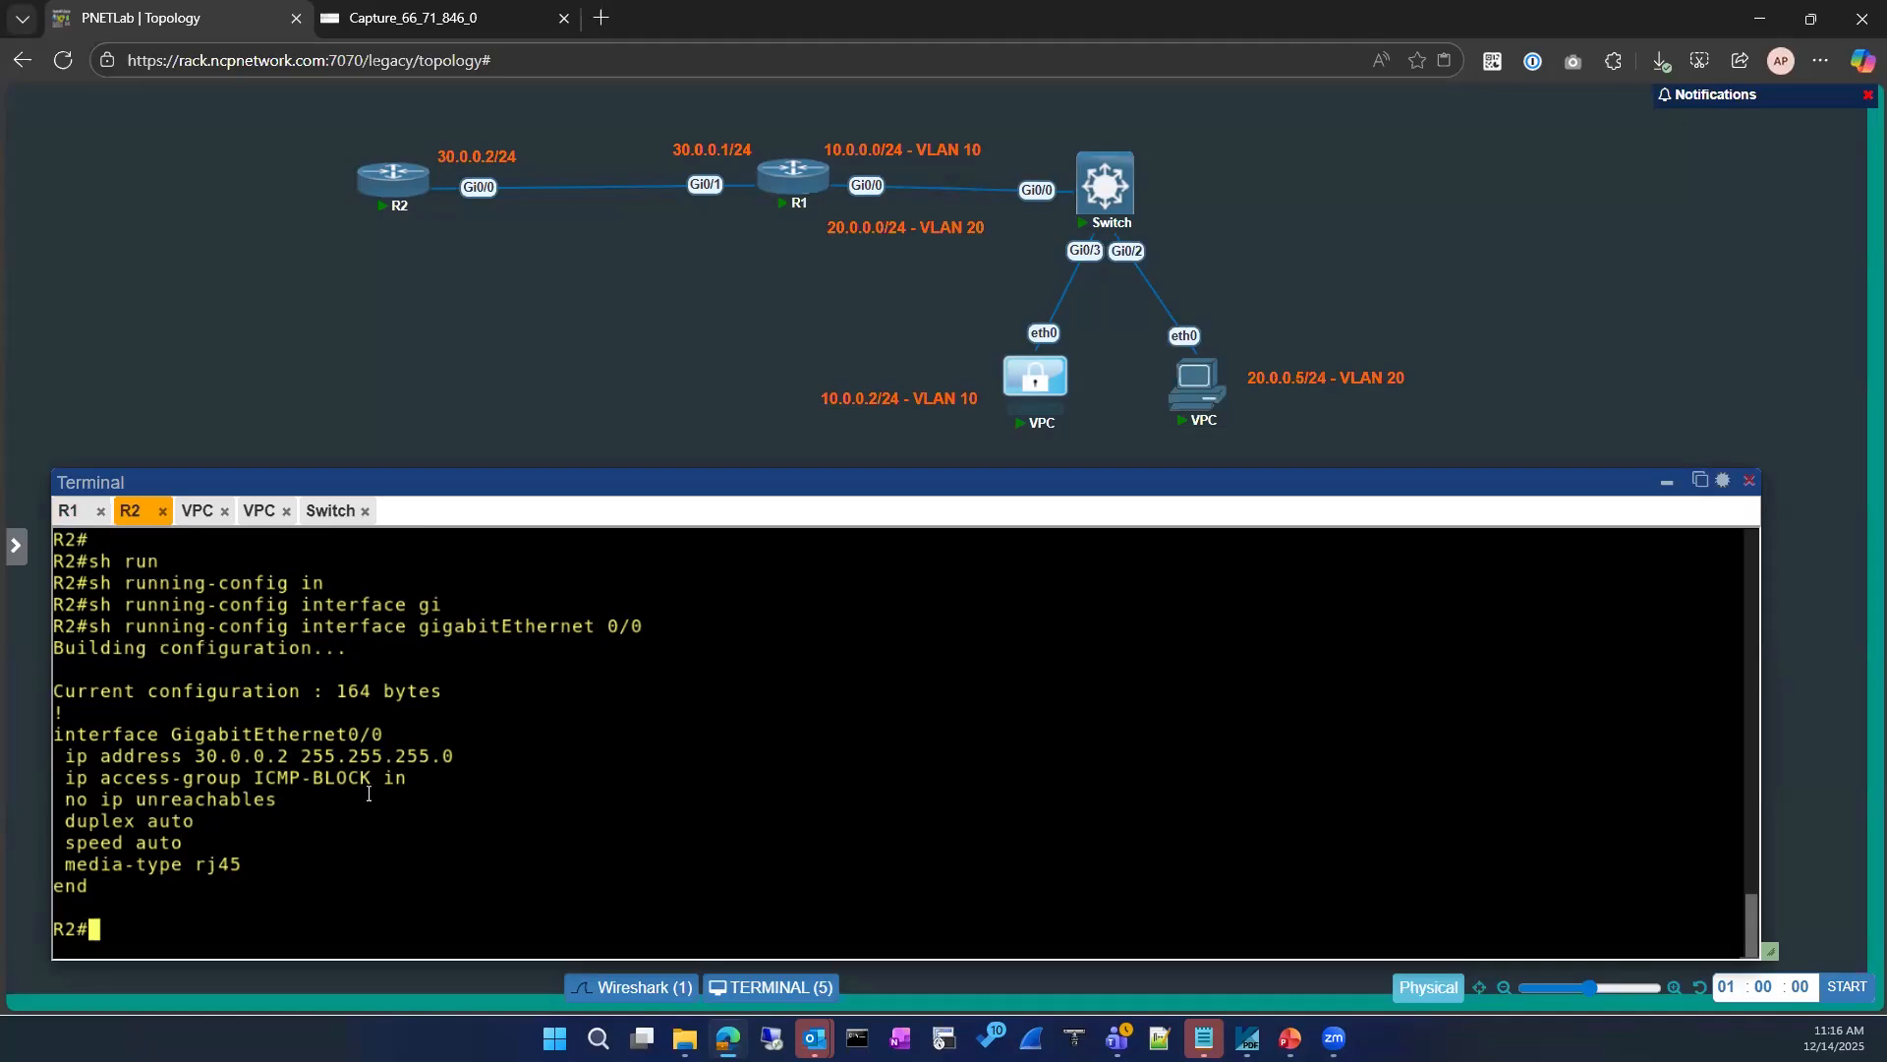
type("sh ip int")
key("Tab")
type("br")
key("Tab")
key("Return")
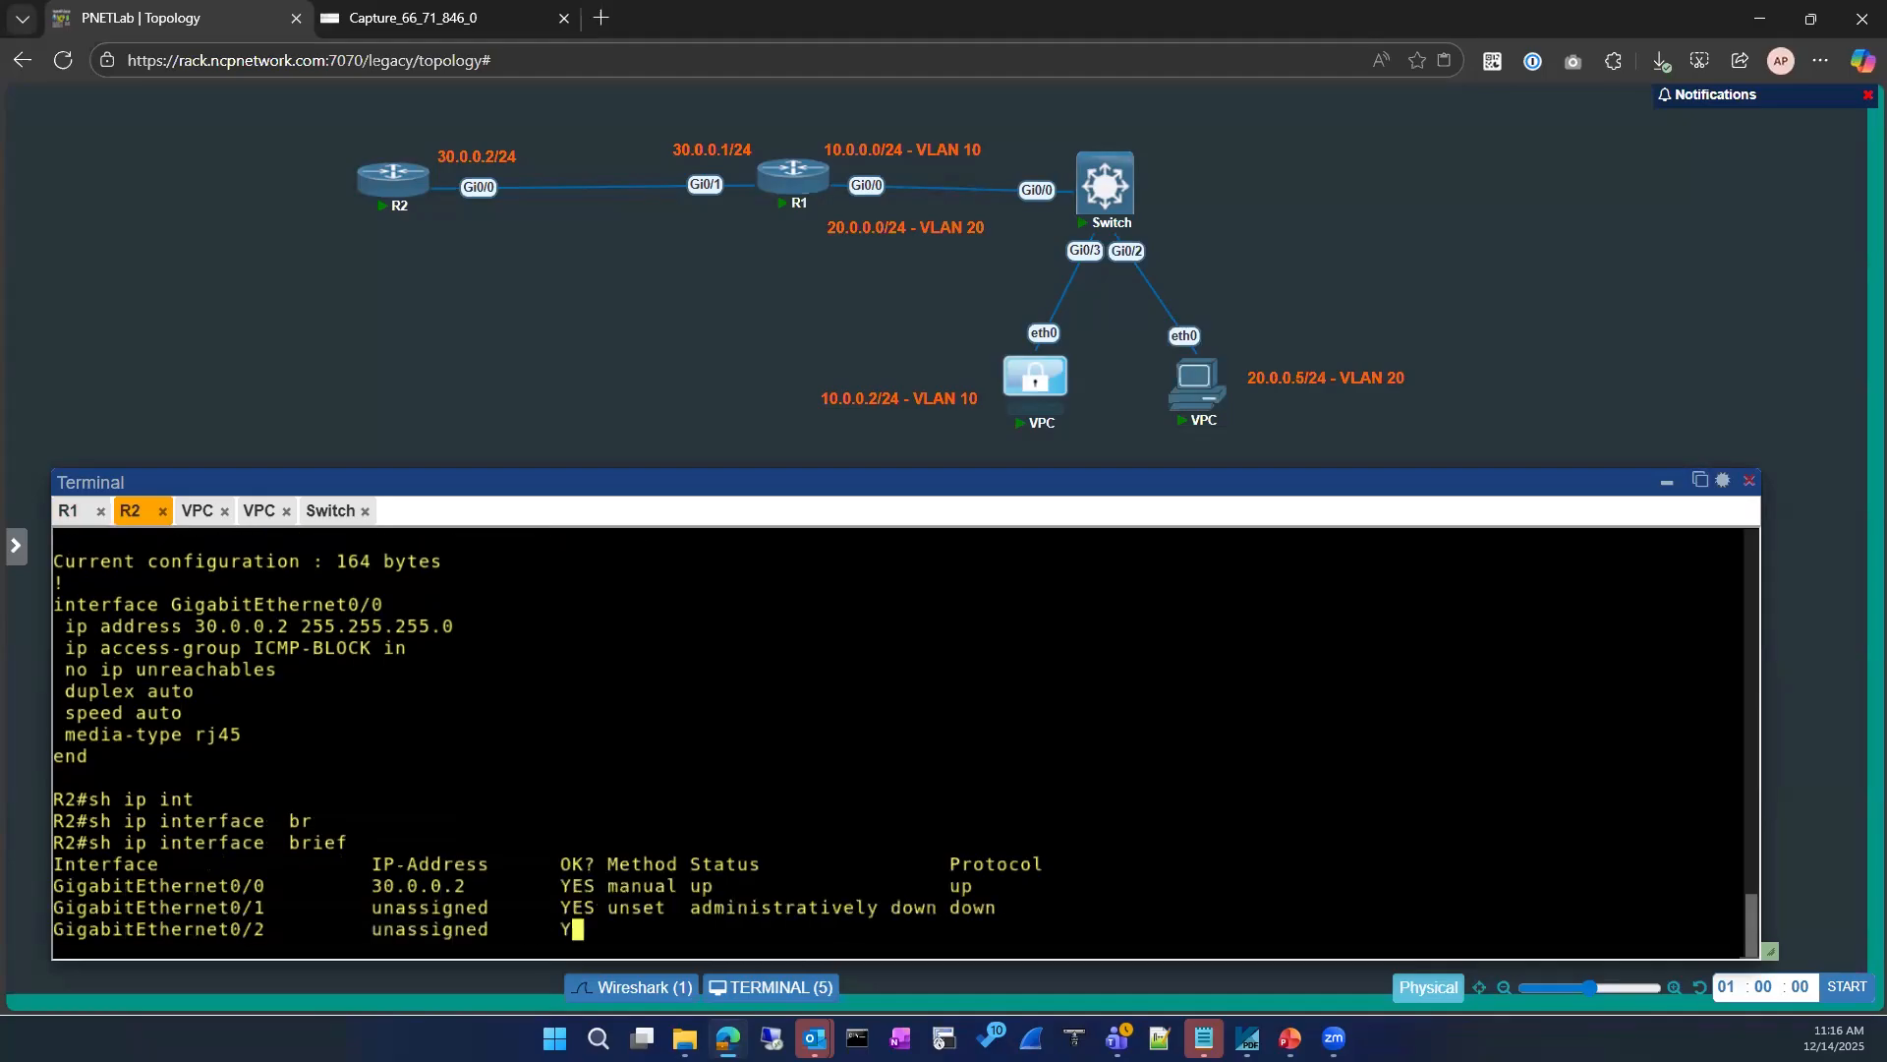
type("conf")
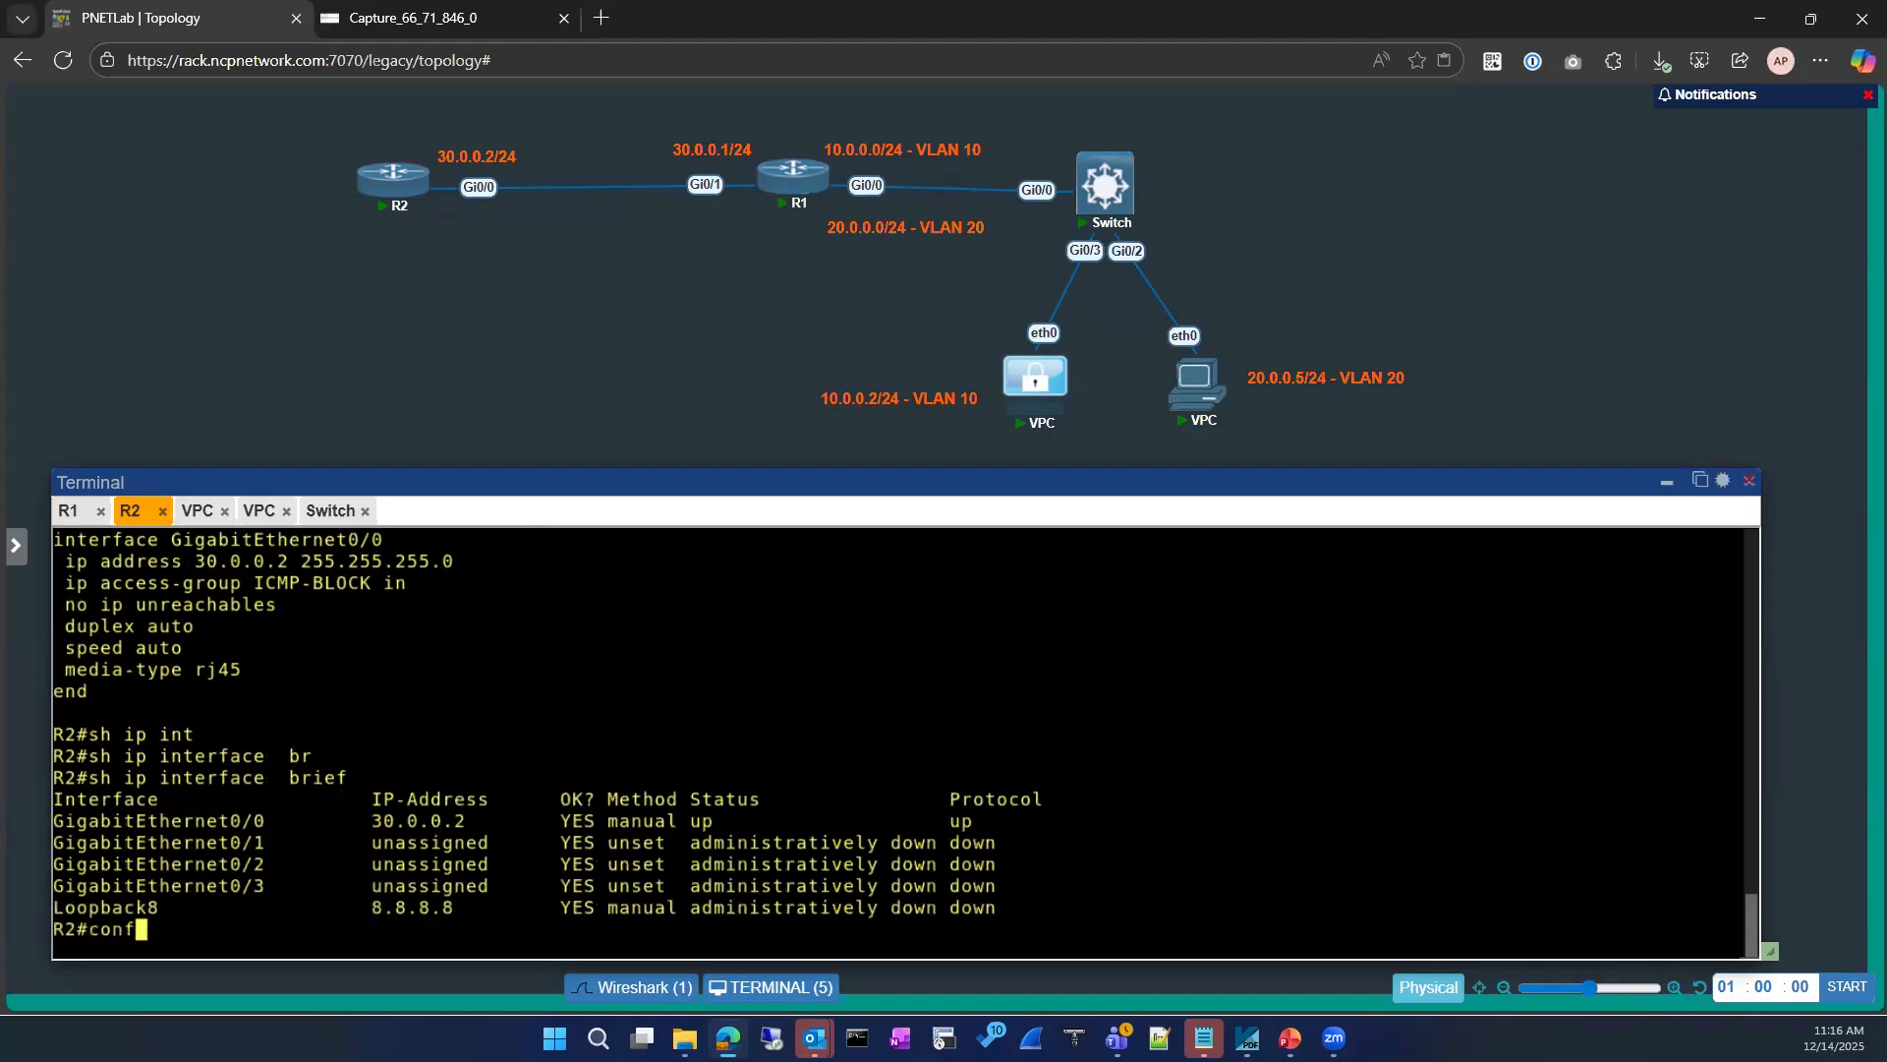
key("Tab")
key("Return")
type("int")
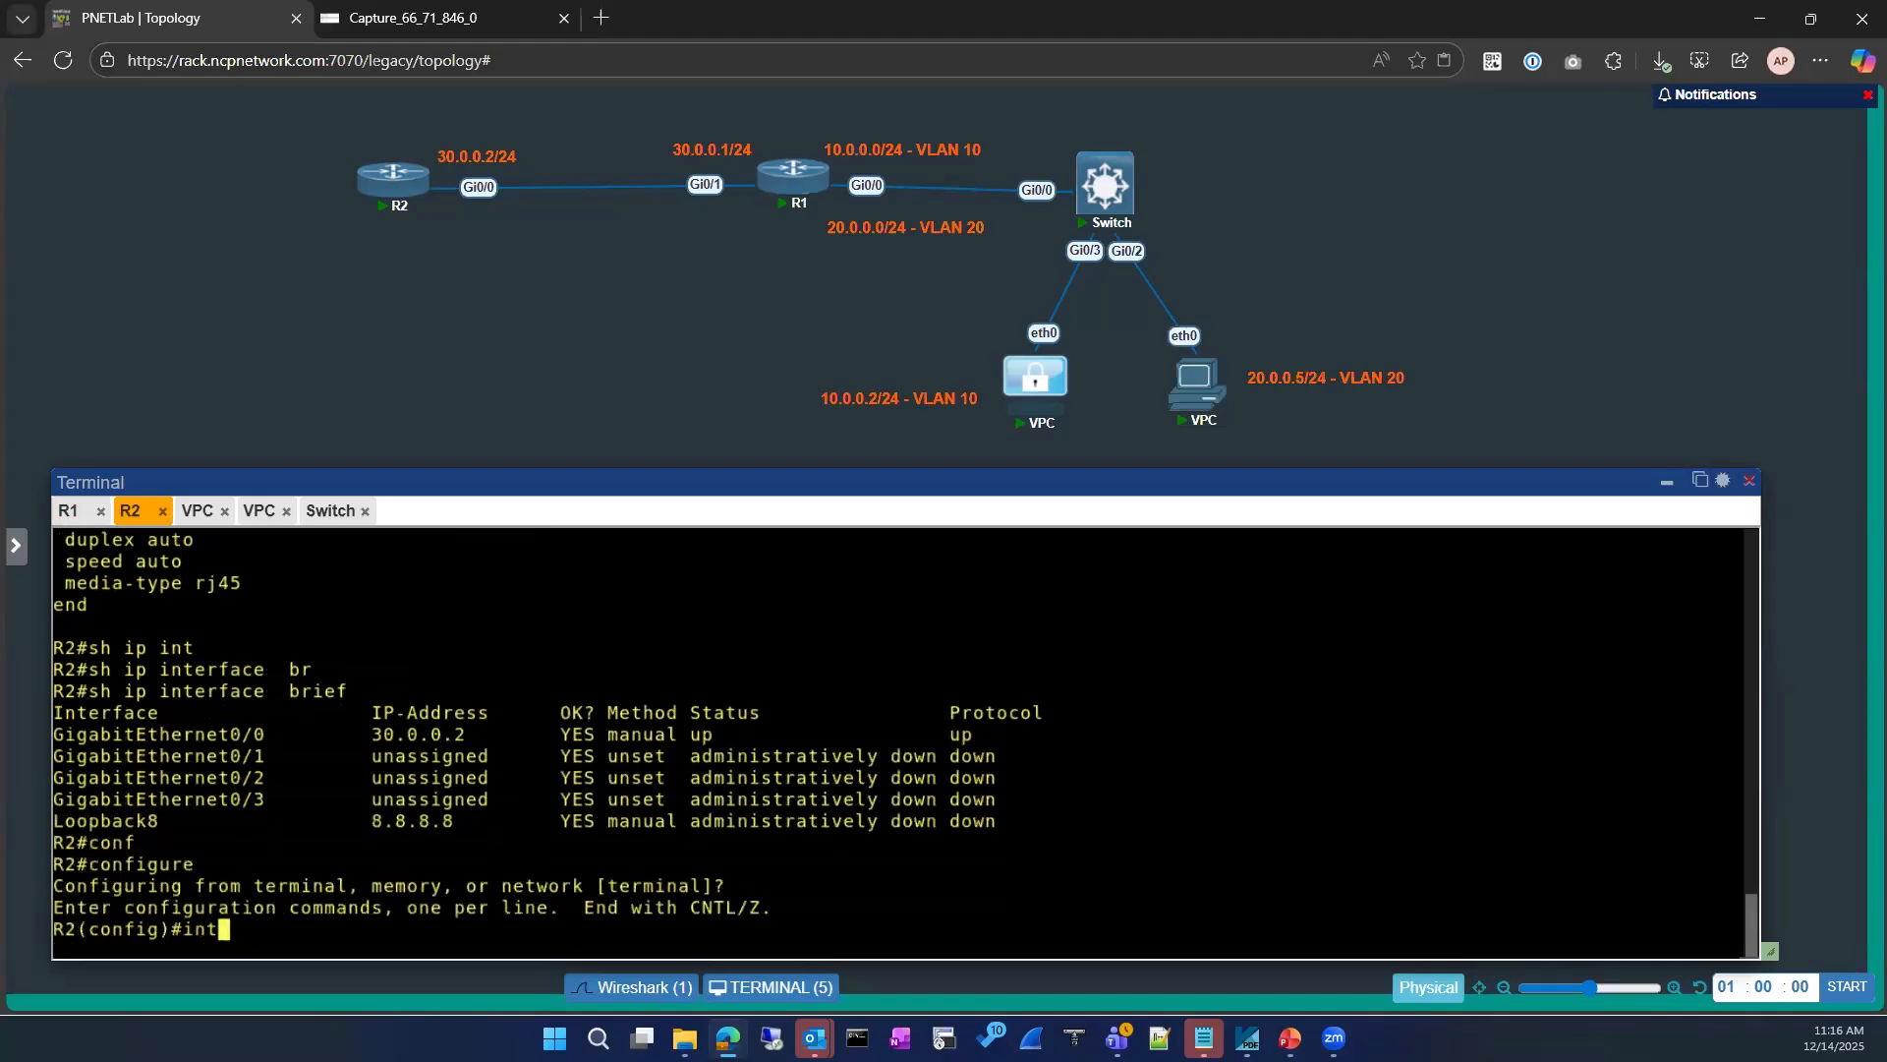
key("Tab")
type("loo")
key("Tab")
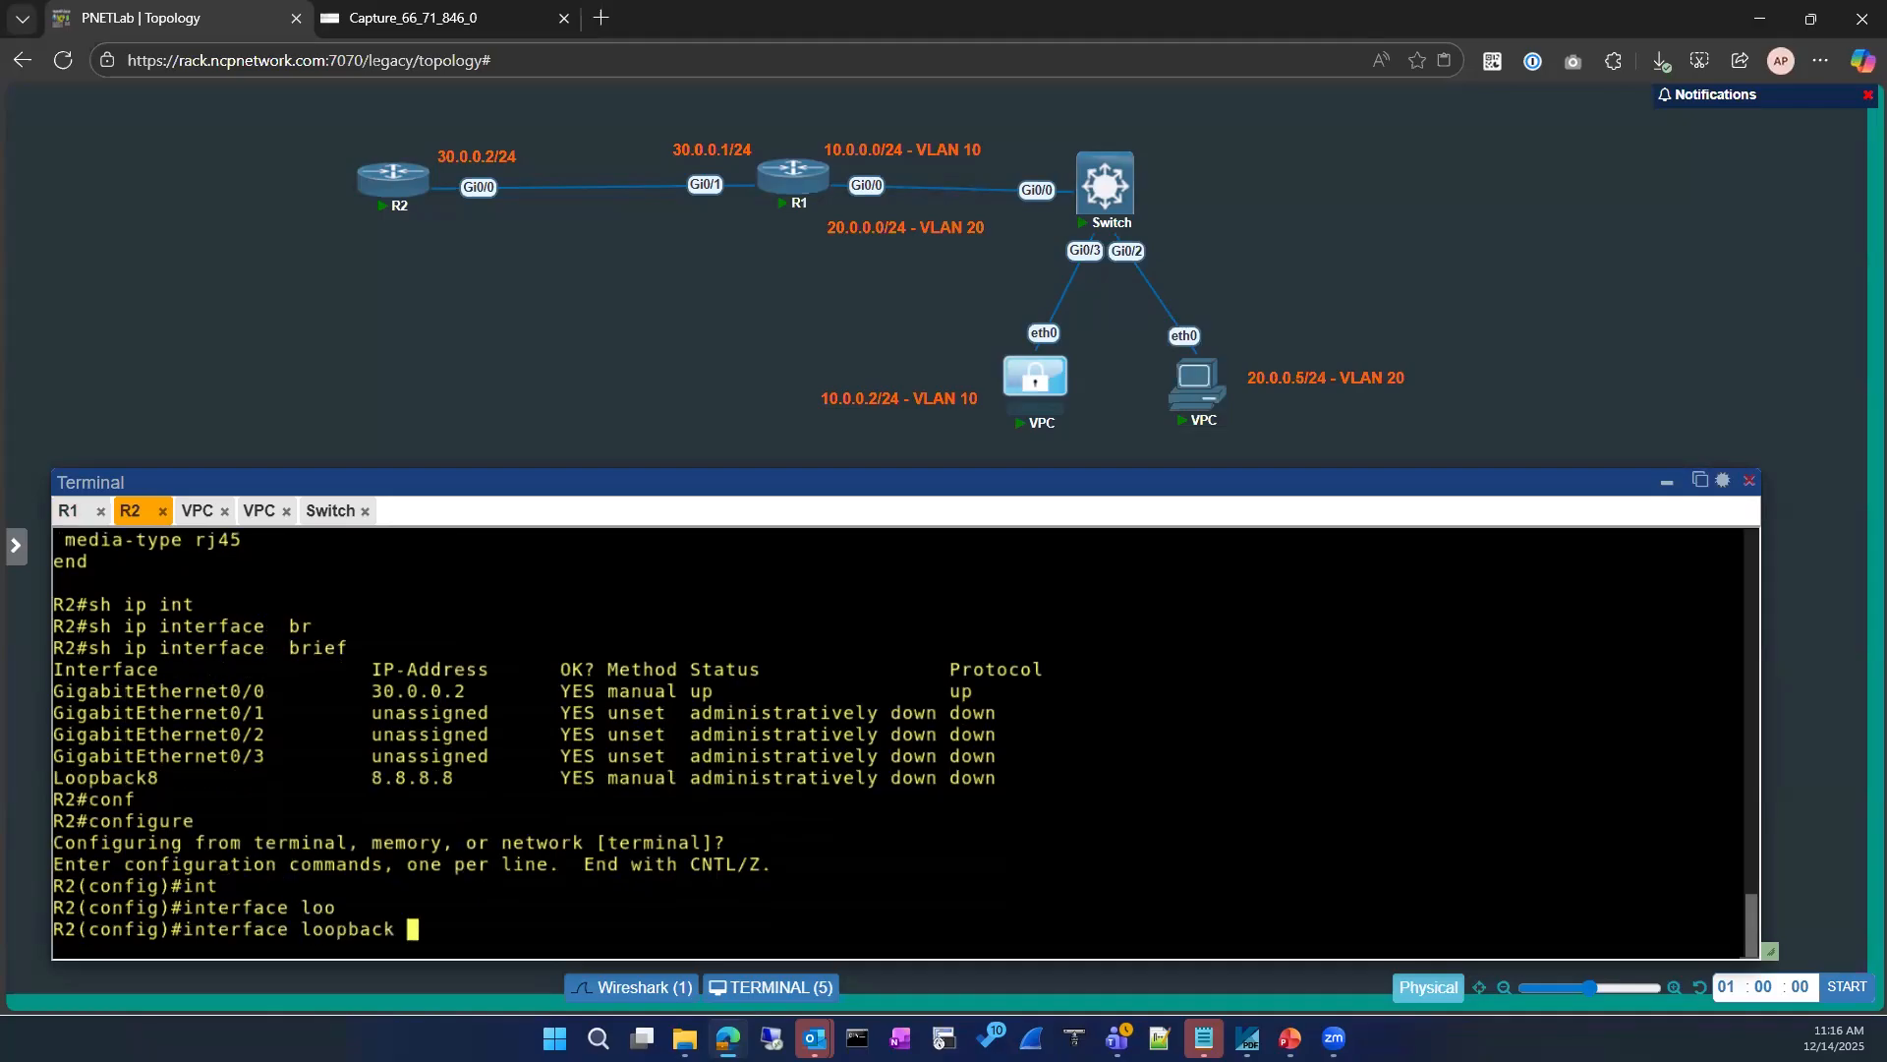
type("u")
key("BackSpace")
type("8")
key("Return")
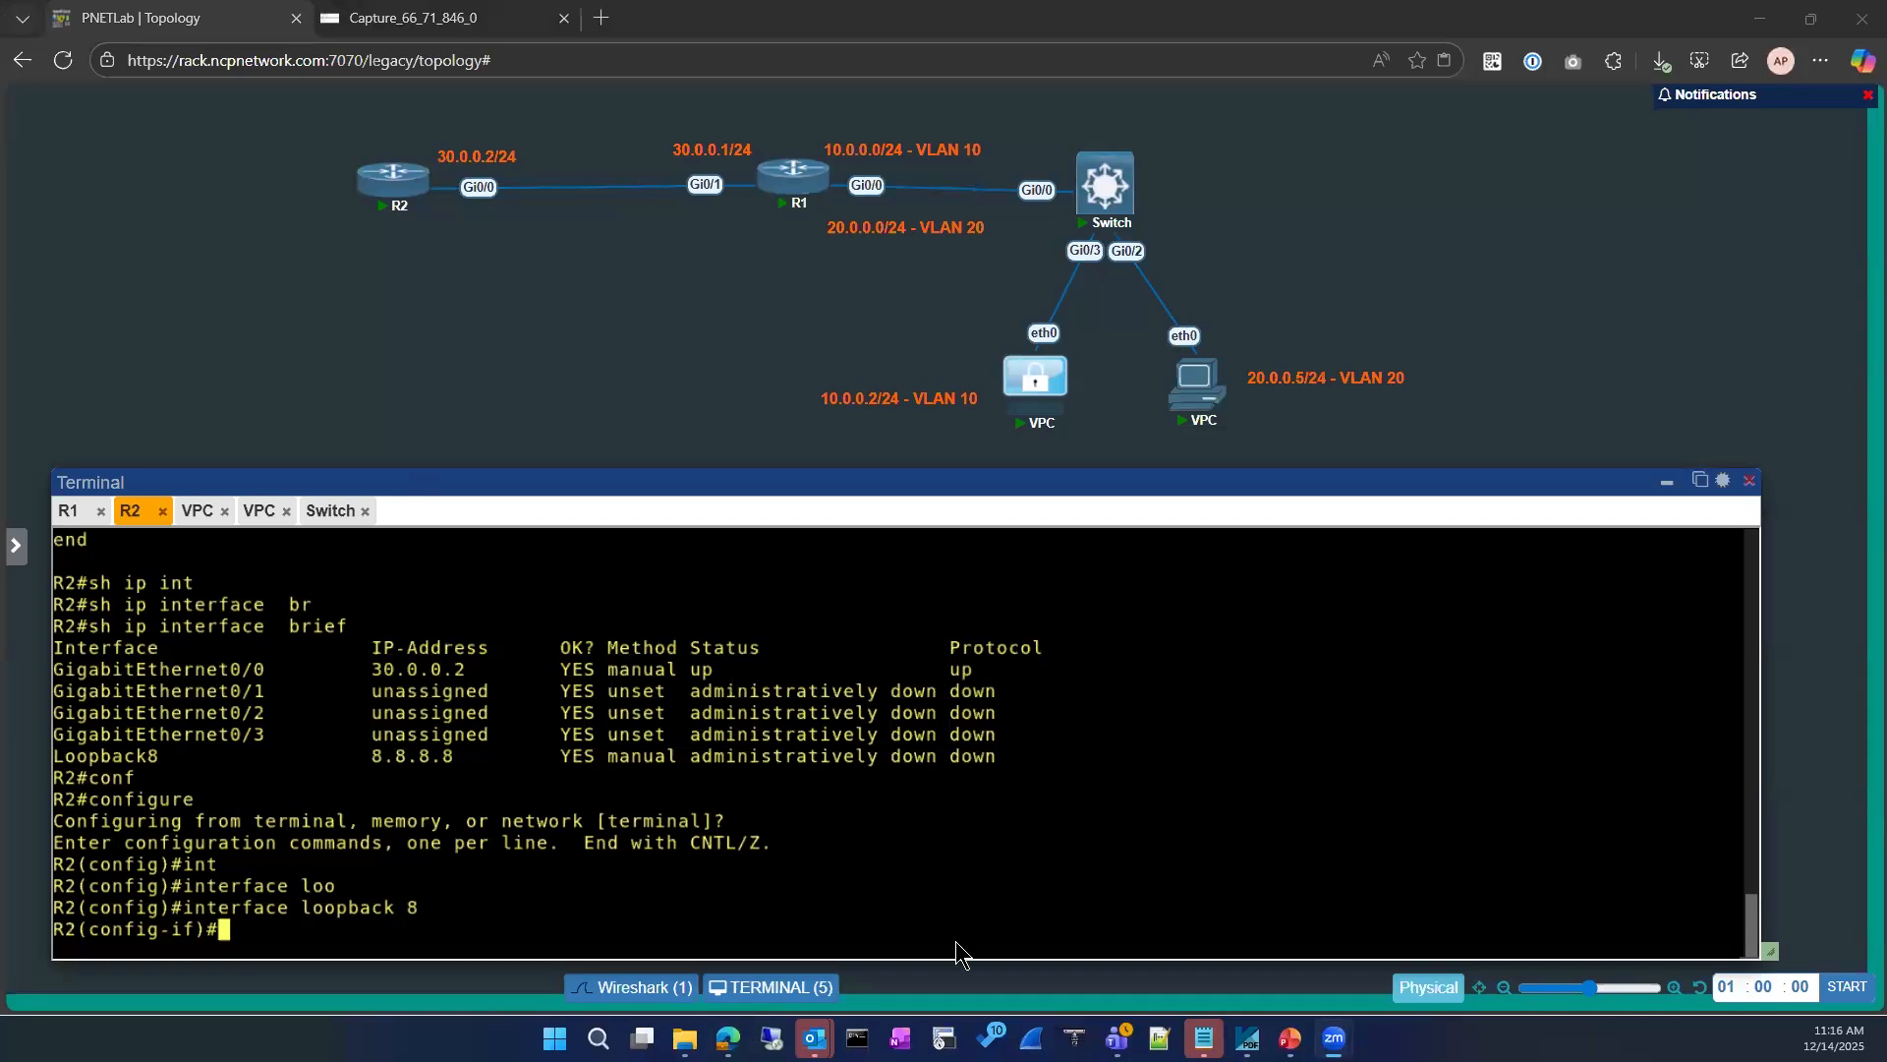
left_click(728, 1038)
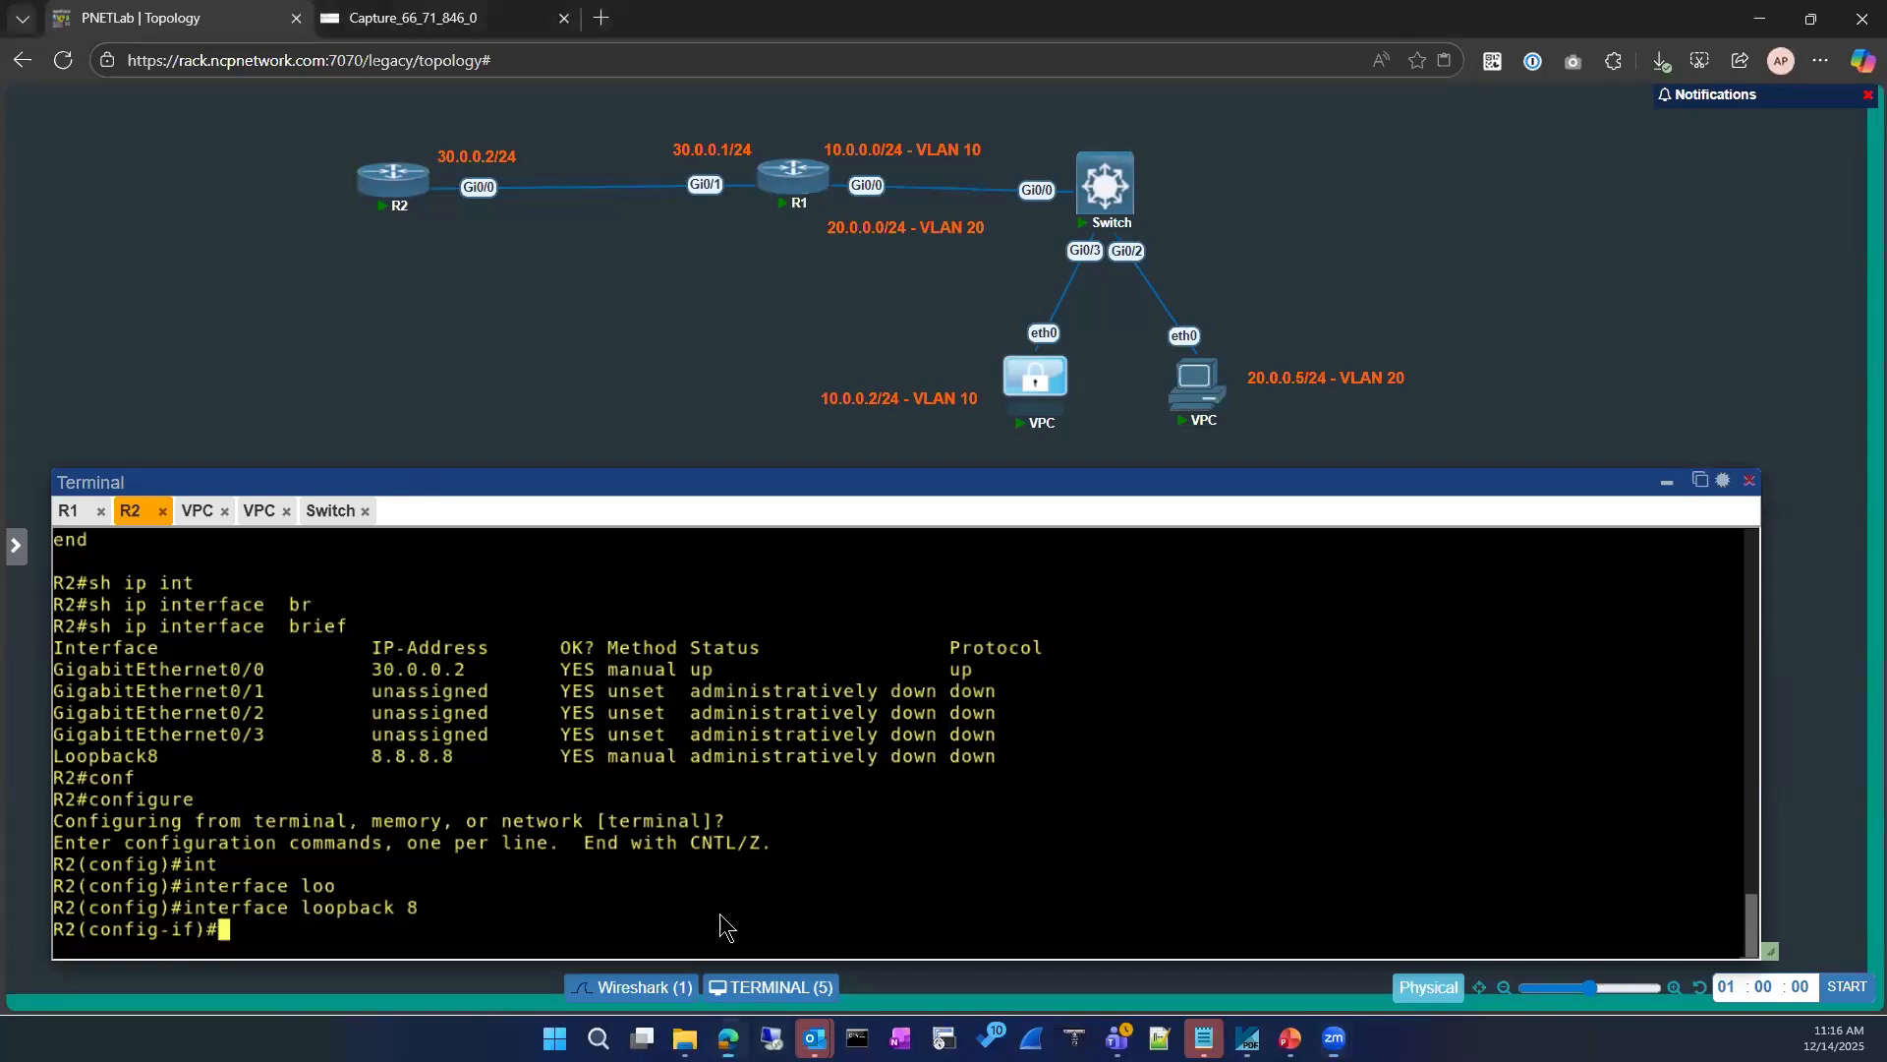
type("exit")
key("Return")
key("Return")
type("exit")
key("Return")
Step: Show the brief IP interface status on R2
key("Return")
key("Return")
type("sh ip uint")
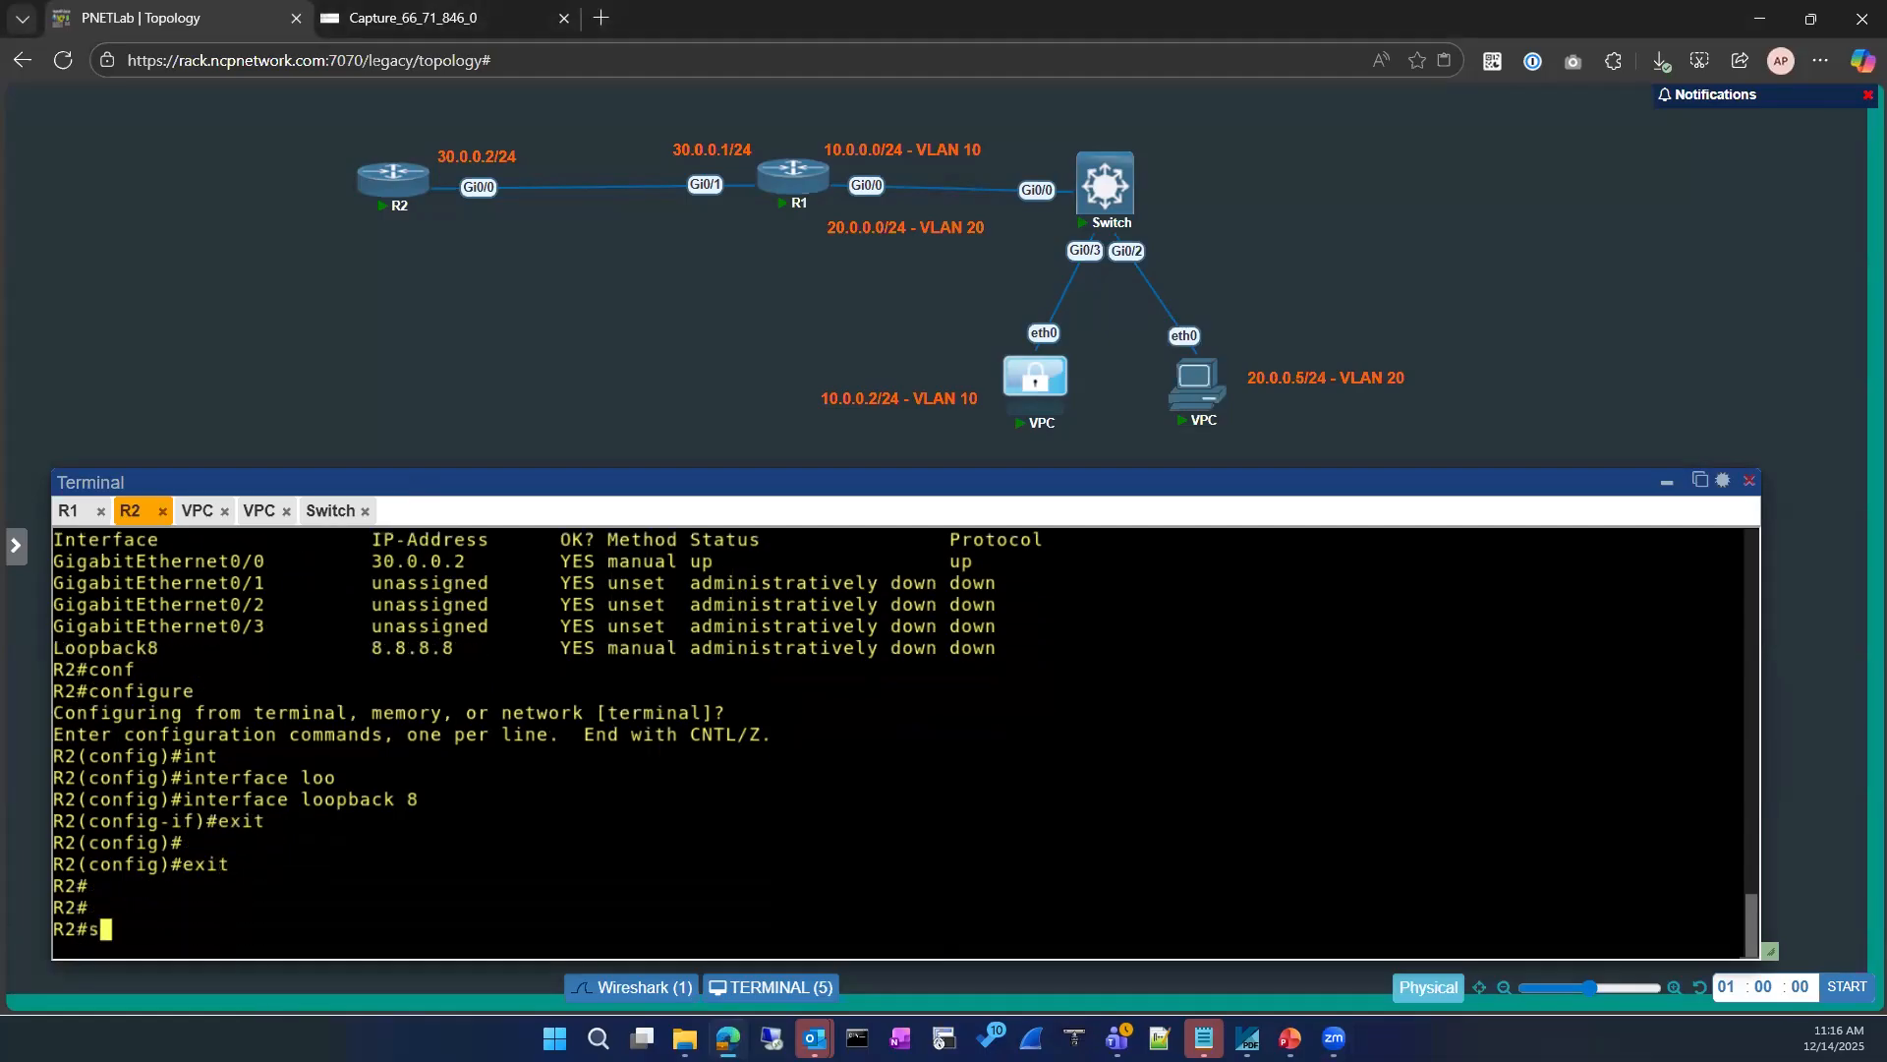
key("BackSpace")
key("Return")
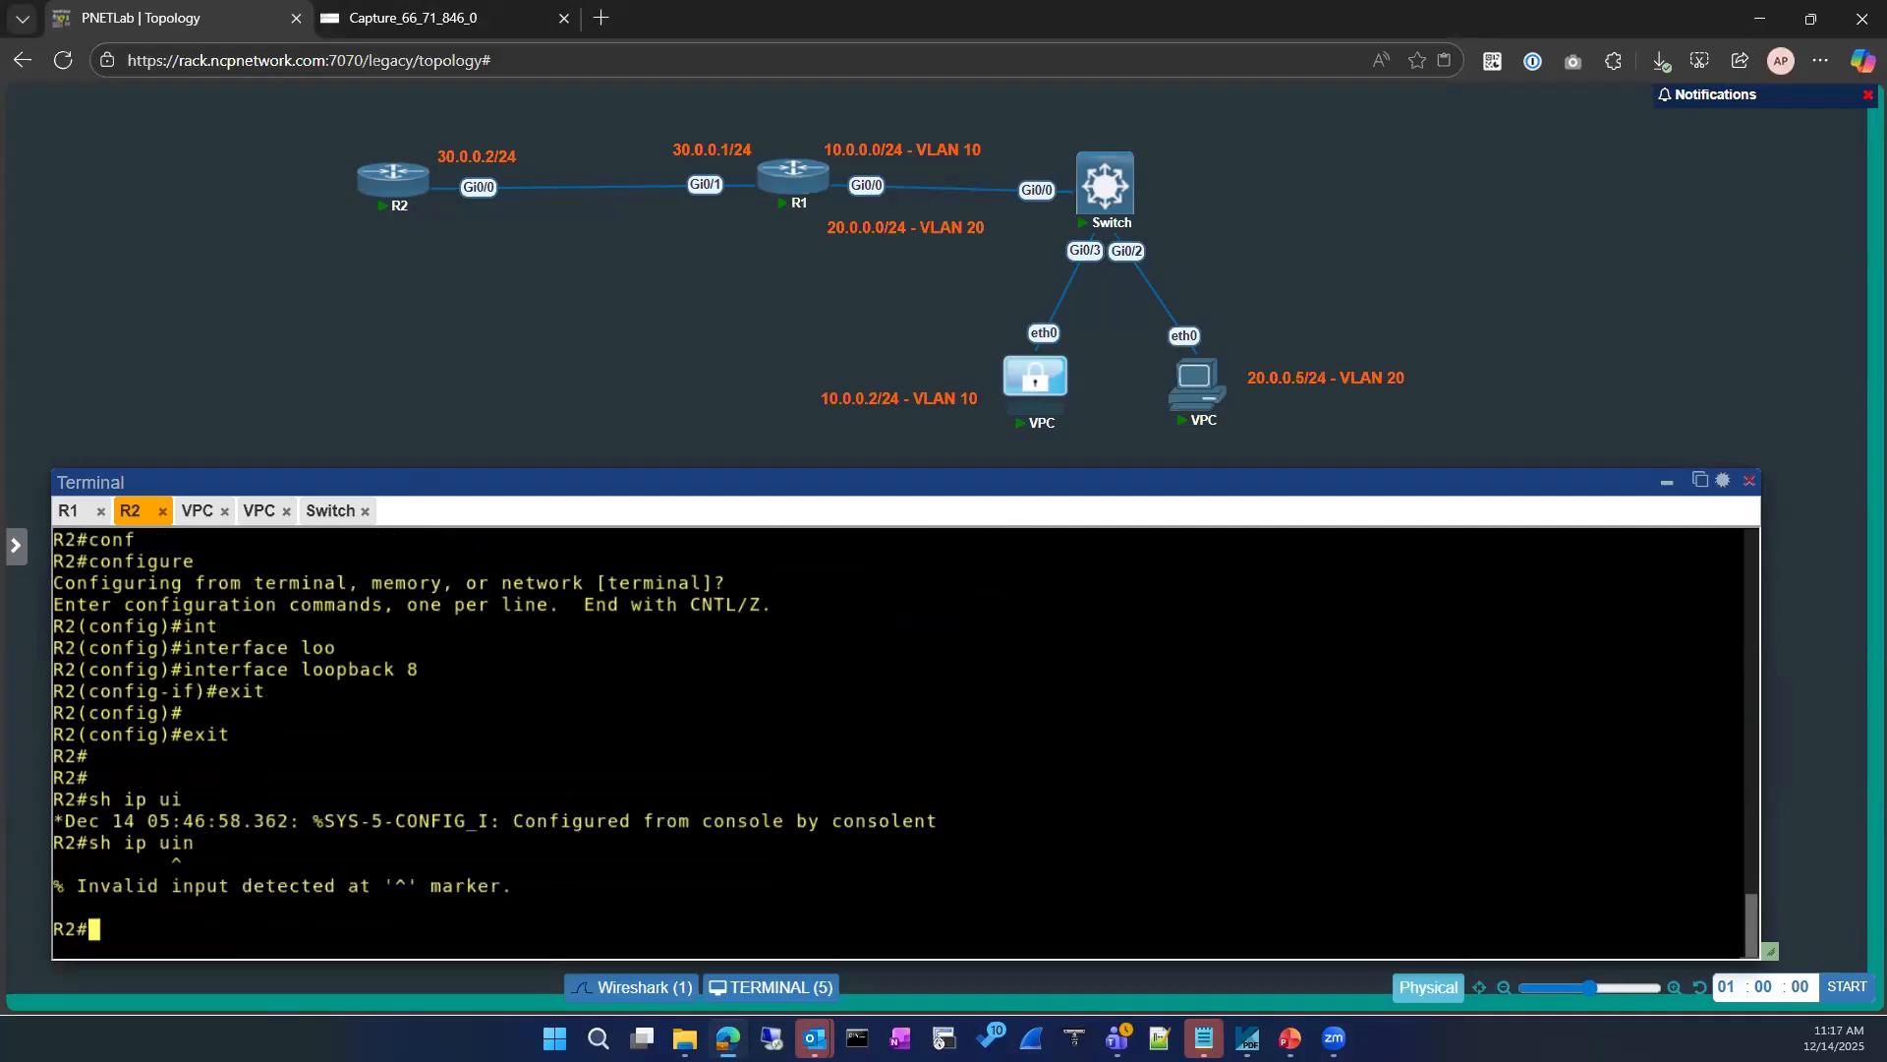
key("Return")
type("sh ip inty")
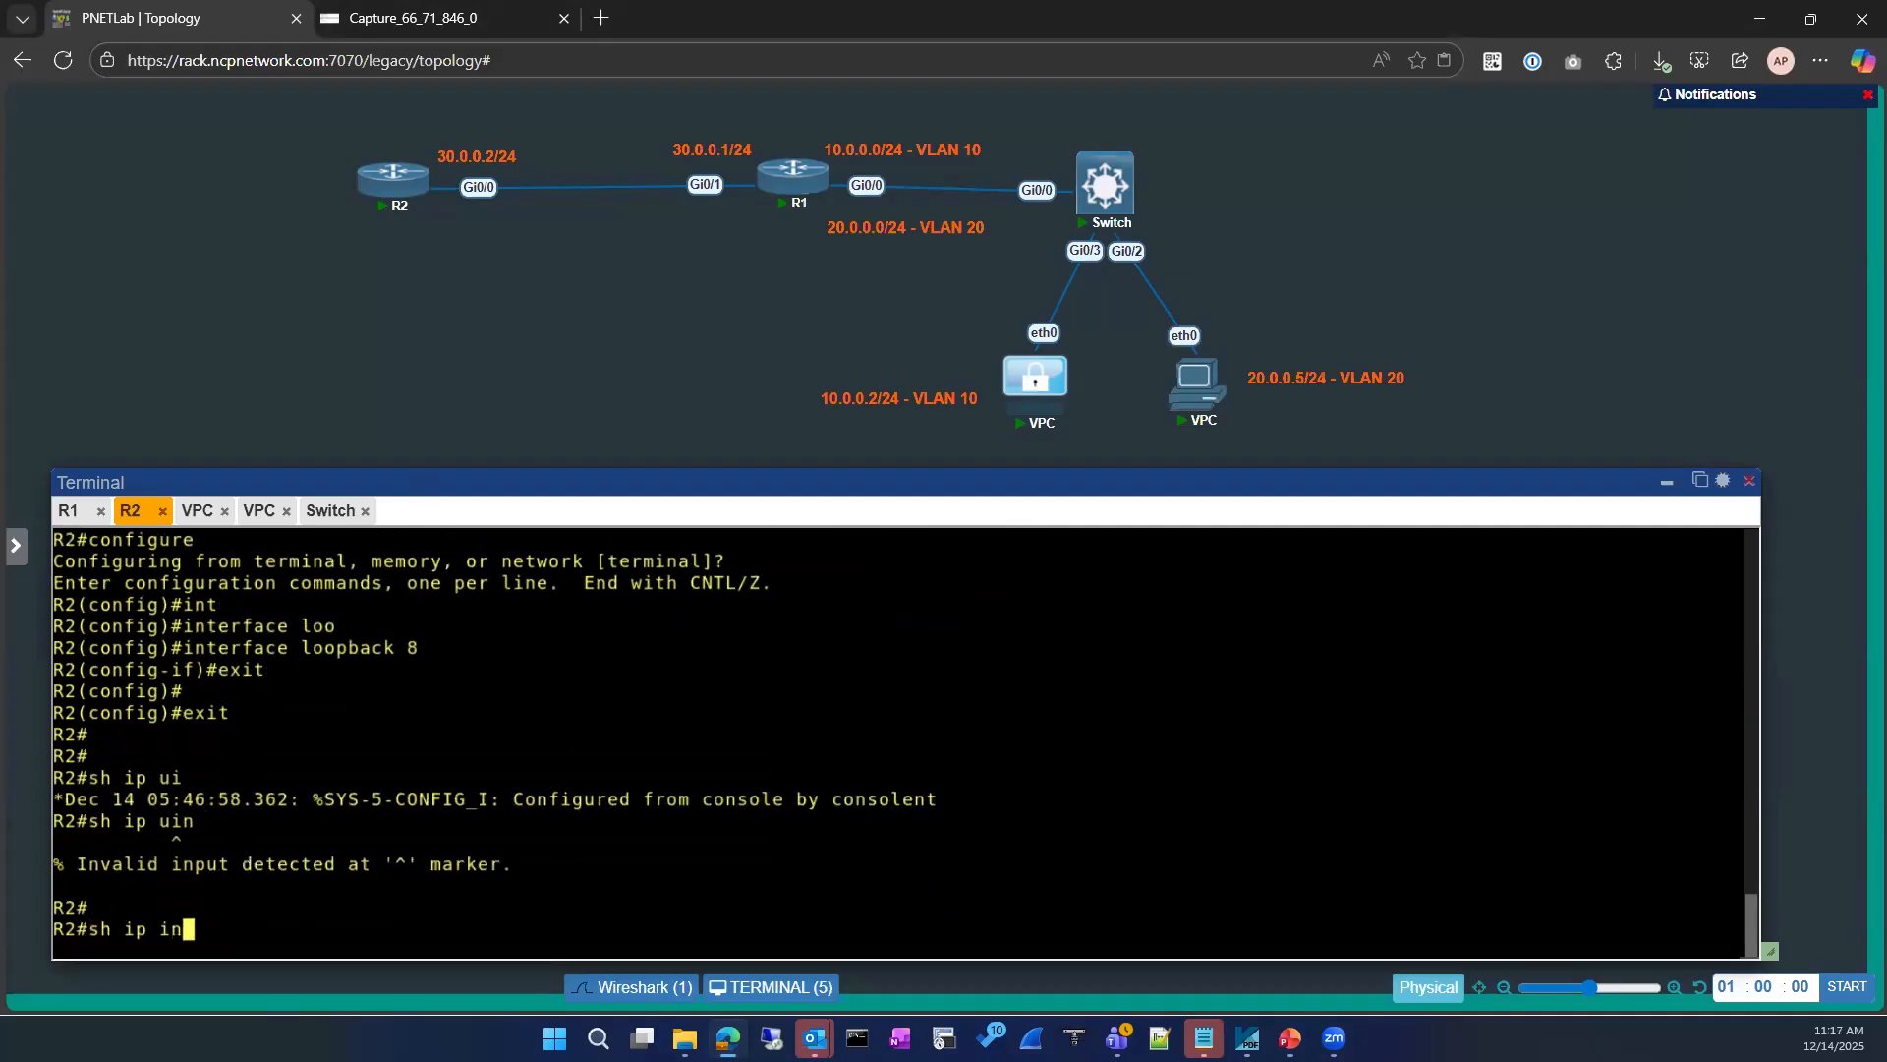
key("Tab")
type("b")
key("BackSpace")
key("BackSpace")
key("BackSpace")
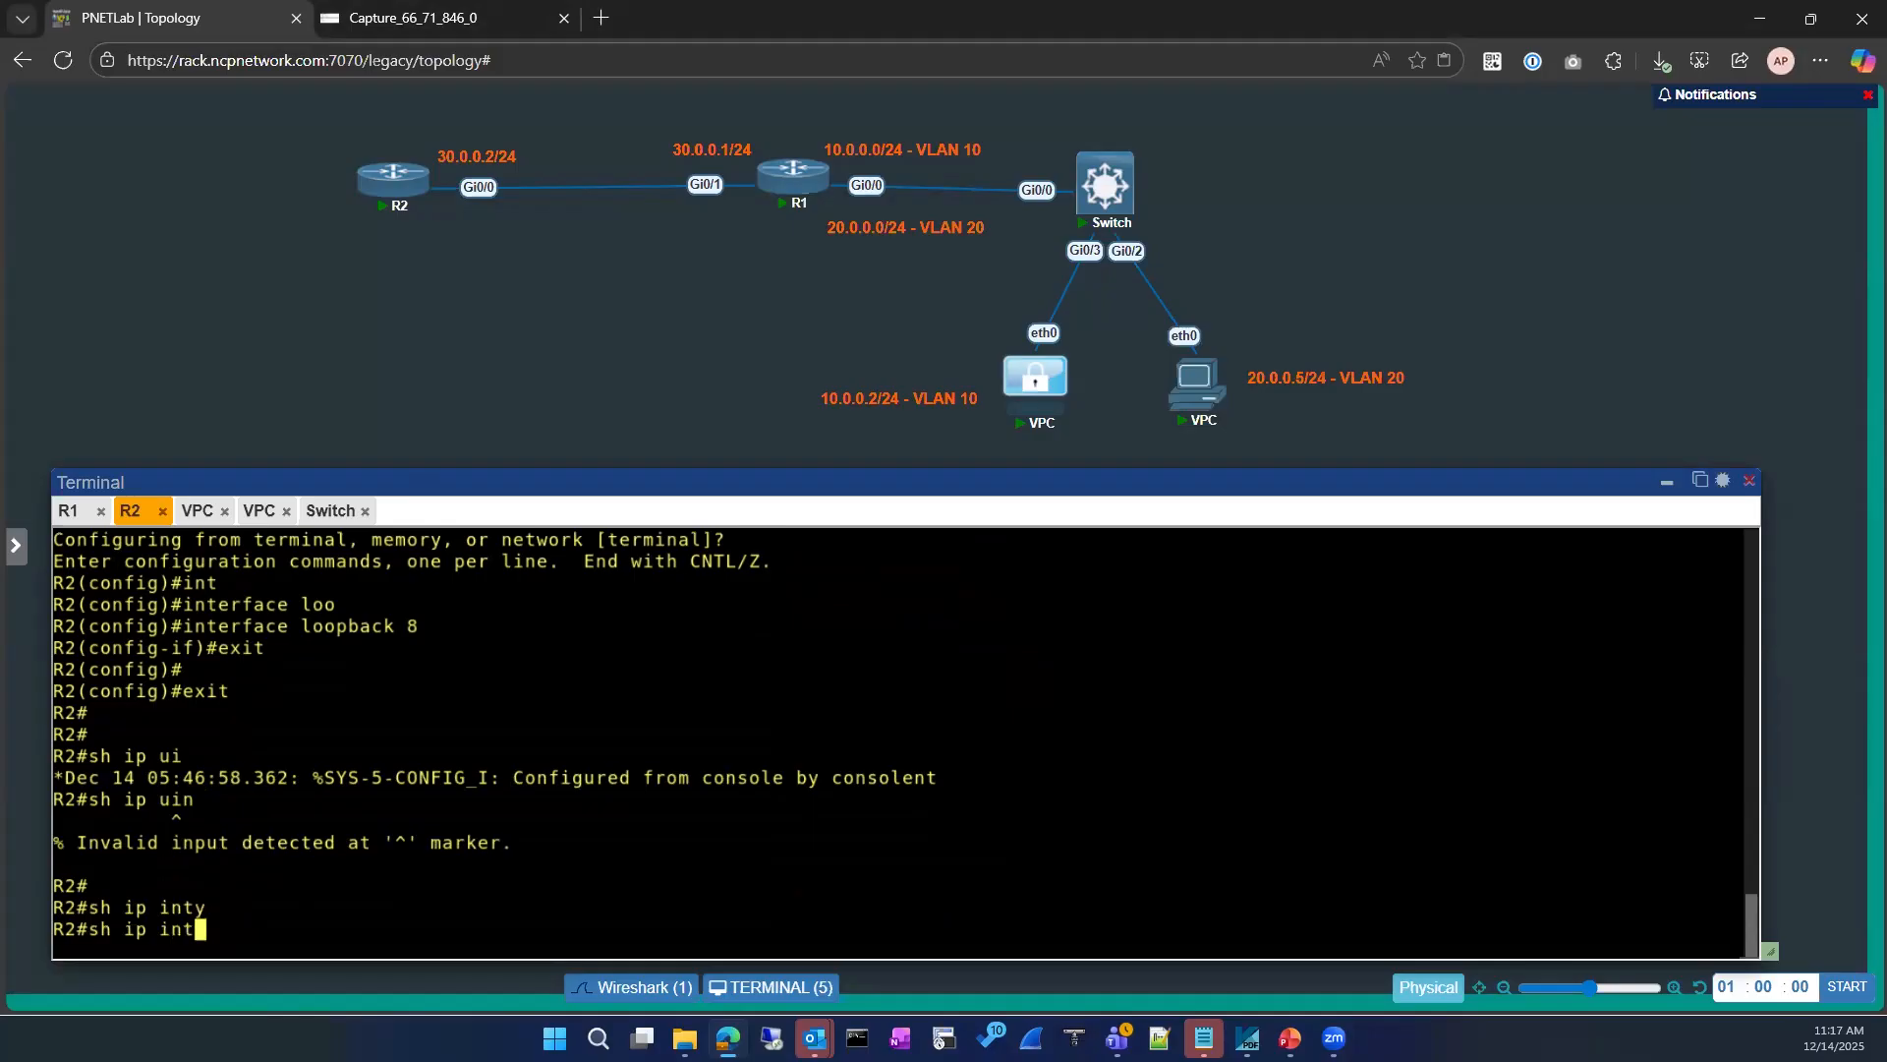
type("bt|")
key("Tab")
key("BackSpace")
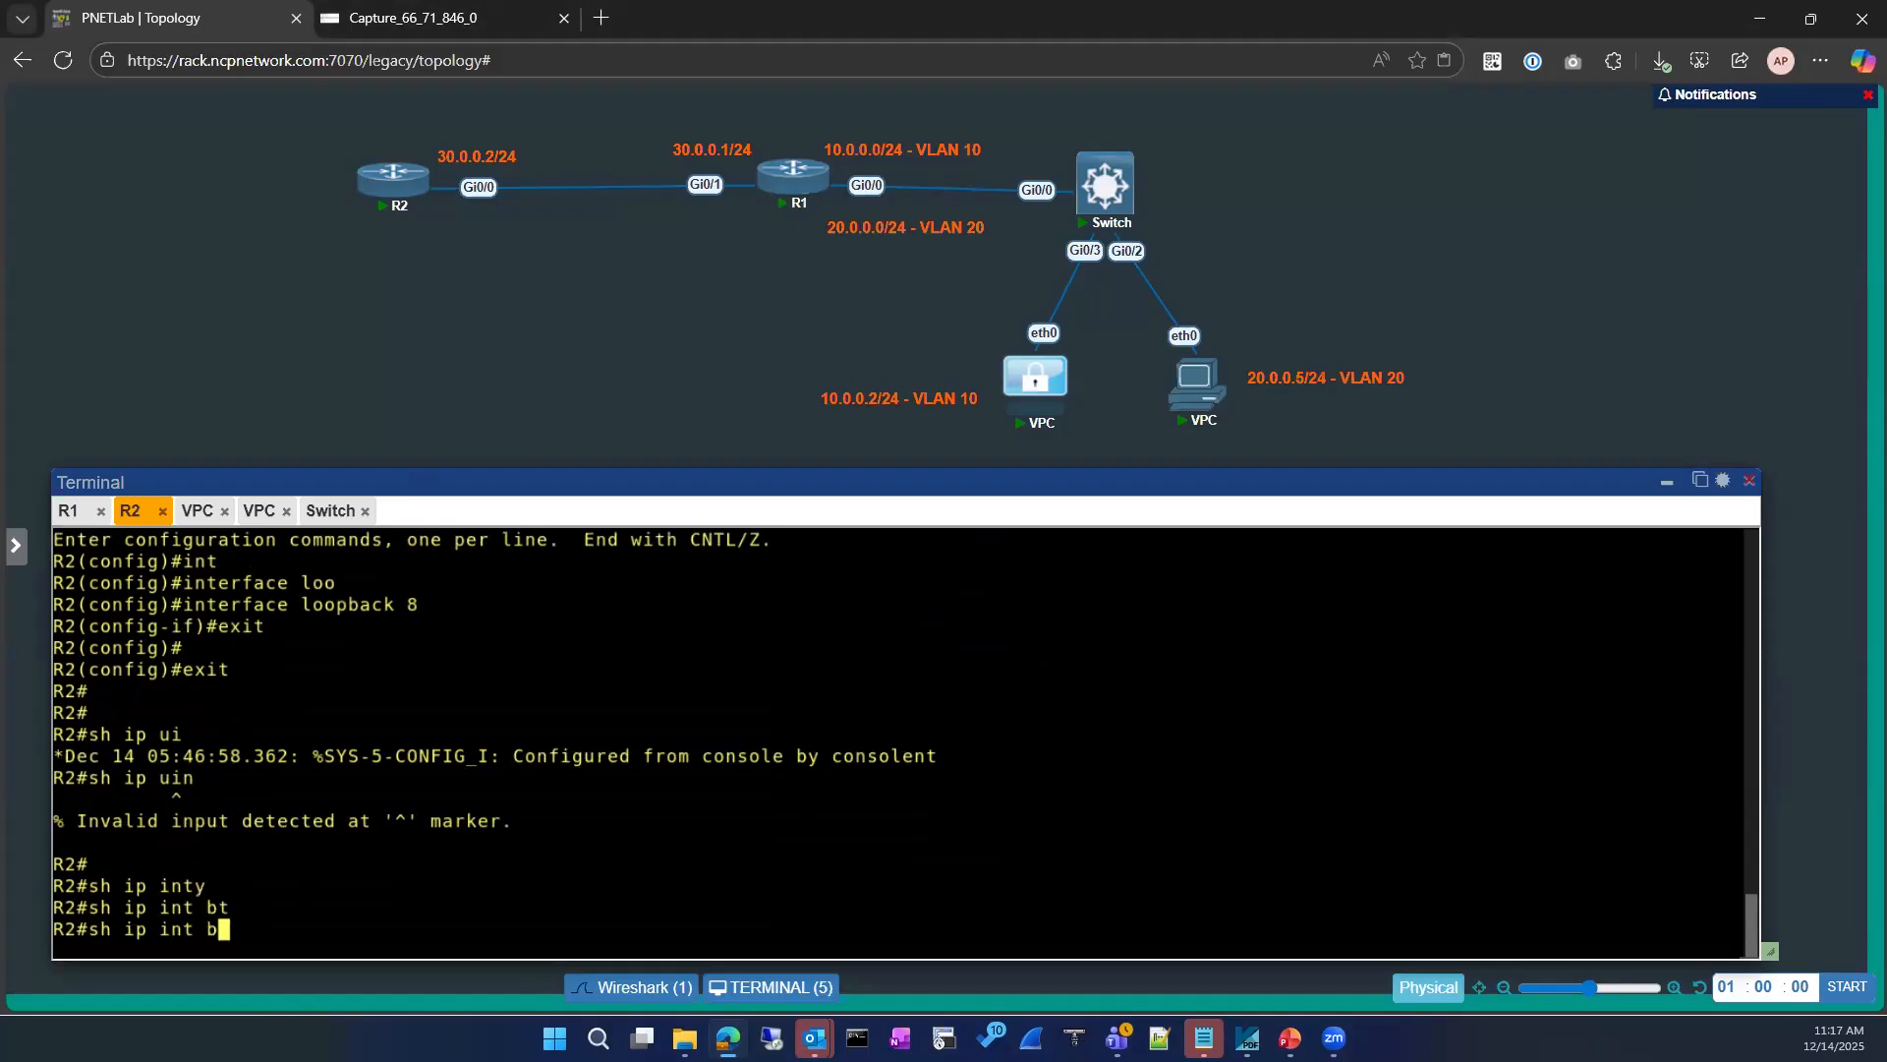
type("r")
key("Tab")
key("Return")
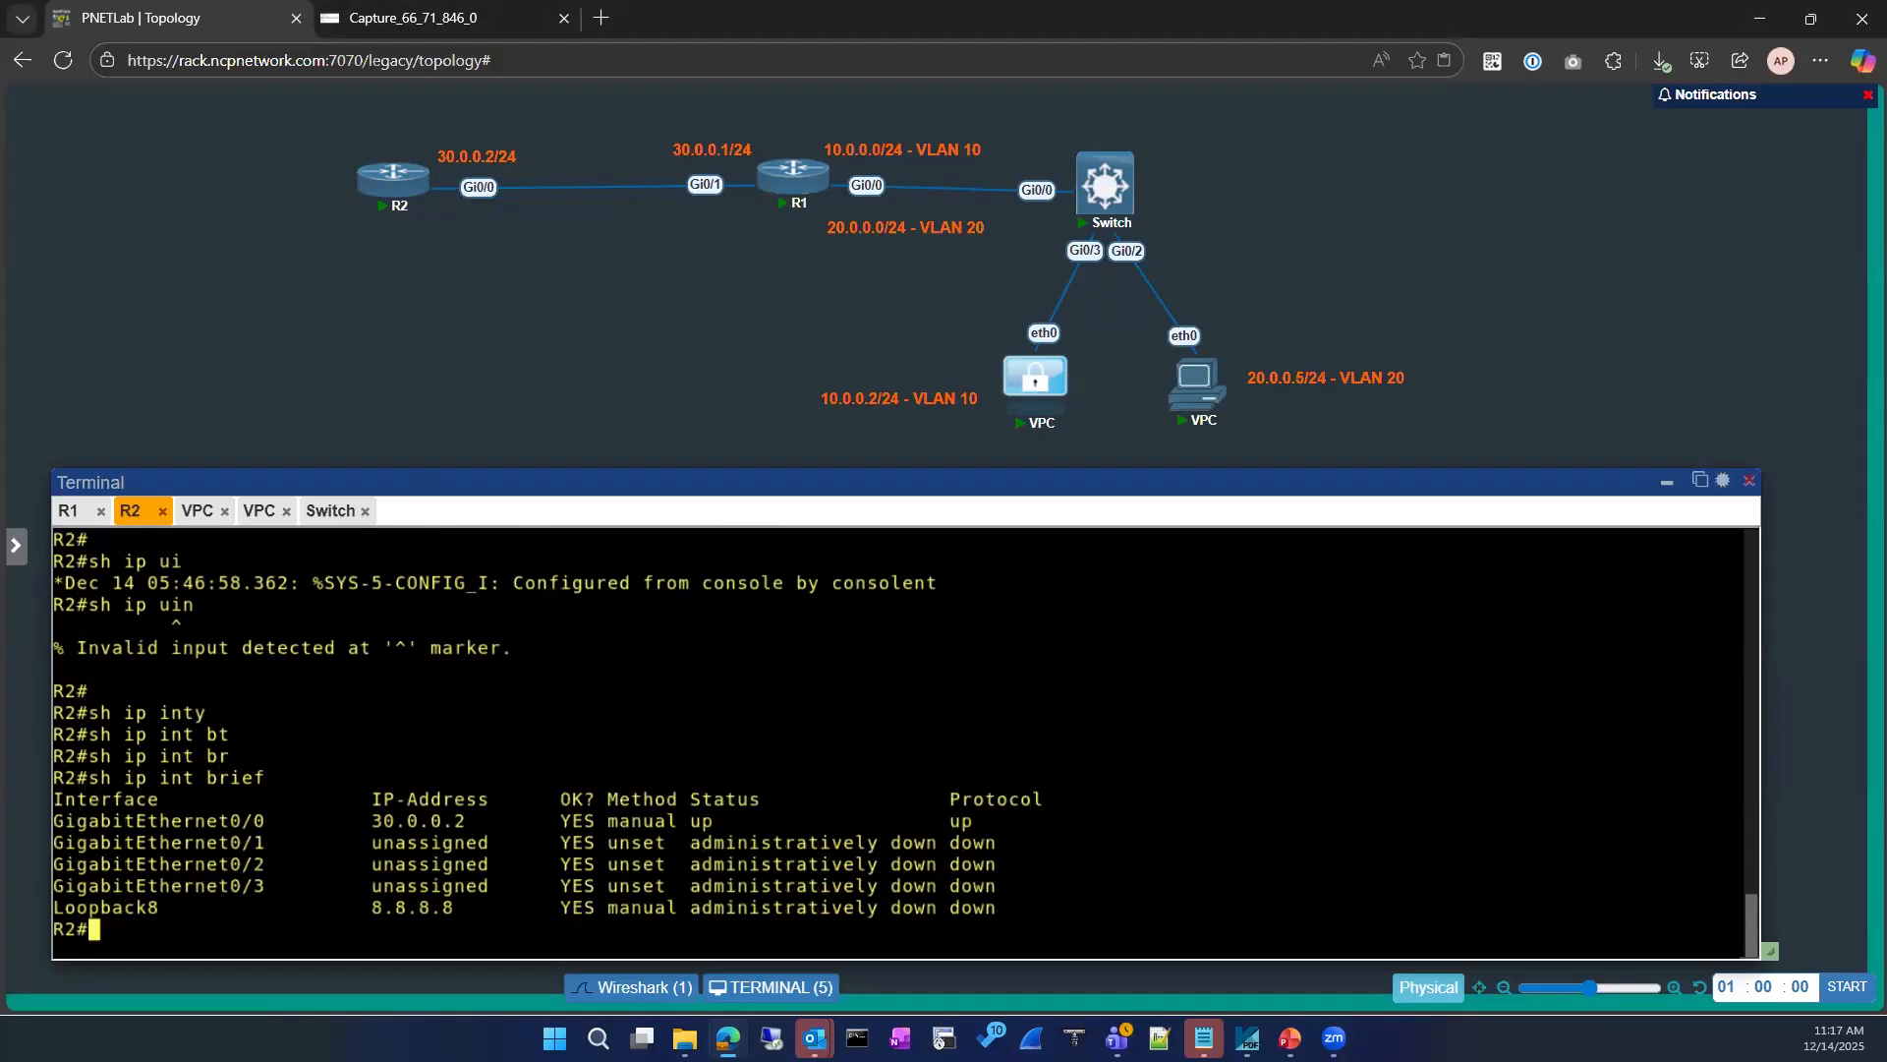
Step: Bring up R2's Loopback 8 interface with no shutdown and leave configuration mode
type("conf")
key("Tab")
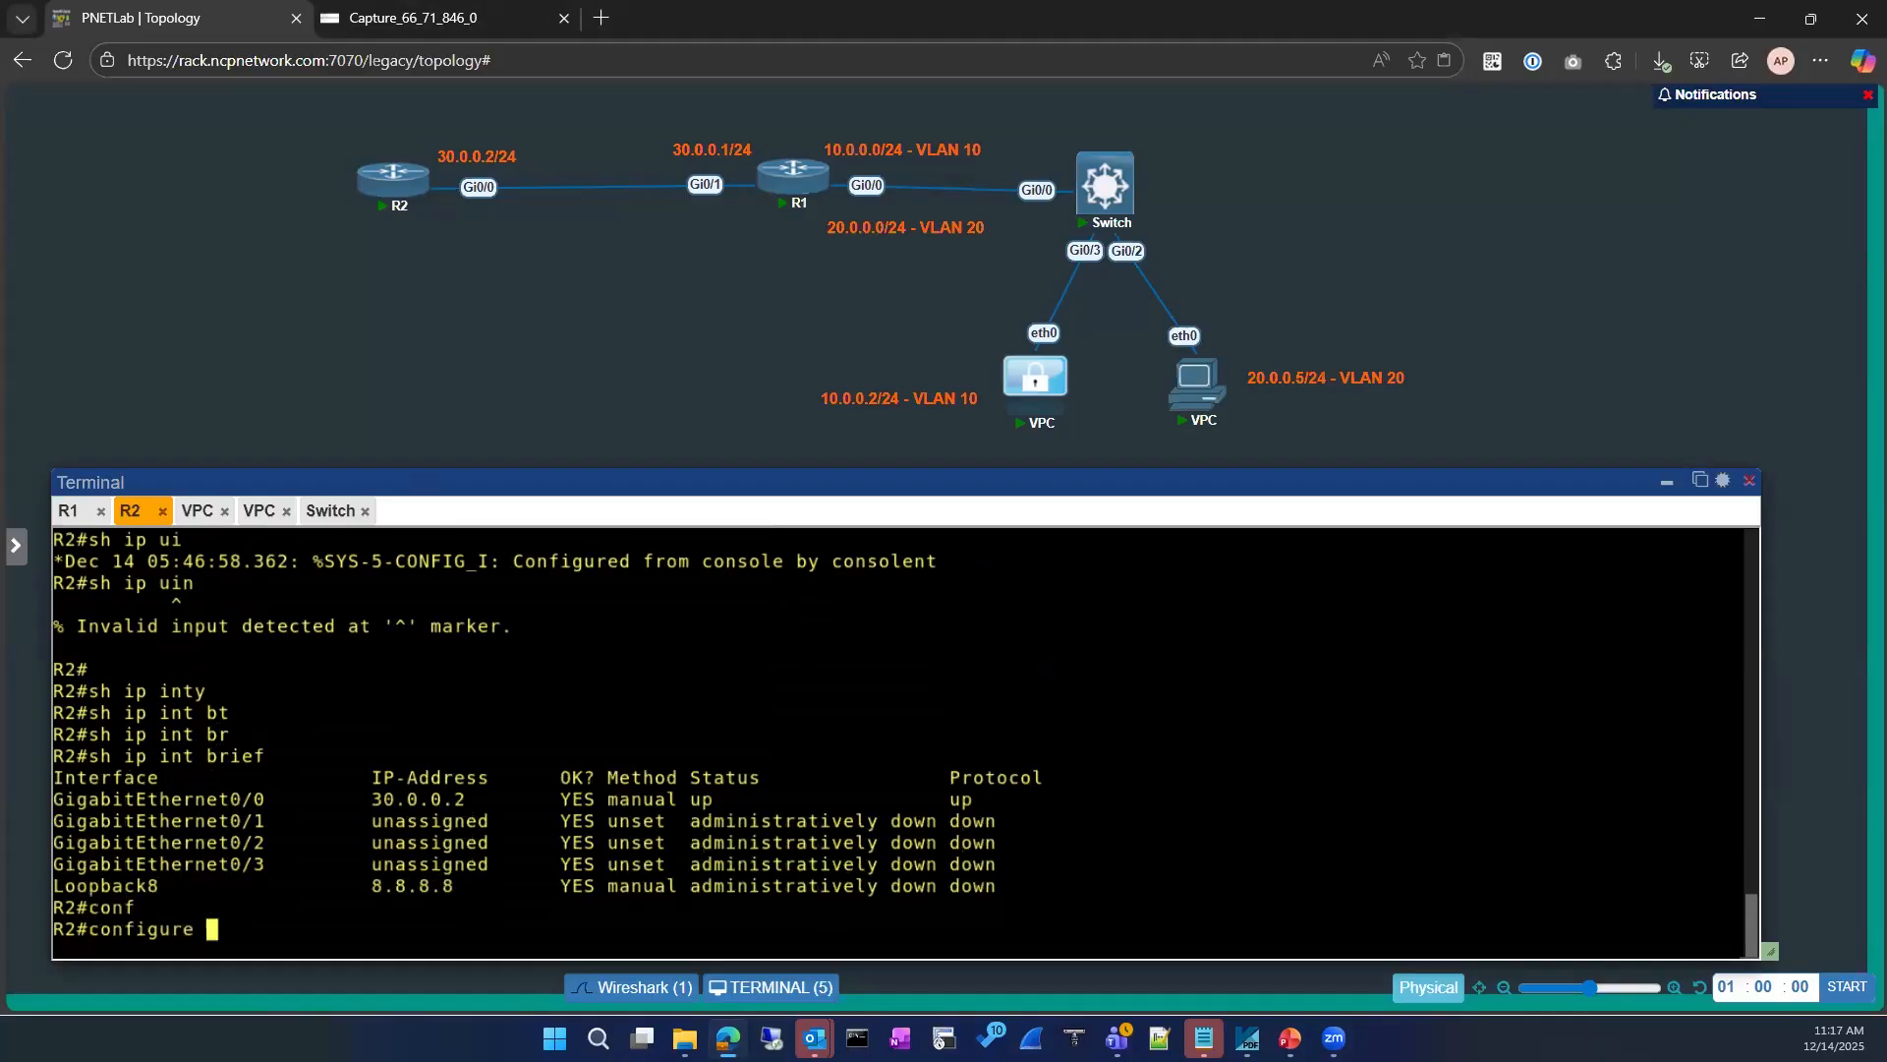
key("Return")
key("Return")
type("int")
key("Tab")
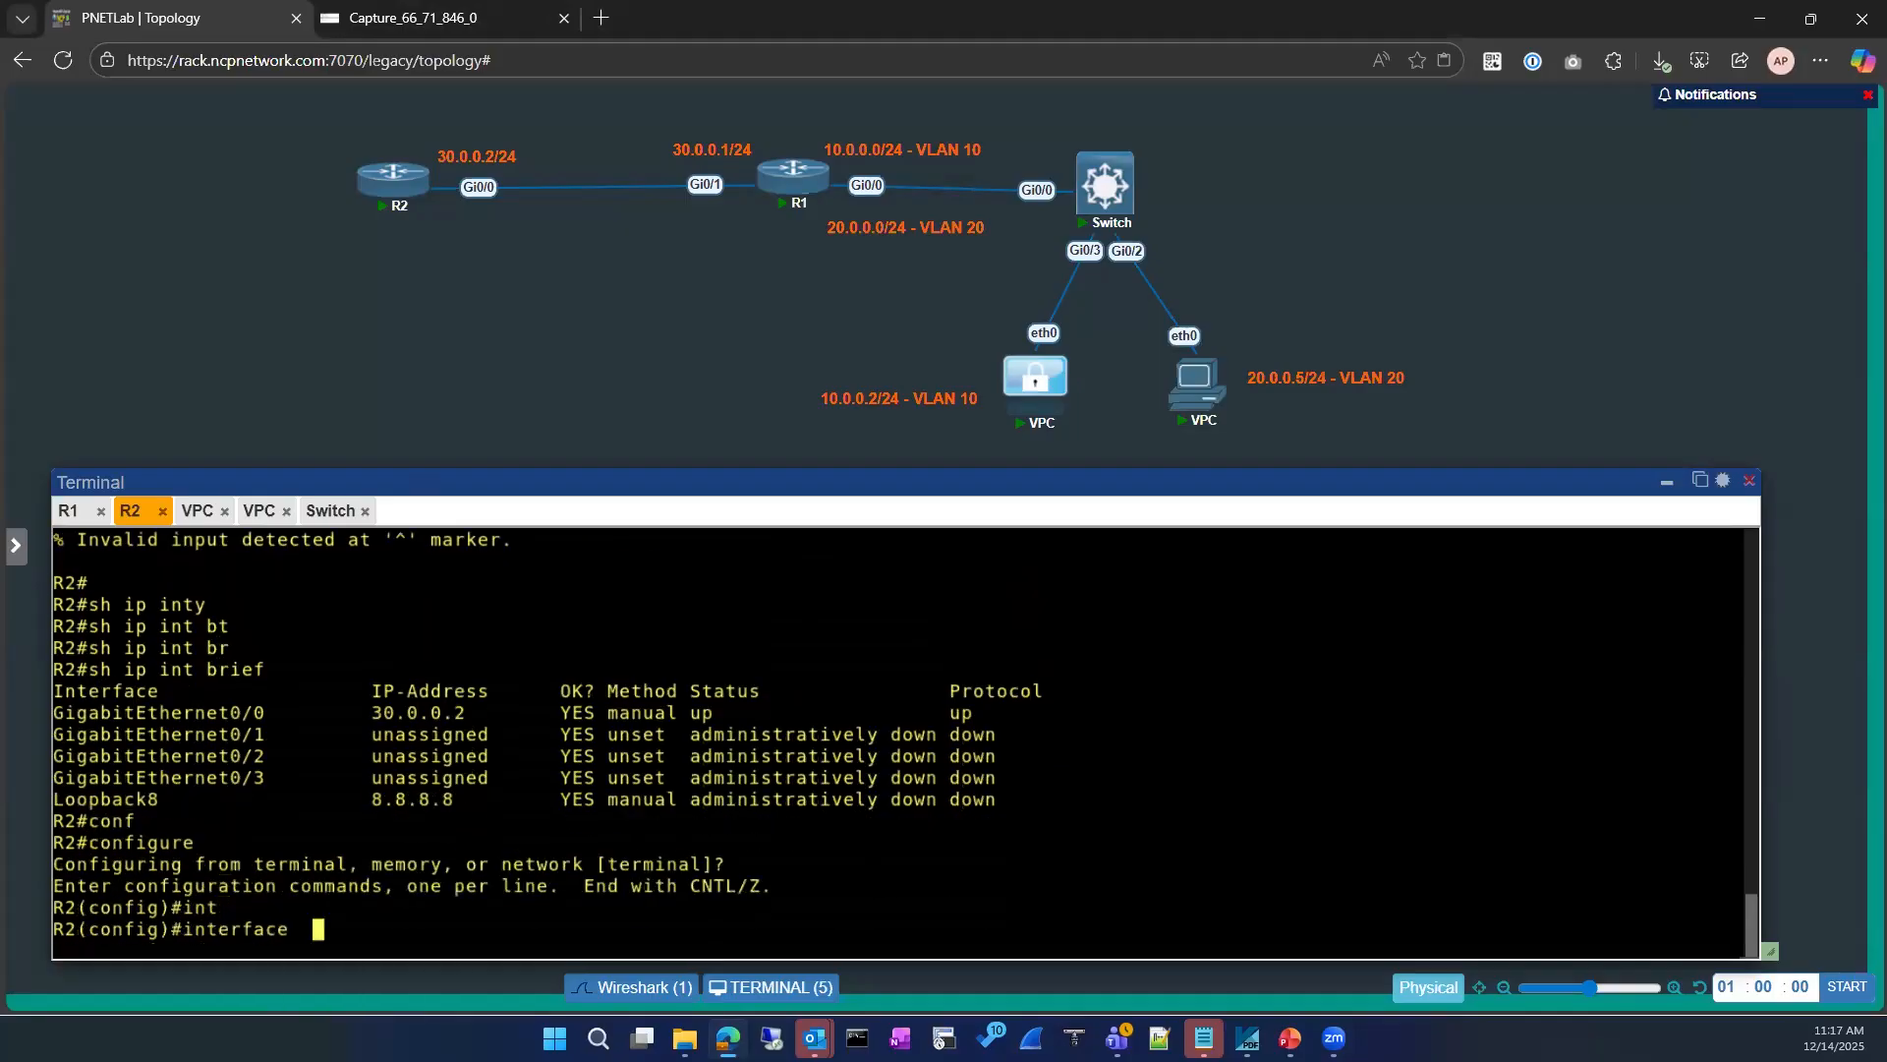
type("loo")
key("Tab")
type("8")
key("Return")
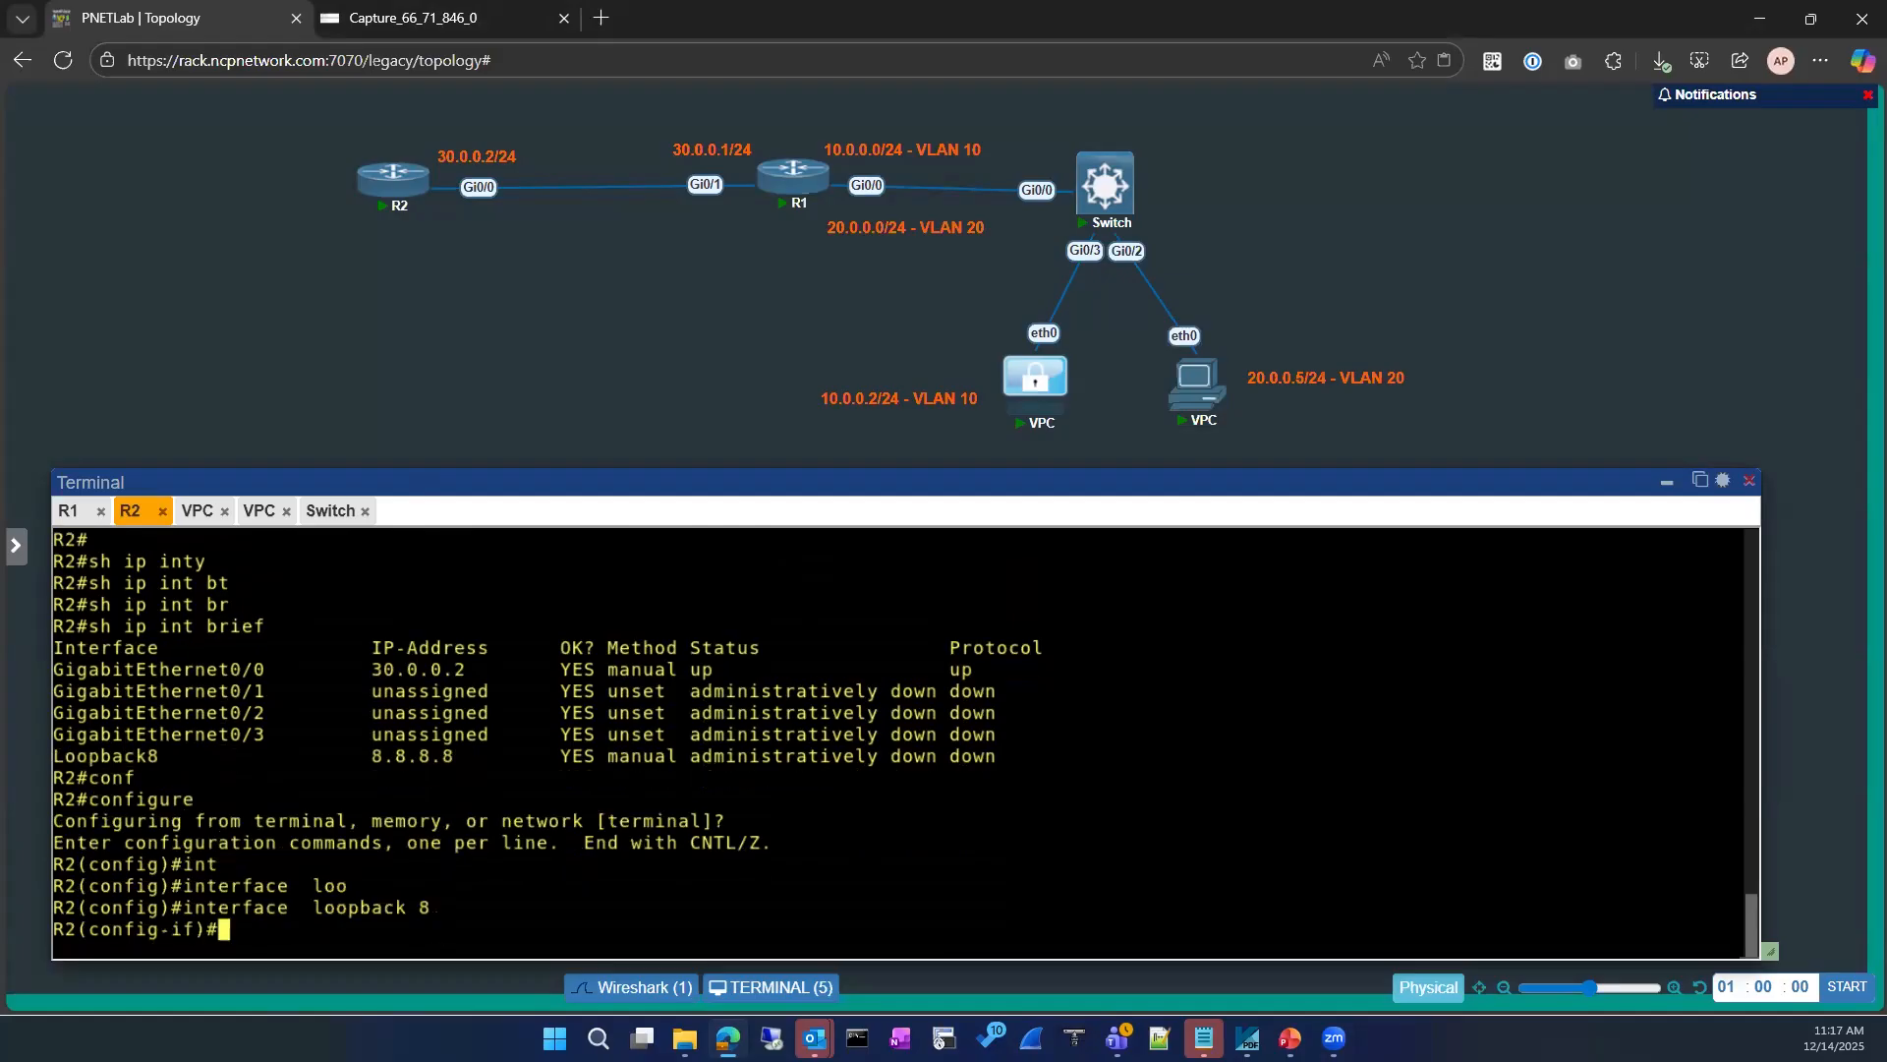
type("no sh")
key("Return")
key("Return")
type("exit")
key("Return")
key("Return")
type("exit")
key("Return")
Step: Recheck R2's brief IP interface status with Loopback 8 enabled
key("Return")
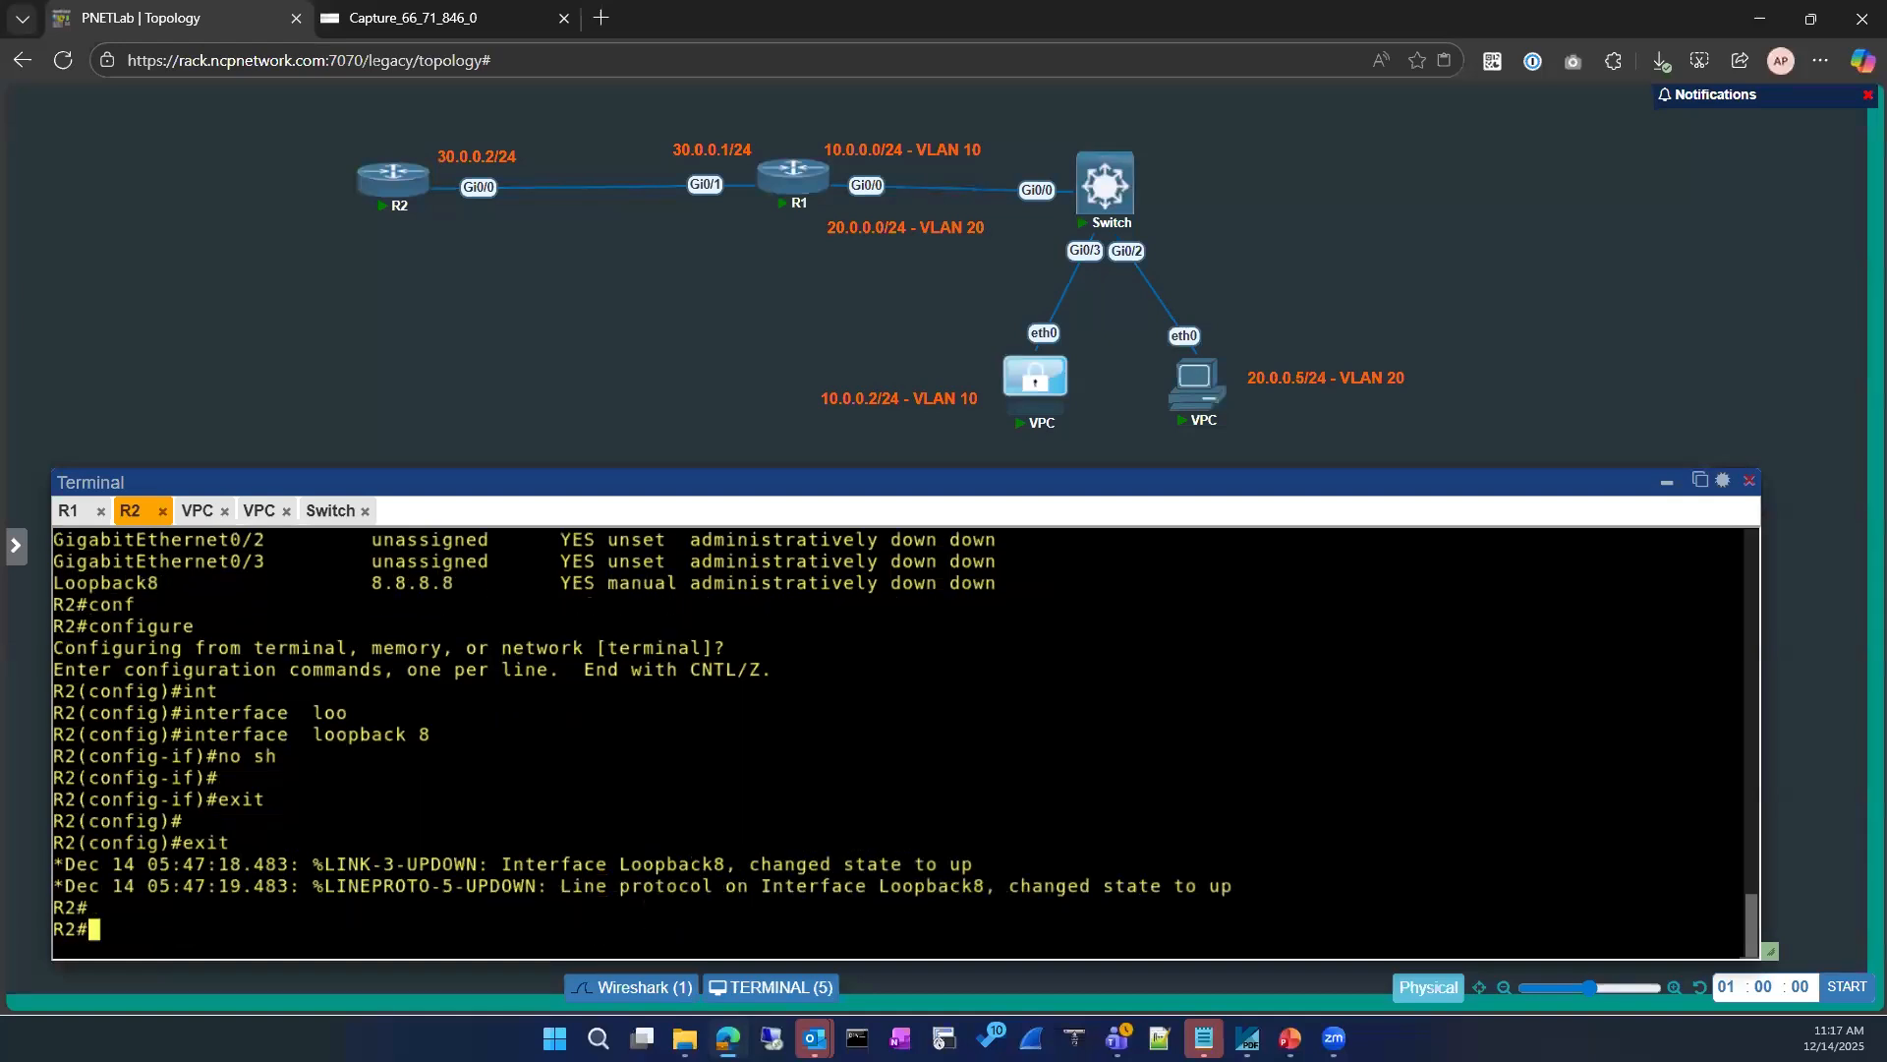
key("Return")
type("configure")
key("Return")
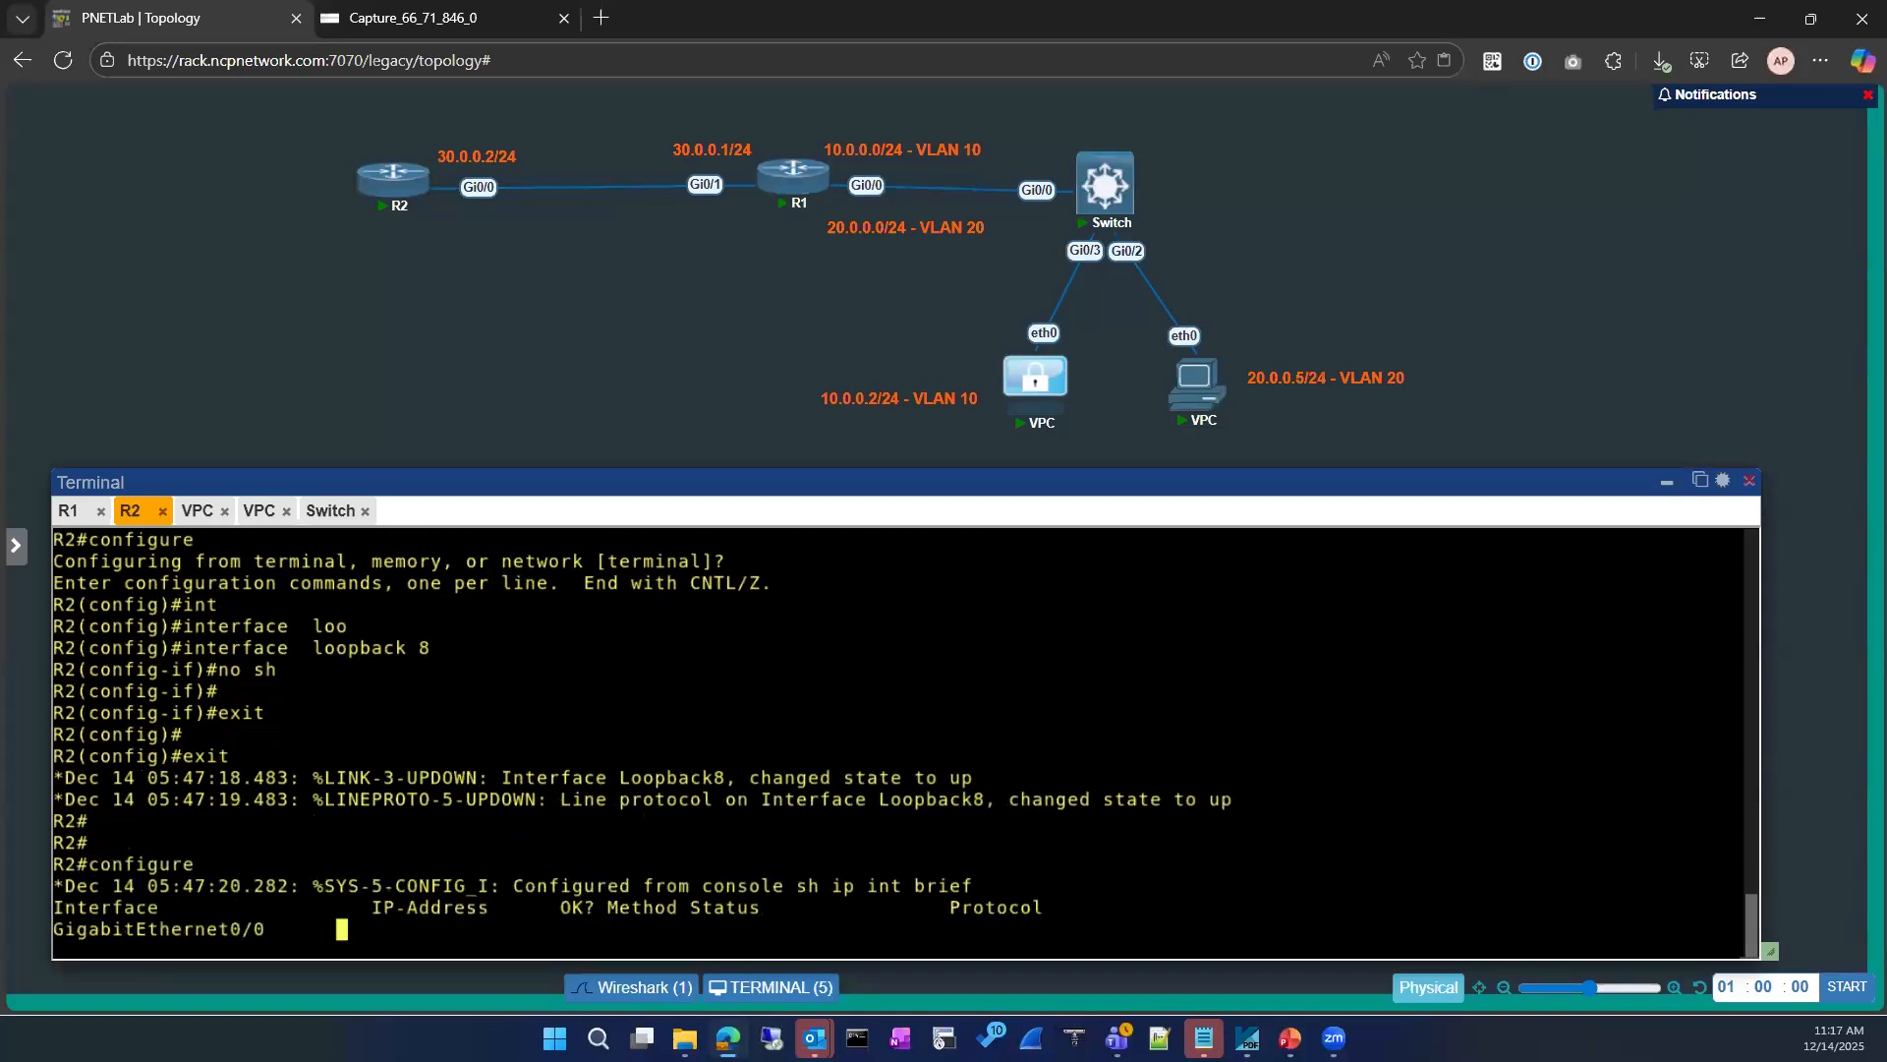
type("configure")
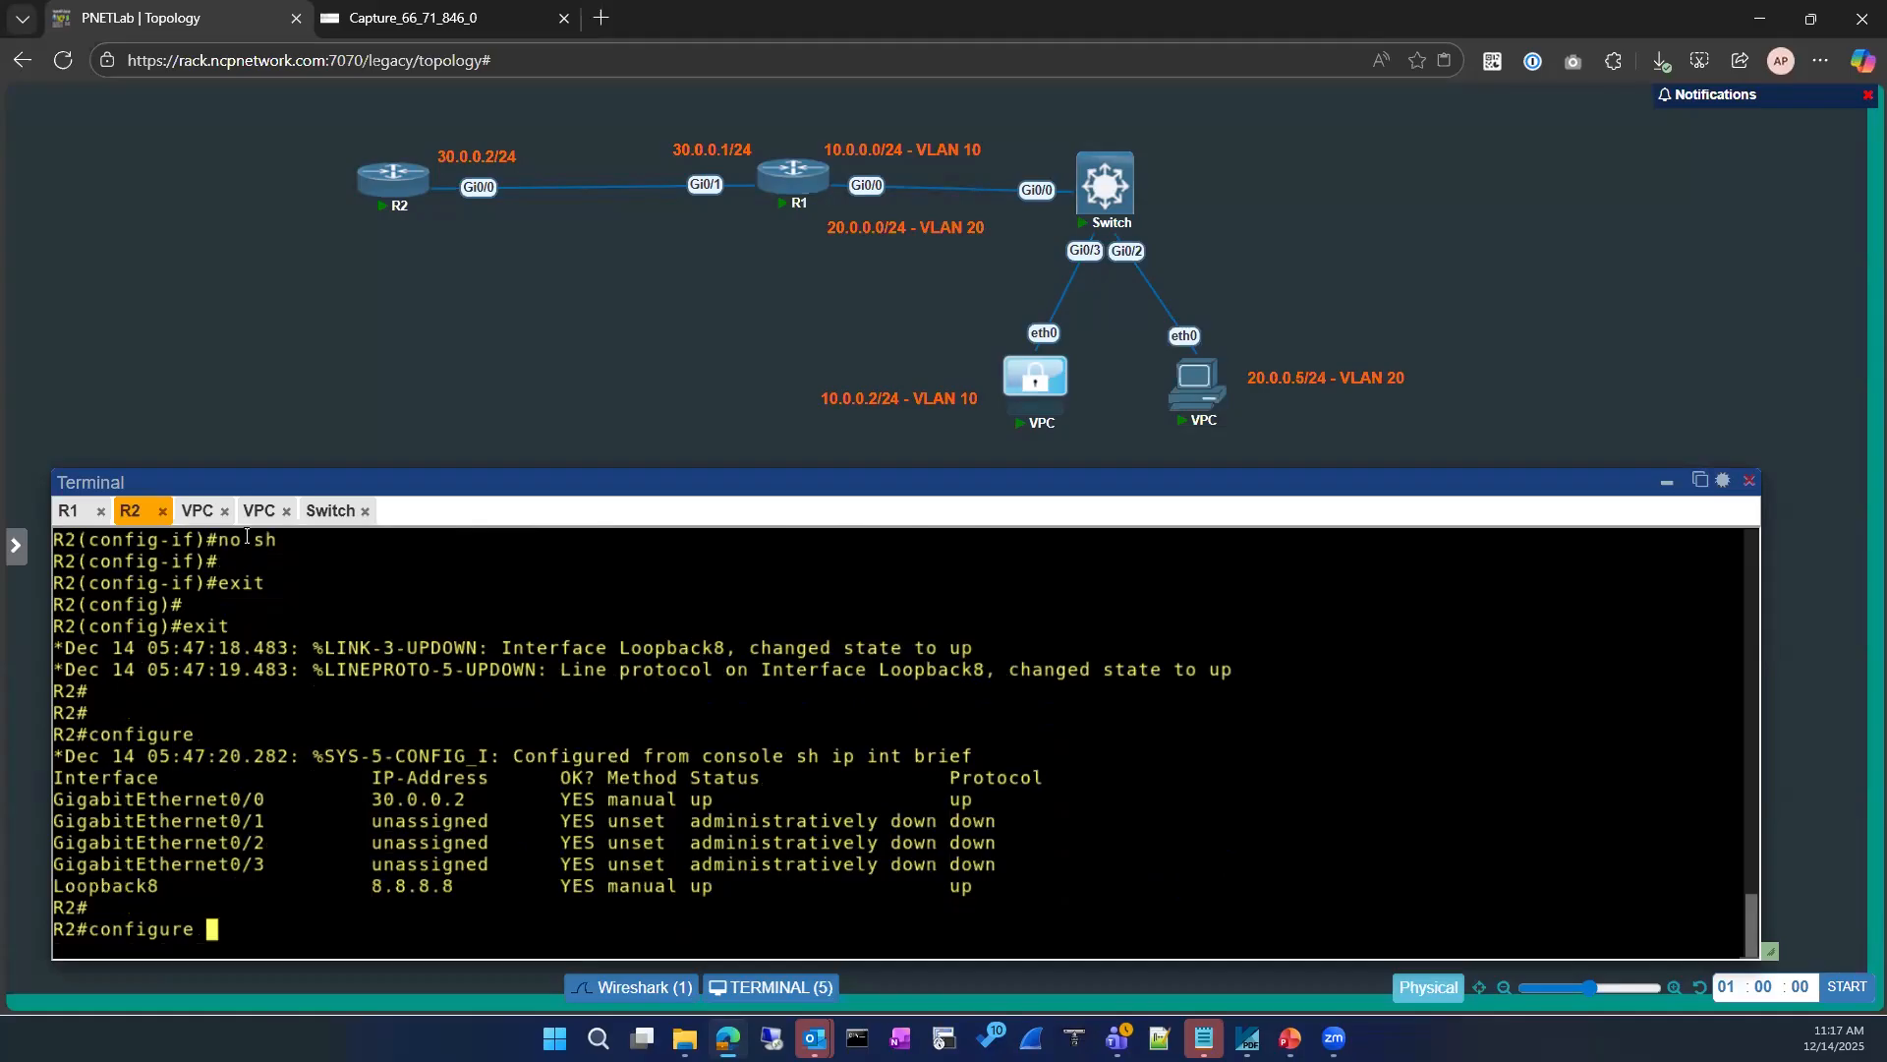
Step: Ping 8.8.8.8 again from the 10.0.0.2 VPC's terminal
left_click(201, 531)
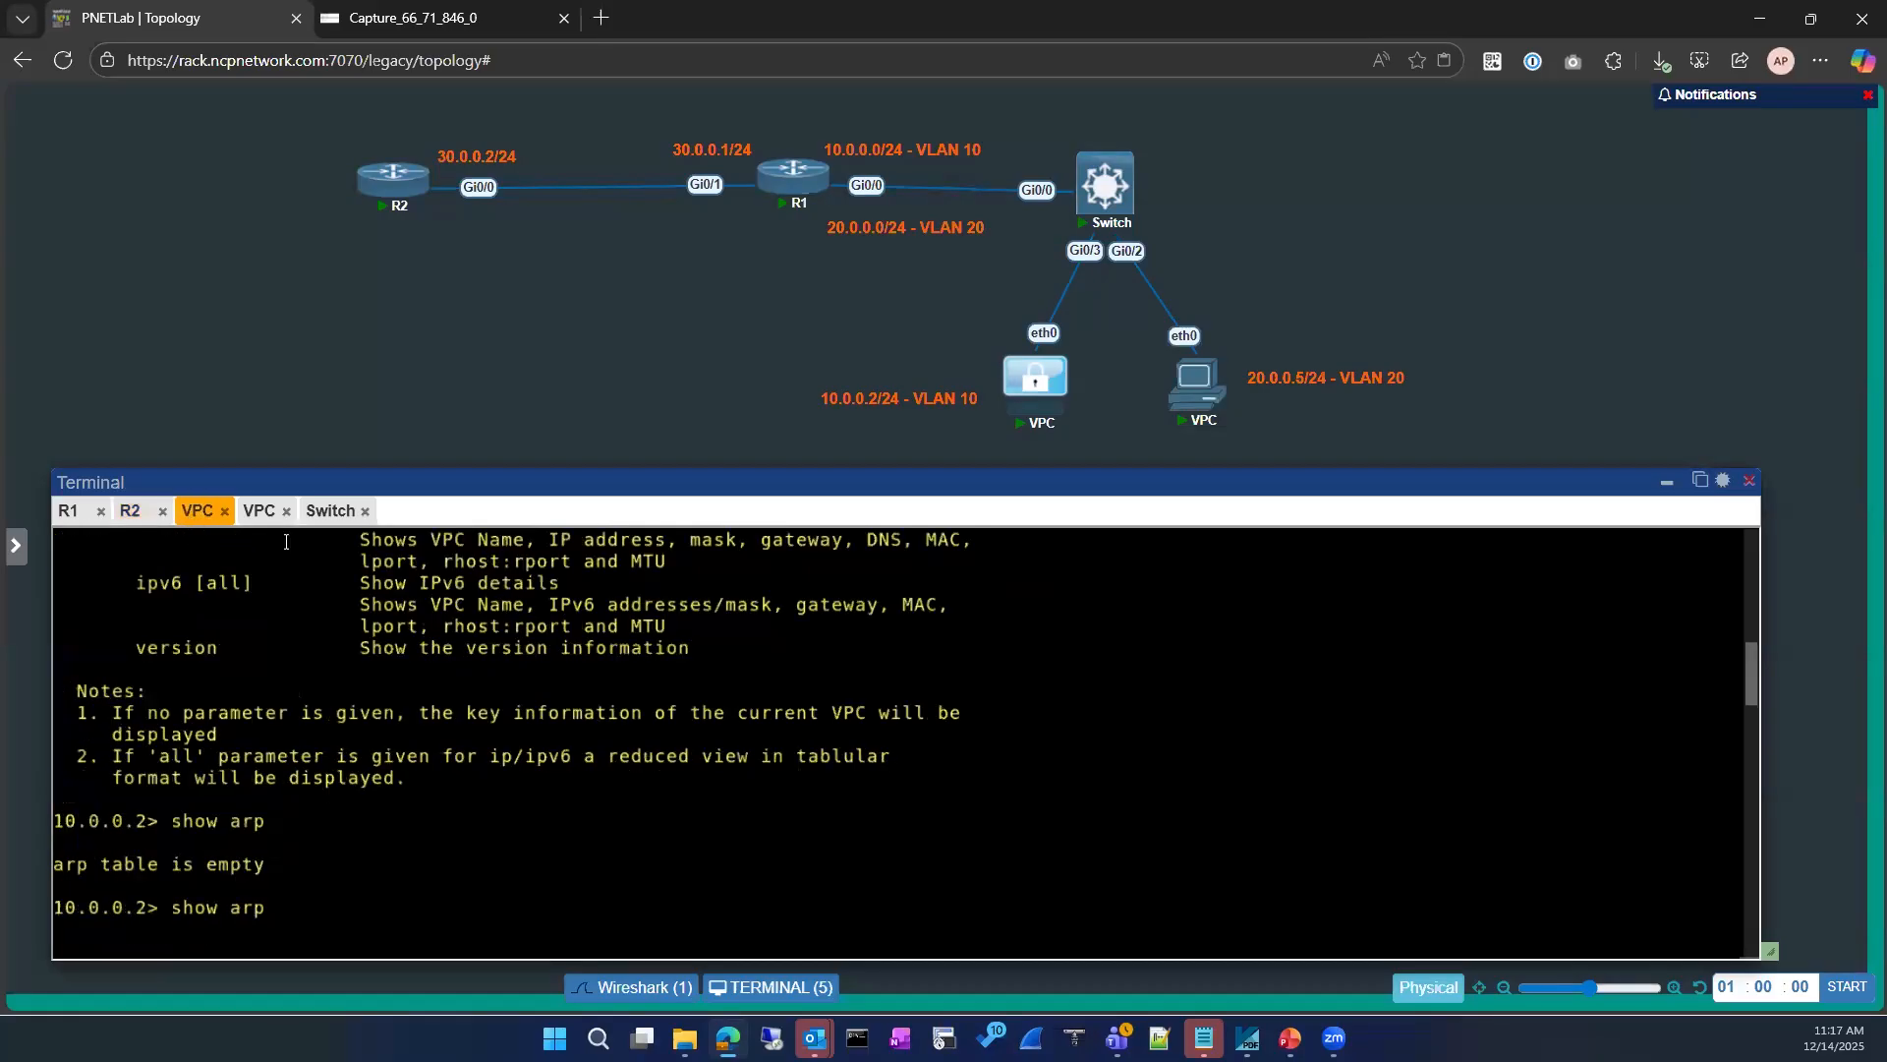
key("Return")
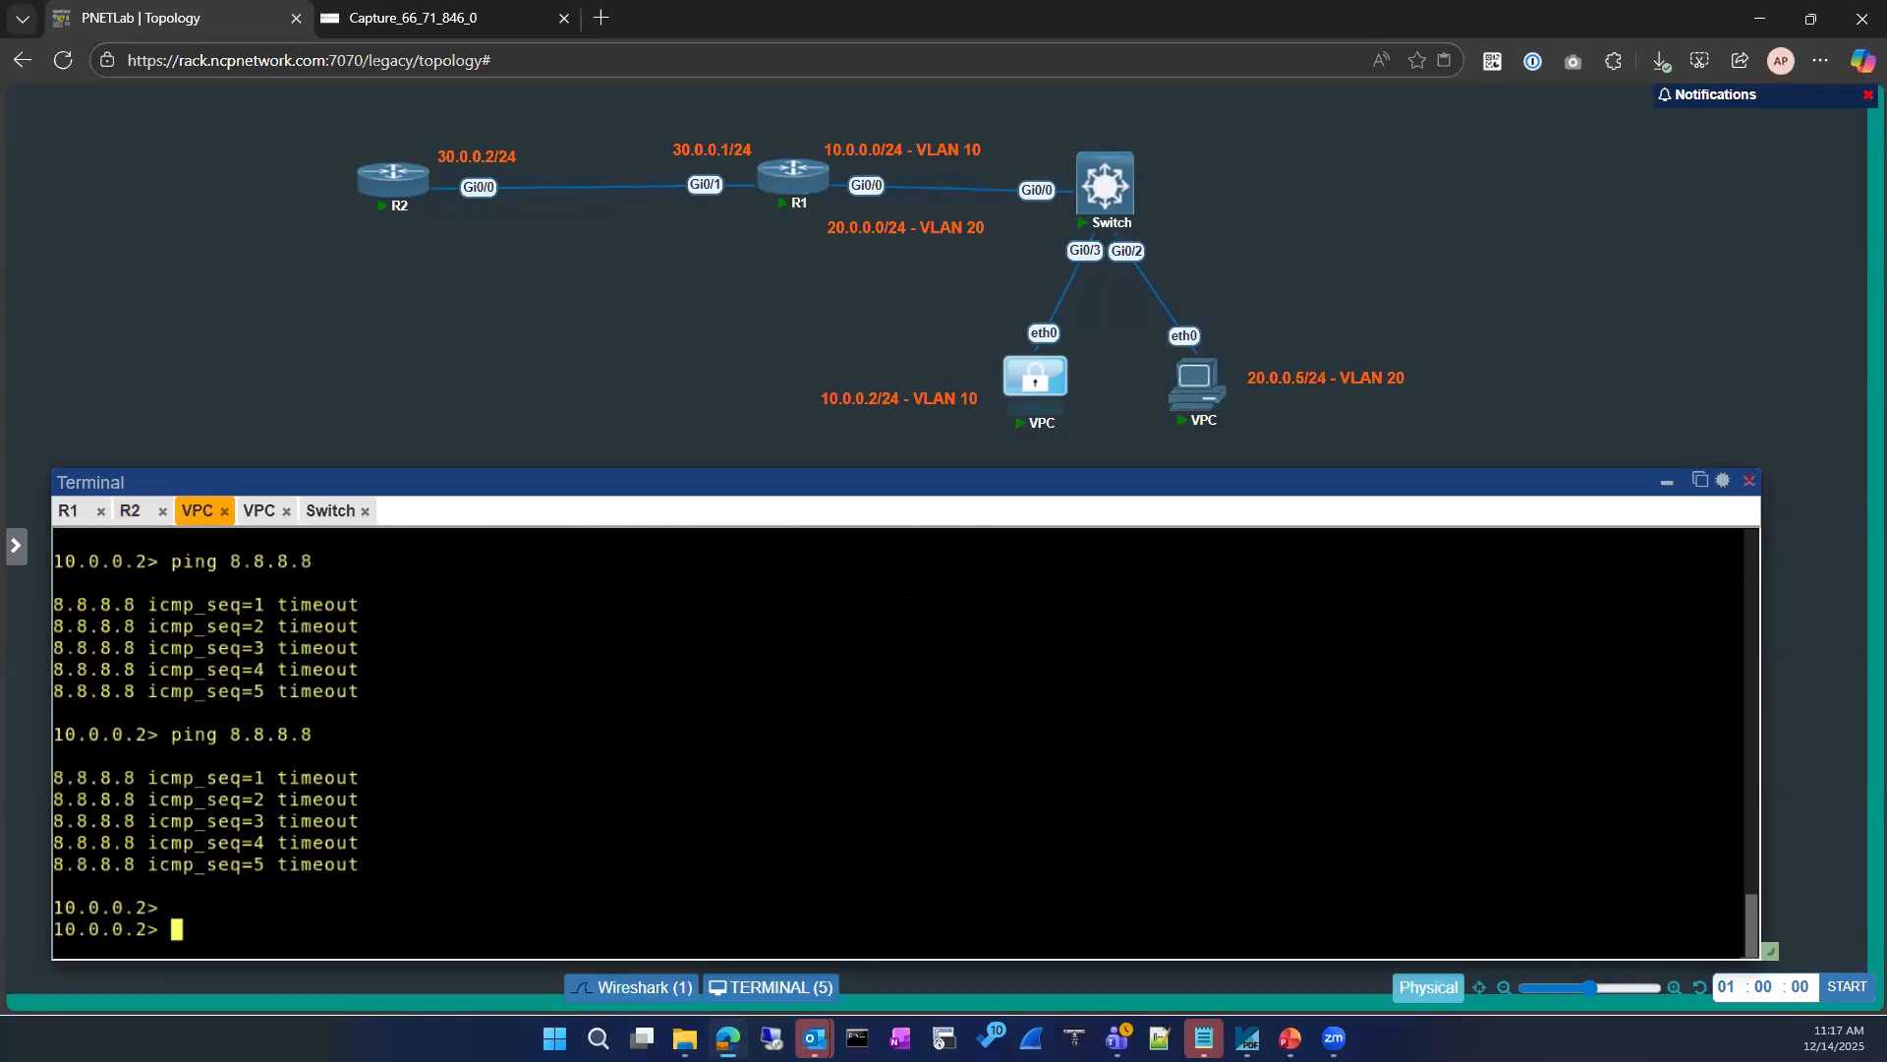
key("Up")
key("Return")
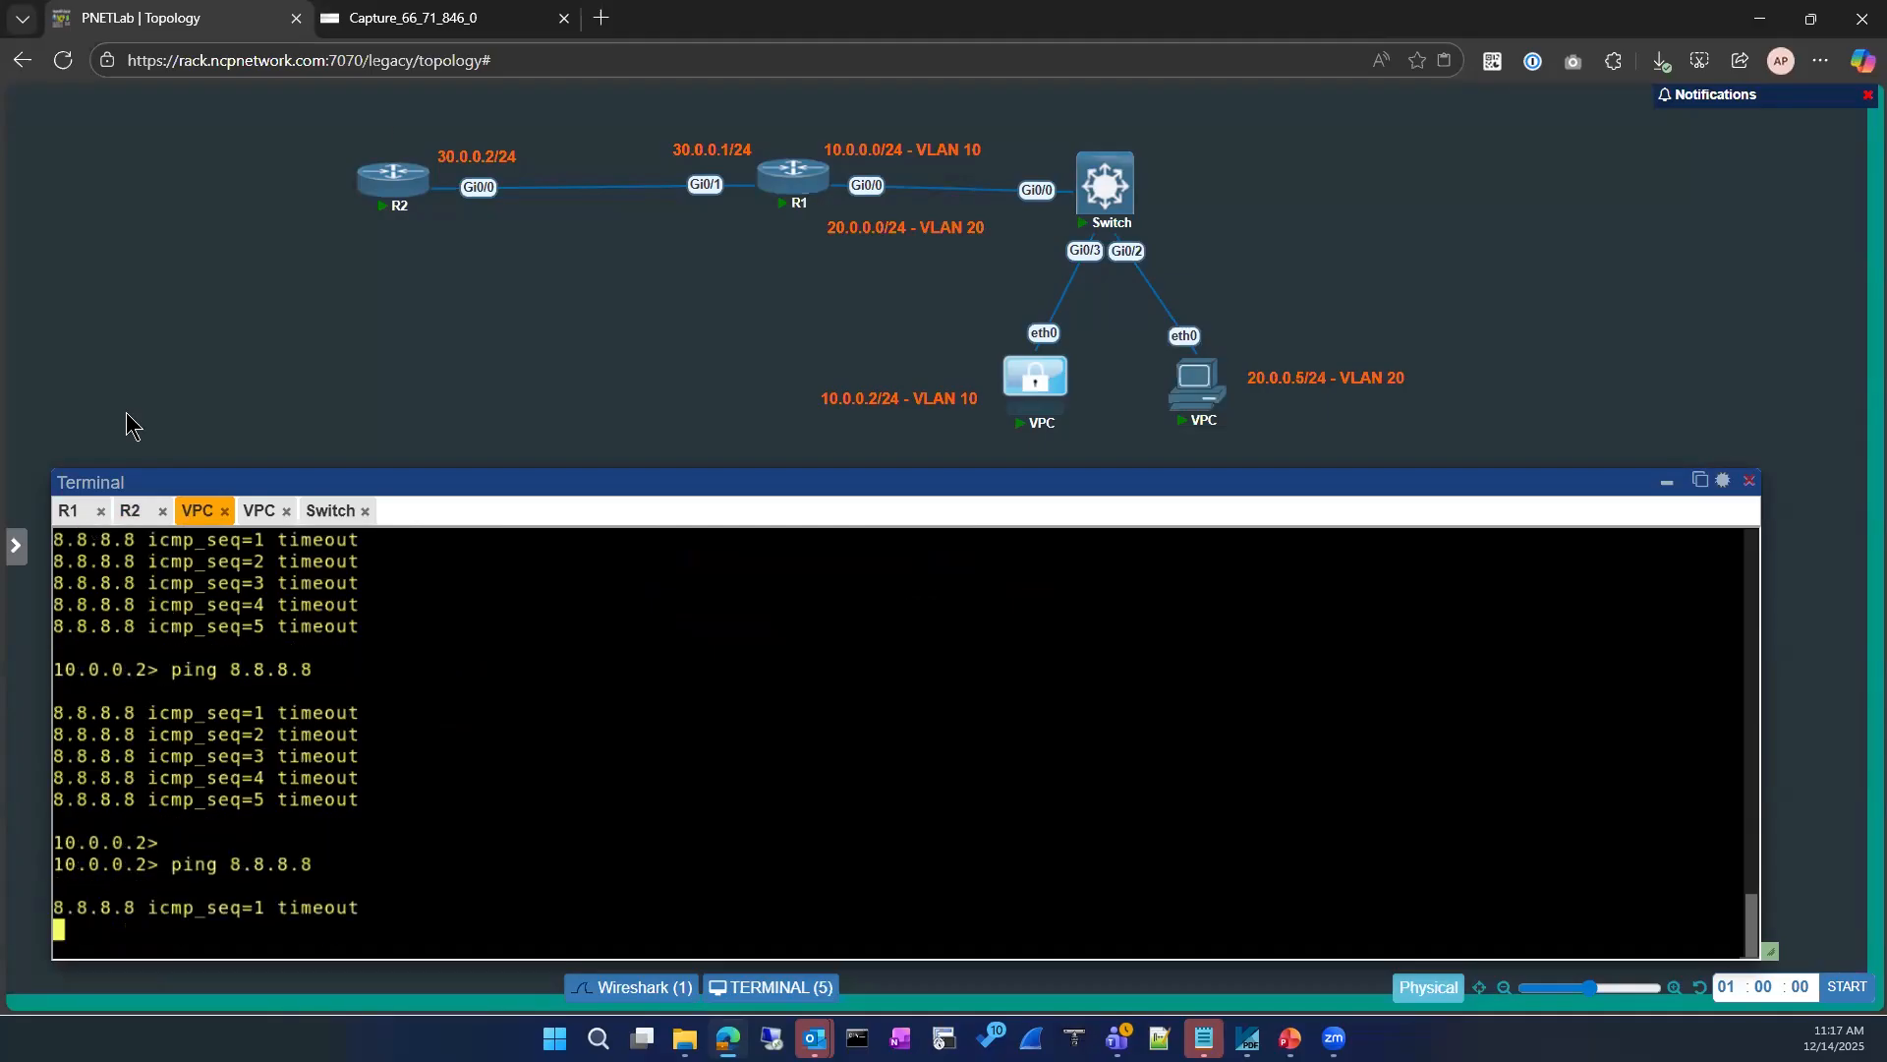
Step: Switch to the Wireshark capture and examine the new ICMP packets from 10.0.0.2 to 8.8.8.8
left_click(508, 187)
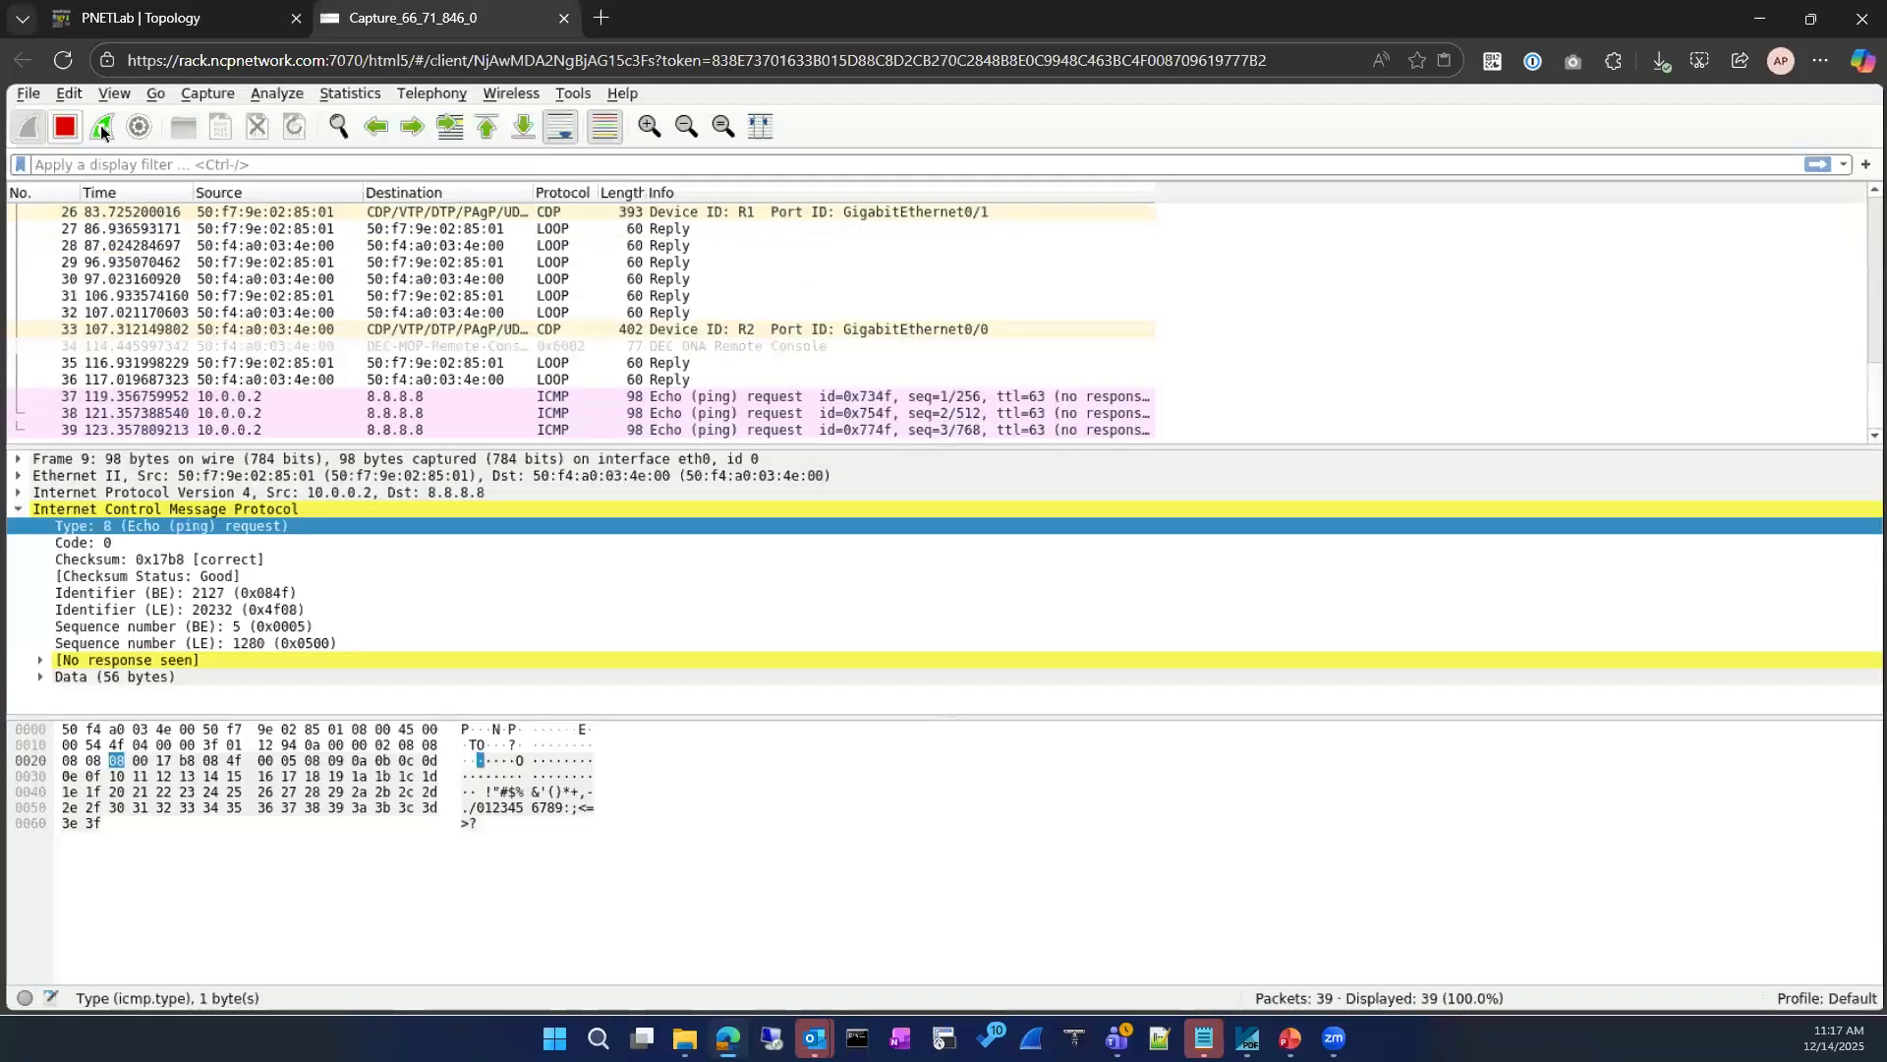
left_click(1201, 426)
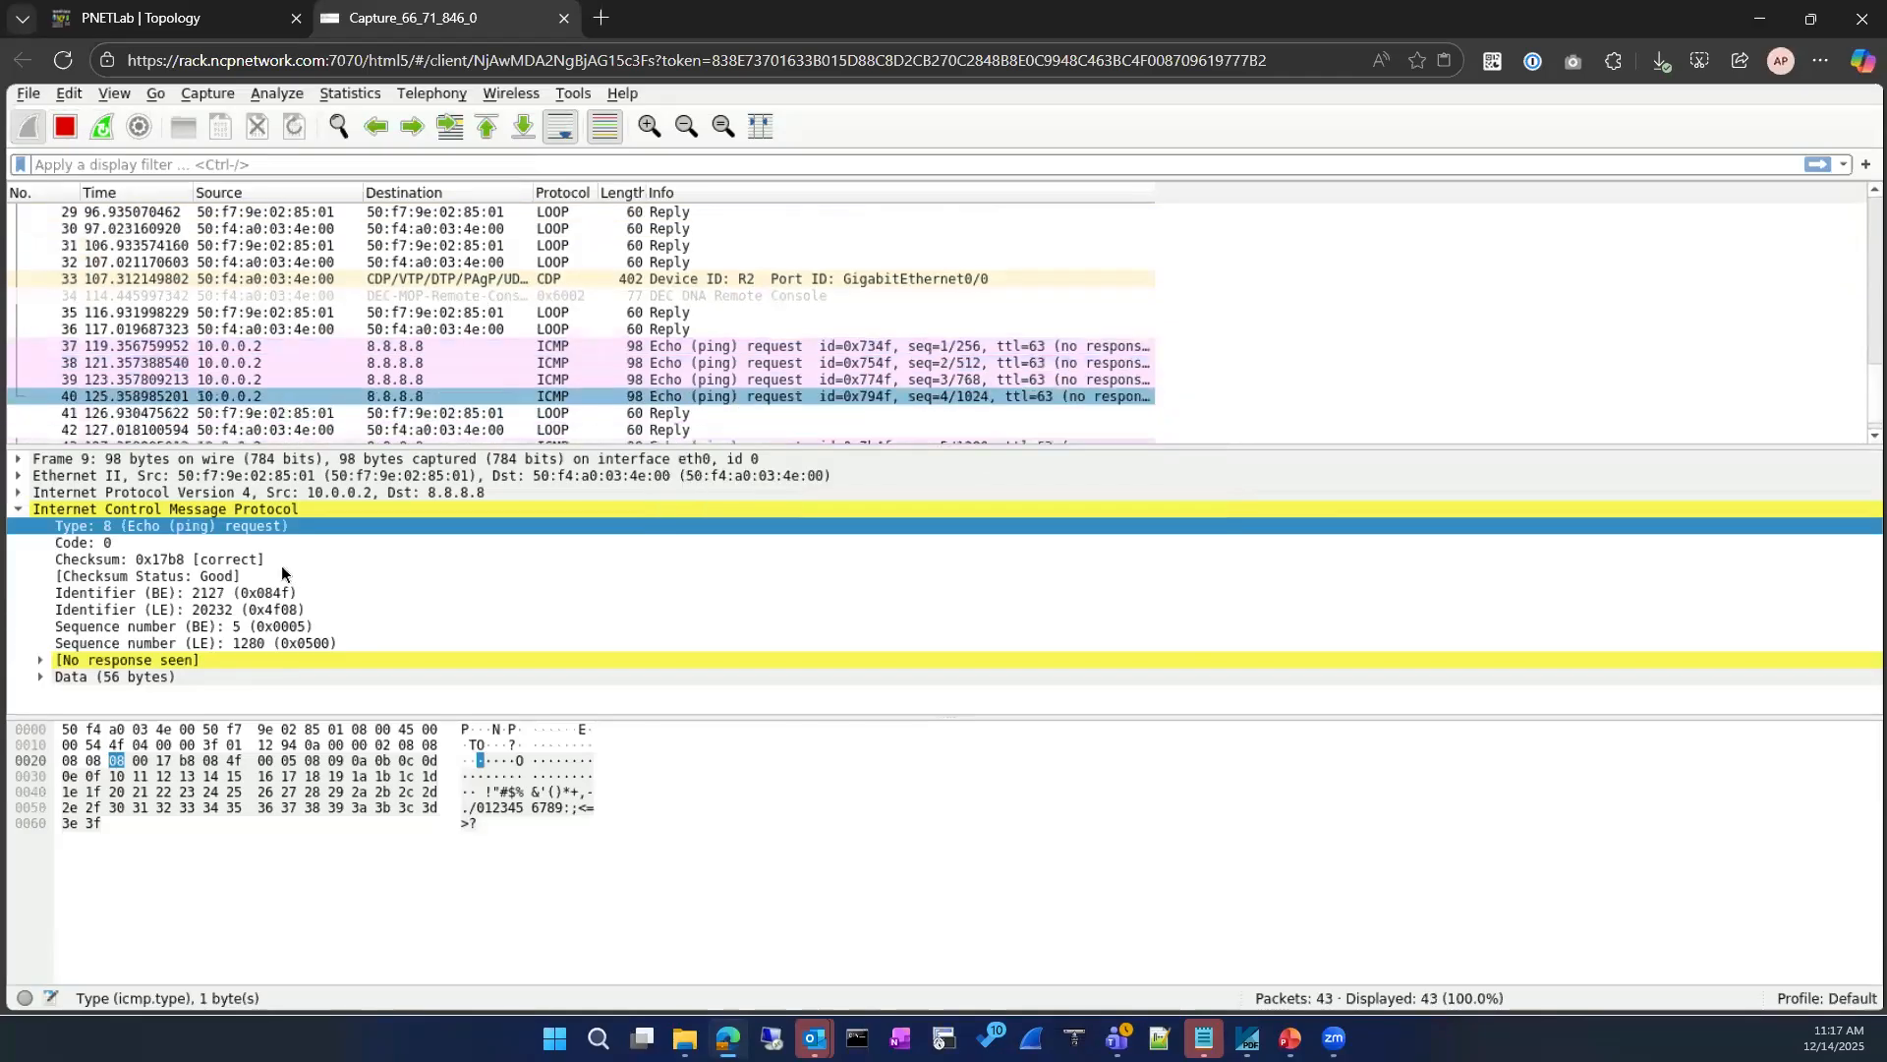
left_click(462, 332)
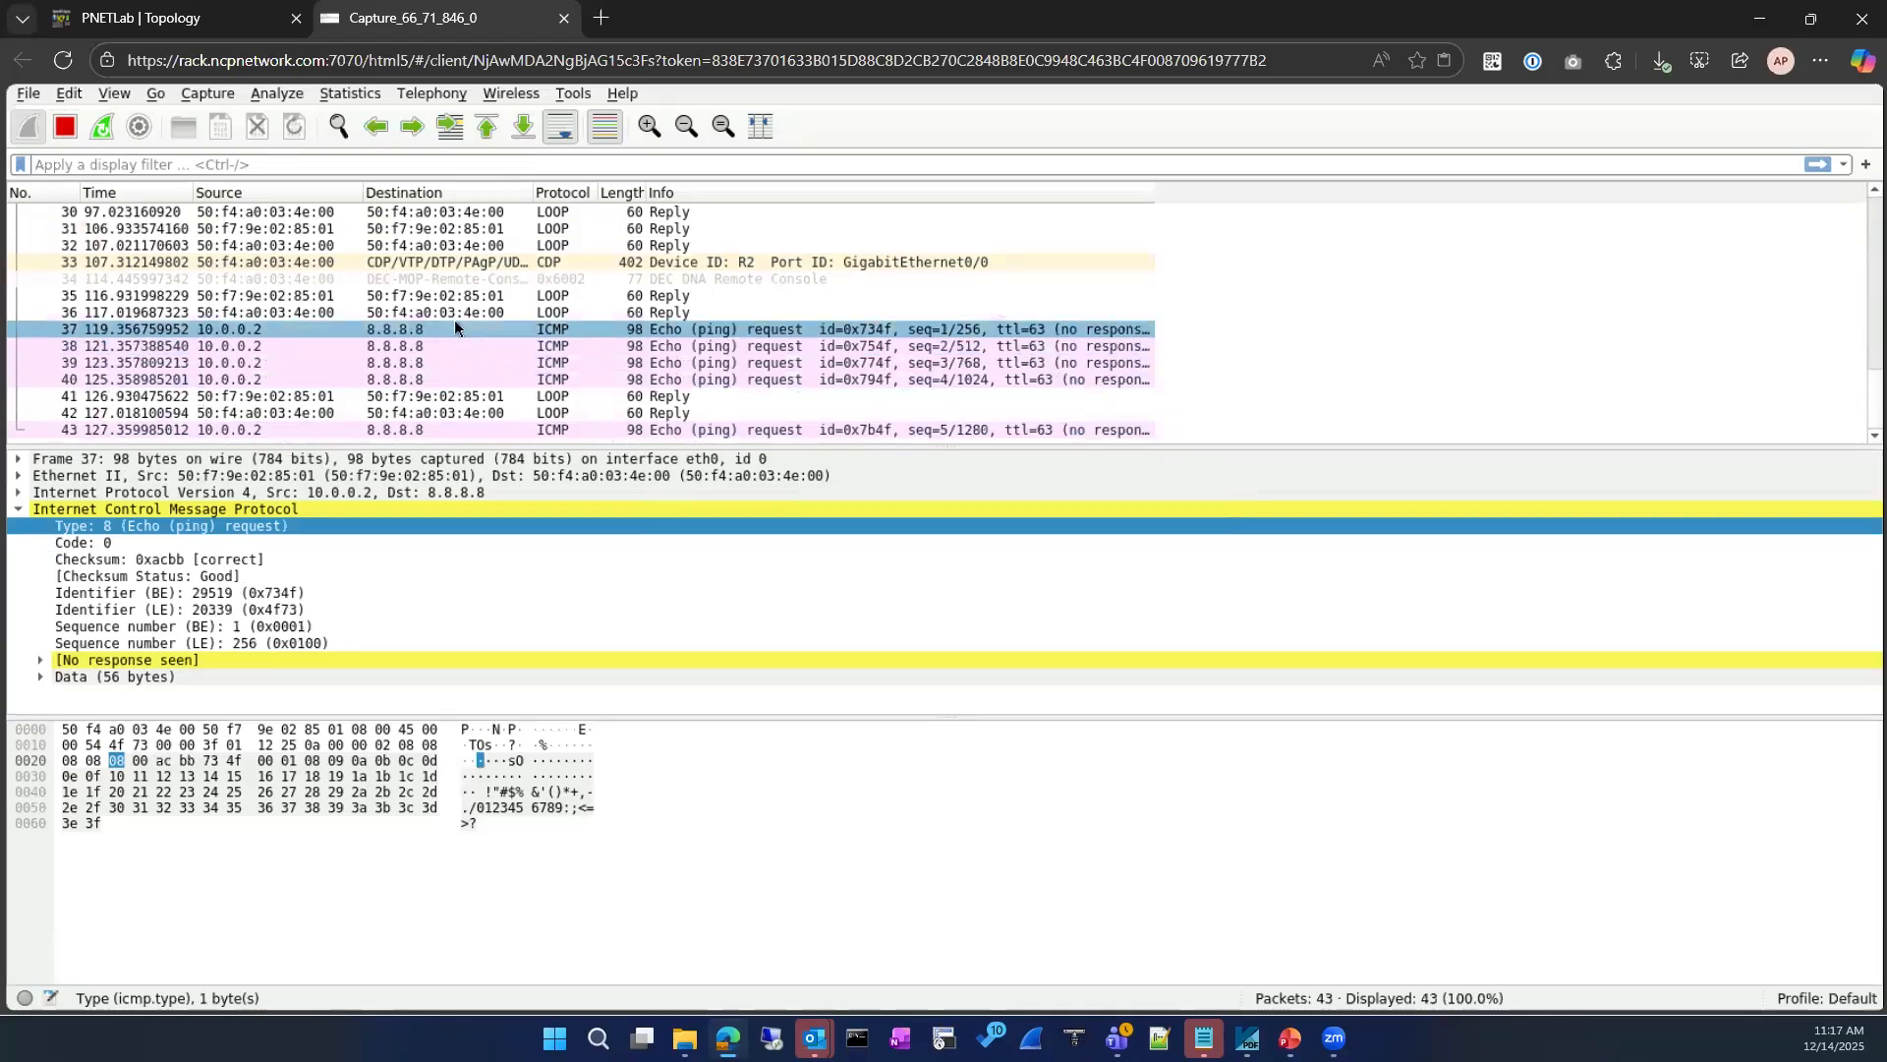
left_click(452, 364)
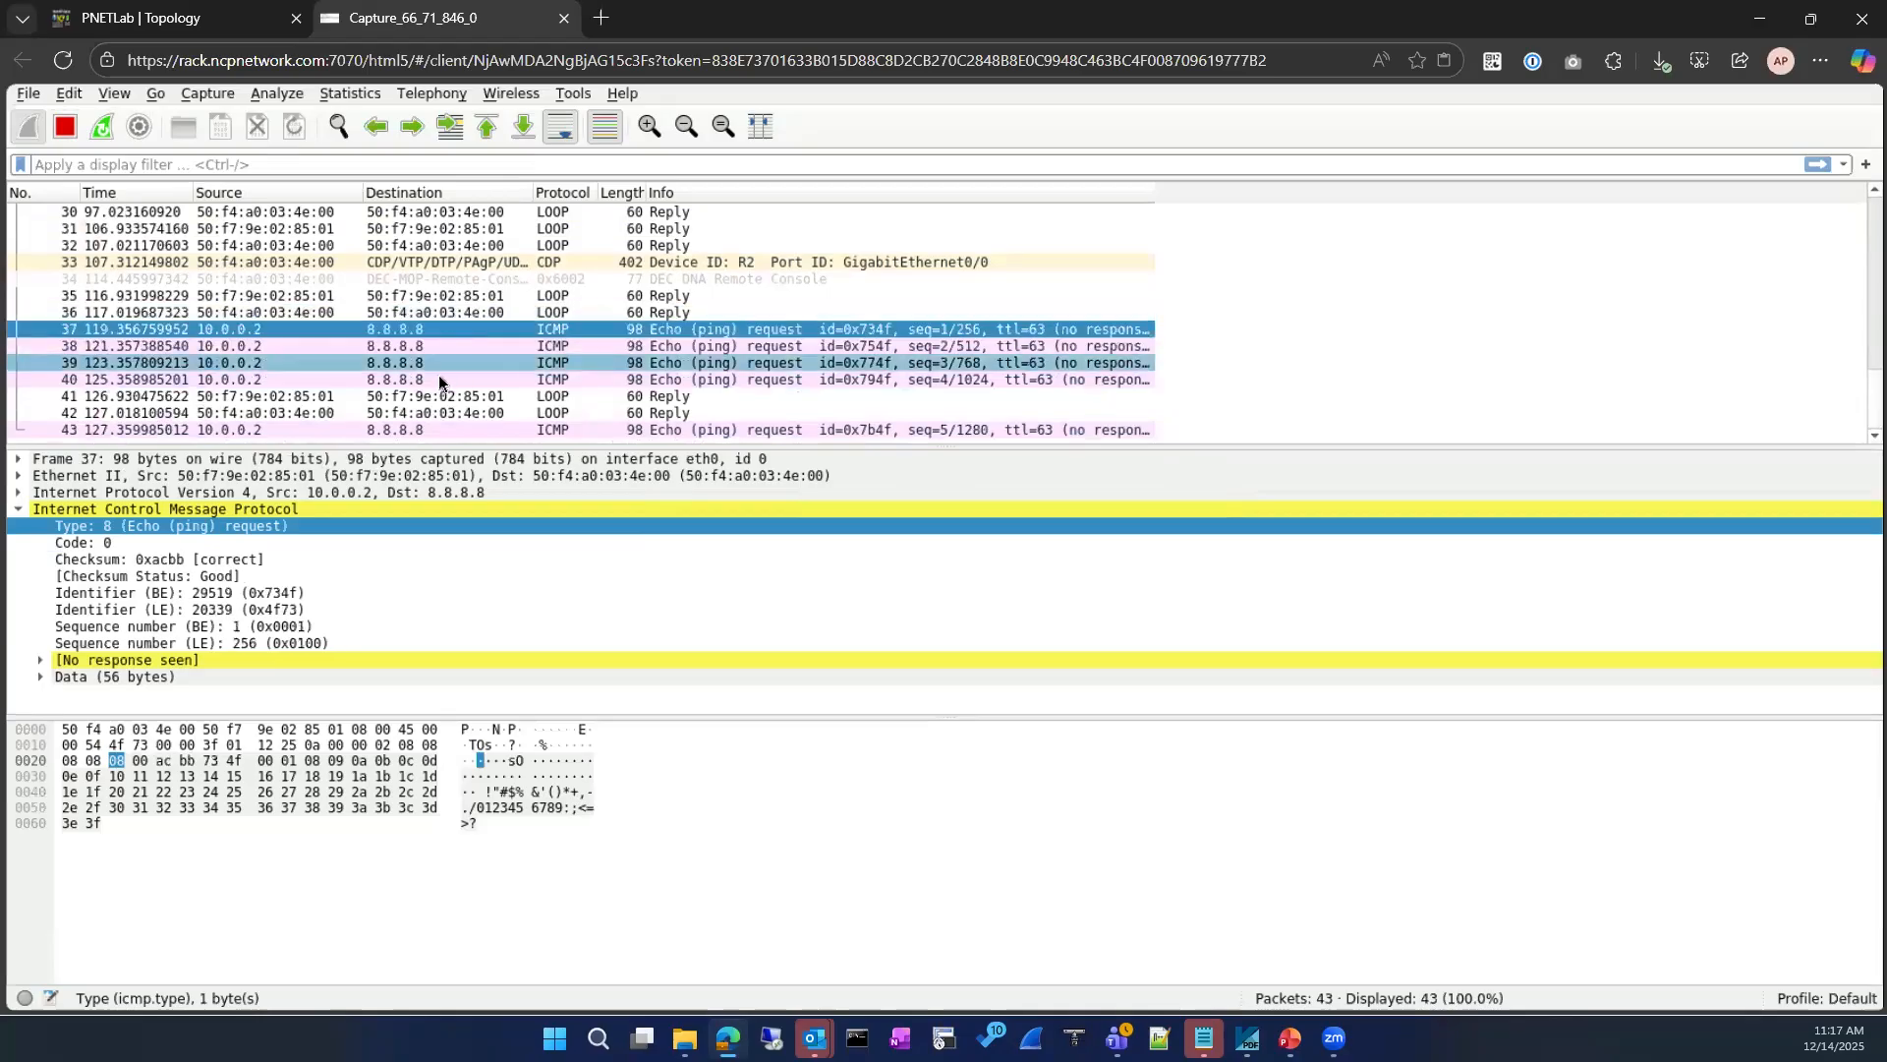
left_click(408, 431)
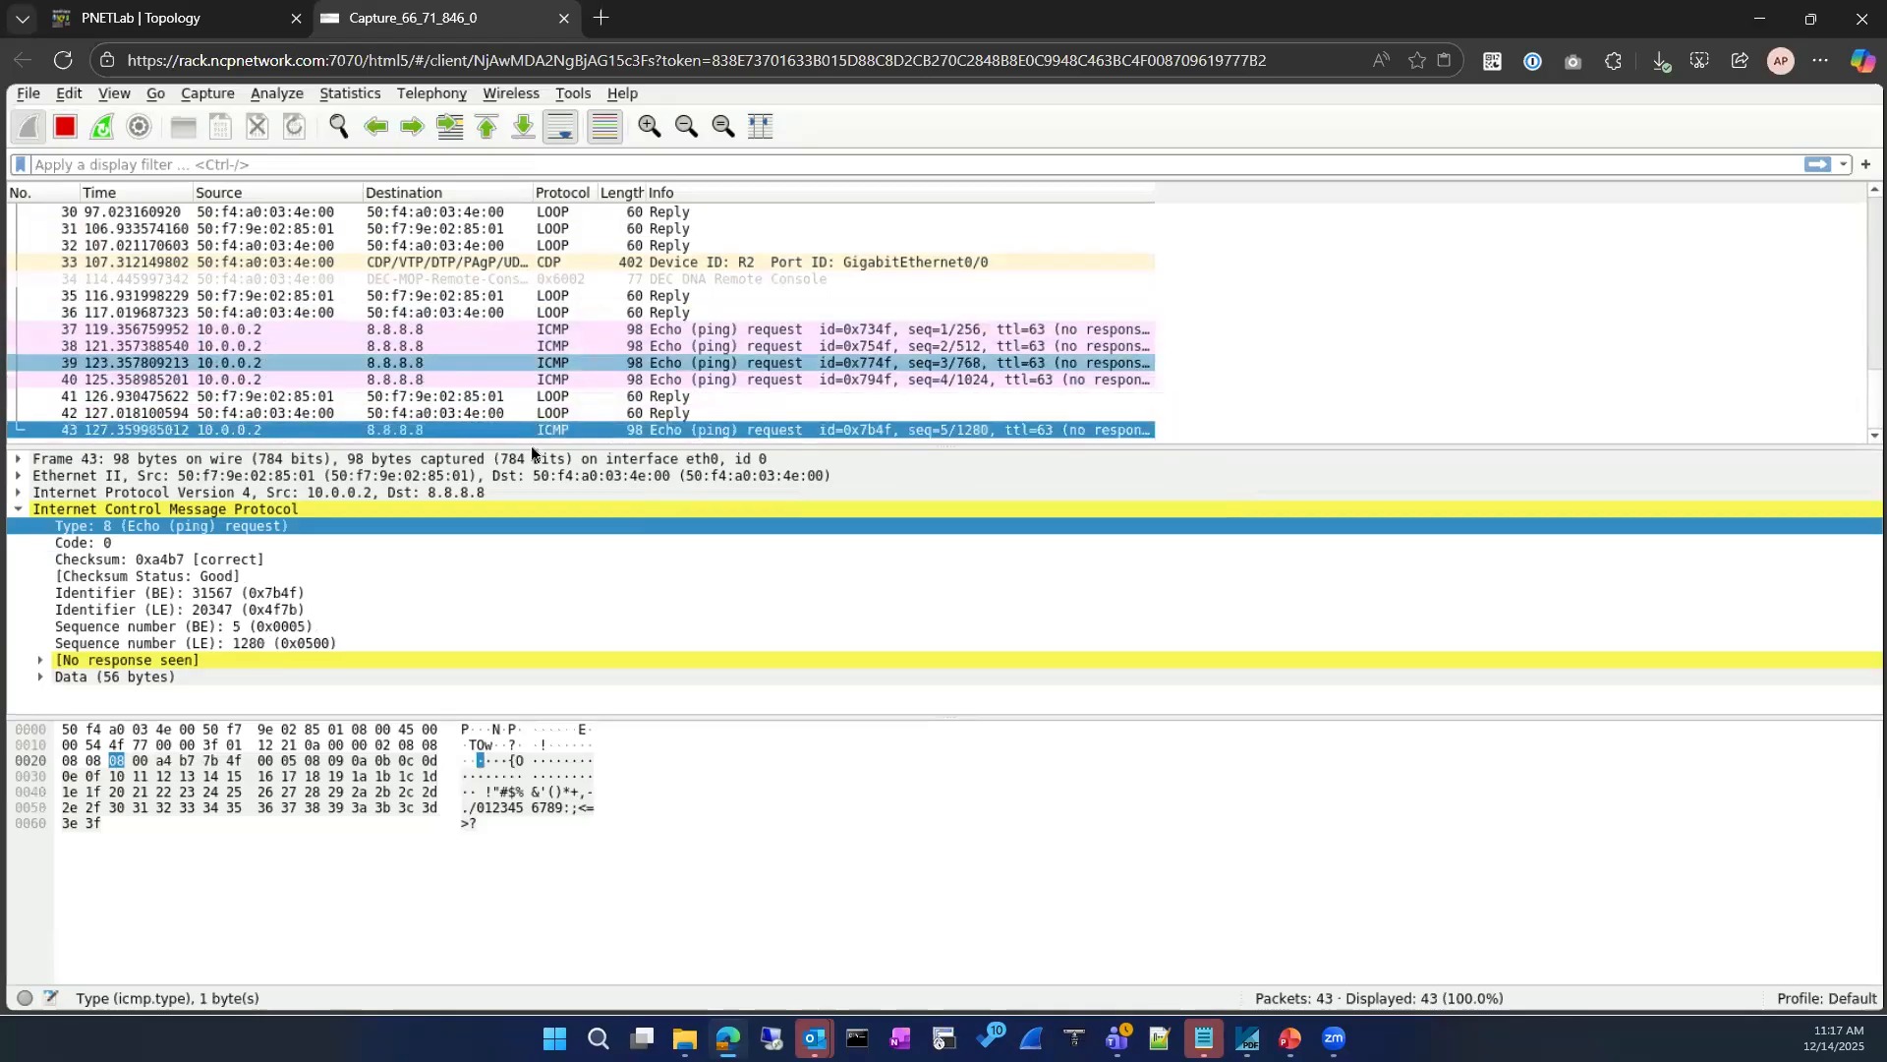
left_click(556, 381)
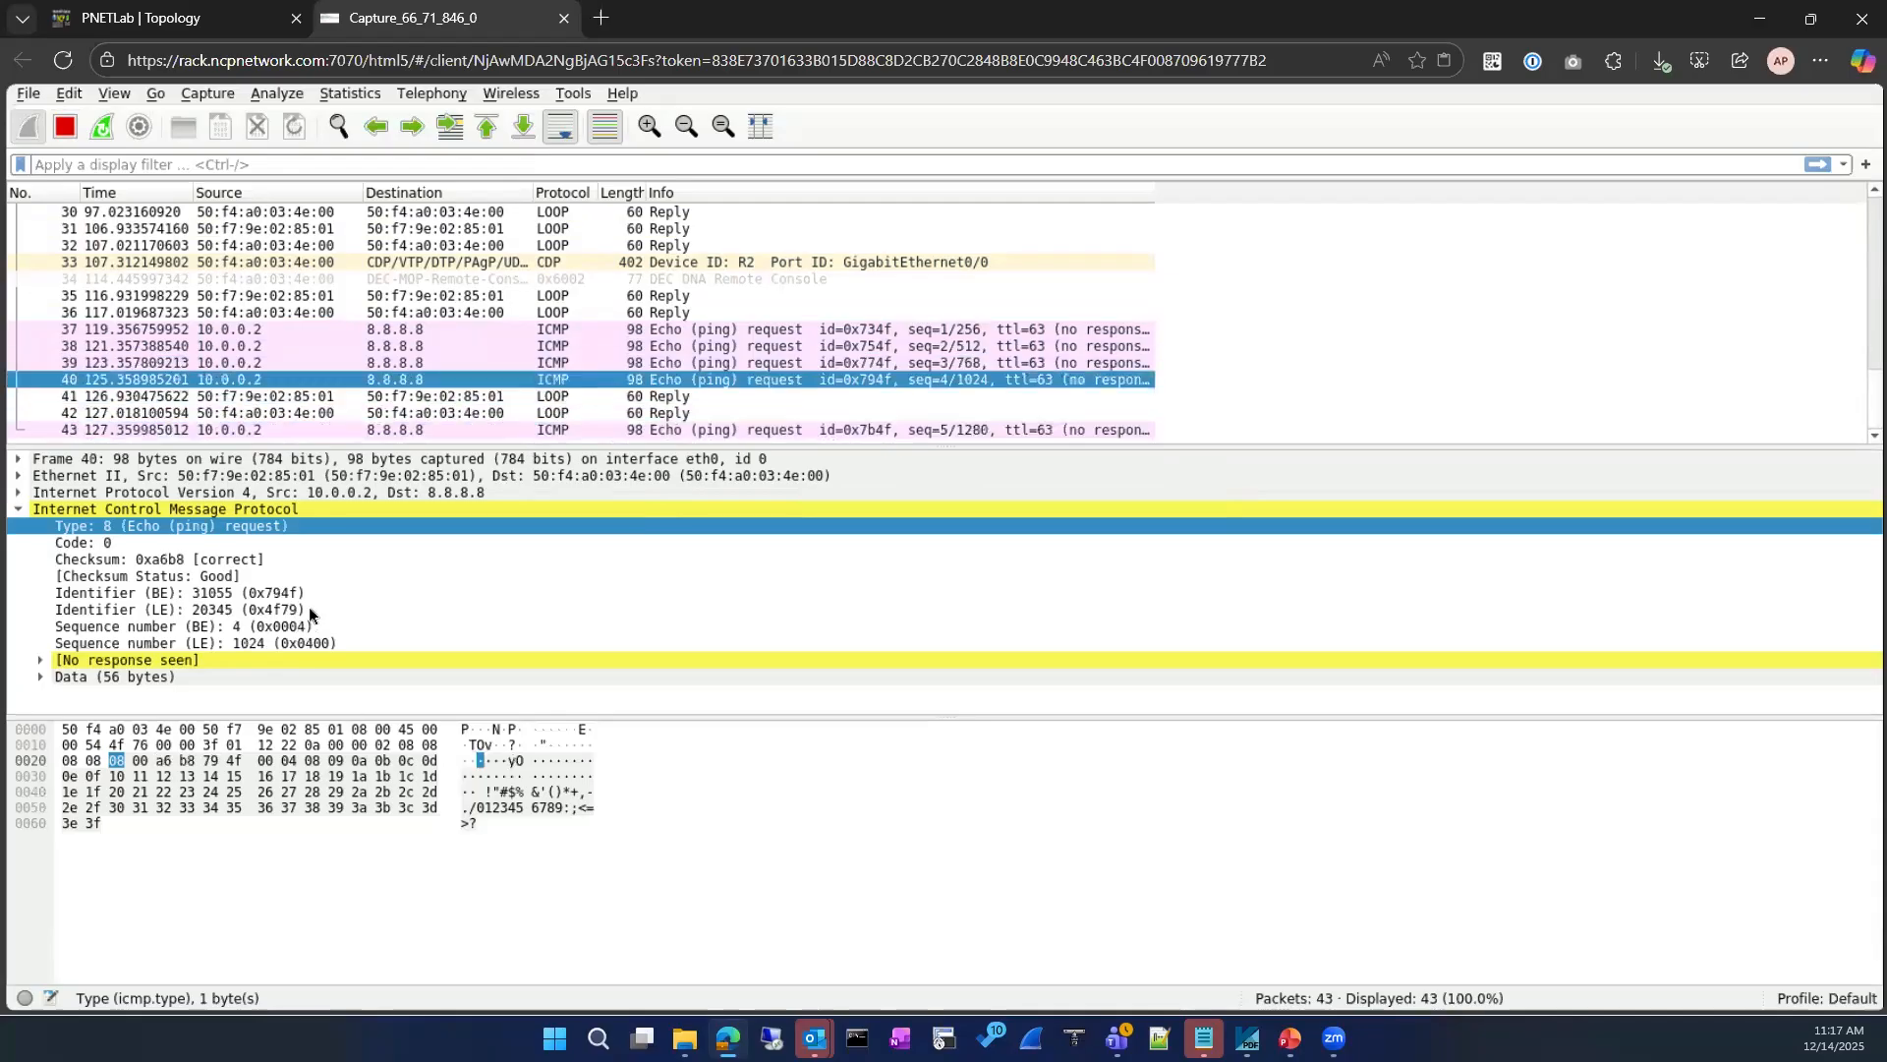
Step: Return to R2's terminal in PNETLab and show the running-config for interface GigabitEthernet 0/0
left_click(196, 17)
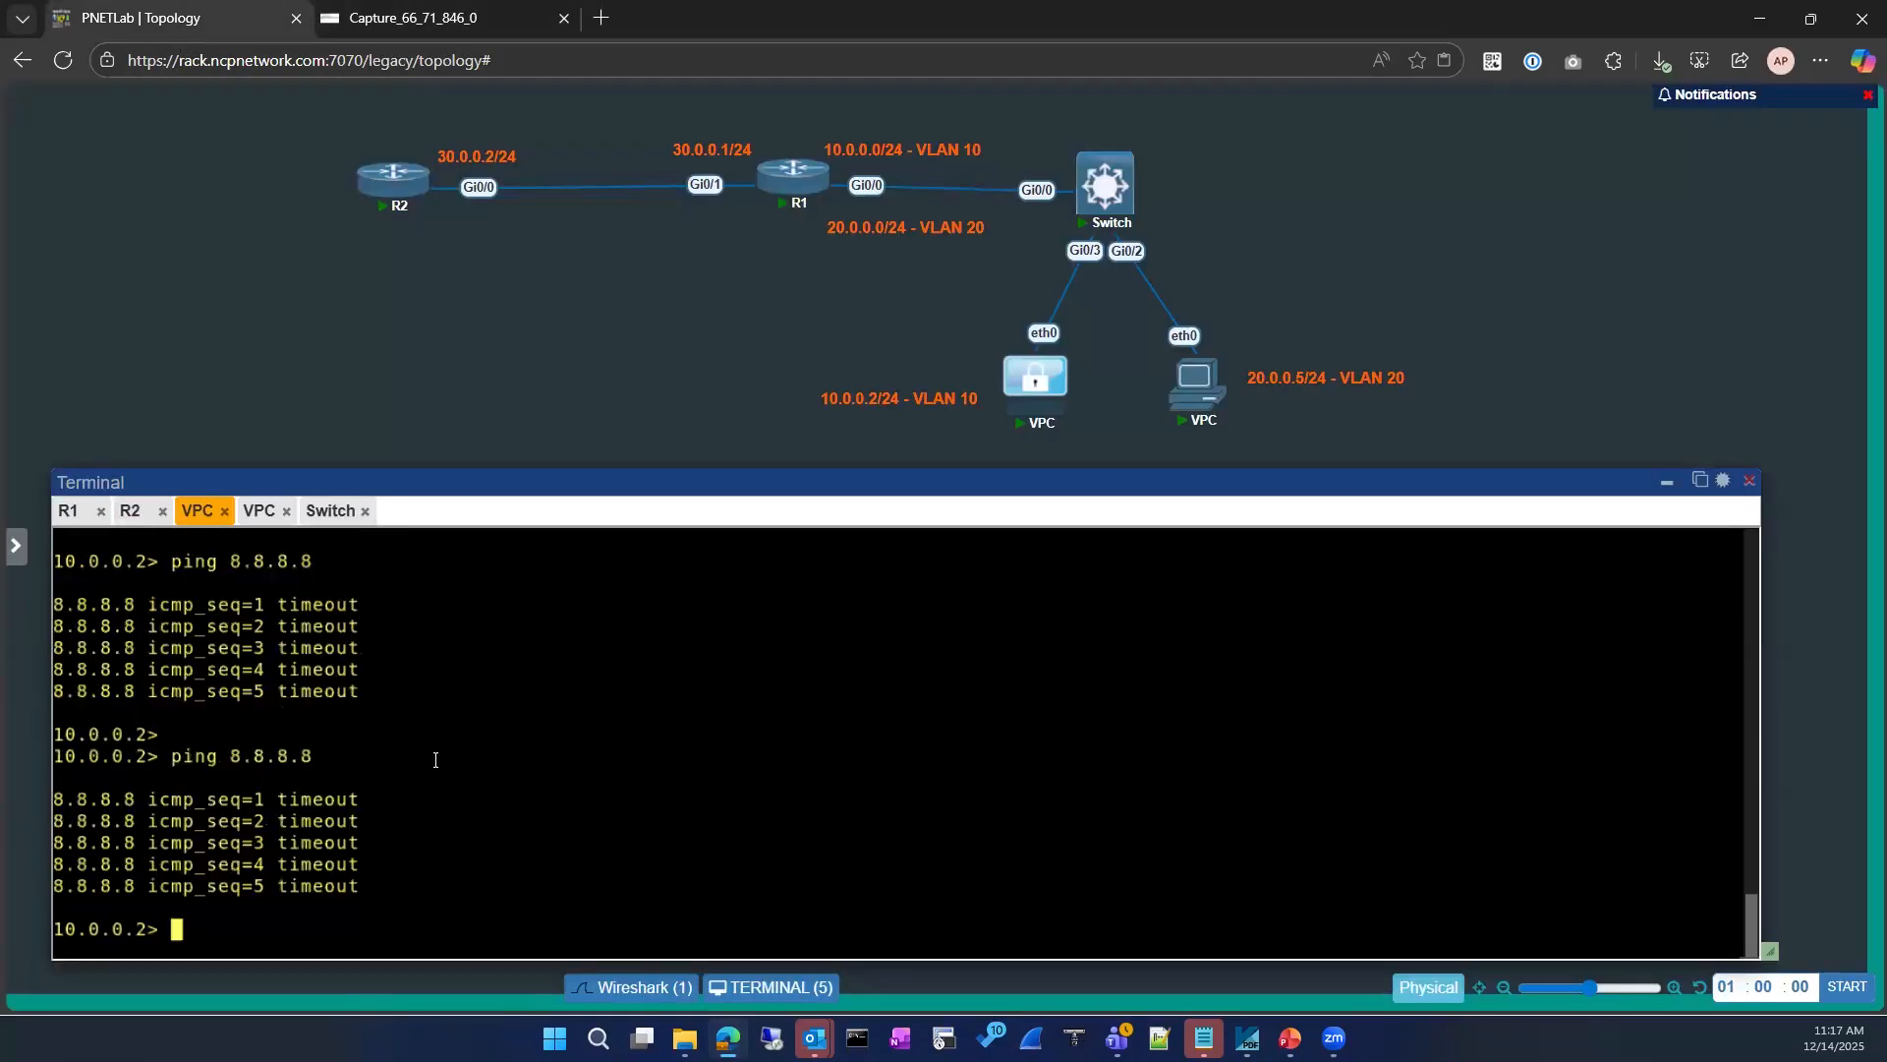
left_click(130, 510)
key("BackSpace")
key("BackSpace")
key("BackSpace")
key("BackSpace")
key("BackSpace")
key("BackSpace")
key("BackSpace")
key("BackSpace")
key("BackSpace")
key("BackSpace")
type("sh ip acce")
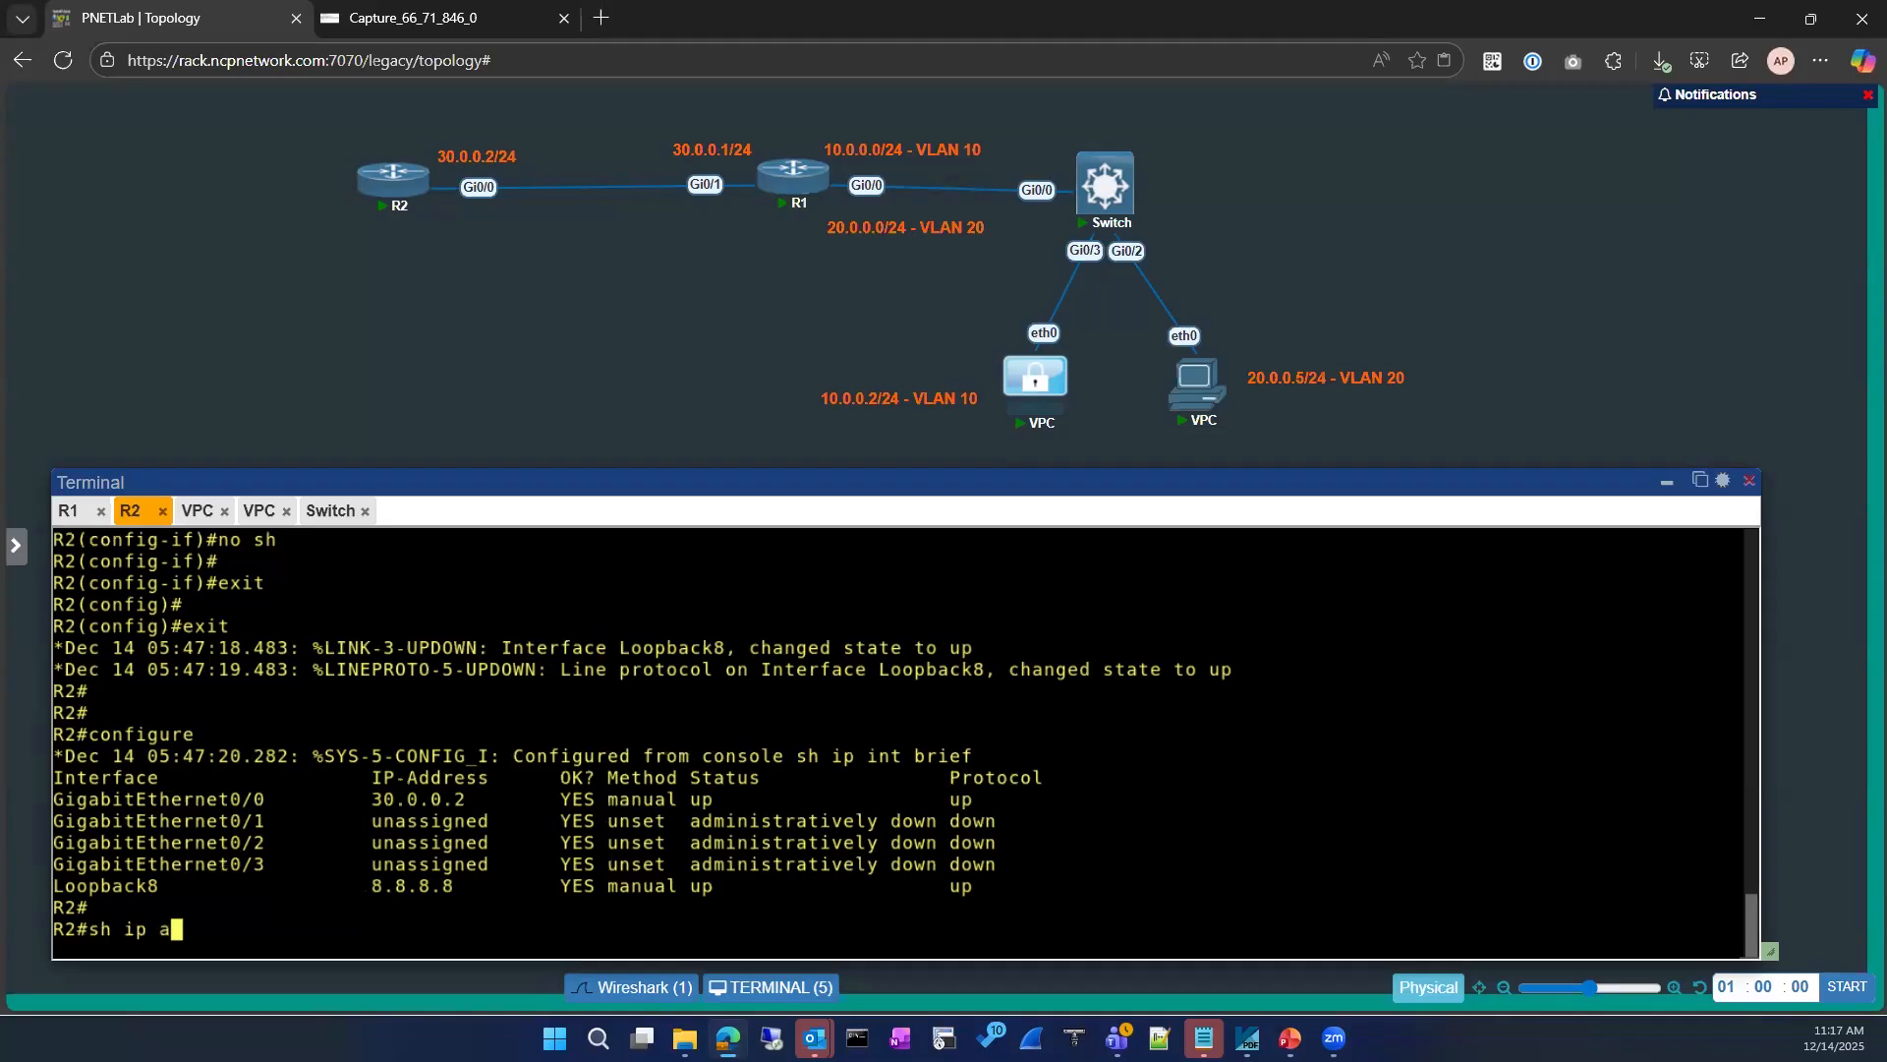
key("Tab")
key("BackSpace")
key("BackSpace")
key("BackSpace")
key("BackSpace")
key("BackSpace")
key("BackSpace")
key("BackSpace")
key("BackSpace")
key("BackSpace")
key("BackSpace")
key("BackSpace")
key("BackSpace")
key("BackSpace")
key("BackSpace")
key("BackSpace")
key("BackSpace")
key("BackSpace")
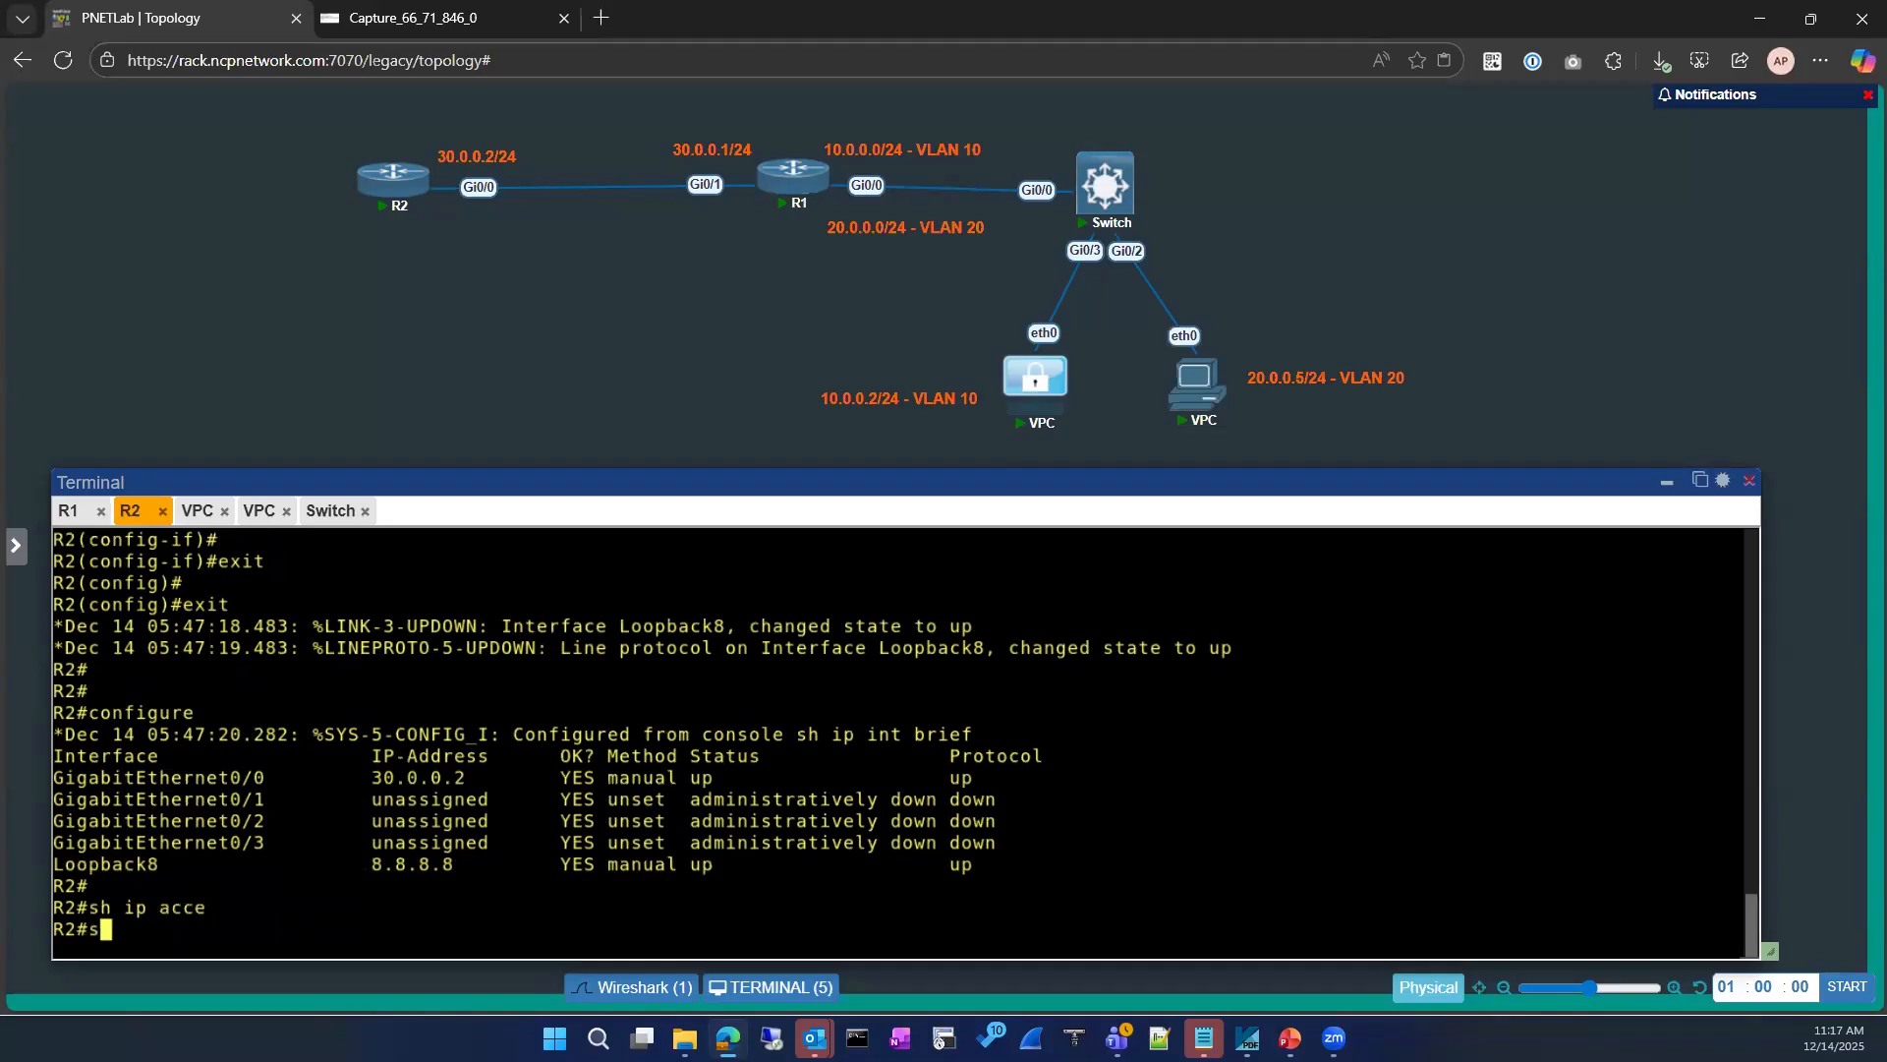
type("h run")
key("Tab")
type("in")
key("Tab")
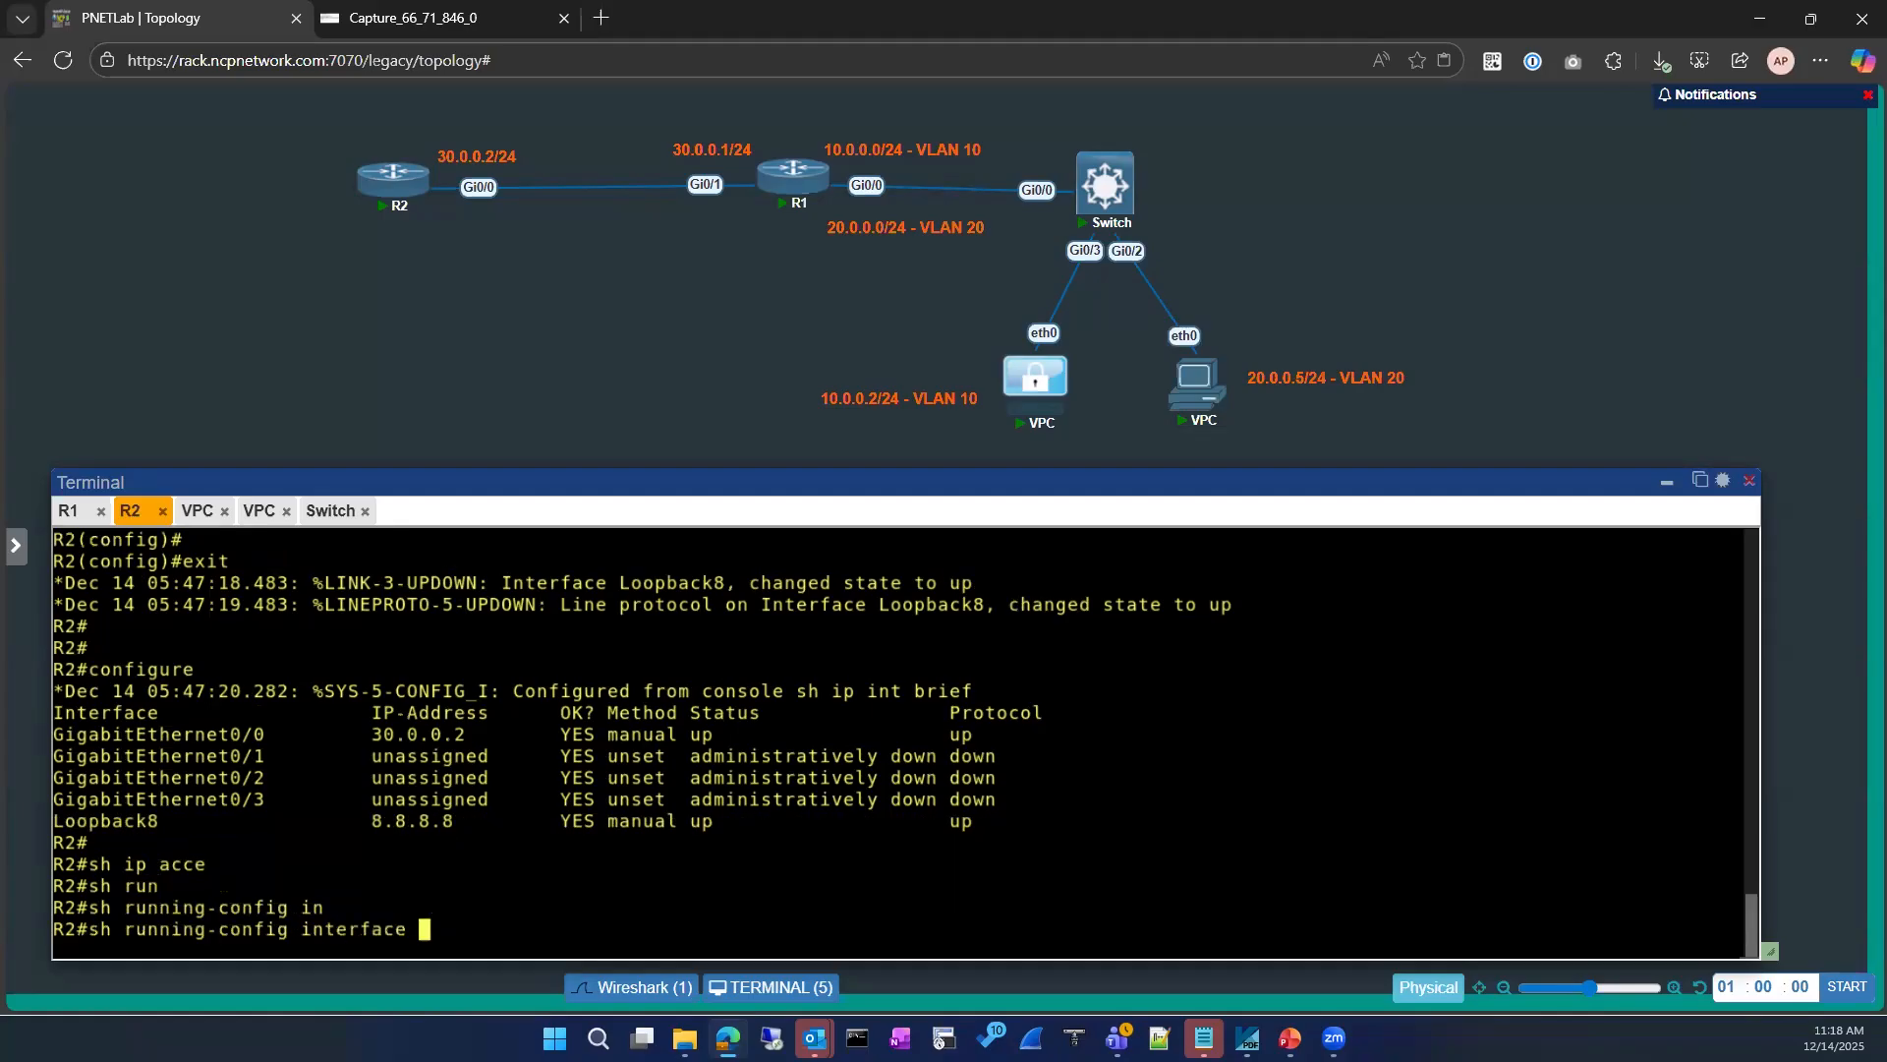
type("gi")
key("Tab")
type("0/0")
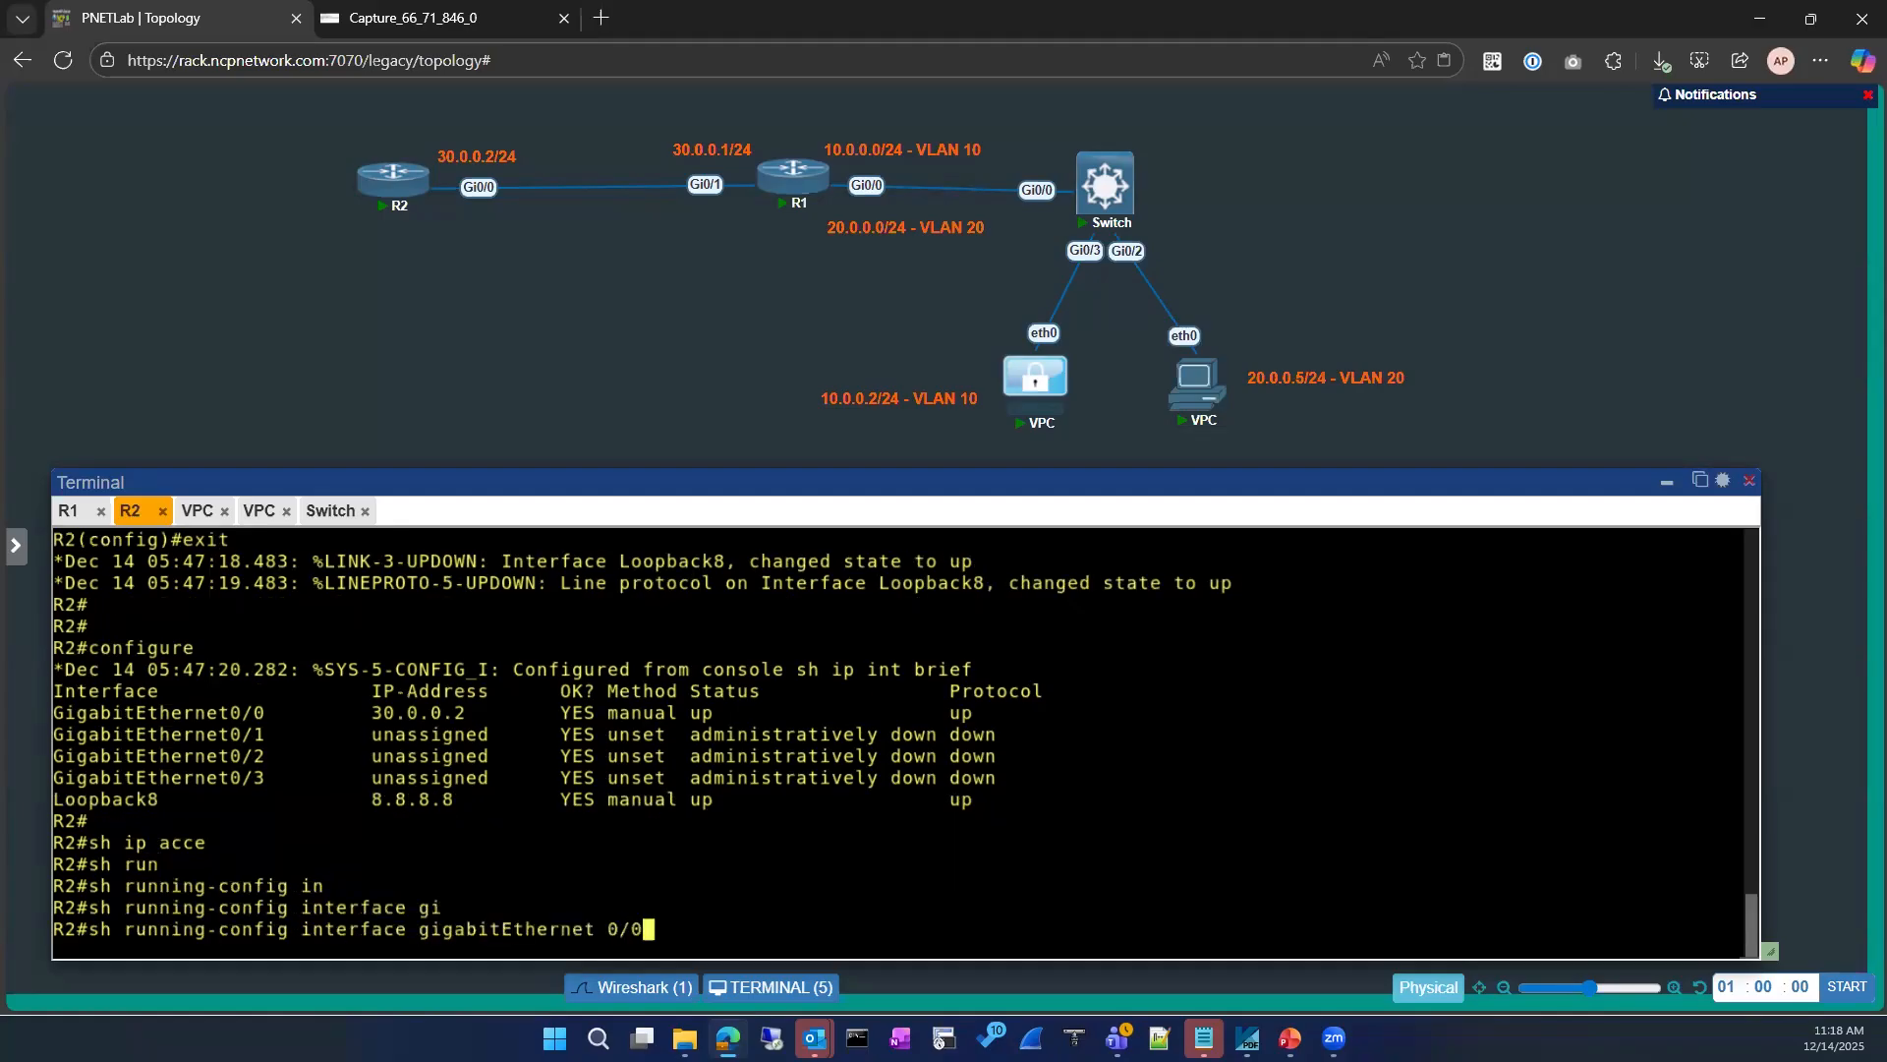
key("Return")
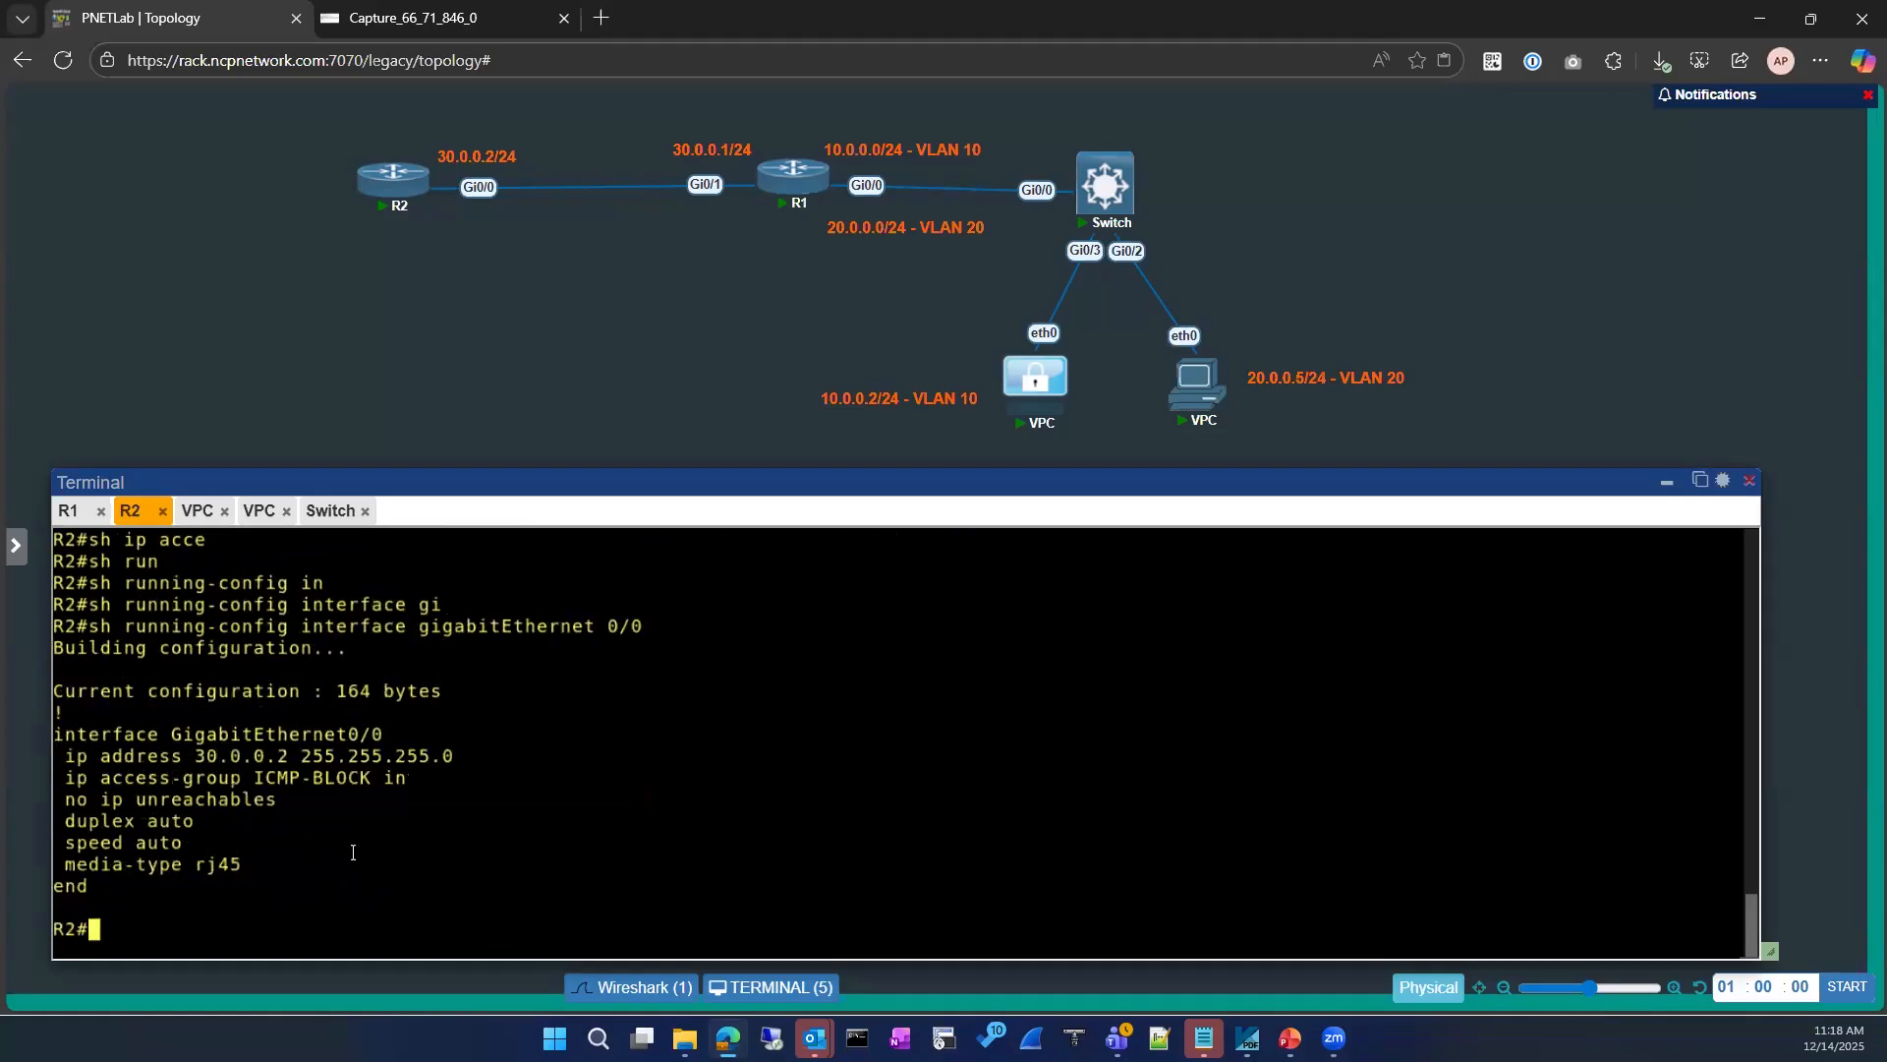
Step: List the IP access lists configured on R2
type("sh ip acce")
key("Tab")
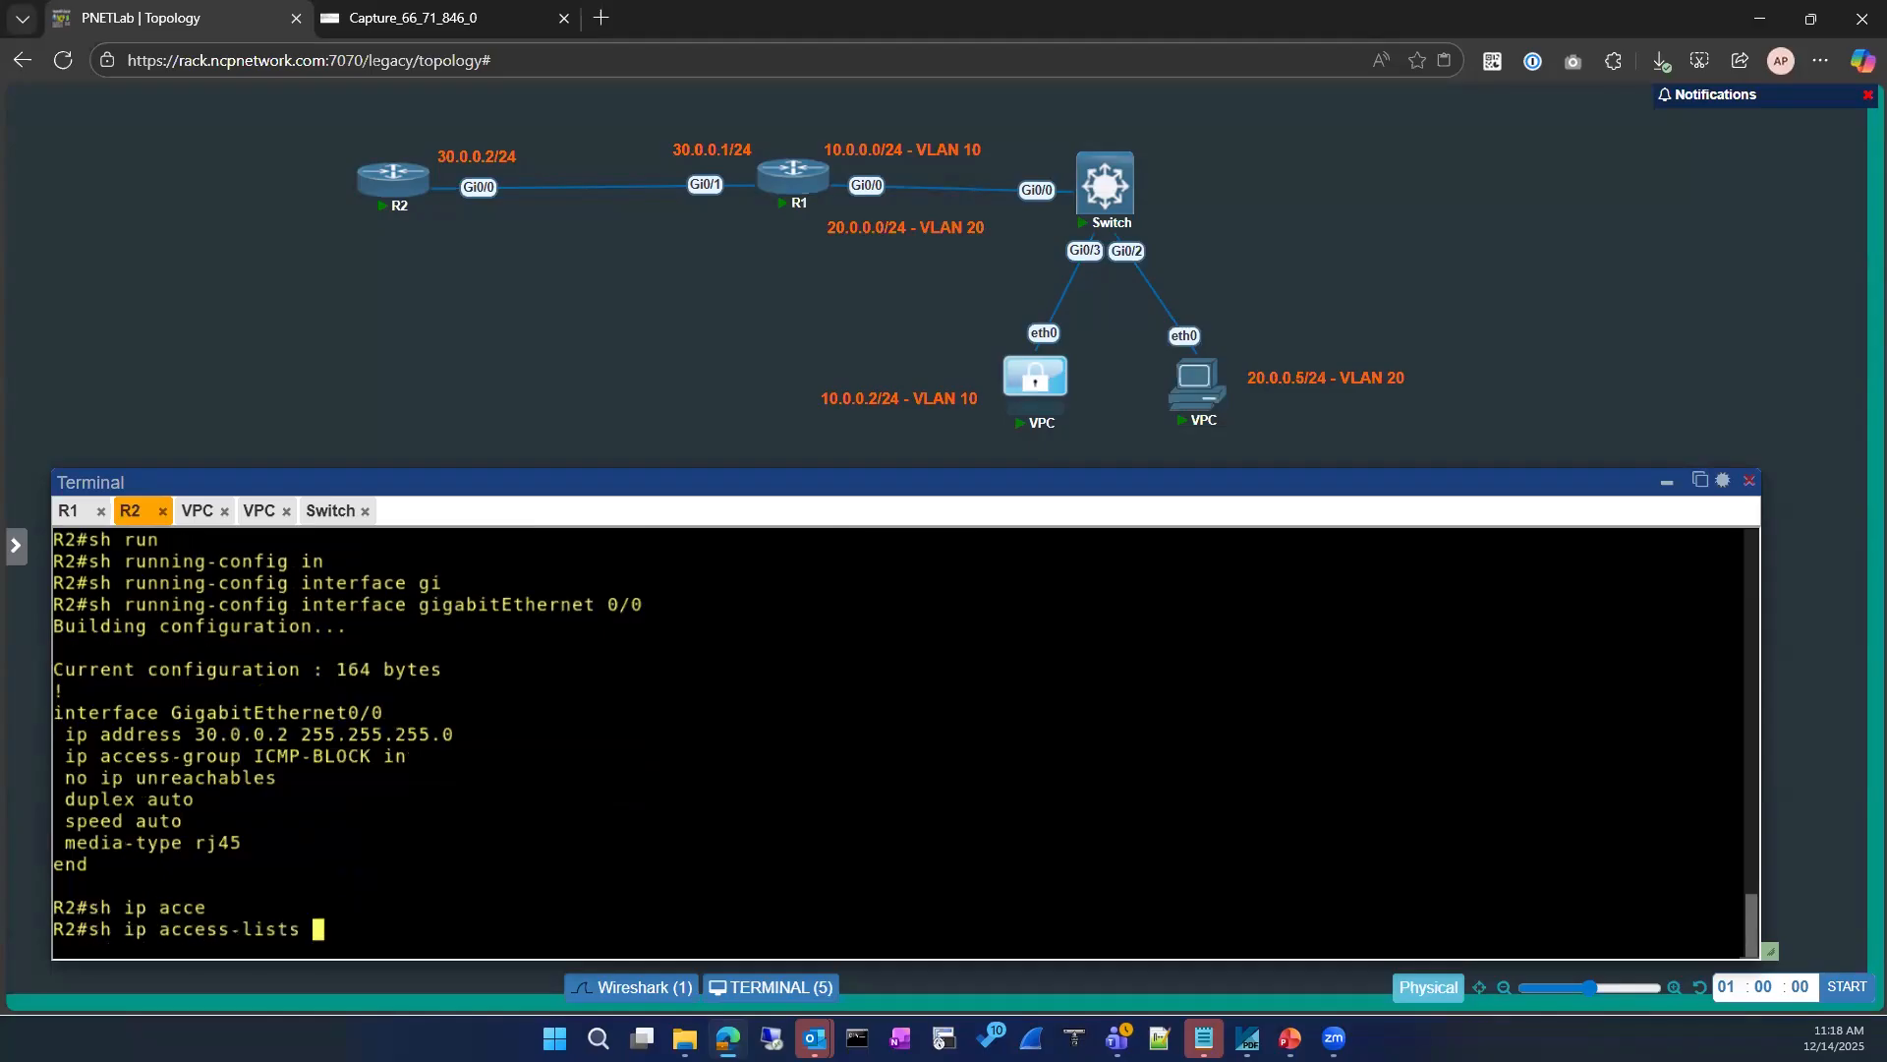
key("Return")
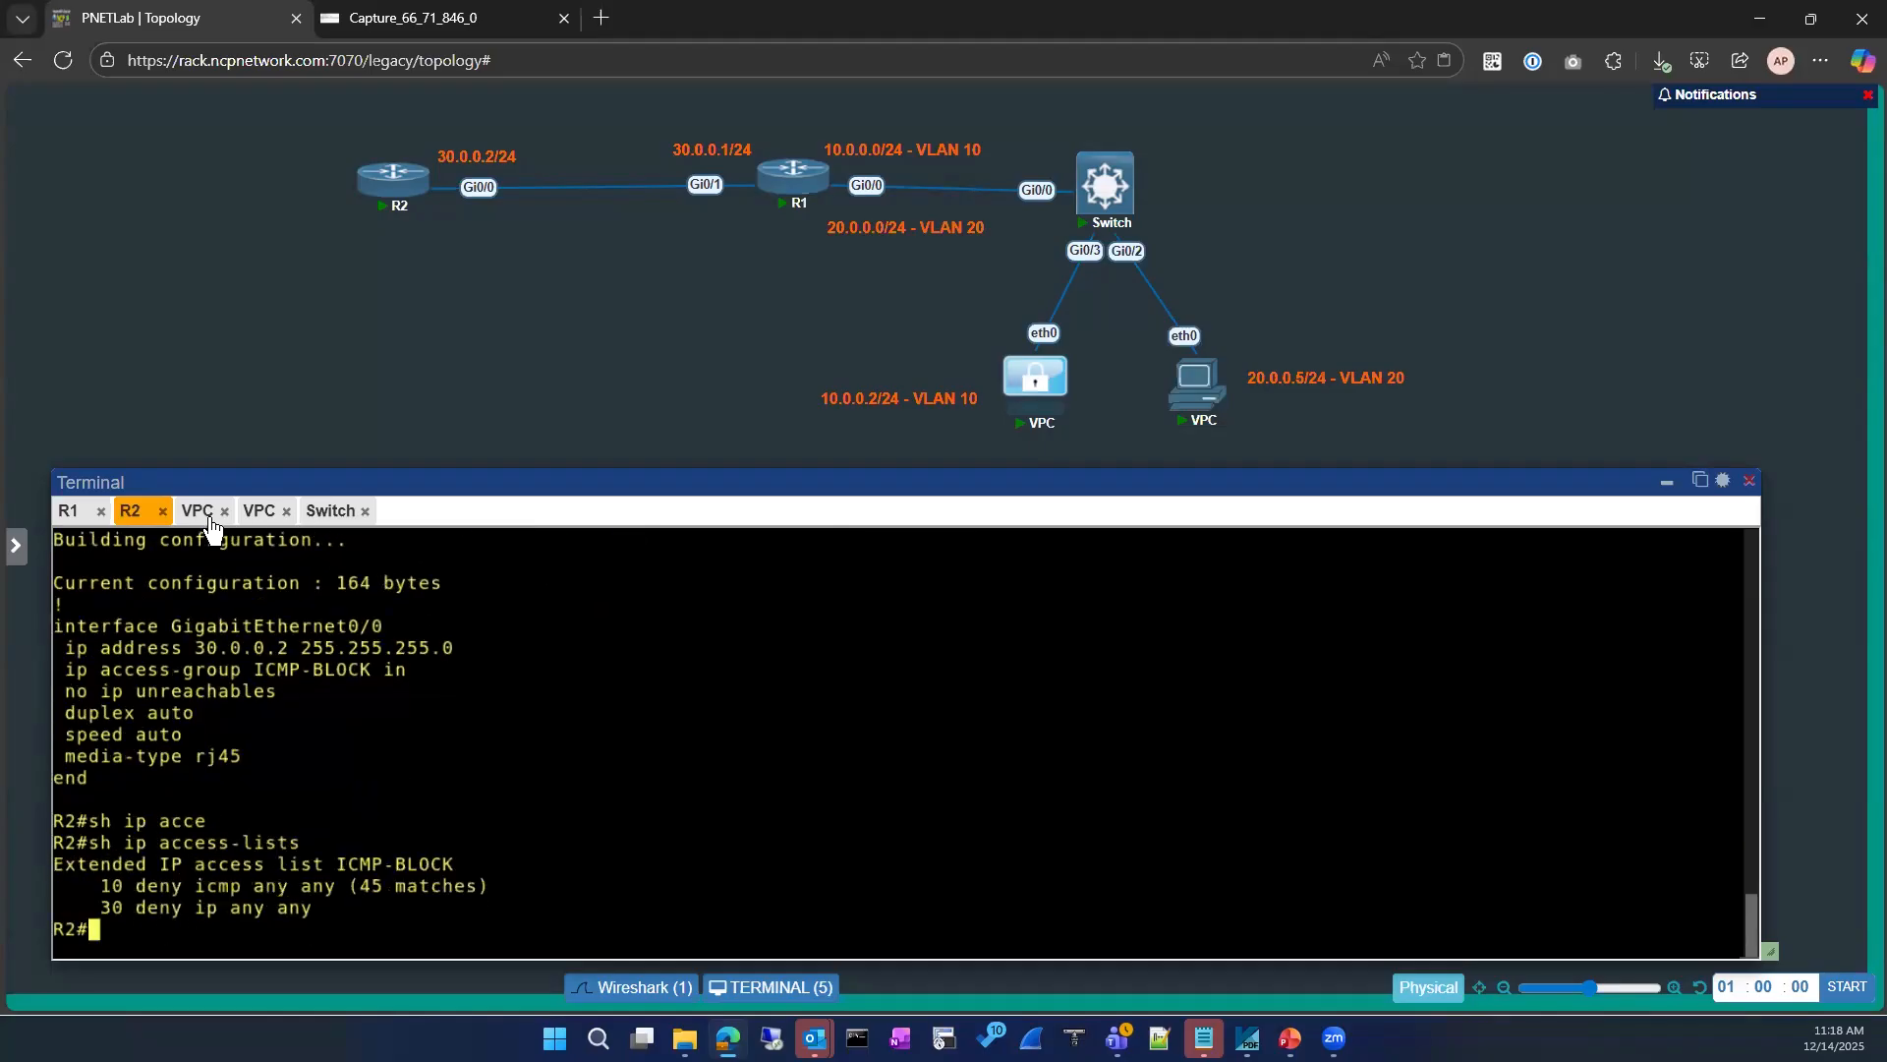
Step: Ping 8.8.8.8 again from the 10.0.0.2 VPC's terminal
left_click(197, 510)
key("Up")
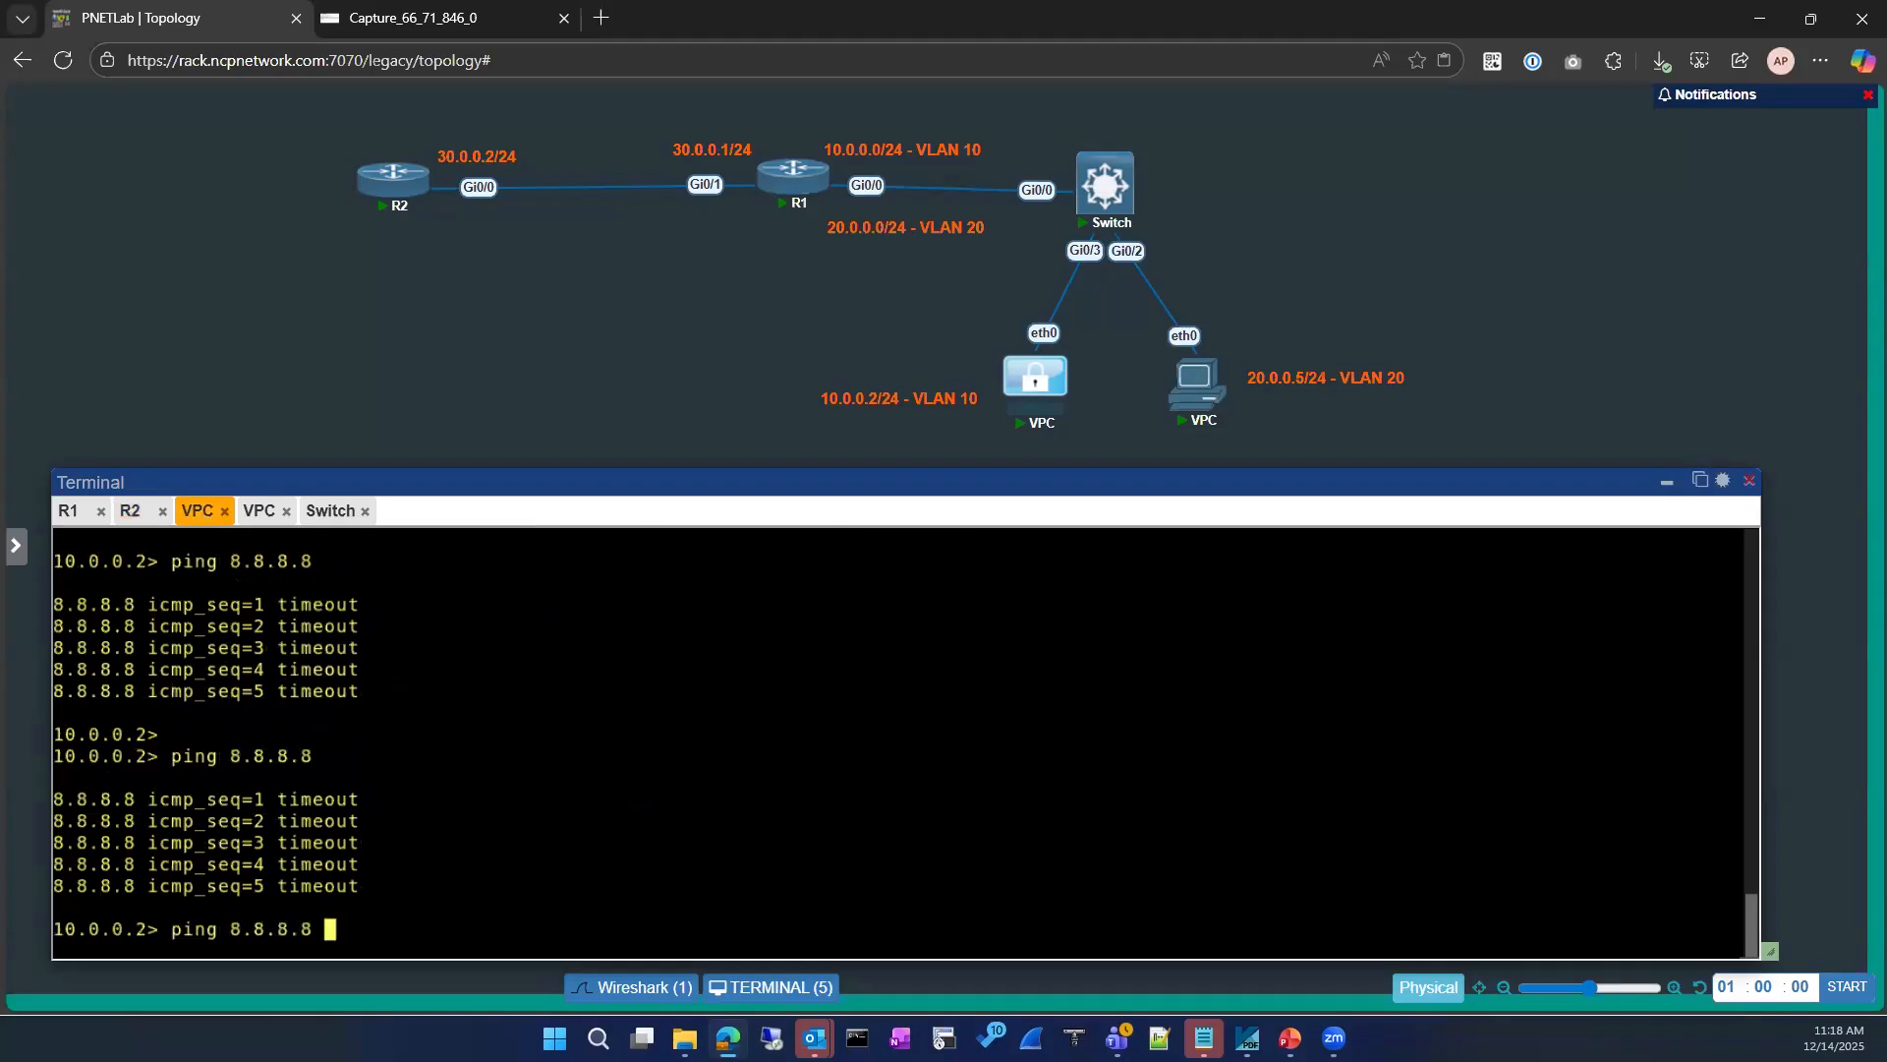
key("Return")
Step: List R2's IP access lists repeatedly to track the ICMP-BLOCK match counter, and check the Wireshark capture for the new ping requests
left_click(70, 511)
left_click(131, 511)
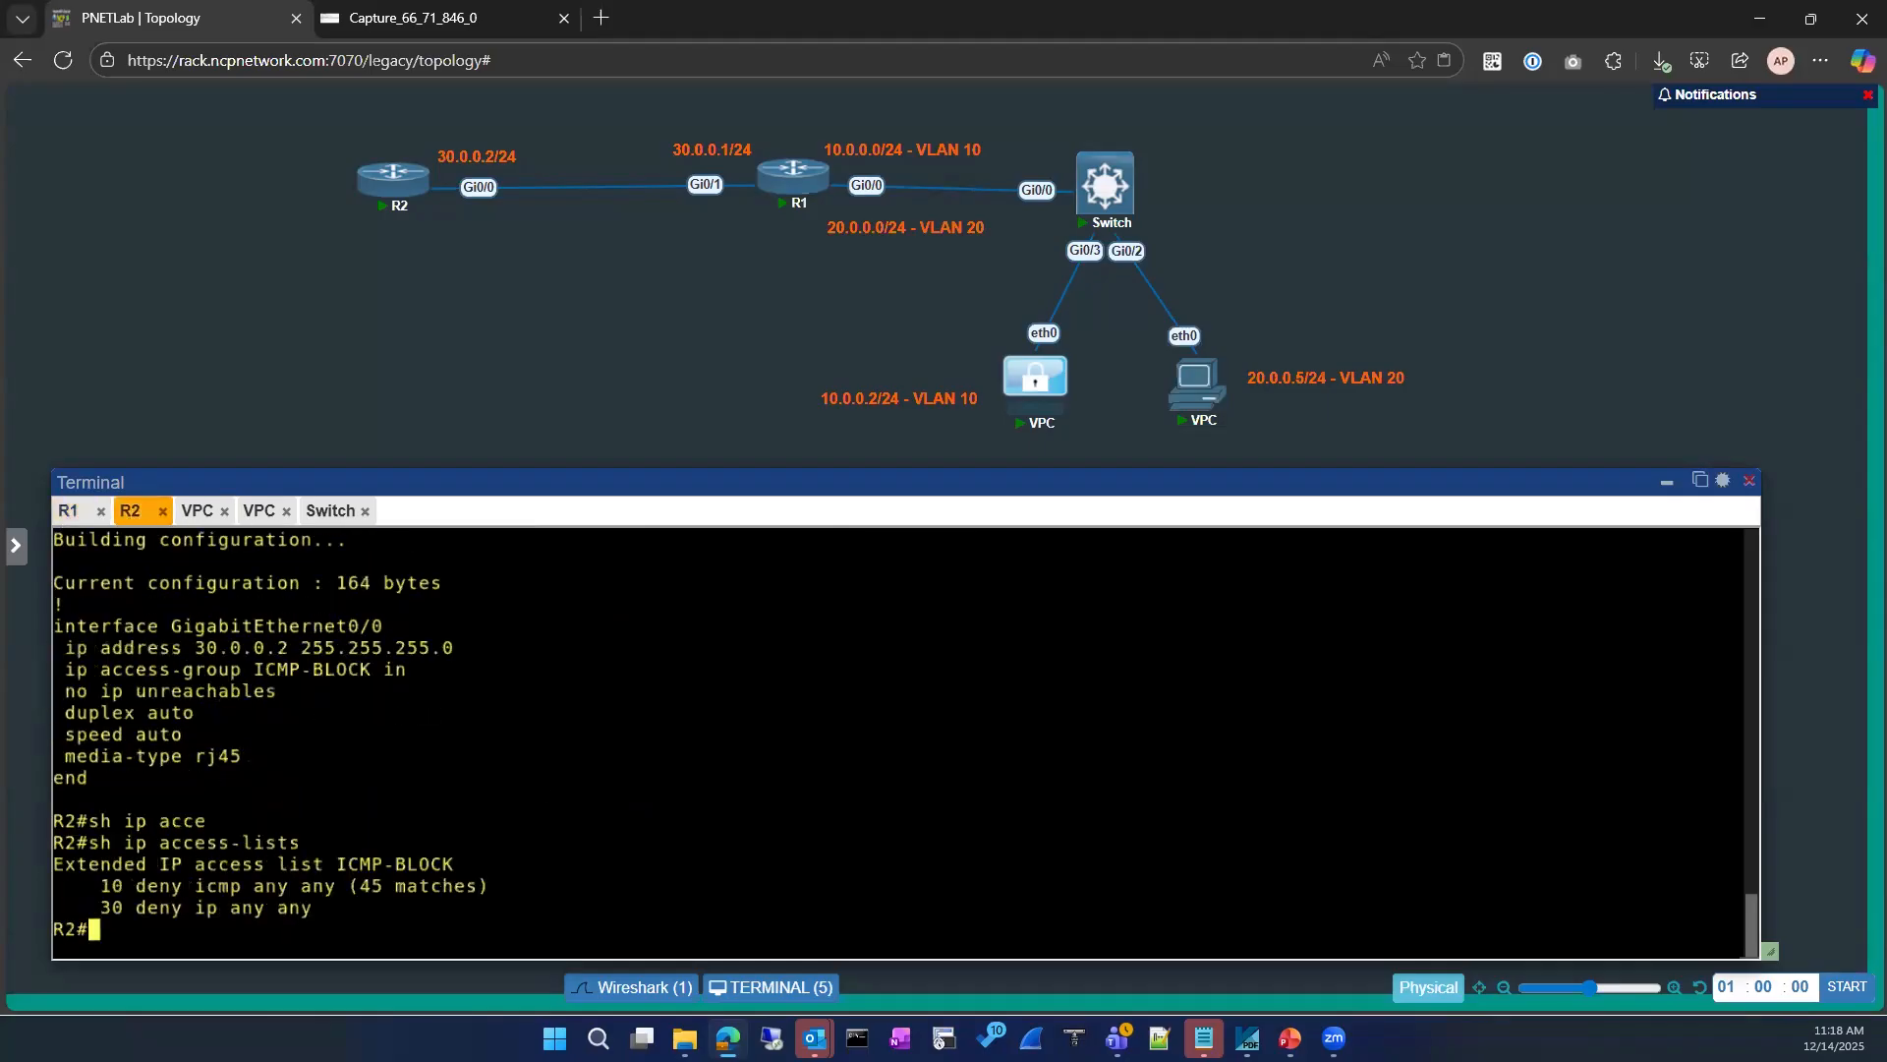
key("Up")
key("Return")
key("Up")
key("Return")
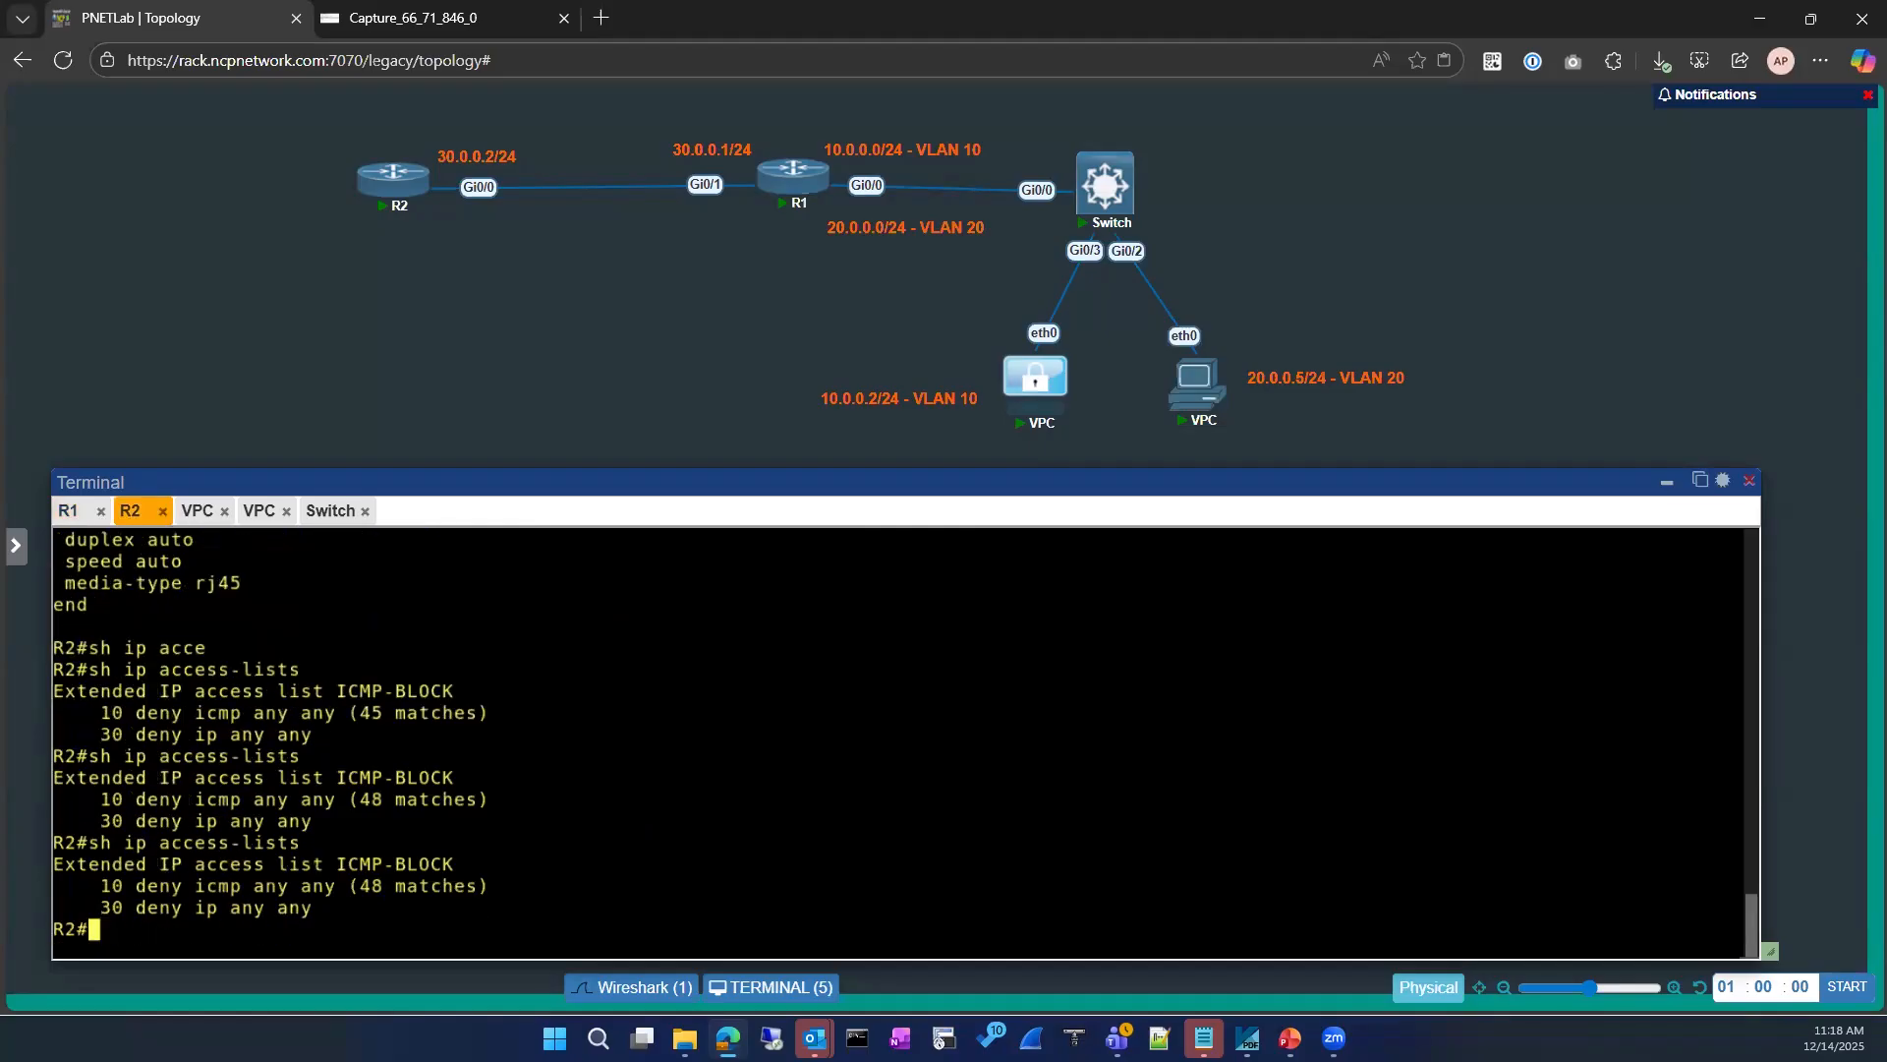
key("Up")
key("Return")
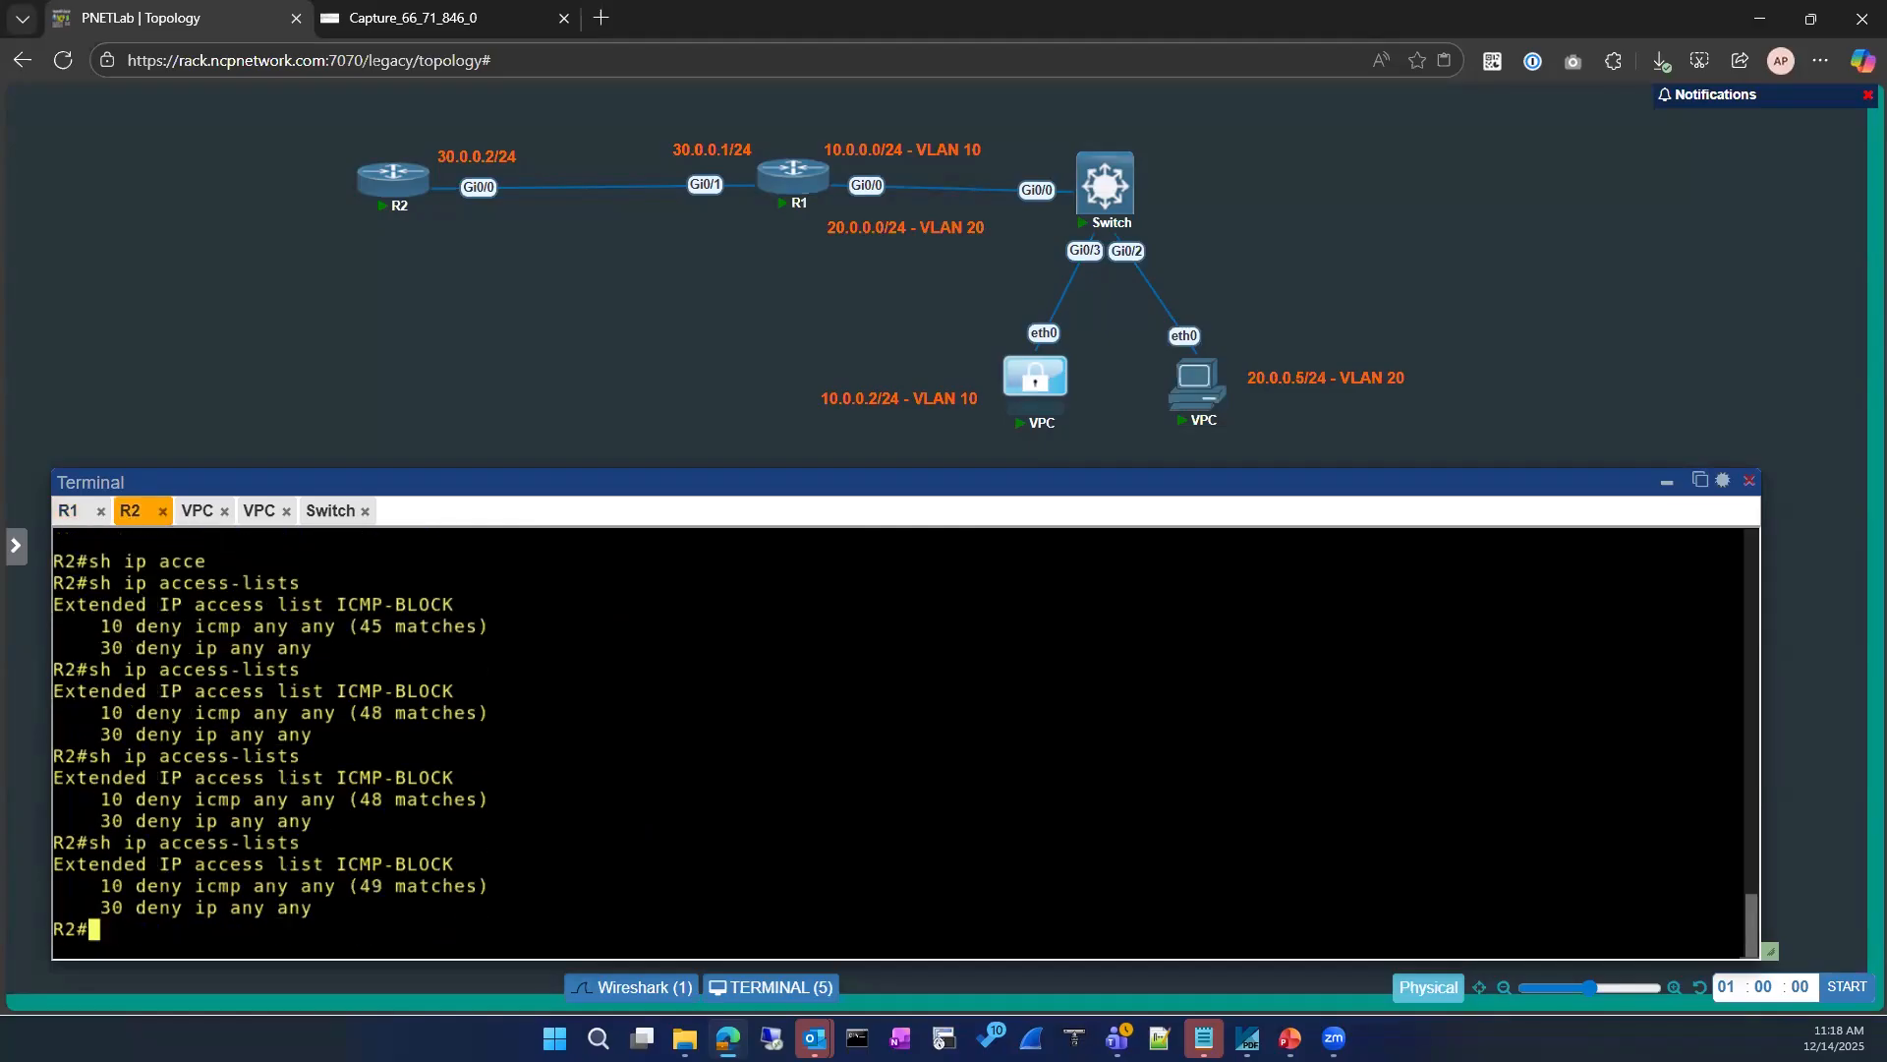
key("Up")
key("Return")
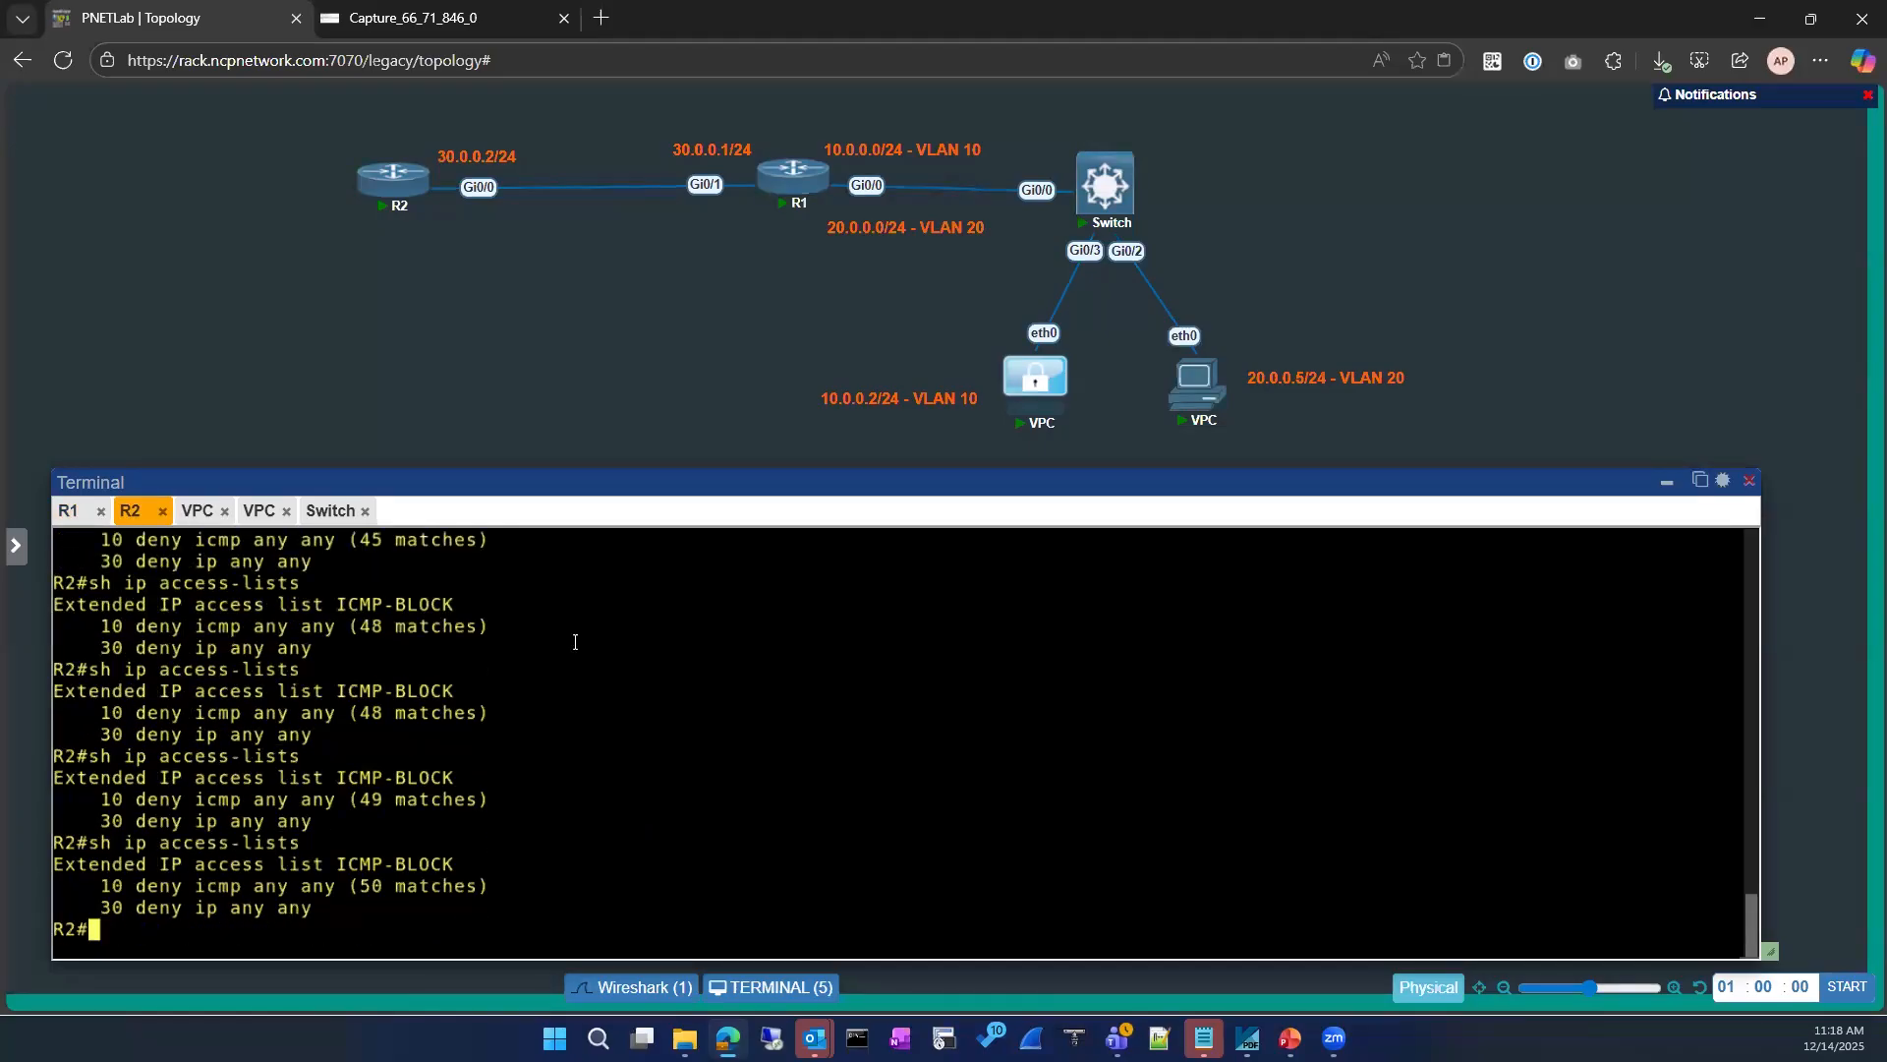
left_click(443, 18)
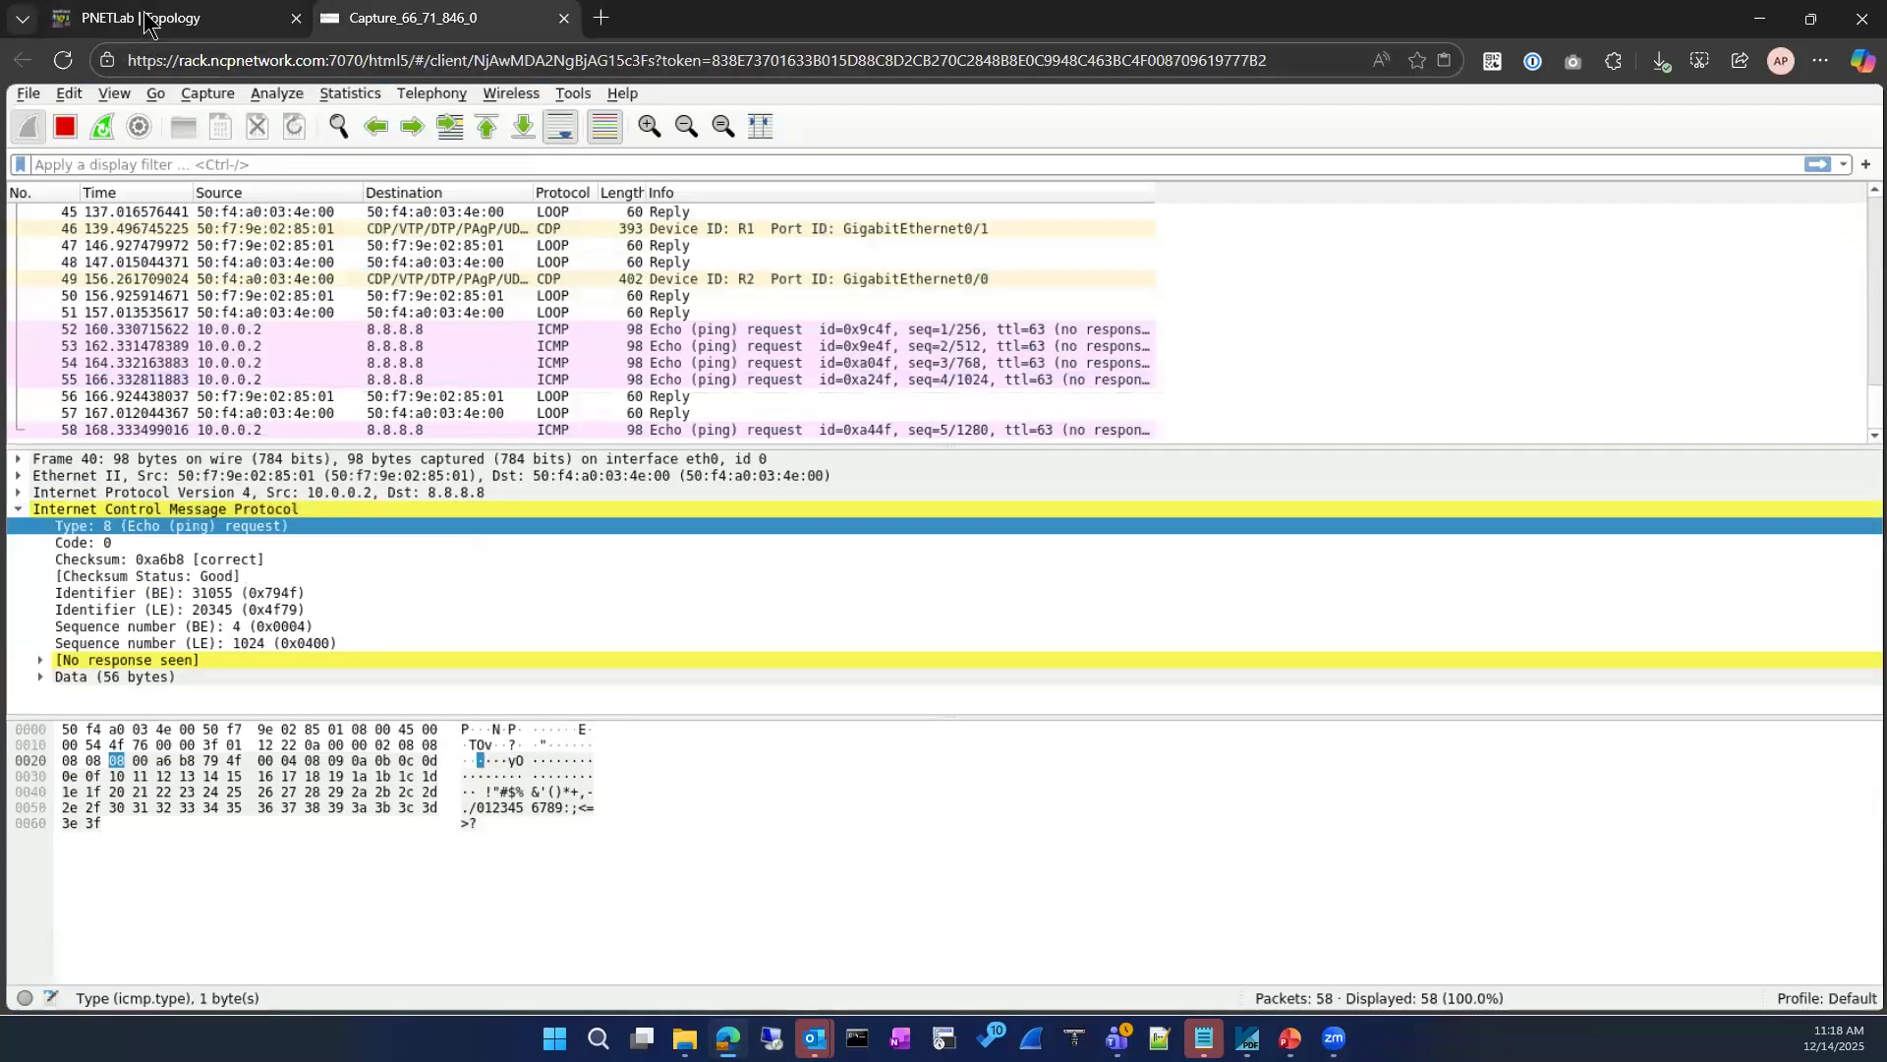
left_click(153, 20)
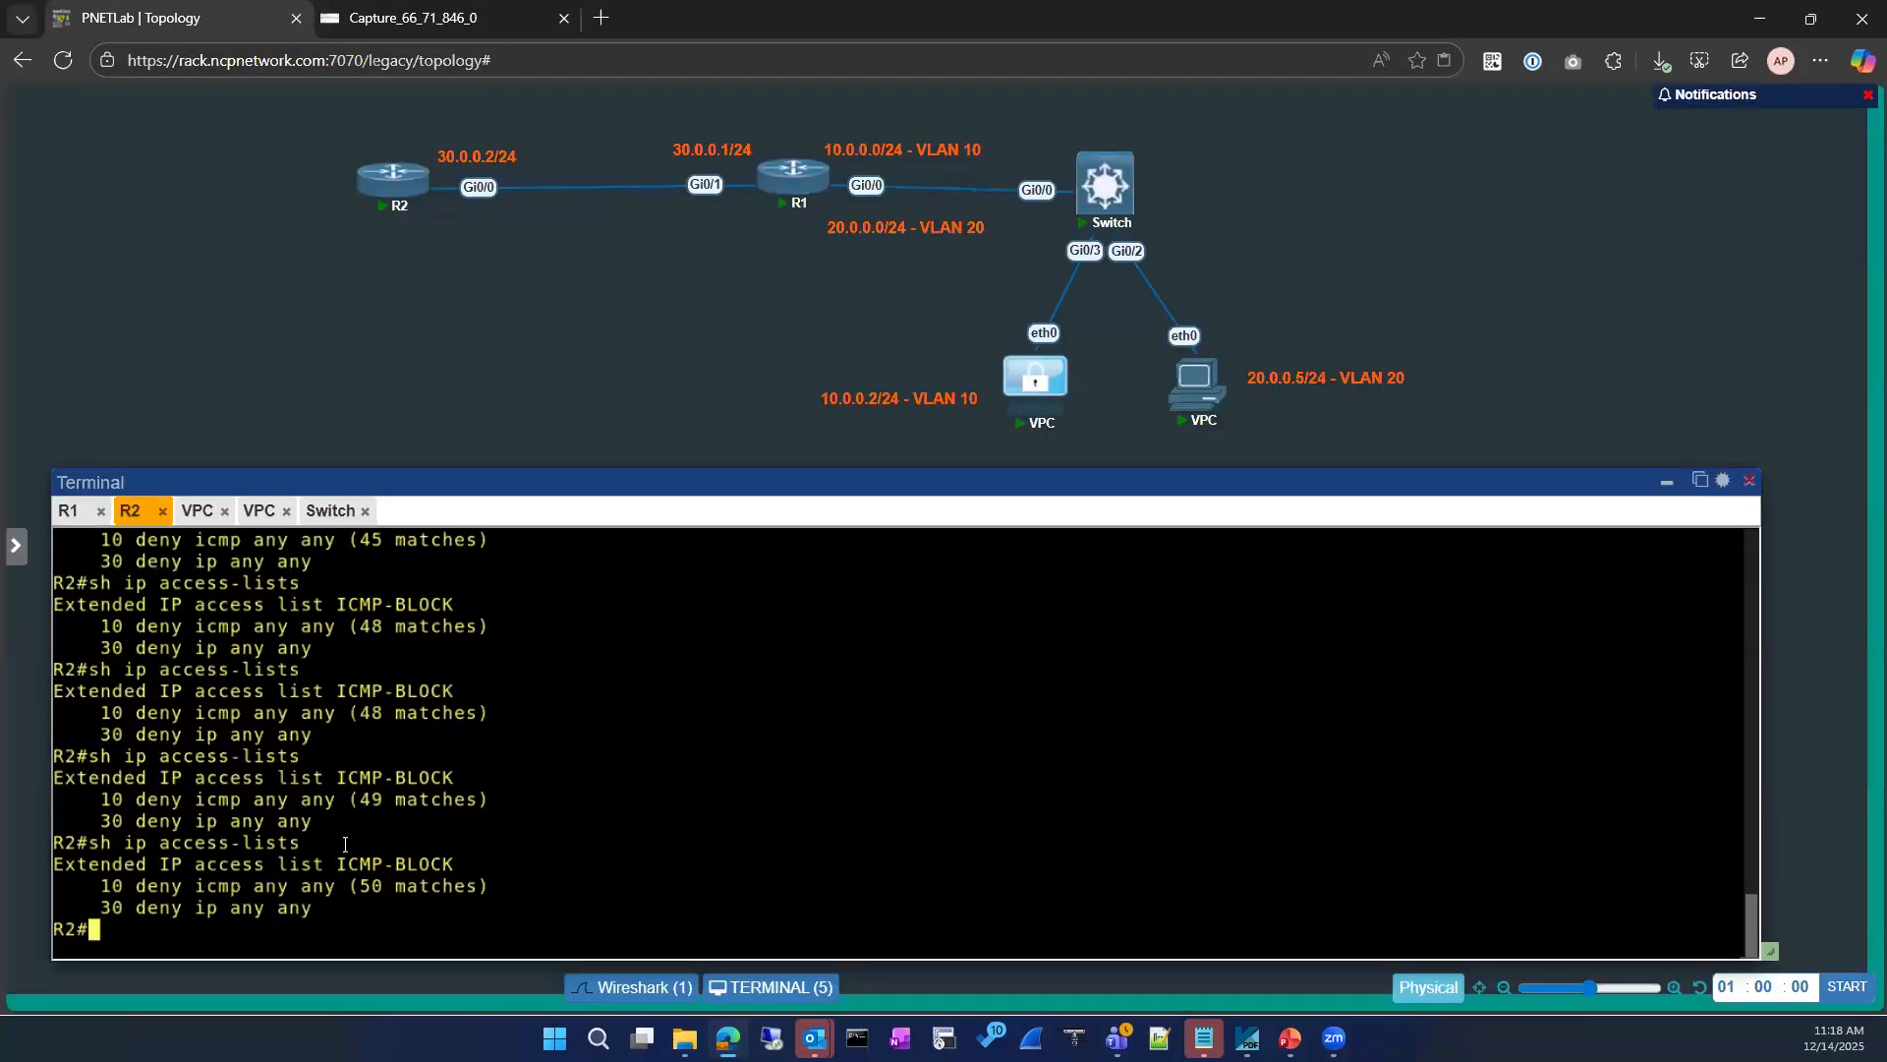
Step: Show the running-config of interface GigabitEthernet 0/0 on R2 in PNETLab
type("conf")
key("Tab")
key("BackSpace")
key("BackSpace")
key("BackSpace")
key("BackSpace")
key("BackSpace")
key("BackSpace")
key("BackSpace")
key("BackSpace")
key("BackSpace")
key("BackSpace")
type("sh run")
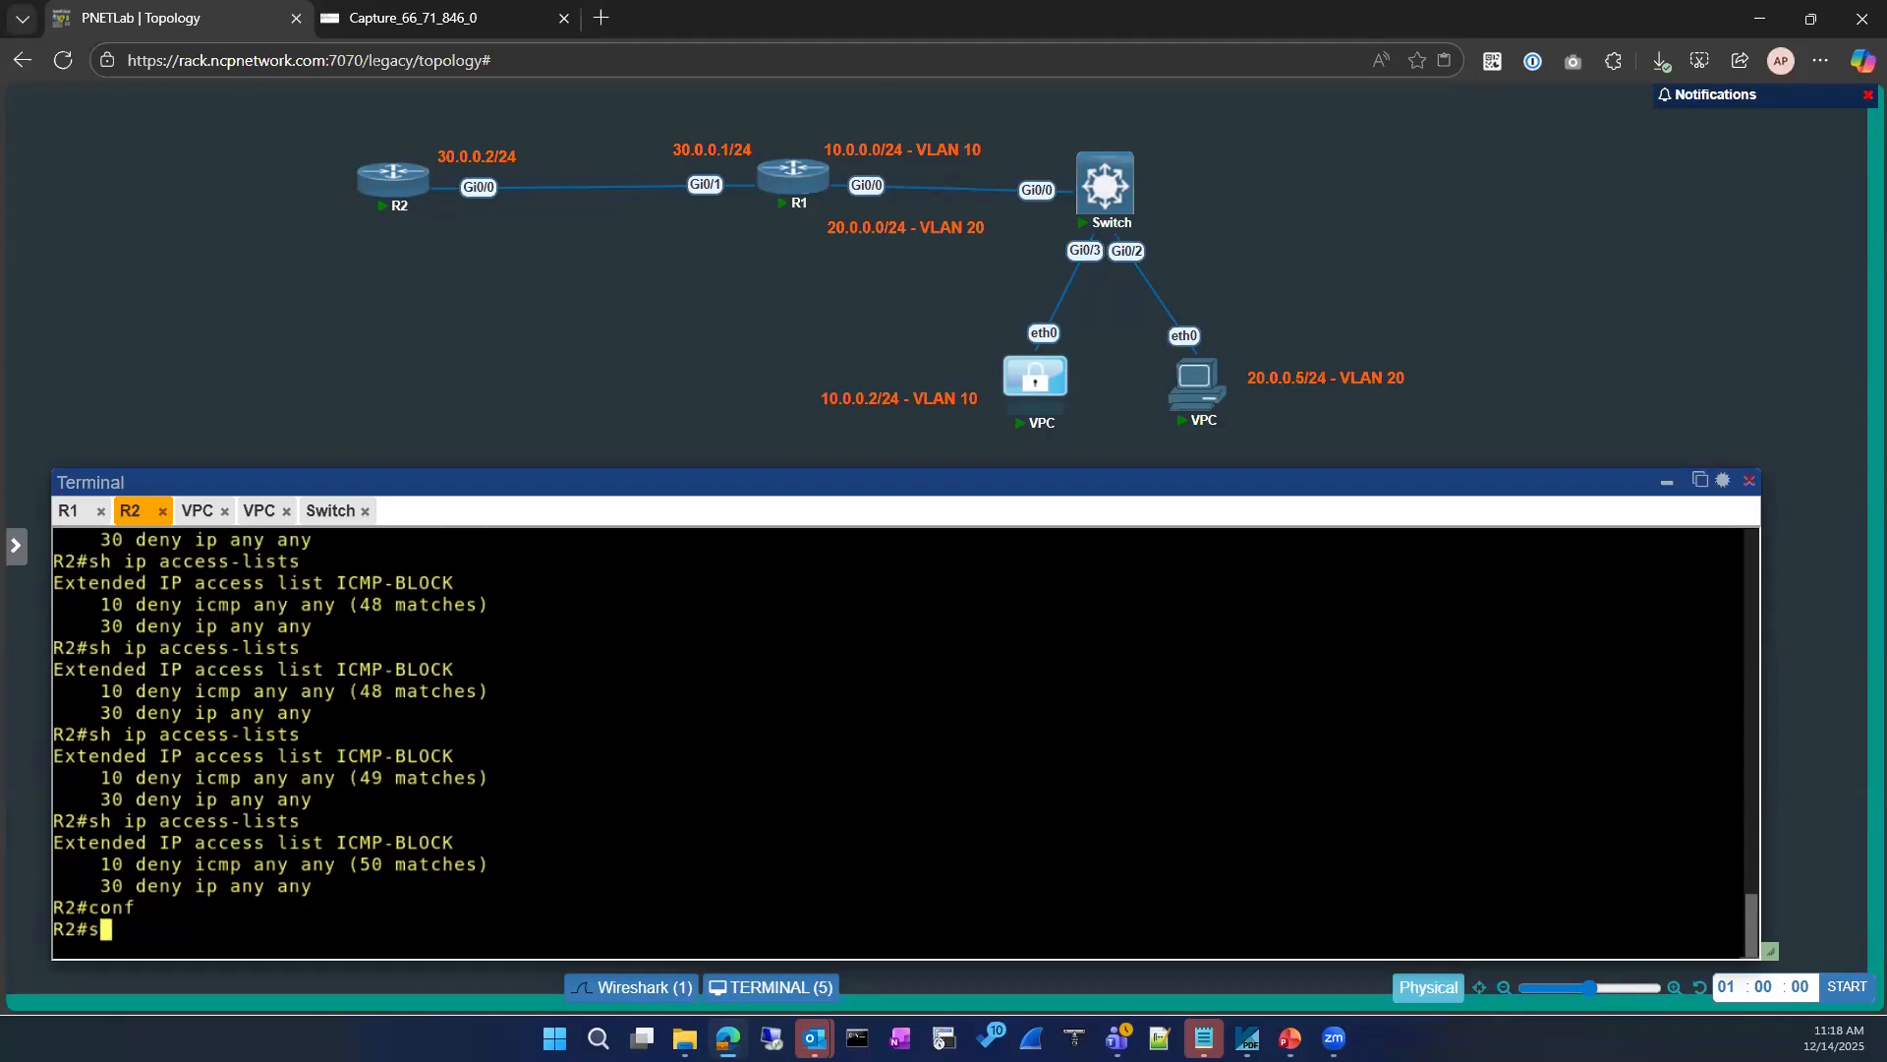
key("Tab")
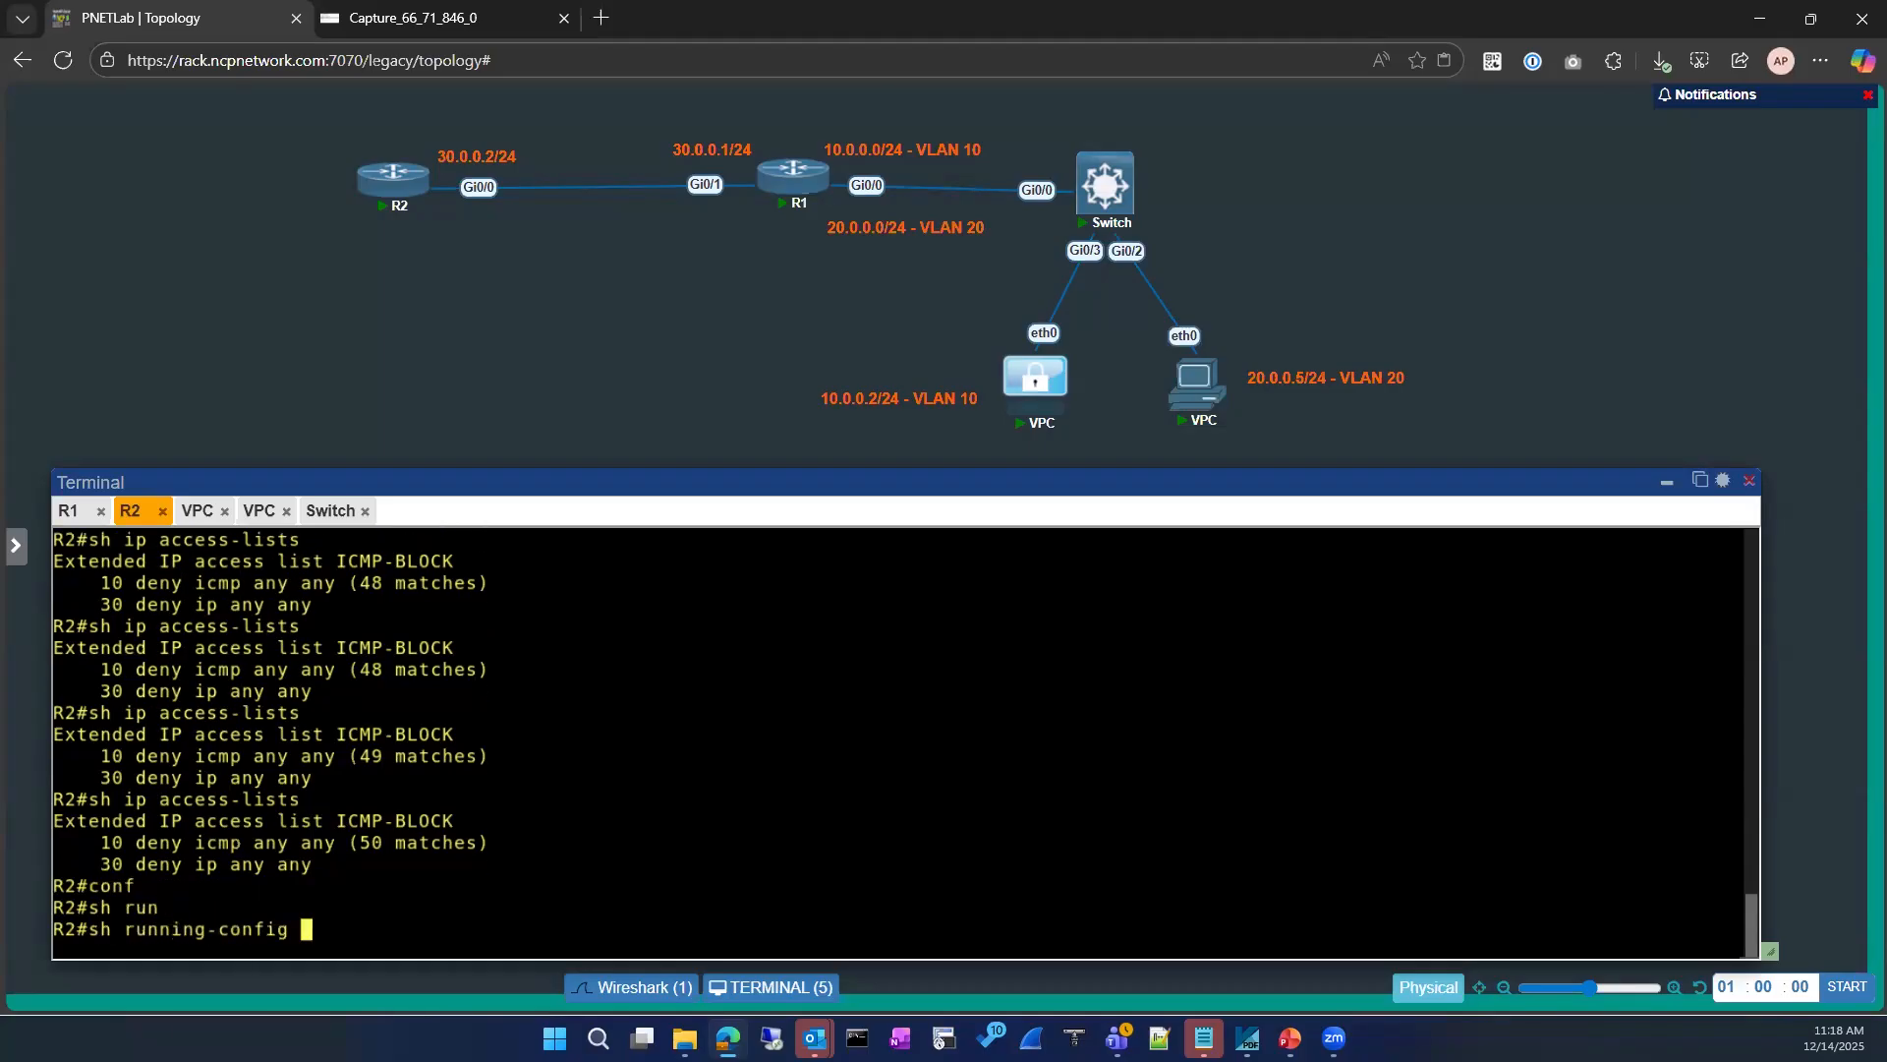
type("int")
key("Tab")
type("gi")
key("Tab")
type("0")
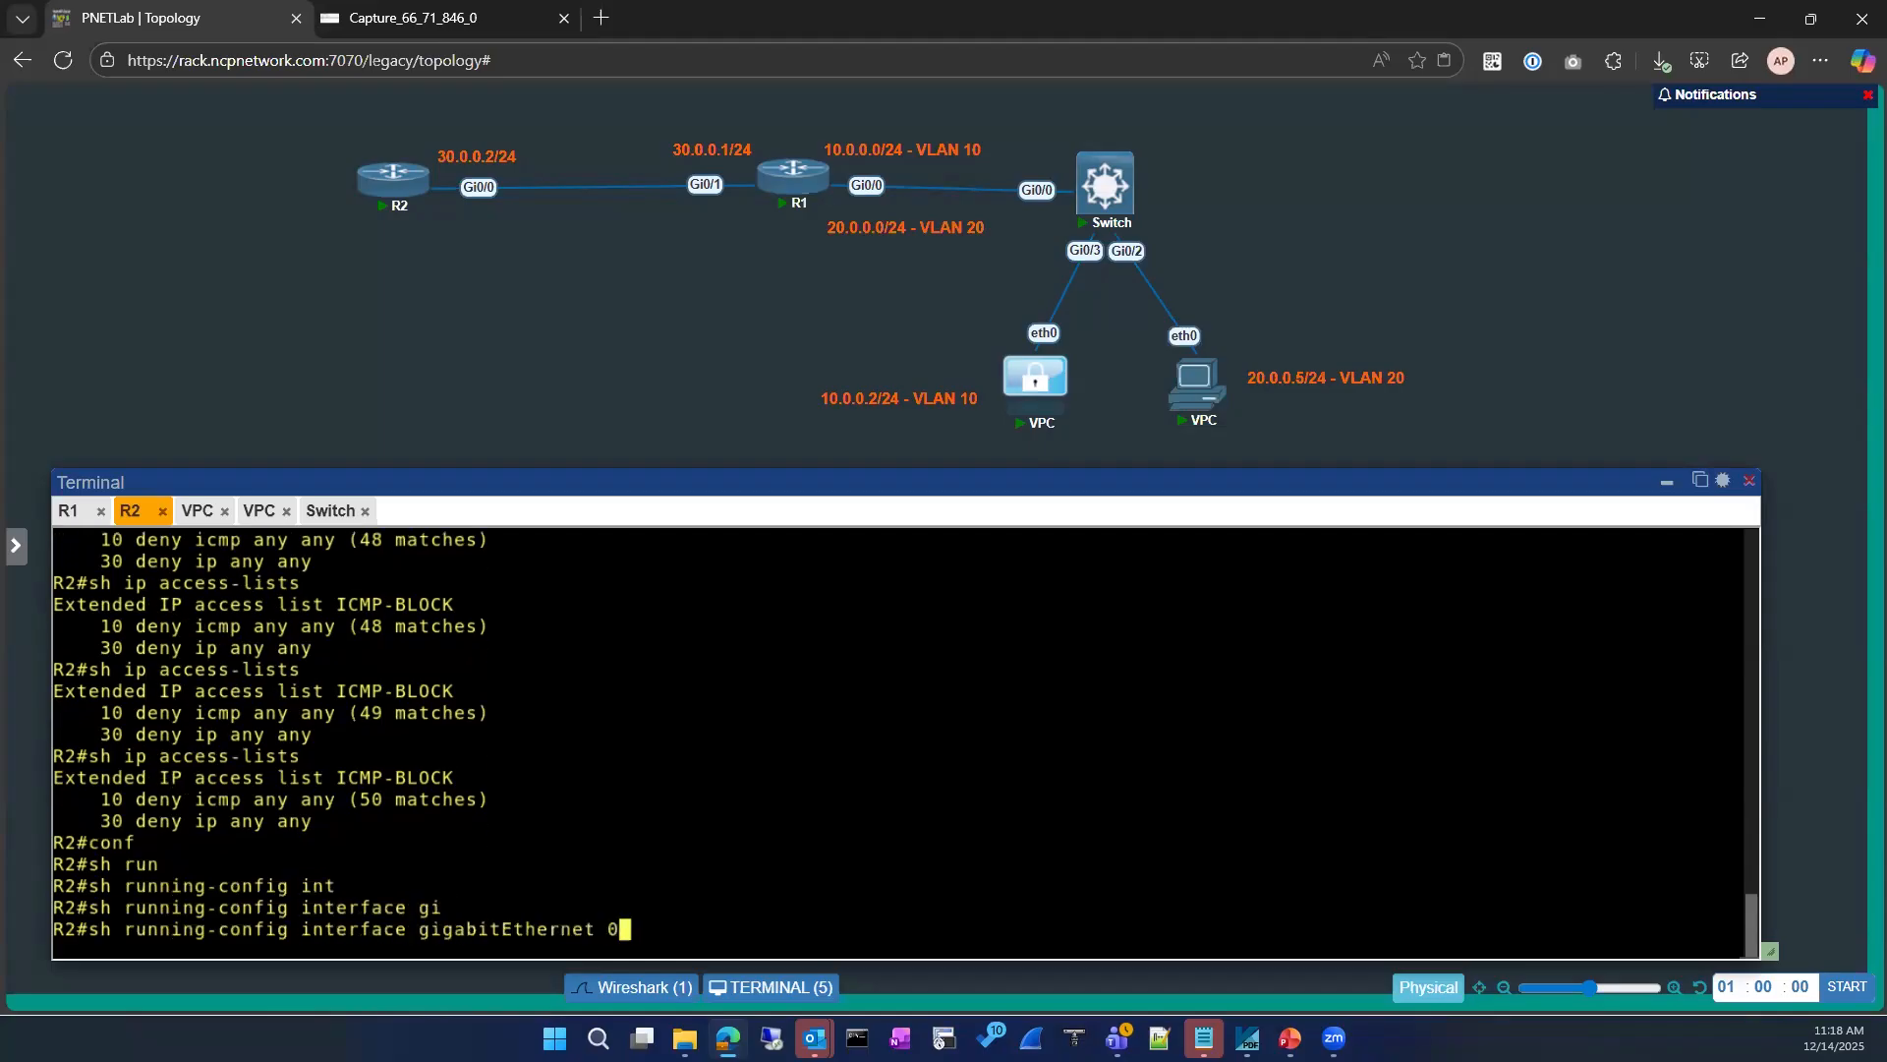
type("/0")
key("Return")
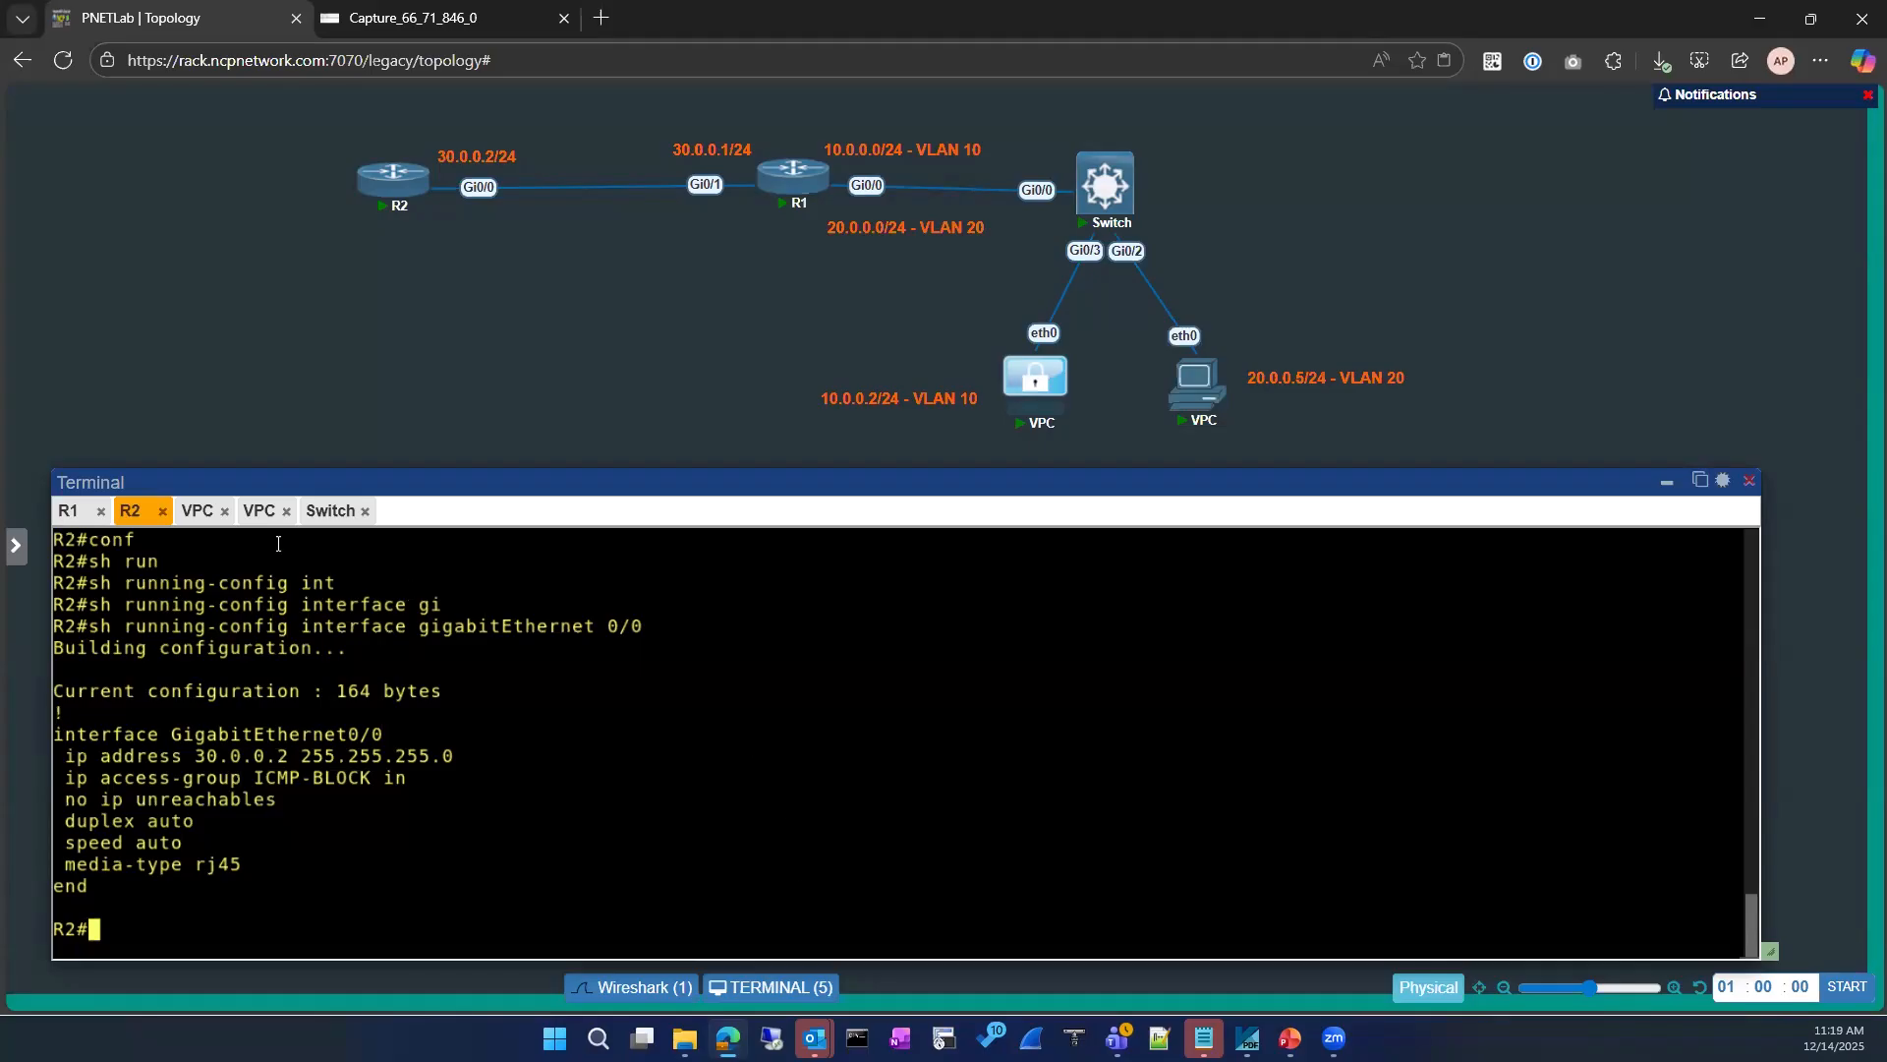
Step: Start another ping to 8.8.8.8 from the 10.0.0.2 VPC's terminal
left_click(198, 511)
key("Up")
key("Return")
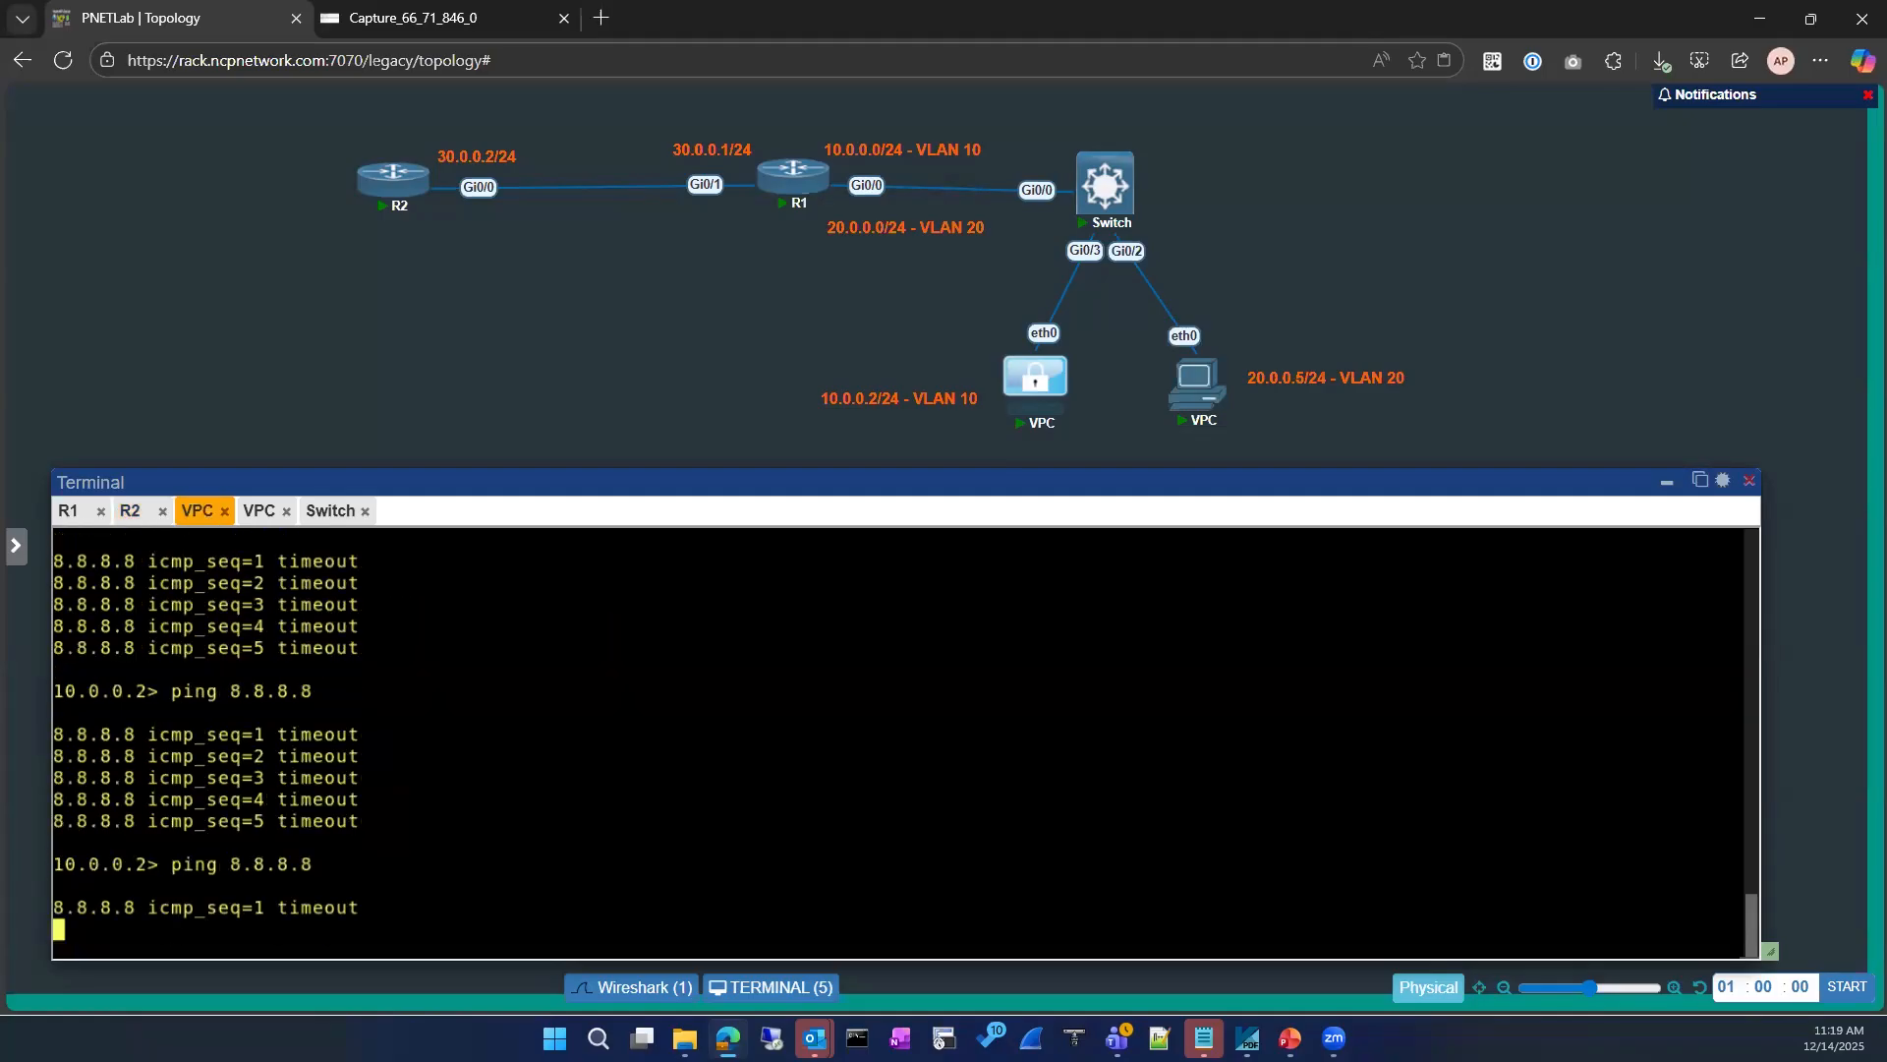
left_click(69, 512)
left_click(501, 817)
type("conf")
key("Tab")
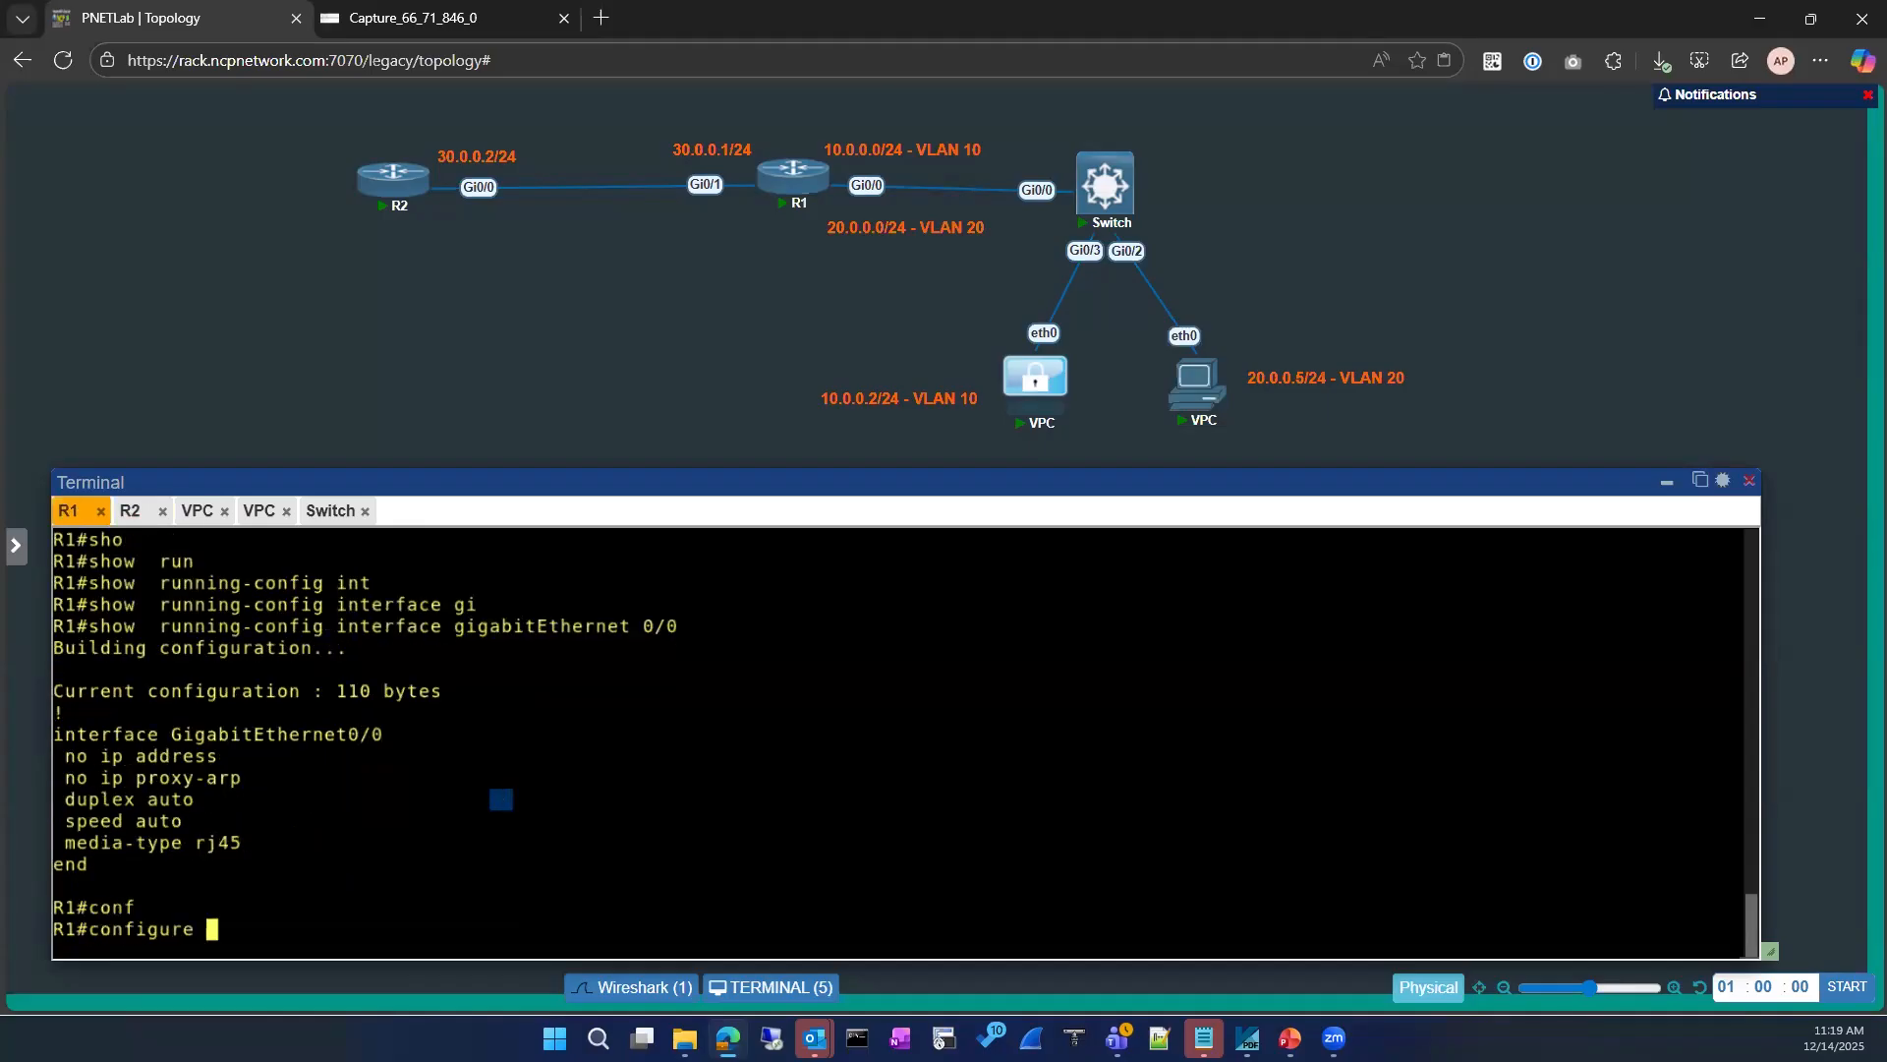
key("Return")
key("Return")
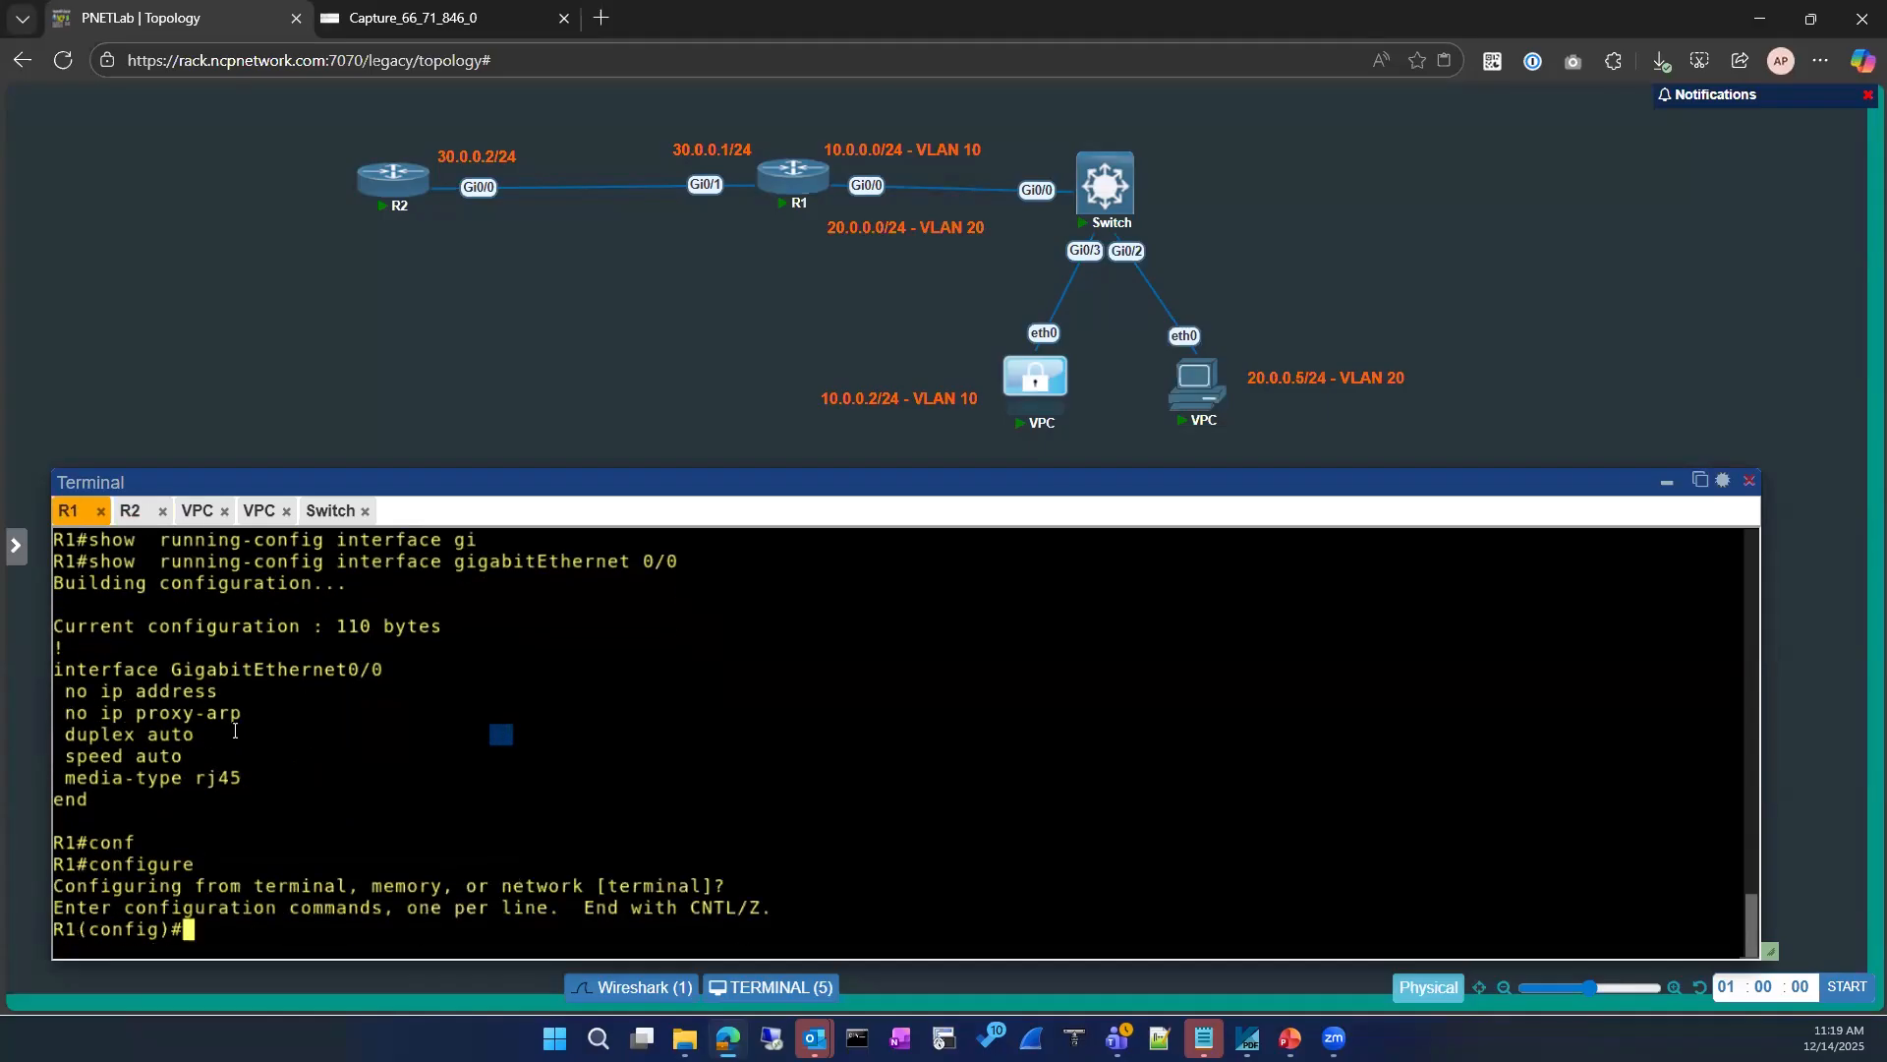
Step: Enable ICMP unreachables on R2's interface GigabitEthernet0/0 with ip unreachables in interface configuration mode
left_click(130, 511)
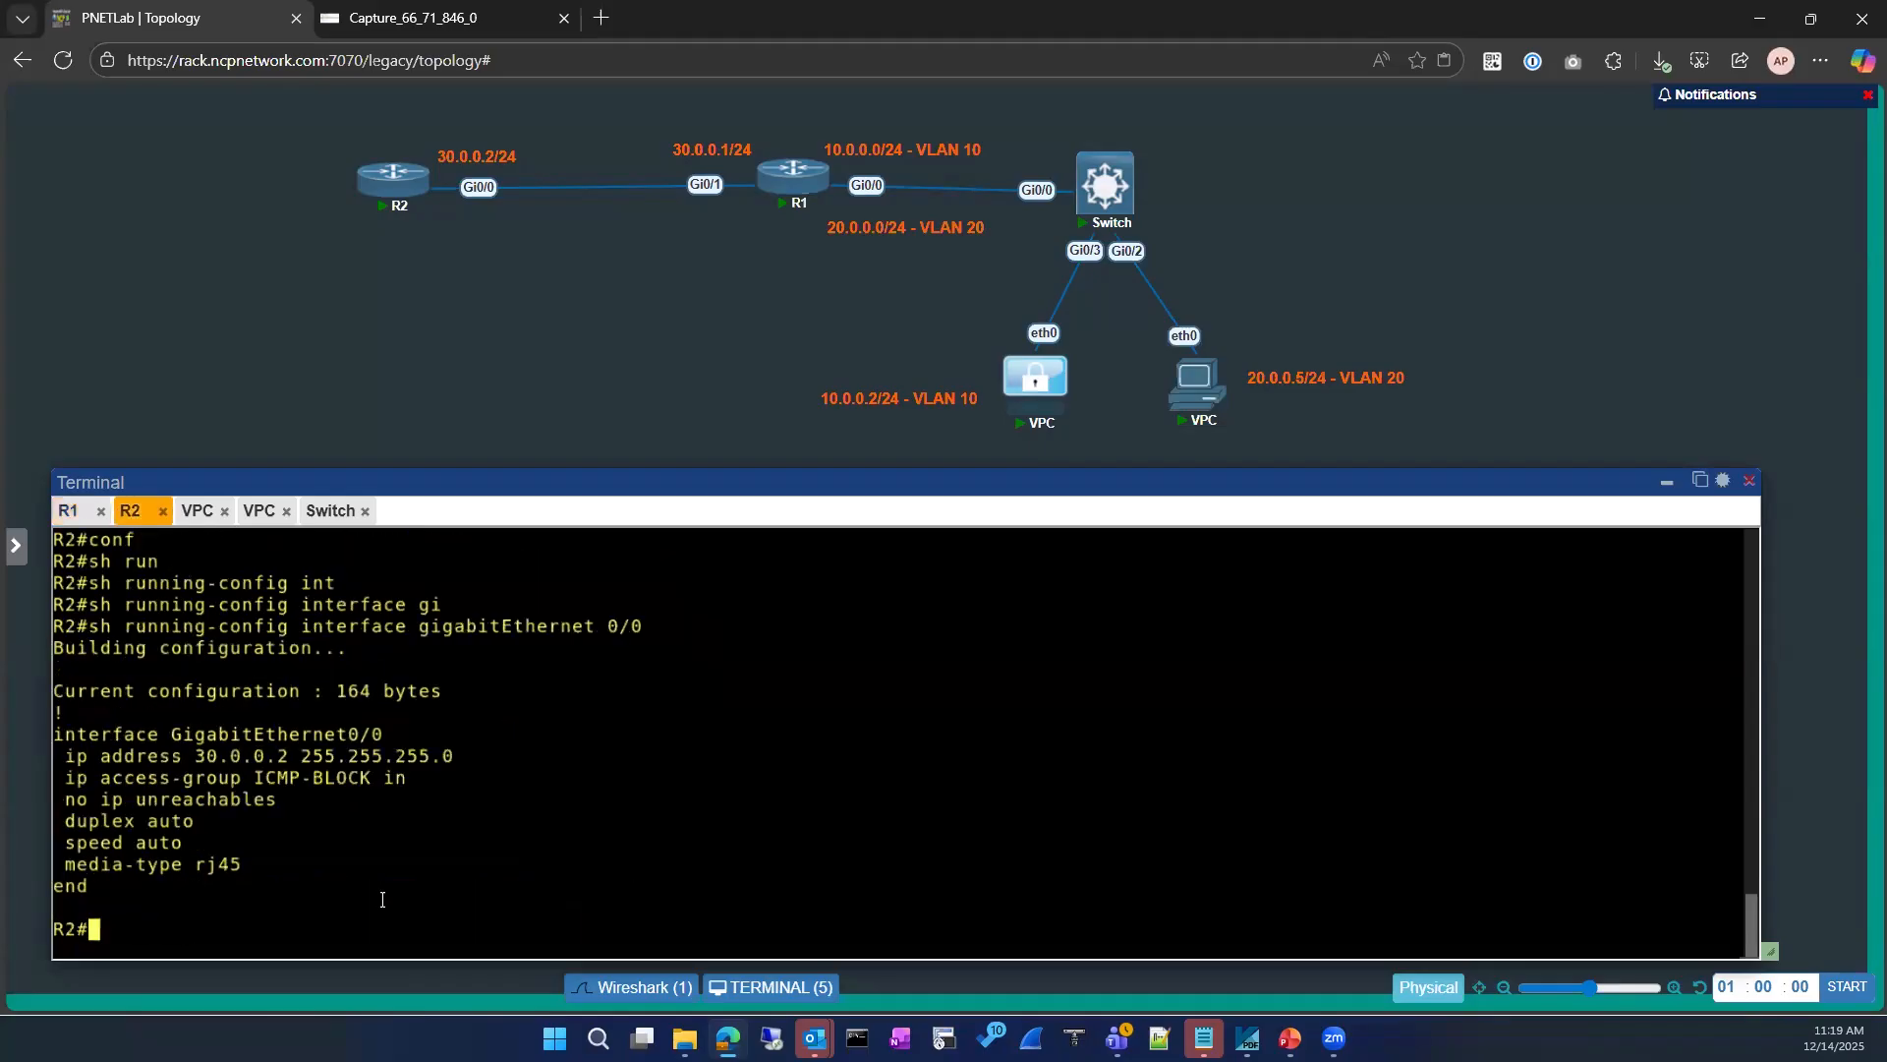
type("conf")
key("Tab")
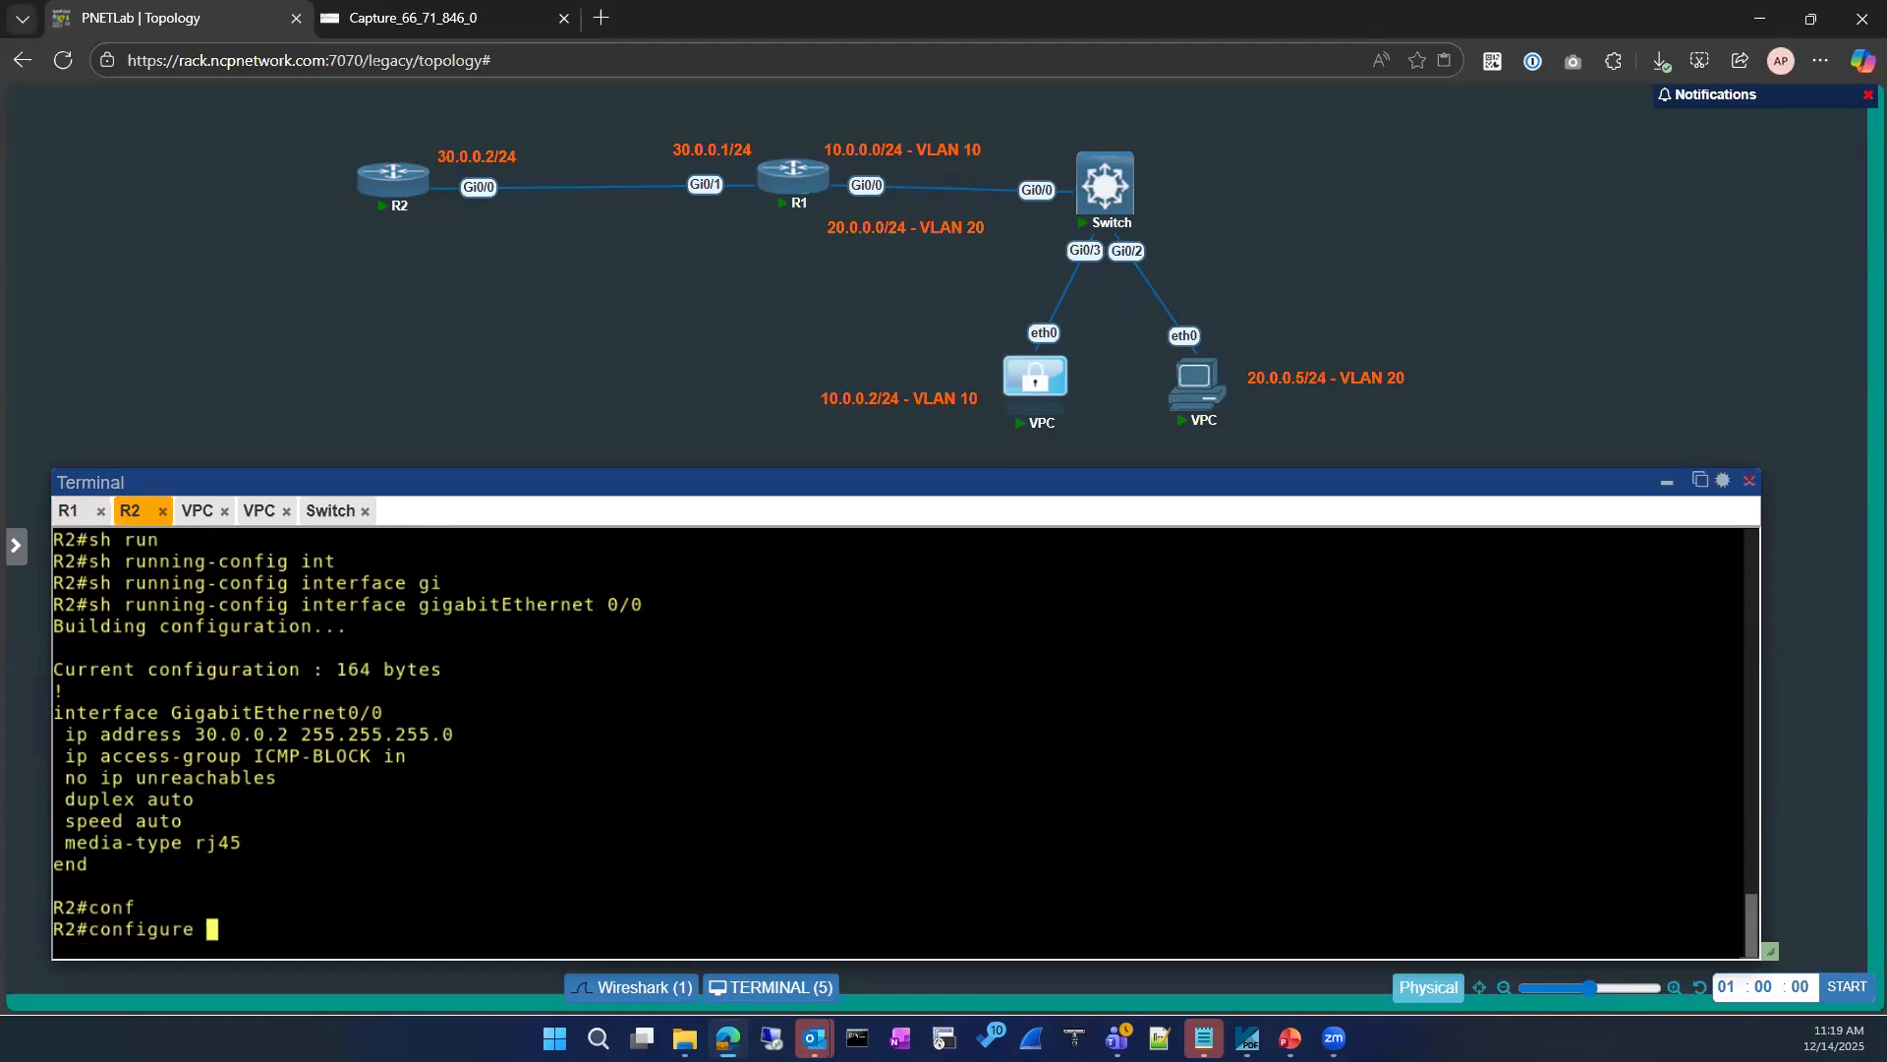
key("Return")
key("Return")
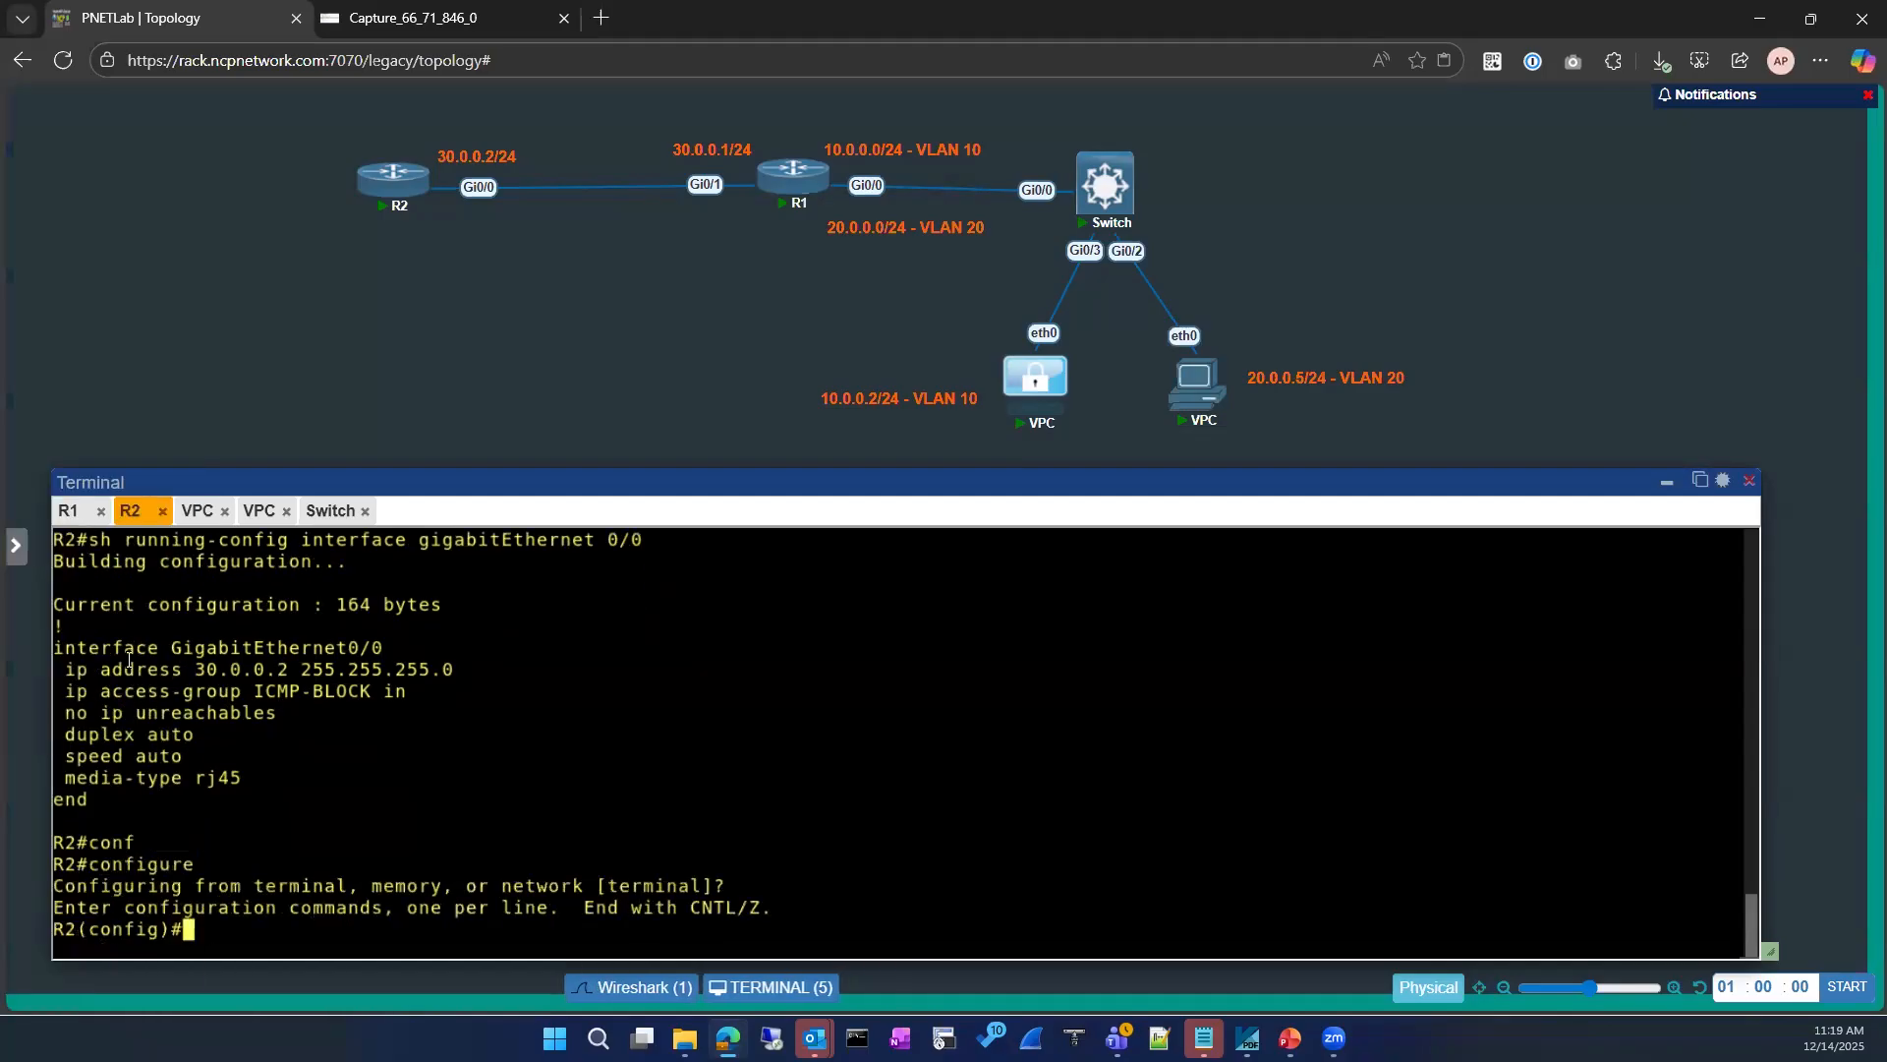
triple_click(398, 652)
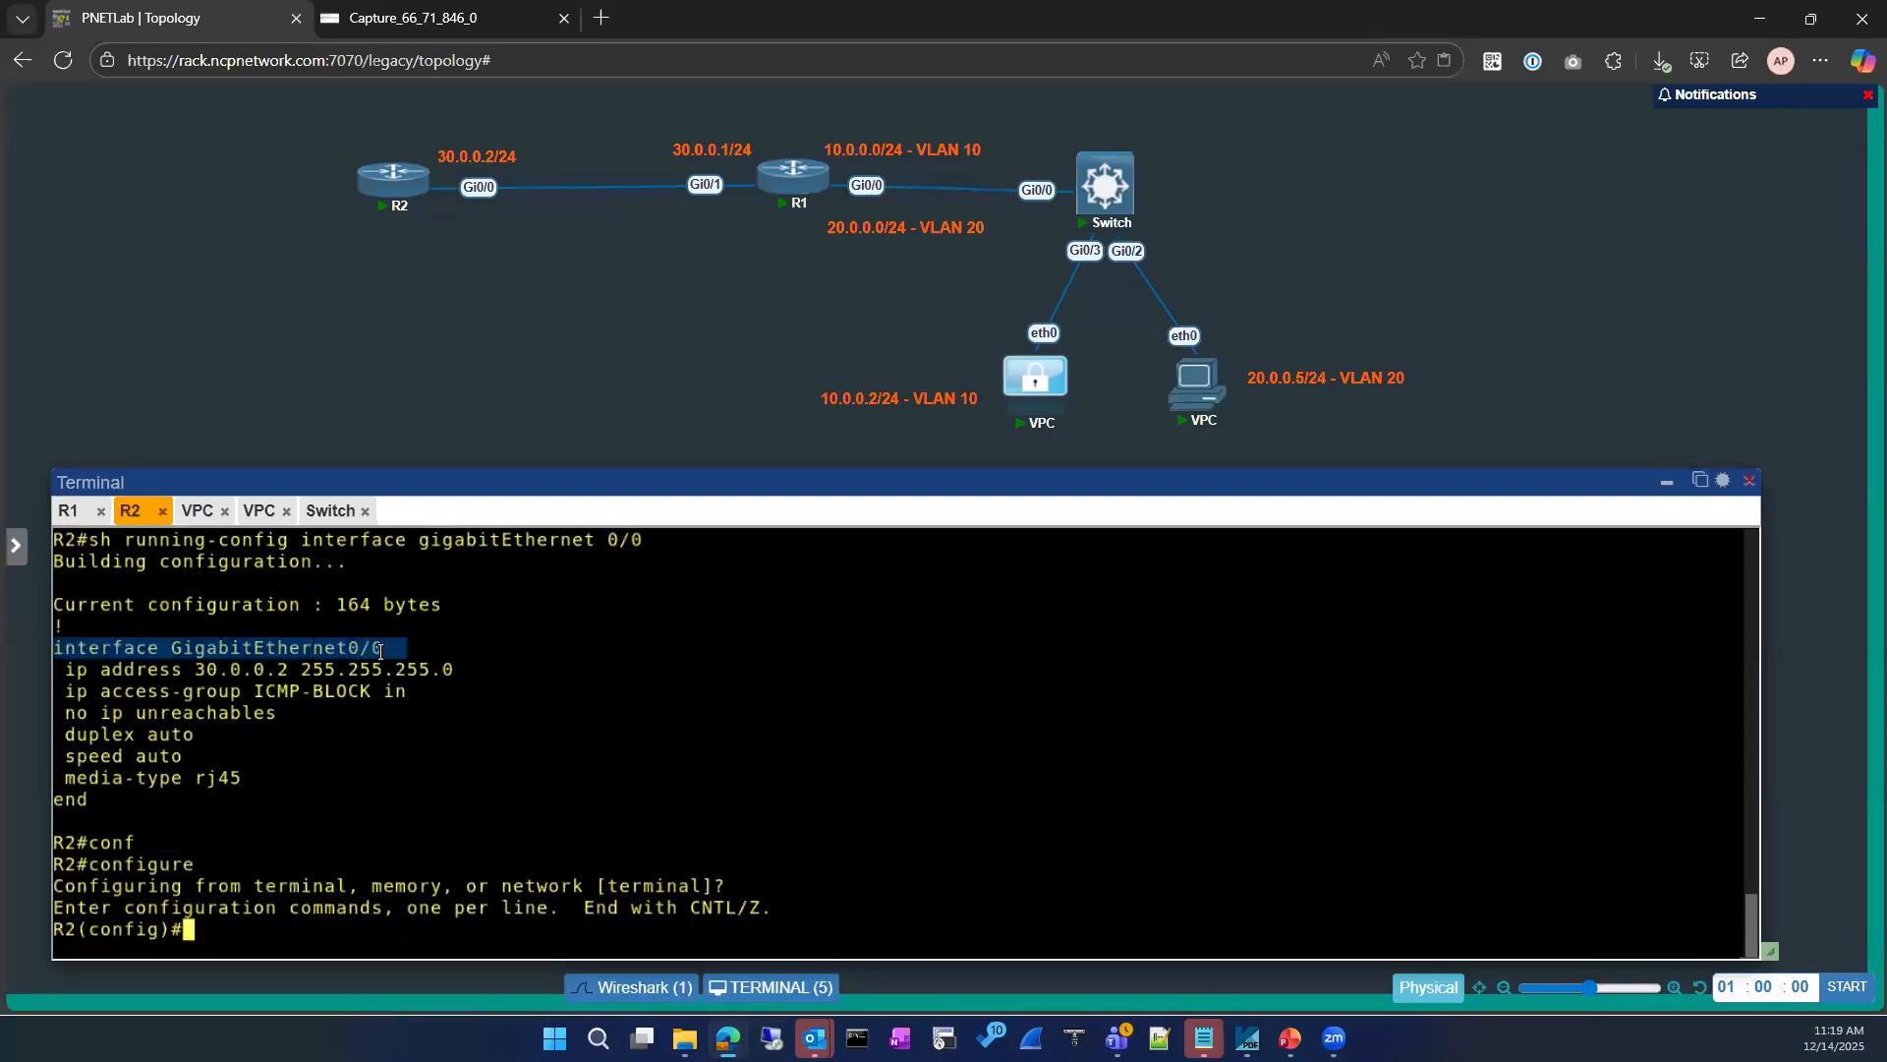
type("interface GigabitEthernet0/0")
key("Return")
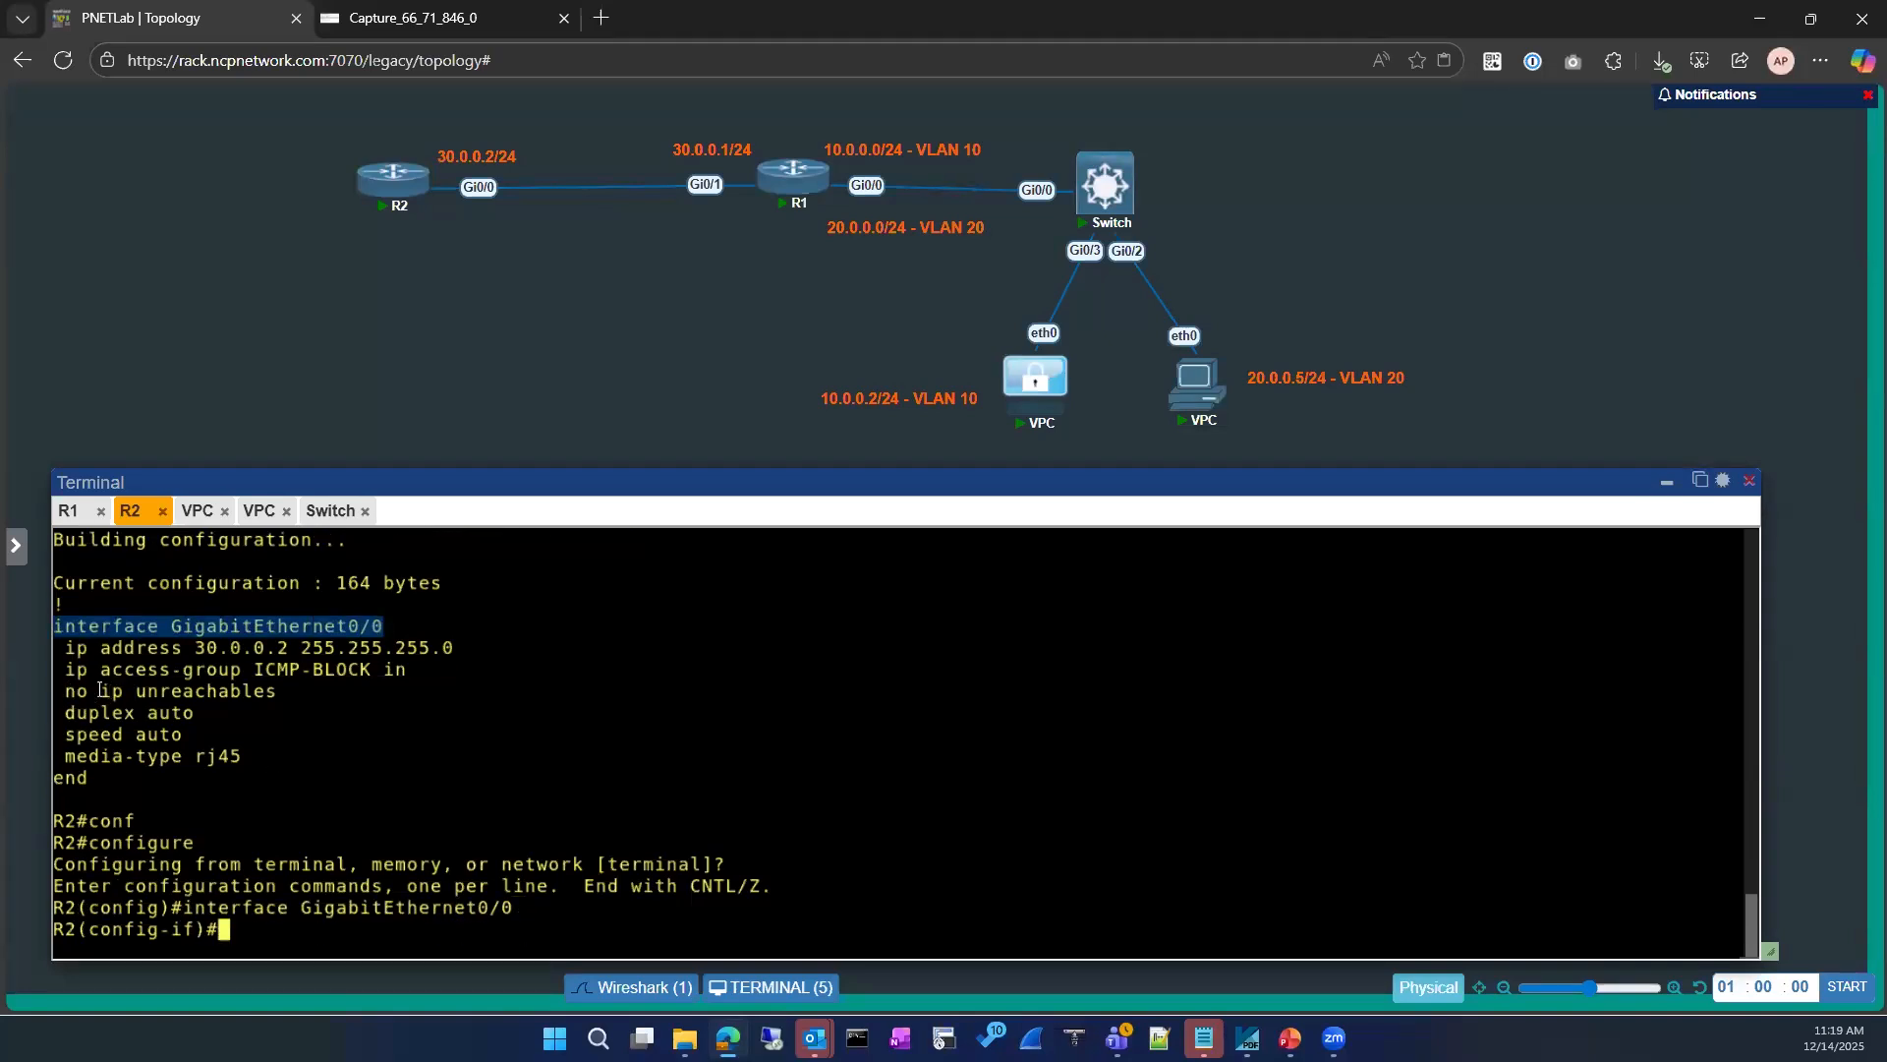
left_click_drag(102, 691, 278, 692)
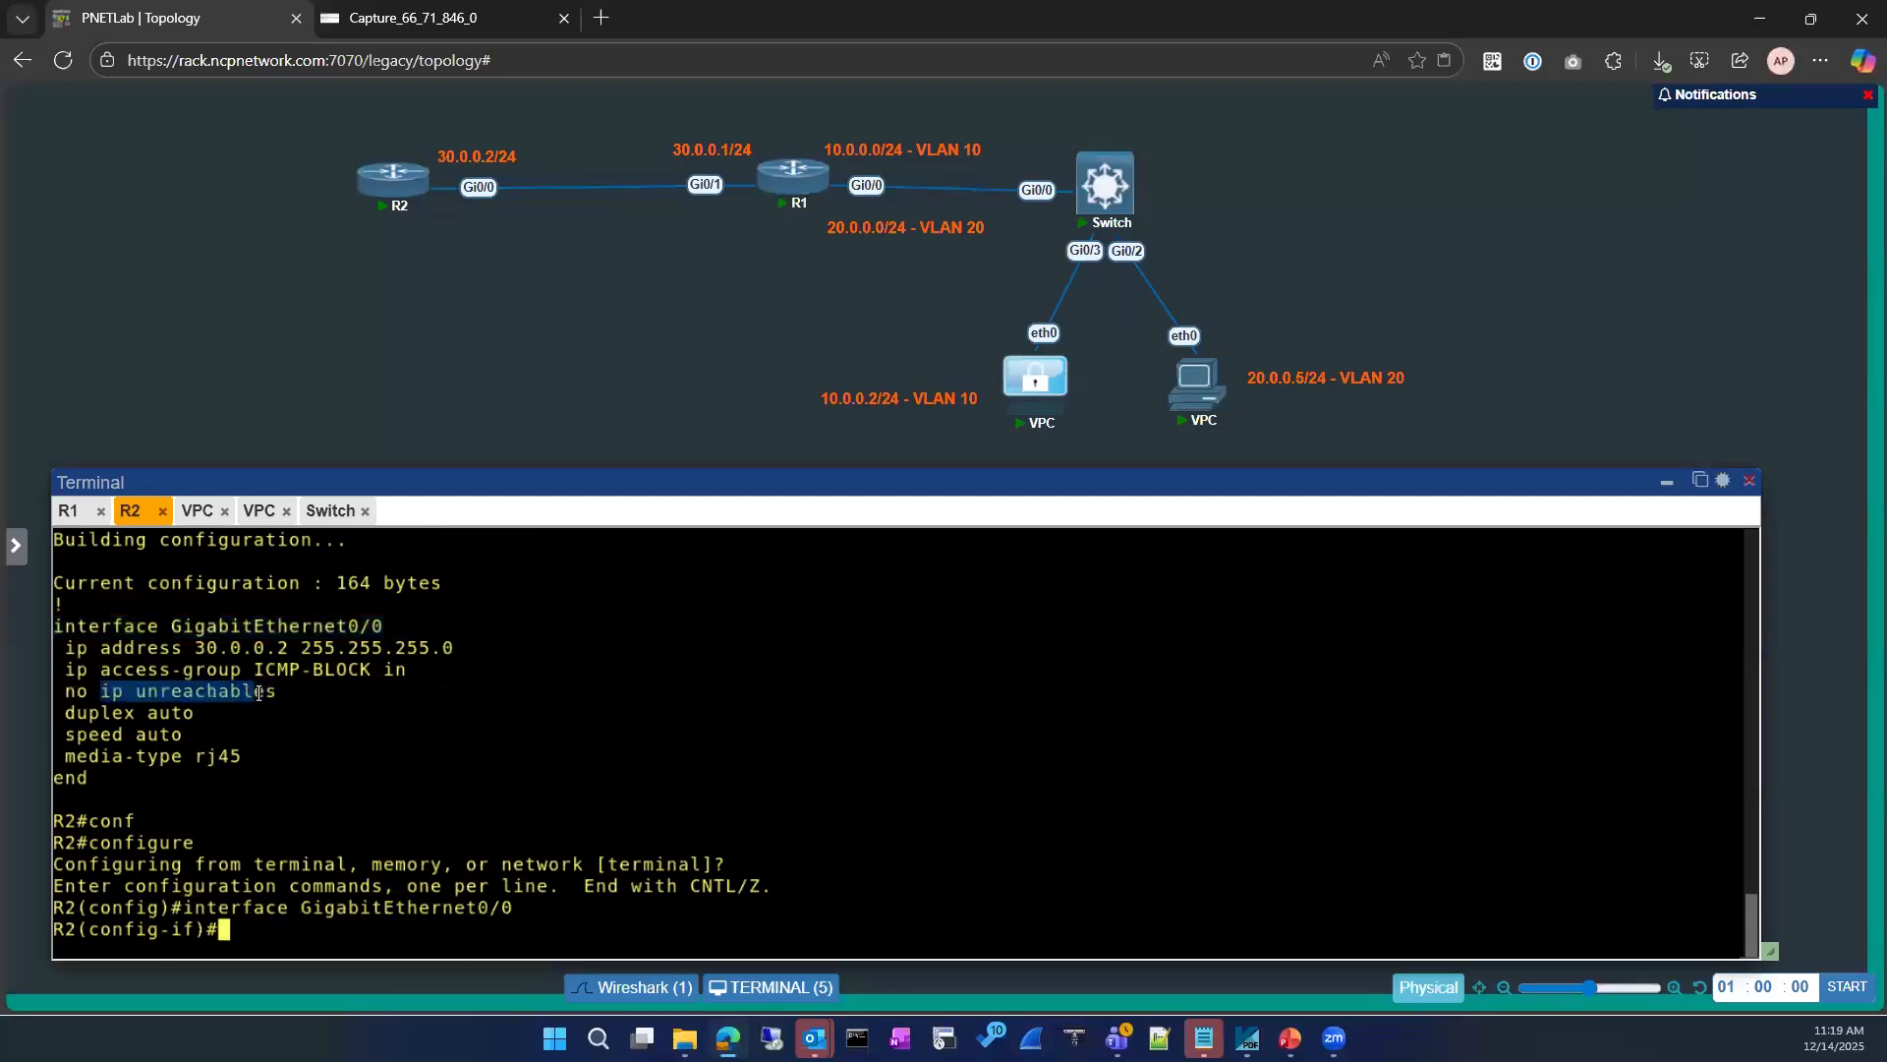
right_click(565, 691)
key("Return")
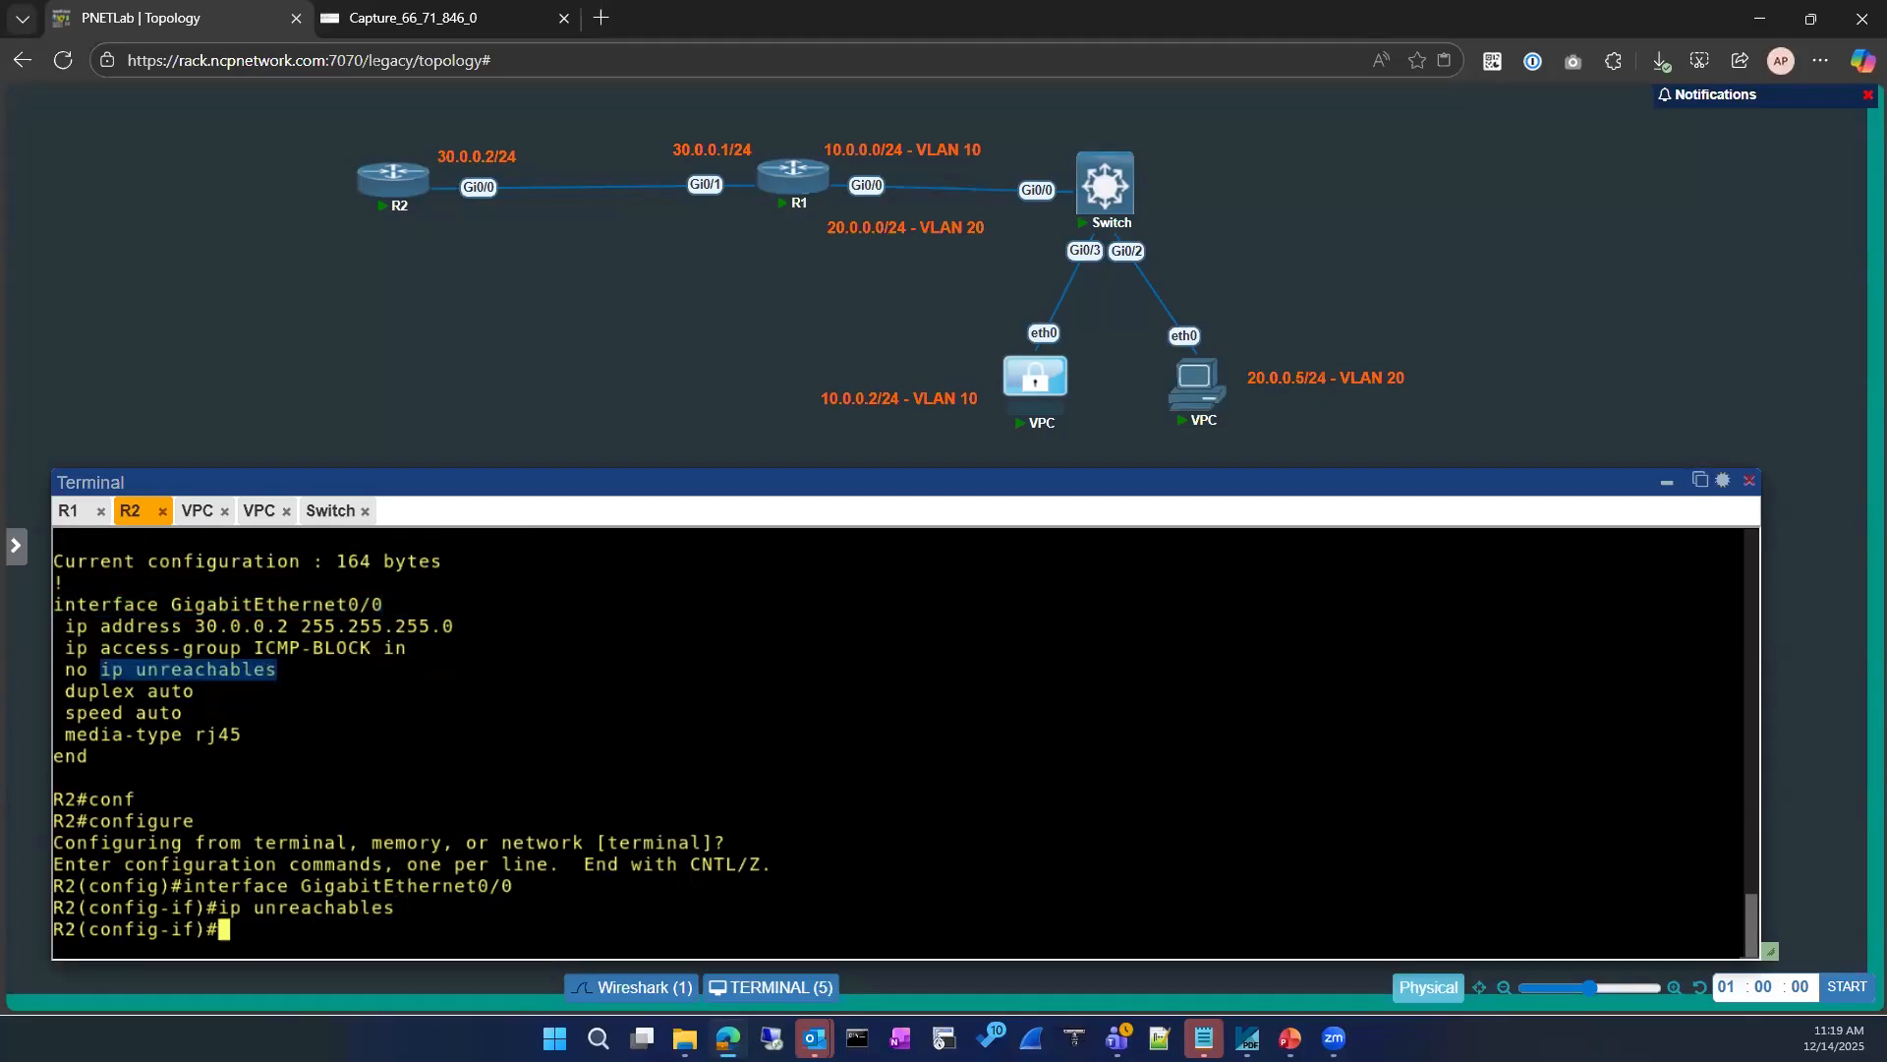
Step: Leave R2's configuration mode and show the running-config of GigabitEthernet0/0 to check the unreachables setting
type("exi")
key("Return")
type("exit")
key("Return")
key("Return")
type("sh running-")
key("Tab")
type("int")
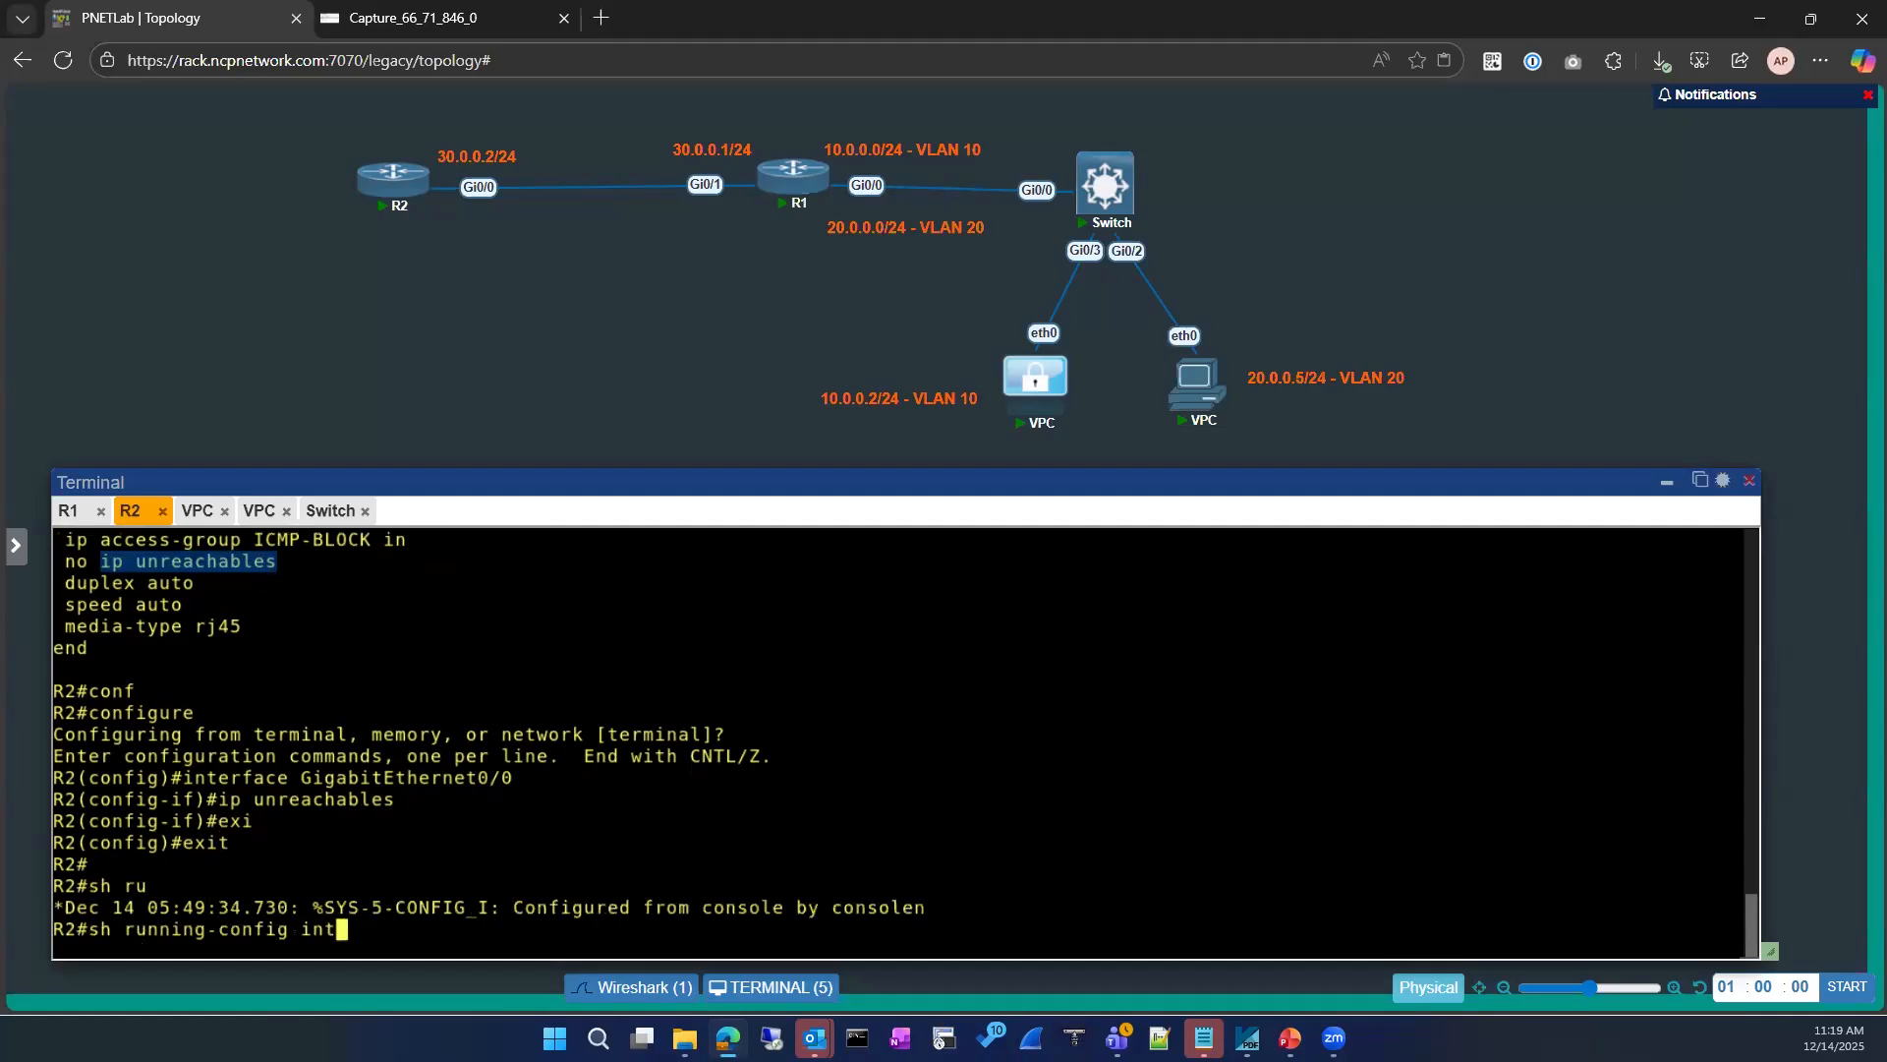
key("Tab")
scroll(253, 671, "up", 3)
left_click_drag(173, 669, 383, 669)
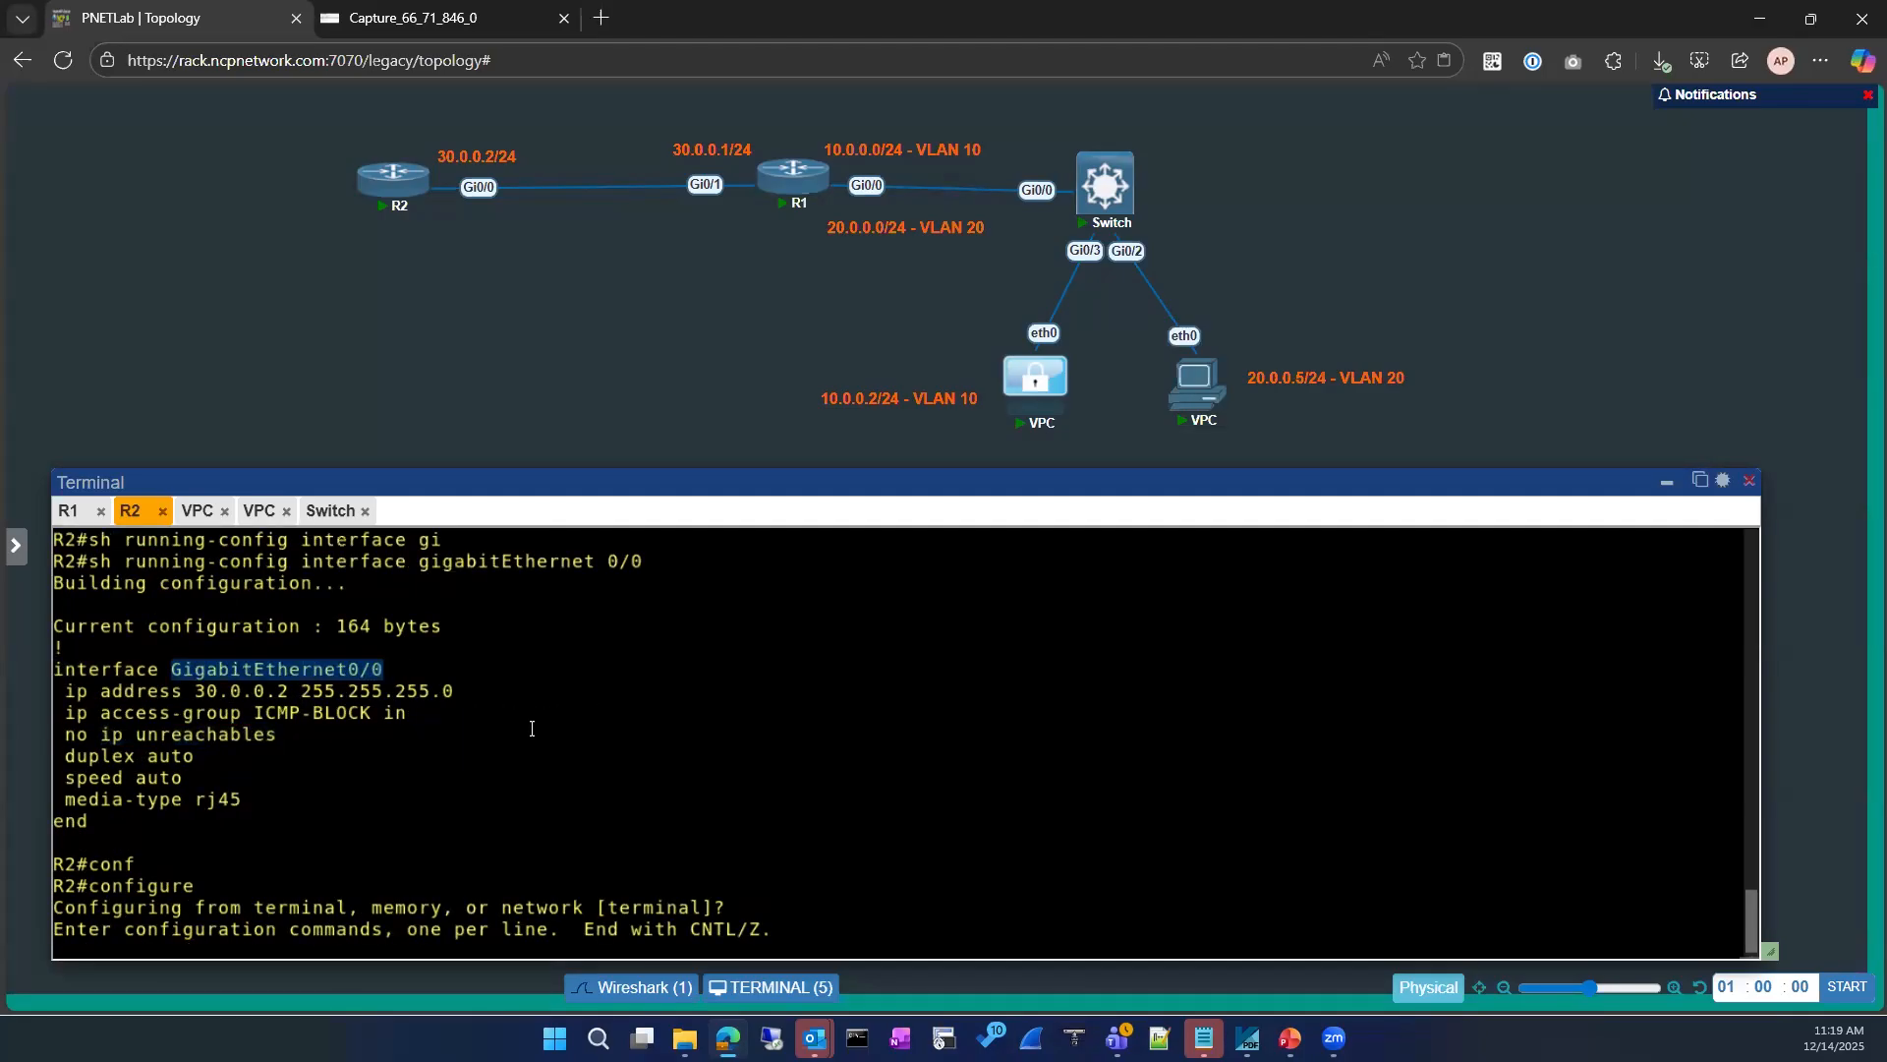
type("GigabitEthernet0/0")
key("Return")
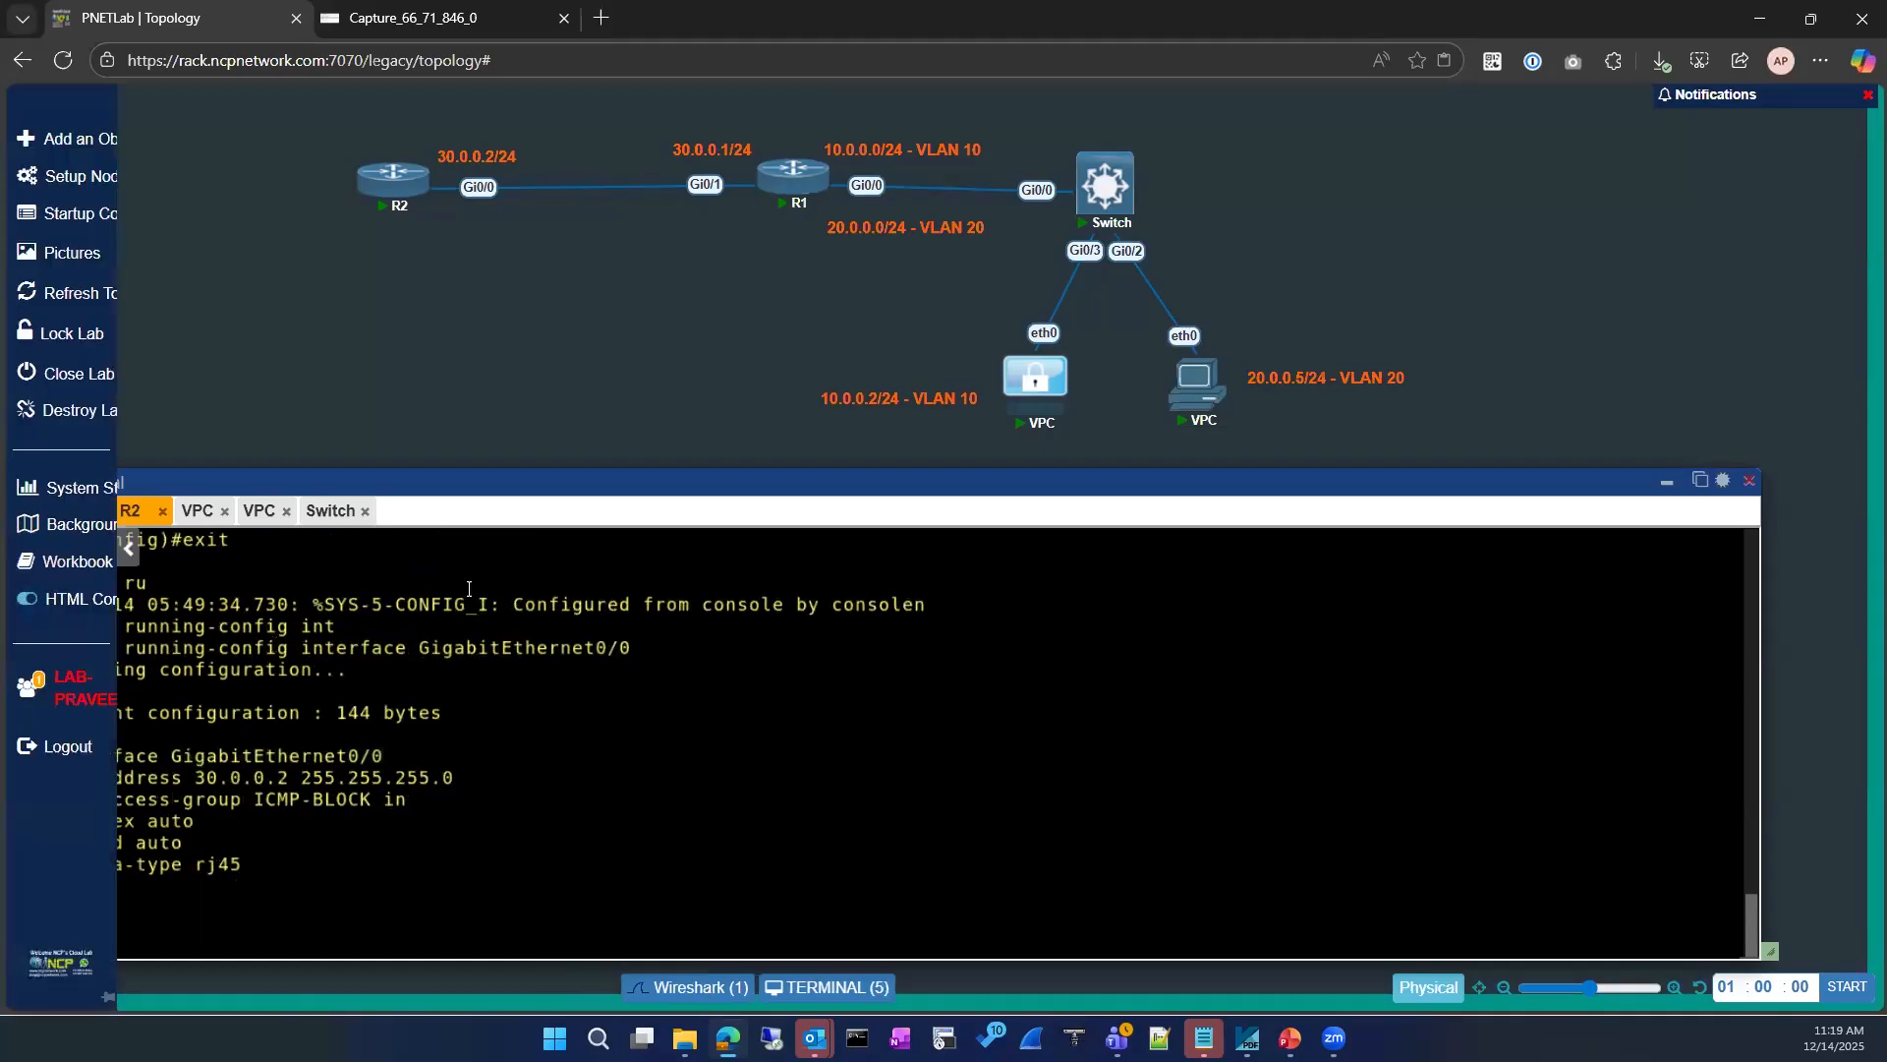
Step: Ping 8.8.8.8 from the 10.0.0.2 VPC with IP unreachables enabled on R2
left_click(197, 513)
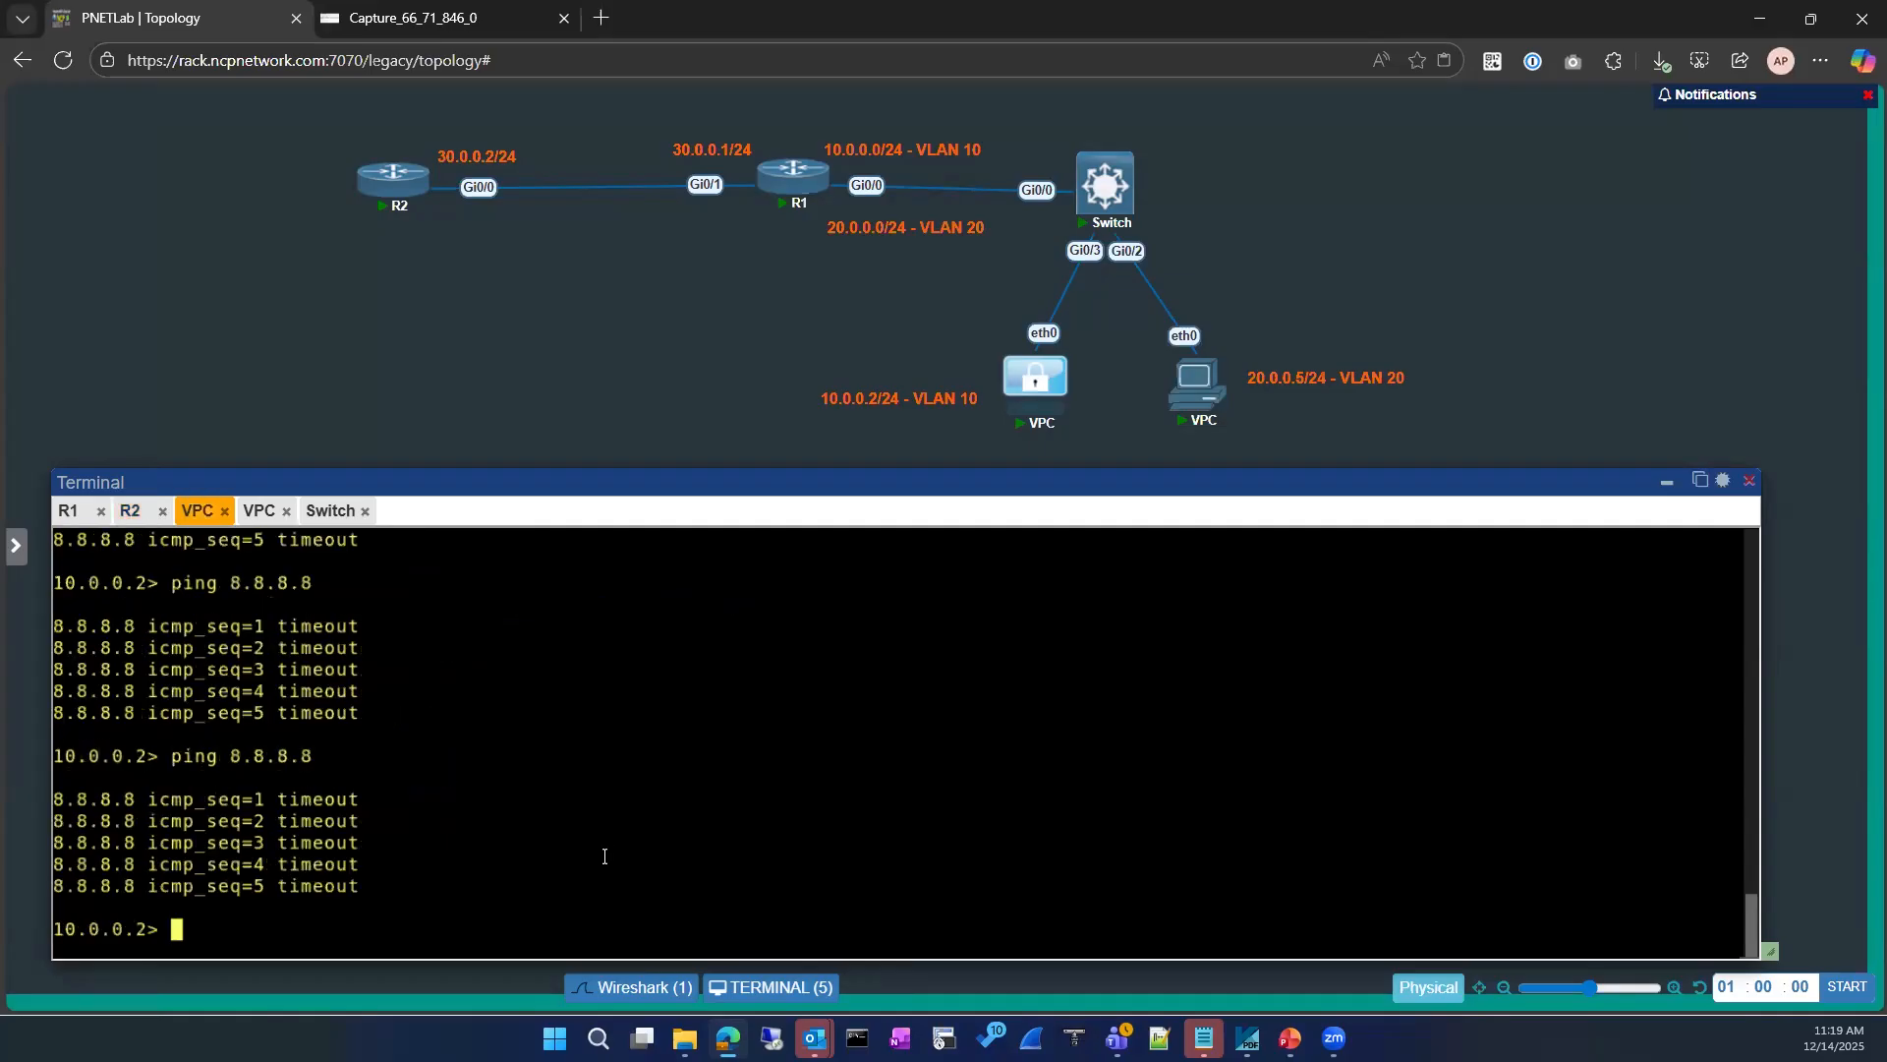
key("Up")
key("Return")
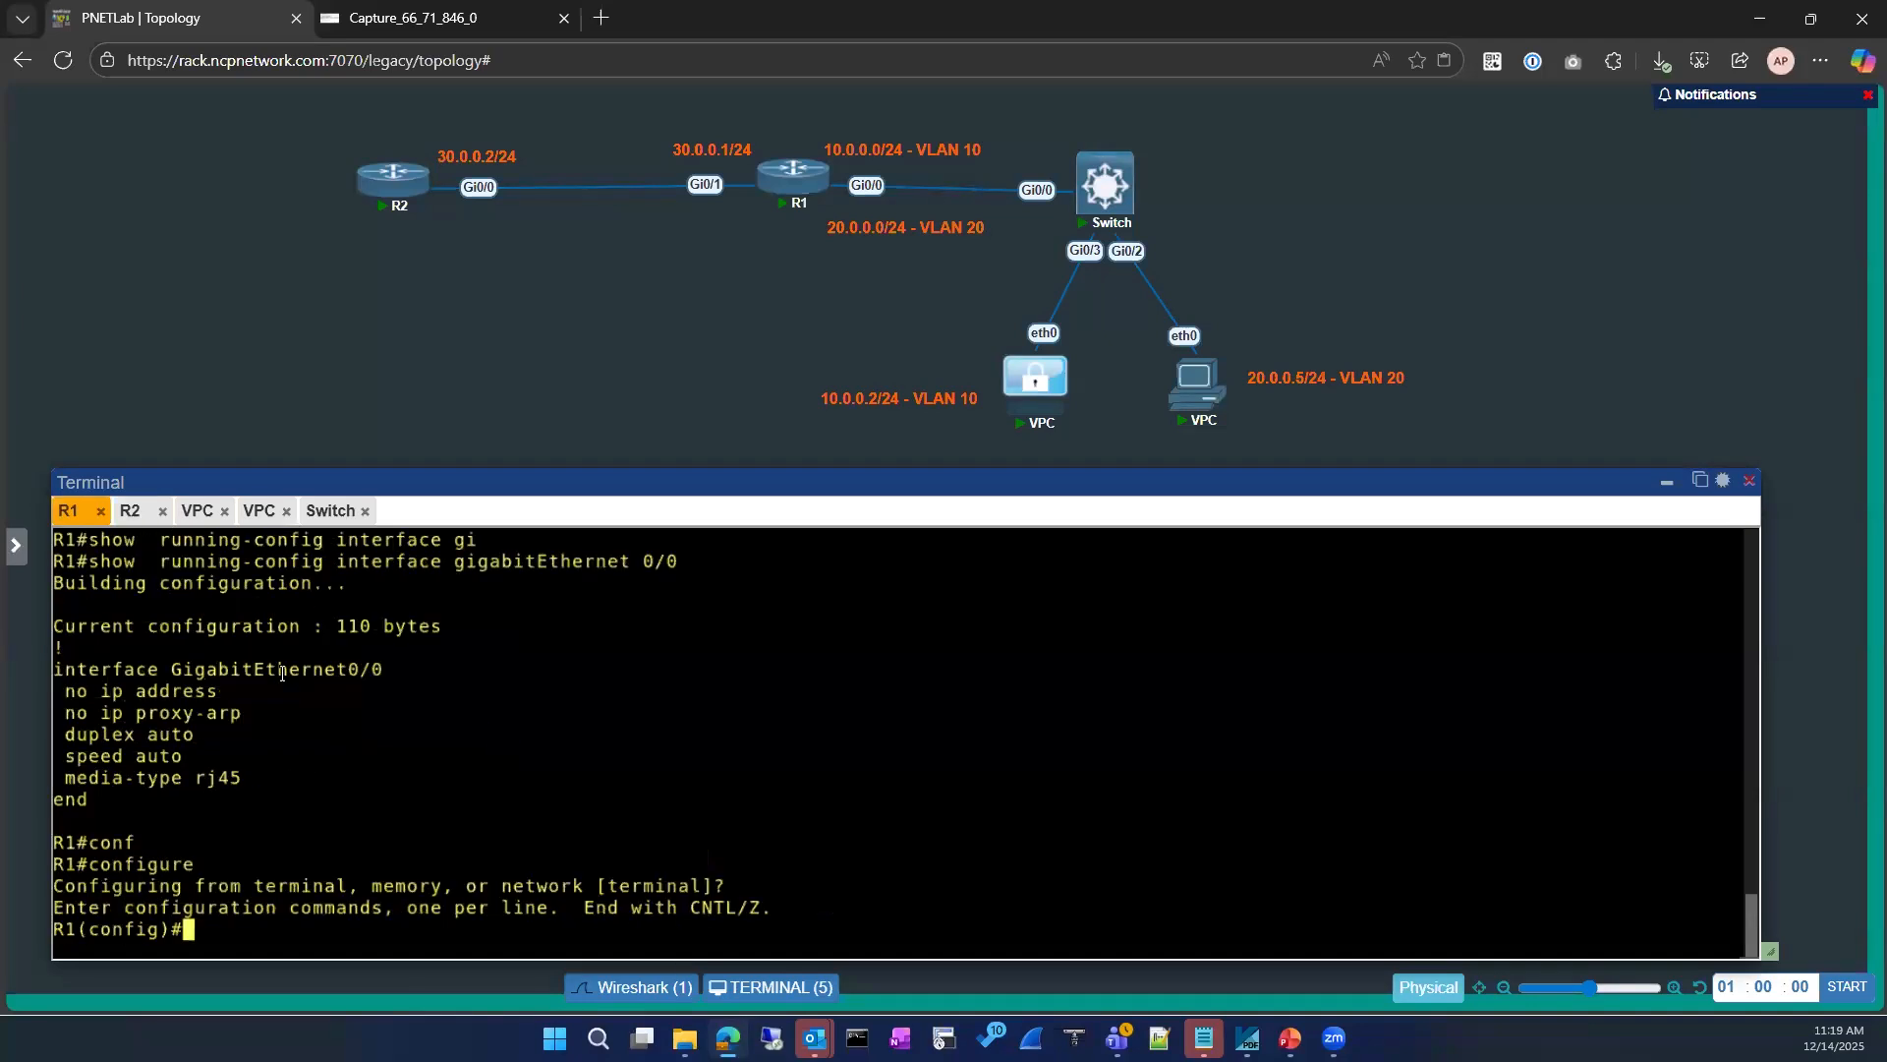
Step: Enter interface configuration mode for GigabitEthernet0/0 on R2
left_click_drag(56, 673, 378, 672)
key("ctrl+c")
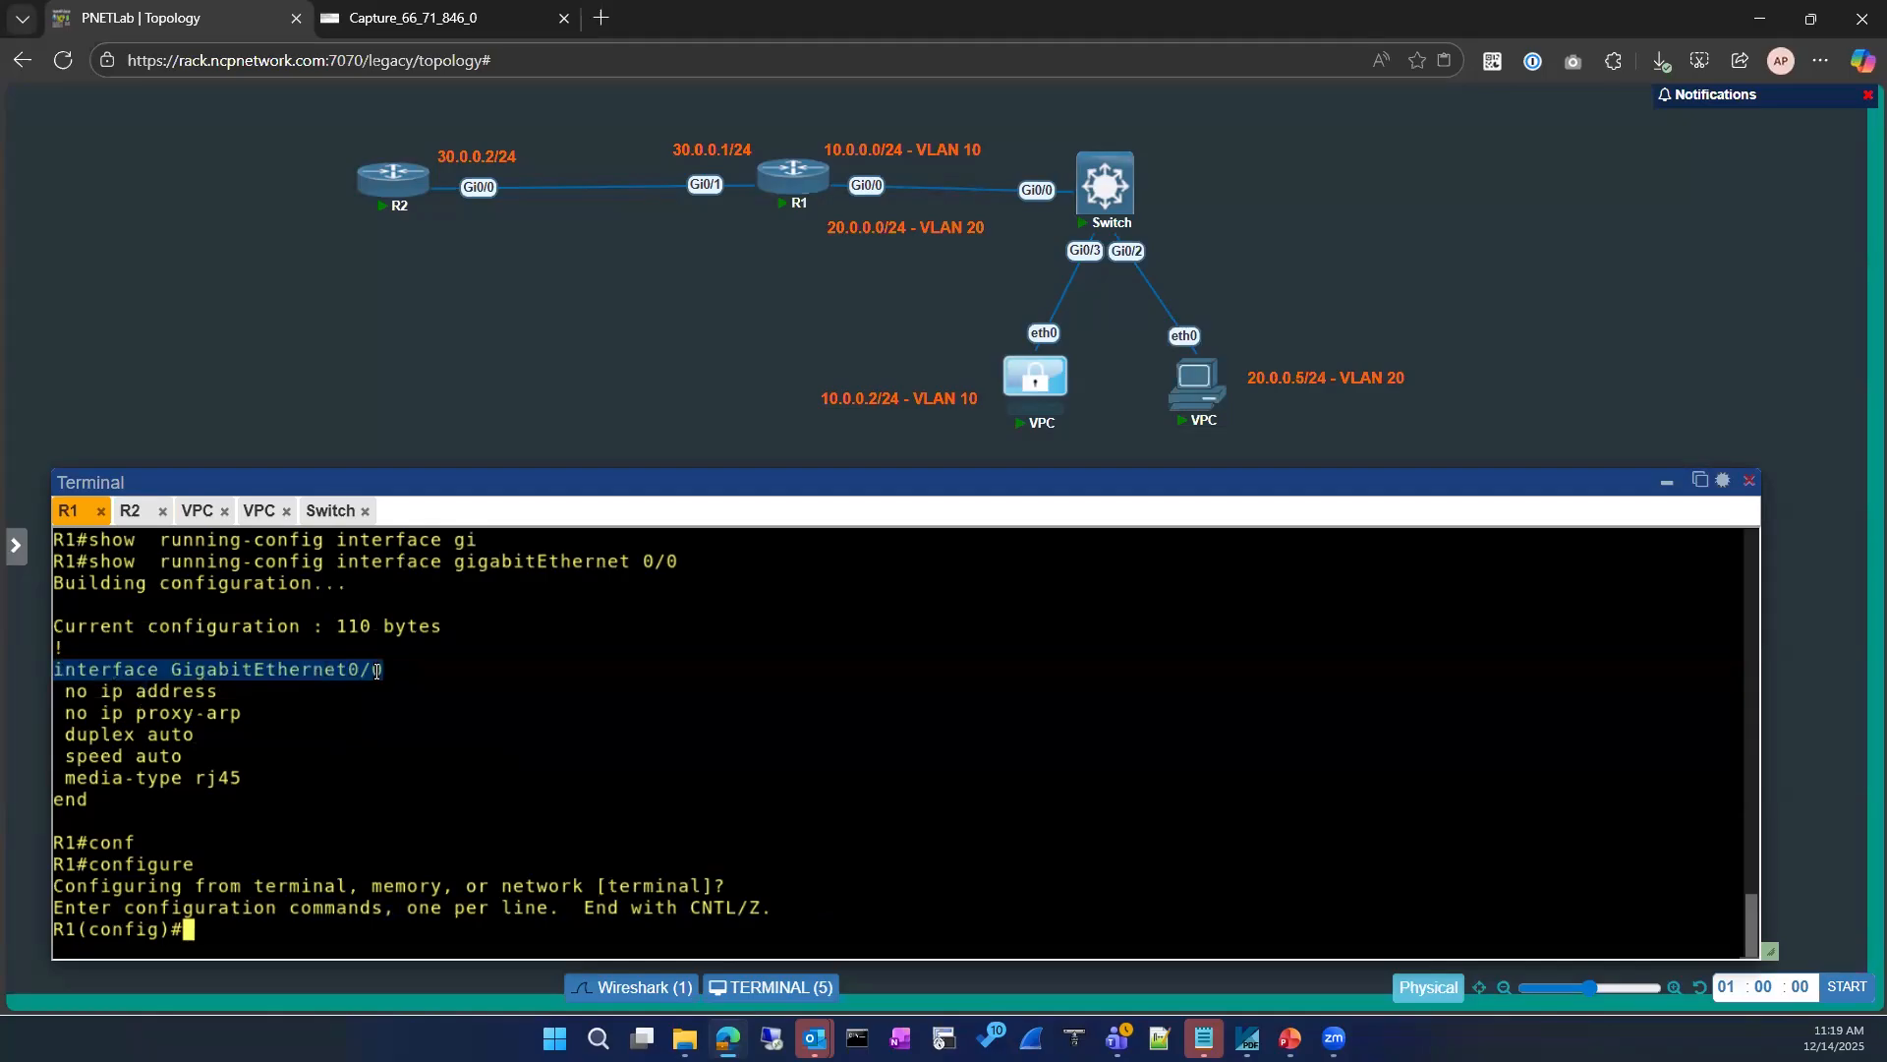
left_click(132, 511)
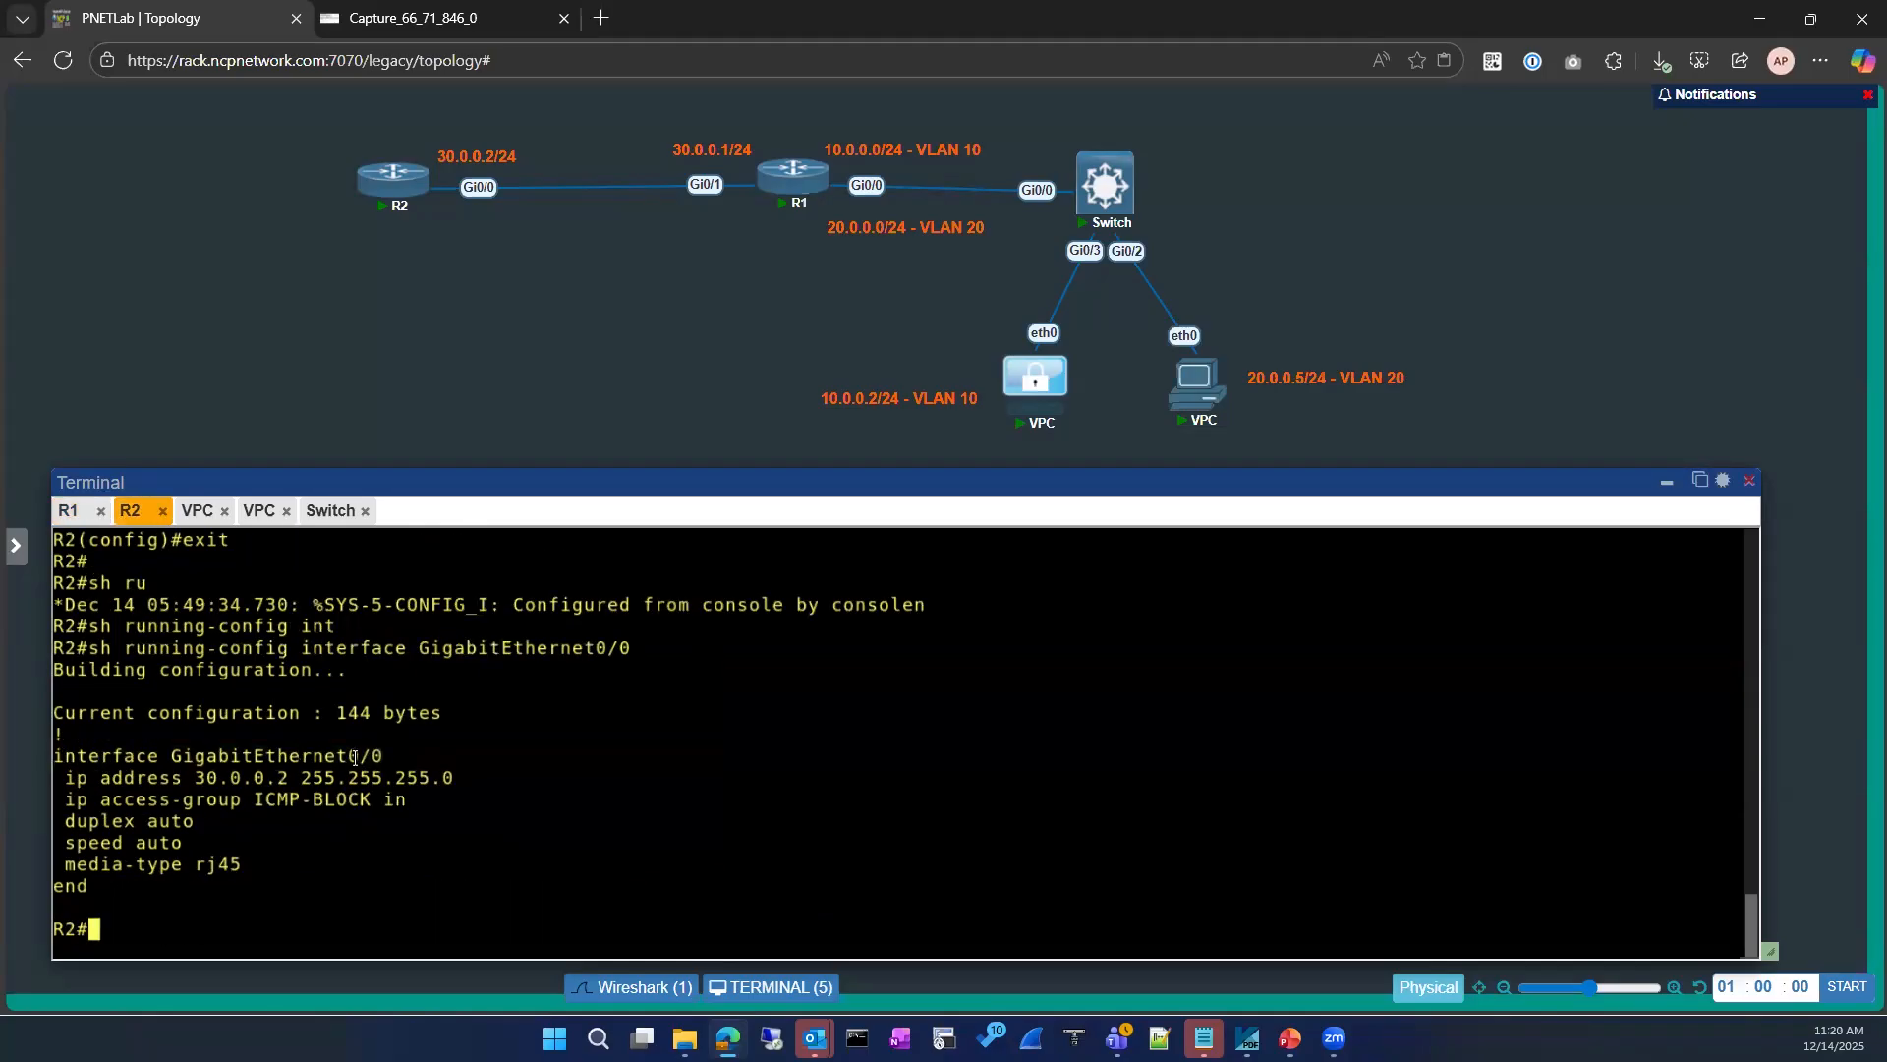
triple_click(355, 757)
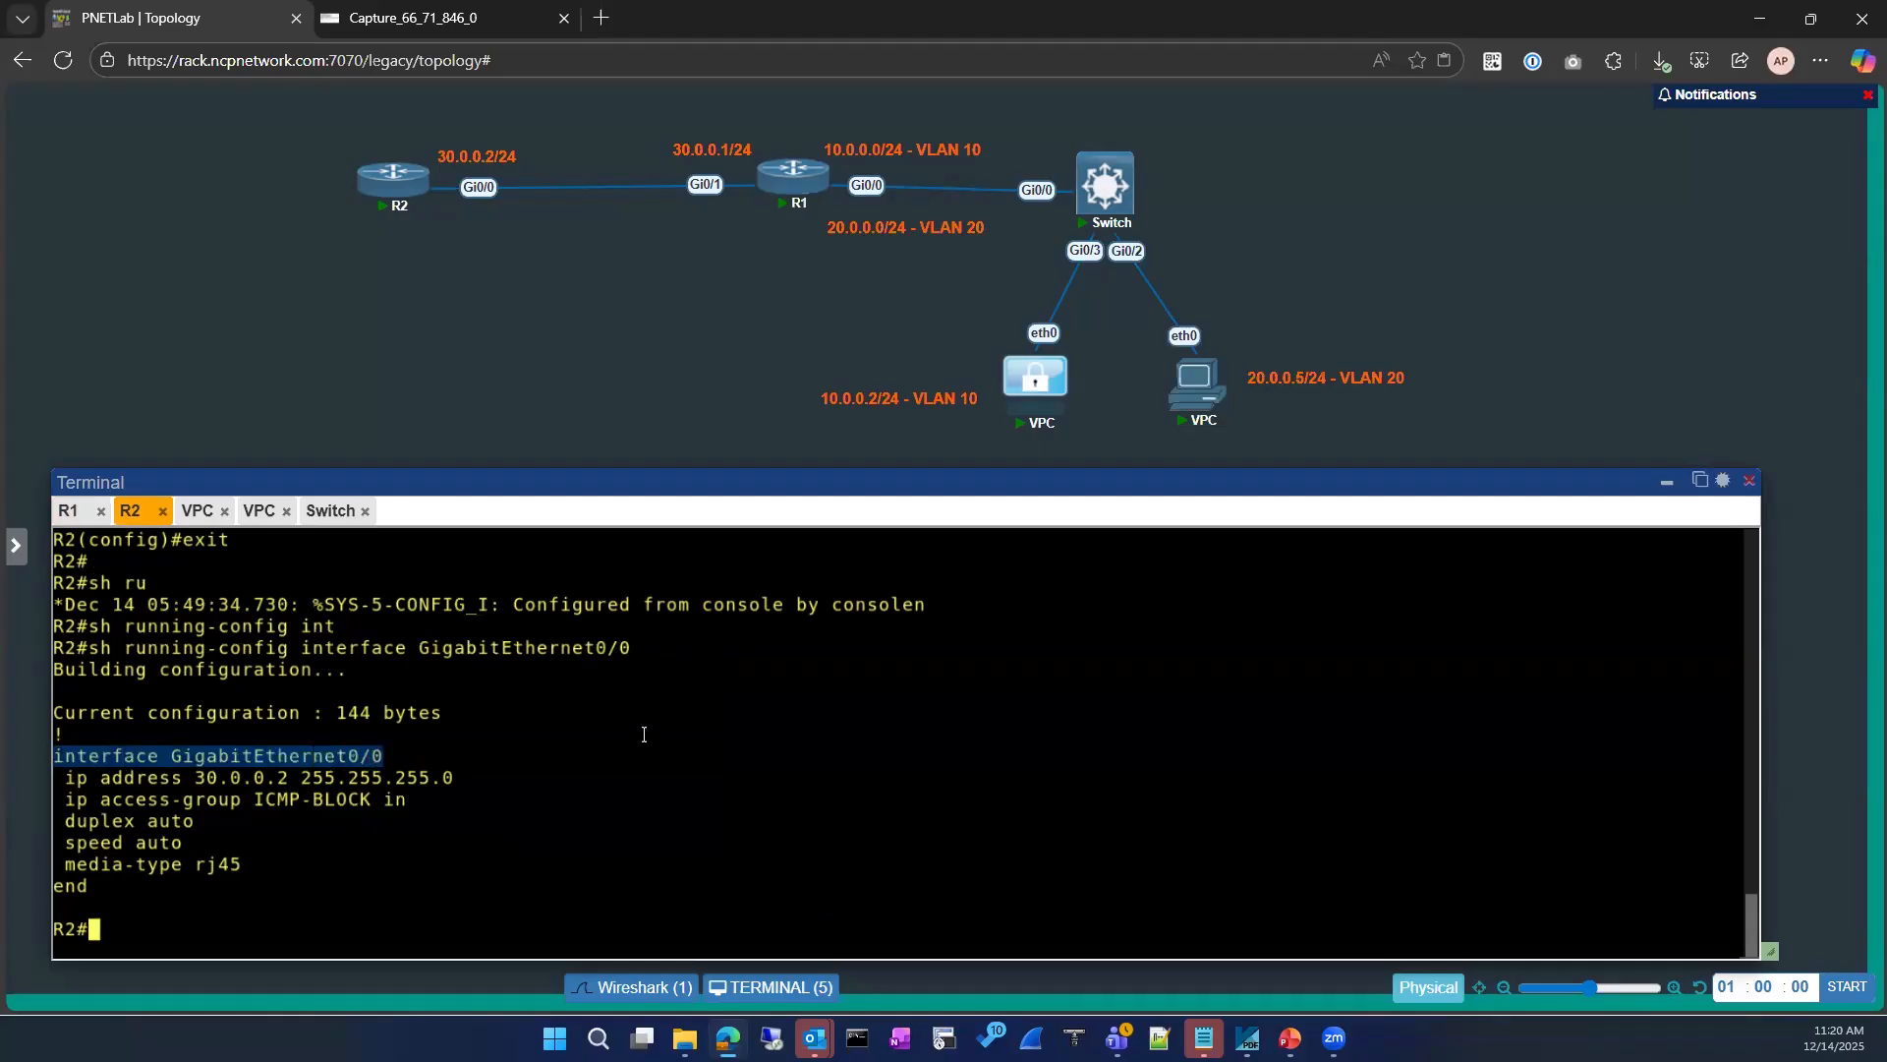
key("ctrl+v")
key("BackSpace")
key("BackSpace")
key("BackSpace")
key("BackSpace")
key("BackSpace")
key("BackSpace")
key("BackSpace")
key("BackSpace")
key("BackSpace")
key("BackSpace")
key("BackSpace")
key("BackSpace")
key("BackSpace")
key("BackSpace")
key("BackSpace")
key("BackSpace")
key("BackSpace")
key("BackSpace")
key("BackSpace")
key("BackSpace")
key("BackSpace")
key("BackSpace")
key("BackSpace")
key("BackSpace")
key("BackSpace")
key("BackSpace")
key("BackSpace")
key("BackSpace")
type("conf")
key("Tab")
key("Return")
key("Return")
key("ctrl+v")
key("Return")
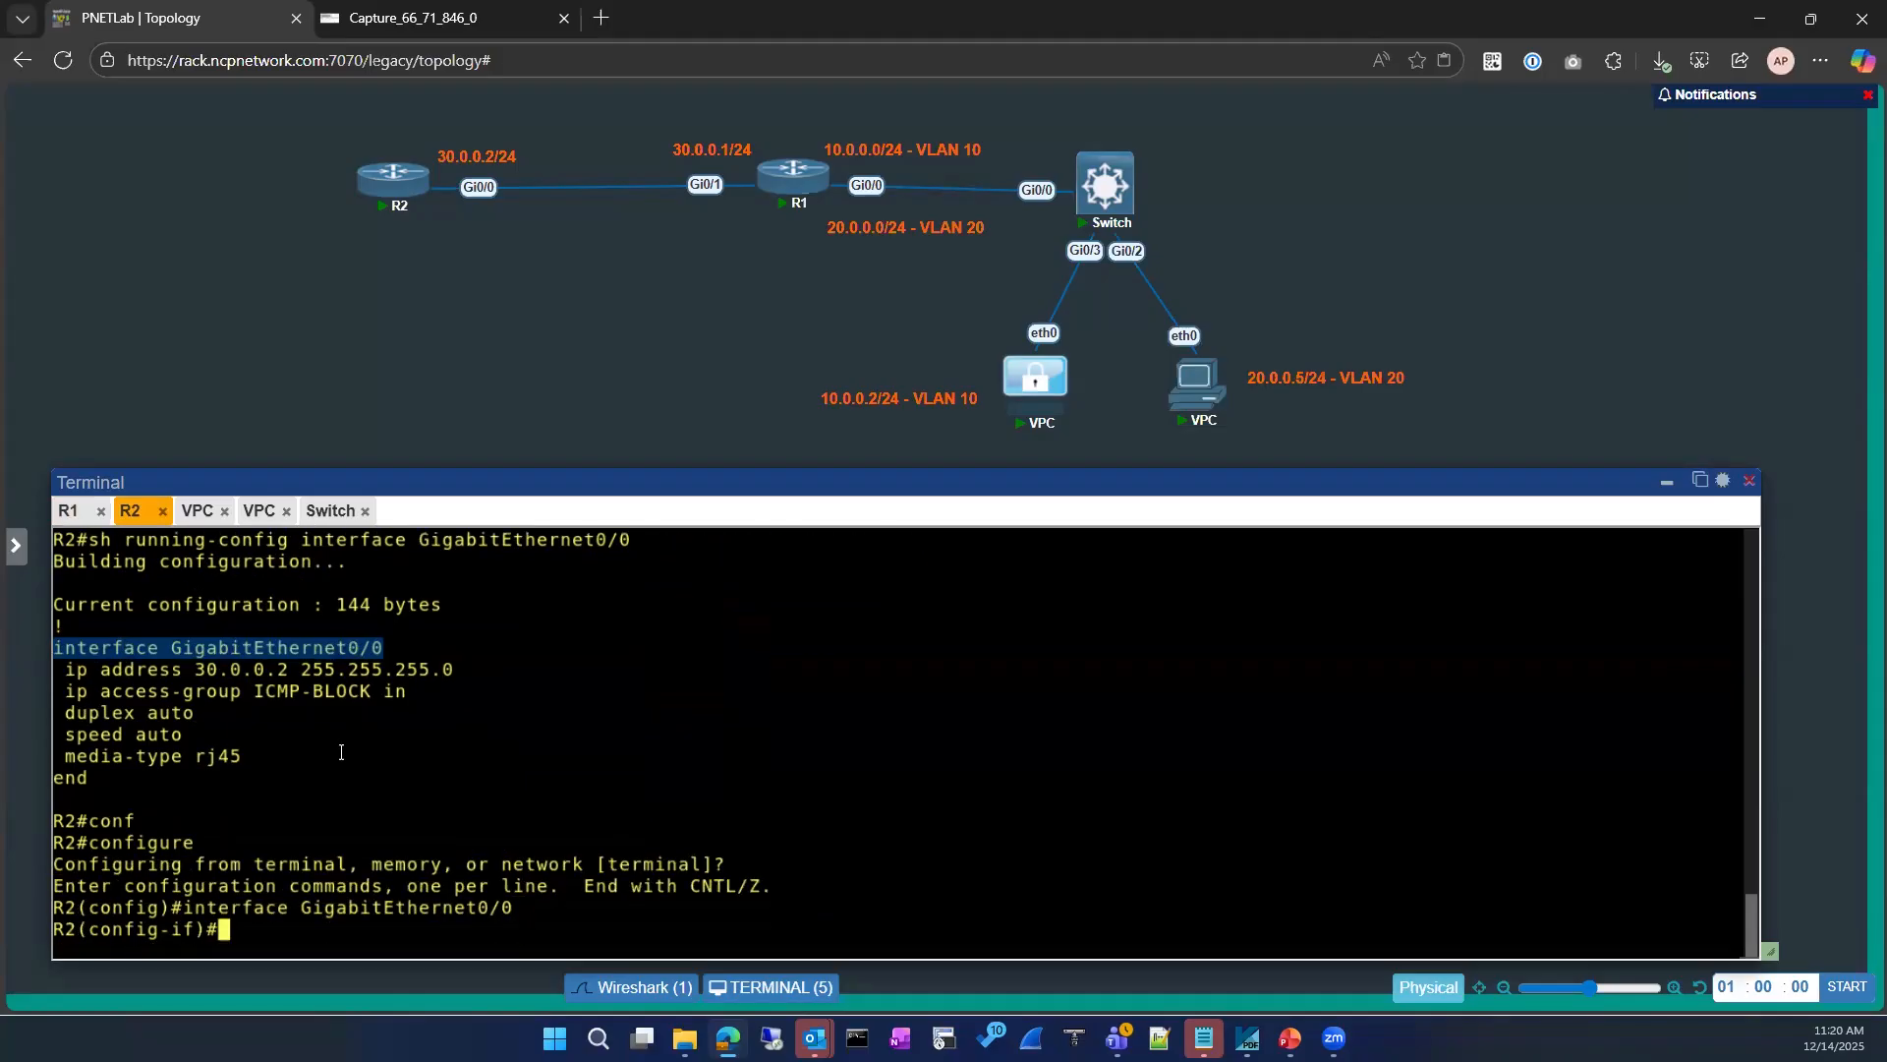
Step: Disable ICMP unreachables on R2's GigabitEthernet0/0 with no ip unreachables
type("ip unr")
key("Tab")
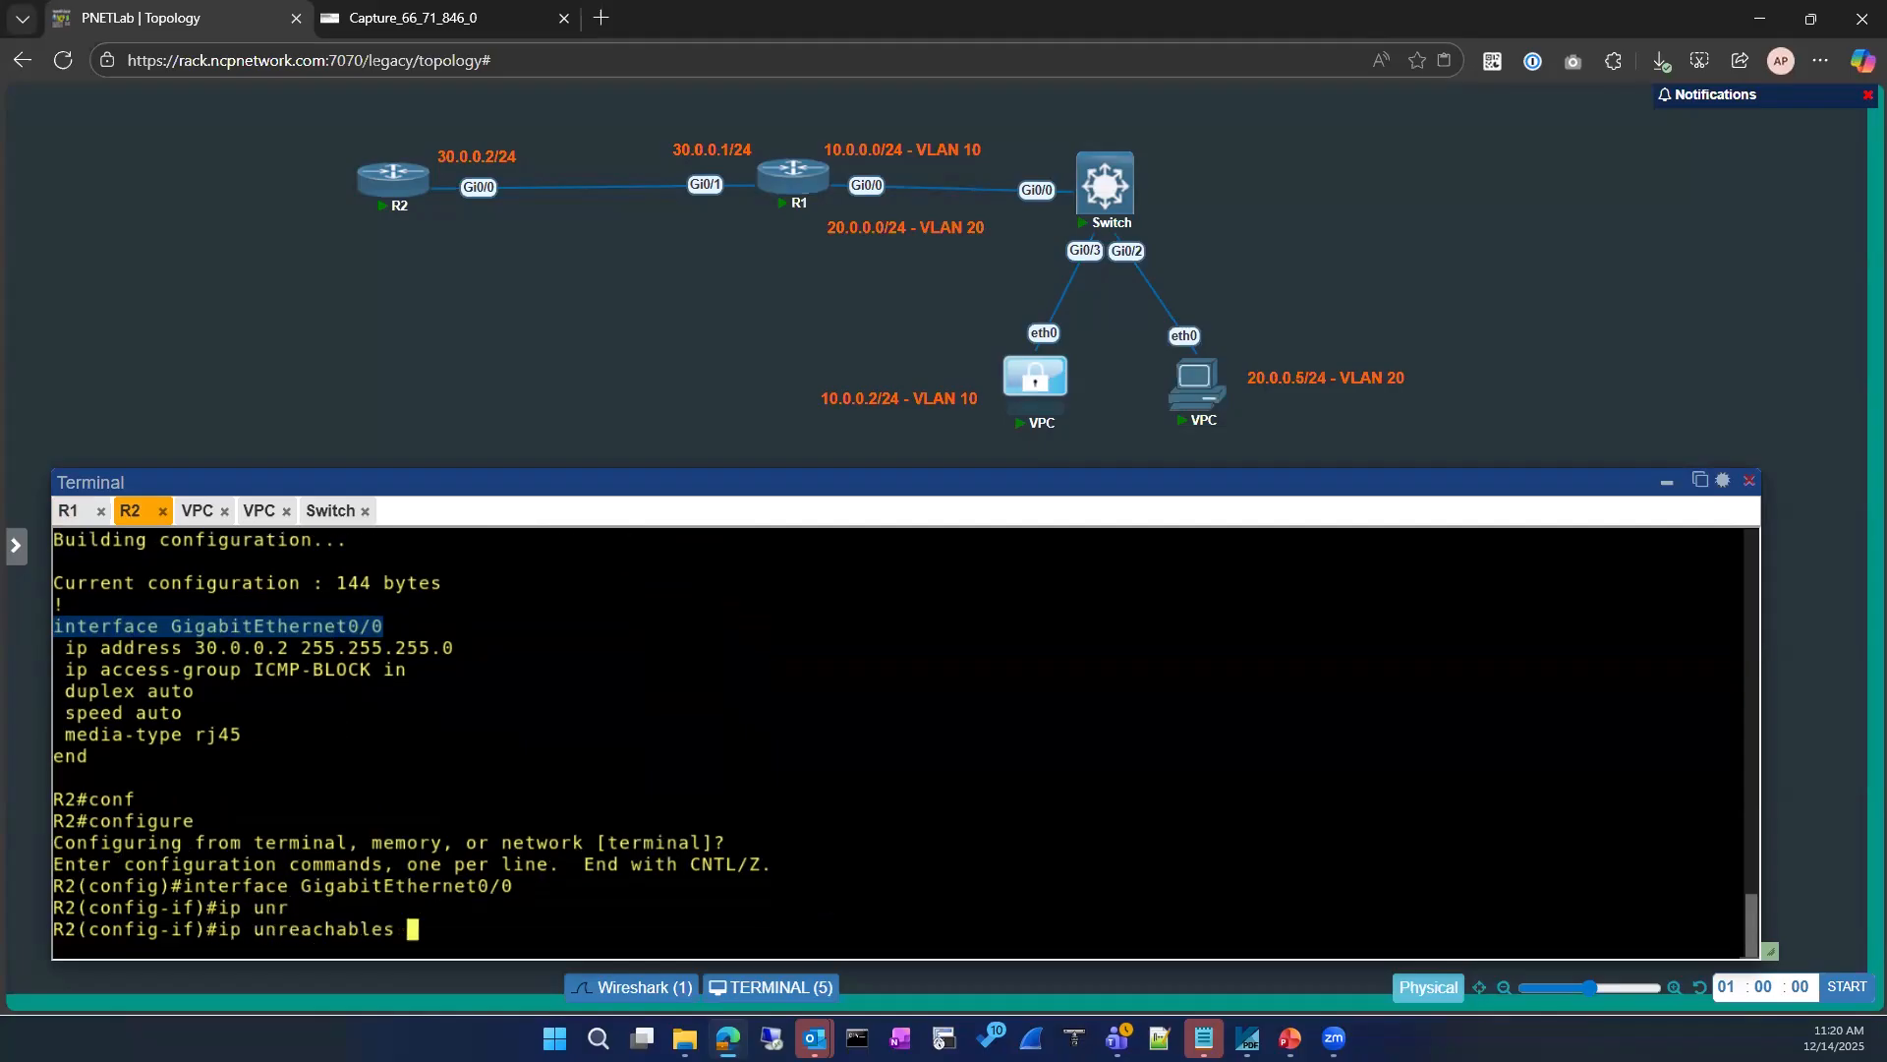
key("BackSpace")
key("Left")
key("Left")
key("Left")
key("Left")
key("Left")
key("Left")
key("Left")
key("Left")
key("Left")
key("Left")
key("Left")
key("Left")
key("Left")
key("Left")
key("Left")
type("no")
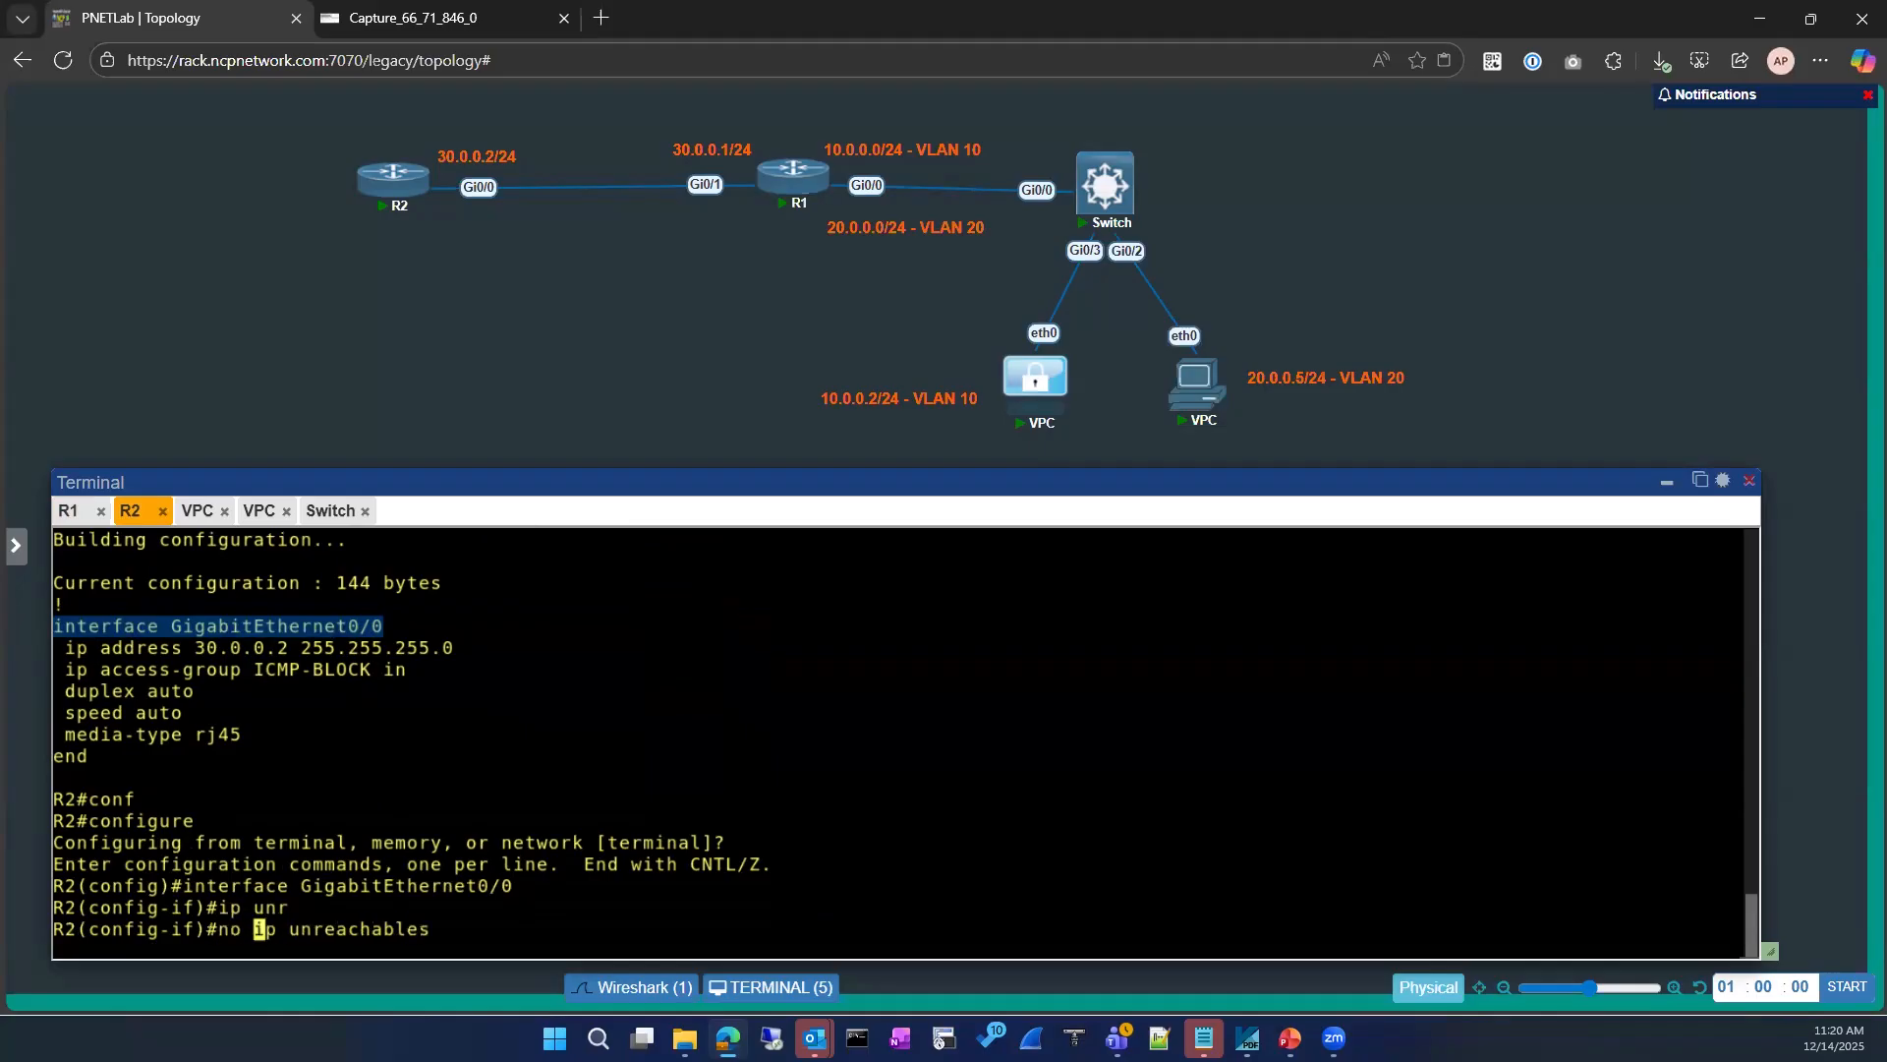
key("Return")
key("Return")
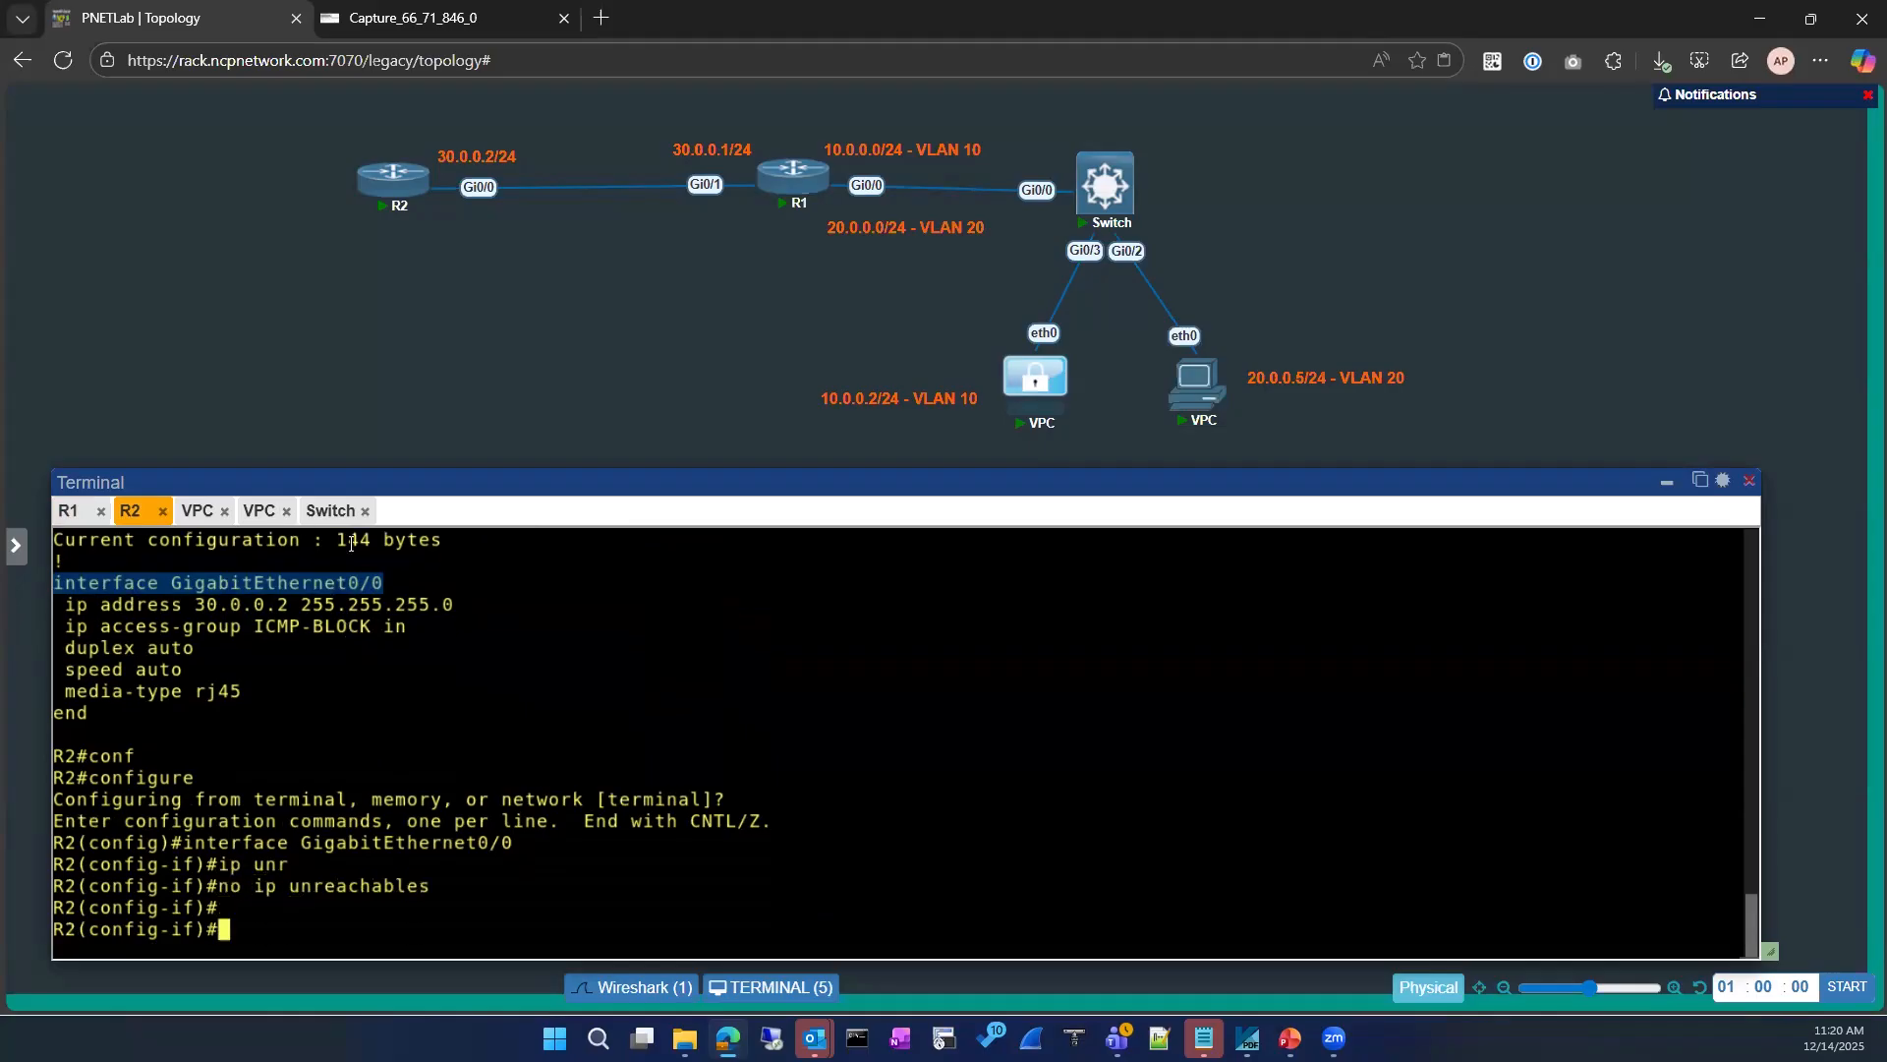
Step: Ping 8.8.8.8 from the 10.0.0.2 VPC with IP unreachables disabled on R2
left_click(197, 512)
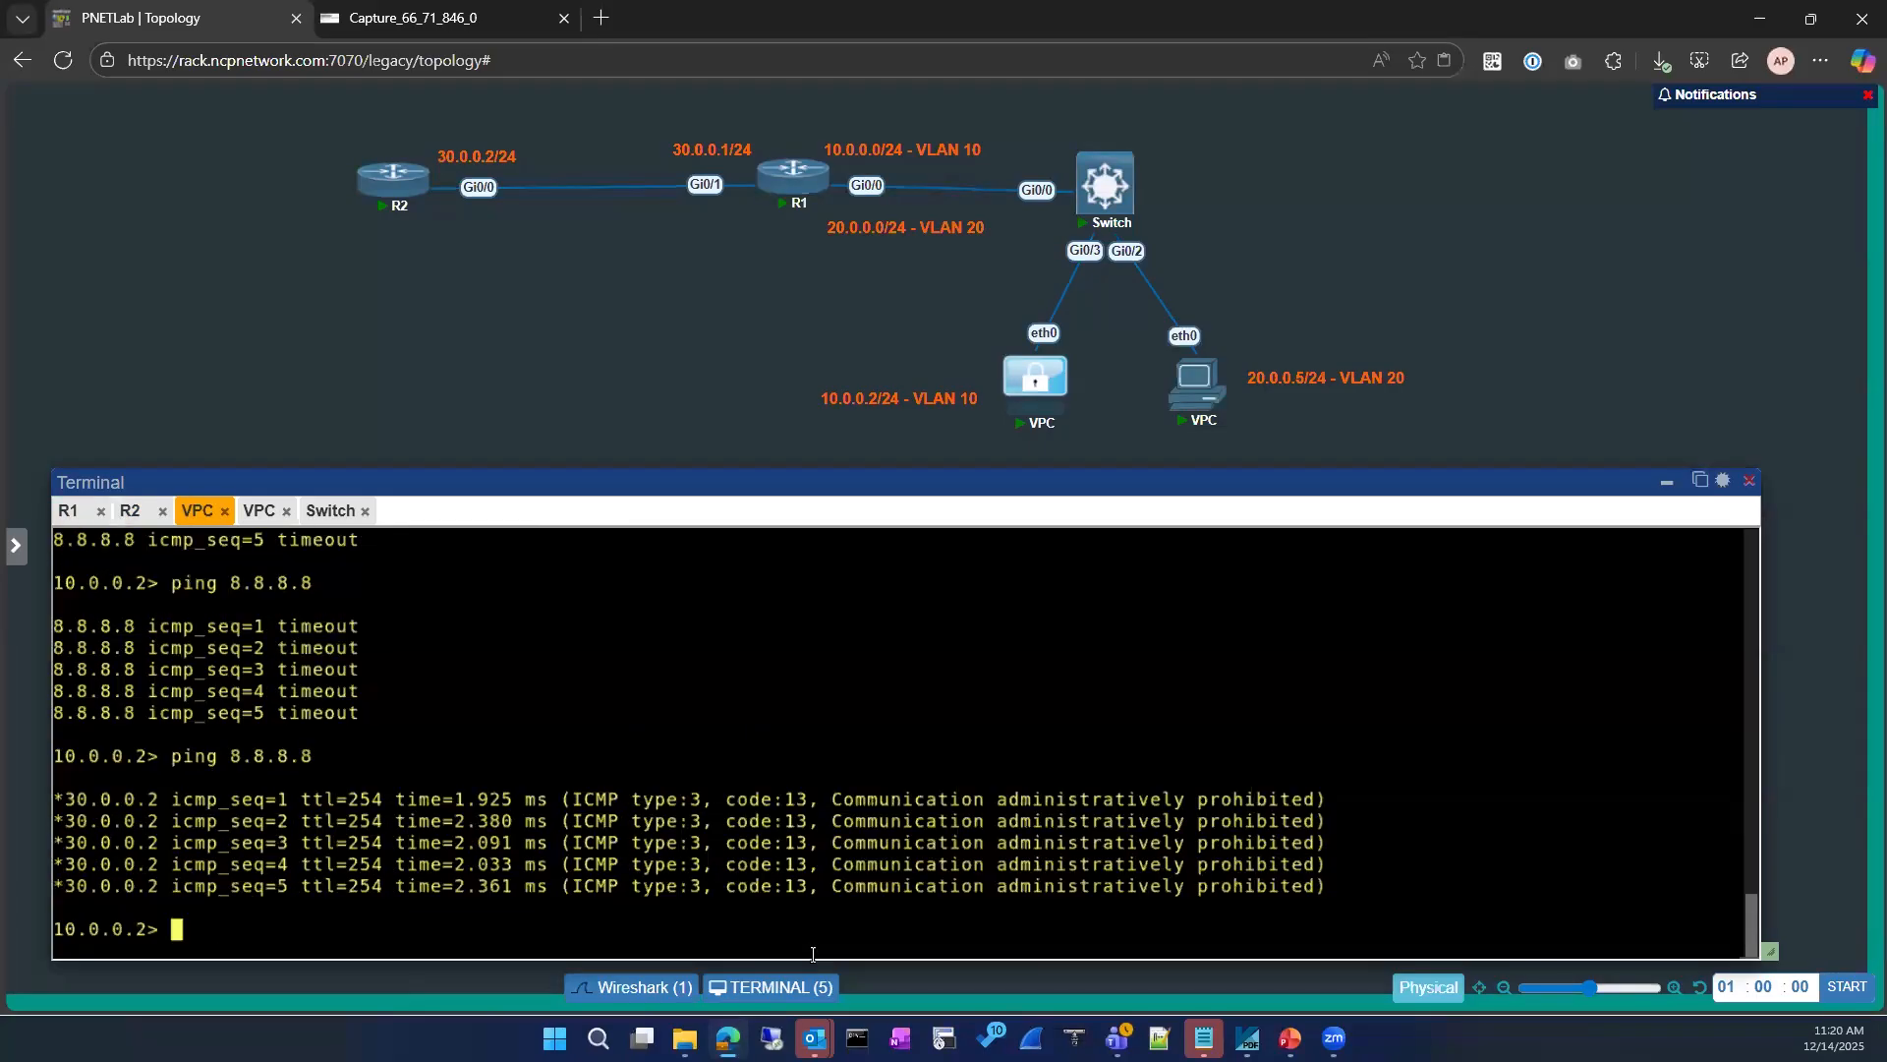
key("Up")
key("Return")
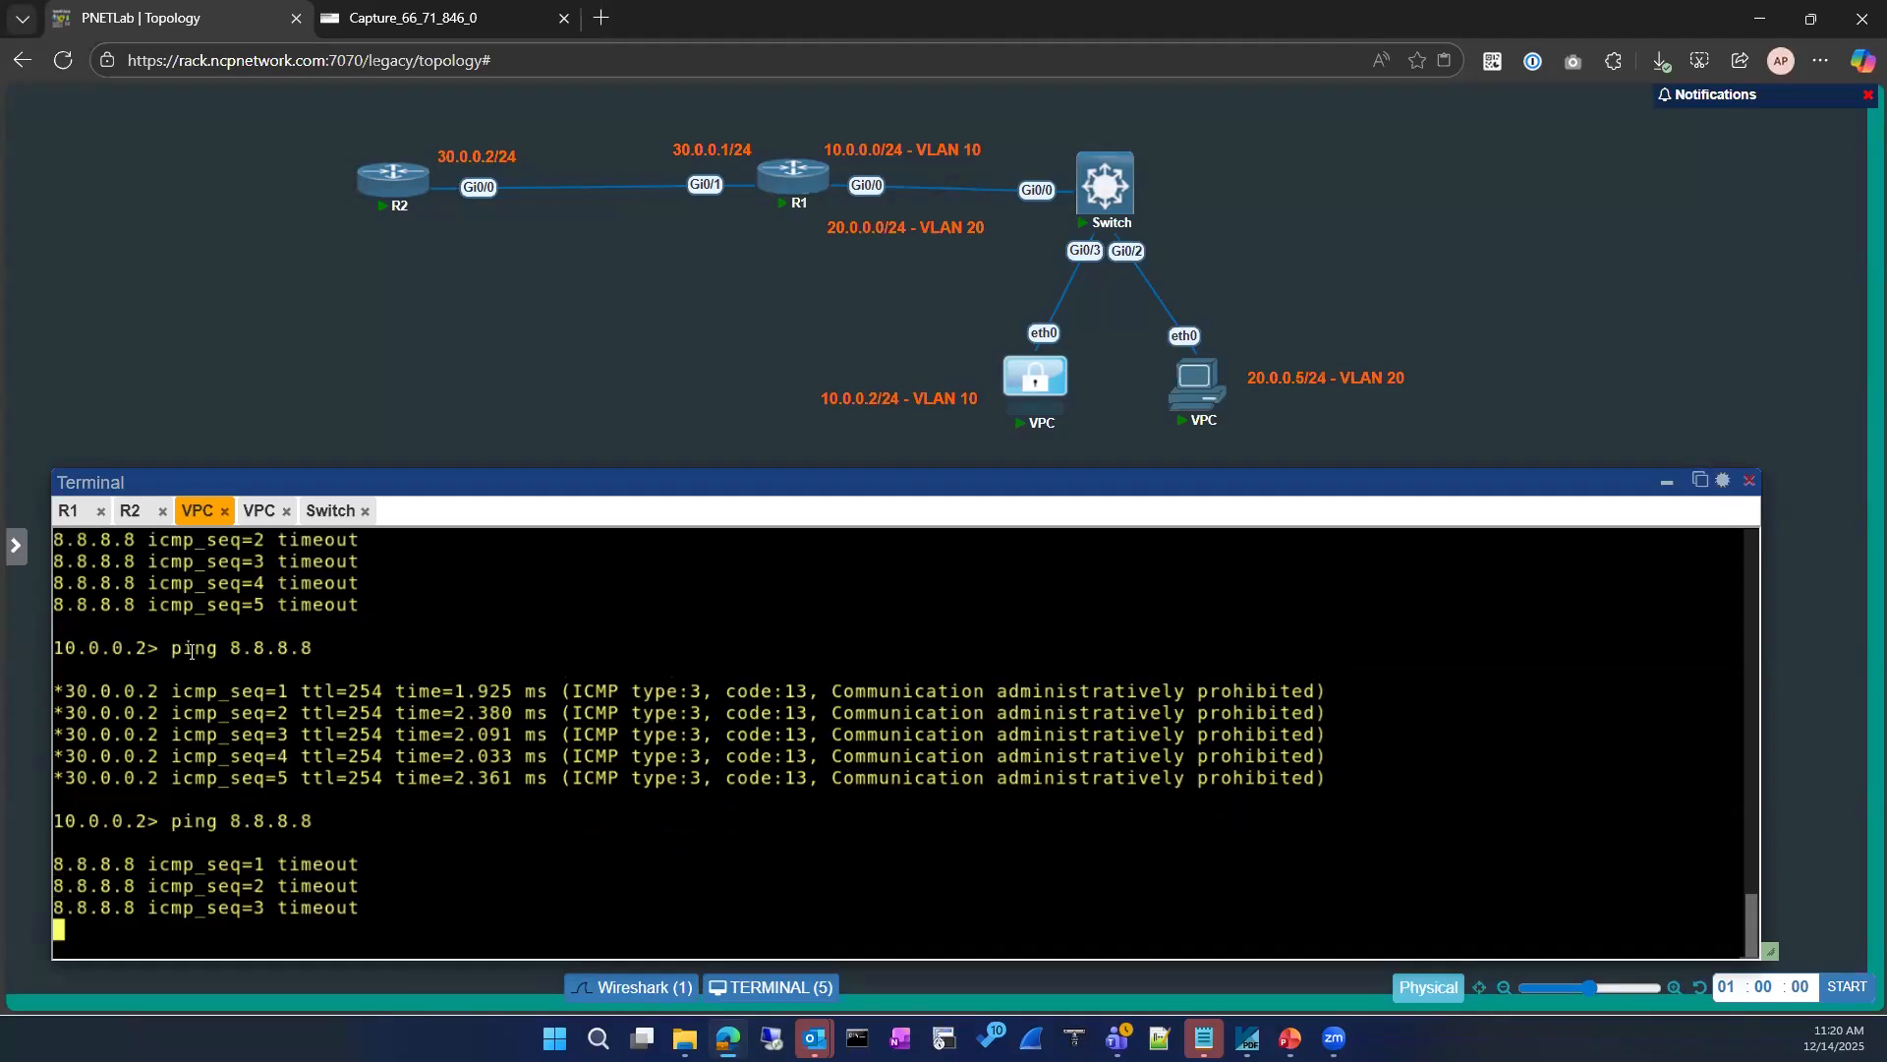
Step: Leave global configuration mode on R1 and return to its privileged prompt
left_click(69, 510)
left_click(440, 767)
type("exit")
key("Return")
key("Return")
key("Return")
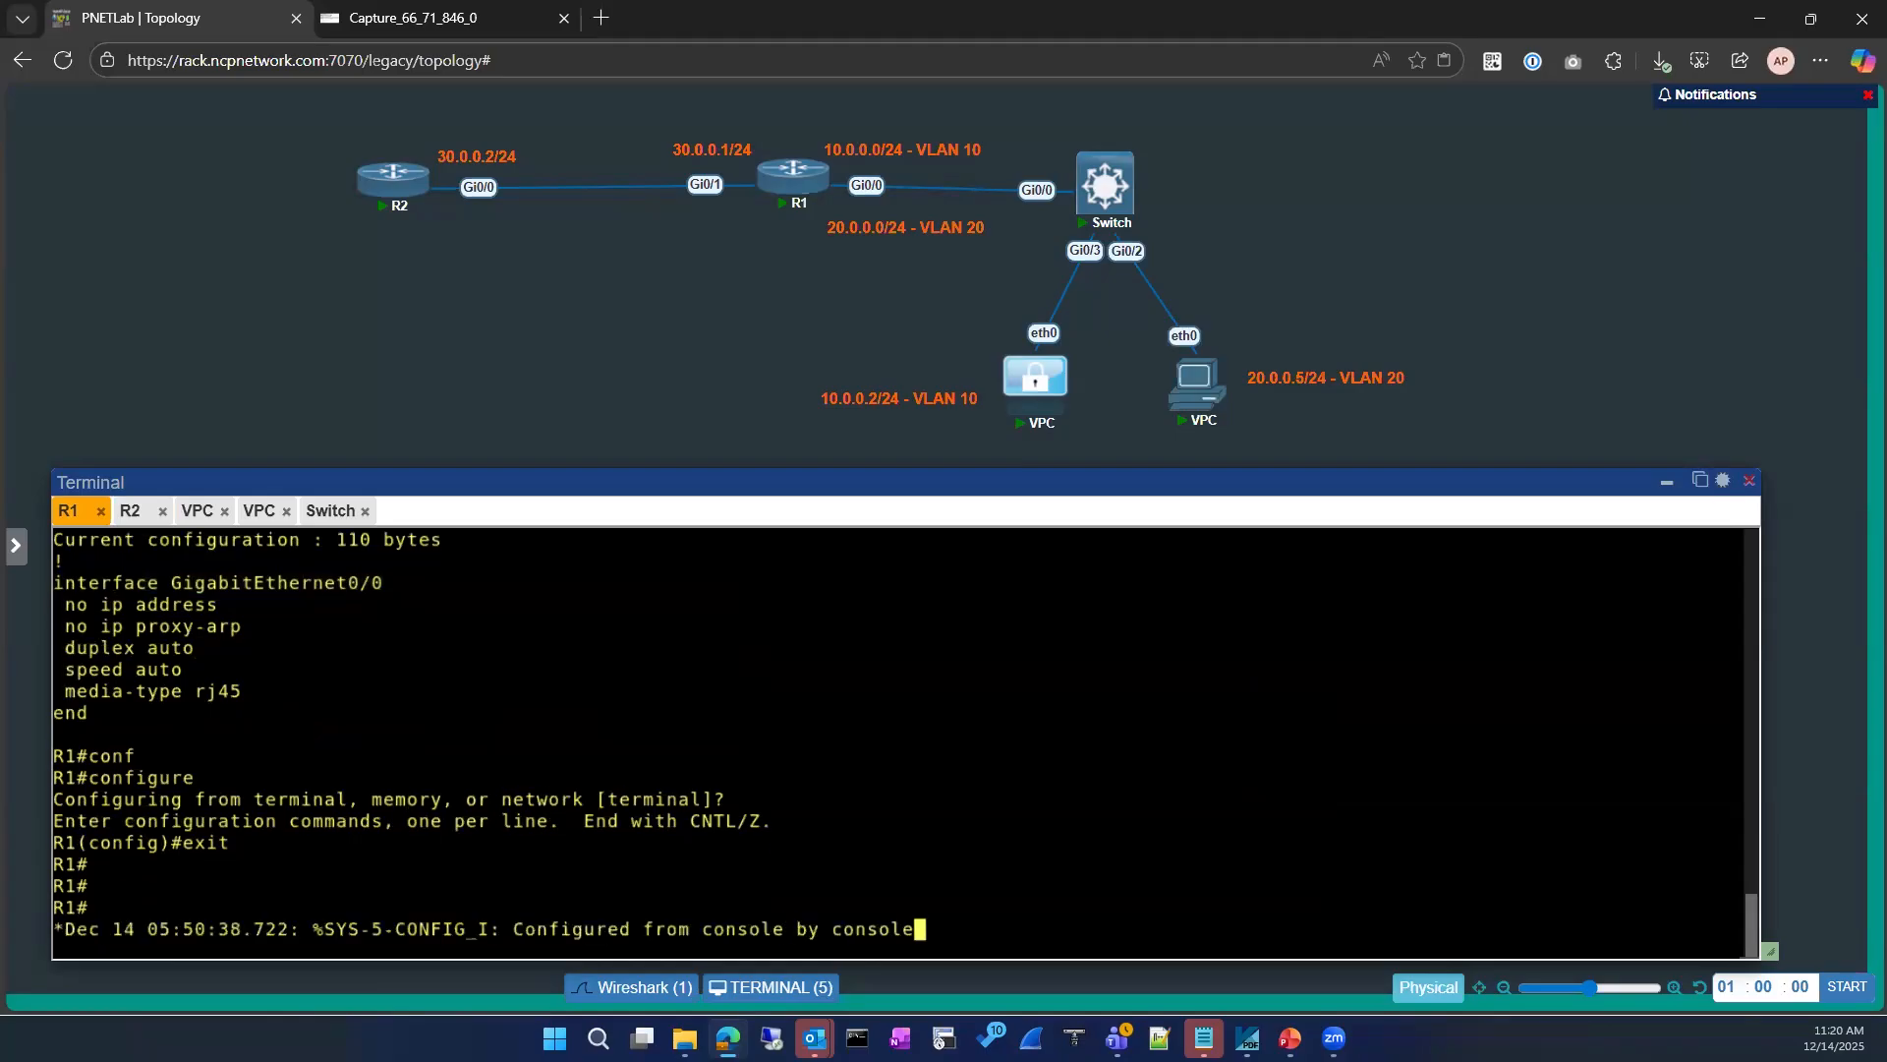
key("Return")
key("Return")
key("Return")
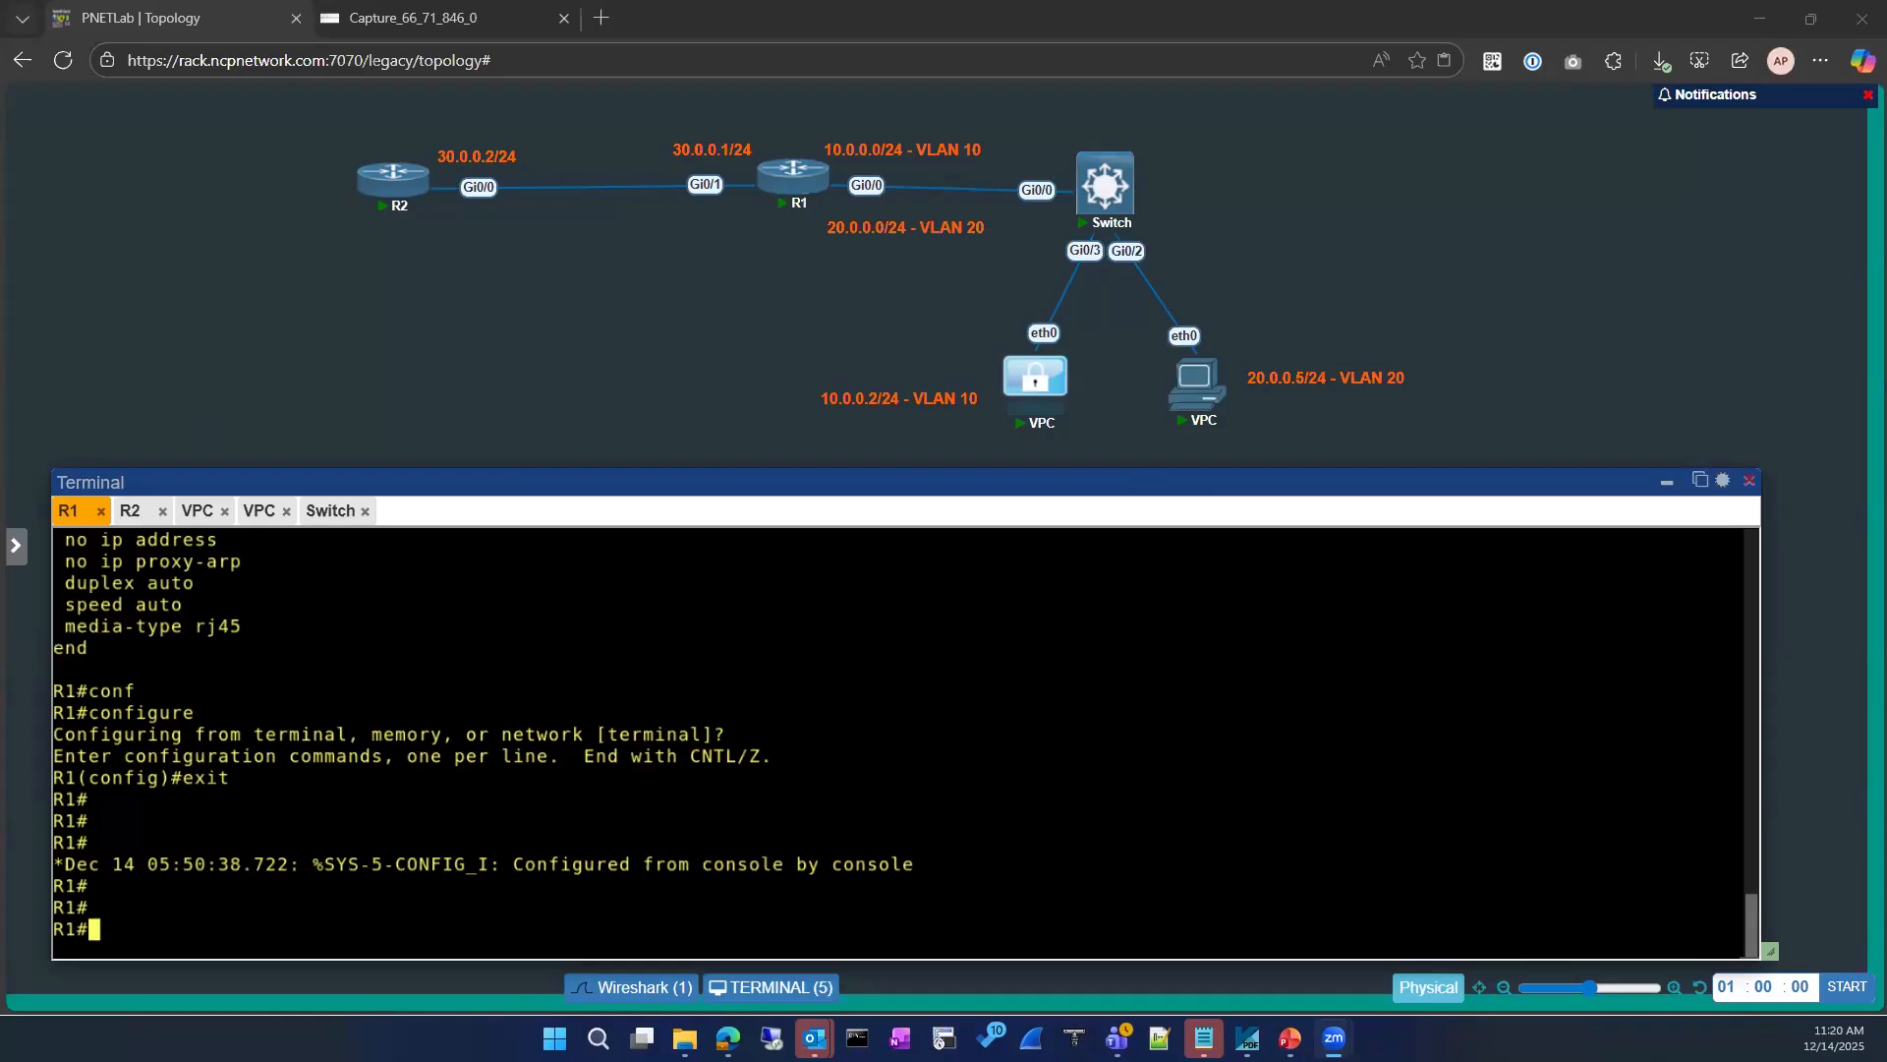
Step: Switch to the Advance wireshark V6 presentation in PowerPoint and look through the slides around ICMP codes and Gratuitous ARP
left_click(1290, 1038)
scroll(197, 639, "up", 2)
left_click(124, 476)
left_click(122, 593)
scroll(124, 657, "down", 2)
left_click(141, 580)
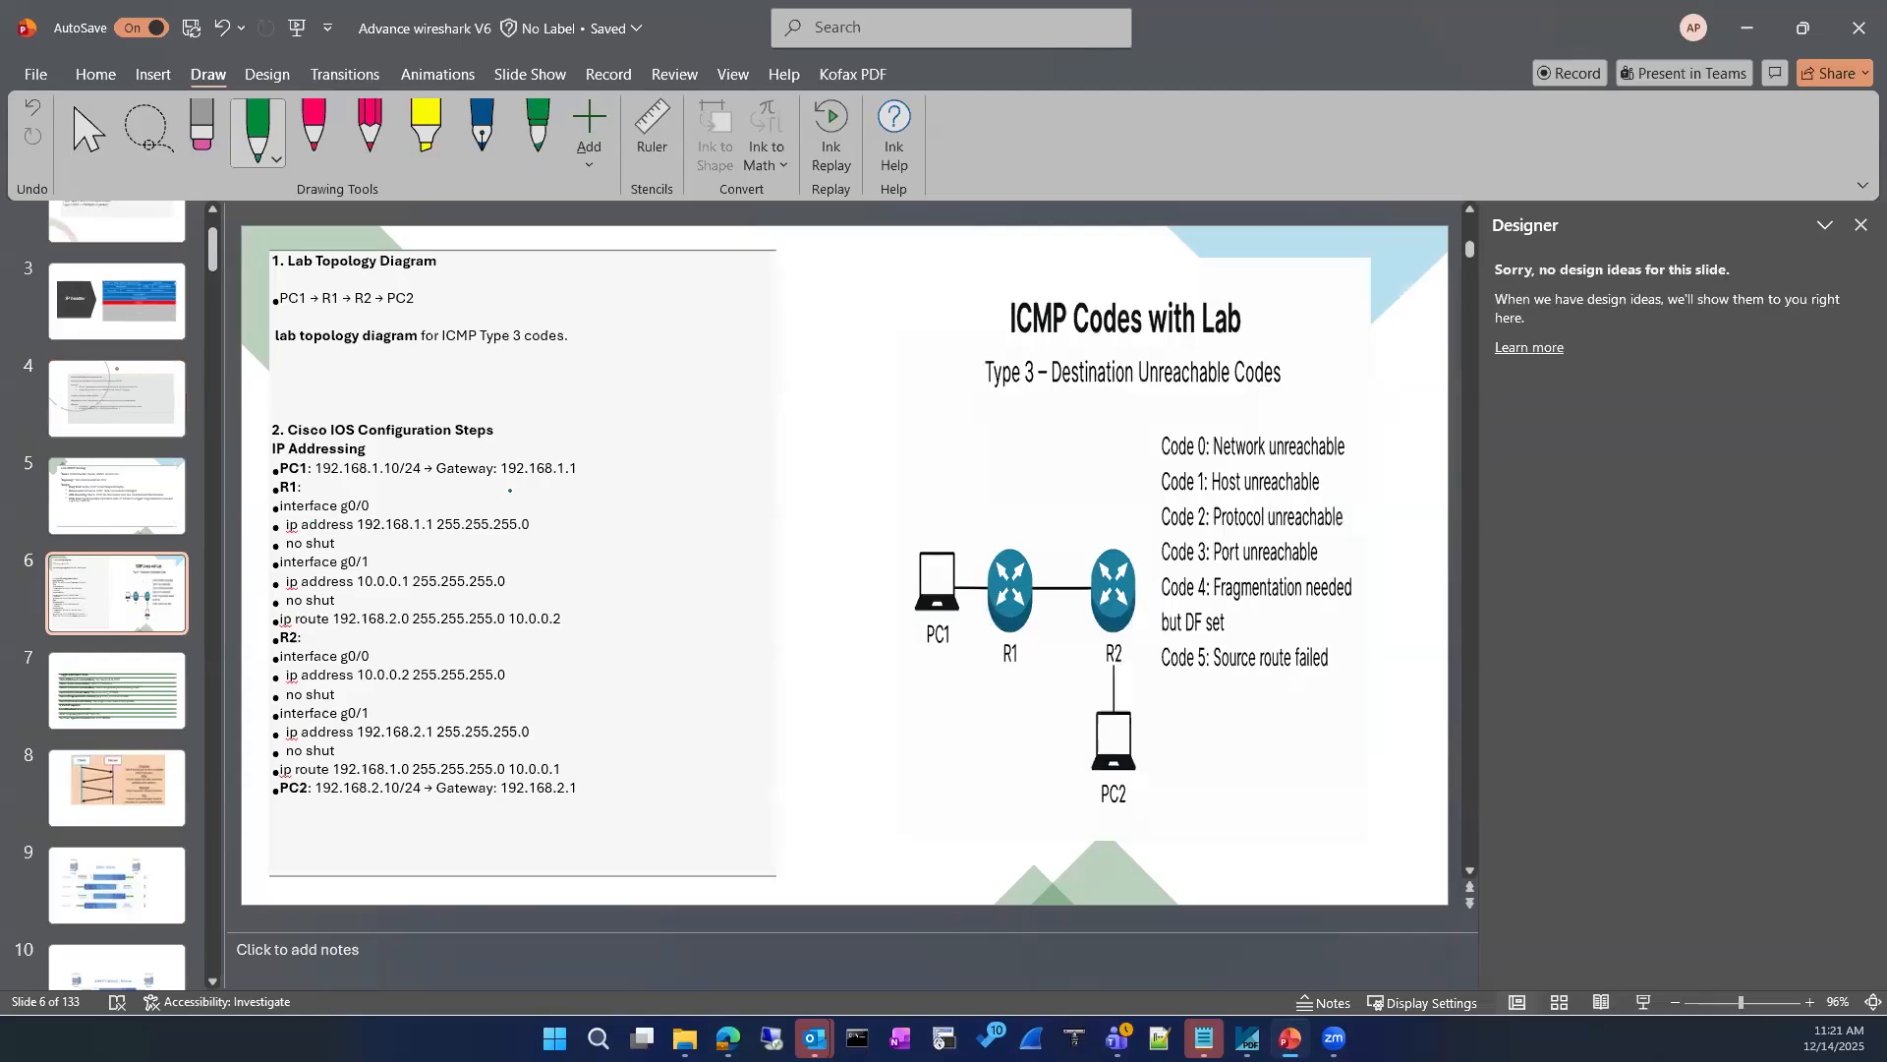
scroll(94, 445, "up", 2)
scroll(94, 445, "down", 5)
left_click(153, 602)
key("Down")
key("Down")
key("Down")
scroll(148, 845, "down", 2)
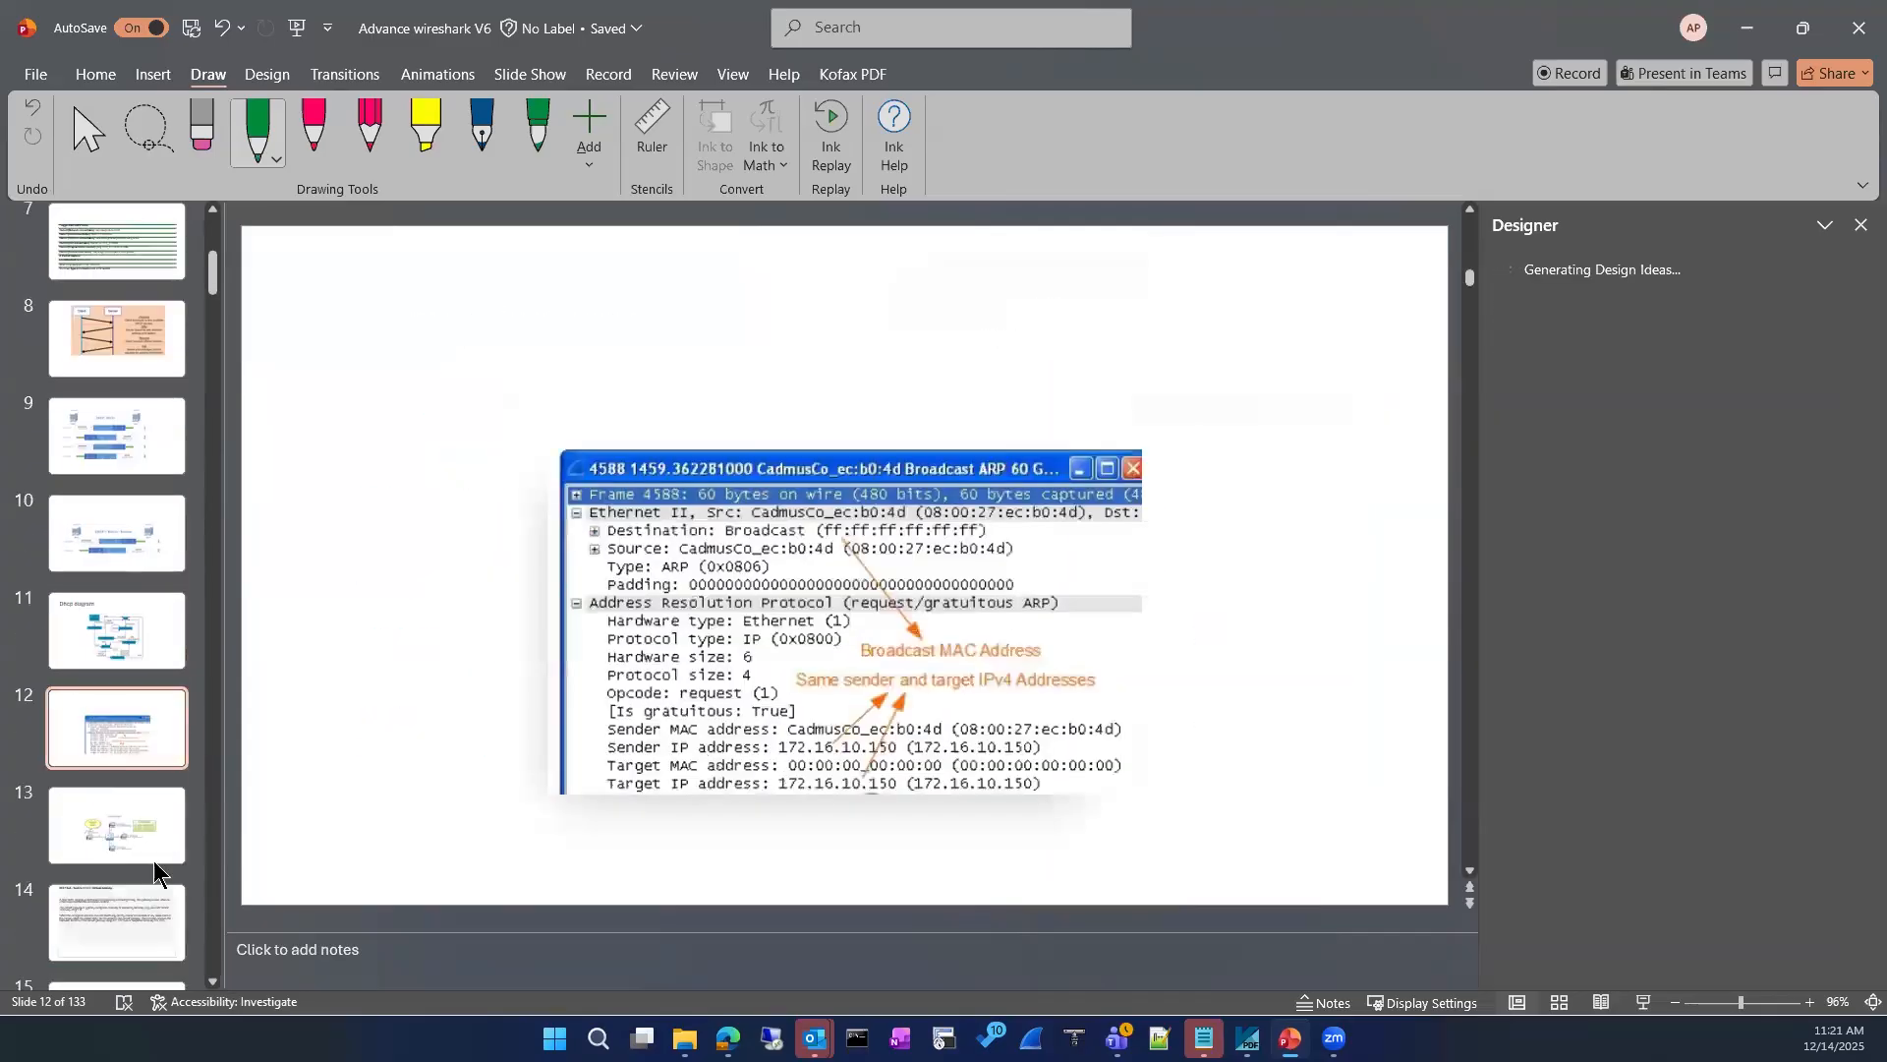
left_click(141, 793)
scroll(140, 789, "down", 1)
key("Down")
key("Up")
scroll(128, 747, "down", 3)
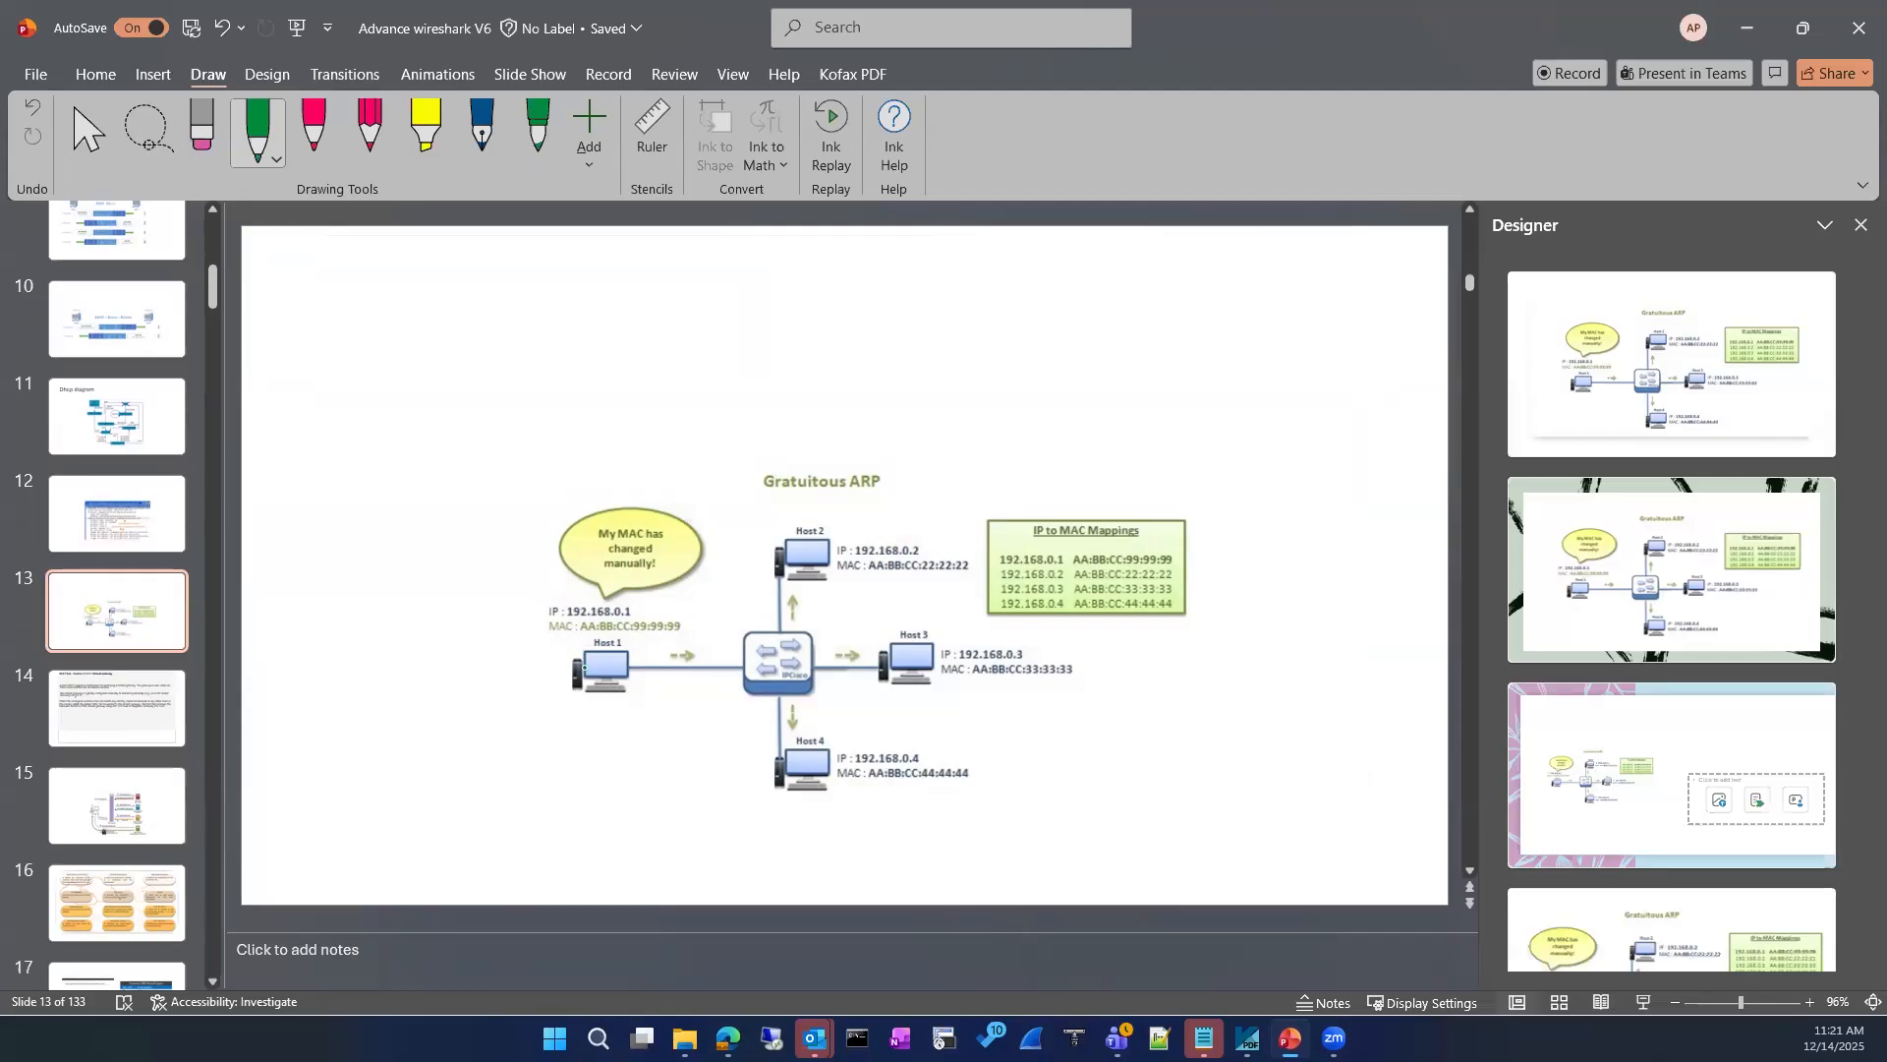
scroll(169, 792, "down", 6)
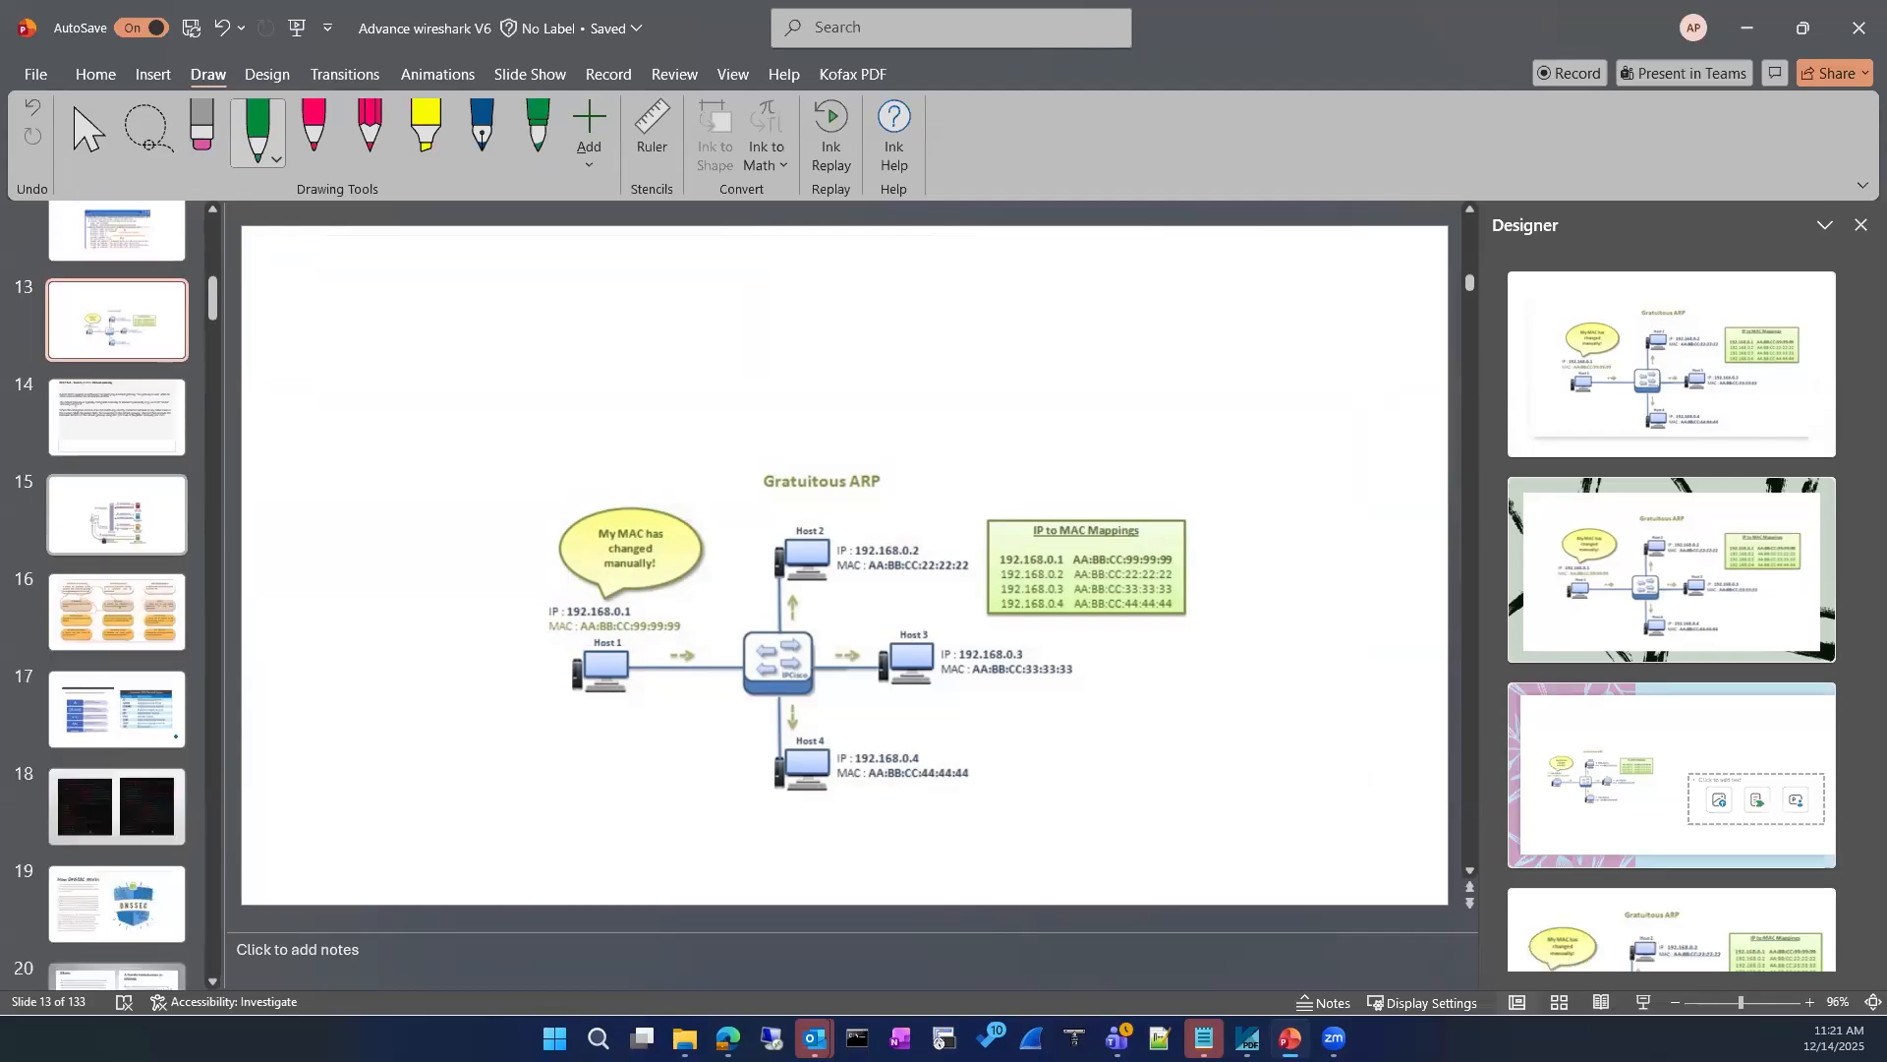
Step: Delete the old ink sketch of linked circles from slide 133
left_click_drag(213, 327, 106, 982)
left_click(116, 934)
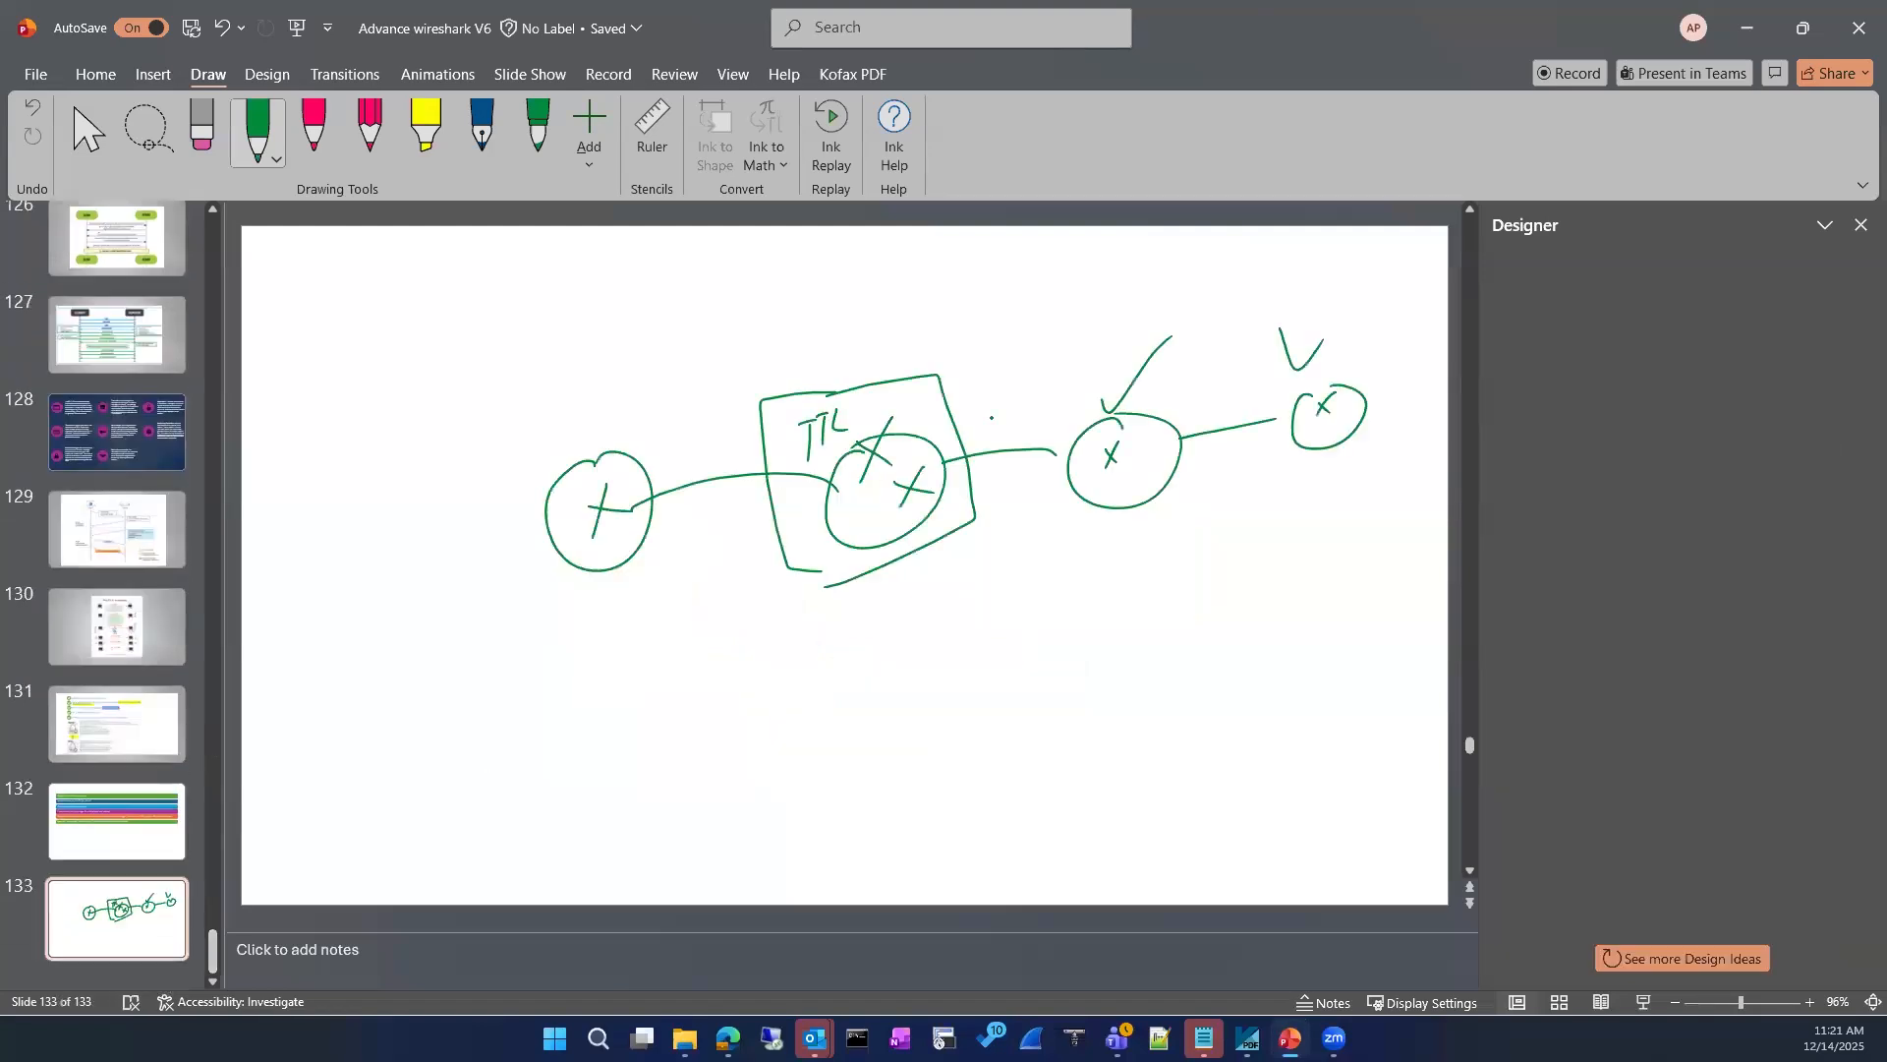
left_click(581, 532)
key("Escape")
key("Escape")
left_click(652, 494)
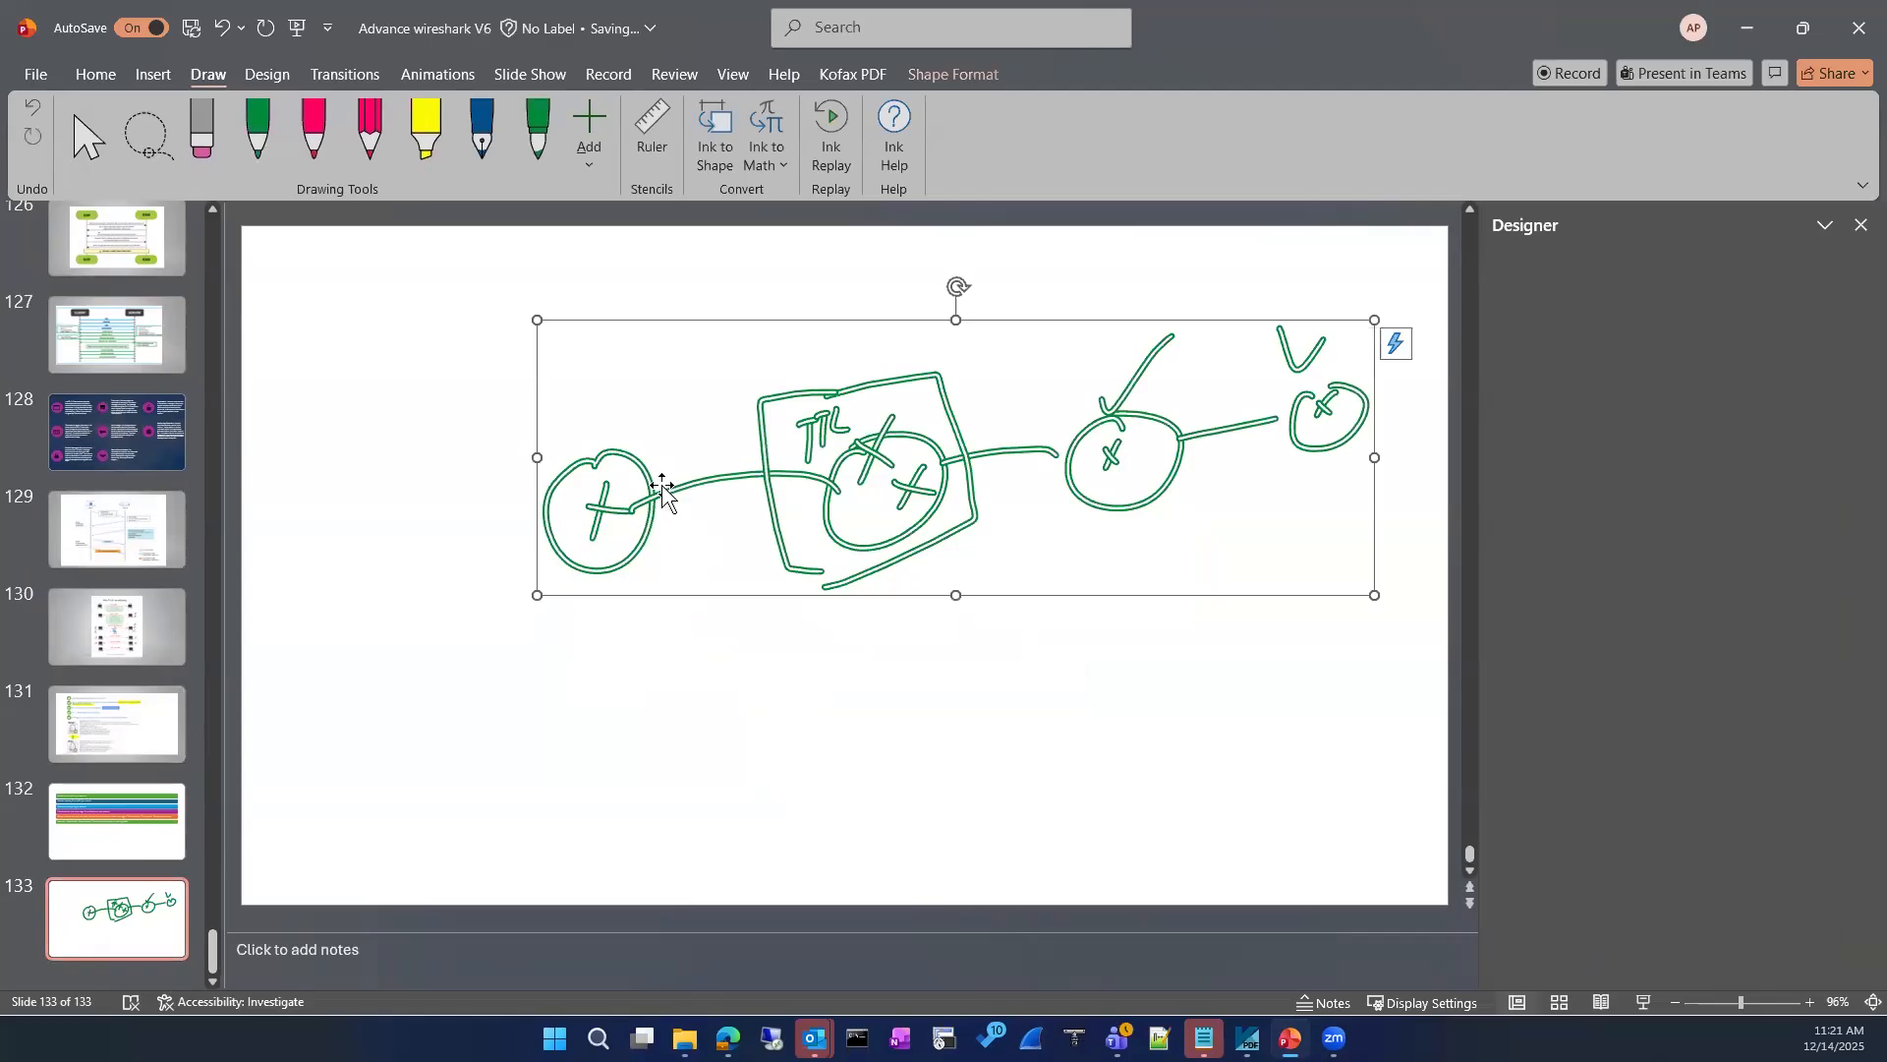
key("Delete")
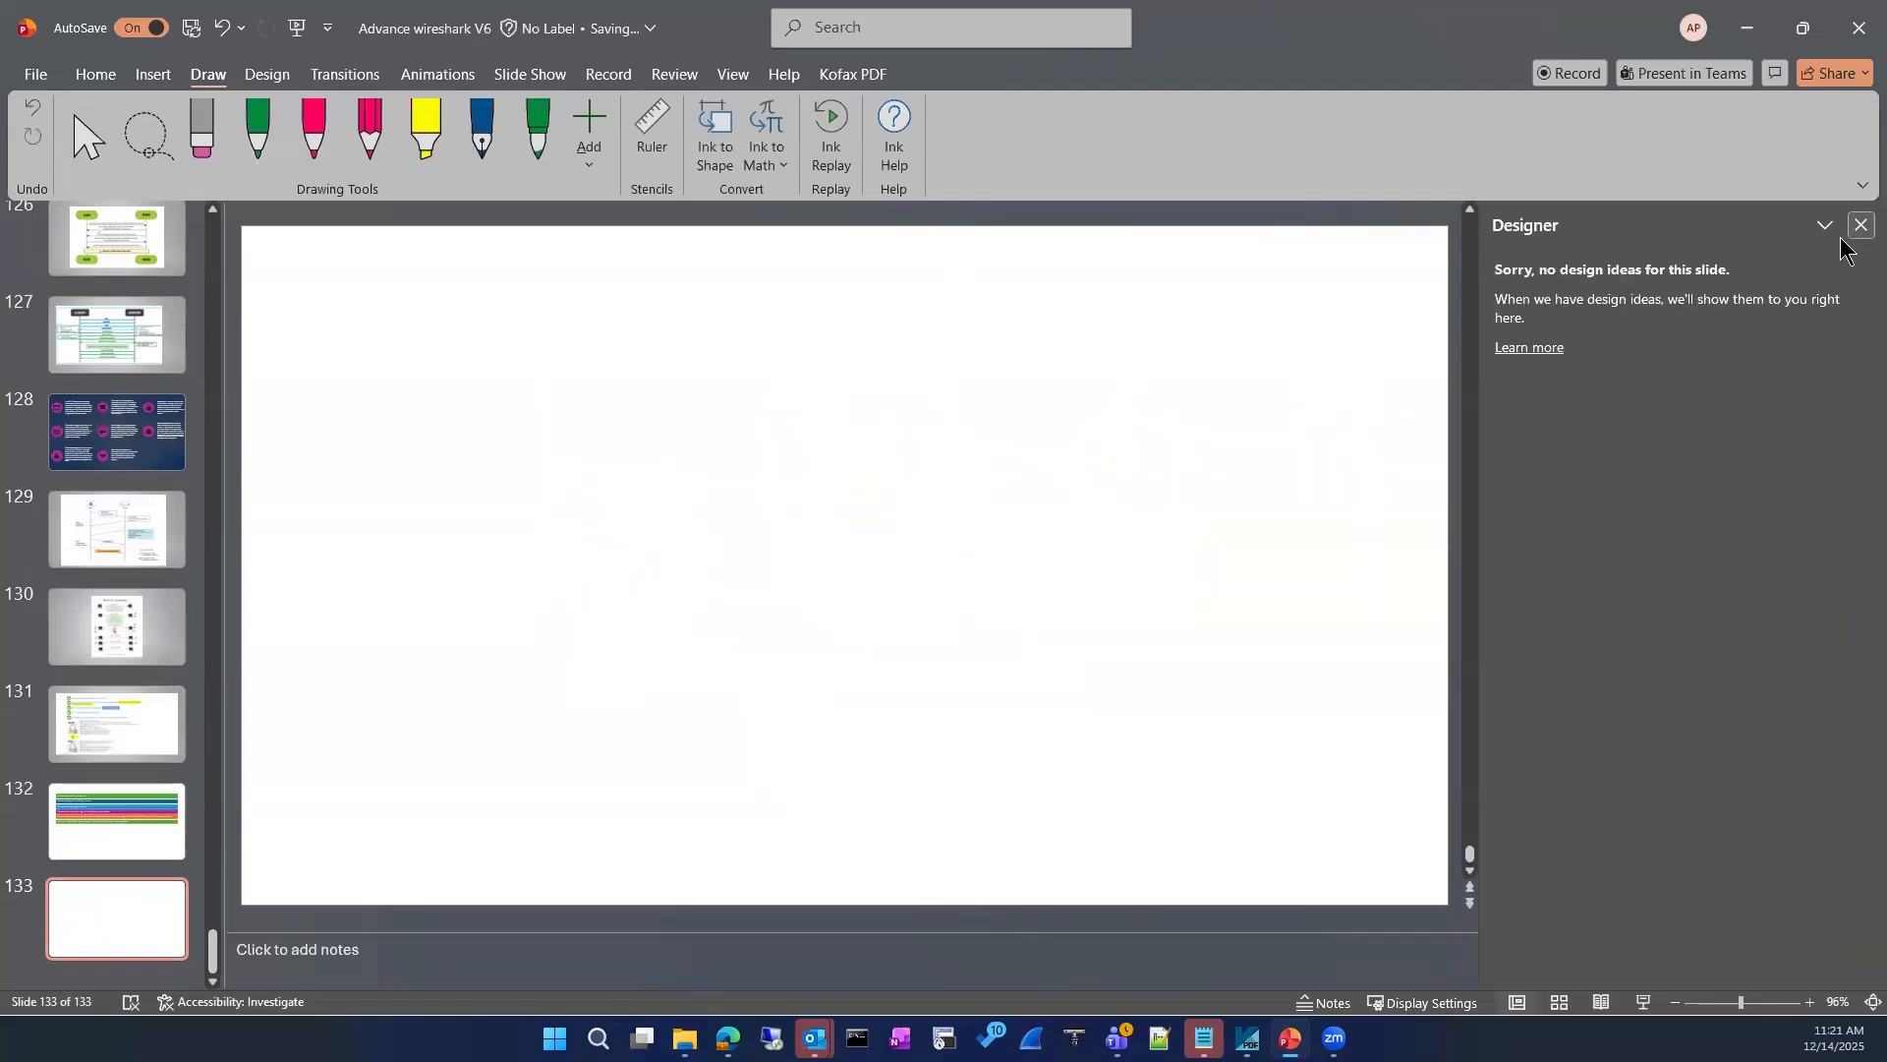
left_click(271, 135)
left_click_drag(828, 374, 1028, 339)
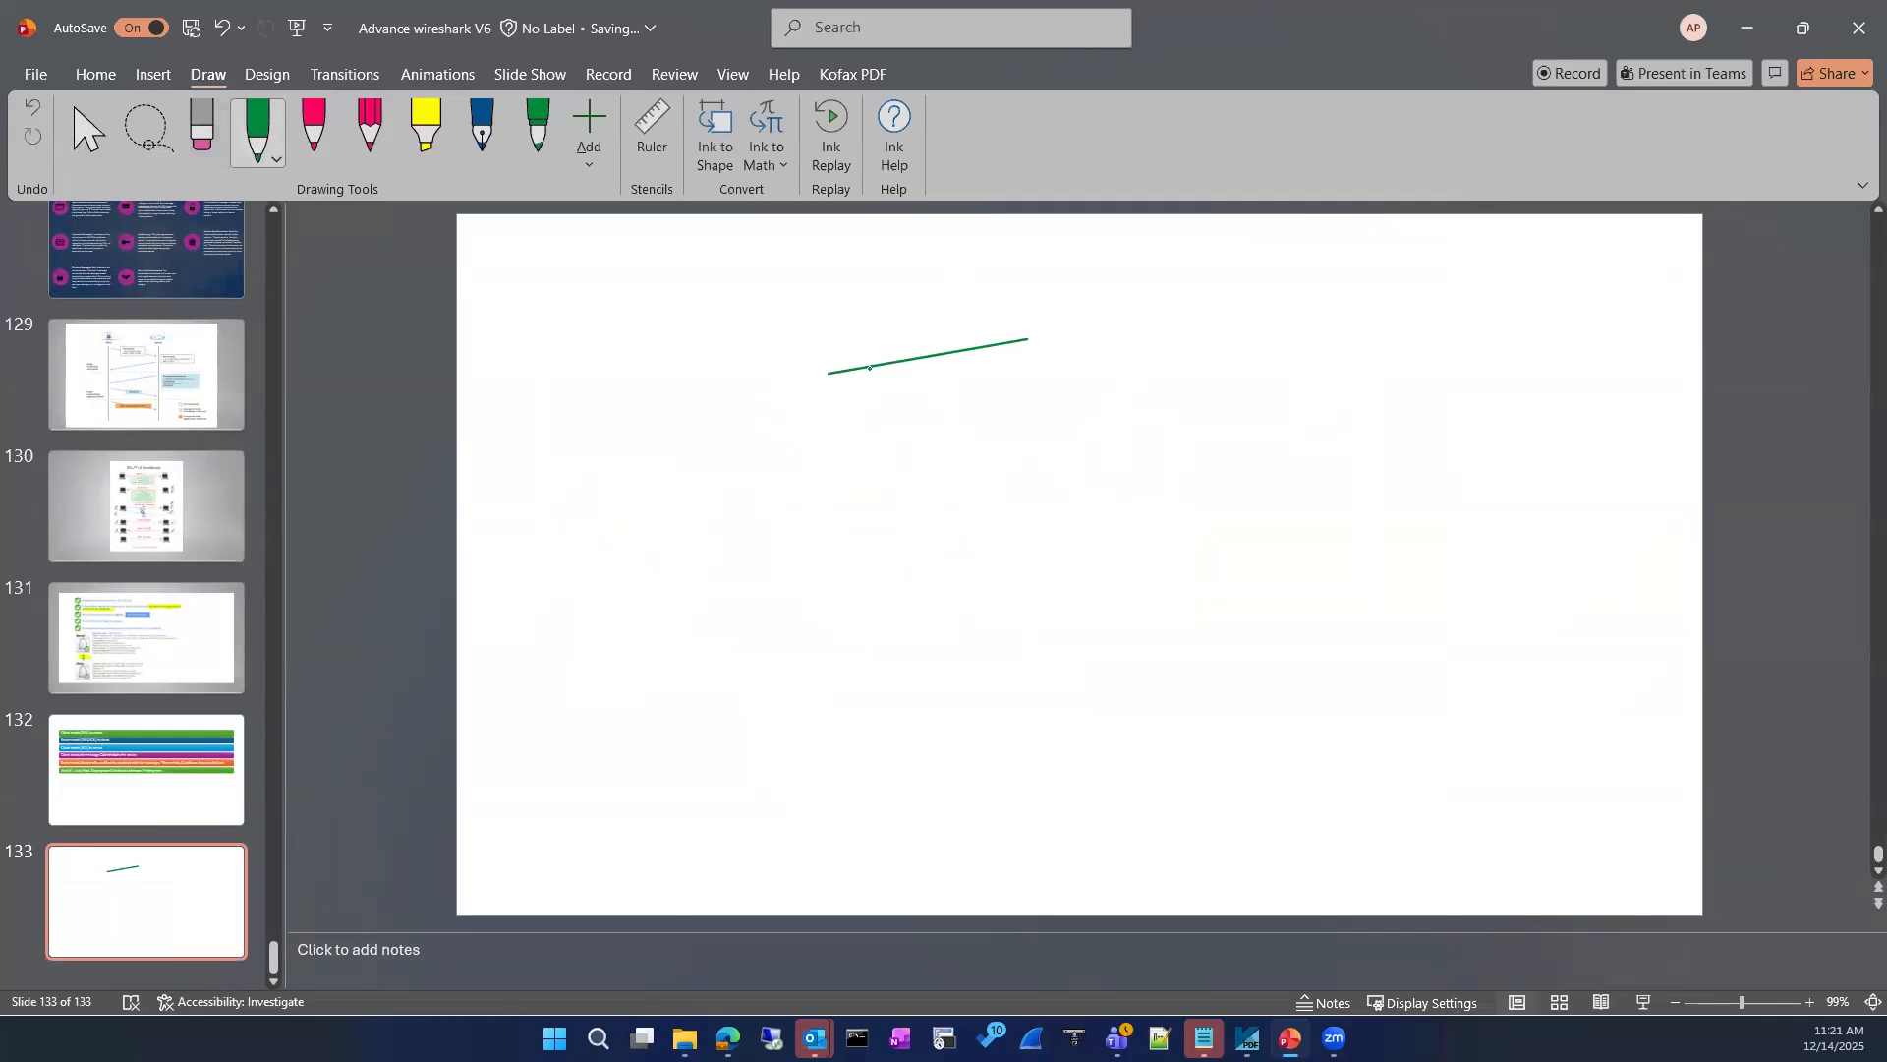
left_click(202, 128)
left_click(983, 347)
Step: Draw a green box labelled "L3 switch" on slide 133, with four arrows beside it
left_click(258, 128)
mouse_move(844, 453)
left_mouse_down()
mouse_move(851, 384)
mouse_move(927, 370)
mouse_move(1027, 447)
mouse_move(848, 454)
mouse_move(905, 432)
left_mouse_up()
left_click(921, 428)
left_click_drag(907, 432, 943, 433)
mouse_move(958, 417)
left_mouse_down()
mouse_move(990, 432)
mouse_move(1117, 392)
mouse_move(1117, 500)
left_mouse_up()
left_click_drag(1115, 486, 1123, 570)
Step: Write the labels Vlan10, Vlan20, Vlan30 and Vlan40 at the ends of the four arrows
left_click_drag(1169, 363, 1174, 399)
left_click_drag(1181, 359, 1203, 397)
left_click_drag(1210, 397, 1233, 399)
left_click_drag(1247, 382, 1248, 381)
mouse_move(1179, 452)
left_mouse_down()
mouse_move(1182, 473)
mouse_move(1200, 463)
left_mouse_up()
left_click_drag(1218, 446, 1260, 460)
left_click_drag(1268, 442, 1266, 443)
left_click(1212, 499)
mouse_move(1189, 505)
left_mouse_down()
mouse_move(1192, 531)
mouse_move(1205, 494)
left_mouse_up()
left_click_drag(1211, 489, 1211, 523)
mouse_move(1229, 508)
left_mouse_down()
mouse_move(1228, 525)
mouse_move(1262, 521)
left_mouse_up()
left_click_drag(1283, 505, 1282, 505)
mouse_move(1196, 567)
left_mouse_down()
mouse_move(1201, 588)
mouse_move(1215, 563)
left_mouse_up()
mouse_move(1220, 548)
left_mouse_down()
mouse_move(1222, 587)
mouse_move(1240, 586)
left_mouse_up()
mouse_move(1248, 573)
left_mouse_down()
mouse_move(1283, 585)
mouse_move(1294, 564)
left_mouse_up()
left_click(1299, 567)
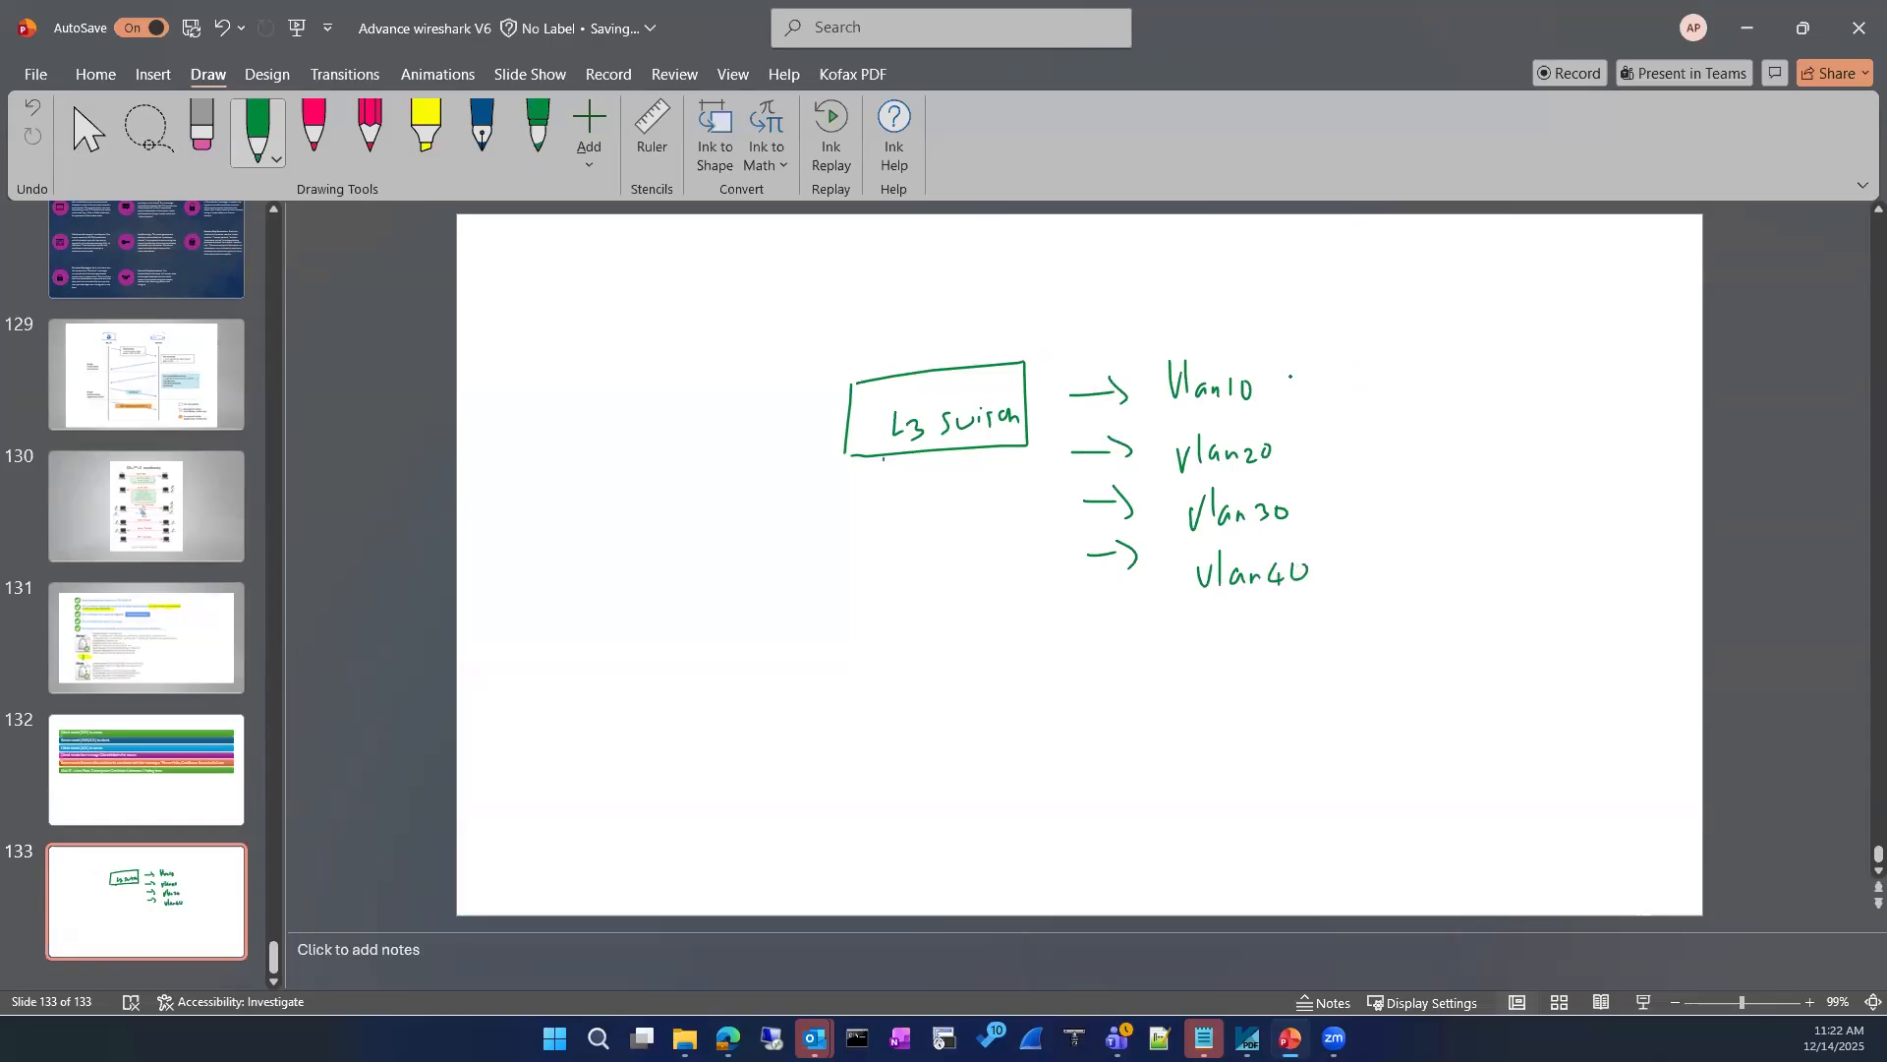
Step: Draw an outgoing arrow after each of the four VLAN labels
mouse_move(1286, 385)
left_mouse_down()
mouse_move(1322, 384)
mouse_move(1339, 444)
left_mouse_up()
left_click_drag(1332, 434, 1333, 497)
left_click_drag(1335, 489, 1363, 491)
left_click_drag(1335, 572, 1376, 565)
left_click_drag(1369, 556, 1390, 570)
left_click_drag(1239, 336, 1398, 347)
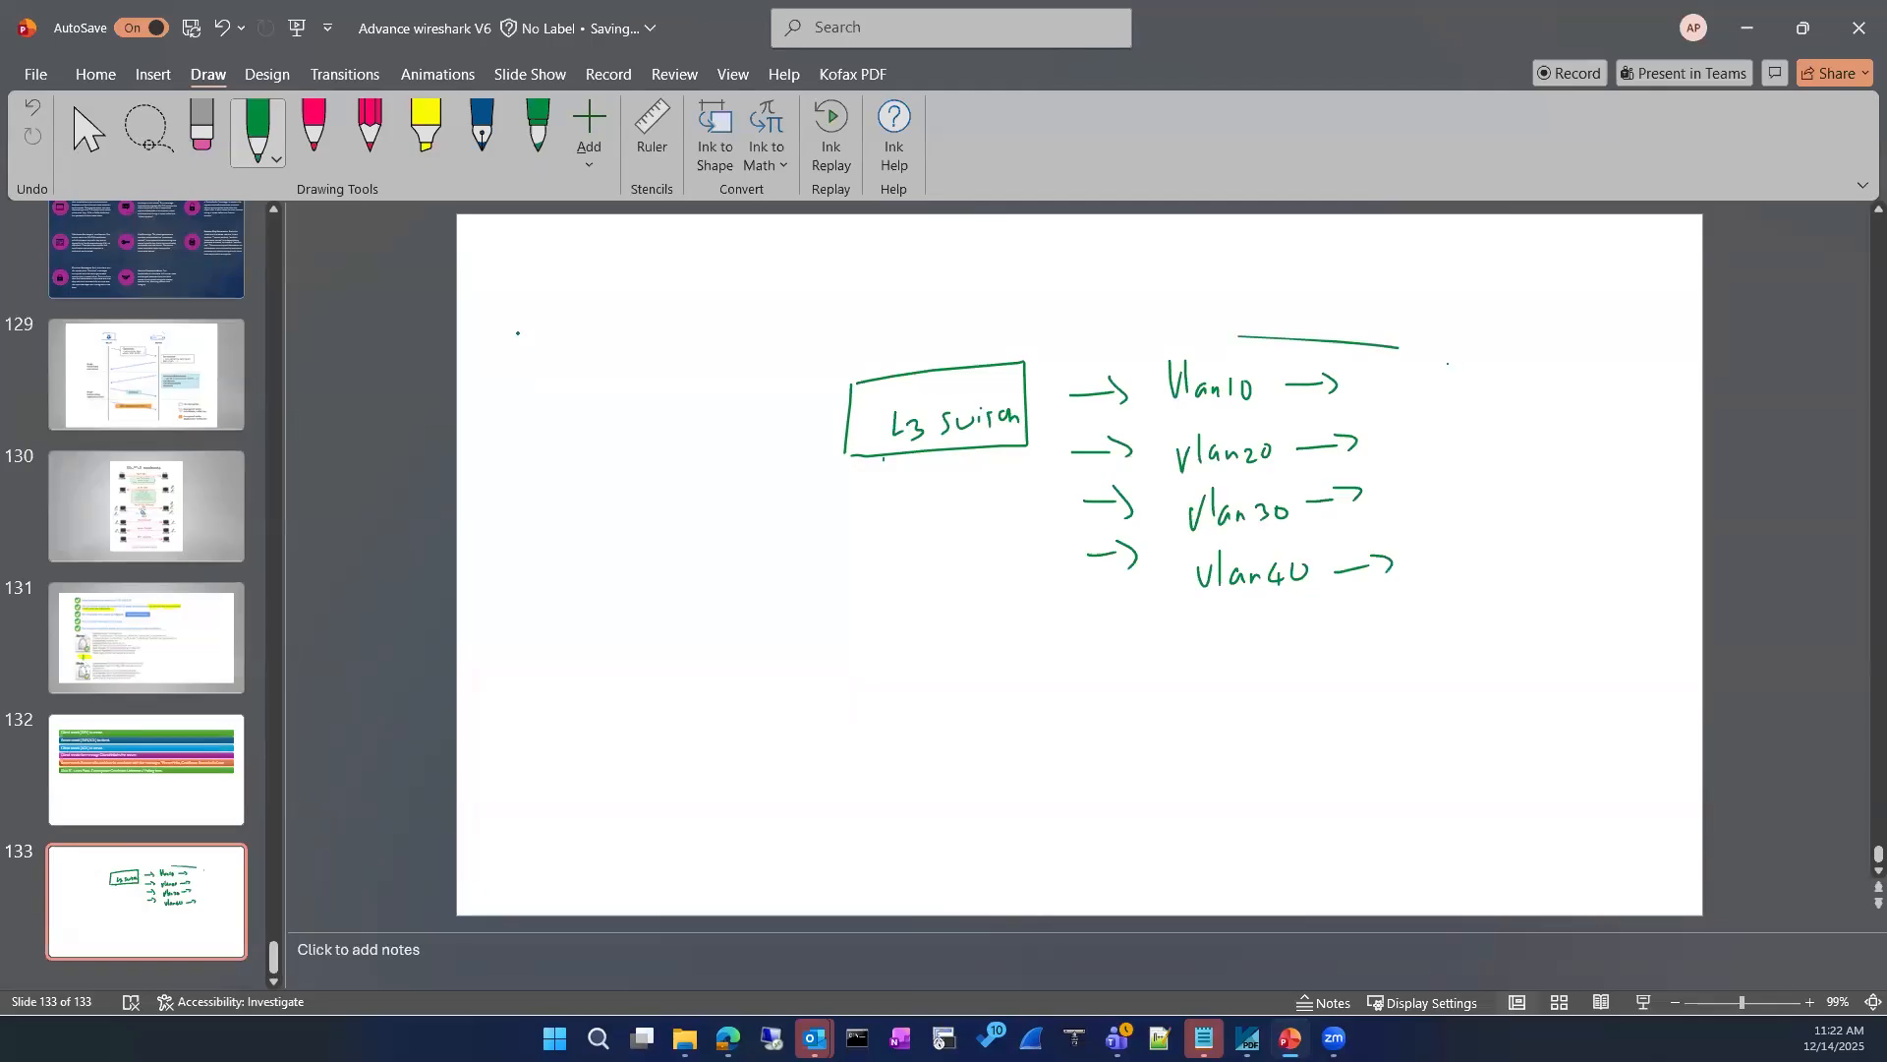
left_click(201, 128)
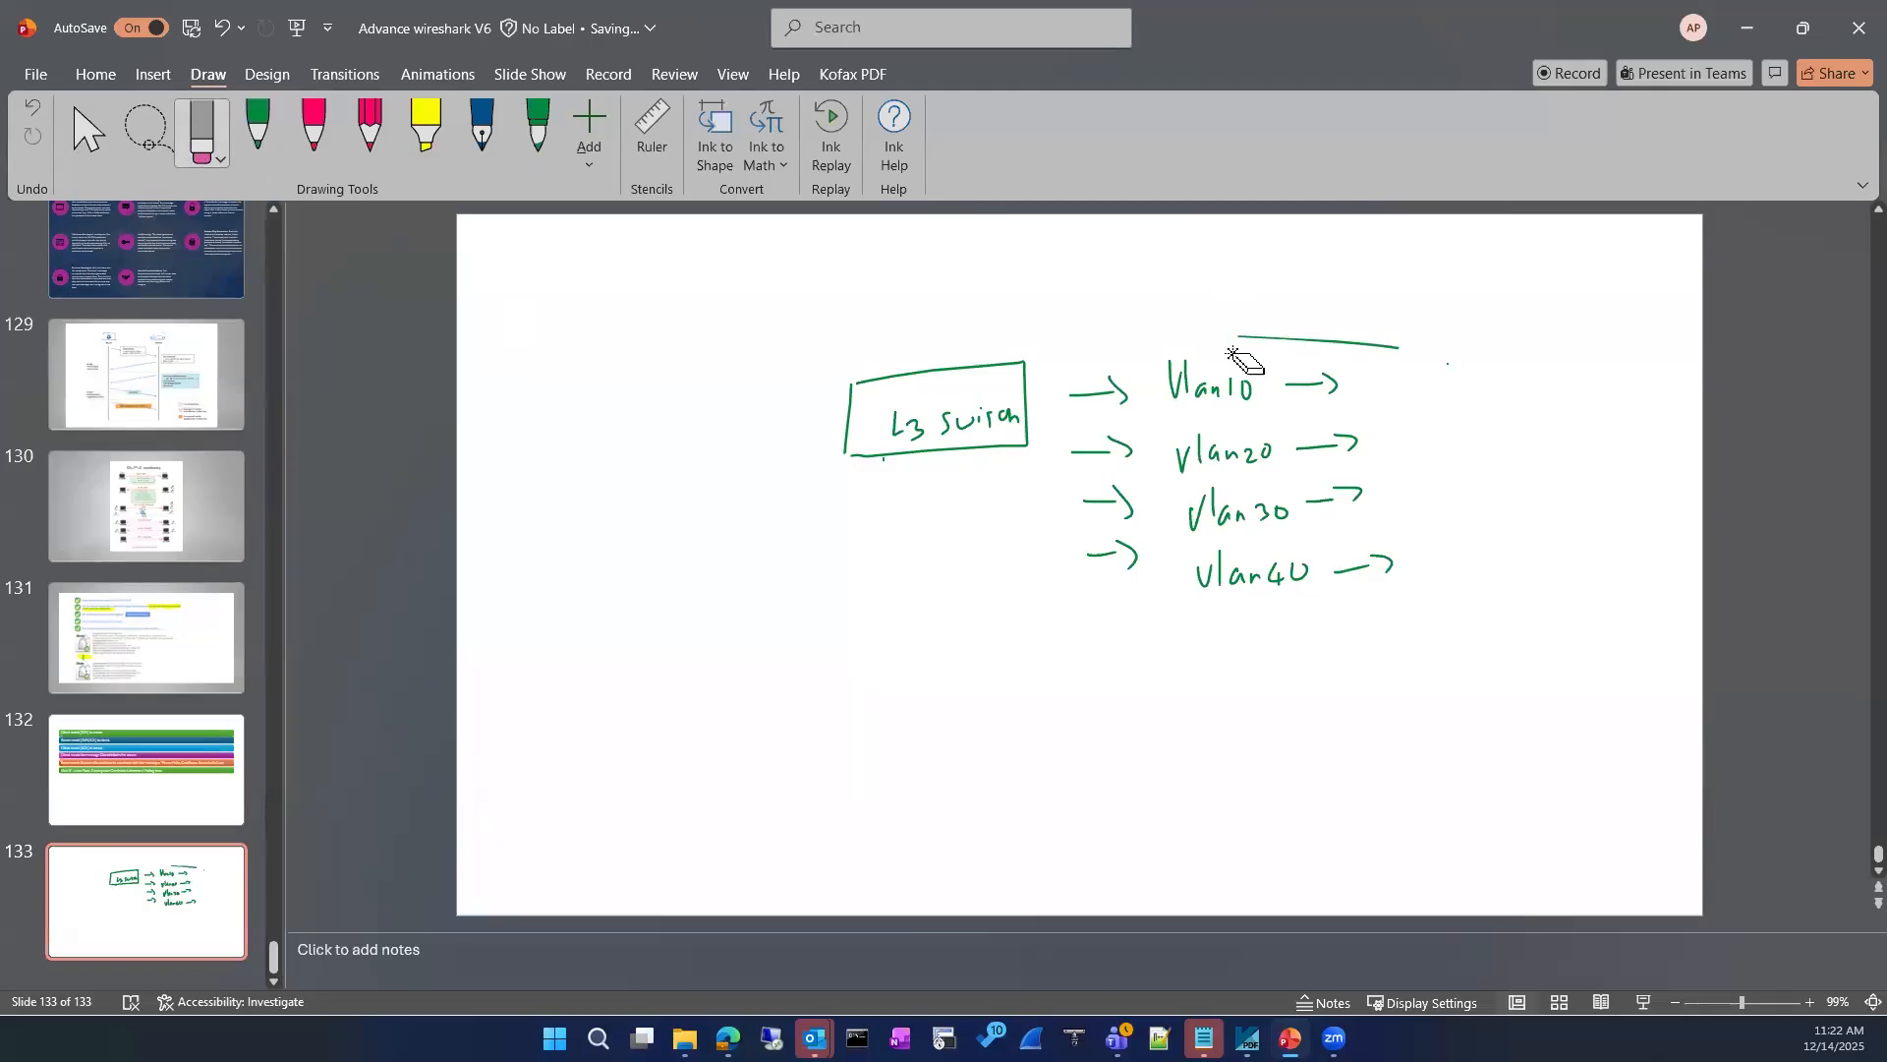
left_click_drag(1240, 342, 1415, 345)
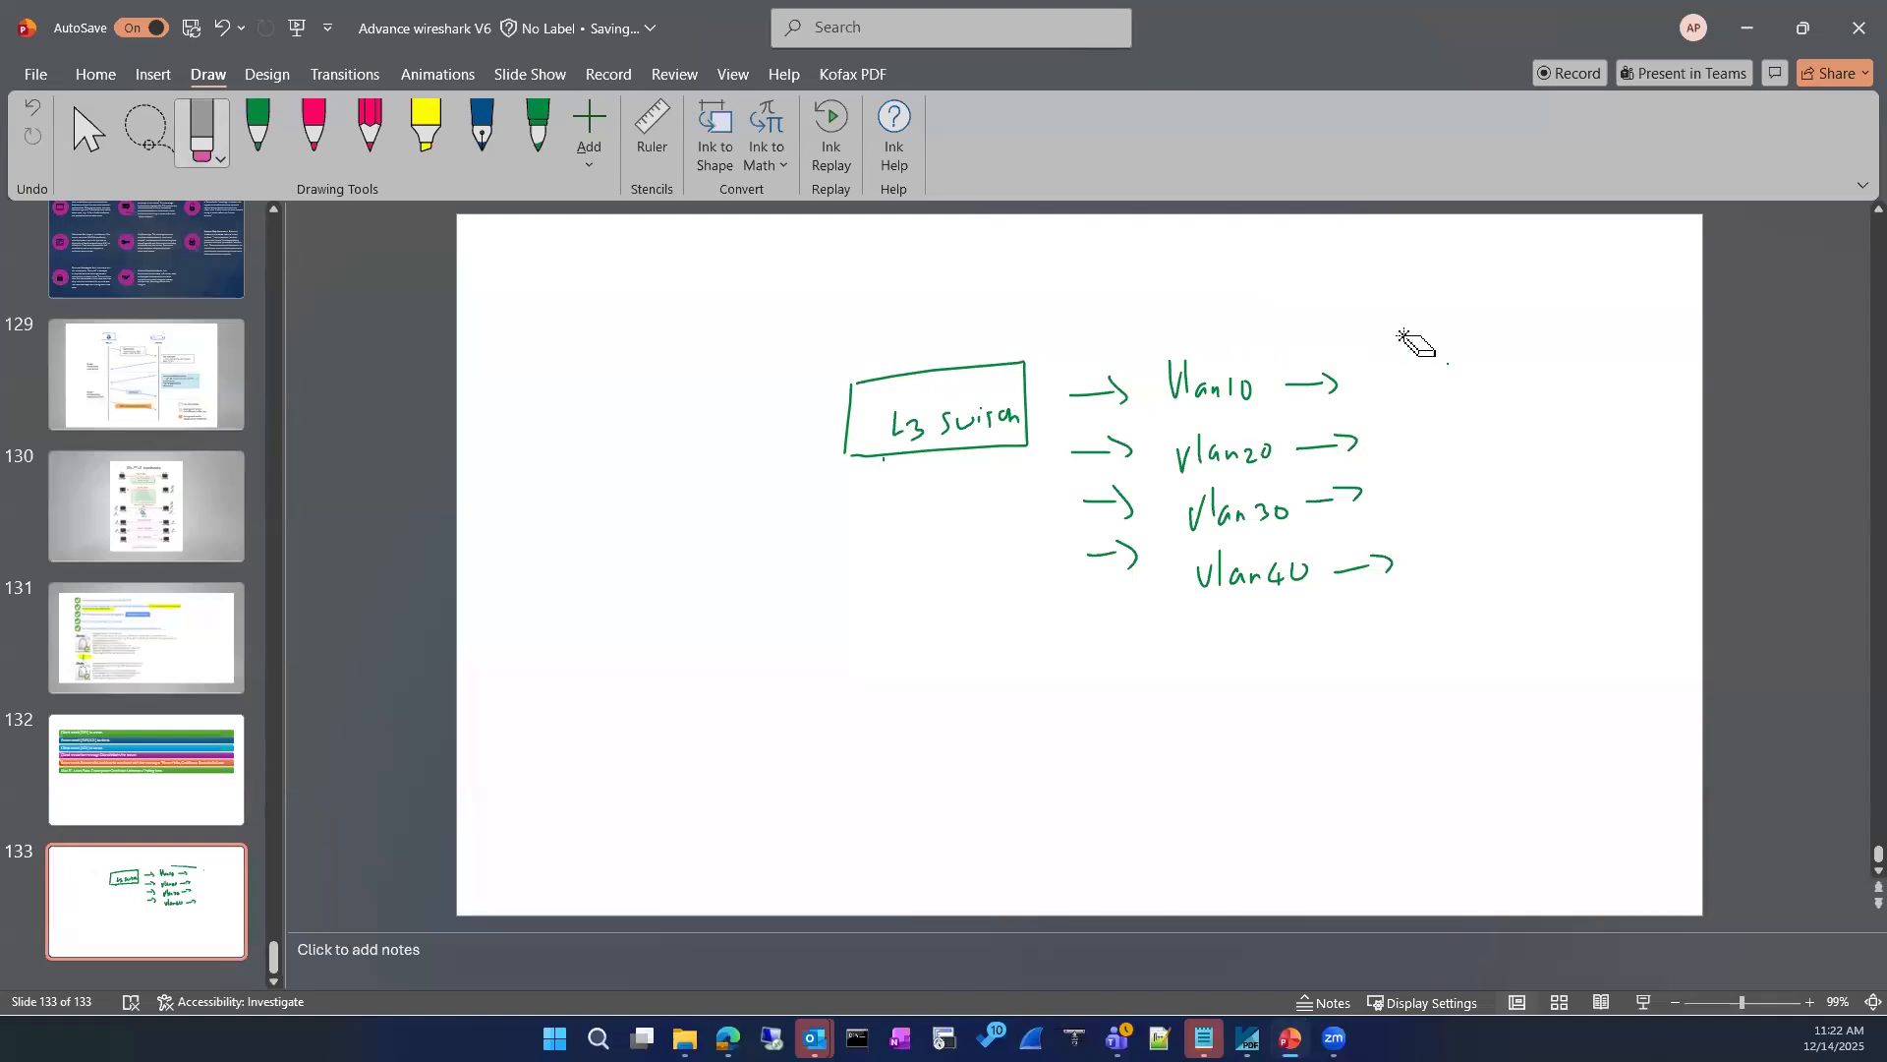
Step: Draw a green PC box above the L3 switch, connect it with a line and label it Vlan10
left_click(260, 130)
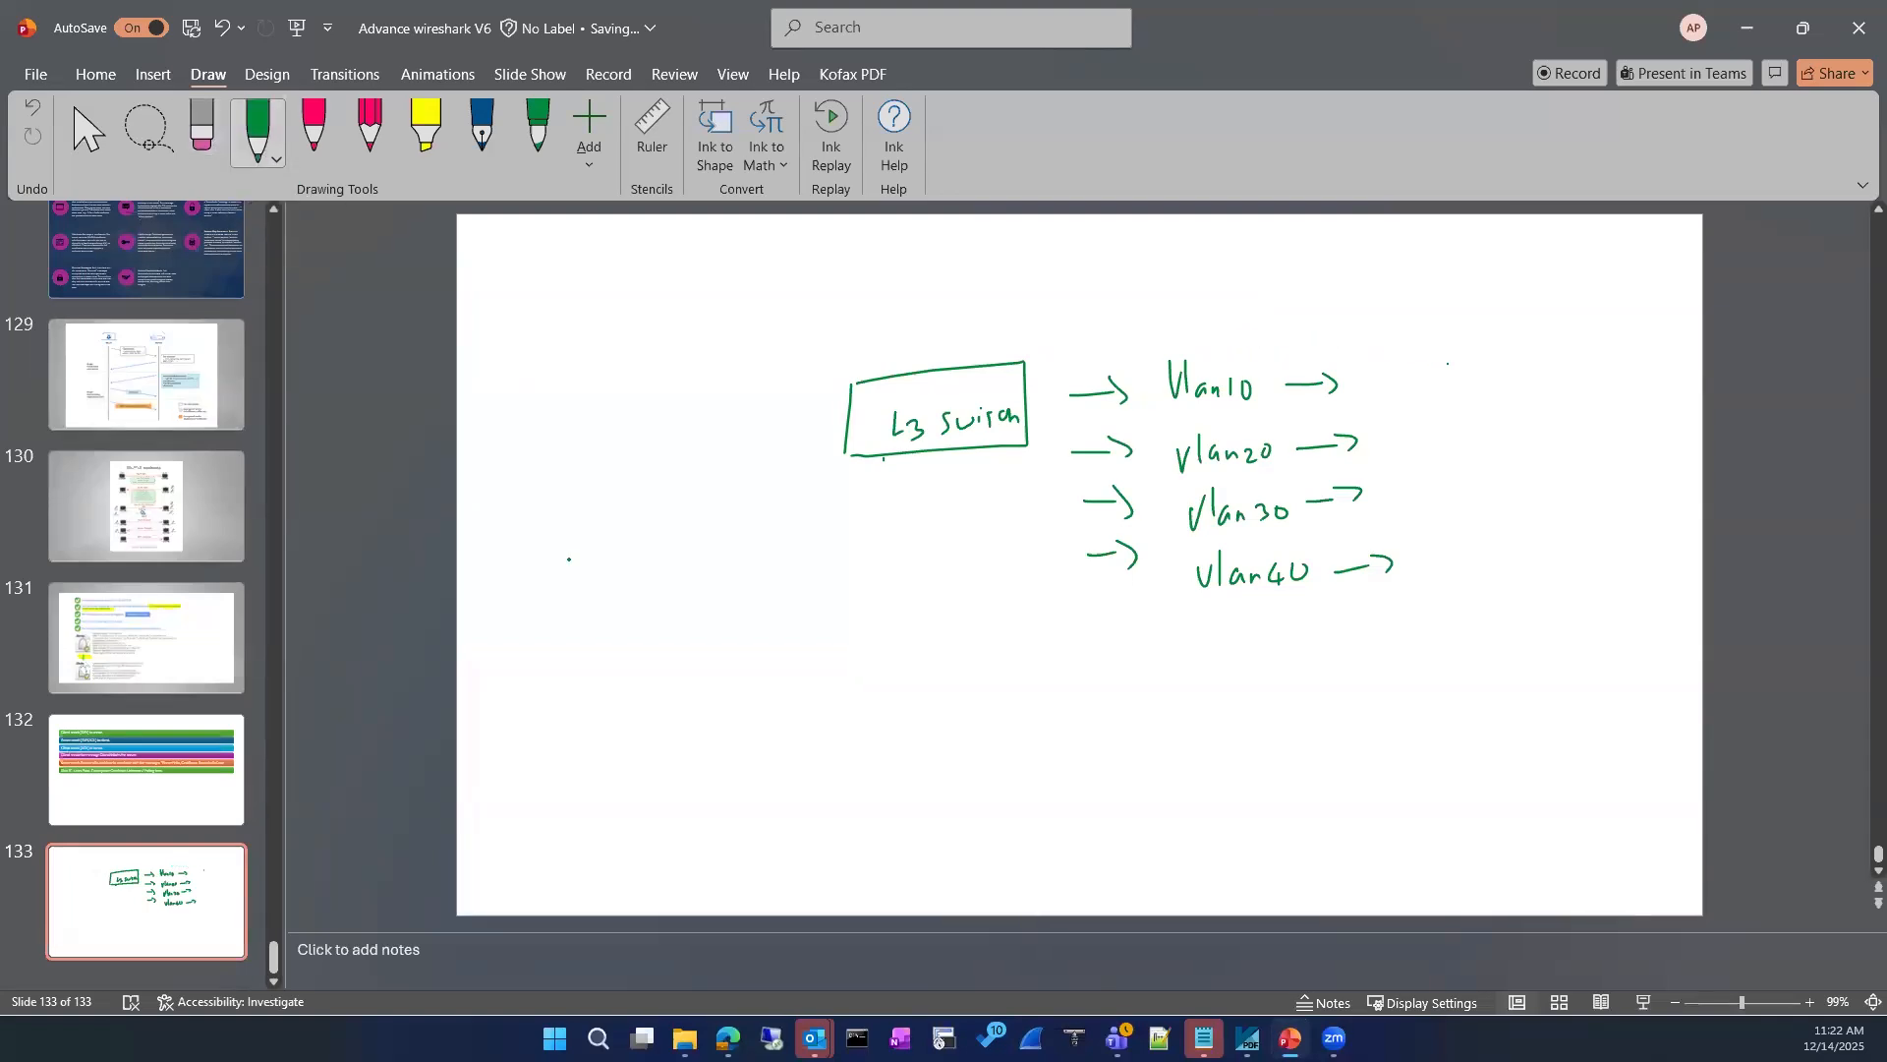
mouse_move(891, 301)
left_mouse_down()
mouse_move(885, 377)
mouse_move(900, 295)
mouse_move(922, 301)
mouse_move(881, 311)
left_mouse_up()
mouse_move(886, 253)
left_mouse_down()
mouse_move(934, 251)
mouse_move(883, 317)
mouse_move(984, 300)
left_mouse_up()
mouse_move(992, 285)
left_mouse_down()
mouse_move(994, 330)
mouse_move(1032, 327)
left_mouse_up()
mouse_move(1043, 308)
left_mouse_down()
mouse_move(1045, 326)
mouse_move(1056, 307)
left_mouse_up()
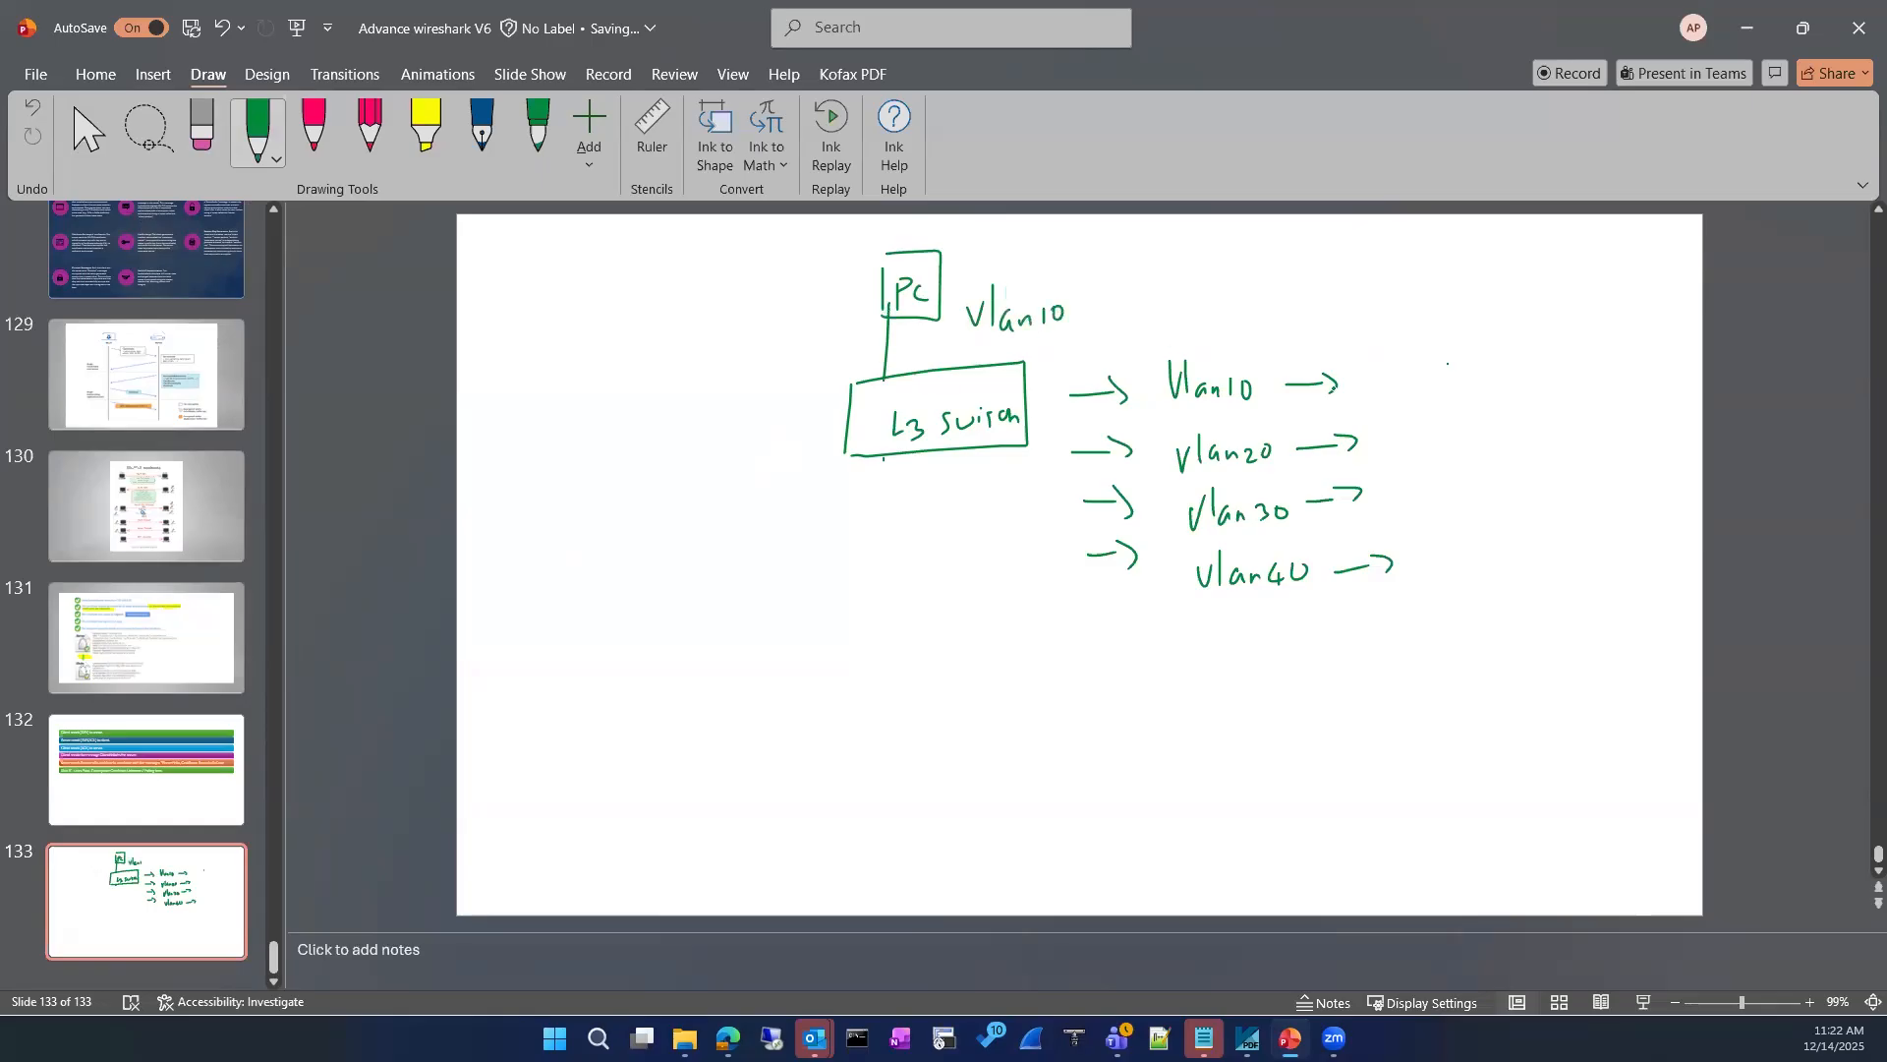
Step: Write 10.0.0.1/24 for Vlan10 and 10.0.10.1/24 for Vlan20, and circle the third octet of each address
left_click_drag(1381, 368, 1380, 391)
mouse_move(1397, 373)
left_mouse_down()
mouse_move(1462, 368)
mouse_move(1486, 389)
left_mouse_up()
left_click(1410, 385)
left_click(1487, 397)
left_click_drag(1394, 442, 1394, 459)
left_click(1424, 453)
left_click_drag(1408, 444, 1531, 445)
left_click(1464, 444)
mouse_move(1524, 351)
left_mouse_down()
mouse_move(1502, 391)
mouse_move(1545, 388)
left_mouse_up()
left_click_drag(1556, 366, 1558, 393)
left_click_drag(1568, 411, 1539, 468)
mouse_move(1562, 445)
left_mouse_down()
mouse_move(1601, 452)
mouse_move(1600, 471)
left_mouse_up()
left_click_drag(1461, 352, 1459, 354)
mouse_move(1502, 419)
left_mouse_down()
mouse_move(1479, 433)
mouse_move(1496, 421)
left_mouse_up()
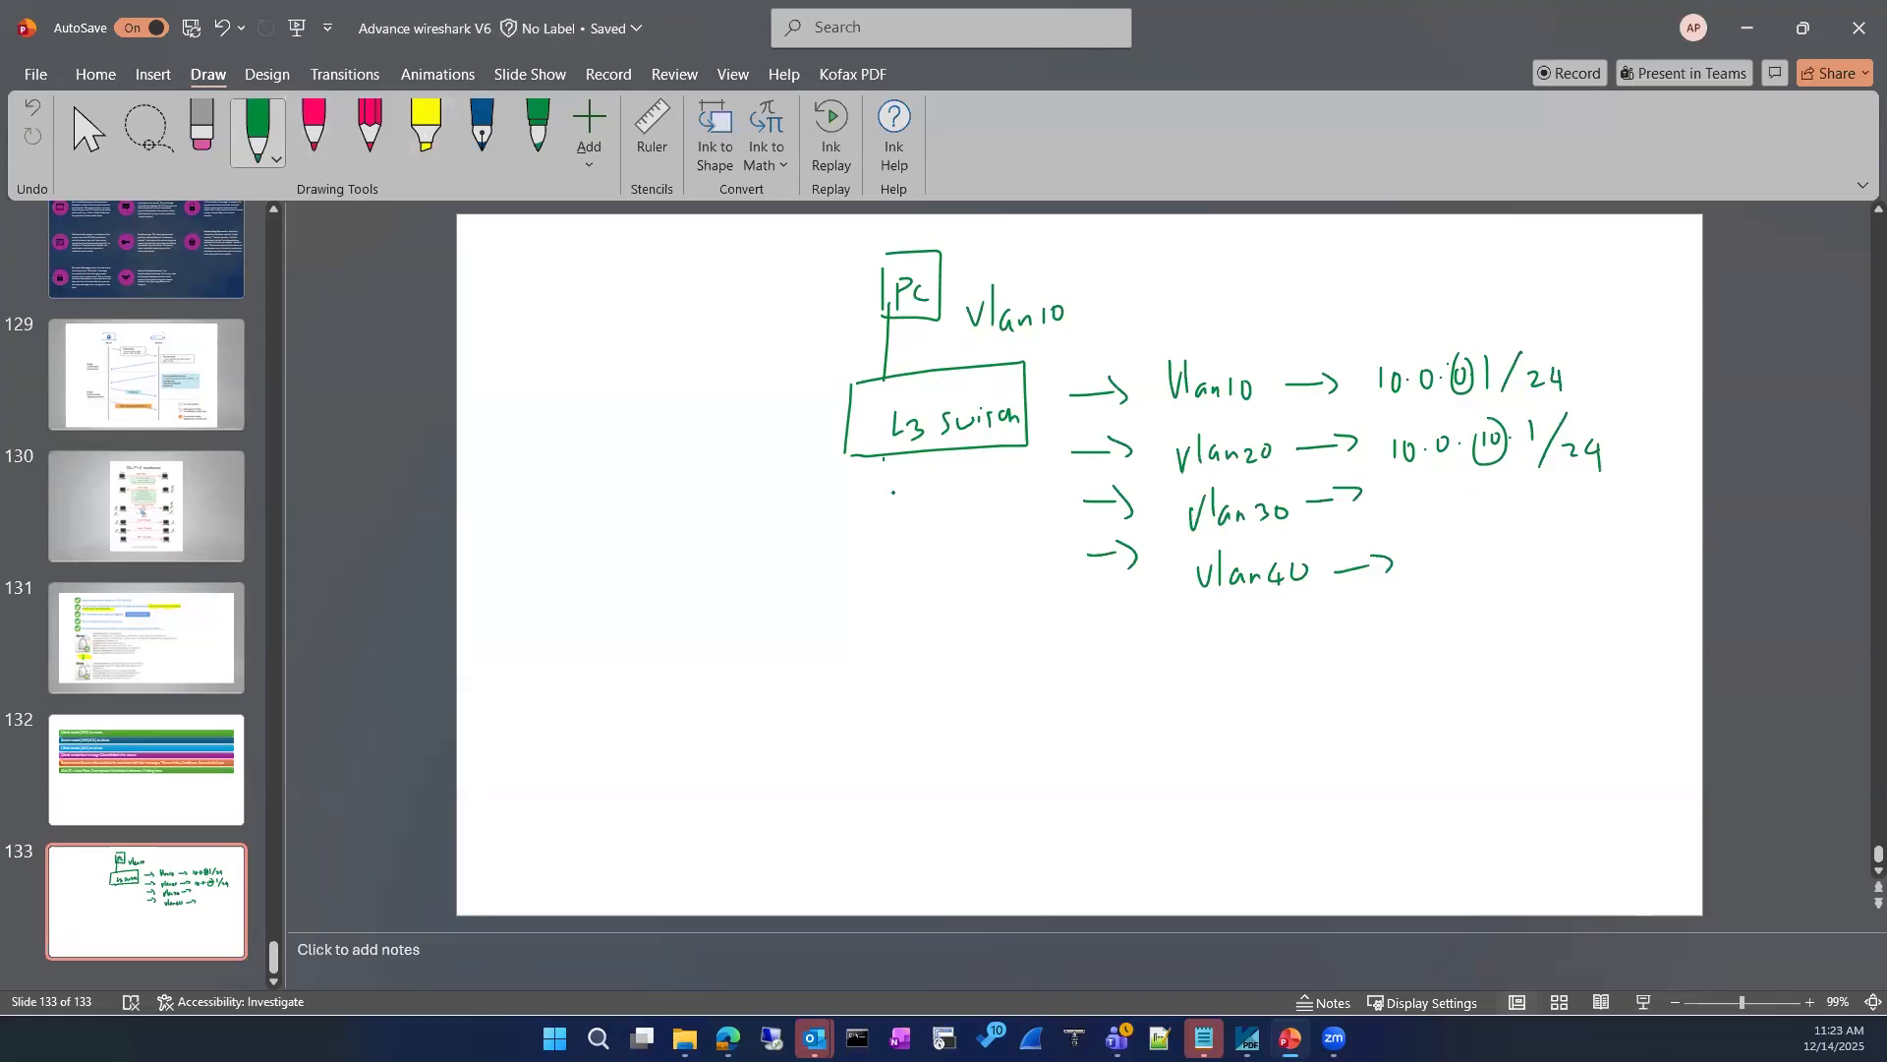
Step: Draw a second PC box in pink below the L3 switch, connected to it and labelled Vlan 20
left_click_drag(854, 533, 868, 458)
left_click(313, 128)
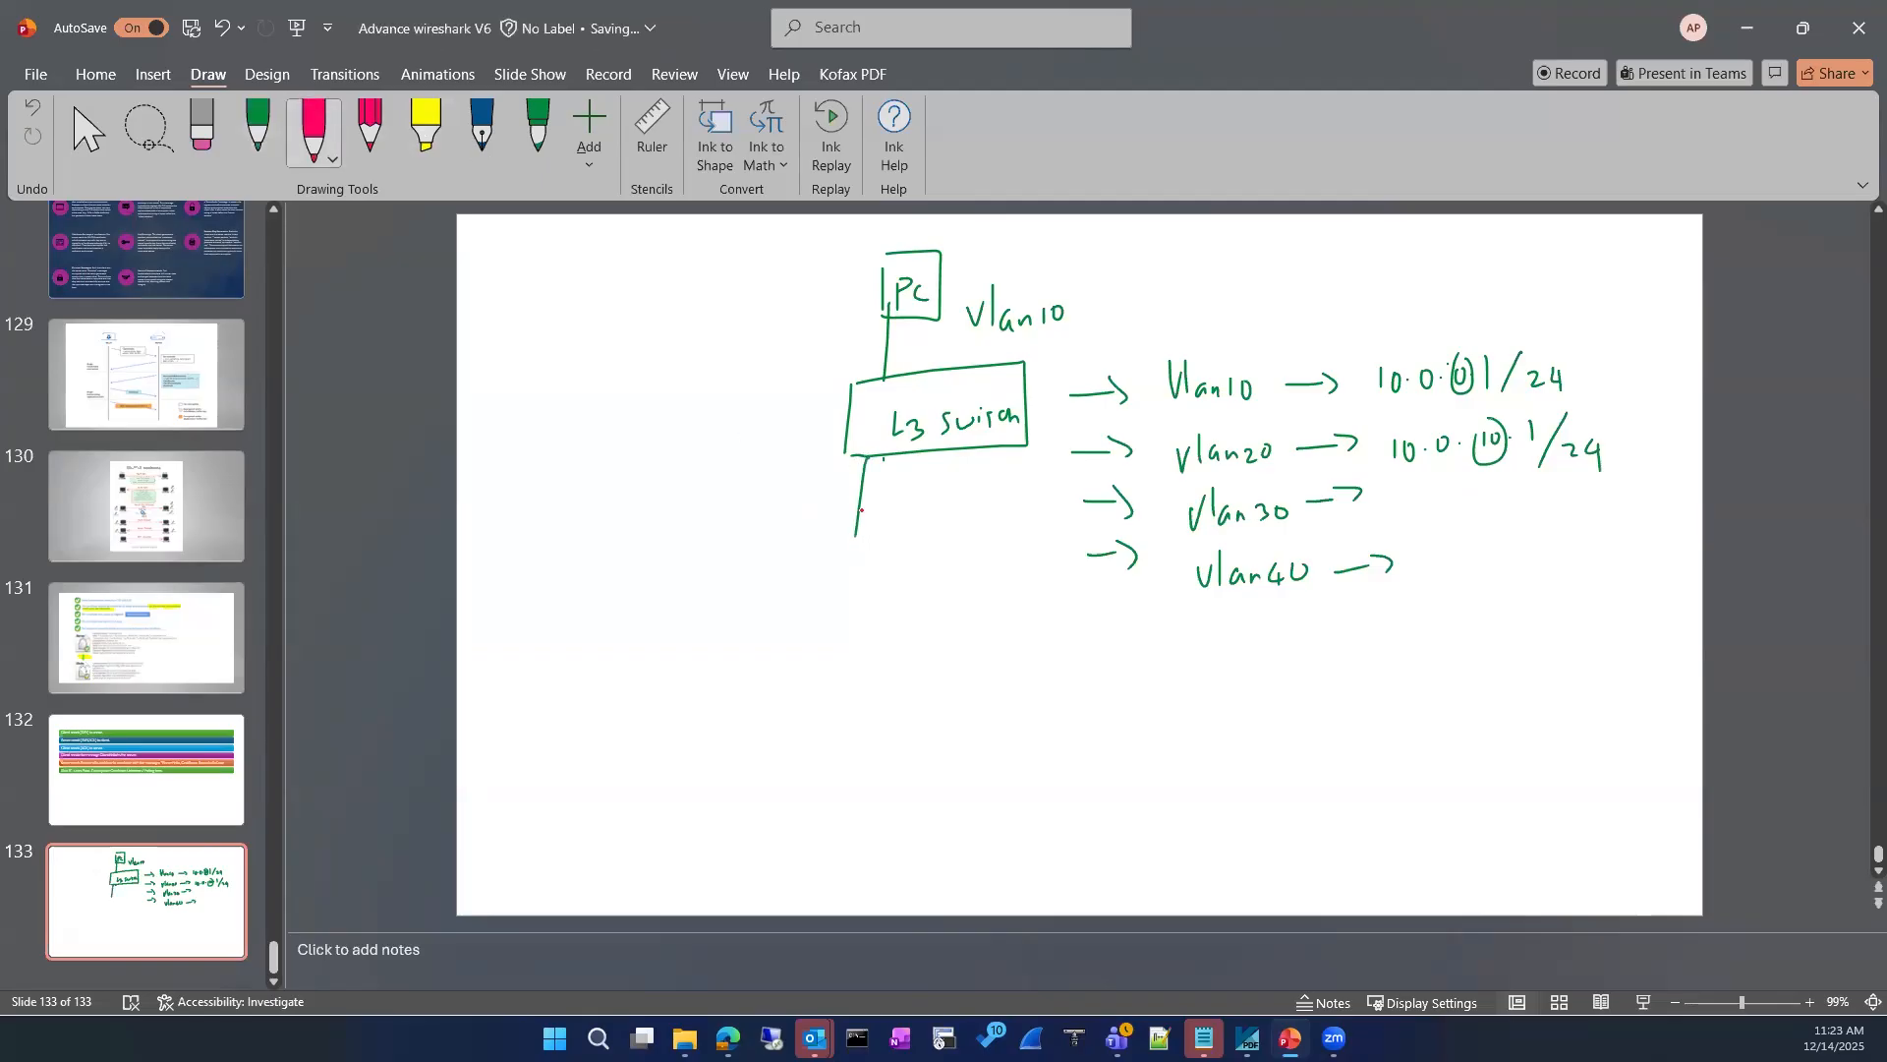
mouse_move(840, 549)
left_mouse_down()
mouse_move(789, 626)
mouse_move(834, 537)
mouse_move(834, 590)
left_mouse_up()
left_click_drag(850, 582, 959, 621)
left_click_drag(963, 610, 1028, 629)
left_click_drag(1042, 612, 1042, 611)
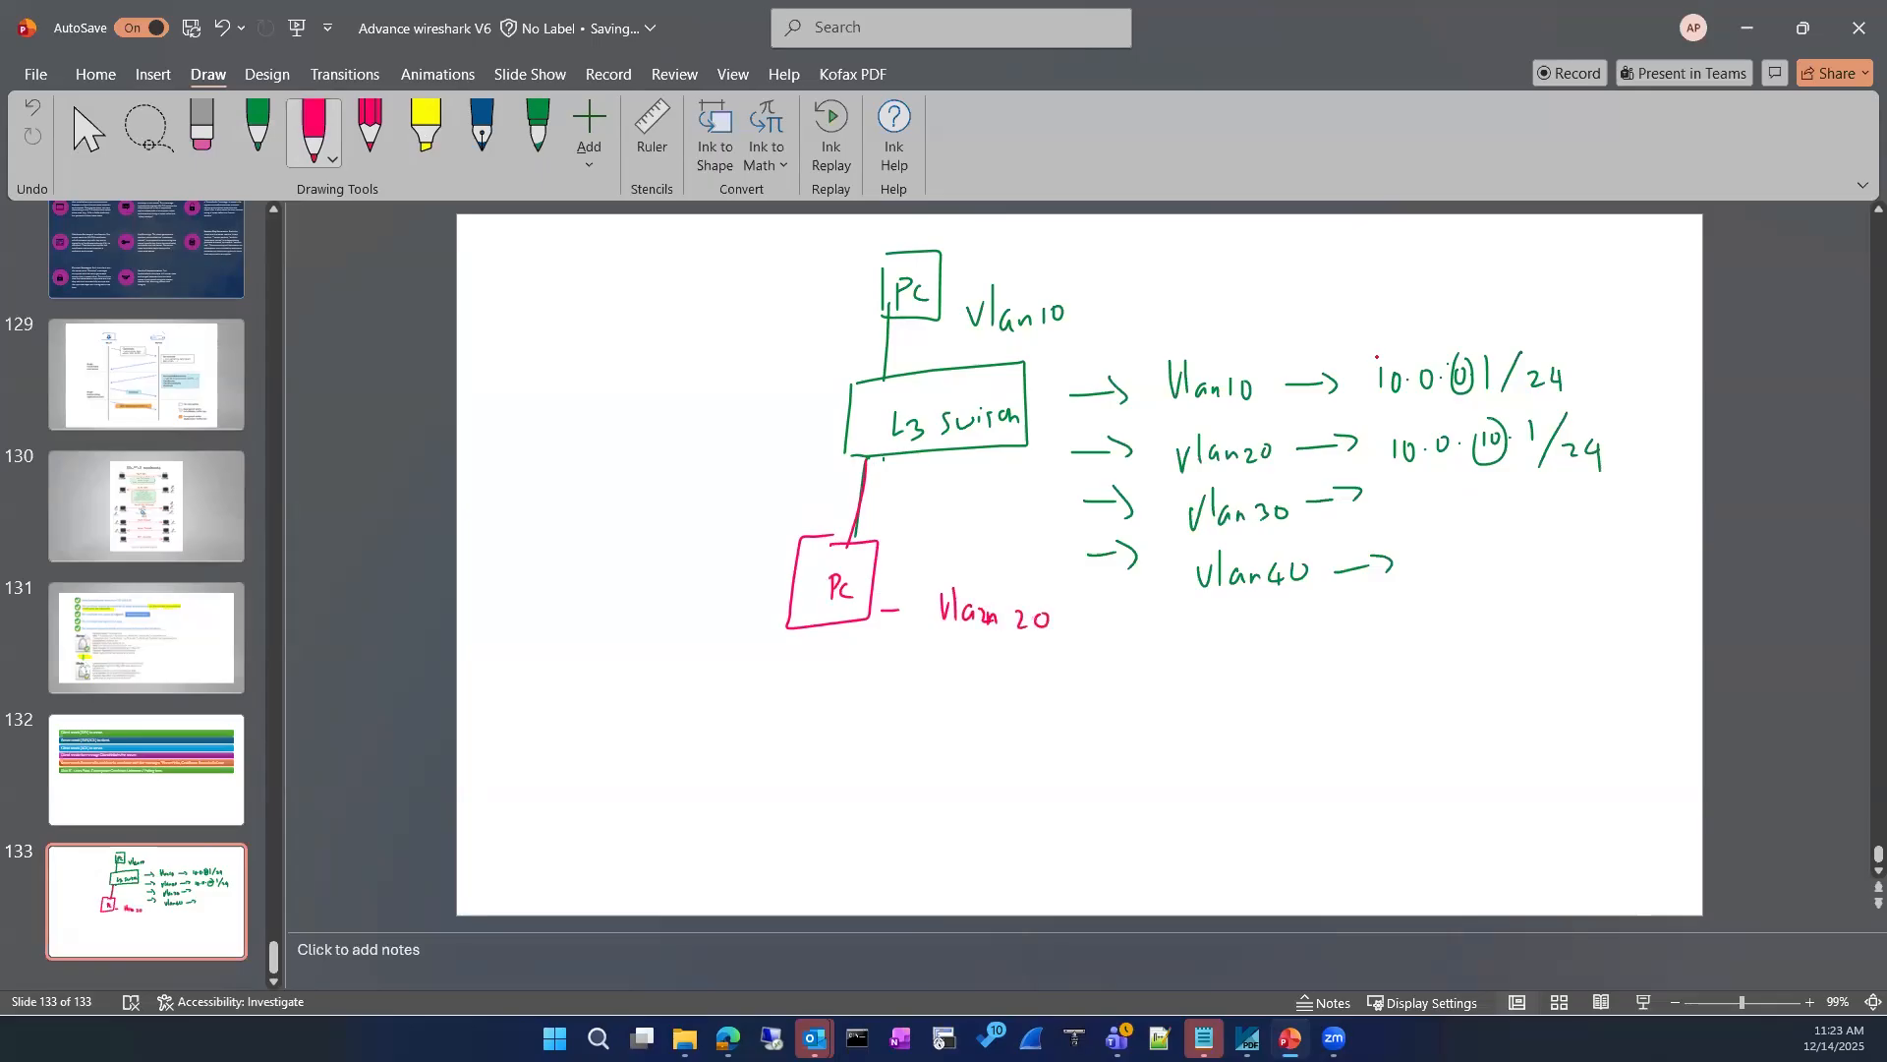
Step: Underline the Vlan20 entry in the list and number the two PCs 1 and 2
left_click_drag(1201, 476, 1292, 469)
left_click_drag(942, 281, 973, 285)
left_click_drag(874, 553, 944, 559)
Step: Write PC 1's address 10.0.0.2/24 and gateway 10.0.0.1 in pink beside it
left_click_drag(1088, 247, 1089, 274)
left_click(1121, 262)
mouse_move(1109, 250)
left_mouse_down()
mouse_move(1248, 268)
mouse_move(1244, 287)
left_mouse_up()
left_click(1155, 262)
left_click(1253, 260)
left_click_drag(1266, 260, 1321, 275)
mouse_move(1325, 253)
left_mouse_down()
mouse_move(1326, 288)
mouse_move(1582, 267)
left_mouse_up()
left_click(1490, 271)
left_click(1534, 269)
left_click(1567, 267)
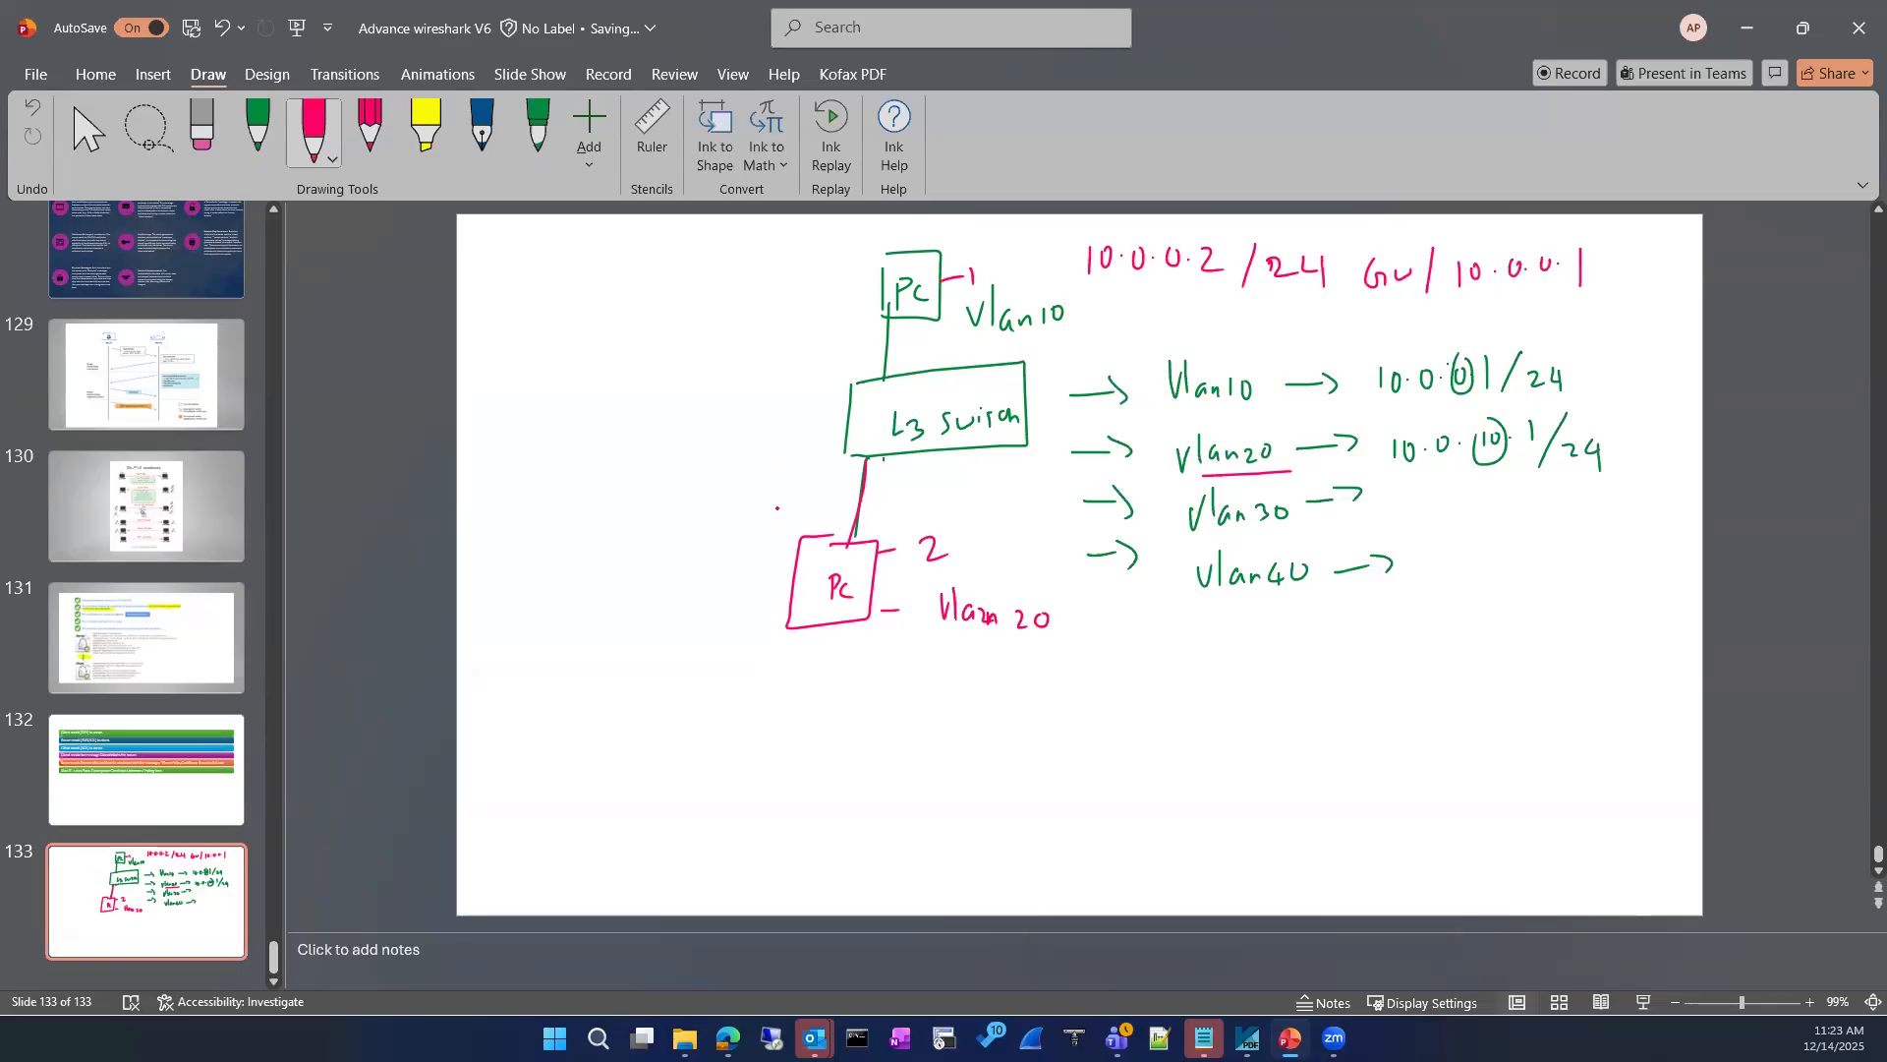
Step: Change the green pen to dark blue and write PC 2's address 10.0.10.5/24 and gateway 10.0.10.1 below it
left_click(258, 133)
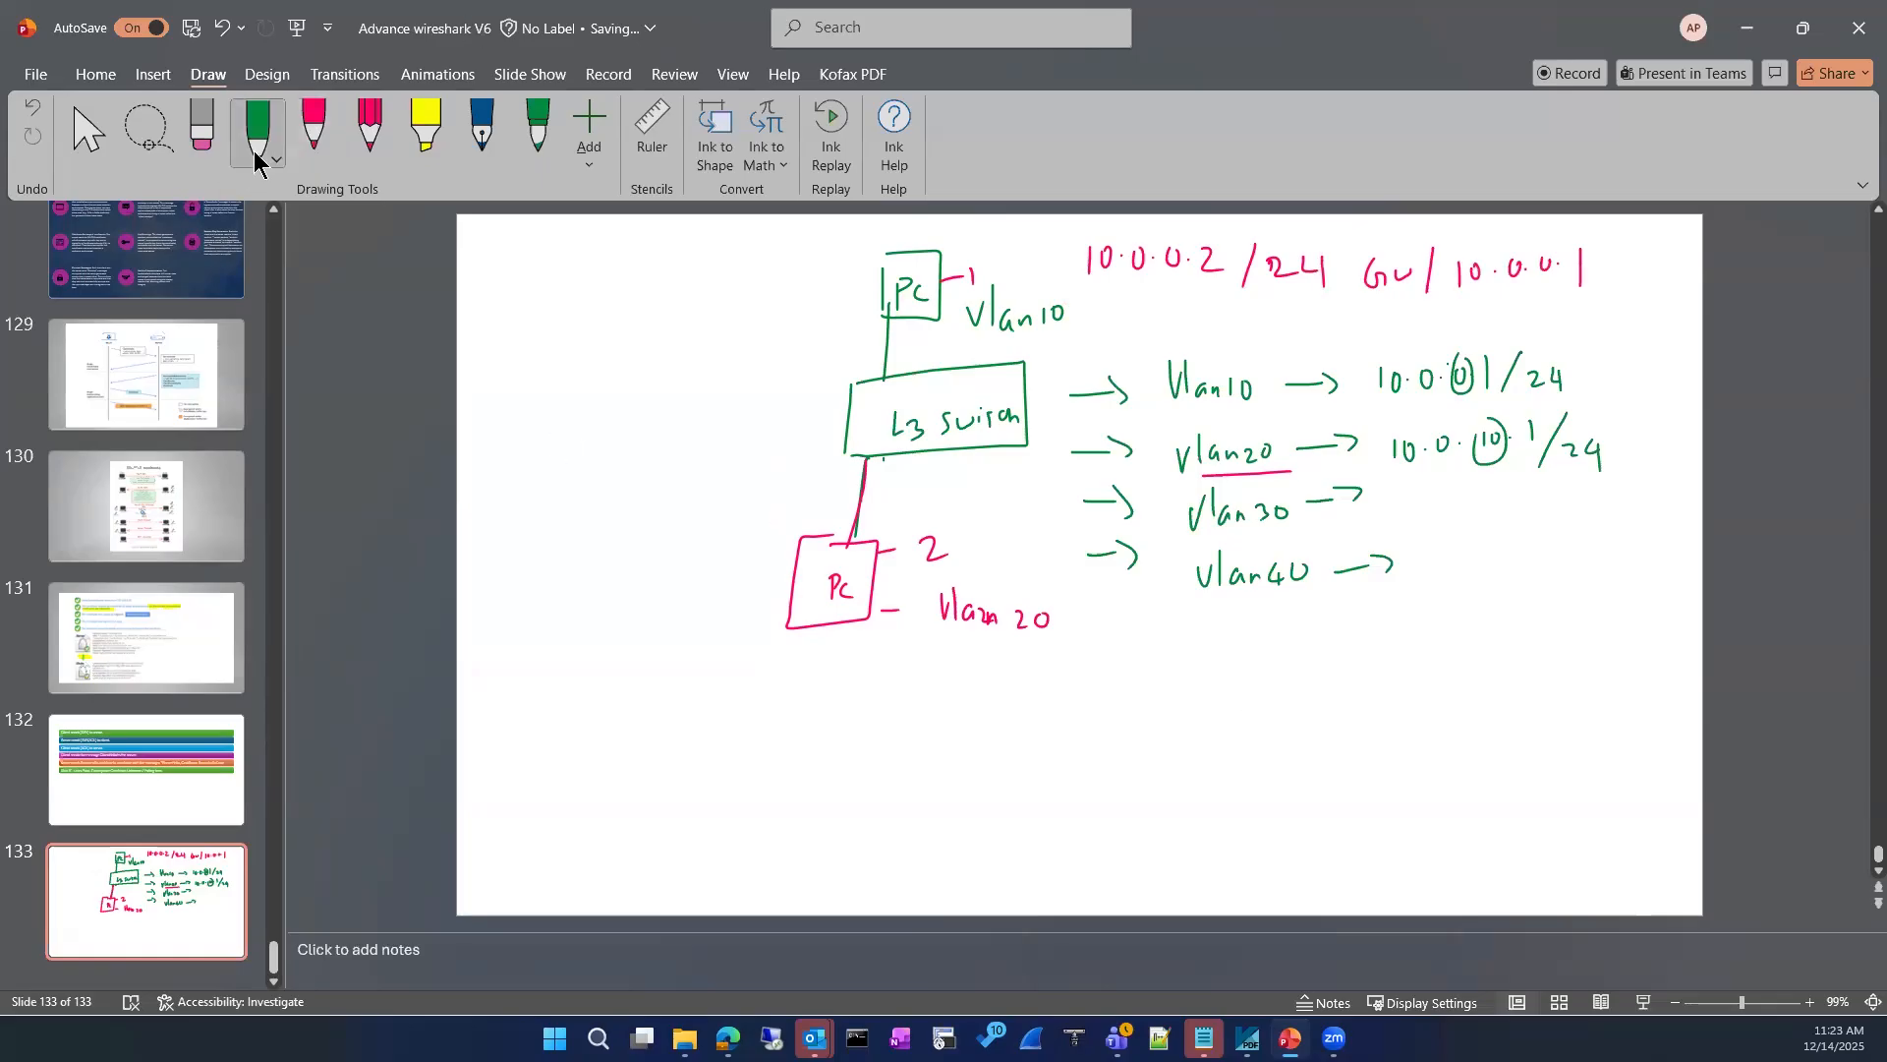
left_click(258, 147)
left_click(376, 471)
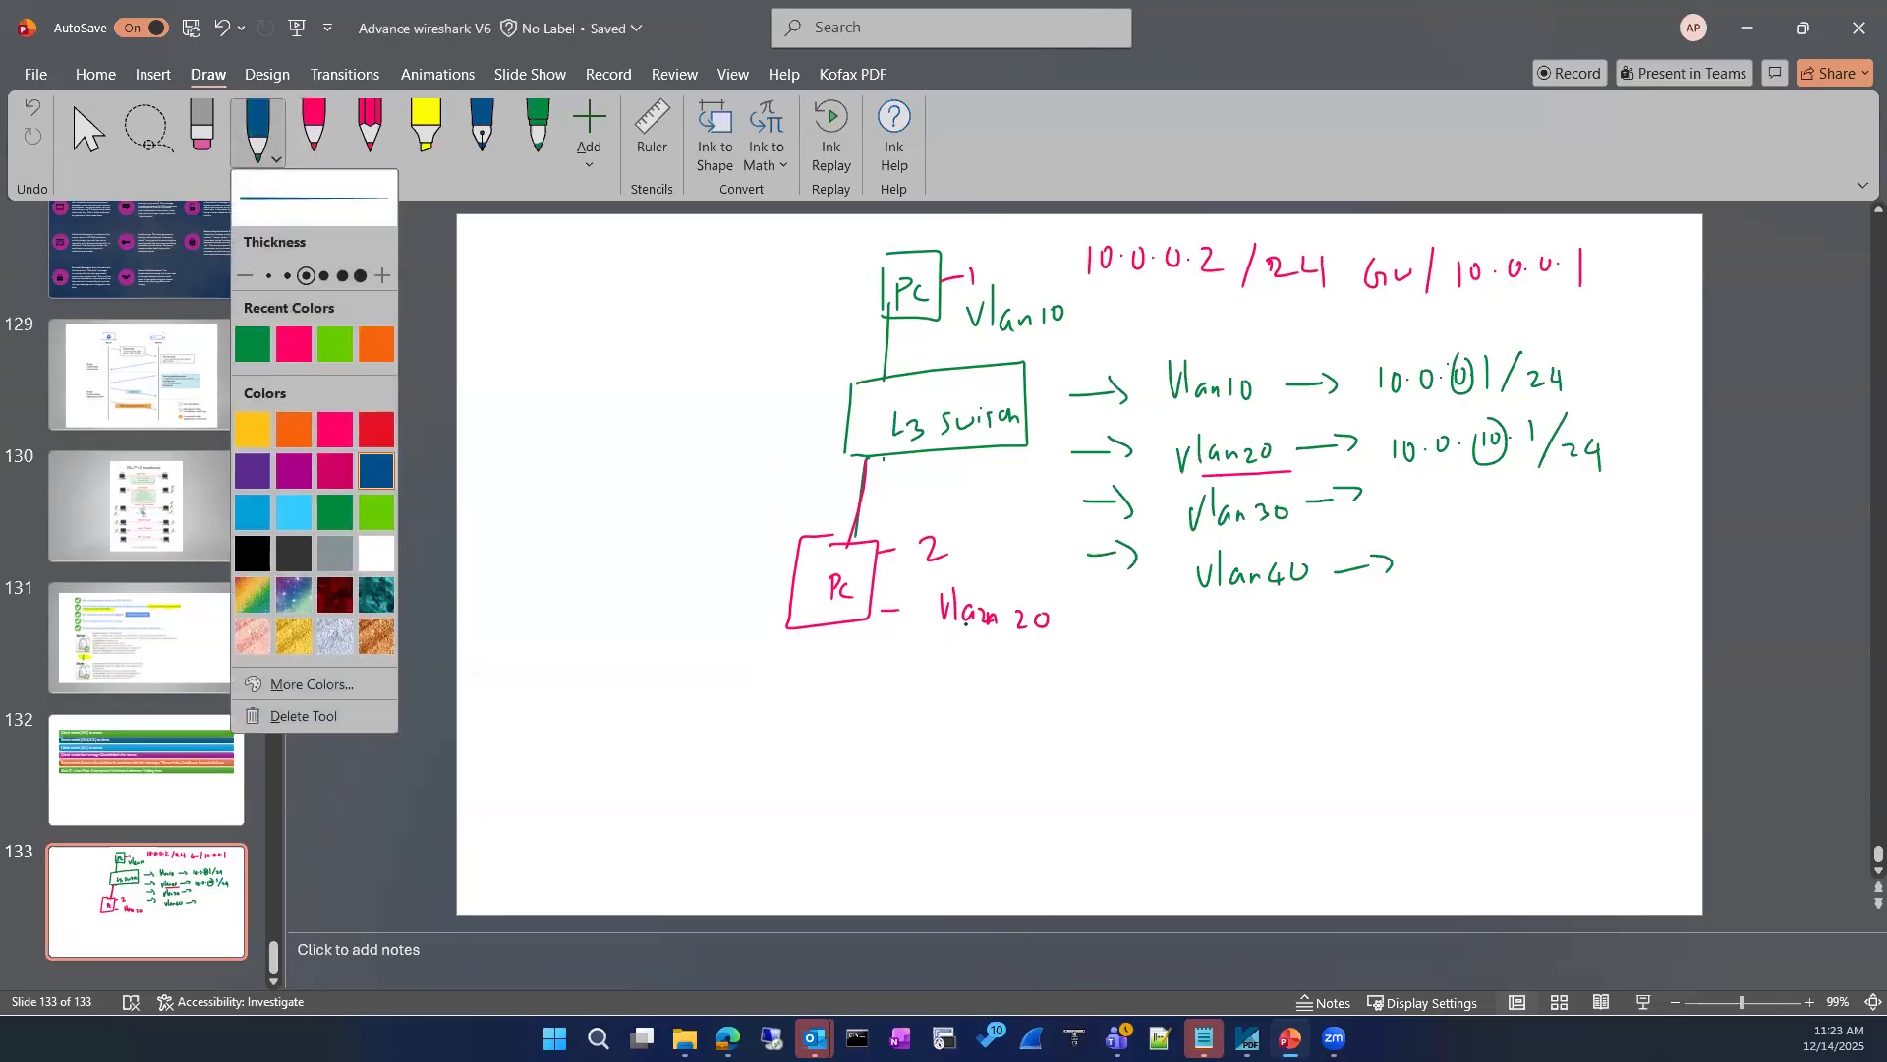
mouse_move(858, 668)
left_mouse_down()
mouse_move(859, 704)
mouse_move(885, 677)
left_mouse_up()
left_click(900, 684)
mouse_move(925, 674)
left_mouse_down()
mouse_move(929, 699)
mouse_move(934, 676)
mouse_move(964, 705)
mouse_move(980, 683)
mouse_move(1083, 704)
left_mouse_up()
left_click(954, 686)
left_click_drag(1098, 685, 1109, 696)
mouse_move(1111, 686)
left_mouse_down()
mouse_move(1112, 708)
mouse_move(1192, 704)
left_mouse_up()
mouse_move(1215, 676)
left_mouse_down()
mouse_move(1208, 693)
mouse_move(1219, 678)
left_mouse_up()
left_click(1237, 691)
mouse_move(1264, 676)
left_mouse_down()
mouse_move(1258, 700)
mouse_move(1266, 678)
mouse_move(1295, 699)
mouse_move(1322, 679)
mouse_move(1384, 699)
left_mouse_up()
left_click(1277, 692)
left_click(1372, 691)
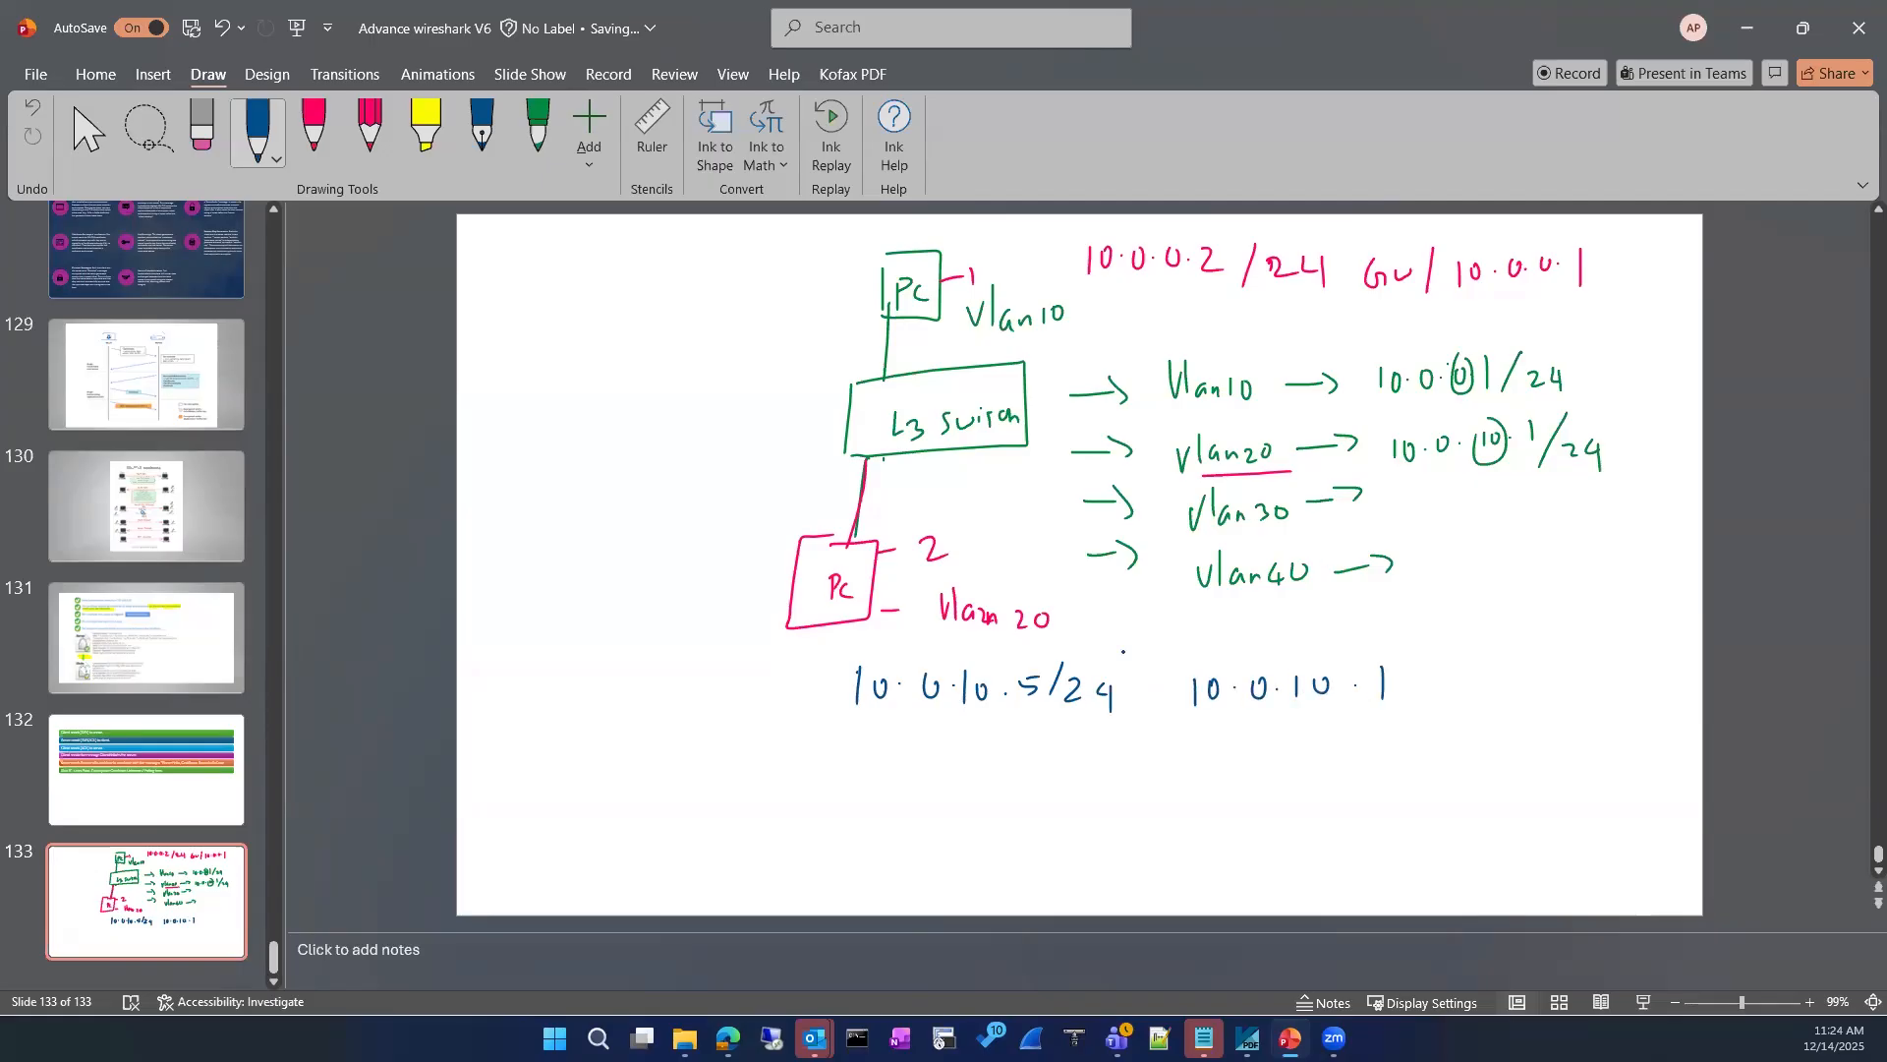
Step: Circle the switch end of PC 2's link in blue and erase the extra writing beside it
mouse_move(867, 450)
left_mouse_down()
mouse_move(917, 493)
mouse_move(982, 479)
left_mouse_up()
mouse_move(987, 464)
left_mouse_down()
mouse_move(989, 494)
mouse_move(1008, 495)
left_mouse_up()
left_click(203, 137)
mouse_move(861, 511)
left_mouse_down()
mouse_move(918, 491)
mouse_move(902, 499)
left_mouse_up()
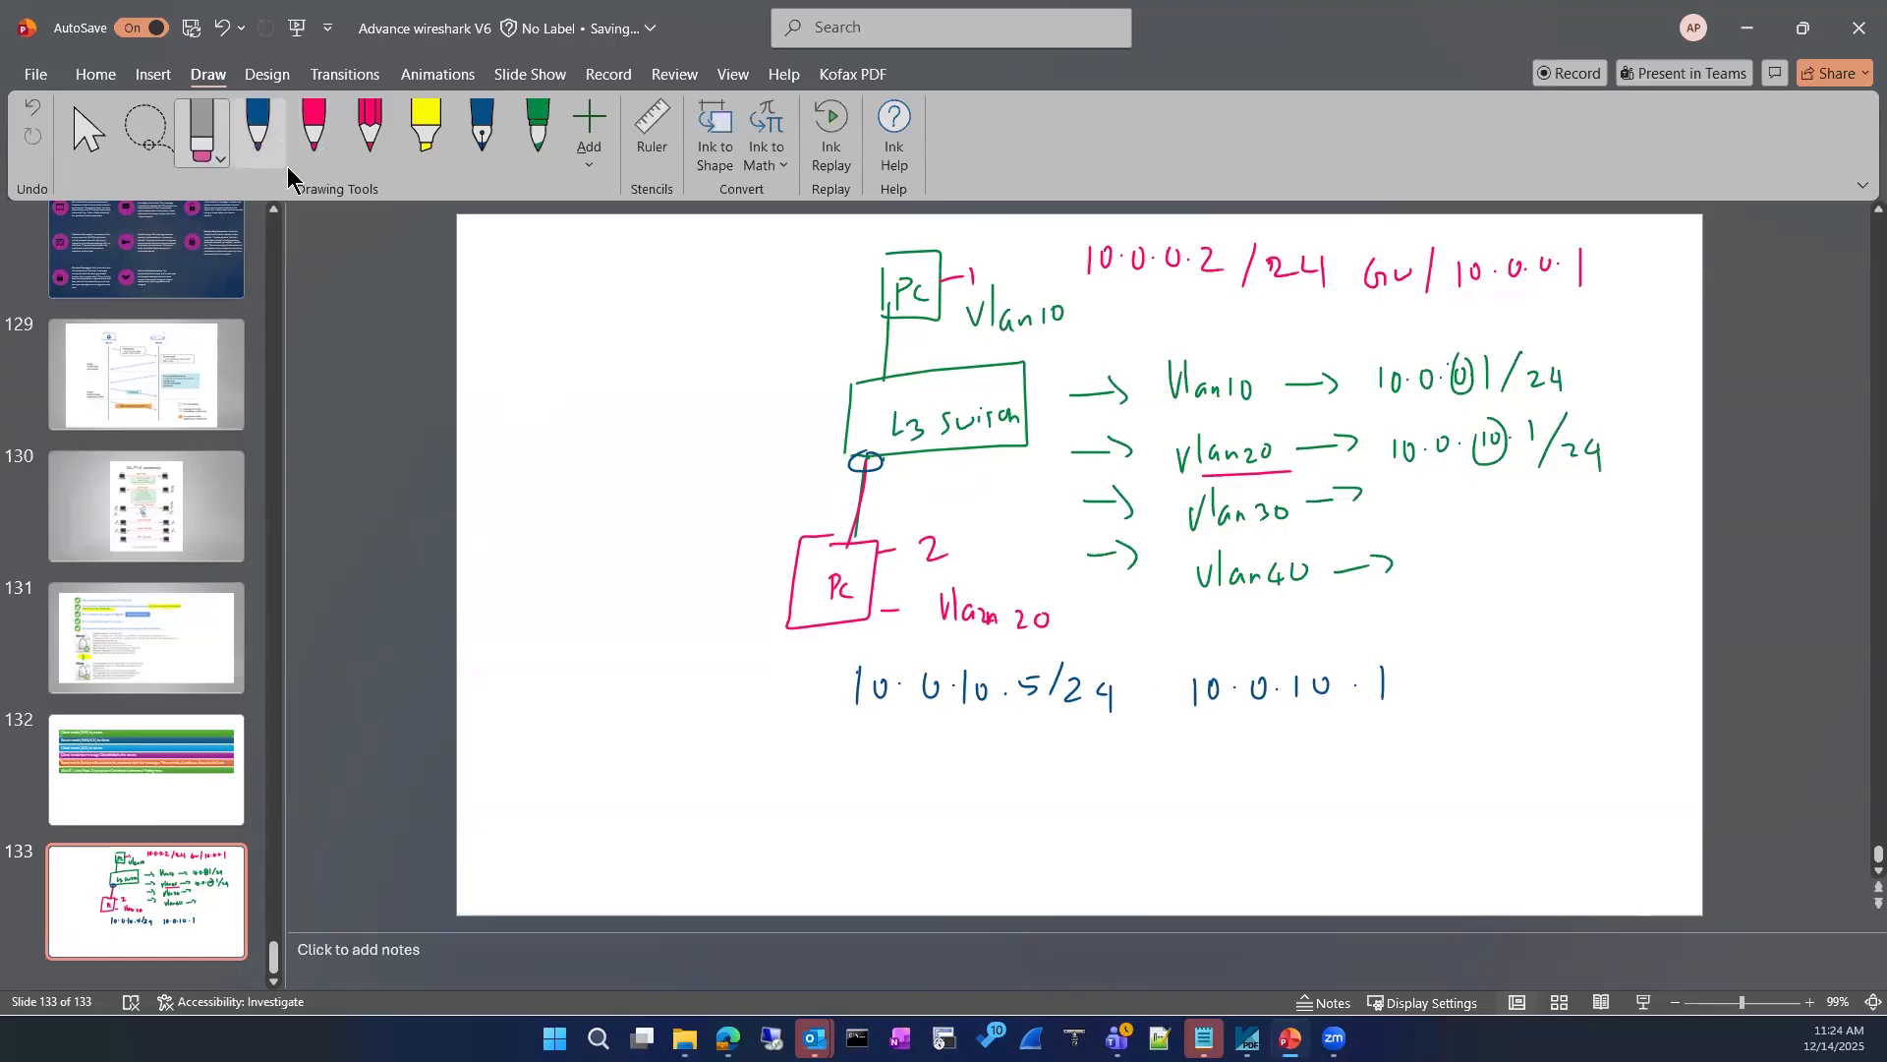
Step: Write boxed blue labels Vlan20 and Vlan10 beside the switch ends of the PC 2 and PC 1 links
left_click(257, 131)
mouse_move(915, 468)
left_mouse_down()
mouse_move(982, 494)
mouse_move(1027, 484)
left_mouse_up()
mouse_move(764, 359)
left_mouse_down()
mouse_move(782, 357)
mouse_move(787, 390)
left_mouse_up()
left_click_drag(813, 369, 835, 379)
left_click_drag(850, 346, 860, 365)
mouse_move(740, 409)
left_mouse_down()
mouse_move(787, 329)
mouse_move(817, 401)
left_mouse_up()
mouse_move(775, 330)
left_mouse_down()
mouse_move(846, 325)
mouse_move(883, 391)
left_mouse_up()
left_click_drag(883, 392, 777, 399)
mouse_move(889, 463)
left_mouse_down()
mouse_move(923, 462)
mouse_move(888, 512)
mouse_move(1068, 509)
mouse_move(920, 512)
left_mouse_up()
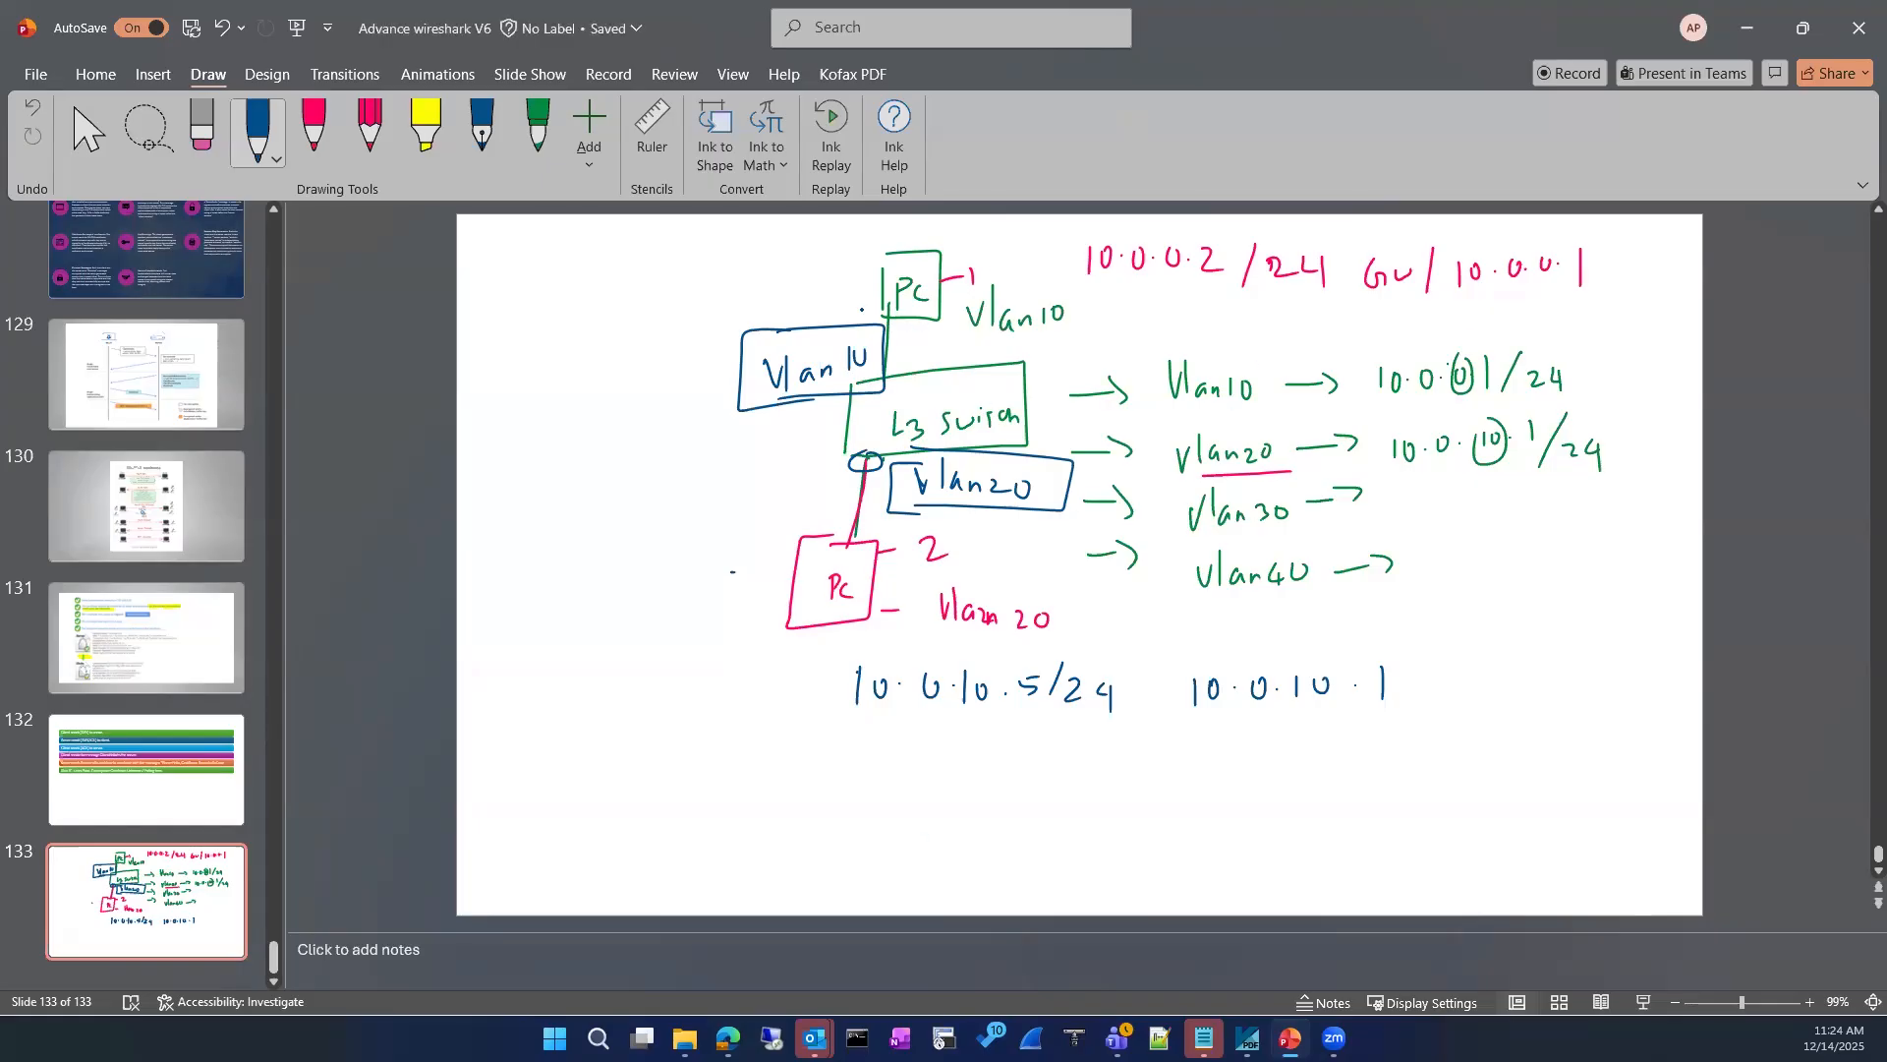
Step: Draw a curved blue arrow from PC 1's gateway to PC 2's address, and outline Vlan10's 10.0.0.1/24 address
mouse_move(1587, 270)
left_mouse_down()
mouse_move(1661, 590)
mouse_move(1314, 801)
mouse_move(1089, 750)
left_mouse_up()
left_click_drag(1030, 756, 1105, 730)
left_click_drag(1043, 788, 1023, 758)
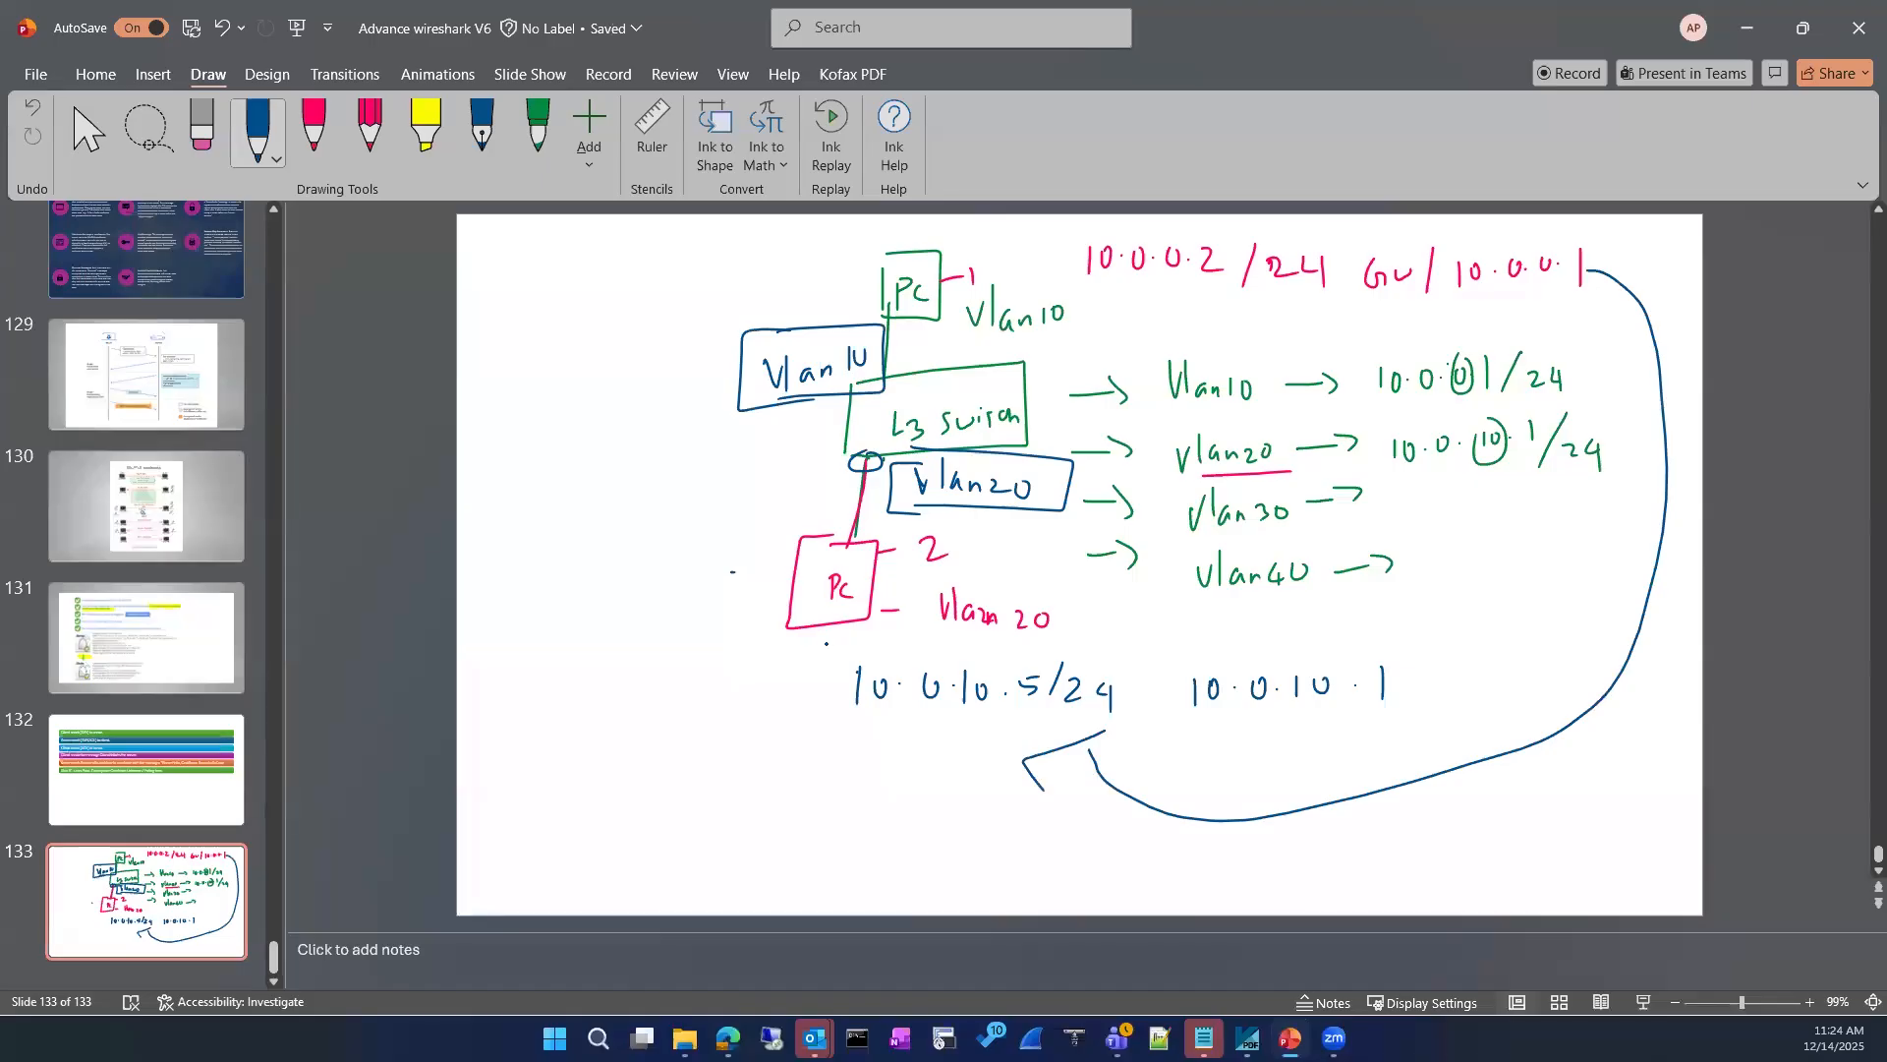
mouse_move(1373, 420)
left_mouse_down()
mouse_move(1578, 361)
mouse_move(1367, 398)
left_mouse_up()
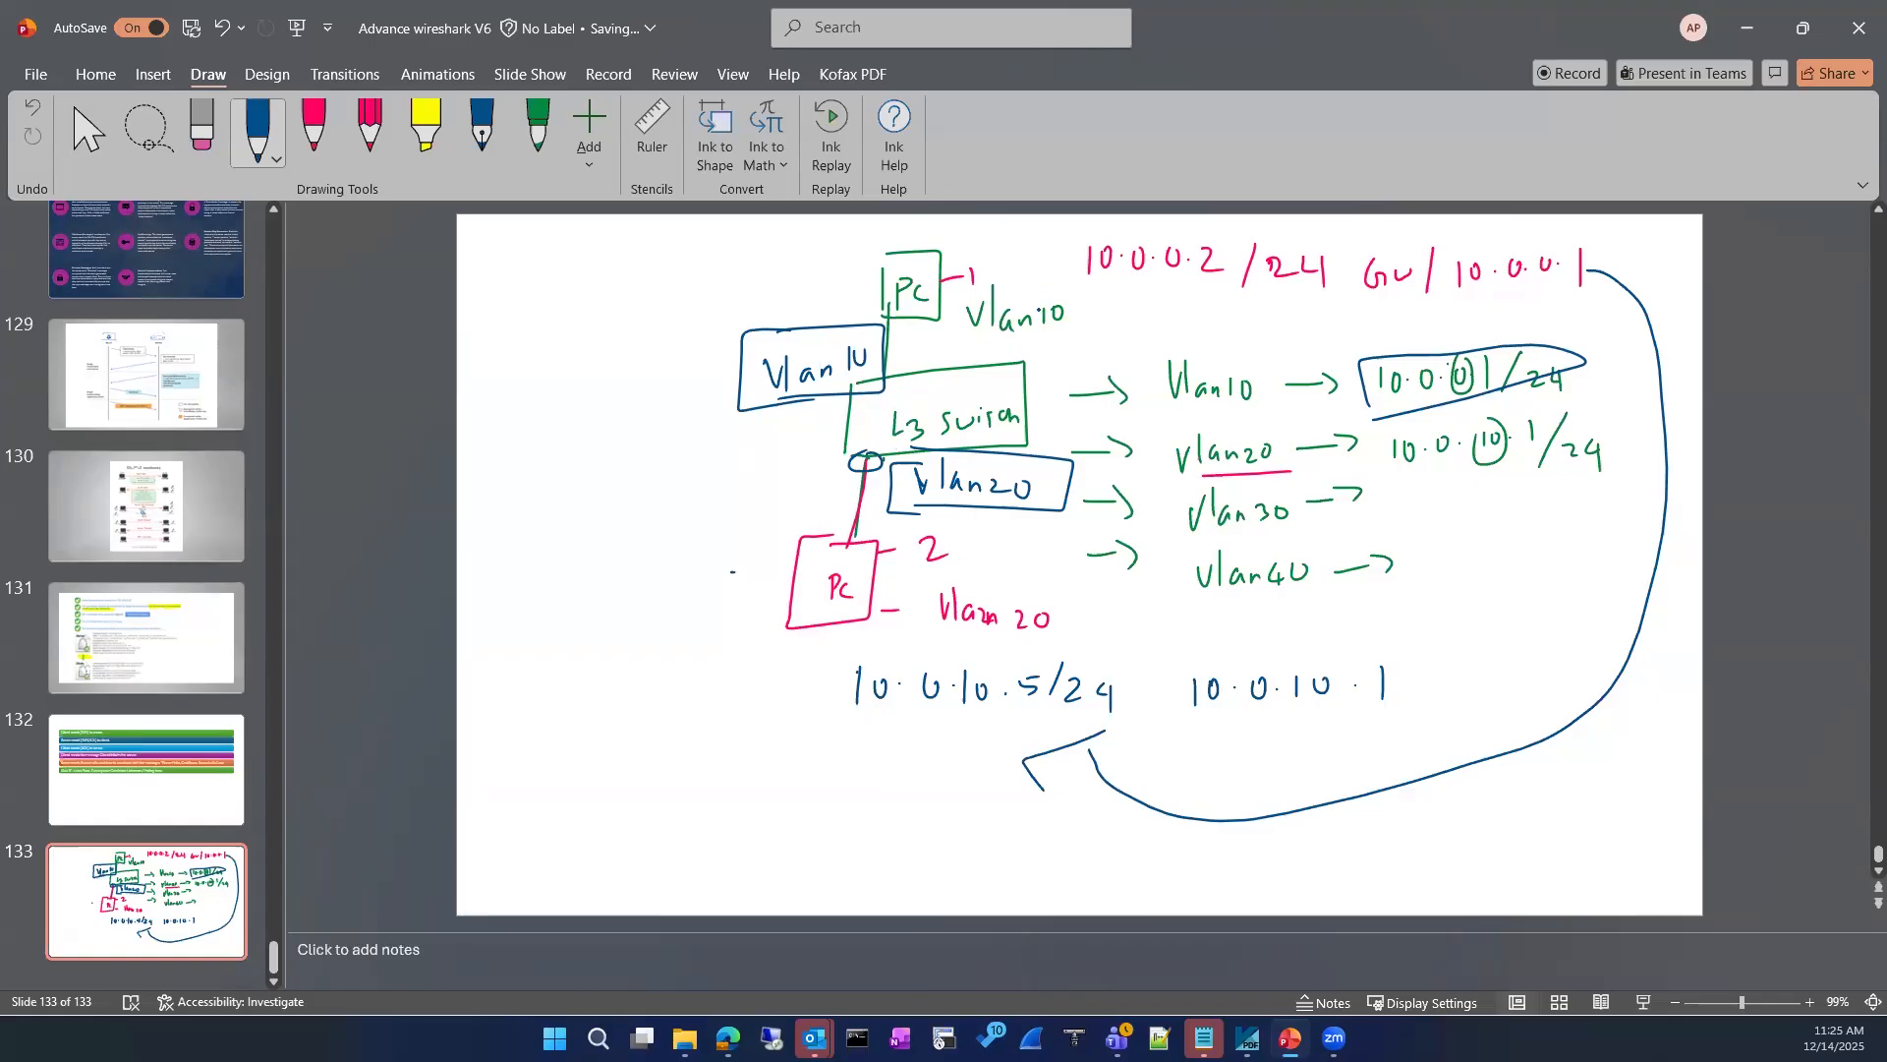
Step: Erase PC 1's address and gateway text along with the Vlan10 label beside it
left_click_drag(1028, 313, 1062, 333)
left_click(202, 141)
mouse_move(1104, 262)
left_mouse_down()
mouse_move(1480, 241)
mouse_move(1415, 285)
mouse_move(1214, 251)
mouse_move(1022, 319)
left_mouse_up()
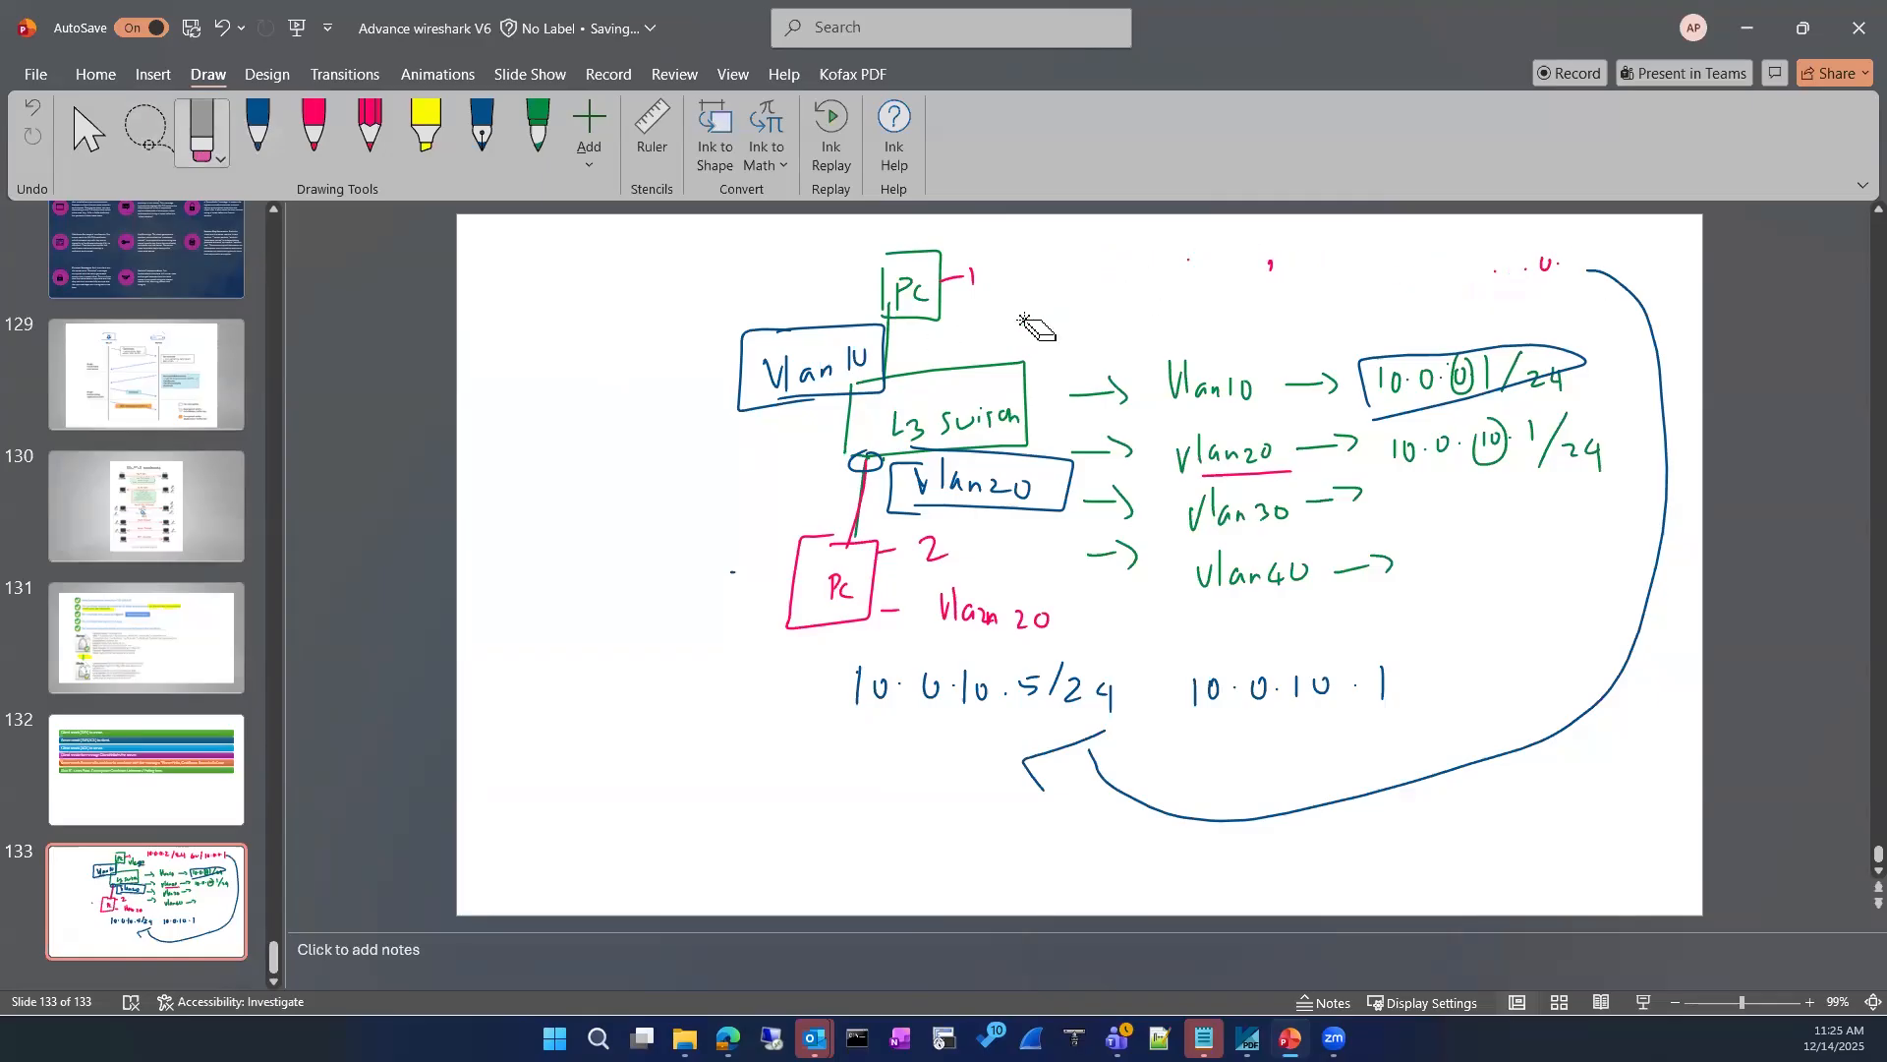
Step: Draw a pink arrow from PC 1 to the addresses 10.0.0.2/24 and 10.0.10.1, enclosed in brackets
left_click(311, 152)
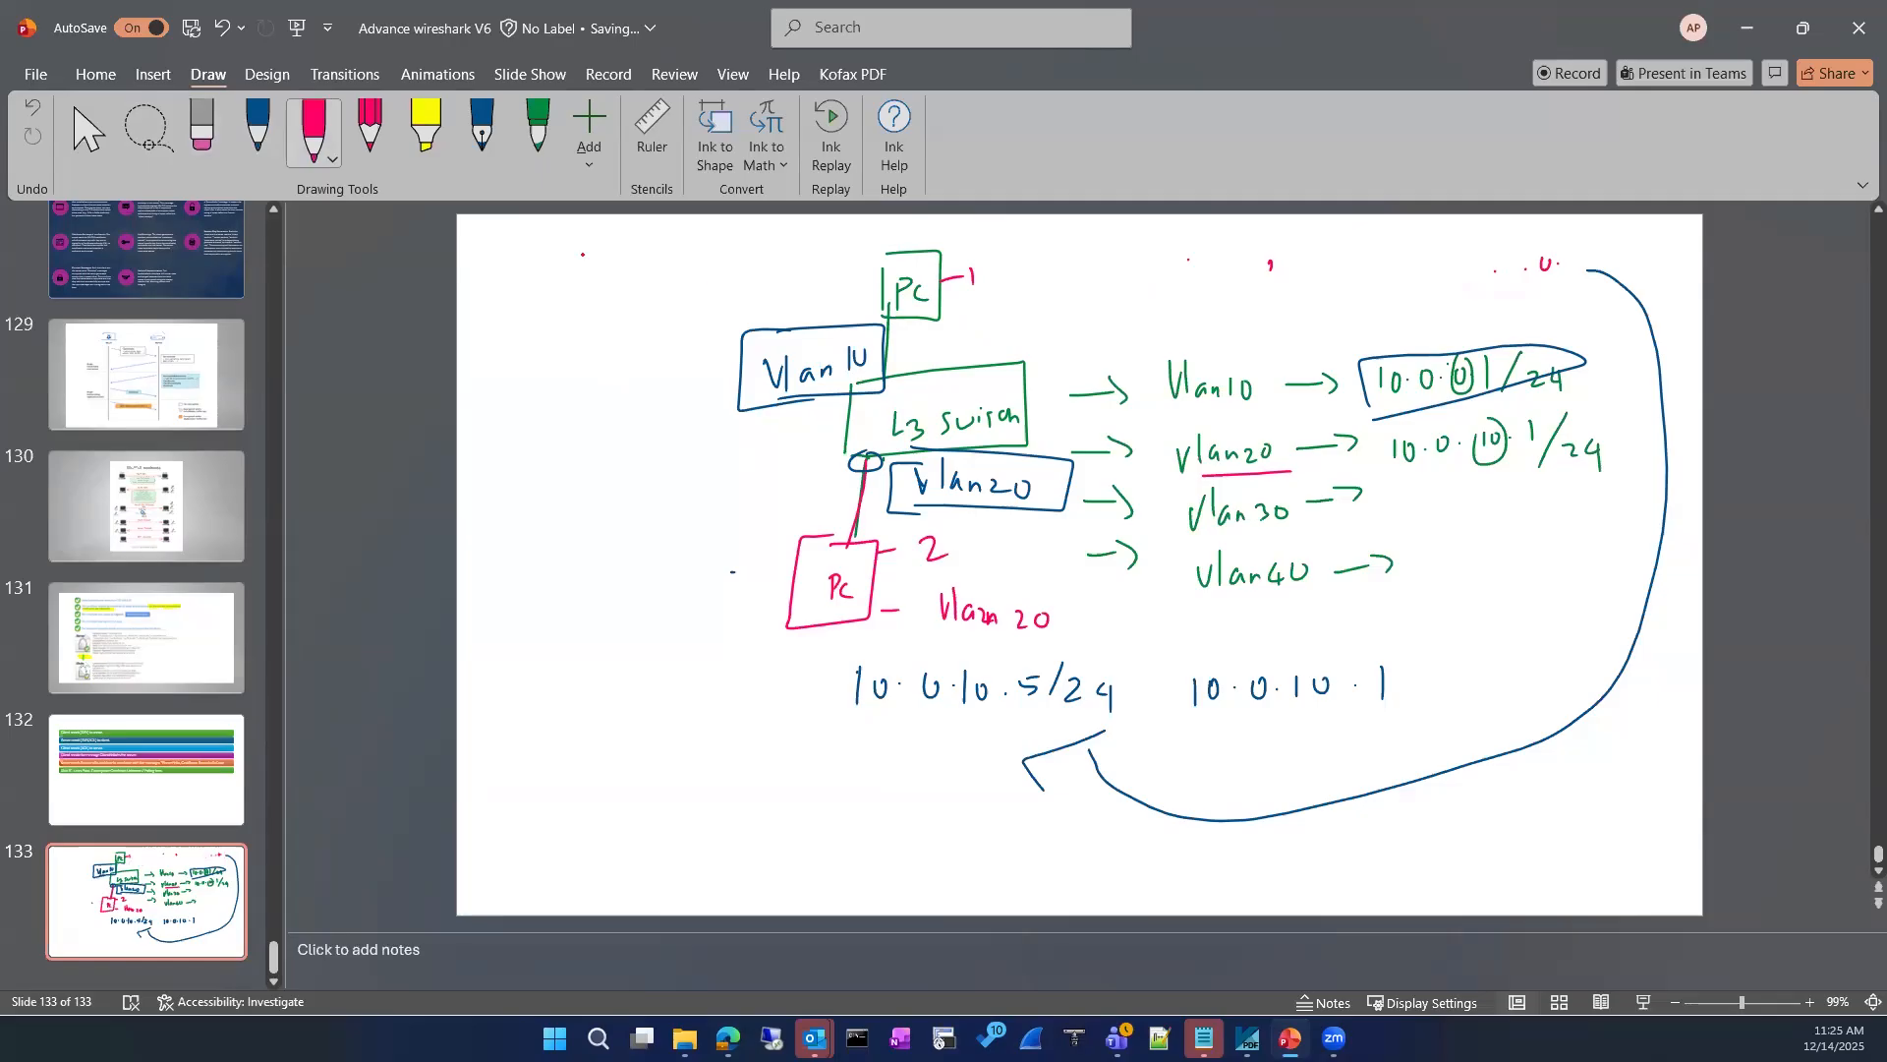
mouse_move(1014, 300)
left_mouse_down()
mouse_move(1109, 304)
mouse_move(1091, 317)
left_mouse_up()
mouse_move(1231, 275)
left_mouse_down()
mouse_move(1230, 310)
mouse_move(1289, 287)
mouse_move(1388, 311)
left_mouse_up()
left_click_drag(1412, 288, 1441, 327)
mouse_move(1247, 333)
left_mouse_down()
mouse_move(1247, 364)
mouse_move(1268, 339)
left_mouse_up()
left_click_drag(1304, 335, 1338, 342)
left_click_drag(1355, 328, 1380, 339)
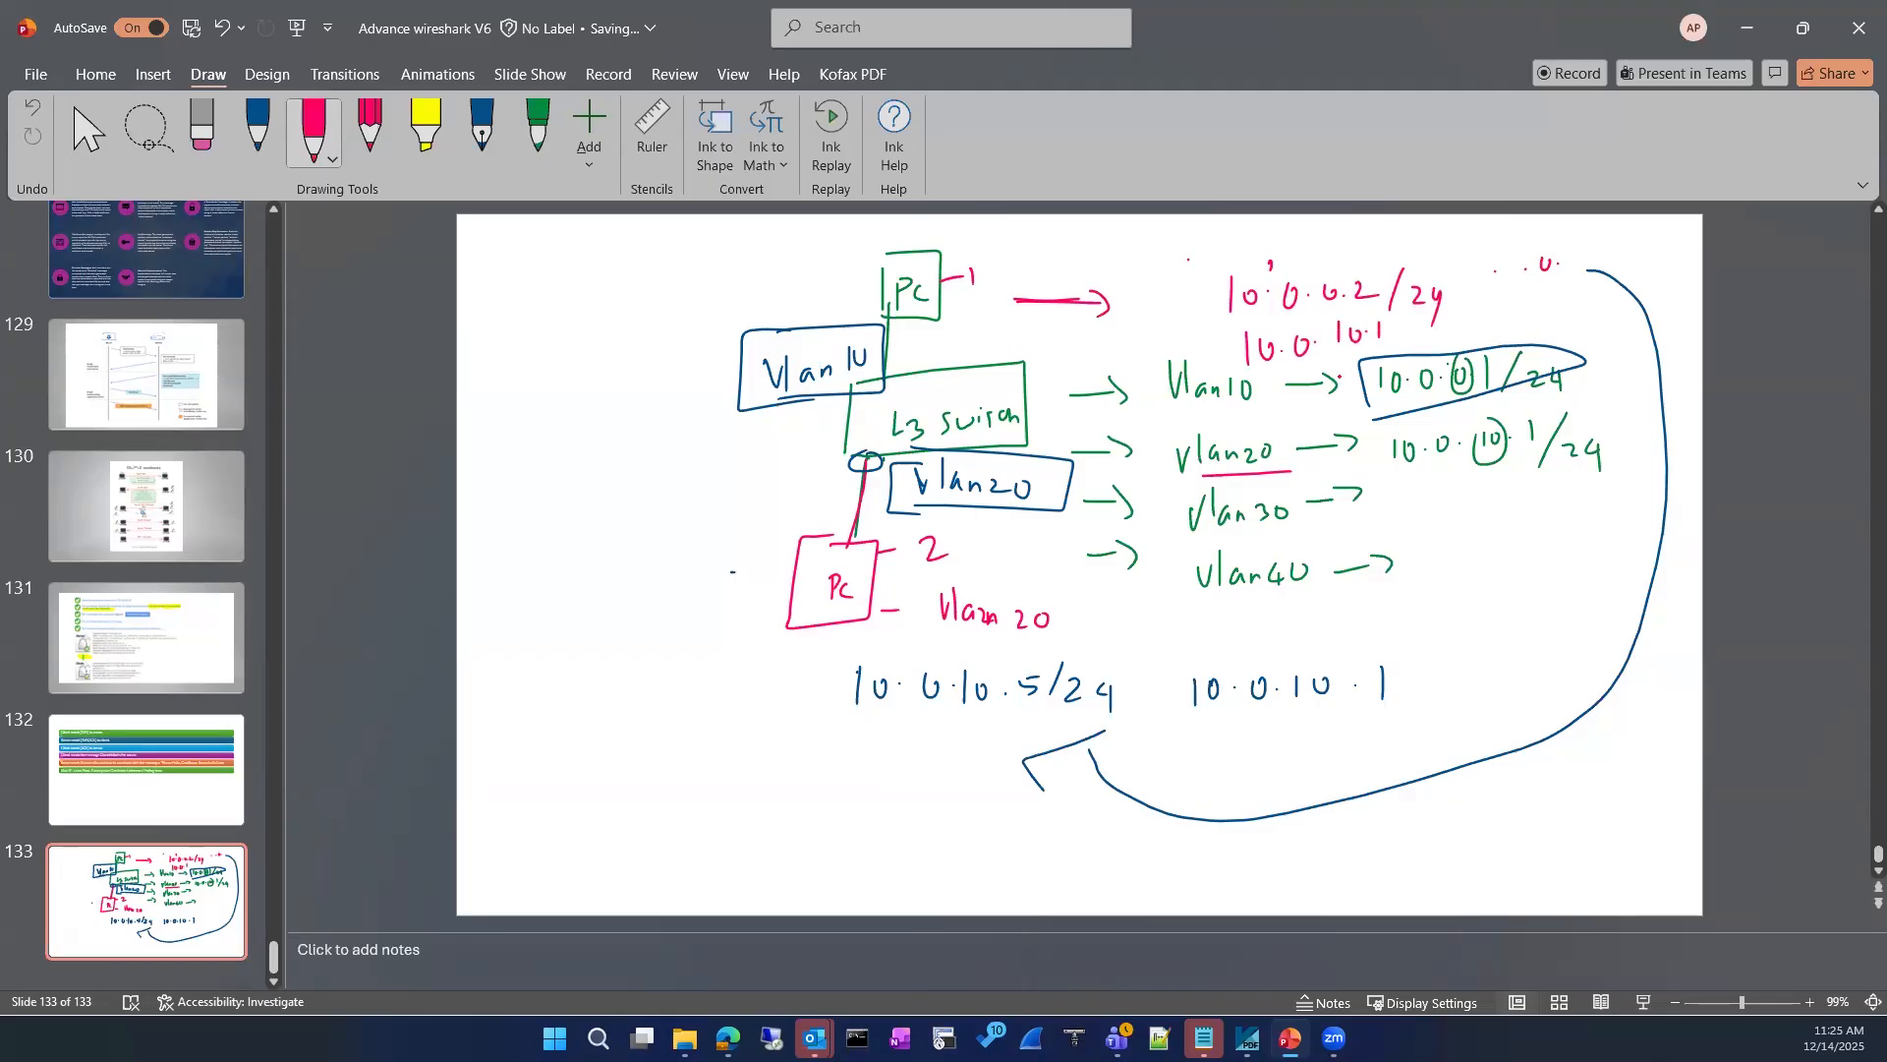
left_click_drag(1222, 261, 1198, 381)
left_click_drag(1387, 247, 1450, 337)
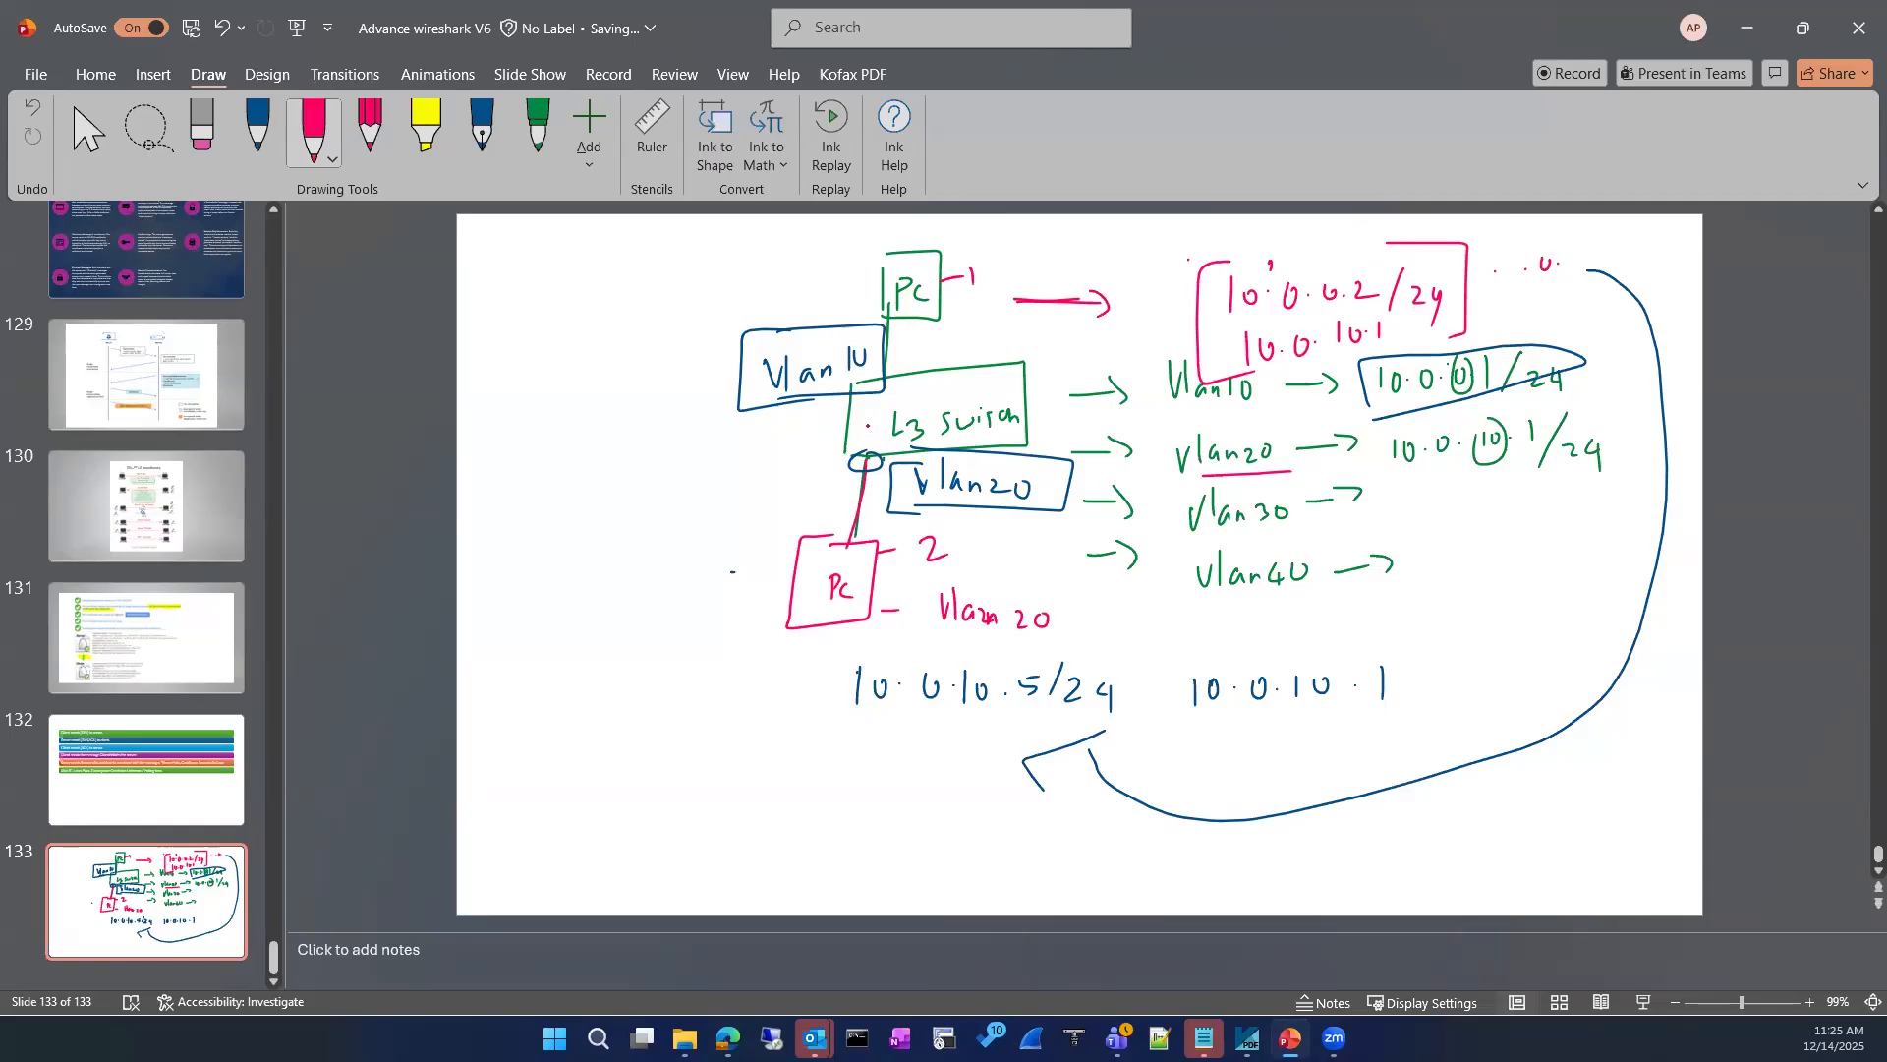
Step: Draw a curved pink arrow from the L3 switch back to PC 1, and delete all ink from slide 133
mouse_move(855, 447)
left_mouse_down()
mouse_move(794, 257)
mouse_move(799, 306)
left_mouse_up()
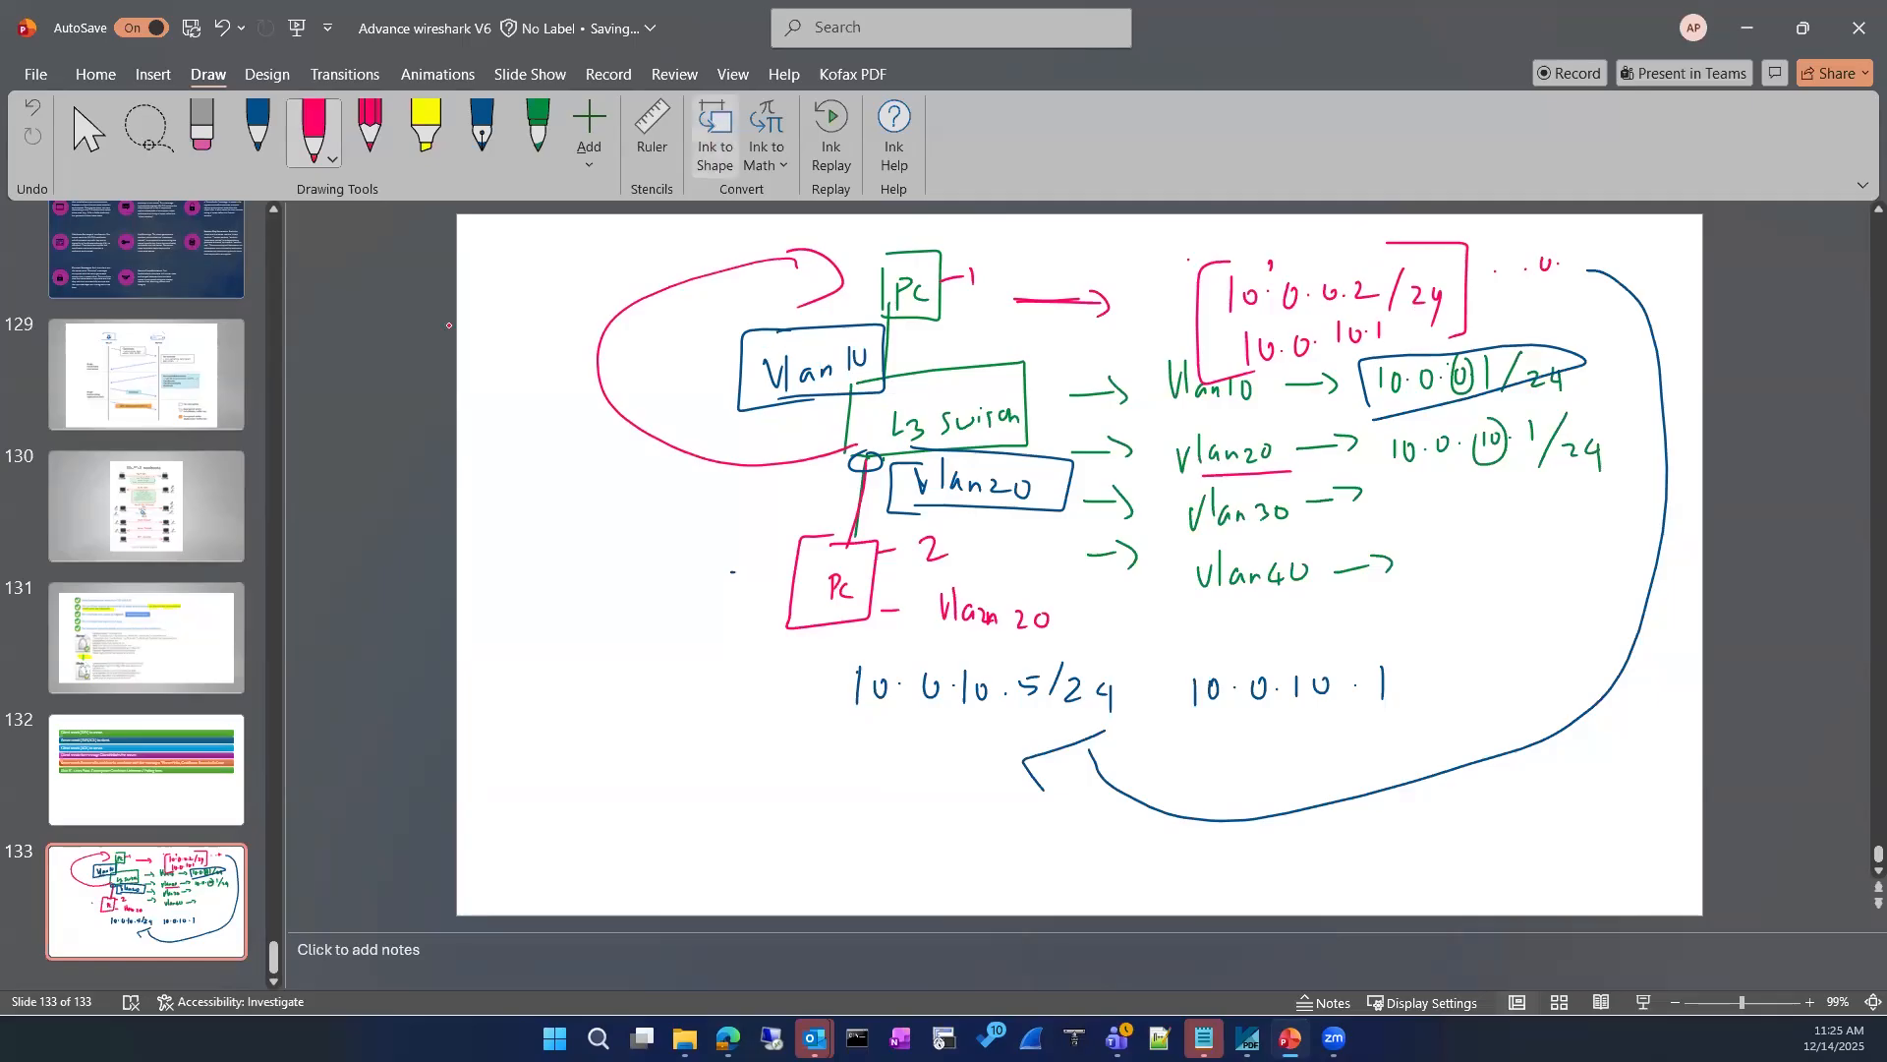
left_click(204, 142)
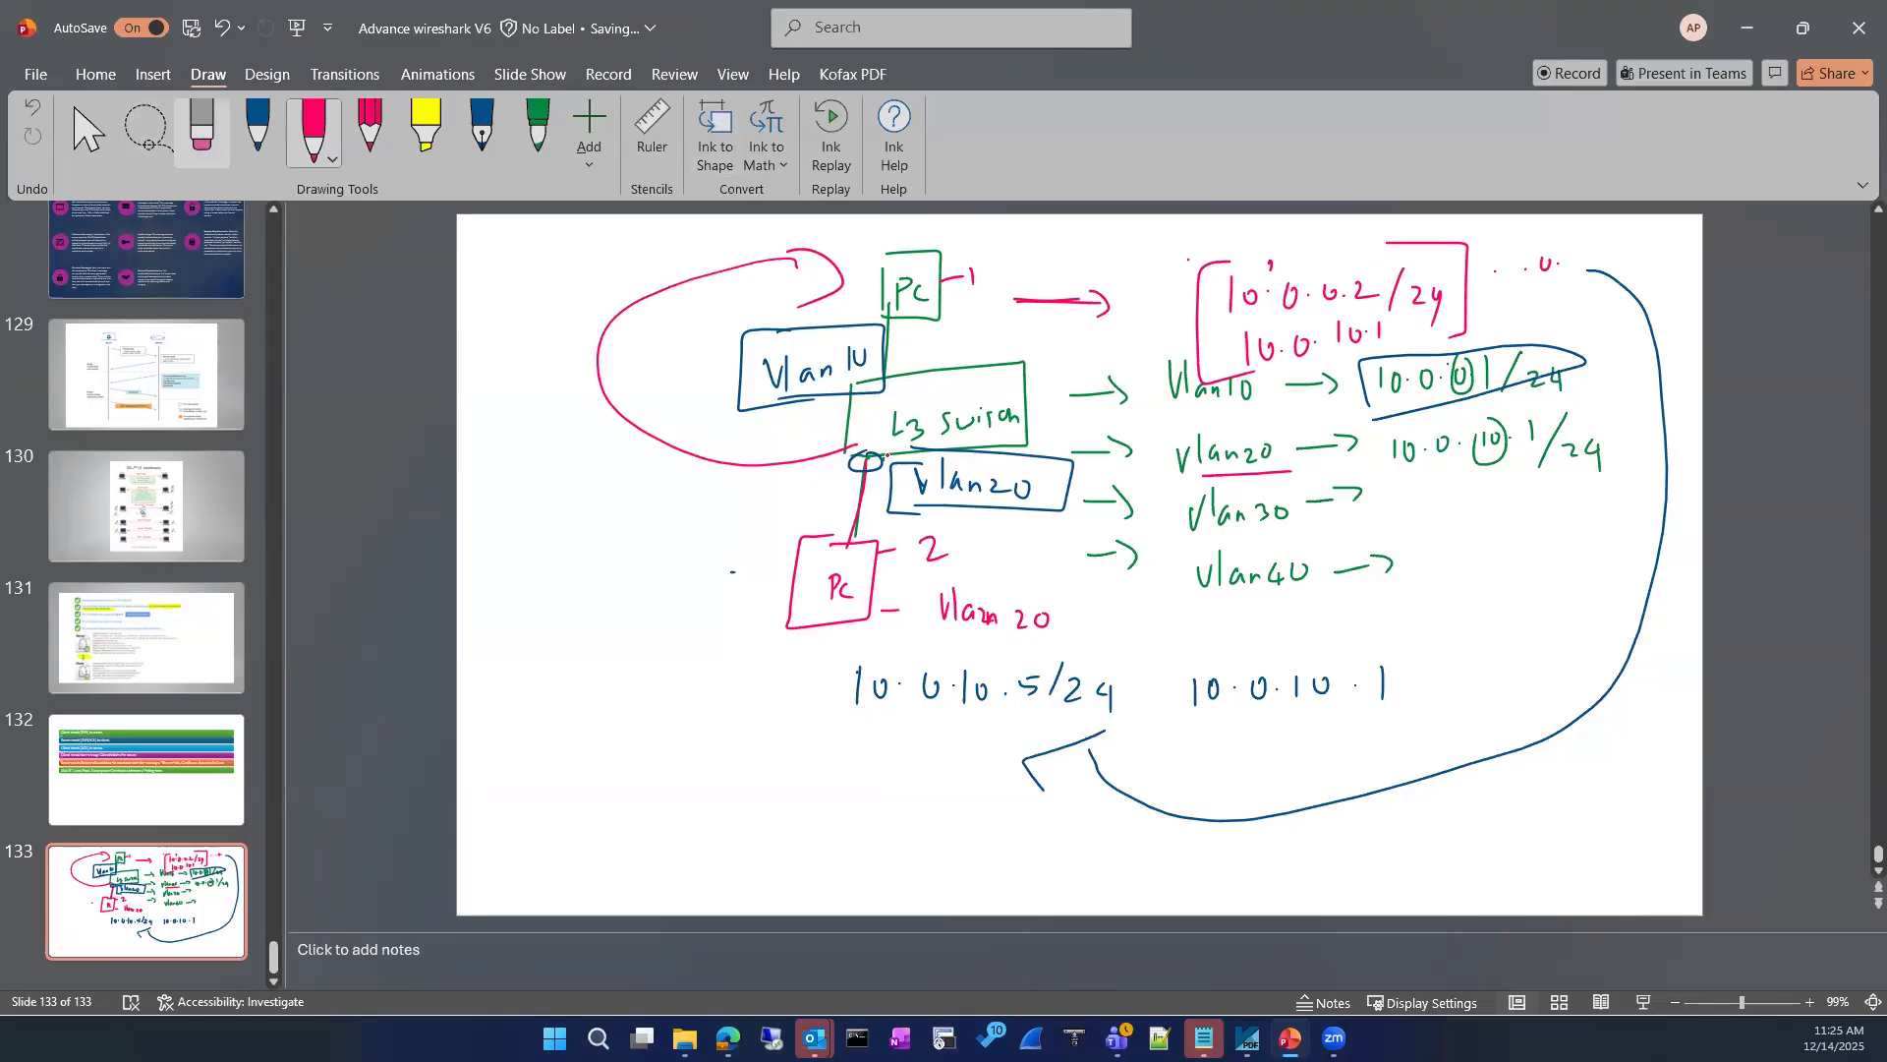
key("ctrl+a")
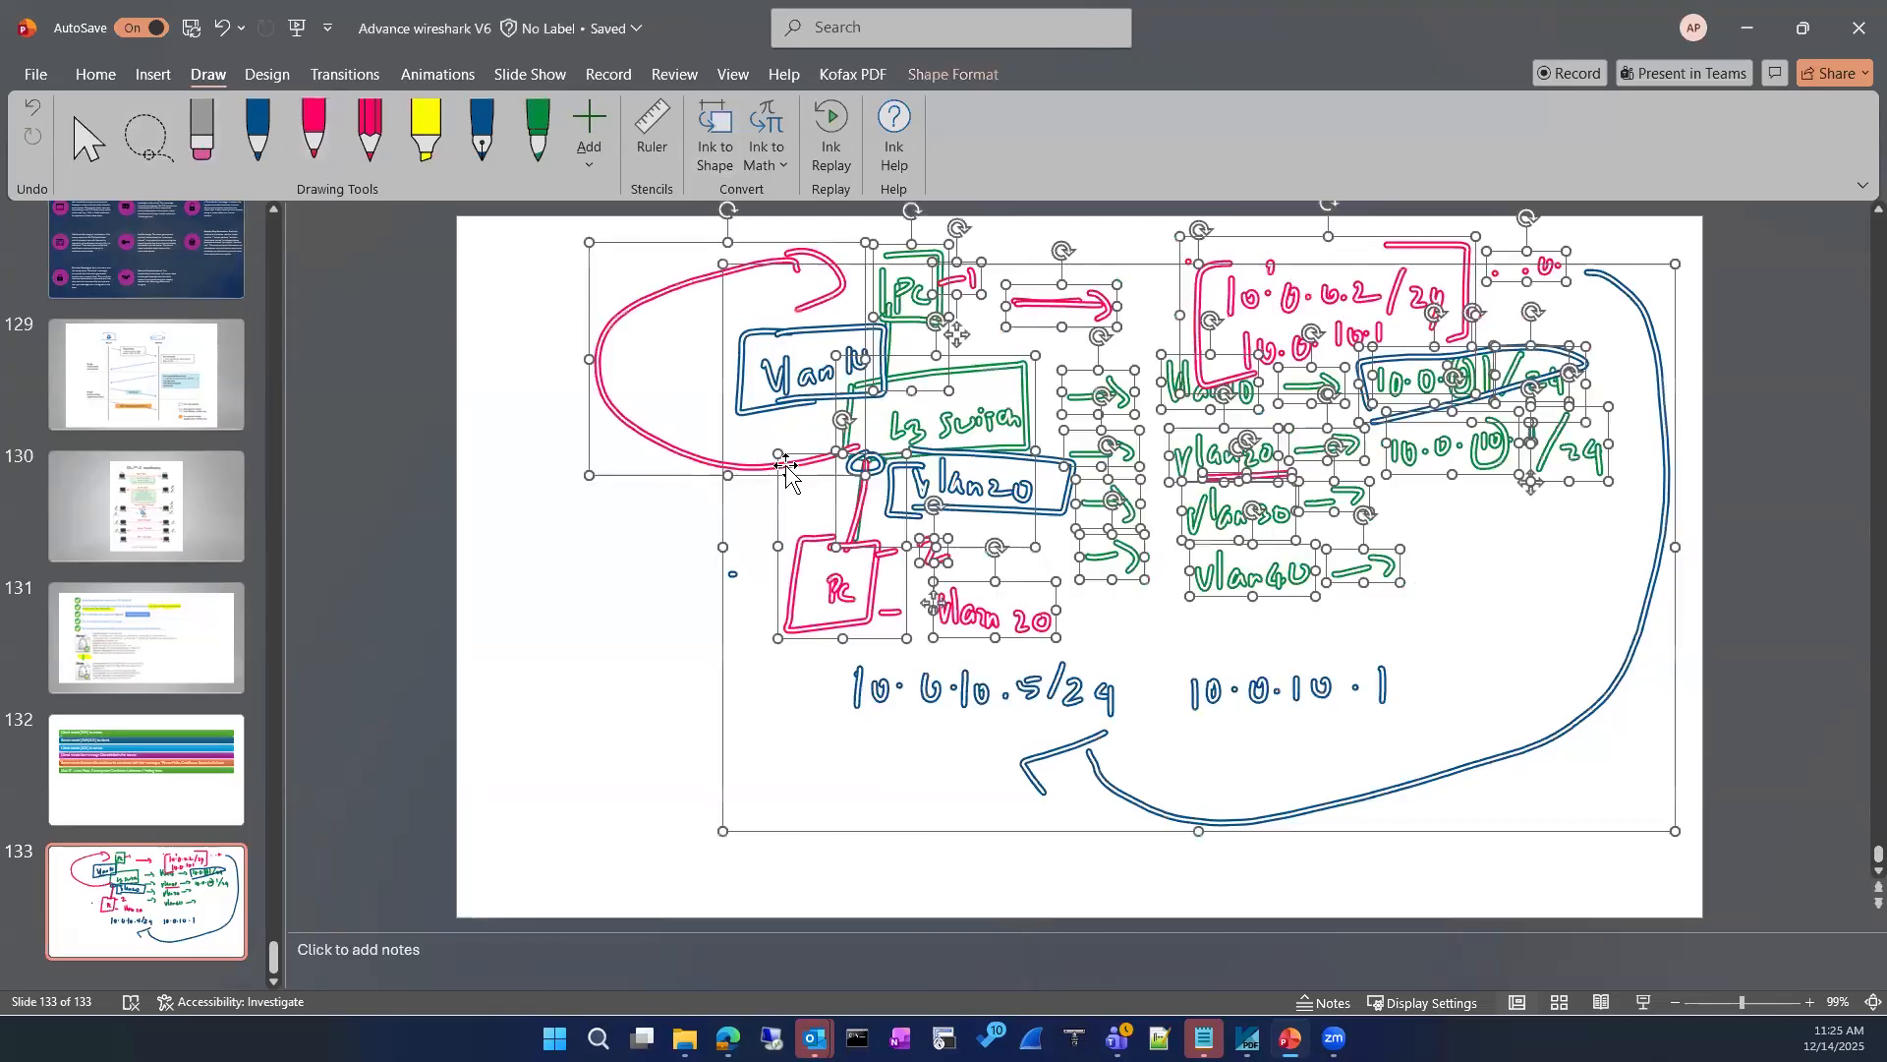
key("Delete")
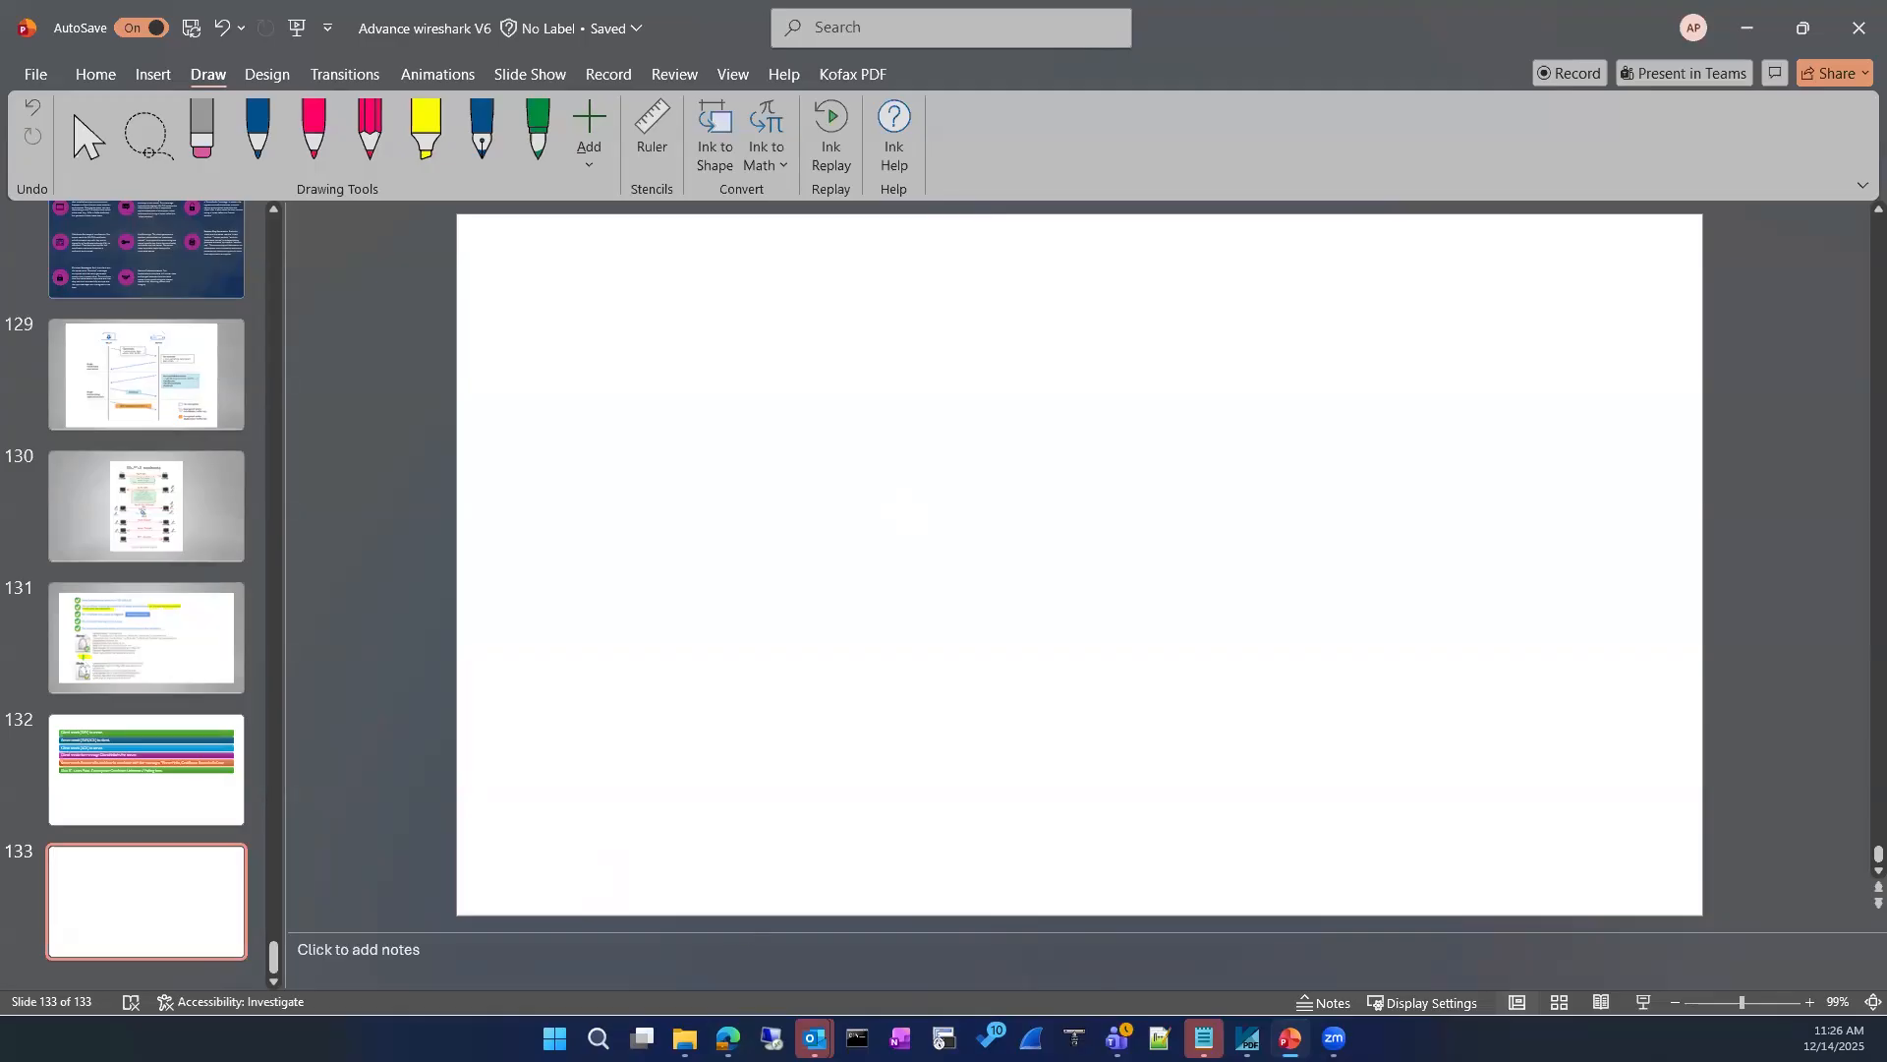
Step: Switch to the PNETLab topology in the browser and exit configuration mode on R2's console
key("alt+Tab")
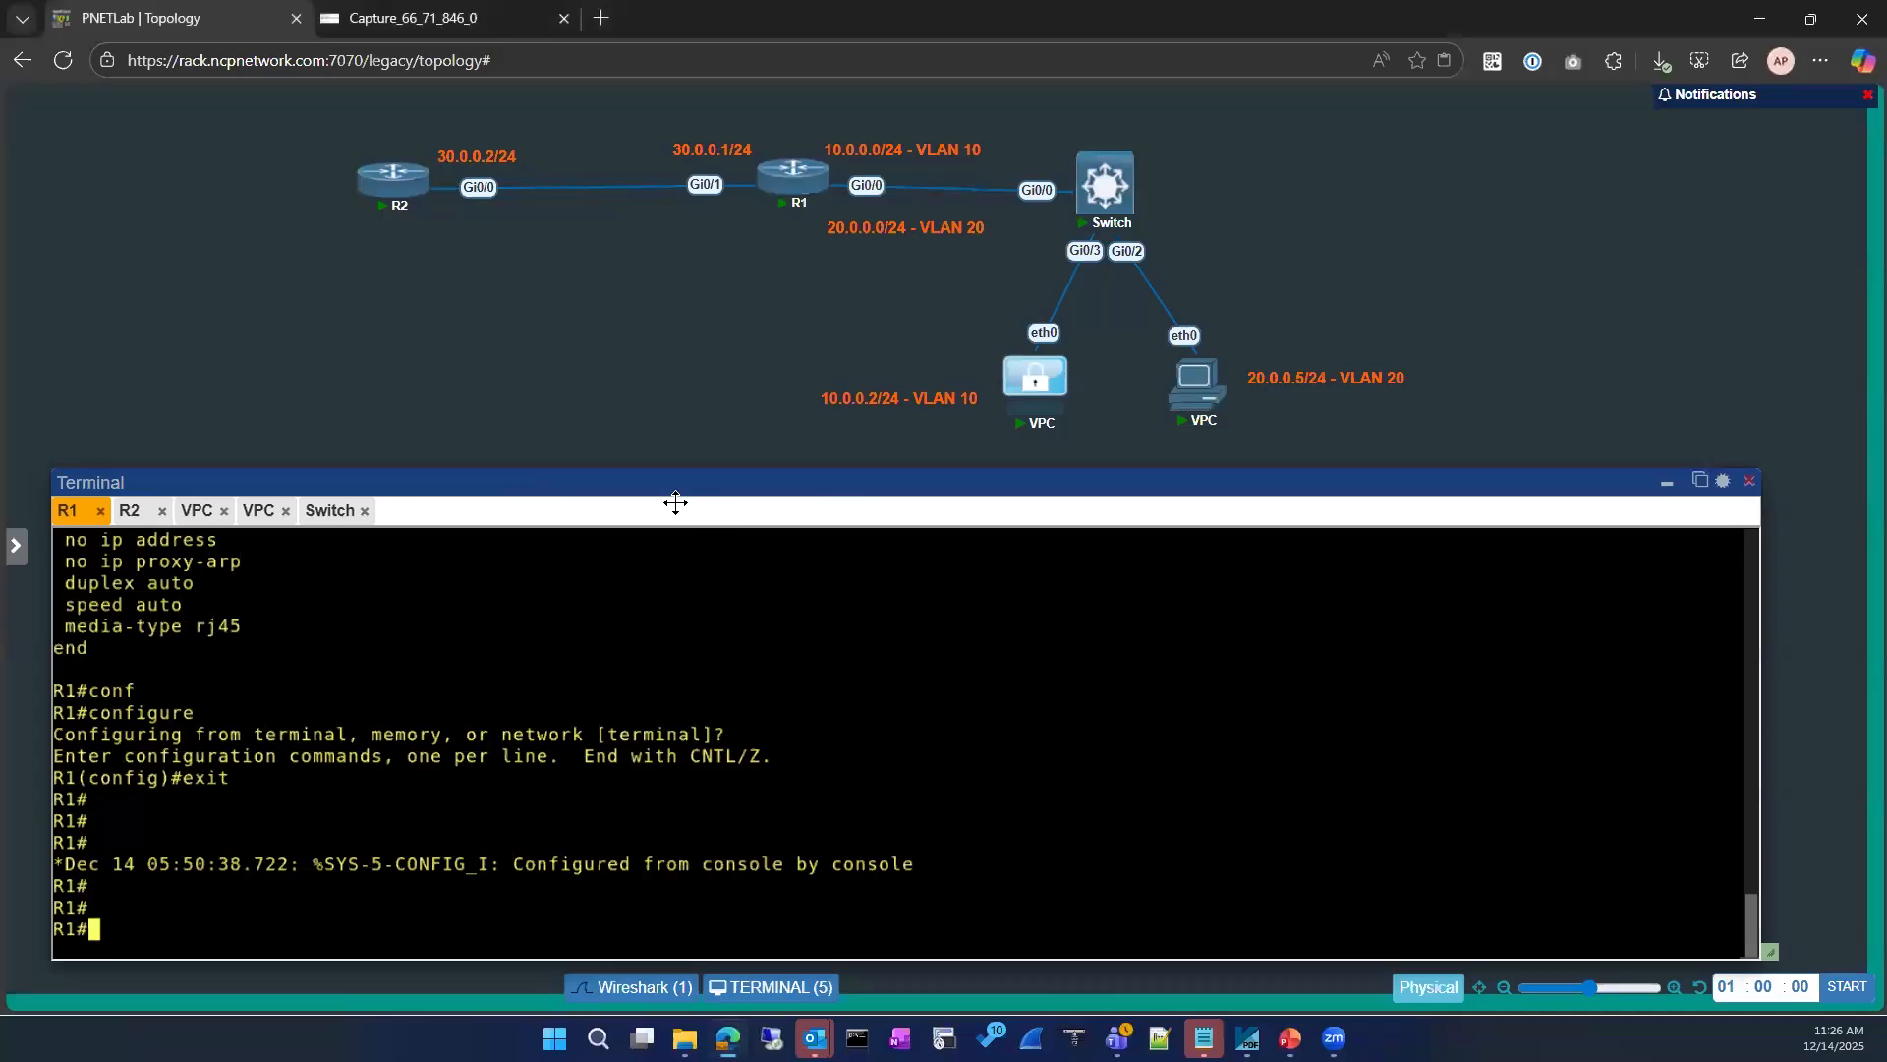
mouse_move(665, 483)
left_mouse_down()
mouse_move(665, 429)
mouse_move(691, 459)
left_mouse_up()
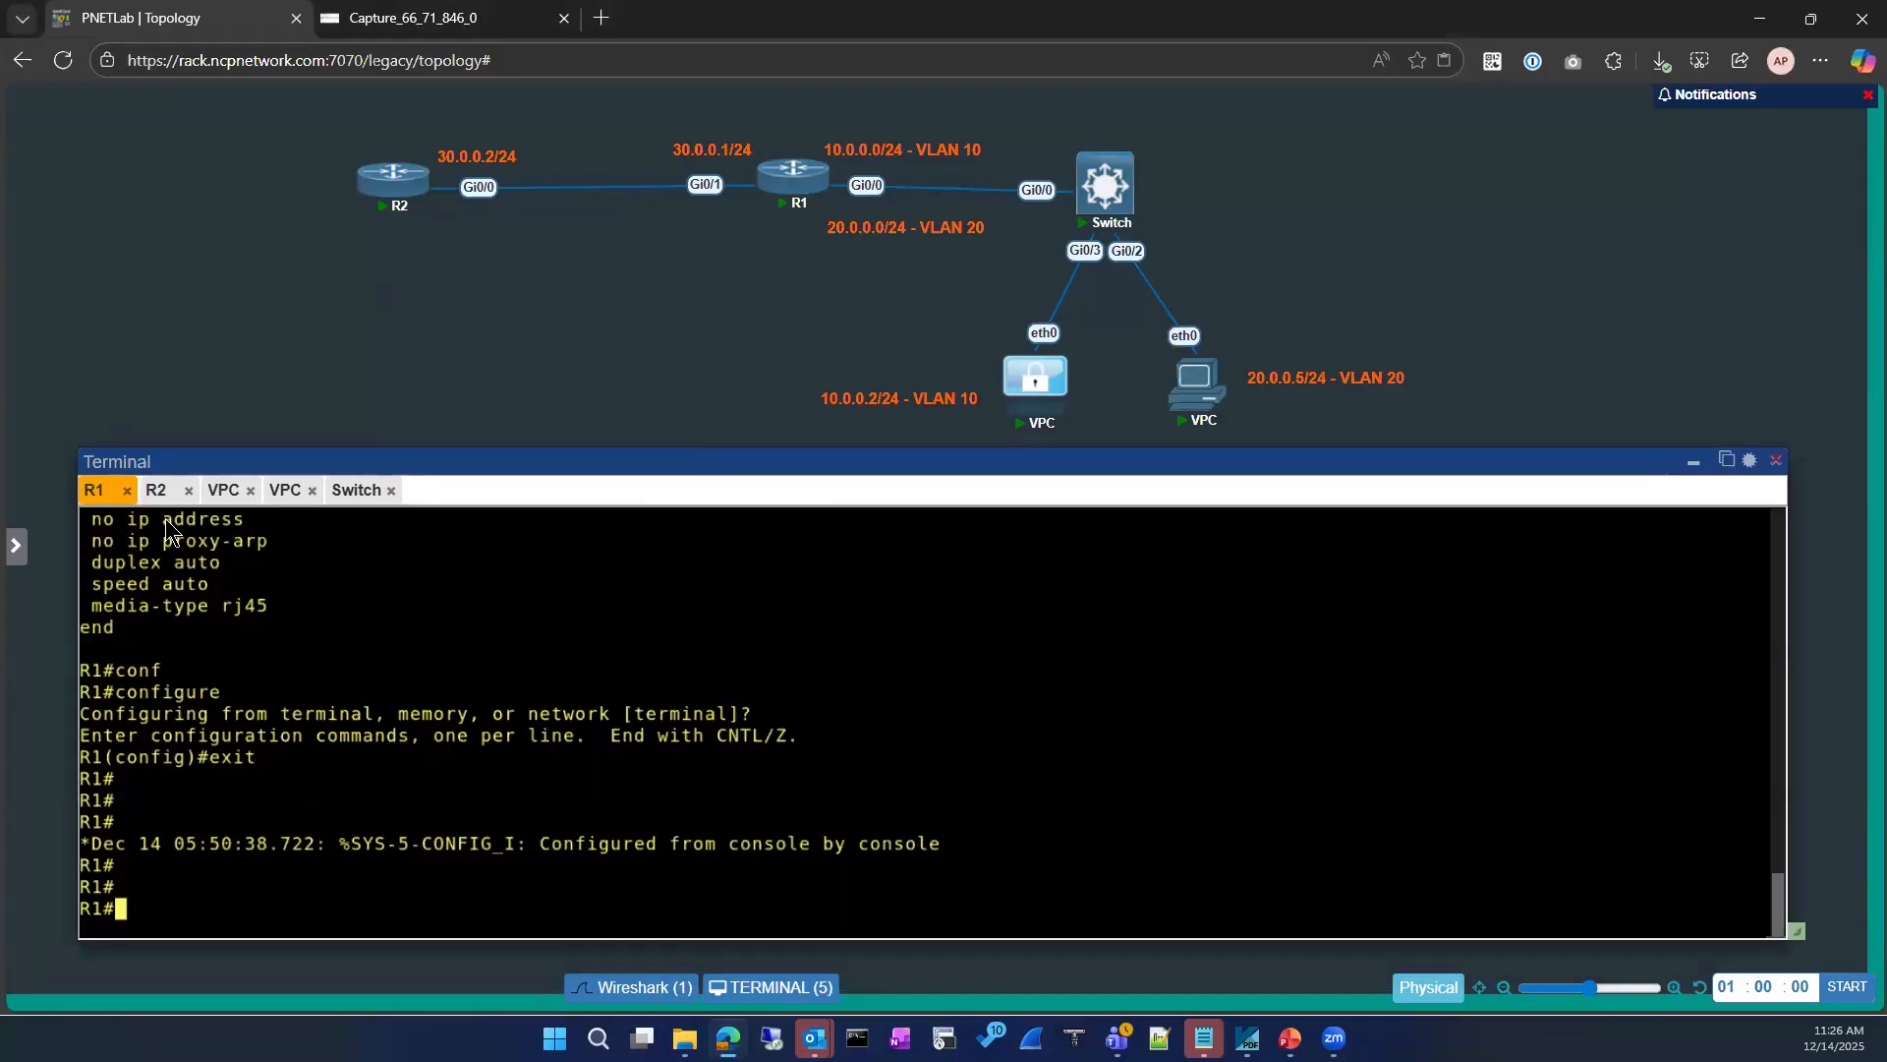
left_click(162, 498)
key("Return")
key("Return")
type("exit")
key("Return")
type("exit")
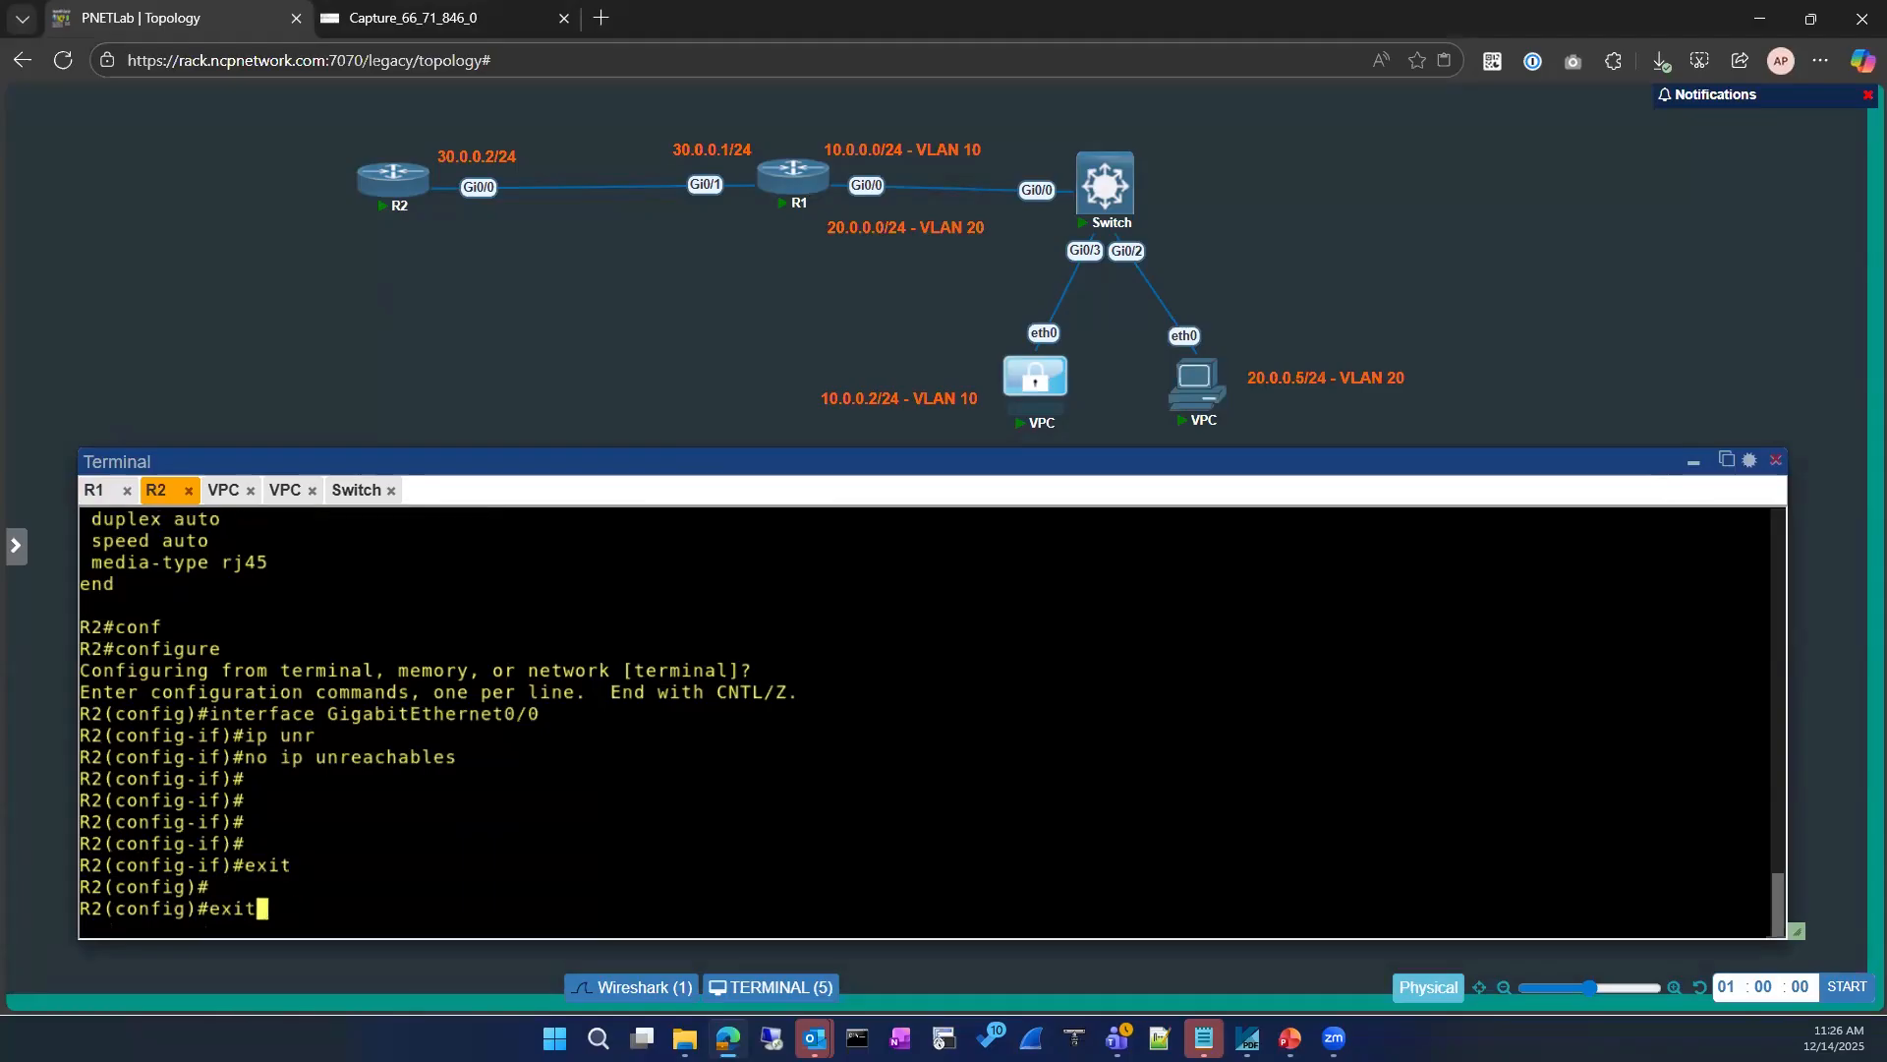
key("Return")
key("Return")
key("Return")
Step: Show the running configuration of interface gigabitEthernet 0/0 on R2
type("sho")
key("Tab")
type("run")
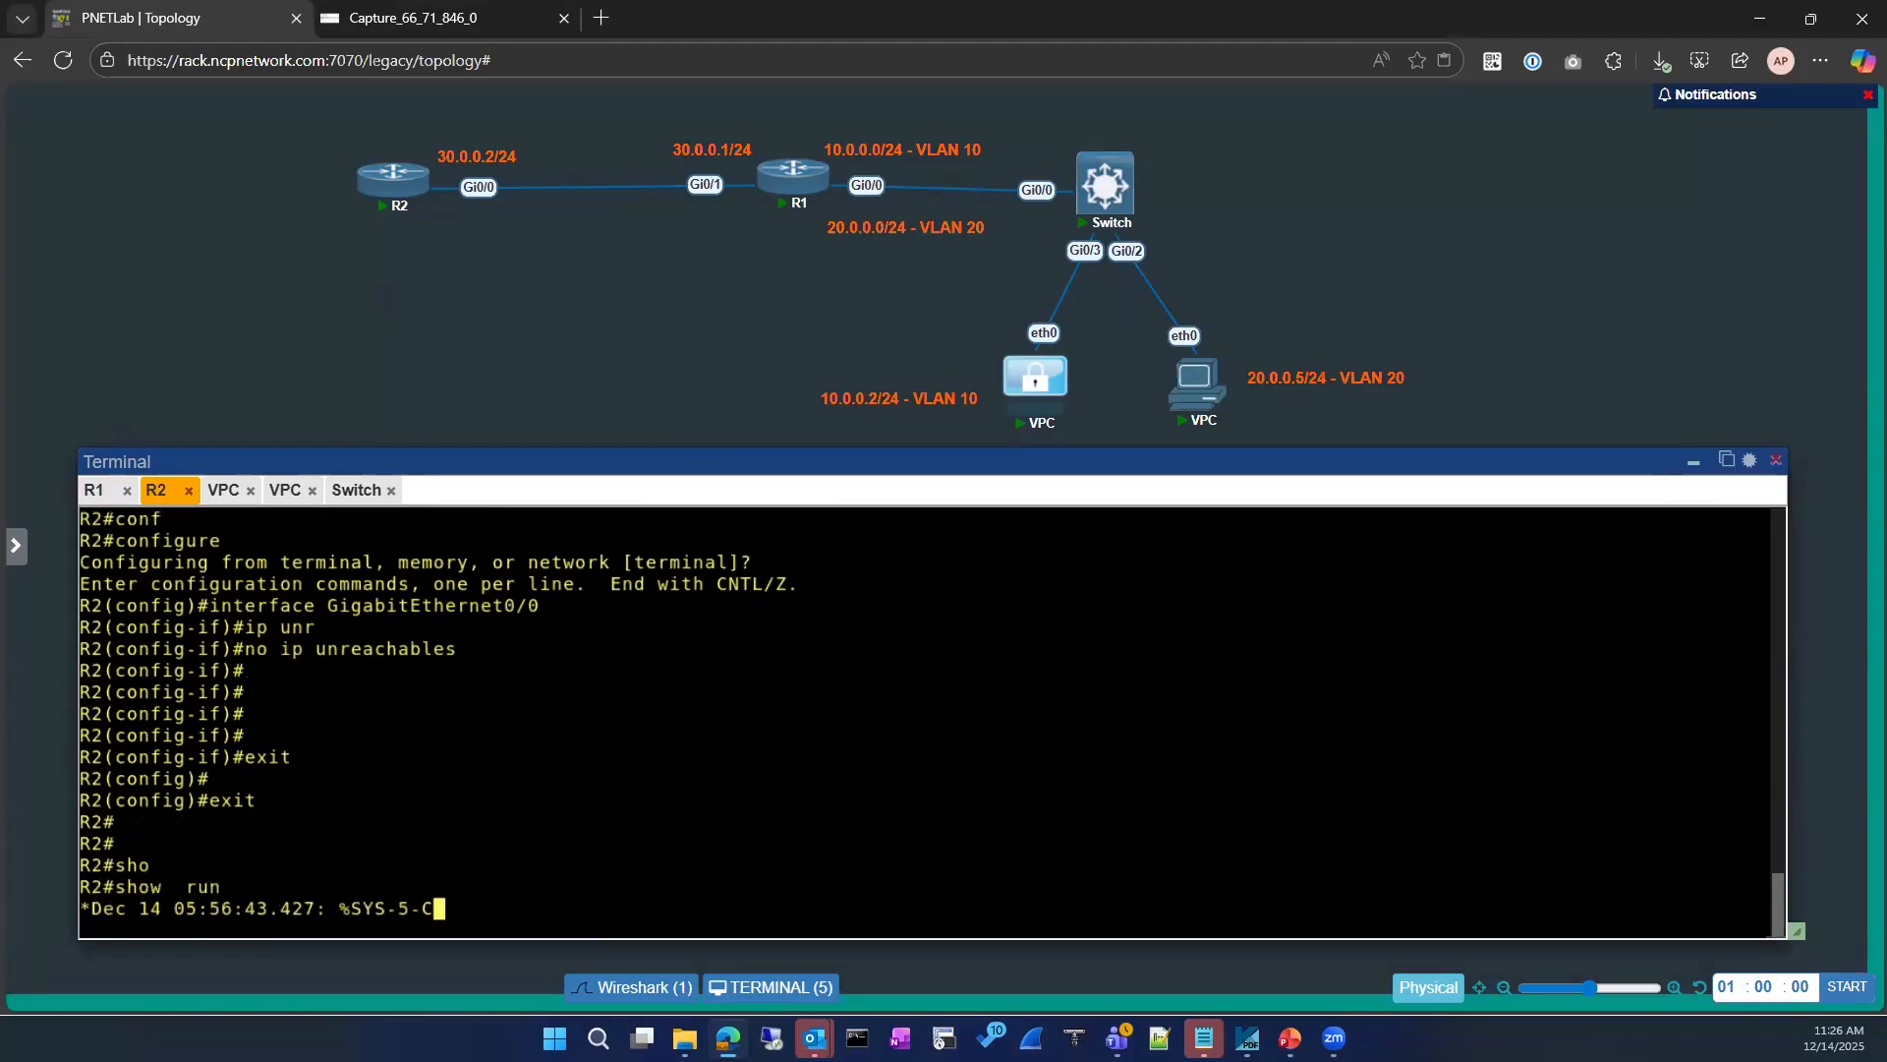
key("Tab")
type("in")
key("Tab")
type("gigabitEthernet 0/")
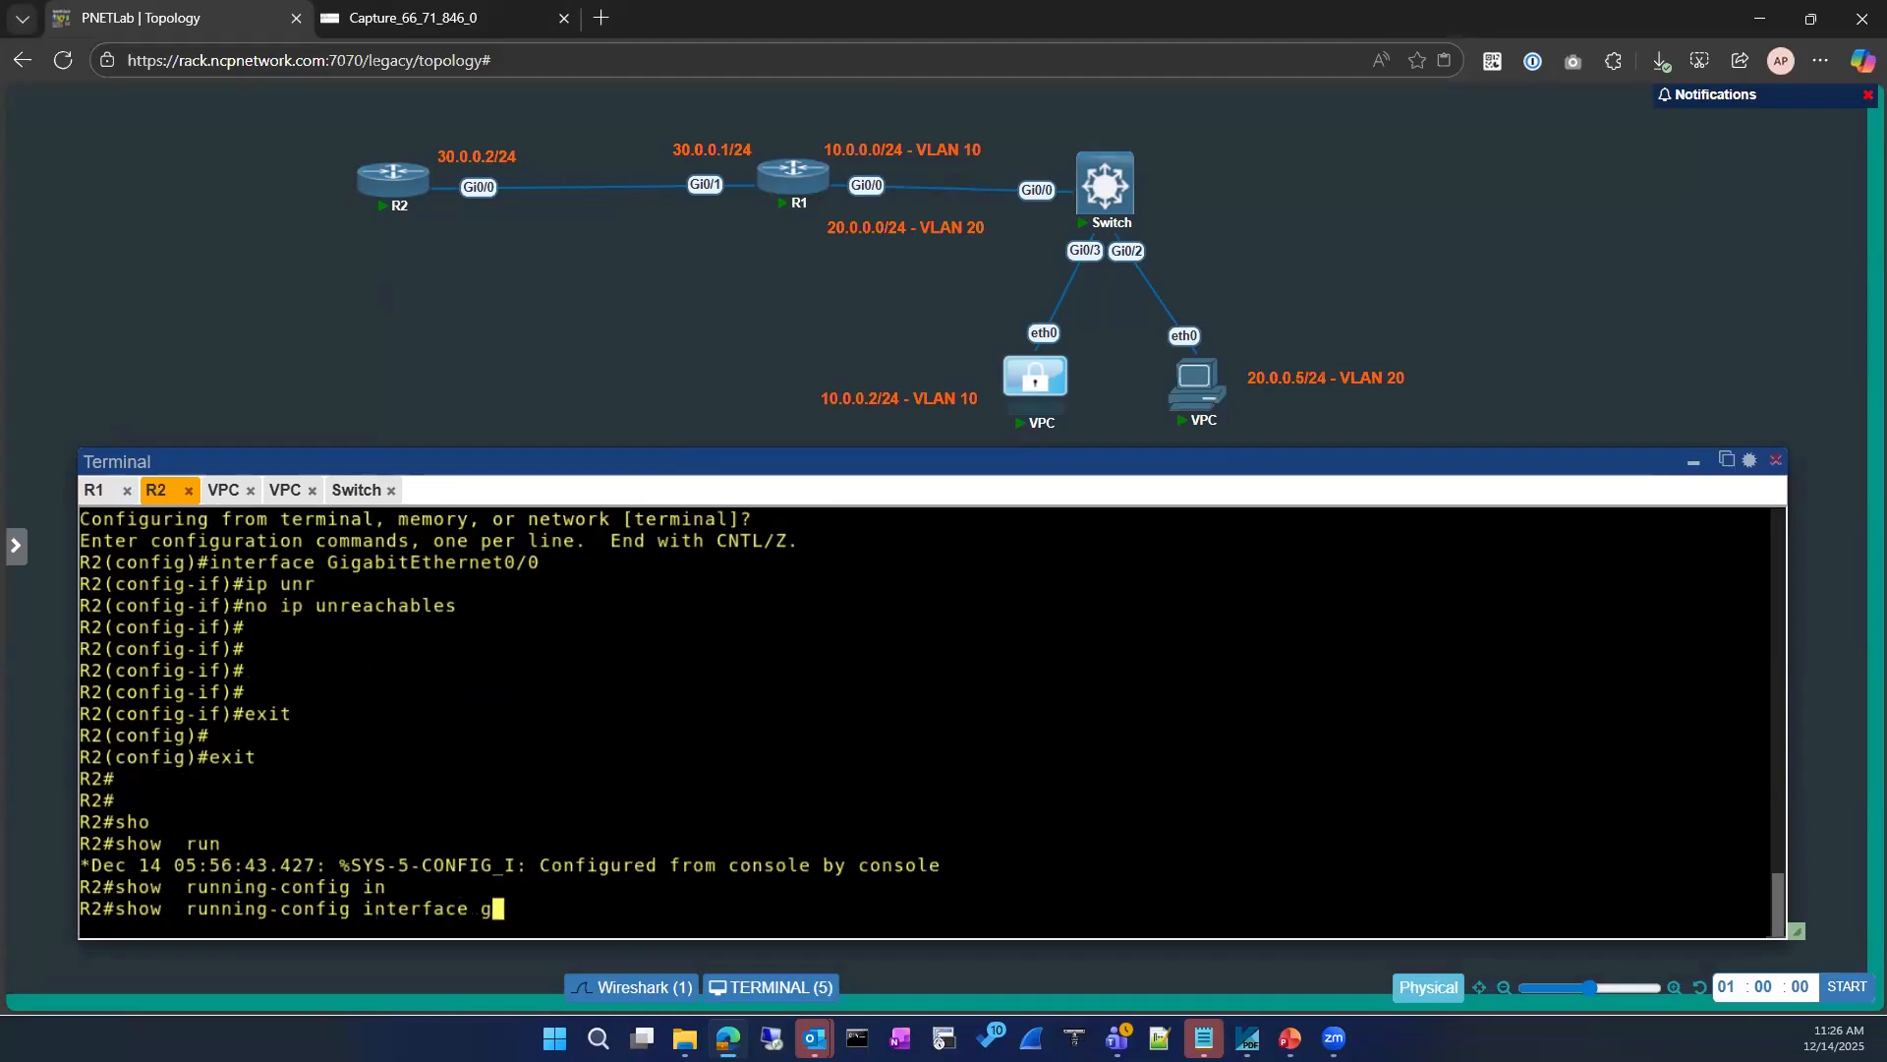
key("Tab")
type("0/0")
key("Return")
Step: Enter configuration mode on R2 for interface gigabitEthernet 0/0
type("conf")
key("Tab")
key("Return")
key("Return")
type("int")
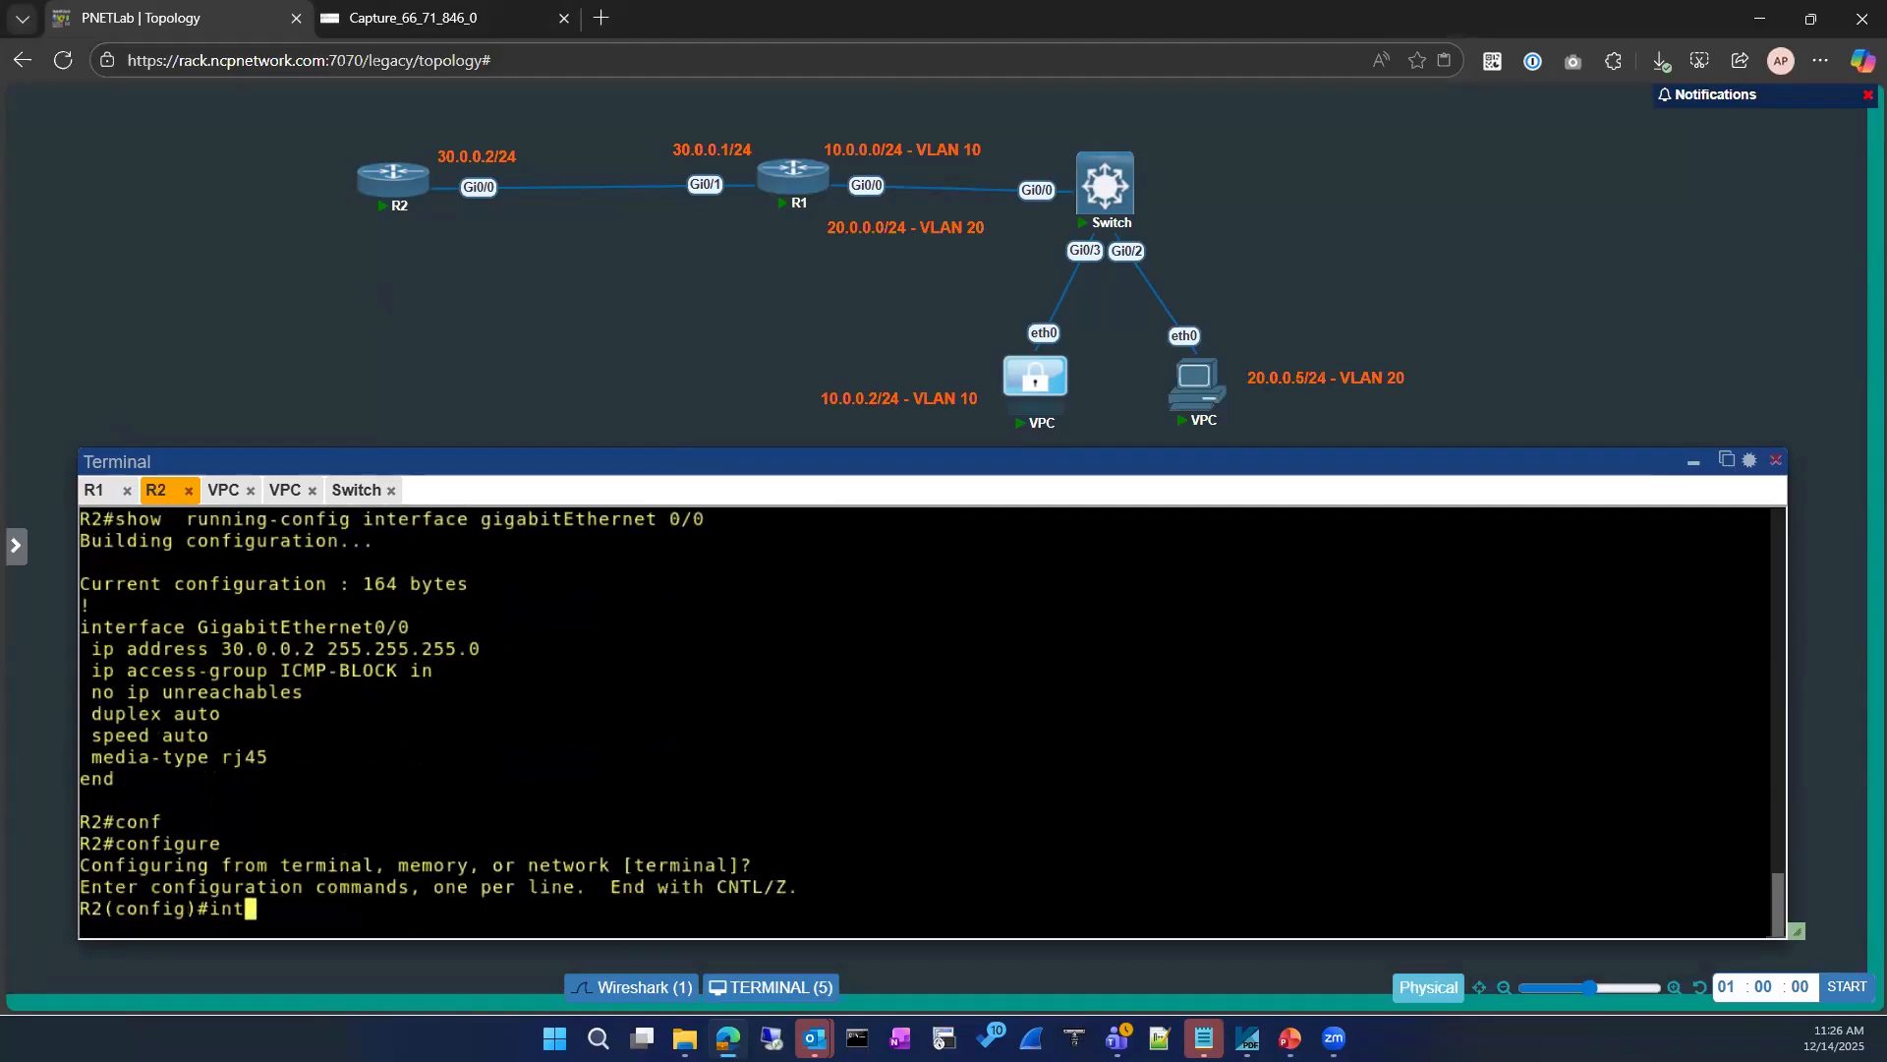
key("Tab")
type("gi")
key("Tab")
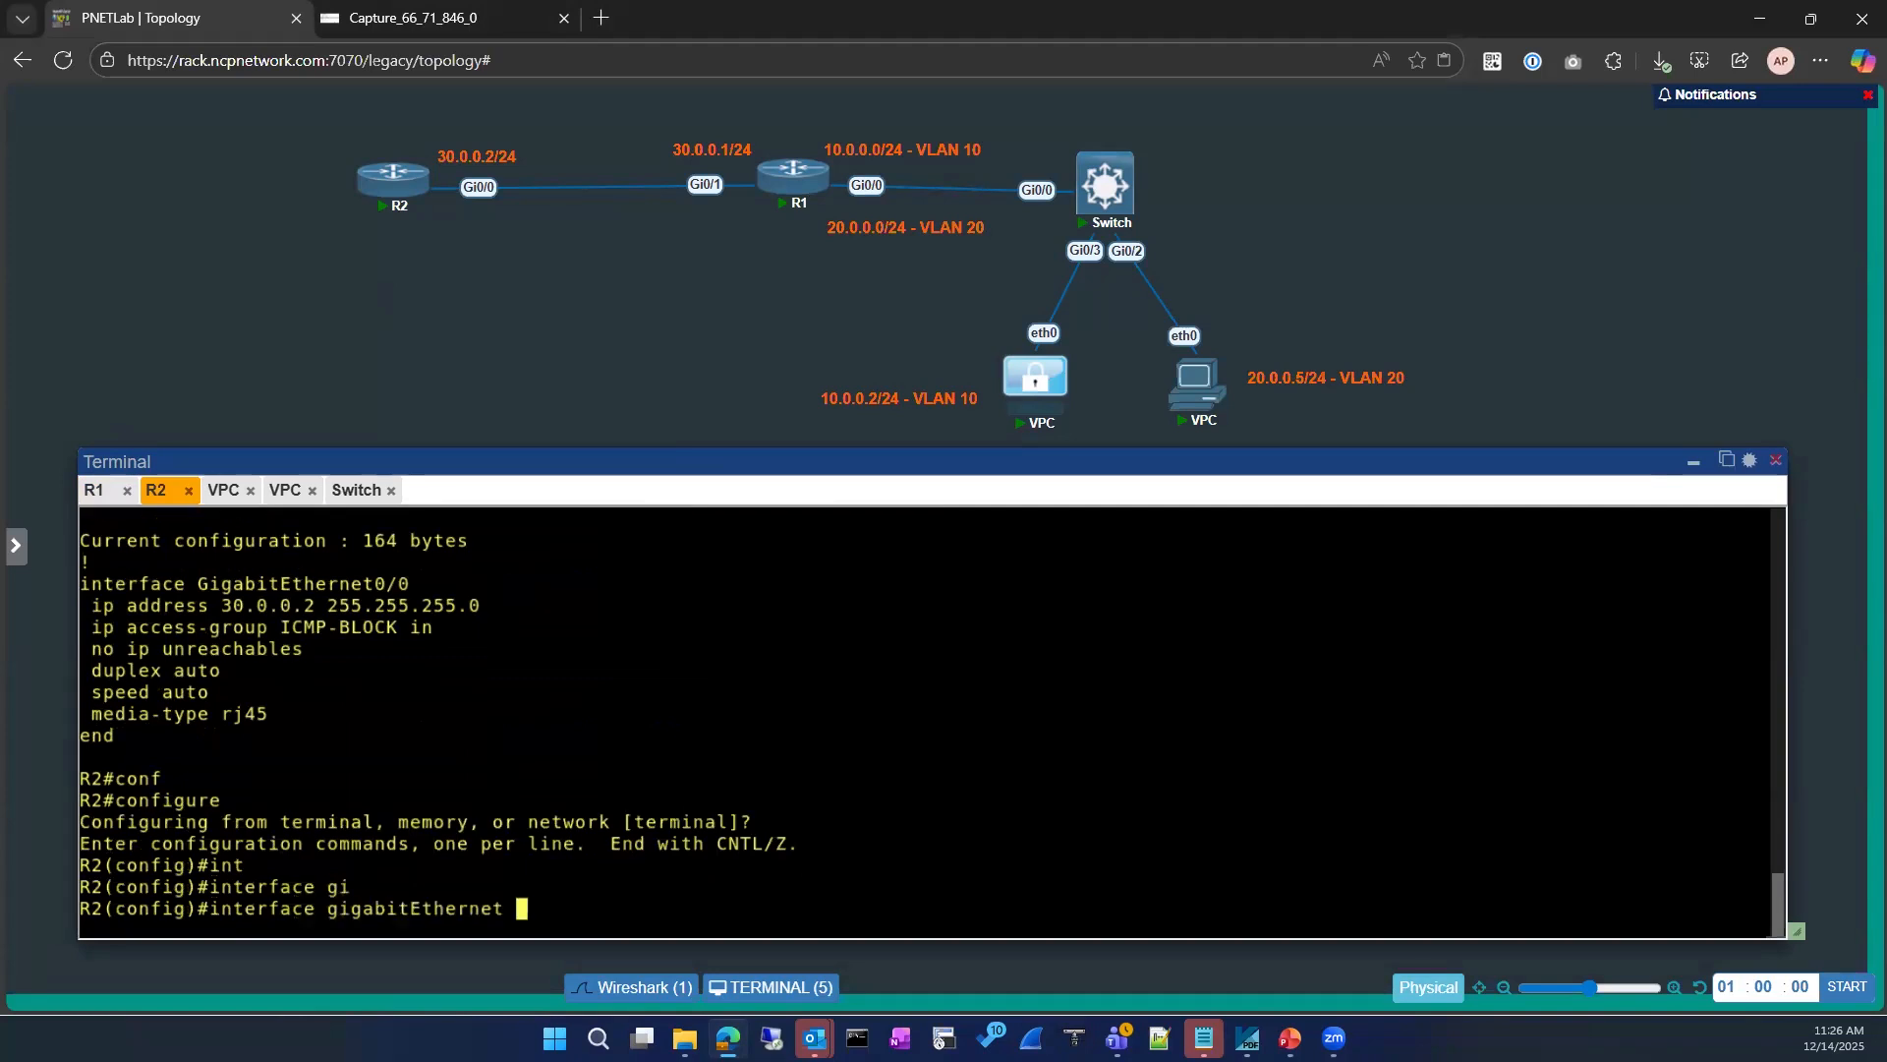
type("0/0")
key("Return")
Step: Remove the inbound ICMP-BLOCK access group from R2's gigabitEthernet 0/0 and exit configuration mode
type("no ip a")
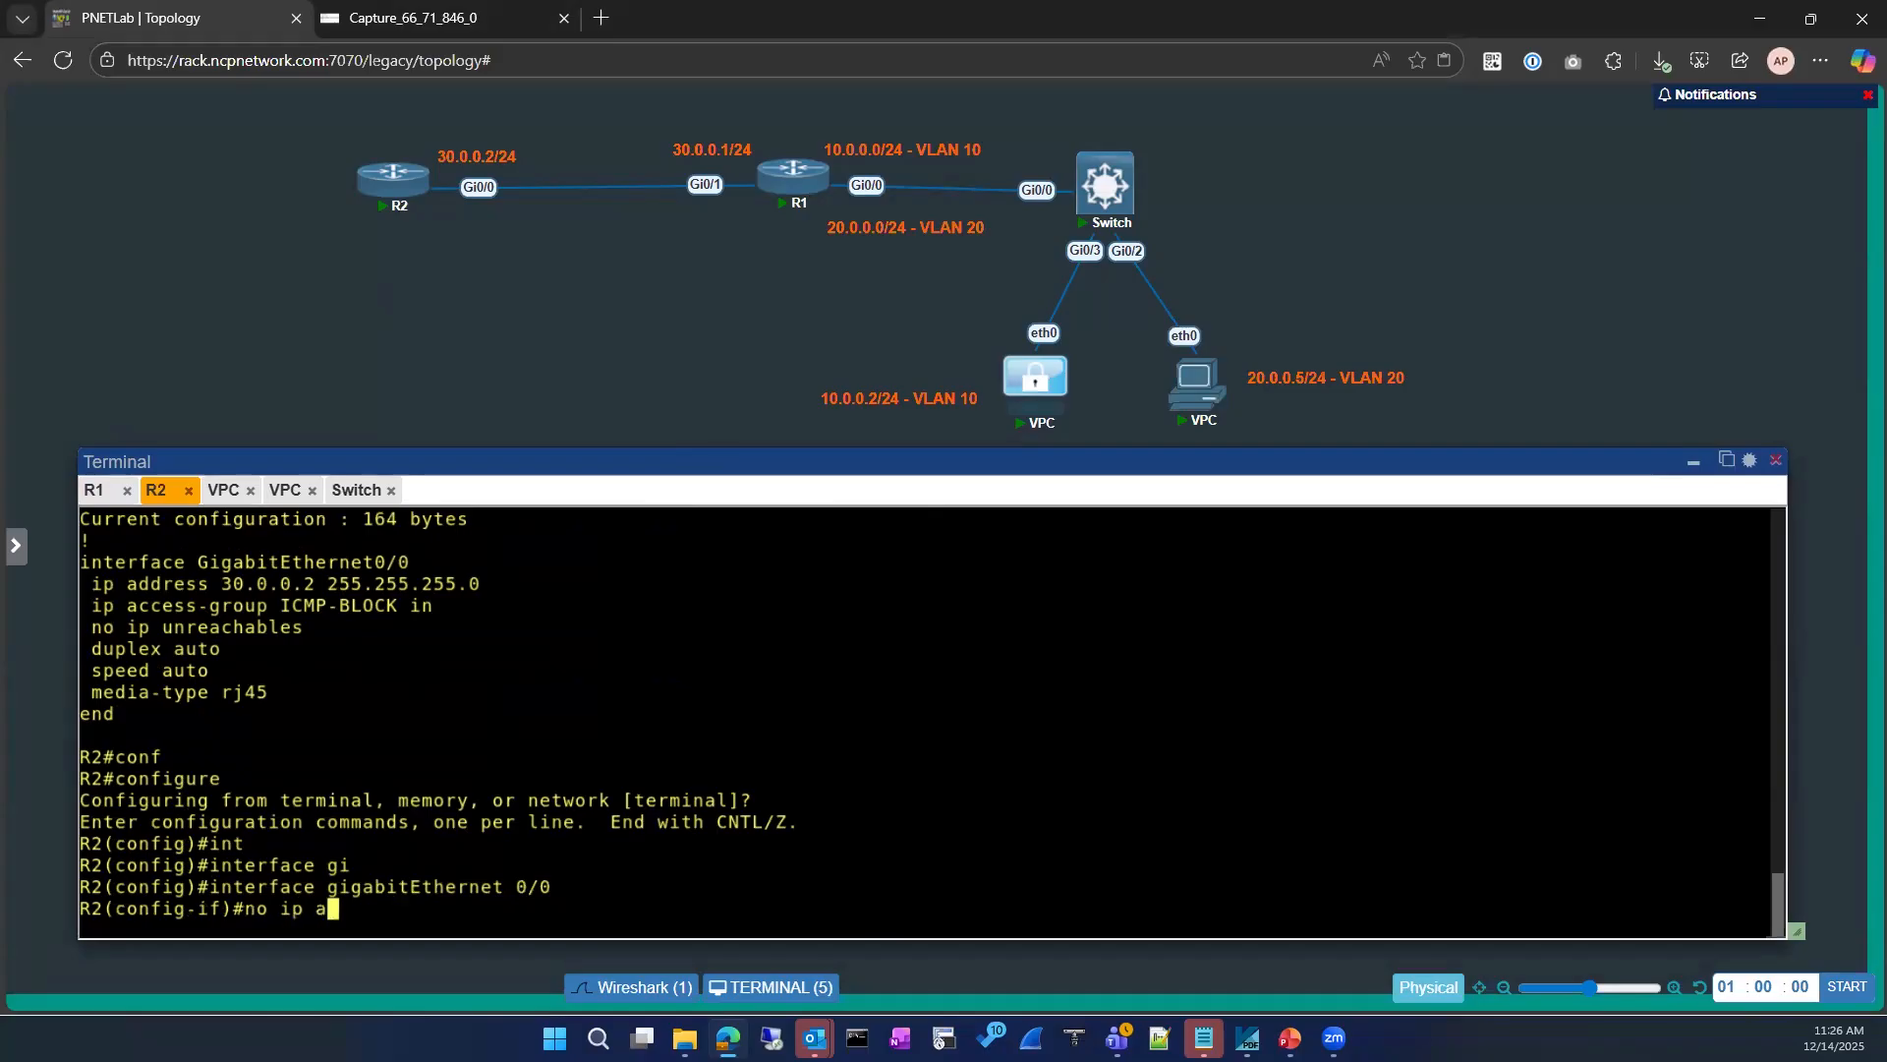
type("c")
key("Tab")
type("ce")
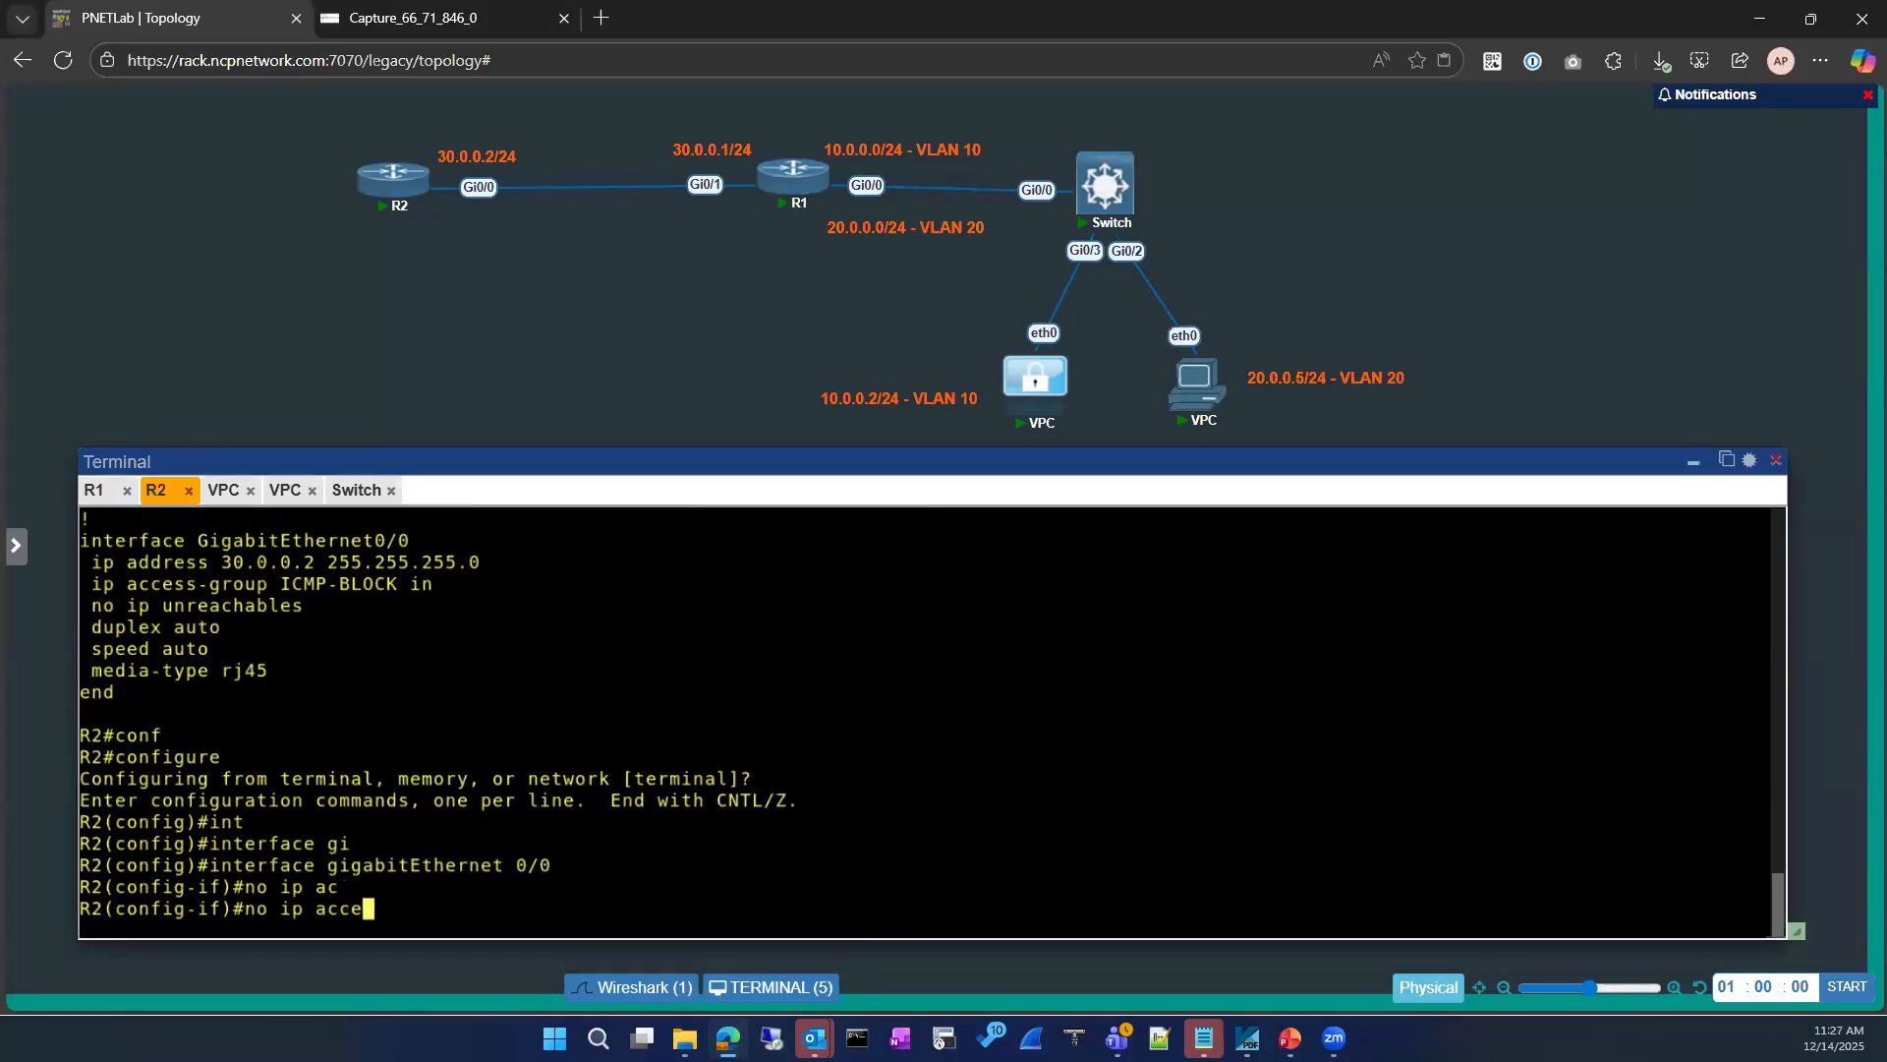
key("Tab")
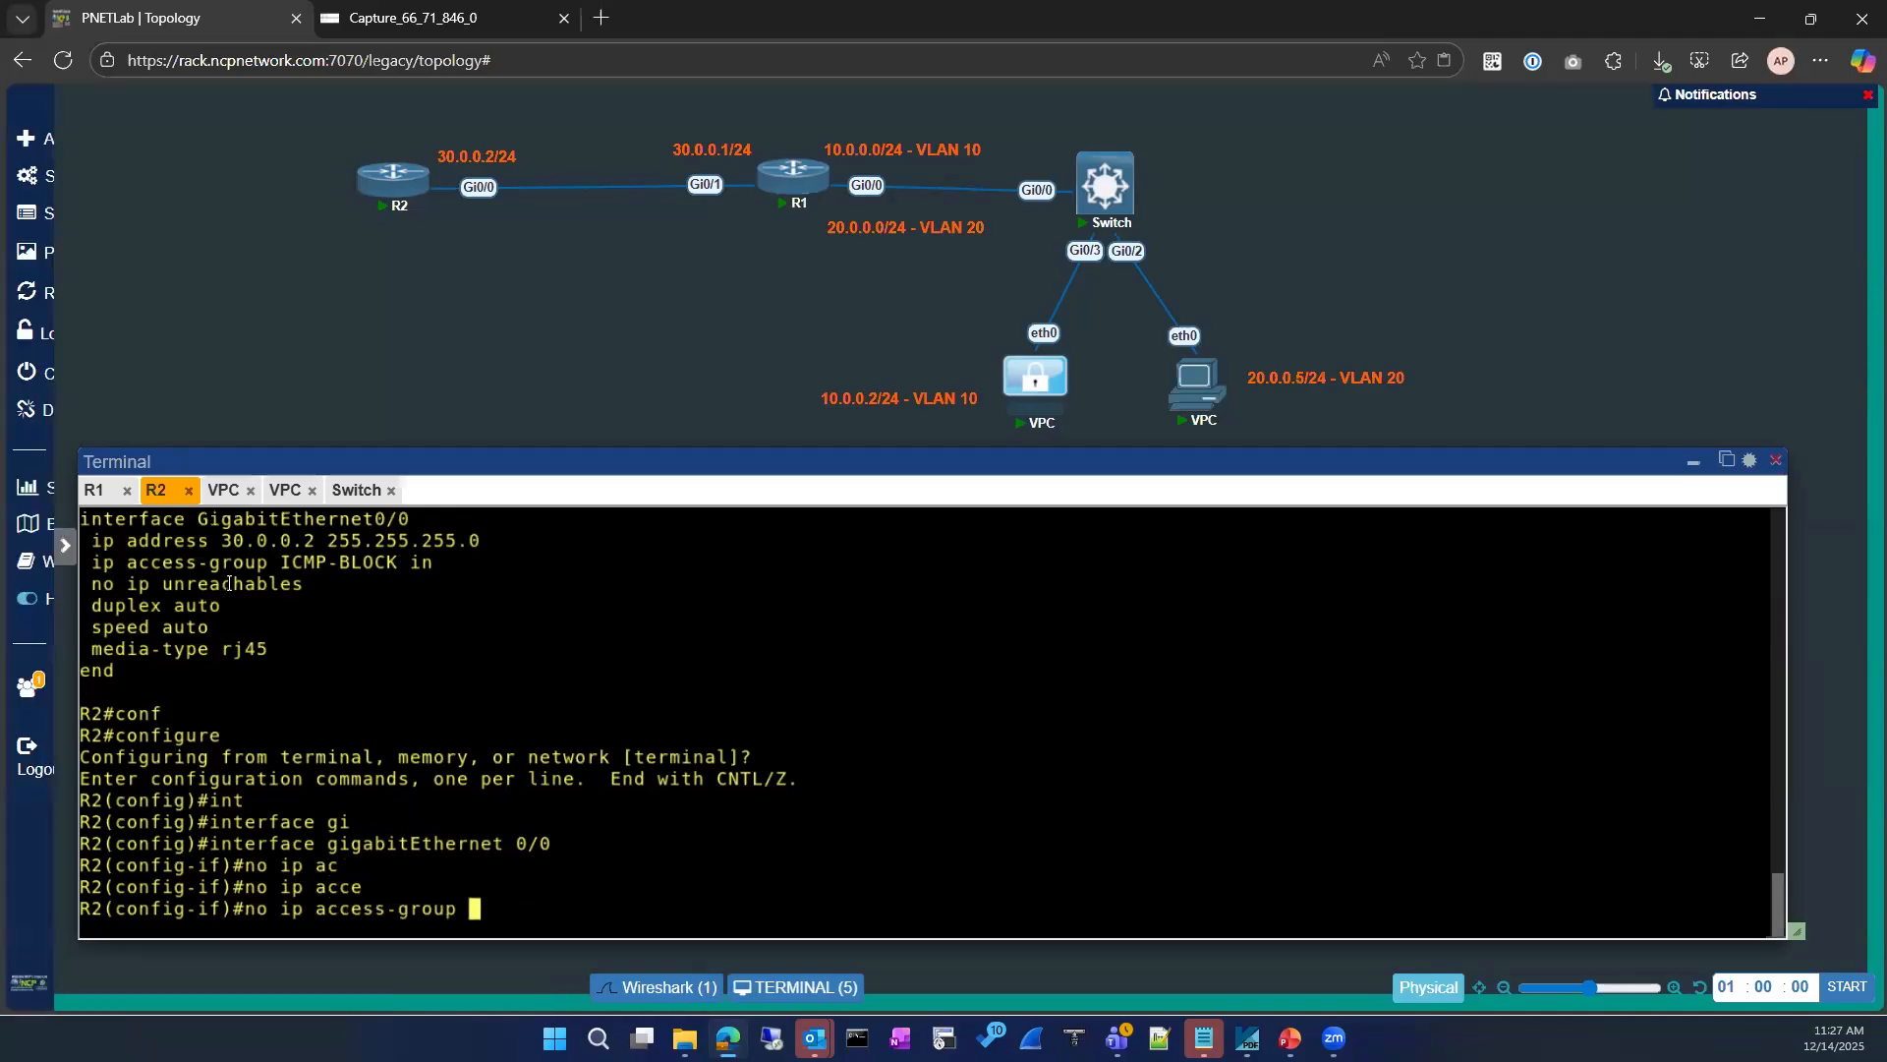
left_click_drag(280, 562, 426, 567)
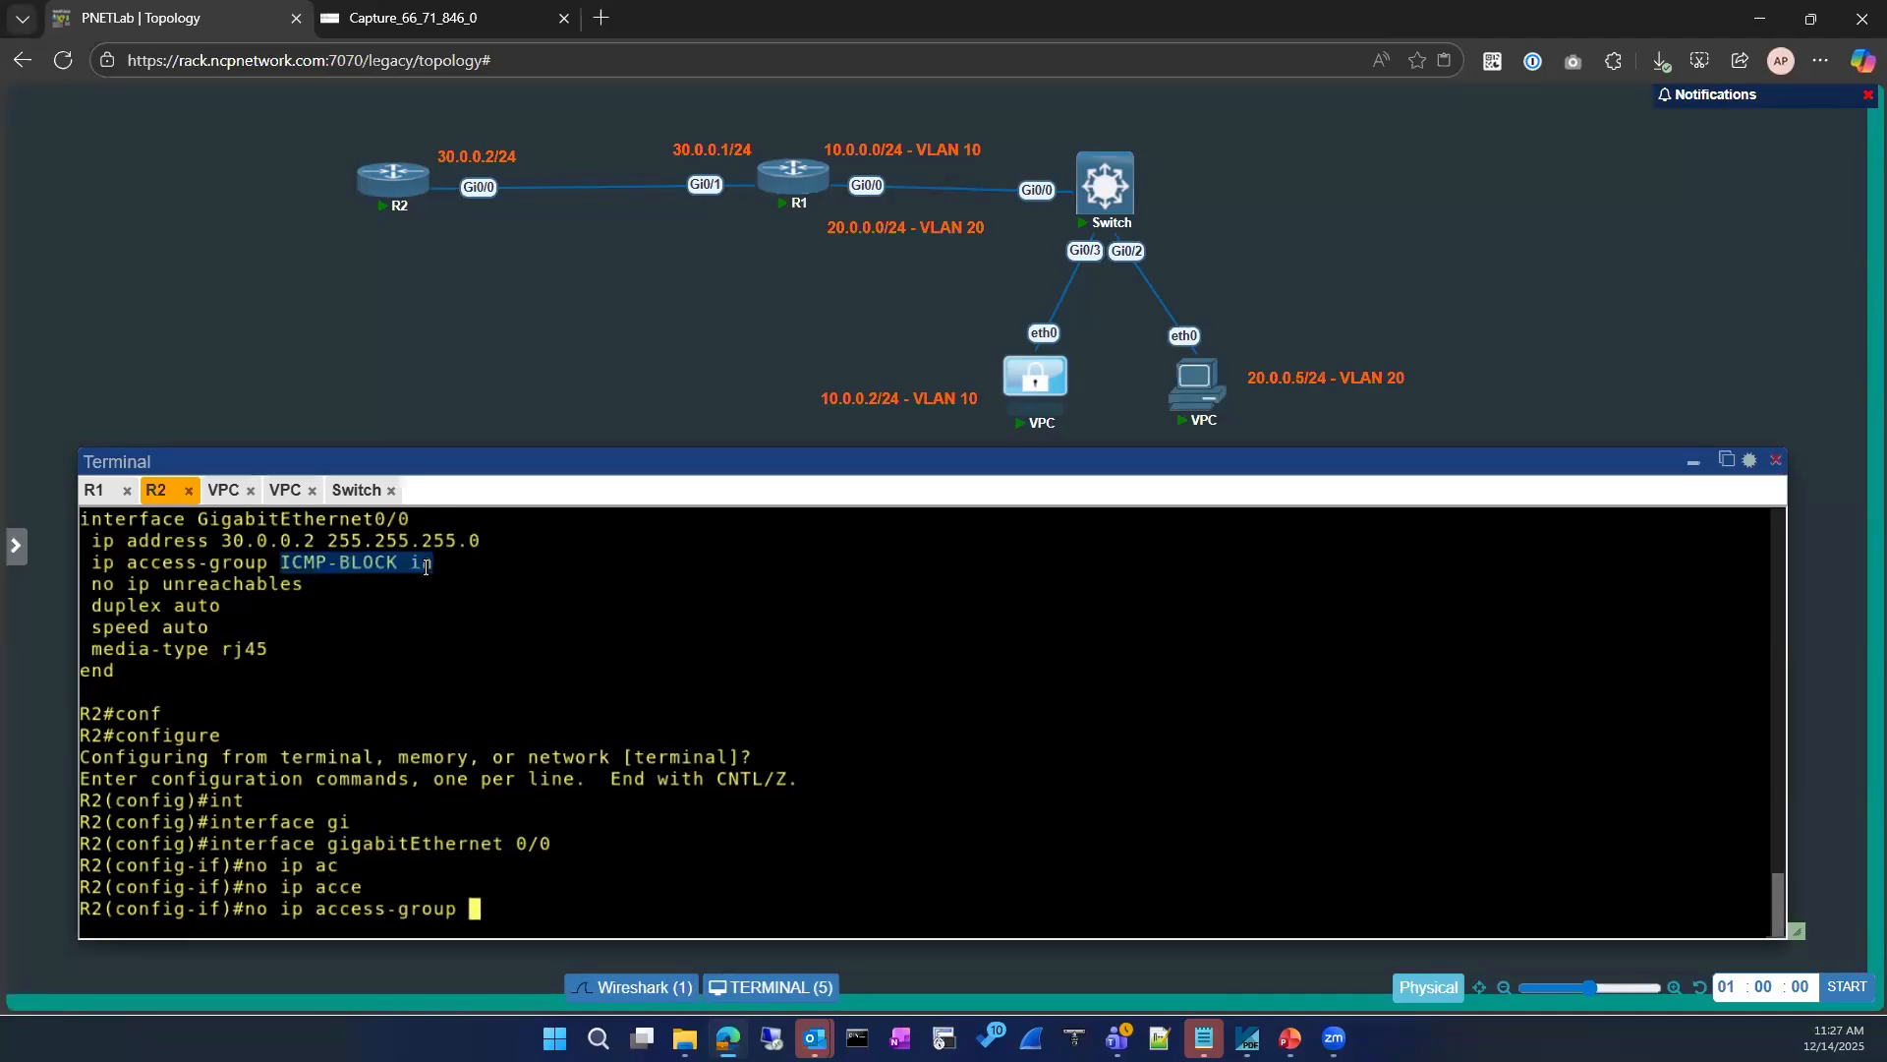
type("ICMP-BLOCK in")
key("Return")
type("exit")
key("Return")
key("Return")
type("exit")
key("Return")
key("Return")
type("sho")
key("Tab")
key("Return")
key("Return")
key("Return")
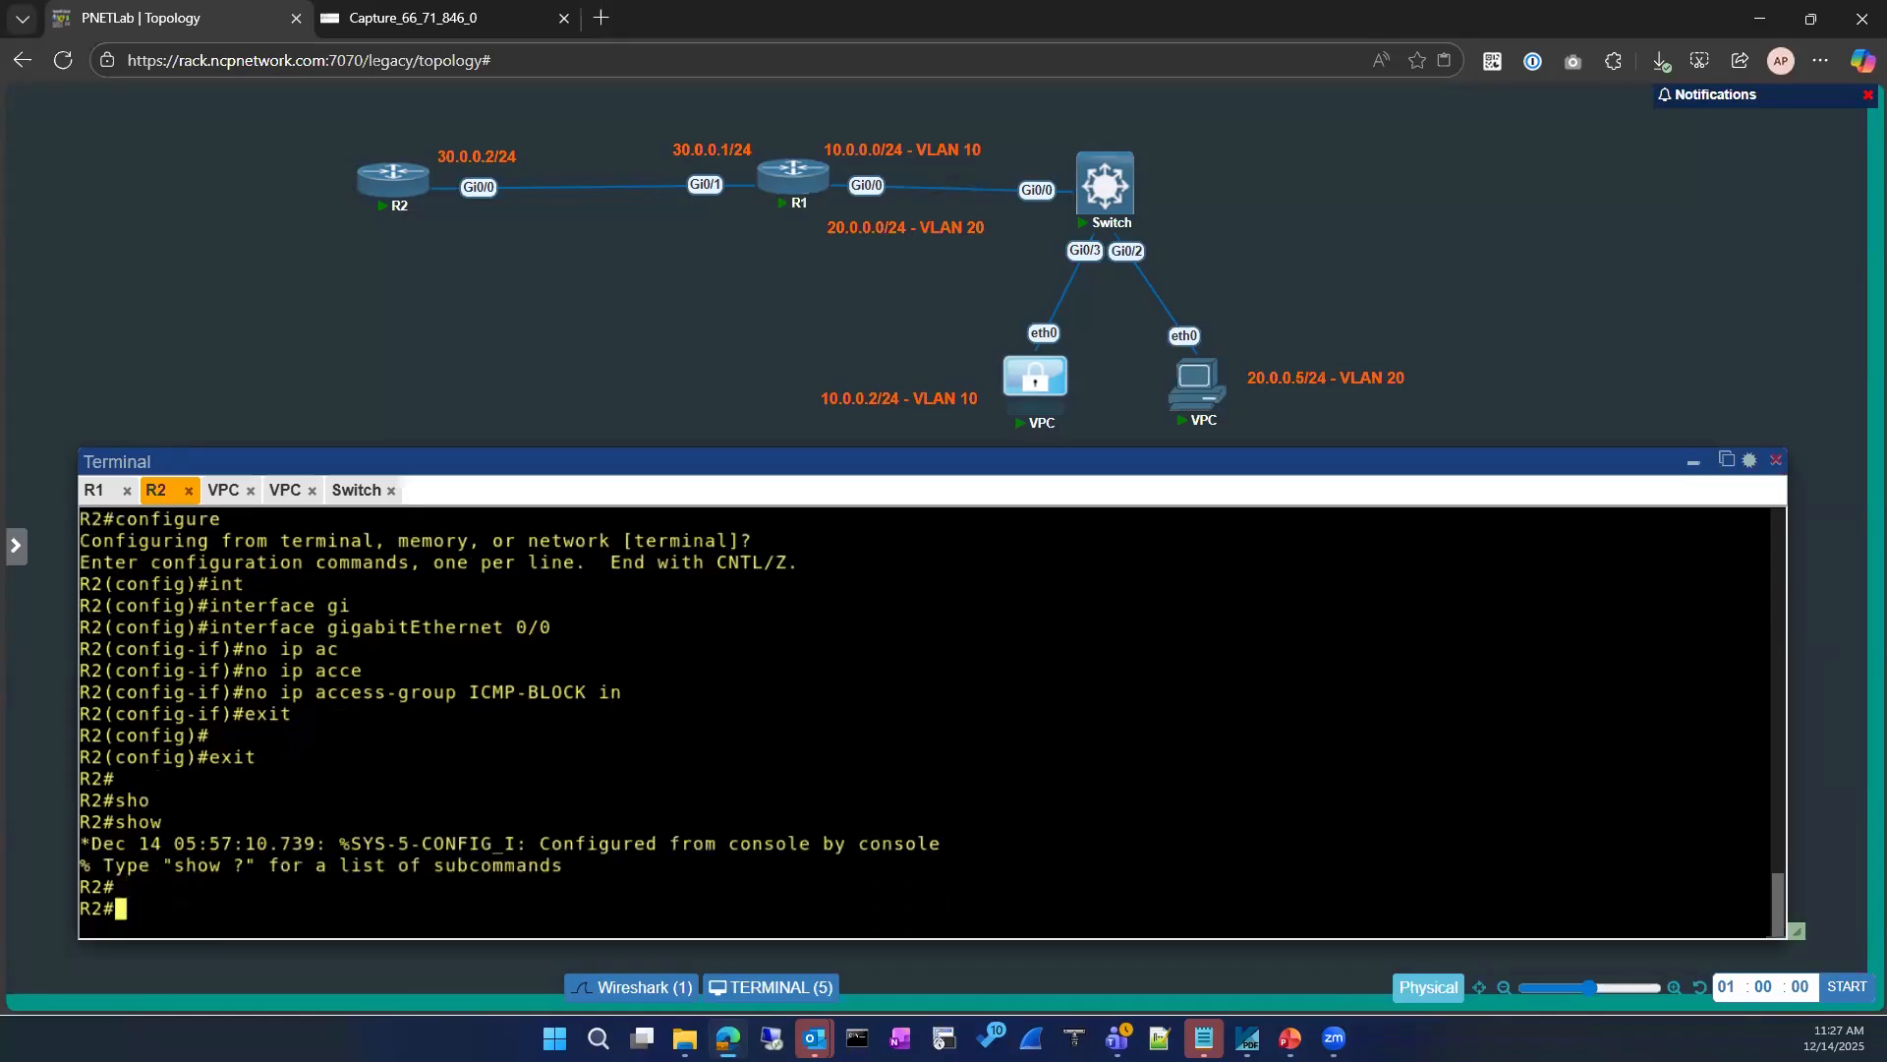
type("con")
key("BackSpace")
key("BackSpace")
key("BackSpace")
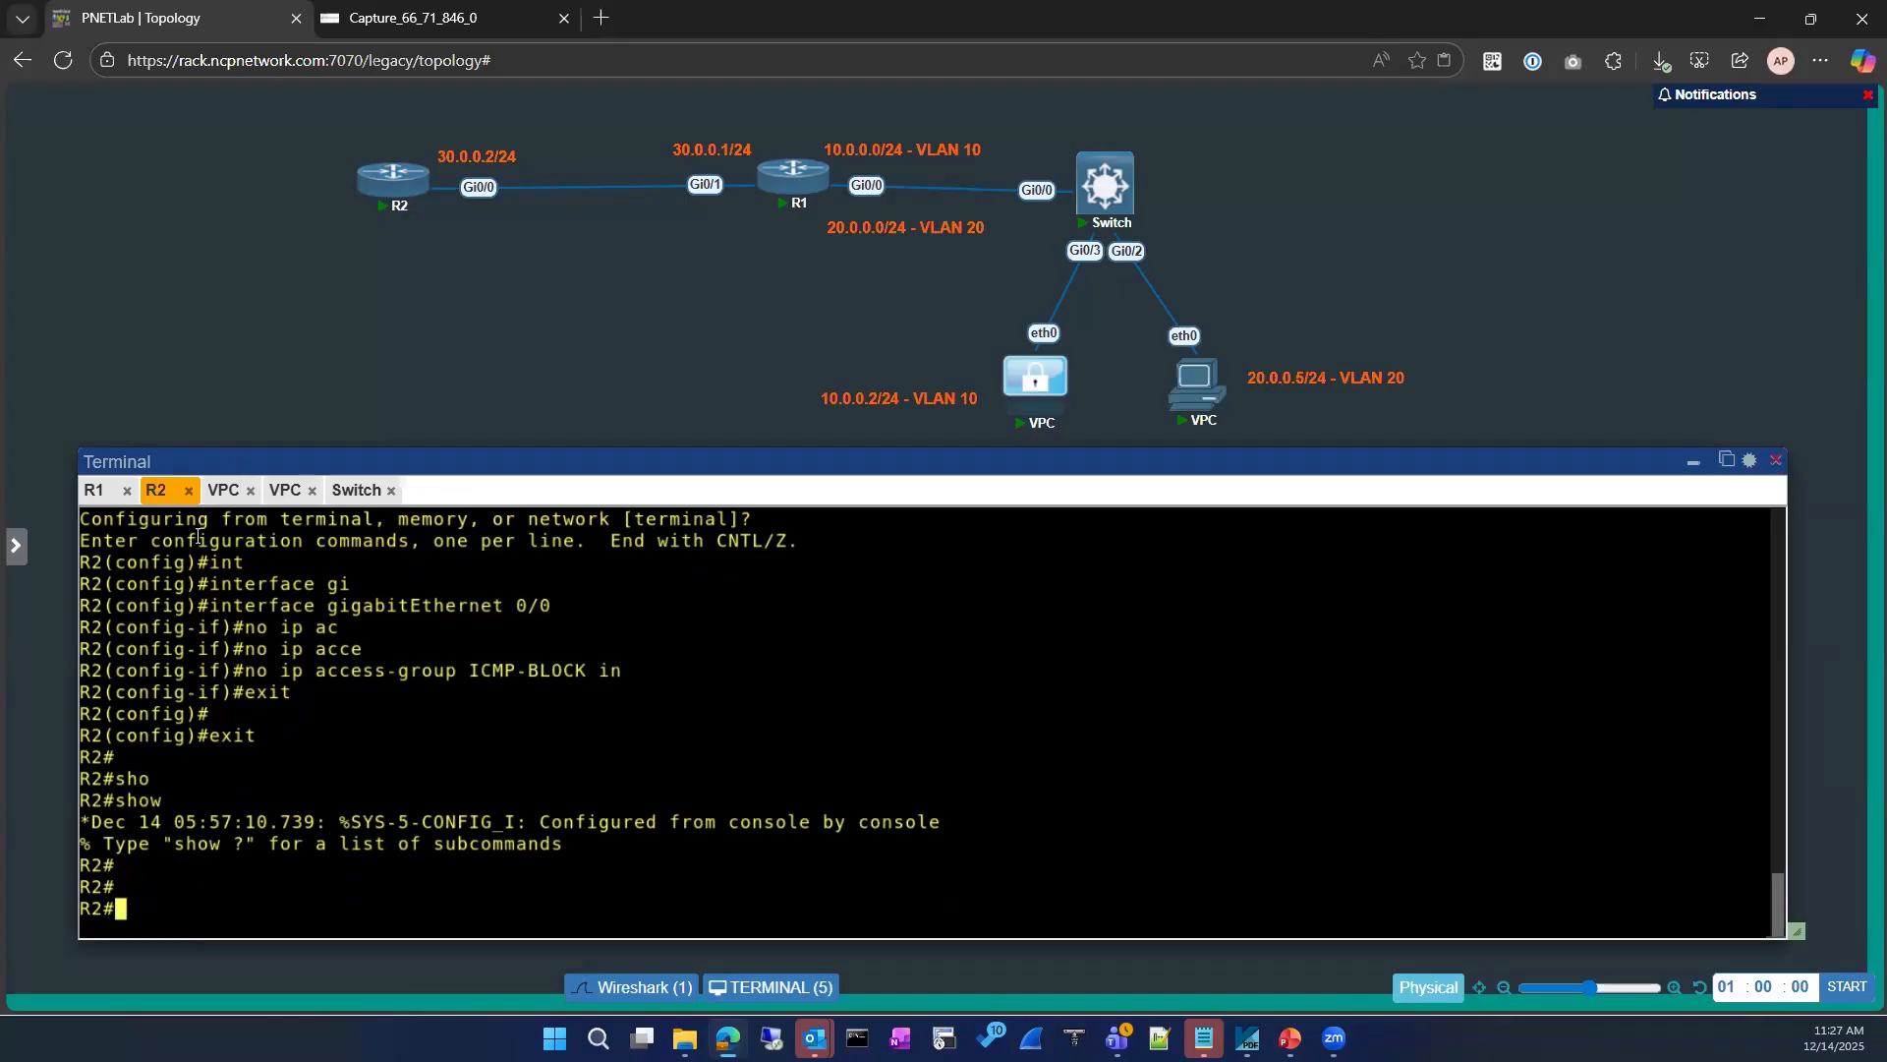
Step: Display the ARP table on R1's console with show ip arp
left_click(94, 489)
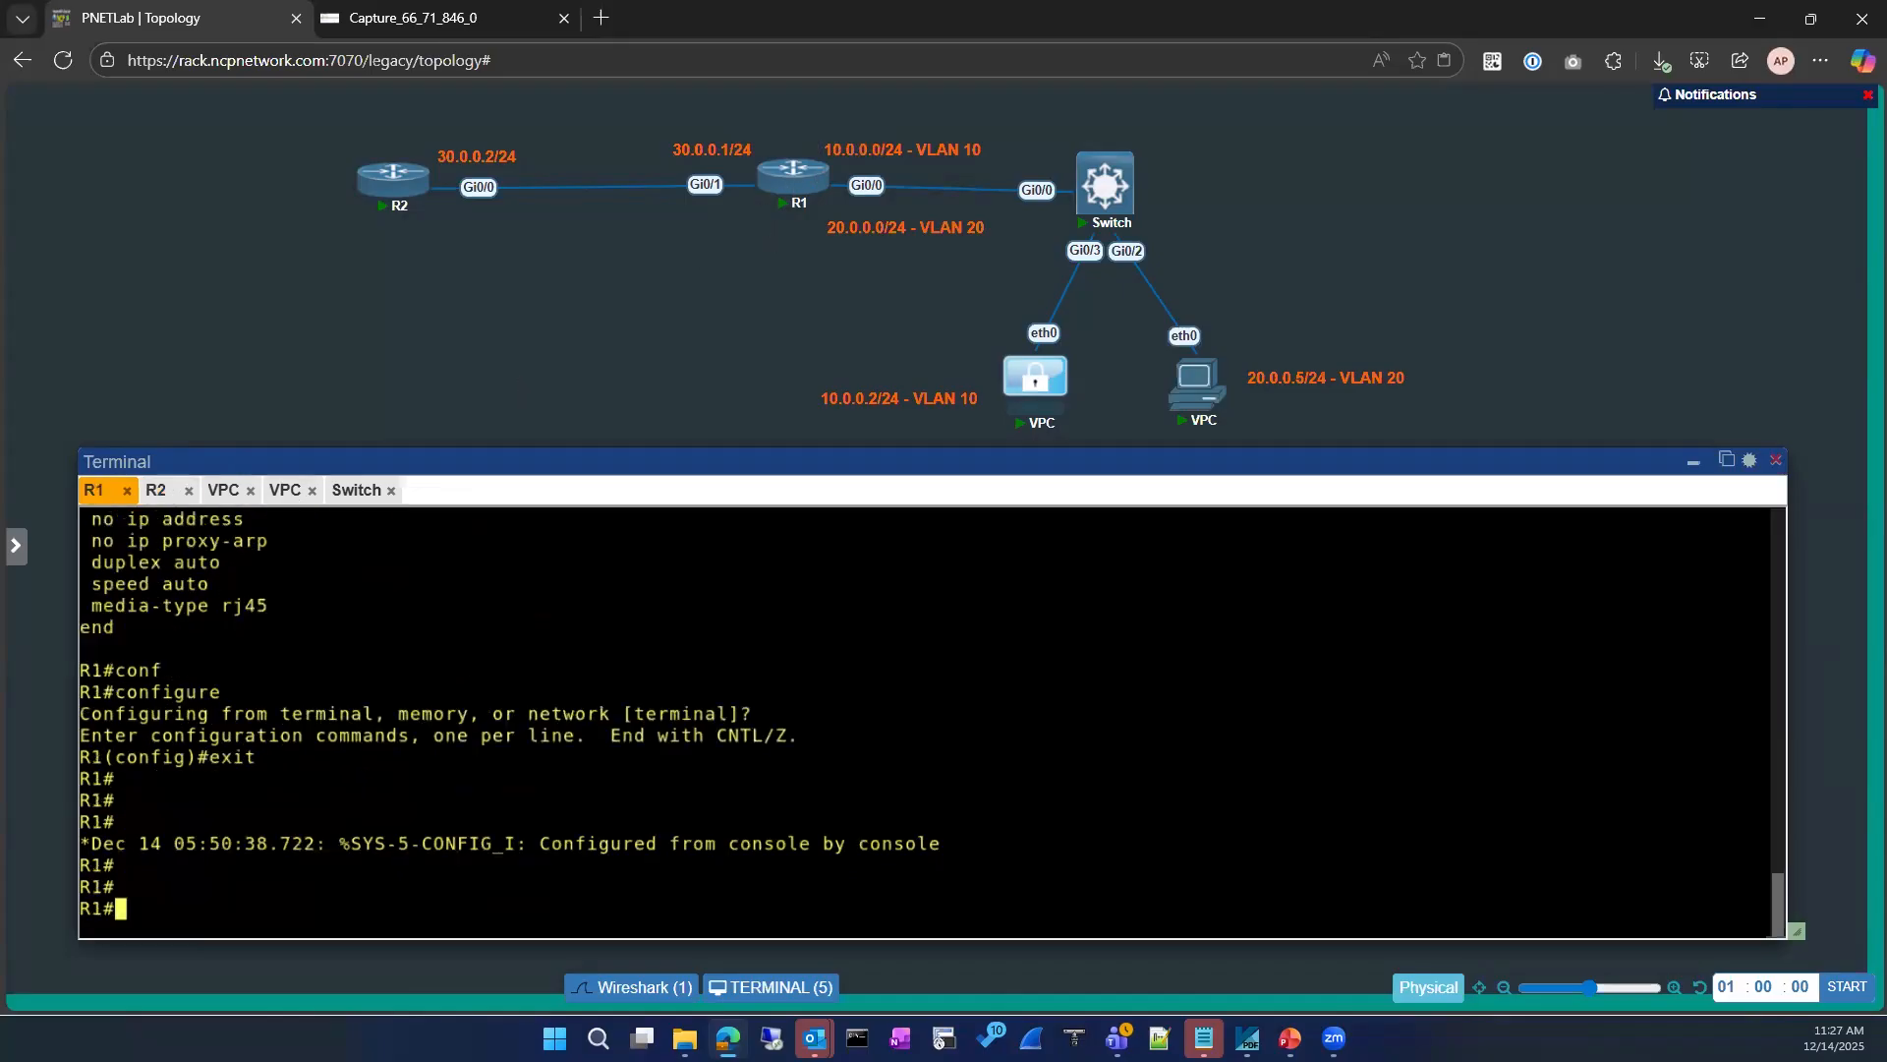
key("Return")
key("Return")
key("Return")
type("sh ip ar")
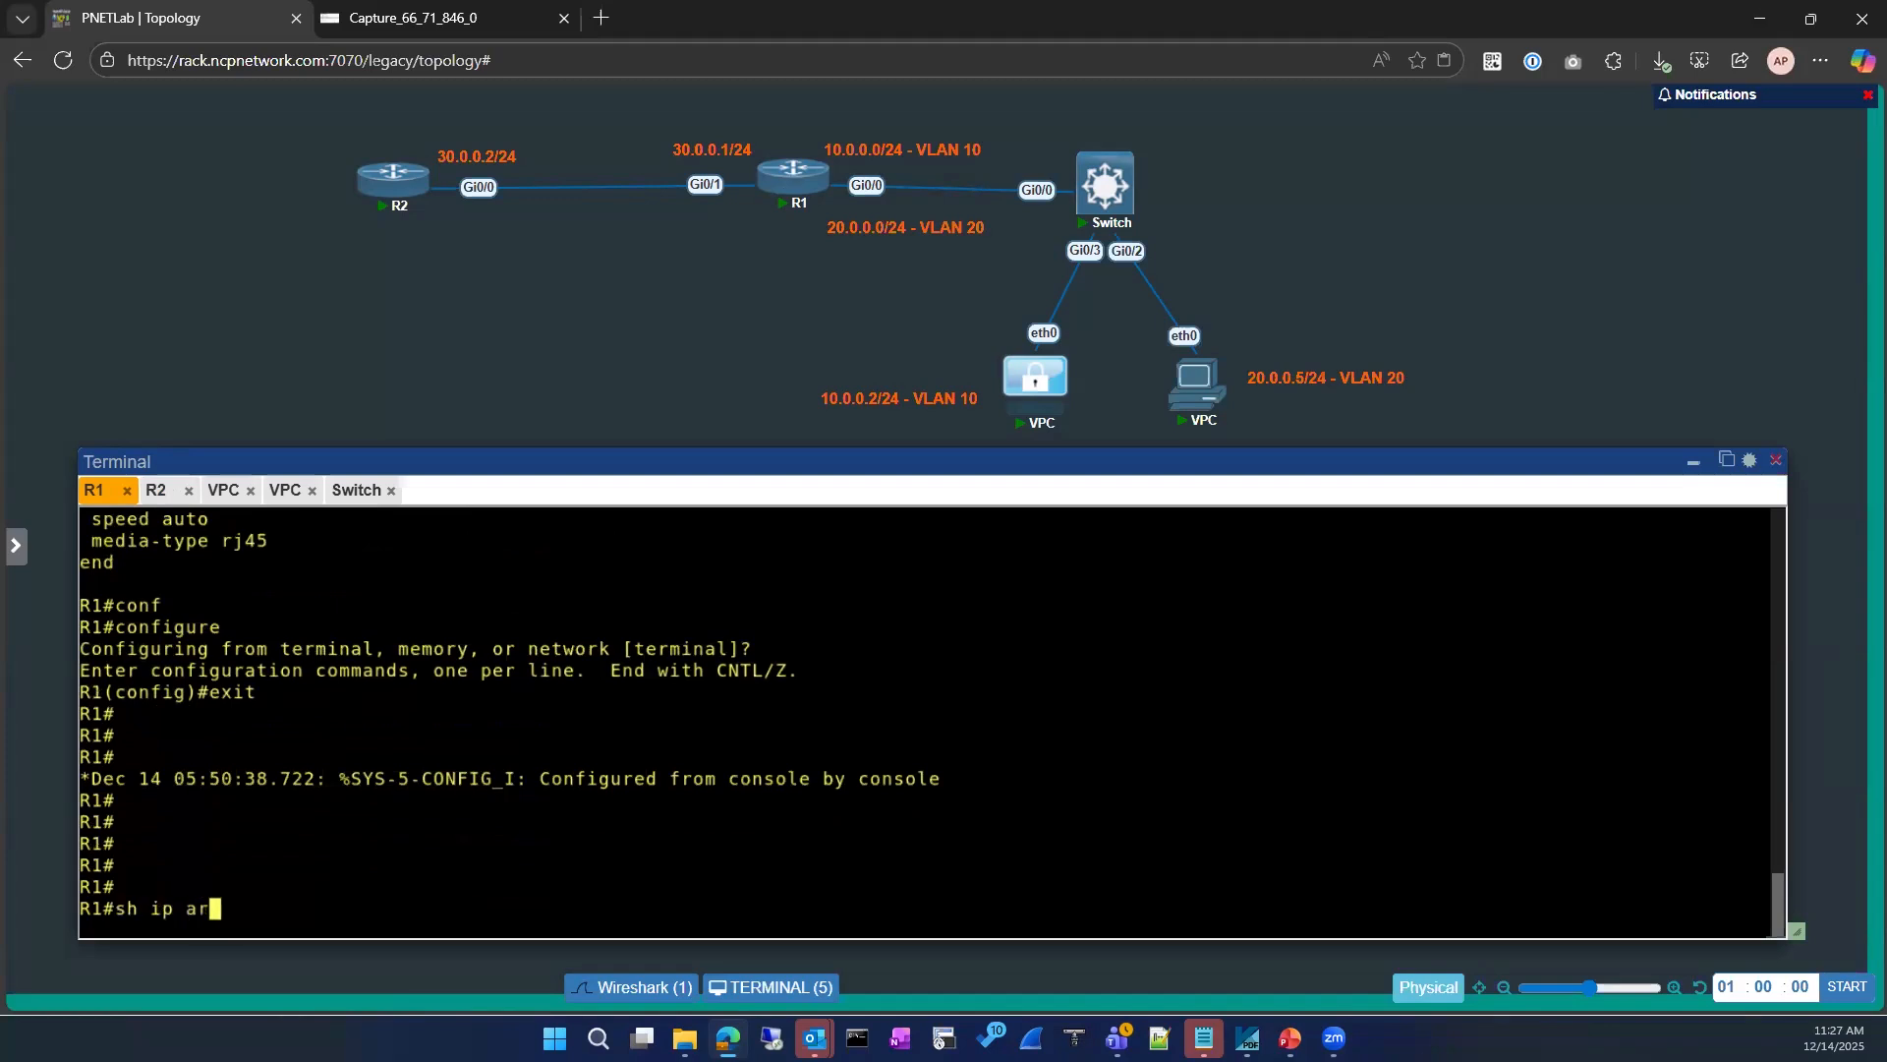
key("Tab")
key("Return")
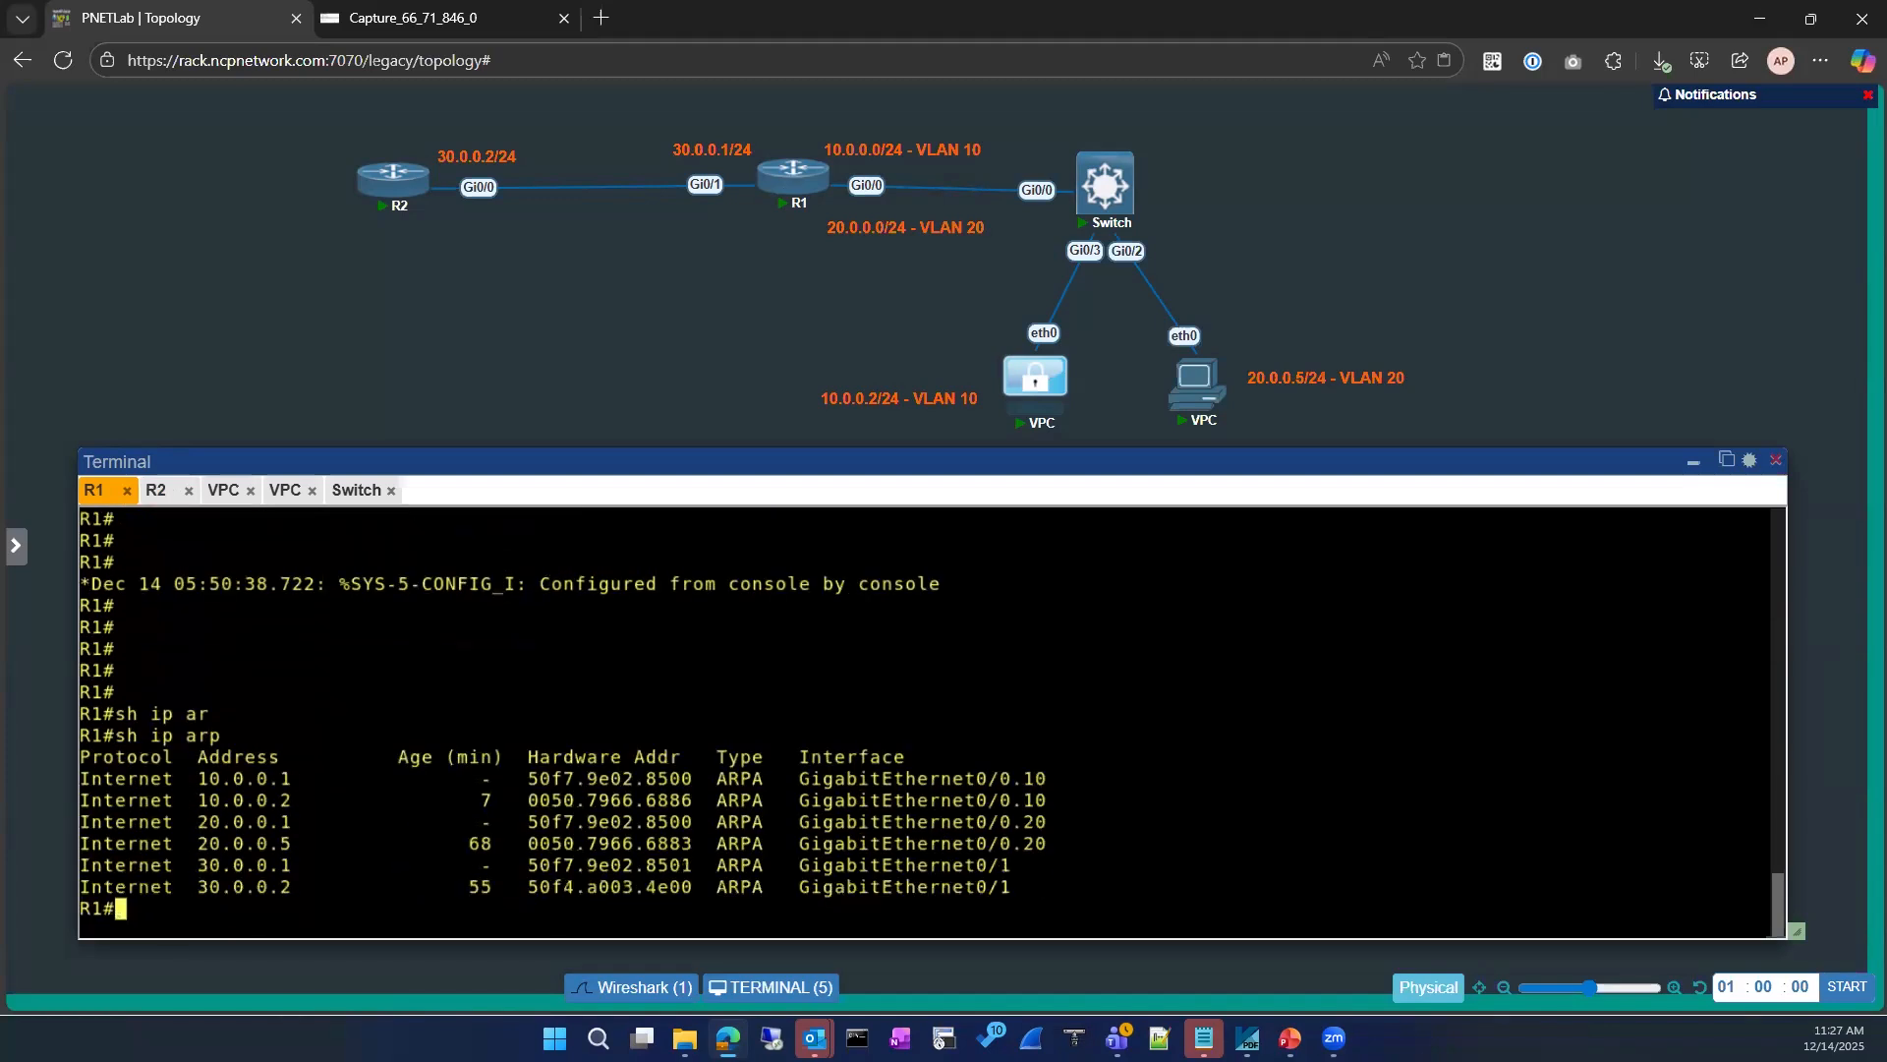
key("Return")
key("Return")
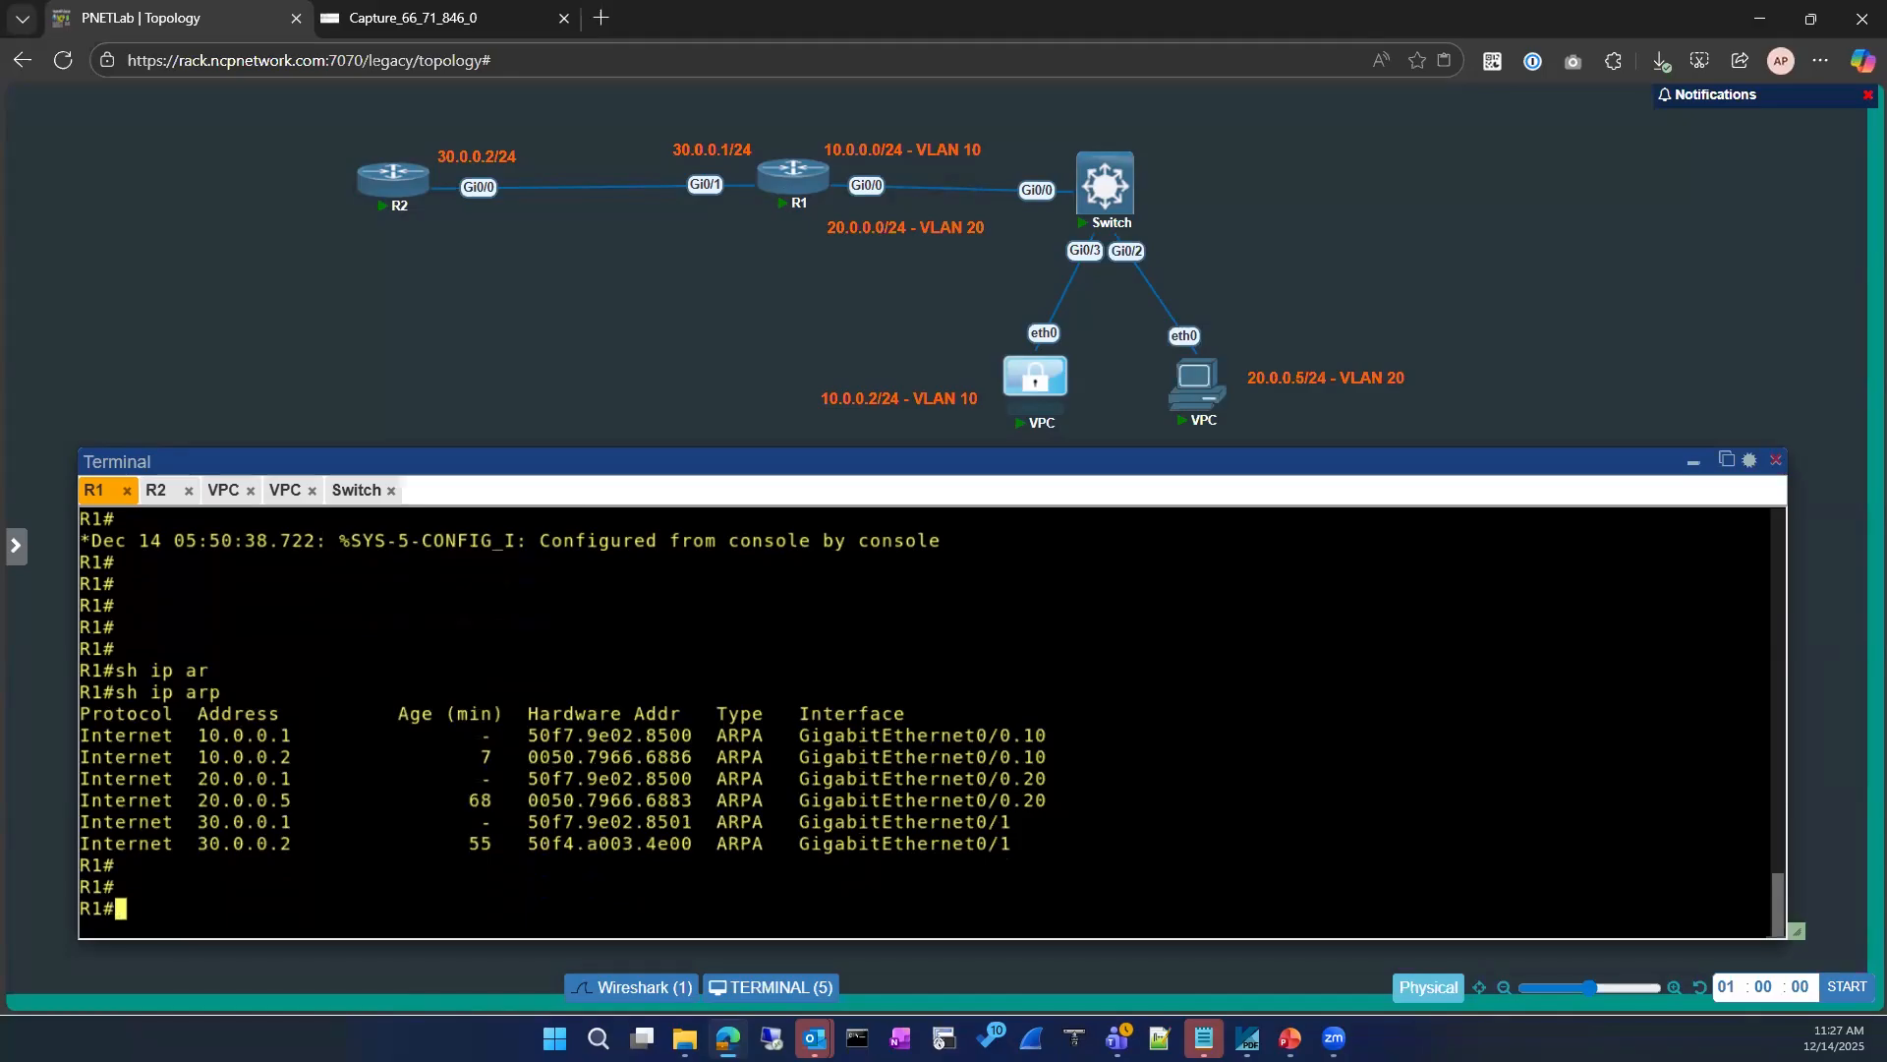
type("conf")
key("Tab")
key("Return")
key("Return")
key("Return")
type("exi")
key("Return")
key("Return")
Step: Show R1's running configuration filtered to the "route" section
type("sh run")
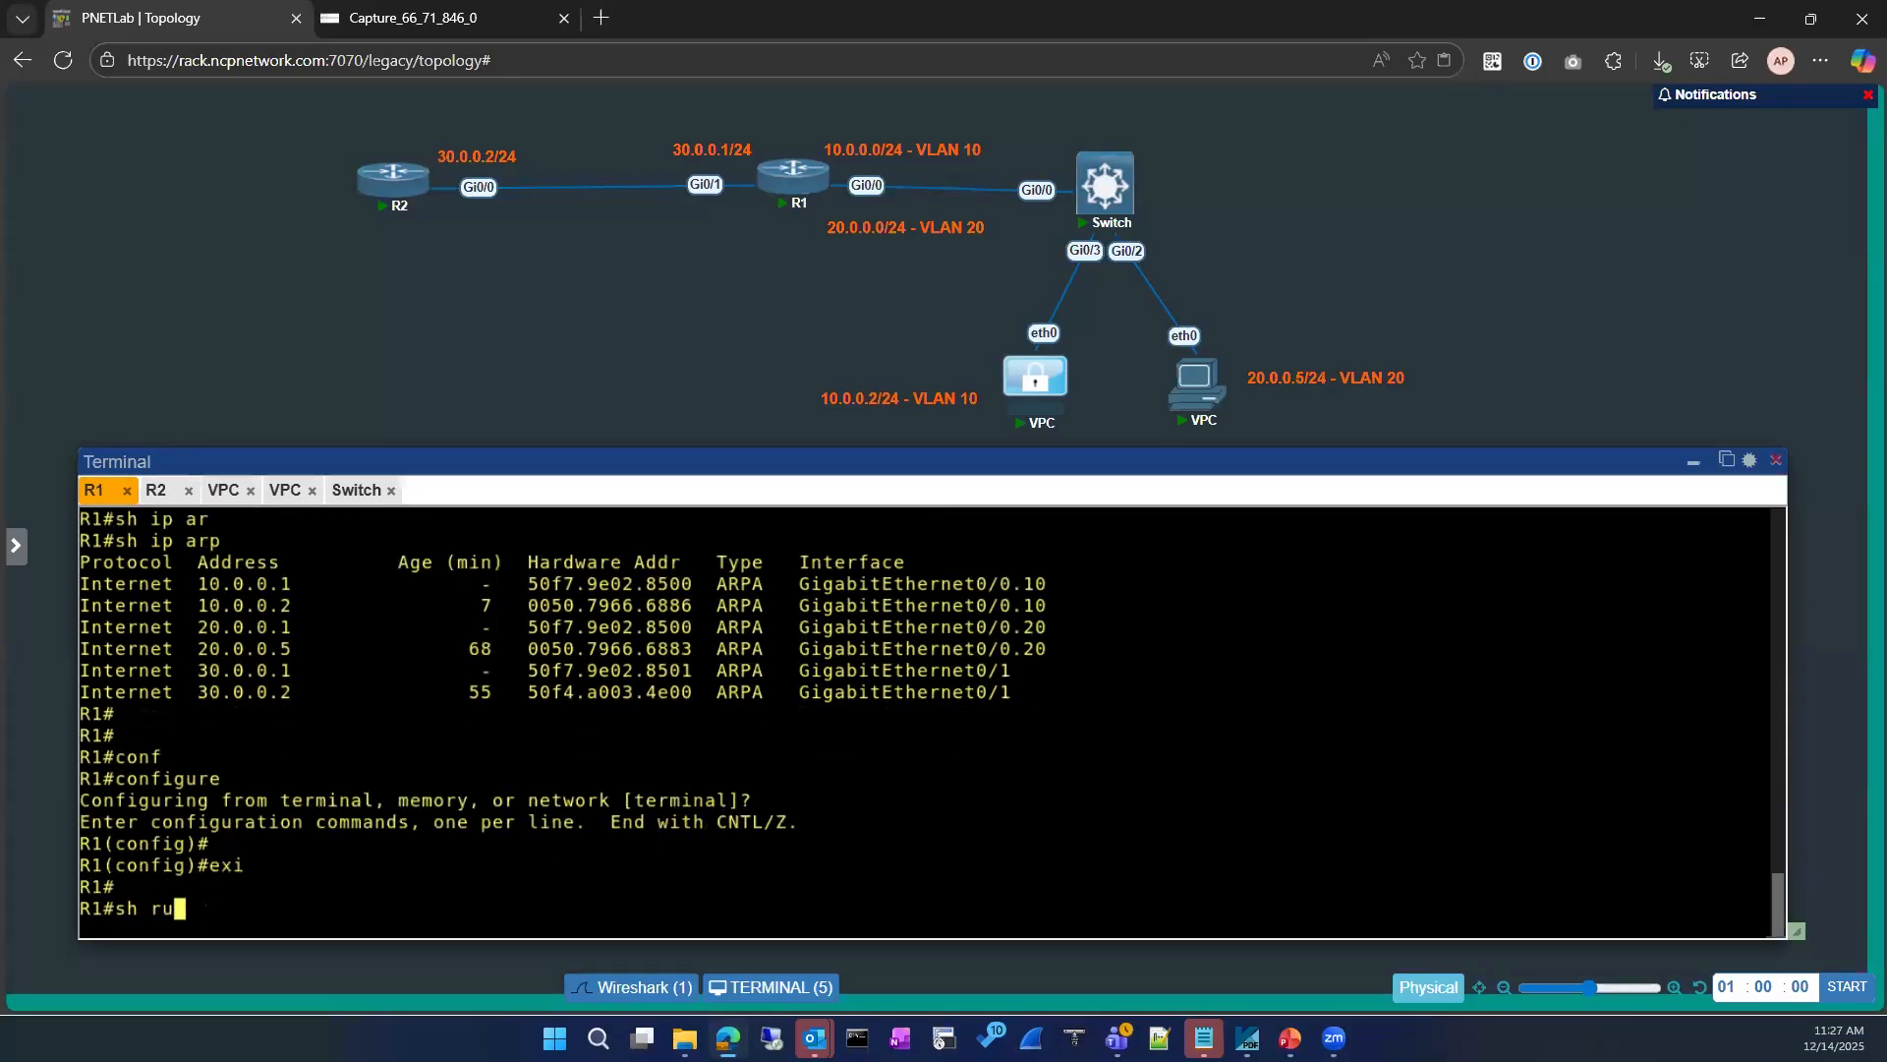
key("Tab")
type("| se")
key("Tab")
type("route")
key("Return")
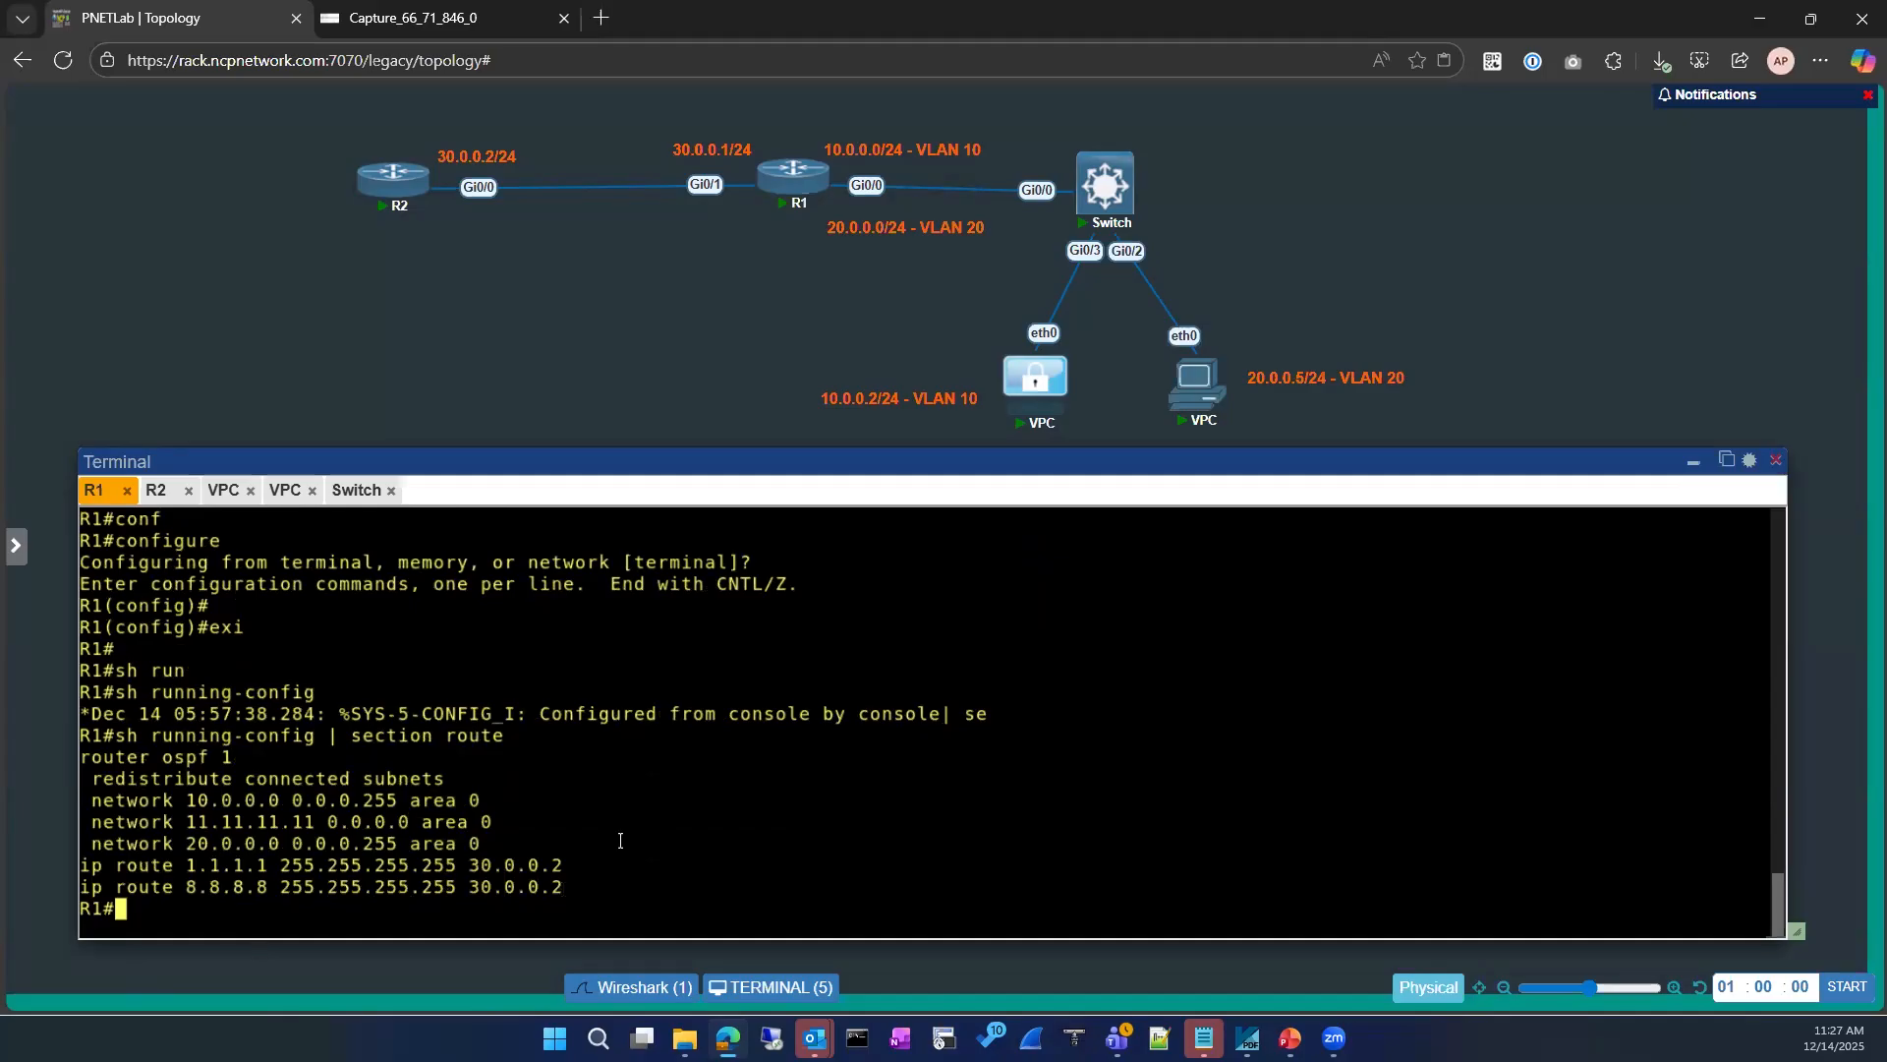
Step: List R2's interfaces in brief, excluding "un" entries, and examine the Loopback8 row
left_click(159, 490)
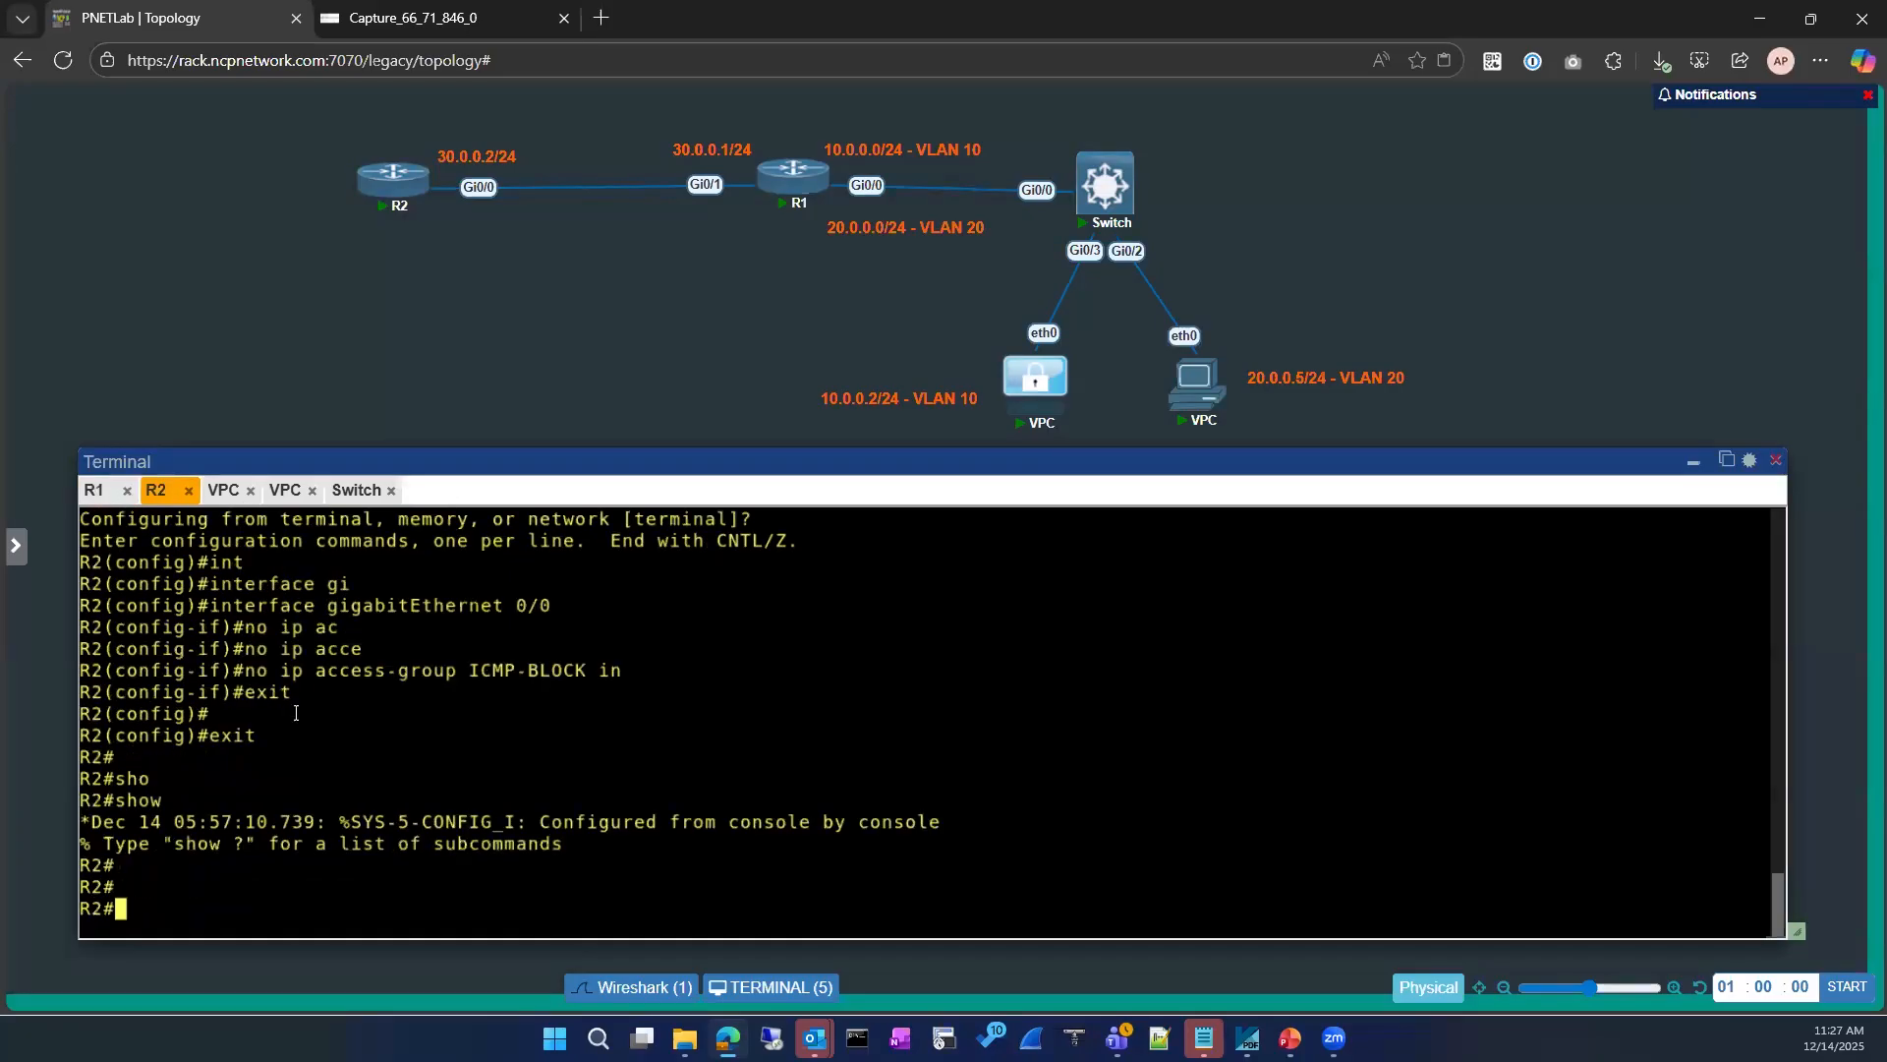
type("sh ip int")
key("Tab")
type("br")
key("Tab")
type("}")
key("BackSpace")
type("| ex un")
key("Return")
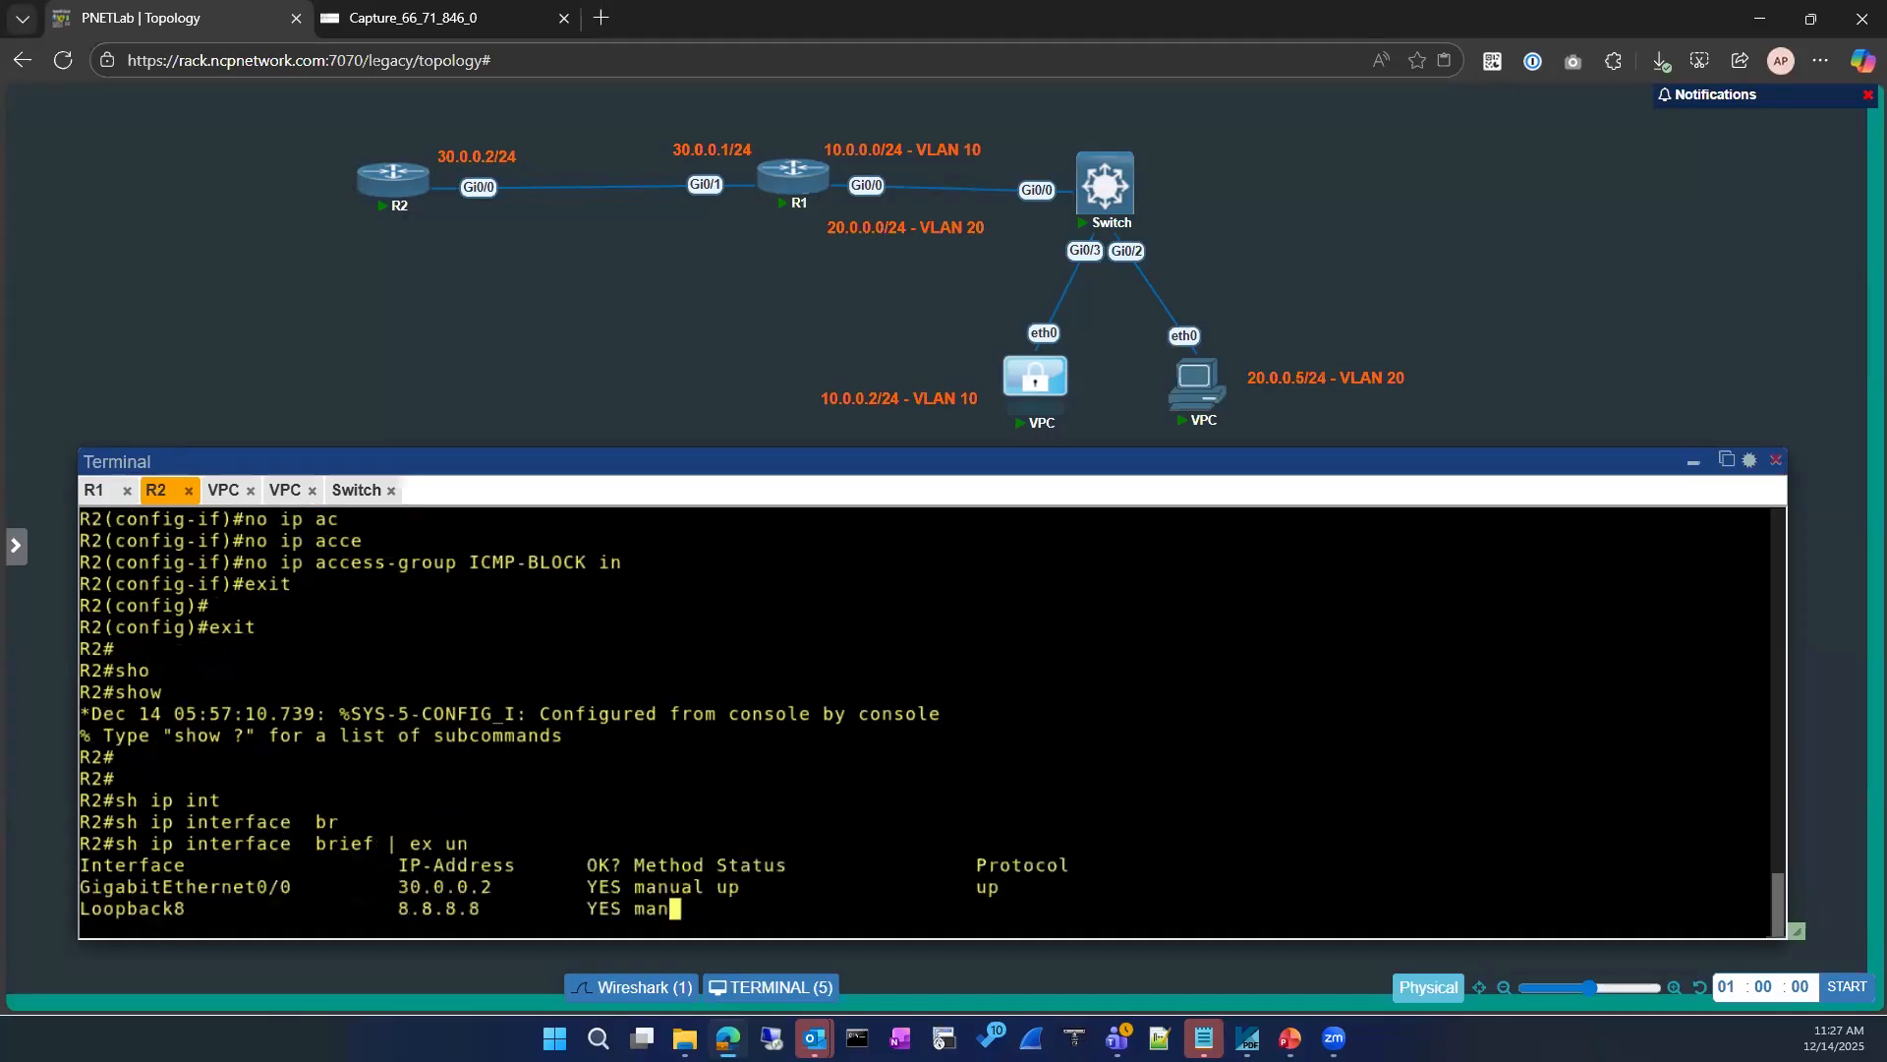
left_click_drag(382, 885, 922, 867)
left_click_drag(648, 866, 695, 888)
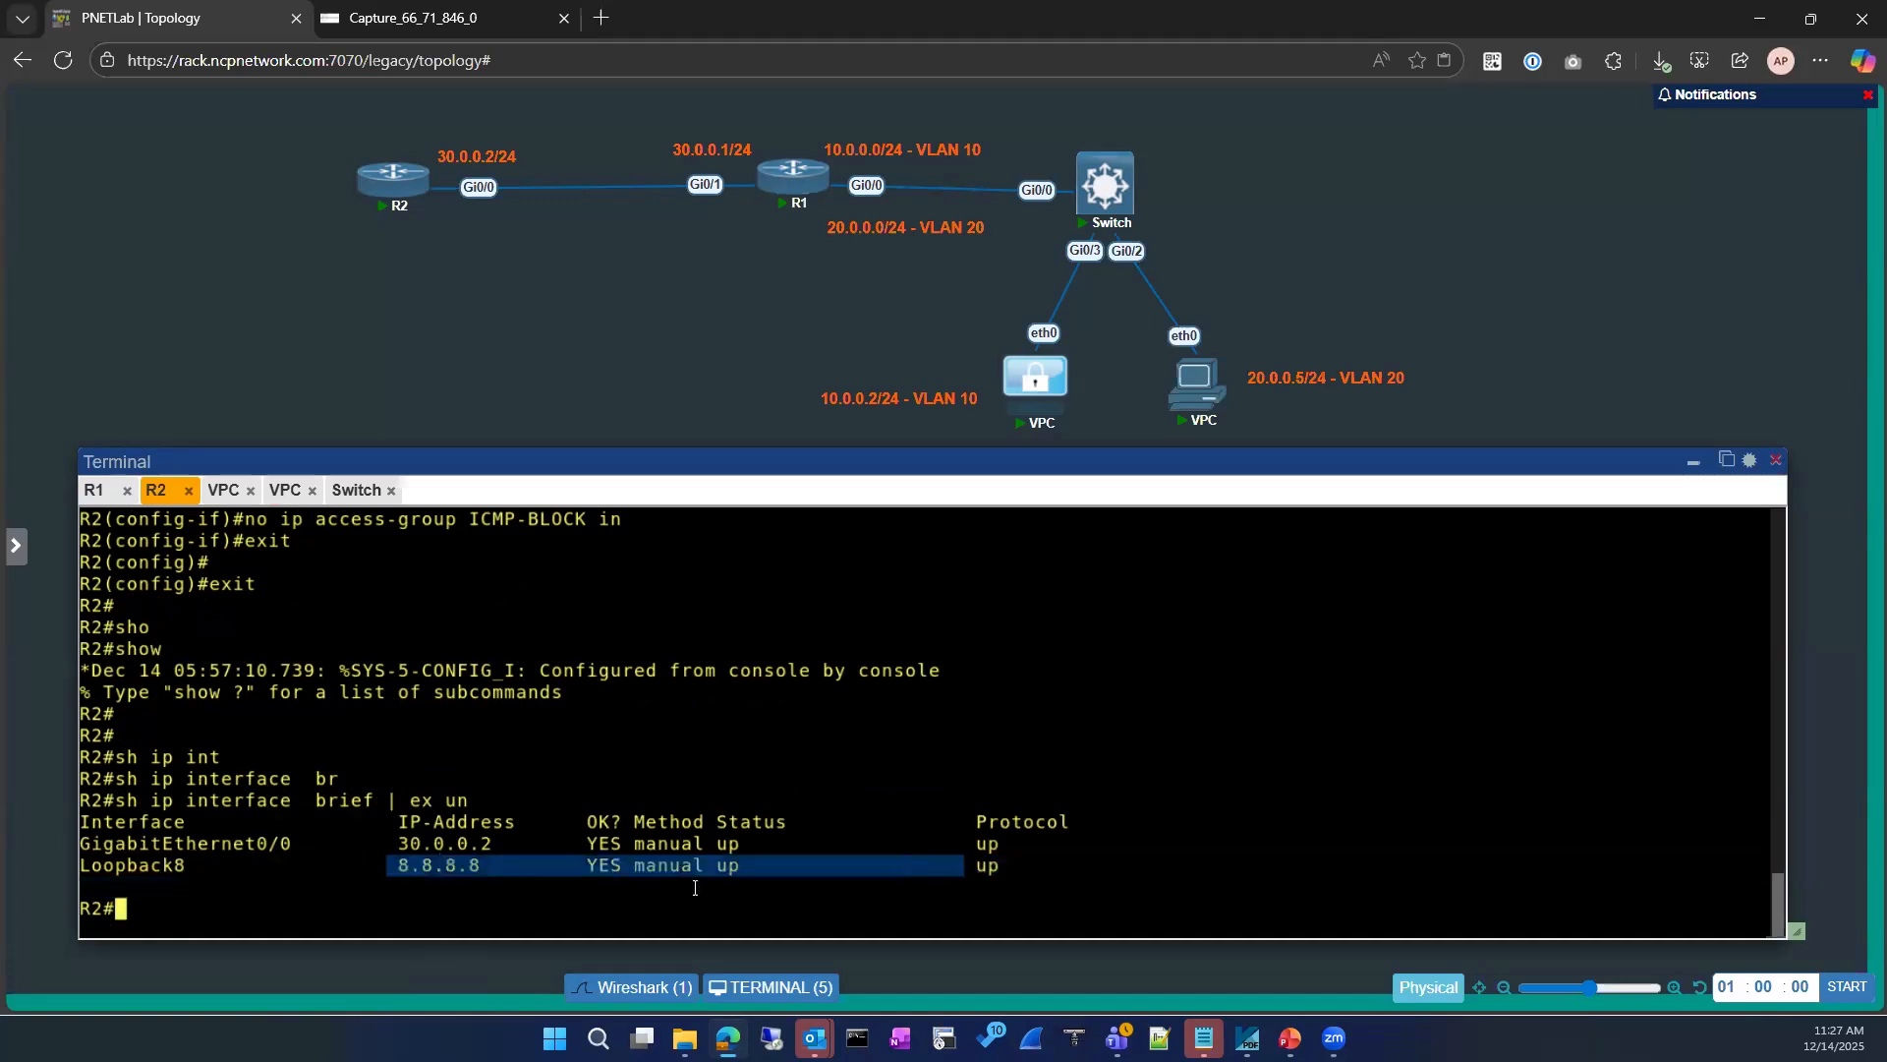
left_click(438, 876)
Step: Create interface loopback 0 on R2 from global configuration mode
type("conf")
key("Tab")
key("Return")
key("Return")
type("int")
key("Tab")
type("loo")
key("Tab")
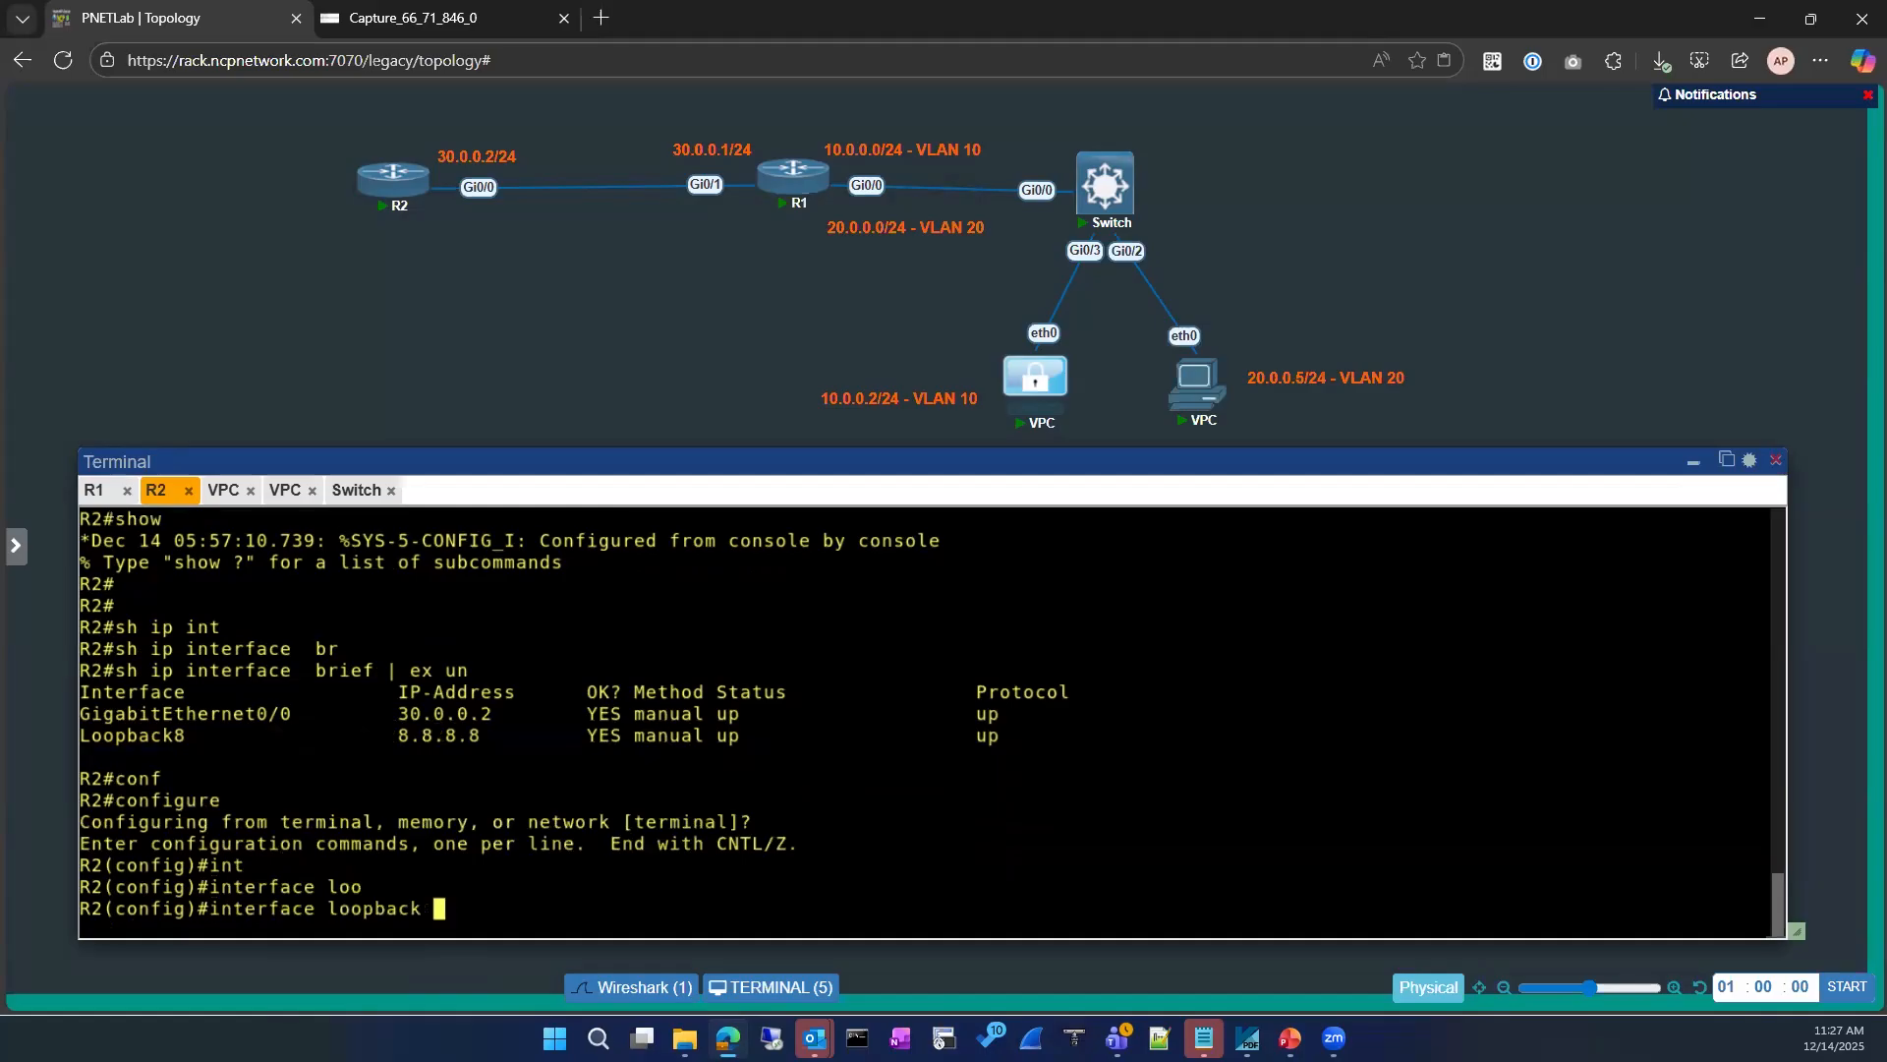
type("0")
key("Return")
Step: Assign IP address 1.1.1.1 with mask 255.255.255.255 to R2's loopback 0 and exit configuration mode
type("ip add")
key("Tab")
type("1.1.1.1")
key("Return")
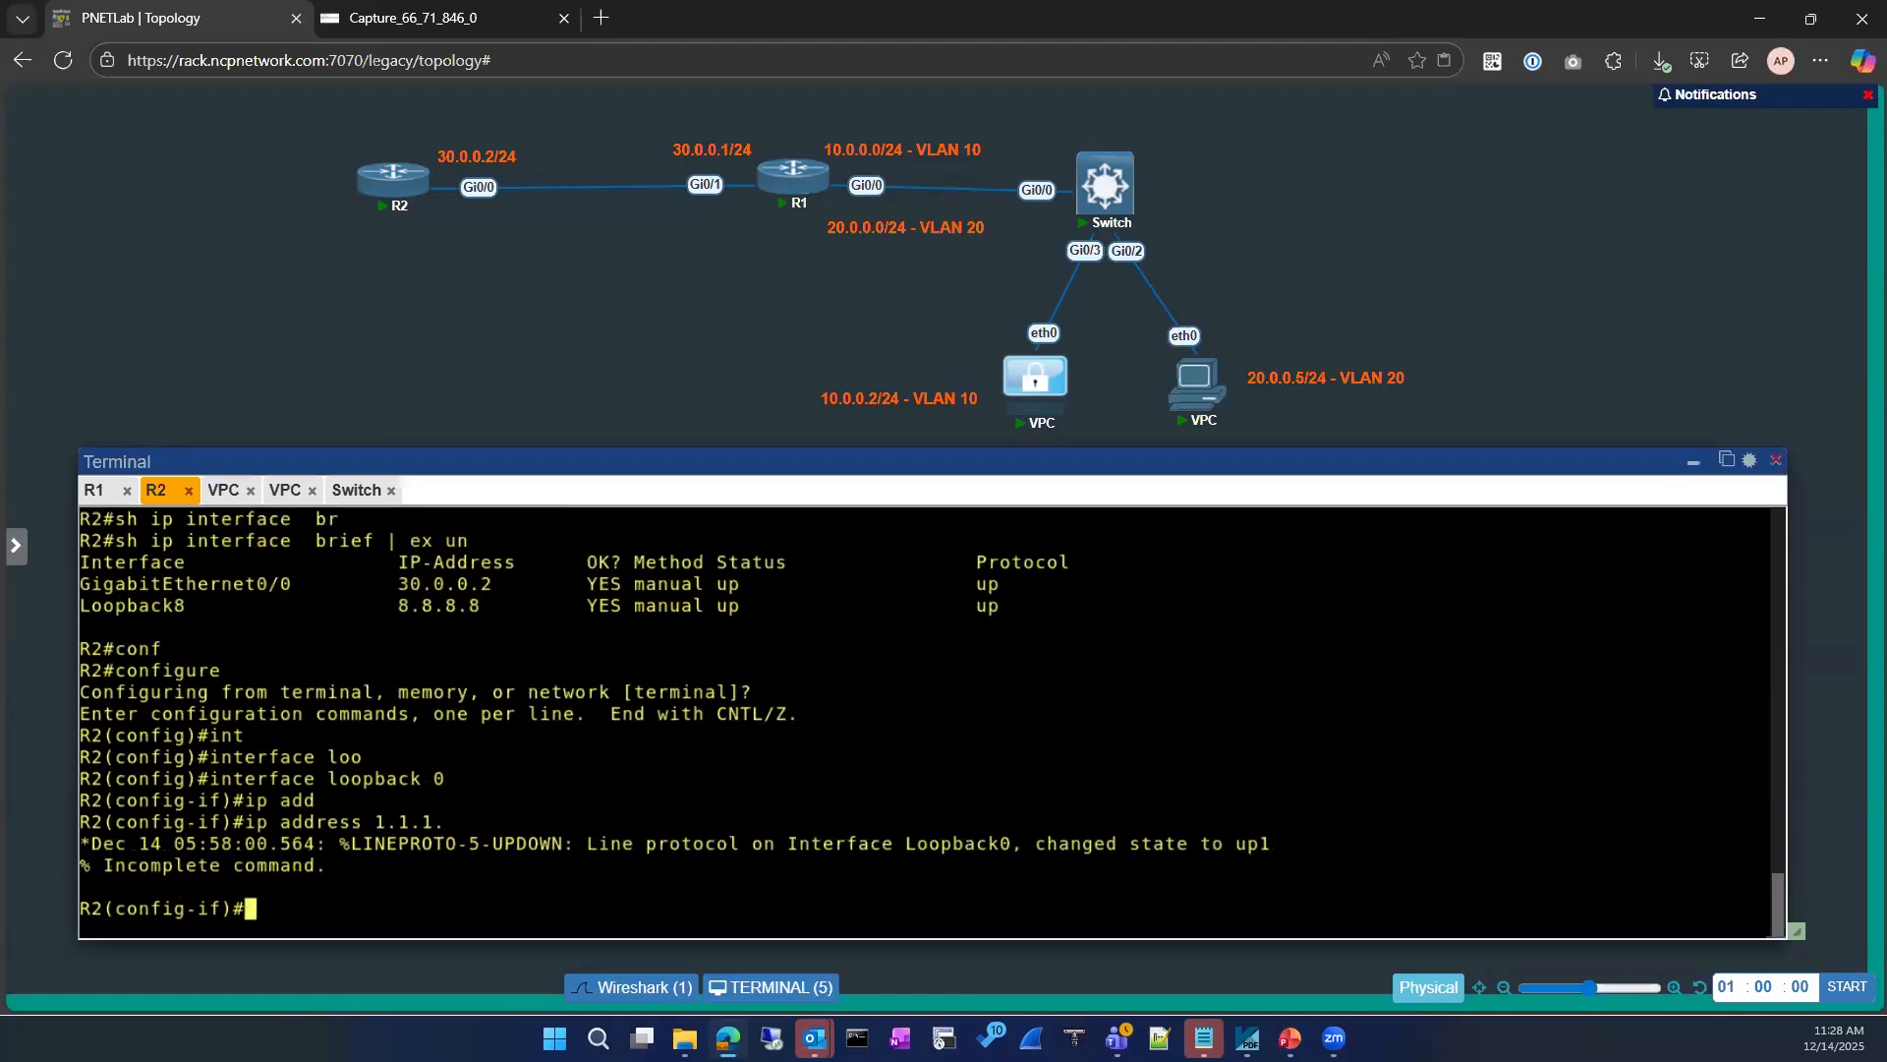
type("255.255.255.2555")
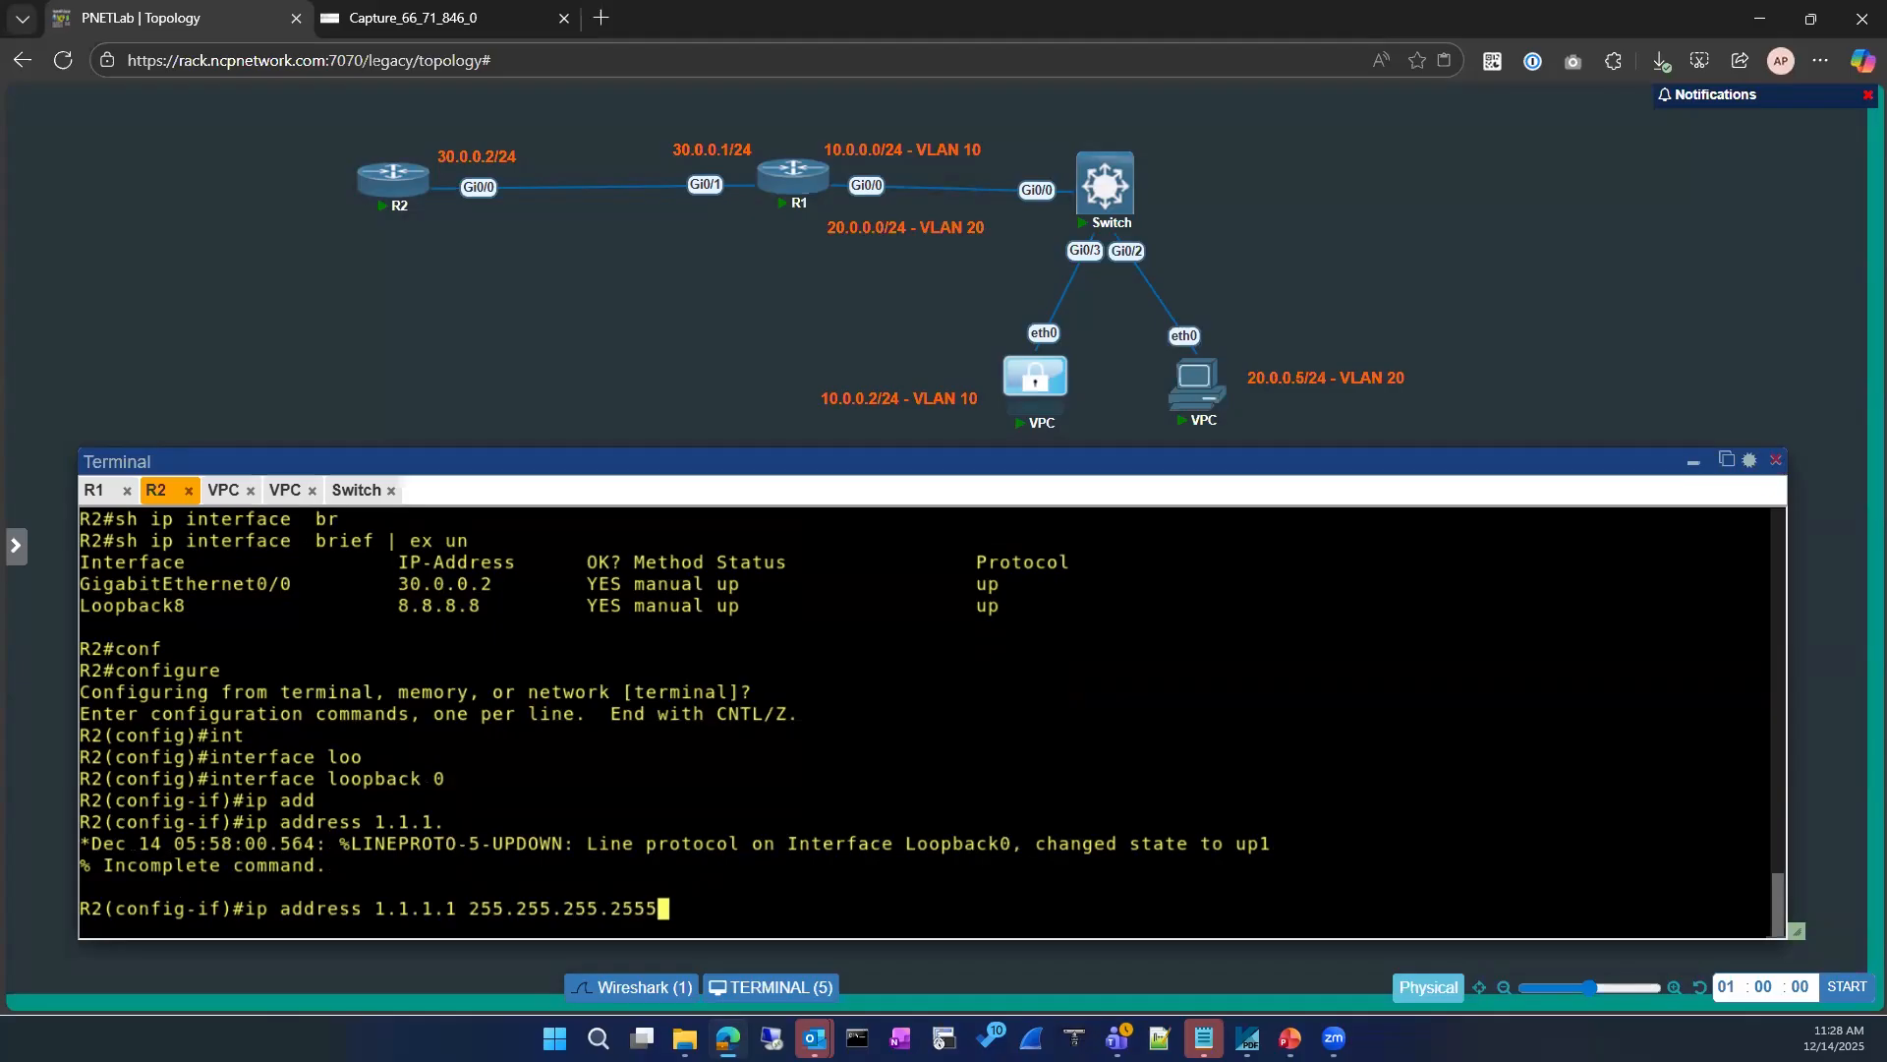
key("Return")
type("exi")
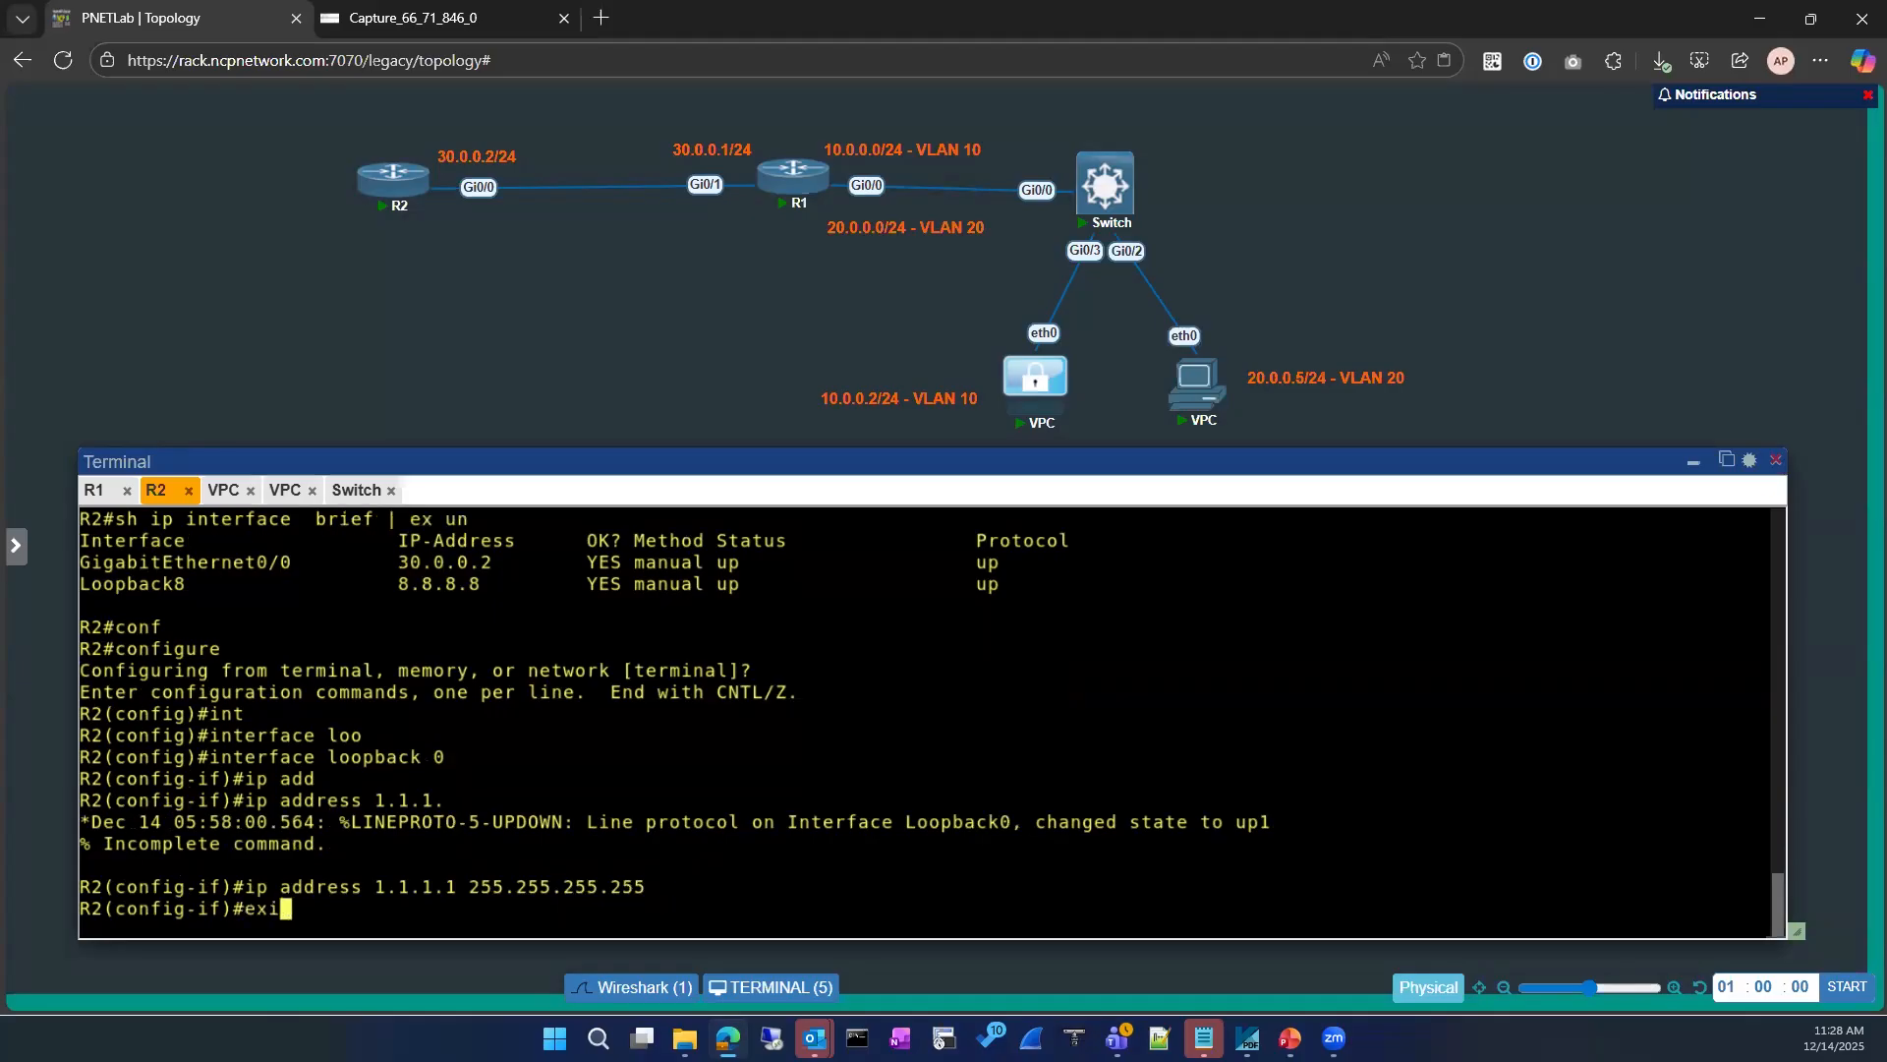
key("Return")
type("exit")
key("Return")
Step: Check R2's brief interface list for the added loopback 0, again excluding "un" entries
type("sh ")
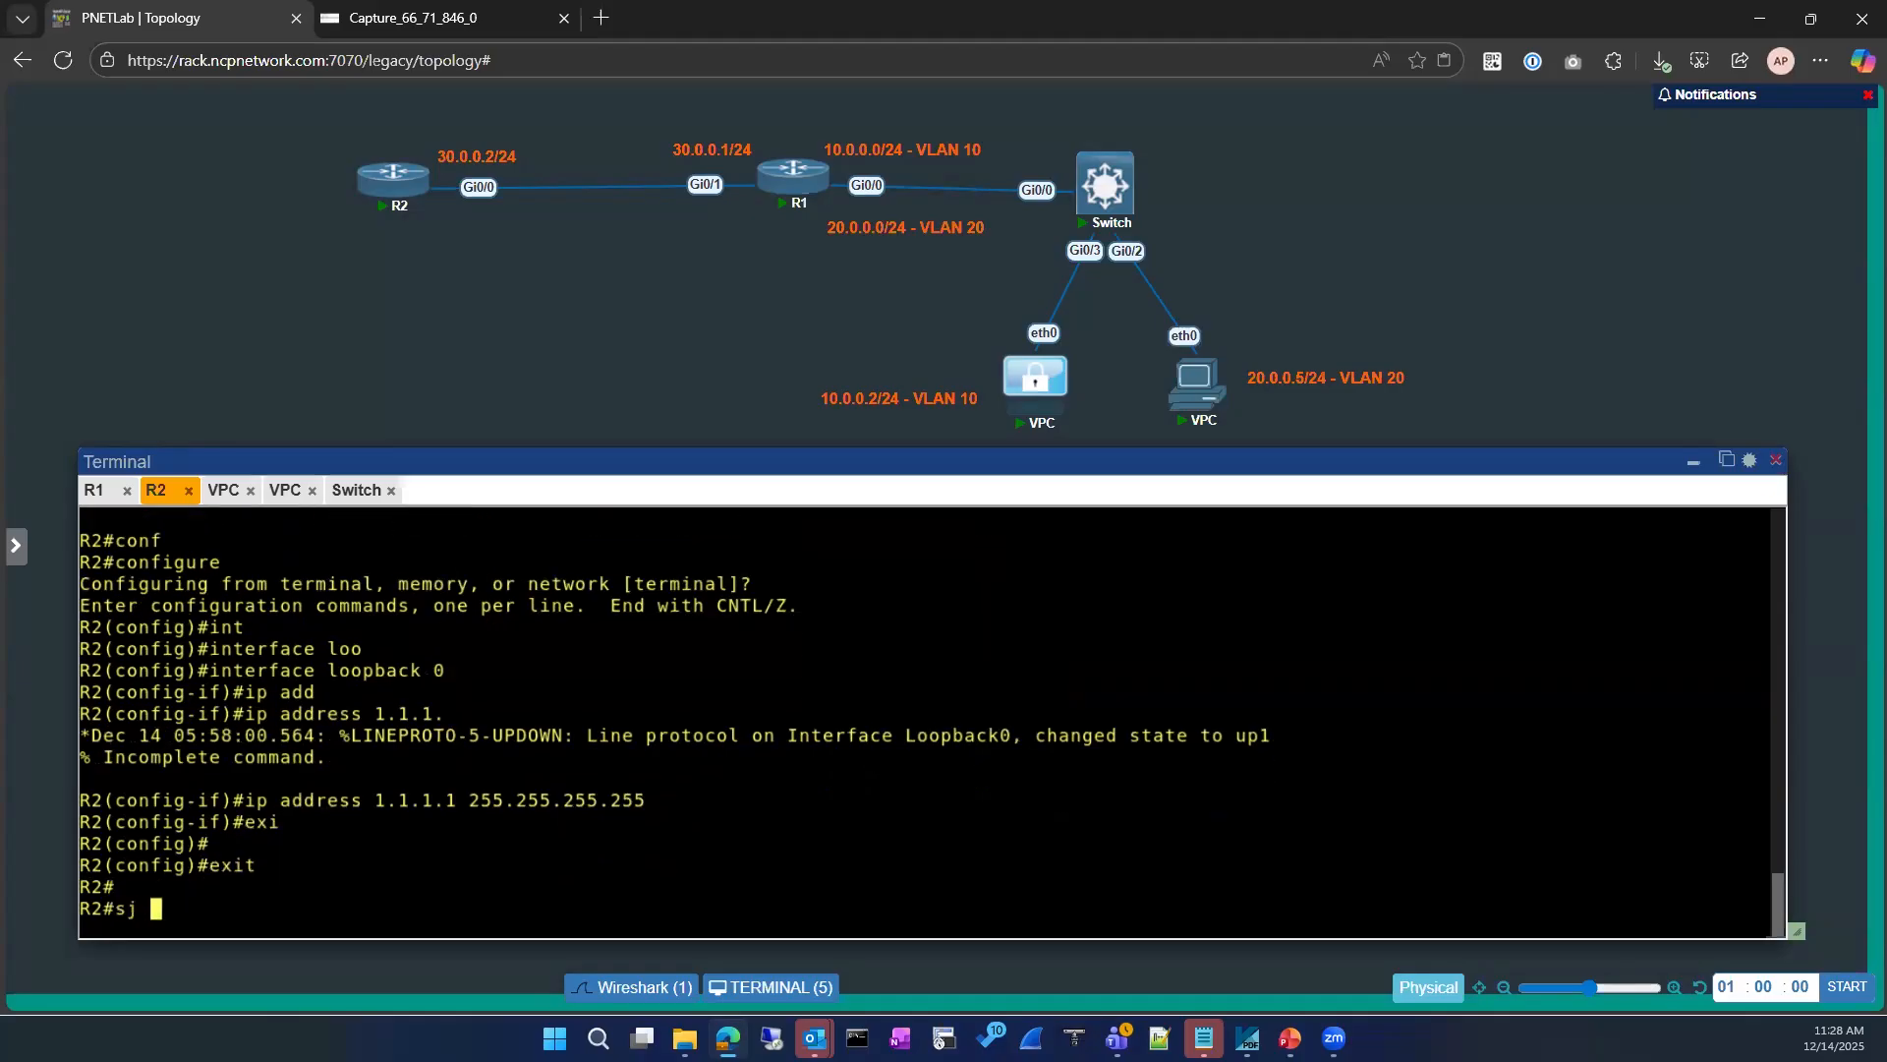
type("ip")
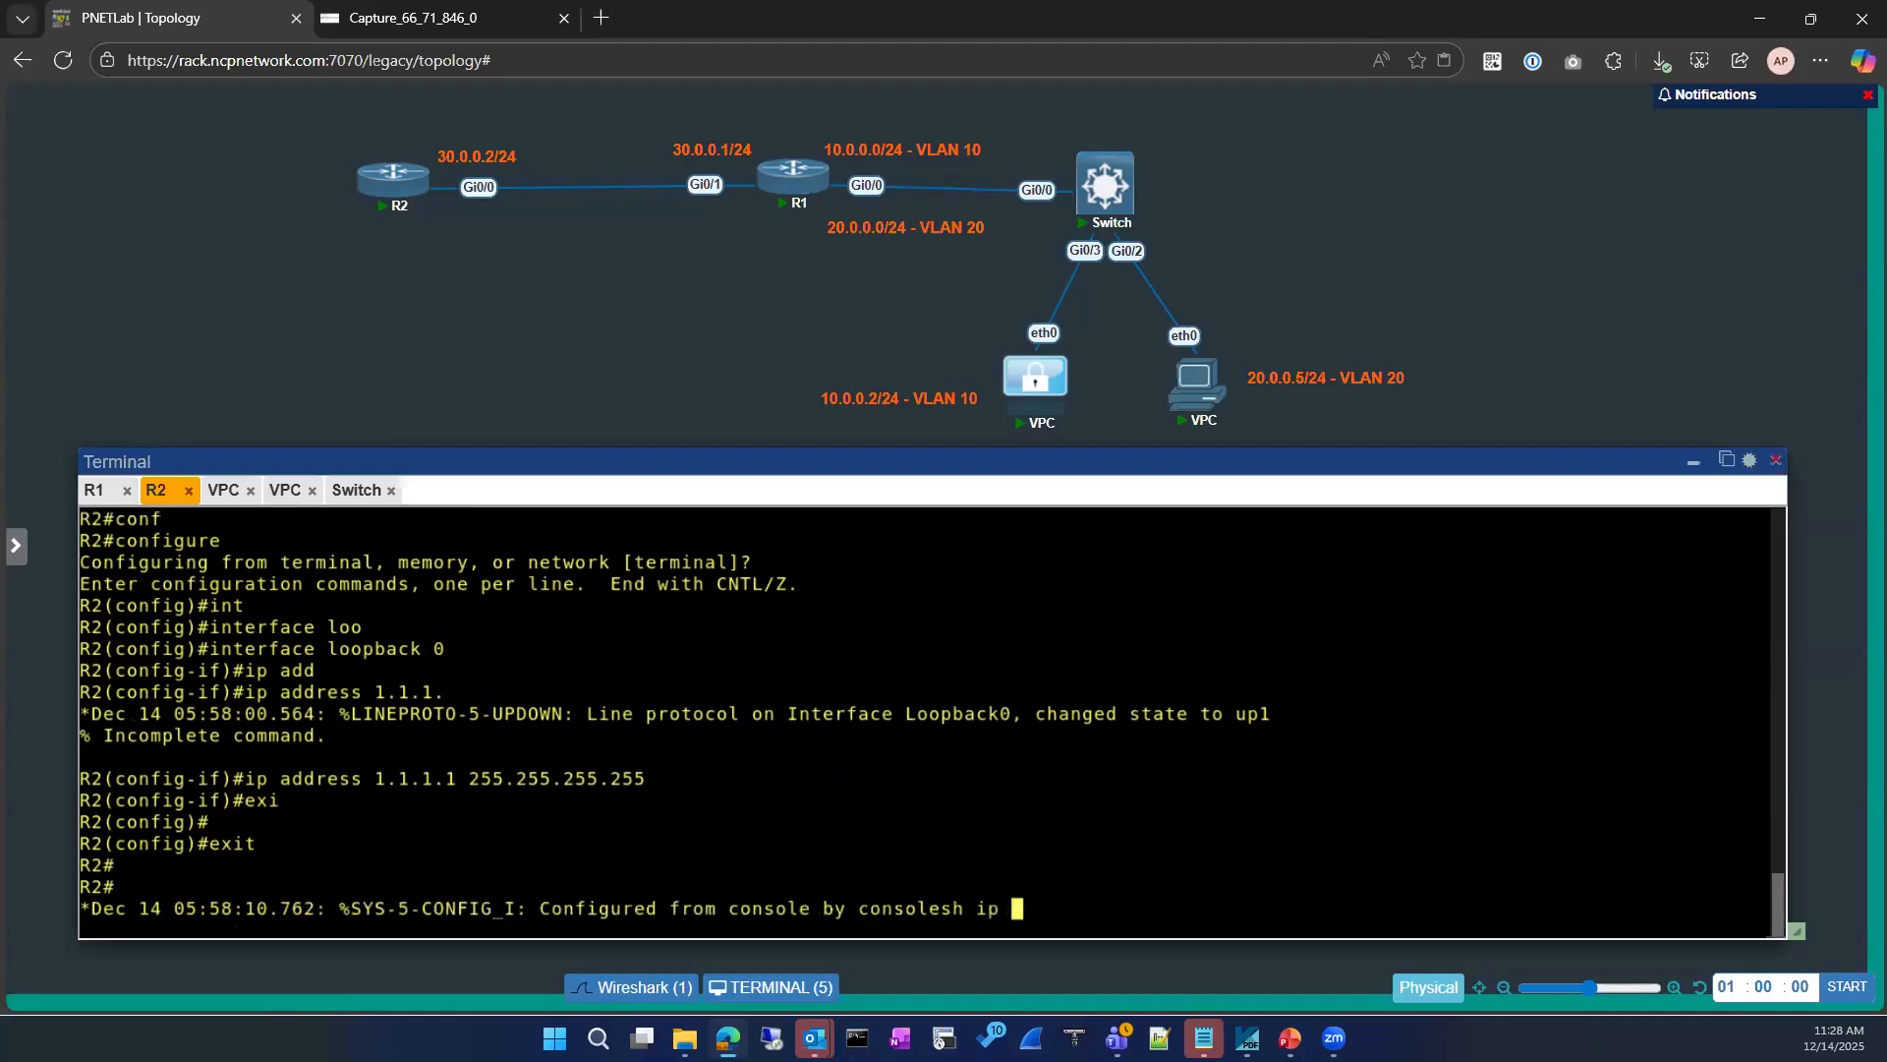
key("Return")
key("Return")
key("Return")
type("sh ip int")
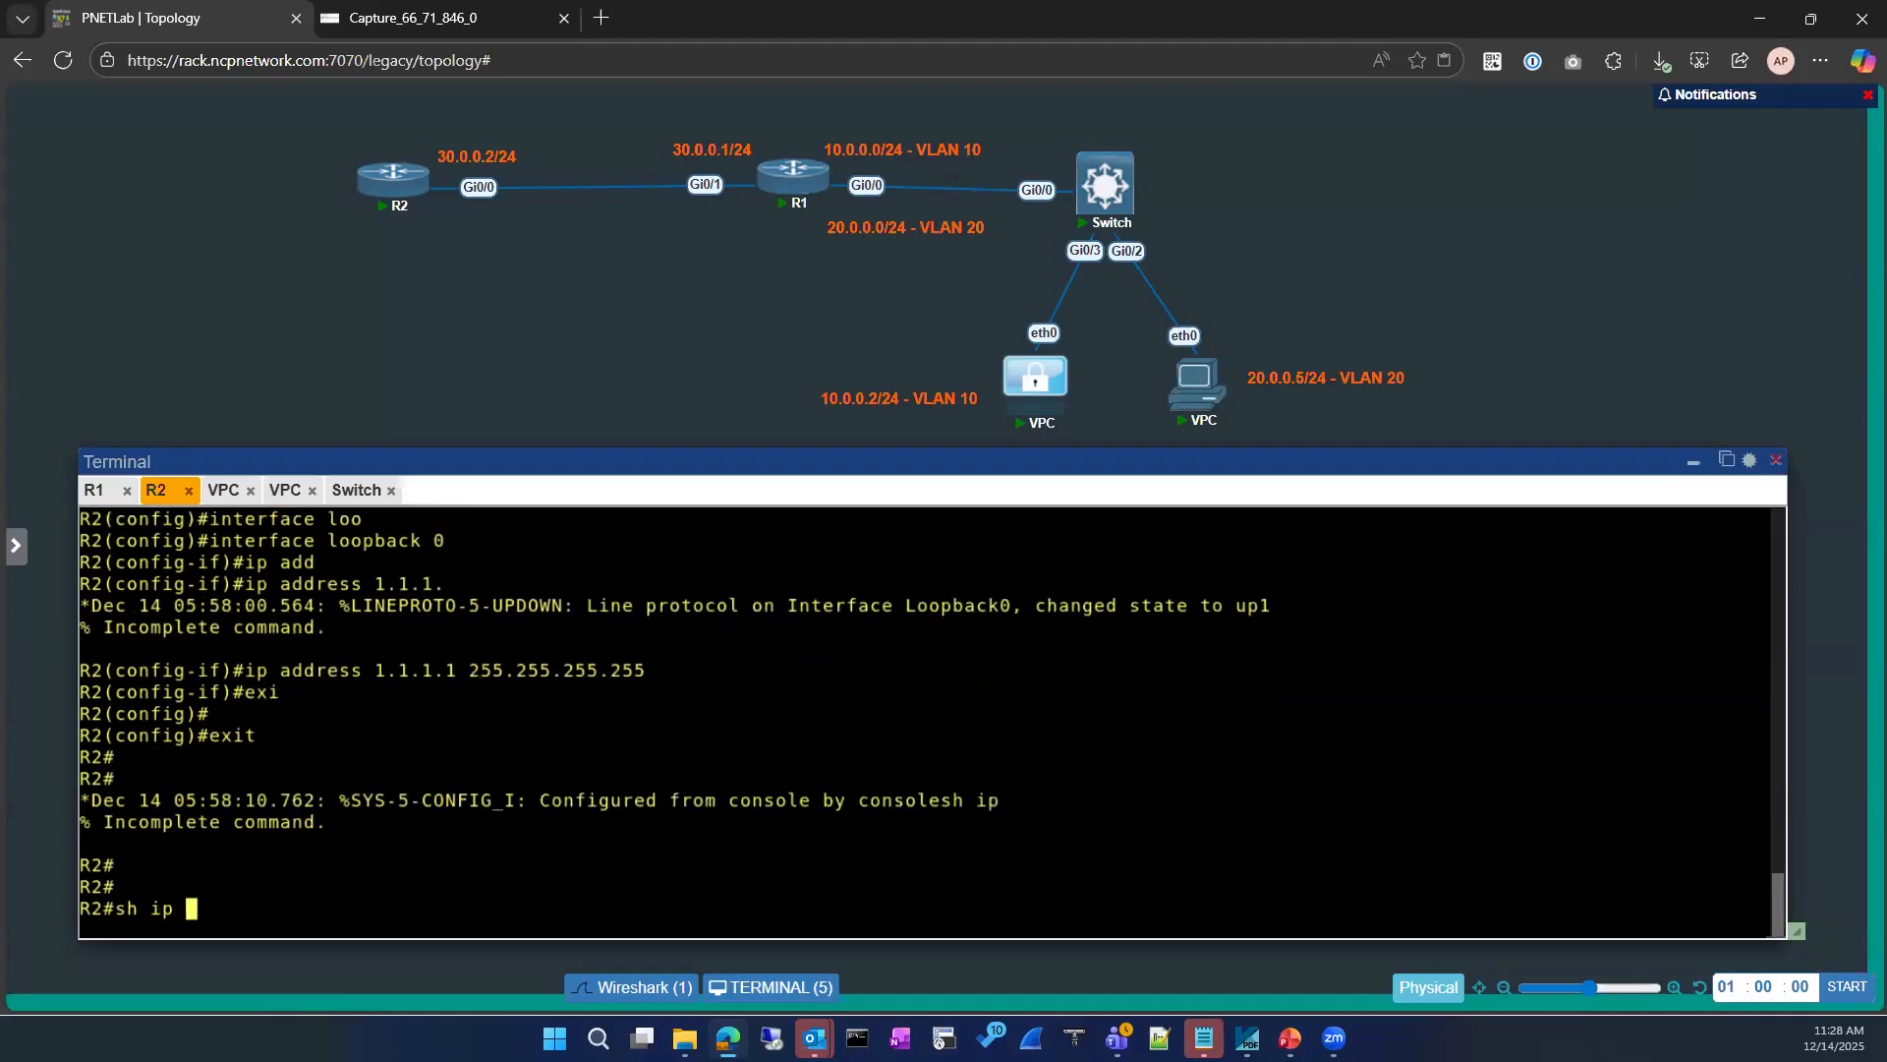
key("Tab")
type("br")
key("Tab")
type("| ex un")
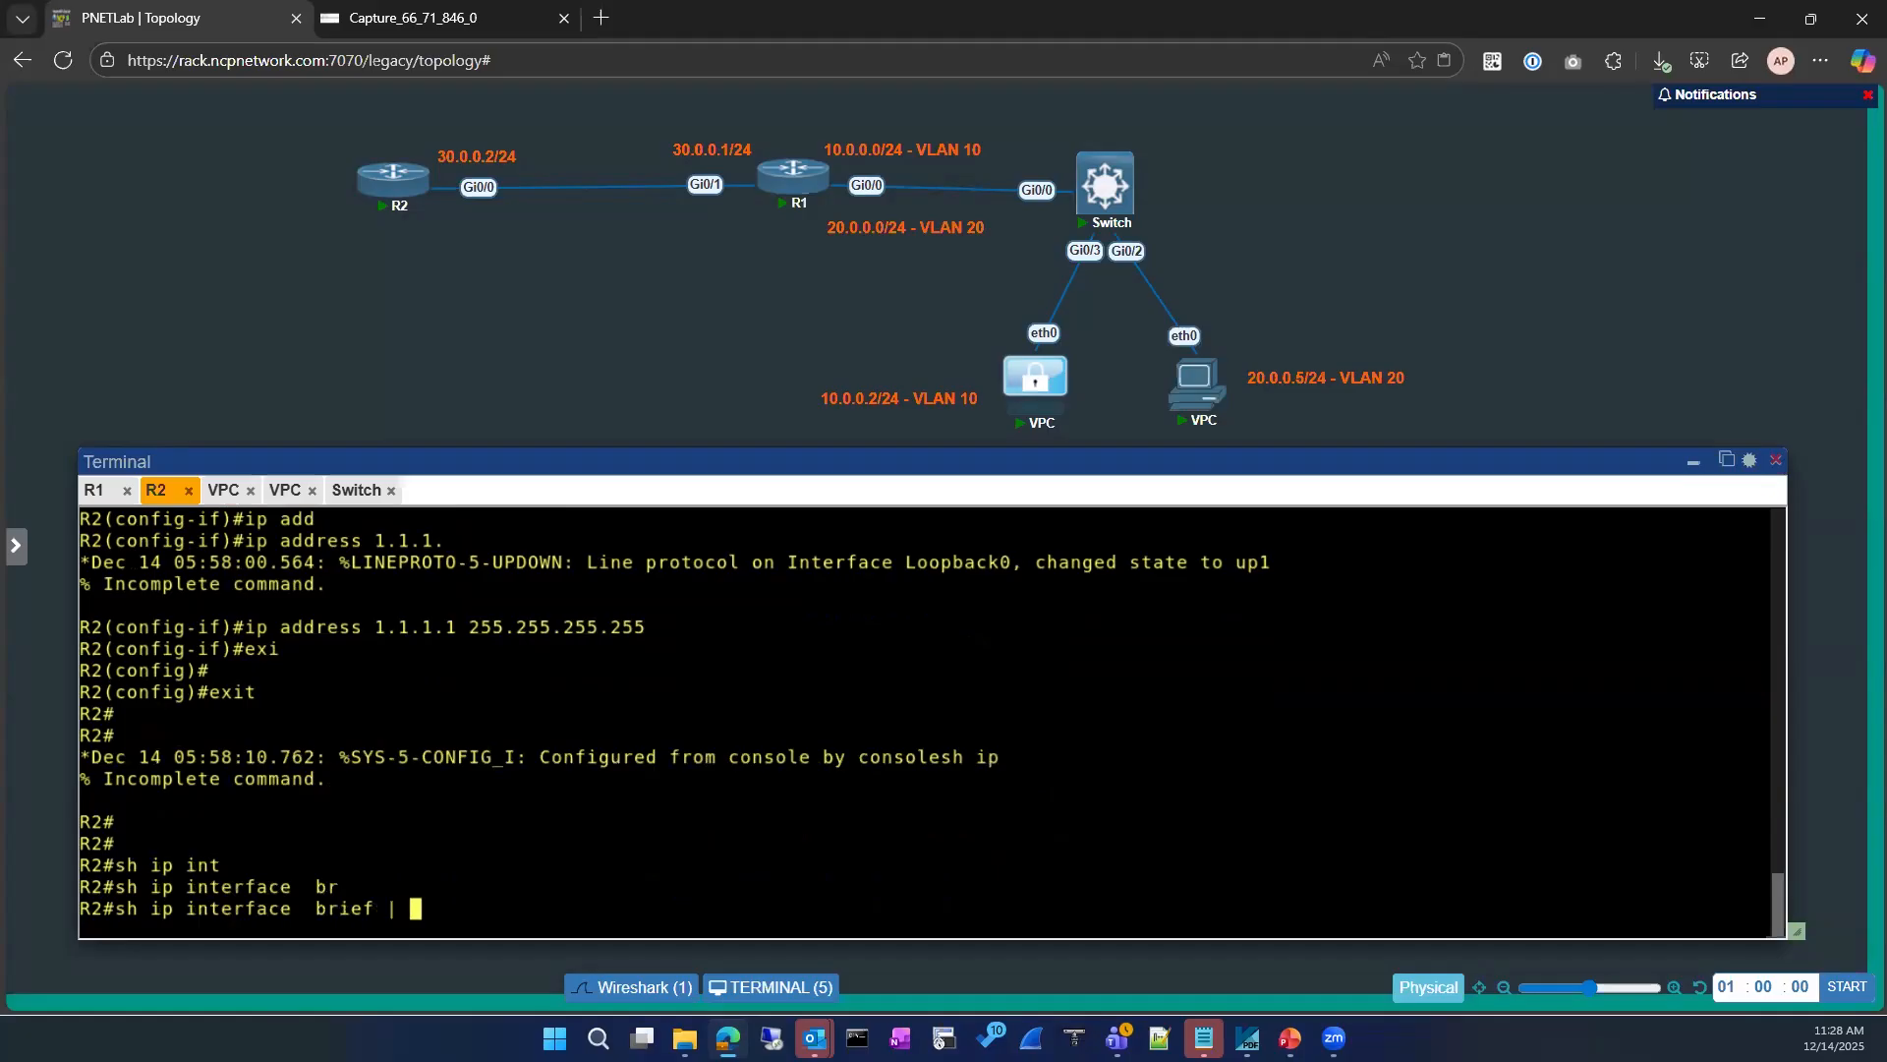
key("Return")
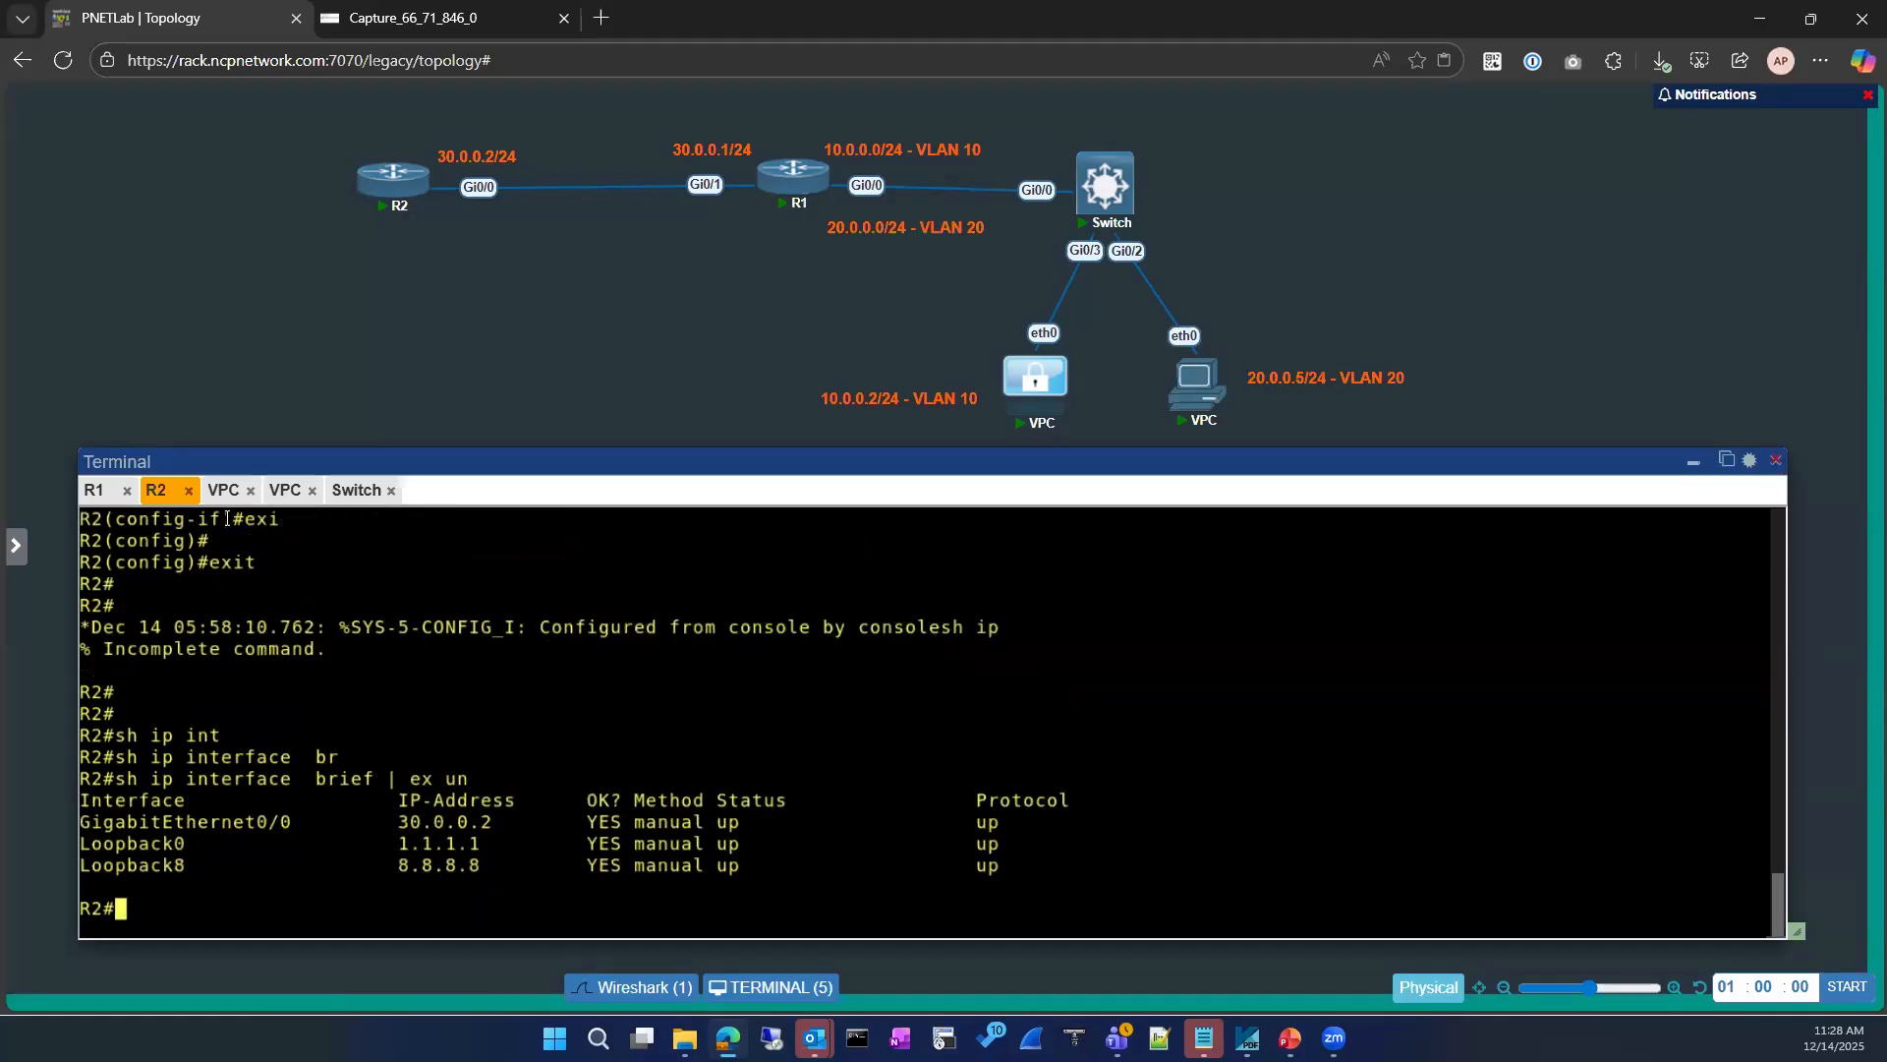
Step: Ping 1.1.1.1 from R1's console
left_click(95, 489)
type("ping 1.1..1")
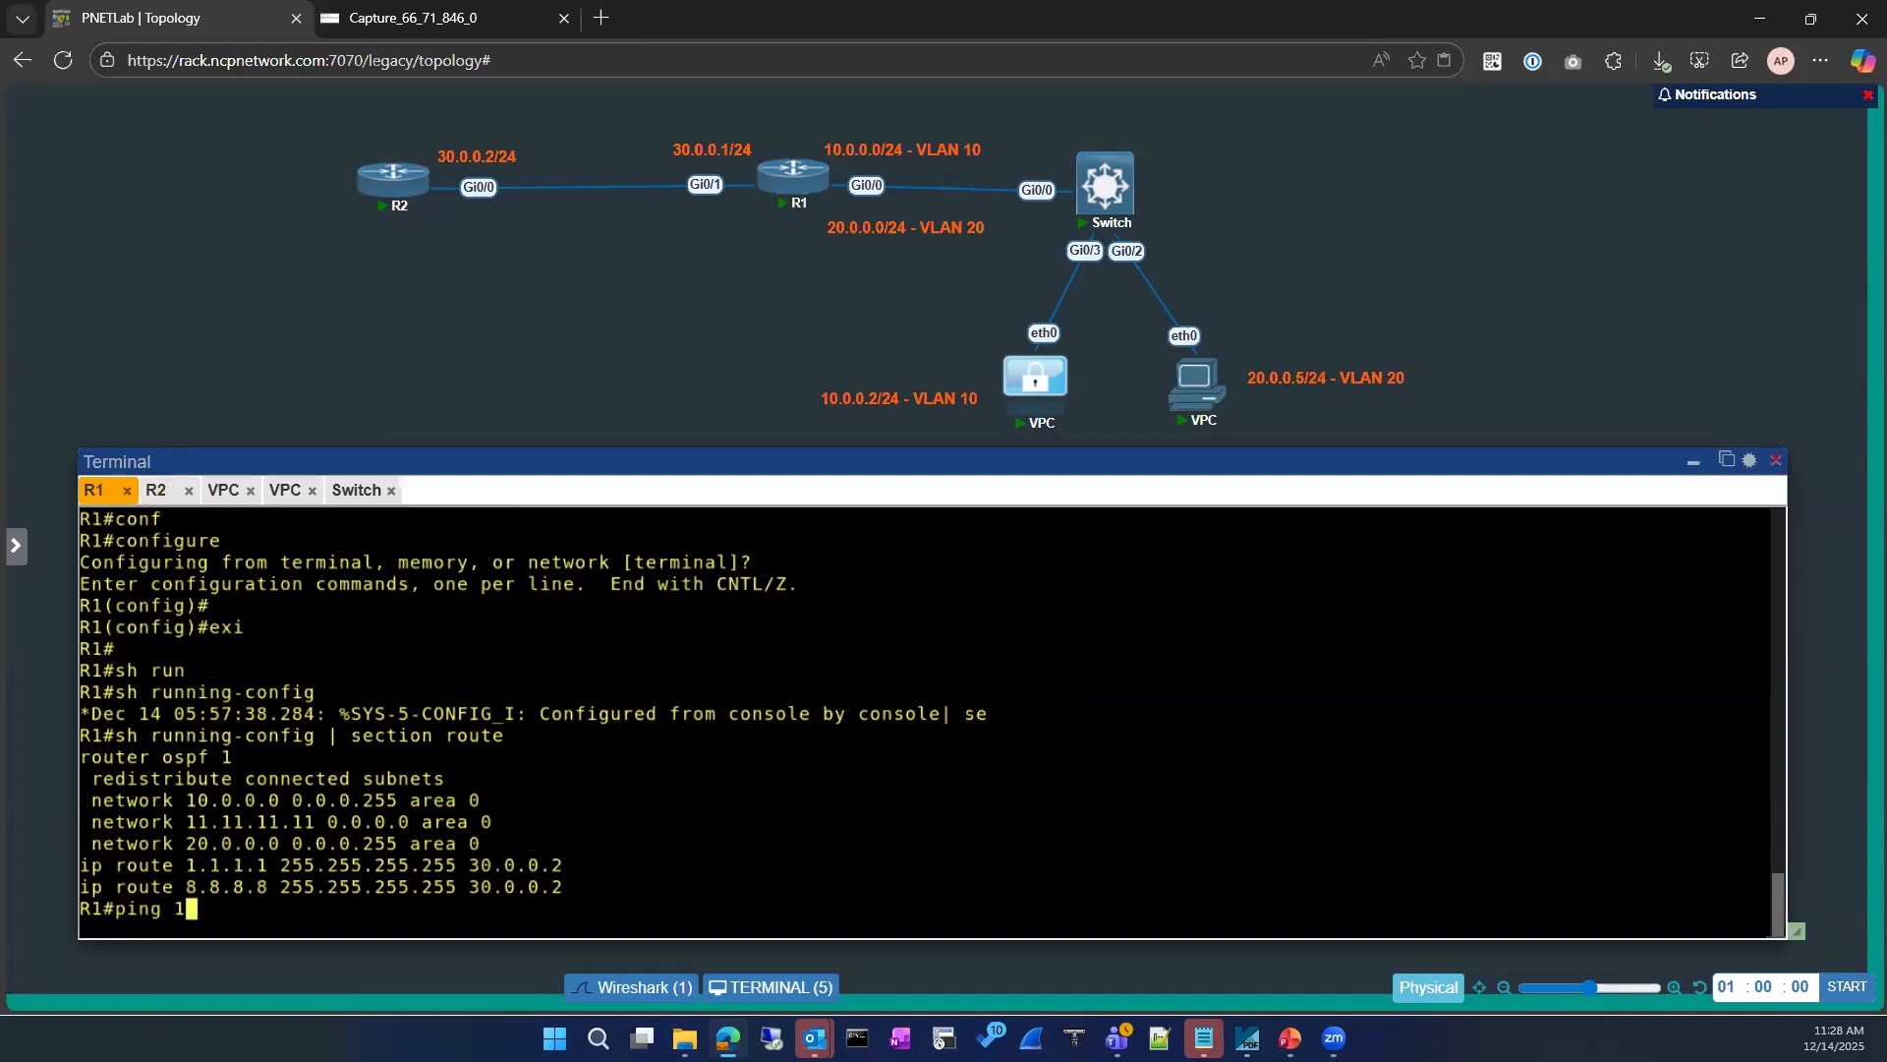
key("BackSpace")
key("BackSpace")
type("1.1")
key("Return")
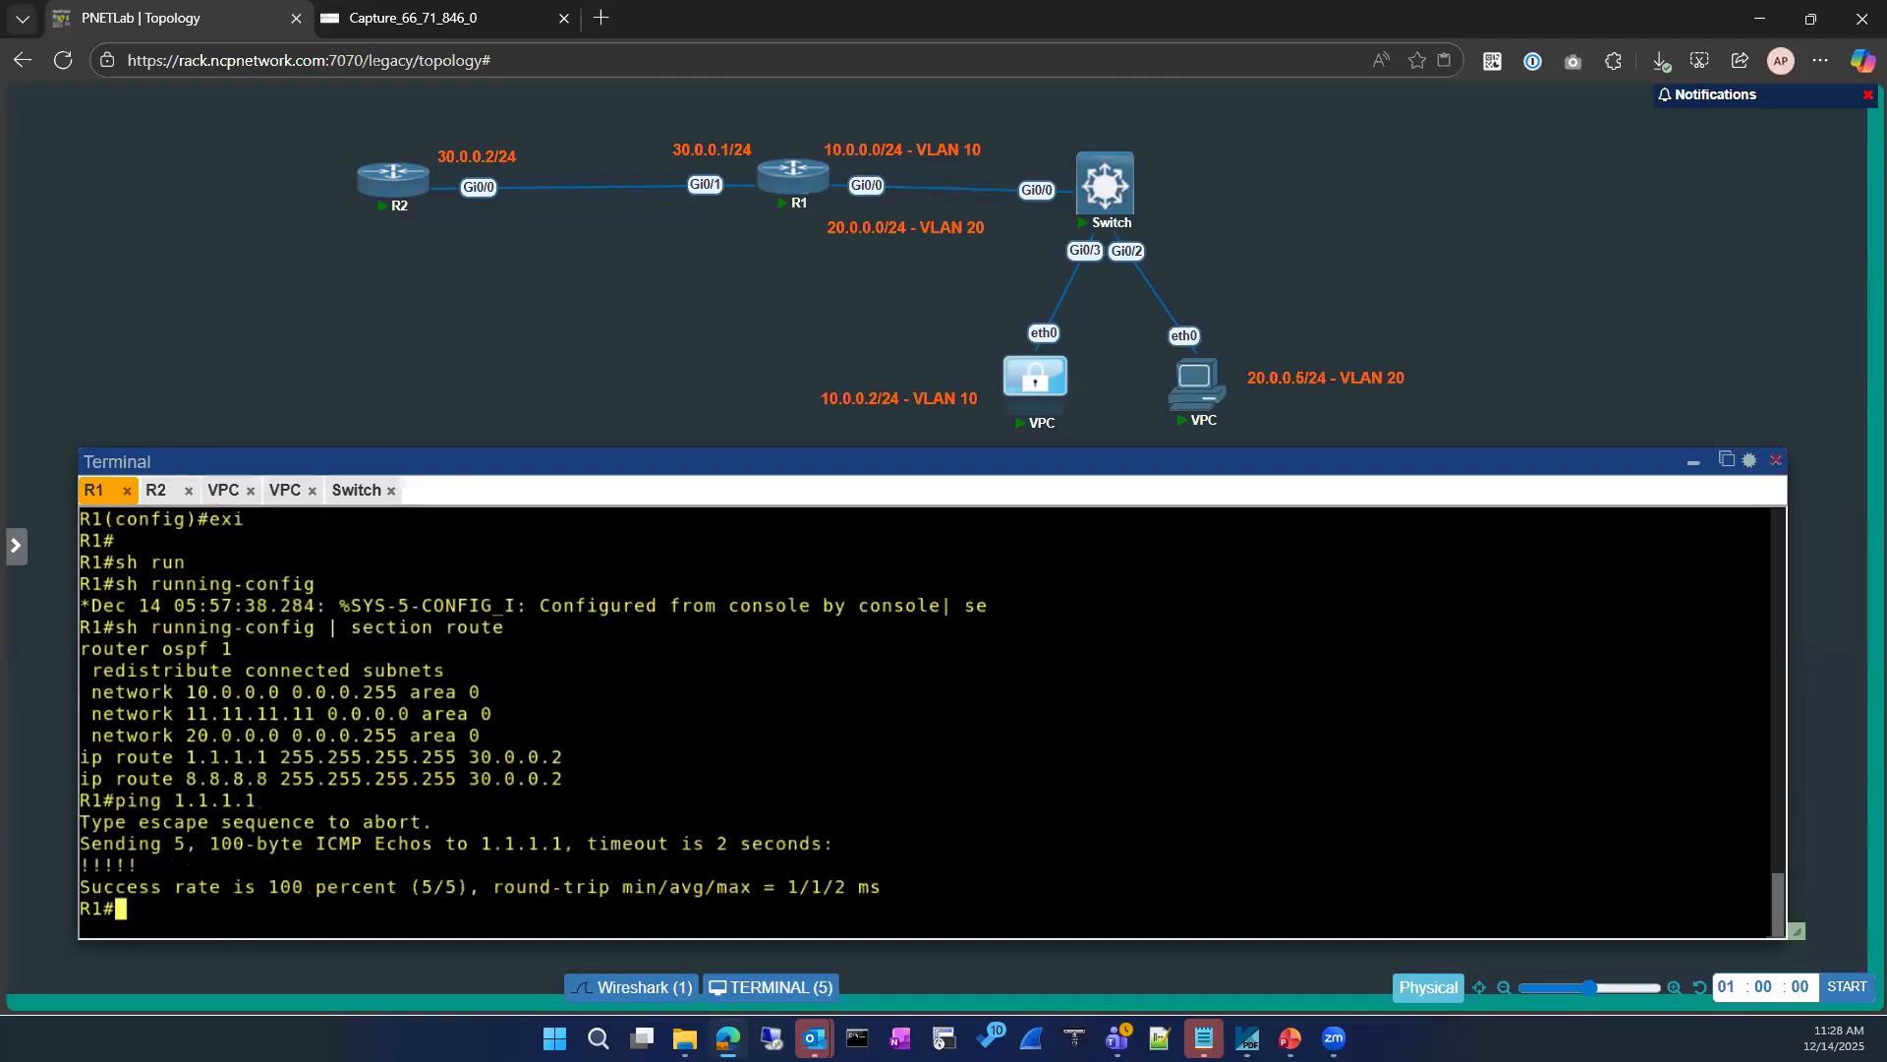
Step: Display R1's ARP table after the ping and highlight all its entries
type("sh ip ar")
key("Tab")
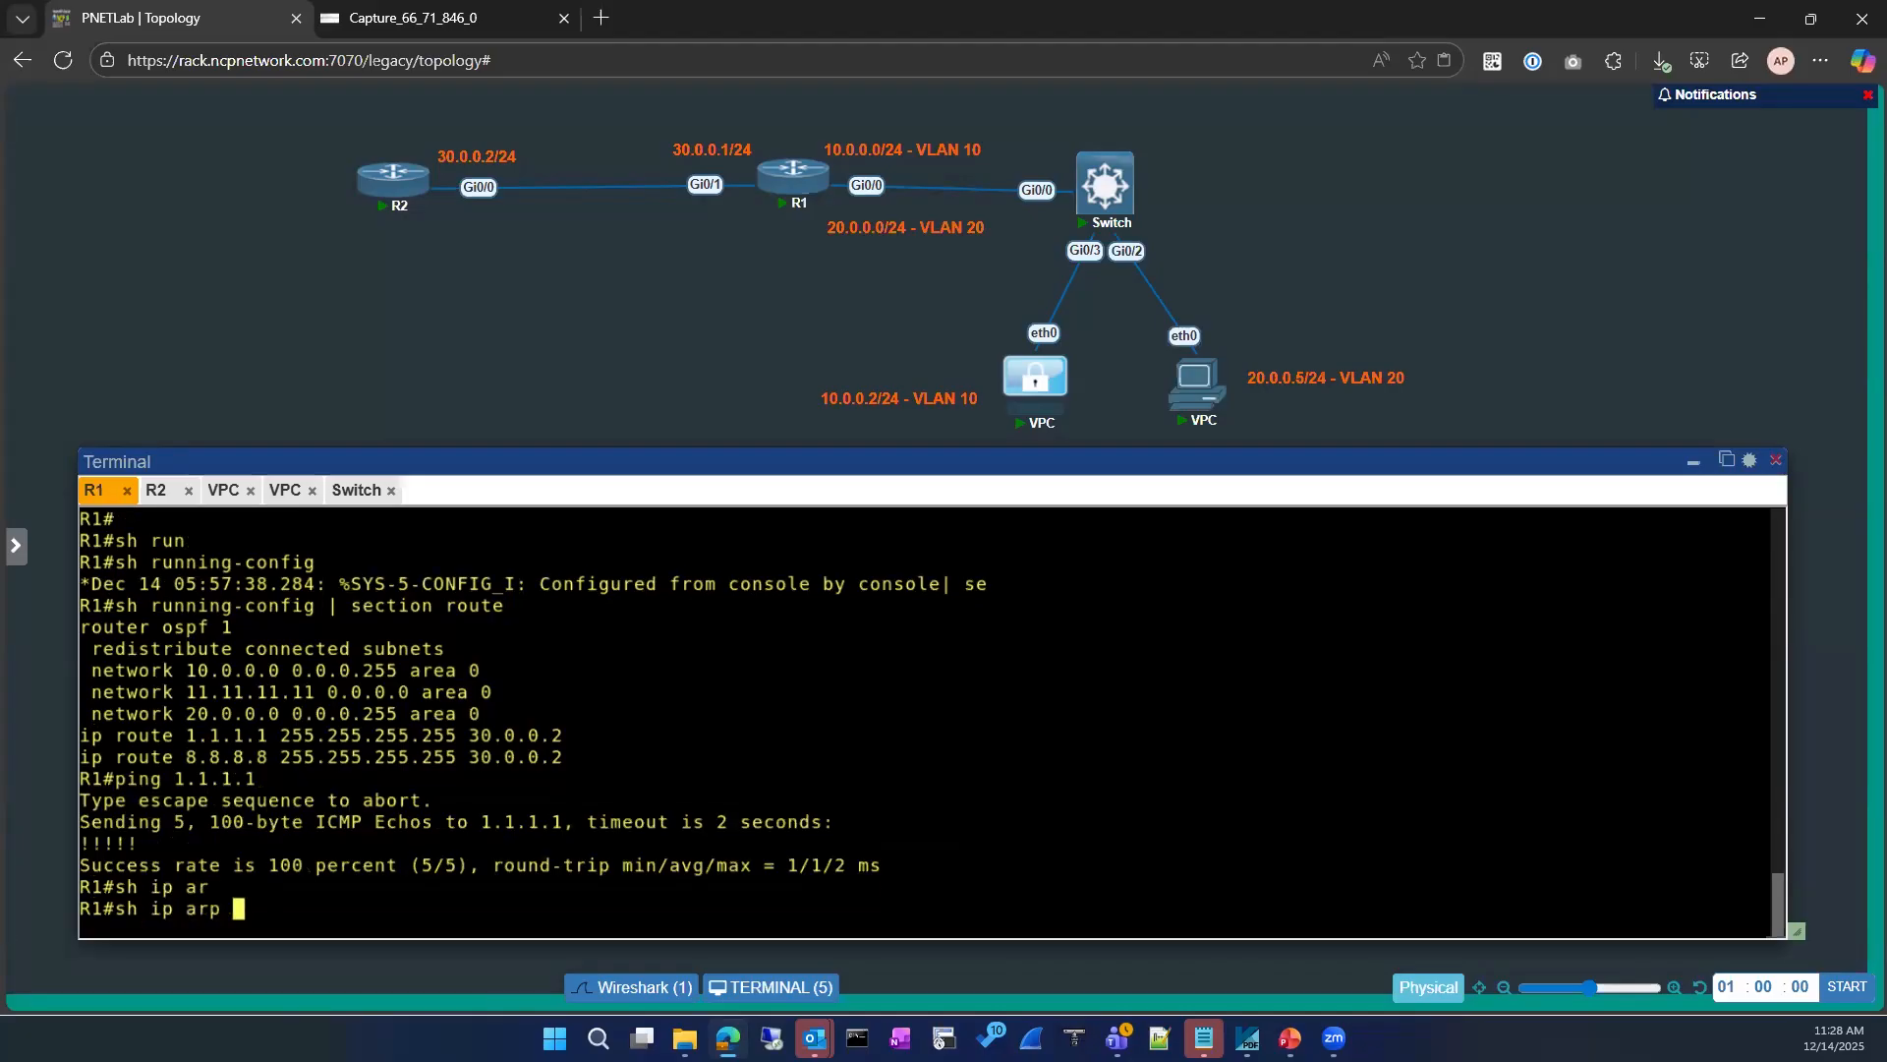
key("Return")
left_click_drag(85, 778, 1022, 887)
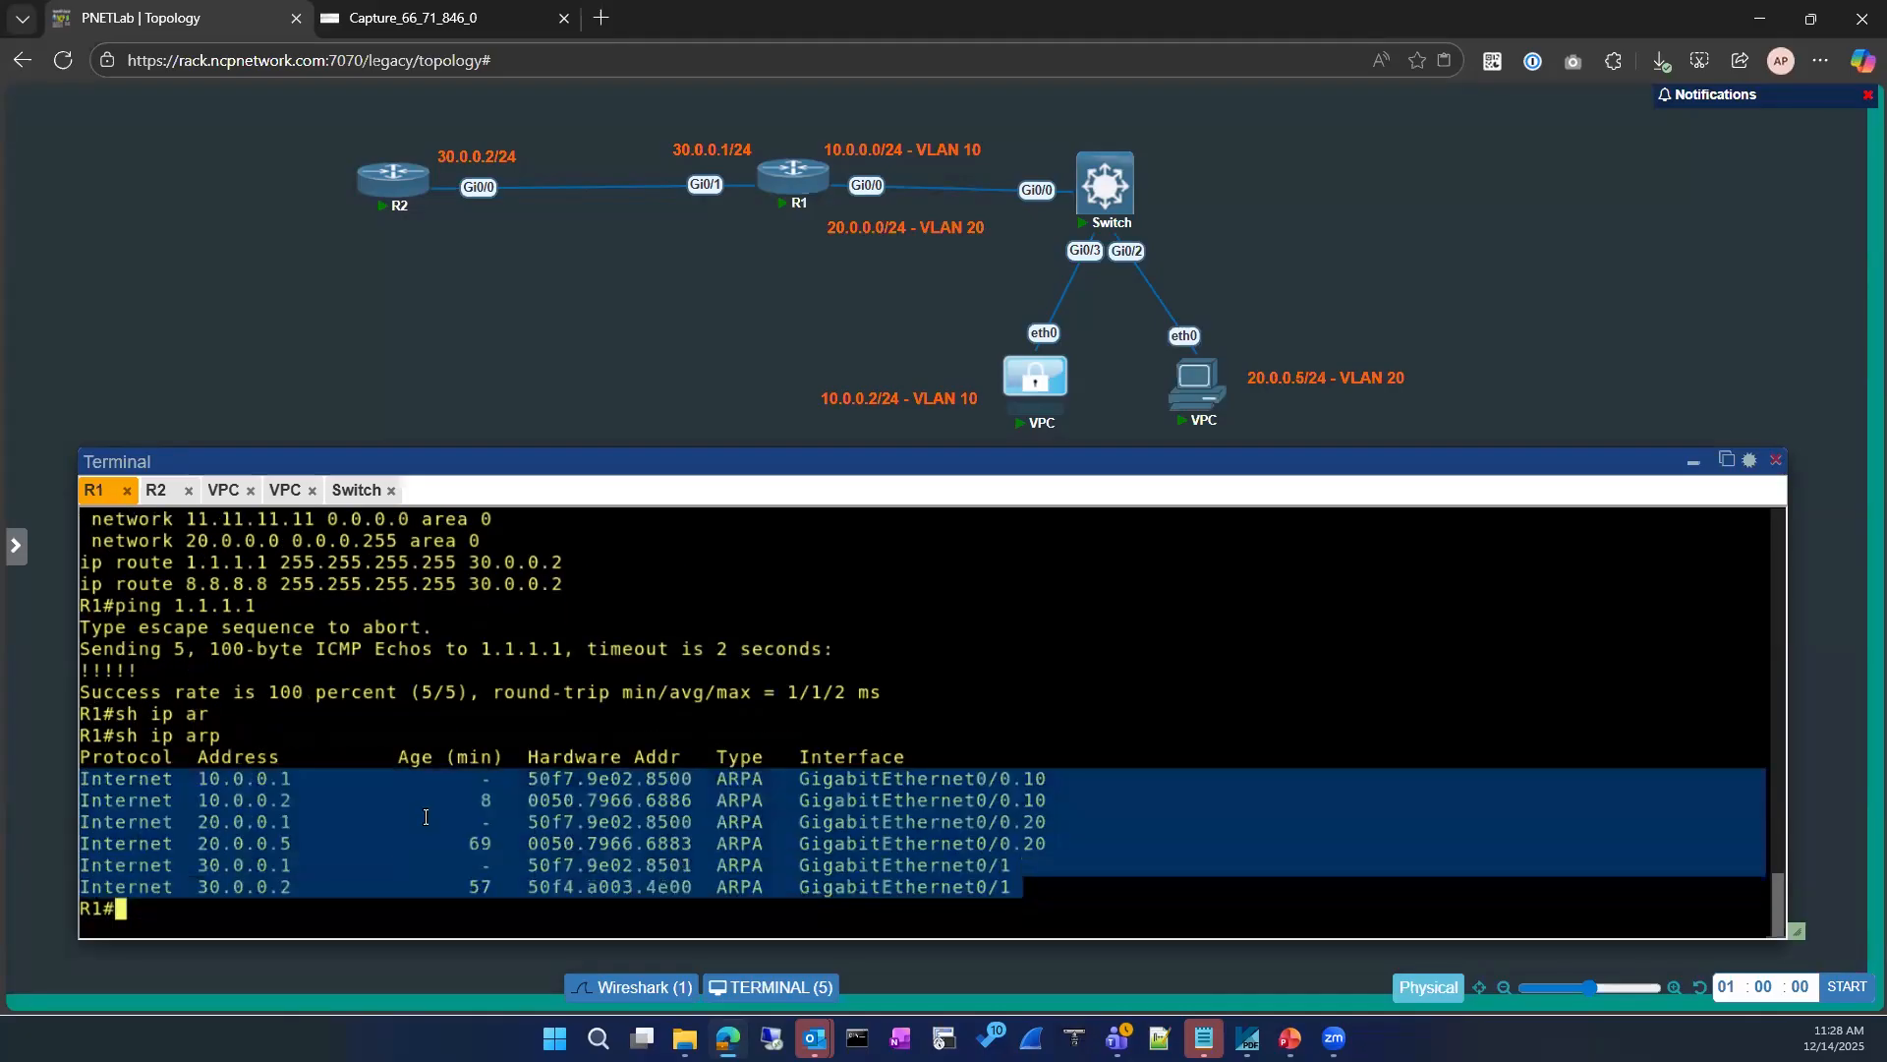
Step: Mark R1's connected networks in the topology and circle its ARP table with freehand annotations, and clear the drawing
left_click(485, 593)
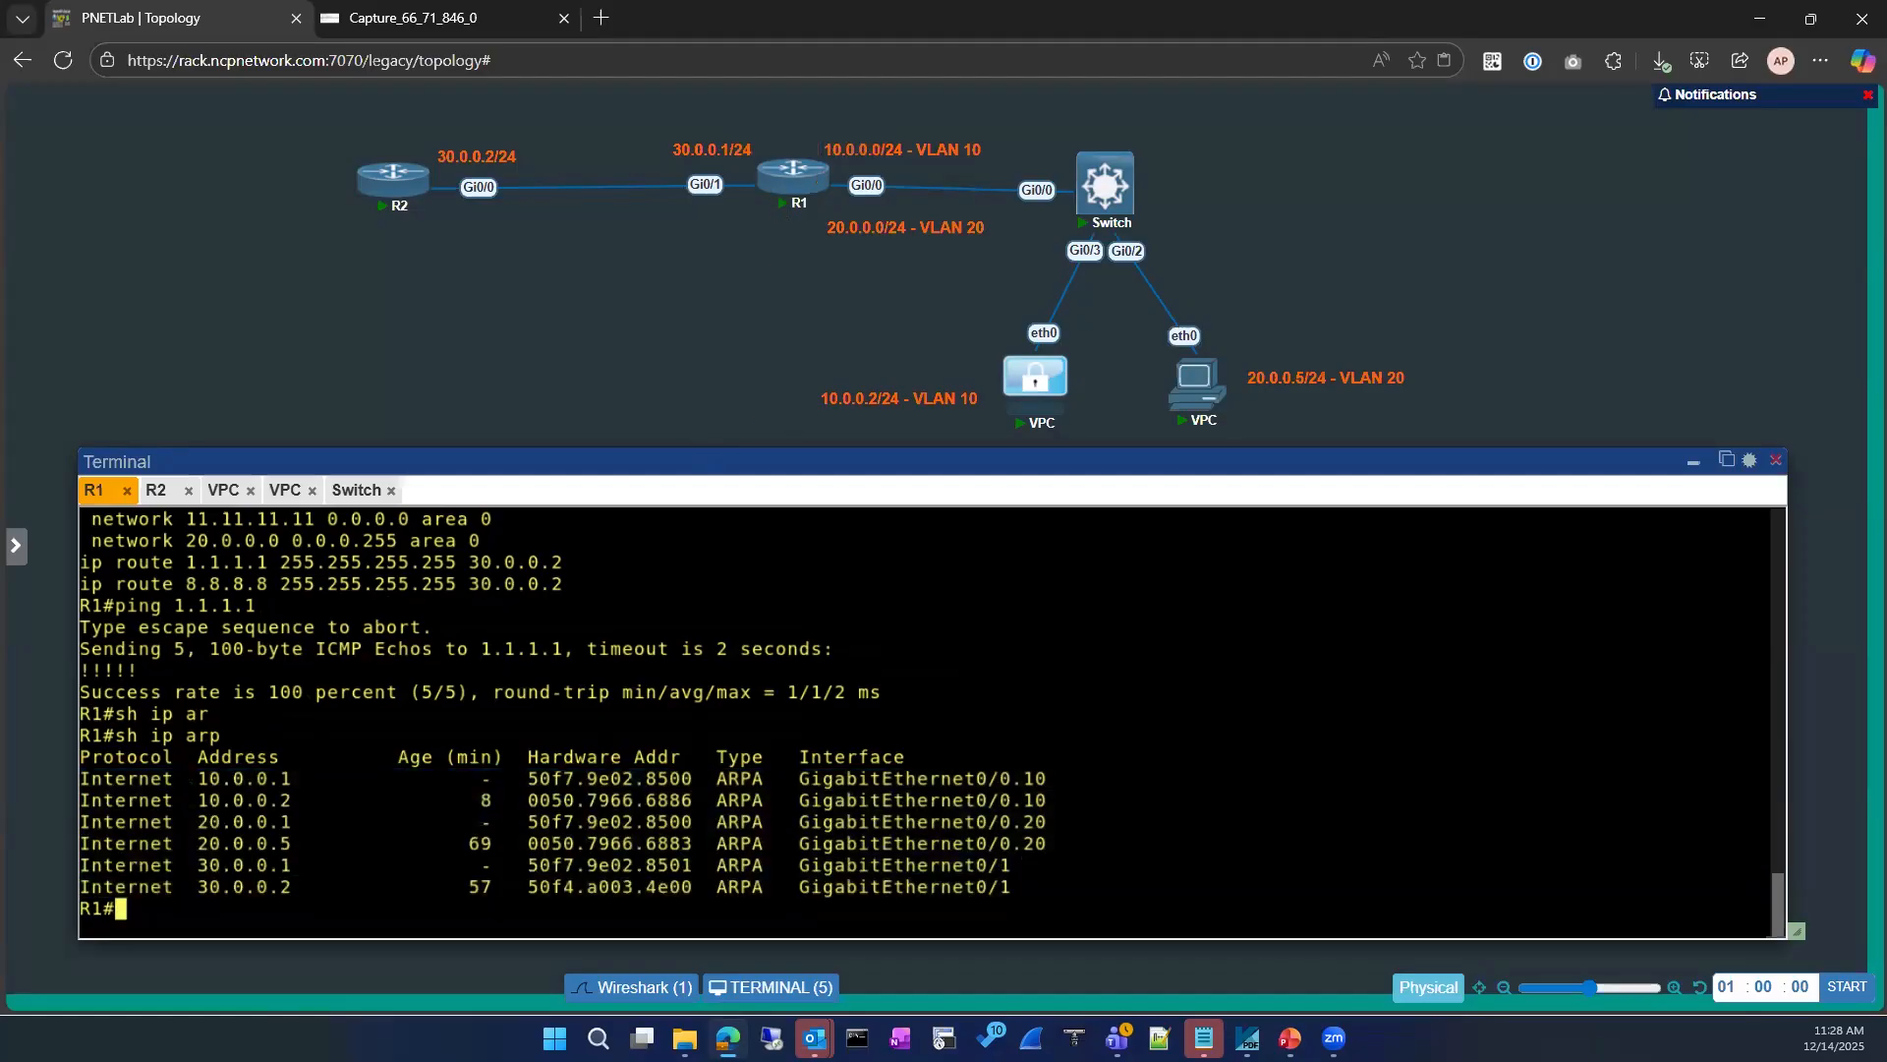
left_click_drag(704, 110, 740, 253)
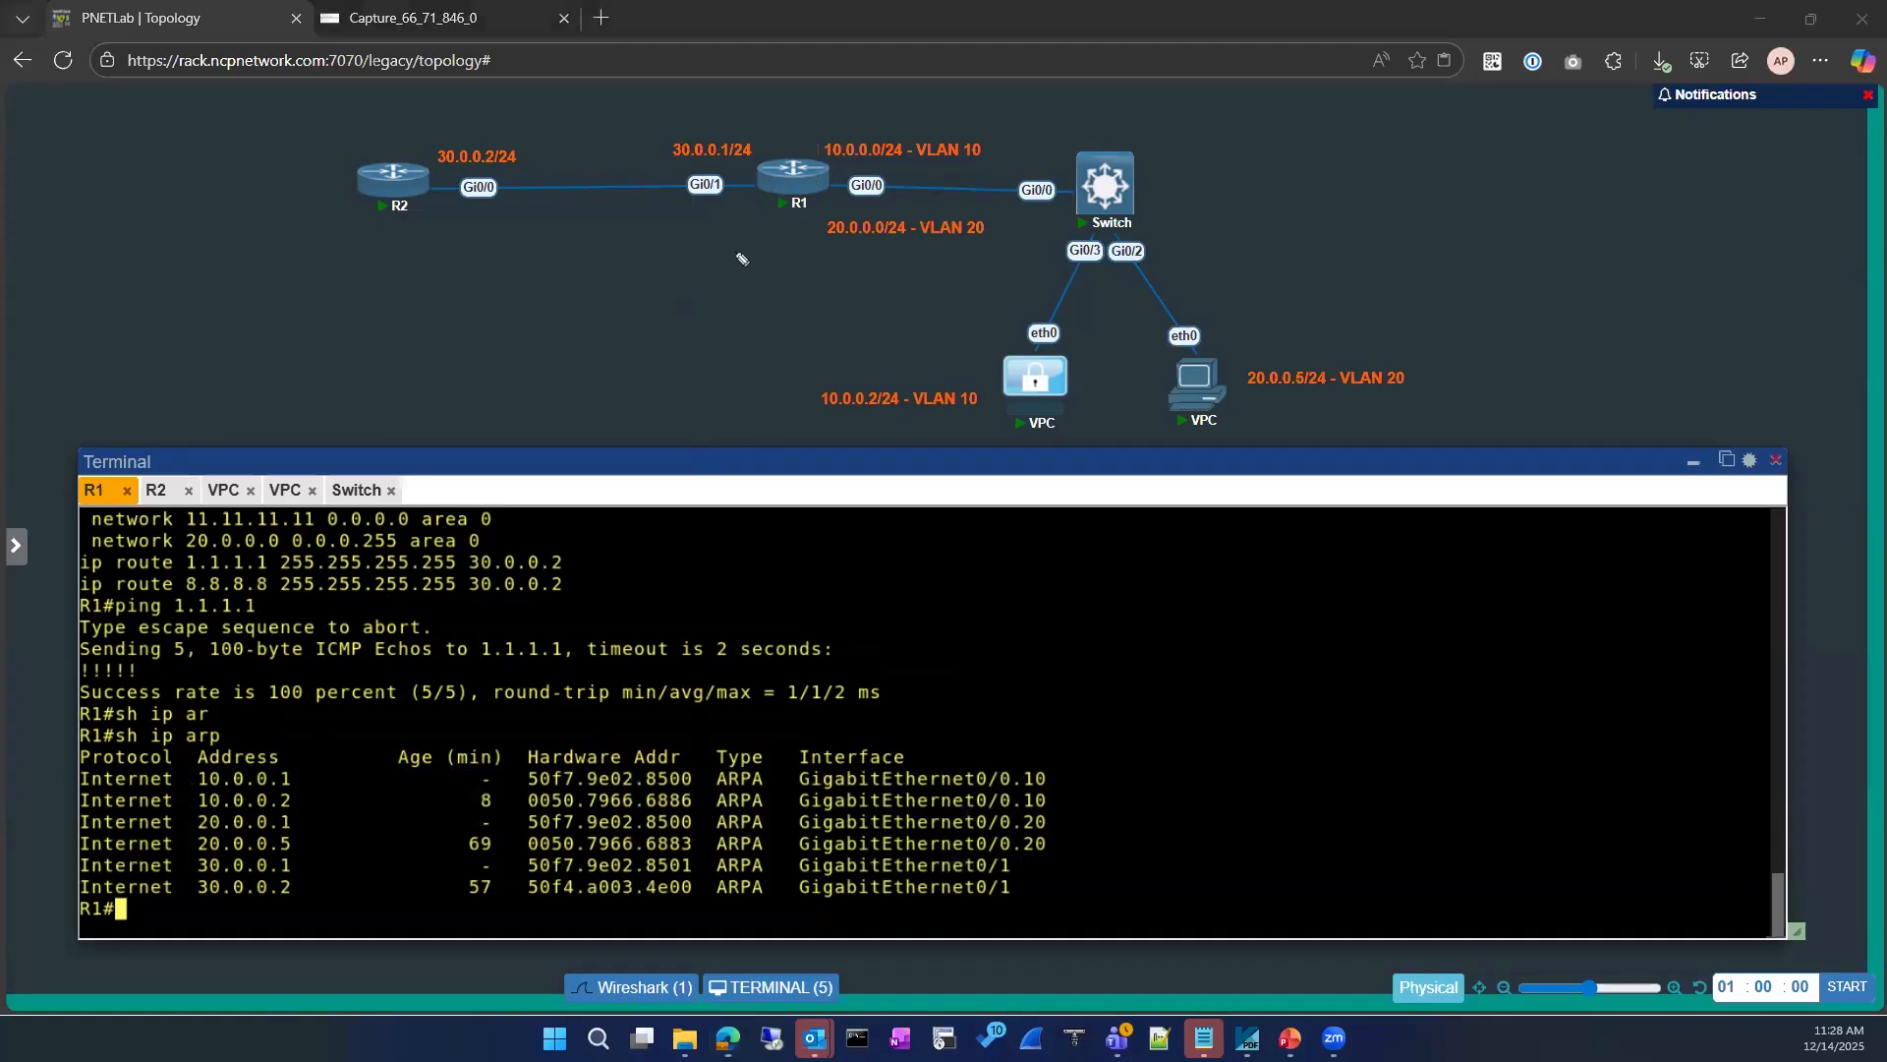
mouse_move(828, 115)
left_mouse_down()
mouse_move(835, 158)
mouse_move(999, 182)
left_mouse_up()
left_click_drag(831, 203, 941, 328)
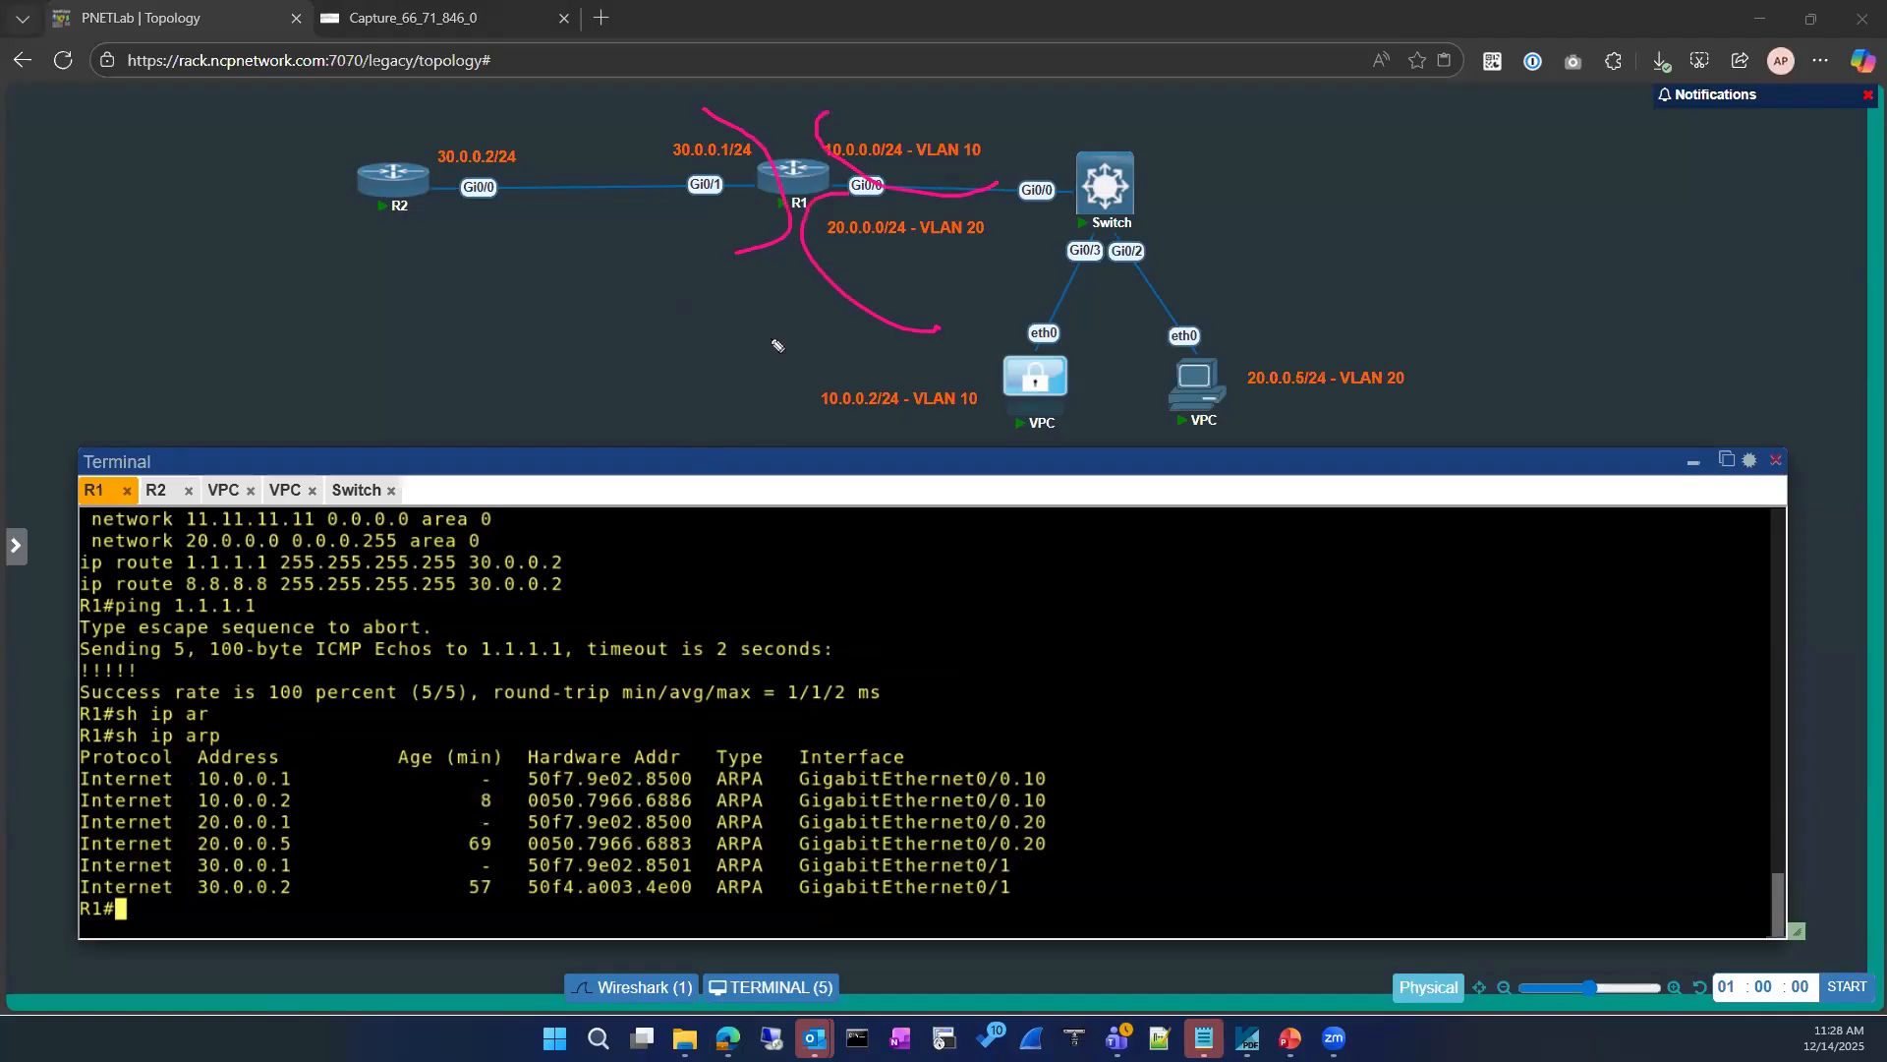
mouse_move(106, 737)
left_mouse_down()
mouse_move(1137, 723)
mouse_move(728, 887)
left_mouse_up()
mouse_move(291, 905)
left_mouse_down()
mouse_move(75, 776)
mouse_move(228, 713)
left_mouse_up()
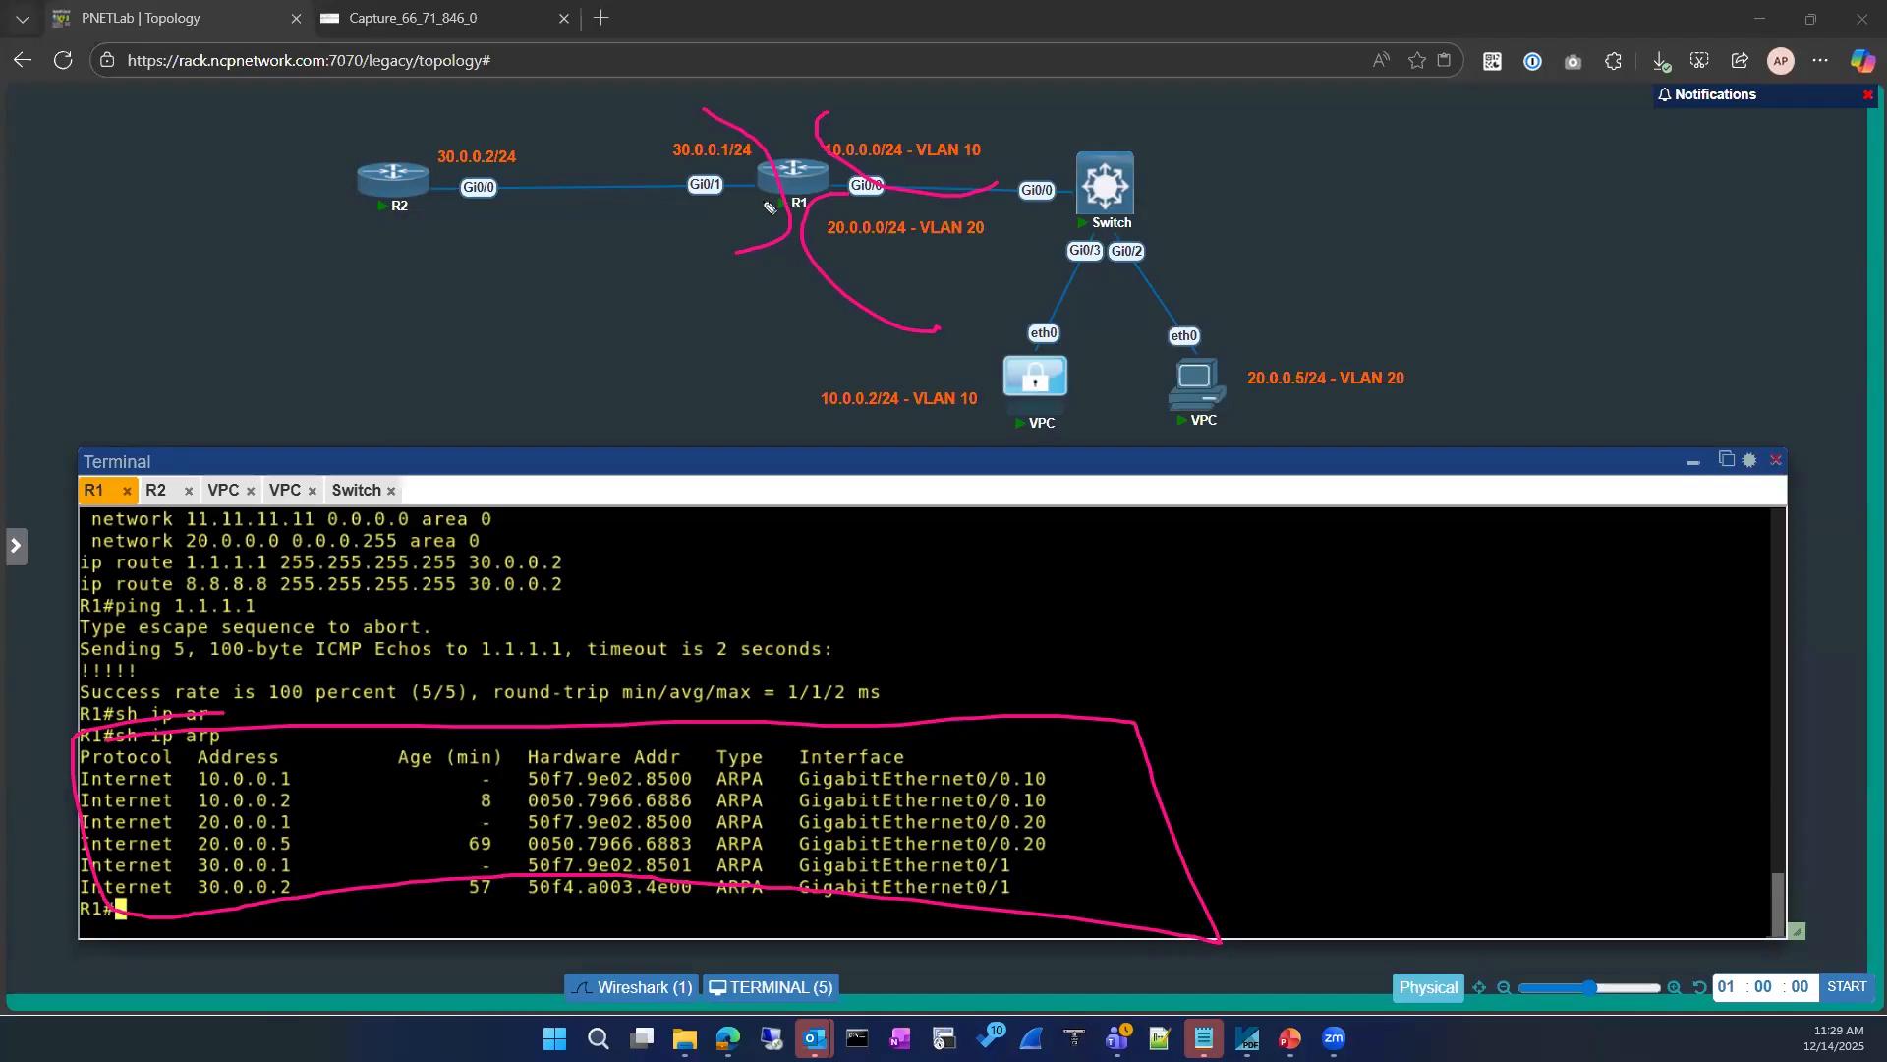
key("Escape")
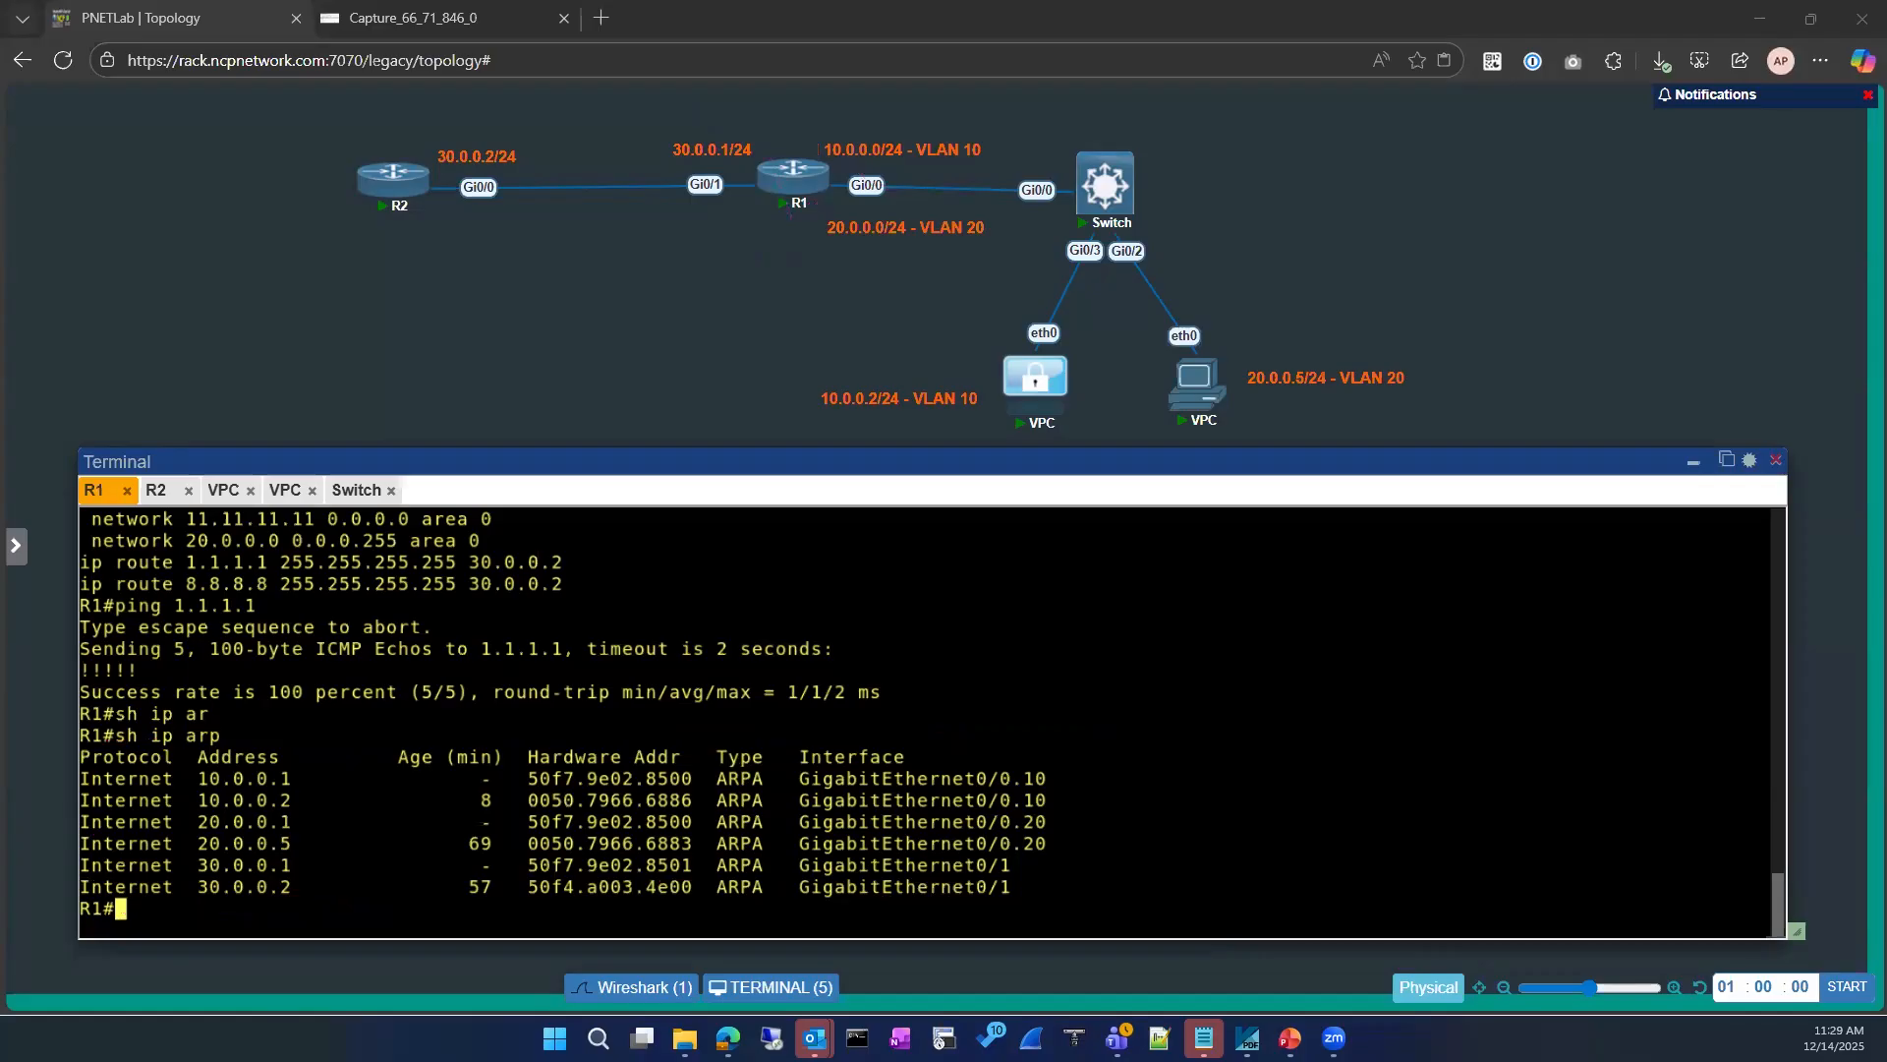
Step: Display the route section of R1's running configuration
left_click(400, 783)
type("sho")
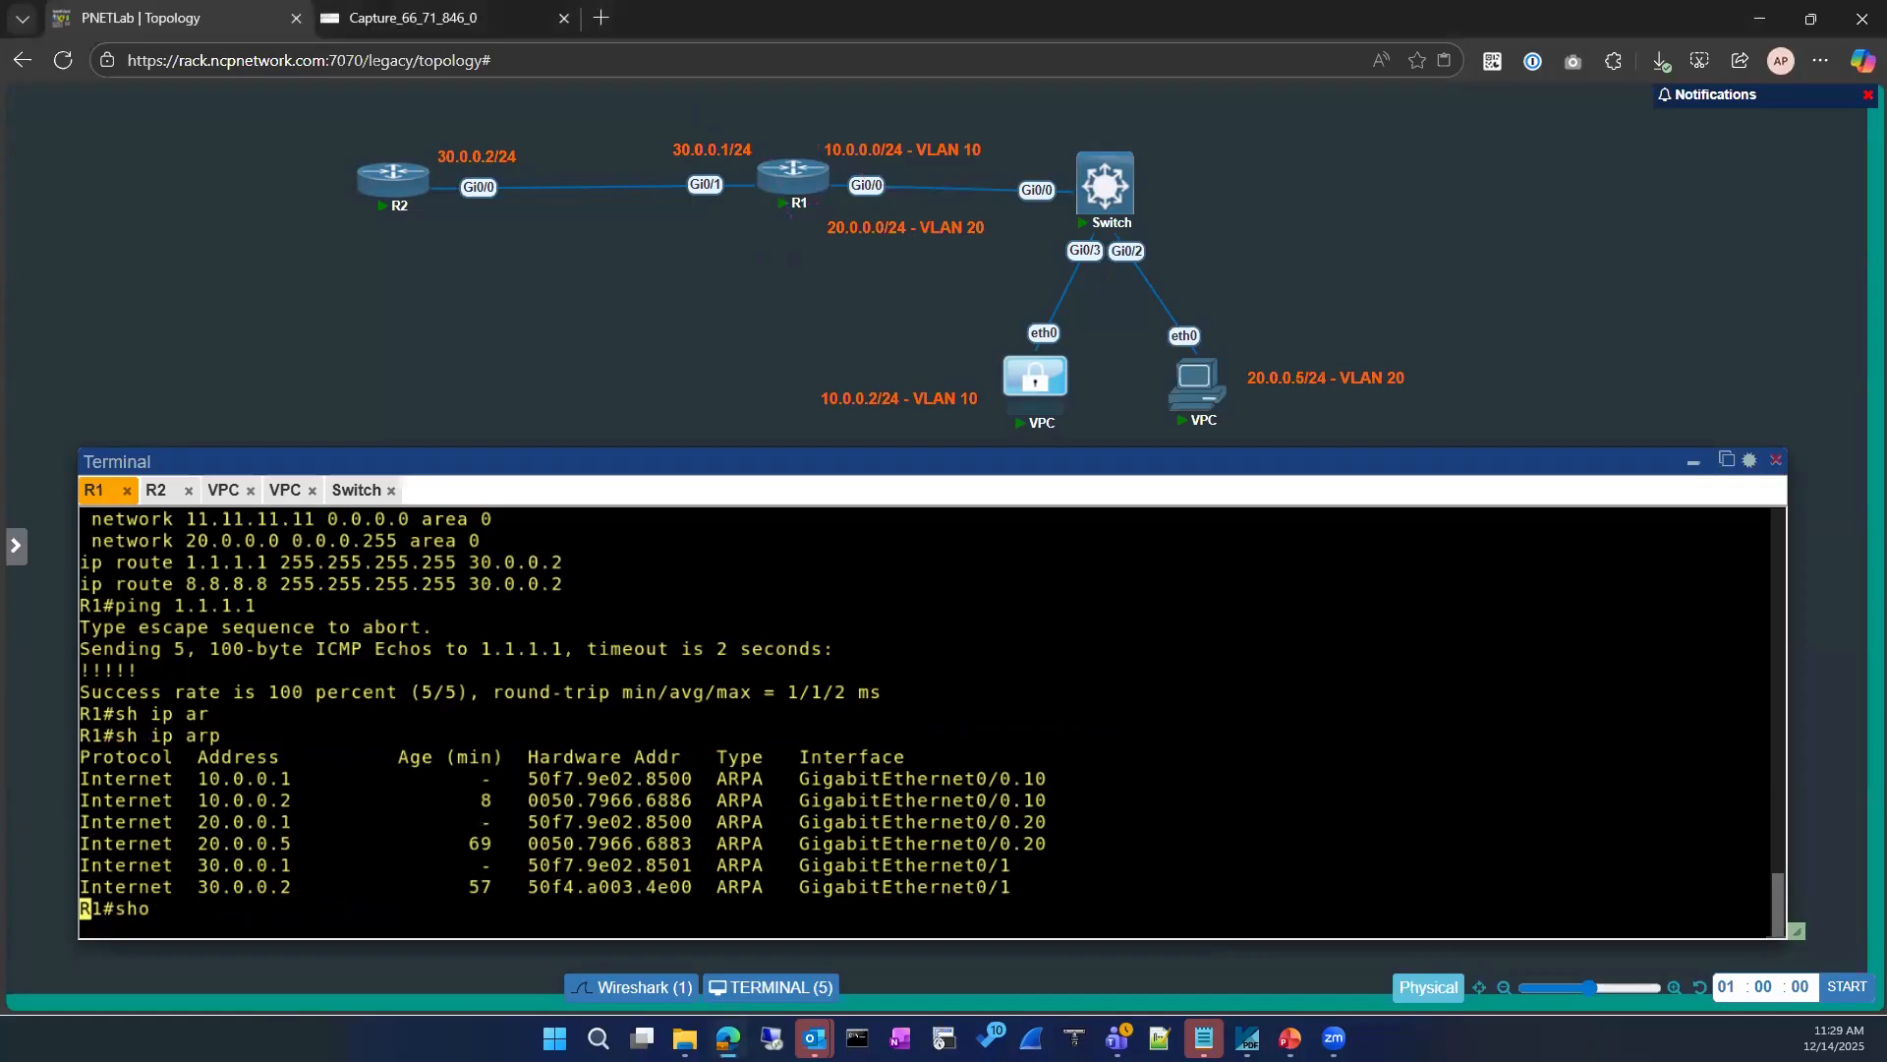
key("Tab")
type("run")
key("Tab")
type("|m")
key("BackSpace")
type("se")
key("Tab")
type("route")
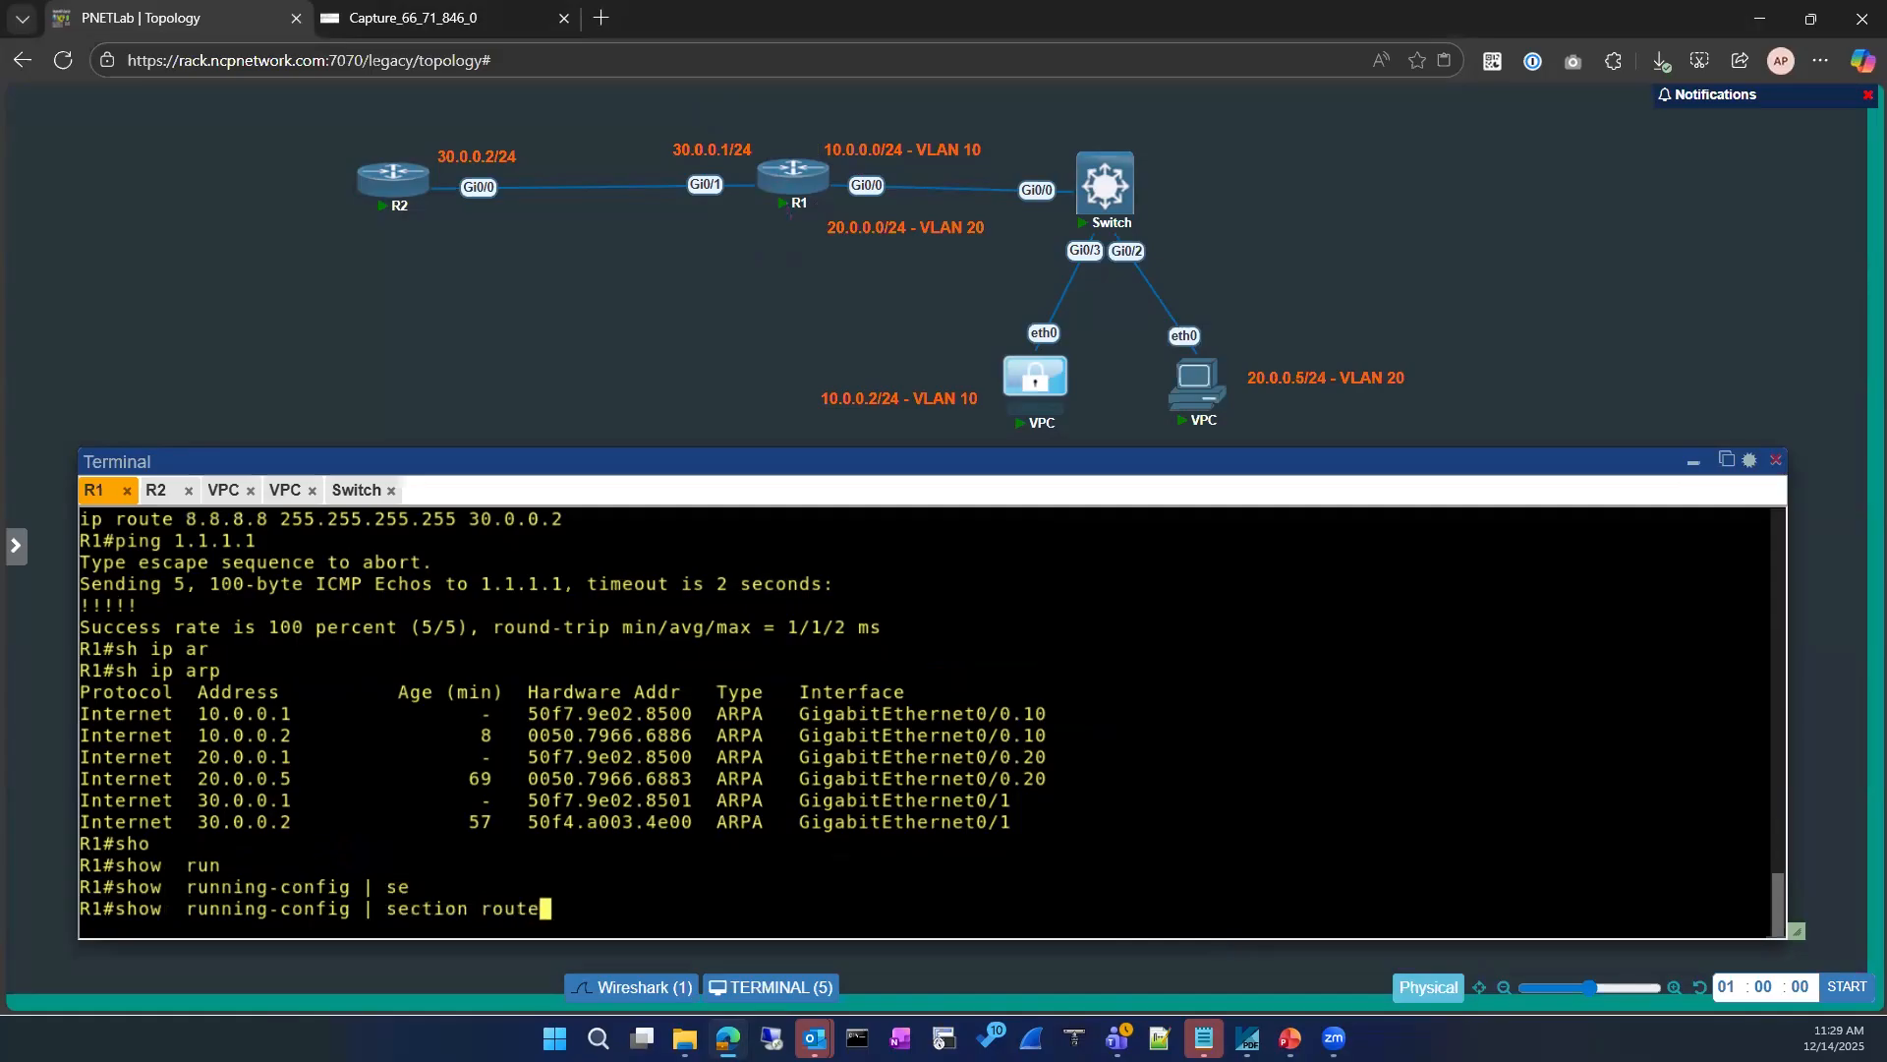
key("Return")
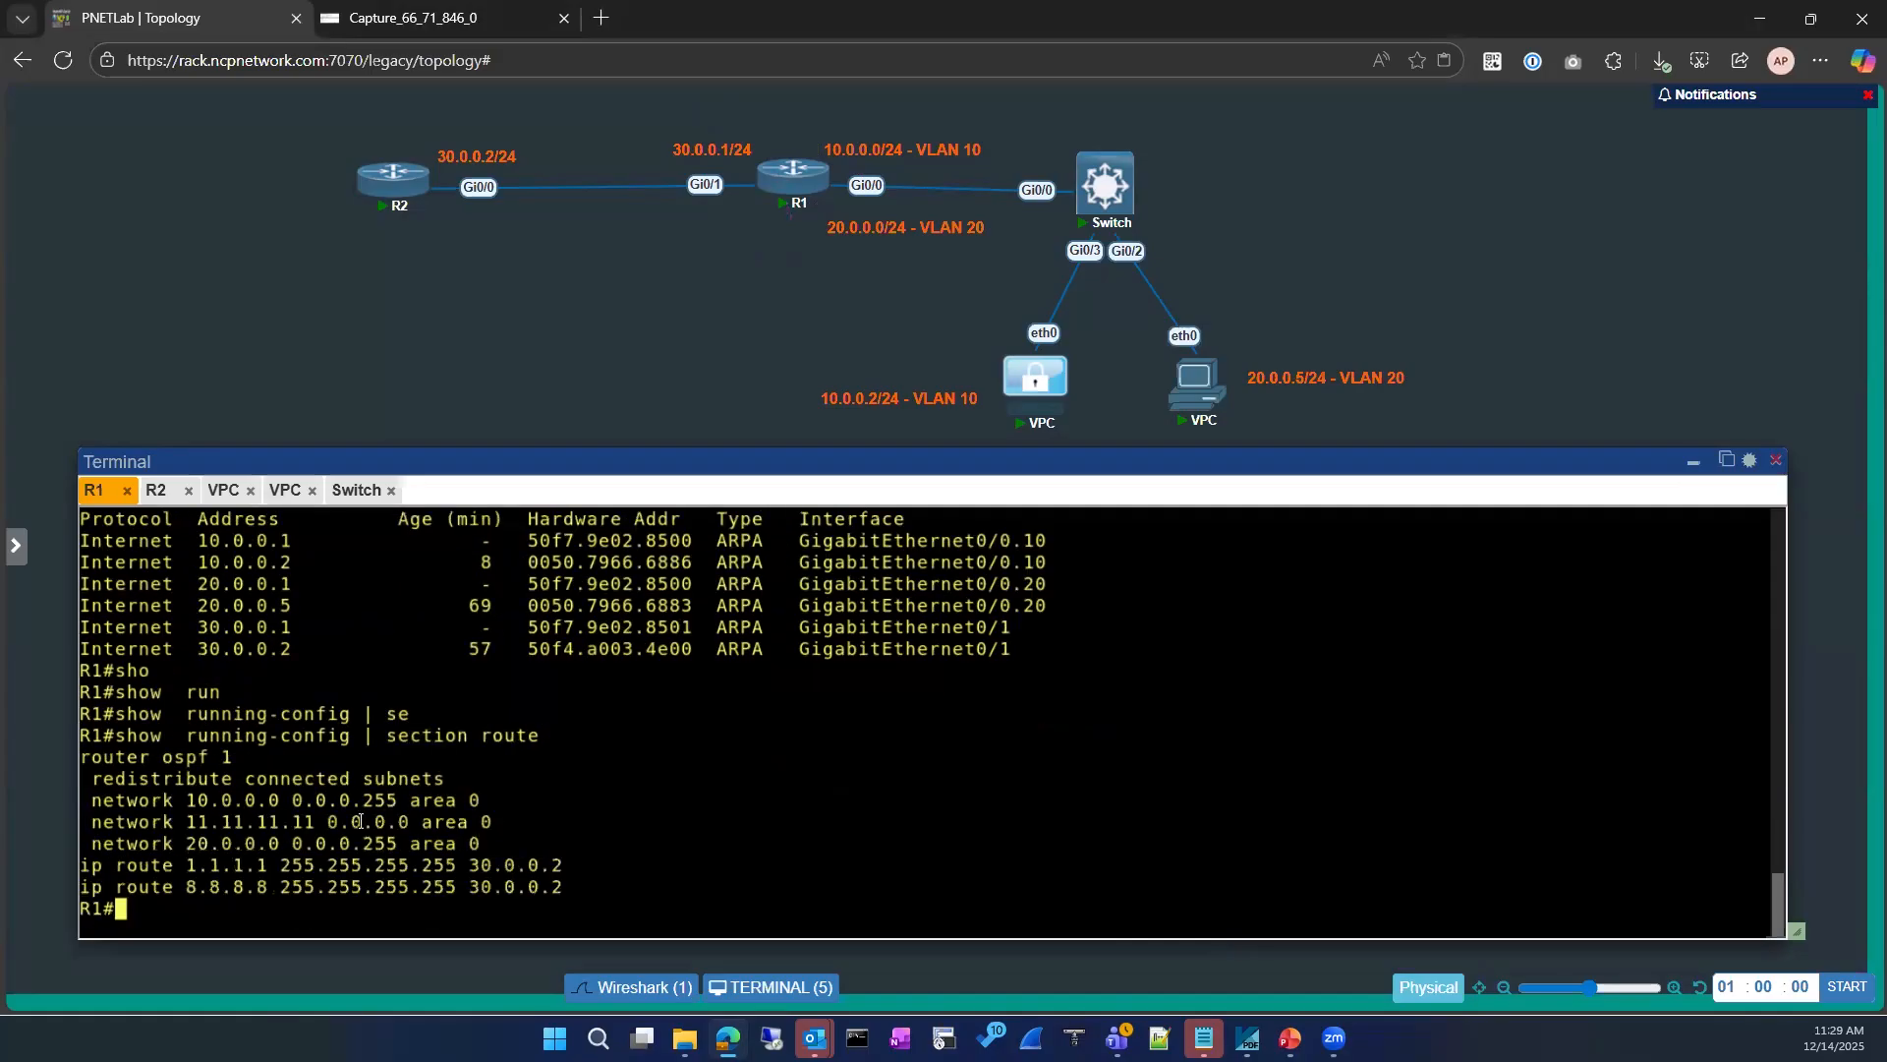
Step: Enter R1's configuration mode and remove the static route to 1.1.1.1 255.255.255.255 via 30.0.0.2
left_click_drag(83, 865, 568, 870)
type("conf")
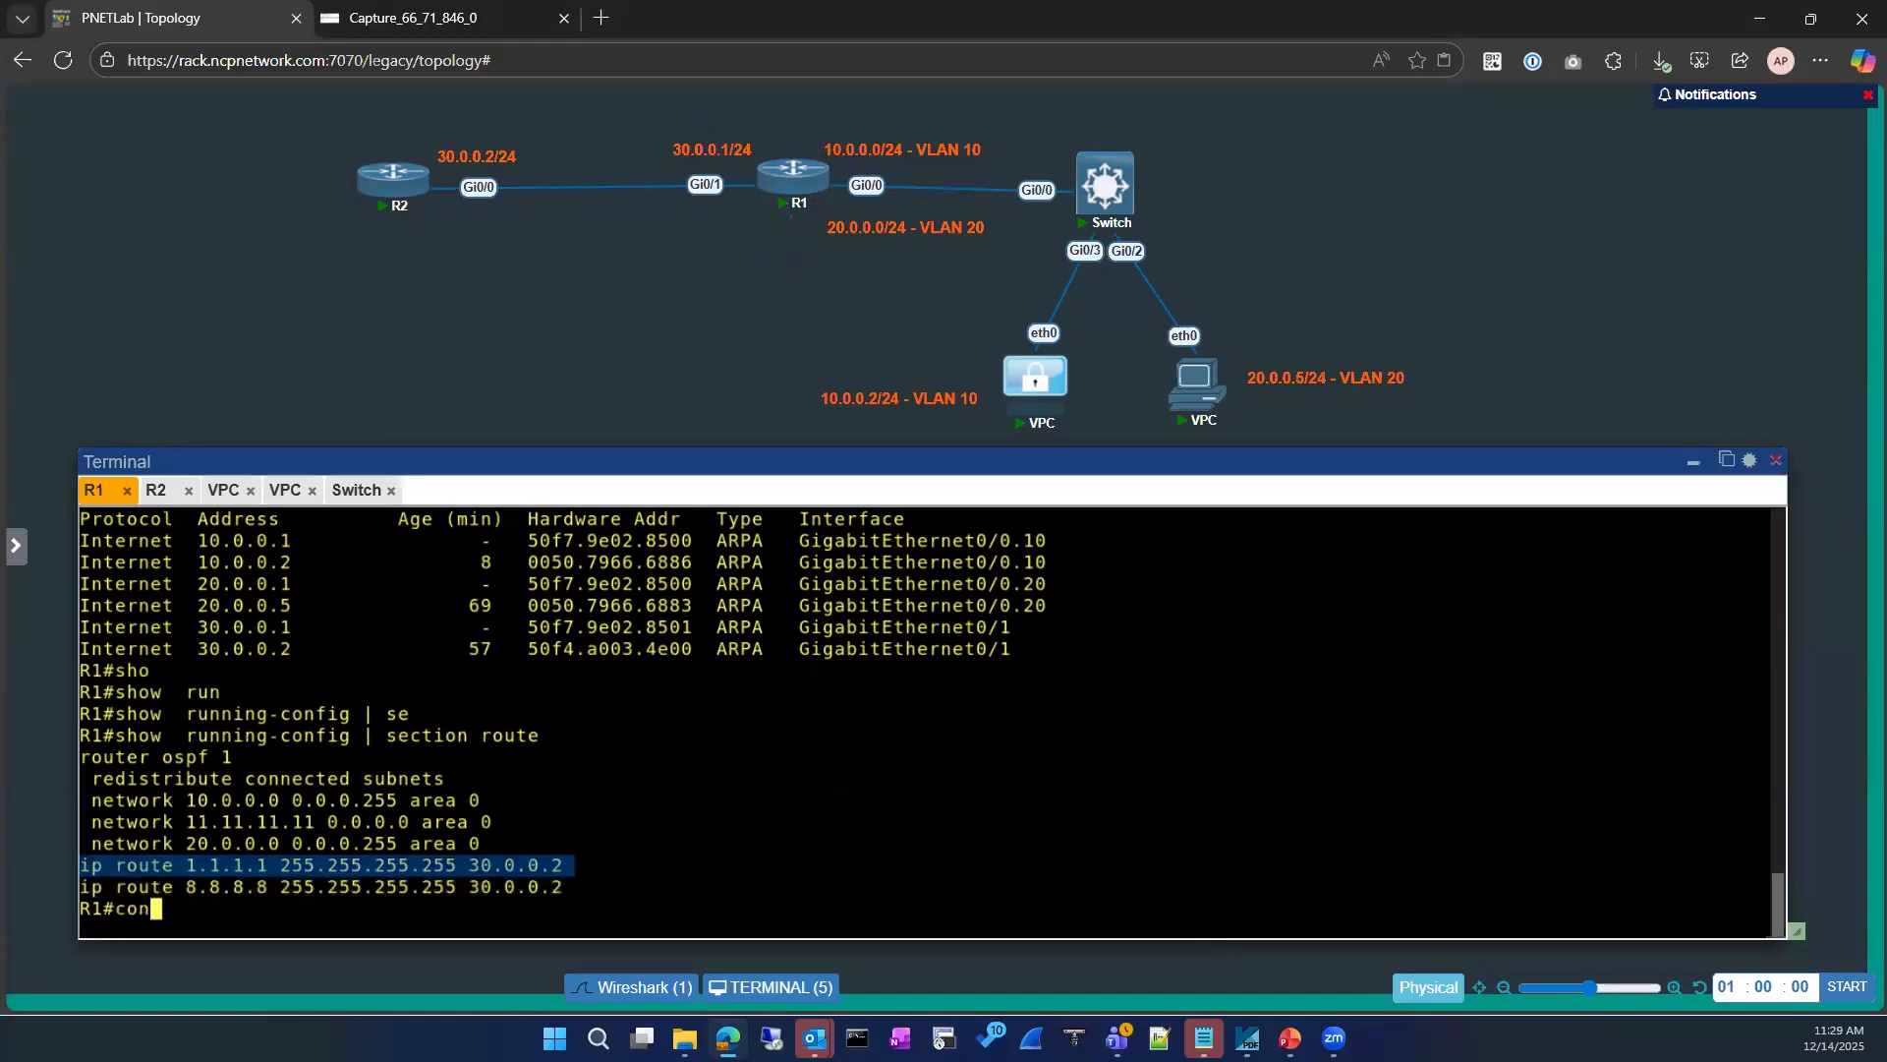
key("Tab")
key("Return")
key("Return")
right_click(779, 780)
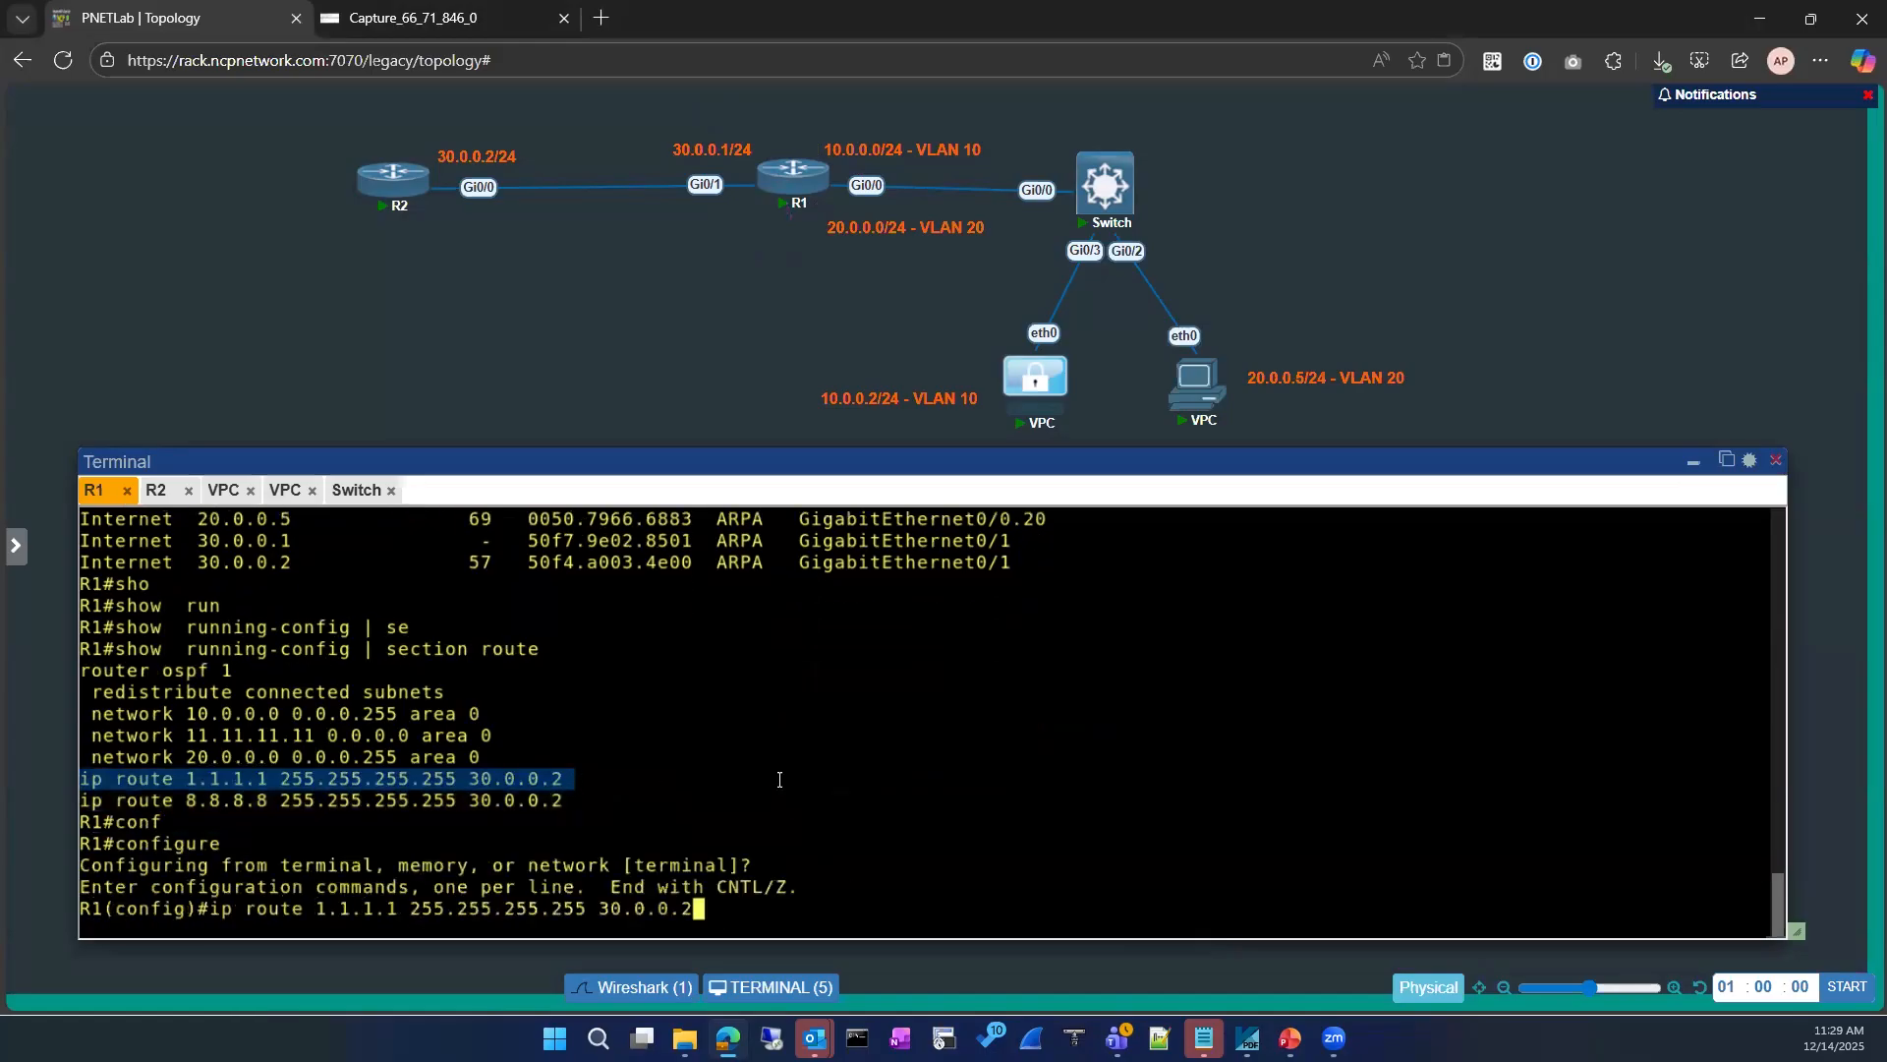
key("ctrl+a")
type("no")
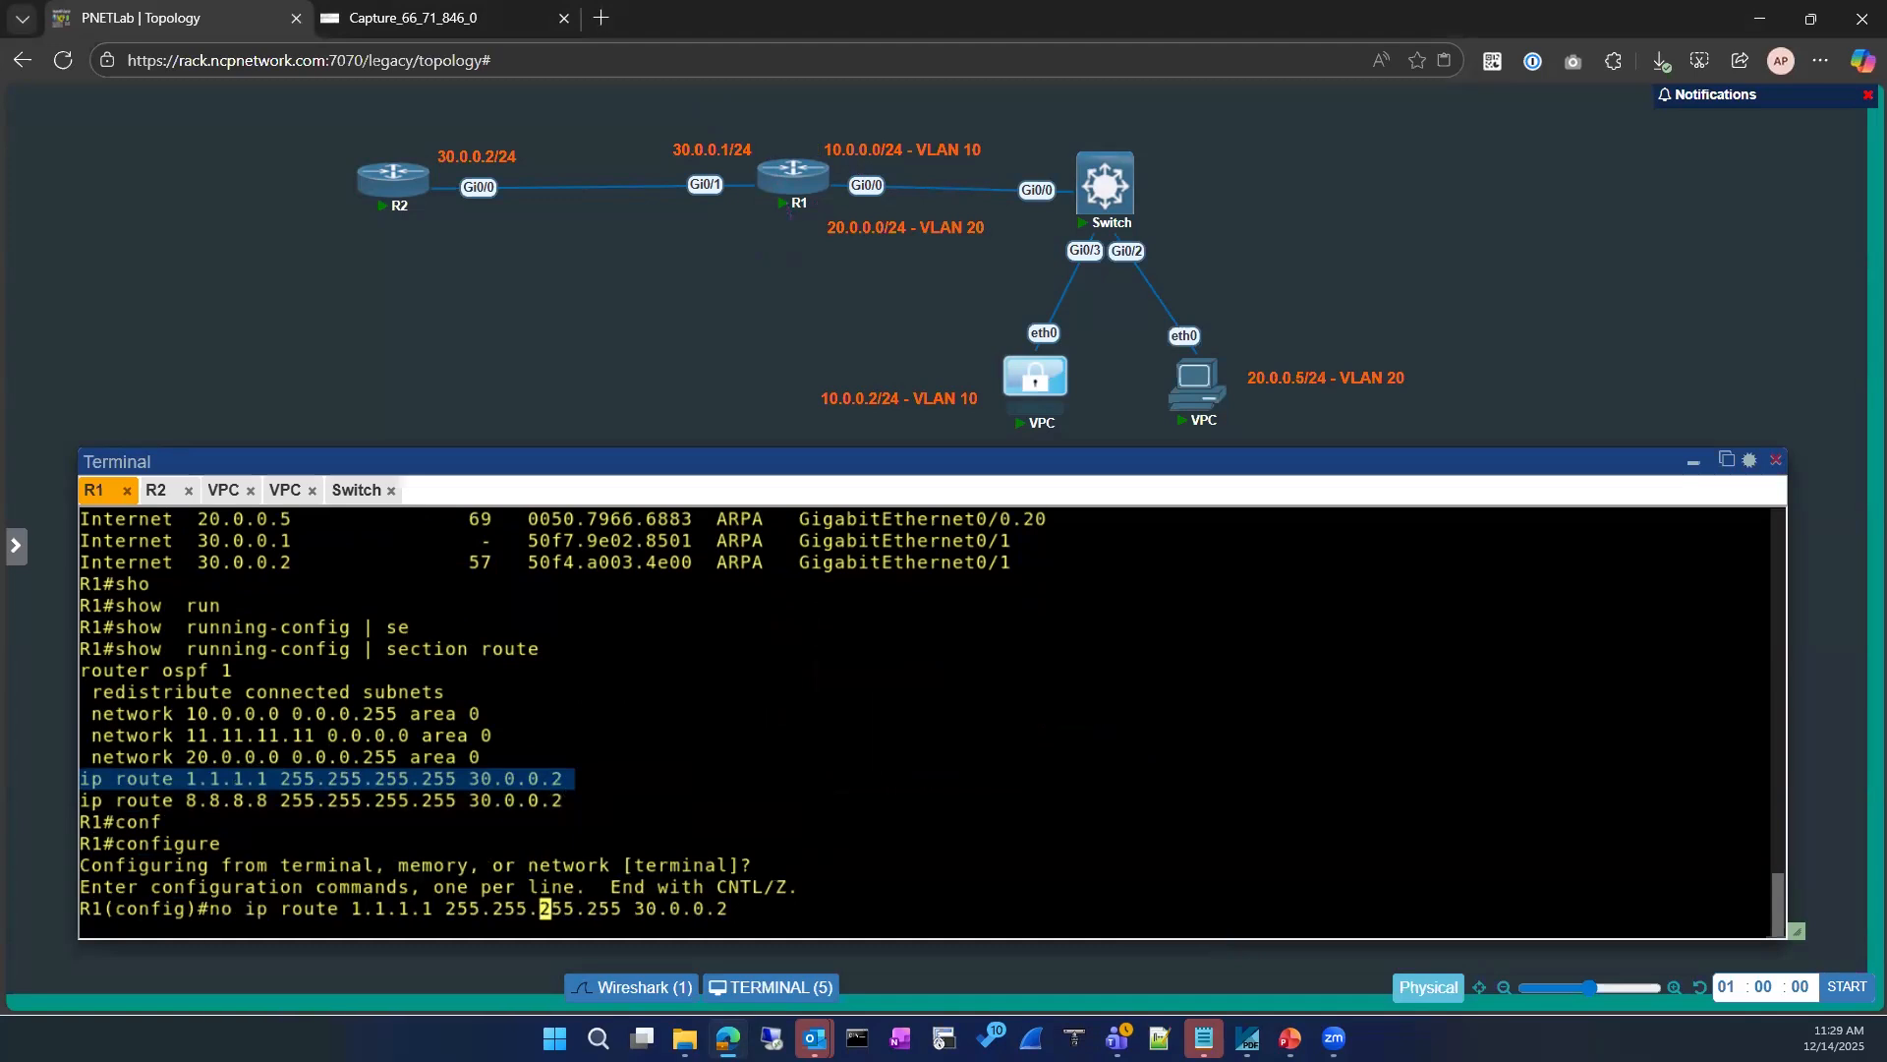
key("Return")
Step: Add a static route on R1 to 1.1.1.1 255.255.255.255 out of gigabitEthernet 0/1 and exit configuration mode
key("Up")
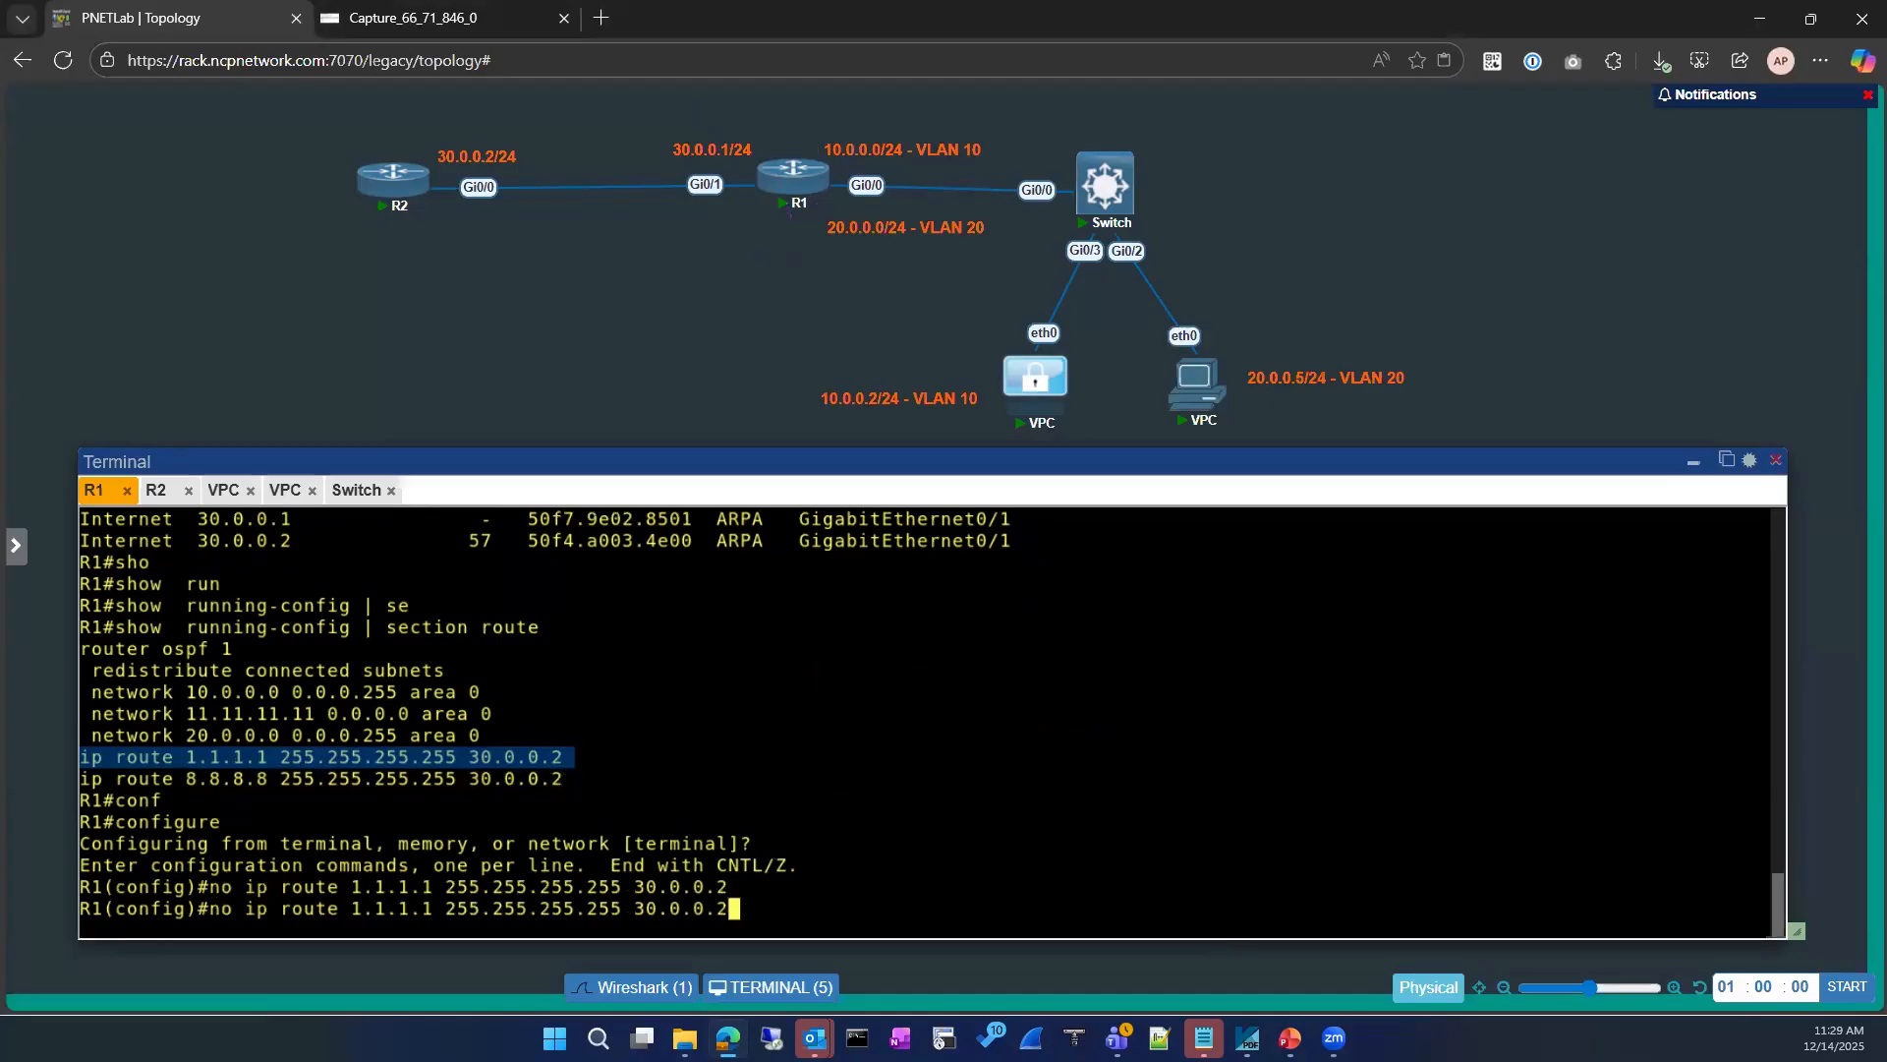
key("Left")
key("Left")
key("Left")
key("Left")
key("Left")
key("Left")
key("Left")
key("Left")
key("Left")
key("Left")
key("Left")
key("Left")
key("Left")
key("Left")
key("Left")
key("Left")
key("Left")
key("Left")
key("Left")
key("Left")
key("Left")
key("Left")
key("Left")
key("Left")
key("Left")
key("Left")
key("Left")
key("Left")
key("Left")
key("Left")
key("Left")
key("Left")
key("BackSpace")
key("BackSpace")
key("Left")
key("Left")
key("Left")
key("Left")
key("Left")
key("BackSpace")
key("Right")
key("Right")
key("Right")
key("Right")
key("Right")
key("Right")
key("Right")
key("Right")
key("Right")
key("Right")
key("Right")
key("Right")
key("Right")
key("Right")
key("Right")
key("Right")
key("Right")
key("Right")
key("Right")
key("Right")
key("Right")
key("Right")
key("Right")
key("Right")
key("Right")
key("Right")
key("Right")
key("Right")
key("Right")
key("Right")
key("Right")
key("Right")
key("Right")
key("Right")
key("Right")
key("Right")
key("Right")
key("Right")
key("Right")
key("BackSpace")
key("BackSpace")
key("BackSpace")
key("BackSpace")
key("BackSpace")
key("BackSpace")
key("BackSpace")
key("BackSpace")
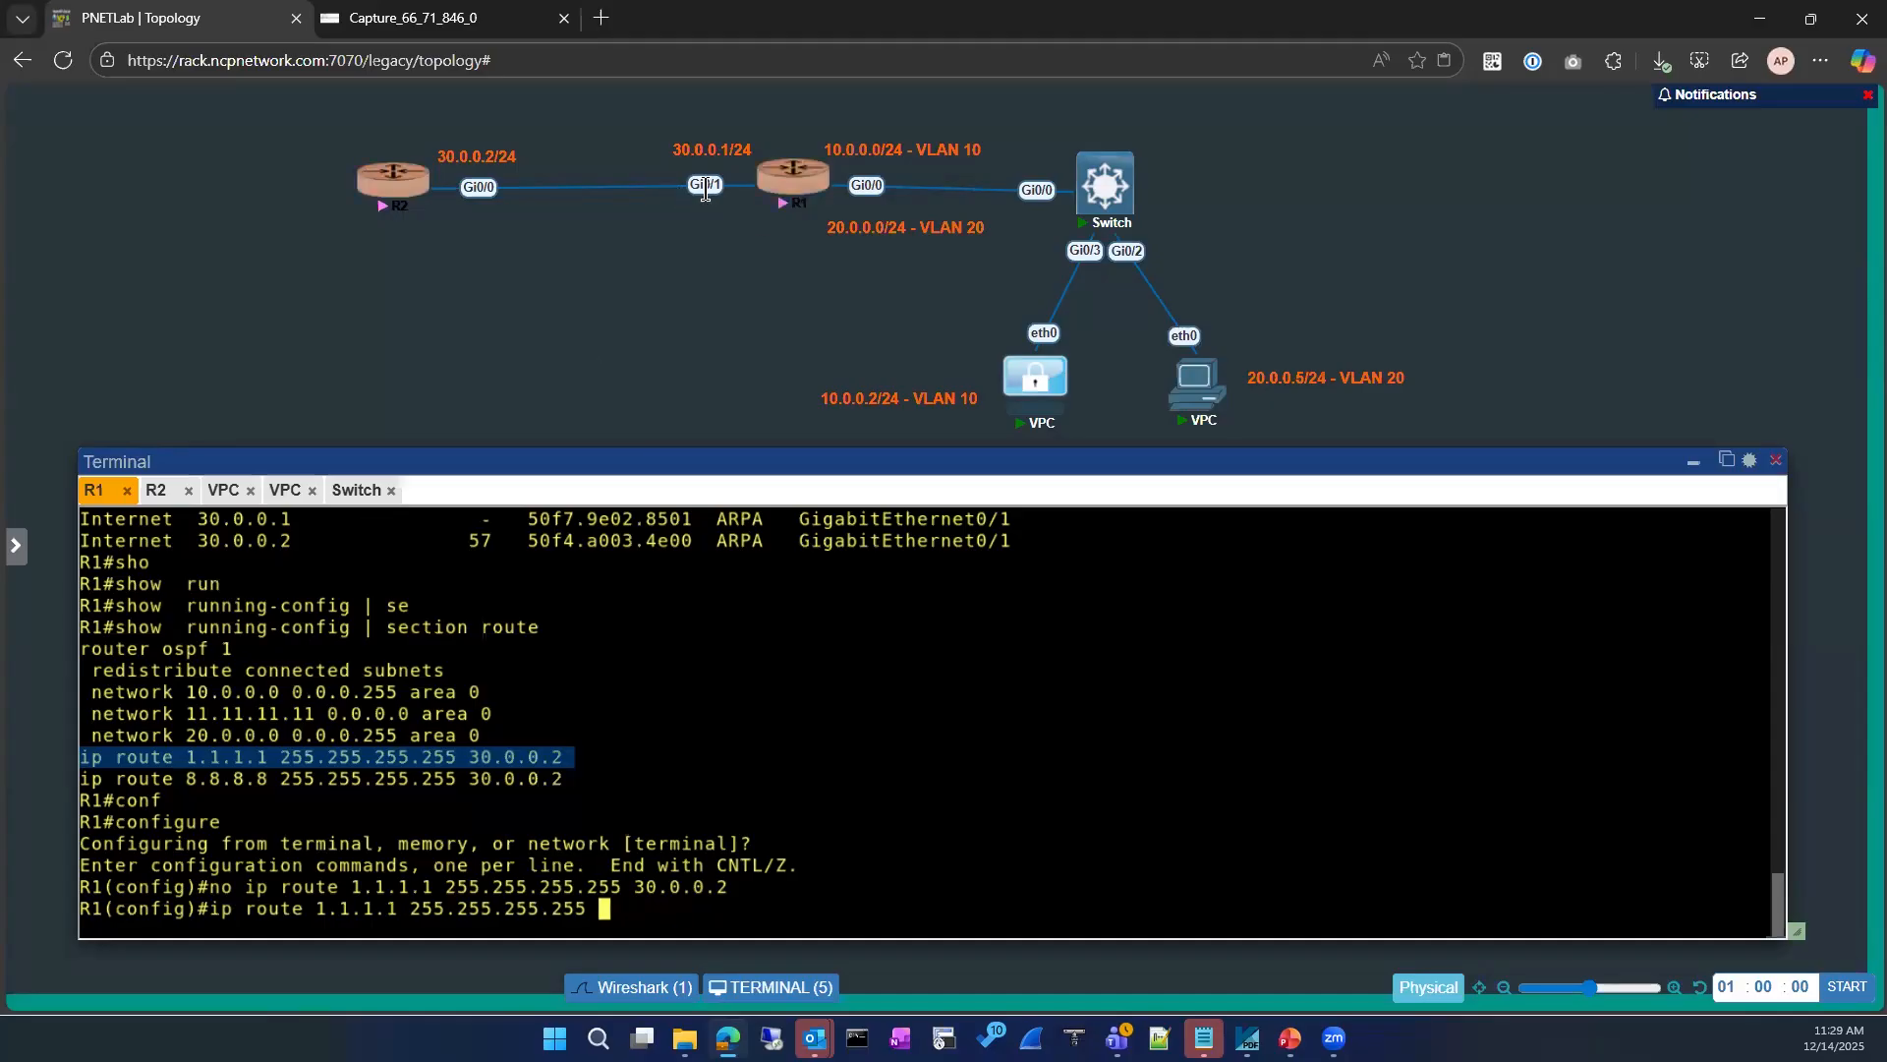
left_click(914, 748)
type("gi")
key("Tab")
type("0/1")
key("Return")
type("exit")
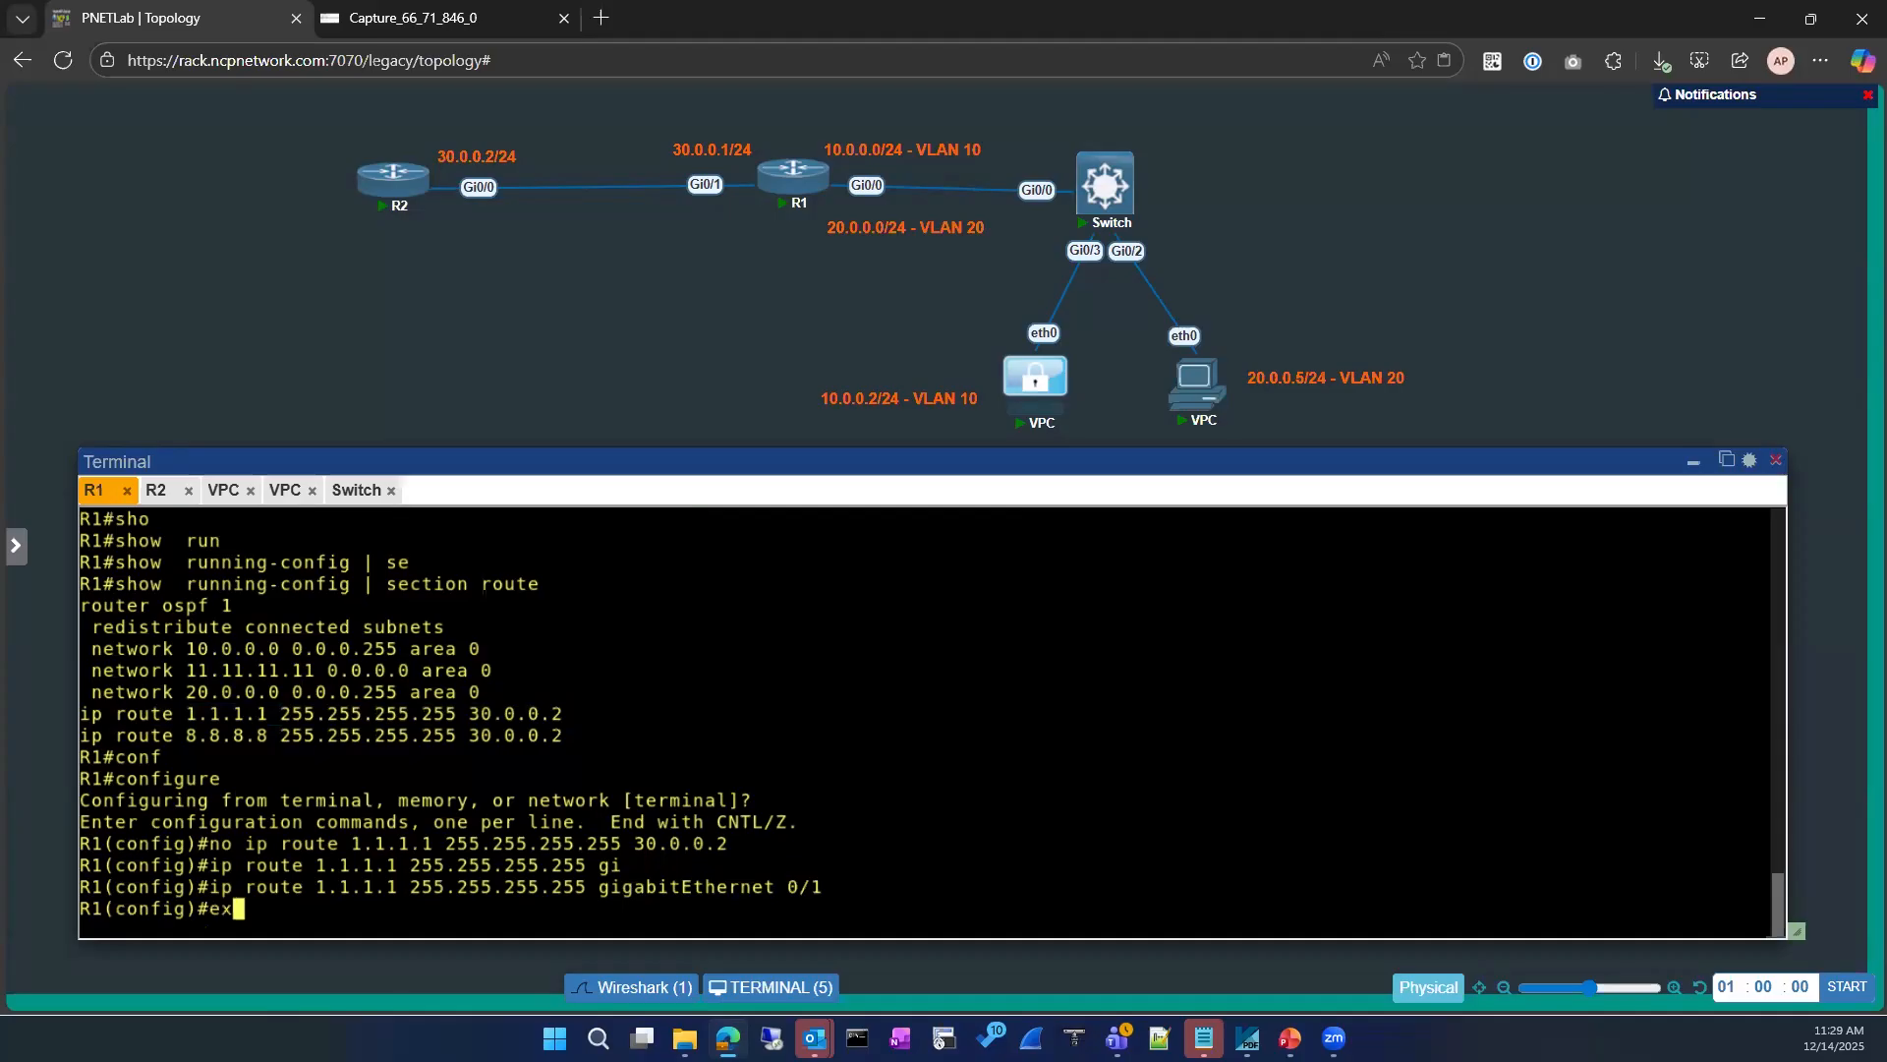
key("Return")
Step: Display R1's full IP routing table and highlight the 1.1.1.1 route's destination and outgoing interface
key("Return")
key("Return")
type("sh ip route")
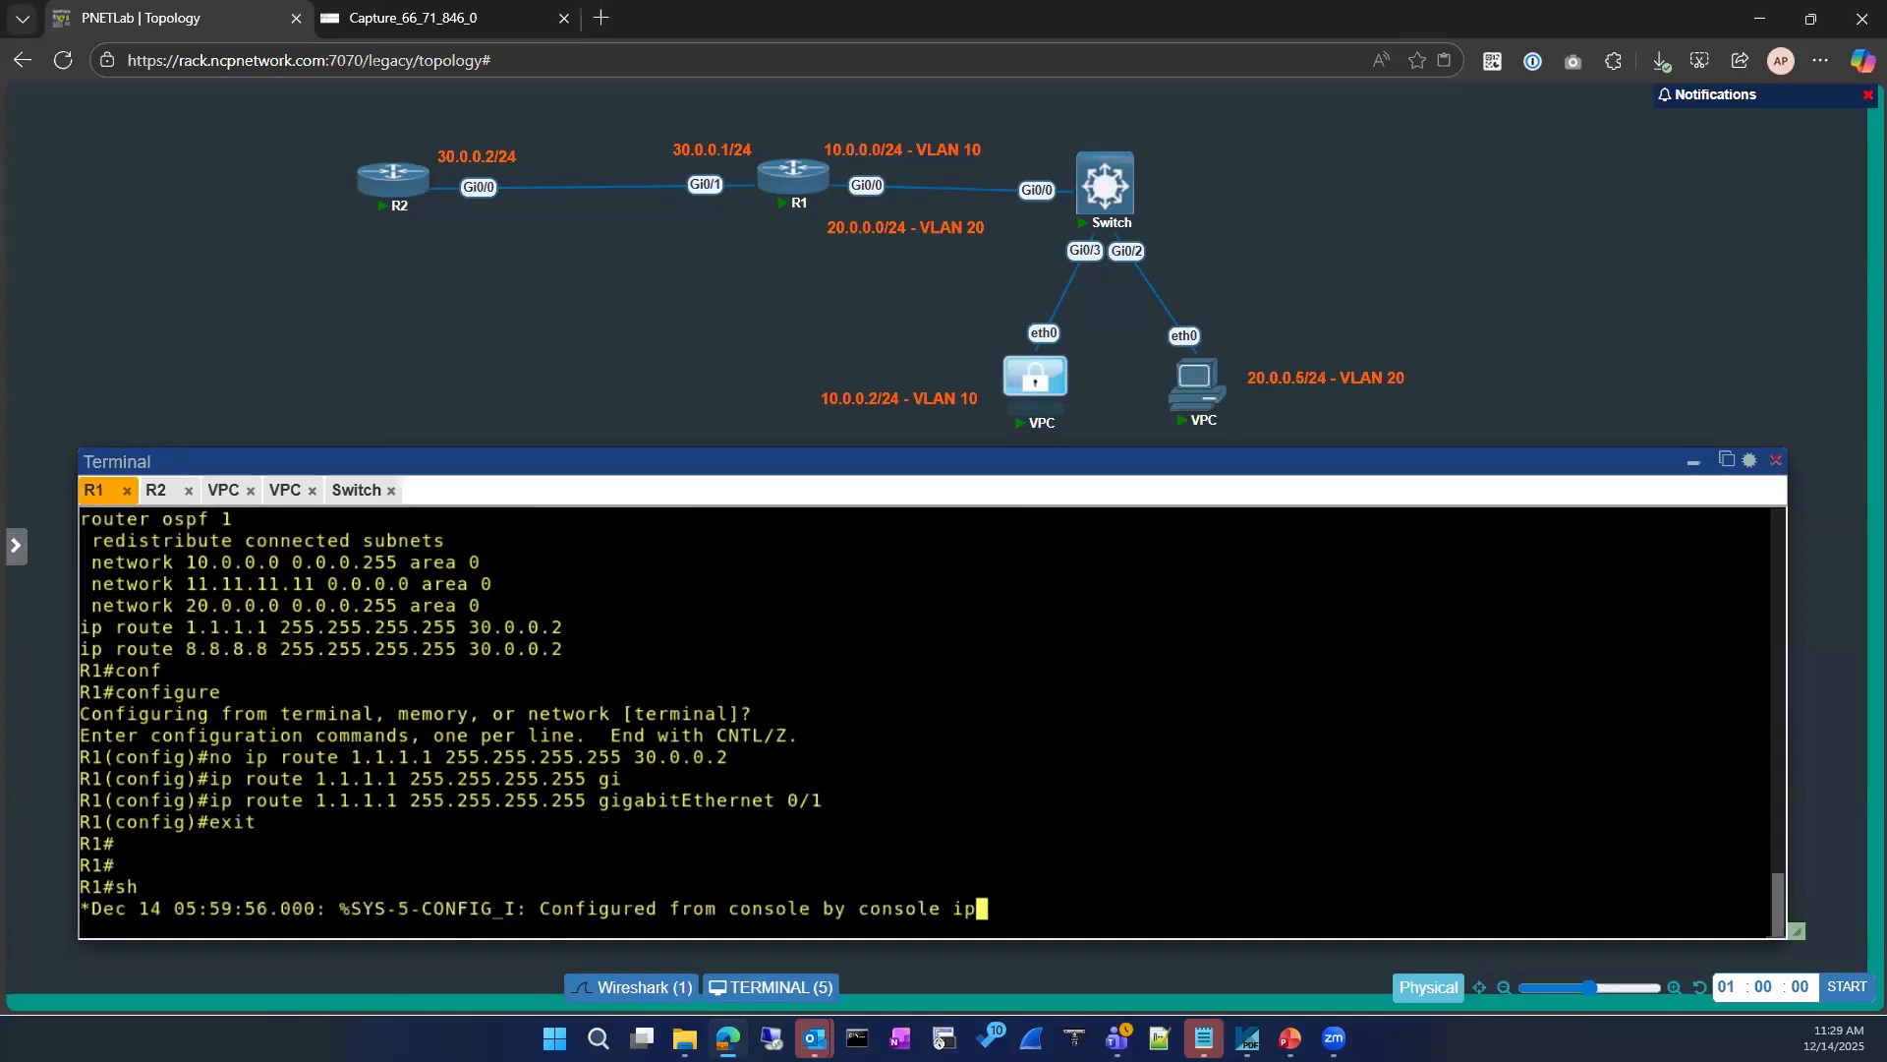
key("Return")
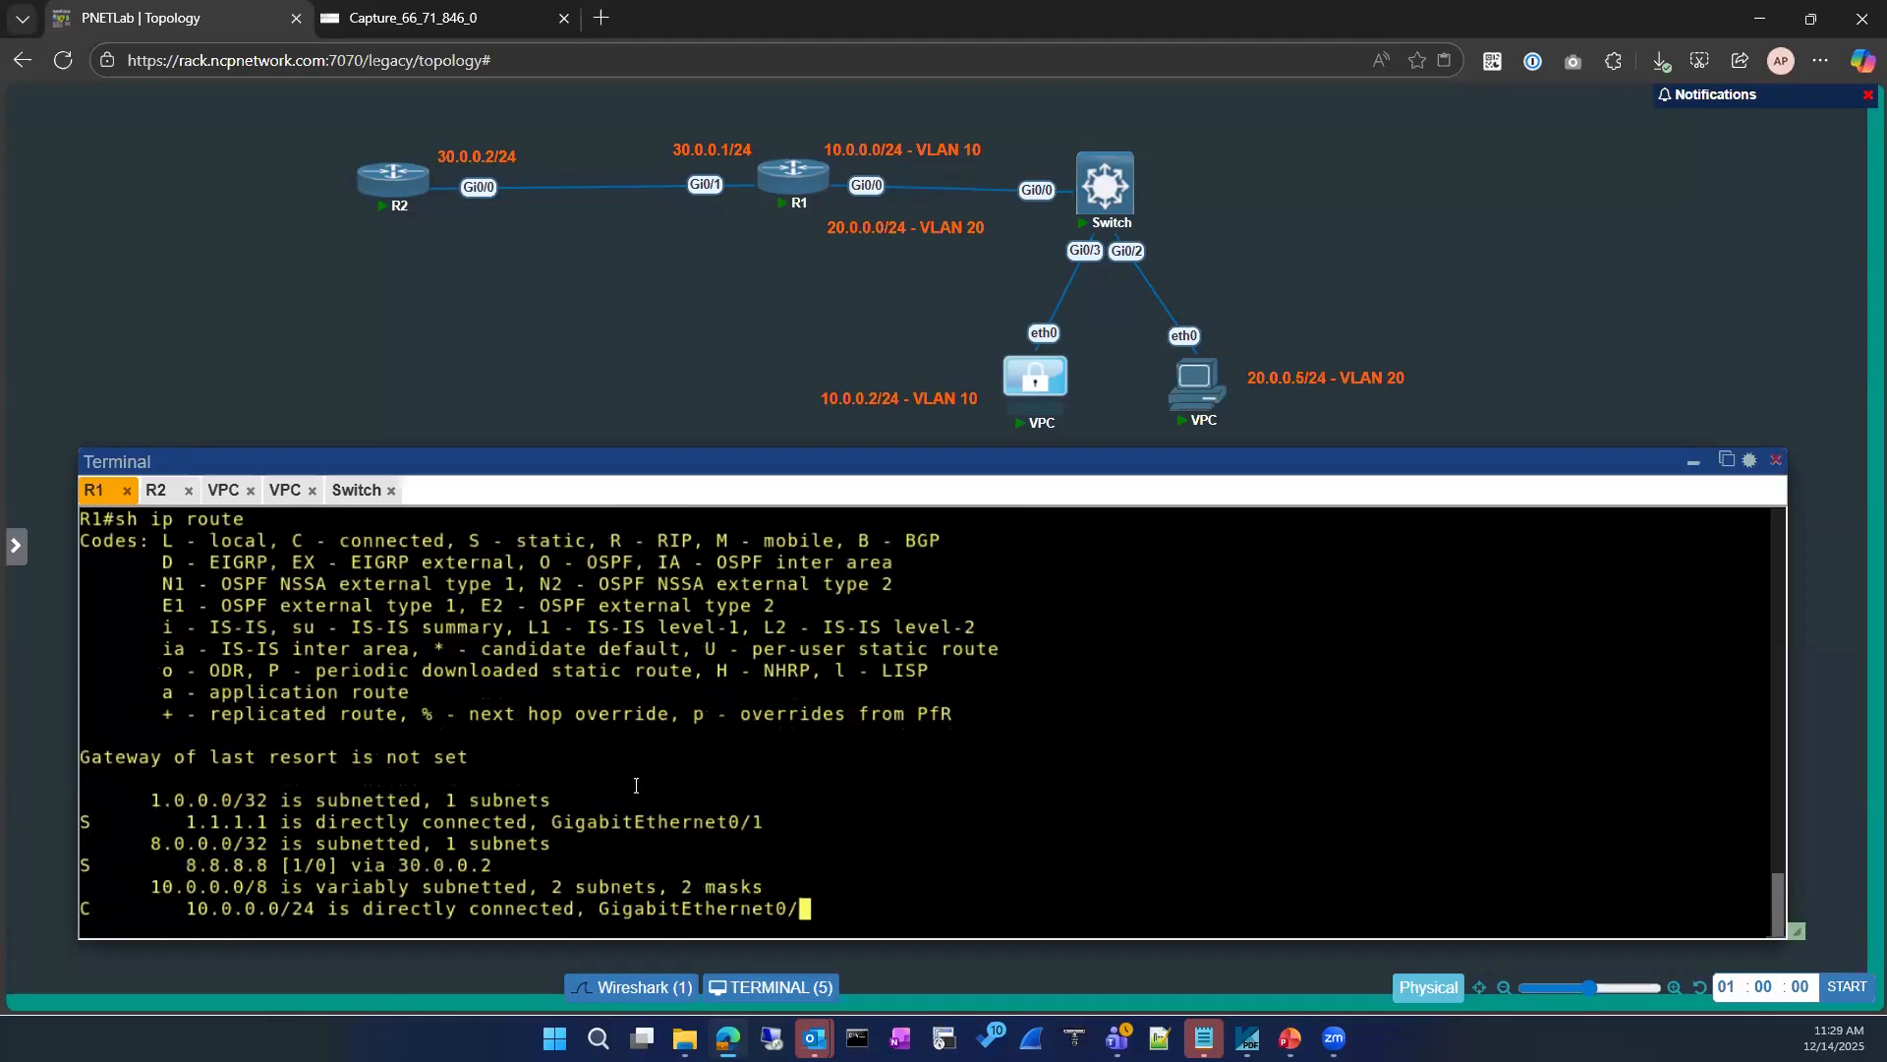
left_click_drag(139, 715, 756, 723)
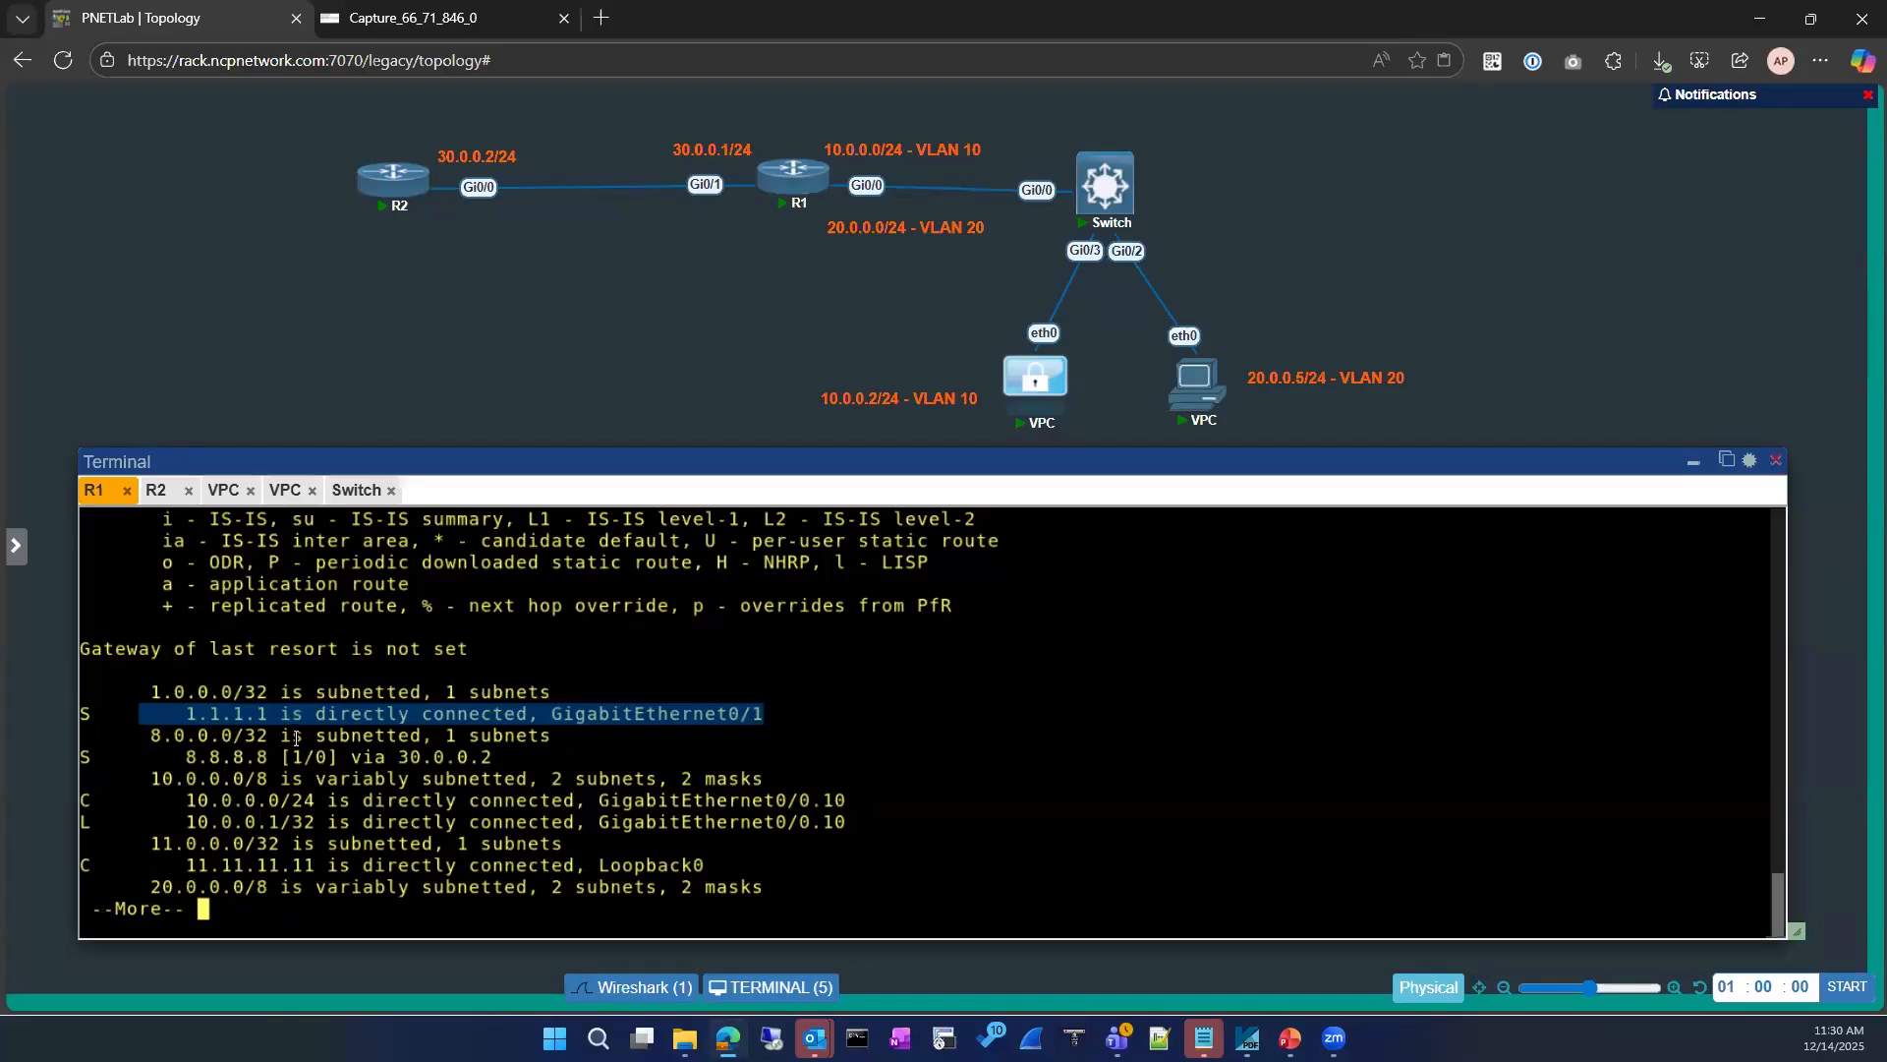
left_click(215, 719)
double_click(260, 711)
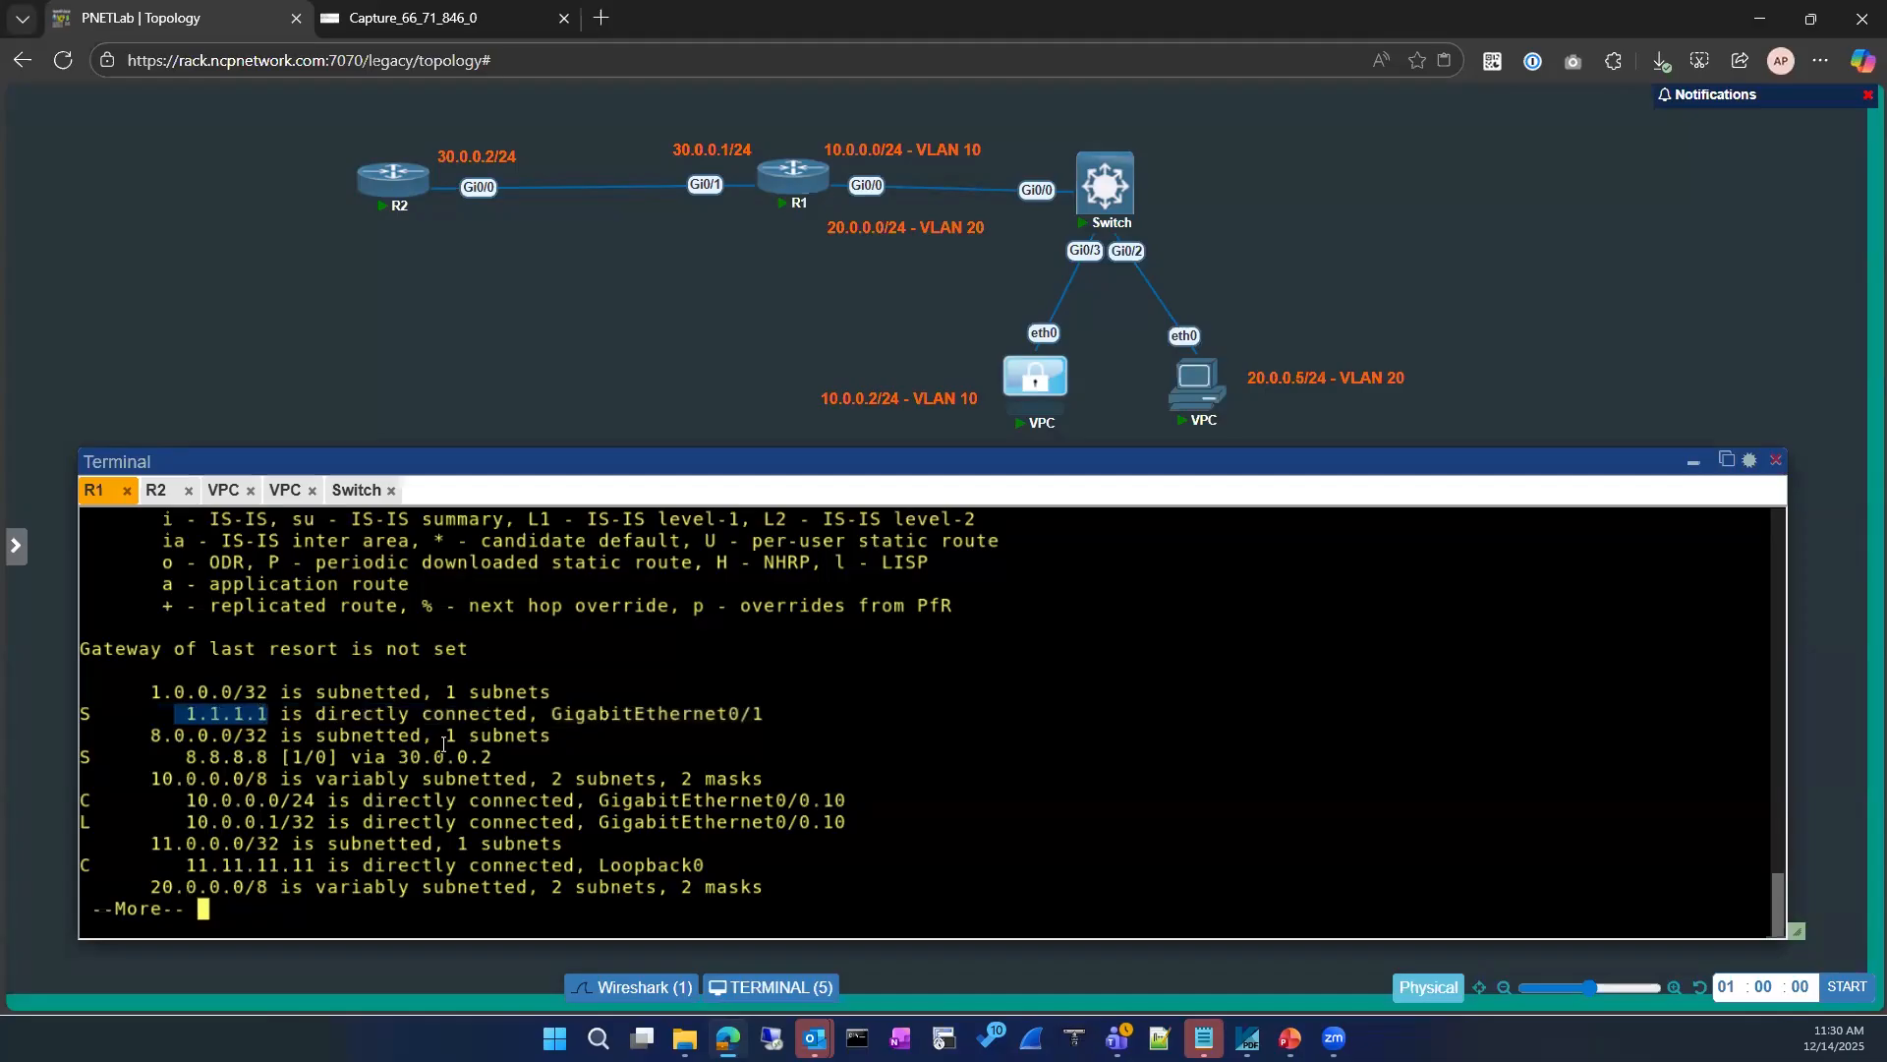
left_click_drag(546, 713, 756, 712)
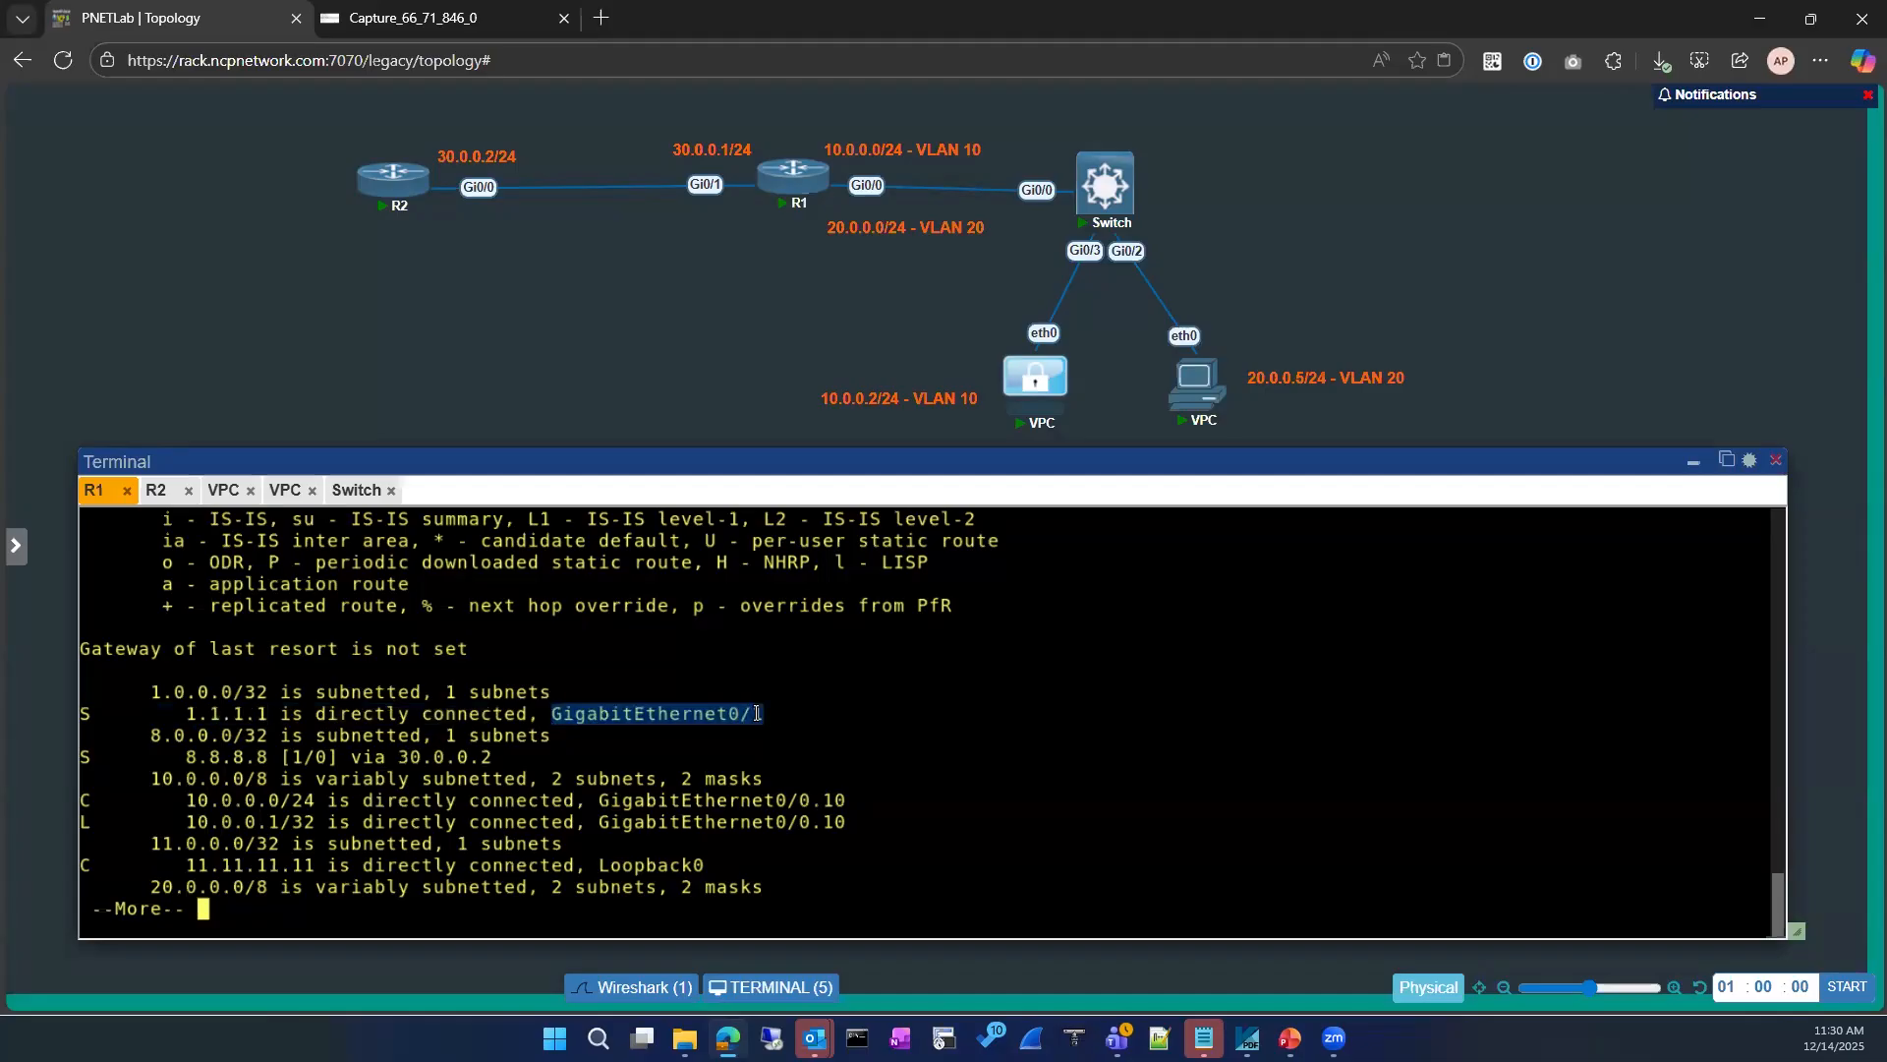
key("space")
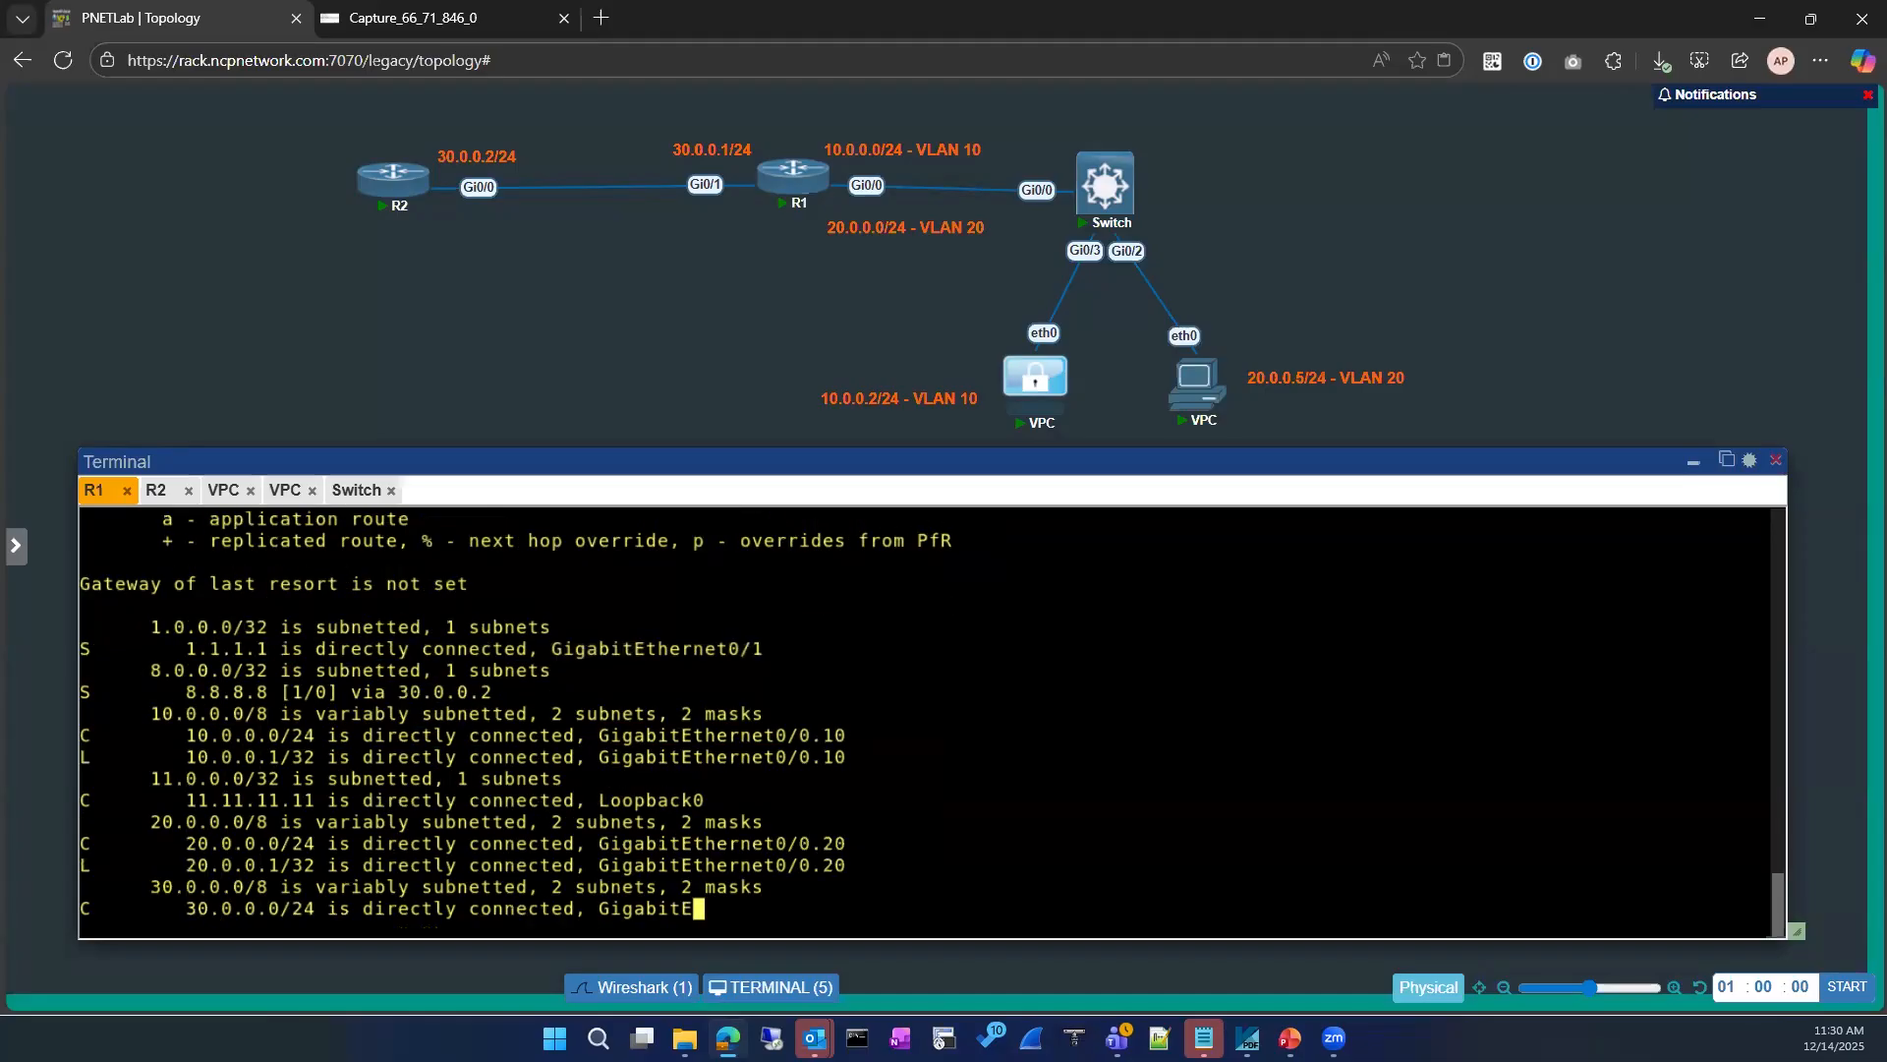
Step: Display R1's ARP table again and highlight the hardware address of the 1.1.1.1 entry
type("sh ip route")
key("Up")
key("Up")
key("Up")
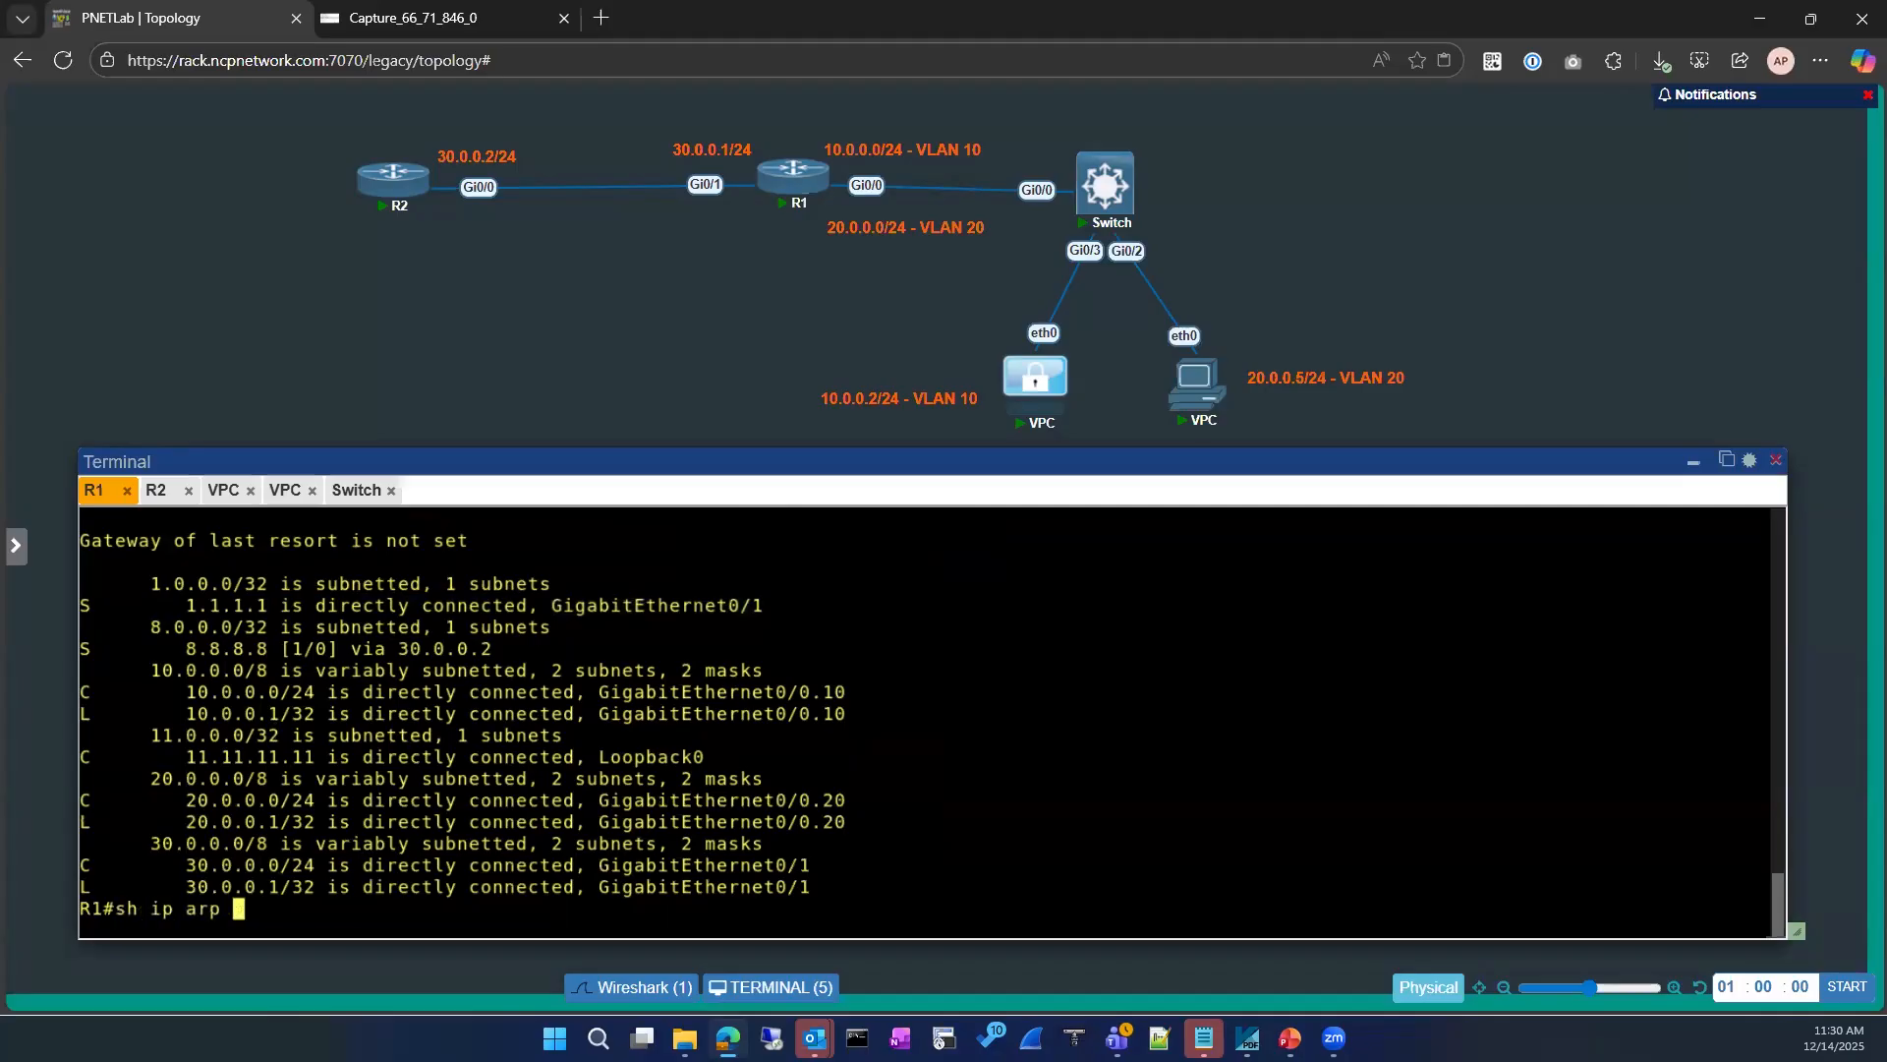
key("BackSpace")
key("Return")
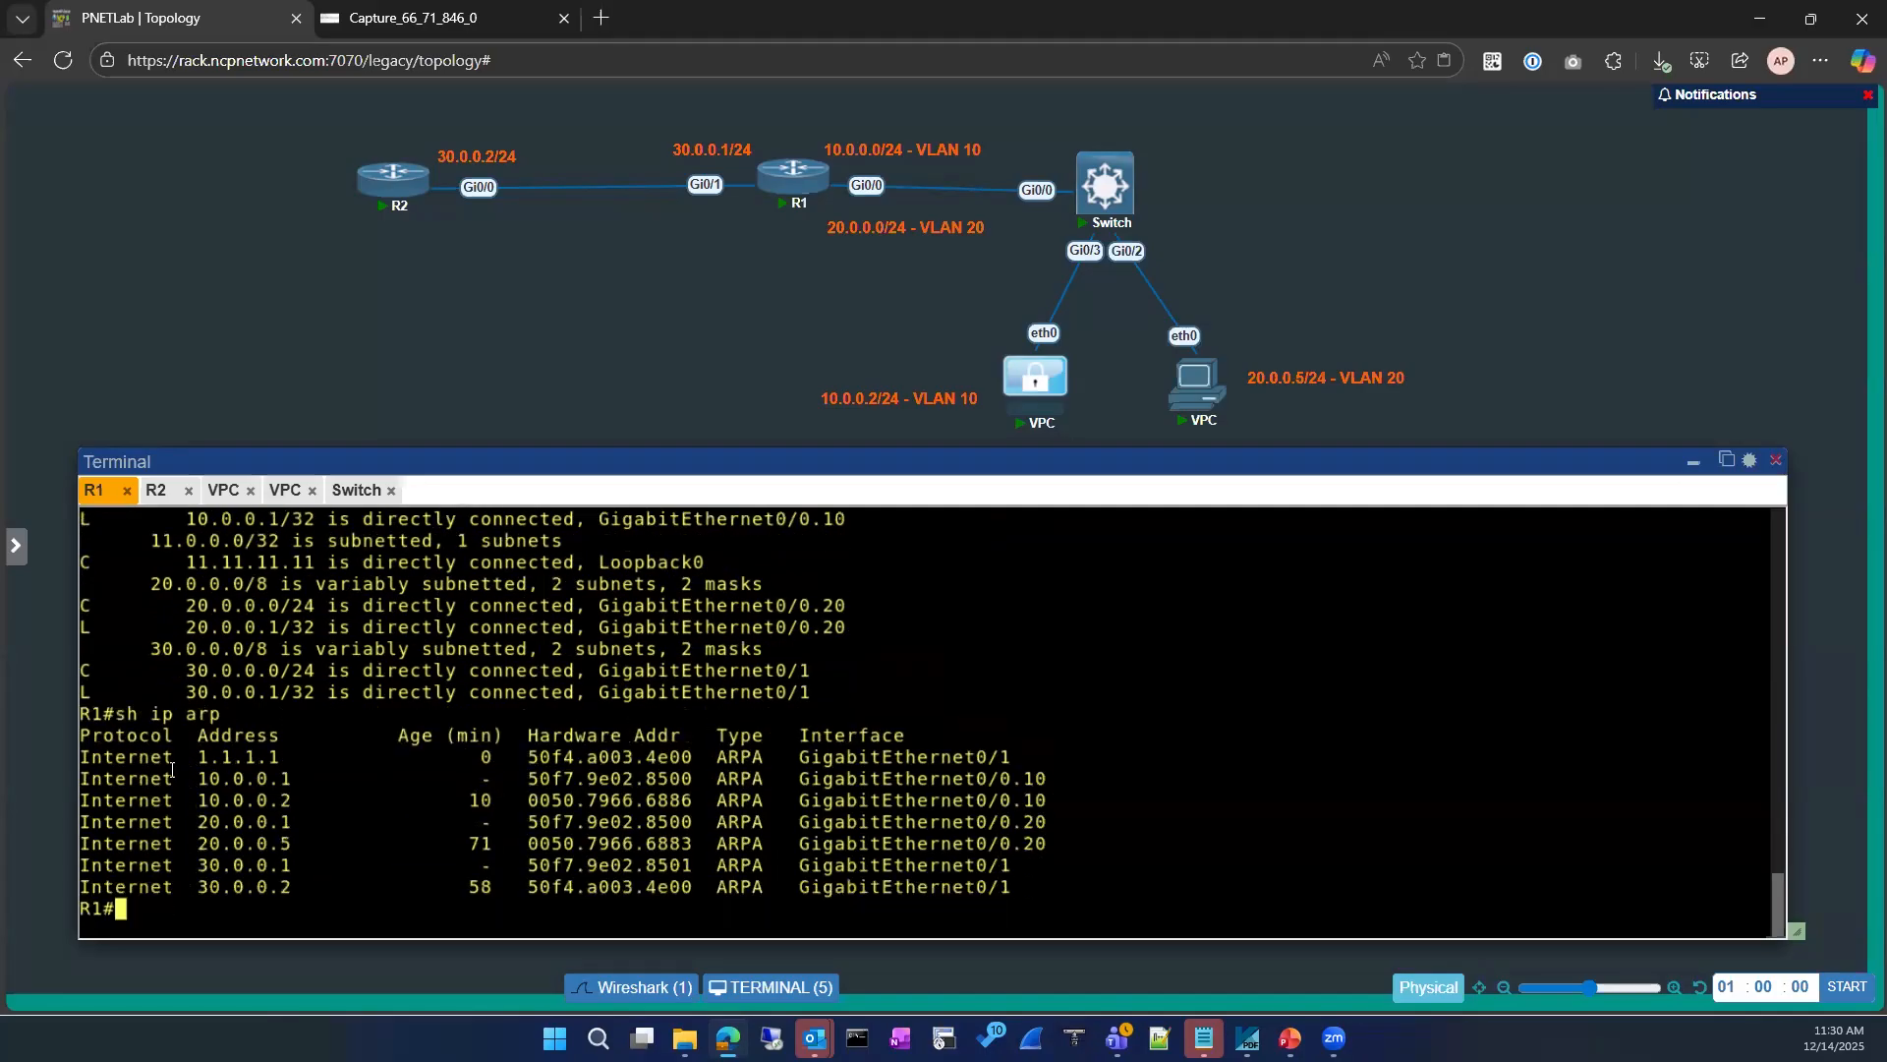
left_click_drag(85, 758, 687, 762)
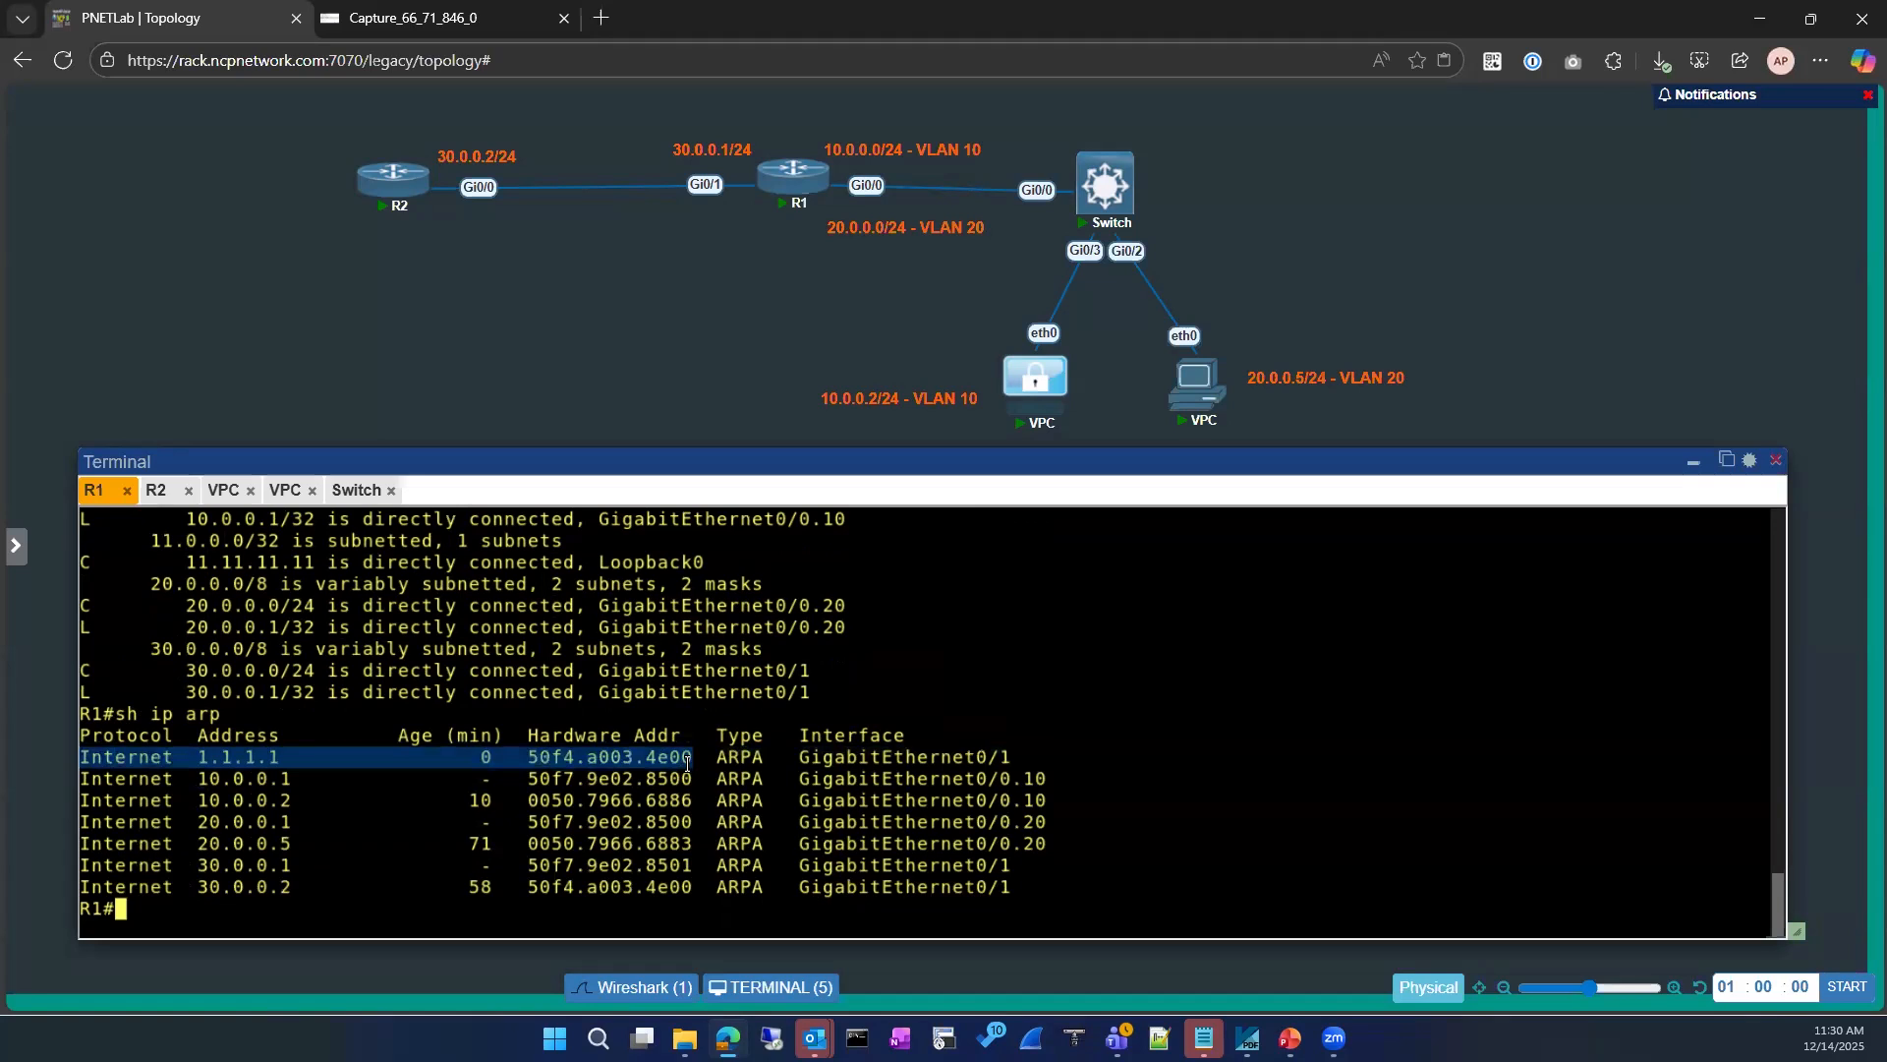
left_click_drag(530, 757, 678, 758)
Step: Ping 1.1.1.1 from R1 over the interface-based static route
left_click(300, 873)
type("ping 1.1.1.1")
key("Return")
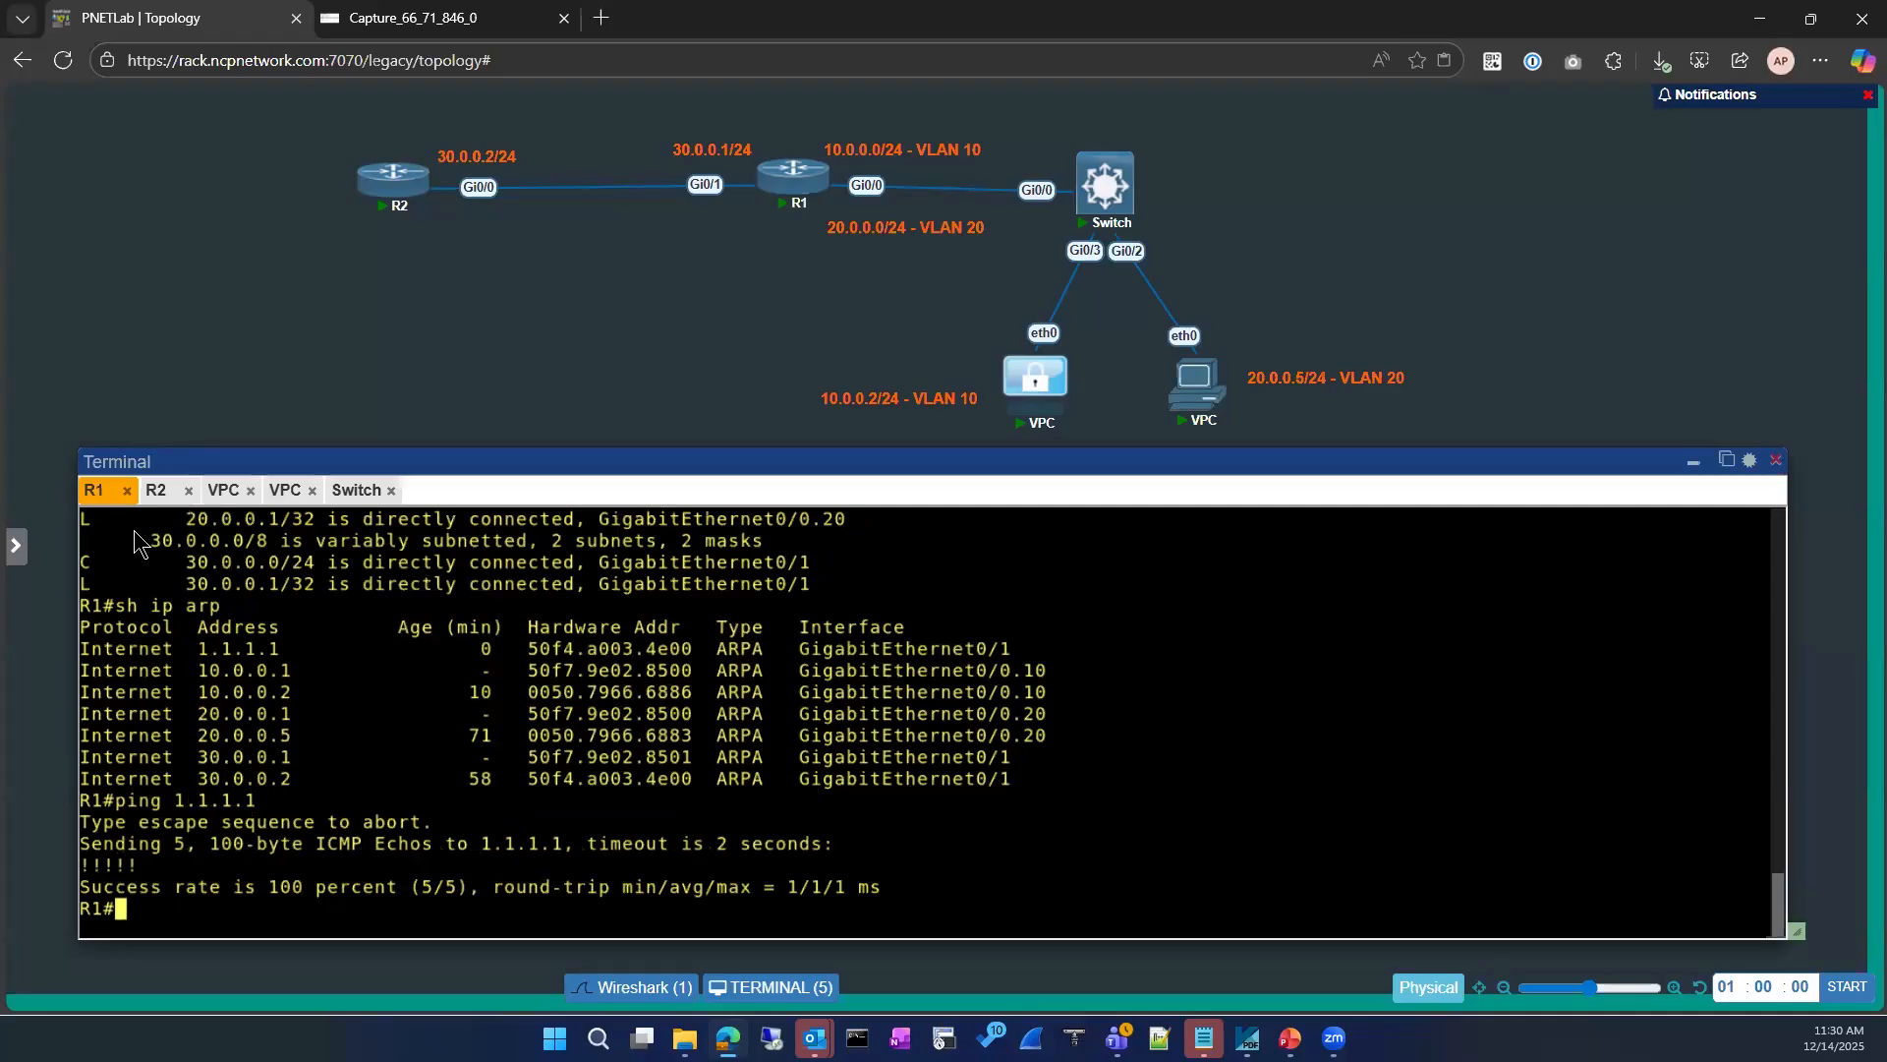
Step: Display R2's ARP table and compare it with the output on R1's console
left_click(157, 490)
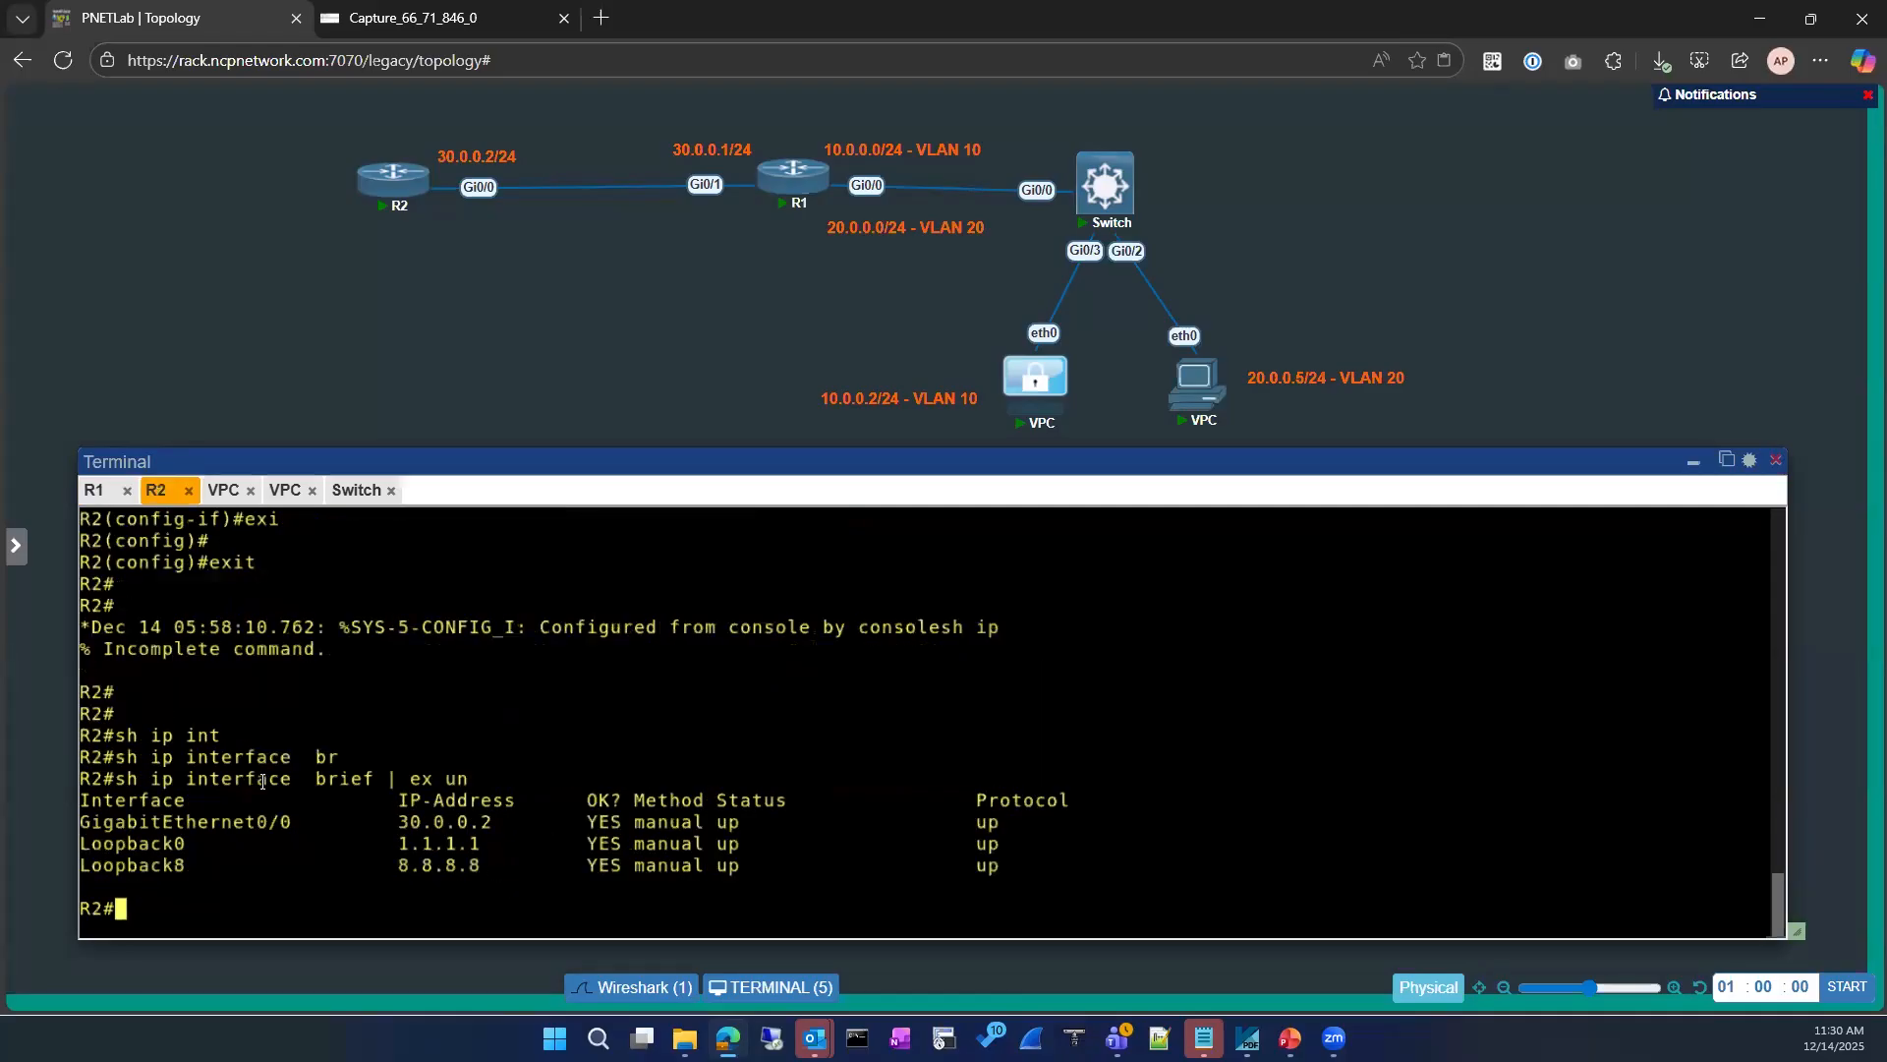
type("sh ip ar")
key("Tab")
key("Return")
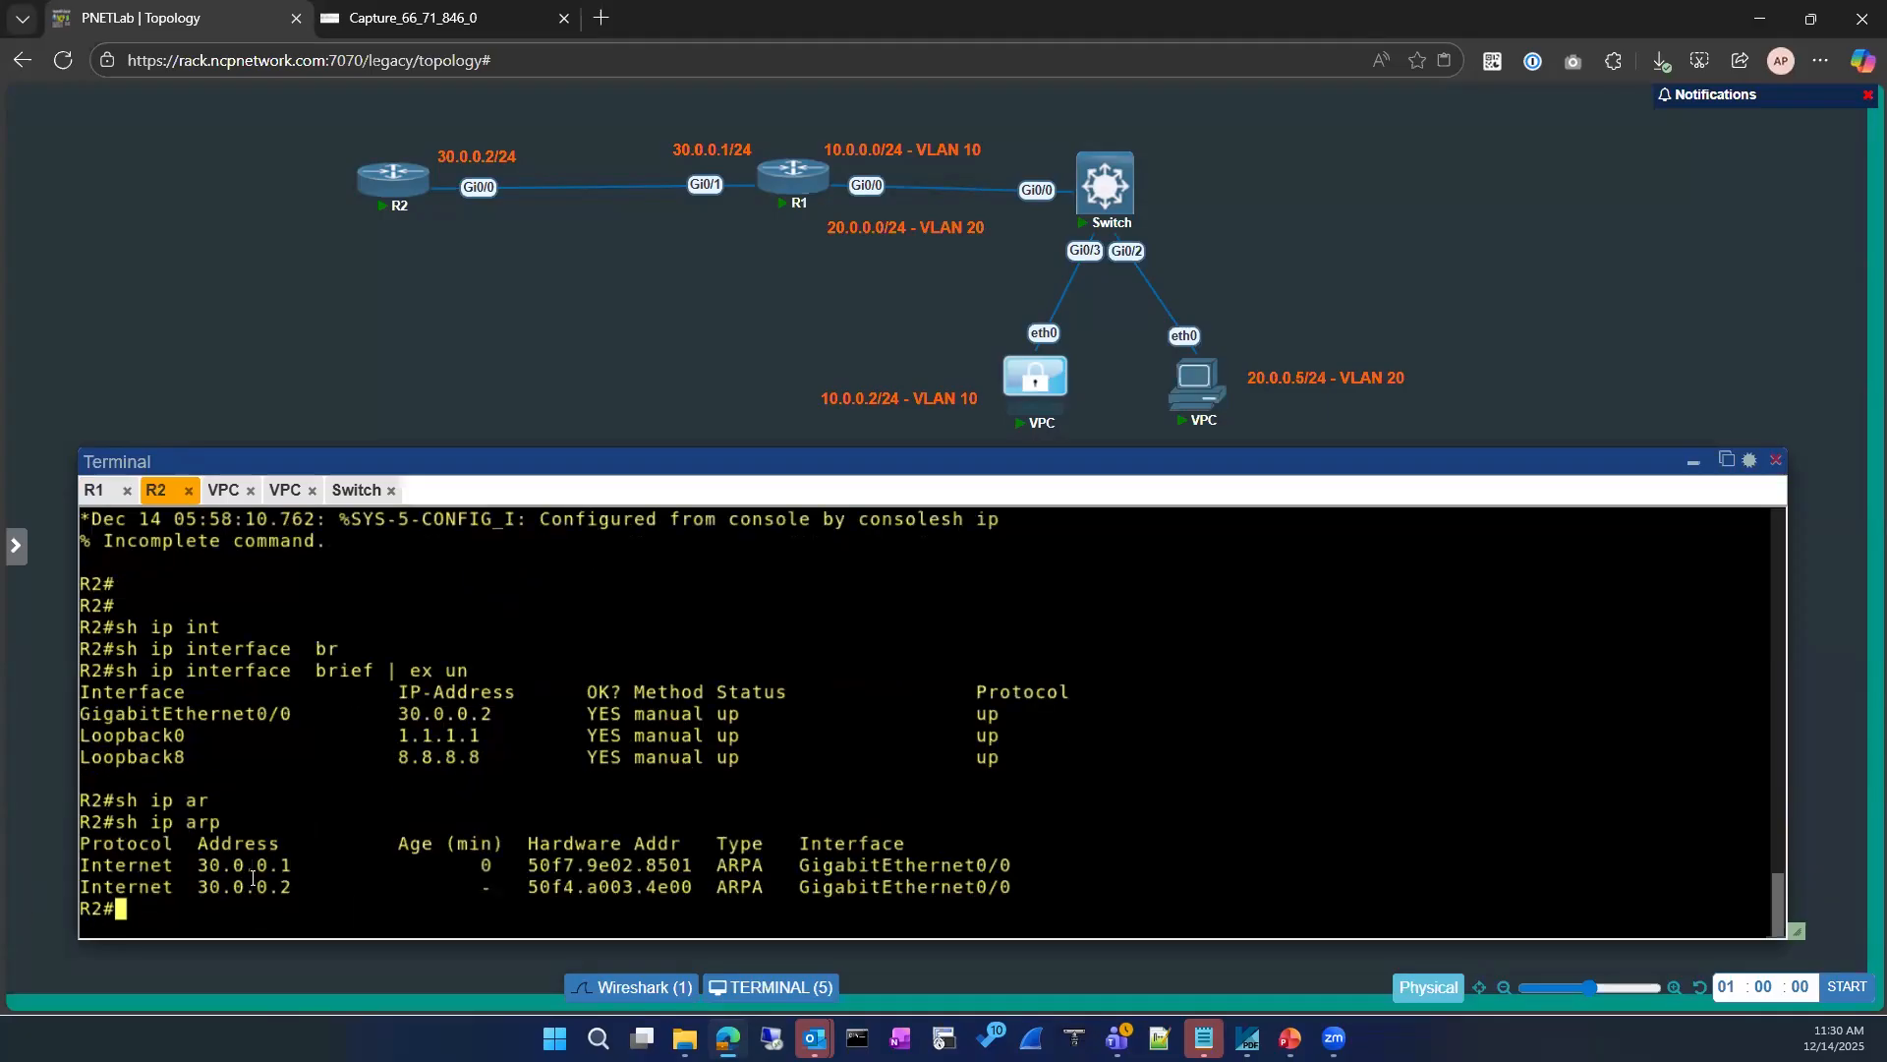
left_click(94, 491)
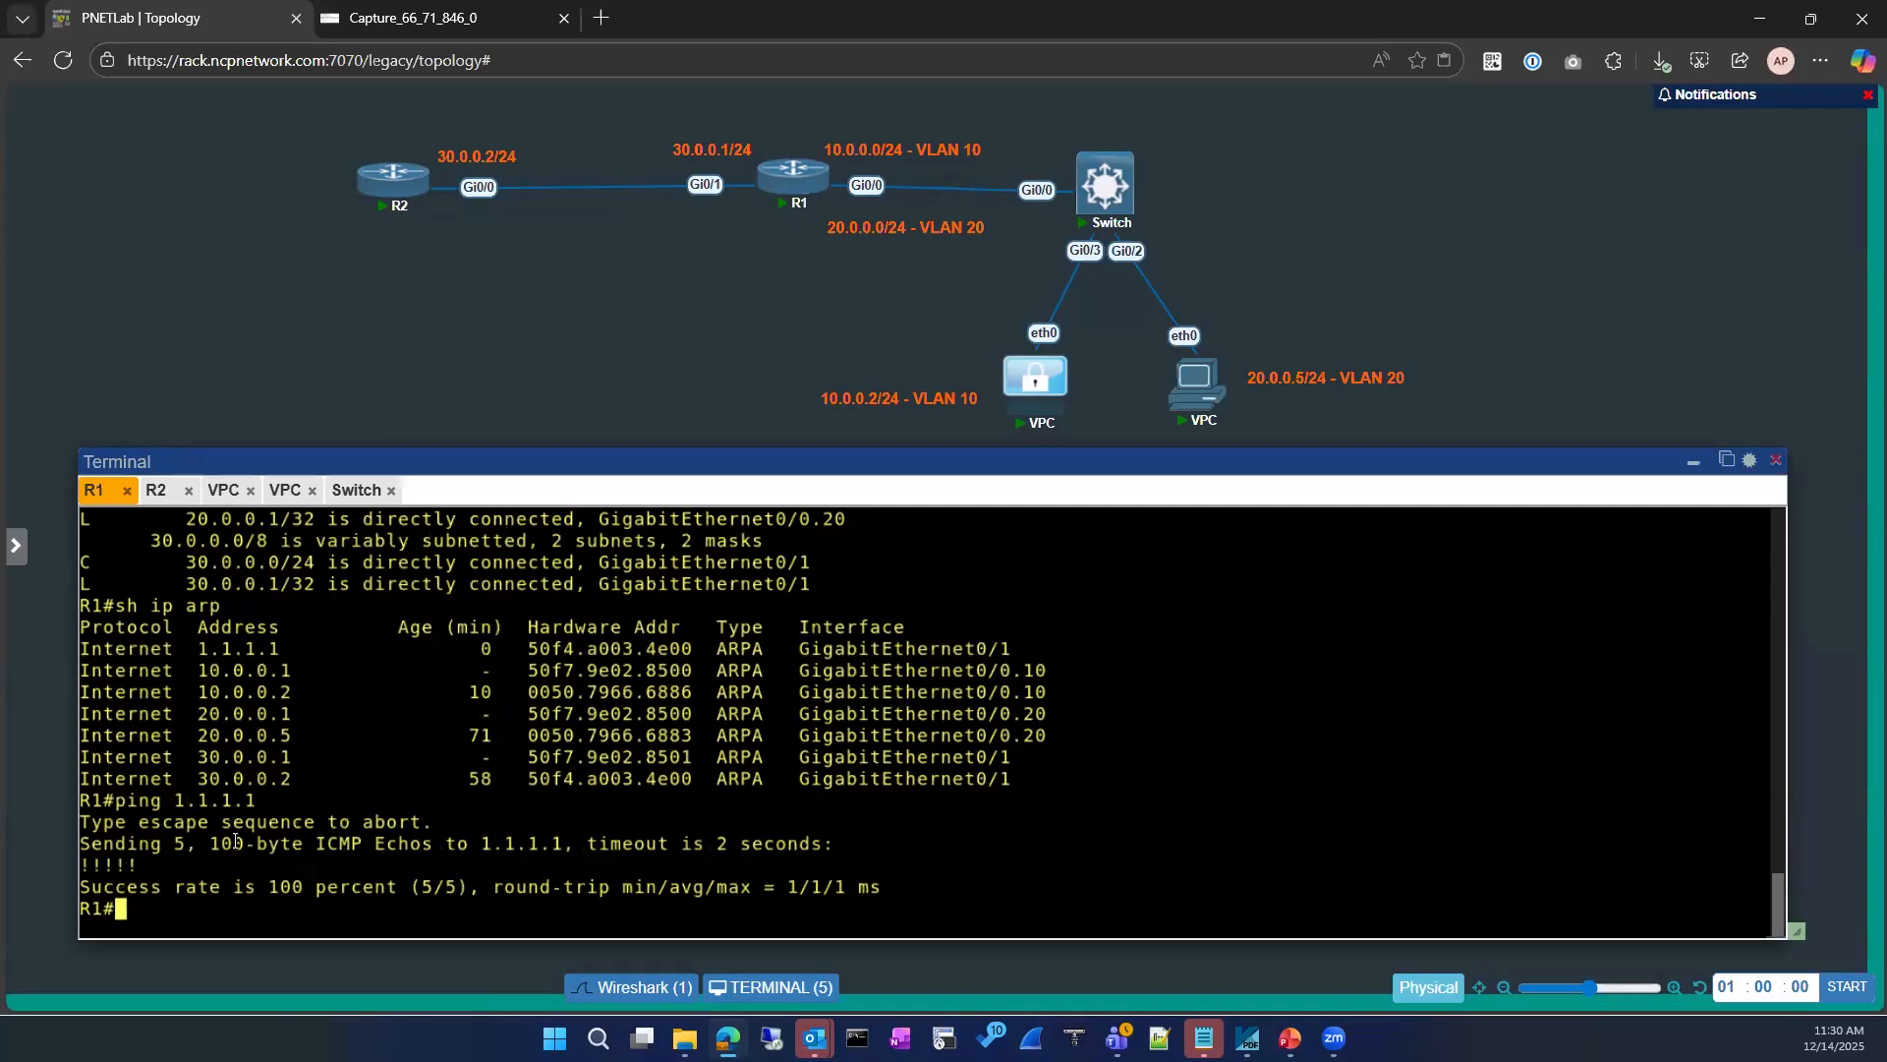
left_click(156, 491)
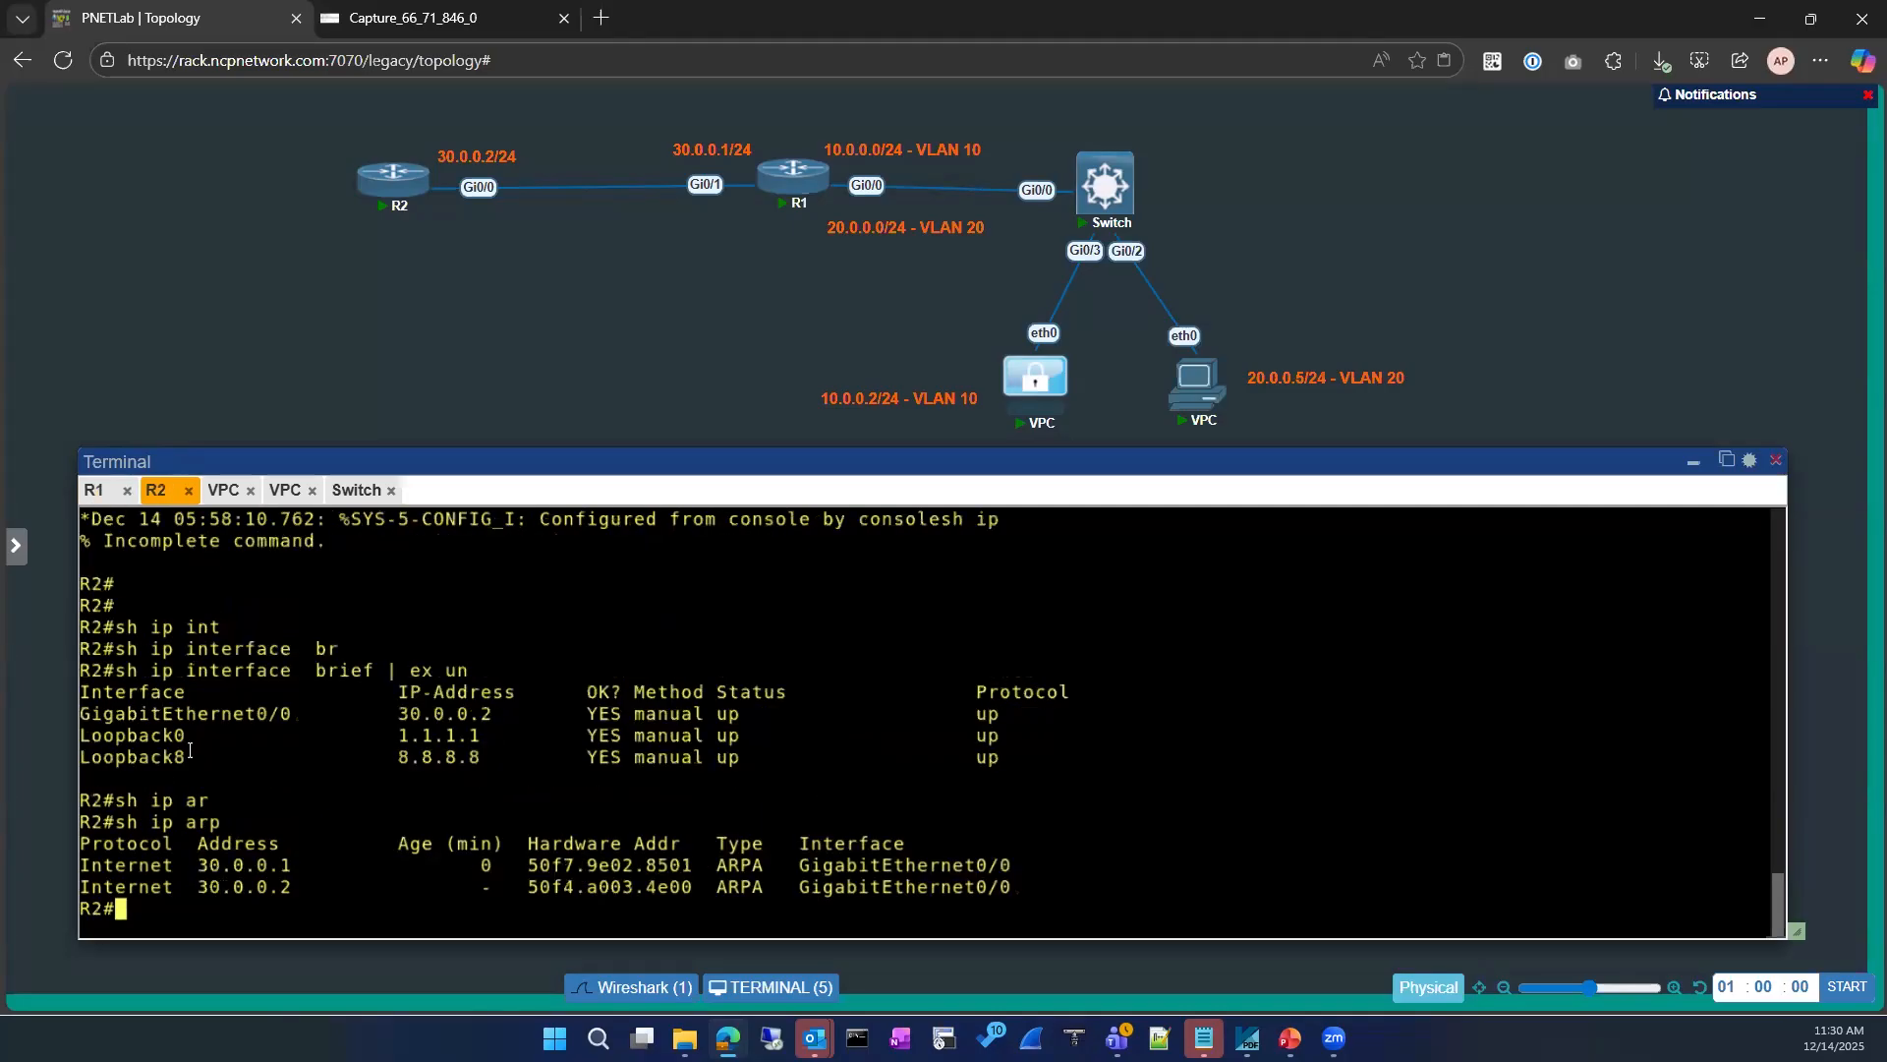
Step: Disable proxy ARP on R2's gigabitEthernet 0/0 interface and exit configuration mode
type("conf")
key("Tab")
key("Return")
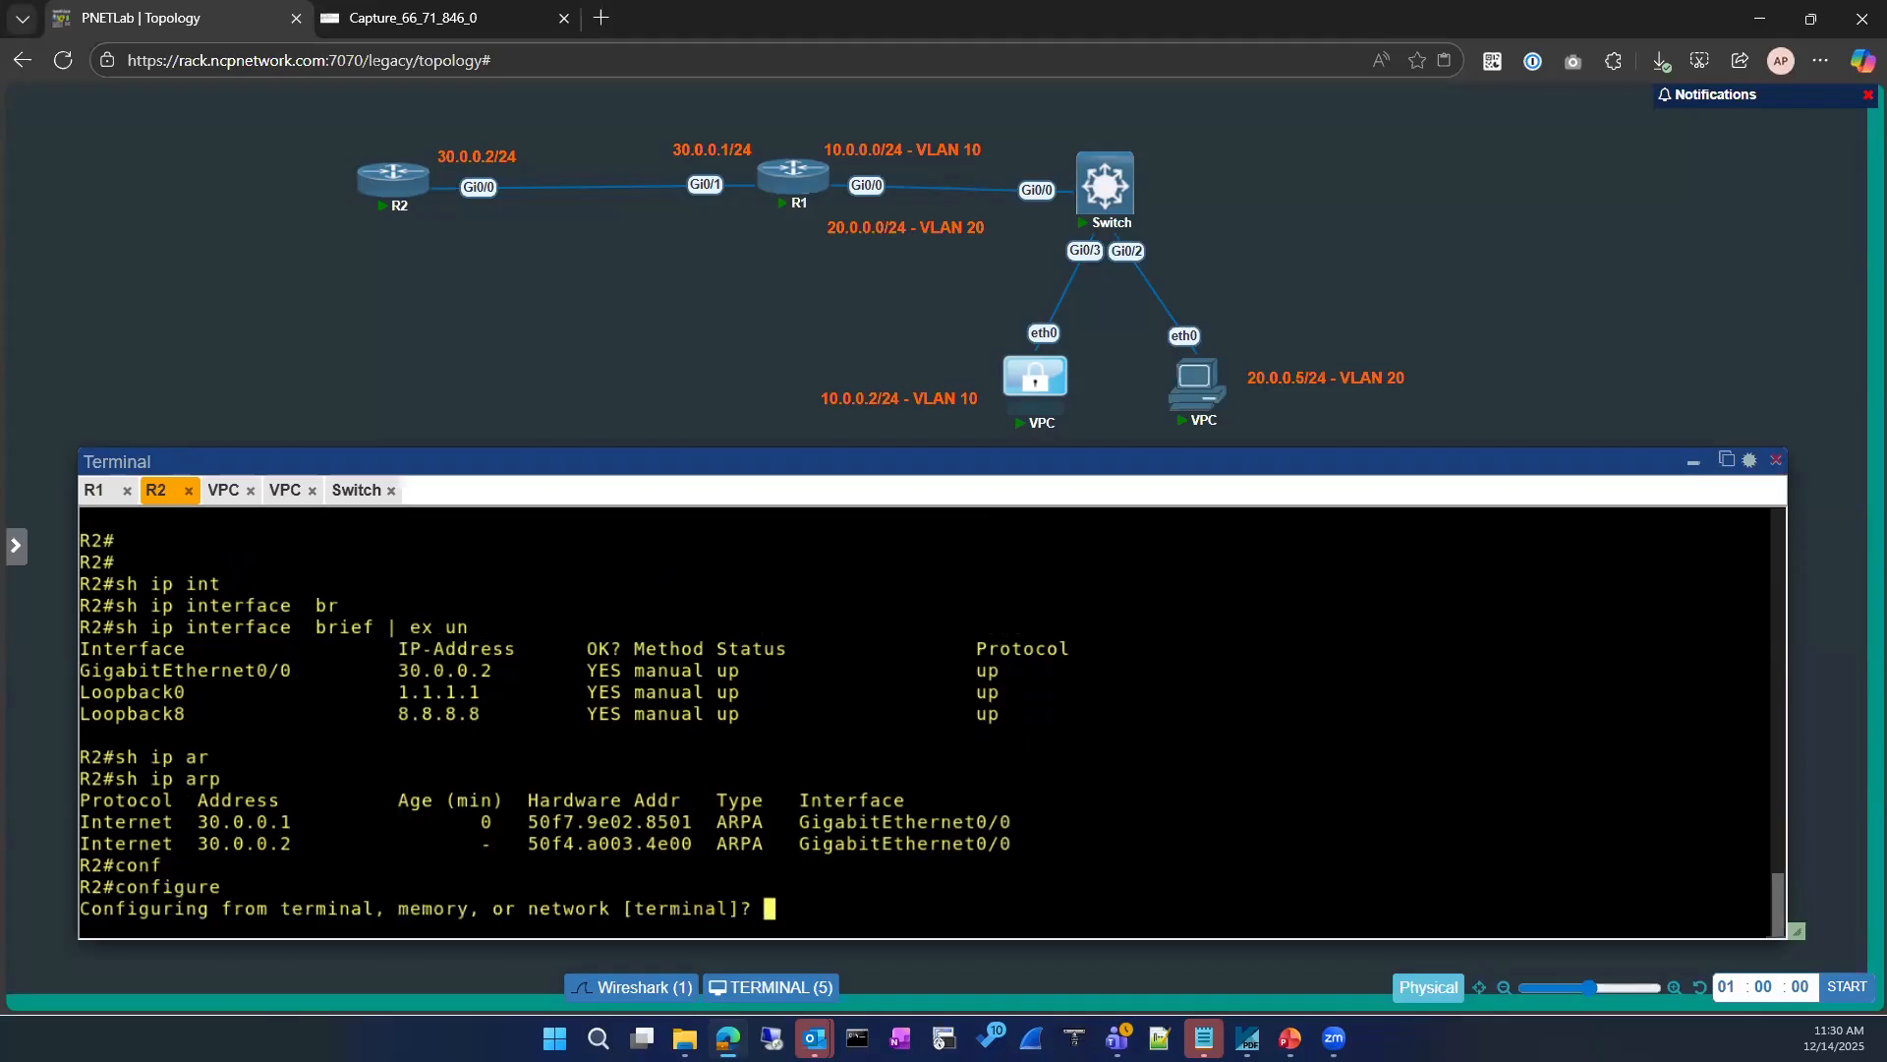
key("Return")
key("Return")
type("int")
key("Tab")
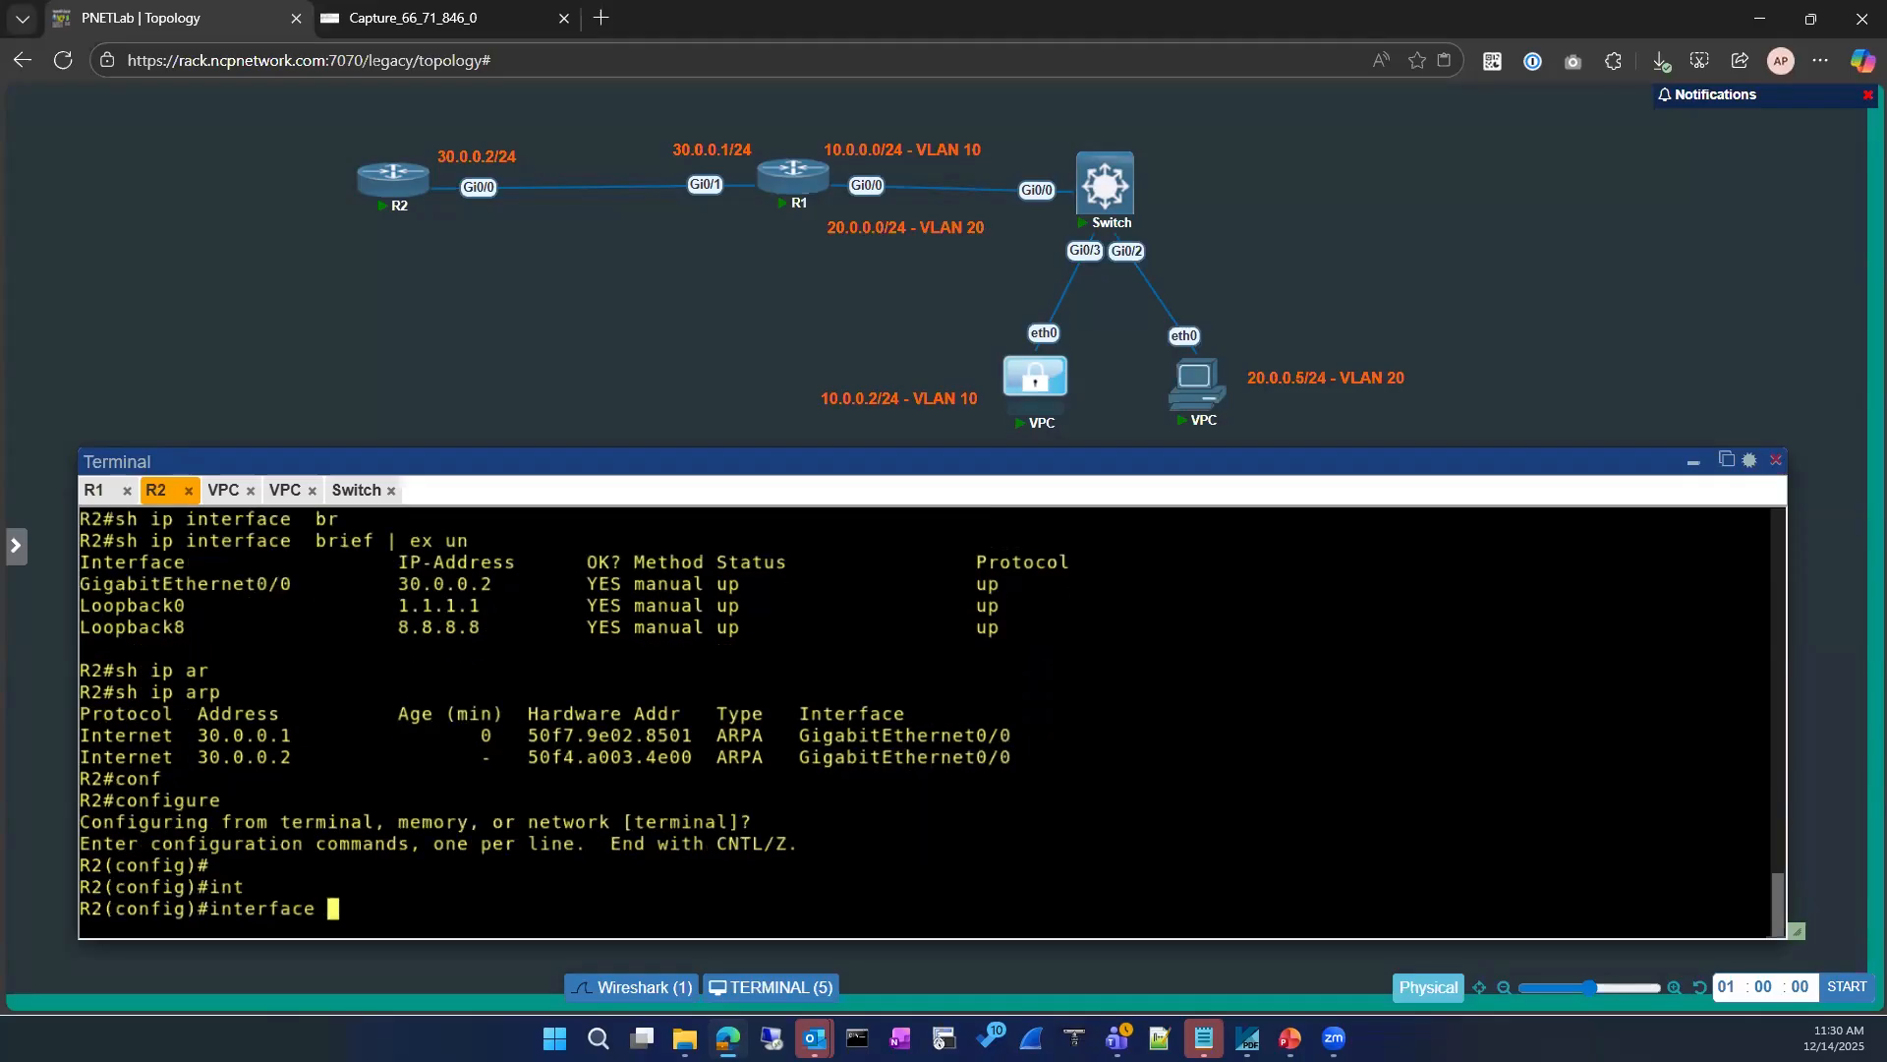
type("gi")
key("Tab")
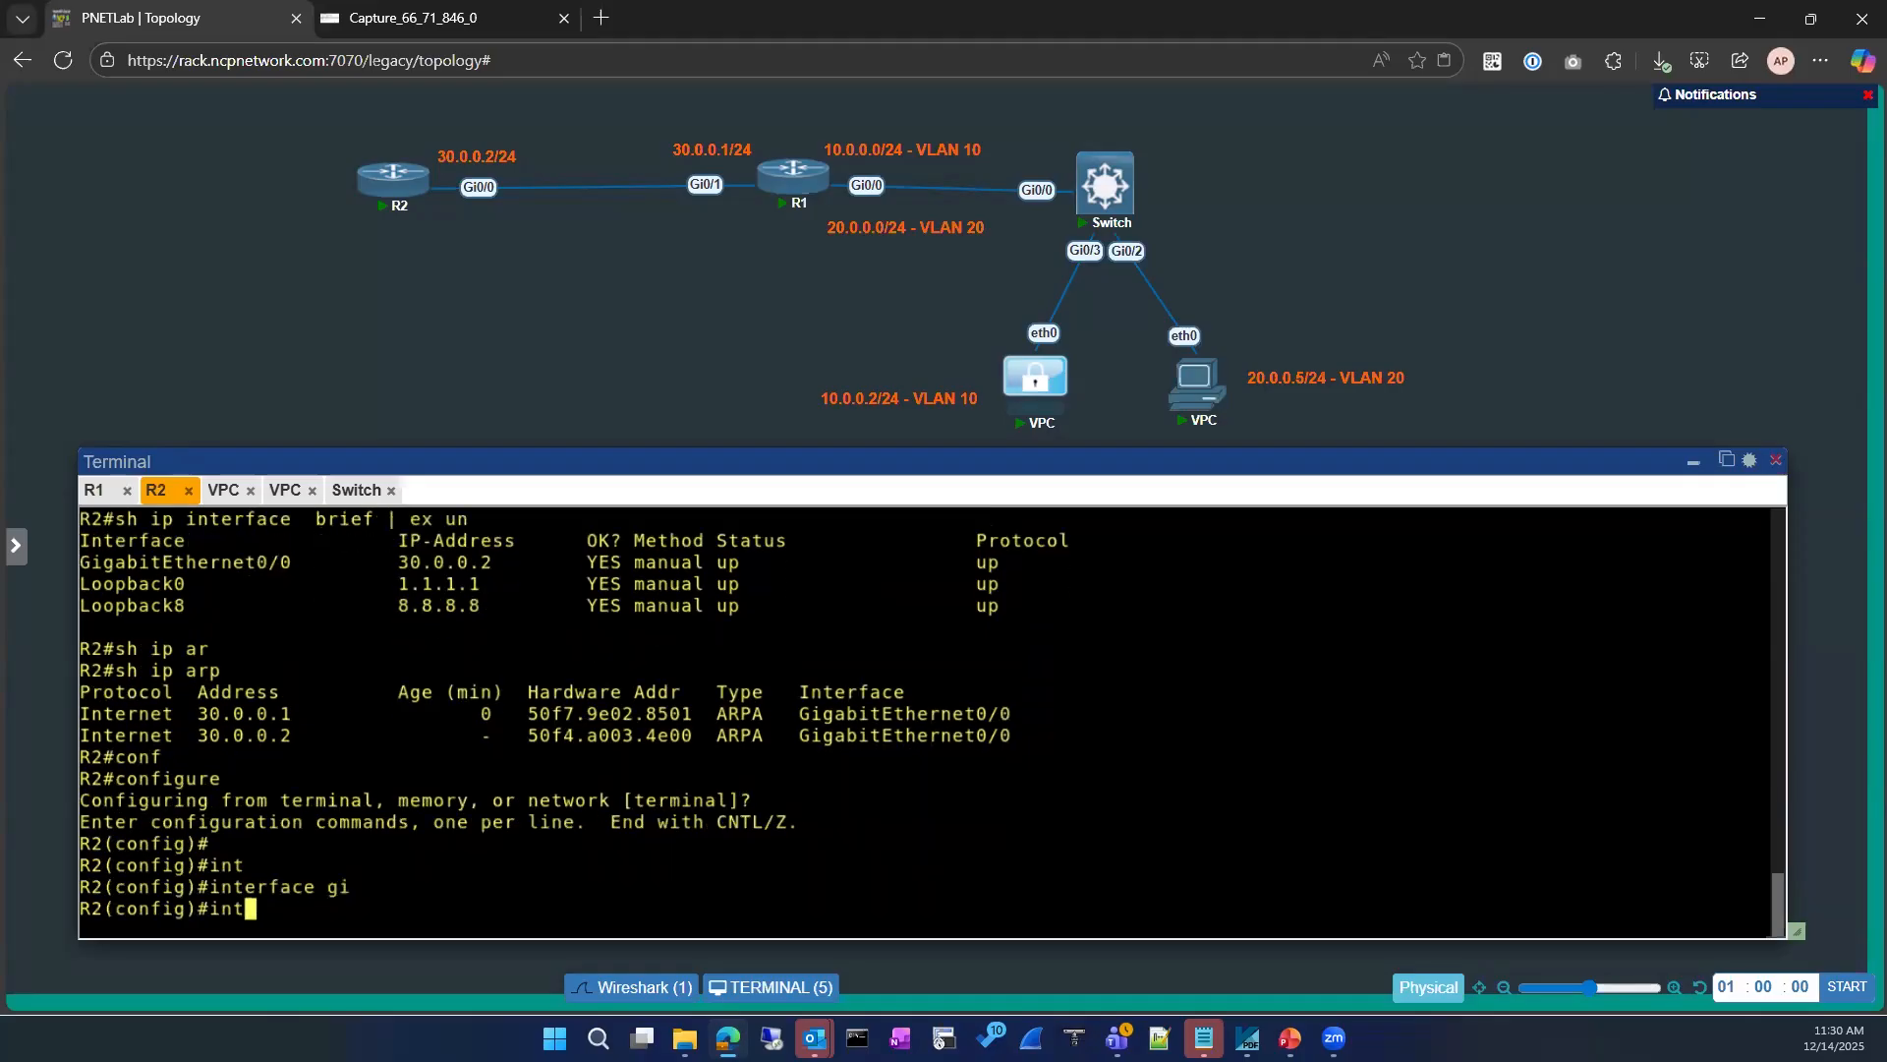
type("0/0")
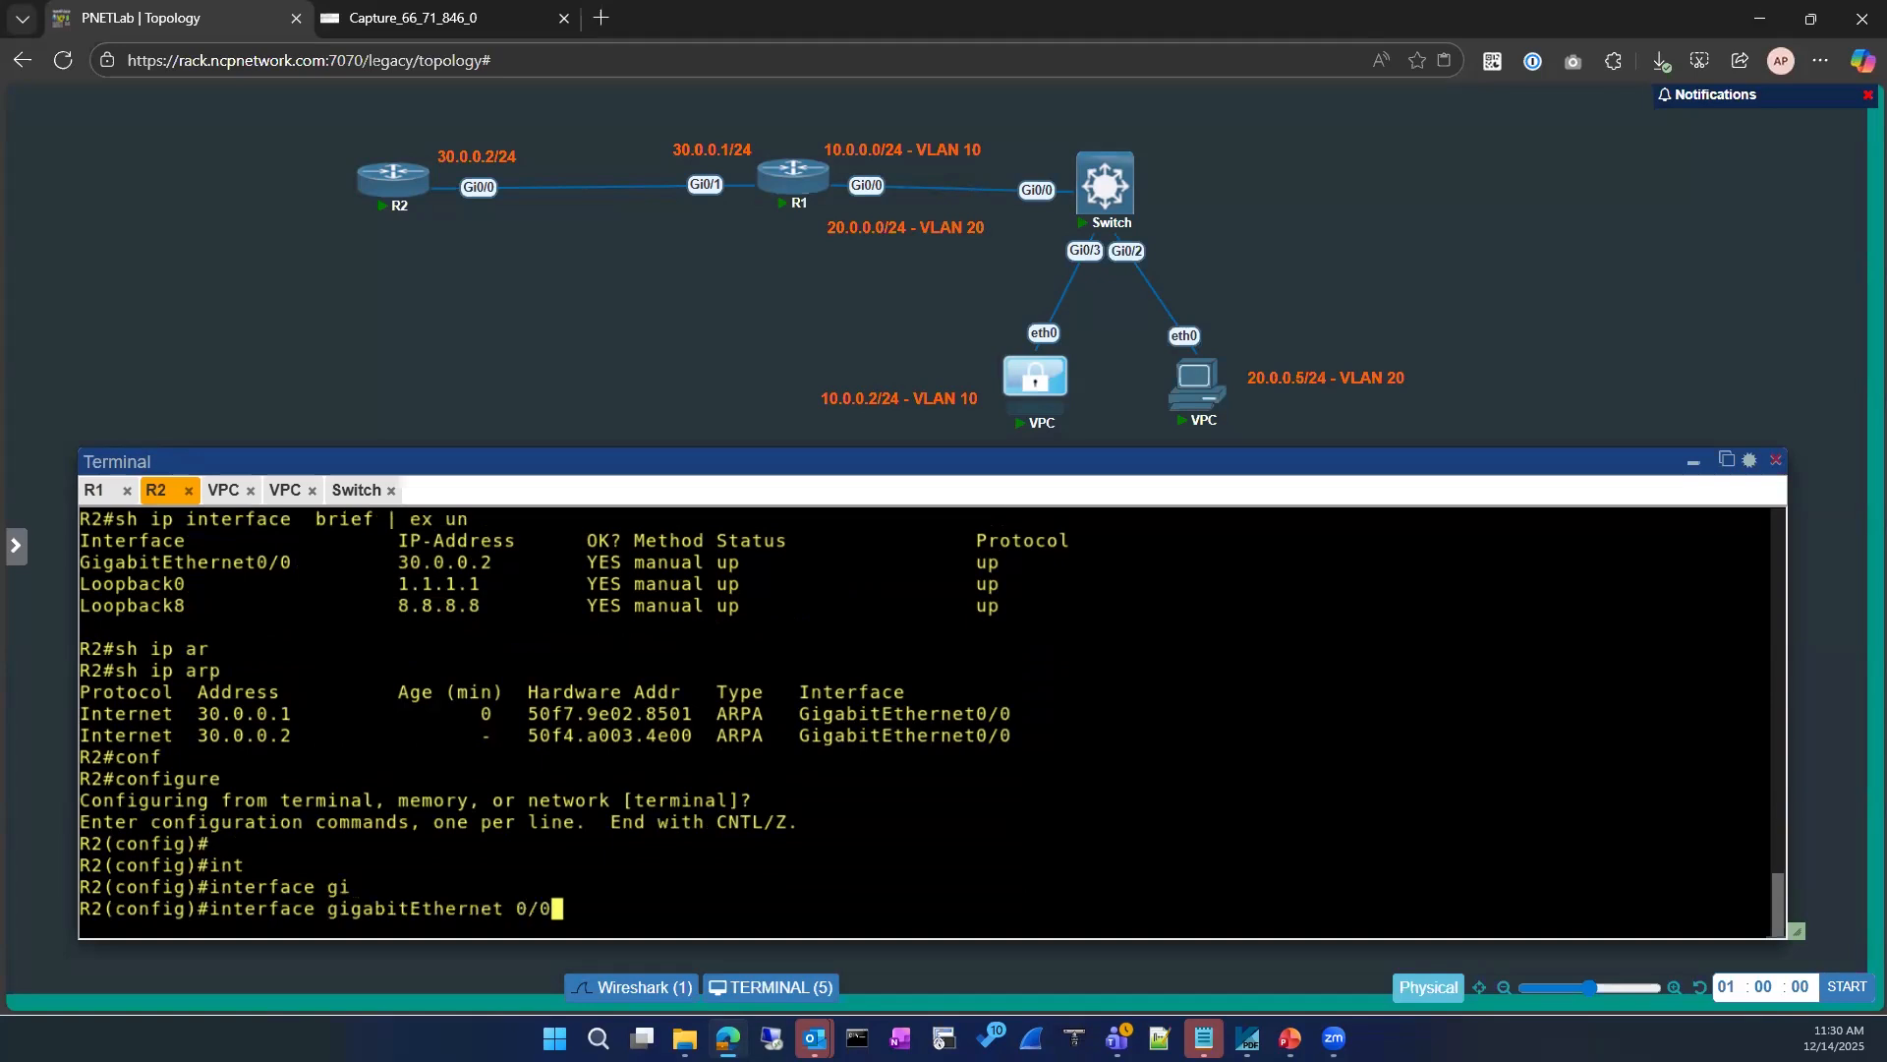
key("Return")
type("no ip pro")
key("Tab")
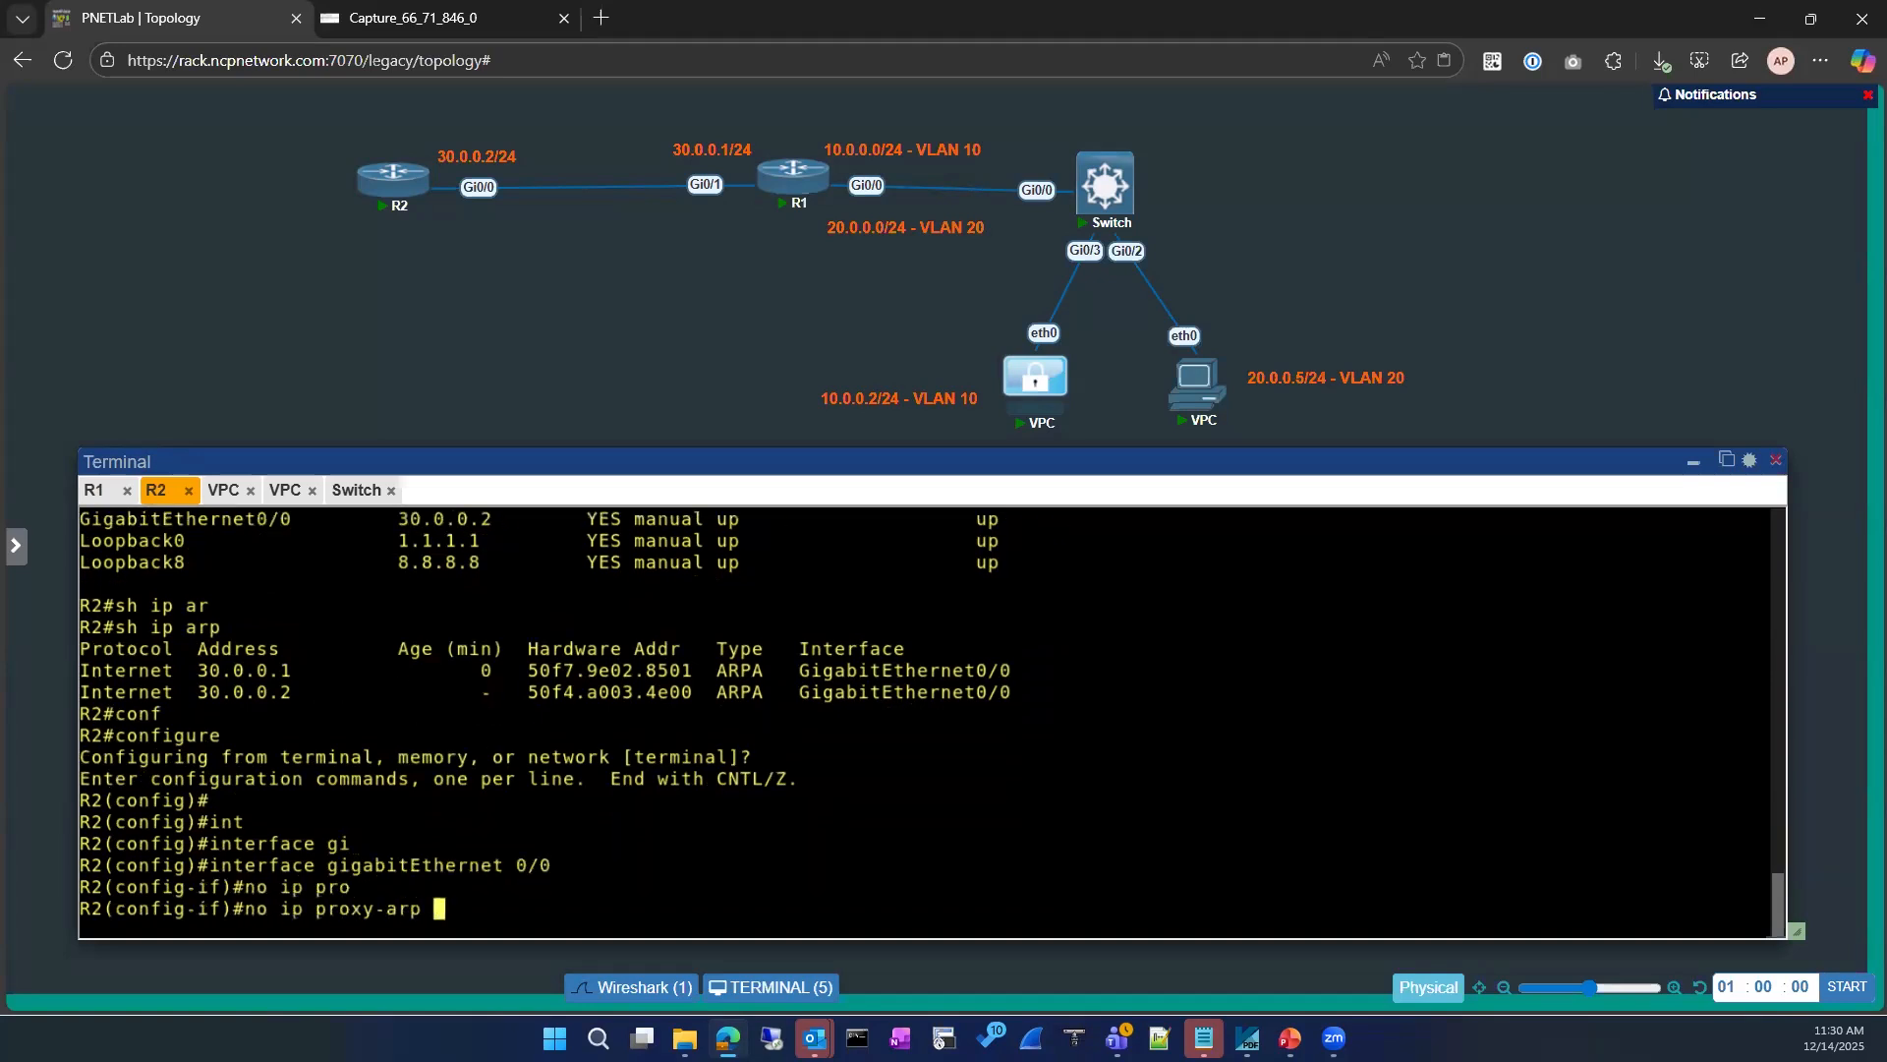
key("Return")
type("exi")
key("Return")
key("Return")
key("Return")
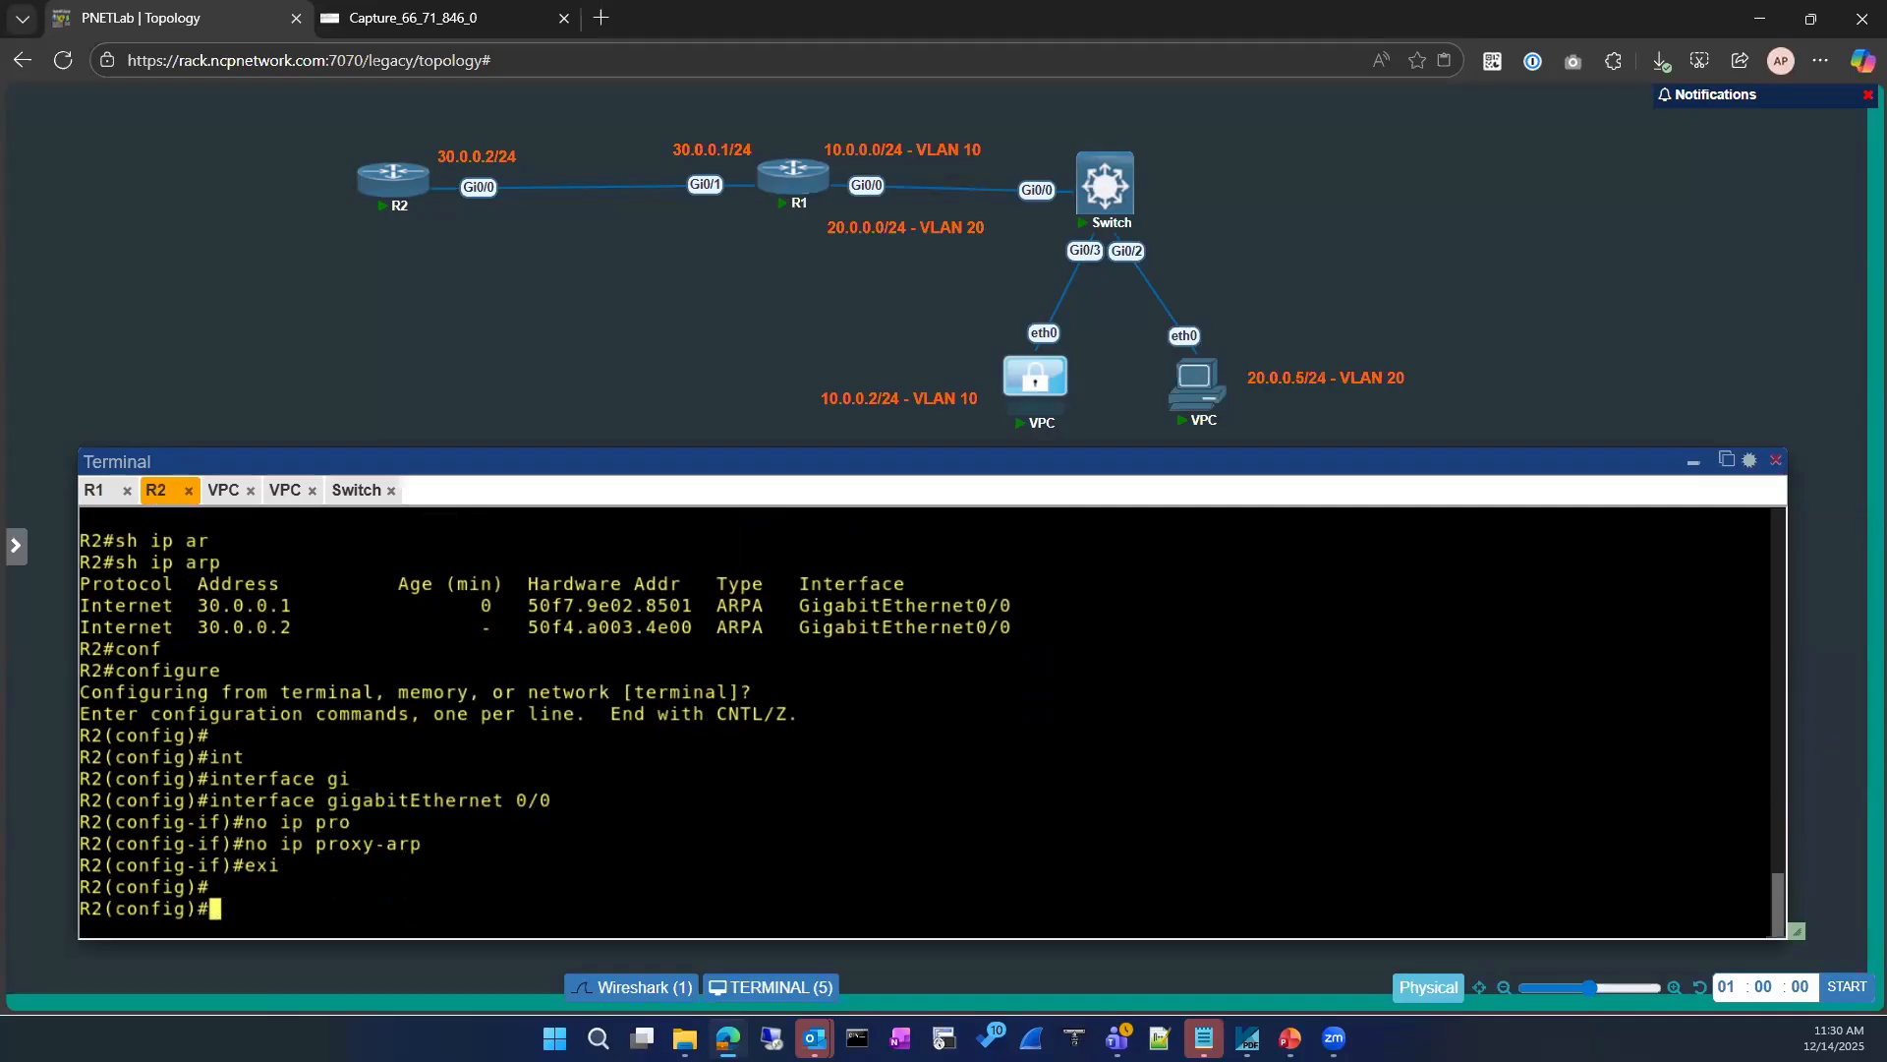
type("exit")
key("Return")
Step: Shut down R2's gigabitEthernet 0/0 interface from its interface configuration
key("Return")
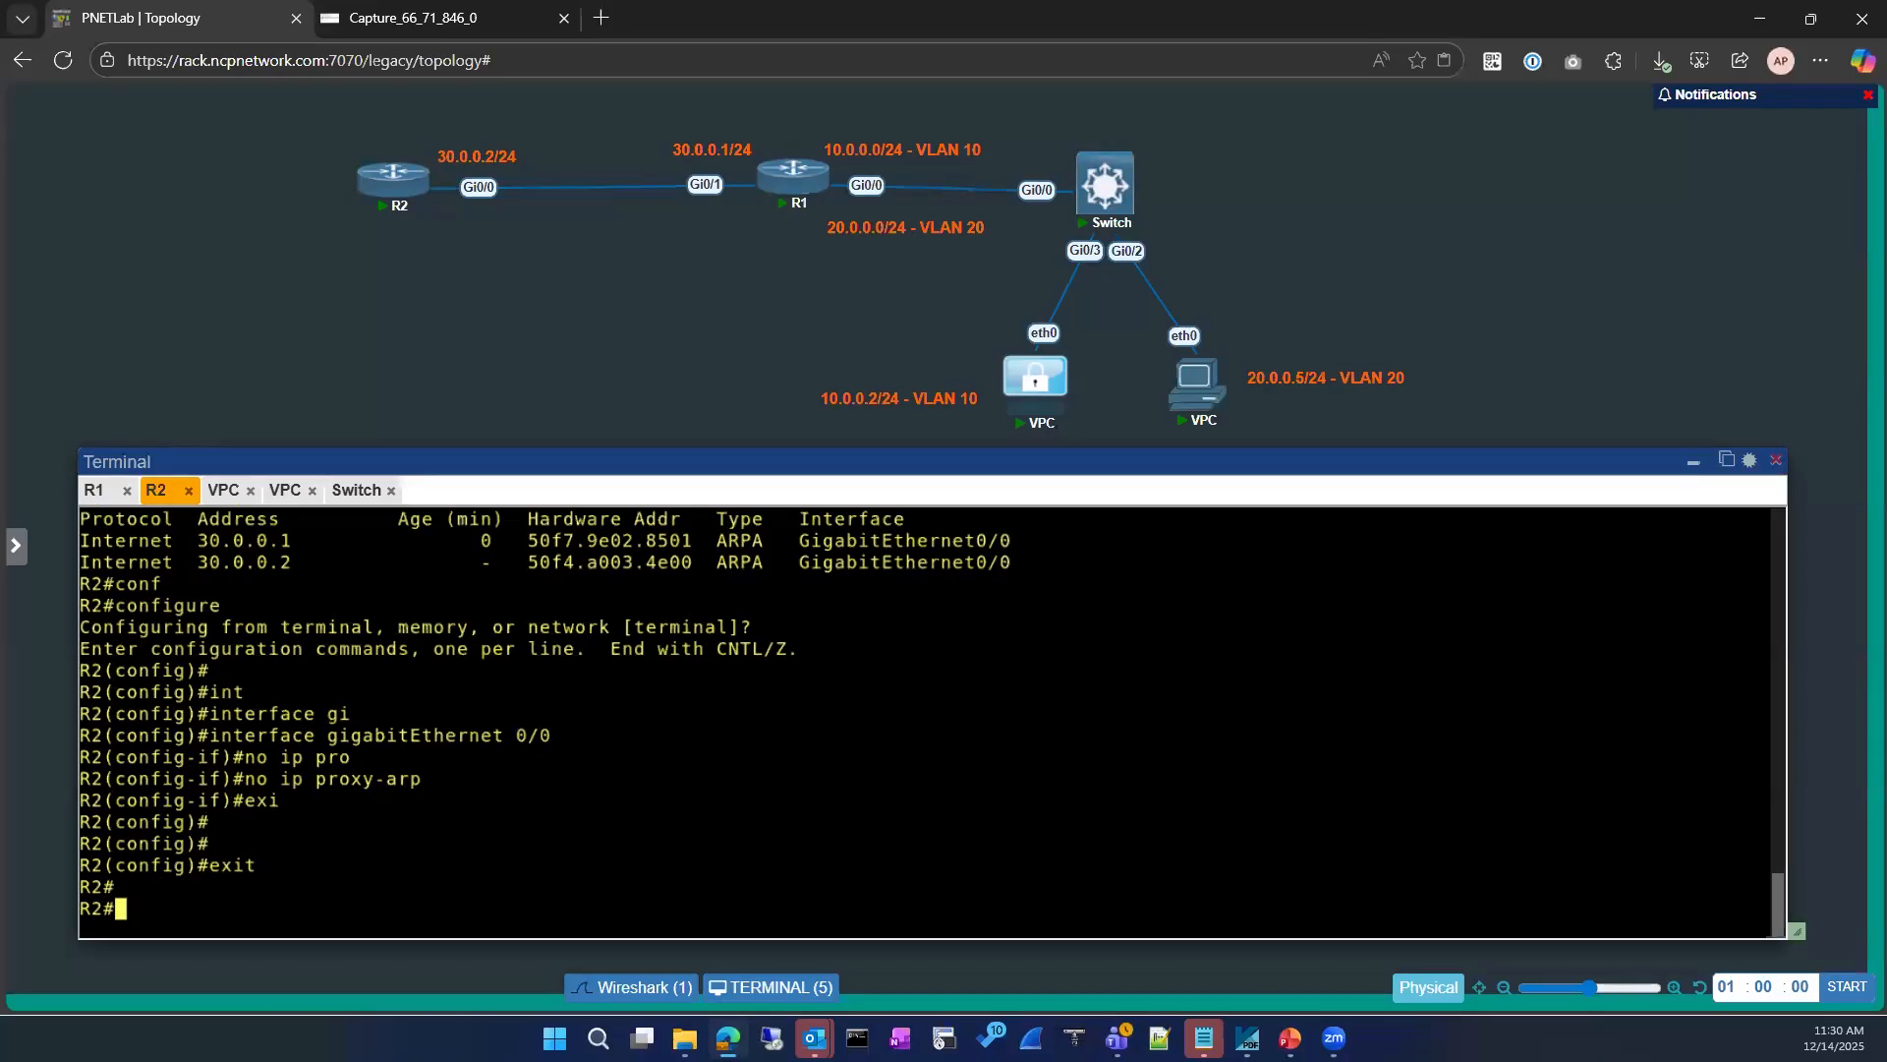
type("conf")
key("Tab")
key("Return")
type("int")
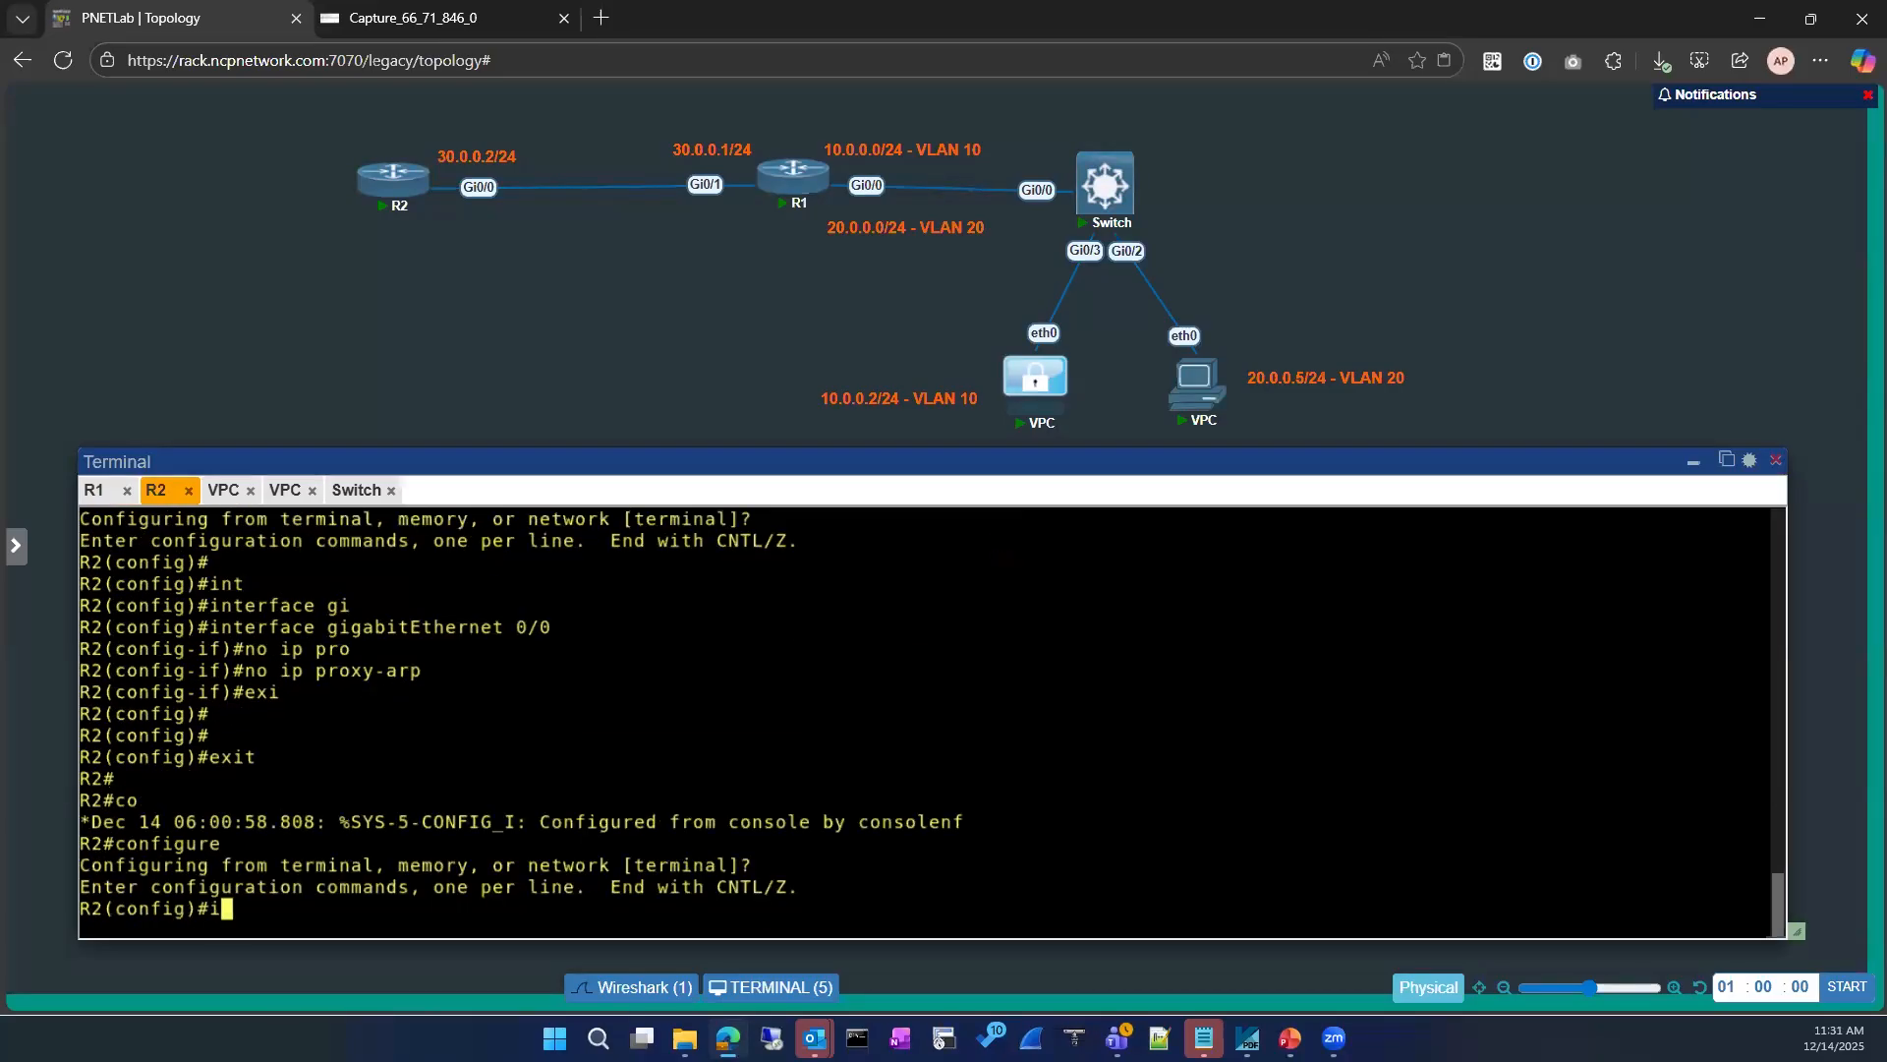
key("Tab")
type("erface gi")
key("Tab")
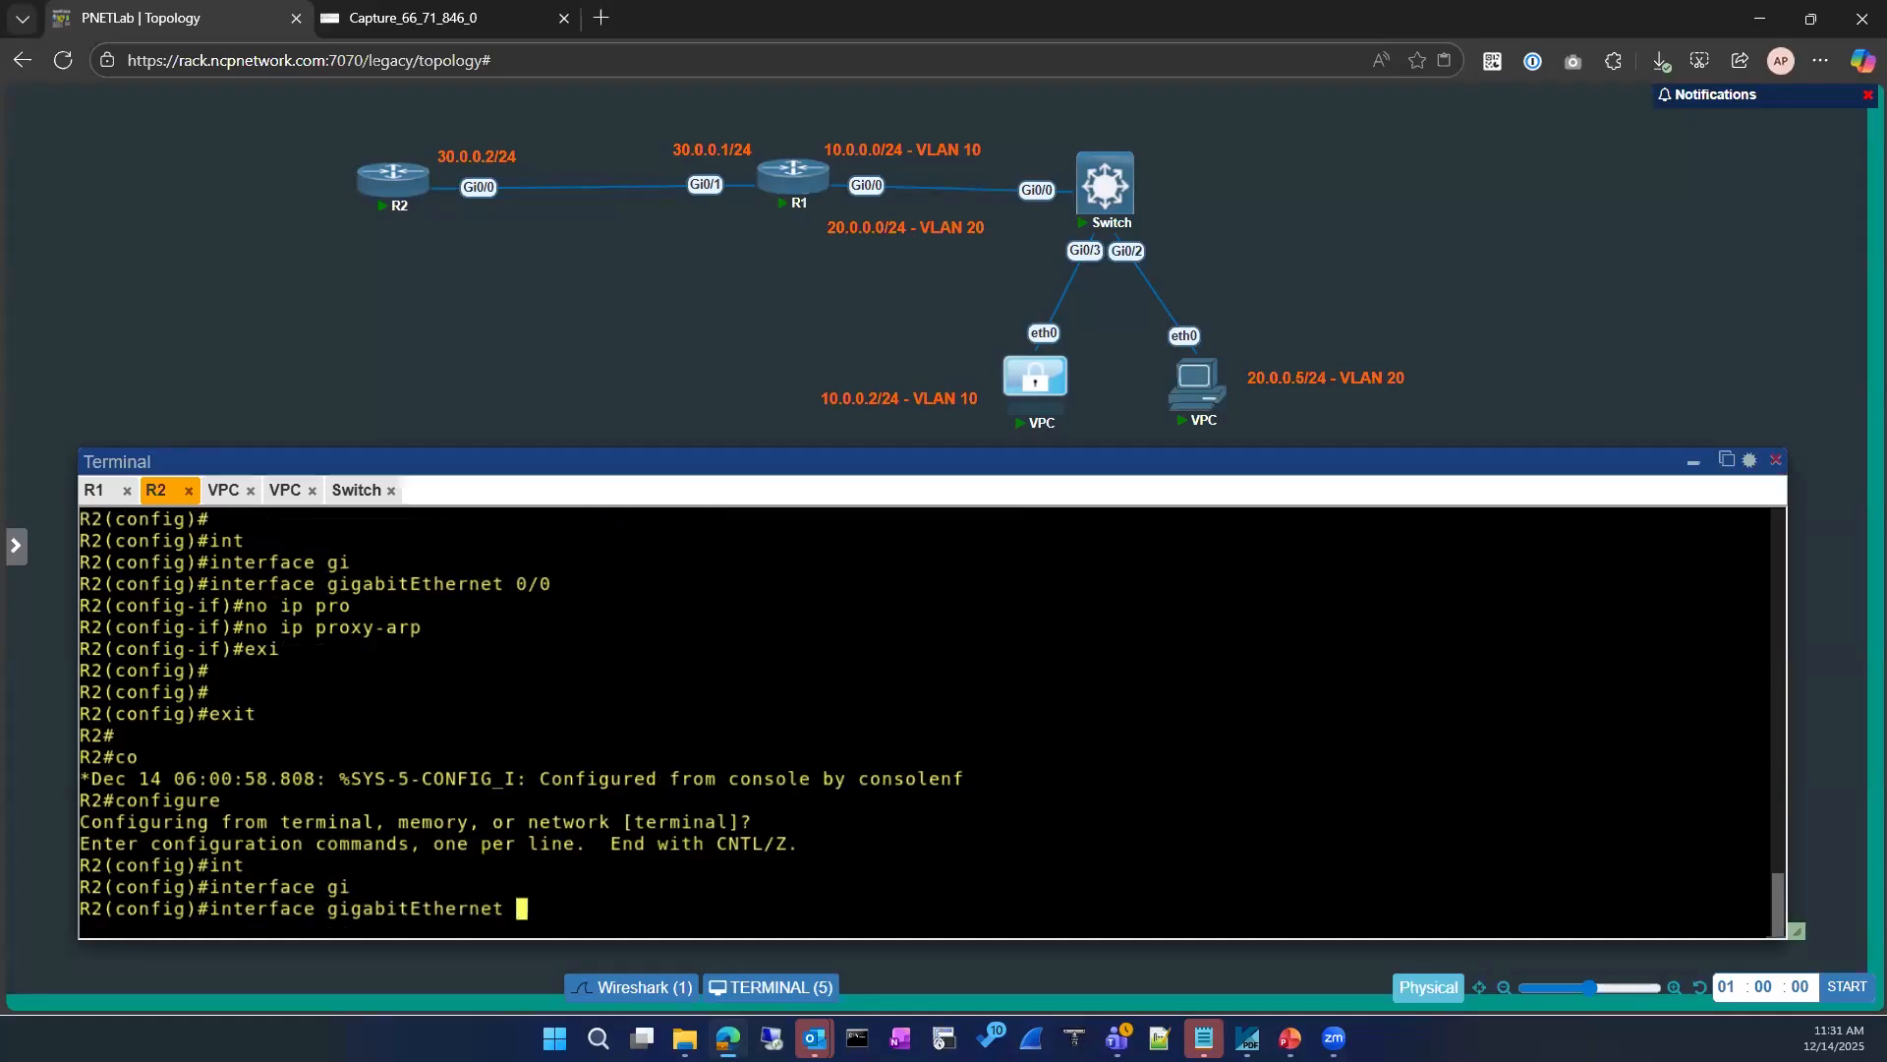
type("0/0")
key("Return")
type("sh")
key("Return")
Step: Re-enable R2's gigabitEthernet 0/0 interface and return to privileged mode
type("no sh")
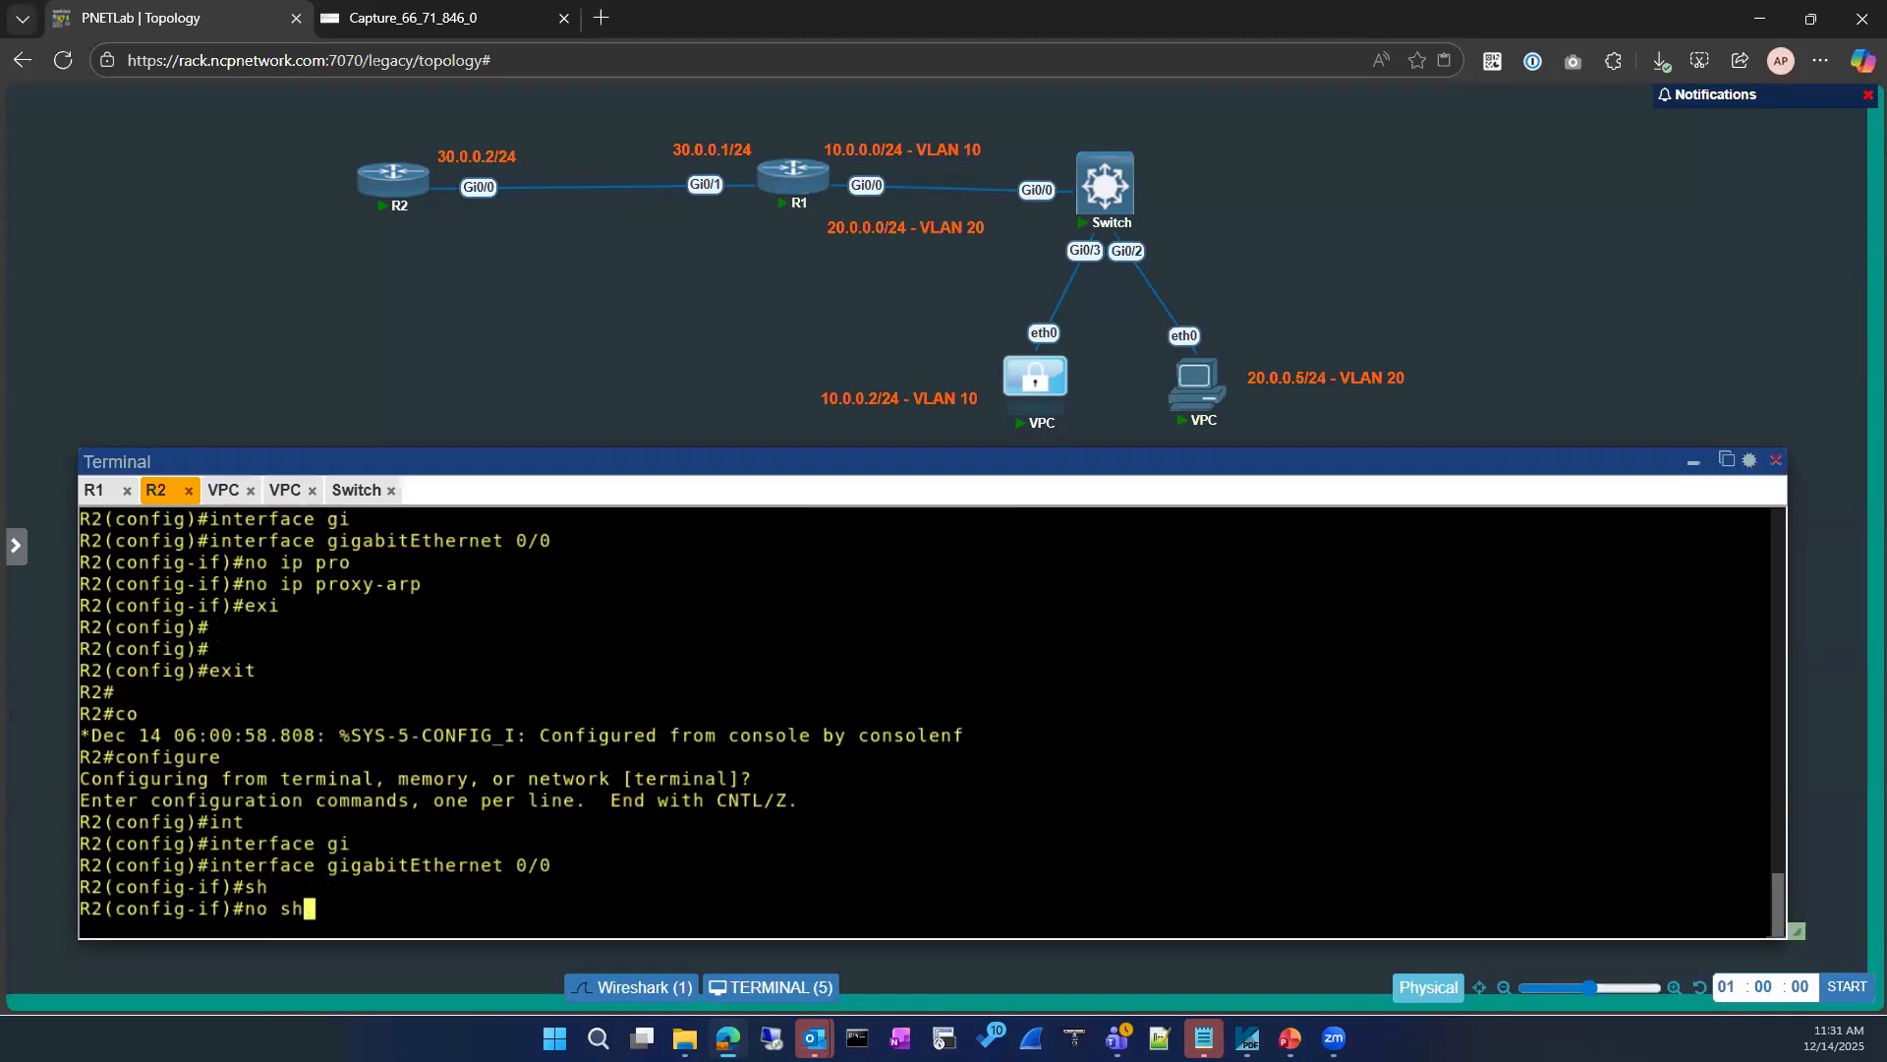
key("Return")
type("exit")
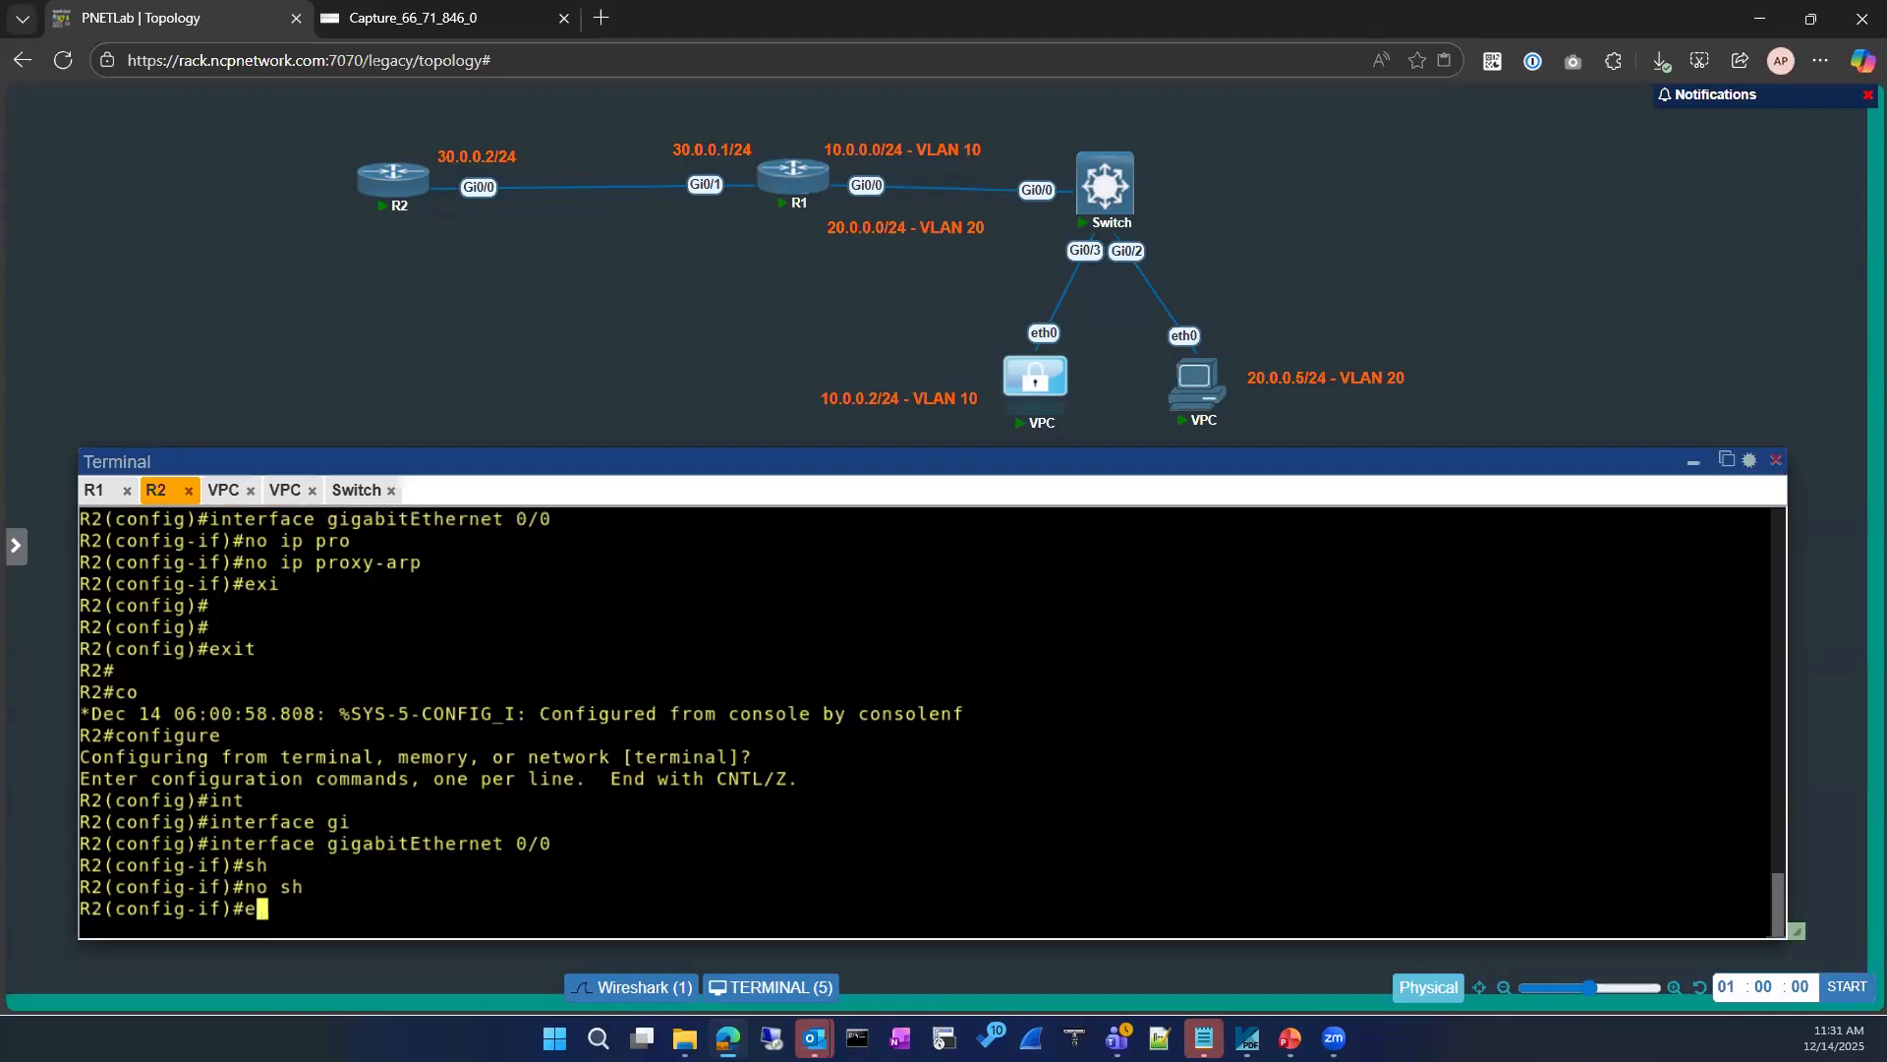
key("Return")
type("ex")
key("BackSpace")
key("BackSpace")
type("exit")
key("Return")
key("Return")
key("Return")
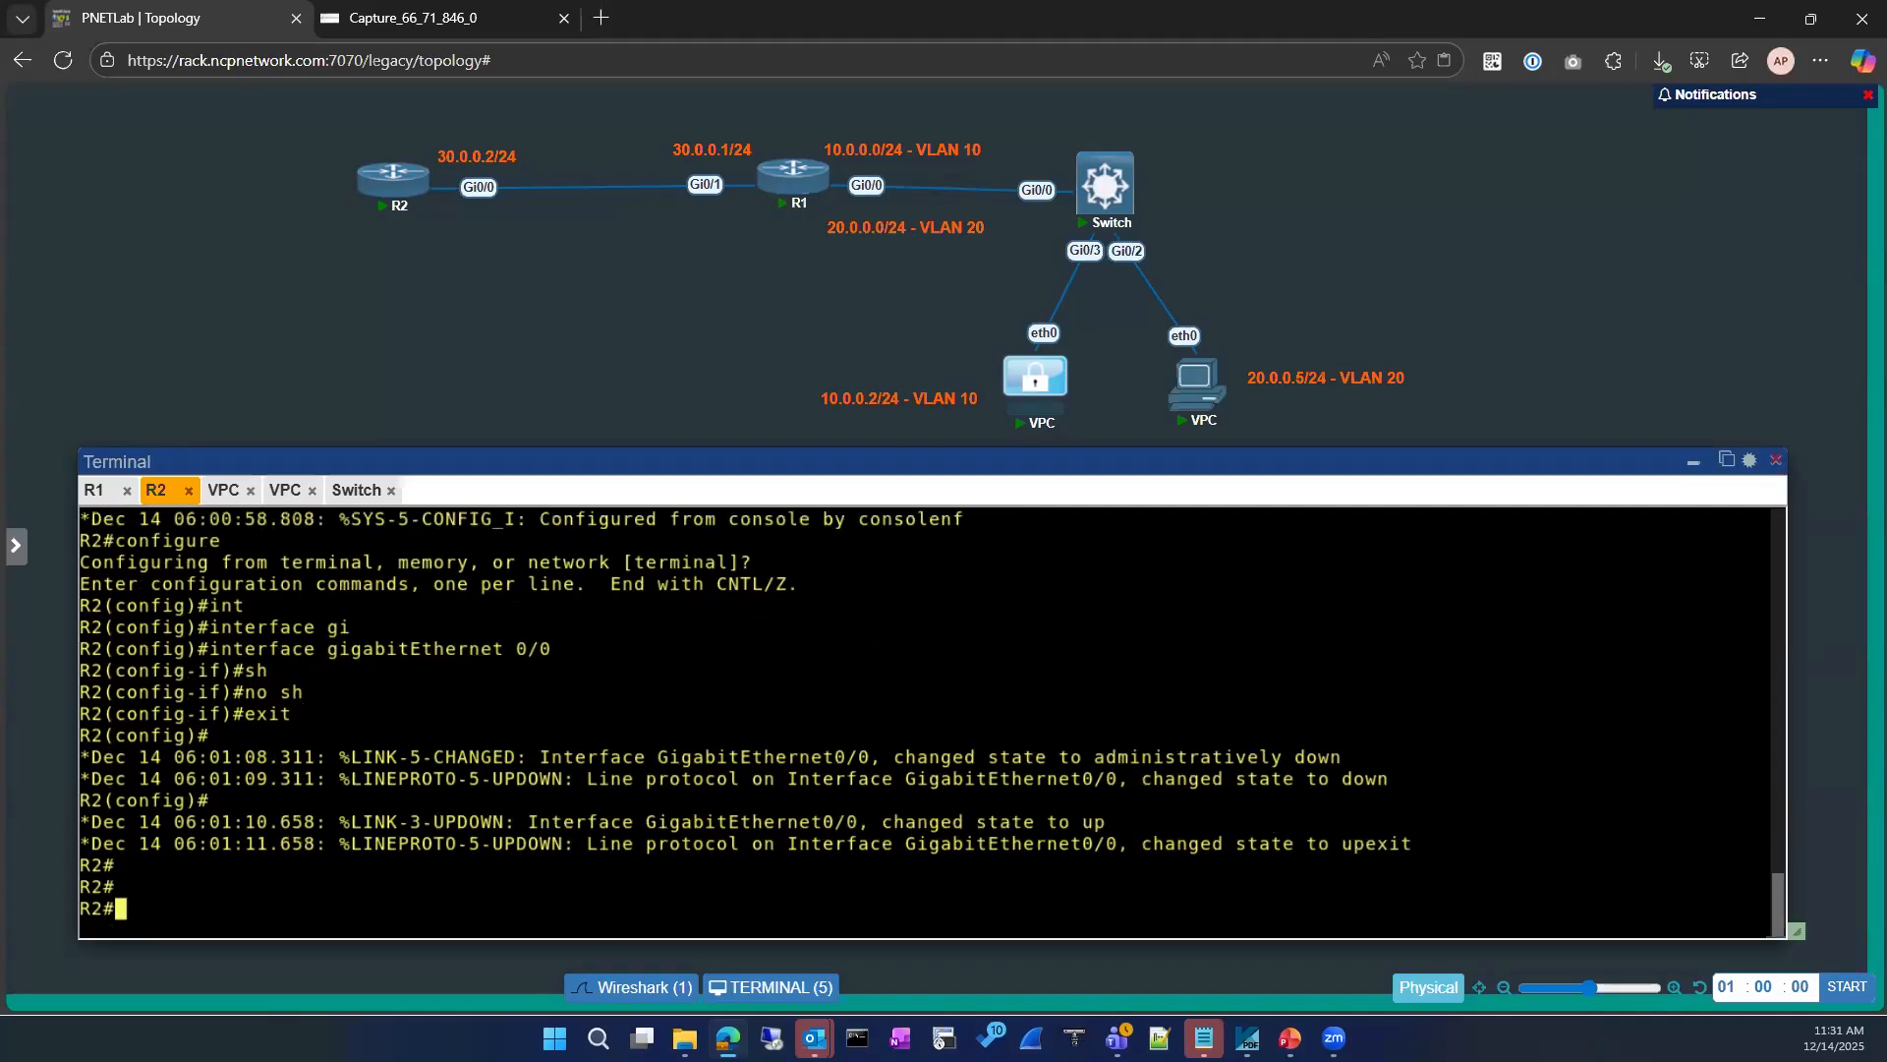
key("Return")
key("Return")
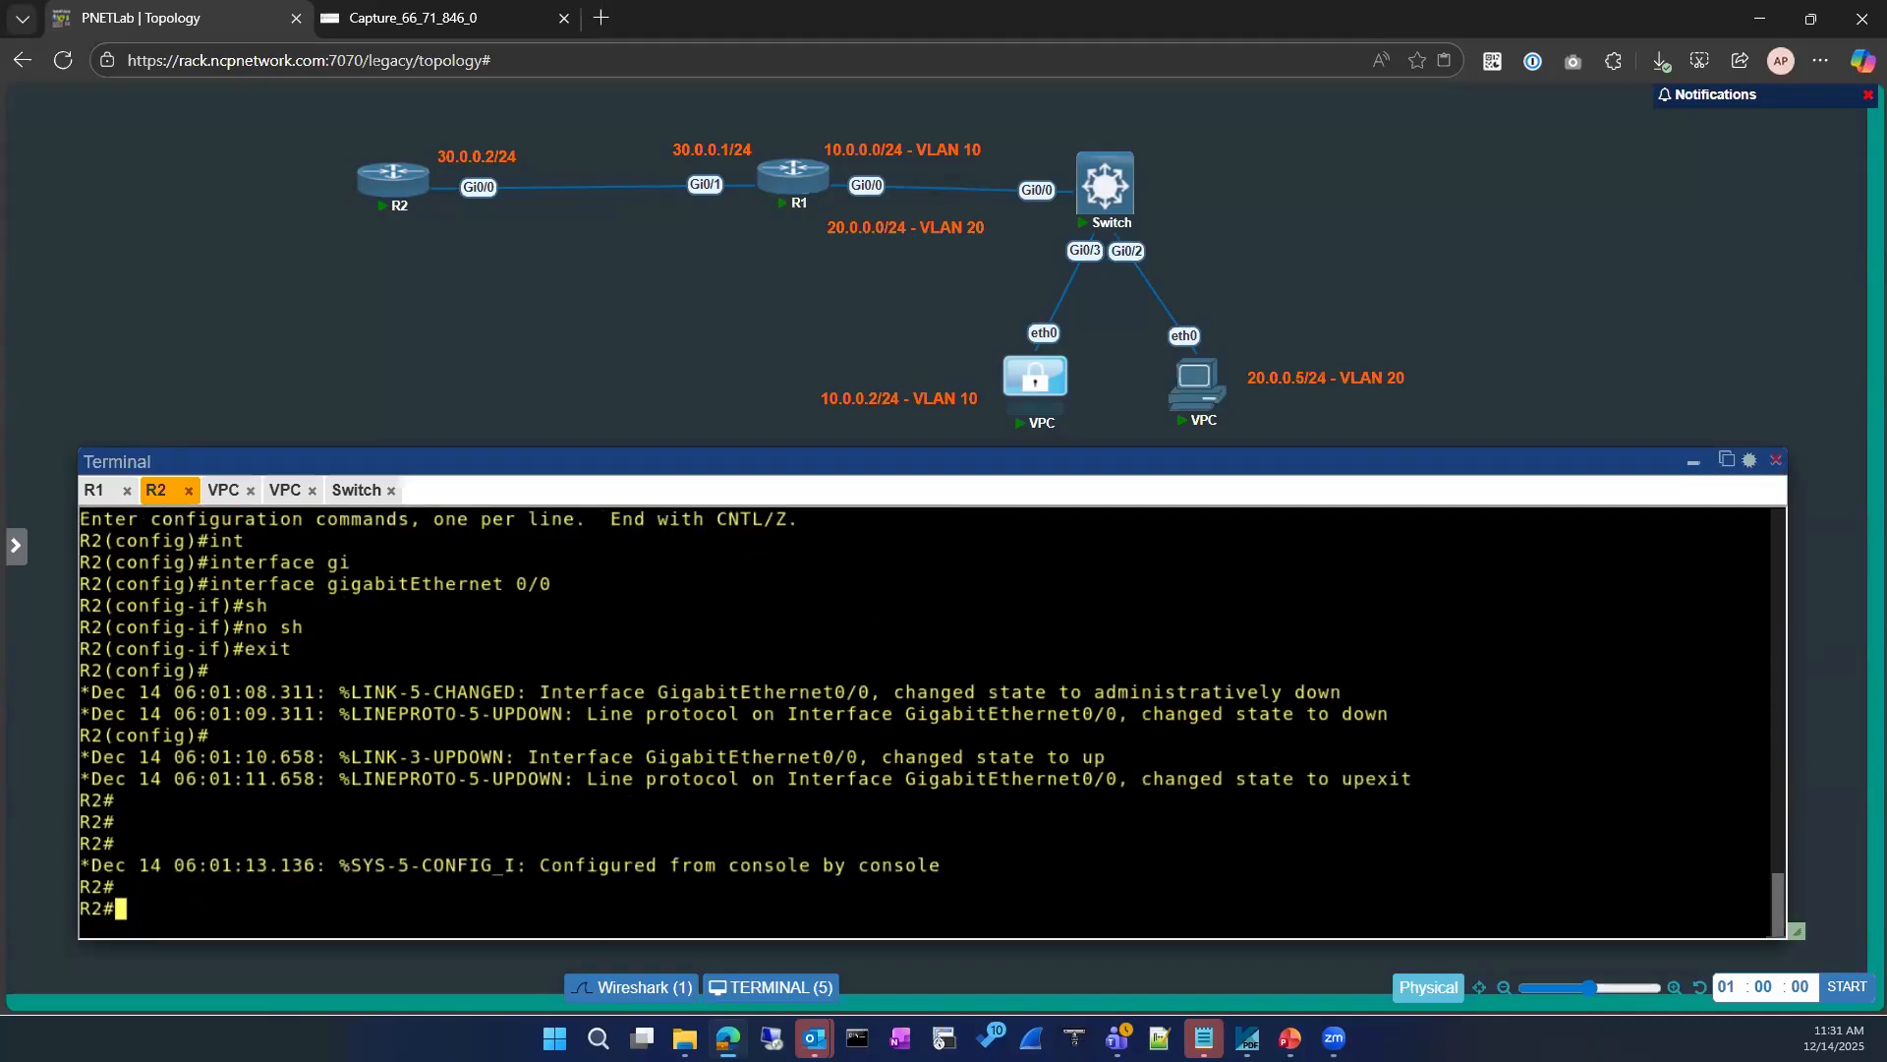
Step: Display R2's ARP table after restarting its interface
type("sh ip ar")
key("Tab")
key("Return")
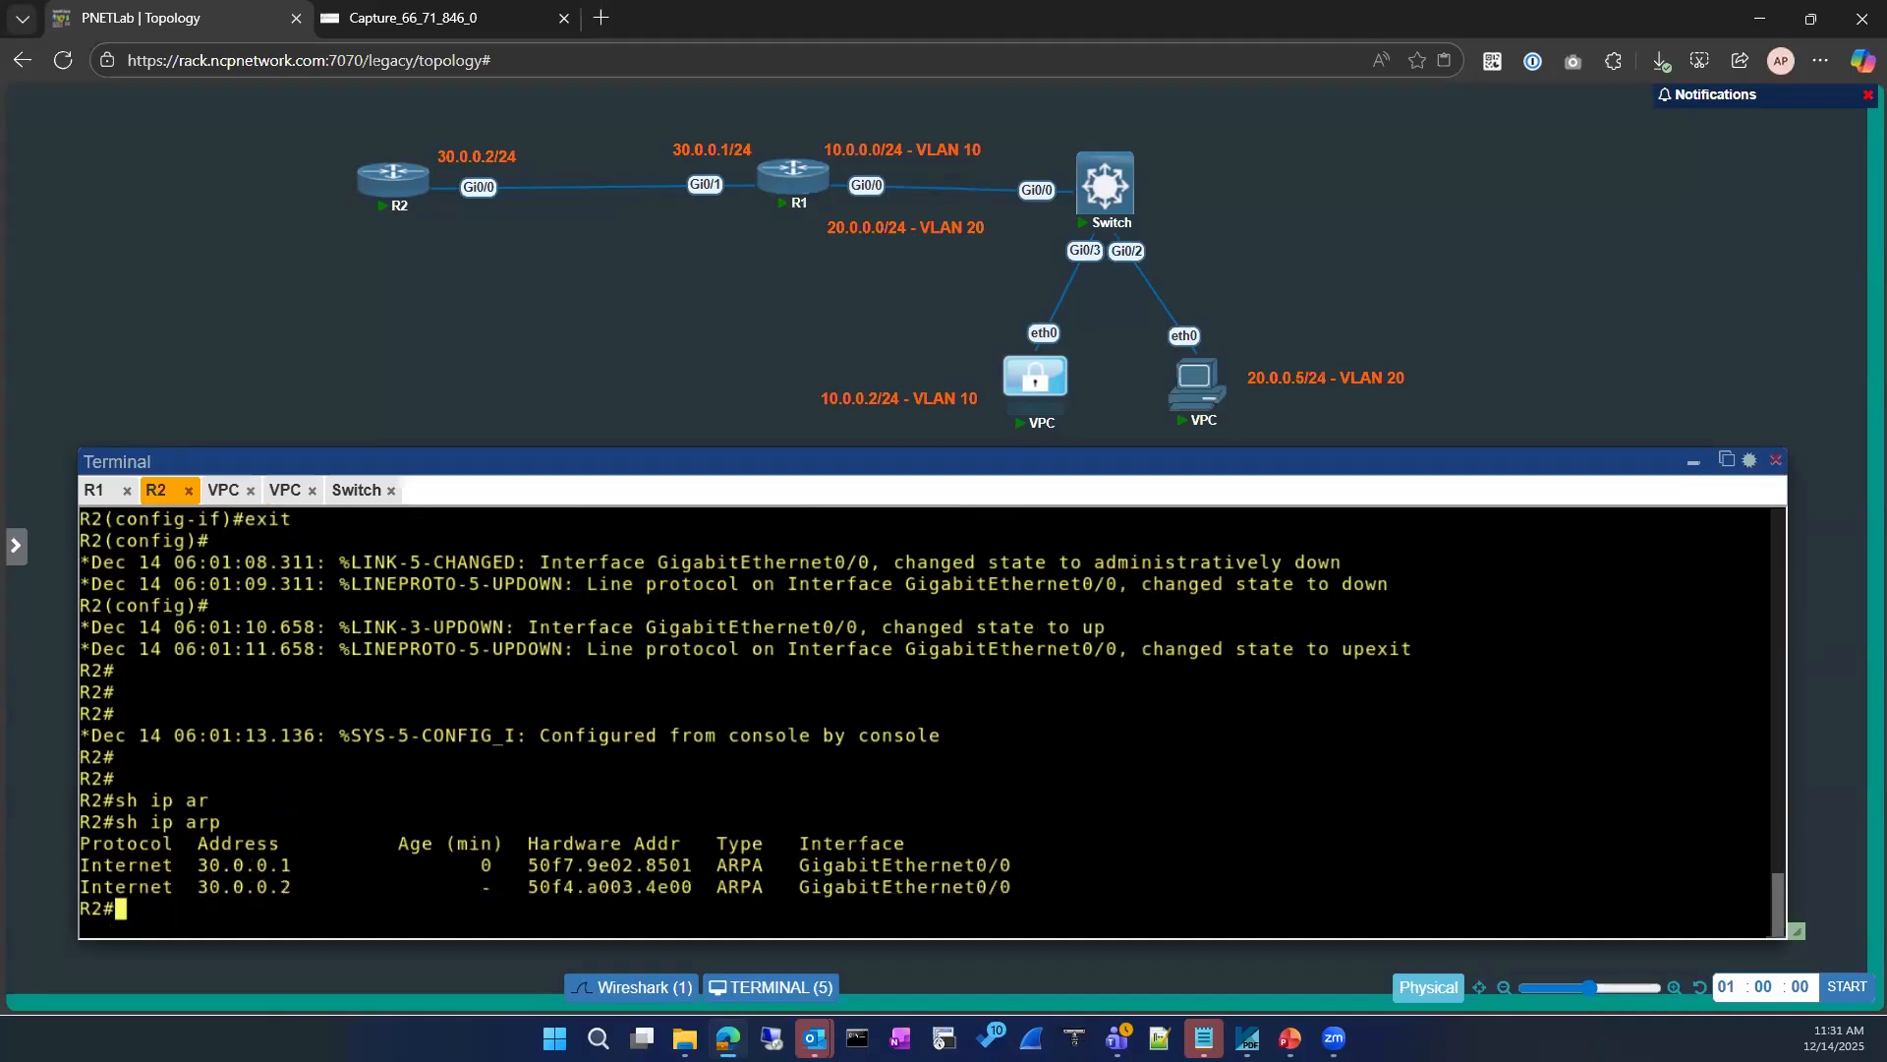
Step: Ping 1.1.1.1 from R1 and display R1's ARP table
left_click(99, 491)
key("Up")
key("Return")
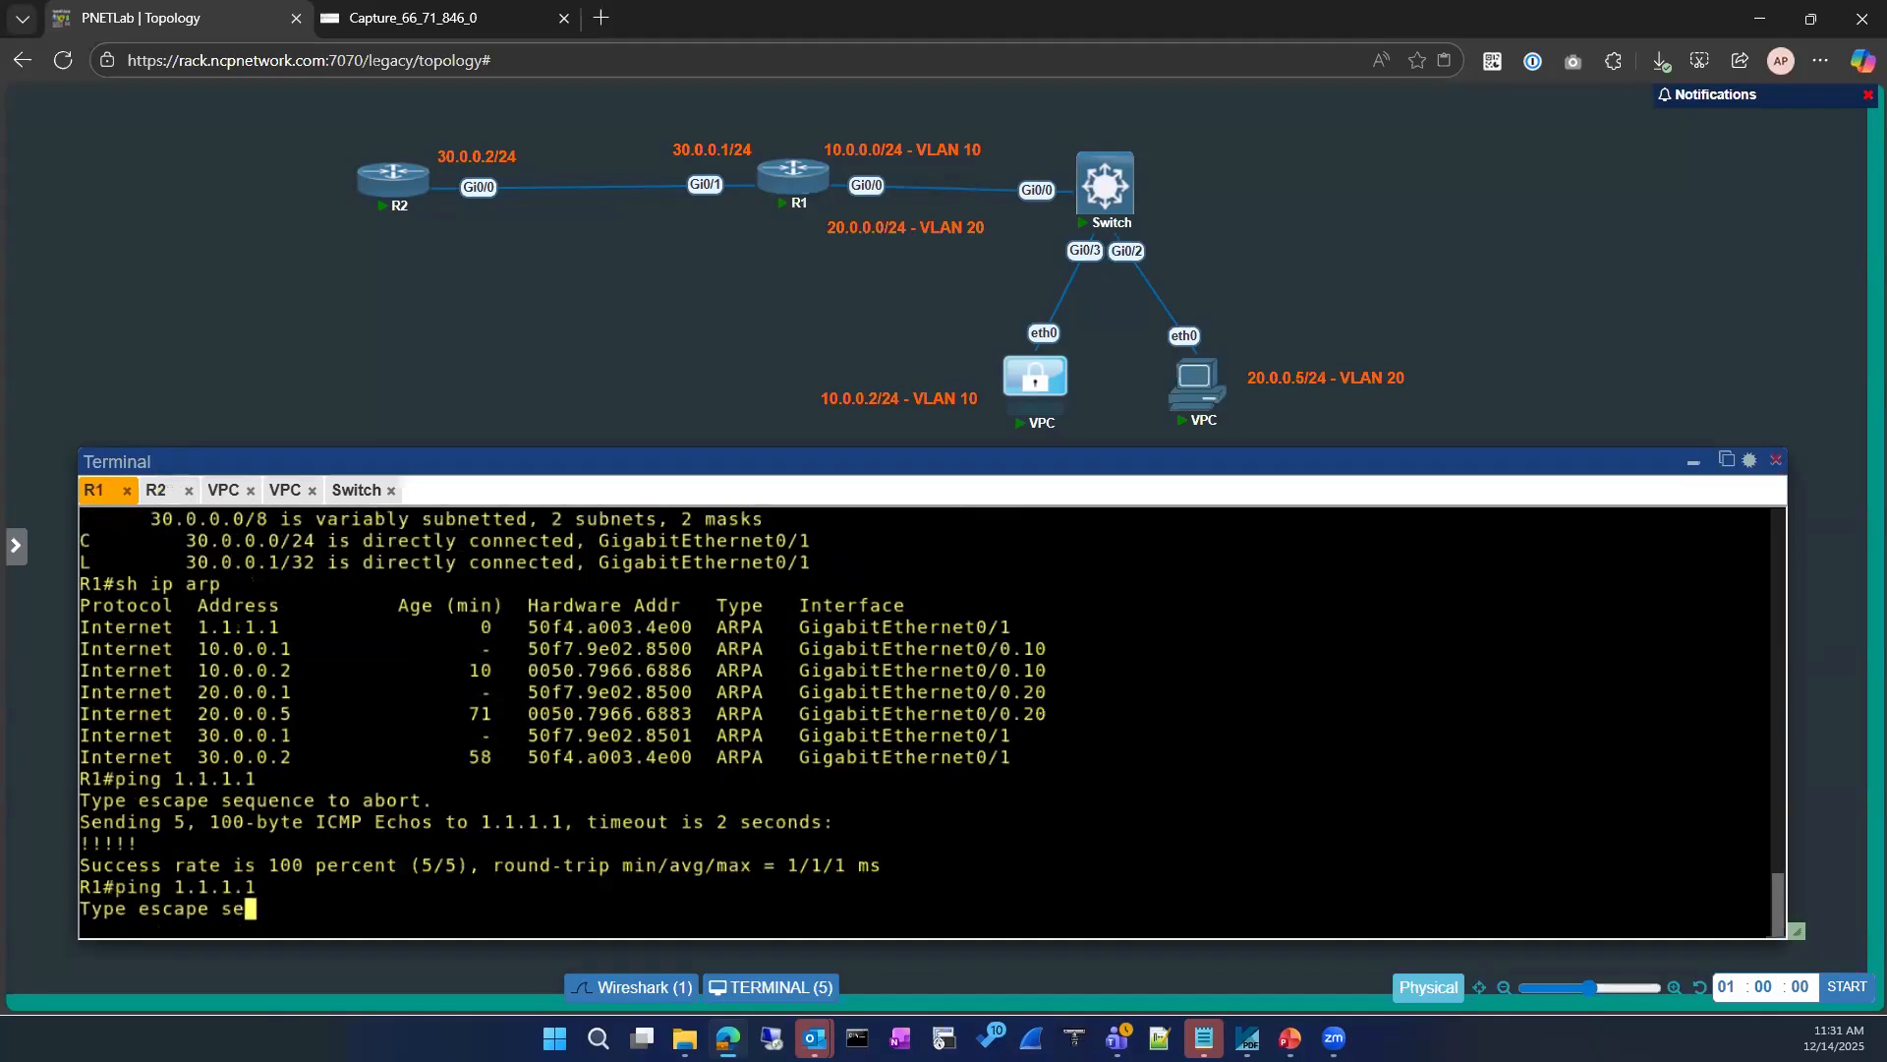
key("Up")
key("Up")
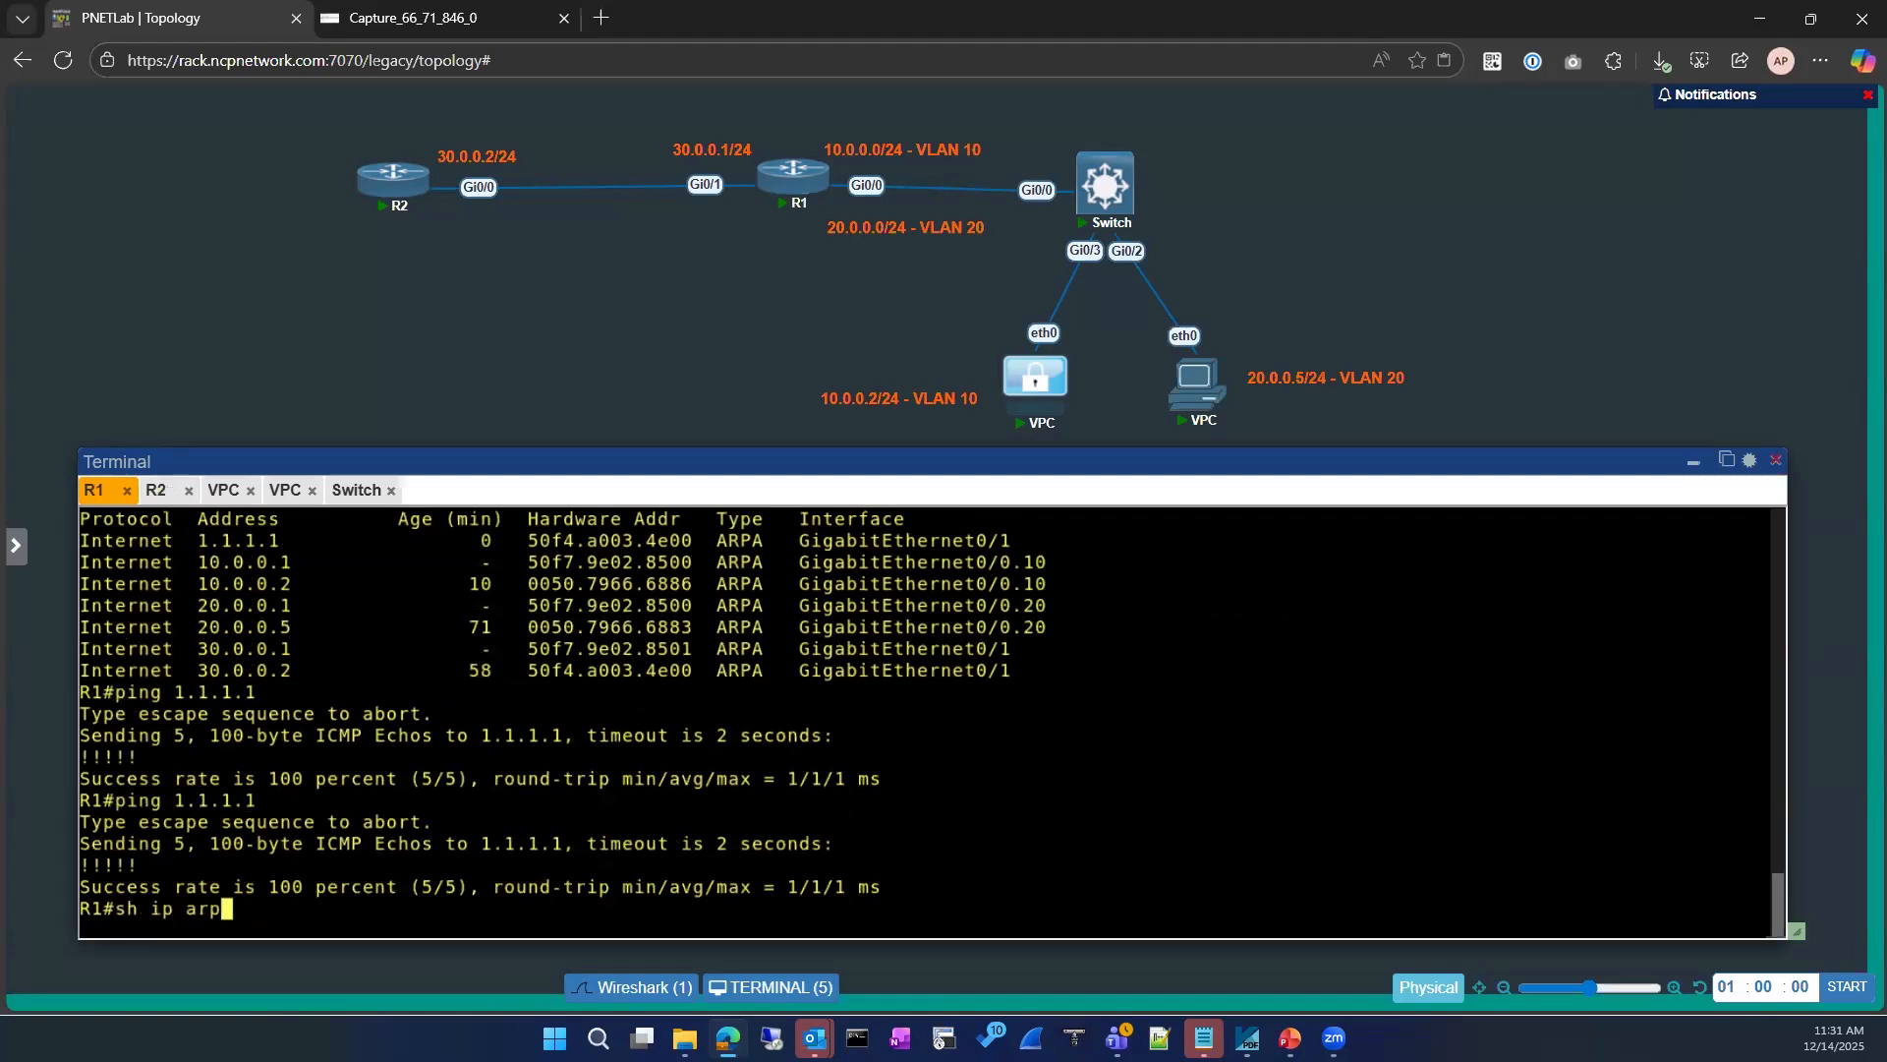
key("Return")
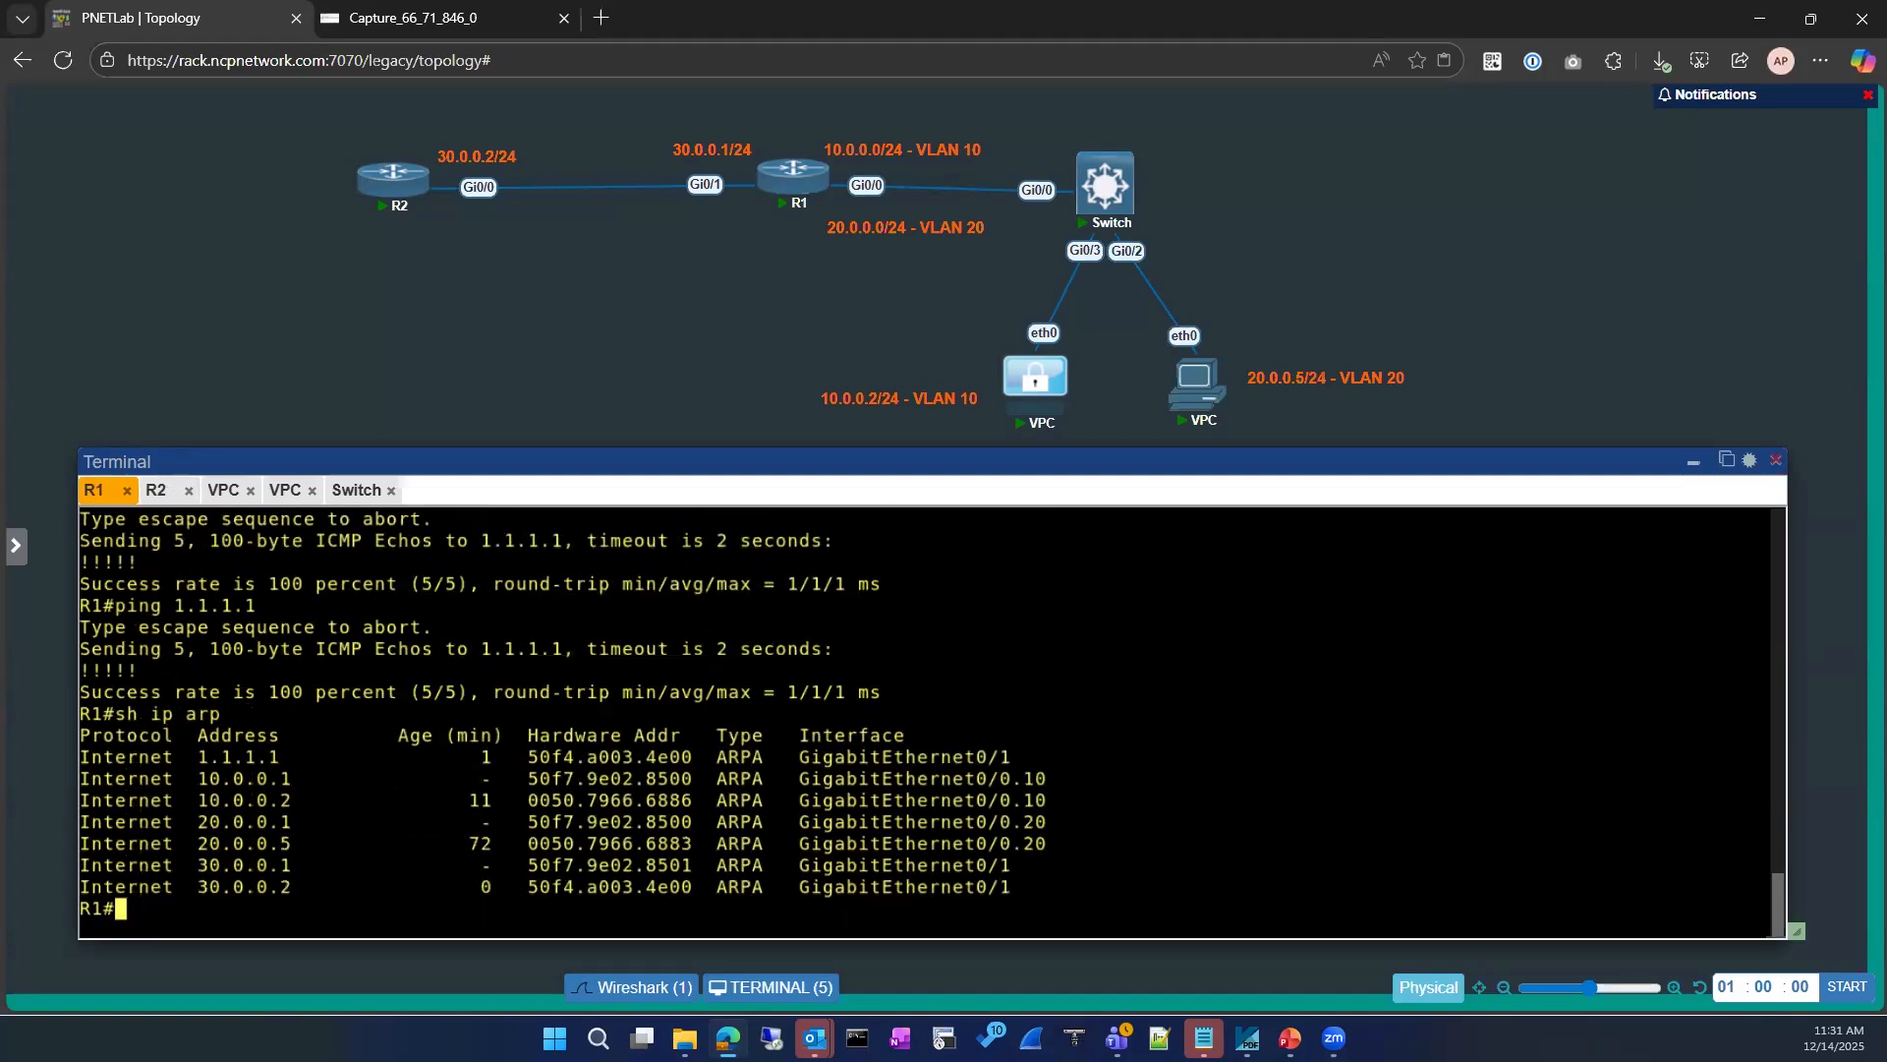
Step: Shut down R1's gigabitEthernet 0/1 interface from its interface configuration
key("BackSpace")
type("conf")
key("Tab")
key("Return")
key("Return")
type("int")
key("Tab")
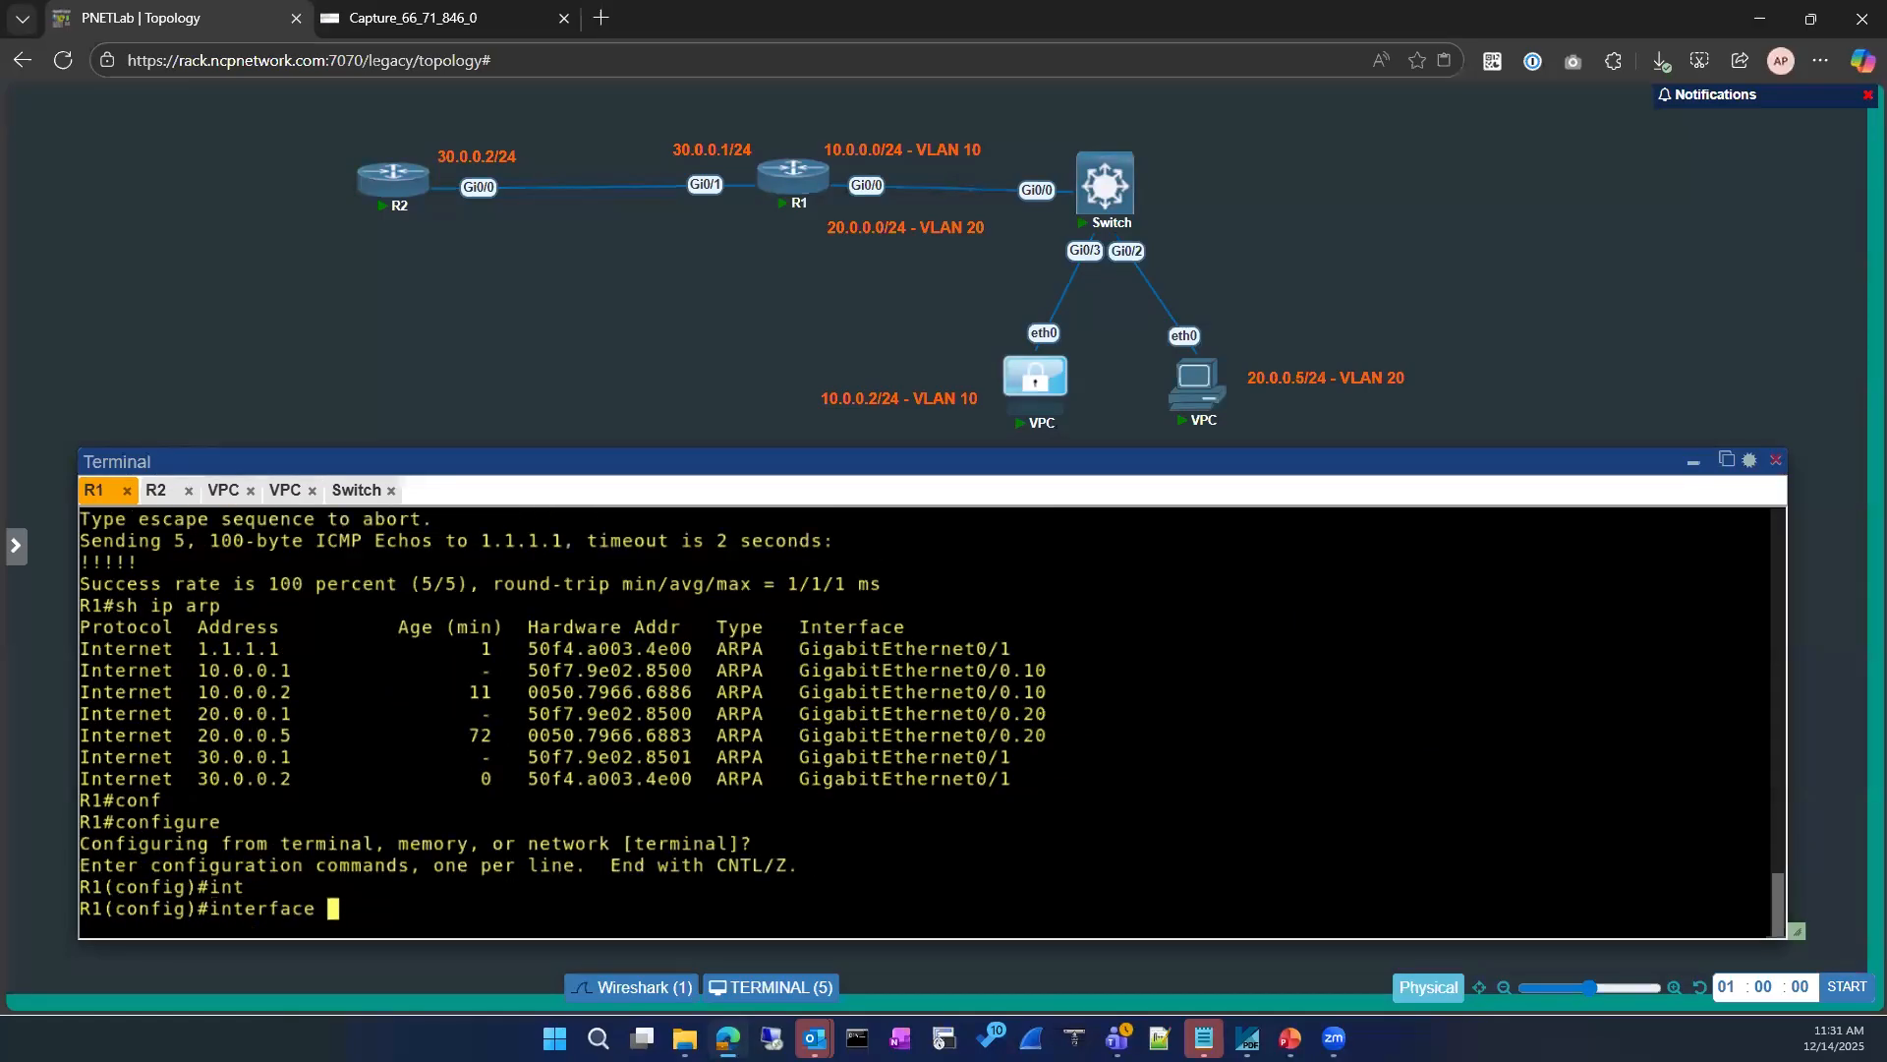
type("gi")
key("Tab")
type("0/1")
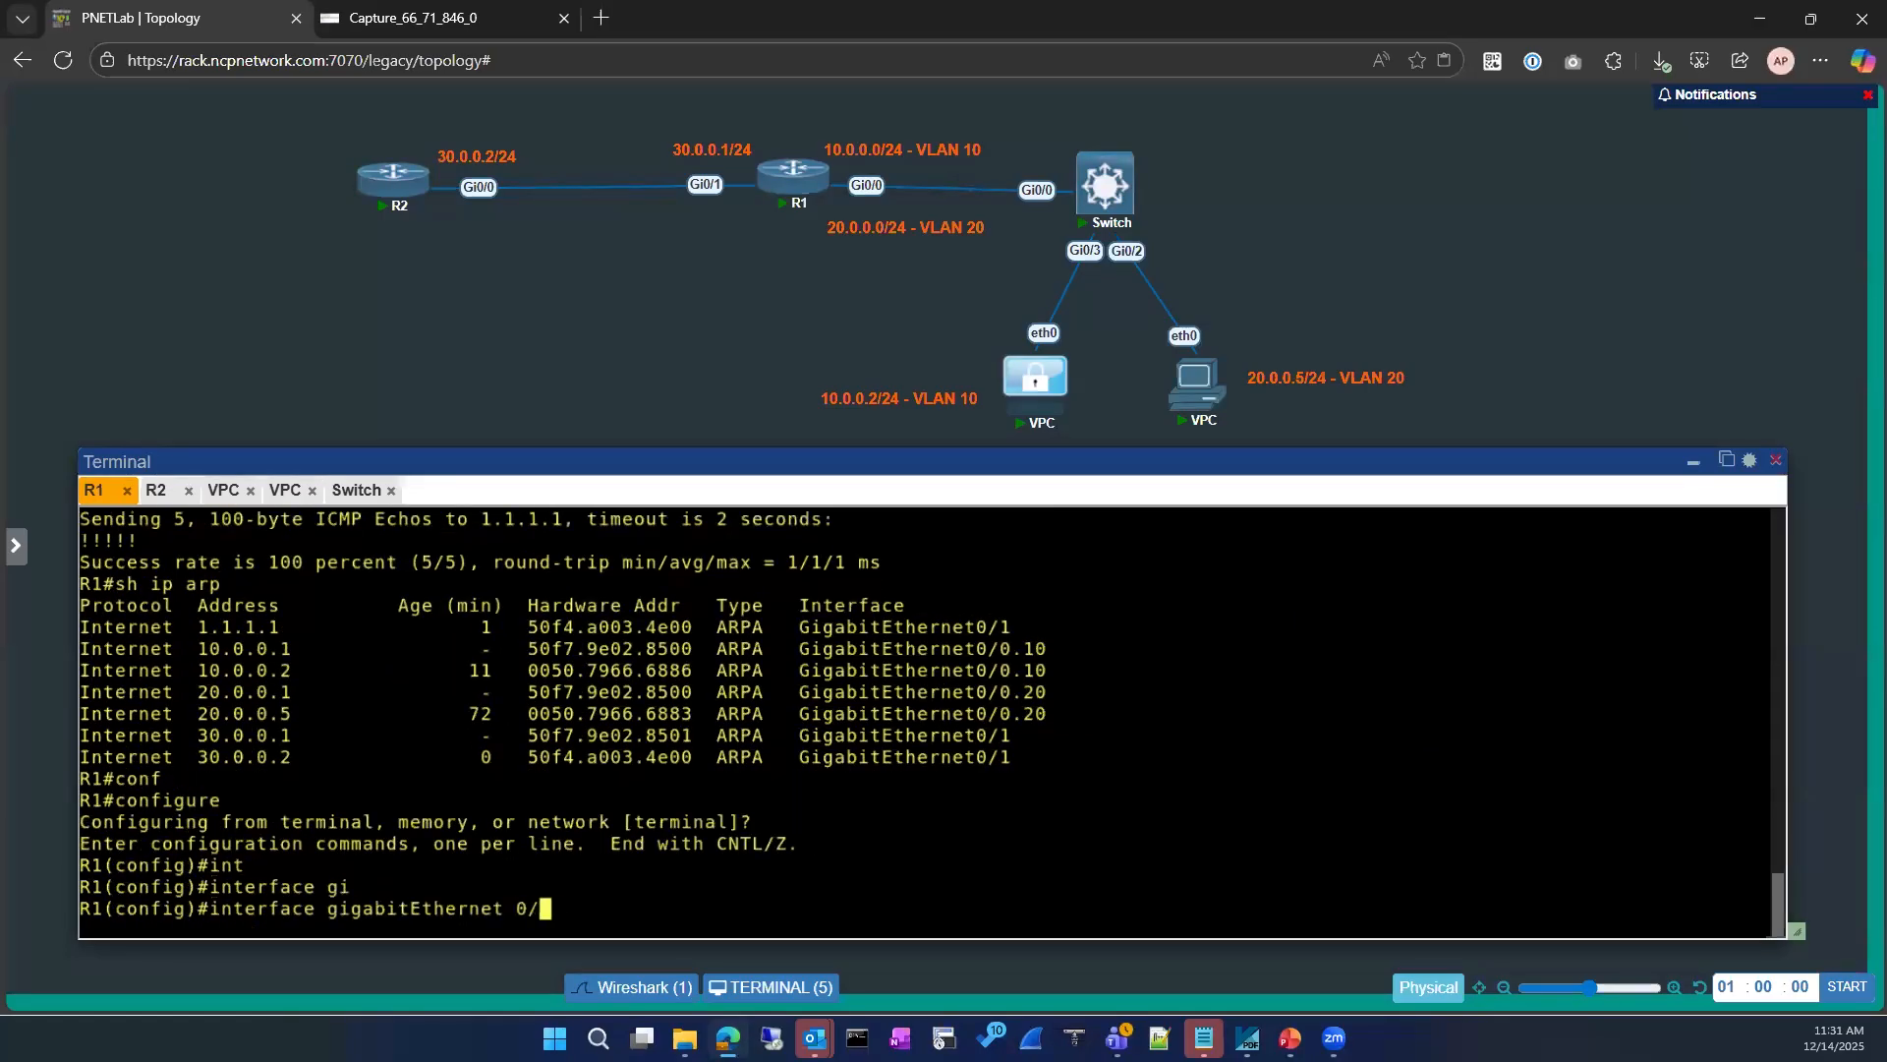
key("Return")
type("sh")
key("Return")
Step: Re-enable R1's gigabitEthernet 0/1 interface and return to privileged mode
type("no")
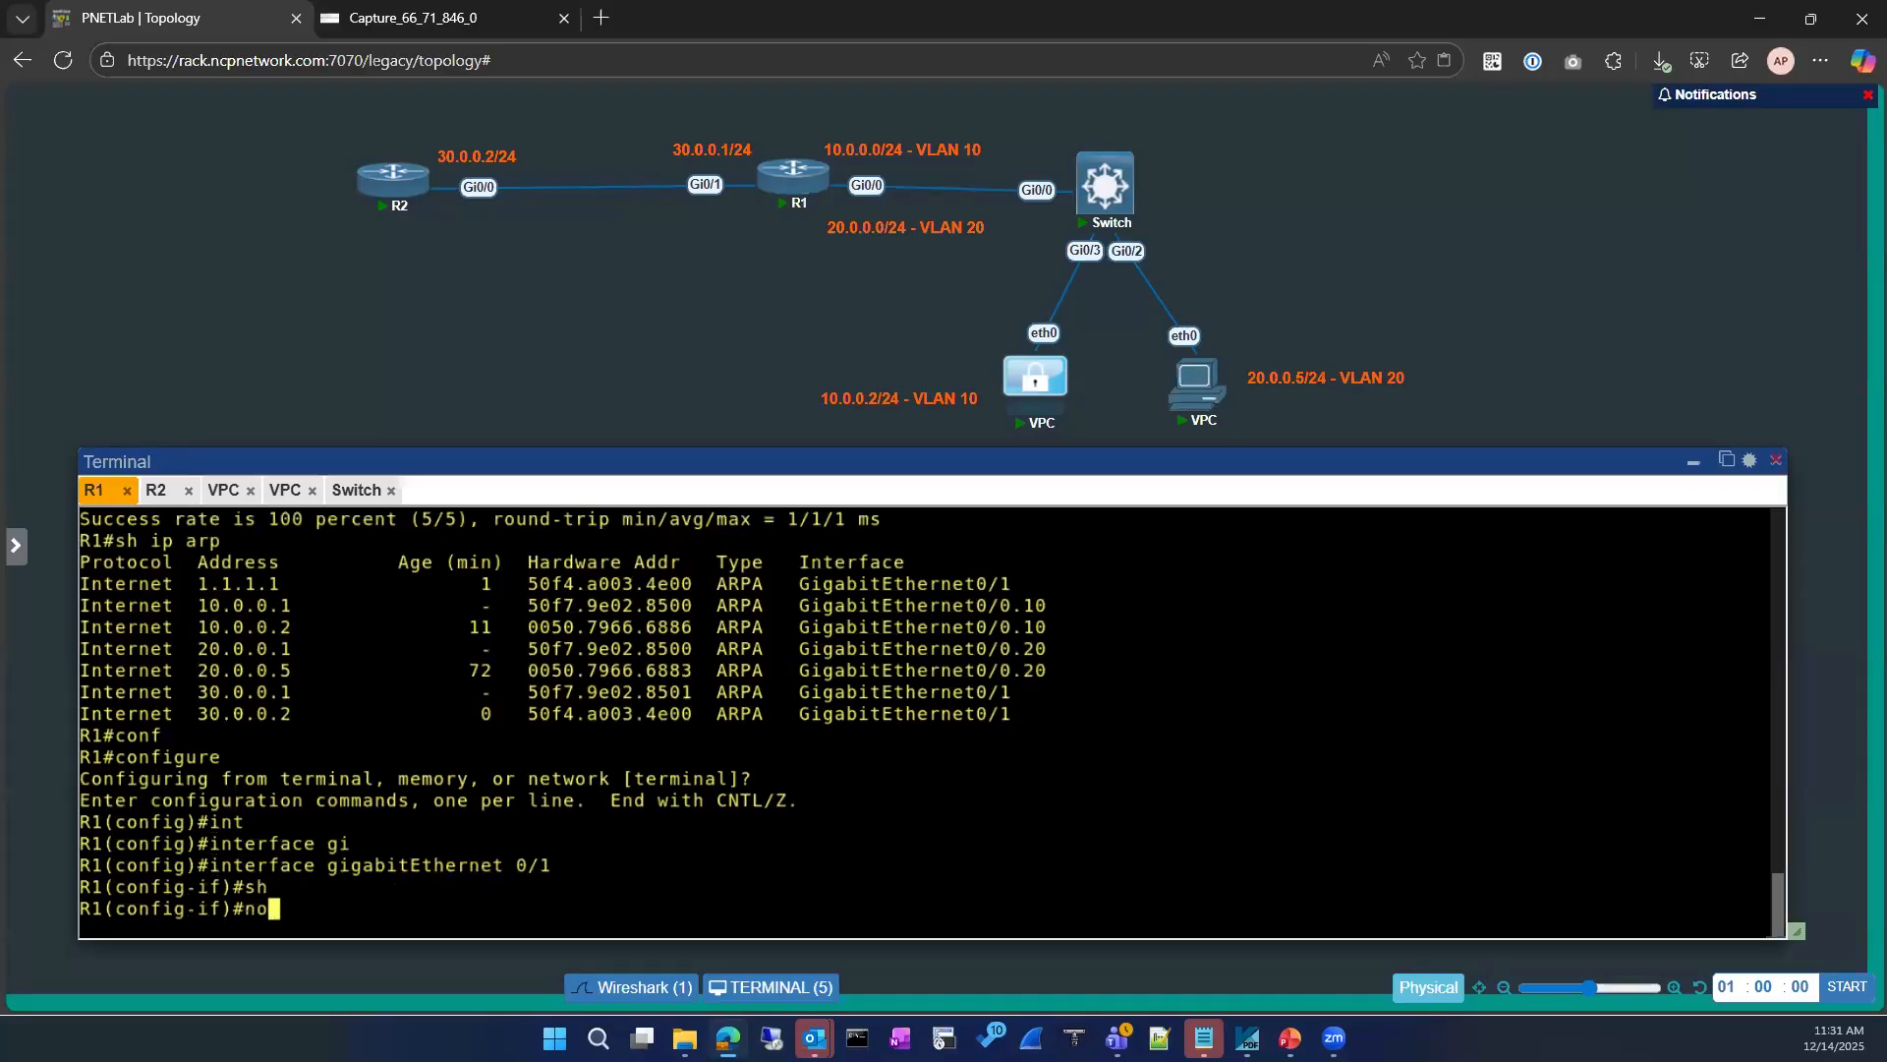
type(" sh")
key("Return")
key("Return")
type("exit")
key("Return")
key("Return")
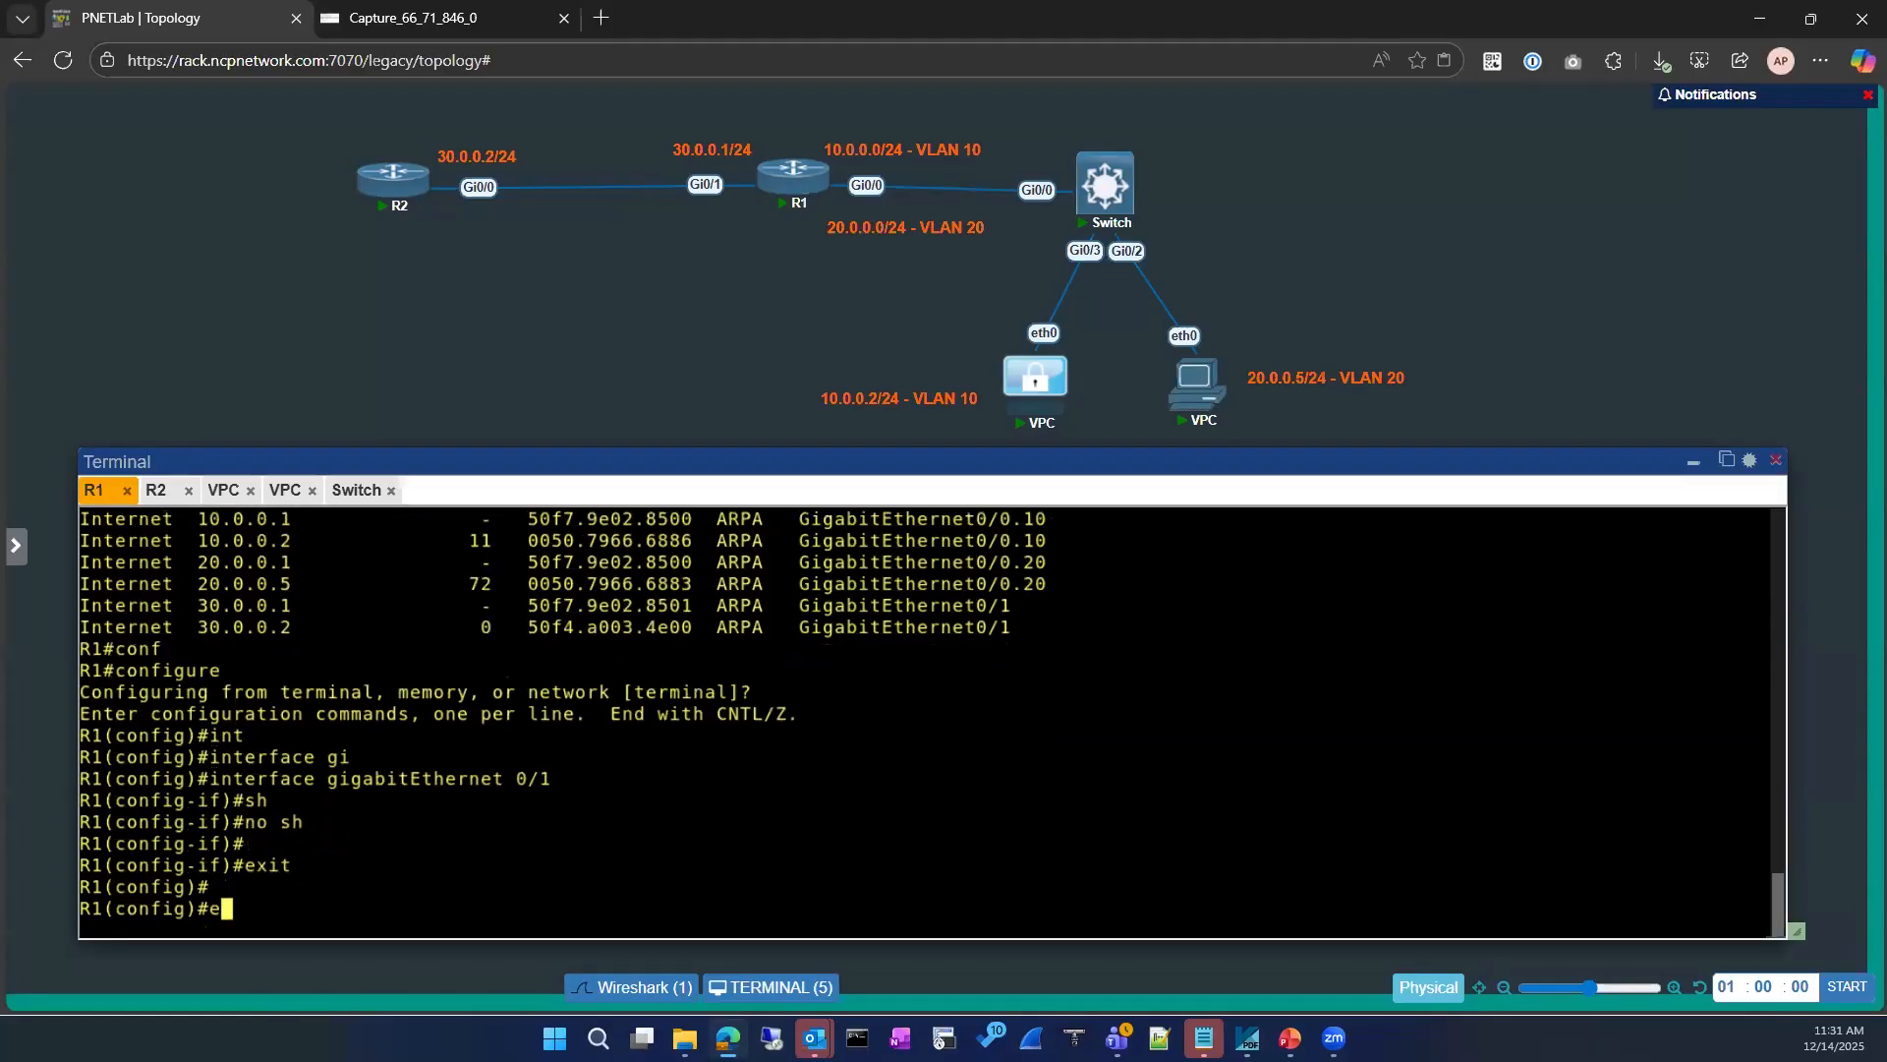
type("exit")
key("Return")
key("Return")
Step: Display R1's ARP table to check the 1.1.1.1 entry after the interface restart
type("sh ip arp")
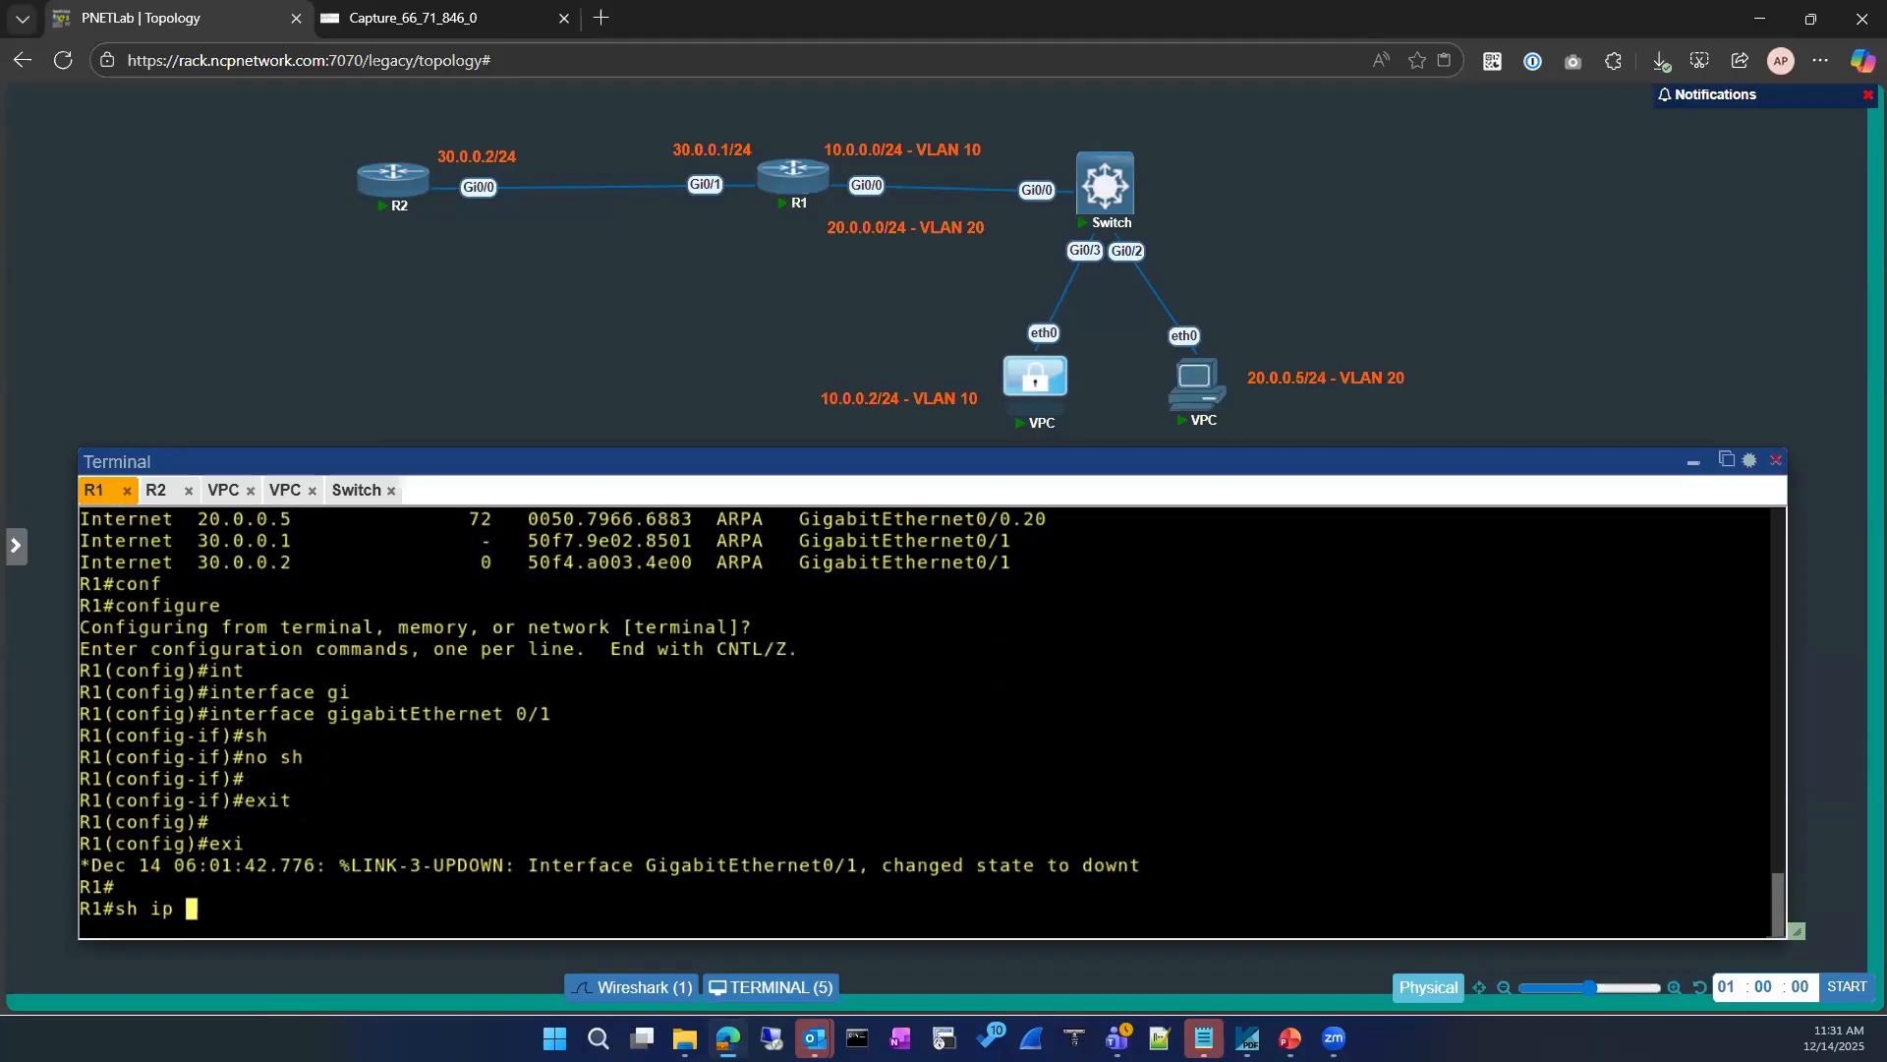
key("Tab")
key("Return")
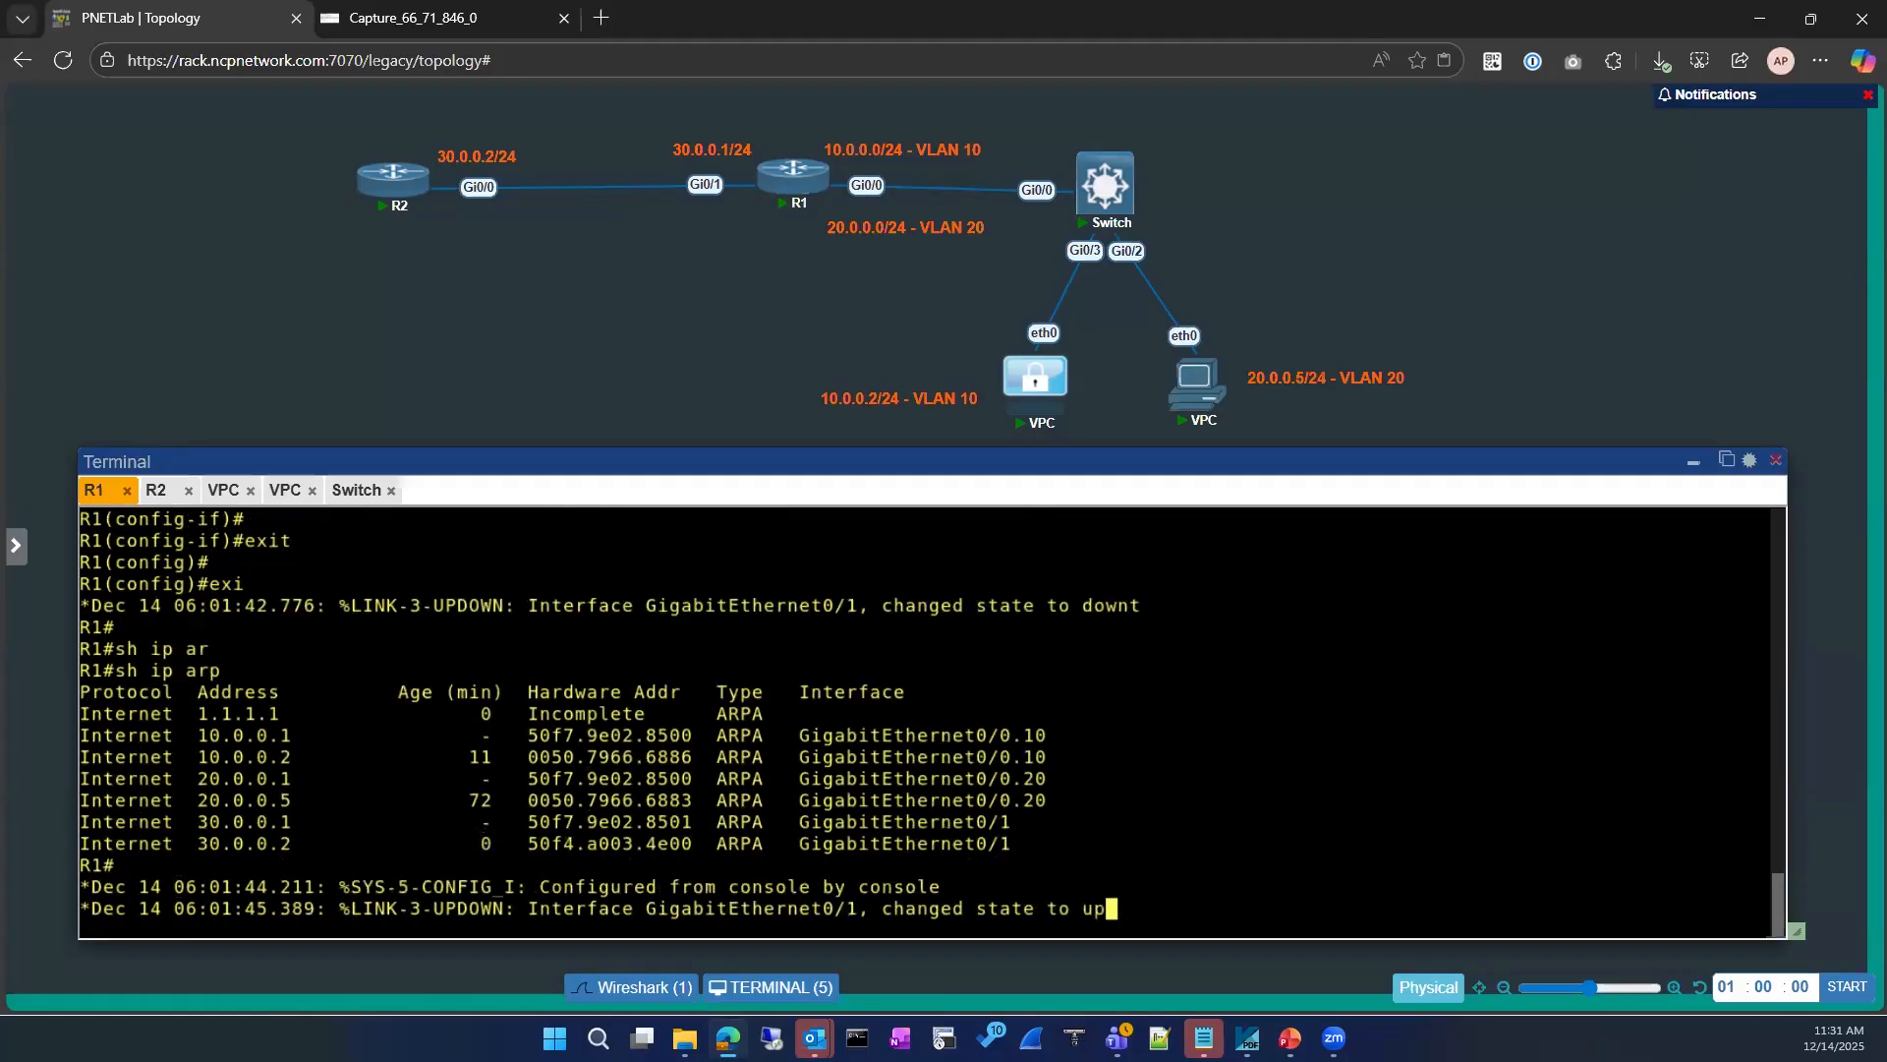
key("Return")
key("Return")
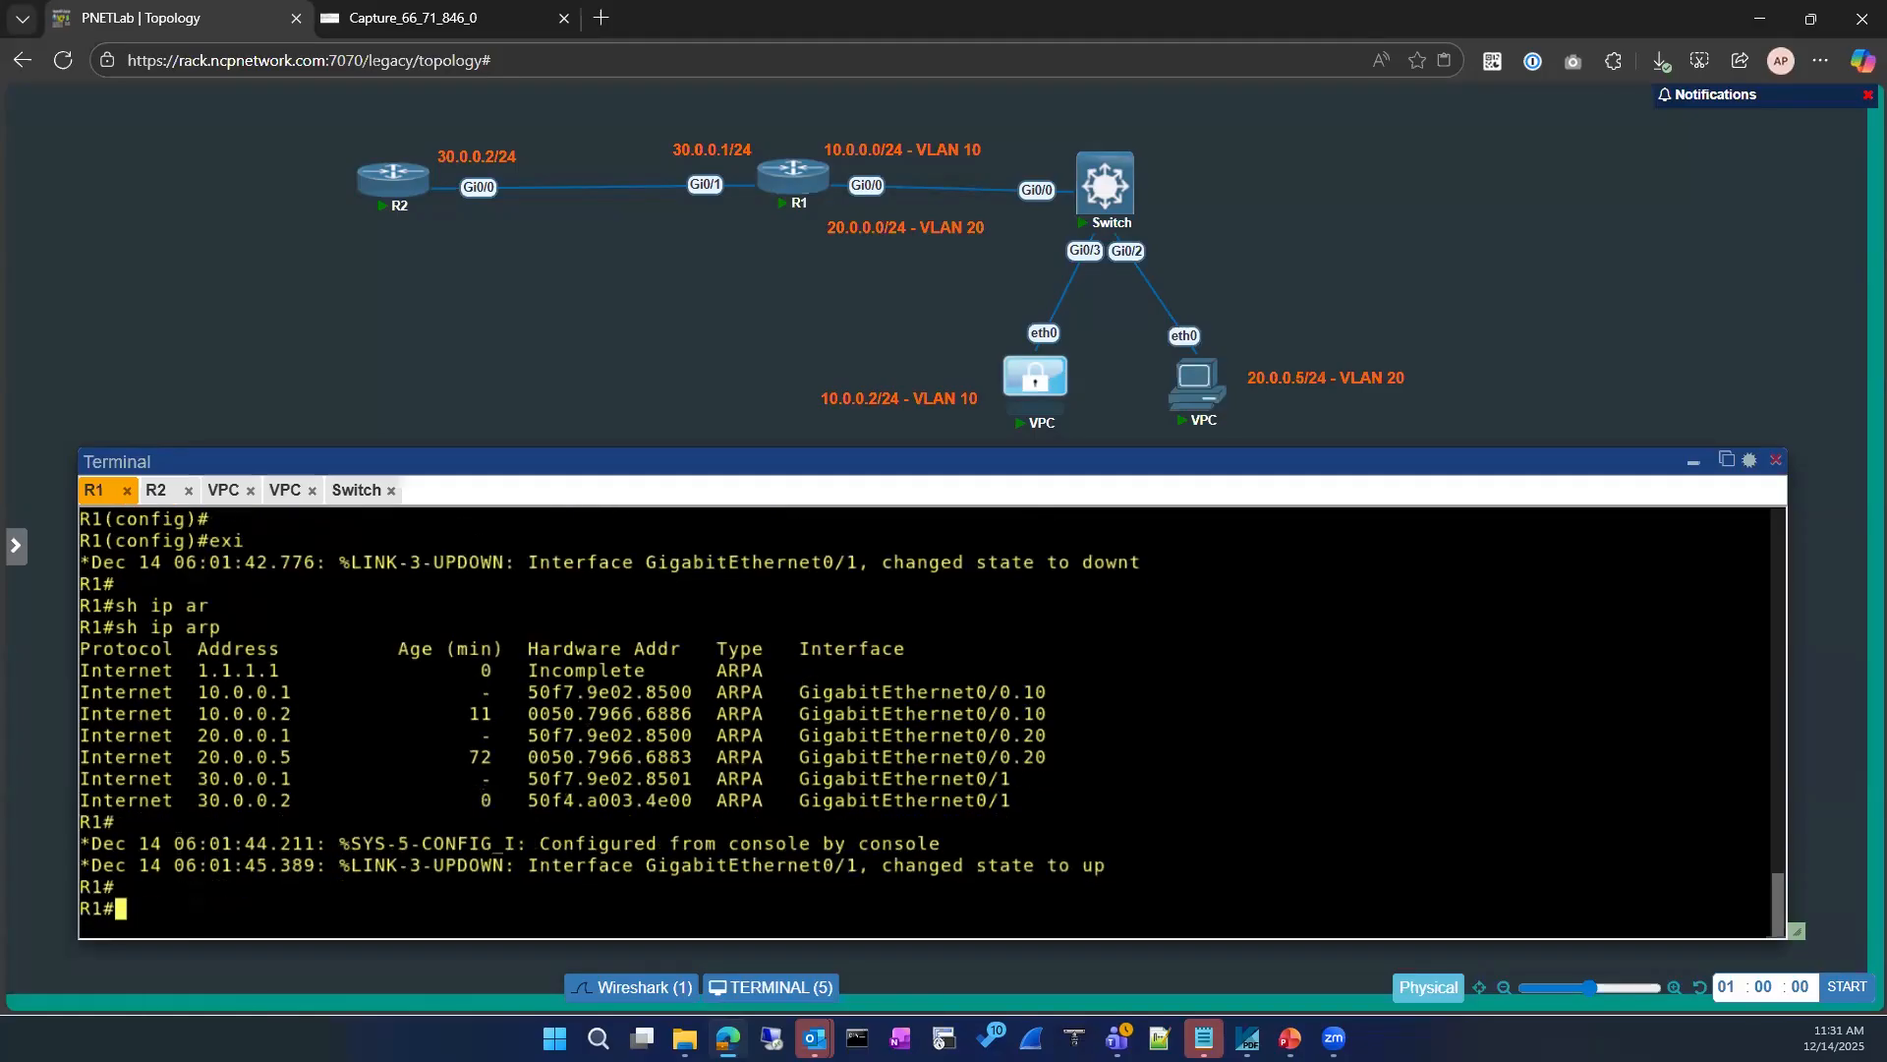
Step: Remove the IP address from R1's gigabitEthernet 0/1 interface
type("conf")
key("Tab")
key("Return")
key("Return")
type("interface g")
key("Tab")
type("gi")
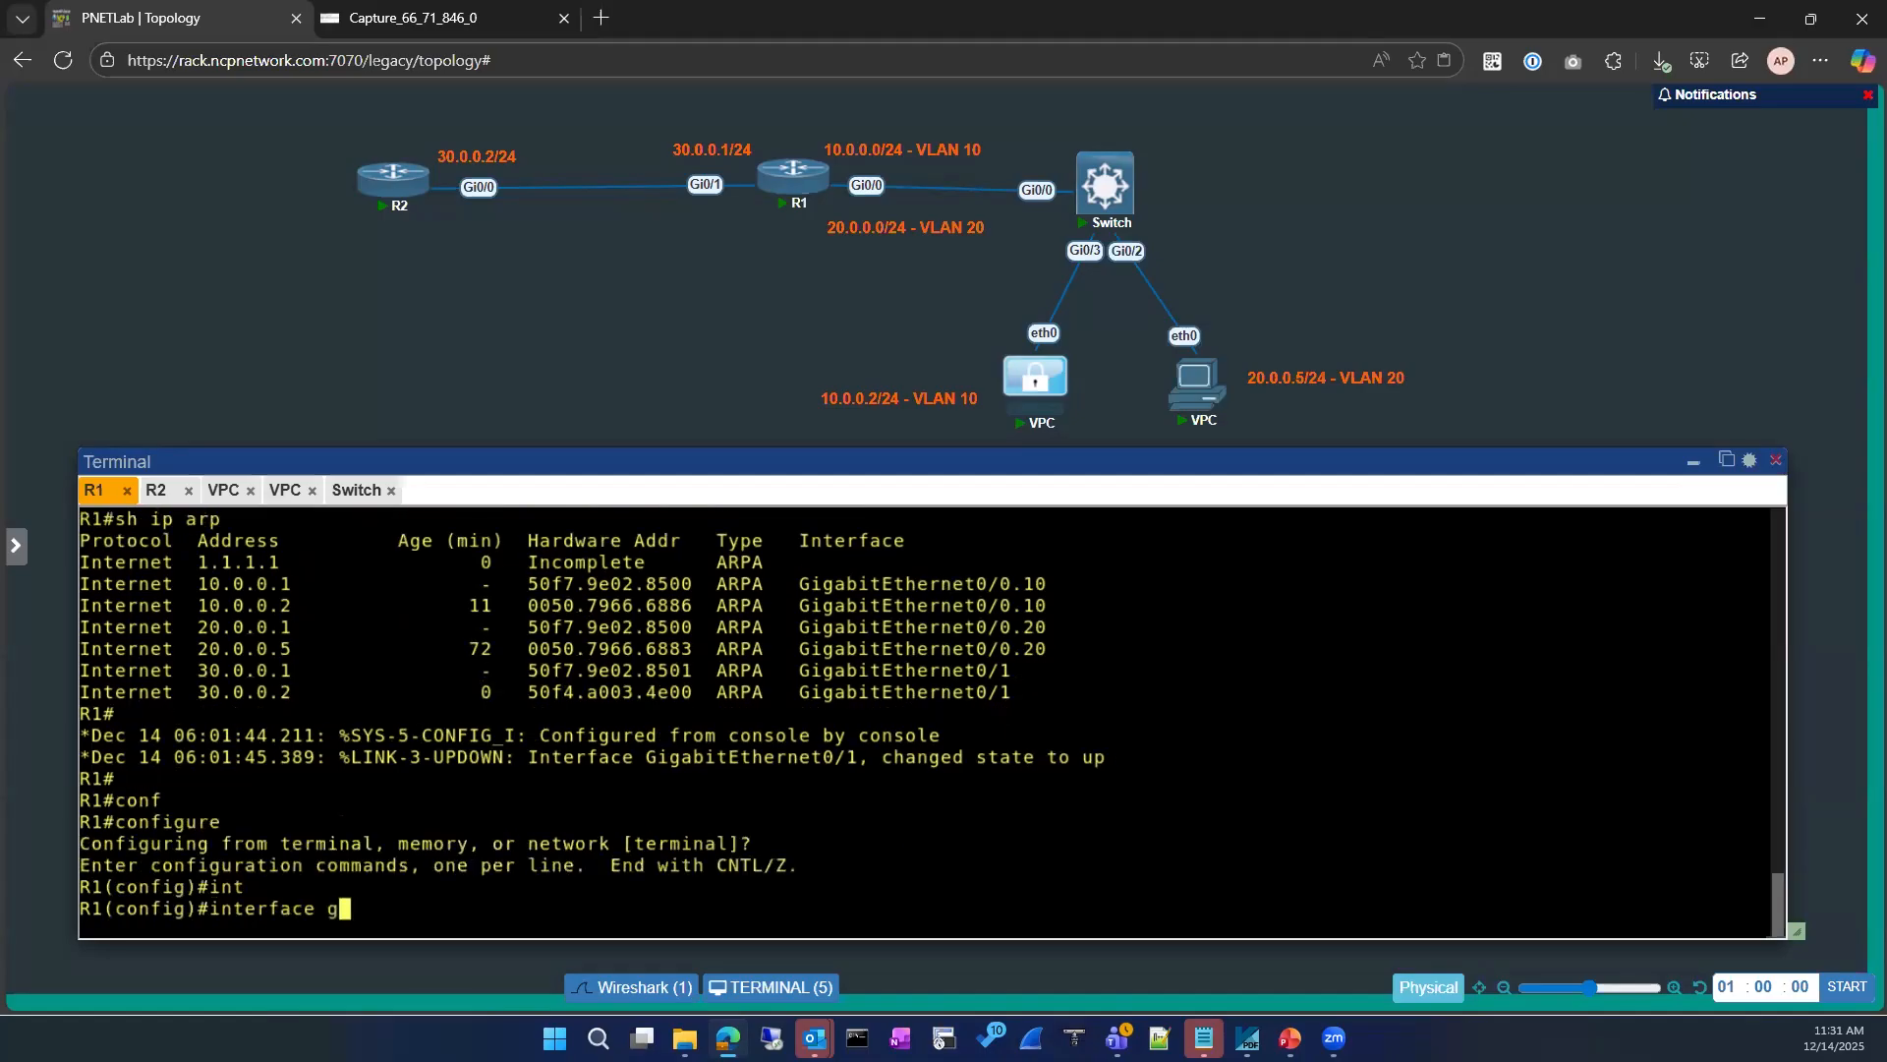
key("Tab")
type("0/1")
key("Return")
type("no ip add")
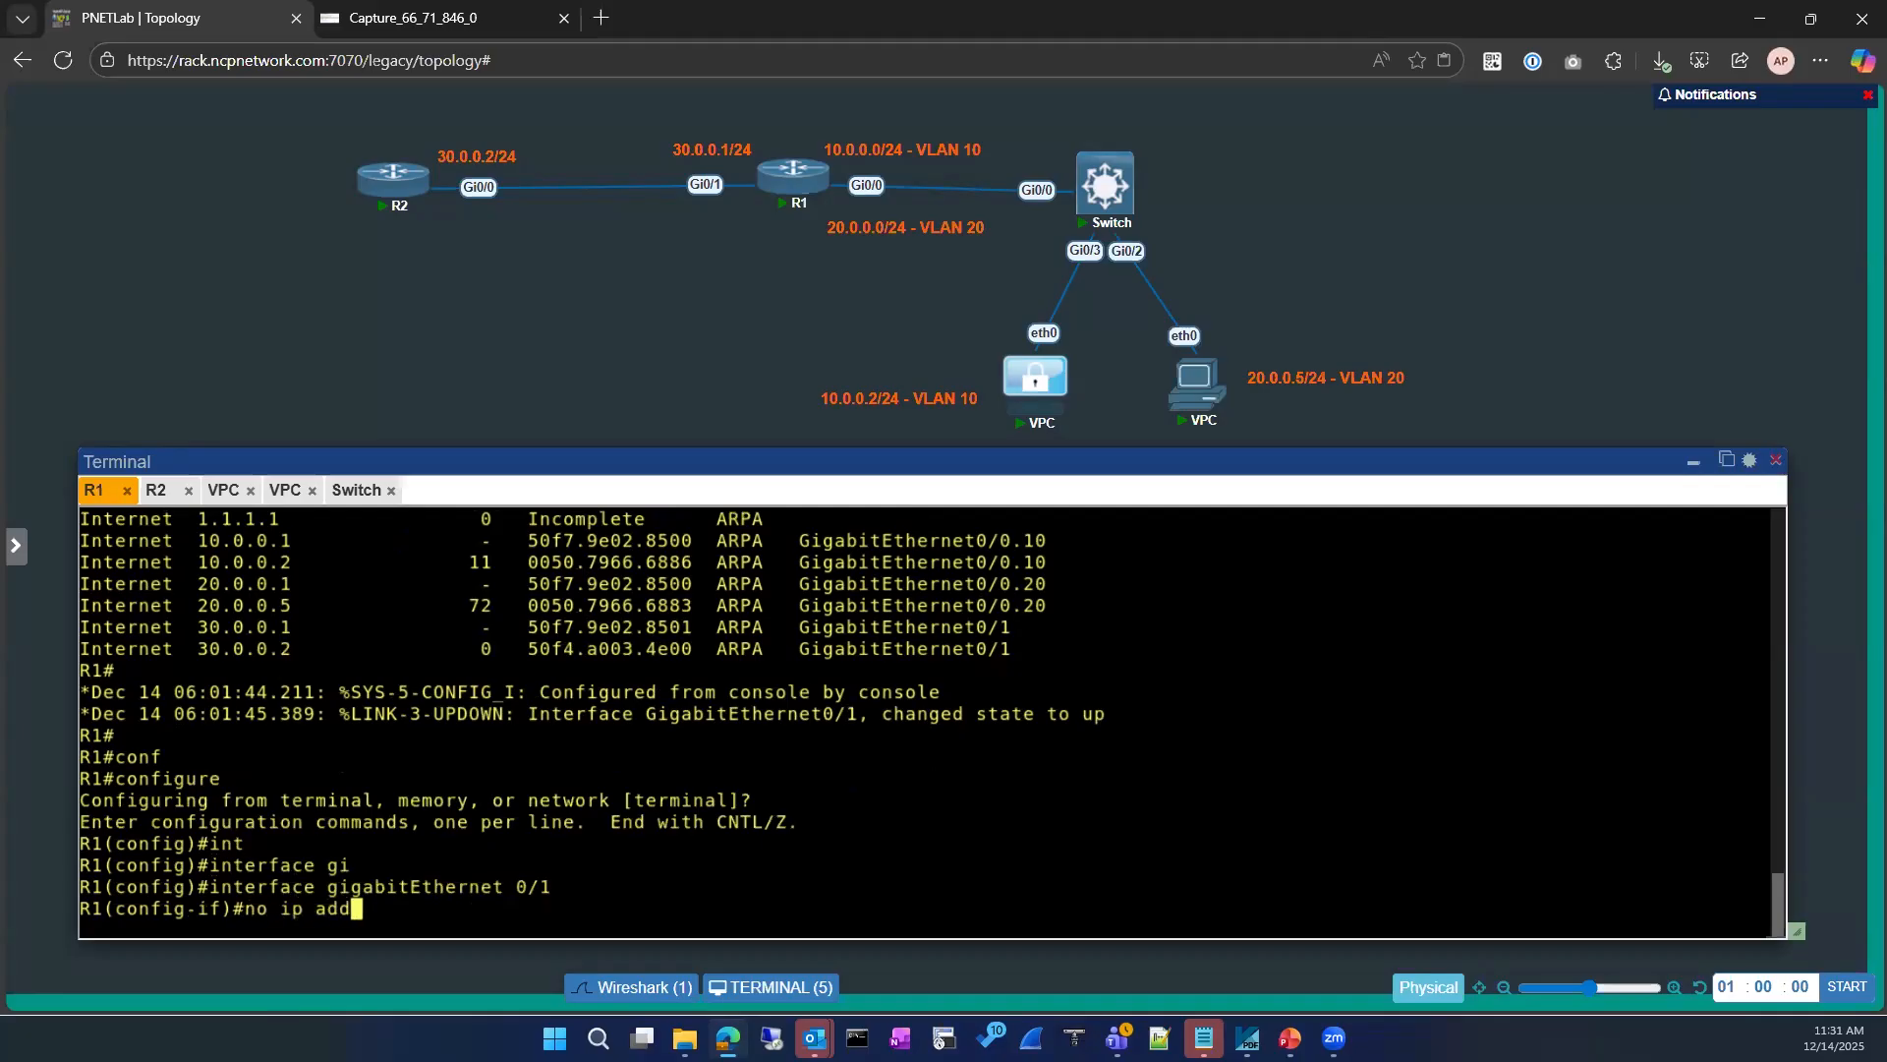
key("Tab")
key("Return")
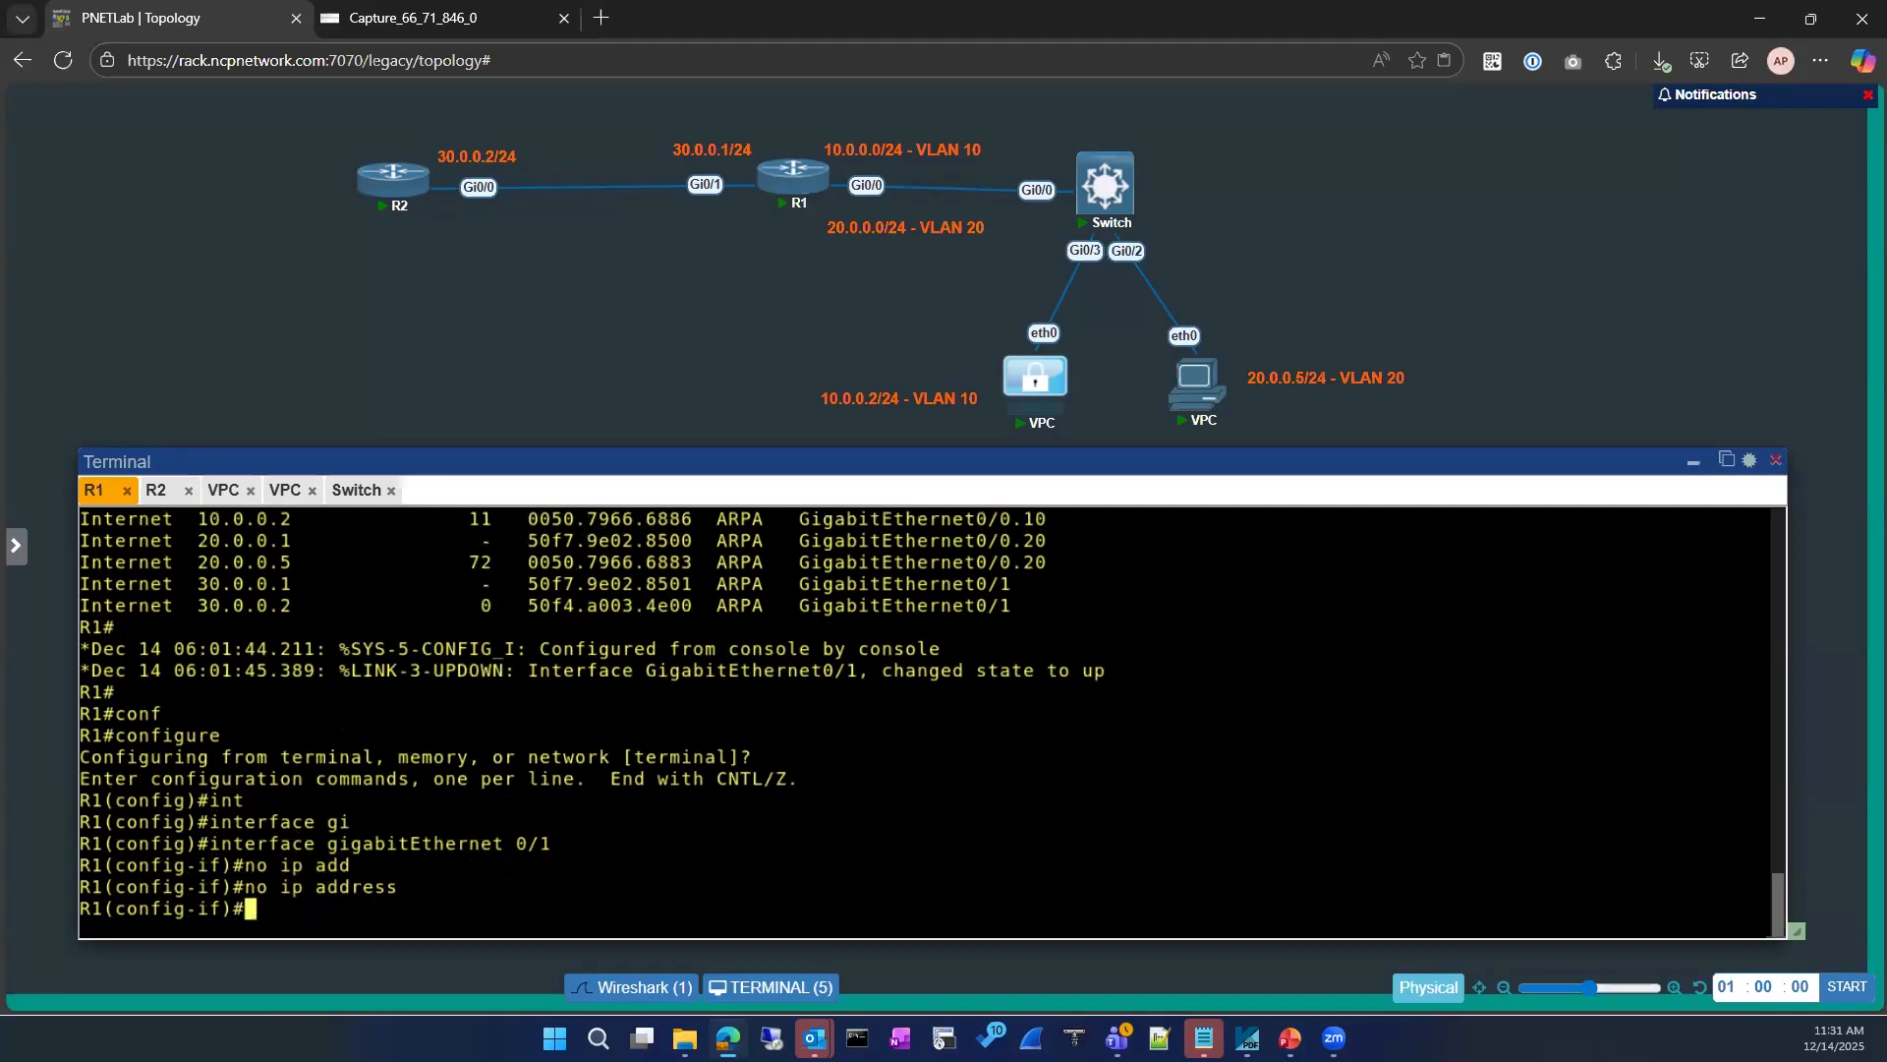
Step: Assign 30.0.0.1 255.255.255.0 to R1's gigabitEthernet 0/1, apply no shutdown, and exit configuration mode
type("ip add")
key("Tab")
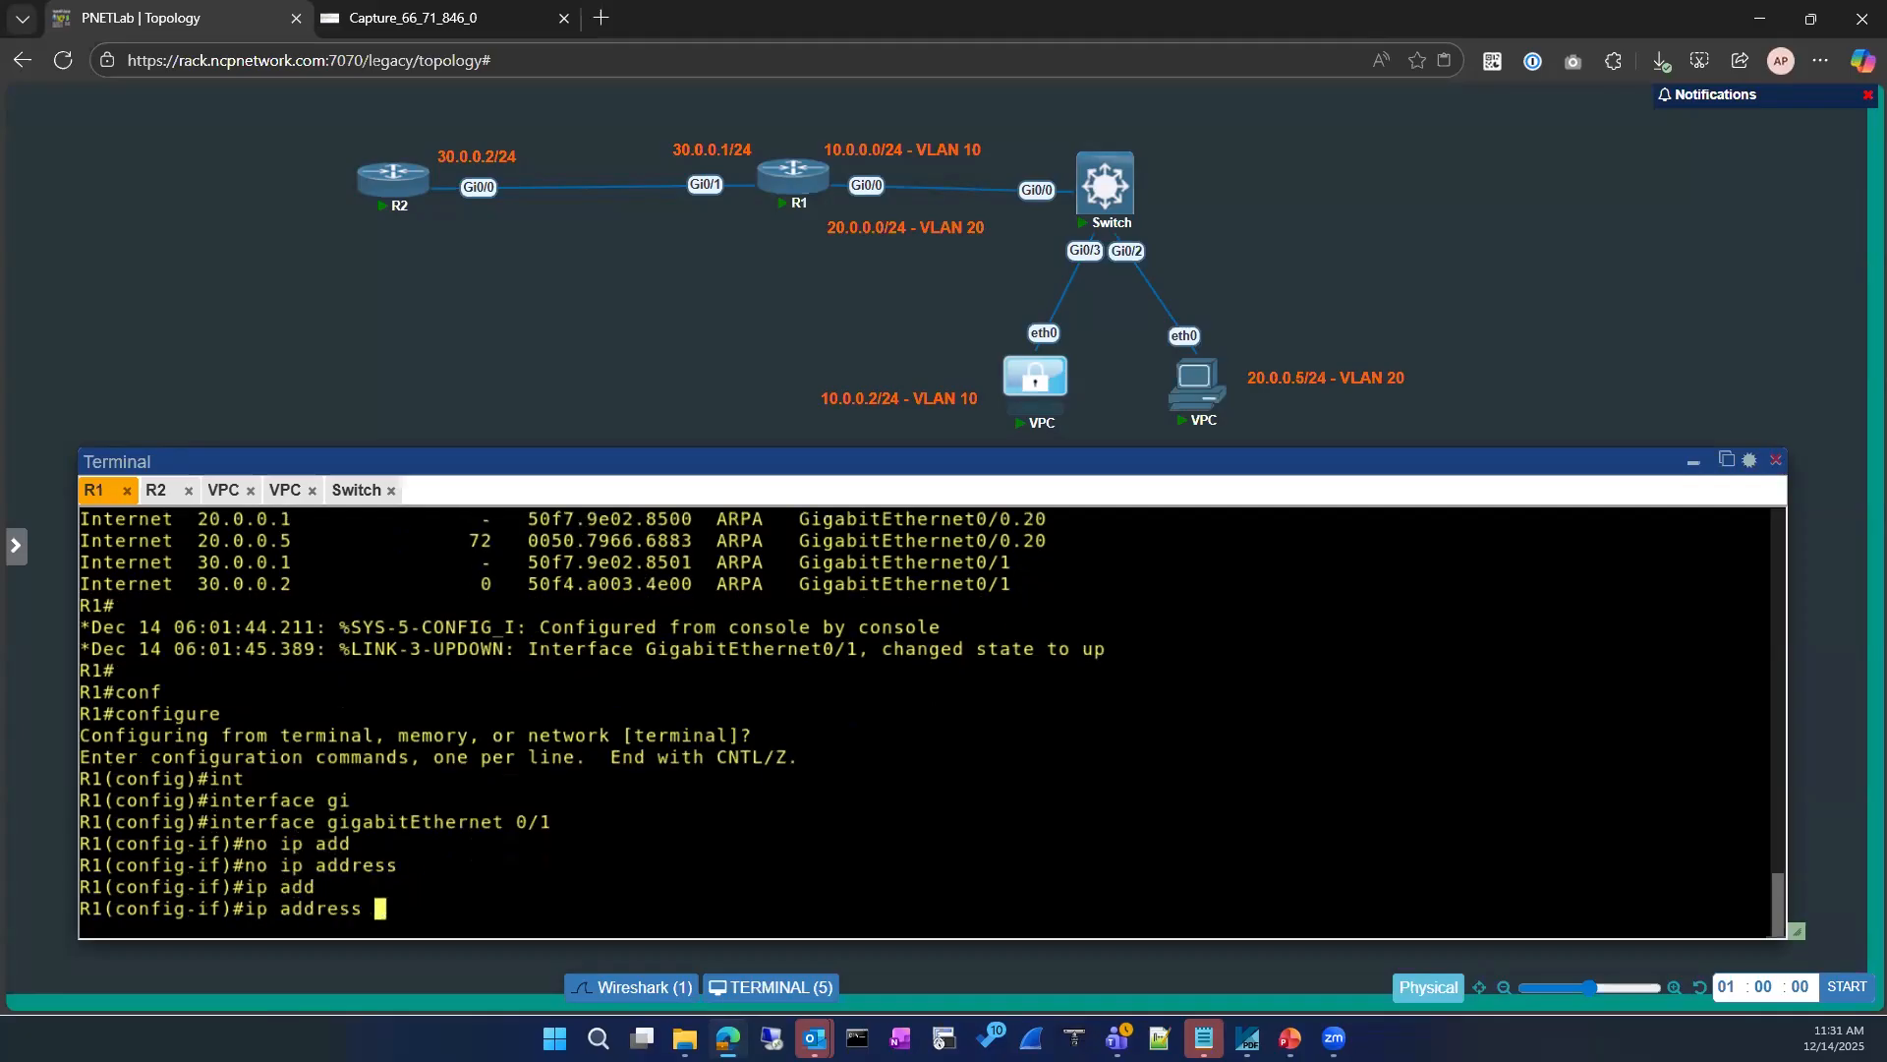
type("30.0.0.1 255.255.255.0")
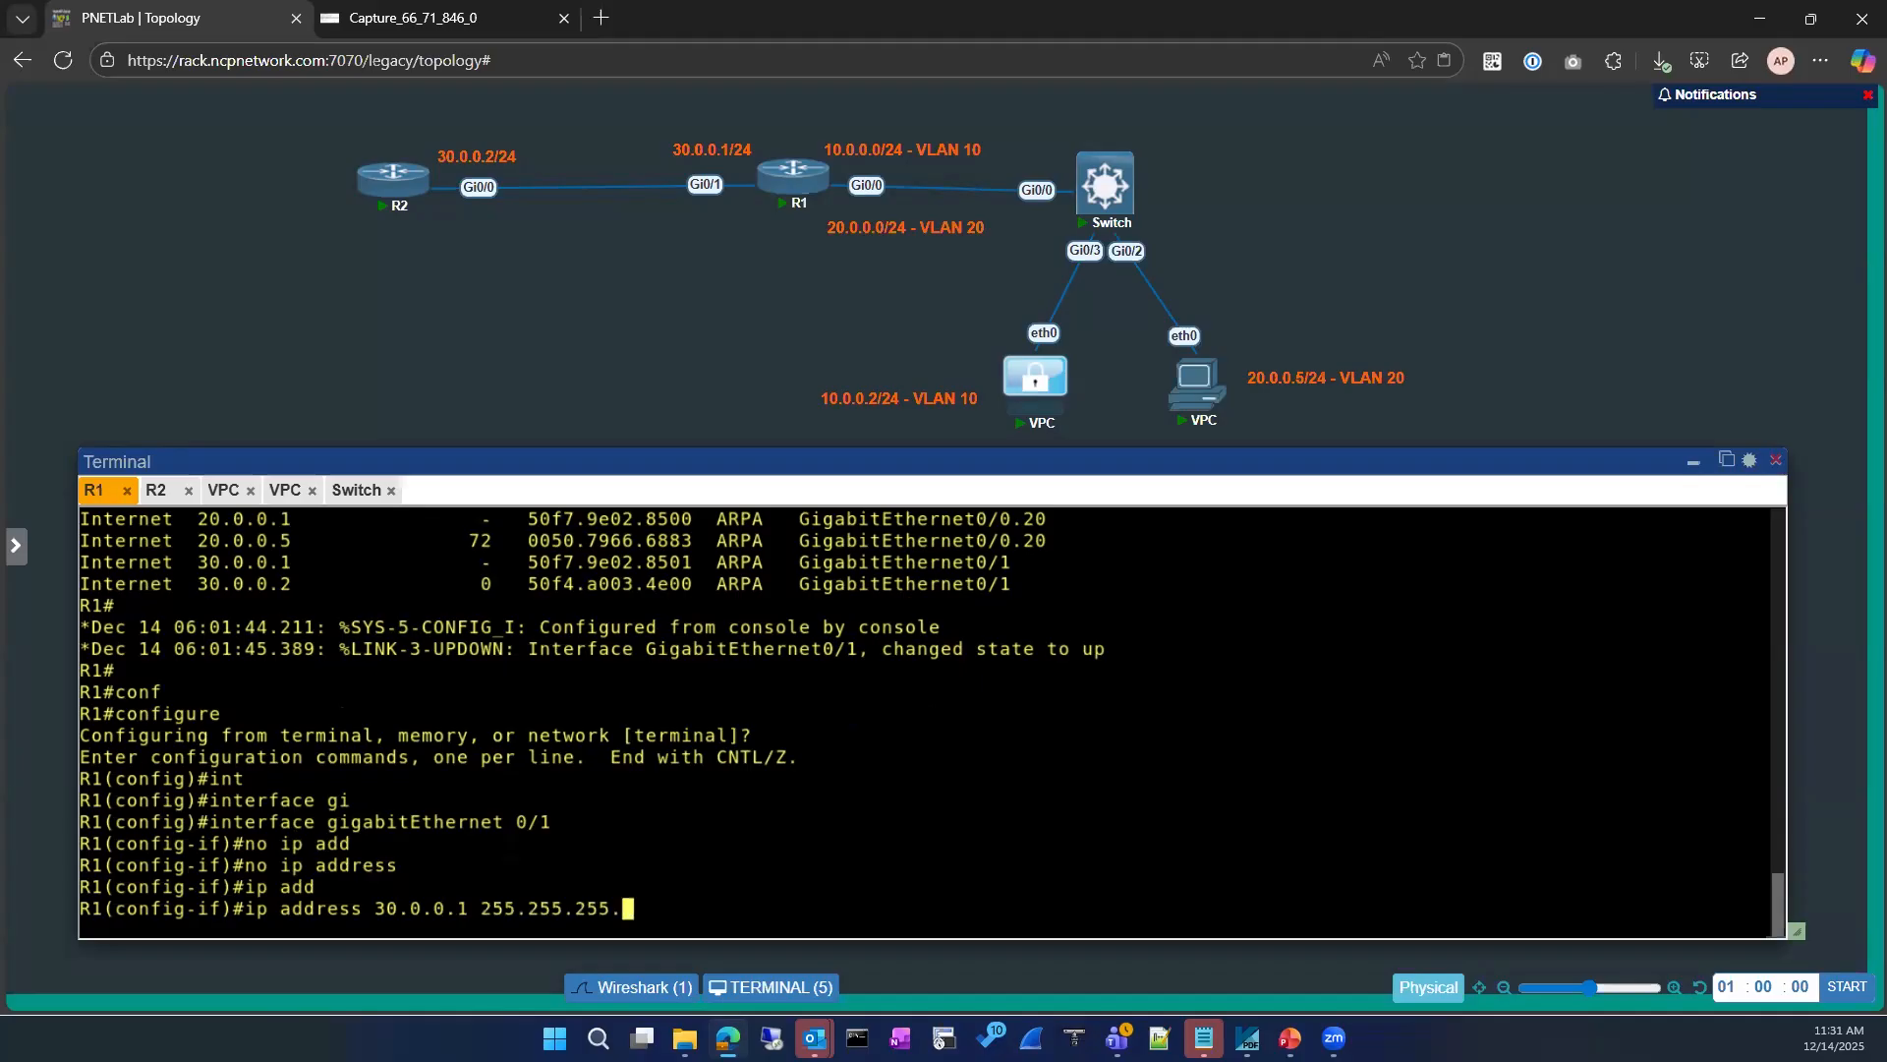
key("Return")
type("no")
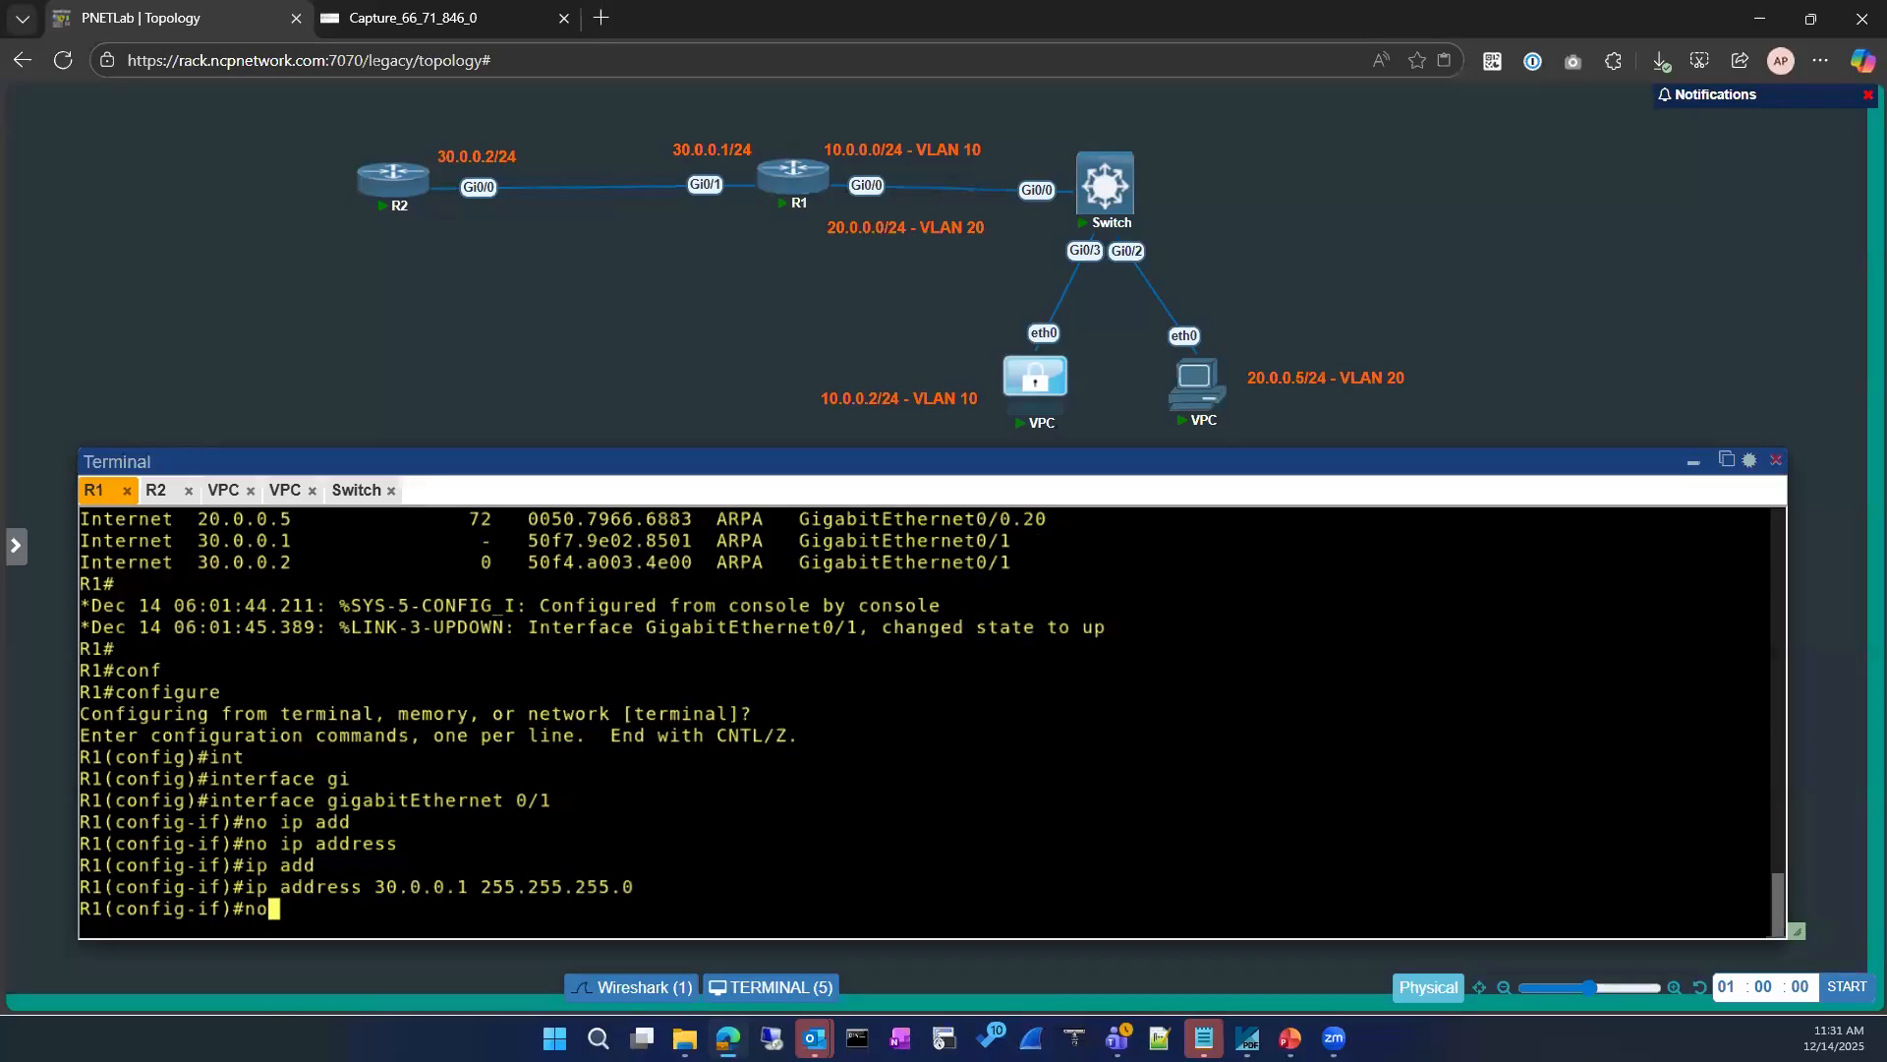
type(" sh")
key("Return")
key("Return")
type("exit")
key("Return")
key("Return")
type("exit")
key("Return")
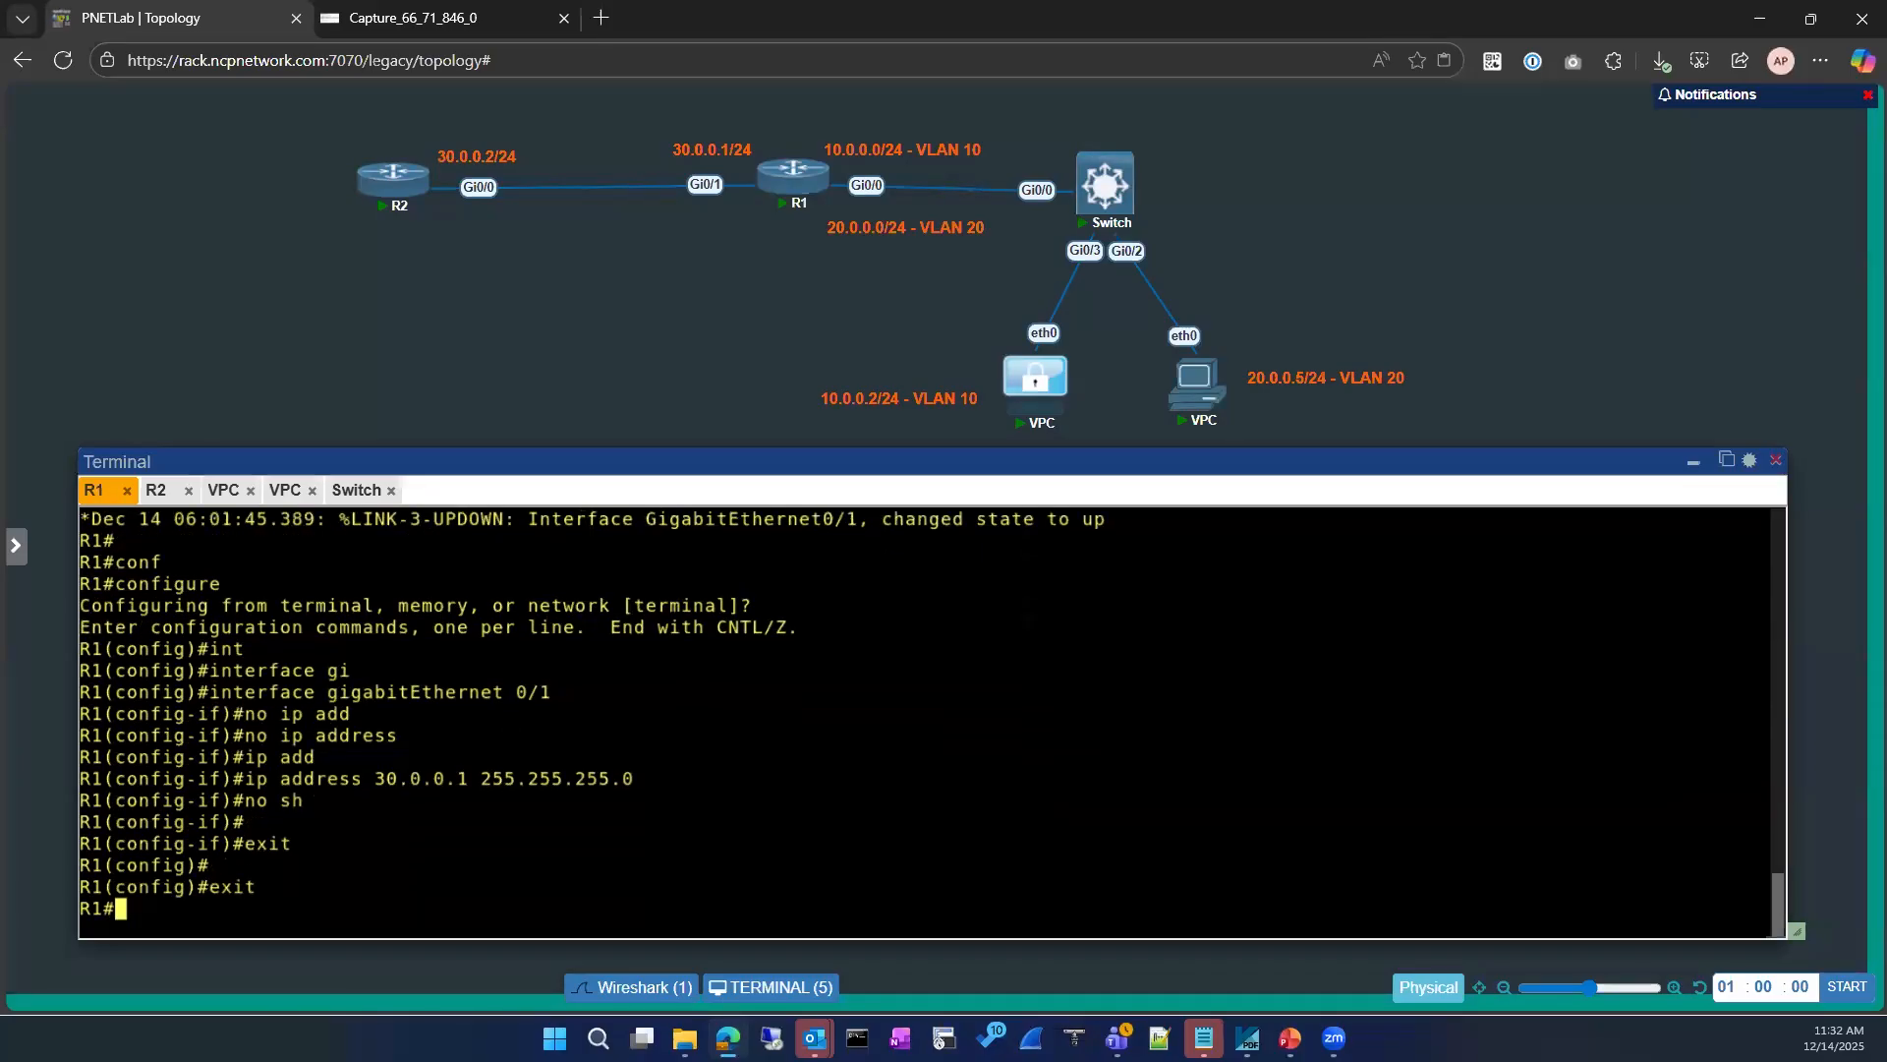
Step: Display R1's ARP table again and ping 1.1.1.1 from R1
type("sh ip arp")
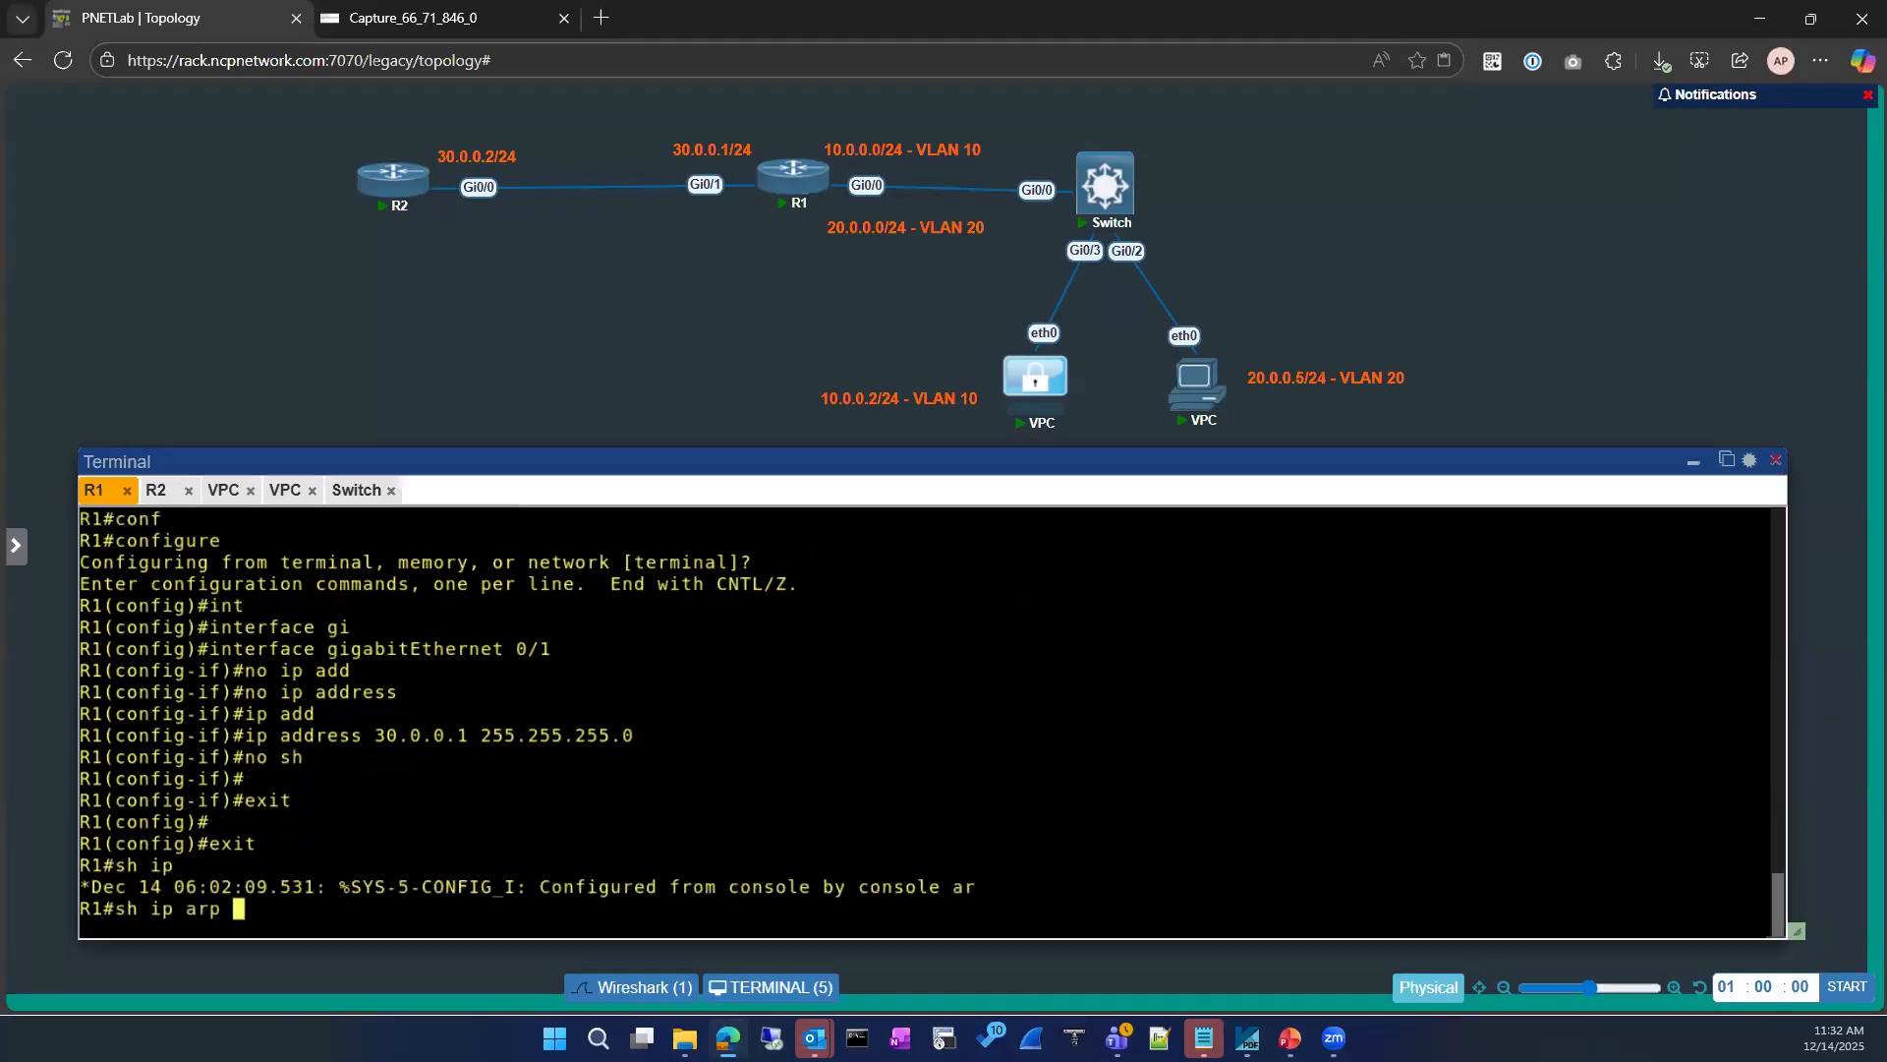
key("Return")
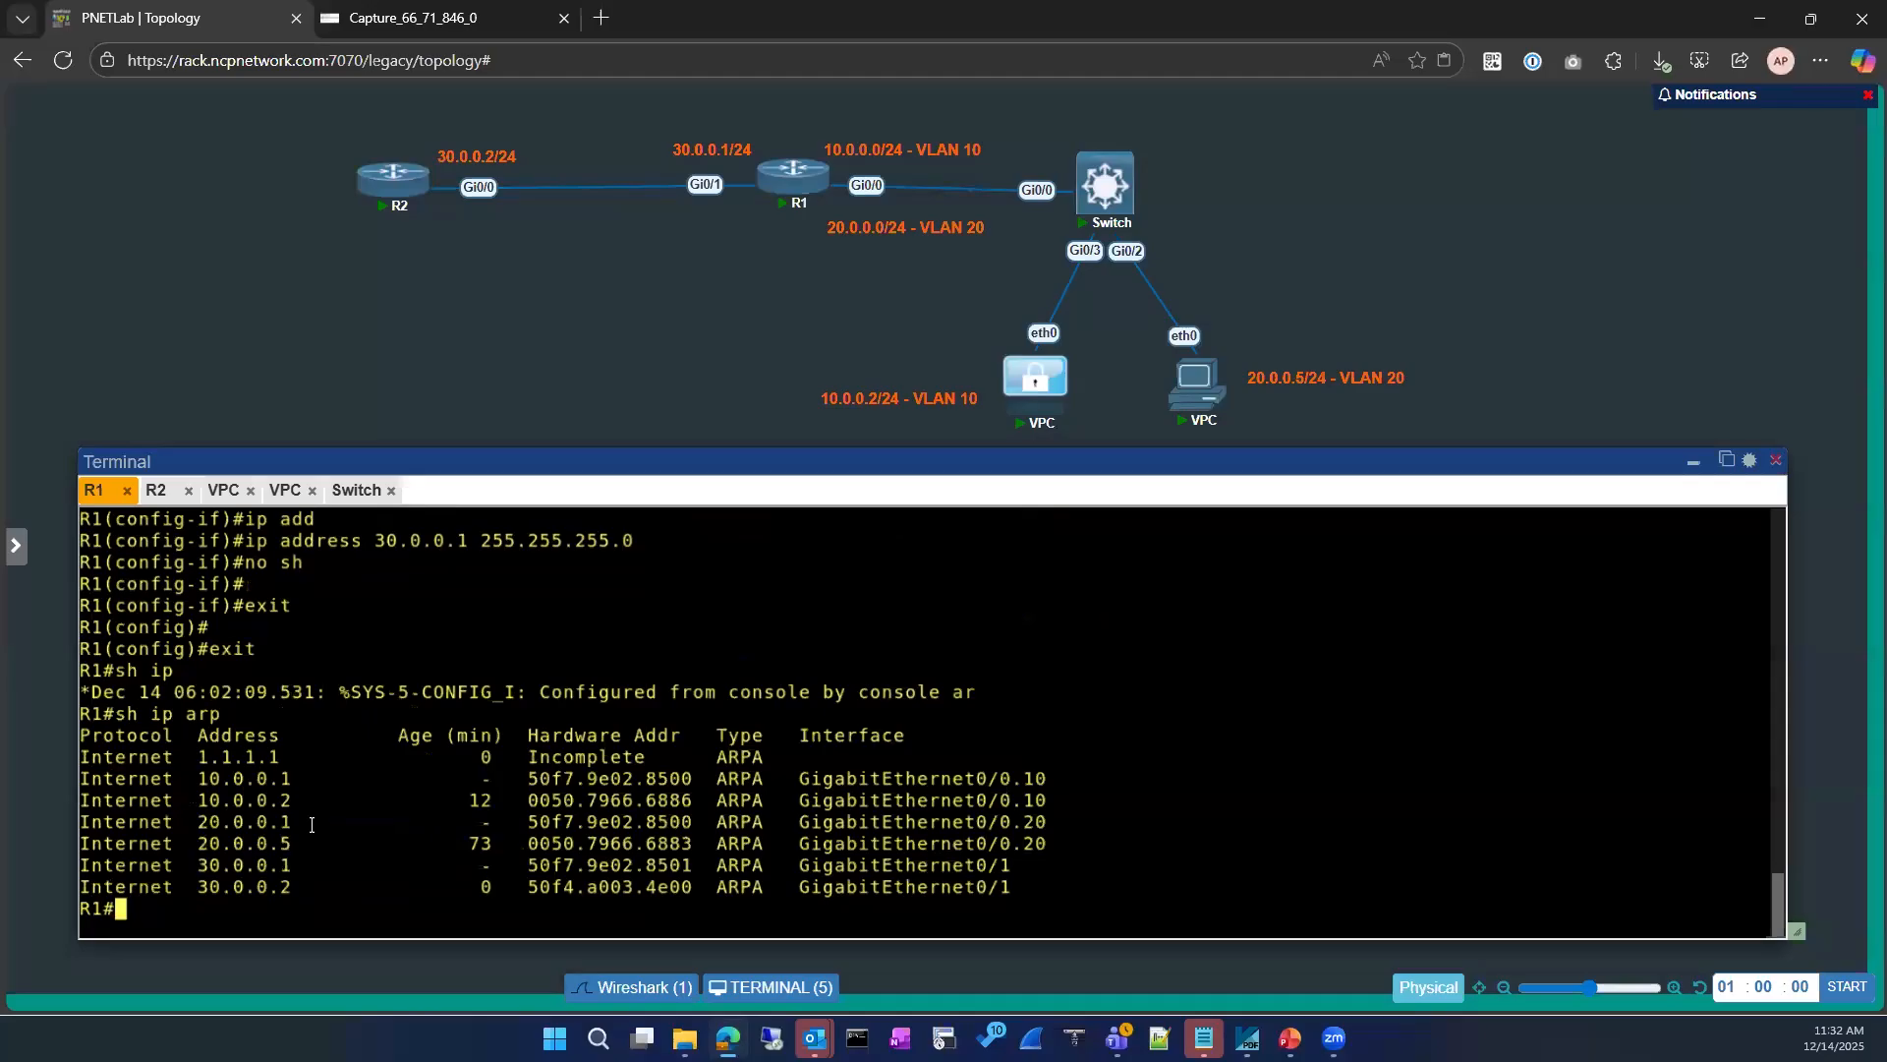
key("Up")
key("Up")
key("Down")
key("Up")
key("Up")
key("Up")
key("Return")
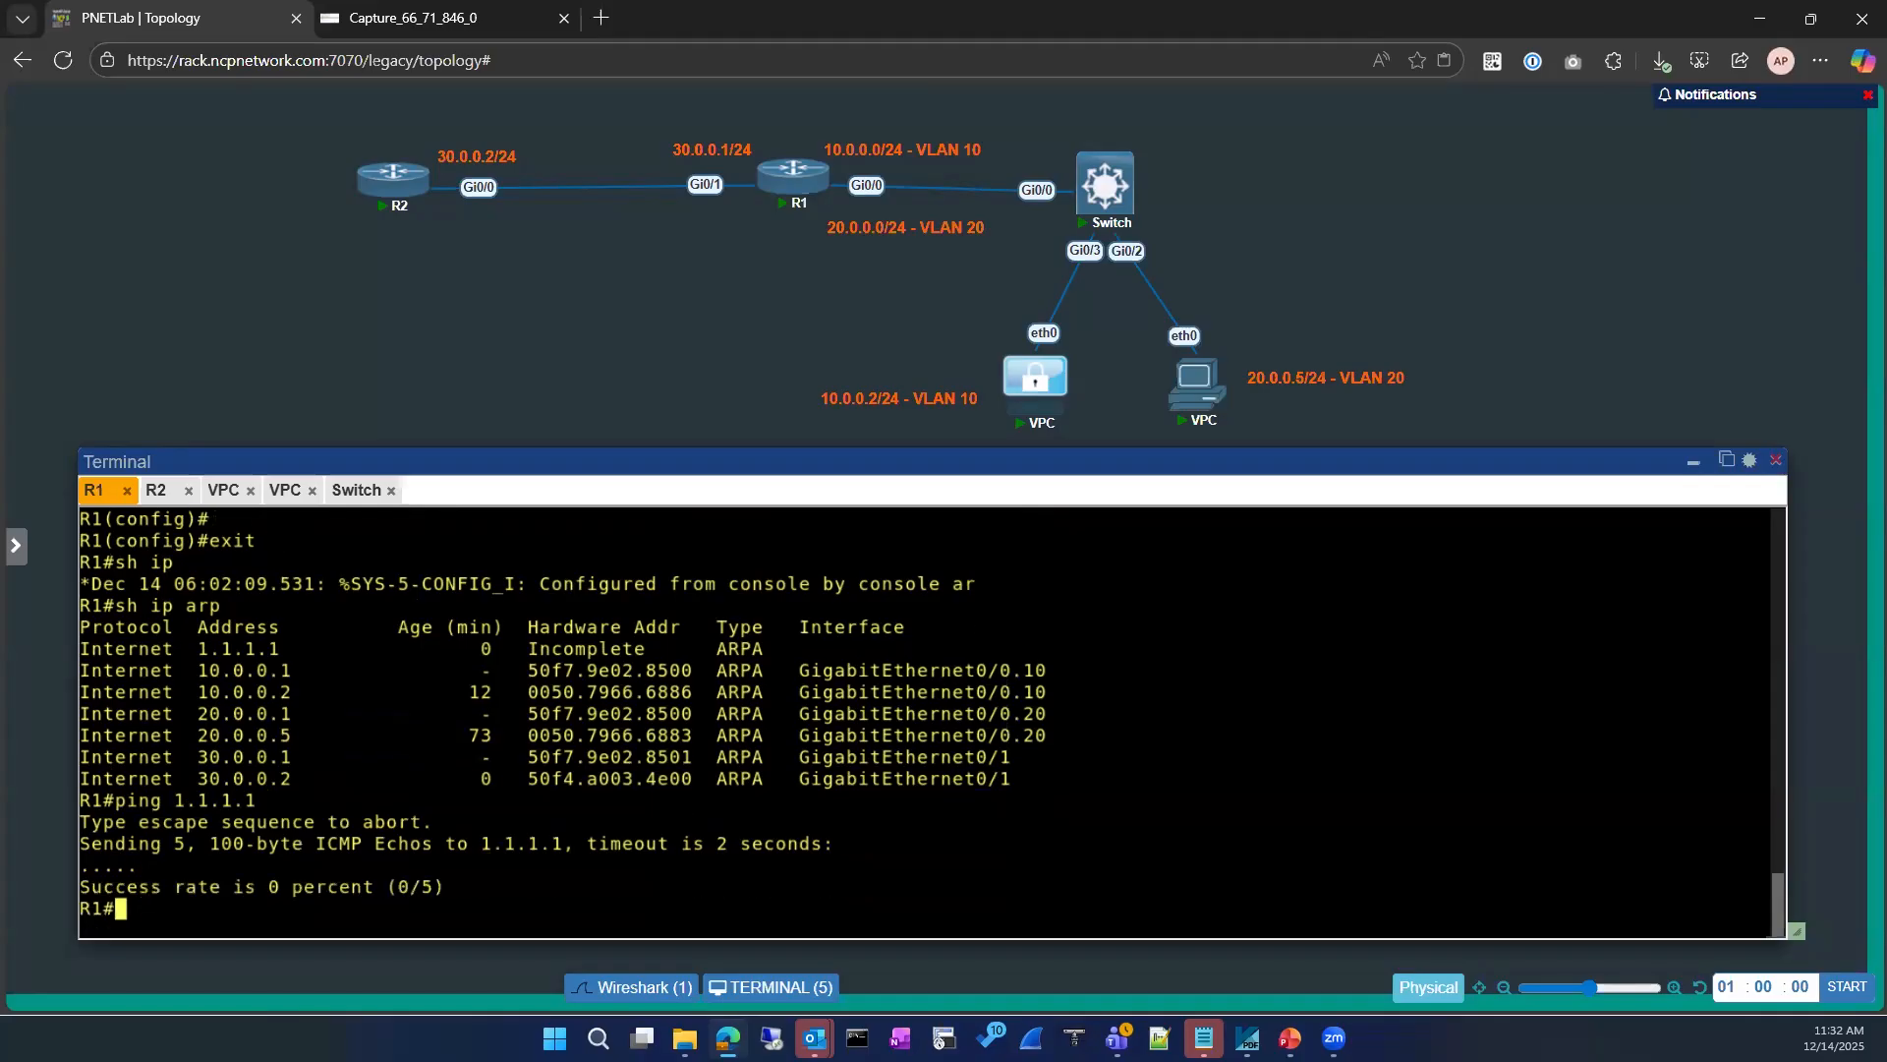
Step: Display the route section of R1's running configuration and highlight the 1.1.1.1 static route through GigabitEthernet0/1
type("sh run")
key("Tab")
type("| se")
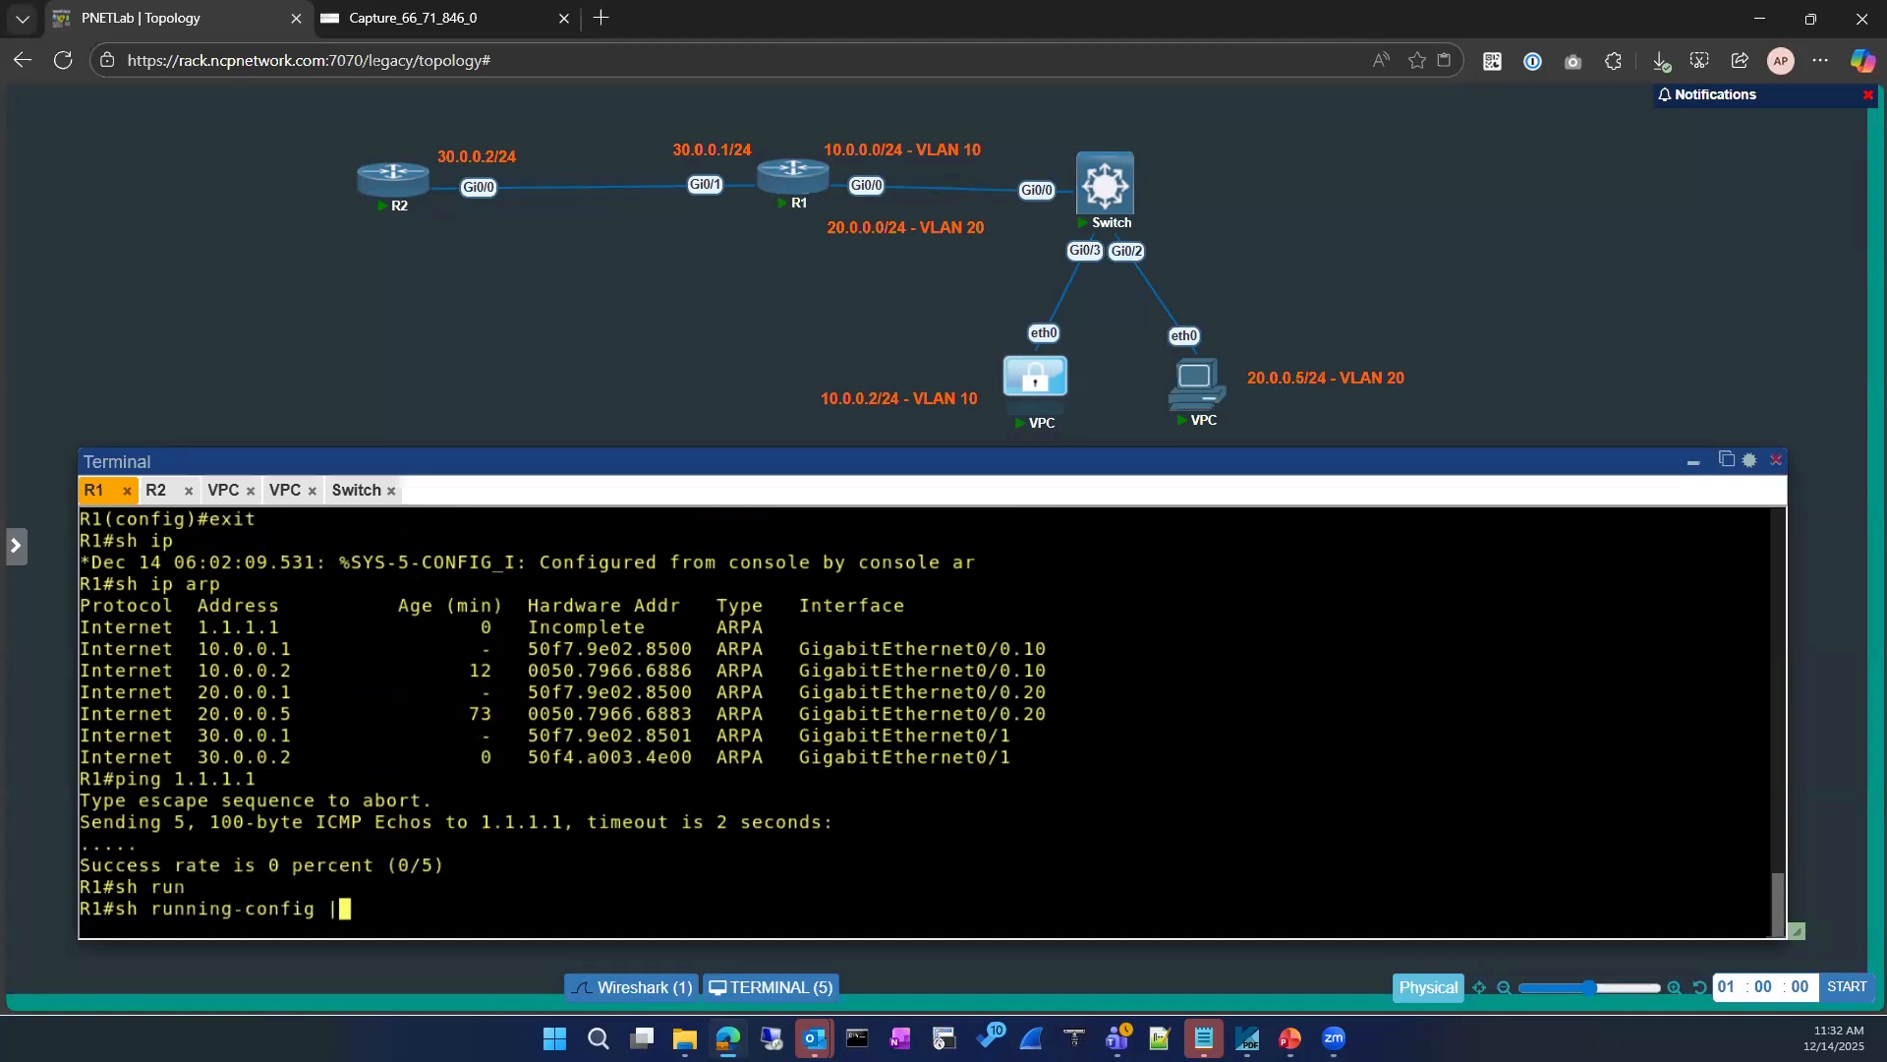
key("Tab")
type("route")
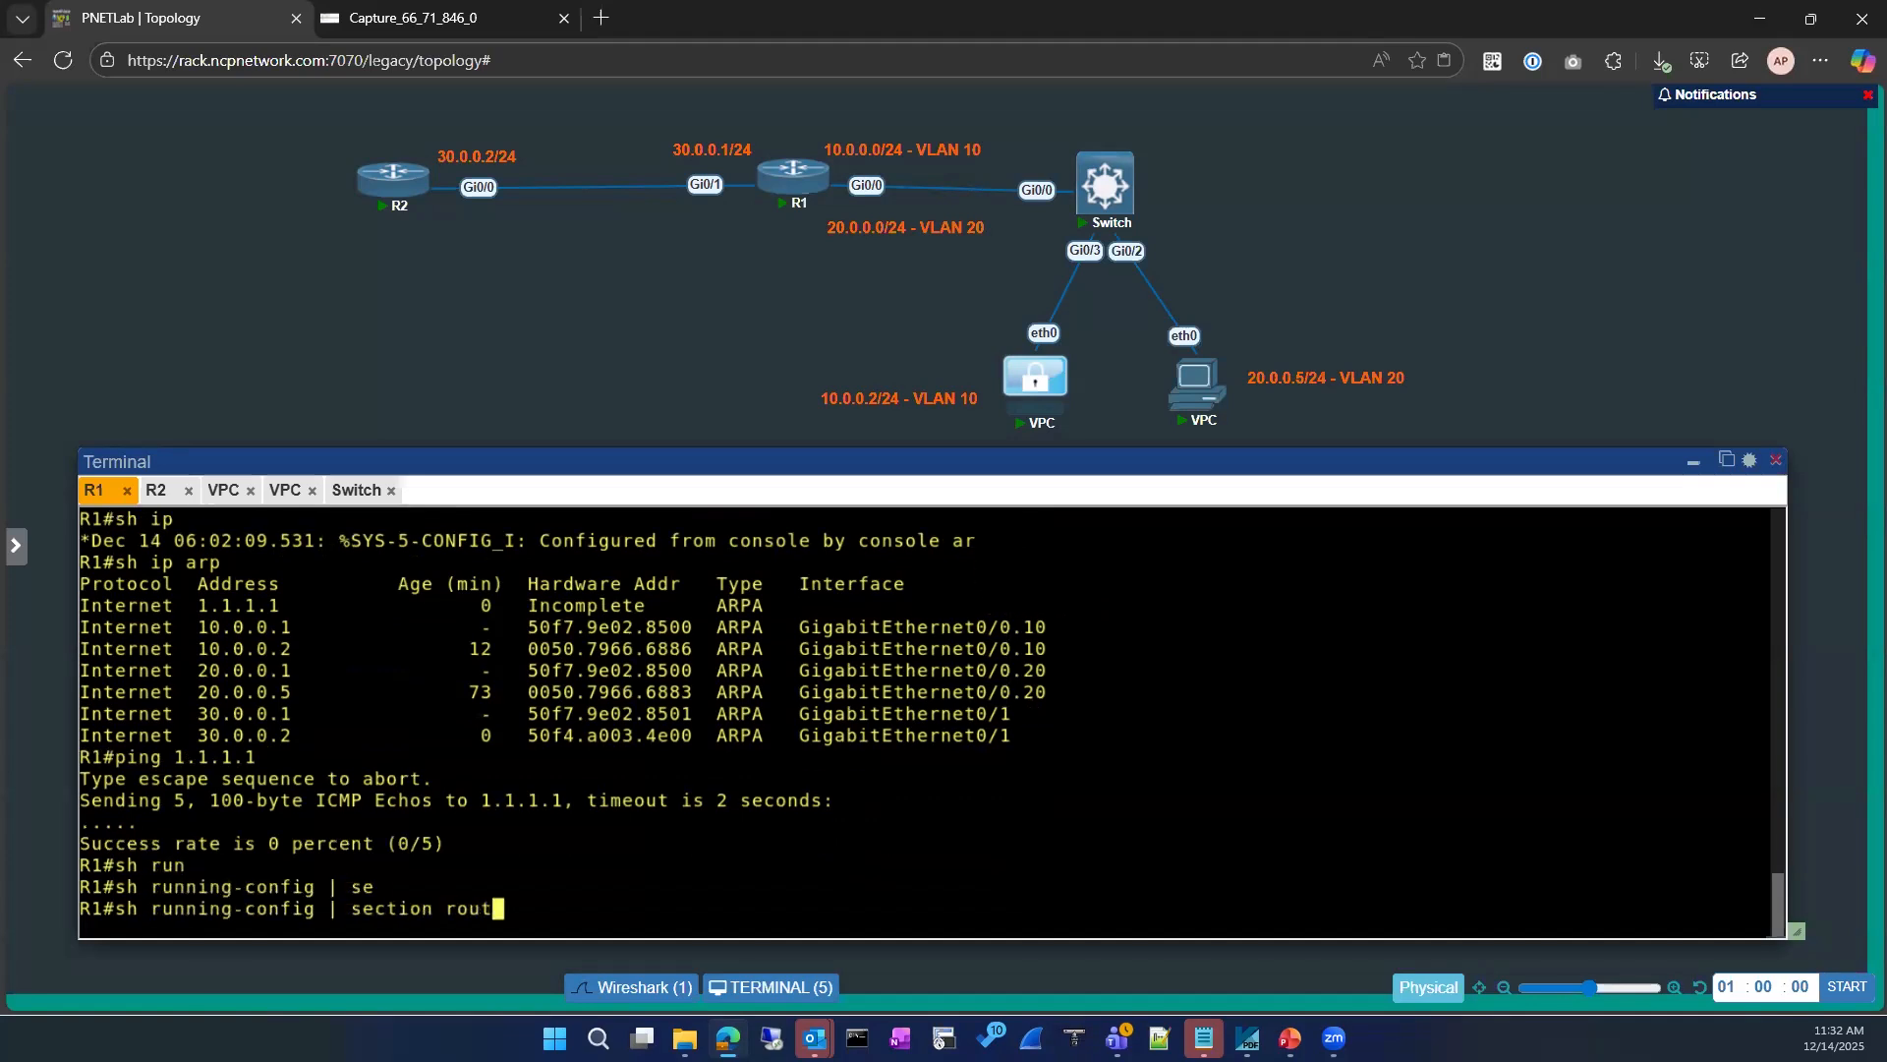
key("Return")
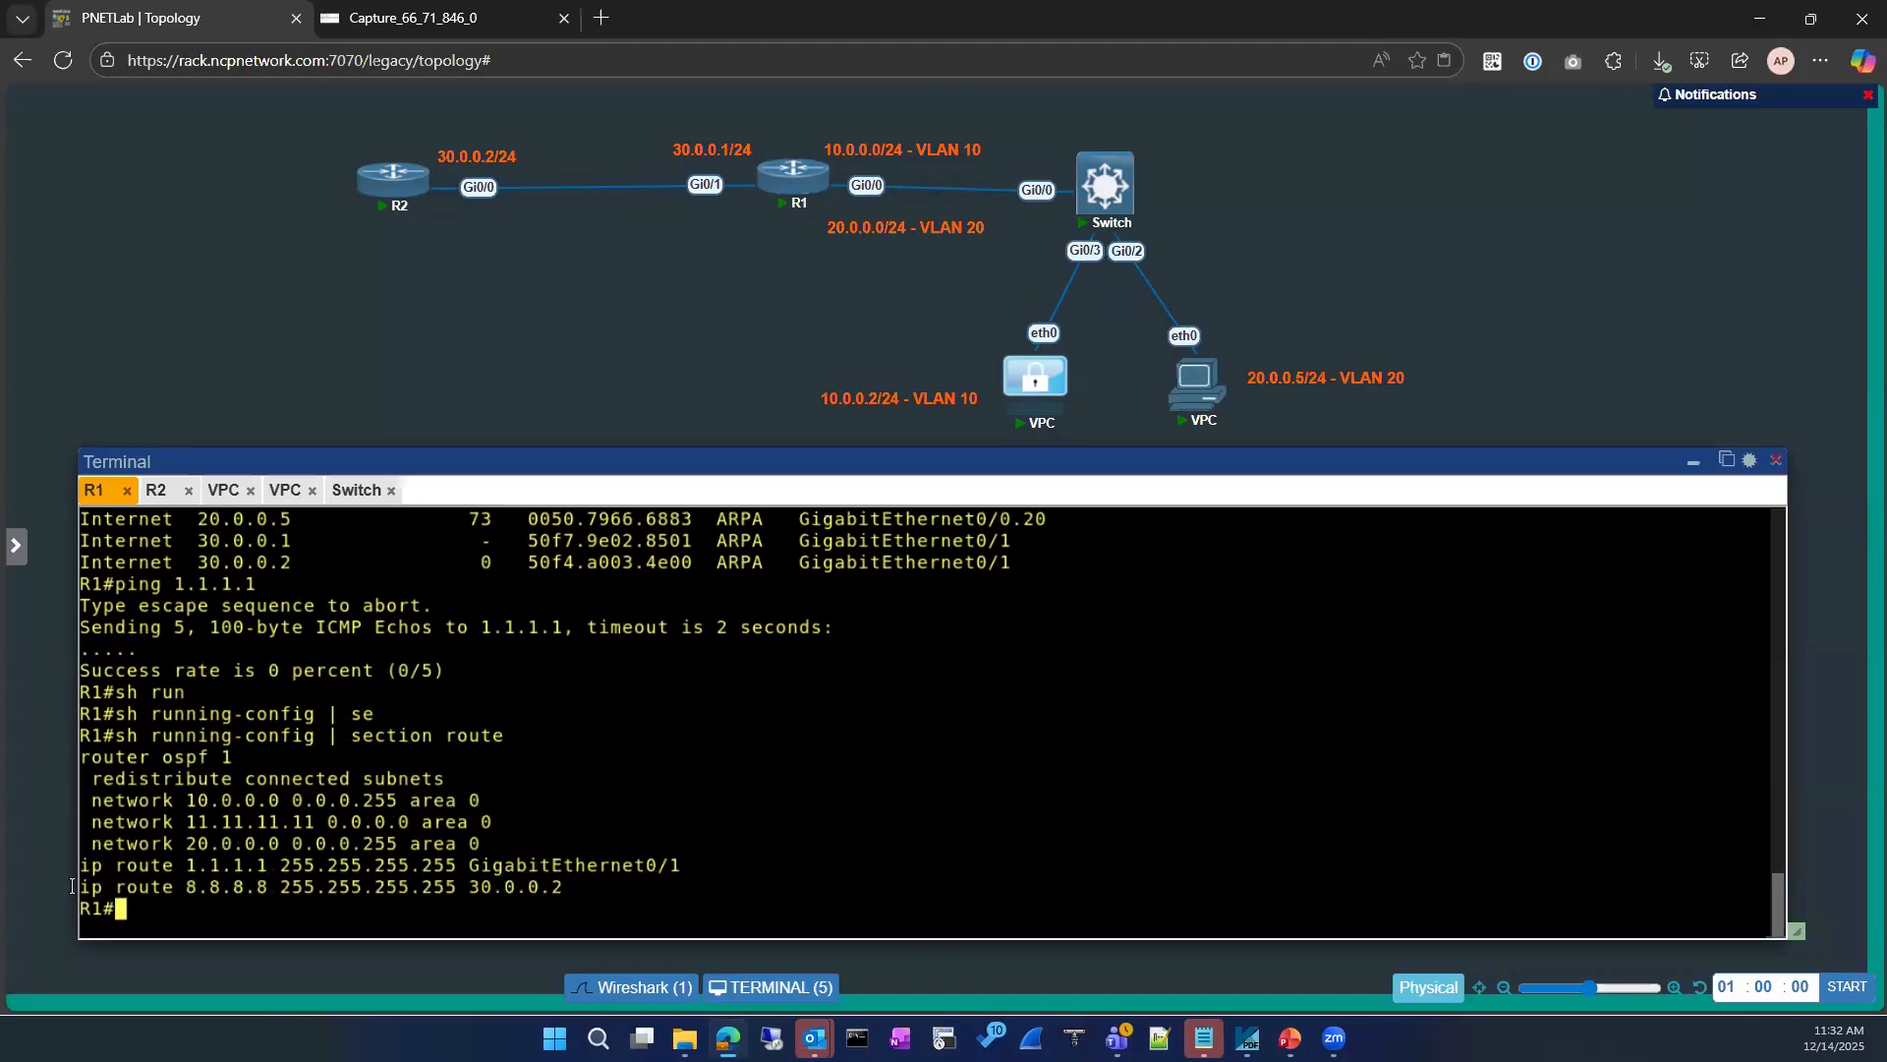
left_click_drag(81, 865, 681, 869)
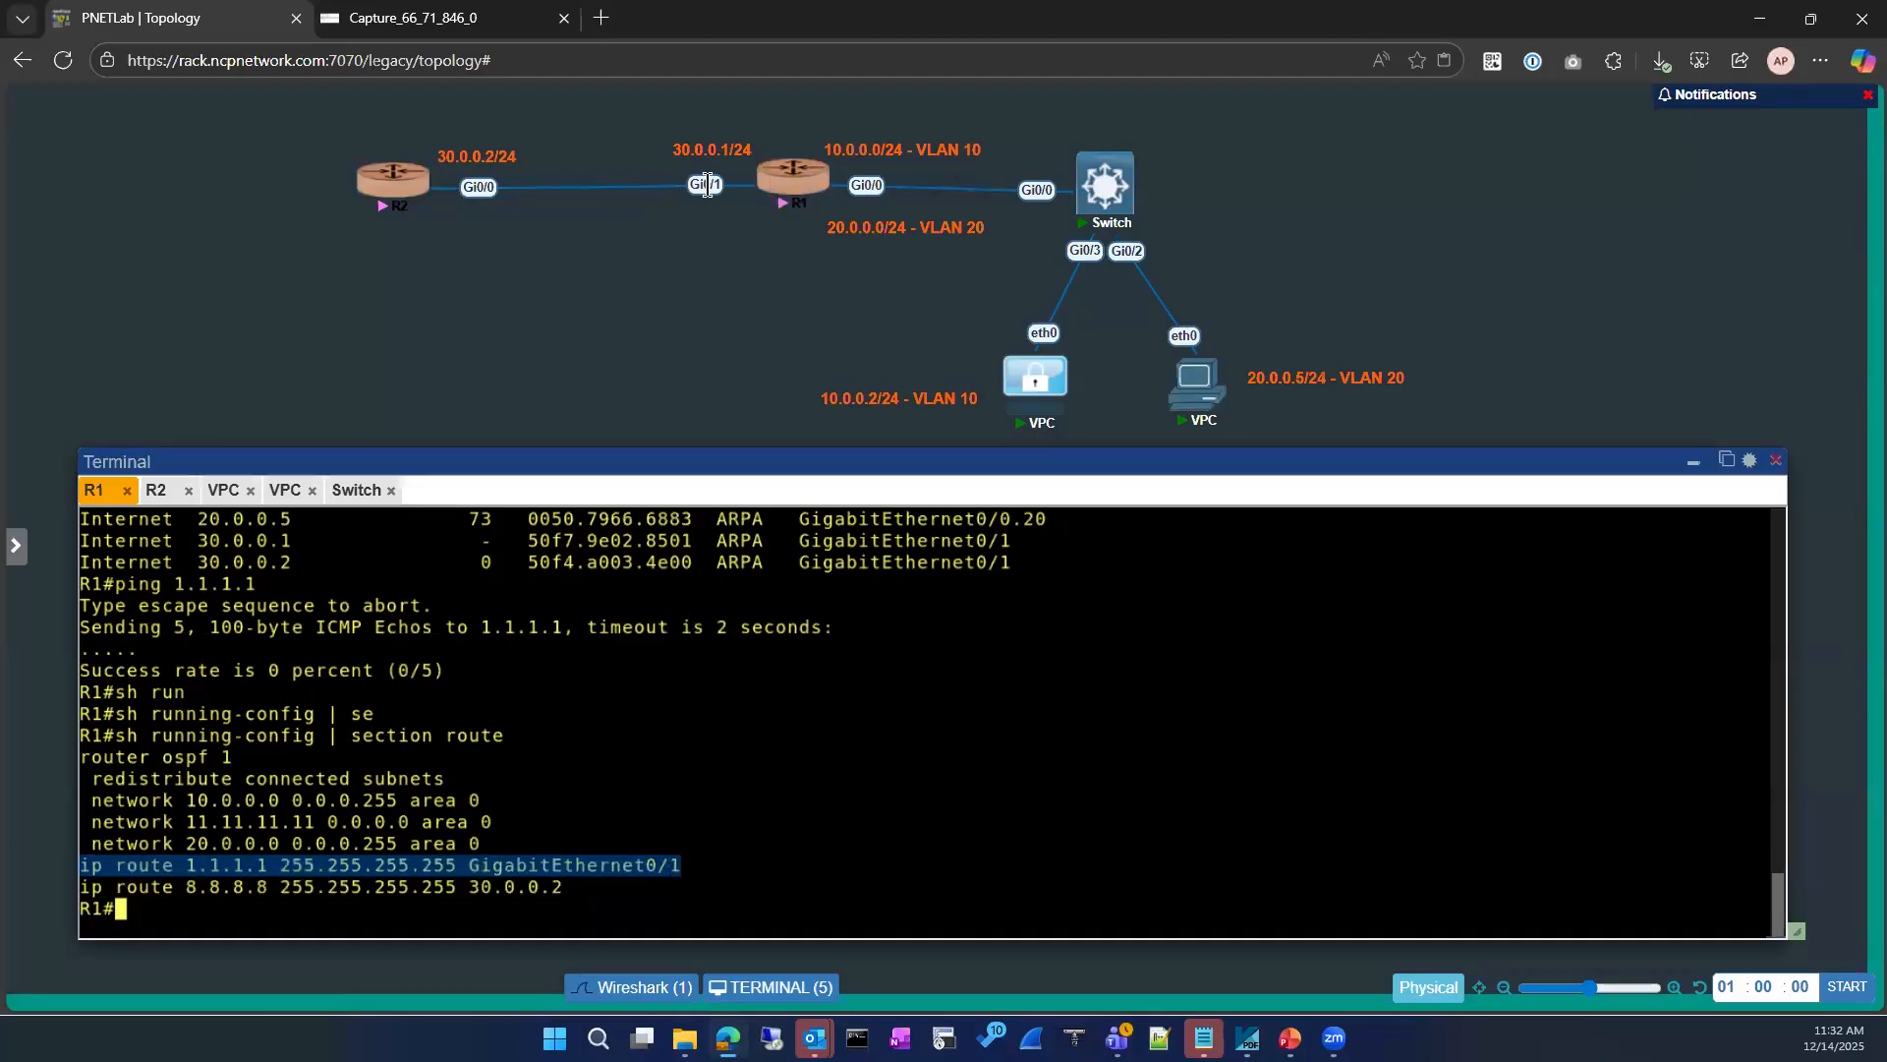
Step: Display the ARP table once more on R2's console
left_click(156, 490)
type("sh ip arp")
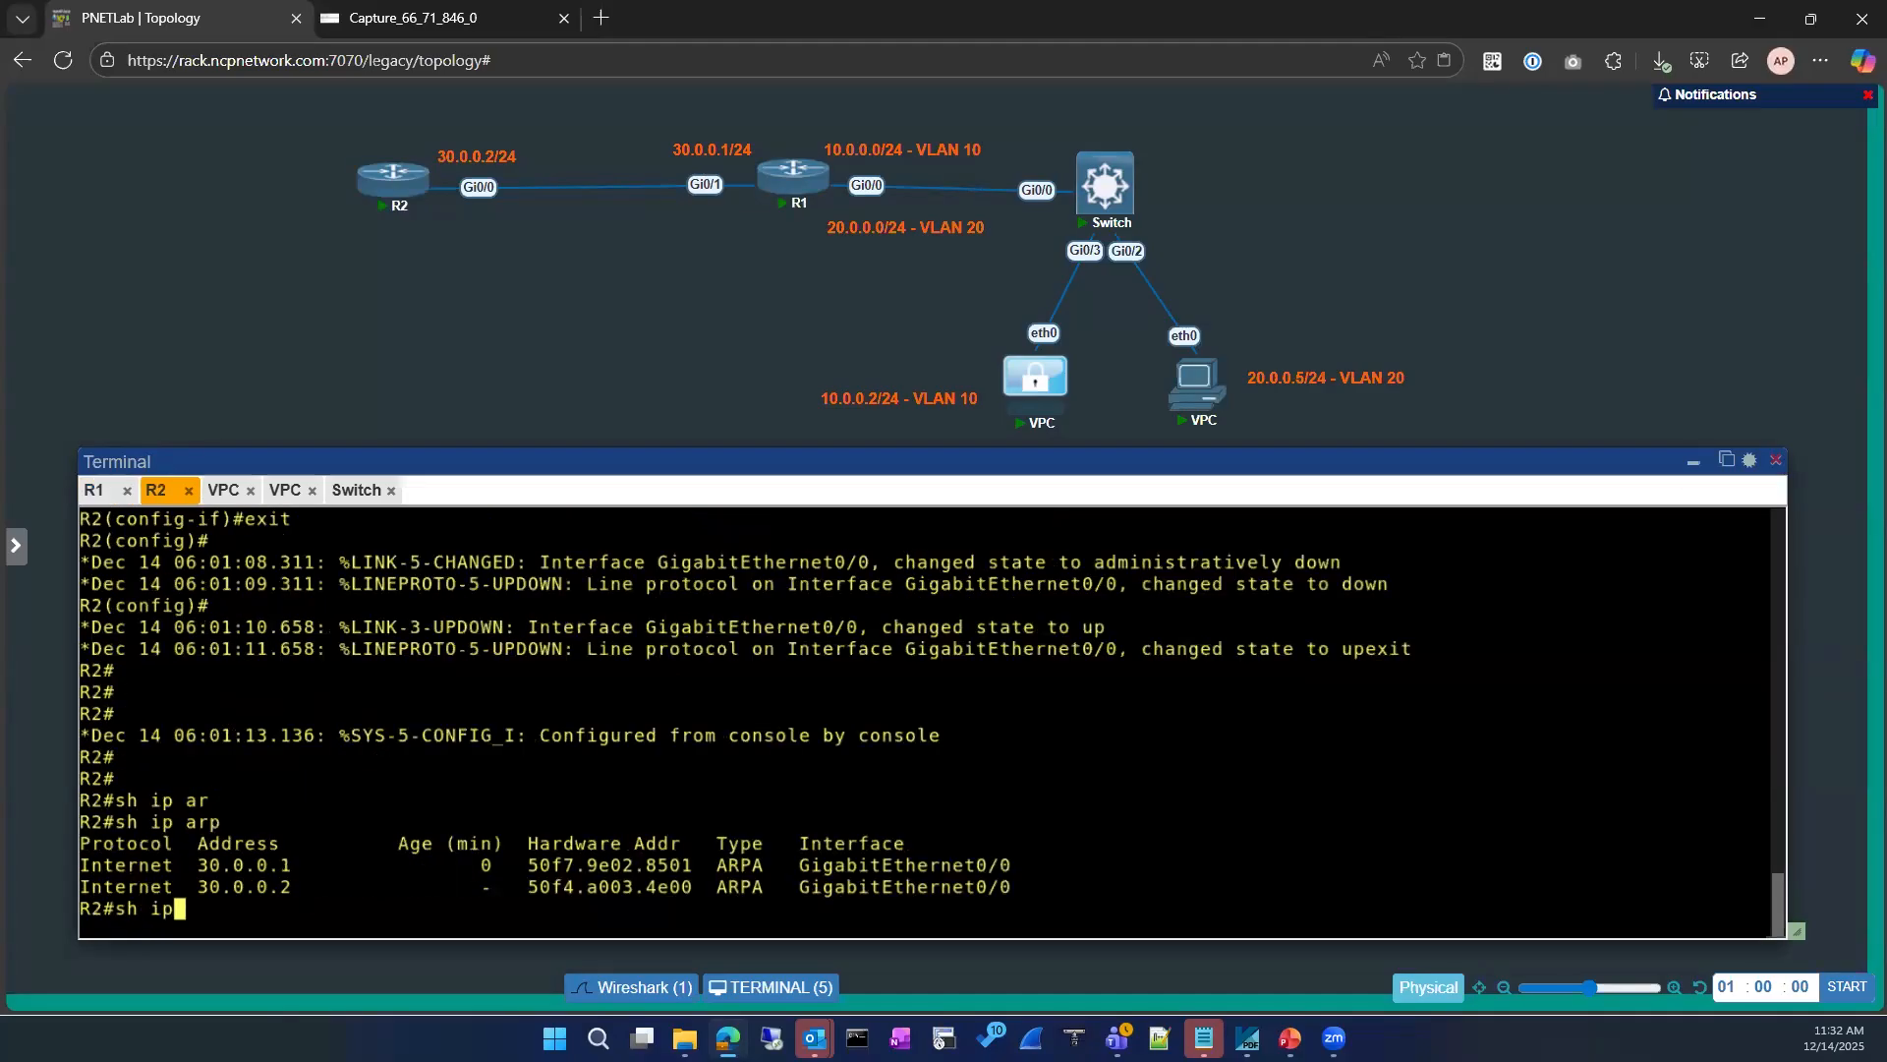
key("Tab")
key("Return")
type("sh ")
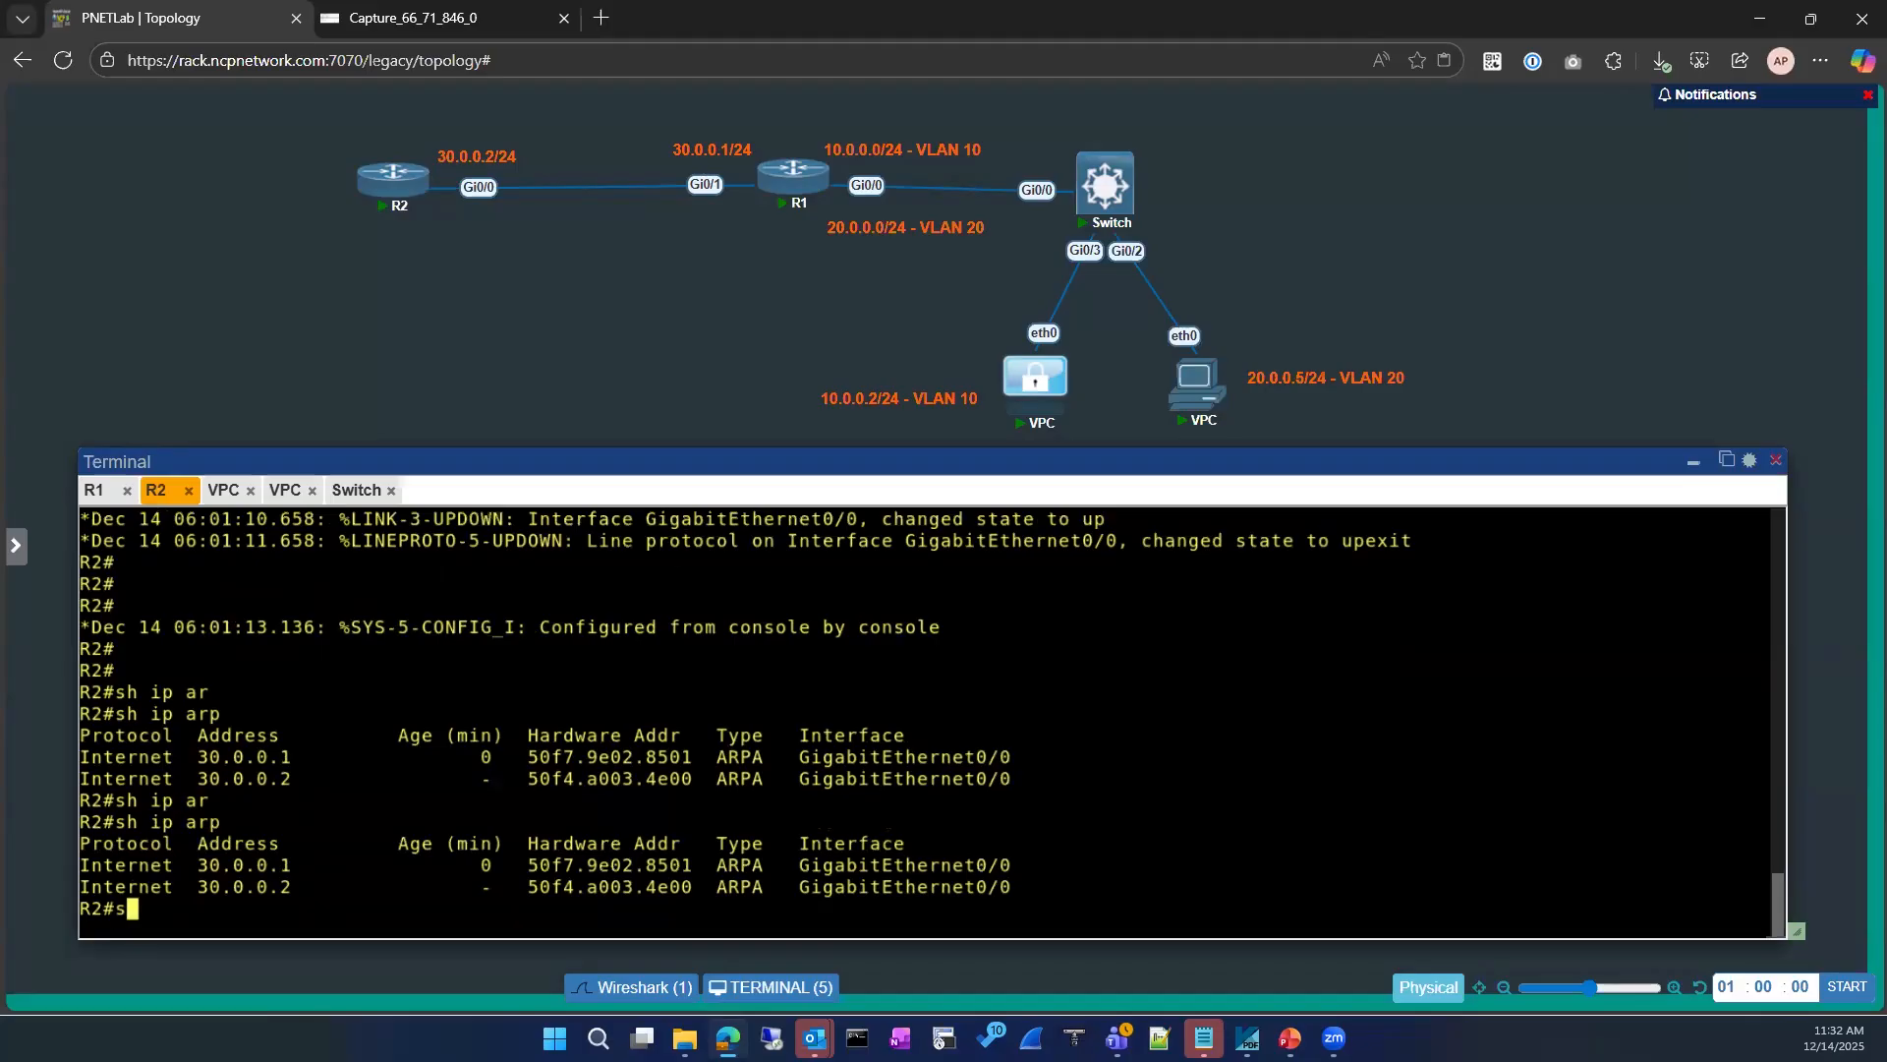
type("run")
key("Tab")
type("|")
key("BackSpace")
key("BackSpace")
key("BackSpace")
key("BackSpace")
key("BackSpace")
key("BackSpace")
key("BackSpace")
key("BackSpace")
key("BackSpace")
key("BackSpace")
key("BackSpace")
key("BackSpace")
key("BackSpace")
key("BackSpace")
key("BackSpace")
key("BackSpace")
key("BackSpace")
key("BackSpace")
key("BackSpace")
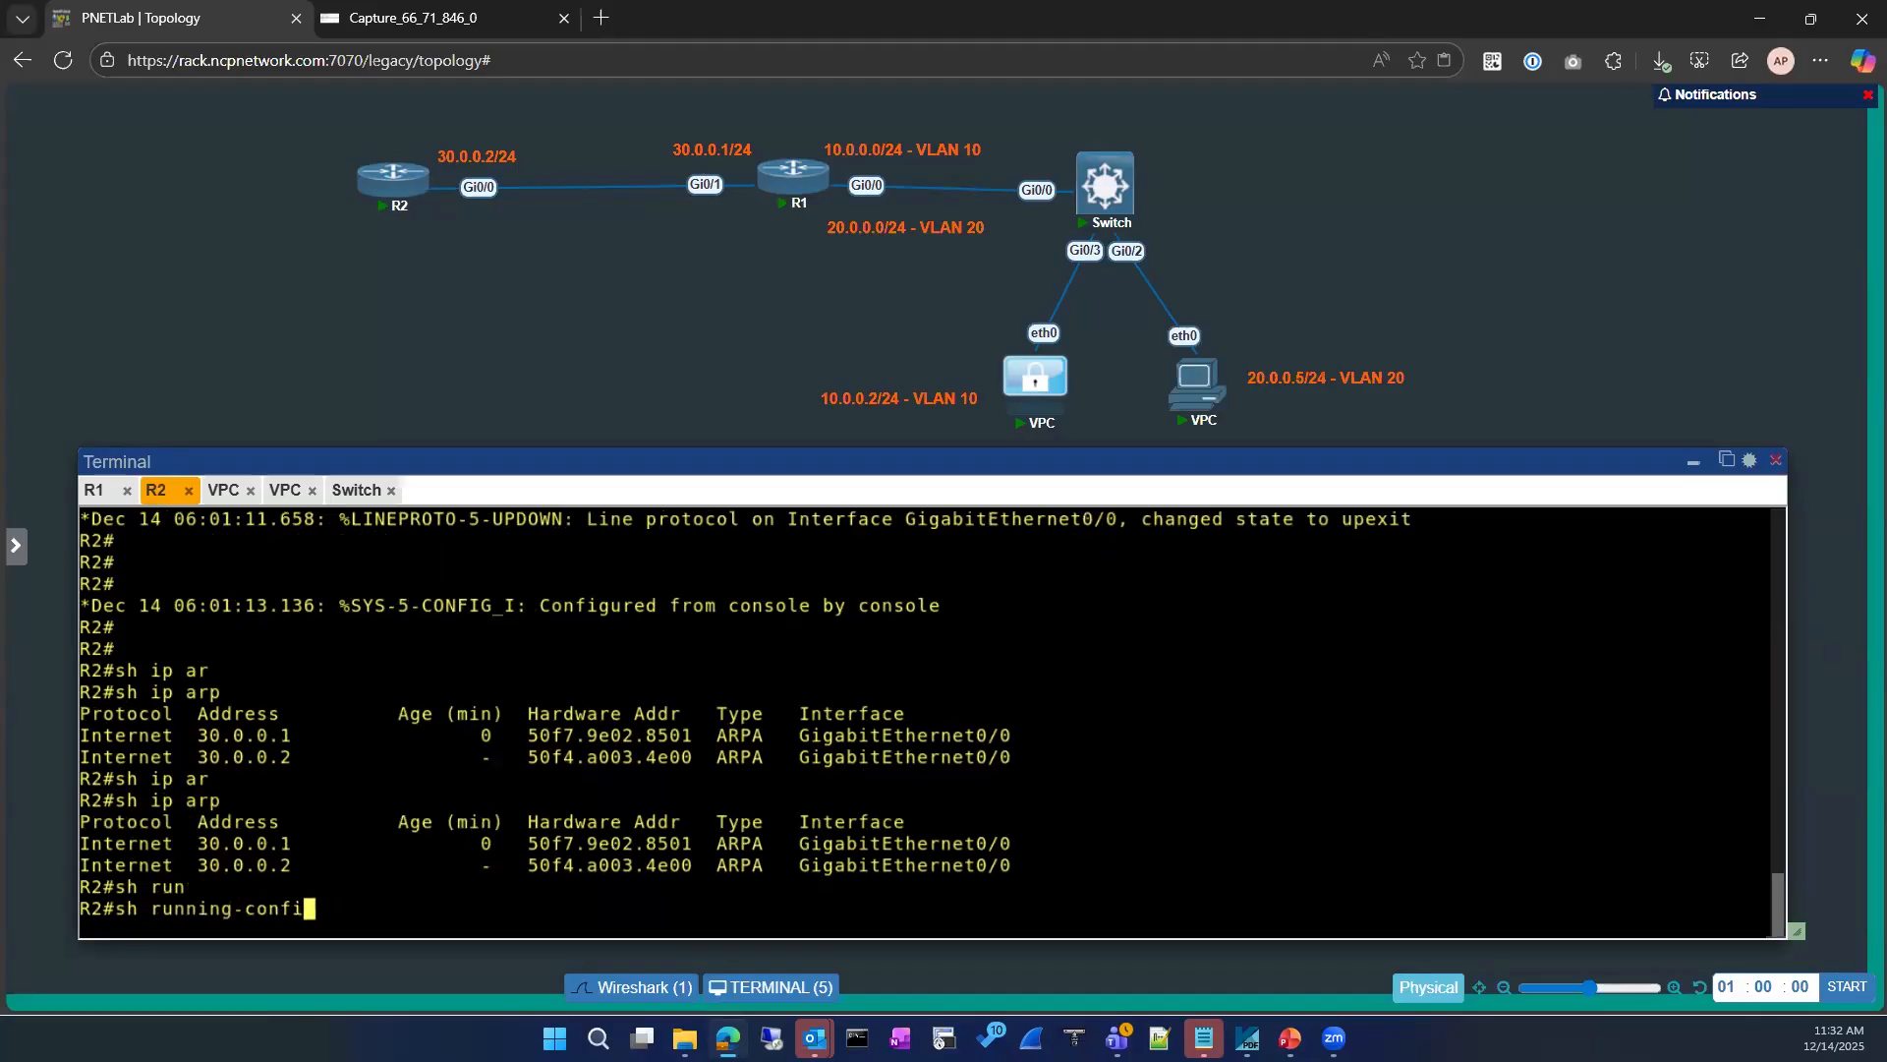
Step: Display R2's IP interface summary with unassigned interfaces excluded, using show ip interface brief | ex un
type("sh ip int")
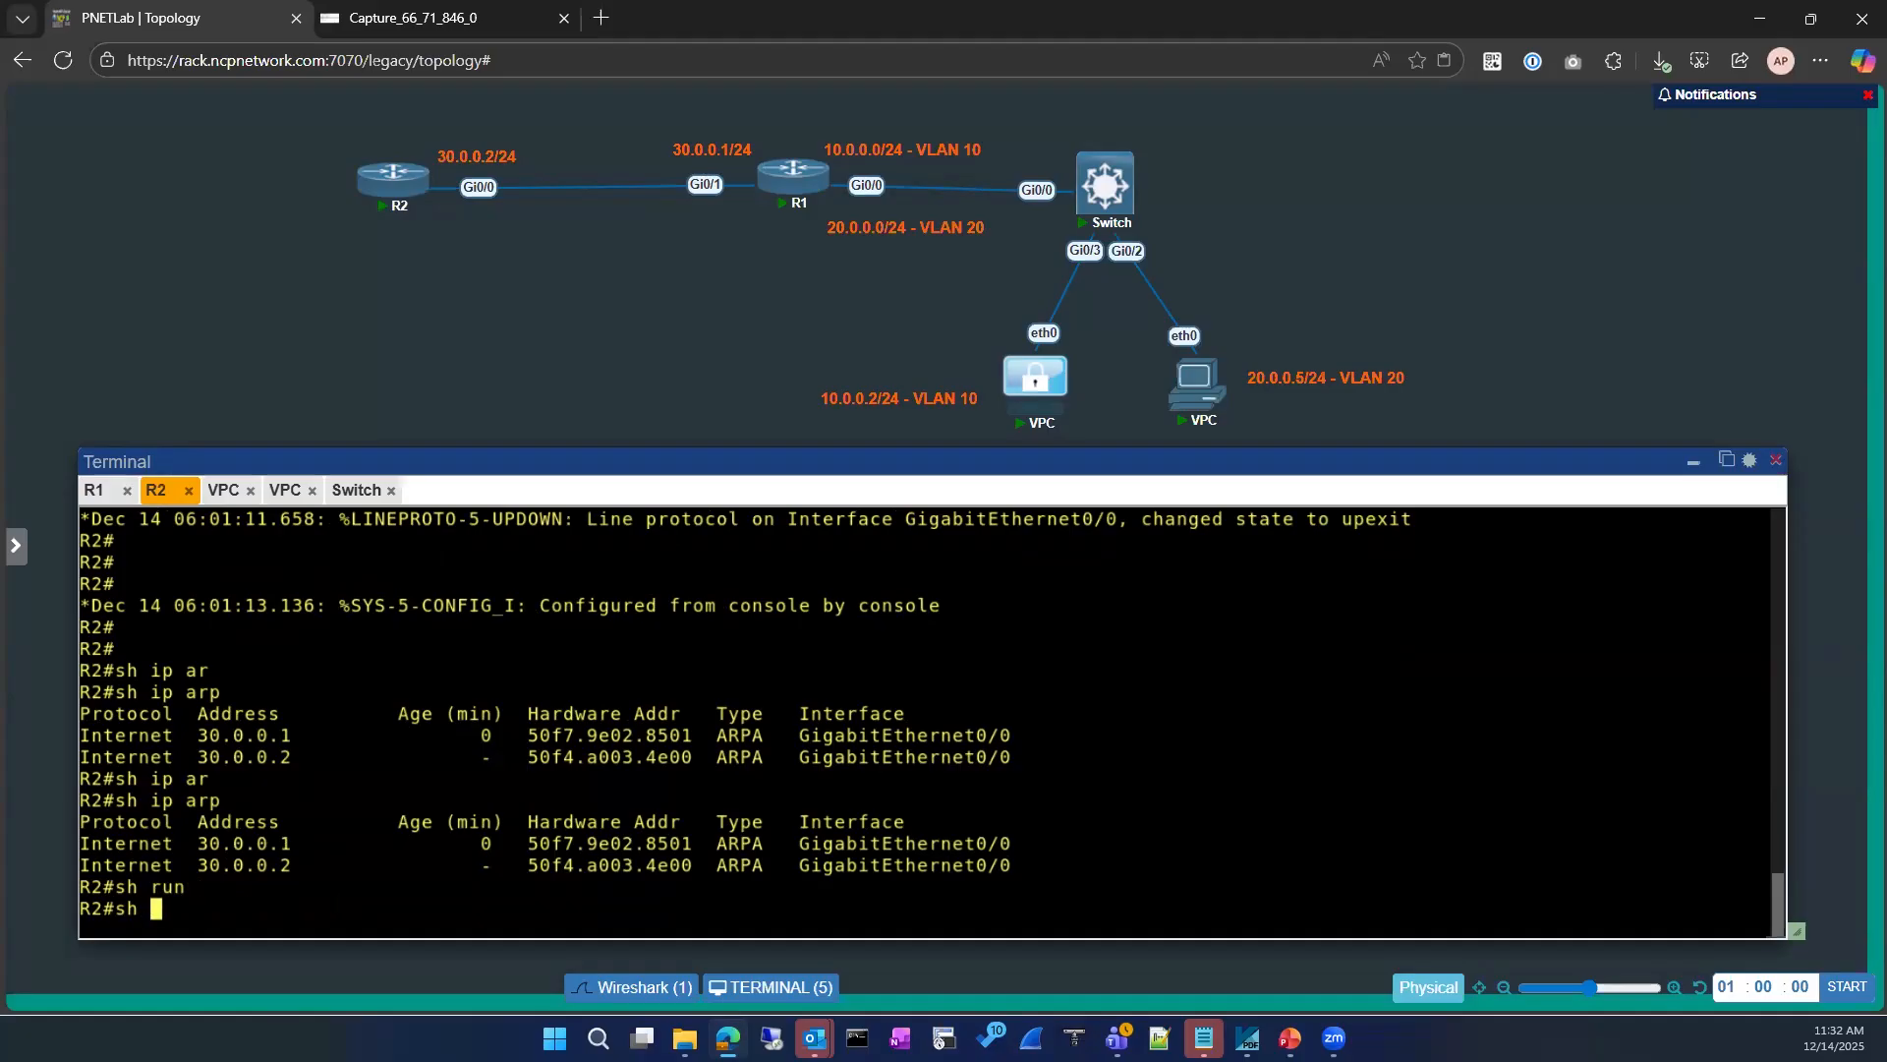
key("Tab")
type("br")
key("Tab")
type("| ex u")
type("n")
key("Return")
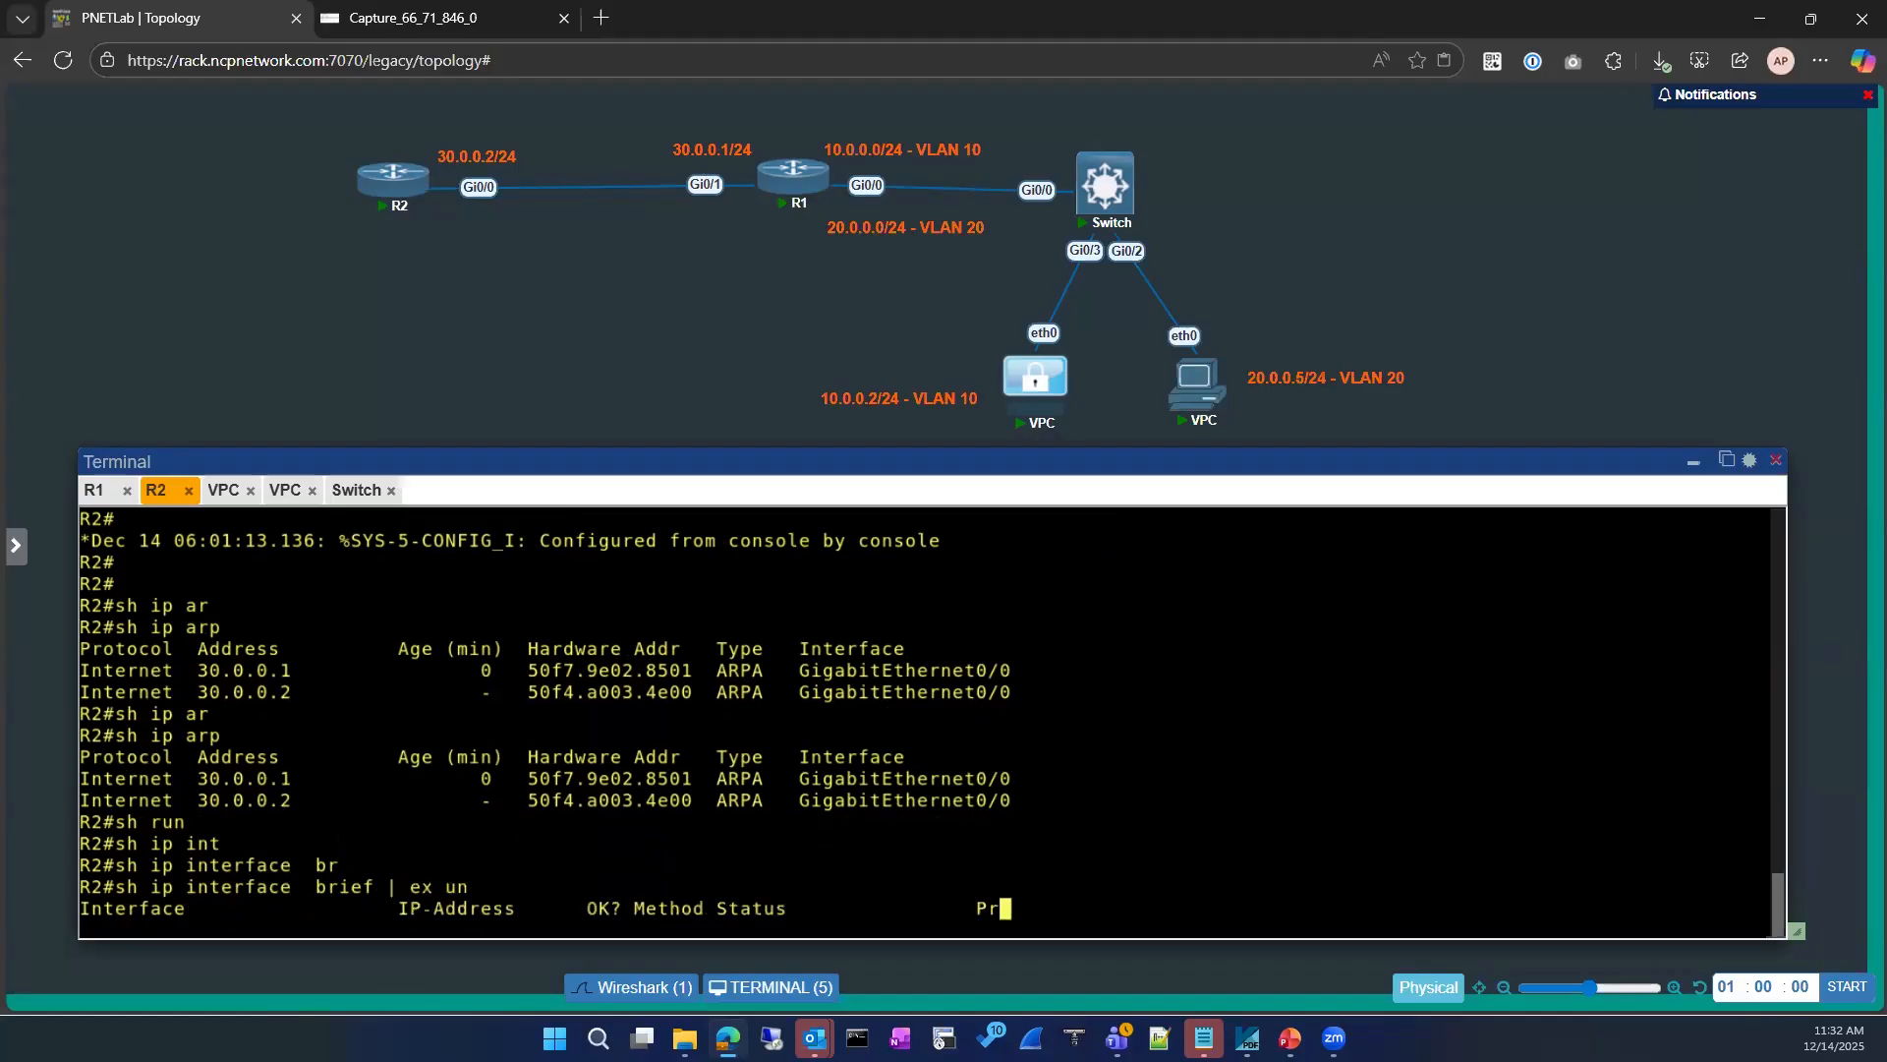
Step: Display R2's running configuration for loopback 0, and highlight GigabitEthernet0/0 and the Loopback0 address in the interface summary
type("sh run")
key("Tab")
type("iun")
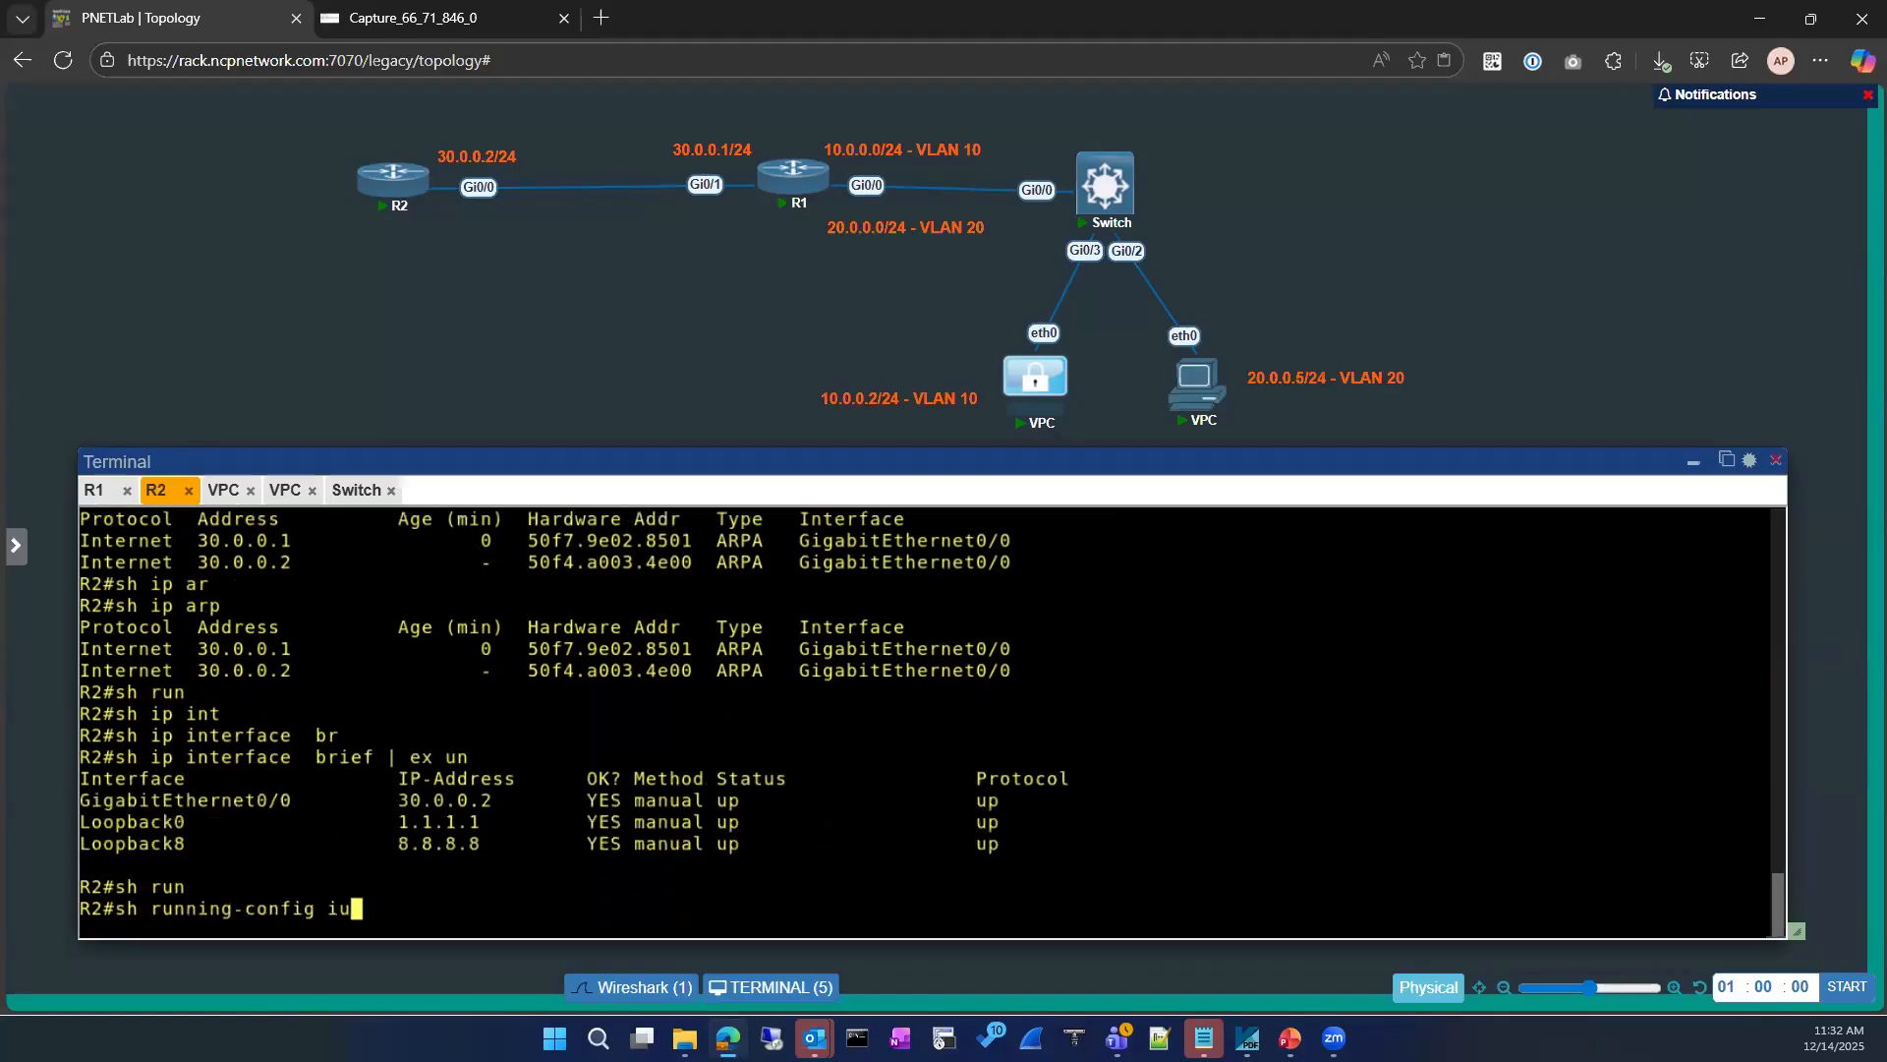
key("BackSpace")
key("BackSpace")
type("nt")
key("Tab")
type("loo")
key("Tab")
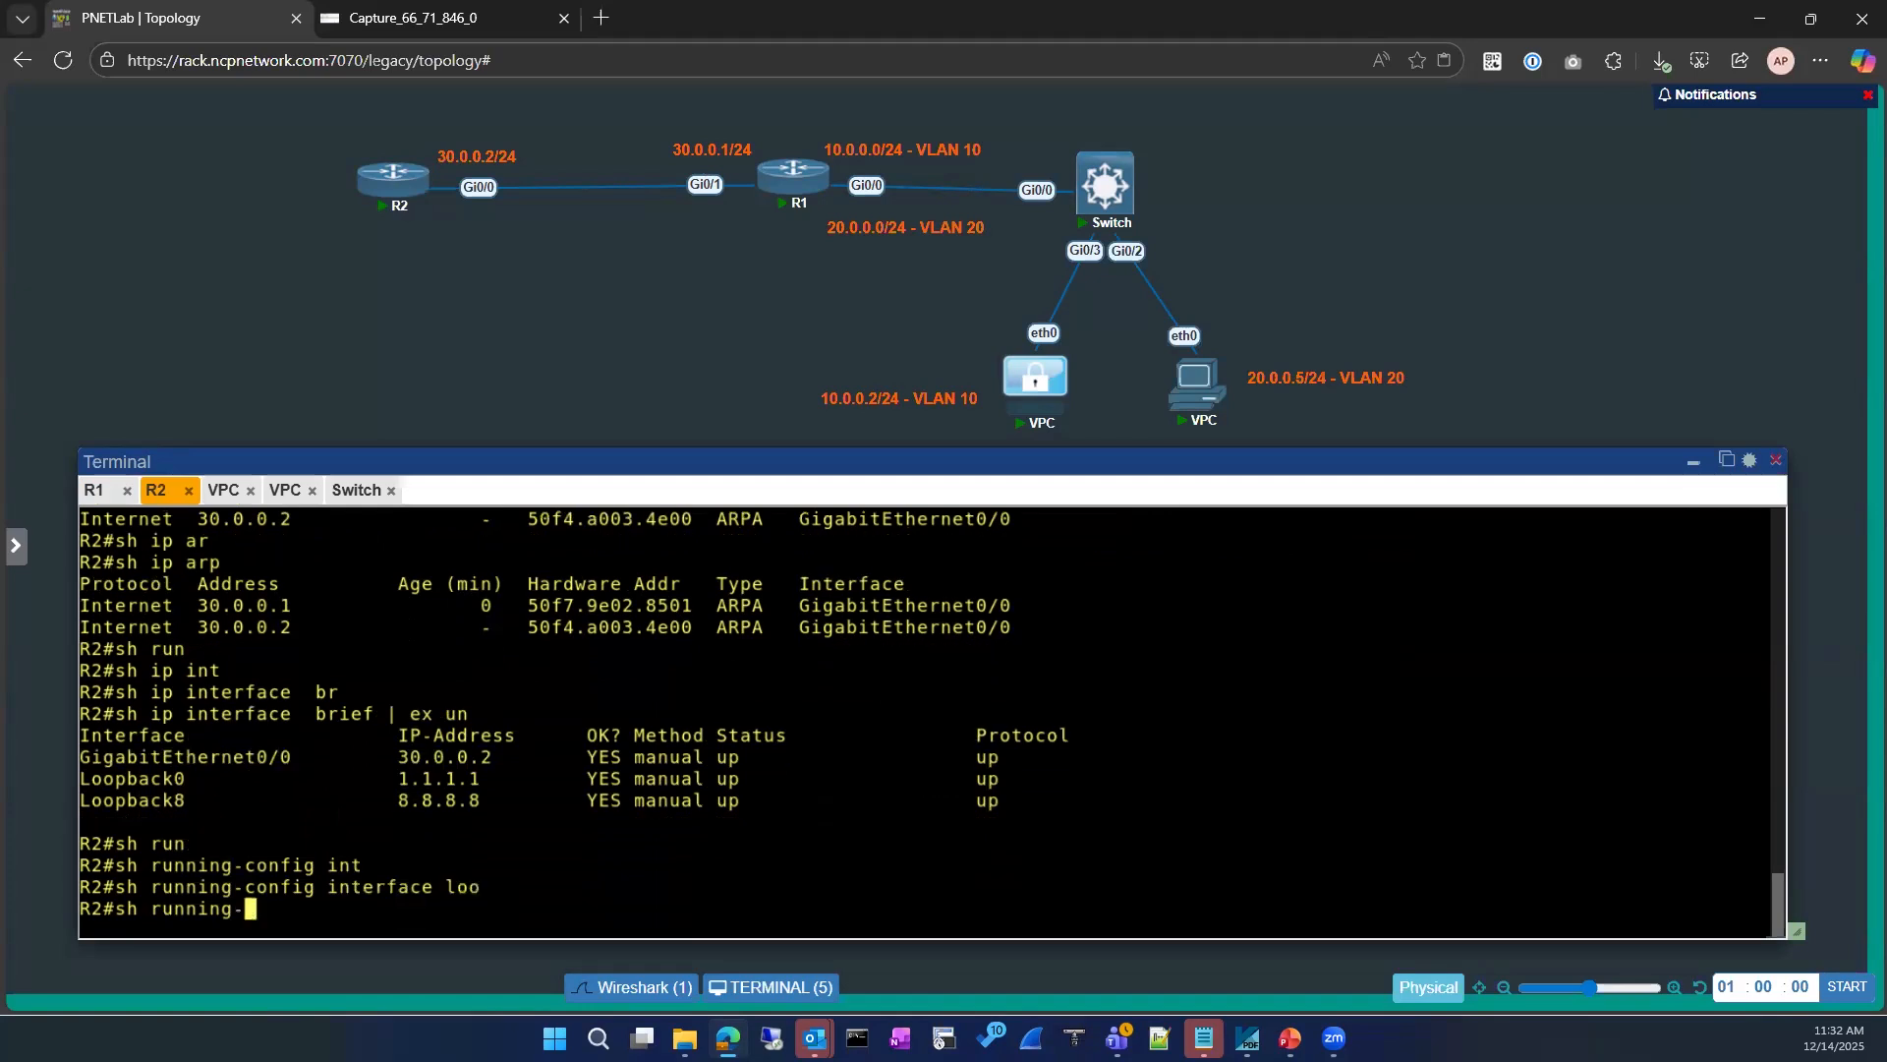
type("0")
key("Return")
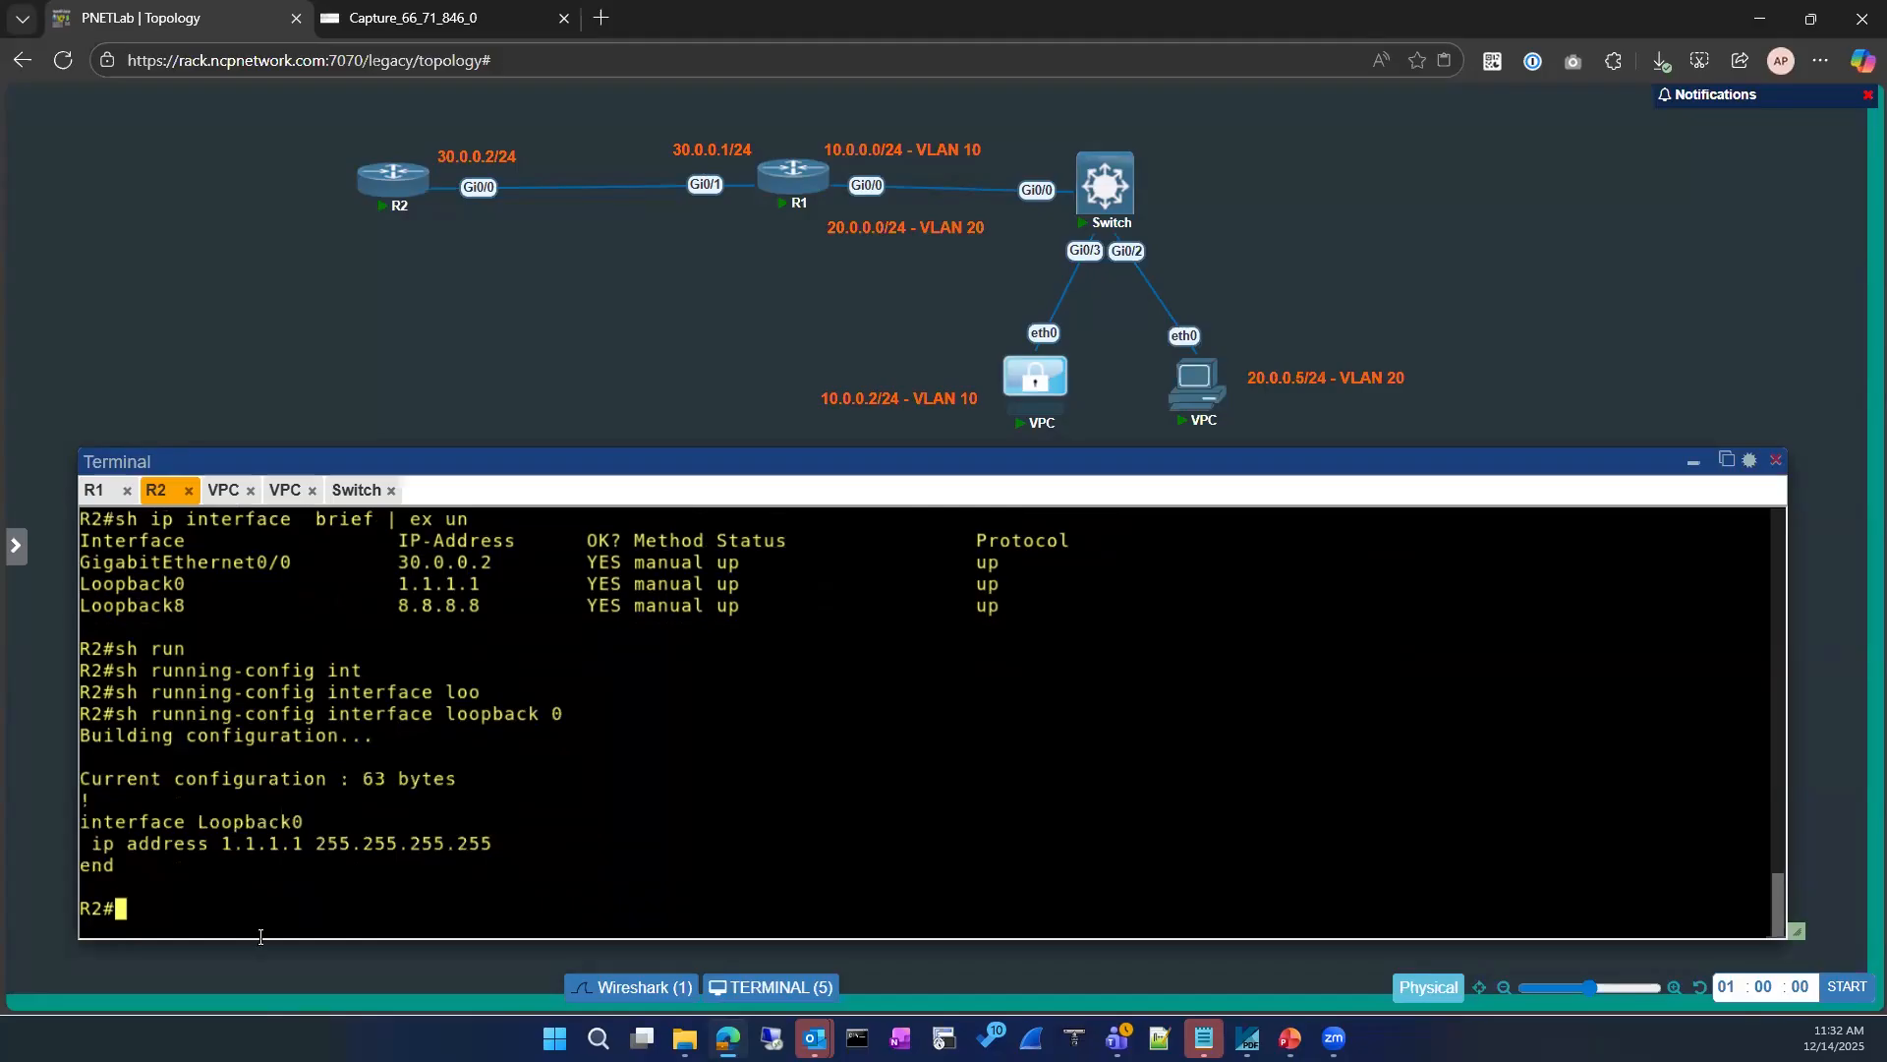
left_click_drag(81, 563, 287, 561)
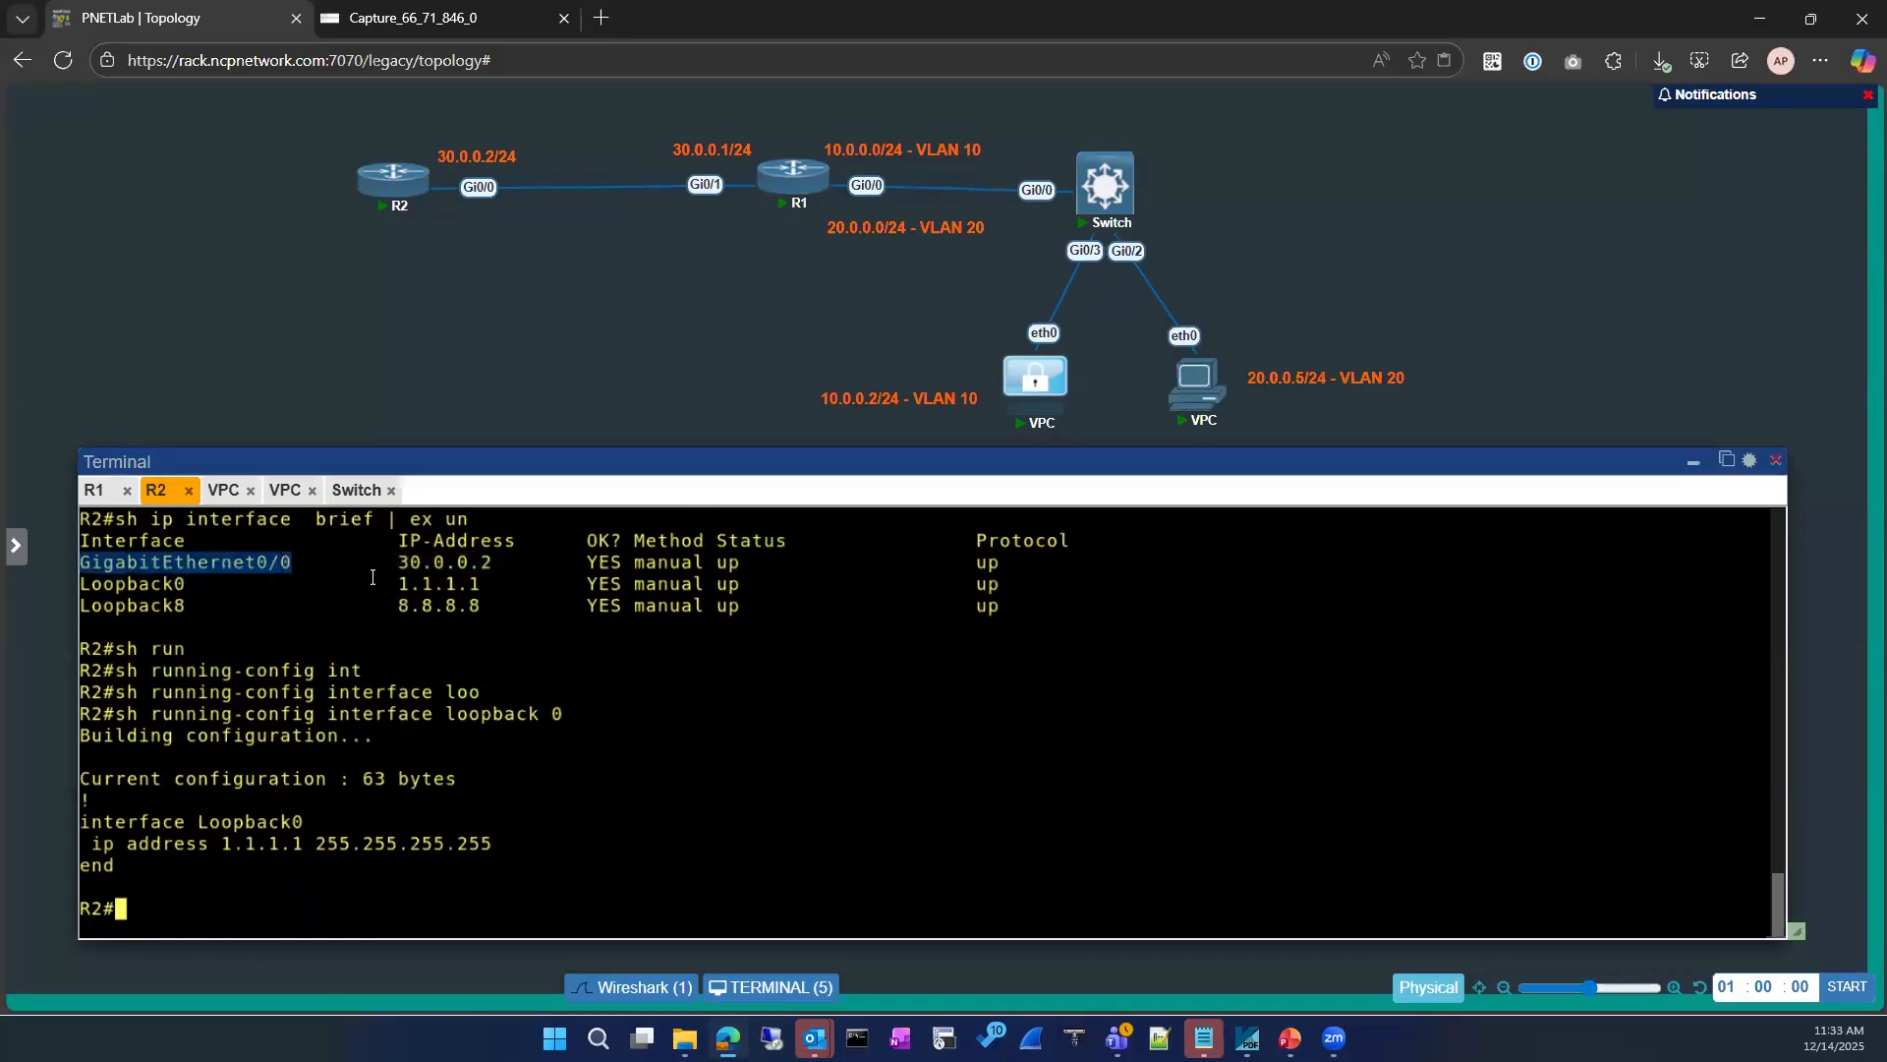
double_click(405, 586)
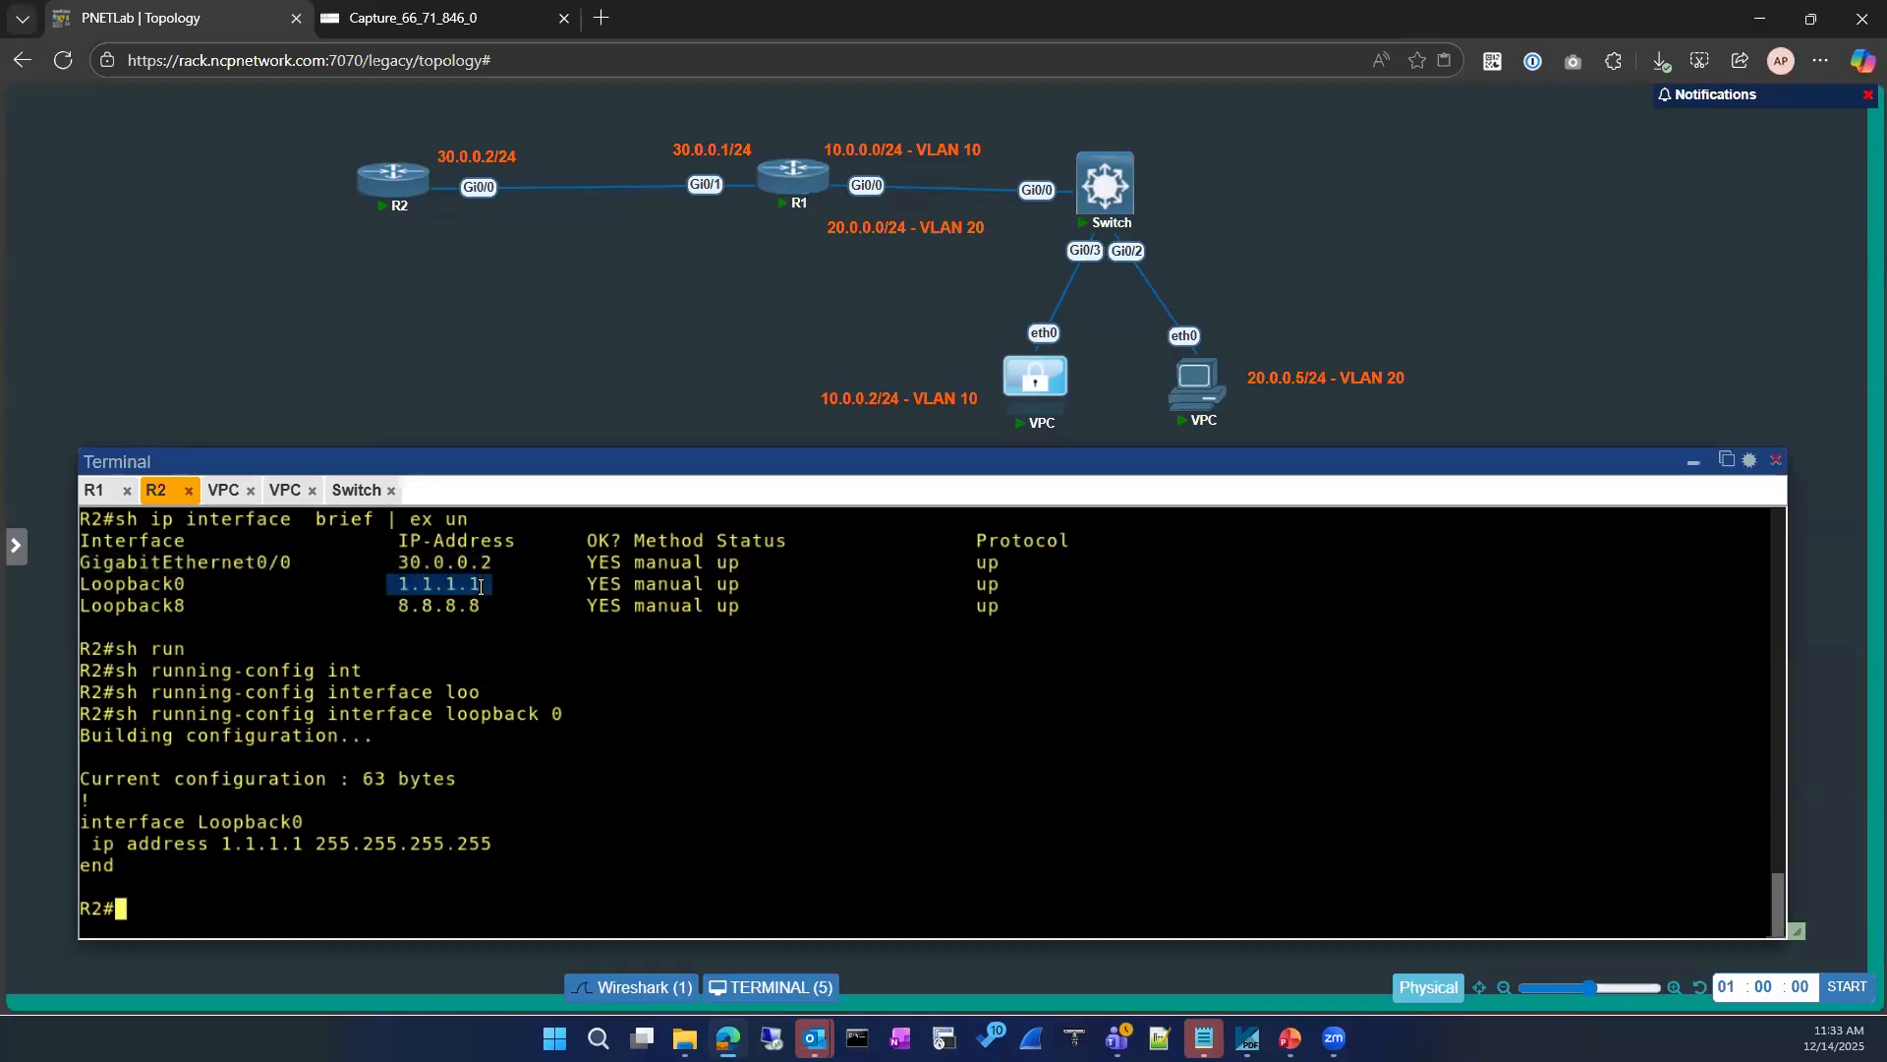
Step: Switch to the Wireshark capture of the R1–R2 link and restart it without saving the captured packets
left_click(435, 20)
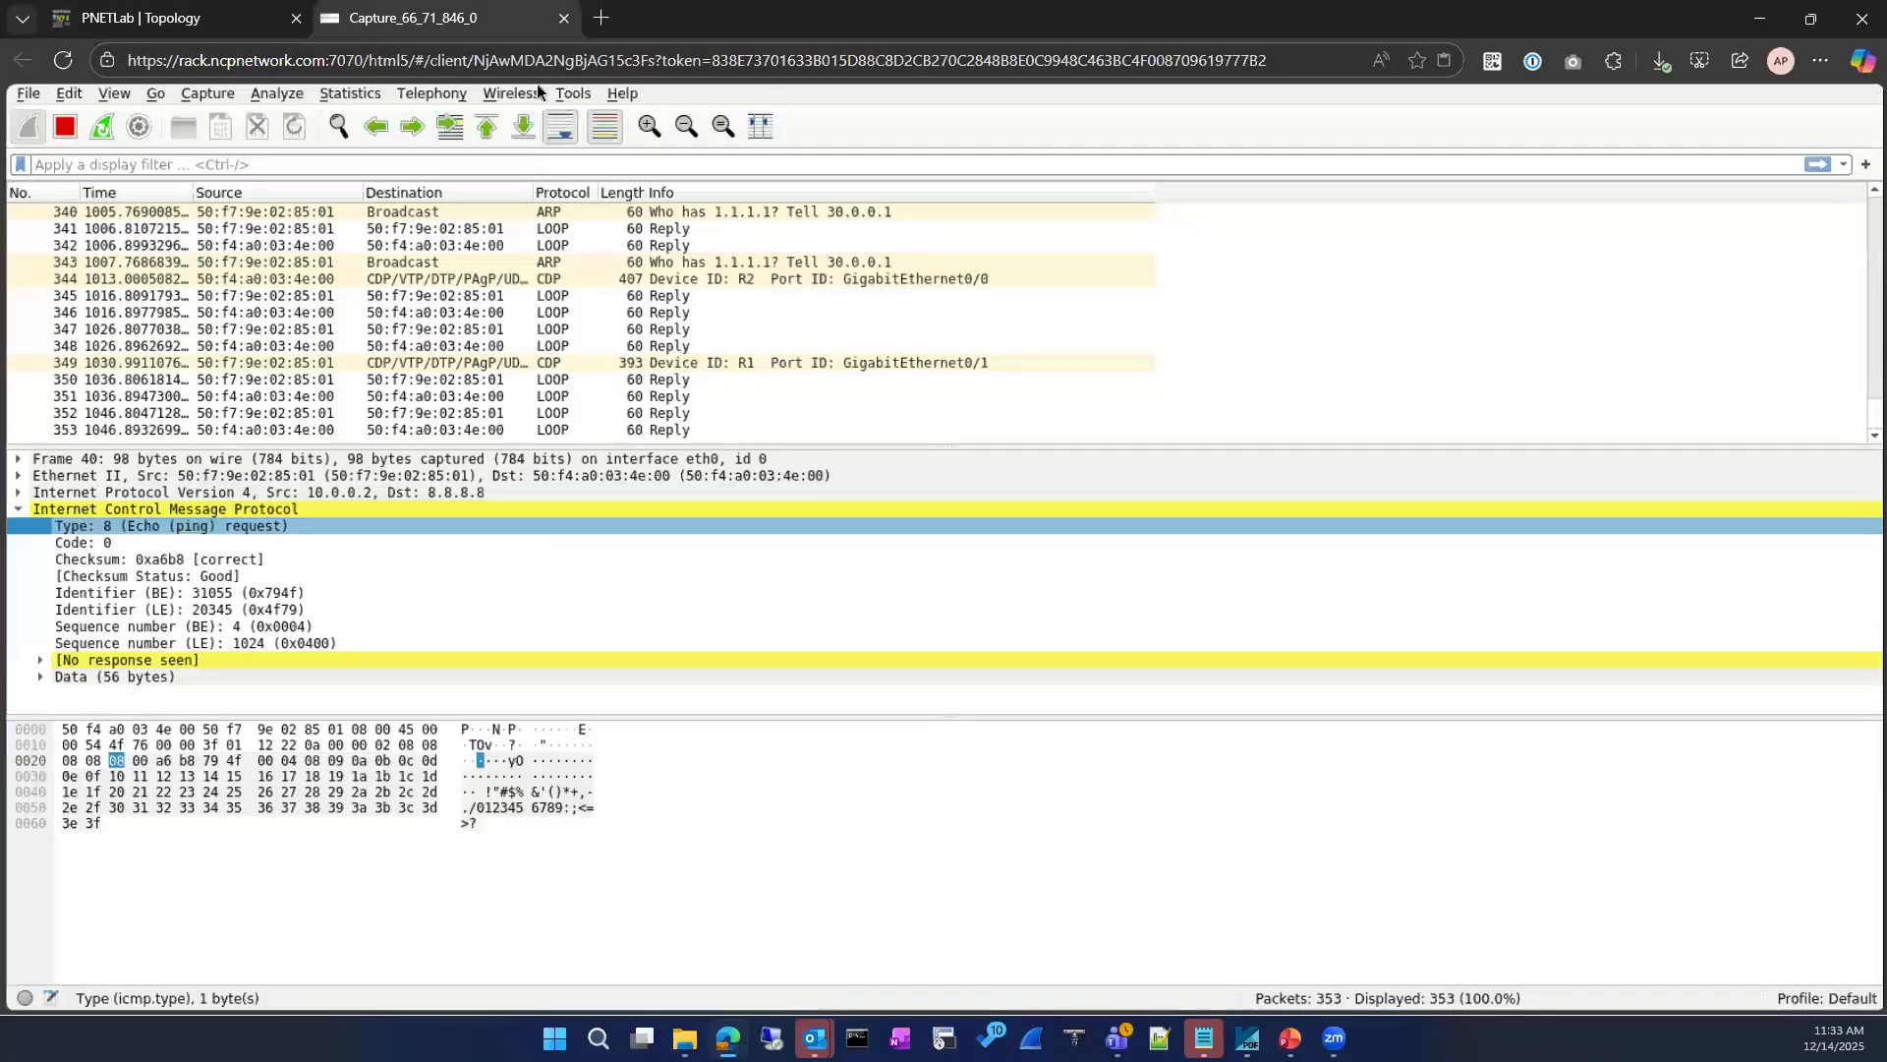
left_click(102, 127)
left_click(947, 540)
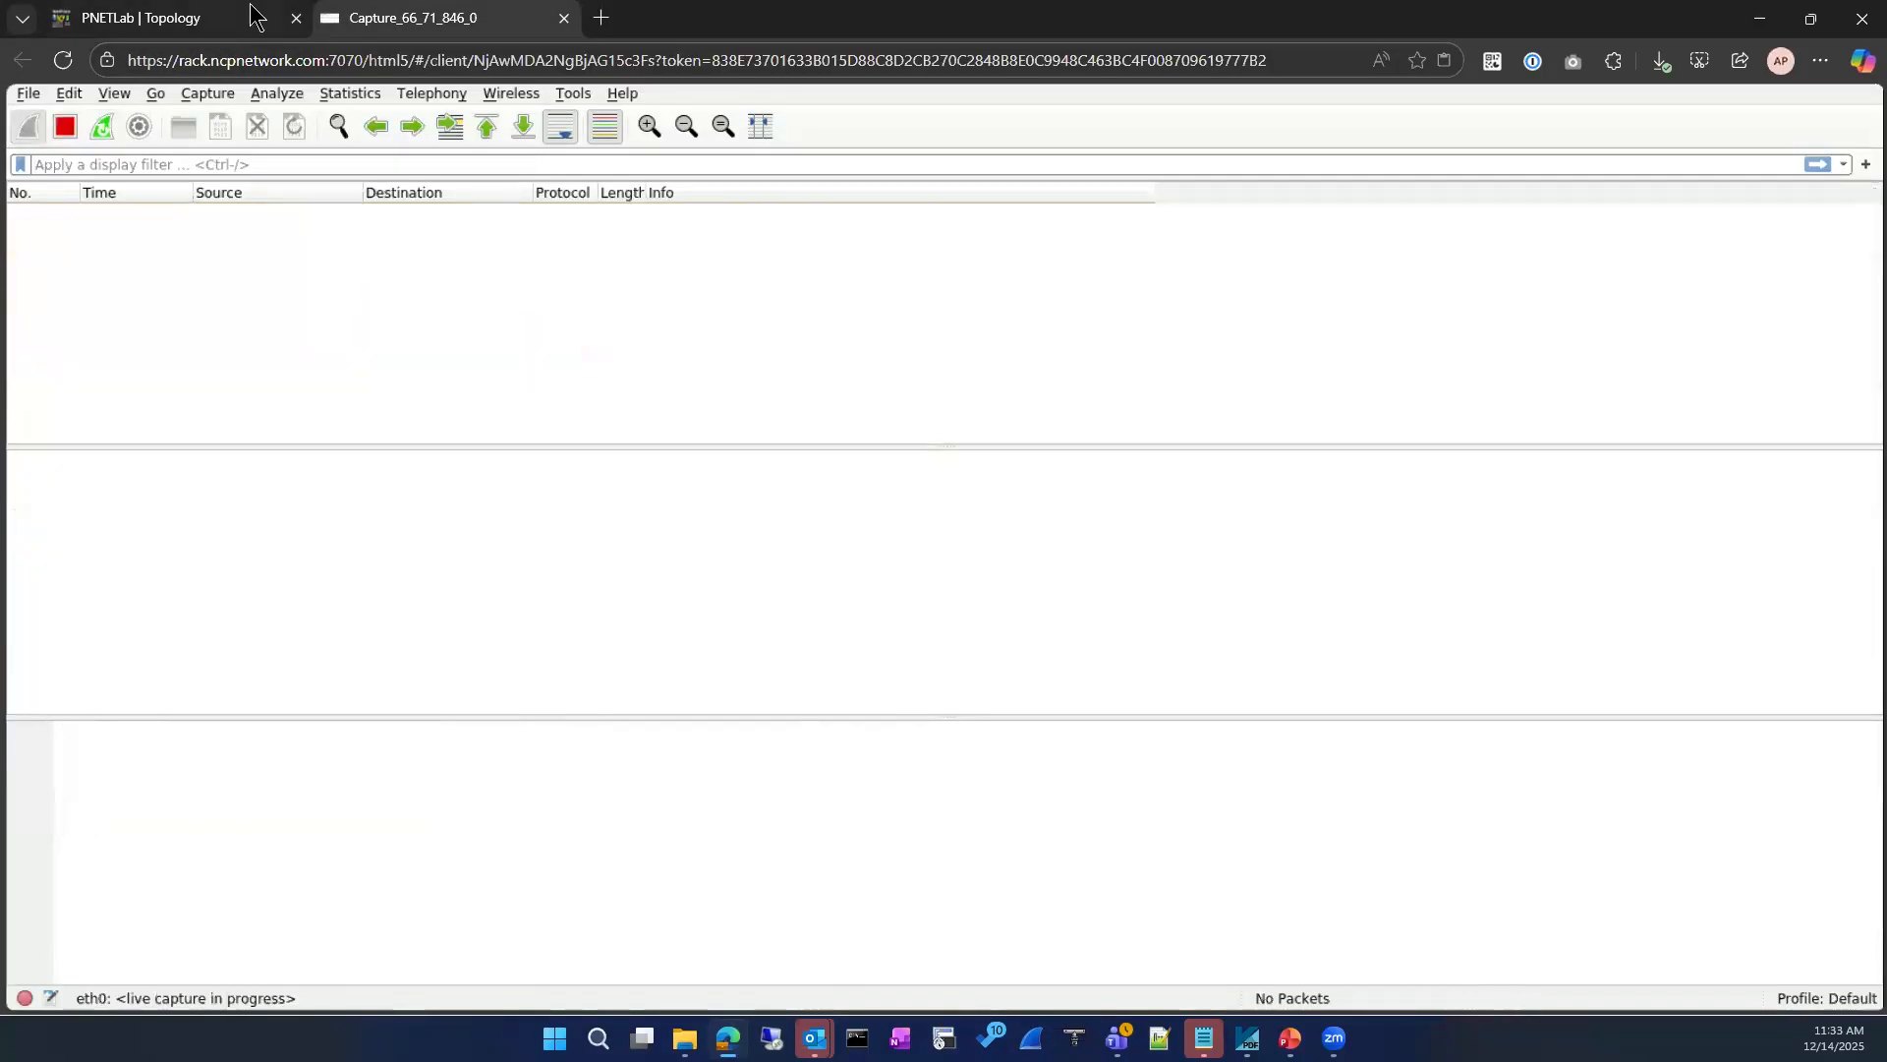
Step: Return to the PNETLab topology and ping 1.1.1.1 from R1's console
left_click(245, 17)
left_click(457, 649)
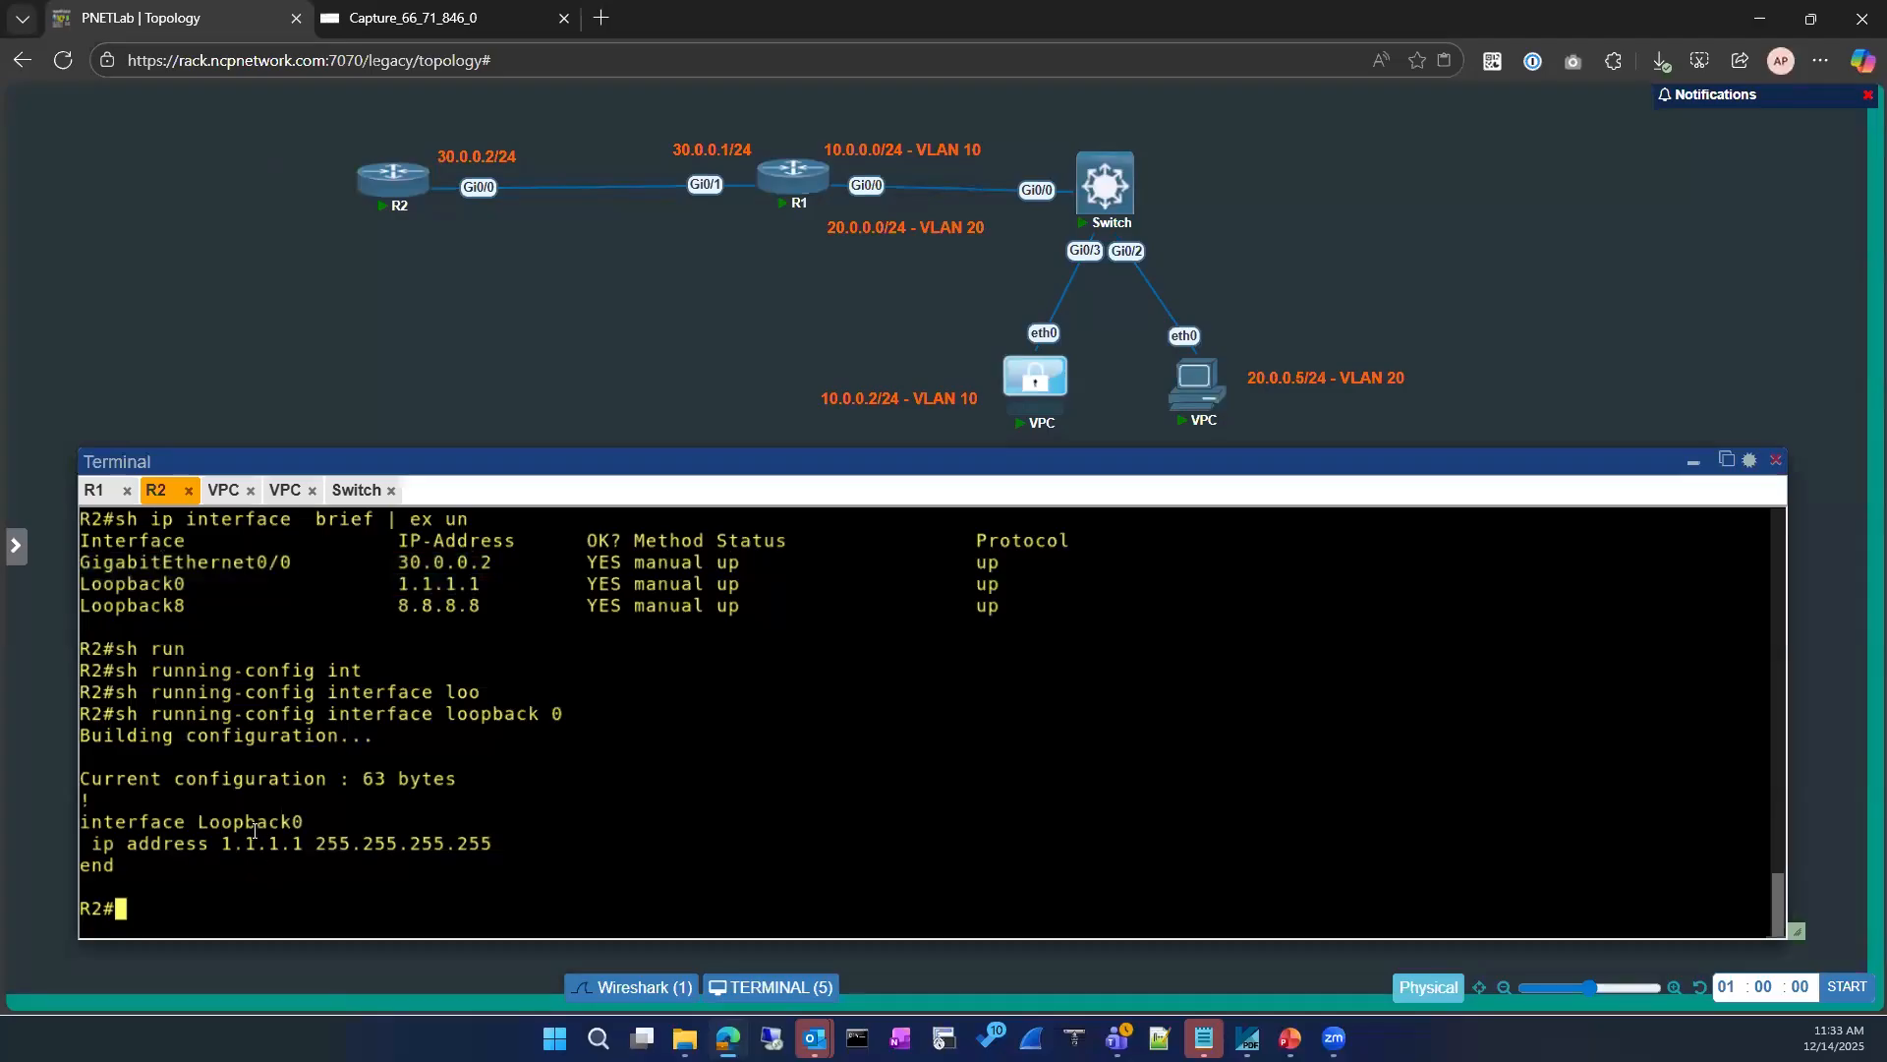
left_click(93, 490)
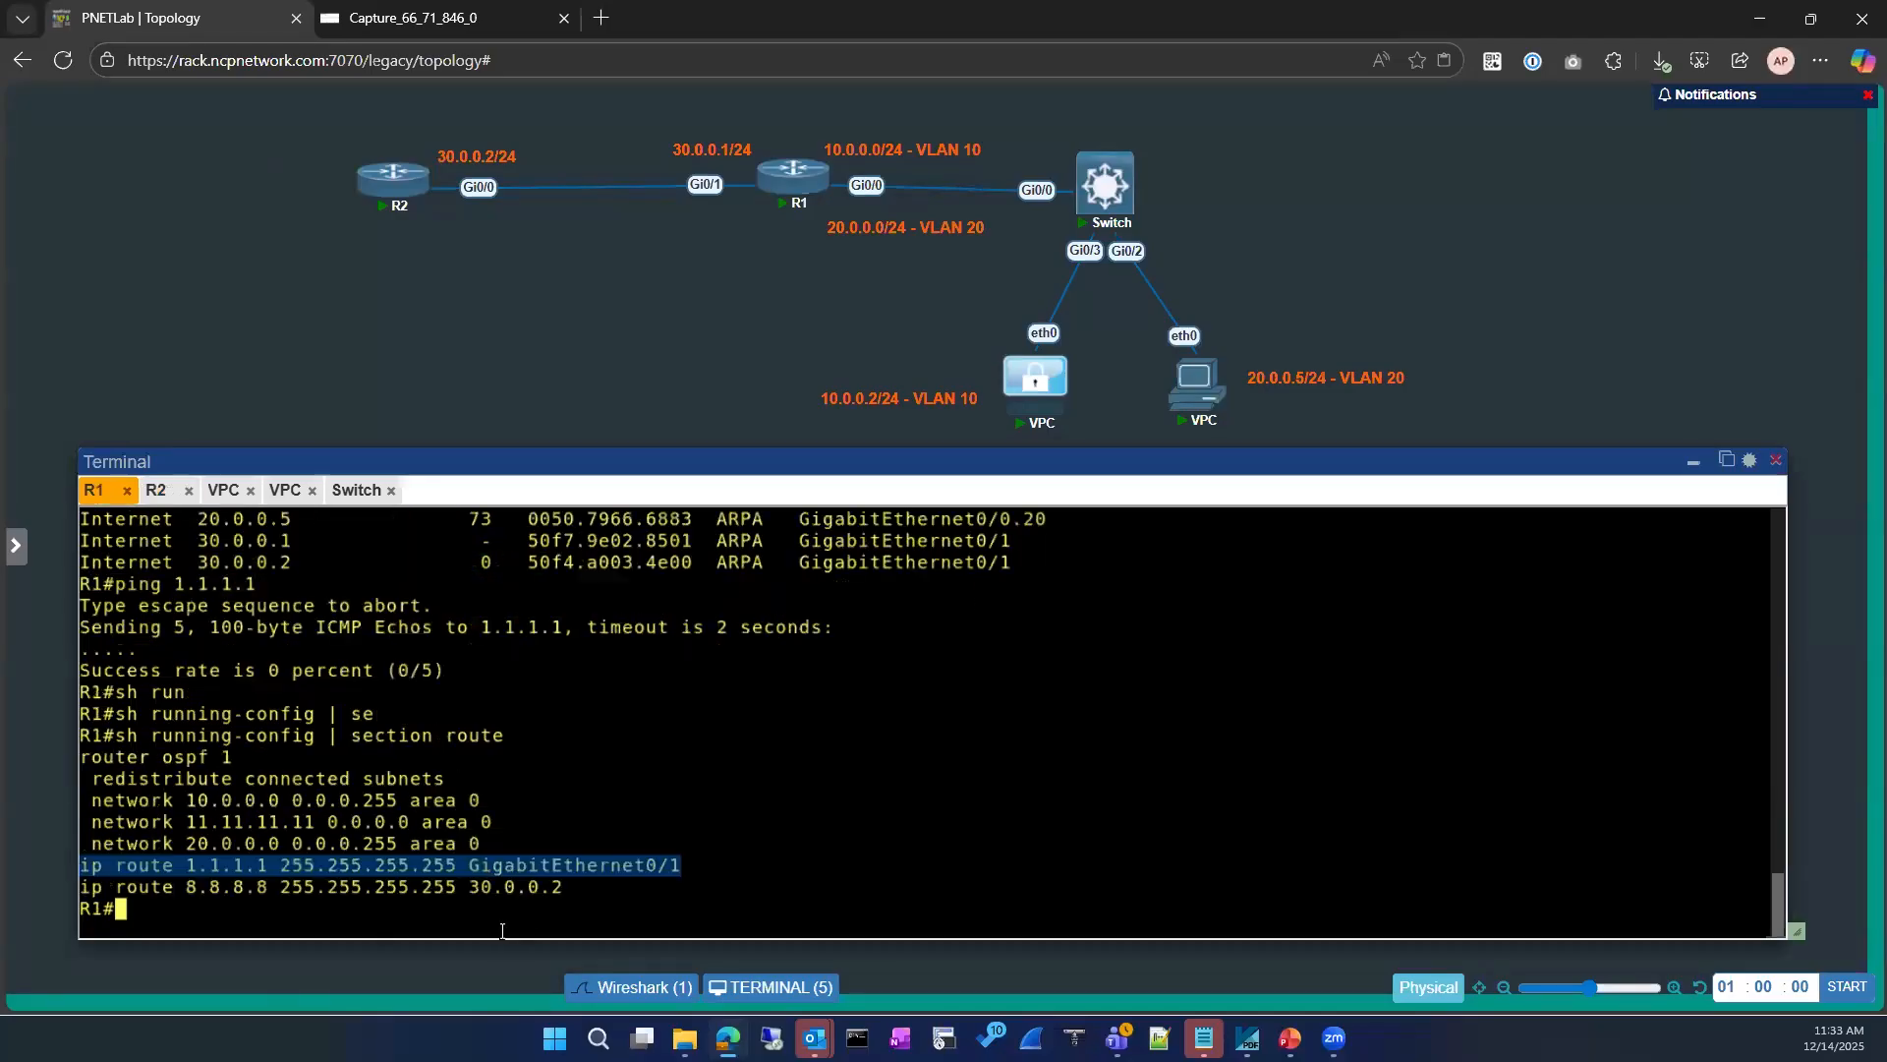
left_click(486, 866)
key("Up")
key("Up")
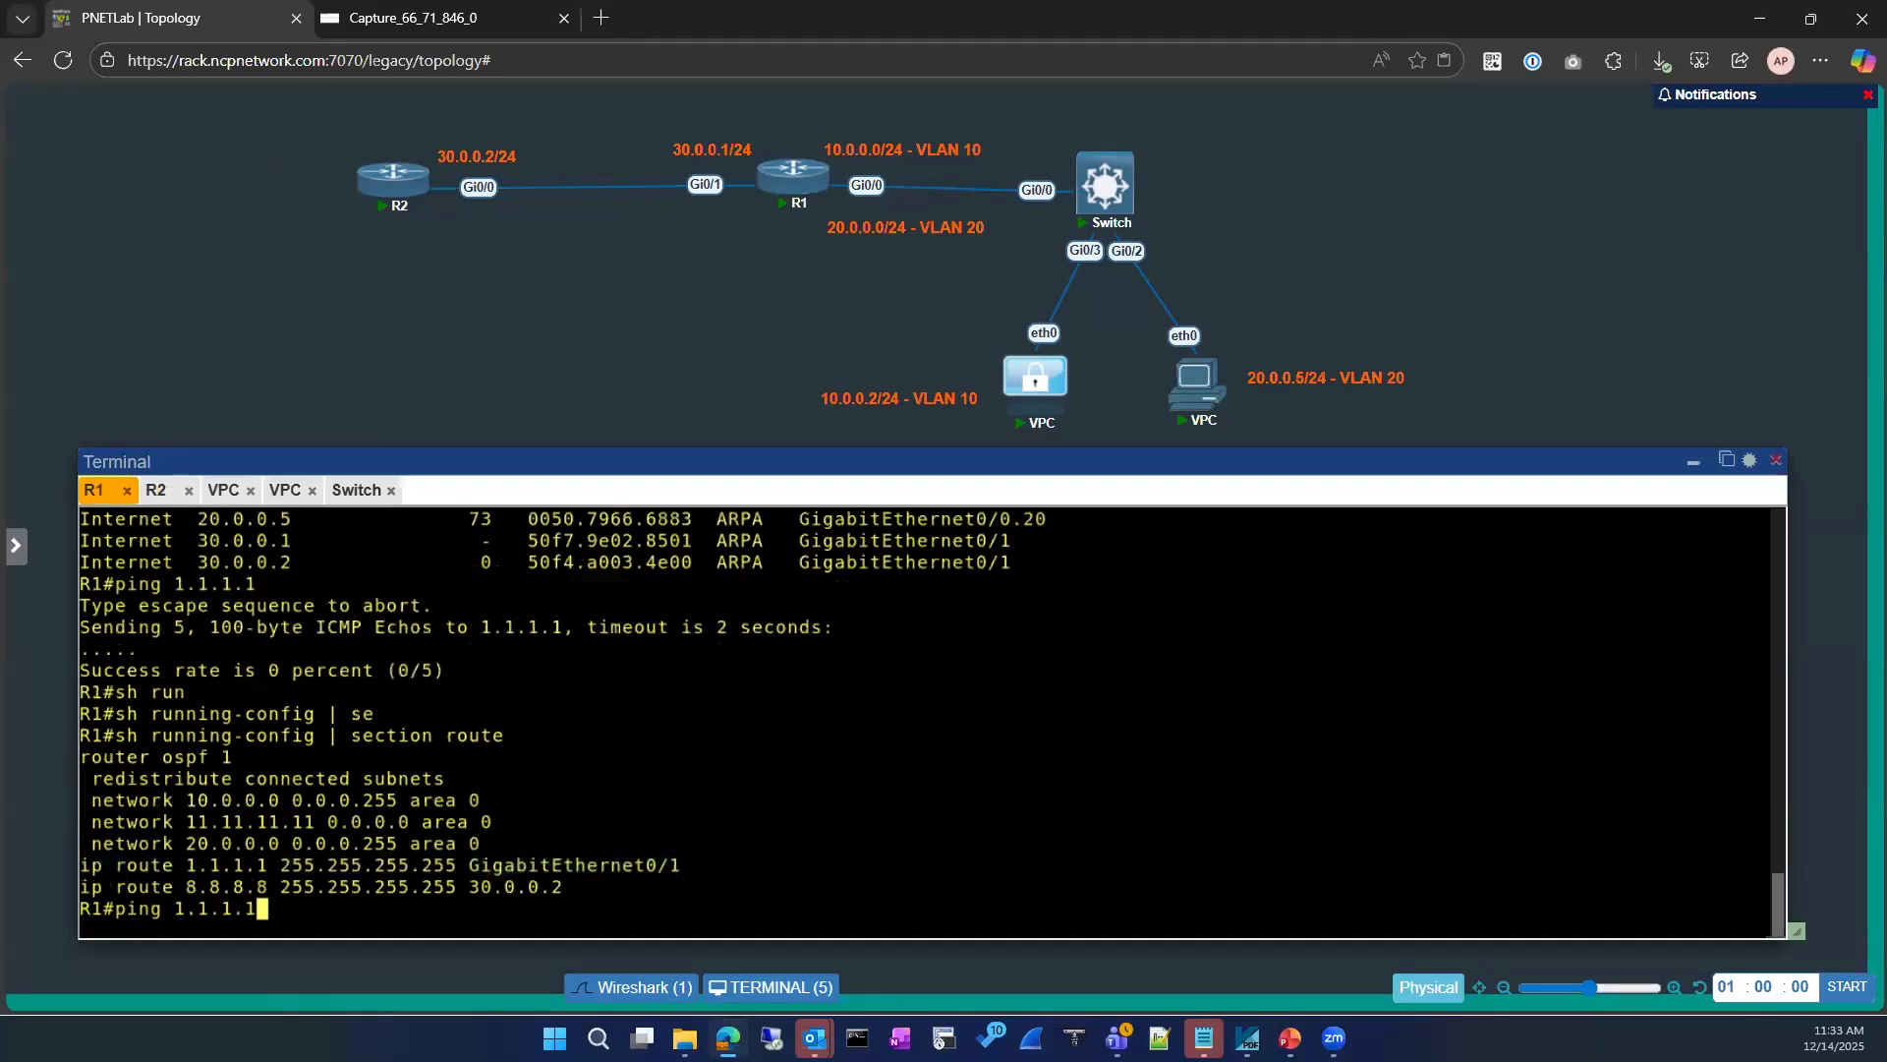
key("Return")
Step: Switch back to the Wireshark capture, select packet 5, an ARP request for 1.1.1.1, and stop the capture
left_click(413, 18)
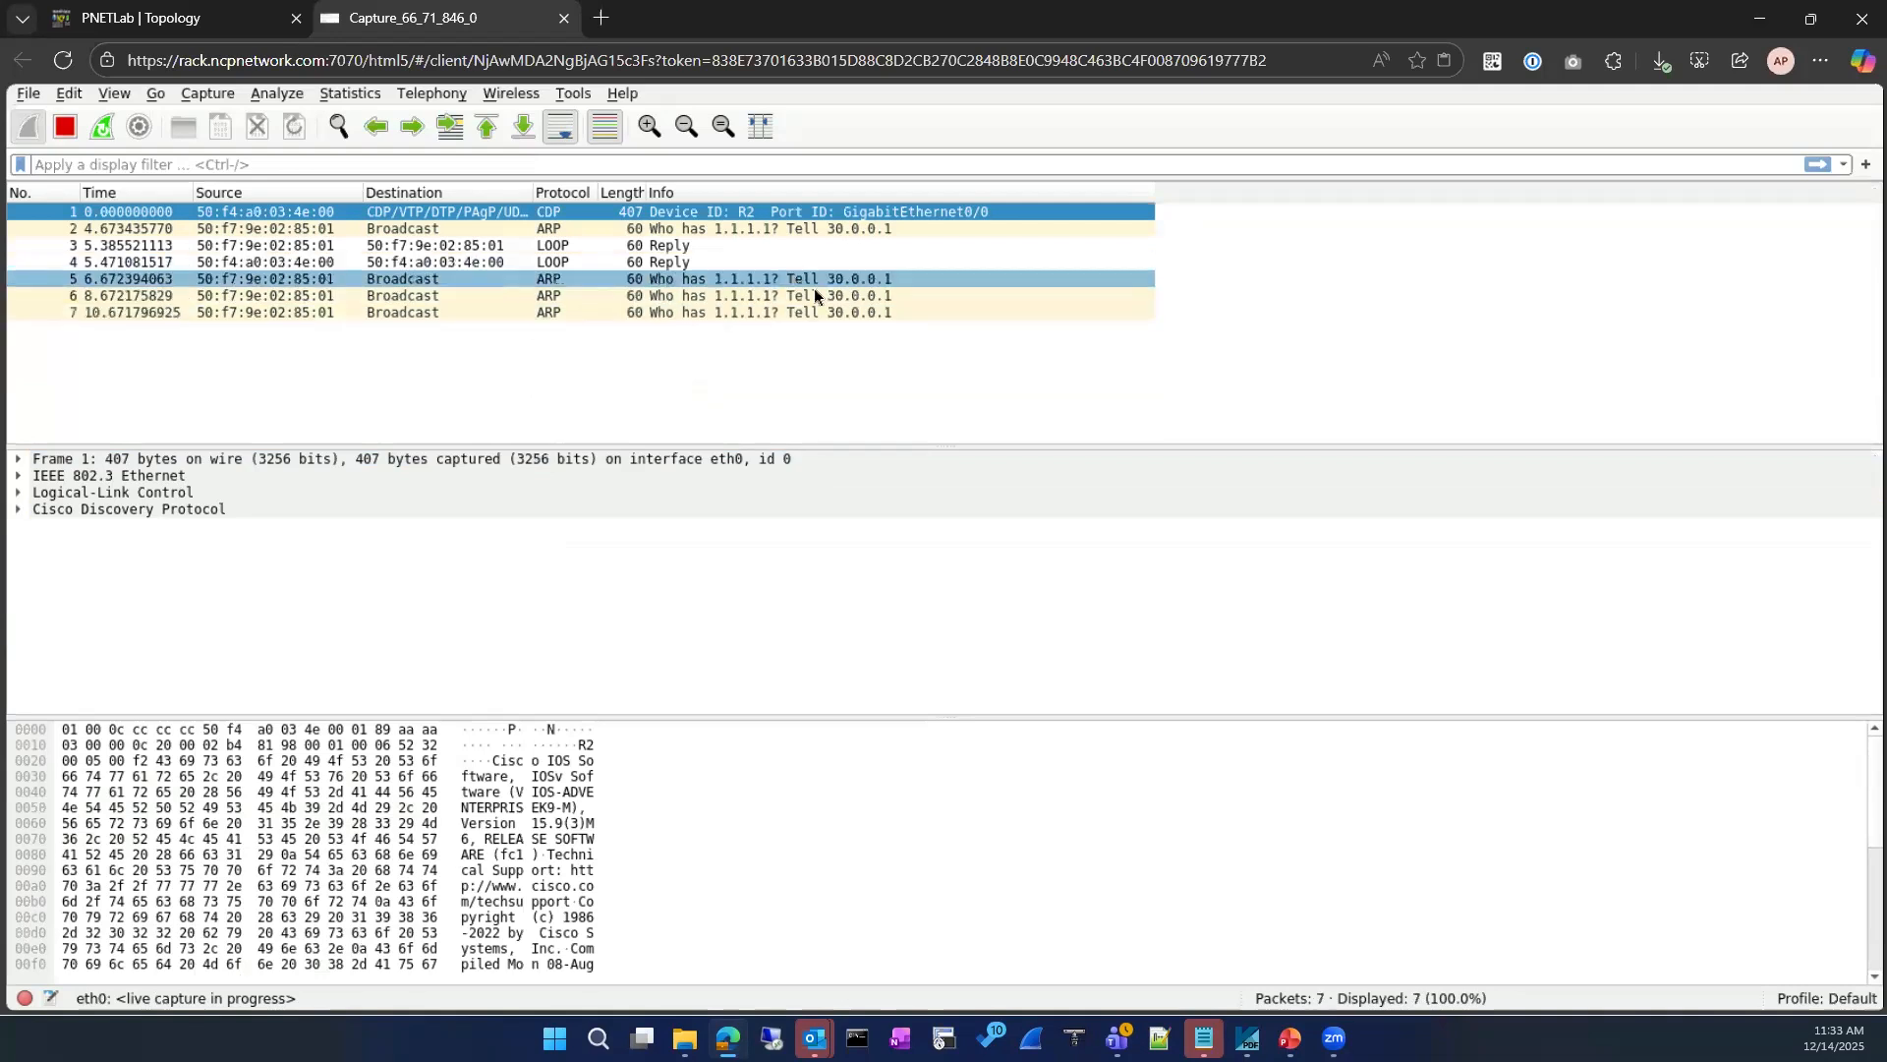
left_click(533, 281)
left_click(66, 131)
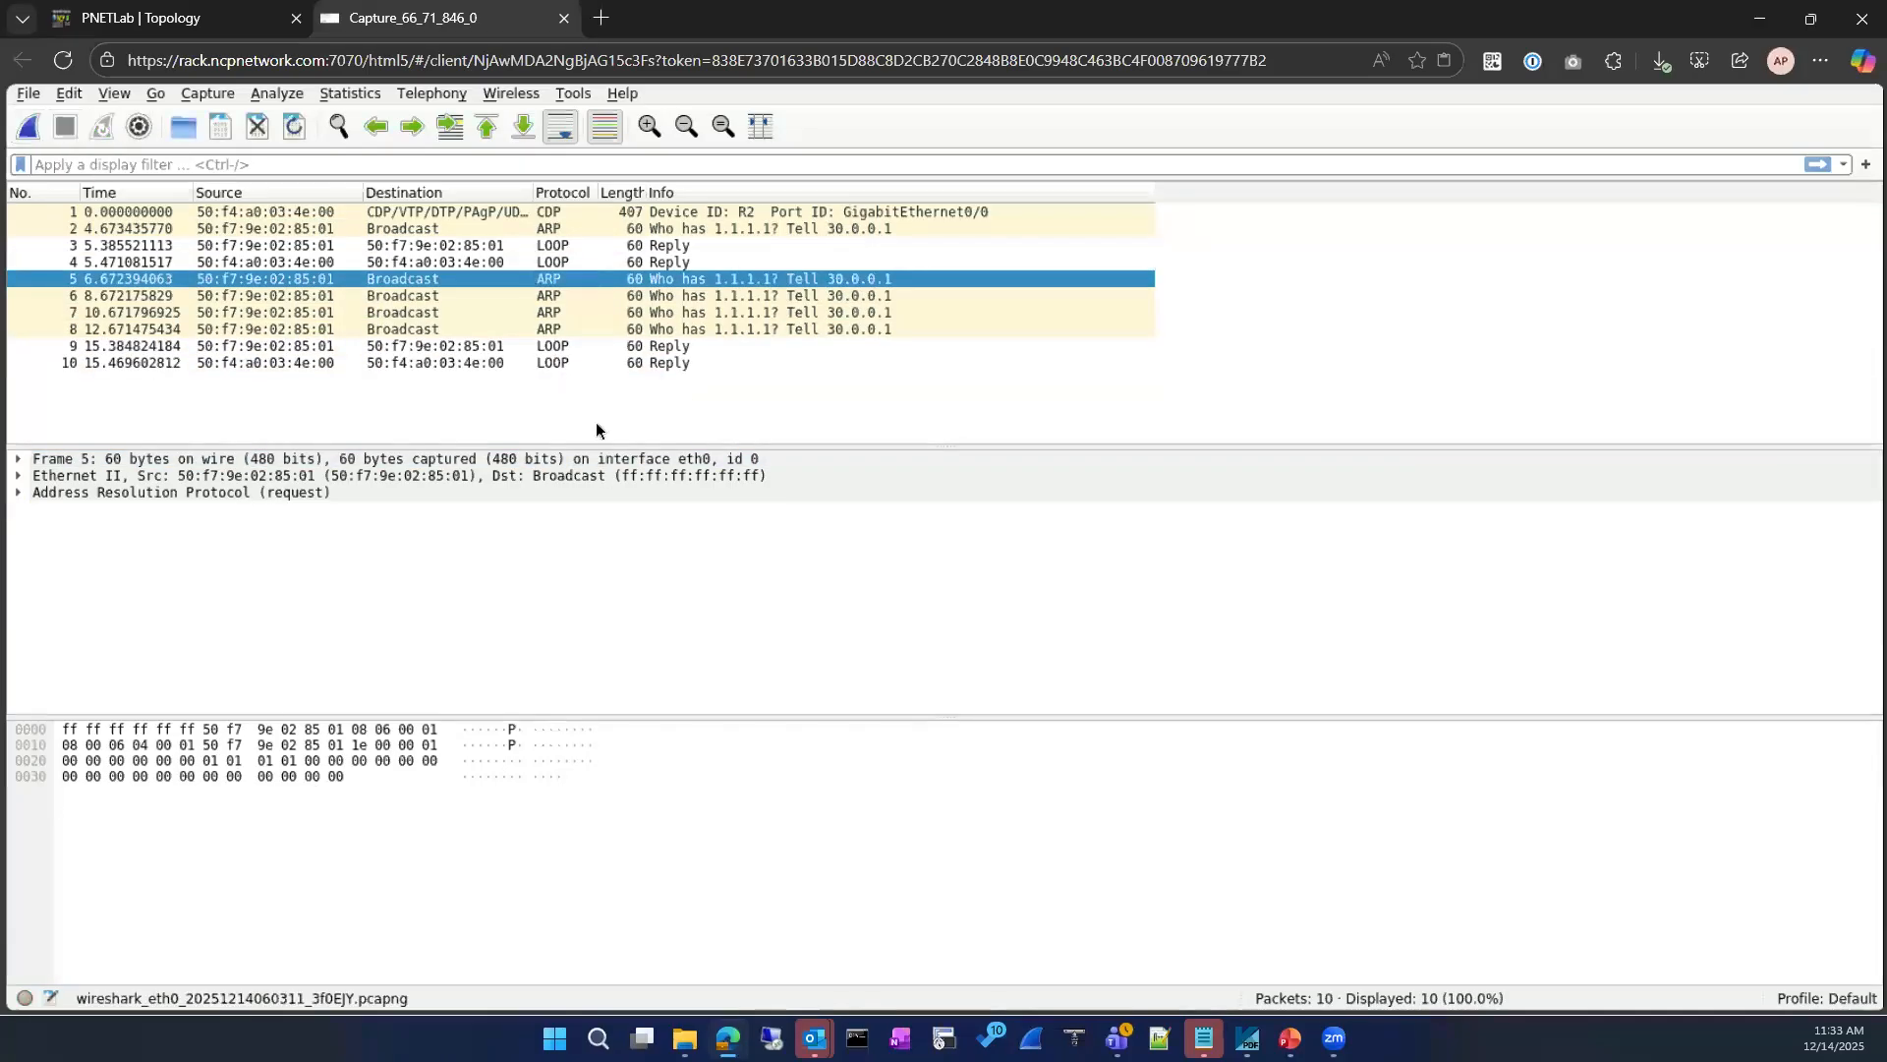
Step: Expand the ARP request's details, examine its sender and target MAC address fields, and go through the remaining ARP requests for 1.1.1.1
left_click(22, 495)
left_click(19, 492)
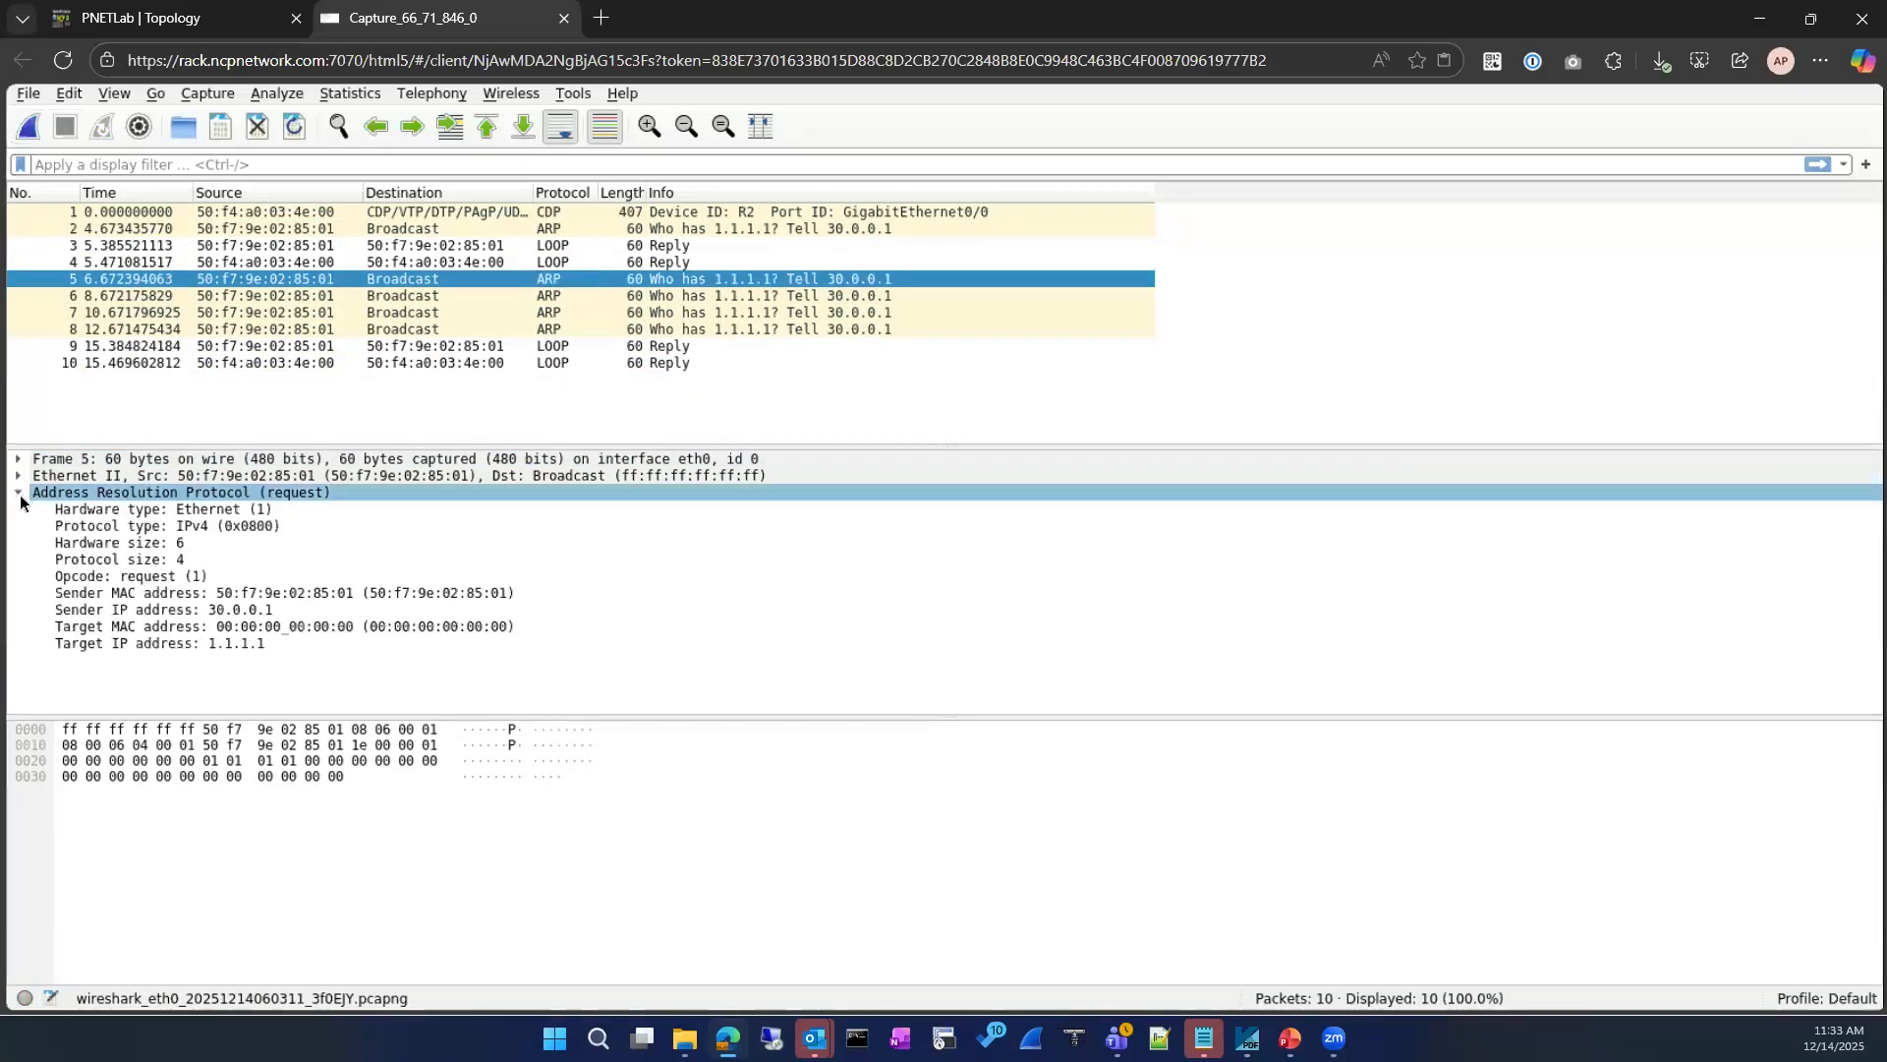
left_click(328, 596)
left_click(315, 630)
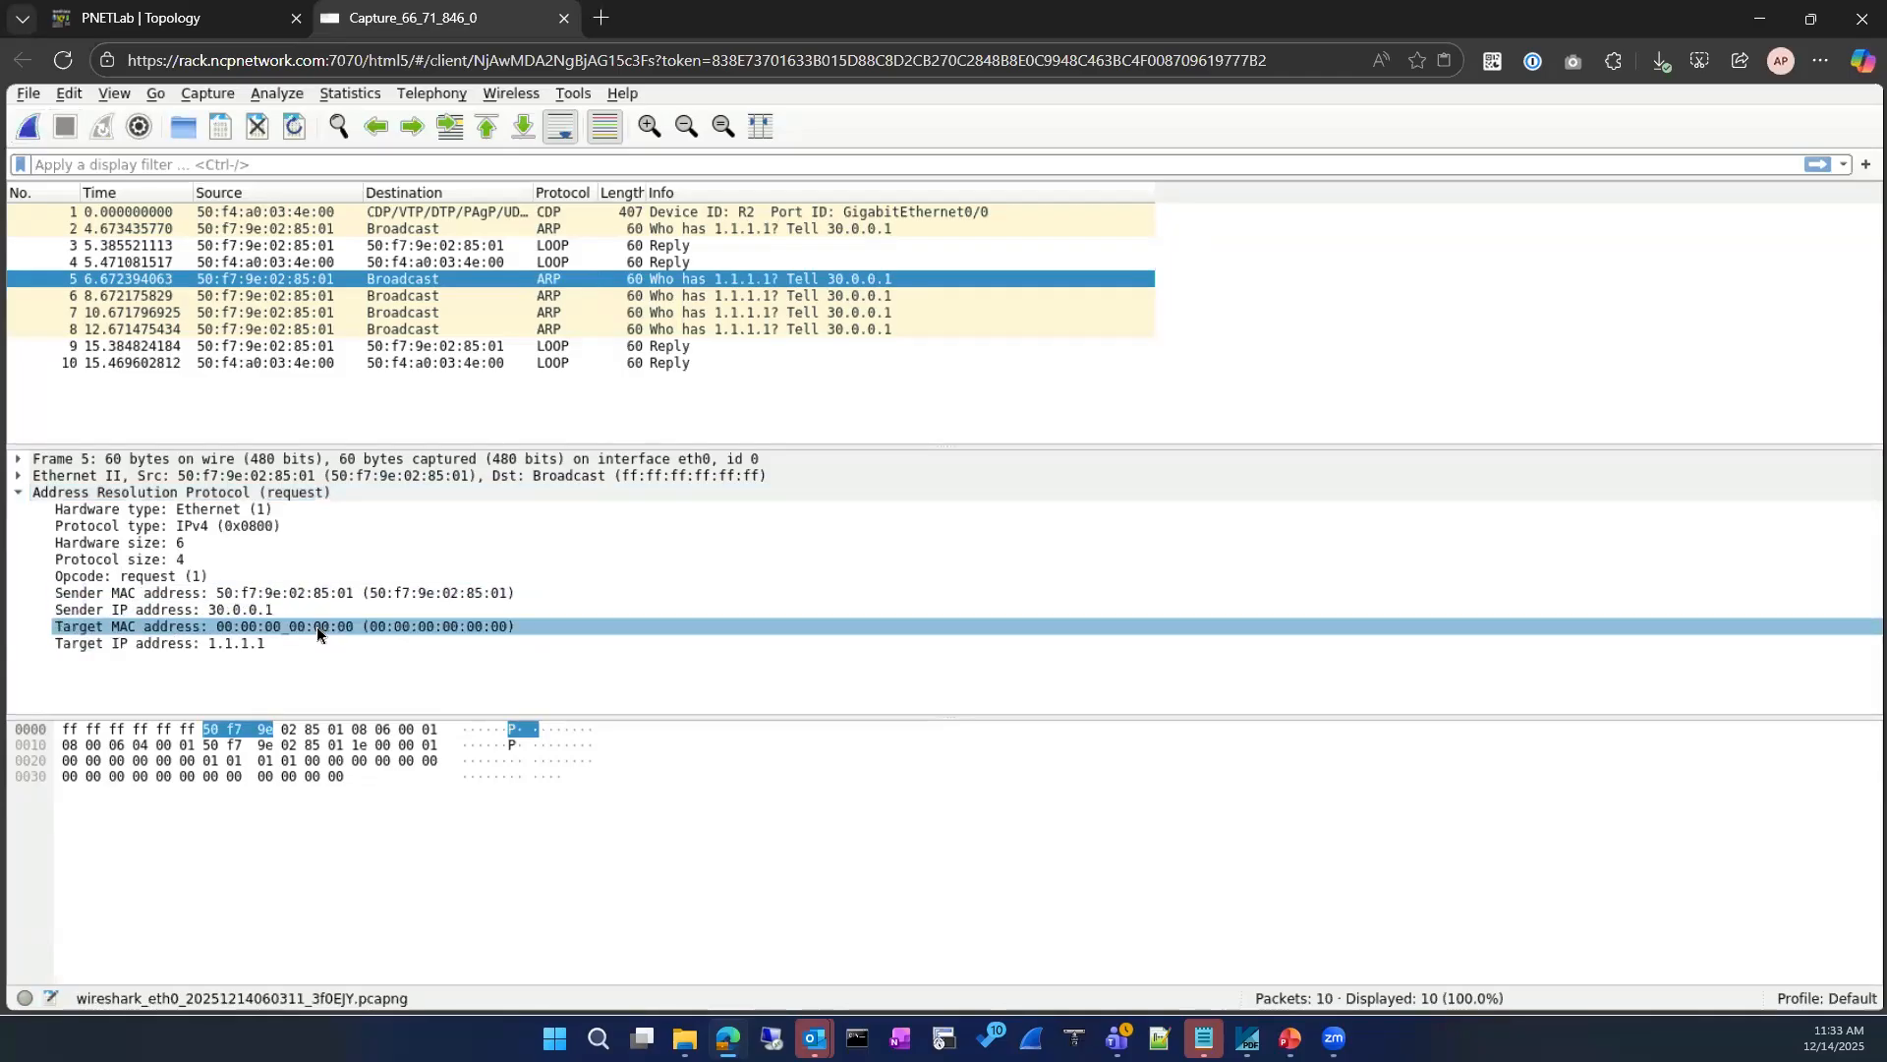
left_click(489, 295)
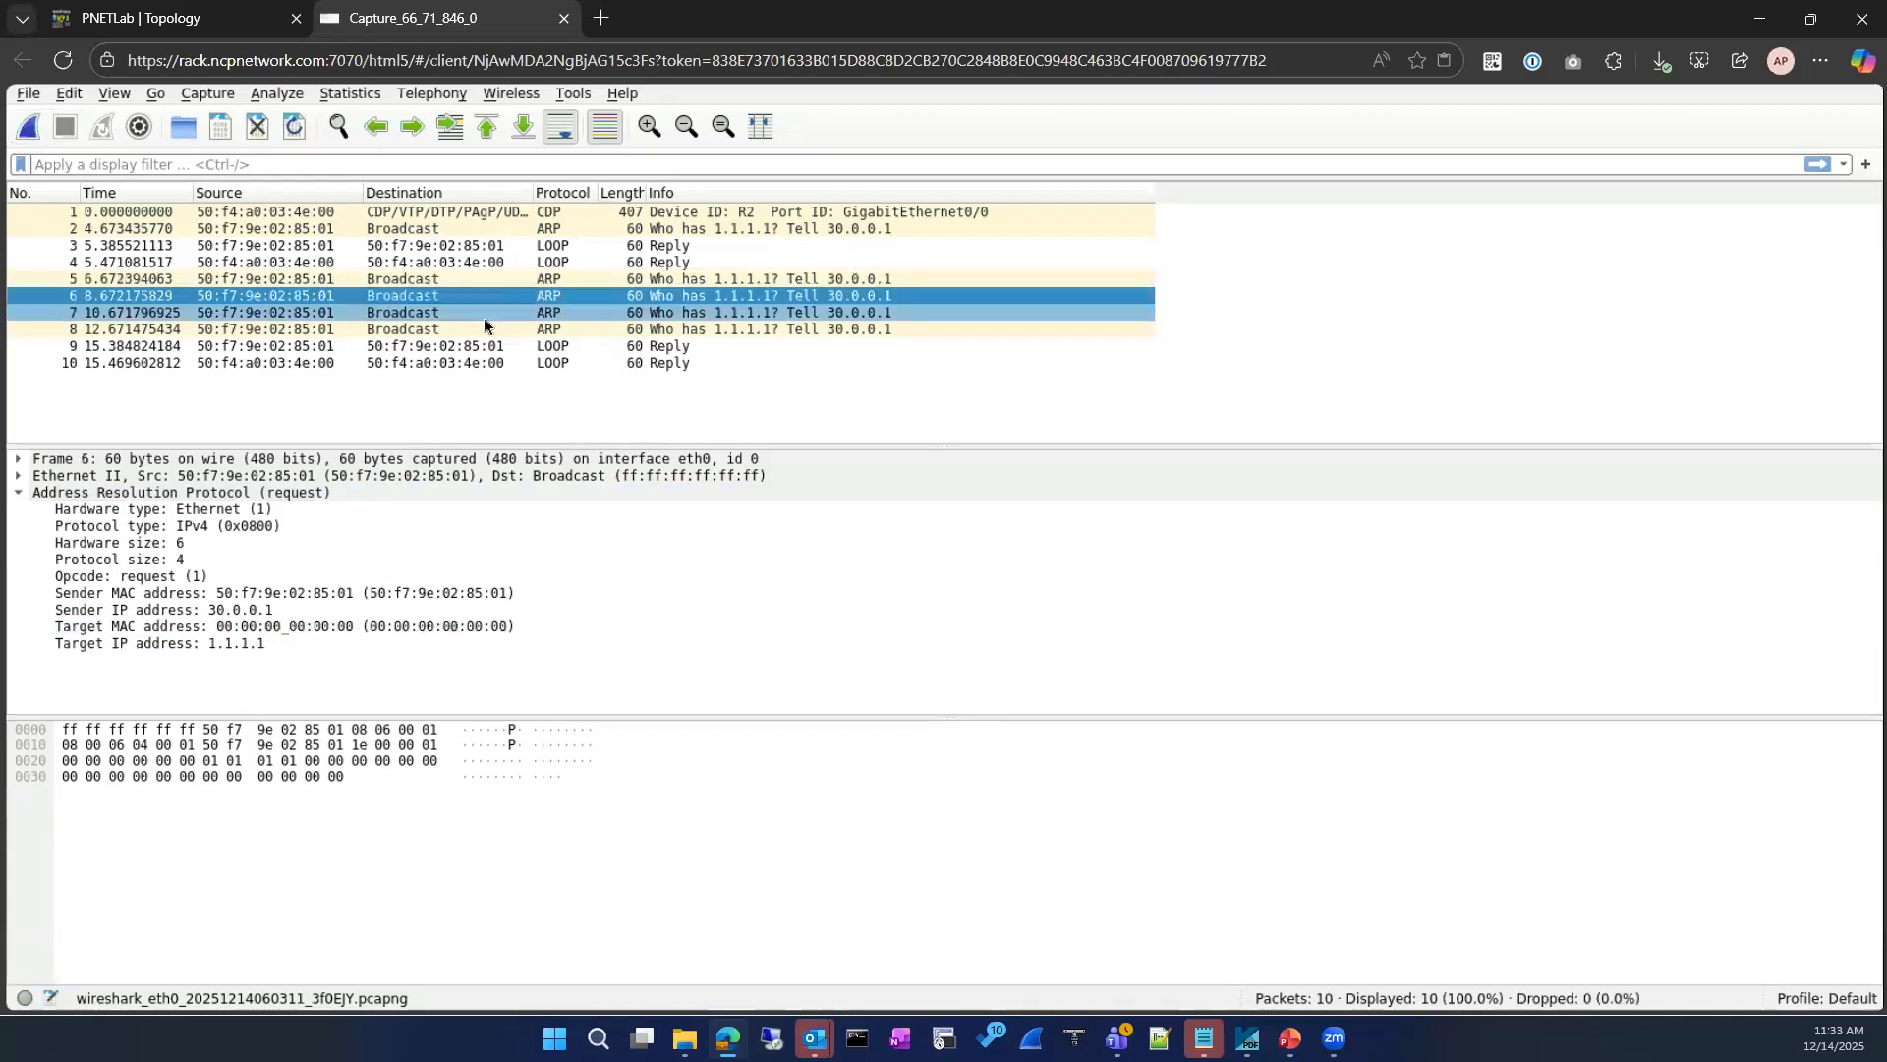
left_click(483, 315)
left_click(483, 327)
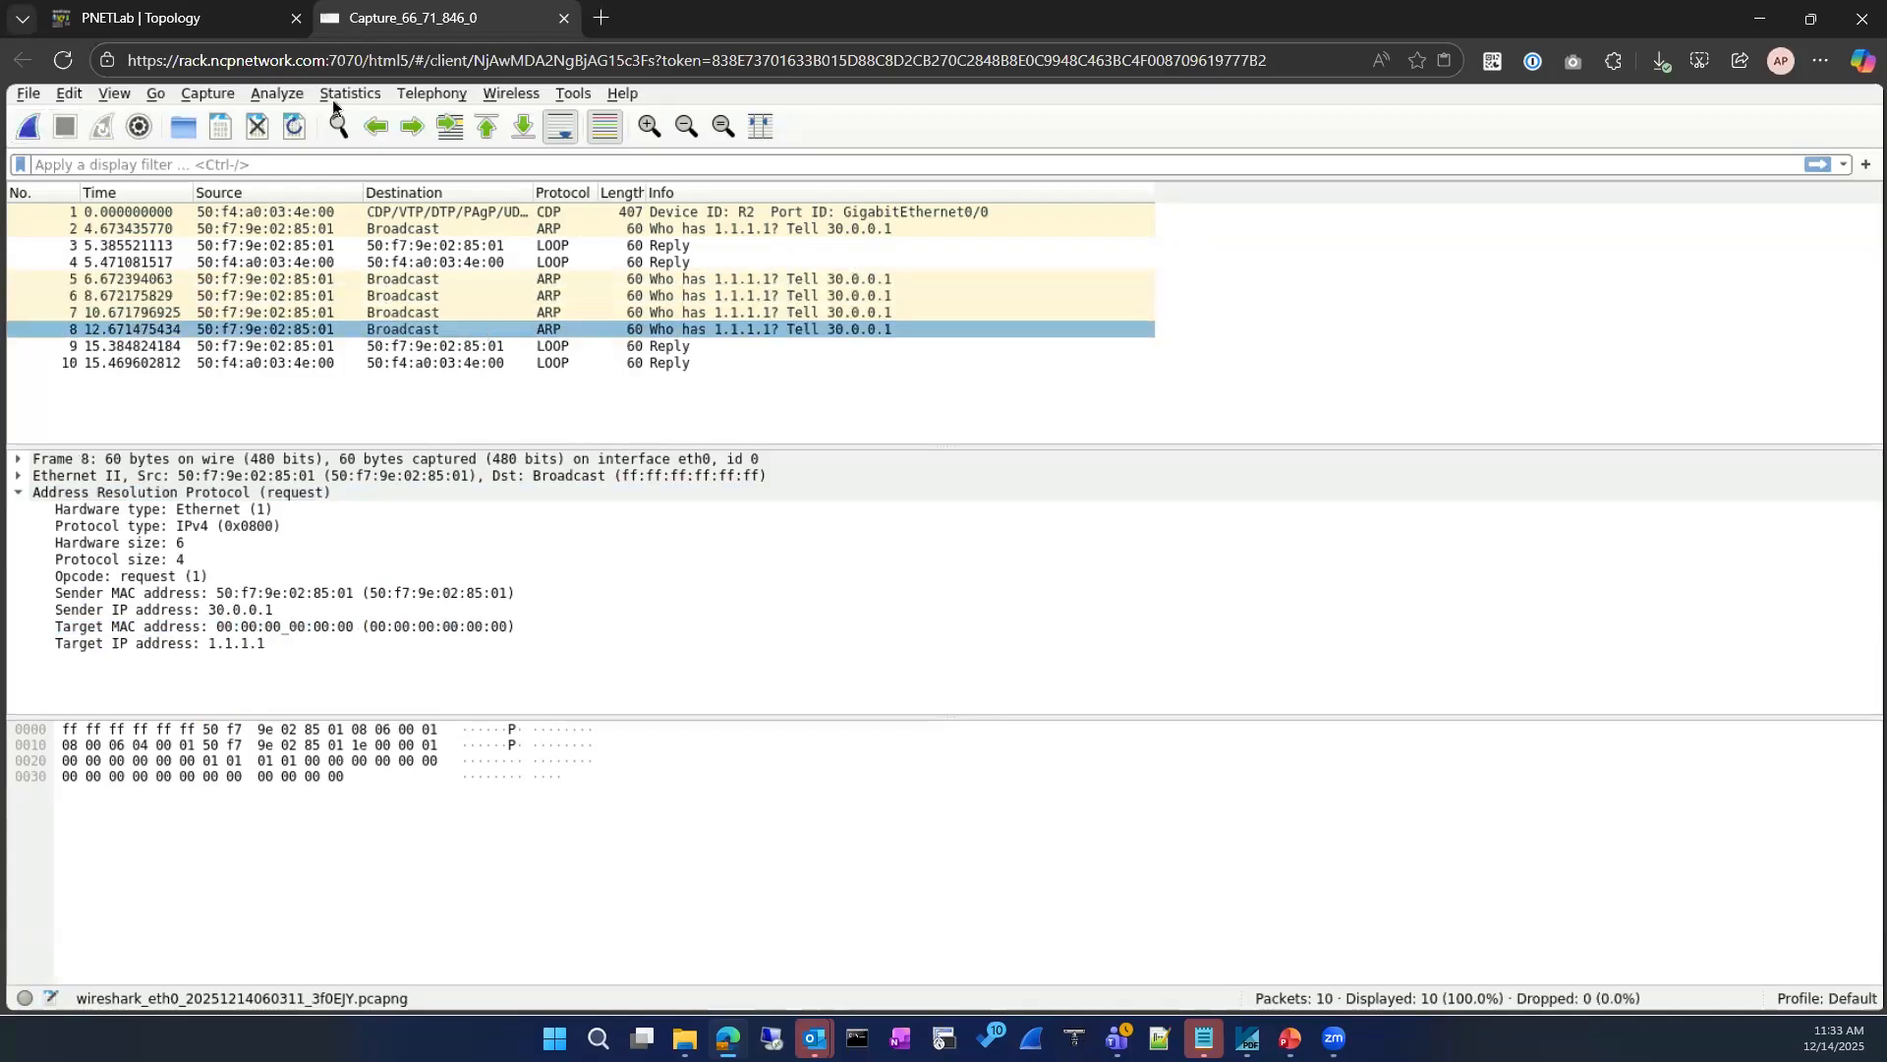
left_click(187, 28)
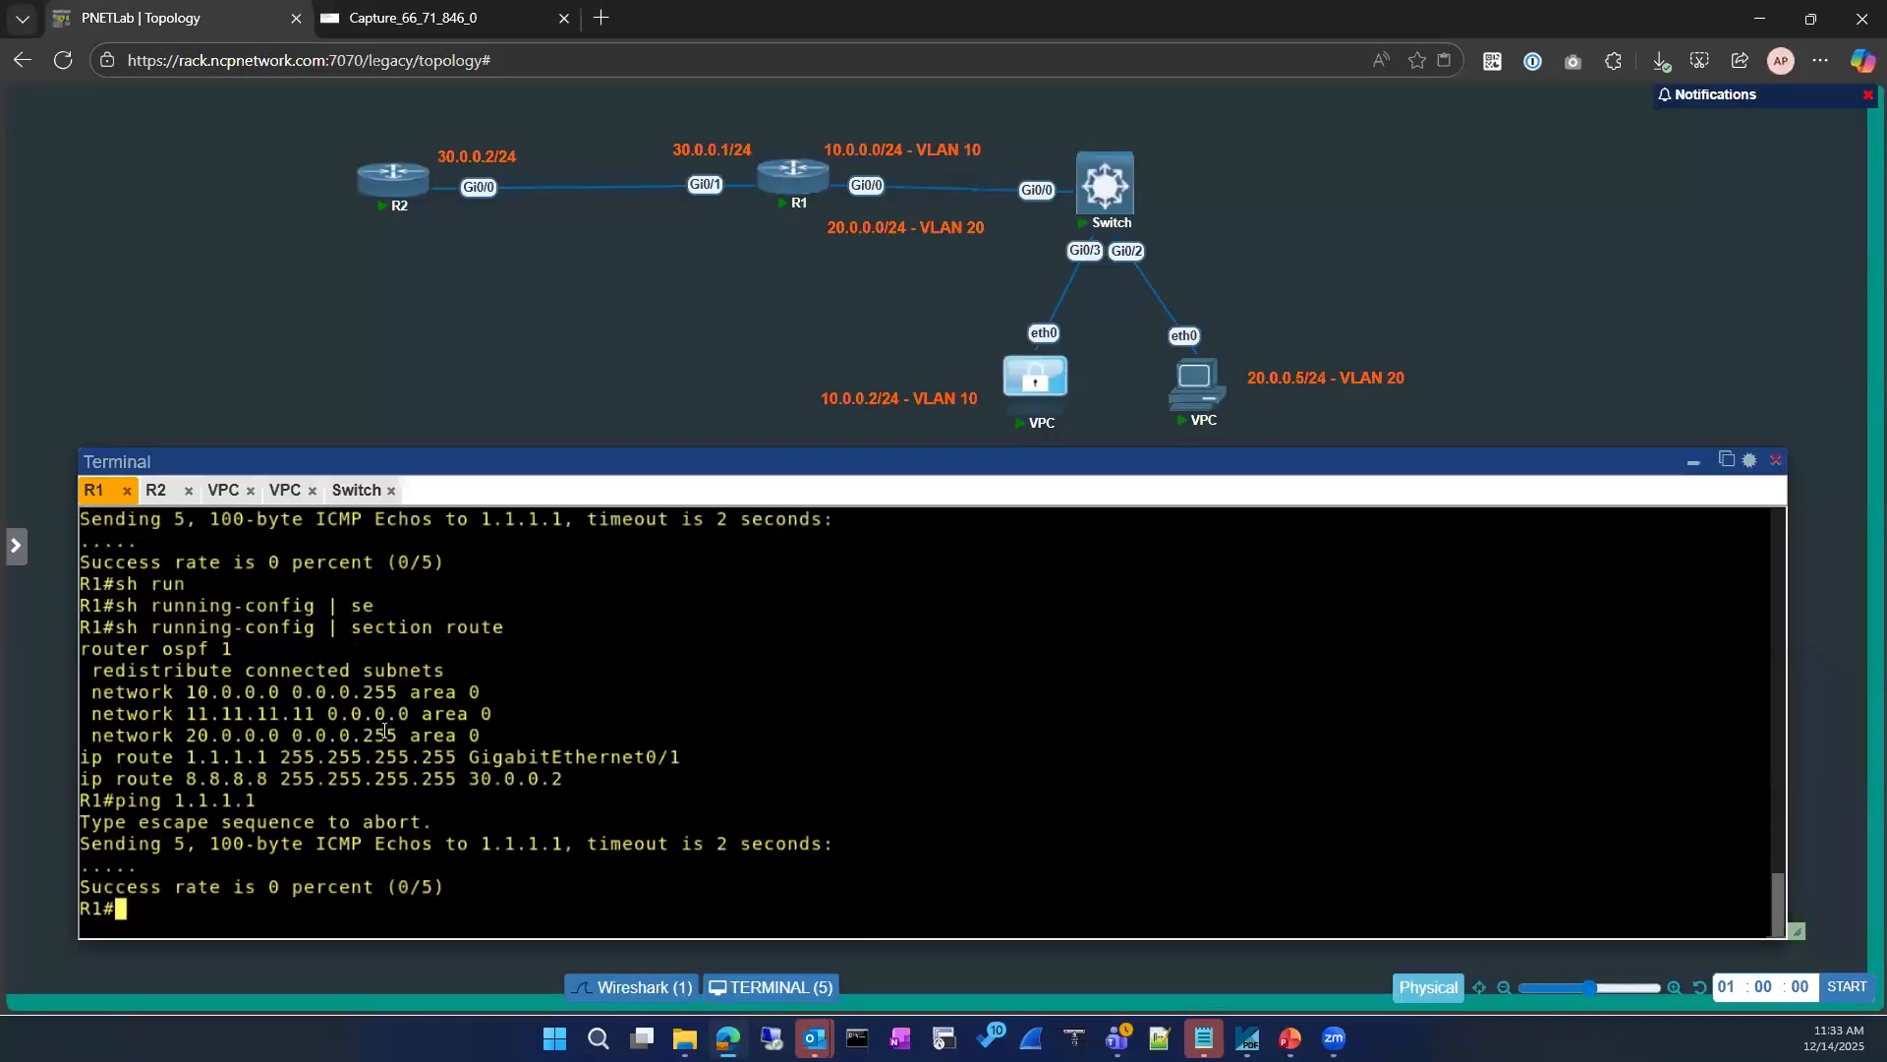
type("conf")
key("Tab")
key("Return")
key("Return")
type("int")
key("Tab")
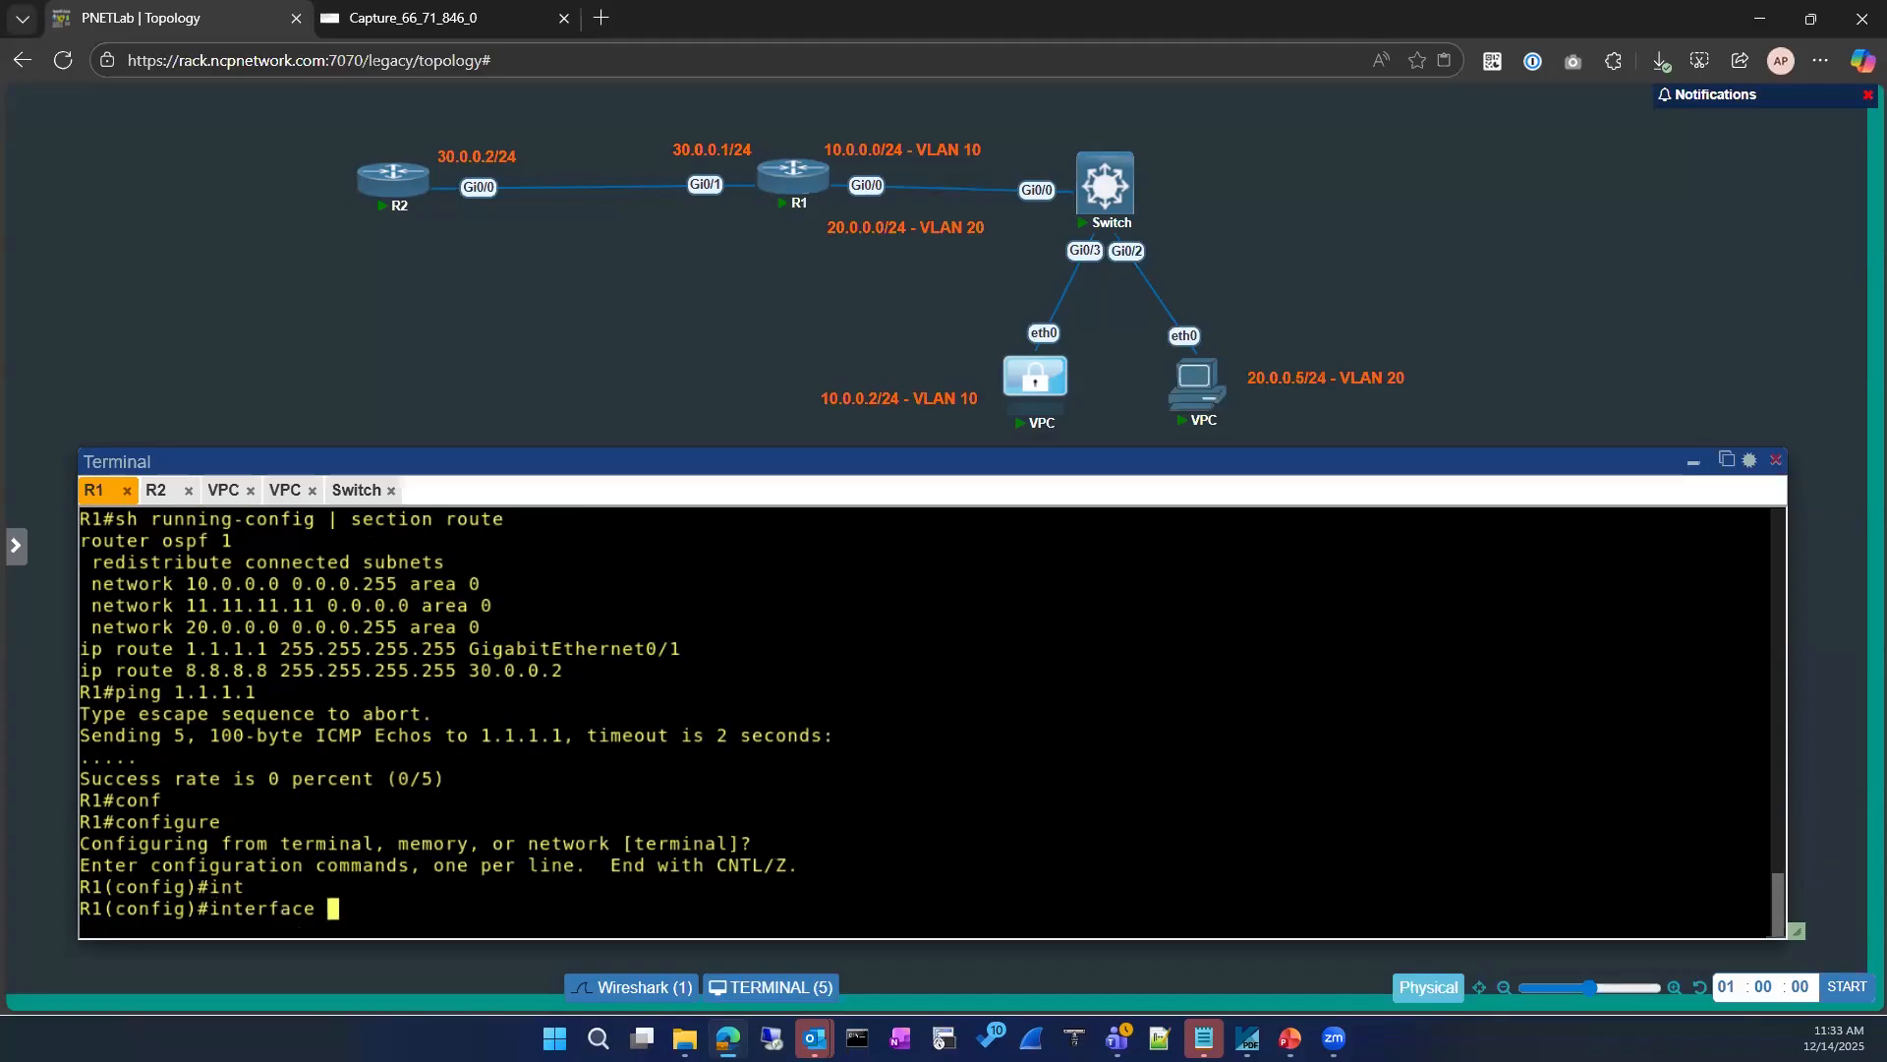
left_click(156, 489)
type("conf")
key("Tab")
key("Return")
key("Return")
key("Return")
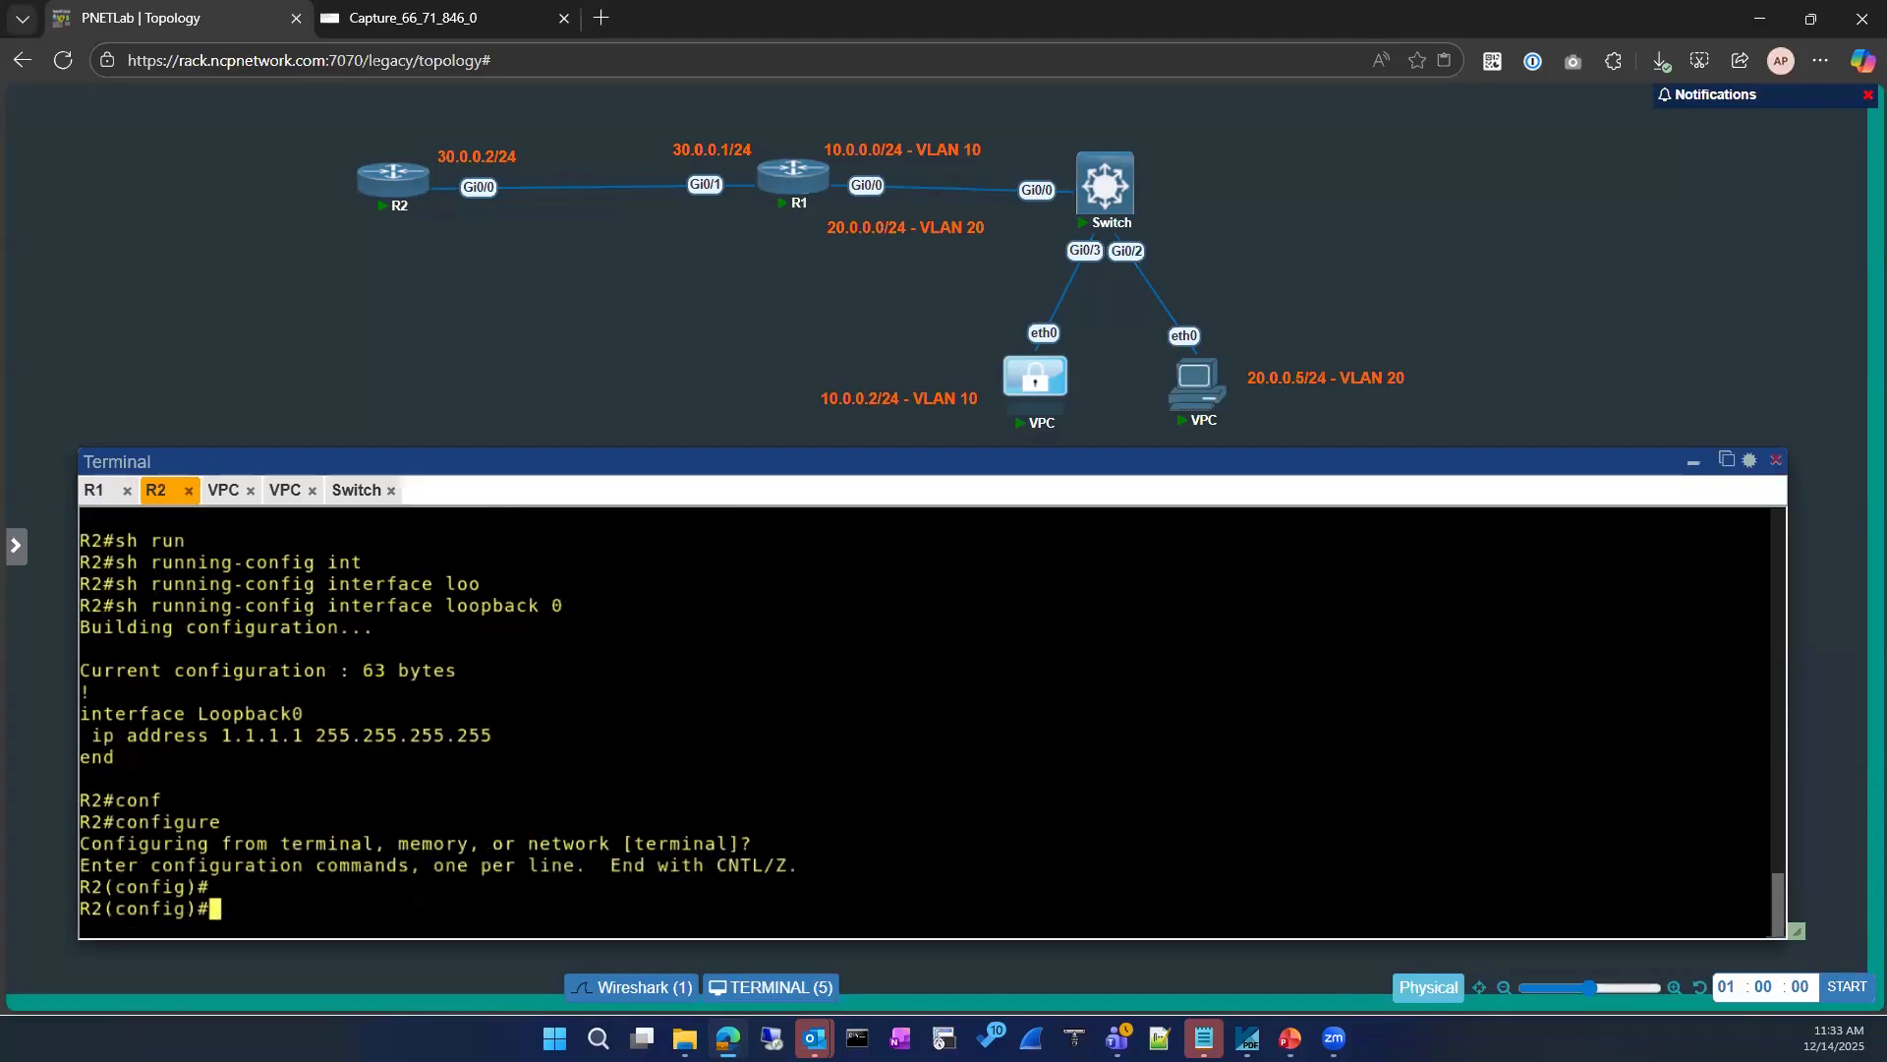
type("exit")
key("Return")
key("Return")
Step: Display the running configuration of interface GigabitEthernet 0/0 on R2
type("sh")
key("Tab")
type("run")
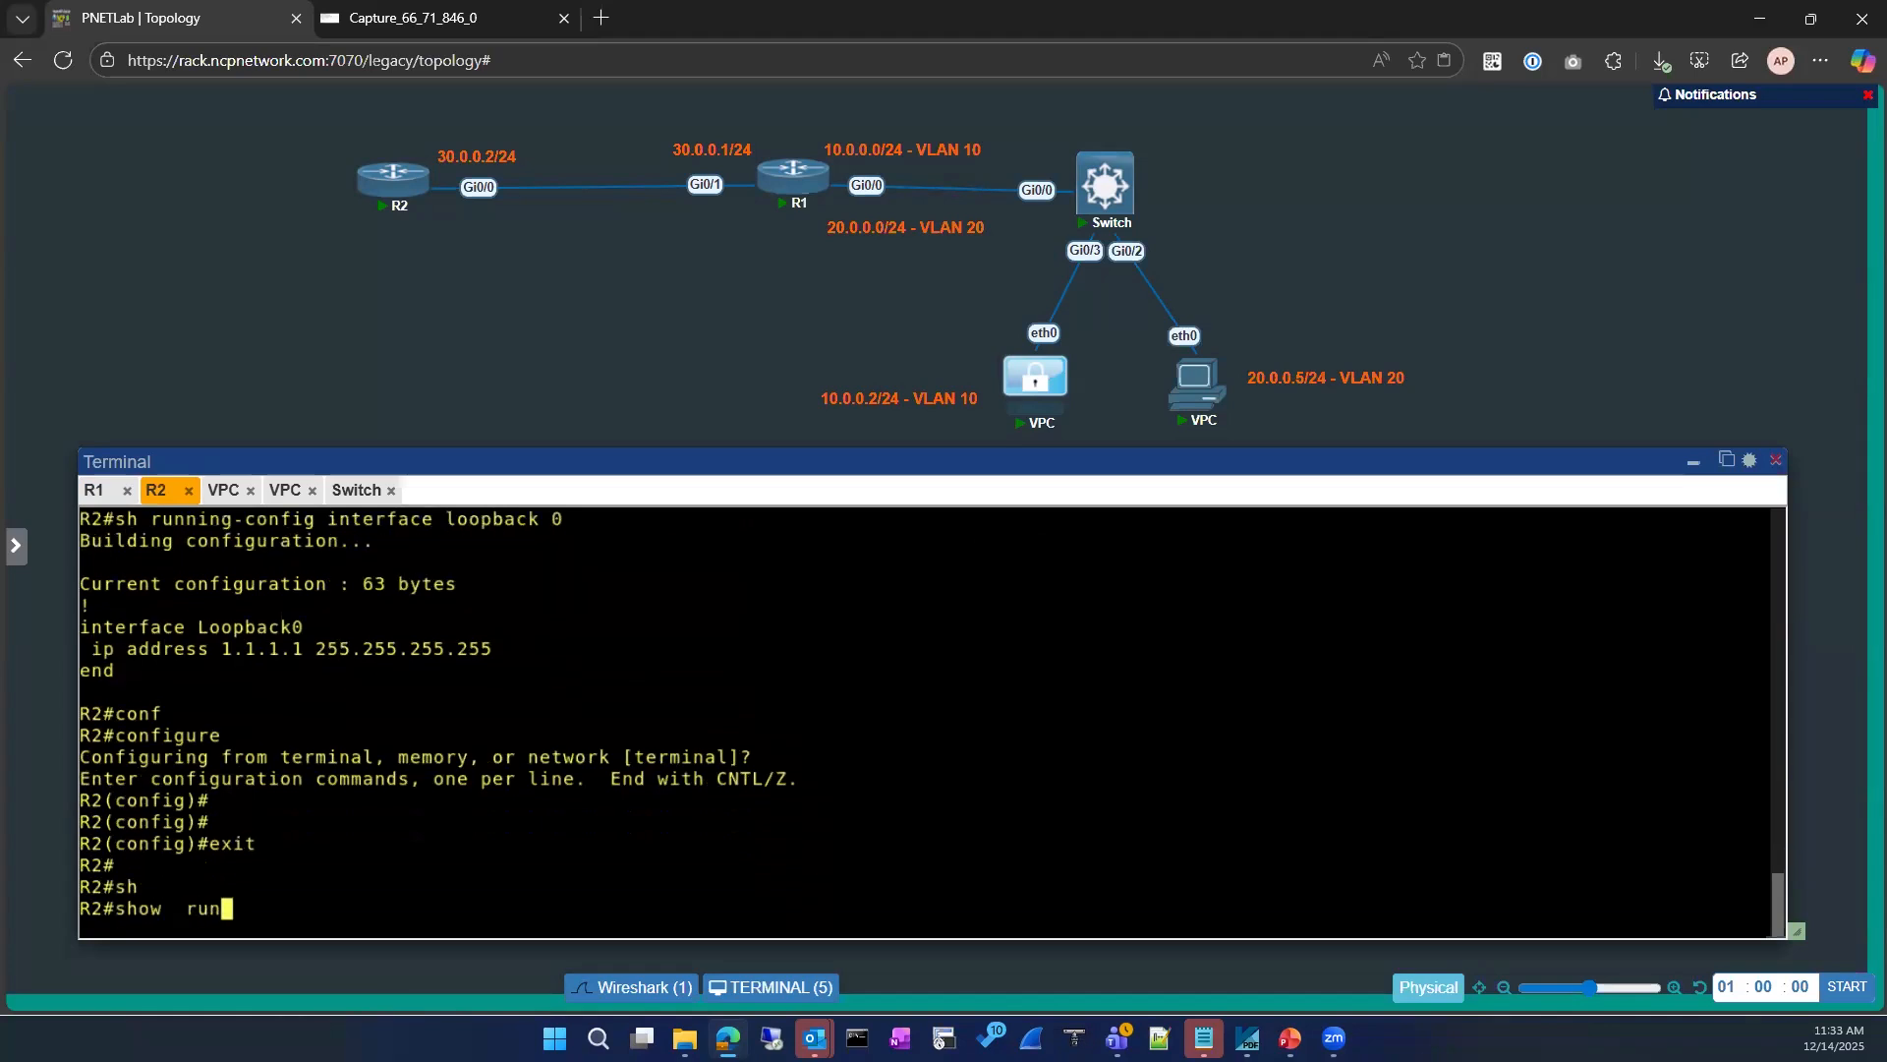
key("Tab")
type("int")
key("Tab")
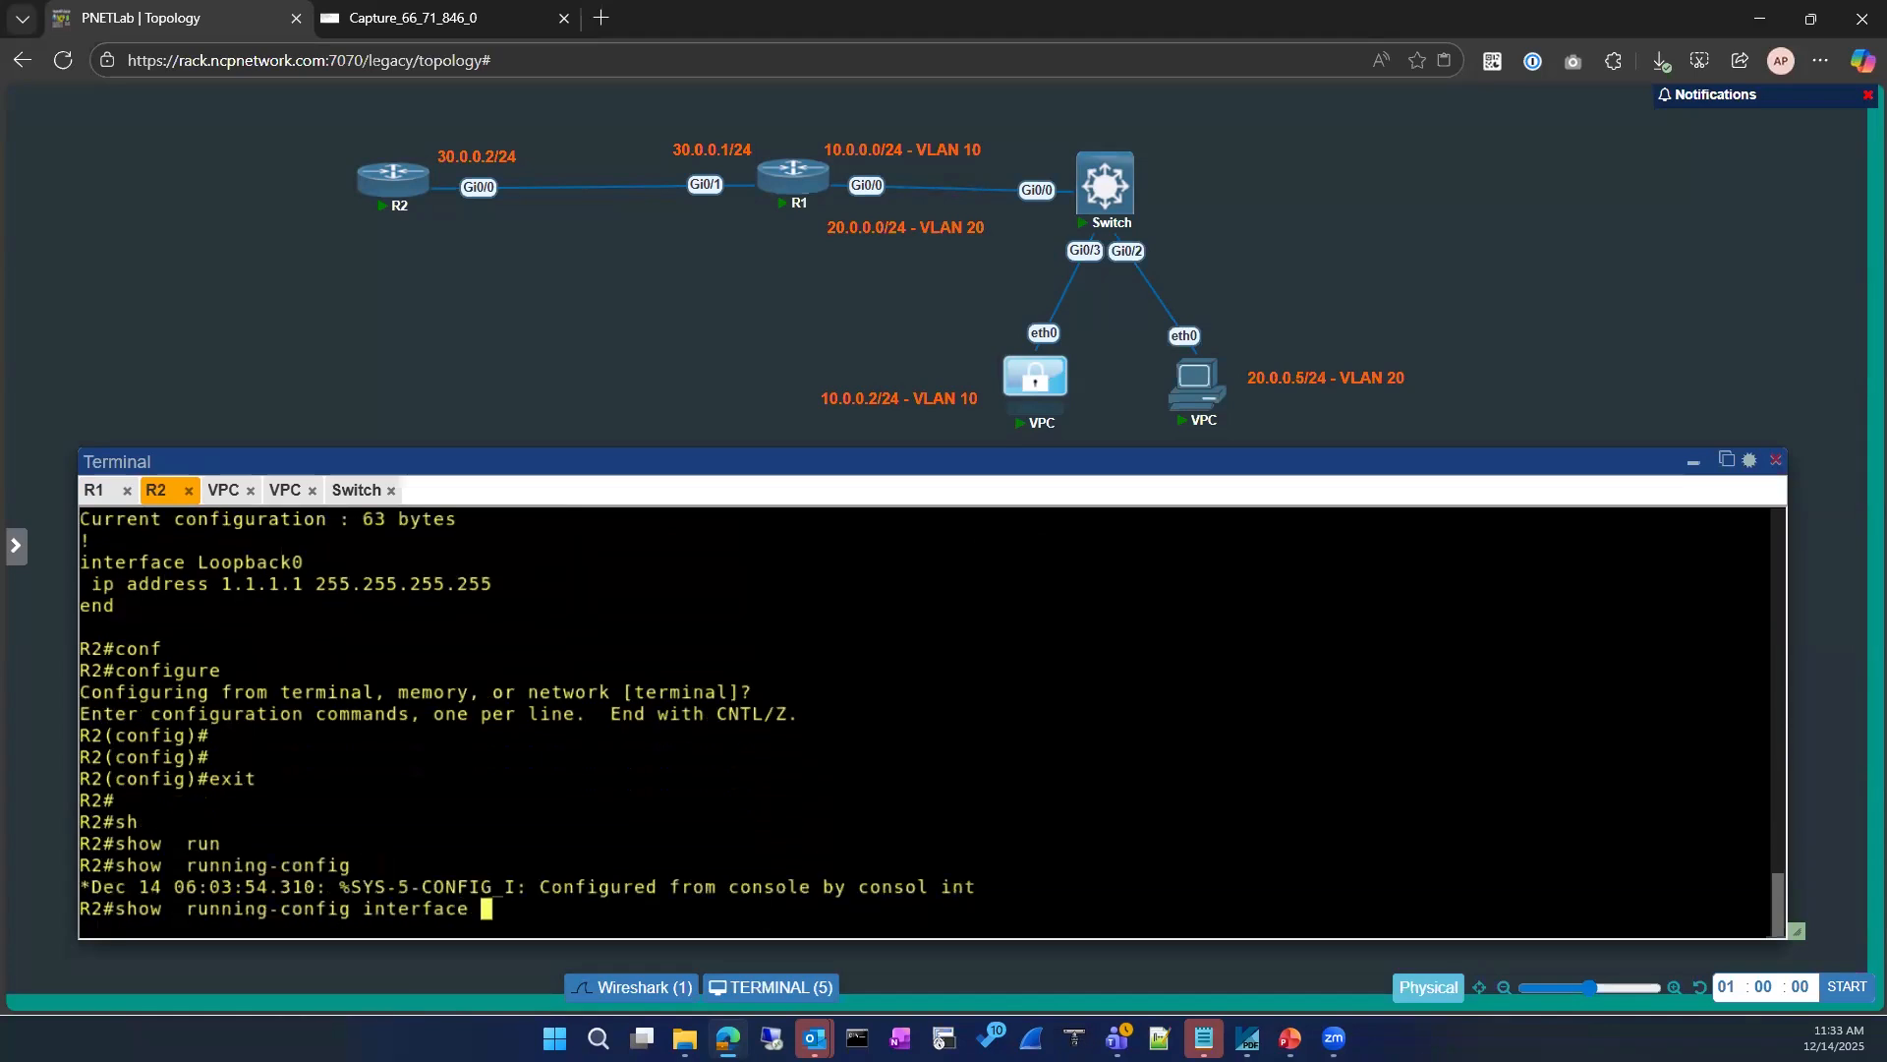
type("gi")
key("Tab")
type("0/0")
key("Return")
Step: Enable ip proxy-arp on R2's GigabitEthernet0/0 and exit configuration mode
type("conf")
key("Tab")
left_click_drag(92, 694, 268, 694)
type("int")
key("Tab")
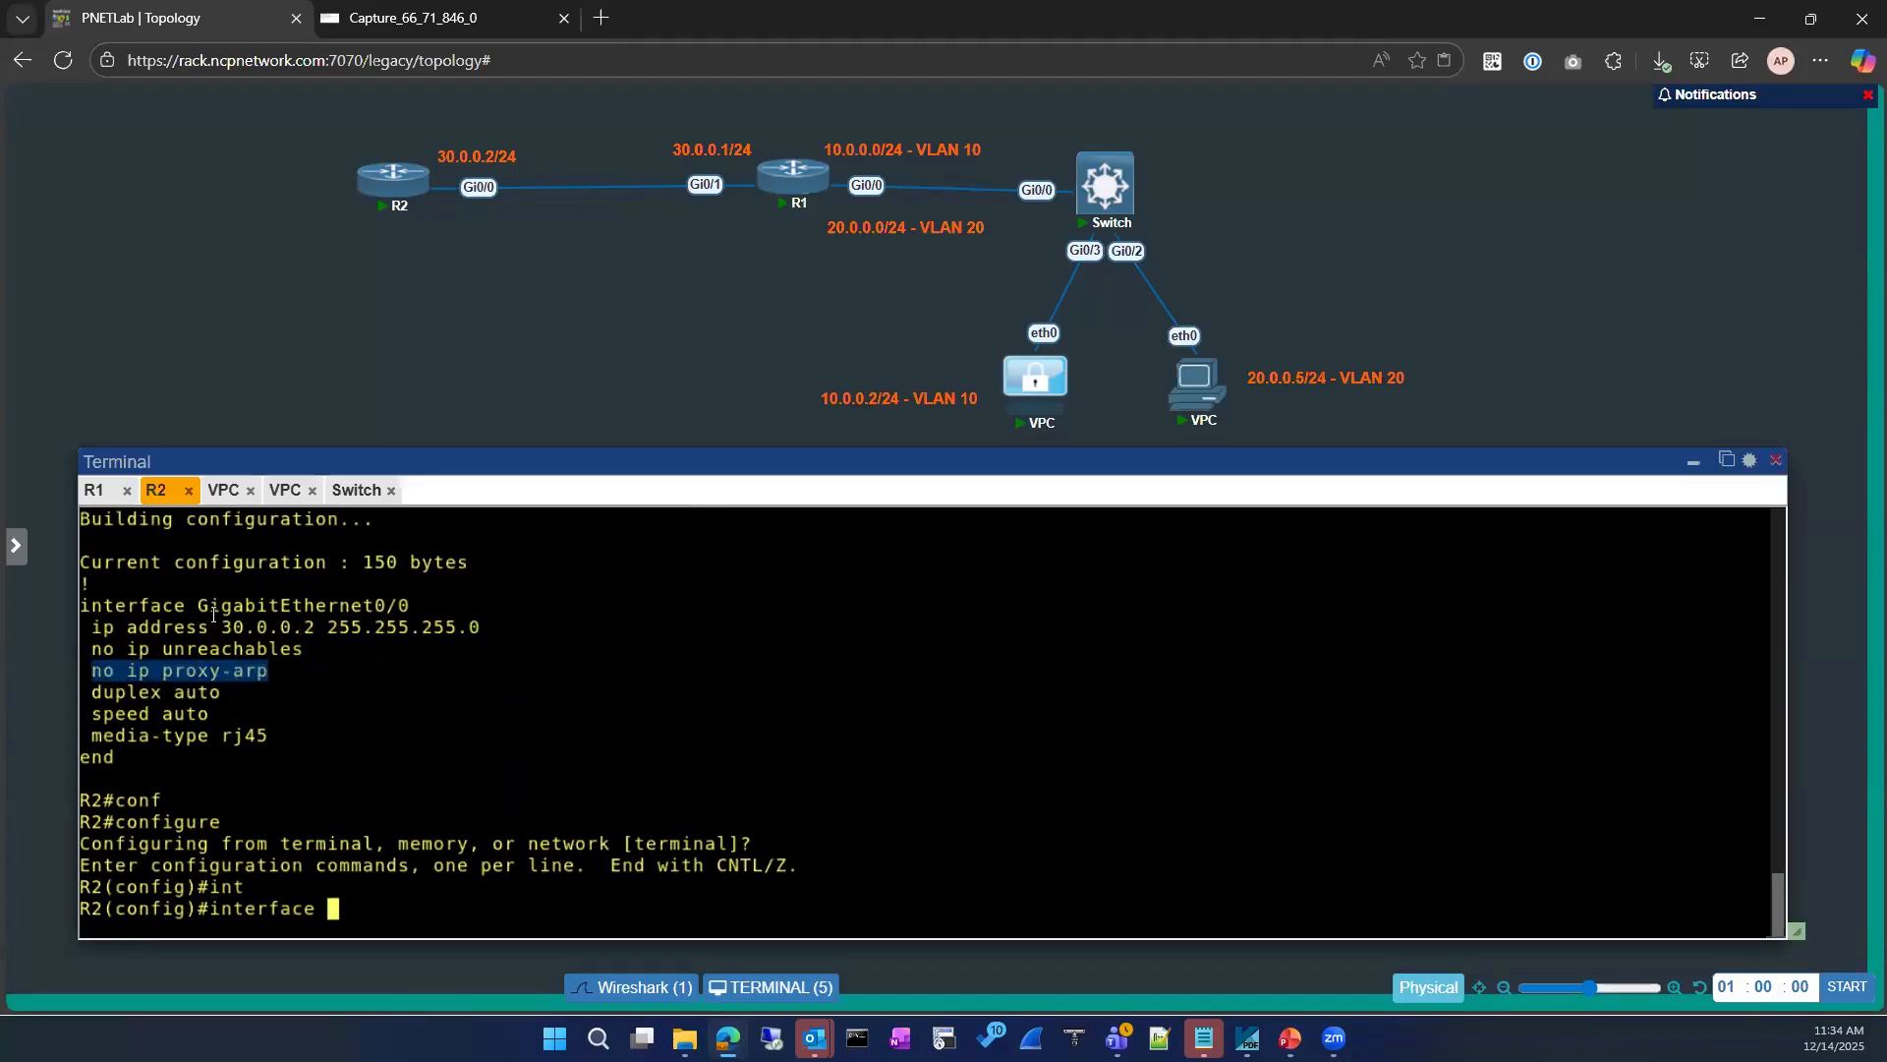
left_click_drag(199, 607, 413, 612)
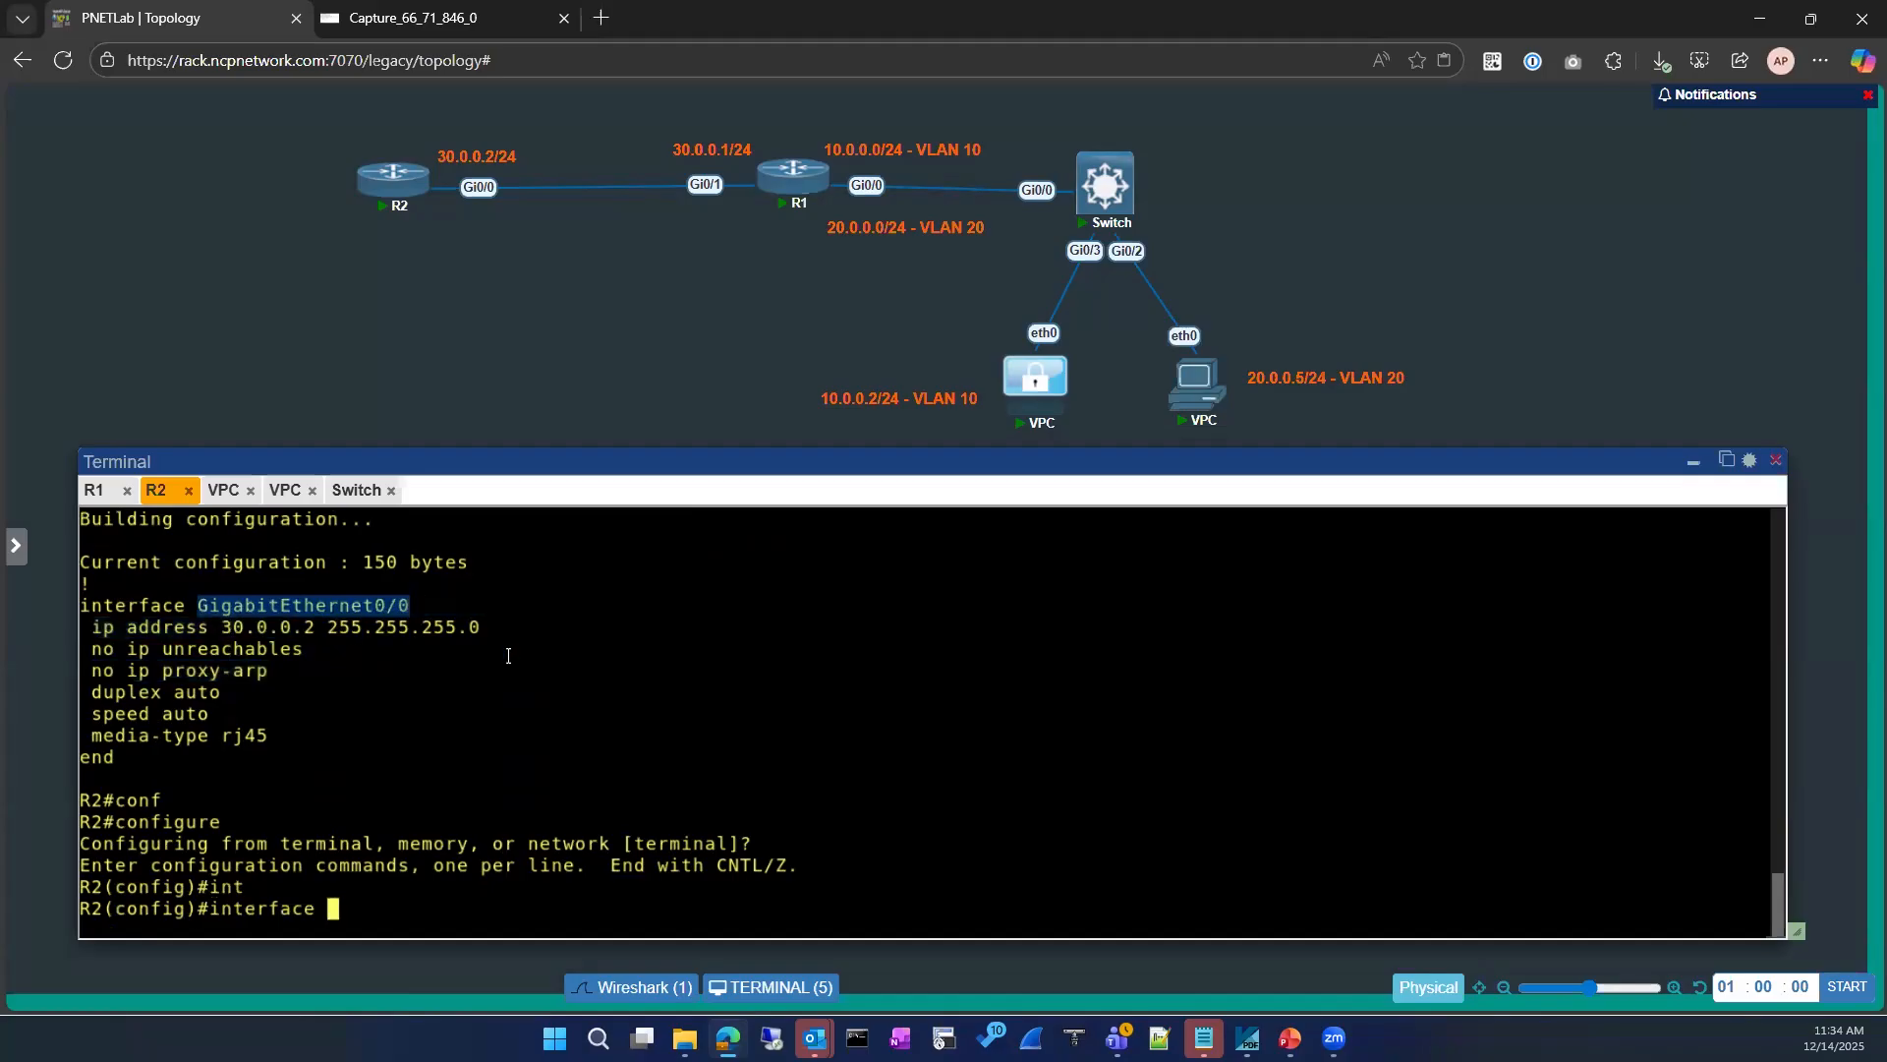
type("GigabitEthernet0/0")
key("Return")
type("ip pro")
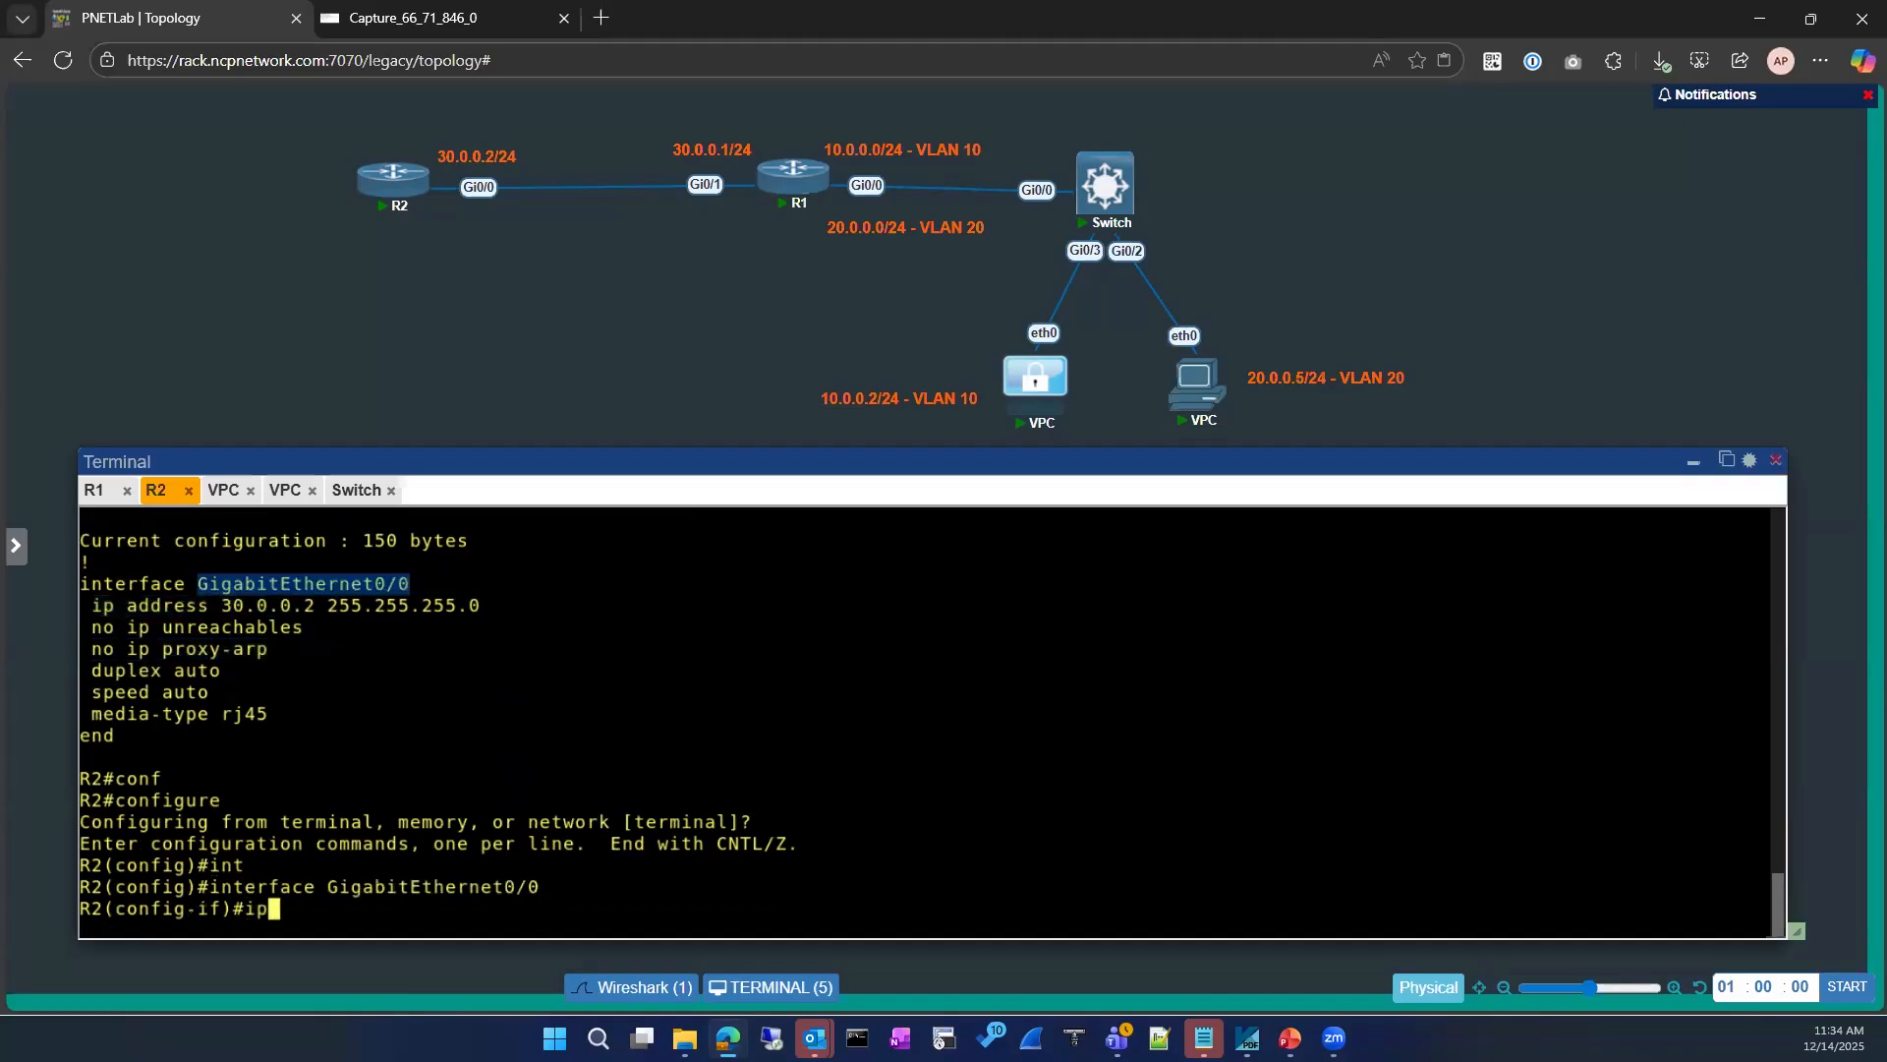
key("Tab")
key("Return")
type("exi")
key("Return")
type("exit")
key("Return")
key("Return")
Step: Check the stopped Wireshark capture, leave configuration mode on R1's console, and ping 1.1.1.1 from R1 again
left_click(462, 18)
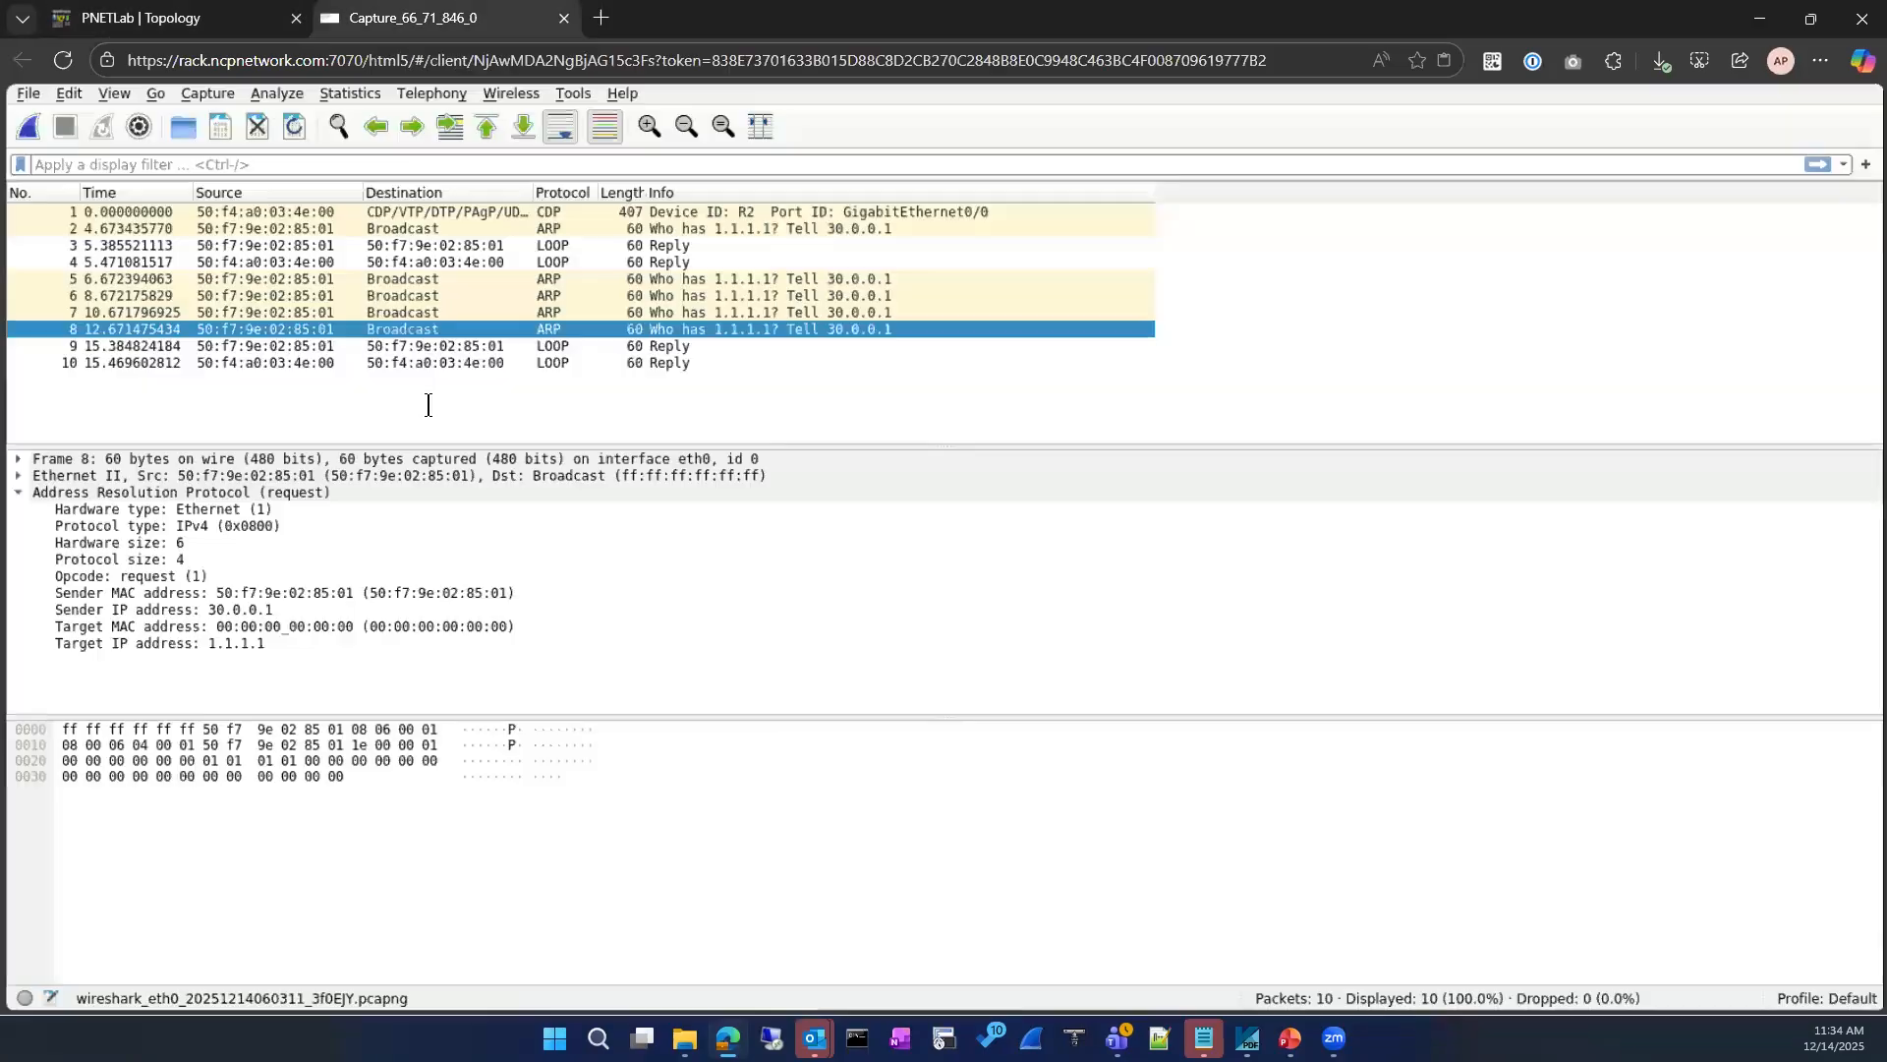
left_click(226, 18)
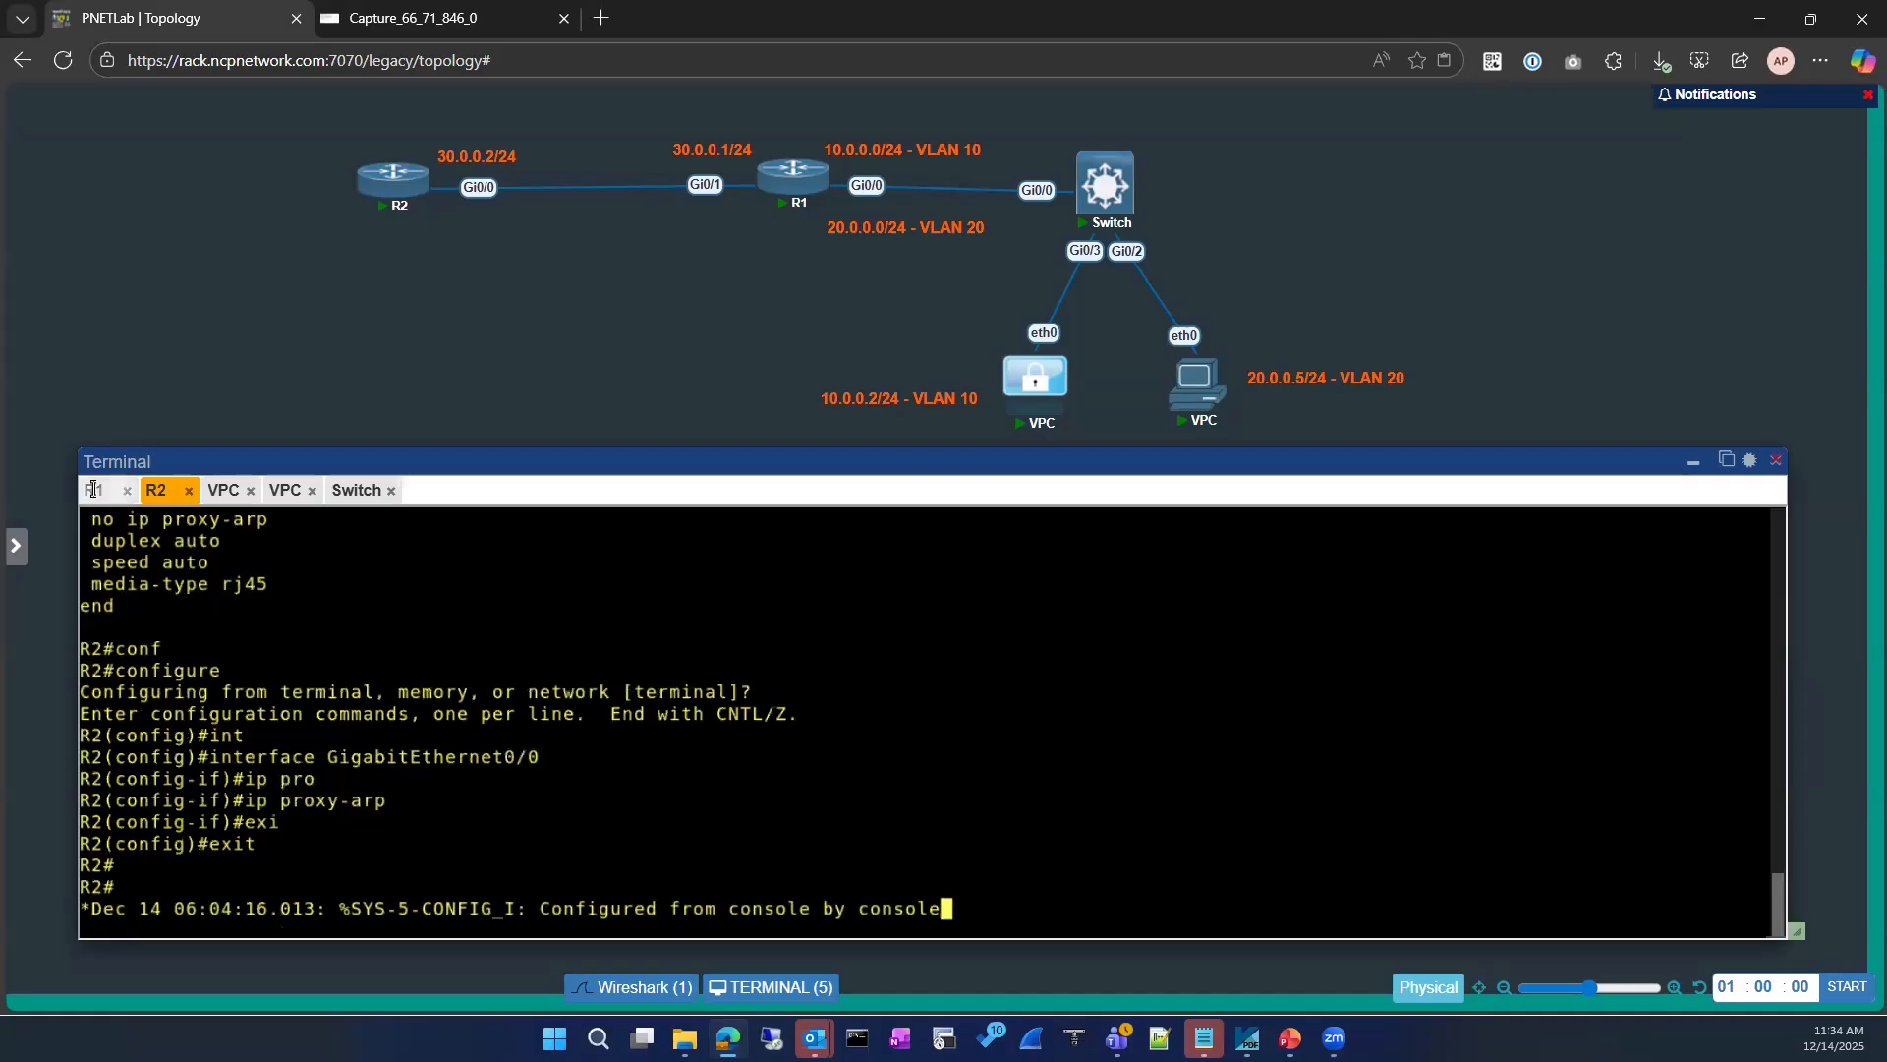
left_click(93, 489)
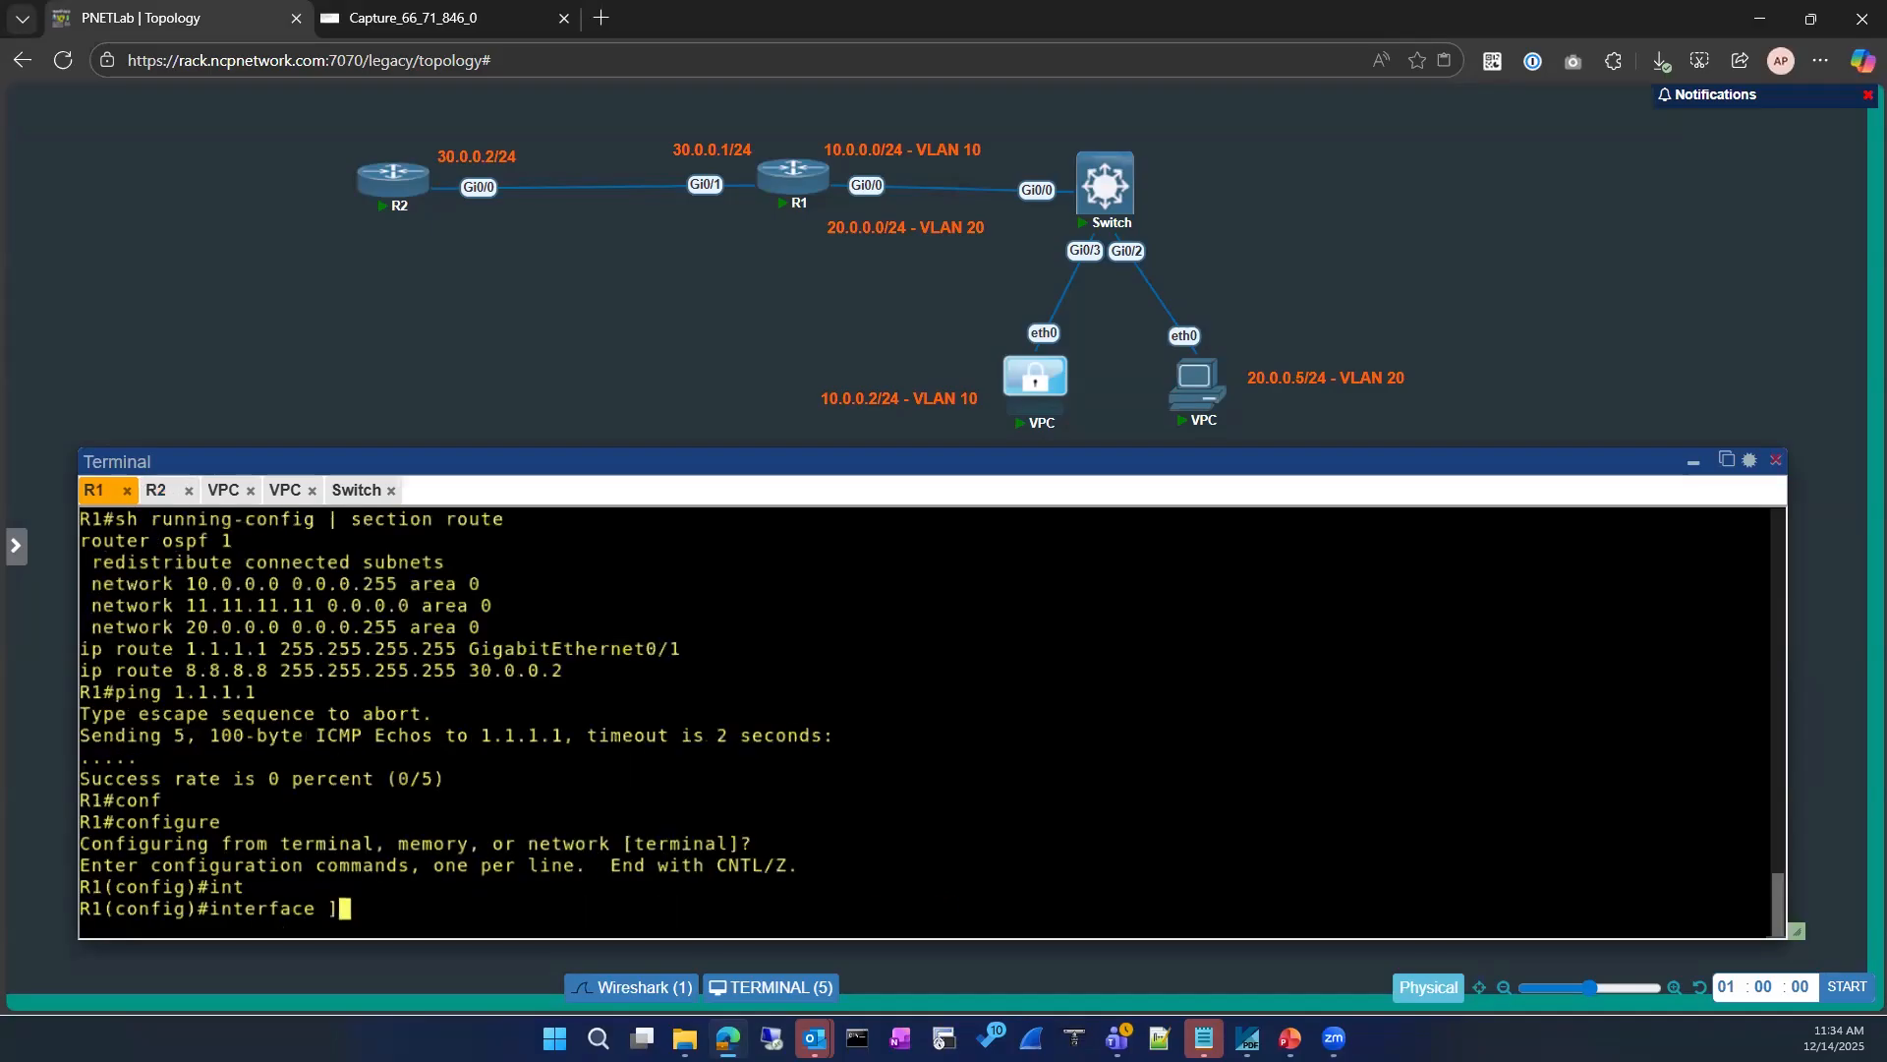
key("BackSpace")
key("BackSpace")
key("BackSpace")
key("BackSpace")
key("BackSpace")
key("BackSpace")
key("BackSpace")
key("BackSpace")
key("BackSpace")
key("BackSpace")
key("BackSpace")
type("exi")
key("Return")
key("Return")
key("Up")
key("Up")
key("Up")
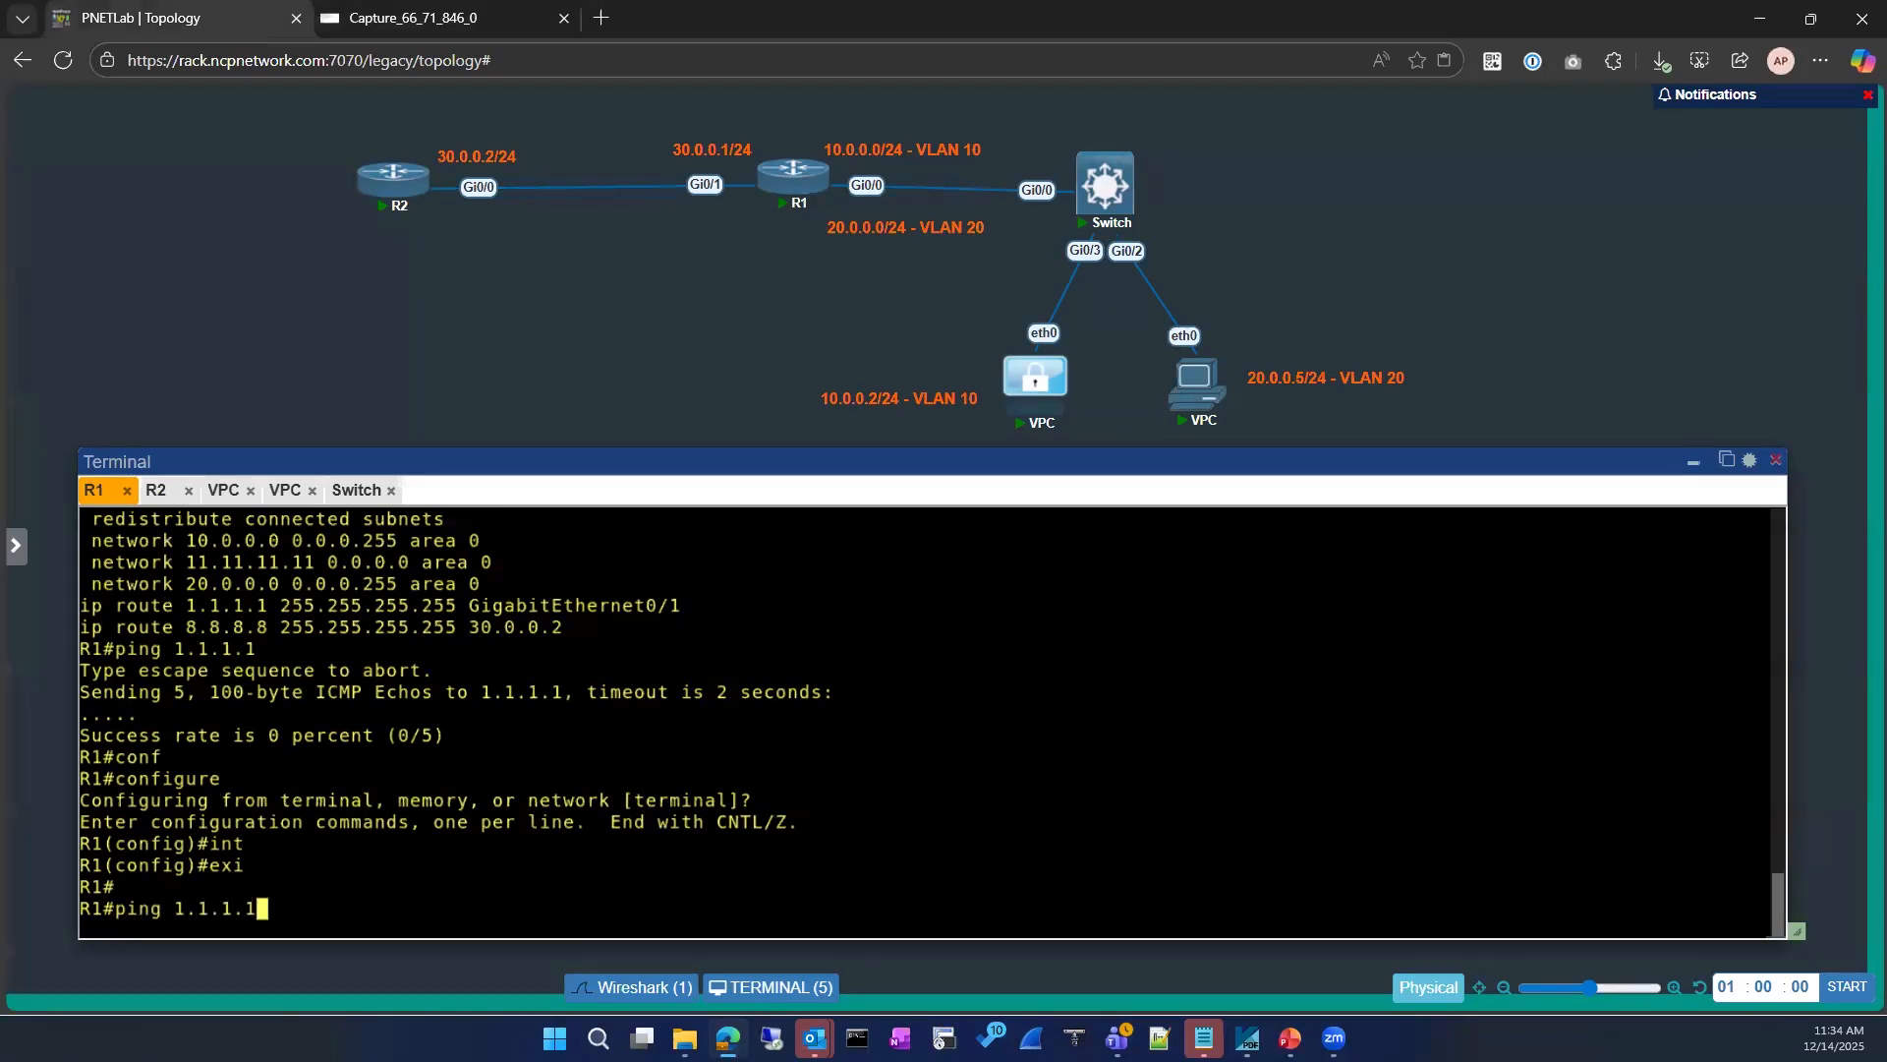
key("Return")
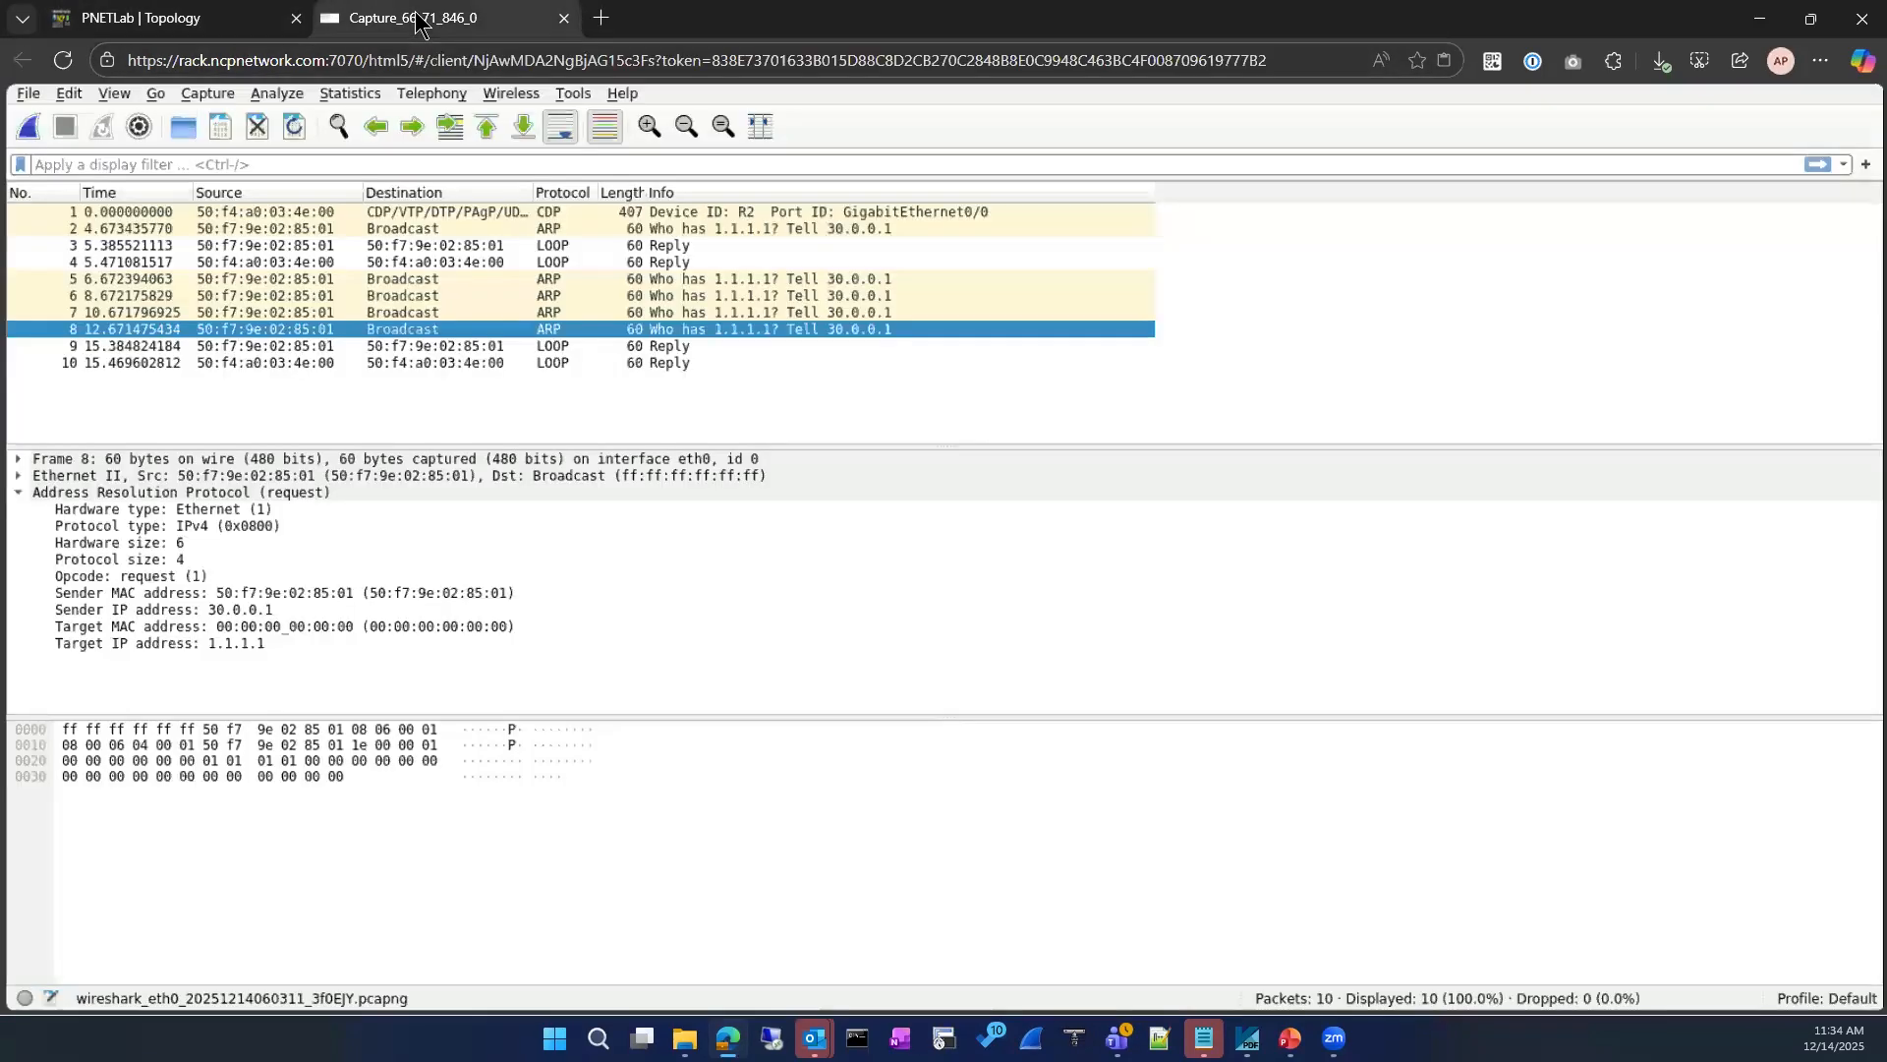
Step: Look at the Wireshark capture again, display R1's ARP table, and highlight the hardware address of the 1.1.1.1 entry
left_click(418, 17)
left_click(126, 18)
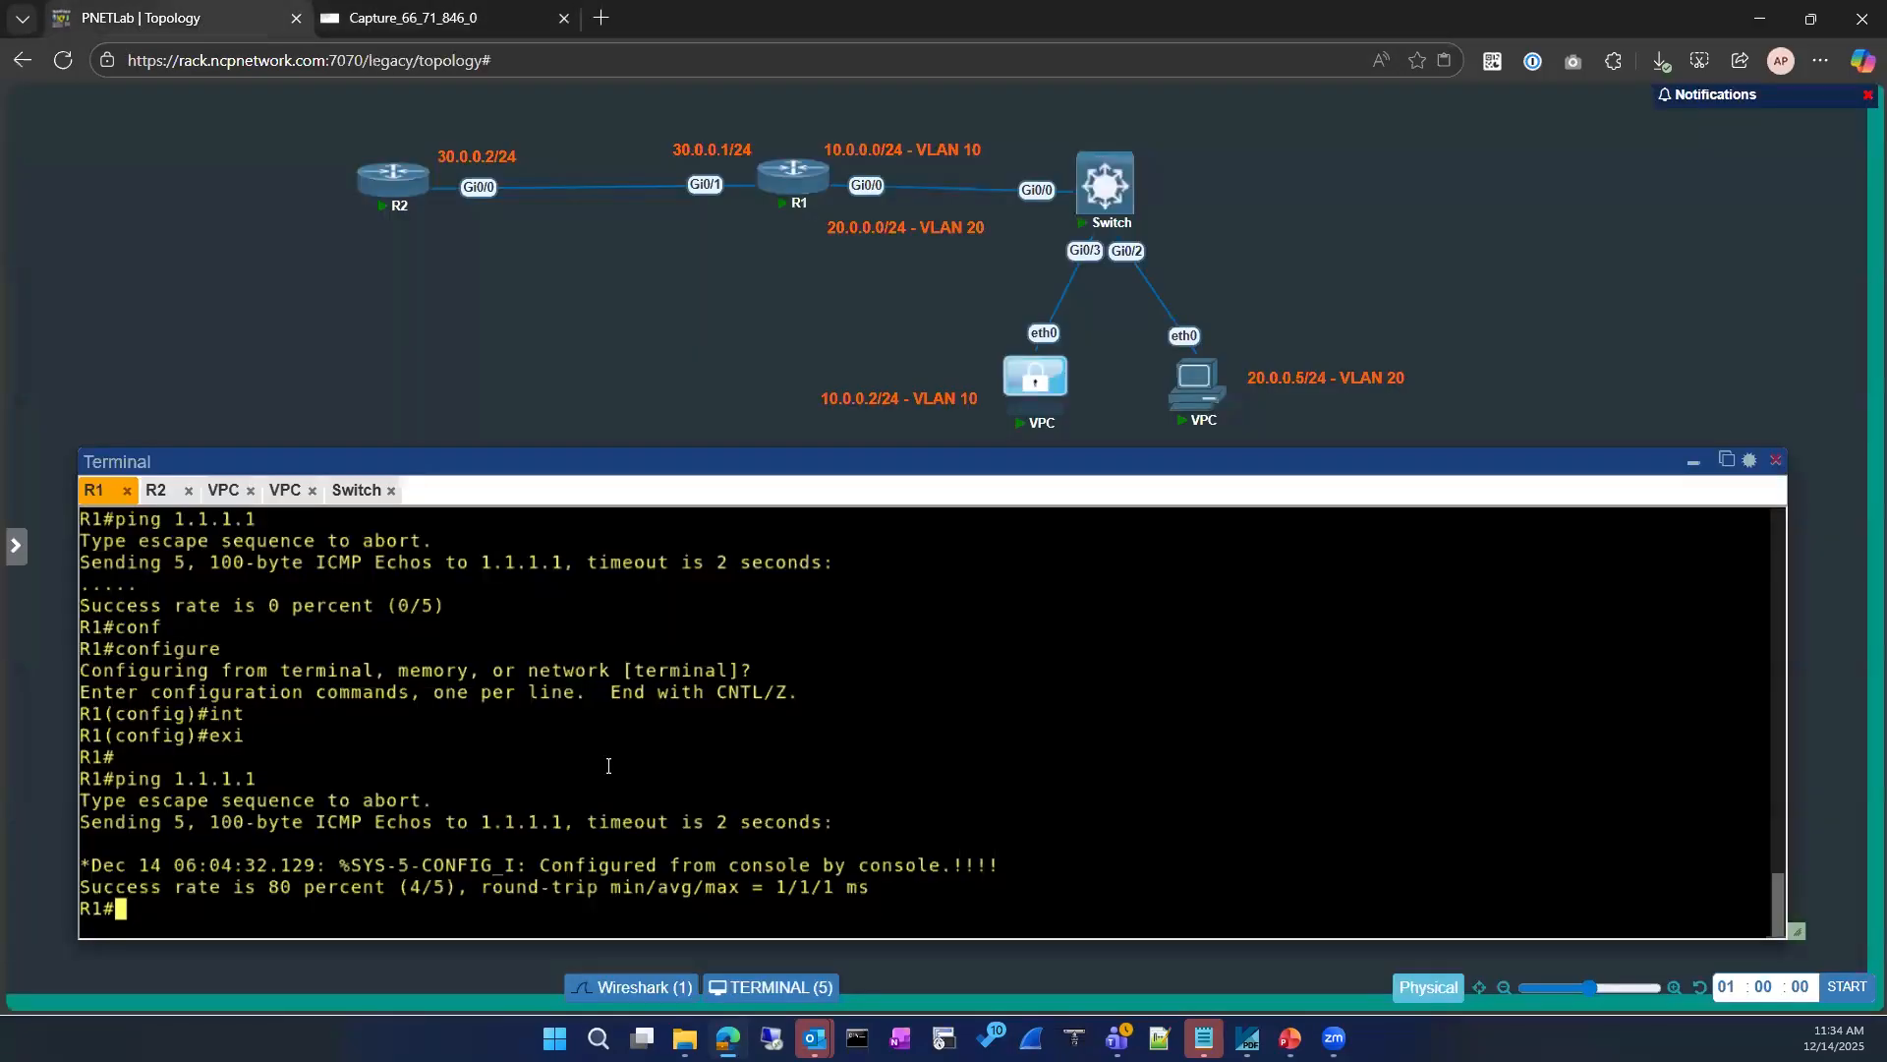
type("sh ip ar")
key("Tab")
key("Return")
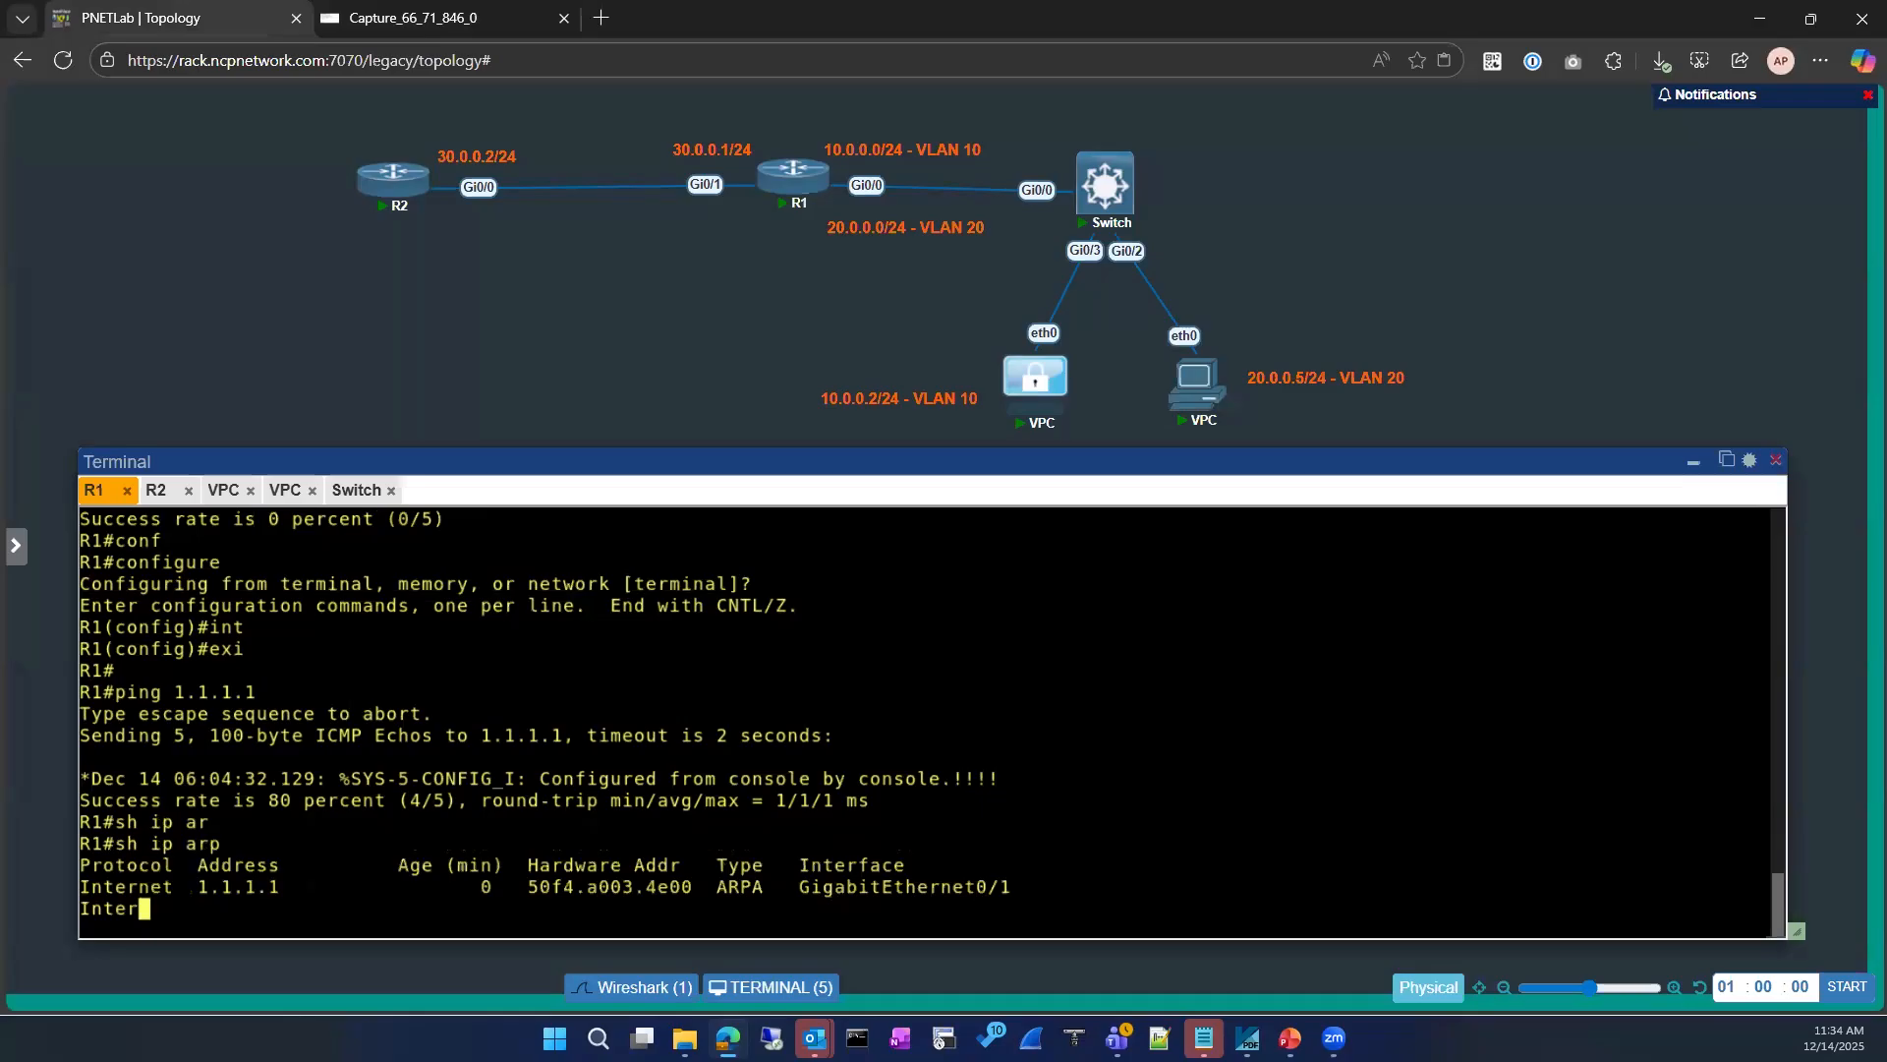
left_click_drag(518, 756, 687, 754)
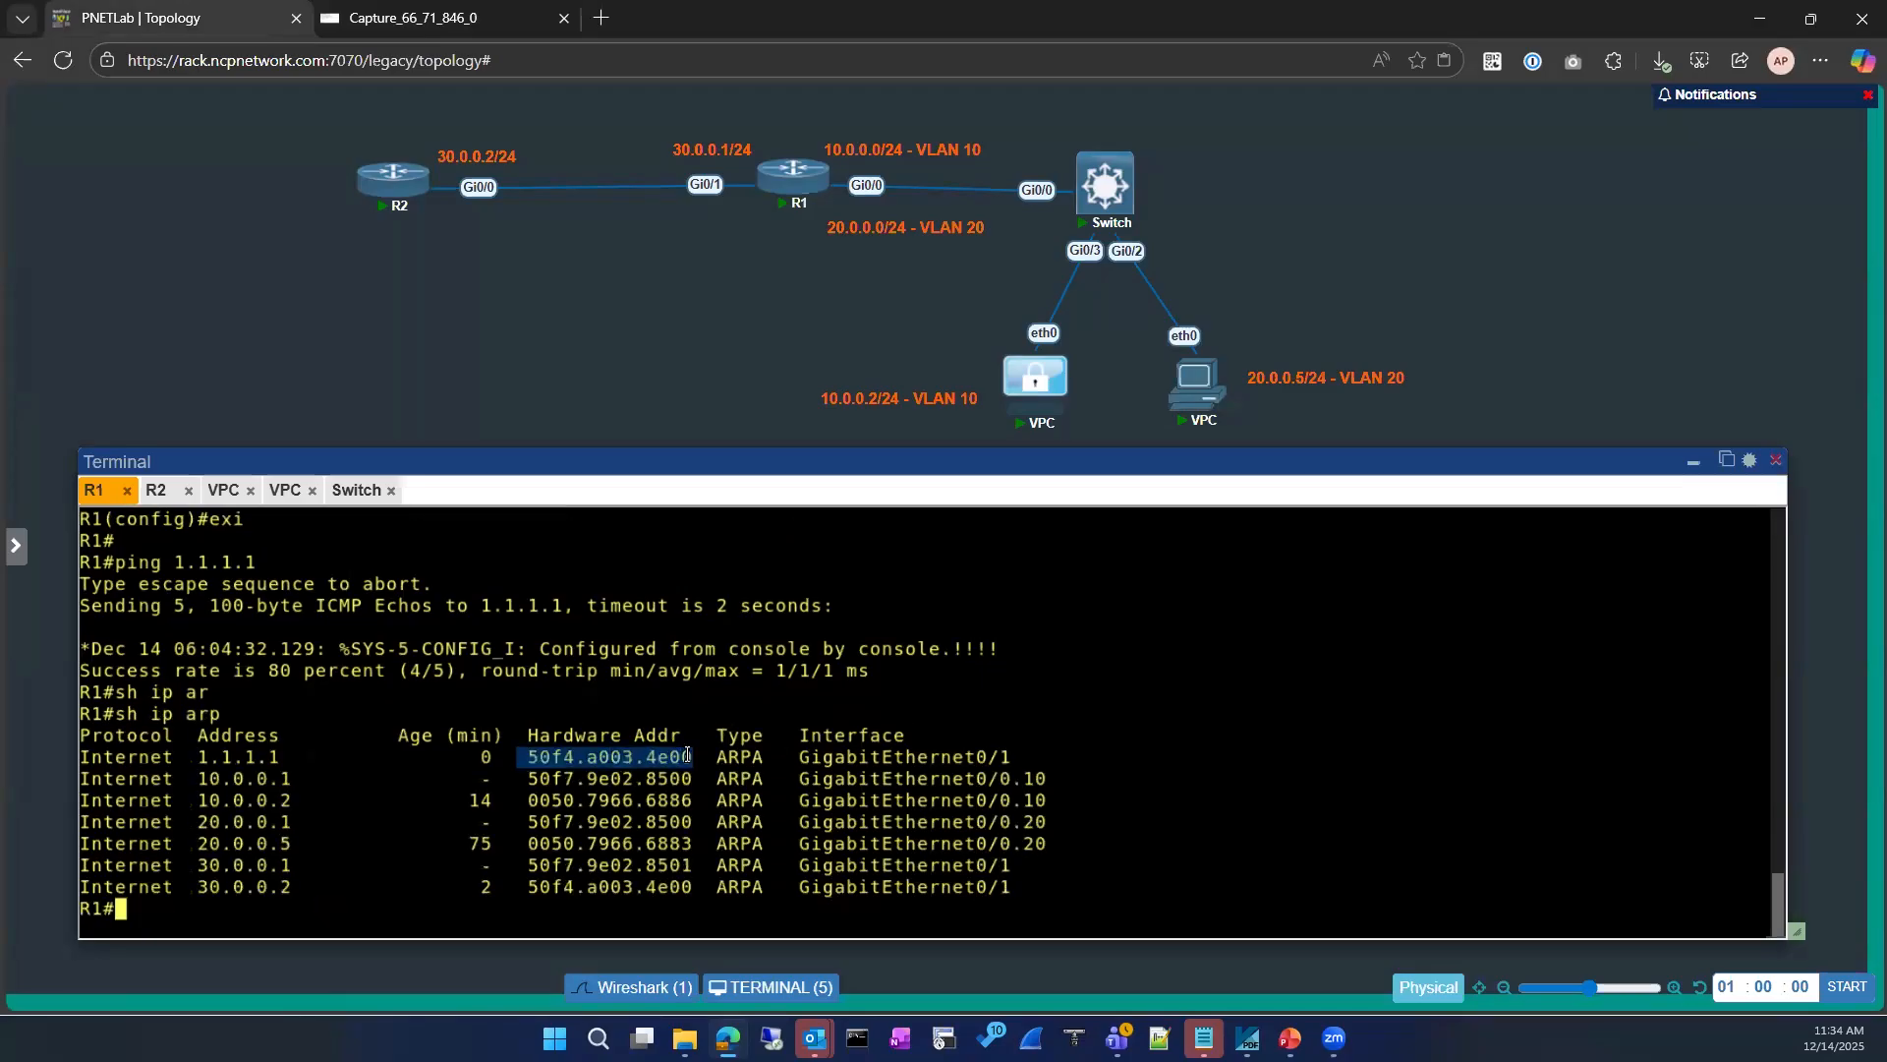
Step: Start a new Wireshark capture, discarding the previously captured packets without saving them
left_click(455, 19)
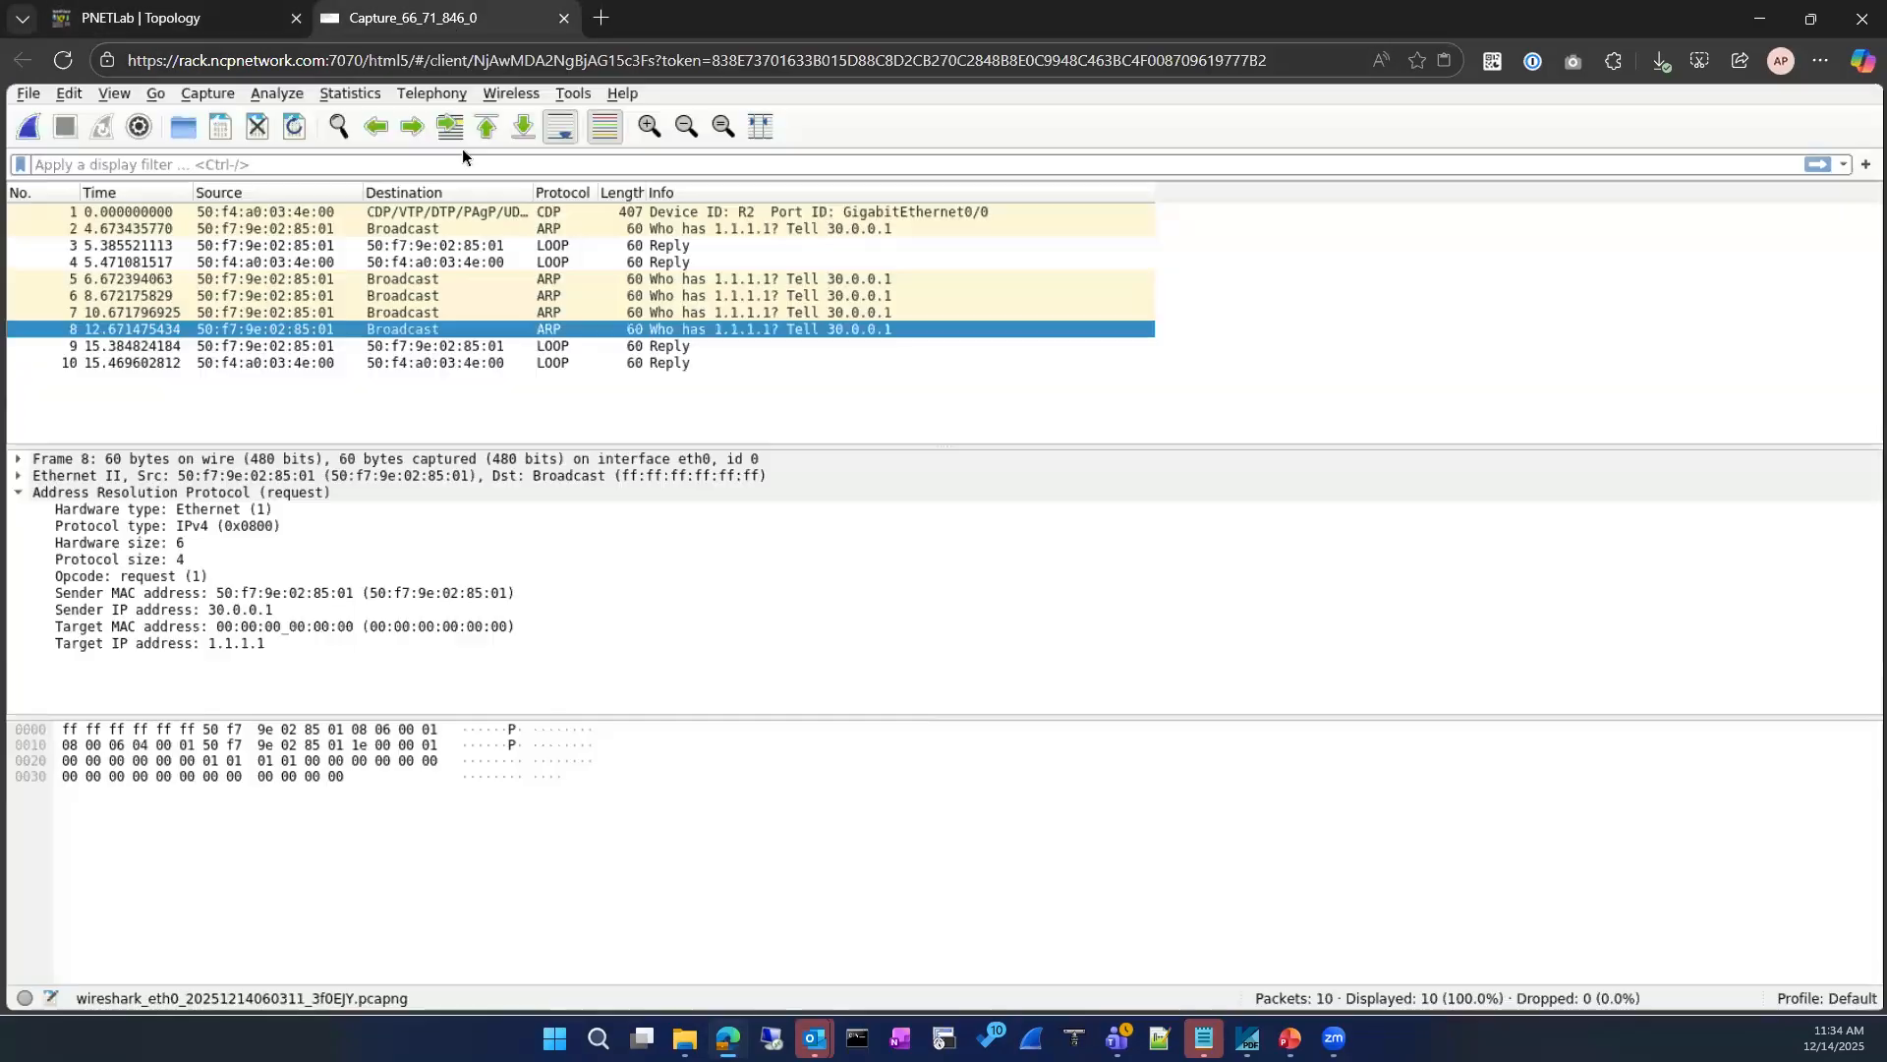
left_click(24, 131)
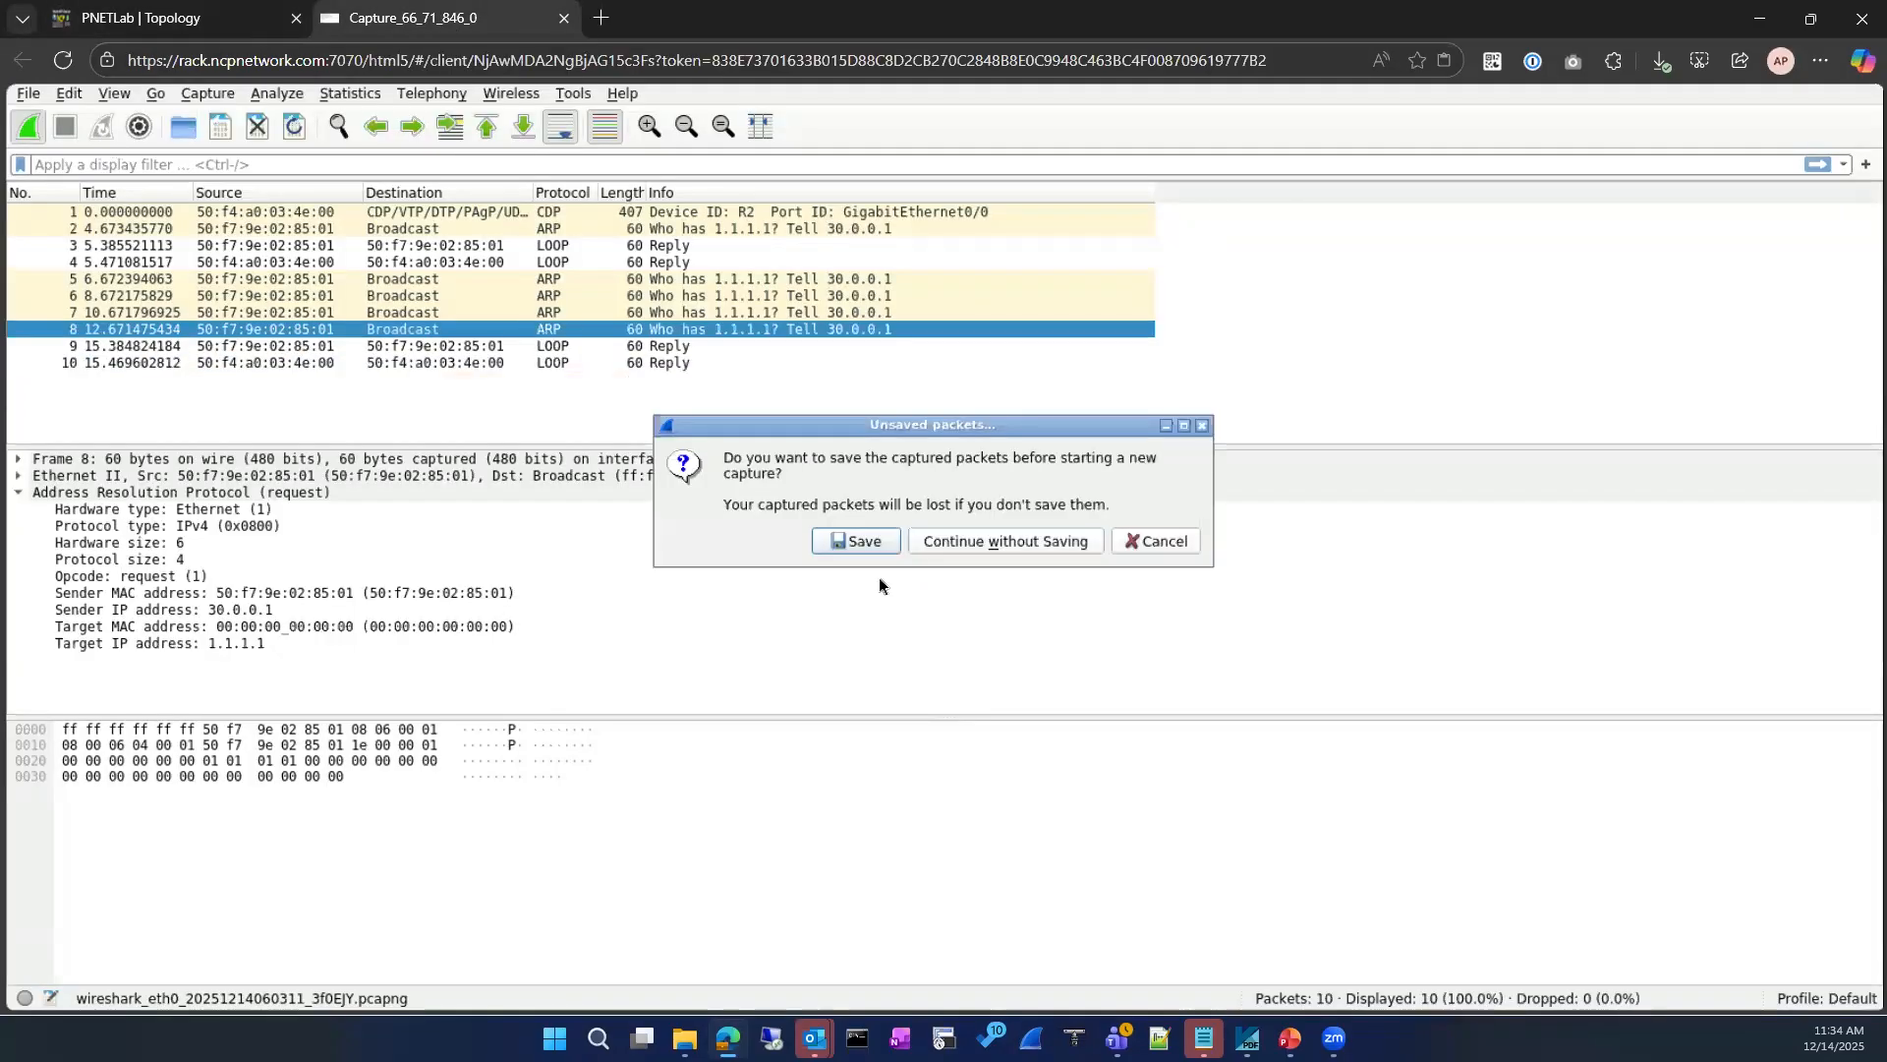
left_click(920, 545)
Step: Ping 1.1.1.1 from R1's console again while the new capture runs
left_click(98, 18)
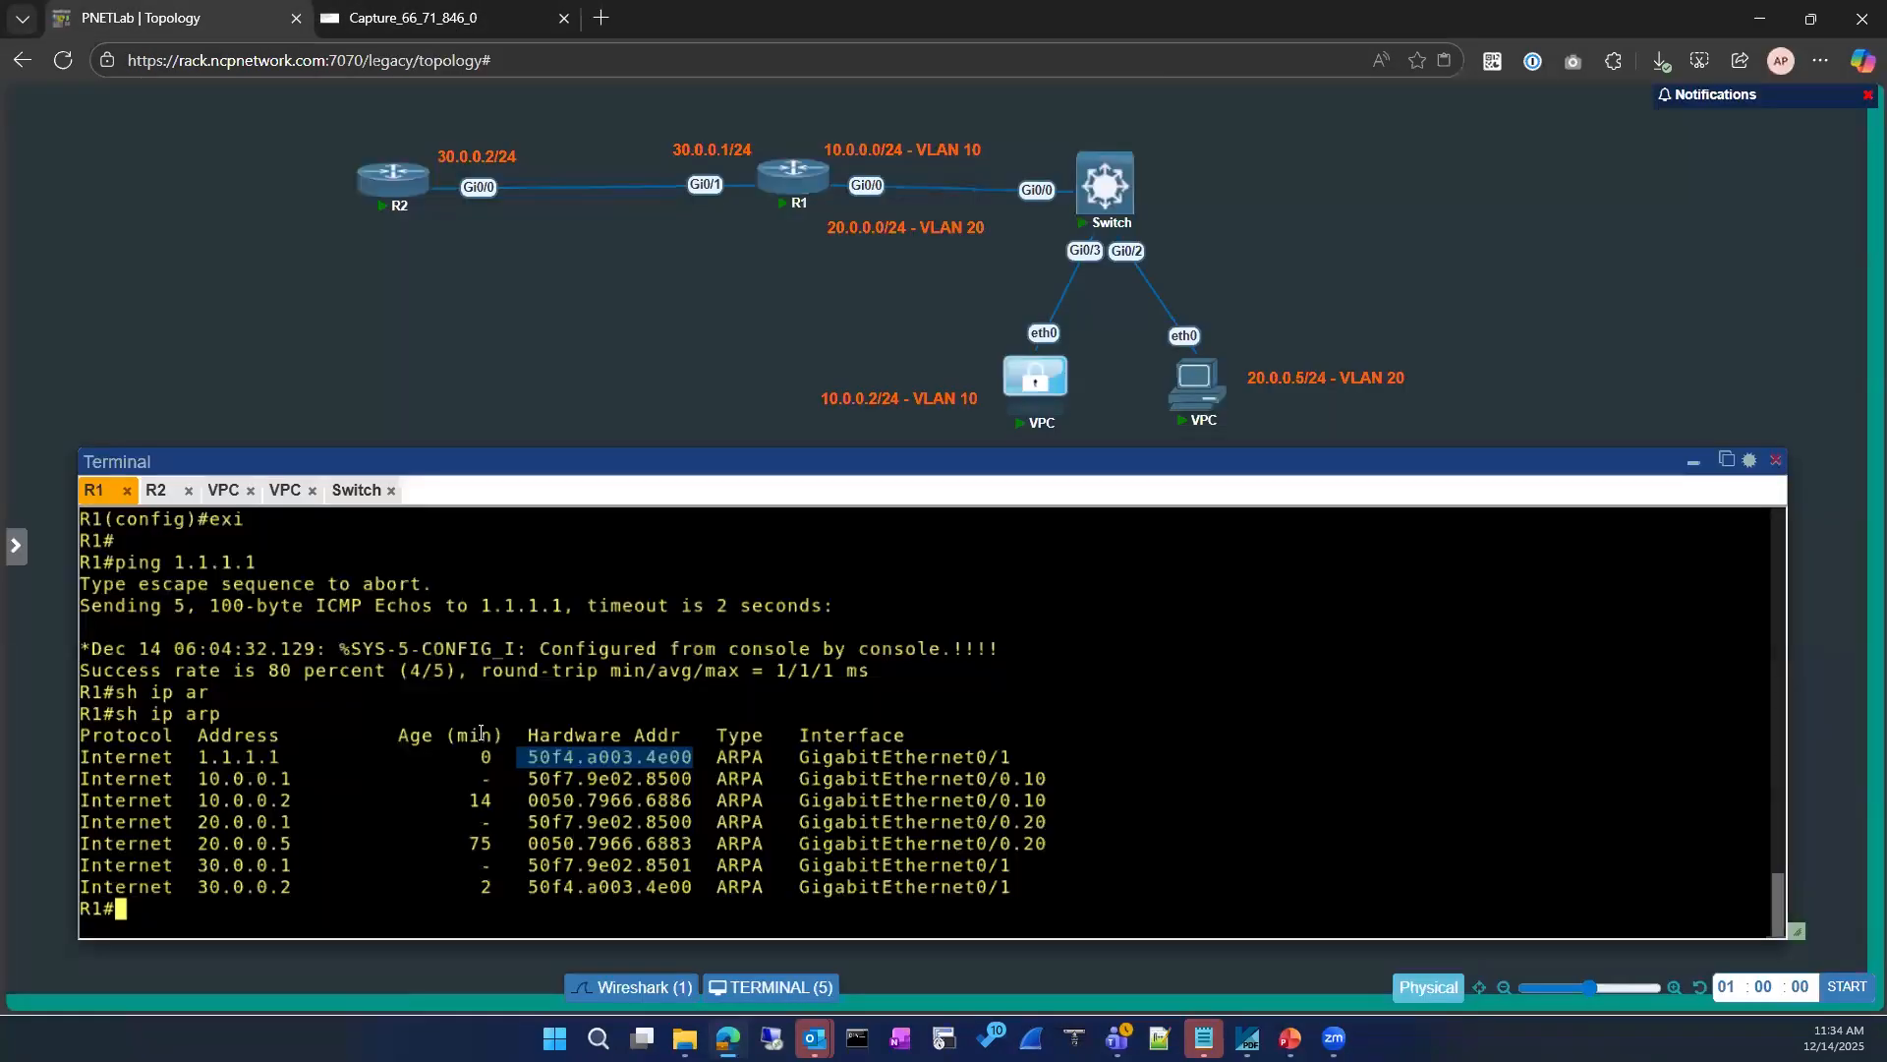
key("Up")
key("Up")
key("Up")
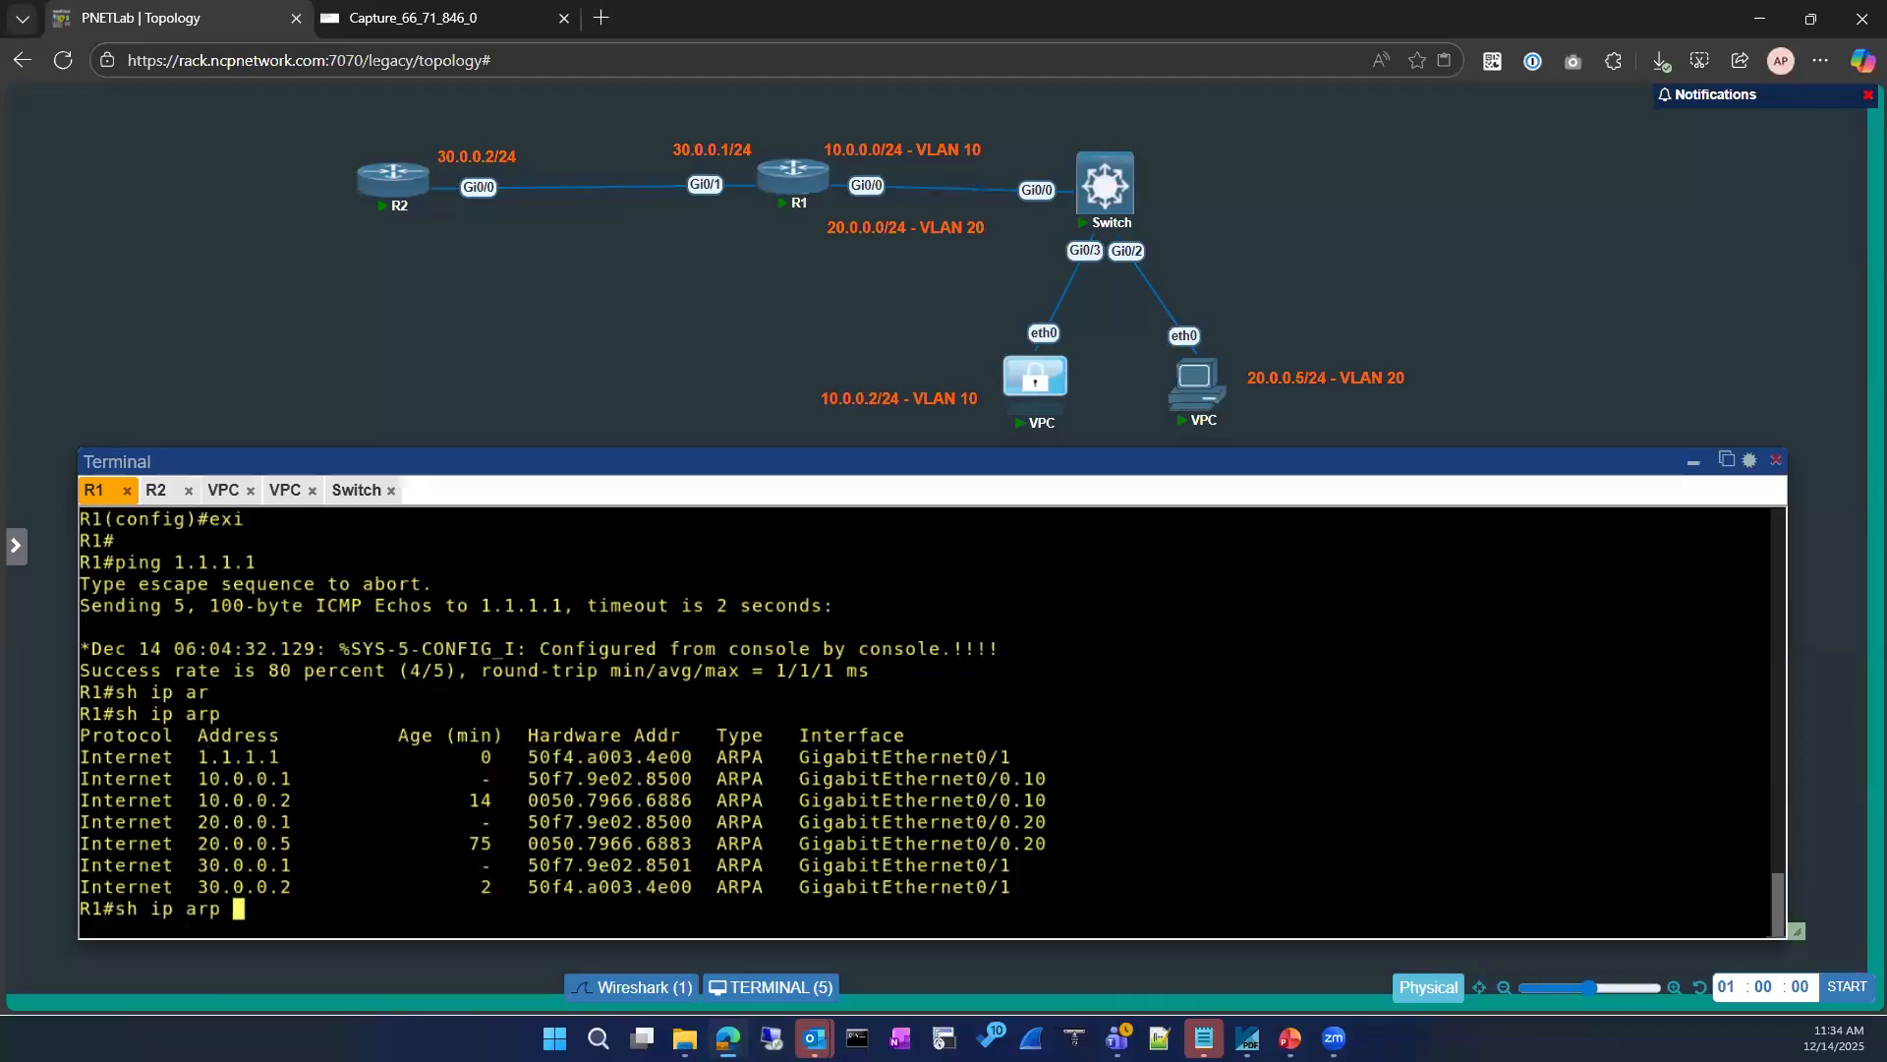
key("Return")
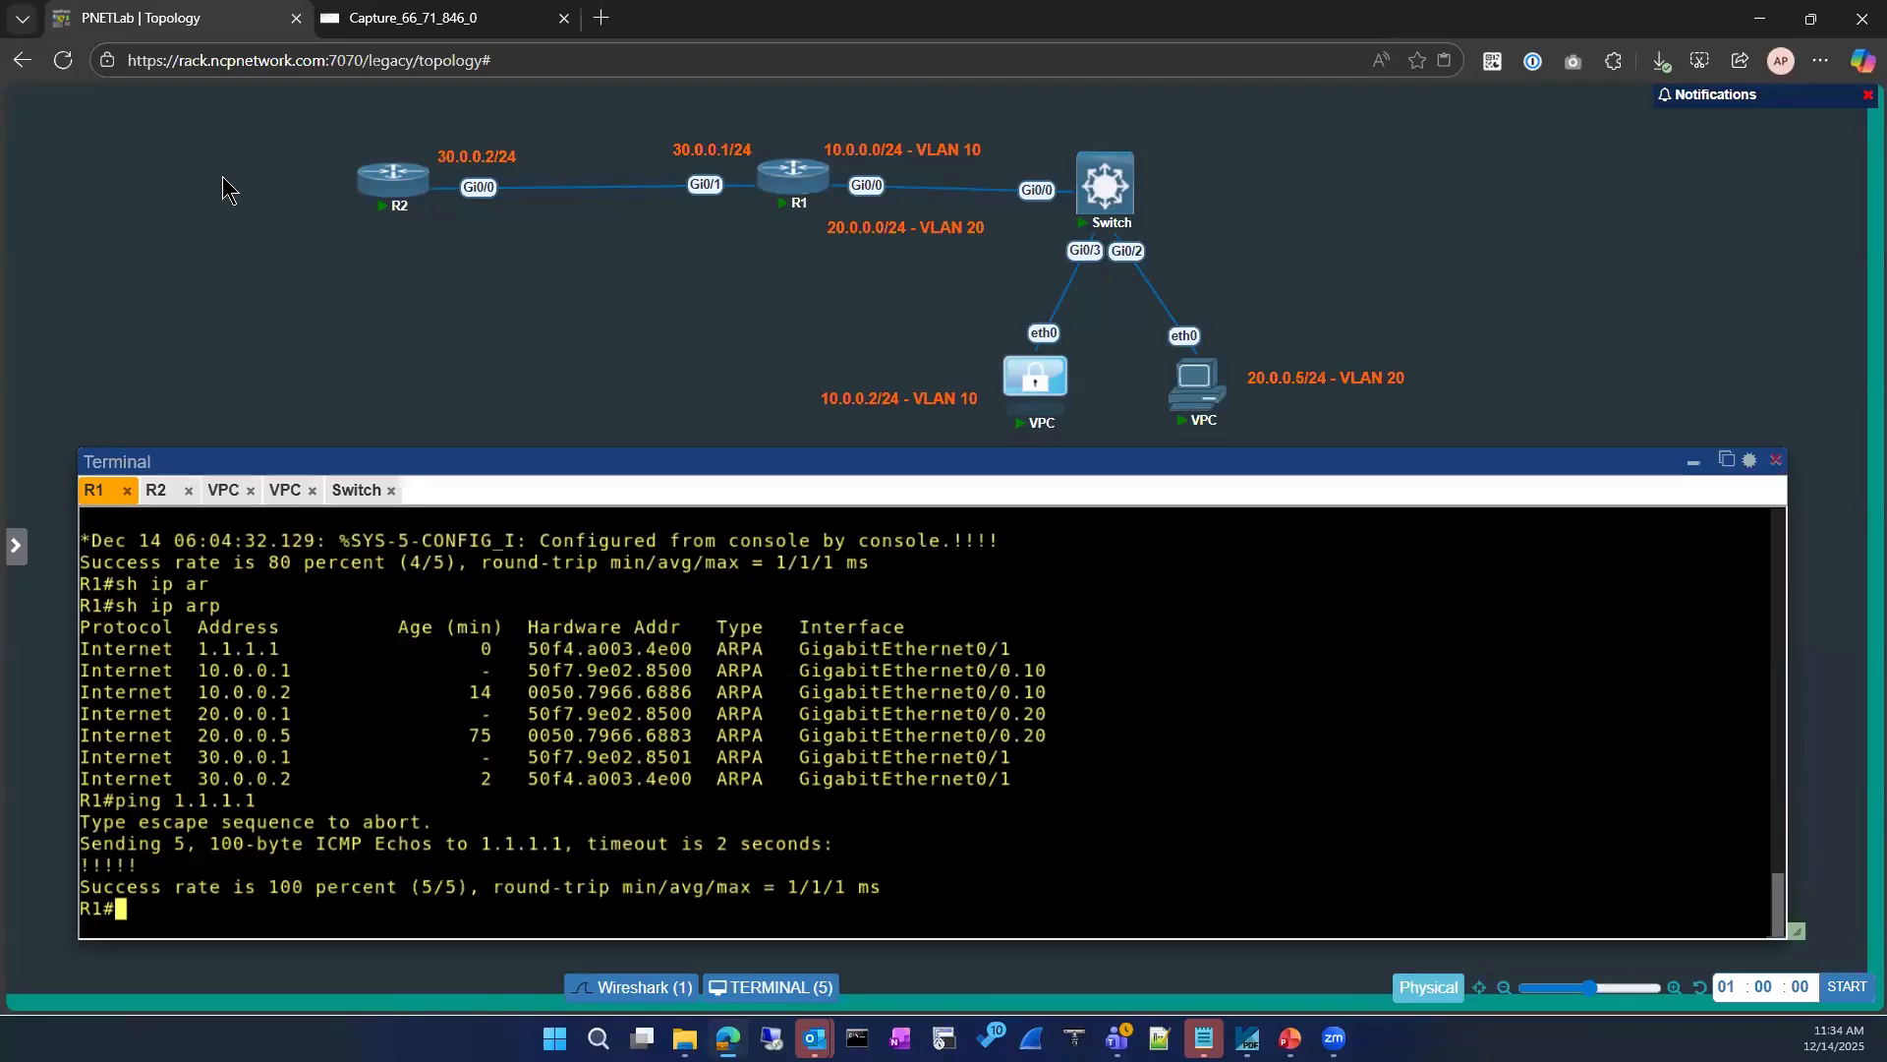
Step: Examine the captured ping packets in Wireshark and compare them with the 1.1.1.1 hardware address in R1's ARP table
left_click(452, 20)
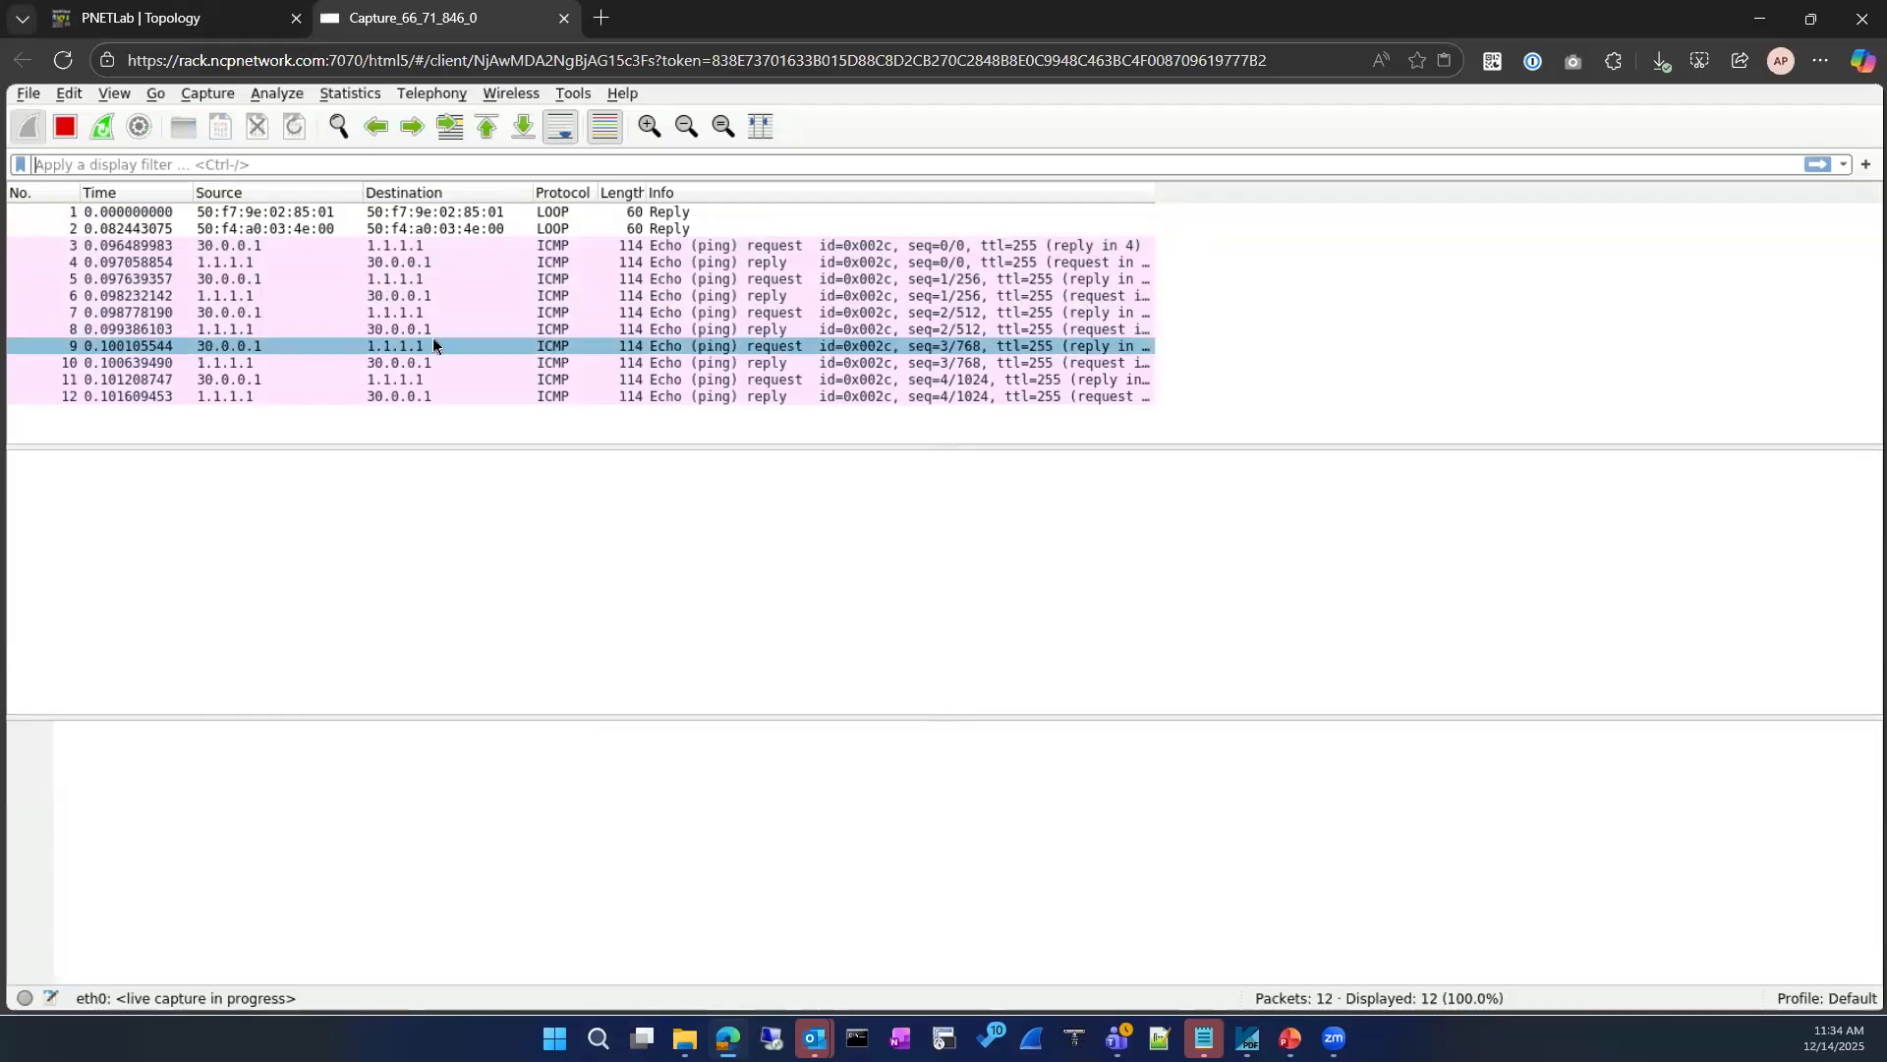
left_click(371, 262)
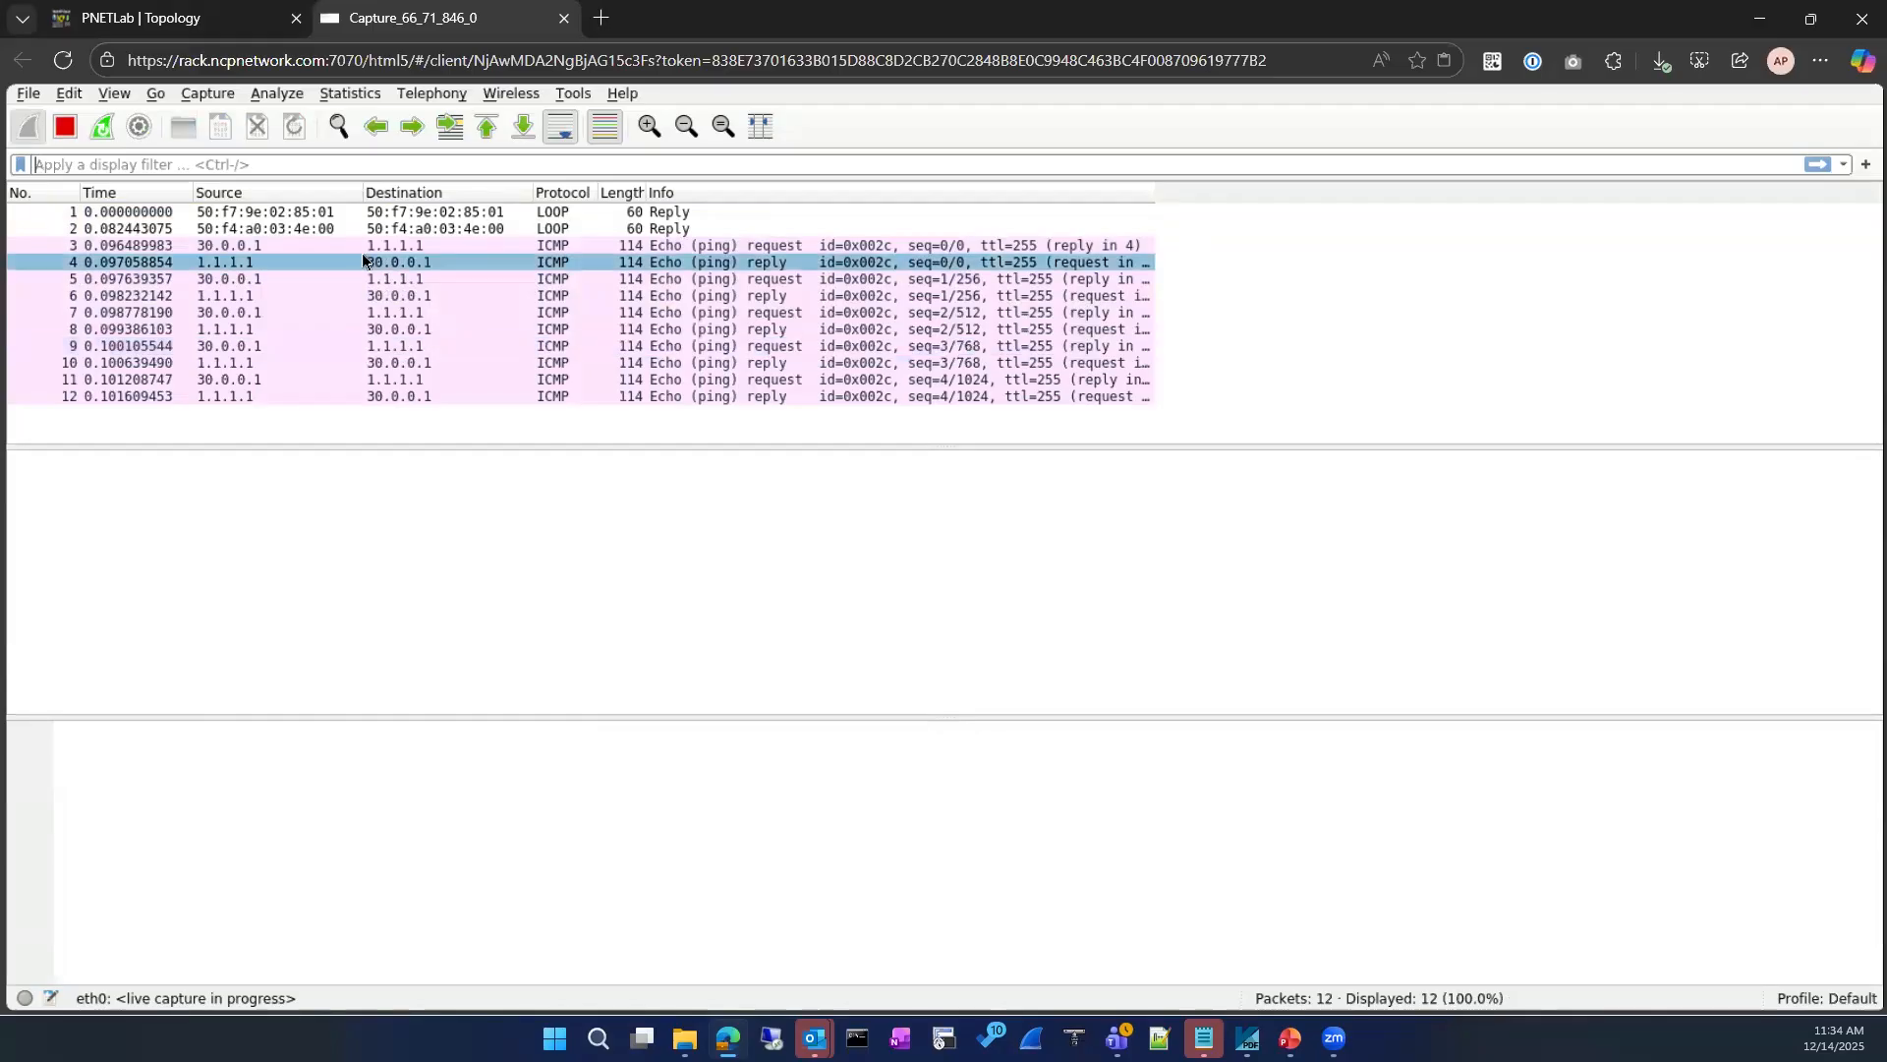
left_click(411, 329)
left_click(202, 18)
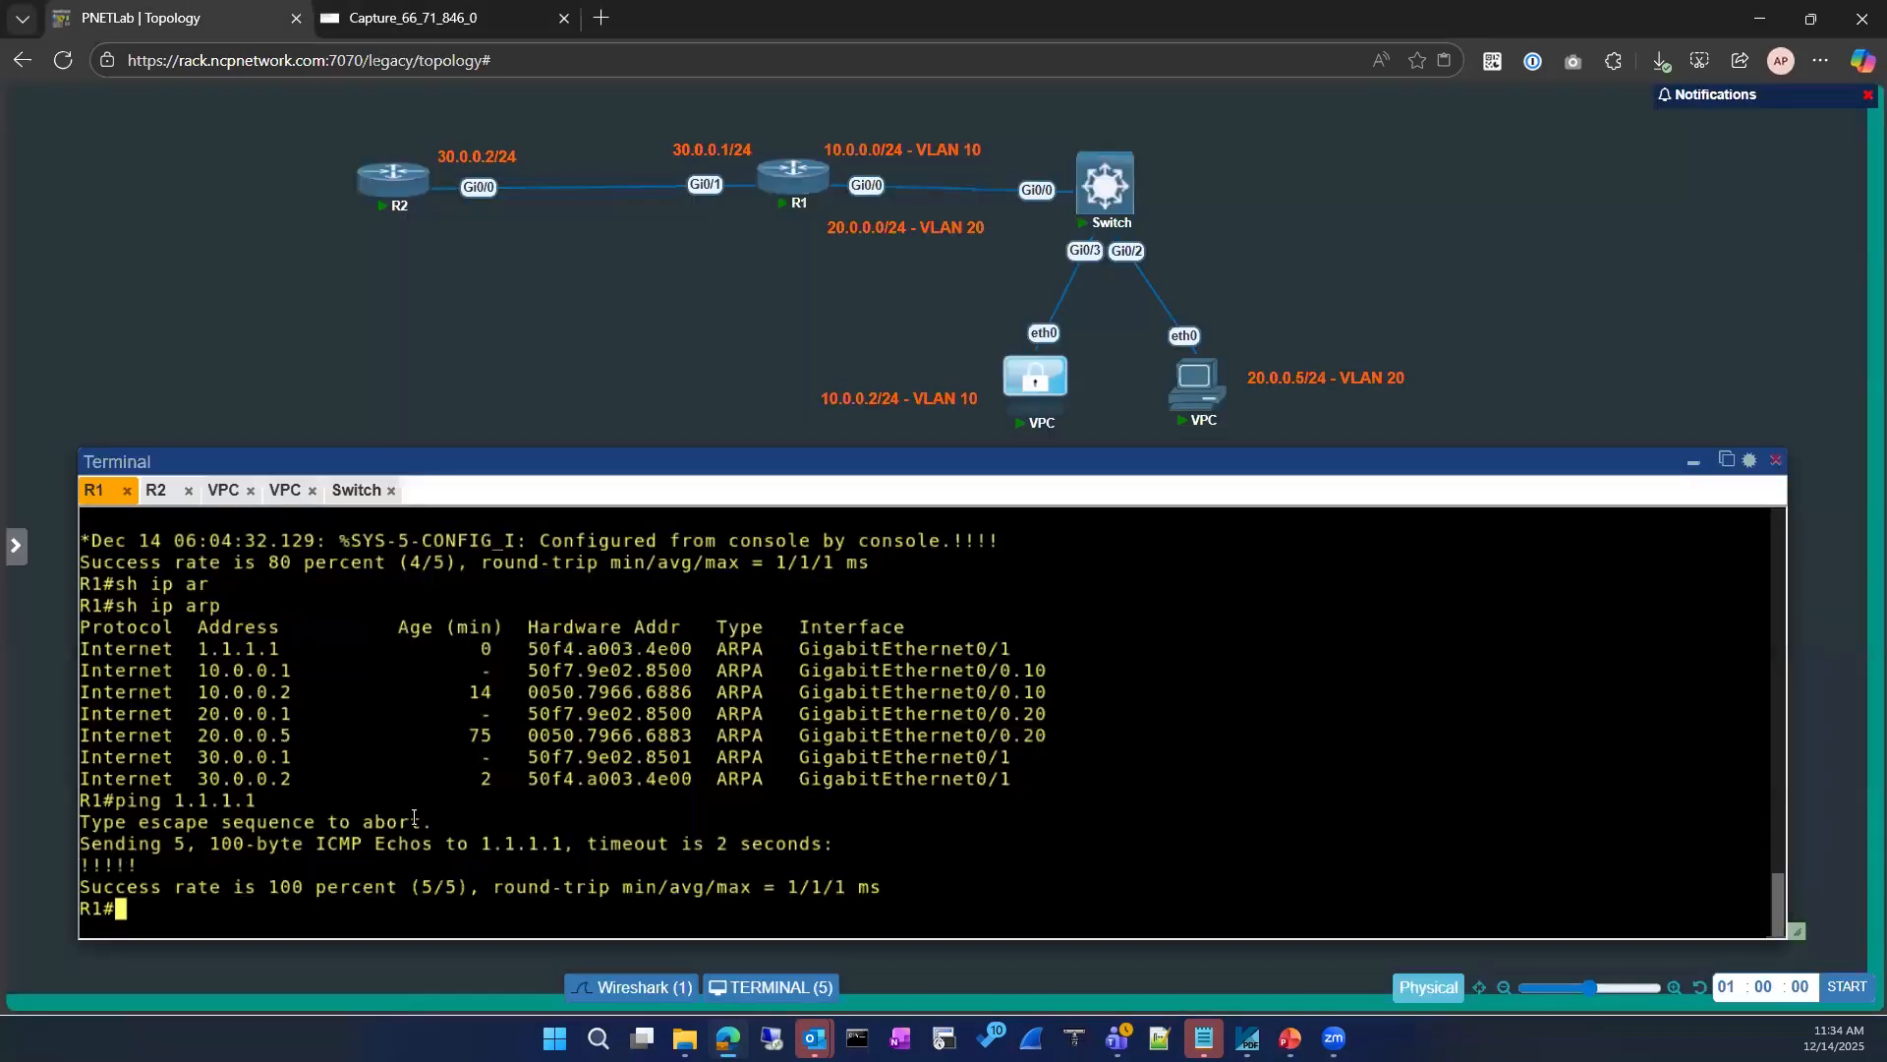
left_click_drag(506, 649, 704, 650)
left_click(351, 30)
left_click(550, 364)
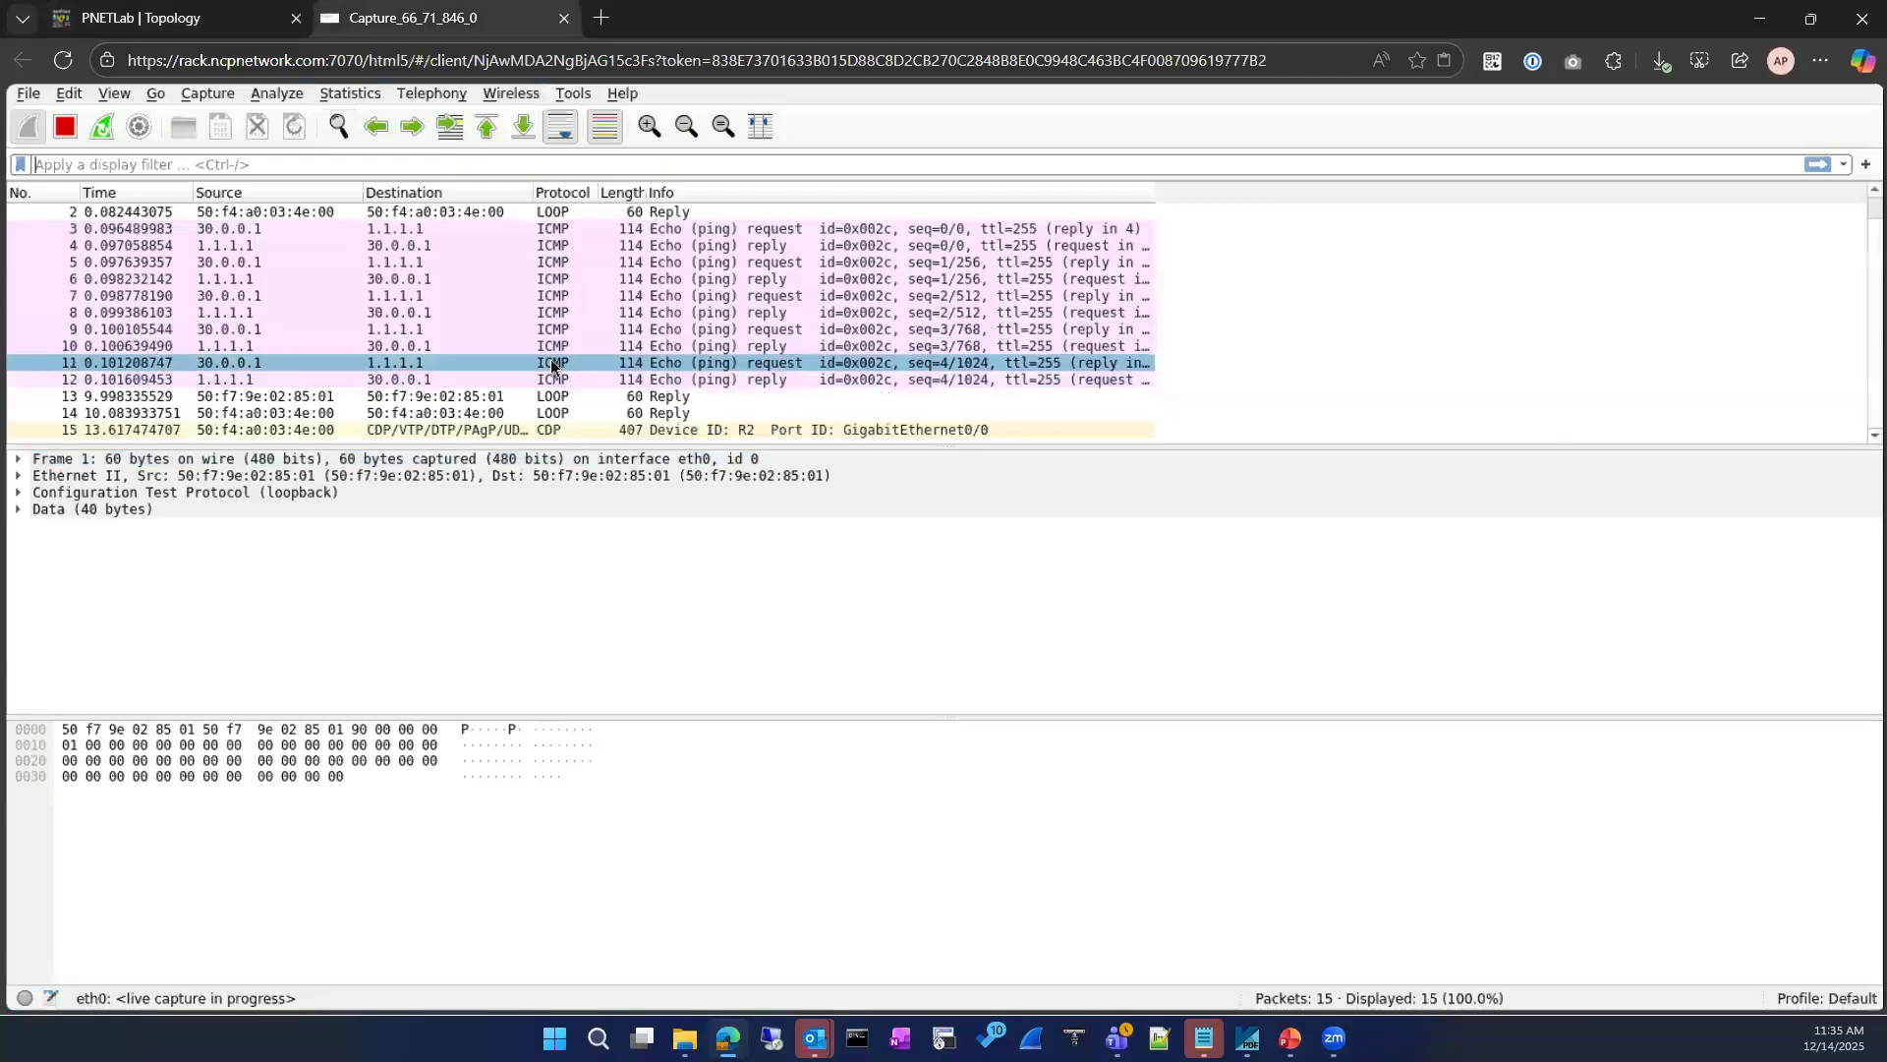
left_click(192, 18)
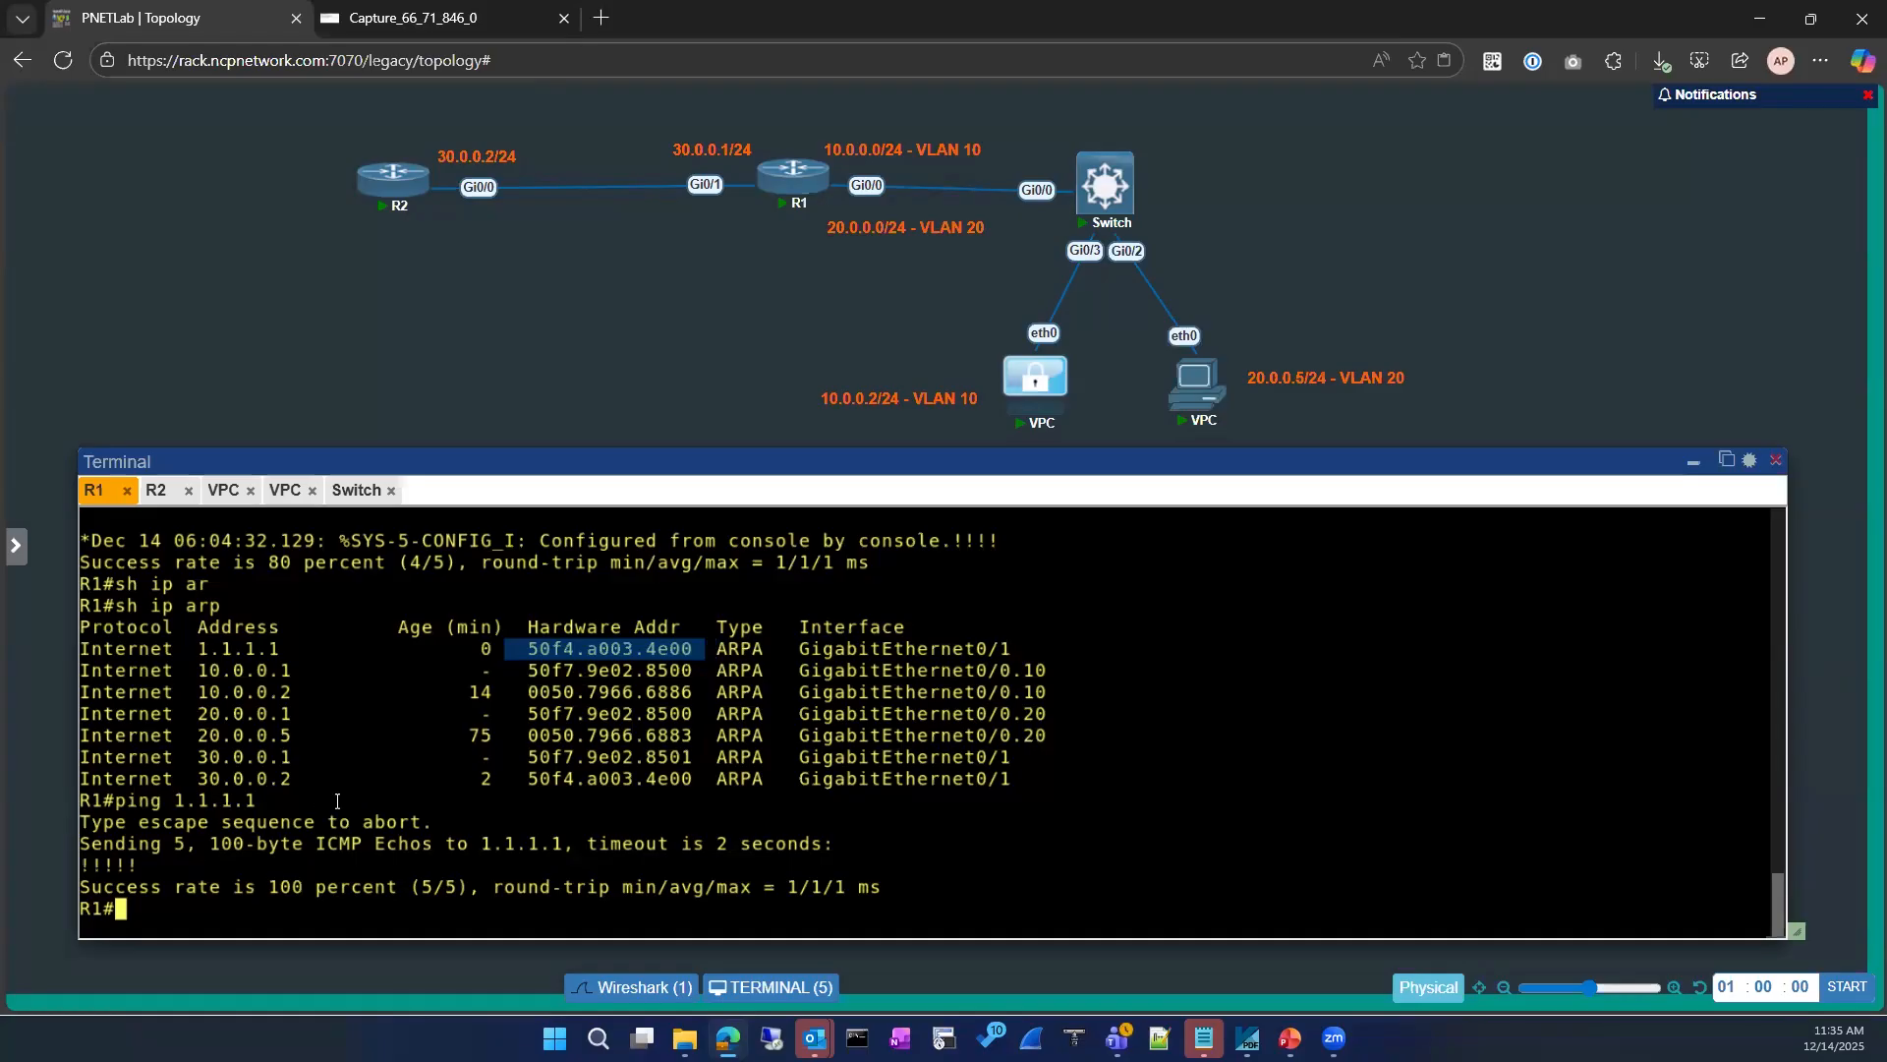
left_click(344, 831)
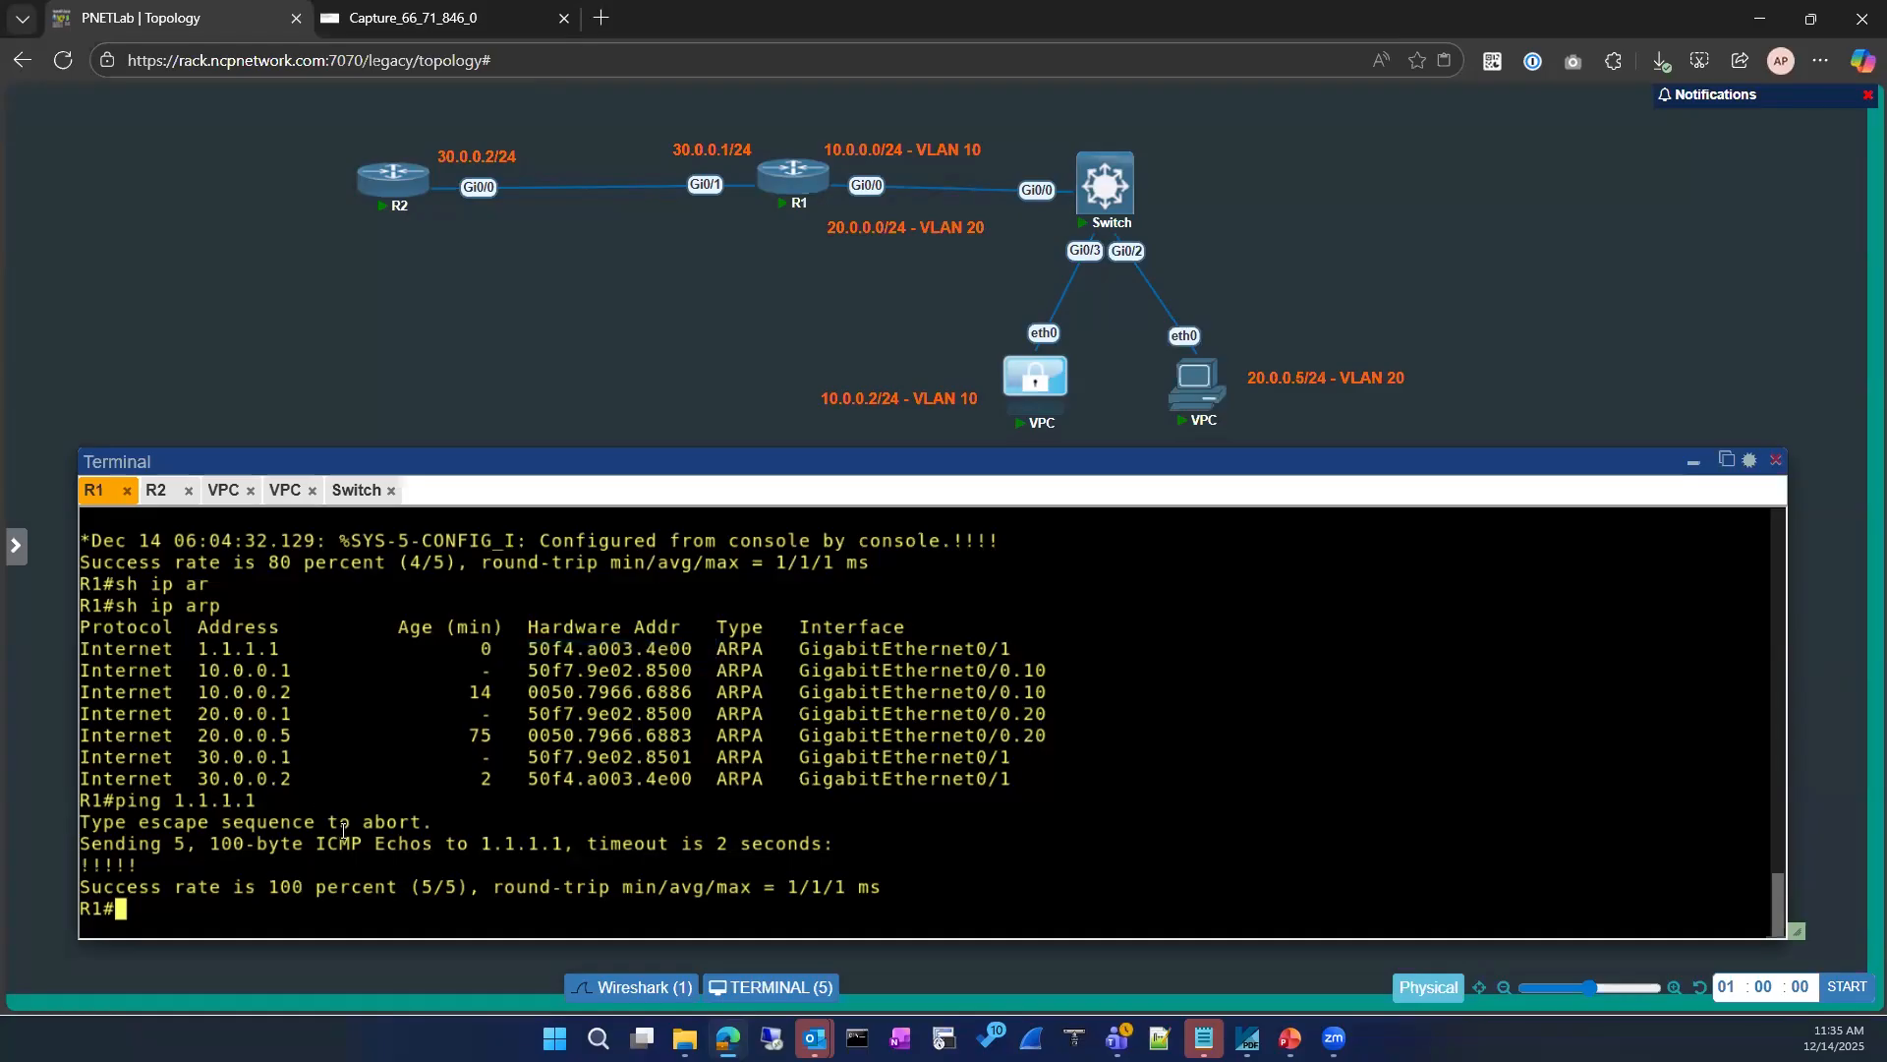
Step: Display the route section of R1's running configuration and highlight the exit interface of the 1.1.1.1 static route
type("sho")
key("Tab")
type("run")
key("Tab")
type("| se")
key("Tab")
type("cti")
key("Tab")
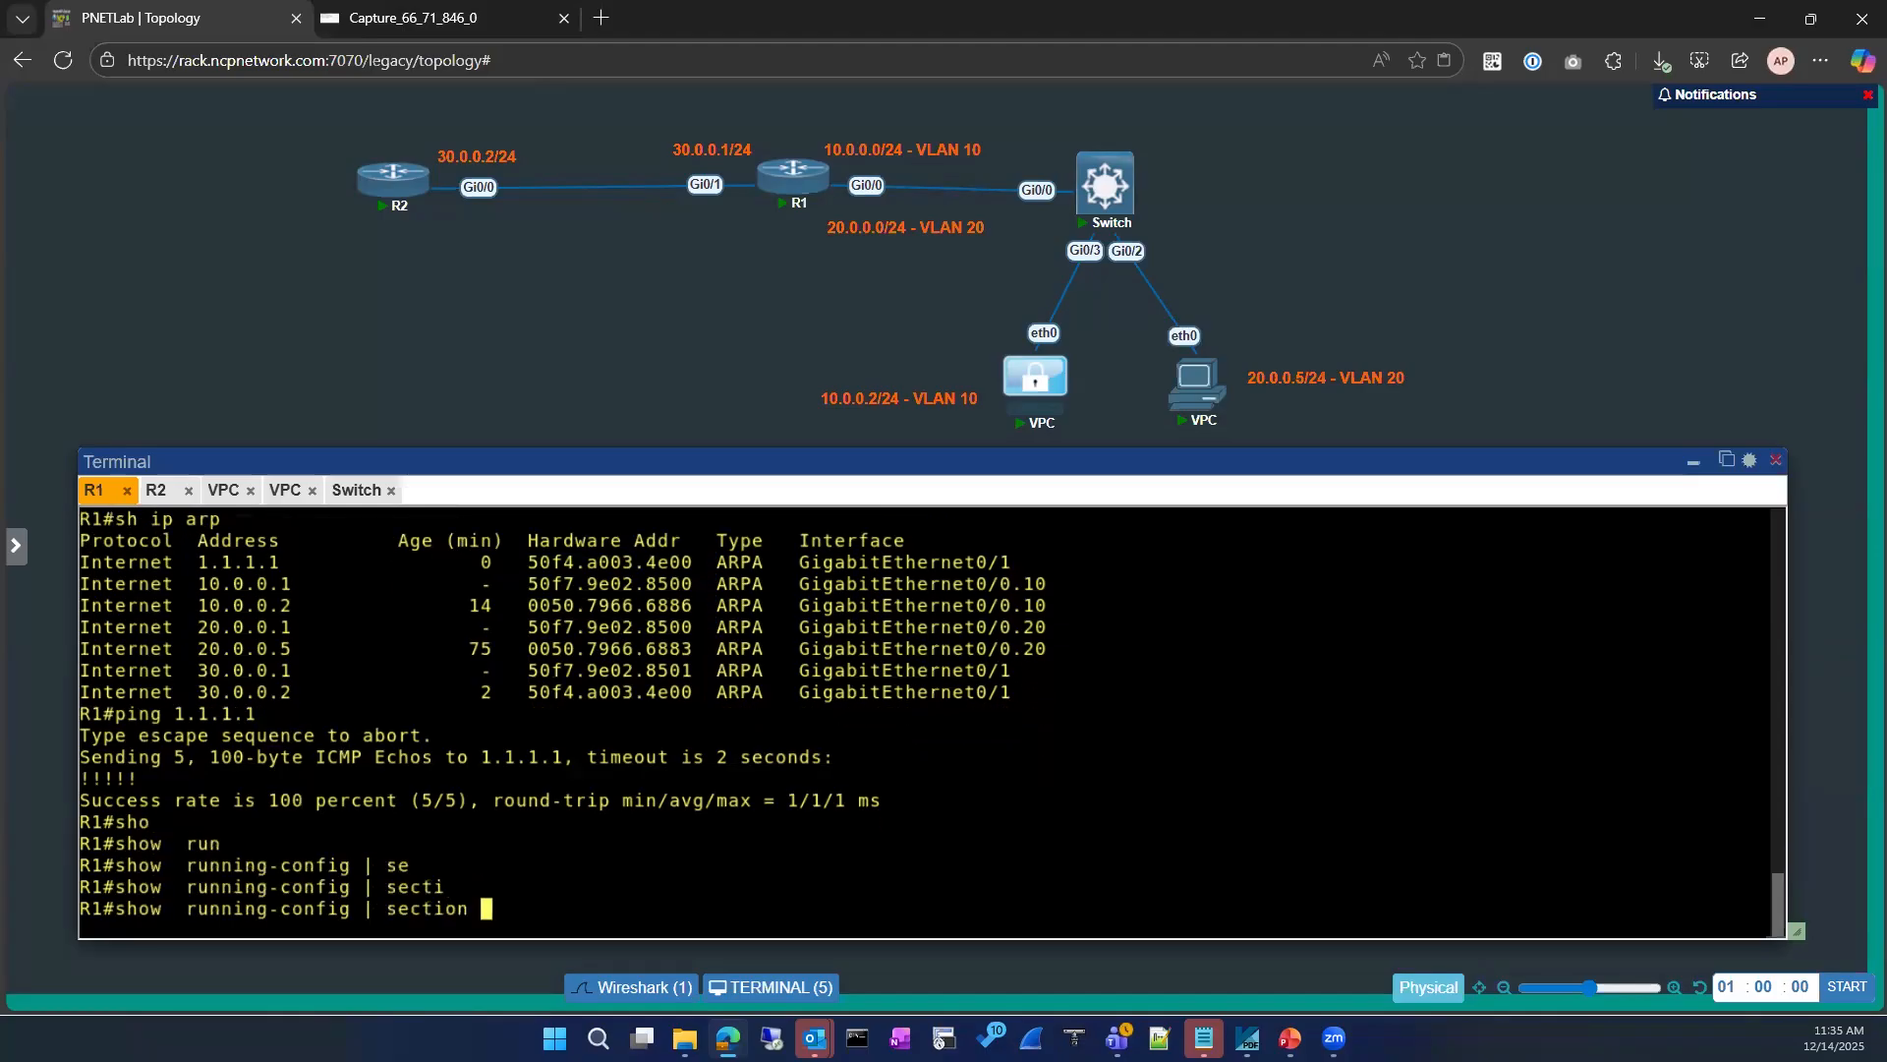
type("route")
key("Return")
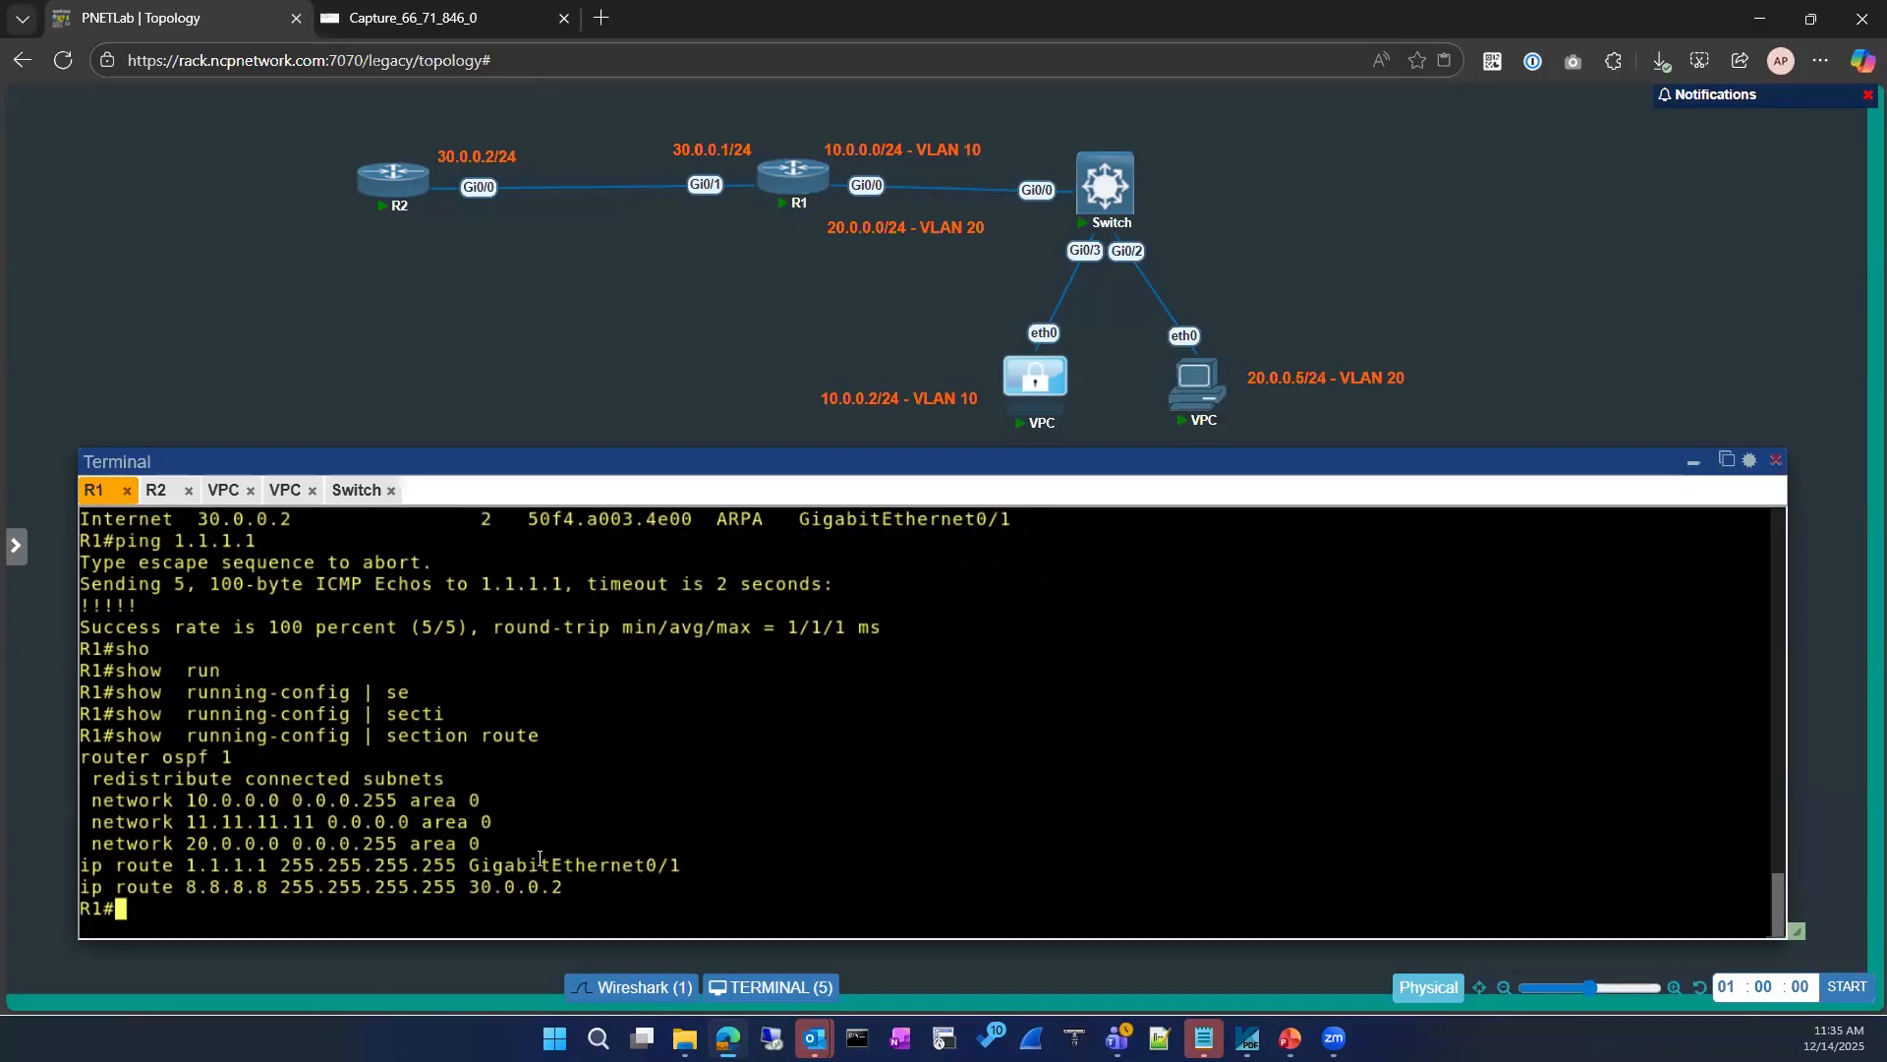
mouse_move(471, 862)
left_mouse_down()
mouse_move(699, 862)
mouse_move(678, 862)
left_mouse_up()
left_click(704, 787)
Step: Enter configuration mode on R1 and remove the static route 1.1.1.1 255.255.255.255 GigabitEthernet0/1
type("s")
key("BackSpace")
type("conf")
key("Tab")
key("Return")
key("Return")
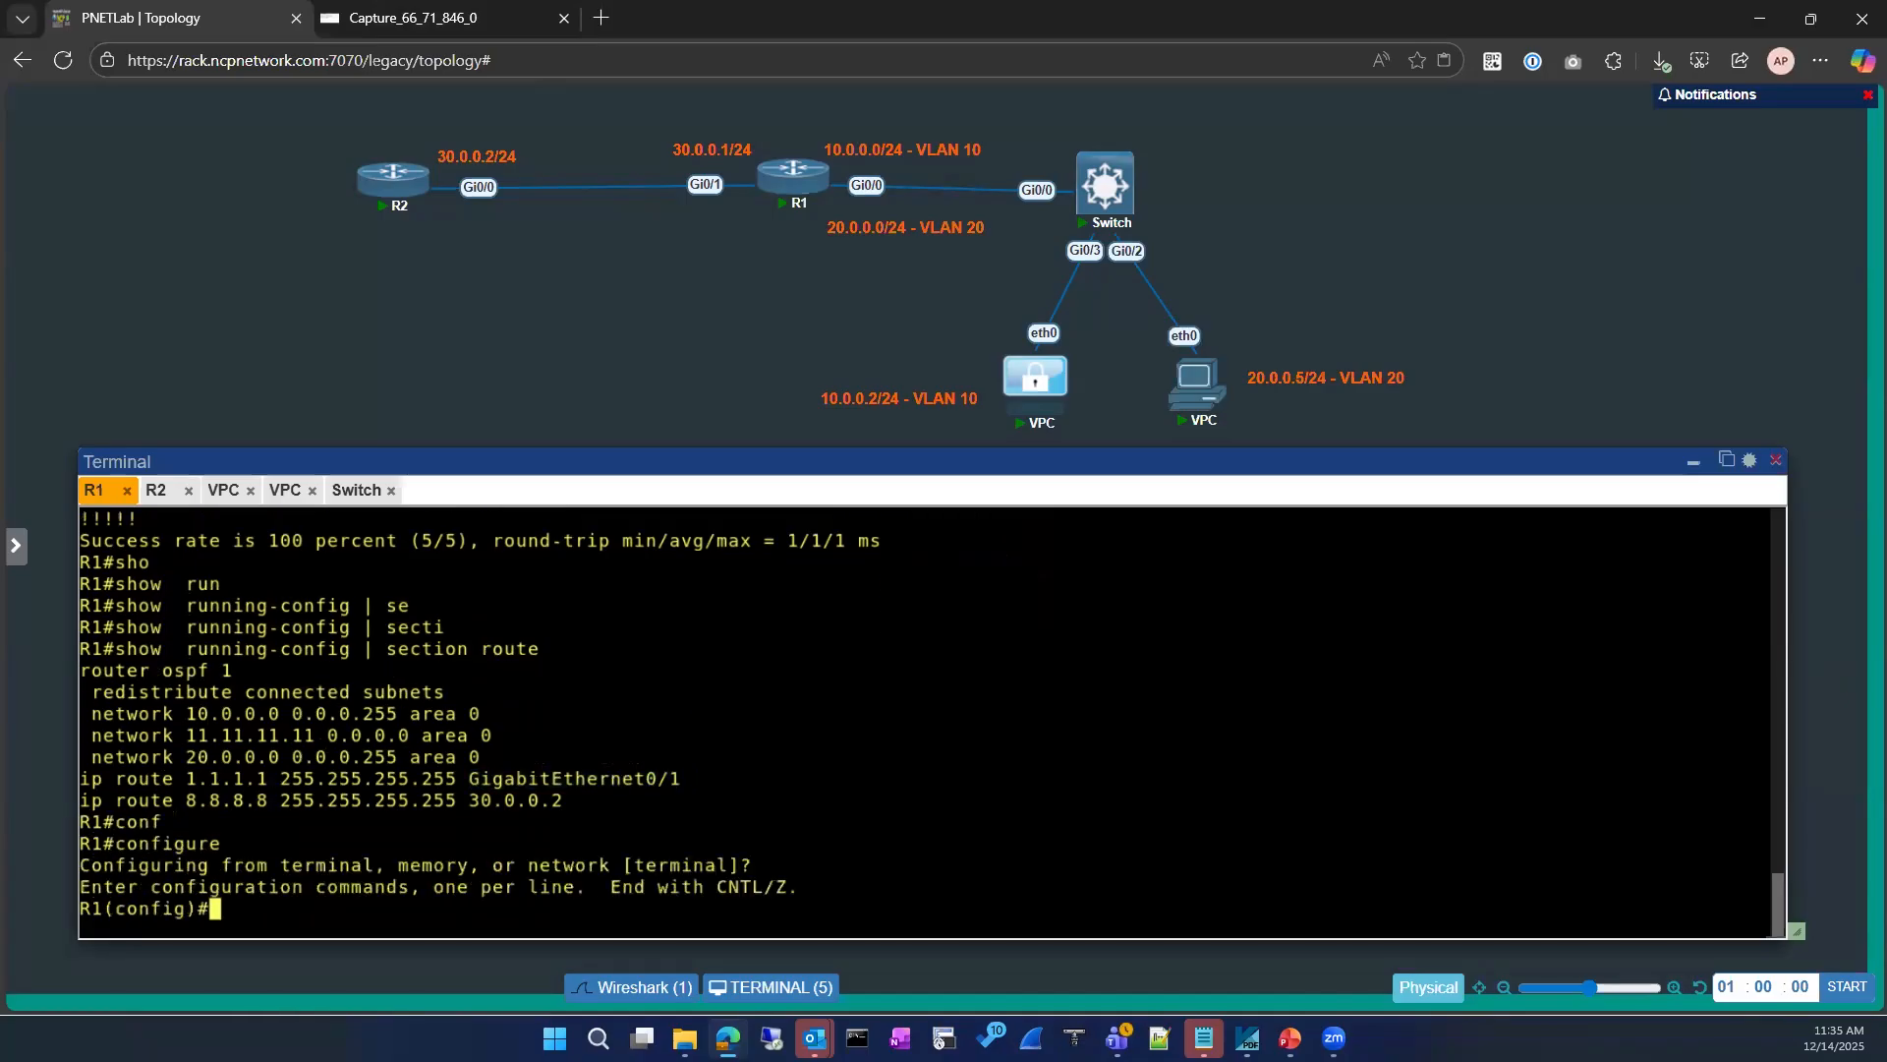
type("no iop")
key("BackSpace")
key("BackSpace")
key("BackSpace")
key("BackSpace")
type("ip route")
key("Tab")
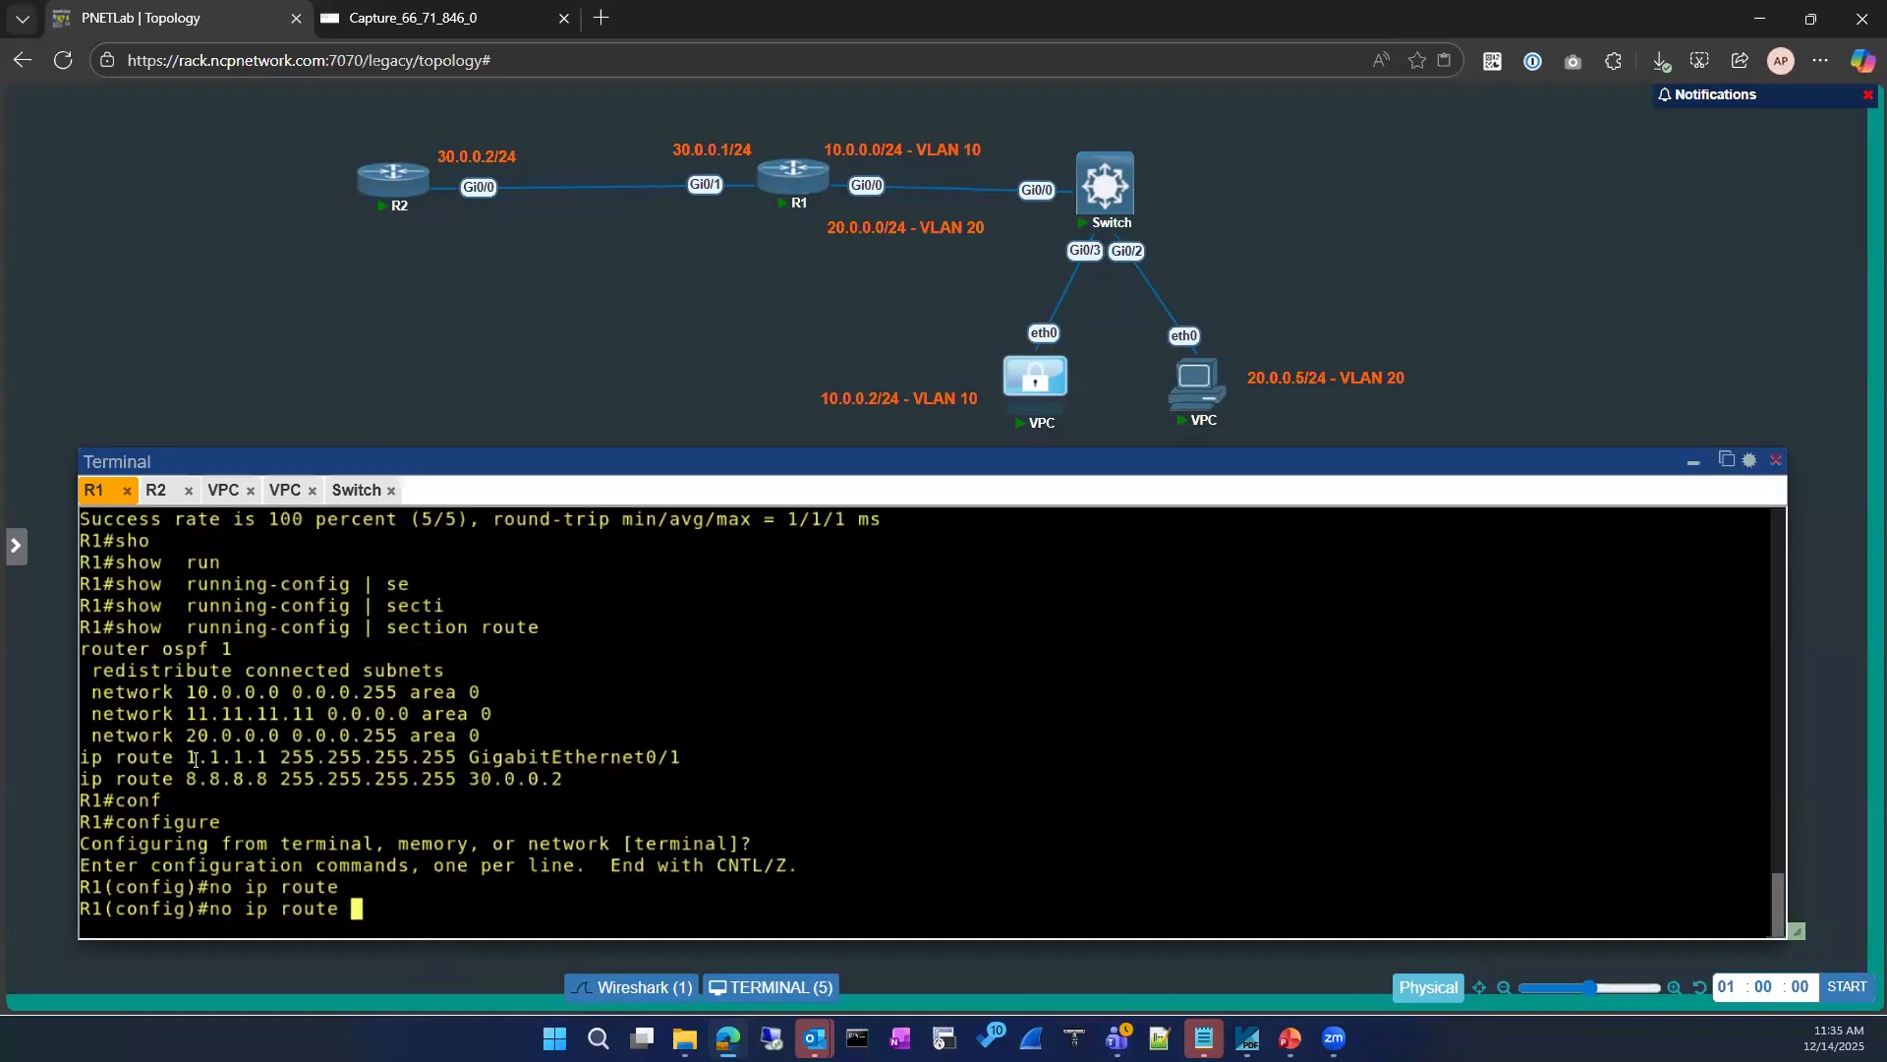
left_click_drag(177, 759, 450, 758)
key("ctrl+c")
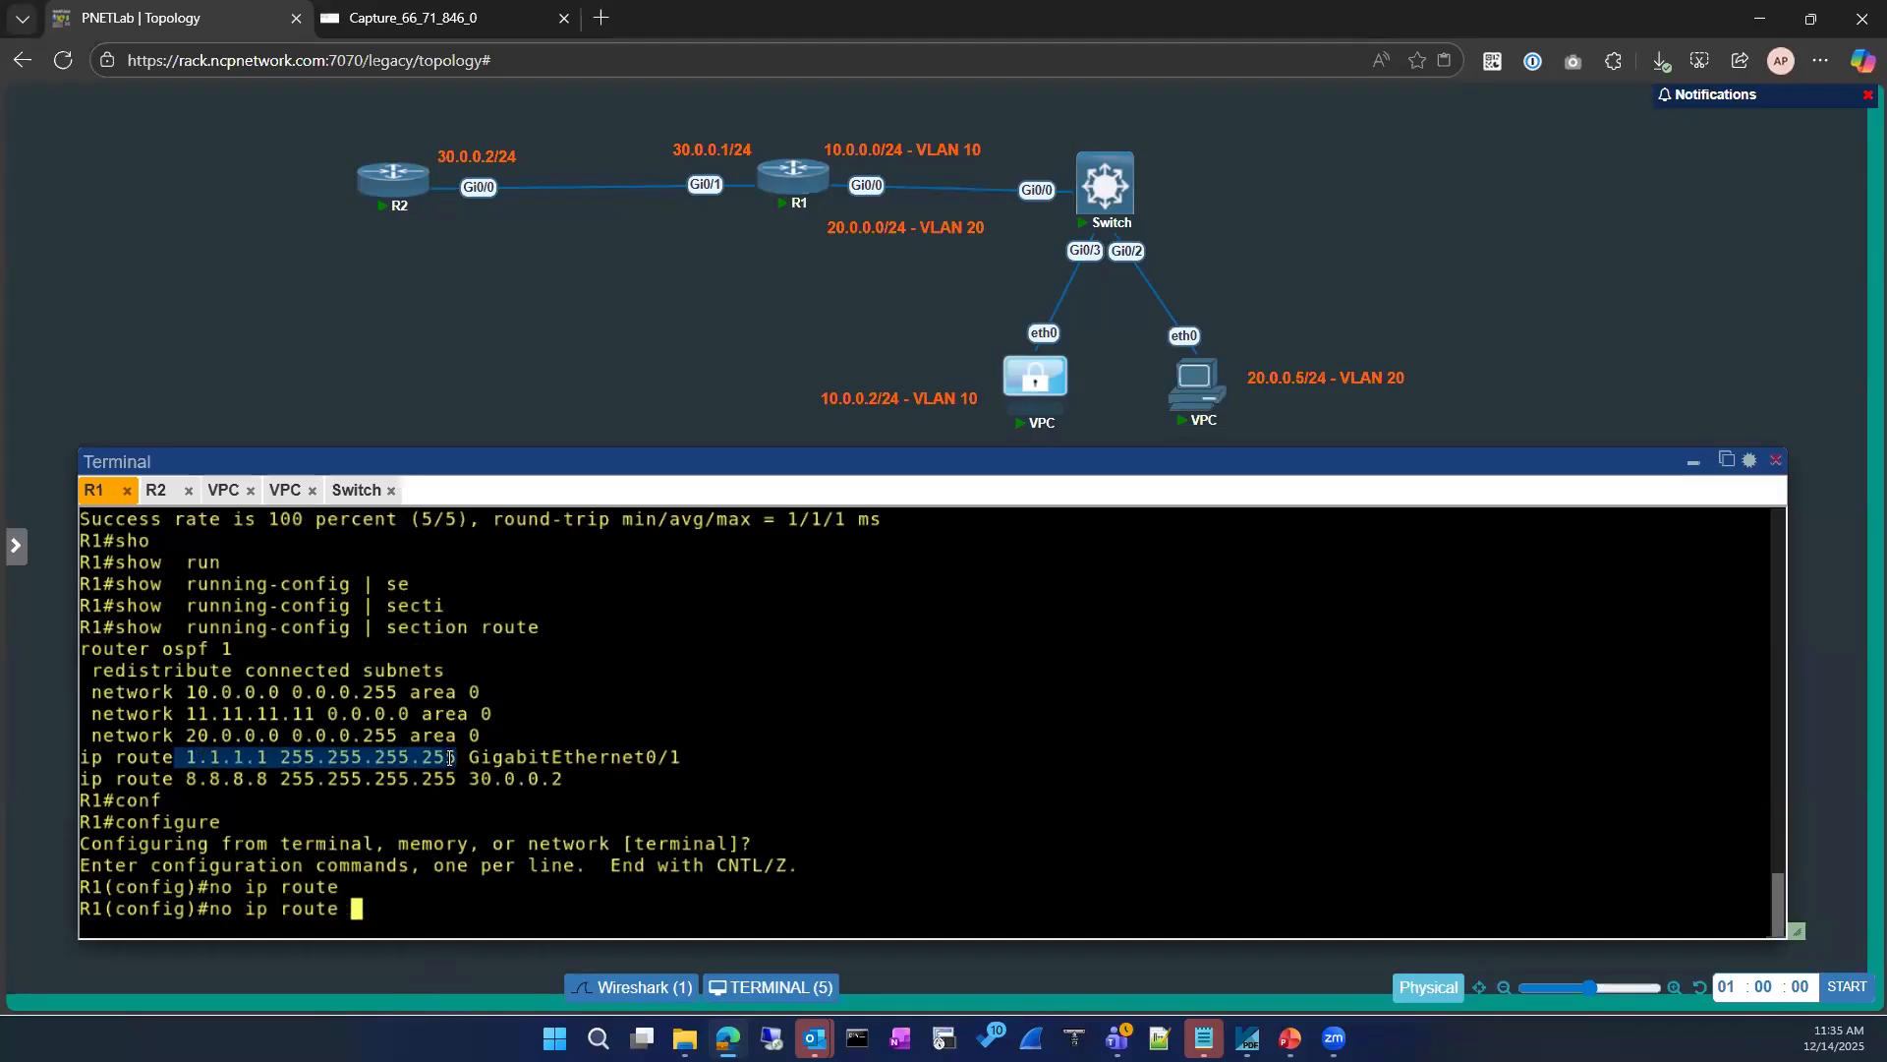
left_click_drag(606, 763, 683, 761)
type("1.1.1.1 255.255.255.255 GigabitEthernet0/1")
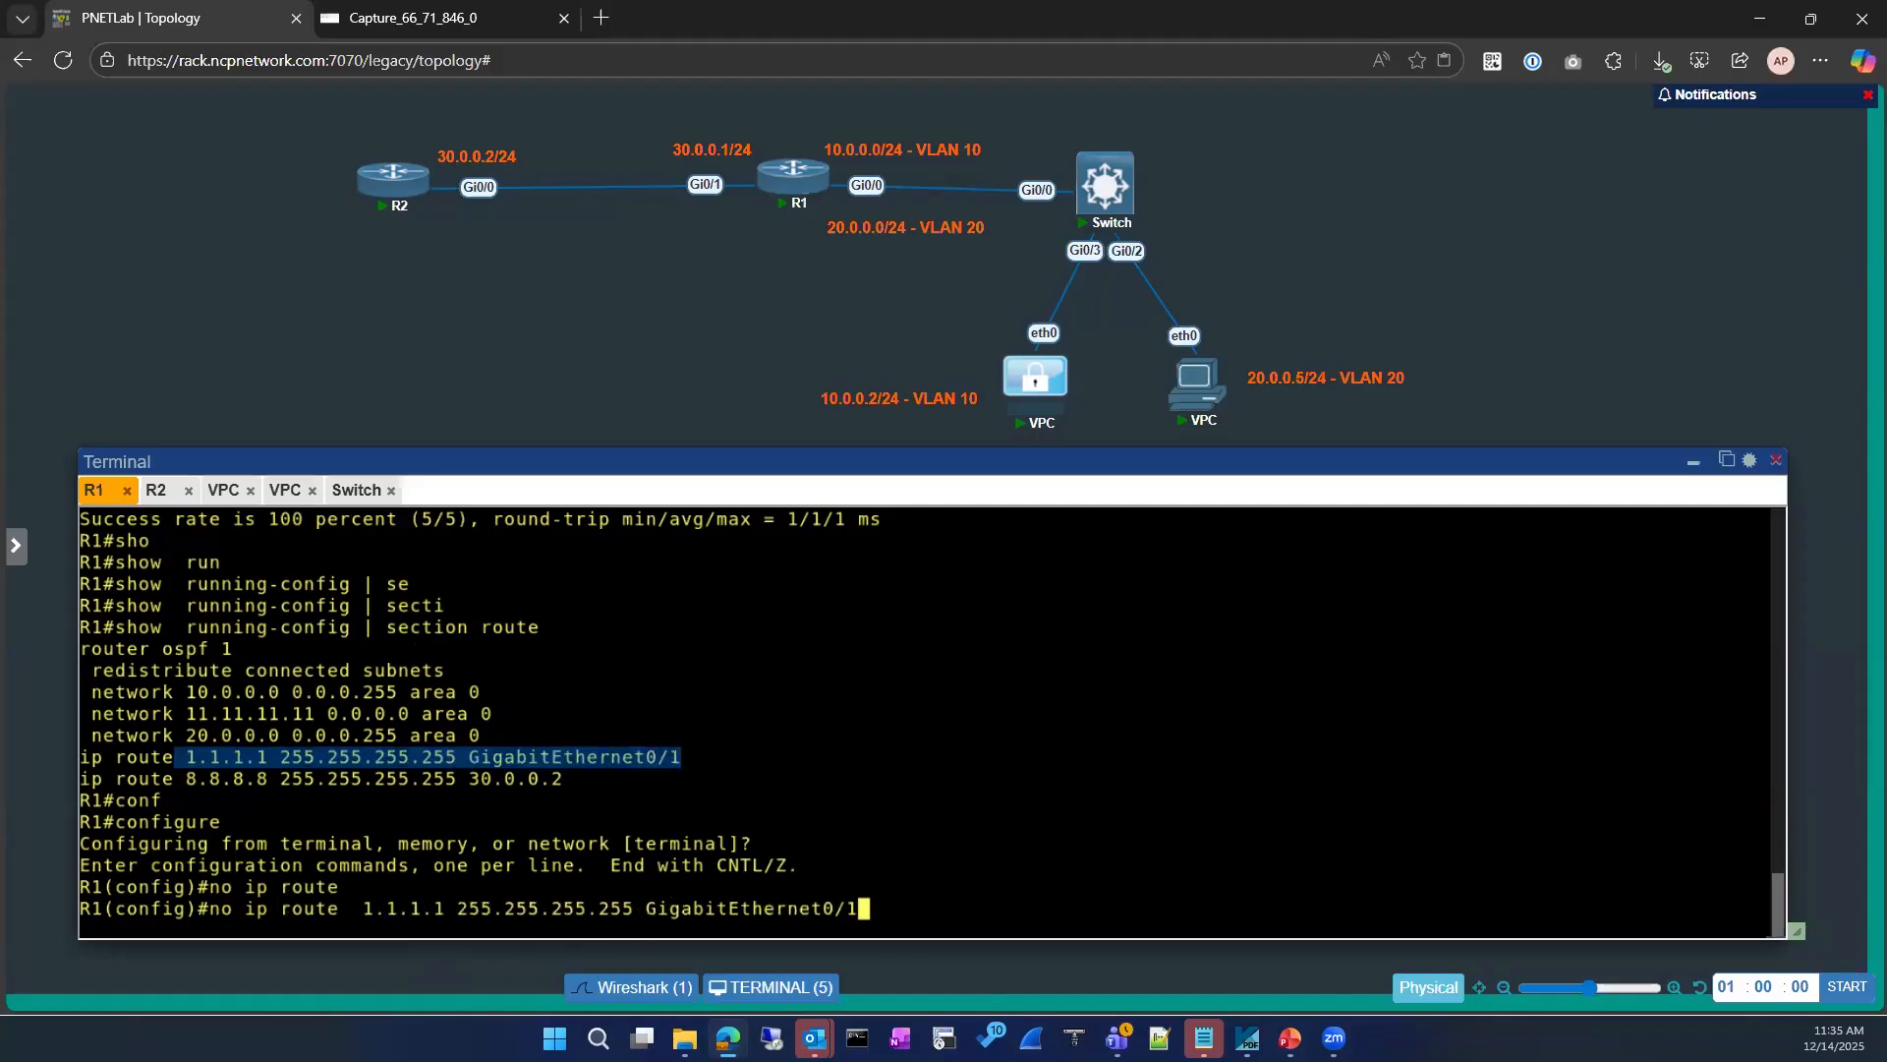
key("Return")
Step: Add the static route 1.1.1.1 255.255.255.255 with next hop 30.0.0.2 on R1 and exit configuration mode
type("ip route")
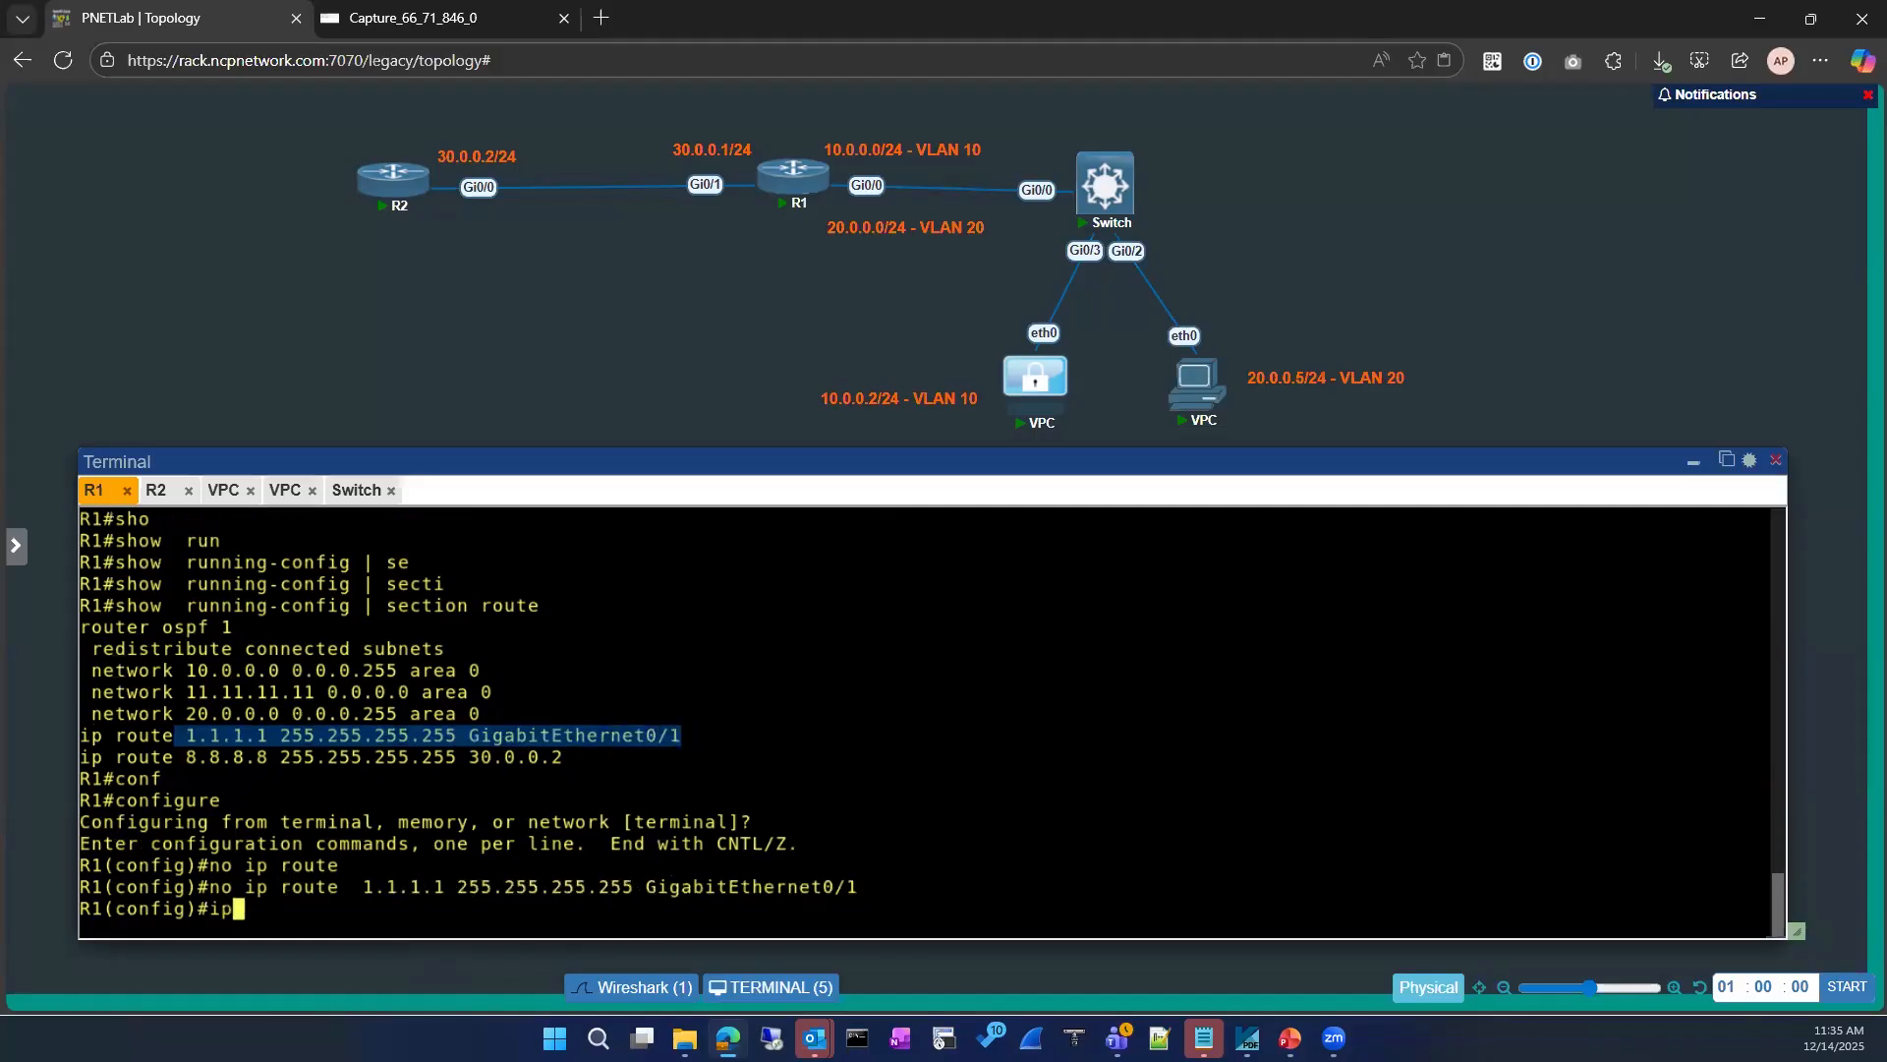
key("Tab")
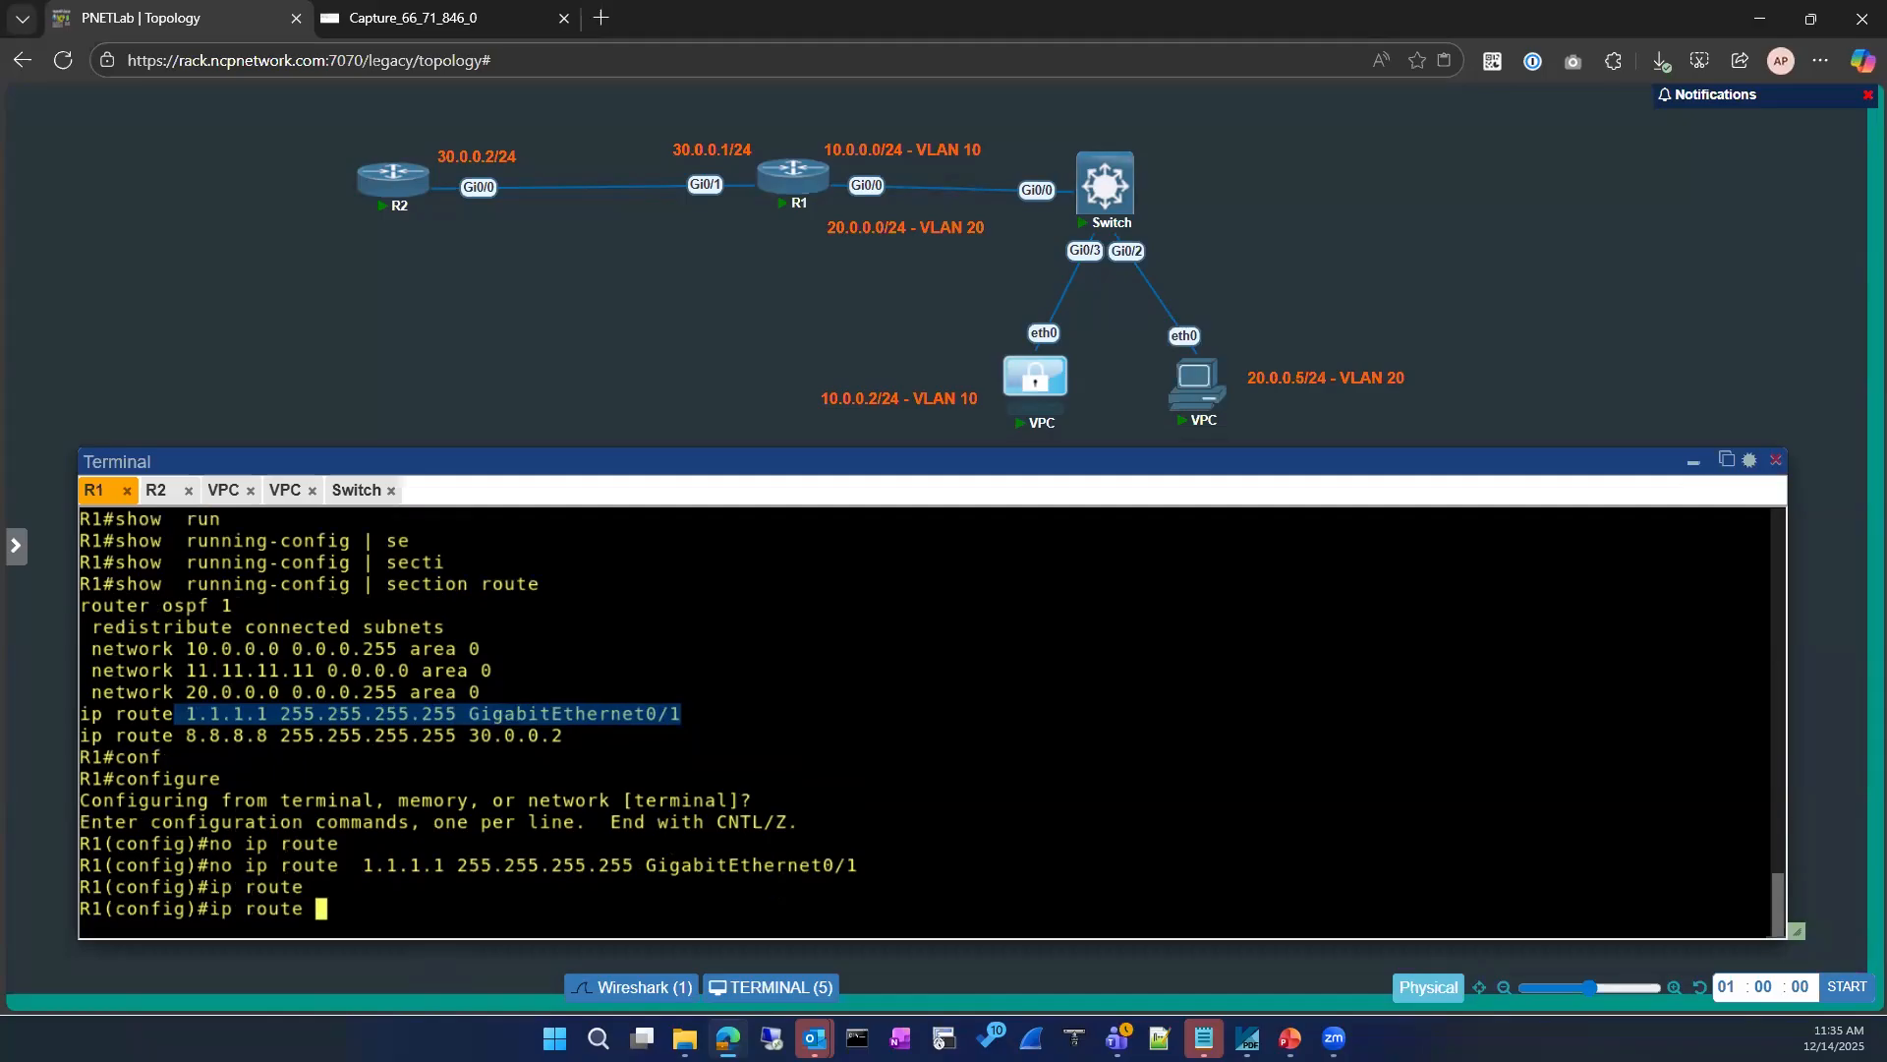
left_click_drag(367, 867, 634, 867)
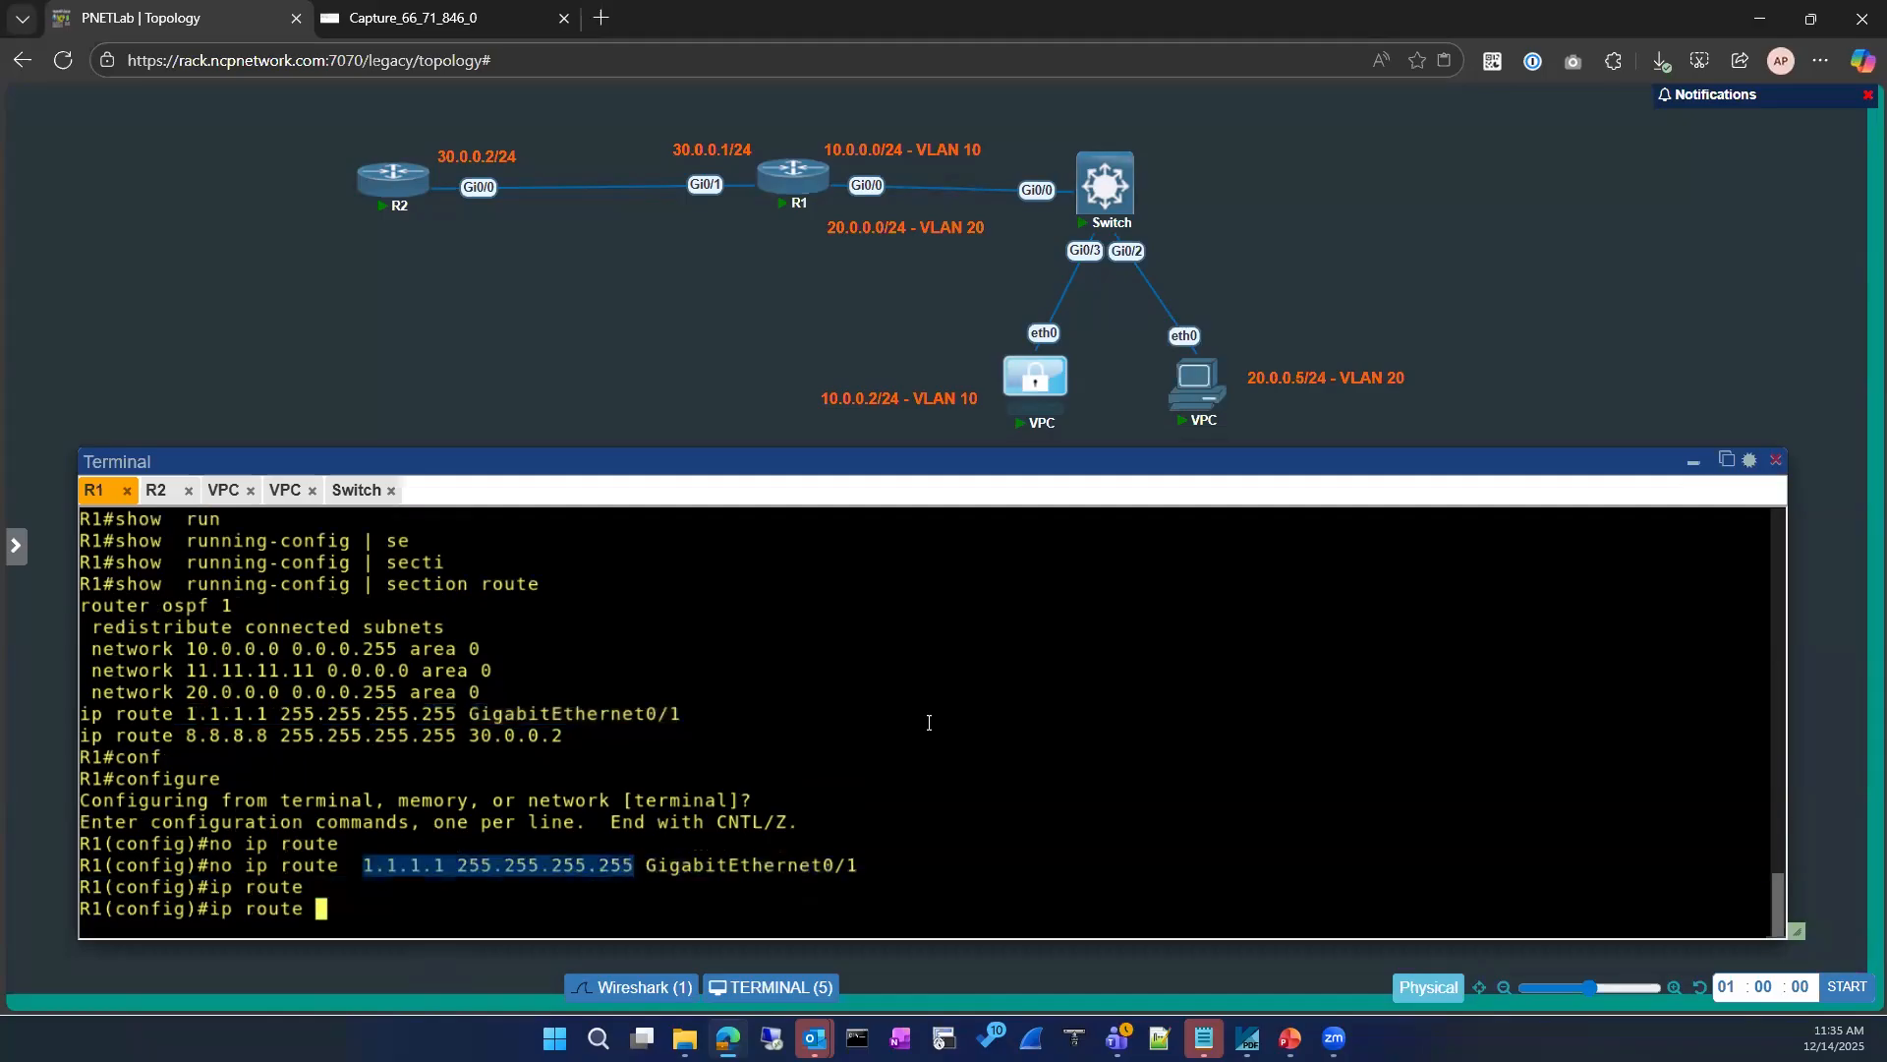
key("ctrl+v")
type("3")
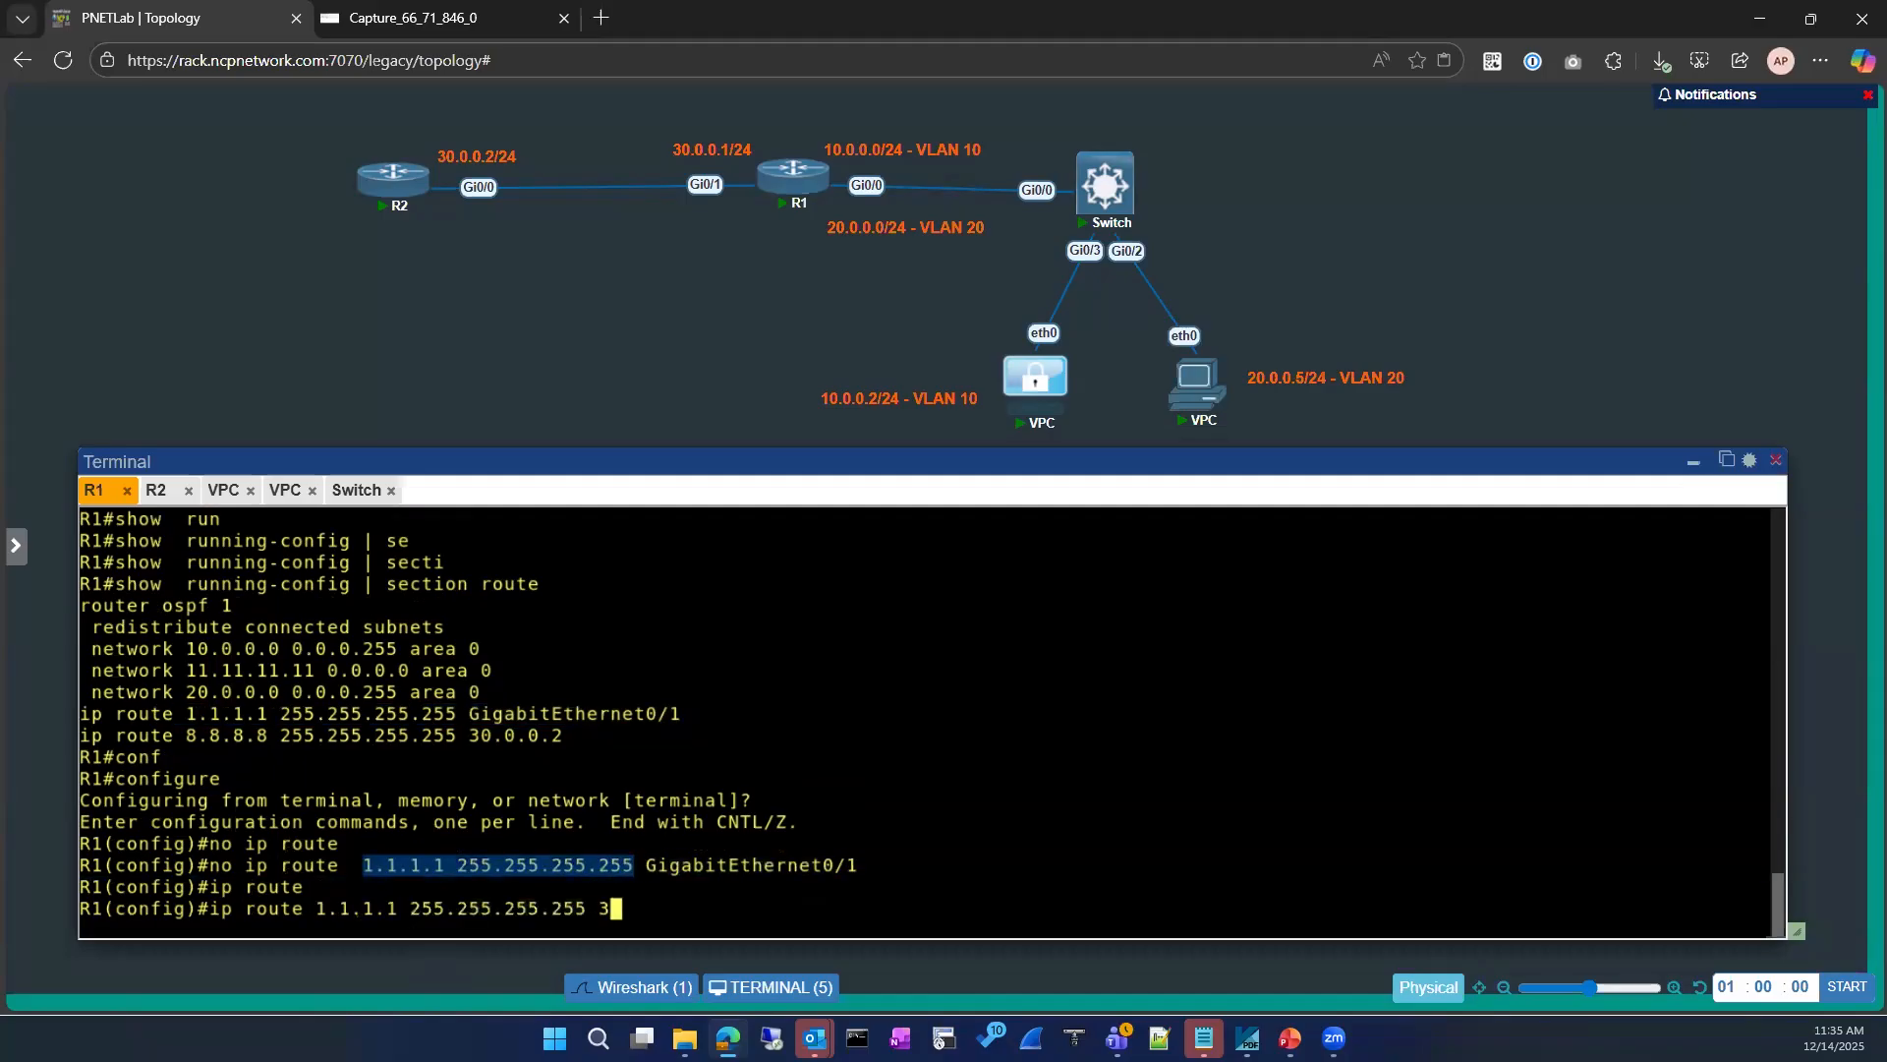
type("0.0.0.2")
key("Return")
type("exit")
key("Return")
Step: Display R1's full routing table and highlight the static route to 1.1.1.1
key("Return")
type("sh ip route")
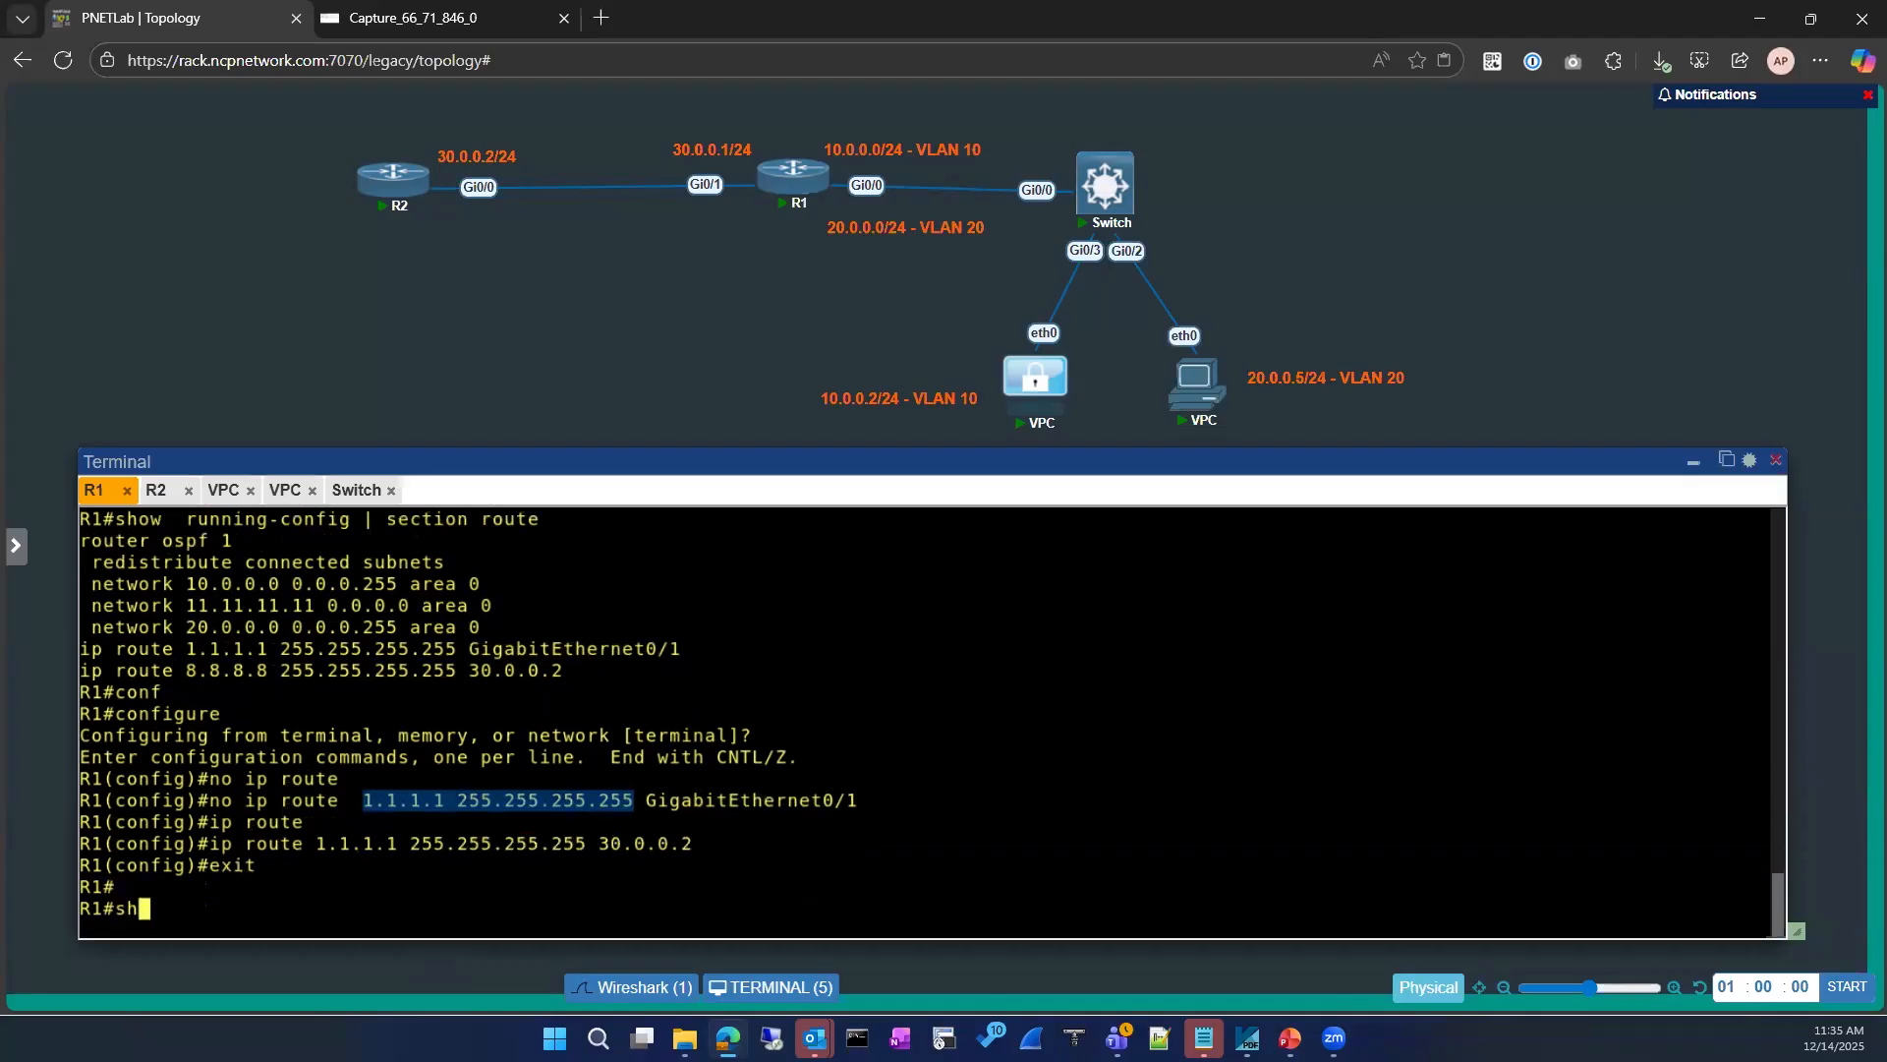
key("Return")
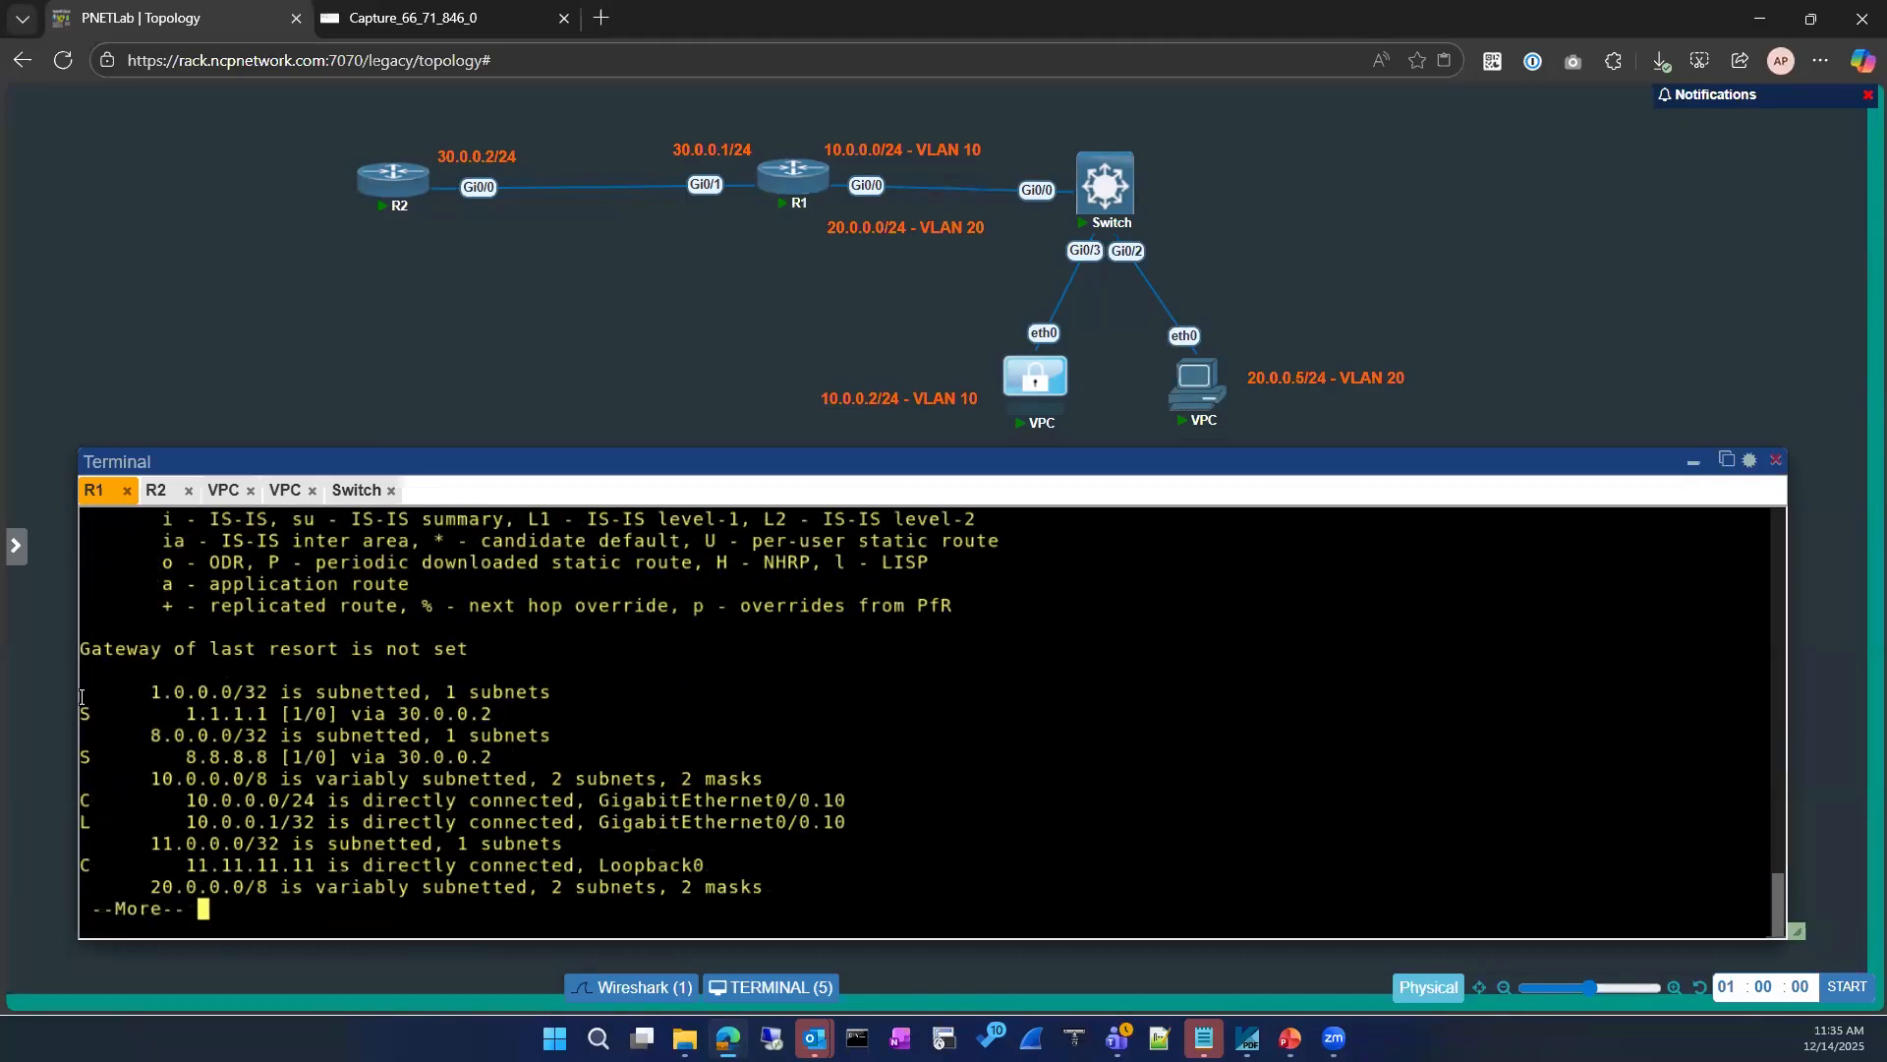
left_click_drag(95, 697, 526, 708)
key("space")
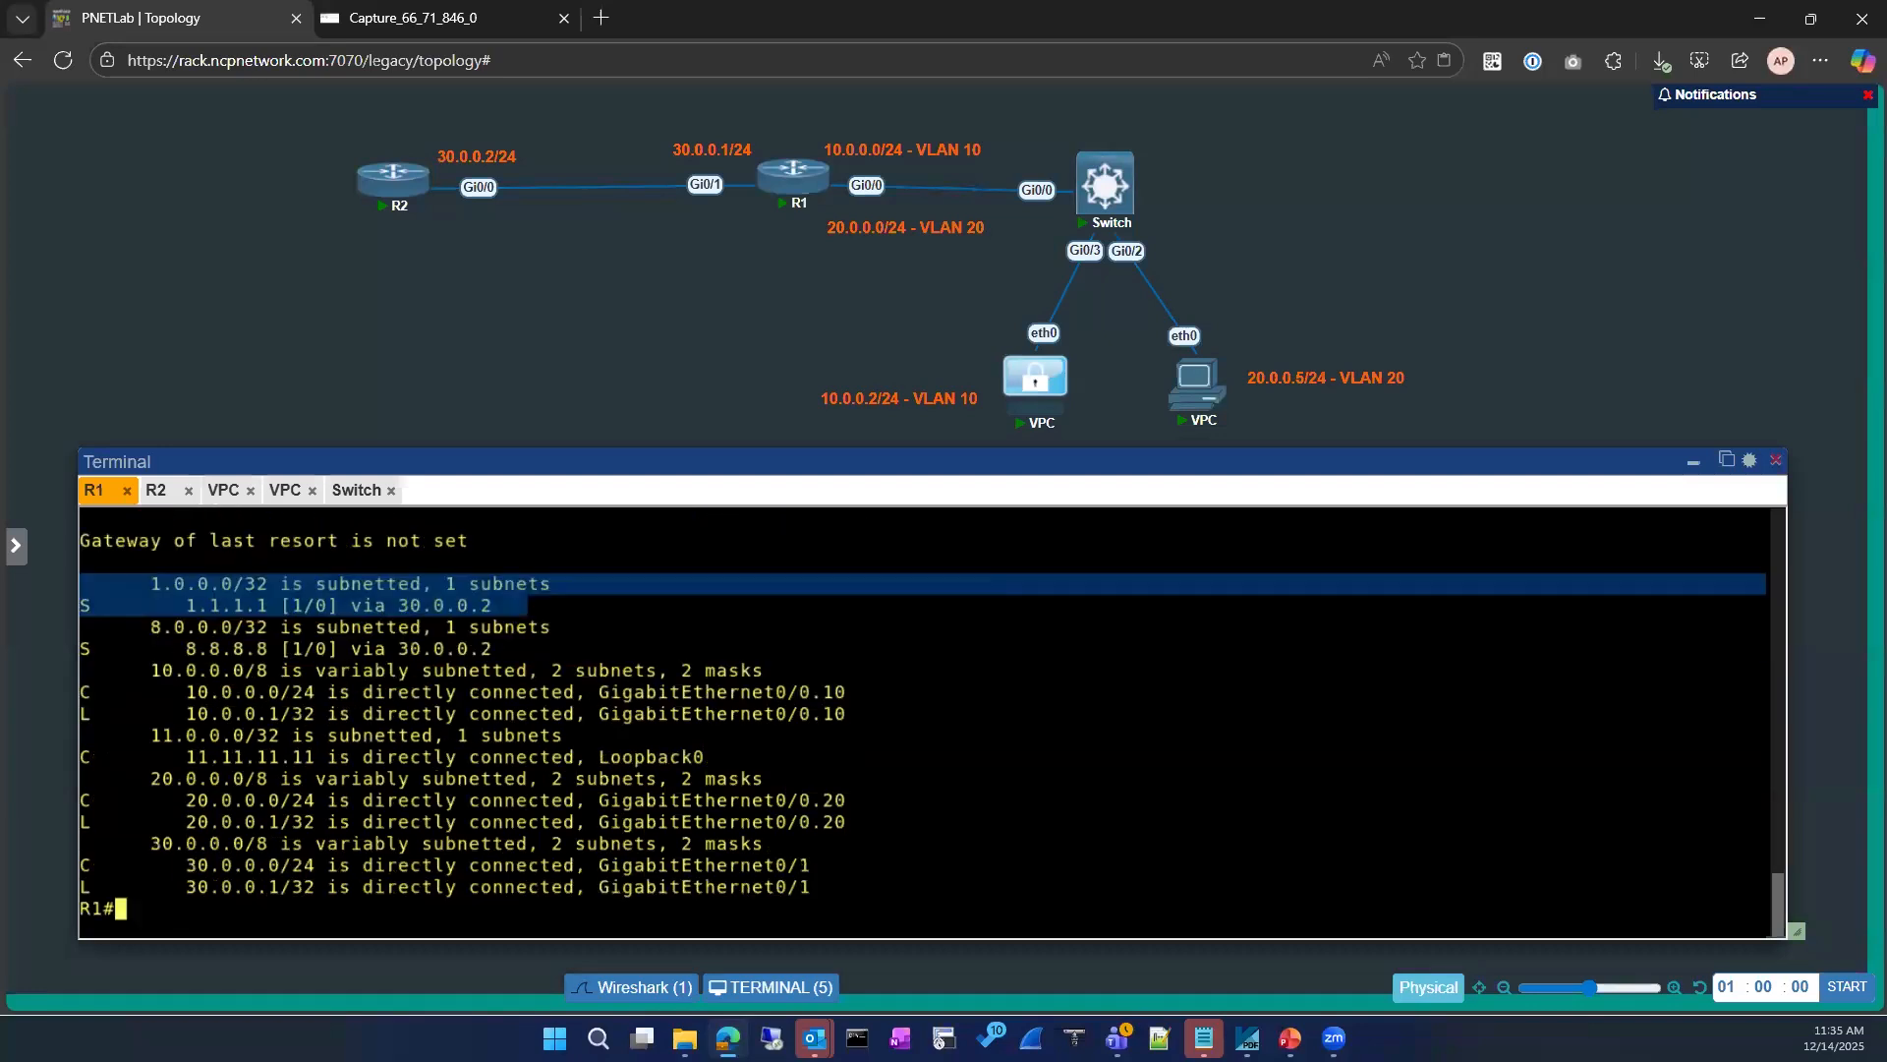
Step: Display R1's ARP table and highlight its entries to check for 1.1.1.1
type("sh ip aer")
key("Return")
type("sh ip ar")
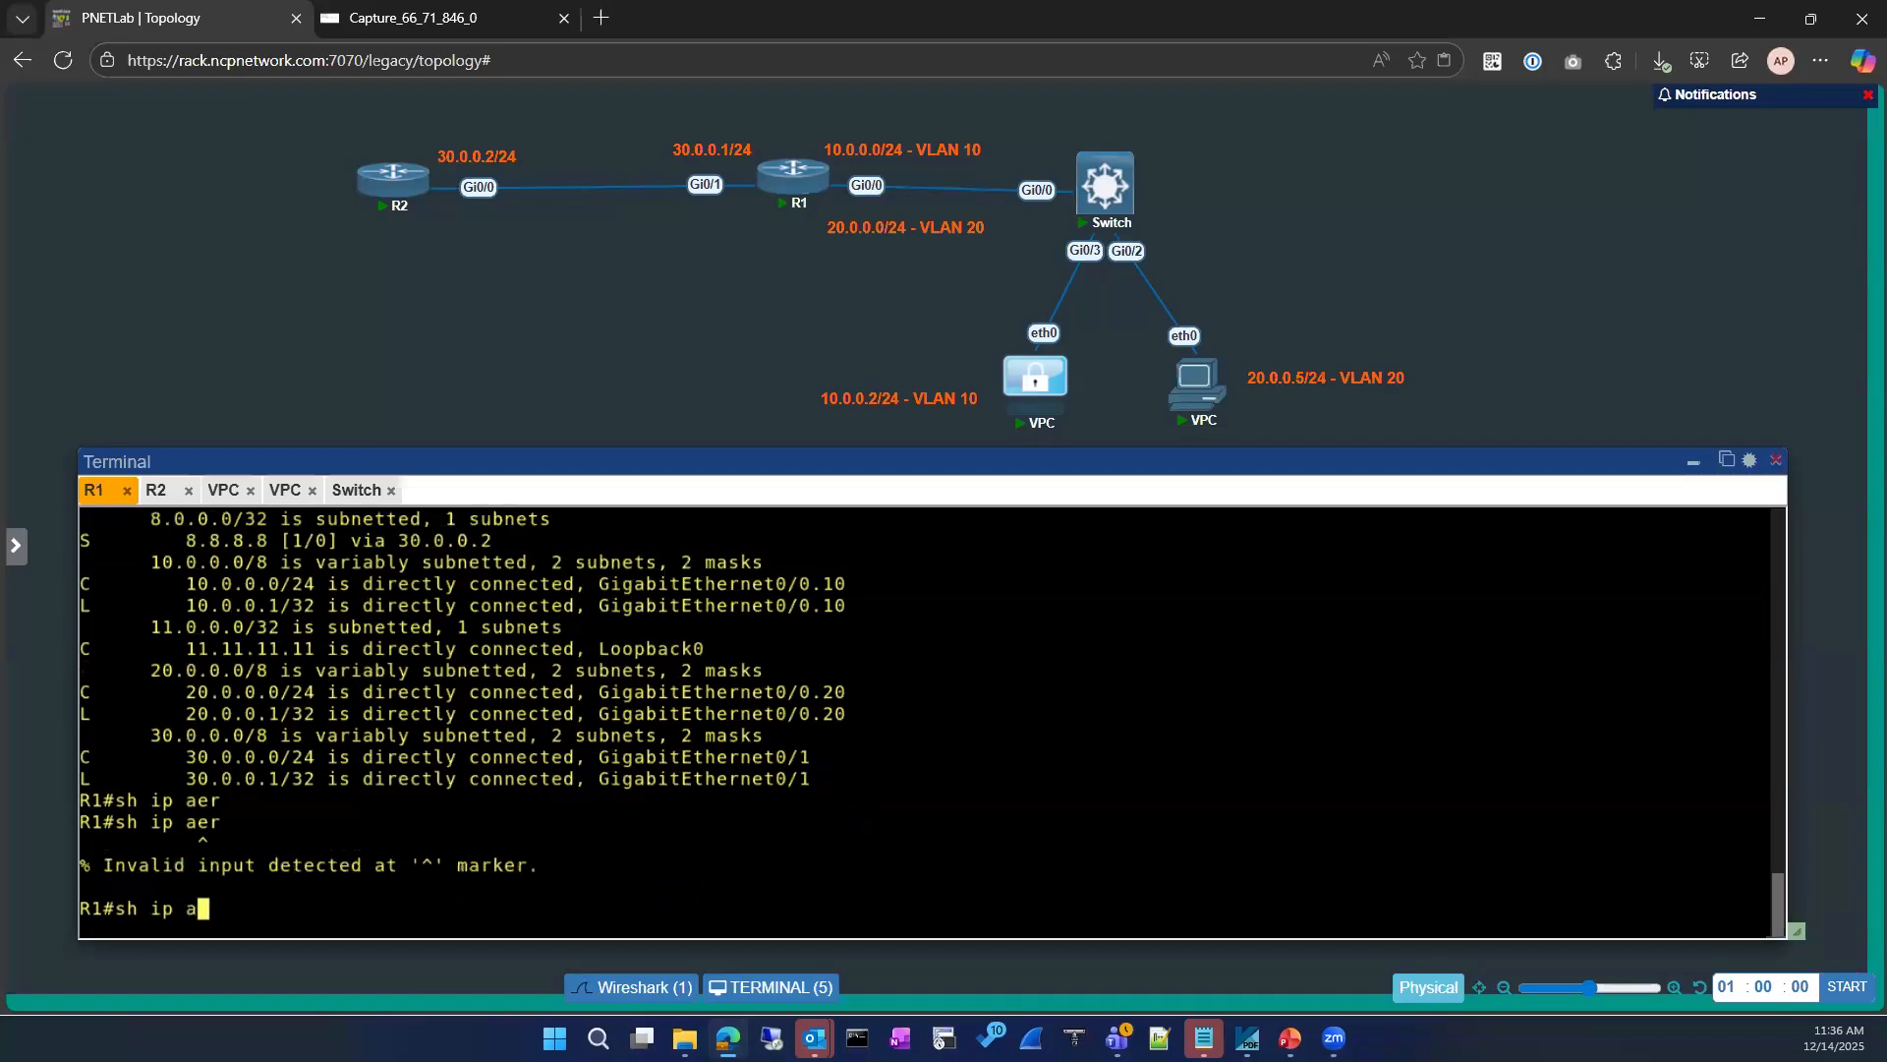
key("Tab")
key("Return")
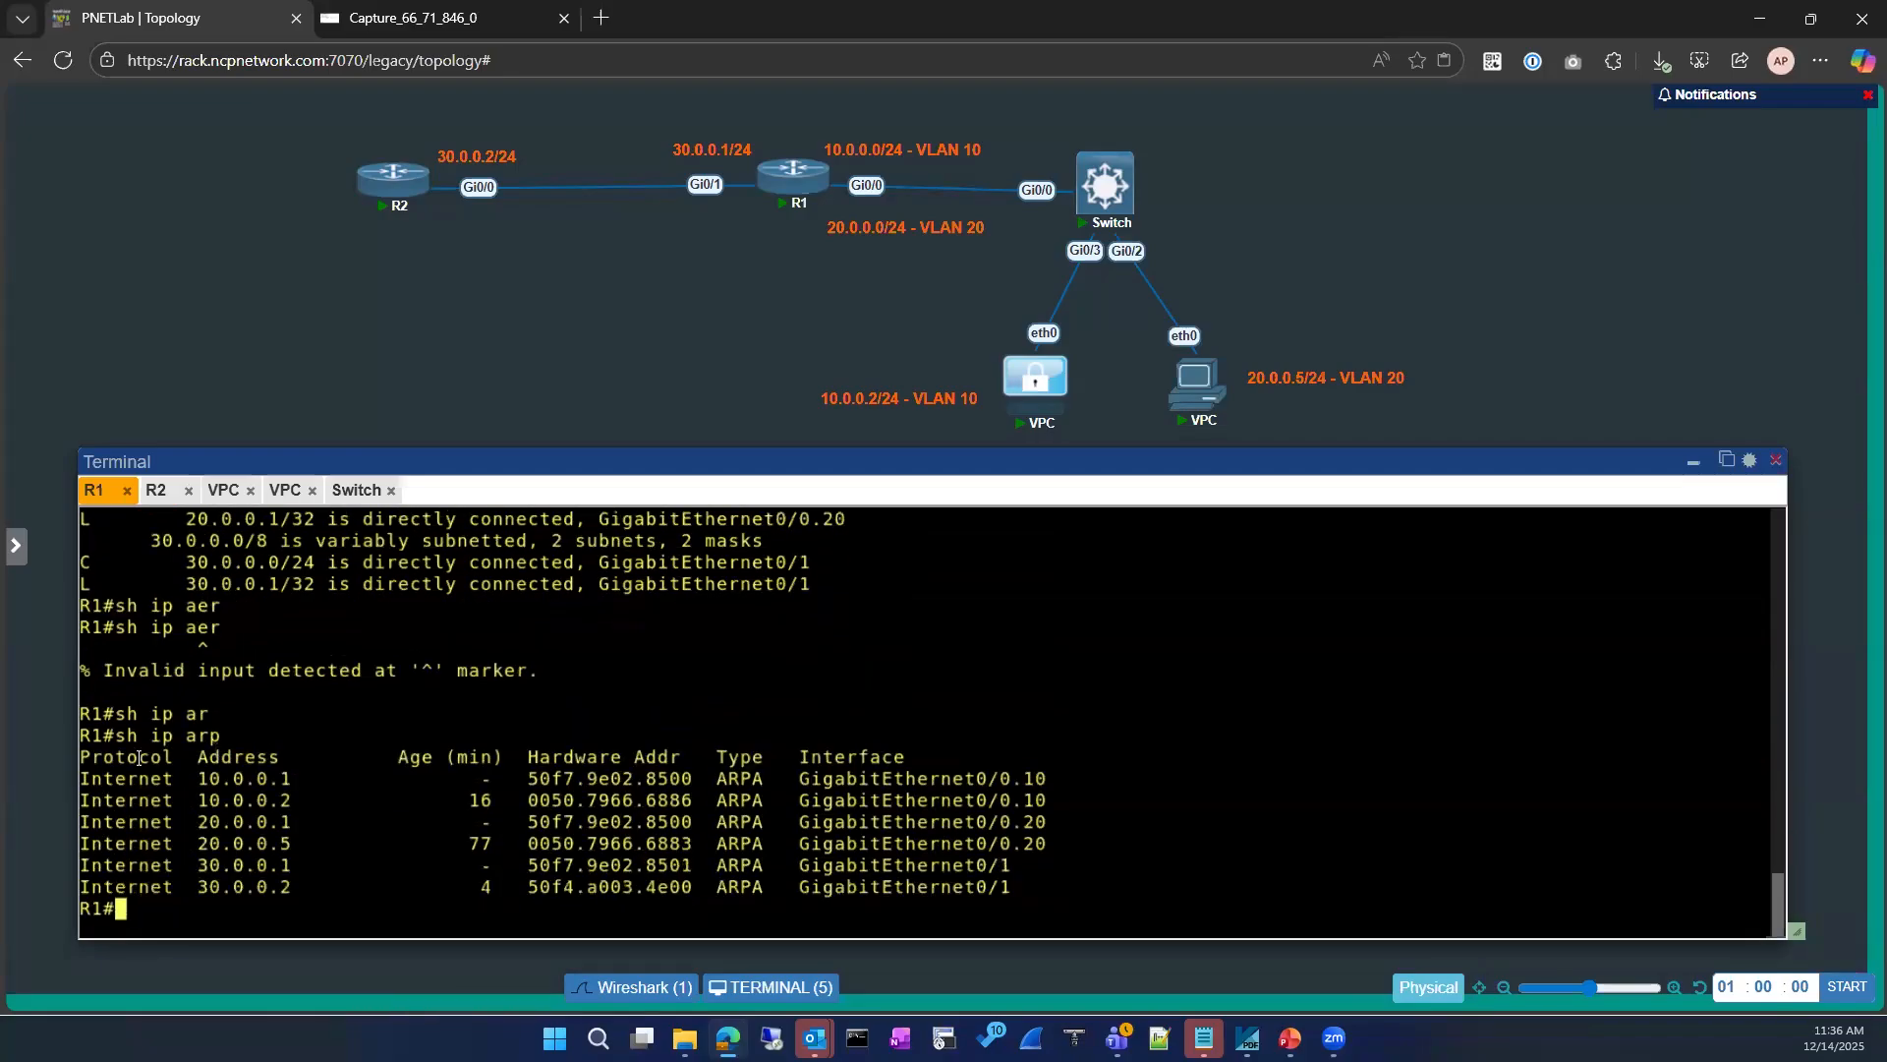
left_click_drag(92, 737, 1037, 886)
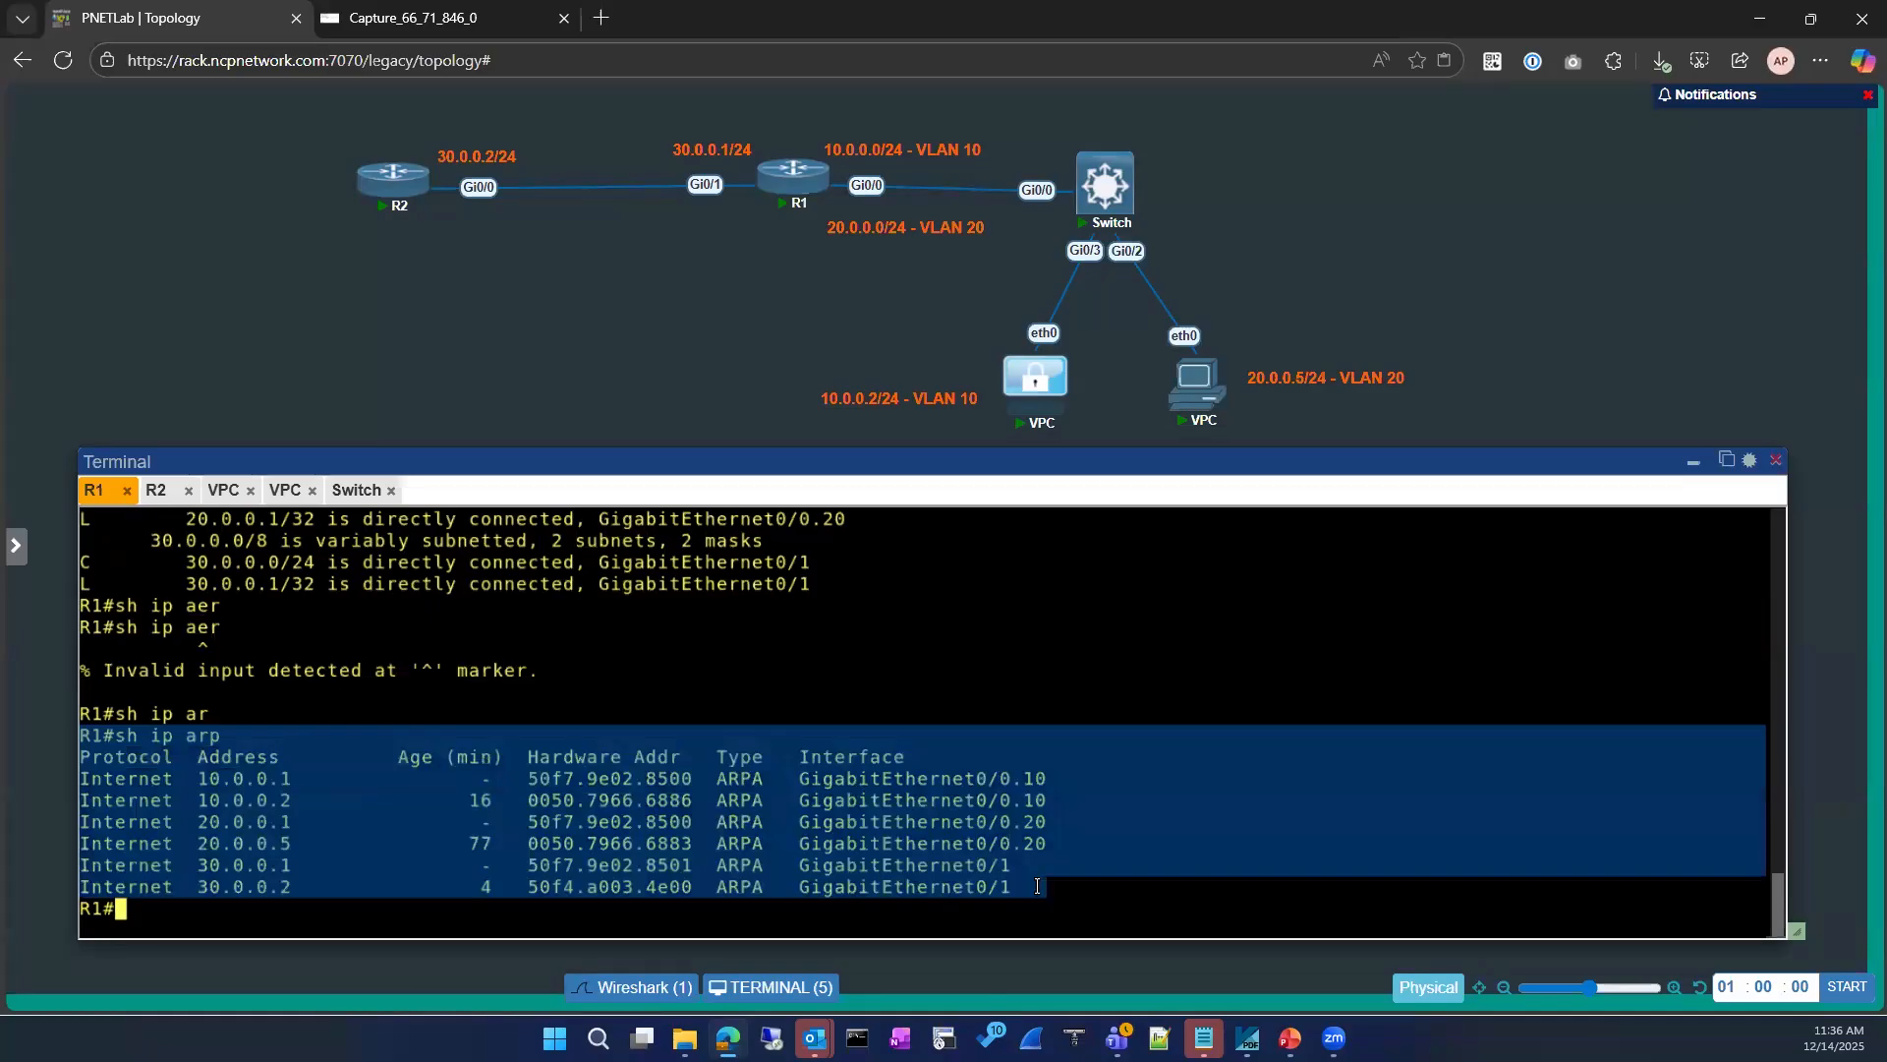
left_click(359, 771)
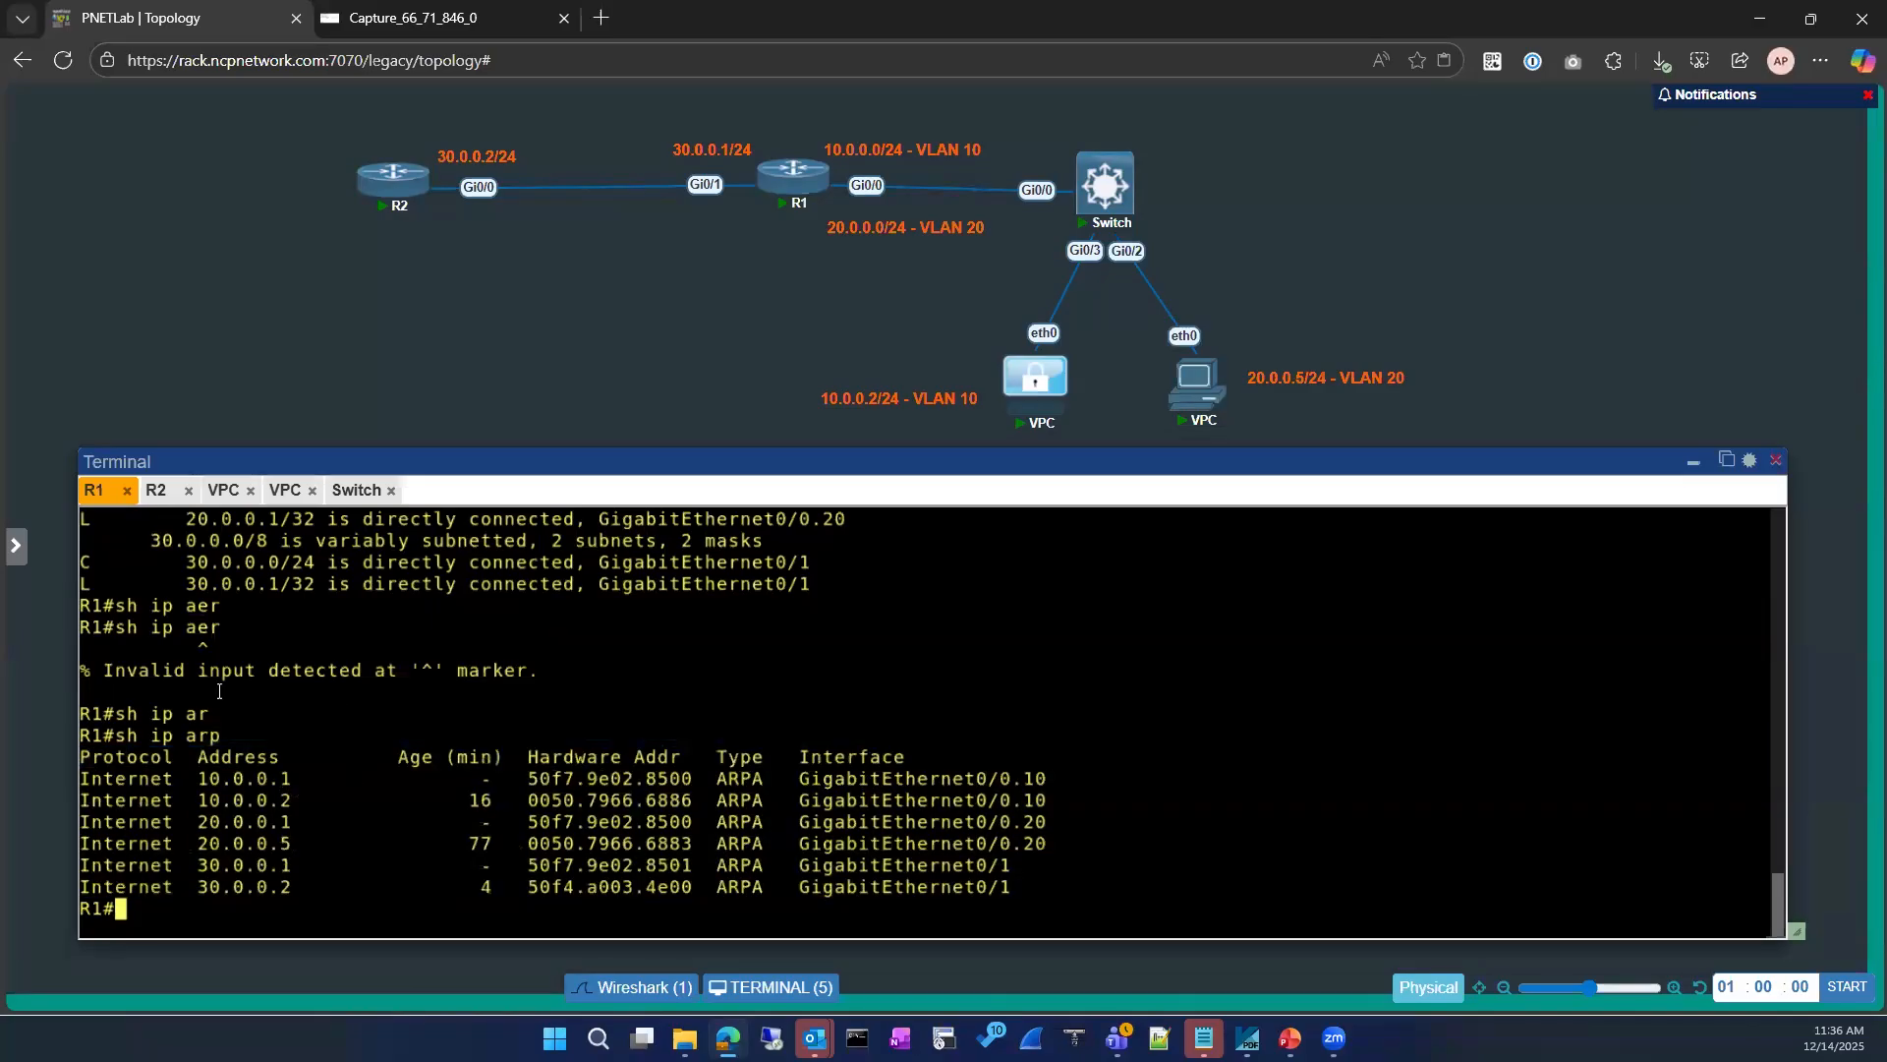
Step: Check the latest packets in the live Wireshark capture against R1's console, then close the capture page
left_click(396, 24)
left_click(177, 19)
key("Up")
key("BackSpace")
key("BackSpace")
key("BackSpace")
key("BackSpace")
key("BackSpace")
key("BackSpace")
key("BackSpace")
key("BackSpace")
key("BackSpace")
key("BackSpace")
left_click(435, 20)
left_click(428, 337)
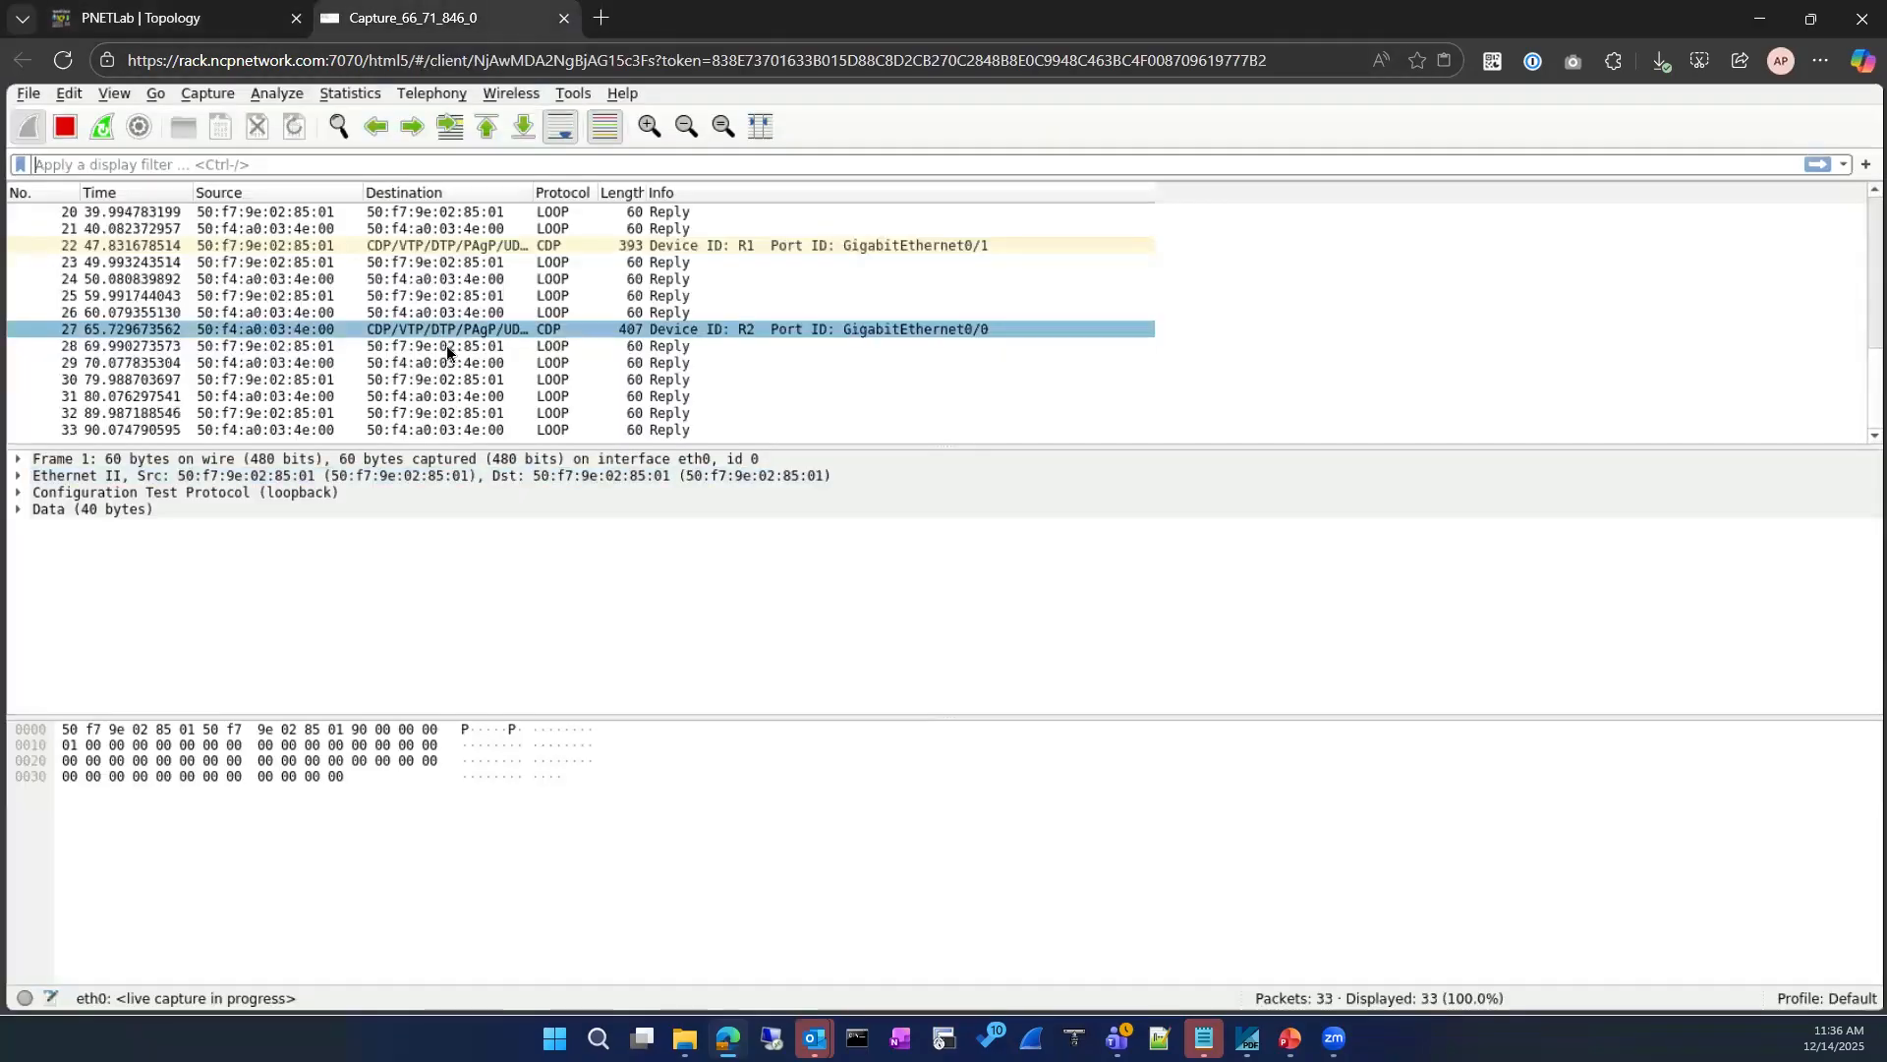
left_click(446, 348)
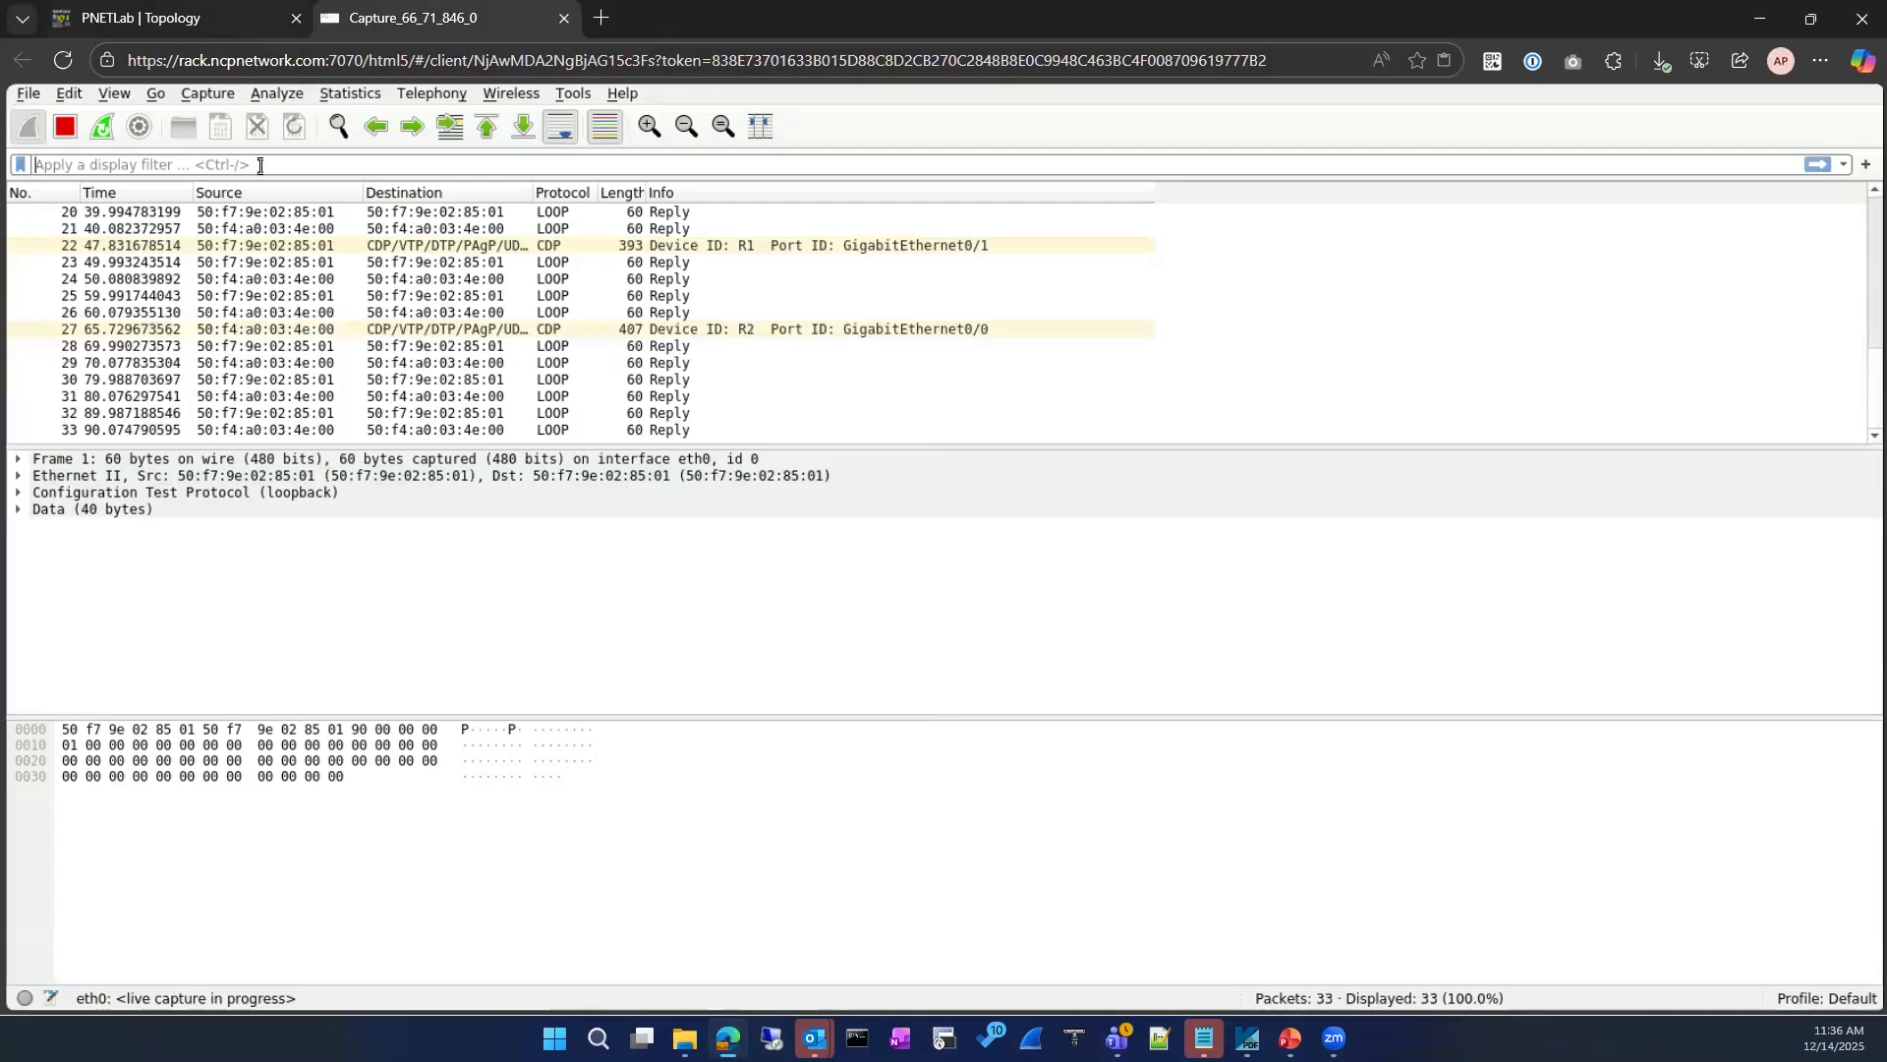
left_click(226, 20)
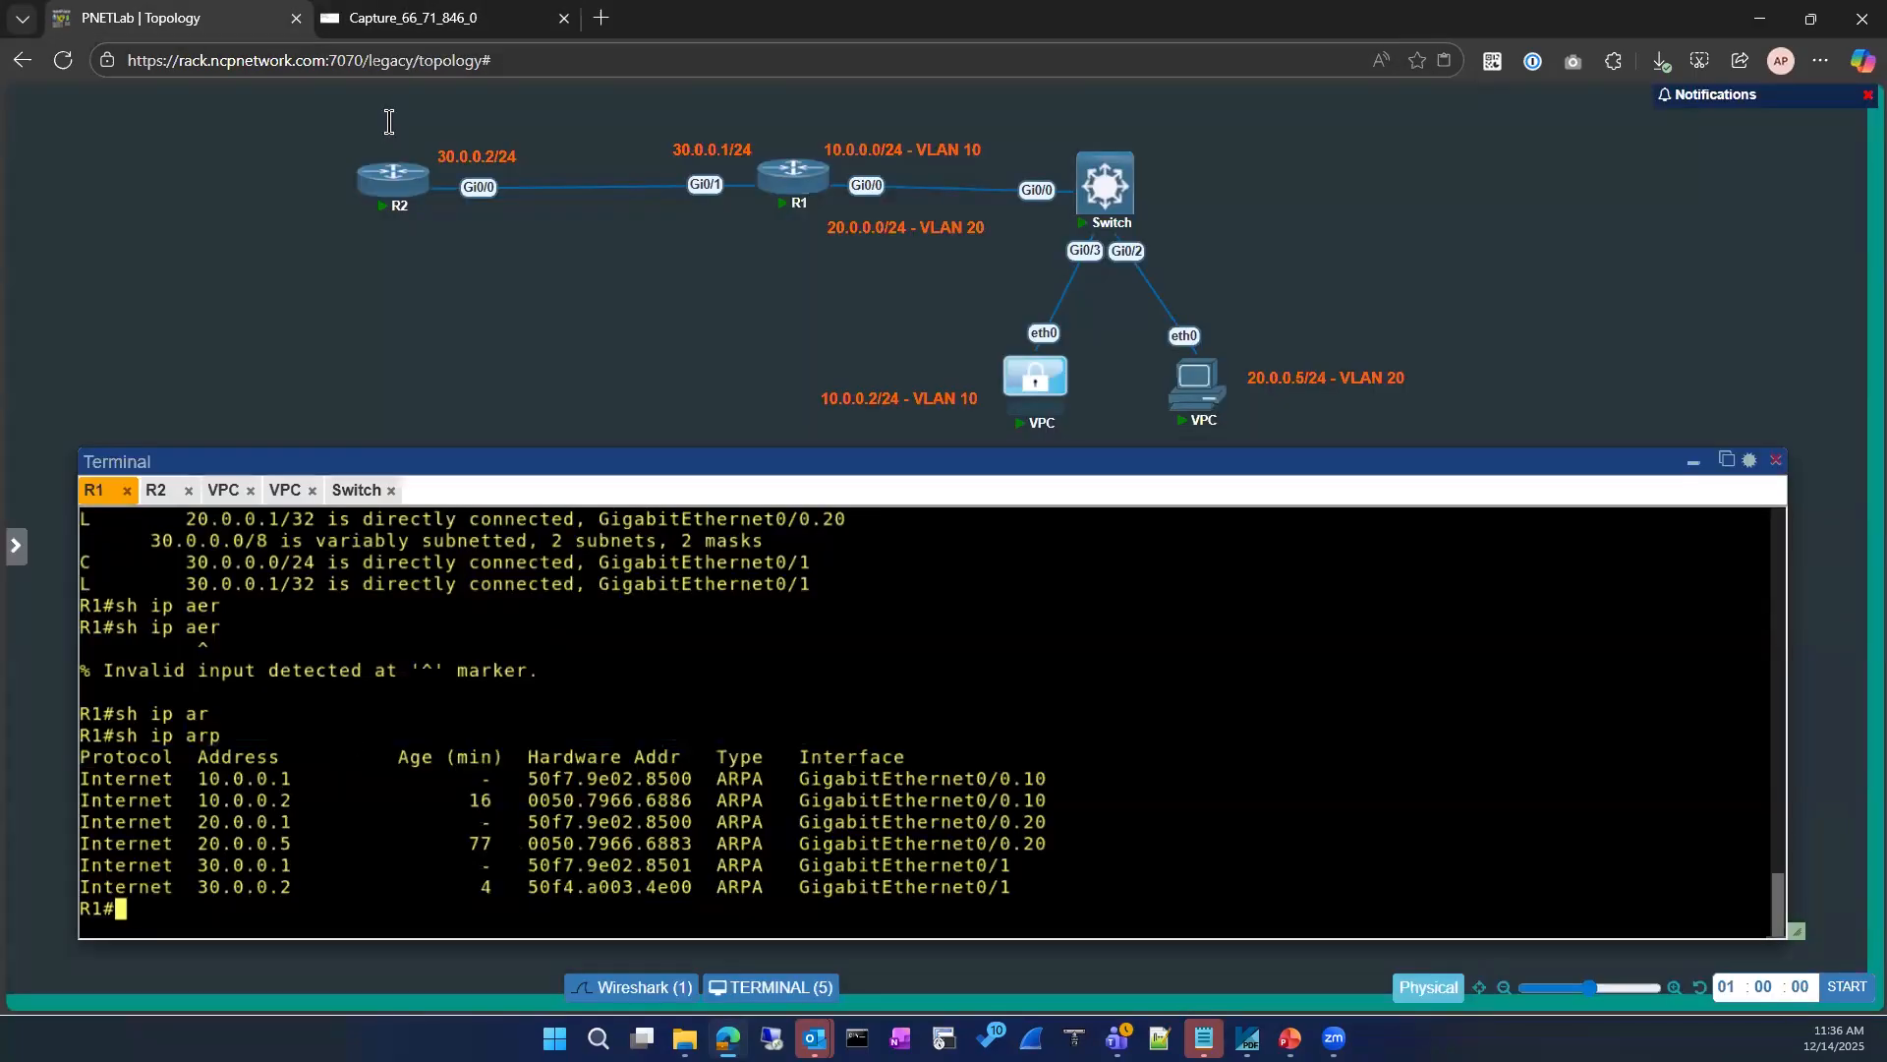
left_click(424, 24)
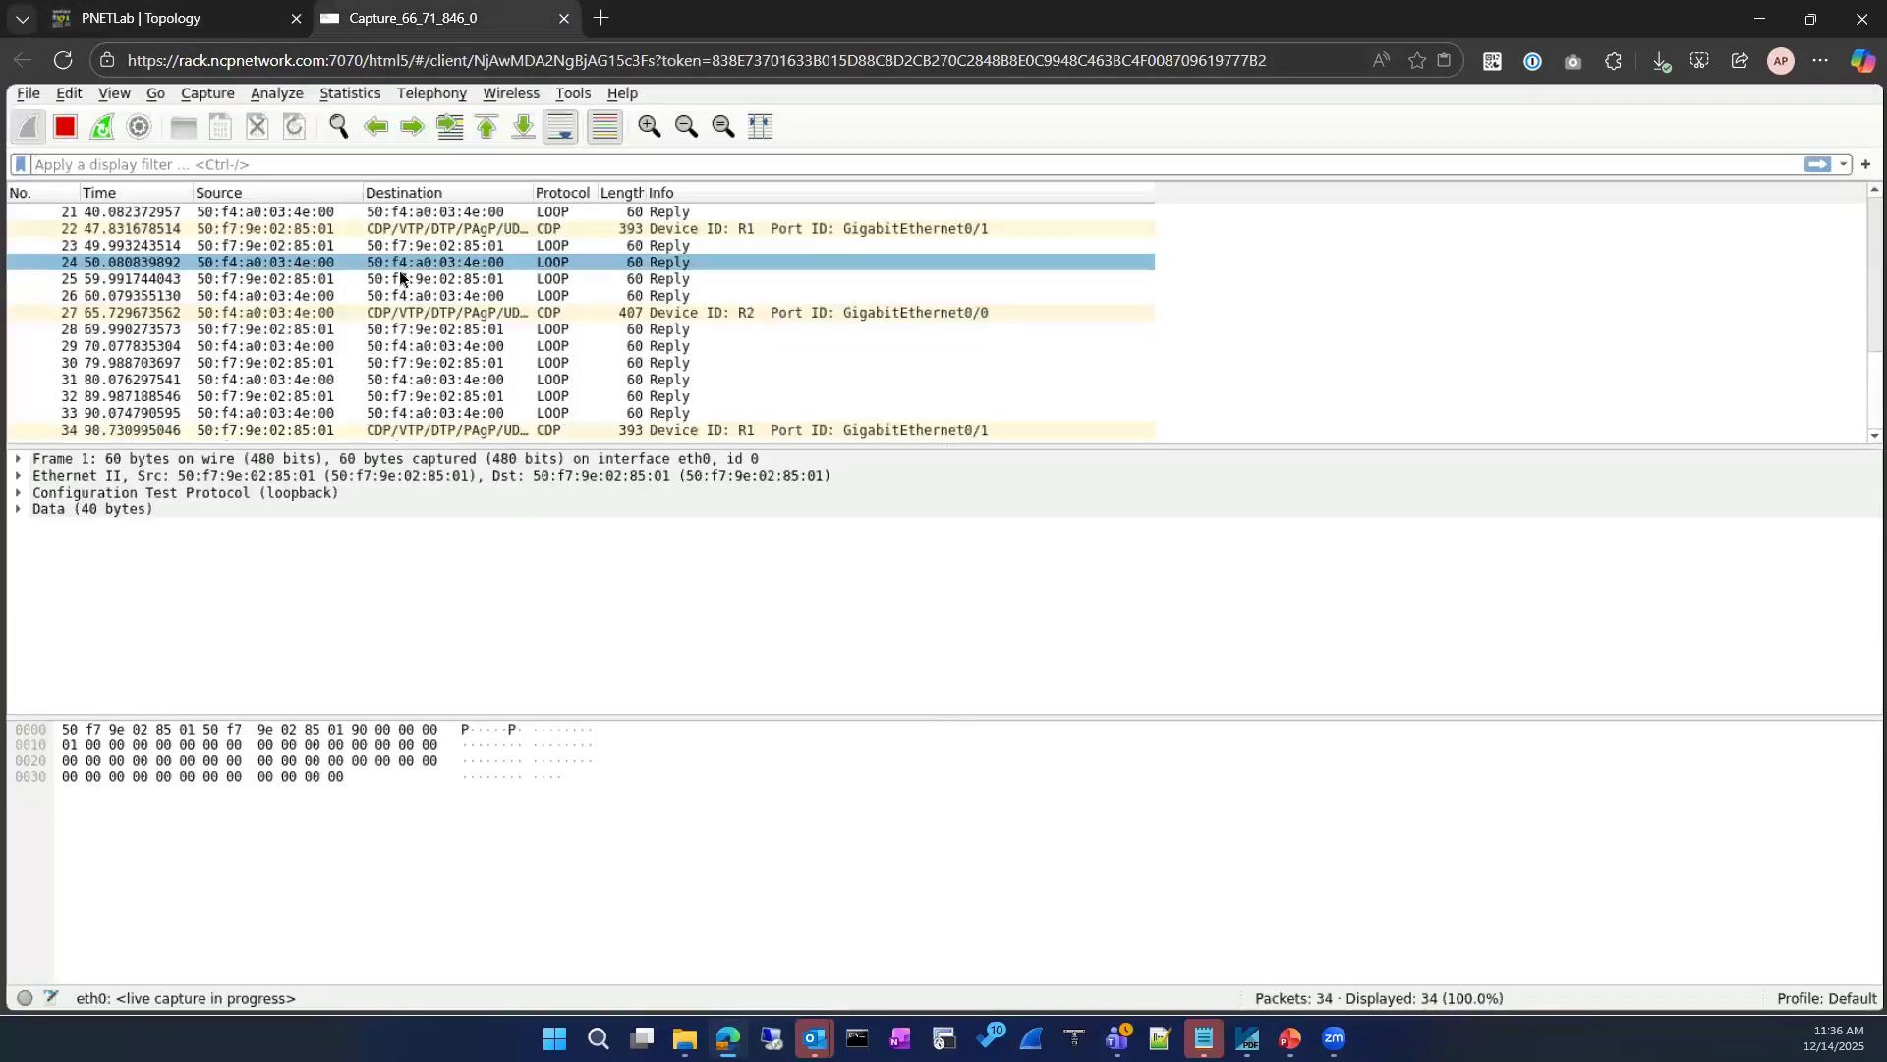
left_click(563, 17)
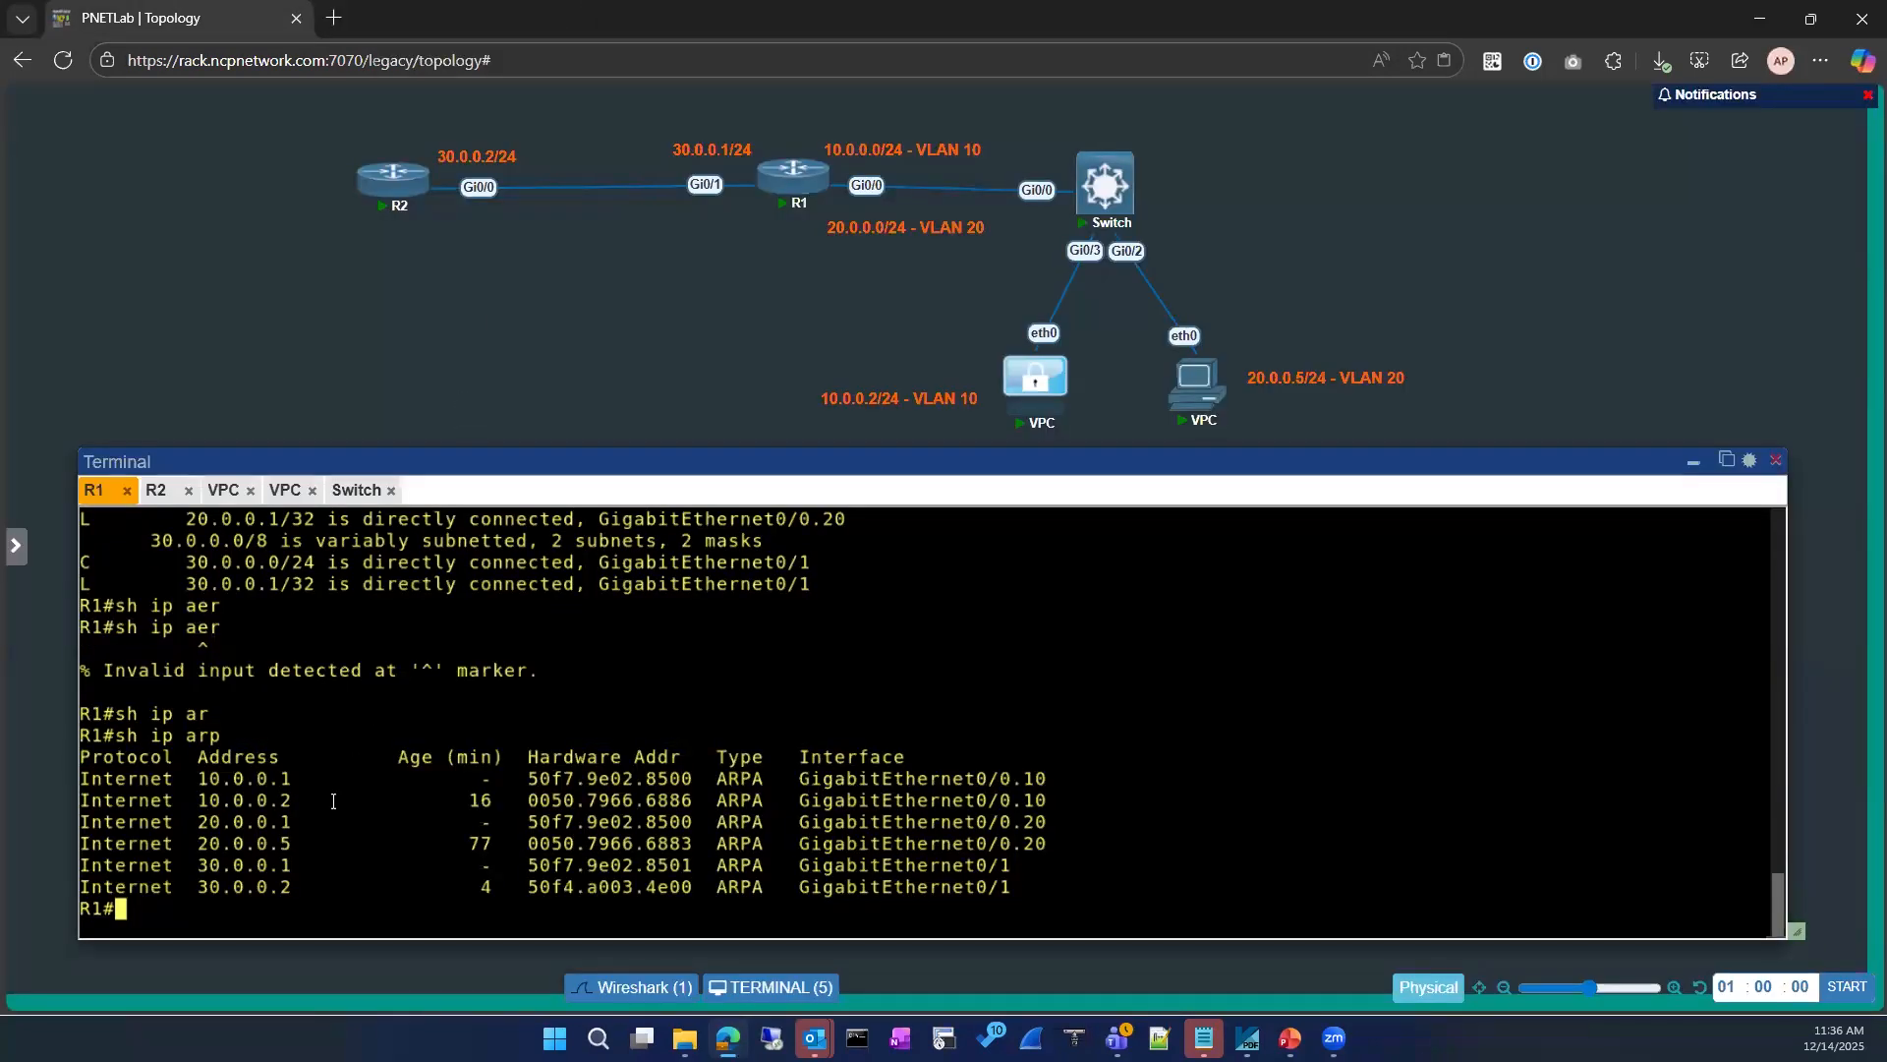
Step: Ping 1.1.1.1 from R1 over the next-hop static route
type("ping 1.1.1.1")
key("Return")
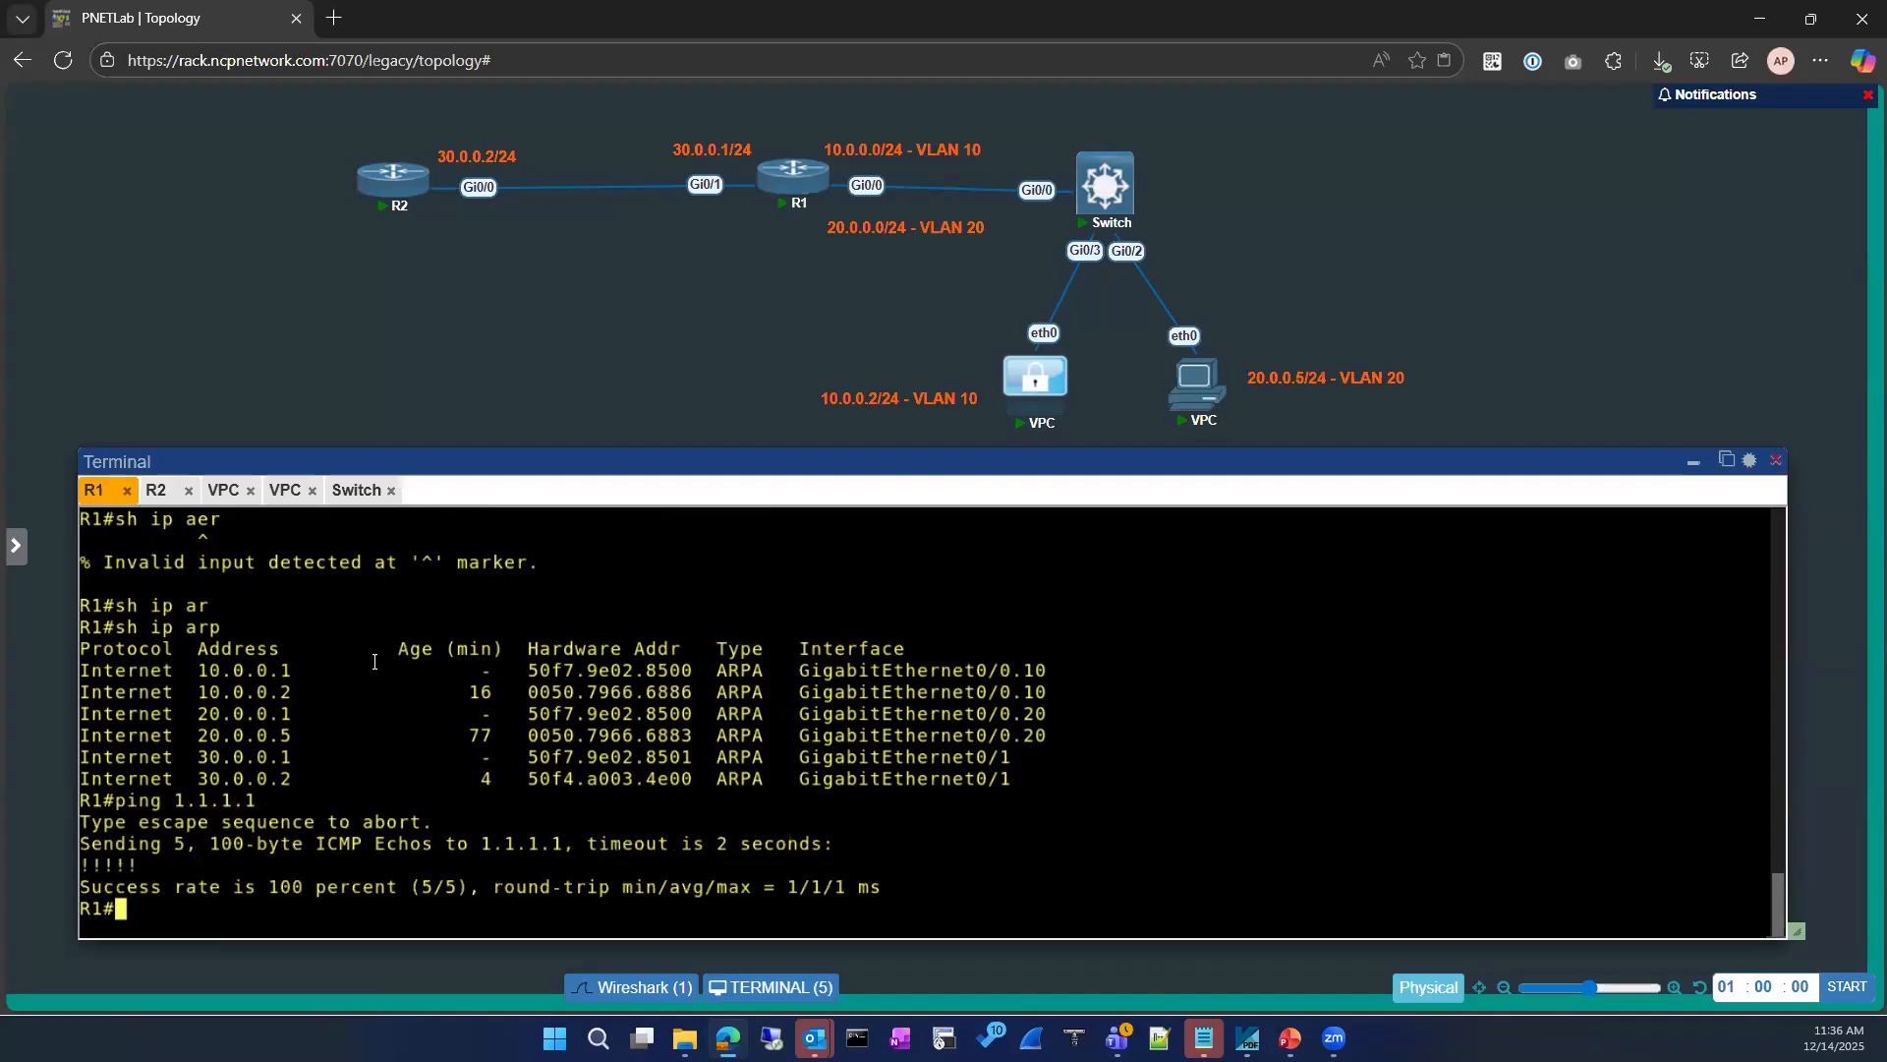
Step: Glance at R2's console, return to a fresh prompt on R1, and show the list of active Wireshark captures
left_click(157, 492)
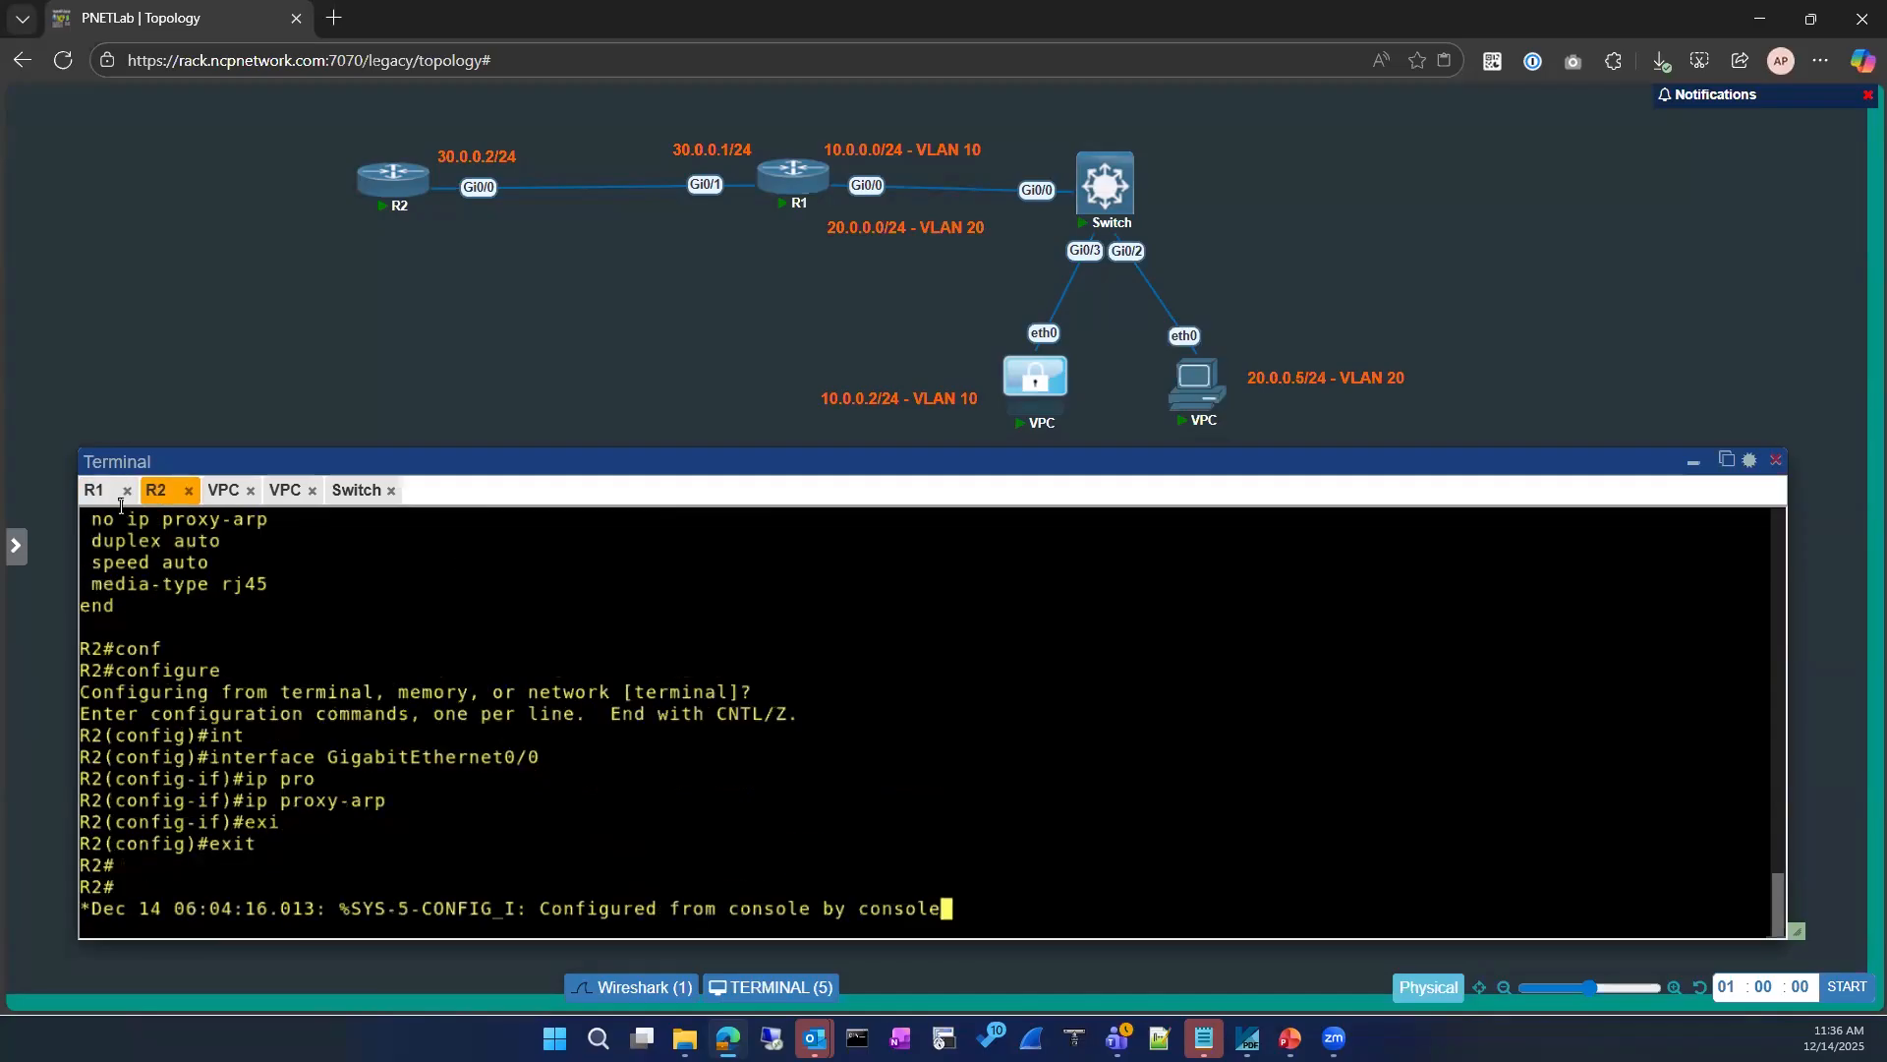
left_click(97, 495)
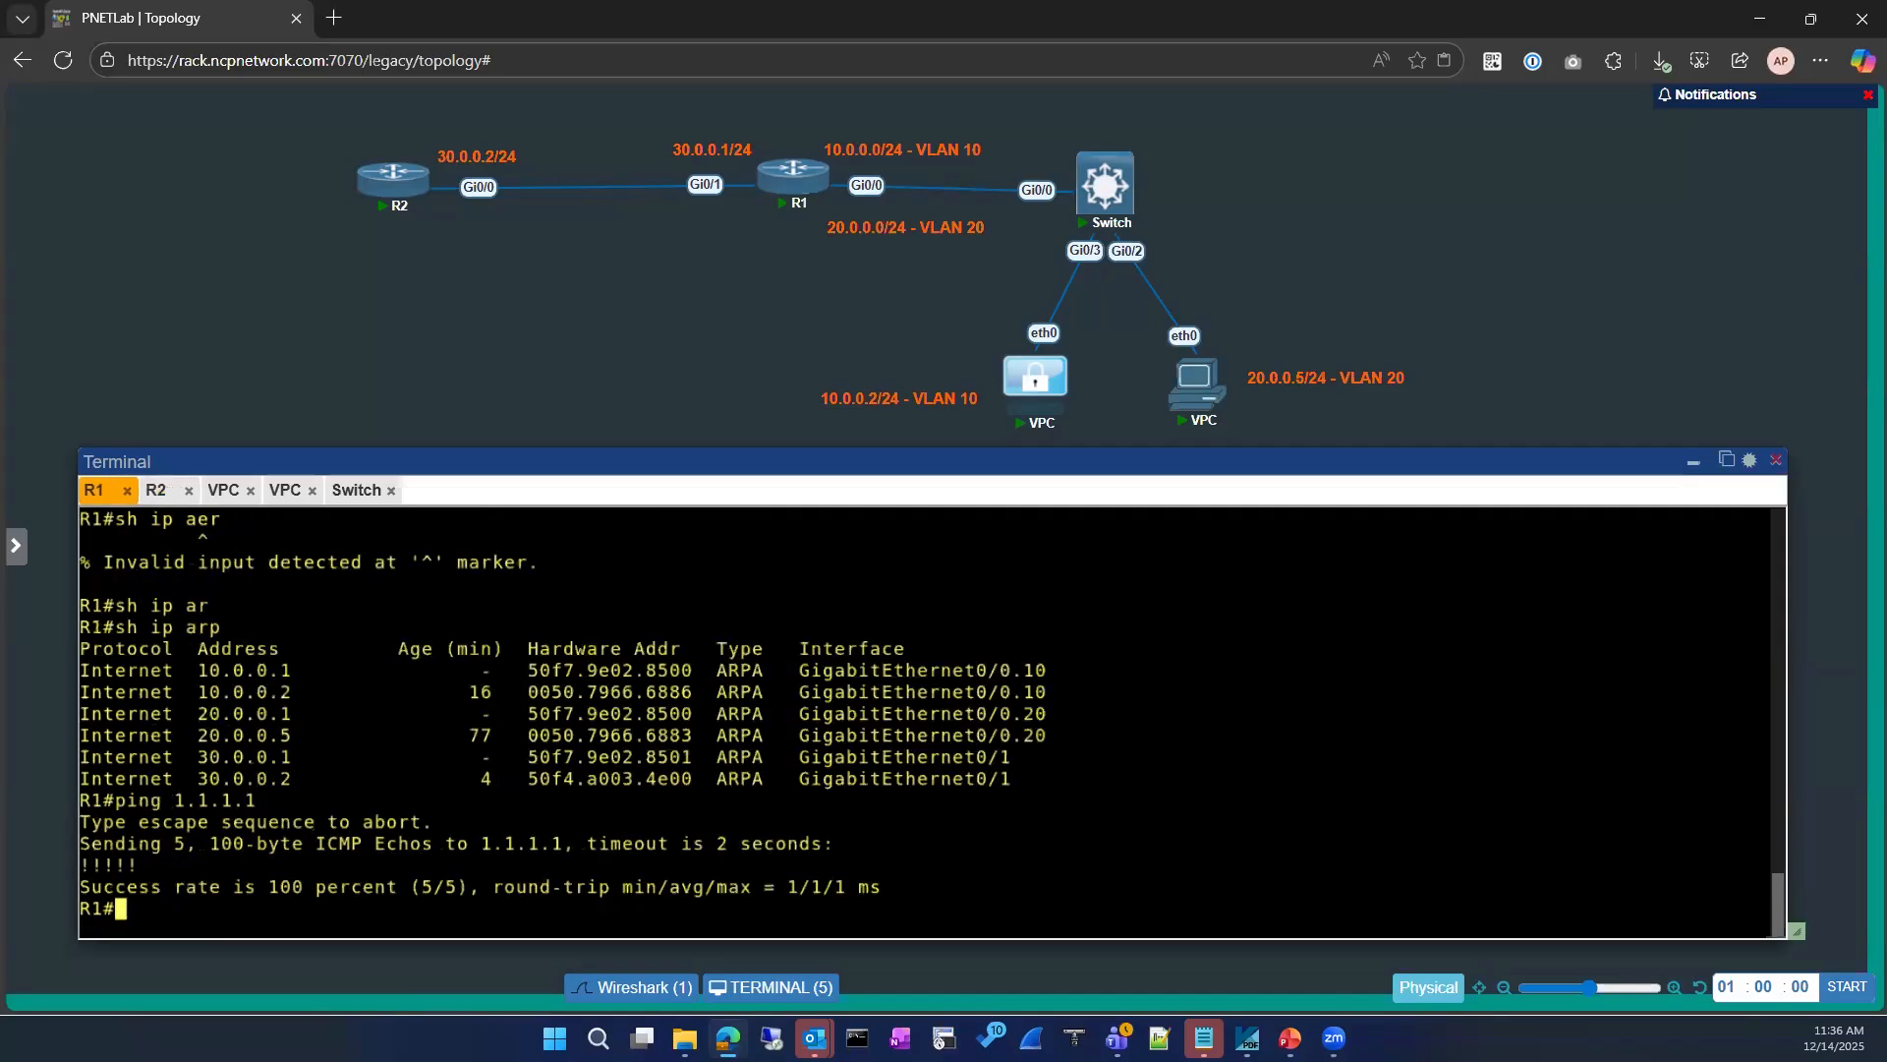
key("Return")
key("Return")
key("Return")
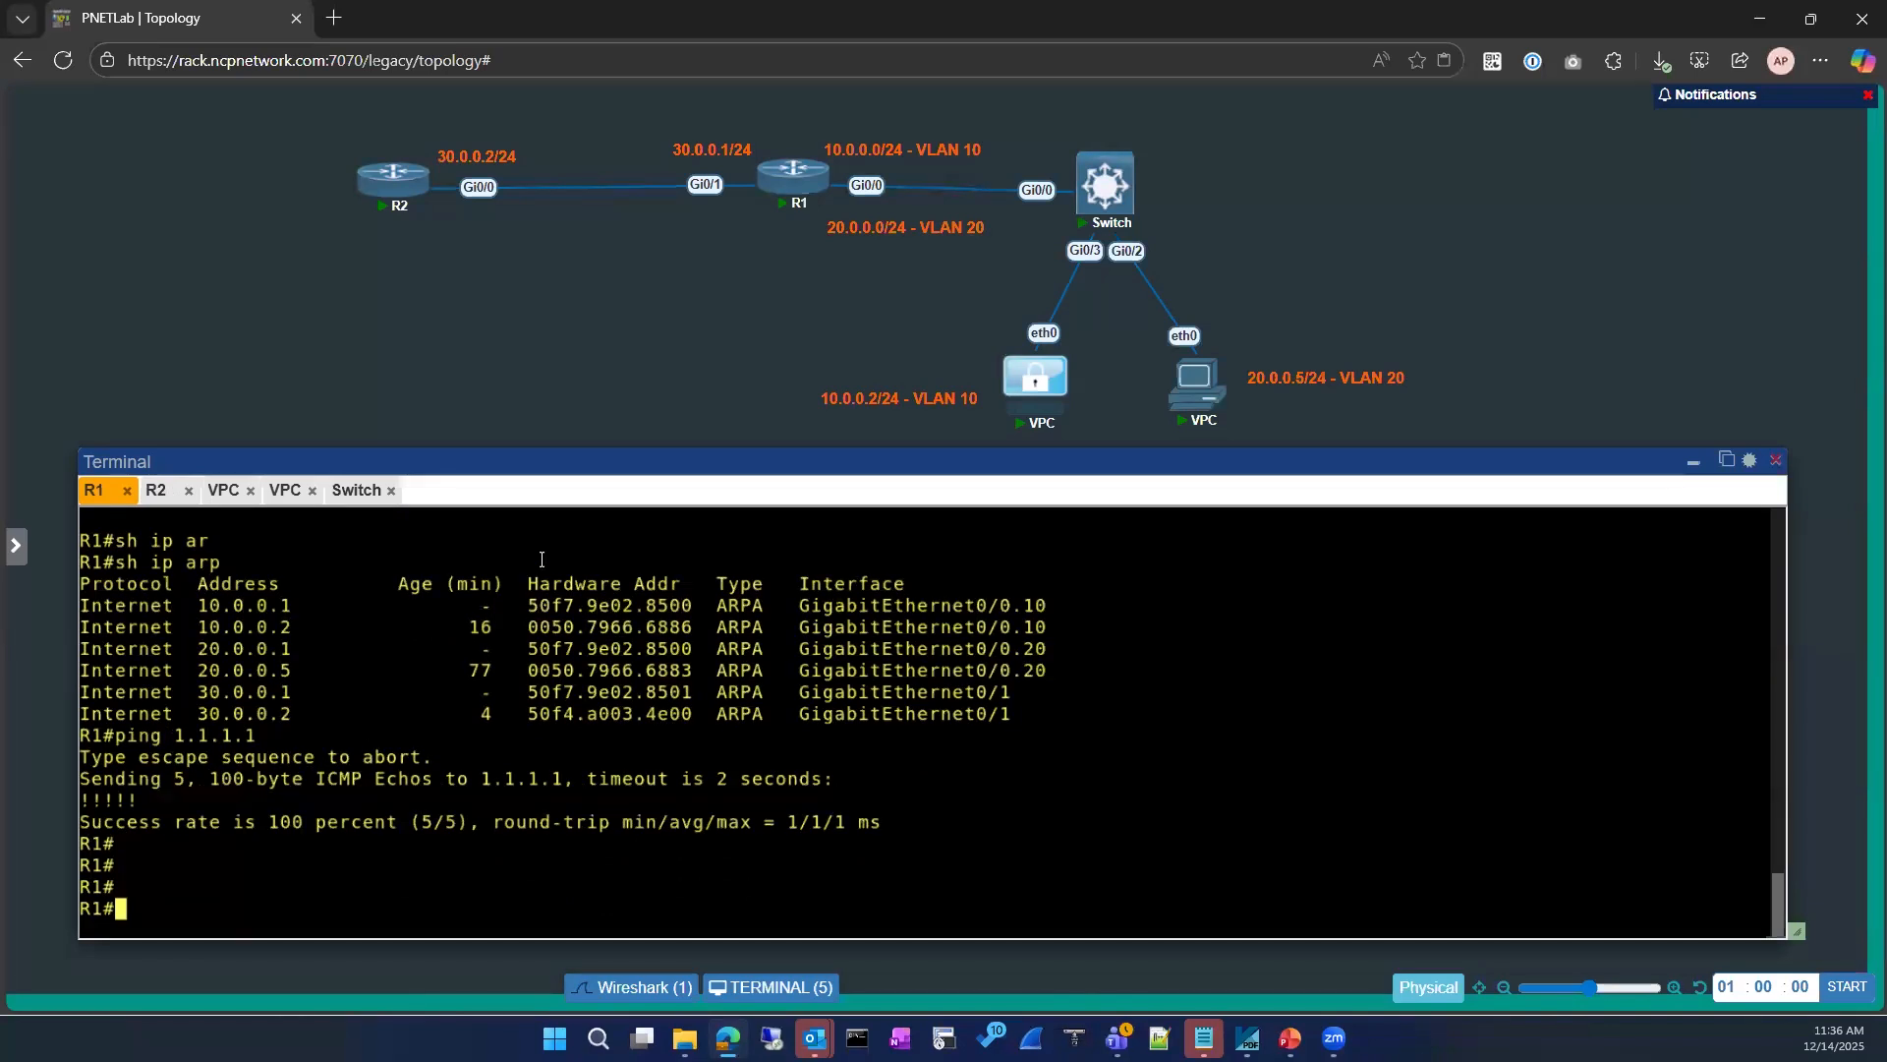
left_click(642, 993)
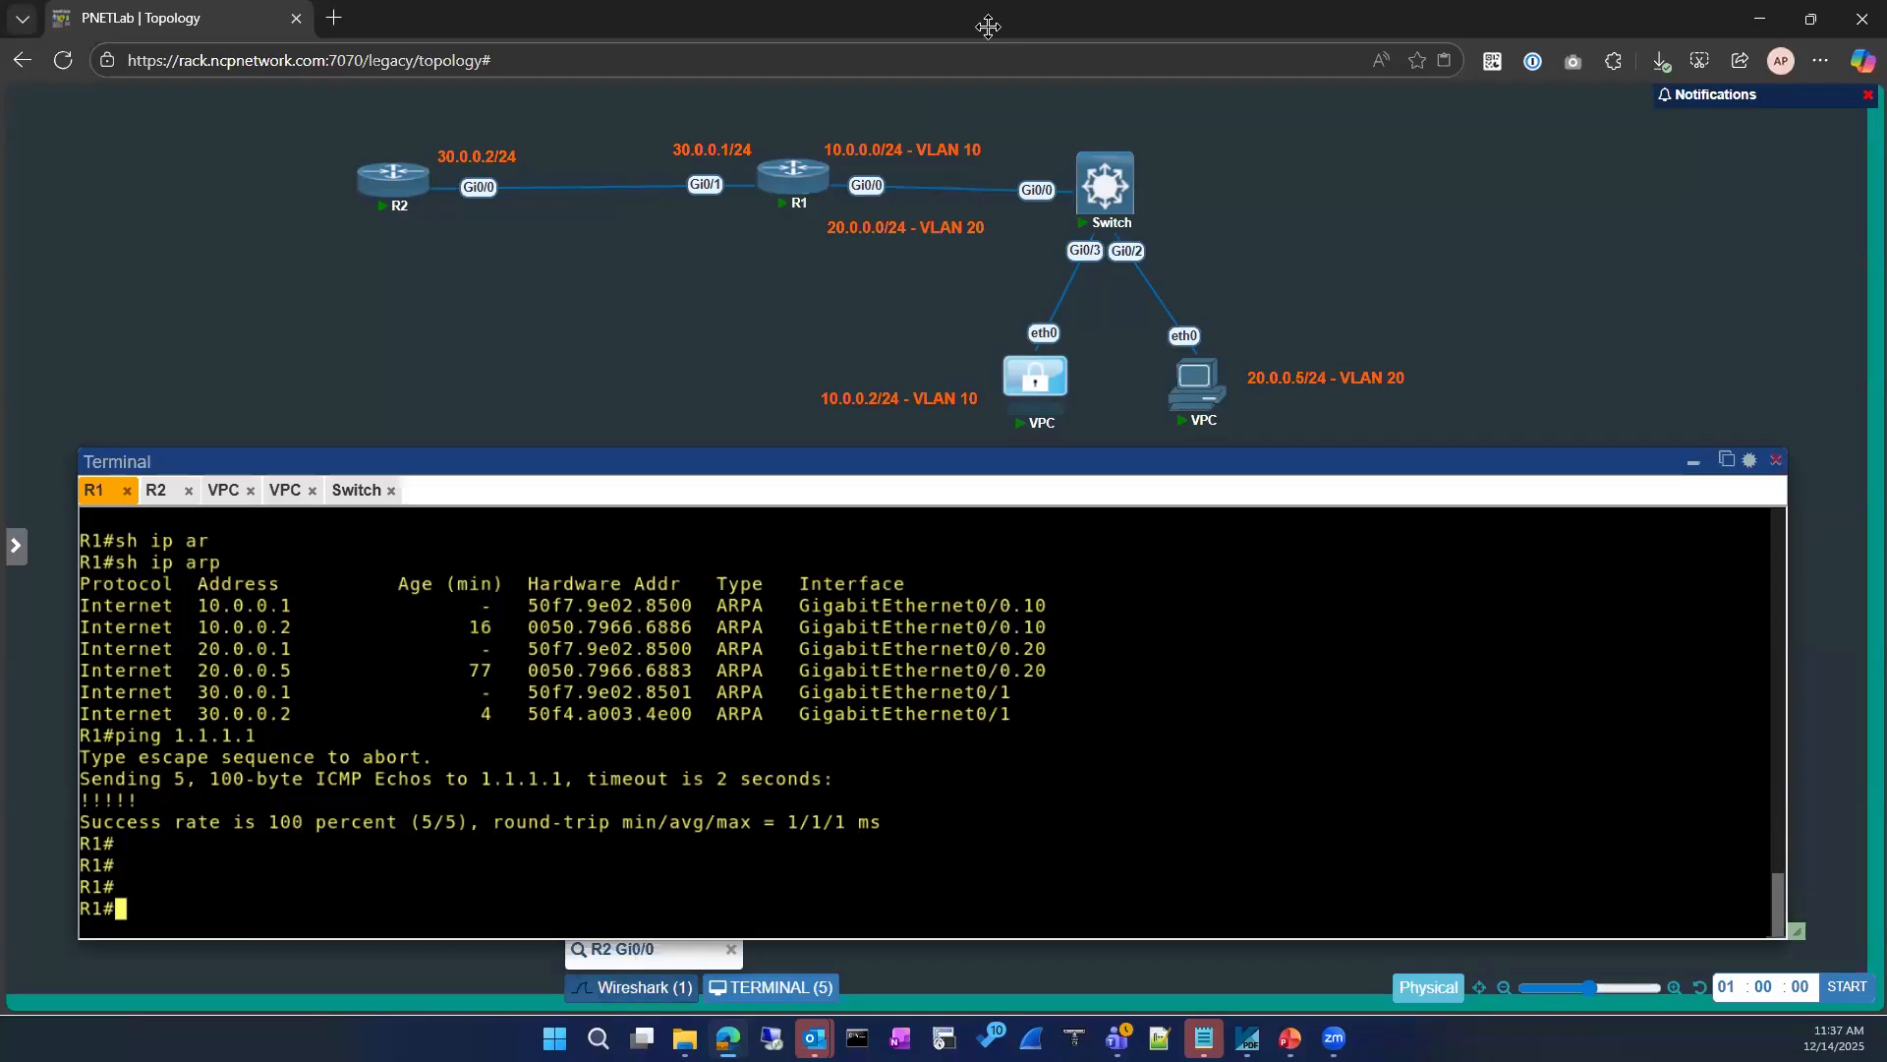
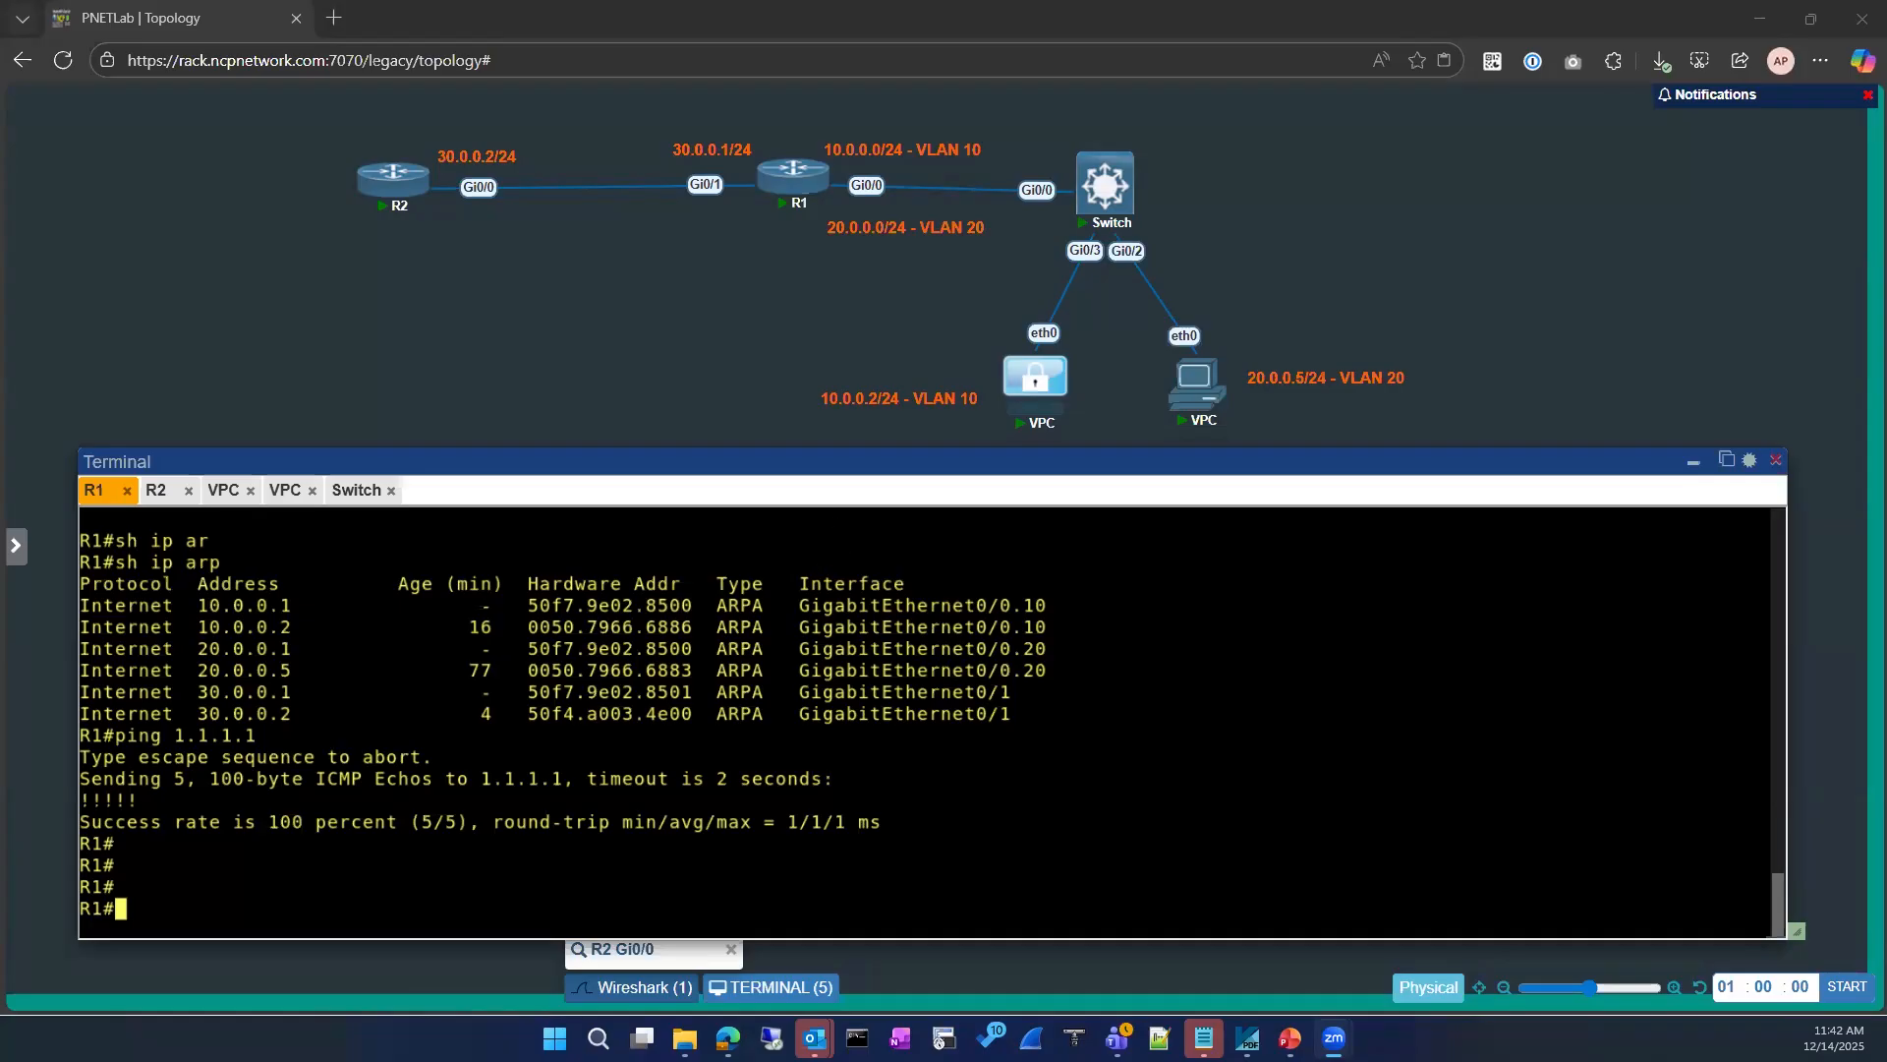
Step: Check the ARP topics in the course content PDF, then return to the lab topology and R1's console
key("alt+Tab")
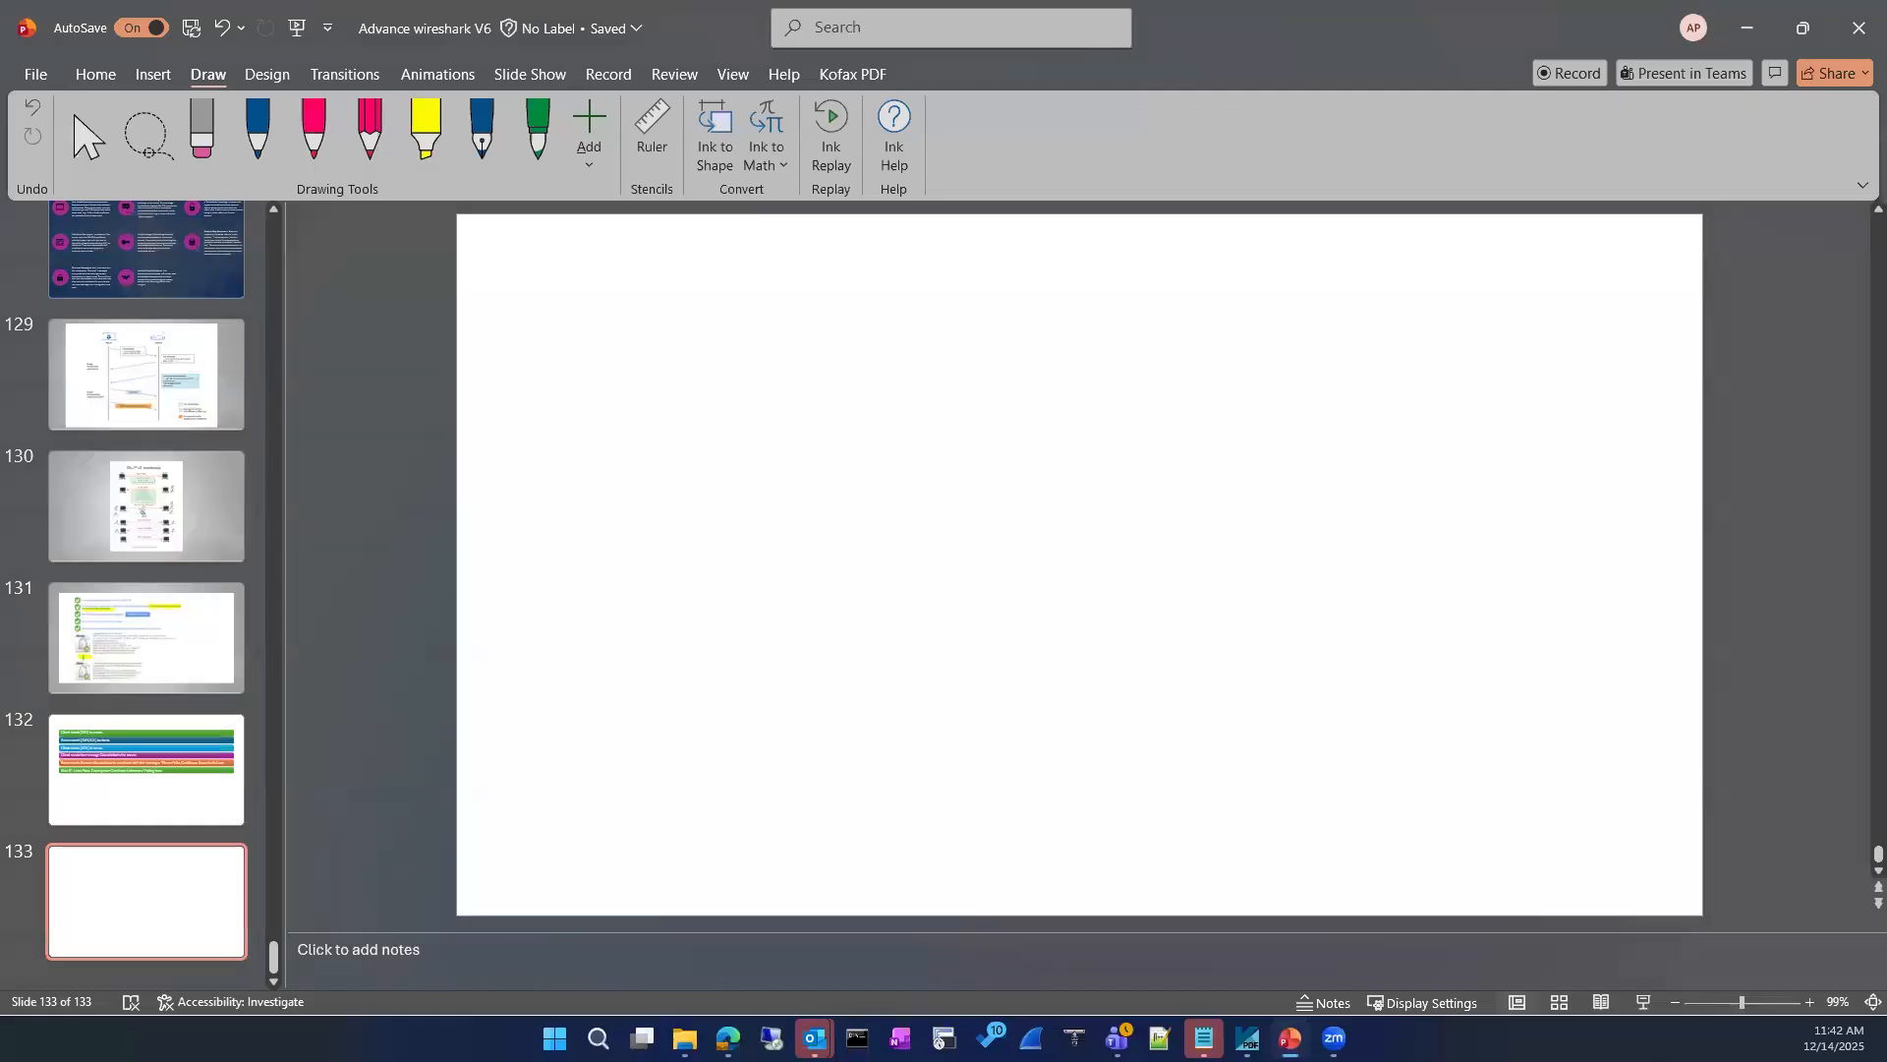
key("alt+Tab")
key("alt+Tab")
scroll(482, 661, "up", 4)
scroll(480, 659, "up", 2)
scroll(455, 653, "down", 3)
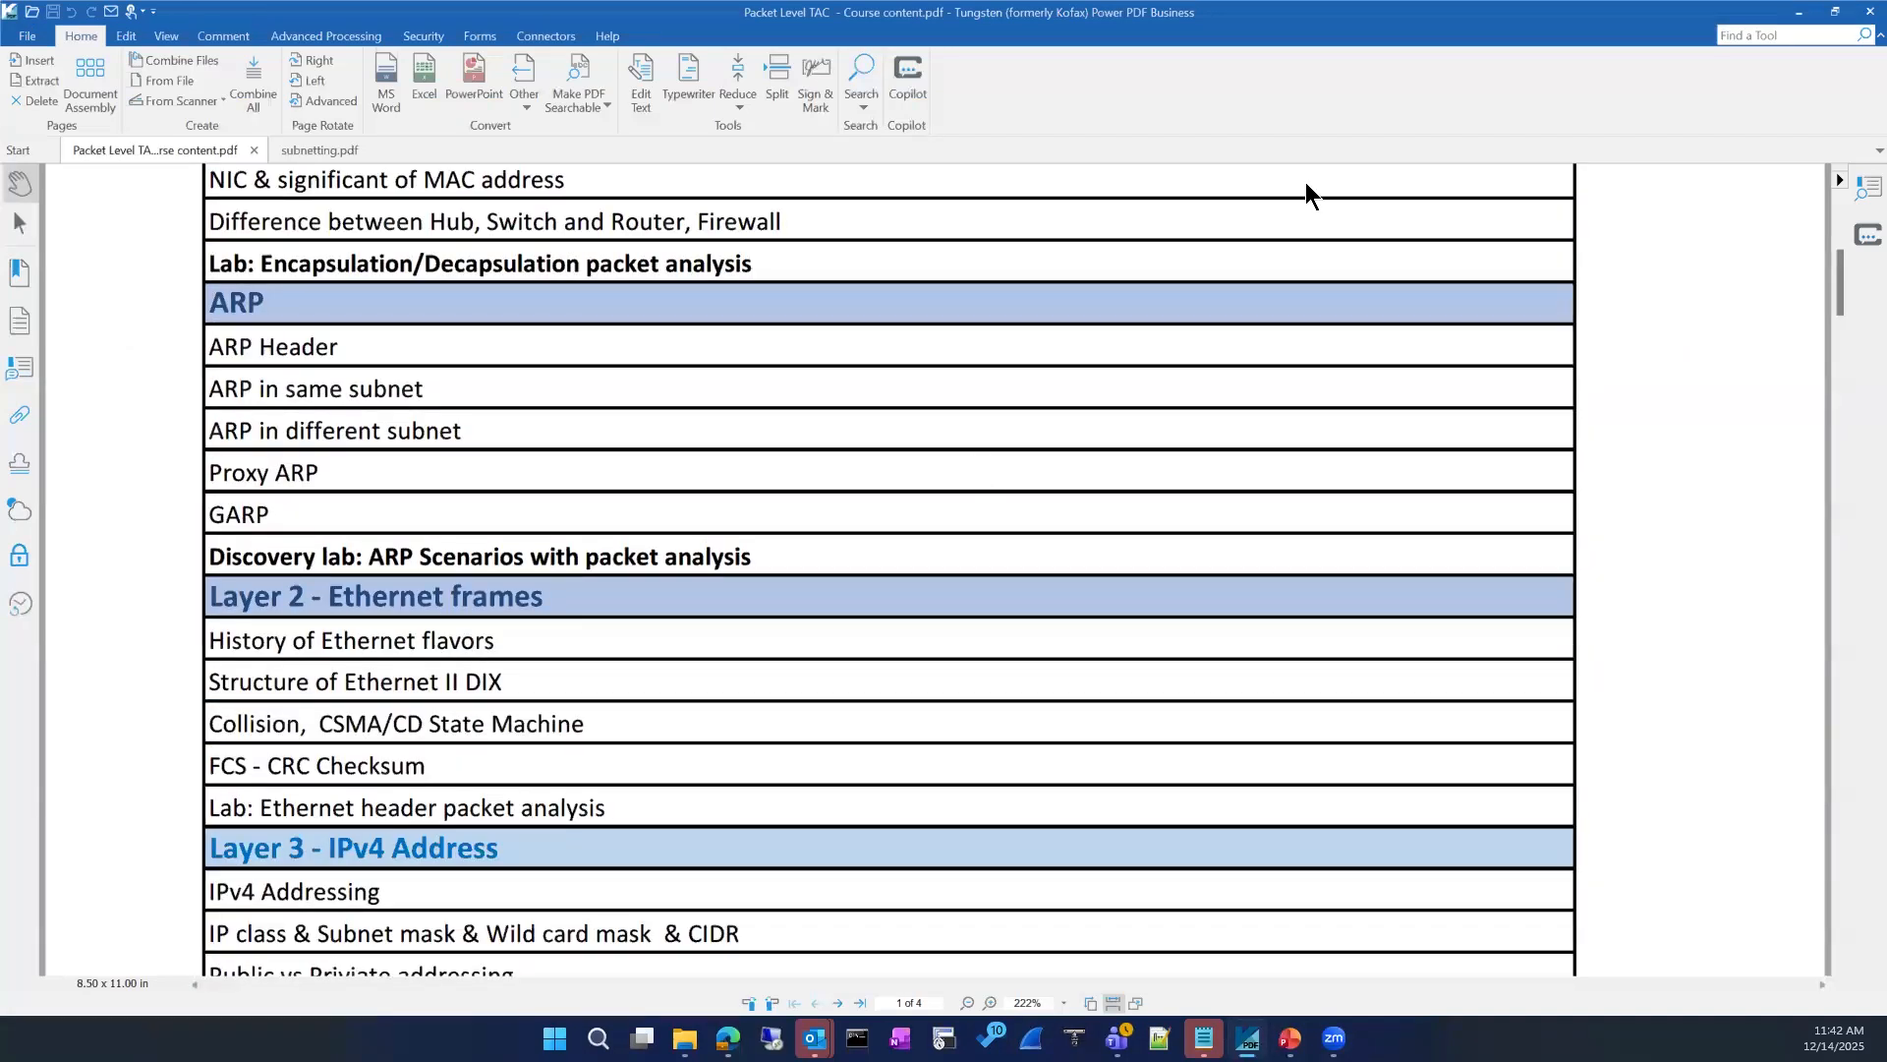
left_click(1798, 12)
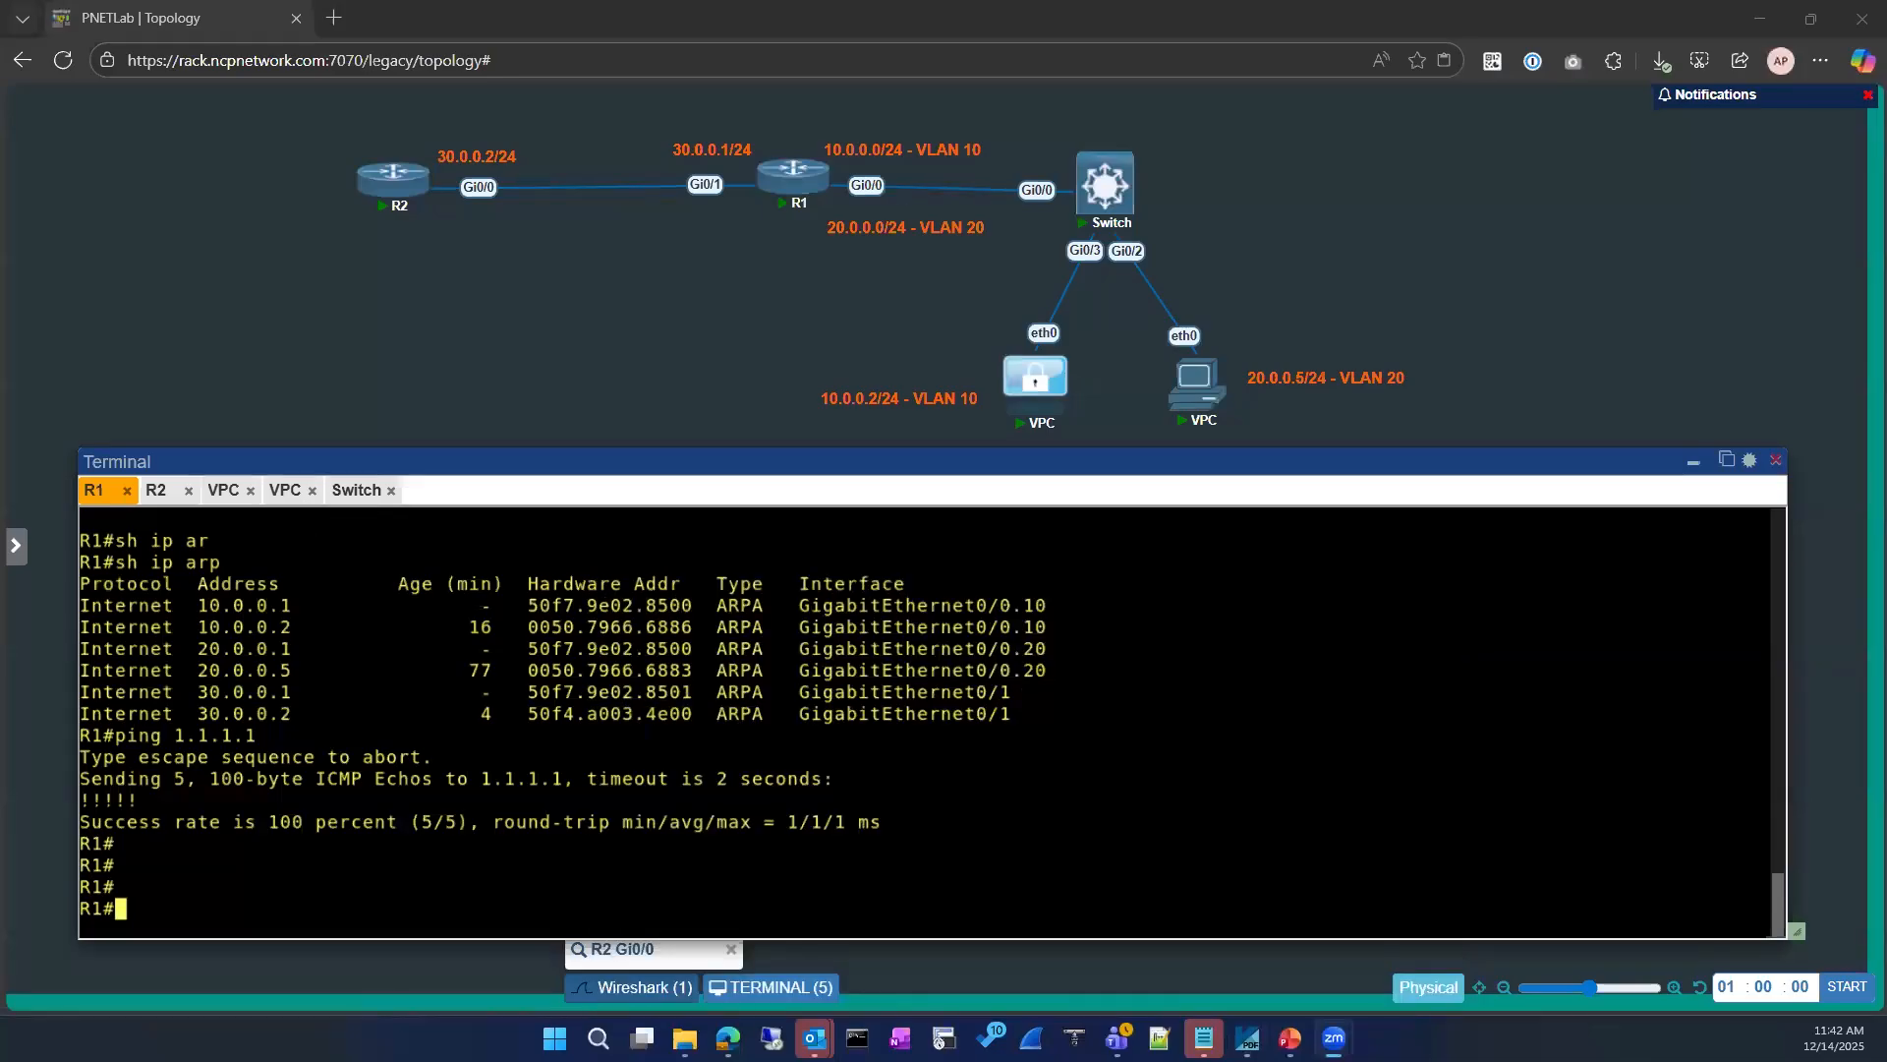
left_click(324, 610)
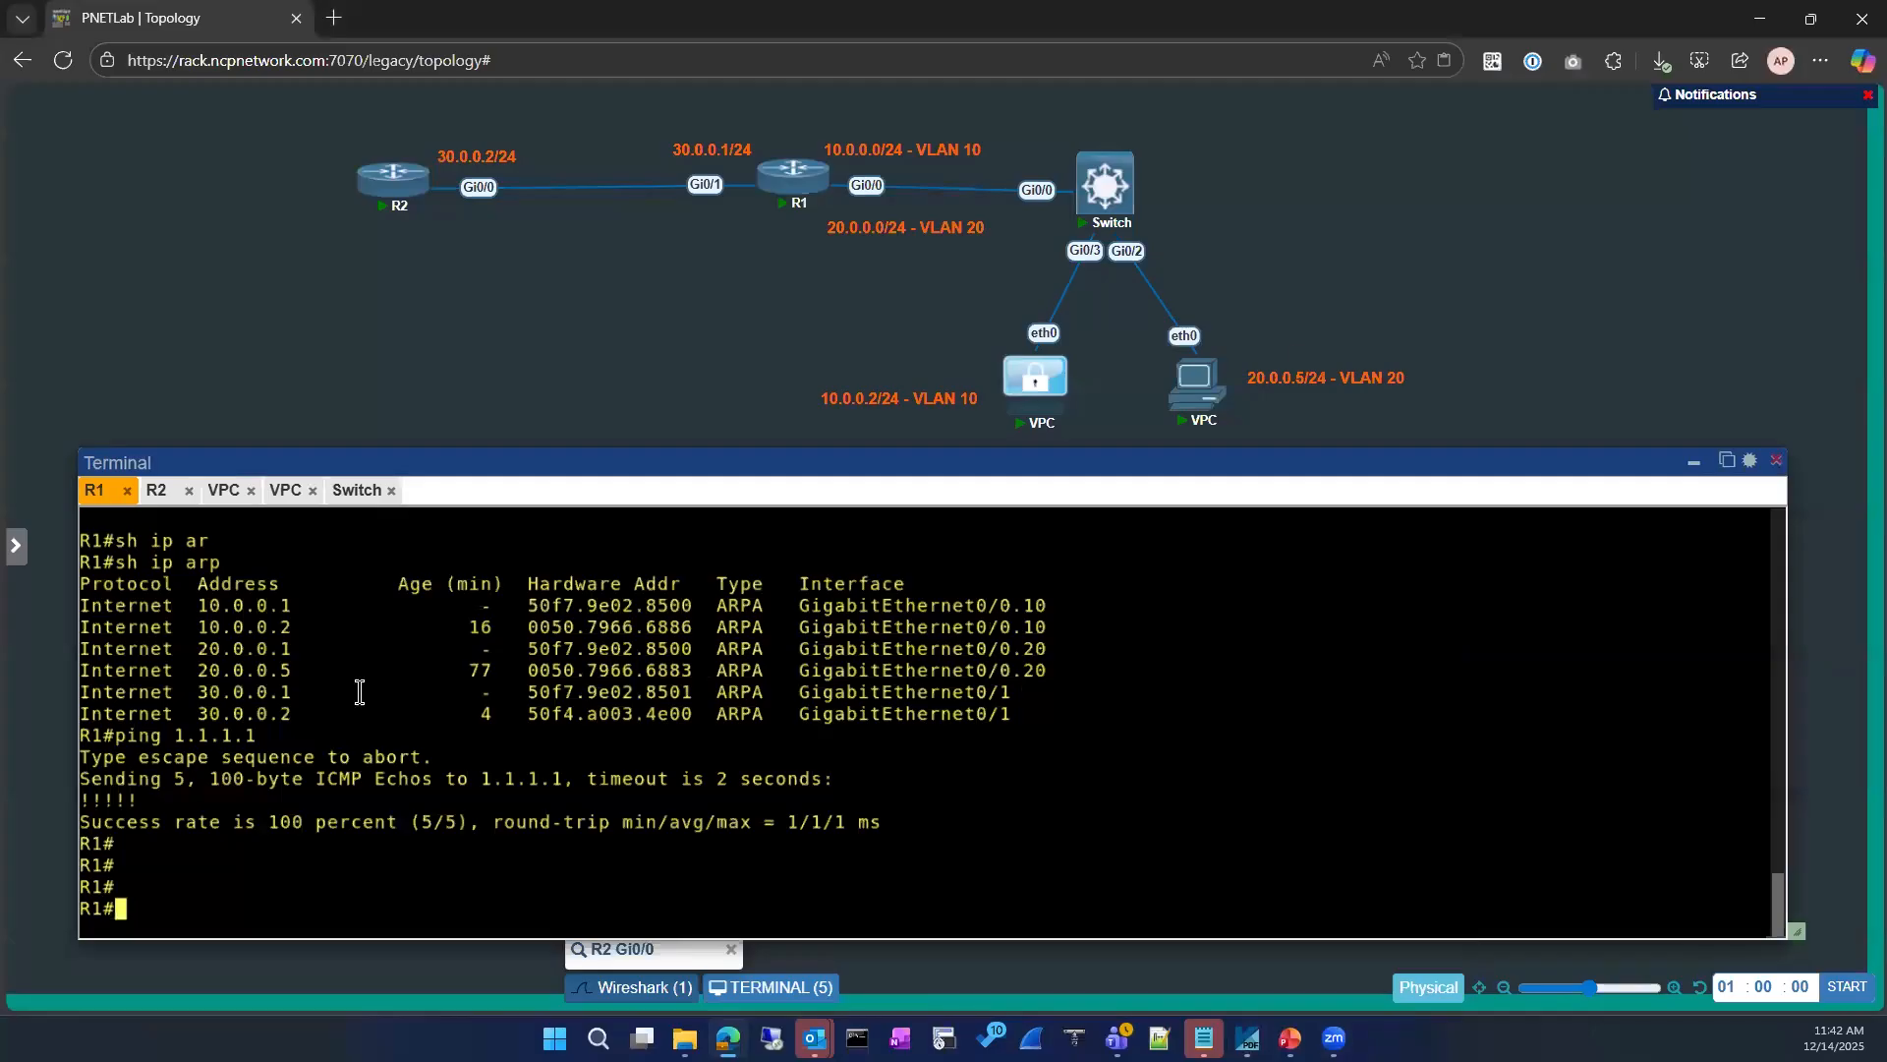
Step: Minimize the terminal window and add a Virtual PC (VPCS) node to the empty area of the topology
left_click(1693, 468)
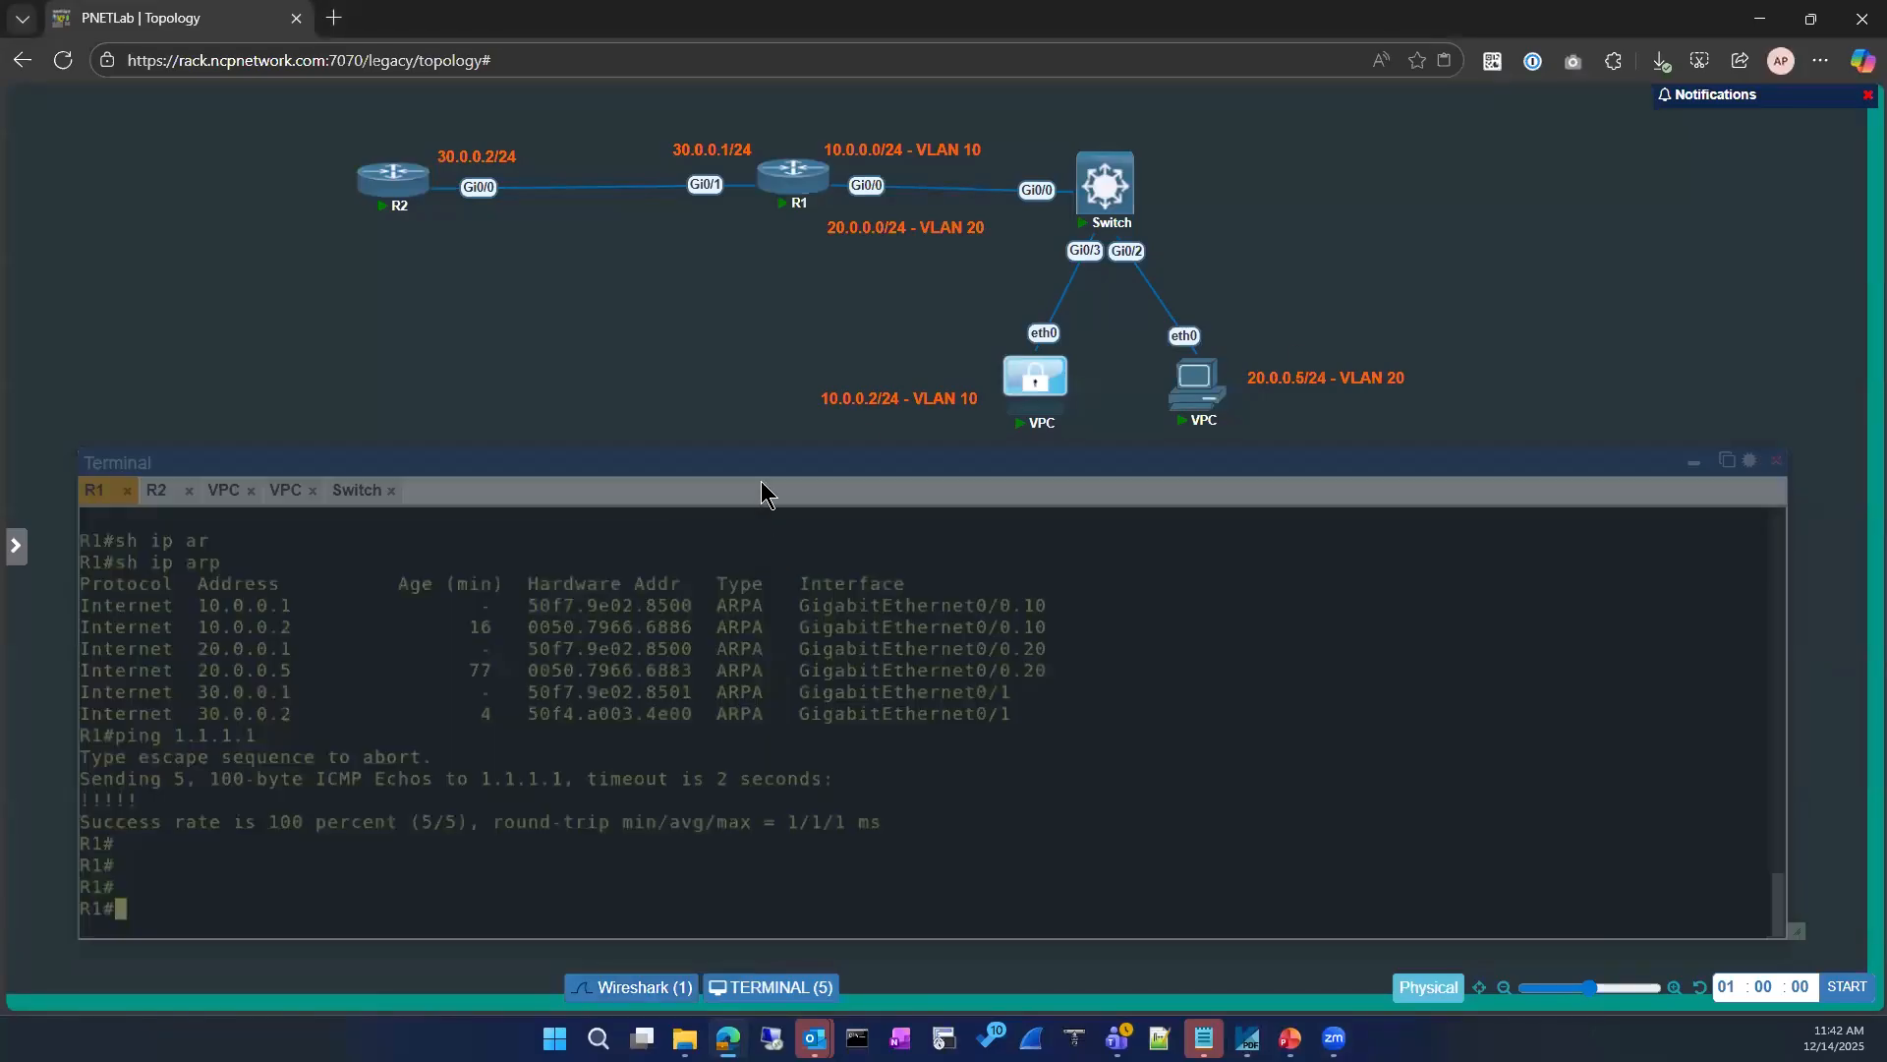
right_click(193, 471)
left_click(275, 512)
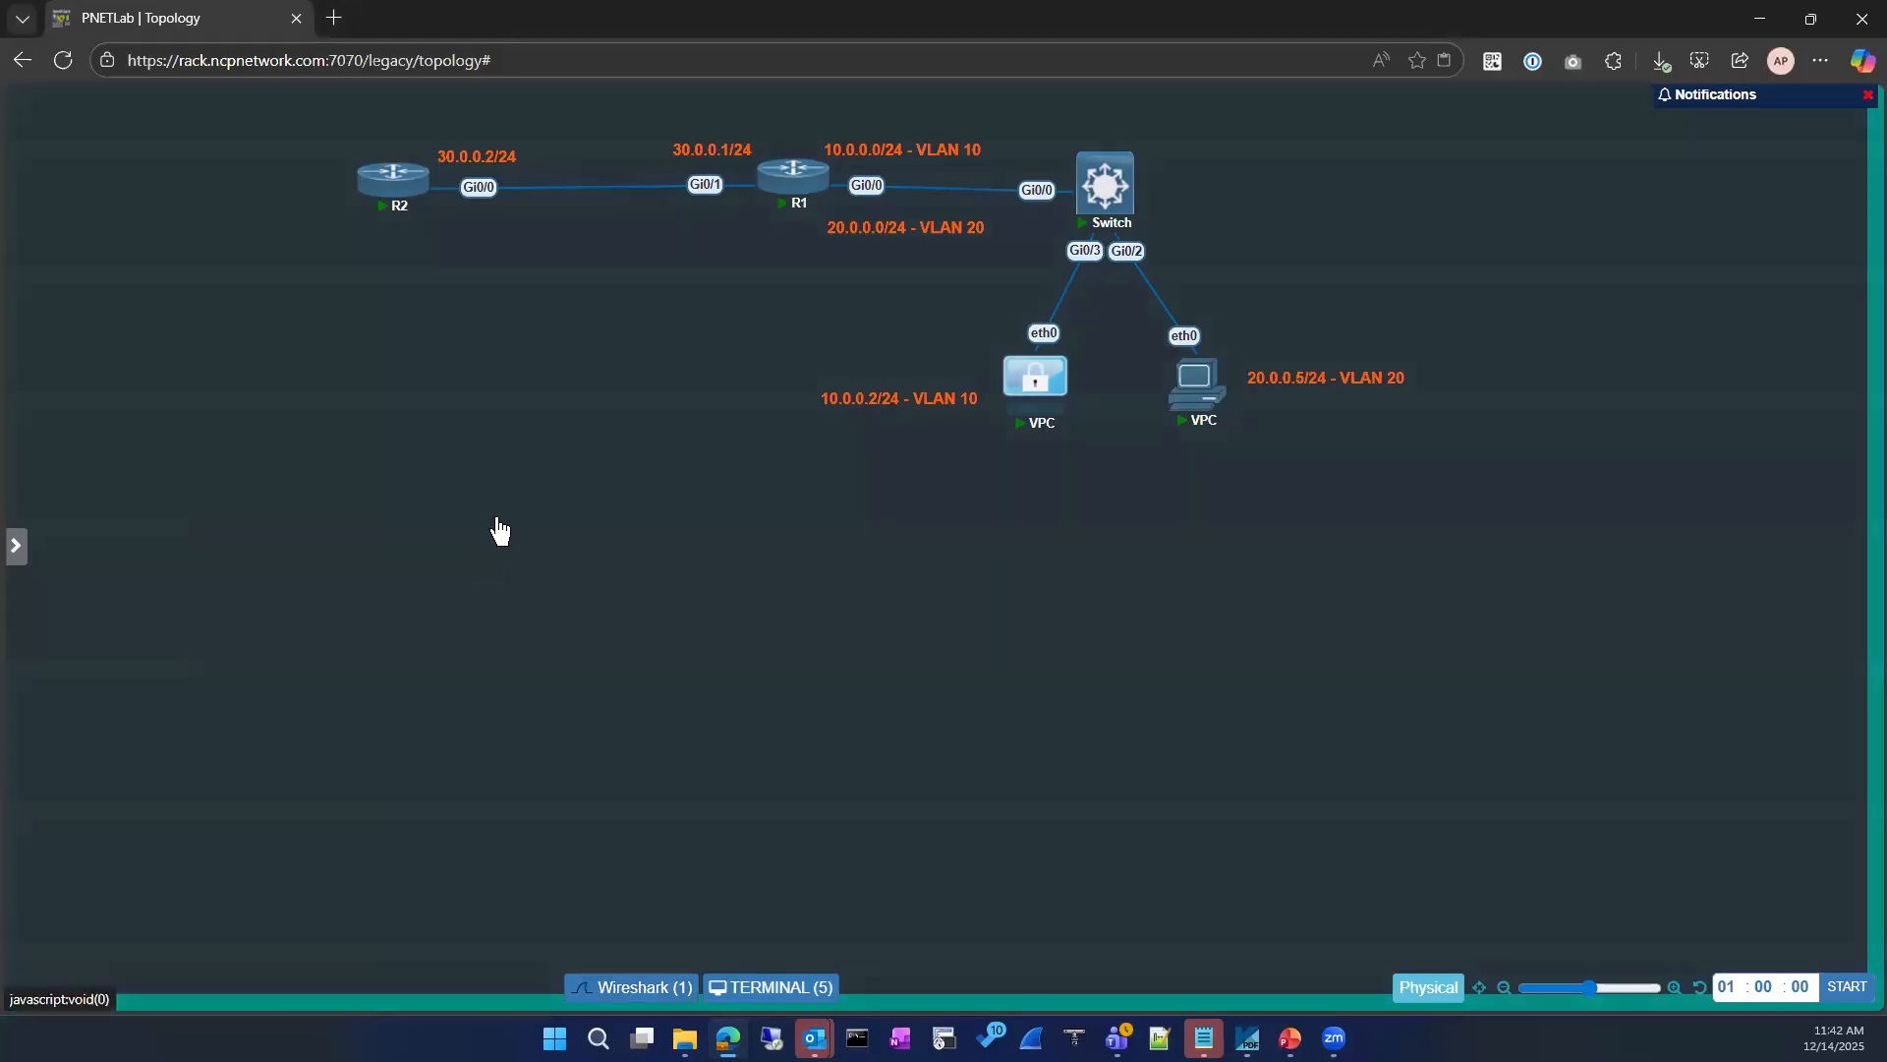
left_click(518, 282)
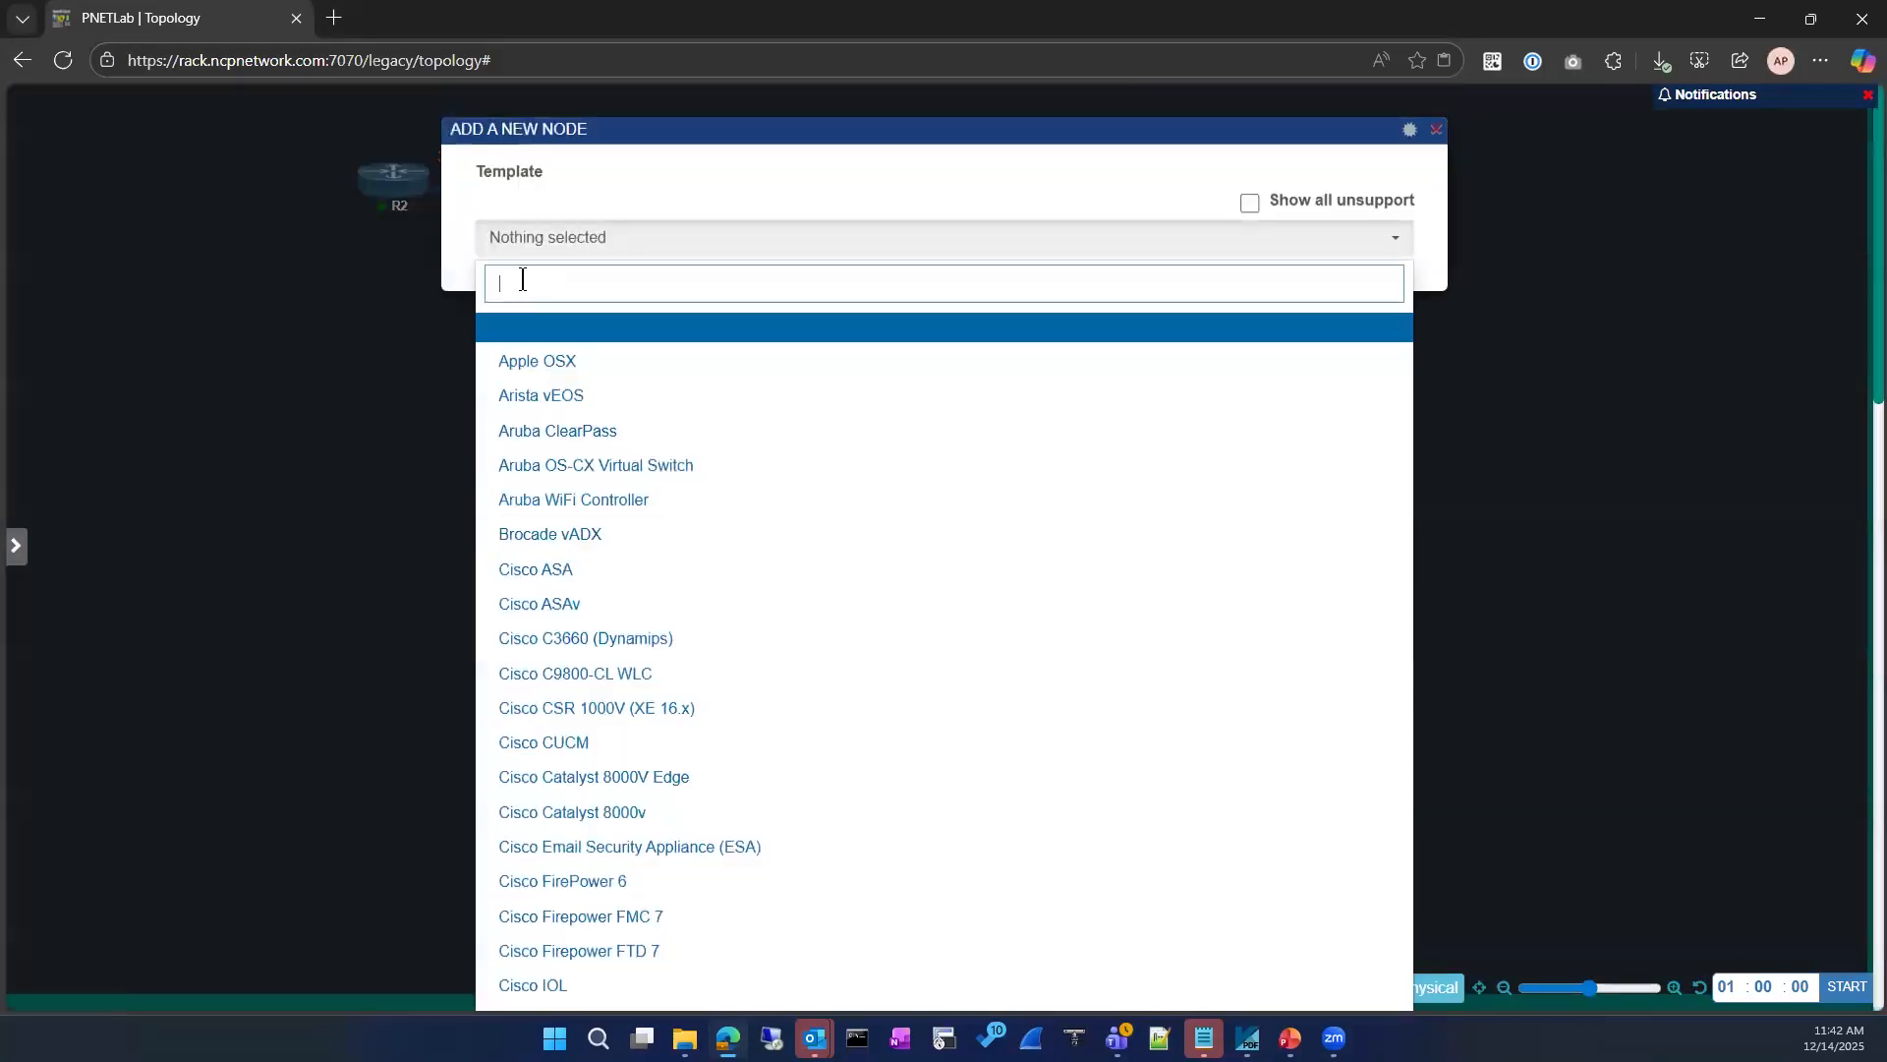
type("vpc")
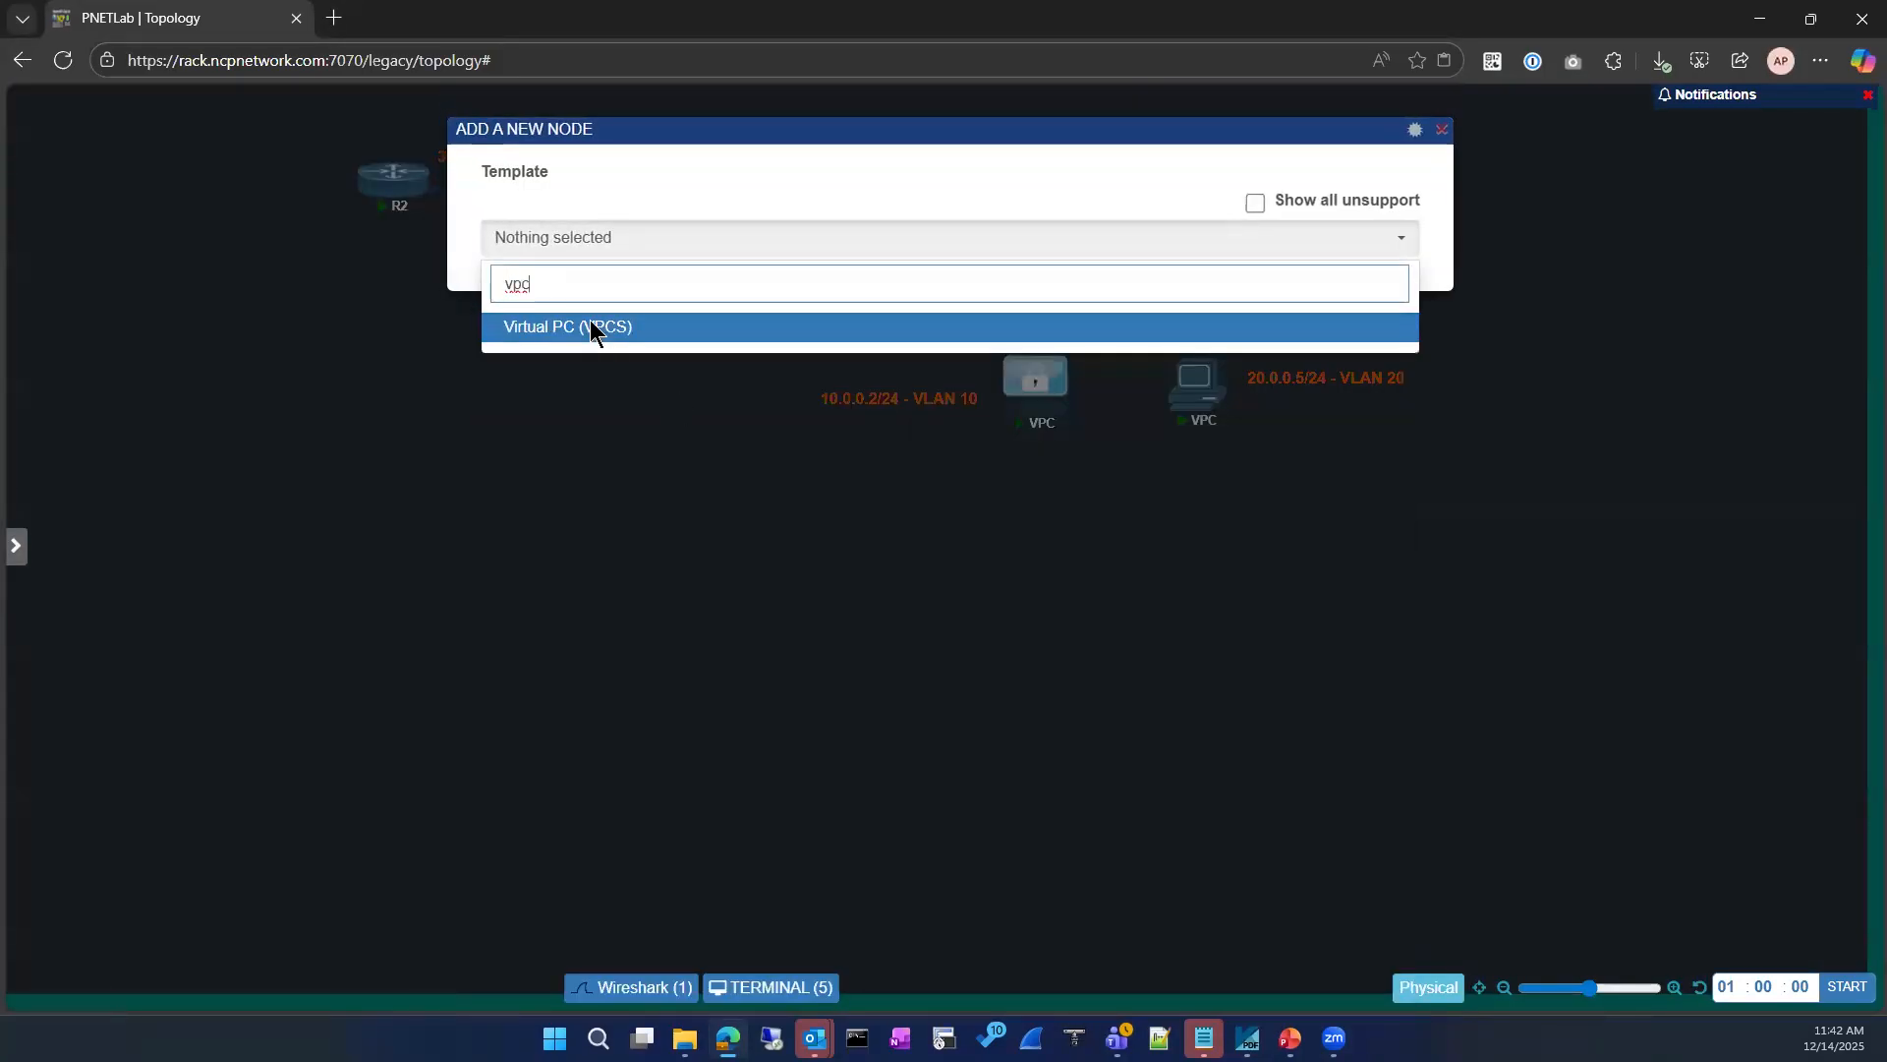
left_click(592, 326)
left_click(897, 779)
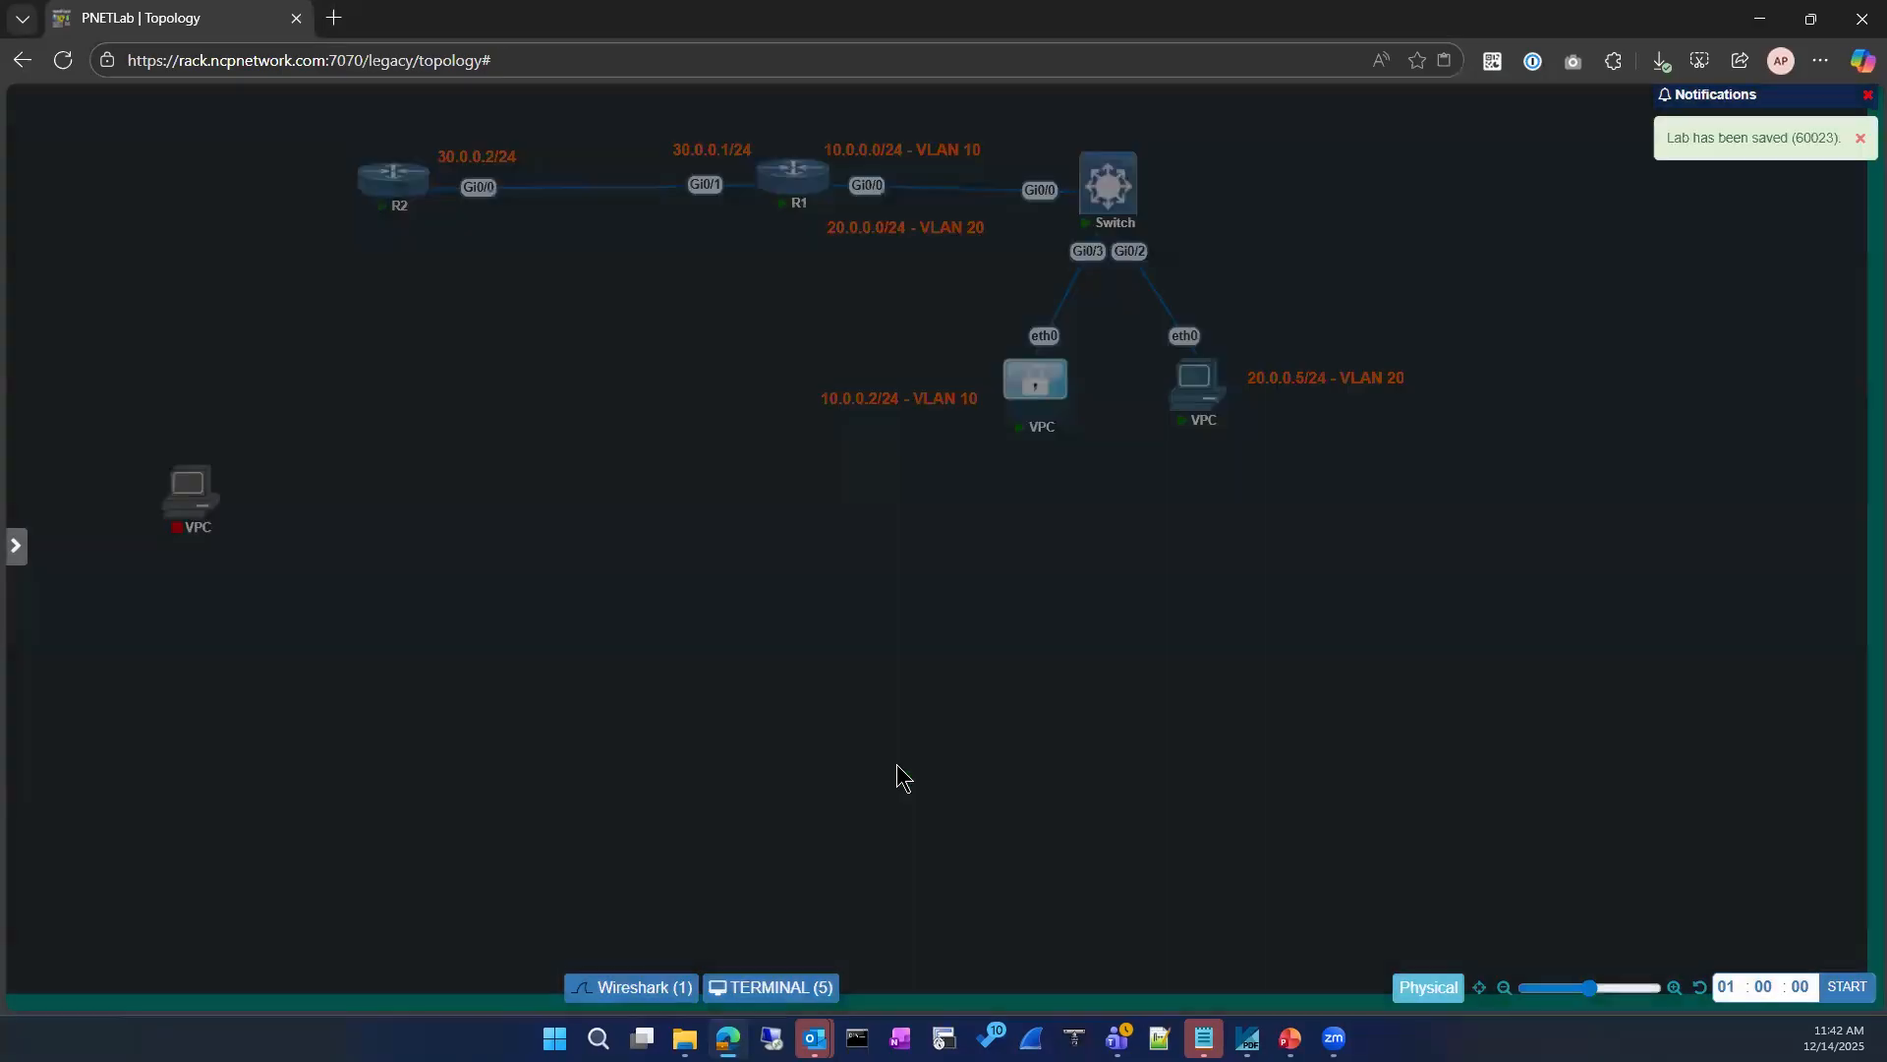
Step: Connect the new VPC's eth0 to the switch's Gi0/1, then start the VPC and open its console
left_click_drag(258, 511, 1133, 196)
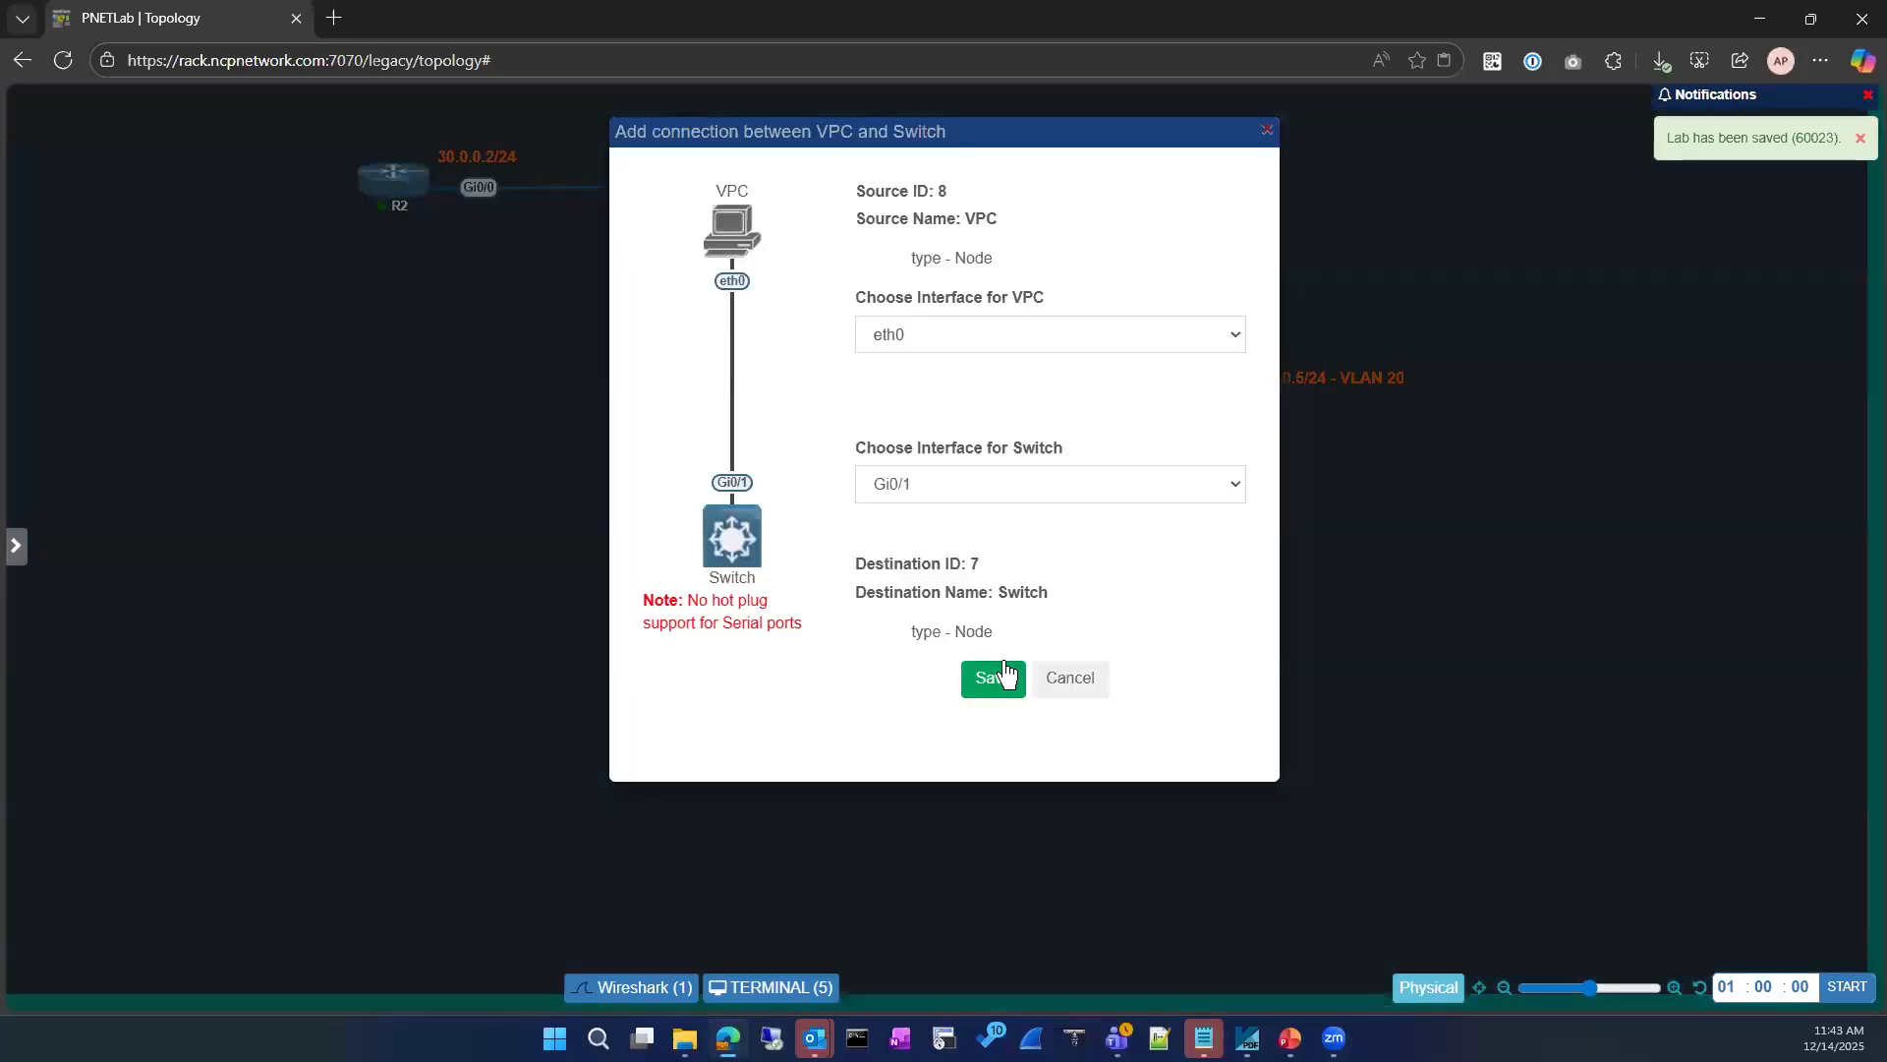
left_click(995, 679)
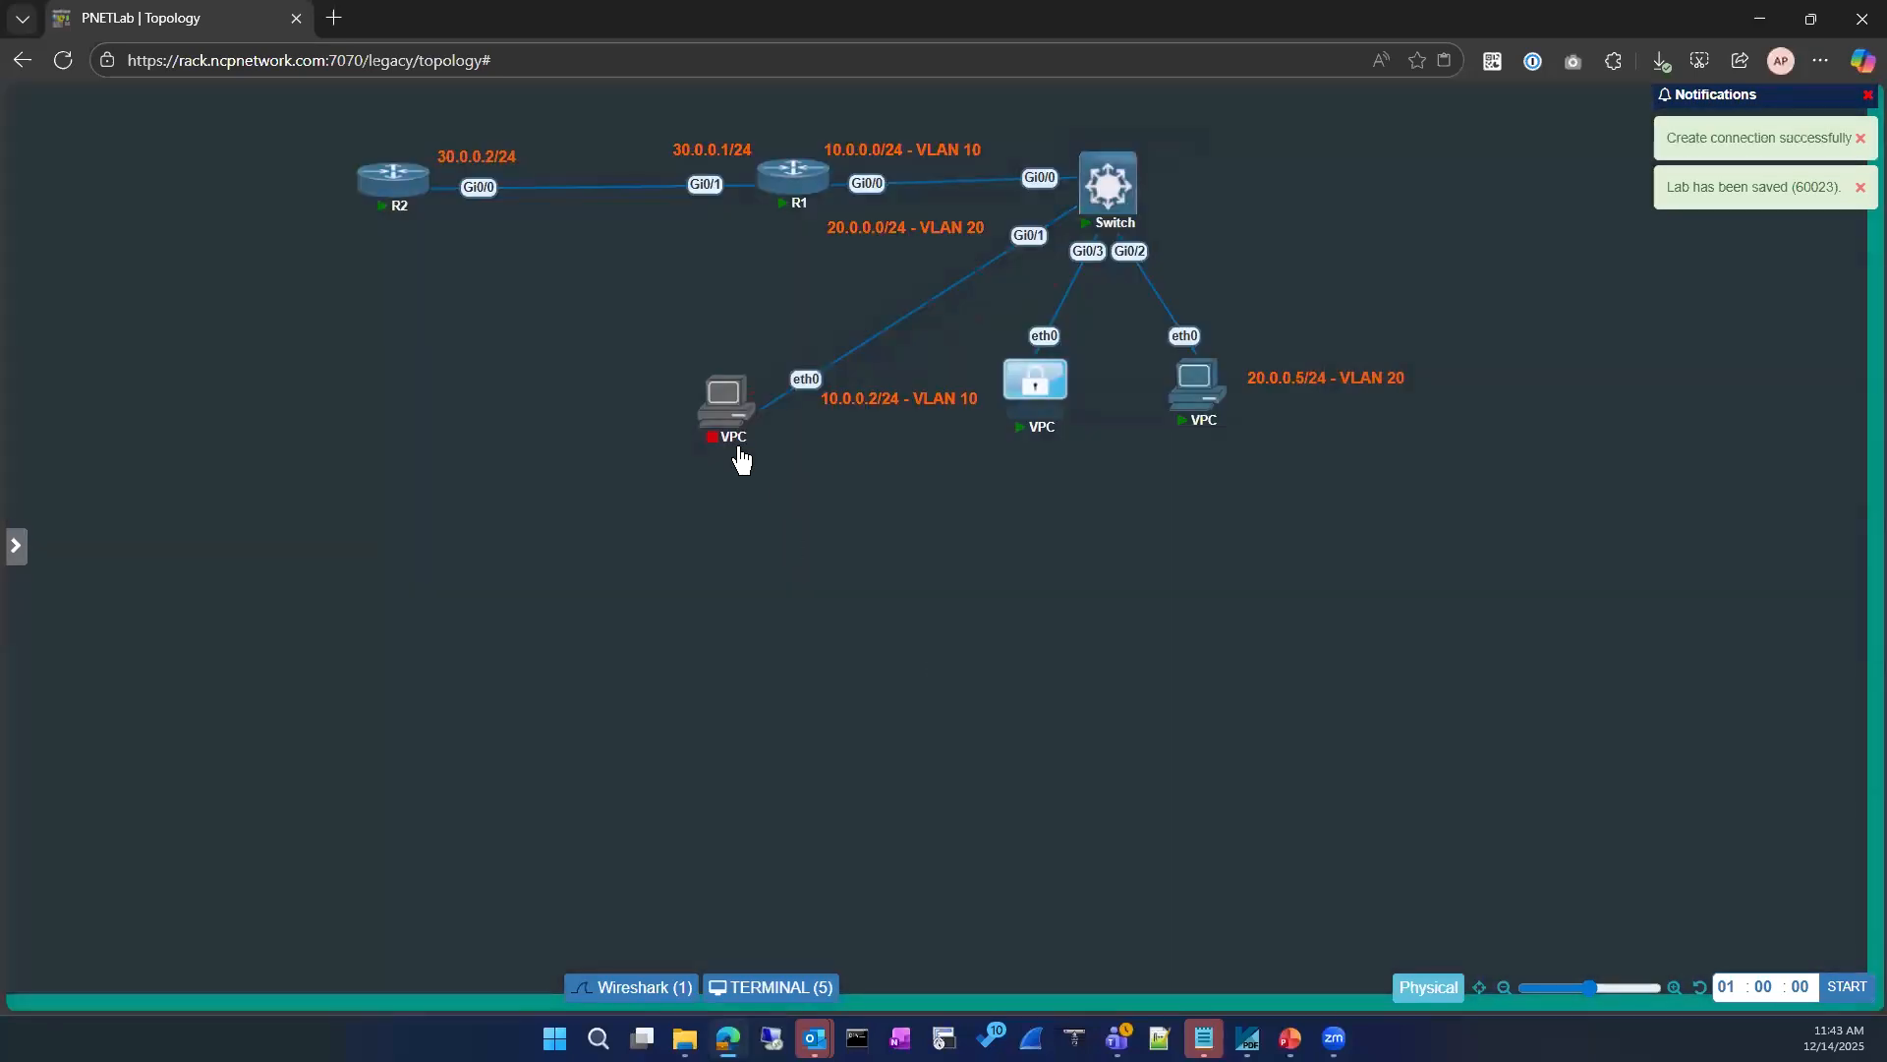
left_click(687, 361)
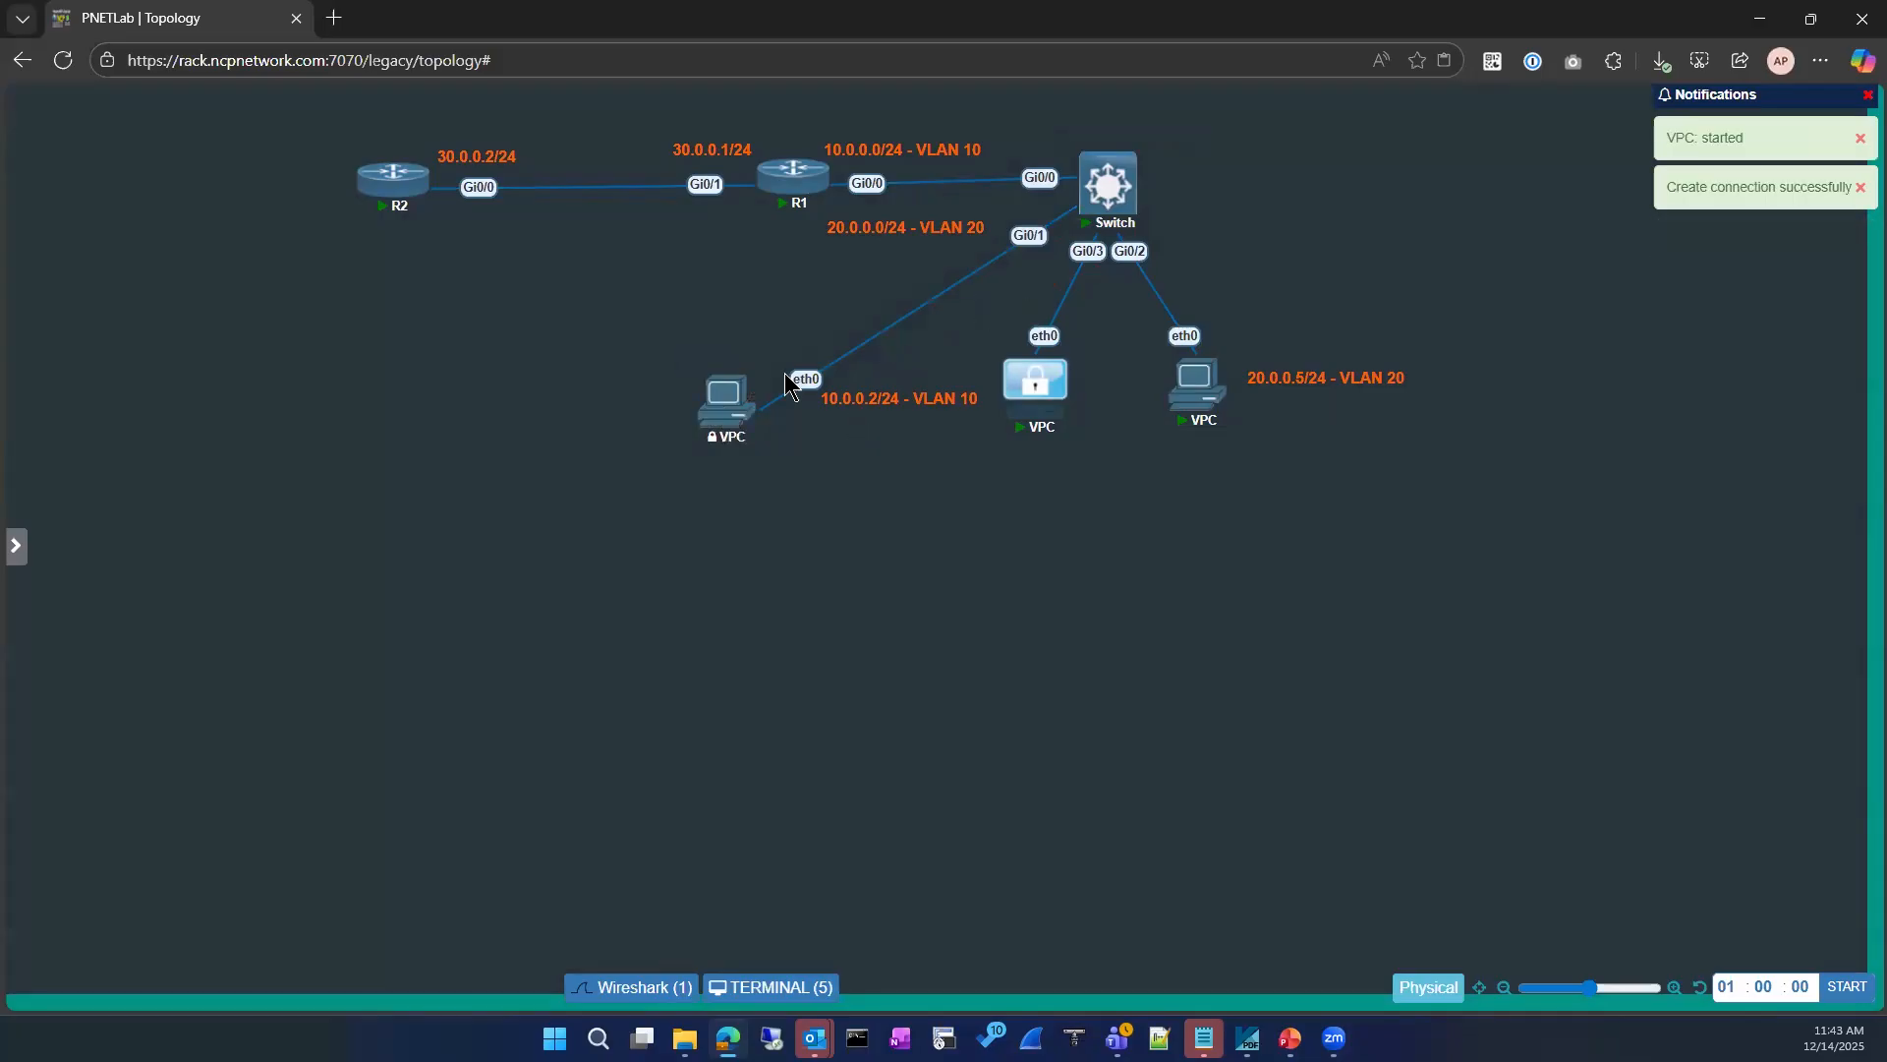
left_click(724, 398)
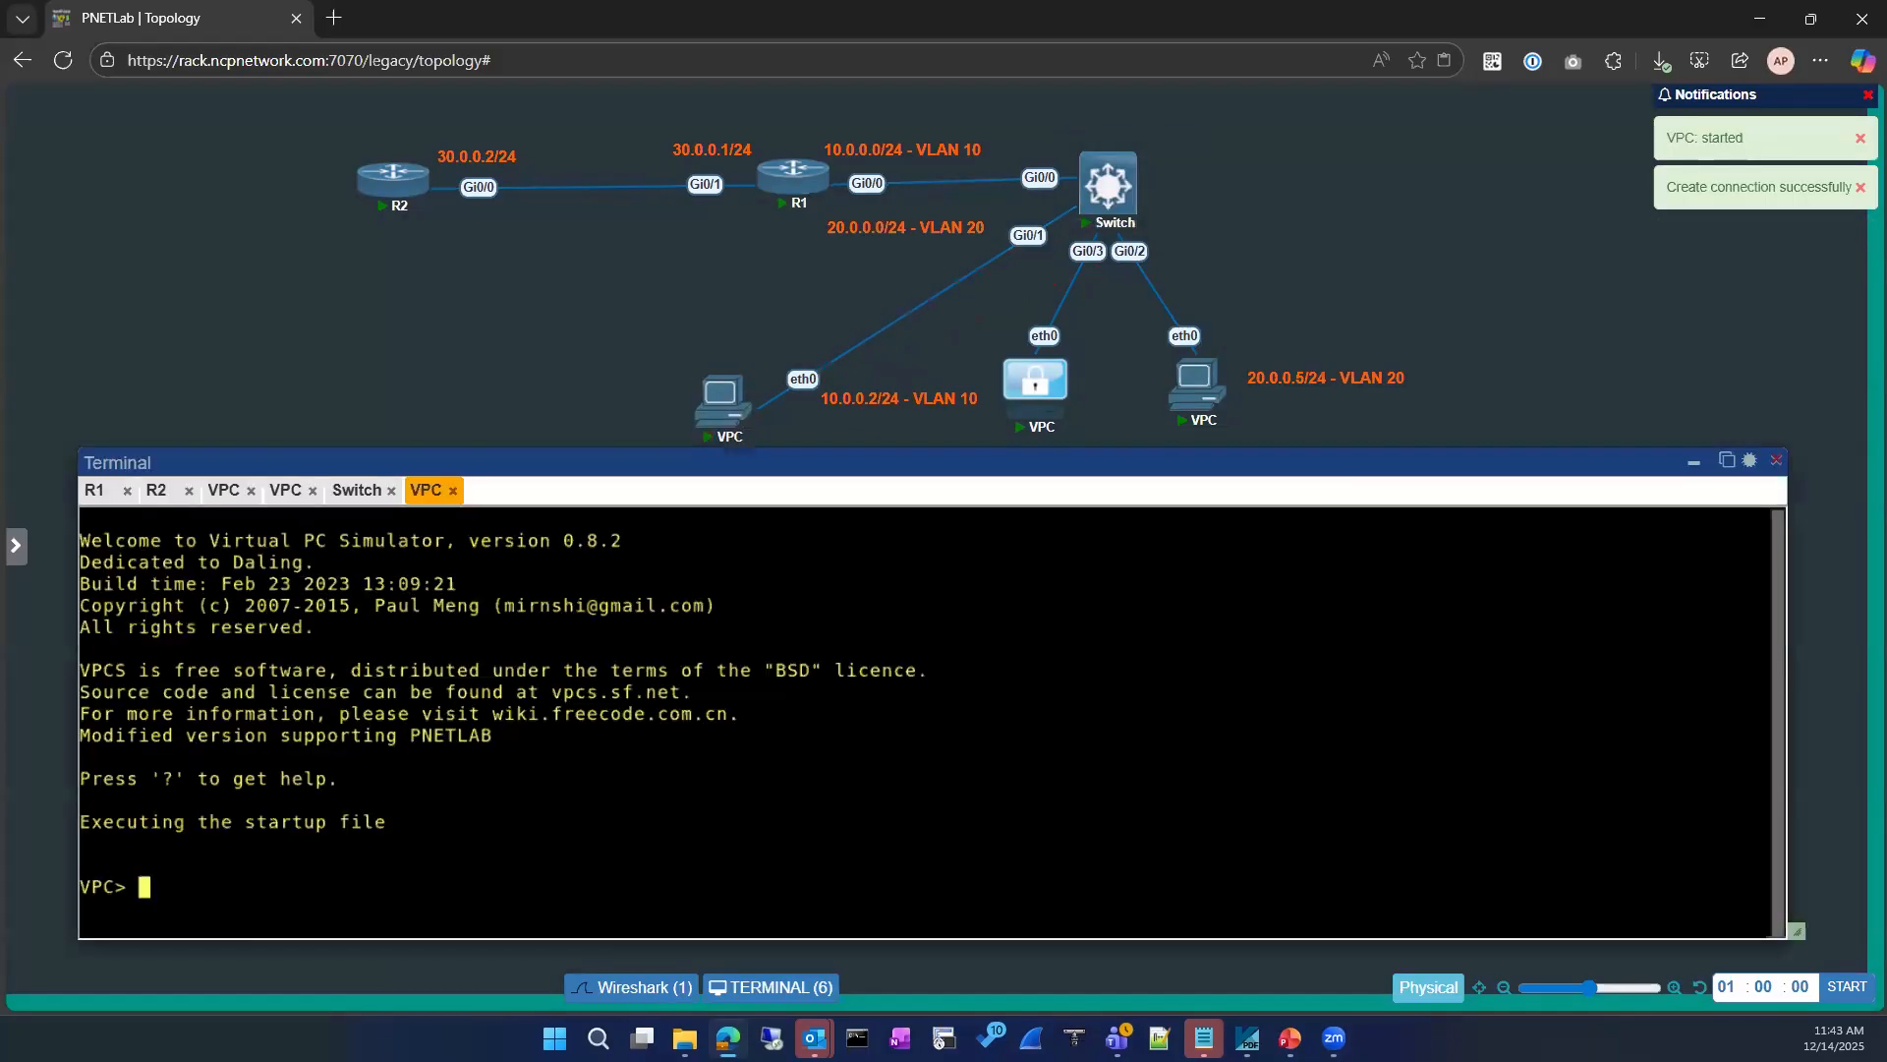
Step: Display and read the help for the set command on the new VPC
key("Return")
key("Return")
type("set ")
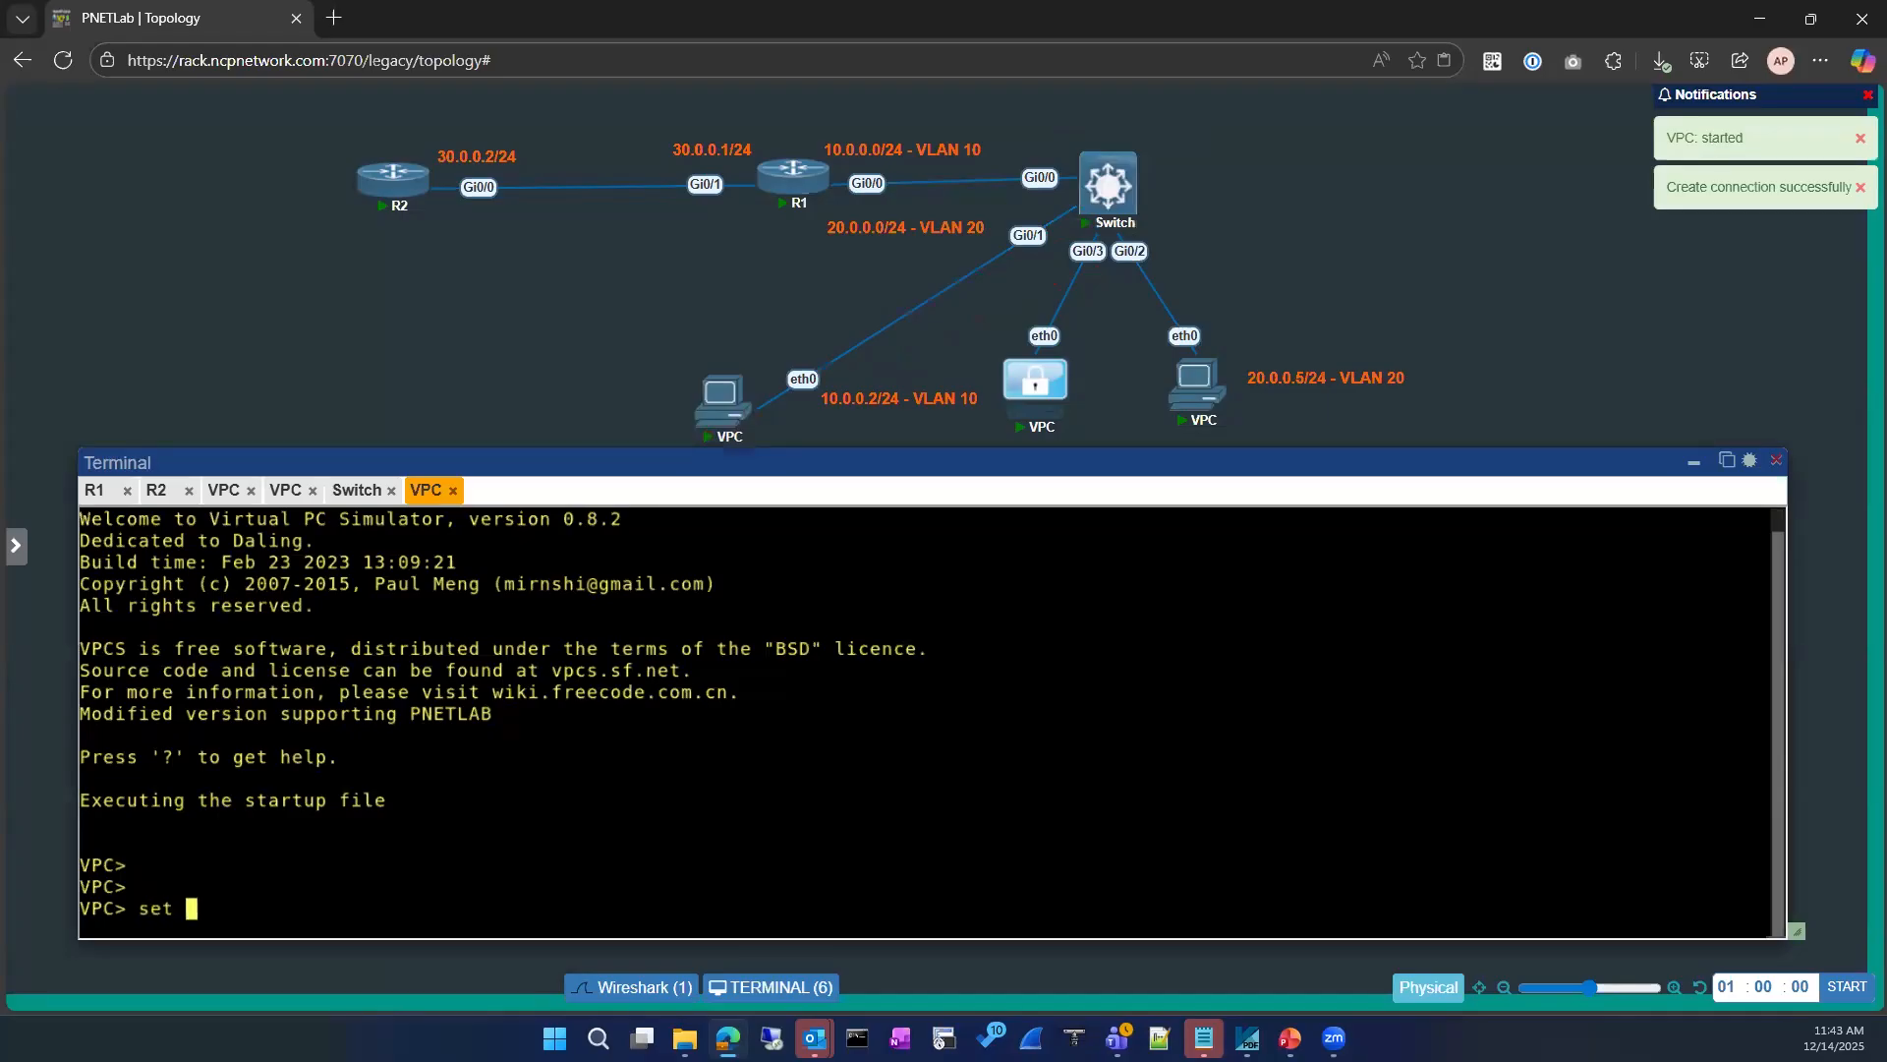
type("?")
key("Return")
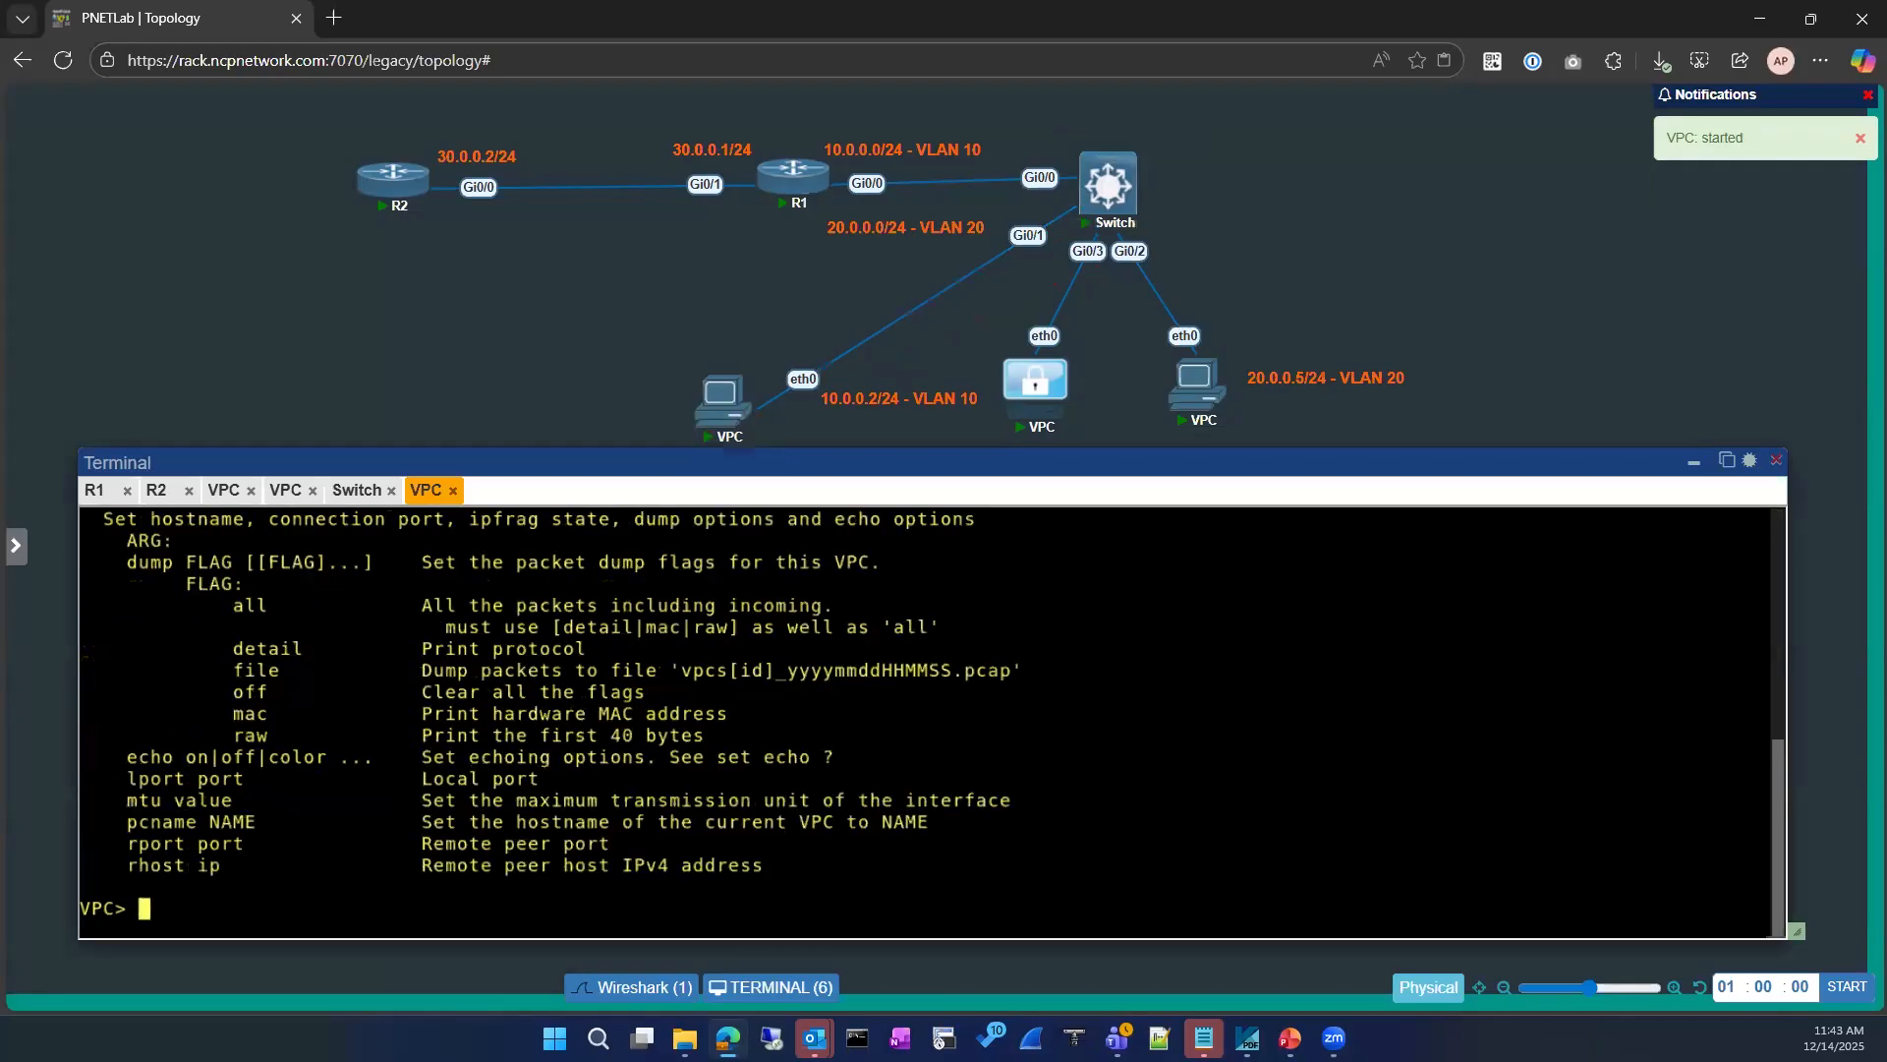
scroll(351, 805, "up", 1)
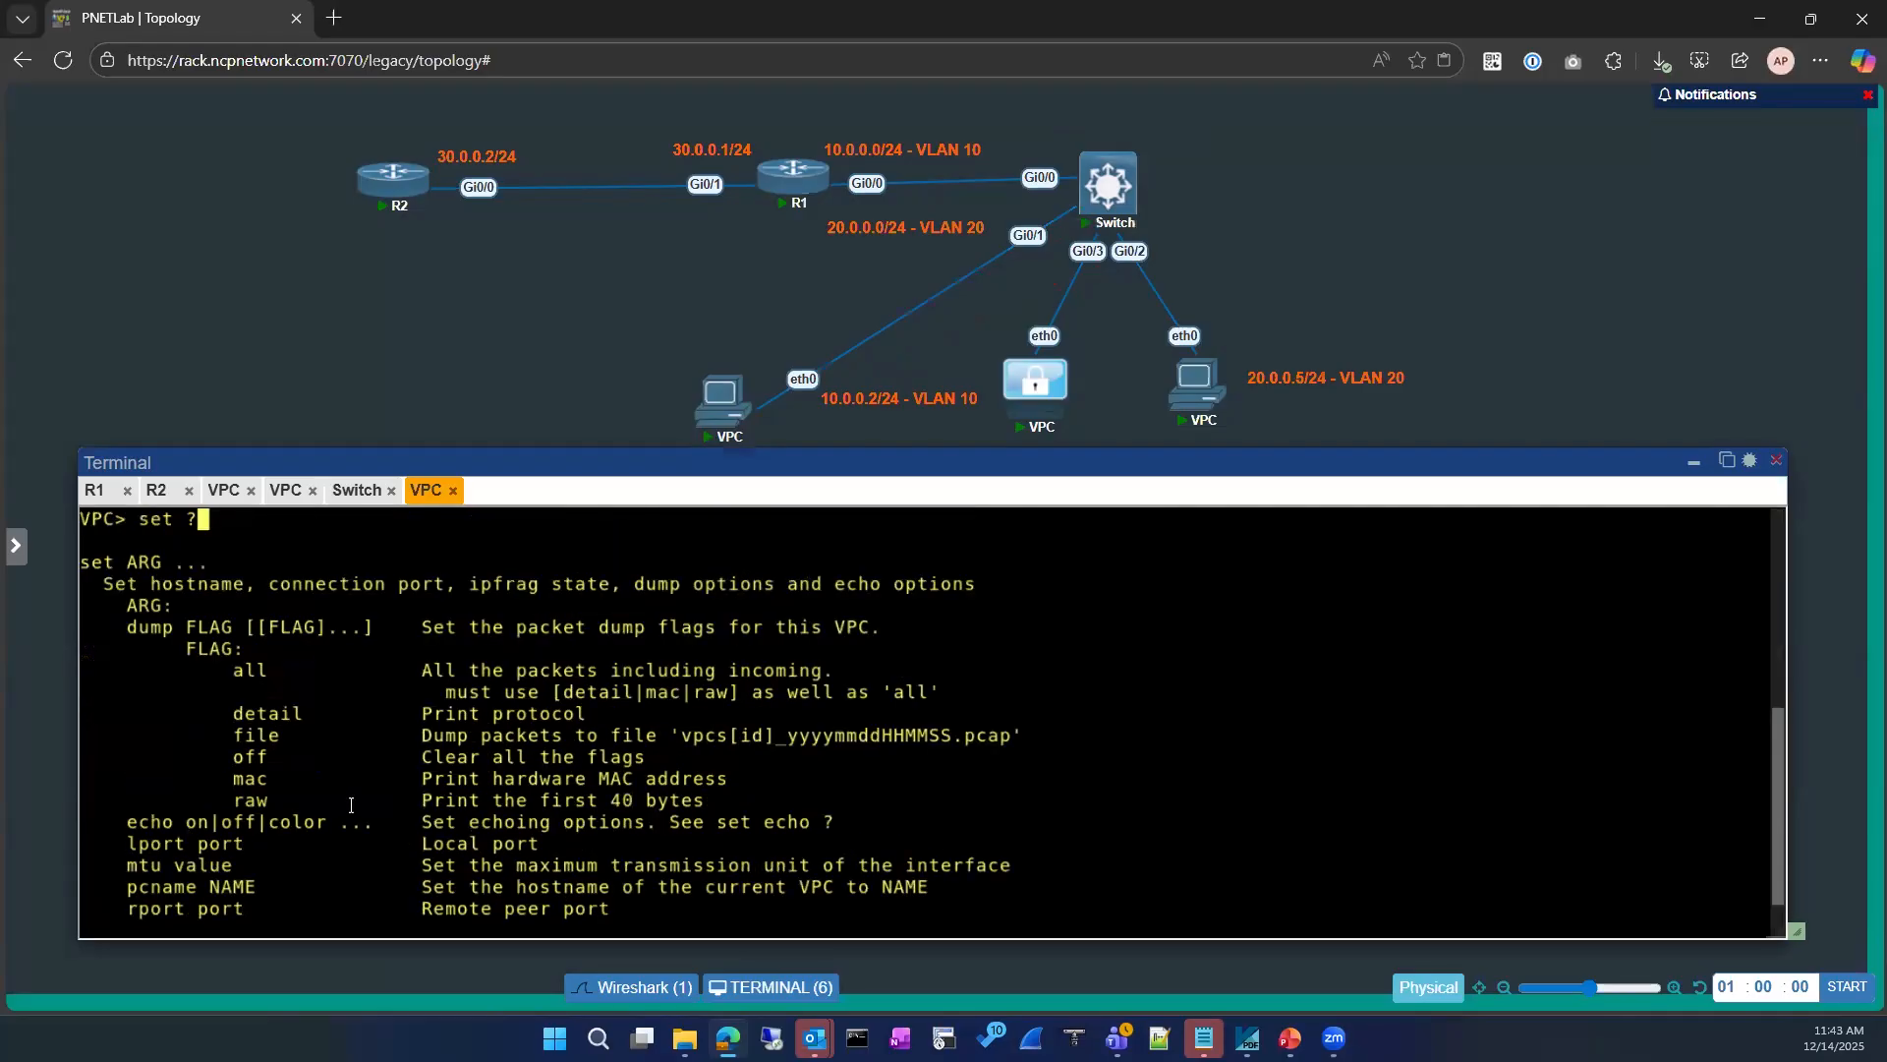
scroll(353, 801, "down", 1)
Step: Set the new VPC's hostname to 10.0.0.2 with the pcname option
type("set")
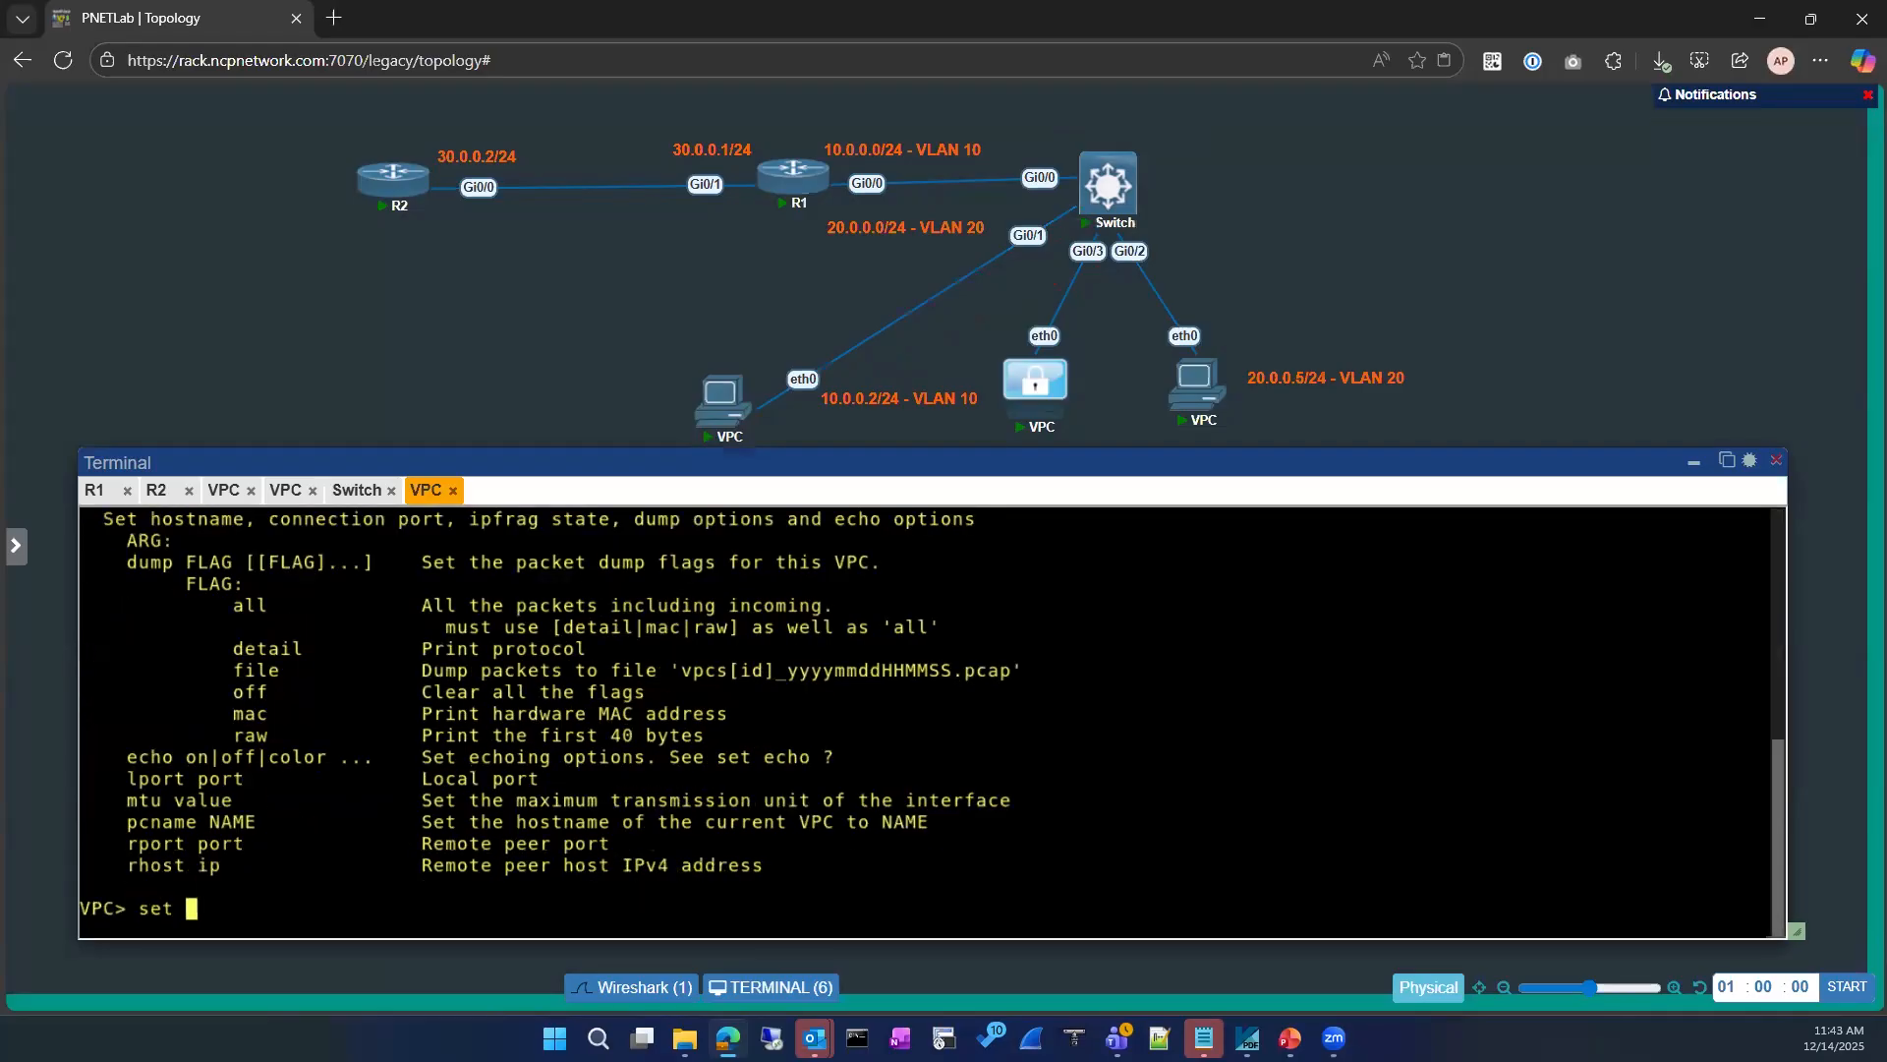
type(" 10.0.0.")
key("BackSpace")
key("BackSpace")
key("BackSpace")
key("BackSpace")
key("BackSpace")
key("BackSpace")
key("BackSpace")
double_click(183, 822)
right_click(345, 815)
type("10.0.0.")
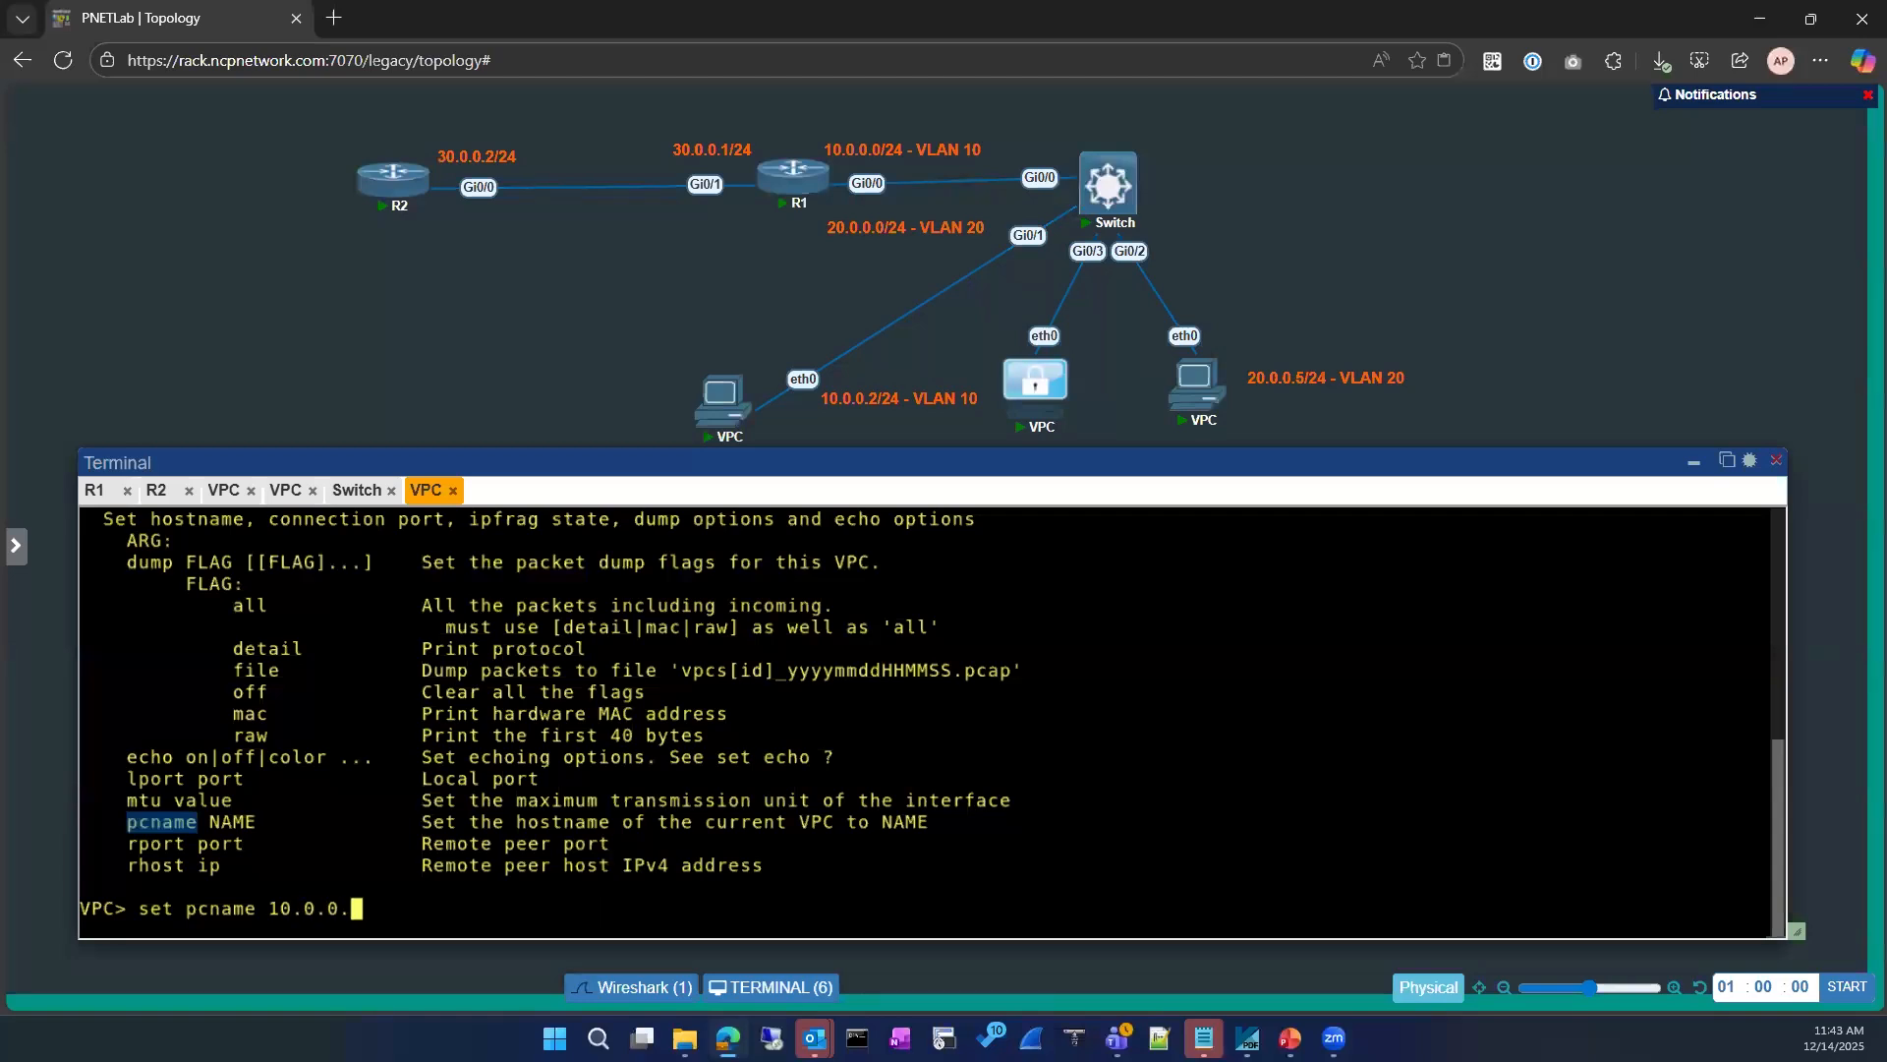
type("2")
key("Return")
Step: Change the new VPC's hostname to 10.0.0.3
key("Up")
key("BackSpace")
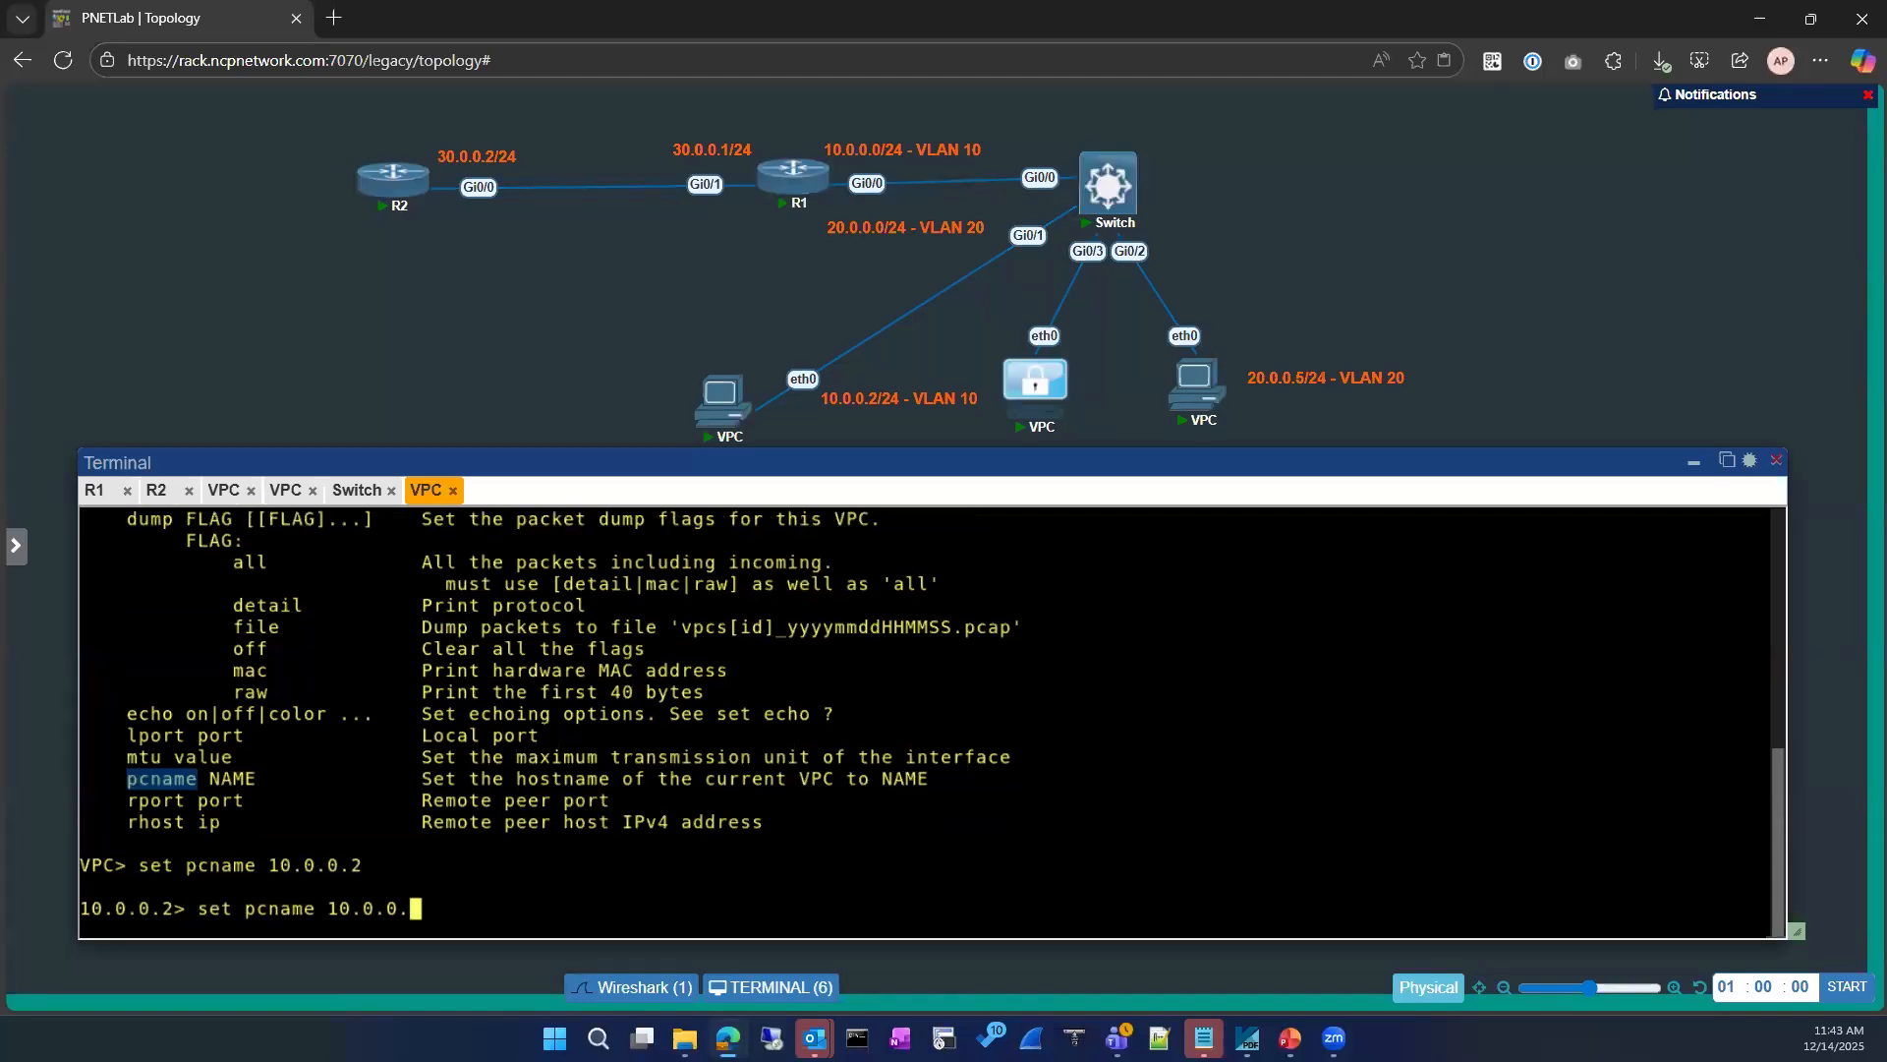
type("3")
key("Return")
key("Return")
key("Return")
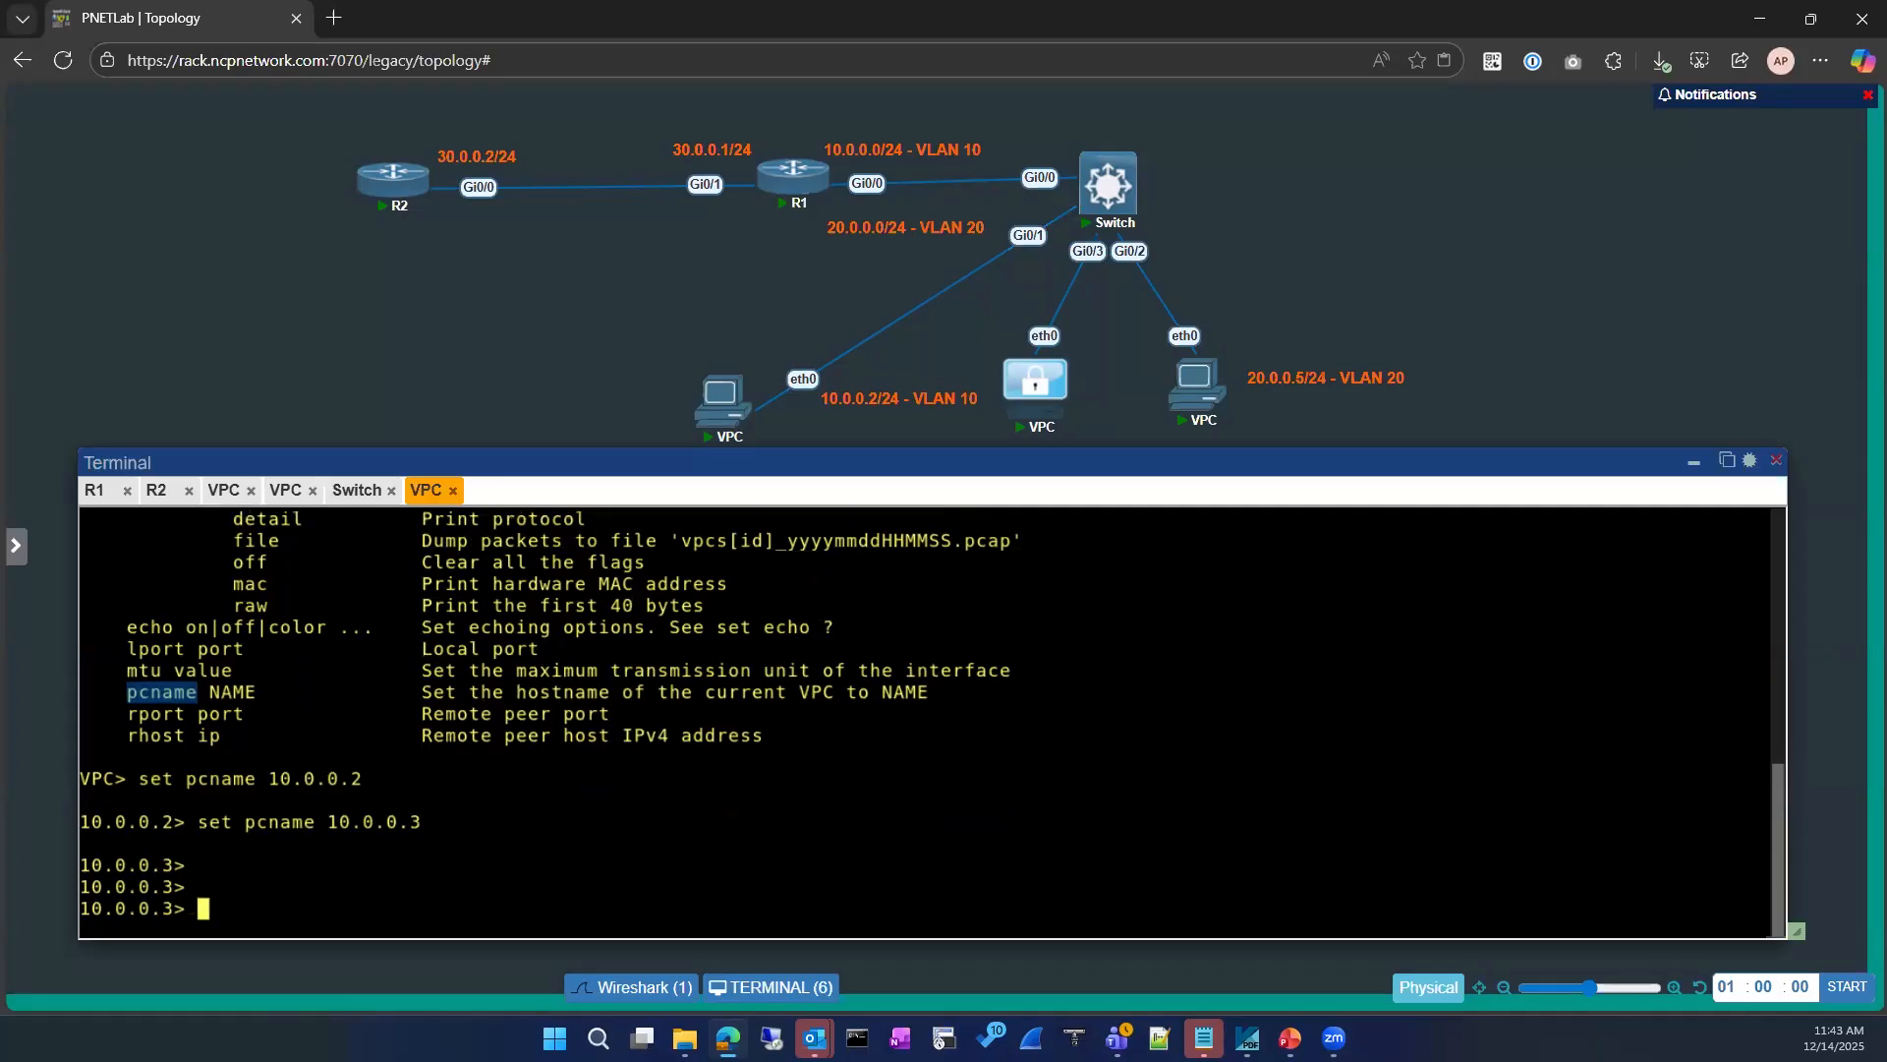
Step: Assign the new VPC the address 10.0.0.3/24 with gateway 10.0.0.1, consulting the ip command's help, and display its IP settings
type("ip ?")
key("Return")
type("ip")
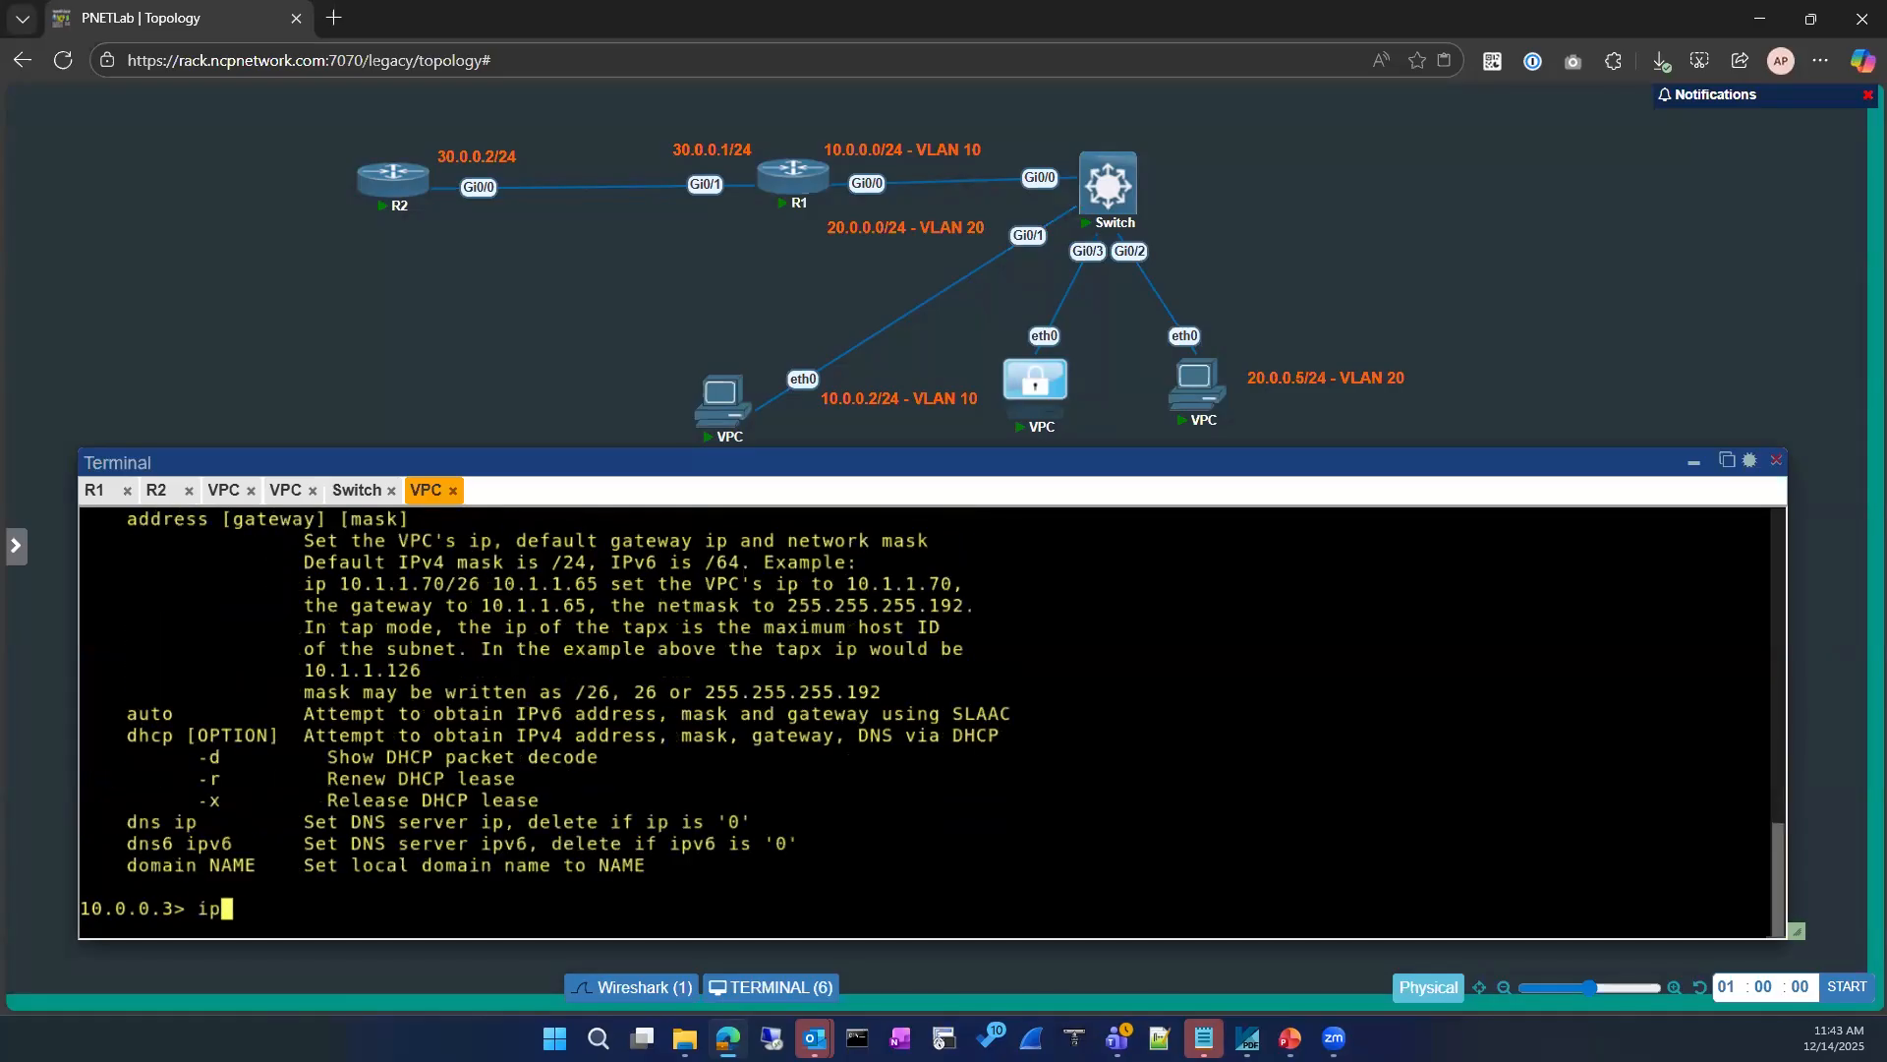
type(" 10.0.0.3")
key("BackSpace")
type("/24 ?")
key("BackSpace")
type("10.0.0.1")
key("Return")
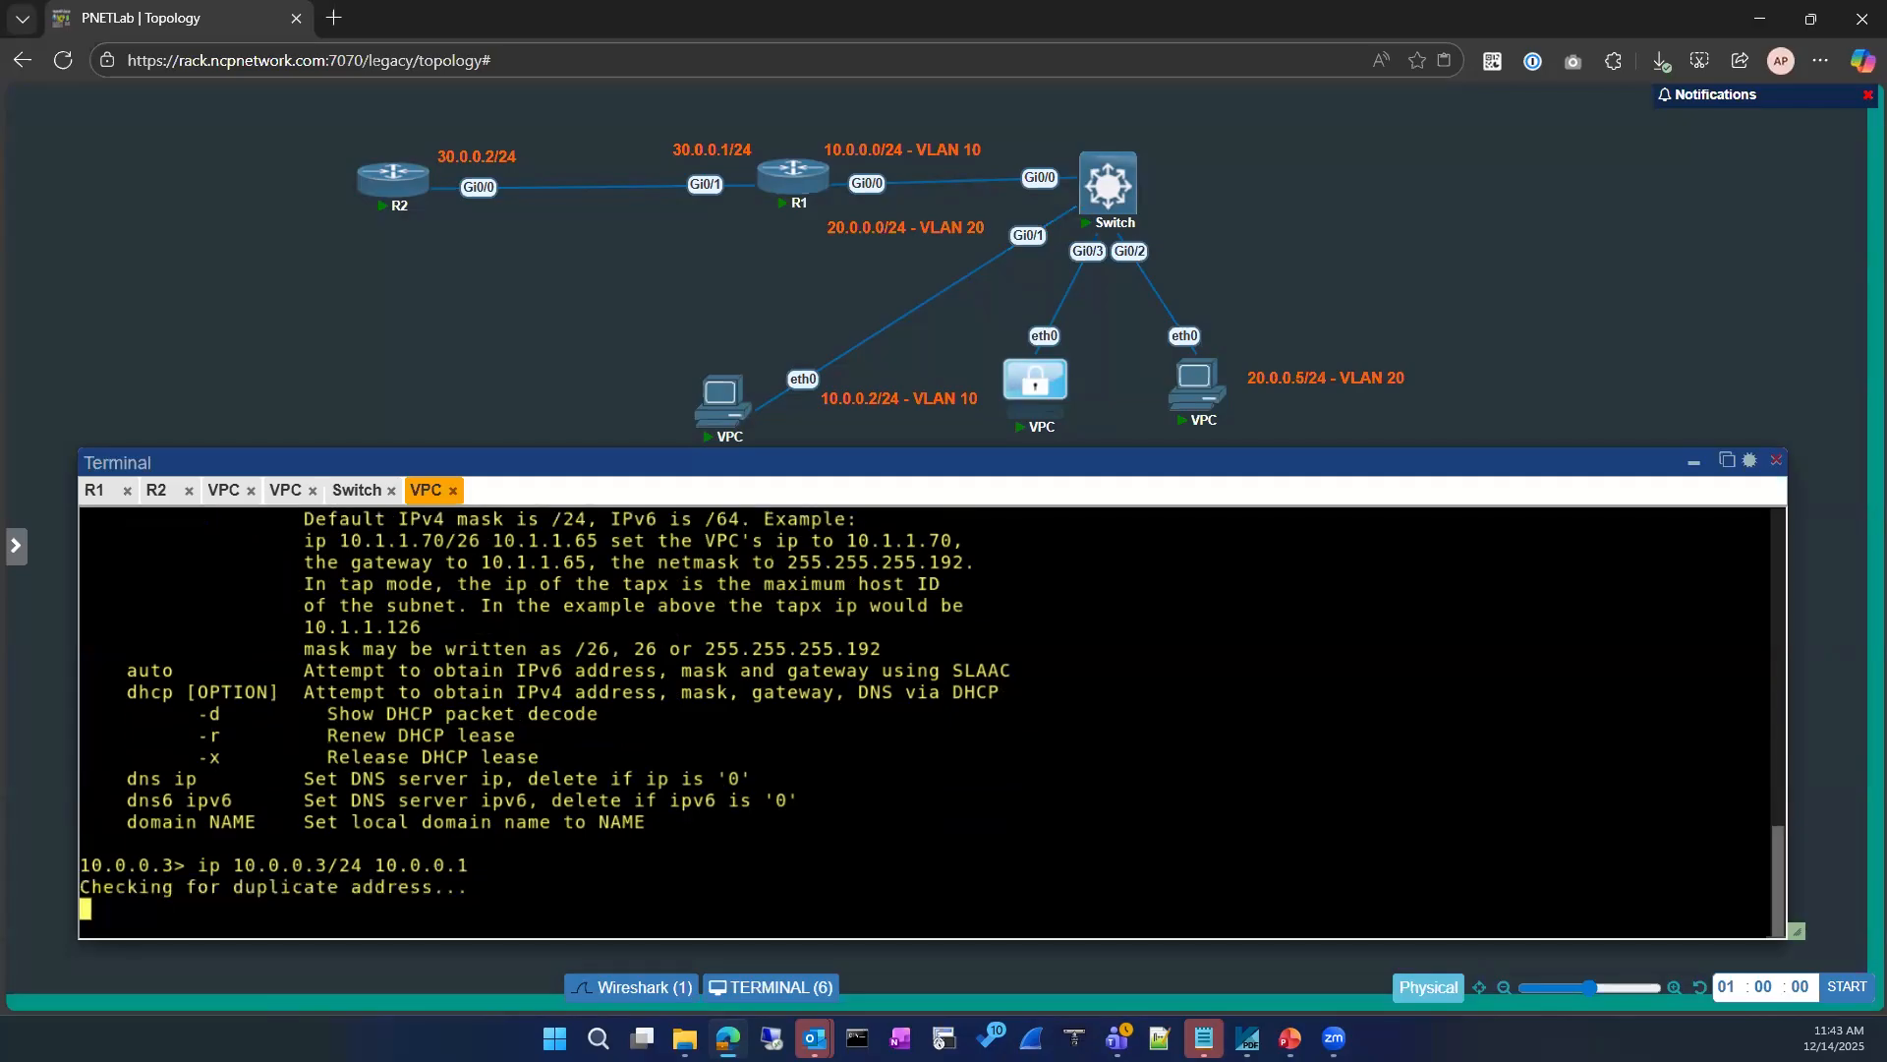
type("show ip")
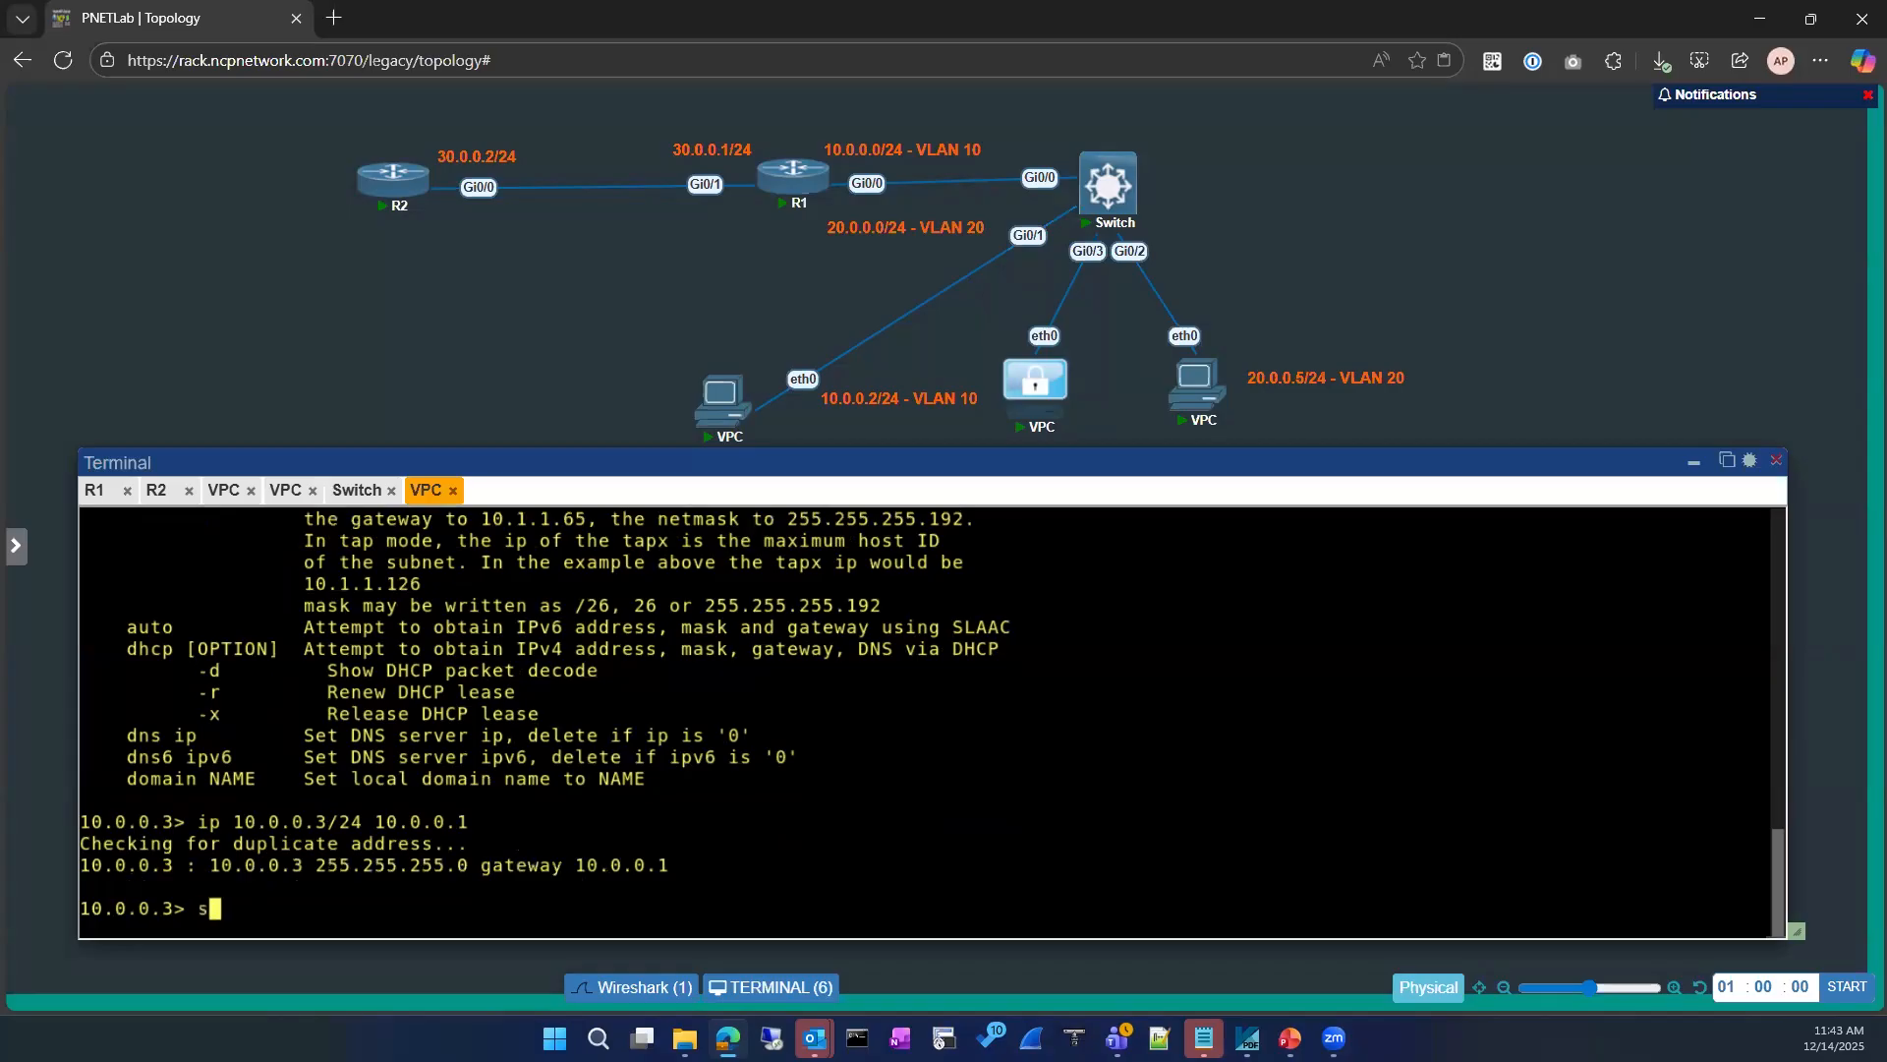
key("Return")
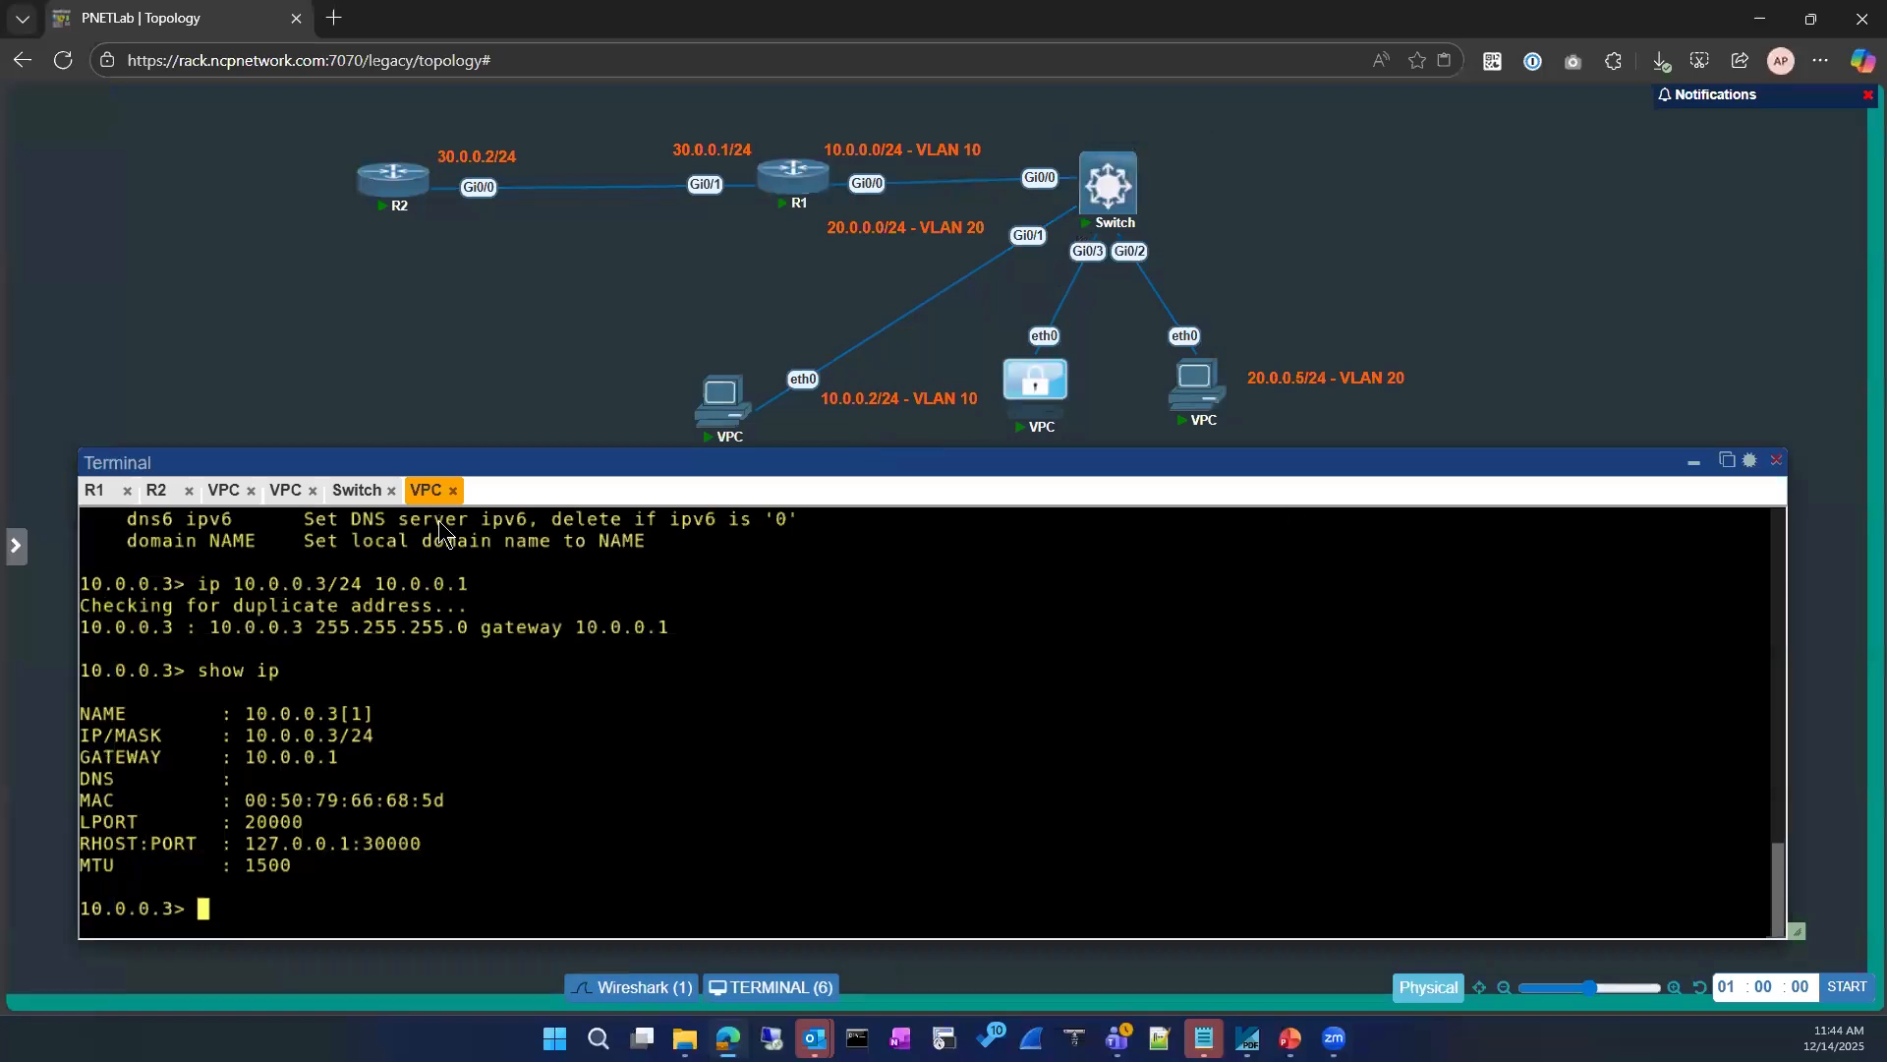
Step: Bring up the switch's console and enter privileged EXEC mode
left_click(357, 490)
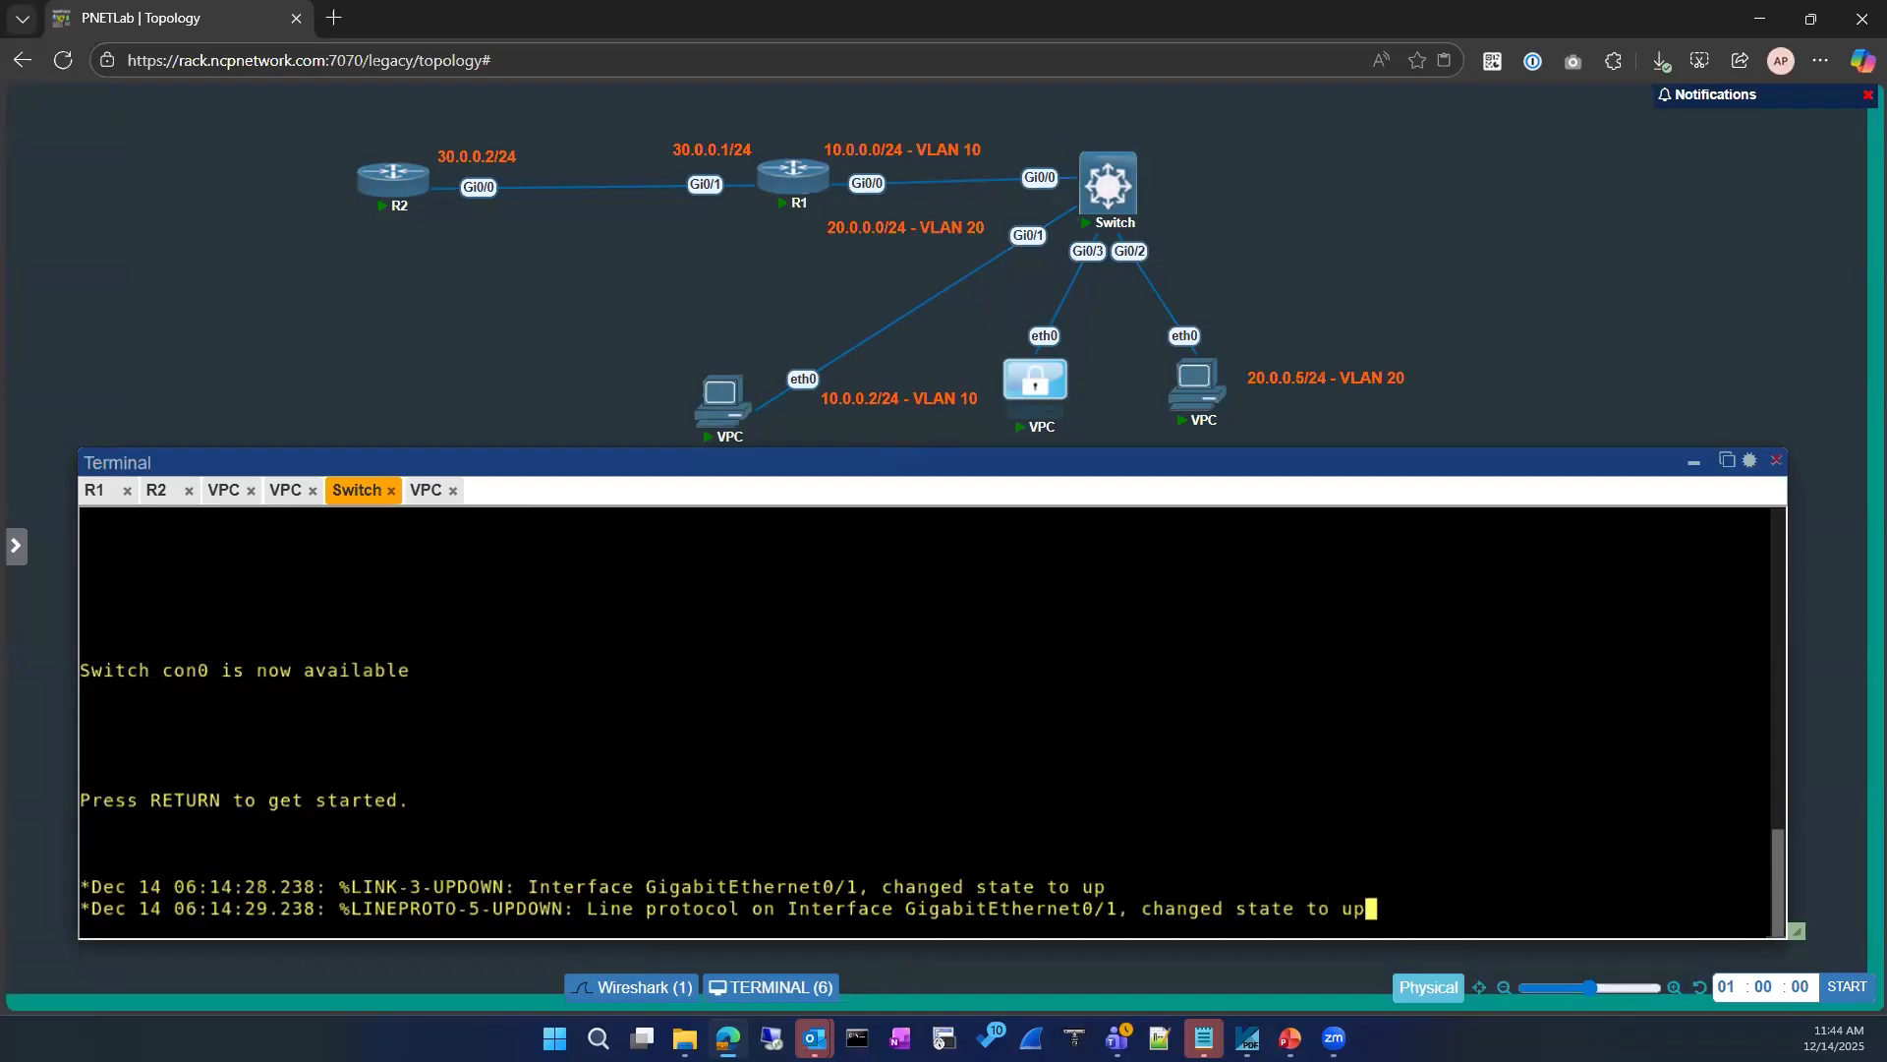
key("Return")
key("Return")
key("Return")
key("Return")
key("Return")
key("Return")
key("Return")
key("Return")
type("e")
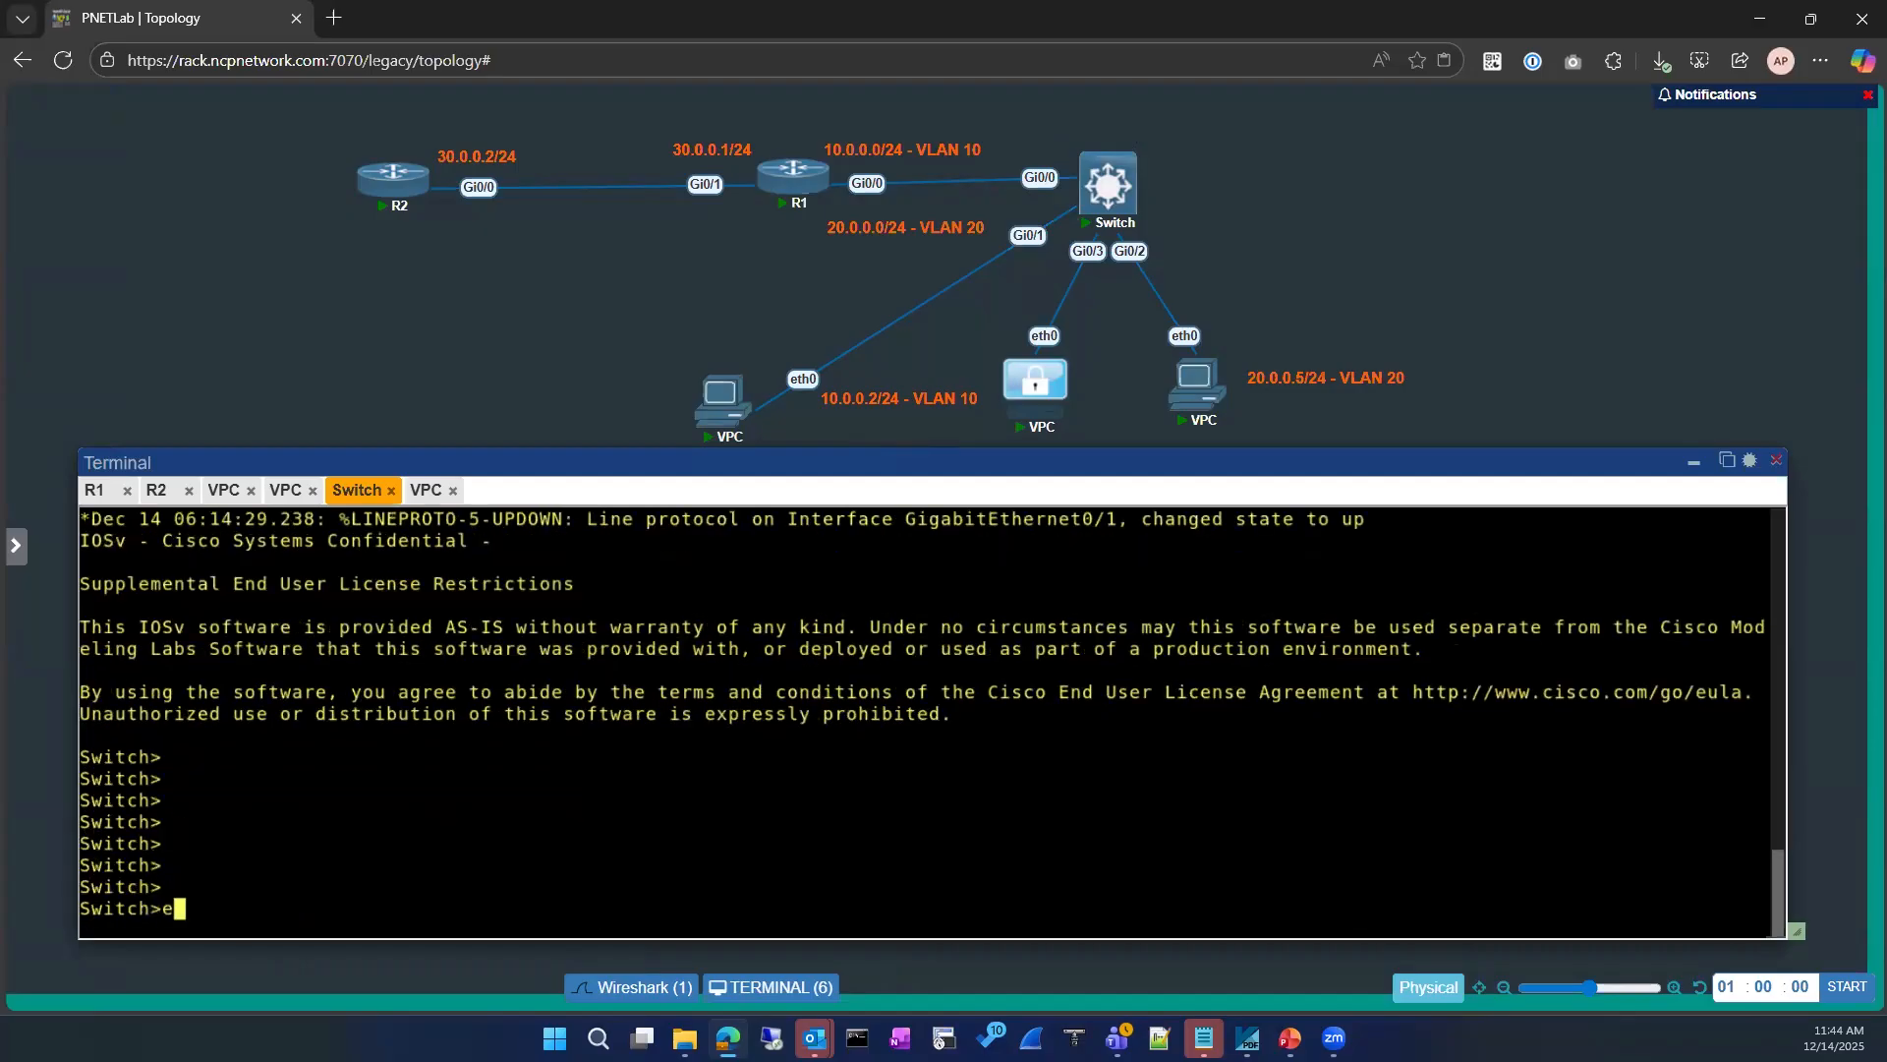
type("n")
key("Return")
Step: Display the switch's MAC address table and highlight the MAC address listed on port Gi0/1
type("sjho")
key("Return")
type("show  mac")
key("Tab")
type("mac ad")
key("Tab")
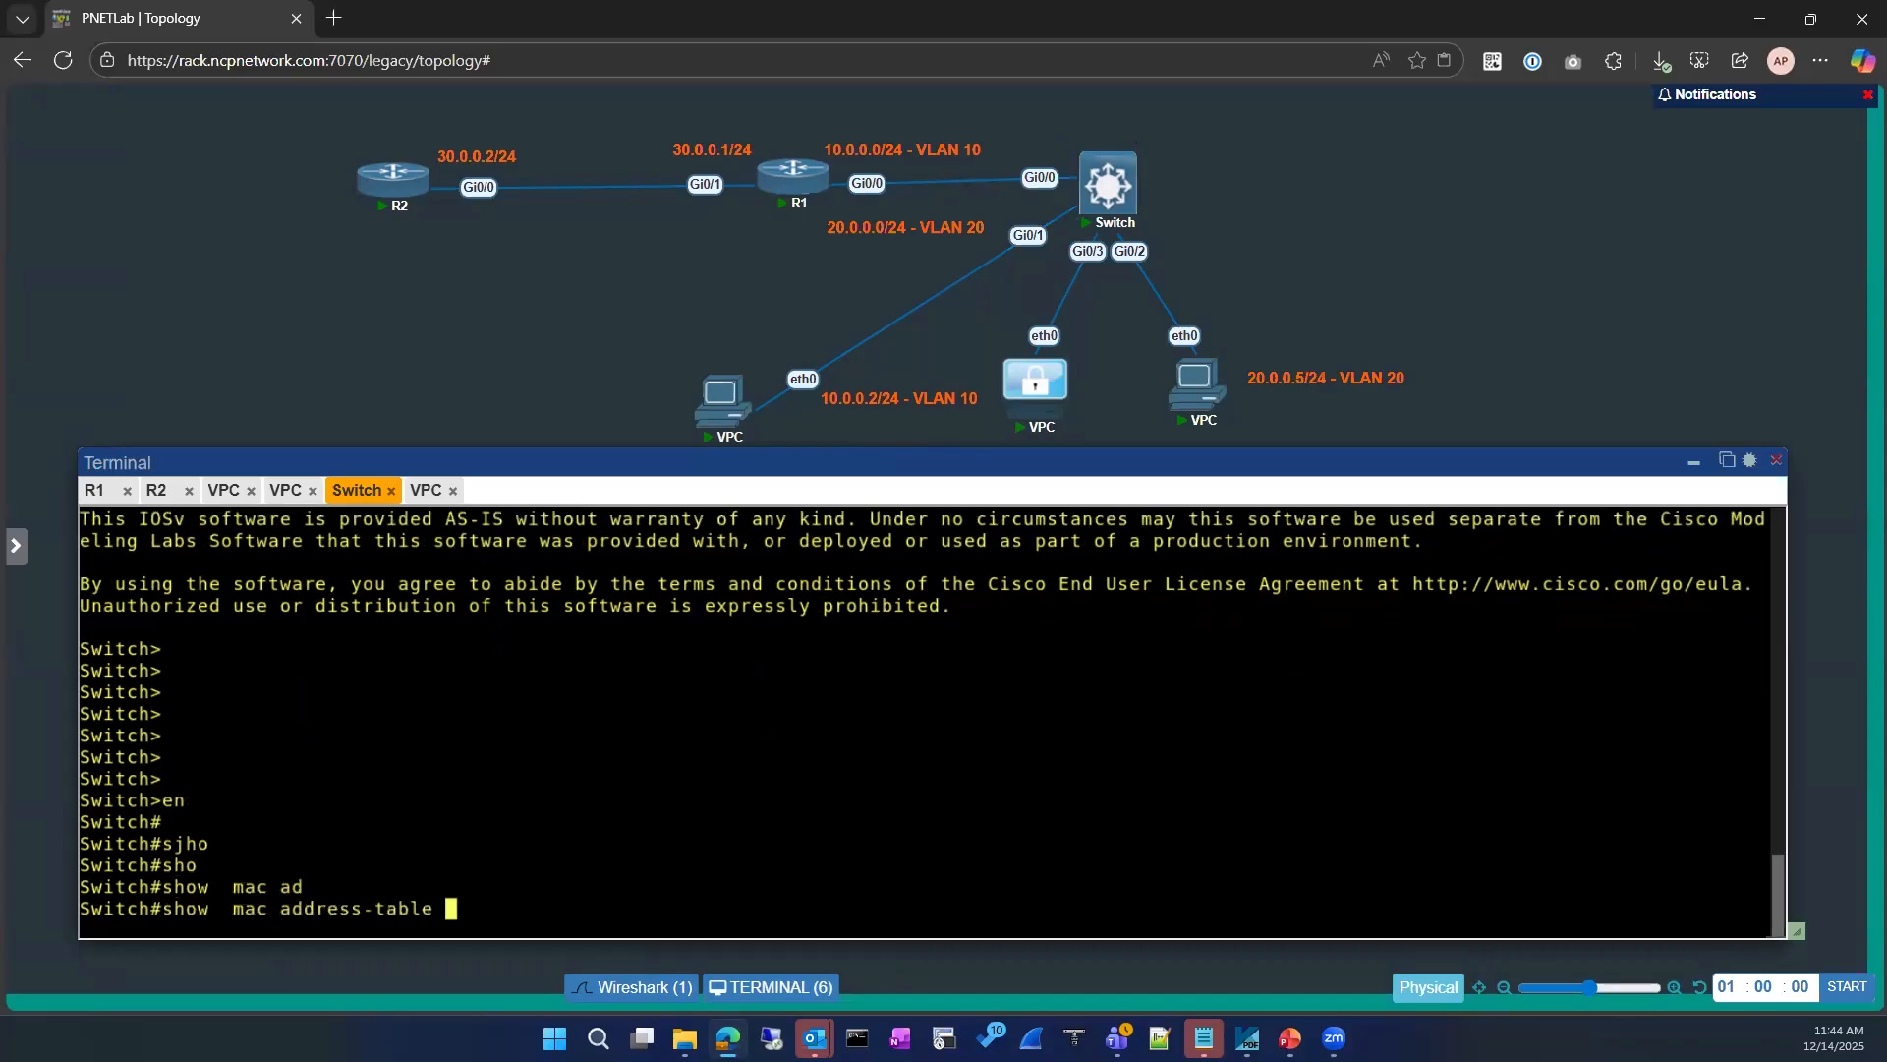
key("Return")
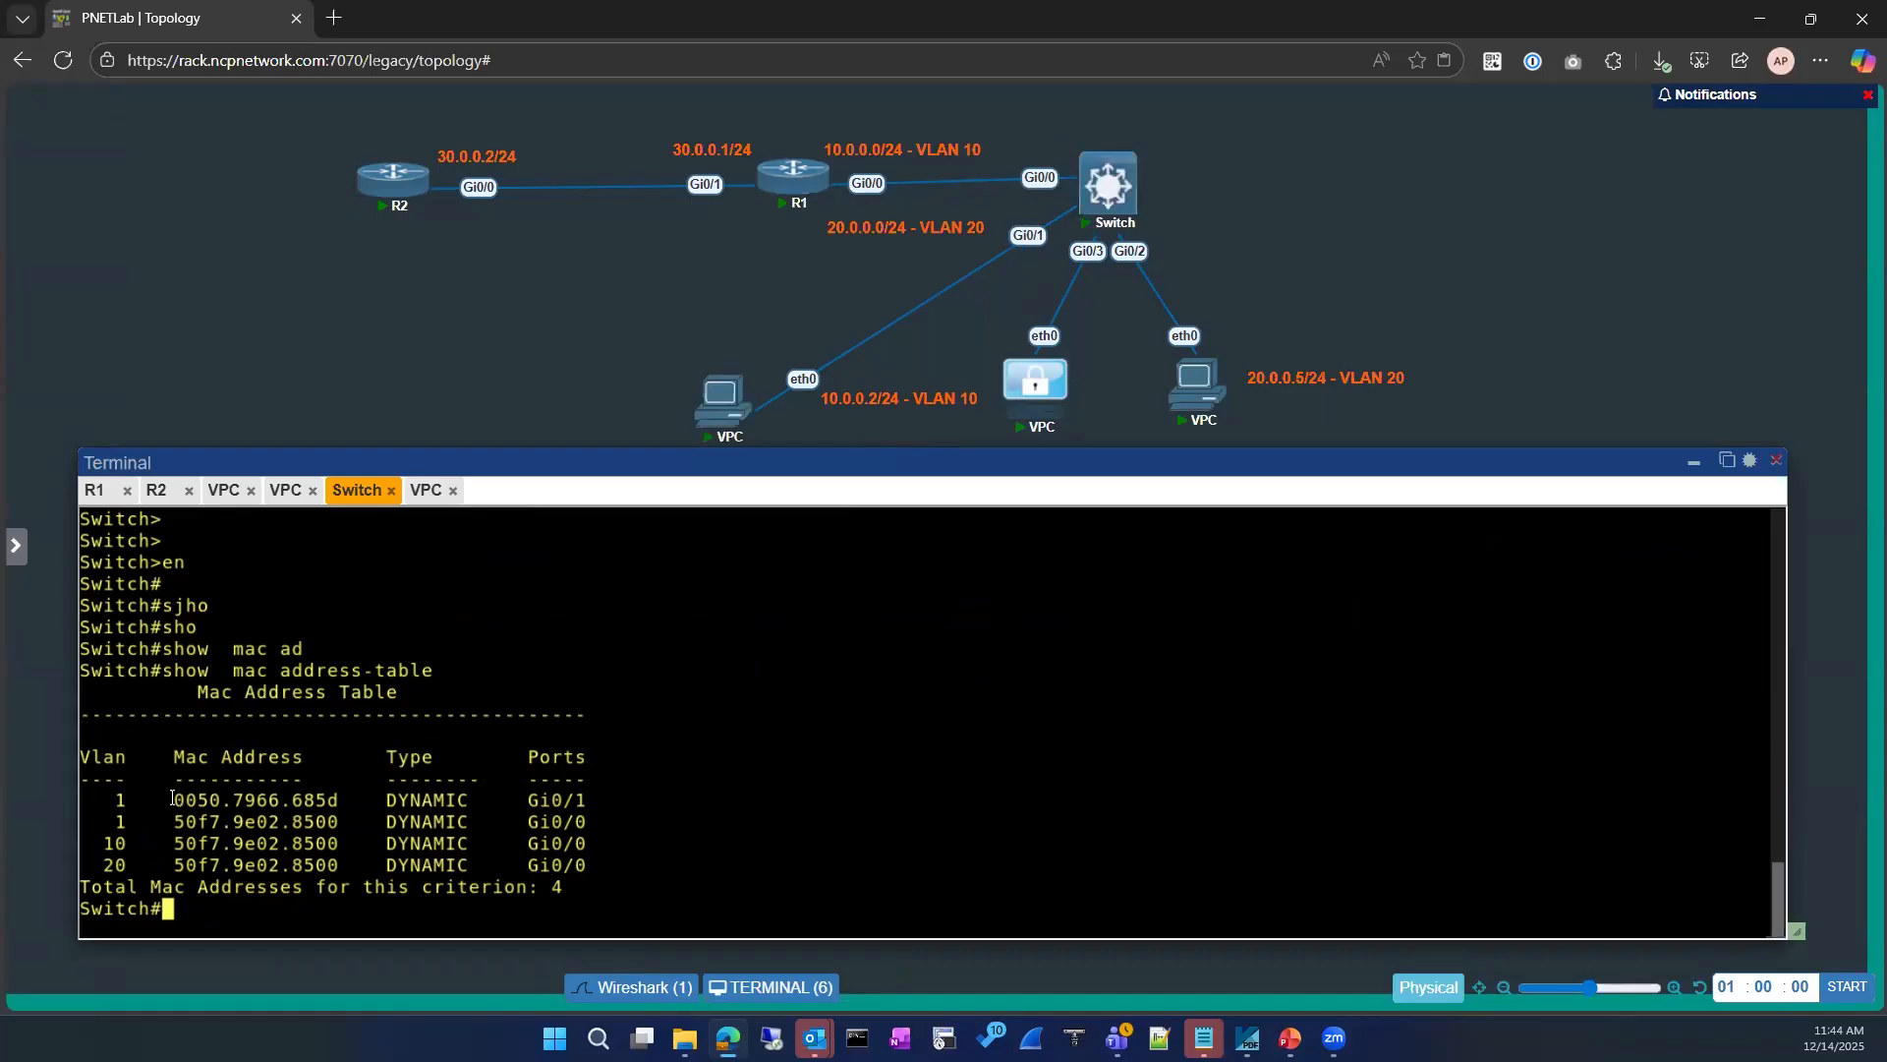
left_click_drag(164, 799, 338, 792)
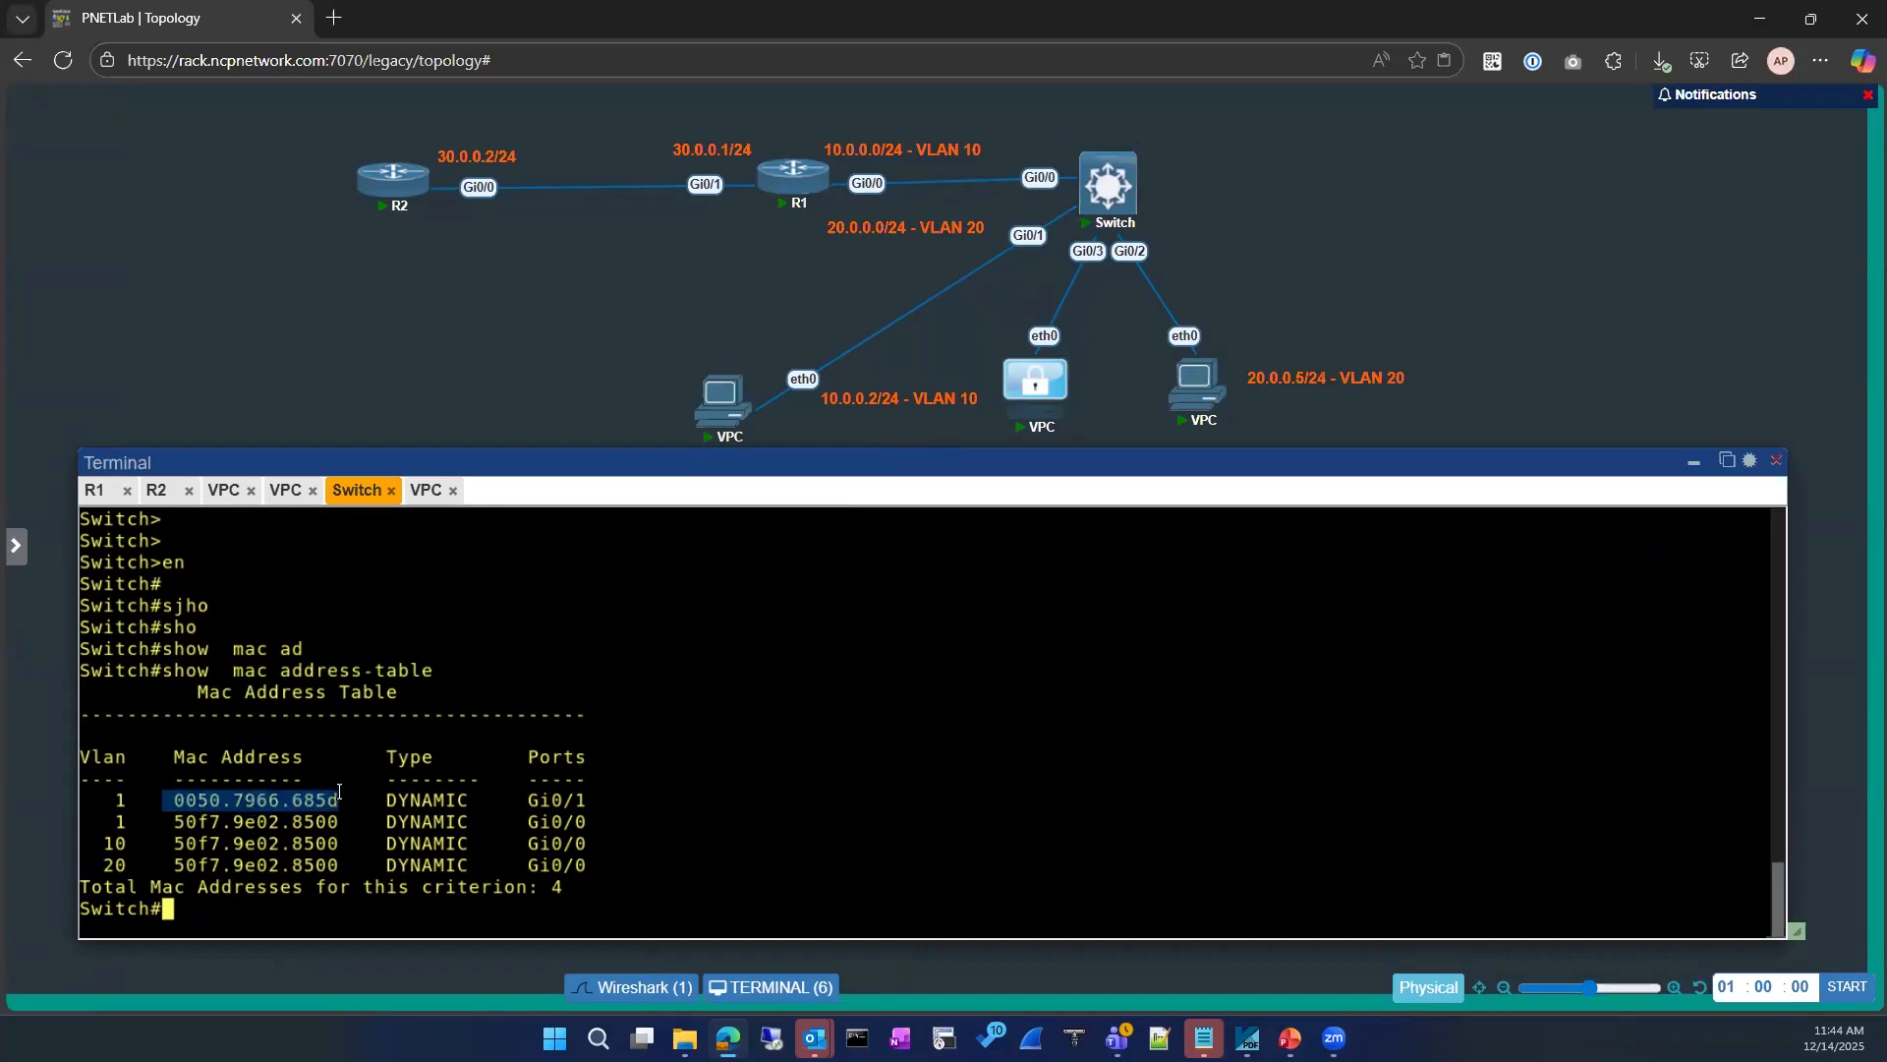
left_click(266, 574)
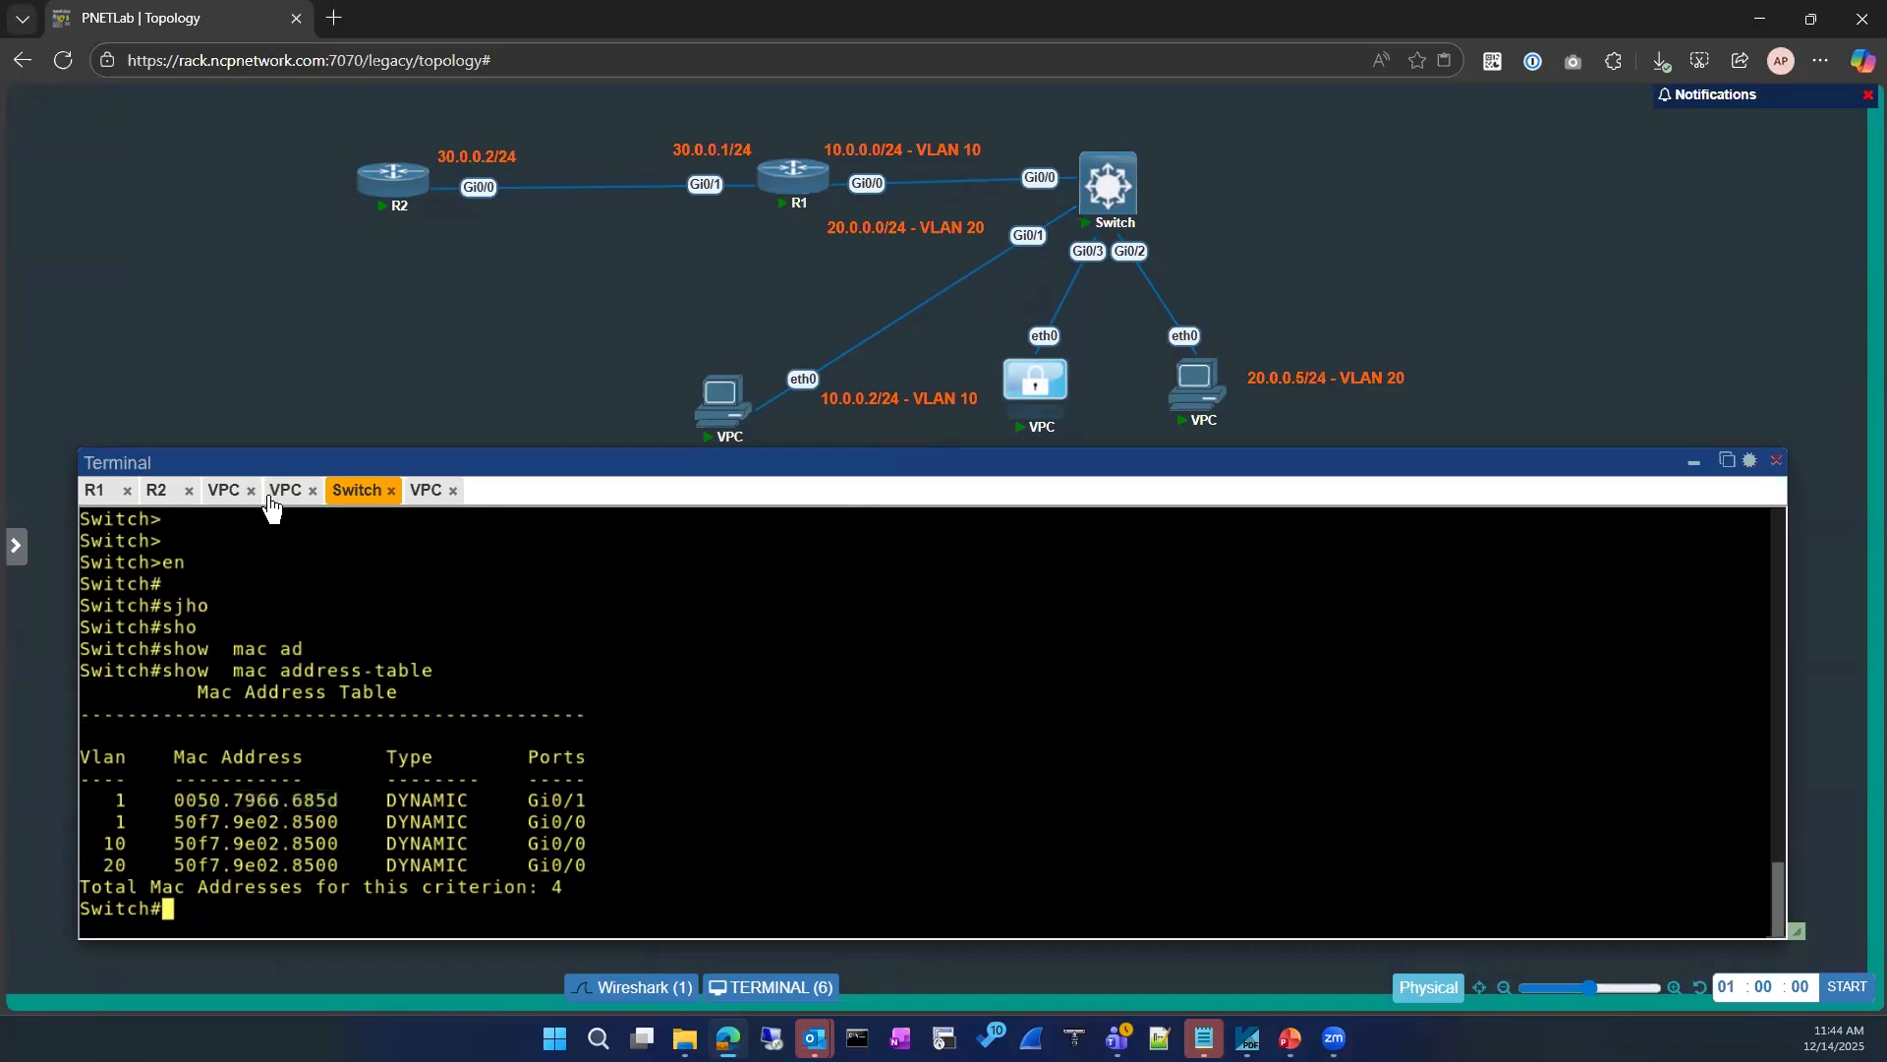
Step: Ping the gateway 10.0.0.1 from the new VPC
left_click(432, 491)
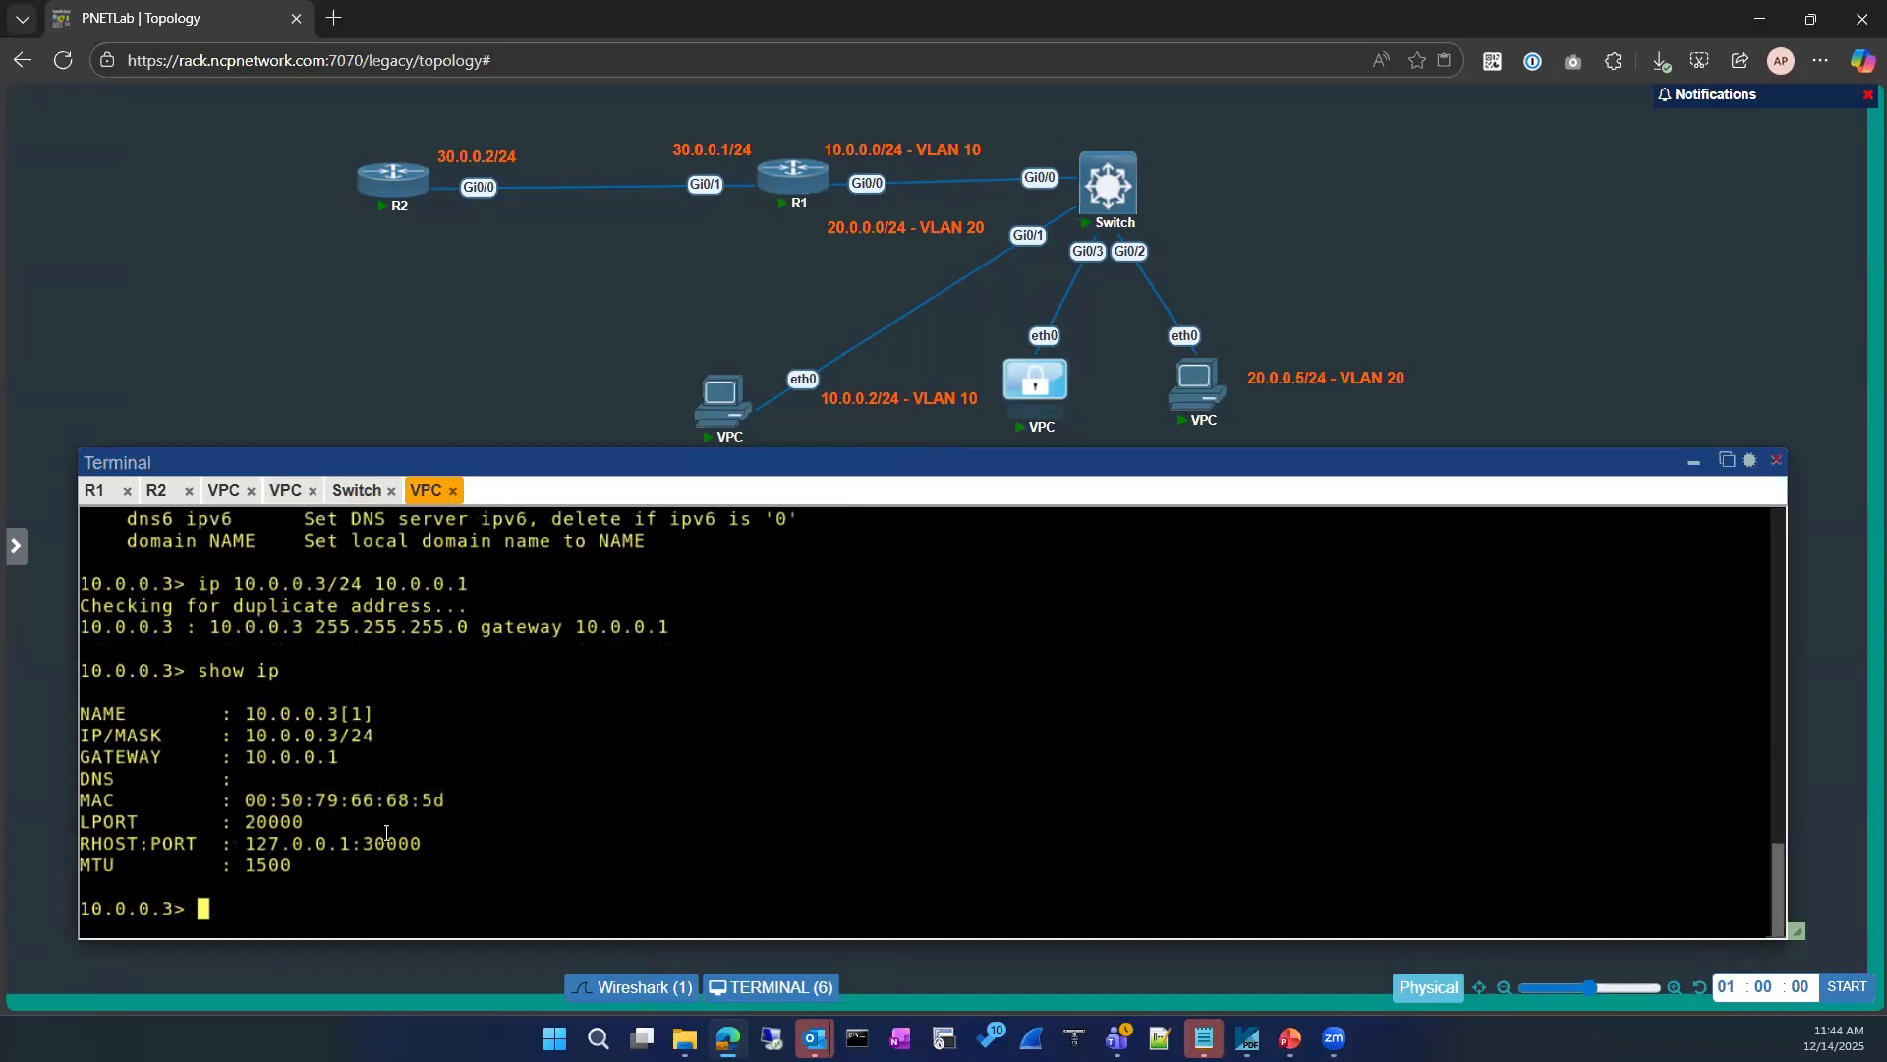
type("ping 10.0.0.1")
key("Return")
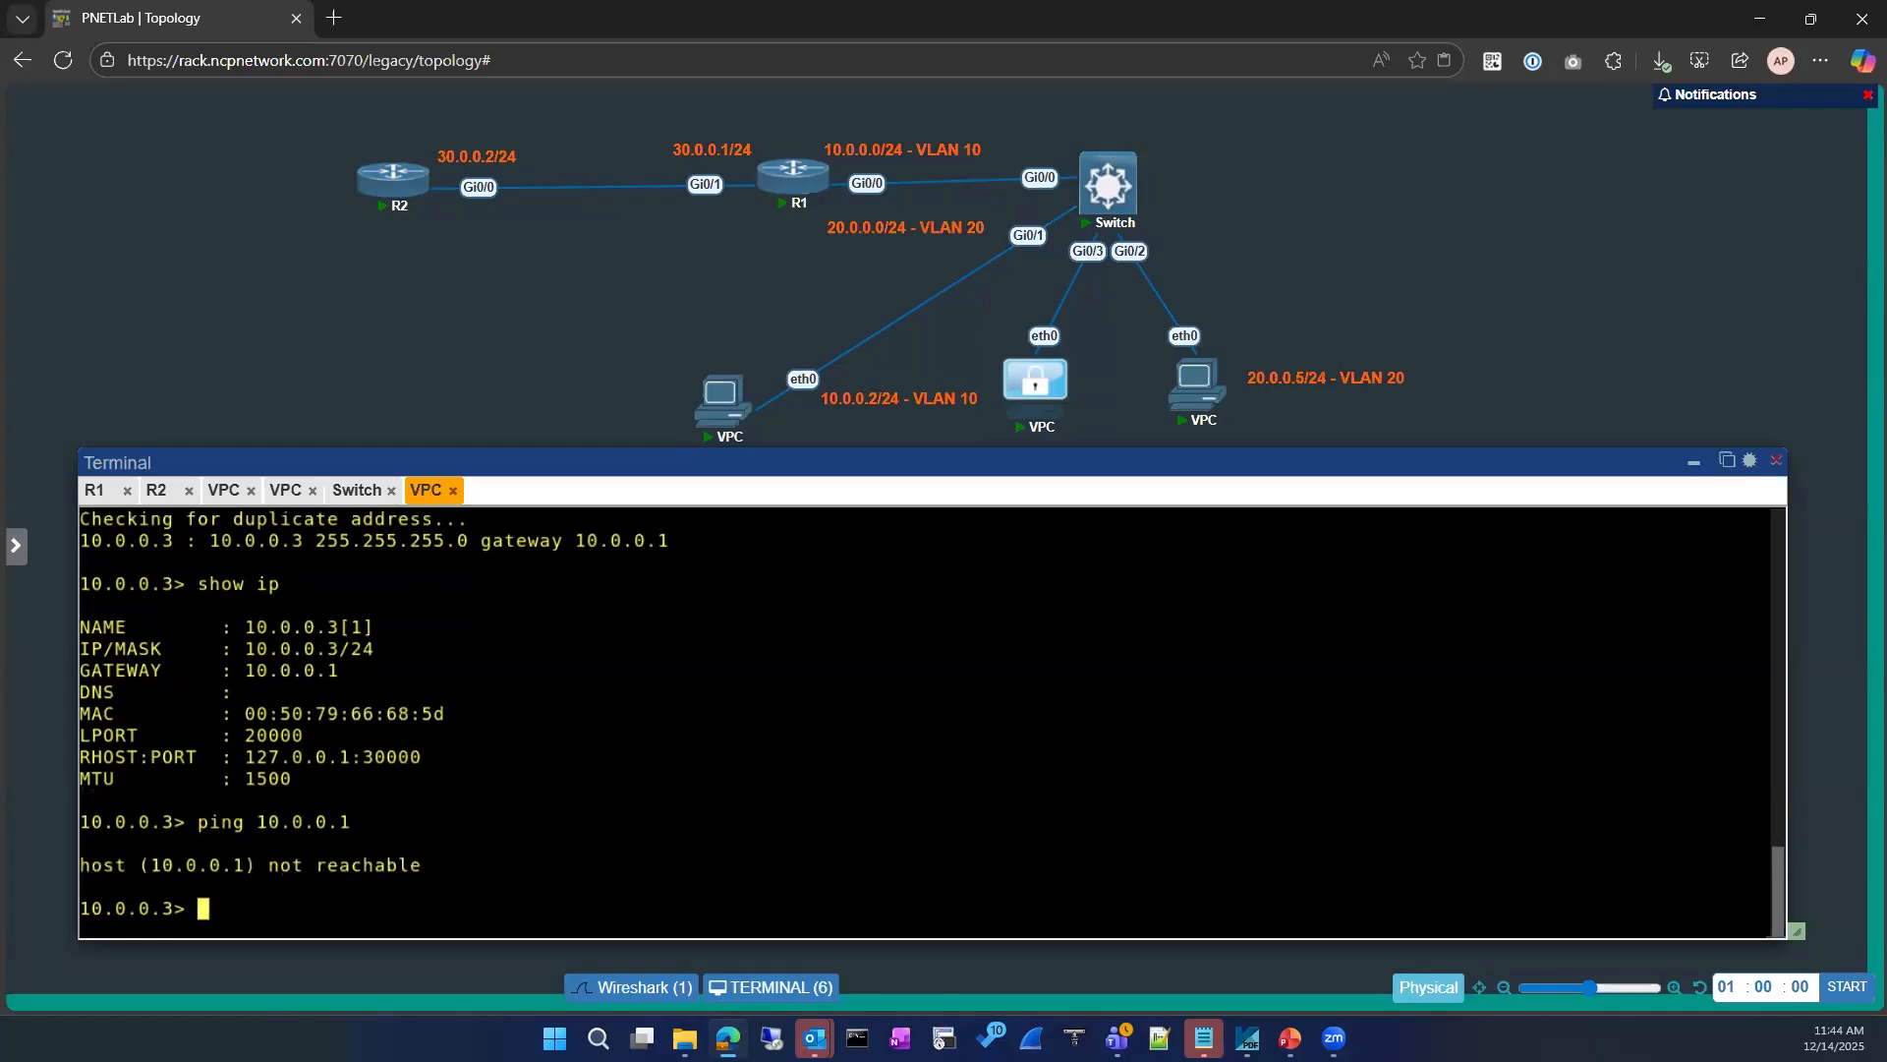
Step: Enter global configuration on the switch and open interface GigabitEthernet 0/1 for configuration
left_click(358, 491)
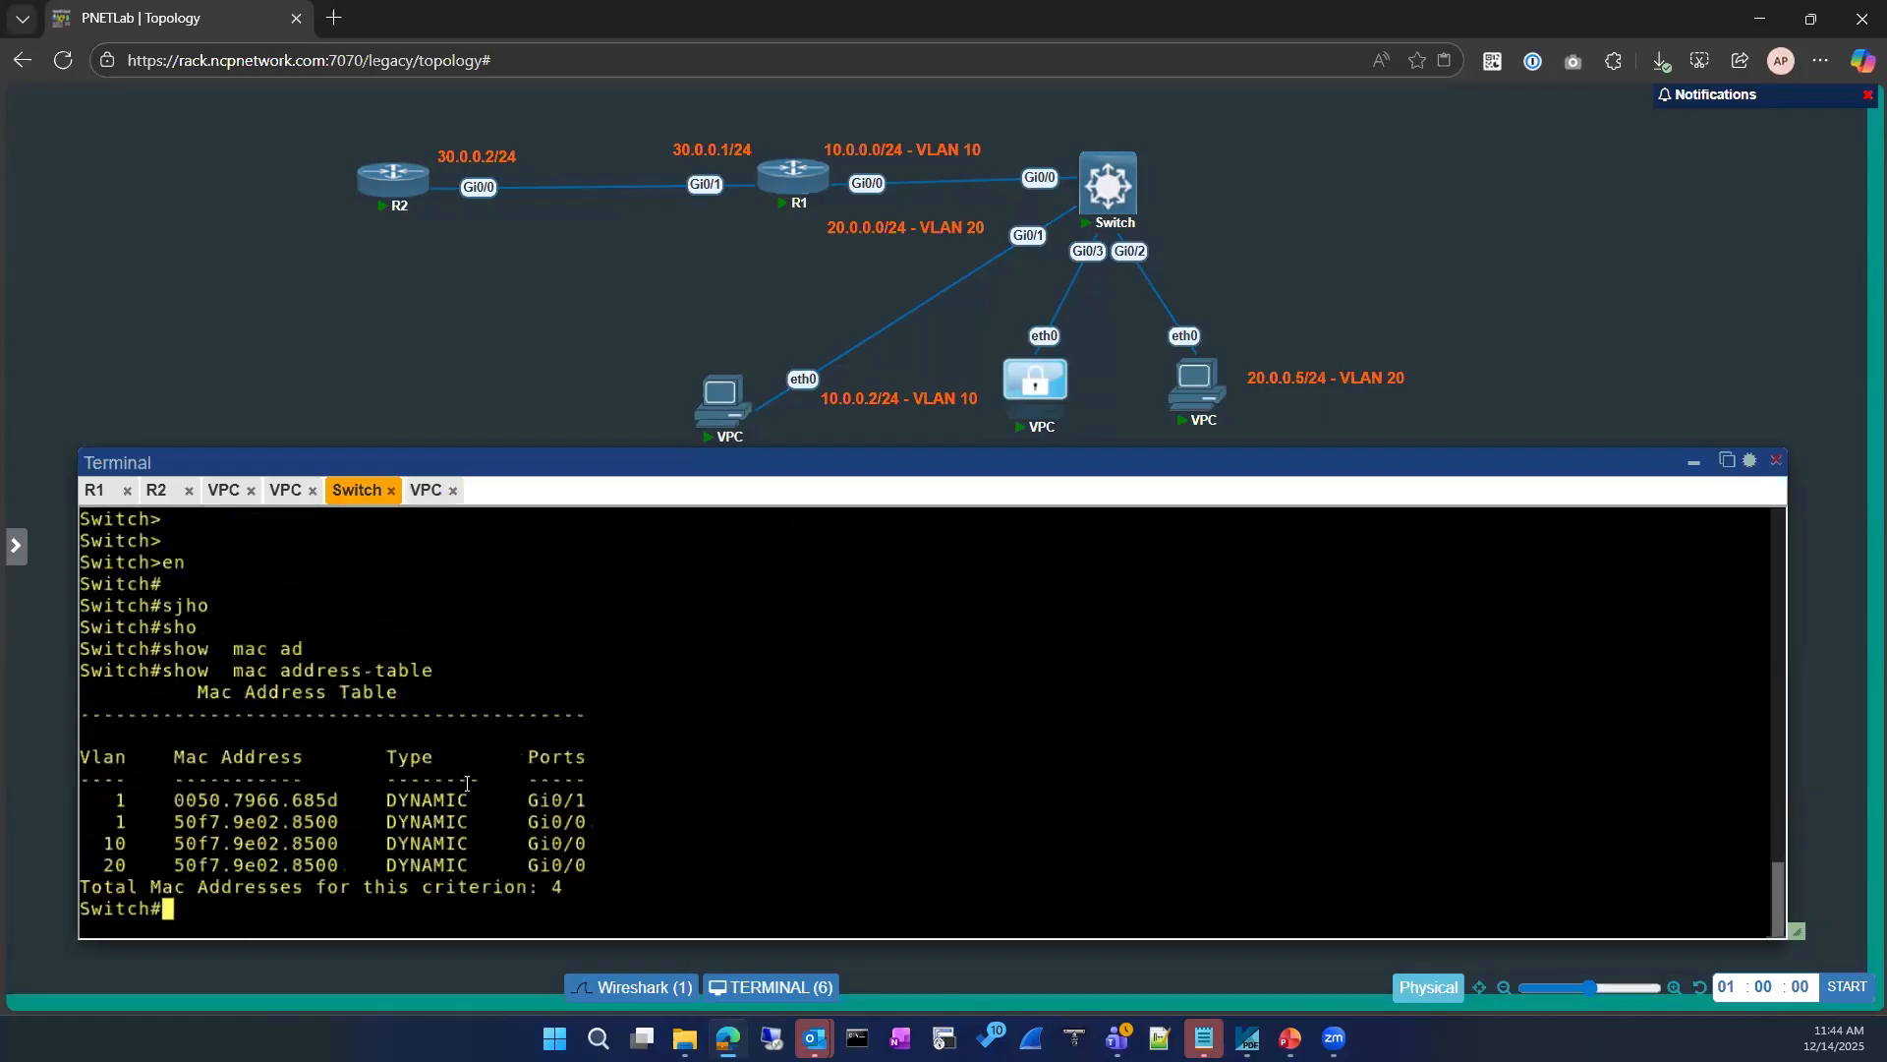
type("conf")
key("Tab")
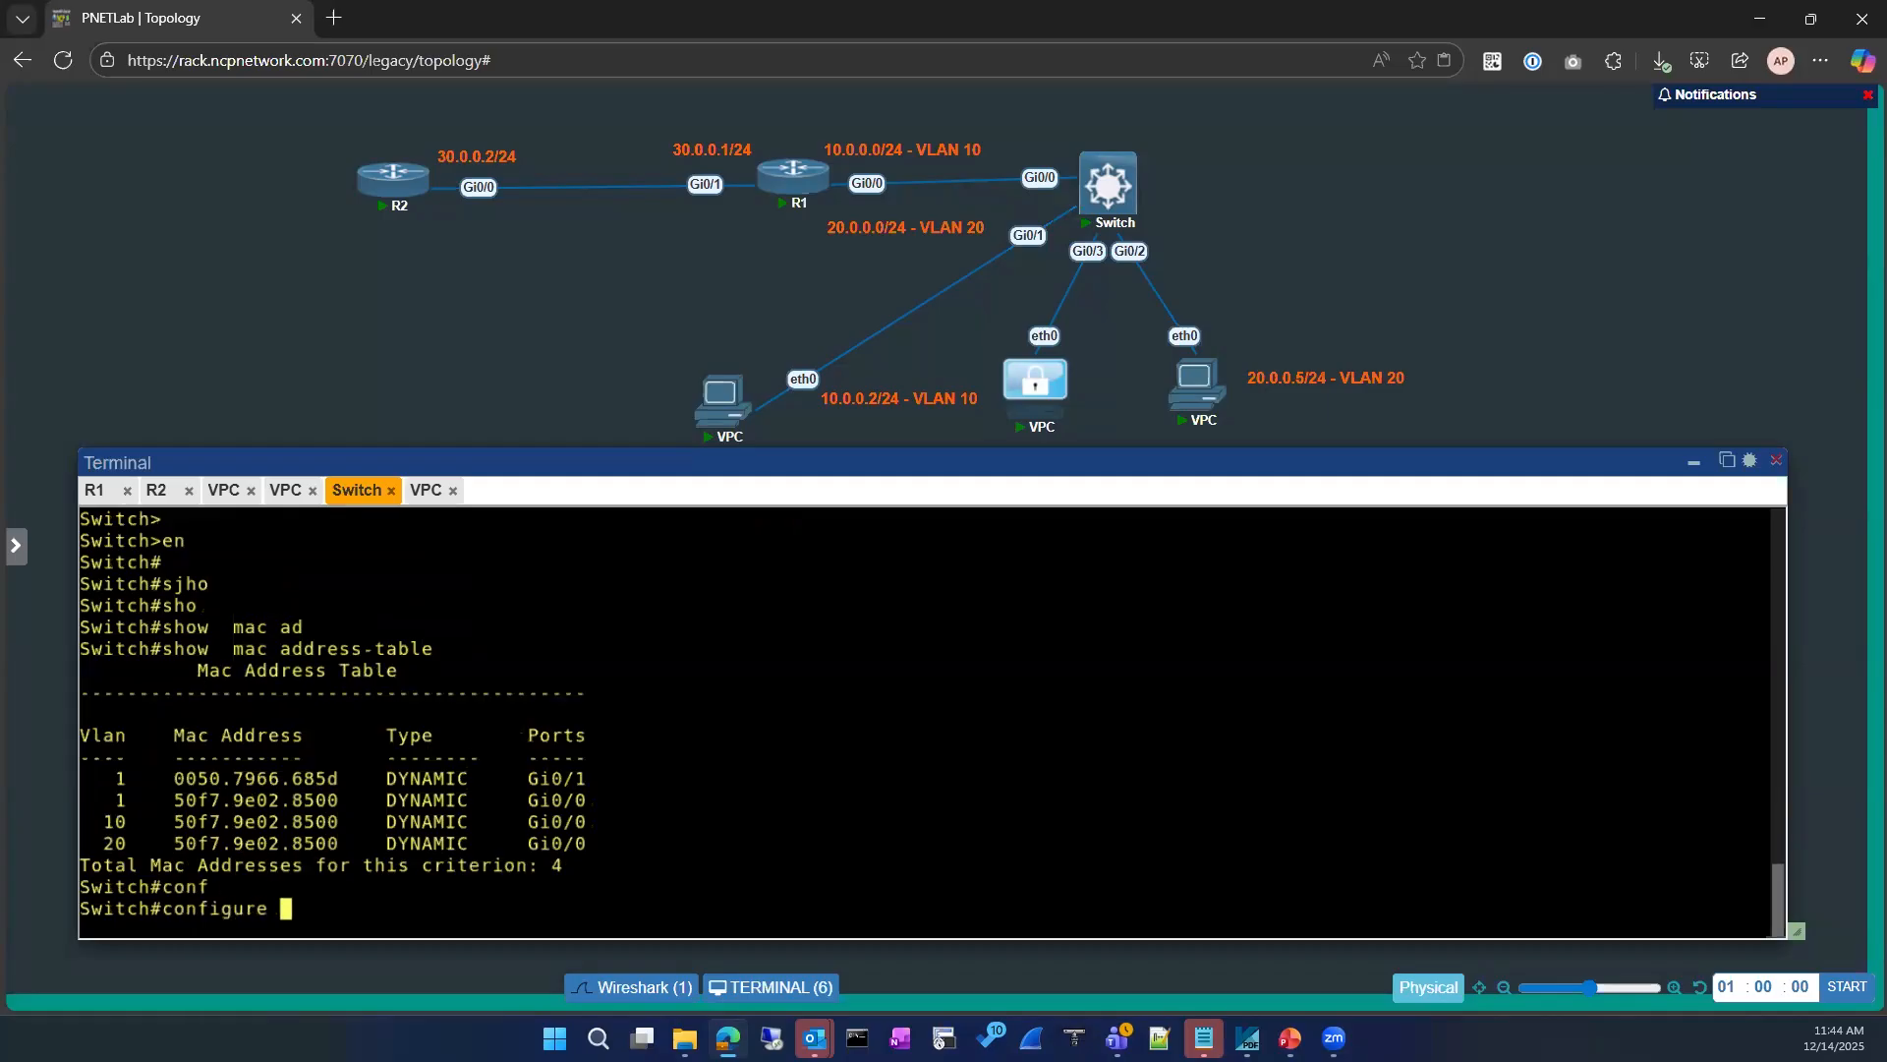
key("Return")
key("Return")
type("imt")
key("Return")
type("int")
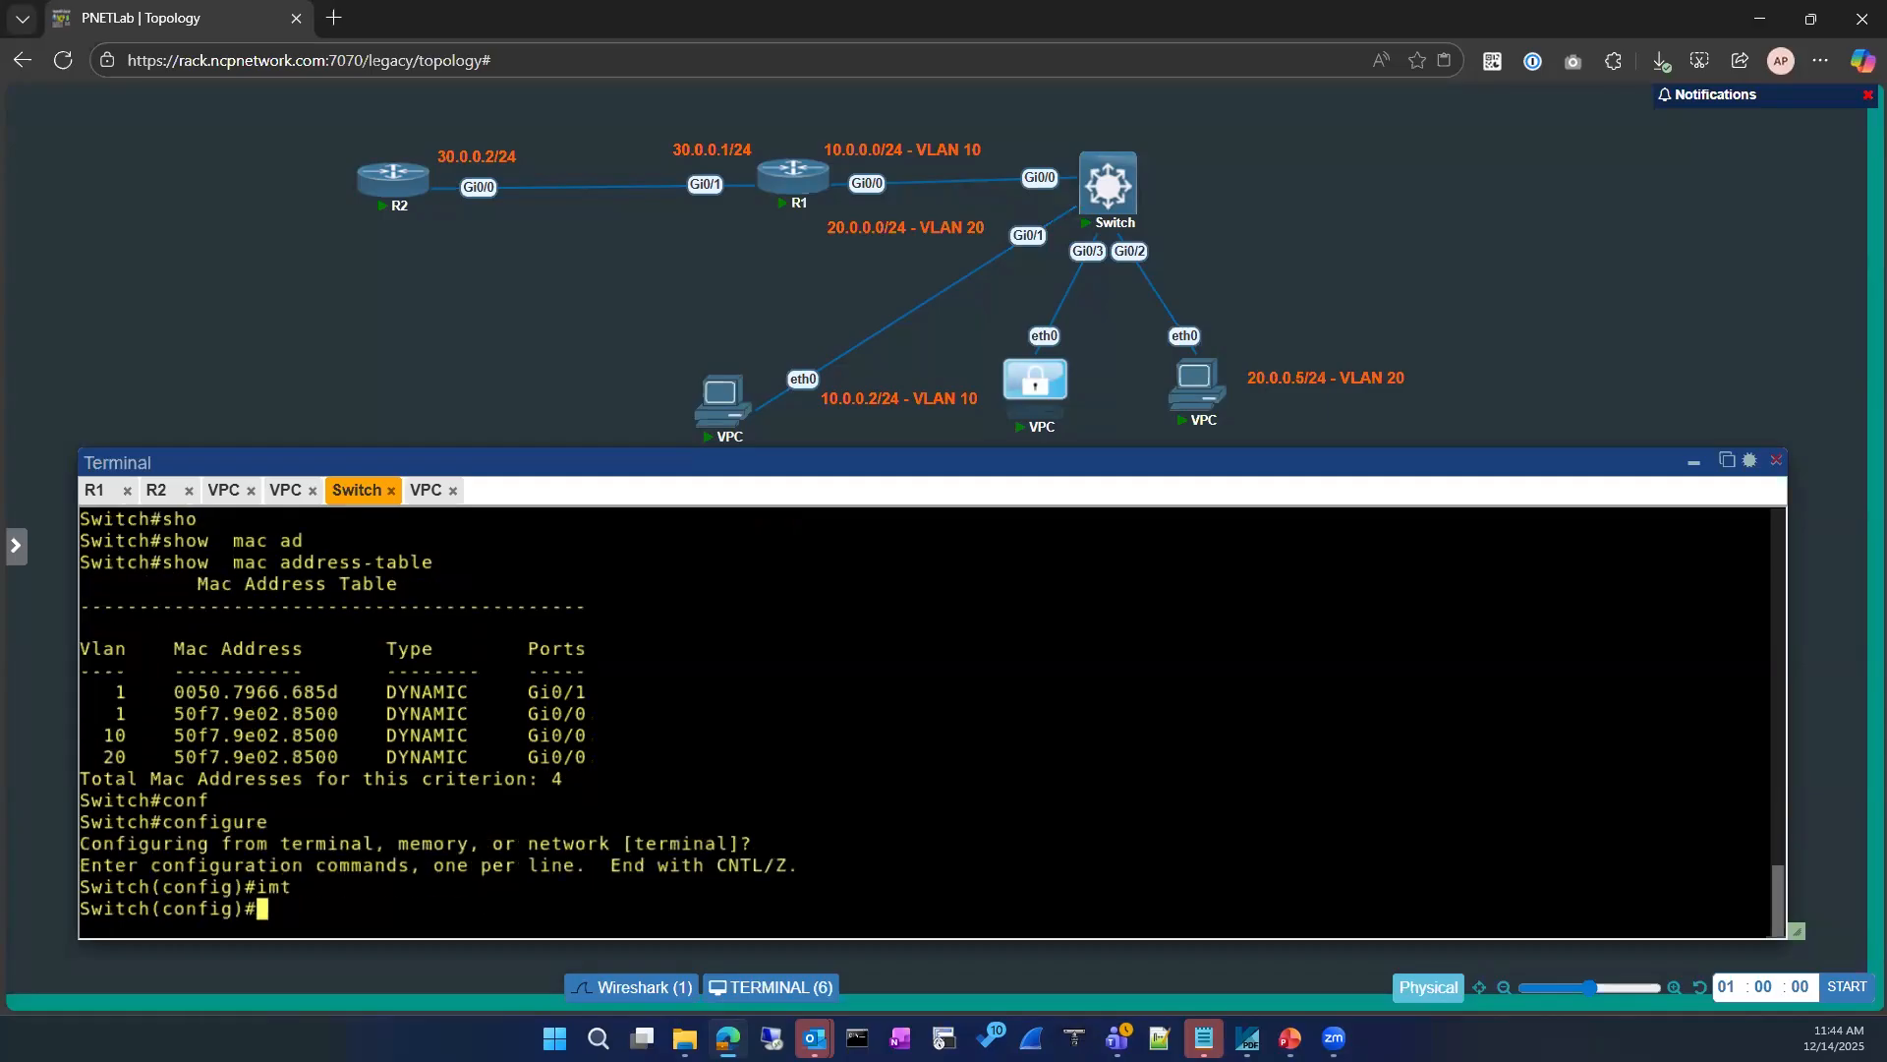
key("Tab")
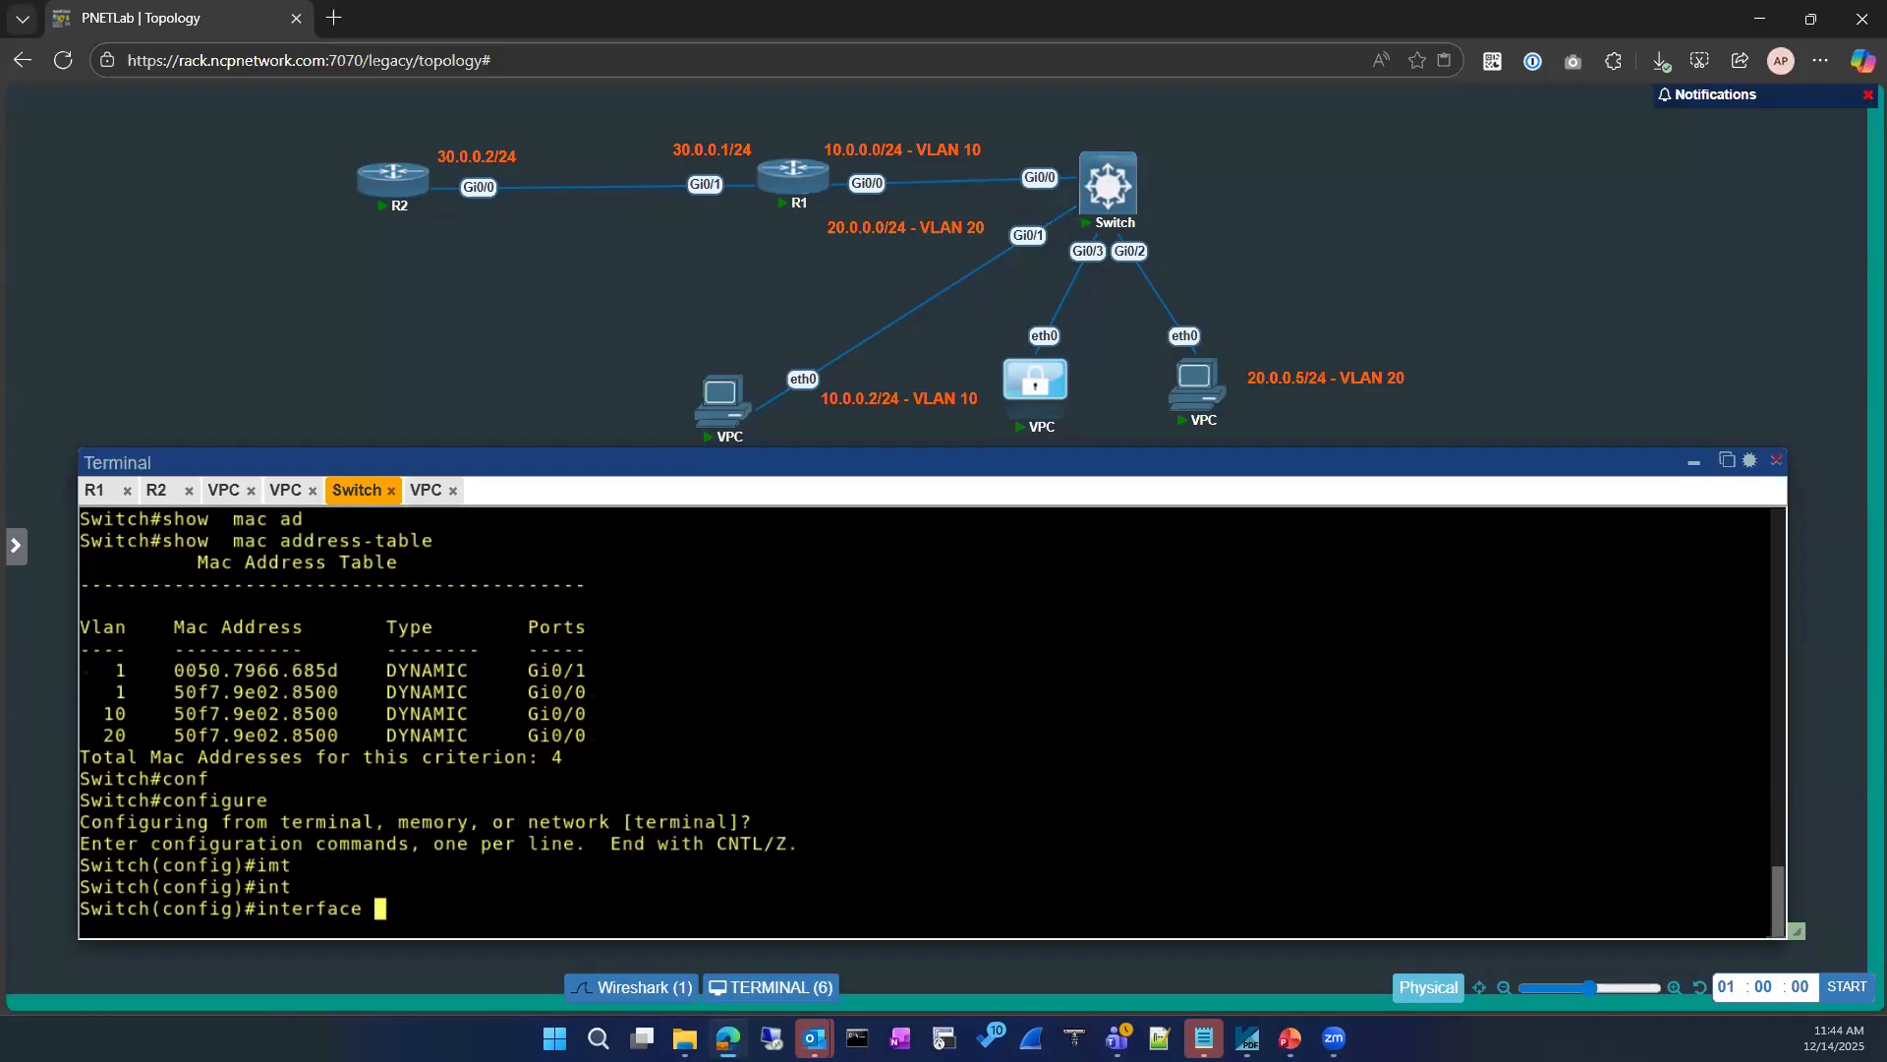
type("gi")
key("Tab")
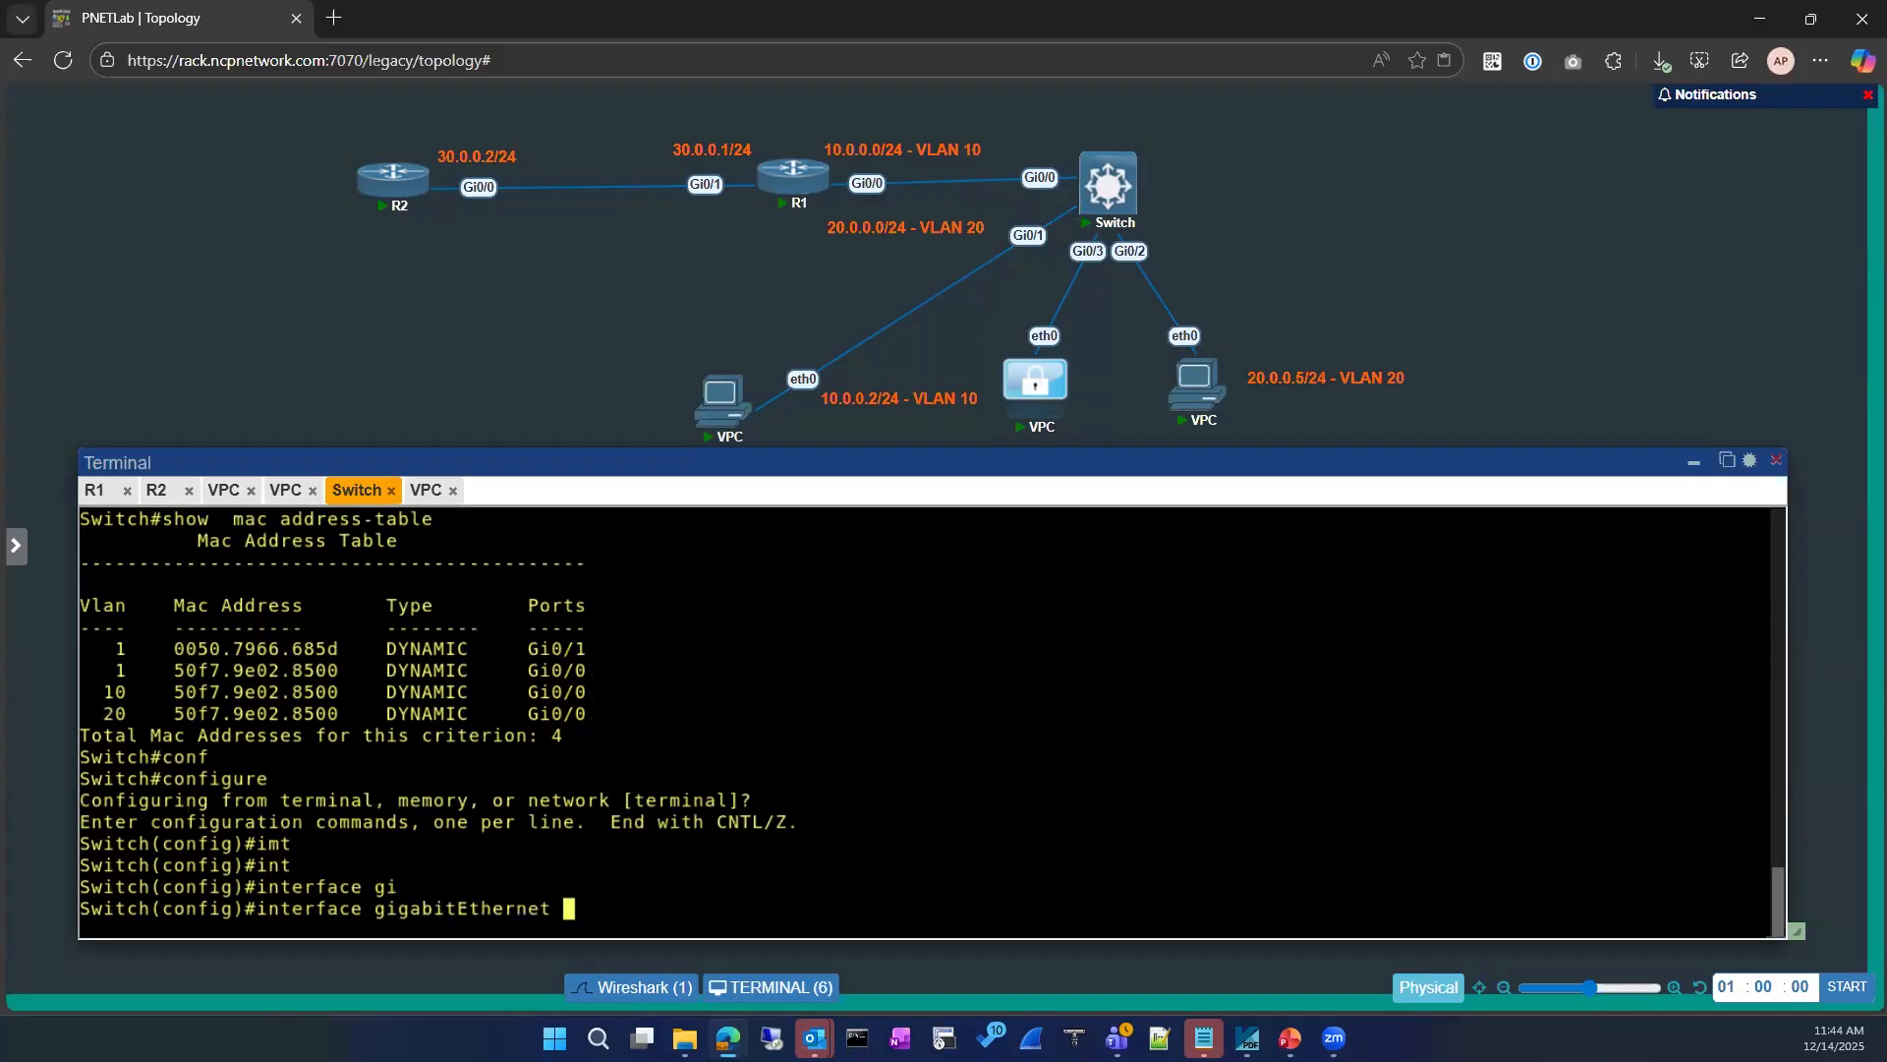
type("0/1")
key("Return")
Step: Shut down and re-enable GigabitEthernet 0/1, and return the switch to privileged EXEC mode
type("sh")
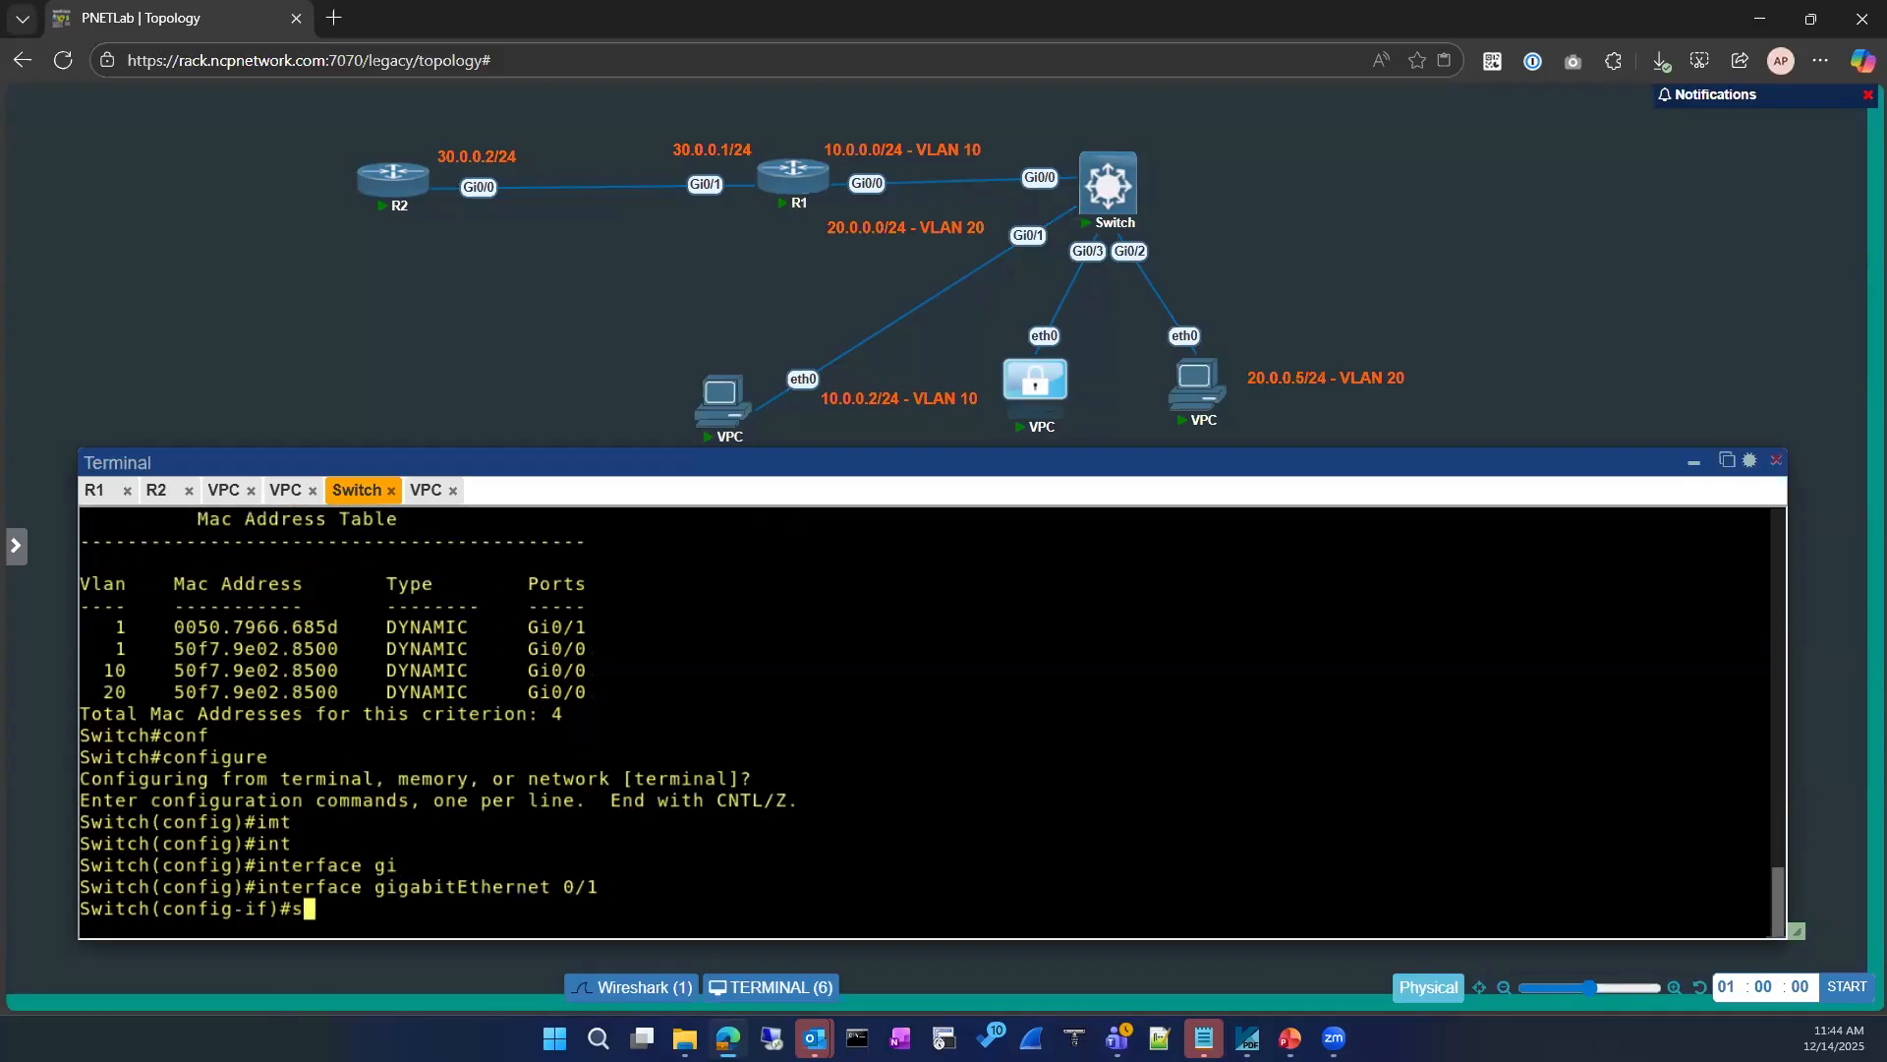
key("Return")
type("no sh")
key("Return")
type("exit")
key("Return")
key("Return")
type("exit")
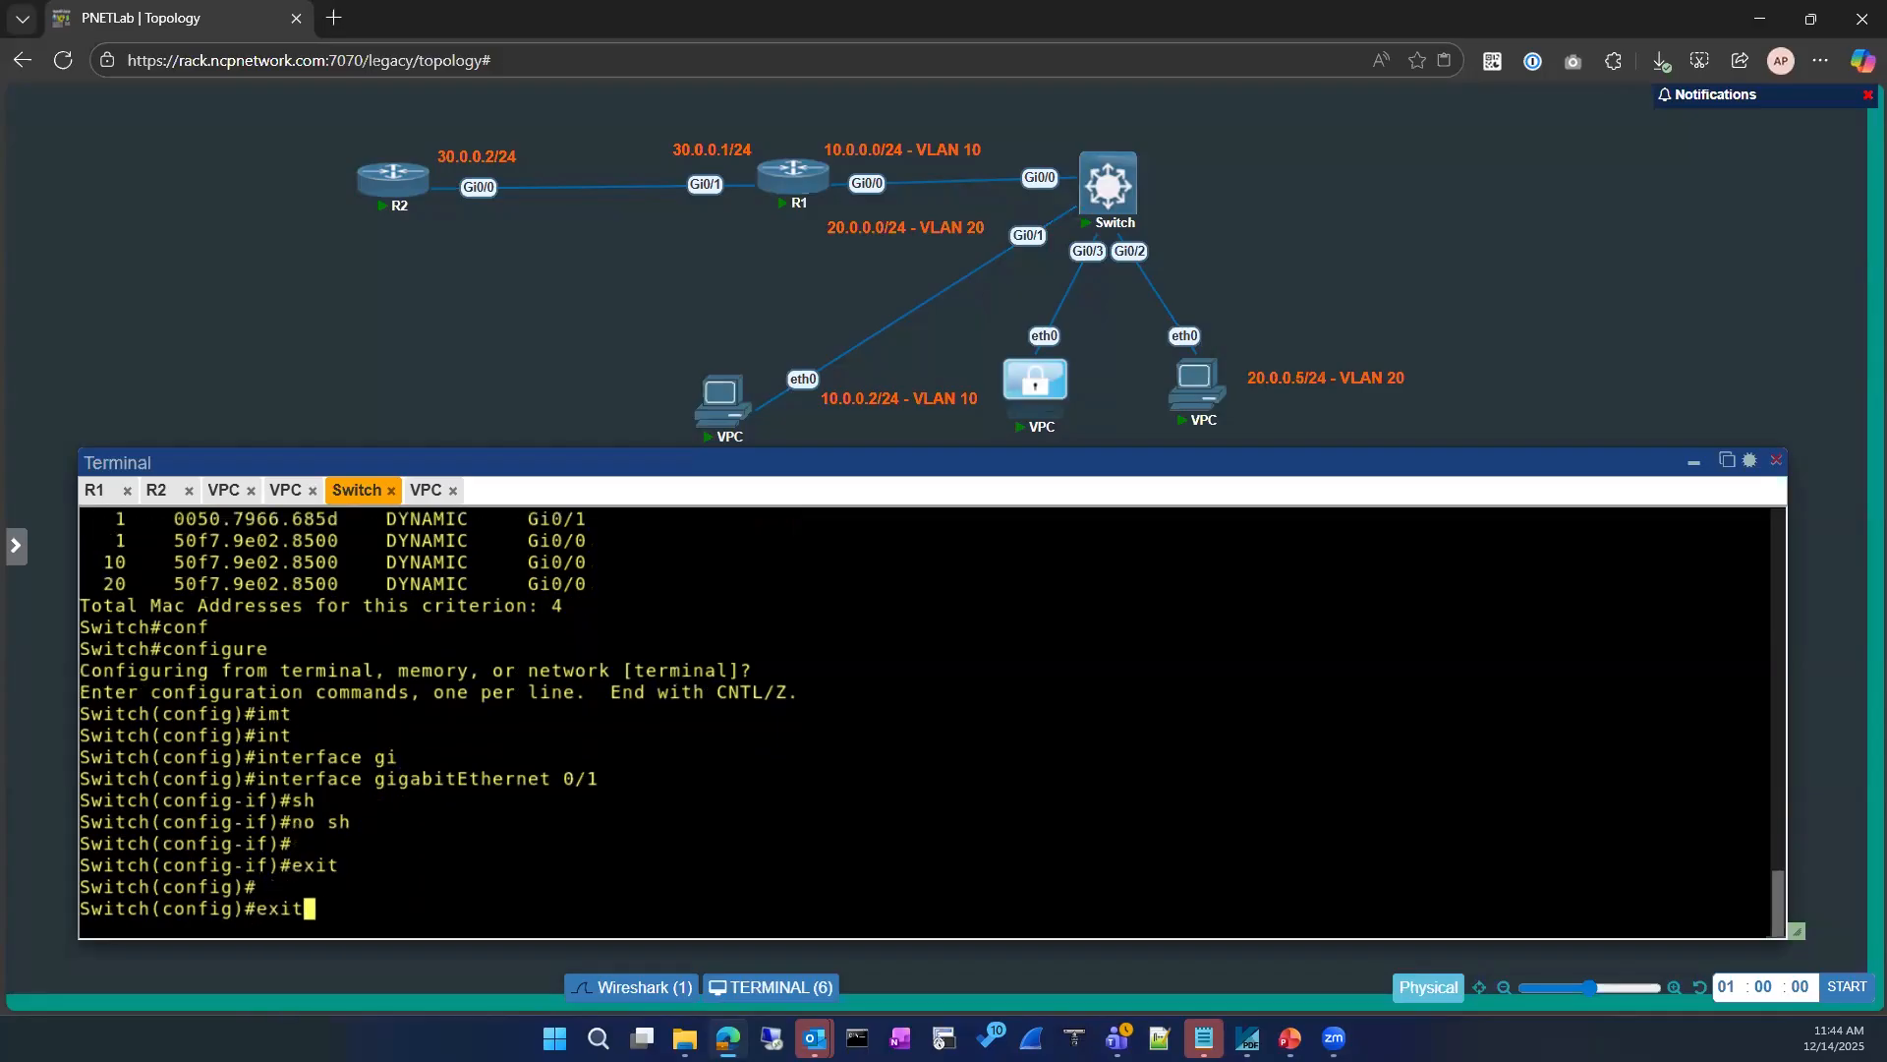
key("Return")
key("Return")
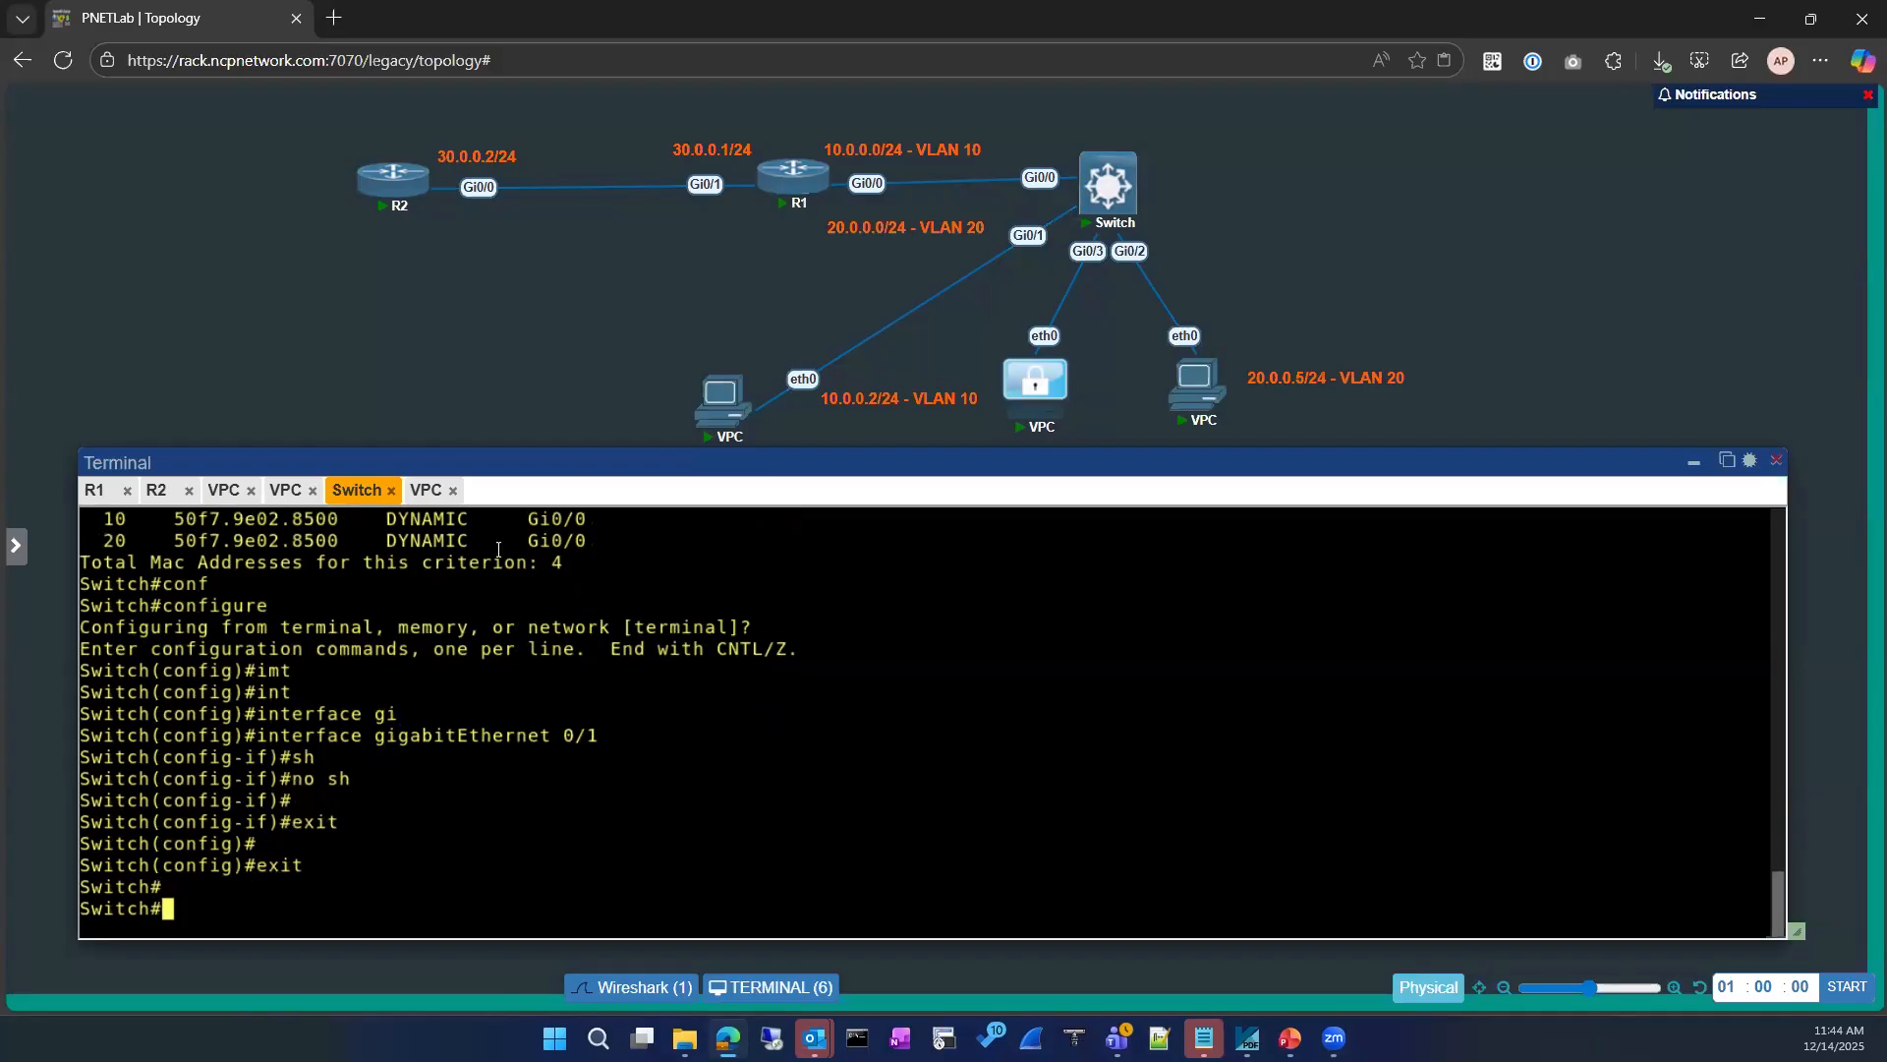
Step: Repeat the ping to 10.0.0.1 from the new VPC's console
left_click(284, 490)
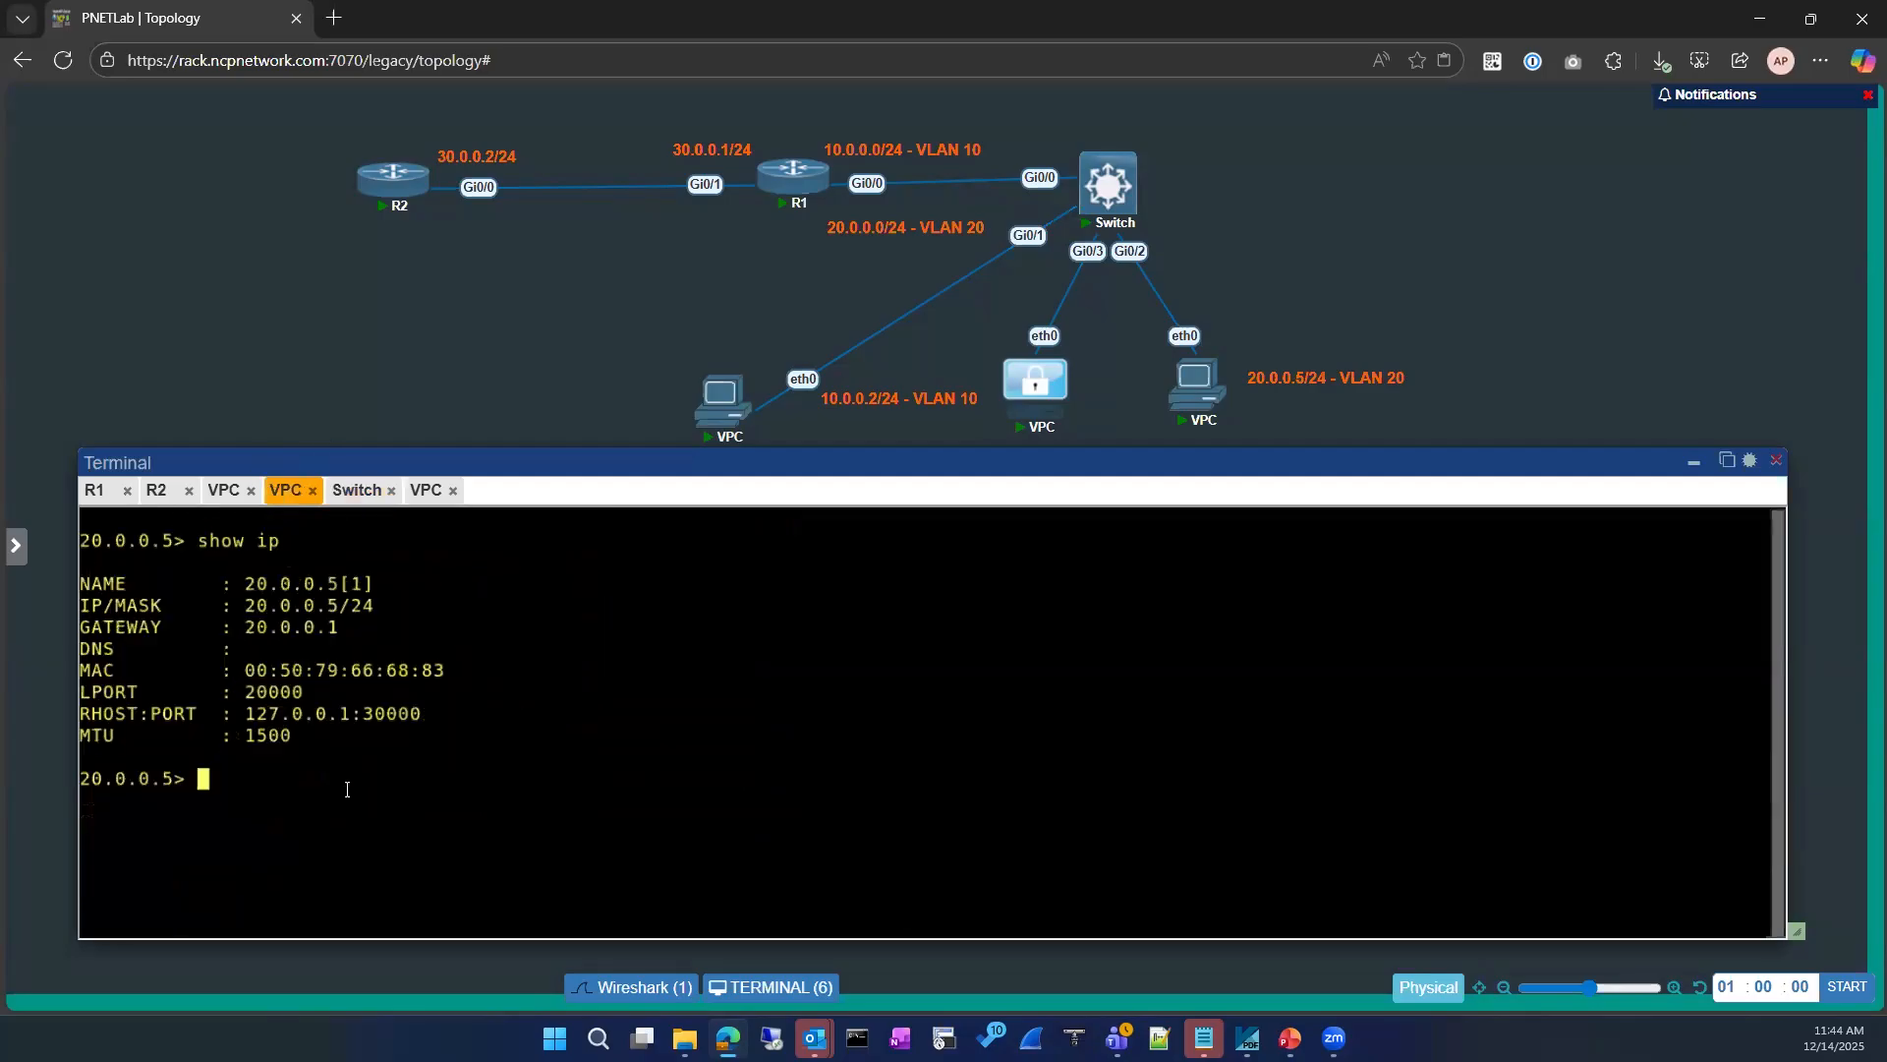
left_click(426, 490)
key("Up")
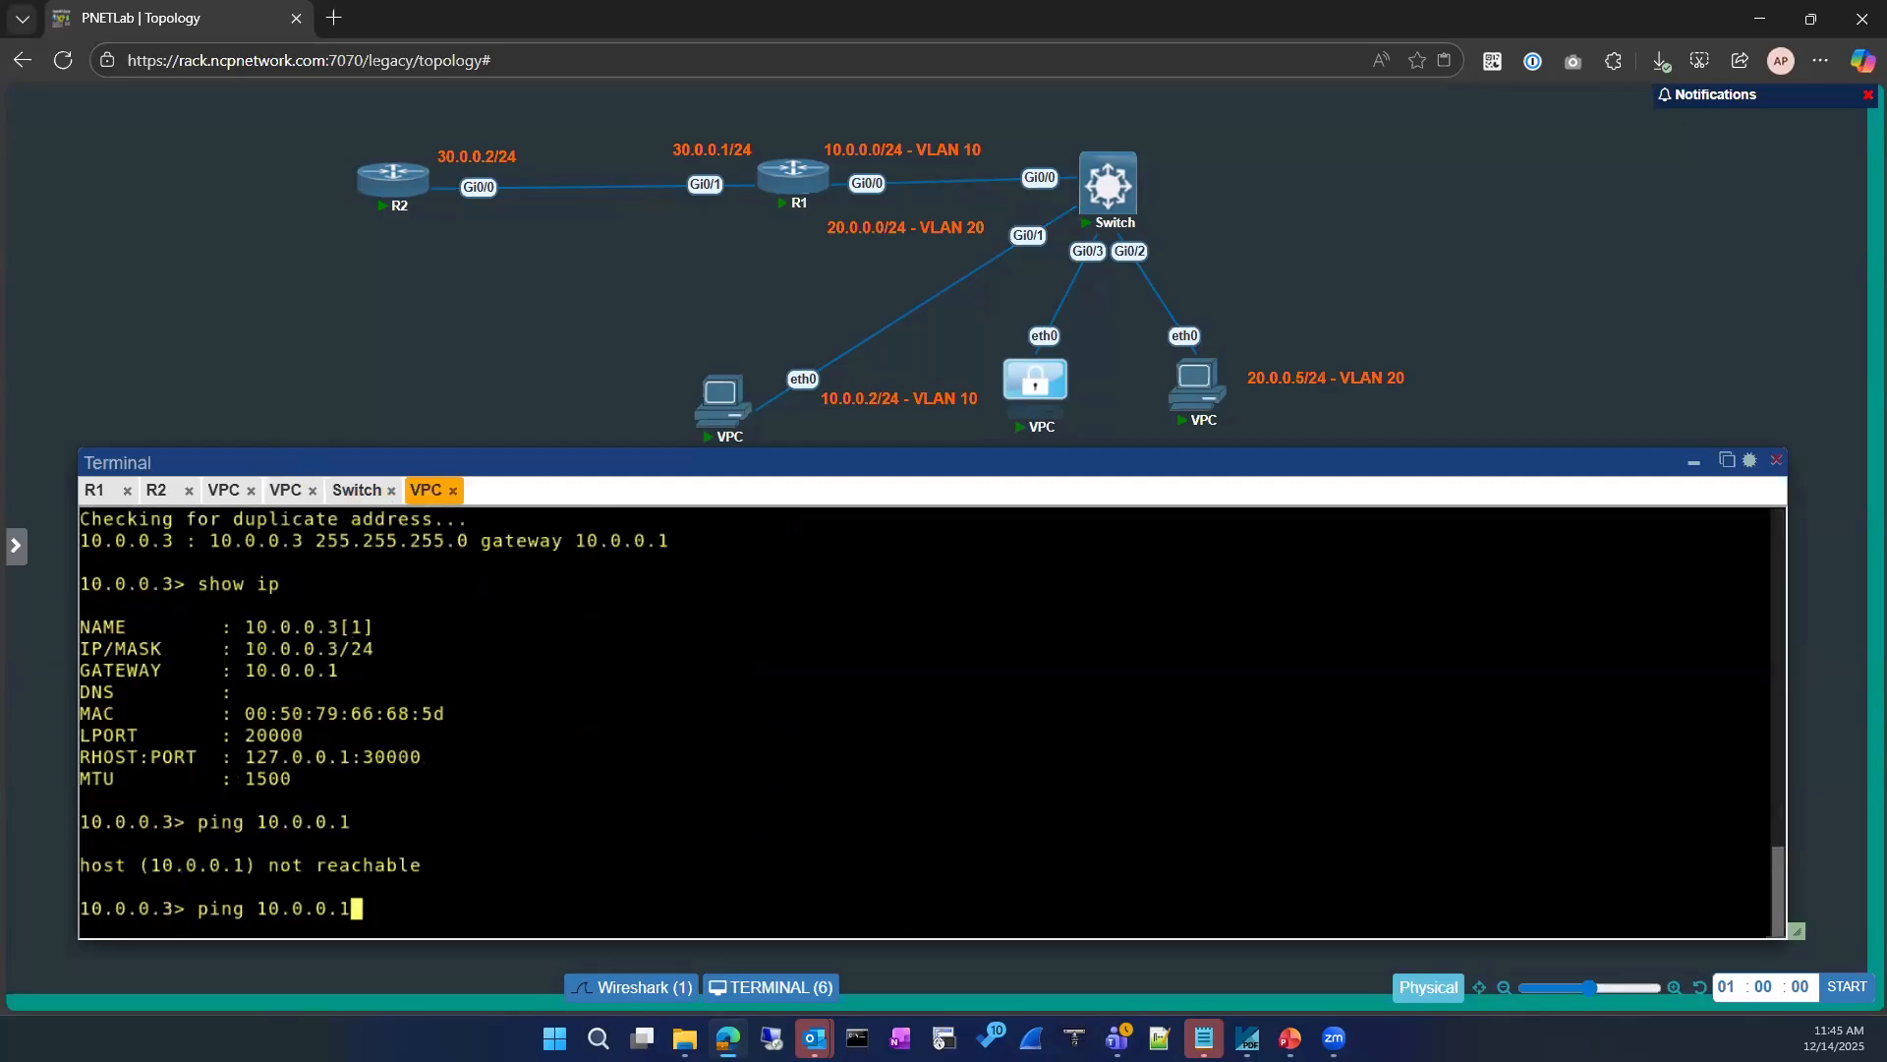
key("Return")
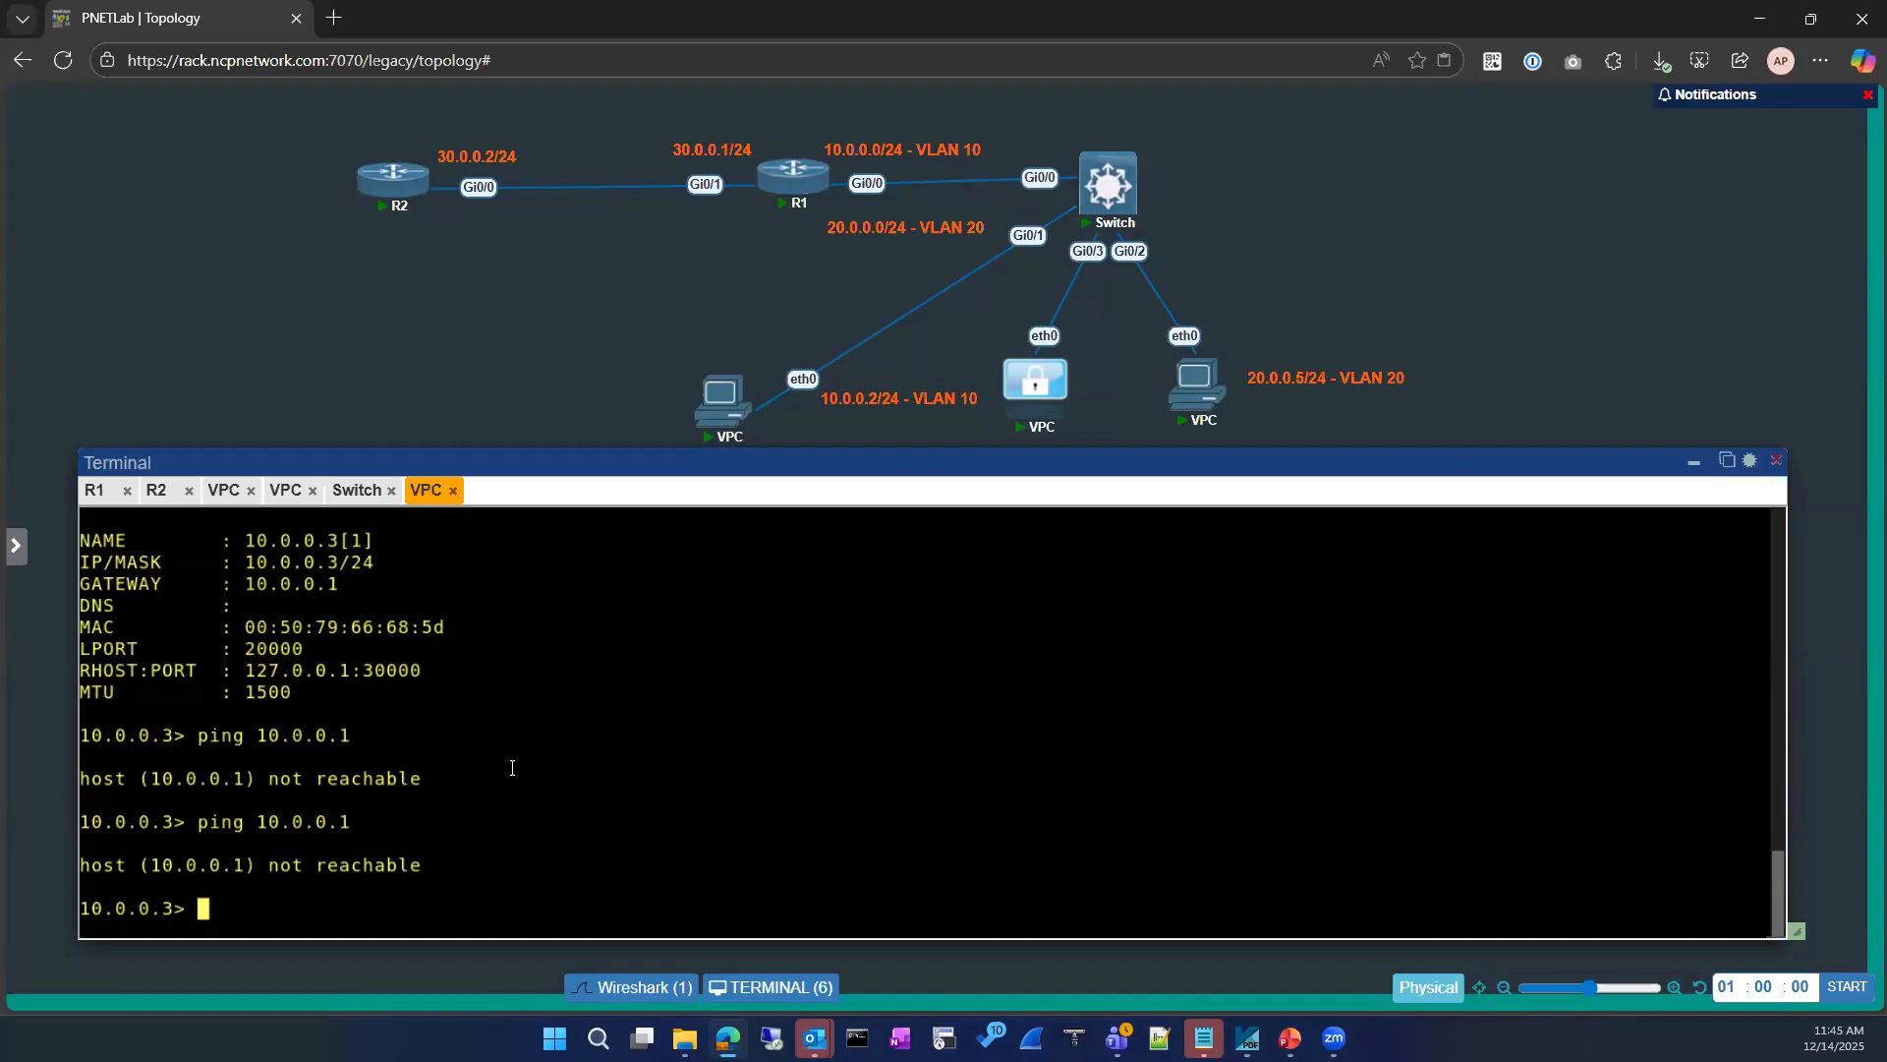
Step: Highlight the new VPC's name and gateway entries and ping its own address 10.0.0.3
left_click_drag(224, 539, 375, 540)
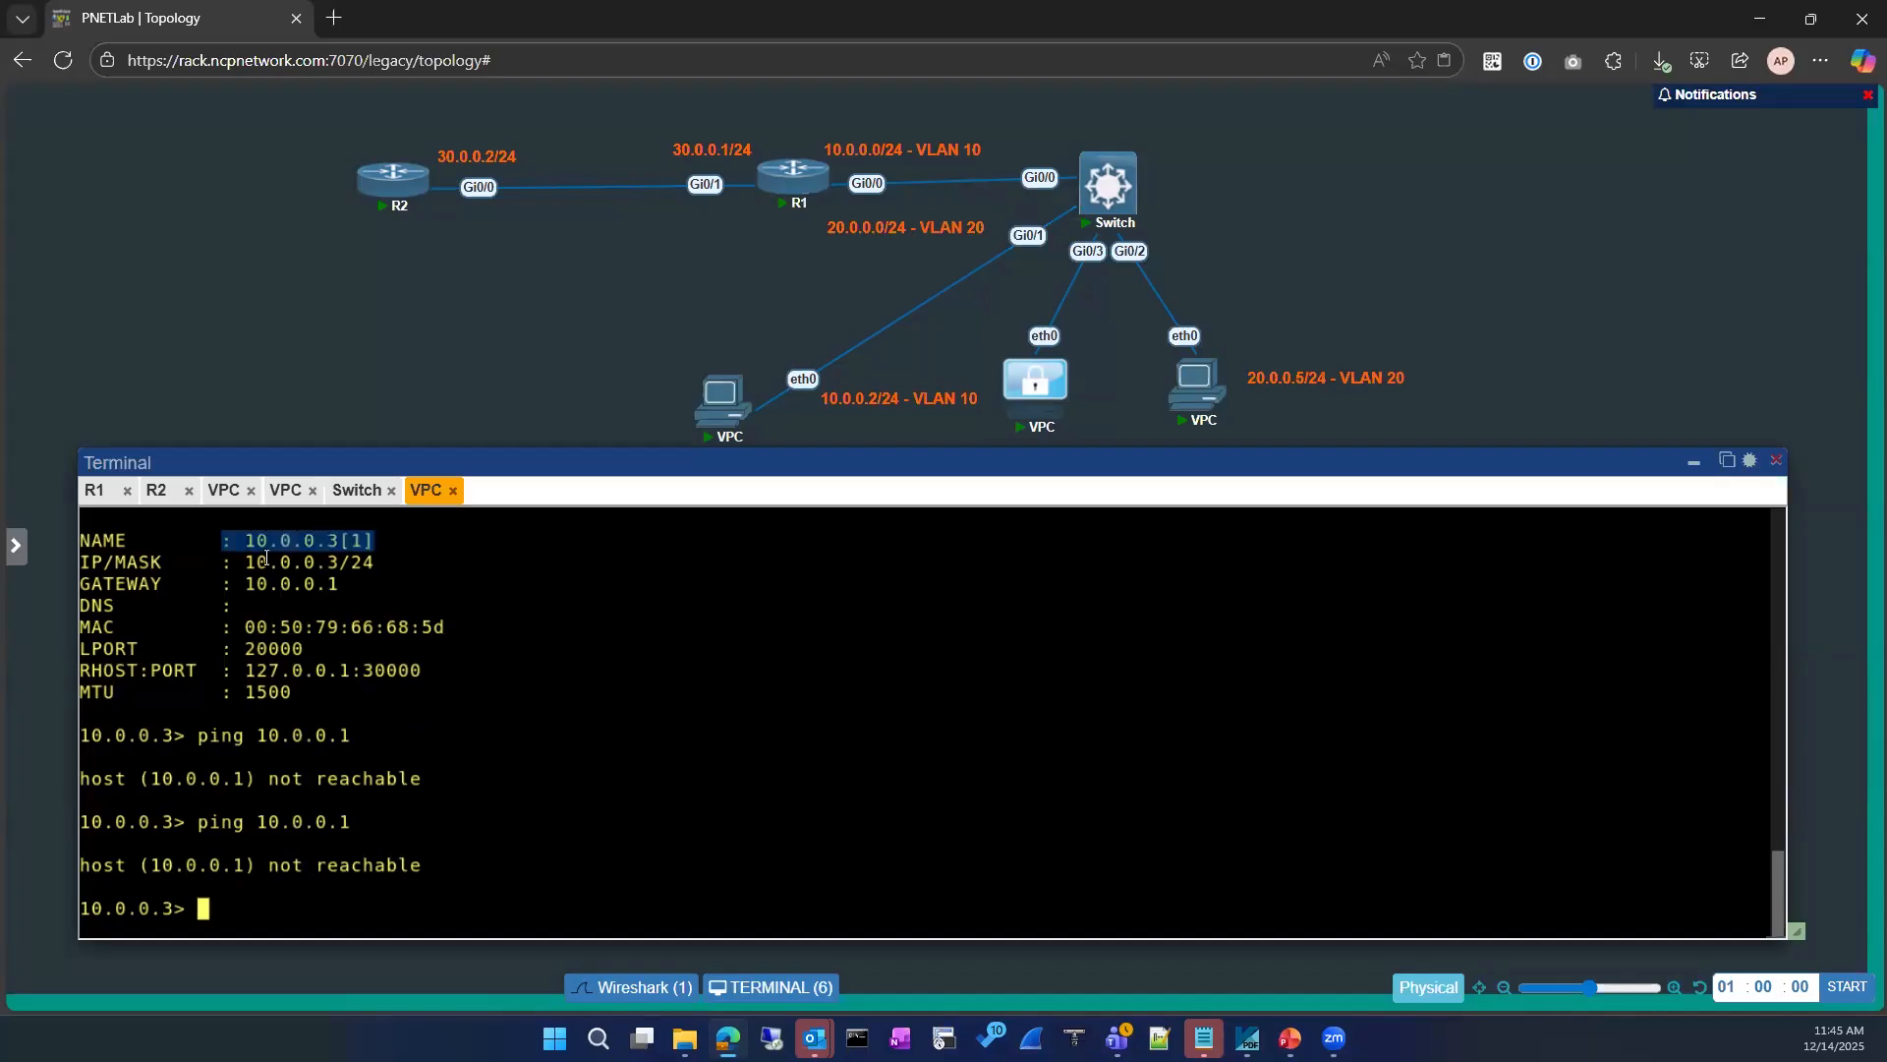
left_click_drag(236, 584, 340, 584)
left_click(493, 730)
type("ping 10.0.0.3")
key("Return")
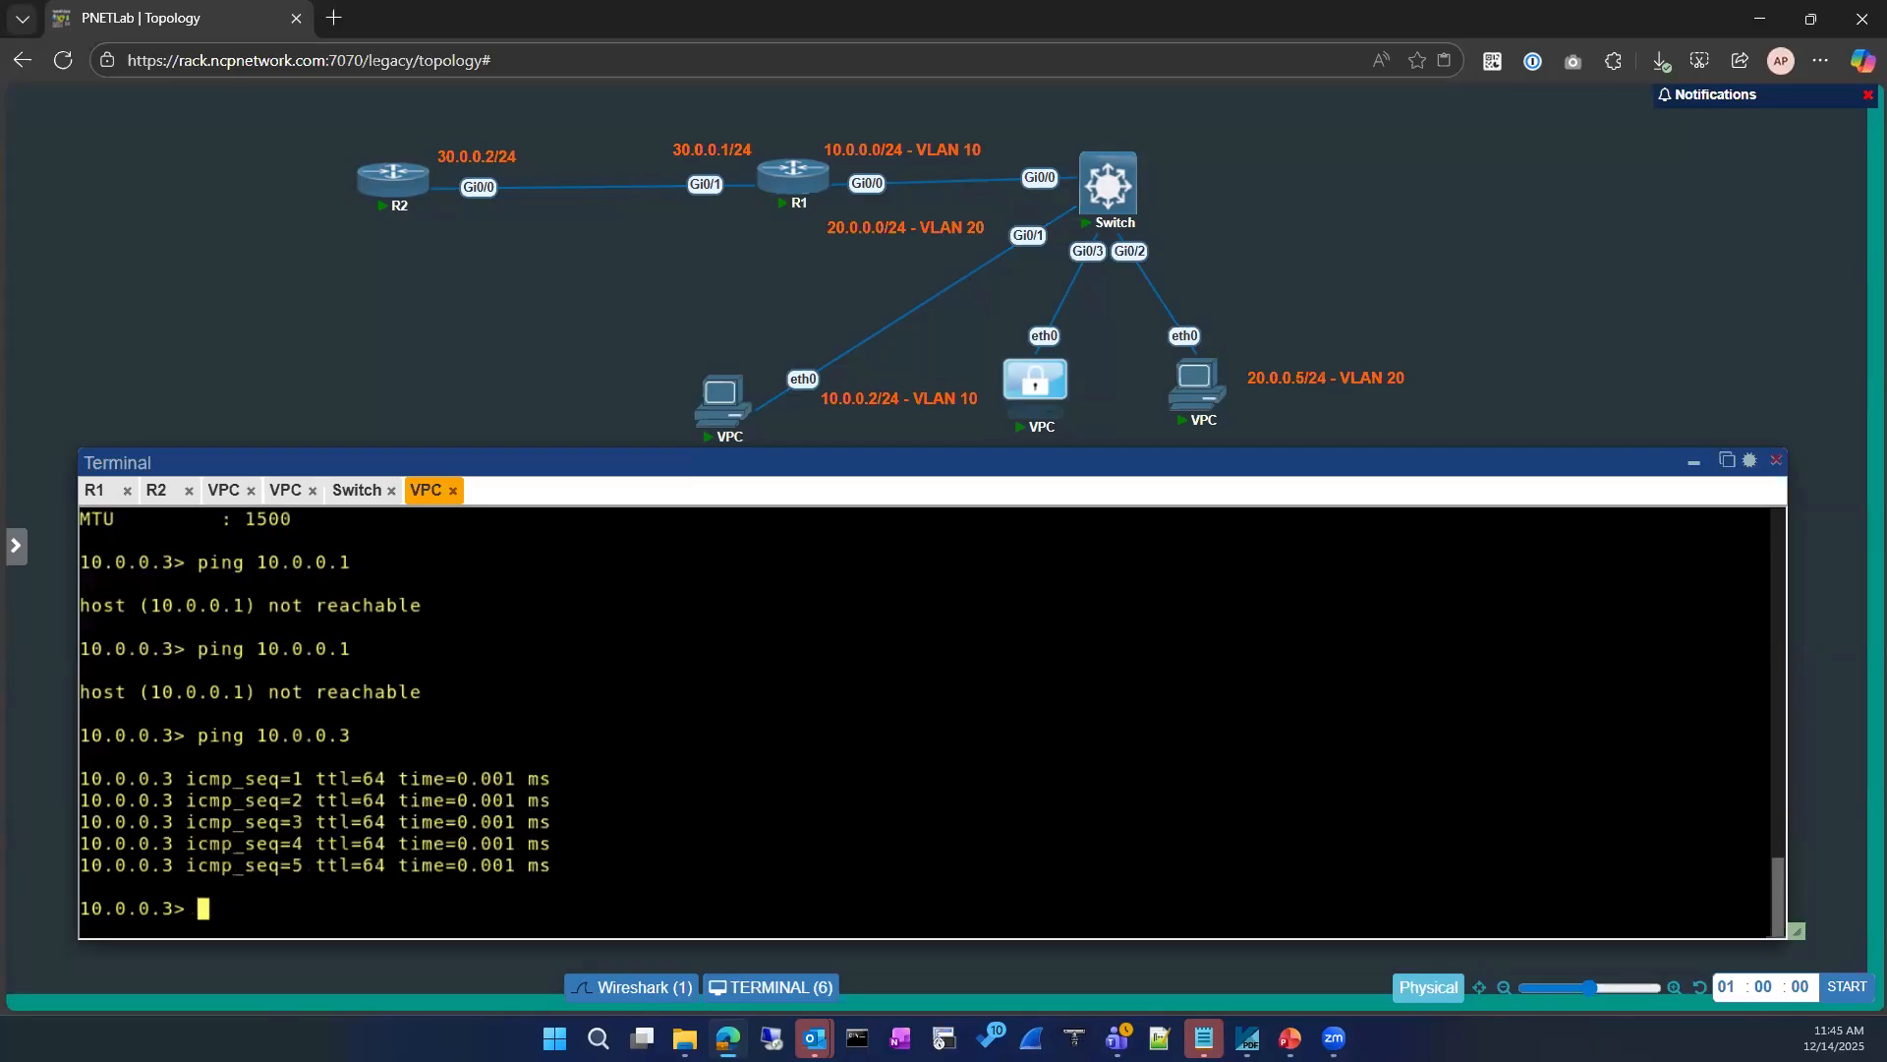
Step: Ping the gateway 10.0.0.1 once more from the 10.0.0.3 VPC
key("Up")
key("Up")
key("Return")
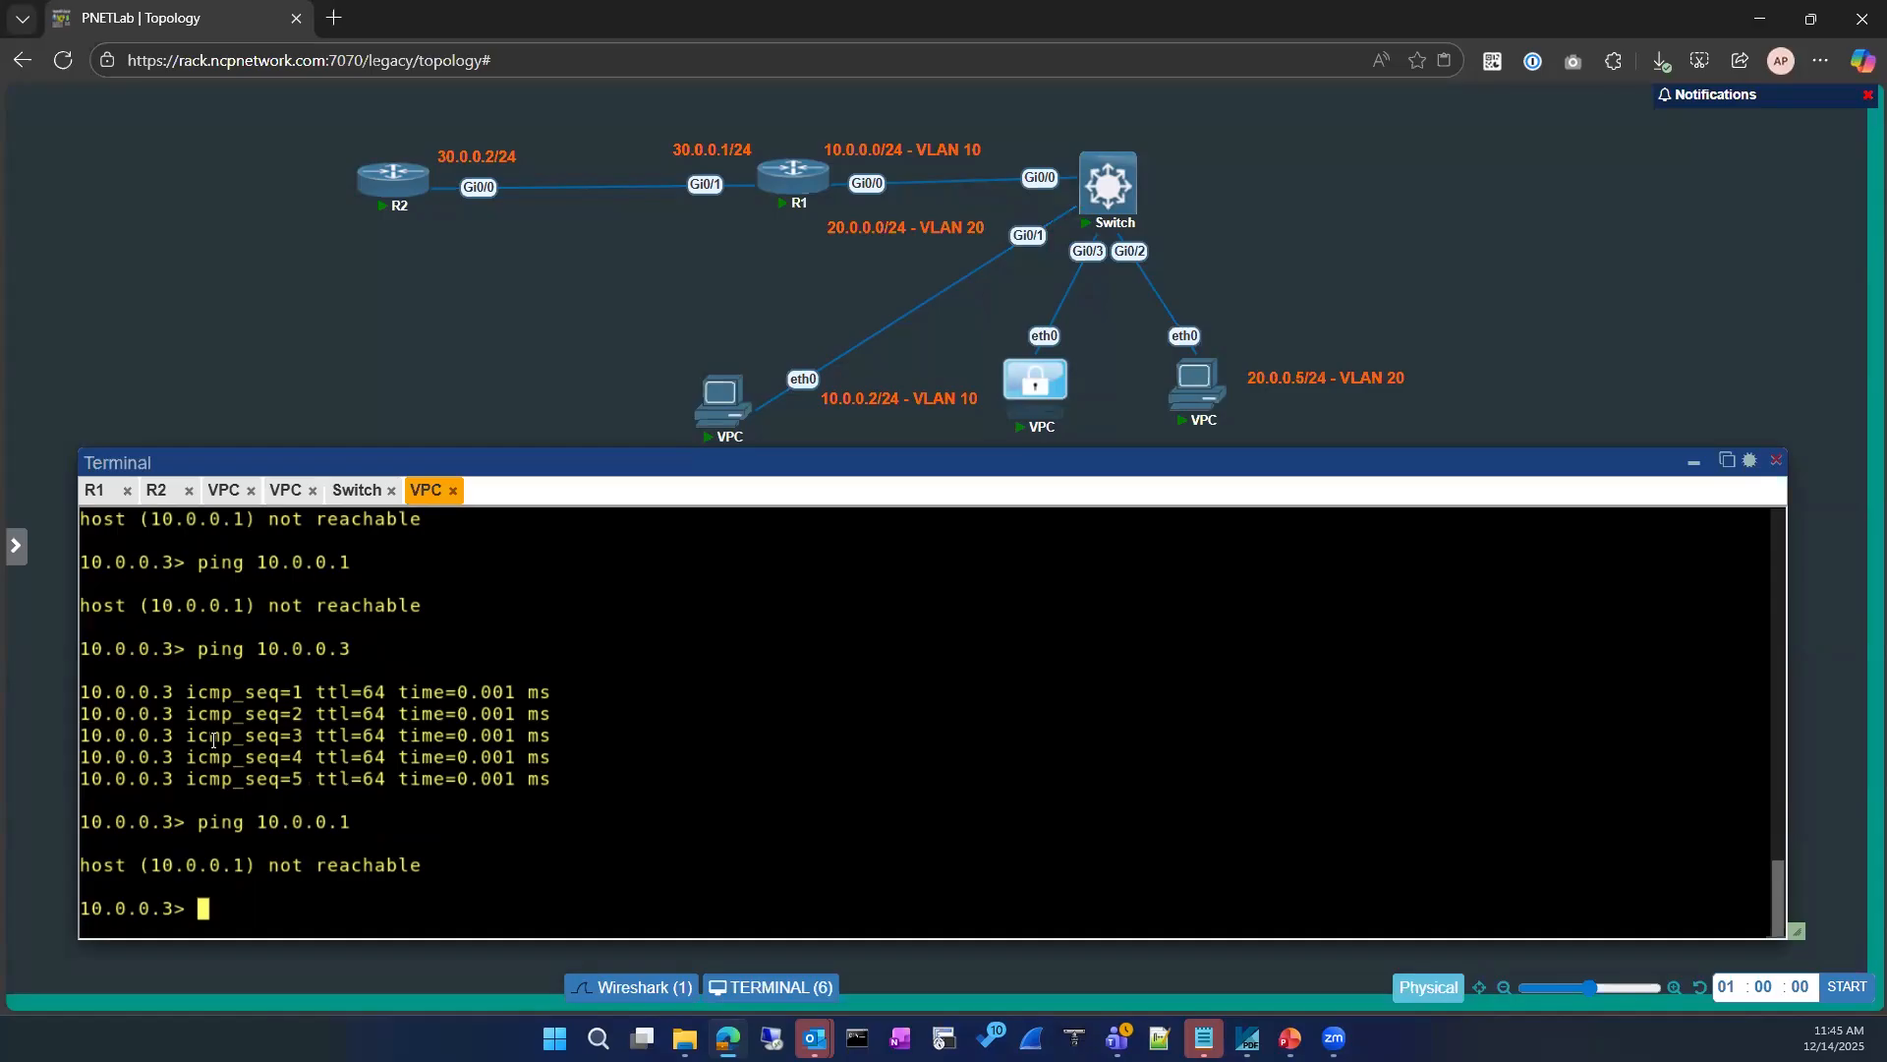
Step: Return to the switch's console and display its MAC address table
left_click(357, 490)
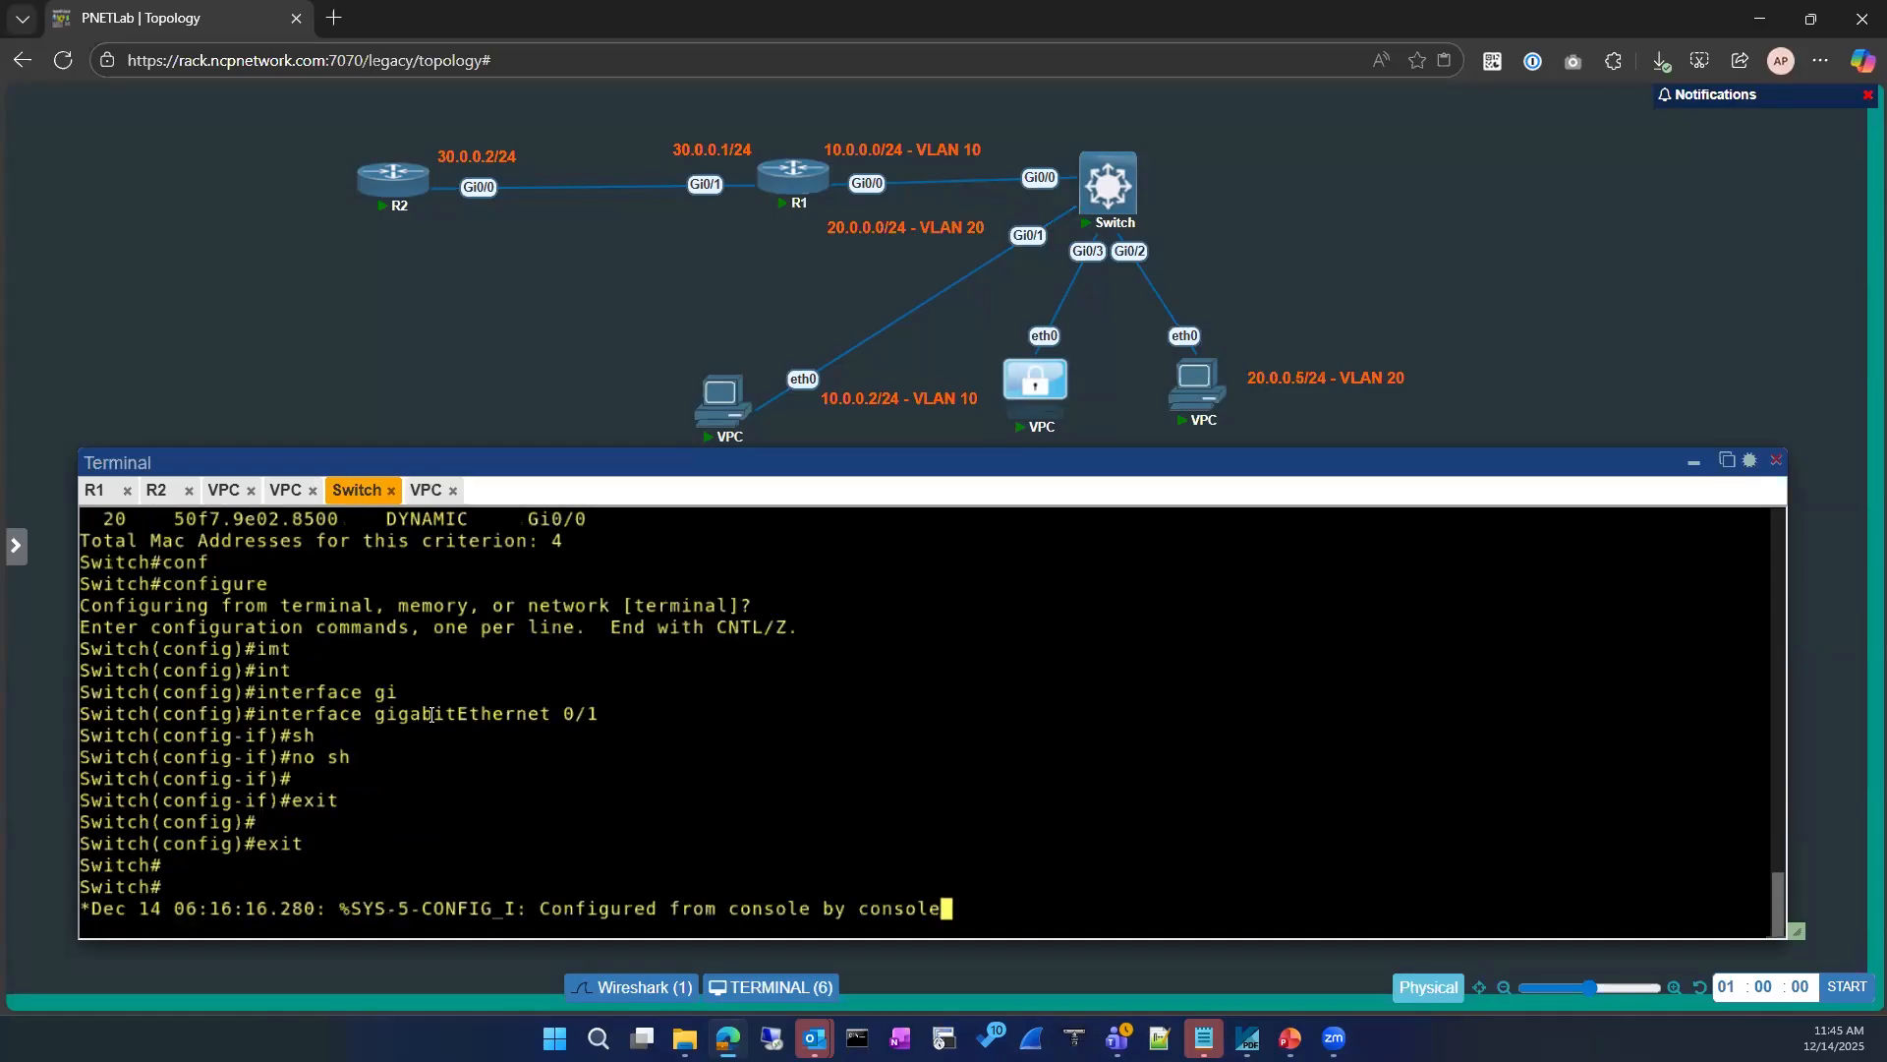
key("Return")
key("Return")
type("sho")
key("Tab")
type("mac ad")
key("Tab")
key("Return")
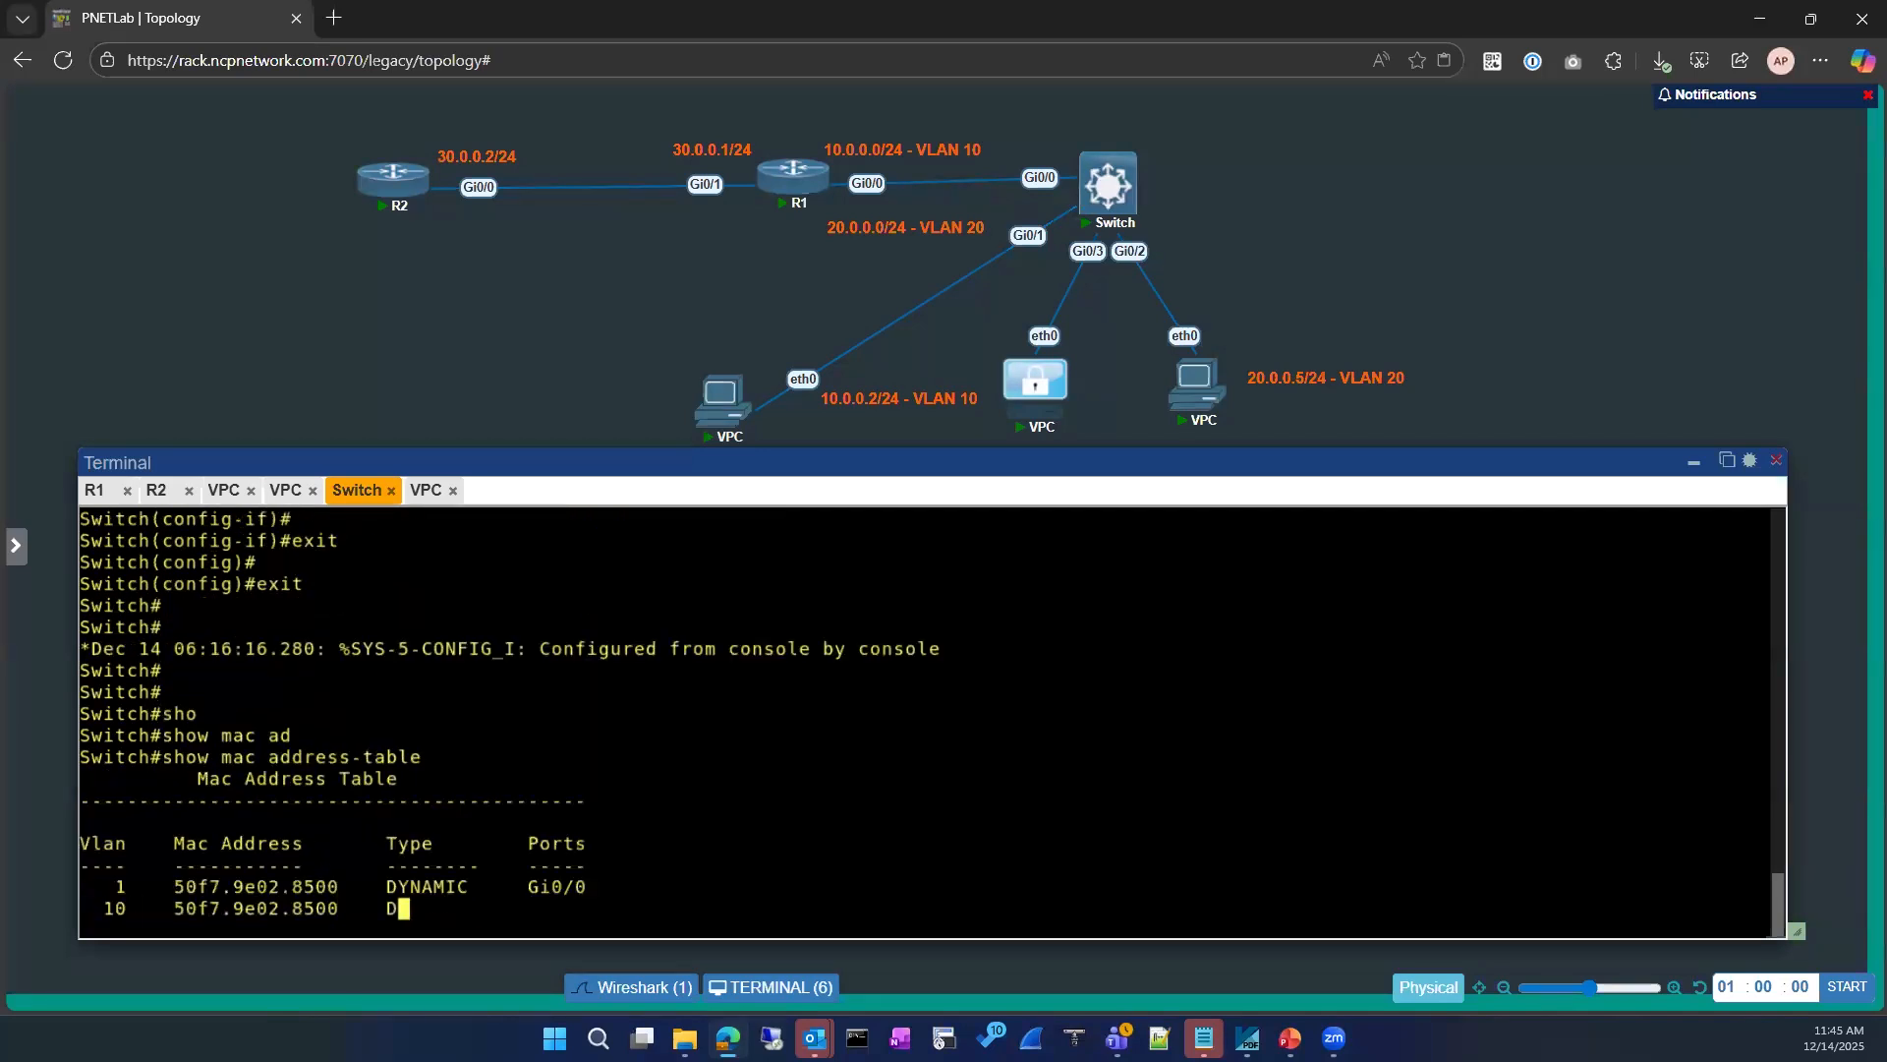
Step: Go back into the switch's global configuration and select interface GigabitEthernet 0/1
type("conf")
key("Tab")
key("Return")
type("interface")
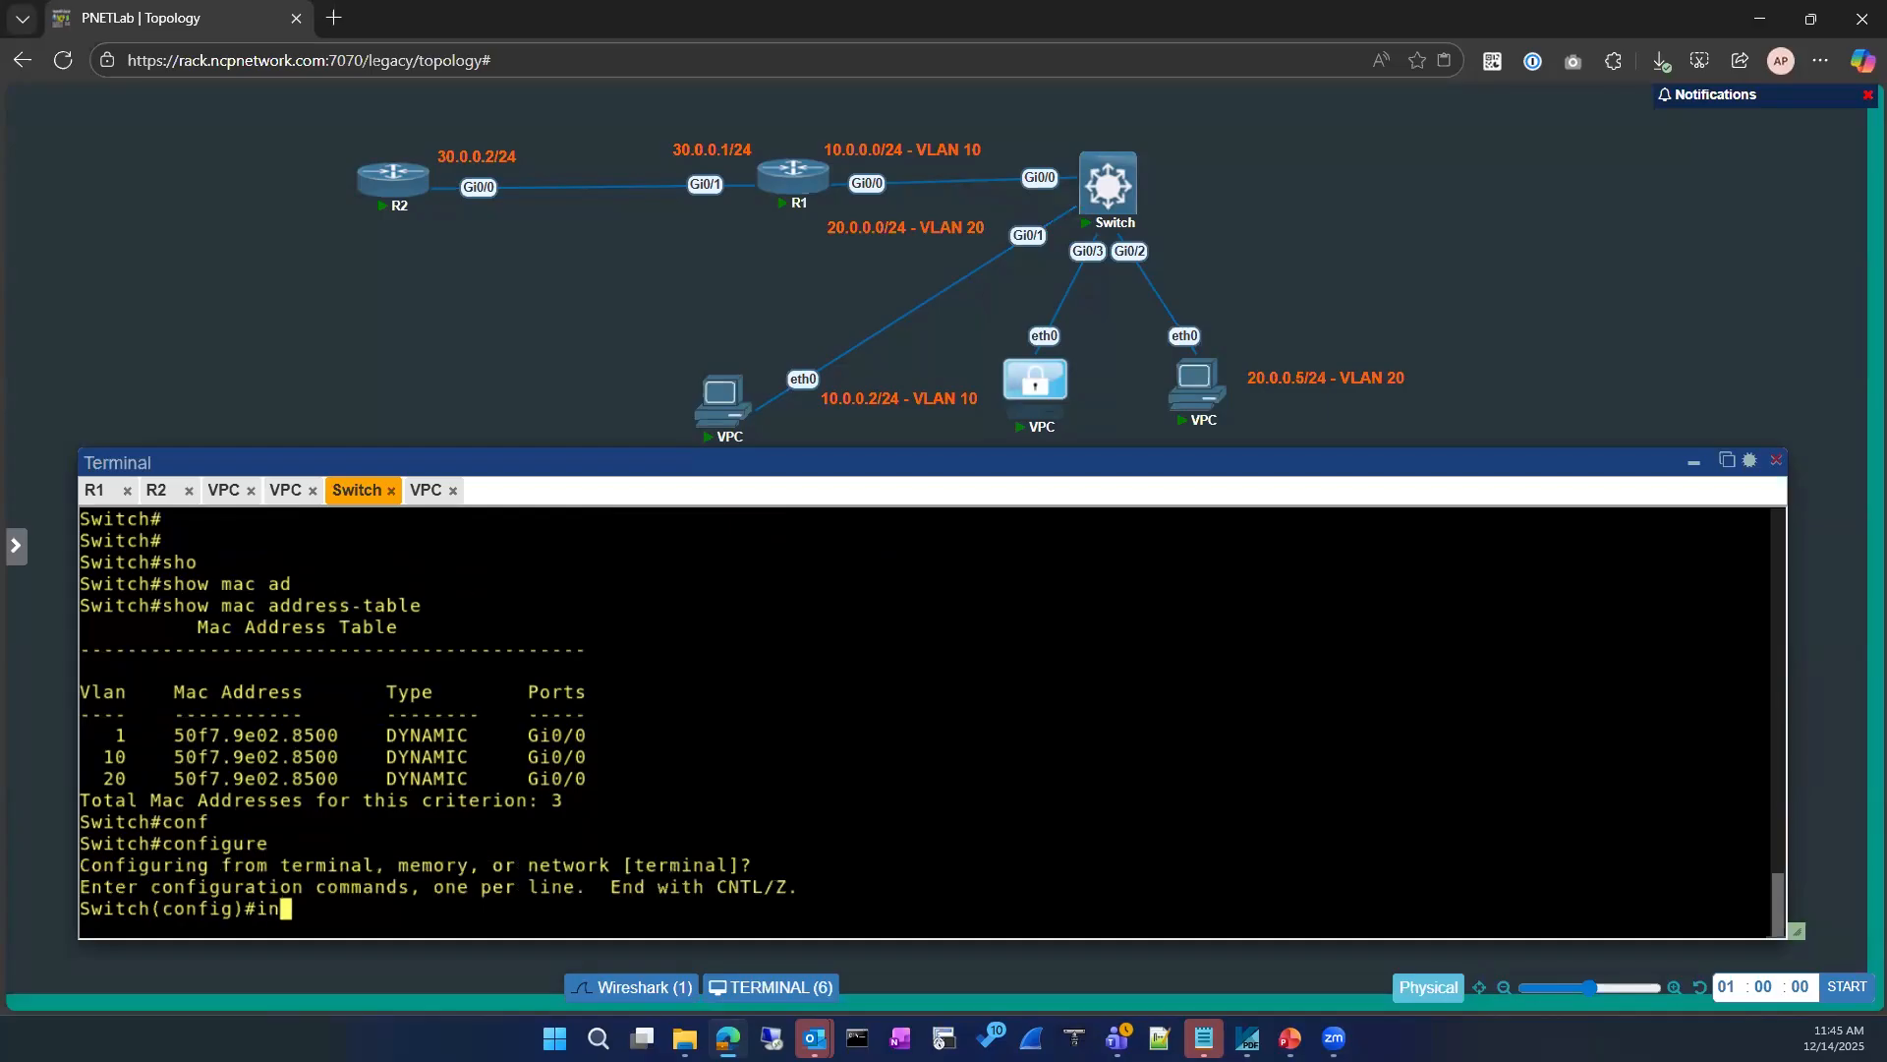
key("Tab")
type("gi")
key("Tab")
type("0/1")
key("Return")
Step: Assign the selected switch port to access VLAN 10 and exit to privileged EXEC mode
type("switchport a")
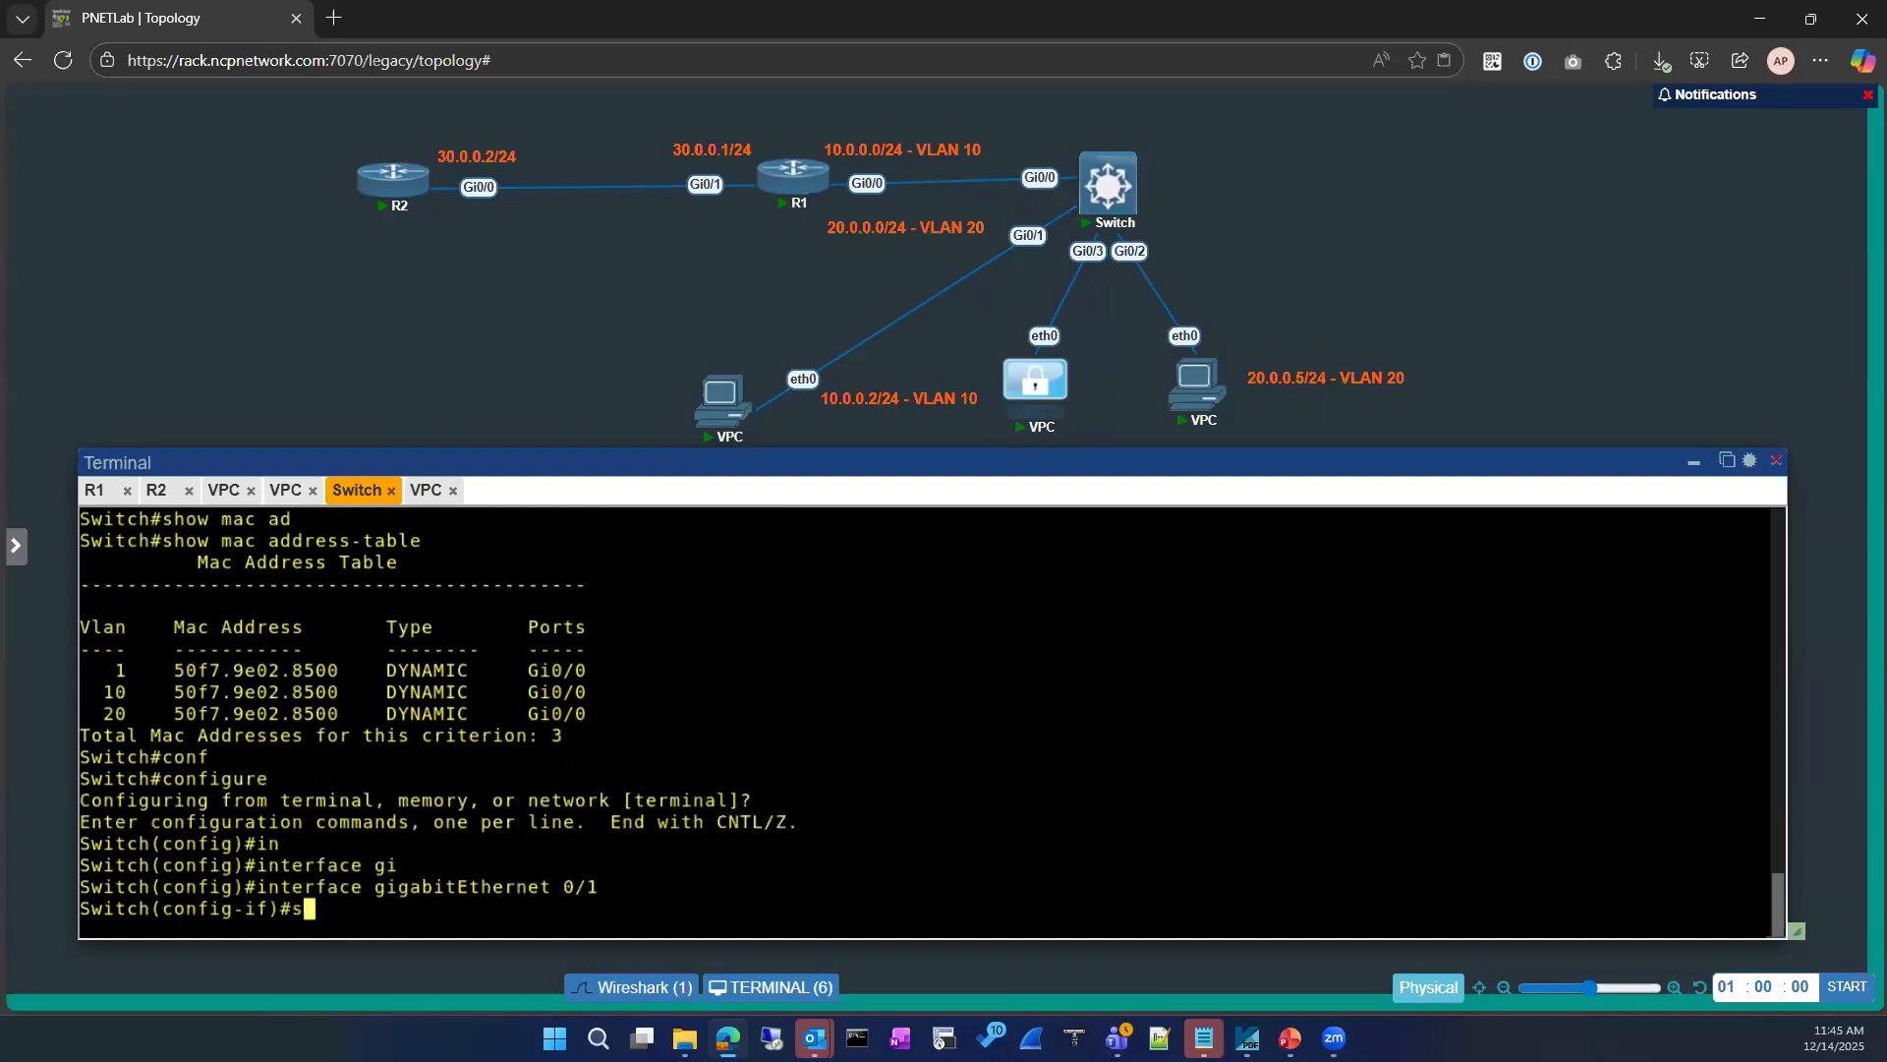
key("Tab")
type("ac")
key("Tab")
type("vl")
key("Tab")
type("10")
key("Return")
type("exit")
key("Return")
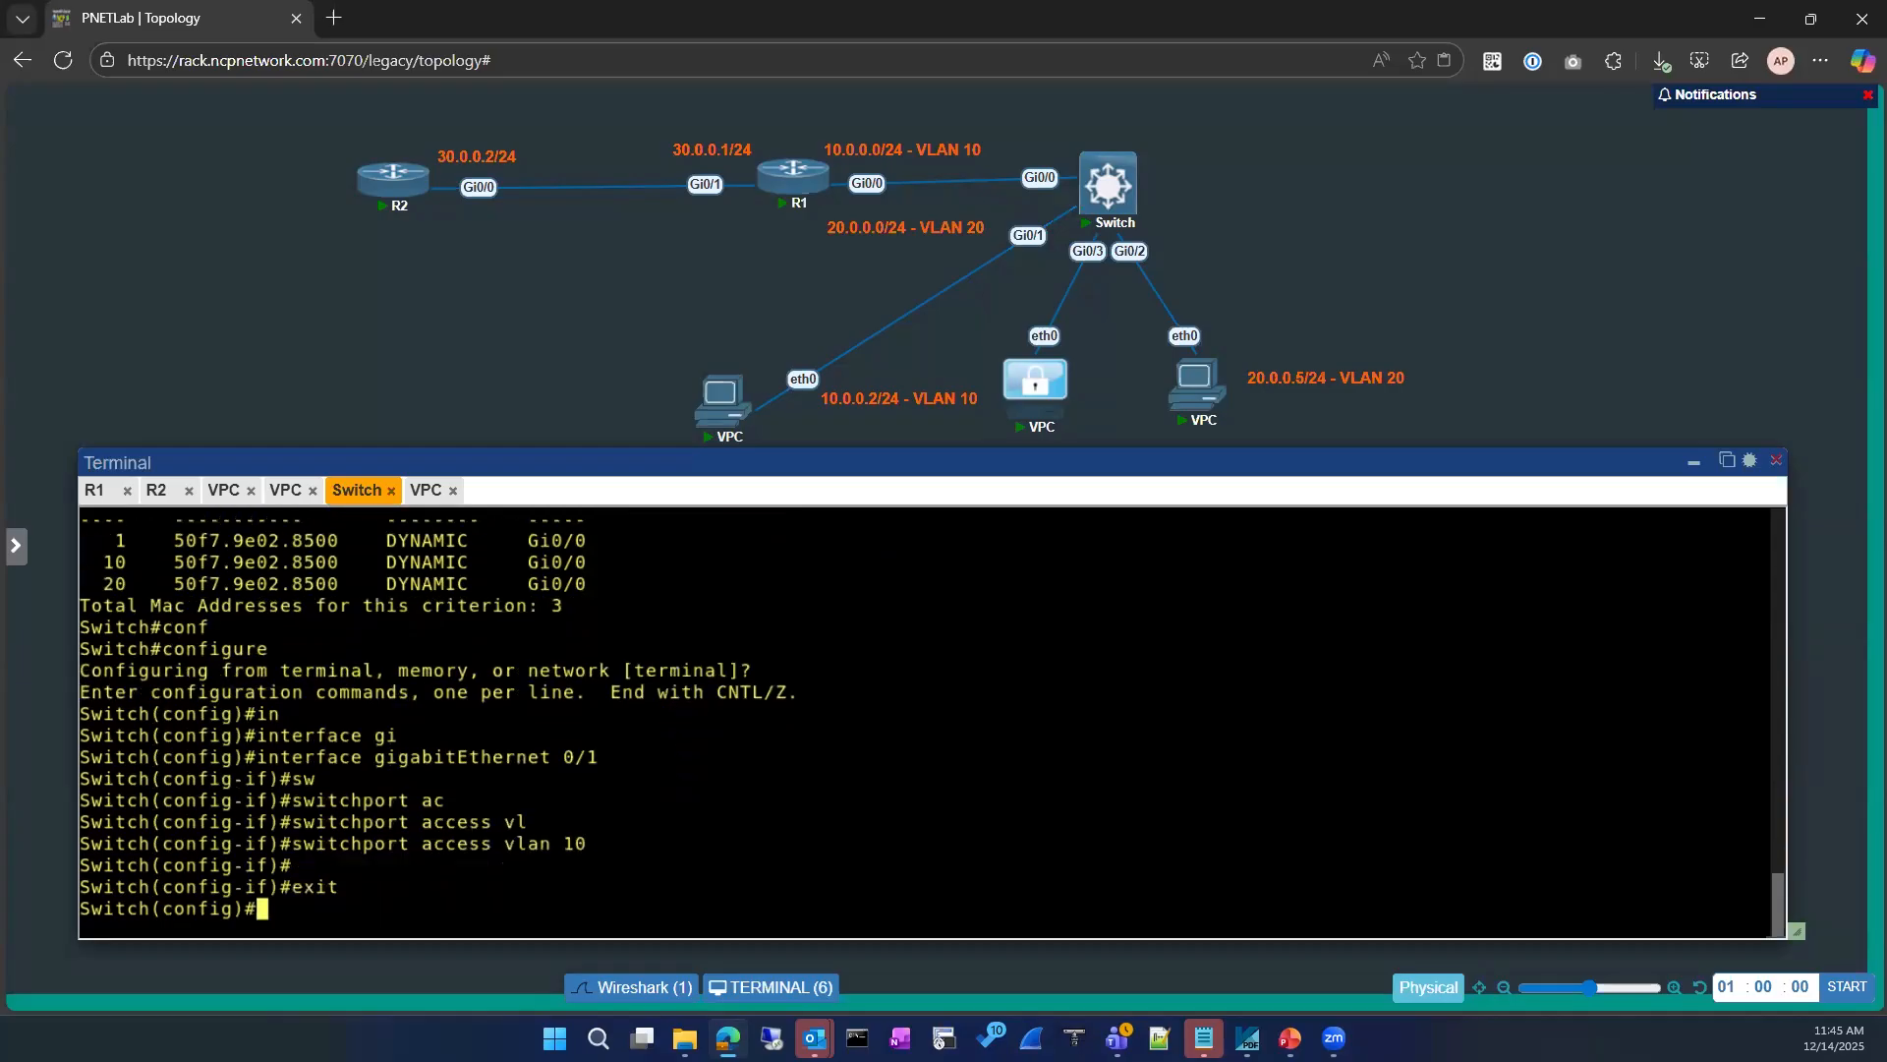
key("Return")
type("exit")
key("Return")
key("Return")
type("sho")
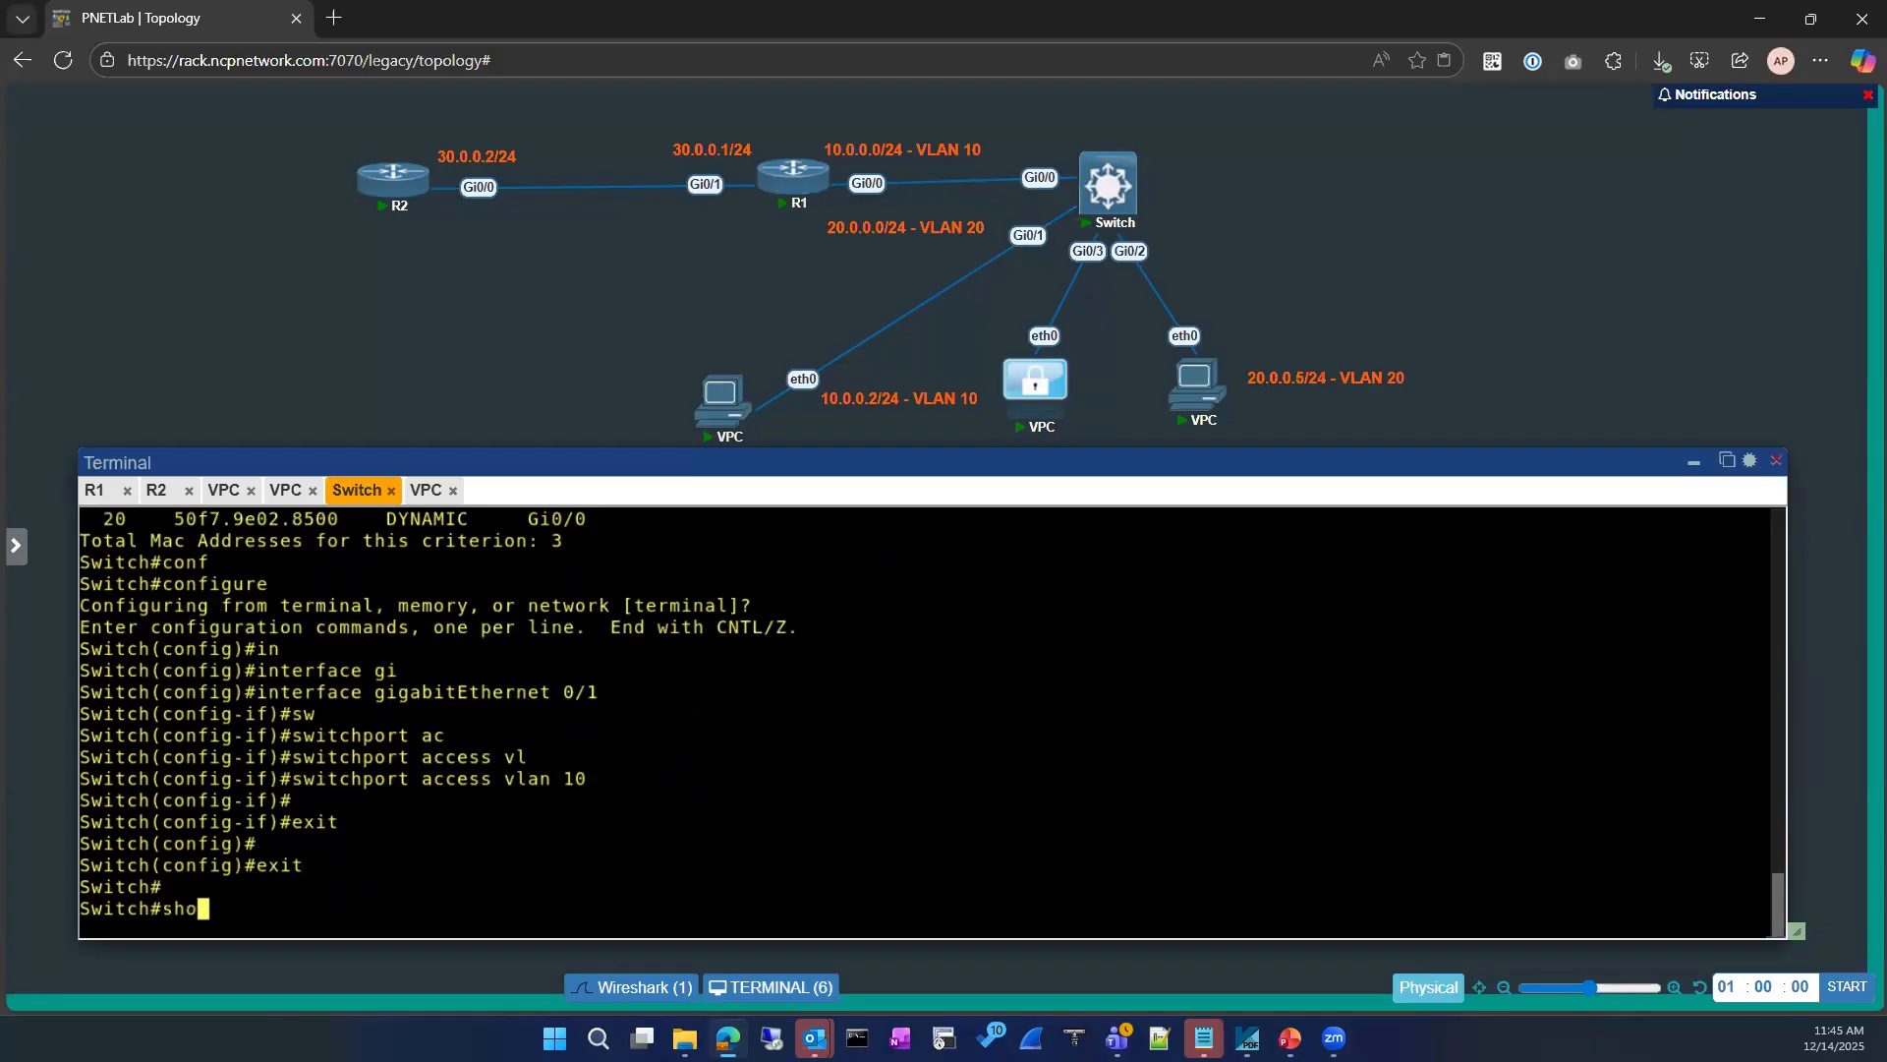
key("Tab")
key("Return")
key("Return")
key("Return")
type("sj")
key("Return")
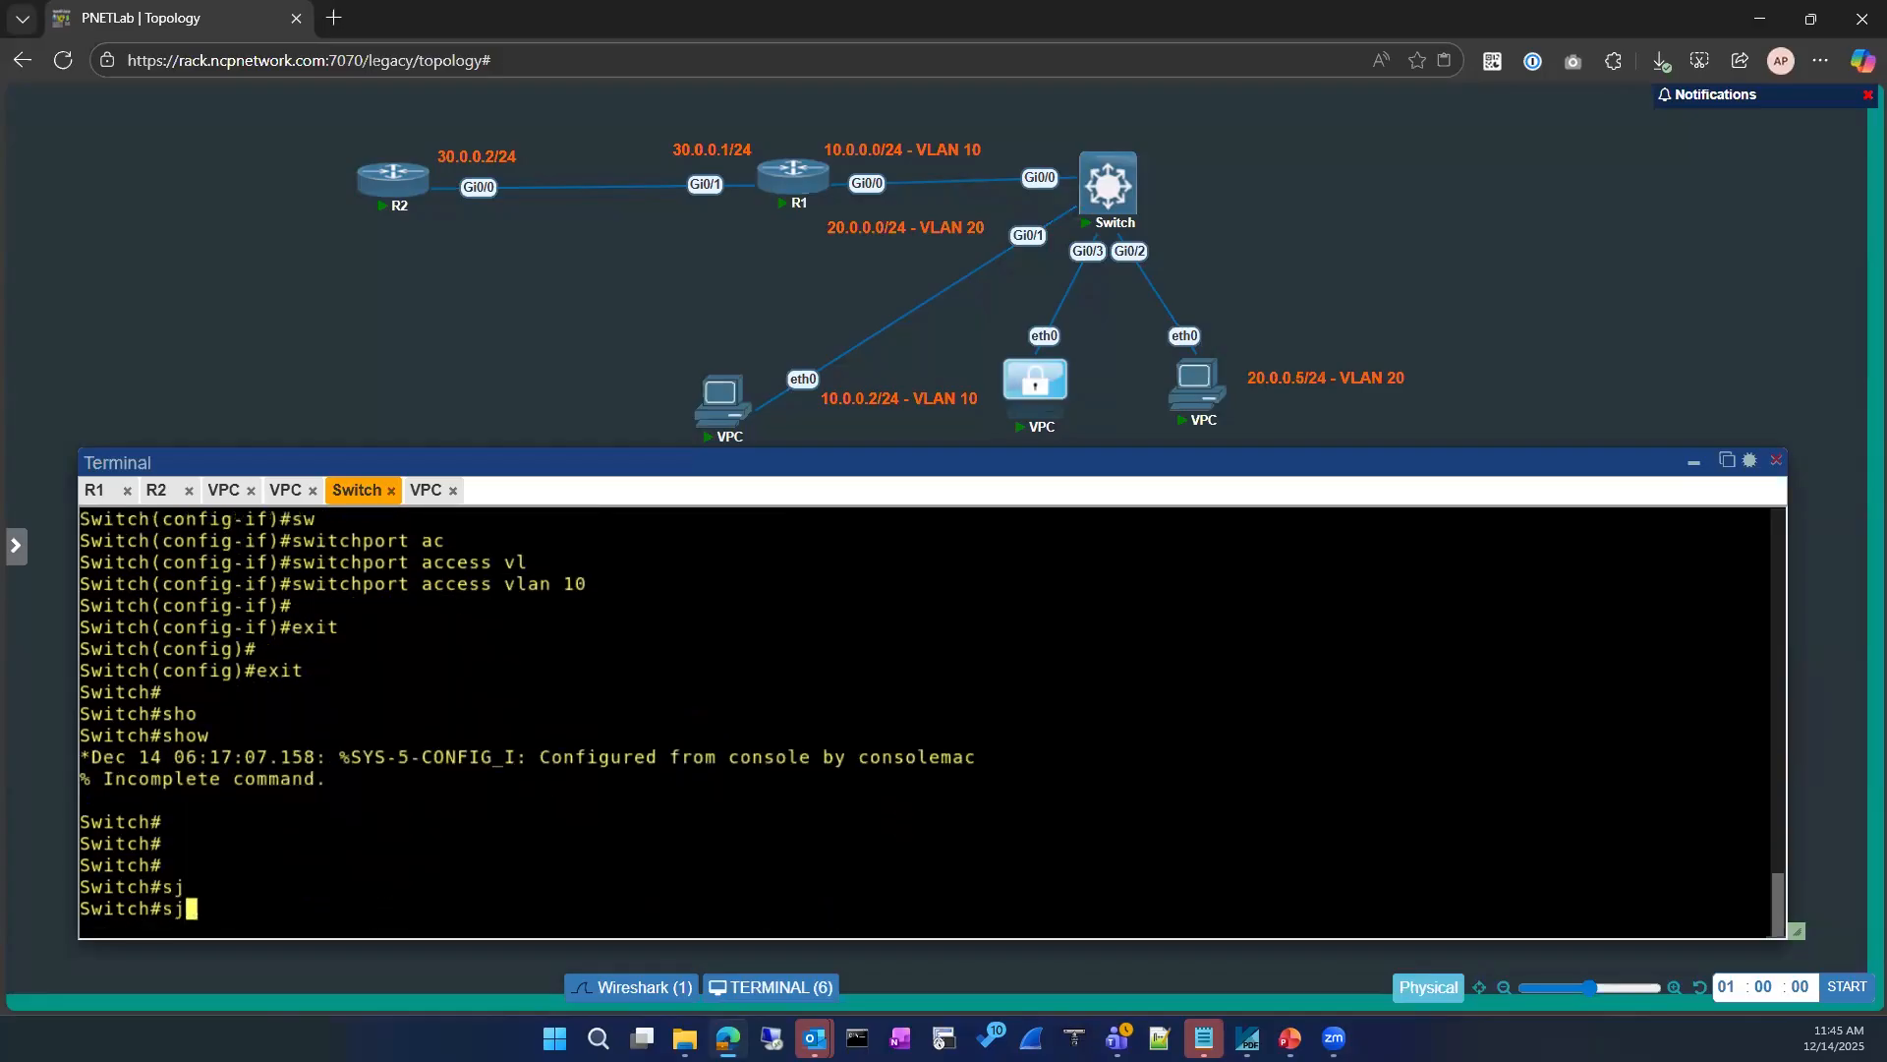
Step: Enter show mac address-table at the switch's prompt without running it
type("sho")
key("Tab")
type("mac ad")
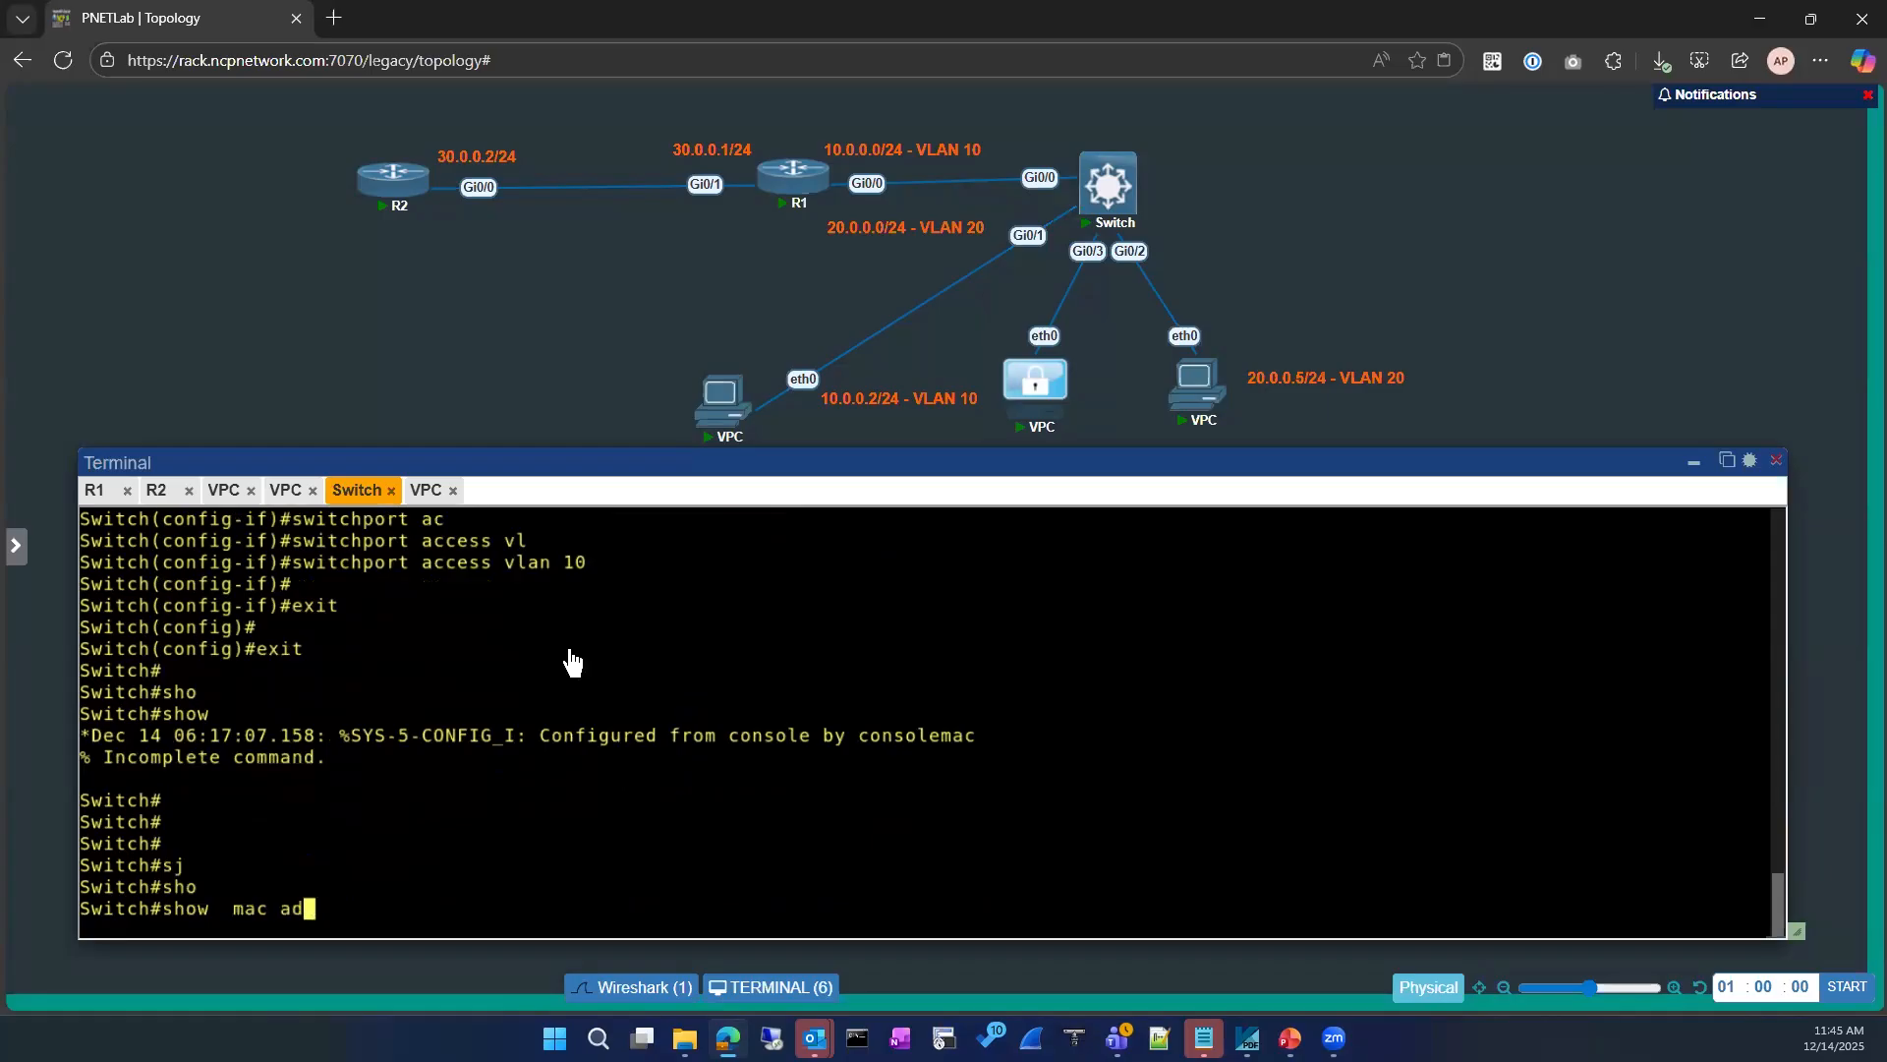
key("Tab")
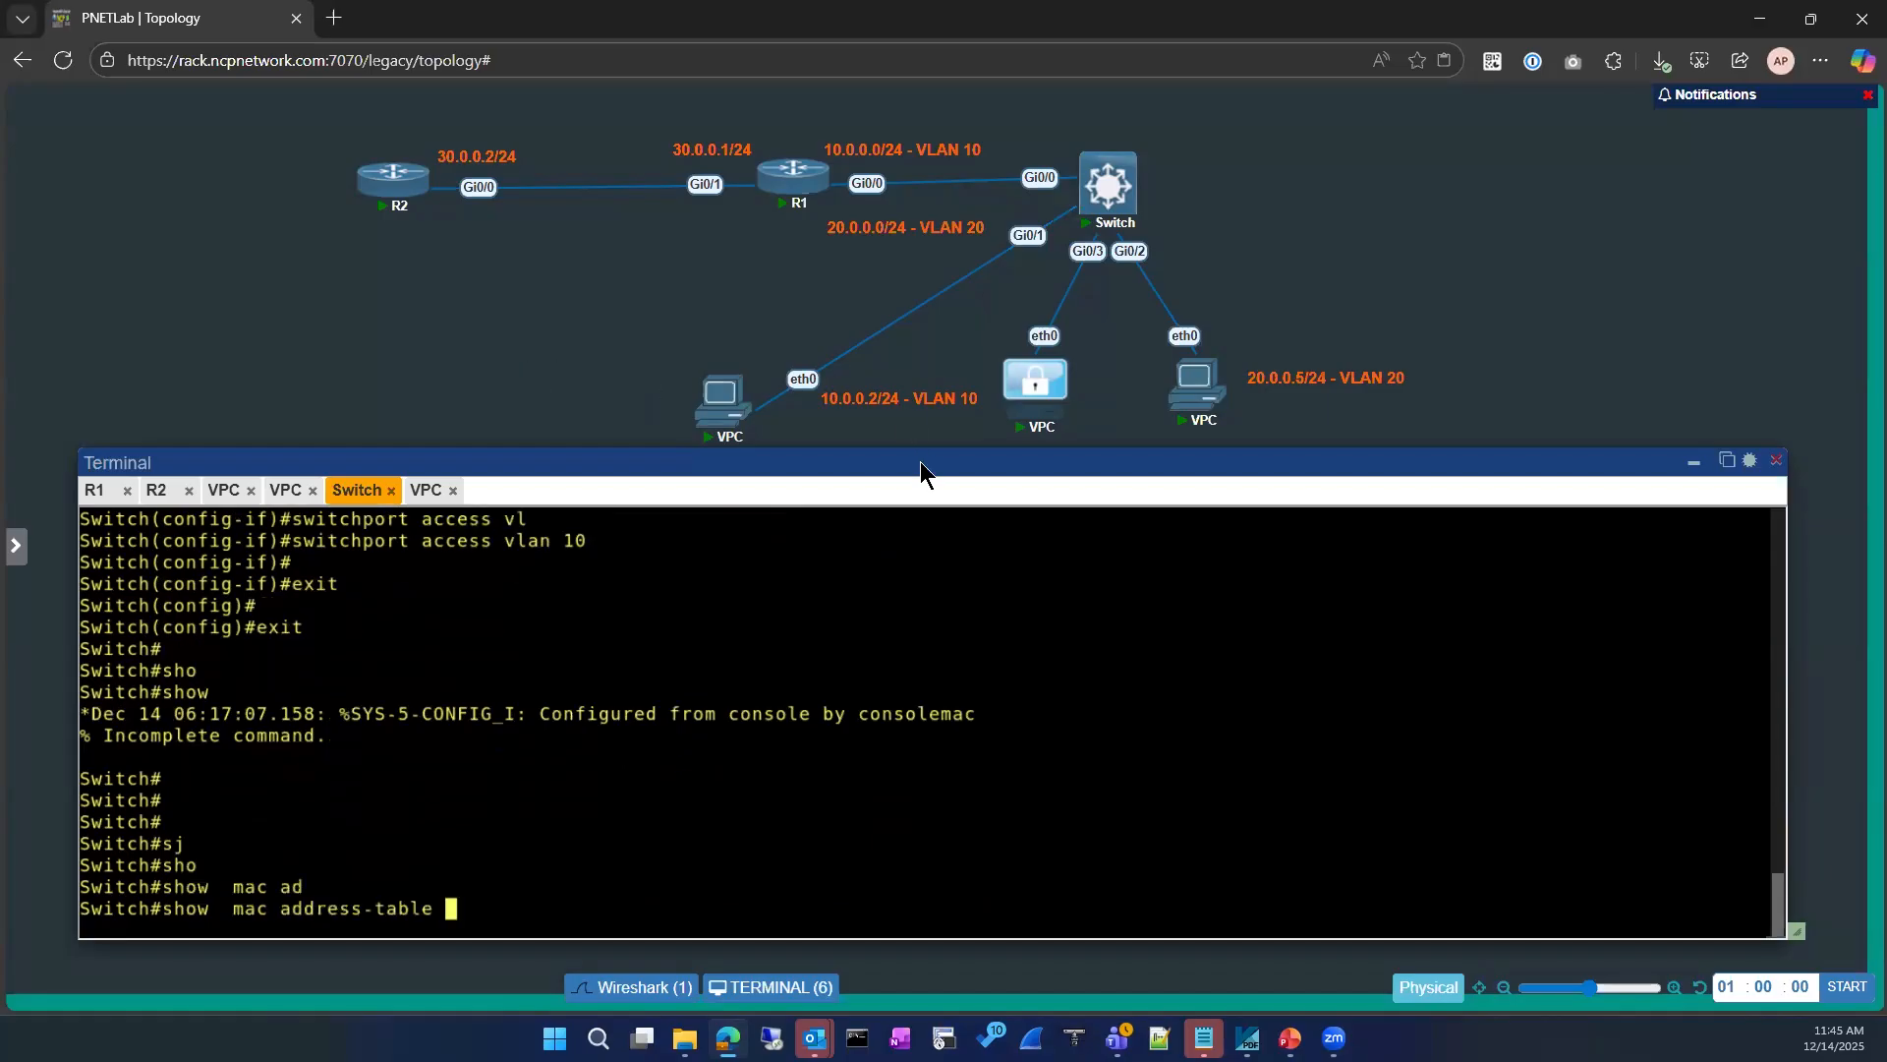
Step: Duplicate the 10.0.0.2/24 - VLAN 10 label, placing the copy above the Gi0/1 VPC and the original below the Gi0/3 VPC
right_click(899, 411)
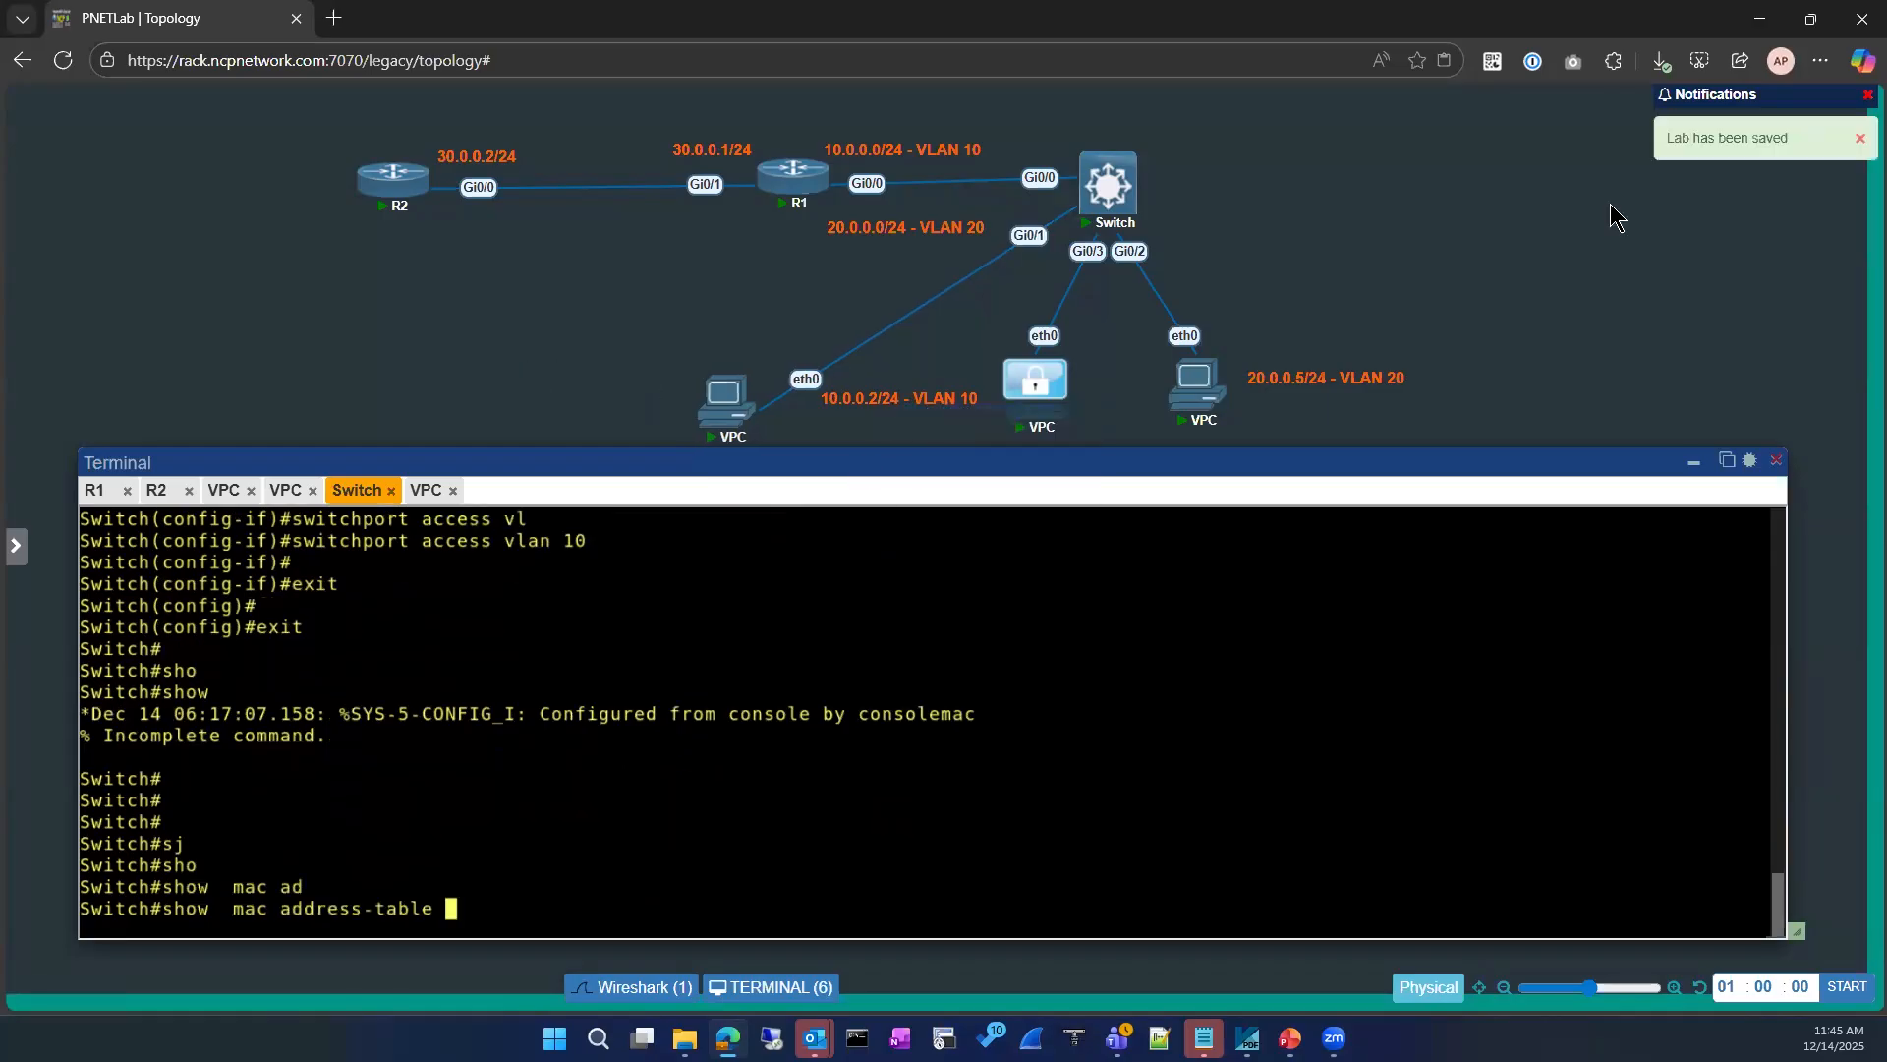
left_click(1691, 470)
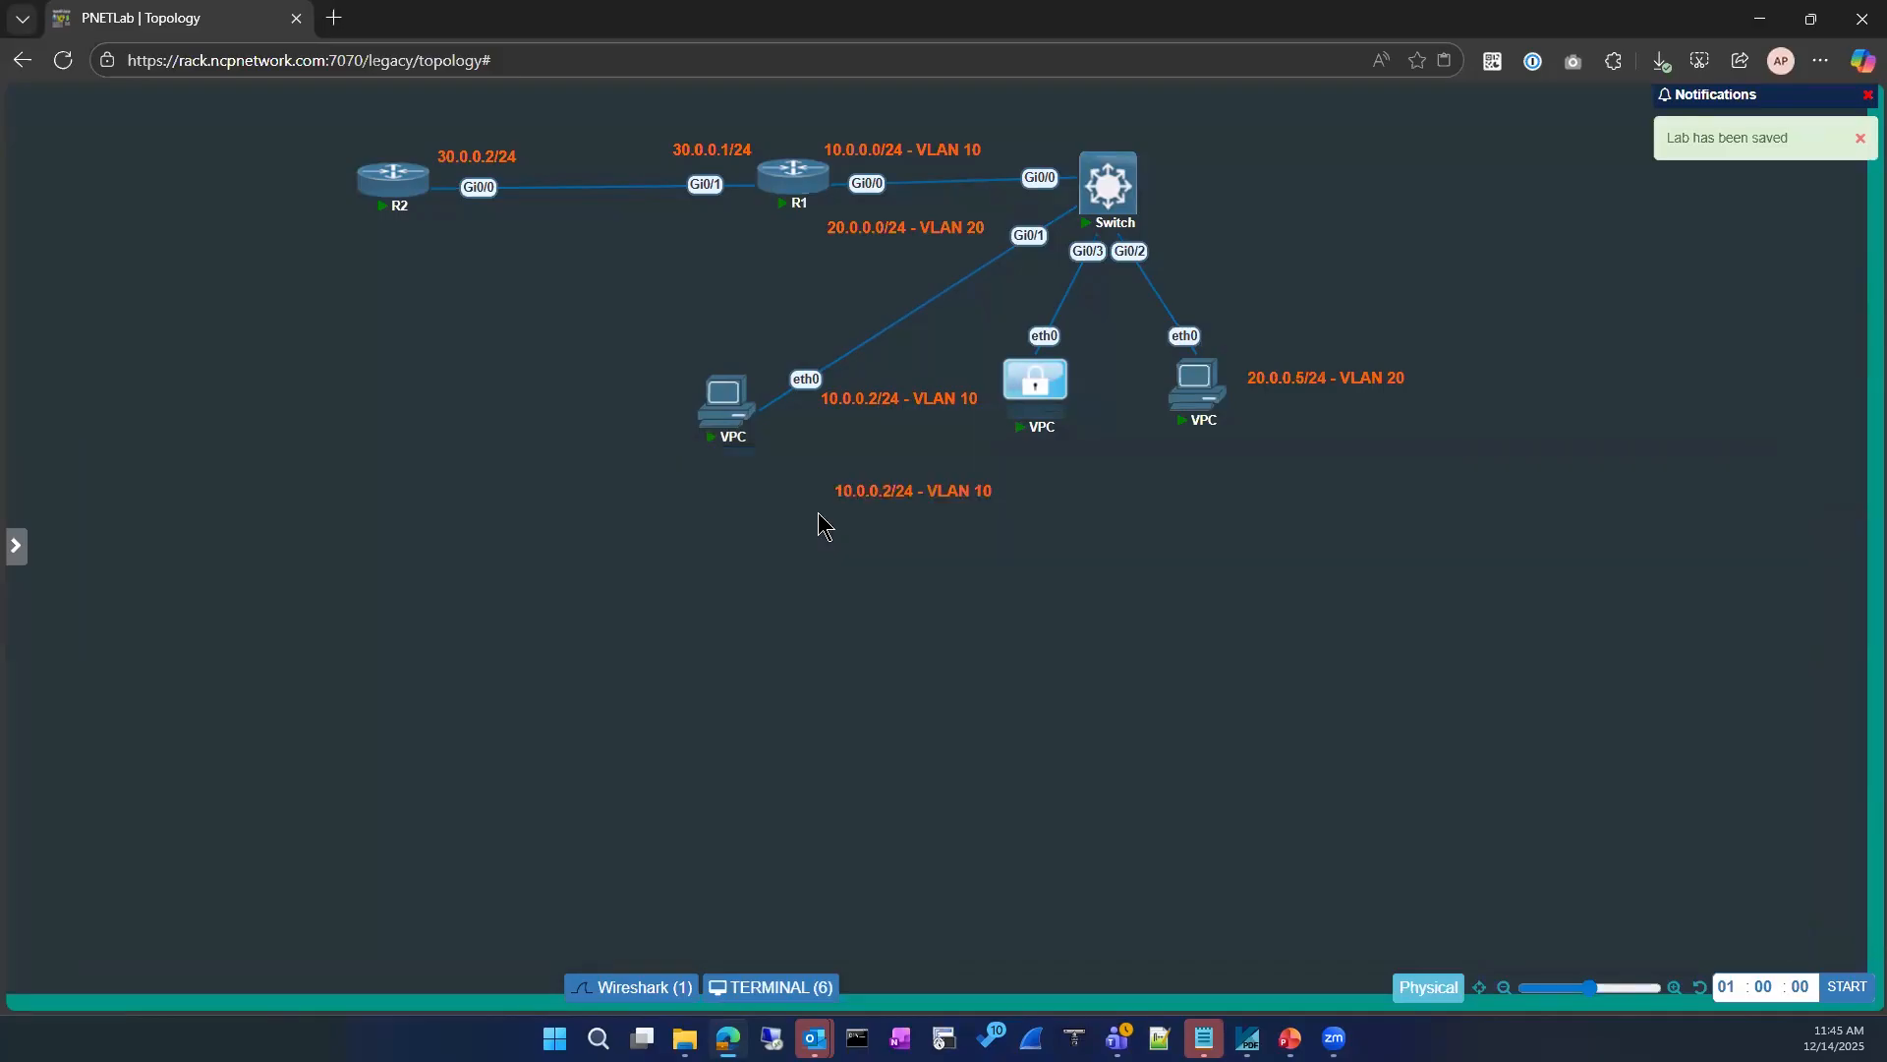
left_click_drag(929, 489, 584, 396)
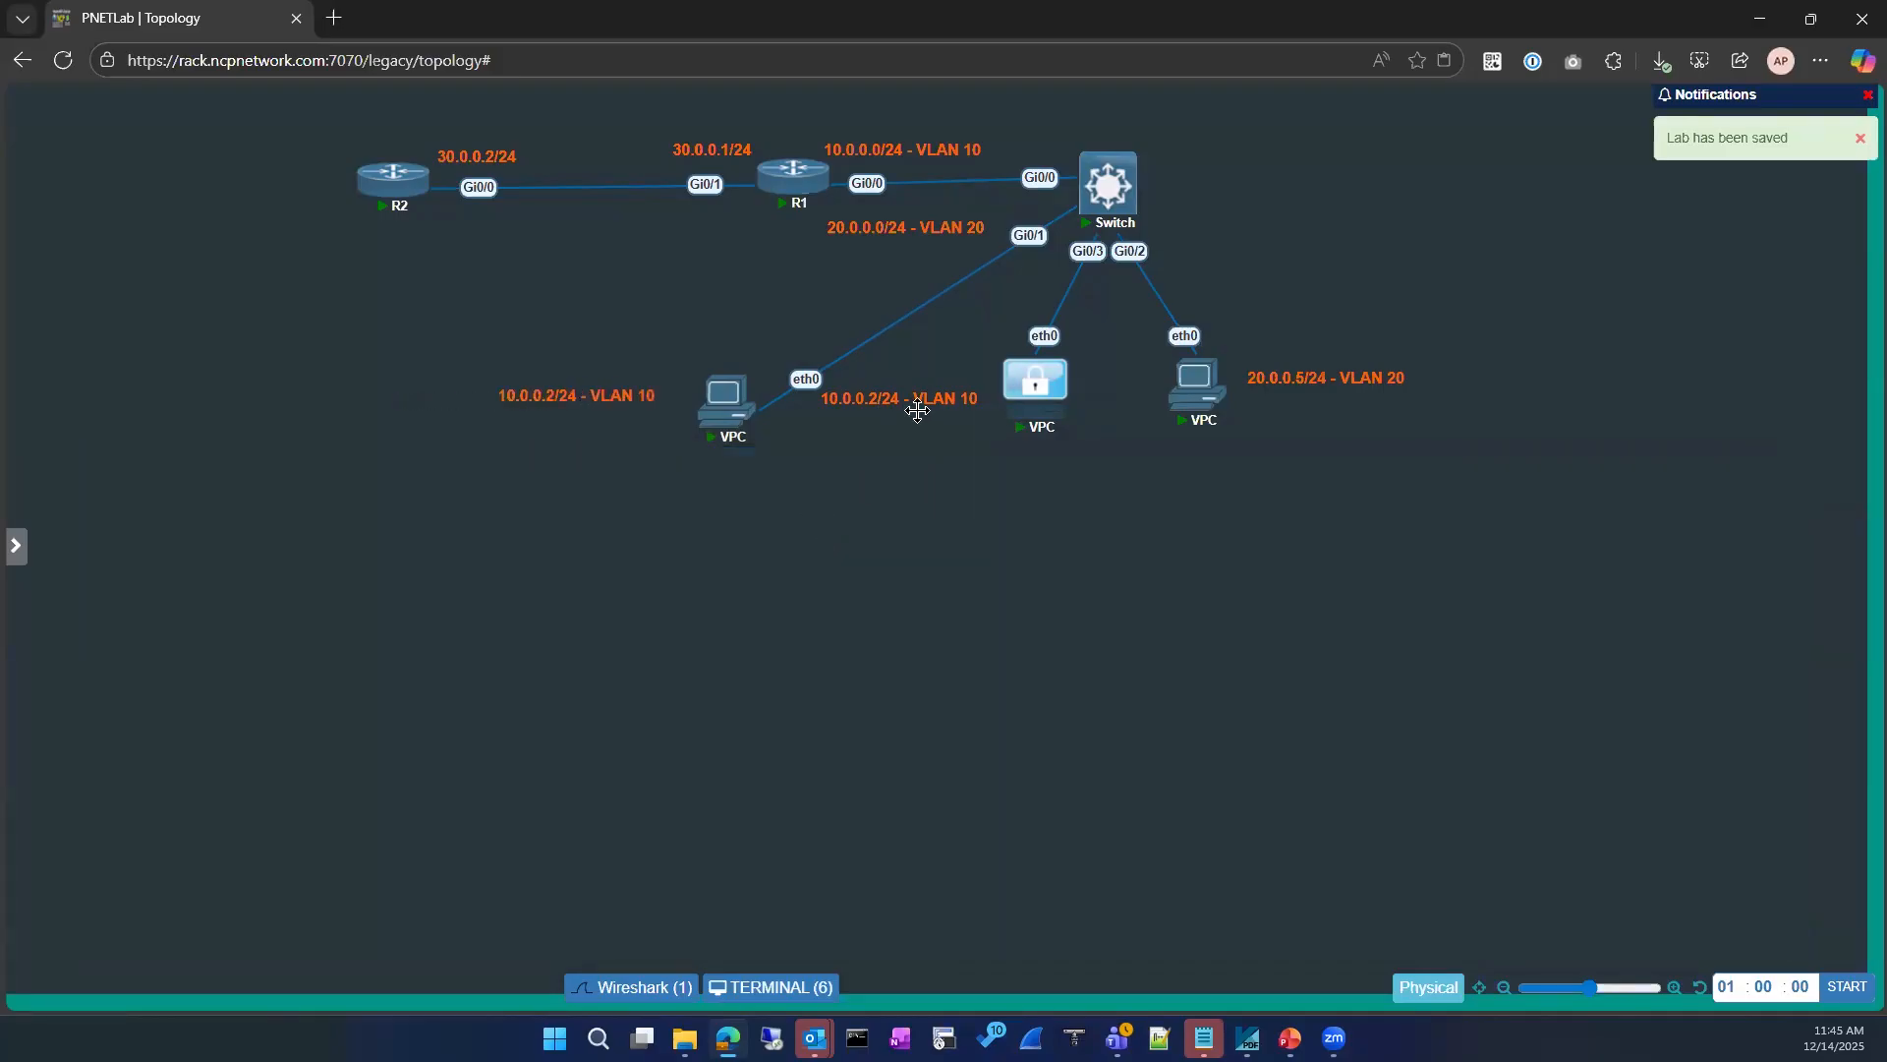
left_click_drag(914, 406, 1051, 471)
left_click_drag(600, 403, 680, 351)
Step: Change the label above the new VPC to 10.0.0.3/24 - VLAN 10
double_click(679, 350)
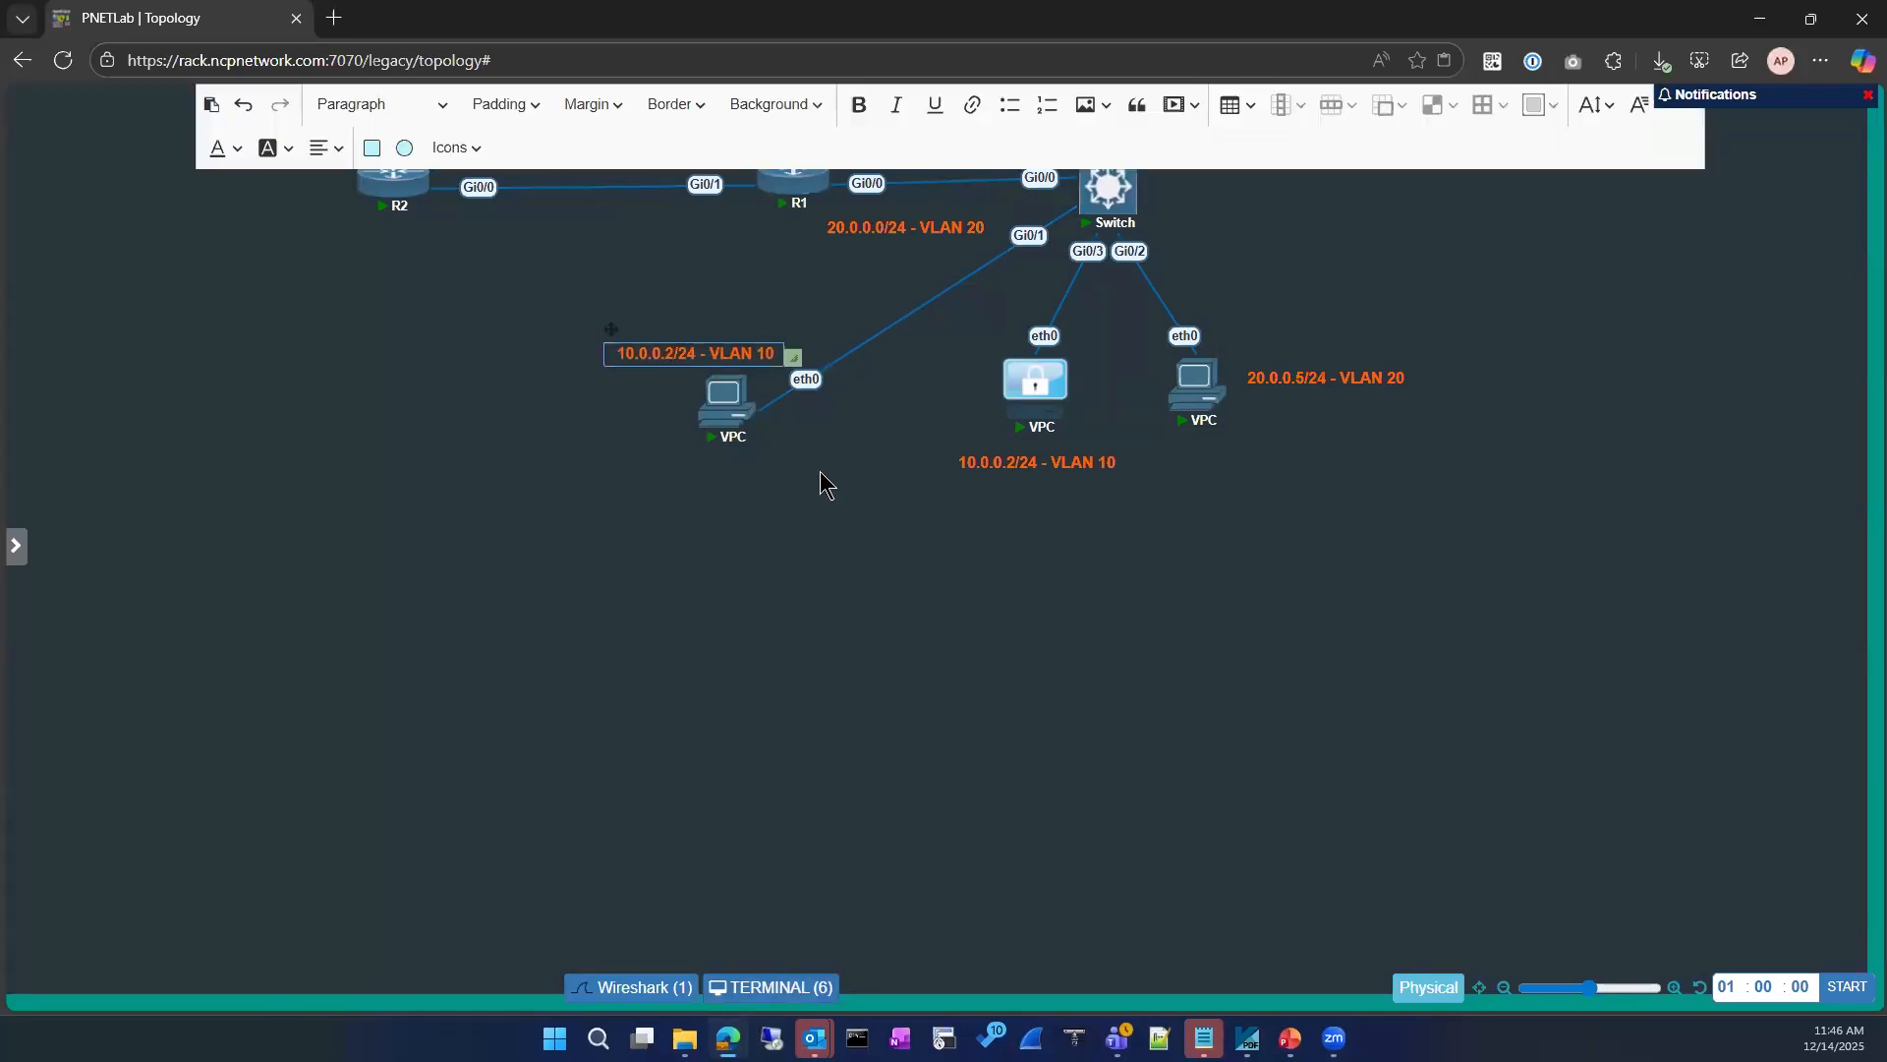
key("BackSpace")
type("3")
left_click(768, 540)
Step: Restore the terminal below the topology and run the pending command to display the switch's MAC address table
left_click(757, 987)
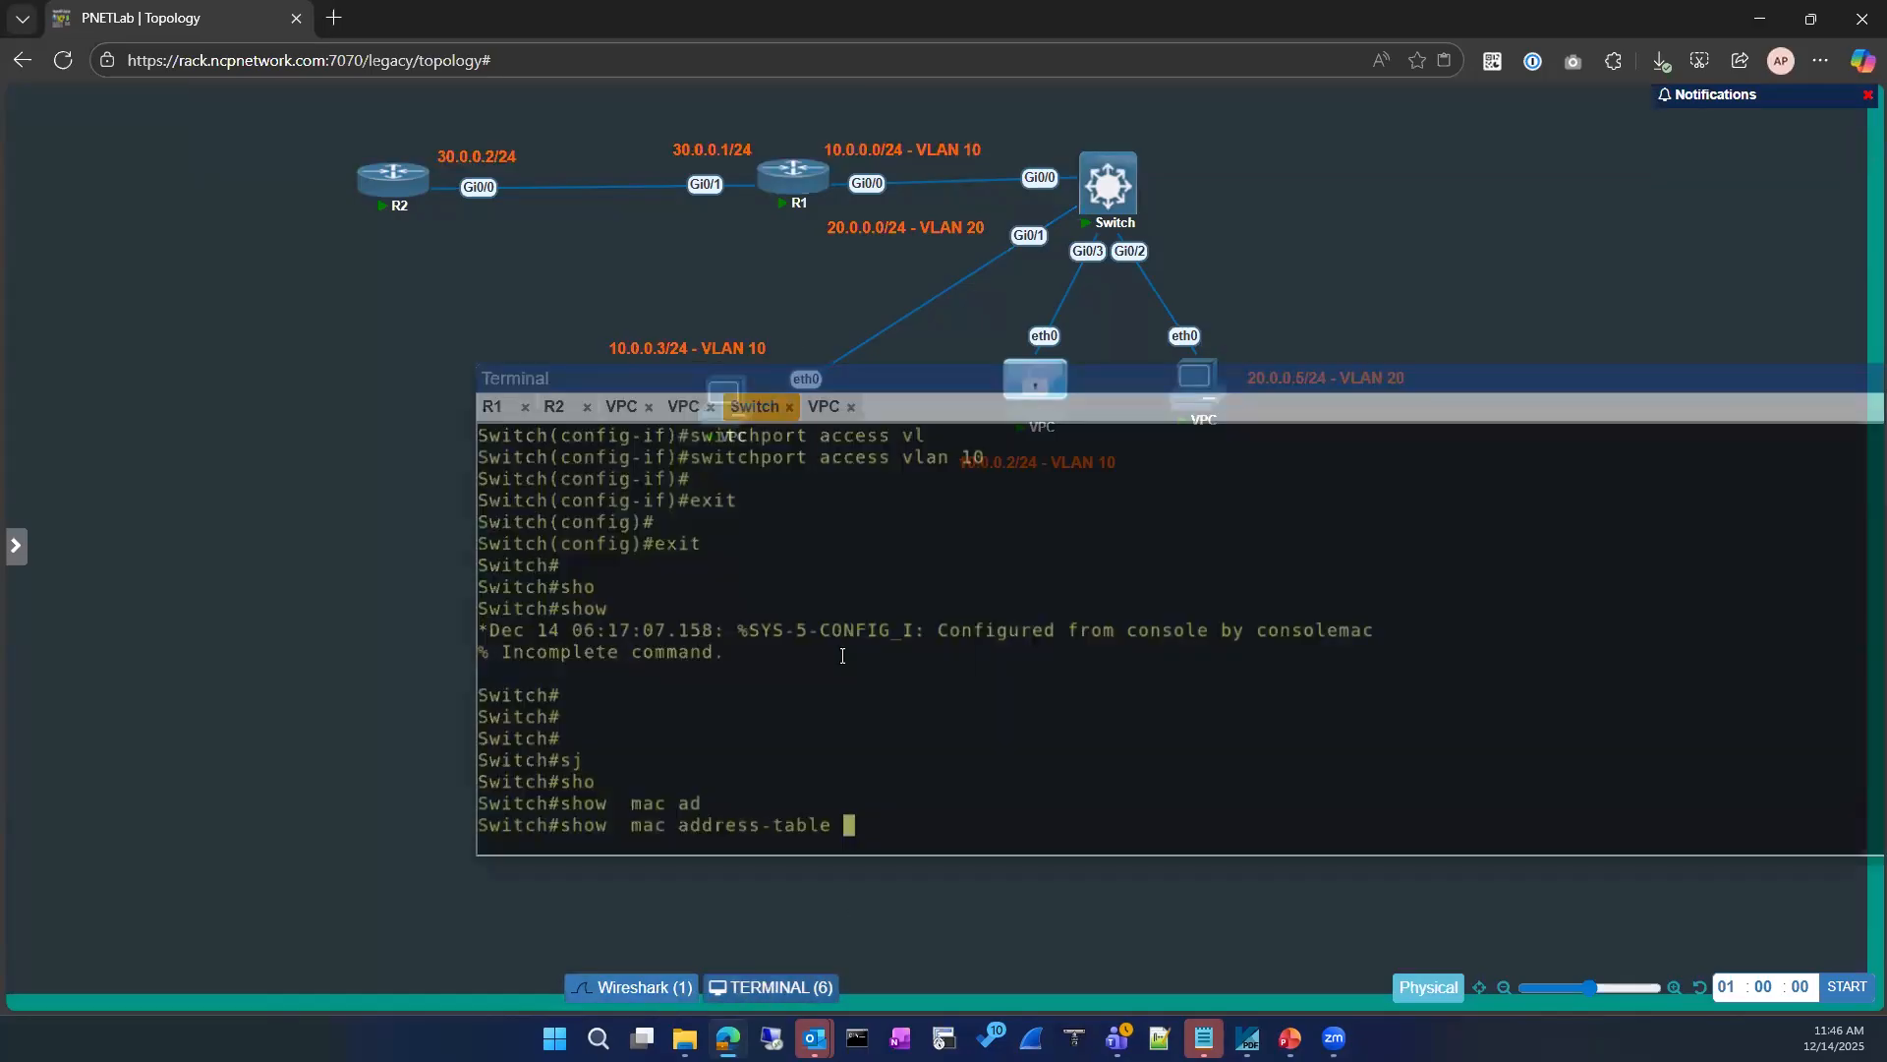
left_click_drag(872, 393, 496, 457)
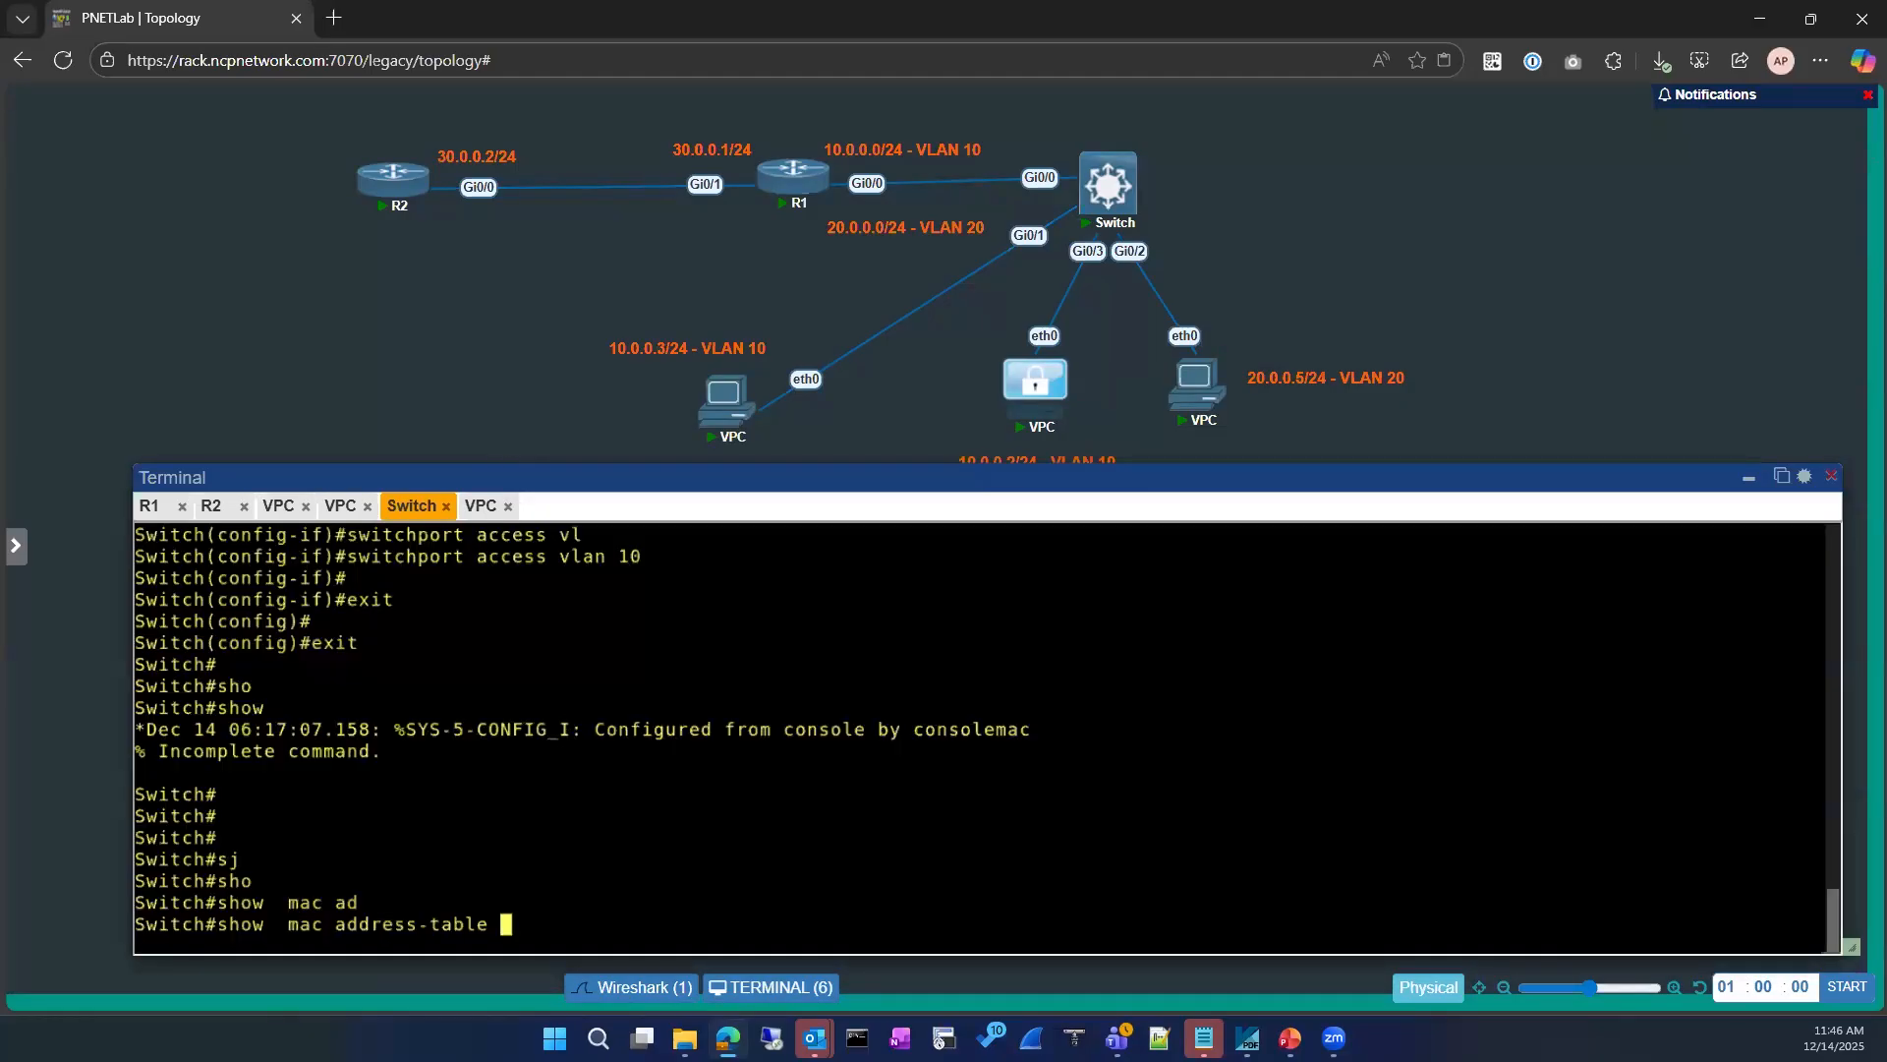
key("Return")
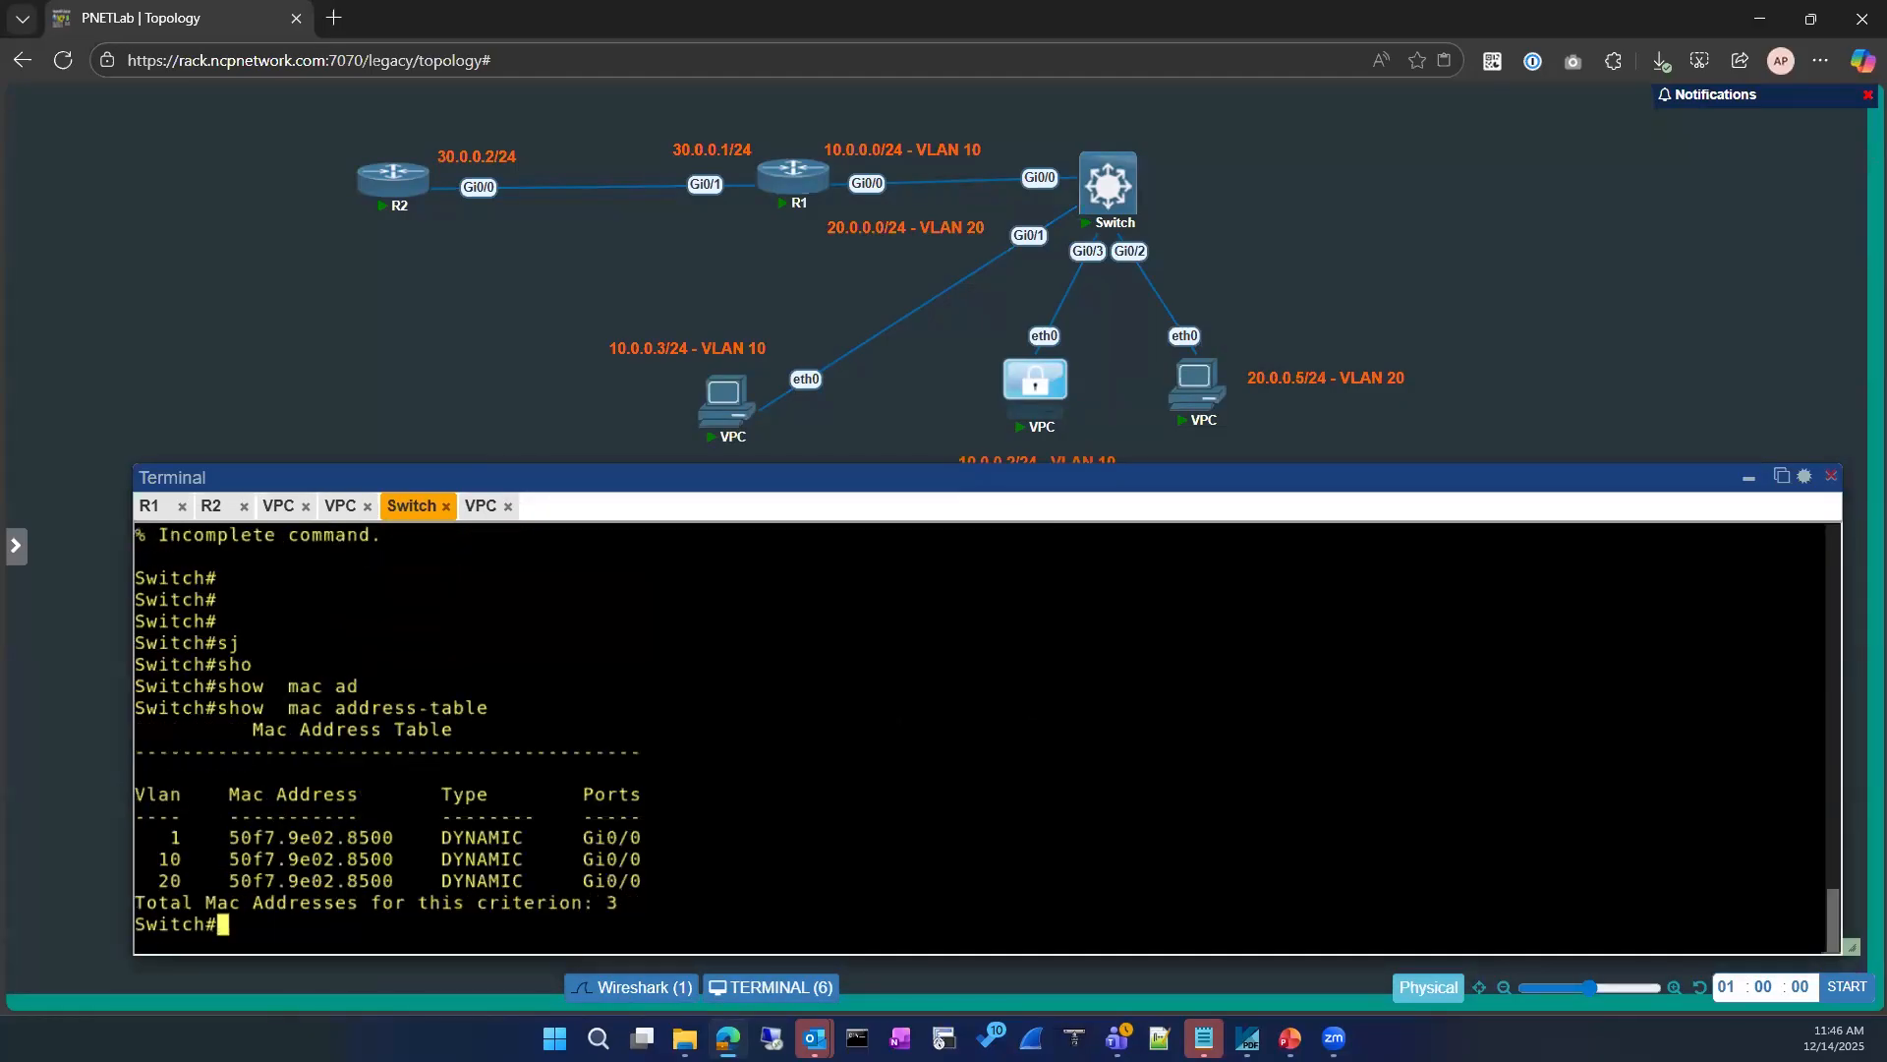
type("conbf")
key("Return")
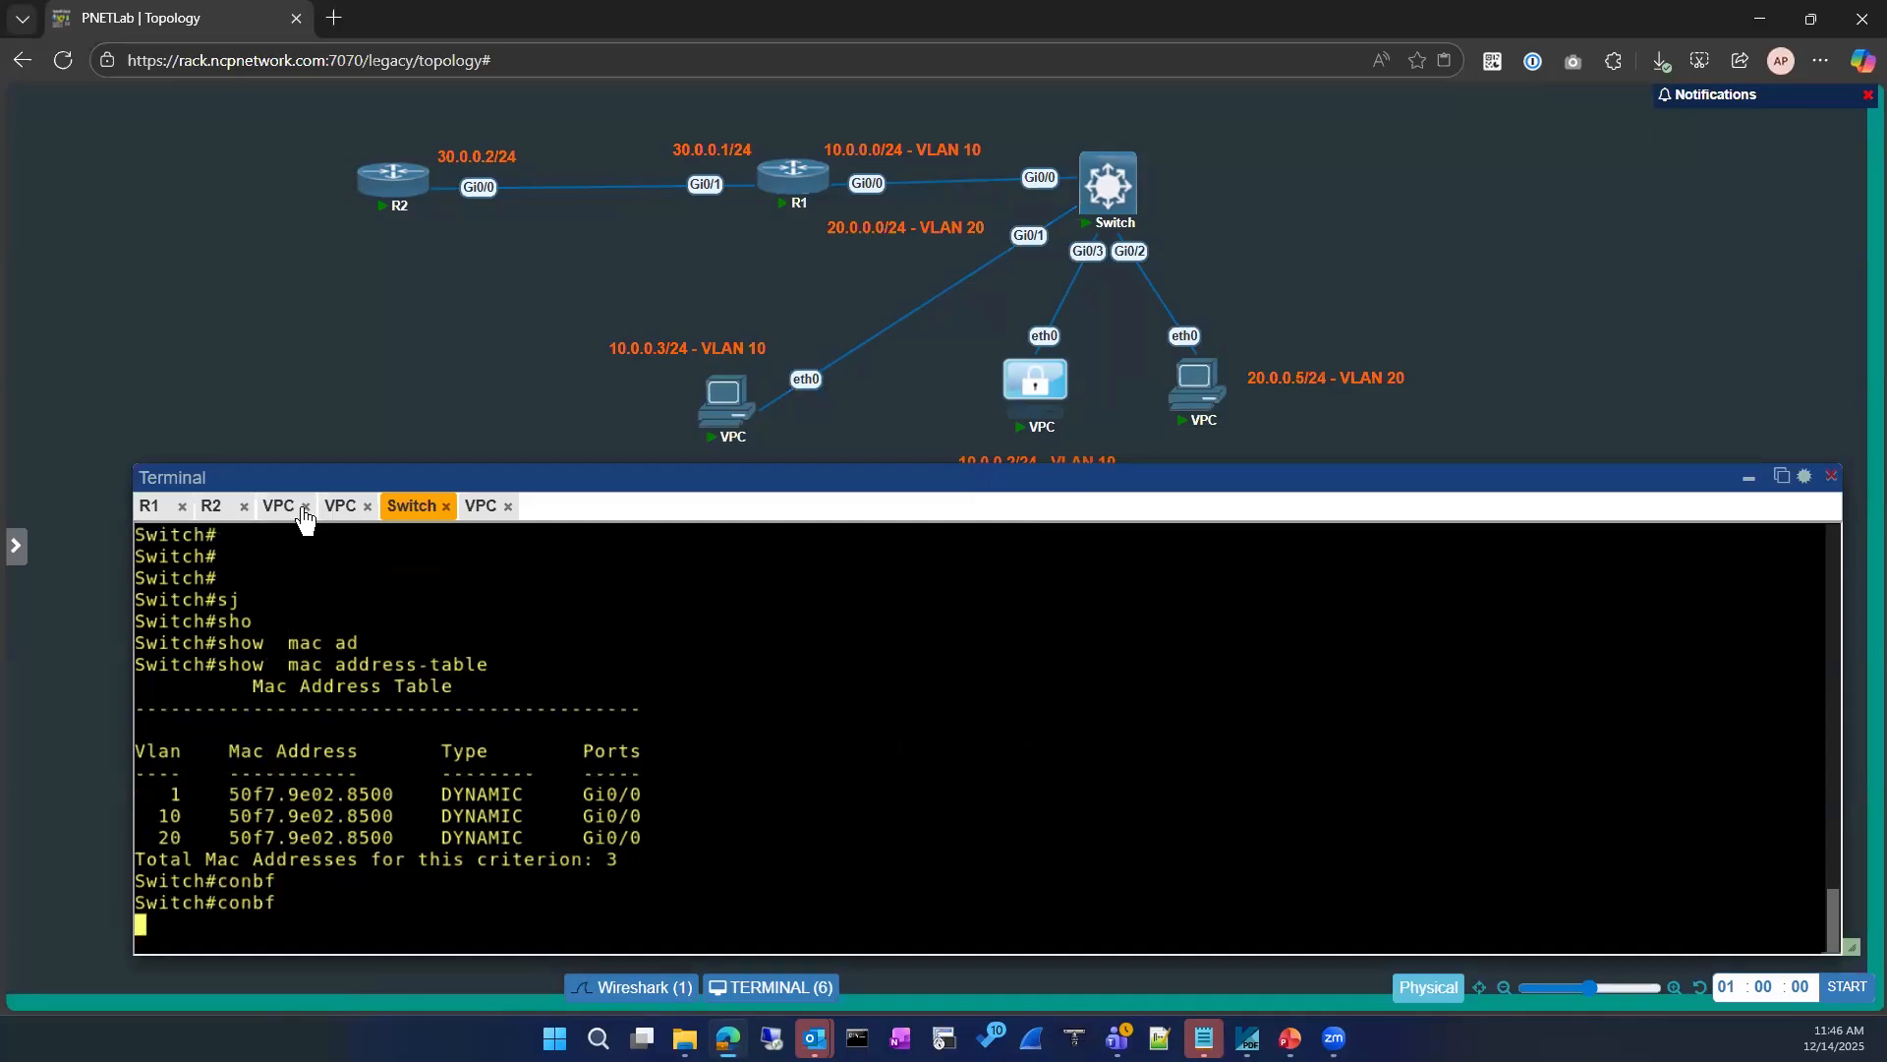
Step: Reorder the console sessions so the switch precedes the VPCs, look through the VPC consoles, and return to the switch
left_click_drag(482, 506, 285, 504)
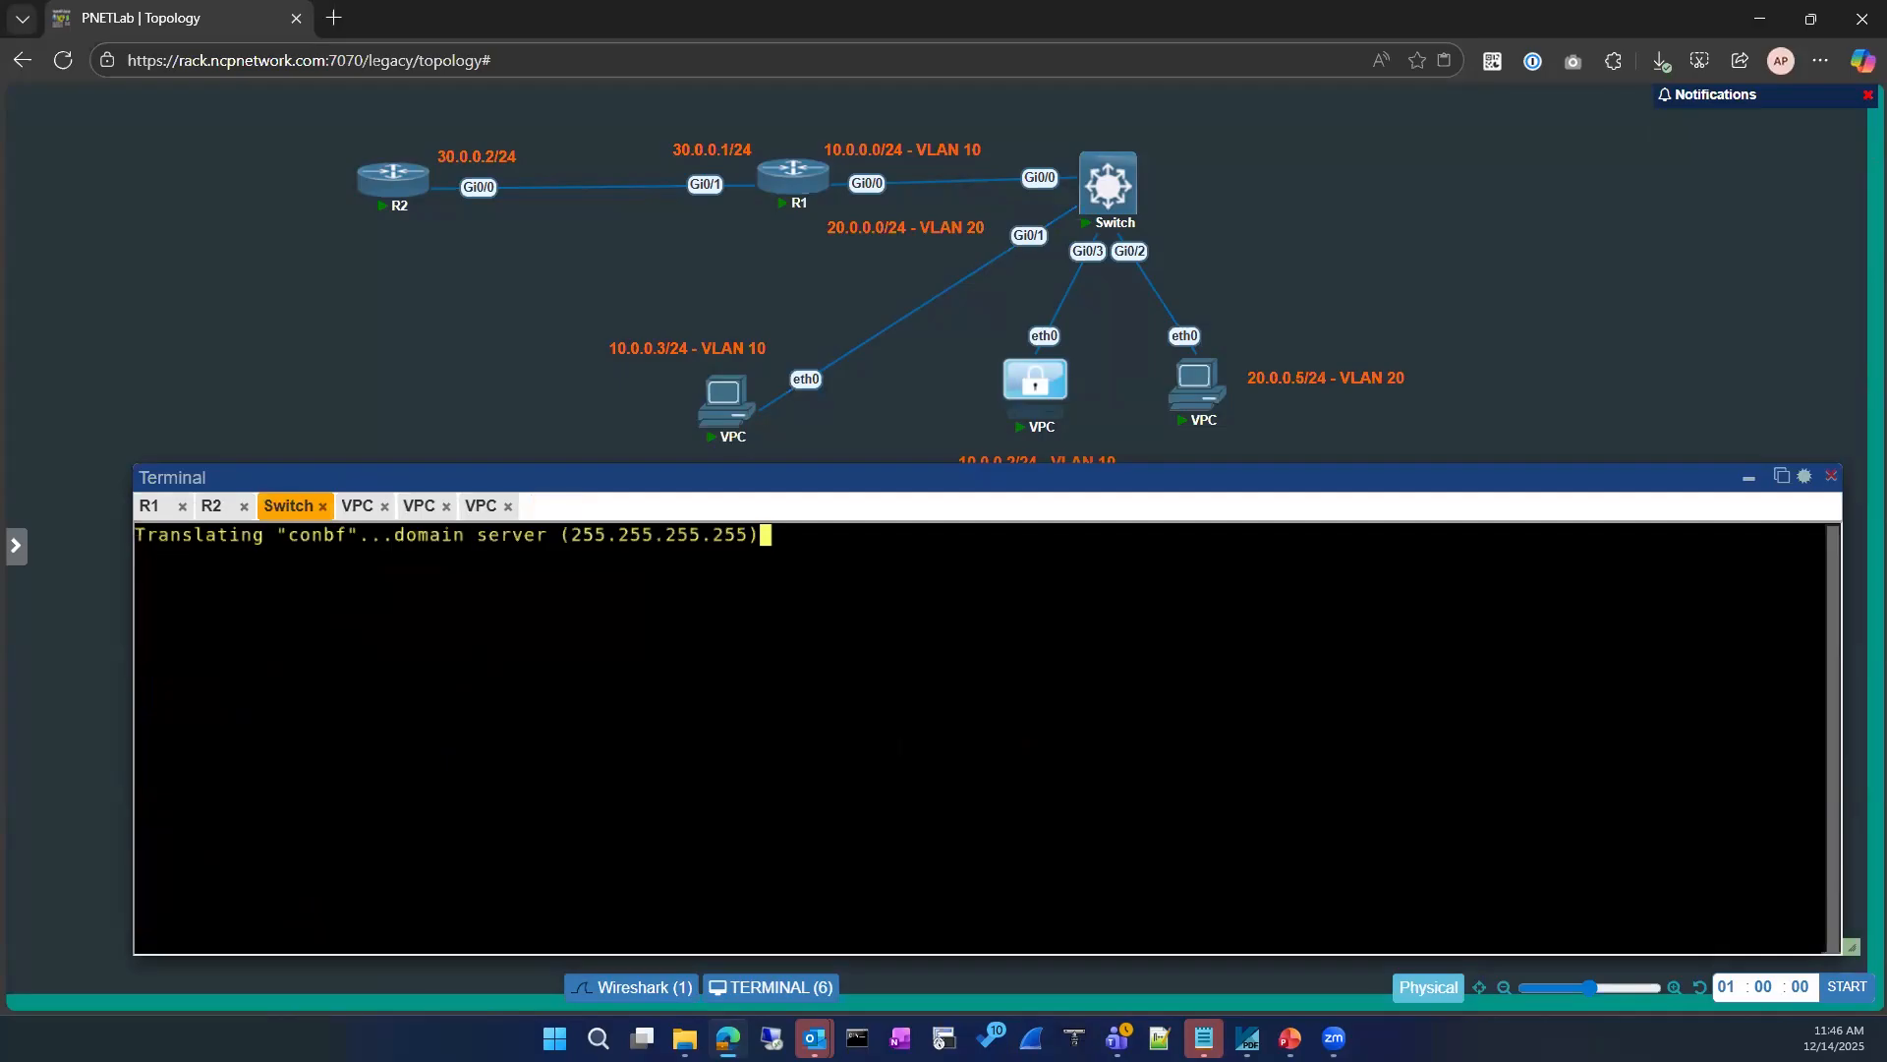
left_click(346, 505)
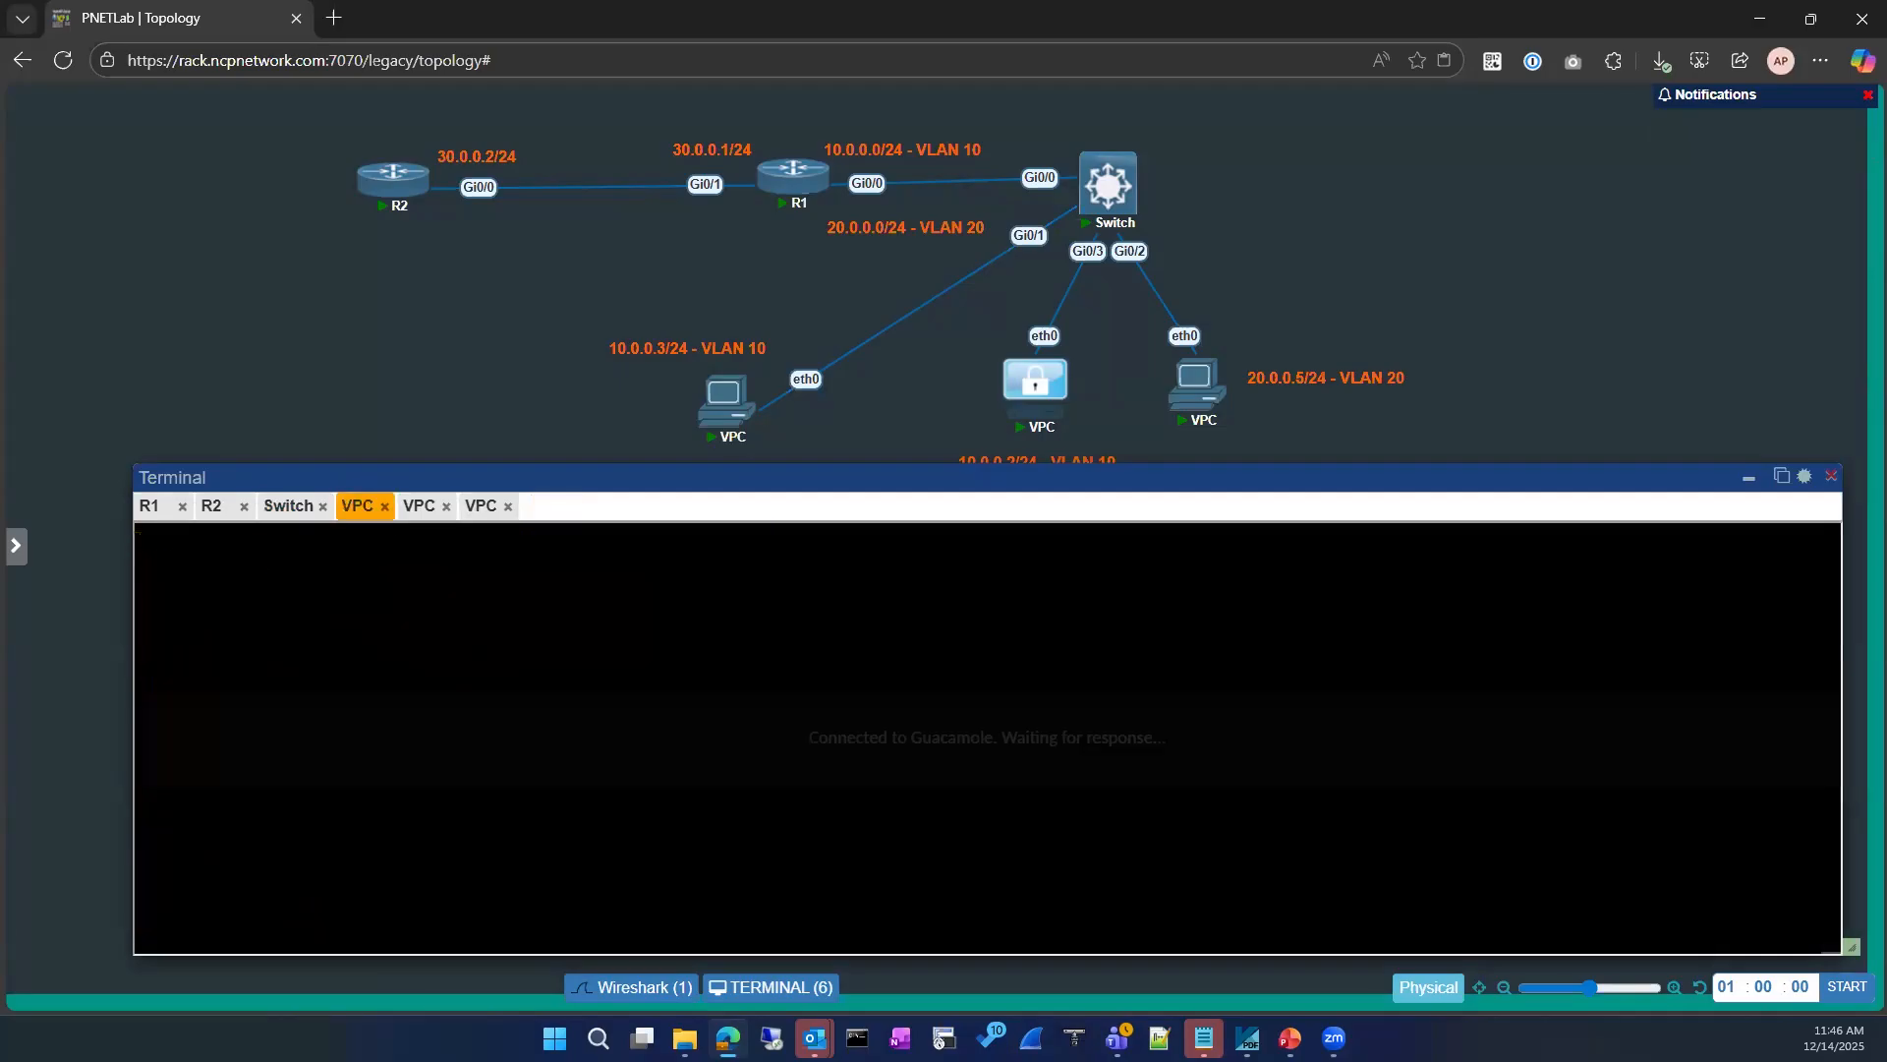
left_click(412, 512)
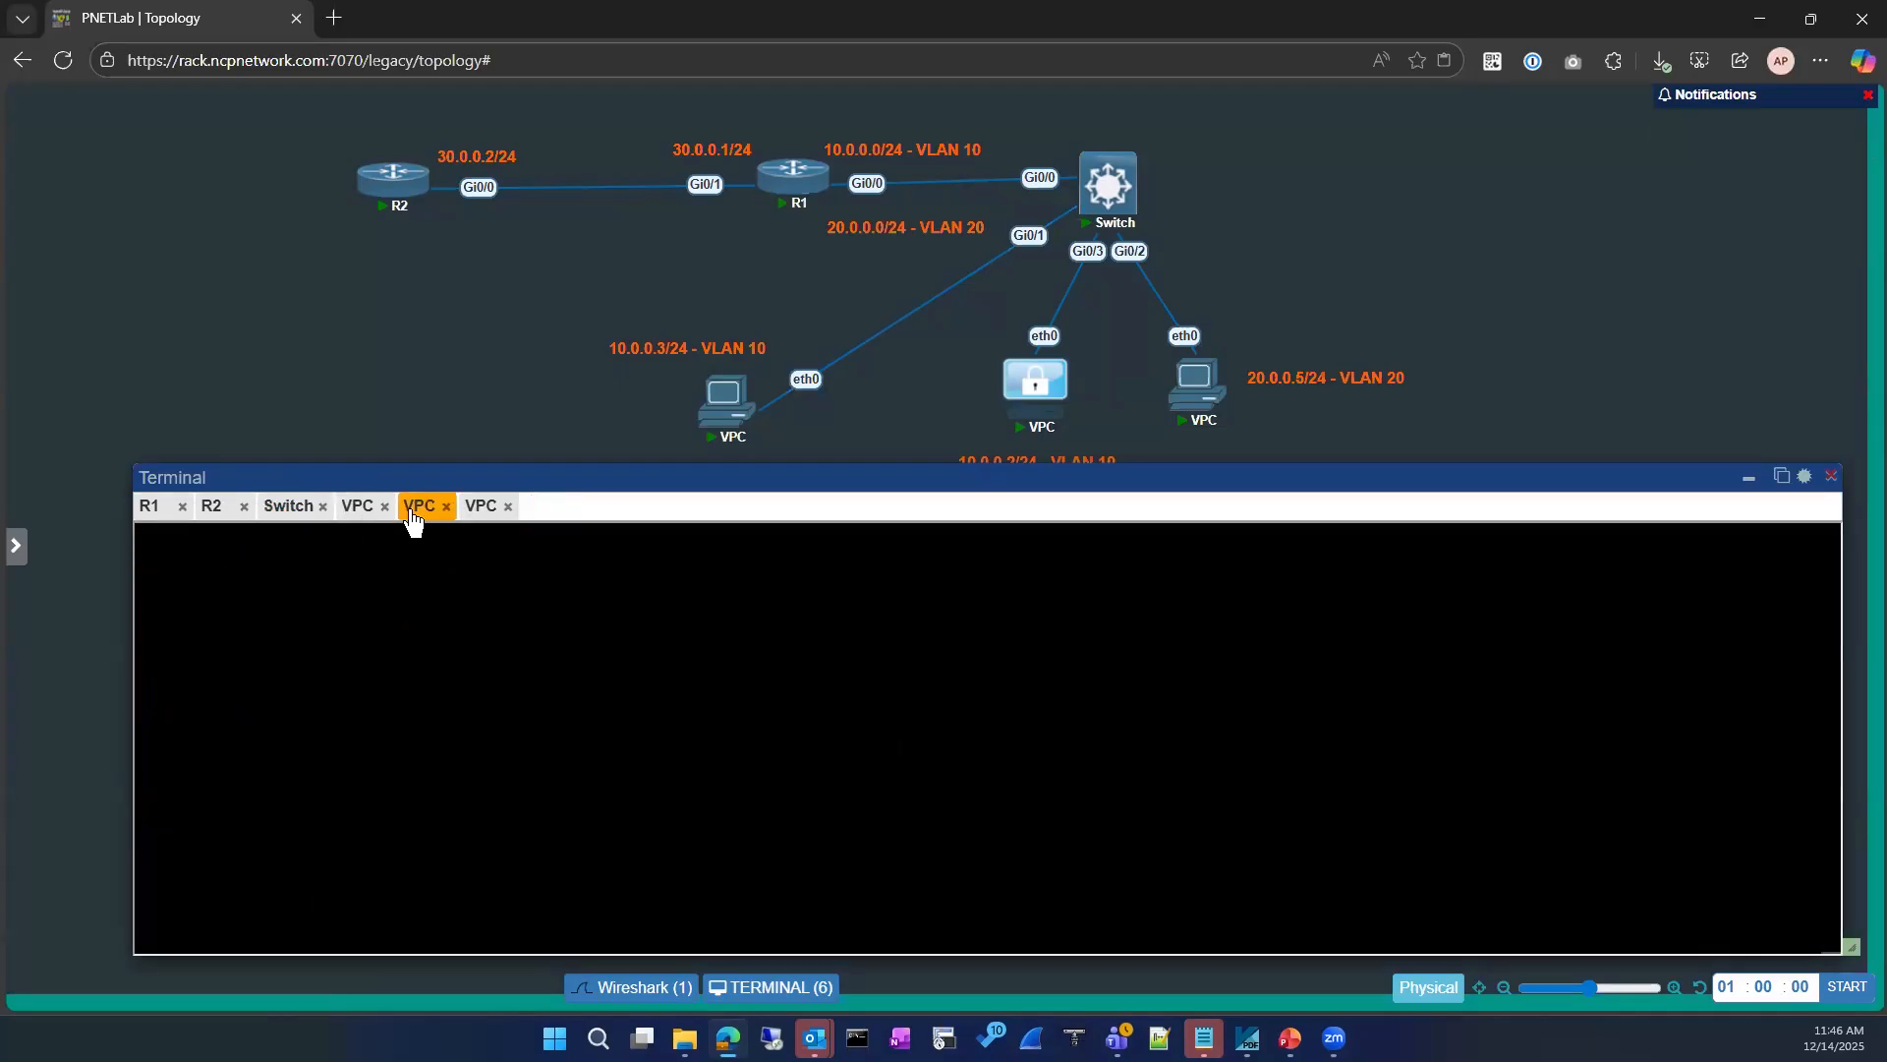
left_click(487, 509)
left_click_drag(487, 507, 422, 503)
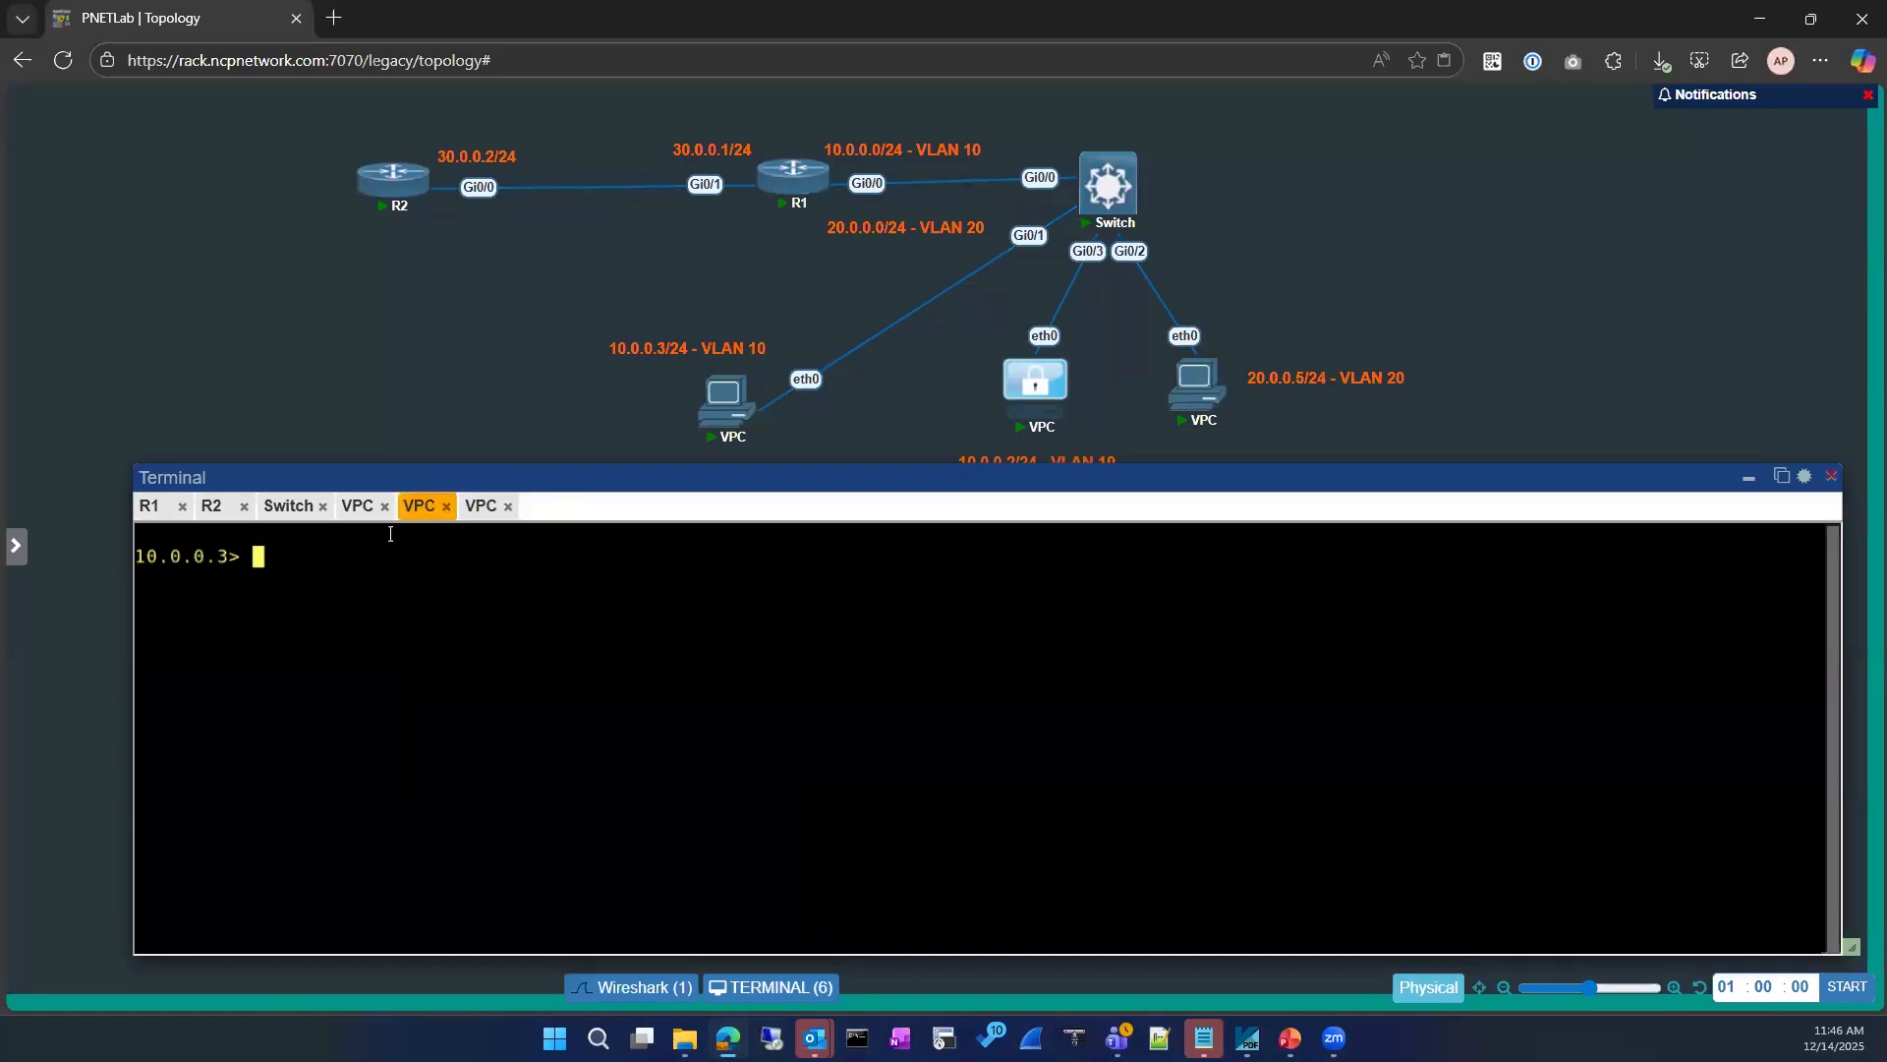
left_click(289, 507)
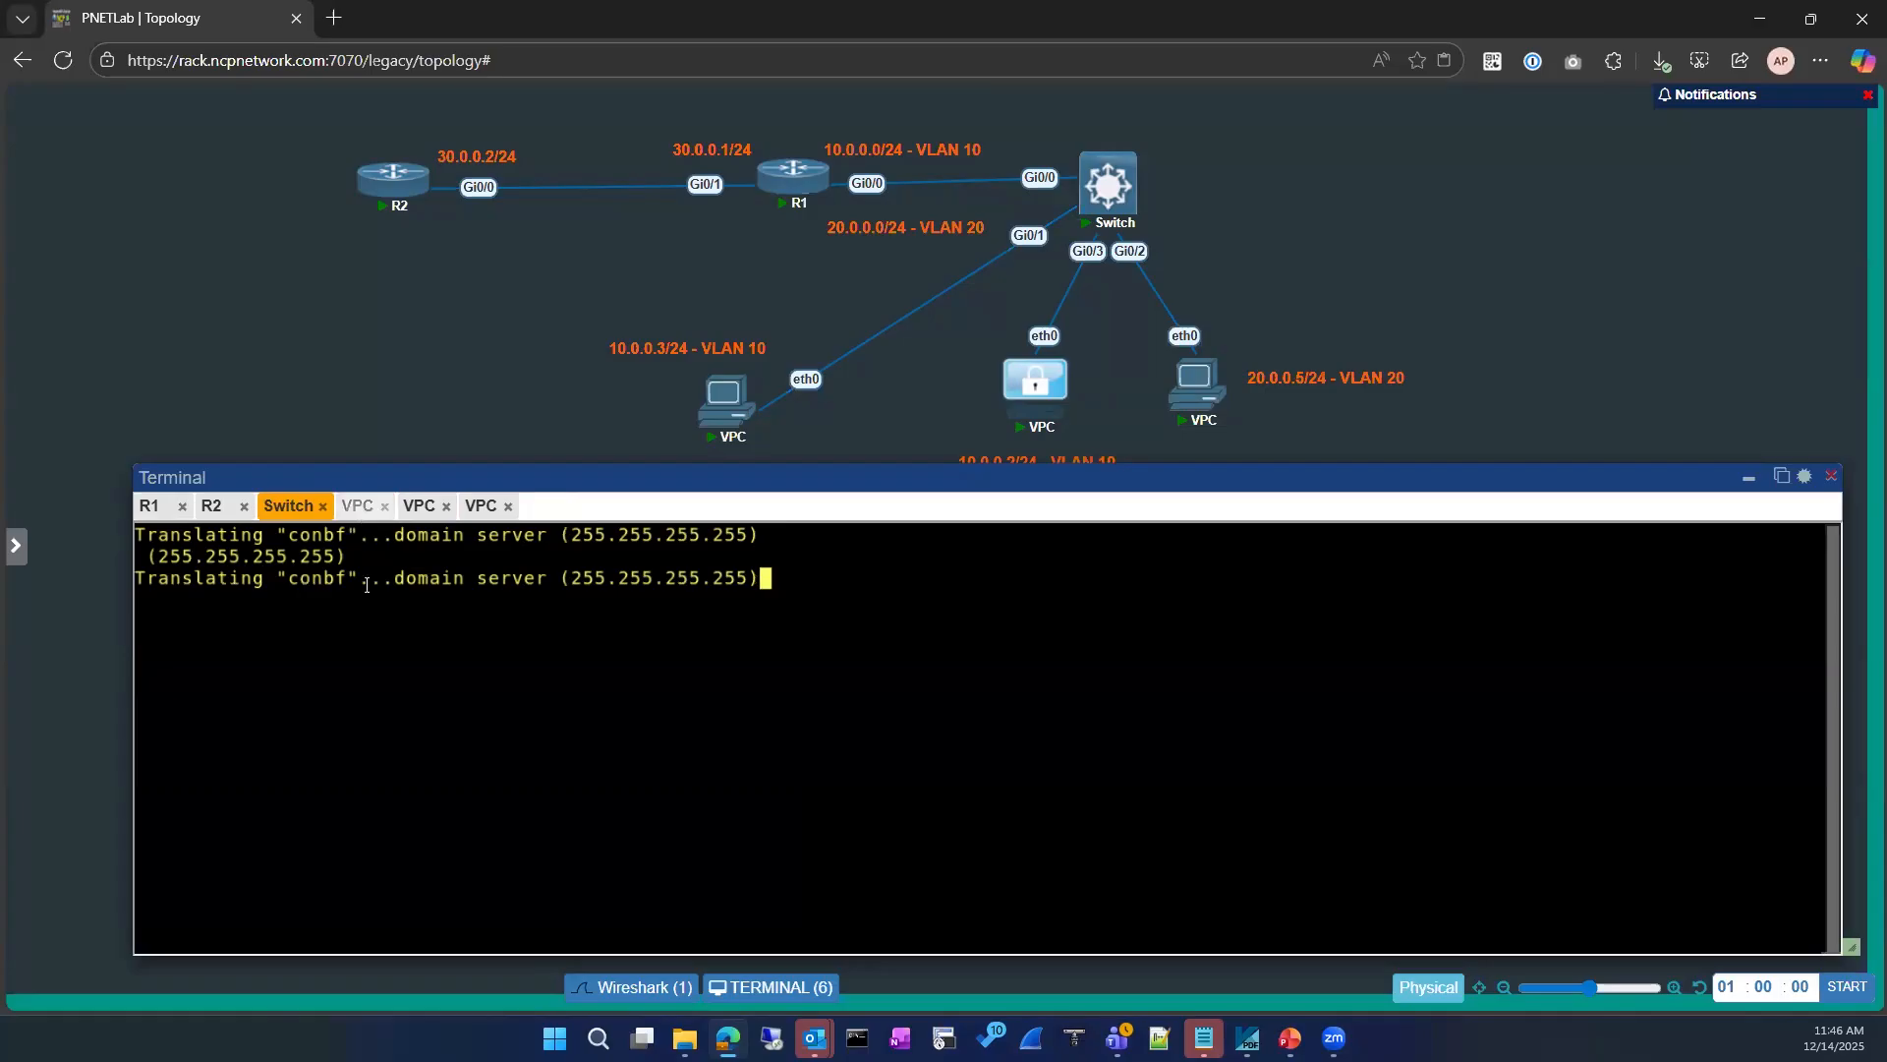
Step: Display the IP settings of the 10.0.0.3 VPC and ping the gateway 10.0.0.1 from it
left_click(359, 506)
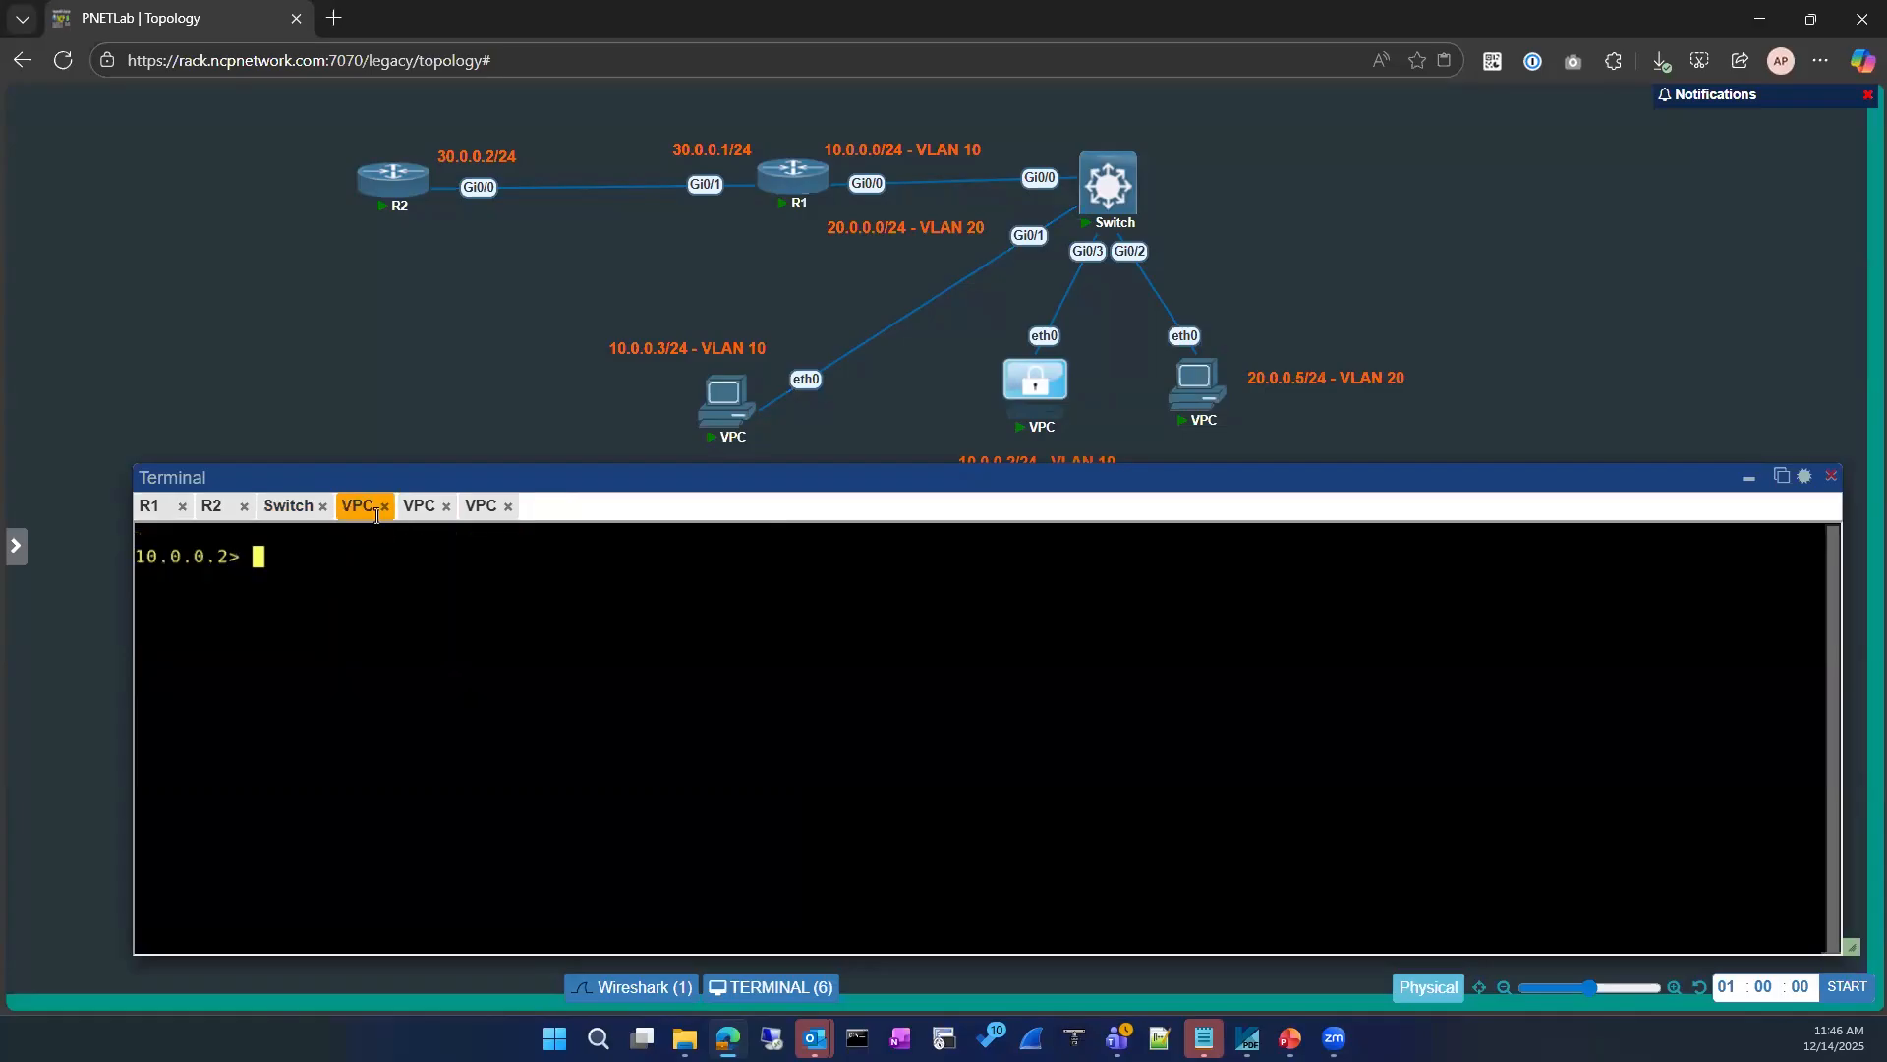
left_click(417, 508)
type("show ip")
key("Return")
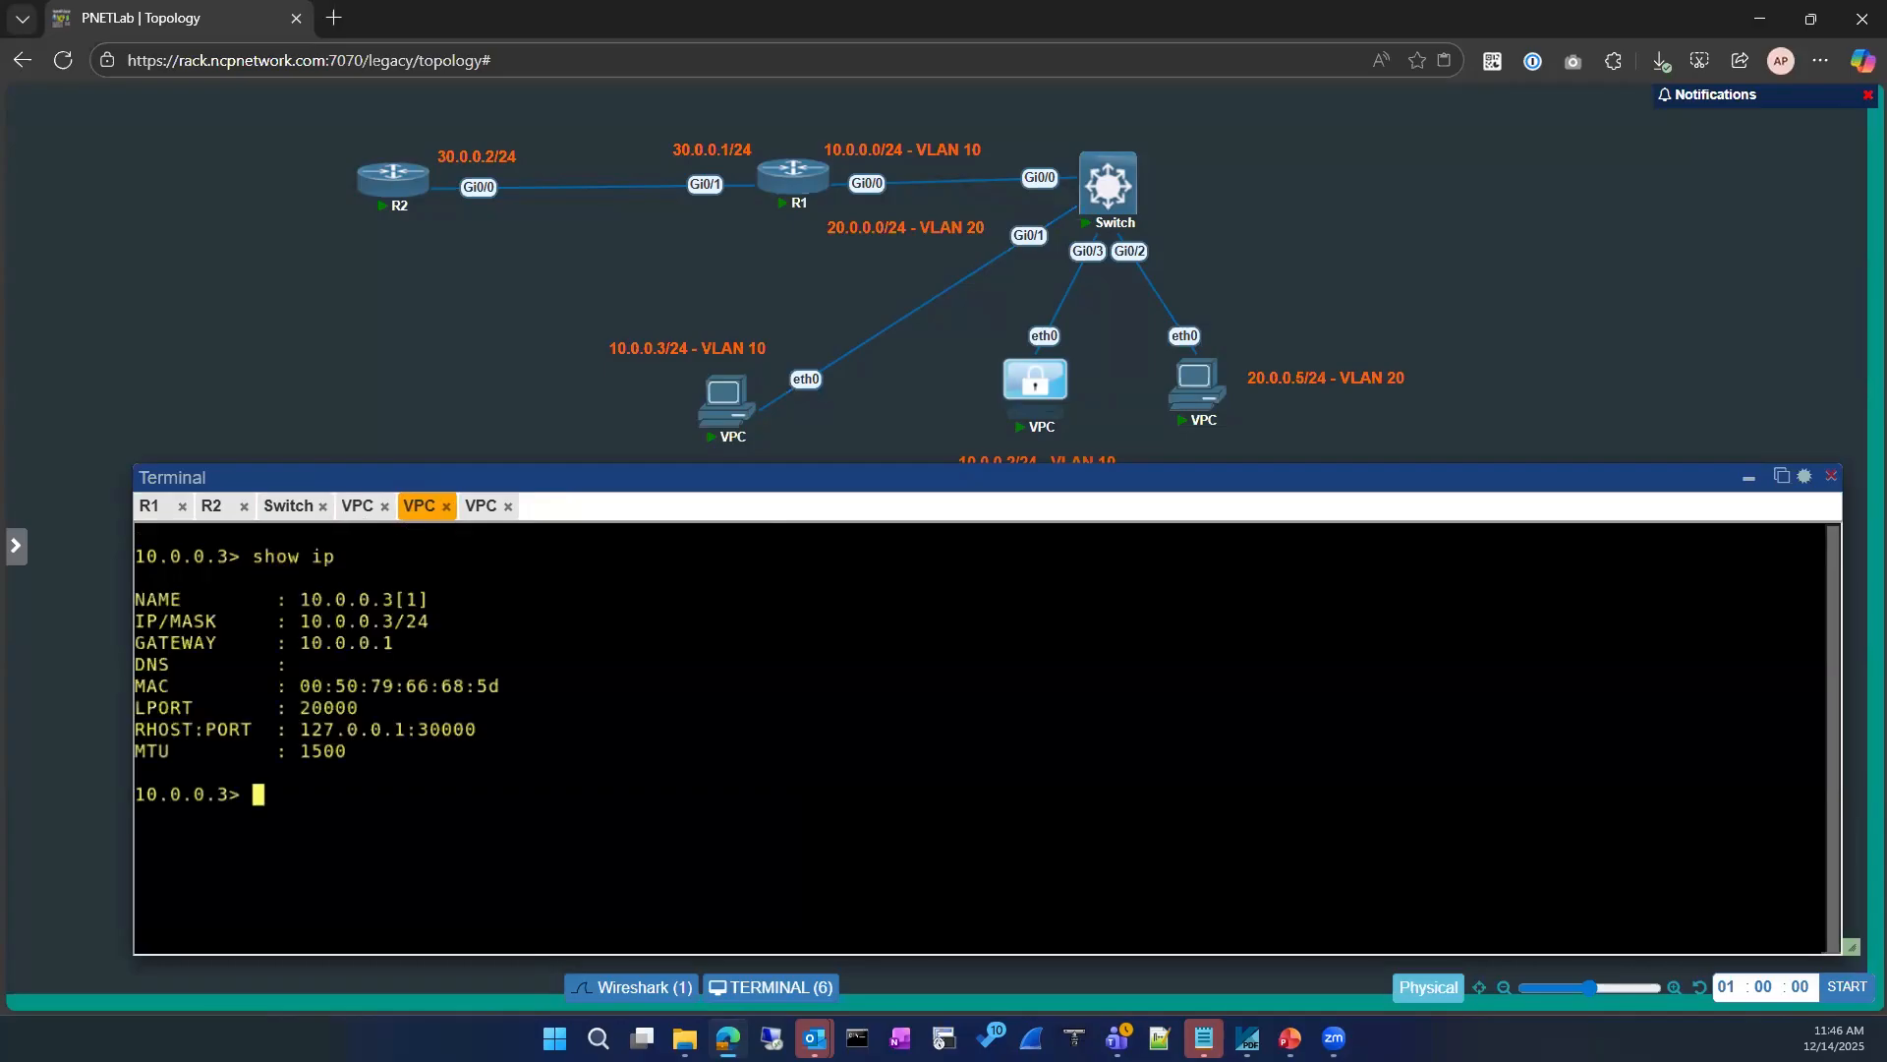
type("ping 10.0.0.1")
key("Return")
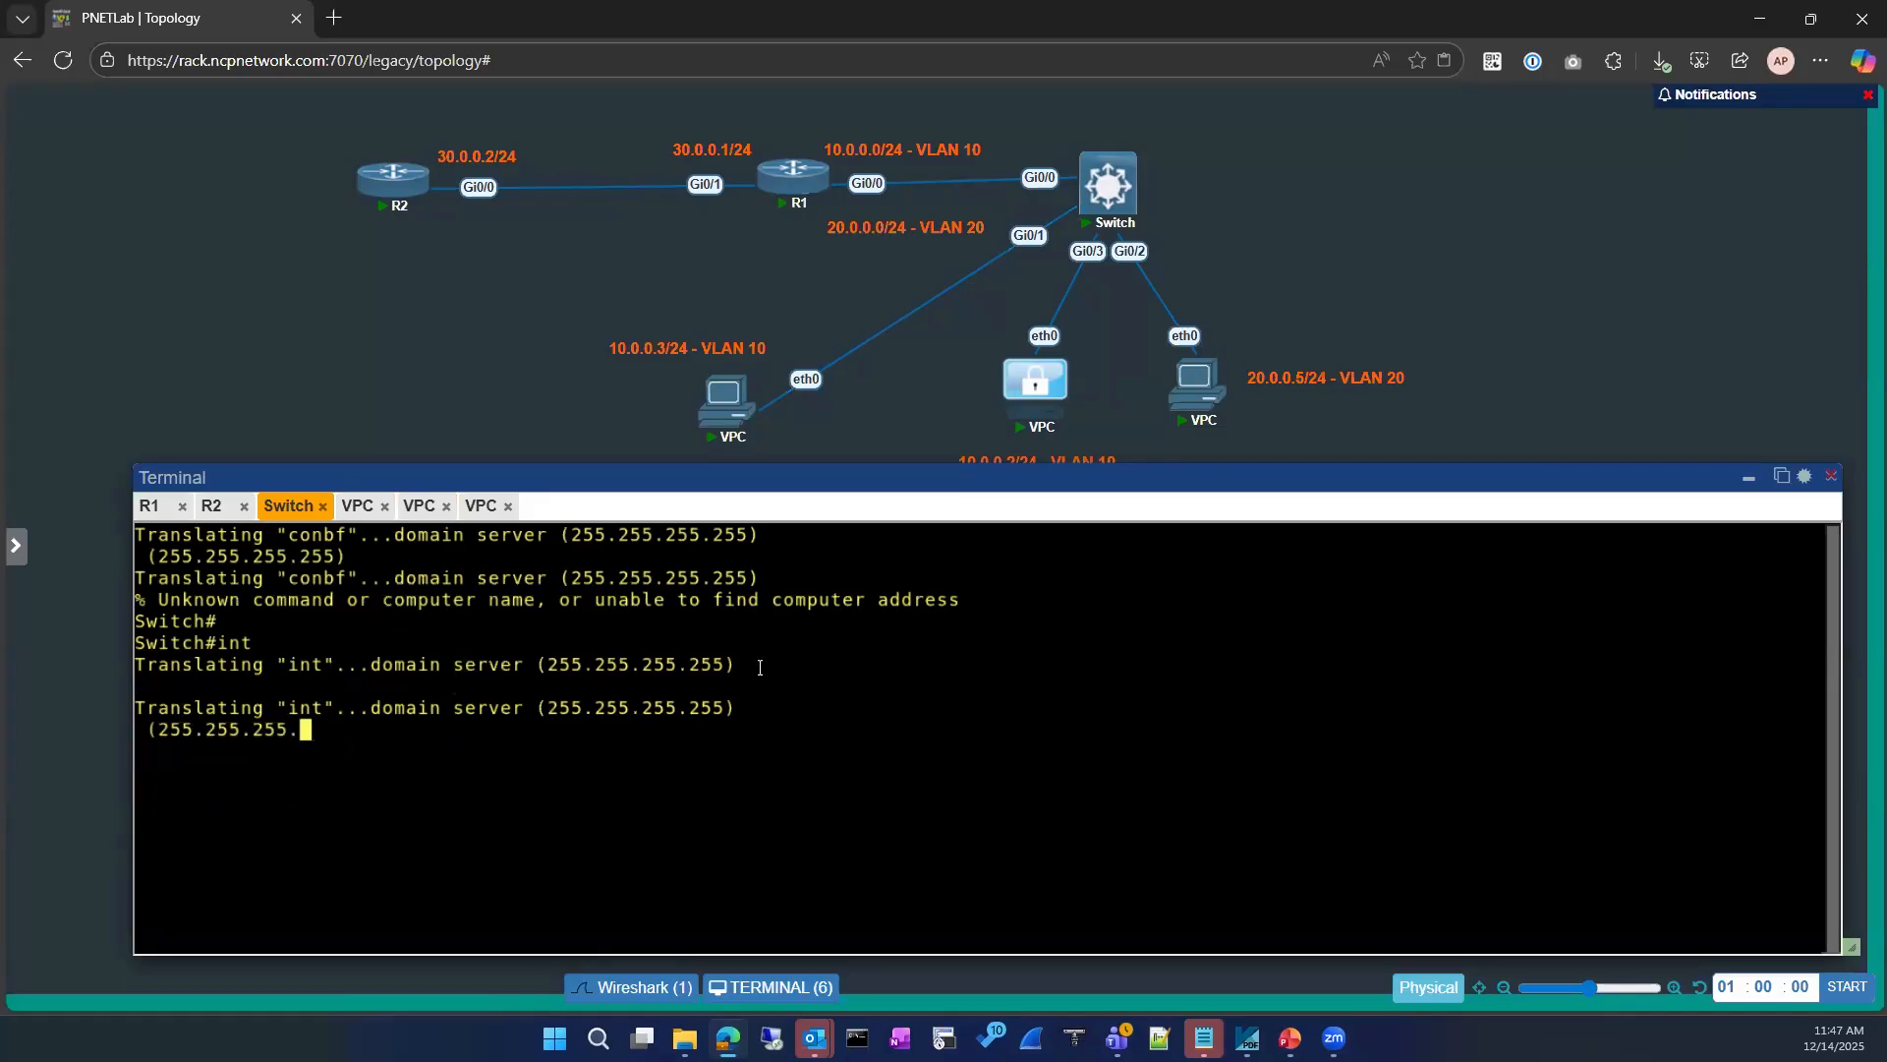
Step: Check the switch and 10.0.0.2 consoles, and repeat the ping to 10.0.0.1 from the 10.0.0.3 VPC
left_click(358, 506)
left_click(293, 506)
left_click(352, 511)
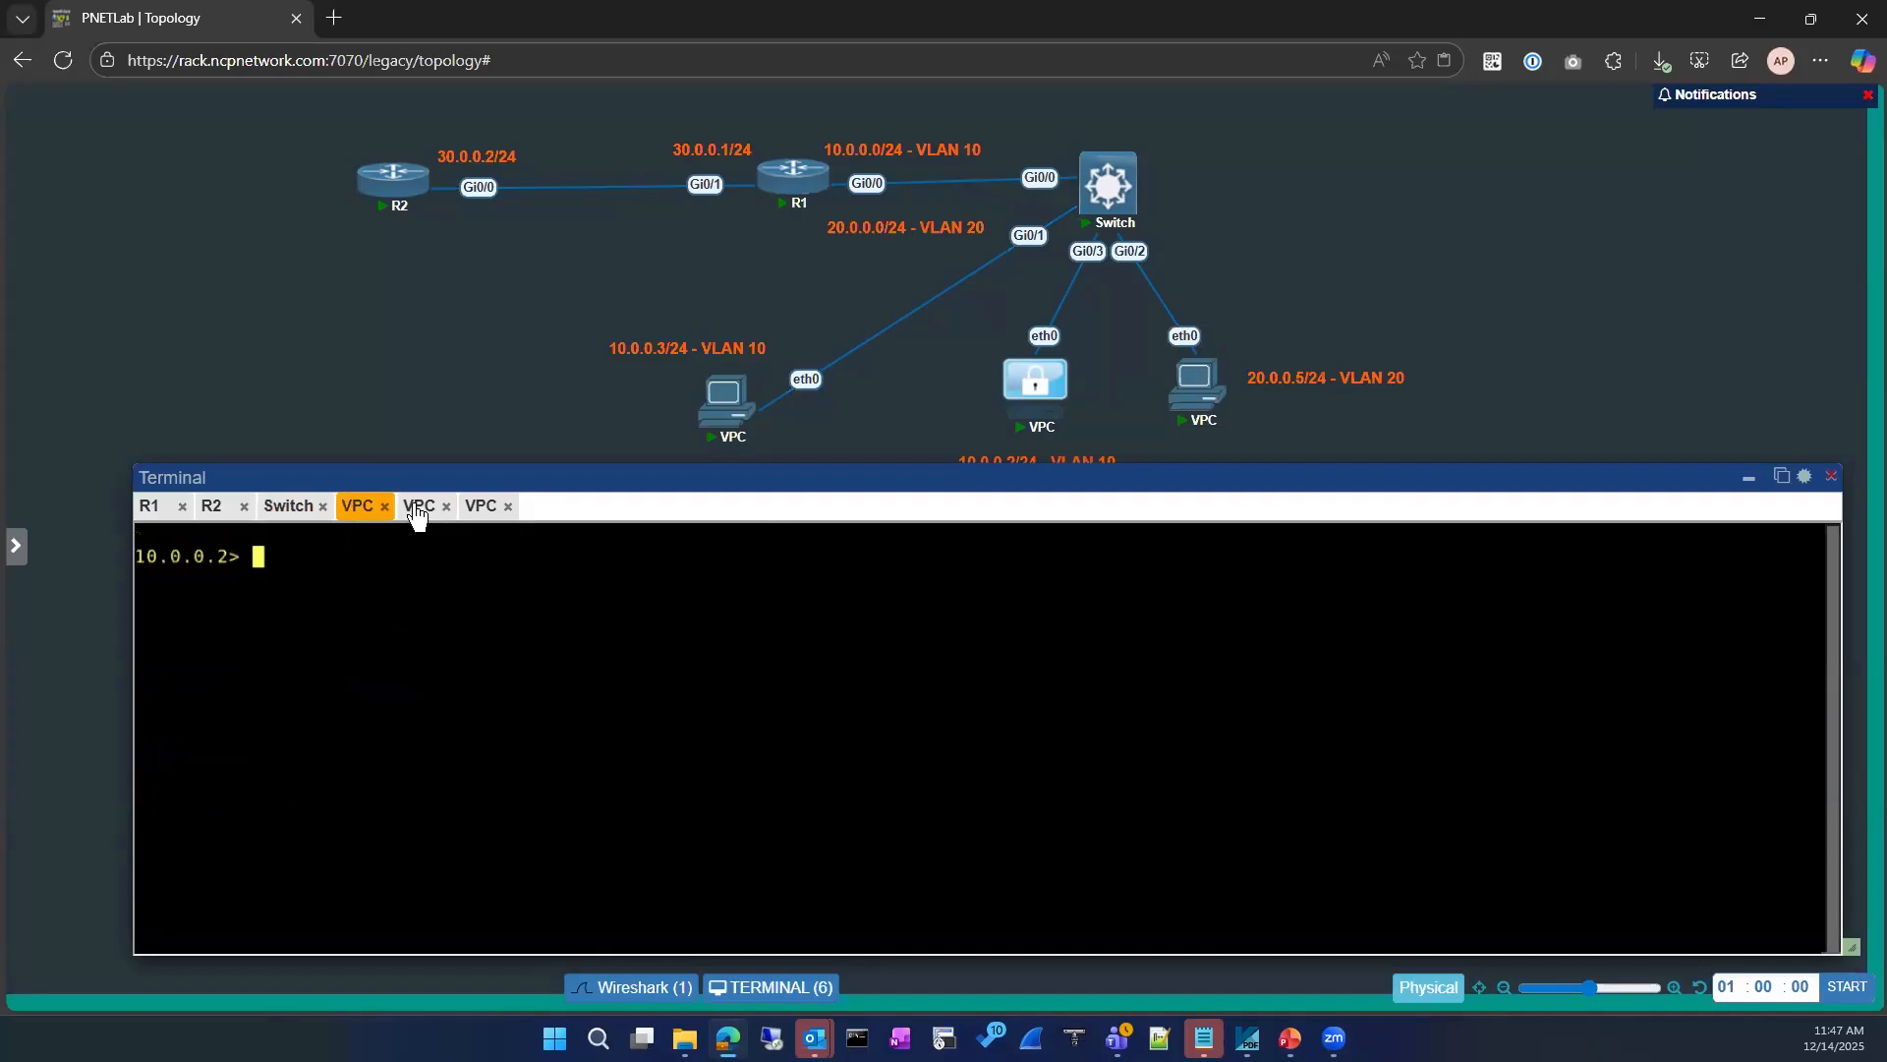
left_click(419, 508)
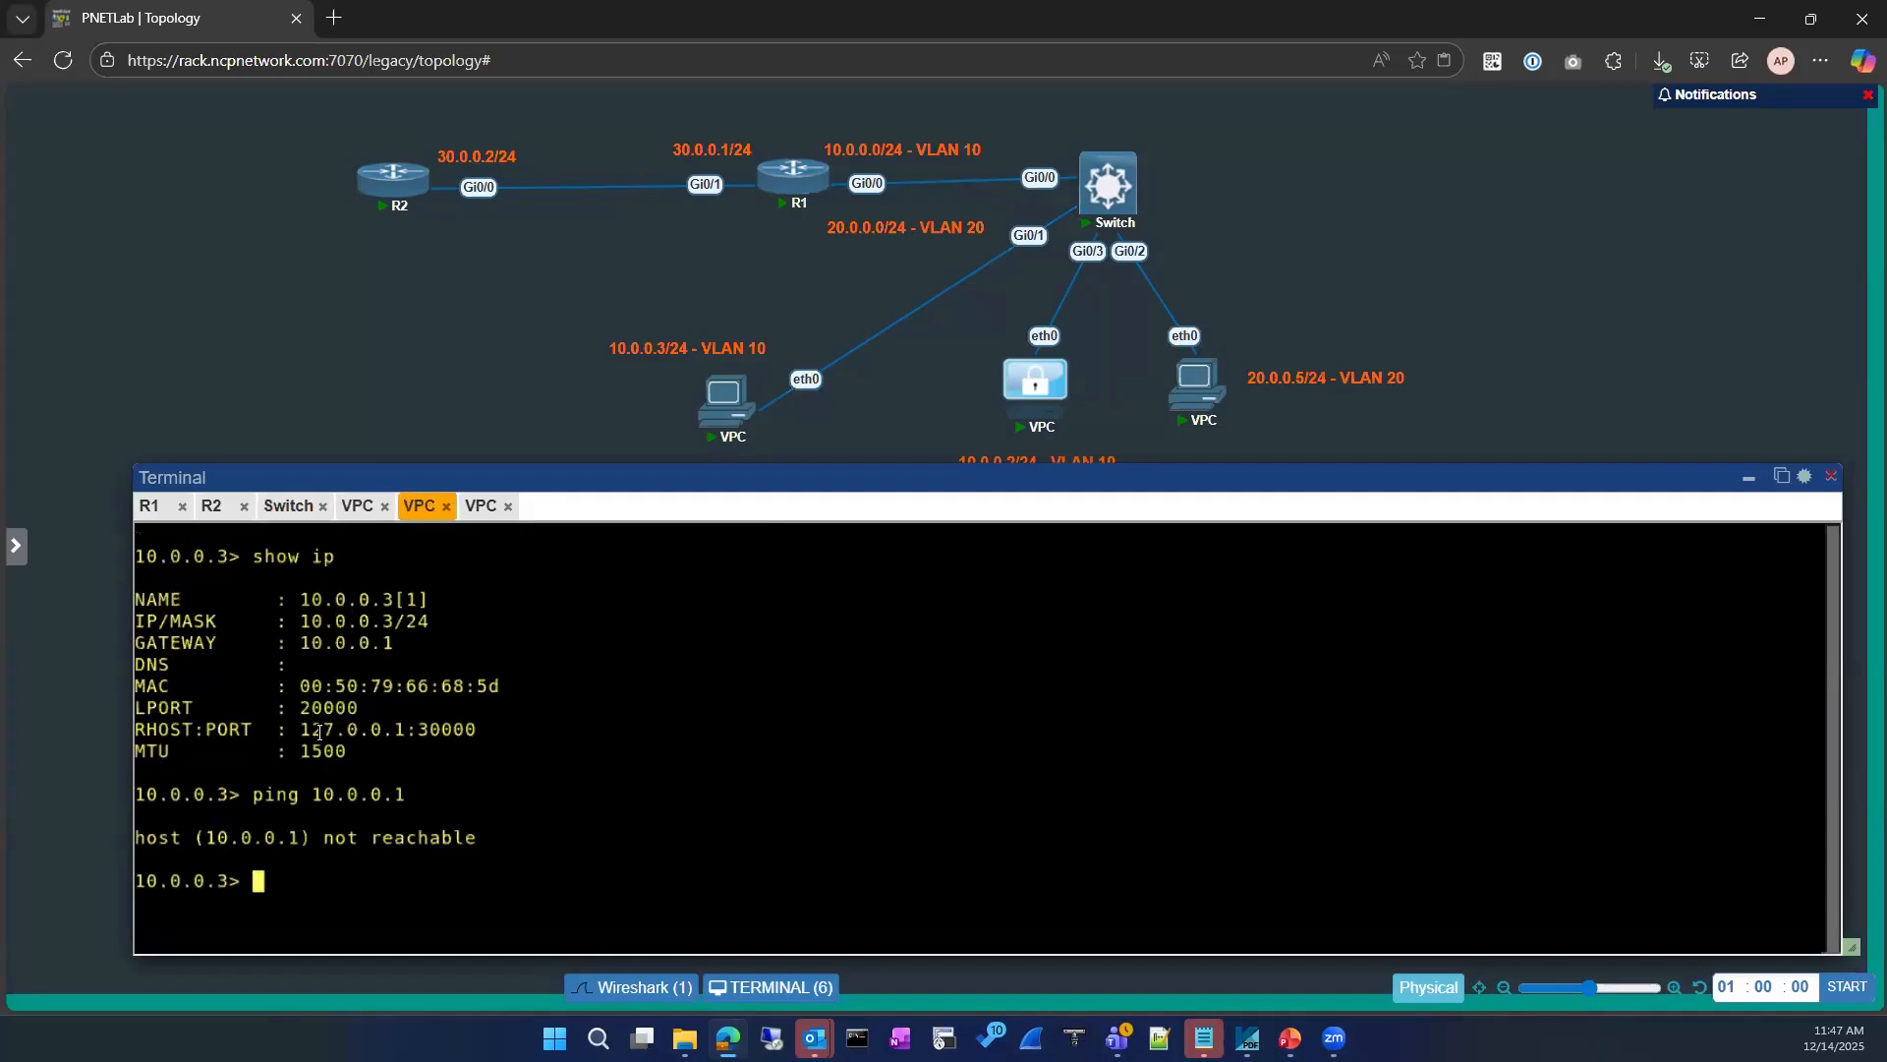
key("Up")
key("Return")
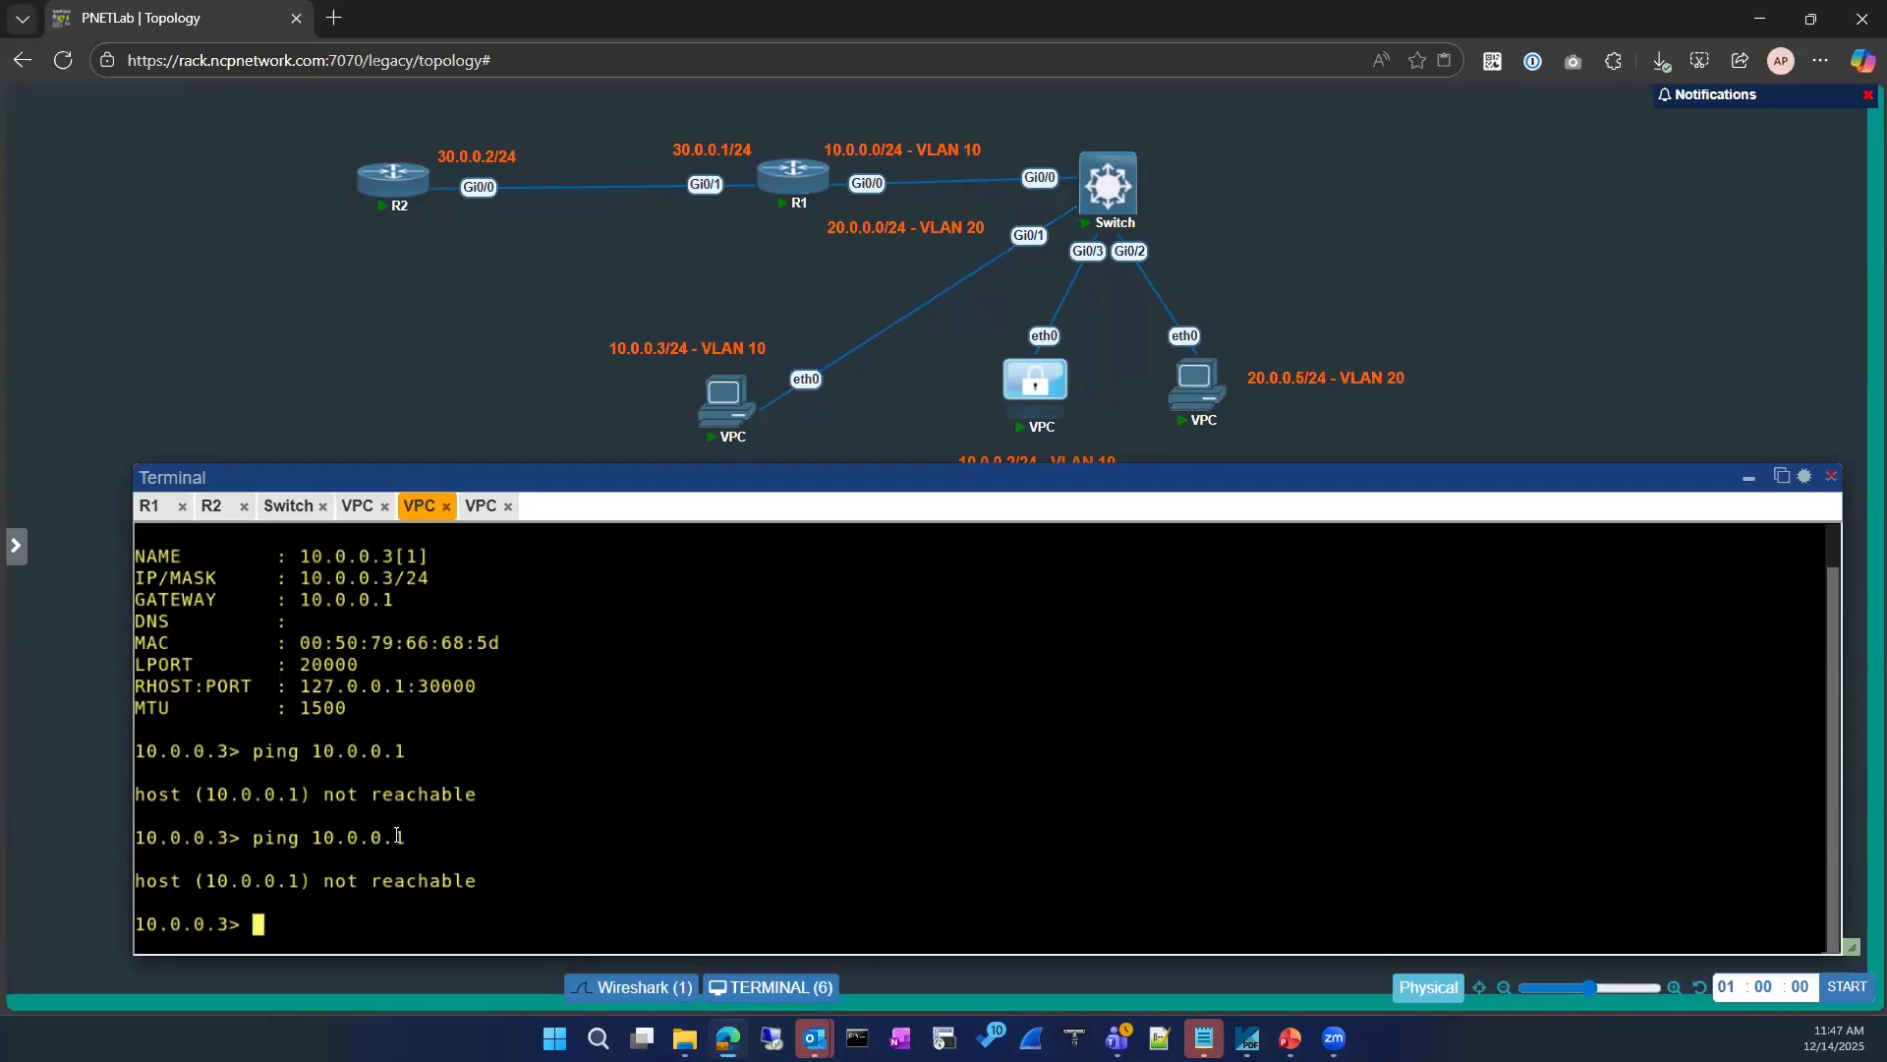
Step: Return to the switch console at a clean privileged prompt and move the terminal window slightly up over the topology
left_click(286, 516)
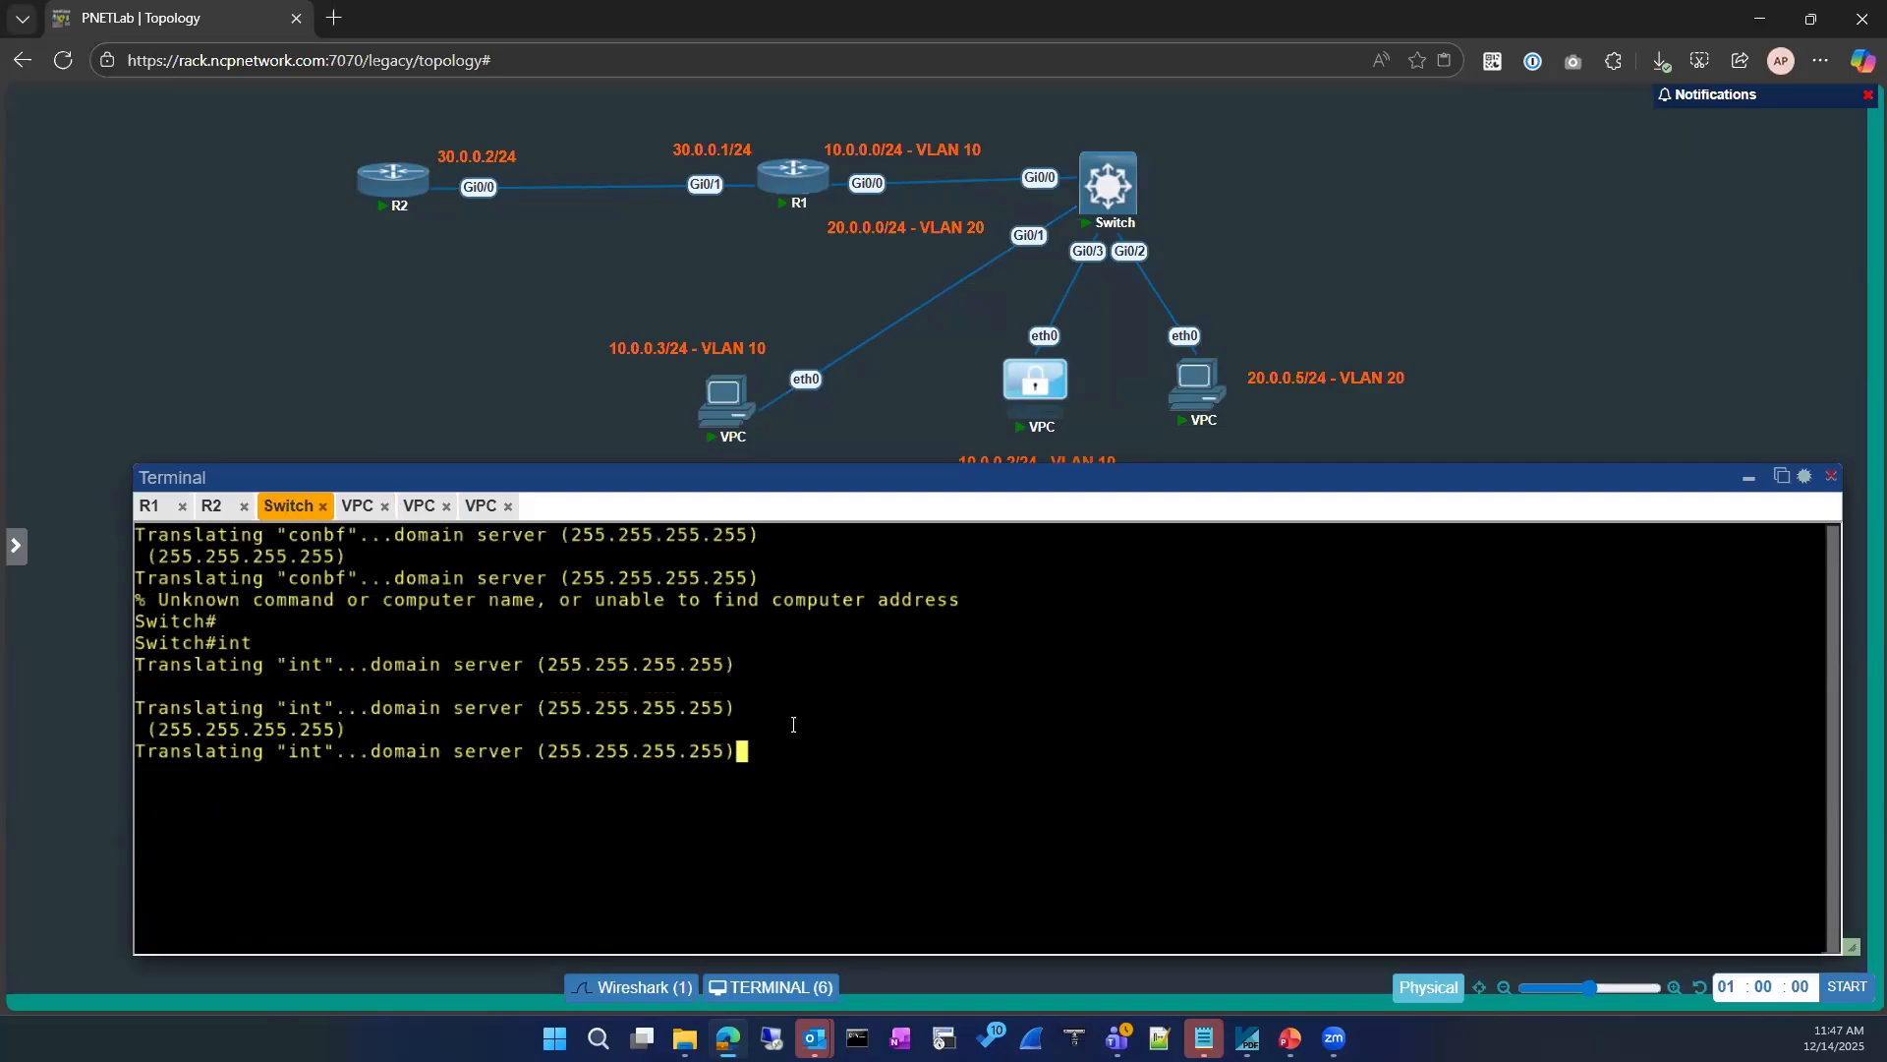
key("Return")
key("Return")
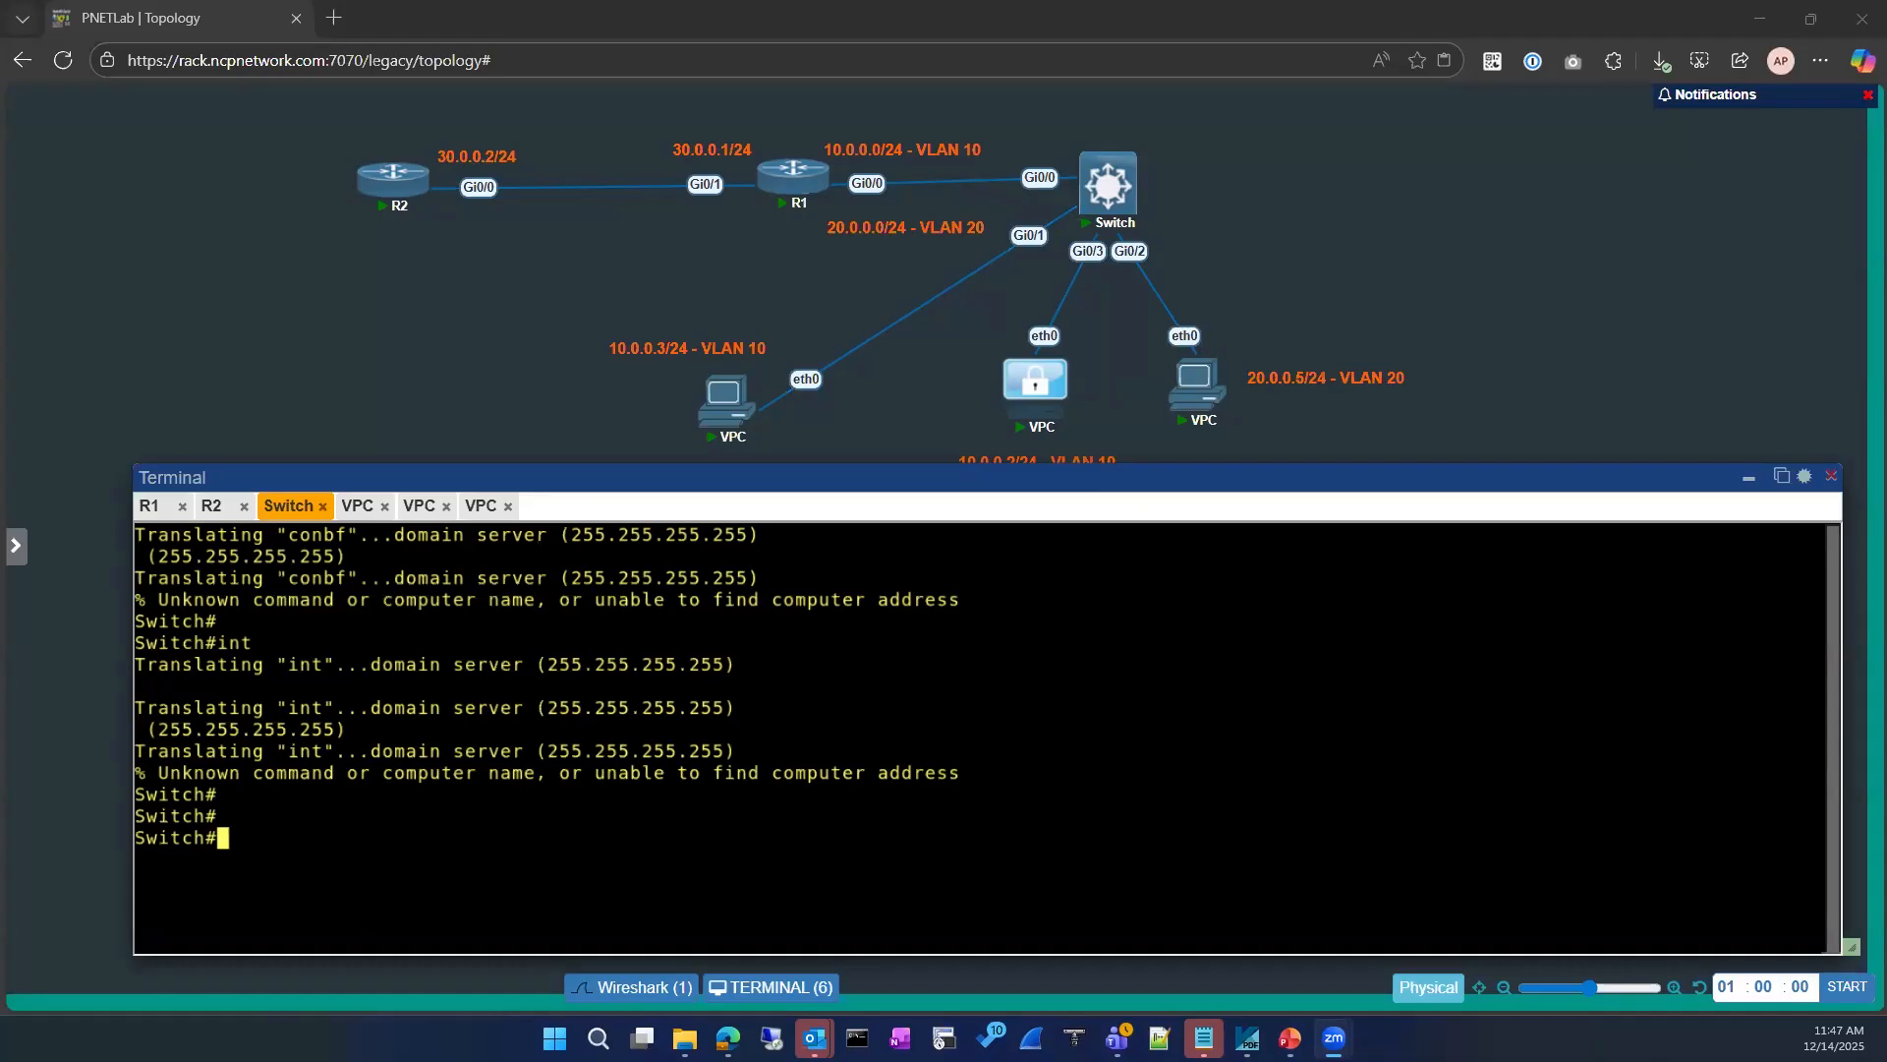
left_click(727, 1038)
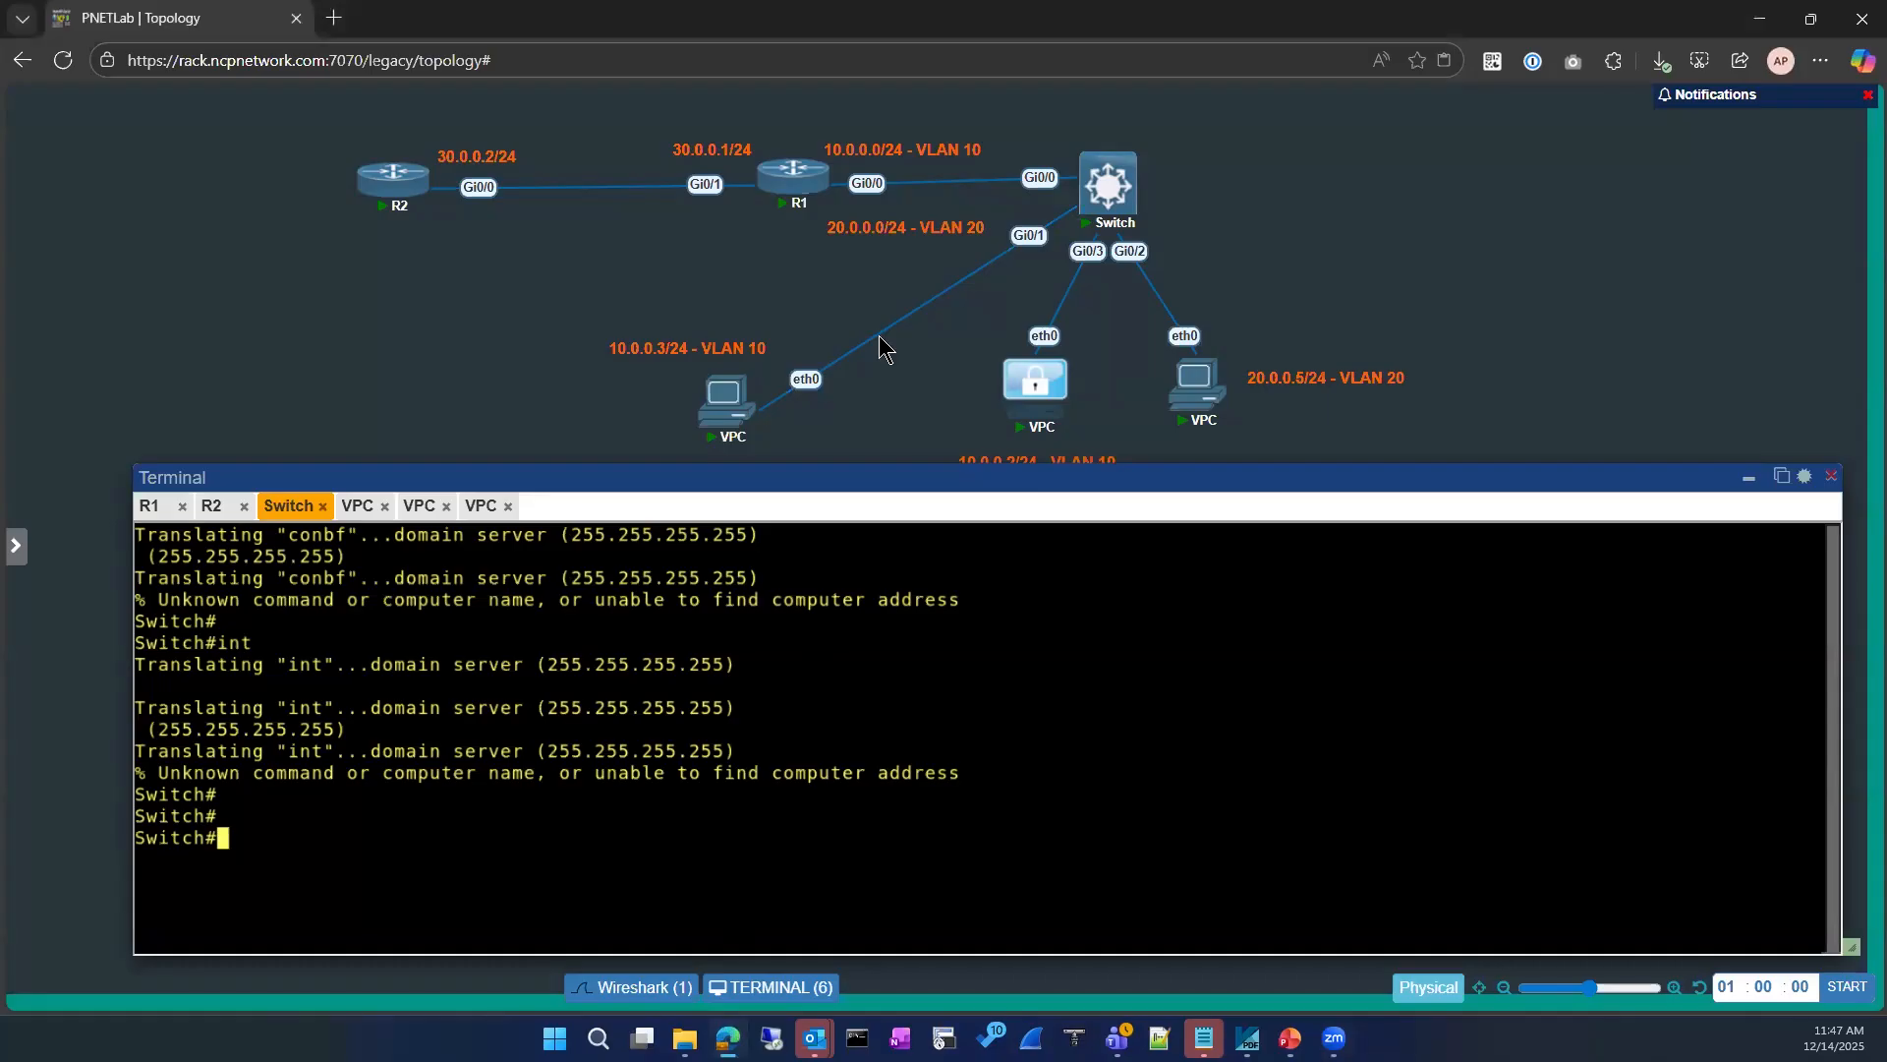
left_click(456, 1008)
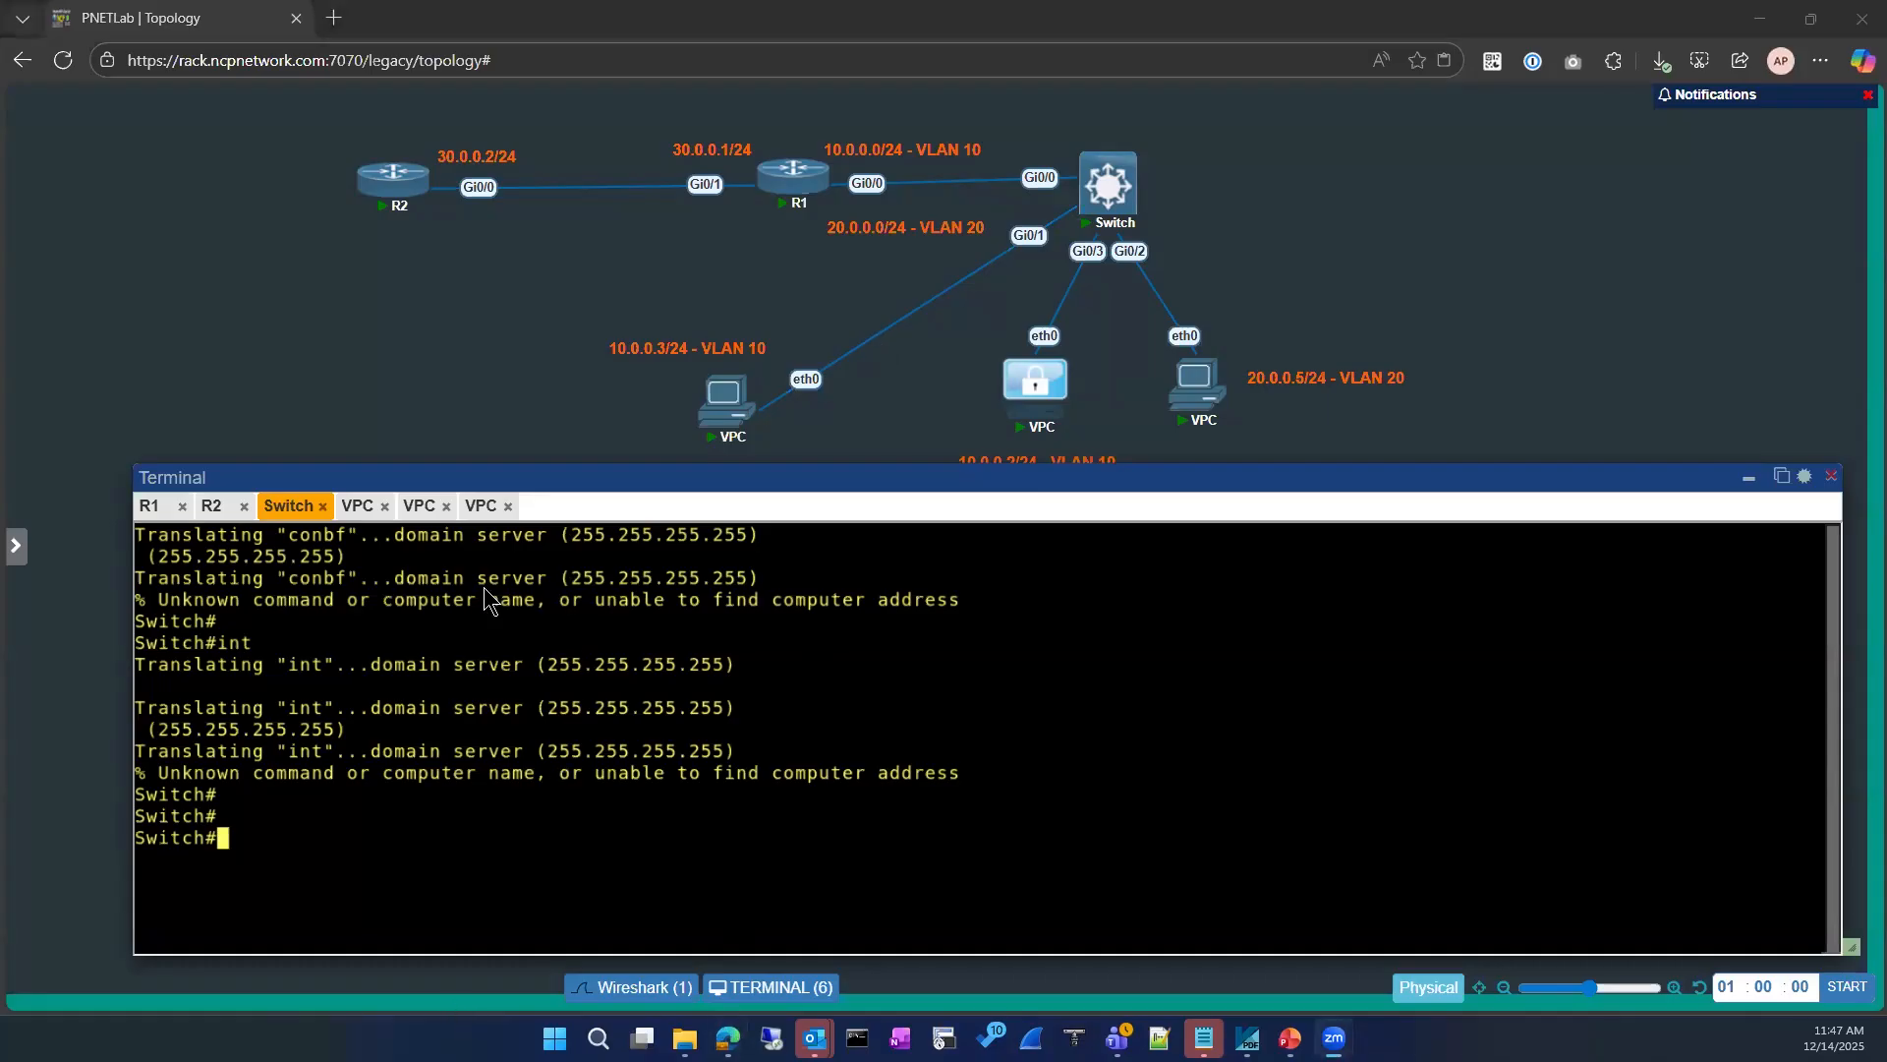
left_click(344, 787)
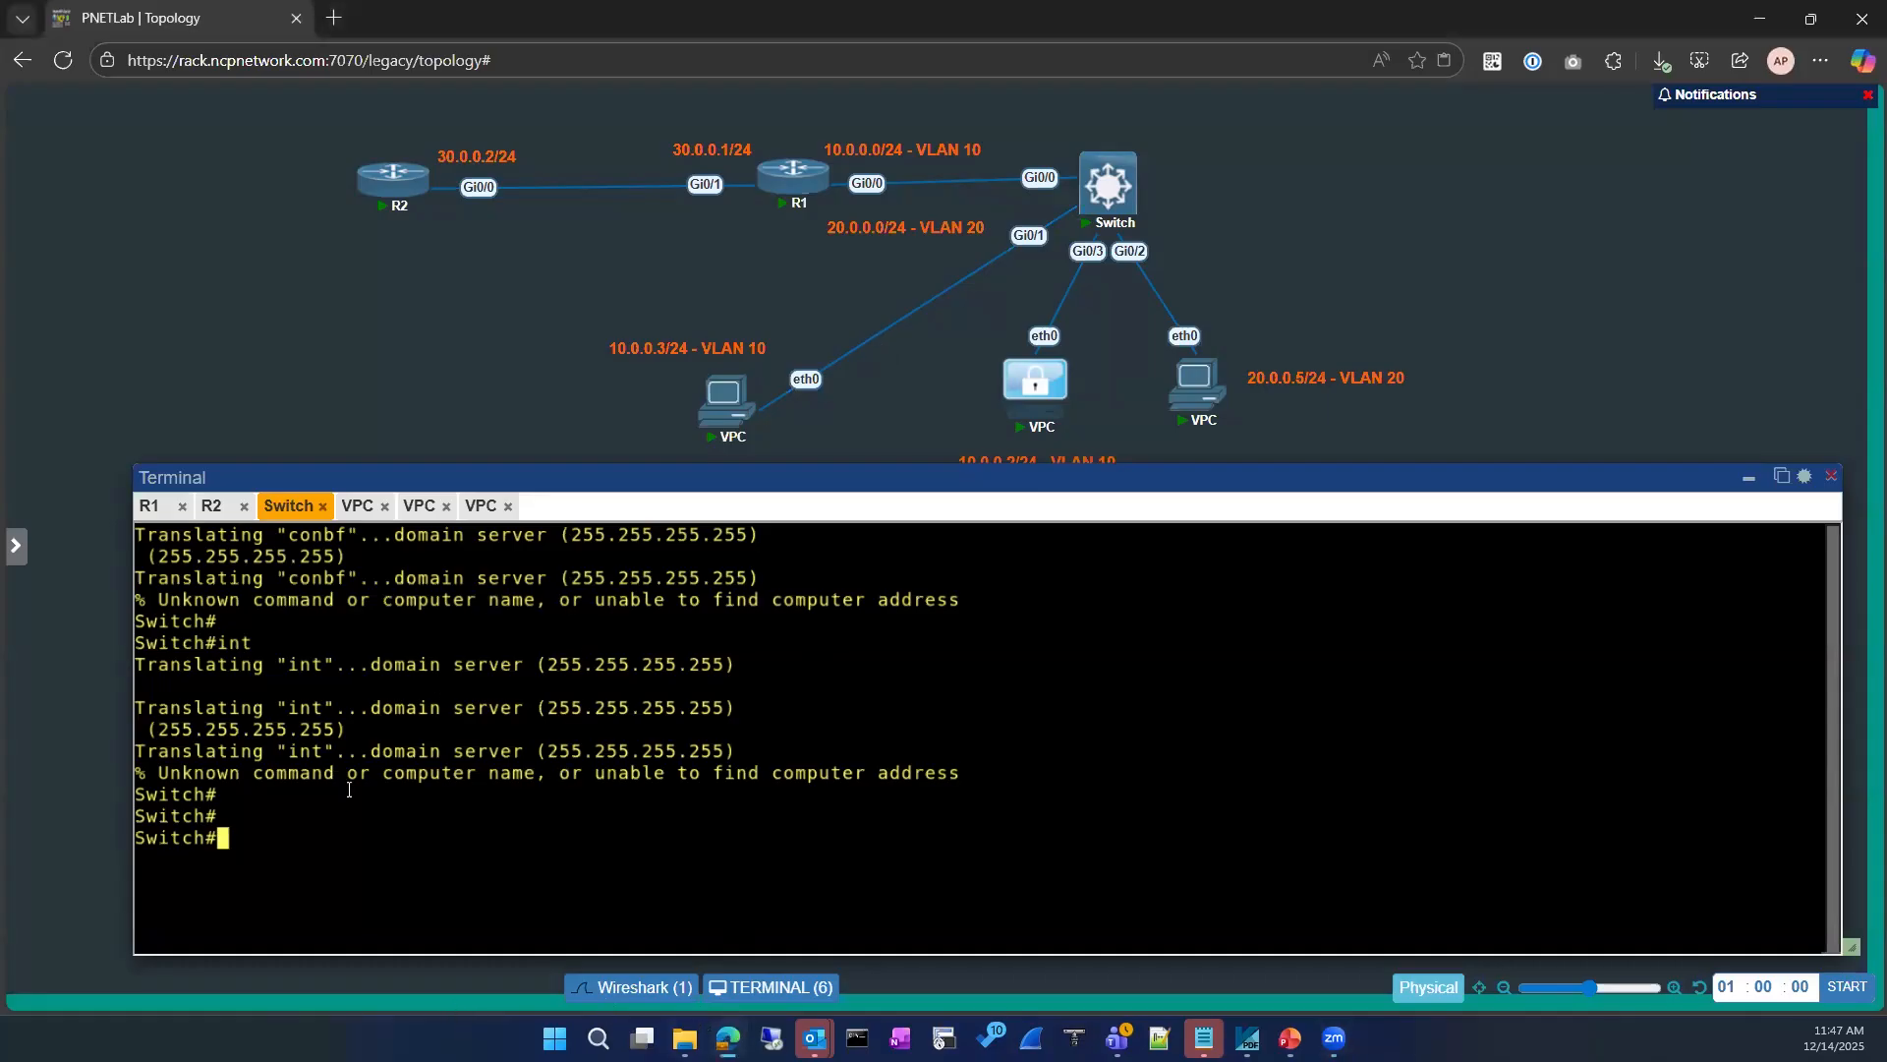
key("Return")
key("Return")
key("Return")
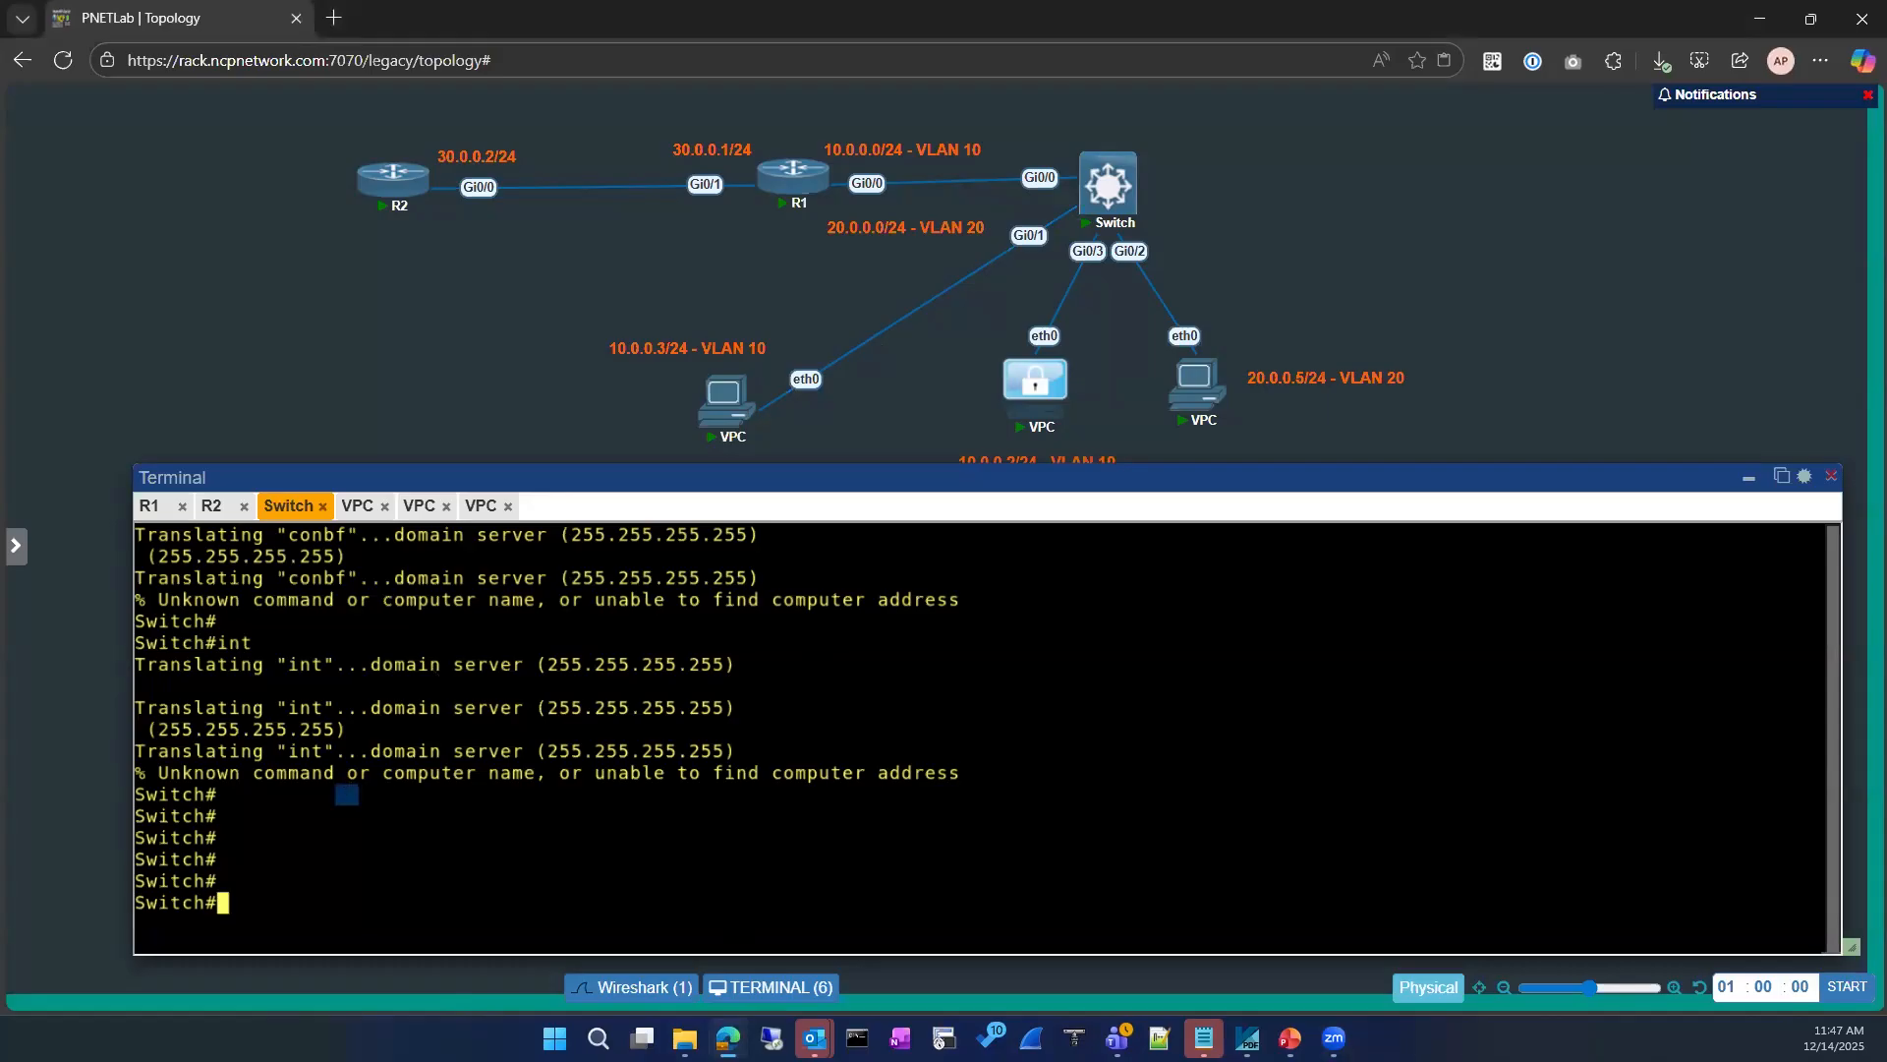
type("sh")
key("Tab")
key("BackSpace")
key("BackSpace")
key("BackSpace")
key("BackSpace")
key("BackSpace")
mouse_move(396, 475)
left_mouse_down()
mouse_move(374, 378)
mouse_move(384, 454)
left_mouse_up()
type("show ")
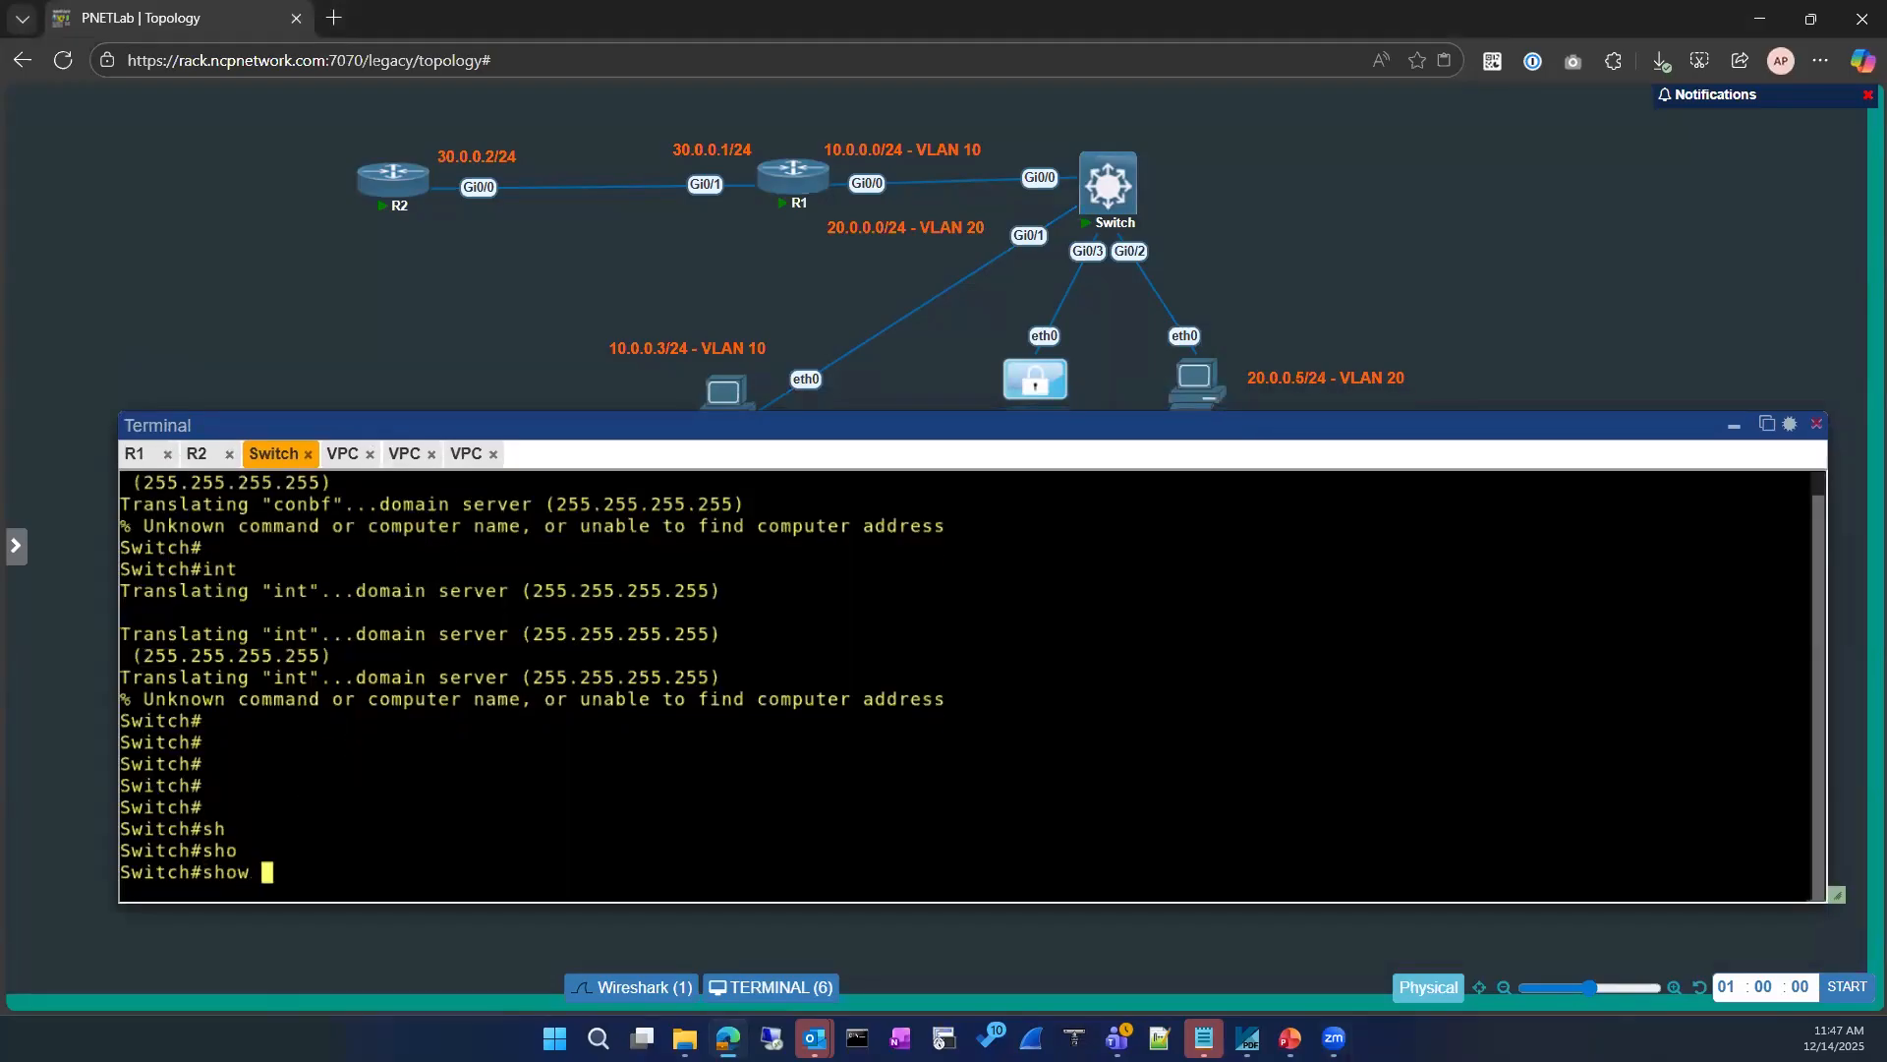
type("run")
key("BackSpace")
key("BackSpace")
key("BackSpace")
key("BackSpace")
key("BackSpace")
key("BackSpace")
key("BackSpace")
key("BackSpace")
type("sho")
key("Tab")
key("BackSpace")
key("BackSpace")
key("BackSpace")
key("BackSpace")
key("BackSpace")
Step: Enter global configuration mode on the switch and list the options that complete the no ip domain command
type("conf")
key("Tab")
key("Return")
key("Return")
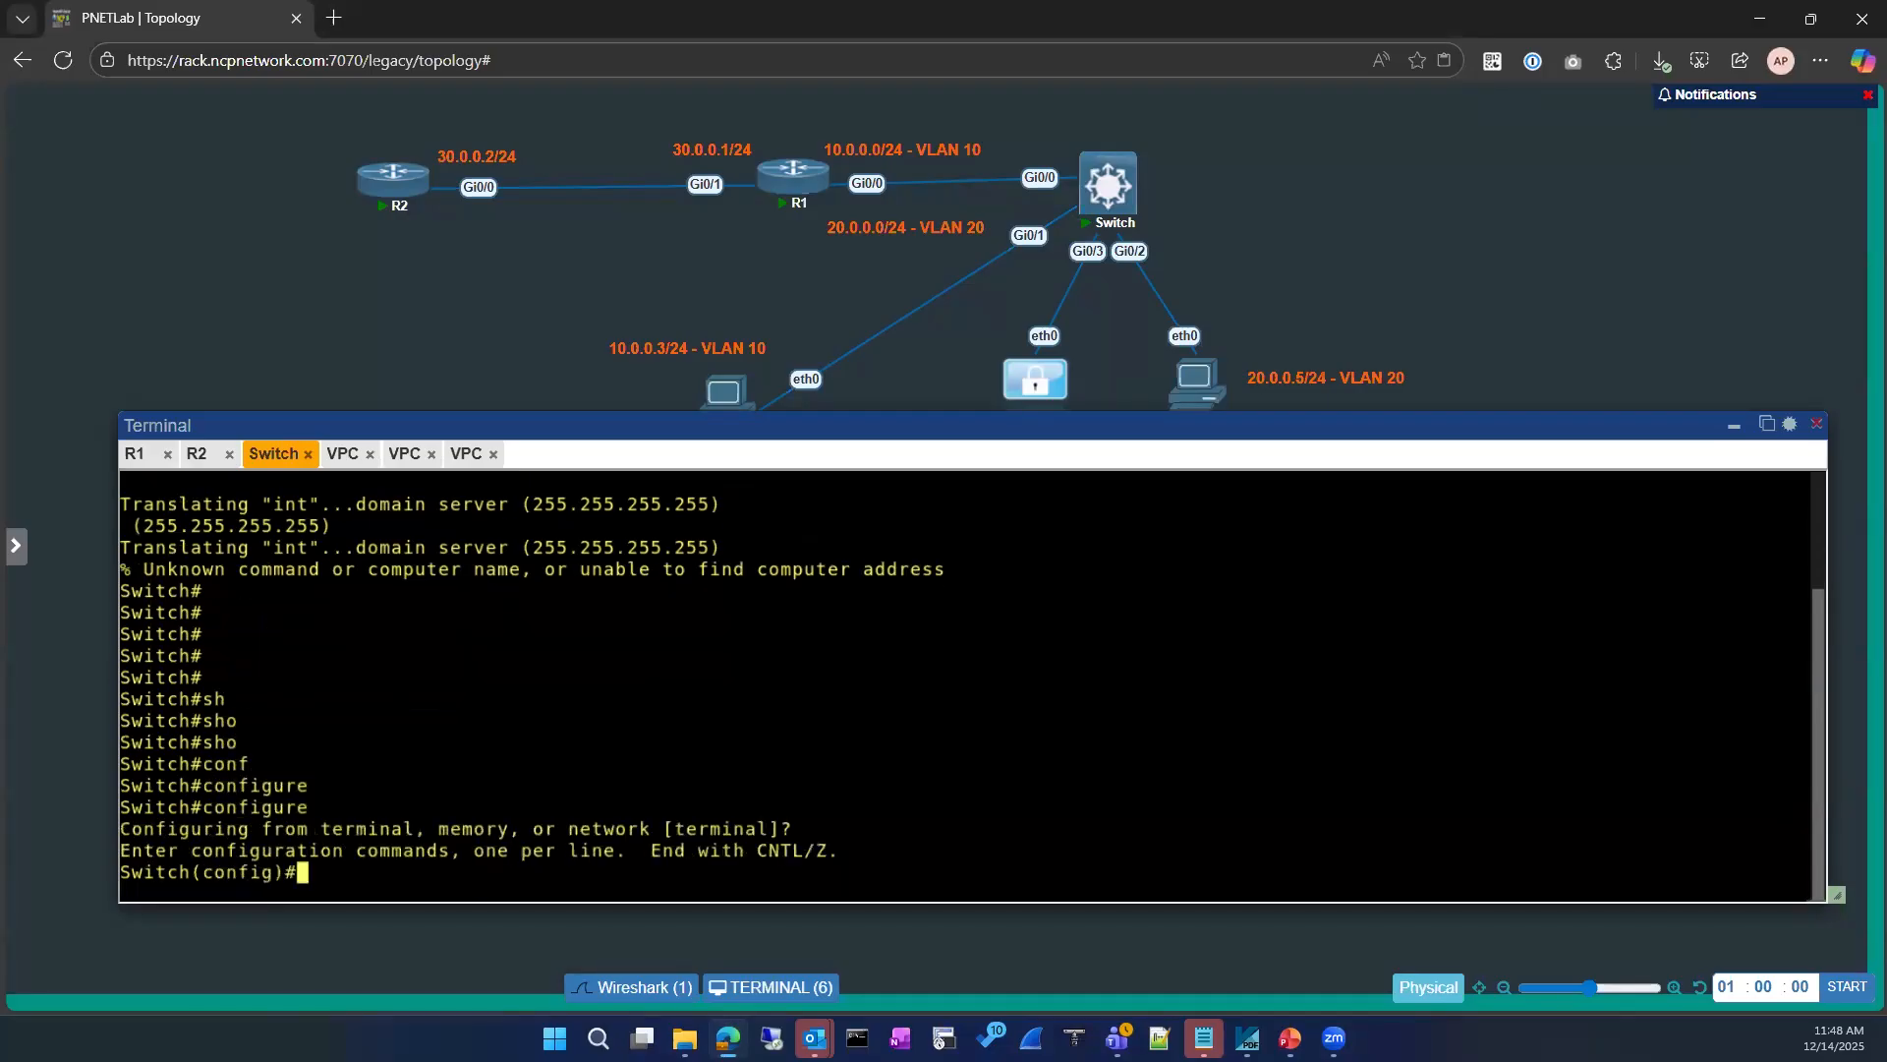
type("no ip do")
key("Tab")
type("n")
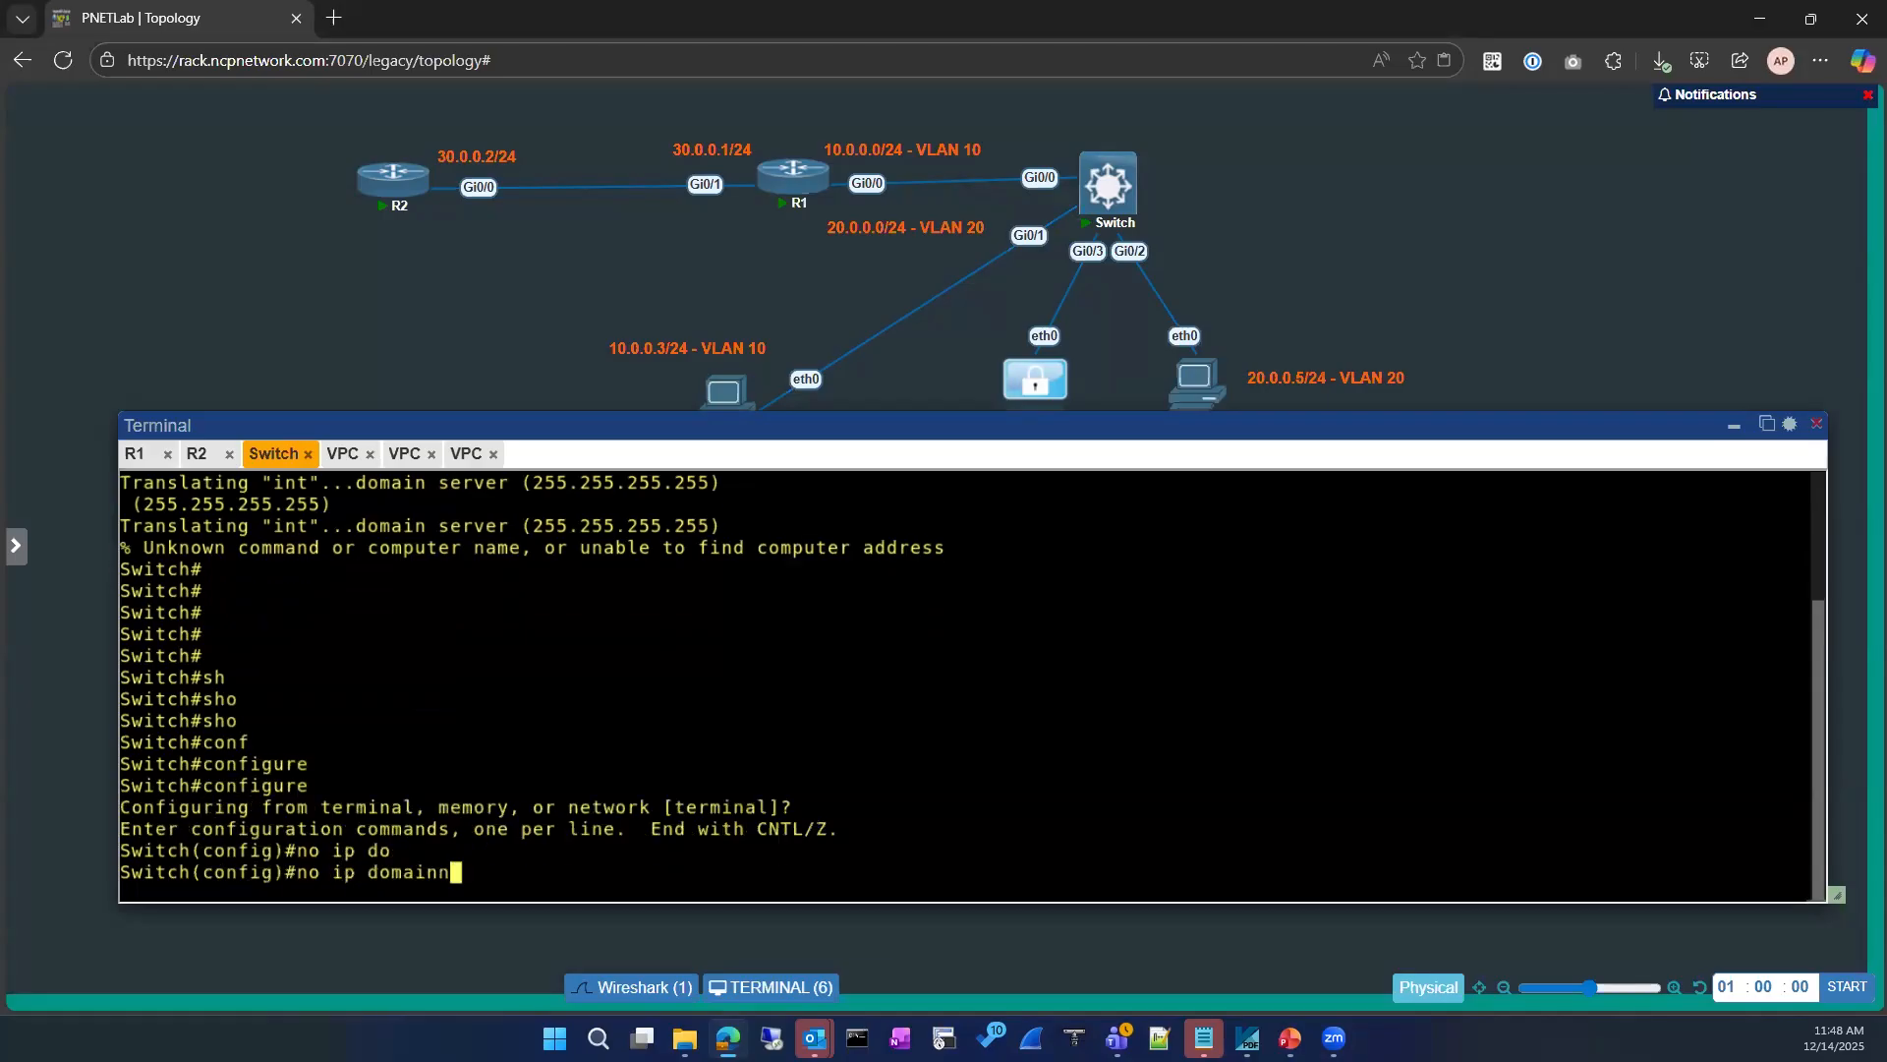
key("BackSpace")
key("Tab")
type("-")
key("Tab")
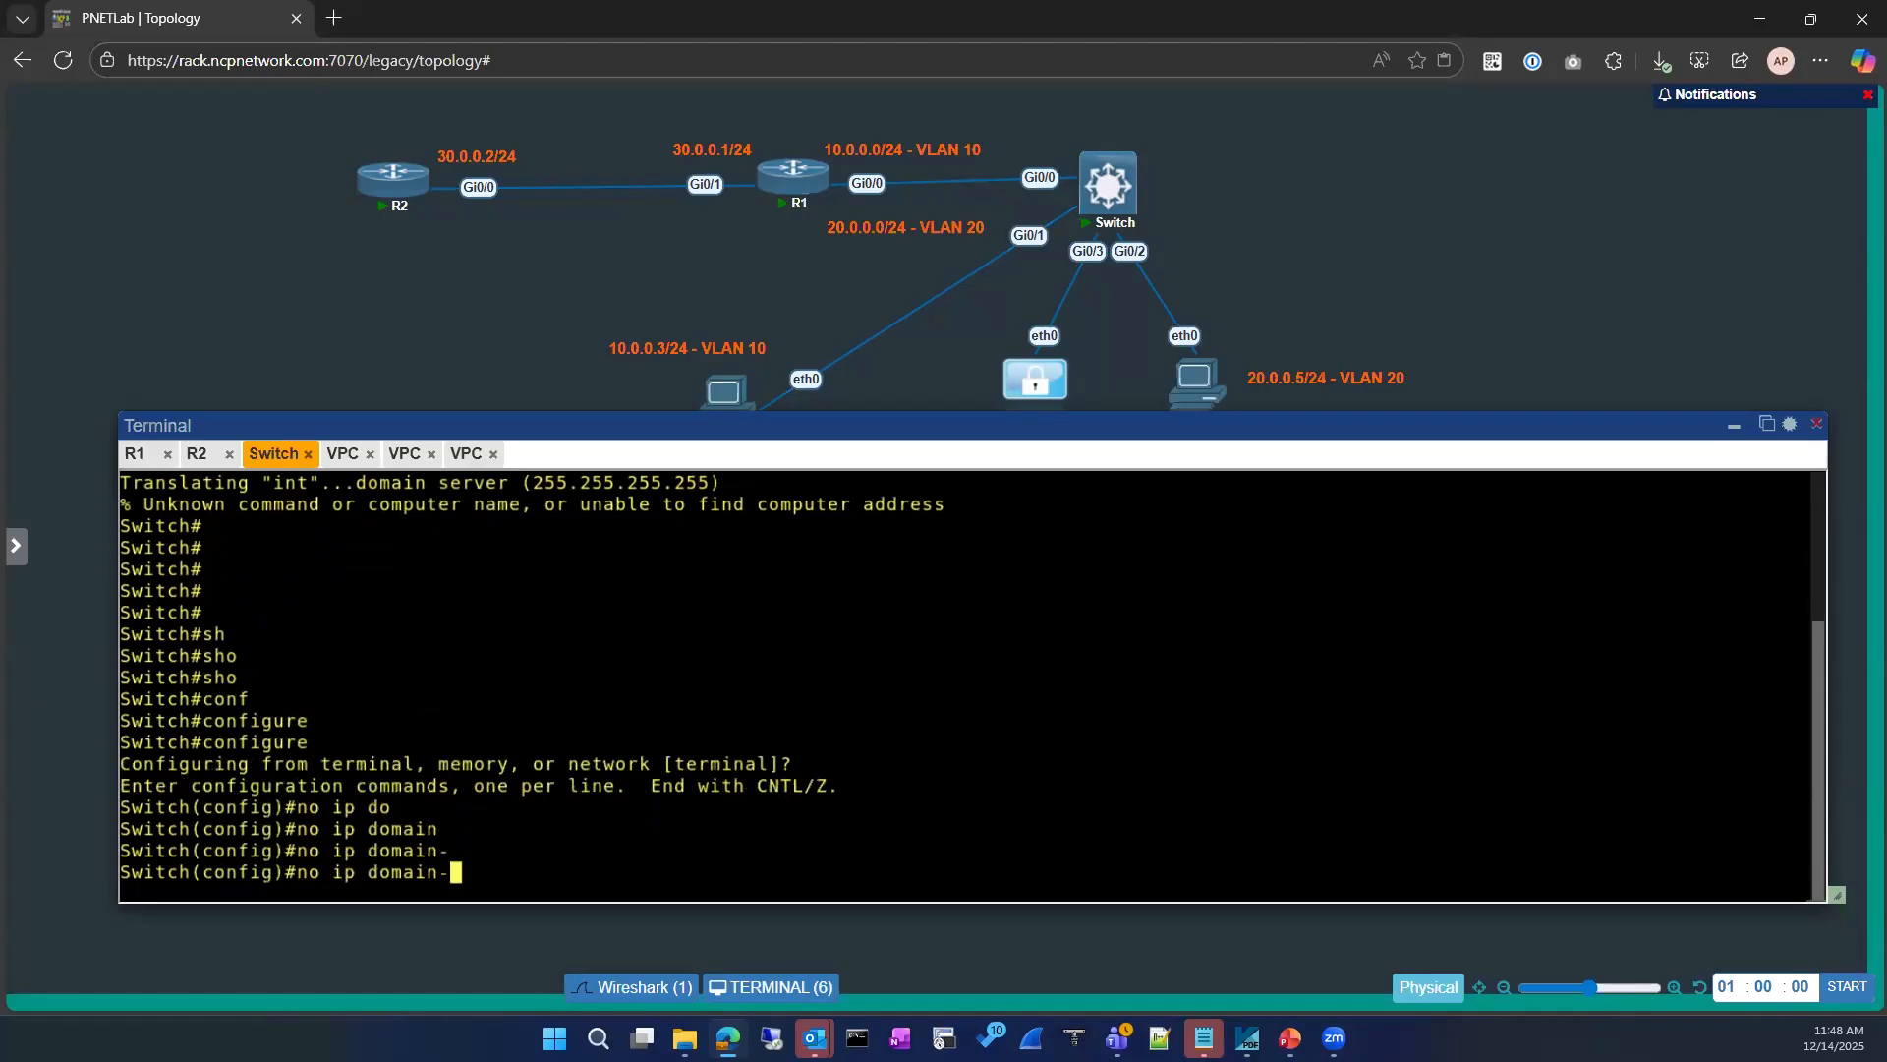
type("l")
key("Tab")
key("BackSpace")
key("BackSpace")
key("BackSpace")
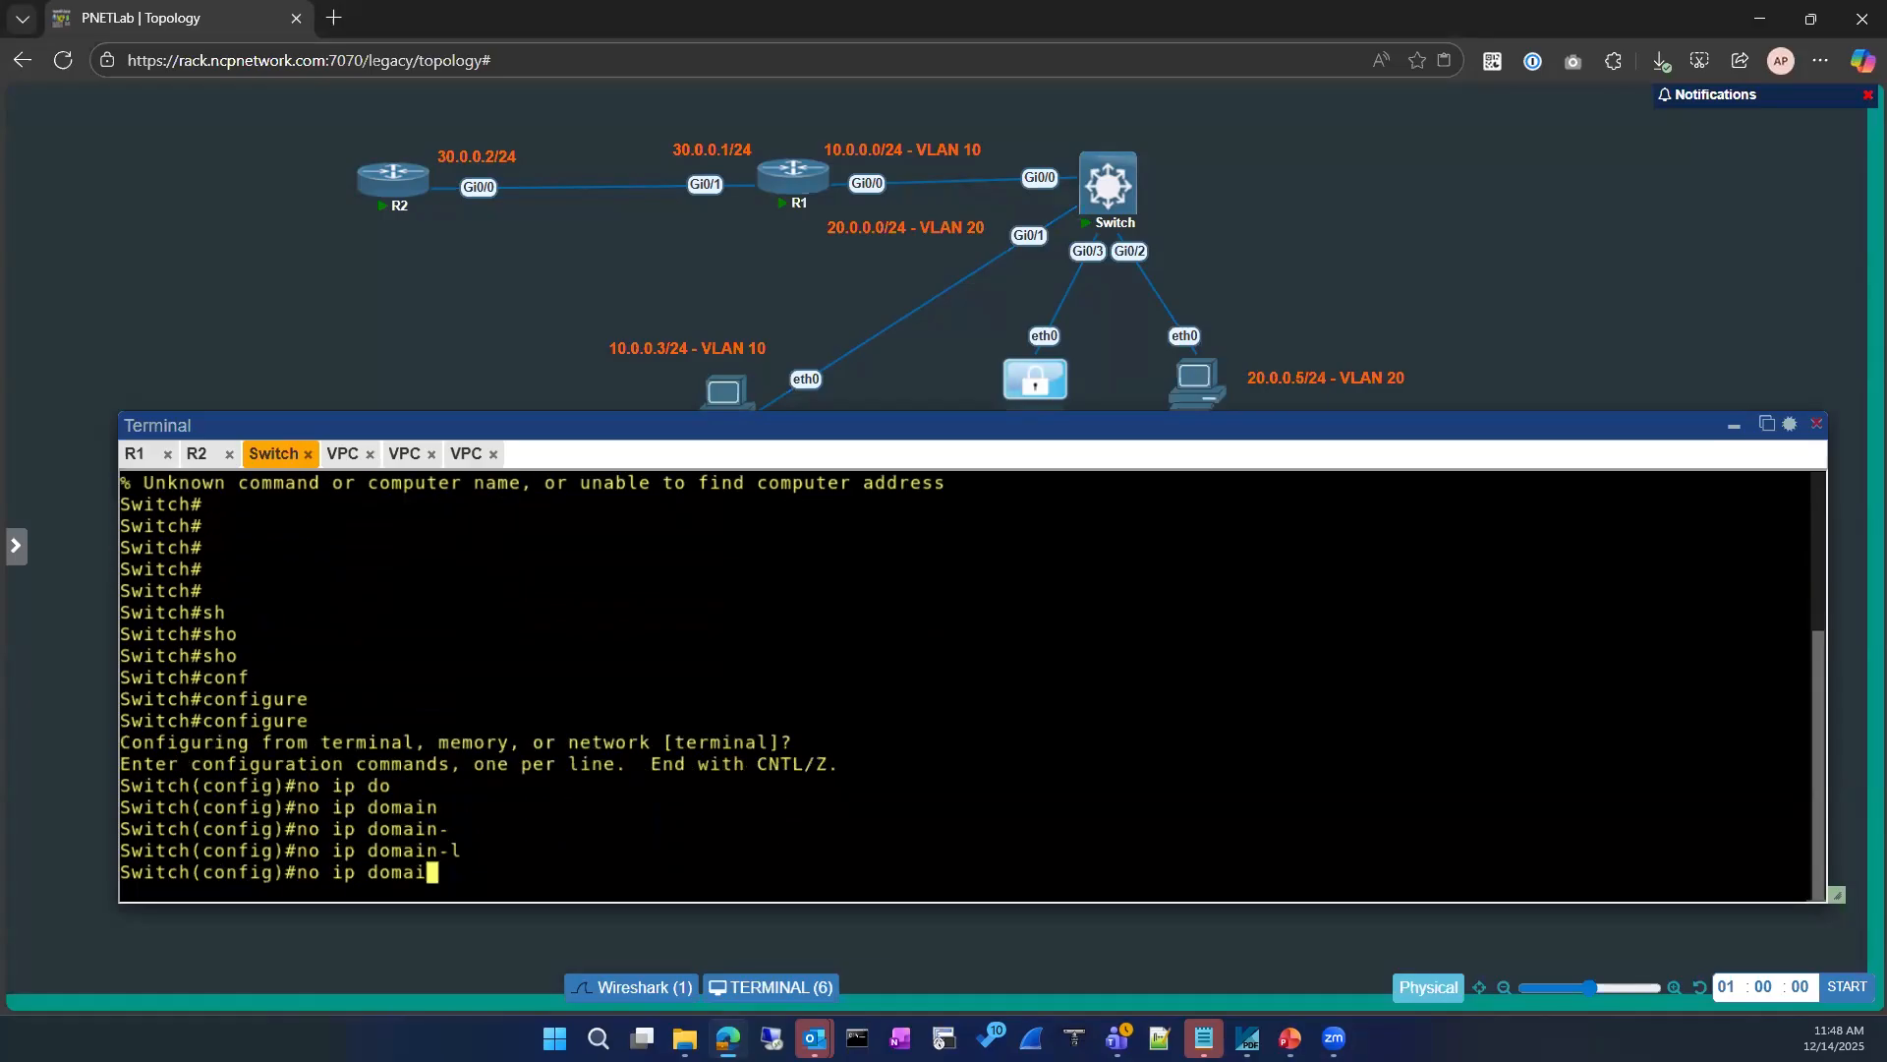
type("?")
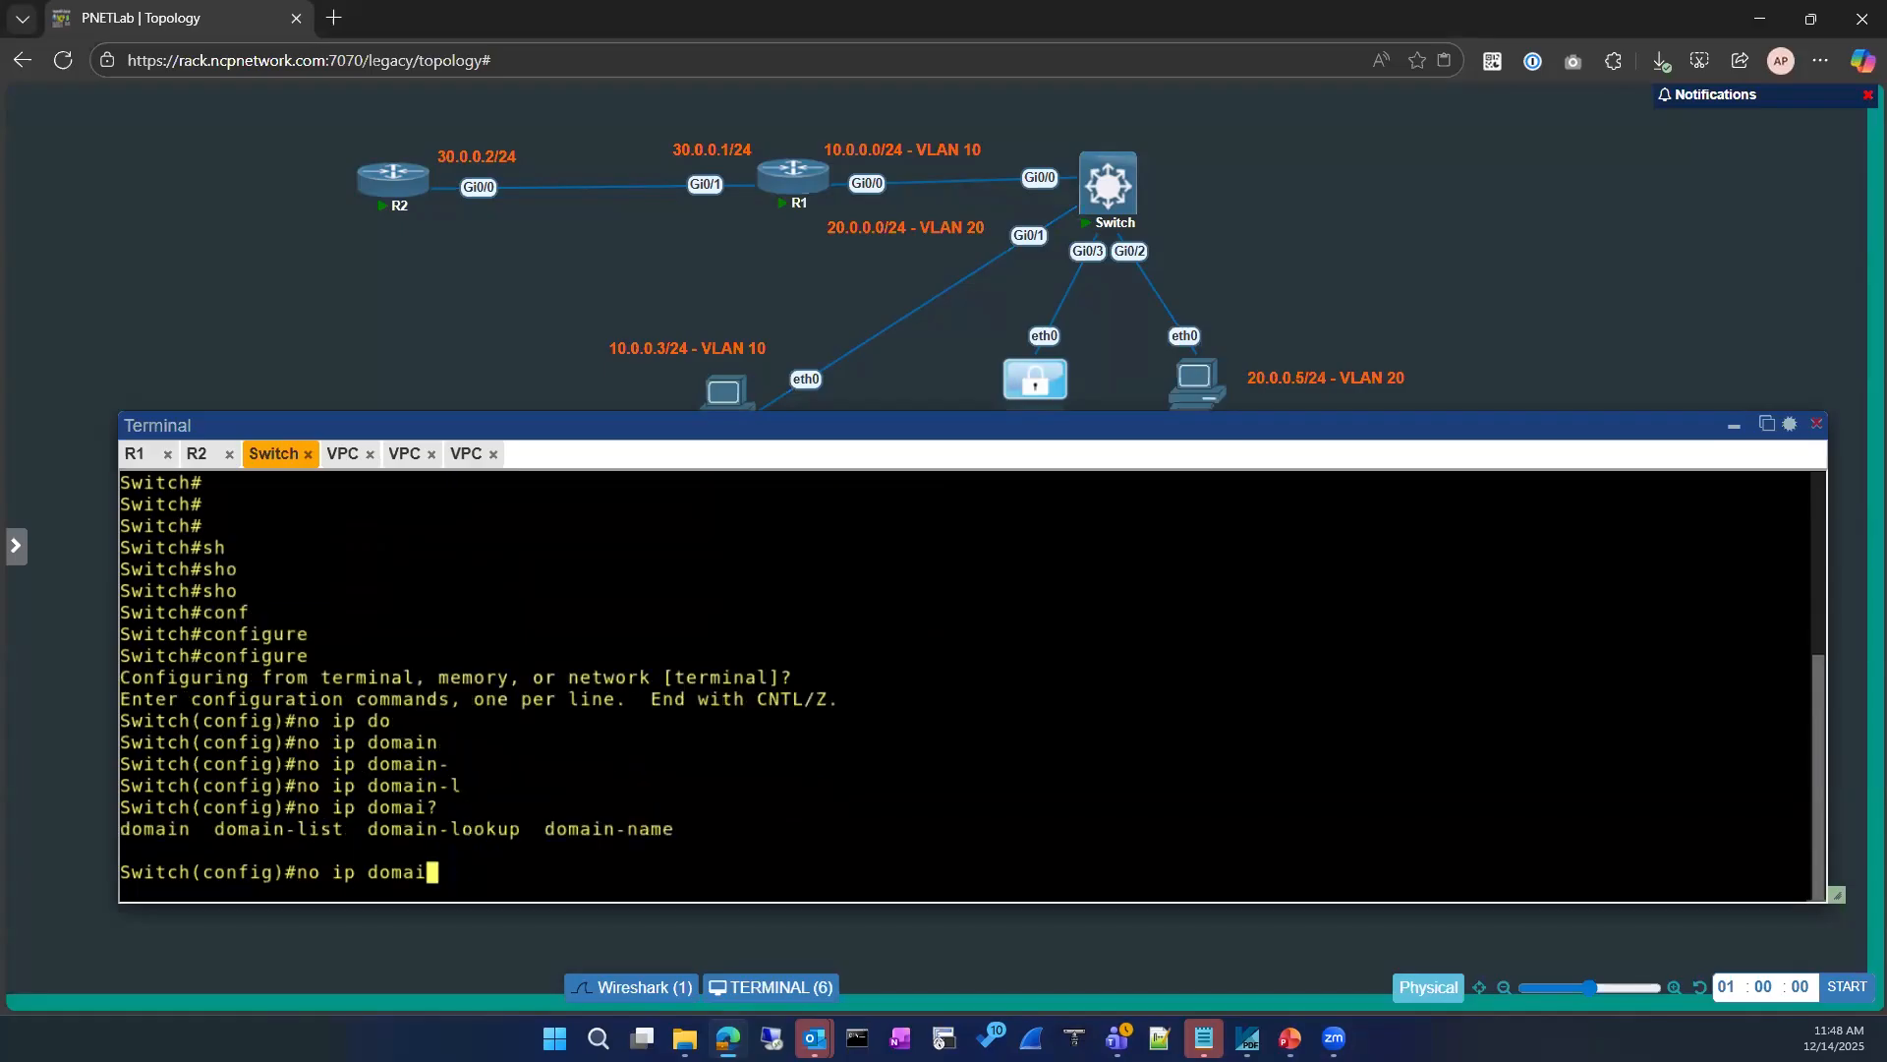
type("n-loo")
Step: Disable DNS lookup on the switch with no ip domain-lookup and exit configuration mode
key("Tab")
key("Return")
key("Return")
type("exit")
key("Return")
key("Return")
key("Return")
Step: Test the lookup change by running int at the switch's privileged prompt
type("int")
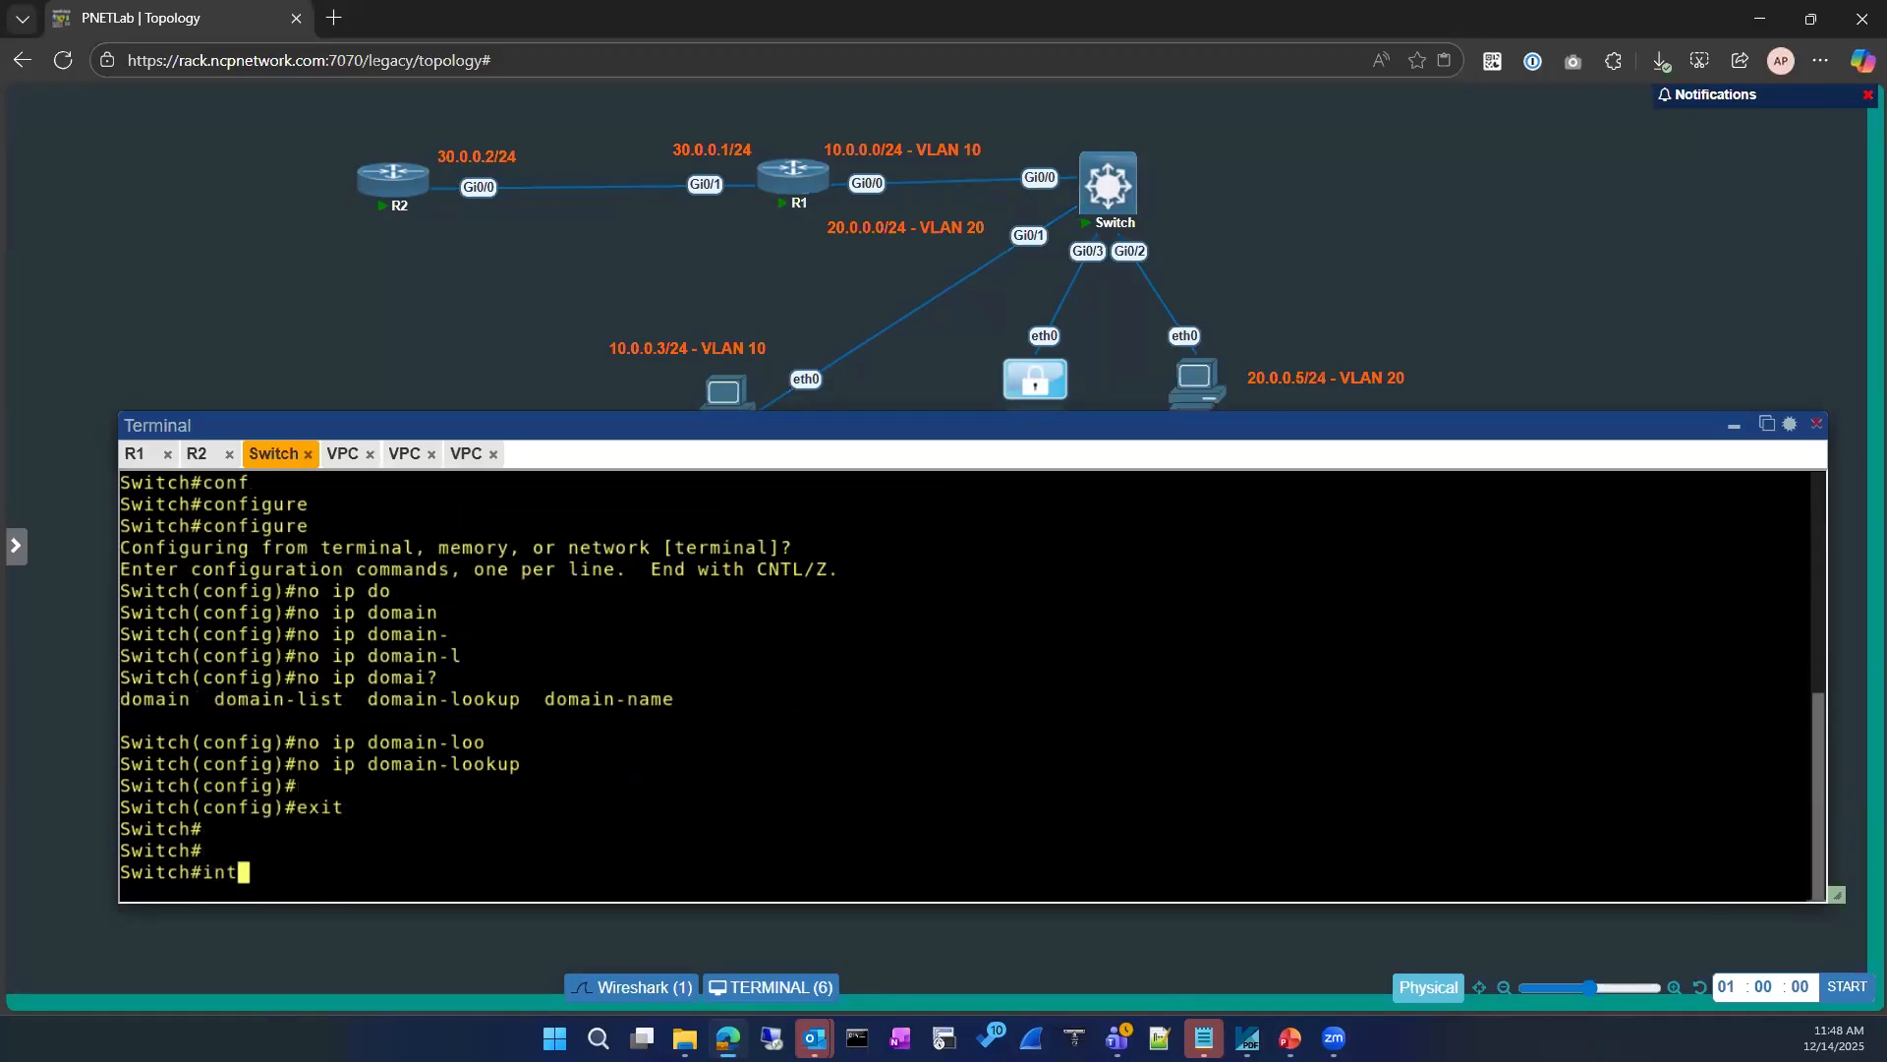
key("Return")
key("Return")
key("Return")
Step: Display the switch's MAC address table
type("s")
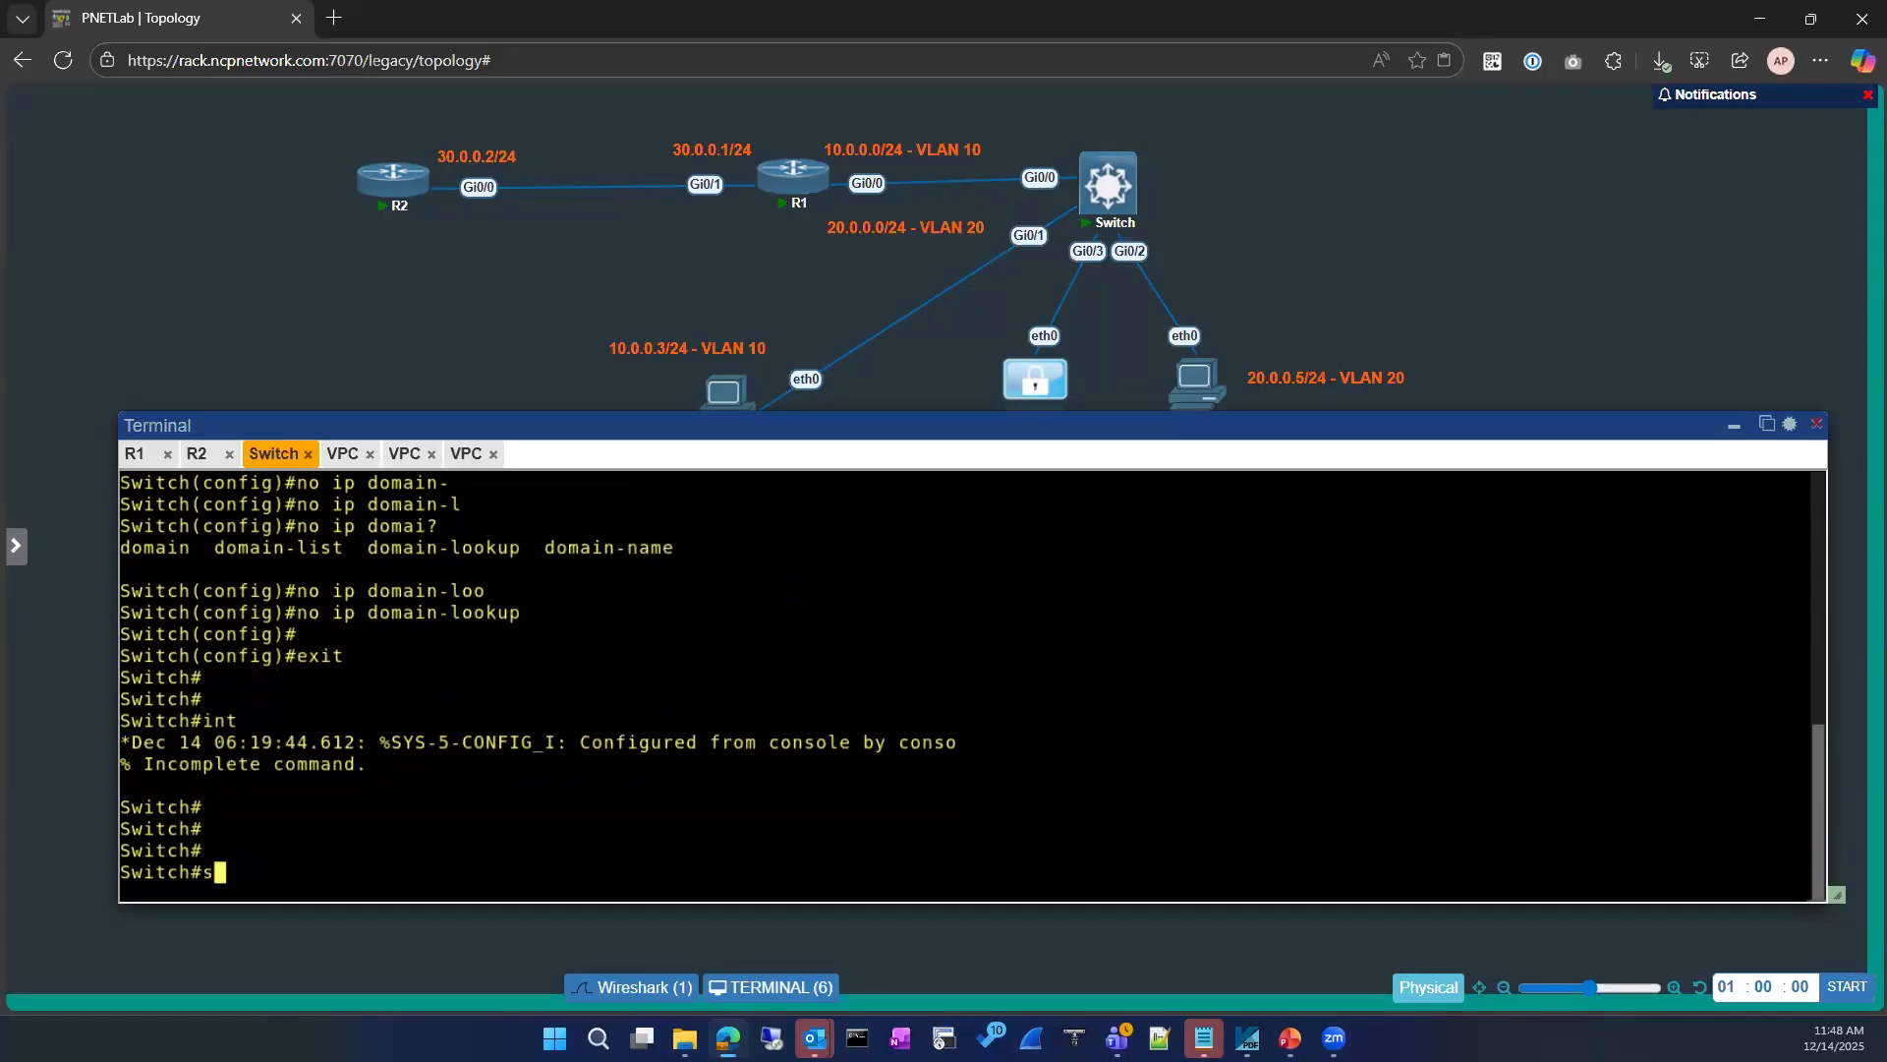
type("h mac ad")
key("Tab")
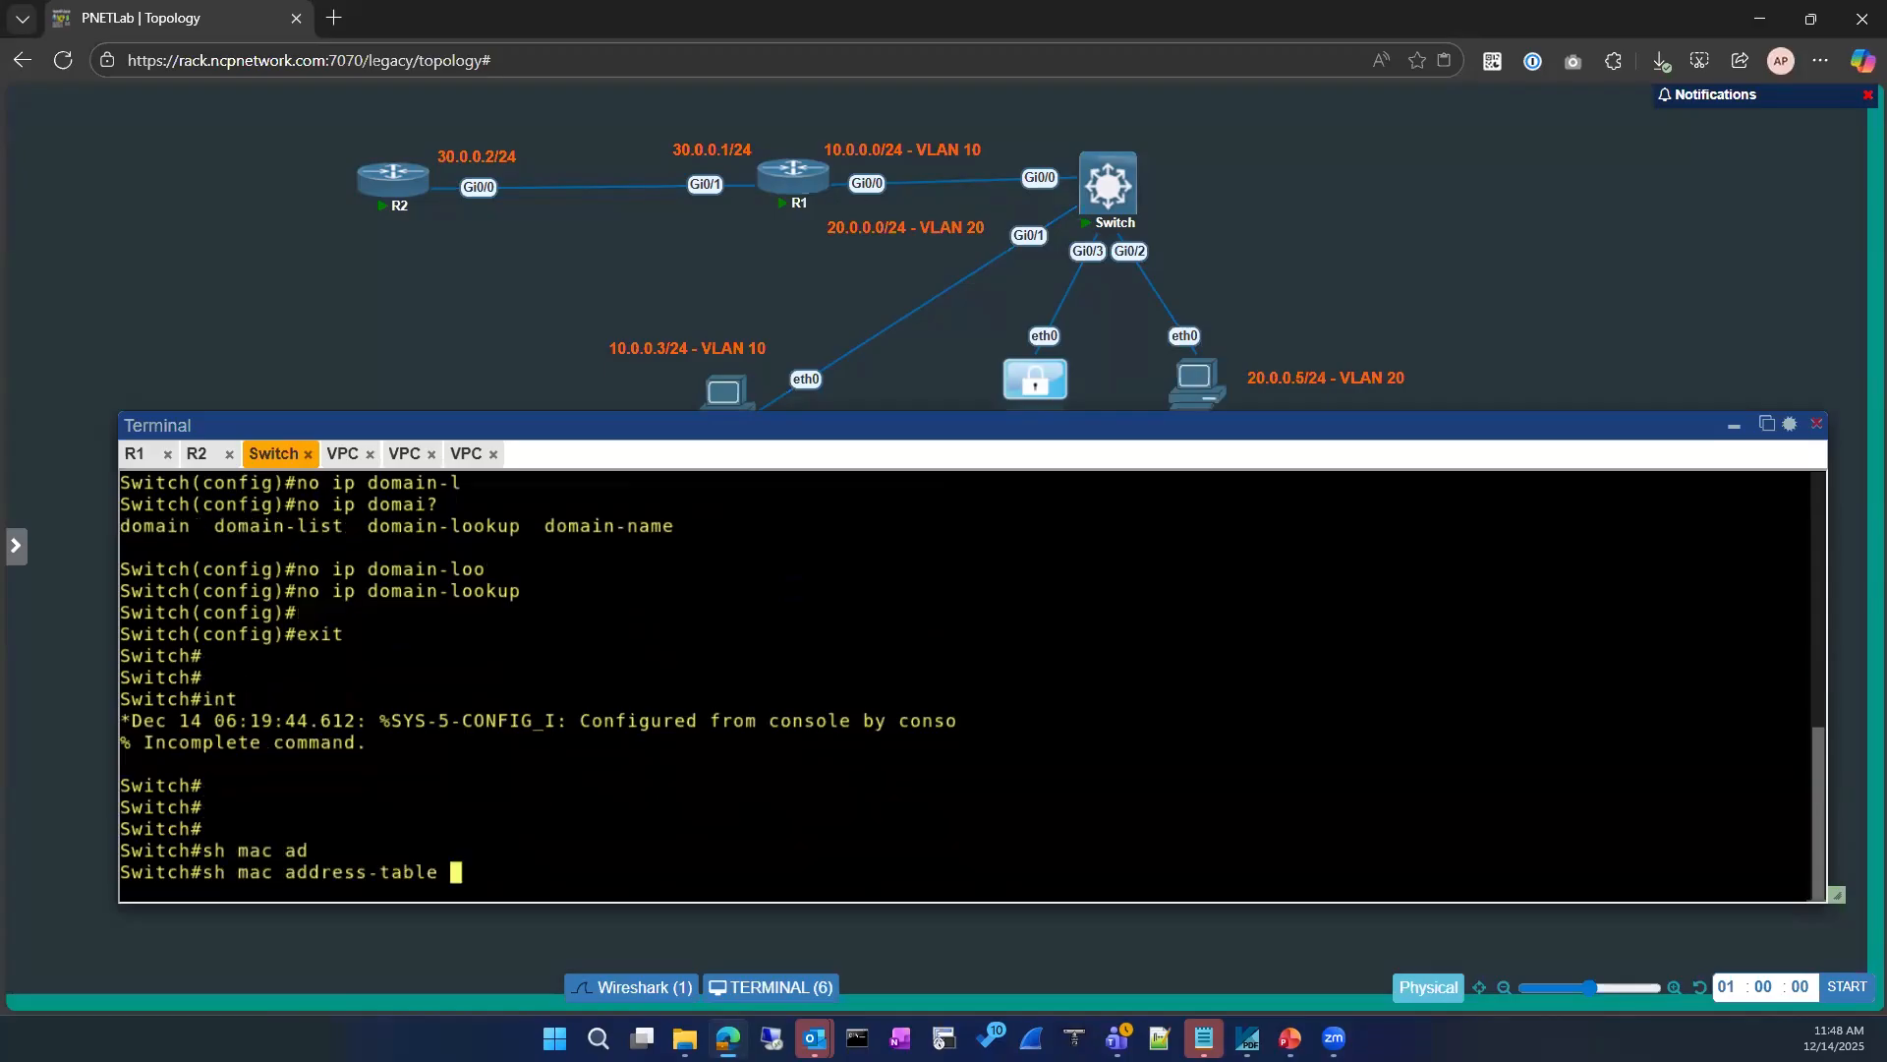
key("Return")
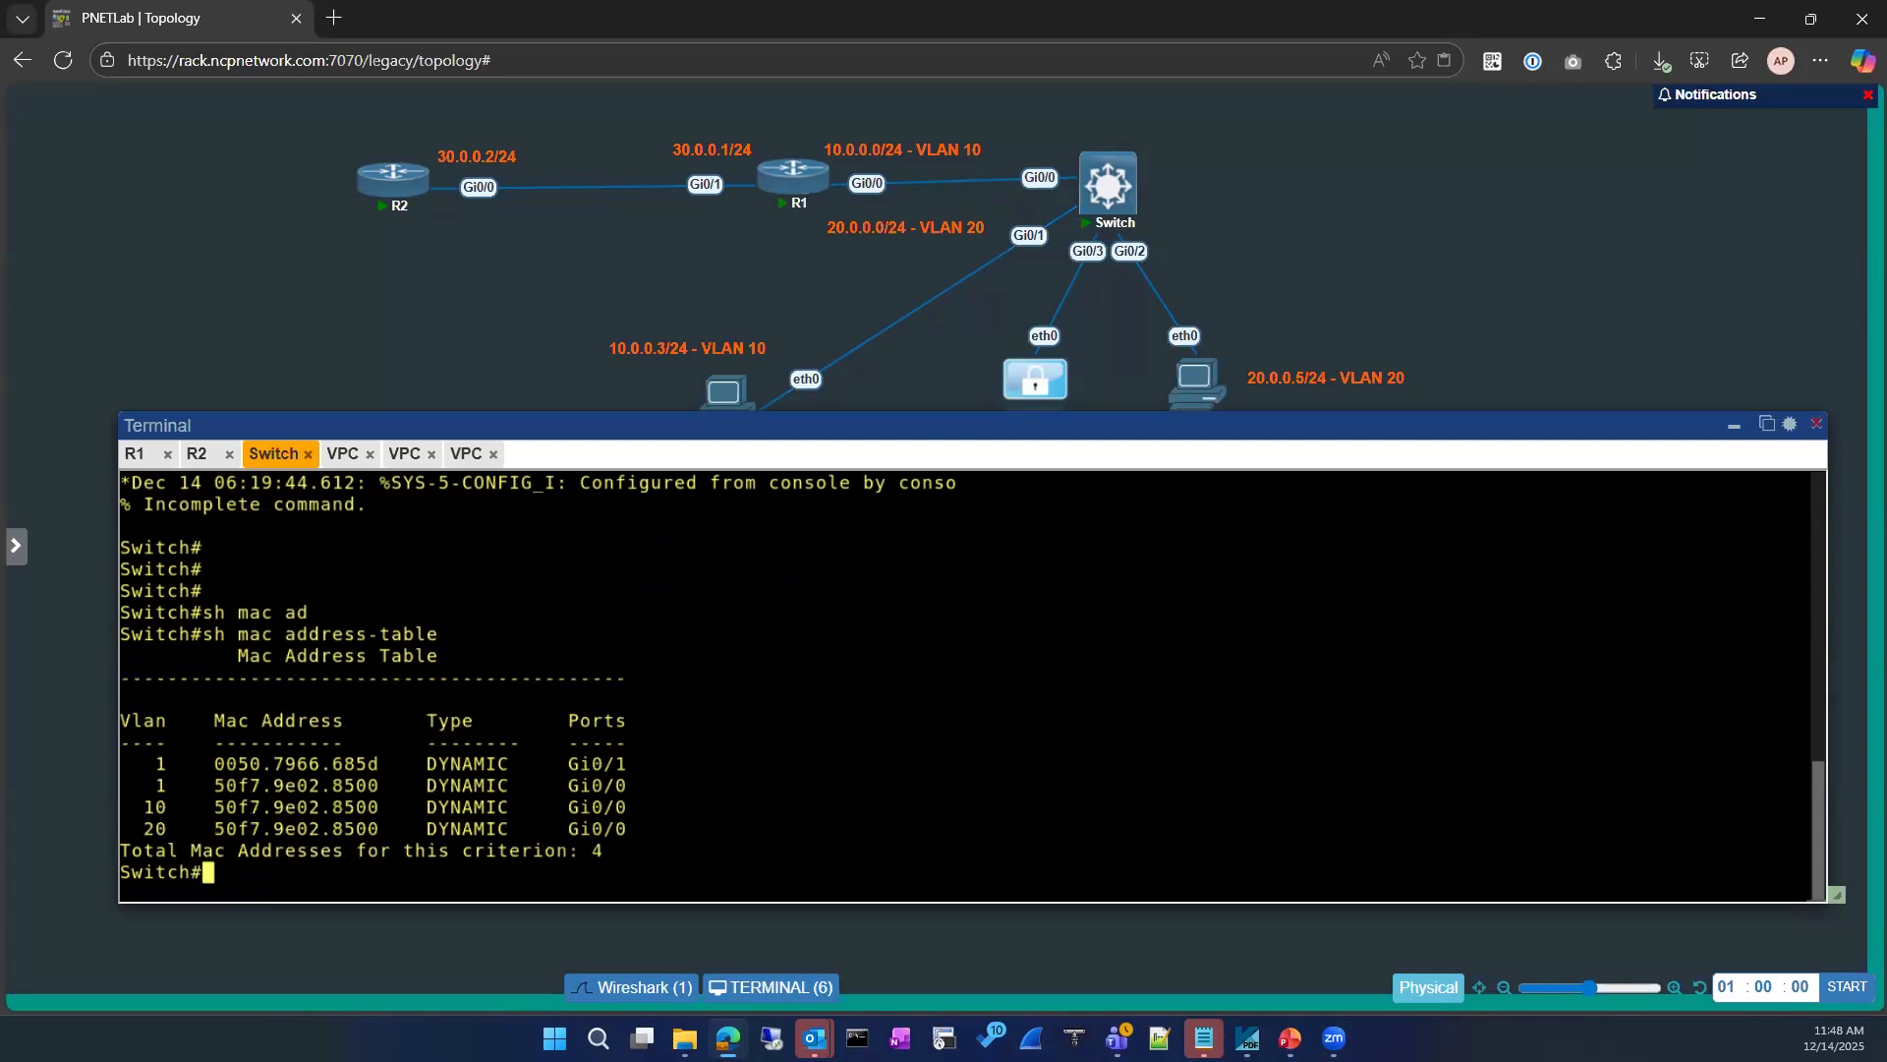
Step: Display the running configuration of interface Gi0/1, copying the port name from the MAC address table
type("sh run")
key("Tab")
type("in")
key("Tab")
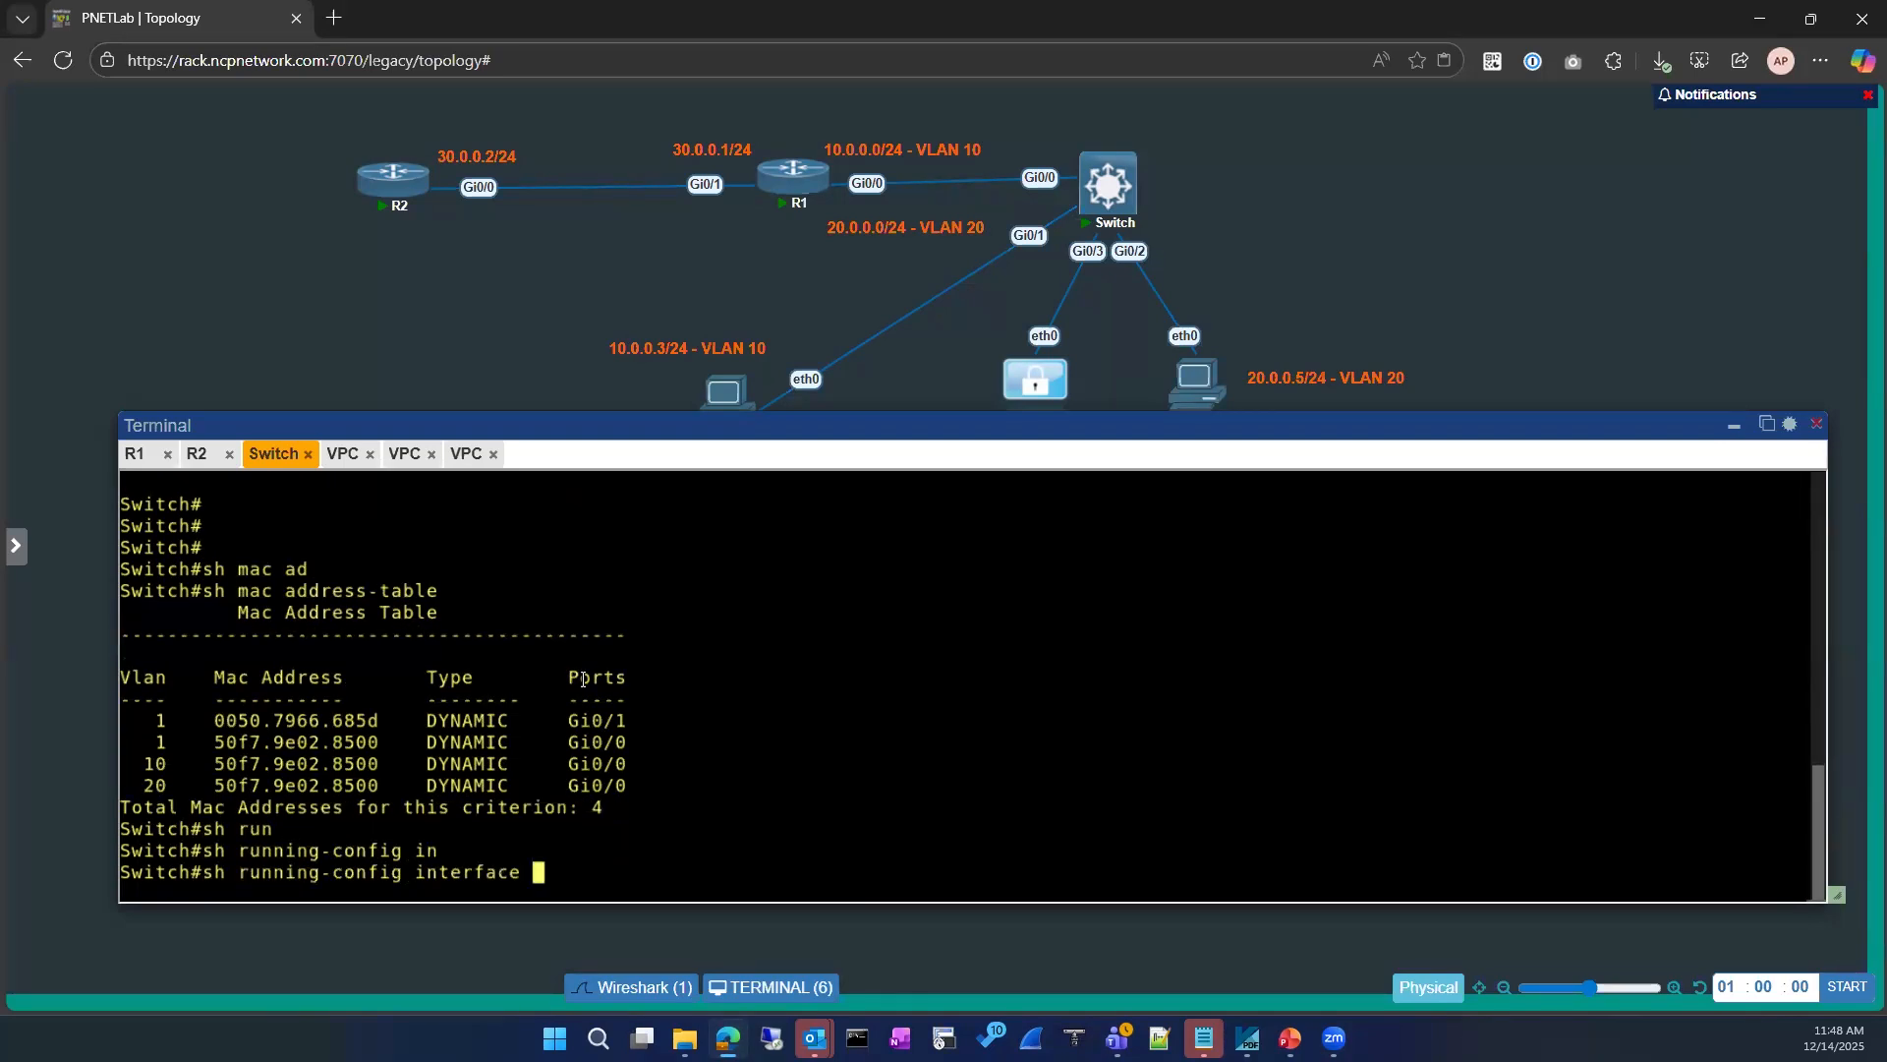
double_click(568, 724)
type("Gi0/1")
key("Return")
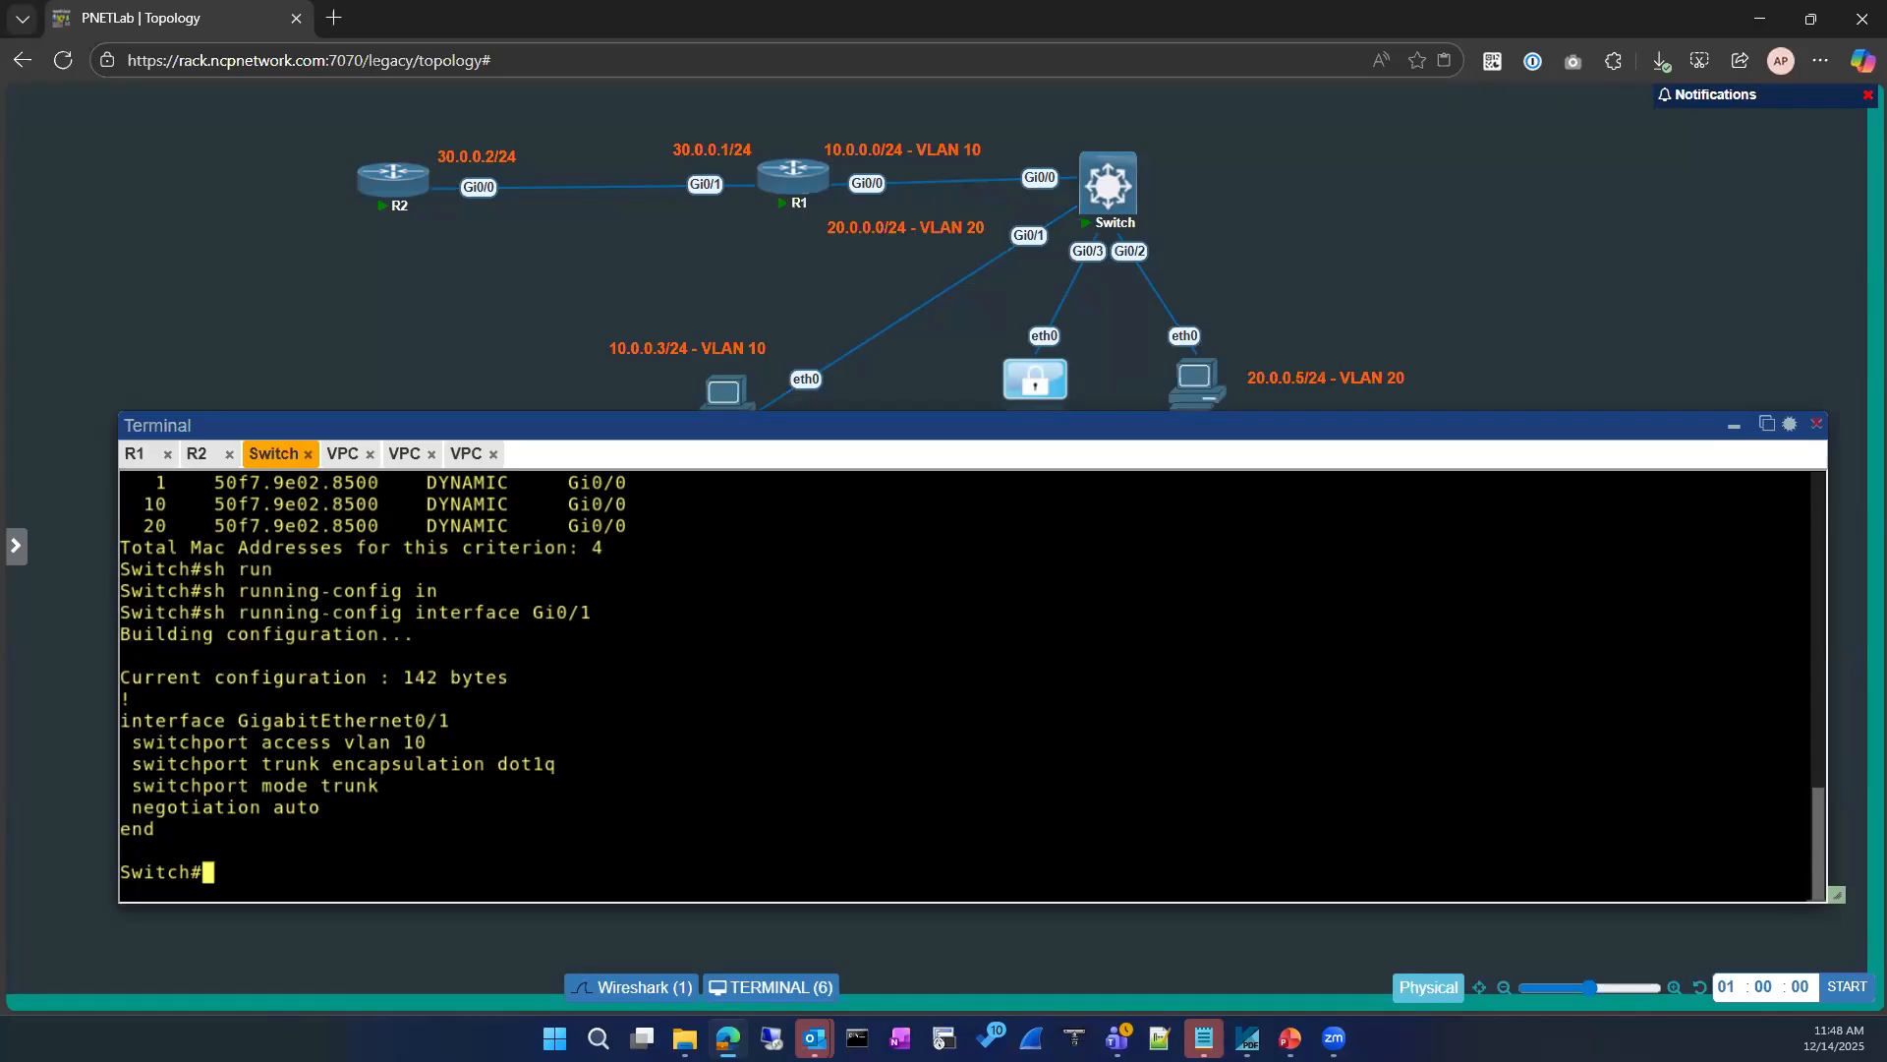
Step: Enter global configuration mode on the switch from the terminal
type("conf")
key("Tab")
key("Return")
key("Return")
key("Return")
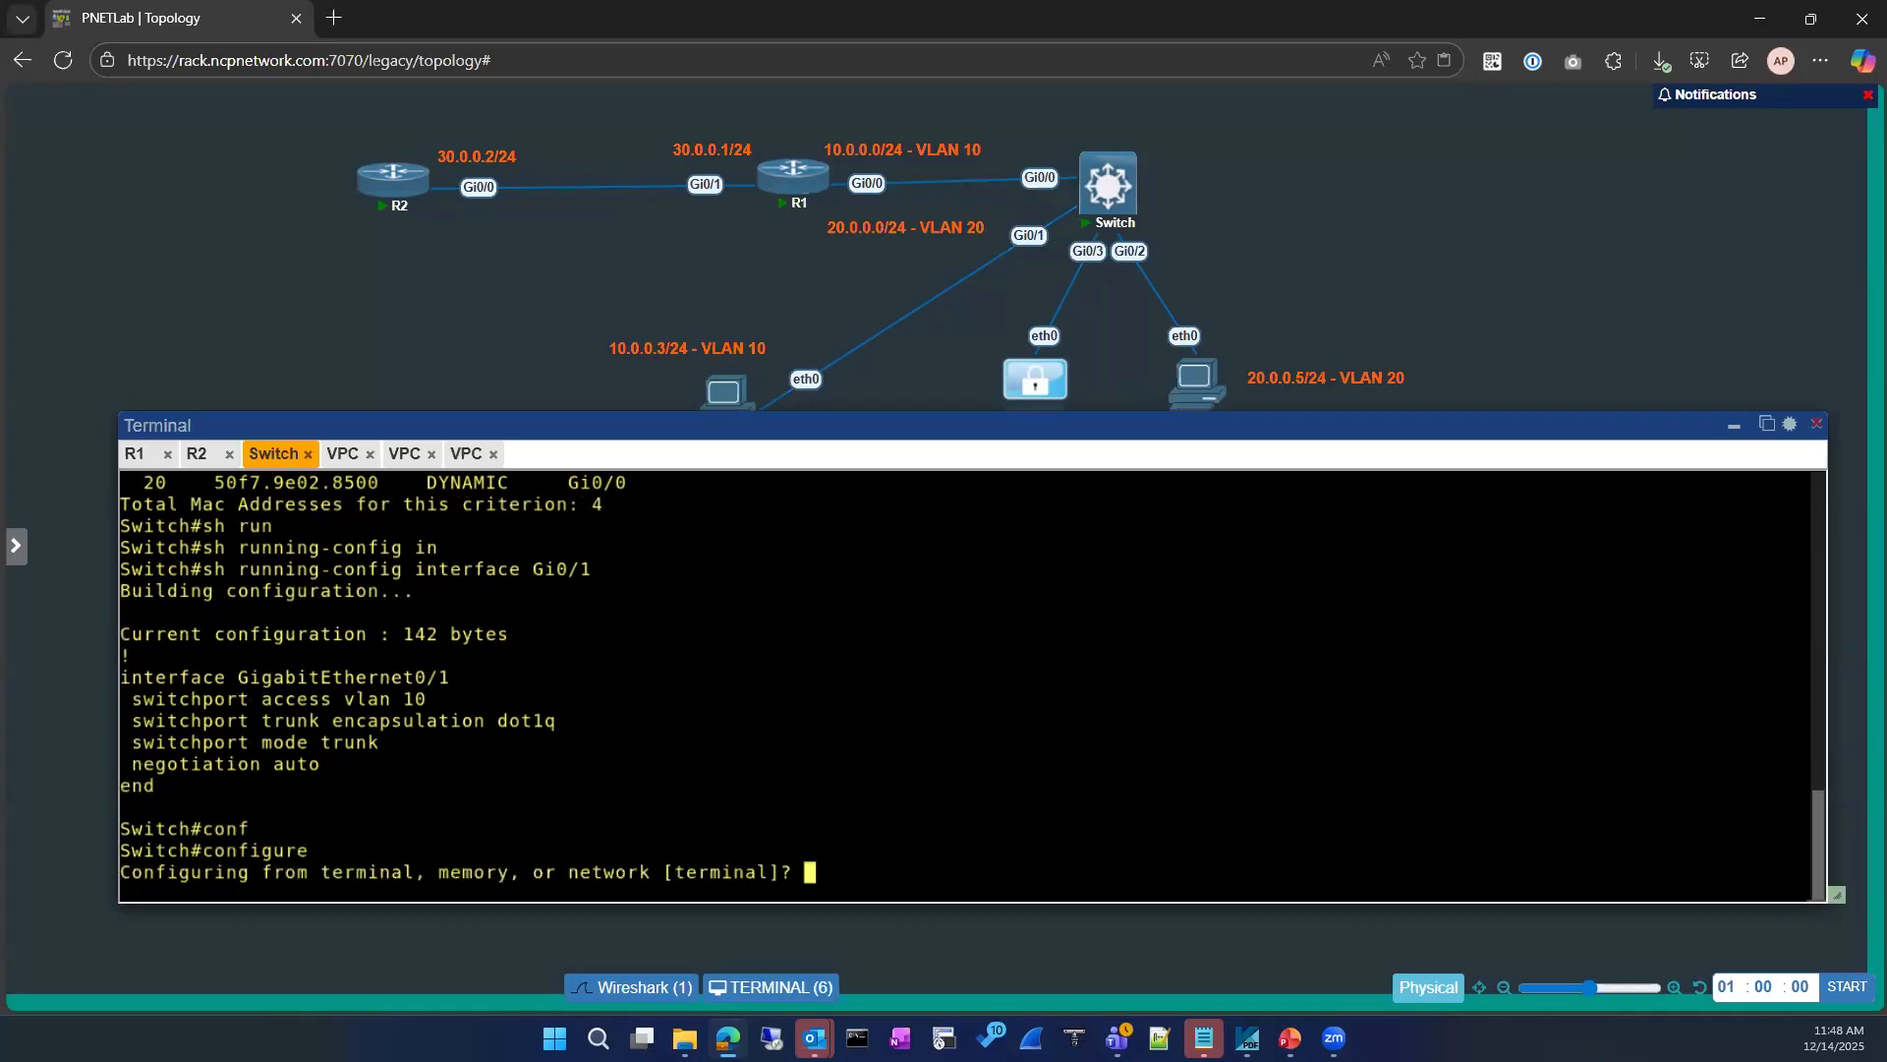
type("int")
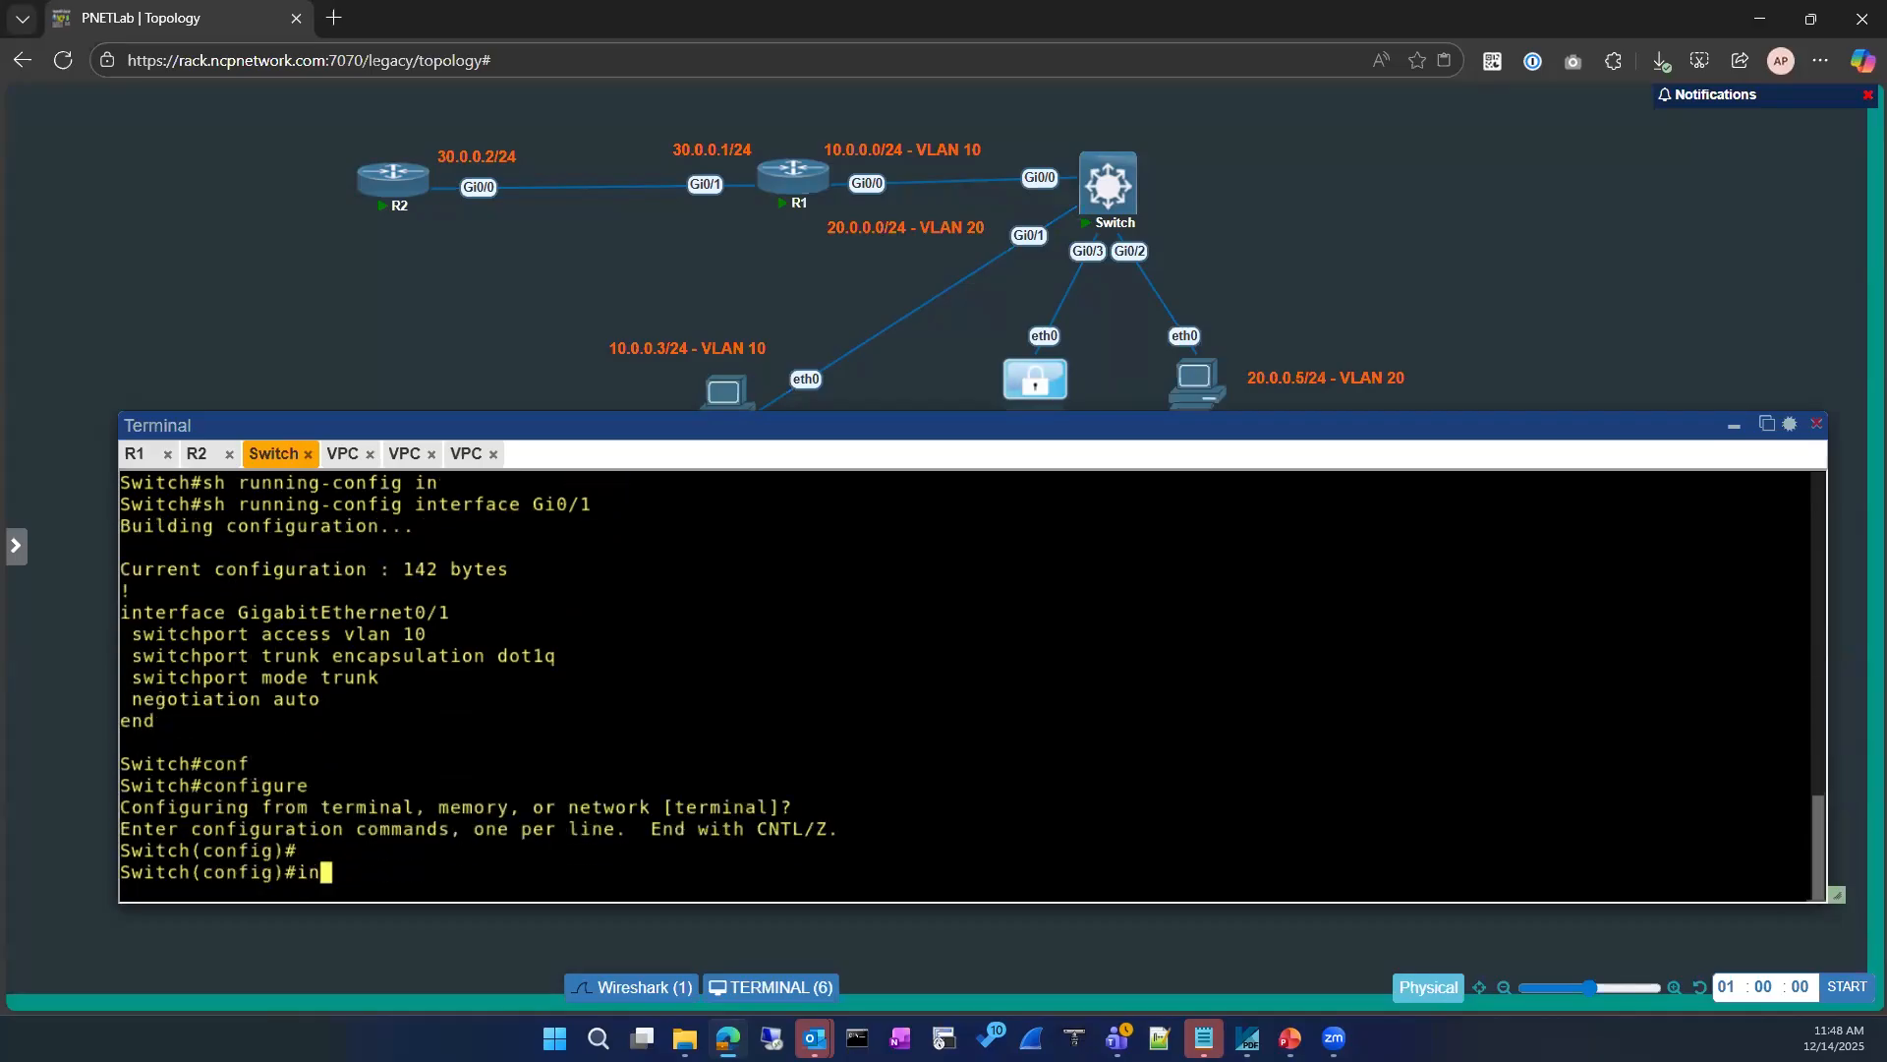
key("Tab")
type("gi")
key("Tab")
key("BackSpace")
key("BackSpace")
key("BackSpace")
key("BackSpace")
key("BackSpace")
key("BackSpace")
key("BackSpace")
key("BackSpace")
key("BackSpace")
key("BackSpace")
key("BackSpace")
key("BackSpace")
key("BackSpace")
key("BackSpace")
key("BackSpace")
key("BackSpace")
key("BackSpace")
key("BackSpace")
key("BackSpace")
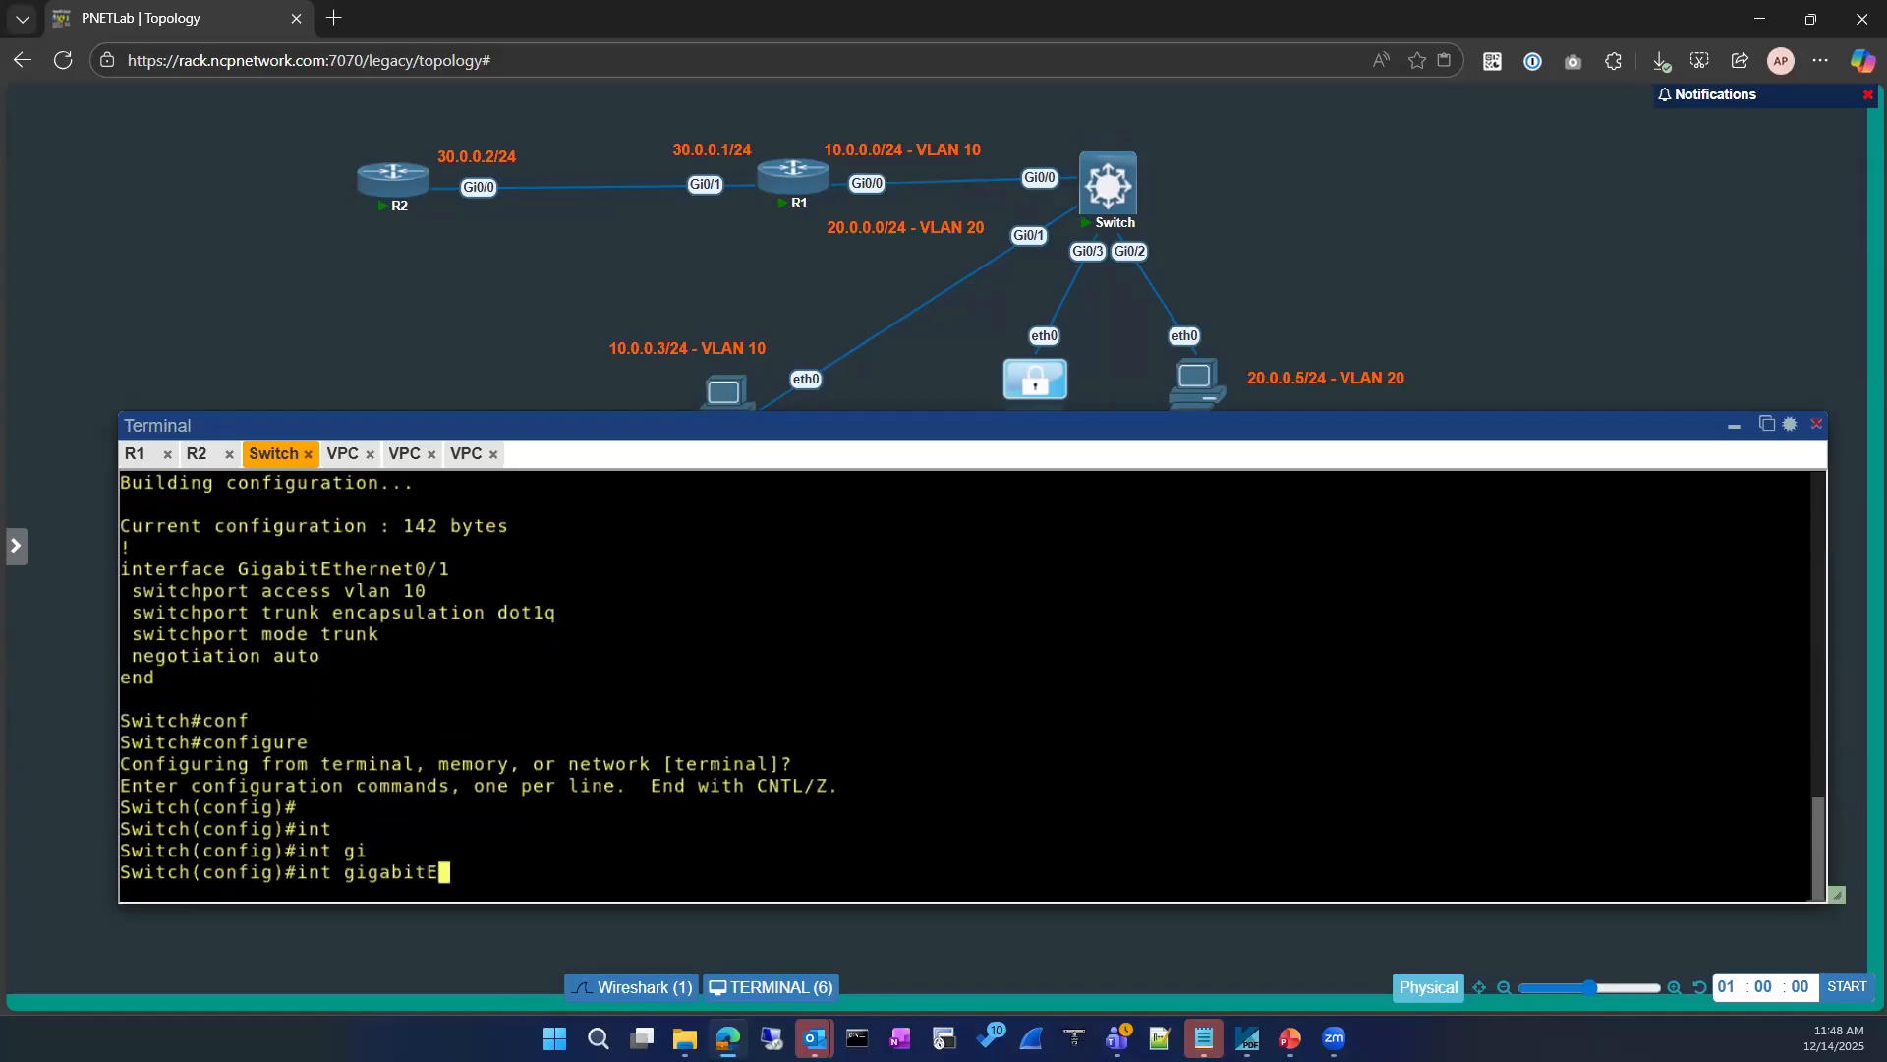
Step: Reset interface GigabitEthernet 0/1 to its default configuration
type("def")
key("Tab")
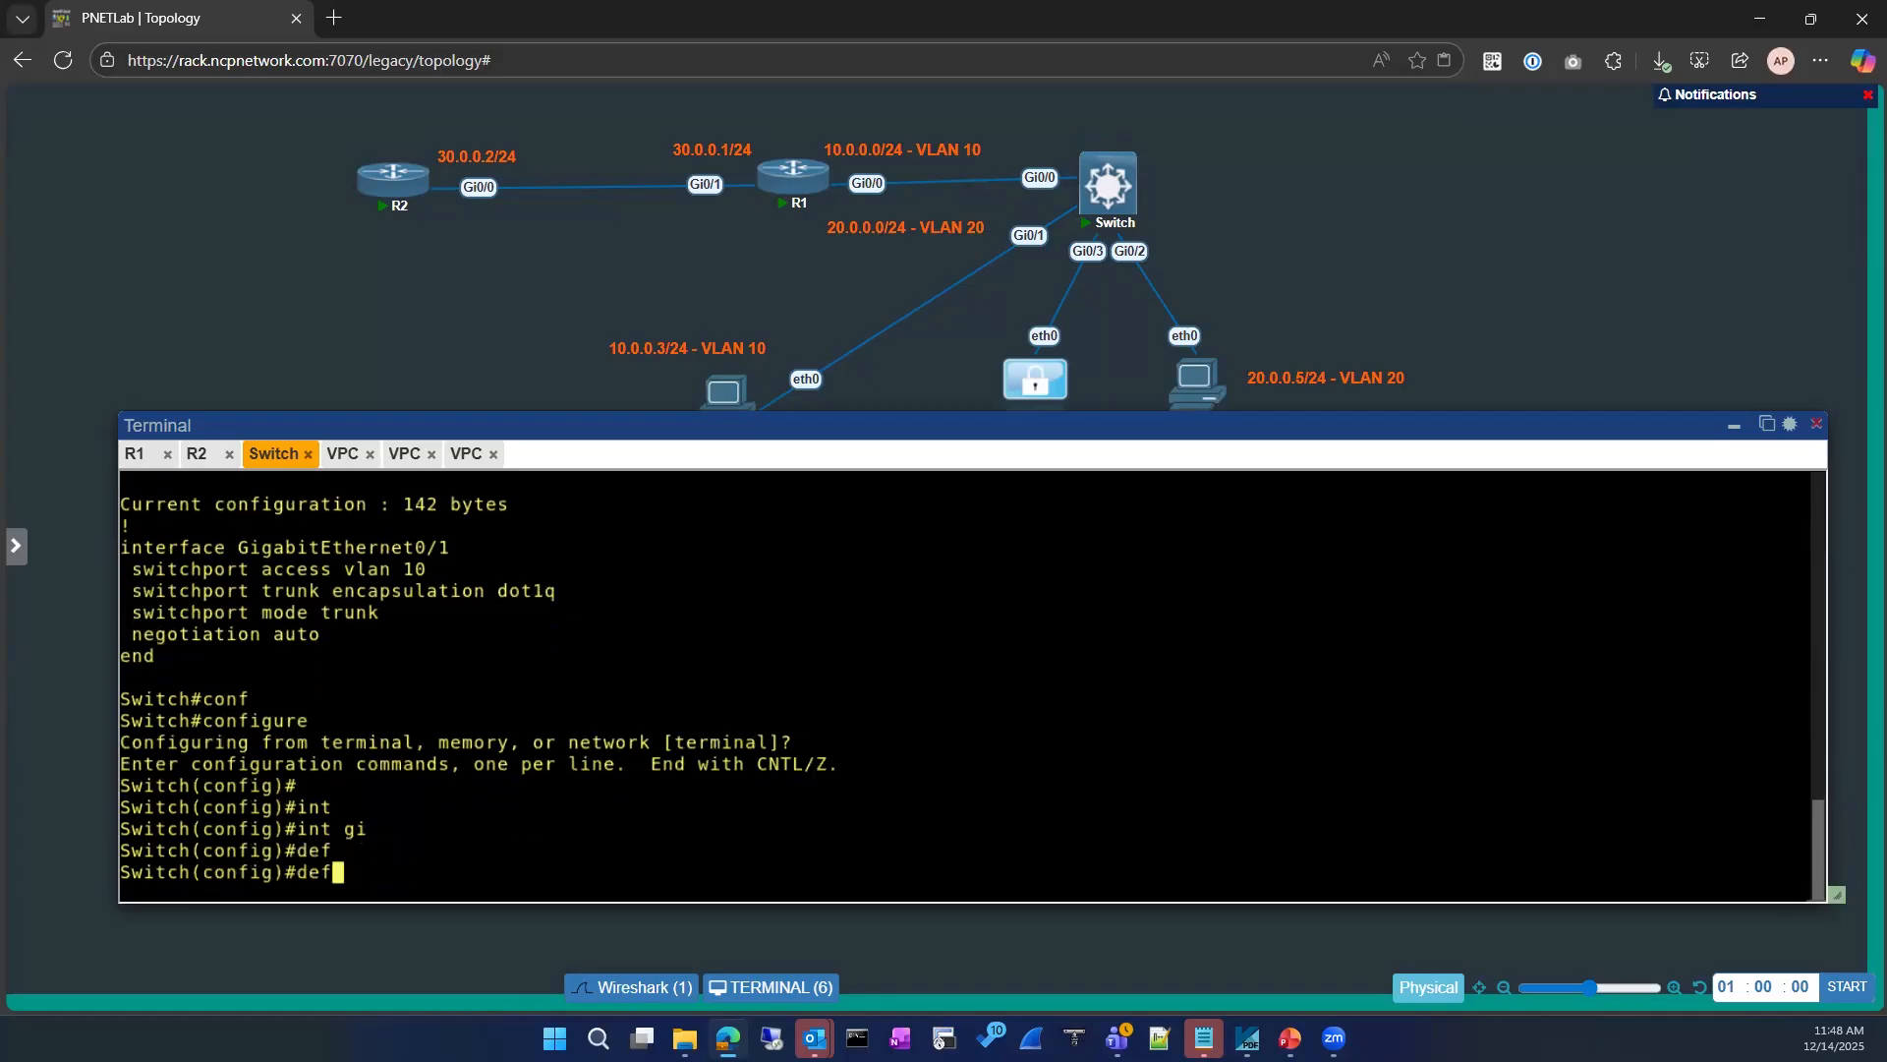
type("a")
key("Tab")
type("int")
key("Tab")
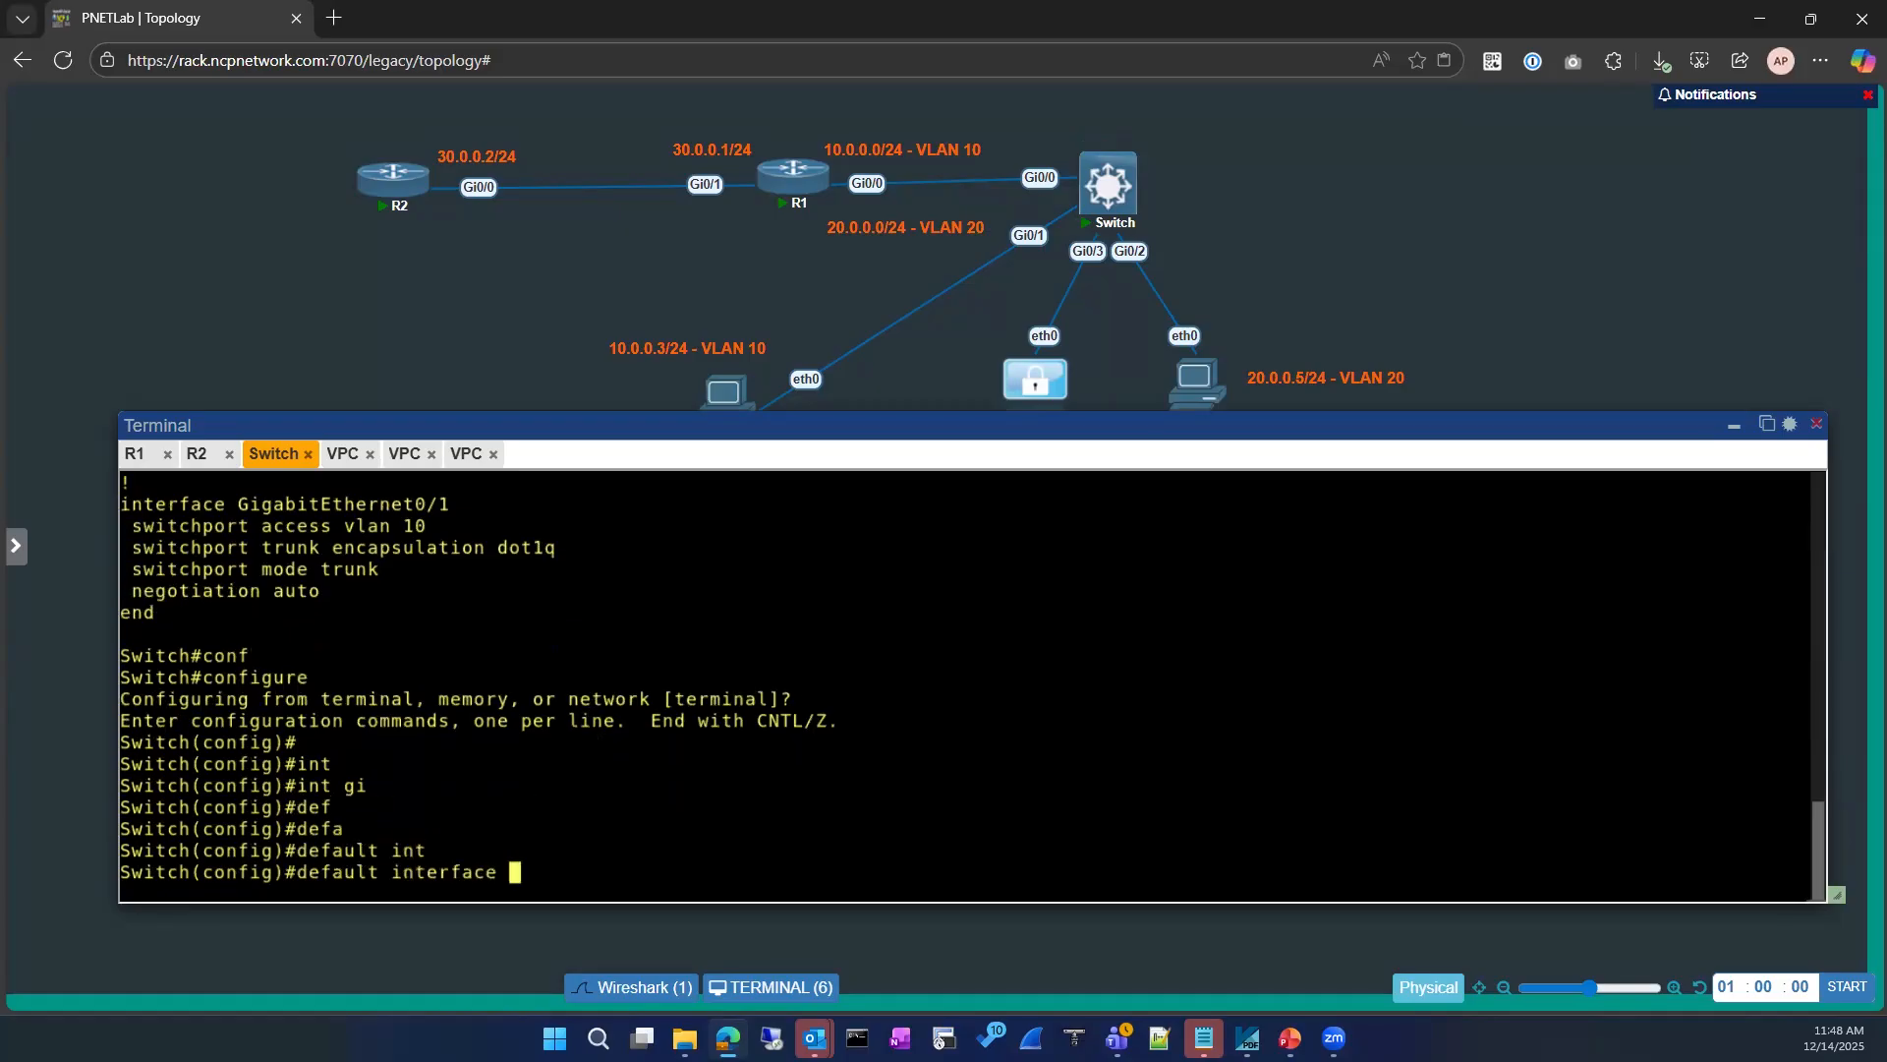
type("gui")
key("Tab")
key("BackSpace")
key("BackSpace")
type("i")
key("Return")
type("0/1")
key("Return")
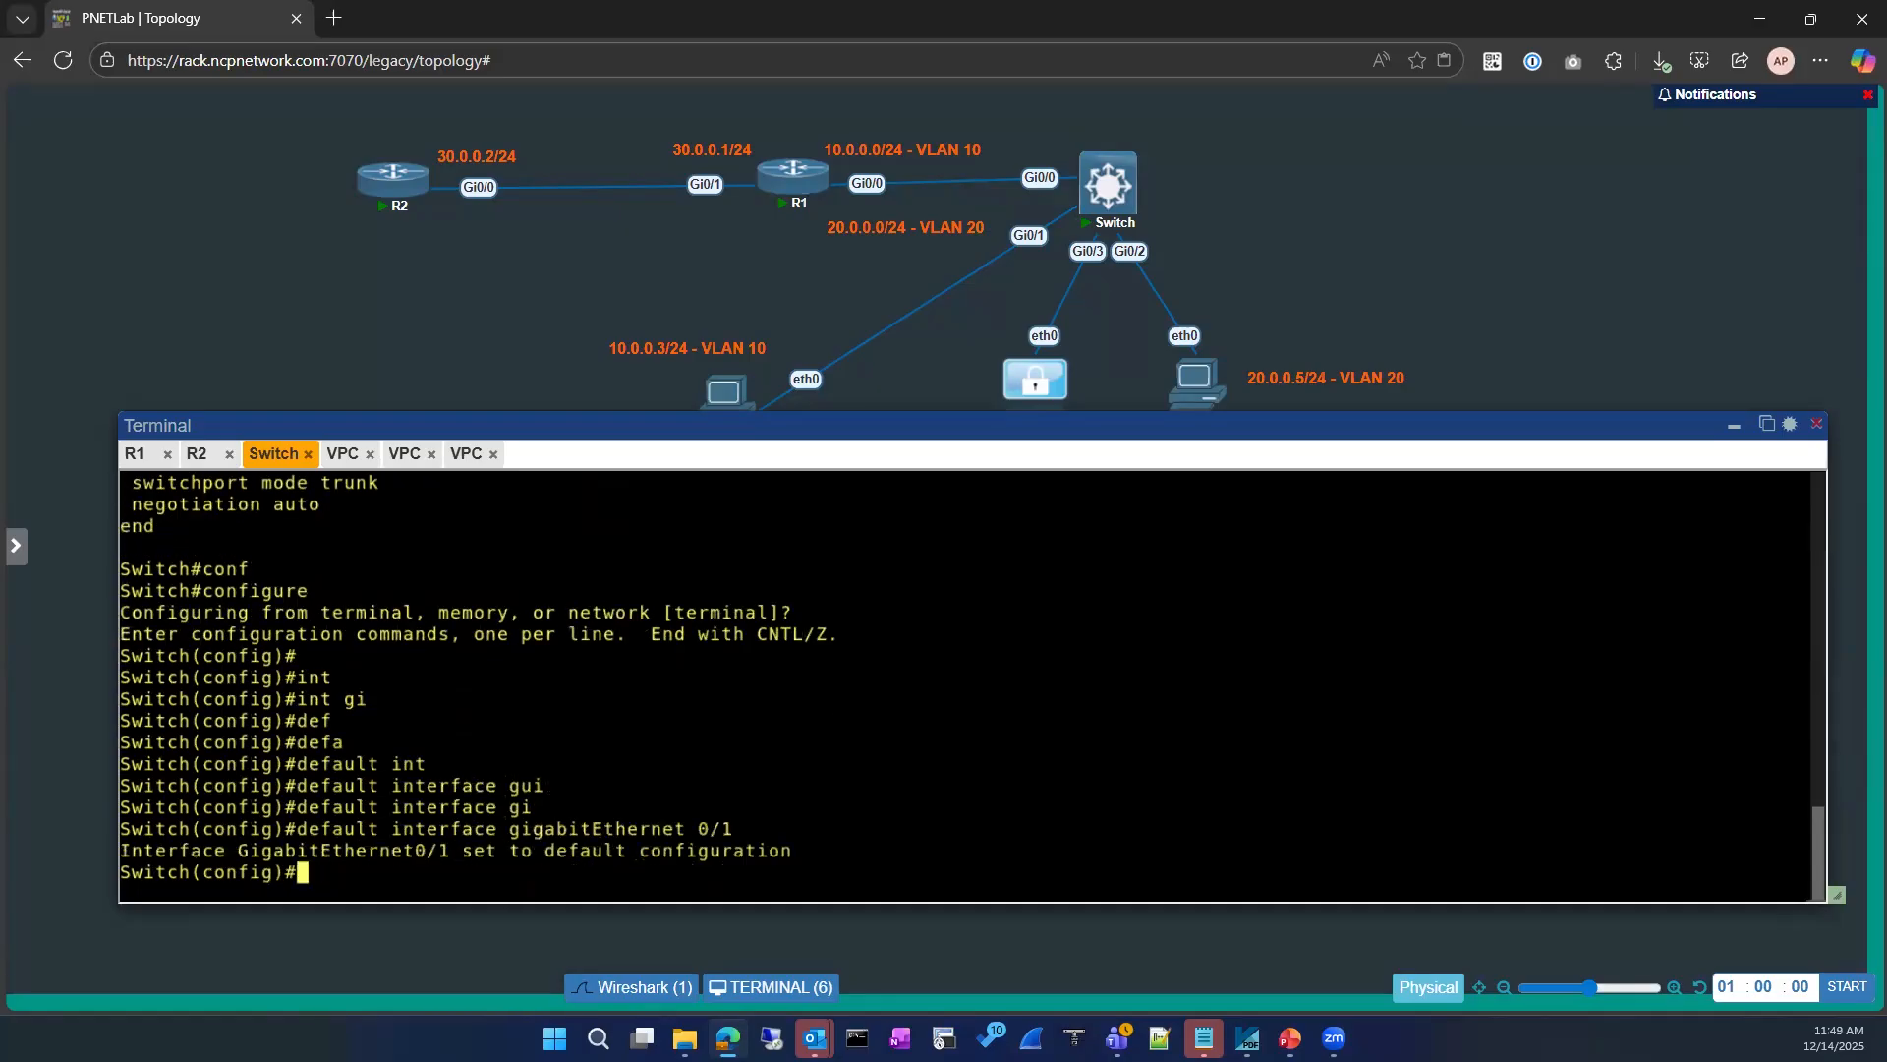
key("Return")
Step: Enter interface configuration mode for GigabitEthernet 0/1, correcting the port number in the command to 0/1
type("int")
key("Tab")
type("gi")
key("Tab")
type("0.1")
key("Return")
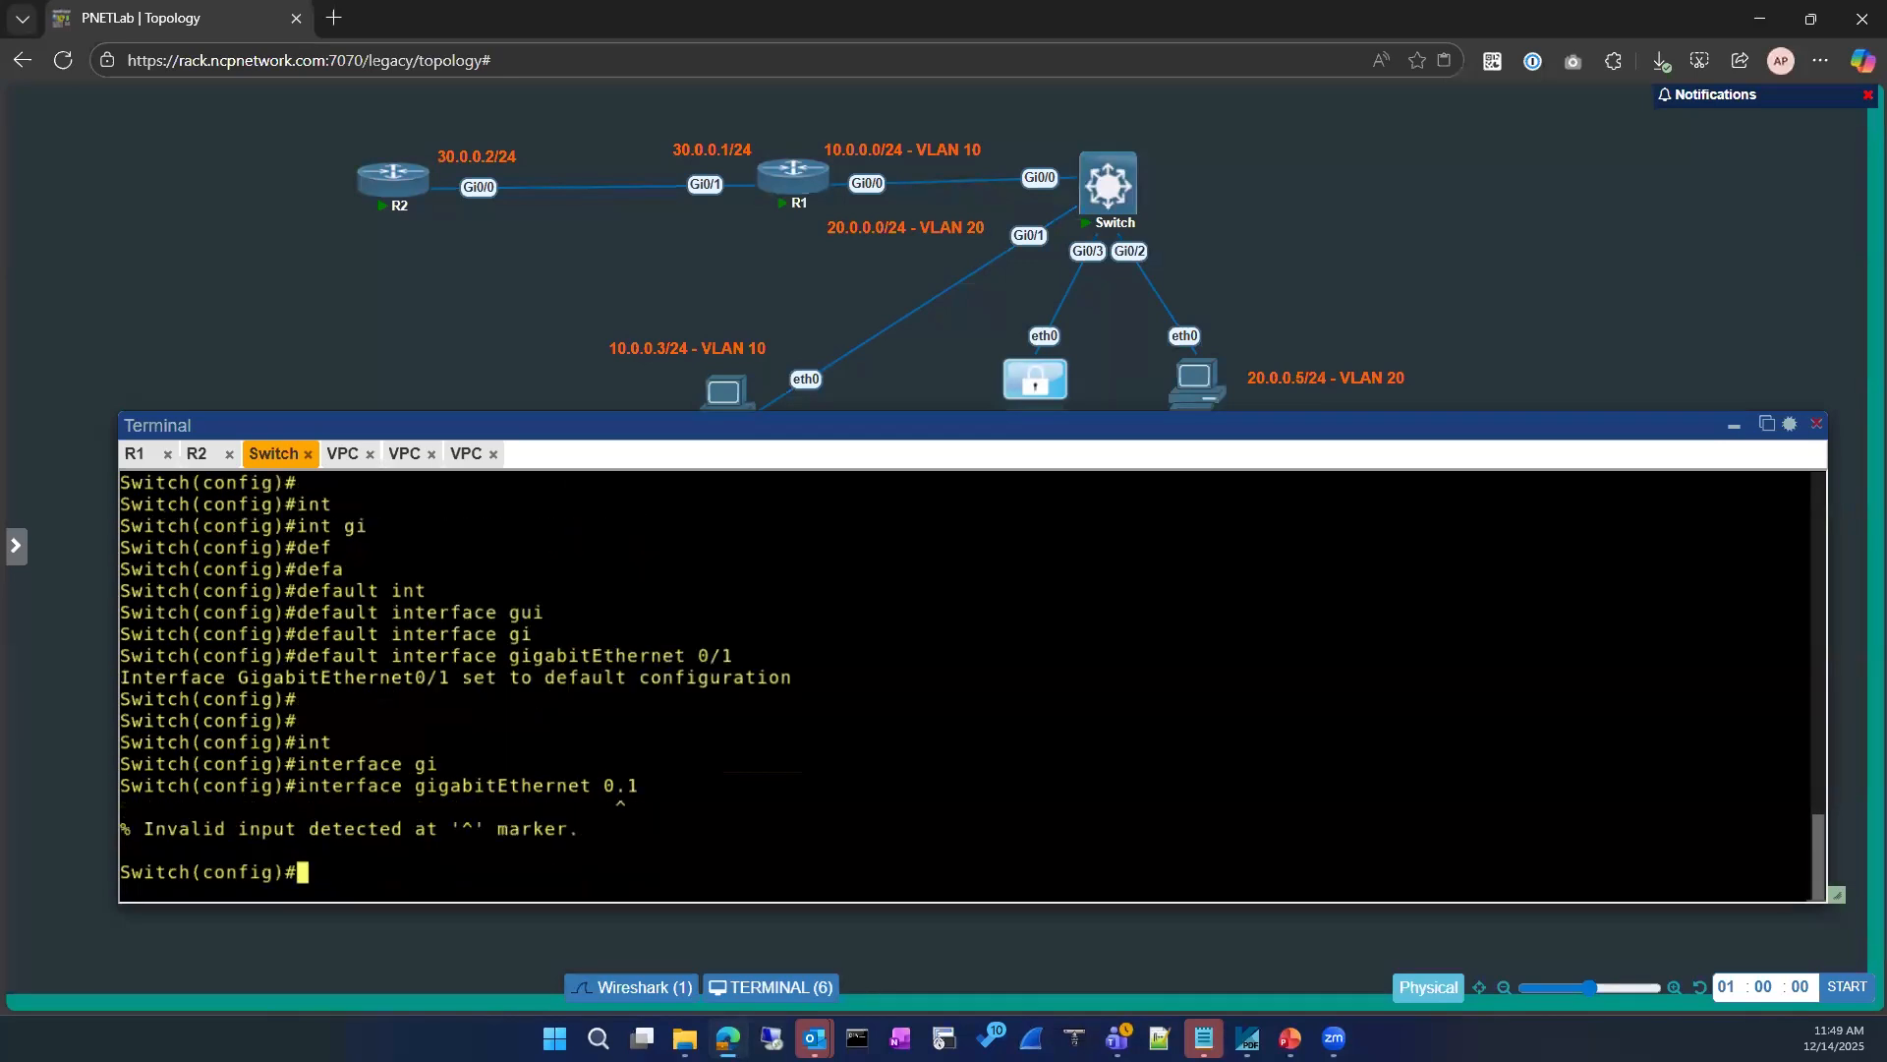
key("Up")
key("BackSpace")
key("BackSpace")
type("/1")
key("Return")
Step: Set GigabitEthernet 0/1 to access mode with switchport mode access
type("swe")
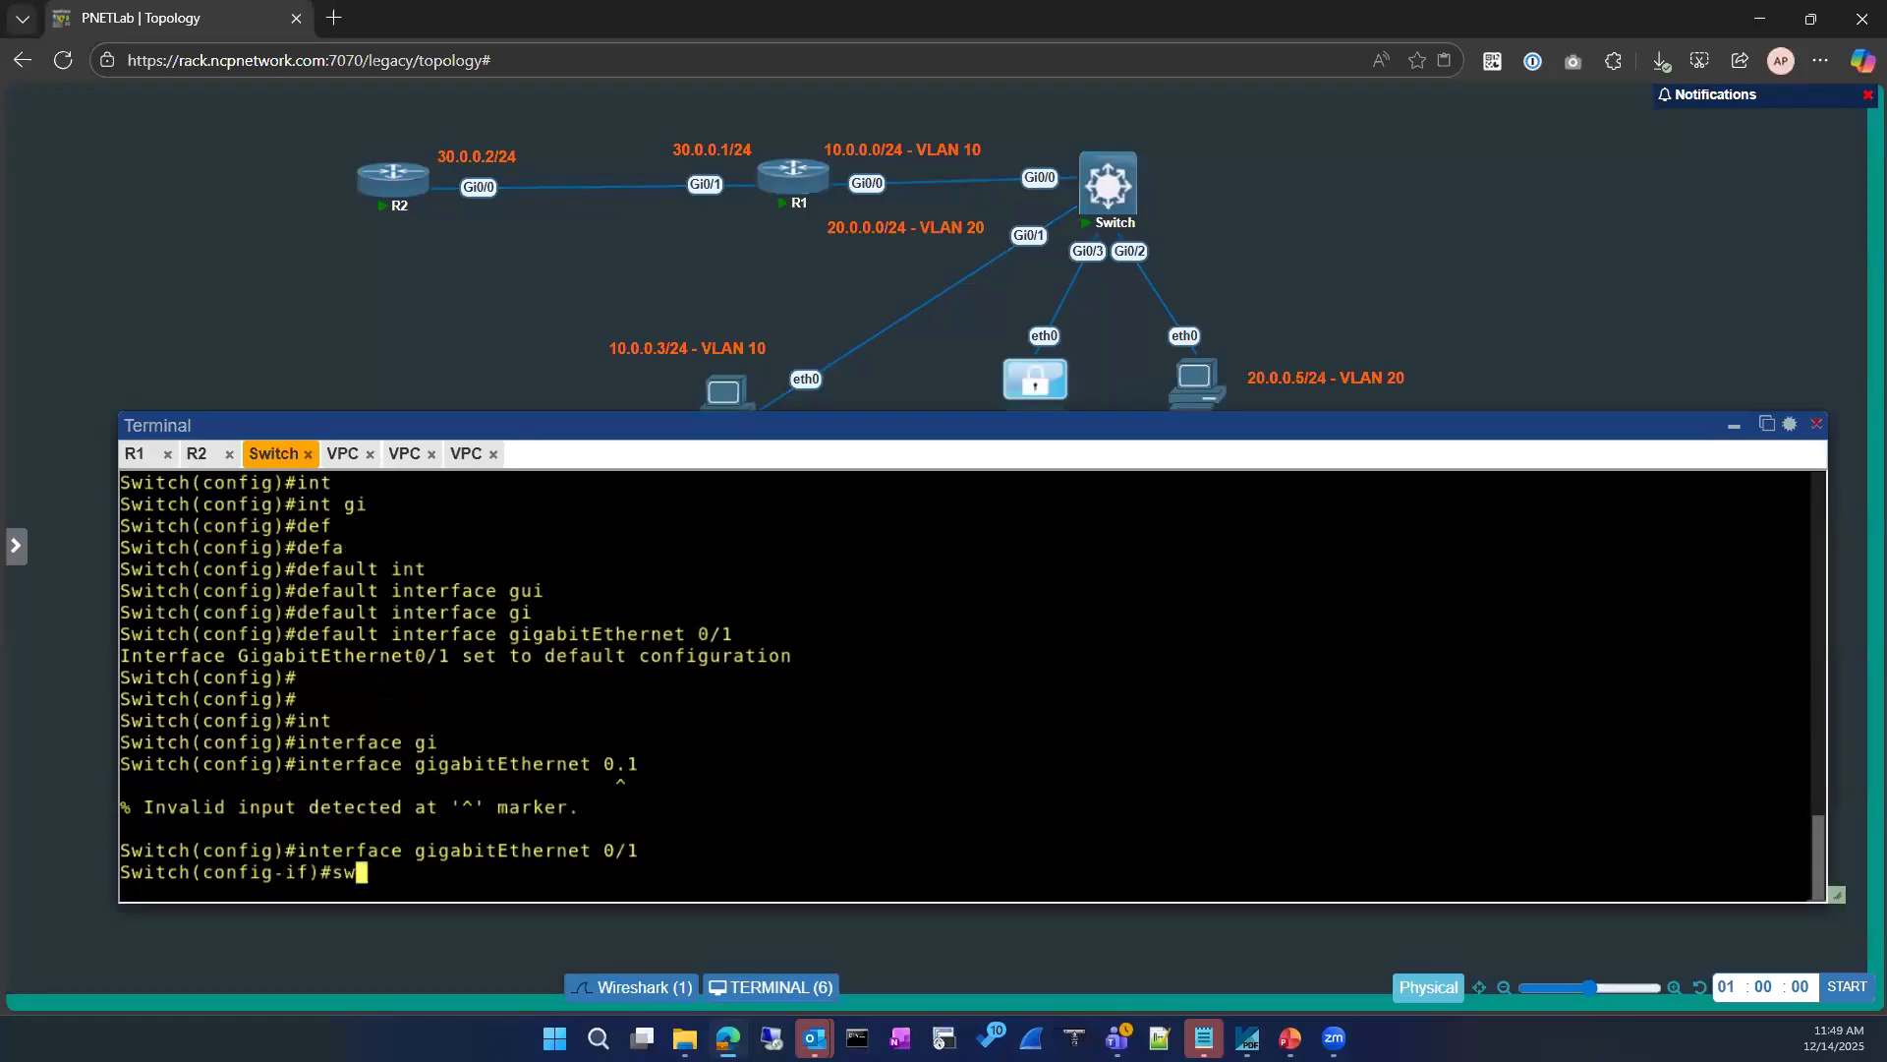
key("Tab")
key("BackSpace")
key("Tab")
type("mod")
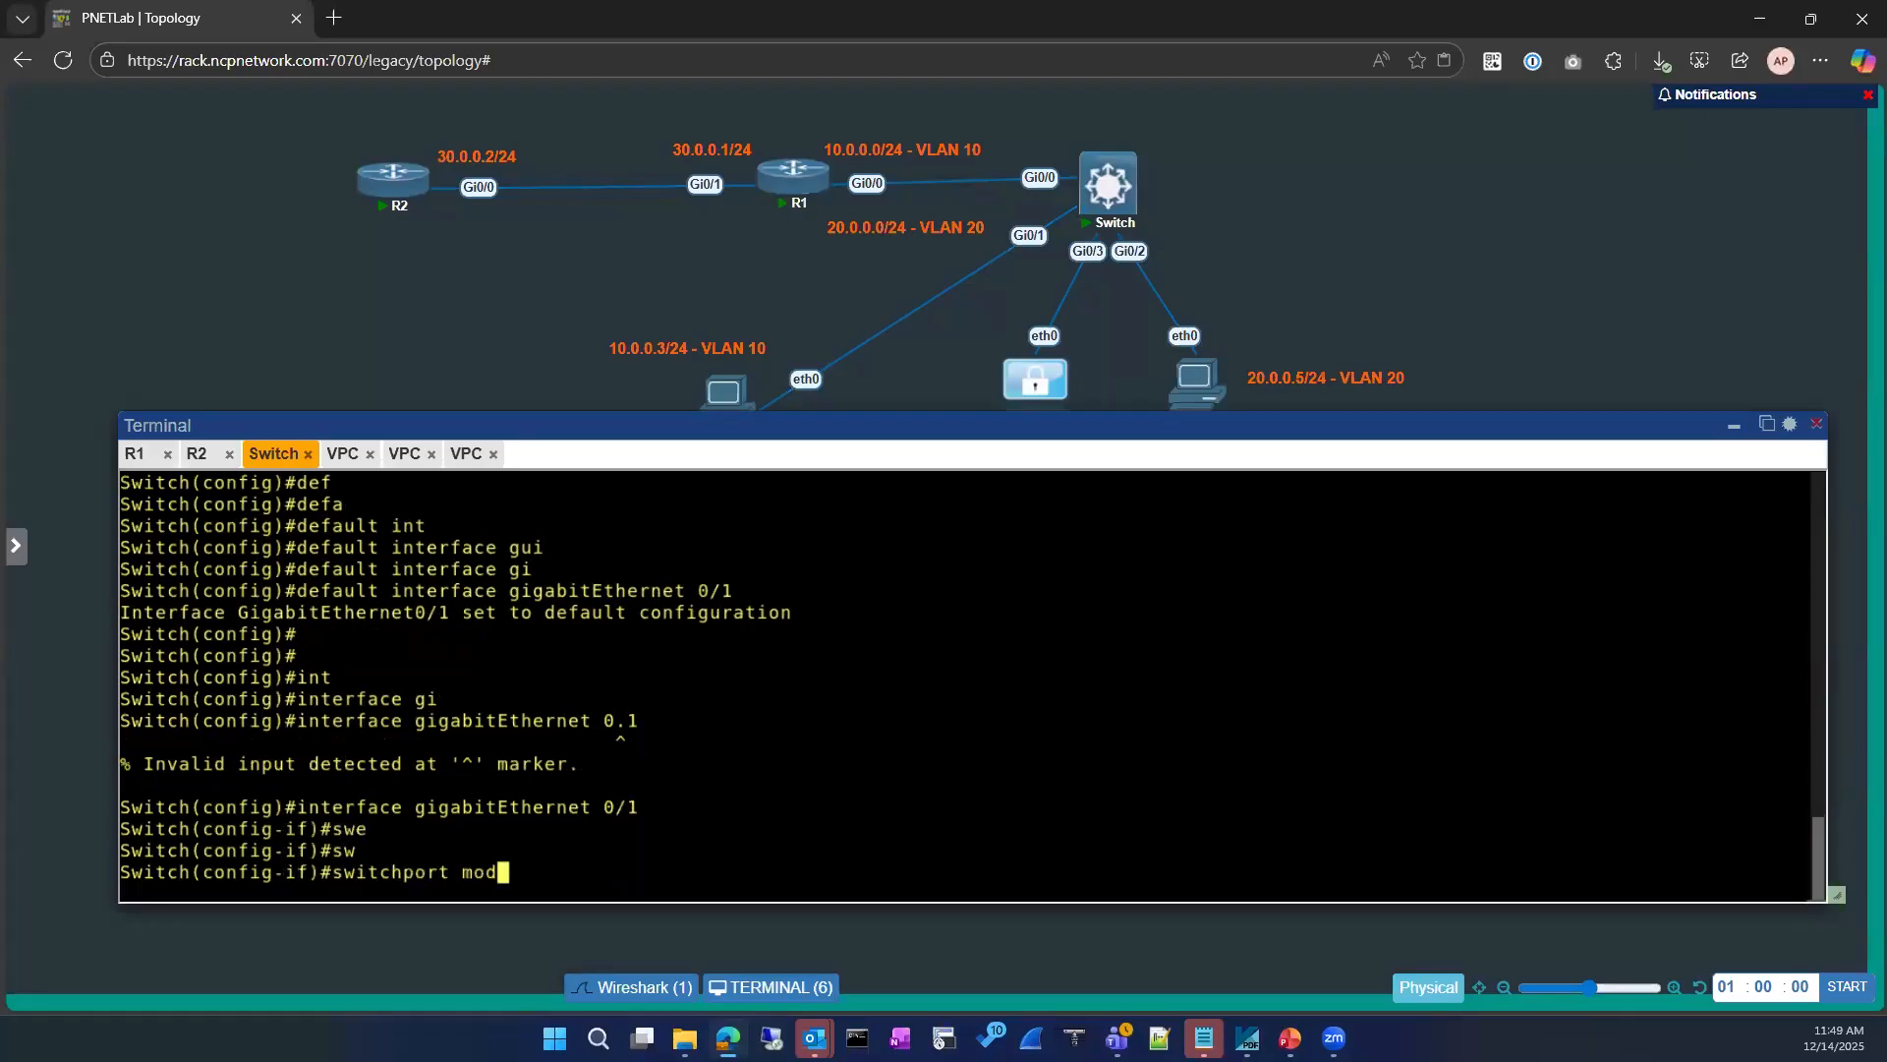
key("Tab")
type("ac")
key("Tab")
key("Return")
Step: Assign GigabitEthernet 0/1 to VLAN 10 with switchport access vlan 10 and exit back to privileged EXEC mode
type("sw")
key("Tab")
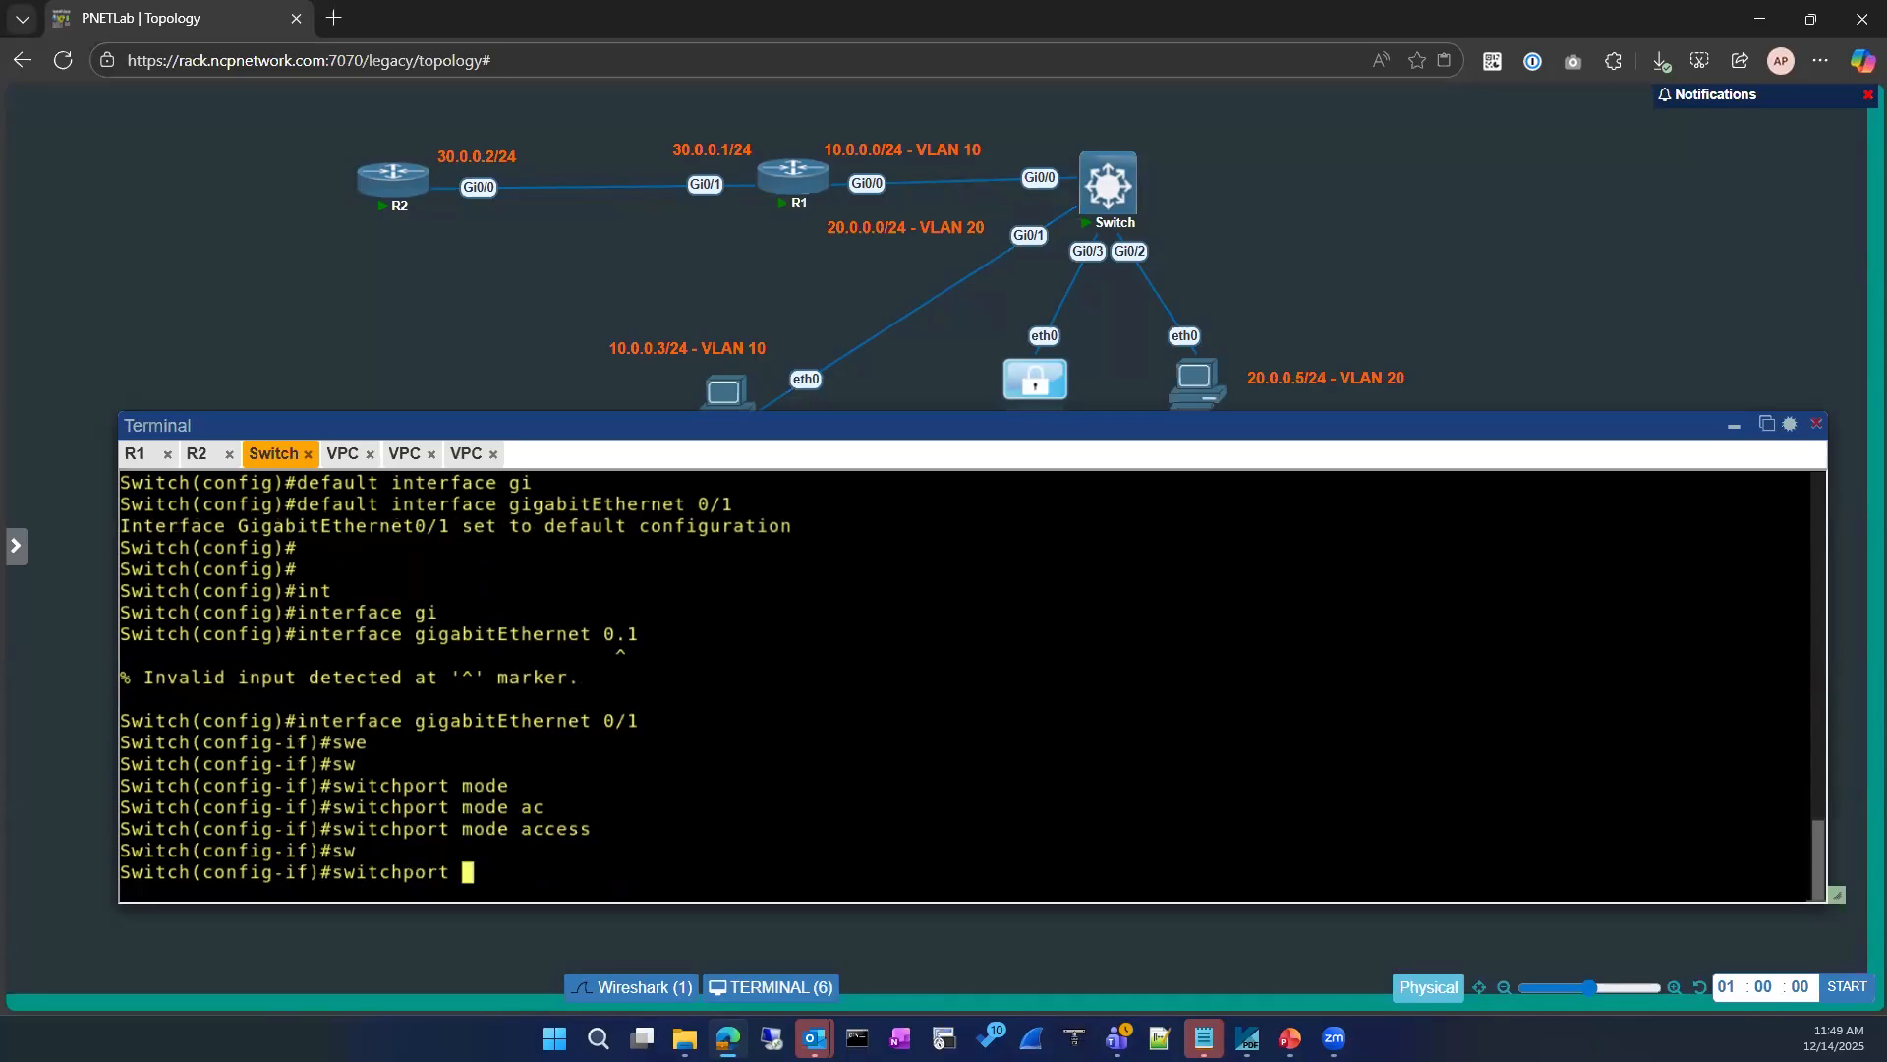
type("ac")
key("Tab")
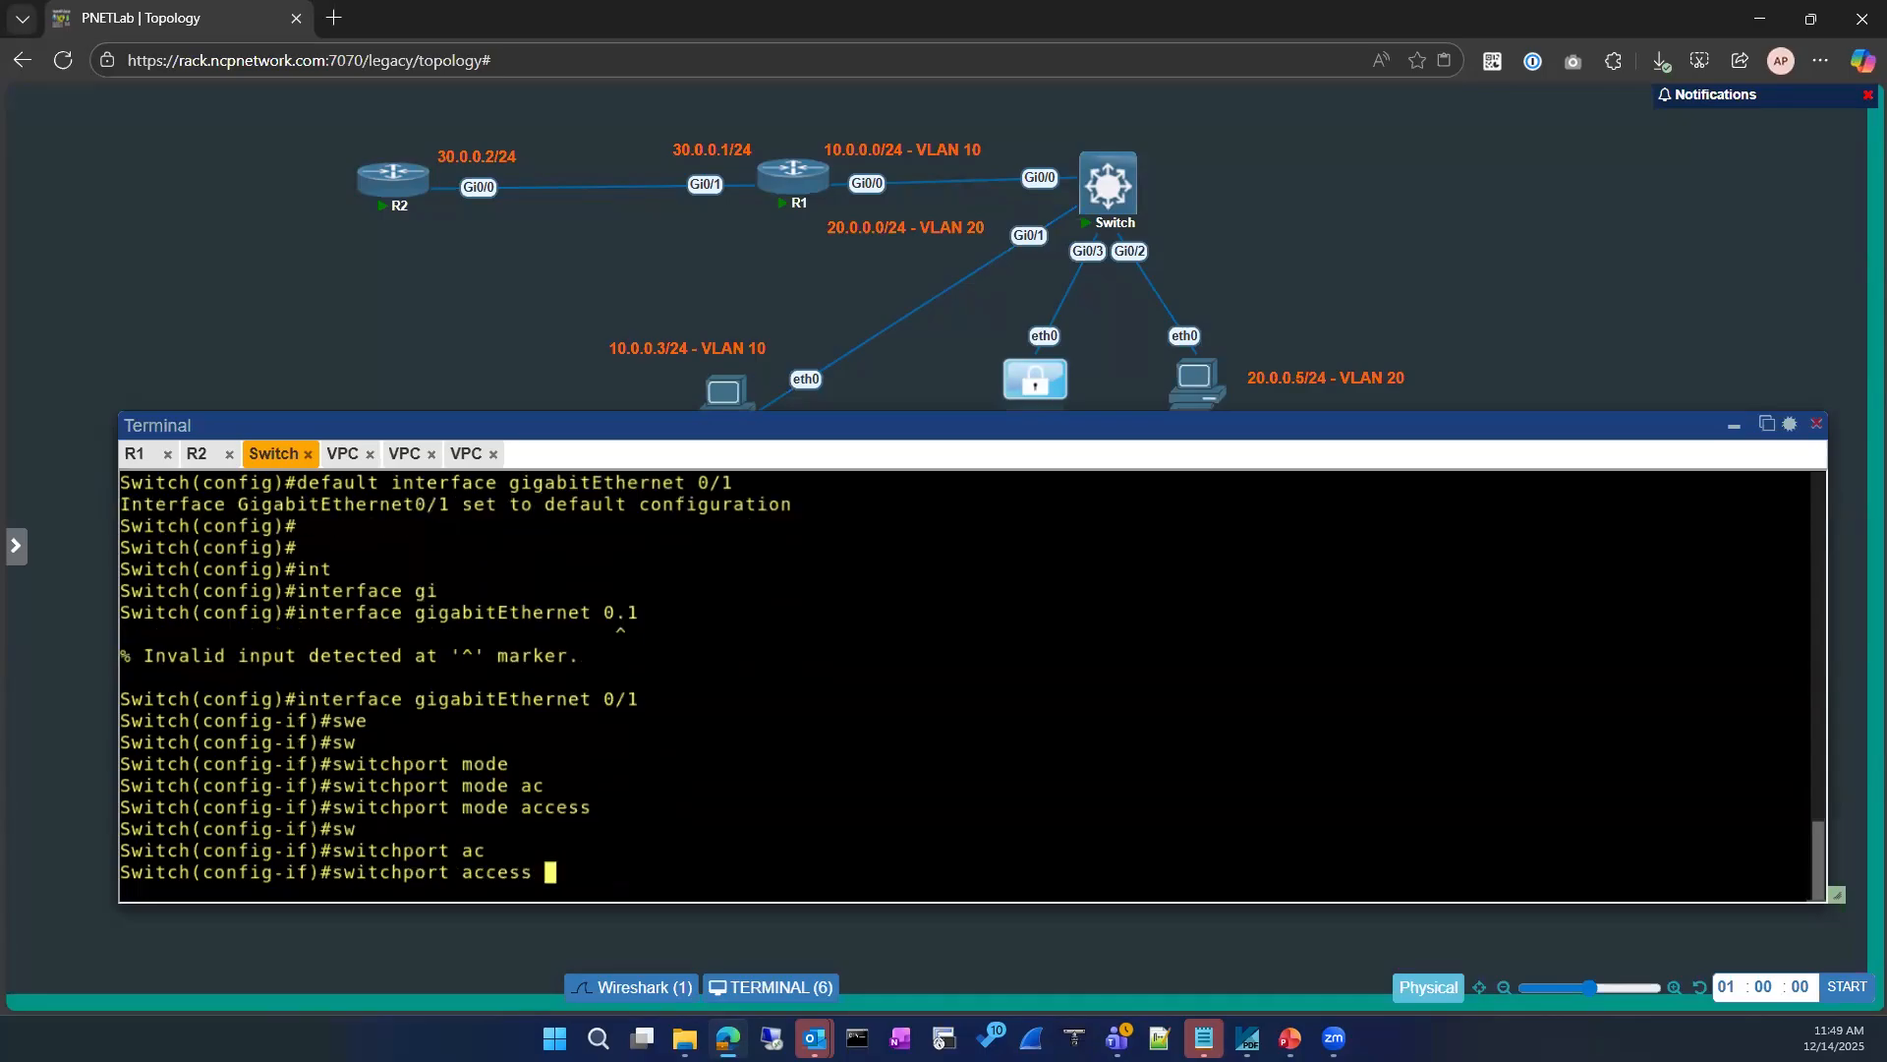
type("vl")
key("Tab")
type("1o")
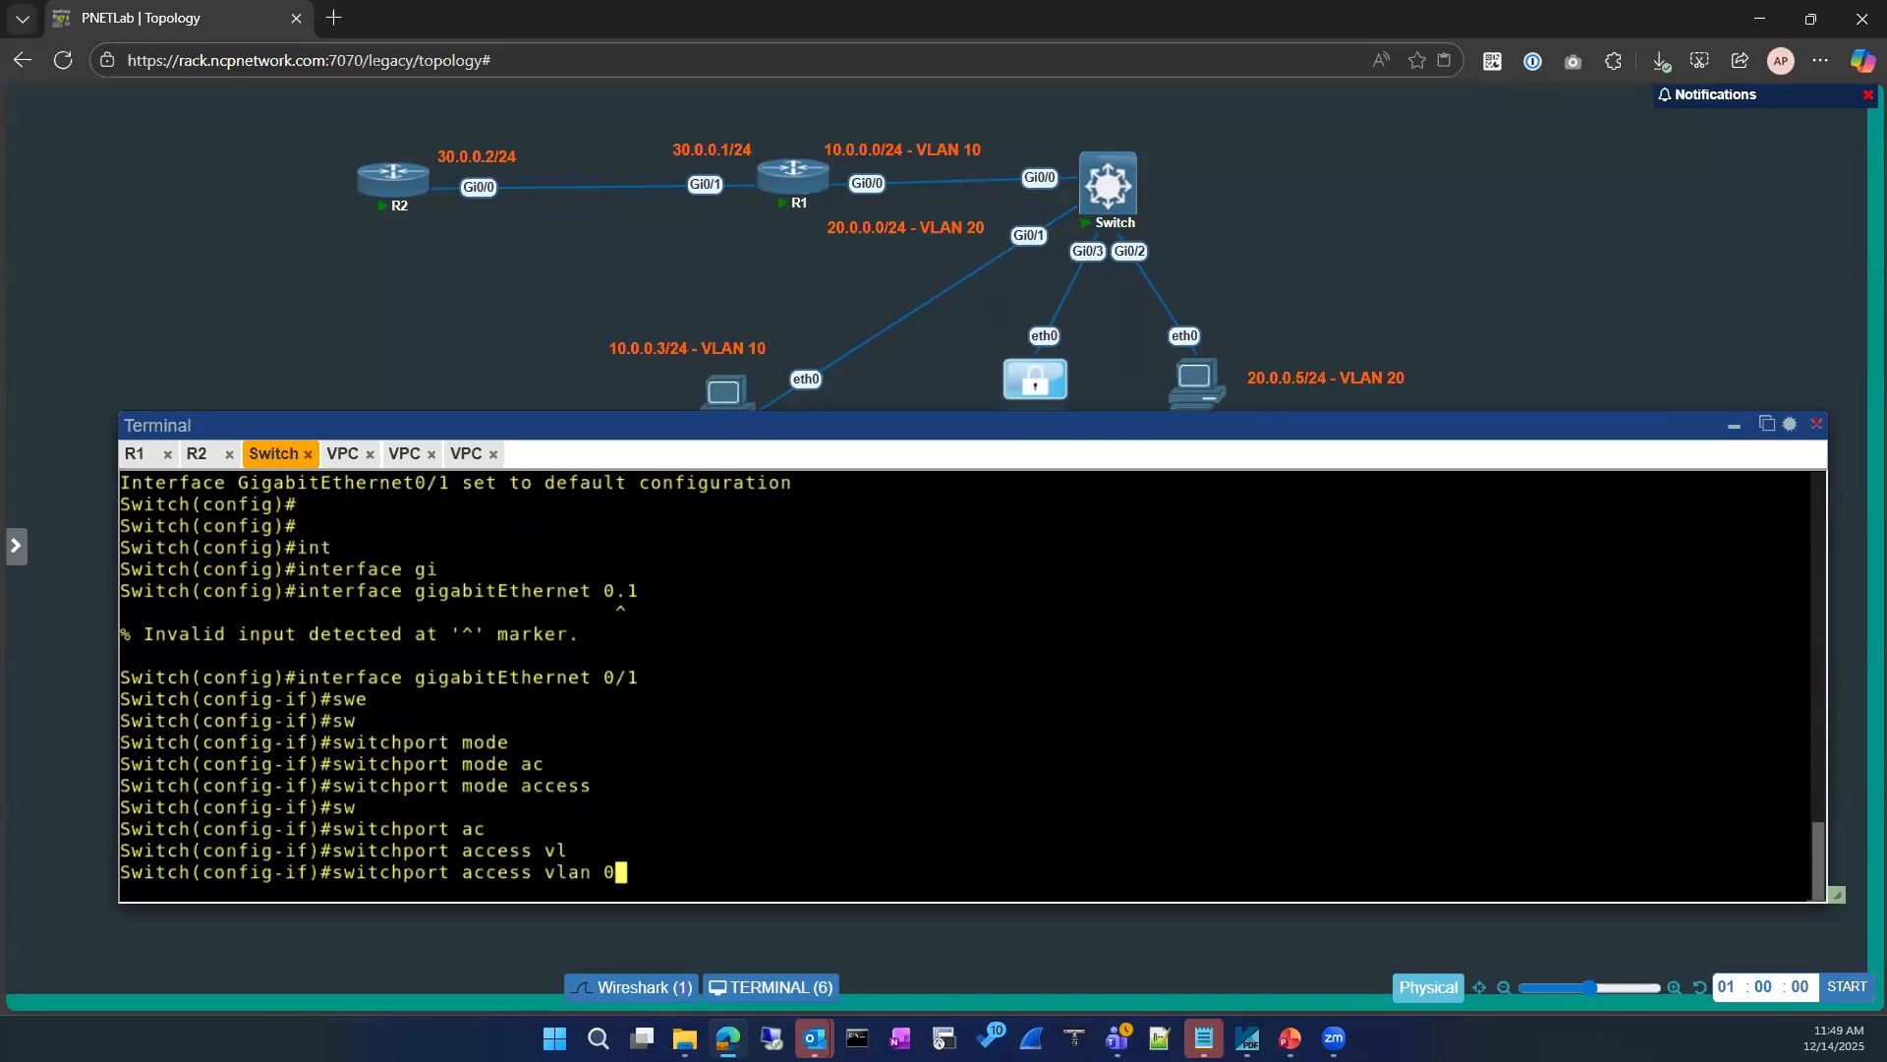
key("Return")
type("exit")
key("Return")
type("exit")
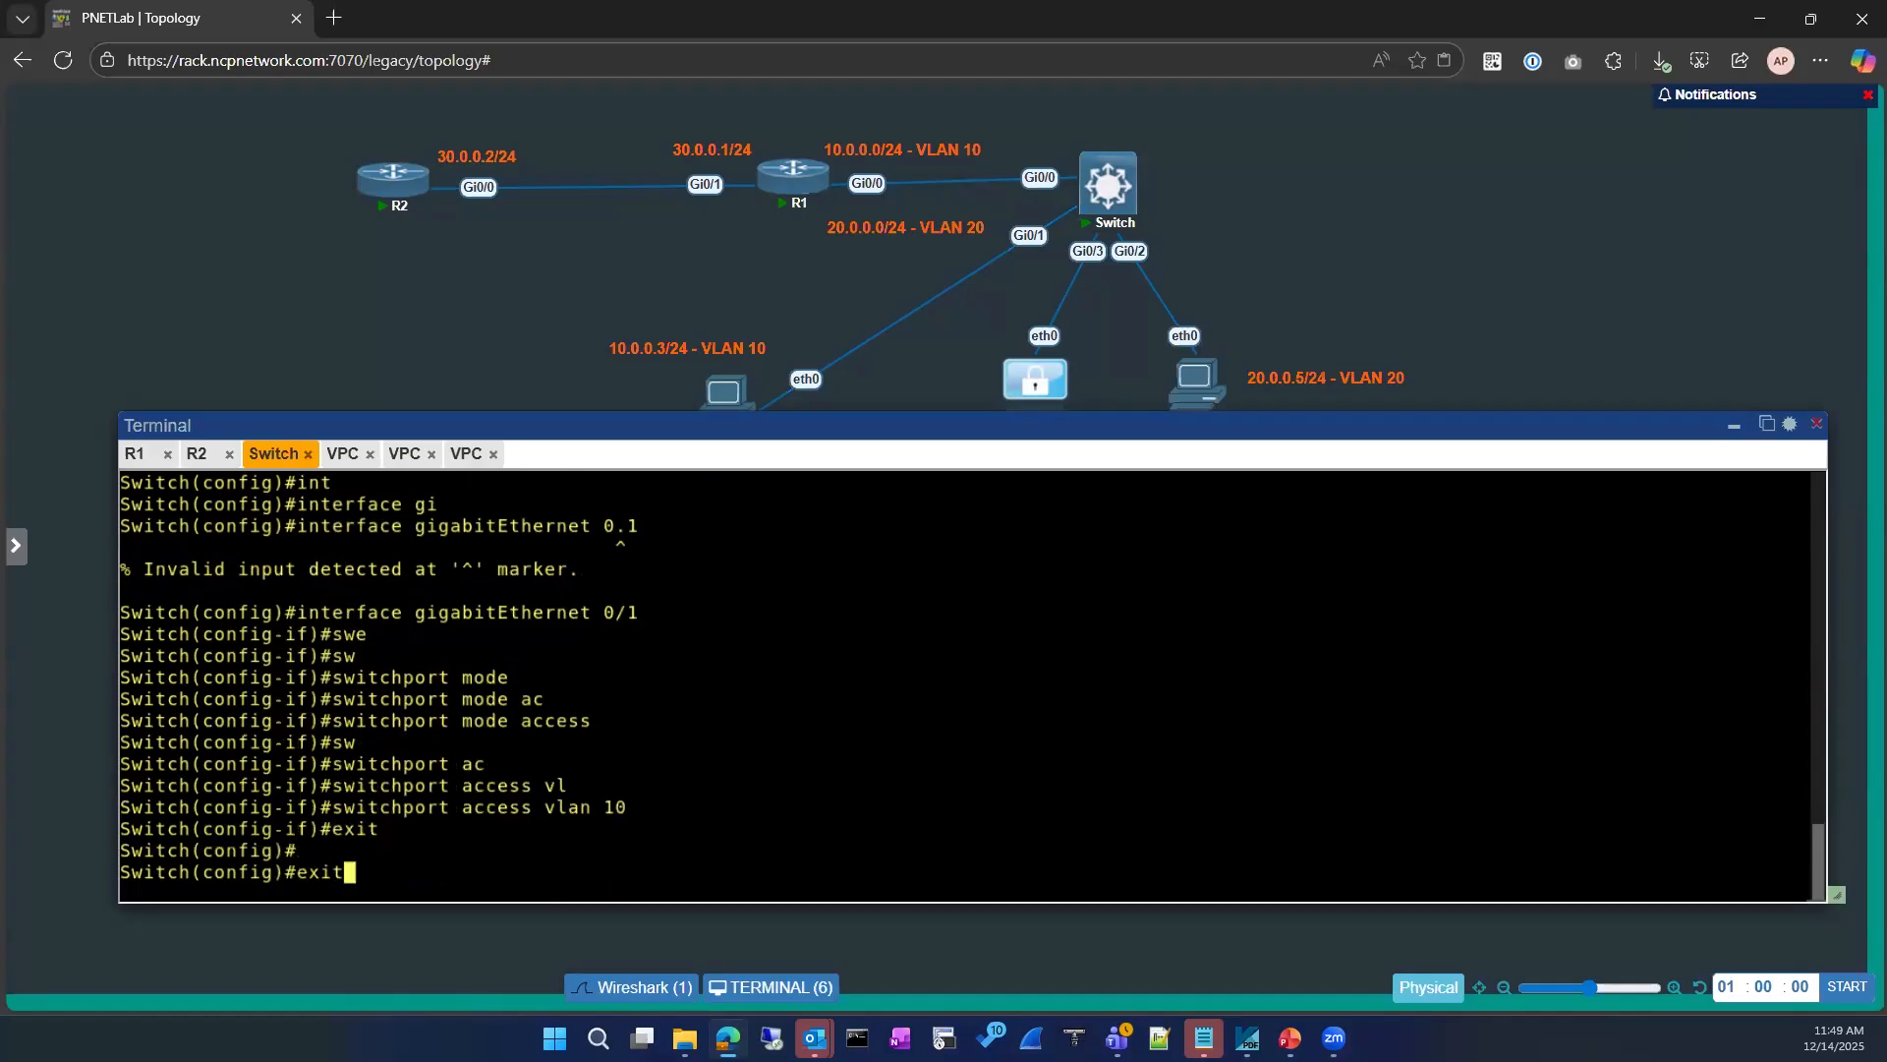
key("Return")
key("Return")
Step: Display the switch's MAC address table with sh mac address-table
type("sho")
key("Tab")
key("Return")
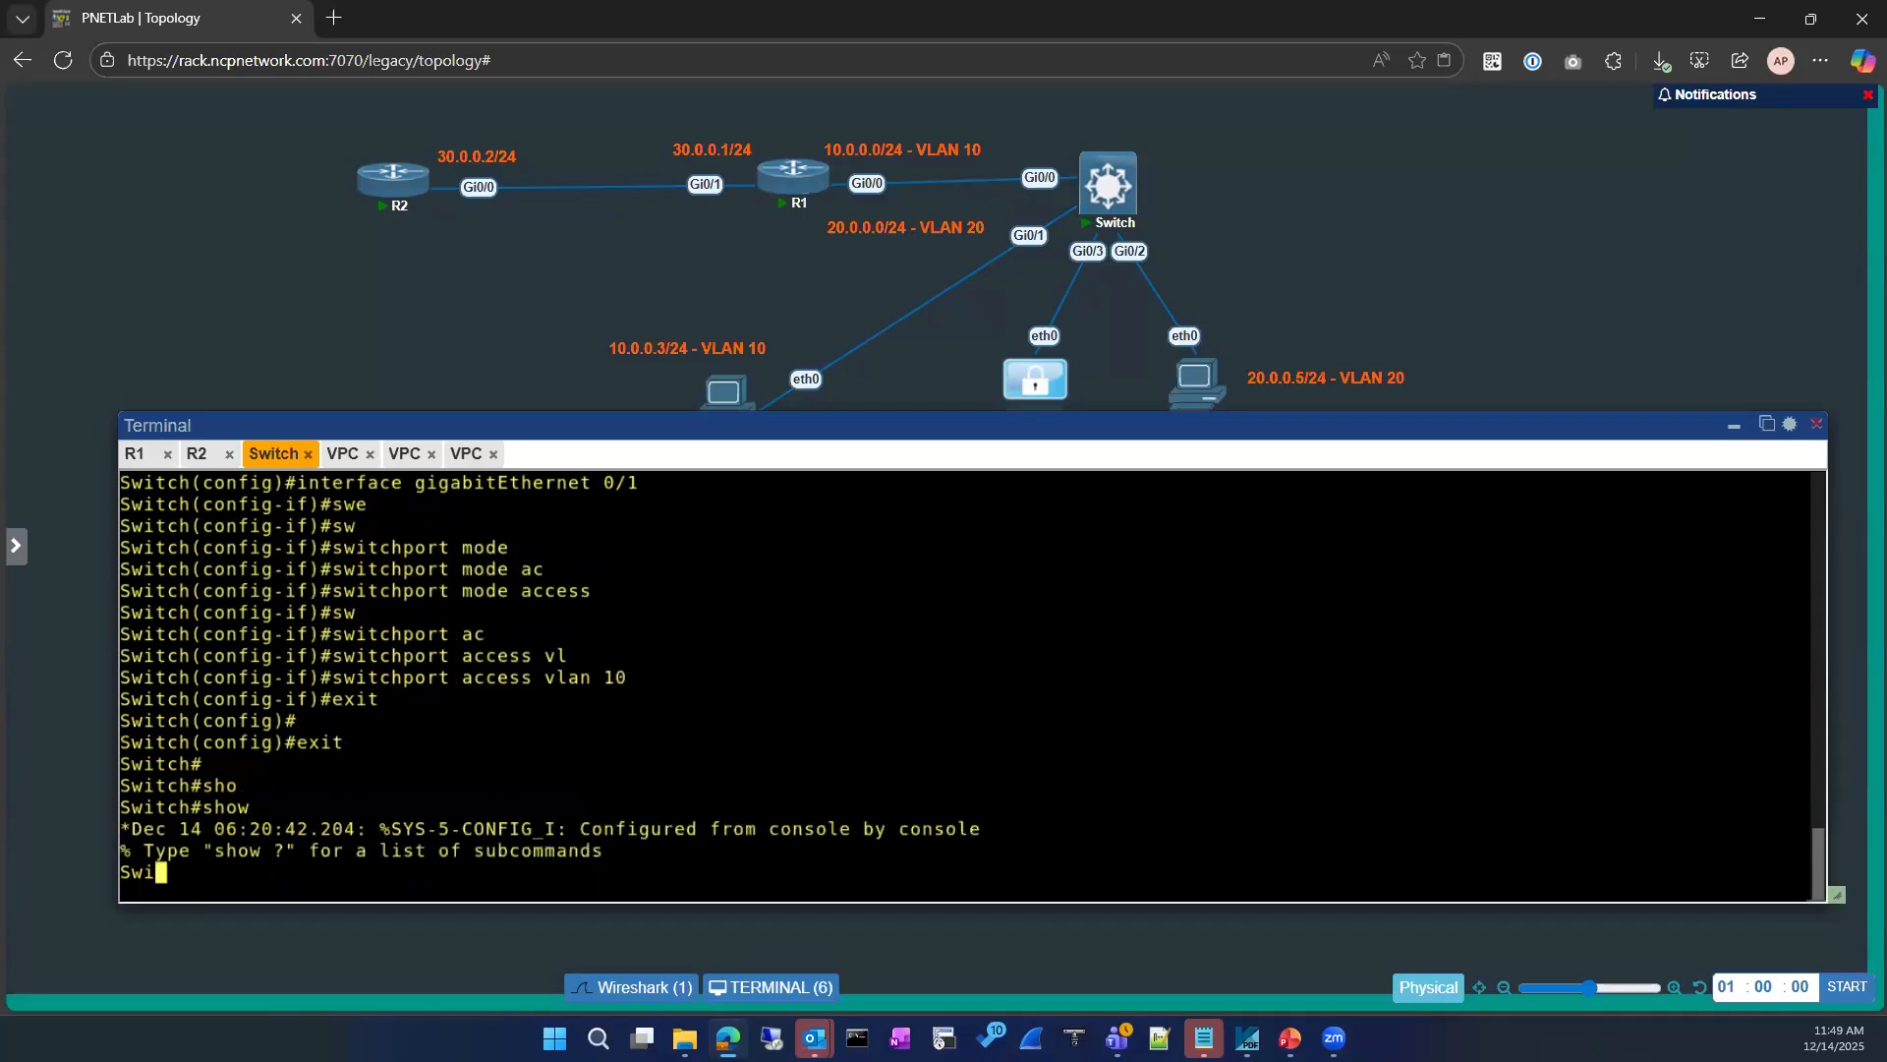
key("Return")
type("sh")
key("BackSpace")
key("BackSpace")
key("BackSpace")
type("sh mac ad")
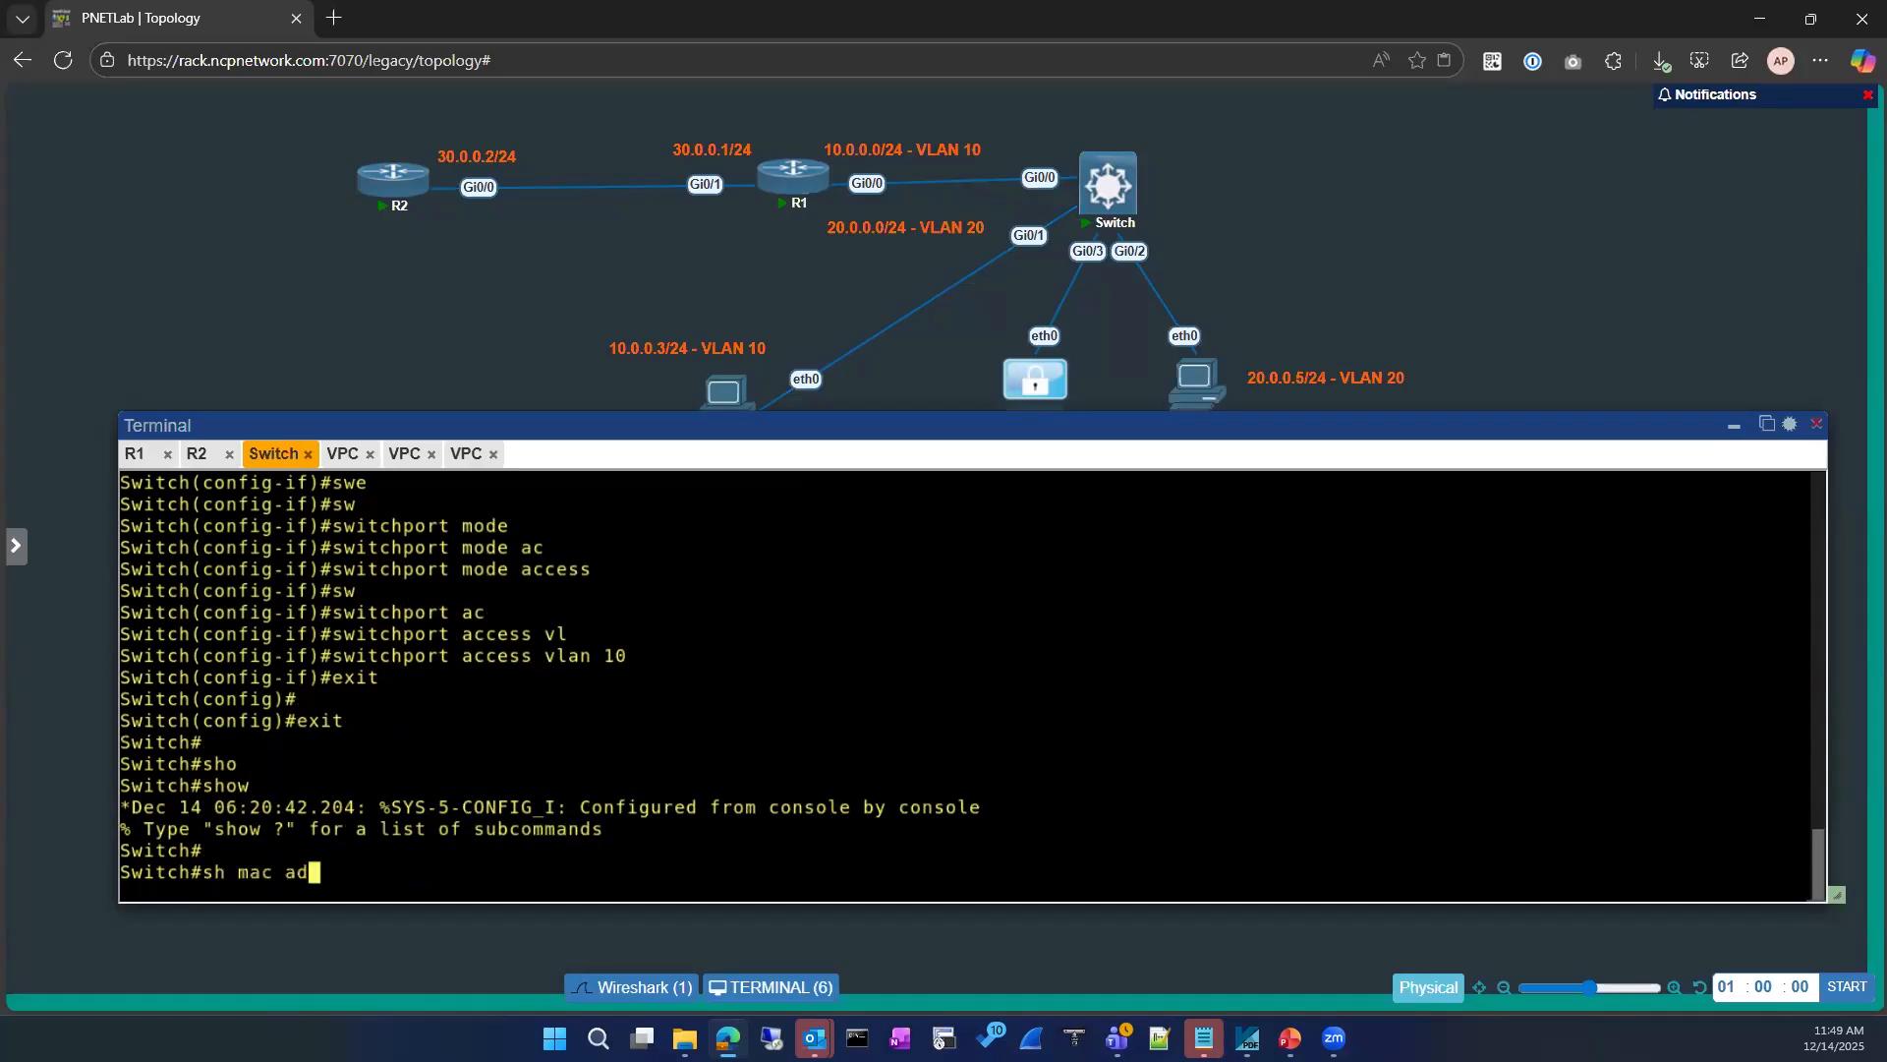
key("Tab")
key("Return")
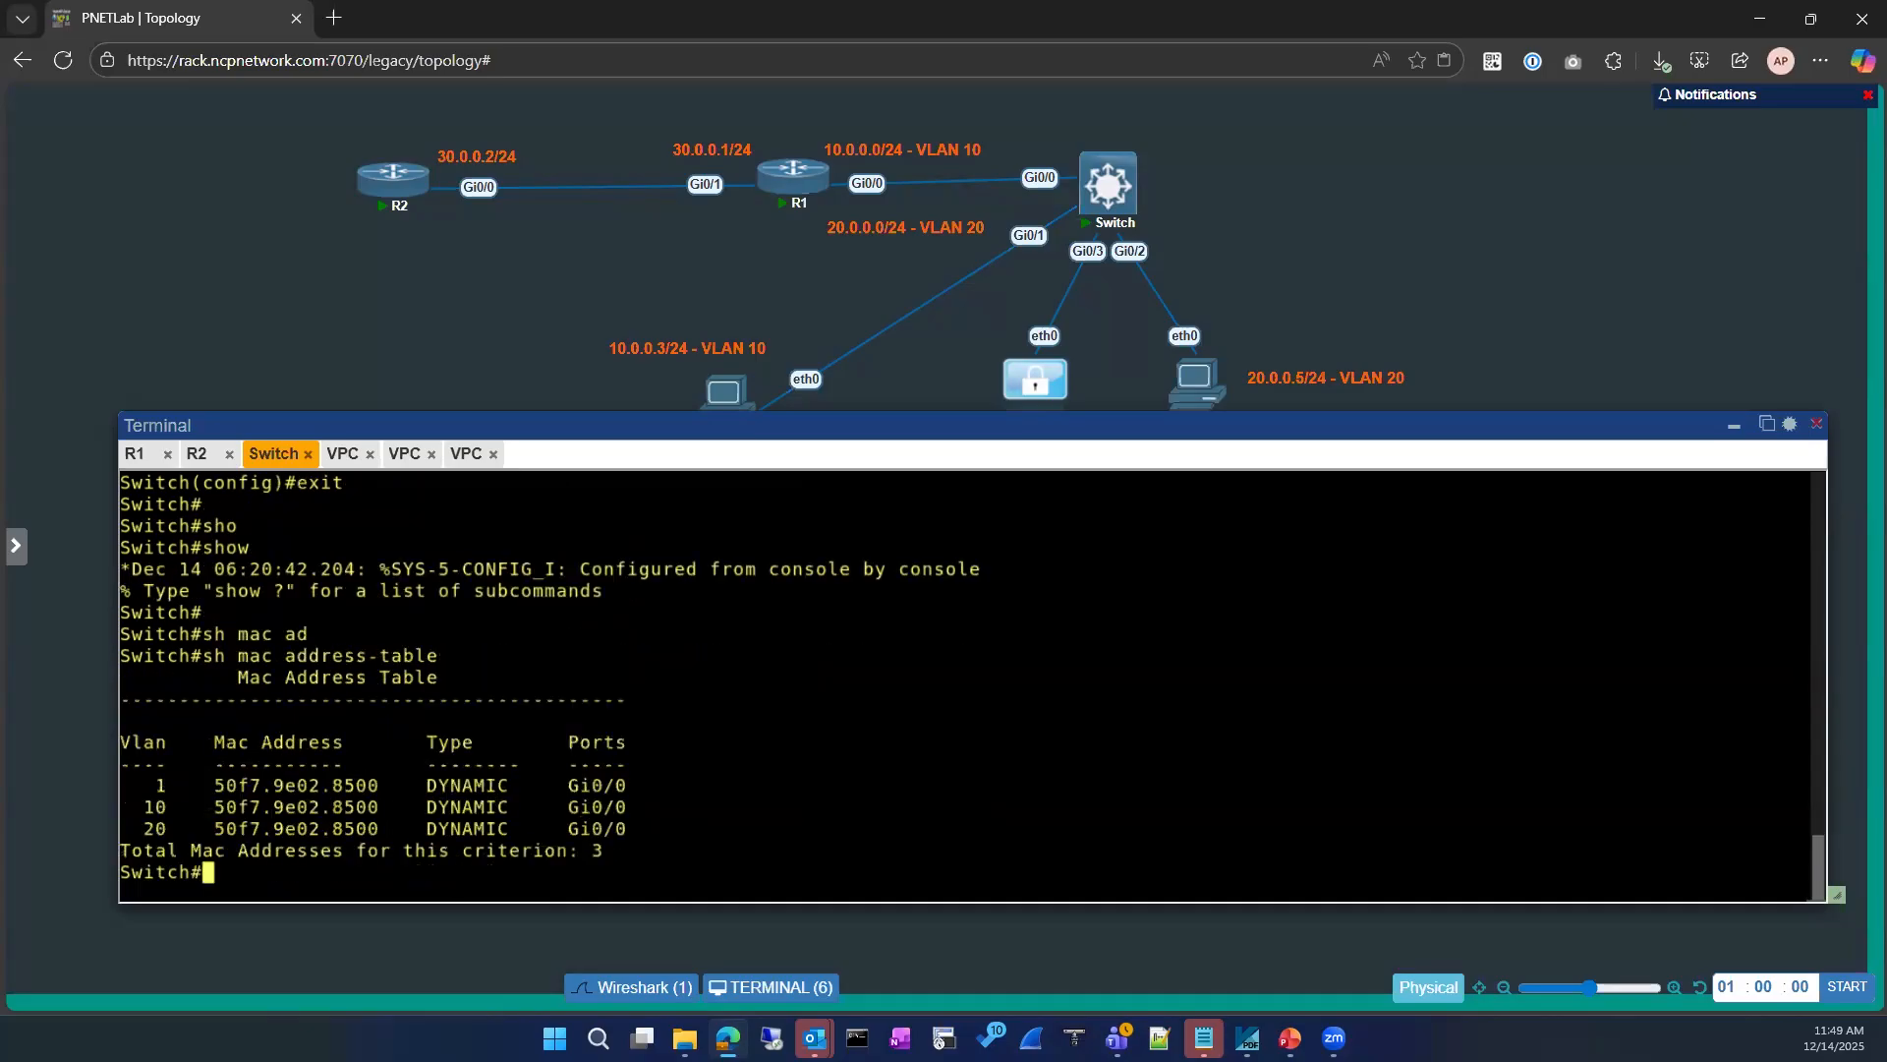
Step: Enter interface configuration mode for GigabitEthernet 0/1 again from global configuration mode
type("configure")
key("Tab")
key("Return")
type("int")
key("Tab")
type("gi")
key("Tab")
type("0/1")
key("Return")
Step: Shut down GigabitEthernet 0/1, re-enable it with no sh, and exit back to privileged EXEC mode
type("sh")
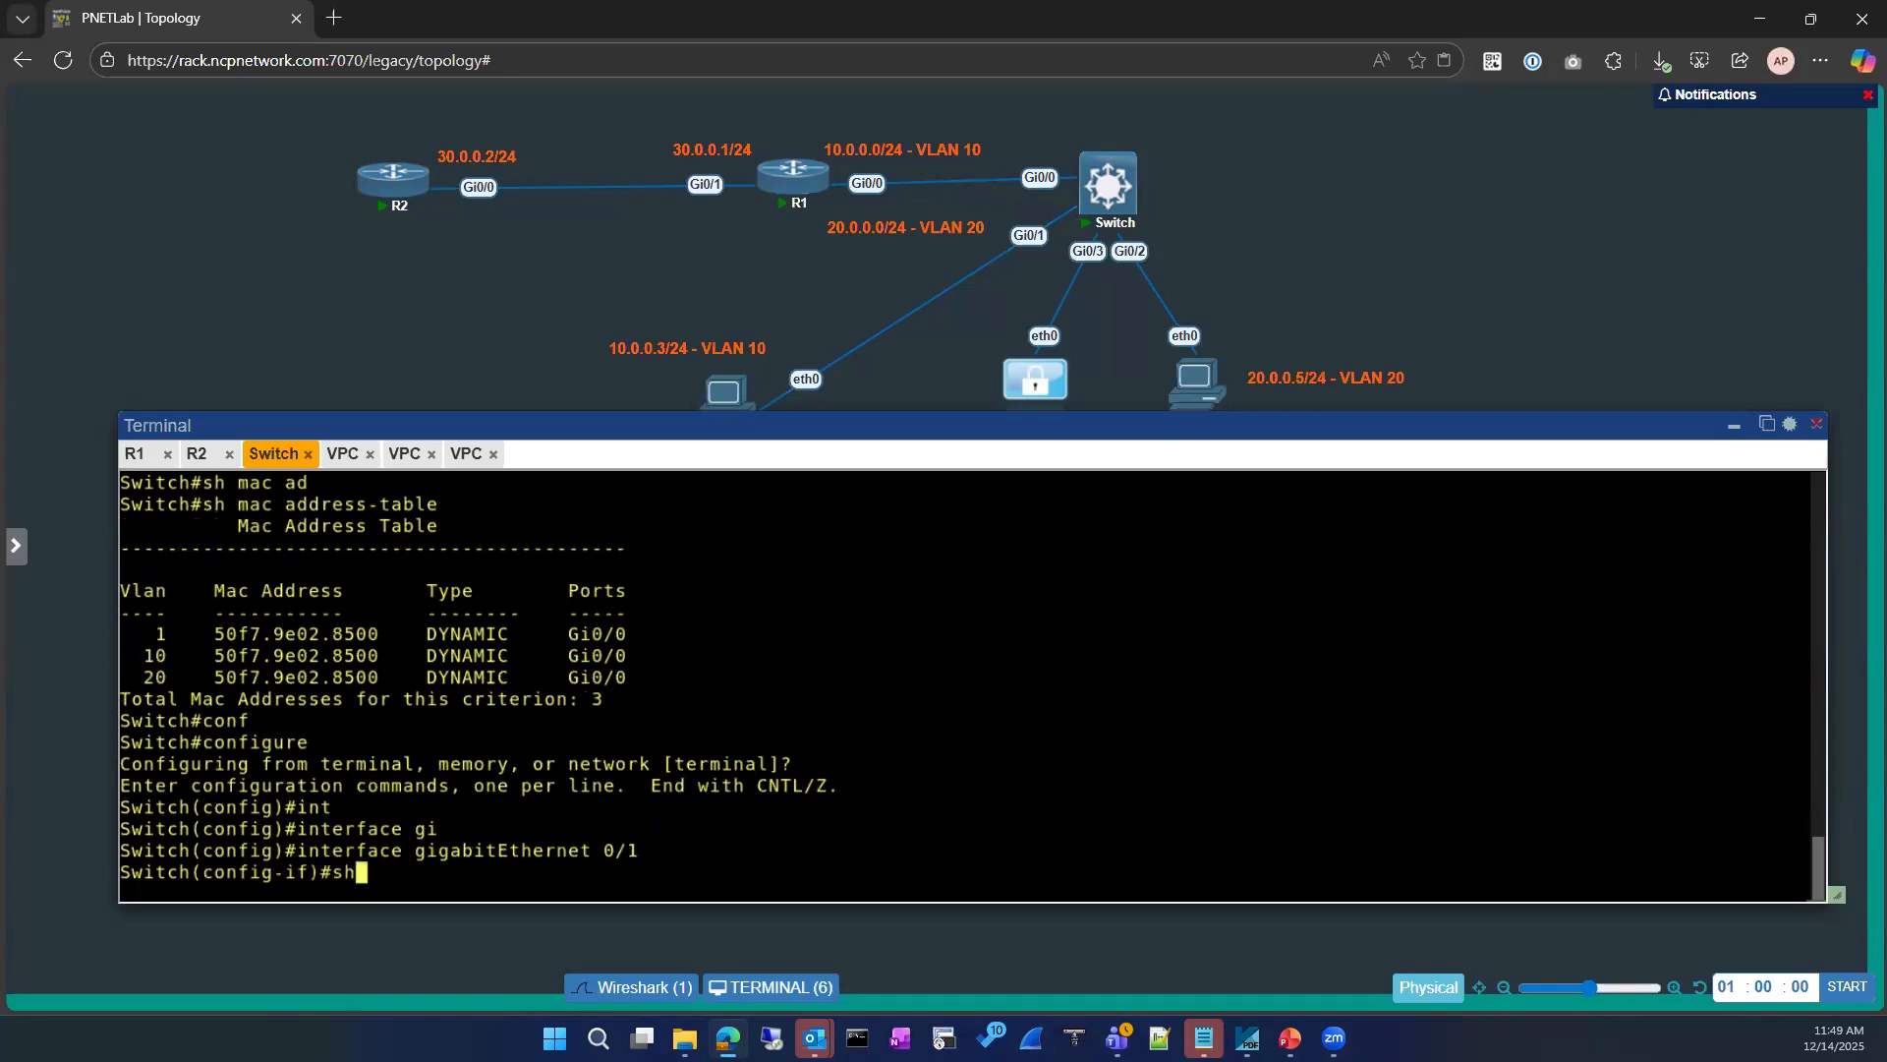
key("Return")
type("no sh")
key("Return")
key("Return")
type("exit")
key("Return")
key("Return")
type("exit")
key("Return")
key("Return")
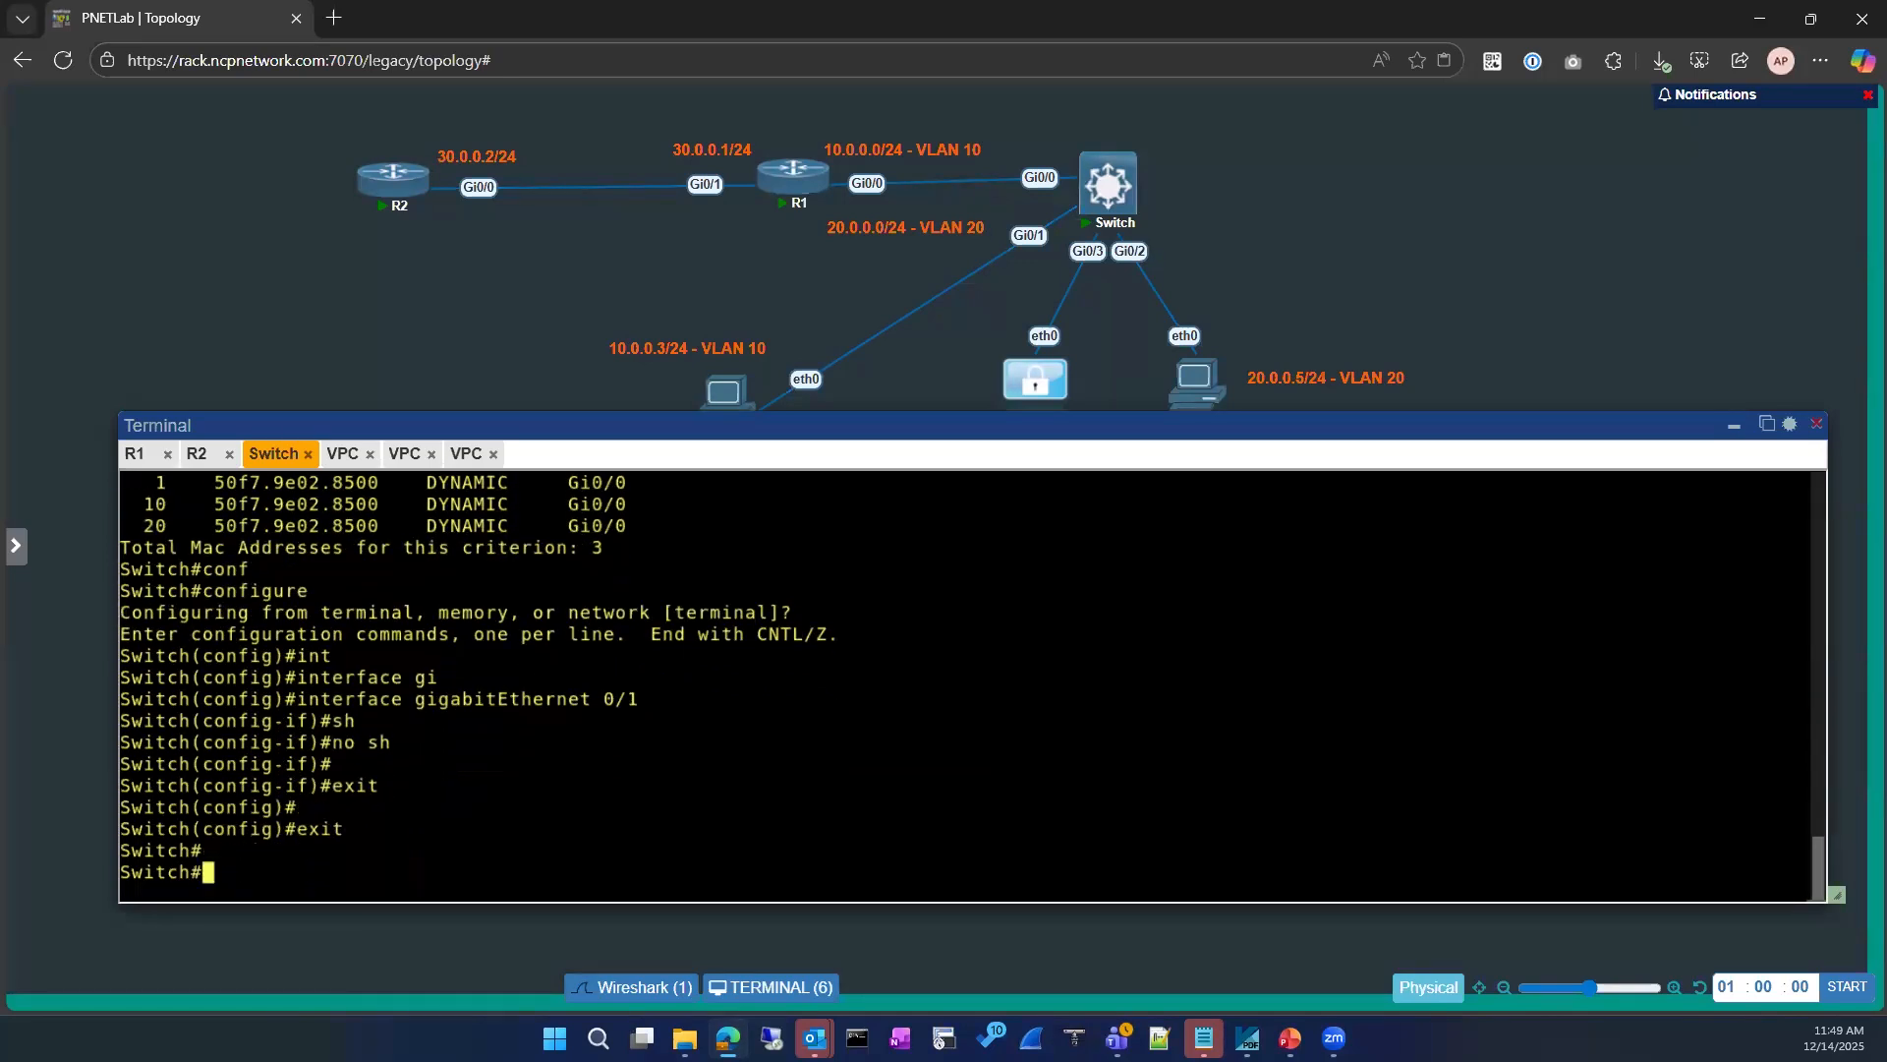
Step: Check the switch's MAC address table after bouncing GigabitEthernet 0/1
key("Up")
key("Up")
key("Return")
key("Up")
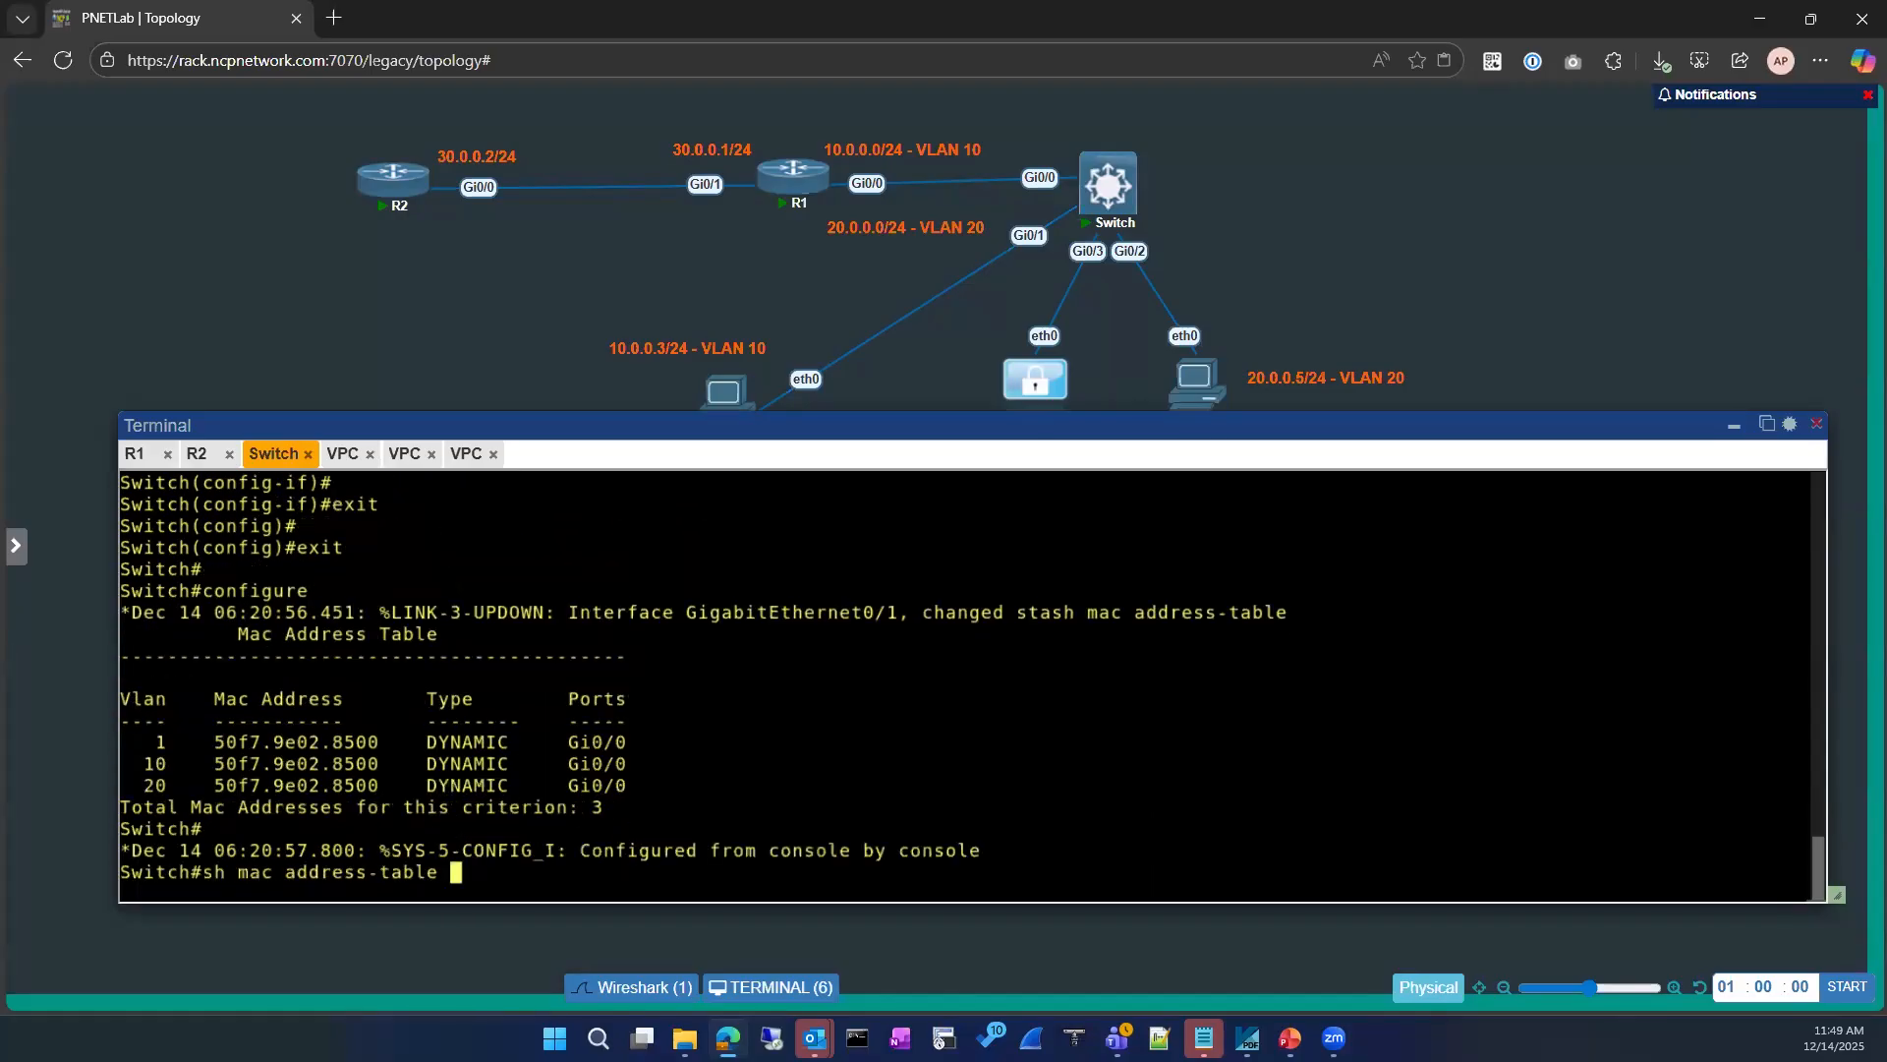
key("Up")
key("Return")
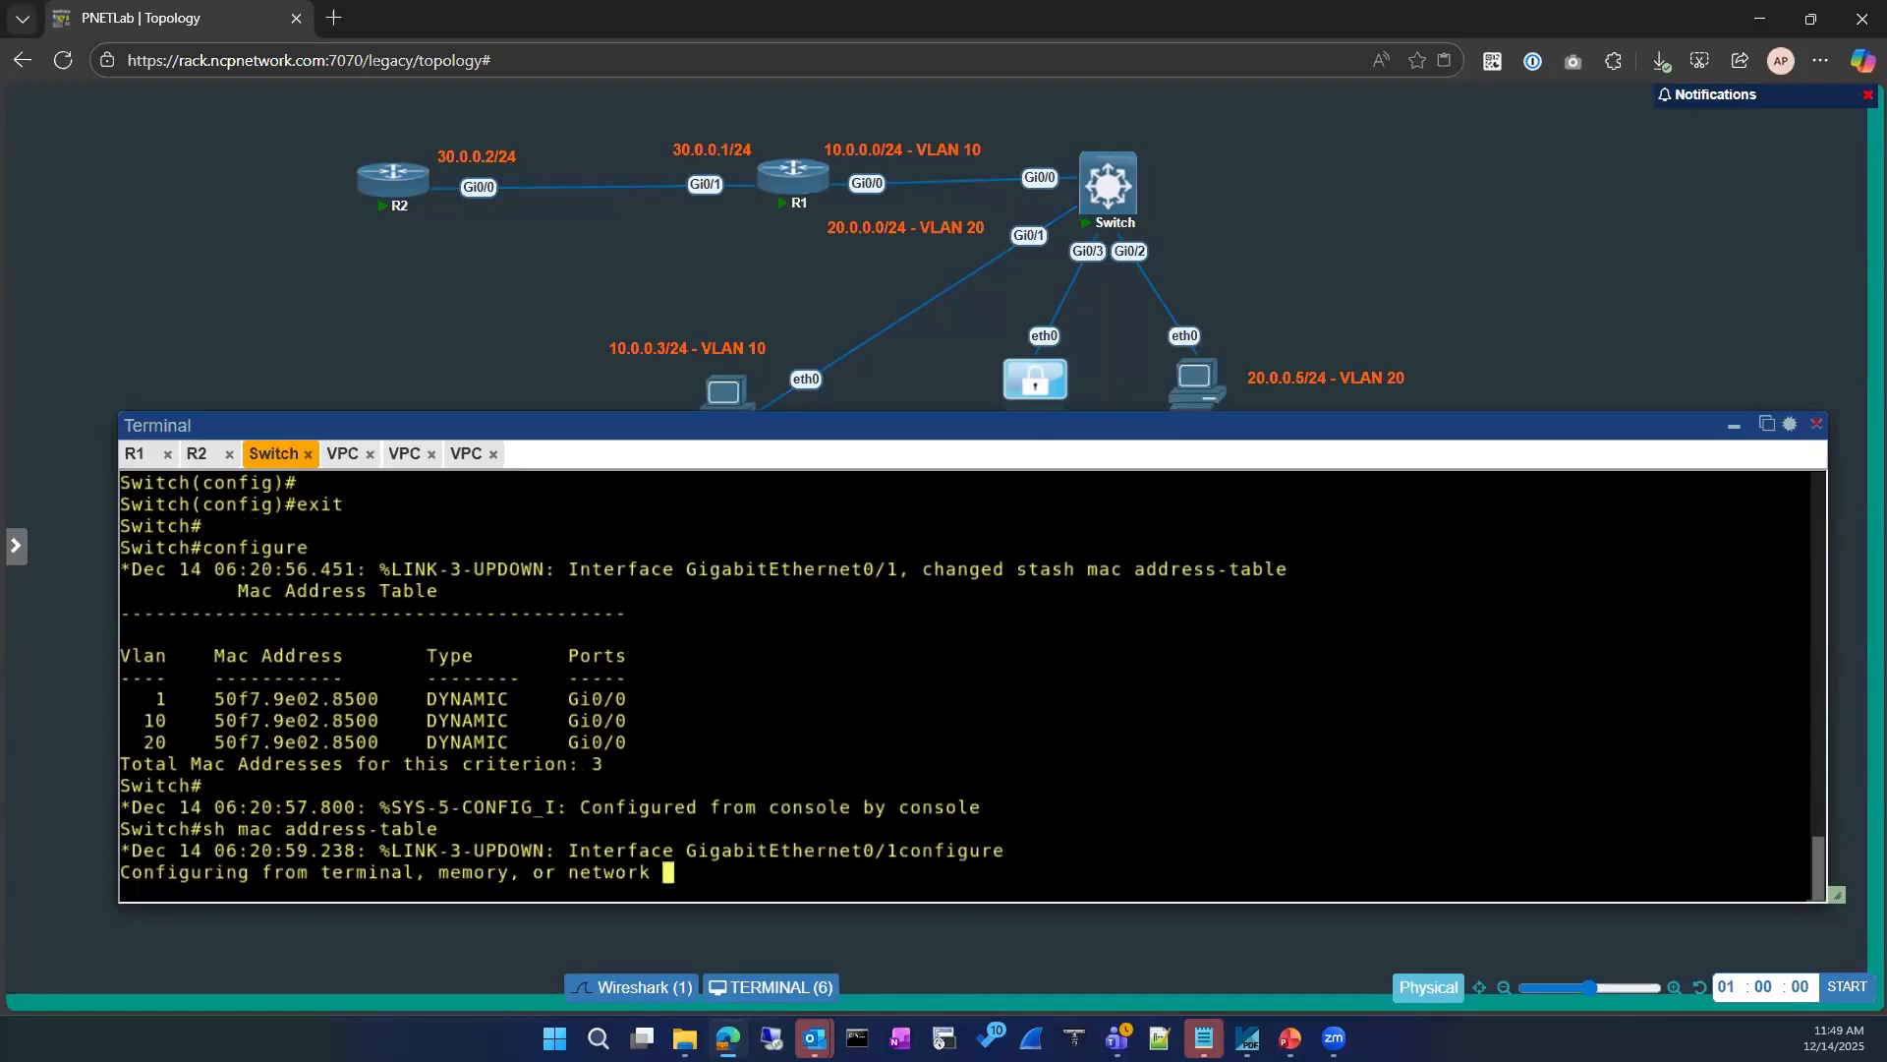
key("Up")
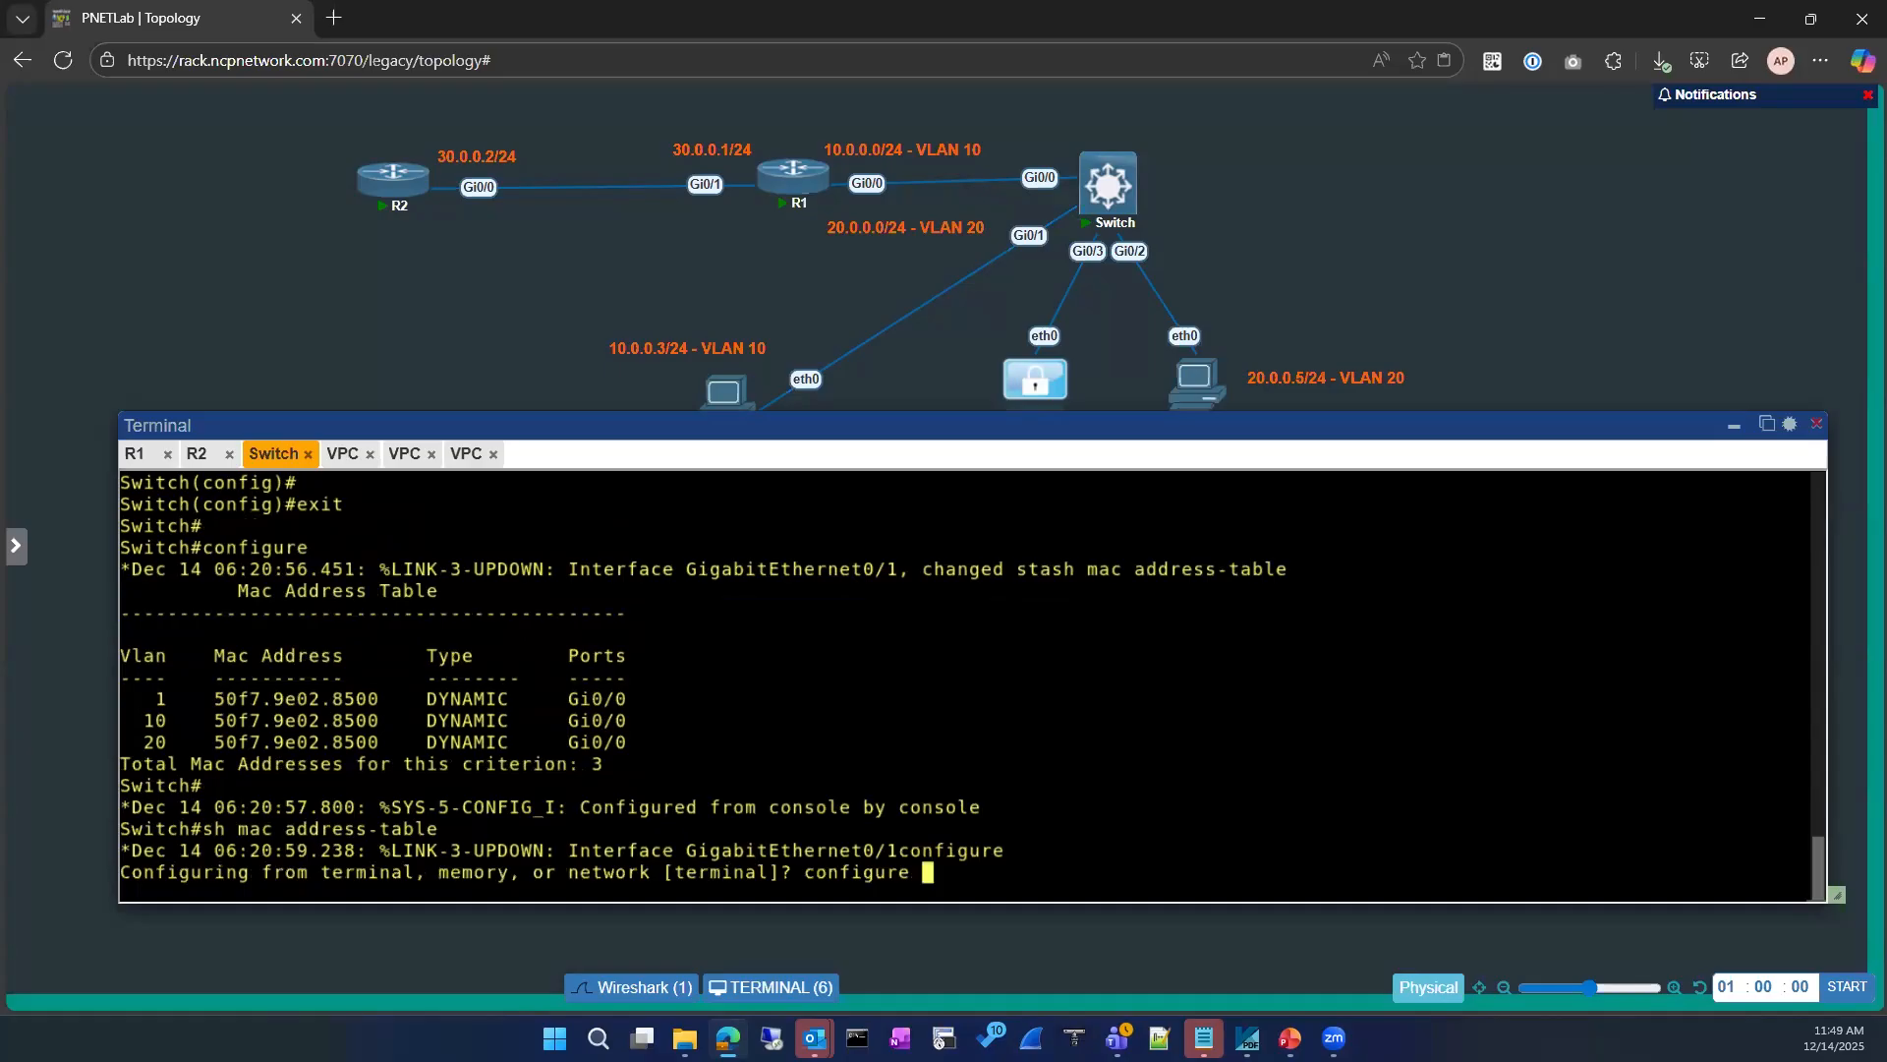
key("ctrl+c")
key("ctrl+c")
key("ctrl+c")
key("ctrl+c")
Step: Run sh mac address-table twice more on the switch to look for newly learned addresses
key("Up")
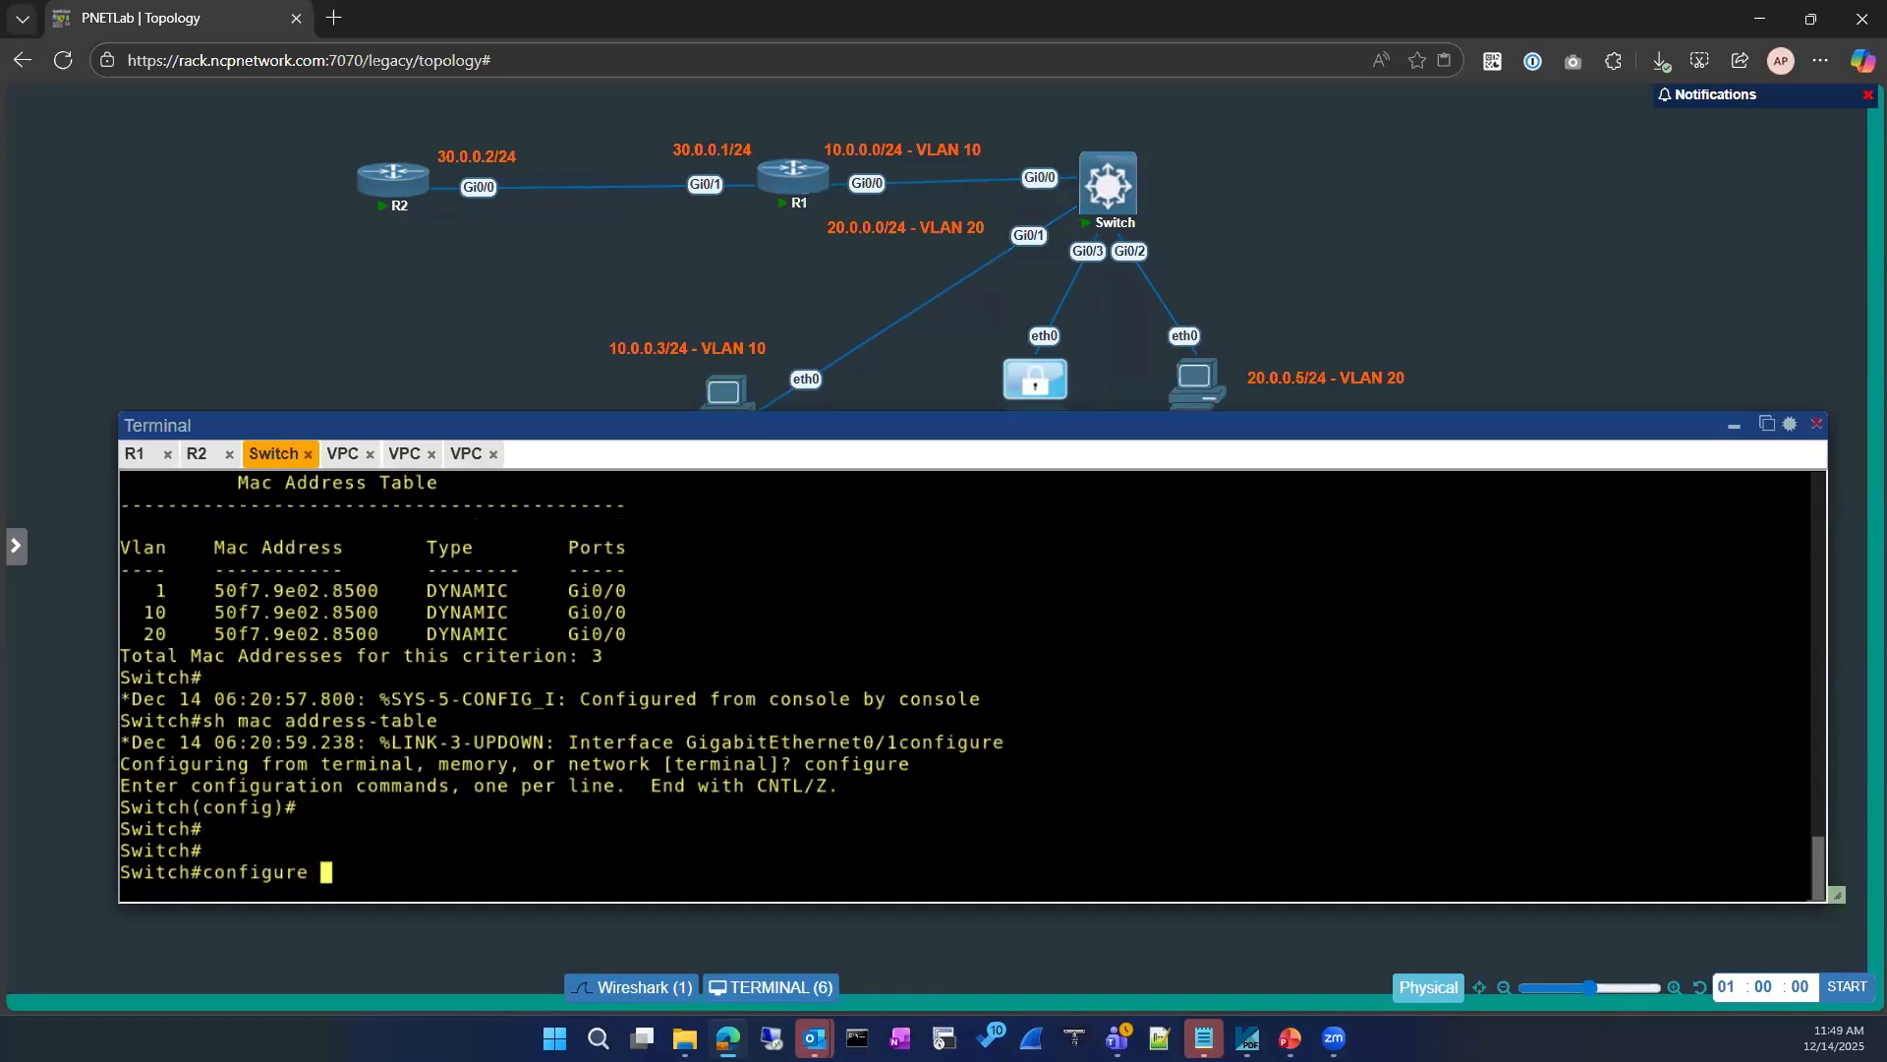
key("Up")
key("Return")
key("Up")
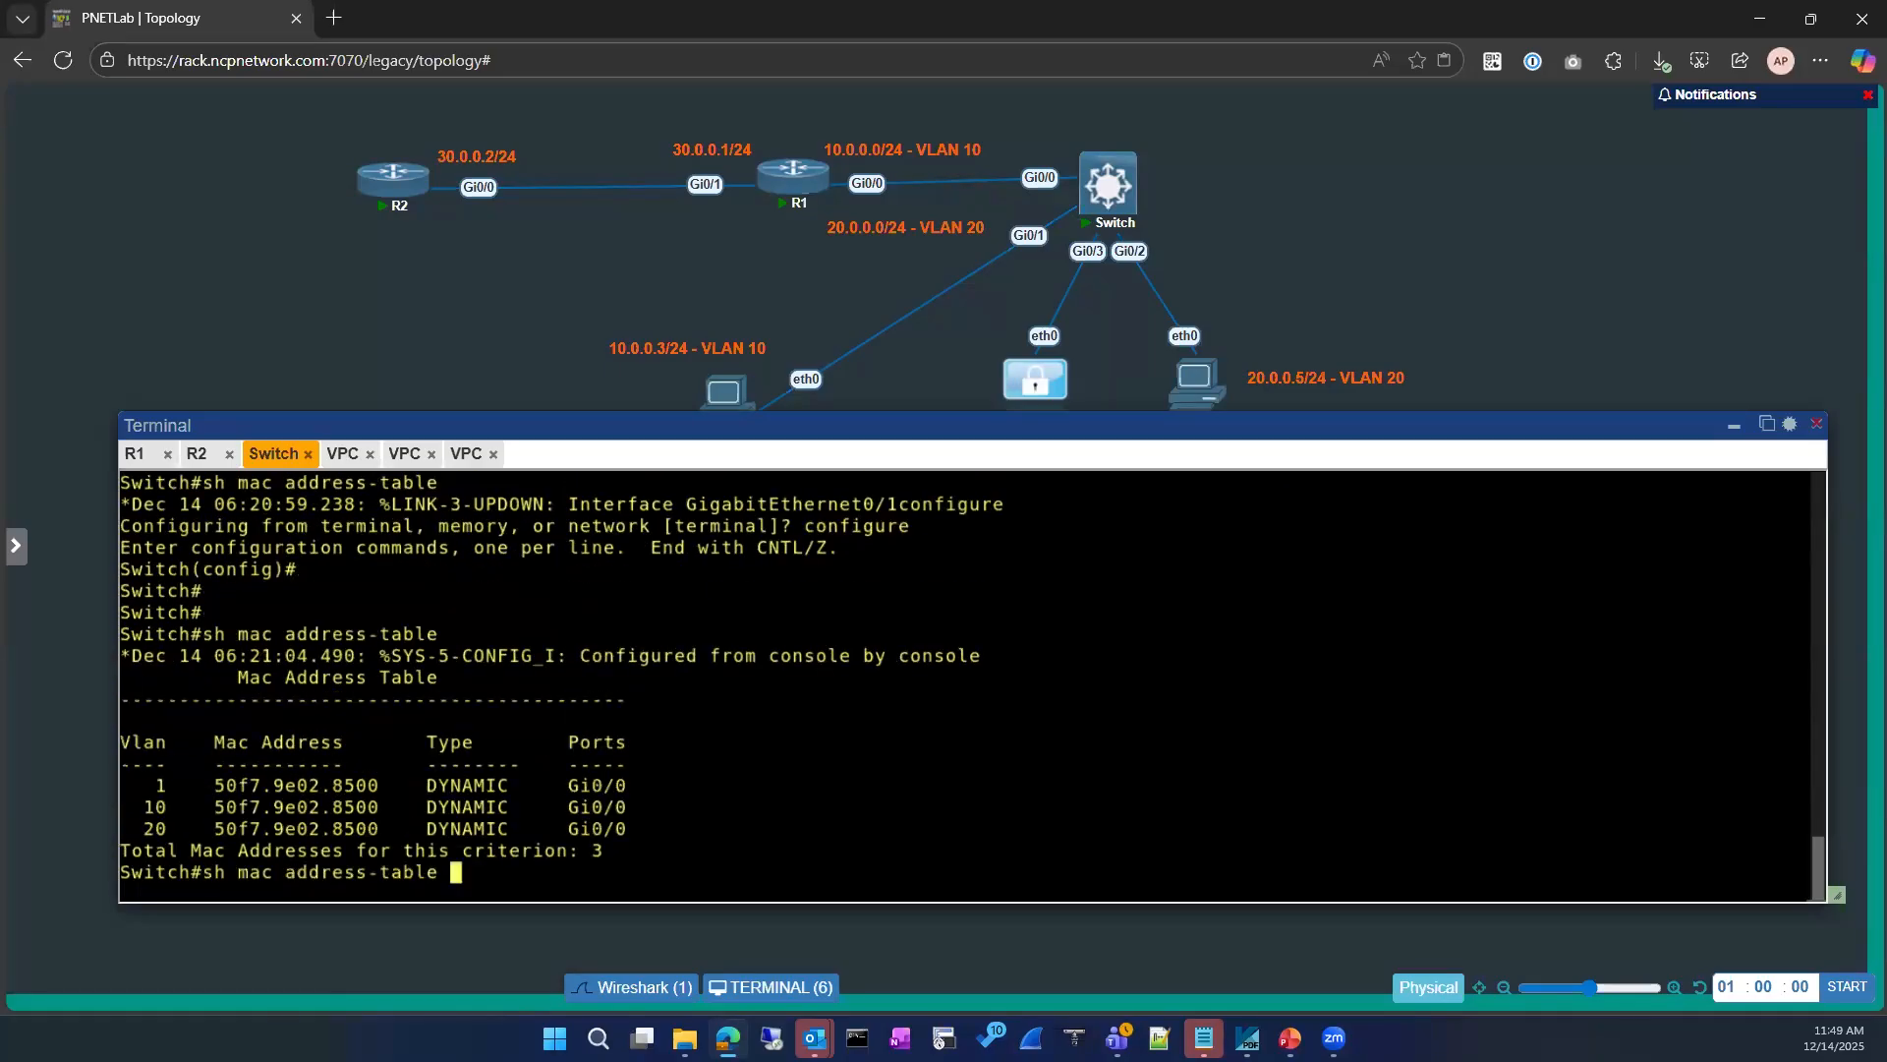
key("Return")
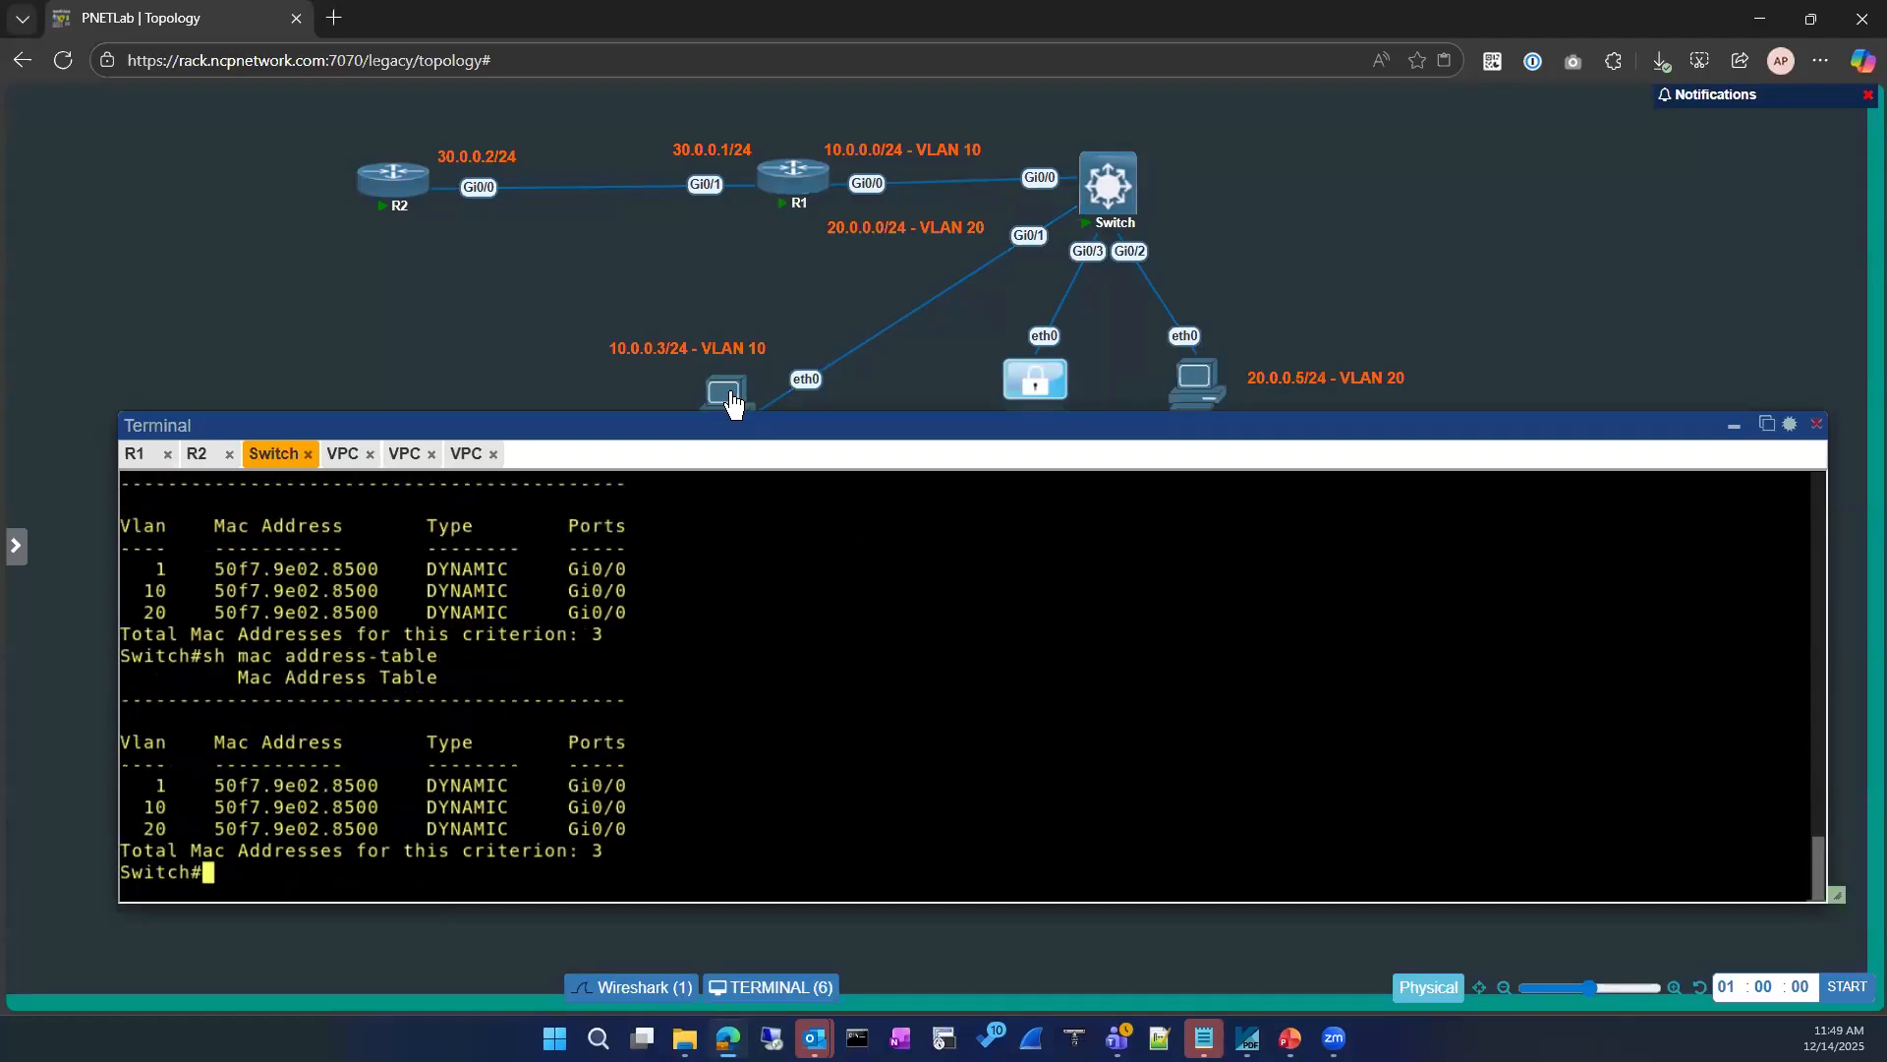
Step: Stop the VPC labelled 10.0.0.3/24 - VLAN 10 in the topology and start it again
left_click(689, 364)
left_click(1734, 424)
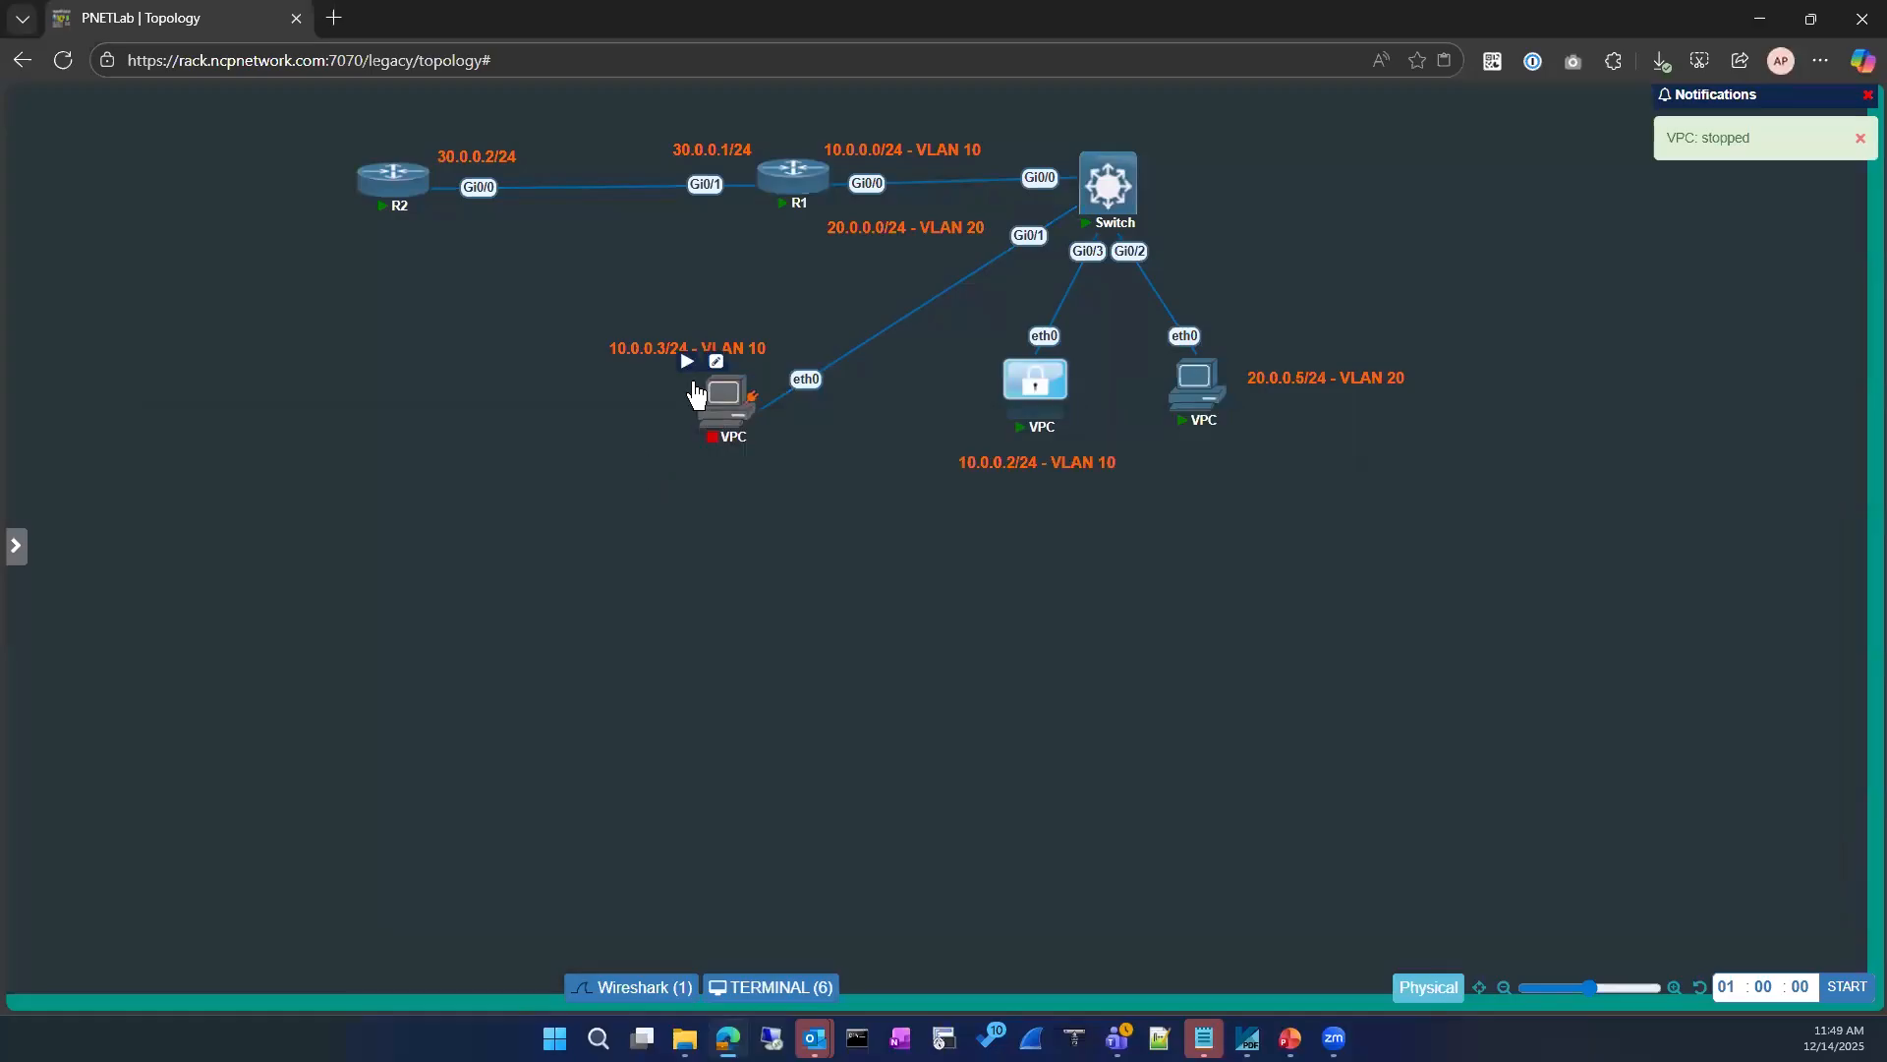
left_click(687, 363)
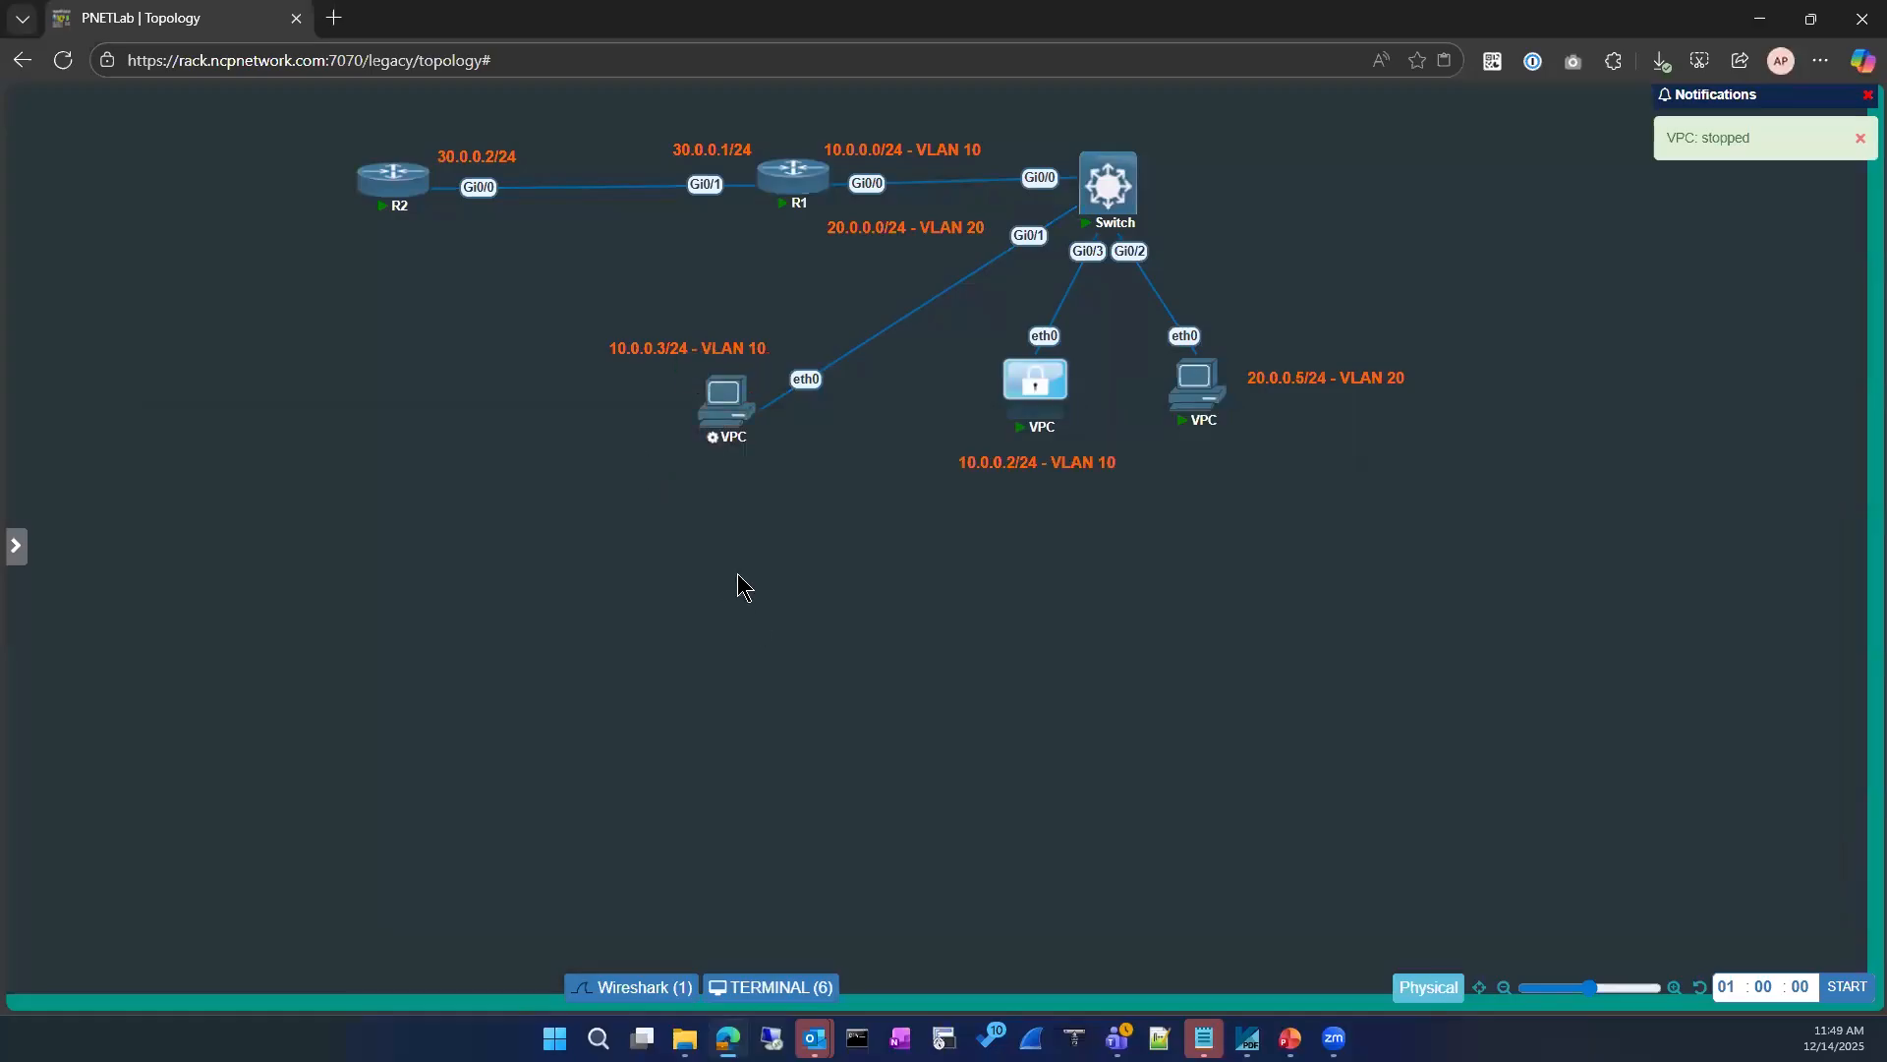
Step: Reopen the switch's terminal and recheck its MAC address table twice following the VPC restart
left_click(798, 988)
left_click_drag(674, 370, 289, 460)
left_click_drag(384, 672, 407, 672)
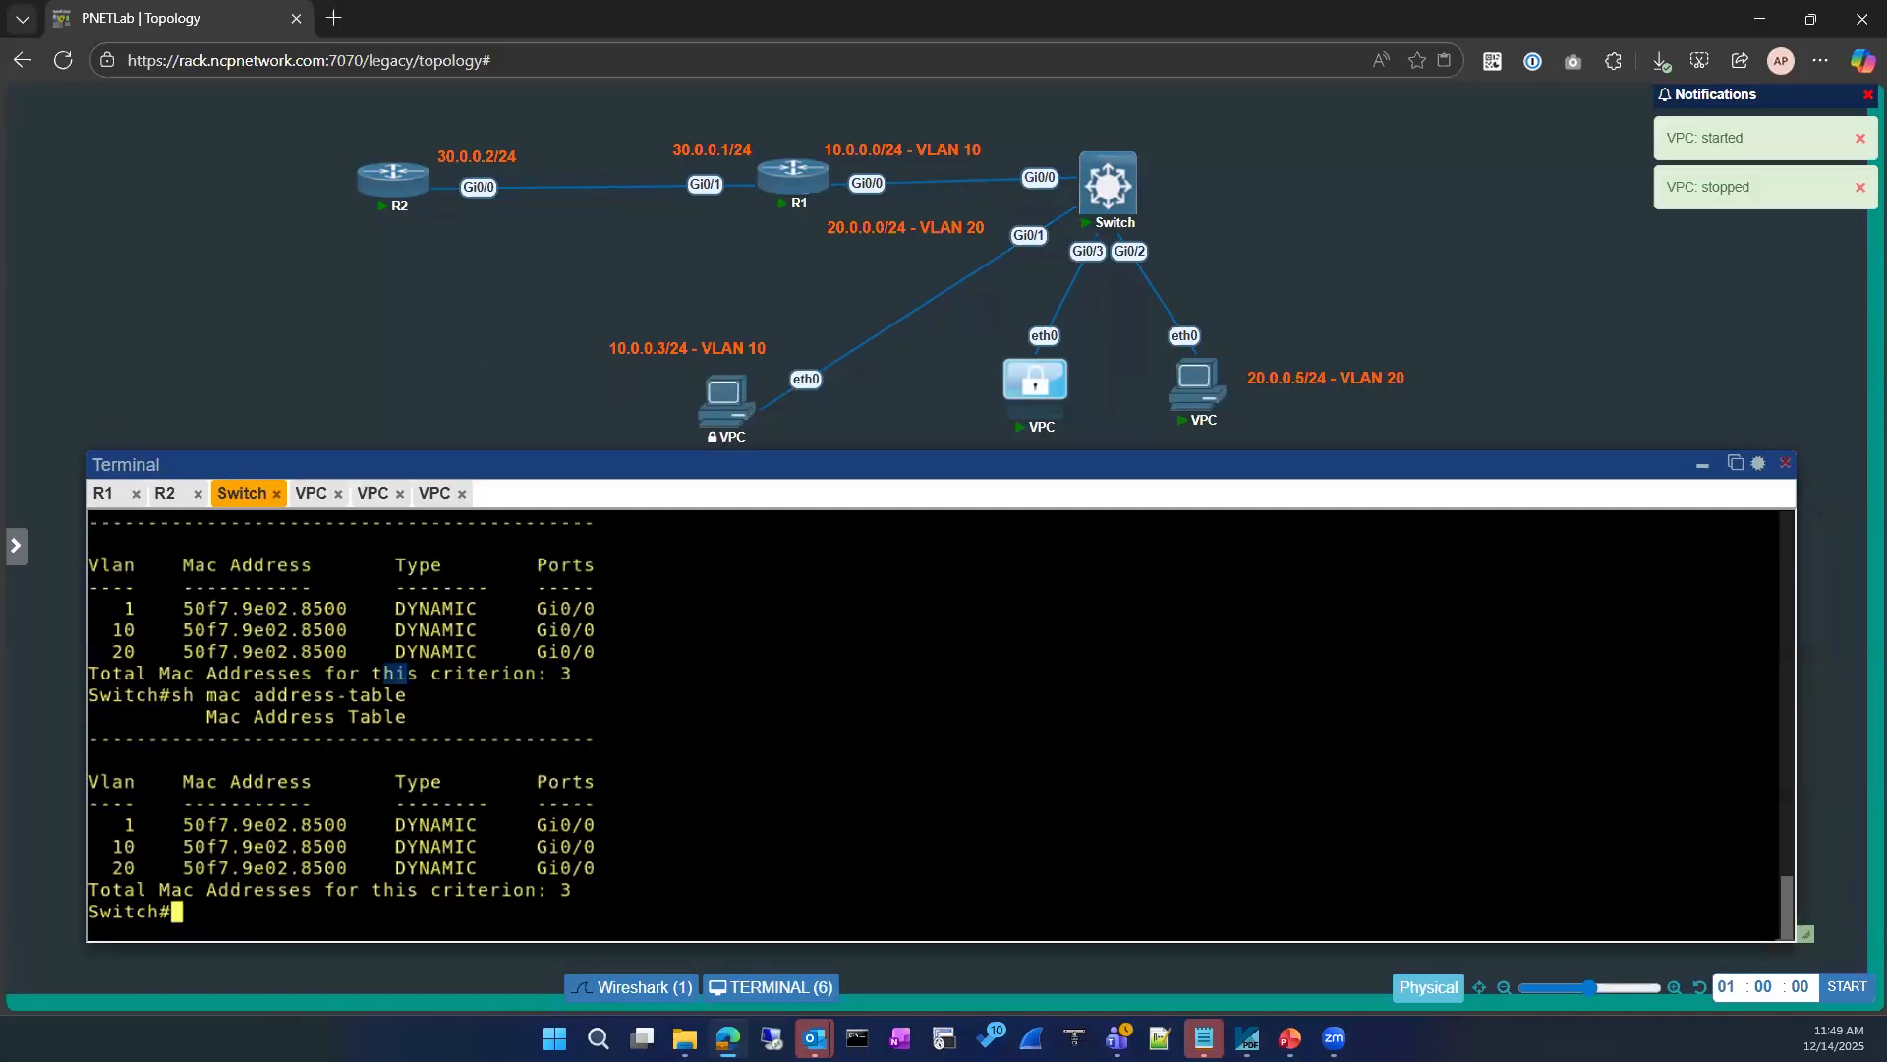
key("Return")
key("Return")
key("Up")
key("Return")
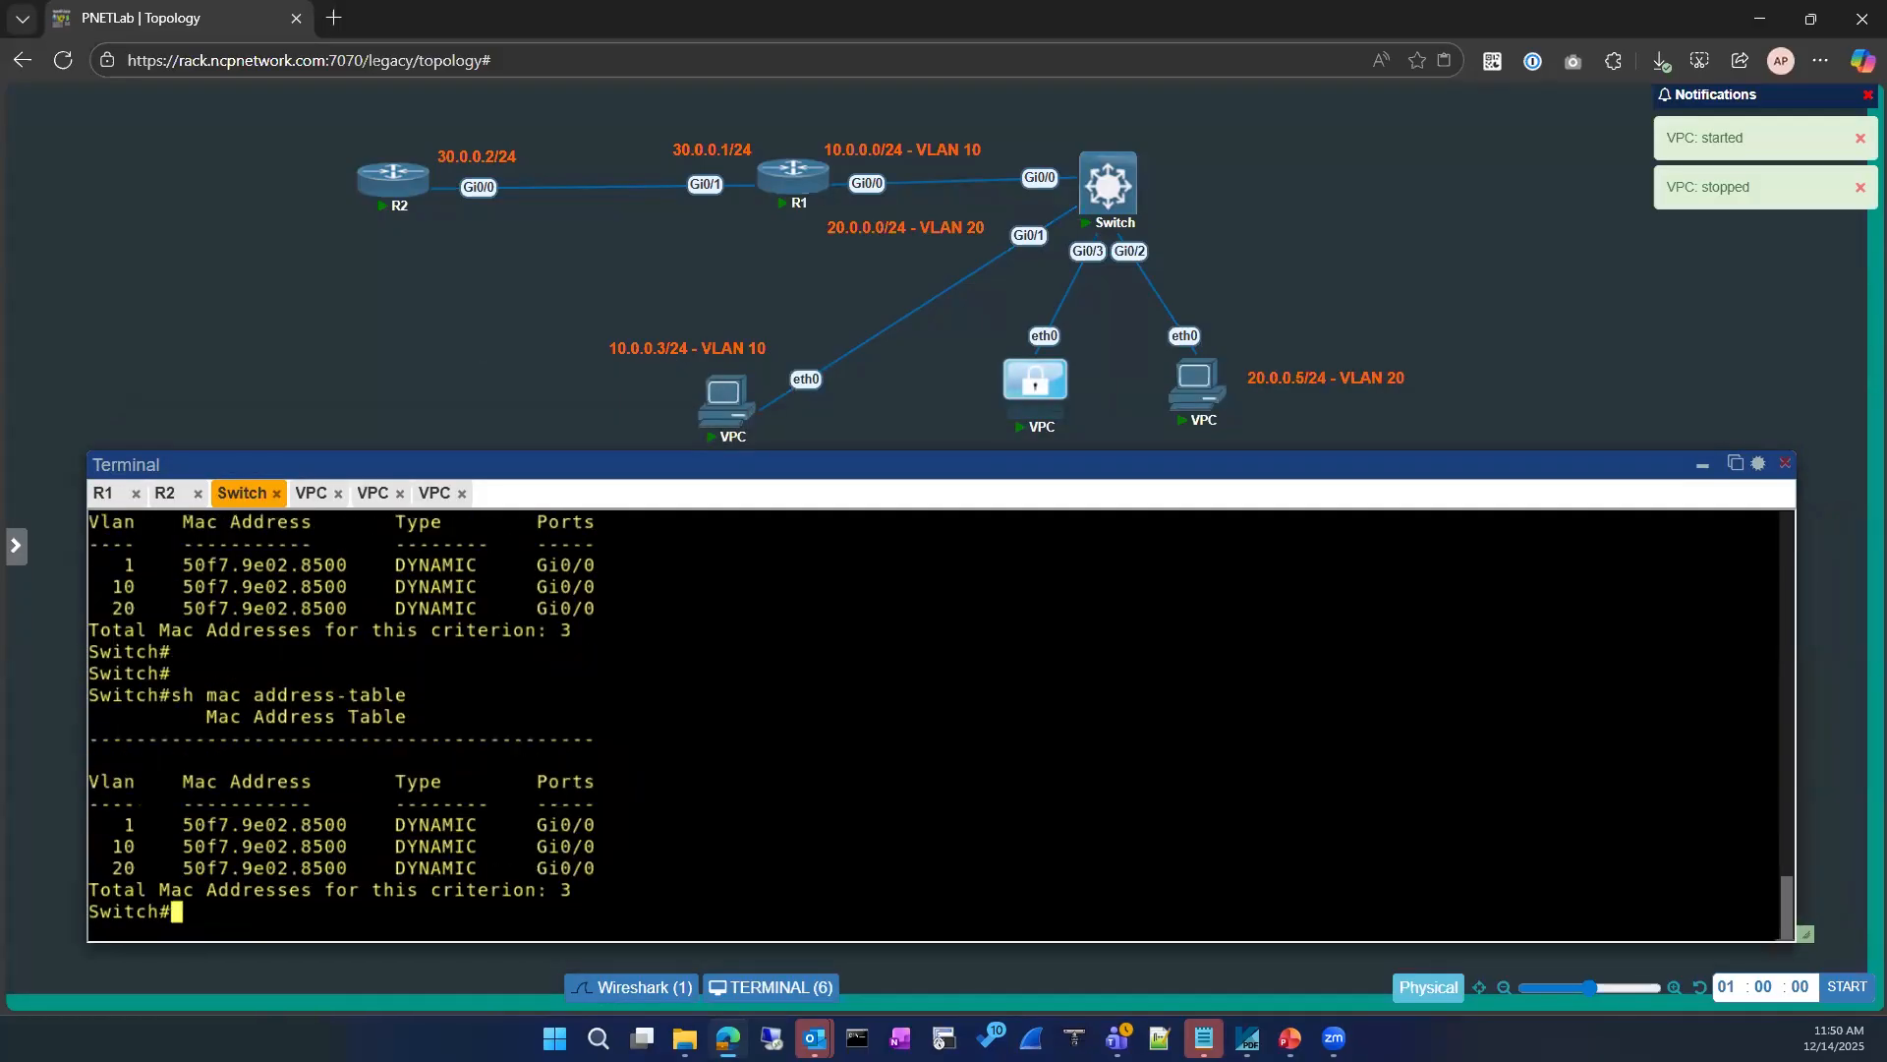
key("Up")
key("Return")
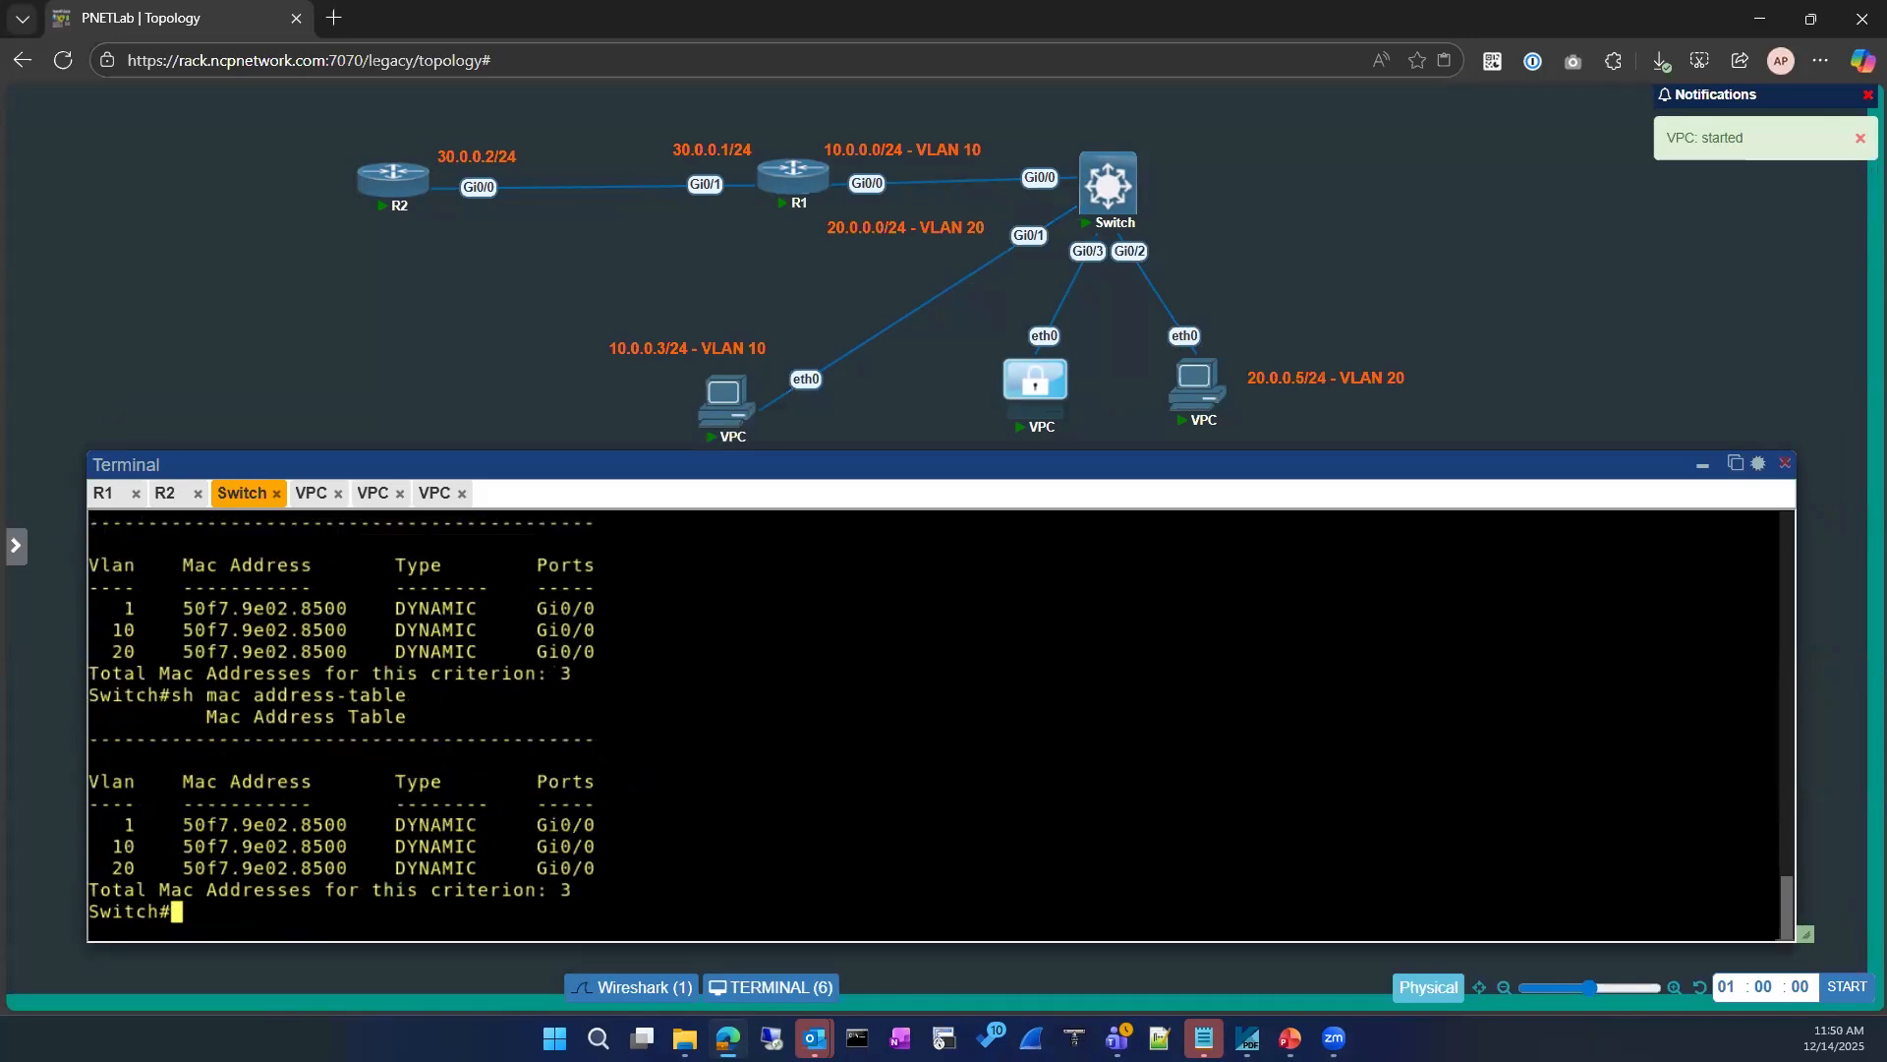
Step: Reconnect the console of the restarted VPC and ping gateway 10.0.0.1 from it
left_click(311, 493)
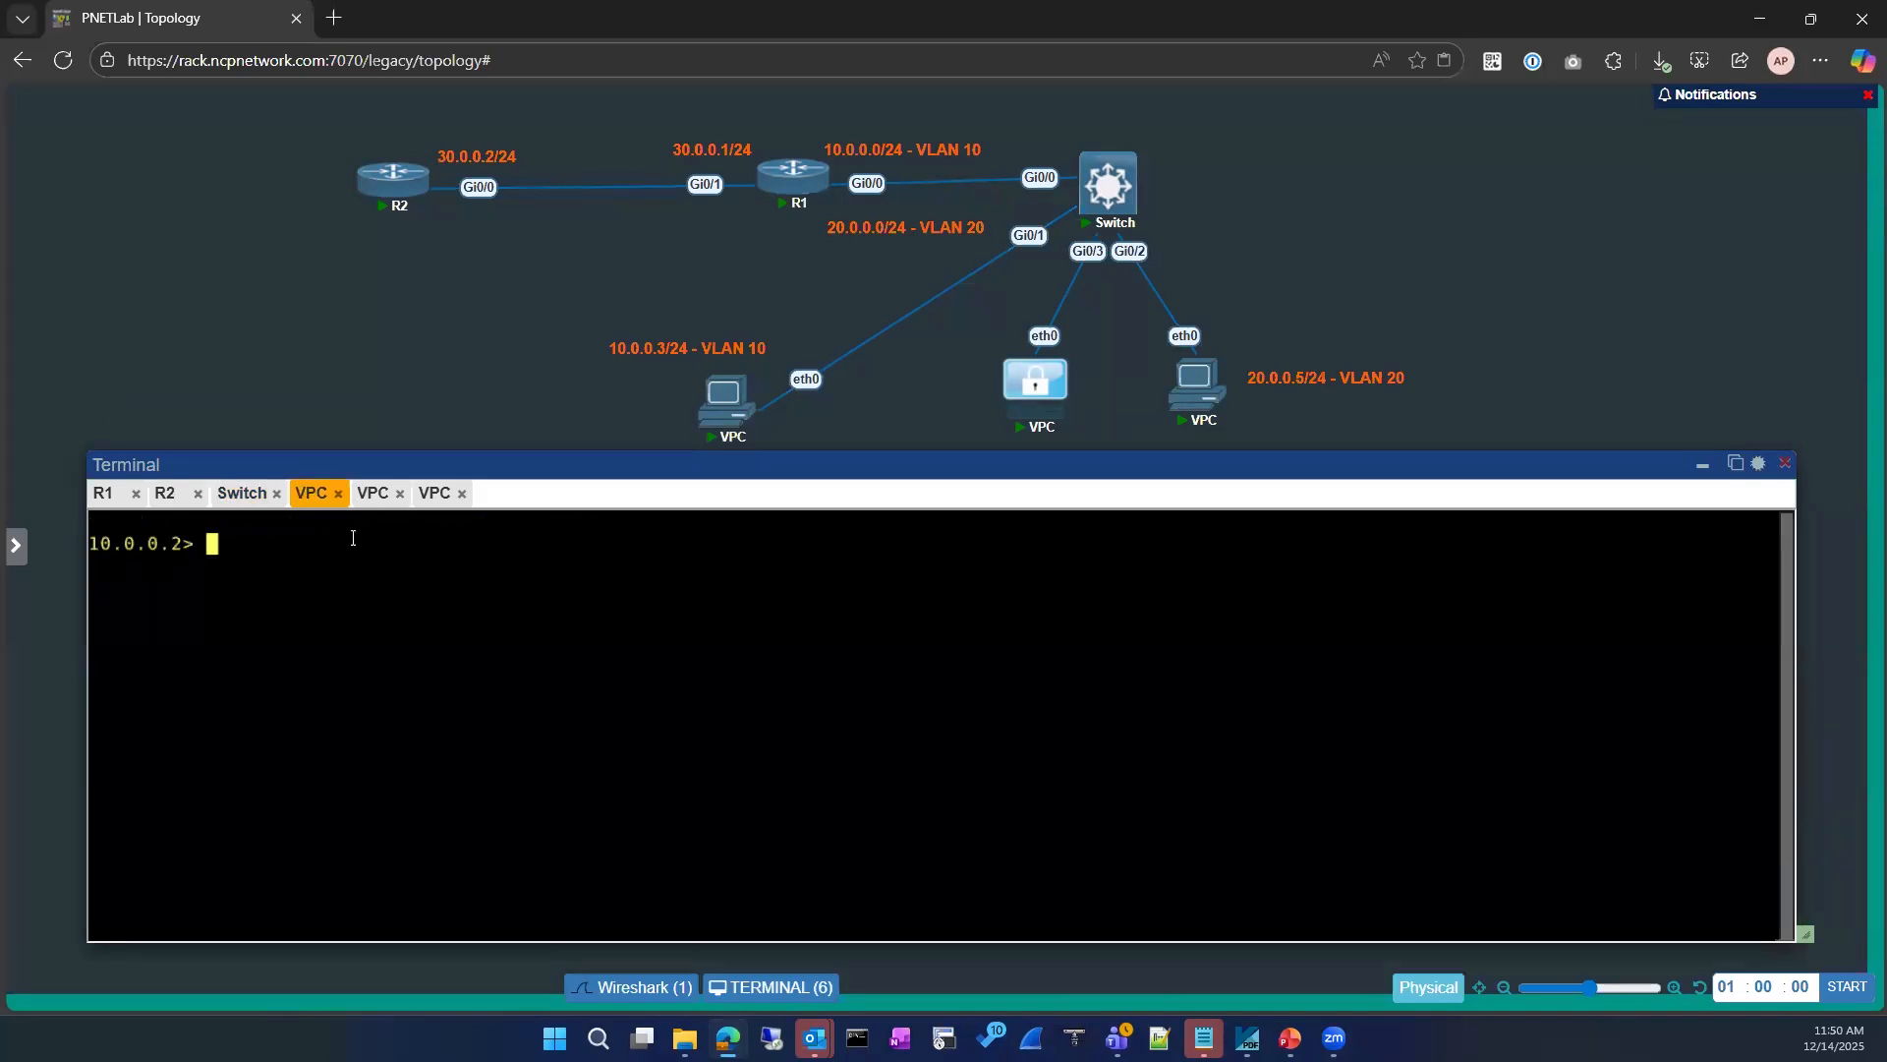
left_click(373, 492)
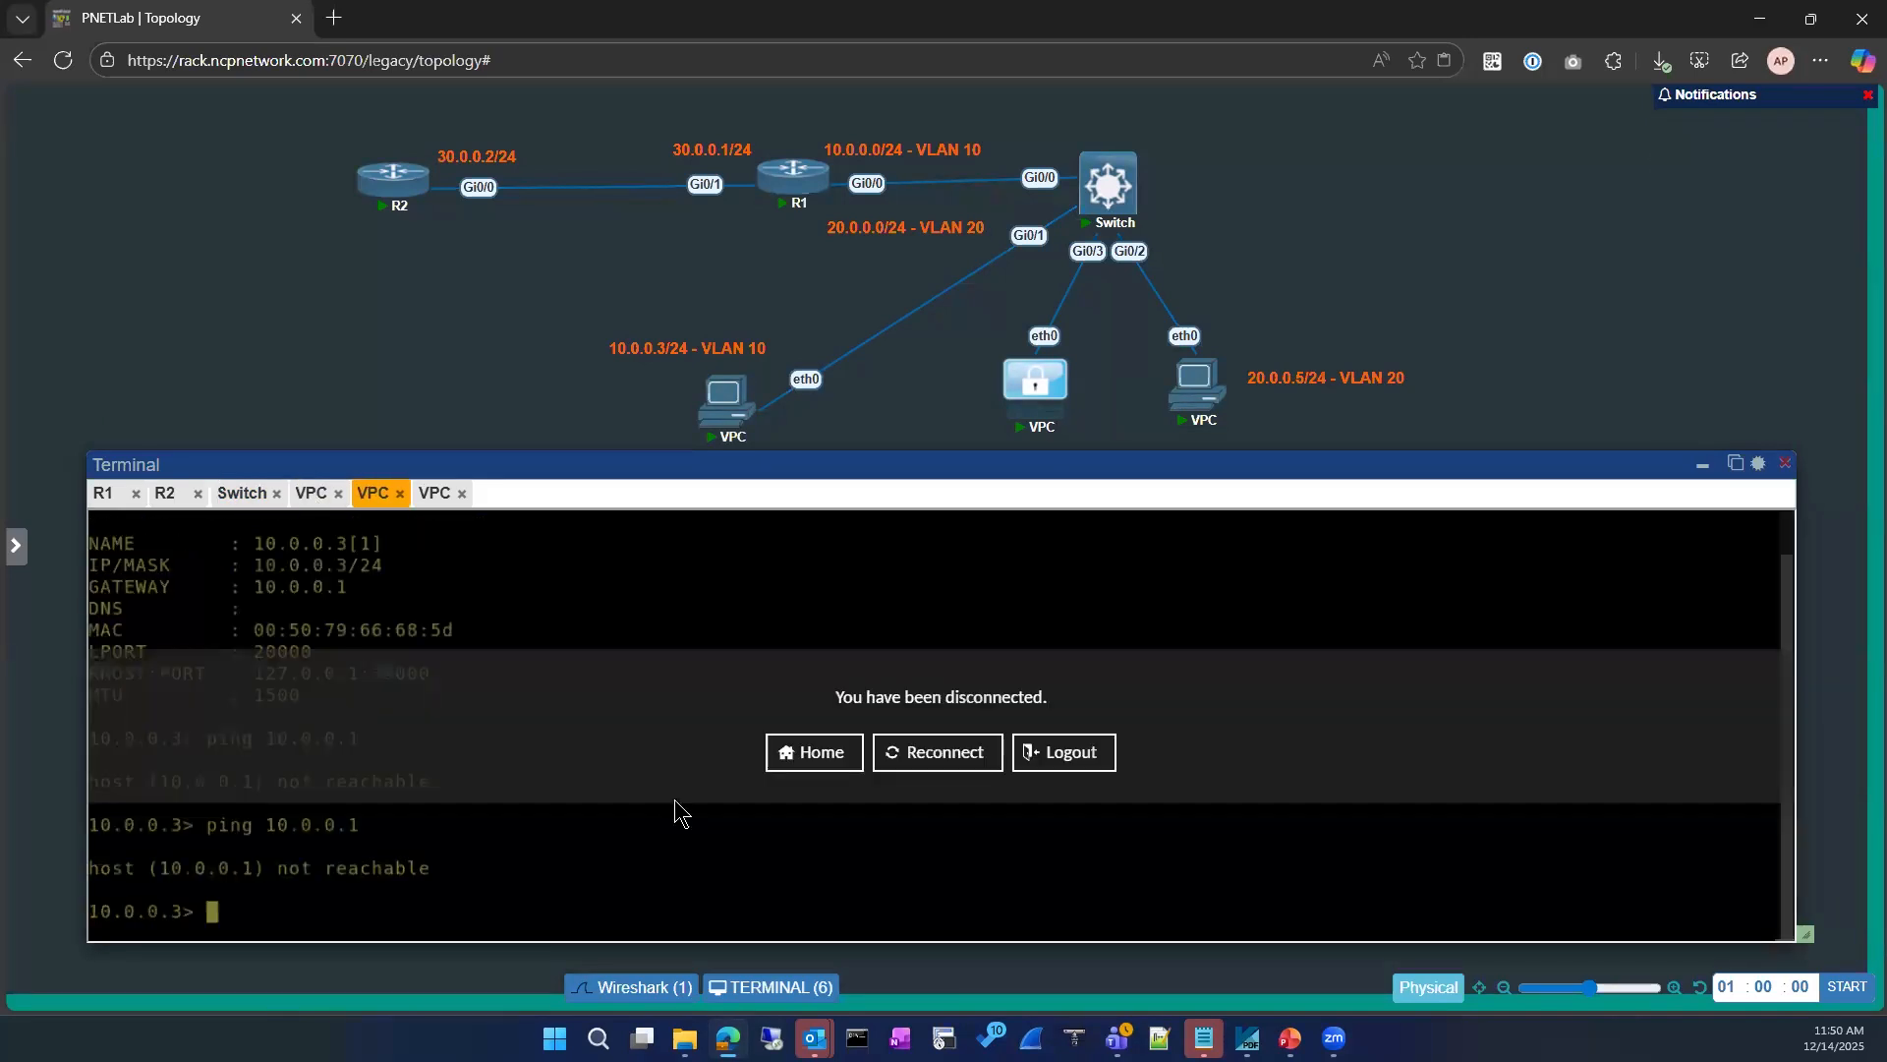
left_click(934, 755)
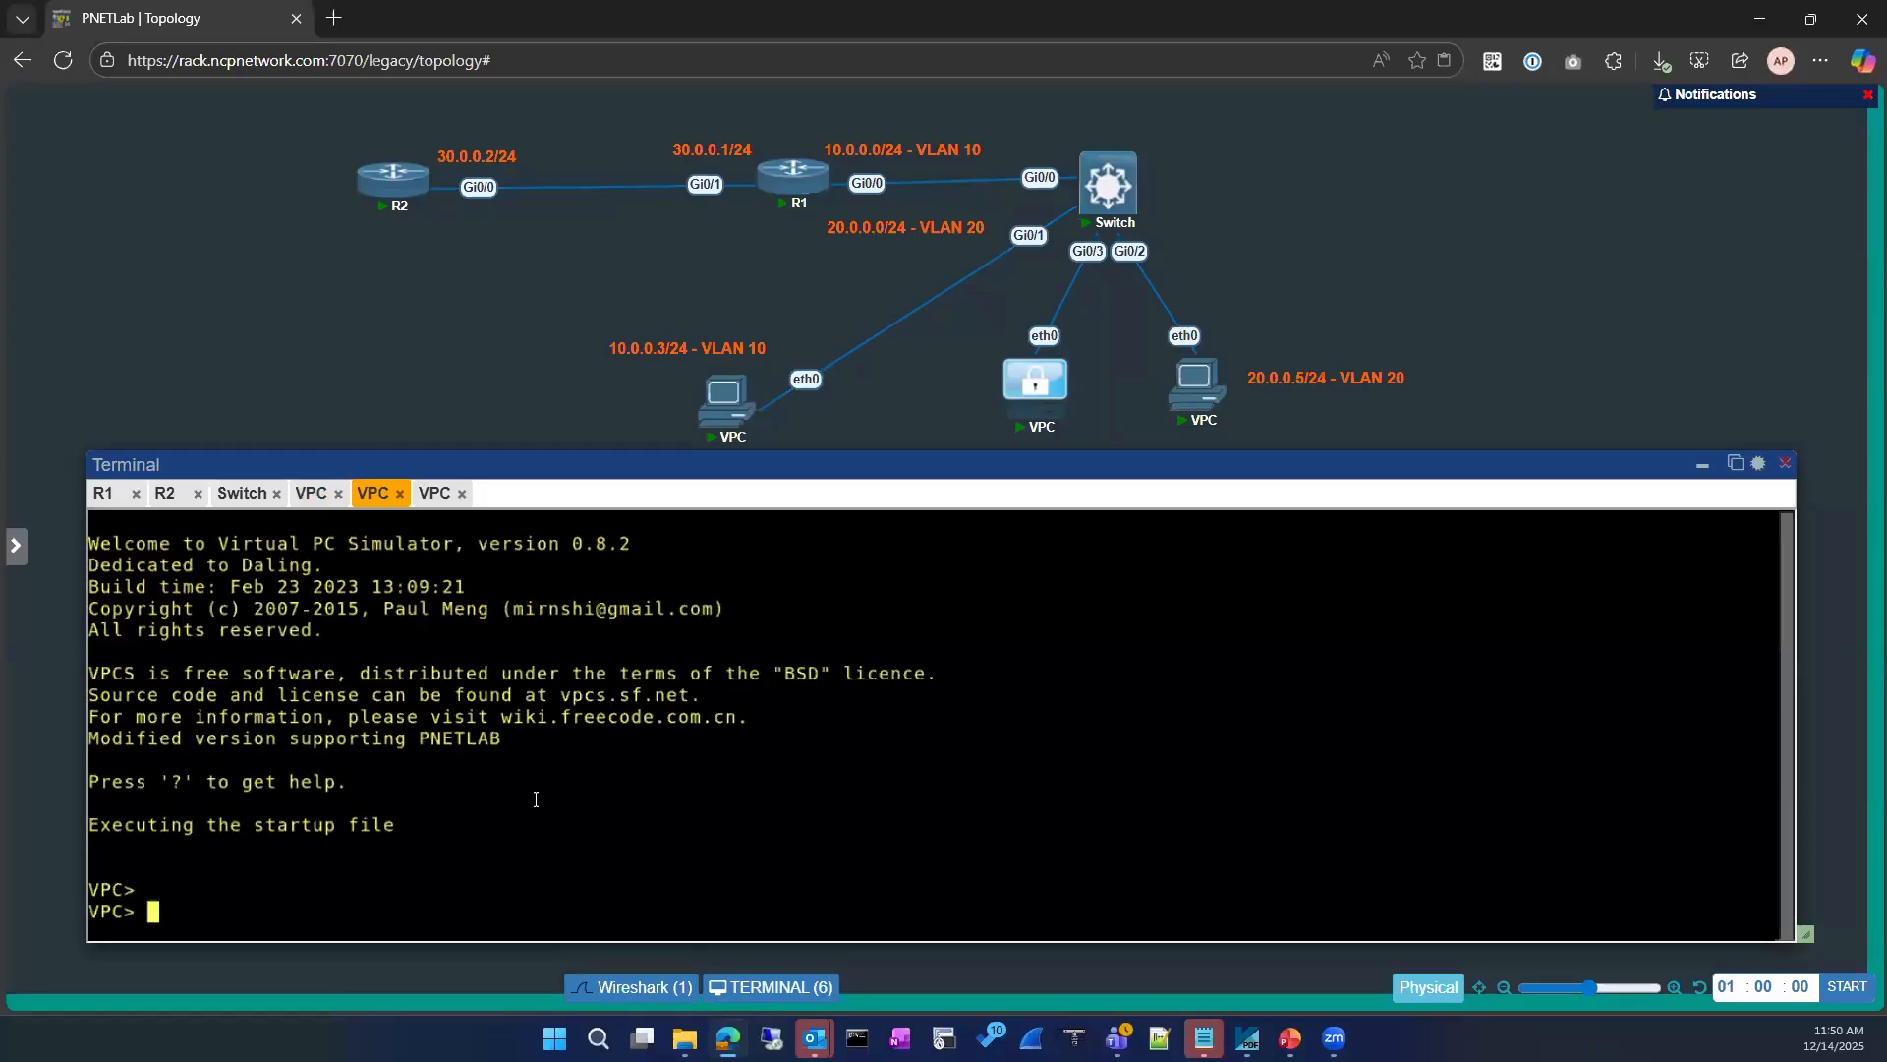
type("ping 10.0.0.1")
key("Return")
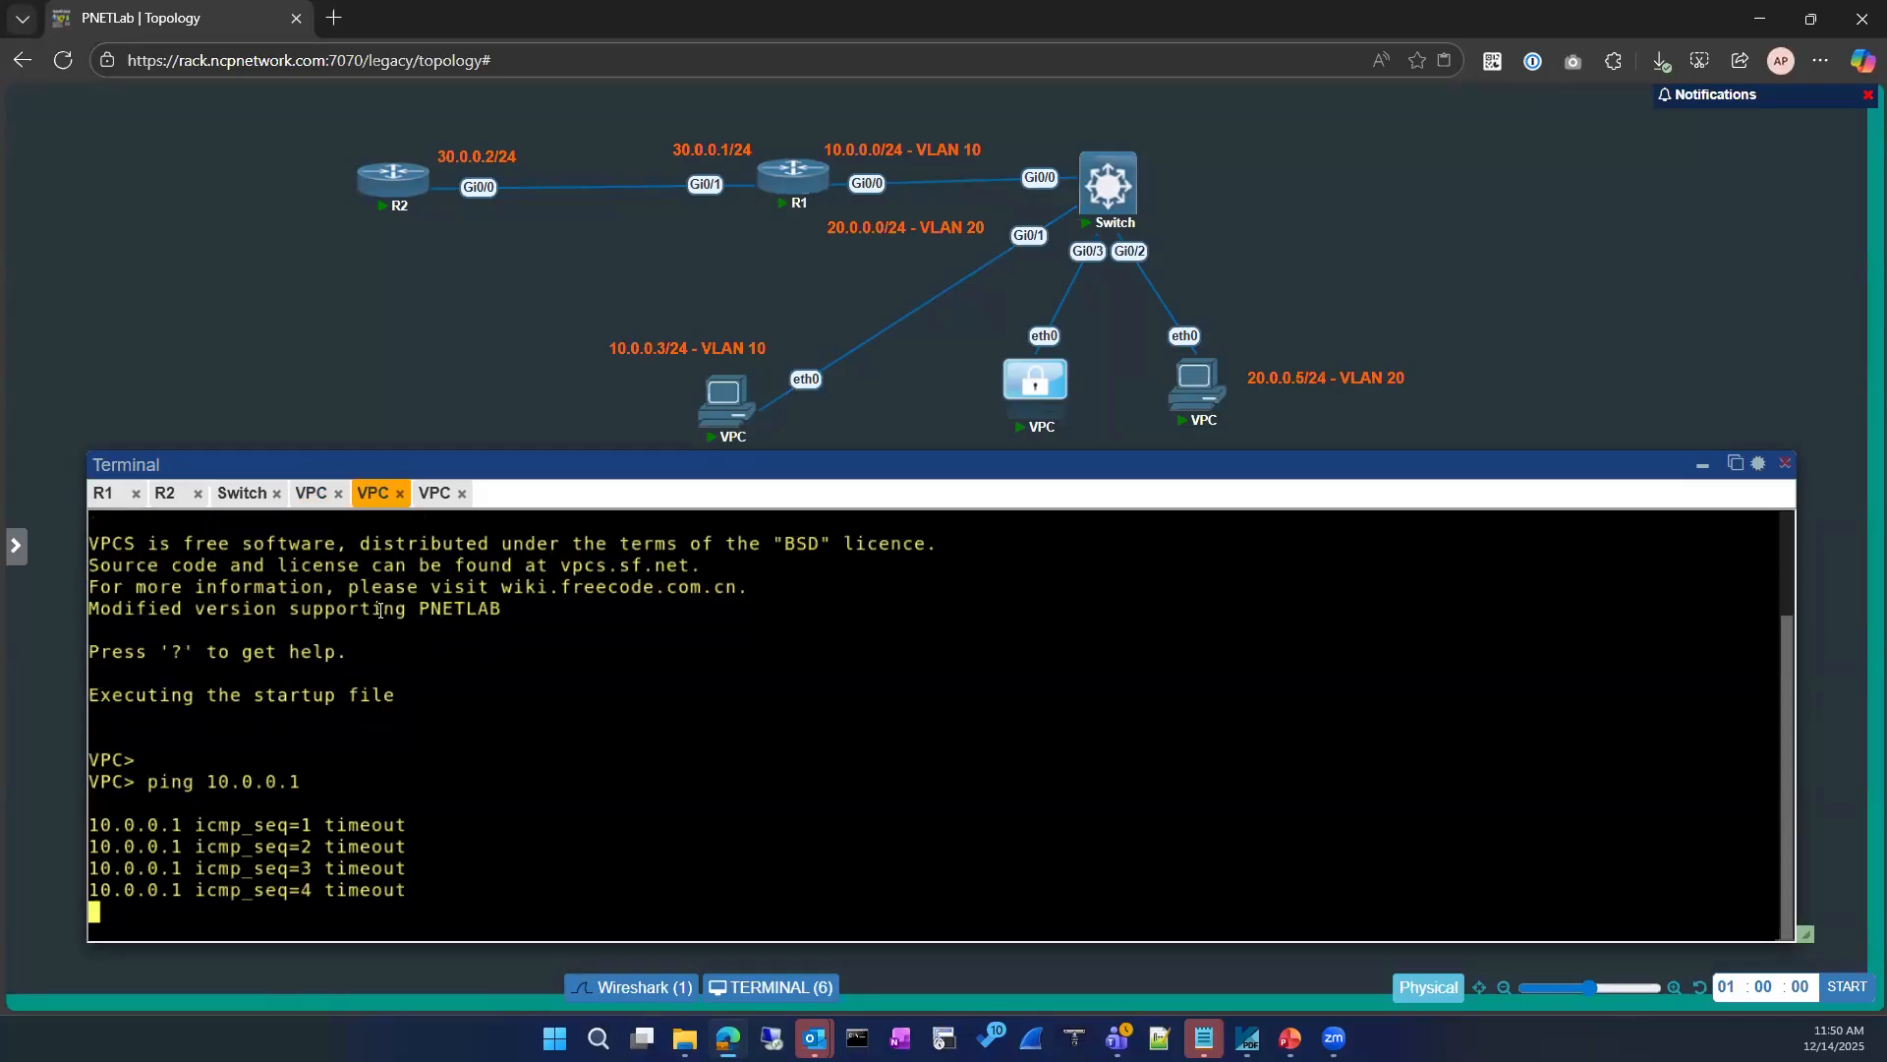
Step: Display the switch's MAC address table and examine the VLAN 10 entry on port Gi0/1
left_click(242, 493)
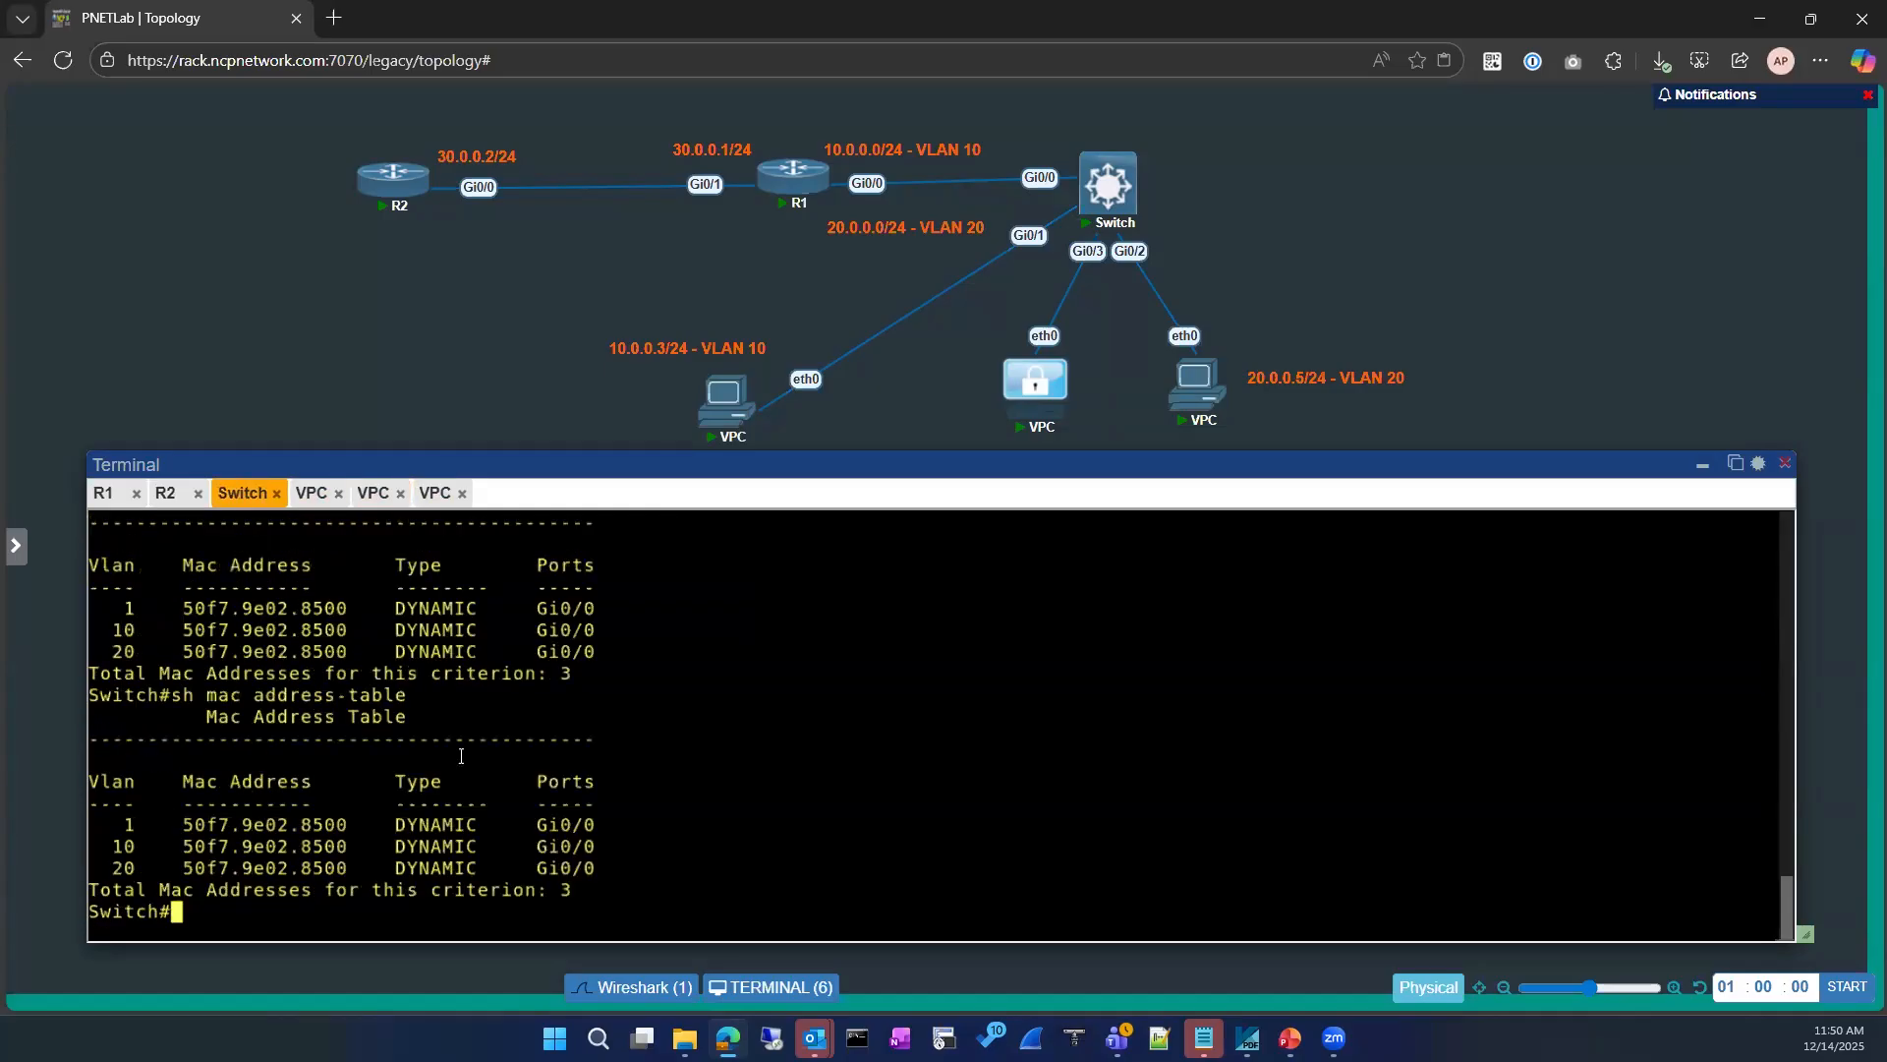
key("Up")
key("Return")
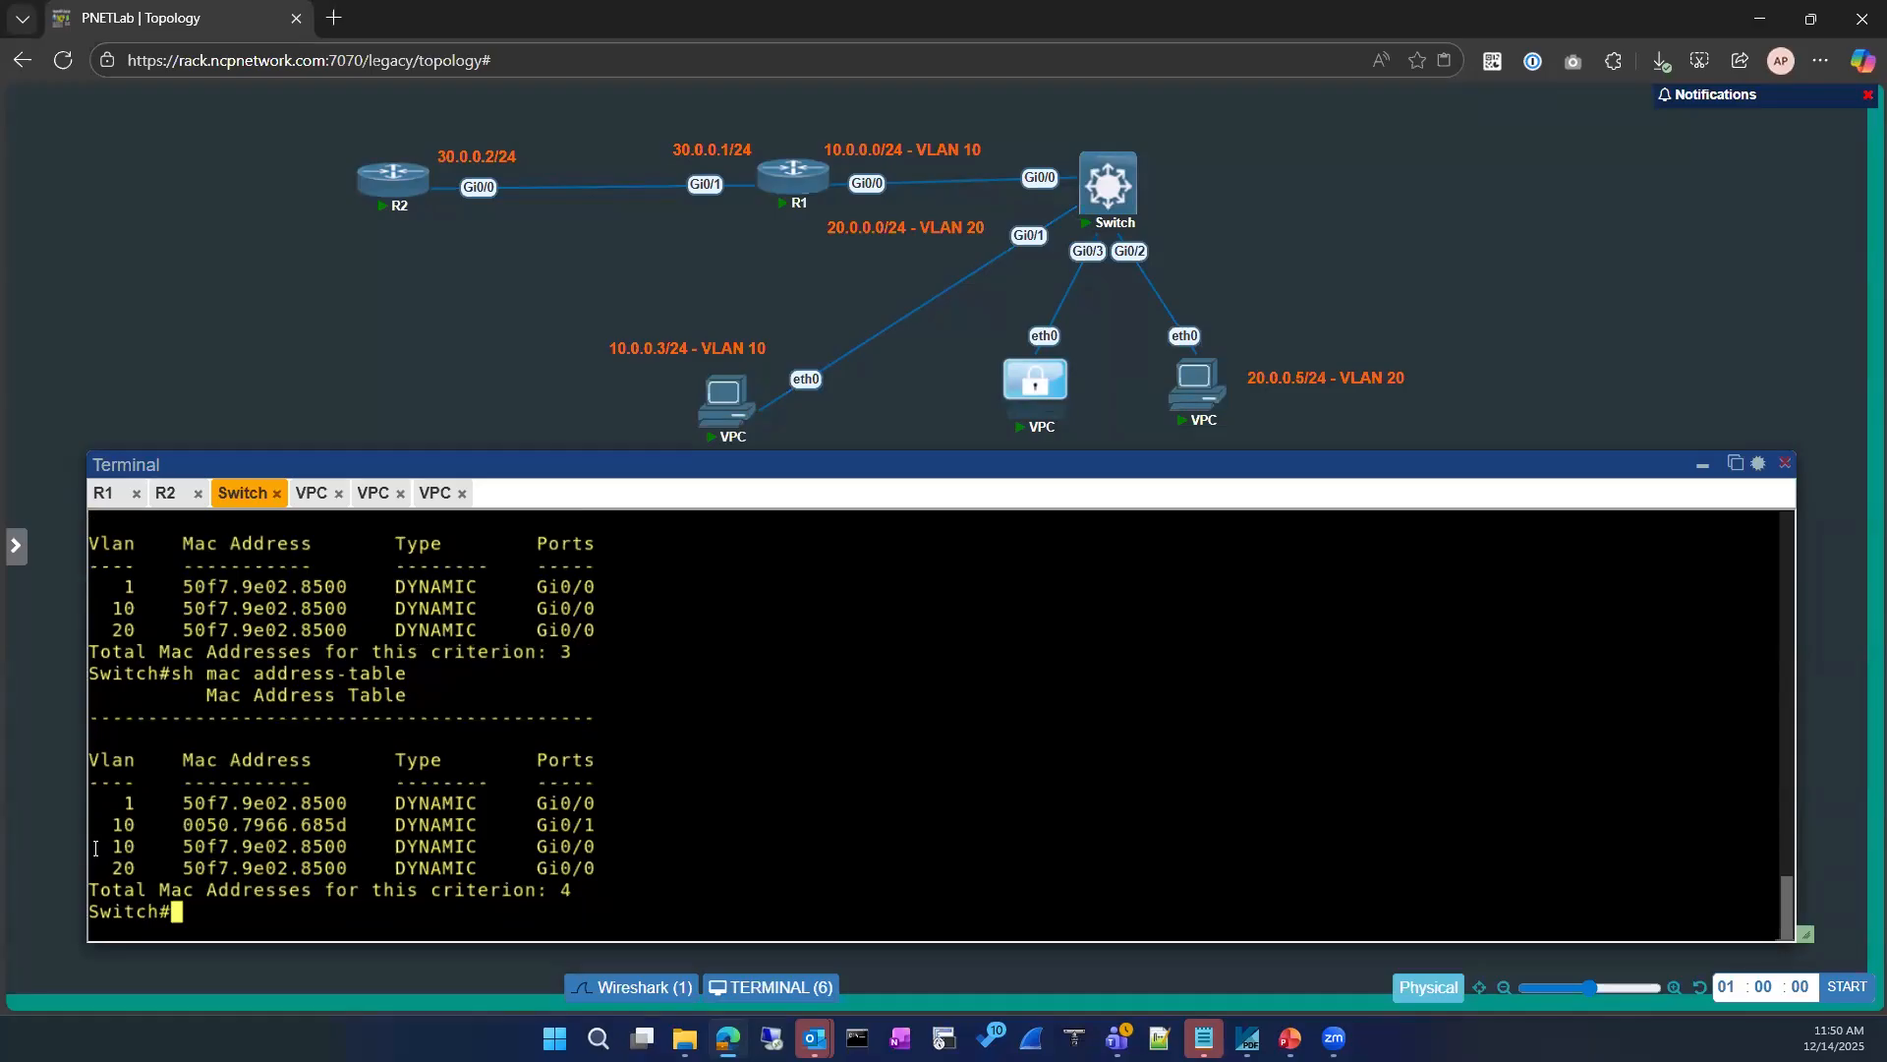
left_click_drag(102, 826, 589, 823)
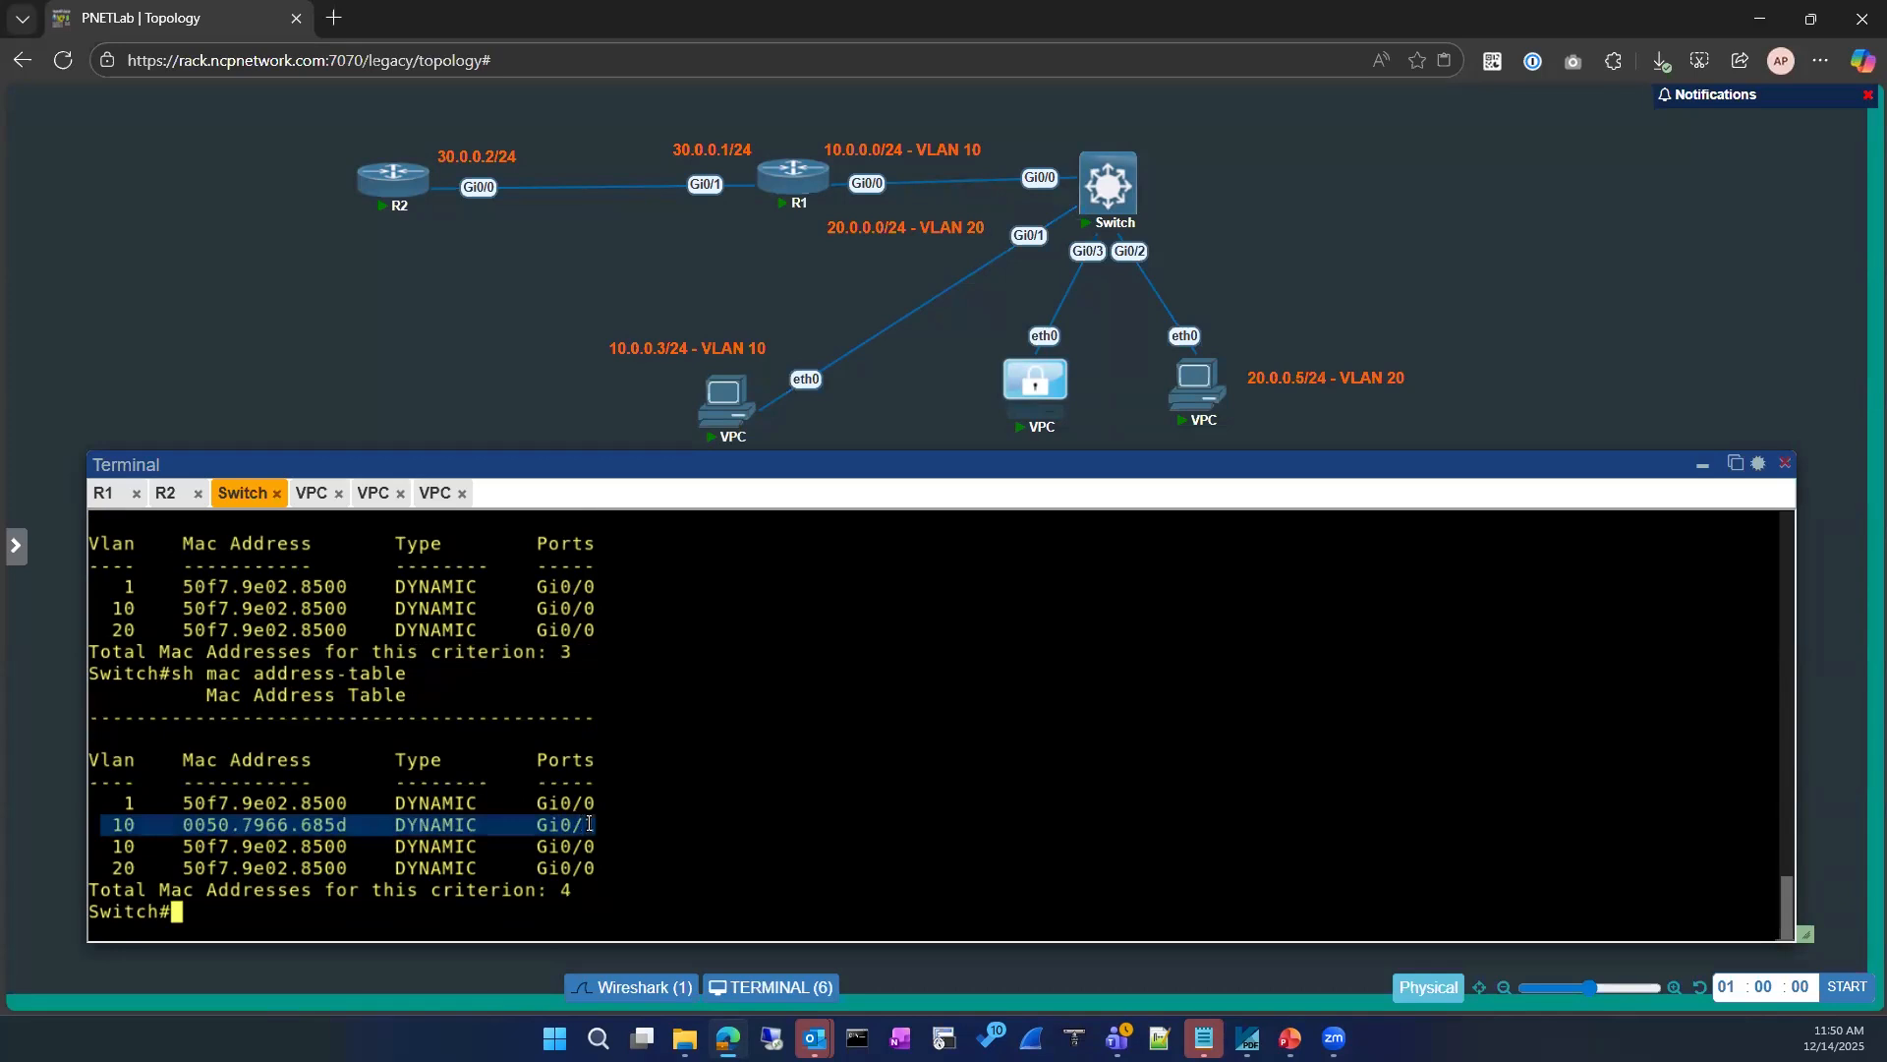
Step: Ping gateway 10.0.0.1 from the console of VPC 10.0.0.2 for comparison
left_click(310, 494)
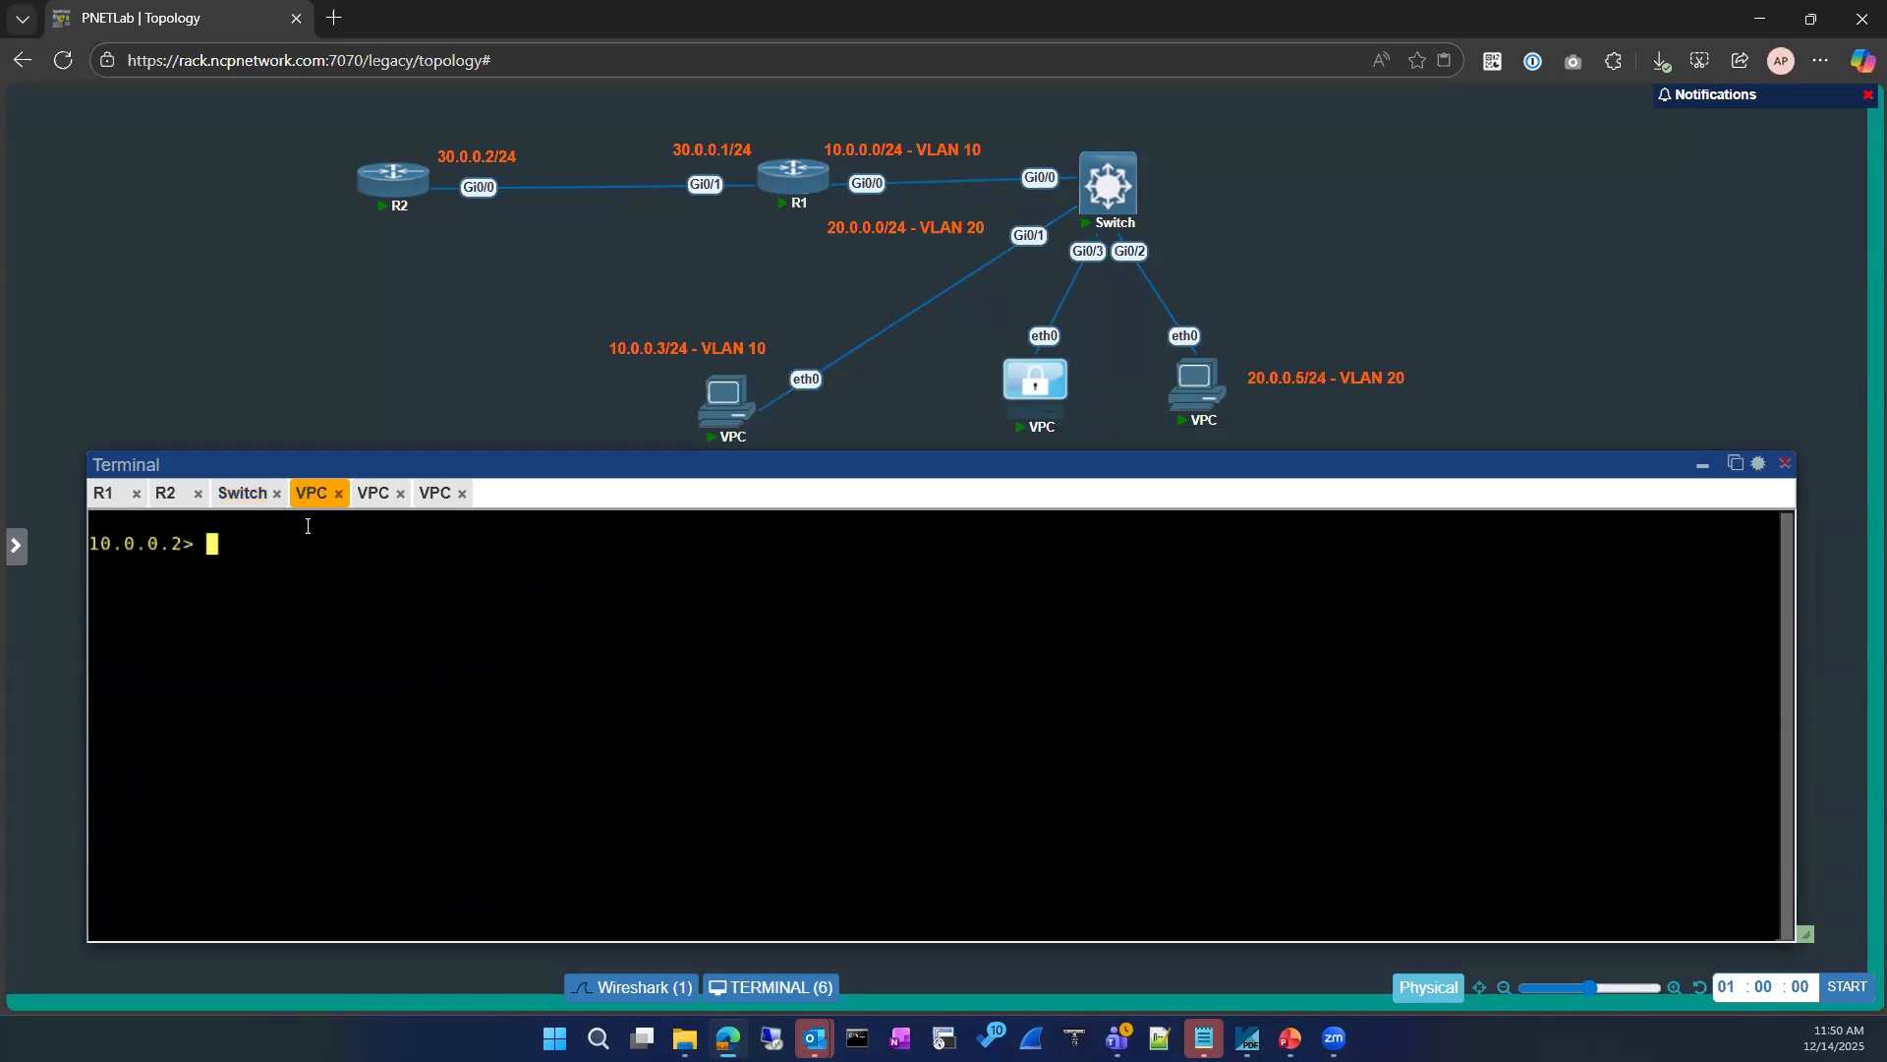
type("ping 10.0.0.1")
key("Return")
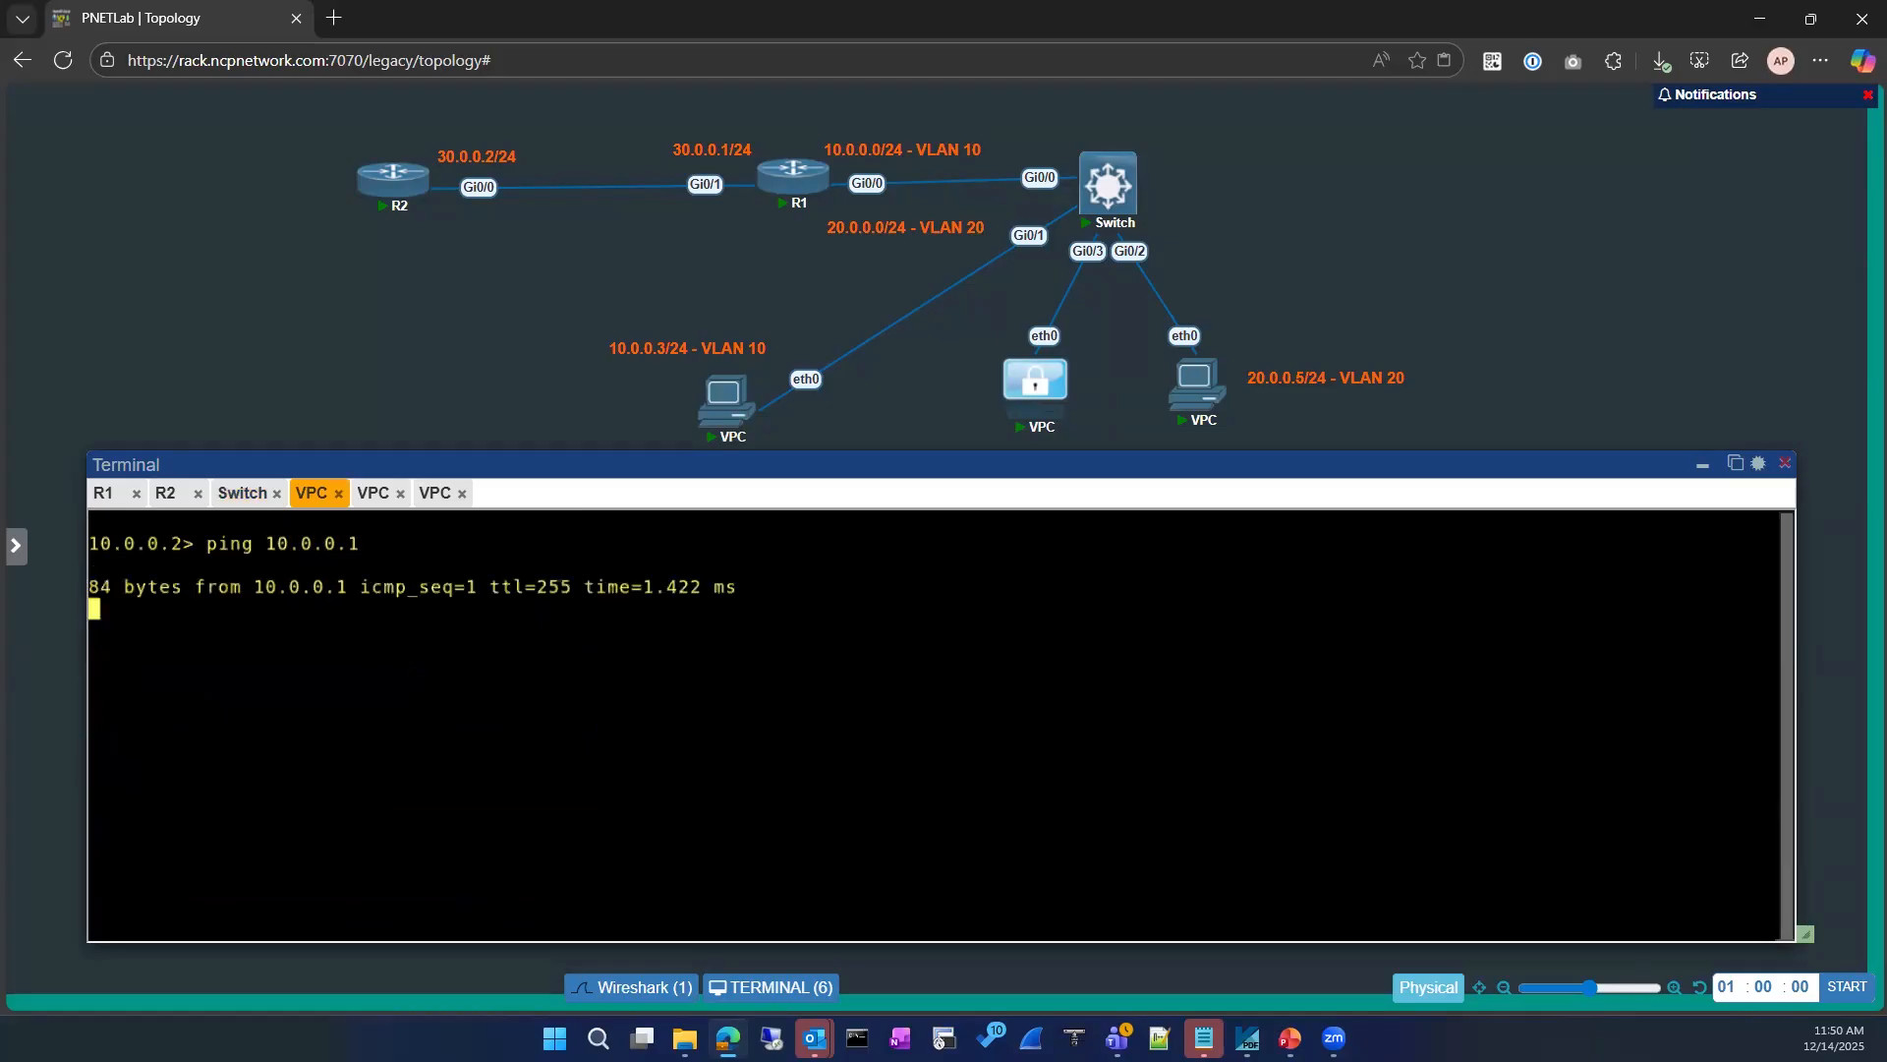
Step: Return to the restarted VPC's console and display its IP settings with show ip
left_click(240, 493)
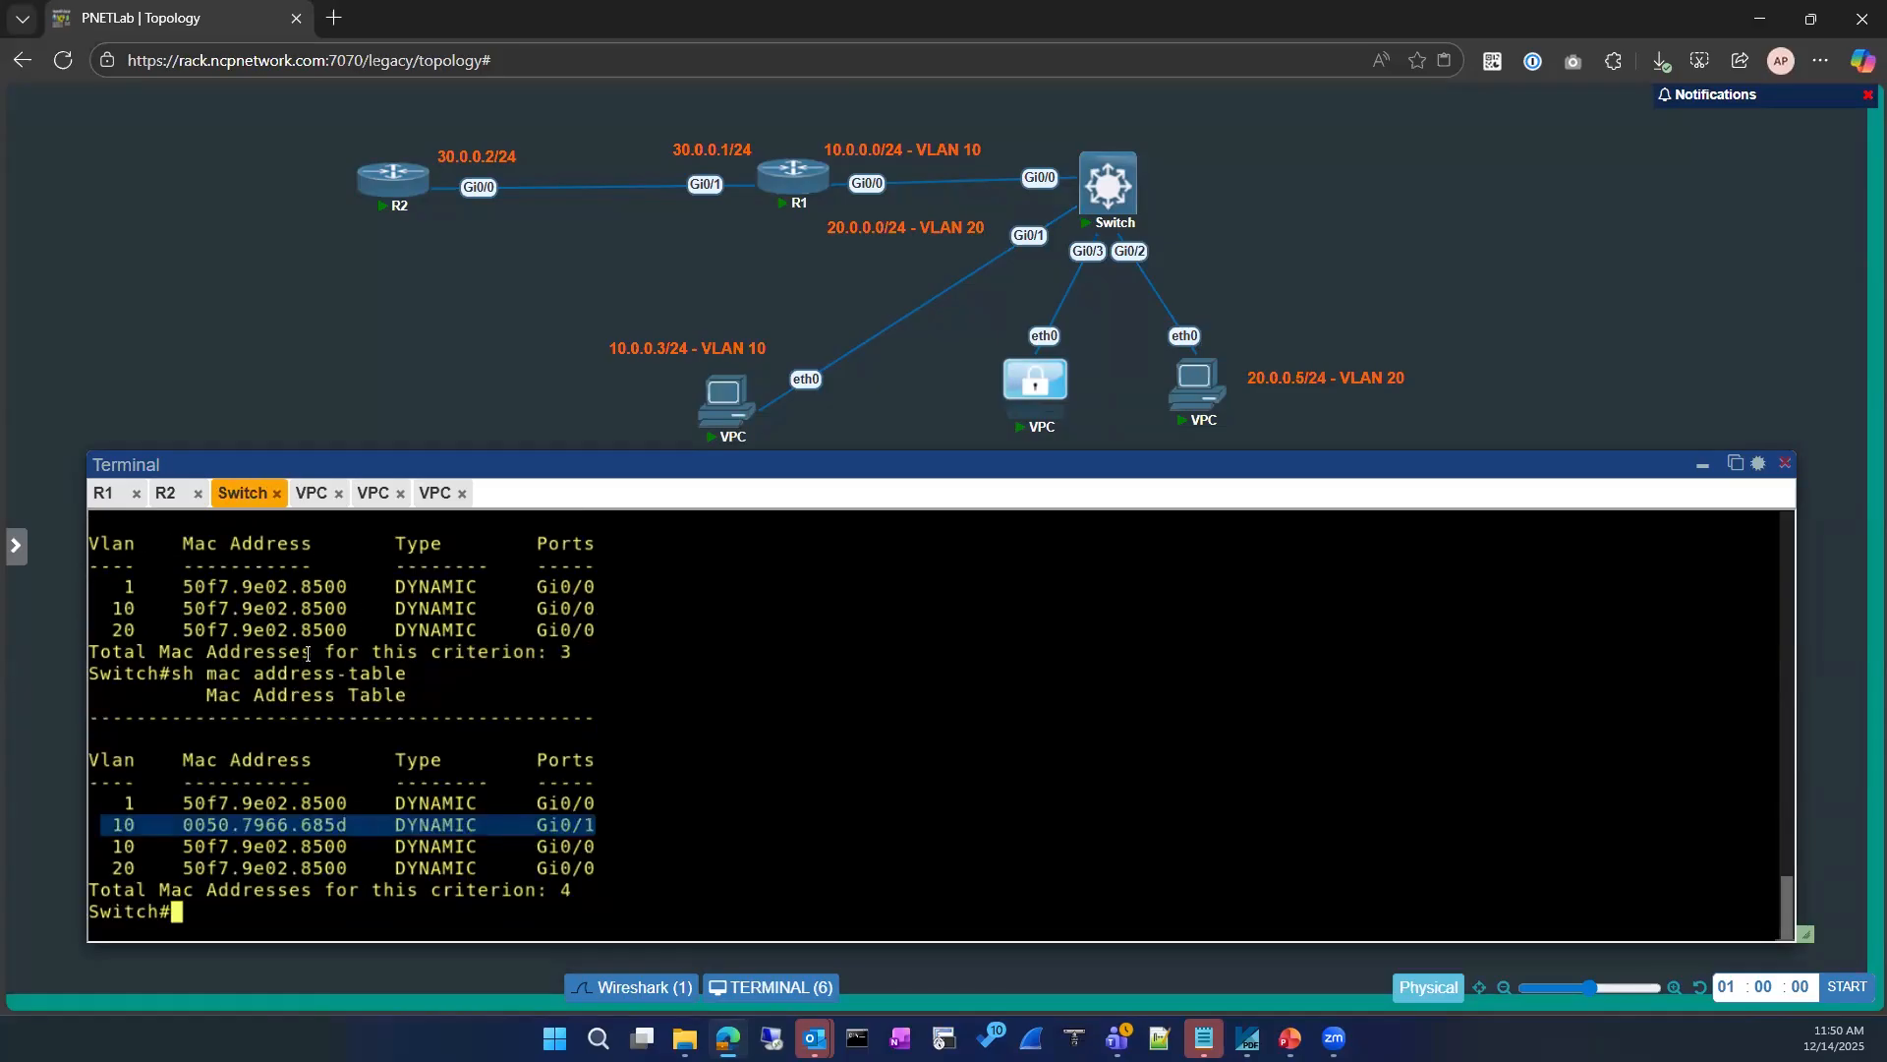
left_click(336, 704)
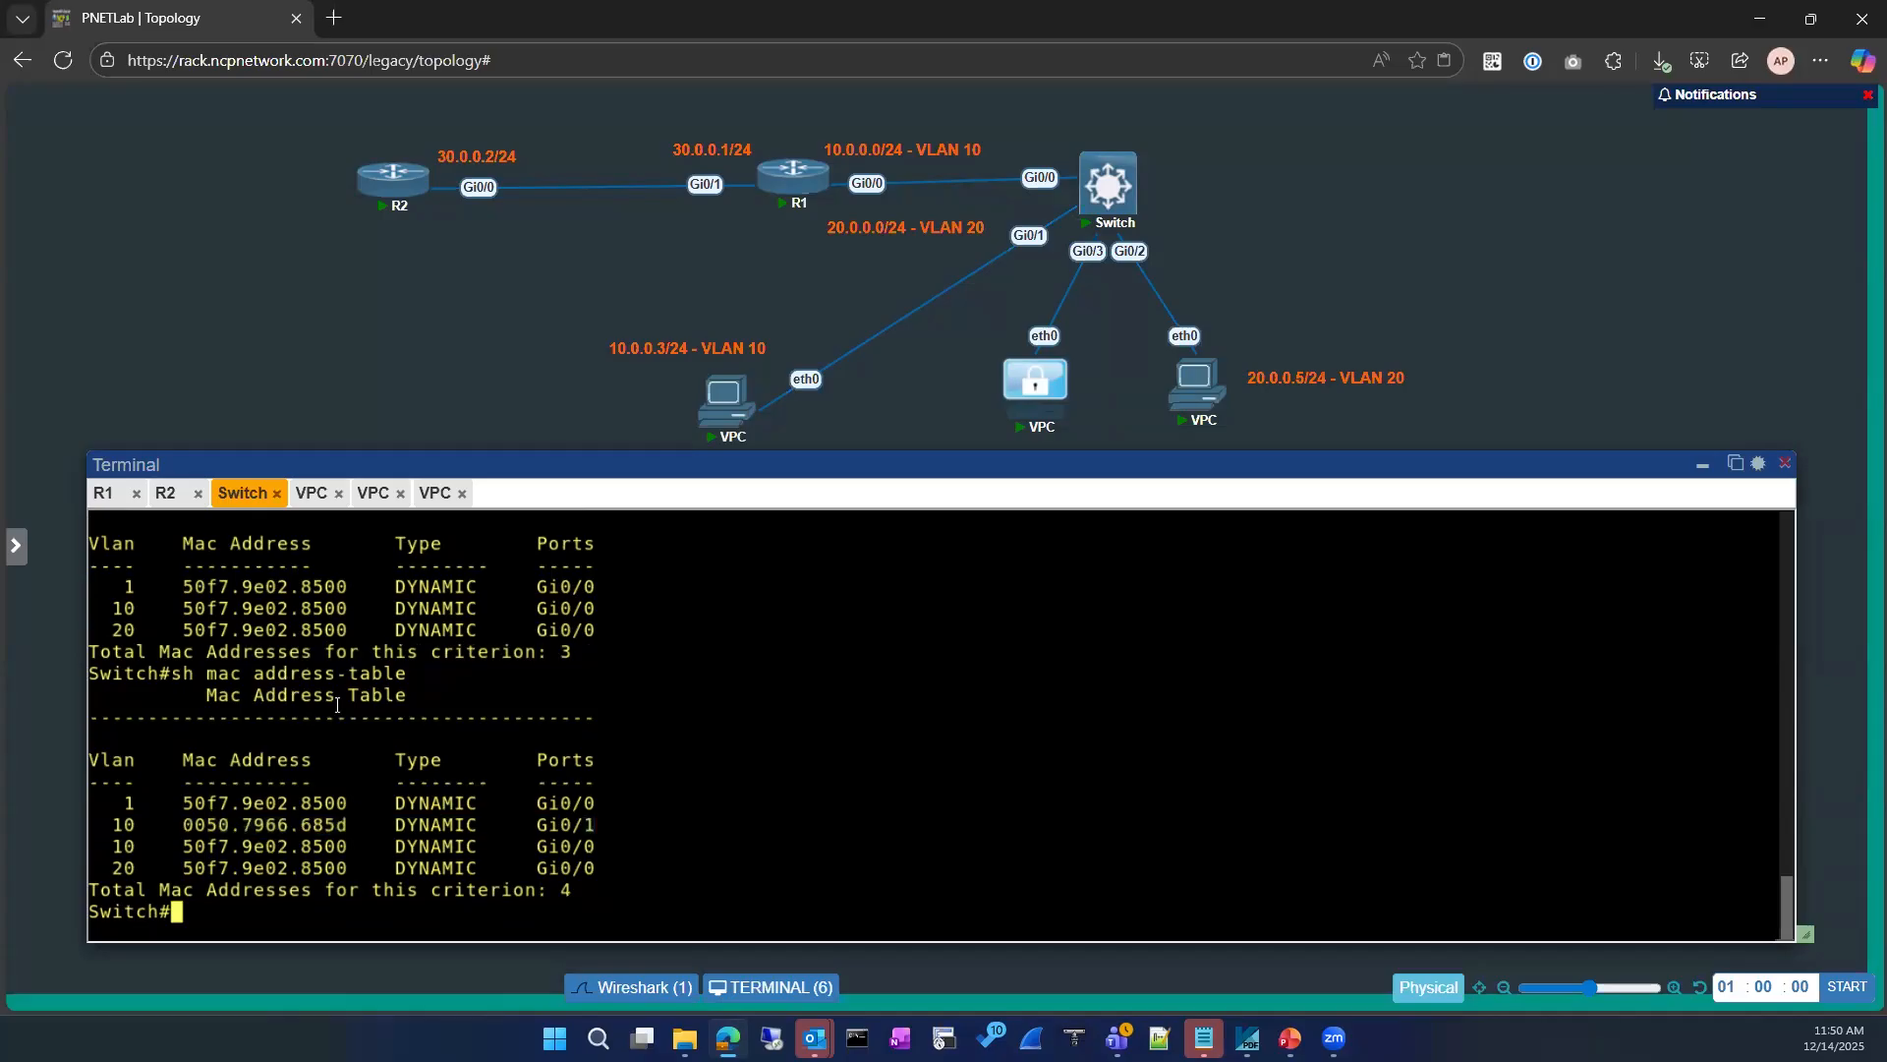
left_click(371, 494)
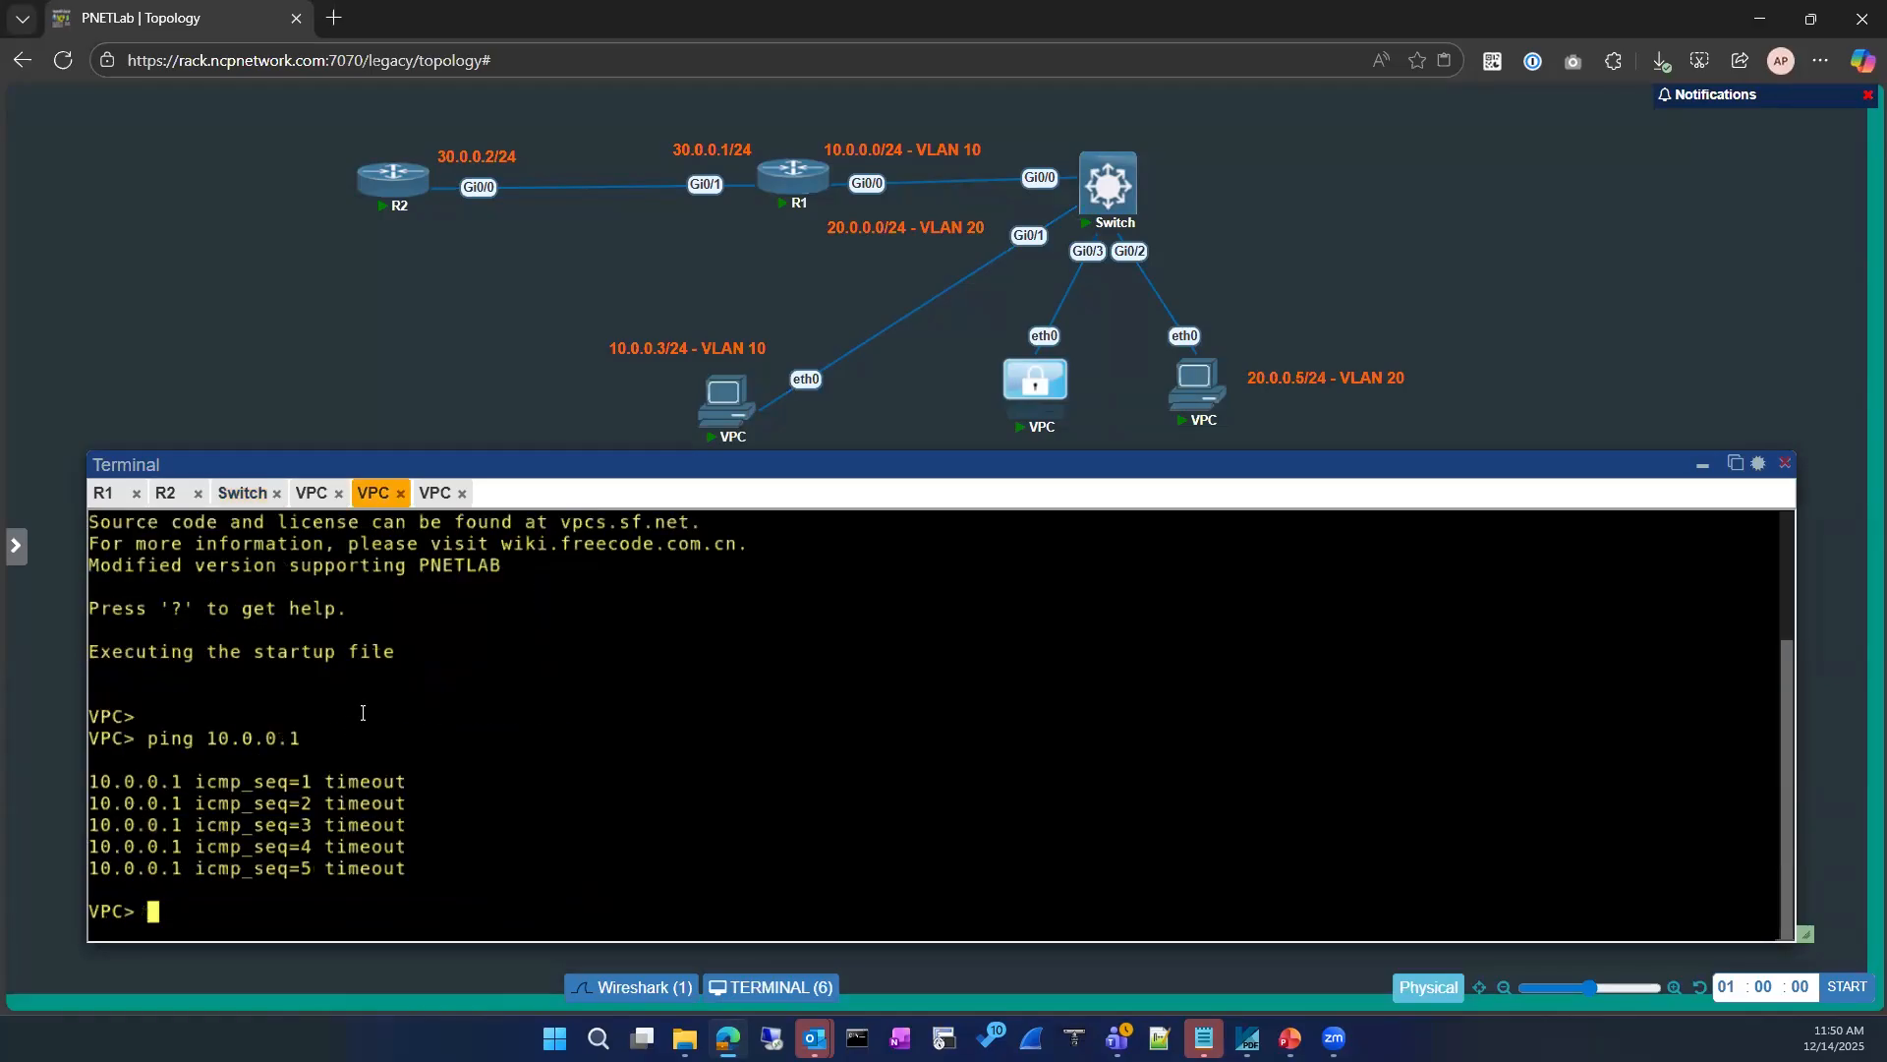
scroll(350, 755, "up", 3)
scroll(351, 755, "down", 3)
type("show ip")
key("Return")
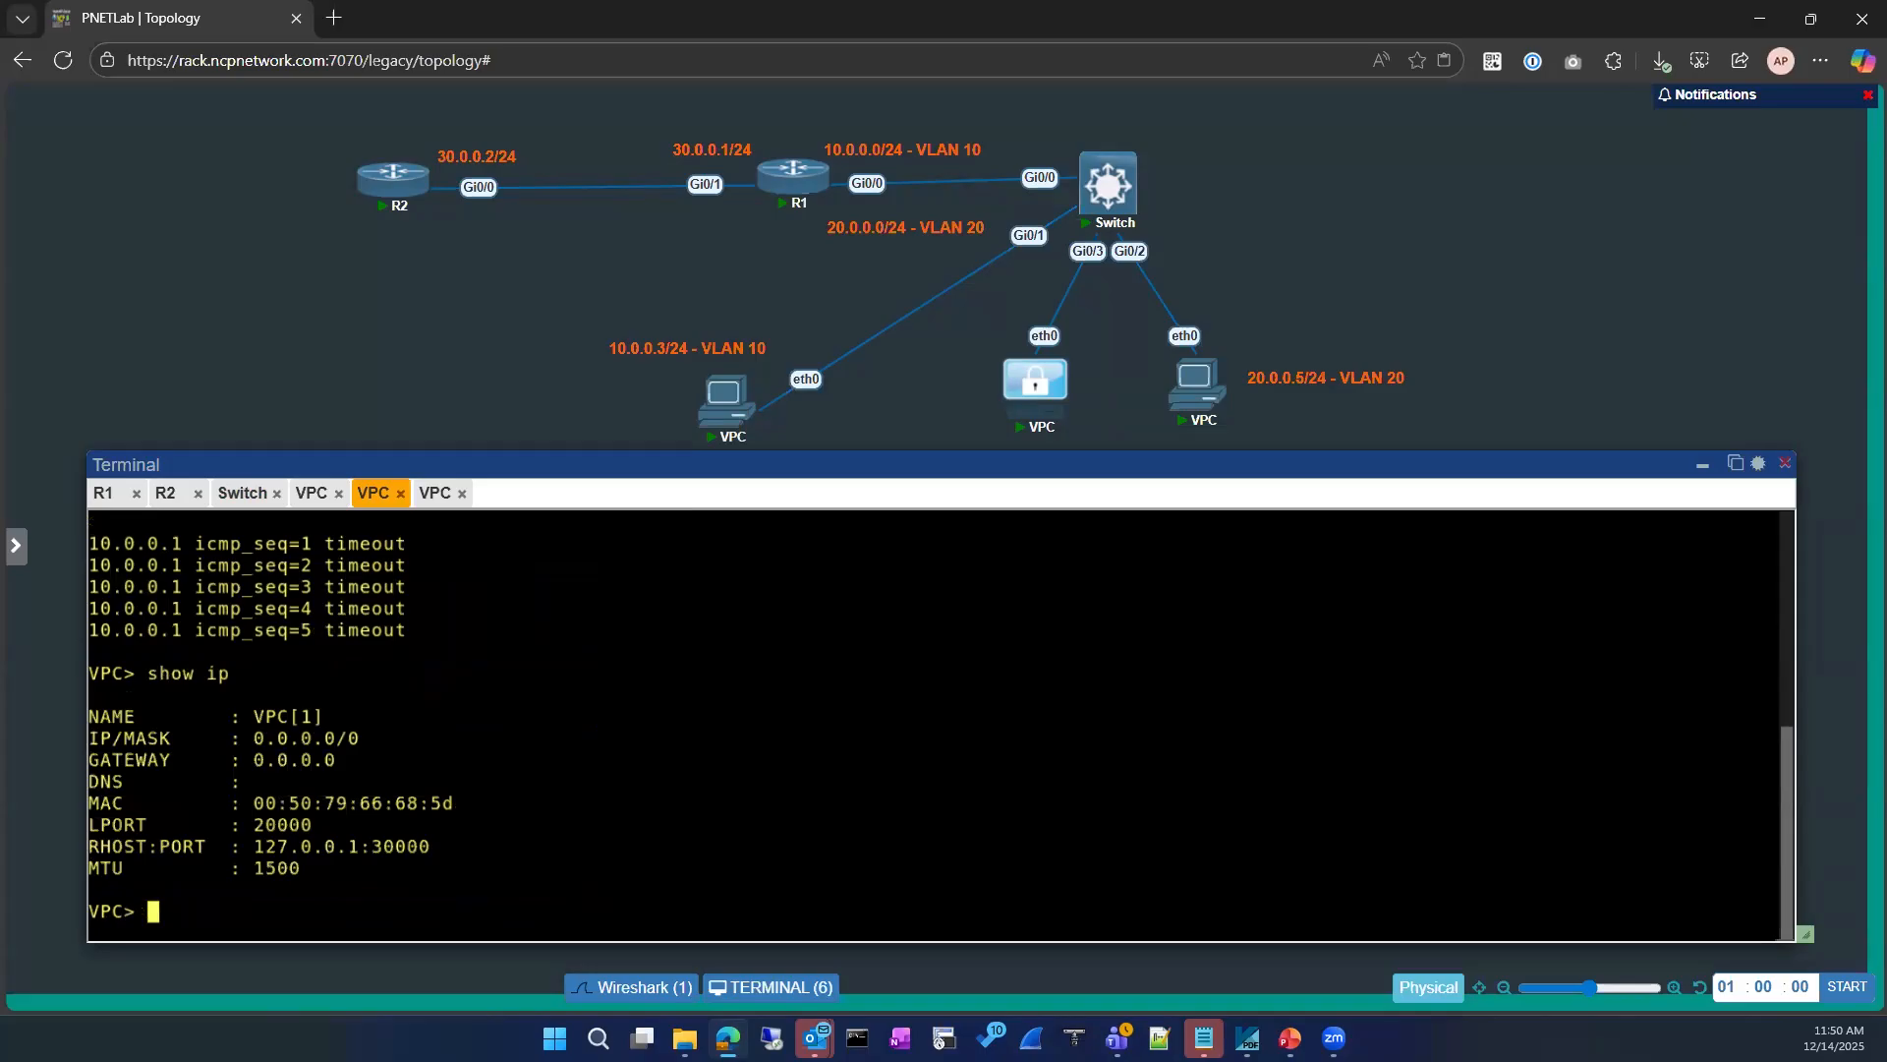
Step: Display the help for the VPC's ip command with ip ?
type("ip add")
key("BackSpace")
key("BackSpace")
key("BackSpace")
type("?")
key("Return")
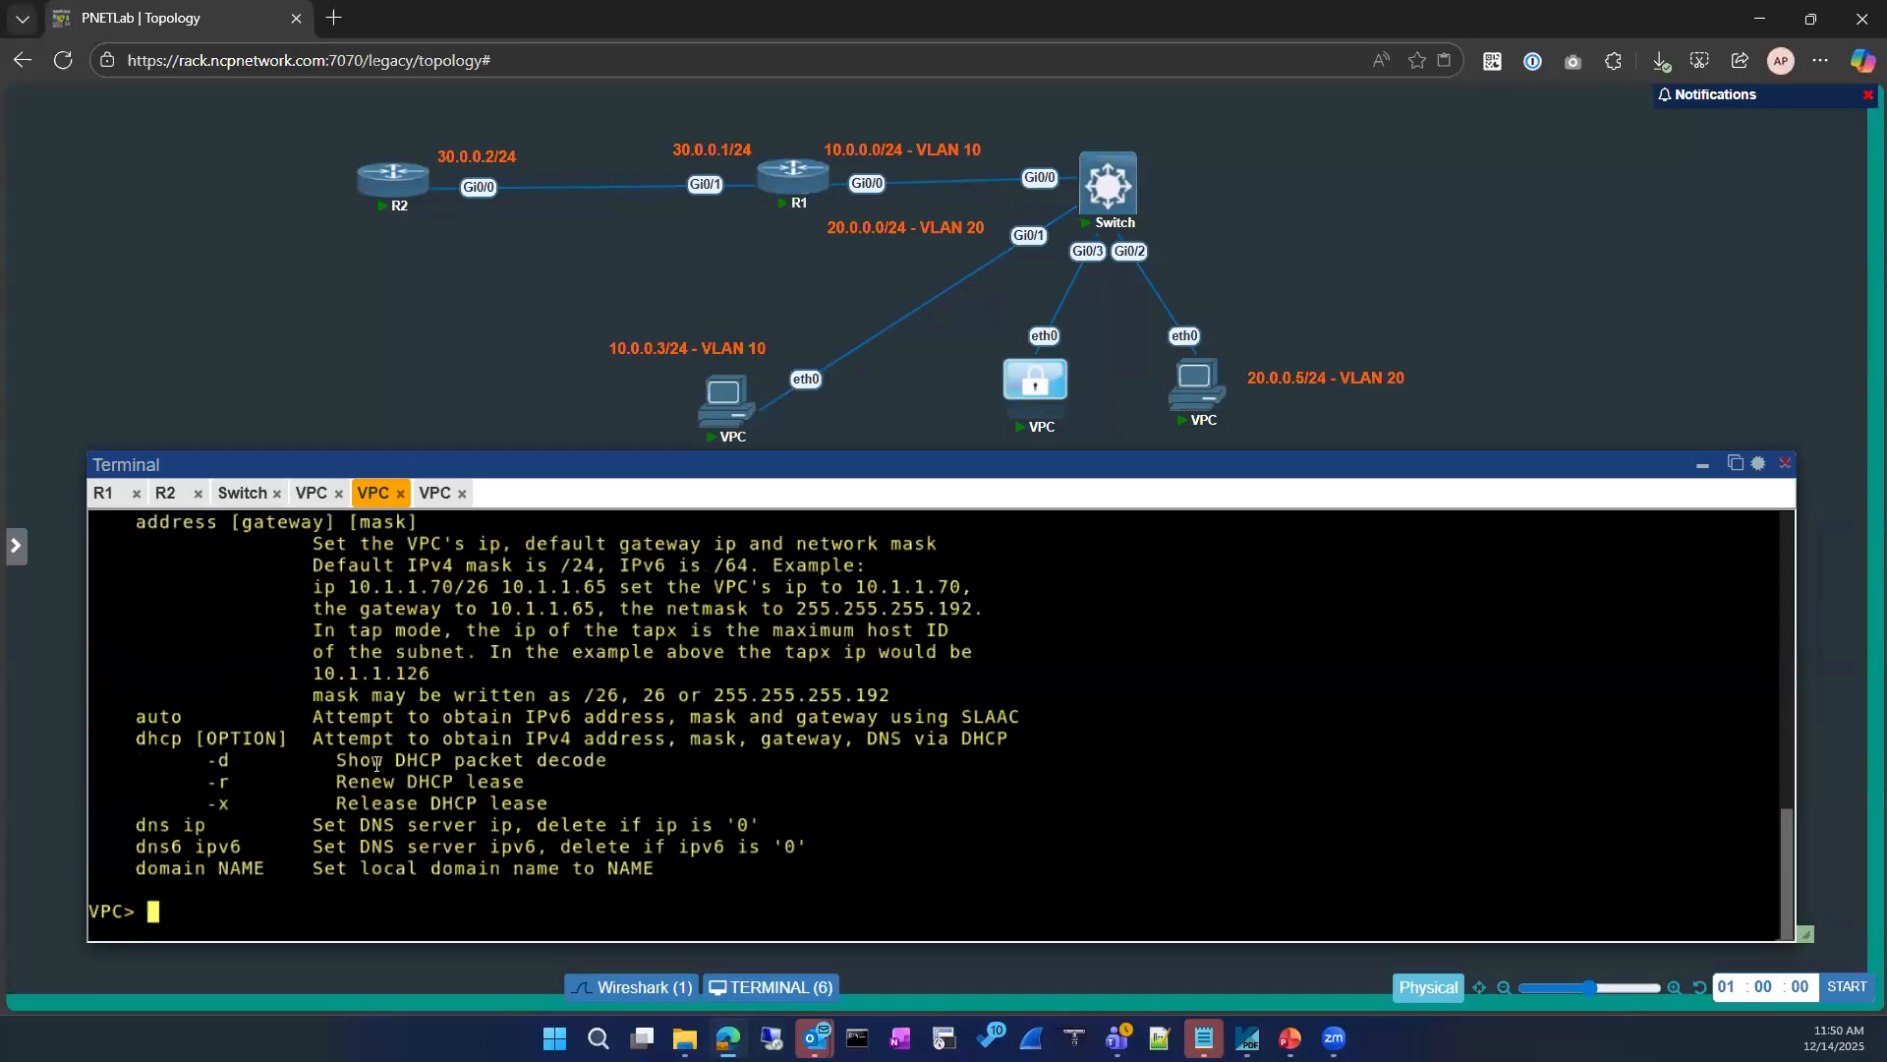
Step: Set the VPC's address to 10.0.0.3/24 with gateway 10.0.0.1 using the ip command
type("ip")
left_click_drag(351, 587, 430, 588)
key("ctrl+v")
key("BackSpace")
key("BackSpace")
key("BackSpace")
key("BackSpace")
key("BackSpace")
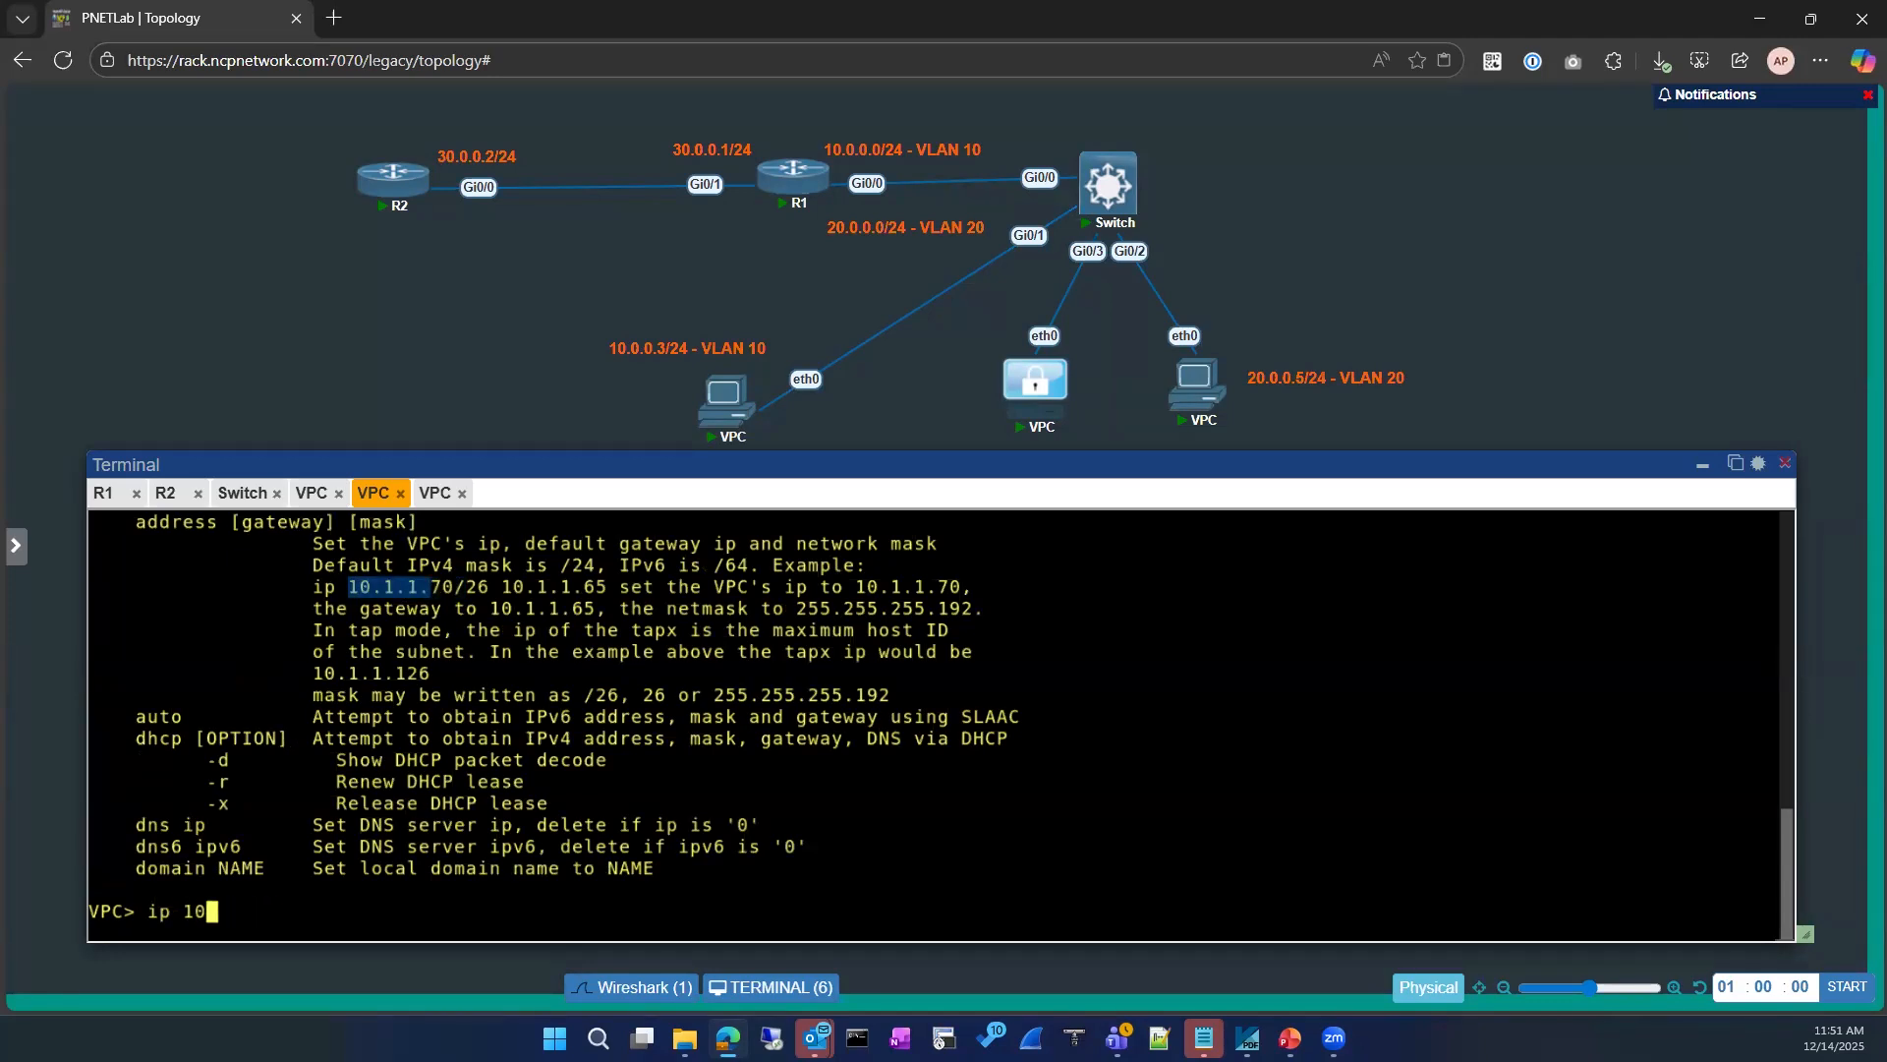
type(".0.0.3/24 10.0.0.1")
key("Return")
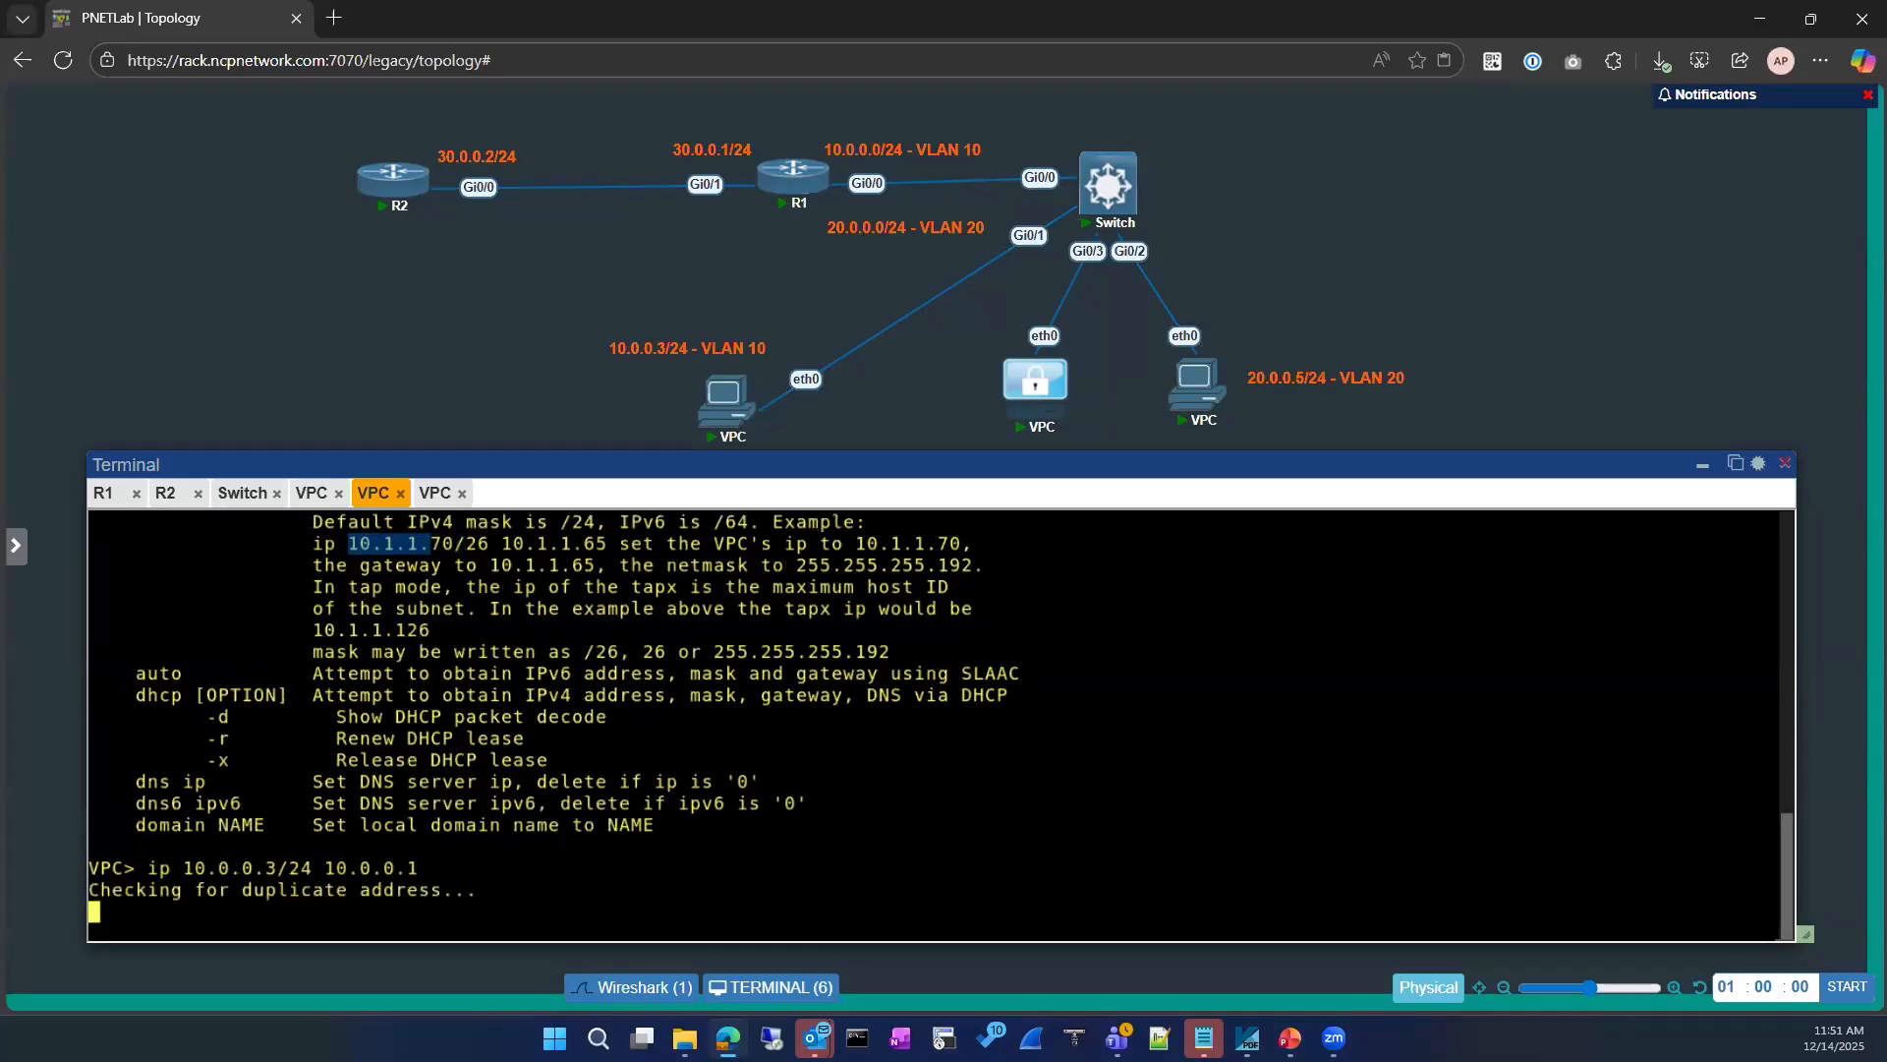
Step: Ping gateway 10.0.0.1 from the re-addressed VPC and stop the ping after a few replies
type("ping 10.0.0.1")
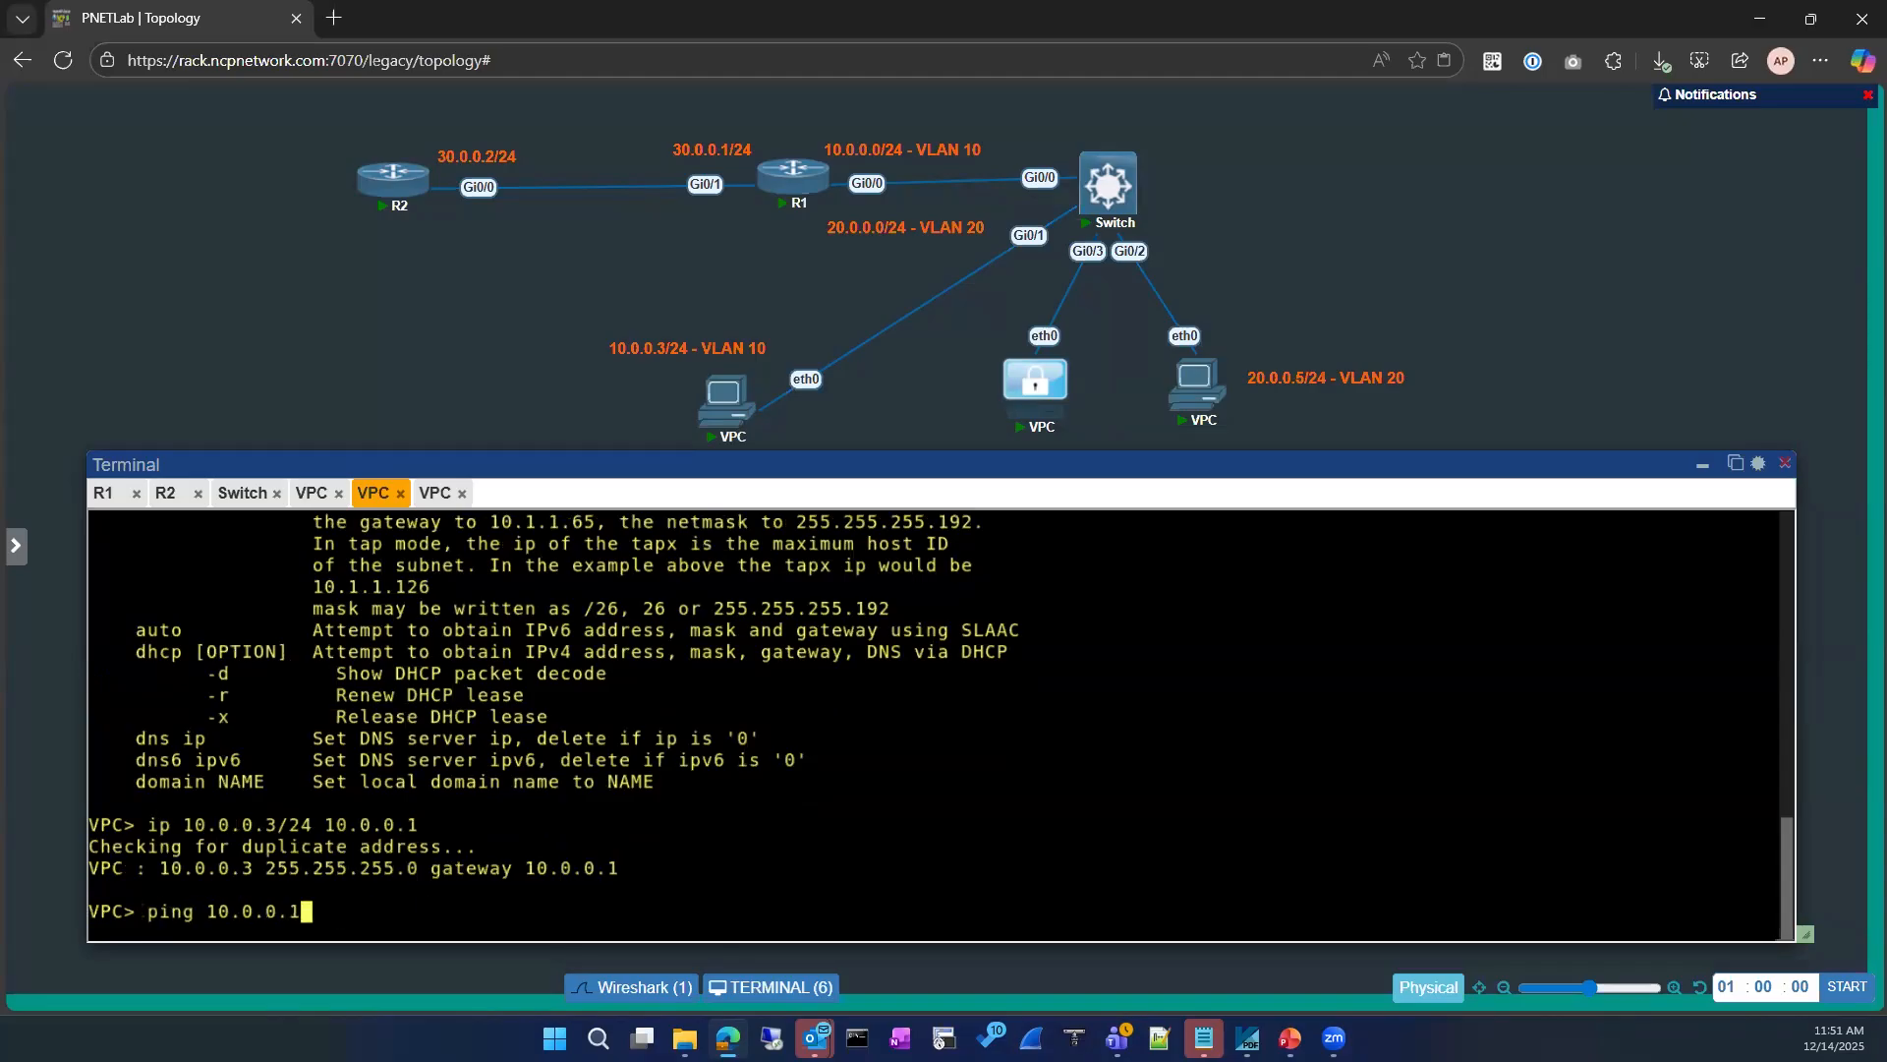
key("Return")
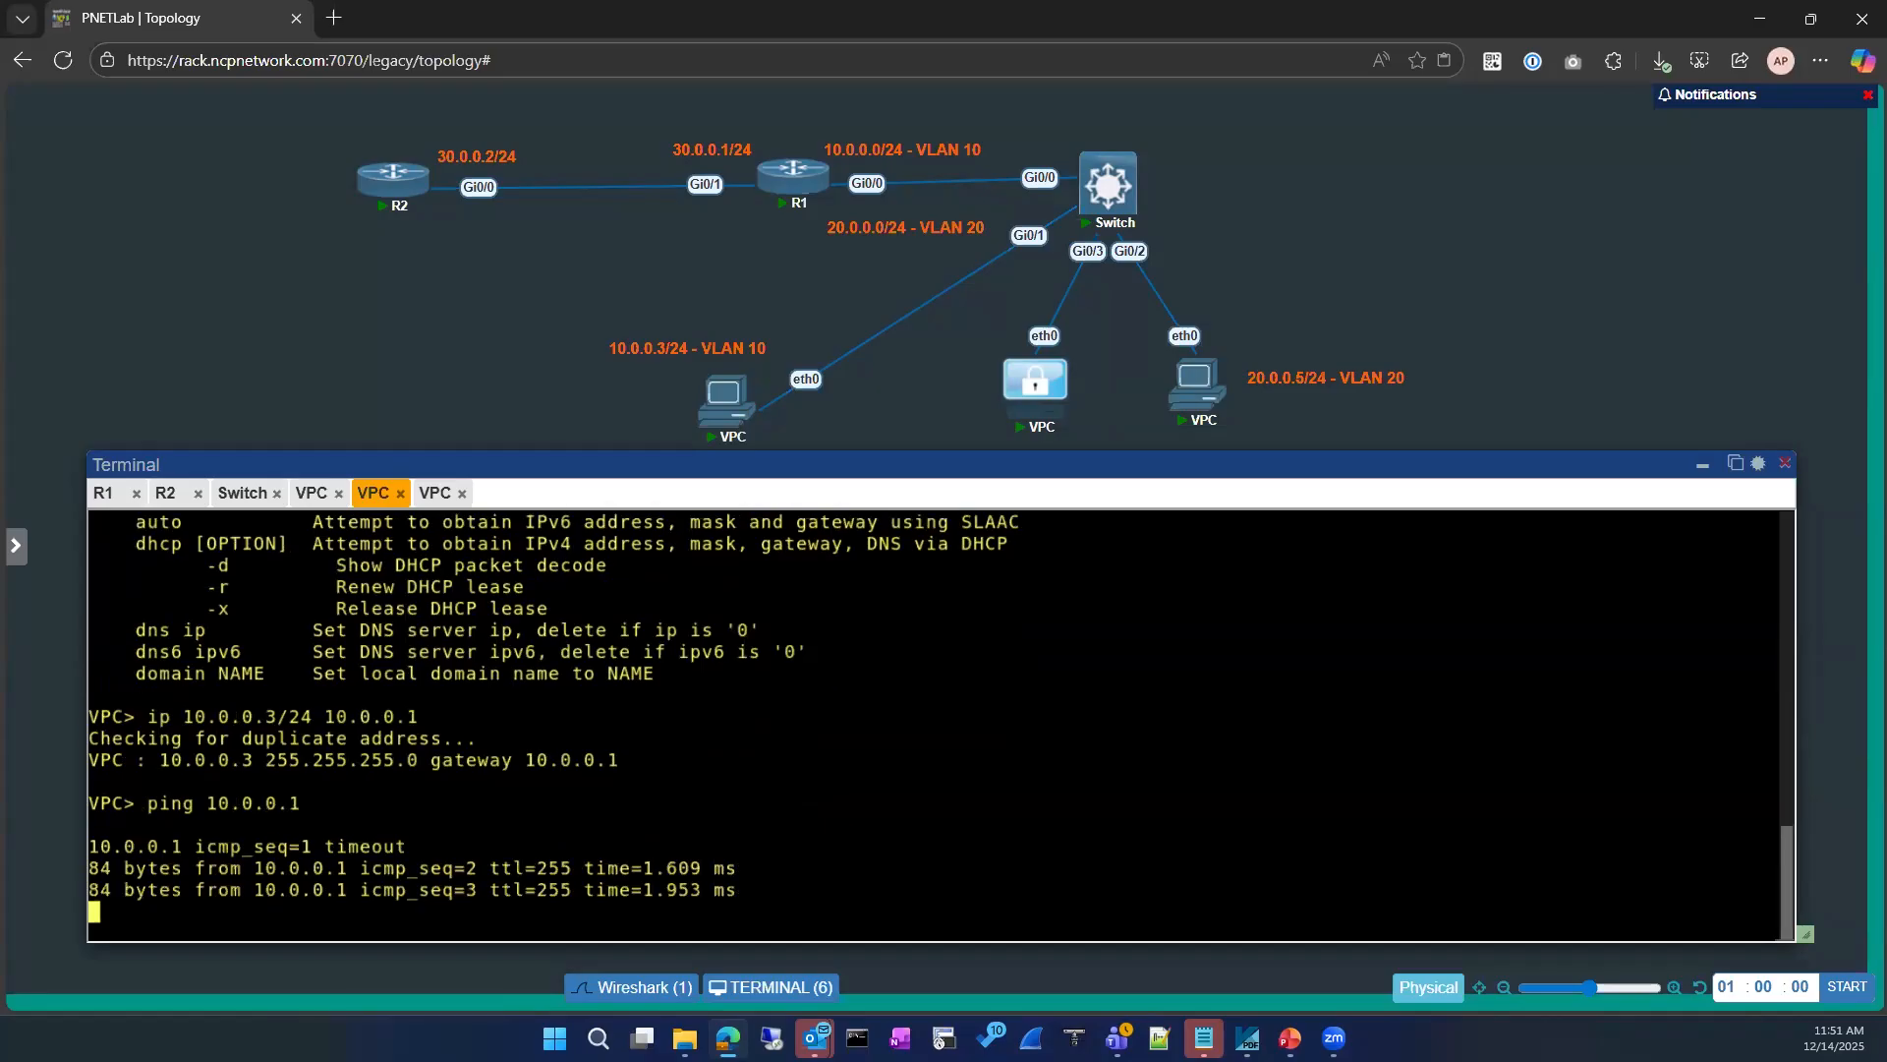
key("ctrl+c")
key("Return")
key("Return")
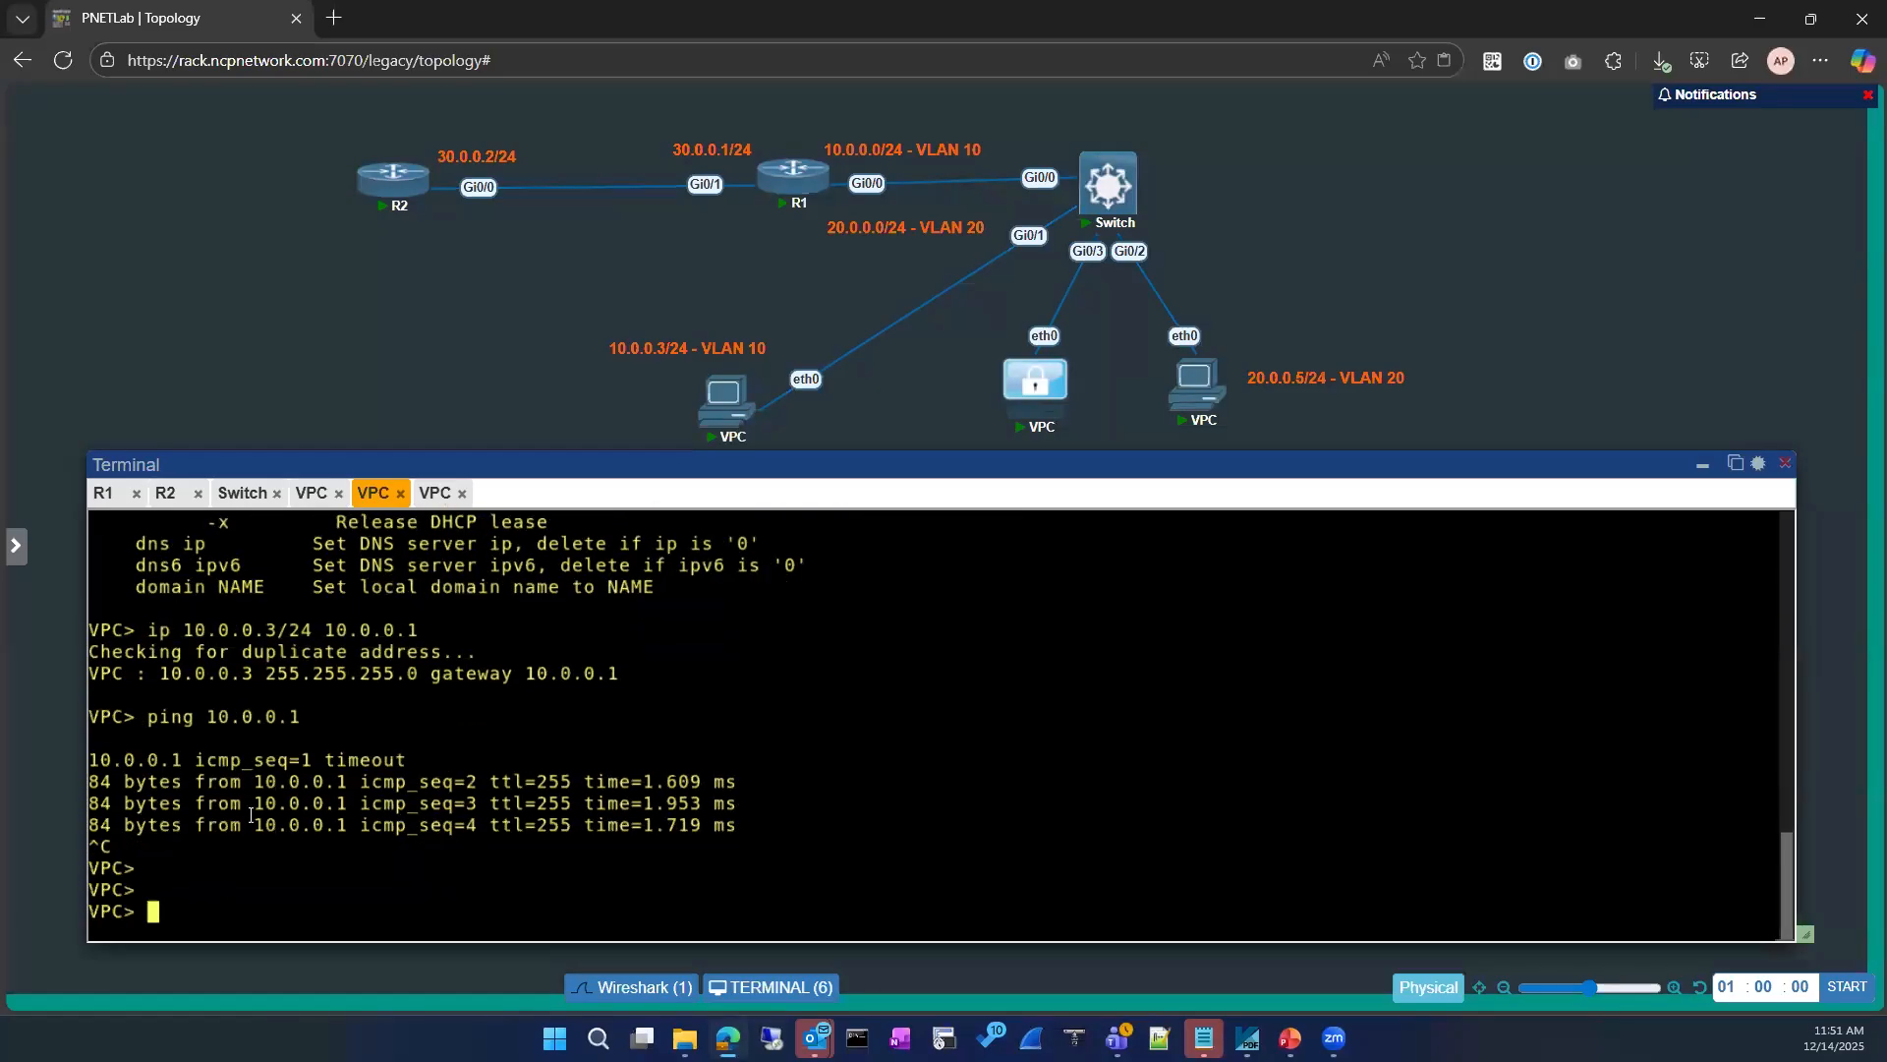
Step: Move the Terminal window down to uncover the address label beneath the locked VPC in the topology
type("ping")
left_click_drag(921, 455, 948, 596)
left_click_drag(895, 494, 893, 488)
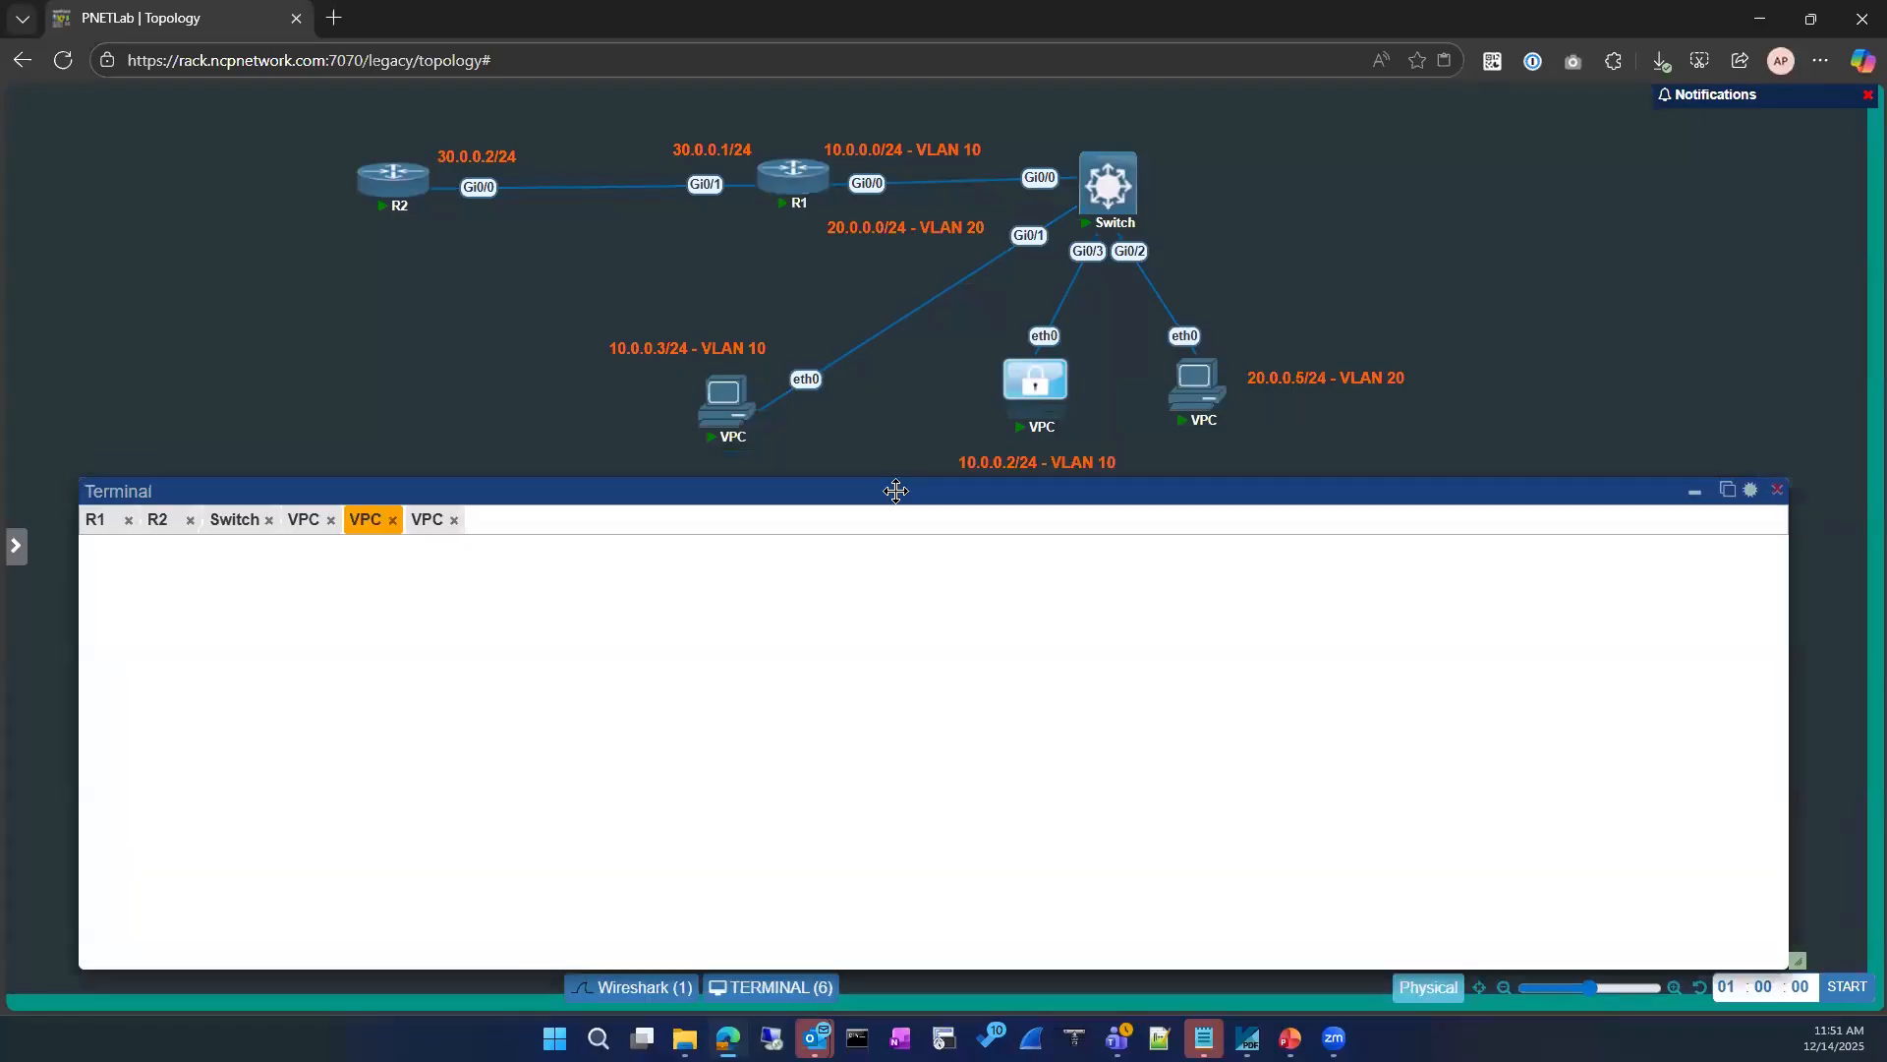
key("BackSpace")
key("BackSpace")
key("BackSpace")
key("BackSpace")
key("BackSpace")
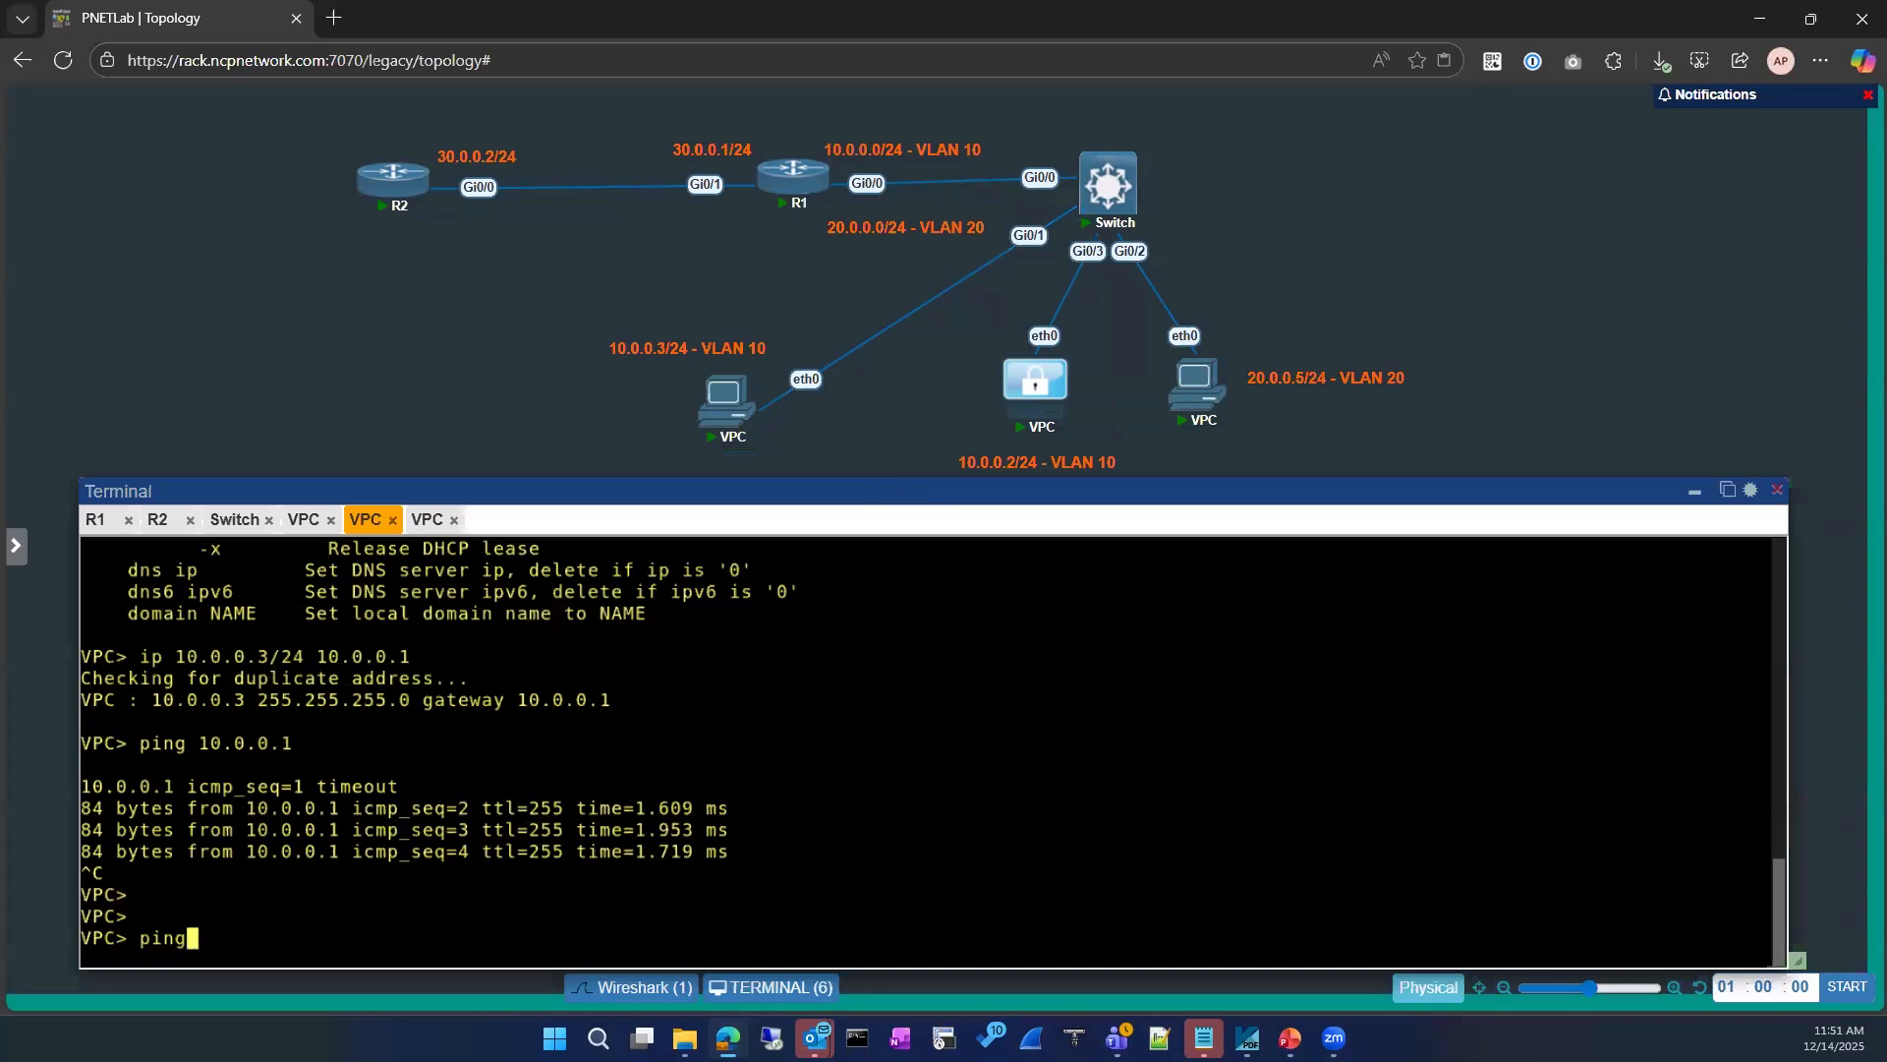
Step: Recall the VPC's earlier ip command and change its address to 10.0.0.2/24 without running it
key("Up")
key("Up")
key("Left")
key("Left")
key("Left")
key("Left")
key("Left")
key("Left")
key("Left")
key("Left")
key("Left")
key("Left")
key("Left")
key("Left")
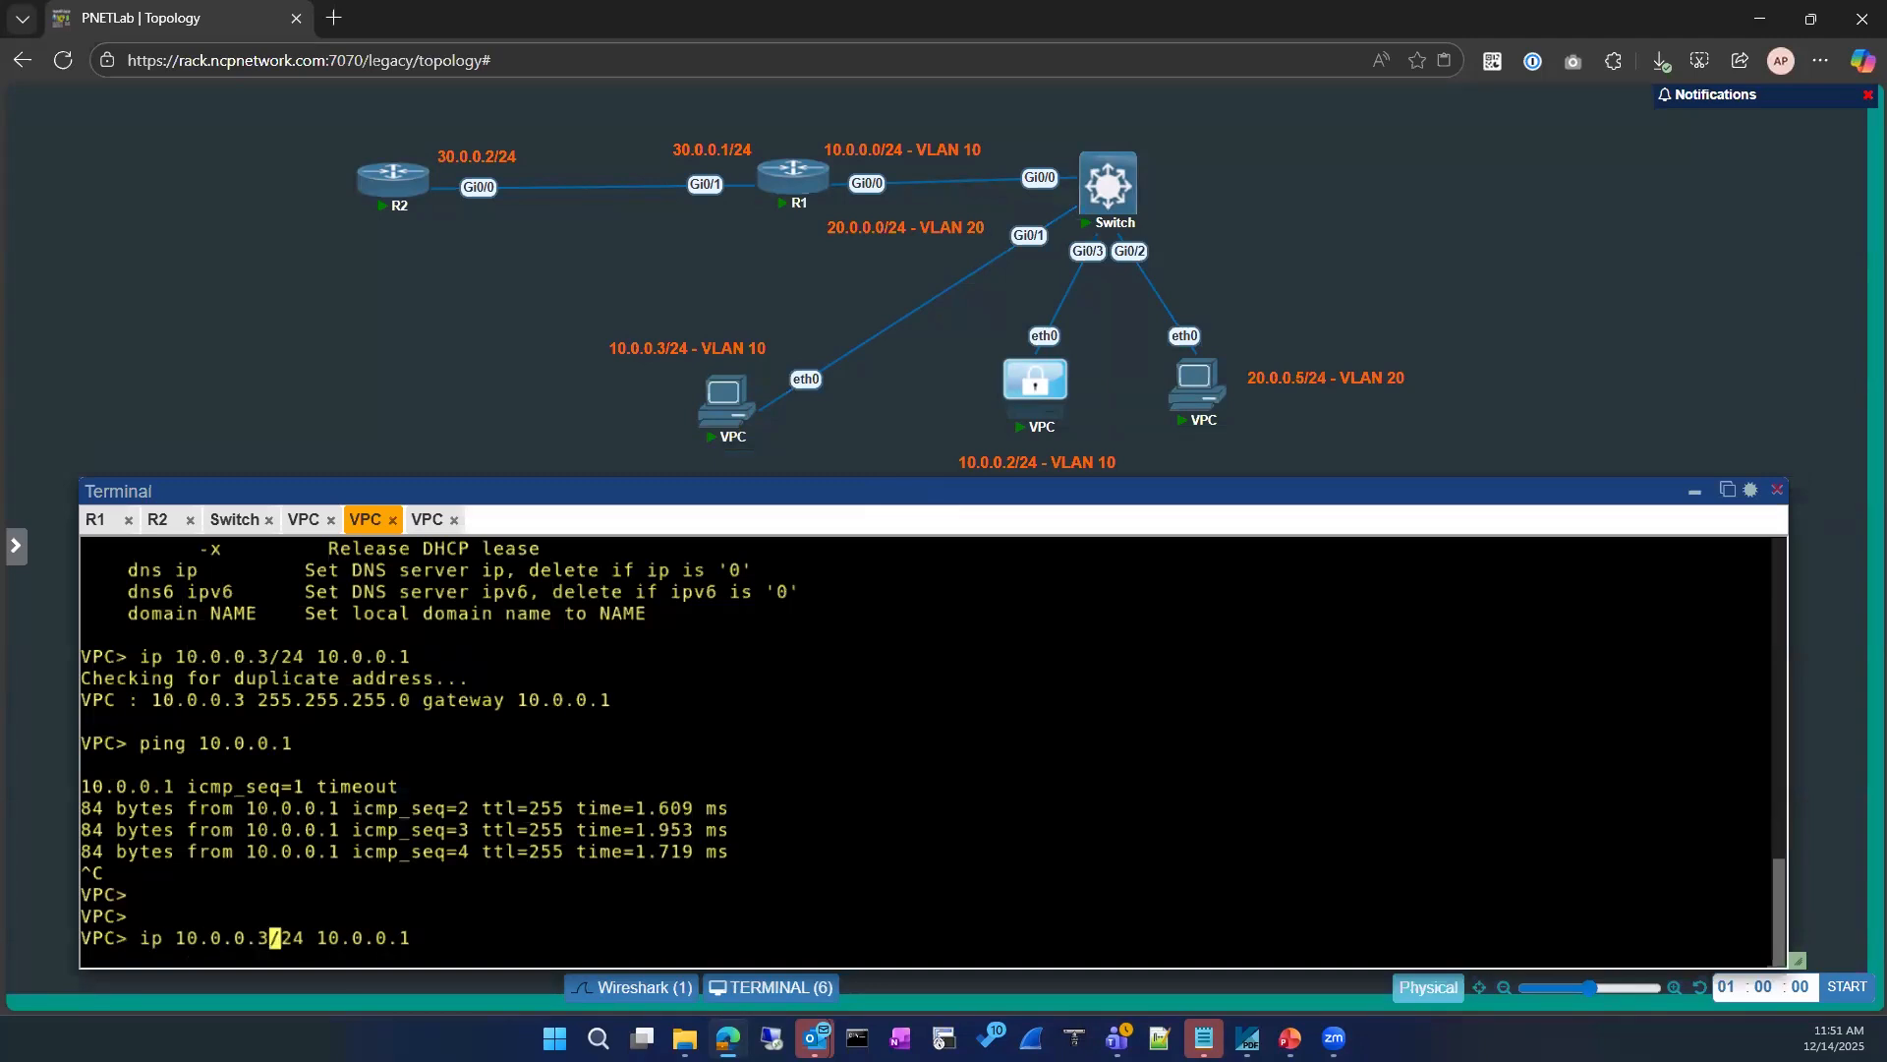
key("BackSpace")
type("2")
mouse_move(755, 435)
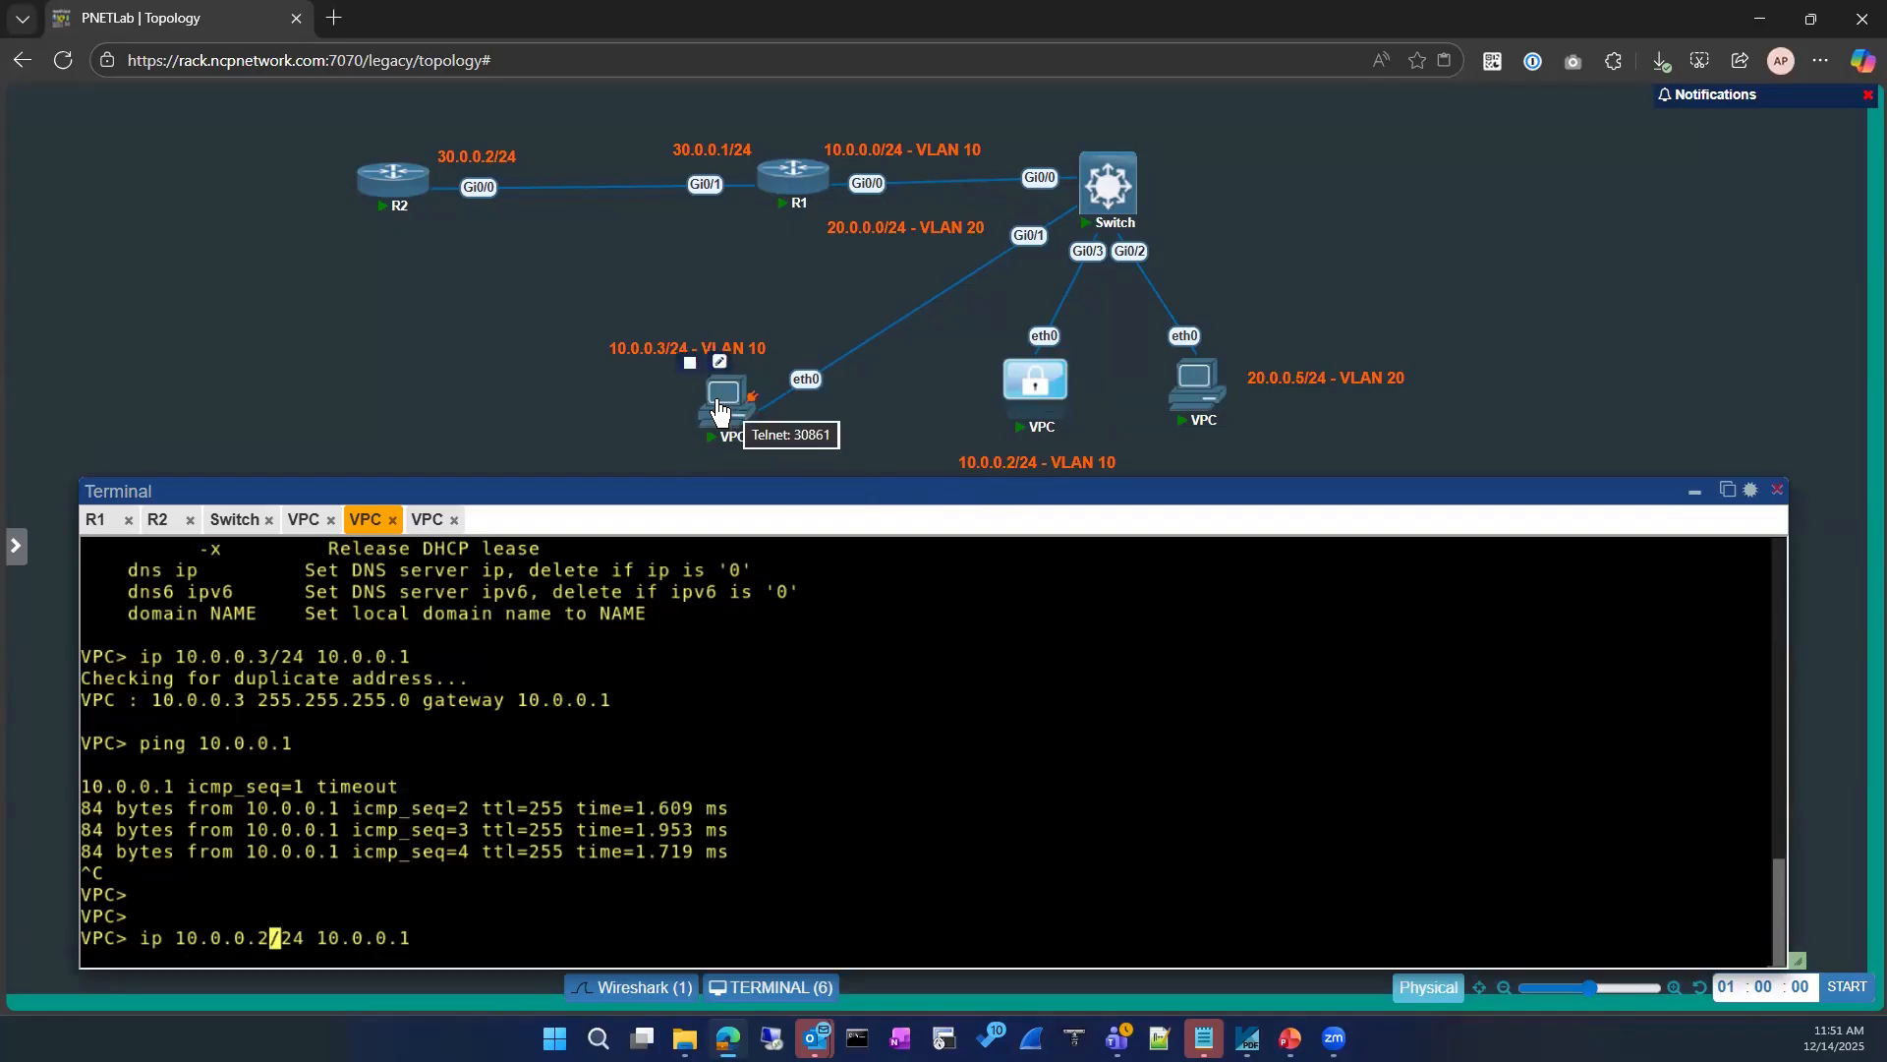
right_click(726, 408)
left_click(781, 708)
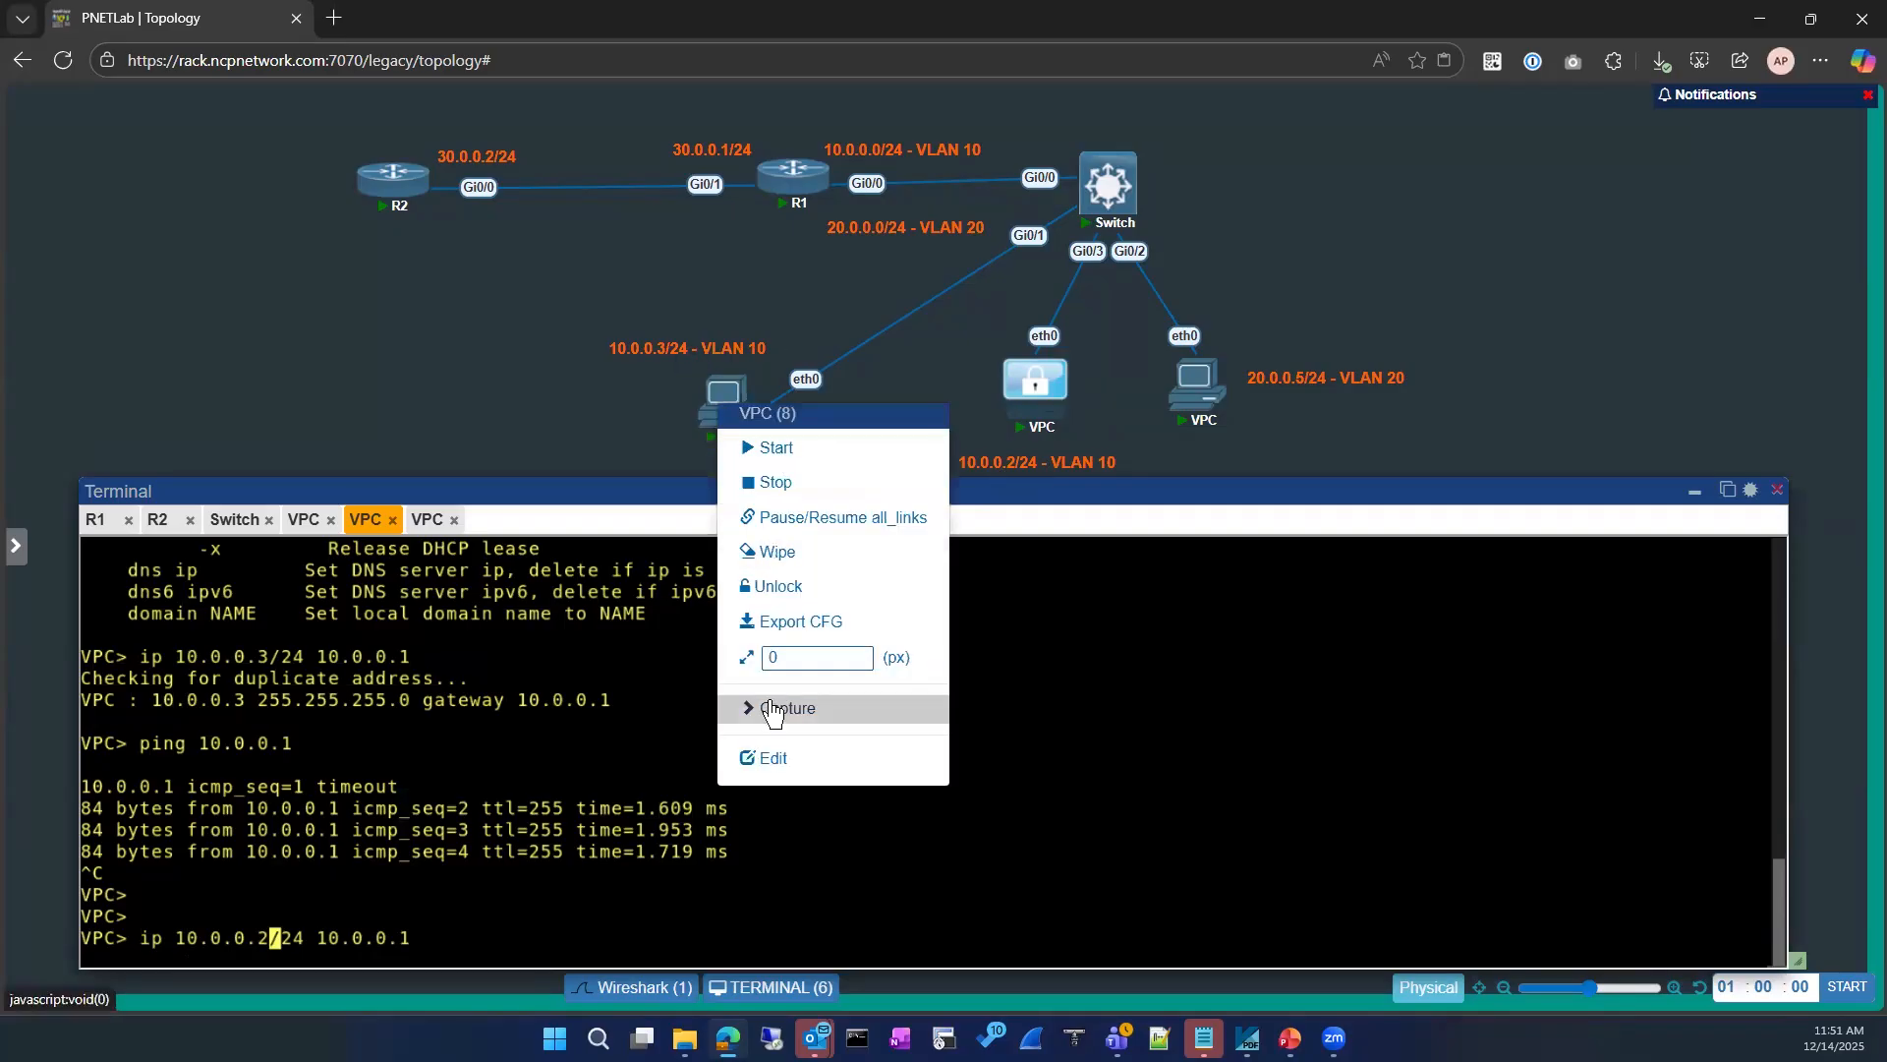
left_click(1003, 403)
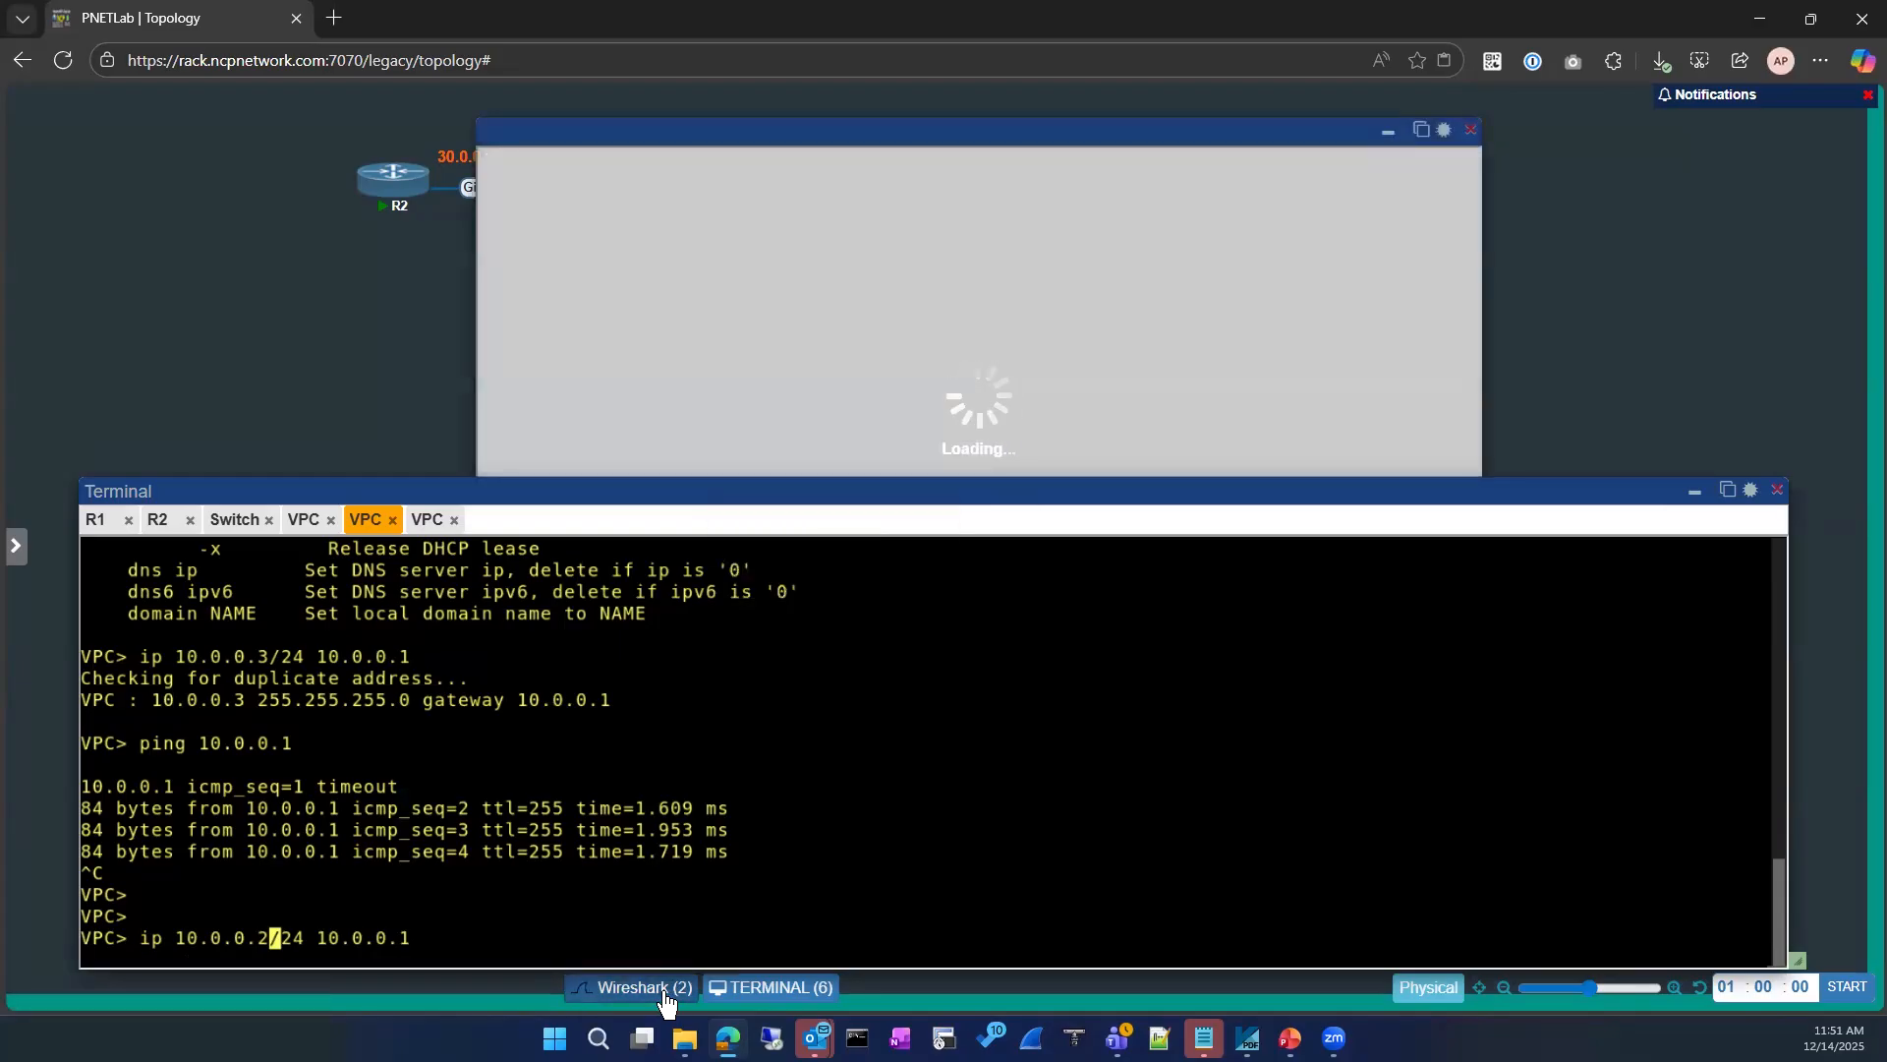
Step: Close all open Wireshark capture windows, moving the Terminal window up out of the way
left_click_drag(909, 491, 874, 389)
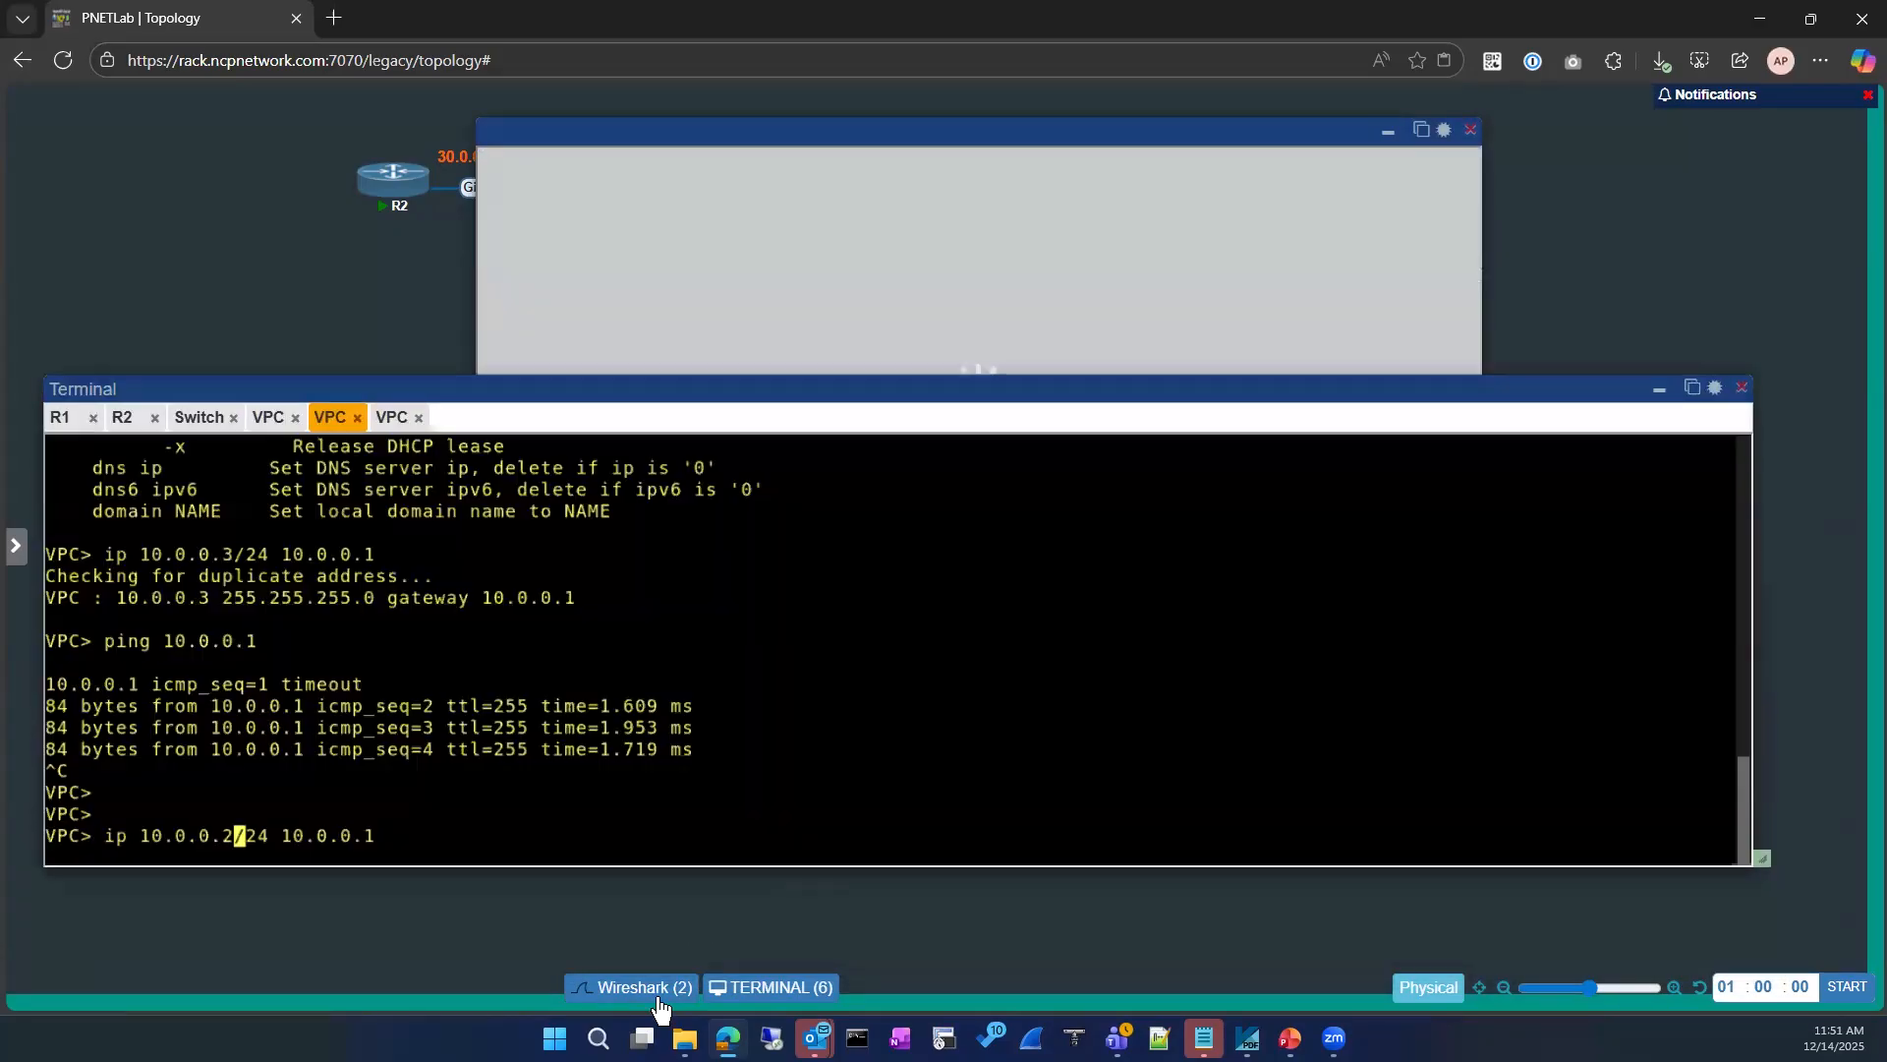
mouse_move(649, 987)
left_click(731, 955)
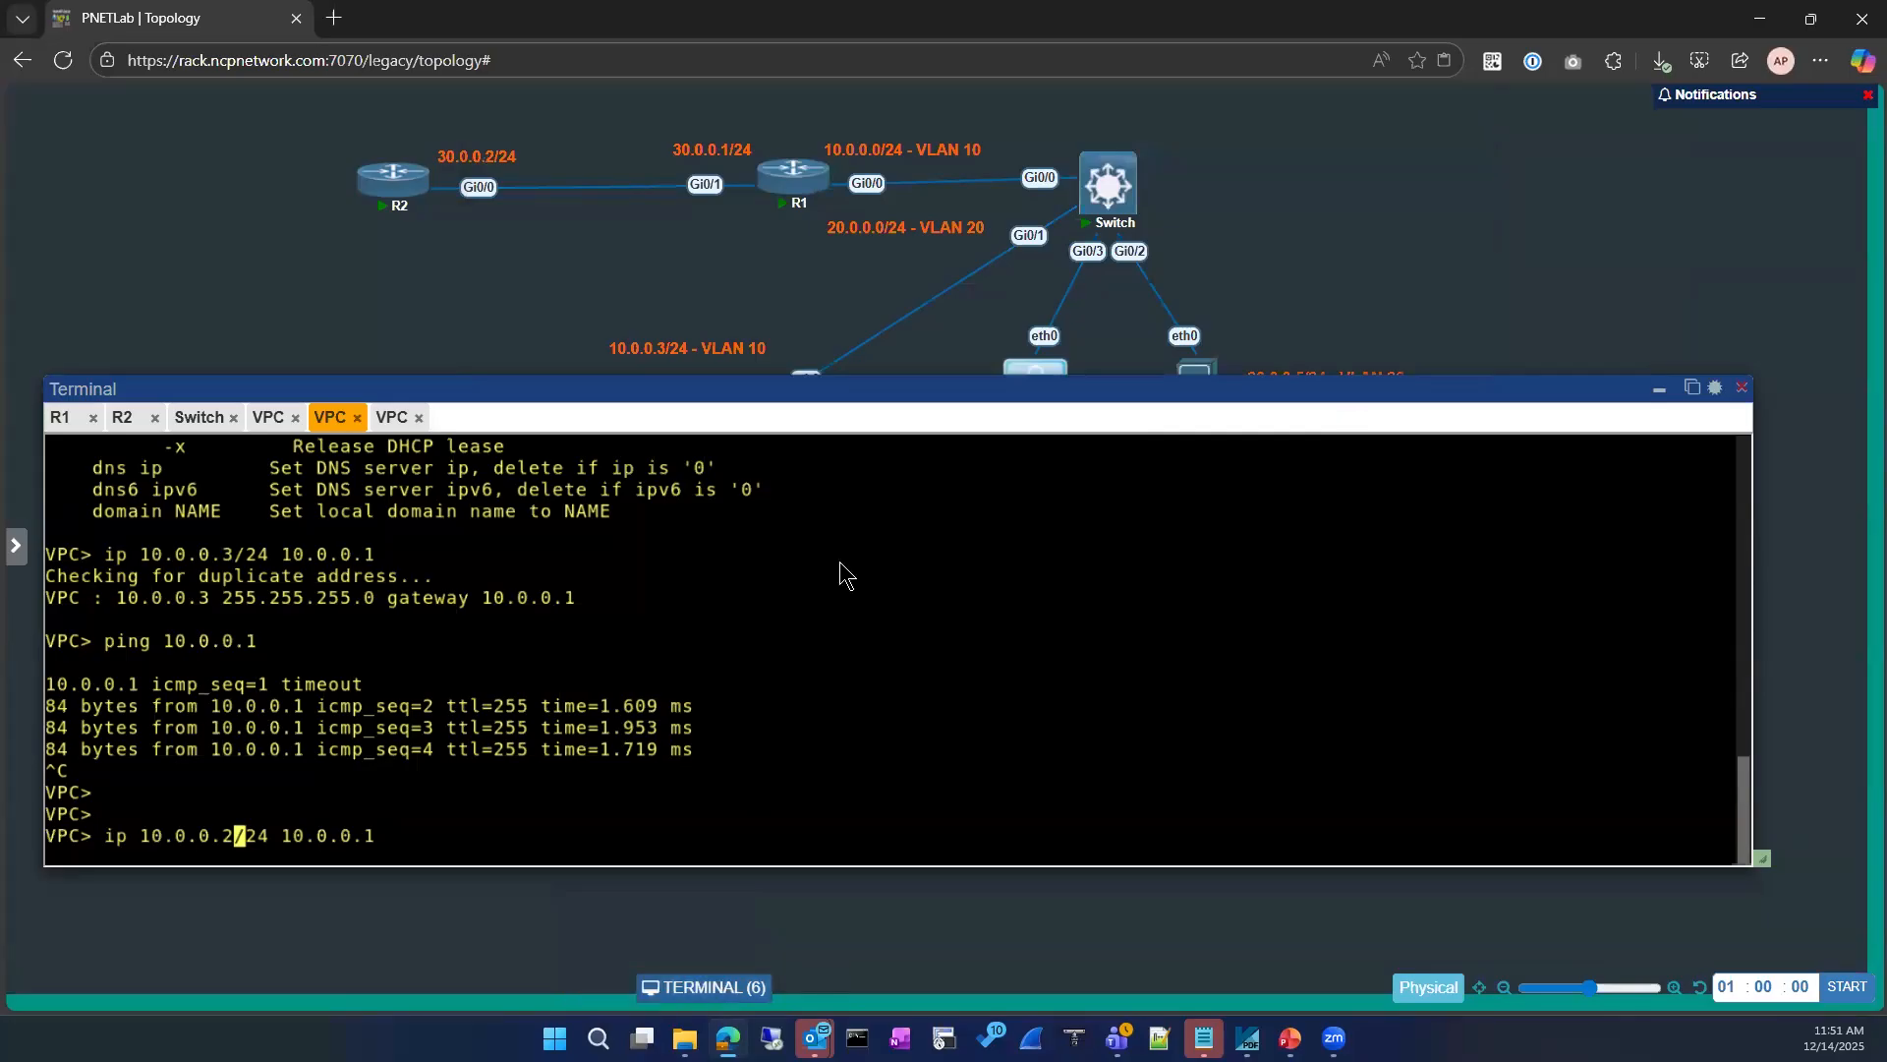
Step: Start a new Wireshark capture on eth0 of the VPC labelled 10.0.0.3/24 and show it in its own browser tab
left_click_drag(712, 390, 703, 476)
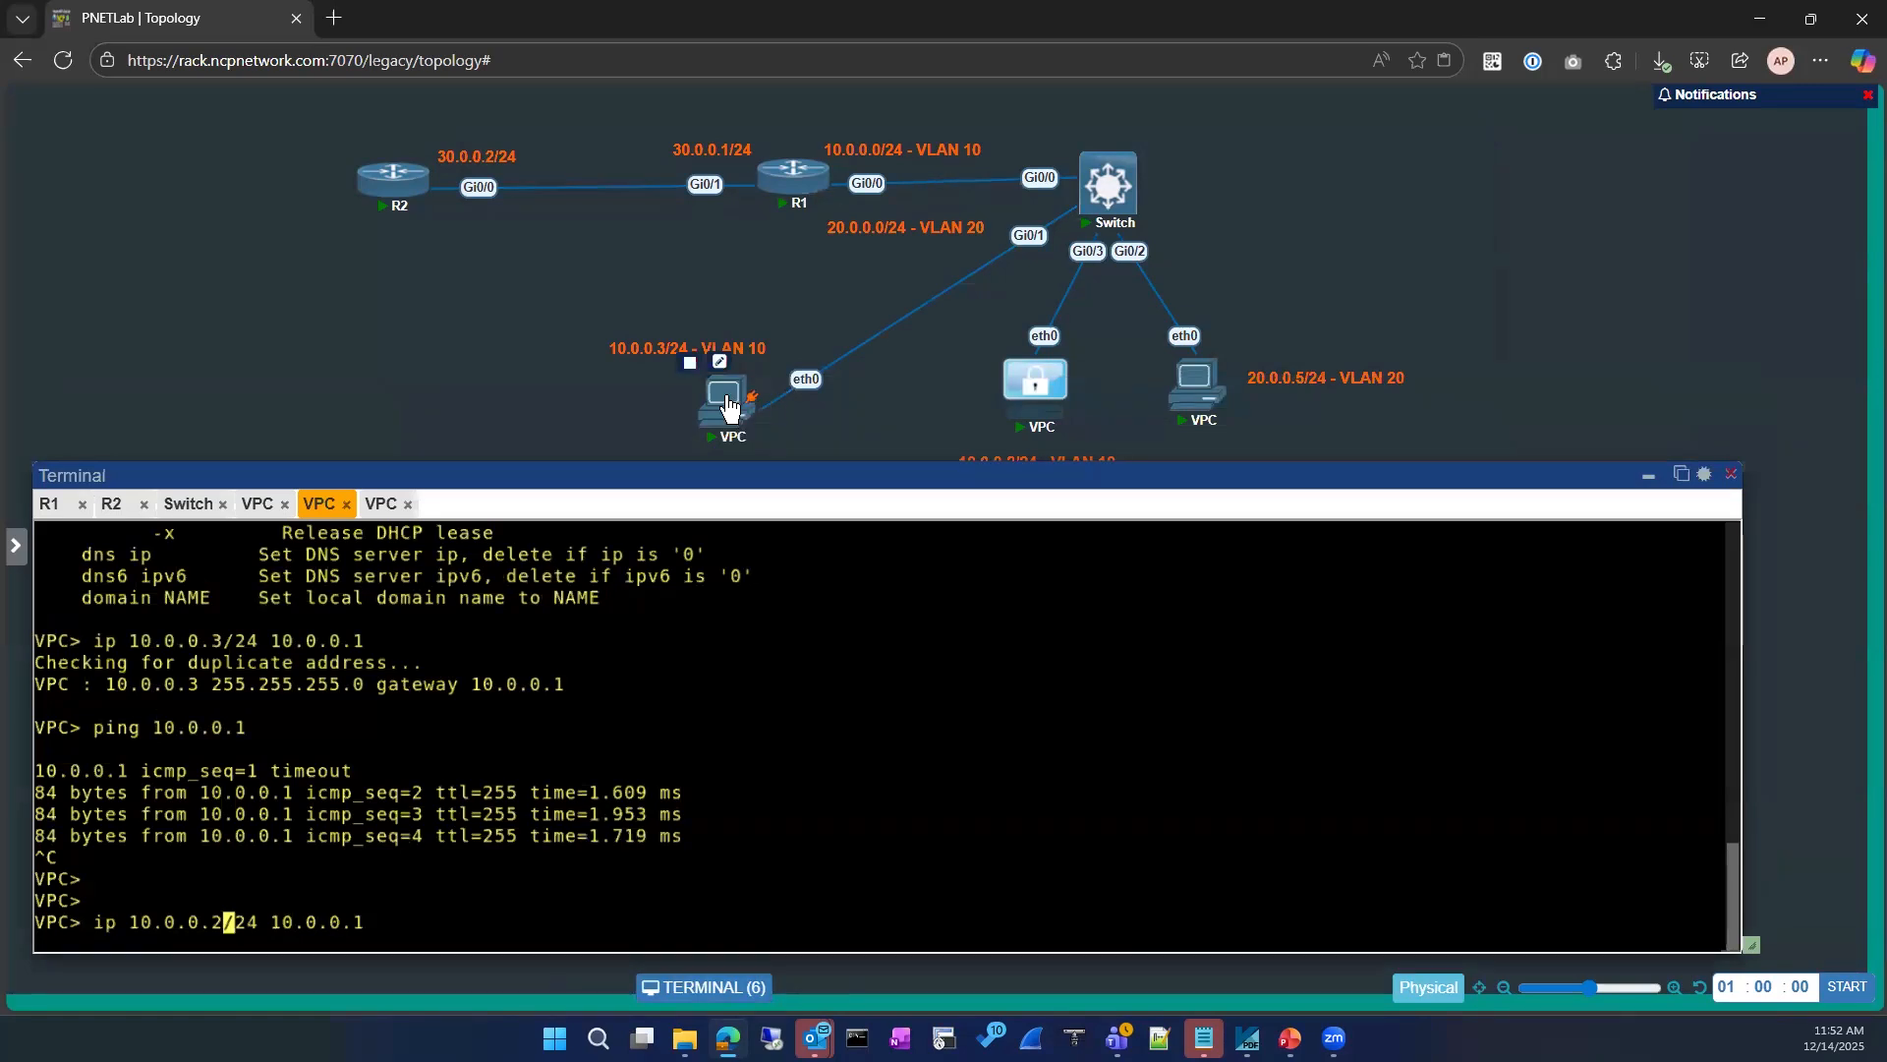
right_click(807, 706)
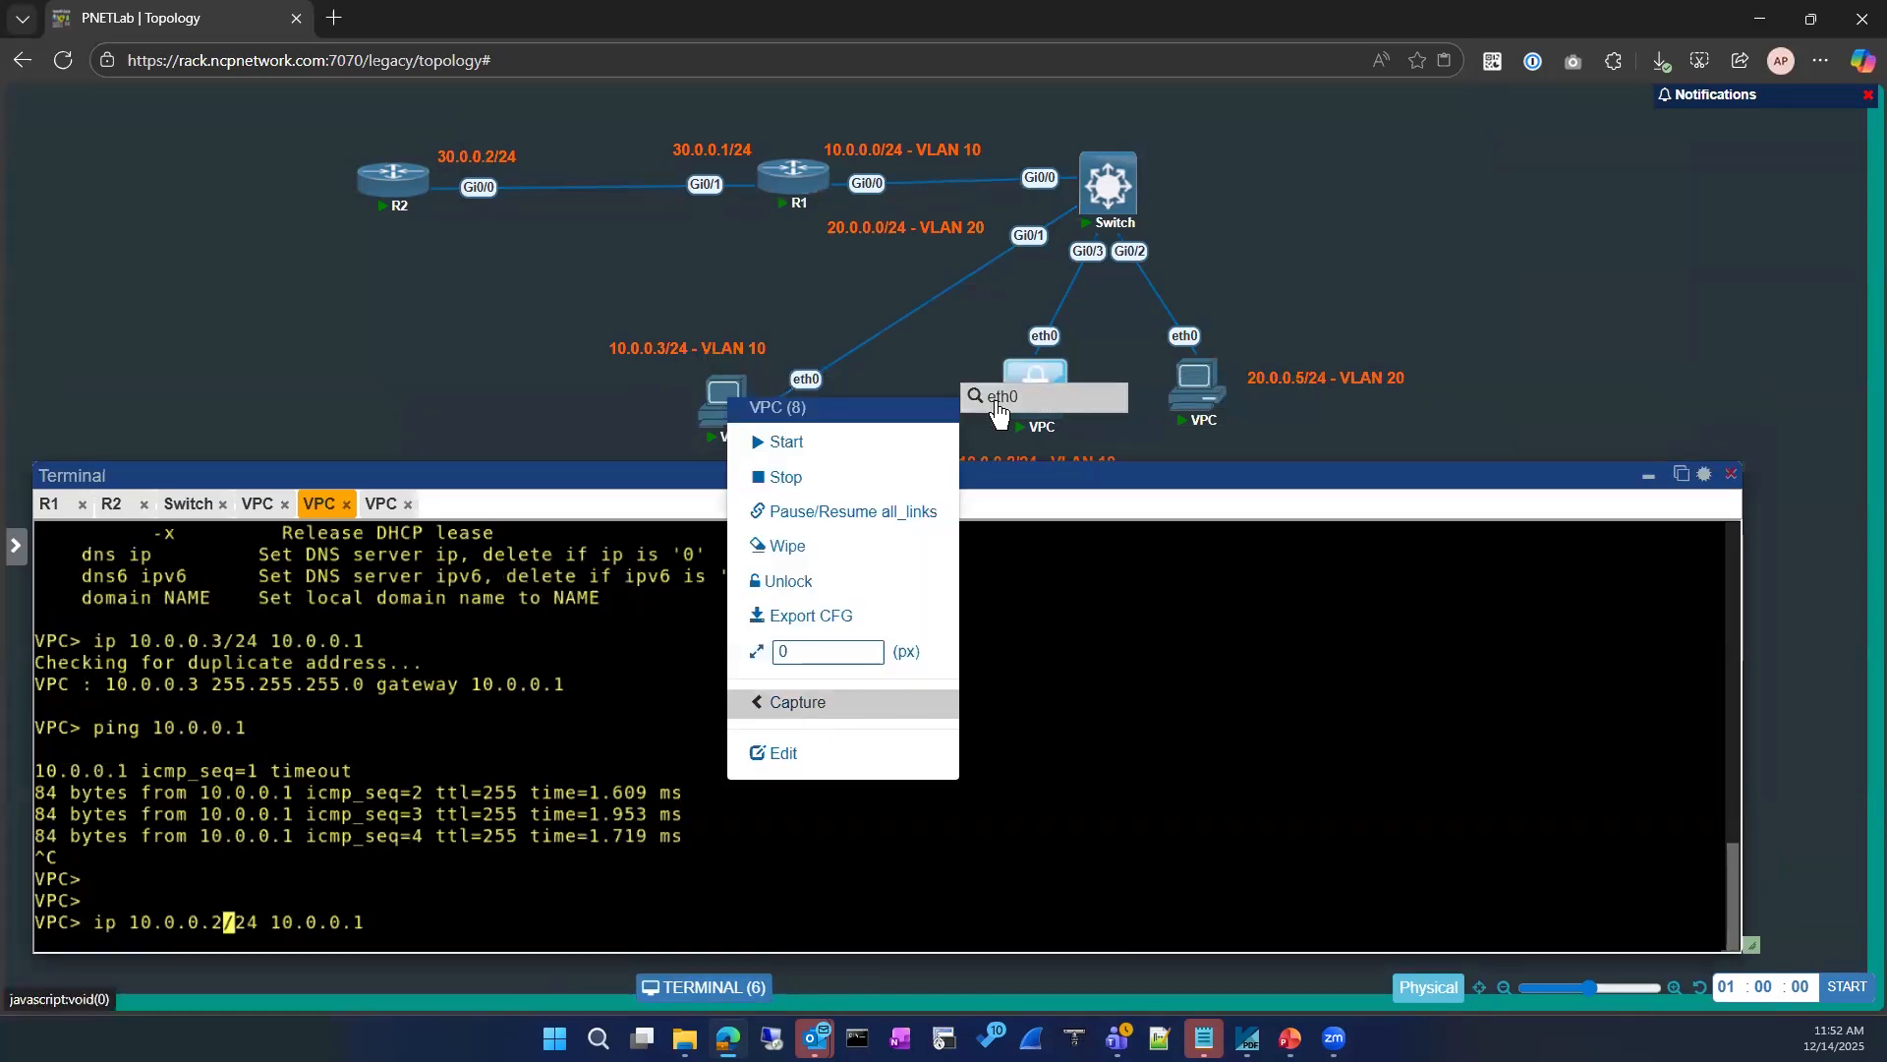
left_click(1003, 396)
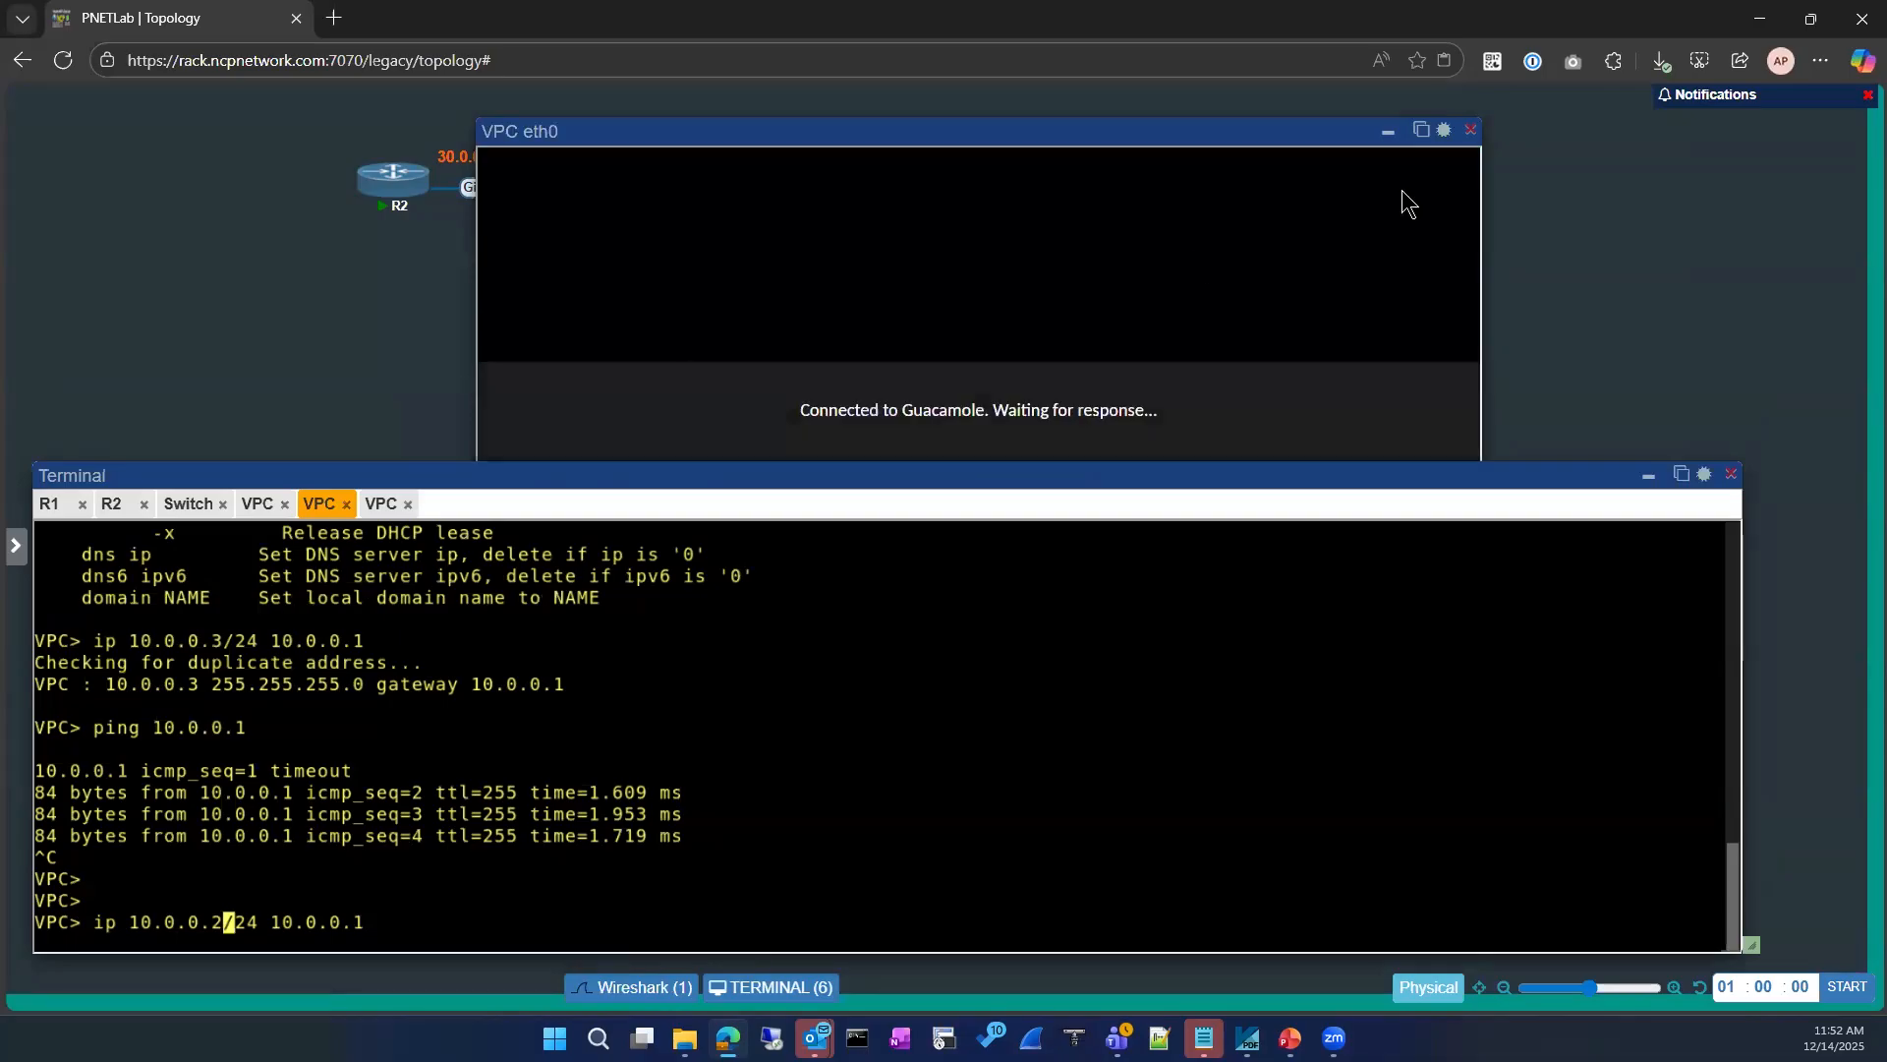
left_click(1421, 131)
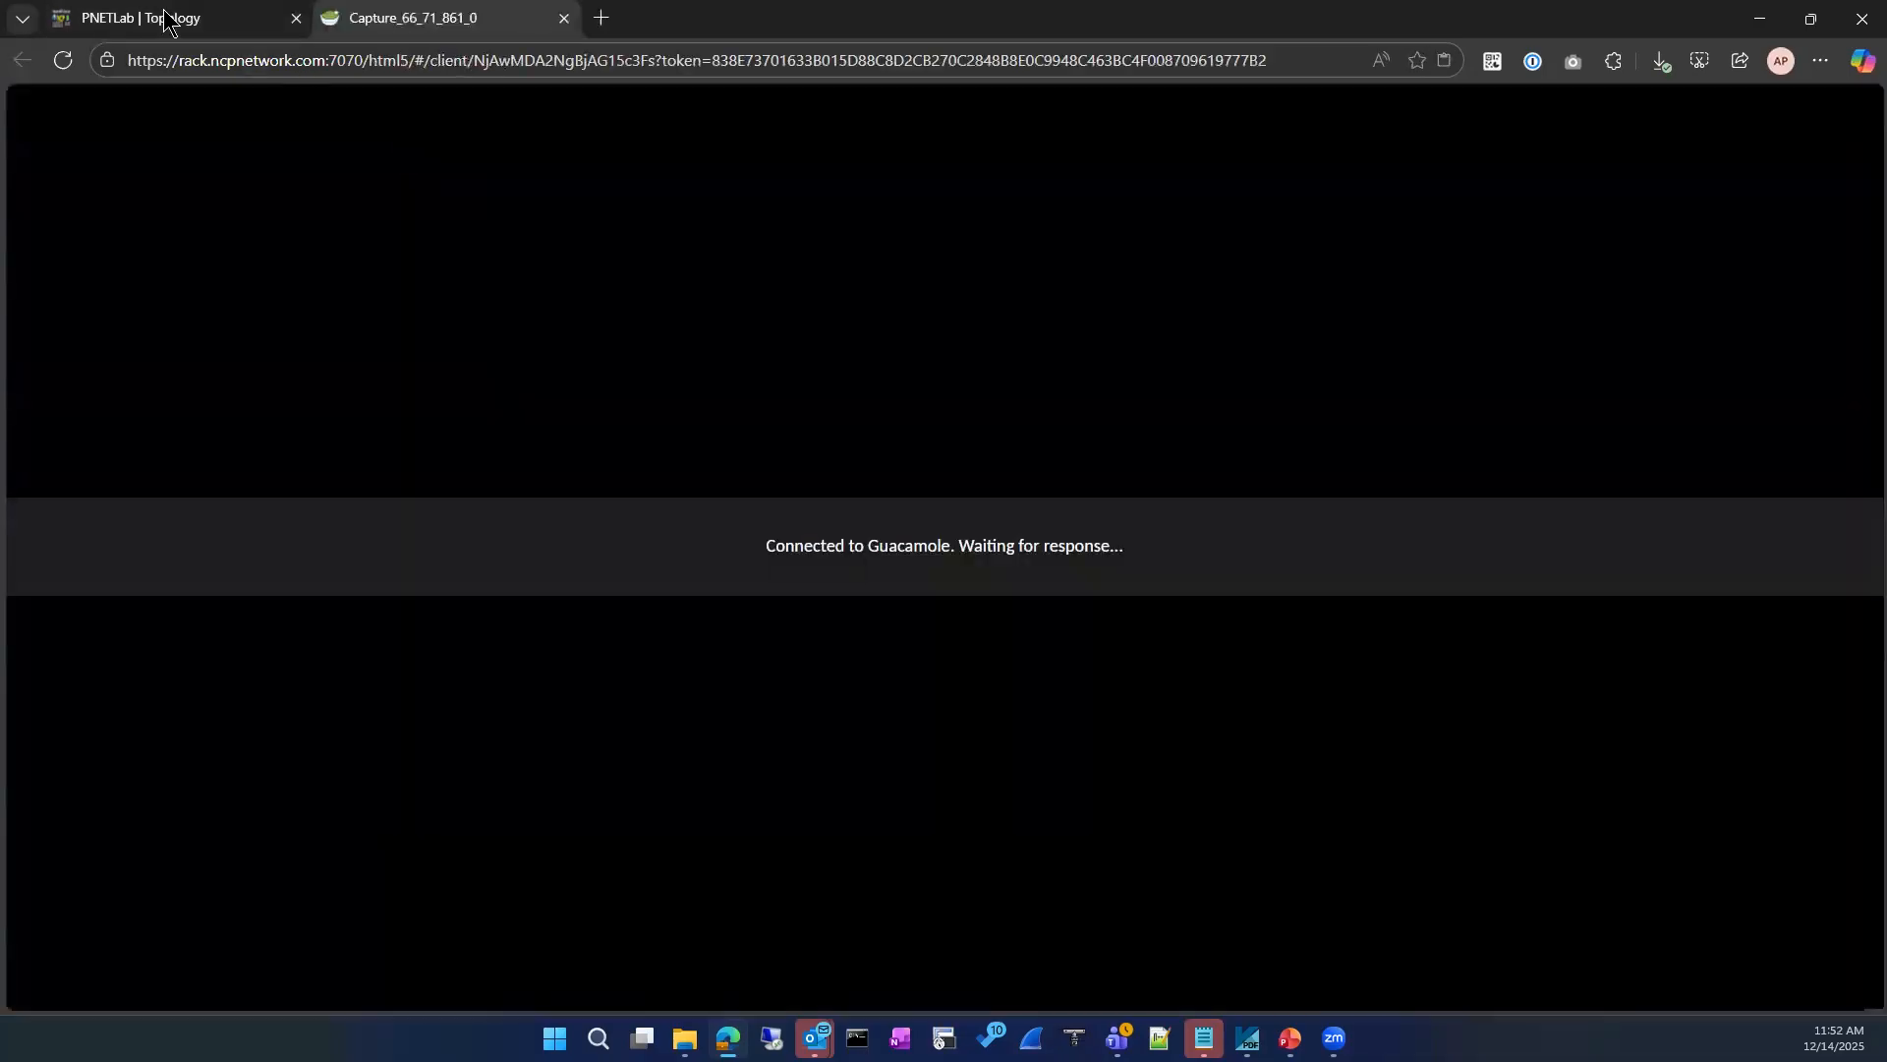
left_click(235, 20)
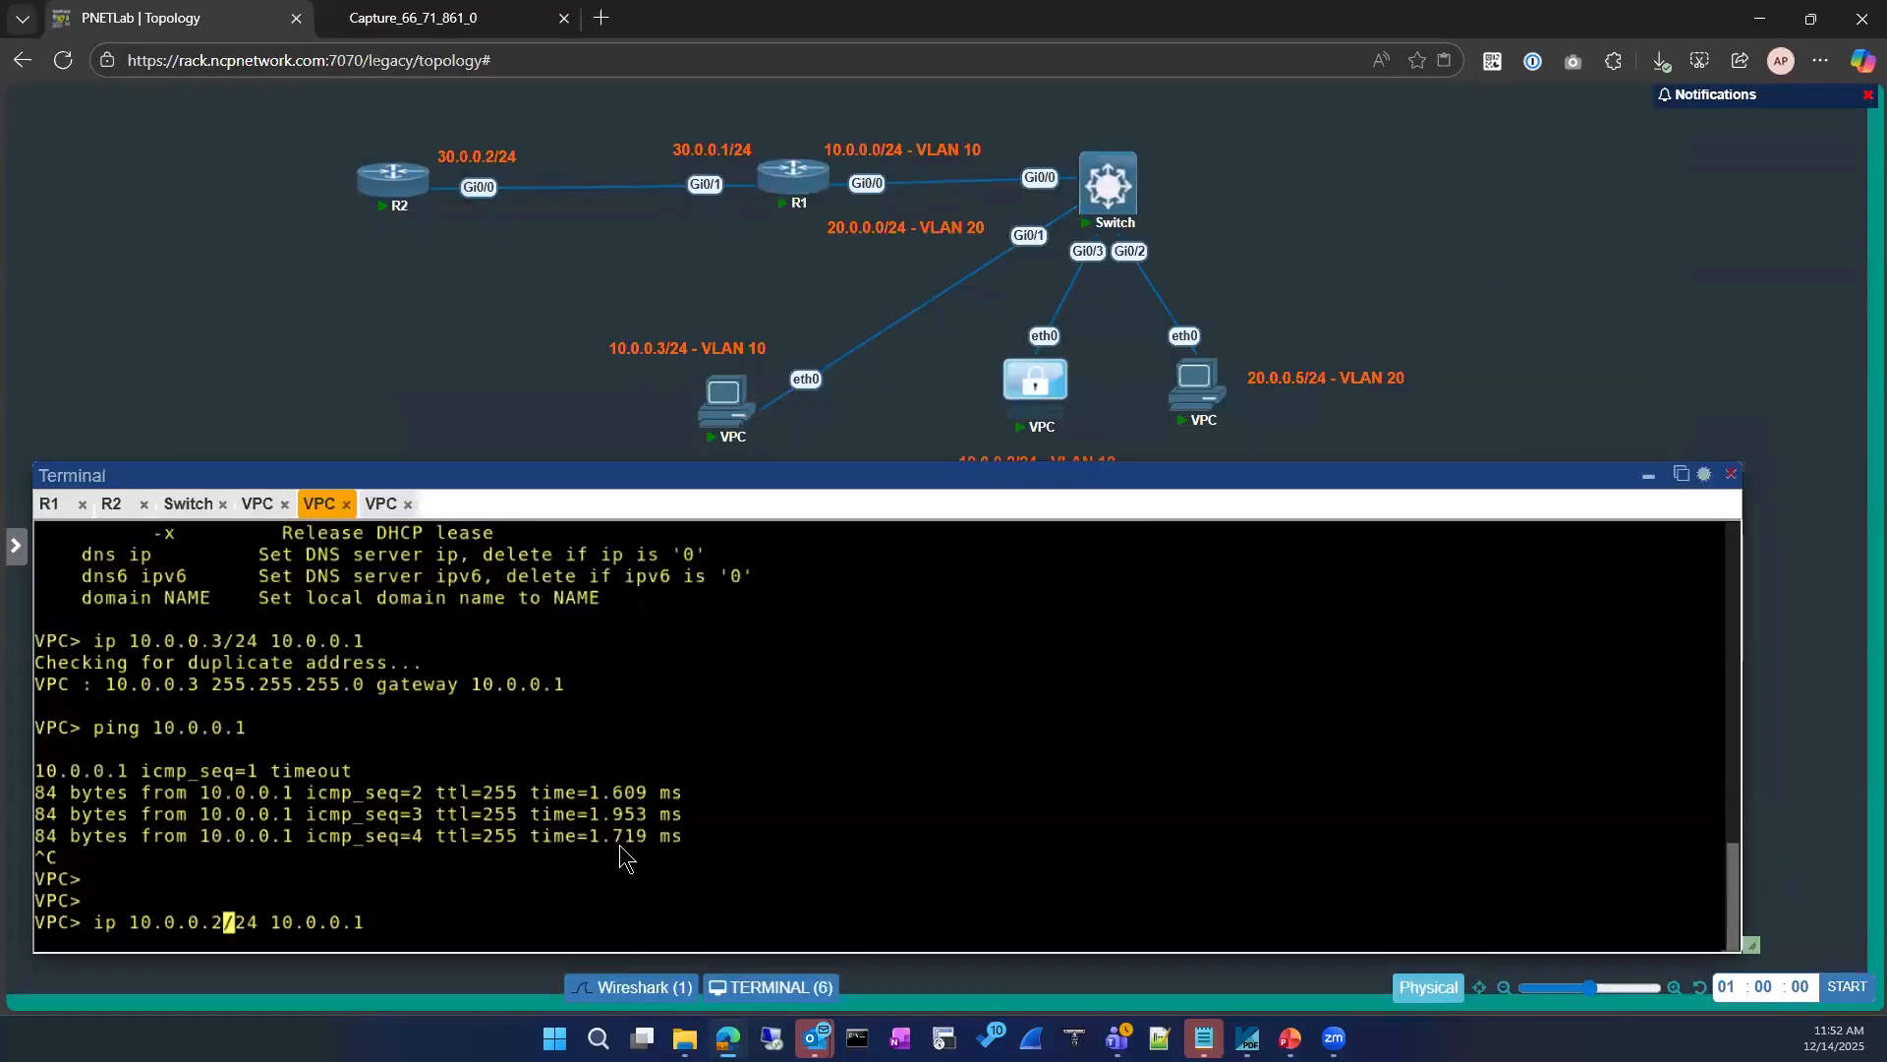
left_click(420, 22)
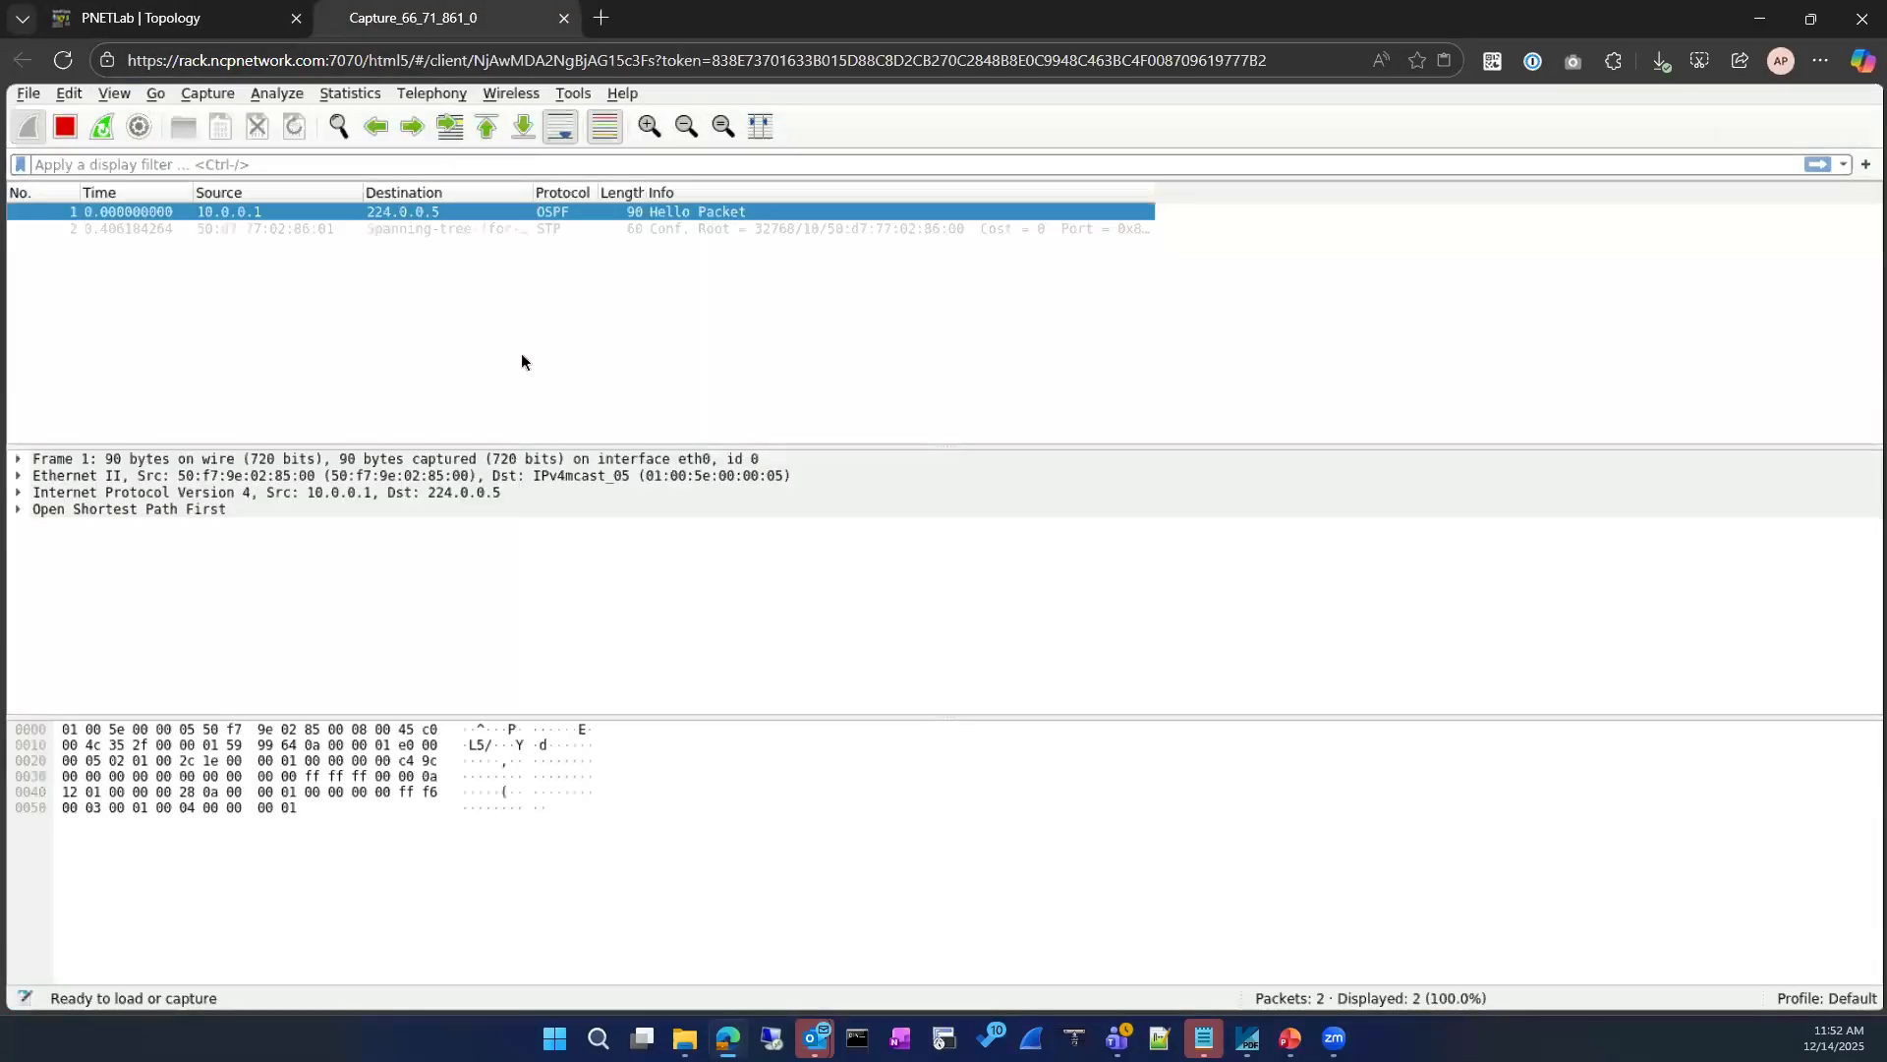
Step: Return to the VPC console and run the prepared command ip 10.0.0.2/24 10.0.0.1
left_click(187, 25)
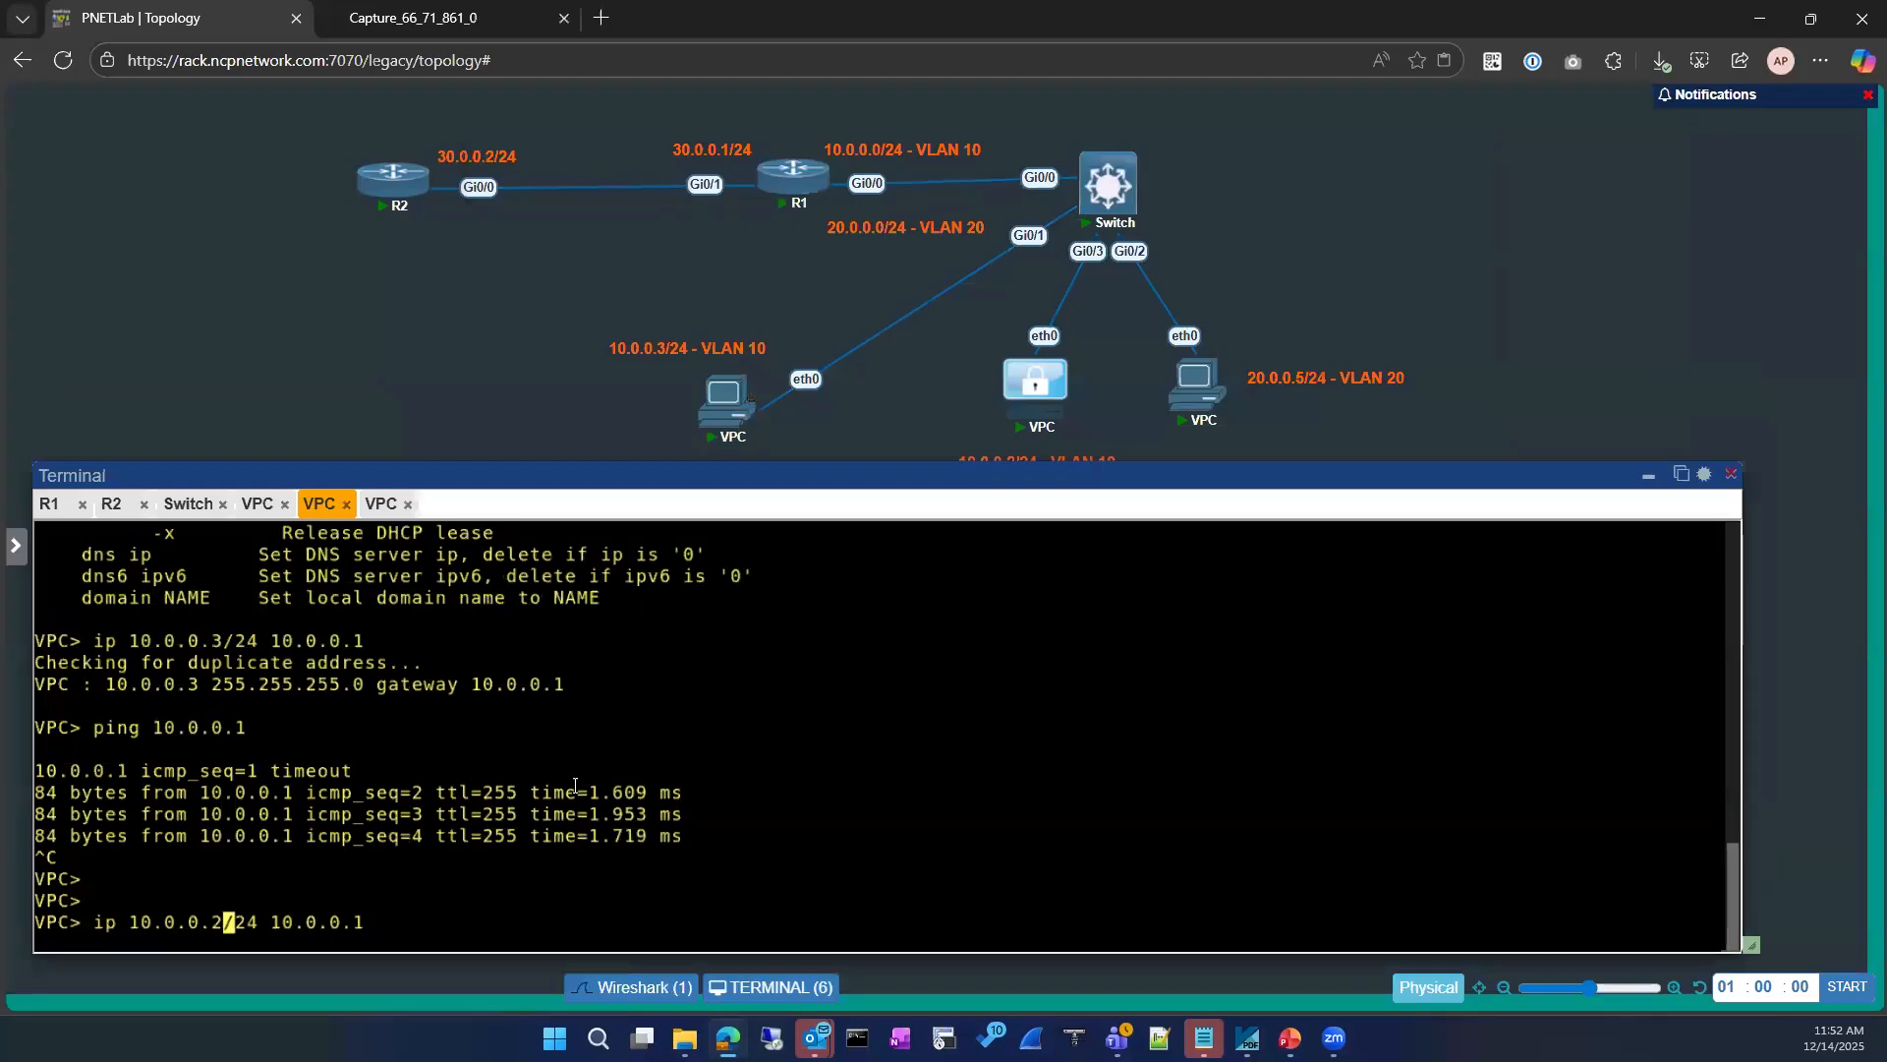
key("Return")
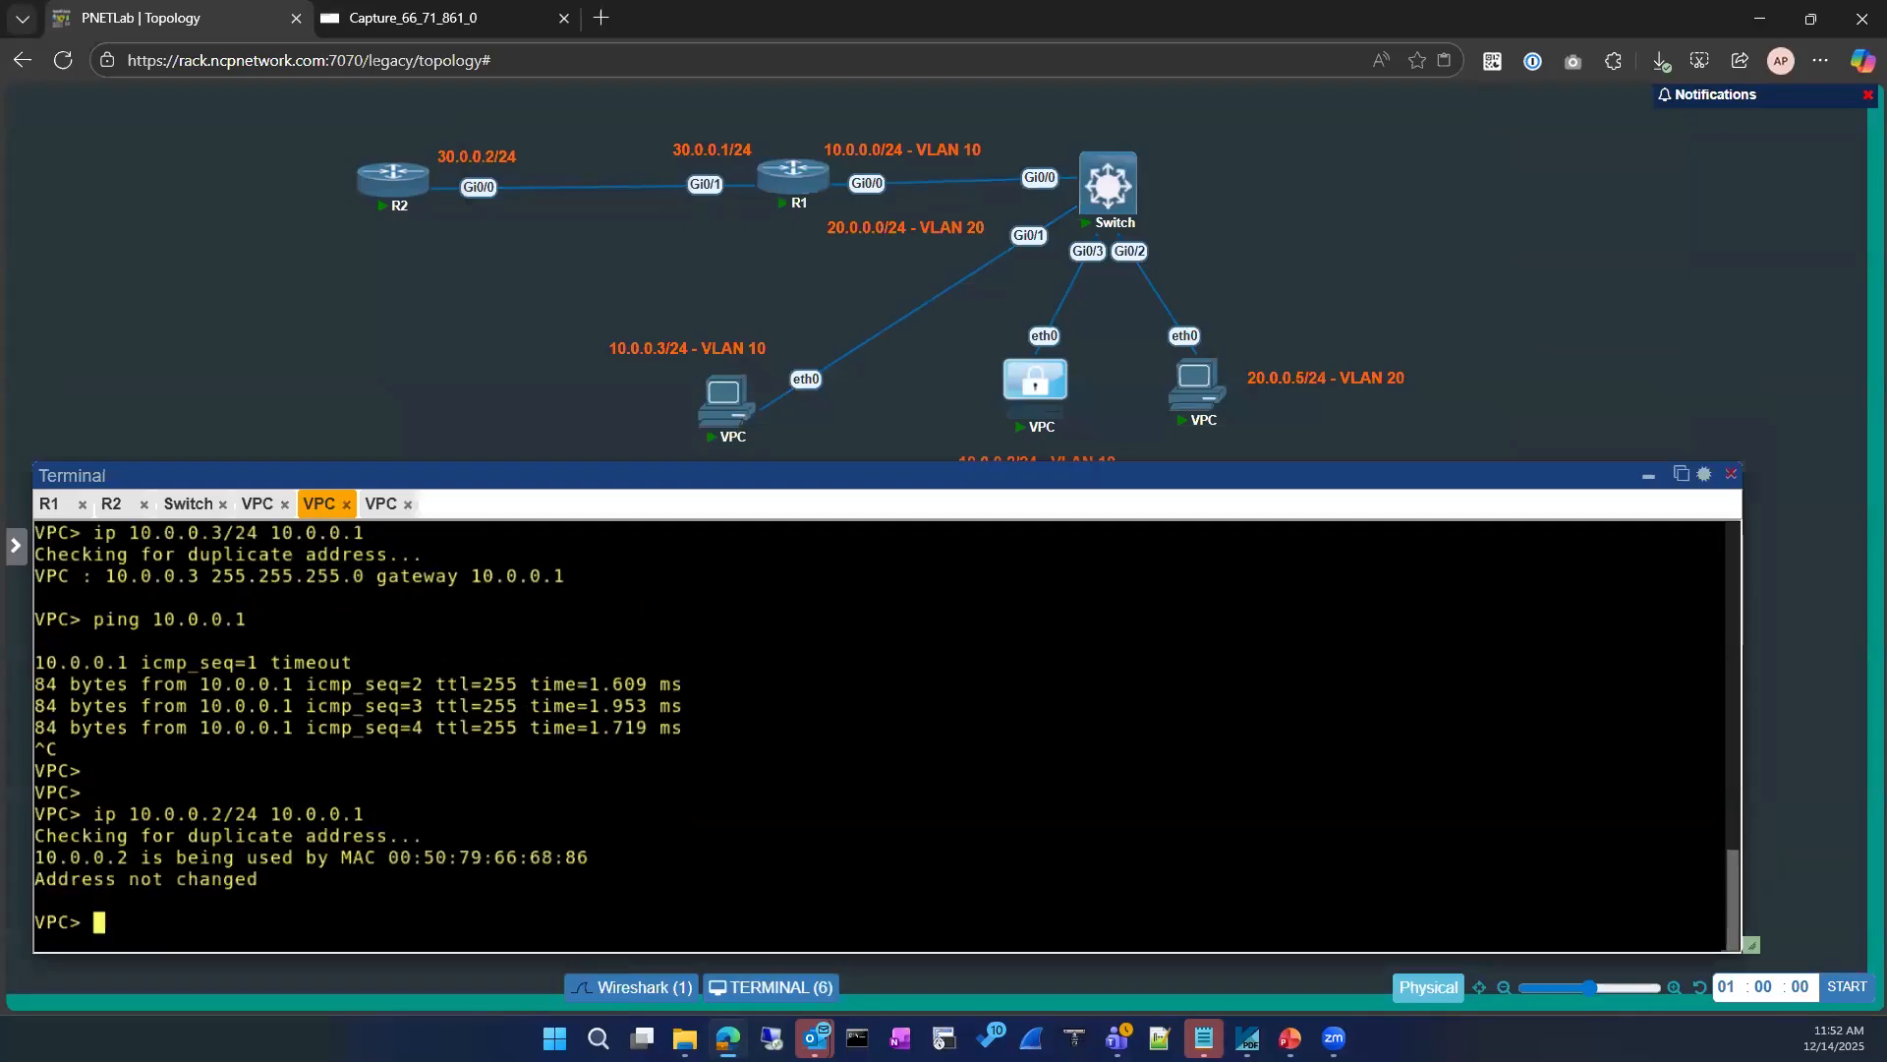
Step: Check the Wireshark capture against the VPC console and stop the capture
left_click(479, 20)
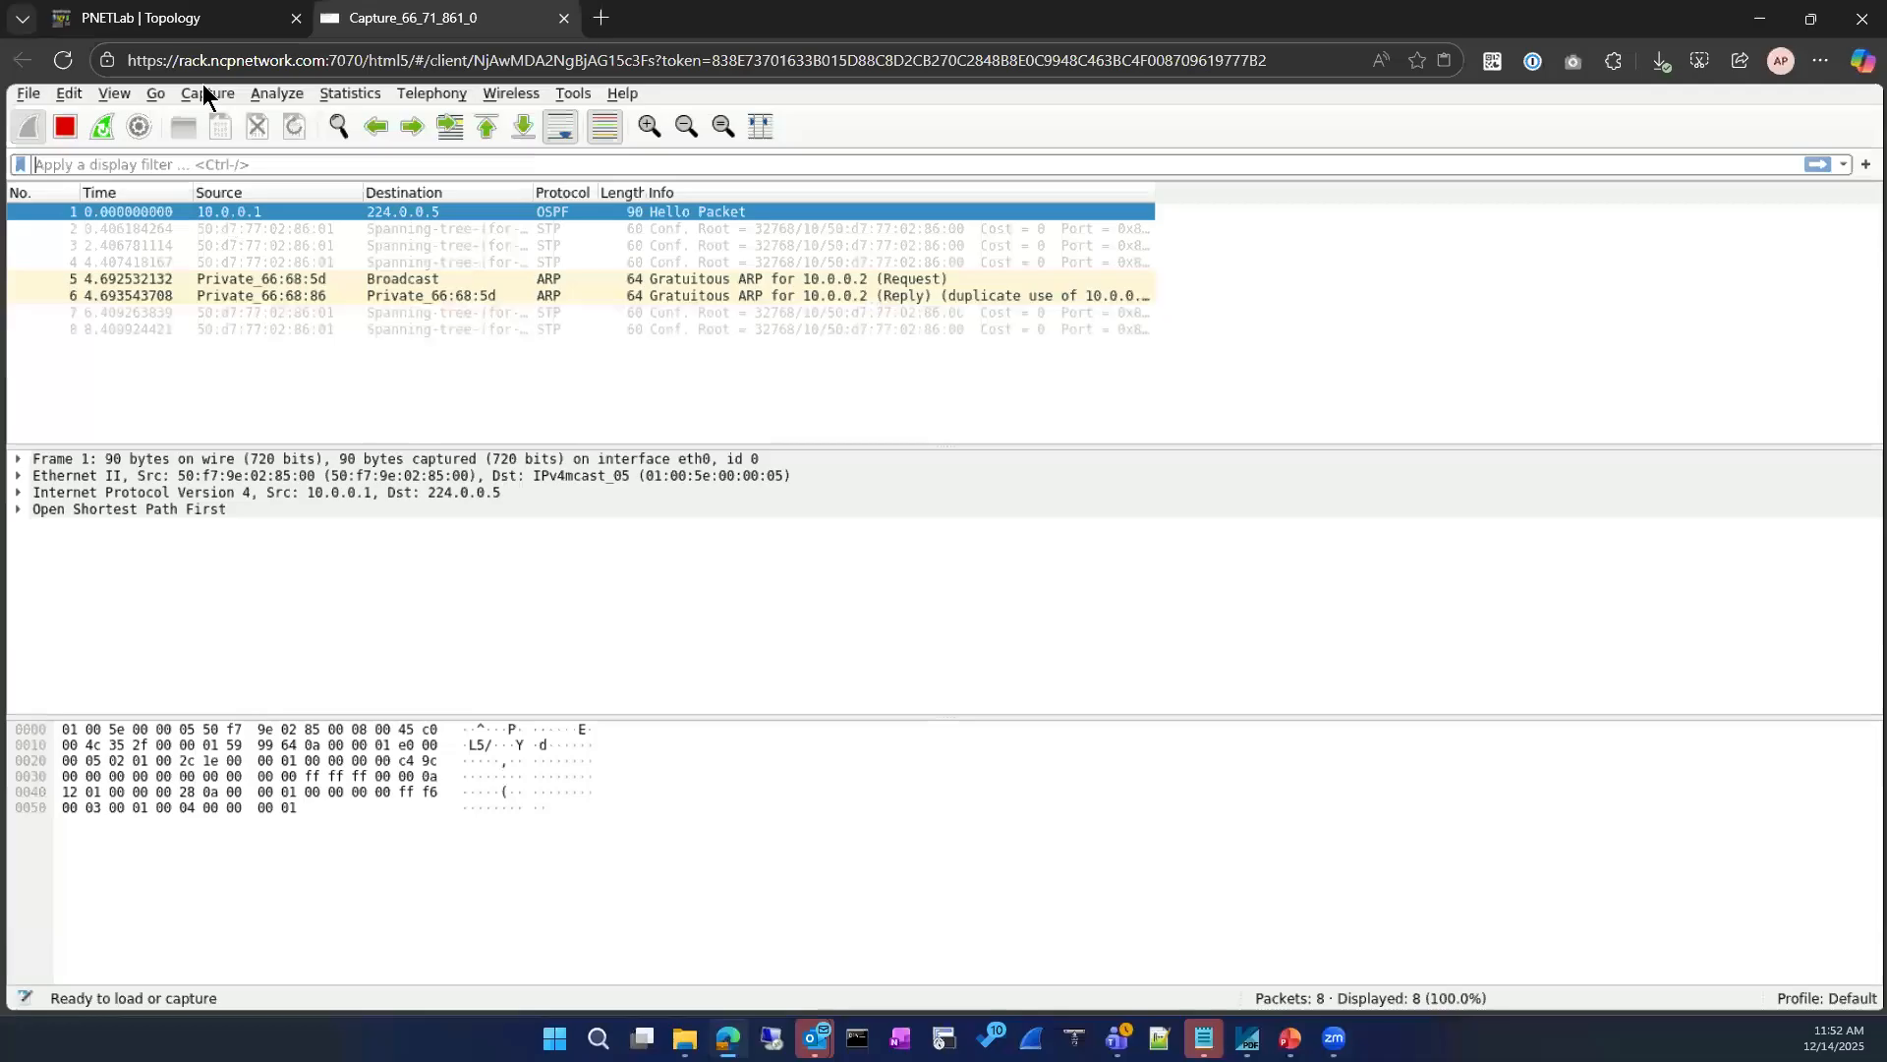
left_click(167, 20)
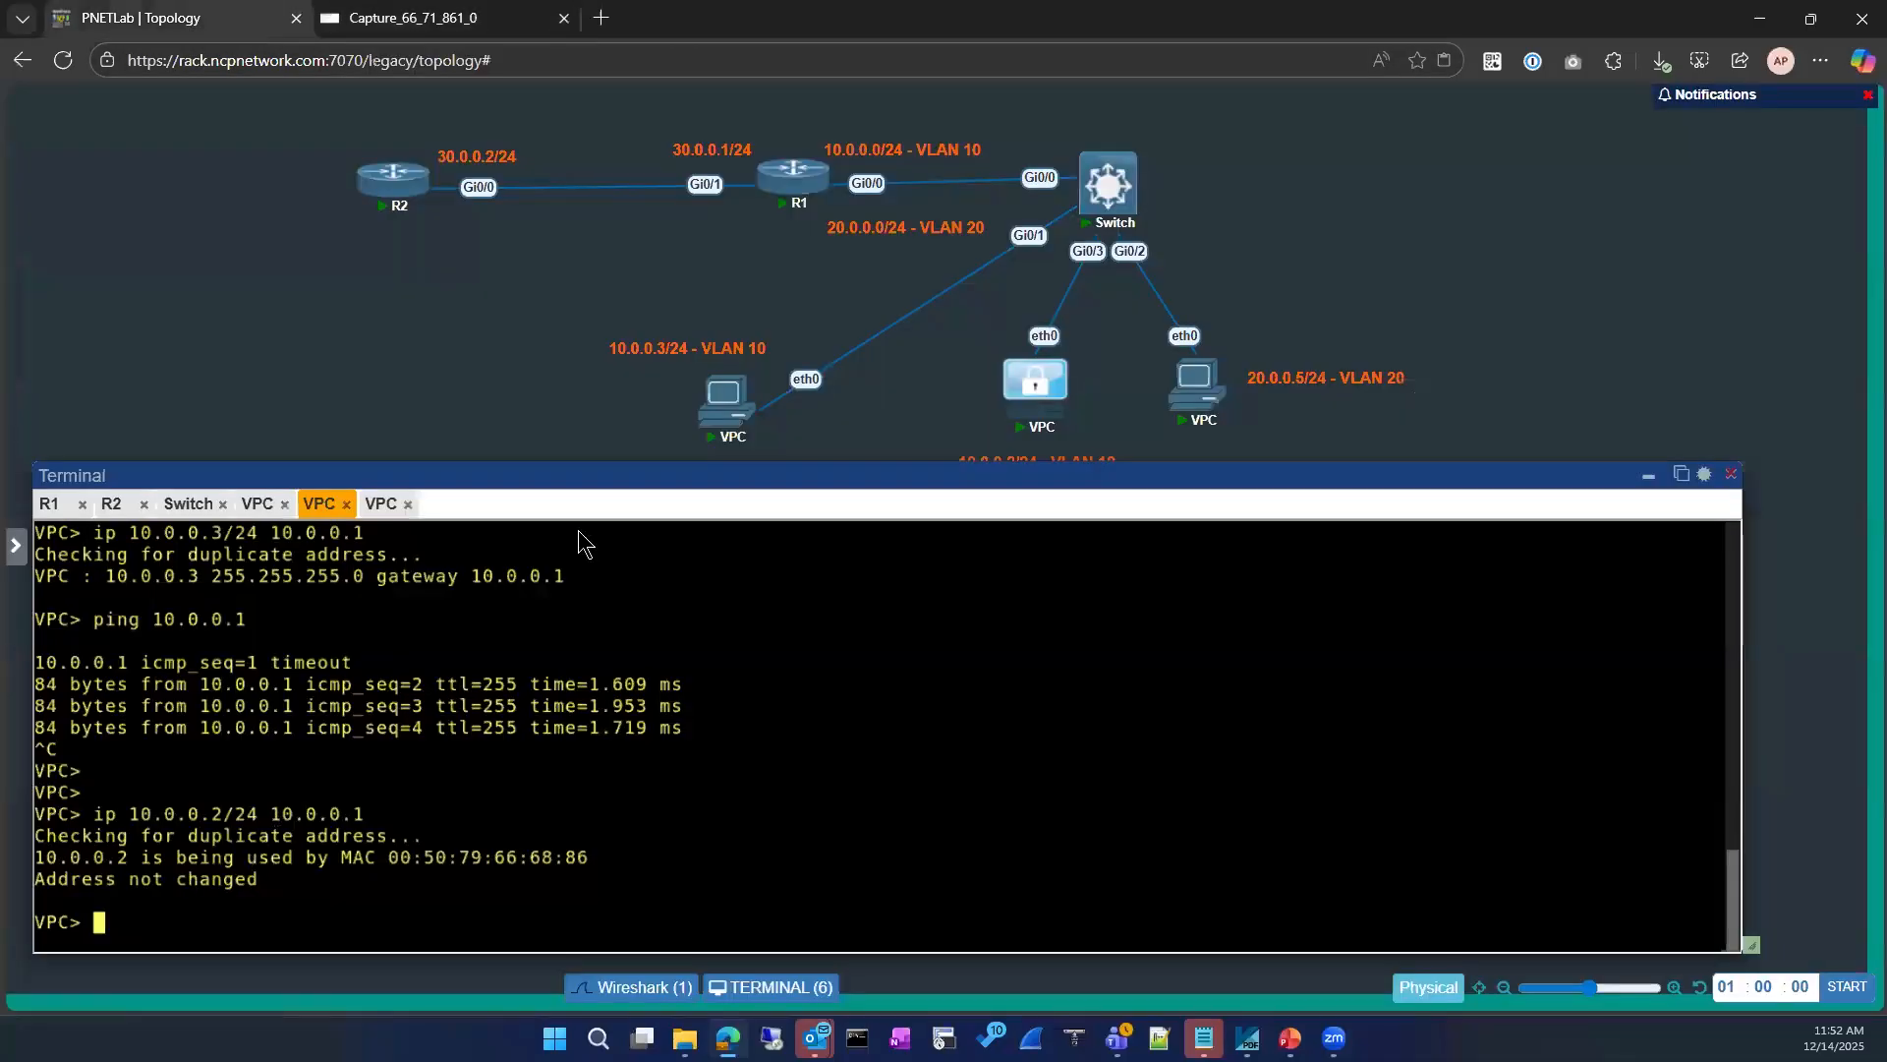
left_click(430, 21)
left_click(66, 126)
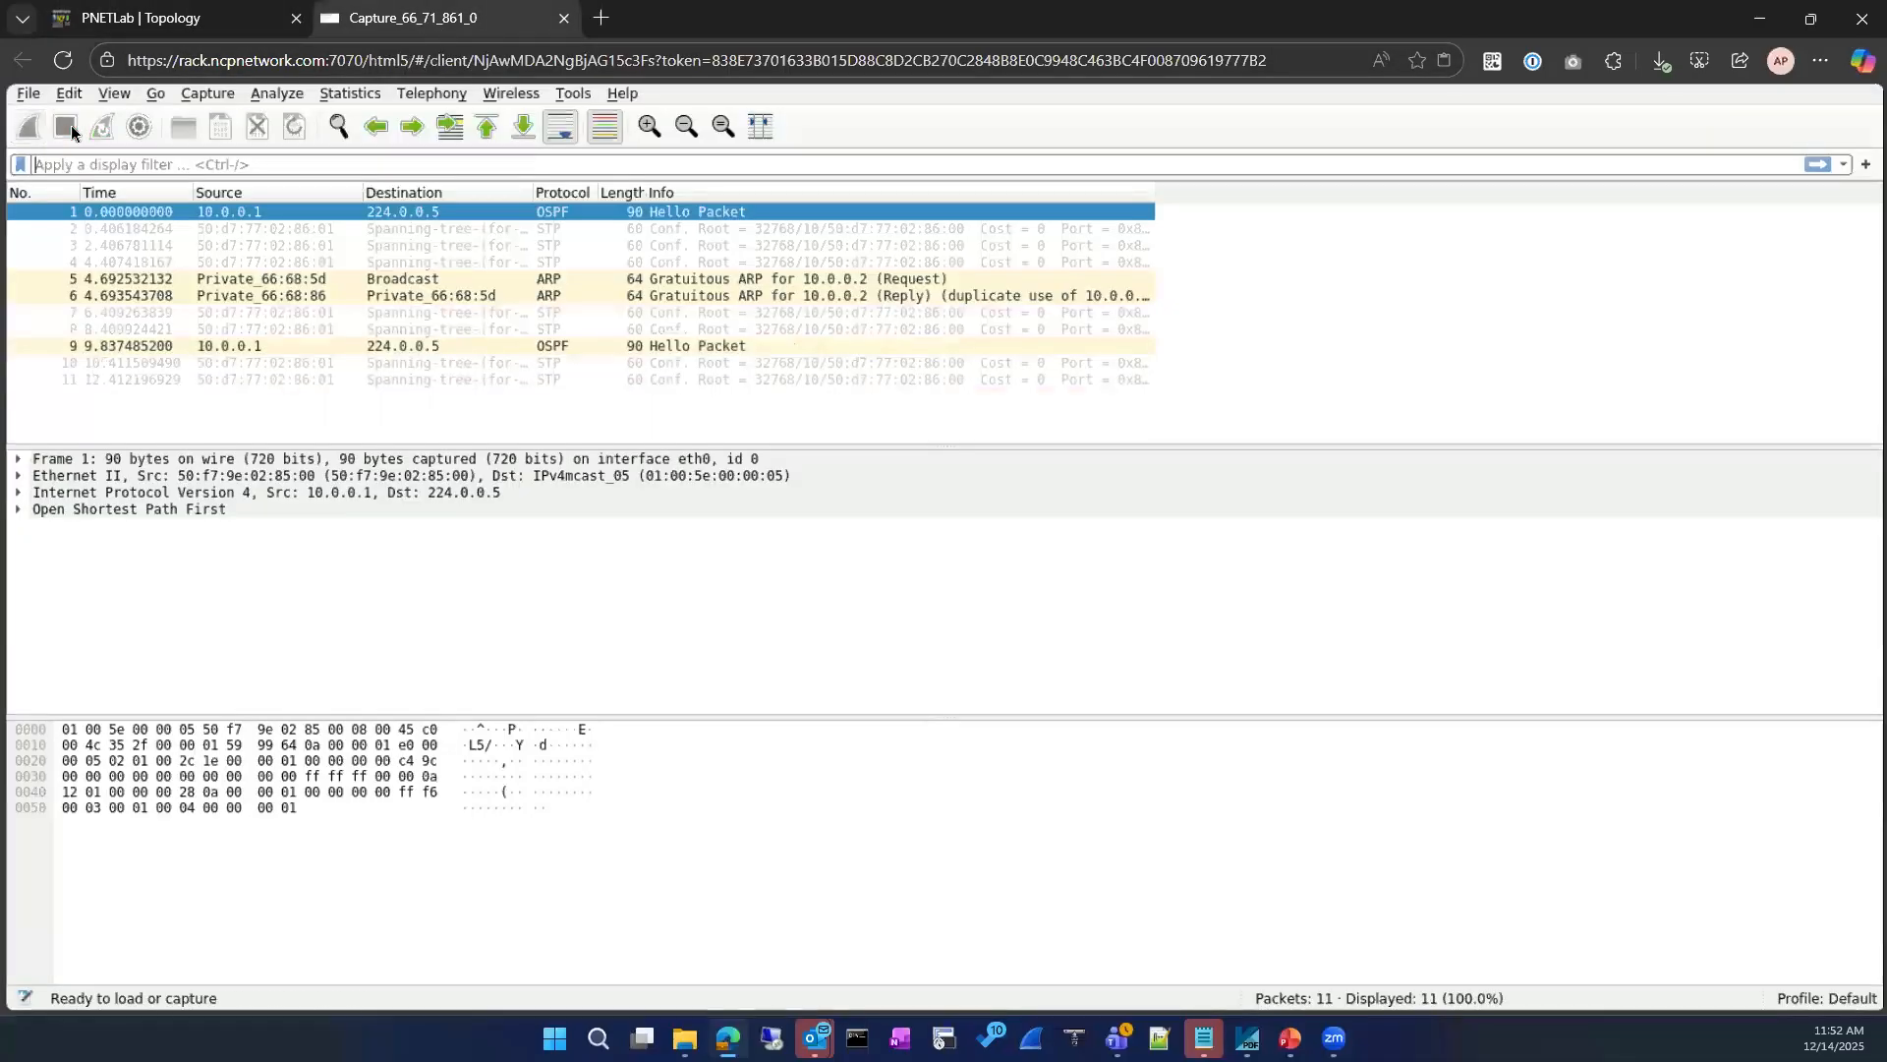
Step: Inspect the gratuitous ARP request and reply for 10.0.0.2, widening the Info column to read the full text
left_click(612, 278)
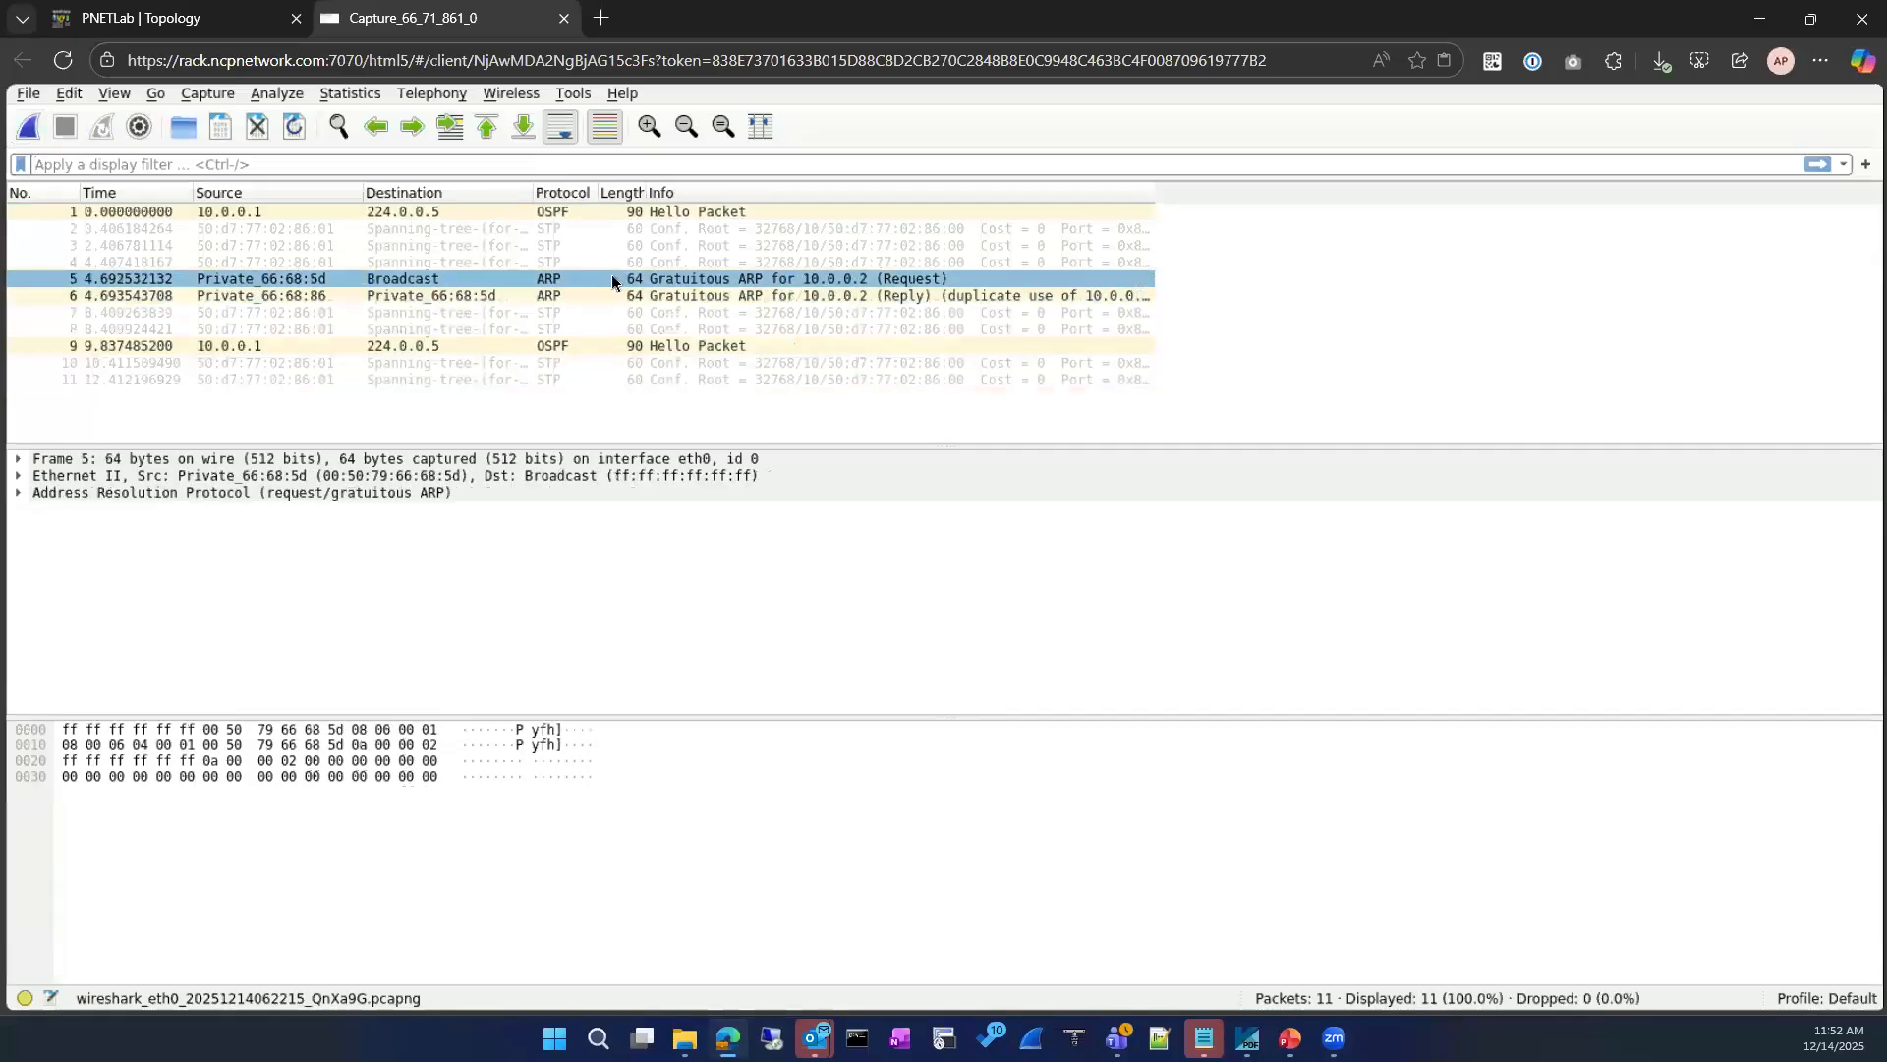
left_click(963, 295)
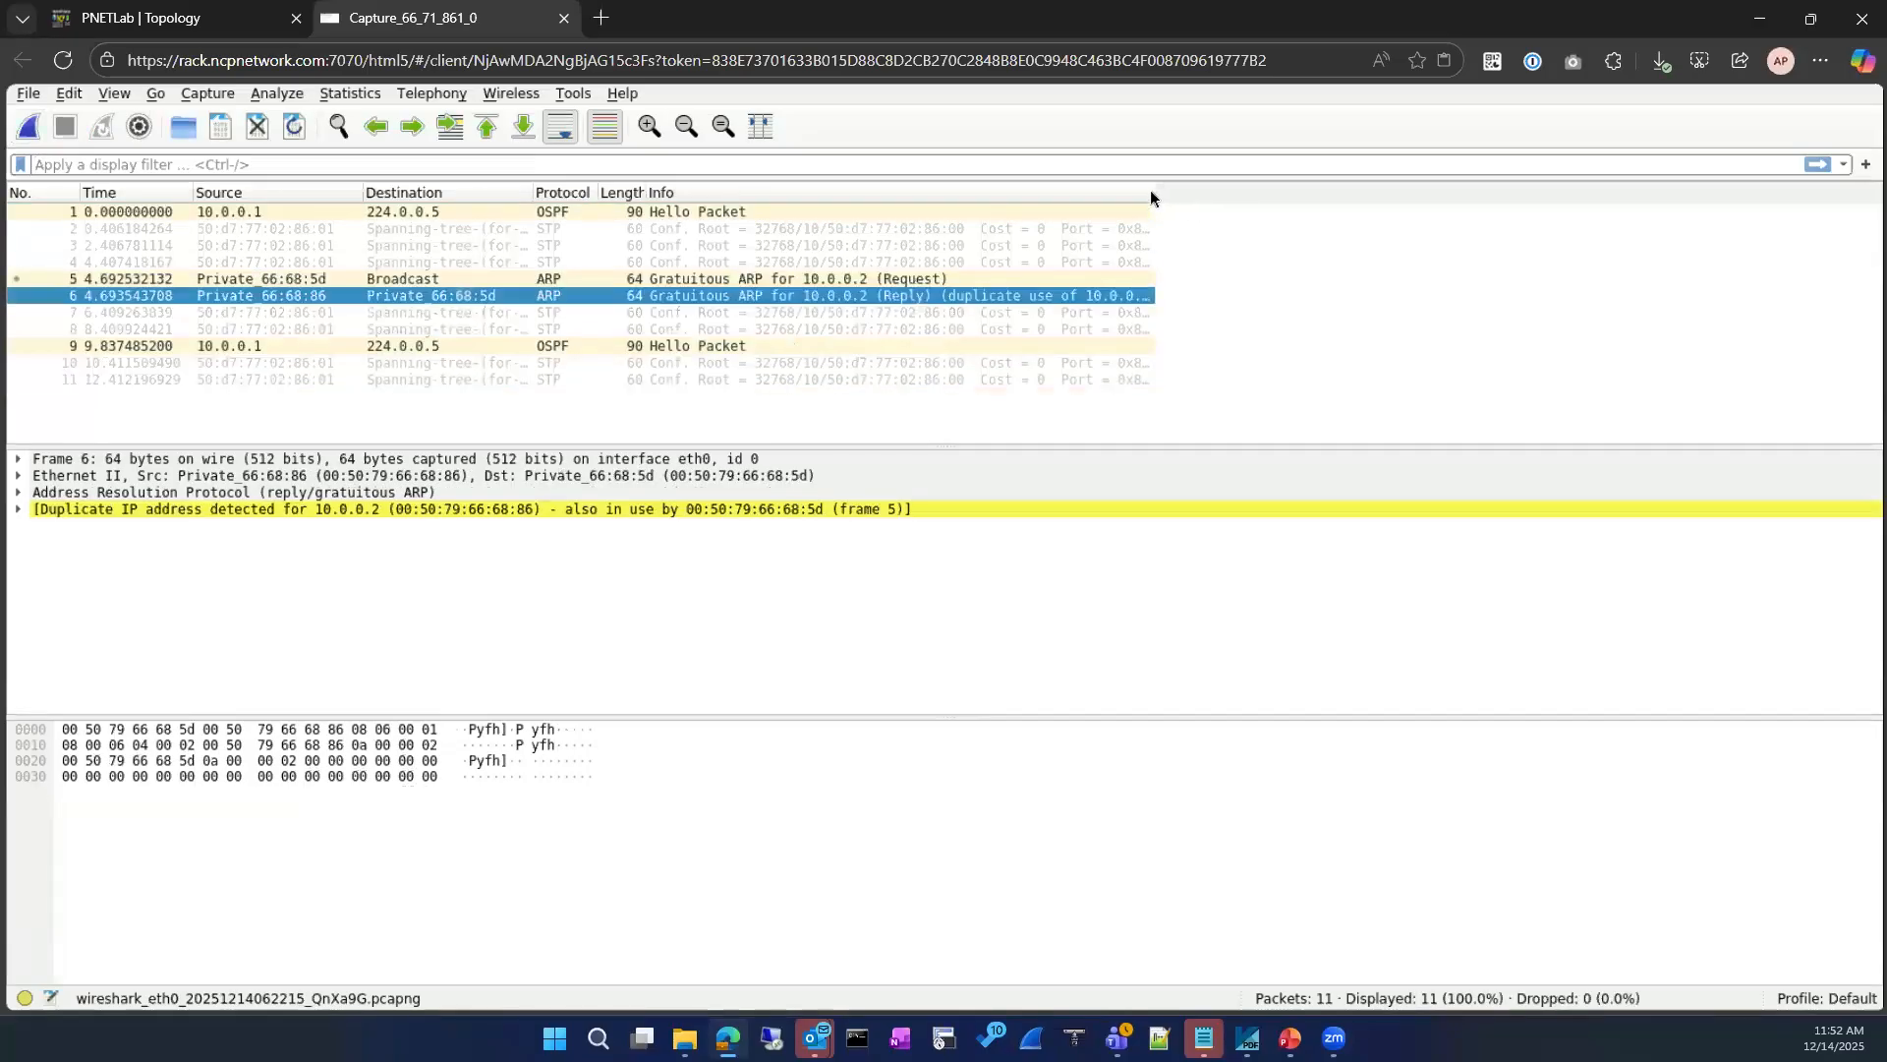
left_click_drag(1151, 195, 1294, 222)
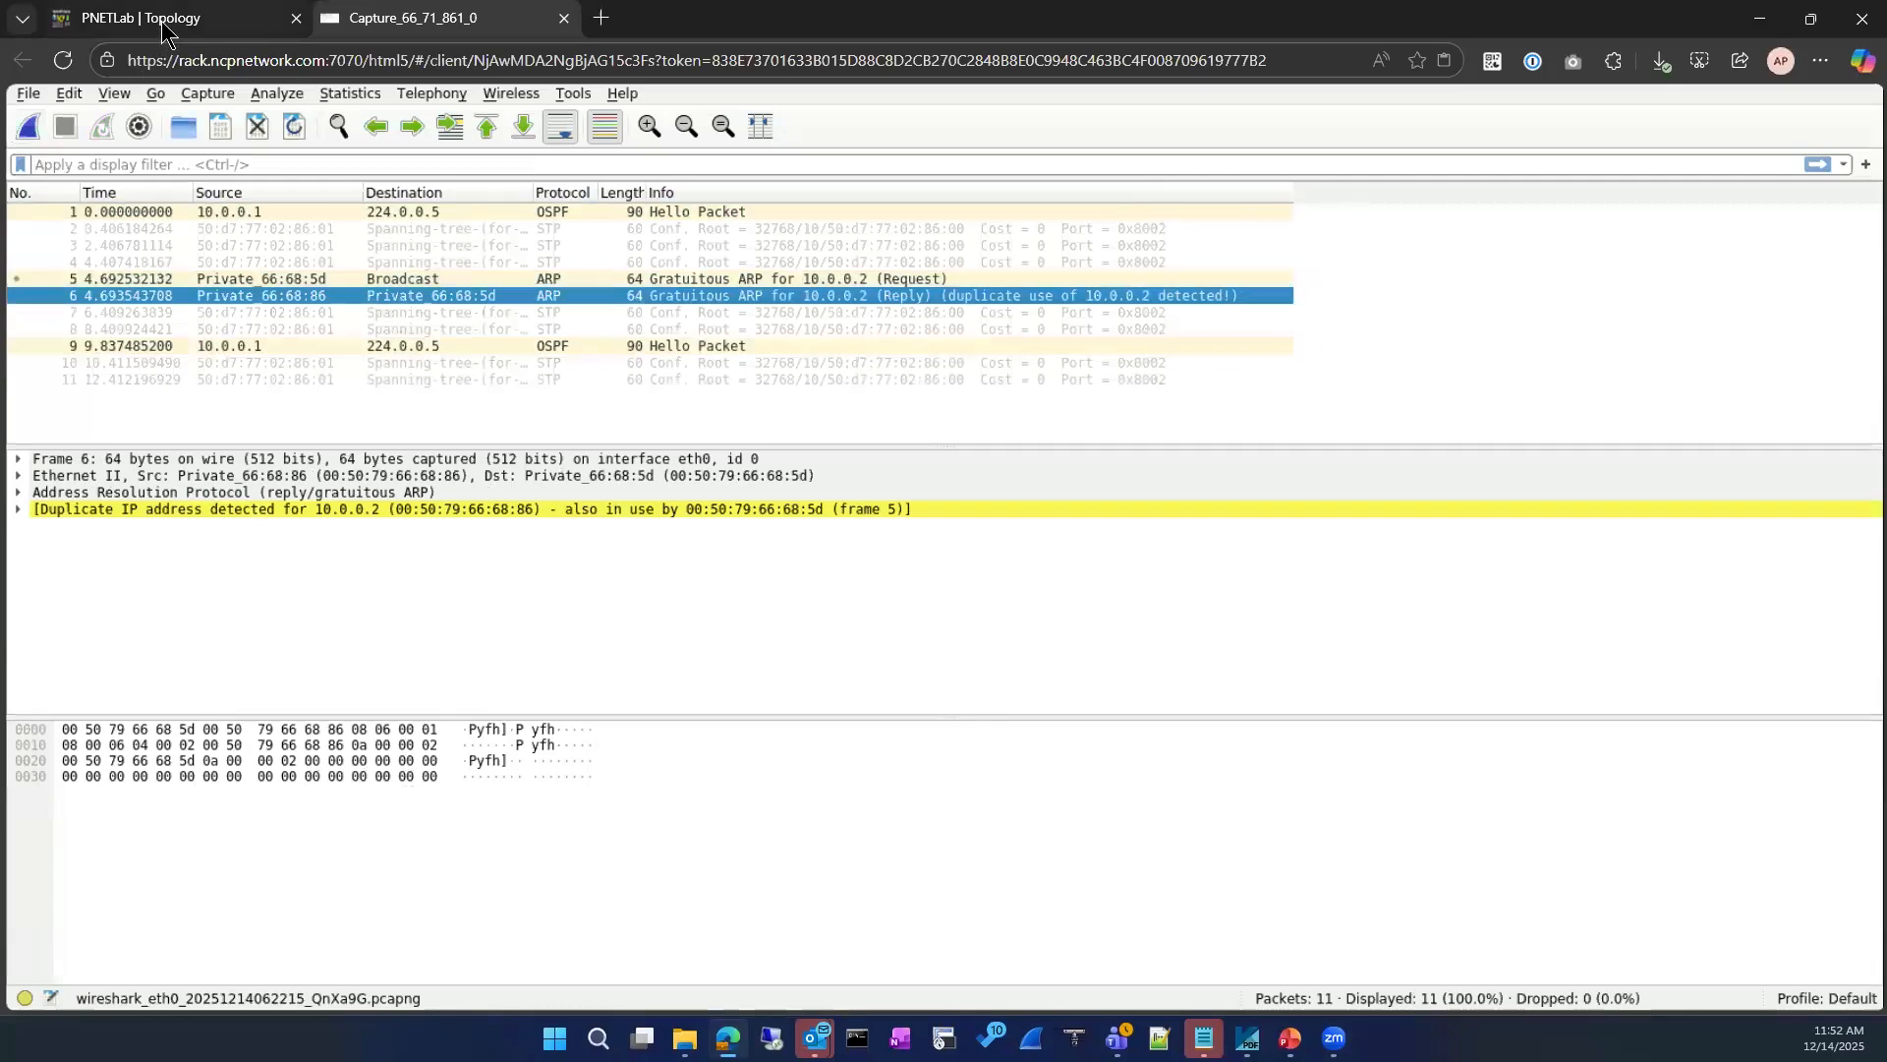
Step: Compare the MAC address in the VPC's duplicate-address message with the expanded duplicate IP details of the ARP reply
left_click(163, 32)
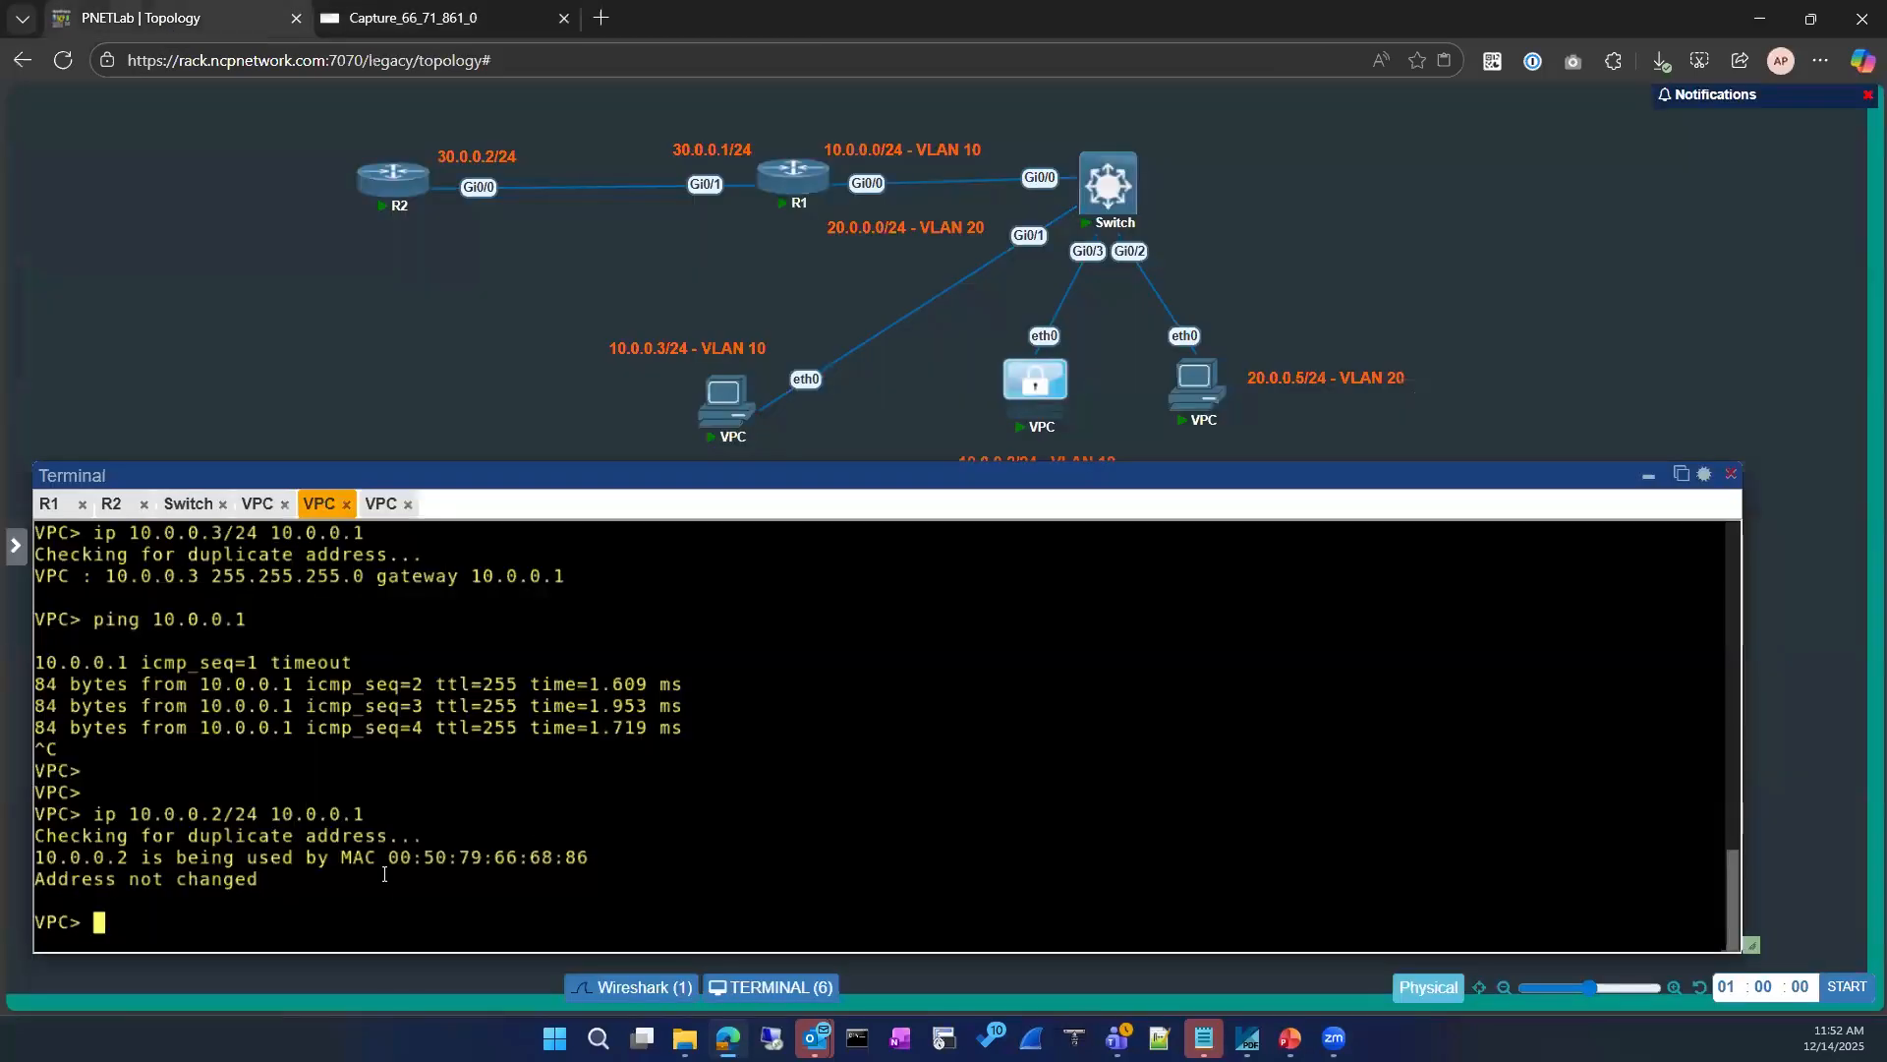
double_click(586, 861)
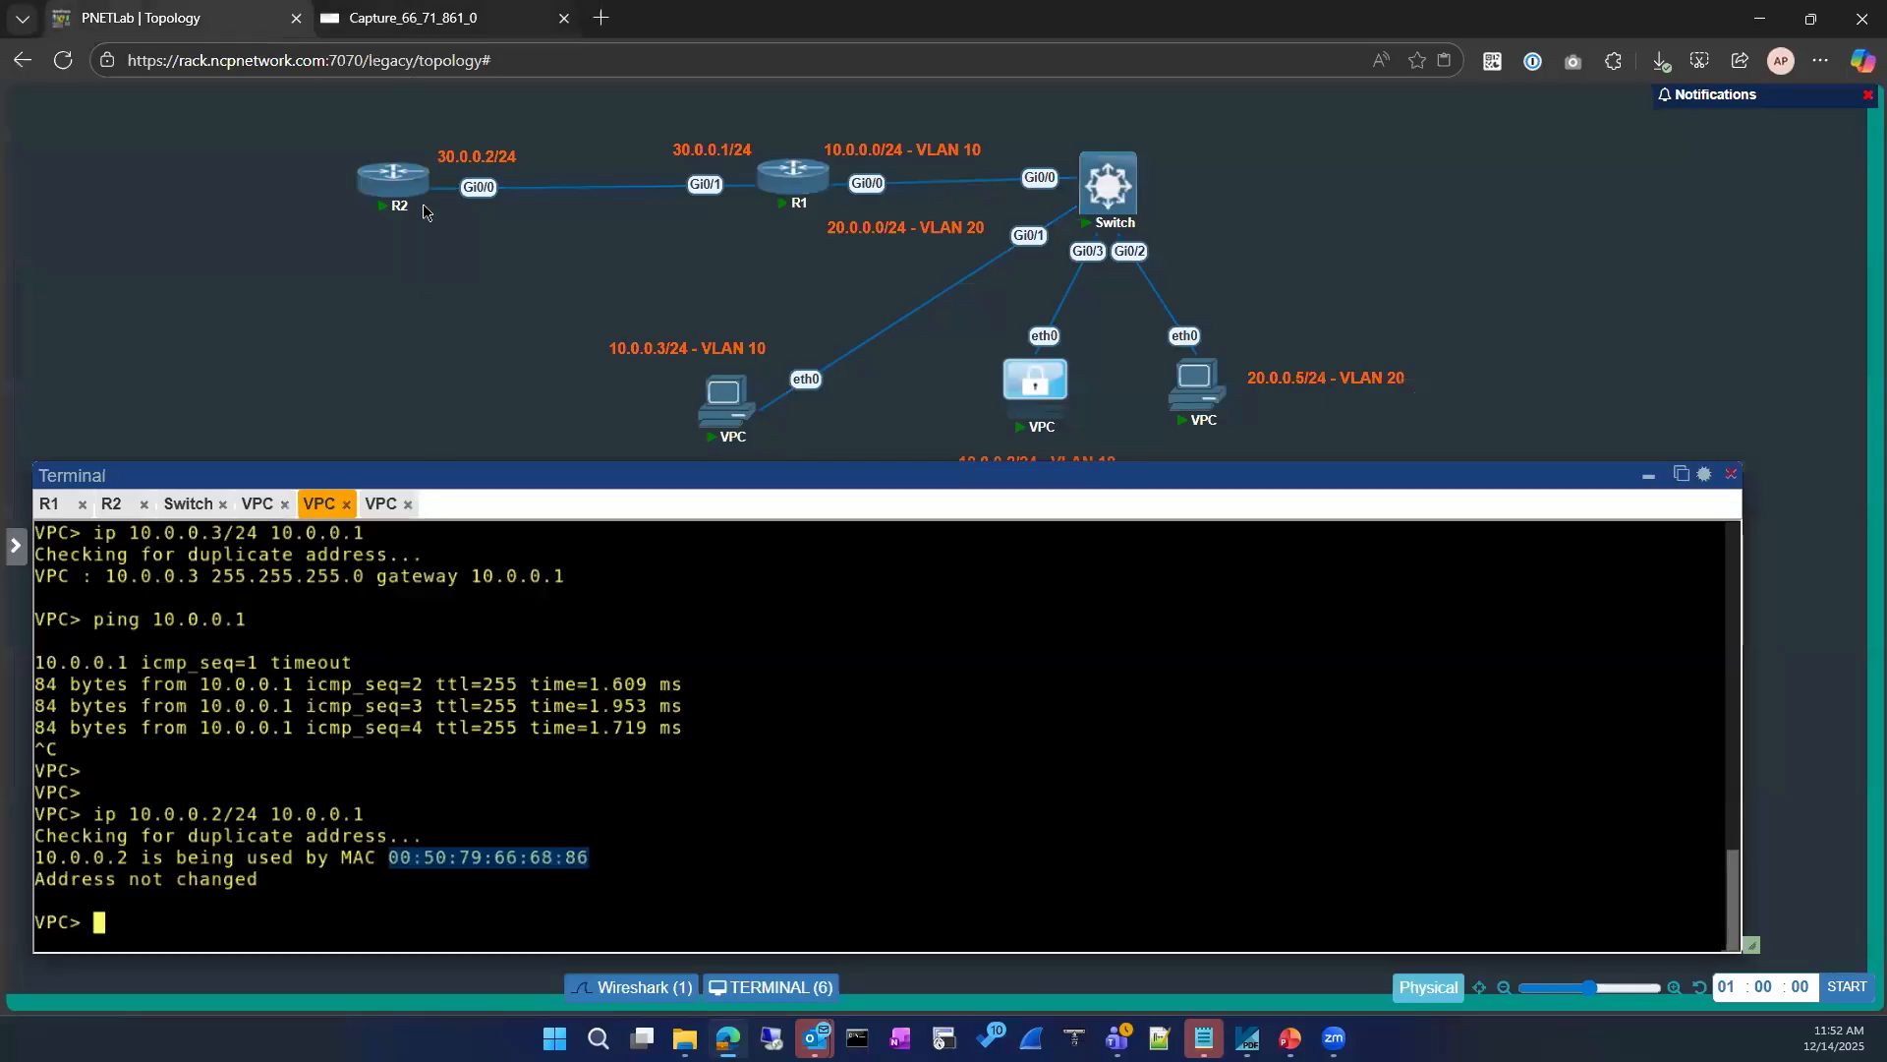
left_click(413, 19)
left_click(16, 513)
key("Right")
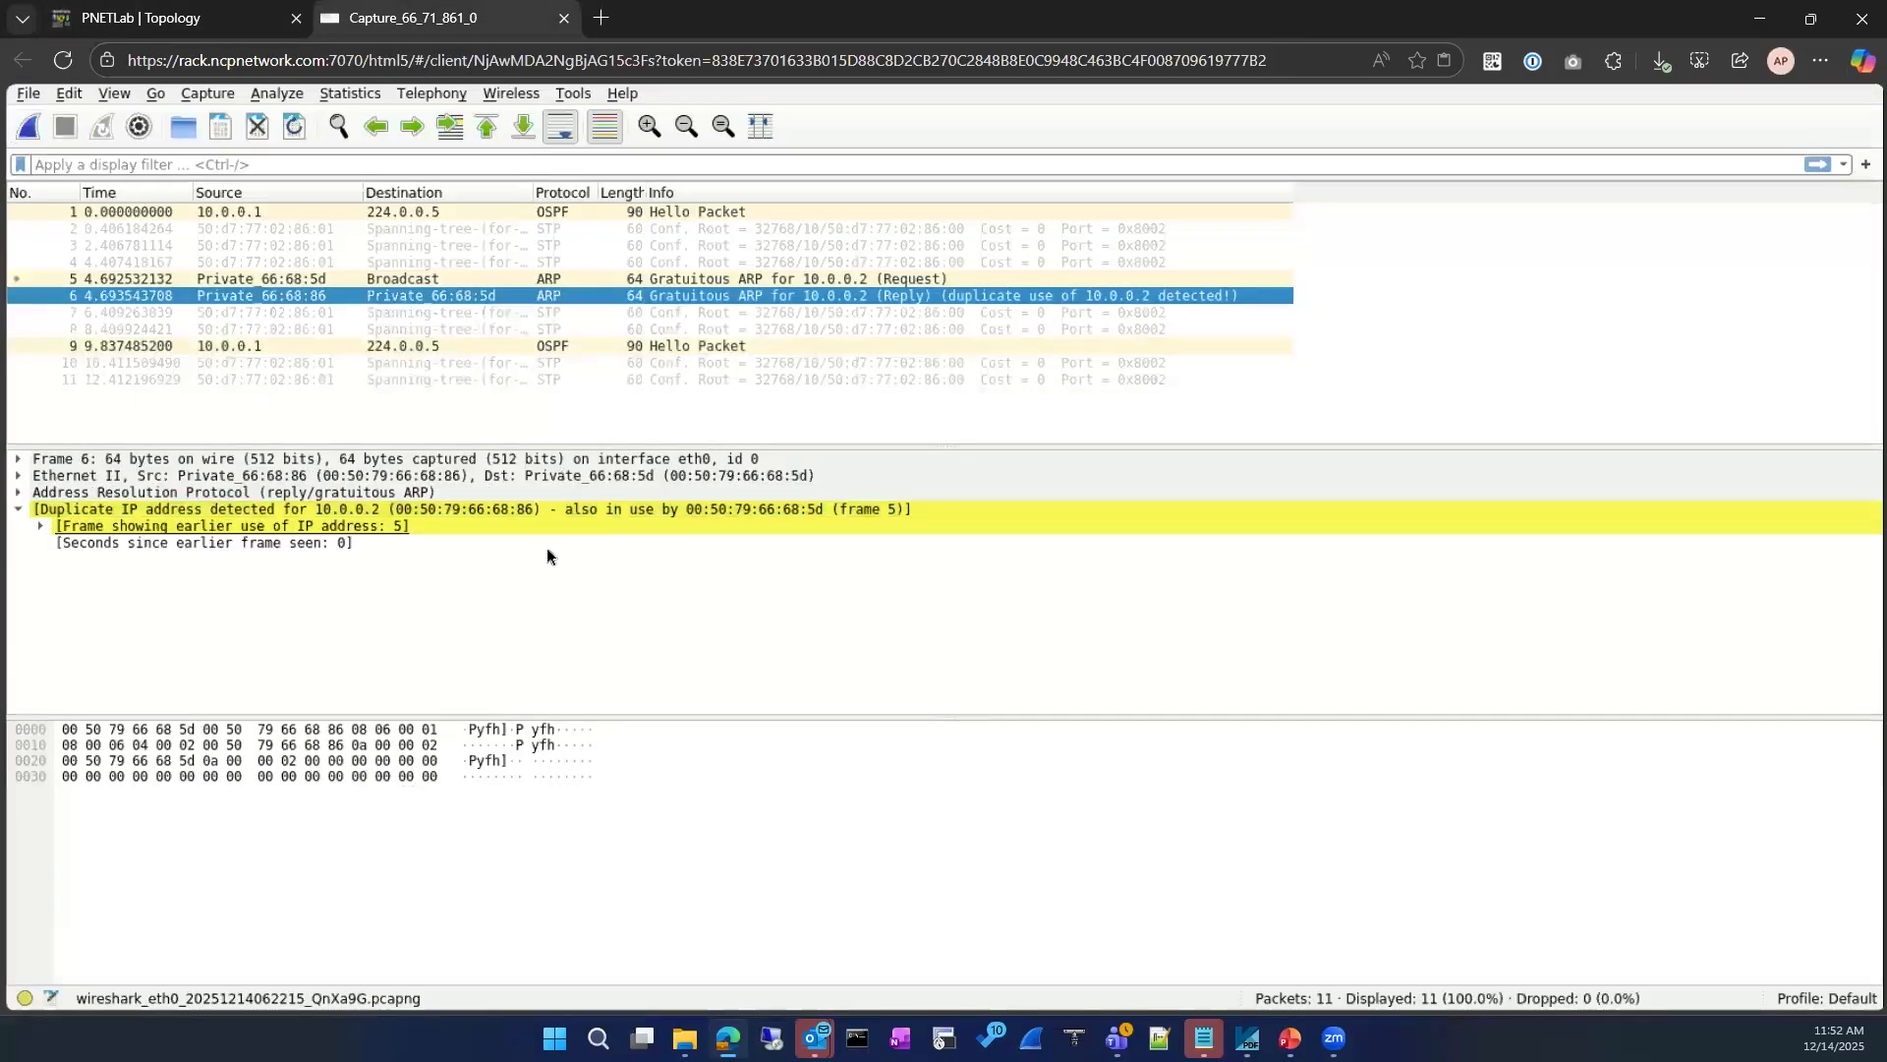
left_click(773, 523)
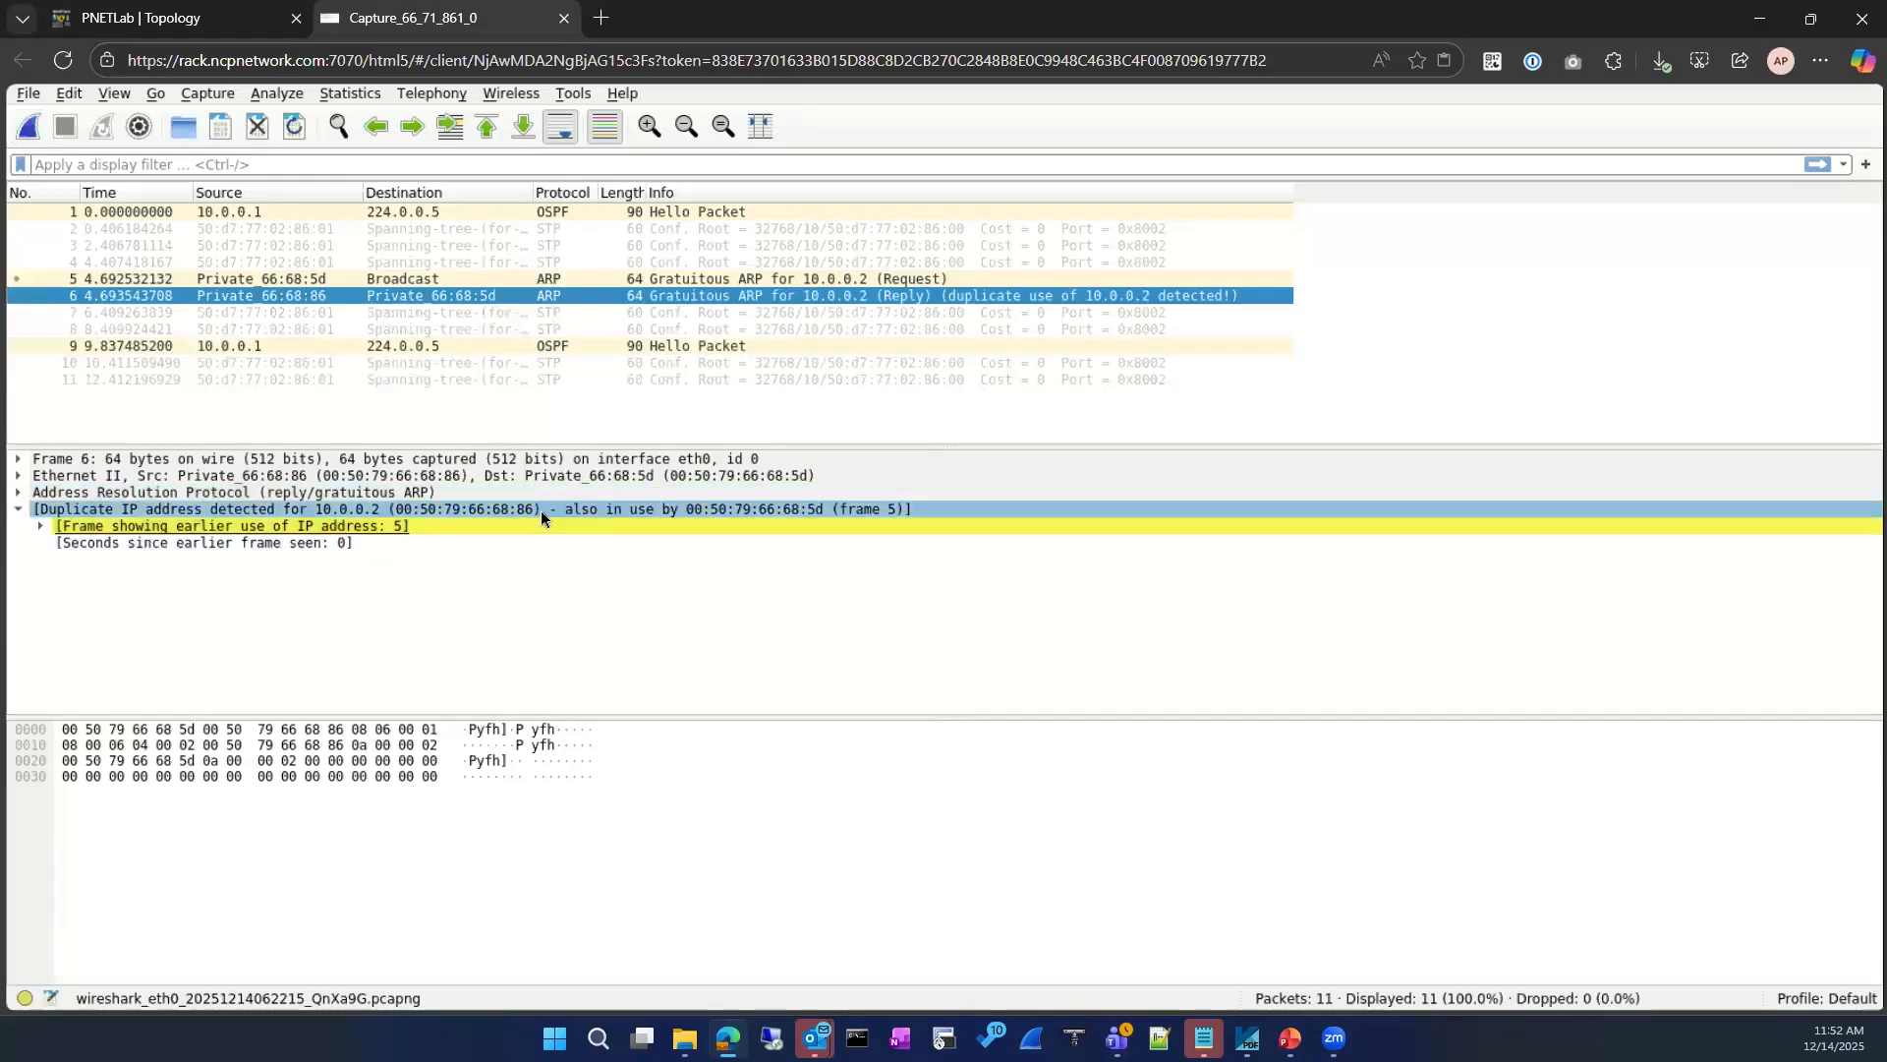
Step: Return to the VPC console and display its current IP settings with show ip
left_click(236, 18)
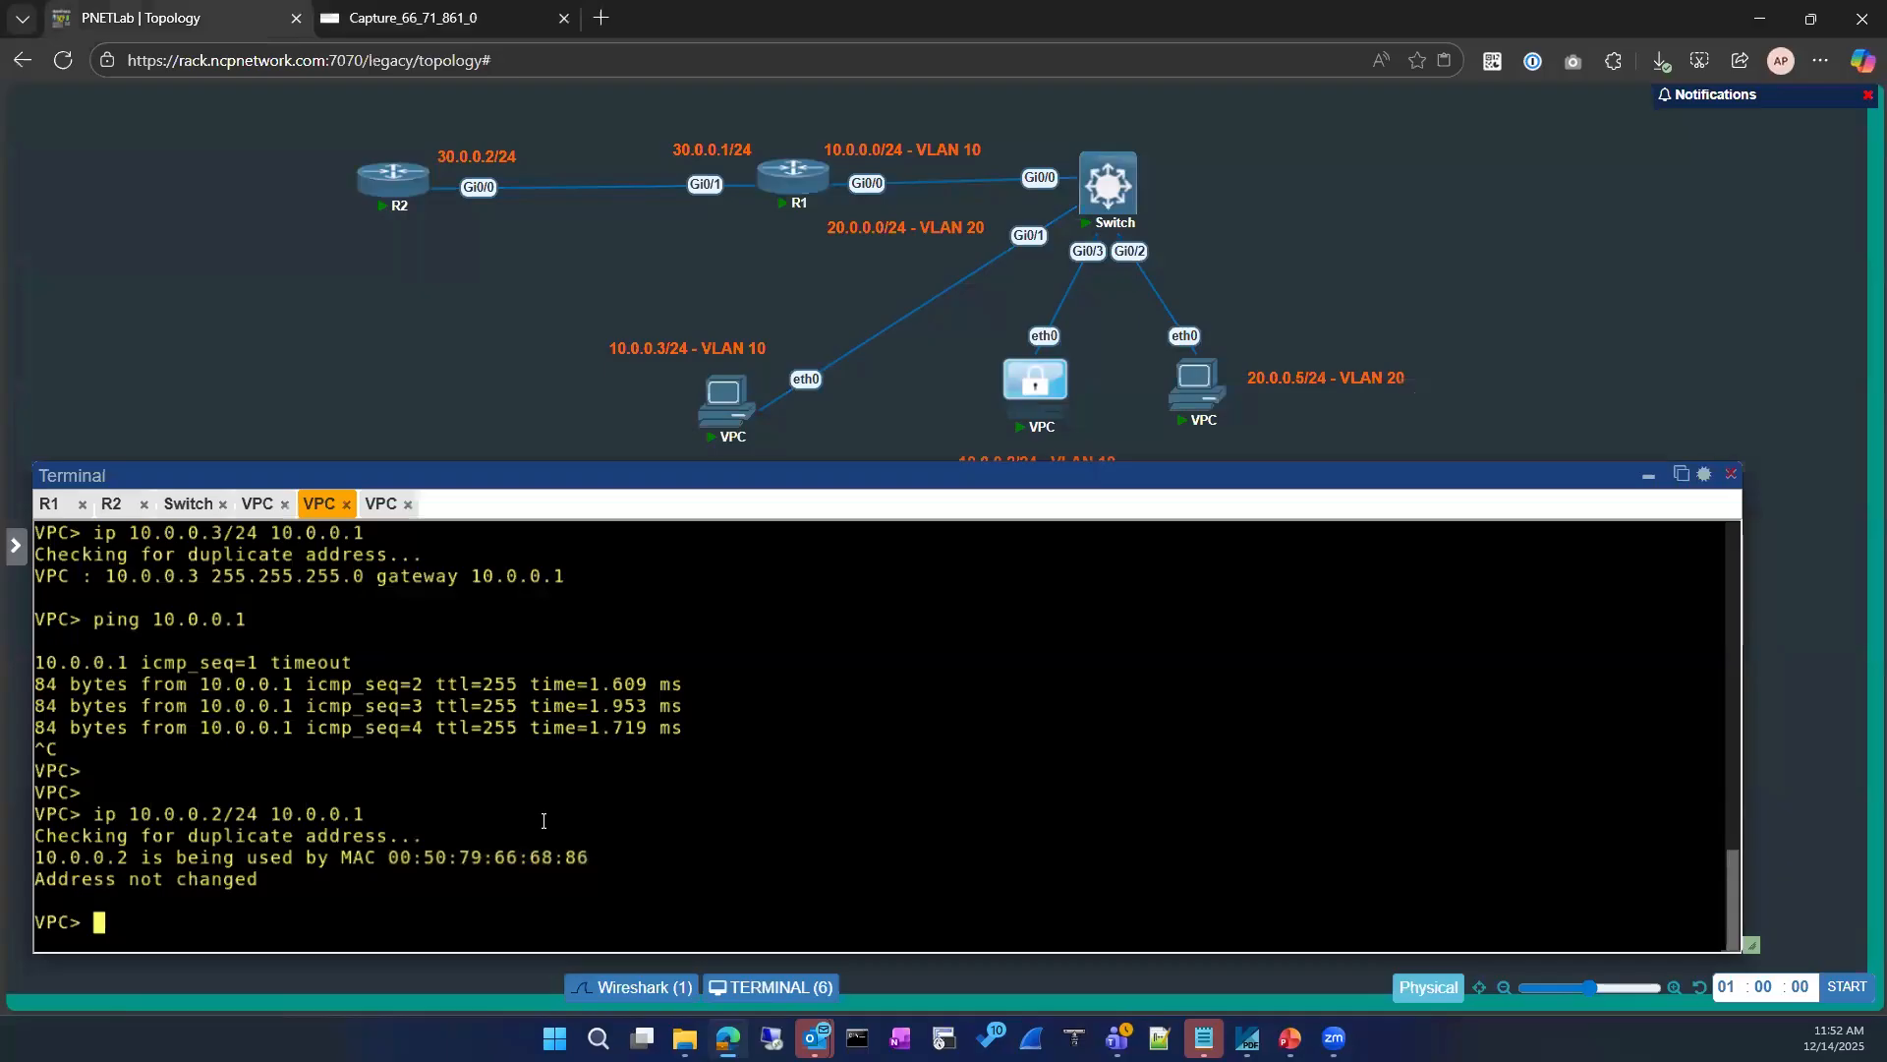
type("show ip")
key("Return")
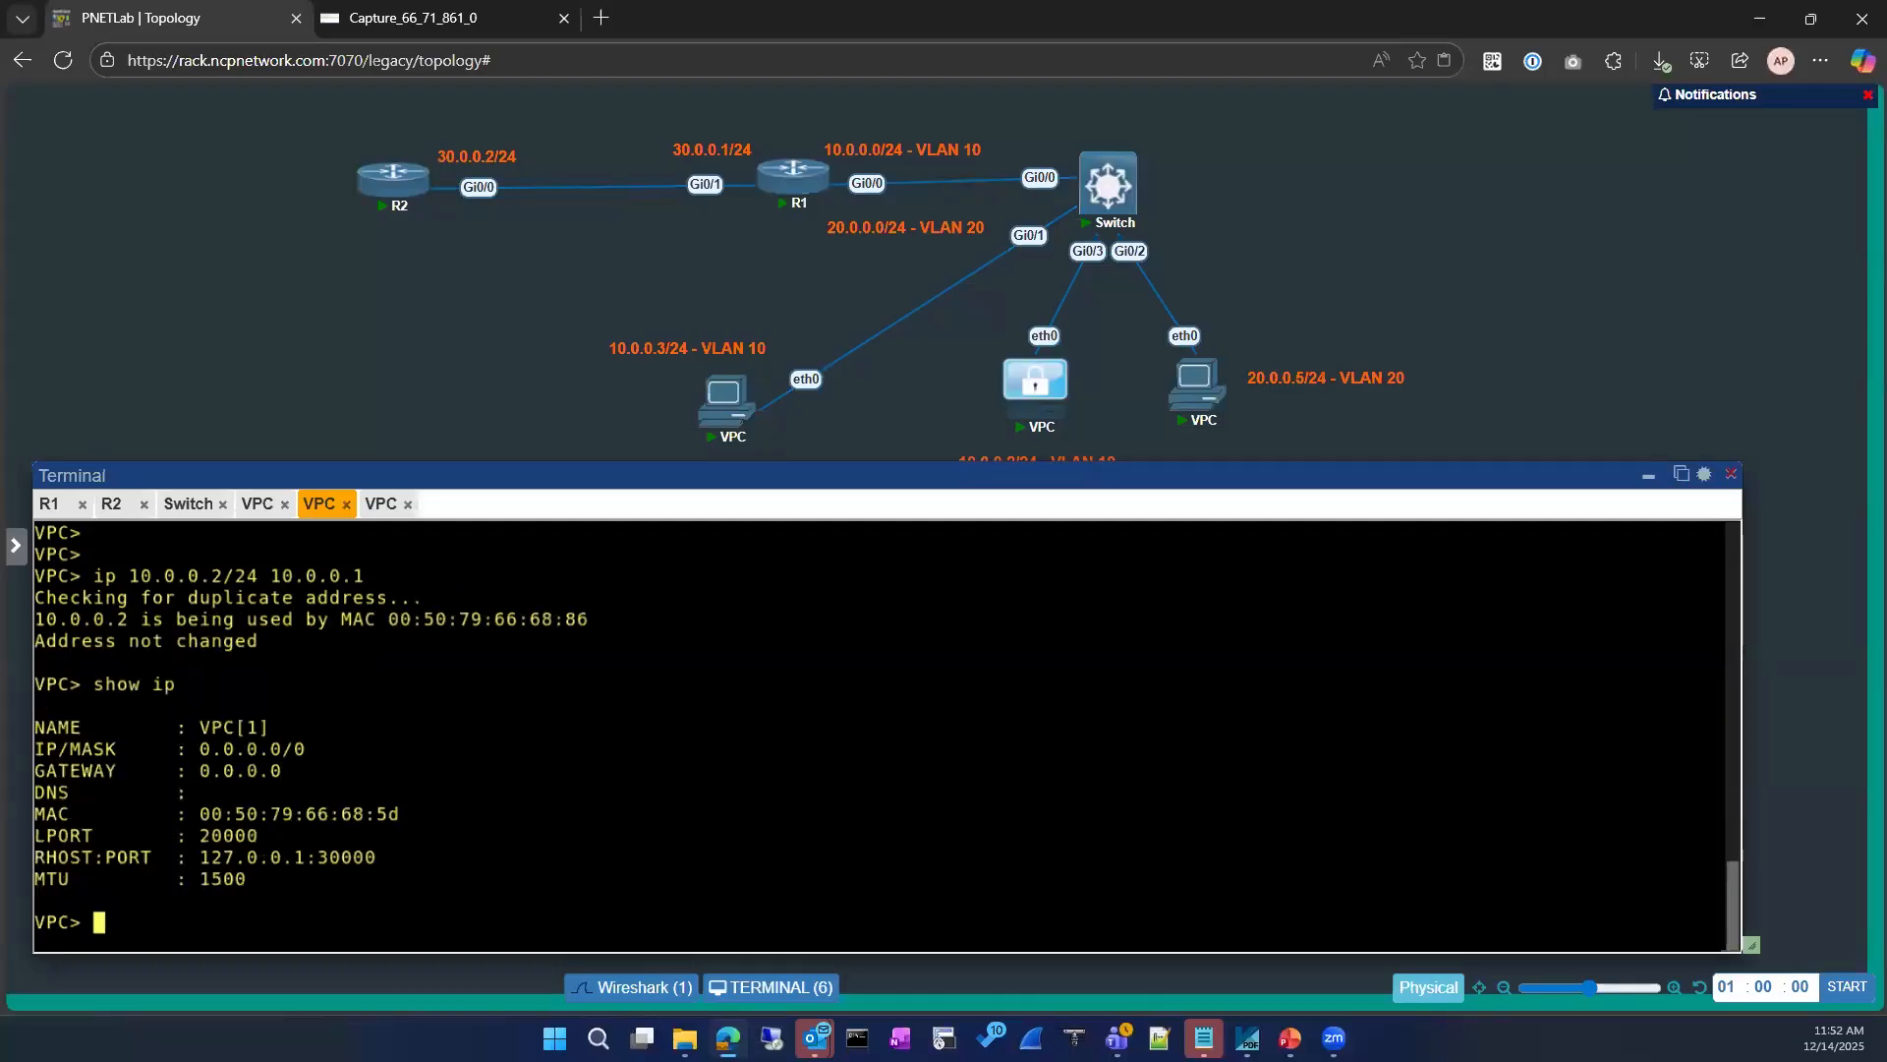
Step: Switch to the console of VPC 10.0.0.2 and display its IP settings and MAC address with show ip
left_click(260, 504)
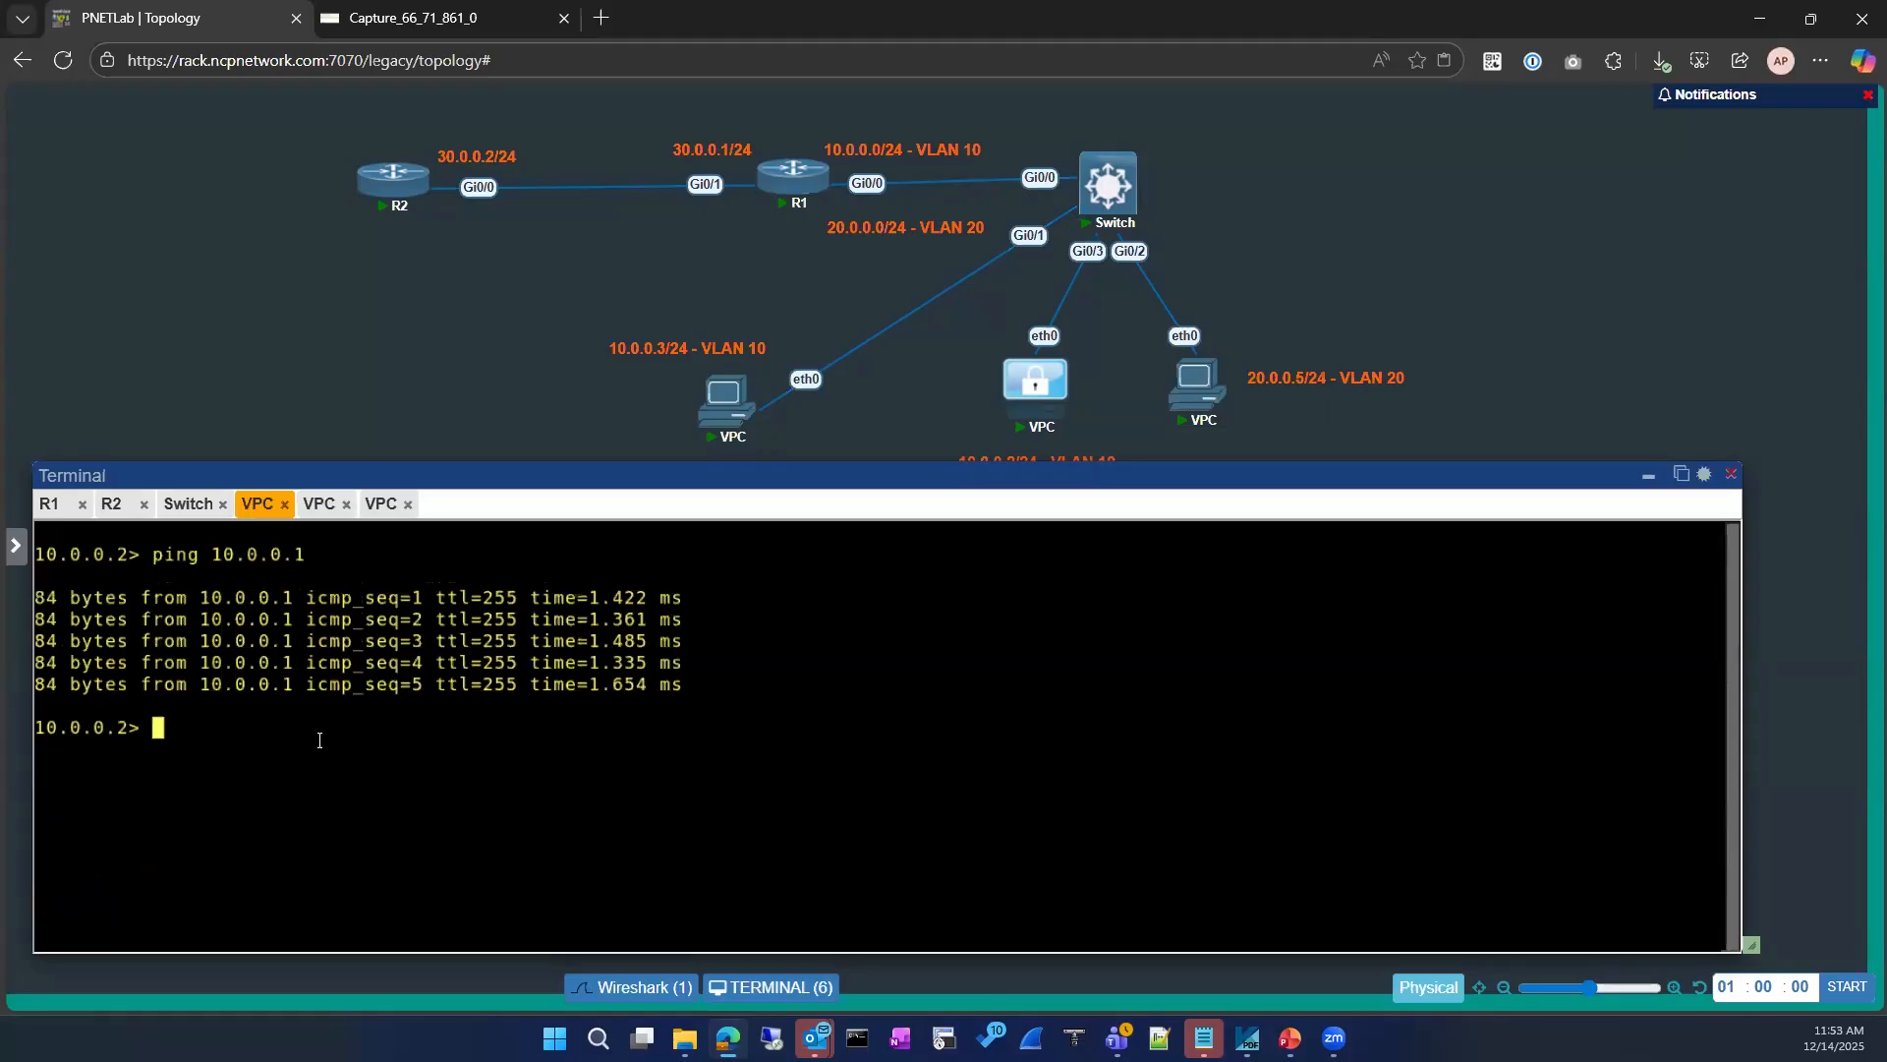
type("show ip")
key("Return")
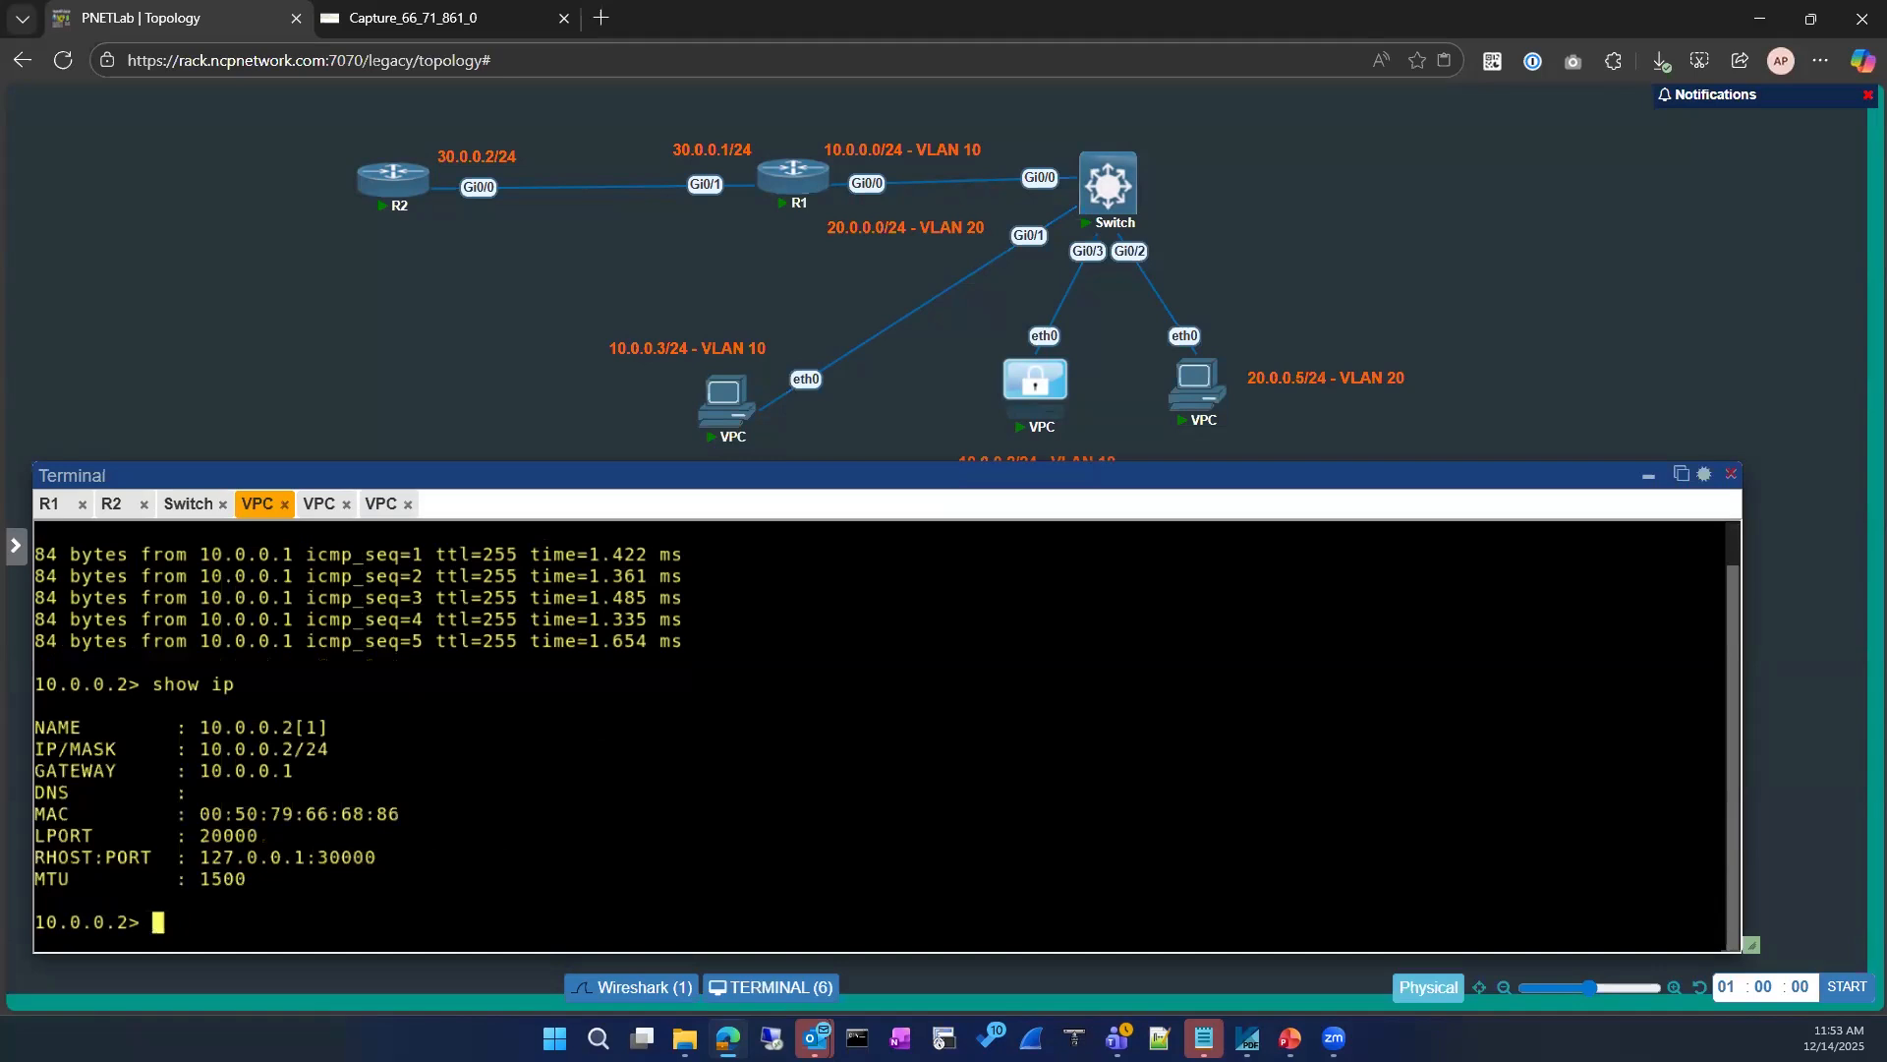
Step: Return to the console of the VPC without an address and display its IP settings again with show ip
left_click(319, 504)
left_click(379, 504)
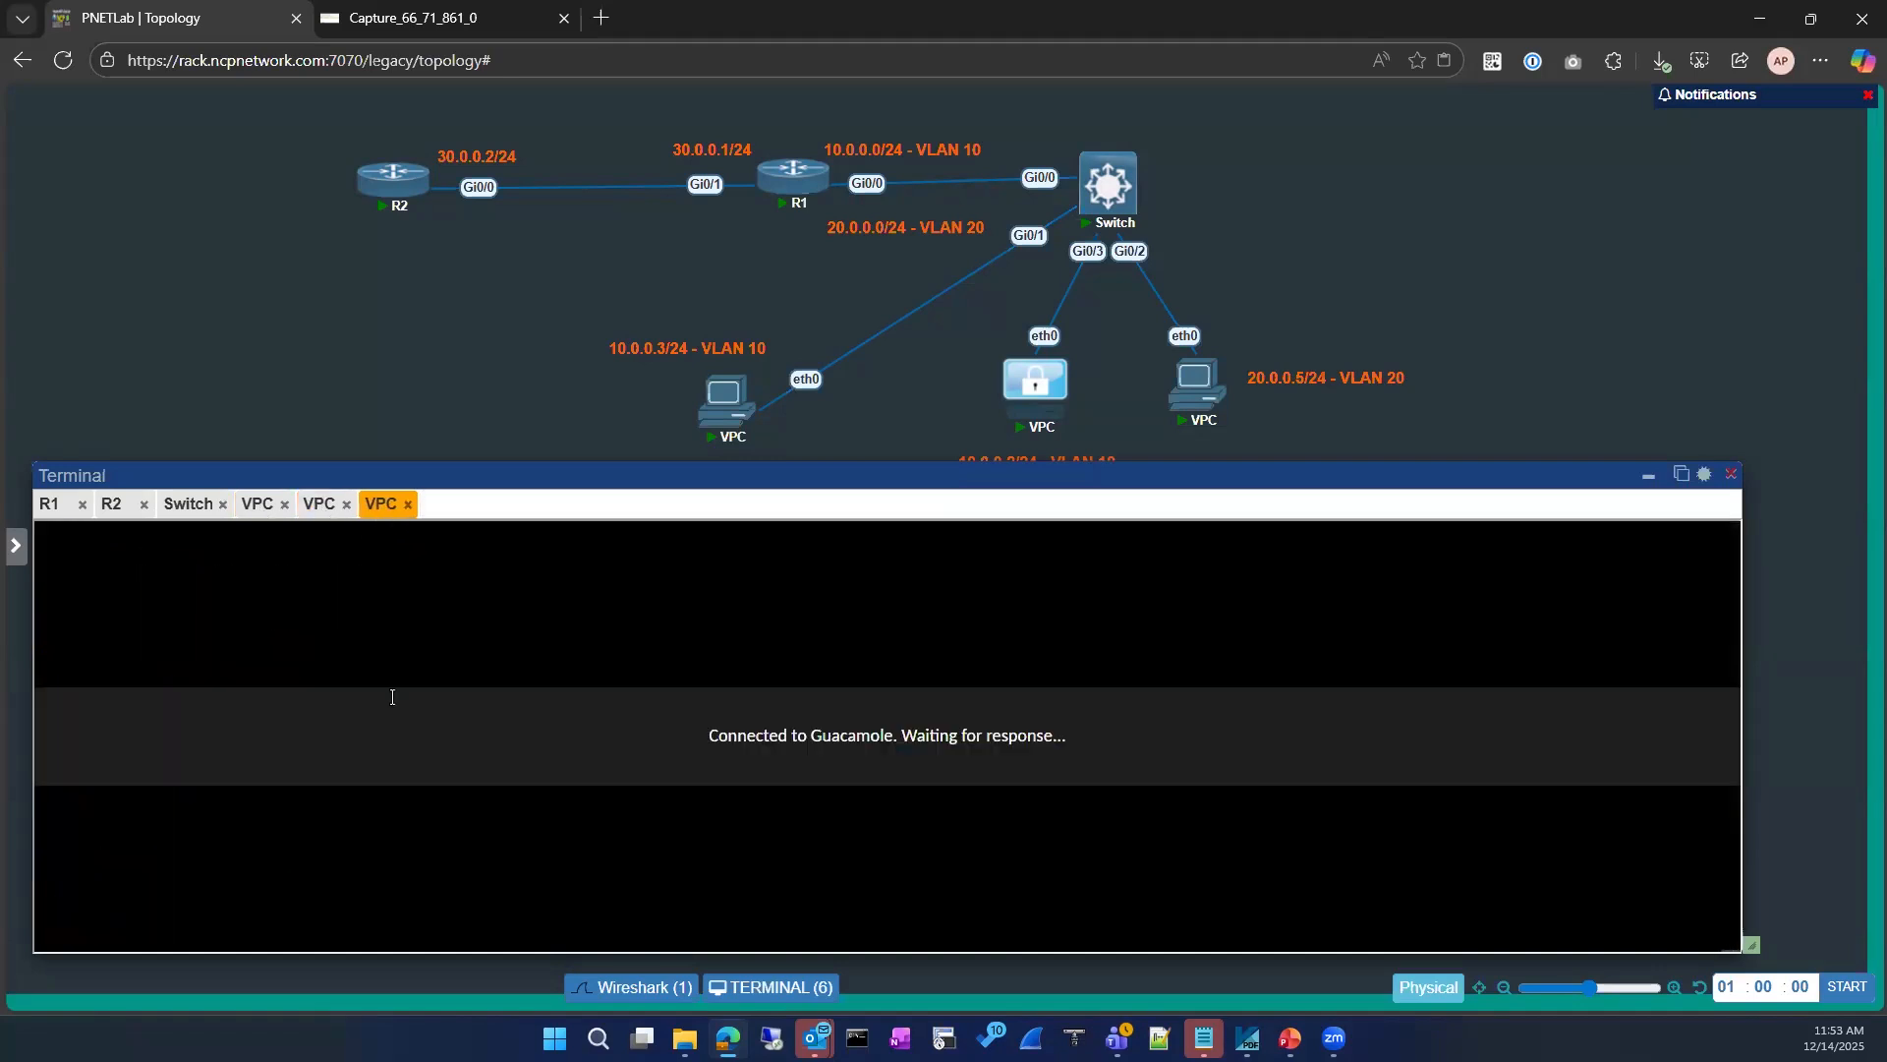
key("Return")
key("Return")
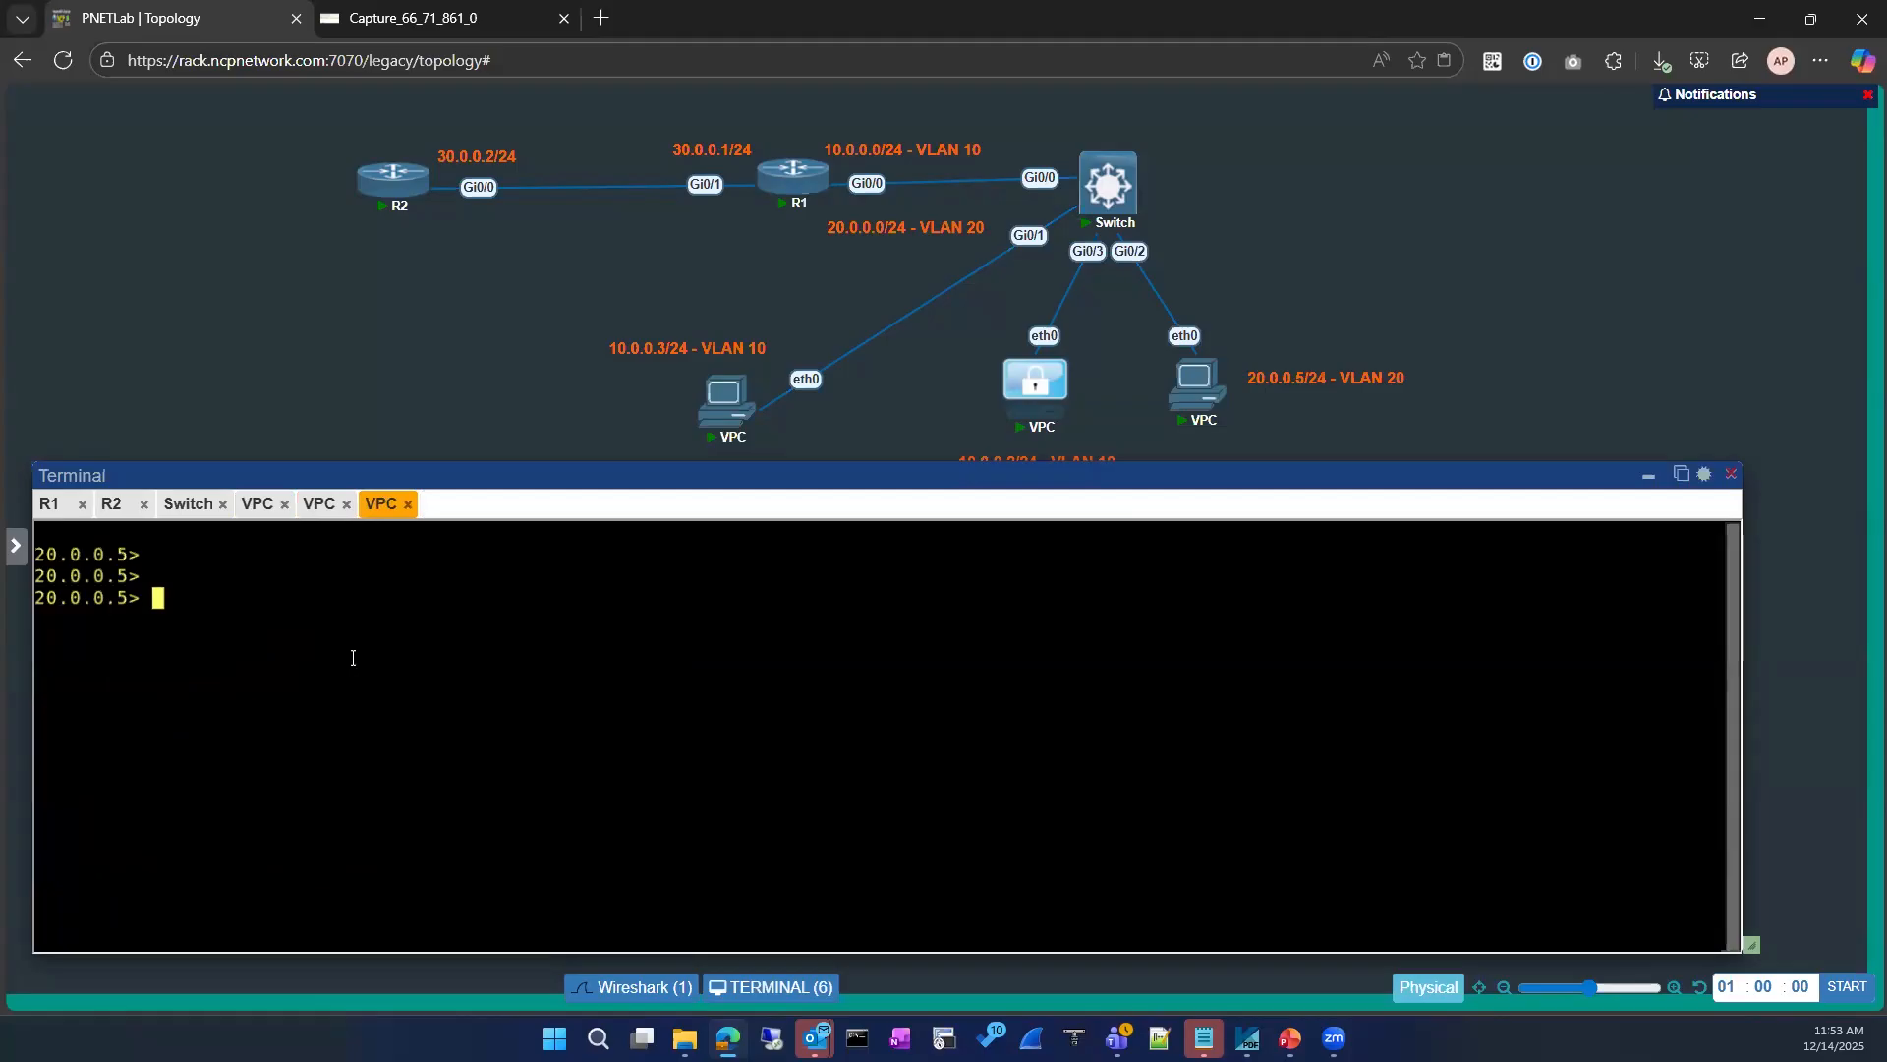
left_click(320, 504)
key("Return")
key("Return")
key("Return")
type("show ip")
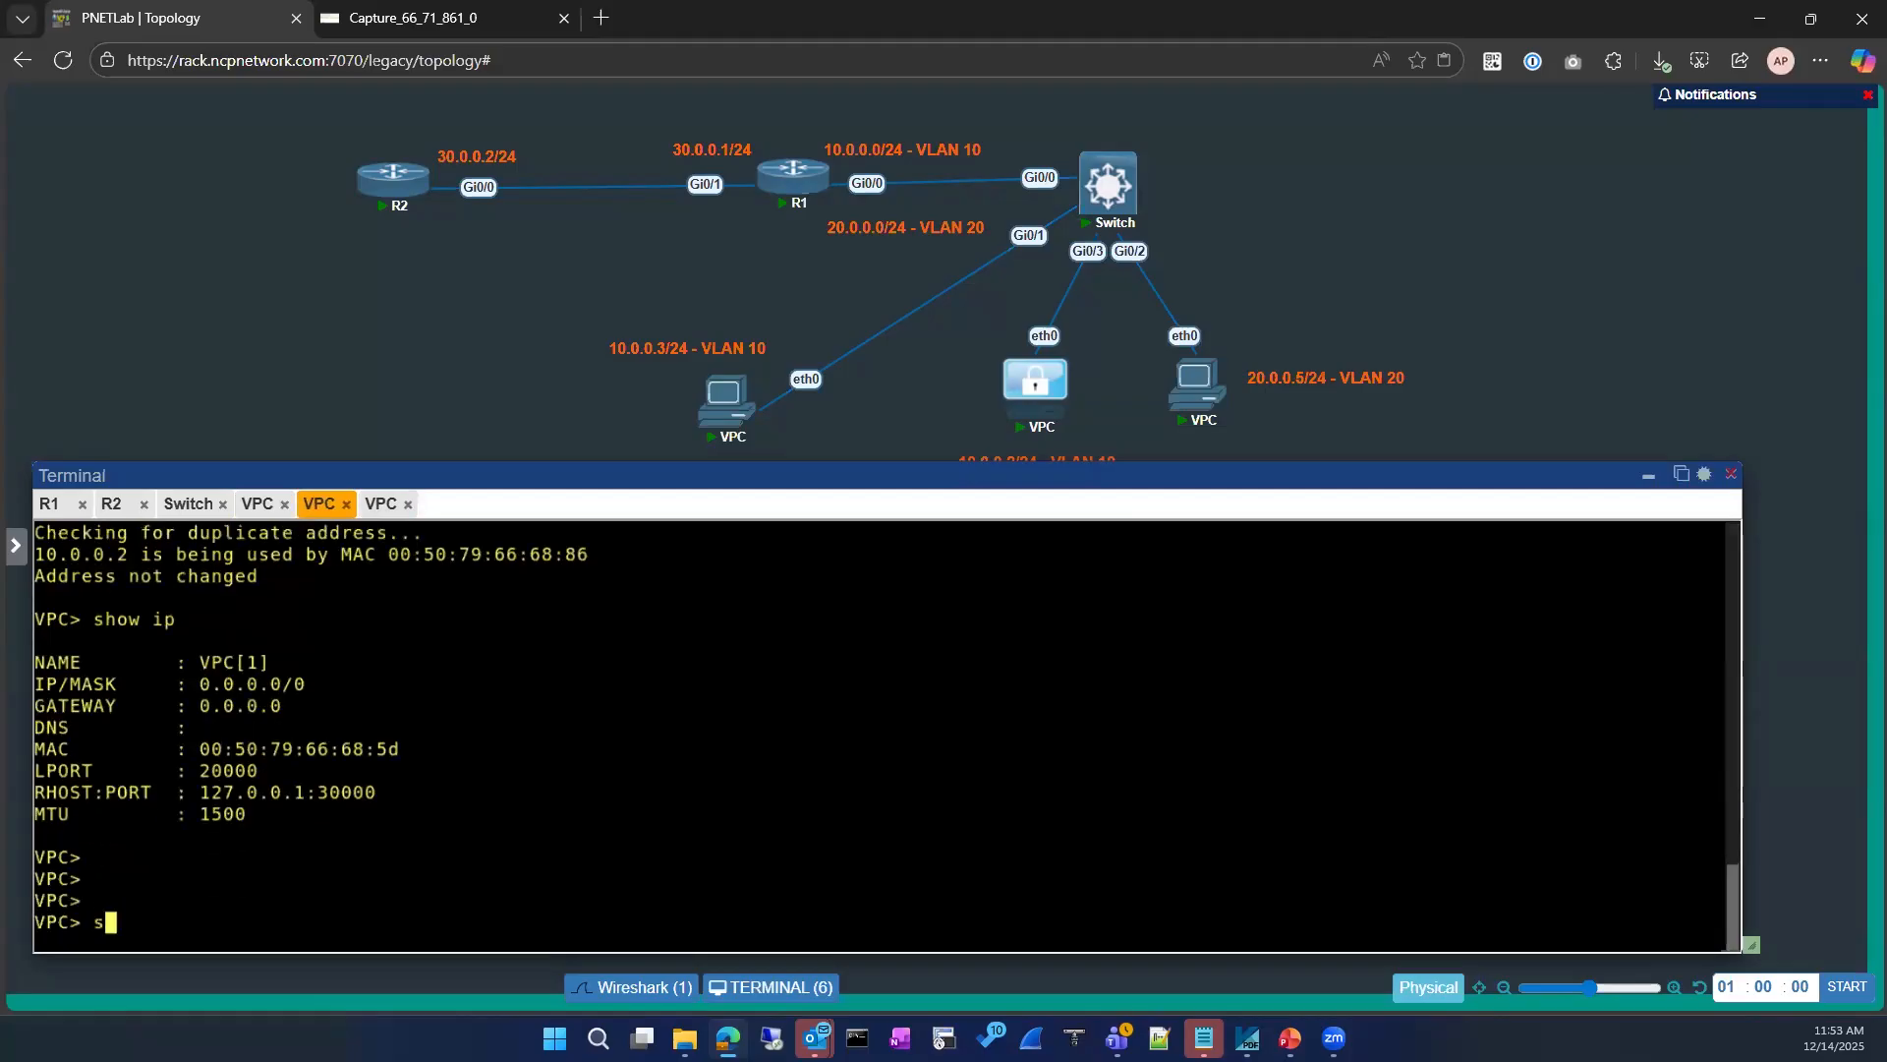
key("Return")
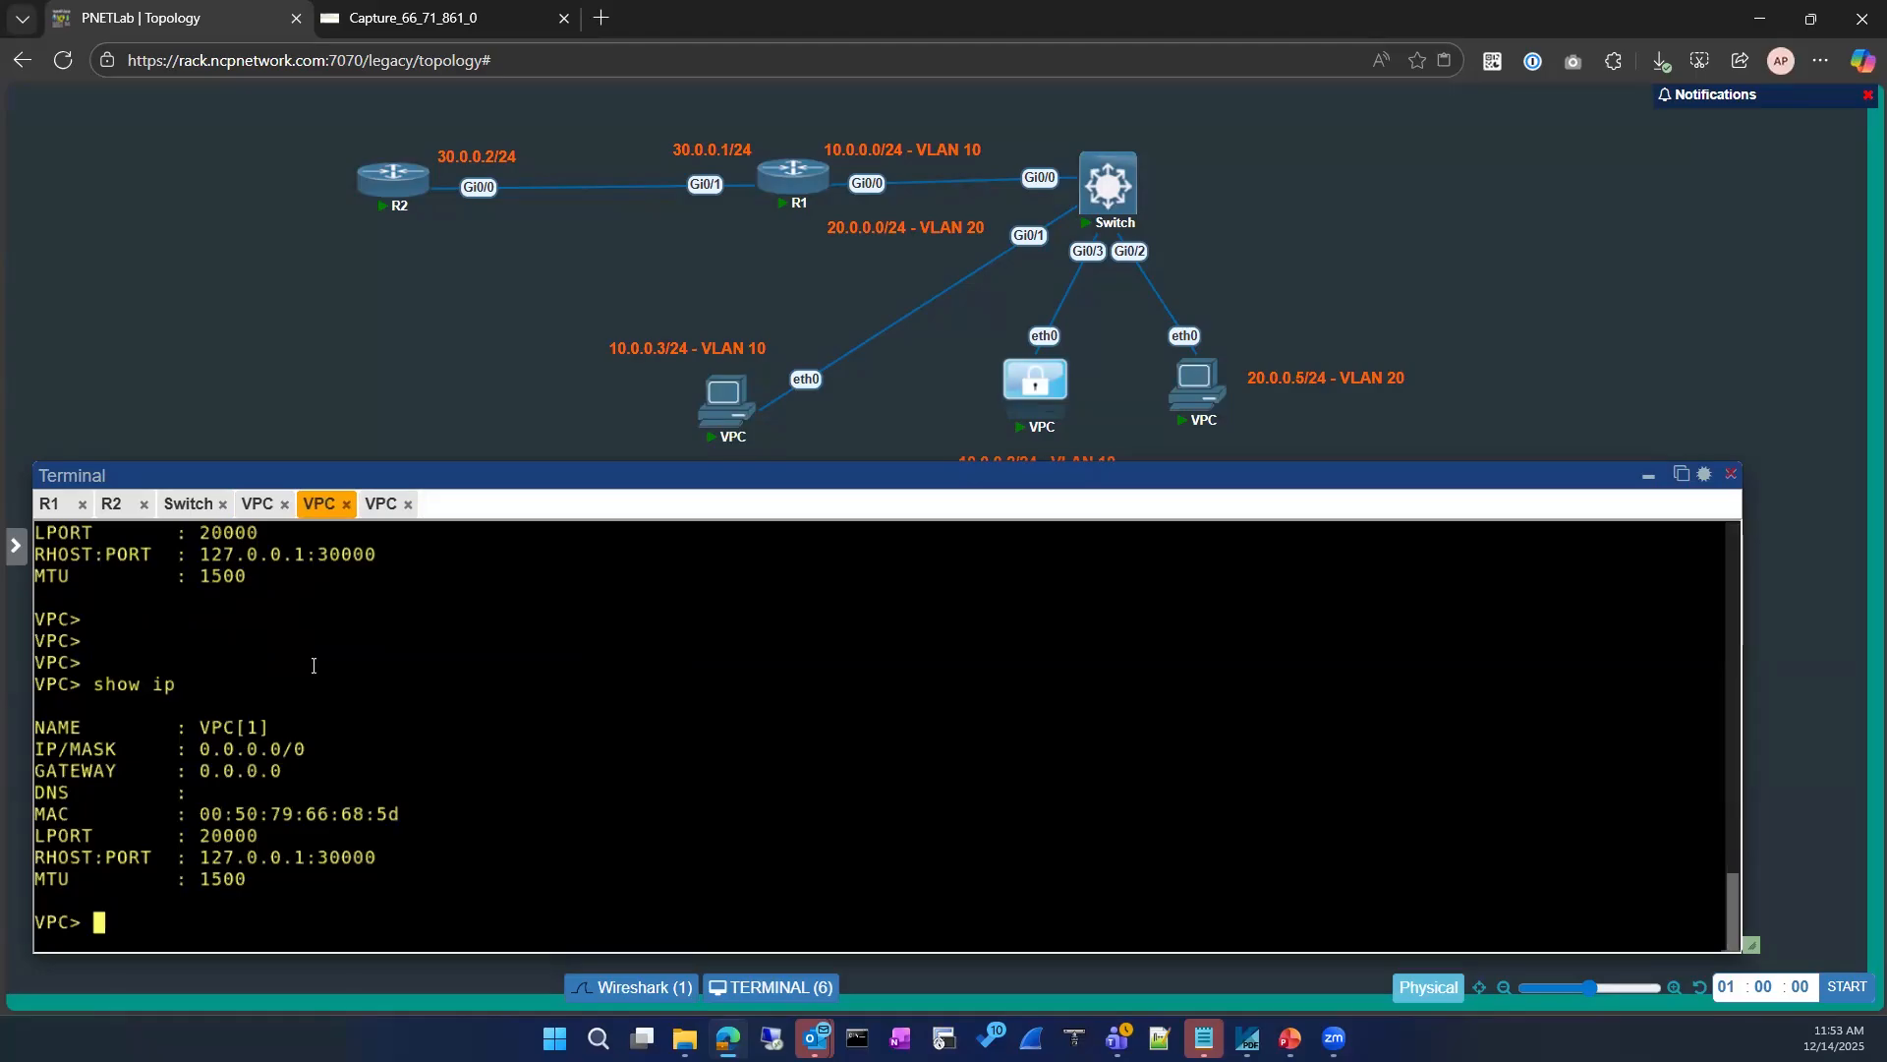
Step: Switch to the console of VPC 10.0.0.2 and run show ip again to read its MAC address
left_click(253, 509)
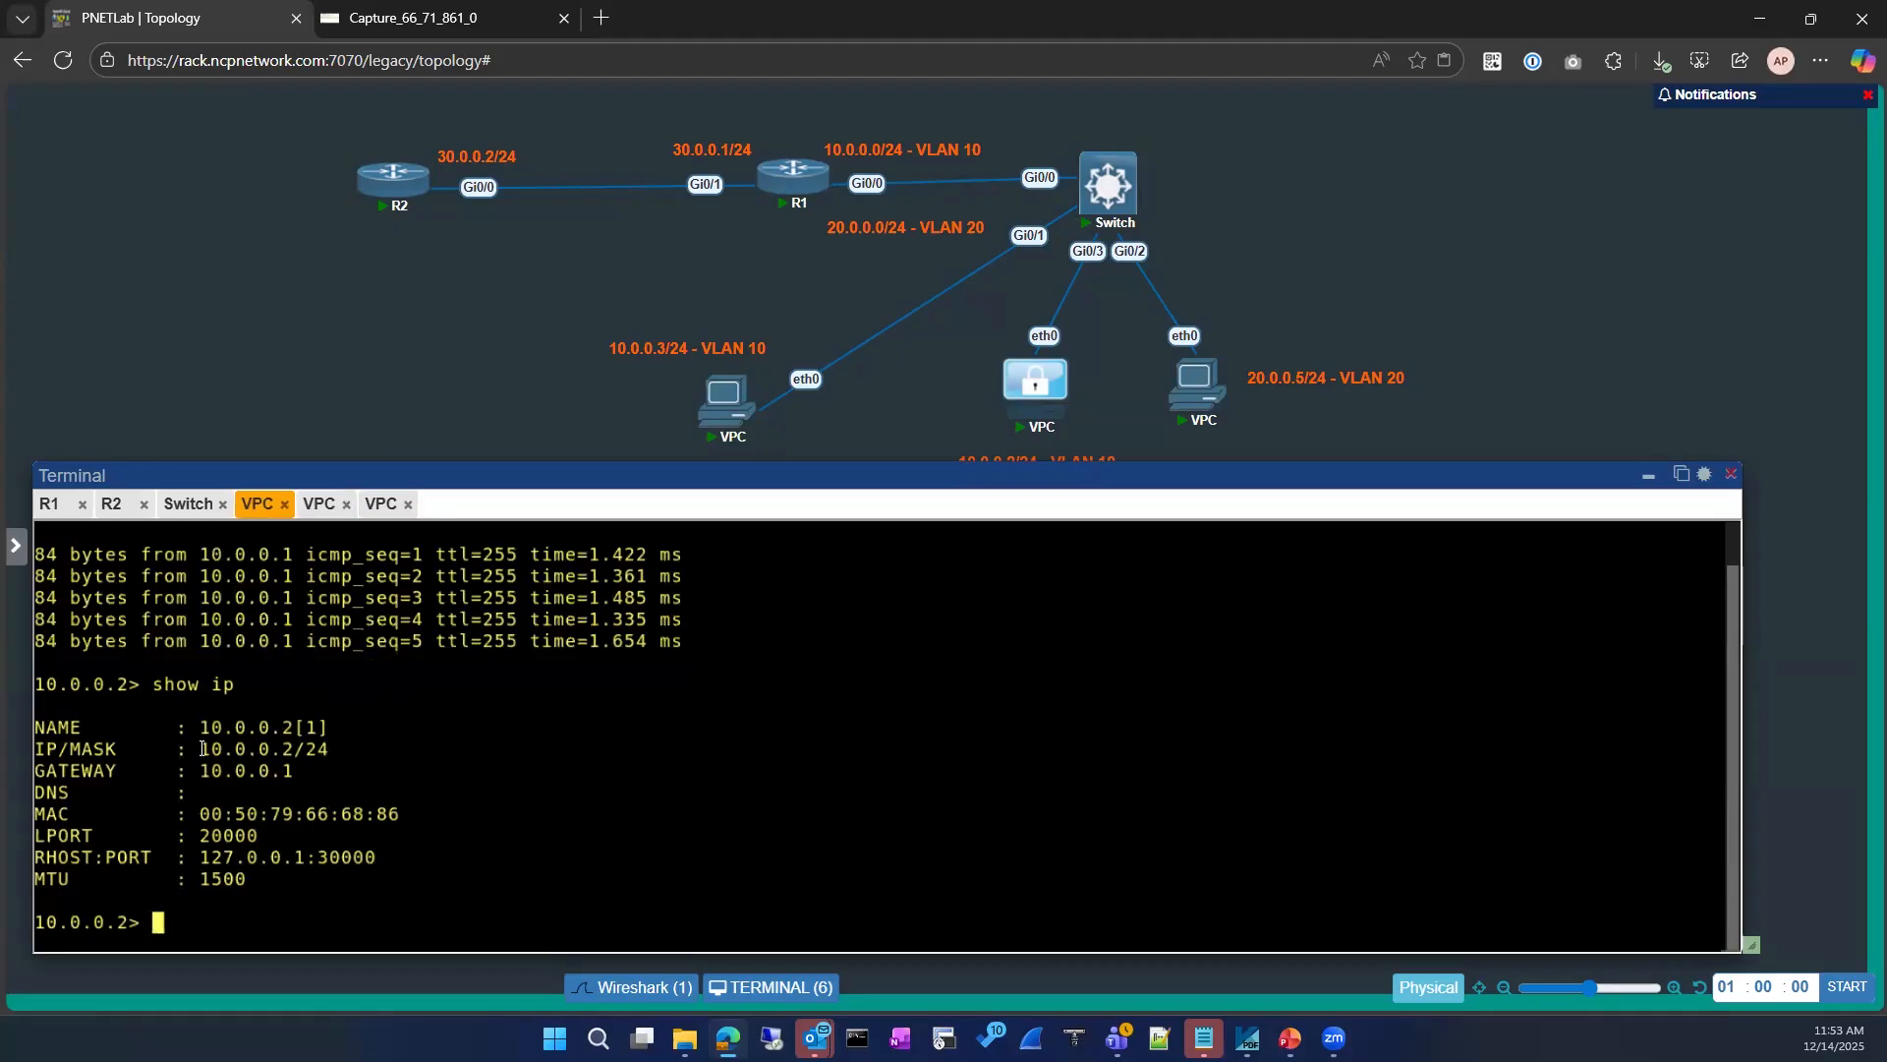
type("show ip")
key("Return")
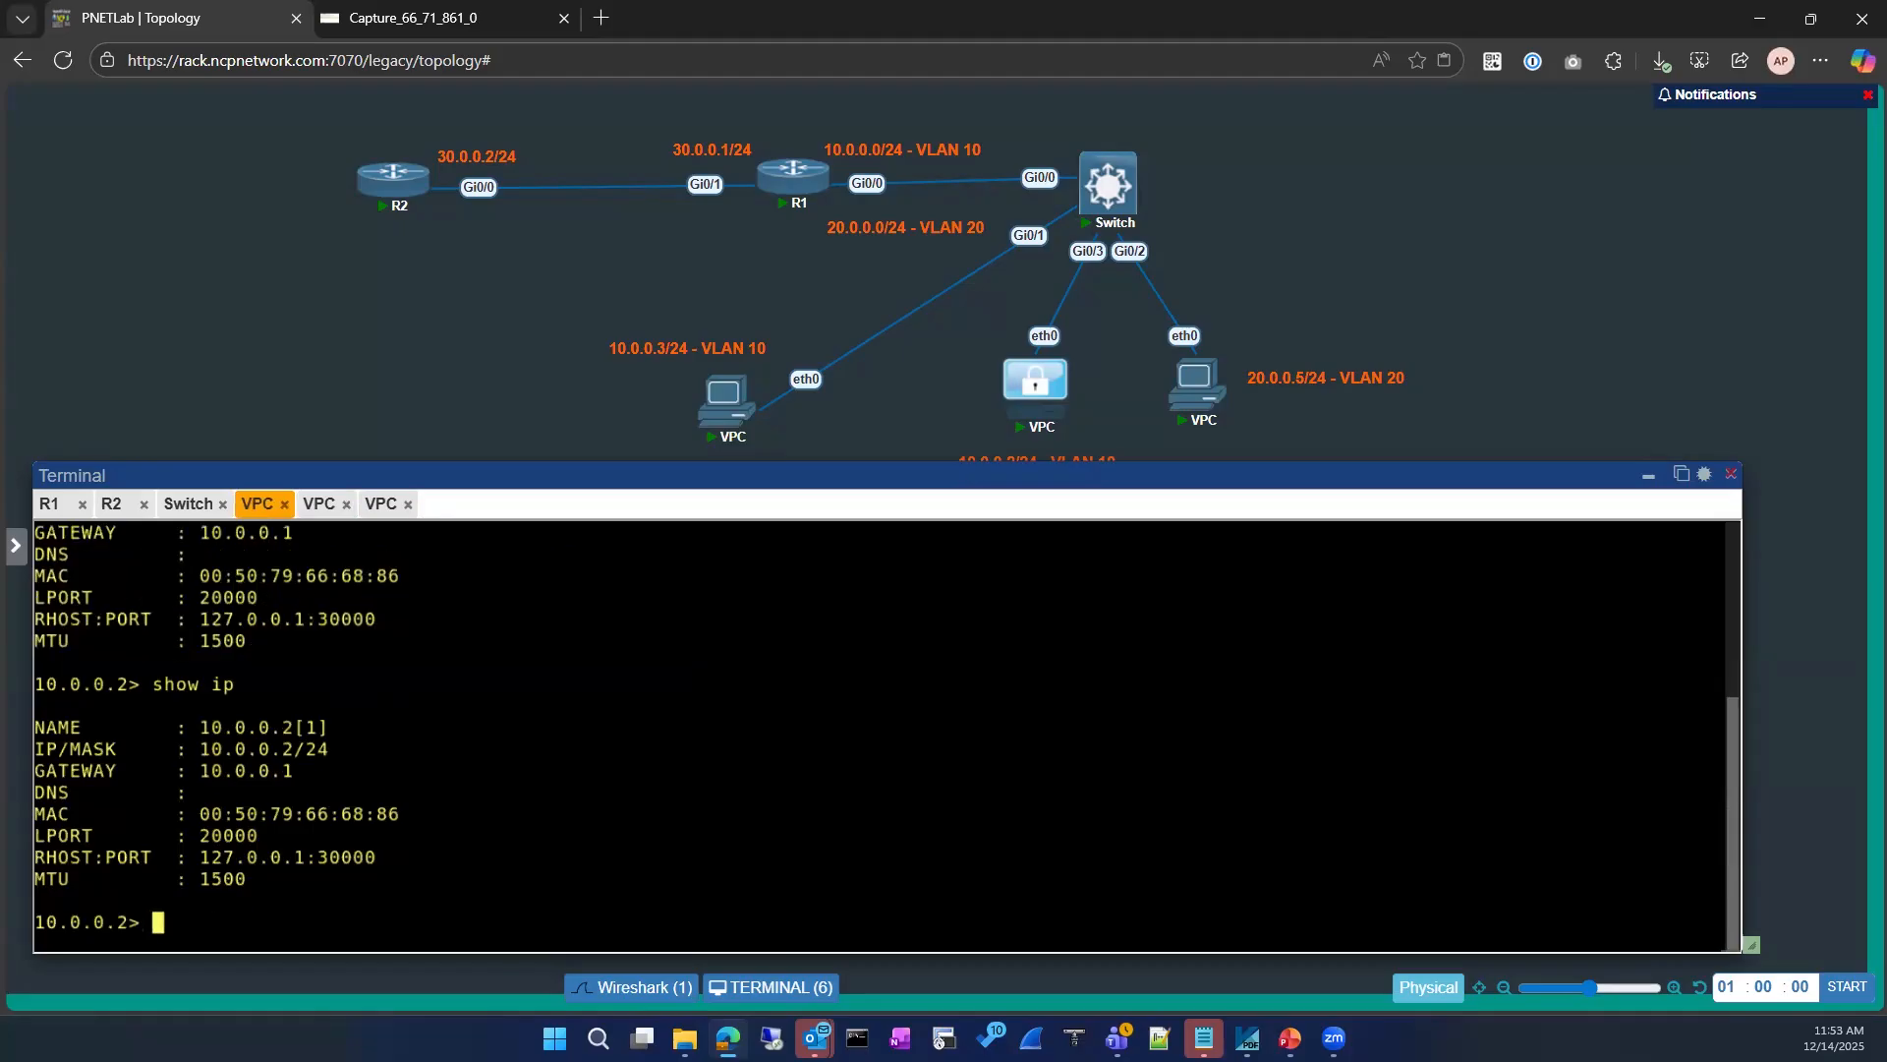
Step: Switch to router R1's console and enter privileged mode with en
left_click(57, 505)
key("Return")
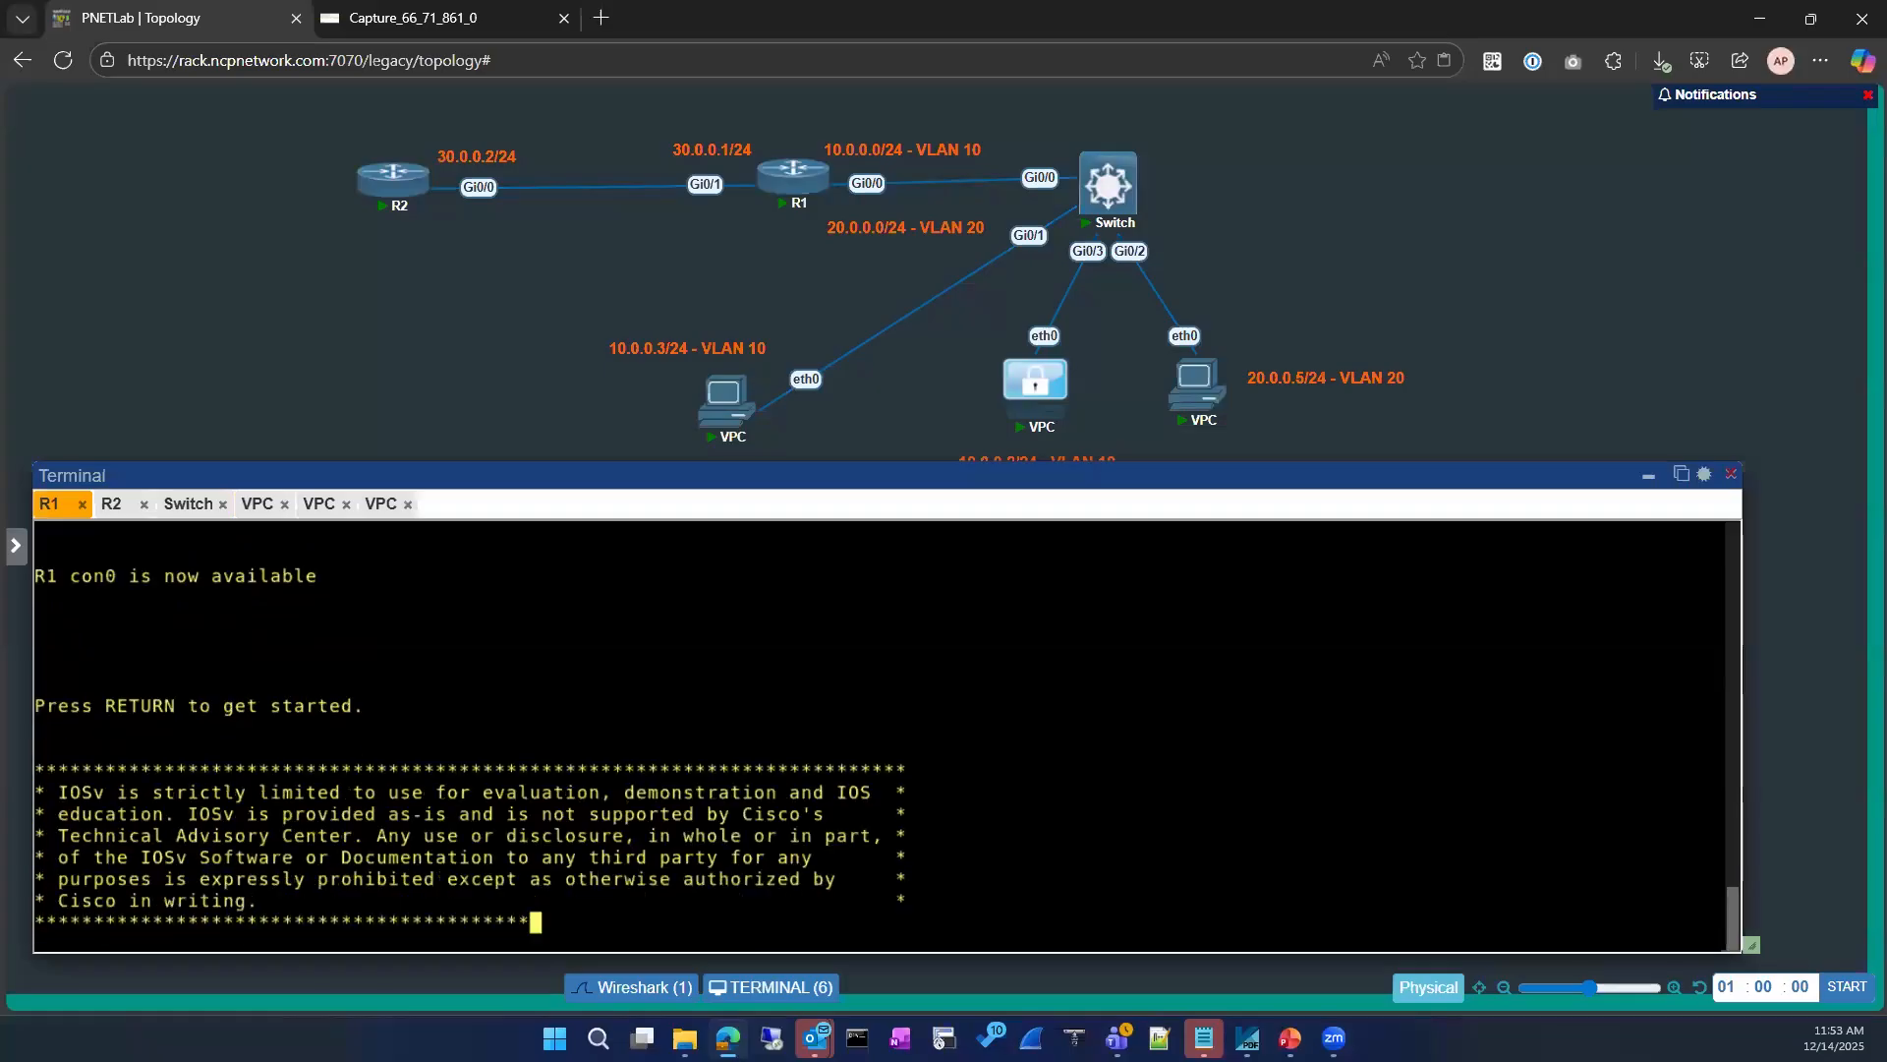
key("Return")
key("Return")
type("en")
key("Return")
key("Return")
Step: Display R1's ARP table with sh ip arp
type("sh ip rou")
key("Tab")
key("BackSpace")
key("BackSpace")
key("BackSpace")
key("BackSpace")
key("BackSpace")
key("BackSpace")
type("arp")
key("Return")
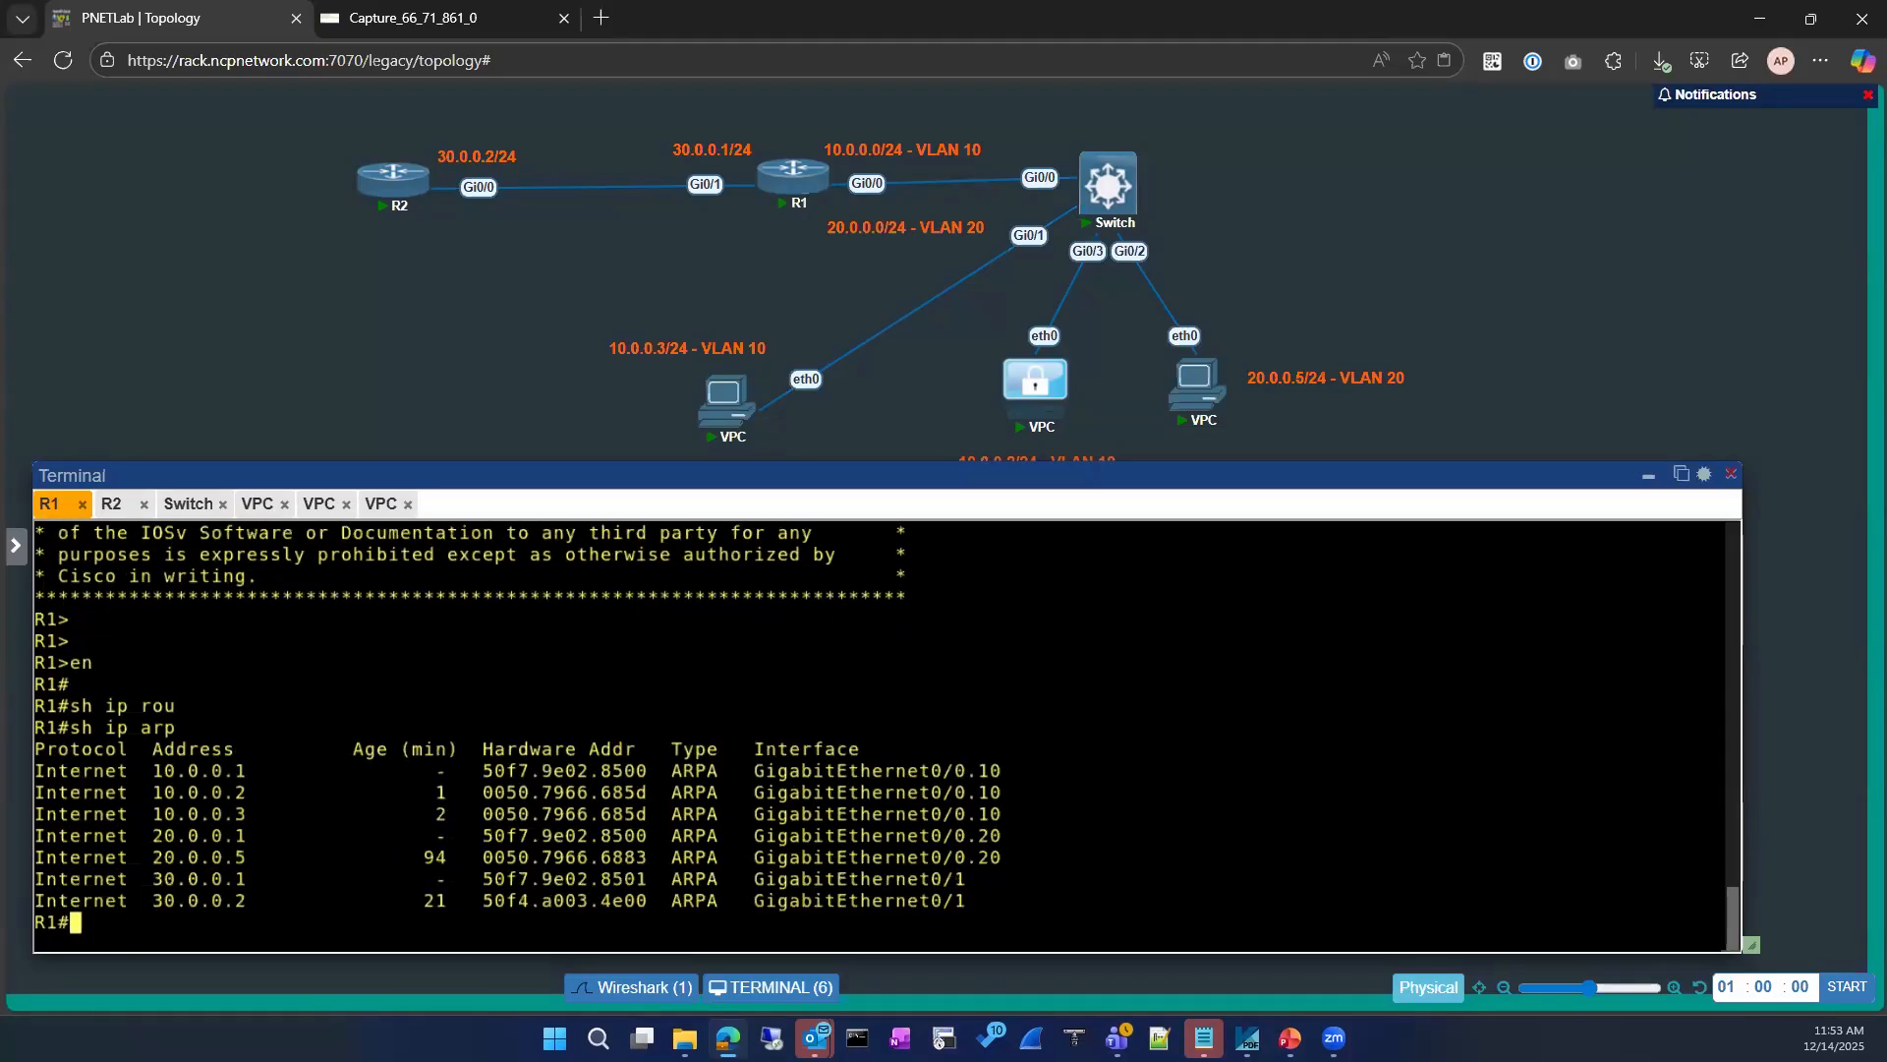
Step: Compare the hardware address in R1's ARP entry for 10.0.0.2 with the duplicate IP details in the Wireshark capture
left_click_drag(656, 793, 36, 792)
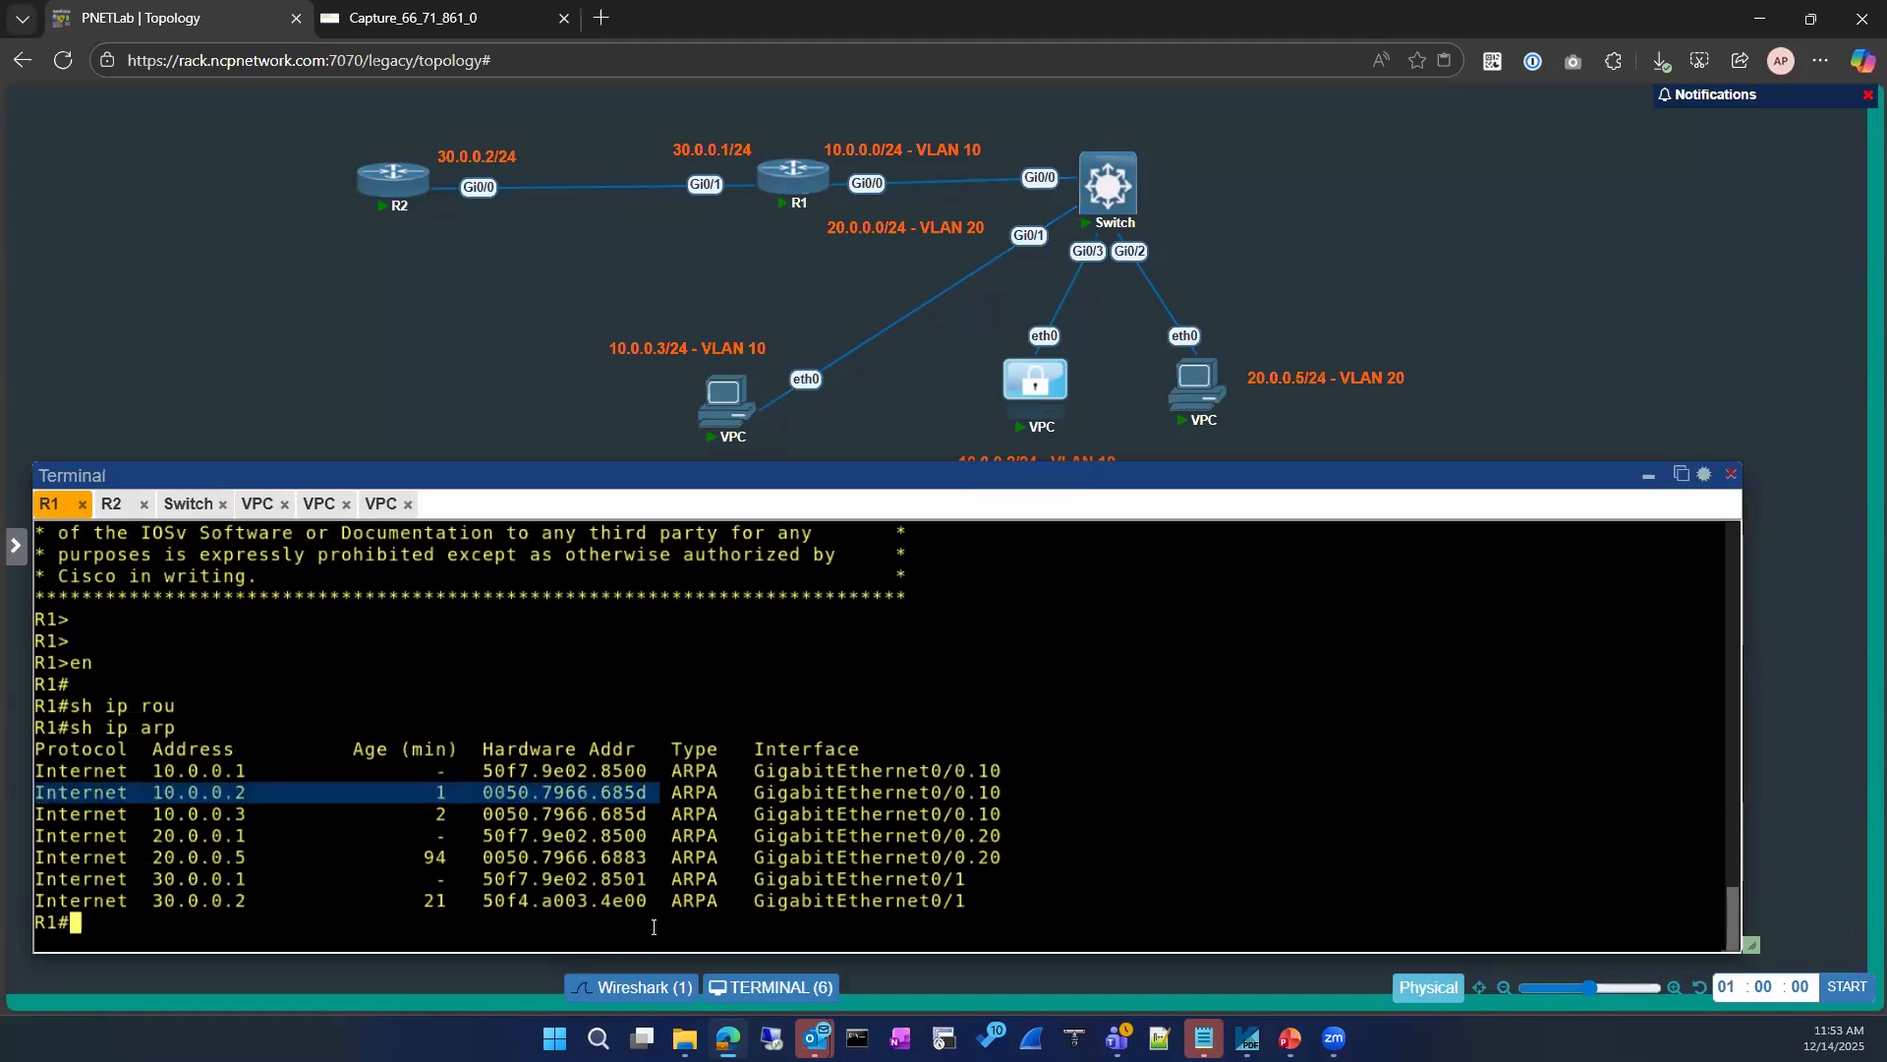
left_click_drag(657, 901, 46, 902)
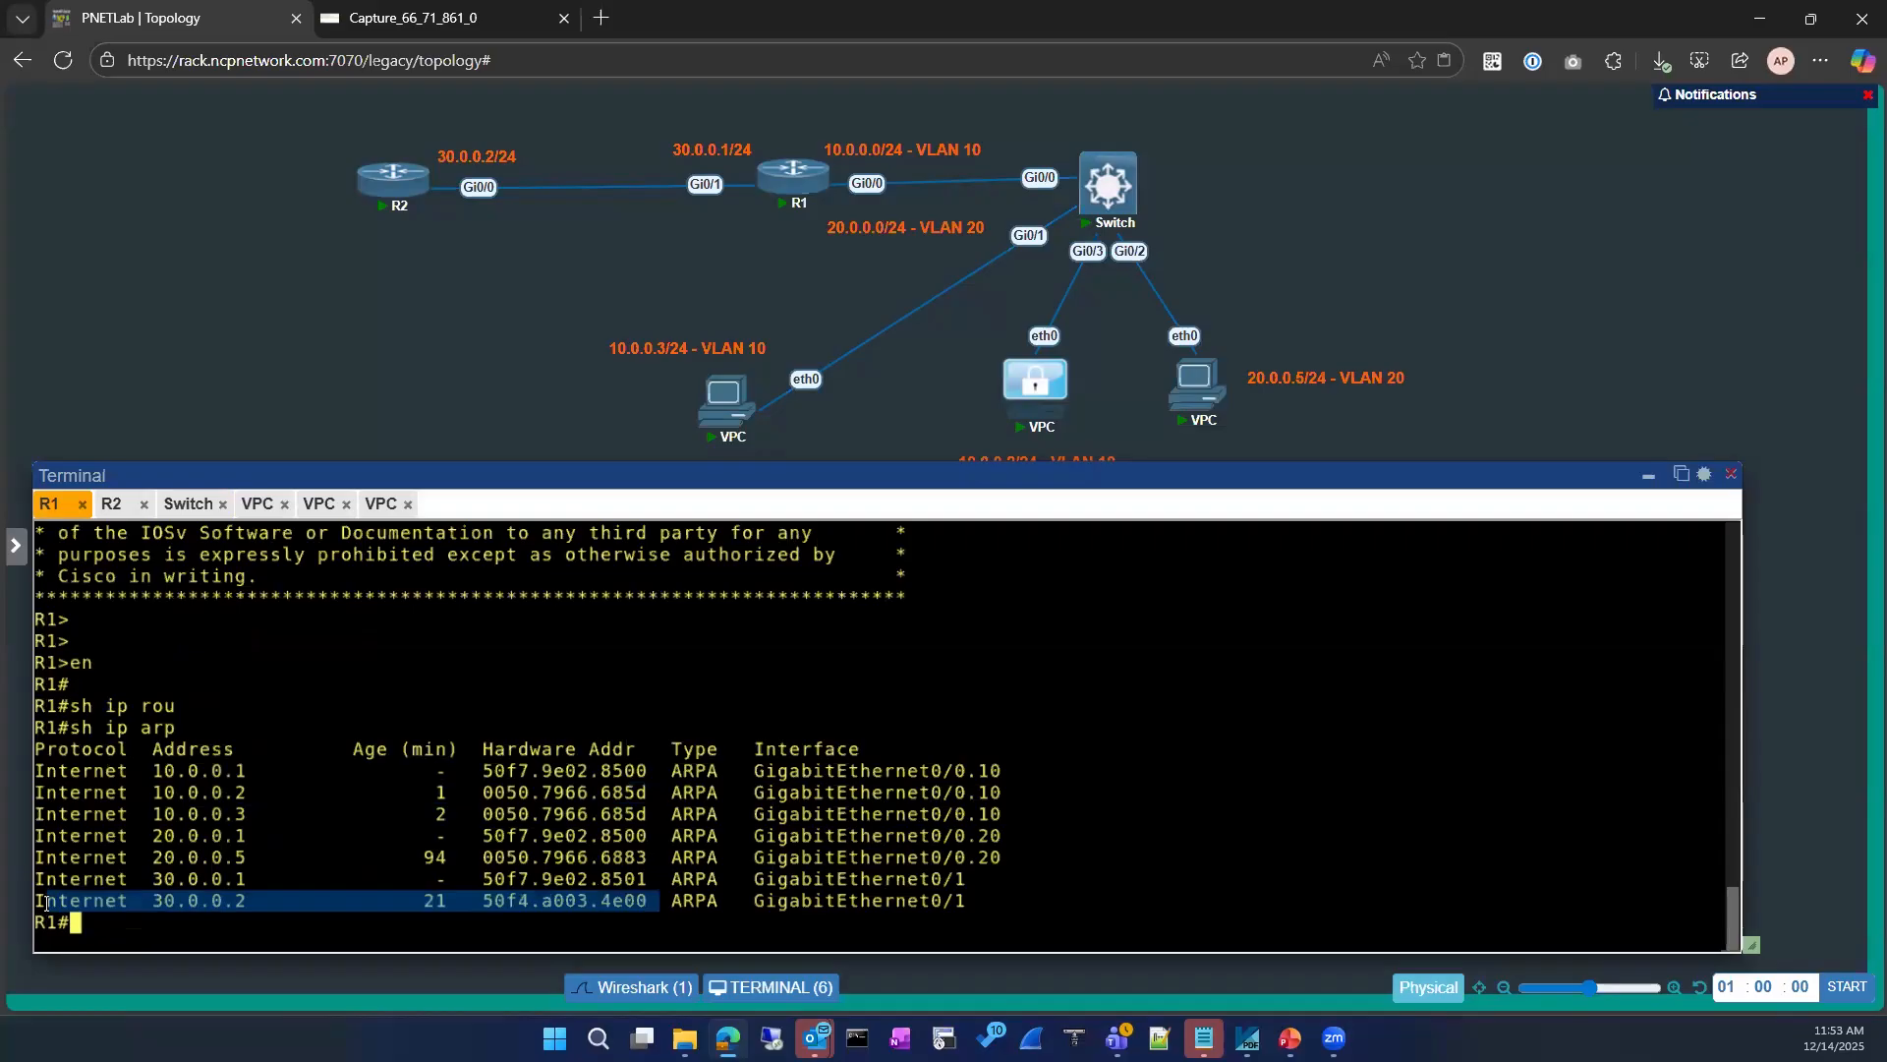
left_click(227, 804)
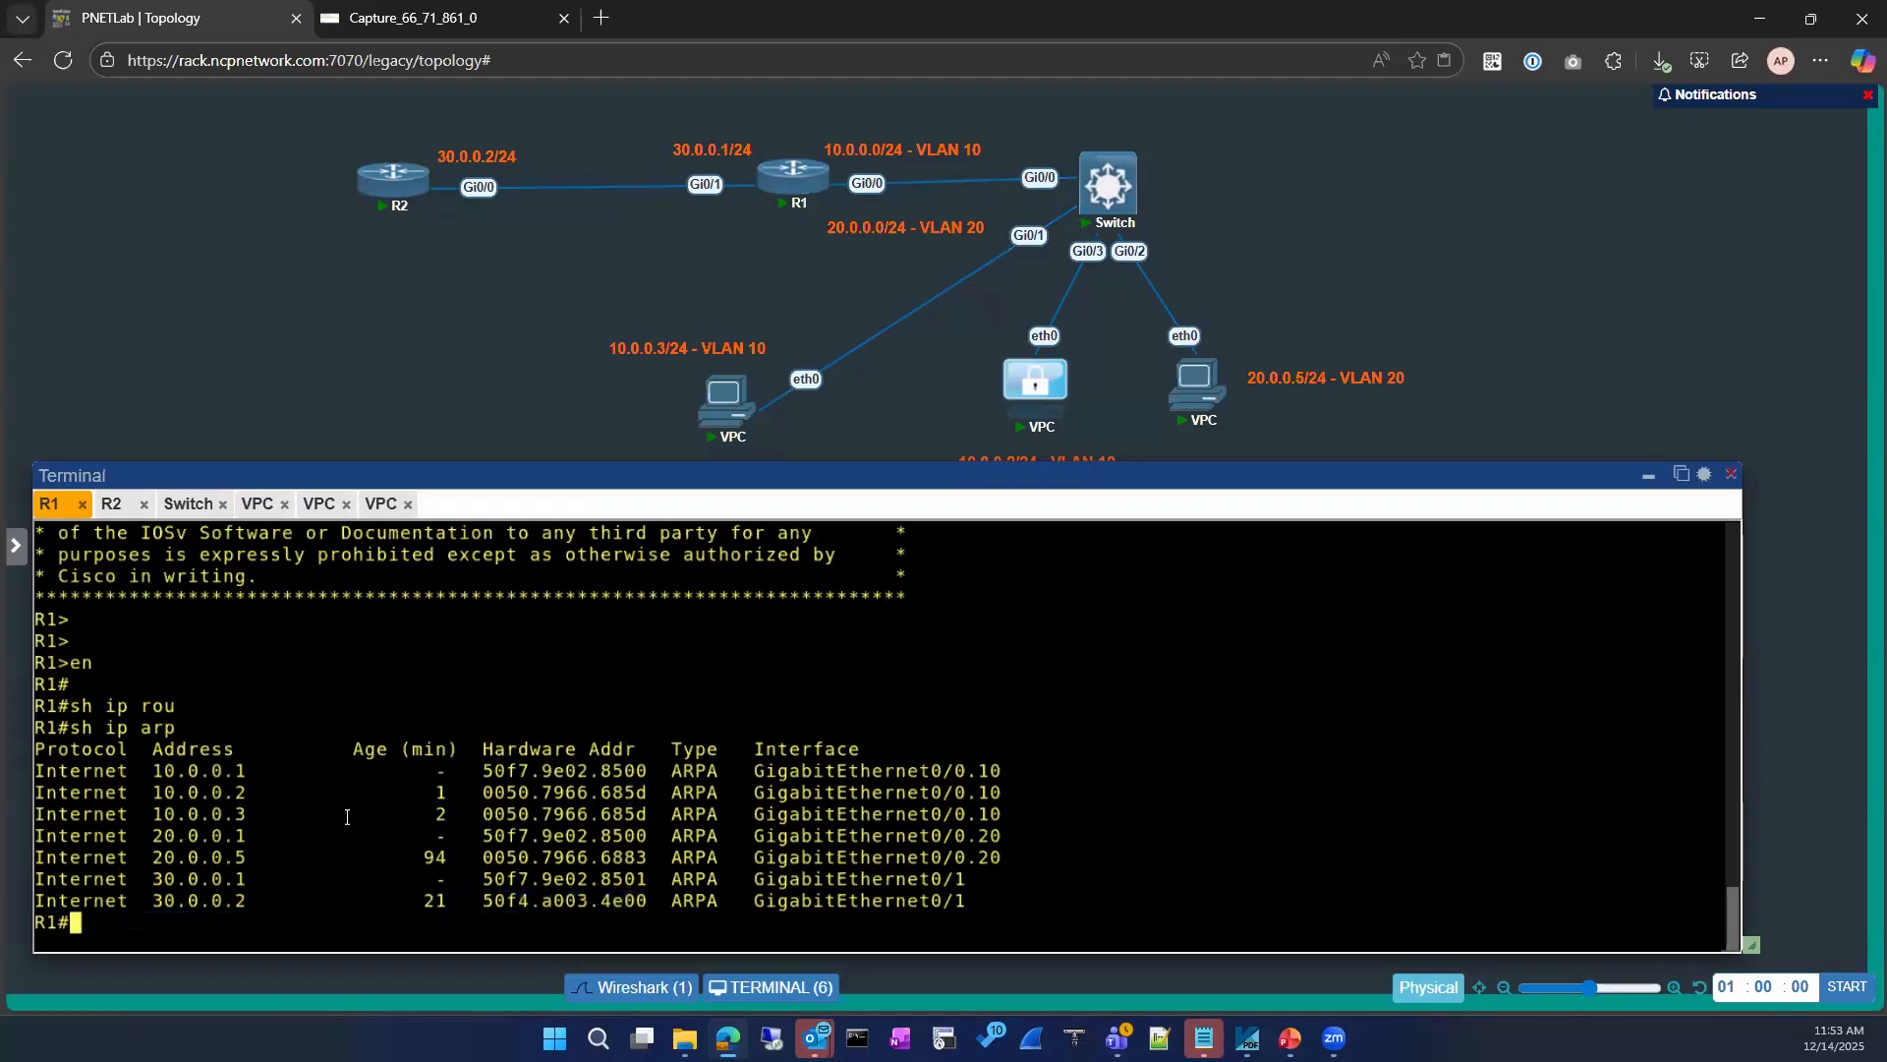
double_click(484, 783)
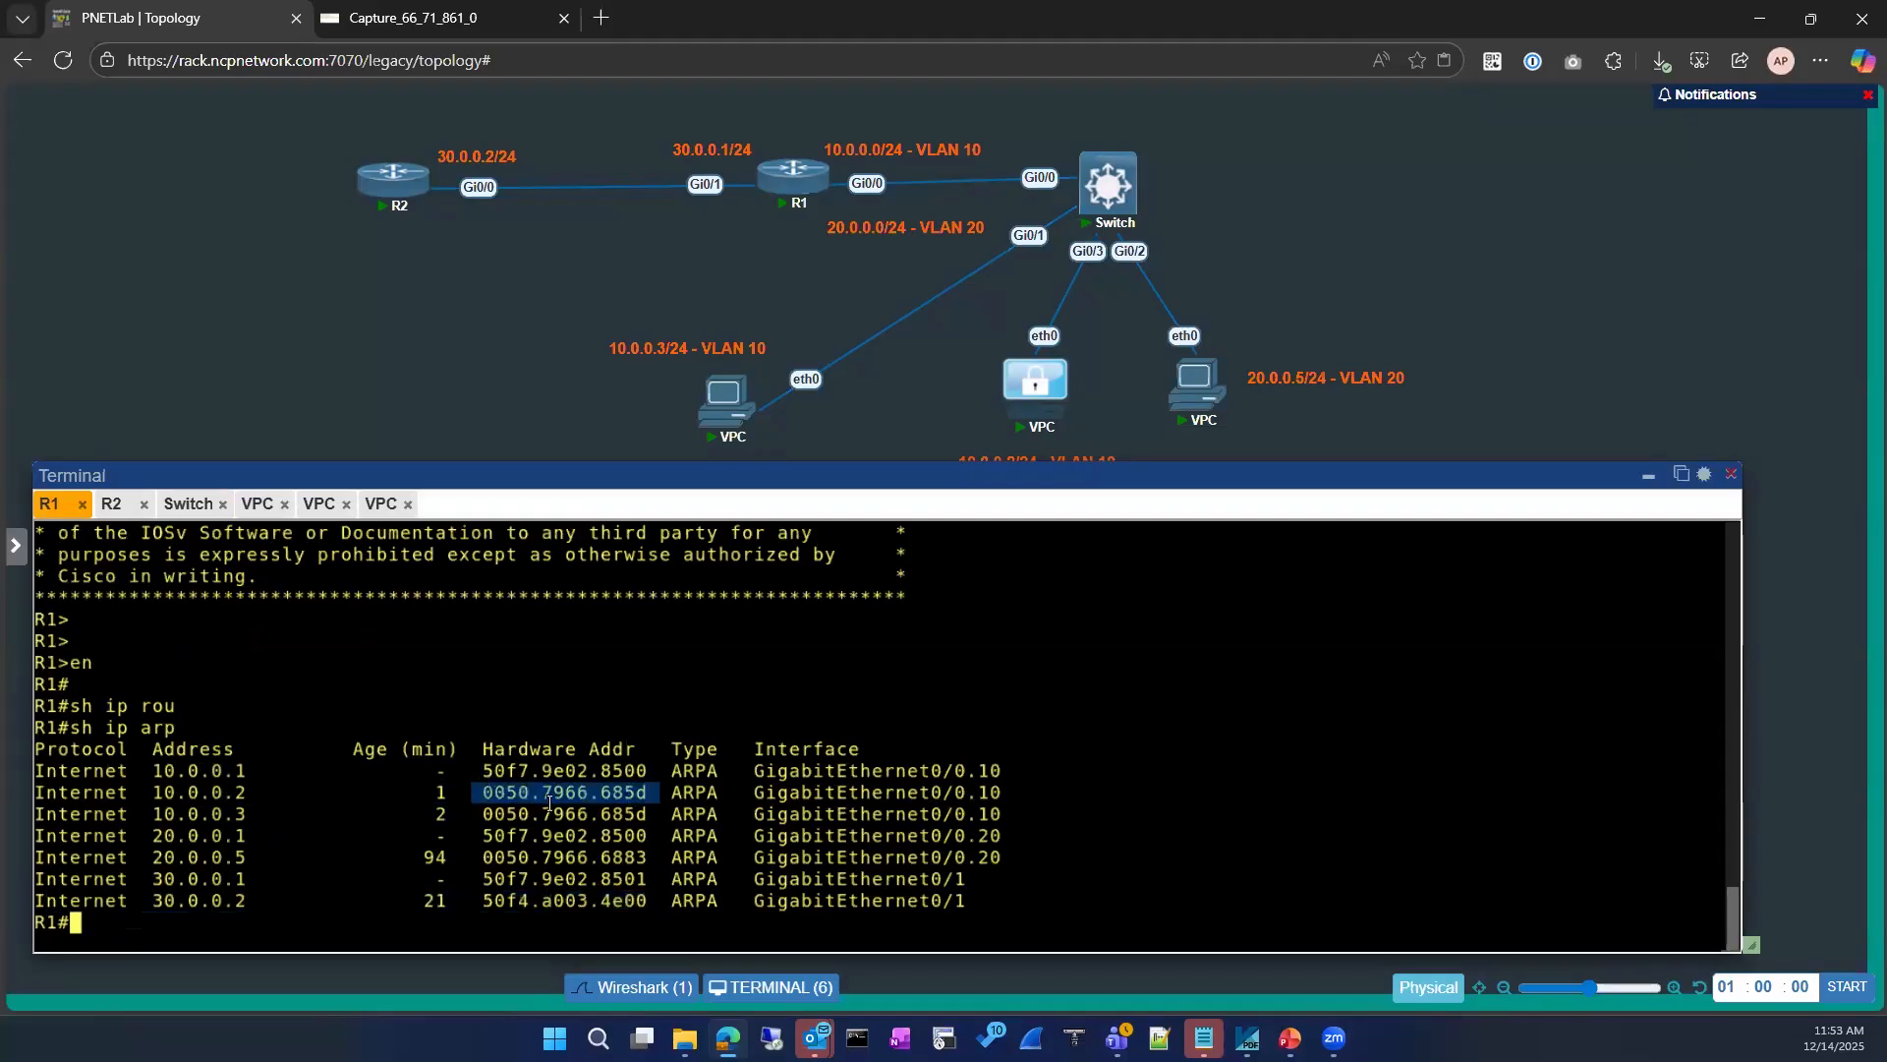
left_click(408, 17)
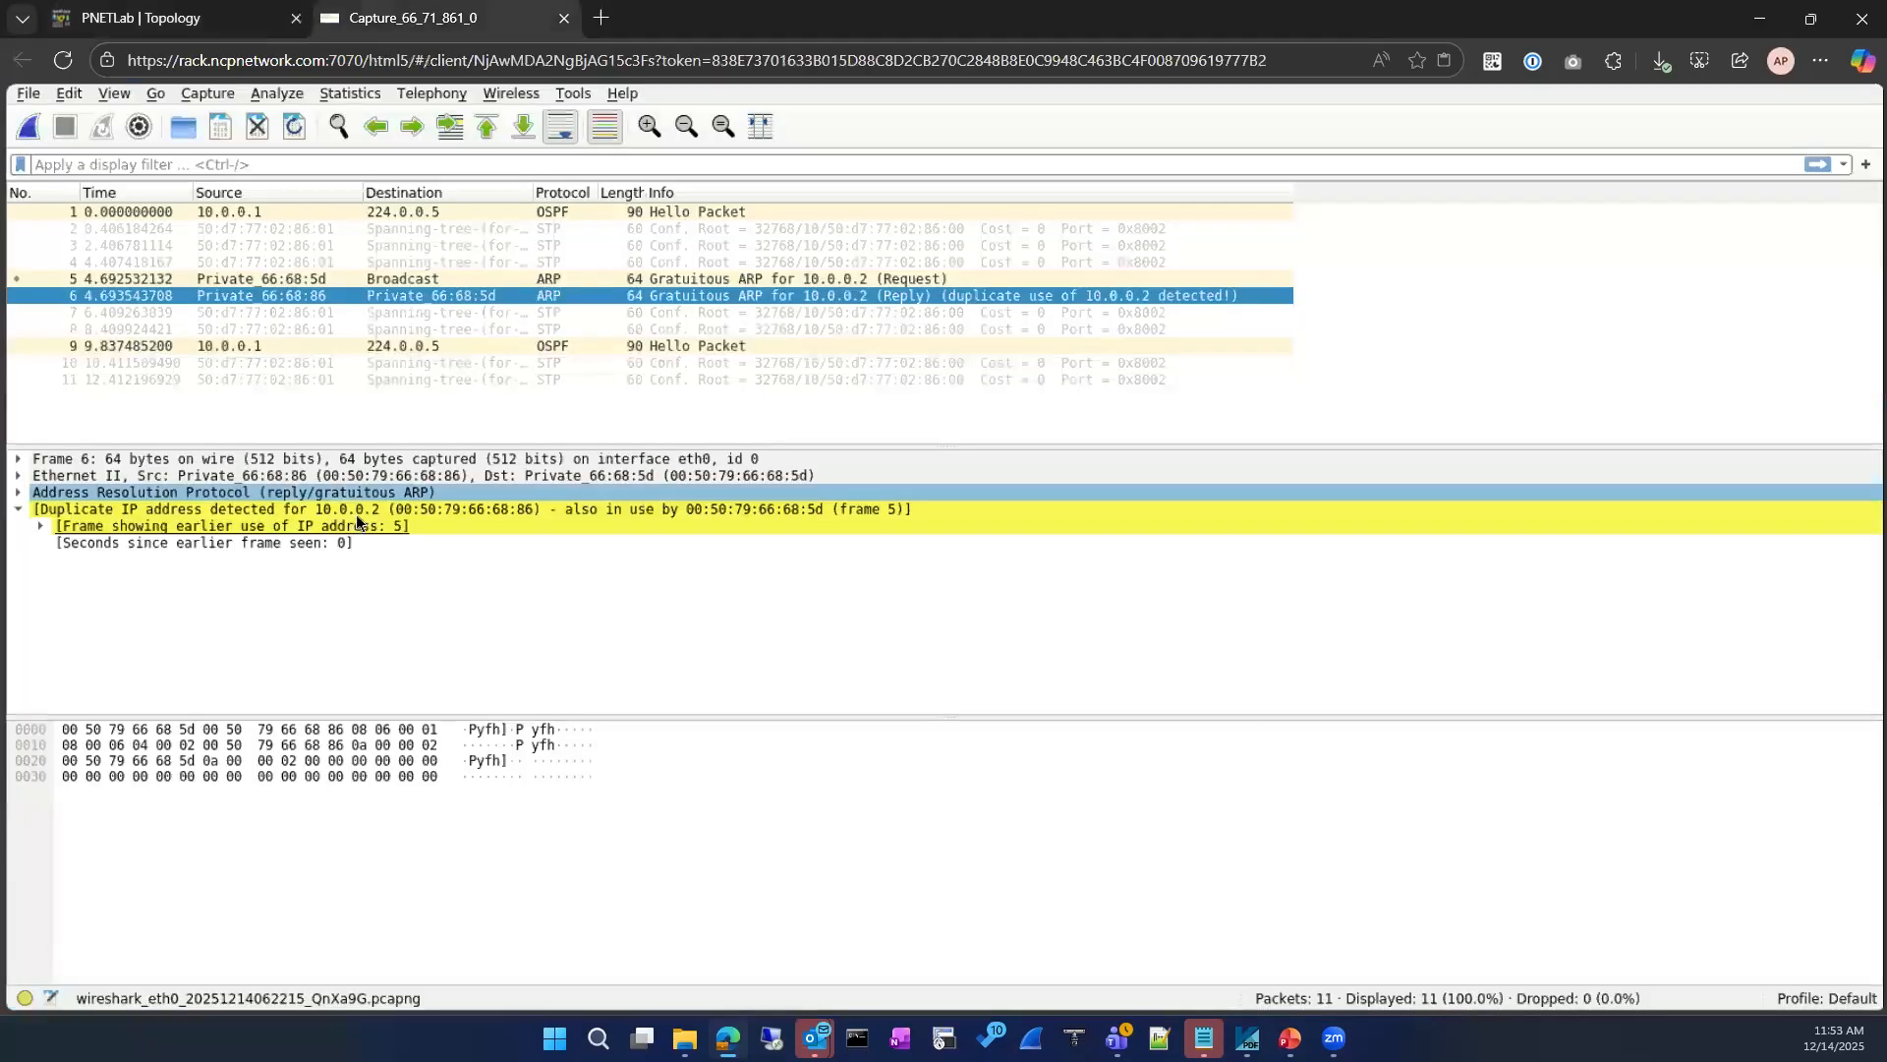
left_click(491, 527)
left_click(525, 515)
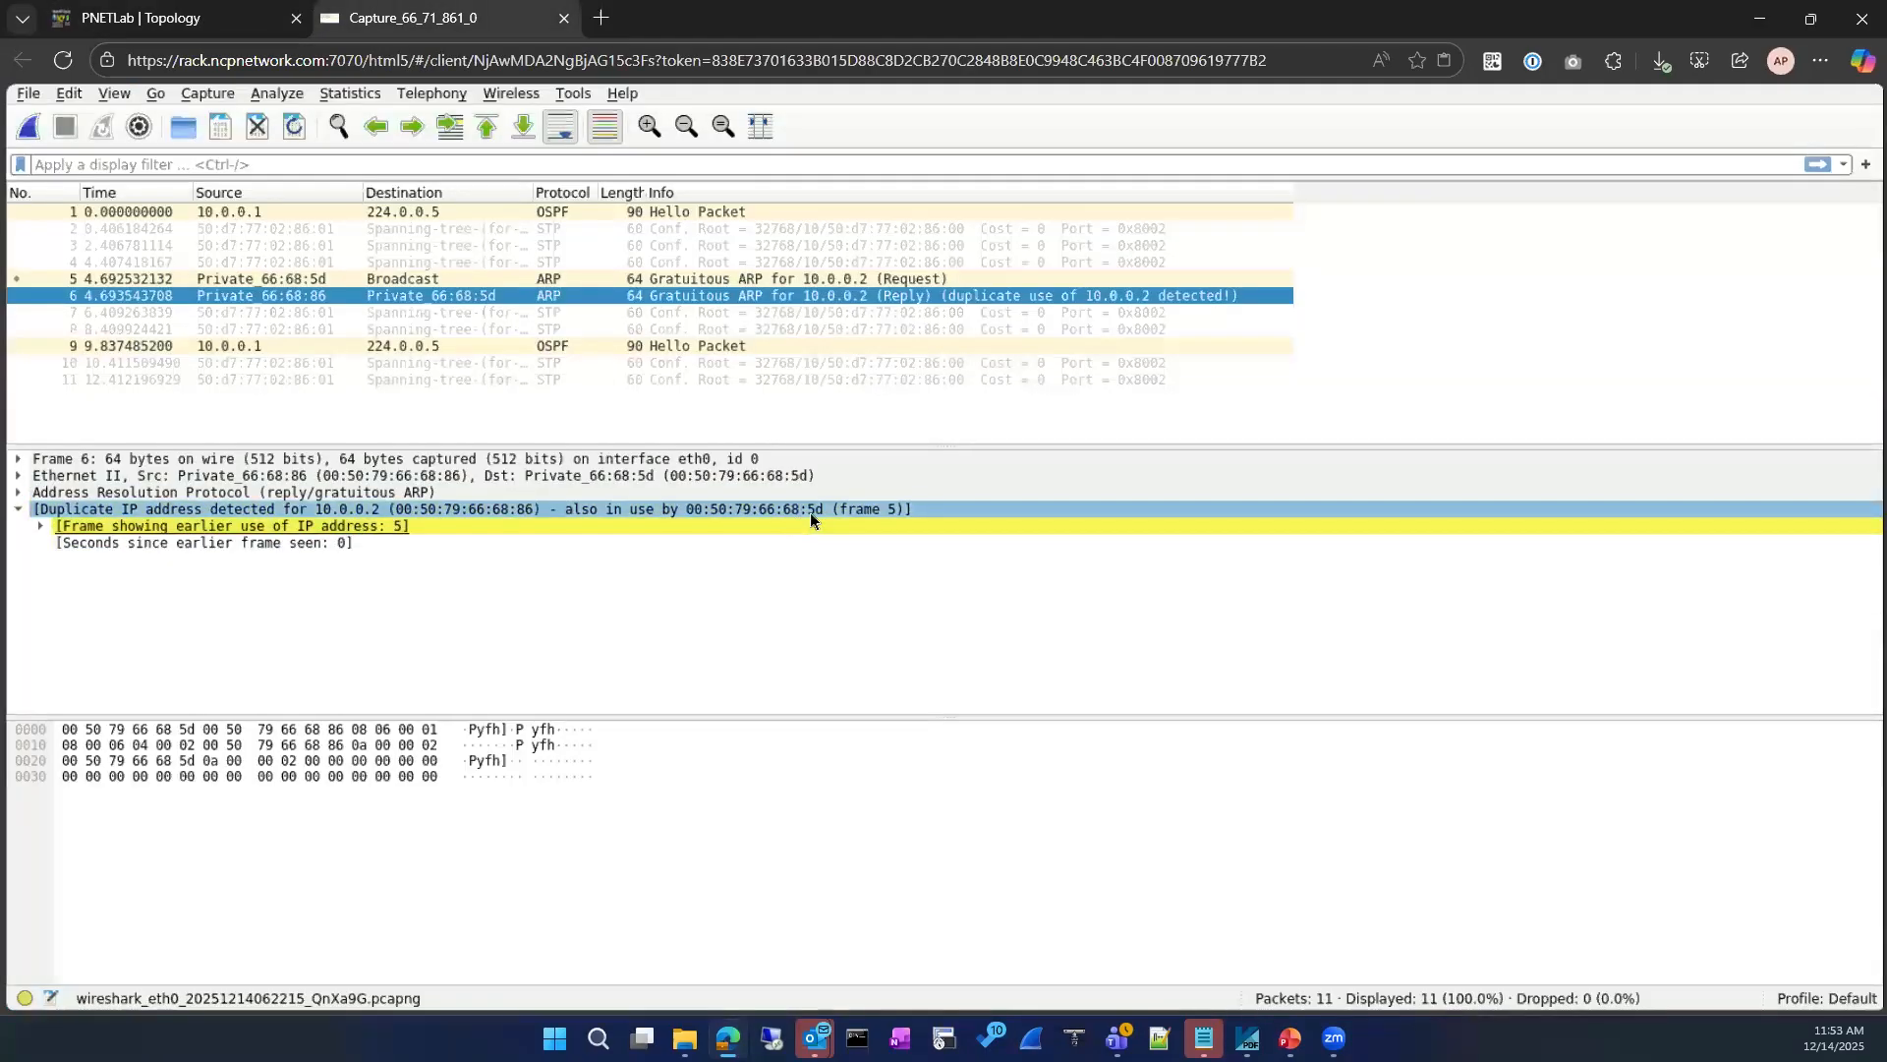
left_click(197, 17)
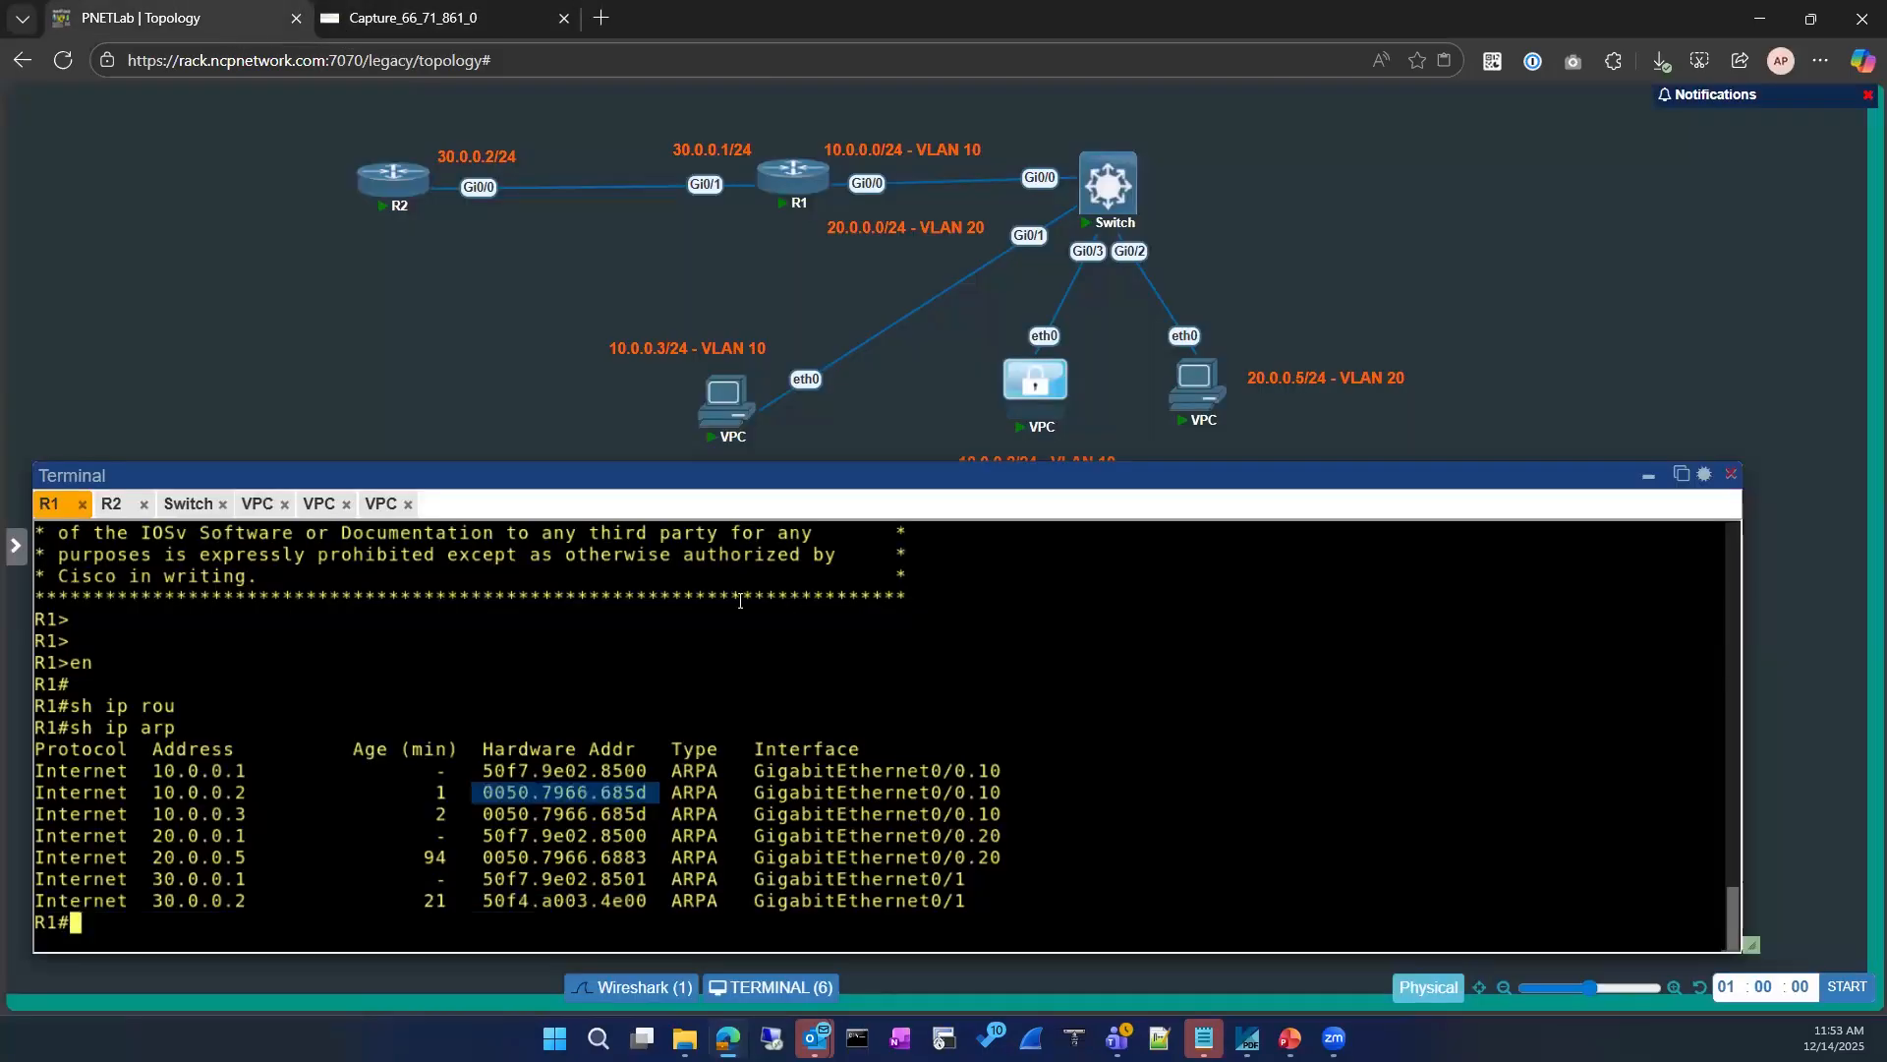
Step: Display the MAC address table on the Switch with sh mac address-table and check it against the capture
left_click(188, 503)
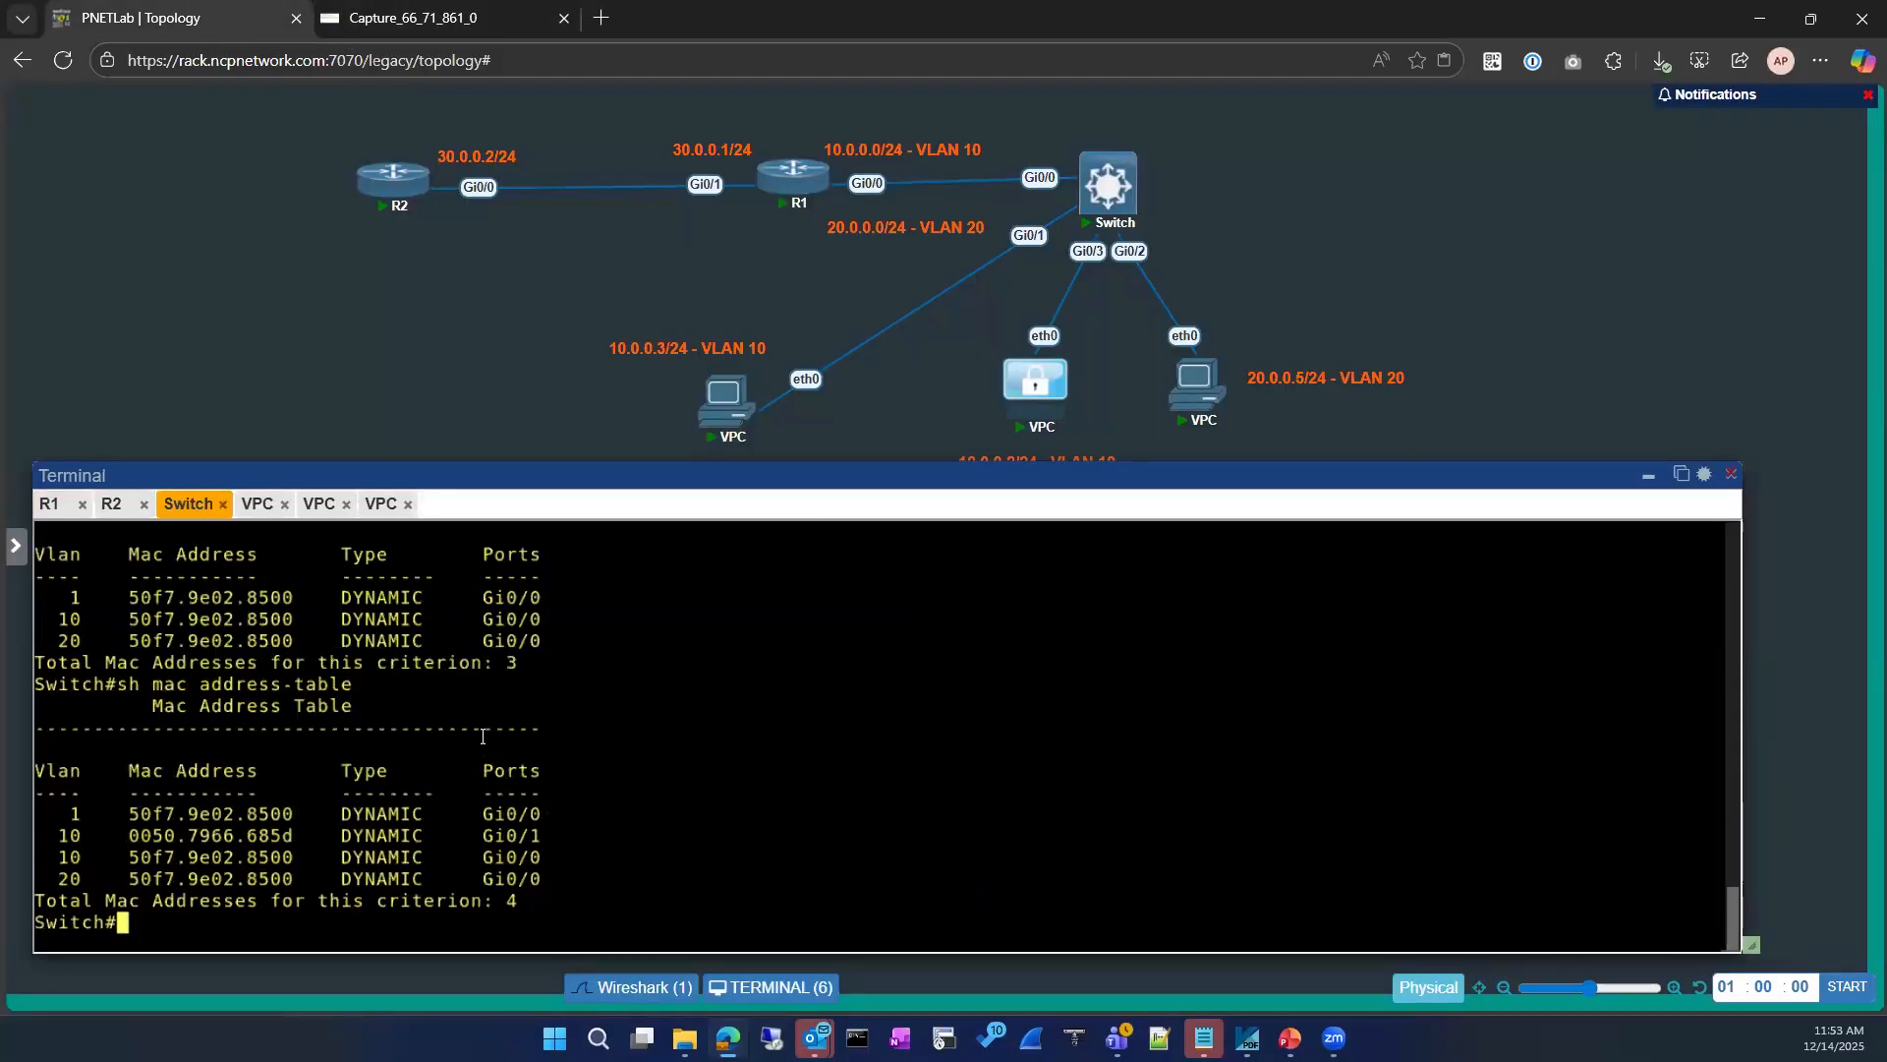
key("Up")
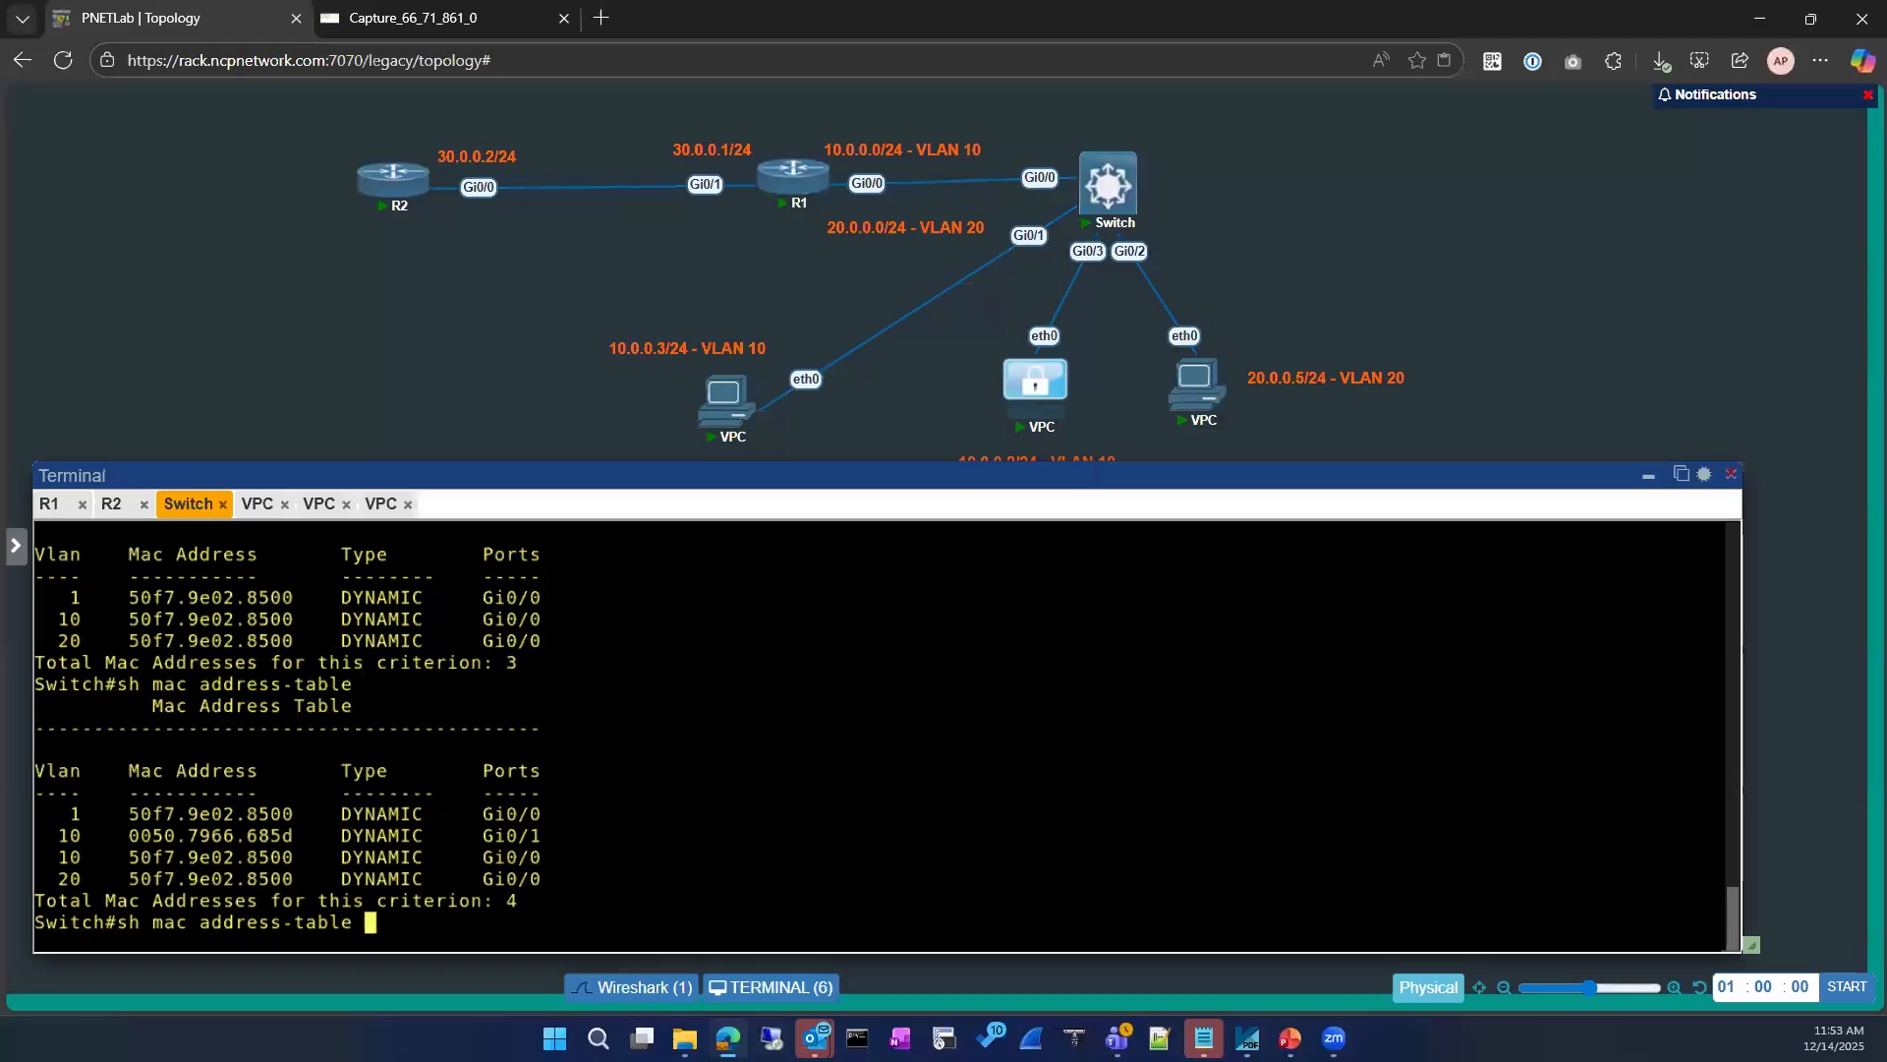
key("Return")
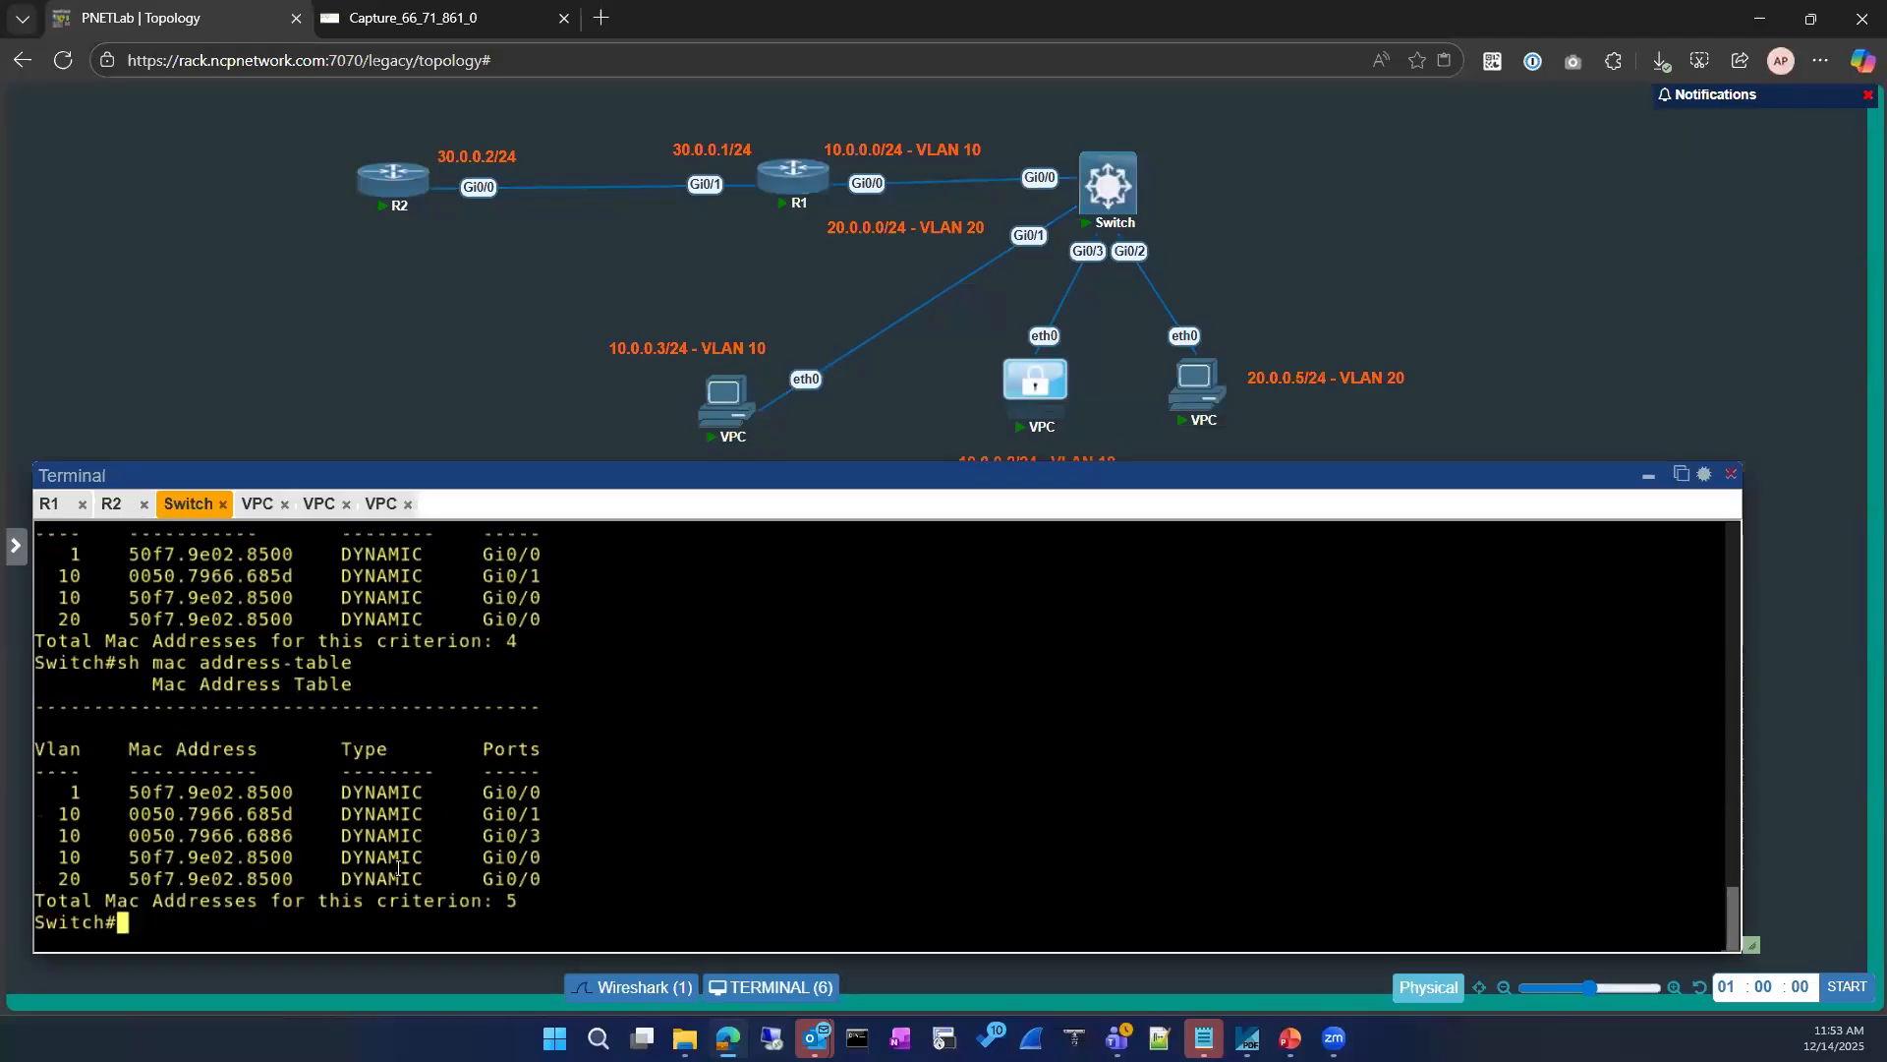
left_click(442, 18)
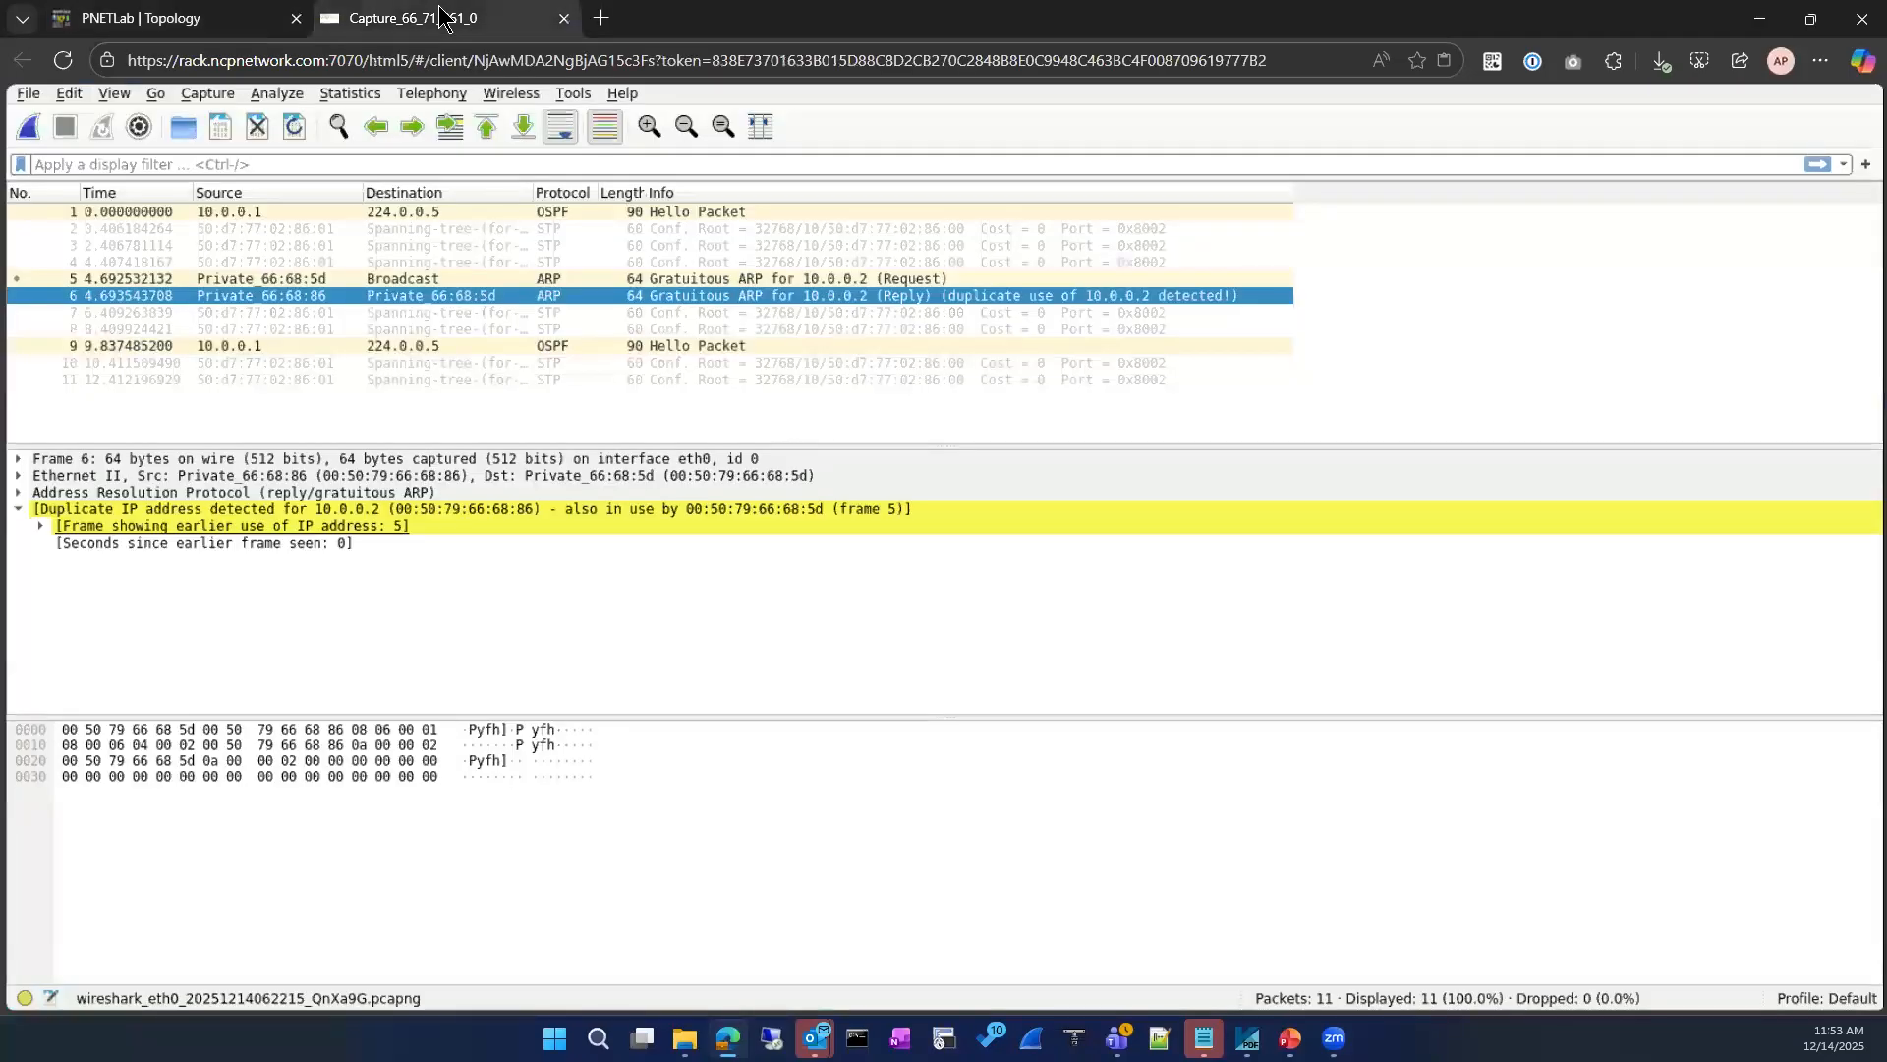
left_click(204, 17)
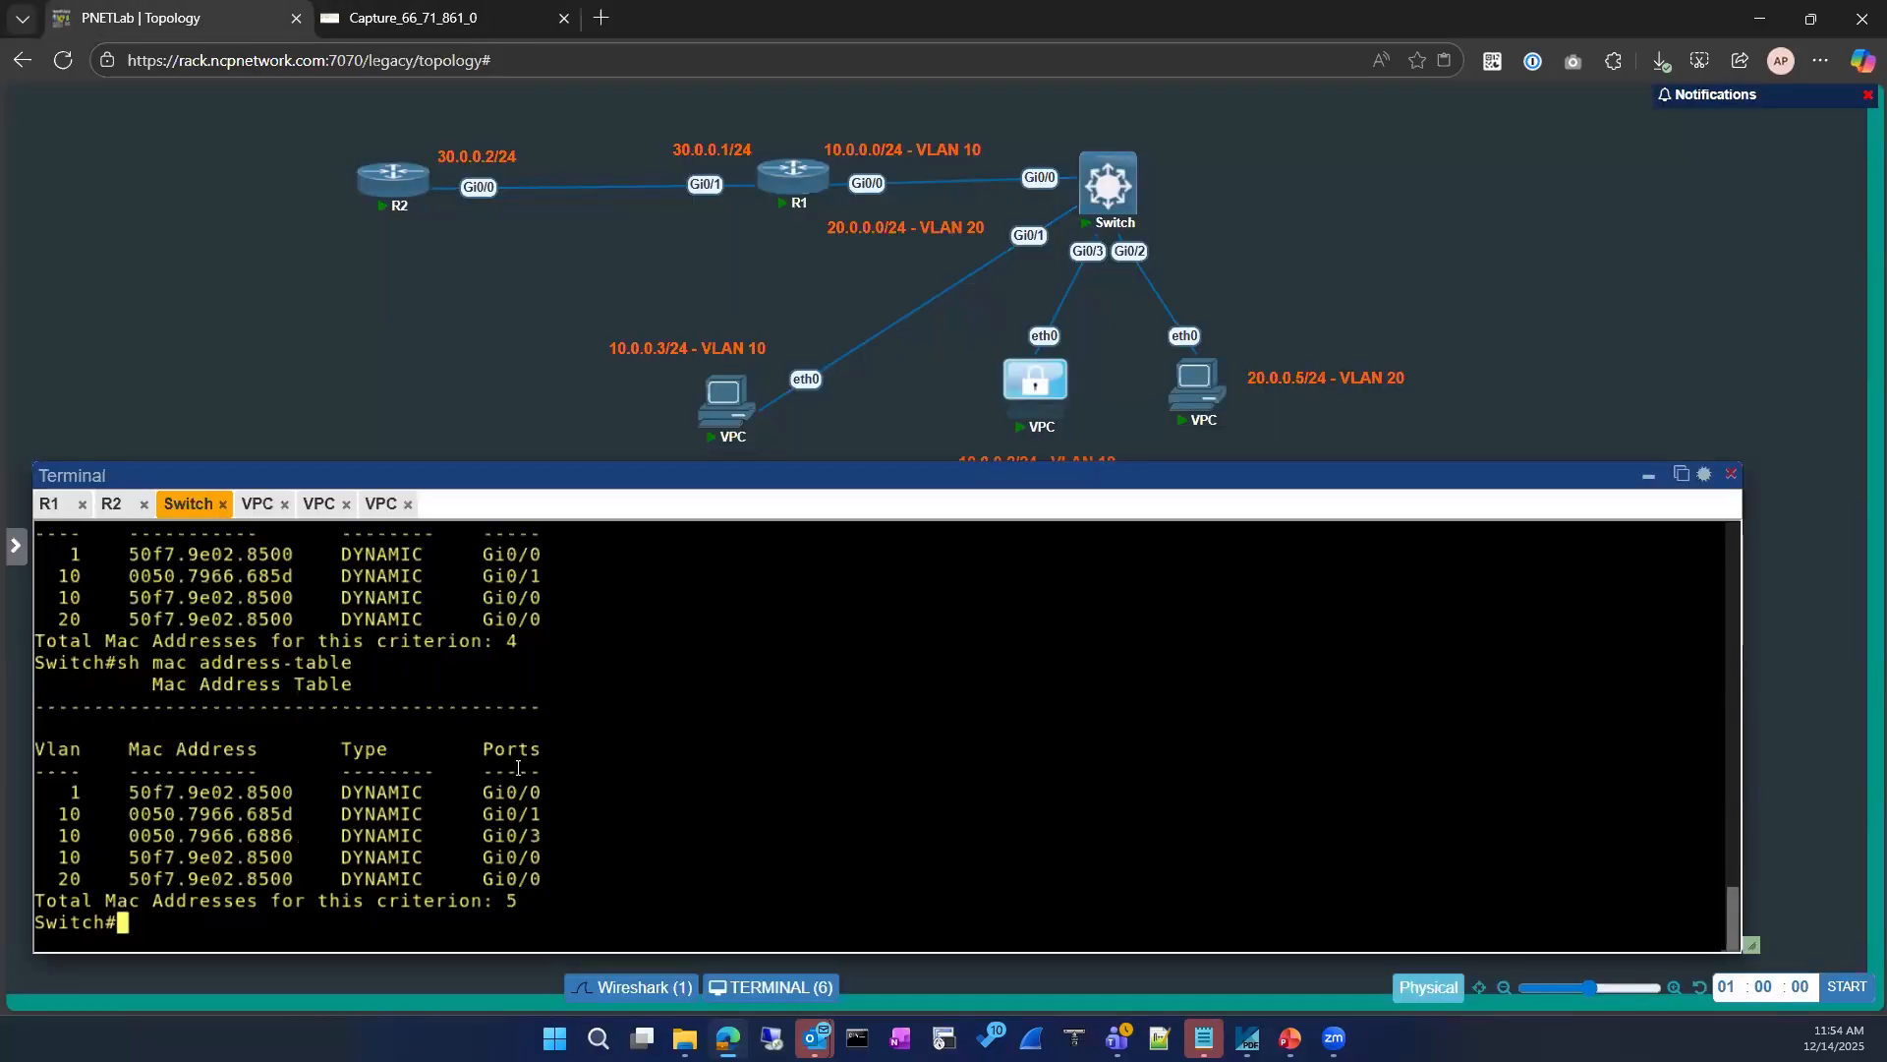
Step: Filter the Switch's MAC address table with | in 68 and examine the VPC entries and their ports
key("Up")
type("| ")
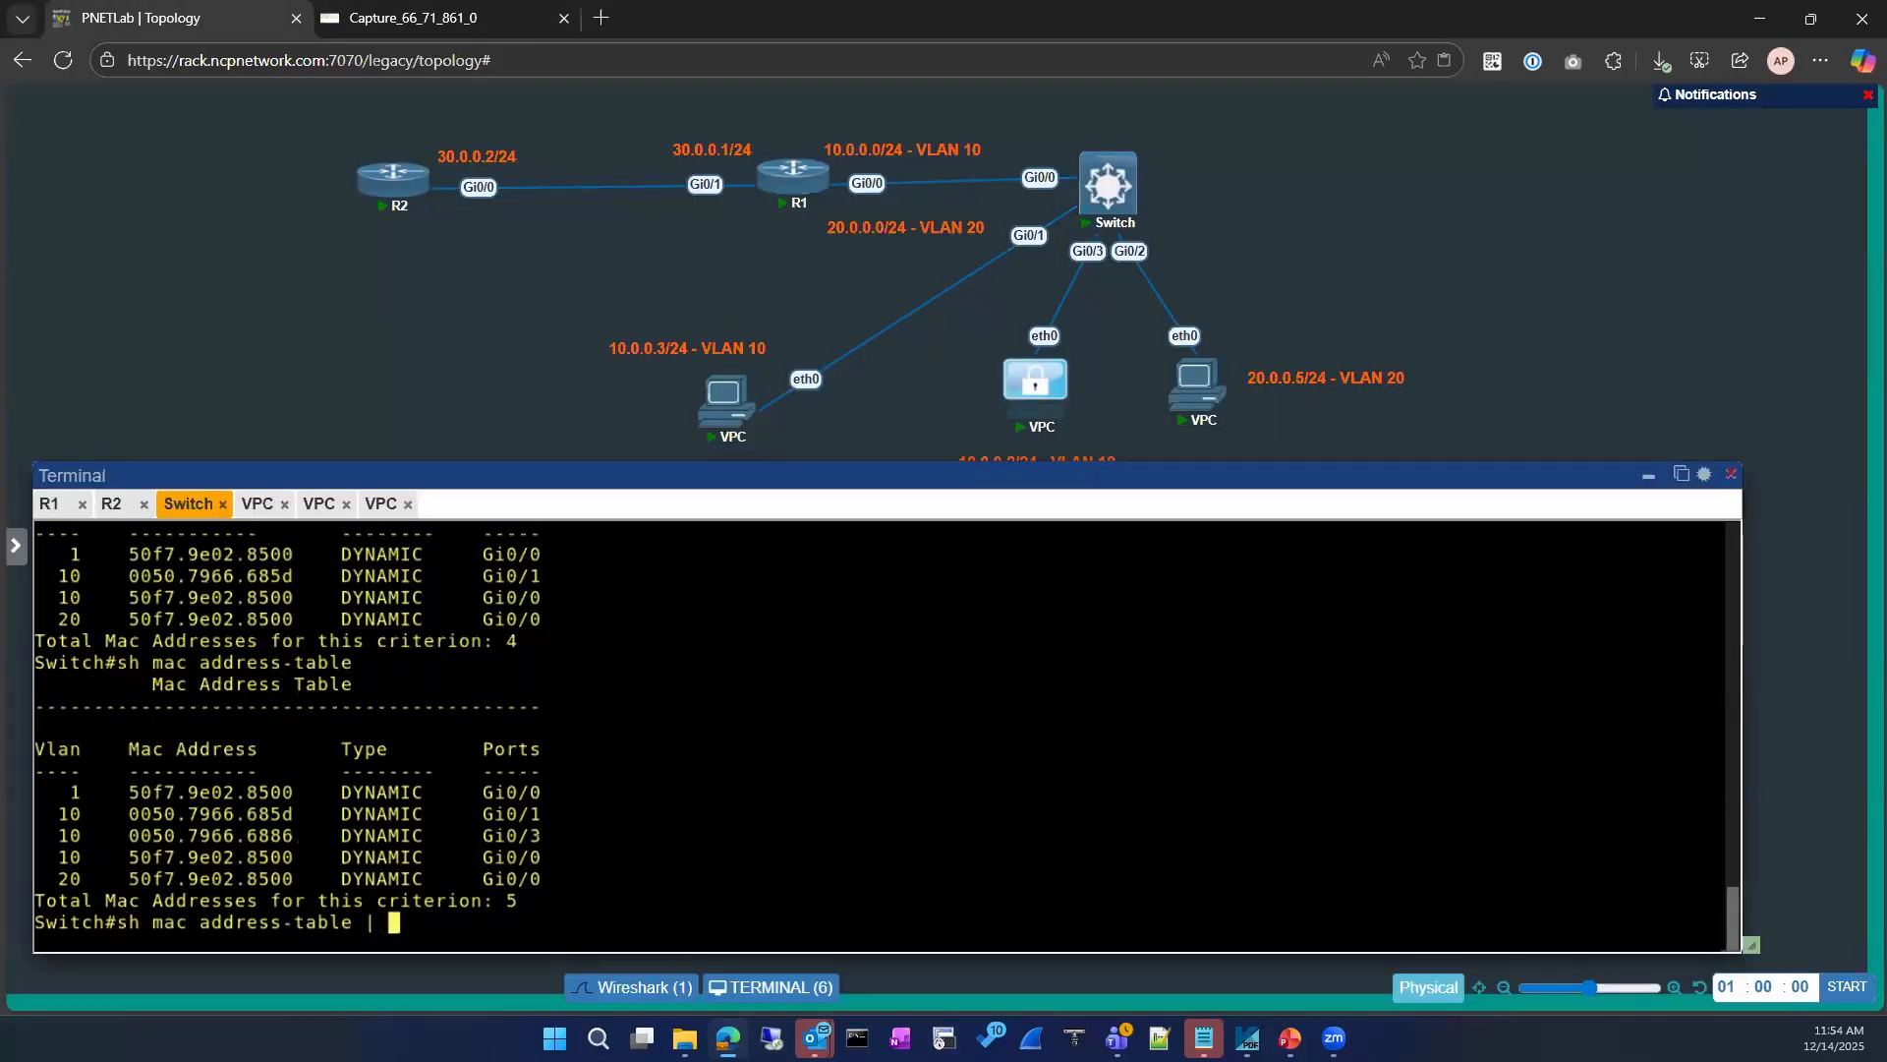
type("in 68")
key("Return")
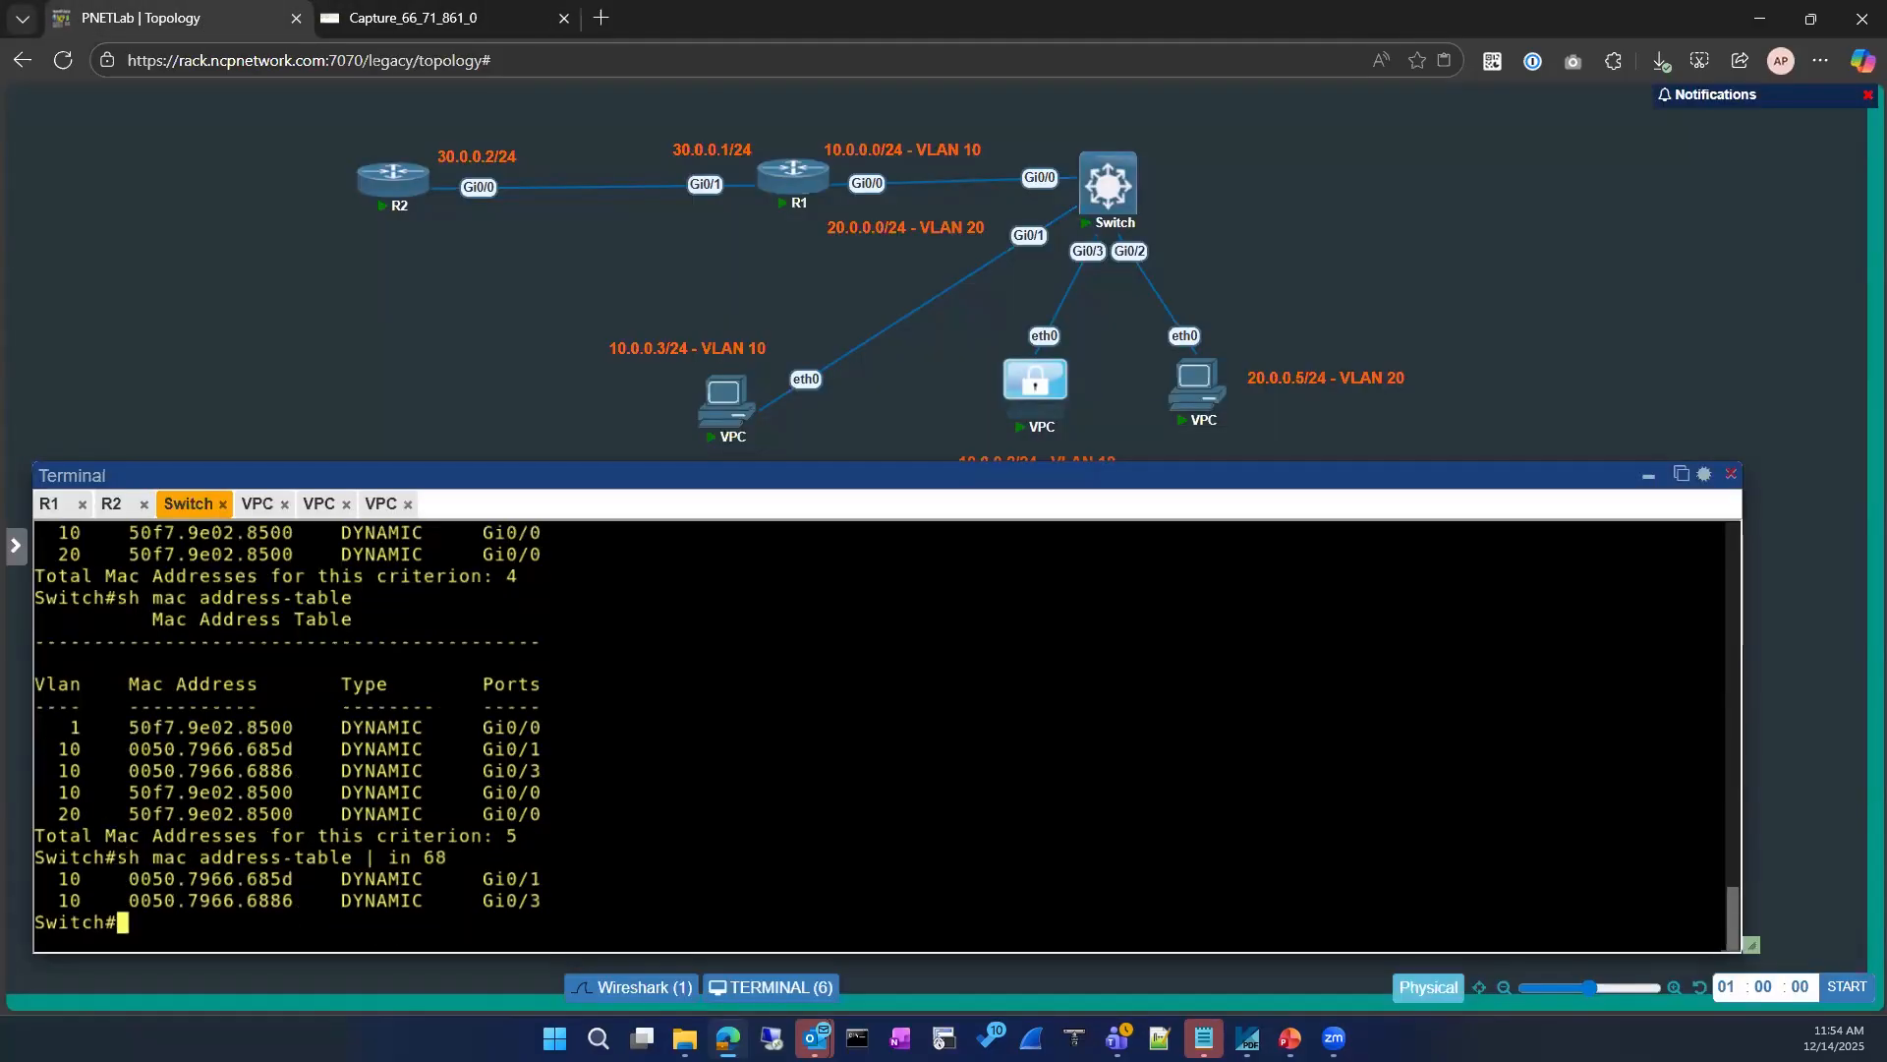
left_click_drag(40, 877, 531, 900)
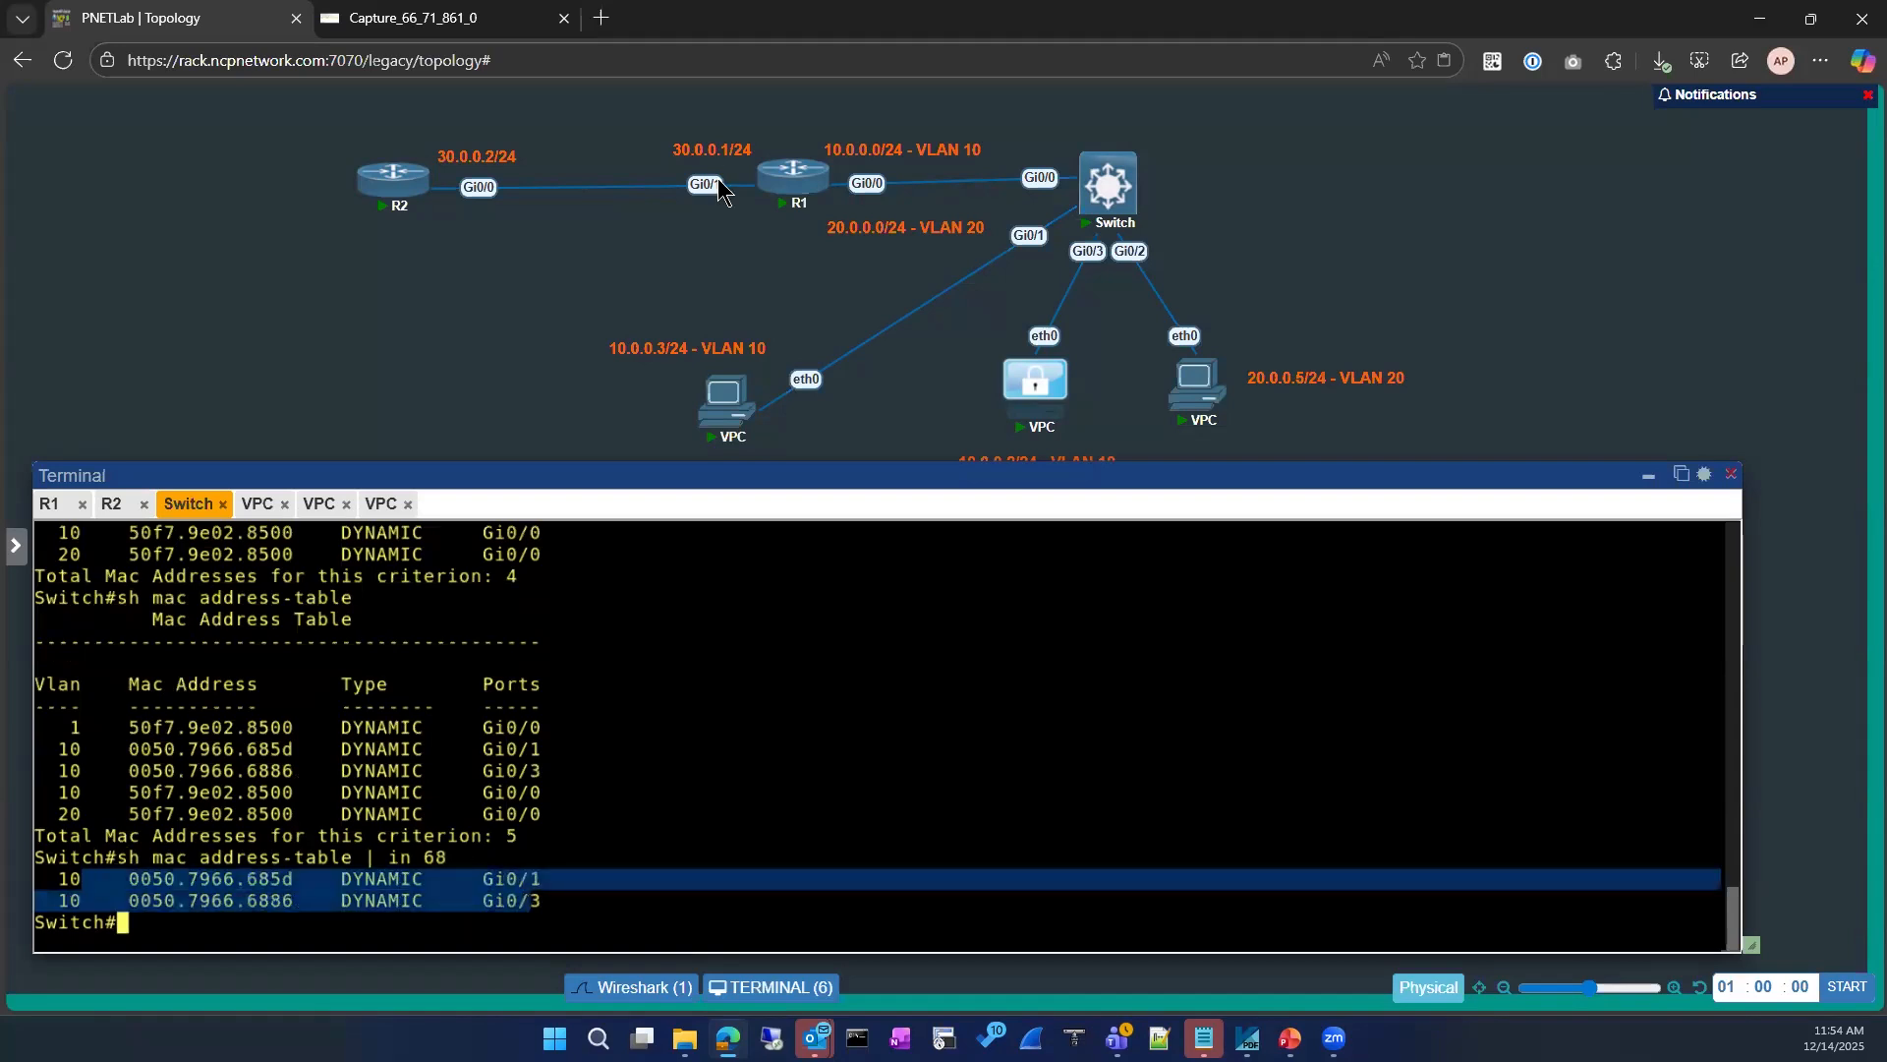
left_click(502, 17)
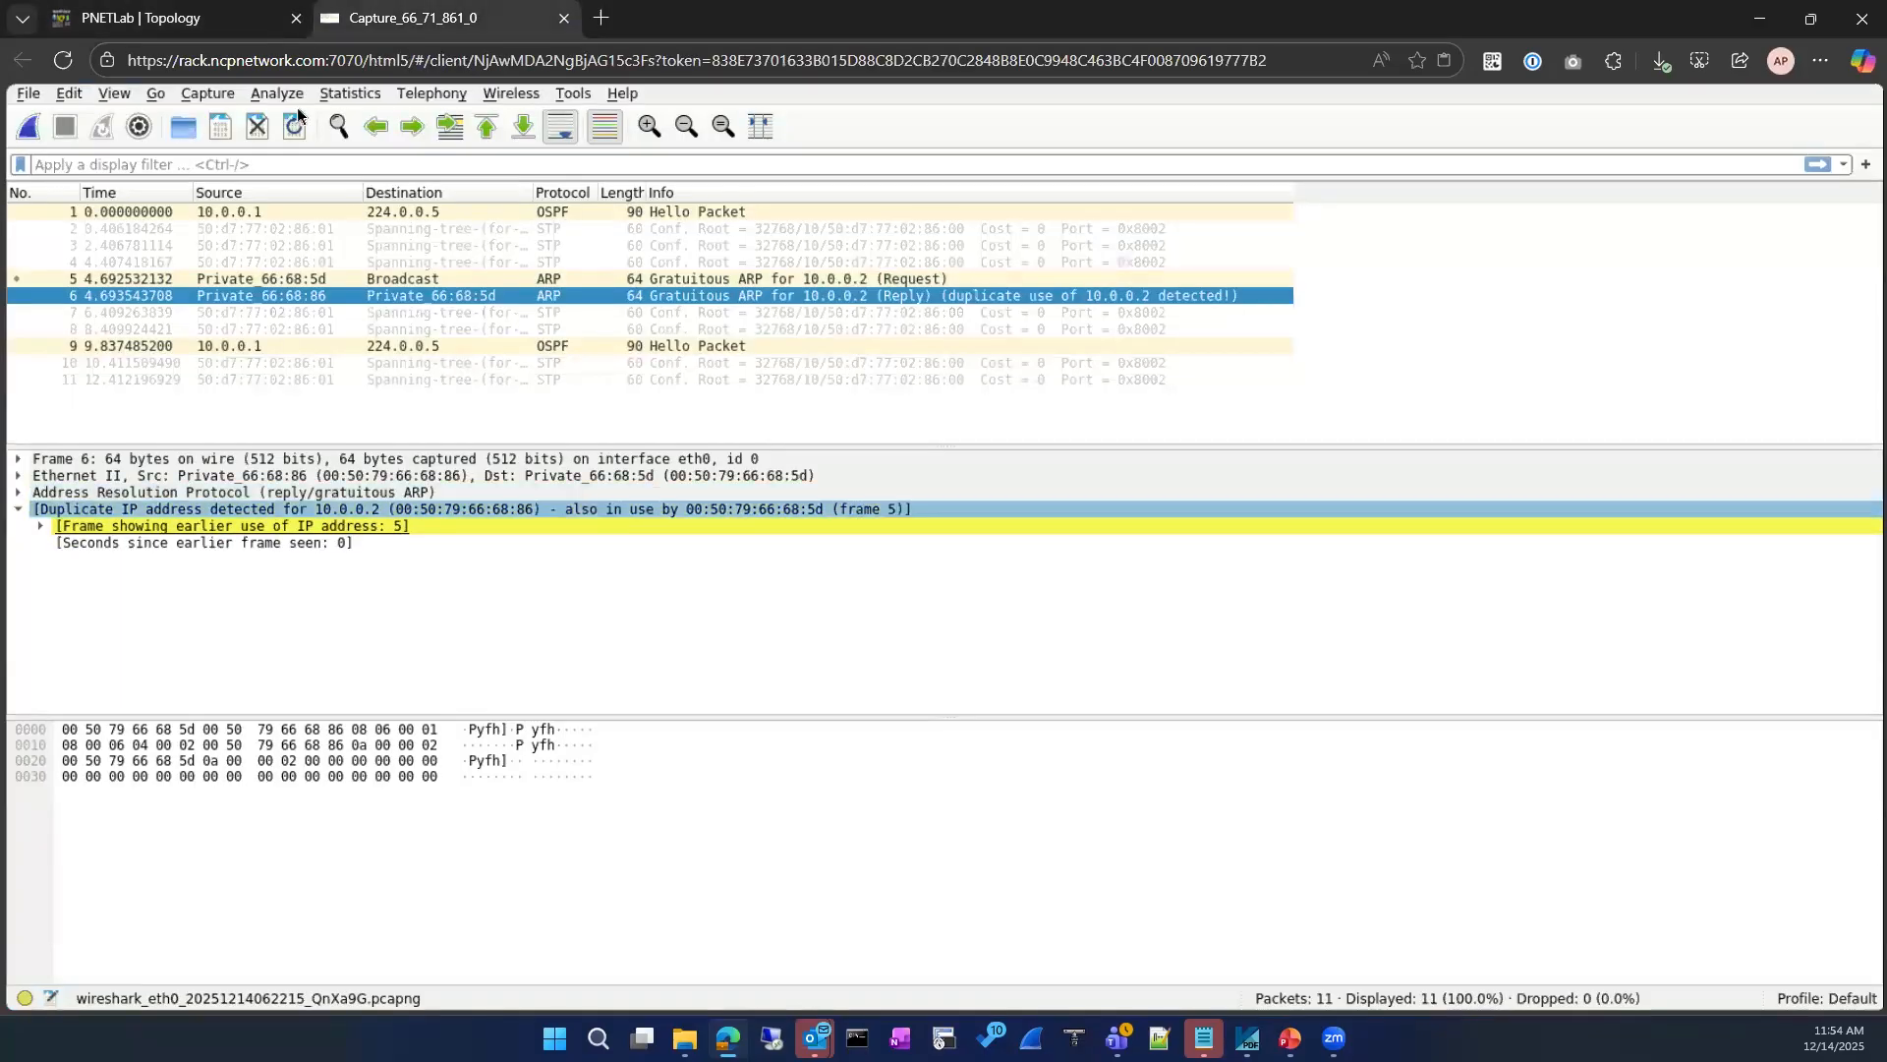
left_click(197, 18)
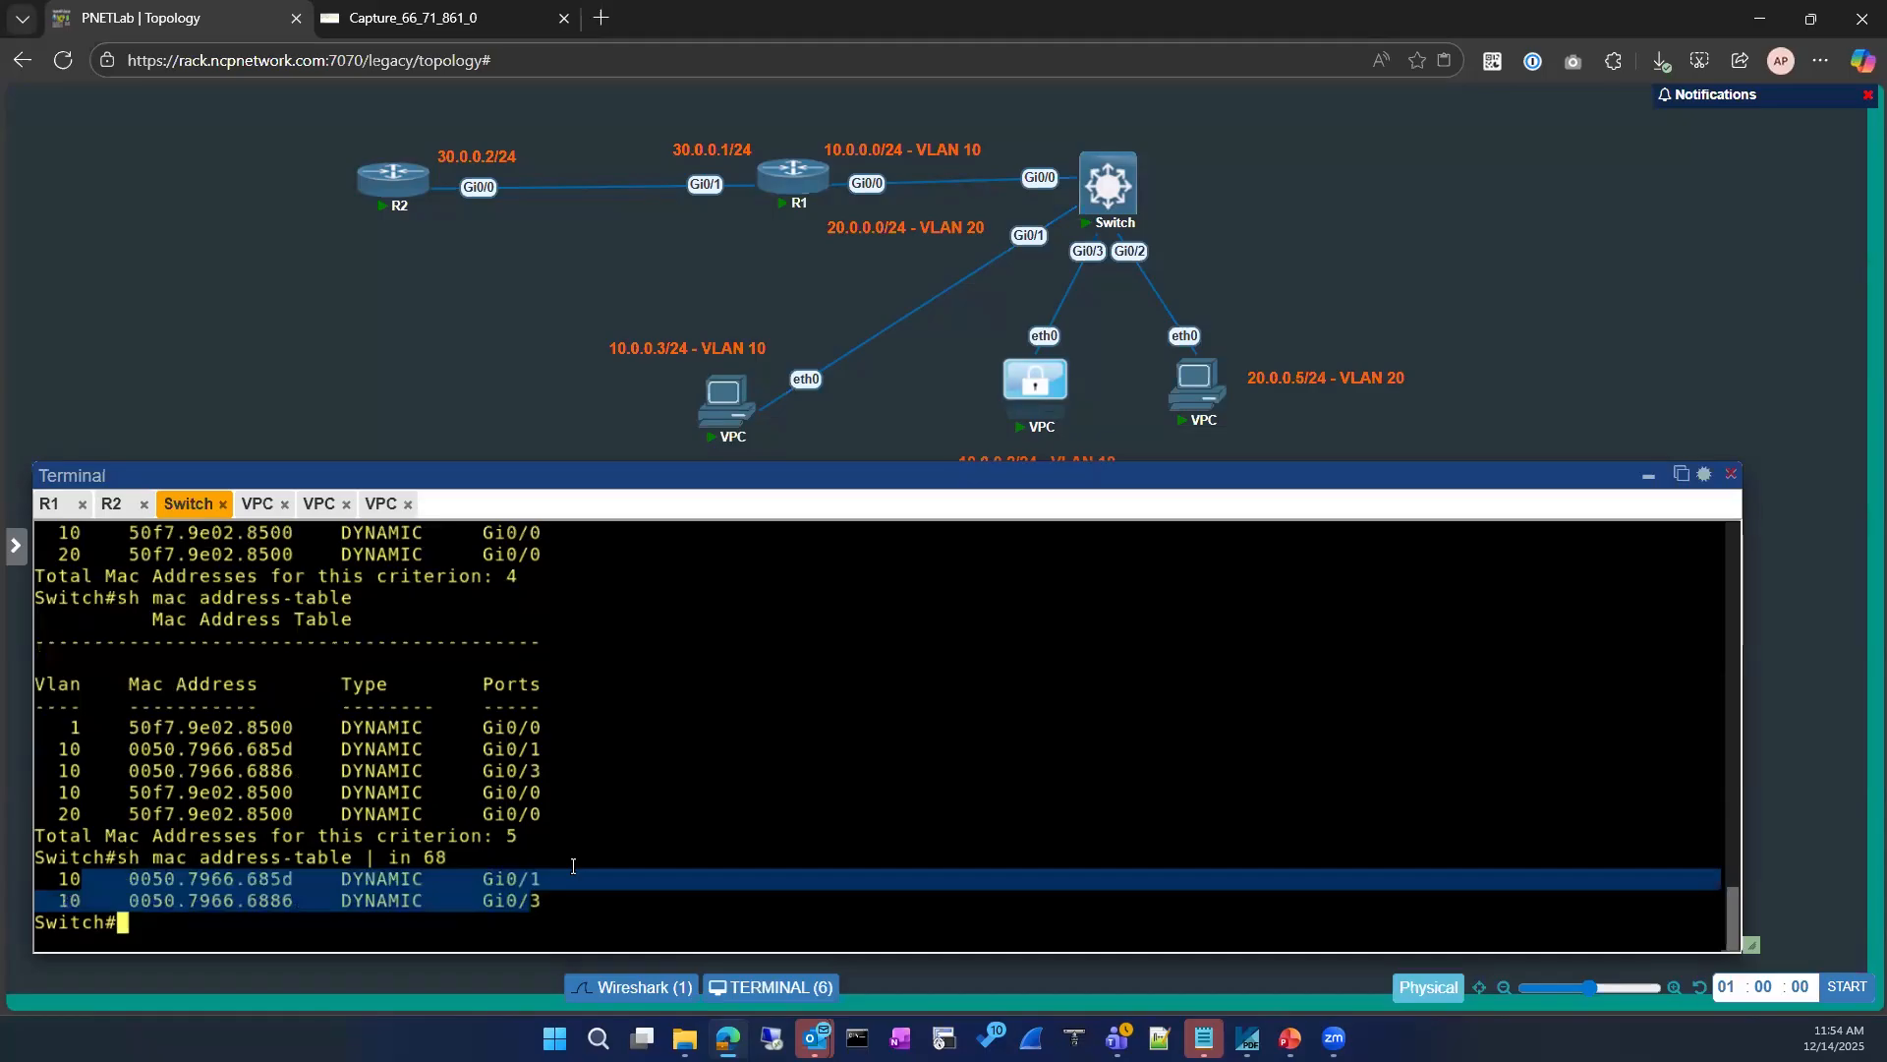
Step: Minimize the terminal window to reveal the full network topology
left_click(1650, 475)
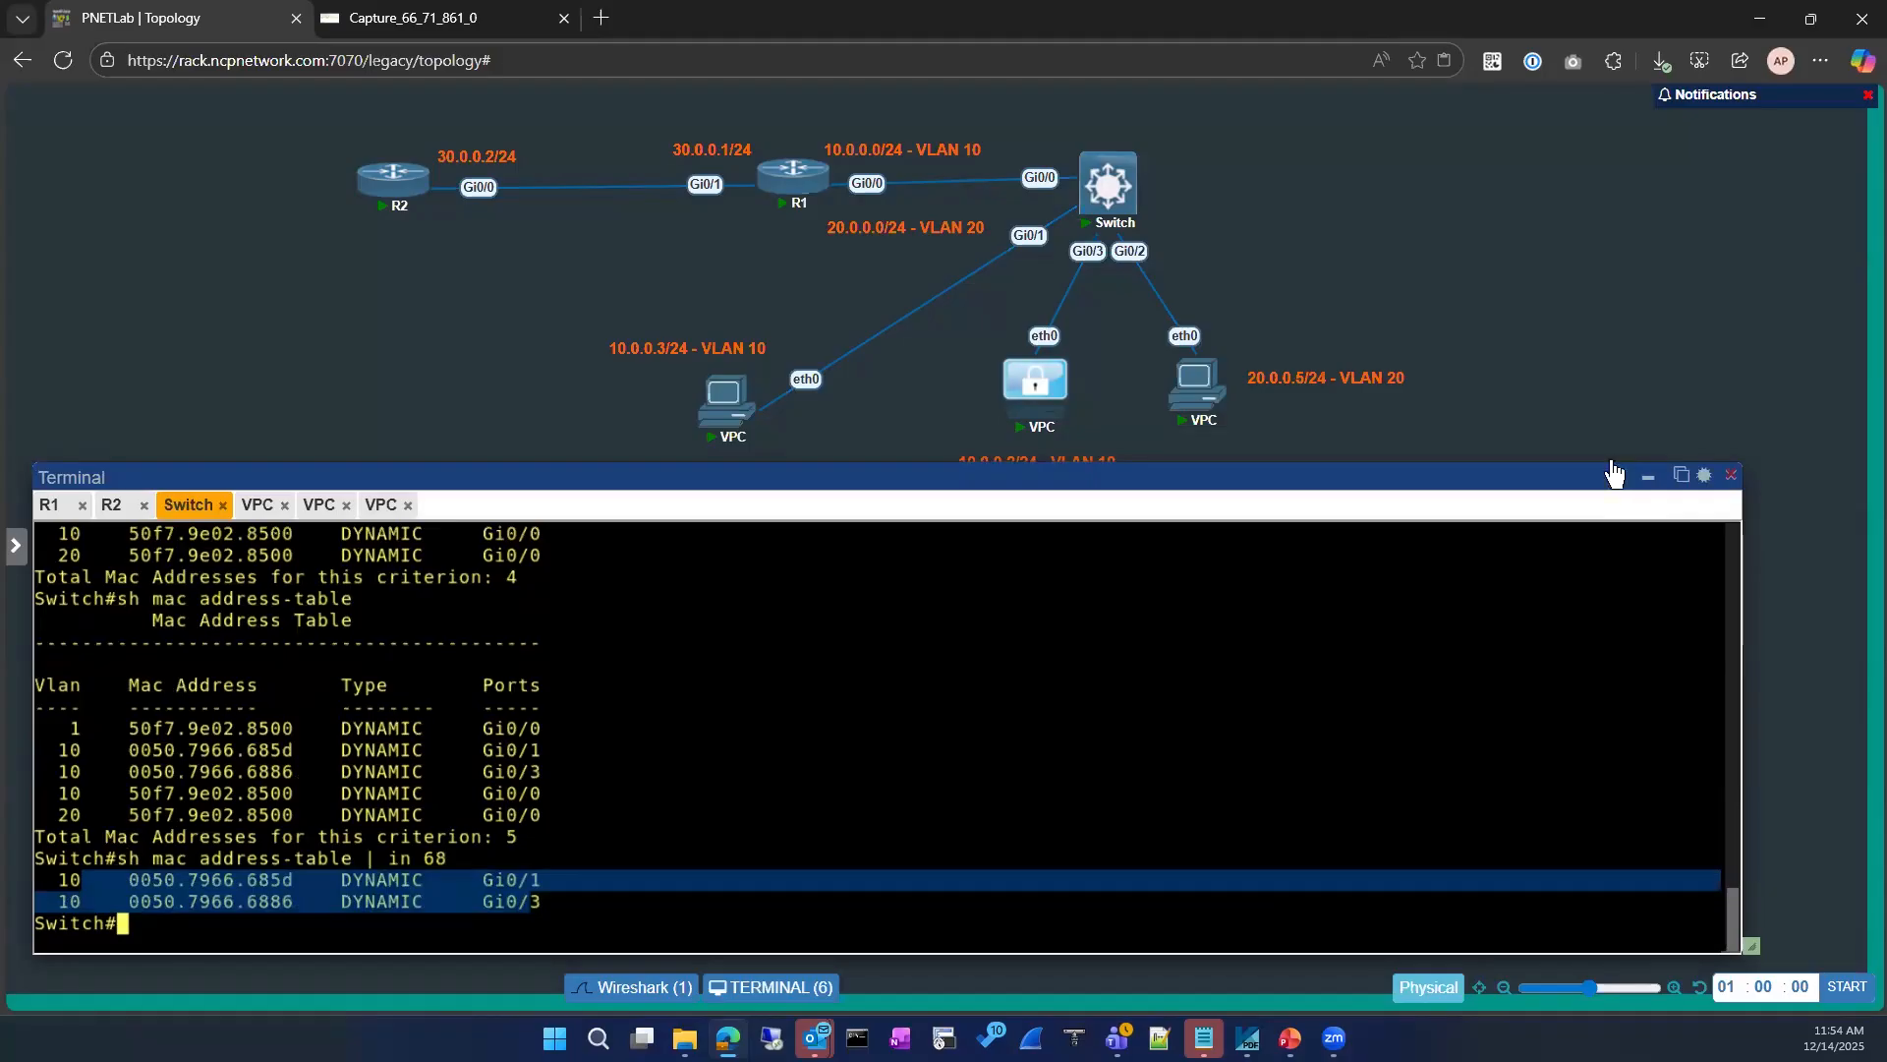
left_click(1643, 480)
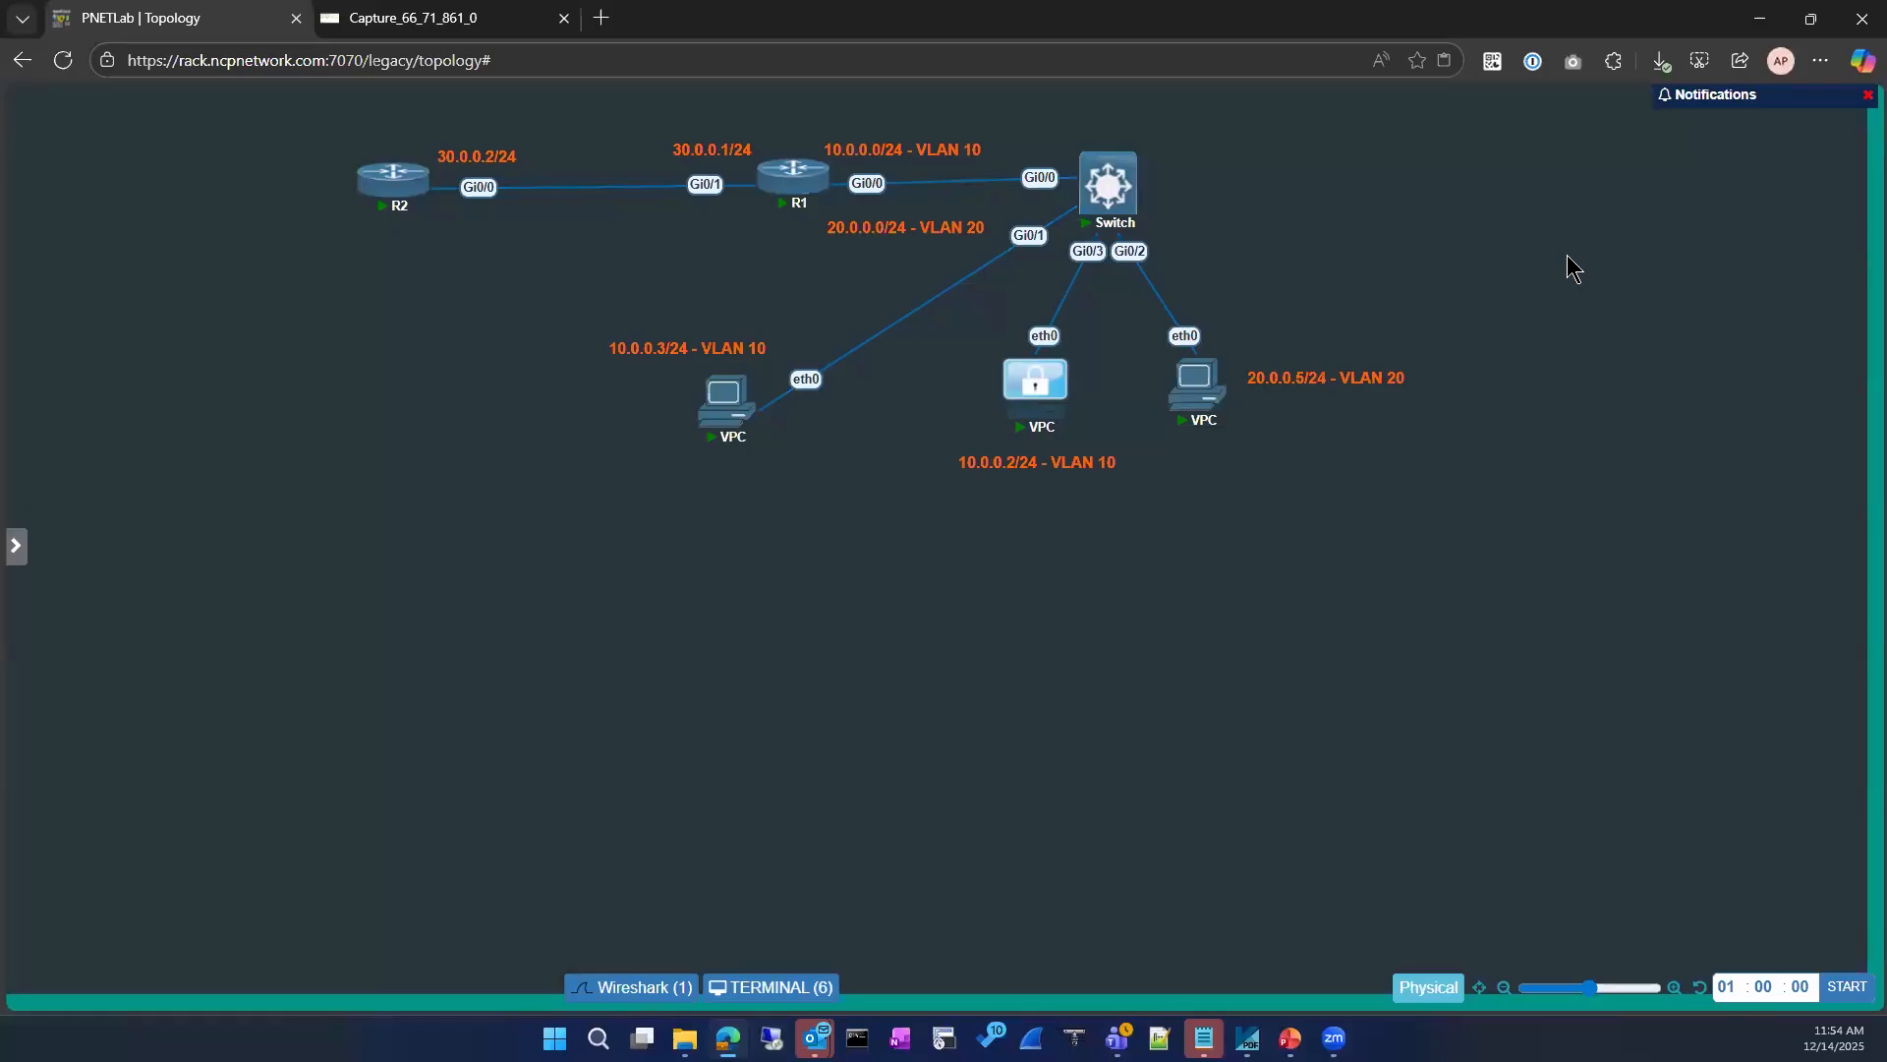
mouse_move(1111, 226)
Step: Expand the Address Resolution Protocol details in the capture and compare the gratuitous ARP request with the reply
left_click(369, 18)
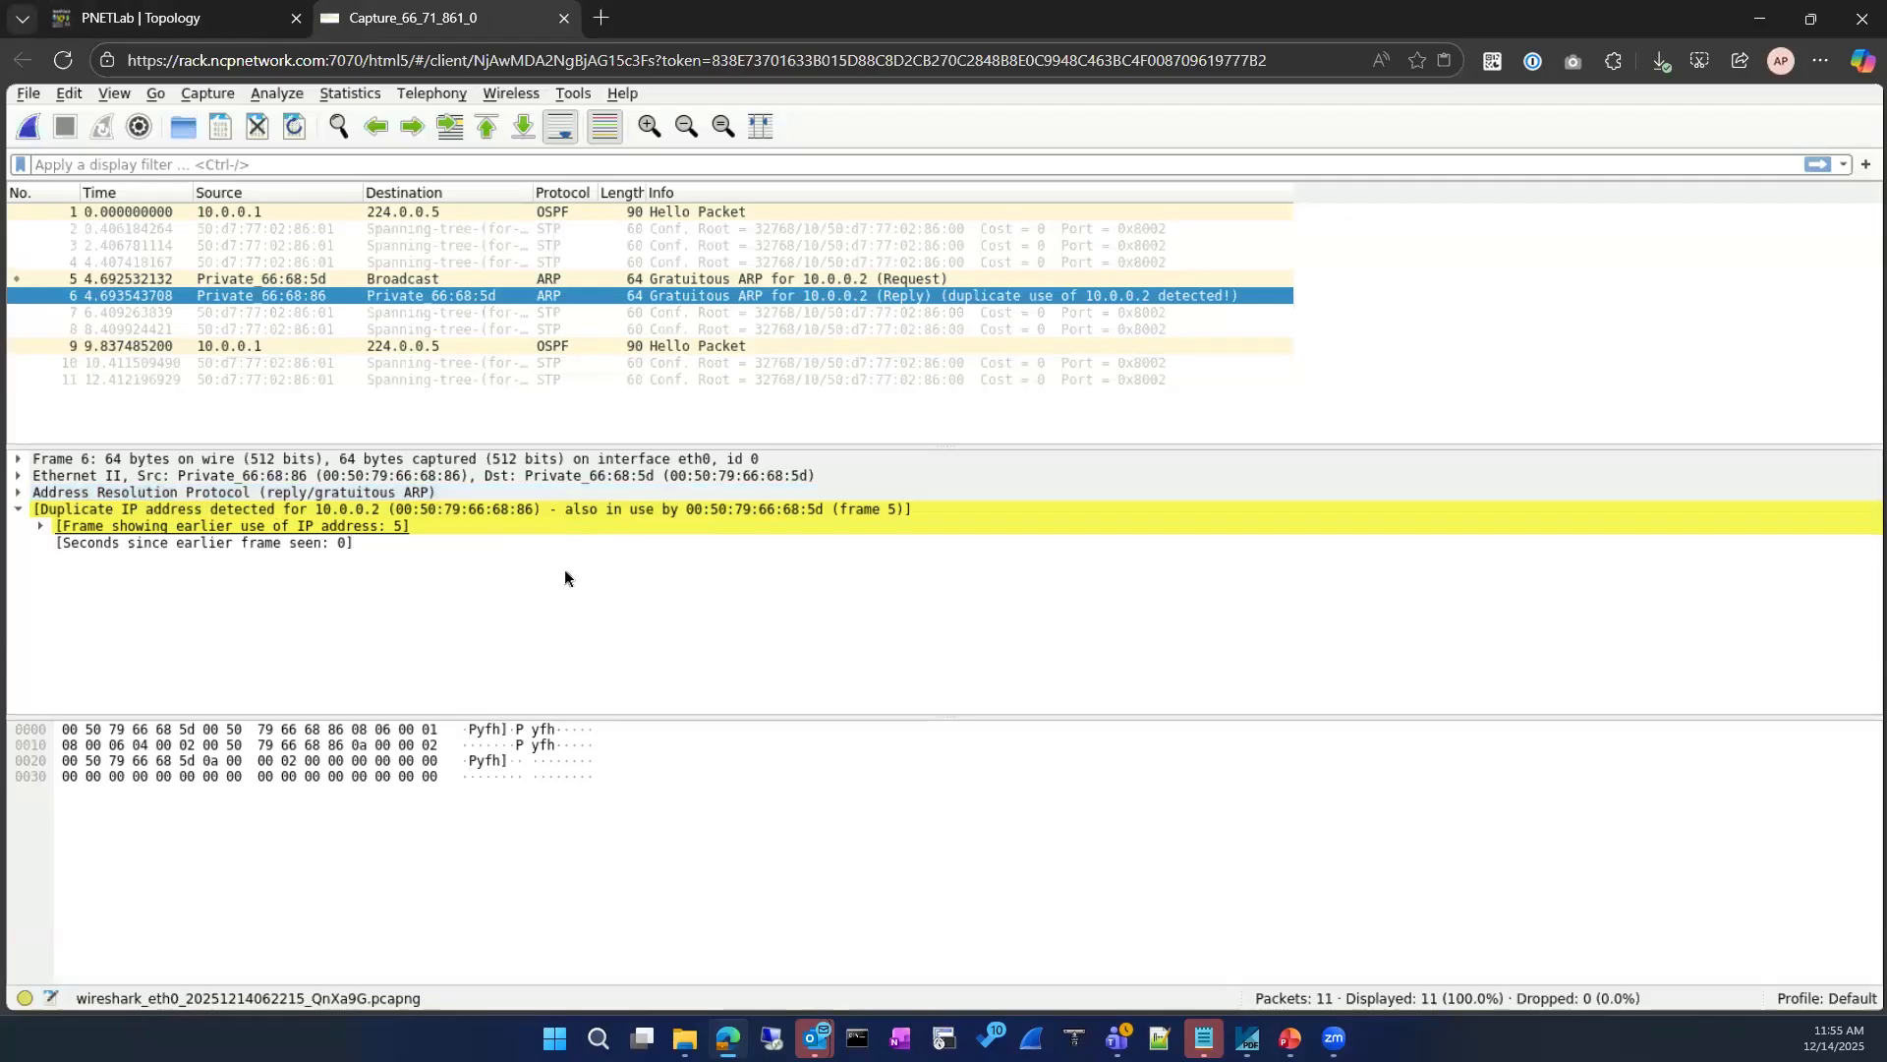
left_click(57, 492)
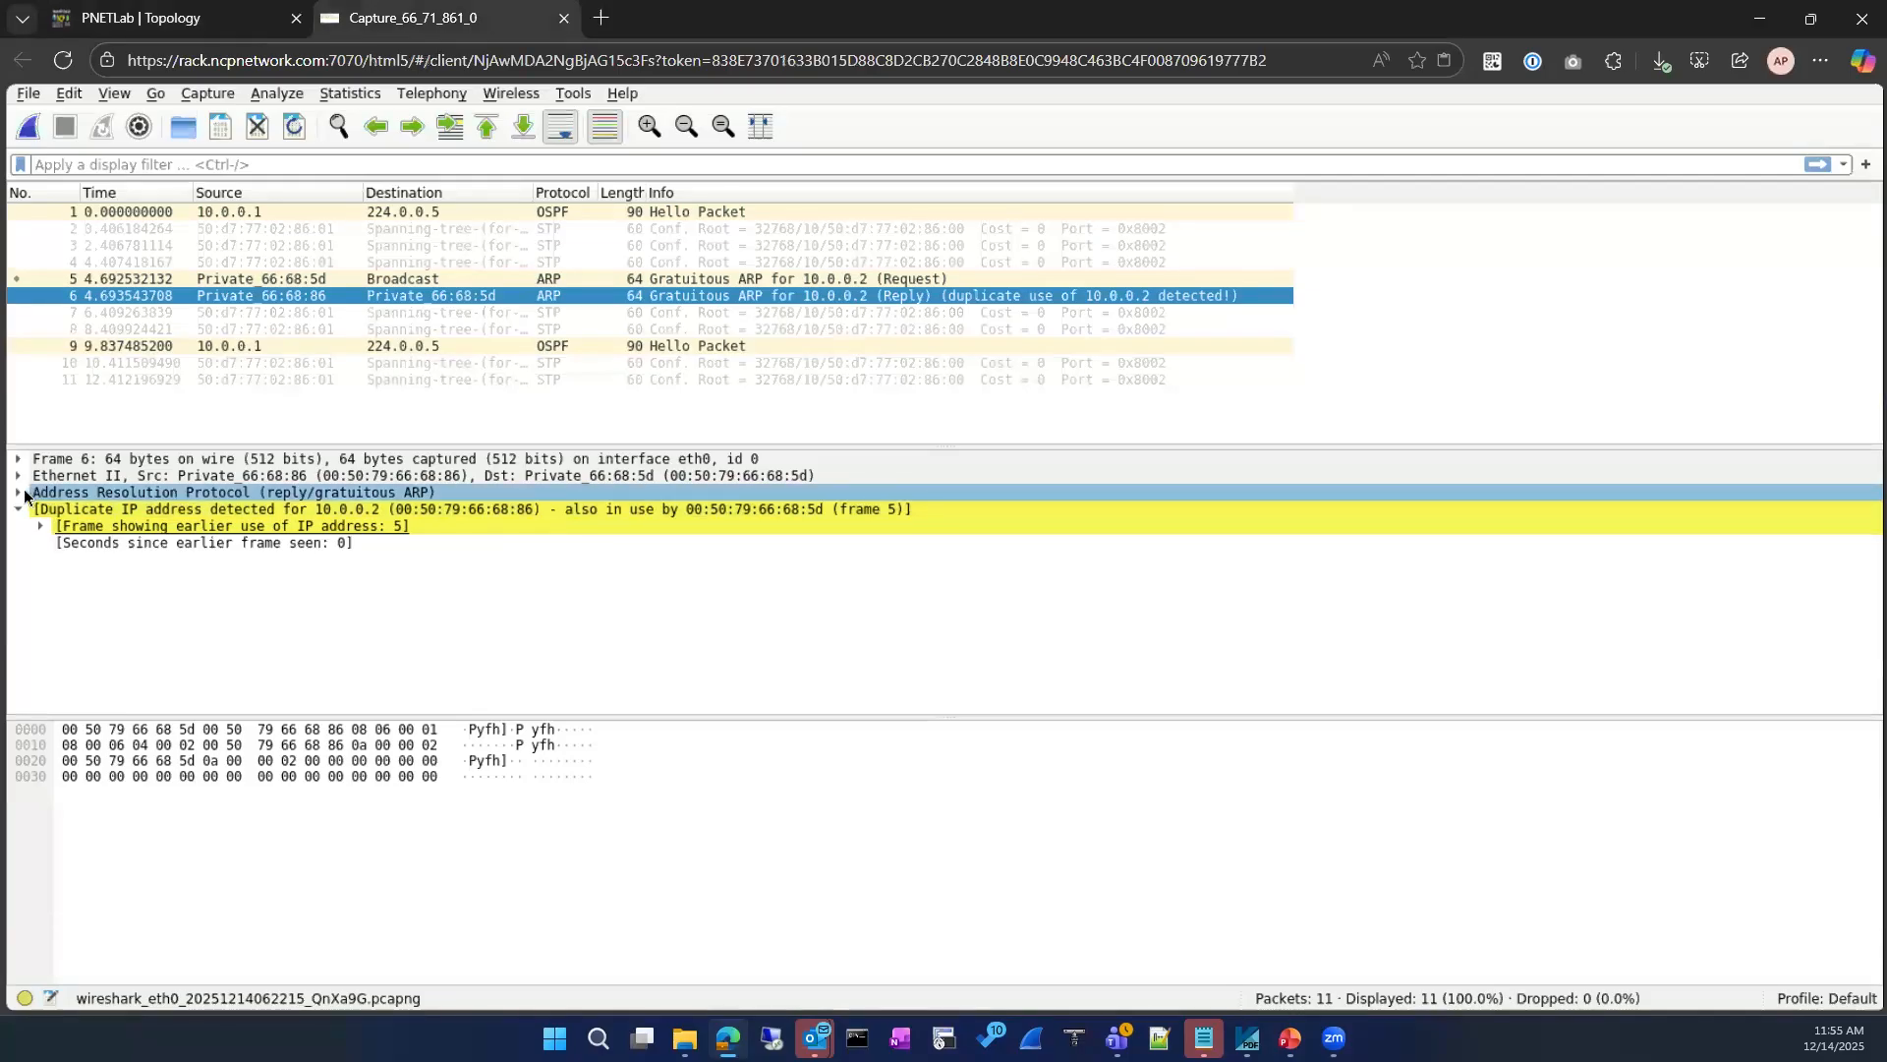
left_click(19, 492)
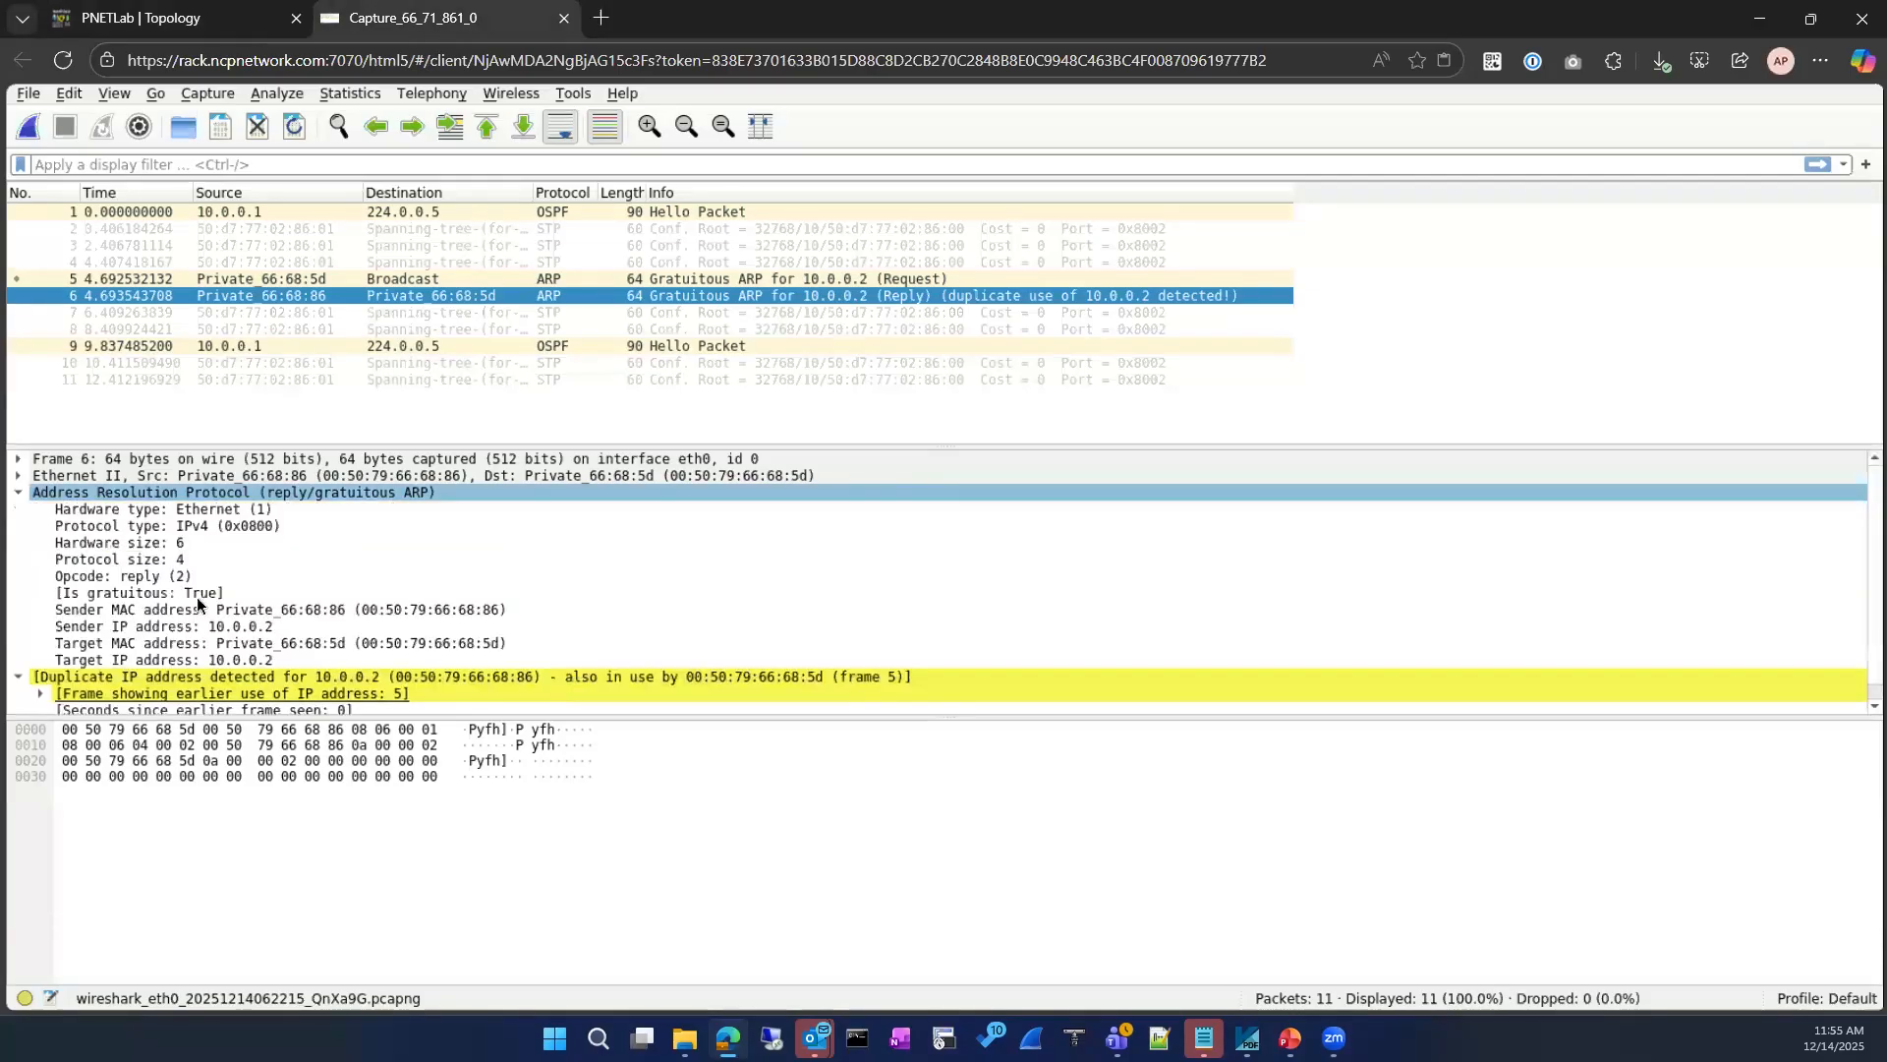
left_click(556, 280)
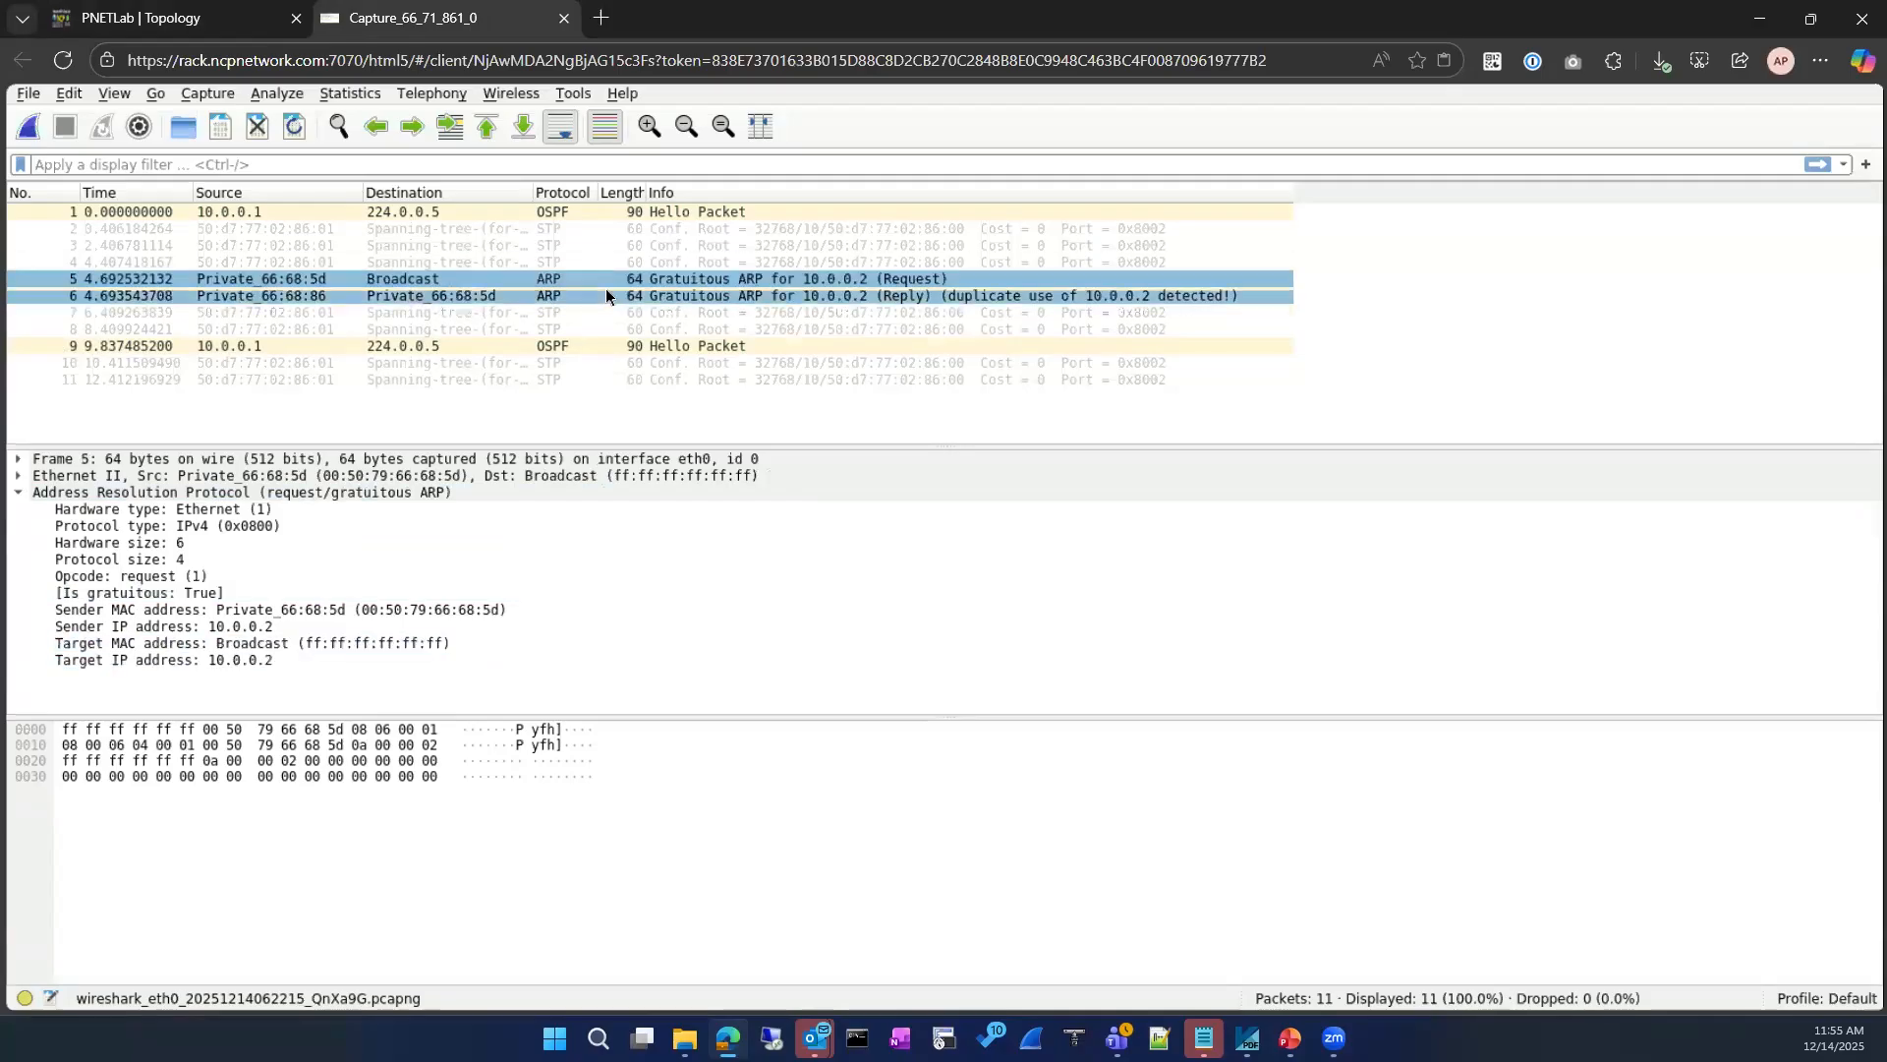
left_click(605, 295)
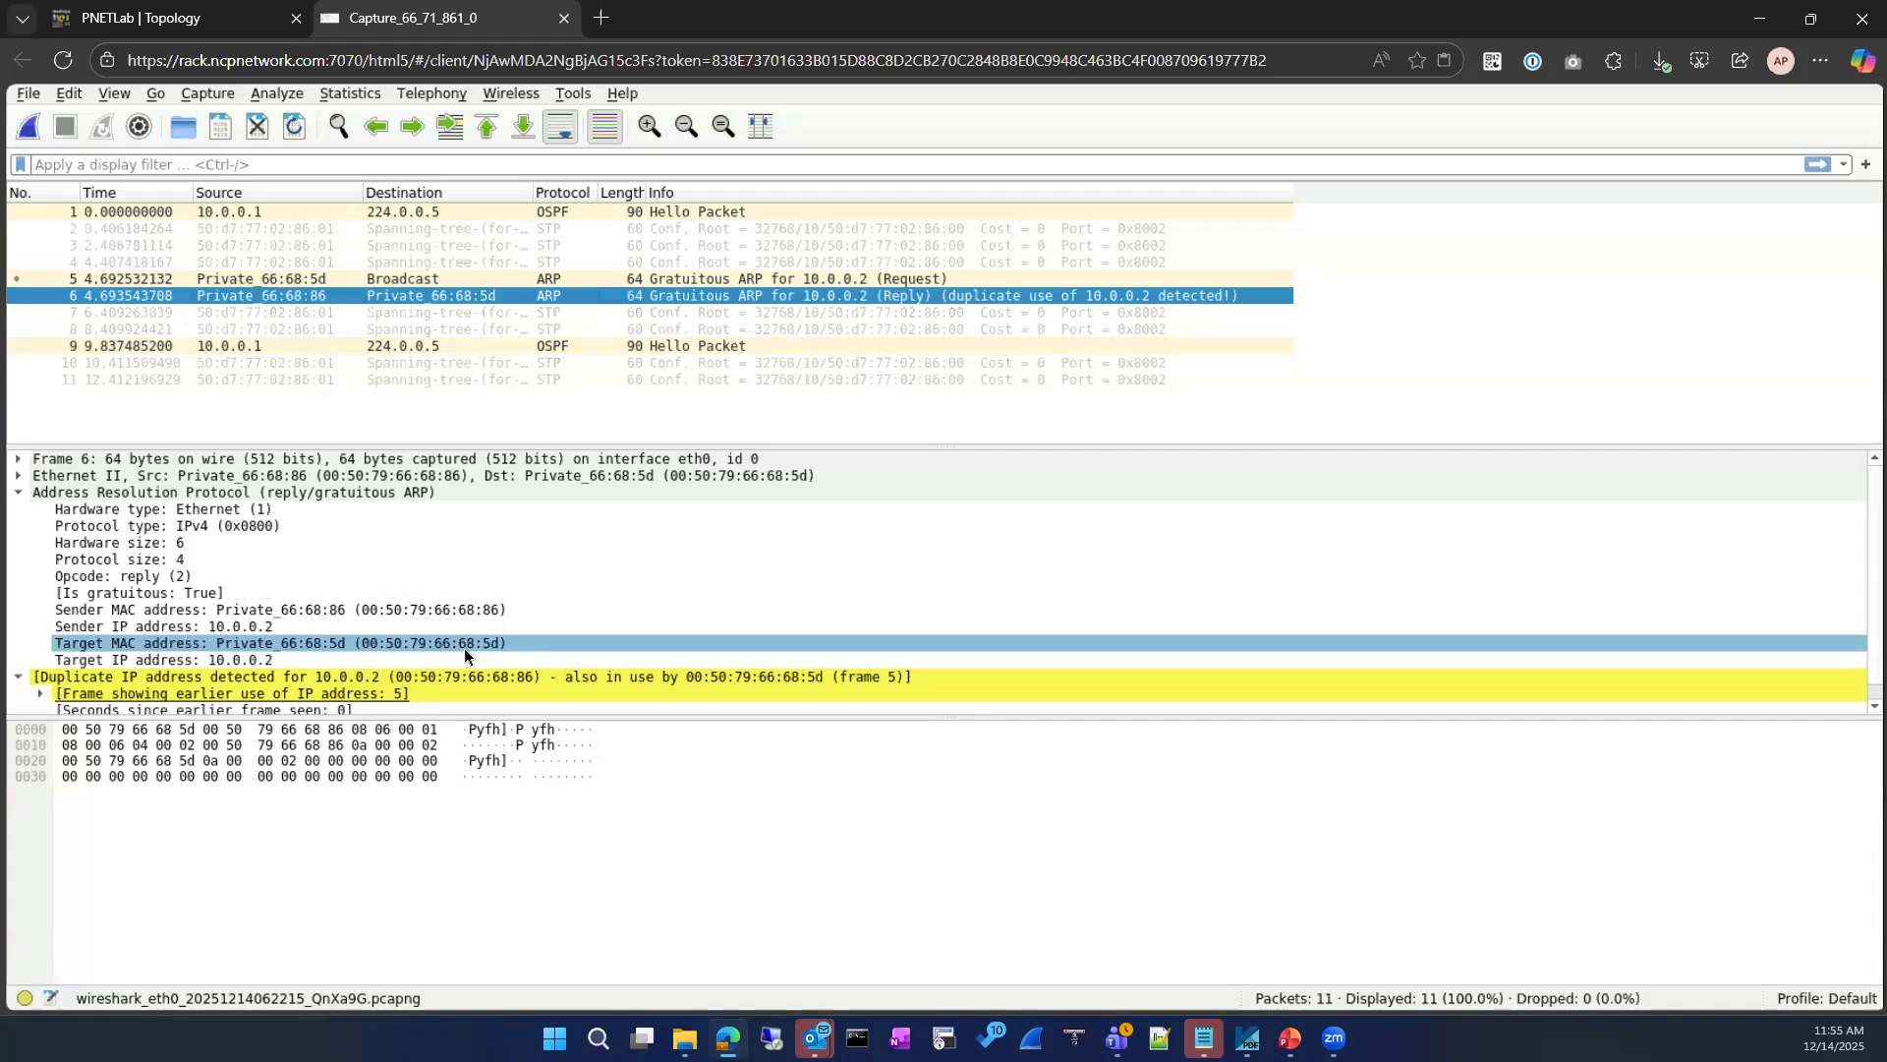
left_click(237, 21)
Step: Return to the capture and examine the sender and target fields of the gratuitous ARP request for 10.0.0.2
mouse_move(1102, 220)
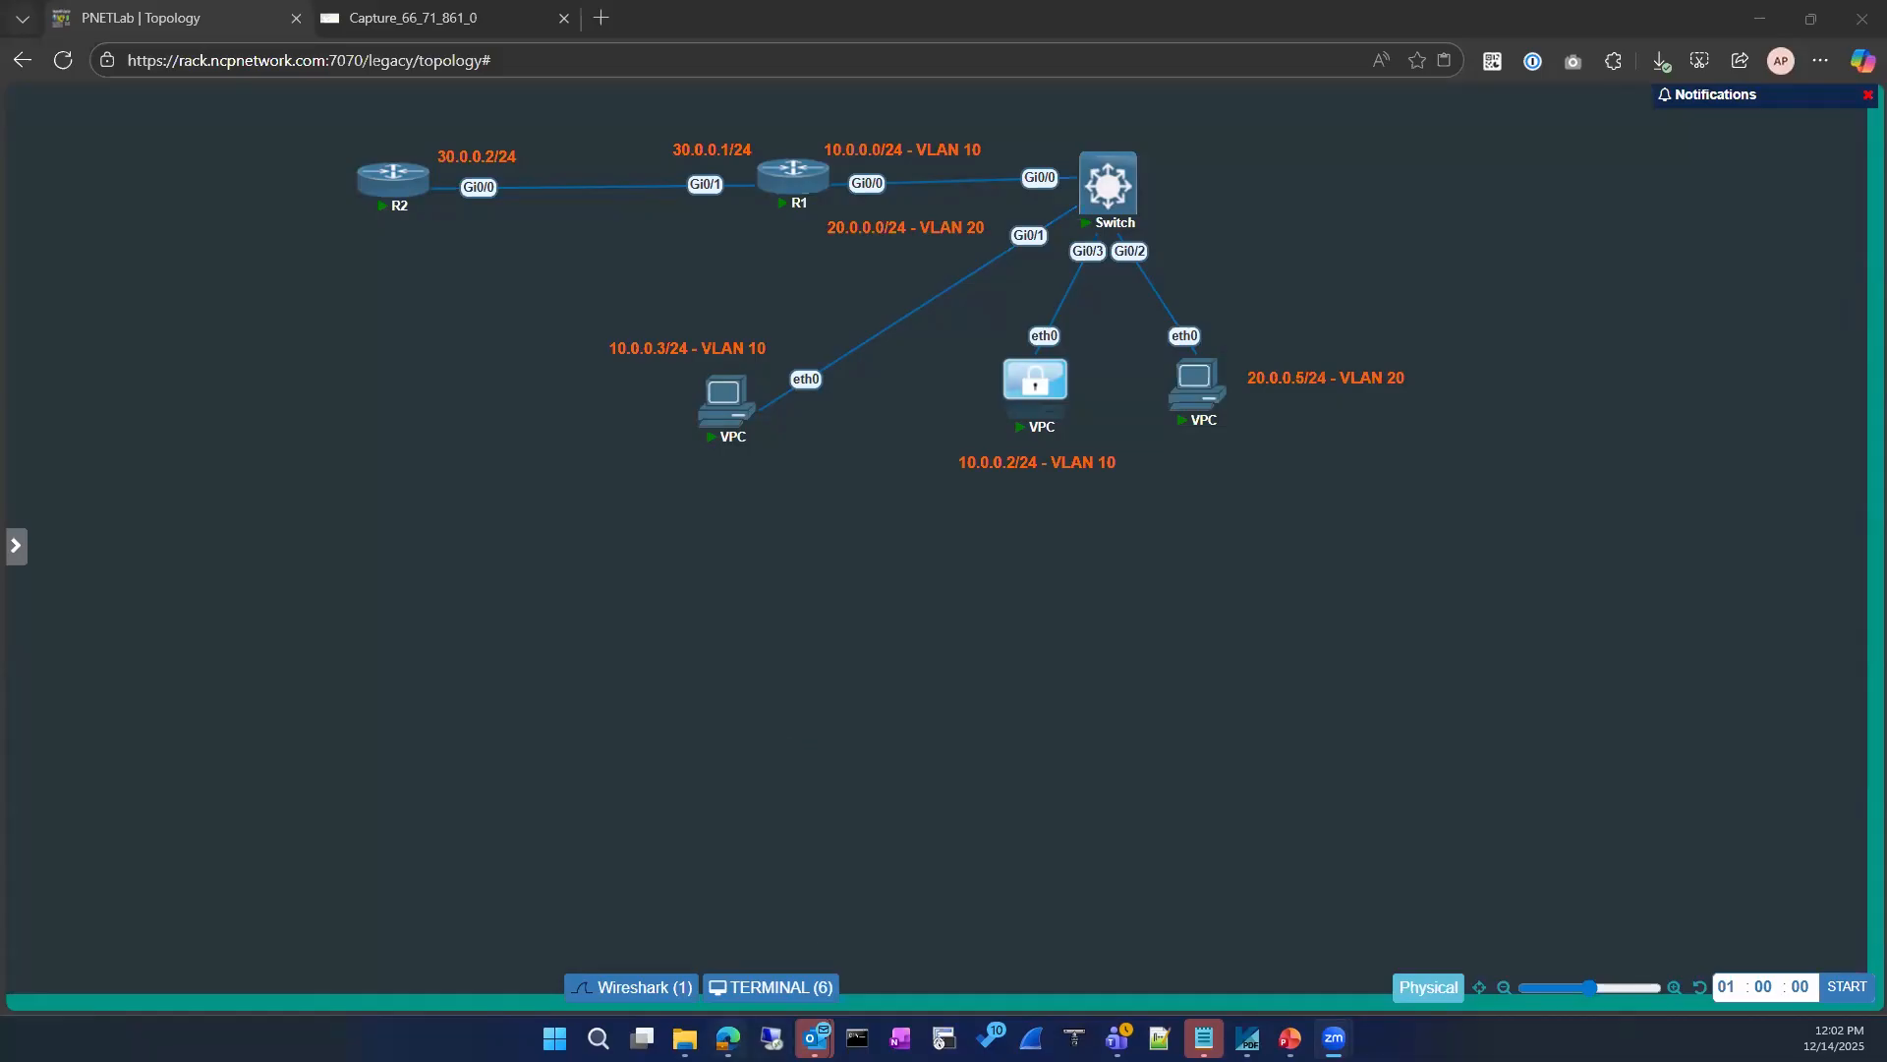
left_click(727, 1038)
left_click(447, 18)
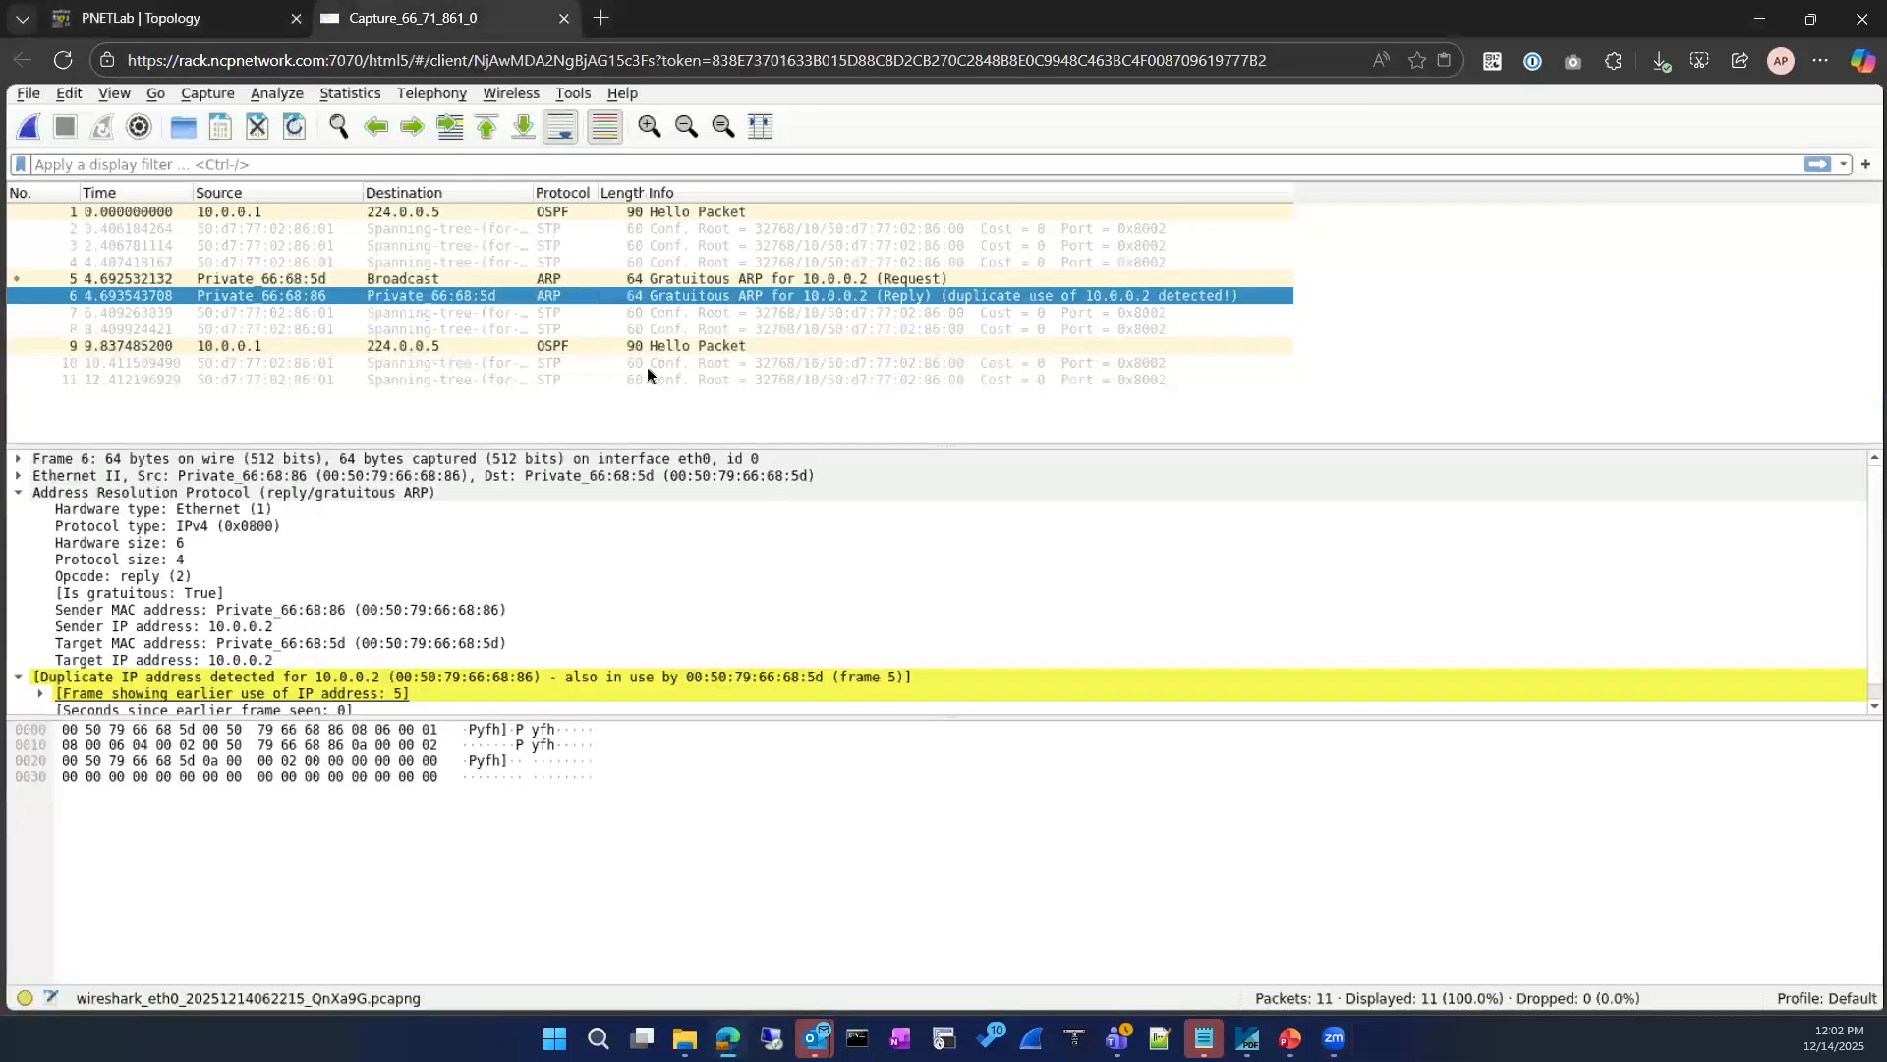
left_click(610, 278)
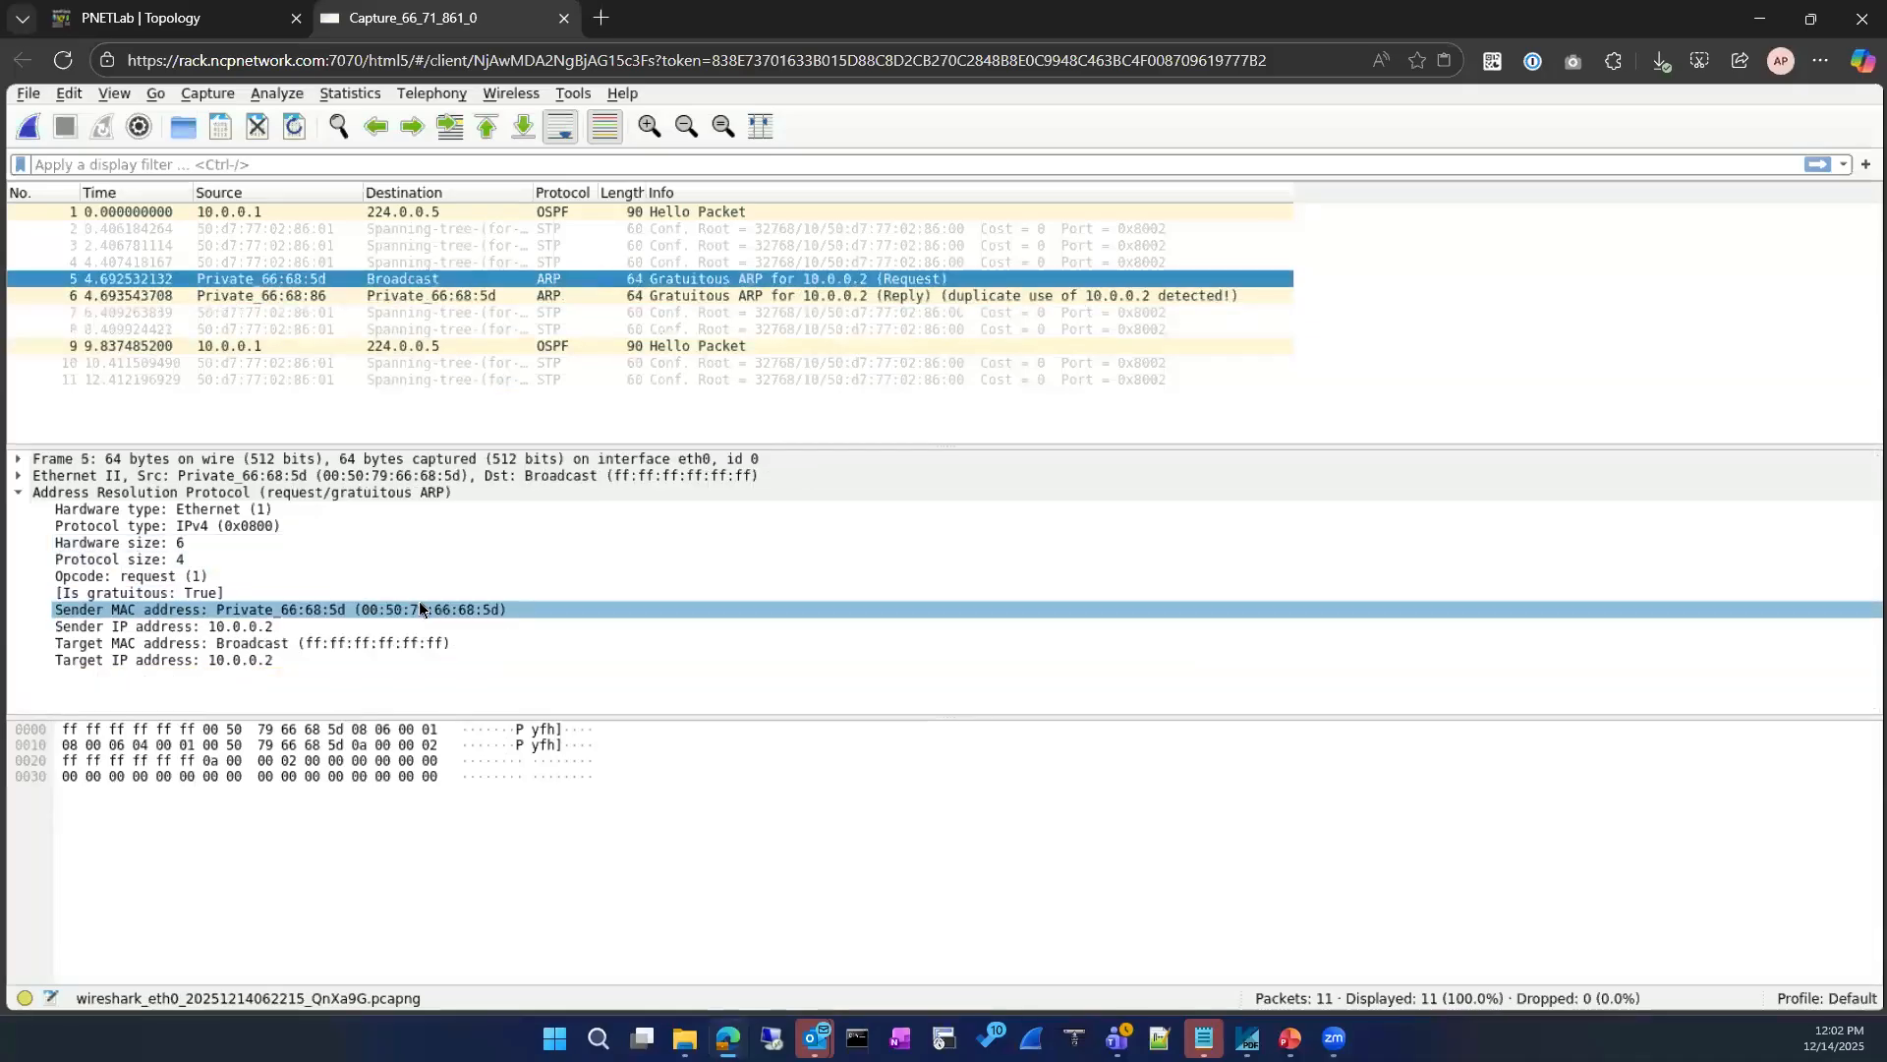
Step: Compare the sender MAC and IP address fields of the gratuitous ARP request for 10.0.0.2 with those of the reply
left_click(228, 609)
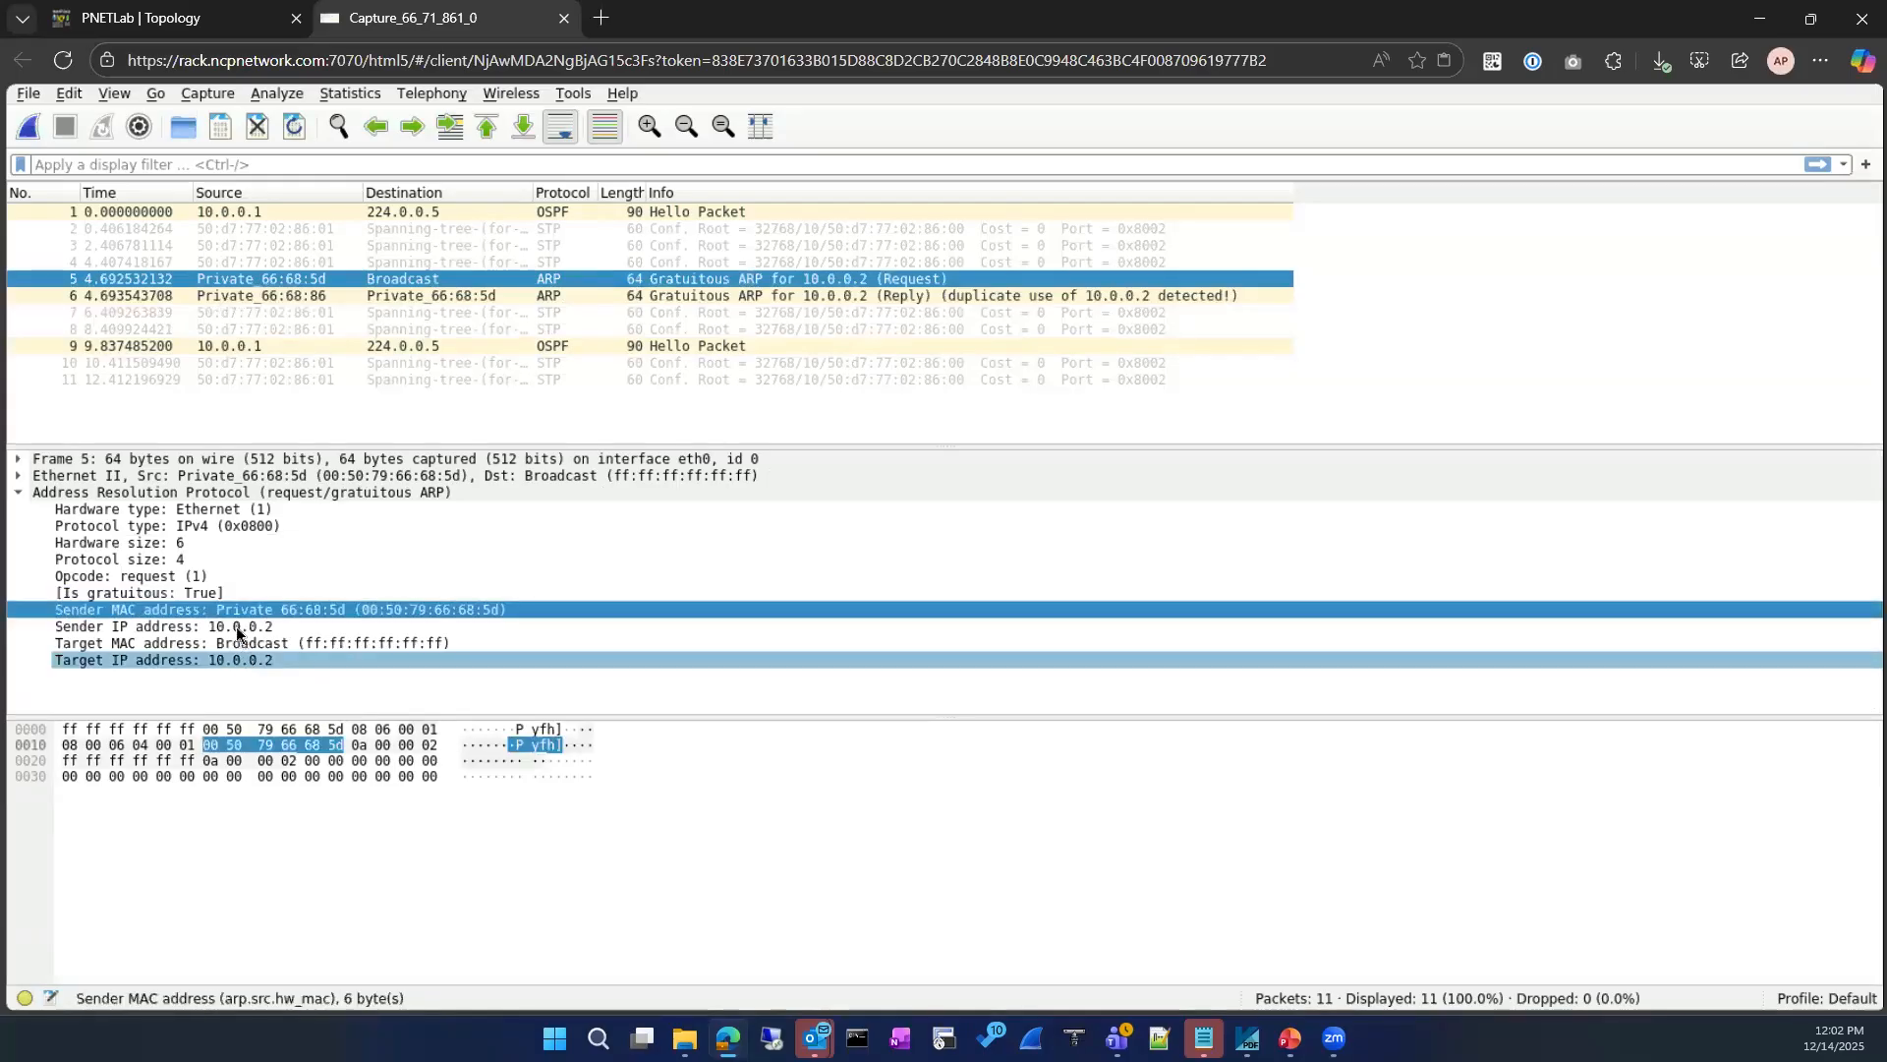
left_click(246, 629)
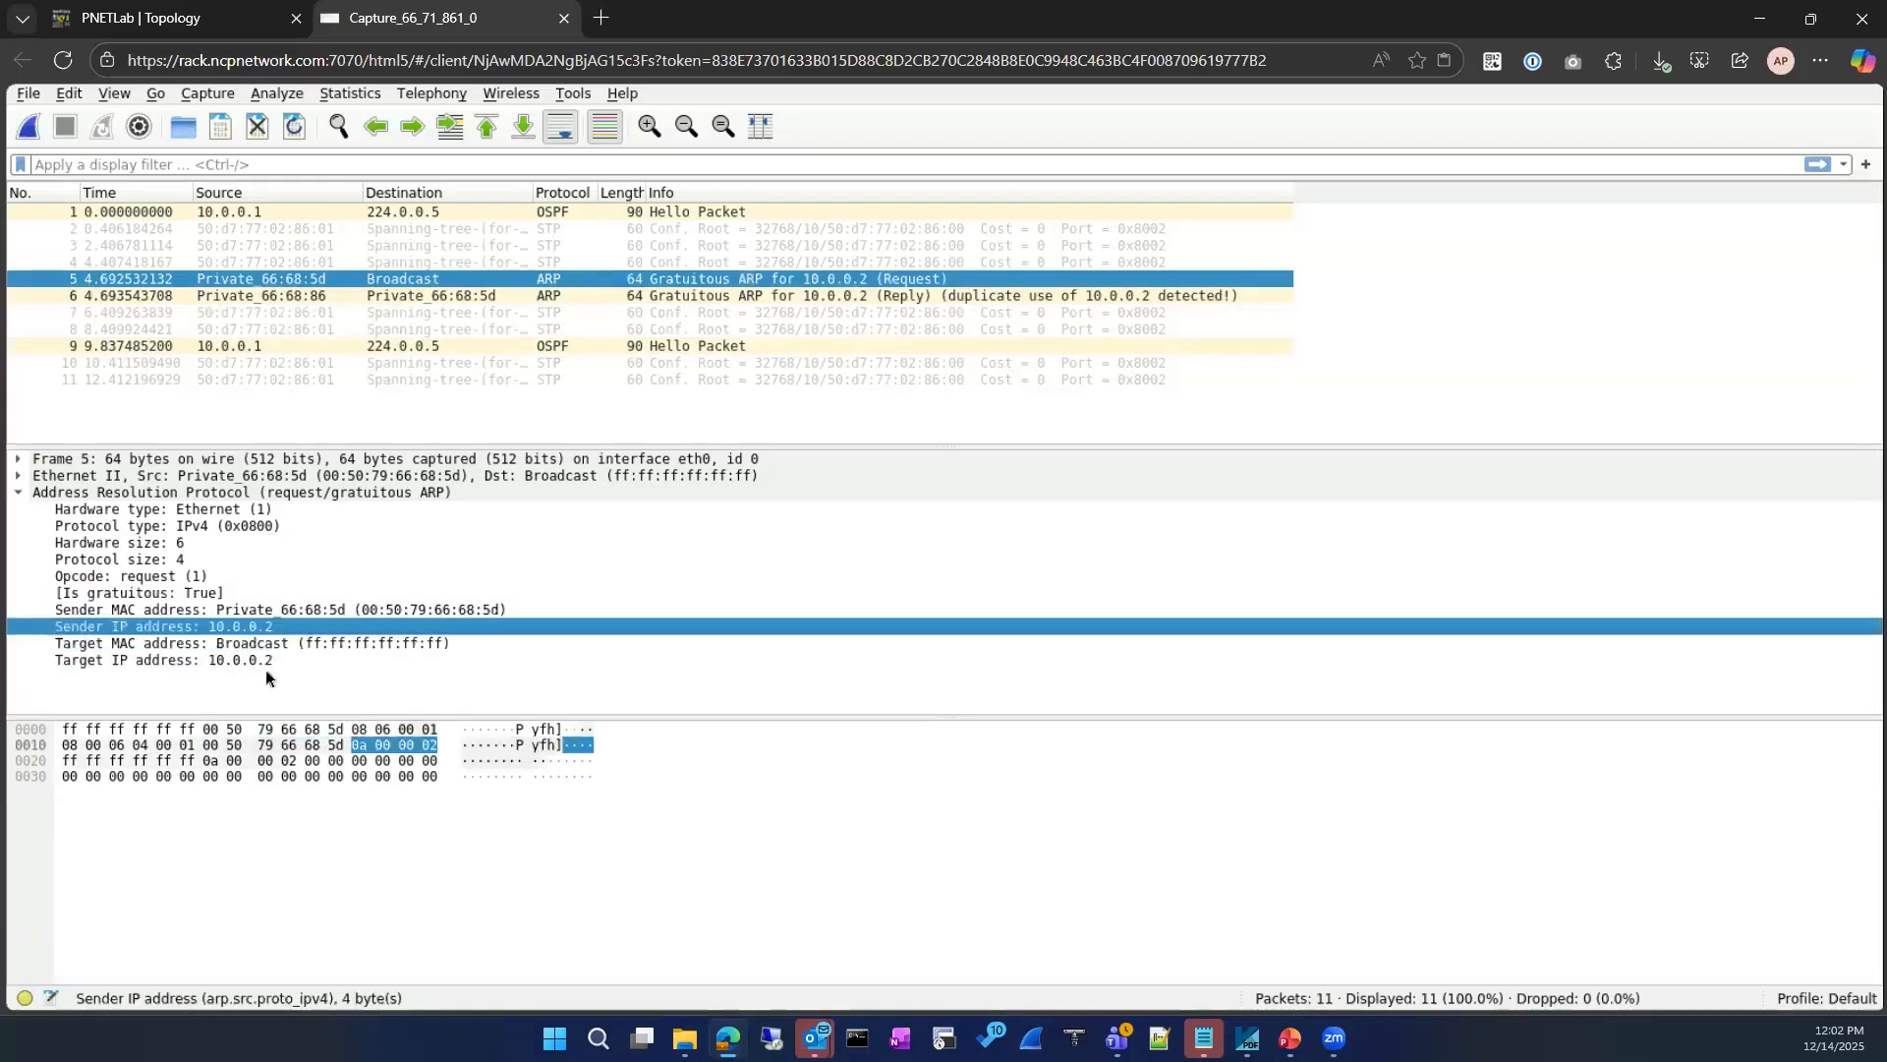
left_click(263, 614)
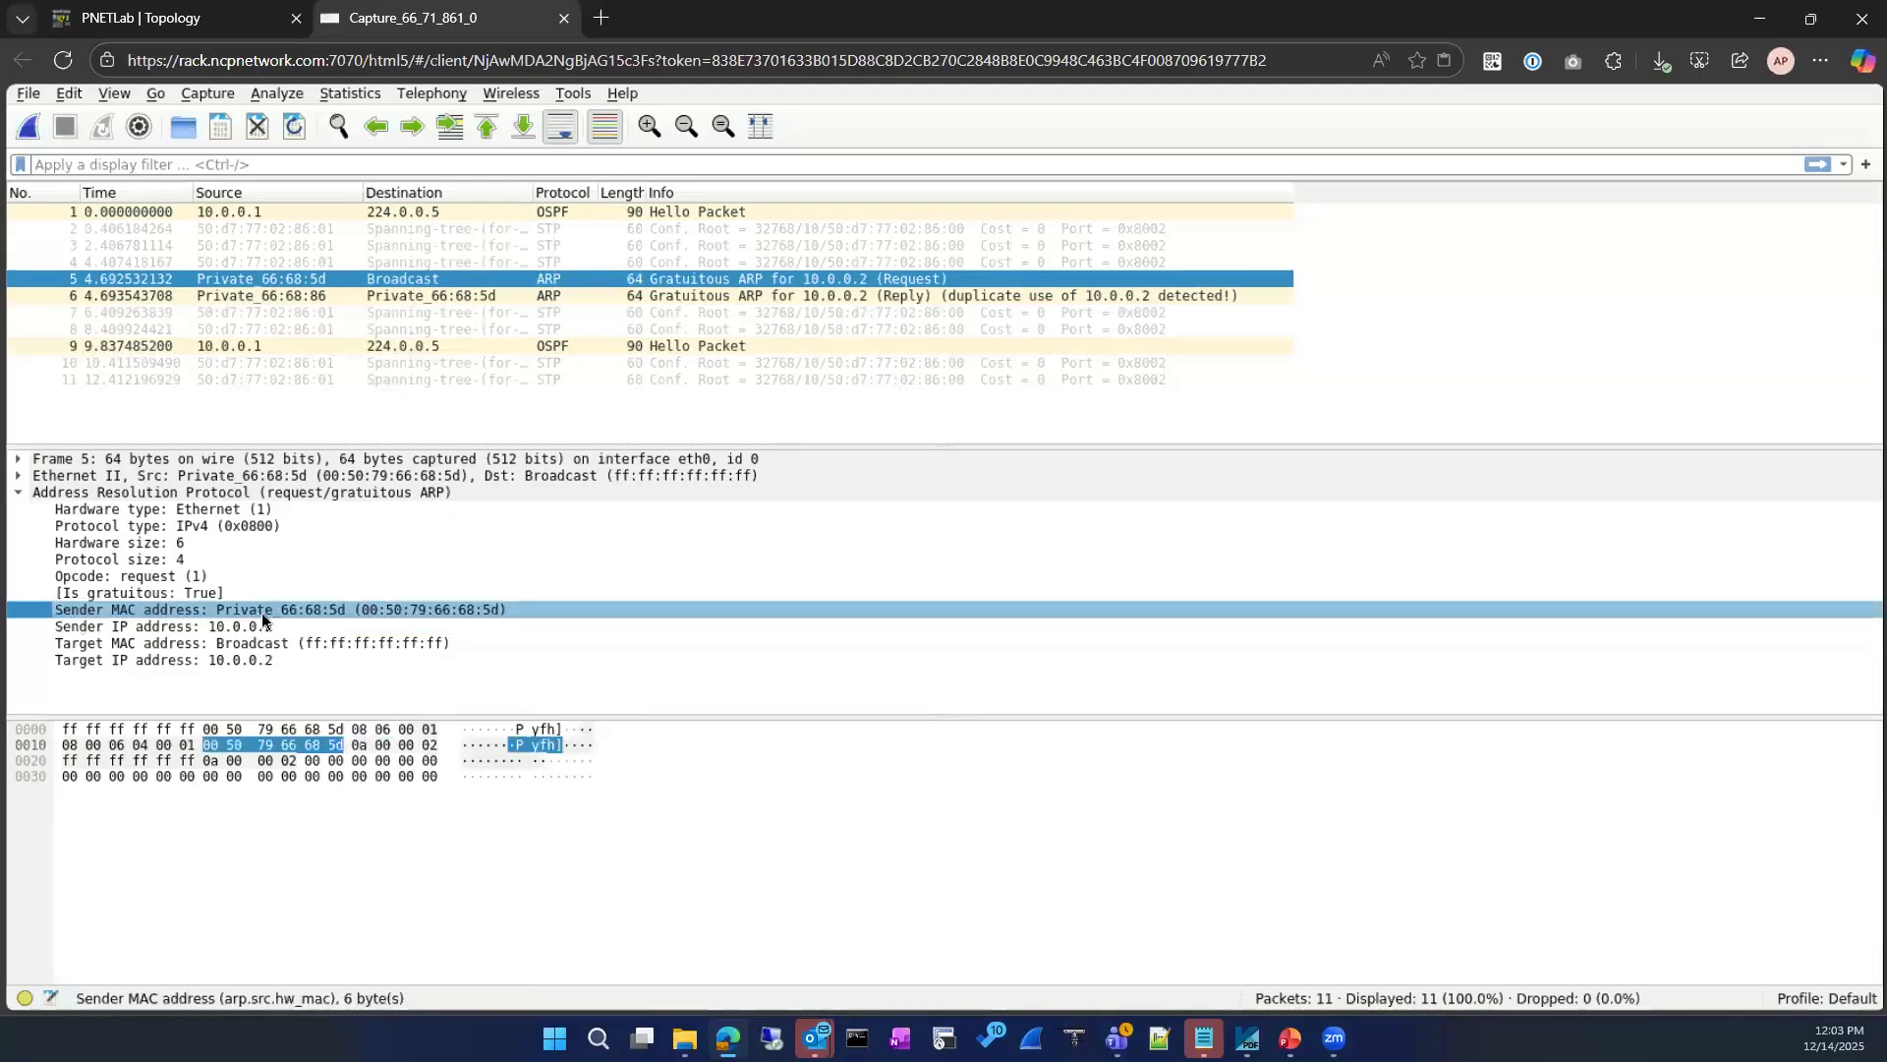
left_click(478, 296)
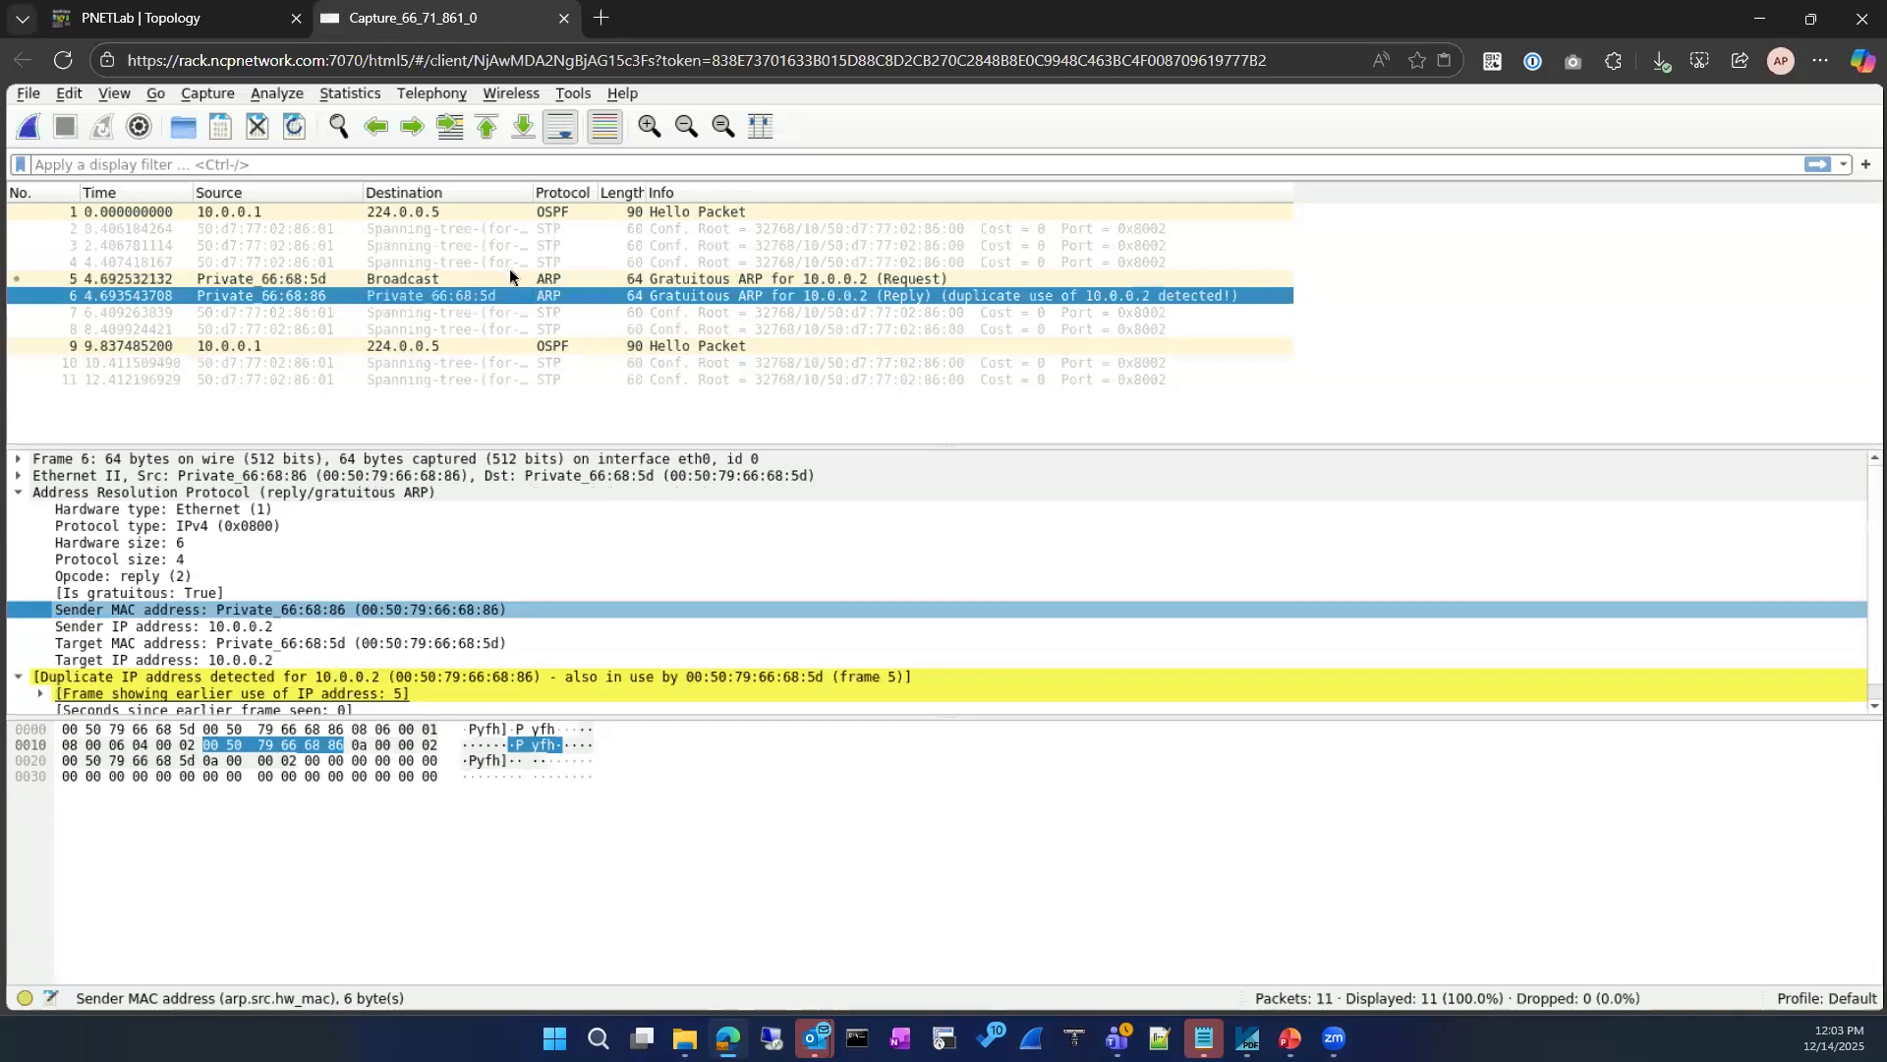
left_click(497, 280)
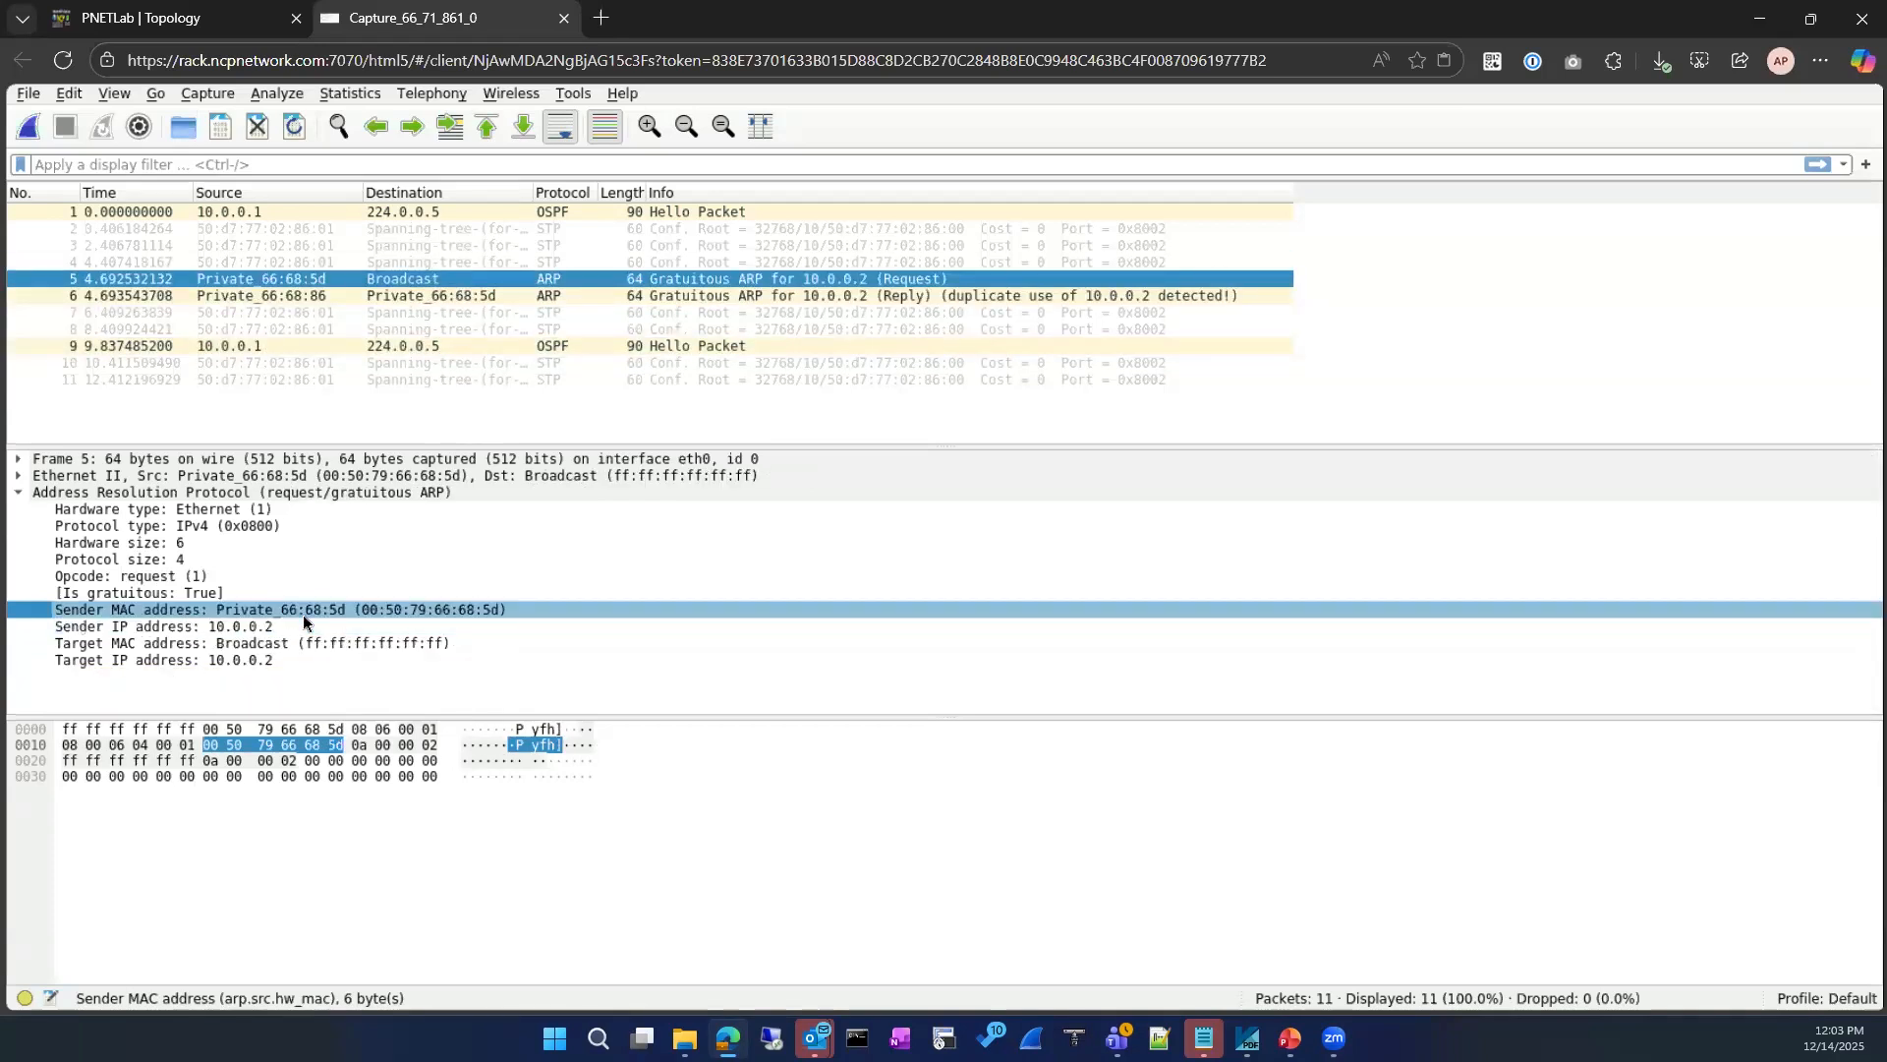
left_click(436, 297)
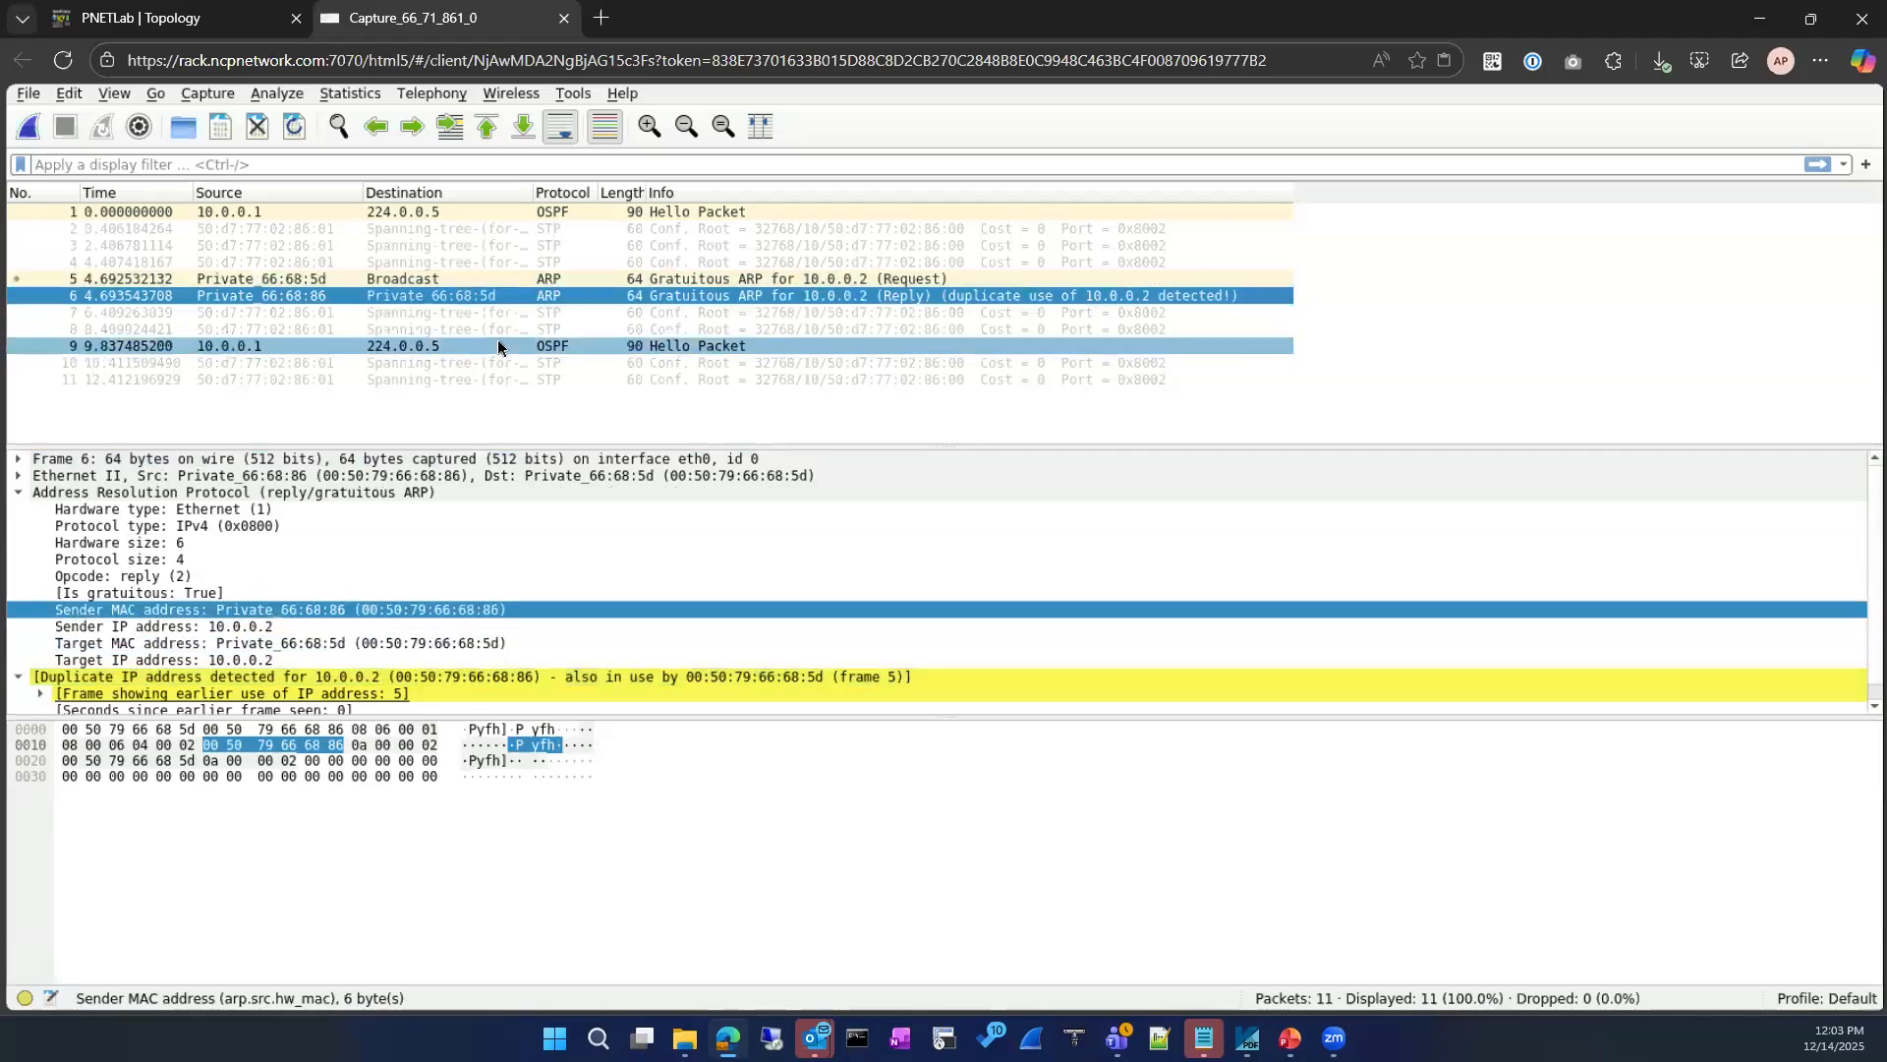
left_click(370, 612)
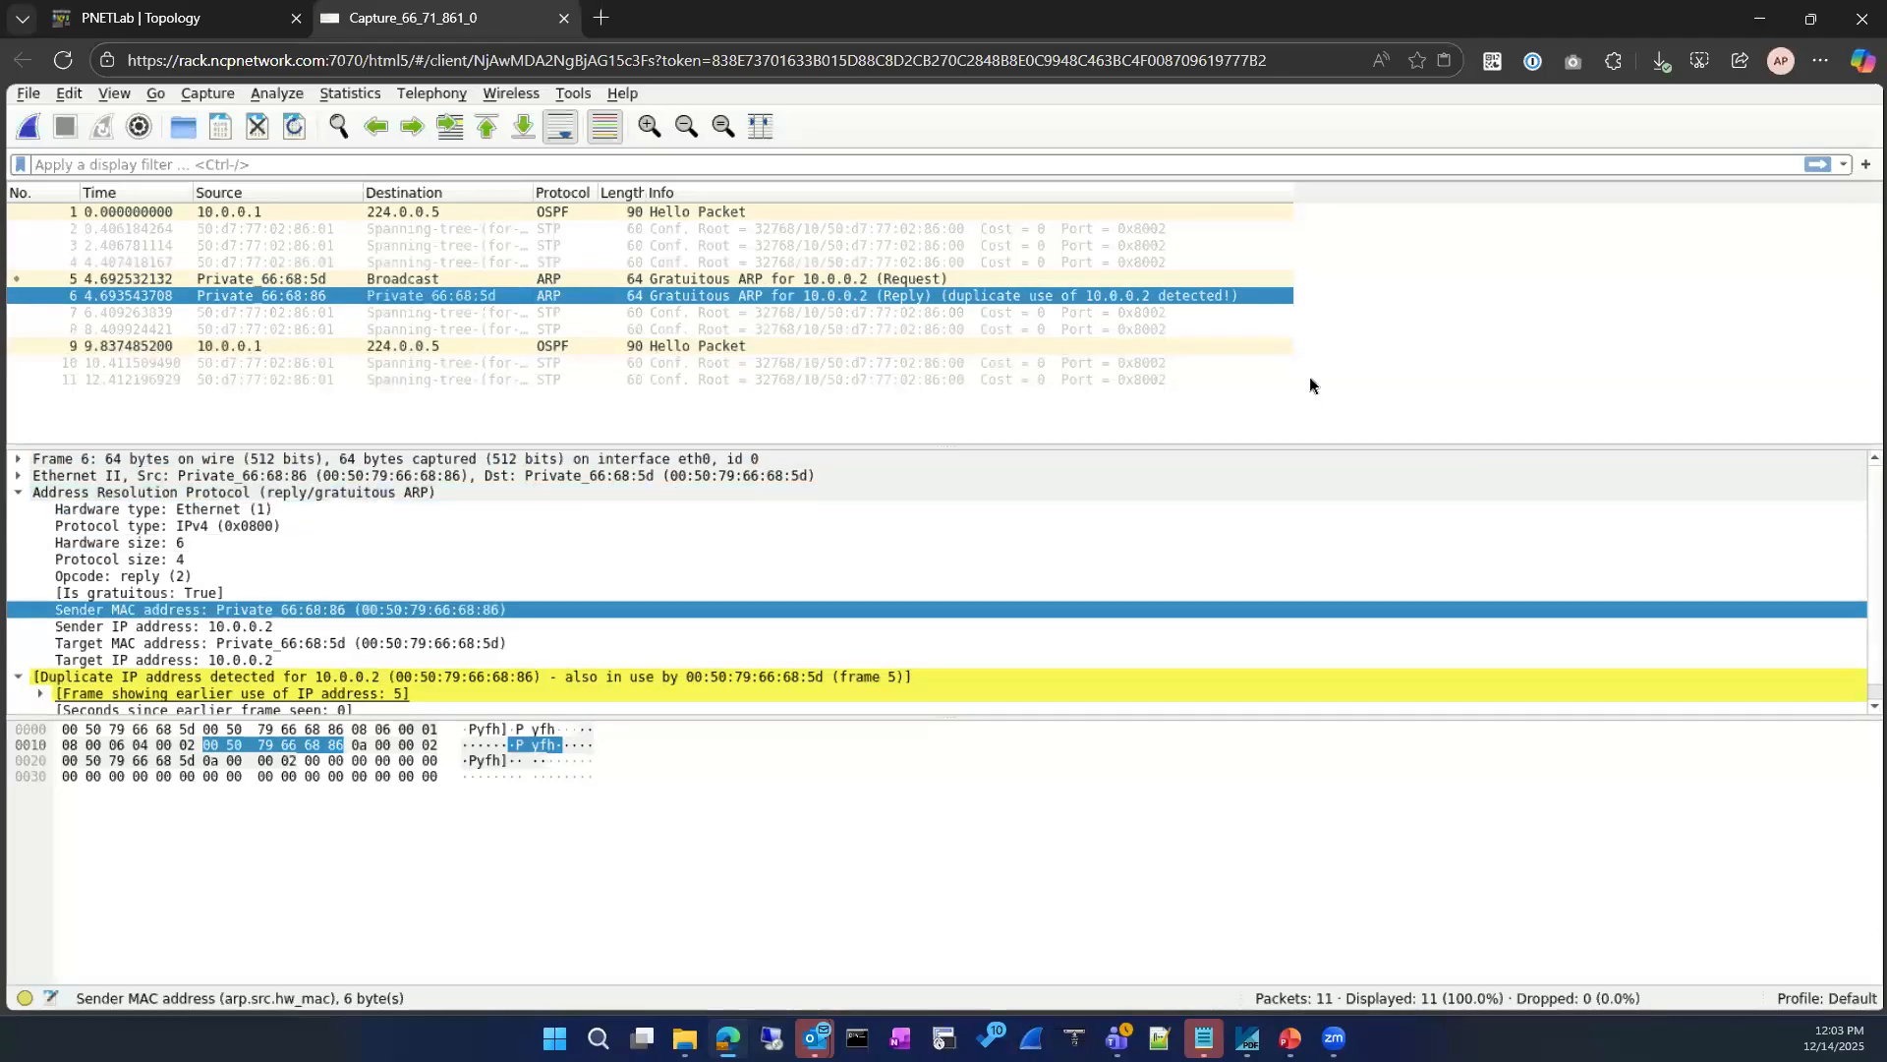
scroll(1333, 526, "down", 1)
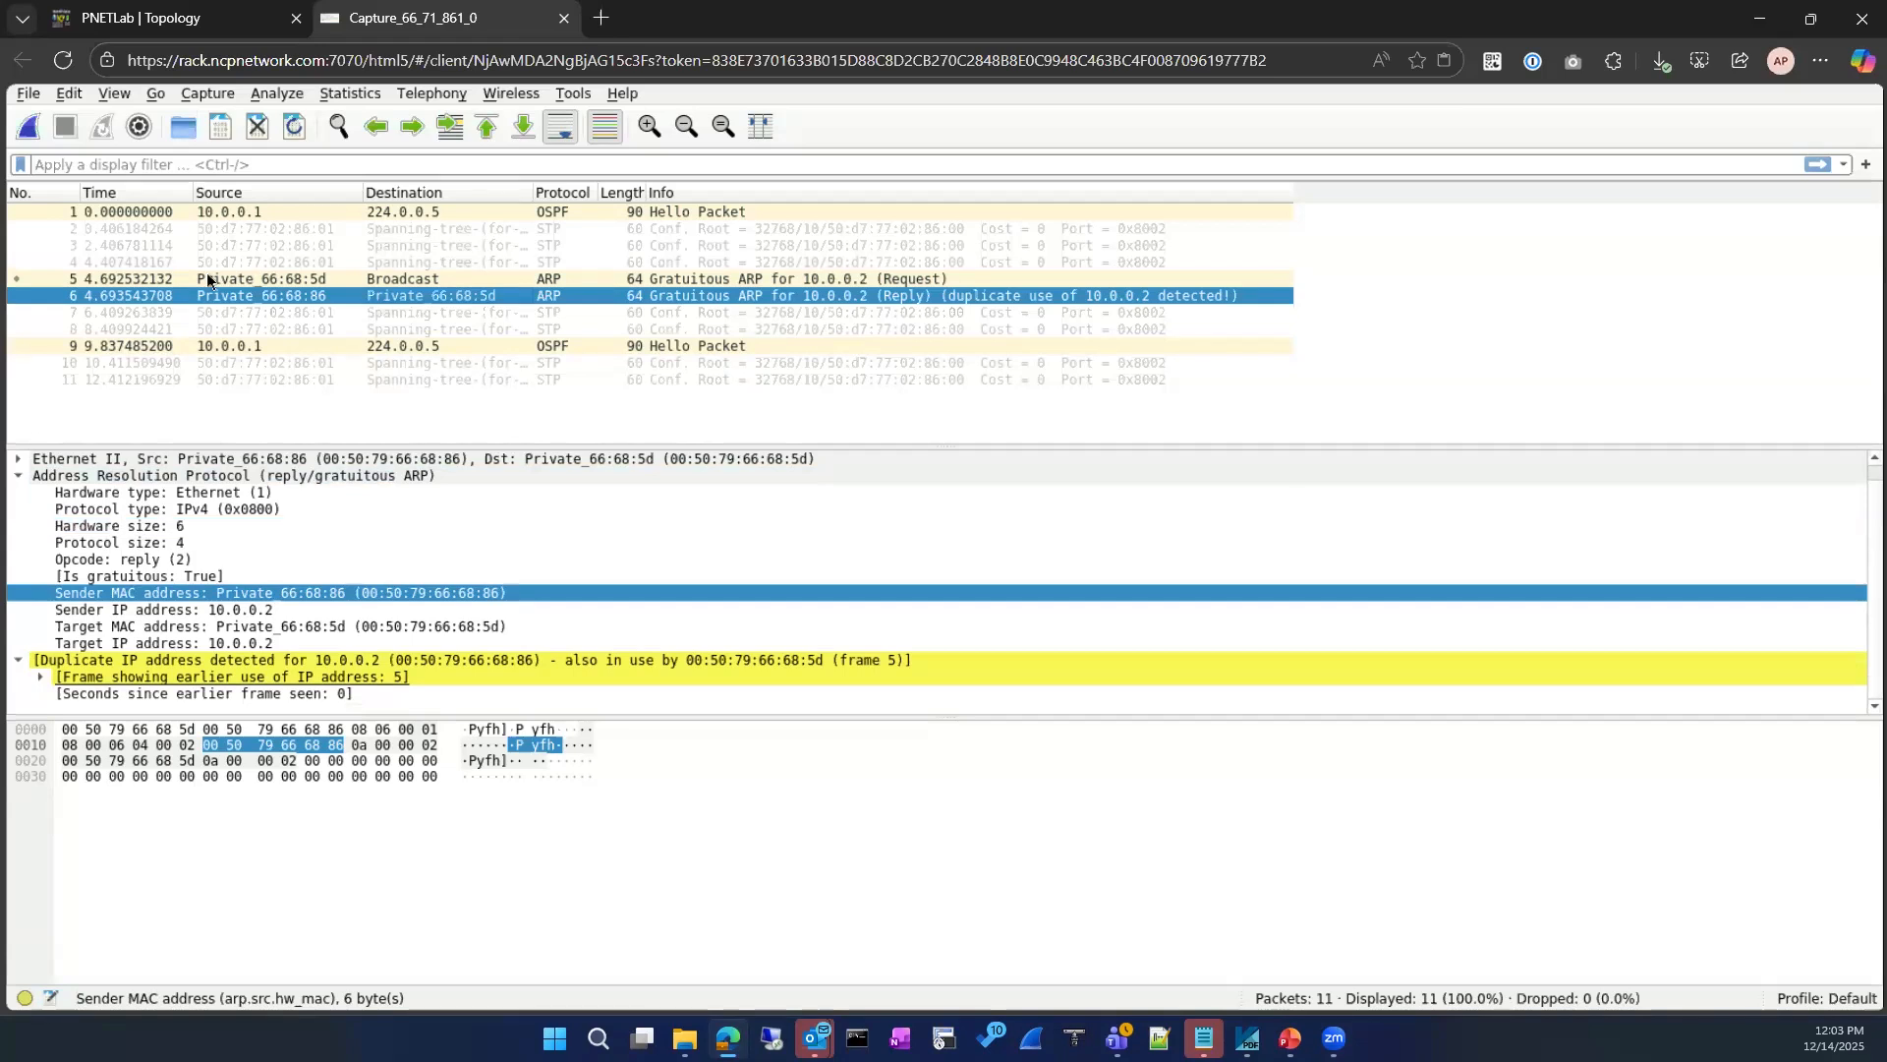
Step: Check the gratuitous ARP reply against the VPCs in the PNETLab topology, finishing on the topology view
left_click(173, 30)
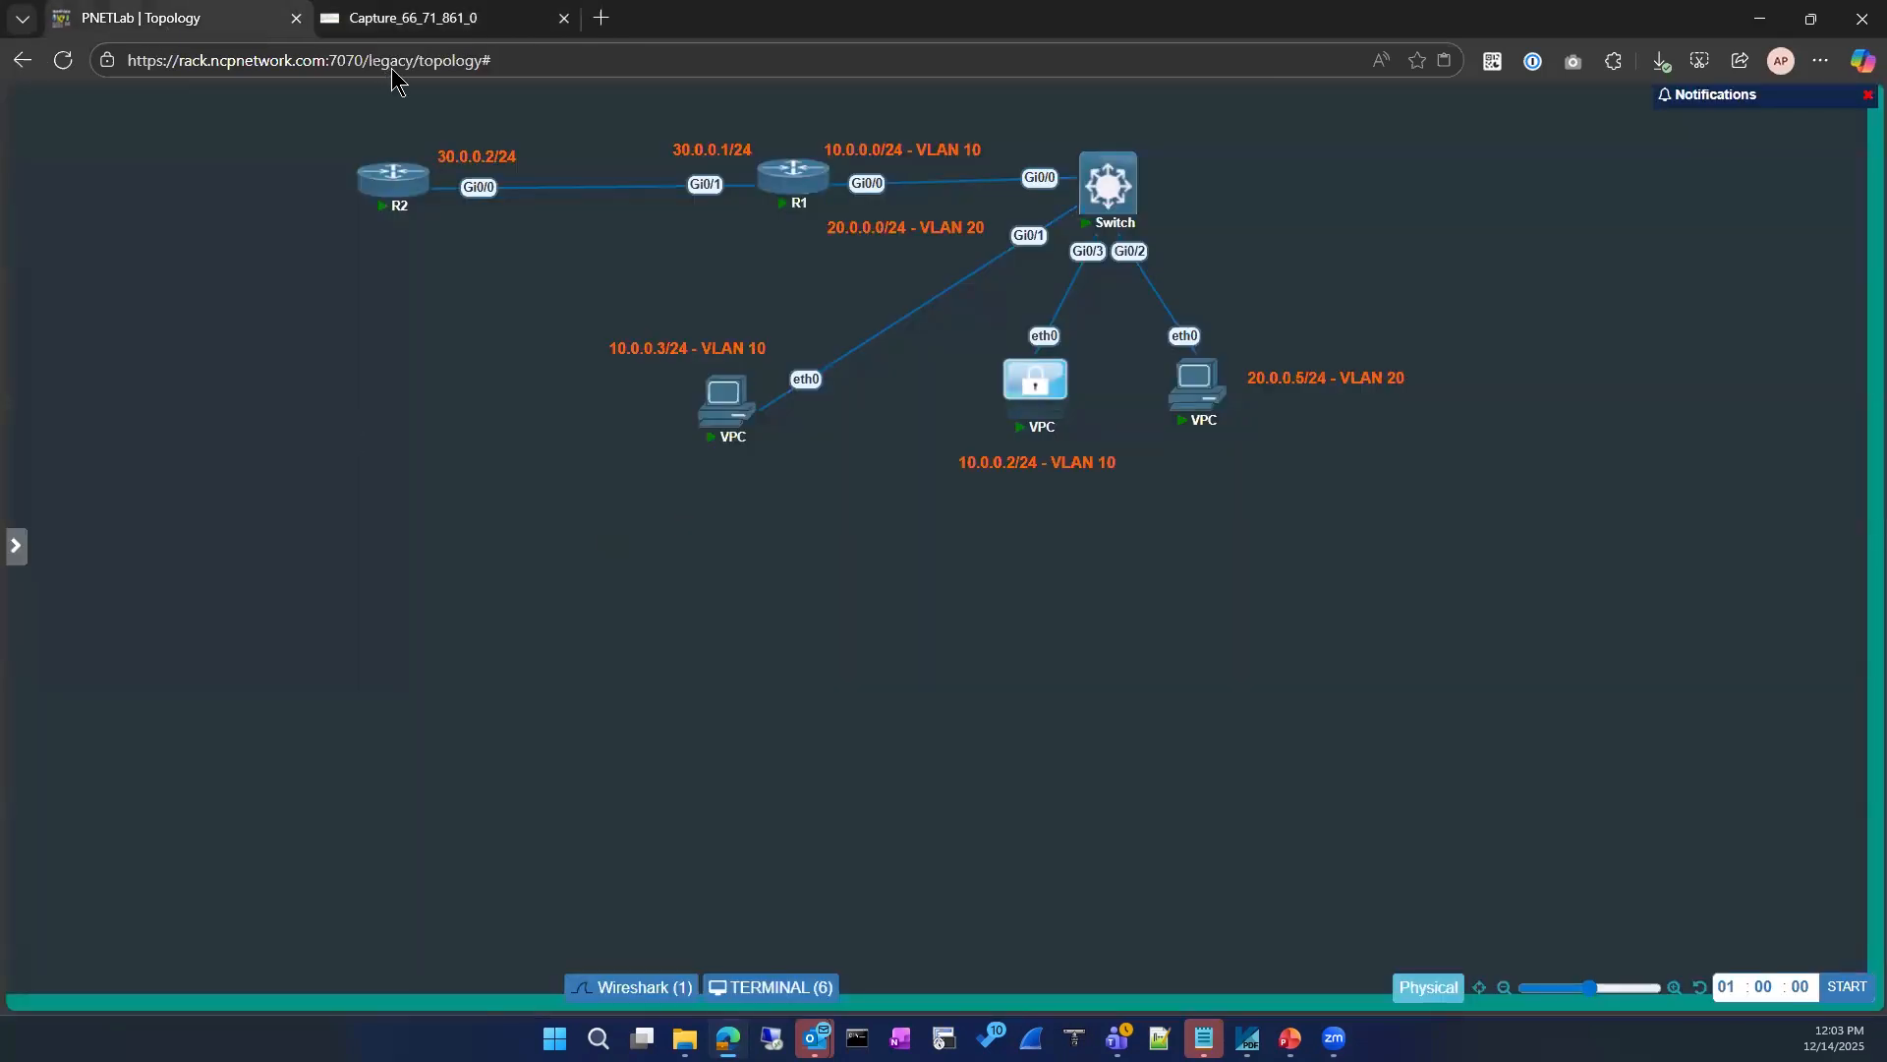
left_click(403, 22)
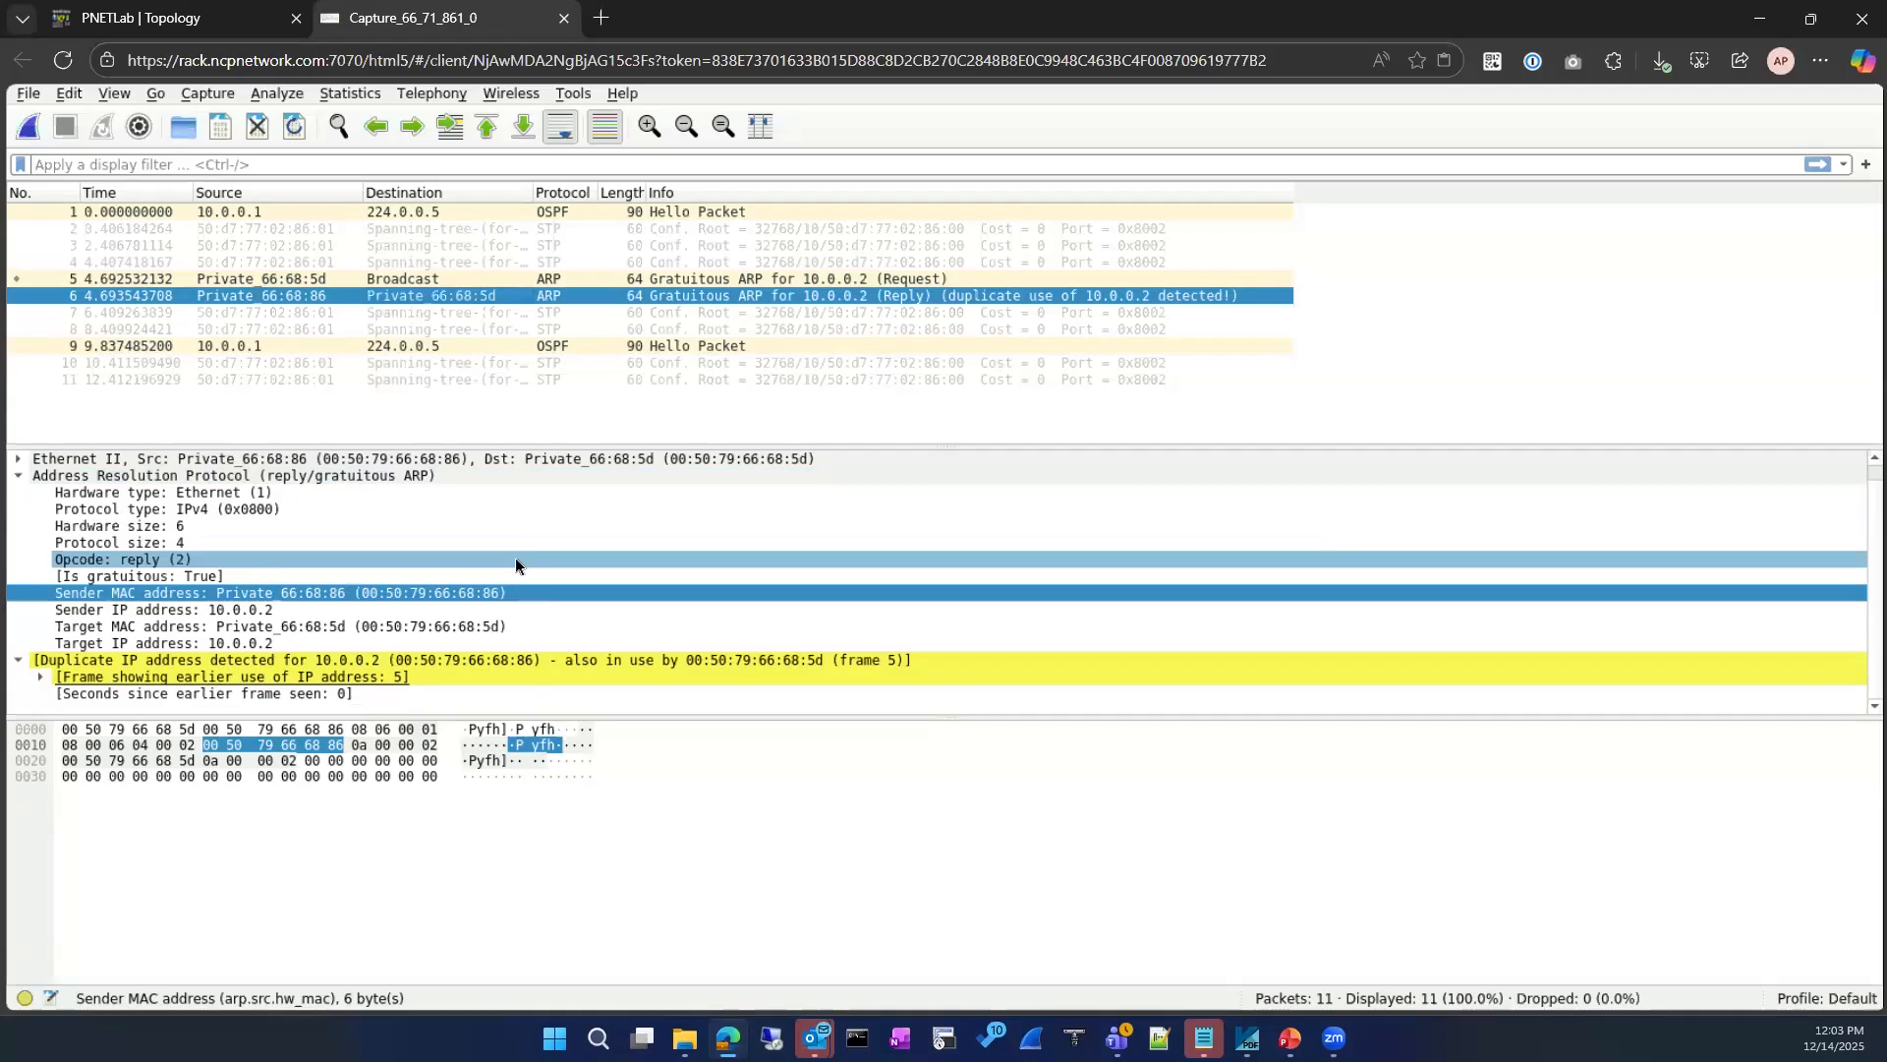
left_click(104, 11)
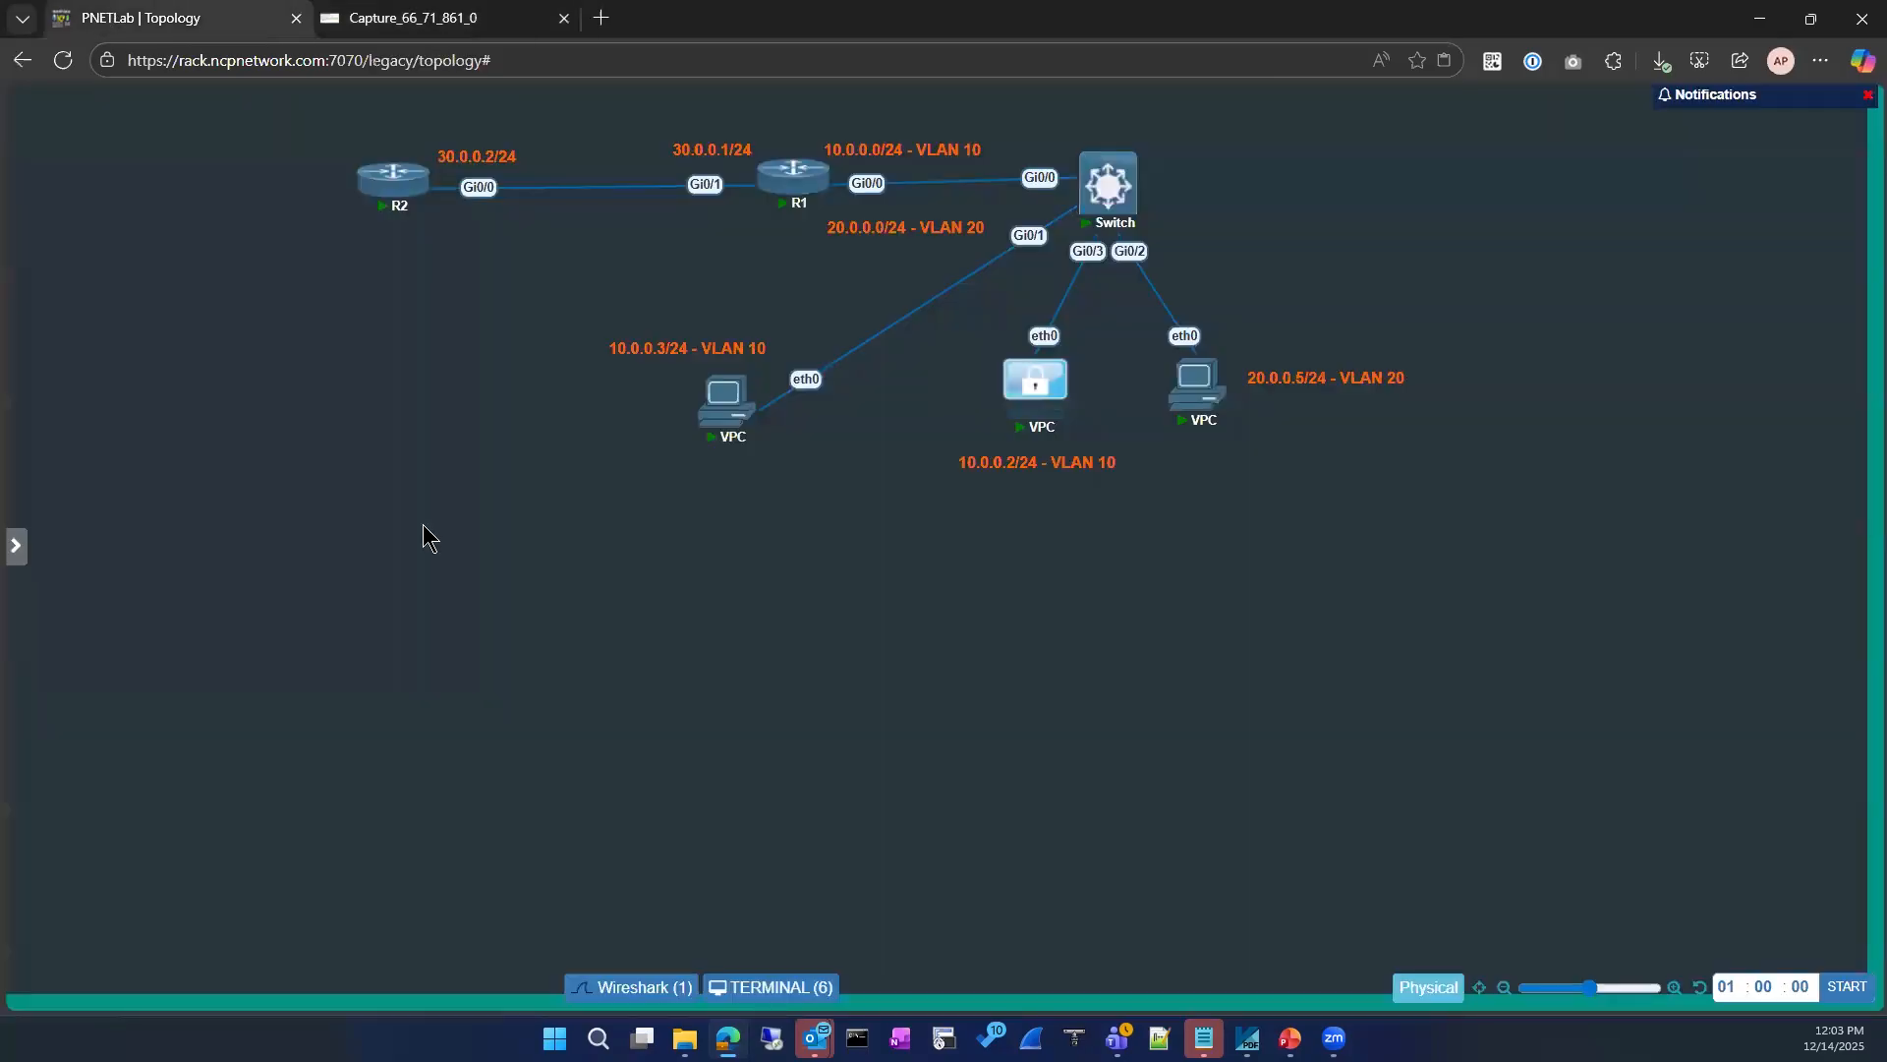